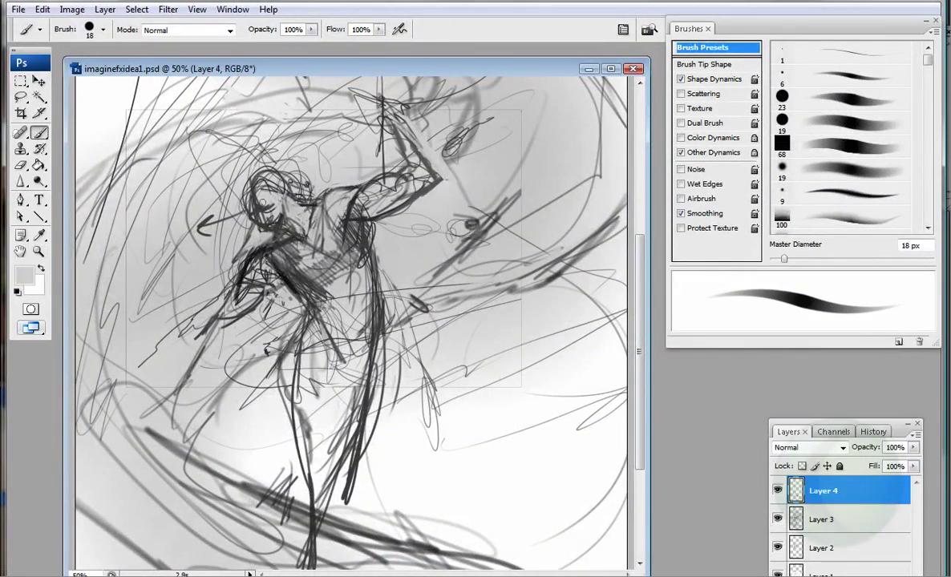
Step: Paint dark grey over the head, then block broad 45 px grey strokes across the figure
left_click_drag(250, 186, 270, 228)
left_click(269, 228, "alt")
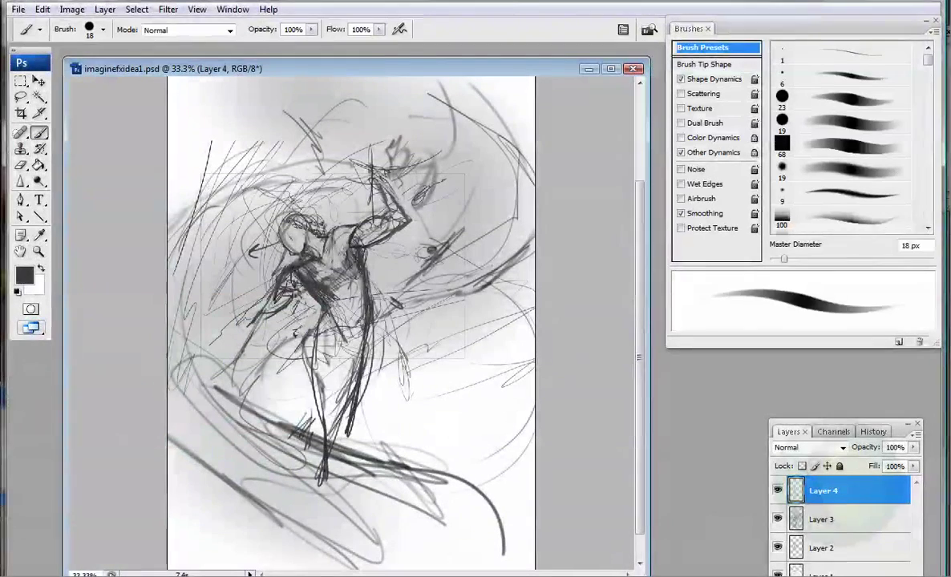
left_click_drag(783, 259, 805, 259)
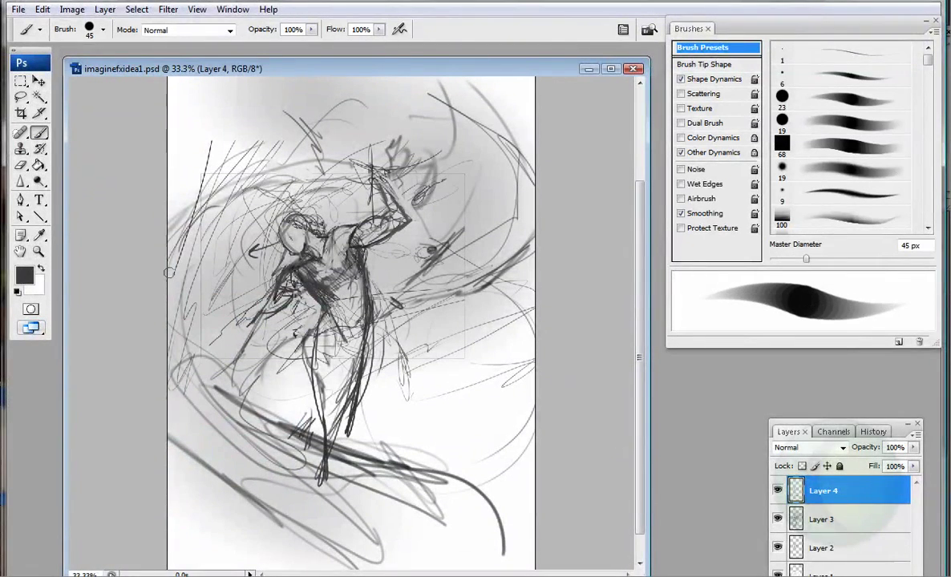
left_click_drag(161, 152, 272, 257)
left_click_drag(241, 321, 280, 401)
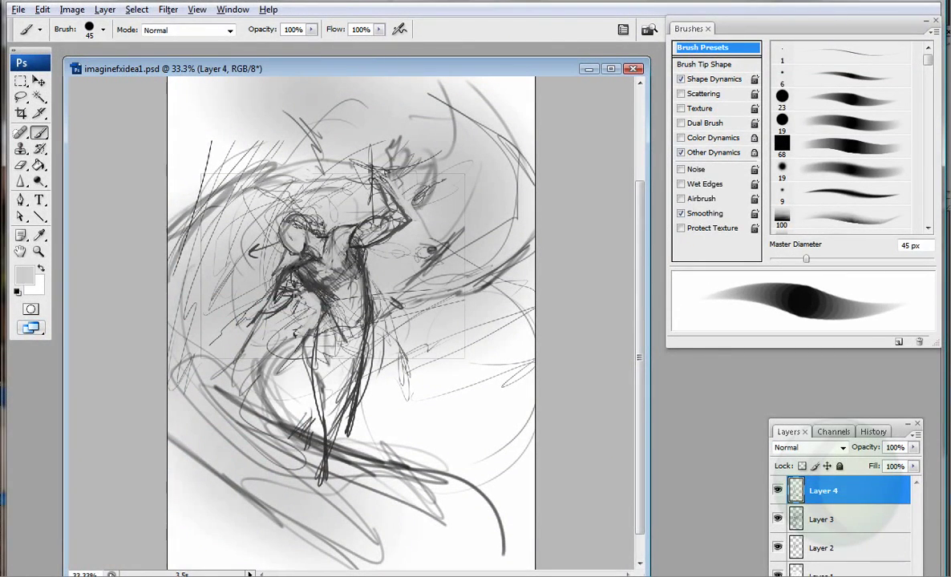
left_click_drag(192, 276, 244, 313)
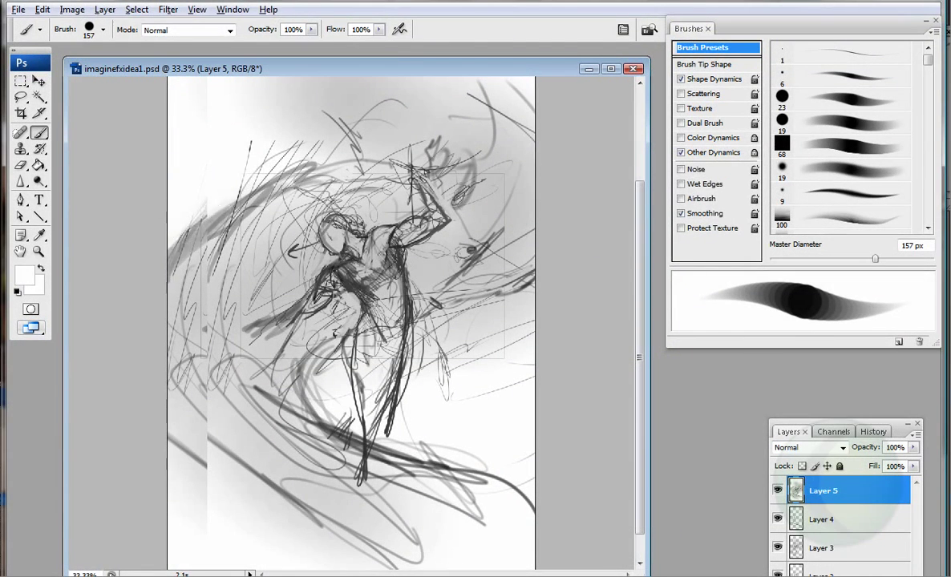
Step: Paint broad mid-grey strokes across the lower left, then shrink the brush to 87 px
left_click(280, 353, "alt")
left_click_drag(160, 401, 264, 449)
left_click_drag(173, 473, 425, 525)
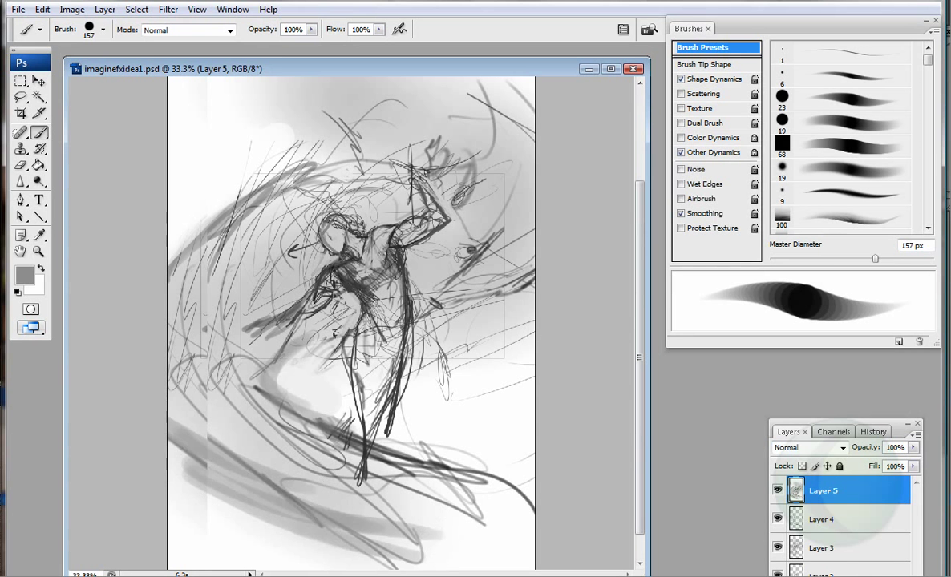
key("bracketleft")
key("bracketleft")
key("bracketleft")
key("bracketleft")
left_click(378, 214, "alt")
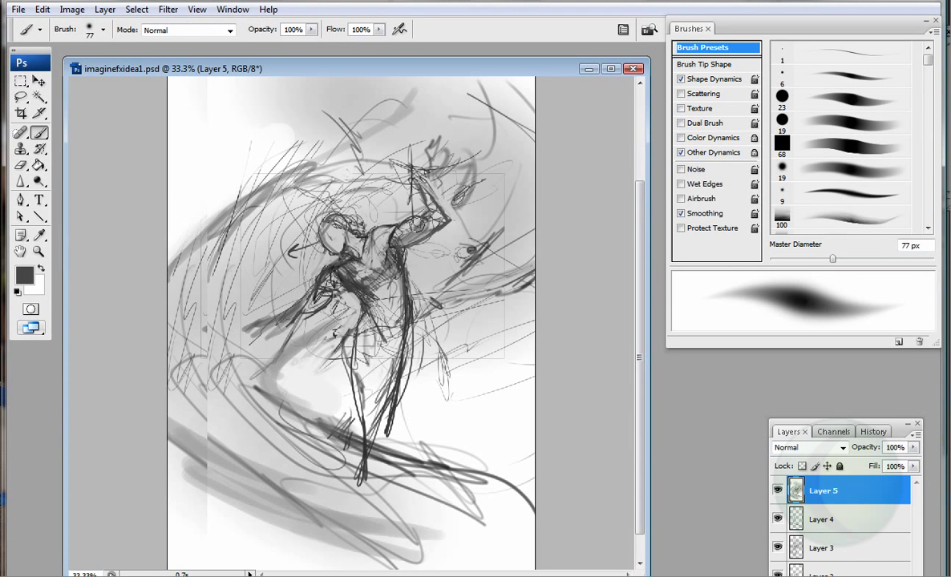
Step: Flip the canvas horizontally and zoom in on the figure
left_click(71, 9)
left_click(249, 219)
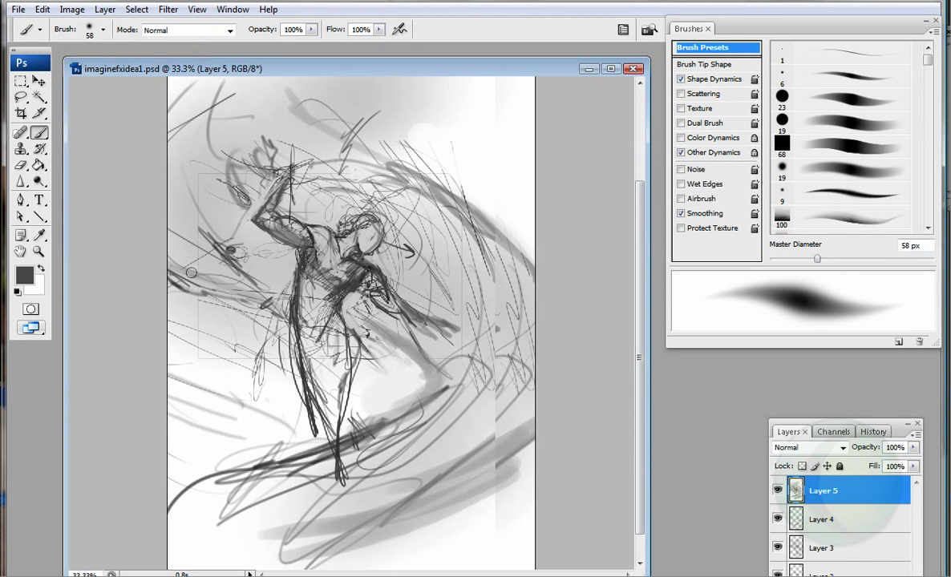
key("z")
key("ctrl+plus")
key("b")
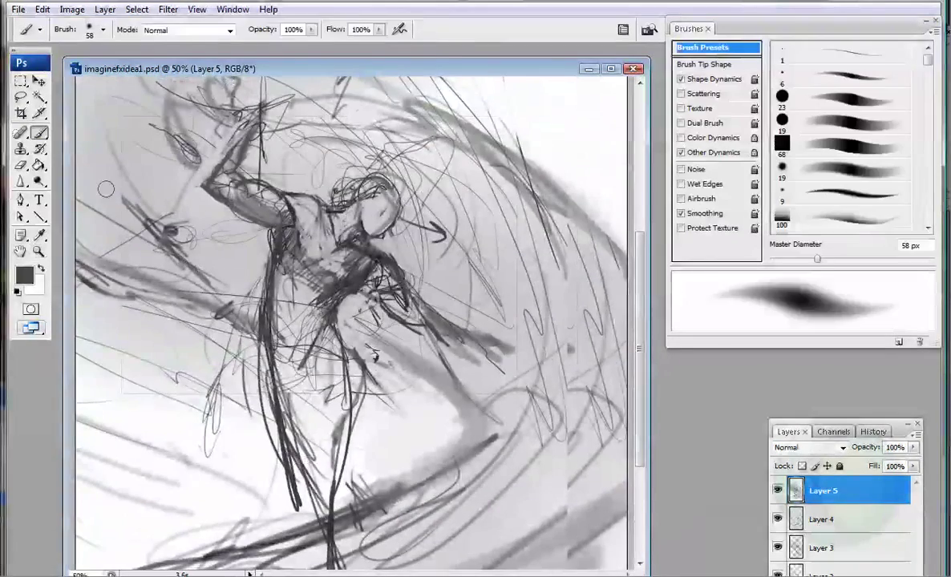
key("ctrl+plus")
key("ctrl+plus")
Step: Sharpen the head outline at 12 px and paint dark face details at 7 px
key("bracketleft")
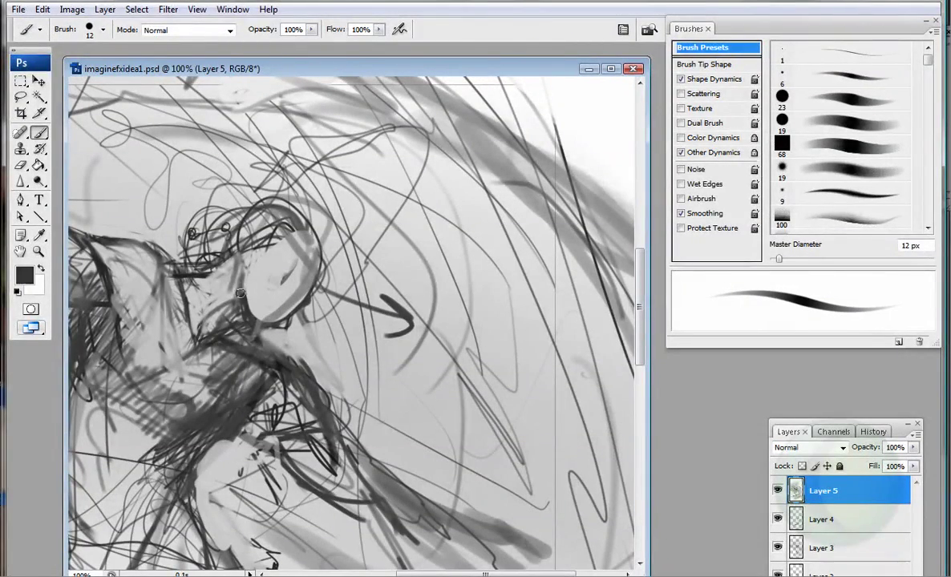
left_click_drag(292, 228, 290, 269)
key("bracketleft")
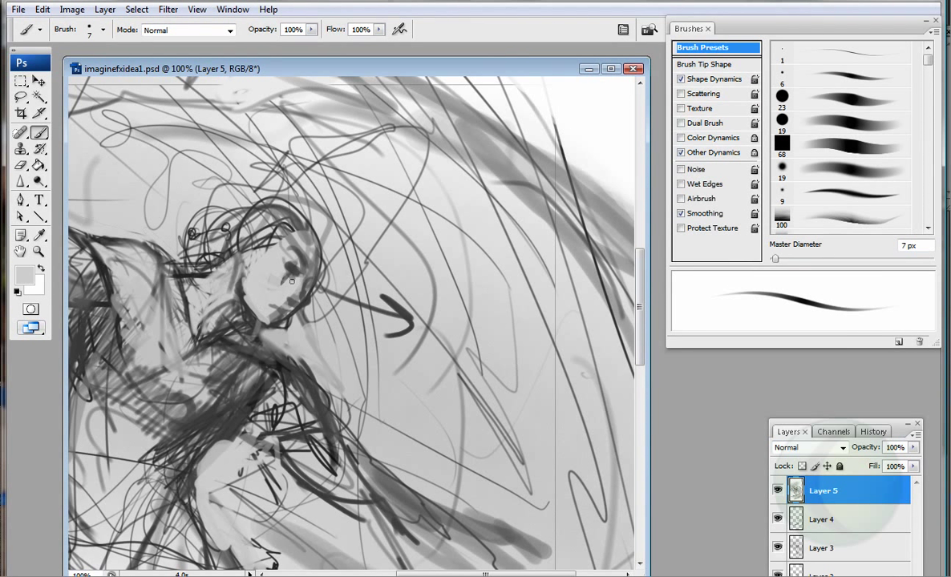
mouse_move(256, 197)
left_mouse_down()
mouse_move(215, 161)
mouse_move(345, 263)
mouse_move(360, 139)
mouse_move(277, 209)
mouse_move(300, 190)
mouse_move(288, 89)
left_mouse_up()
Step: Block in the hair mass, then darken it and the body's left with a 28 px brush
key("bracketright")
key("bracketright")
key("bracketright")
key("bracketright")
key("bracketright")
key("bracketright")
key("bracketright")
left_click(192, 161, "alt")
mouse_move(189, 232)
left_mouse_down()
mouse_move(209, 139)
mouse_move(296, 120)
left_mouse_up()
left_click(281, 136, "alt")
key("bracketleft")
key("bracketleft")
key("bracketleft")
left_click_drag(217, 213, 101, 316)
left_click_drag(157, 268, 80, 337)
Step: Paint dark 11 px strokes down the figure's left side with a sampled darker grey
key("ctrl+shift+e")
key("ctrl+z")
key("bracketleft")
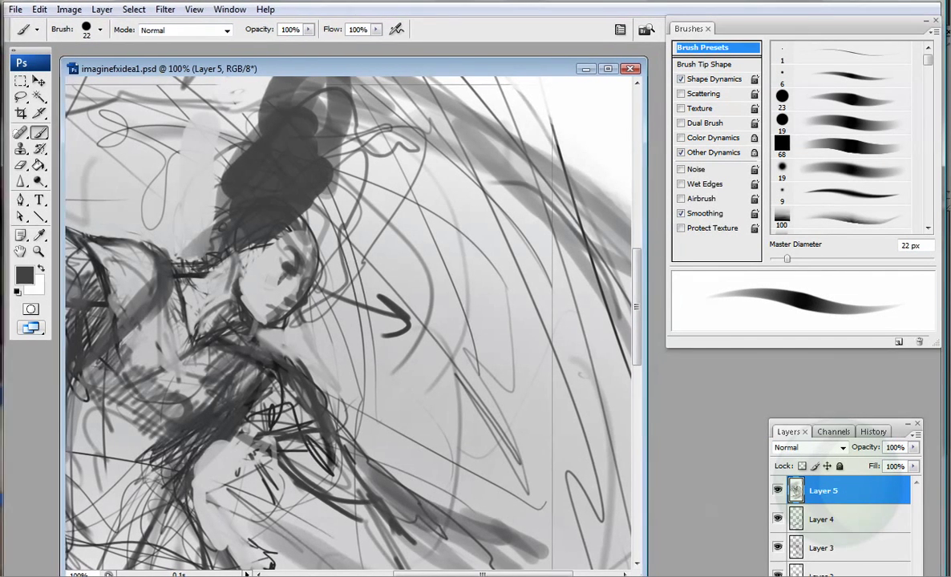
key("bracketleft")
key("bracketleft")
left_click(190, 264, "alt")
left_click_drag(200, 241, 161, 329)
left_click_drag(161, 257, 120, 320)
left_click_drag(212, 288, 137, 369)
key("period")
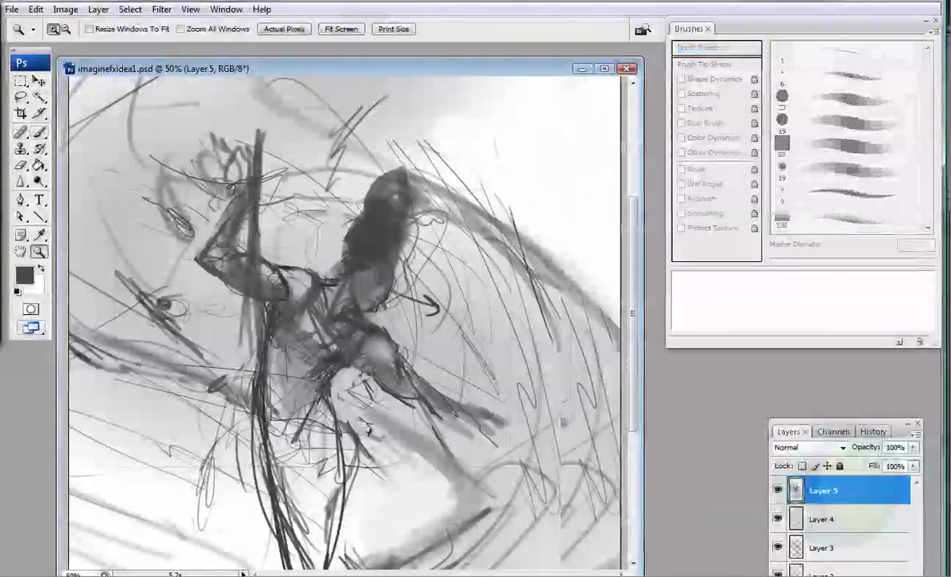
Step: Paint a dark vertical pole beside the figure and lighten its left side
key("b")
mouse_move(189, 232)
left_mouse_down()
mouse_move(240, 154)
mouse_move(241, 188)
left_mouse_up()
left_click_drag(258, 88, 254, 377)
scroll(253, 377, "down", 4)
mouse_move(375, 225)
left_mouse_down()
mouse_move(433, 277)
mouse_move(365, 264)
mouse_move(307, 292)
left_mouse_up()
scroll(377, 277, "up", 3)
left_click_drag(227, 267, 262, 418)
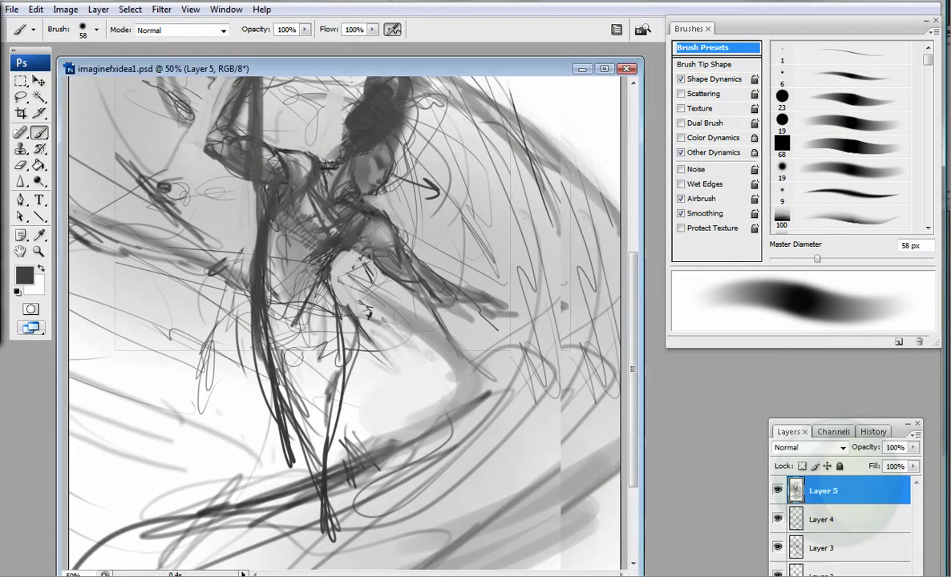
Step: Darken the skirt, then shade around the face with the 23 px round brush
mouse_move(265, 280)
left_mouse_down()
mouse_move(289, 353)
mouse_move(328, 399)
mouse_move(297, 409)
left_mouse_up()
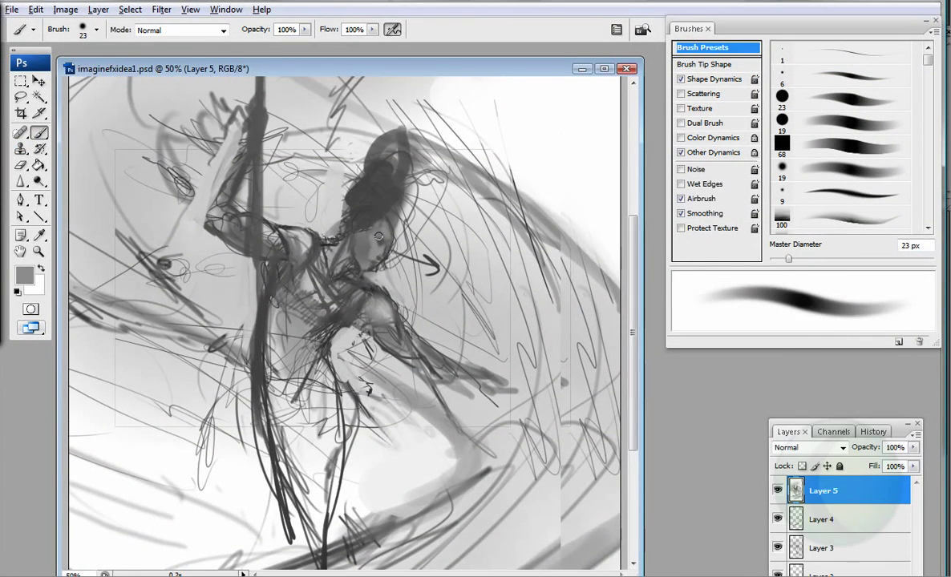
left_click(842, 98)
mouse_move(305, 196)
left_mouse_down()
mouse_move(377, 232)
mouse_move(409, 272)
left_mouse_up()
left_click_drag(368, 233, 400, 277)
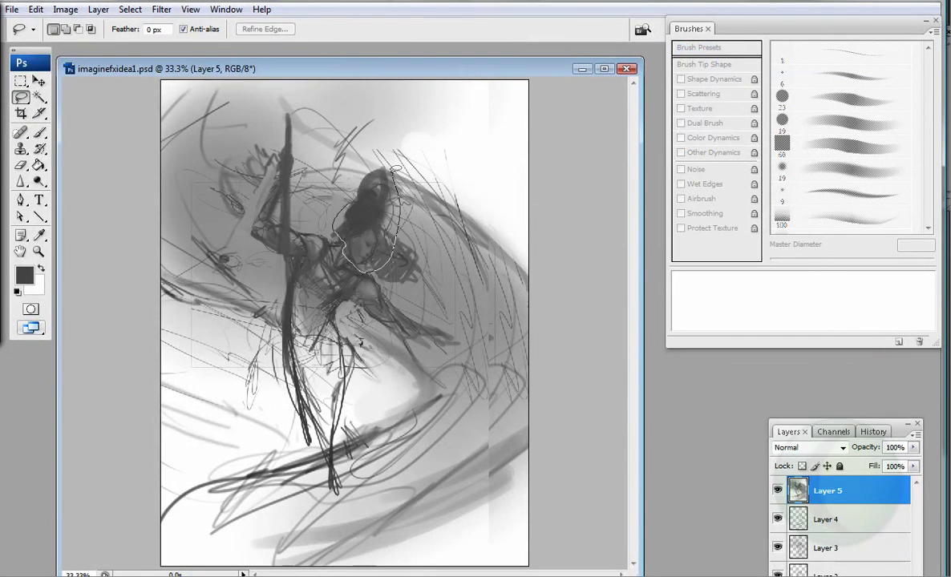
Step: Scale the face to about 93%, then darken the lower legs and centre with a 30 px brush
left_click(35, 9)
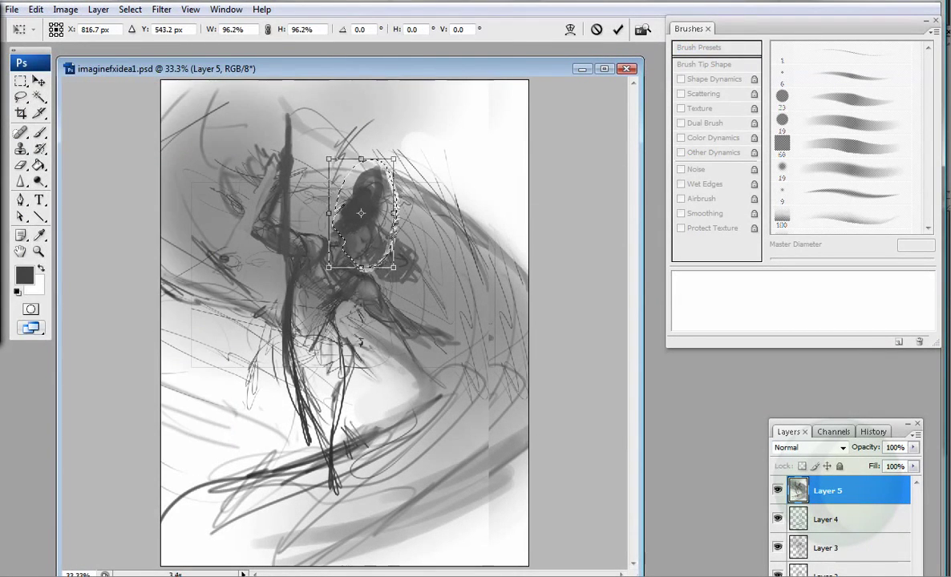
mouse_move(375, 213)
left_mouse_down()
mouse_move(350, 193)
mouse_move(363, 220)
left_mouse_up()
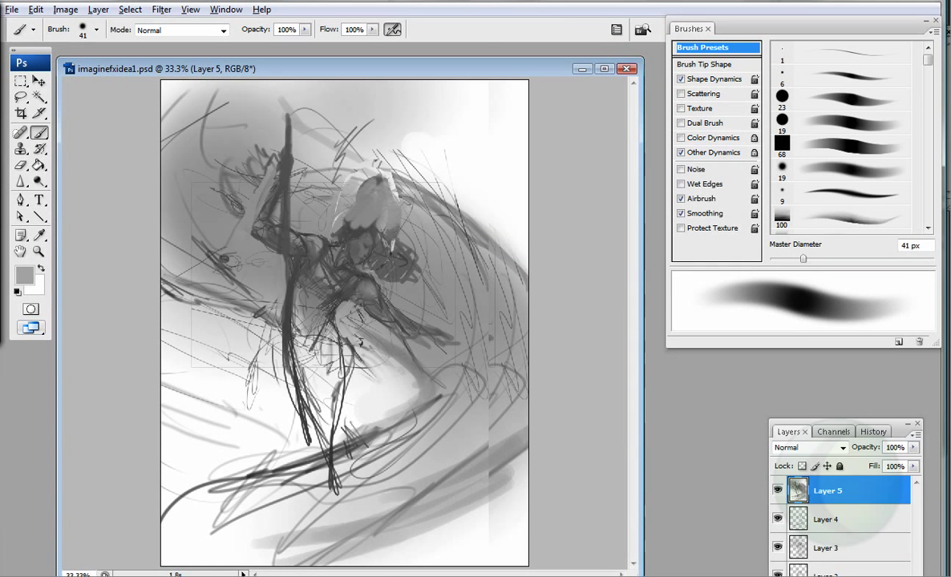
key("bracketleft")
left_click_drag(259, 305, 225, 464)
left_click_drag(275, 336, 184, 489)
mouse_move(288, 321)
left_mouse_down()
mouse_move(303, 473)
mouse_move(289, 309)
left_mouse_up()
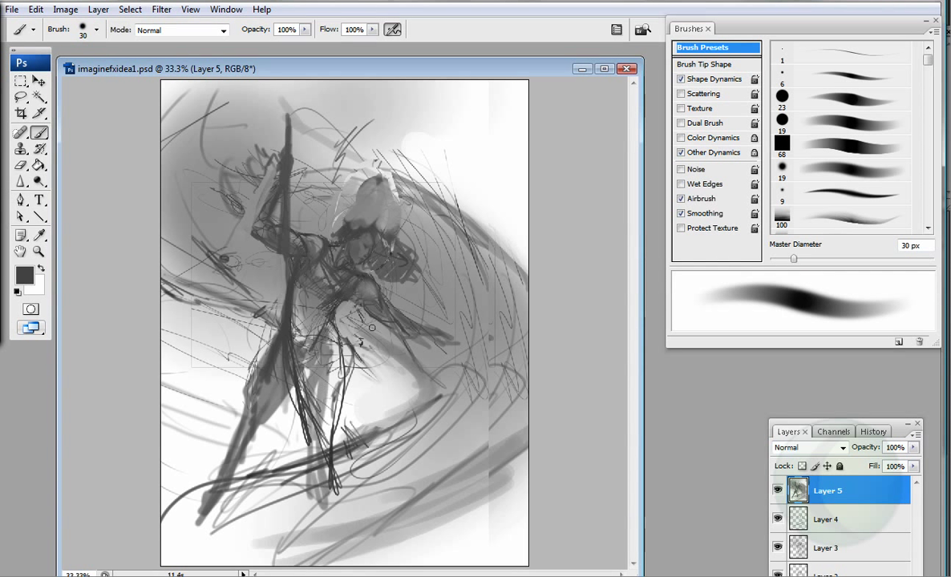
Step: Lighten the upper-left shoulder in mid grey and darken the figure's centre and left side
left_click(282, 221, "alt")
left_click_drag(281, 233, 264, 178)
left_click(257, 289, "alt")
mouse_move(268, 325)
left_mouse_down()
mouse_move(245, 364)
mouse_move(317, 333)
mouse_move(324, 345)
left_mouse_up()
left_click_drag(256, 252, 176, 297)
left_click_drag(164, 137, 226, 103)
Step: Flip the canvas to check, add dark strokes down the centre, then hide Layer 5
key("ctrl+shift+h")
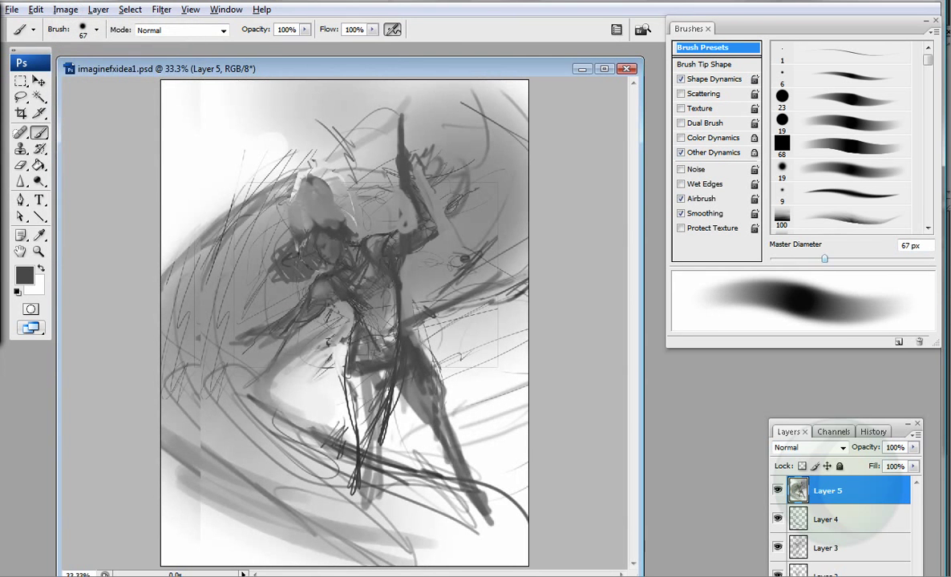
left_click_drag(372, 248, 340, 416)
left_click_drag(321, 277, 304, 289)
key("bracketleft")
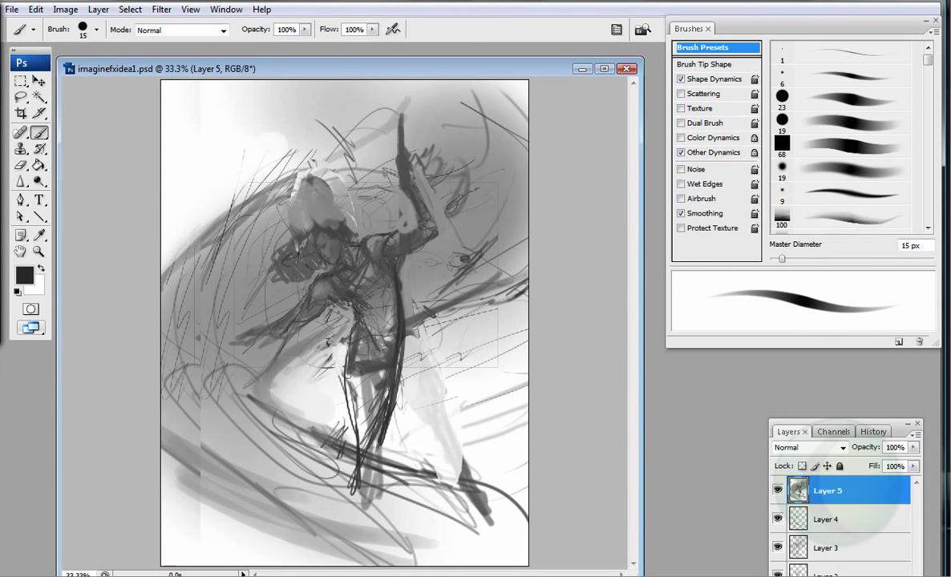
key("ctrl+shift+h")
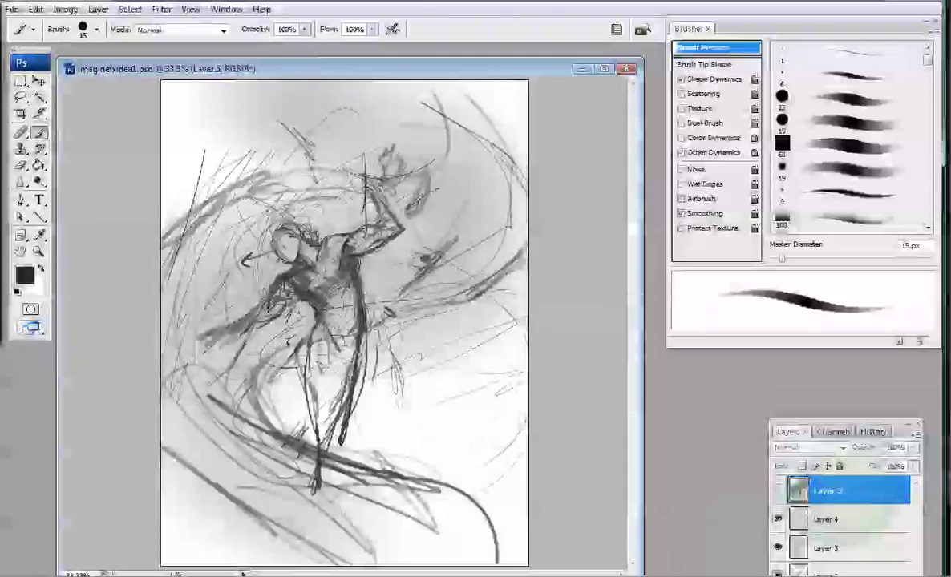
key("ctrl+shift+h")
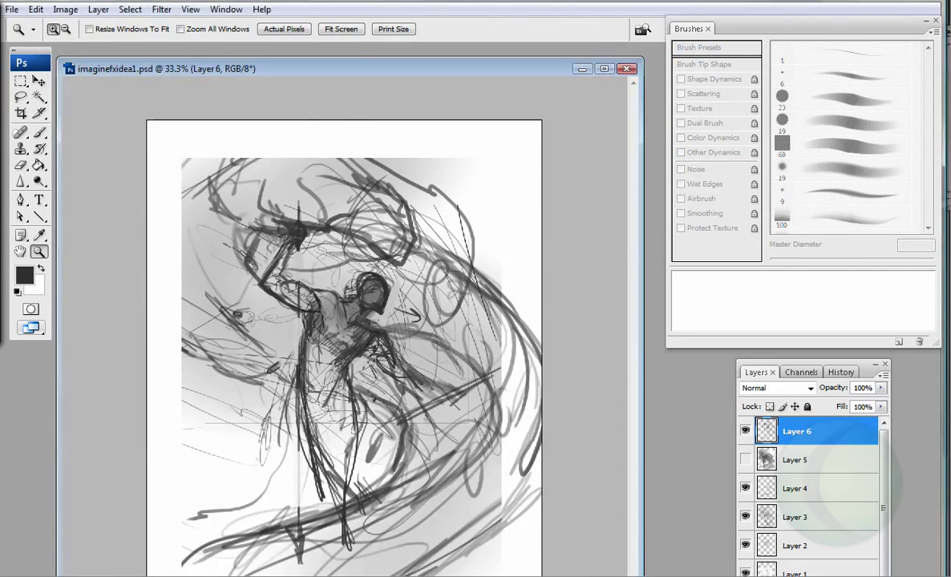
Step: Zoom in and add dark 15 px strokes along the legs, right edge and figure
key("ctrl+plus")
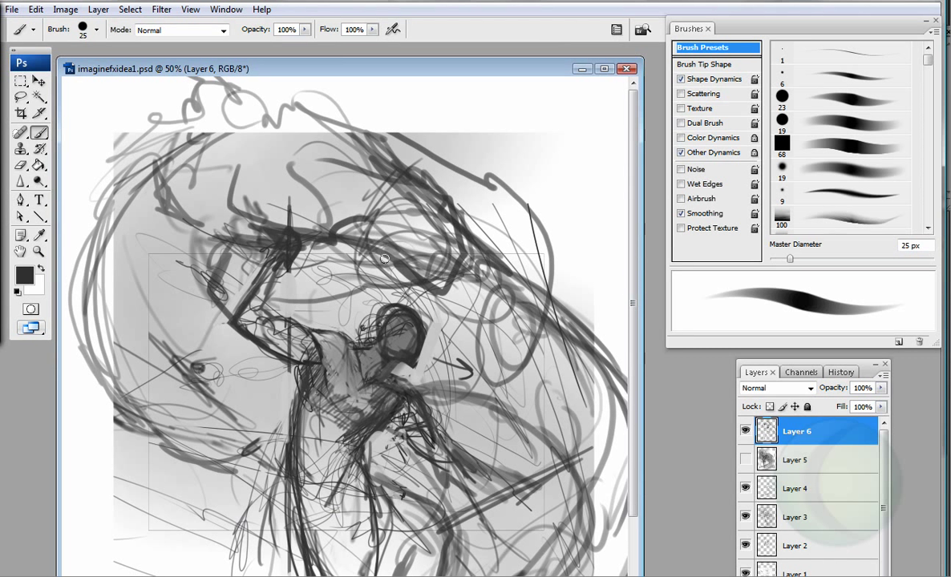
key("bracketleft")
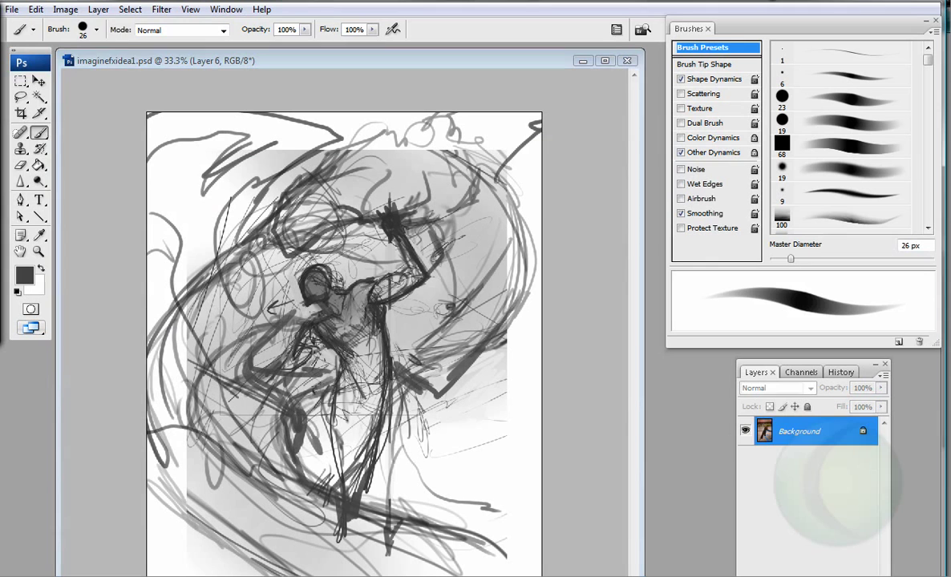
left_click(64, 9)
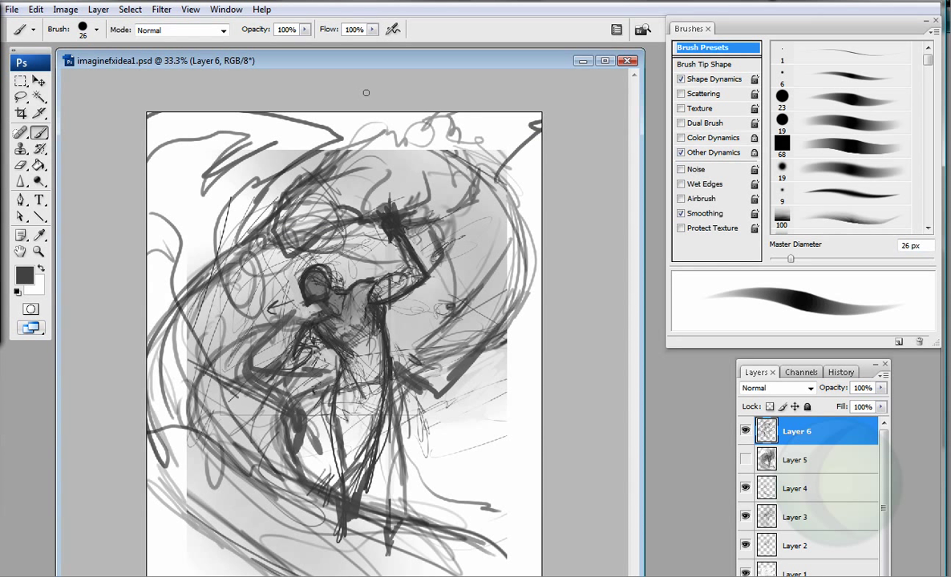
left_click_drag(379, 438, 334, 342)
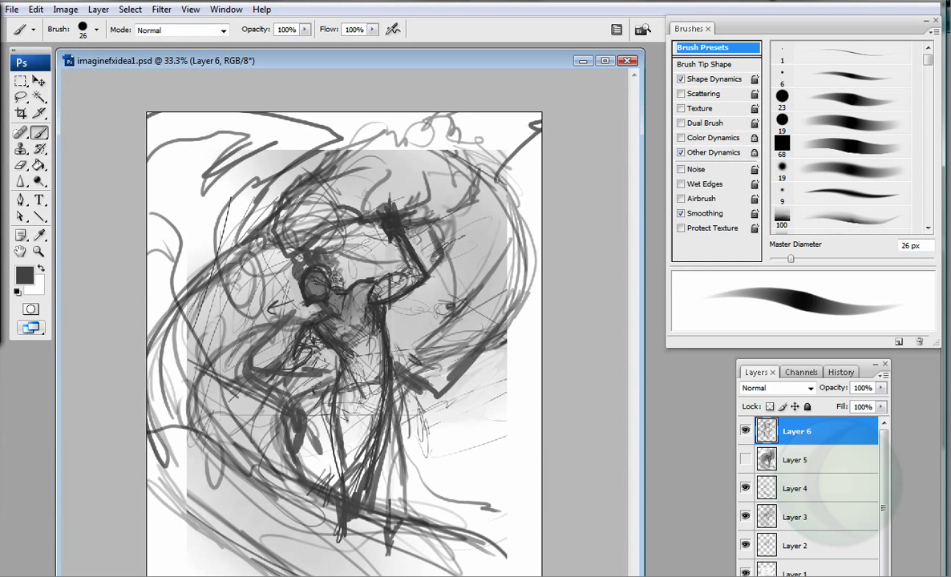
left_click_drag(514, 268, 526, 116)
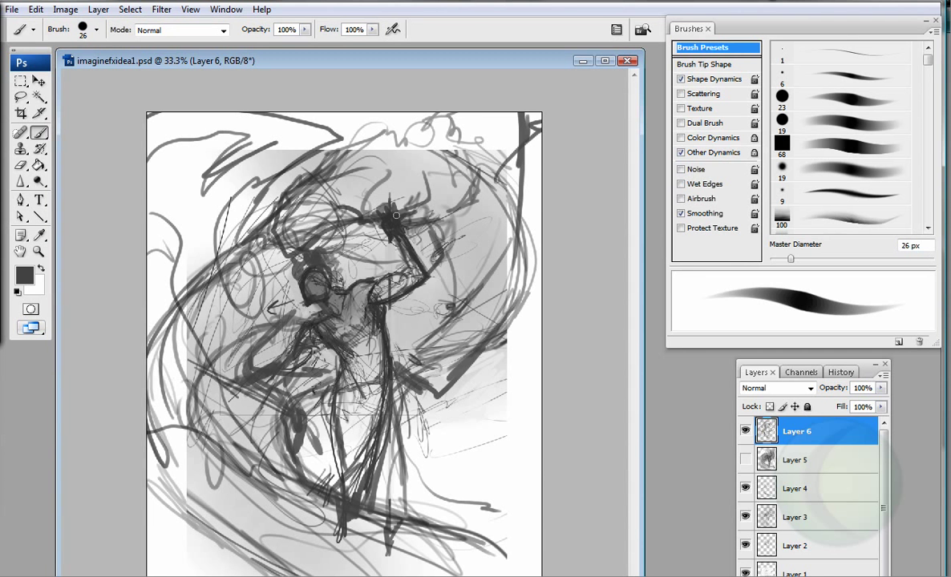
left_click_drag(424, 401, 397, 304)
left_click_drag(205, 329, 217, 433)
left_click_drag(232, 425, 416, 529)
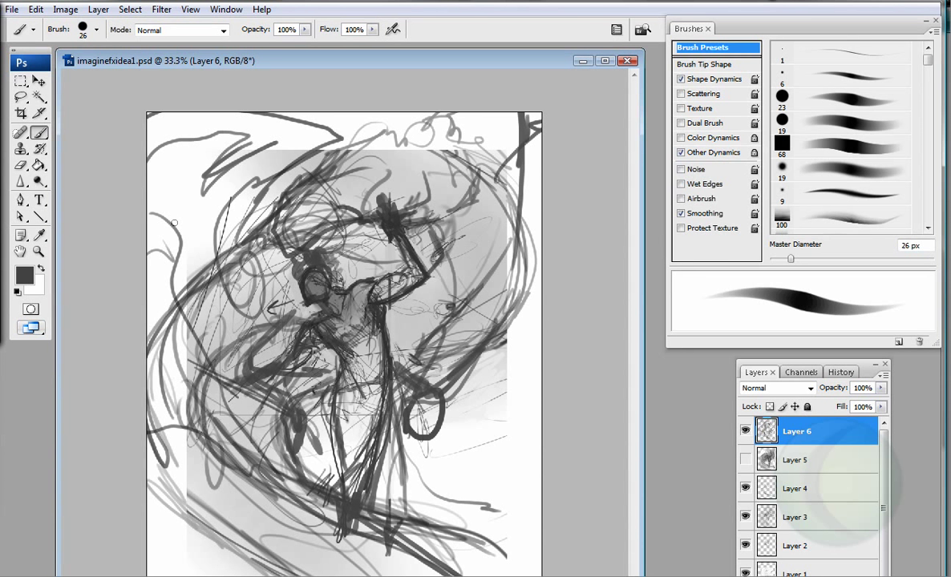
Step: Crop the canvas around the figure and paint a dark stroke across the lower canvas
key("c")
left_click_drag(144, 111, 545, 573)
key("Return")
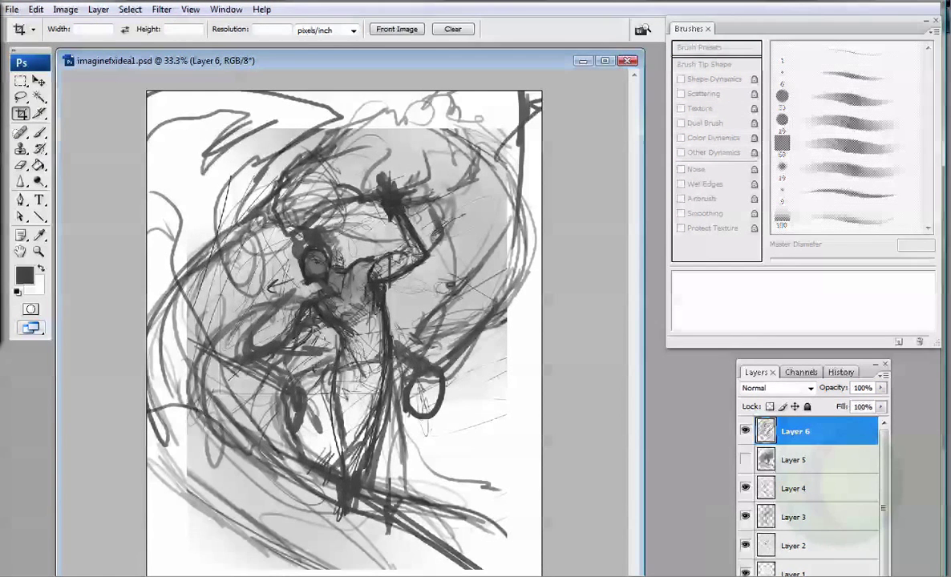
key("b")
left_click_drag(490, 465, 247, 513)
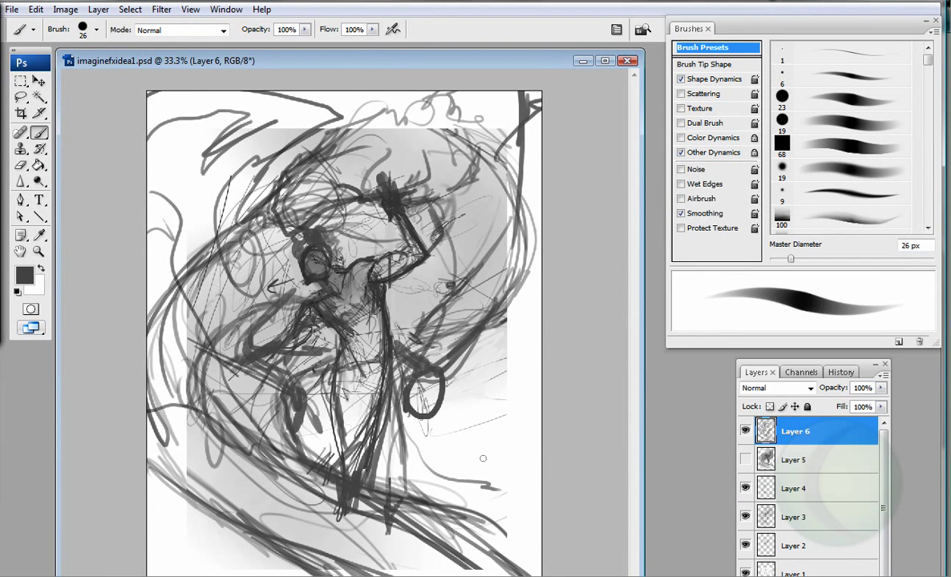
Step: Hatch dark grey strokes across the torso, lower canvas and upper right
left_click(349, 287, "alt")
left_click_drag(321, 280, 334, 328)
mouse_move(383, 510)
left_mouse_down()
mouse_move(263, 530)
mouse_move(481, 532)
left_mouse_up()
left_click_drag(496, 90, 467, 147)
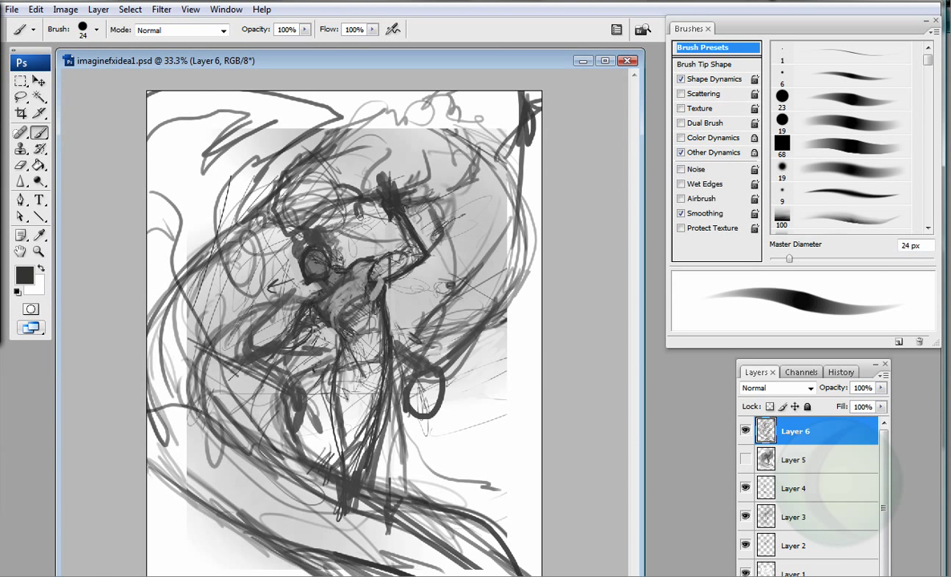
Step: Lay soft dark tone over the upper left with a much larger brush
key("bracketright")
left_click_drag(241, 61, 296, 76)
mouse_move(200, 241)
left_mouse_down()
mouse_move(304, 120)
mouse_move(353, 176)
left_mouse_up()
key("ctrl+z")
key("shift+alt+p")
Step: Darken the torso and legs and define the head with smaller dark strokes
left_click_drag(919, 258, 865, 258)
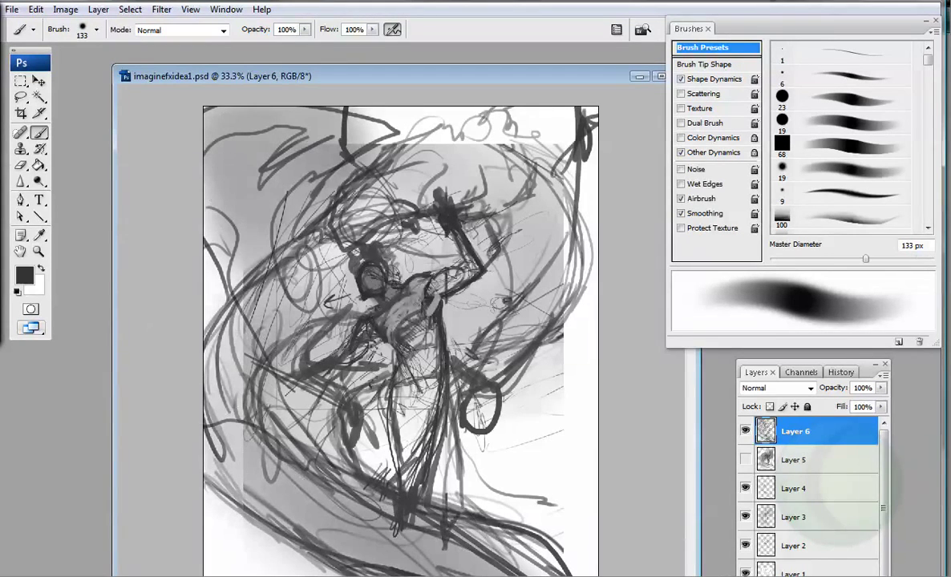
key("bracketleft")
key("bracketleft")
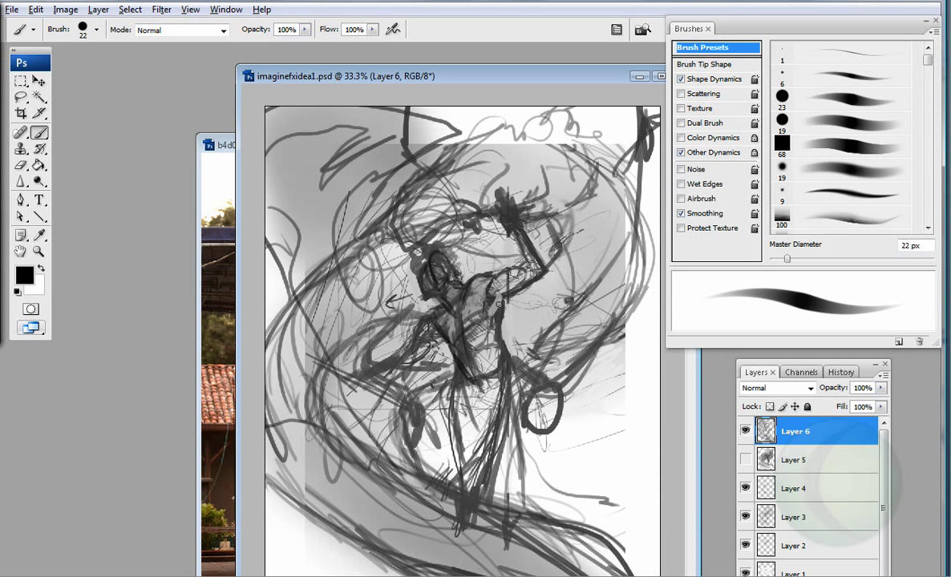
left_click_drag(471, 377, 466, 419)
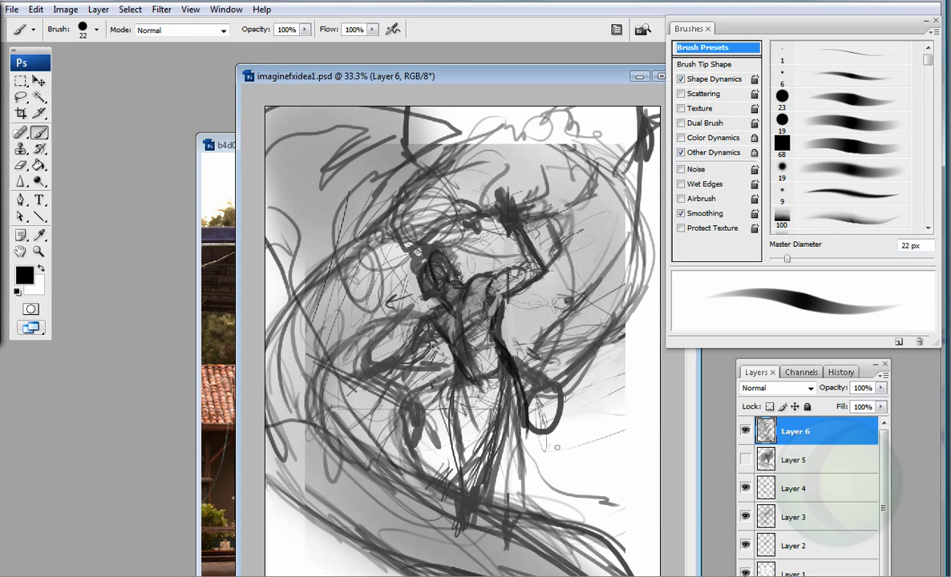
left_click_drag(433, 261, 484, 219)
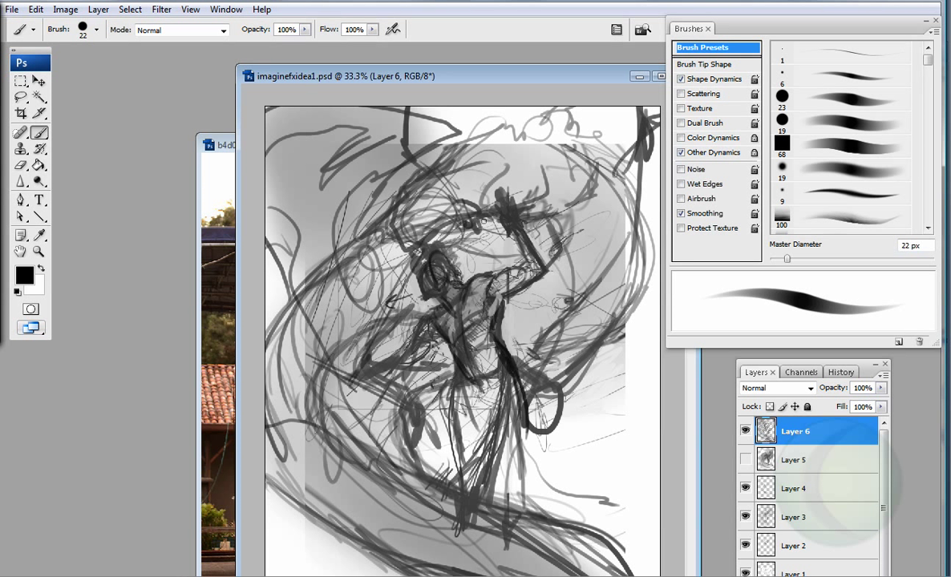
left_click_drag(429, 277, 454, 266)
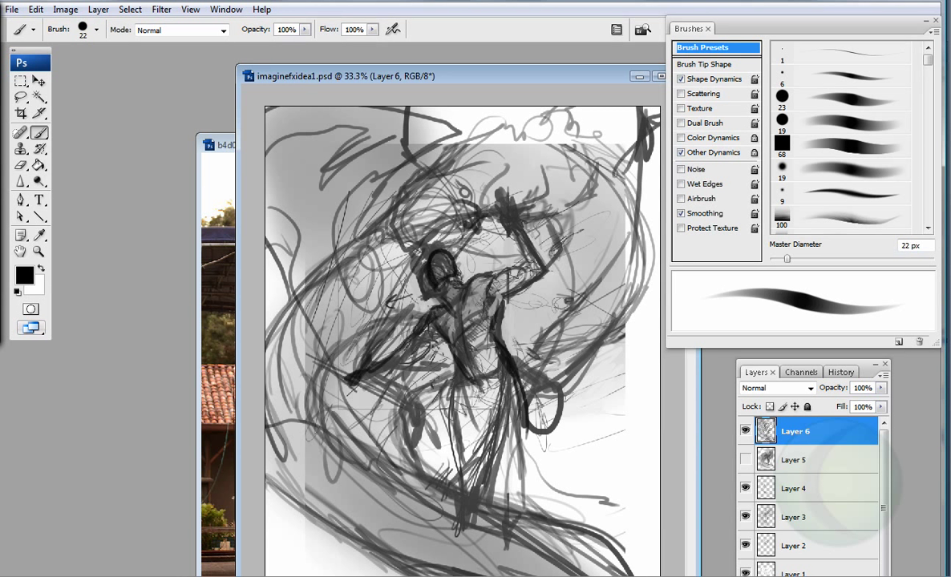
Step: Paint a light grey stroke down the figure and a dark line down torso and leg
left_click(504, 326, "alt")
left_click_drag(504, 327, 508, 388)
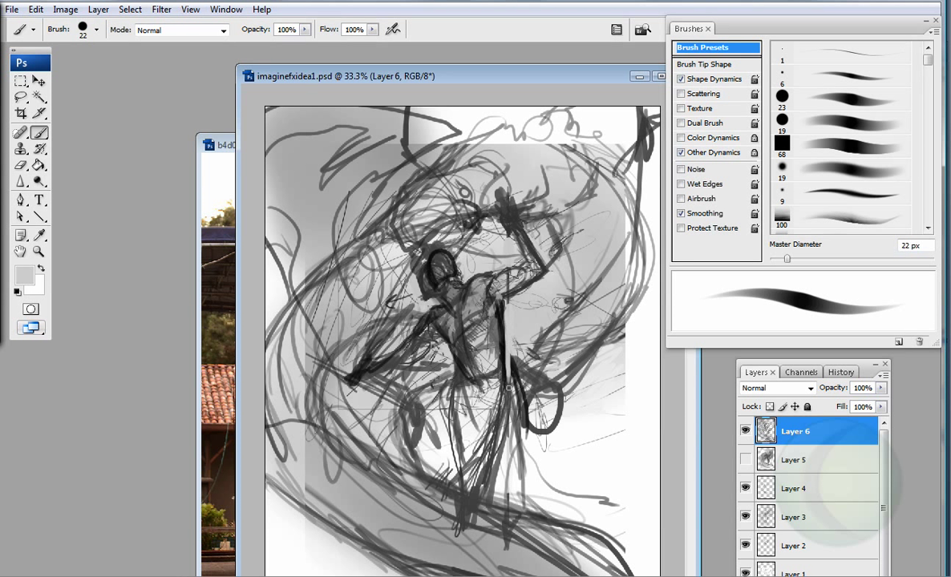
left_click_drag(469, 313, 451, 454)
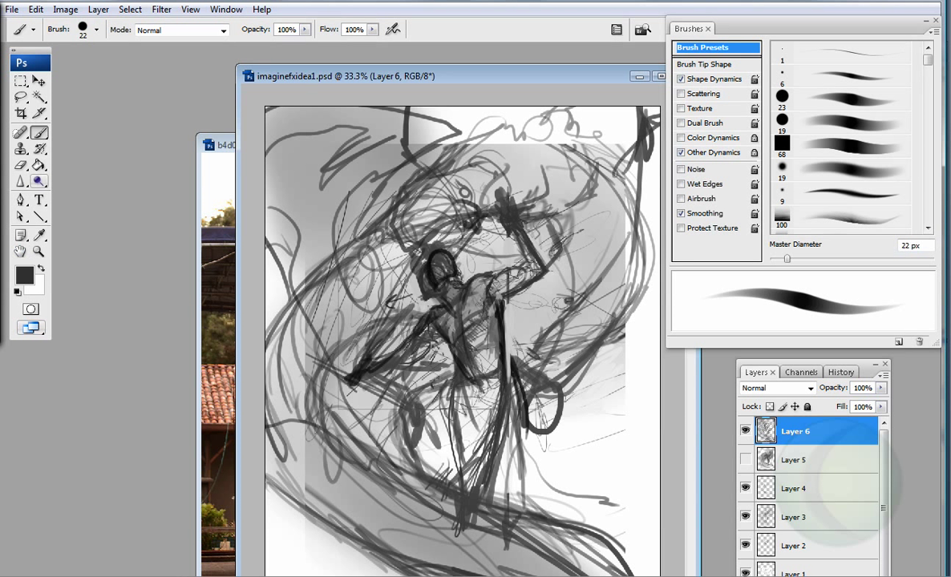
Step: Copy the whole sketch onto a new Layer 7
key("l")
key("ctrl+j")
left_click(35, 9)
Step: Scale Layer 7's sketch up and left, paint a dark lower-left stroke, and add Layer 8
left_click(48, 254)
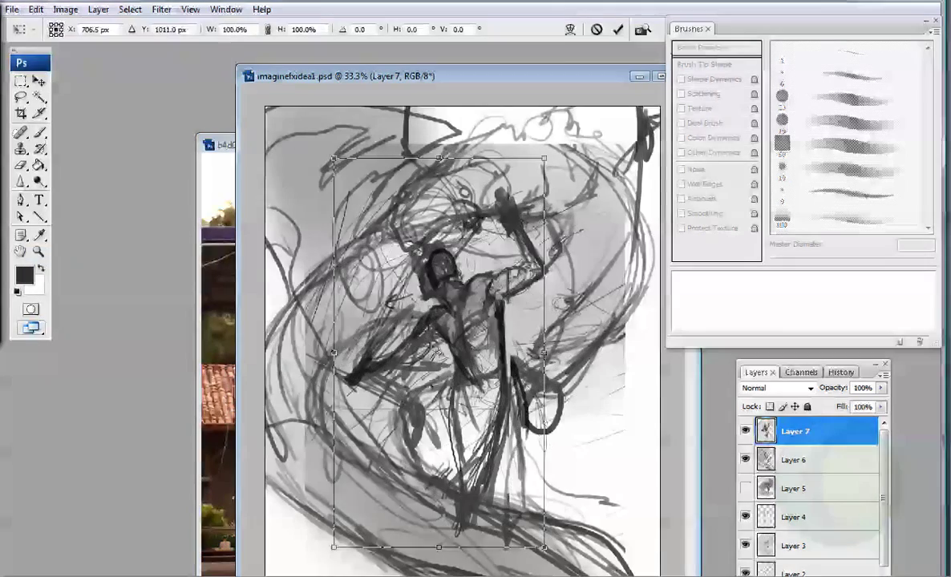
left_click_drag(334, 353, 273, 353)
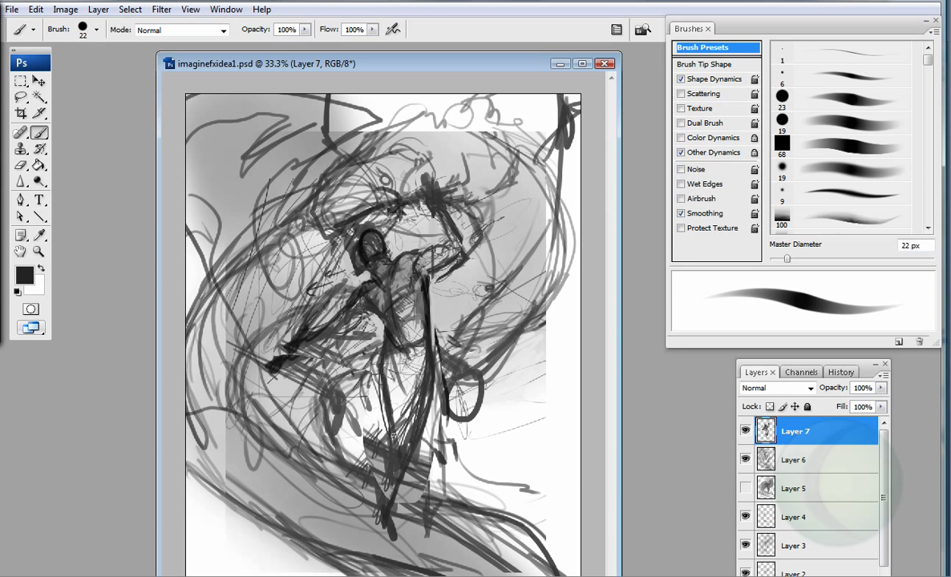
left_click_drag(214, 477, 319, 408)
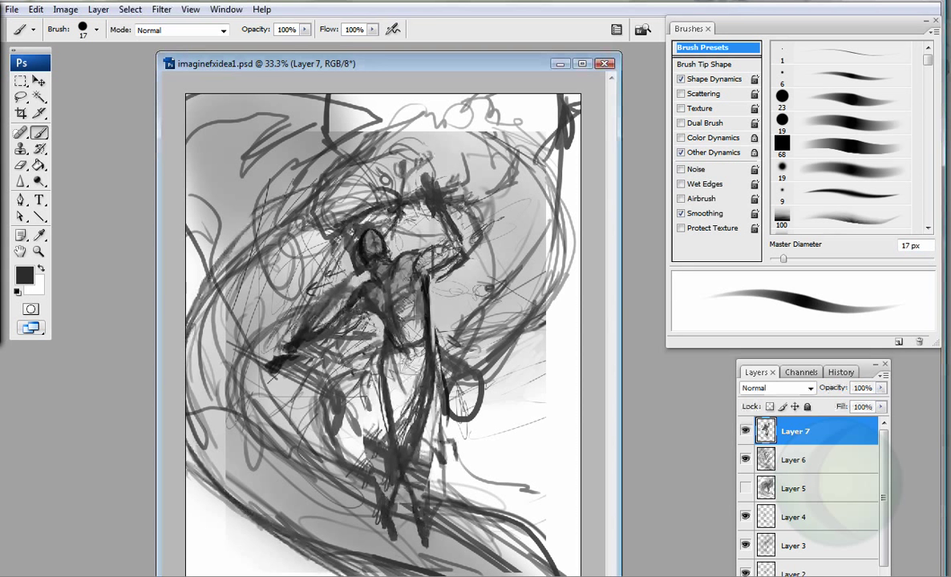
key("ctrl+shift+alt+n")
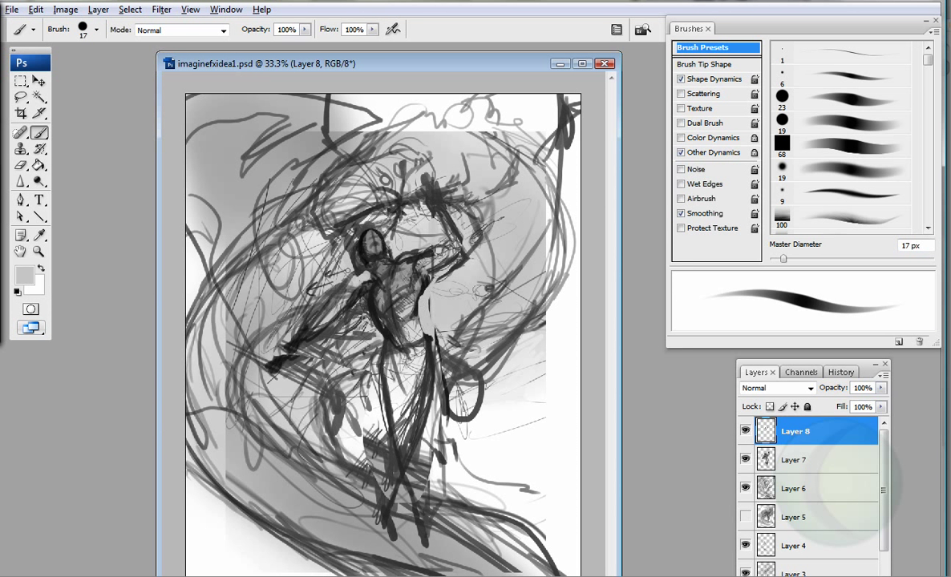
Step: Paint dark torso marks, trace the legs downward, and lighten the torso and head
mouse_move(374, 285)
left_mouse_down()
mouse_move(391, 323)
mouse_move(389, 436)
left_mouse_up()
left_click_drag(396, 324, 386, 497)
left_click_drag(433, 357, 436, 541)
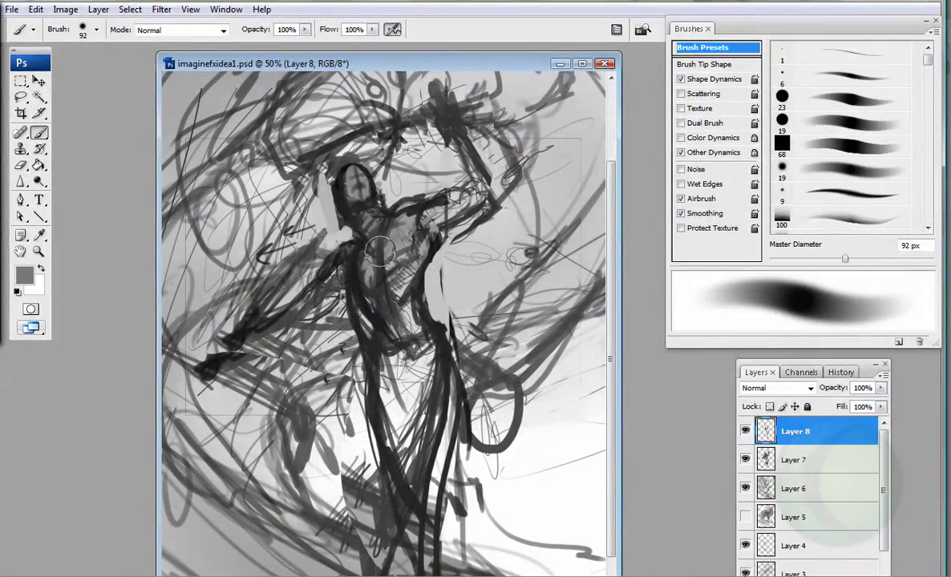
mouse_move(379, 252)
left_mouse_down()
mouse_move(321, 289)
mouse_move(345, 185)
left_mouse_up()
Step: Draw black 13 px contours along the torso's right side, raised arm and left shoulder
left_click(801, 93)
key("d")
left_click_drag(442, 198, 407, 274)
left_click_drag(452, 96, 404, 197)
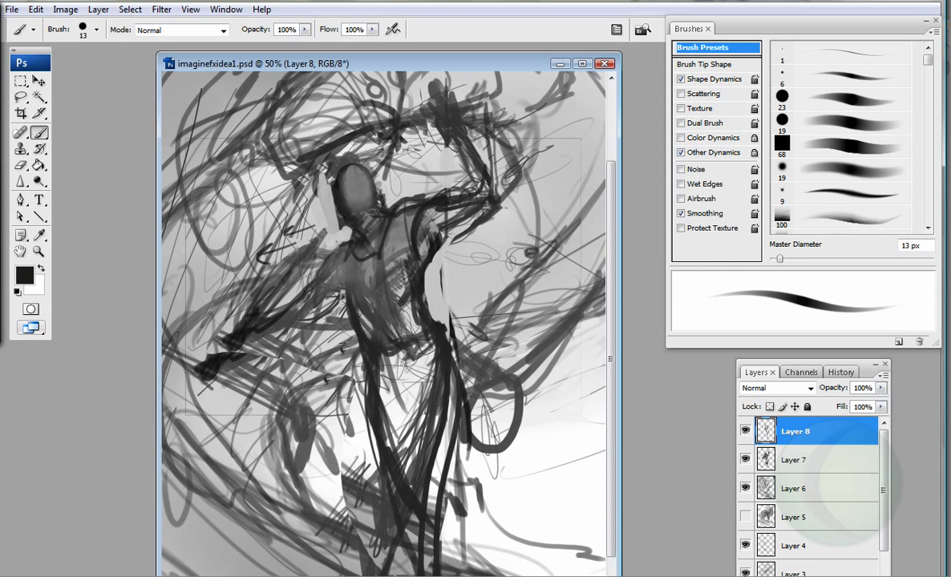
left_click_drag(366, 253, 316, 276)
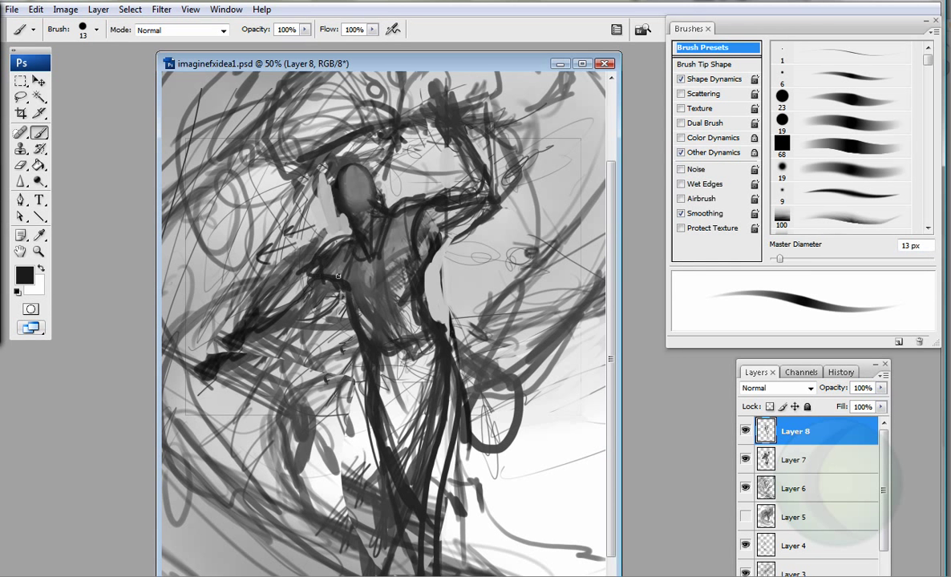
Step: Paint light strokes on torso and shoulder, then darken torso and legs at 22 px
key("bracketright")
key("bracketright")
key("bracketright")
key("bracketright")
mouse_move(353, 248)
left_mouse_down()
mouse_move(337, 224)
mouse_move(385, 200)
left_mouse_up()
key("bracketleft")
key("bracketleft")
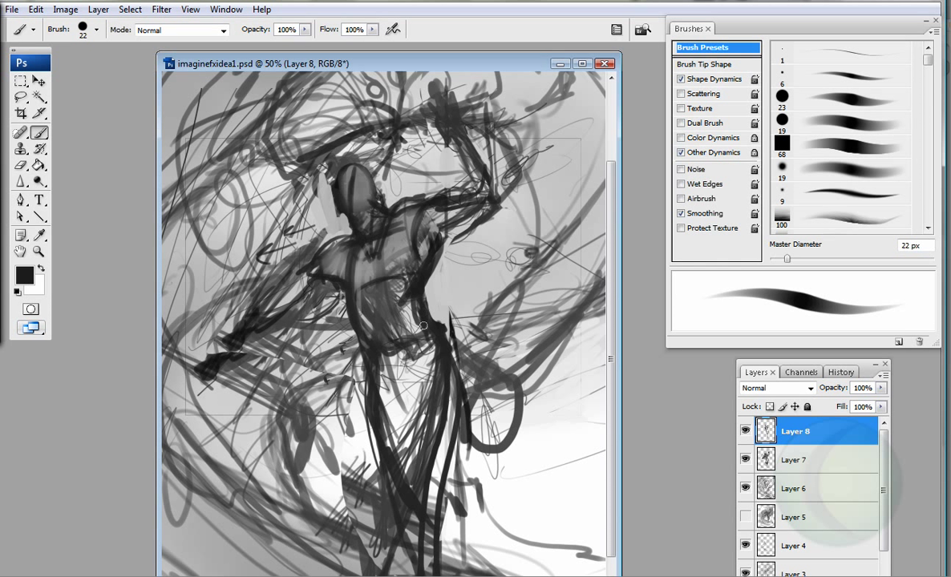
left_click_drag(332, 311, 377, 452)
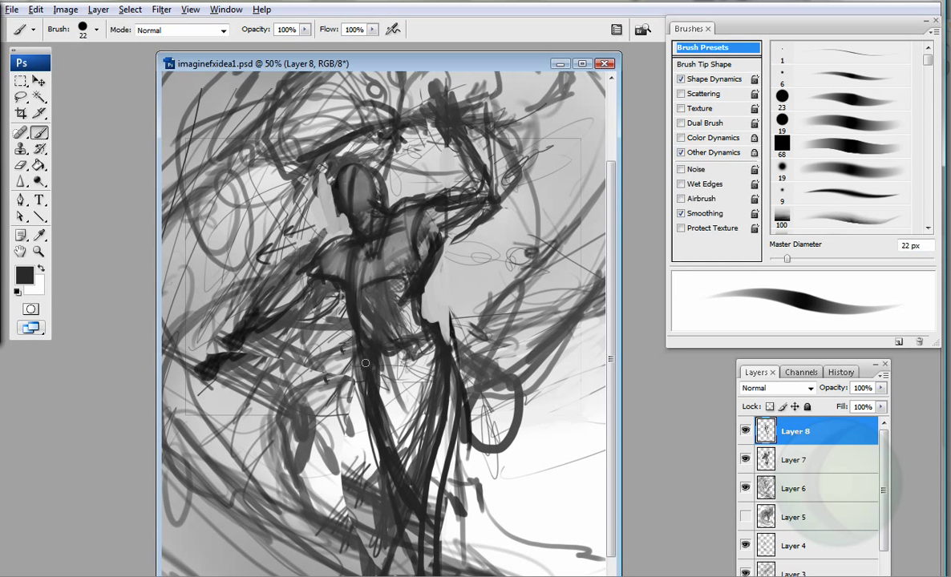
Step: Shade softly up to the head with a 110 px airbrush and add dark torso strokes
key("bracketright")
key("bracketright")
key("bracketright")
key("bracketright")
key("bracketright")
key("bracketright")
key("bracketright")
key("bracketright")
key("bracketright")
key("shift+alt+p")
mouse_move(321, 352)
left_mouse_down()
mouse_move(328, 303)
mouse_move(395, 197)
mouse_move(313, 138)
left_mouse_up()
left_click_drag(374, 320, 377, 441)
left_click_drag(373, 216, 405, 449)
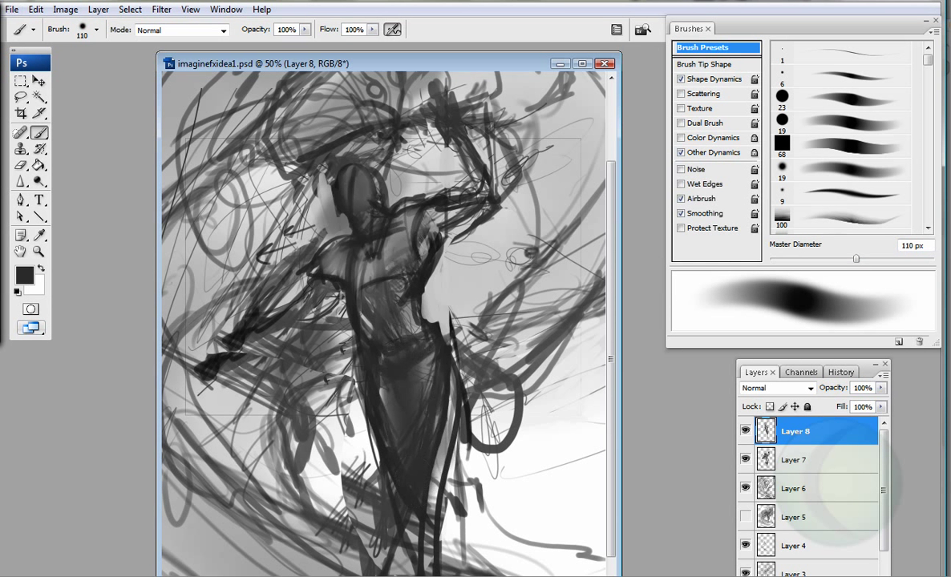
key("period")
key("bracketleft")
key("bracketleft")
key("bracketleft")
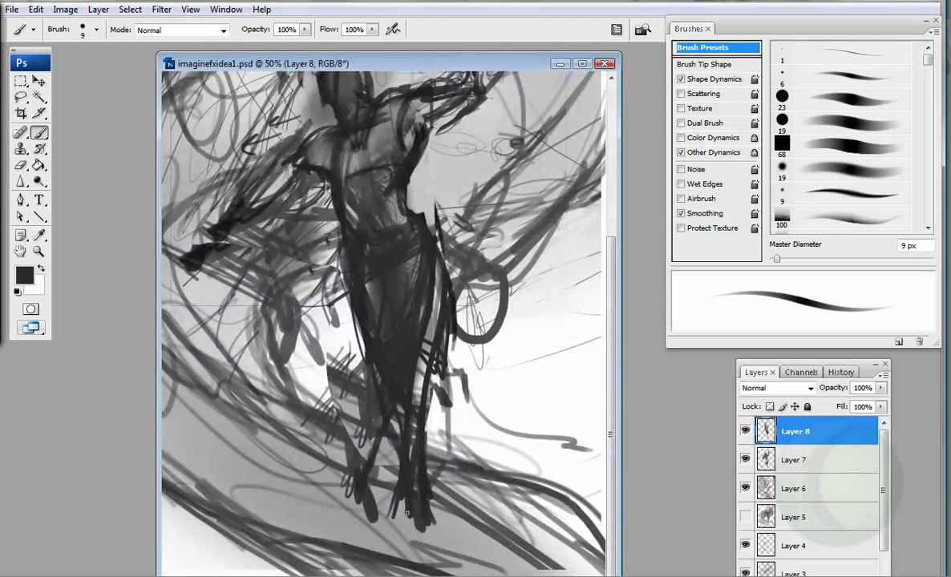
key("z")
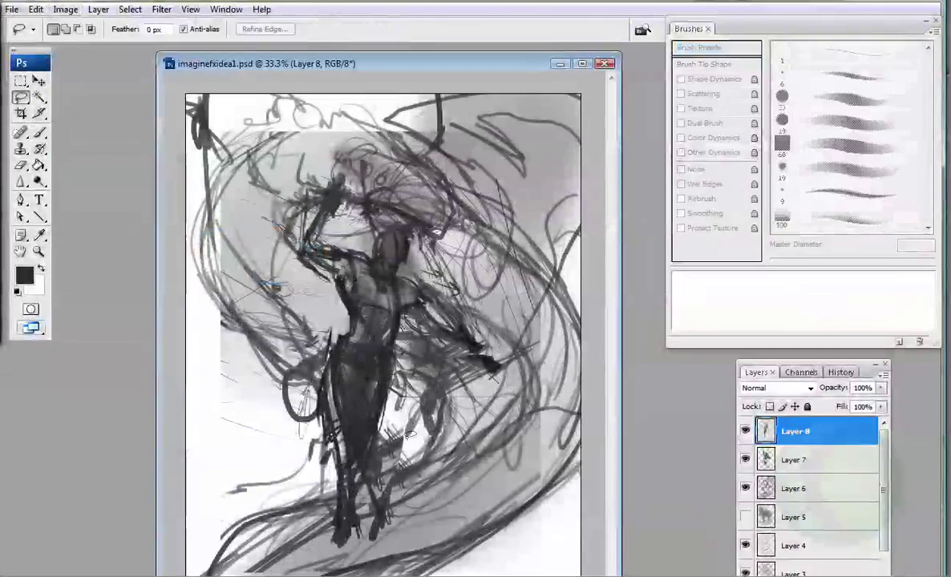
mouse_move(409, 434)
left_mouse_down()
mouse_move(321, 321)
mouse_move(405, 433)
left_mouse_up()
Step: Duplicate the selected figure twice onto new layers and nudge the copy slightly upward
key("ctrl+j")
key("ctrl+t")
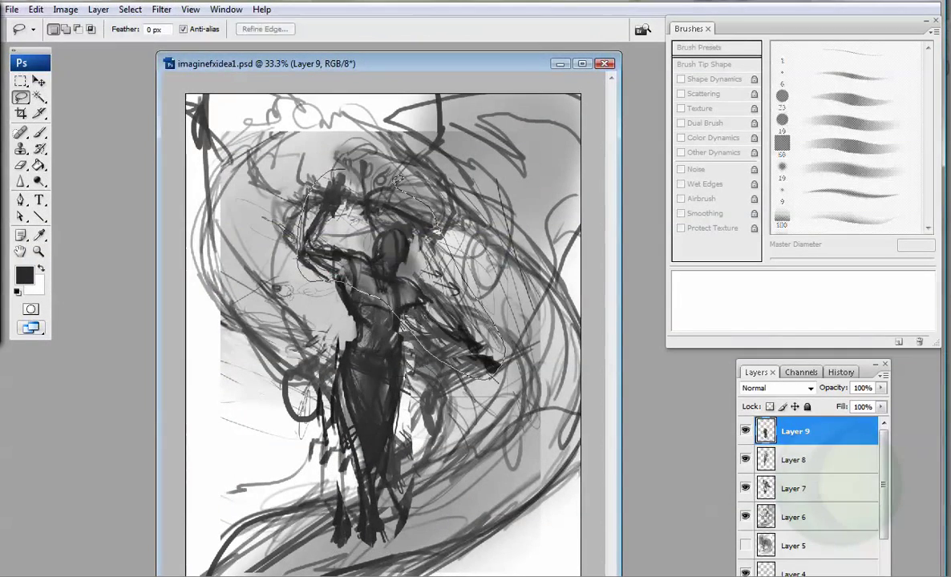
key("ctrl+j")
key("ctrl+t")
left_click_drag(391, 267, 391, 260)
key("v")
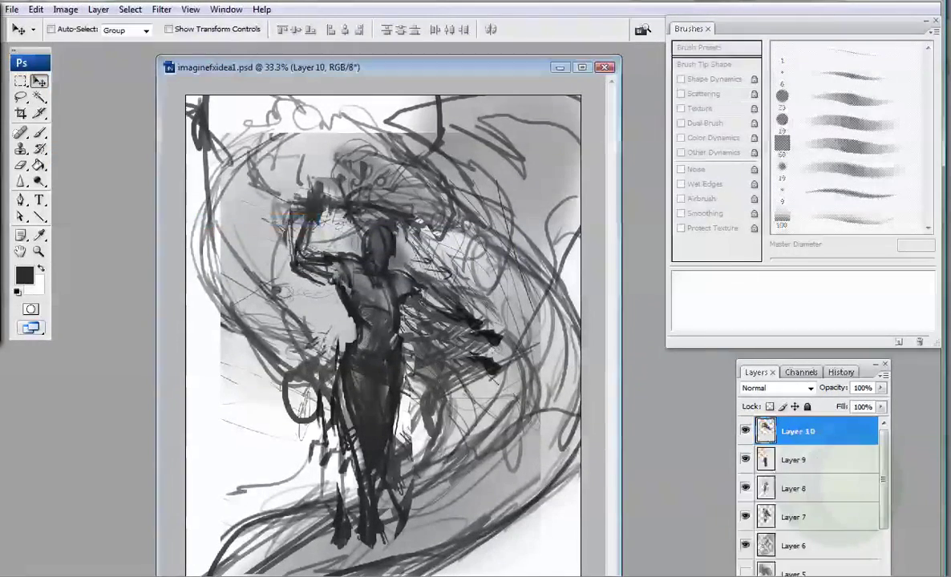
Step: Merge Layer 10 down into Layer 9
key("b")
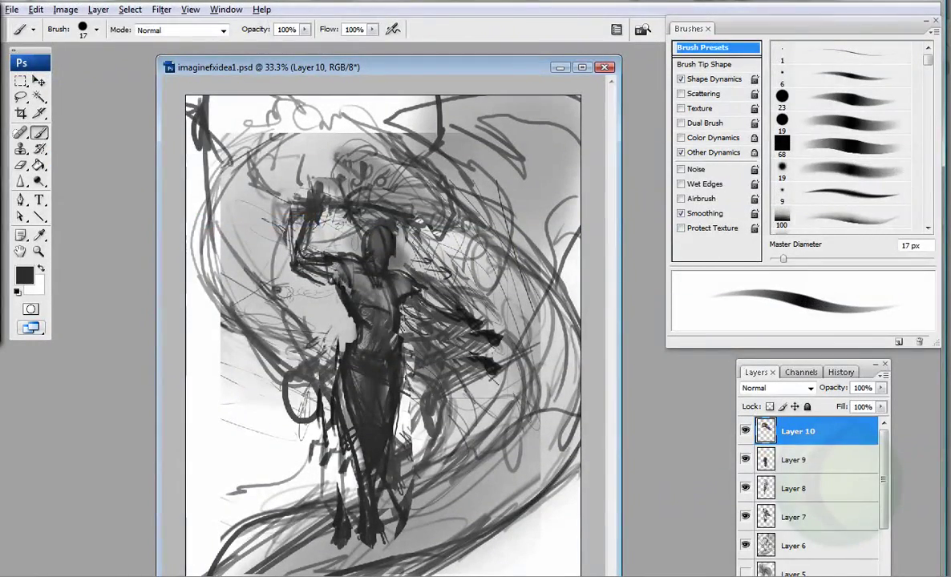
left_click(98, 9)
left_click(123, 461)
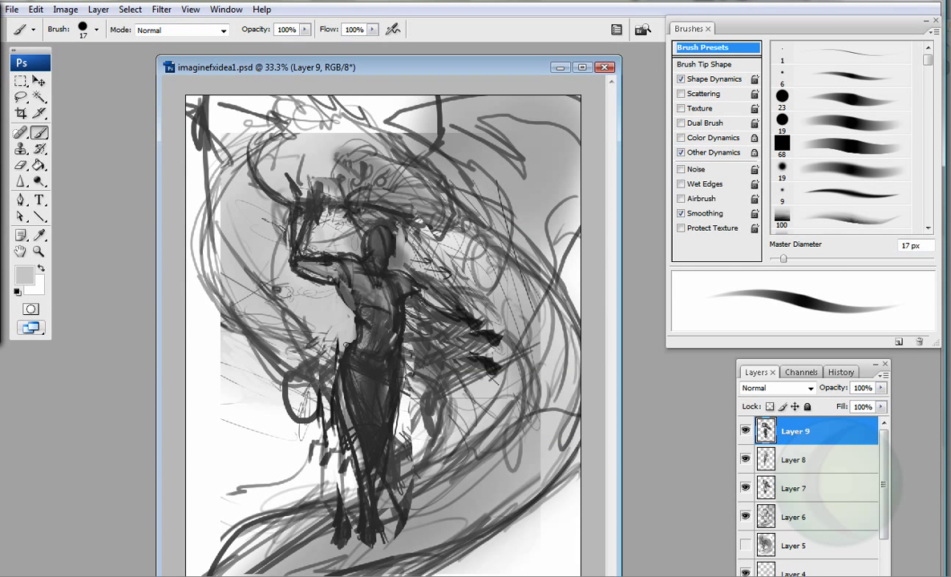
Step: Paint a long dark arc around the figure at 101 px, then airbrush the lower figure at 50 px
key("bracketright")
key("bracketright")
key("bracketright")
key("bracketright")
key("bracketright")
key("bracketright")
key("bracketright")
key("bracketright")
key("bracketright")
left_click(257, 182, "alt")
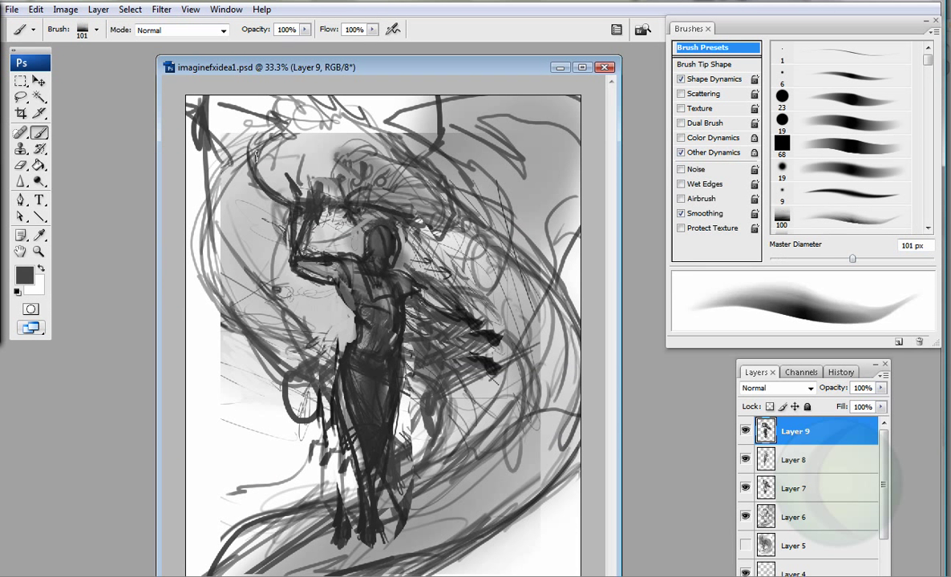
mouse_move(287, 122)
left_mouse_down()
mouse_move(192, 241)
mouse_move(273, 333)
mouse_move(431, 383)
left_mouse_up()
key("bracketleft")
key("bracketleft")
key("bracketleft")
key("bracketleft")
key("bracketleft")
key("shift+alt+p")
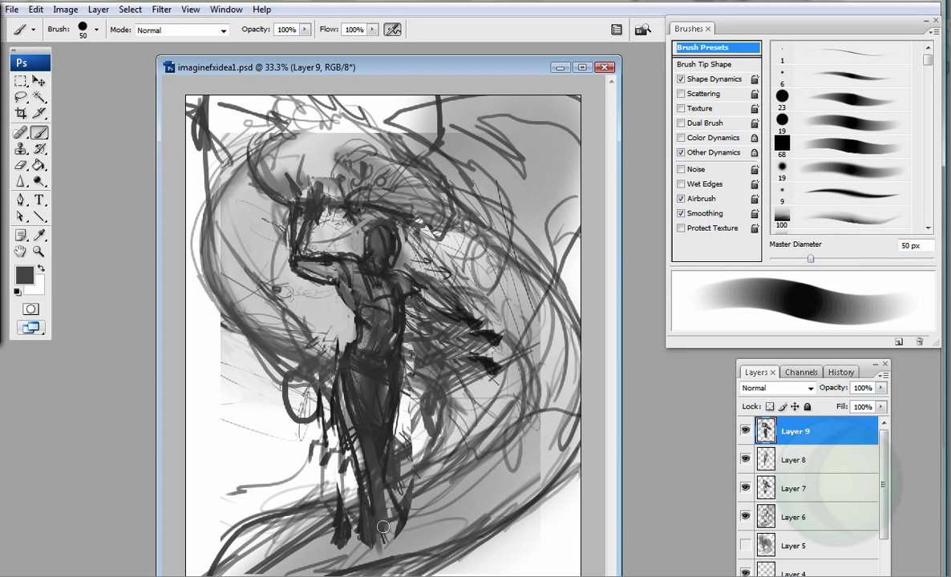
mouse_move(352, 495)
left_mouse_down()
mouse_move(322, 437)
mouse_move(330, 513)
mouse_move(385, 497)
mouse_move(395, 461)
left_mouse_up()
Step: Rework the torso tones with light grey using a 33 px brush, airbrush off
left_click(361, 481, "alt")
key("bracketleft")
key("bracketleft")
key("shift+alt+p")
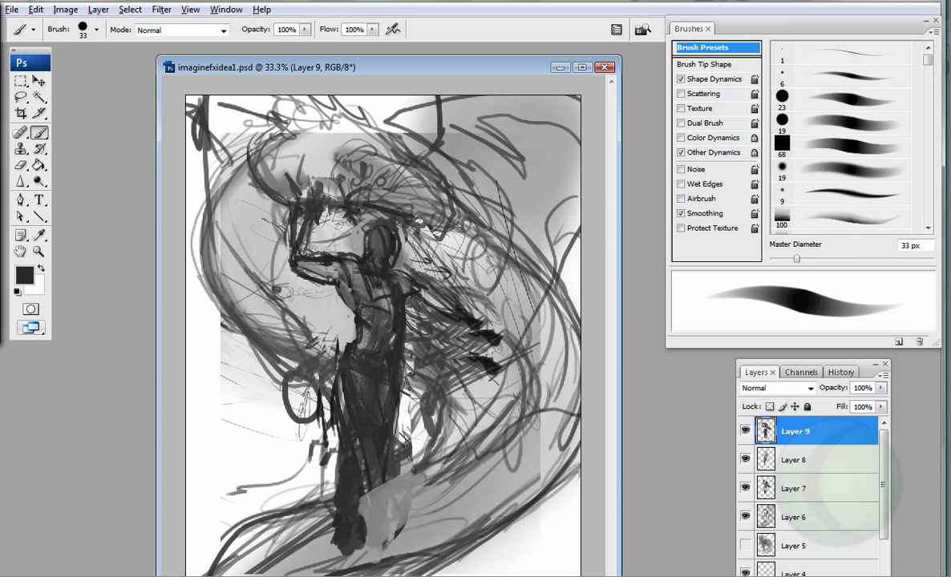
left_click_drag(408, 280, 369, 320)
Step: Paint white over the figure's head and add dark strokes around it
left_click(385, 362, "alt")
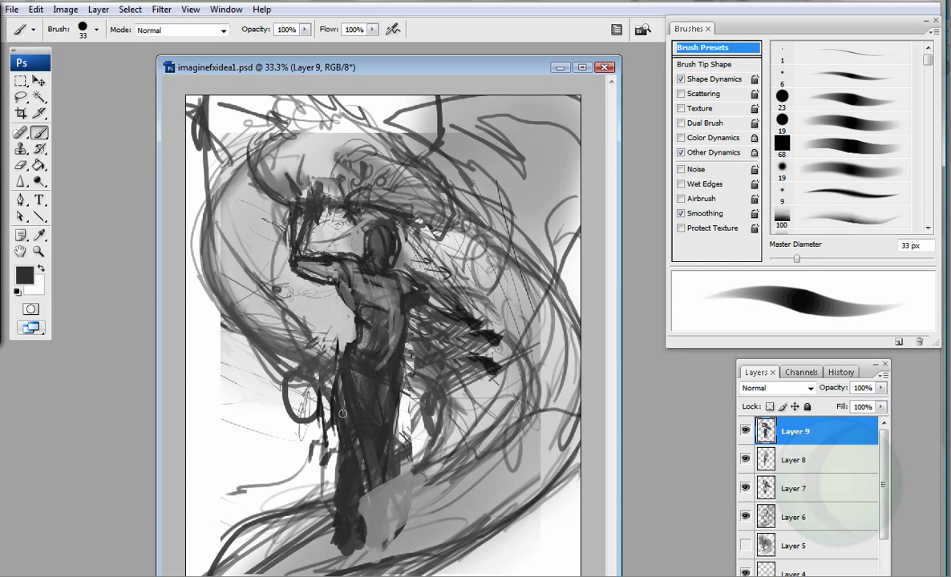
key("x")
left_click_drag(308, 204, 325, 244)
key("x")
mouse_move(414, 237)
left_mouse_down()
mouse_move(351, 258)
mouse_move(393, 250)
mouse_move(409, 229)
left_mouse_up()
key("x")
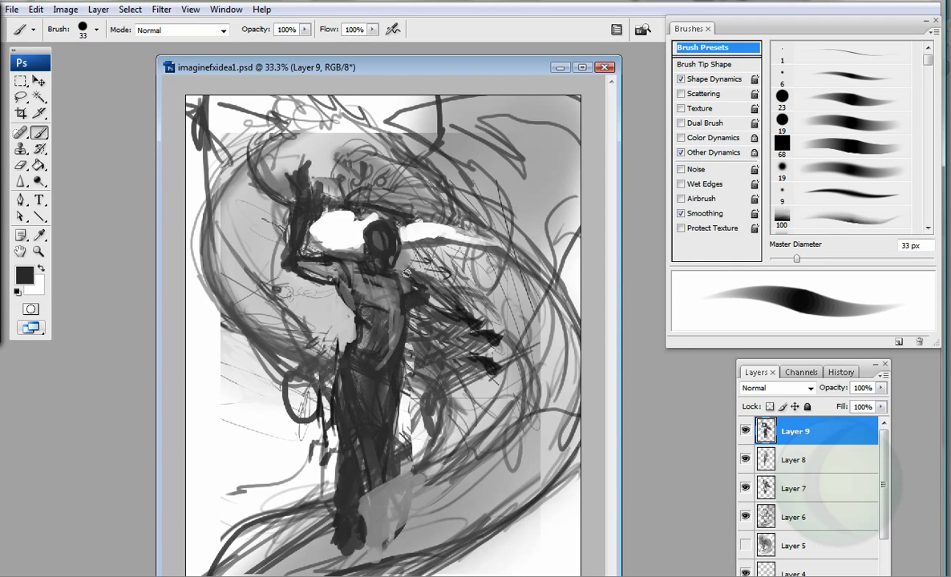
Step: Hide Layers 9, 8 and 7 to compare with the sketch, then show them again
left_click(744, 430)
left_click(745, 460)
left_click(745, 488)
mouse_move(745, 488)
left_mouse_down()
mouse_move(744, 430)
mouse_move(745, 459)
left_mouse_up()
left_click(794, 488)
key("l")
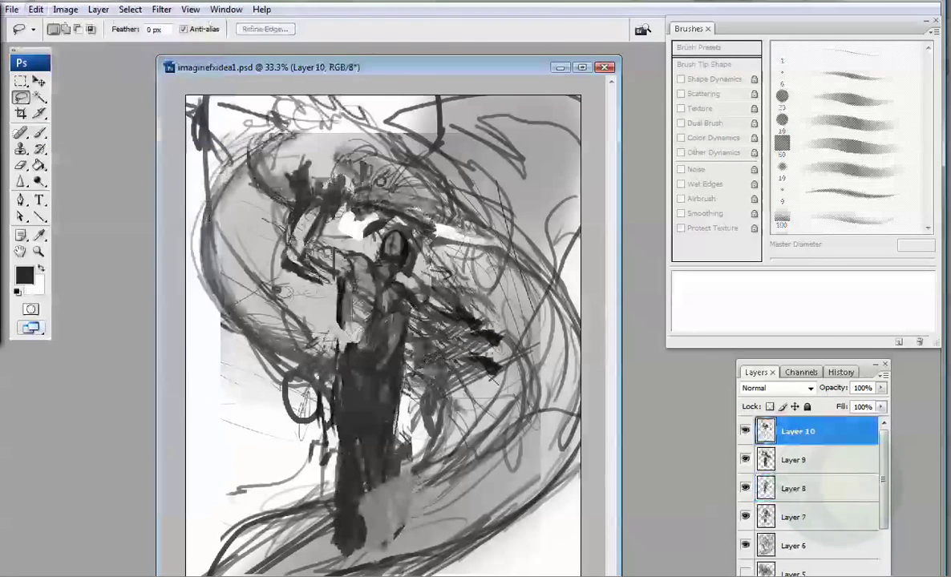
Step: Scale the copied upper-body section up to about 102.4% and commit it
key("ctrl+t")
left_click_drag(337, 241, 328, 274)
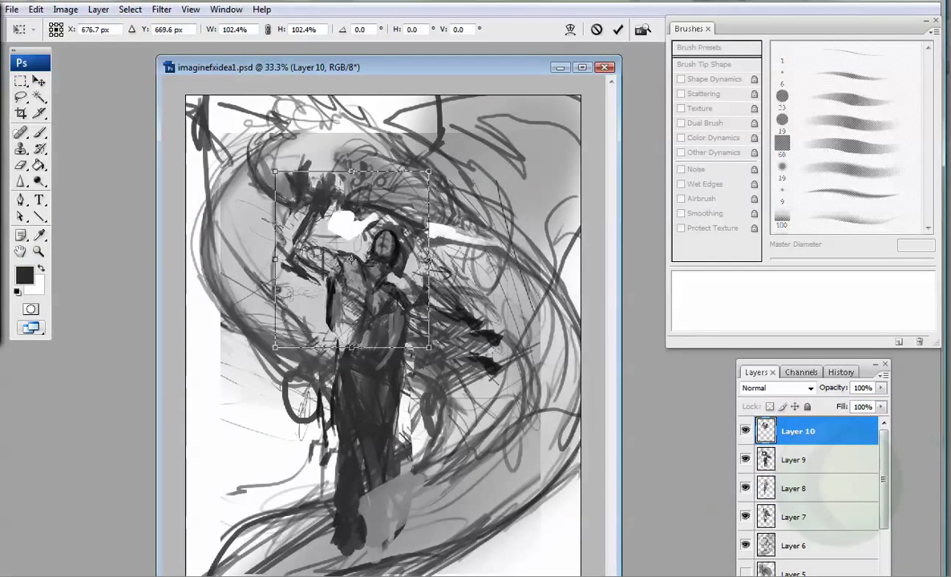
key("Return")
key("v")
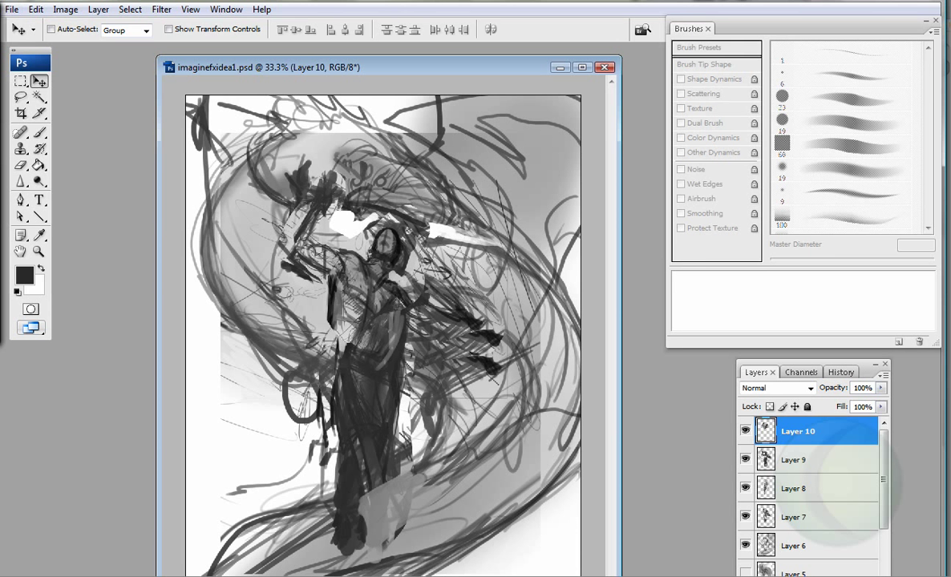
Step: Repaint the torso with dark and mid-grey sampled tones, plus strokes near the top left
key("b")
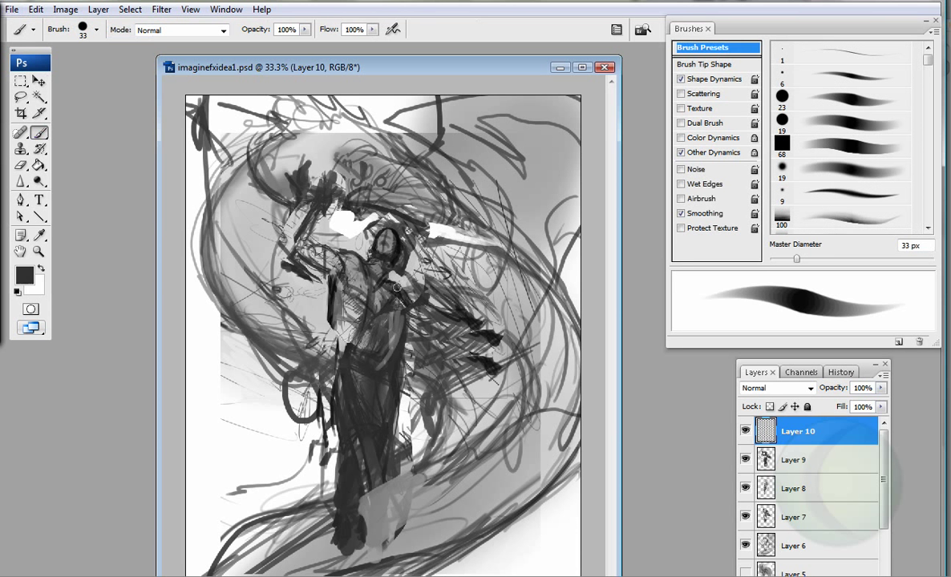
left_click(351, 370, "alt")
left_click_drag(404, 310, 359, 330)
left_click(345, 321, "alt")
left_click_drag(325, 269, 314, 341)
left_click_drag(345, 289, 336, 348)
left_click_drag(203, 171, 189, 136)
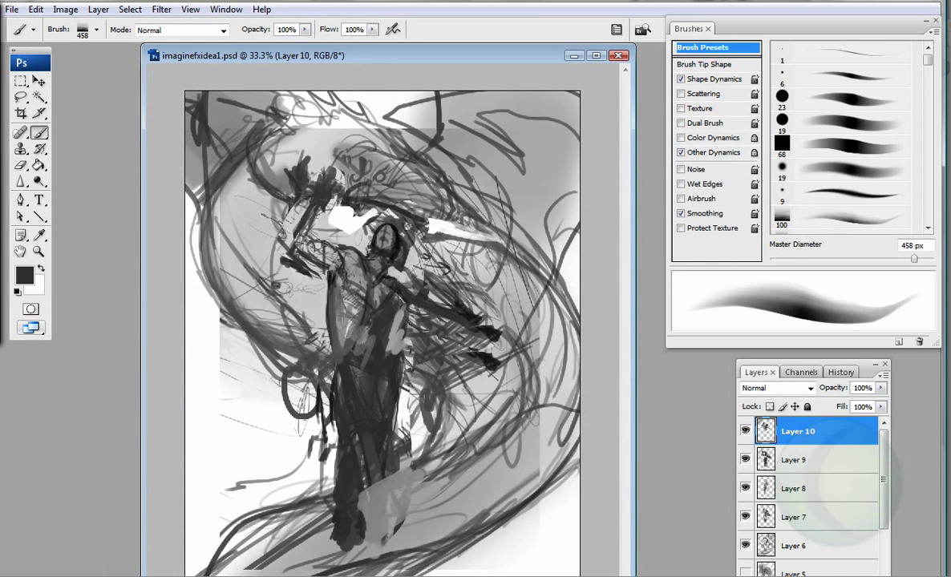
Step: Airbrush soft grey tone over the lower left, right side, middle background and bottom edge
key("shift+alt+p")
key("[")
key("[")
key("[")
key("[")
key("[")
key("[")
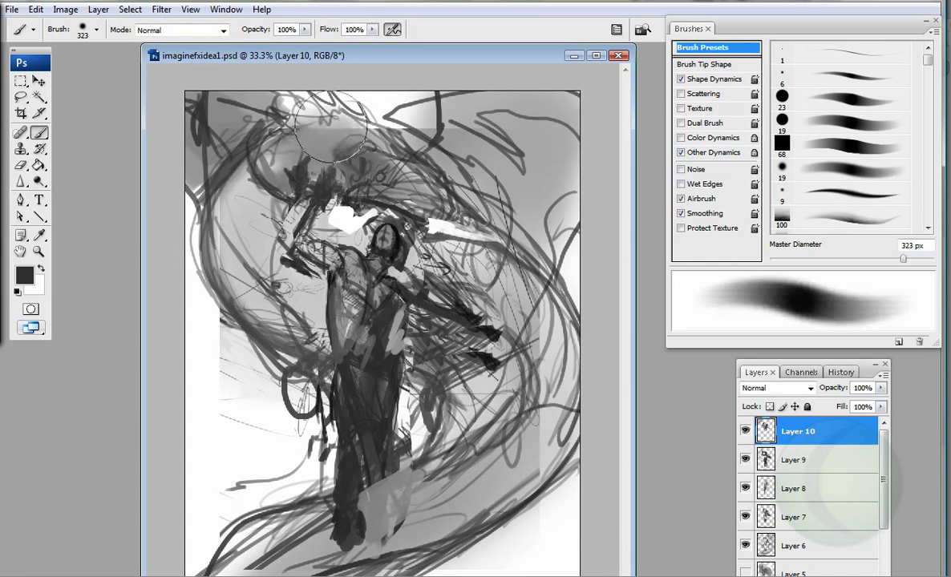
left_click_drag(200, 513, 365, 481)
left_click_drag(521, 433, 493, 256)
key("]")
key("]")
key("]")
key("]")
key("]")
key("]")
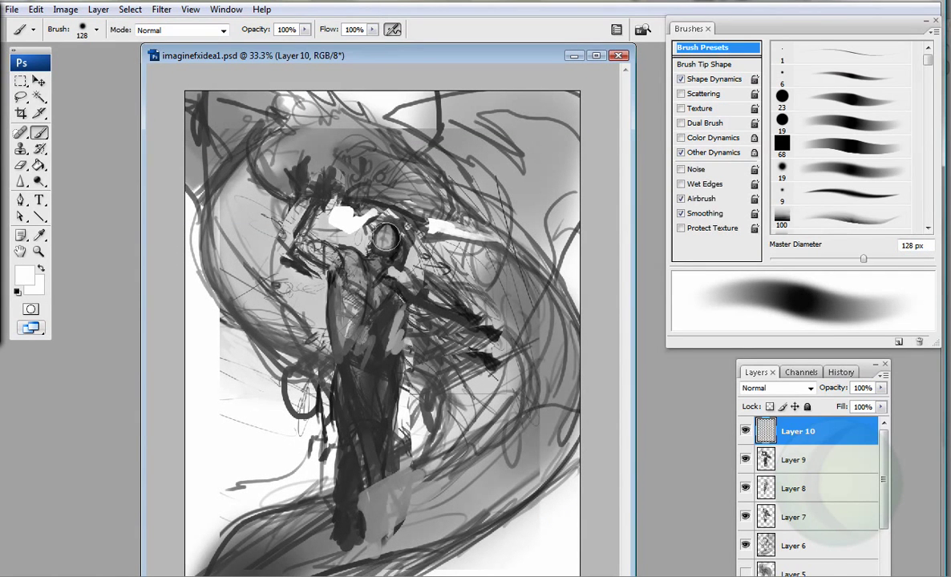
mouse_move(365, 265)
left_mouse_down()
mouse_move(393, 241)
mouse_move(424, 232)
left_mouse_up()
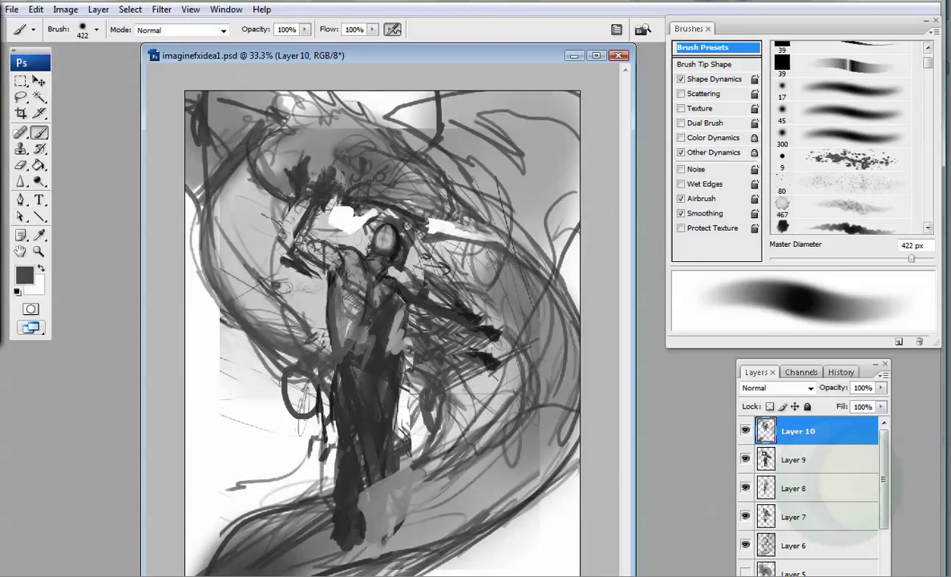
left_click_drag(212, 573, 465, 573)
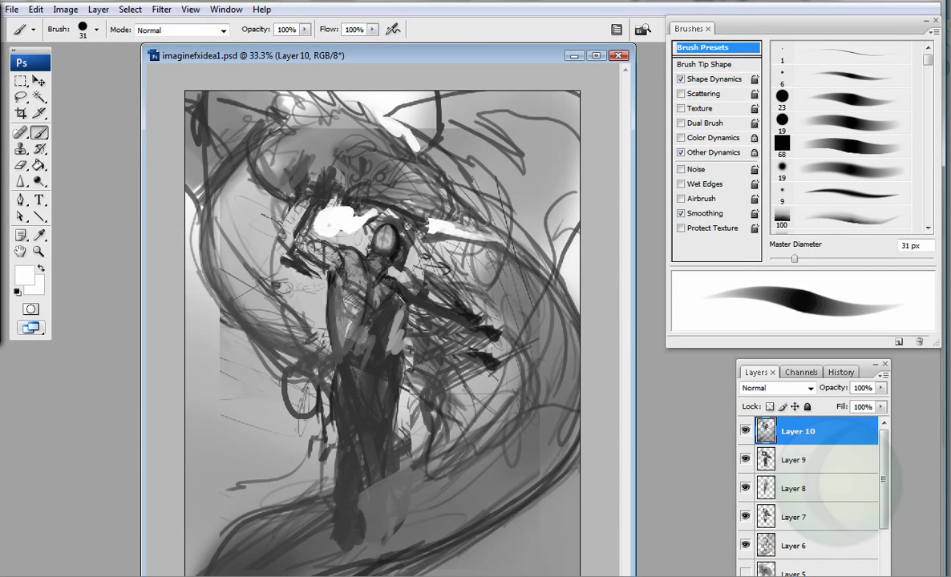
Step: Crop beyond the image to add canvas border, then airbrush soft grey at top left with the 300 px preset
key("c")
key("Return")
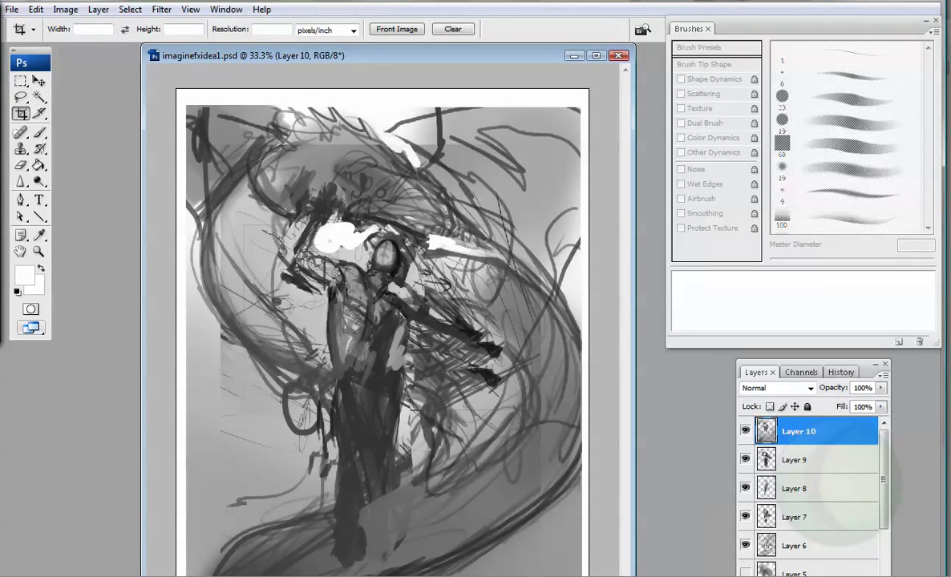
key("b")
left_click(782, 132)
mouse_move(200, 120)
left_mouse_down()
mouse_move(467, 261)
mouse_move(417, 112)
left_mouse_up()
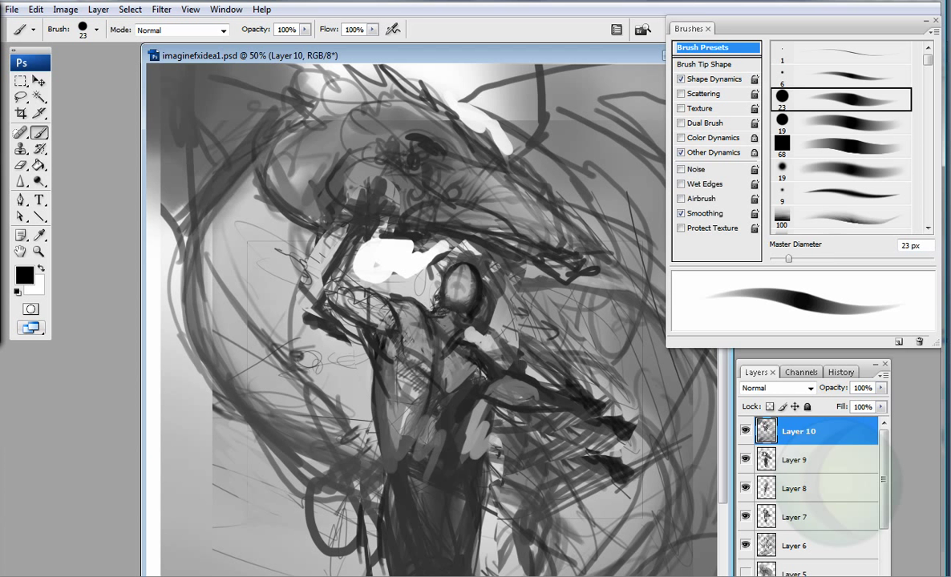
Step: Paint dark curves along the figure's left side and around the torso
mouse_move(264, 120)
left_mouse_down()
mouse_move(202, 373)
mouse_move(272, 432)
left_mouse_up()
left_click_drag(373, 425, 404, 340)
left_click_drag(376, 388, 440, 332)
left_click_drag(337, 400, 364, 505)
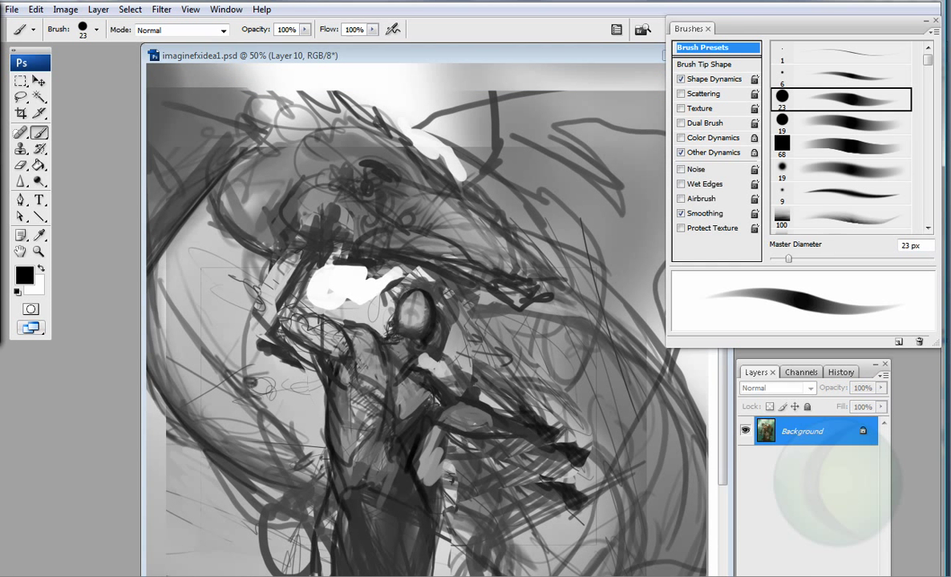
Step: Duplicate the layer and paint long dark strokes left of the figure with a 26 px brush
key("ctrl+j")
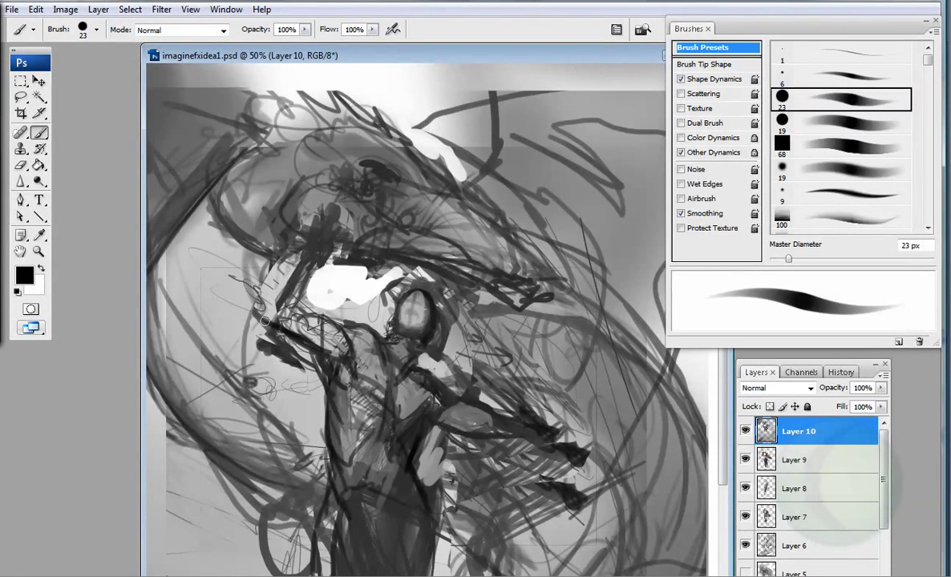
key("bracketright")
left_click_drag(289, 176, 192, 401)
left_click_drag(208, 224, 184, 409)
scroll(241, 457, "down", 5)
mouse_move(188, 297)
left_mouse_down()
mouse_move(240, 473)
mouse_move(240, 513)
mouse_move(273, 449)
left_mouse_up()
Step: Add dark strokes on the lower left and lower body, undoing a stray lower-right stroke
scroll(244, 455, "up", 4)
scroll(407, 419, "down", 2)
mouse_move(405, 377)
left_mouse_down()
mouse_move(413, 441)
mouse_move(353, 517)
left_mouse_up()
left_click_drag(333, 409, 344, 533)
left_click_drag(445, 464, 412, 531)
key("ctrl+z")
Step: Paint sampled grey and dark strokes around the head, eye area and hair
scroll(385, 321, "up", 3)
left_click(337, 201, "alt")
left_click_drag(329, 200, 375, 231)
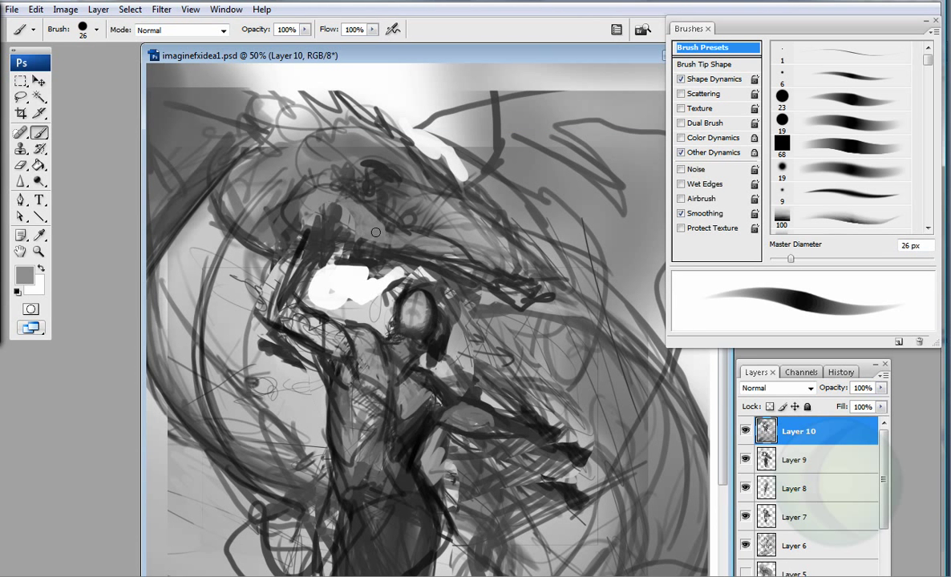
left_click_drag(372, 172, 345, 148)
left_click(384, 171, "alt")
left_click_drag(399, 218, 501, 271)
left_click(437, 197, "alt")
left_click_drag(417, 185, 515, 222)
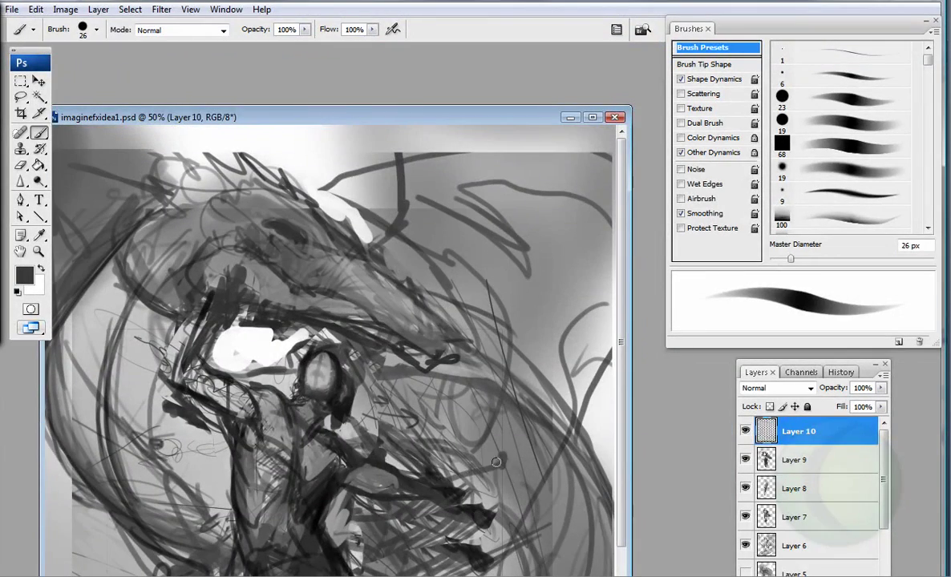
Step: Add long dark curves at lower right, top and right side, then show Layers 10 and 9
left_click_drag(336, 437, 490, 462)
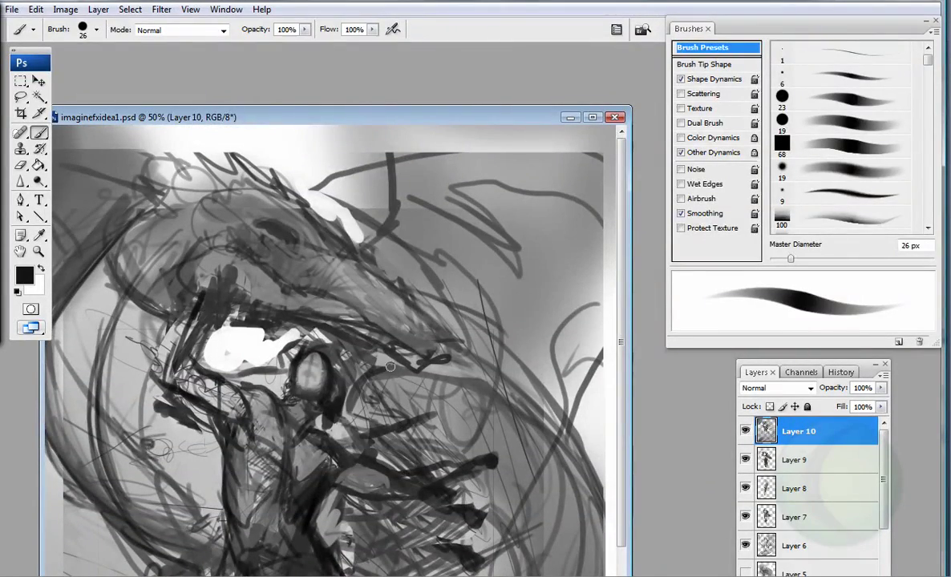
left_click_drag(306, 129, 369, 253)
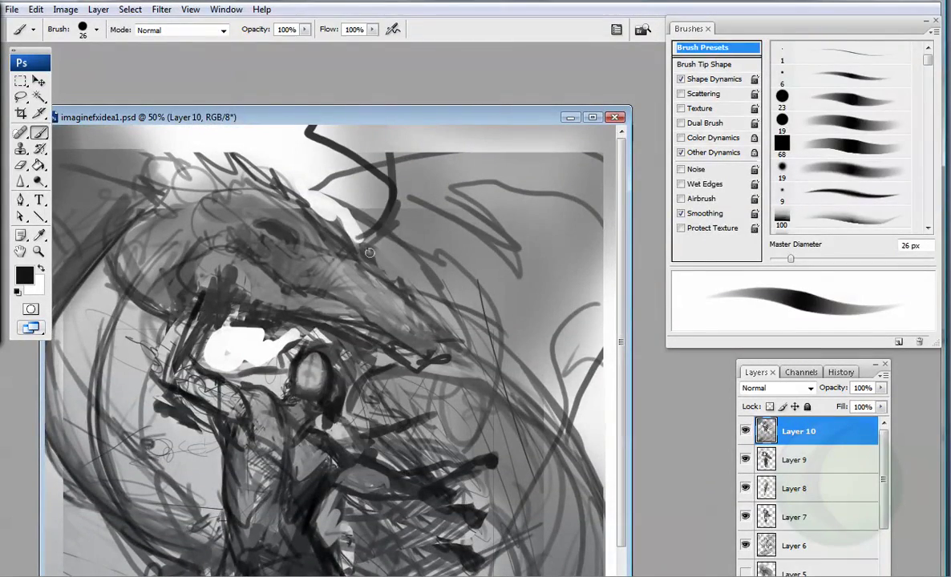
left_click(370, 252, "ctrl+alt")
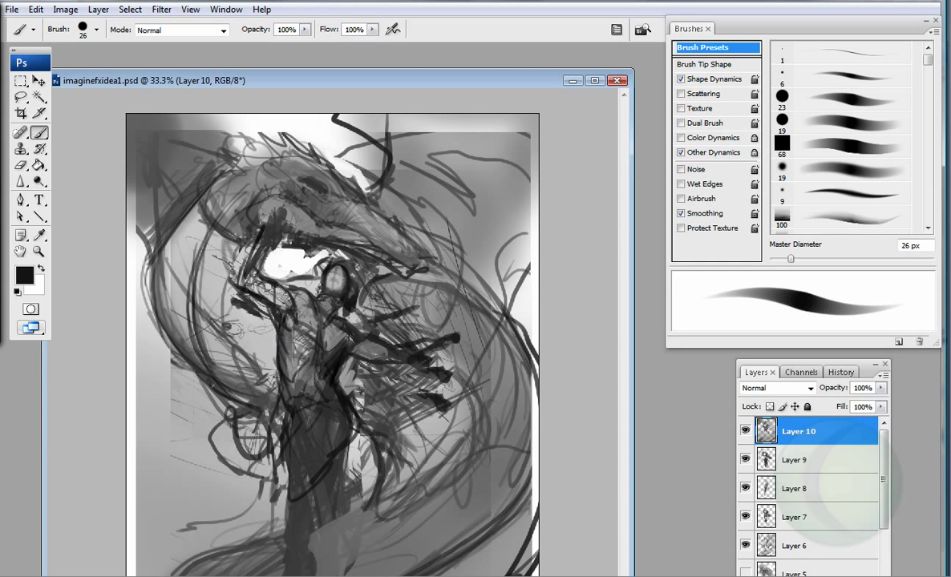
left_click_drag(443, 274, 590, 204)
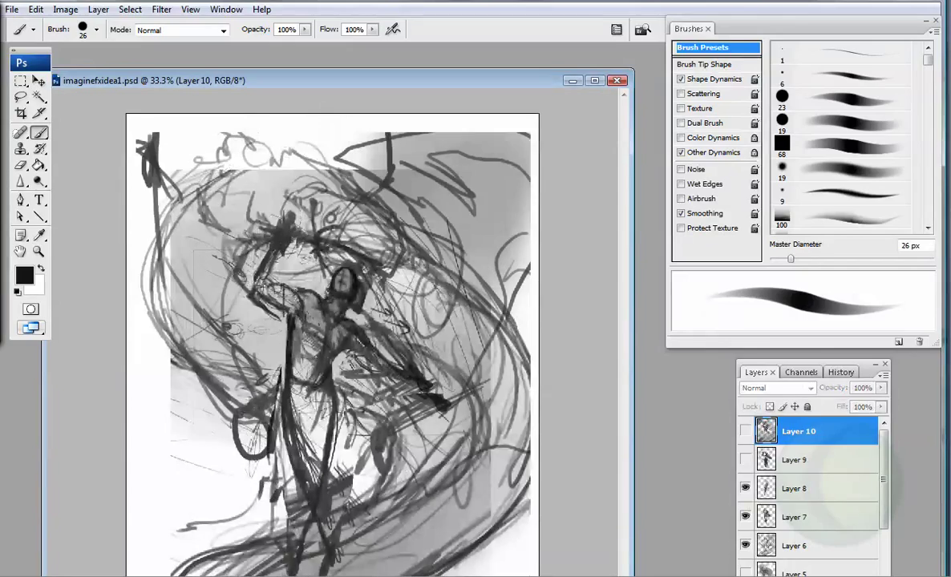
left_click_drag(745, 460, 745, 431)
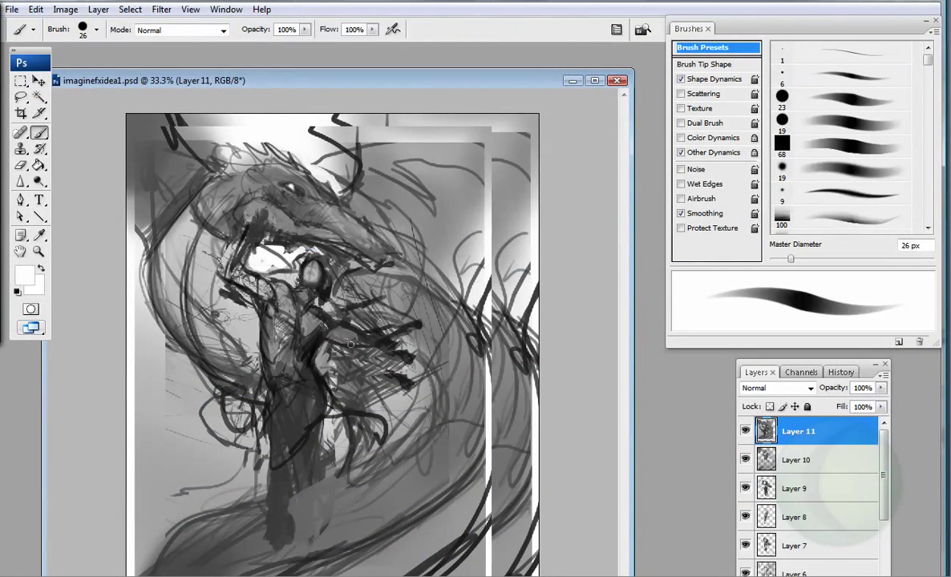
Step: Resize the brush to 30 px and pick a light grey tone
key("bracketleft")
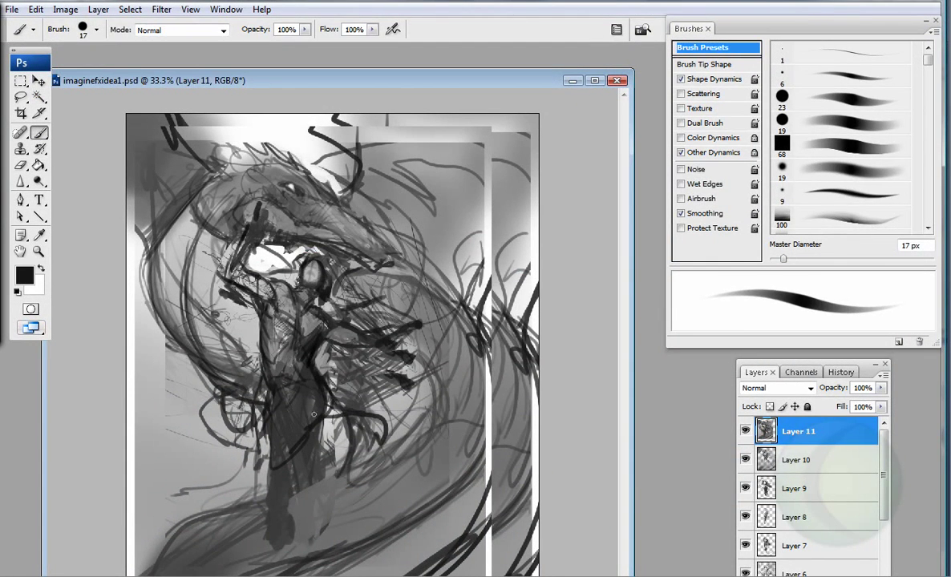
key("bracketright")
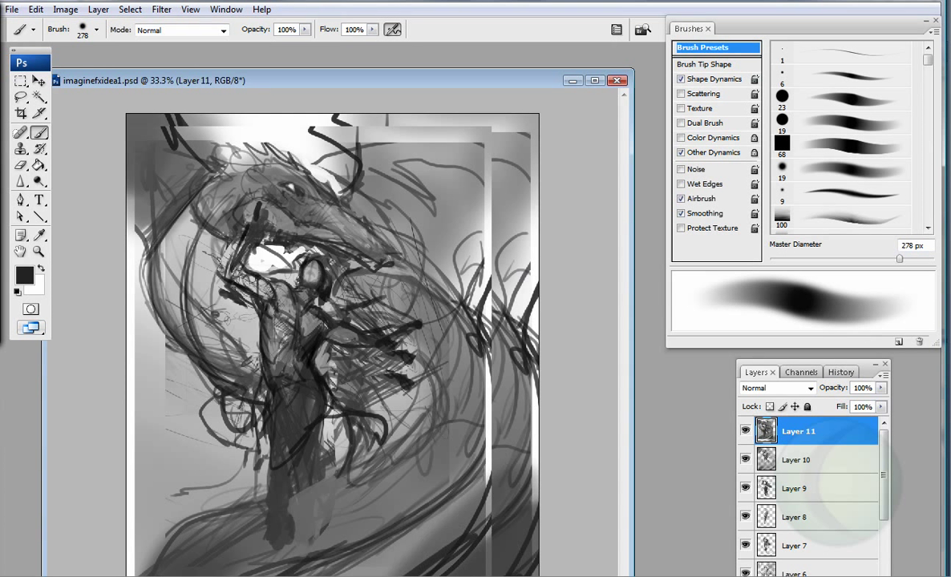
key("period")
key("bracketright")
left_click(131, 531, "alt")
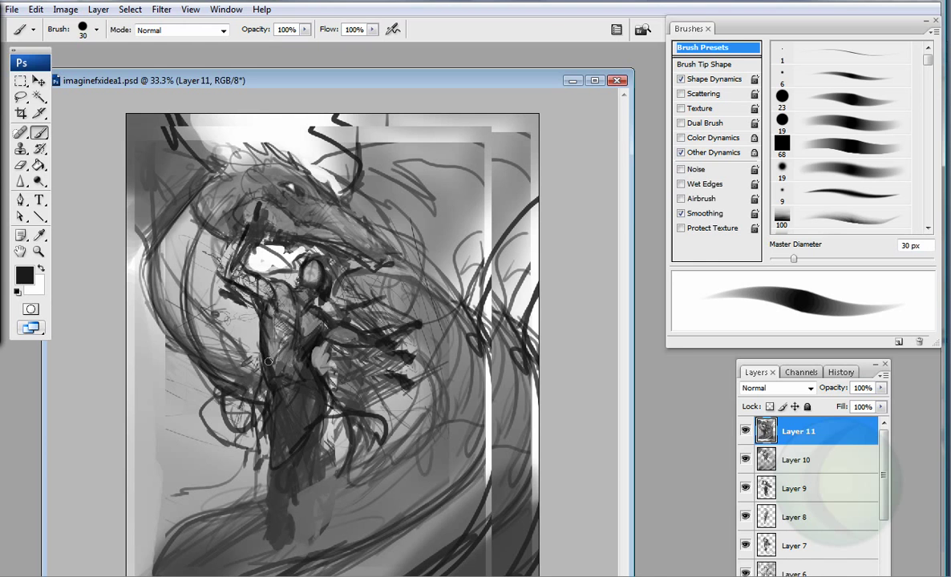
Step: Flip the canvas horizontally
left_click(65, 9)
mouse_move(132, 165)
left_click(253, 226)
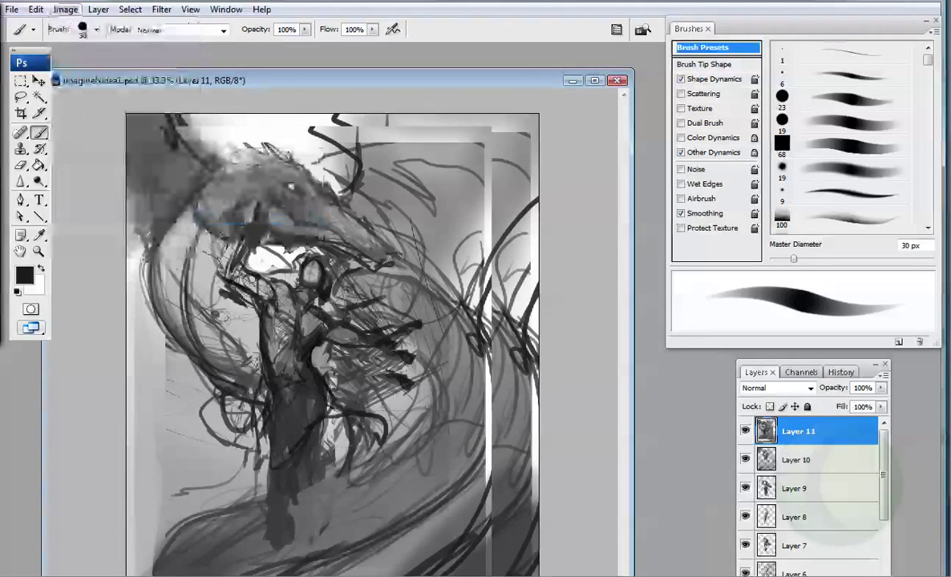
Step: Paint a broad 198 px light grey patch at the bottom left and faint strokes at the right edge
key("bracketleft")
key("period")
left_click_drag(241, 80, 231, 55)
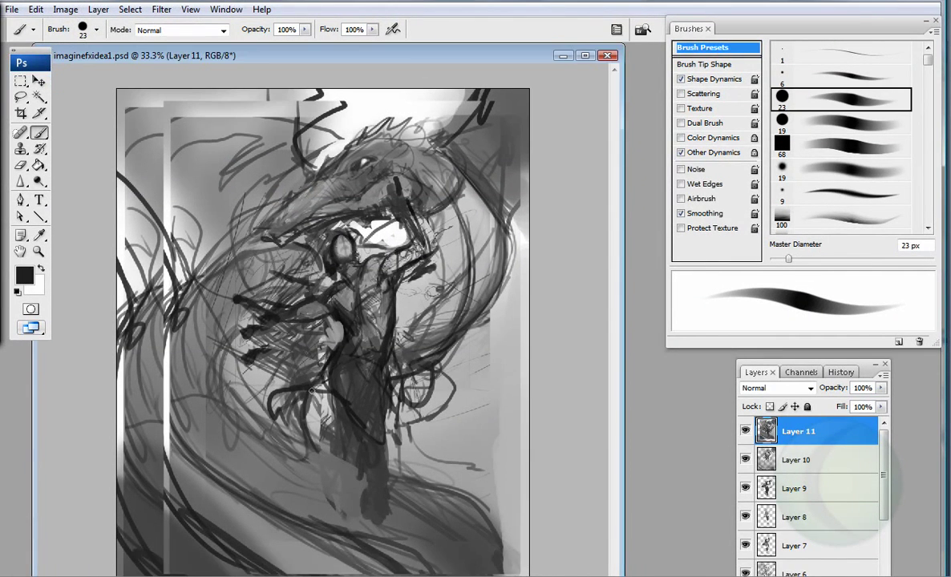
key("bracketright")
key("bracketright")
key("bracketright")
key("bracketright")
key("bracketright")
key("bracketright")
key("bracketright")
key("bracketright")
key("bracketright")
key("bracketright")
key("bracketright")
left_click_drag(147, 551, 138, 541)
left_click(128, 505, "alt")
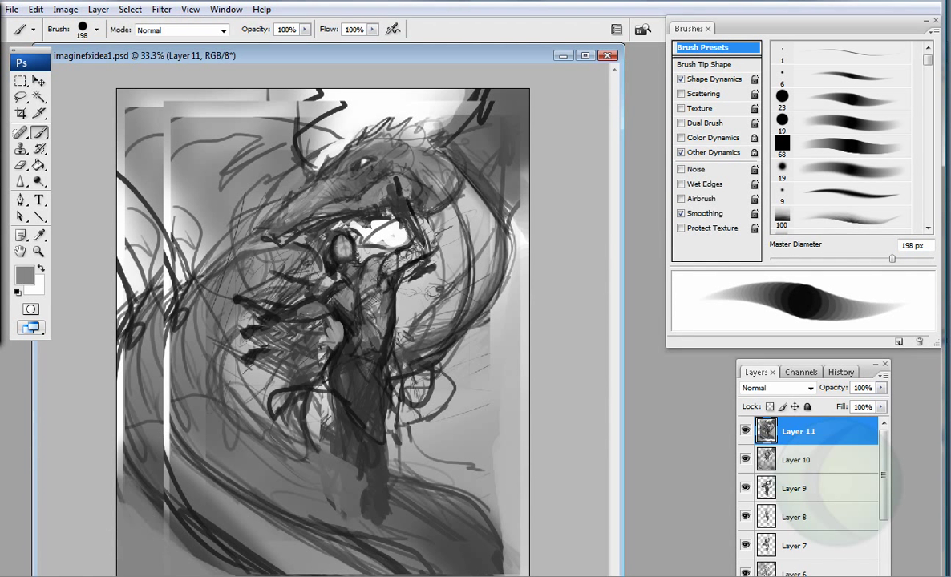
key("bracketleft")
key("bracketleft")
key("bracketleft")
key("bracketleft")
left_click_drag(505, 348, 480, 448)
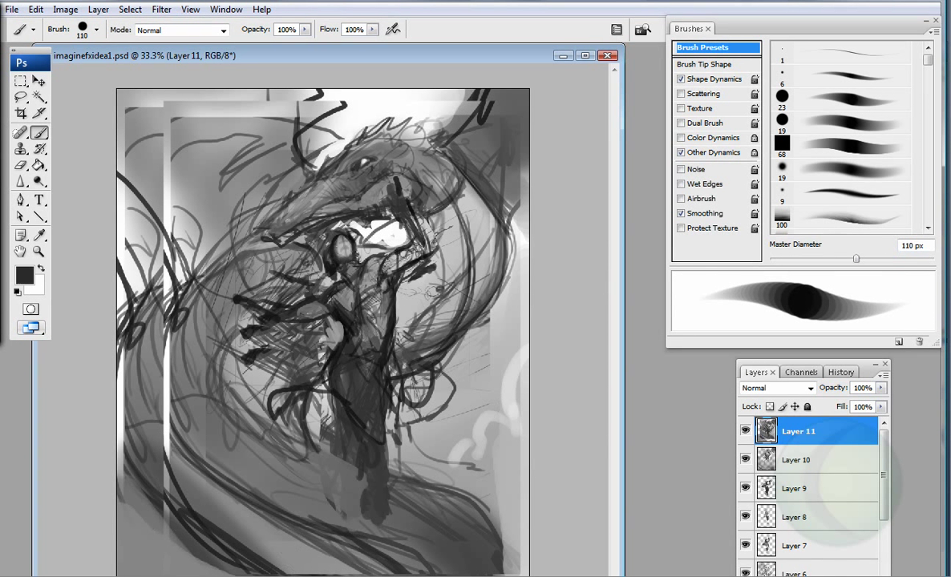
Step: With a 25 px brush, draw long dark lines down the figure's body
key("bracketleft")
key("bracketleft")
key("bracketleft")
key("bracketleft")
key("bracketleft")
key("bracketleft")
key("bracketleft")
key("bracketleft")
key("bracketleft")
key("ctrl+Tab")
key("ctrl+Tab")
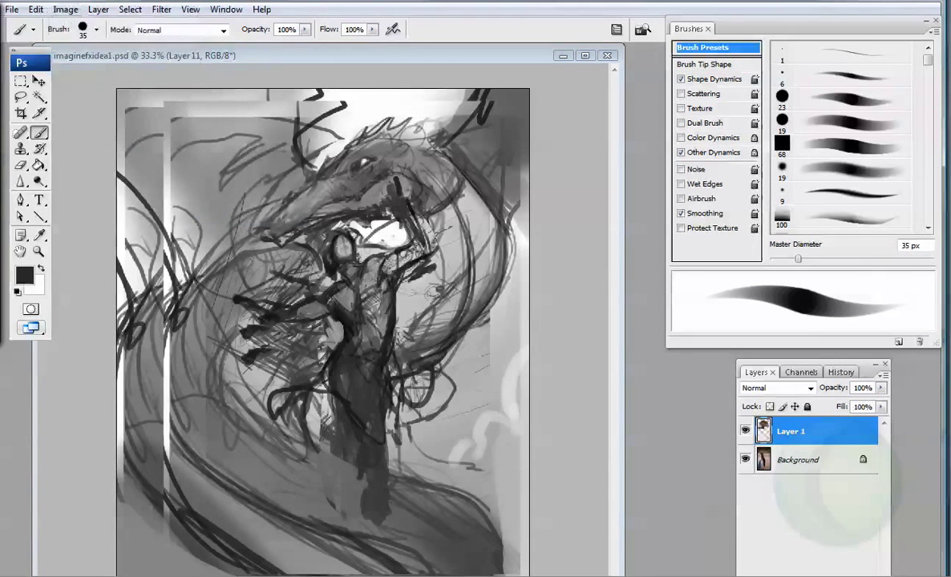
key("bracketleft")
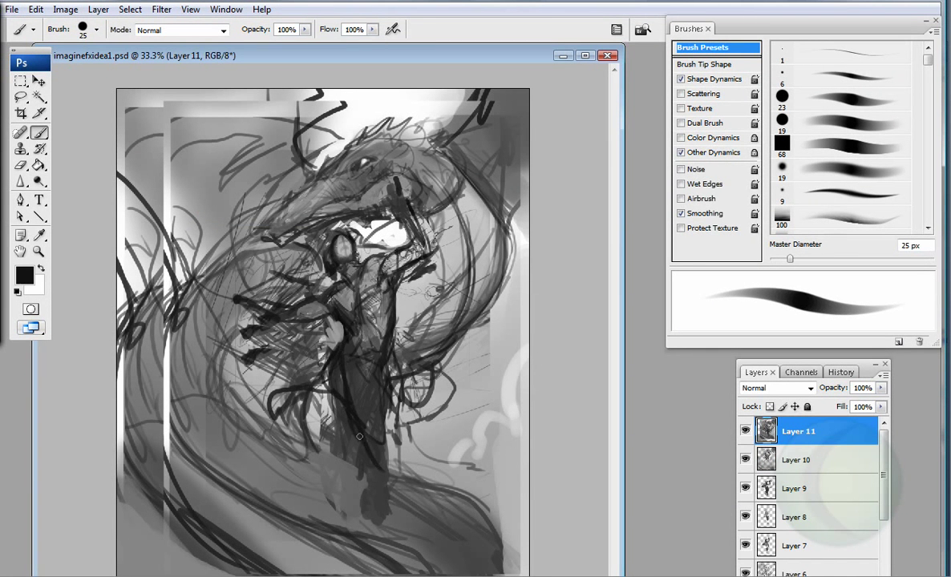
left_click_drag(354, 340, 341, 525)
mouse_move(304, 373)
left_mouse_down()
mouse_move(343, 448)
mouse_move(325, 395)
left_mouse_up()
left_click_drag(314, 345, 298, 417)
left_click_drag(327, 382, 311, 428)
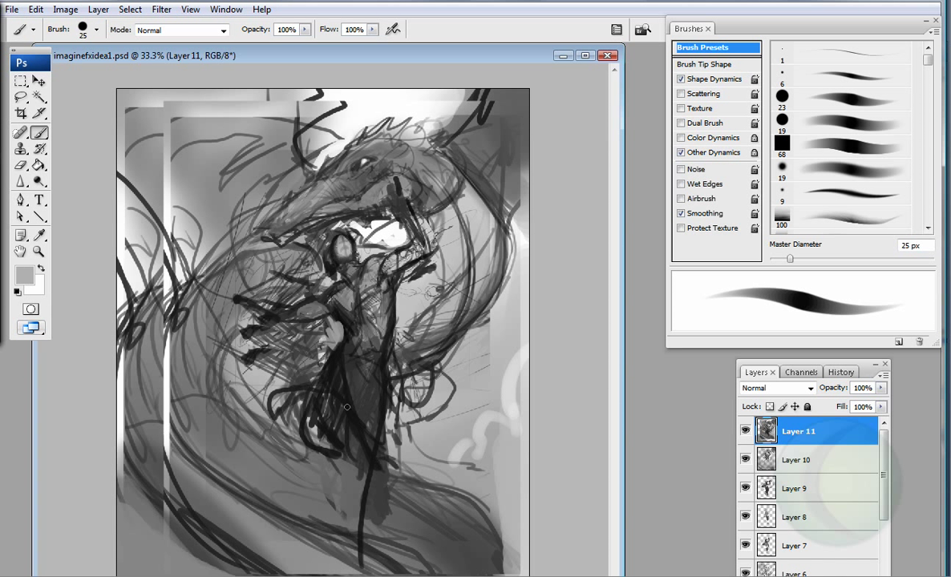
Step: Paint soft grey tone with a 137 px brush, including down the left edge
key("]")
key("]")
key("]")
key("]")
key("]")
key("]")
key("]")
key("]")
key("]")
left_click_drag(465, 248, 361, 348)
left_click_drag(298, 332, 226, 388)
left_click(241, 377, "alt")
left_click_drag(145, 251, 111, 330)
mouse_move(141, 497)
left_mouse_down()
mouse_move(128, 224)
mouse_move(116, 553)
left_mouse_up()
Step: Switch to a black 29 px airbrush and paint dark strokes along the left and lower area
key("period")
key("bracketright")
key("bracketright")
key("bracketright")
key("comma")
key("d")
left_click_drag(120, 393, 113, 497)
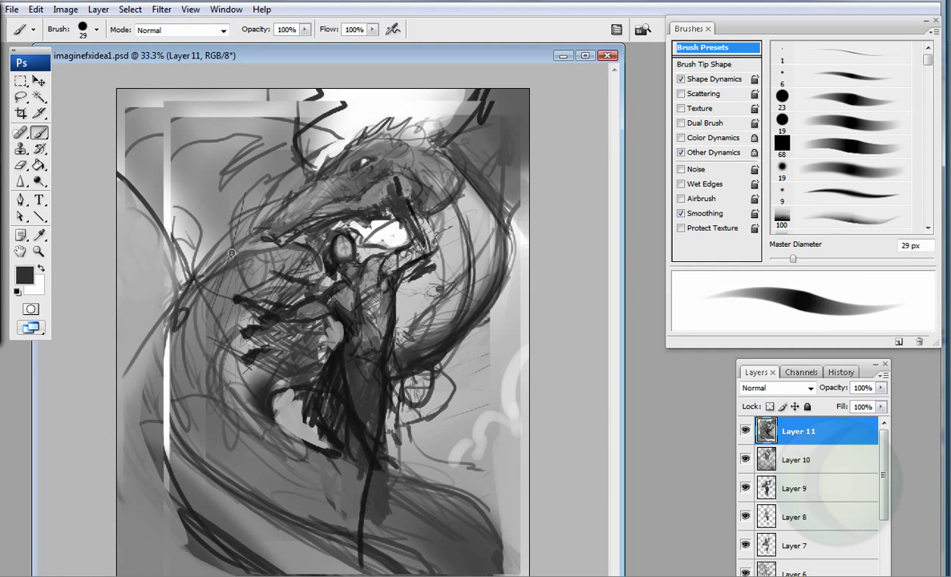
left_click_drag(192, 259, 112, 351)
left_click_drag(189, 429, 112, 509)
left_click_drag(377, 425, 489, 533)
left_click_drag(113, 409, 256, 535)
Step: Add dark sweeping curves through the lower middle and lower left
left_click_drag(209, 487, 358, 560)
left_click_drag(253, 379, 420, 457)
left_click_drag(461, 492, 486, 535)
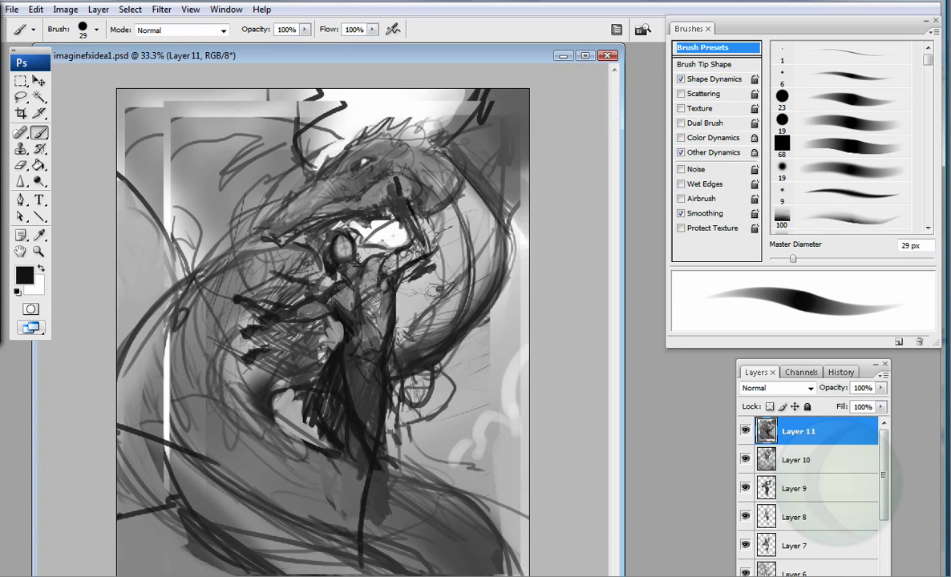
left_click_drag(165, 425, 298, 534)
left_click_drag(197, 457, 295, 536)
left_click_drag(112, 469, 245, 520)
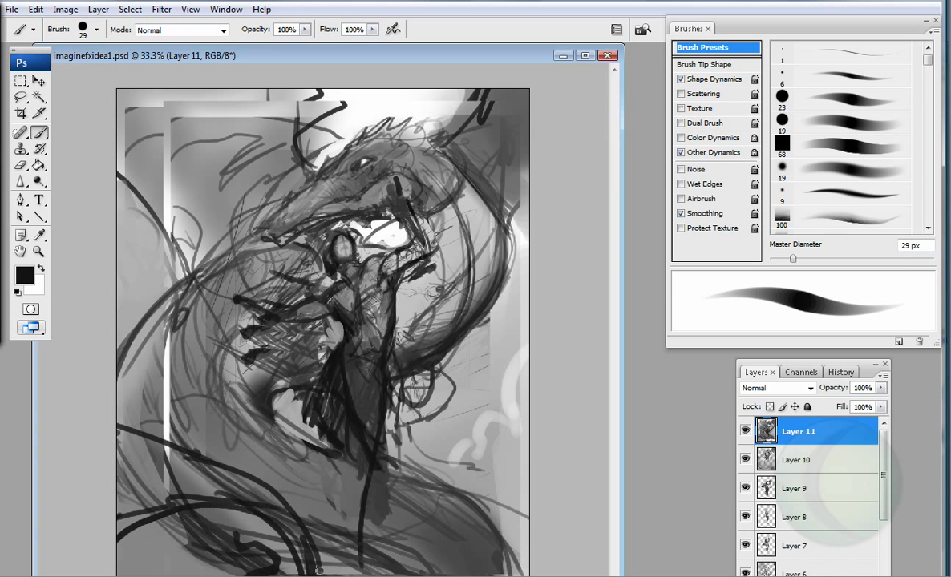
Step: Paint broad 91 px dark strokes at the lower left and a grey stroke up the left side
key("bracketright")
key("bracketright")
key("bracketright")
key("bracketright")
key("bracketright")
key("bracketright")
left_click_drag(272, 428, 193, 497)
mouse_move(200, 416)
left_mouse_down()
mouse_move(114, 523)
mouse_move(265, 501)
mouse_move(284, 529)
left_mouse_up()
left_click(170, 489, "alt")
left_click_drag(154, 405, 158, 88)
Step: Paint white patches at the upper left and near the figure, plus a light stroke at the lower left
left_click(173, 94, "alt")
mouse_move(184, 208)
left_mouse_down()
mouse_move(141, 240)
mouse_move(160, 273)
left_mouse_up()
left_click_drag(285, 361, 281, 405)
key("bracketright")
key("bracketright")
left_click_drag(160, 521, 225, 561)
key("comma")
key("period")
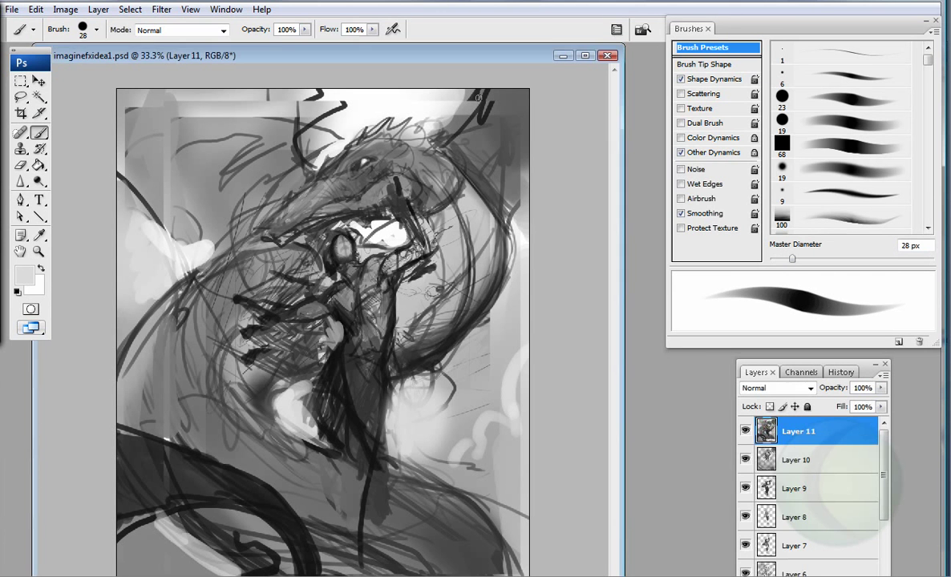
key("l")
left_click(36, 9)
Step: Tilt and stretch the lassoed dragon head taller, then rotate it about -7°
left_click(61, 255)
mouse_move(248, 100)
left_mouse_down()
mouse_move(240, 64)
mouse_move(252, 81)
left_mouse_up()
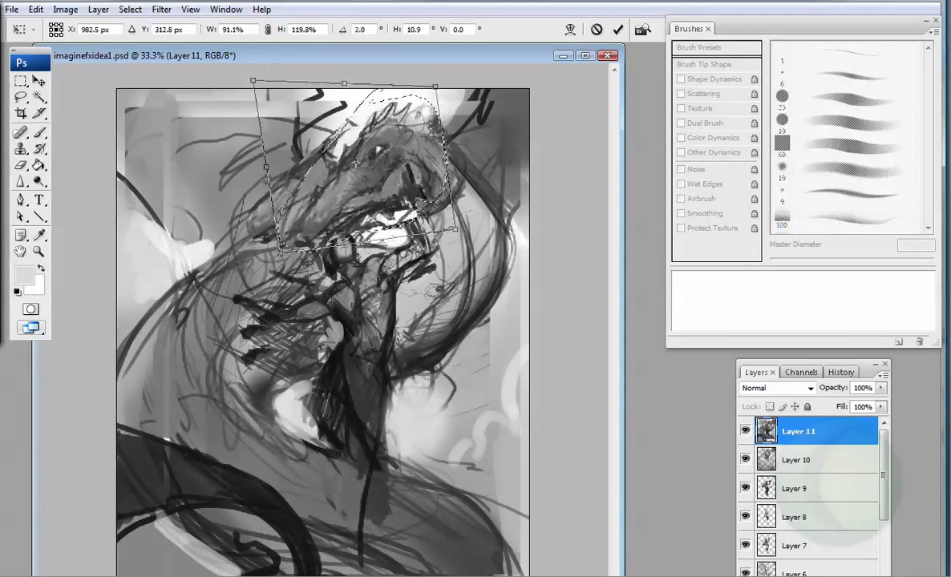
key("Return")
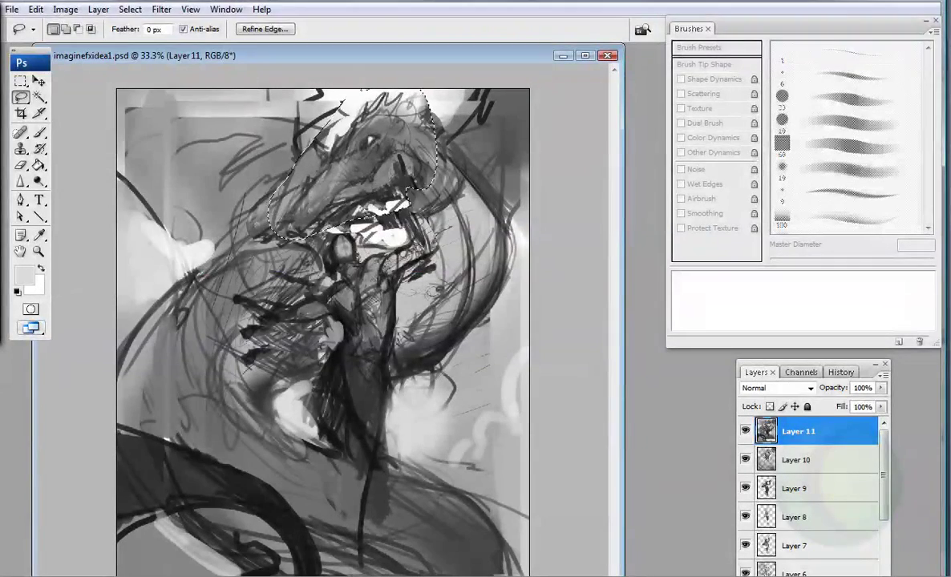
left_click(36, 9)
left_click(60, 255)
left_click_drag(421, 164, 412, 148)
key("Return")
Step: Marquee the dragon's head, rotate it to 27.5°, shrink it and shift it right
key("m")
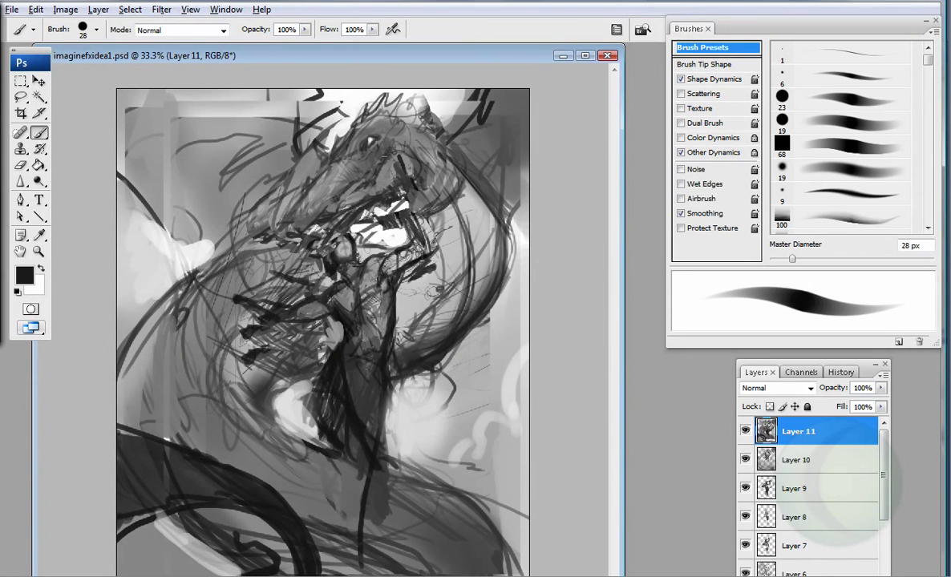
left_click_drag(348, 113, 404, 214)
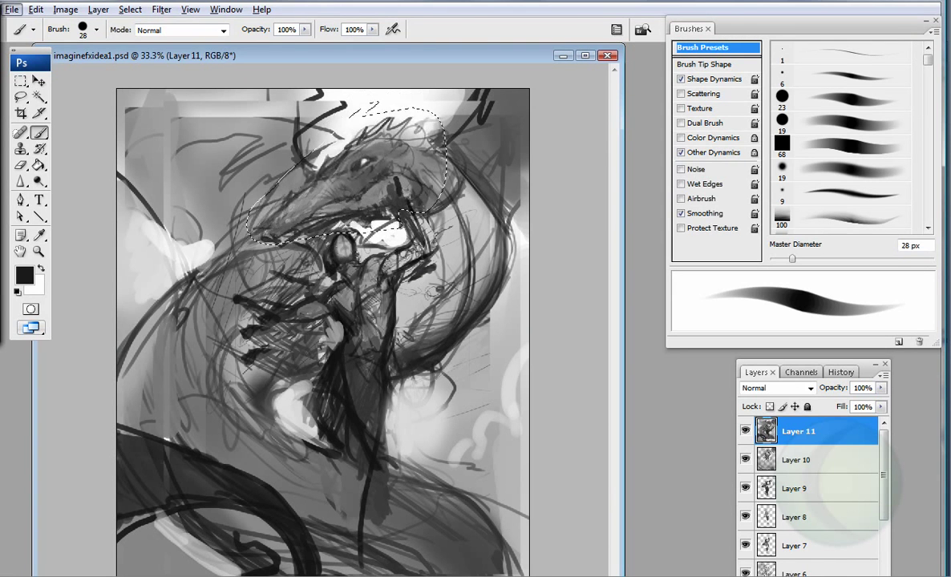
key("ctrl+t")
mouse_move(224, 153)
left_mouse_down()
mouse_move(240, 101)
mouse_move(271, 74)
mouse_move(304, 64)
left_mouse_up()
left_click_drag(350, 143, 380, 146)
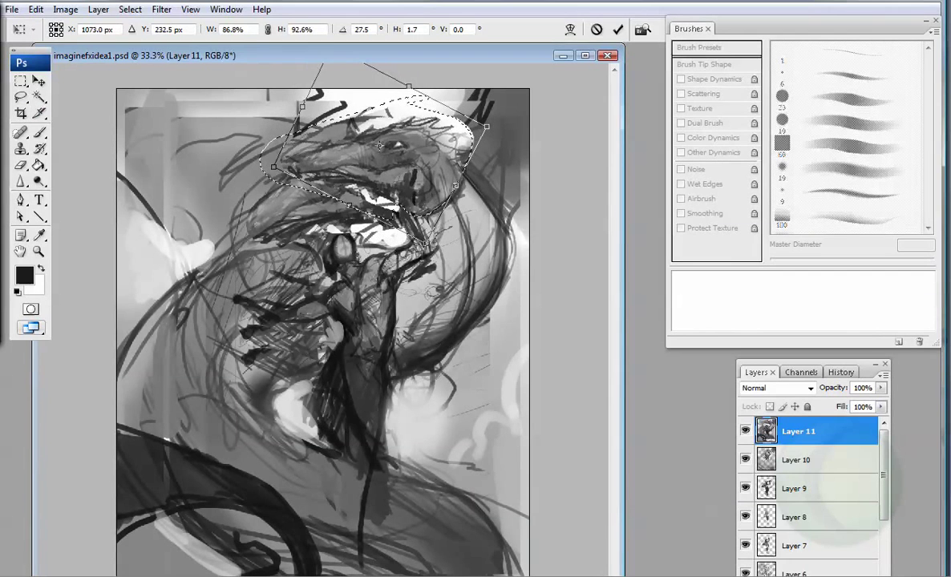
key("m")
key("Return")
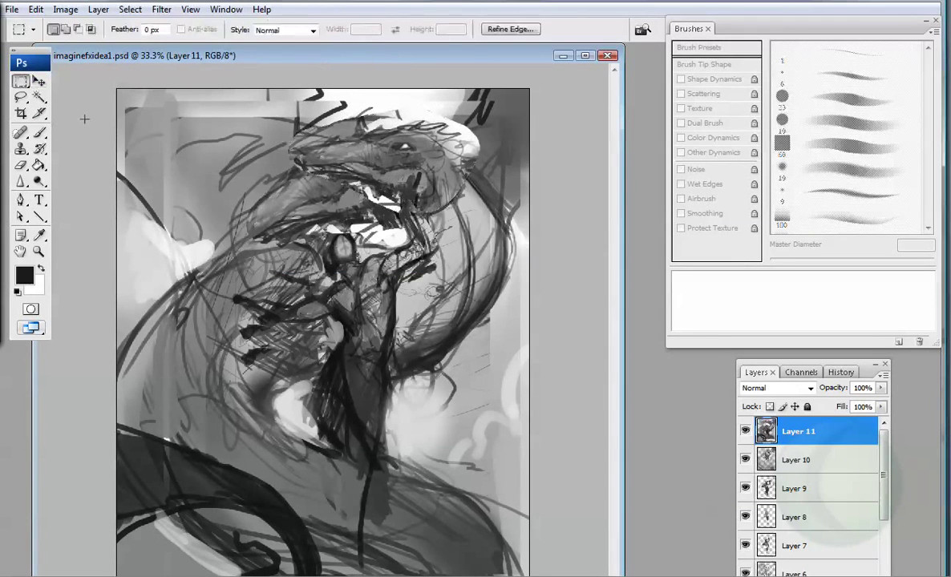
Step: Return to the Brush and pick dark, light and mid-grey painting colours
key("b")
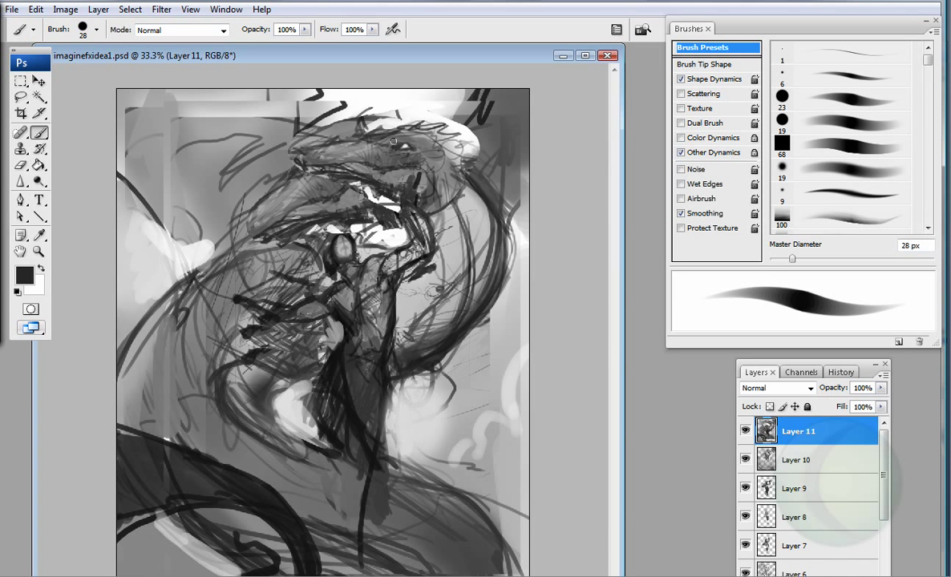
left_click(394, 141, "alt")
left_click(325, 177, "alt")
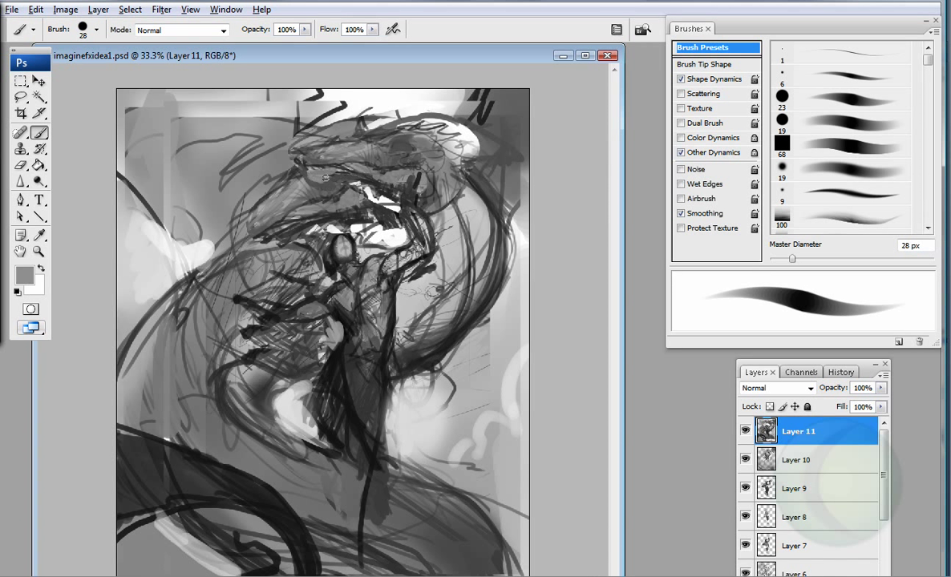
left_click(376, 180, "alt")
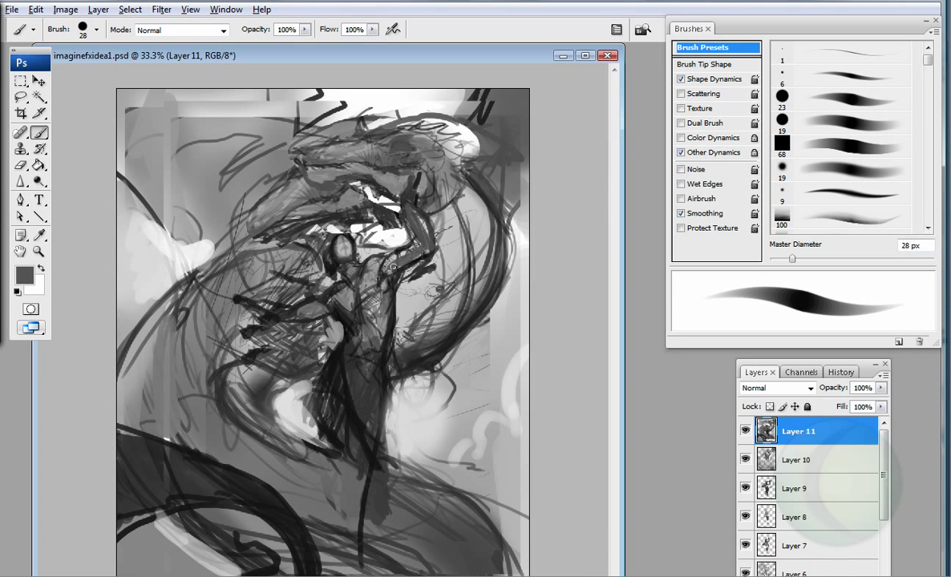
Step: Copy Merged the lassoed dragon area, paste it as Layer 12 and reshape it
key("l")
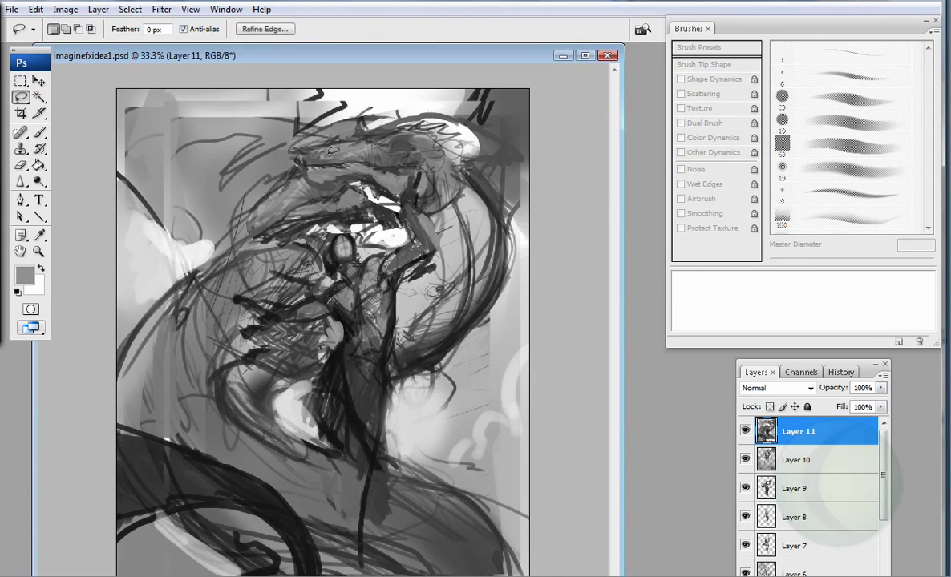
left_click(745, 432)
mouse_move(240, 255)
left_mouse_down()
mouse_move(379, 119)
mouse_move(360, 218)
left_mouse_up()
left_click(36, 9)
left_click(64, 122)
key("ctrl+v")
key("ctrl+t")
left_click_drag(330, 168, 345, 148)
key("l")
key("Return")
Step: Lasso the dragon head and rotate it about 12°
mouse_move(415, 102)
left_mouse_down()
mouse_move(303, 206)
mouse_move(255, 164)
left_mouse_up()
left_click(36, 9)
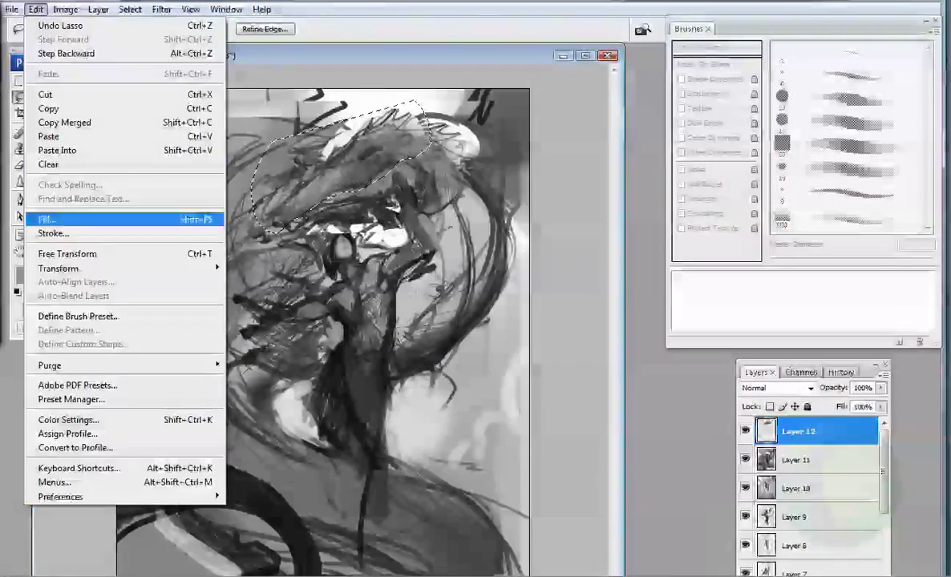
left_click(56, 255)
left_click_drag(233, 89, 252, 58)
key("m")
key("Return")
Step: With a 23 px brush, draw a light oval loop and dark curves around the dragon and figure
key("b")
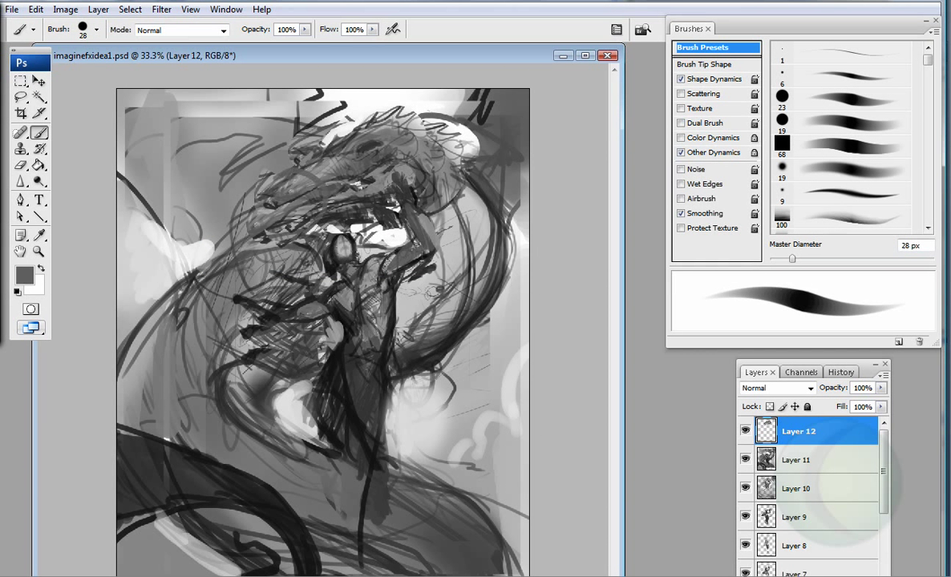
key("comma")
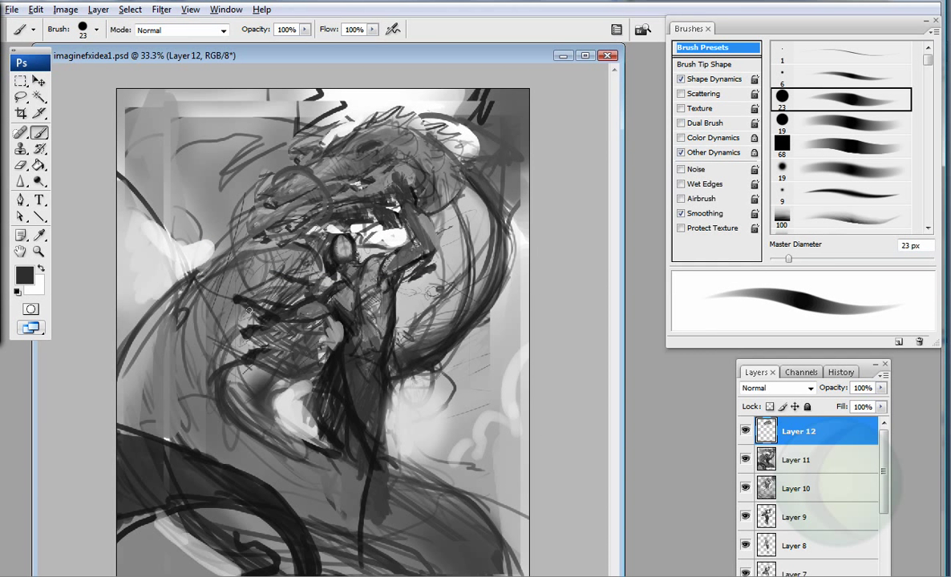
left_click_drag(173, 281, 239, 213)
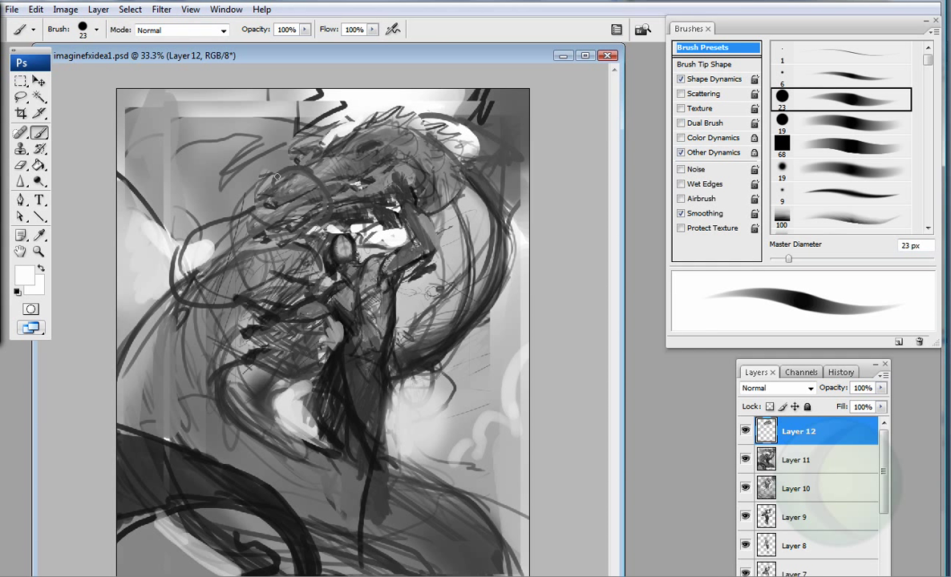
left_click_drag(254, 204, 262, 294)
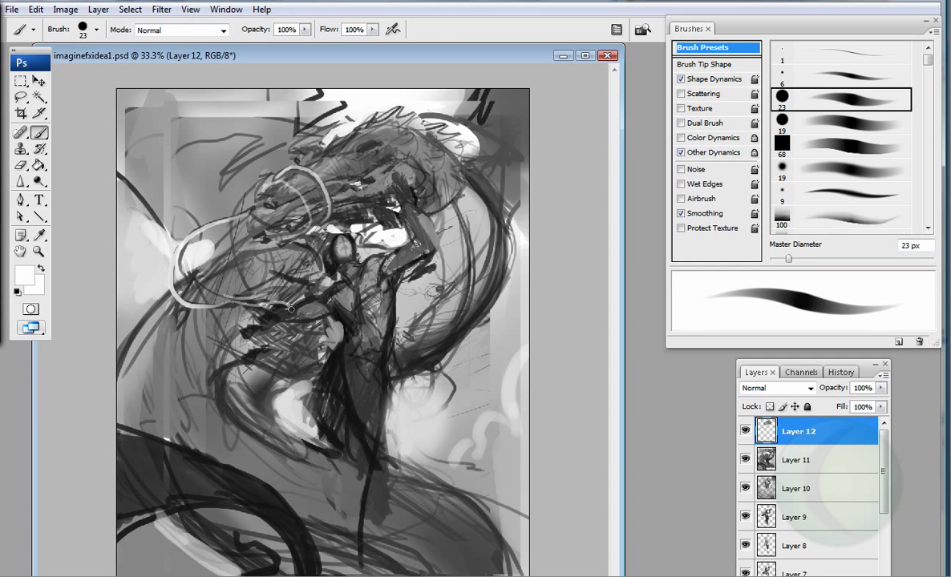
left_click_drag(464, 173, 362, 112)
mouse_move(377, 361)
left_mouse_down()
mouse_move(460, 385)
mouse_move(493, 419)
left_mouse_up()
left_click_drag(314, 379, 301, 408)
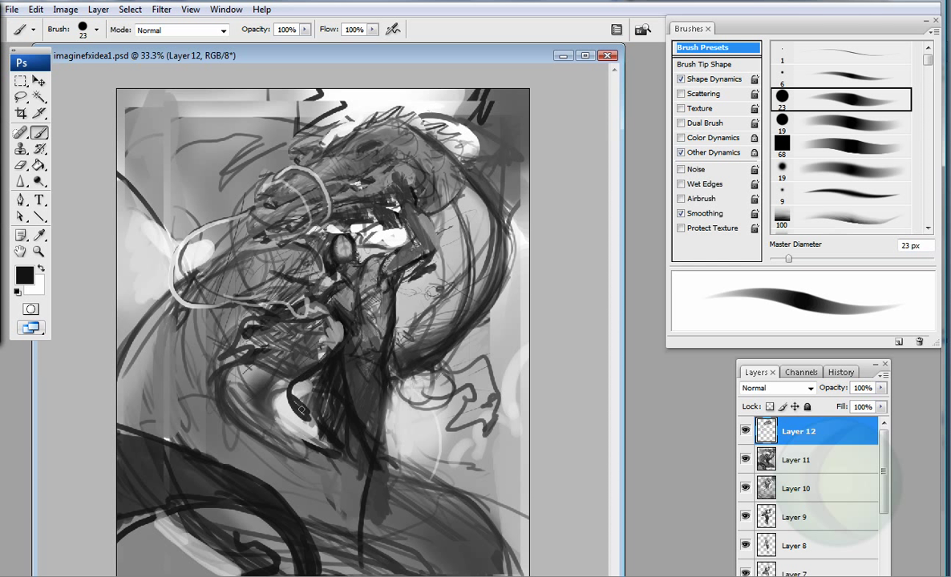
Step: Sample a near-white colour and dab it on with a soft airbrush
key("shift+alt+p")
left_click(307, 281, "alt")
key("bracketright")
key("bracketright")
key("bracketright")
key("bracketright")
key("bracketright")
key("bracketright")
key("bracketright")
key("bracketright")
key("bracketright")
key("bracketright")
left_click(383, 227, "alt")
left_click(383, 227)
key("shift+alt+p")
key("bracketleft")
key("bracketleft")
key("bracketleft")
key("bracketleft")
key("bracketleft")
key("bracketleft")
key("bracketleft")
key("bracketleft")
key("bracketleft")
key("bracketleft")
key("bracketleft")
Step: Add 14 px dark strokes around the dragon's head and on the figure's torso
mouse_move(348, 183)
left_mouse_down()
mouse_move(321, 175)
mouse_move(313, 188)
mouse_move(330, 207)
left_mouse_up()
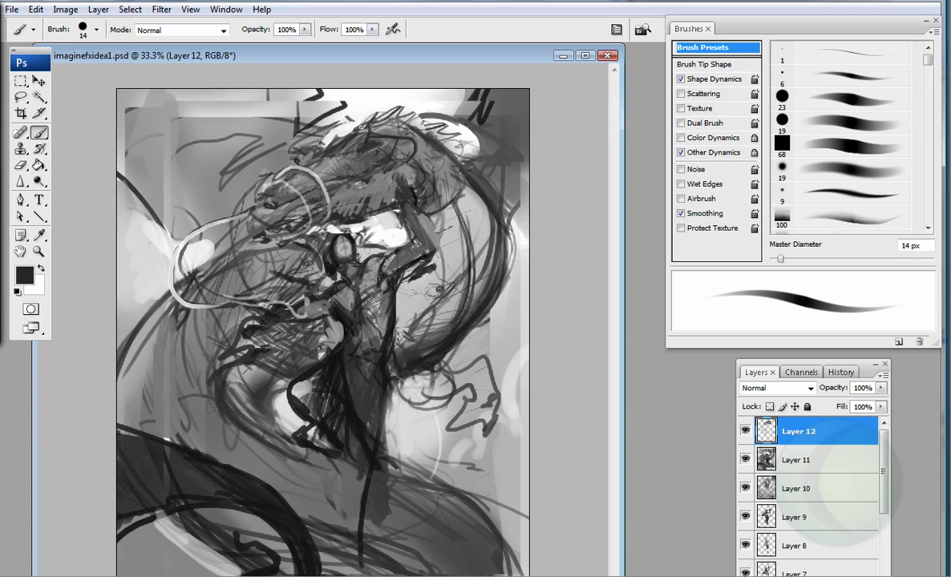
left_click_drag(361, 125, 330, 86)
left_click(365, 157, "alt")
left_click_drag(425, 193, 404, 161)
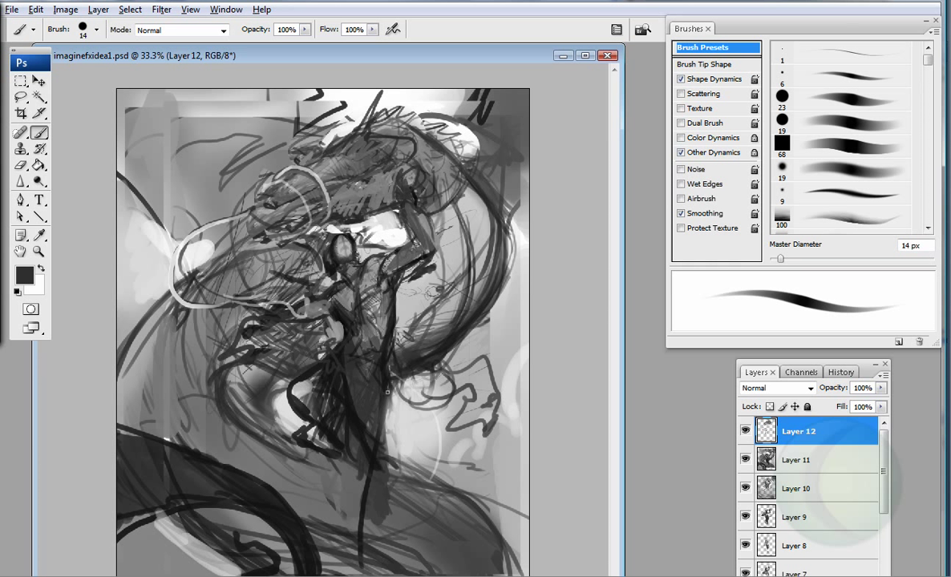
left_click(351, 264, "alt")
left_click_drag(385, 269, 370, 312)
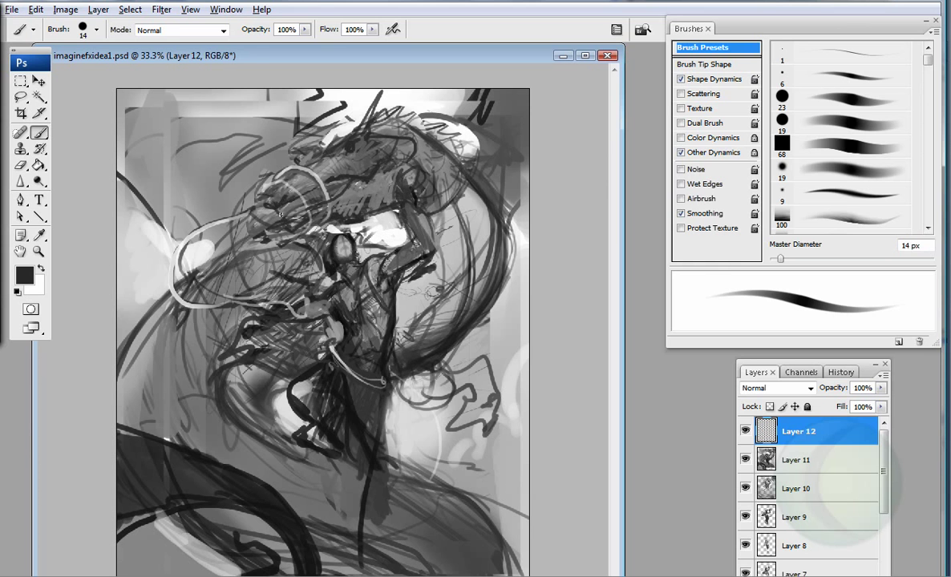
Step: Flip the canvas horizontally
left_click(65, 9)
mouse_move(84, 152)
left_click(255, 240)
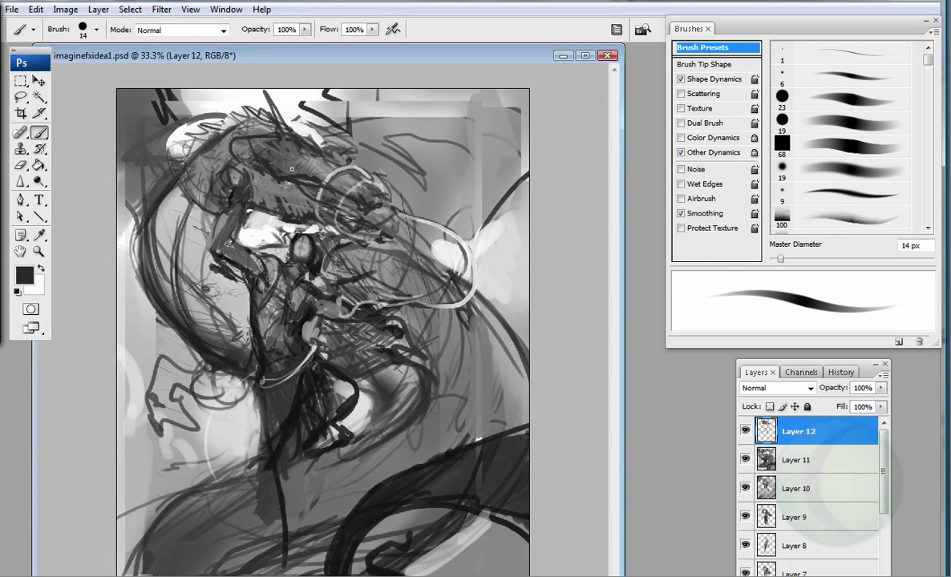
Step: Sketch a hand at the lower left and paint dark curves down both sides
left_click_drag(128, 416, 146, 382)
left_click_drag(144, 409, 179, 393)
left_click_drag(136, 361, 163, 334)
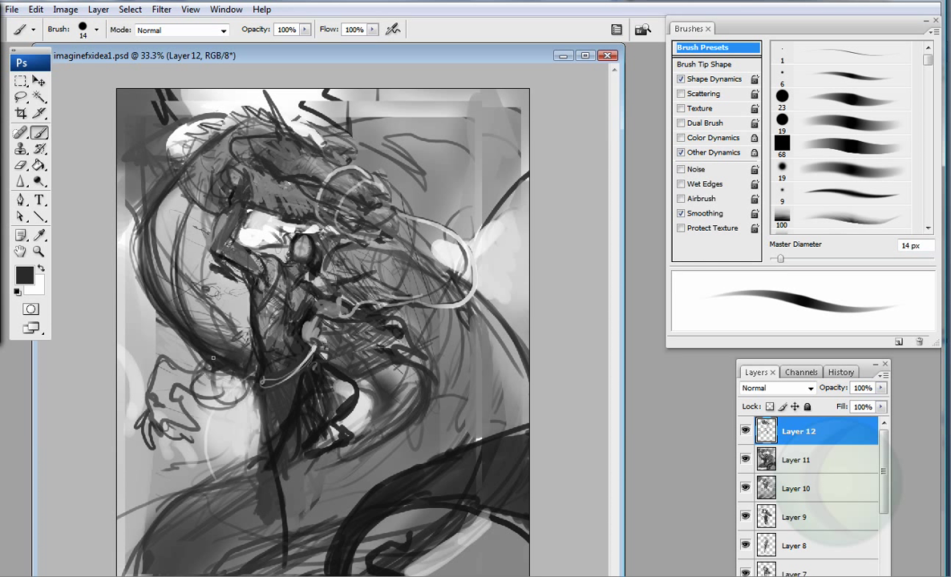
left_click_drag(154, 293, 229, 362)
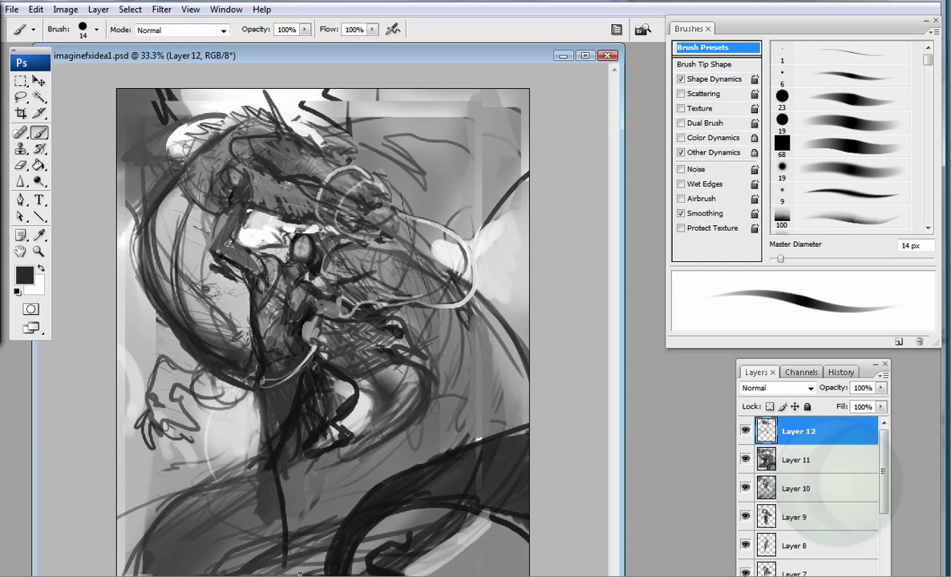
left_click_drag(413, 241, 439, 405)
left_click_drag(432, 275, 448, 406)
left_click_drag(470, 322, 449, 403)
Step: Pick grey, size the brush to 29 px, and paint dark hair strokes across the figure
key("period")
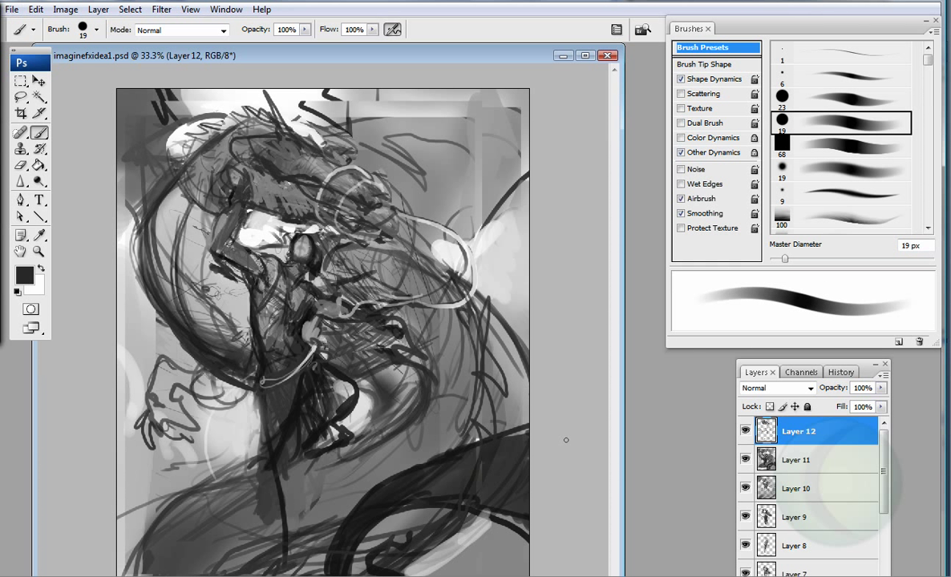
left_click(524, 409, "alt")
key("period")
key("bracketleft")
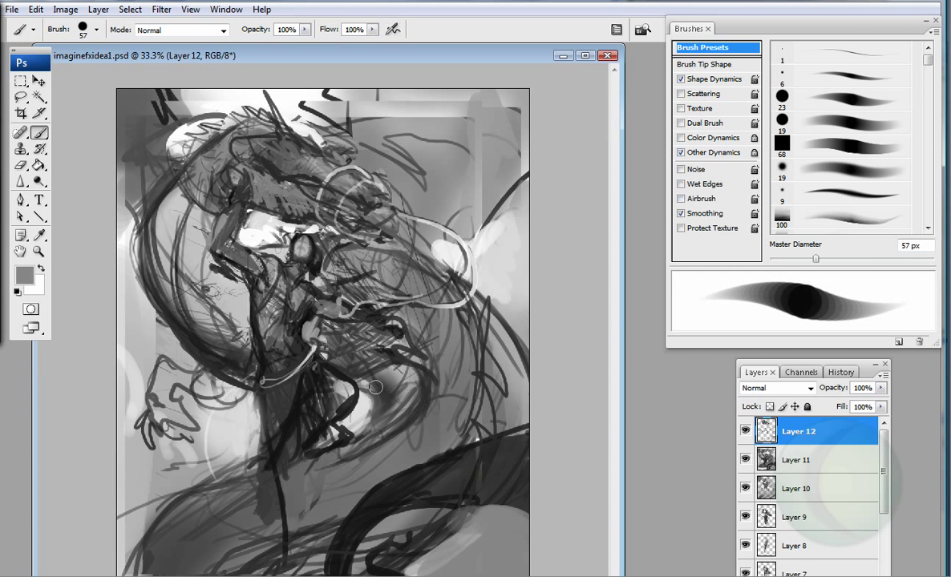
key("bracketleft")
key("bracketleft")
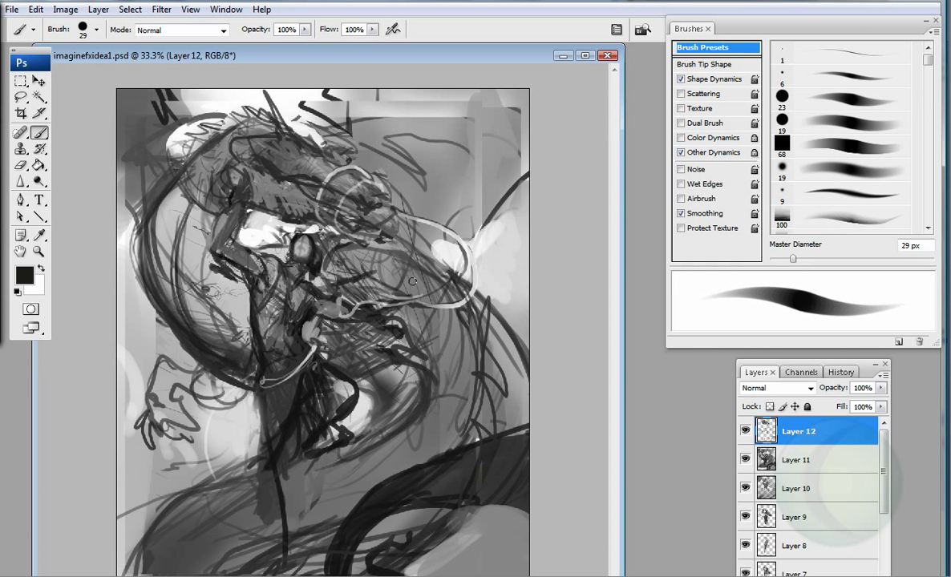
left_click_drag(234, 165, 228, 237)
key("bracketleft")
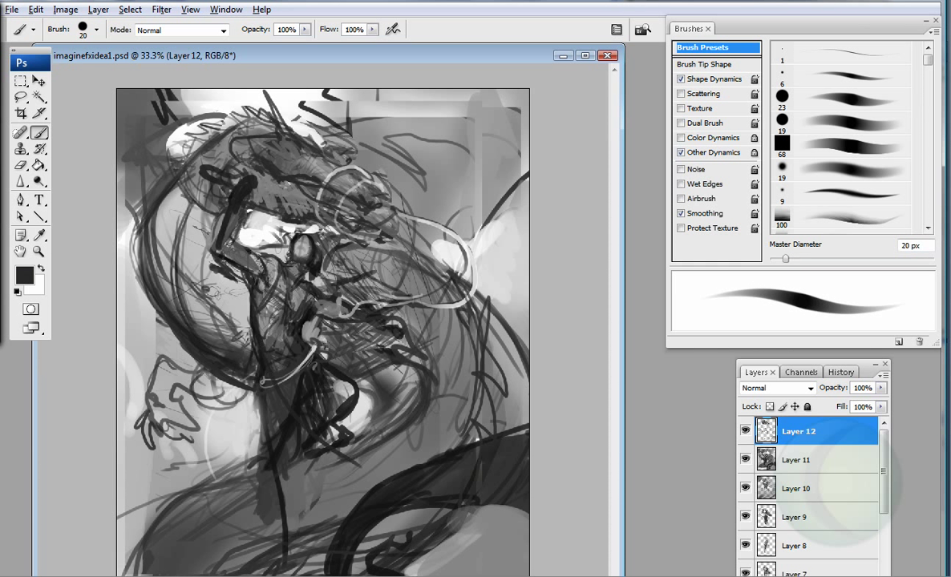
mouse_move(293, 325)
left_mouse_down()
mouse_move(362, 375)
mouse_move(405, 365)
mouse_move(402, 374)
left_mouse_up()
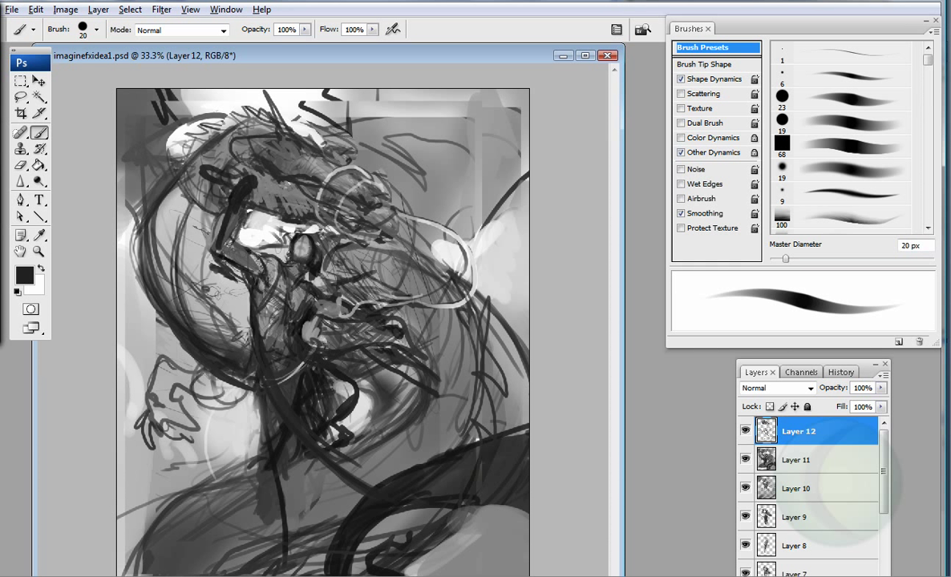
left_click_drag(298, 329, 358, 314)
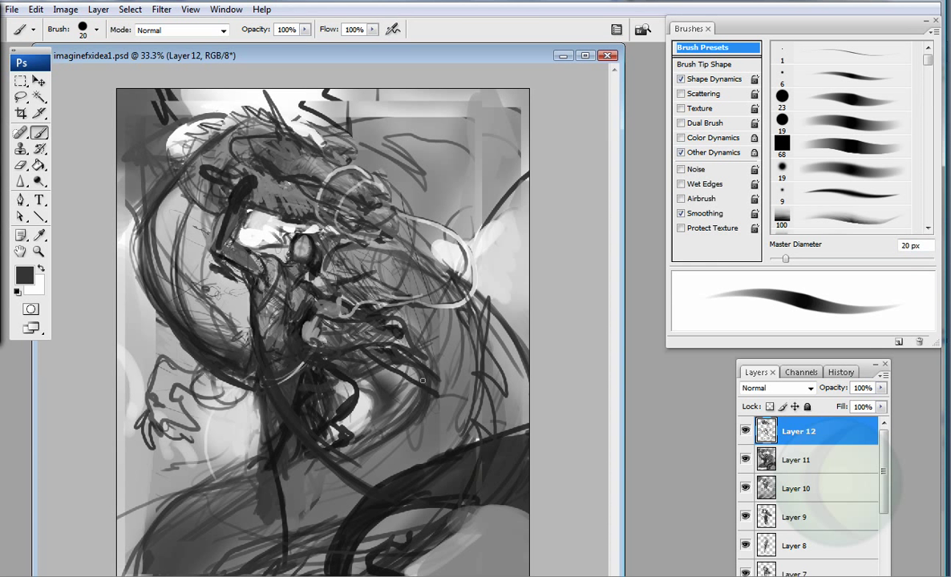
Step: Lighten the area around the sketched hand with a soft airbrush, then flip the canvas horizontally
key("bracketright")
key("bracketright")
key("bracketright")
key("bracketright")
key("bracketright")
key("bracketright")
key("bracketright")
key("bracketright")
key("shift+alt+p")
left_click(209, 265, "alt")
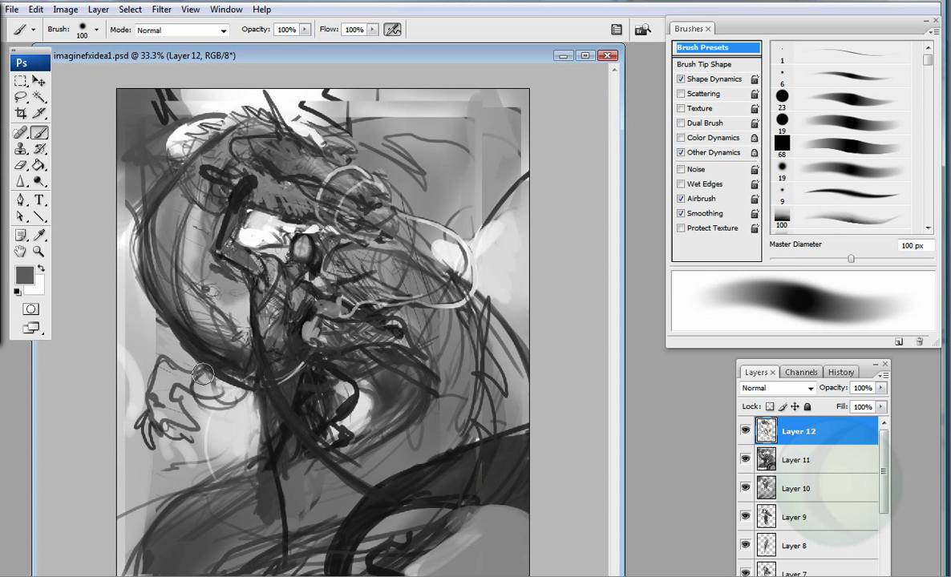
left_click_drag(203, 374, 161, 409)
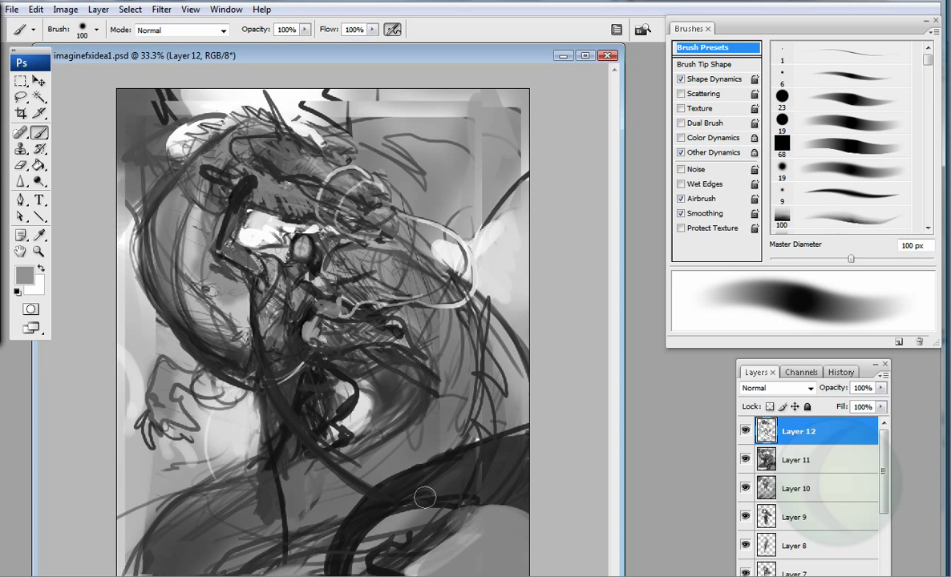
left_click(65, 9)
left_click(240, 214)
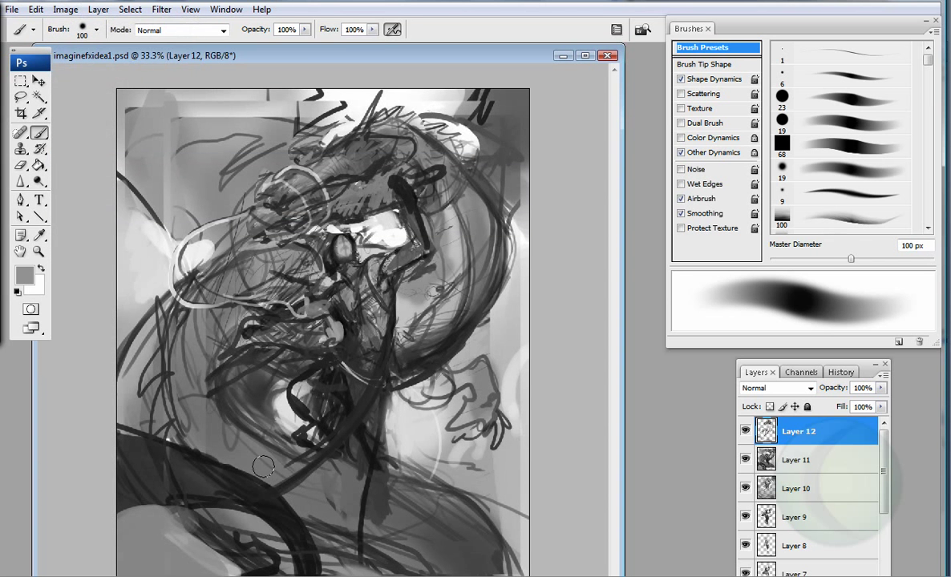
Step: With an 18–26 px round brush, sample greys and paint dark strokes near the face and lower right
left_click(781, 98)
left_click_drag(788, 258, 790, 258)
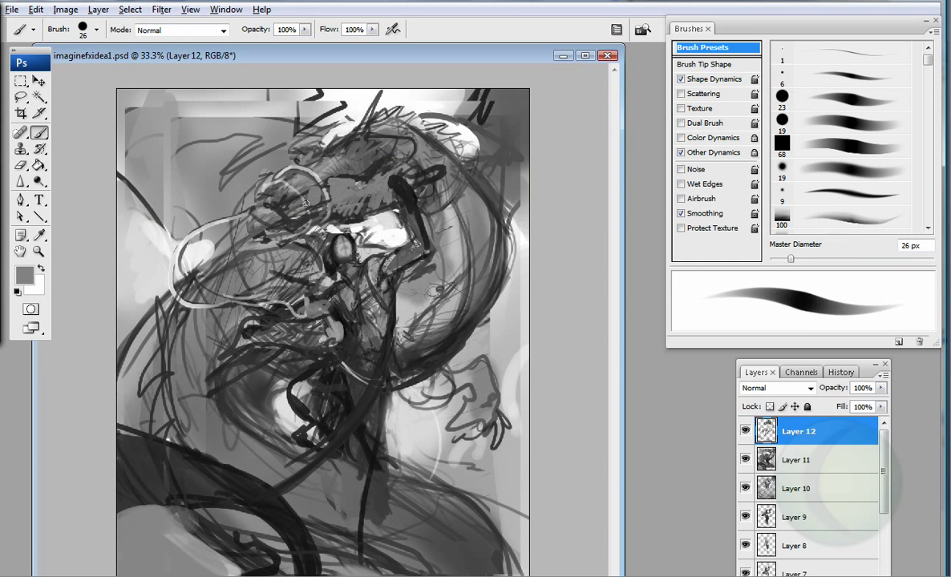
left_click(314, 129, "alt")
key("bracketleft")
left_click(319, 134, "alt")
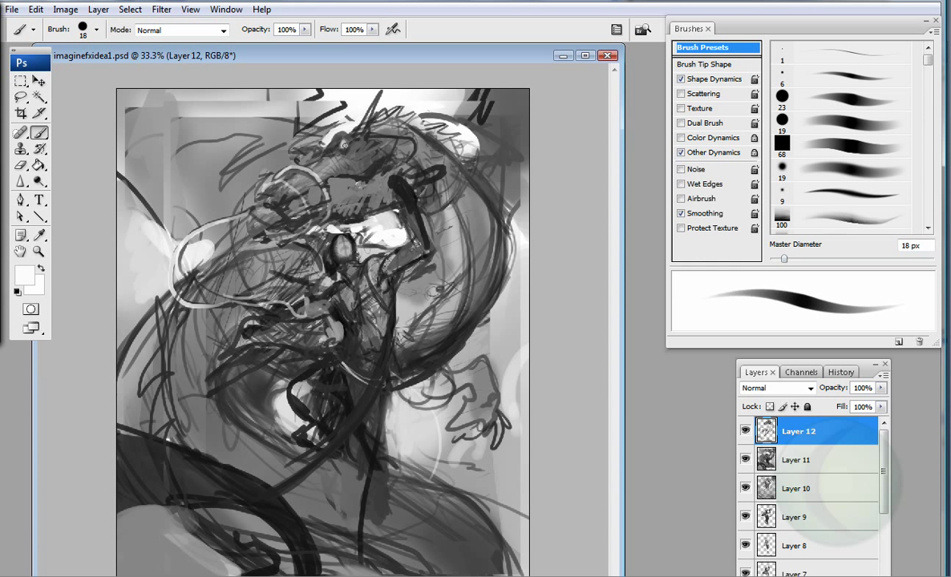
left_click(286, 305, "alt")
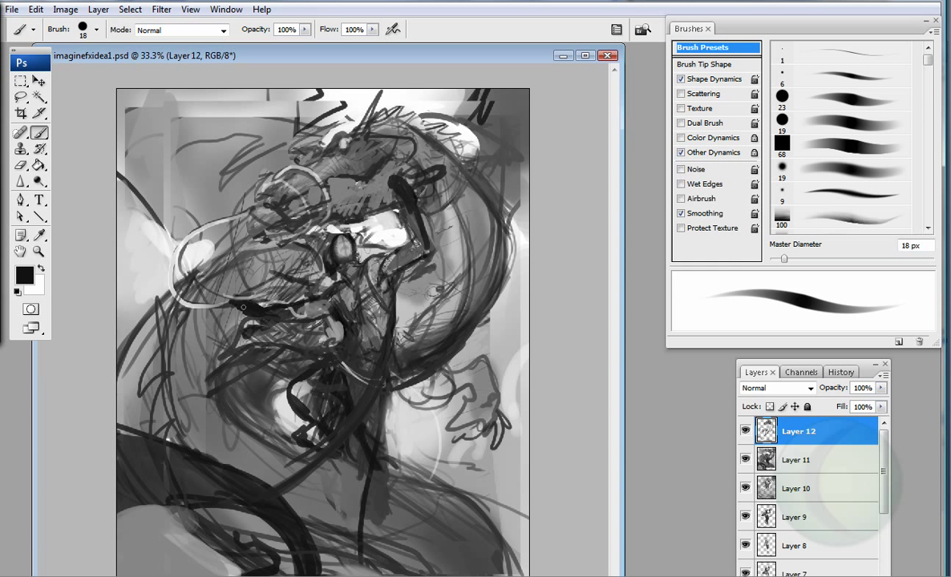
left_click(305, 273, "alt")
left_click(343, 258, "alt")
left_click(321, 239, "alt")
left_click_drag(321, 236, 313, 222)
left_click(336, 321, "alt")
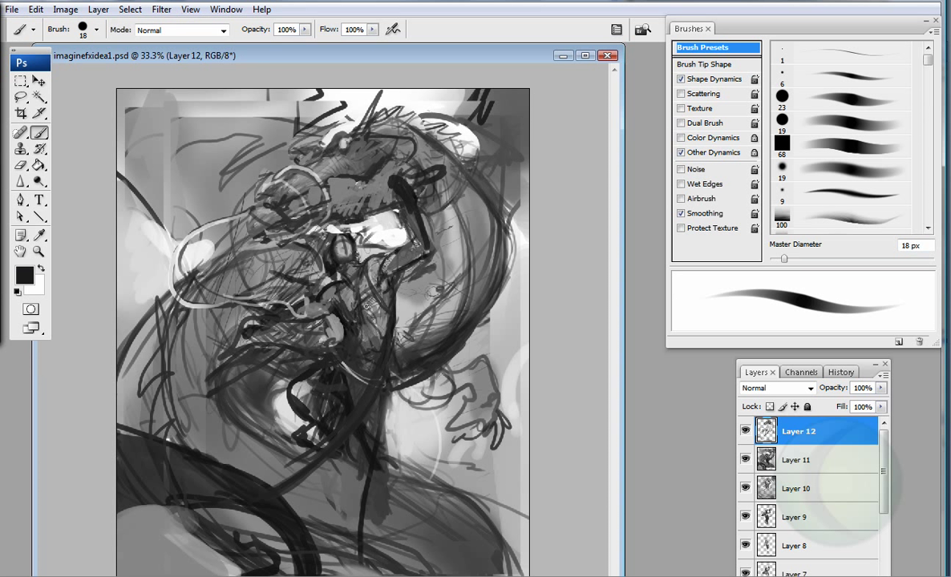
left_click_drag(360, 365, 409, 457)
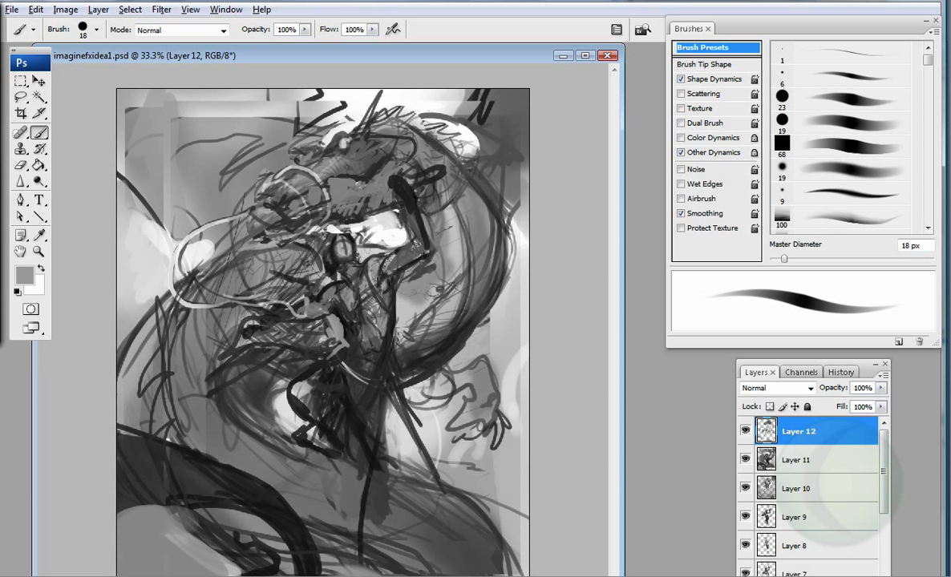
Step: Sample mid and near-white greys, then paint a dark stroke down the figure's body with a 31 px brush
left_click(397, 292, "alt")
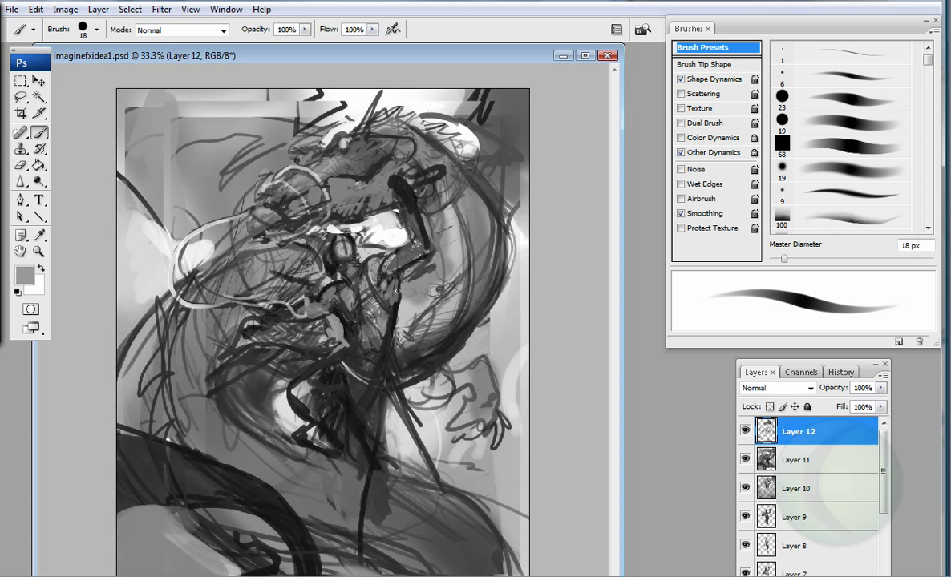
left_click(261, 193, "alt")
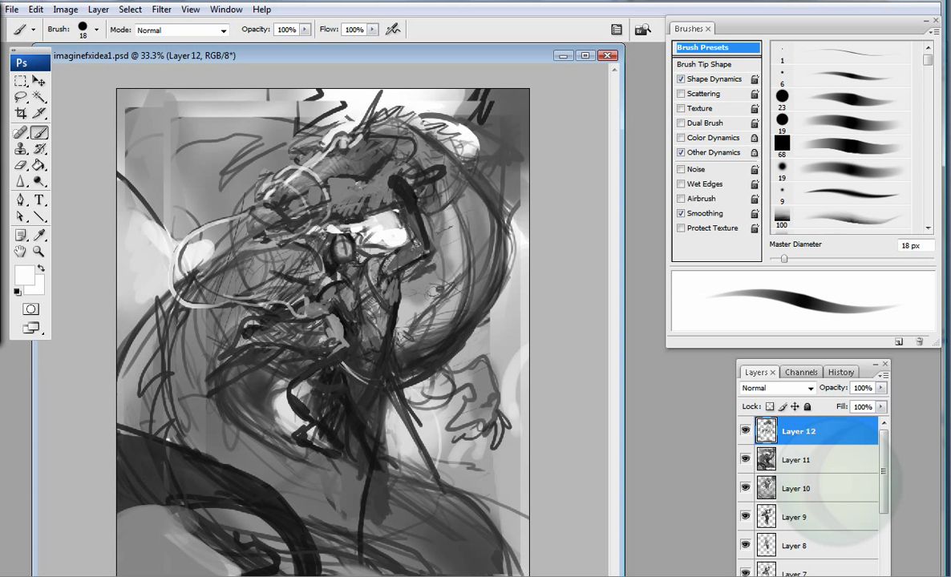
left_click(293, 311, "alt")
key("comma")
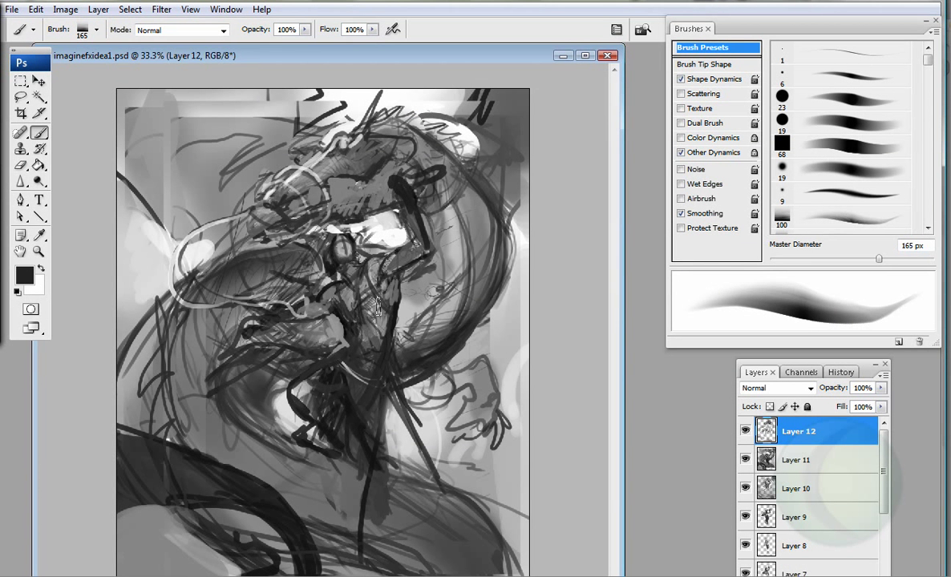
key("comma")
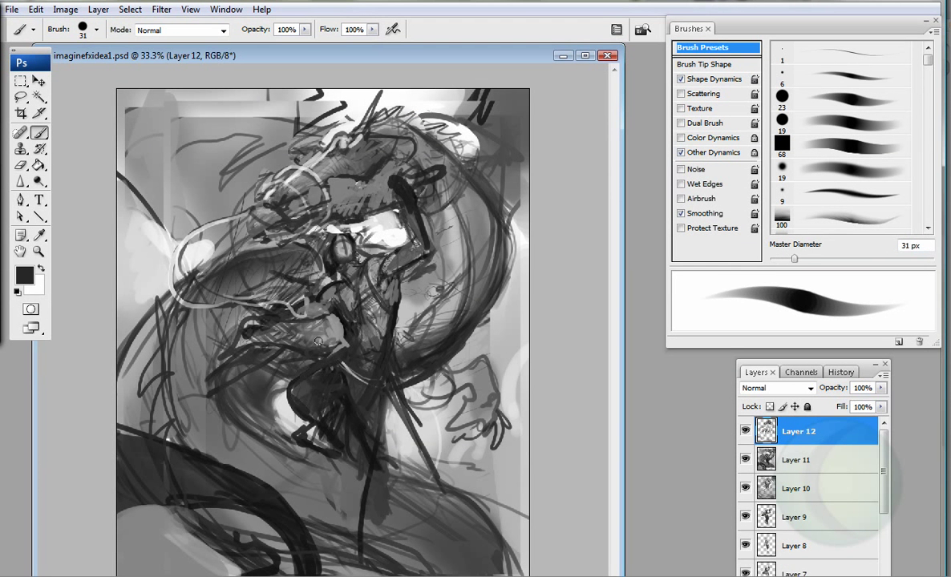
mouse_move(318, 341)
left_mouse_down()
mouse_move(287, 372)
mouse_move(297, 448)
left_mouse_up()
Step: Paint light grey strokes at the lower left and dark strokes along the bottom and lower body
left_click(207, 495, "alt")
mouse_move(237, 501)
left_mouse_down()
mouse_move(234, 530)
mouse_move(190, 495)
mouse_move(158, 505)
mouse_move(203, 493)
mouse_move(164, 491)
mouse_move(352, 568)
mouse_move(219, 525)
mouse_move(235, 545)
left_mouse_up()
left_click_drag(316, 557, 421, 525)
left_click_drag(353, 429, 521, 553)
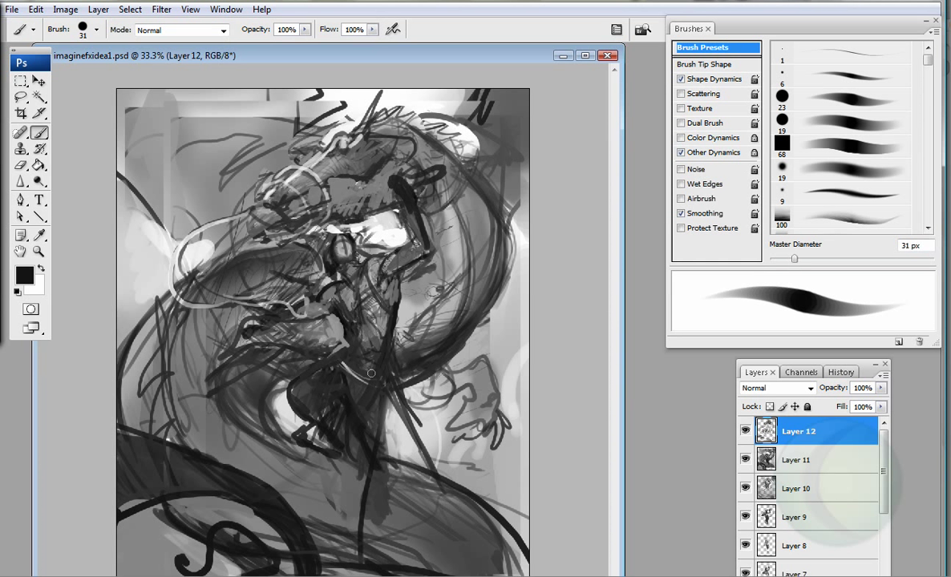
left_click_drag(328, 377, 401, 453)
left_click_drag(368, 364, 437, 493)
Step: Add lighter grey strokes and diagonal flecks on the lower figure, with dark strokes across its middle
left_click(340, 449, "alt")
mouse_move(325, 436)
left_mouse_down()
mouse_move(356, 473)
mouse_move(357, 441)
left_mouse_up()
left_click_drag(337, 464, 342, 484)
left_click_drag(319, 416, 265, 362)
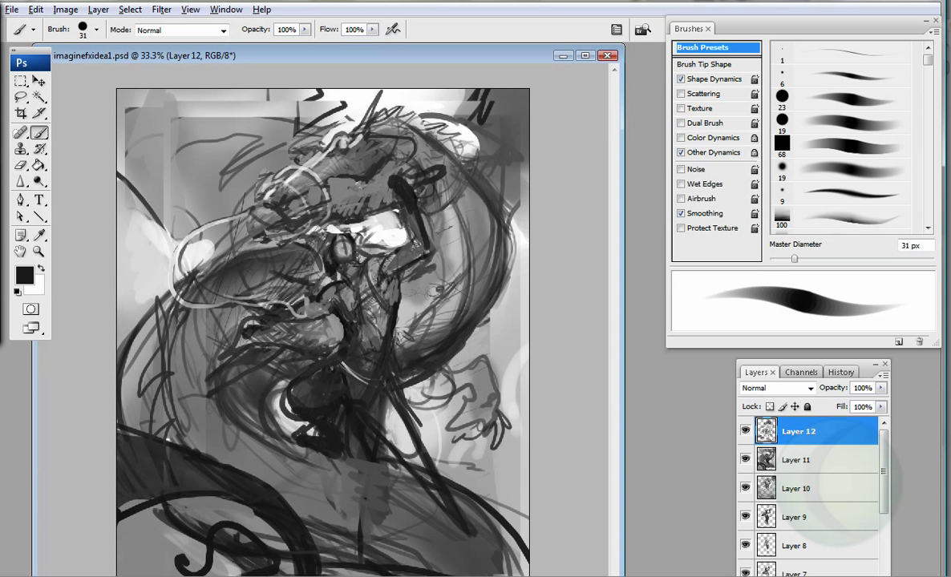
left_click_drag(343, 406, 381, 441)
left_click_drag(347, 423, 377, 454)
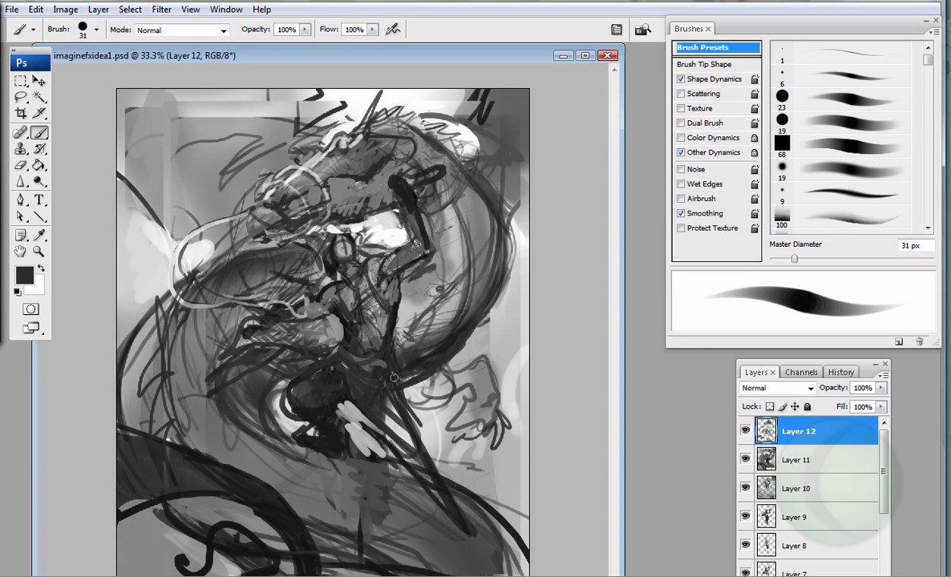
left_click_drag(393, 377, 373, 421)
left_click_drag(345, 380, 388, 433)
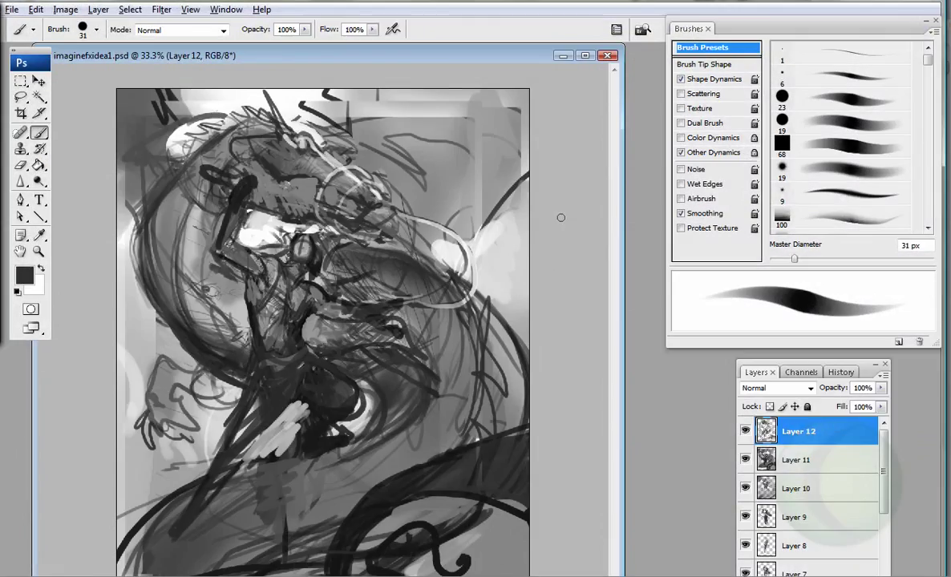
Step: On a new empty layer, paint dark and light grey strokes over the lower figure with a 43 px brush
key("ctrl+shift+alt+n")
key("bracketright")
mouse_move(245, 390)
left_mouse_down()
mouse_move(271, 450)
mouse_move(310, 485)
mouse_move(323, 484)
left_mouse_up()
left_click(251, 415, "alt")
left_click_drag(251, 415, 168, 440)
Step: With a 33 px brush, paint light strokes across the figure's middle and upper right, plus dark strokes at the left edge
left_click(304, 485, "alt")
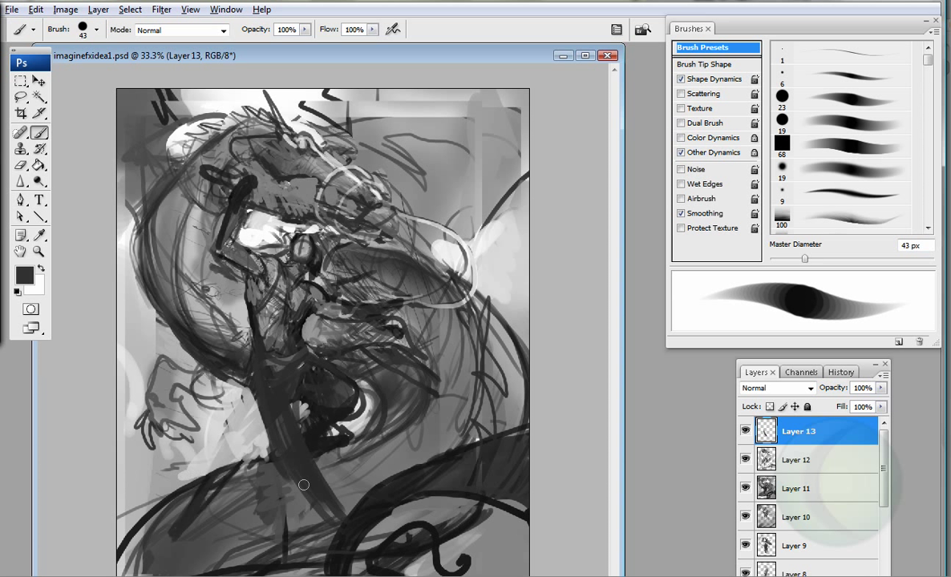
key("bracketleft")
left_click(478, 243, "alt")
mouse_move(379, 280)
left_mouse_down()
mouse_move(297, 301)
mouse_move(217, 369)
mouse_move(461, 285)
mouse_move(353, 189)
left_mouse_up()
left_click(256, 373, "alt")
mouse_move(244, 331)
left_mouse_down()
mouse_move(205, 384)
mouse_move(279, 405)
mouse_move(273, 436)
left_mouse_up()
left_click_drag(120, 268, 117, 359)
left_click(129, 354, "alt")
Step: Mark the whole canvas with the Crop tool, cancel it, and zoom the view out to 25%
key("d")
key("c")
left_click_drag(116, 89, 529, 576)
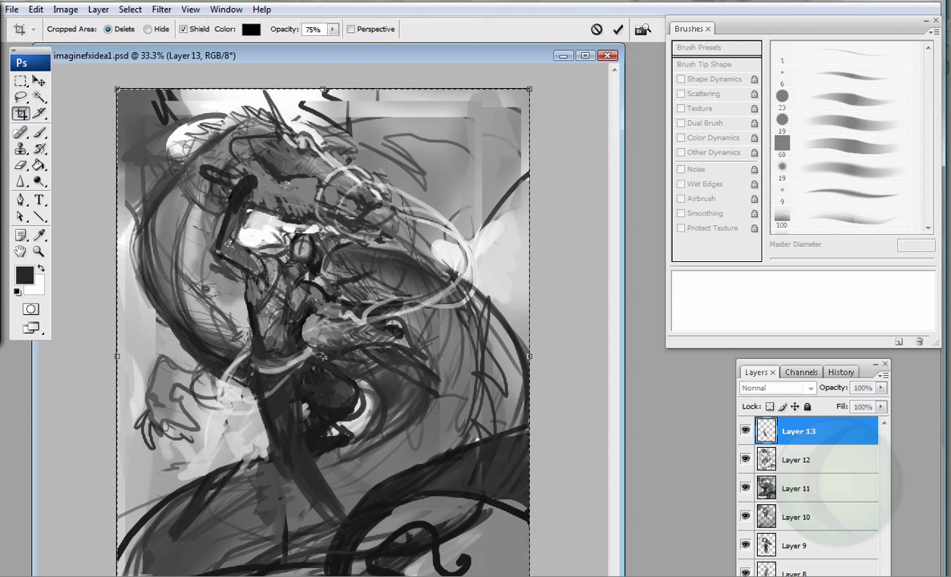
key("Return")
key("z")
left_click(272, 389, "alt")
Step: Paint black strokes at the canvas bottom, then switch to a soft 314 px airbrush for the bottom-left
key("b")
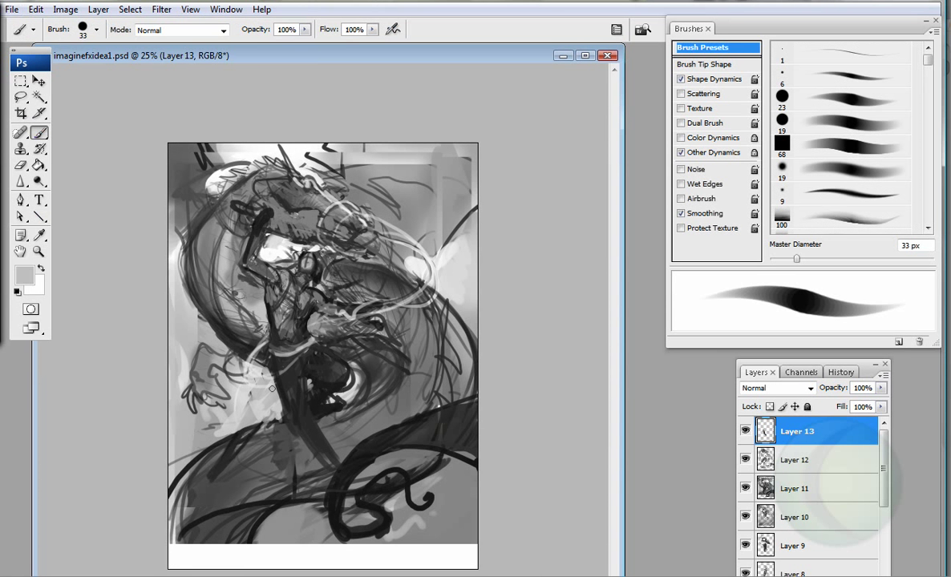
key("d")
left_click_drag(239, 525, 244, 569)
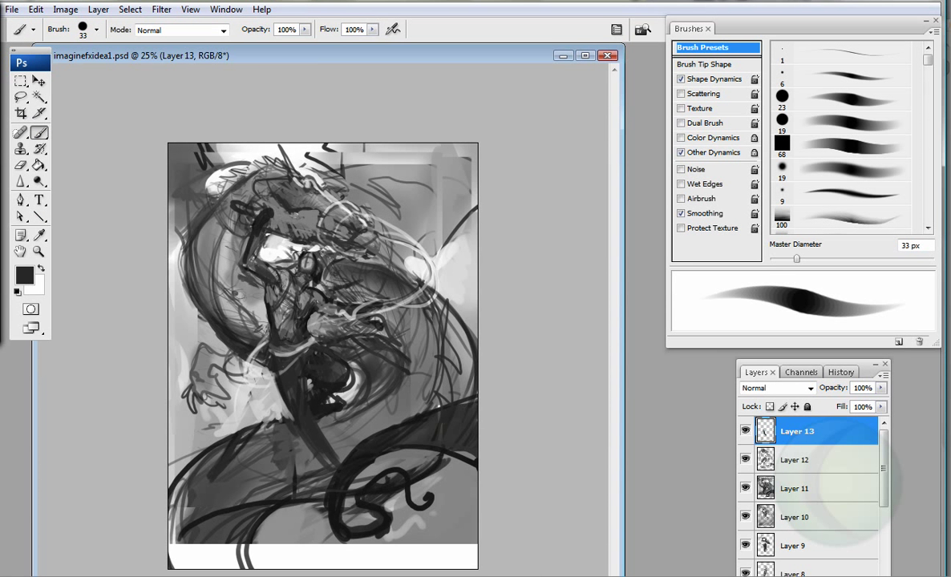
key("shift+alt+p")
key("bracketright")
key("bracketright")
key("bracketright")
key("bracketright")
key("bracketright")
key("bracketright")
key("bracketright")
key("bracketright")
key("bracketright")
key("bracketright")
key("bracketright")
key("bracketright")
left_click_drag(184, 485, 212, 510)
Step: With a 139 px airbrush, paint light strokes mid-canvas and dark strokes on the left, sampling a light tone for the bottom strip
left_click(212, 467, "alt")
key("bracketright")
key("bracketright")
key("bracketleft")
key("bracketleft")
key("bracketleft")
key("bracketleft")
key("bracketleft")
left_click_drag(240, 281, 317, 320)
key("d")
left_click_drag(193, 192, 188, 305)
mouse_move(232, 457)
left_mouse_down()
mouse_move(185, 513)
mouse_move(384, 521)
mouse_move(433, 513)
left_mouse_up()
left_click(352, 565, "alt")
Step: Turn off airbrush and paint fine 16 px dark strokes on the upper left and upper right
key("bracketleft")
key("bracketleft")
key("bracketleft")
key("bracketleft")
key("bracketleft")
key("bracketleft")
key("bracketleft")
key("bracketleft")
key("bracketleft")
key("shift+alt+p")
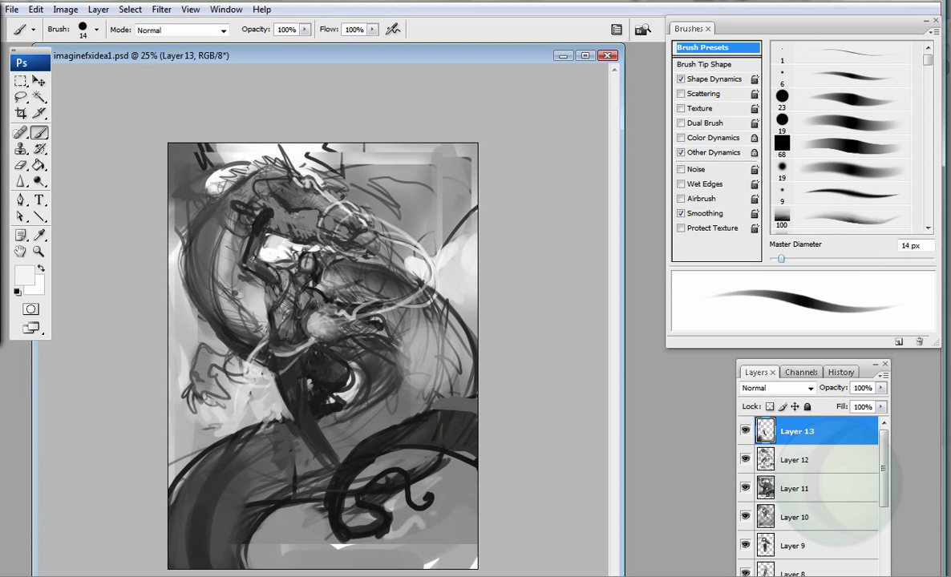
key("bracketright")
key("d")
left_click_drag(229, 213, 228, 262)
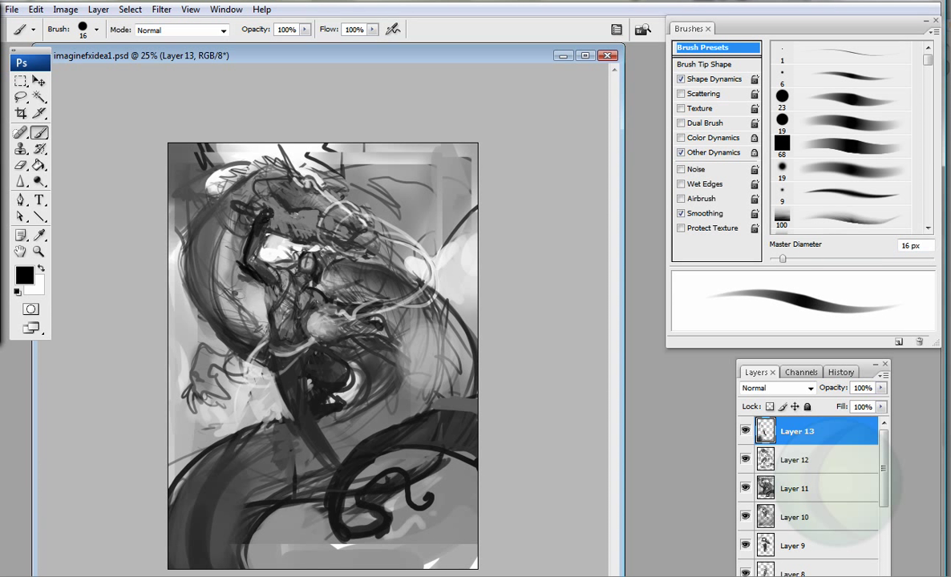
left_click(244, 223, "alt")
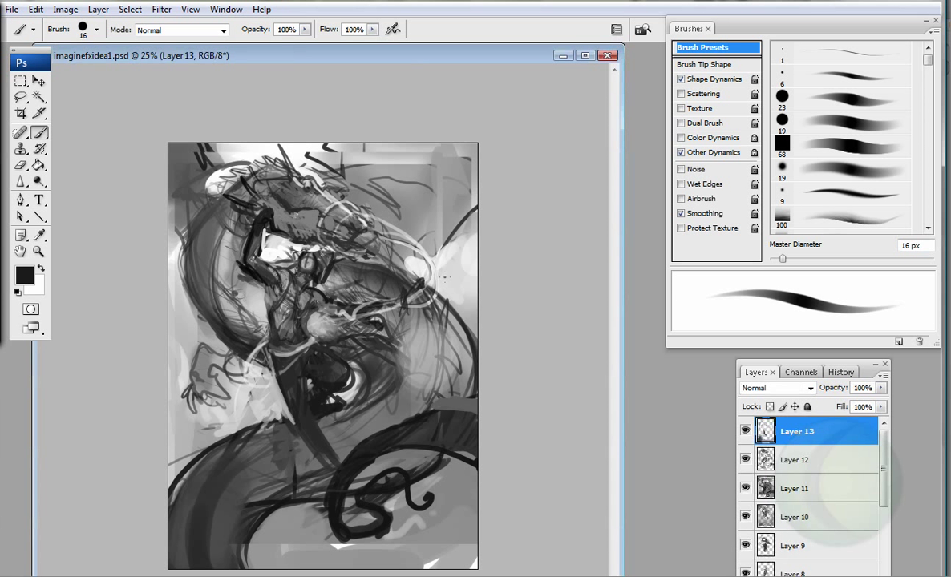
left_click_drag(443, 210, 417, 184)
left_click_drag(321, 160, 443, 172)
Step: Enlarge the canvas with the Crop tool and fill the Background layer with grey
key("c")
left_click_drag(168, 77, 525, 569)
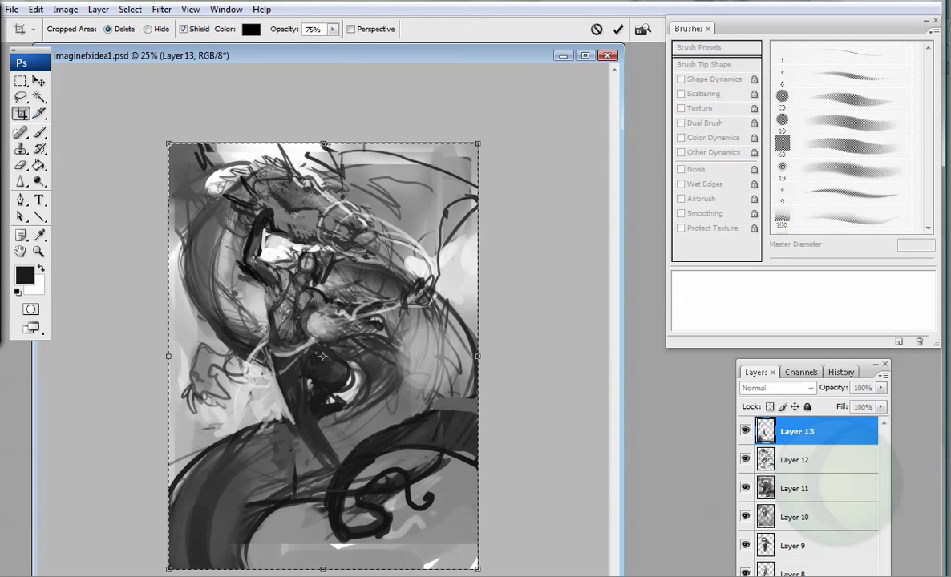
key("Return")
key("g")
key("alt+shift+bracketleft")
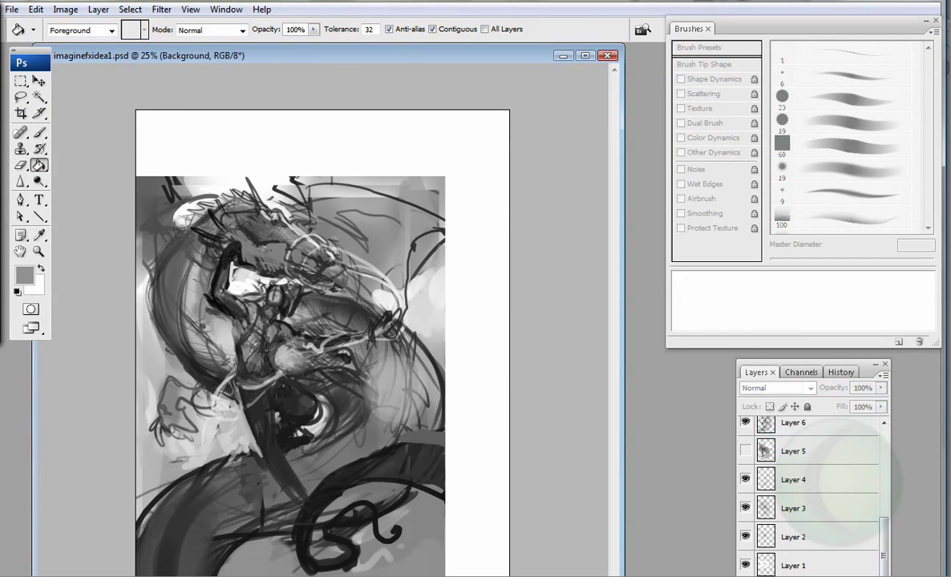
key("alt+BackSpace")
Step: Merge visible layers into a new top layer, shift it up-right, and paint large 106 px dark strokes up the right side
key("alt+shift+bracketright")
key("ctrl+alt+shift+e")
key("v")
left_click_drag(288, 361, 298, 337)
key("b")
key("bracketright")
key("bracketright")
key("bracketright")
key("bracketright")
key("bracketright")
key("bracketright")
key("bracketright")
key("bracketright")
key("bracketright")
mouse_move(472, 481)
left_mouse_down()
mouse_move(433, 409)
mouse_move(397, 449)
mouse_move(417, 209)
mouse_move(341, 66)
mouse_move(336, 110)
mouse_move(465, 160)
mouse_move(471, 207)
left_mouse_up()
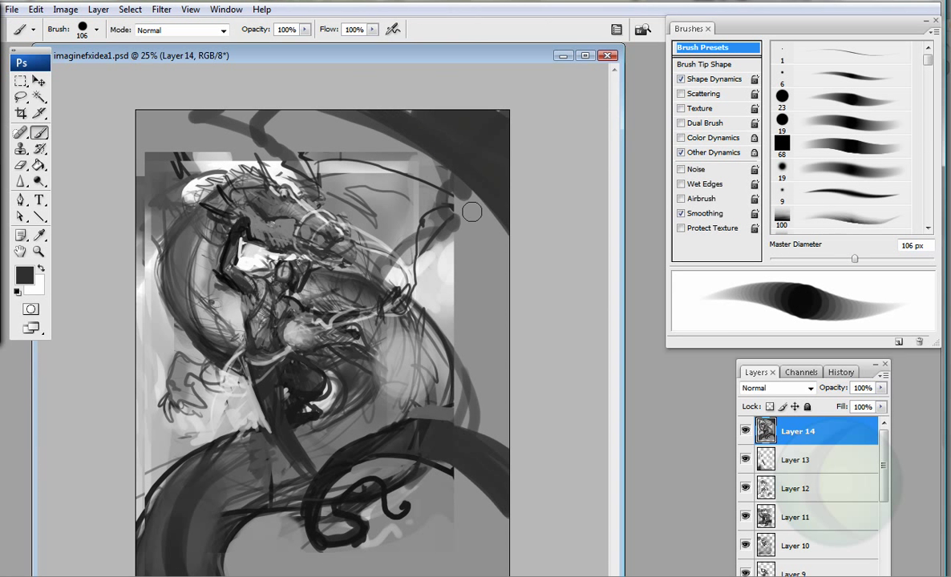
key("bracketleft")
key("bracketleft")
key("bracketleft")
key("bracketleft")
key("bracketleft")
key("bracketleft")
key("bracketleft")
key("bracketleft")
key("bracketleft")
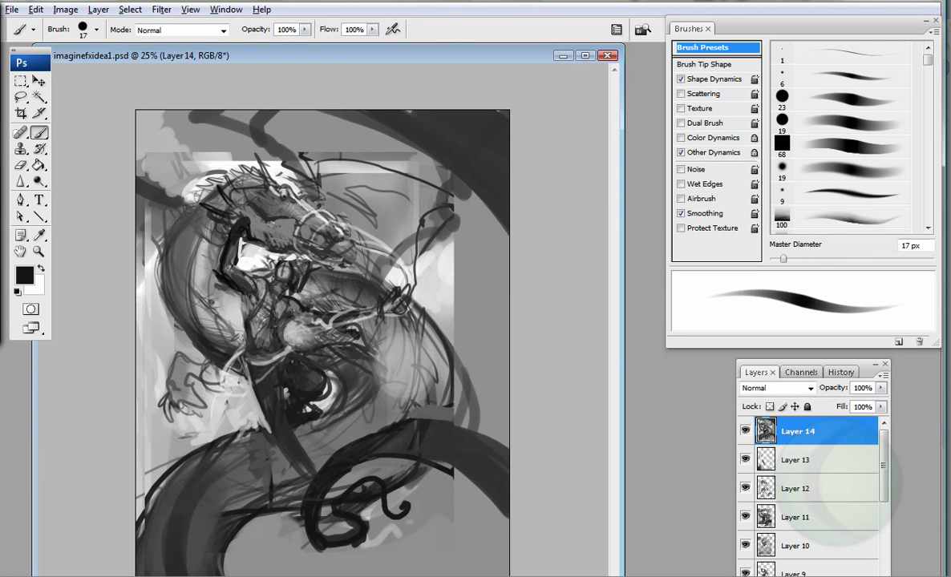
Step: Lasso the area around the figure's head and rotate it 16.3°
key("l")
left_click_drag(237, 291, 234, 288)
key("ctrl+t")
left_click_drag(265, 201, 271, 220)
key("b")
key("Return")
Step: Lasso another part of the head area and rotate it -15.6°
left_click_drag(200, 202, 204, 205)
key("ctrl+t")
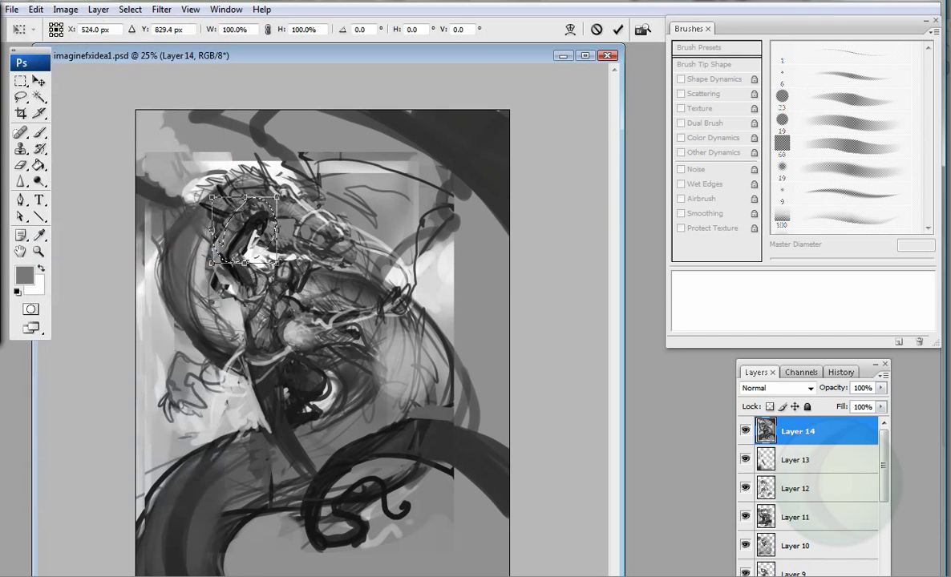
left_click_drag(277, 200, 264, 186)
key("b")
key("Return")
Step: Sample dark and mid greys, then paint a short stroke at upper left and a thin line to the right edge
key("b")
key("x")
right_click(234, 235)
key("Escape")
left_click(326, 223, "alt")
left_click(325, 239, "alt")
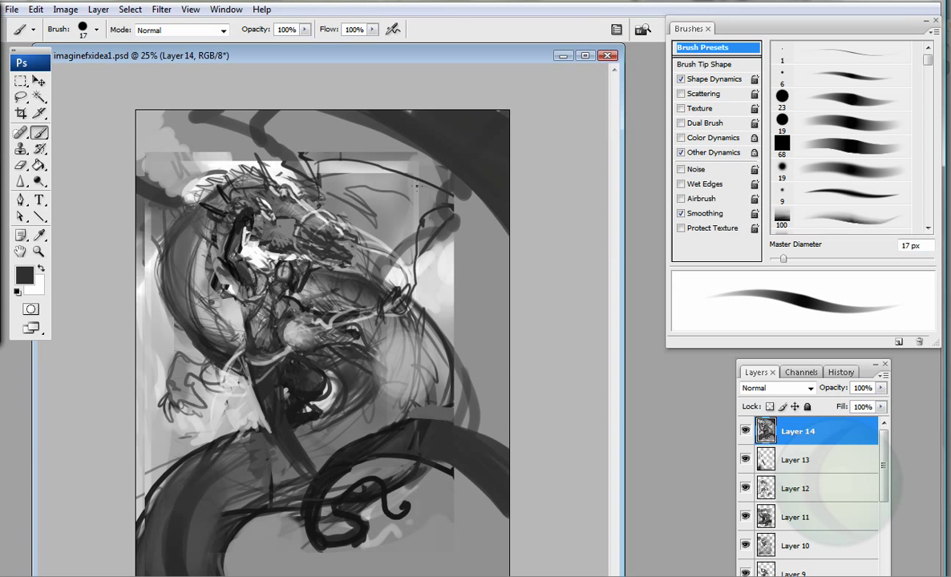
left_click_drag(133, 162, 188, 181)
left_click_drag(353, 253, 508, 326)
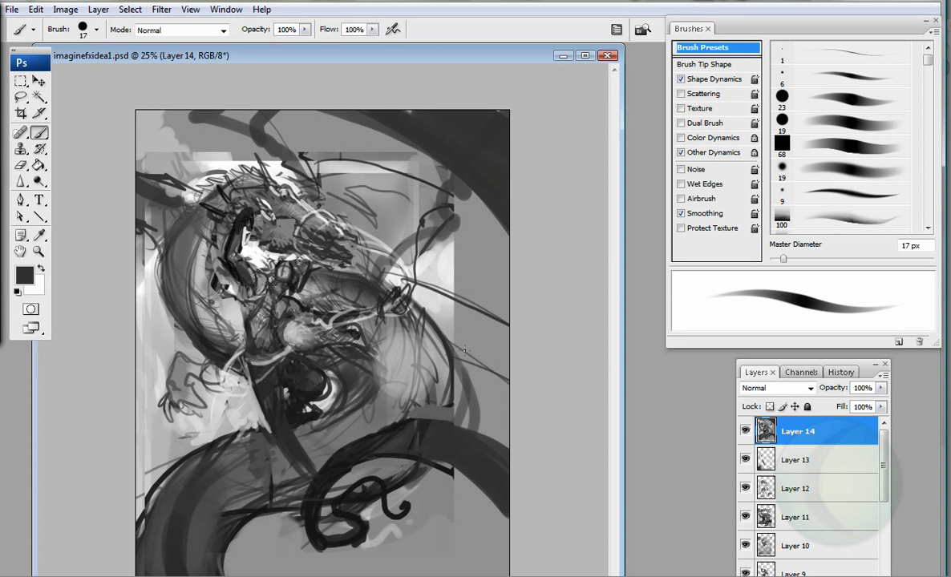
Step: Paint broad dark strokes over the upper canvas with a 287 px brush
key("bracketright")
key("bracketright")
key("bracketright")
key("bracketright")
key("bracketright")
key("bracketright")
key("bracketright")
key("bracketright")
key("bracketright")
key("bracketright")
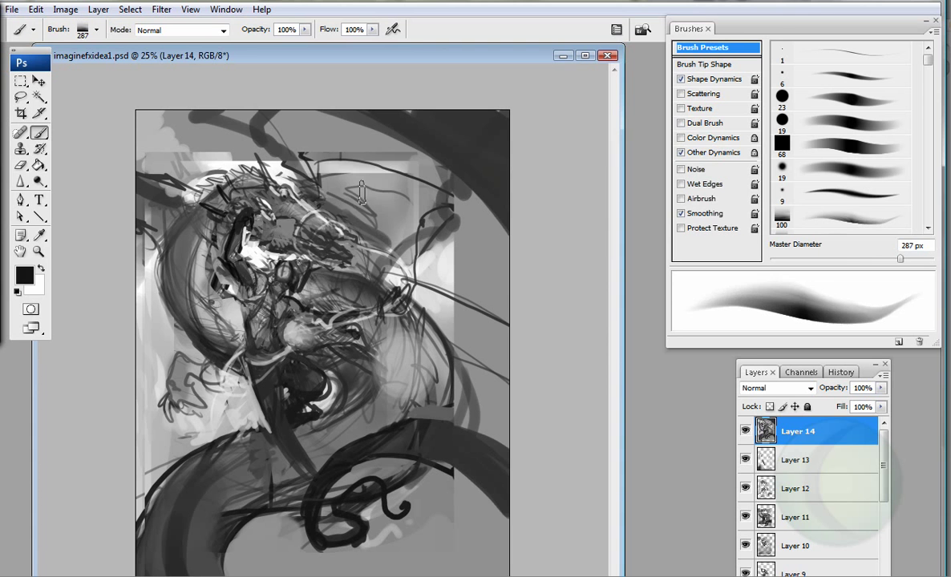
left_click_drag(361, 193, 401, 233)
mouse_move(337, 160)
left_mouse_down()
mouse_move(241, 112)
mouse_move(305, 109)
left_mouse_up()
Step: Flip the whole canvas horizontally via Image > Rotate Canvas
left_click(65, 9)
mouse_move(91, 157)
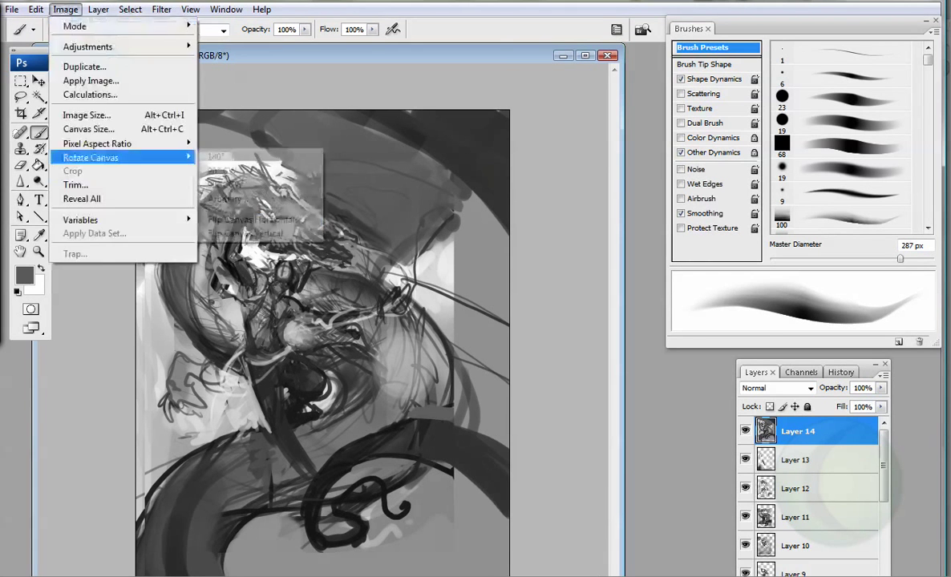
left_click(249, 218)
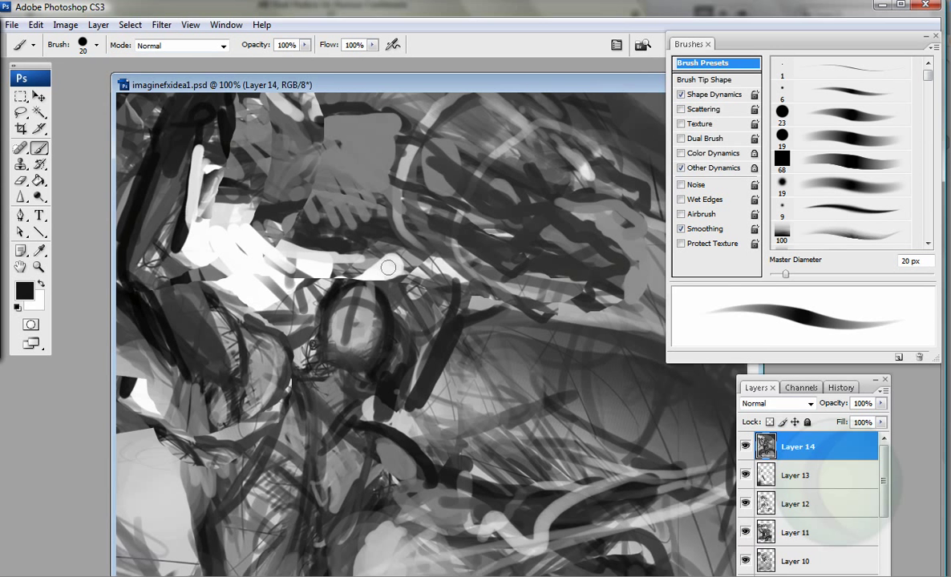
Step: Paint light grey strokes, then sampled black strokes left of and near the head with 9–19 px brushes
key("bracketleft")
key("bracketleft")
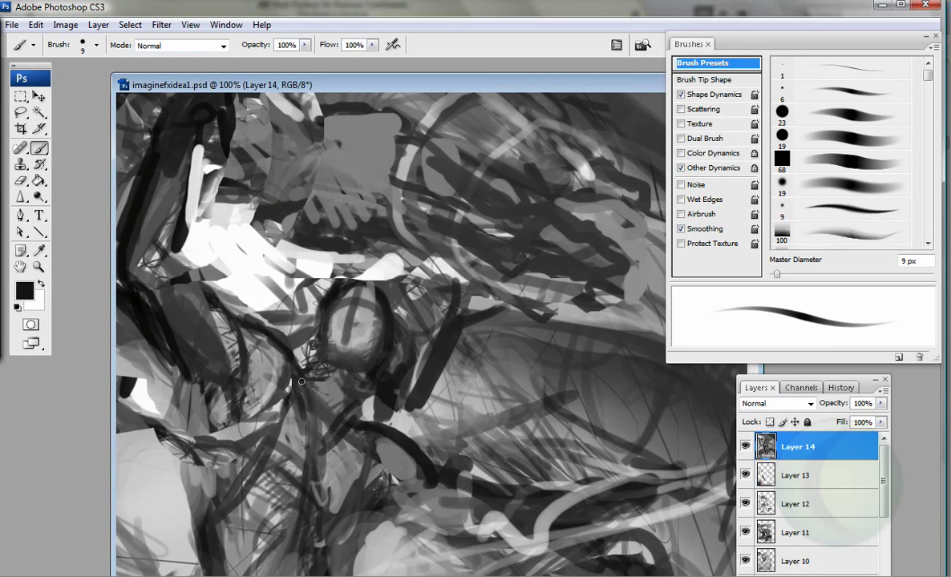
left_click(204, 309, "alt")
left_click_drag(208, 313, 241, 361)
key("shift+alt+p")
key("bracketright")
left_click_drag(257, 305, 204, 436)
left_click(210, 357, "alt")
left_click_drag(210, 356, 215, 441)
left_click_drag(233, 330, 210, 469)
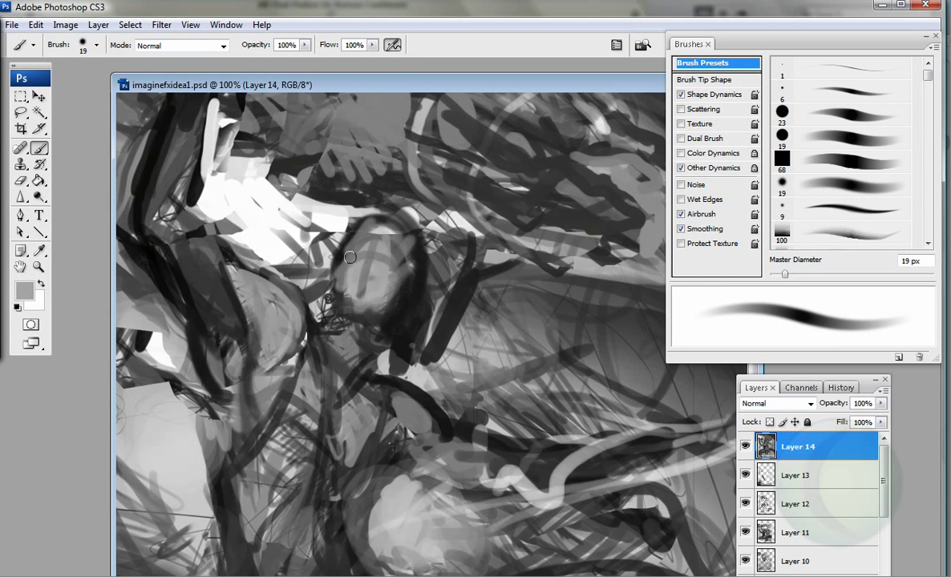
Step: With a 14 px brush, paint a white stroke along the curve left of the head, then dark strokes nearby
key("bracketleft")
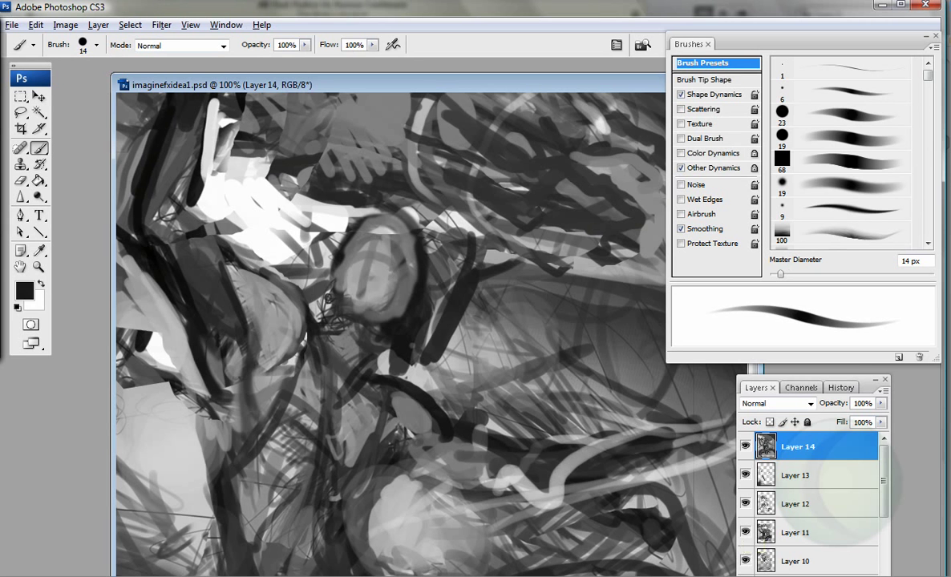
key("x")
left_click_drag(307, 301, 268, 239)
key("x")
left_click_drag(339, 406, 344, 477)
left_click_drag(193, 352, 196, 513)
scroll(361, 337, "up", 5)
left_click_drag(240, 248, 256, 317)
left_click_drag(249, 308, 360, 333)
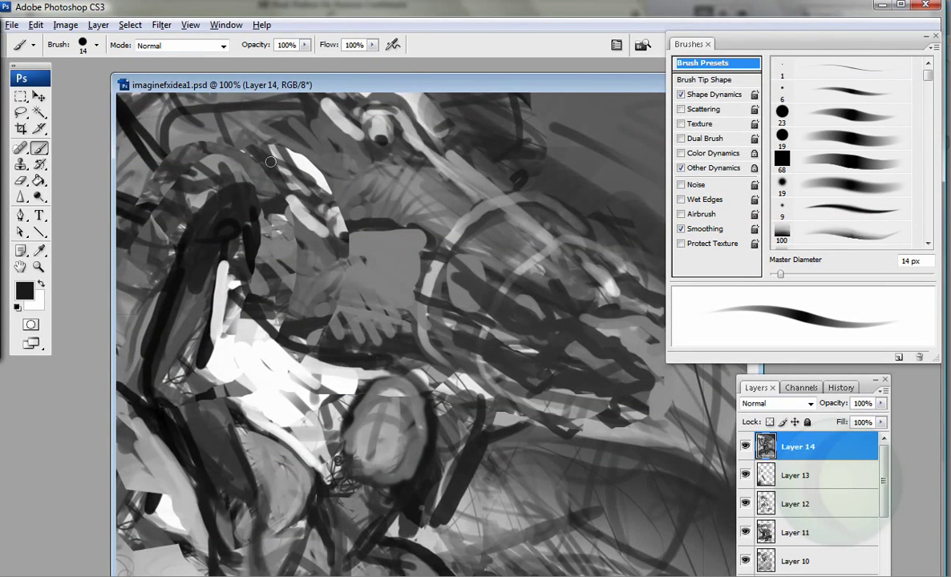
left_click_drag(270, 162, 390, 212)
Step: Airbrush light and dark strokes across the head, then lay broad 58 px mid-grey strokes over it
key("x")
key("shift+alt+p")
key("bracketright")
mouse_move(325, 237)
left_mouse_down()
mouse_move(329, 295)
mouse_move(300, 212)
left_mouse_up()
key("x")
mouse_move(265, 172)
left_mouse_down()
mouse_move(329, 312)
mouse_move(393, 281)
left_mouse_up()
mouse_move(265, 144)
left_mouse_down()
mouse_move(409, 288)
mouse_move(597, 312)
left_mouse_up()
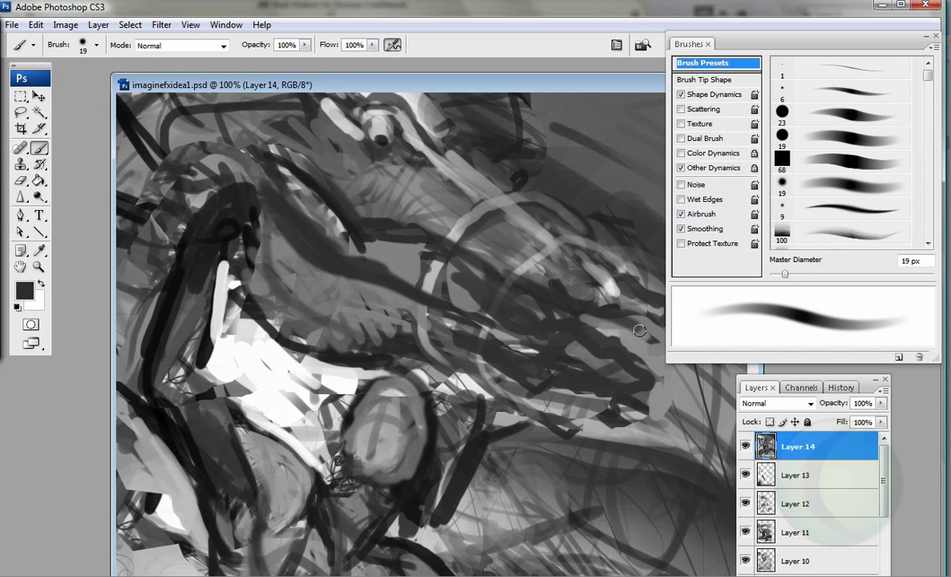
left_click(341, 135, "alt")
key("bracketright")
key("bracketright")
key("bracketright")
key("bracketright")
mouse_move(233, 201)
left_mouse_down()
mouse_move(365, 340)
mouse_move(497, 352)
left_mouse_up()
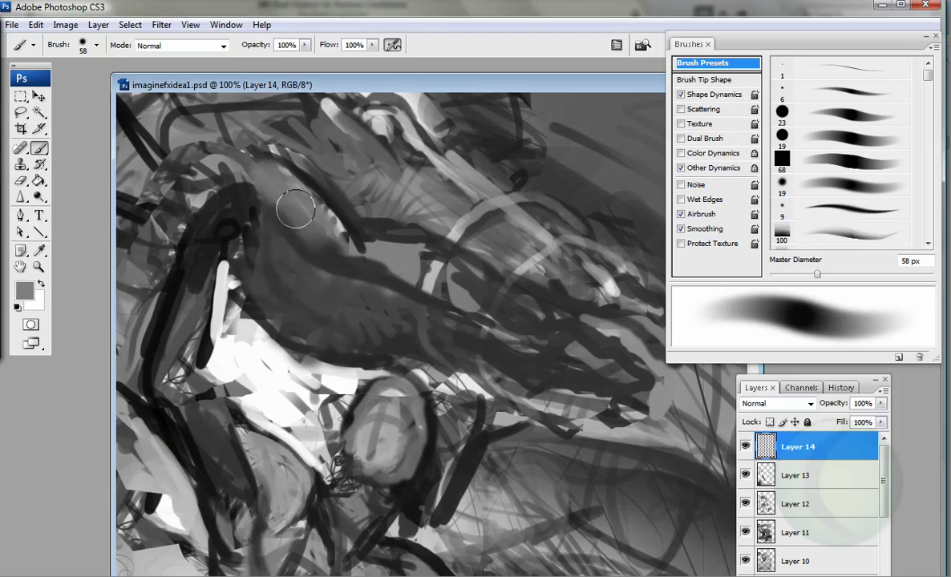
Step: Add a black stroke, set the brush to 16 px without airbrush, and zoom the head to 200%
scroll(295, 209, "down", 5)
key("d")
left_click_drag(481, 289, 422, 393)
key("shift+alt+p")
key("bracketleft")
key("bracketleft")
key("bracketleft")
key("bracketleft")
key("bracketleft")
key("bracketleft")
key("bracketleft")
left_click(417, 397, "ctrl")
left_click(226, 25)
Step: Open a second window of the painting as a small 25% preview and zoom the main view to 300%
mouse_move(235, 41)
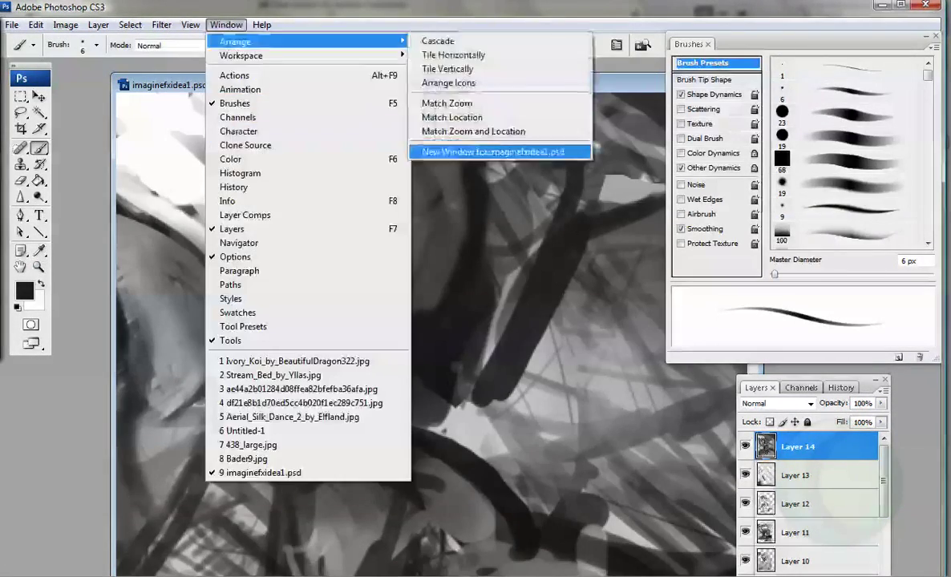
left_click(493, 151)
key("z")
key("ctrl+minus")
key("ctrl+minus")
key("ctrl+minus")
left_click_drag(449, 437, 144, 71)
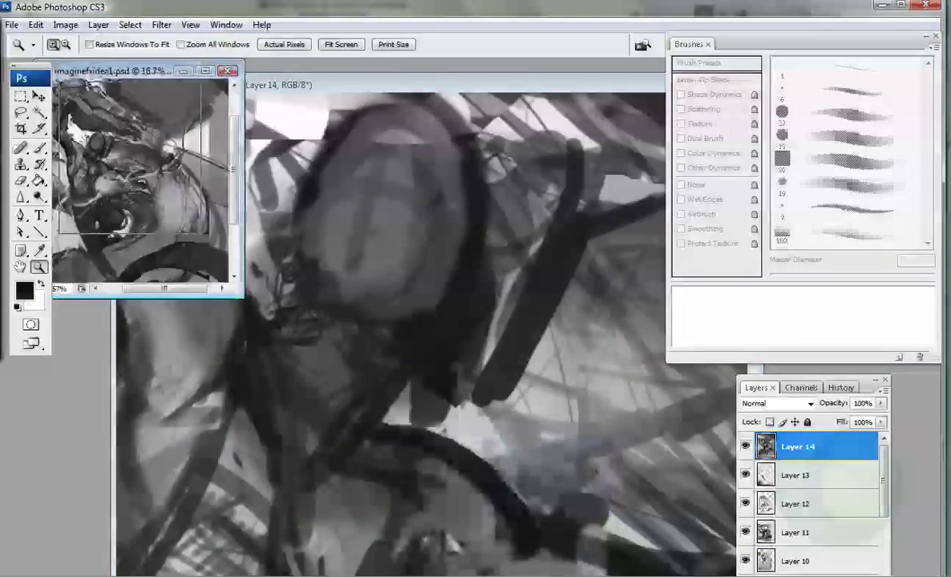
left_click(137, 176)
left_click(401, 321)
key("b")
Step: Sketch dark lines outlining the head, eyes, brows, eye sockets and nose shadow with a 4 px brush
mouse_move(352, 345)
left_mouse_down()
mouse_move(361, 374)
mouse_move(353, 205)
left_mouse_up()
left_click_drag(321, 325, 618, 241)
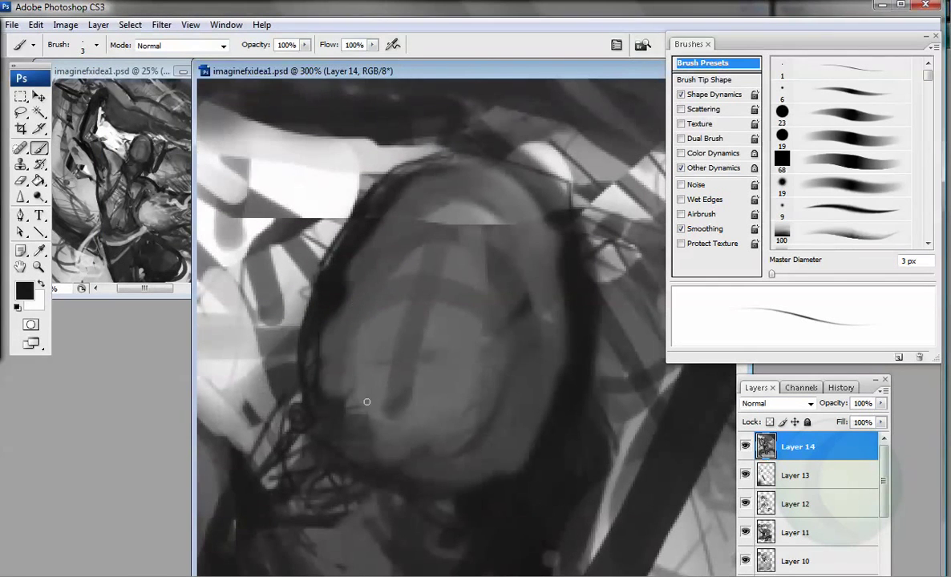
mouse_move(444, 267)
left_mouse_down()
mouse_move(409, 260)
mouse_move(505, 306)
left_mouse_up()
key("bracketright")
key("bracketright")
key("bracketright")
key("bracketright")
left_click_drag(356, 233, 414, 331)
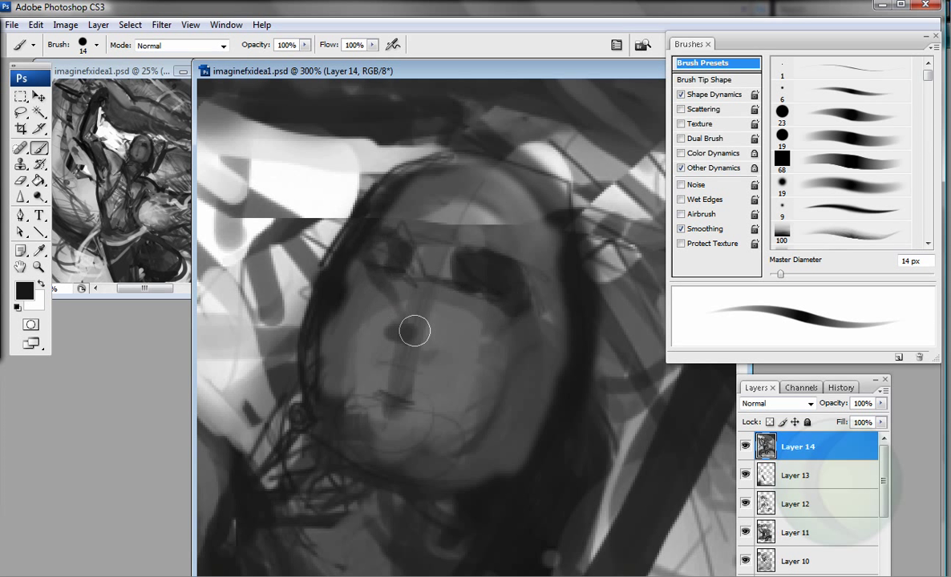
left_click_drag(368, 304, 408, 325)
key("bracketleft")
key("bracketleft")
key("bracketleft")
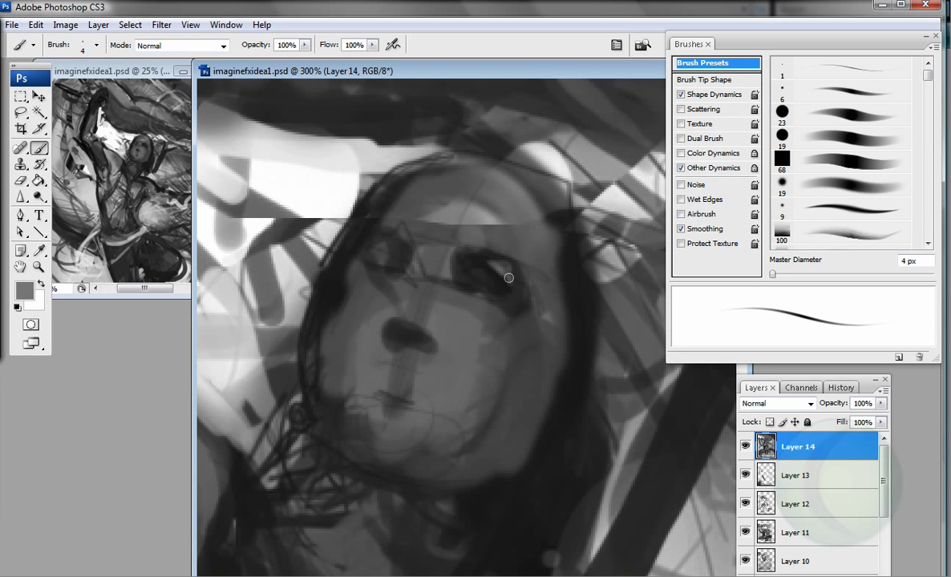
mouse_move(400, 227)
left_mouse_down()
mouse_move(383, 329)
mouse_move(473, 365)
mouse_move(392, 340)
mouse_move(328, 377)
mouse_move(298, 303)
left_mouse_up()
Step: Darken the eyes and eye sockets, strengthen both eyebrows and refine the eye outlines in black
left_click(505, 260, "alt")
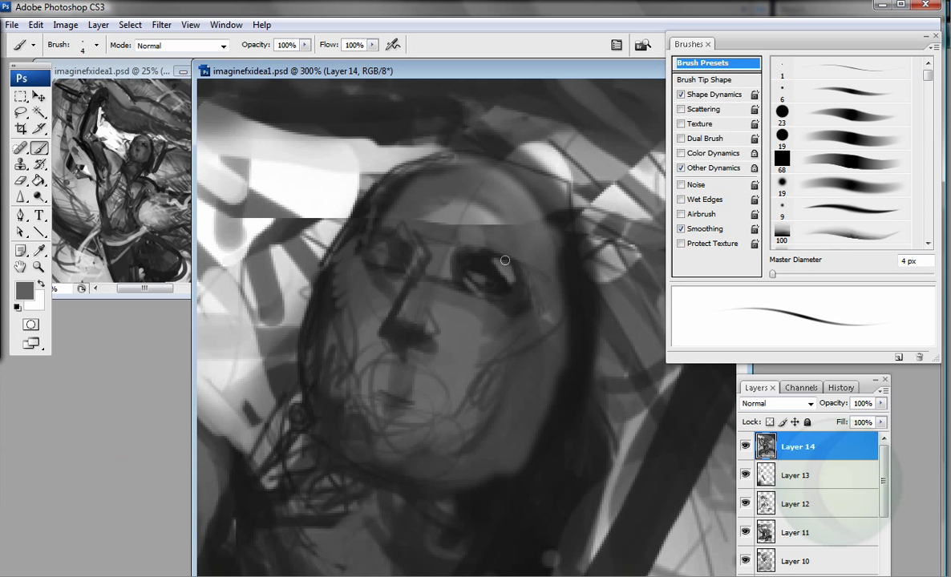
key("d")
left_click_drag(437, 218, 421, 235)
left_click_drag(413, 192, 433, 241)
left_click_drag(452, 233, 517, 185)
left_click_drag(396, 176, 529, 140)
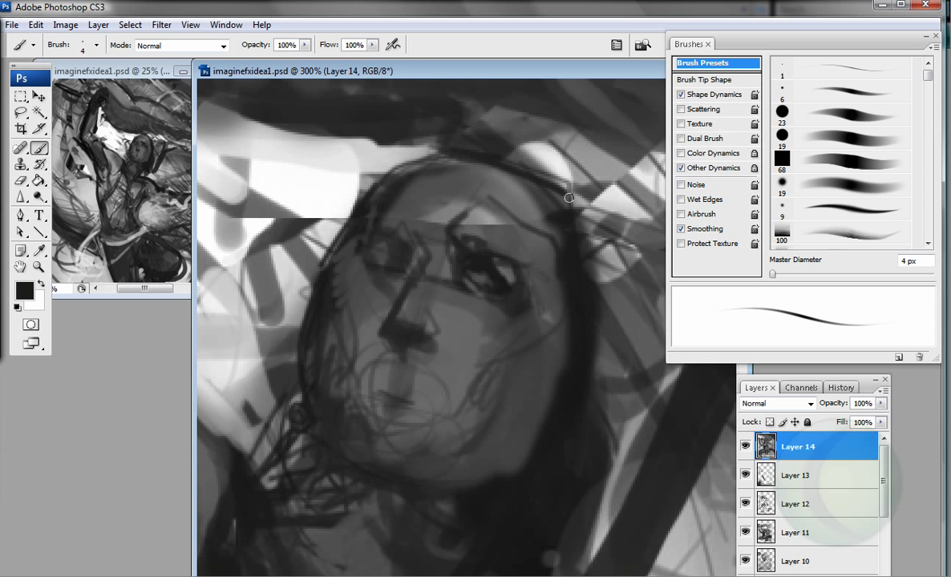
left_click_drag(525, 180, 553, 232)
left_click_drag(513, 281, 521, 300)
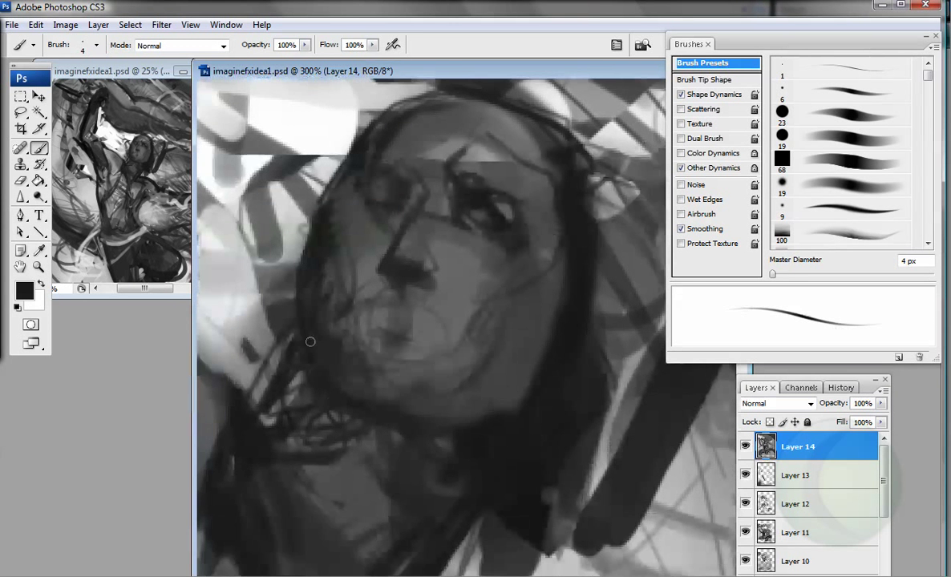
Step: Paint light grey hair strands below the chin, lighten the left cheek and highlight the nose bridge
left_click(429, 295, "alt")
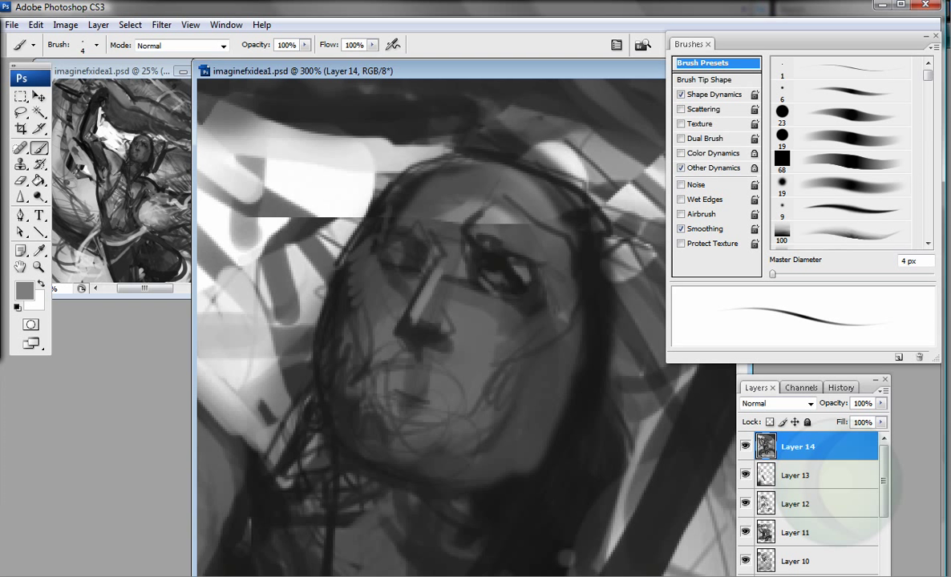
left_click_drag(306, 433, 319, 532)
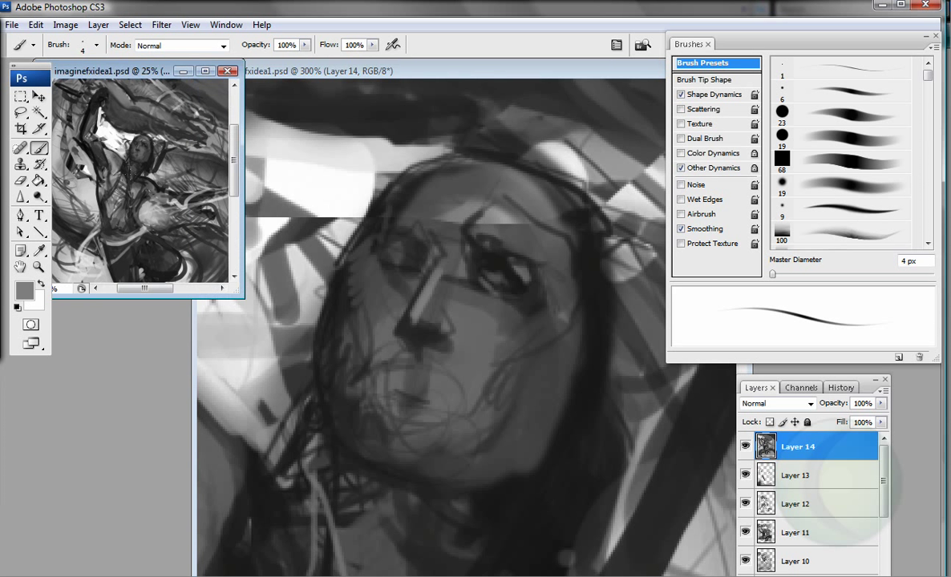
left_click_drag(311, 472, 331, 504)
left_click_drag(393, 361, 366, 269)
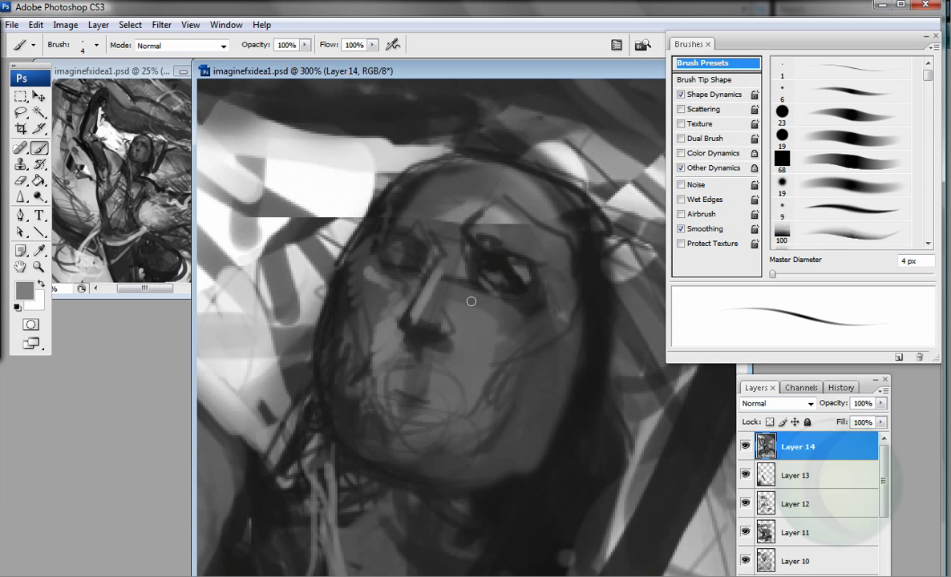
left_click_drag(437, 319, 423, 255)
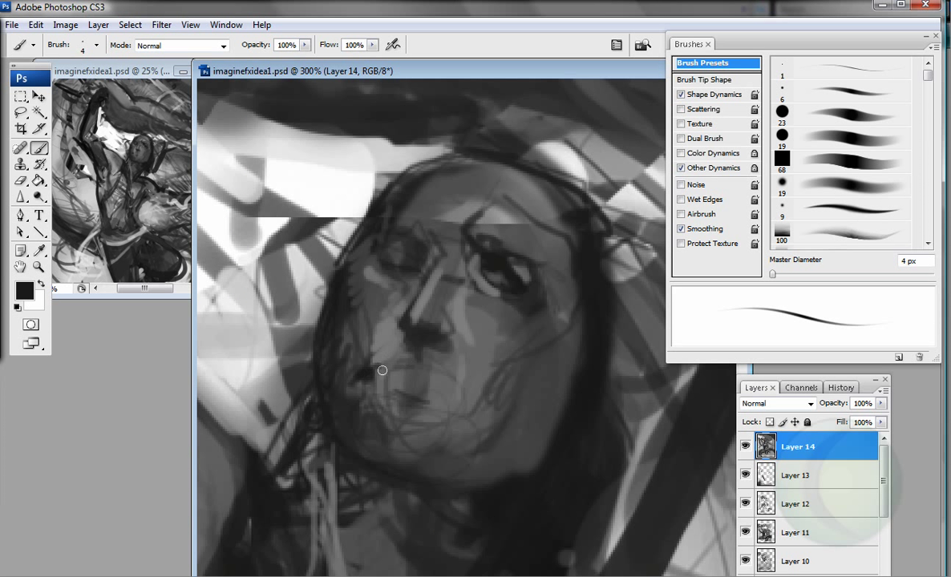
Step: Paint the mouth and lips, add hair strands beside the face, and draw lines at the chin and neck
left_click_drag(401, 359, 457, 405)
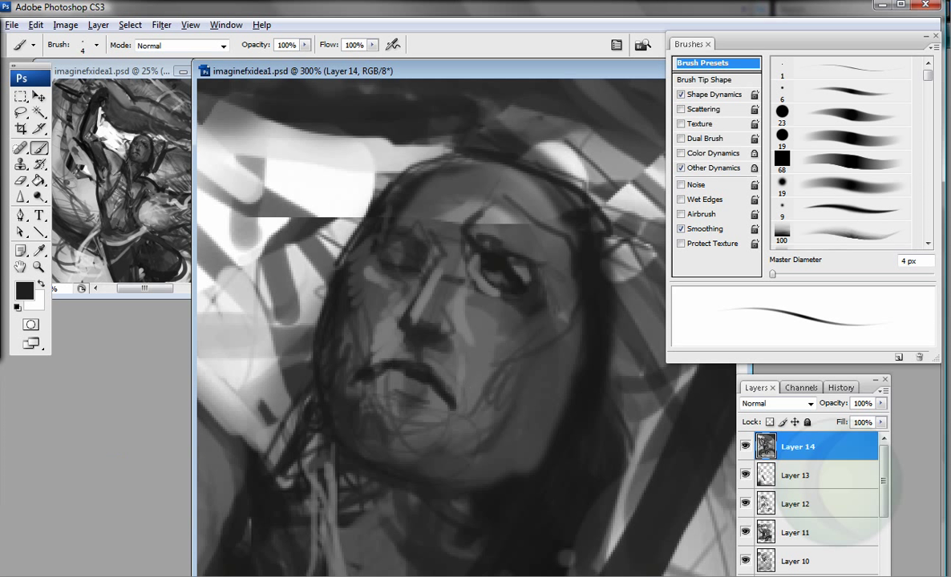
left_click_drag(467, 448, 425, 401)
left_click_drag(320, 421, 308, 533)
left_click_drag(481, 385, 521, 432)
left_click_drag(589, 292, 561, 377)
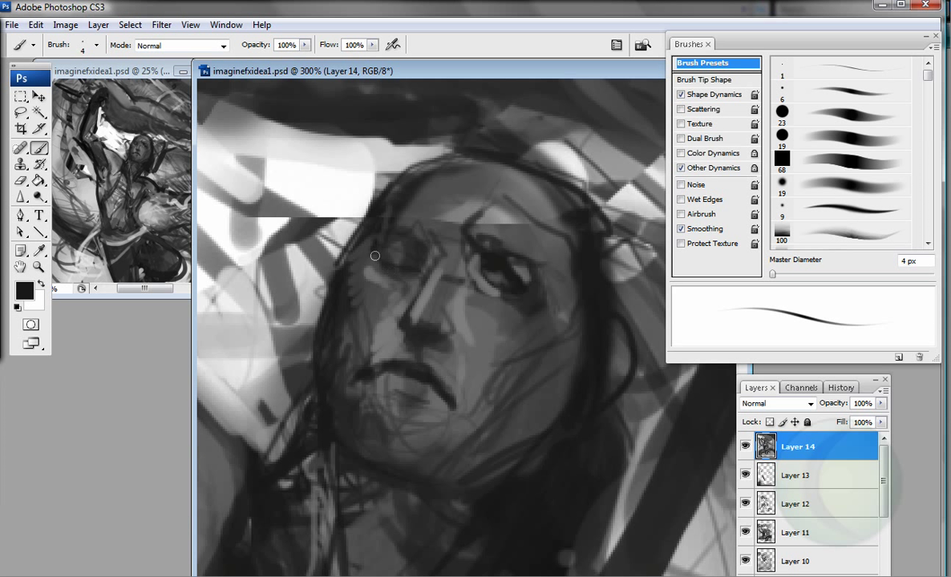
Step: Add dark strokes near the neck and upper-left hair, the right brow, mouth corner and chin hatching
left_click_drag(400, 188, 345, 244)
left_click_drag(377, 160, 240, 337)
left_click_drag(338, 178, 276, 215)
left_click_drag(439, 249, 521, 212)
left_click_drag(453, 253, 519, 215)
left_click_drag(472, 407, 465, 384)
left_click_drag(405, 377, 349, 409)
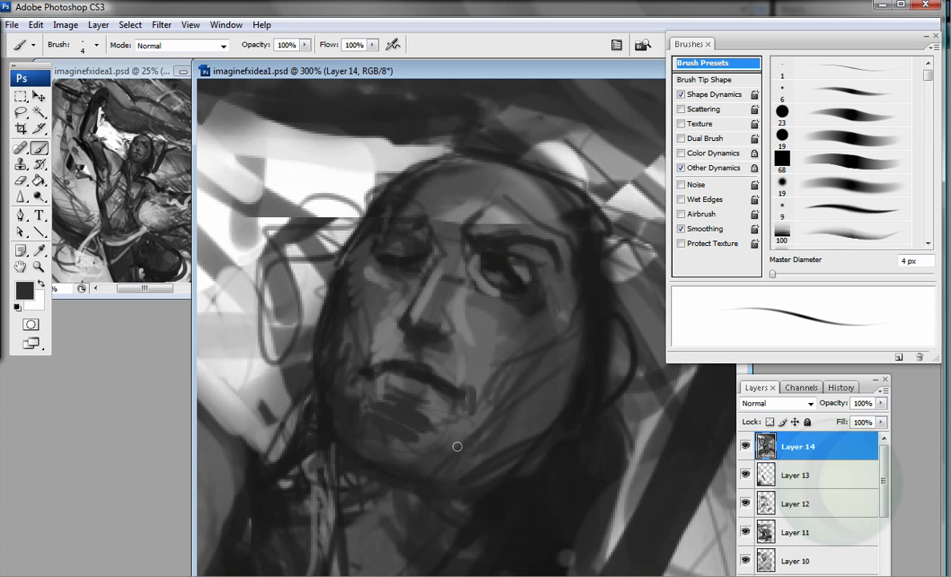
Step: Zoom out to 200% and, with a 10 px black brush, scribble over the head and eye-cheek area
key("shift+alt+p")
key("bracketleft")
key("bracketleft")
key("bracketleft")
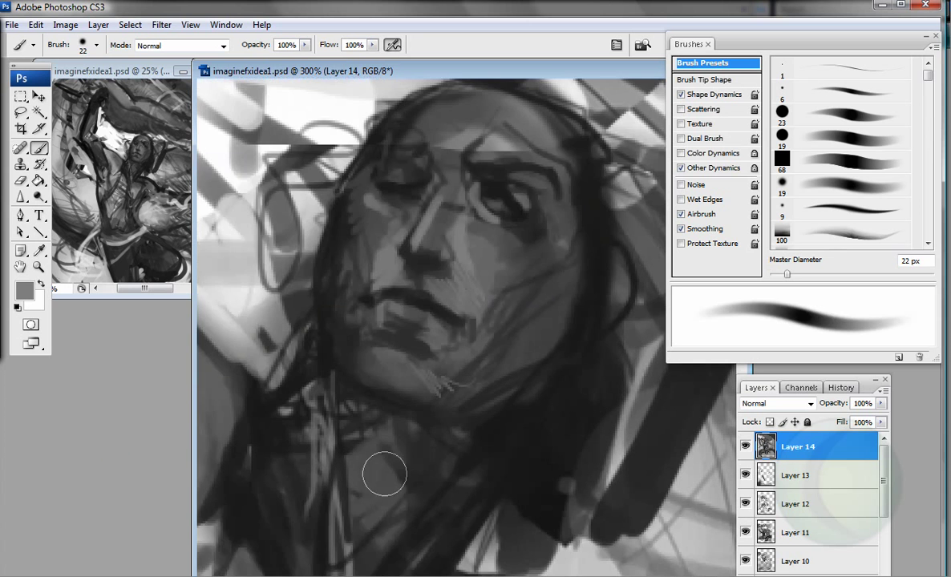
key("z")
left_click(368, 400, "alt")
key("b")
key("bracketleft")
key("bracketleft")
key("bracketleft")
key("shift+alt+p")
key("d")
mouse_move(377, 209)
left_mouse_down()
mouse_move(265, 264)
mouse_move(385, 193)
mouse_move(356, 214)
left_mouse_up()
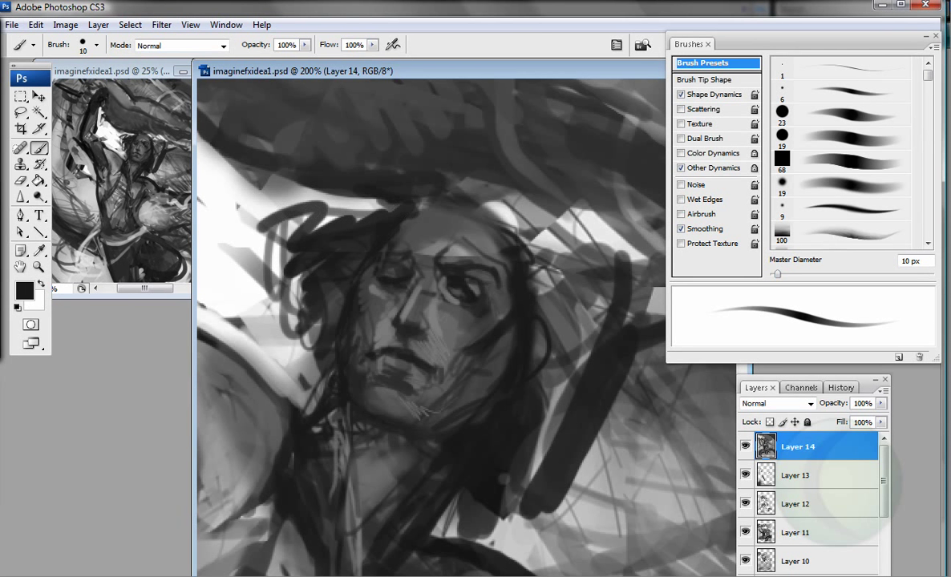
mouse_move(490, 314)
left_mouse_down()
mouse_move(425, 300)
mouse_move(449, 308)
mouse_move(456, 393)
mouse_move(477, 419)
mouse_move(448, 337)
left_mouse_up()
Step: Repaint the eye and cheek with a soft 16 px brush in a lighter sampled grey
key("period")
key("d")
left_click(483, 275, "alt")
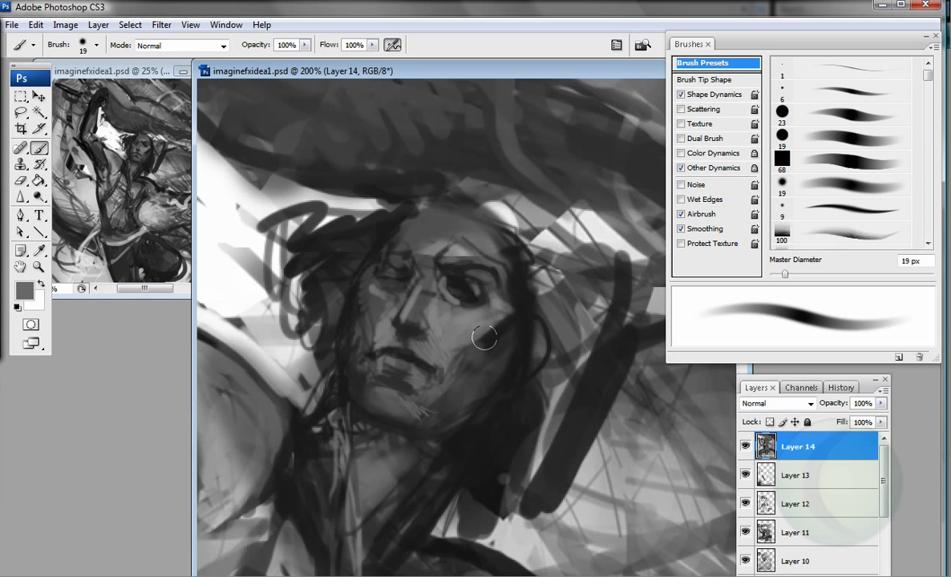
key("shift+alt+p")
key("bracketleft")
mouse_move(481, 296)
left_mouse_down()
mouse_move(524, 392)
mouse_move(502, 232)
mouse_move(513, 240)
left_mouse_up()
Step: Arc 11 px black strokes over the top and right of the head and the hair above it
key("d")
key("bracketleft")
left_click_drag(481, 184, 525, 350)
left_click_drag(505, 264, 521, 320)
left_click_drag(376, 206, 288, 196)
left_click(428, 279, "alt")
left_click(437, 262, "alt")
key("bracketleft")
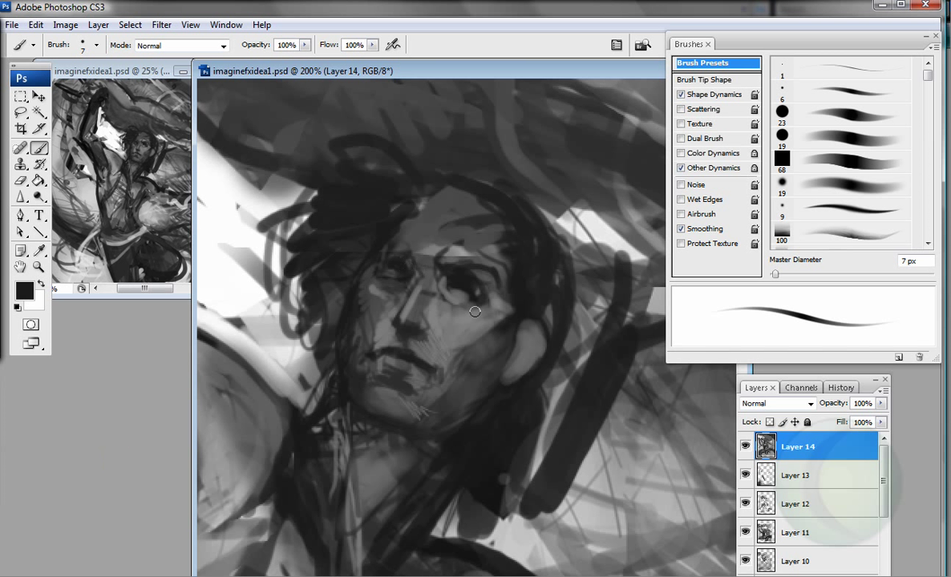
Step: Lower flow to 22% and paint sampled grey strokes over the left shoulder with the soft 19 px airbrush
left_click_drag(371, 429, 439, 388)
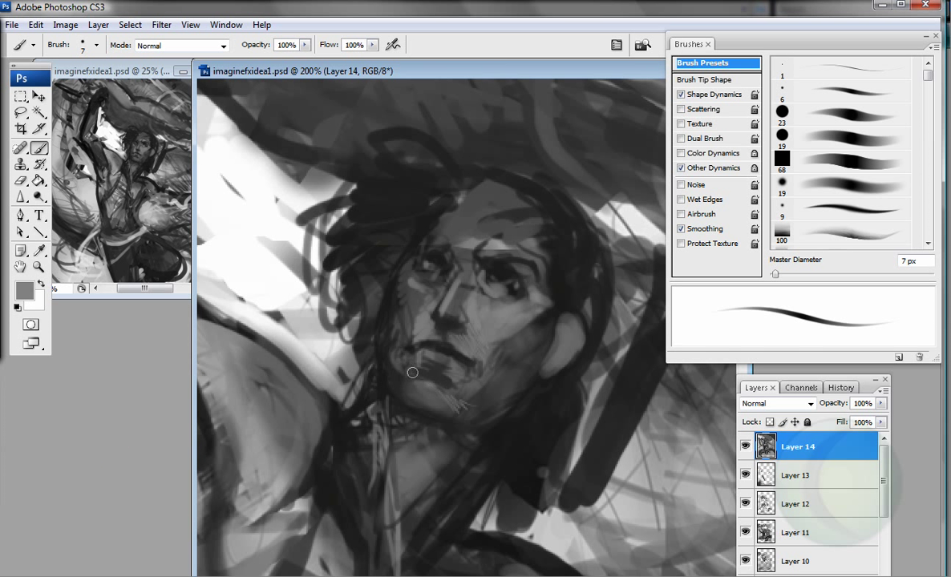
key("shift+2")
key("shift+2")
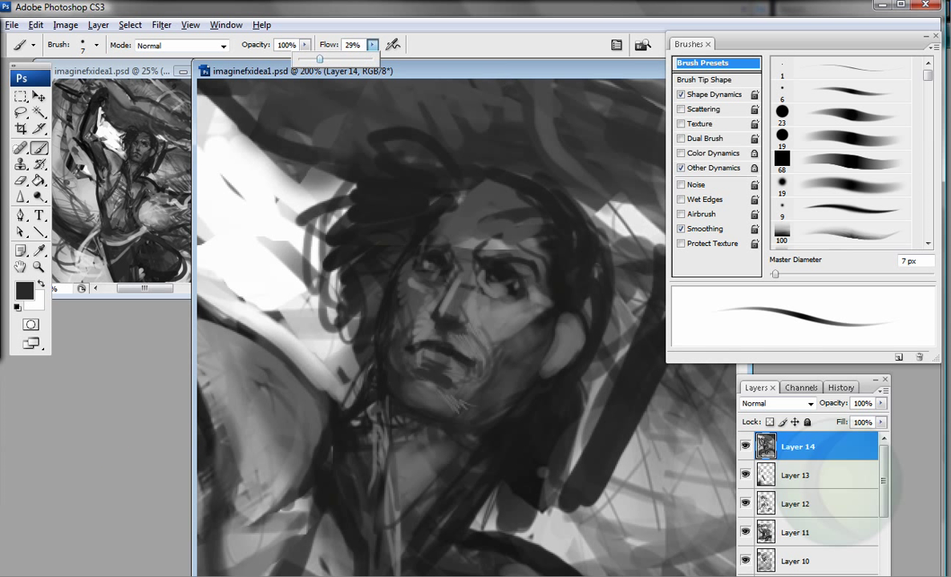
left_click_drag(376, 369, 400, 348)
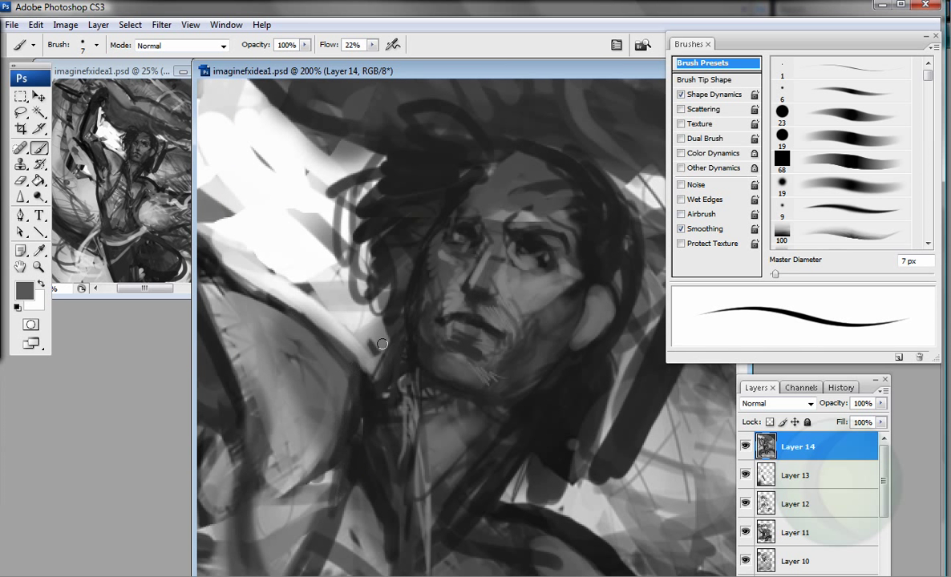
left_click(293, 382, "alt")
key("period")
mouse_move(293, 381)
left_mouse_down()
mouse_move(335, 442)
mouse_move(367, 329)
mouse_move(278, 450)
mouse_move(490, 212)
mouse_move(377, 320)
mouse_move(273, 513)
left_mouse_up()
left_click(335, 441, "alt")
left_click_drag(513, 120, 583, 244)
Step: Pick a grey and paint light hair strokes, then darken the lower torso and chest
left_click(25, 290)
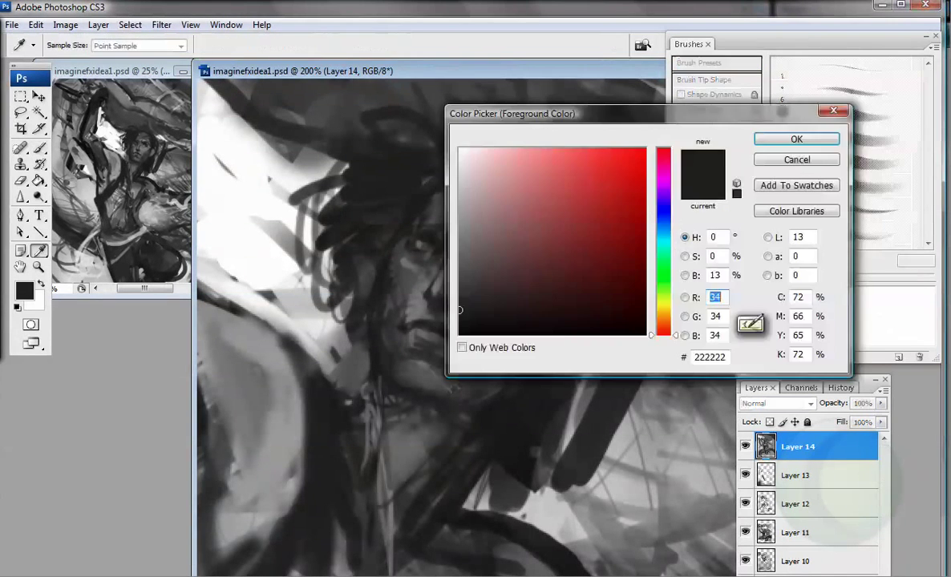
left_click(824, 138)
left_click_drag(336, 181, 293, 84)
left_click_drag(481, 385, 645, 529)
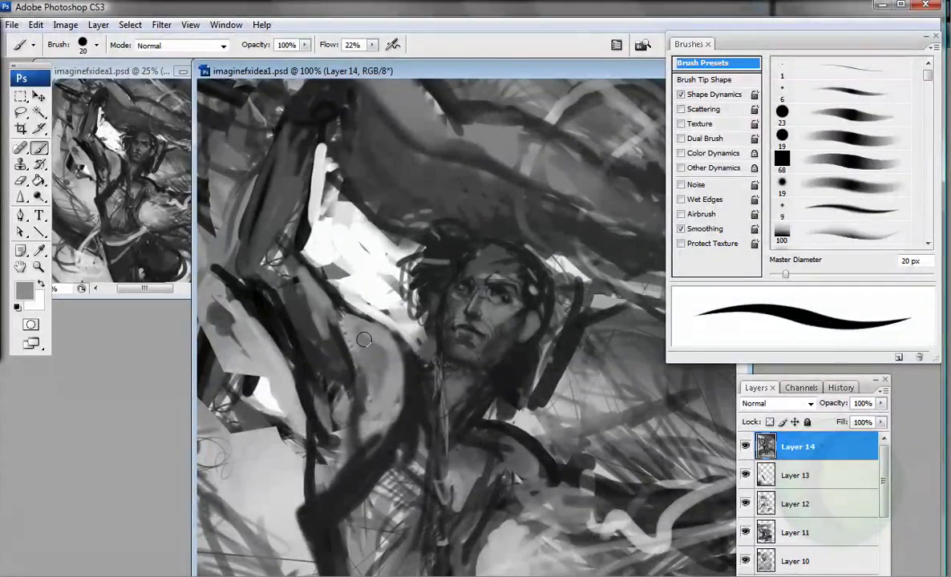
mouse_move(417, 405)
left_mouse_down()
mouse_move(385, 481)
mouse_move(337, 529)
mouse_move(403, 312)
left_mouse_up()
mouse_move(296, 353)
left_mouse_down()
mouse_move(305, 409)
mouse_move(337, 337)
mouse_move(353, 385)
left_mouse_up()
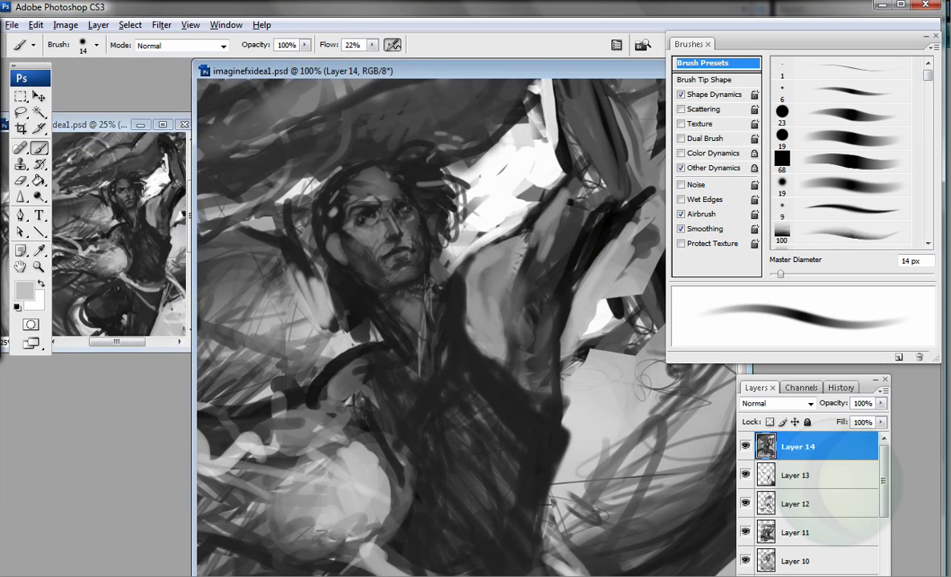
mouse_move(297, 377)
left_mouse_down()
mouse_move(353, 441)
mouse_move(411, 453)
mouse_move(369, 444)
left_mouse_up()
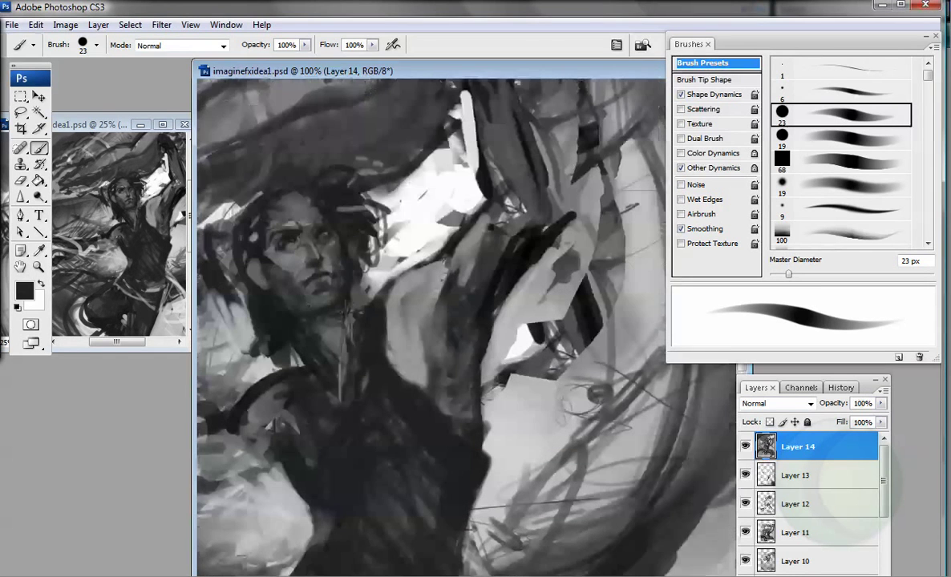
Step: Switch to a 35 px airbrush and paint light strokes around the upper arm
key("bracketright")
key("bracketright")
key("alt+shift+p")
mouse_move(437, 333)
left_mouse_down()
mouse_move(469, 197)
mouse_move(478, 249)
left_mouse_up()
key("bracketleft")
key("bracketleft")
key("bracketleft")
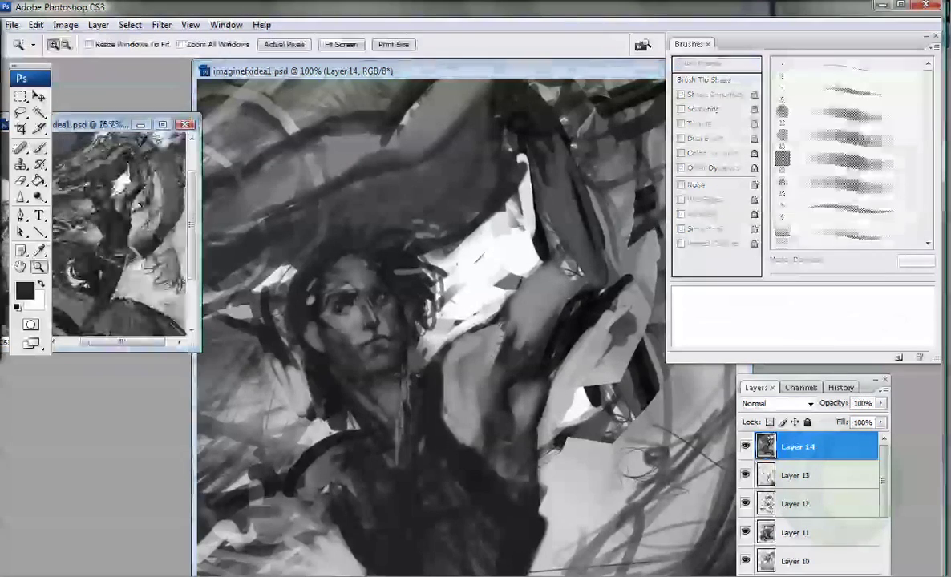
left_click(120, 225, "alt")
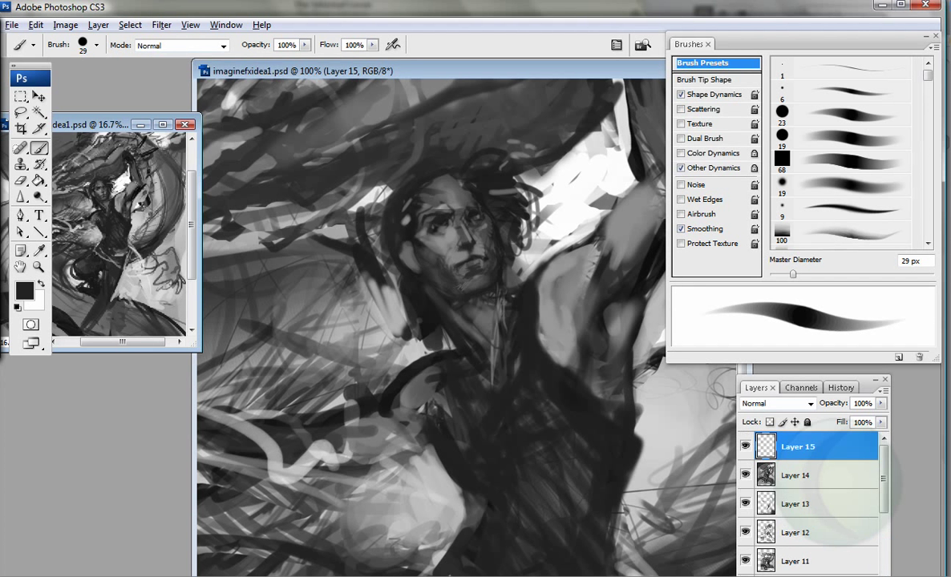
Step: Paint dark and lighter grey strokes around the face and lower area with a 10 px brush
mouse_move(401, 285)
left_mouse_down()
mouse_move(428, 265)
mouse_move(468, 207)
mouse_move(389, 244)
left_mouse_up()
left_click_drag(448, 240, 413, 260)
left_click(427, 287, "alt")
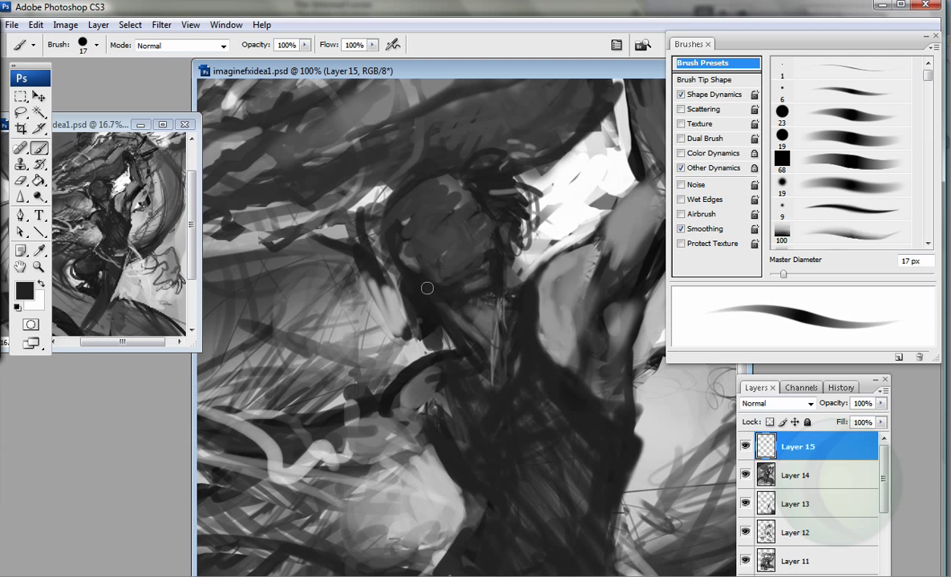
key("bracketleft")
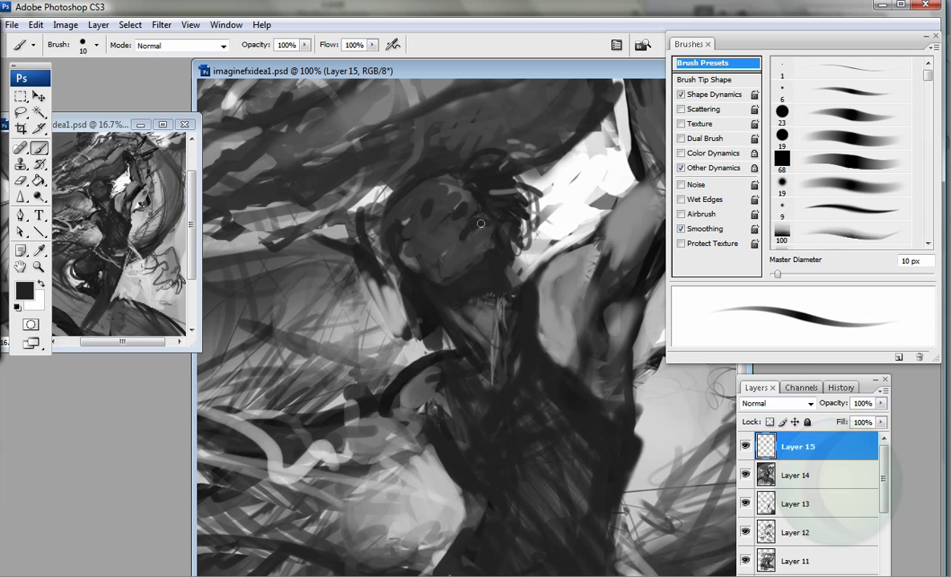
left_click_drag(471, 279, 449, 371)
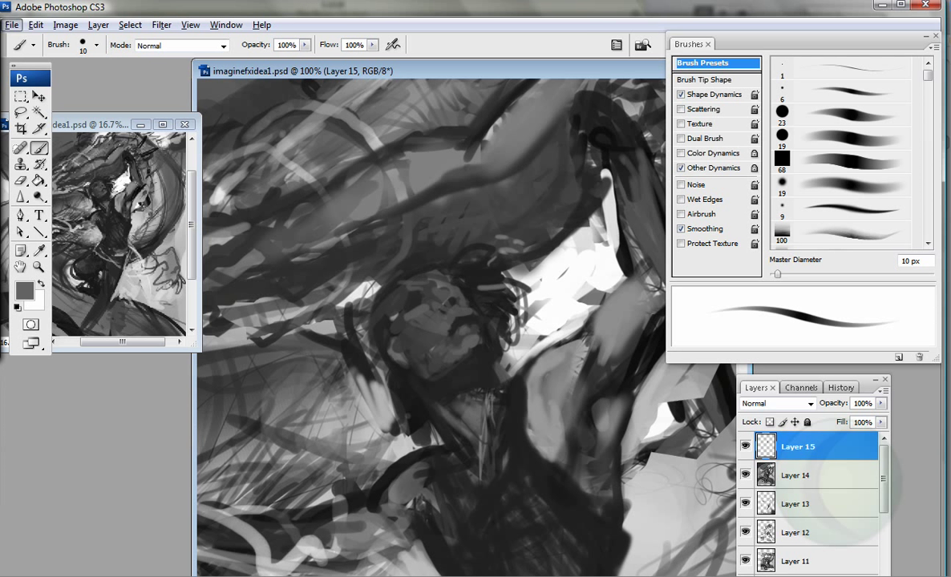
left_click_drag(360, 517, 369, 570)
Step: Set up a black airbrush at 27 px and zoom out to 33.3%
left_click_drag(509, 226, 439, 300)
key("bracketright")
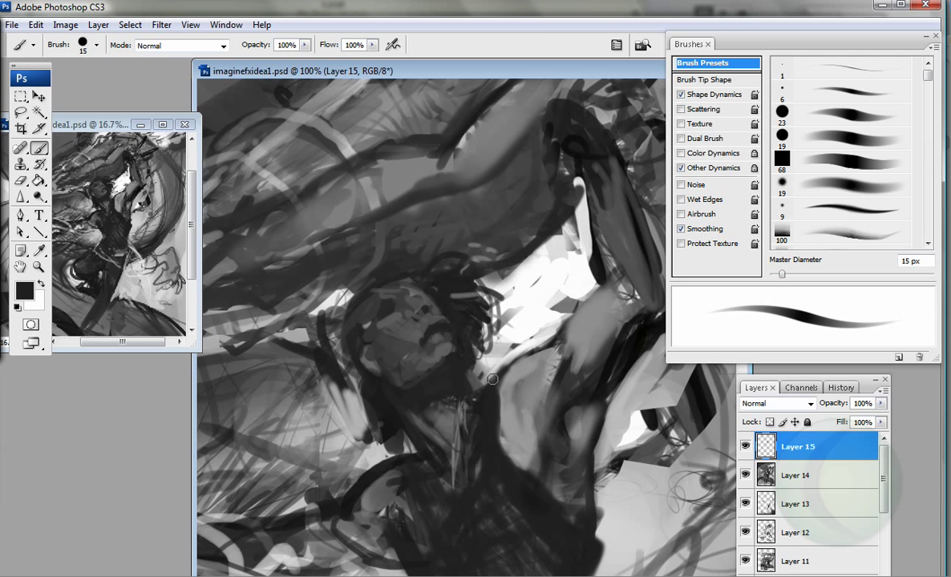
key("shift+alt+p")
key("bracketright")
key("bracketright")
key("bracketright")
key("bracketright")
key("d")
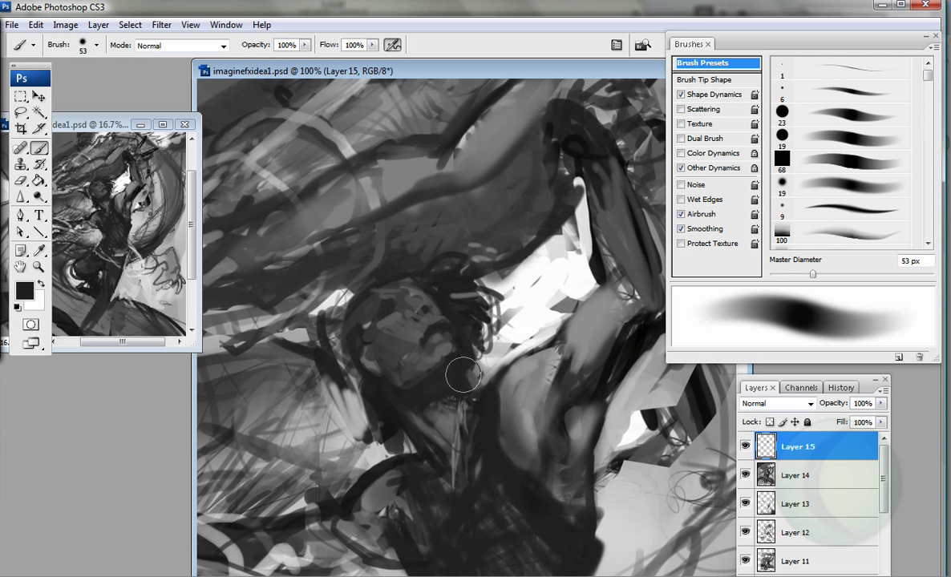
key("bracketleft")
key("bracketleft")
key("bracketleft")
left_click(495, 449, "alt")
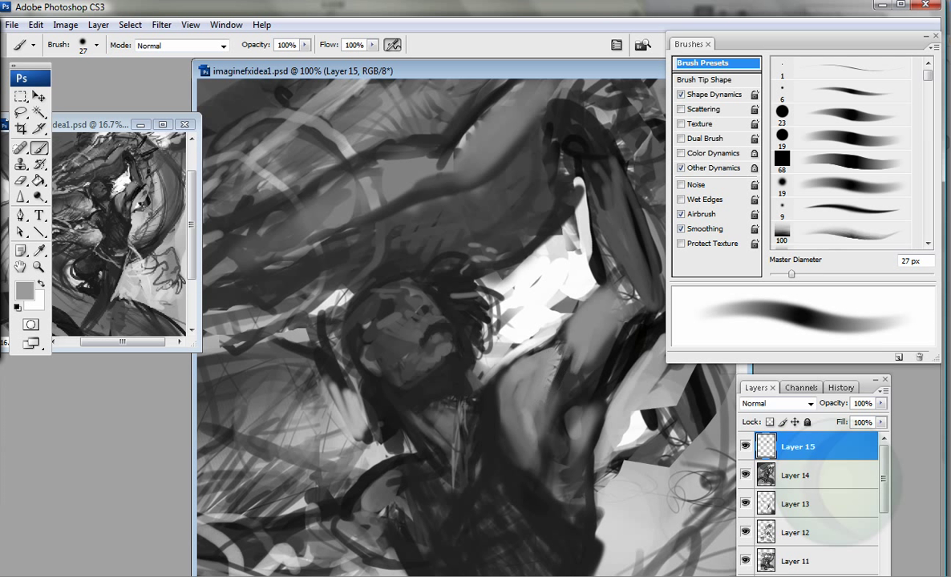
key("ctrl+minus")
key("ctrl+minus")
key("ctrl+minus")
key("d")
key("shift+alt+p")
key("bracketright")
key("bracketright")
key("alt+i")
Step: Mirror the canvas horizontally and paint dark strokes down the figure's legs and lower left
key("e")
key("h")
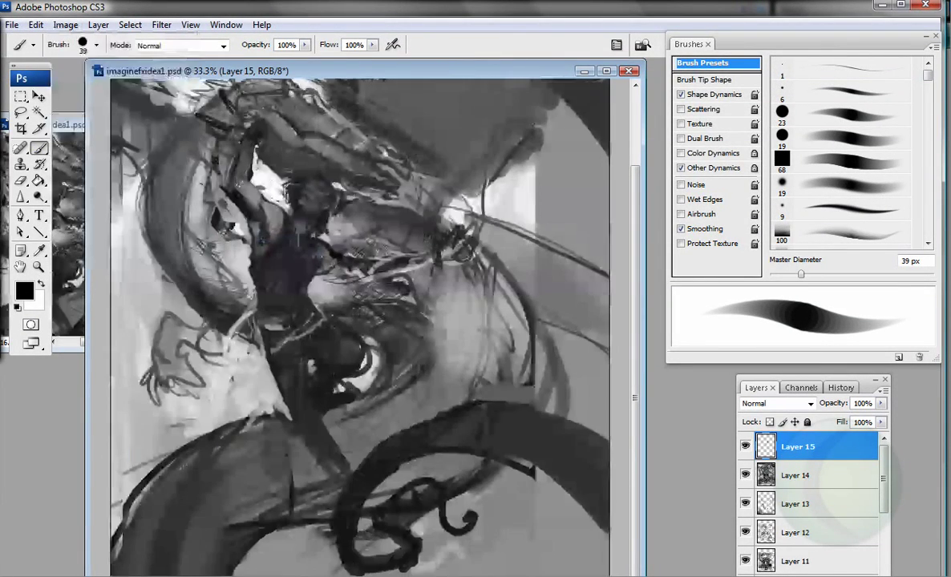
key("bracketleft")
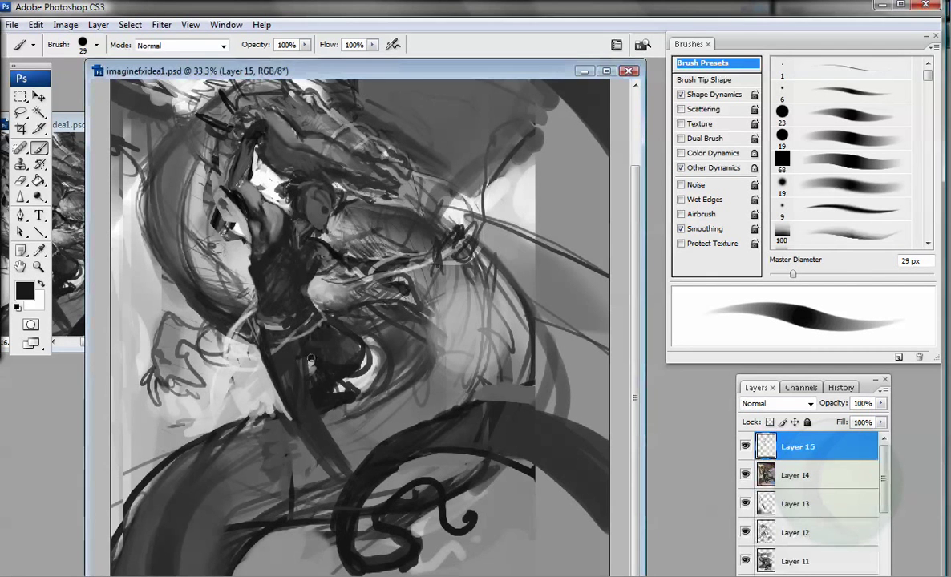
left_click_drag(294, 366, 289, 453)
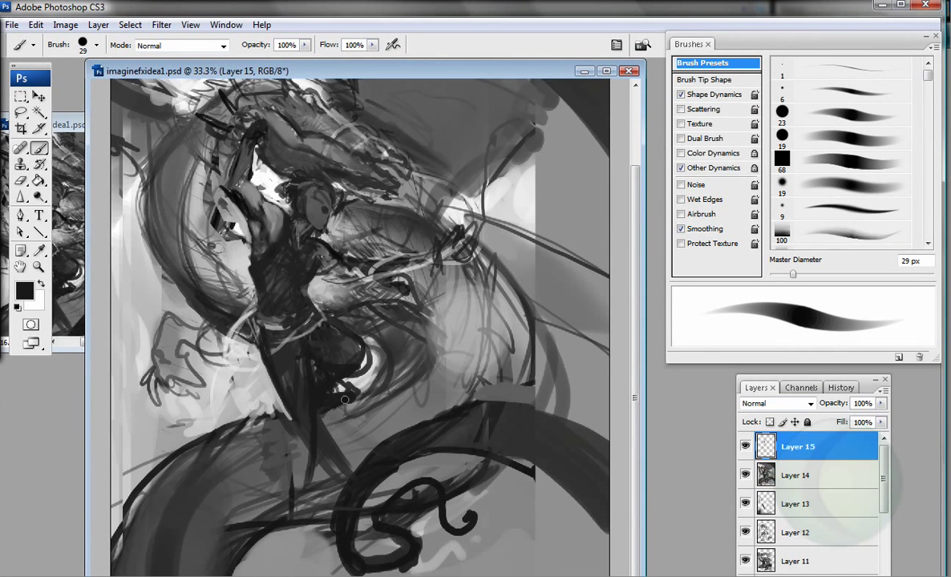
left_click_drag(273, 341, 302, 428)
left_click_drag(128, 546, 172, 421)
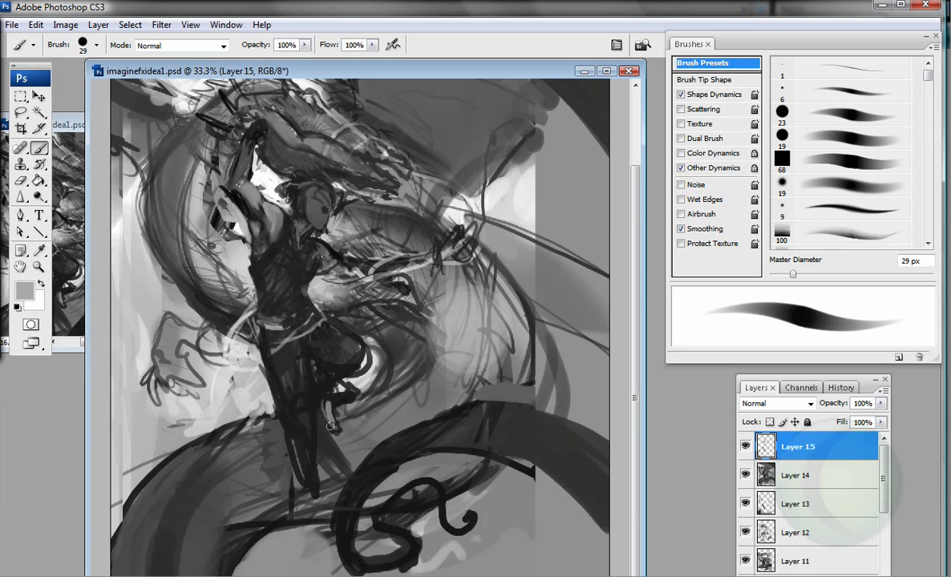
Step: Paint dark strokes across the upper left, then broad light grey strokes at the top left with a 106 px brush
scroll(354, 403, "up", 3)
left_click(259, 237, "alt")
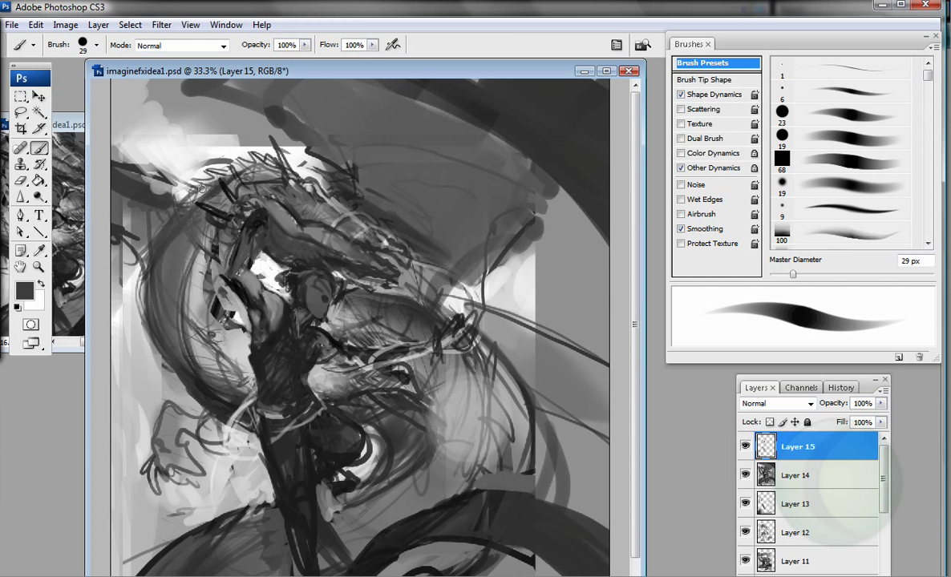
scroll(272, 187, "down", 1)
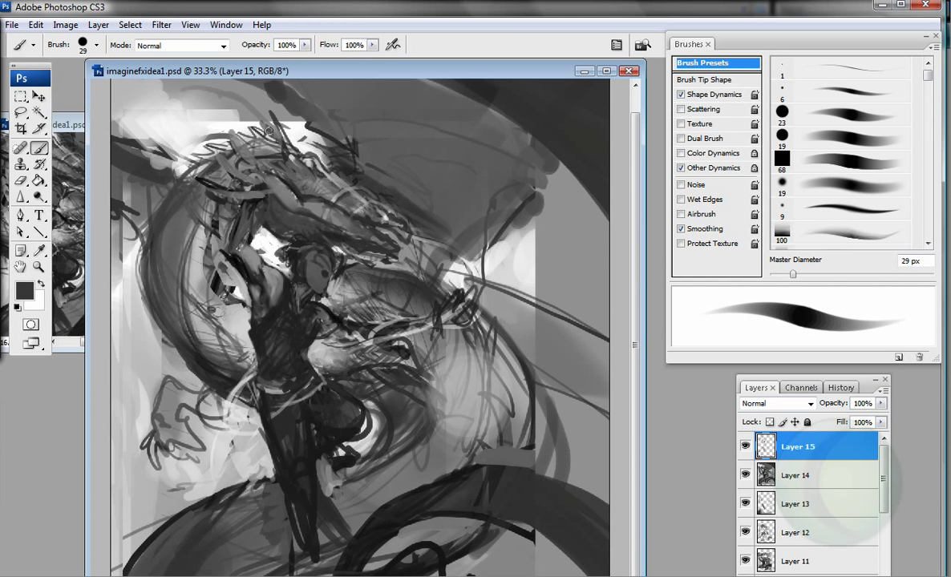
left_click_drag(246, 113, 111, 147)
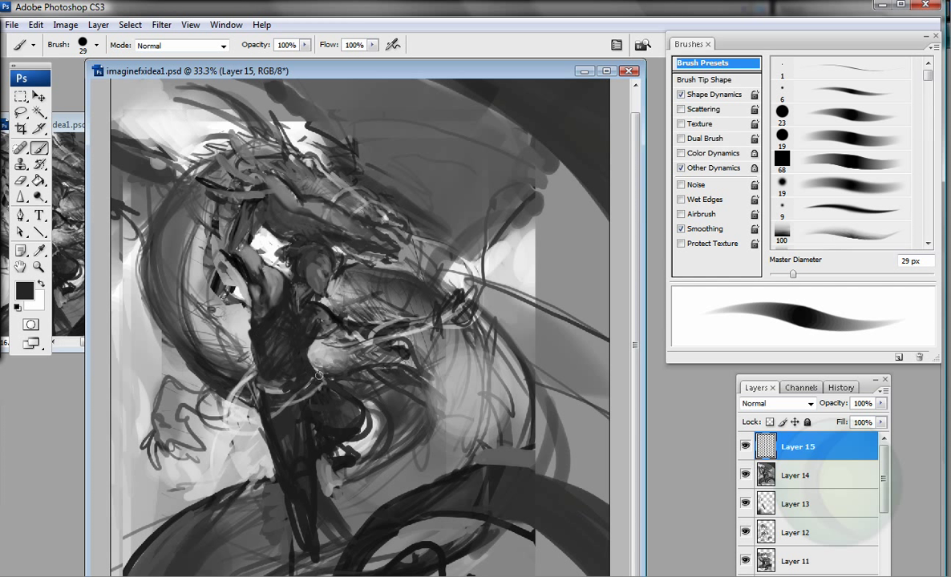
key("bracketleft")
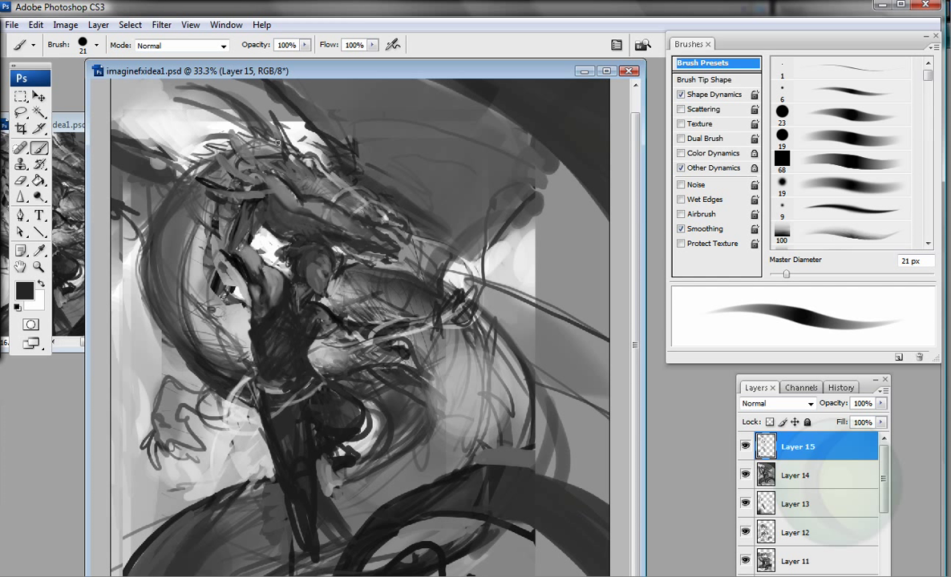
left_click(225, 265, "alt")
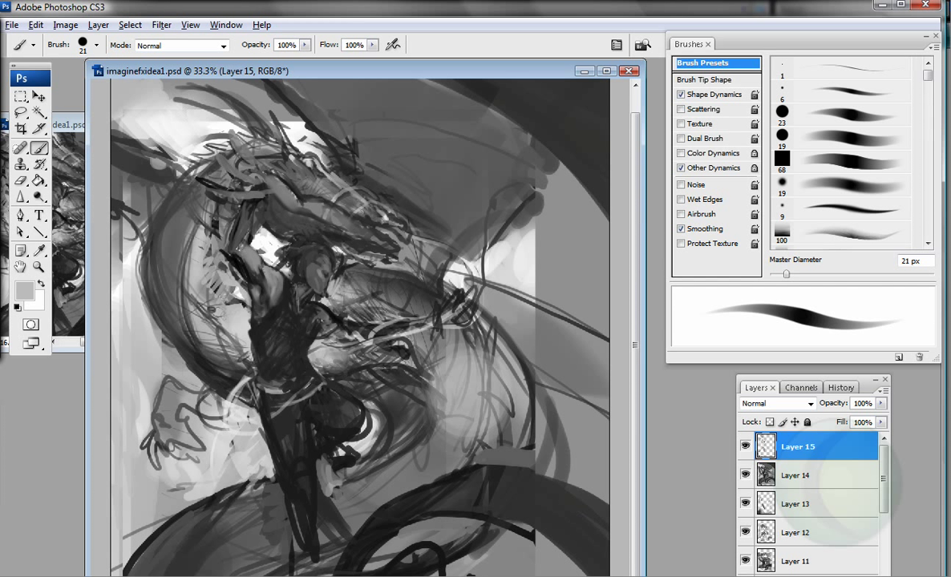
key("bracketright")
key("bracketright")
key("bracketright")
key("bracketright")
key("bracketright")
key("bracketright")
key("bracketright")
key("bracketright")
scroll(403, 133, "up", 1)
left_click(404, 134, "alt")
left_click_drag(168, 184, 113, 129)
left_click_drag(209, 152, 129, 80)
Step: Flip the canvas back horizontally and toggle Layers 14 and 15 to compare
key("bracketleft")
key("bracketleft")
key("bracketleft")
key("bracketleft")
key("alt+i")
key("e")
key("h")
key("bracketleft")
key("bracketleft")
key("bracketleft")
key("bracketleft")
key("bracketleft")
key("bracketleft")
left_click_drag(745, 446, 745, 475)
Step: Lasso a region and copy the merged visible image
key("l")
key("alt+e")
key("y")
key("alt+e")
Step: Paste the merged copy as Layer 16 and apply a free transform to it
key("p")
key("v")
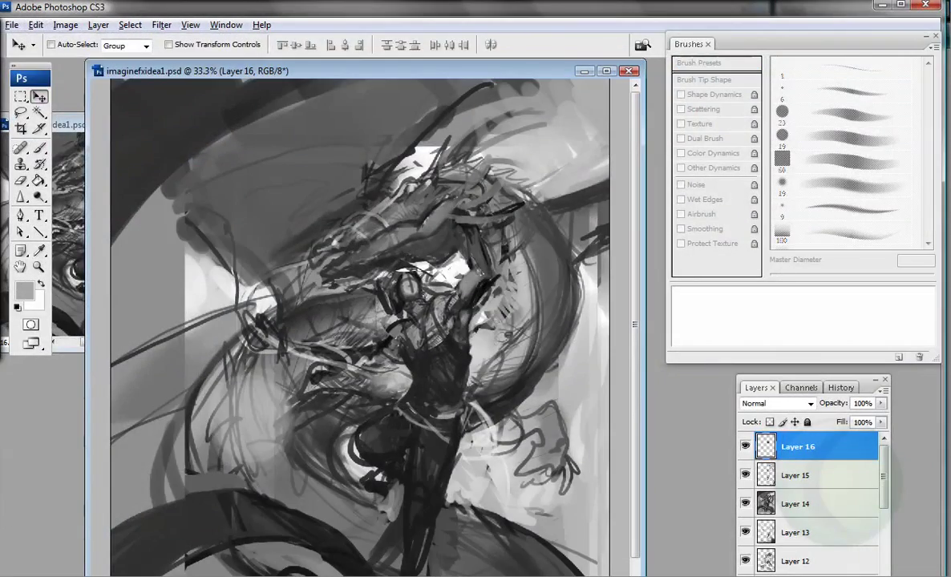
key("alt+e")
key("f")
key("l")
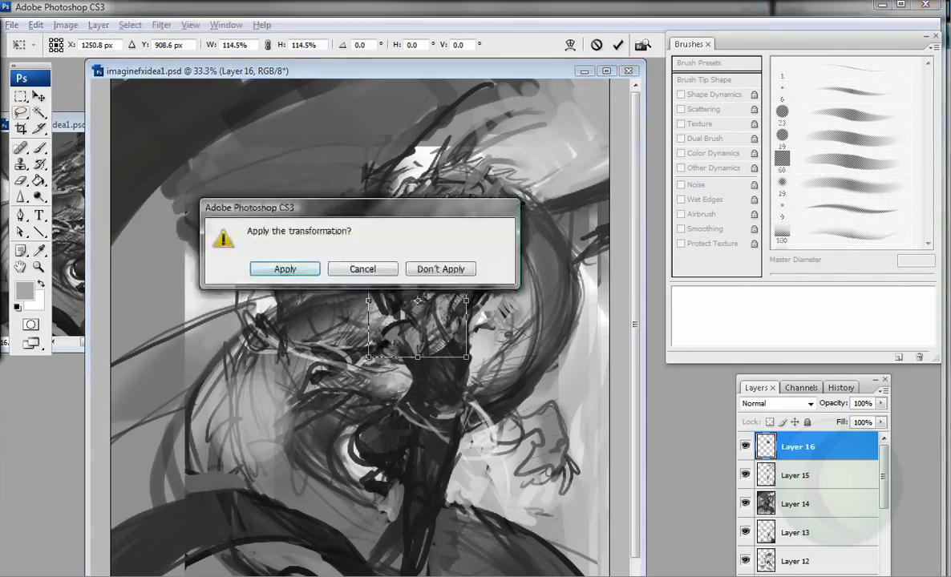
key("Return")
Step: With black paint, repaint the figure's lower body and the curled coil in dark and grey strokes
key("b")
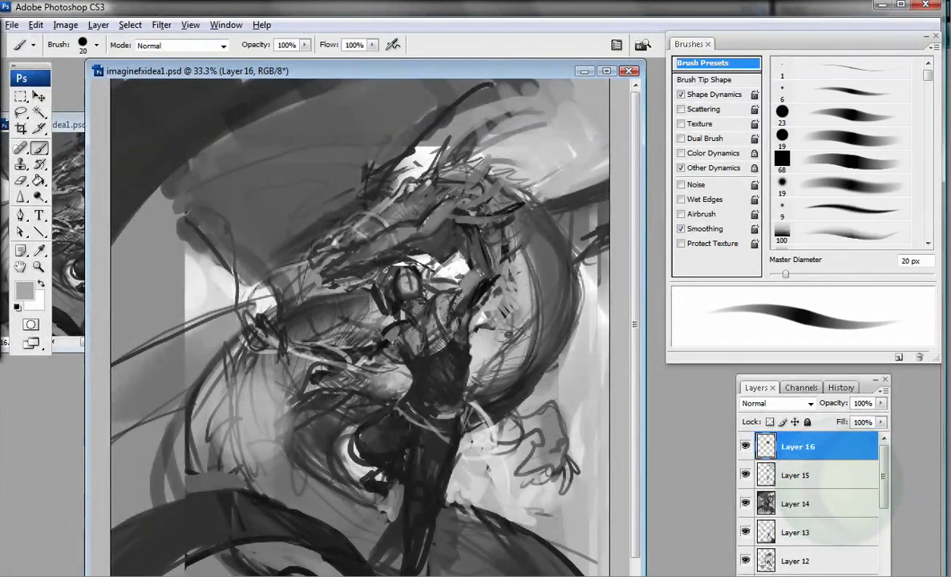
key("d")
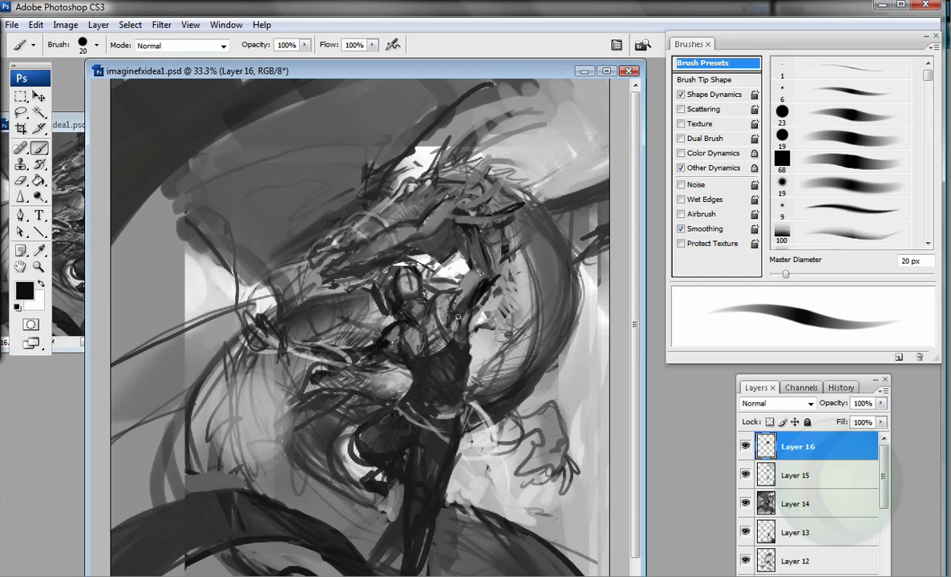
left_click(840, 387)
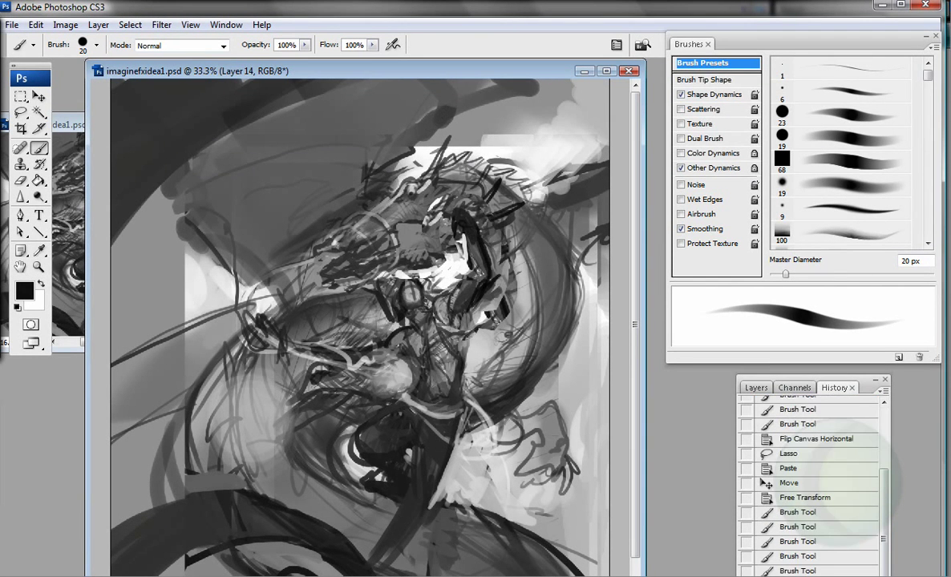
key("F7")
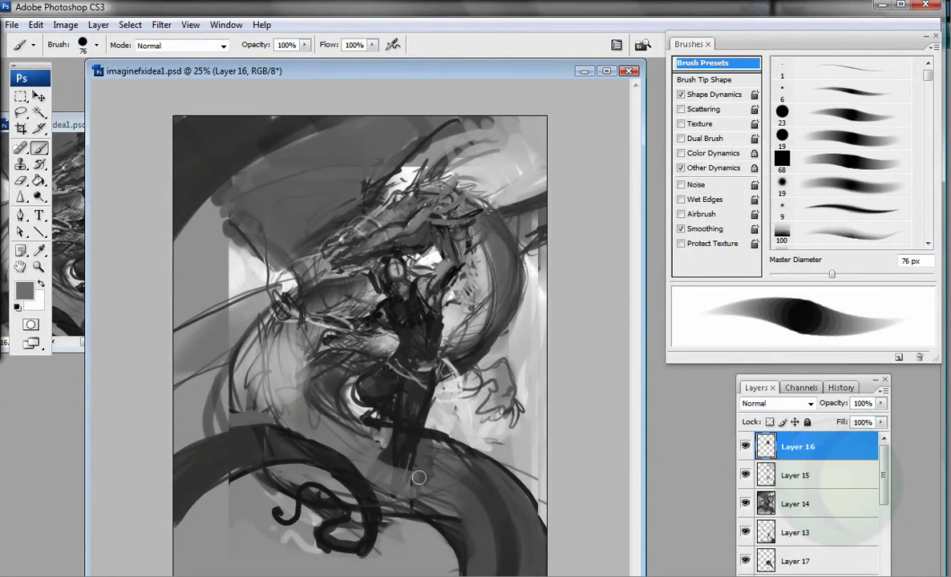
left_click_drag(418, 478, 376, 409)
mouse_move(386, 362)
left_mouse_down()
mouse_move(381, 404)
mouse_move(359, 392)
left_mouse_up()
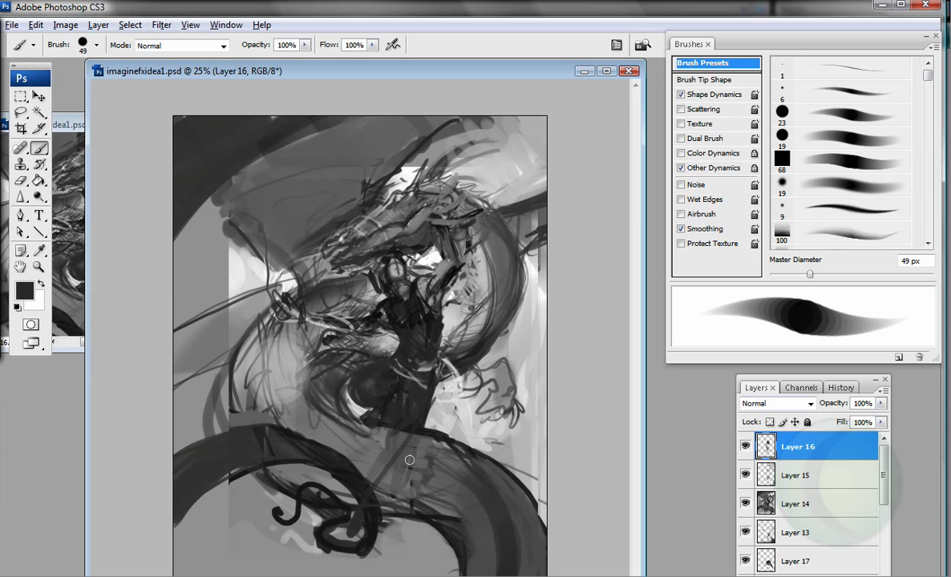
mouse_move(307, 439)
left_mouse_down()
mouse_move(363, 479)
mouse_move(382, 542)
mouse_move(379, 524)
mouse_move(333, 537)
mouse_move(283, 518)
mouse_move(365, 500)
mouse_move(347, 493)
mouse_move(390, 549)
left_mouse_up()
Step: Airbrush a broad pale grey patch beside the dragon, then flip the canvas horizontally
key("shift+alt+p")
key("bracketright")
key("bracketright")
key("bracketright")
key("bracketright")
key("bracketright")
key("bracketright")
mouse_move(210, 368)
left_mouse_down()
mouse_move(232, 337)
mouse_move(377, 469)
mouse_move(399, 457)
left_mouse_up()
key("comma")
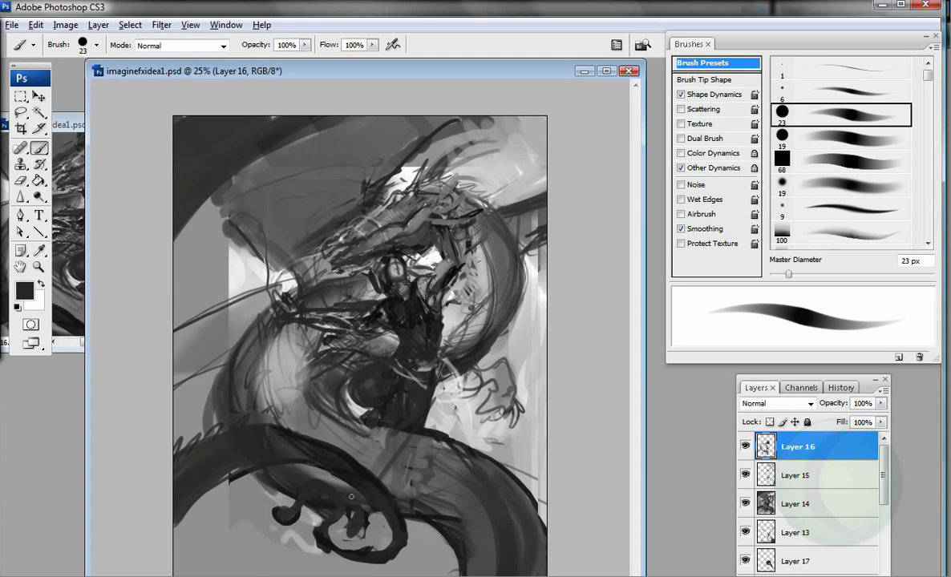
key("alt+i")
key("e")
key("h")
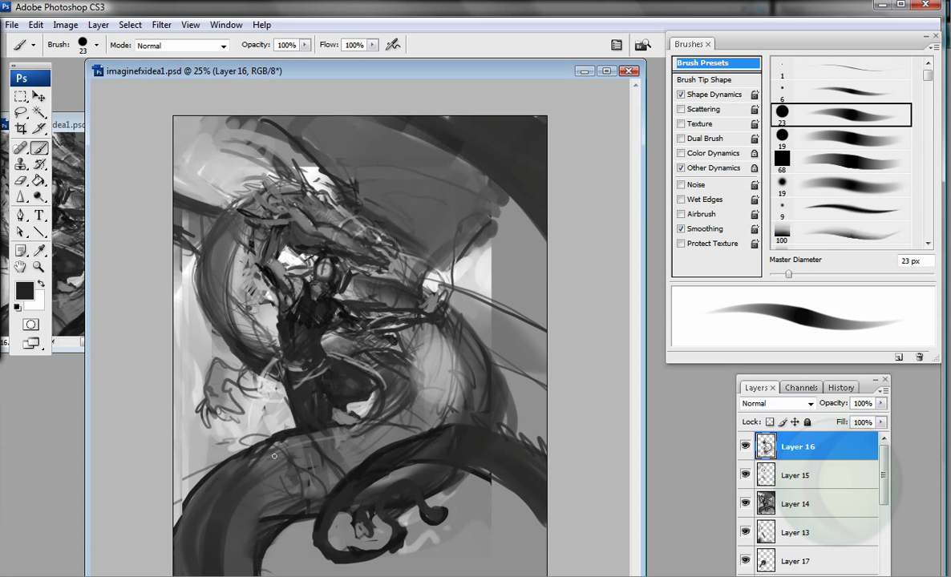
mouse_move(817, 377)
left_mouse_down()
mouse_move(624, 293)
mouse_move(638, 329)
mouse_move(705, 377)
mouse_move(742, 379)
left_mouse_up()
Step: Add a new layer and scatter white flecks over the lower and right canvas
left_click(769, 551)
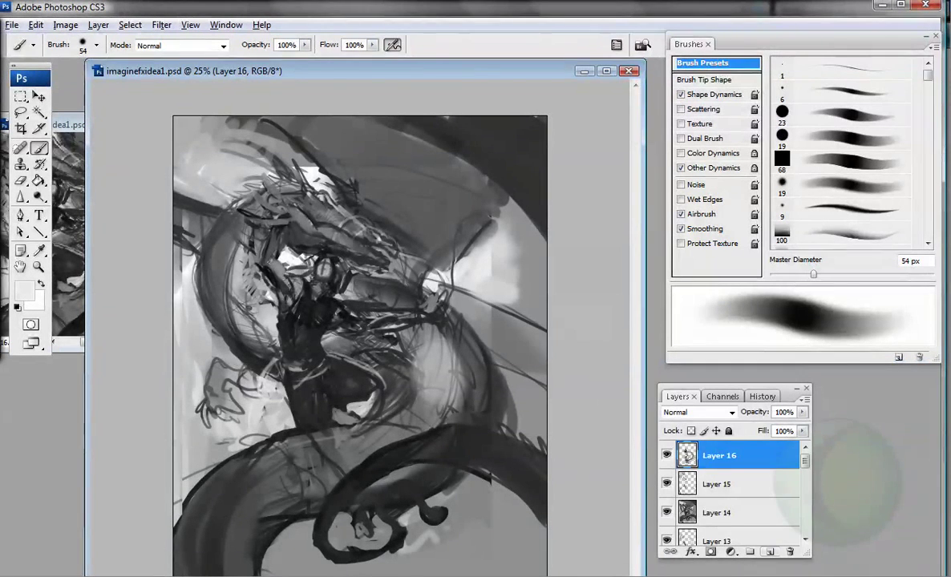
mouse_move(221, 558)
left_mouse_down()
mouse_move(210, 520)
mouse_move(240, 531)
left_mouse_up()
left_click_drag(337, 493, 369, 528)
left_click_drag(424, 485, 477, 525)
left_click_drag(527, 352, 481, 373)
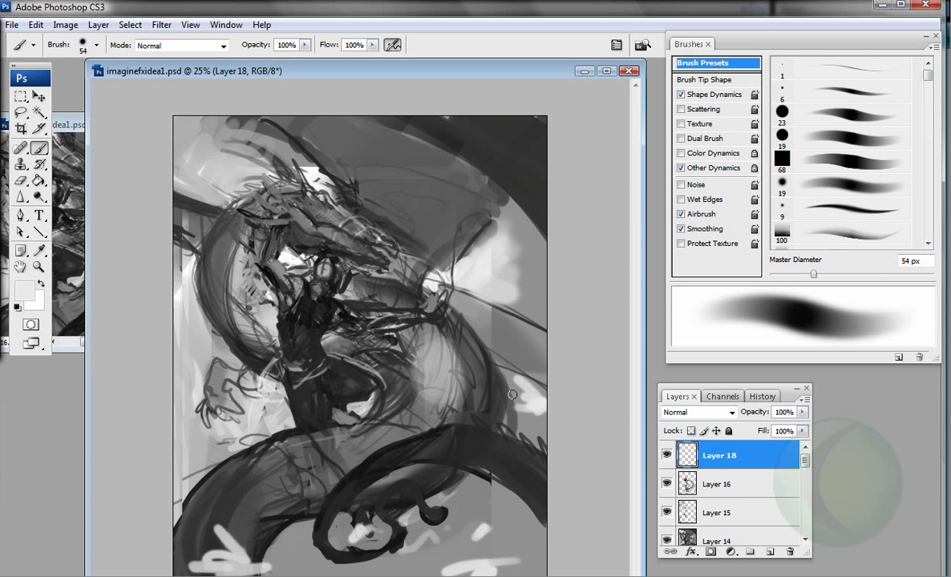
Step: With a 39 px brush and sampled greys, paint strokes at the lower corners and the figure's shoulder
key(".")
left_click(412, 552, "alt")
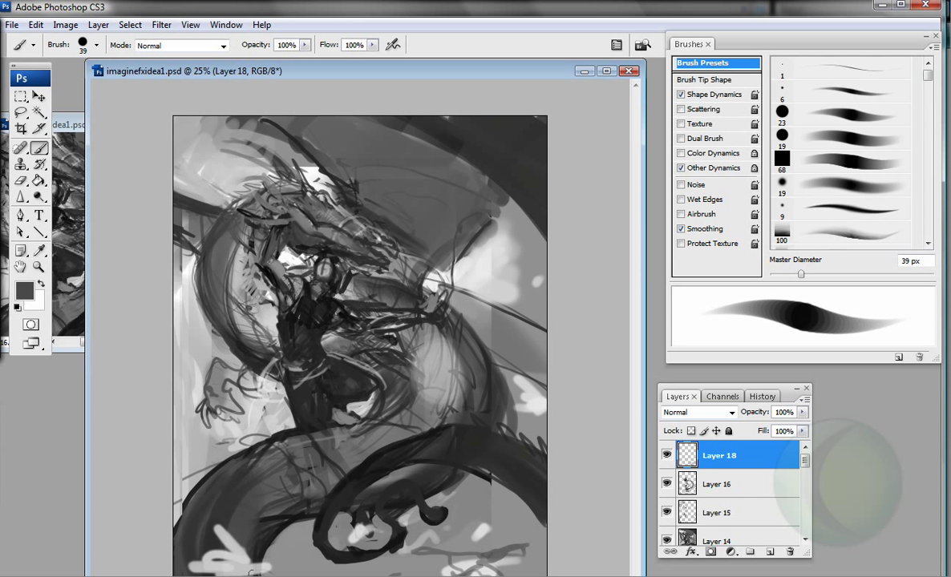
left_click_drag(251, 573, 196, 498)
left_click(195, 501, "alt")
left_click_drag(542, 496, 501, 471)
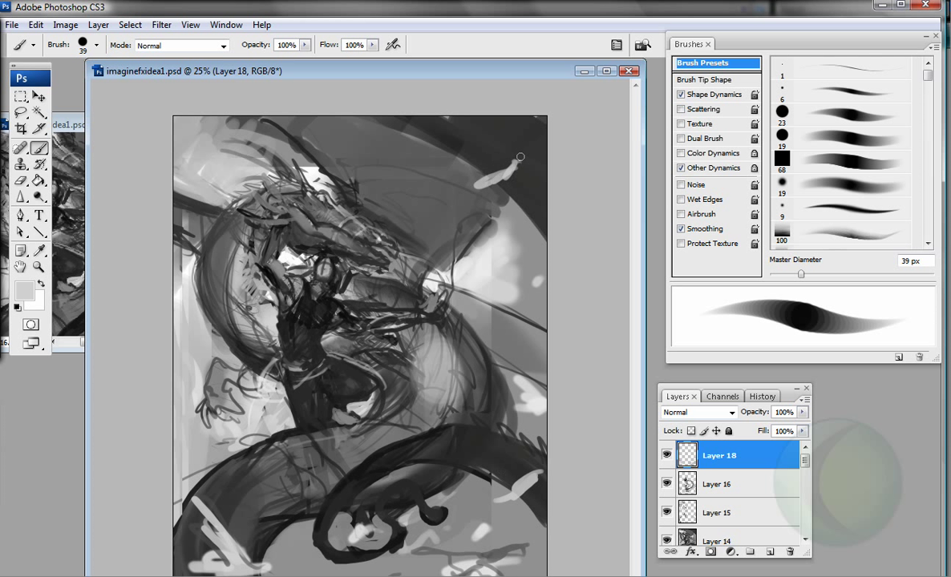
left_click(368, 527, "alt")
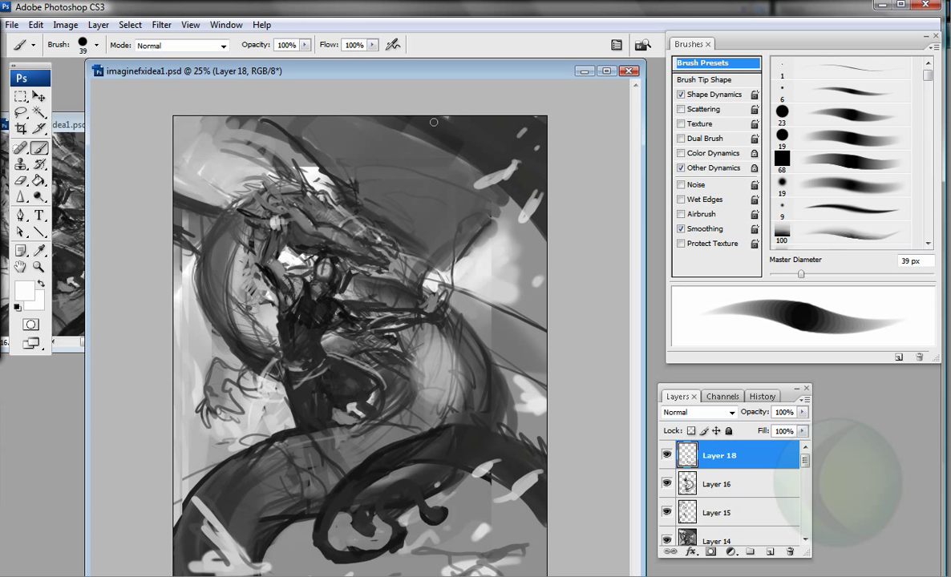
left_click(394, 243, "alt")
left_click_drag(396, 272, 469, 177)
left_click(465, 192, "alt")
mouse_move(453, 216)
left_mouse_down()
mouse_move(417, 249)
mouse_move(433, 233)
left_mouse_up()
left_click(449, 240, "alt")
Step: Mirror the painting, stamp a merged copy, scale it to about 90% and shift it up-right
left_click(65, 25)
left_click(237, 218)
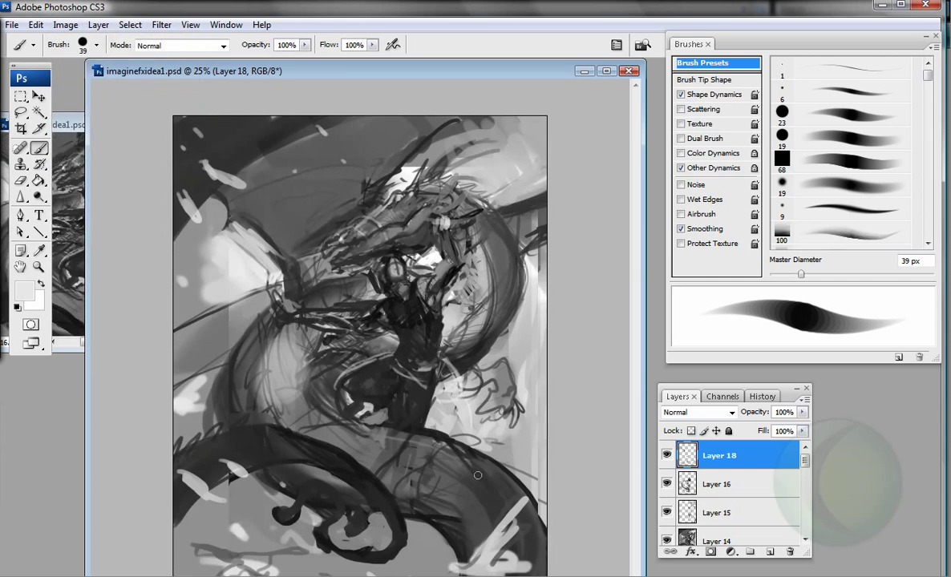
key("ctrl+alt+shift+e")
left_click(35, 24)
left_click(64, 269)
left_click_drag(547, 114, 508, 166)
left_click_drag(341, 387, 357, 365)
key("Return")
key("v")
Step: Using a 115 px soft airbrush, paint a dark diagonal upper right and small lower strokes
key("b")
key("d")
key("bracketright")
key("bracketright")
key("bracketright")
key("bracketright")
key("bracketright")
key("bracketright")
key("bracketright")
key("bracketright")
key("shift+alt+p")
left_click(519, 238, "alt")
left_click(488, 189, "alt")
left_click_drag(530, 205, 481, 234)
left_click(505, 485, "alt")
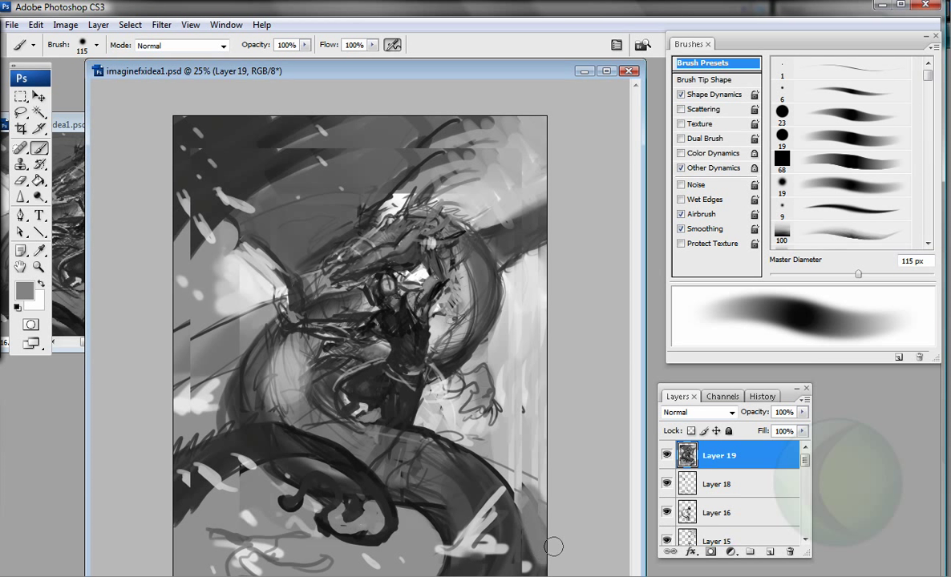
left_click(481, 461, "alt")
left_click(244, 465, "alt")
left_click(201, 494, "alt")
left_click_drag(201, 495, 256, 510)
Step: Shift the merged copy, then rework the dragon's head with dark and light grey strokes
mouse_move(208, 320)
left_mouse_down()
mouse_move(185, 323)
mouse_move(209, 296)
mouse_move(196, 192)
left_mouse_up()
left_click(192, 321, "alt")
left_click(305, 120, "alt")
left_click(343, 201, "alt")
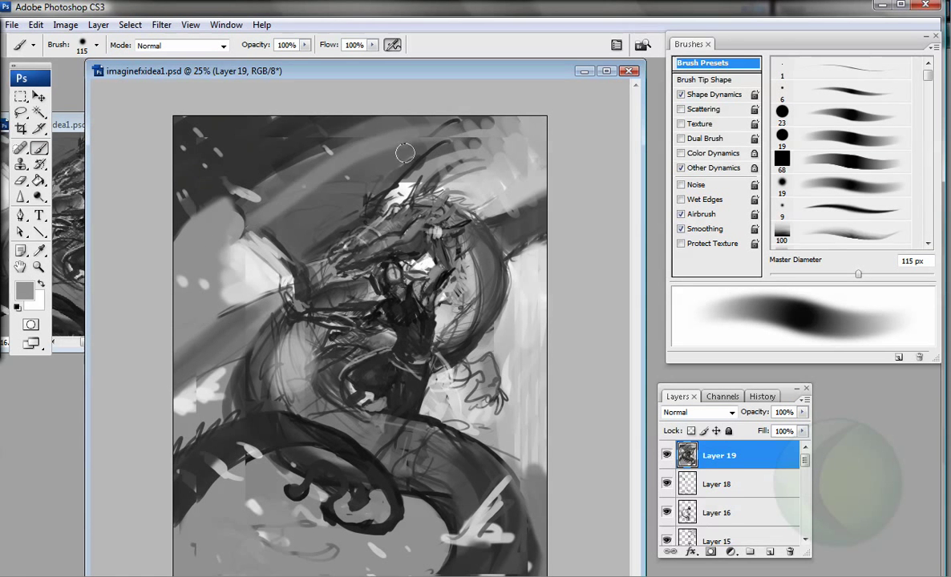
left_click_drag(449, 120, 245, 188)
mouse_move(333, 170)
left_mouse_down()
mouse_move(302, 265)
mouse_move(353, 128)
left_mouse_up()
left_click(298, 226, "alt")
key("bracketright")
key("bracketright")
key("bracketright")
key("ctrl+minus")
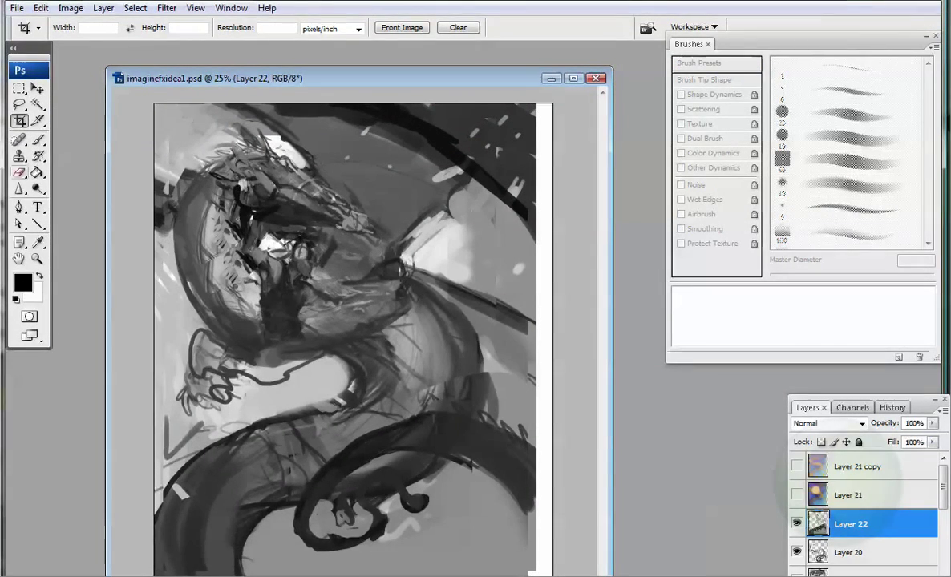
Step: Paint a sampled grey over the white strip along the canvas's right edge
key("e")
key("b")
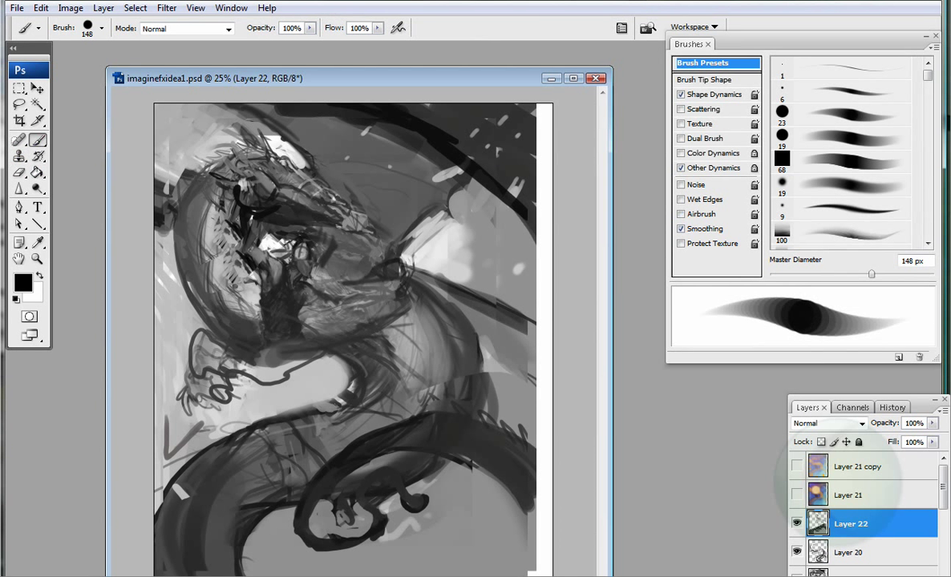
left_click(531, 353, "alt")
mouse_move(535, 376)
left_mouse_down()
mouse_move(535, 346)
mouse_move(543, 388)
mouse_move(473, 321)
mouse_move(504, 369)
left_mouse_up()
left_click(537, 360, "alt")
Step: Paint black along the top-right edge and cover the lower-right white edge with grey
left_click(513, 192, "alt")
mouse_move(505, 104)
left_mouse_down()
mouse_move(562, 212)
mouse_move(501, 176)
left_mouse_up()
left_click_drag(321, 262, 397, 249)
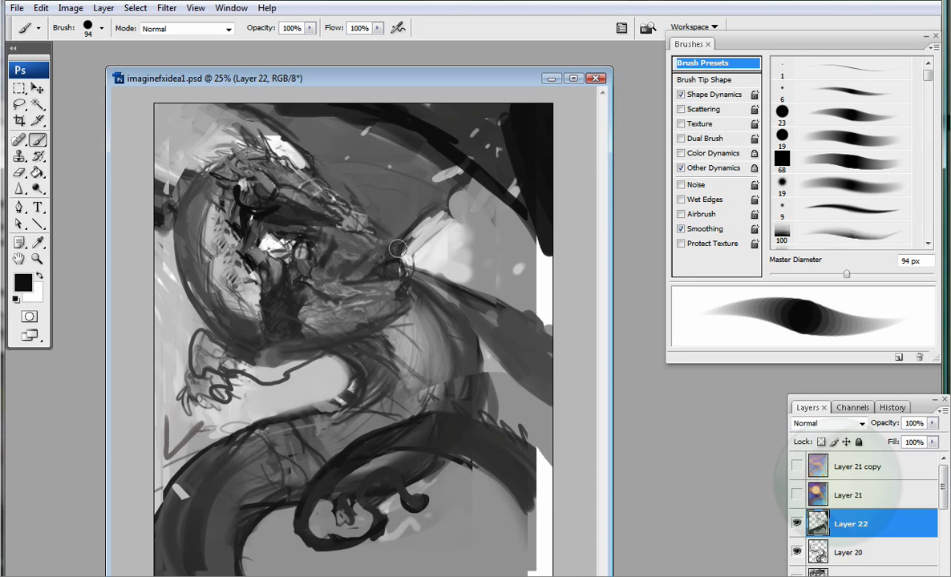
mouse_move(513, 413)
left_mouse_down()
mouse_move(493, 474)
mouse_move(501, 533)
mouse_move(364, 497)
left_mouse_up()
left_click(529, 473, "alt")
left_click_drag(397, 433, 377, 481)
Step: Erase strokes on Layer 20 near the centre, then check the whole painting
key("e")
key("alt+bracketleft")
mouse_move(256, 328)
left_mouse_down()
mouse_move(277, 380)
mouse_move(304, 385)
mouse_move(275, 368)
left_mouse_up()
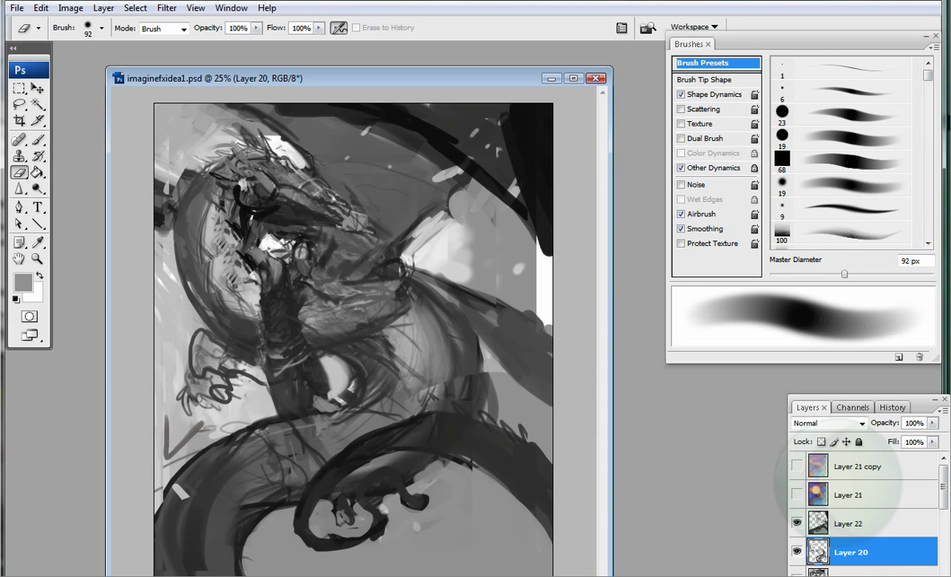
key("b")
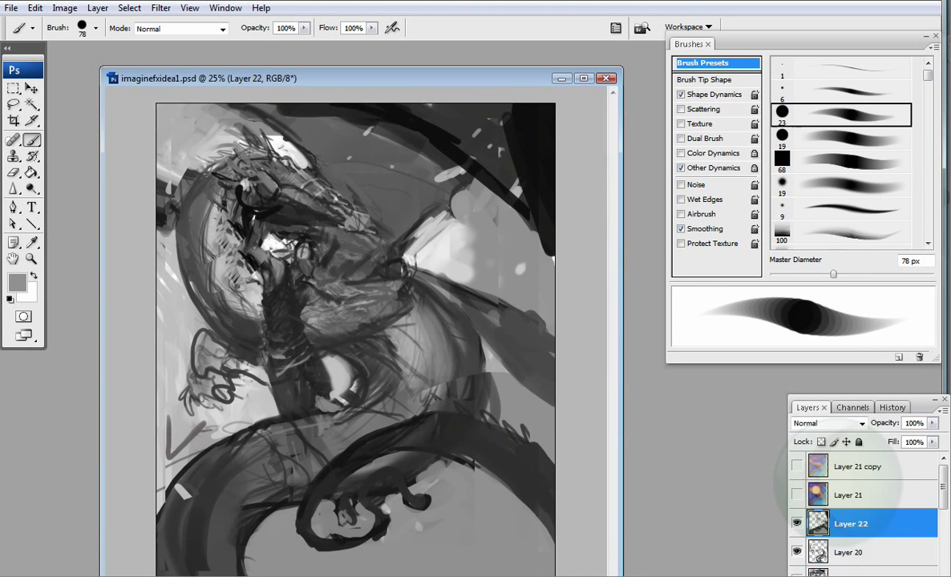
key("z")
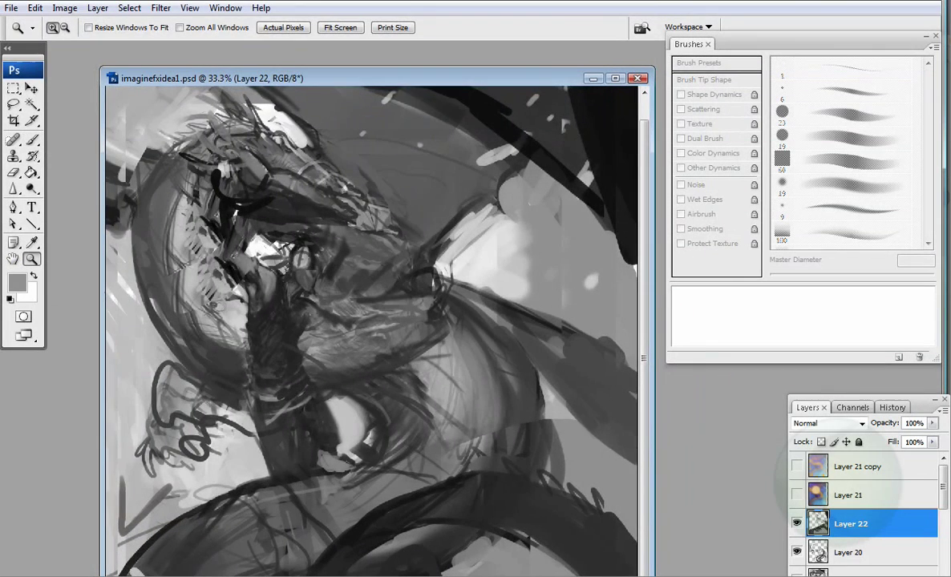
key("ctrl+minus")
key("c")
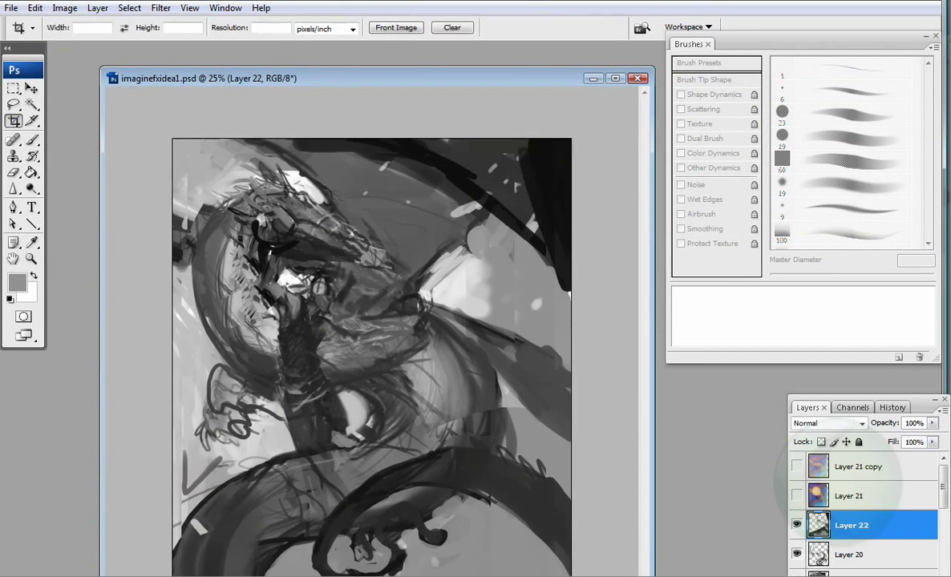
key("b")
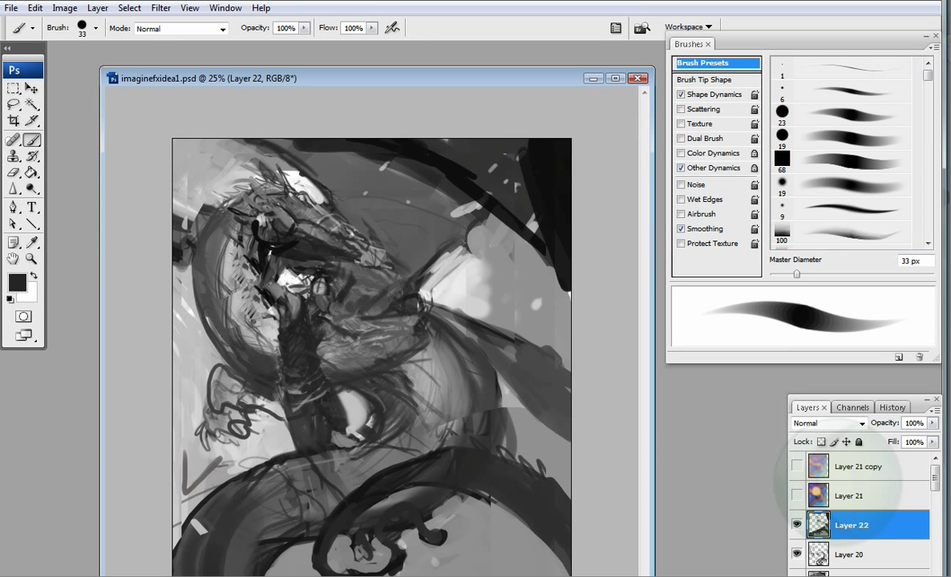
Step: On new Layer 23, draw a thin line down the figure's right with a 39 px brush
key("ctrl+shift+alt+n")
key("bracketright")
left_click_drag(508, 276, 558, 463)
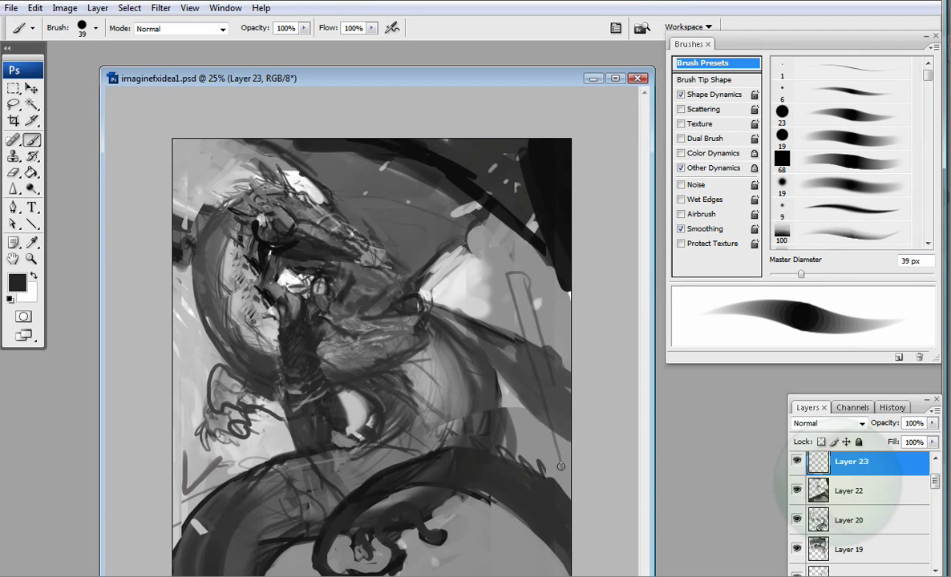
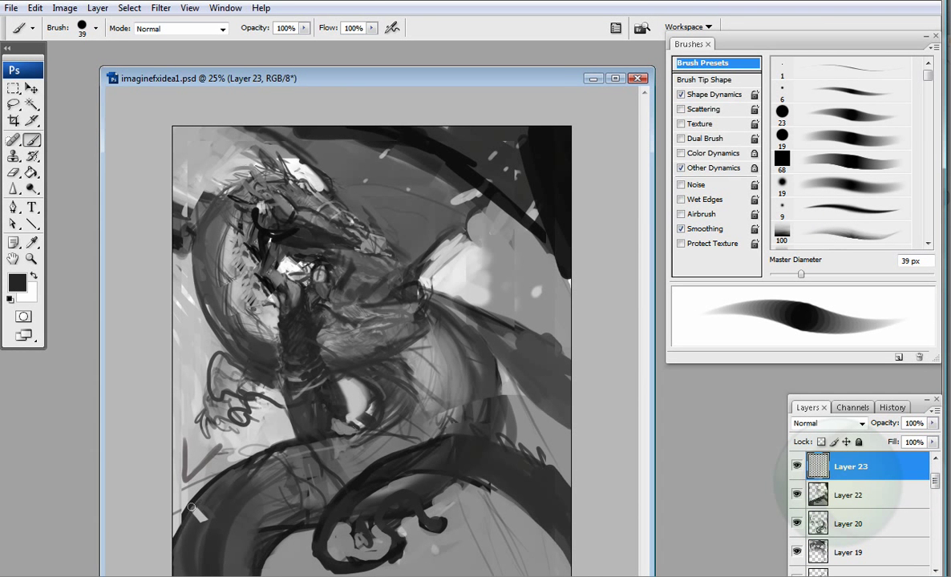
Step: Zoom in on the rider's face and paint light strokes around the eye and dark strokes below
key("ctrl+plus")
mouse_move(224, 241)
left_mouse_down()
mouse_move(297, 284)
mouse_move(325, 328)
left_mouse_up()
left_click(312, 297, "alt")
left_click_drag(265, 252, 330, 329)
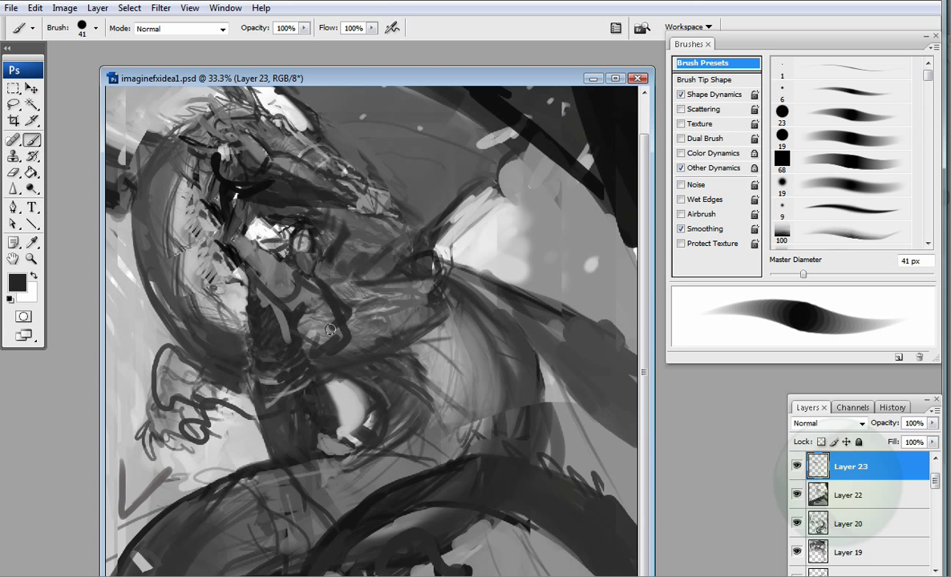
key("bracketleft")
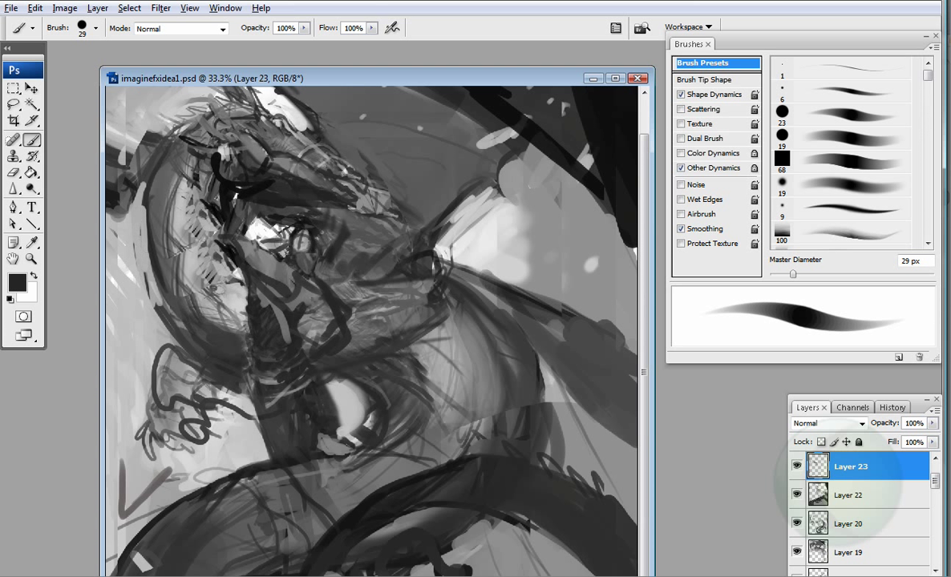
Step: Darken around the rider's eye with sampled dark grey strokes
key("e")
key("b")
mouse_move(236, 233)
left_mouse_down()
mouse_move(253, 276)
mouse_move(256, 261)
left_mouse_up()
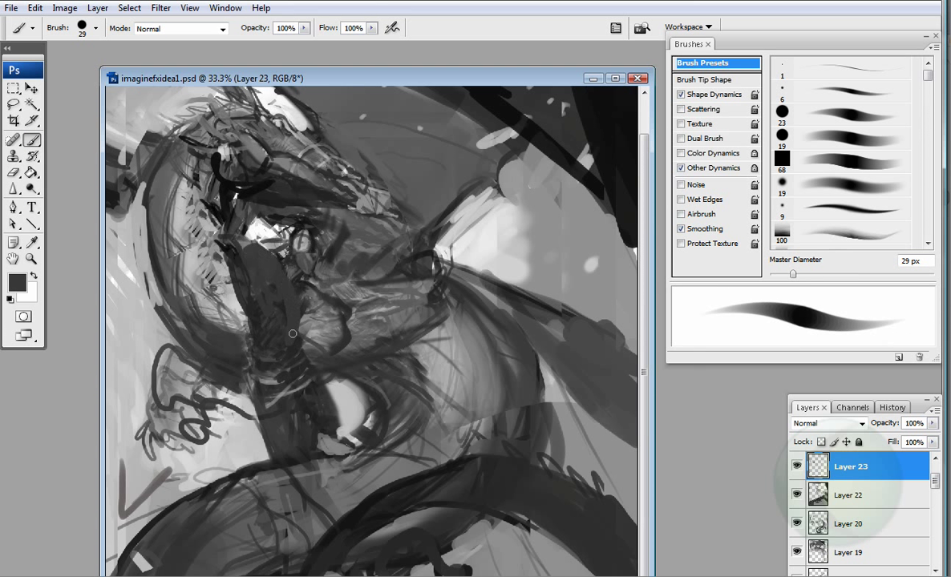
left_click(231, 273, "alt")
mouse_move(302, 242)
left_mouse_down()
mouse_move(270, 224)
mouse_move(255, 264)
left_mouse_up()
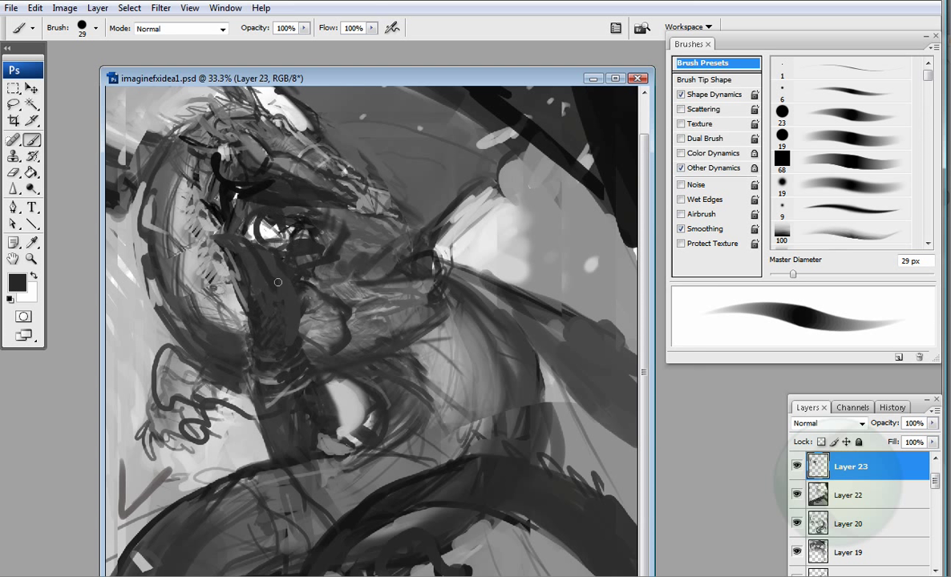
Step: Airbrush soft light across the eye area with a brush of about 101 px
left_click(136, 256, "alt")
left_click(148, 276, "alt")
left_click(154, 288, "alt")
key("bracketleft")
key("shift+alt+p")
key("bracketright")
key("bracketright")
key("bracketright")
key("bracketright")
key("bracketright")
key("bracketright")
key("bracketright")
key("bracketright")
mouse_move(160, 222)
left_mouse_down()
mouse_move(205, 323)
mouse_move(197, 314)
mouse_move(274, 270)
mouse_move(296, 281)
mouse_move(272, 282)
mouse_move(294, 342)
mouse_move(263, 232)
left_mouse_up()
Step: Add a dark stroke at the top of the face and light dabs on the eyes
left_click(281, 172, "alt")
mouse_move(241, 185)
left_mouse_down()
mouse_move(265, 164)
mouse_move(315, 183)
left_mouse_up()
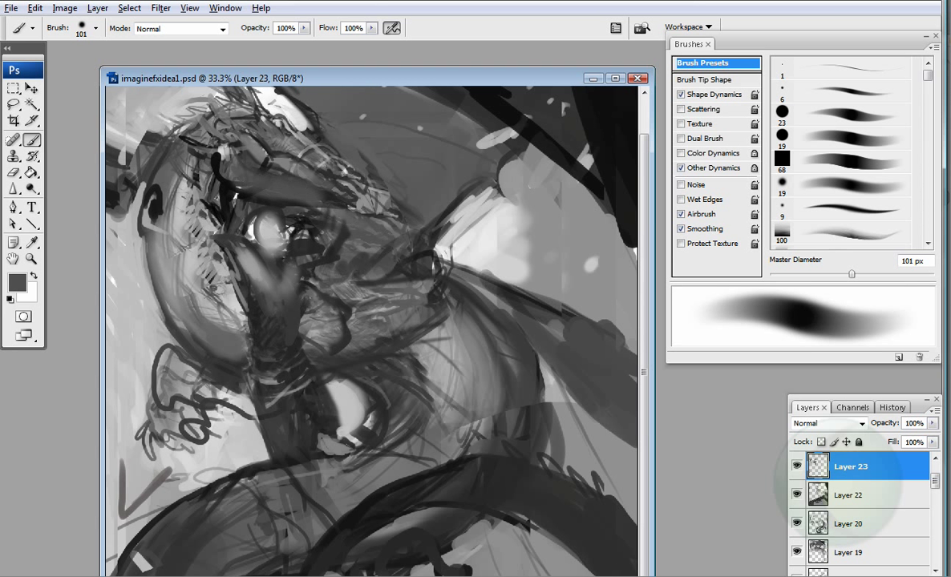
left_click(264, 231, "alt")
left_click(271, 202)
left_click(227, 196)
left_click_drag(224, 192, 207, 255)
Step: Repaint the left eye's edge and top with a 25 px brush, then zoom out to 25%
key("bracketleft")
key("bracketleft")
key("bracketleft")
key("bracketleft")
key("bracketleft")
key("bracketleft")
key("bracketleft")
key("bracketleft")
key("shift+alt+p")
left_click(202, 241, "alt")
left_click(196, 188, "alt")
mouse_move(199, 183)
left_mouse_down()
mouse_move(210, 236)
mouse_move(268, 197)
left_mouse_up()
left_click(216, 232, "alt")
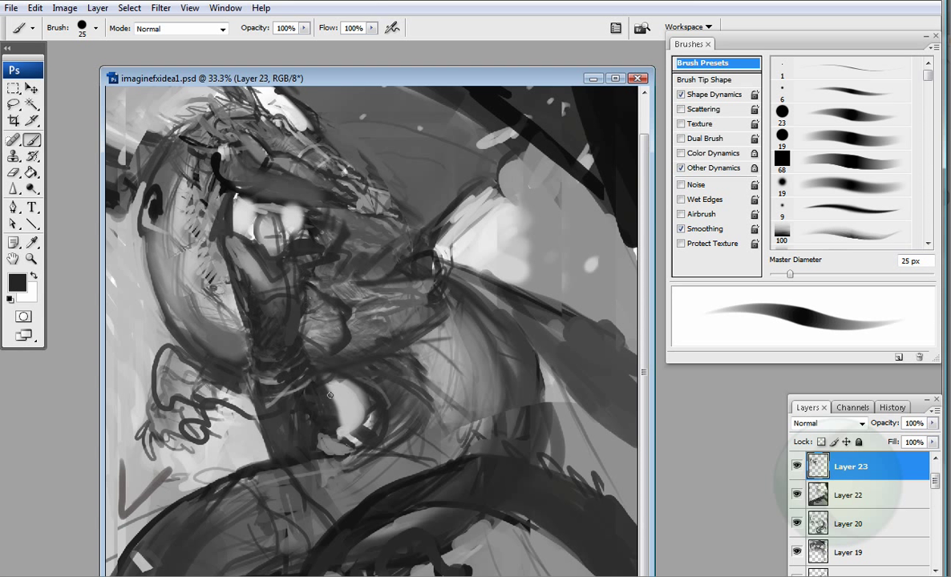
key("ctrl+minus")
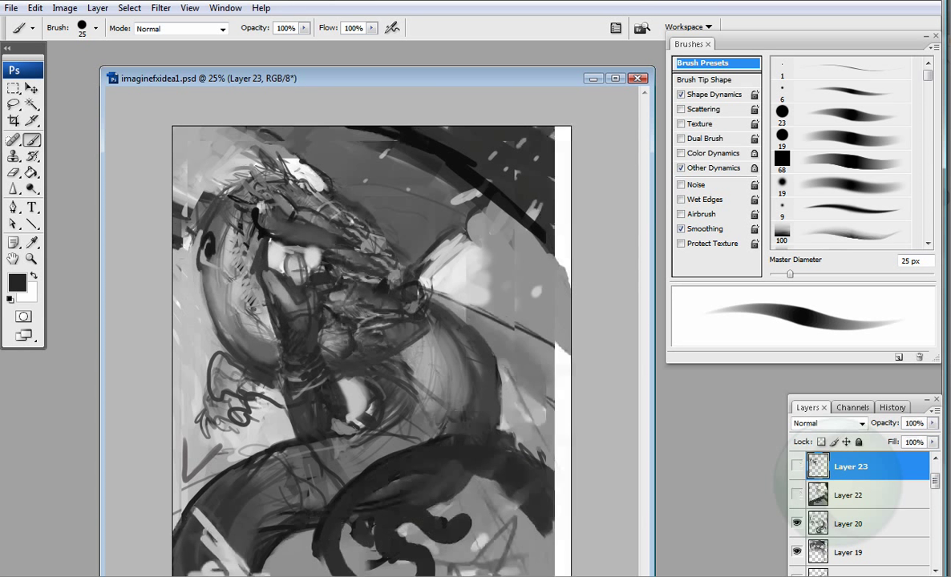
Step: On new Layer 24, airbrush grey tones and a bright white patch over the face with a 121 px brush
left_click(796, 466)
left_click_drag(789, 274, 860, 274)
key("ctrl+shift+alt+n")
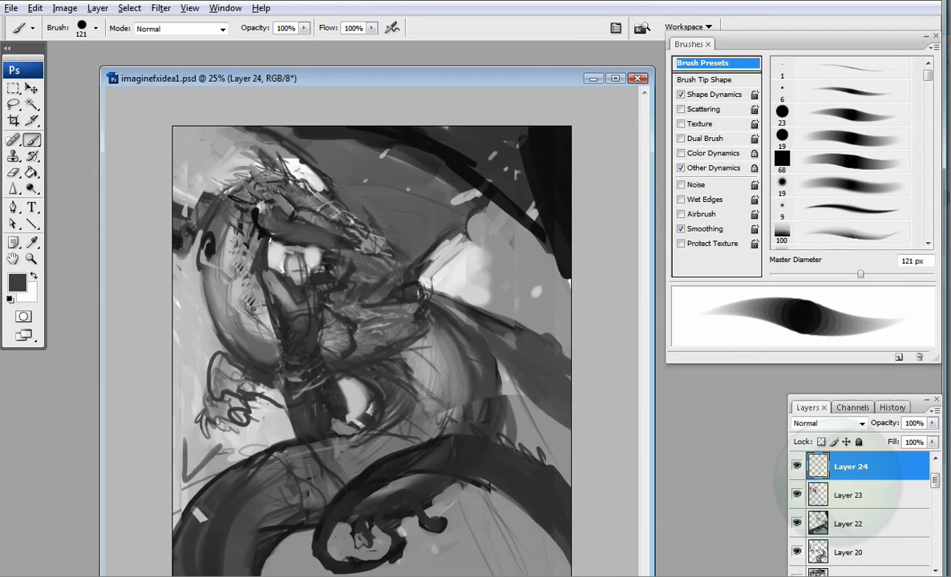
left_click_drag(241, 257, 304, 296)
key("shift+alt+p")
key("]")
key("]")
left_click(295, 281, "alt")
mouse_move(225, 249)
left_mouse_down()
mouse_move(295, 281)
mouse_move(277, 252)
left_mouse_up()
left_click(295, 280, "alt")
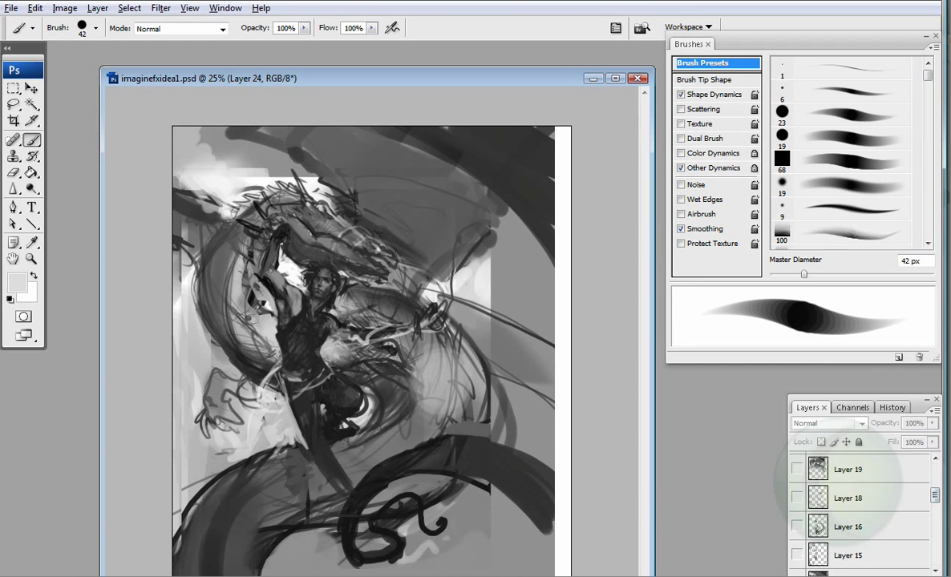
Step: Browse down through the older layers and select Layer 15
scroll(837, 481, "down", 3)
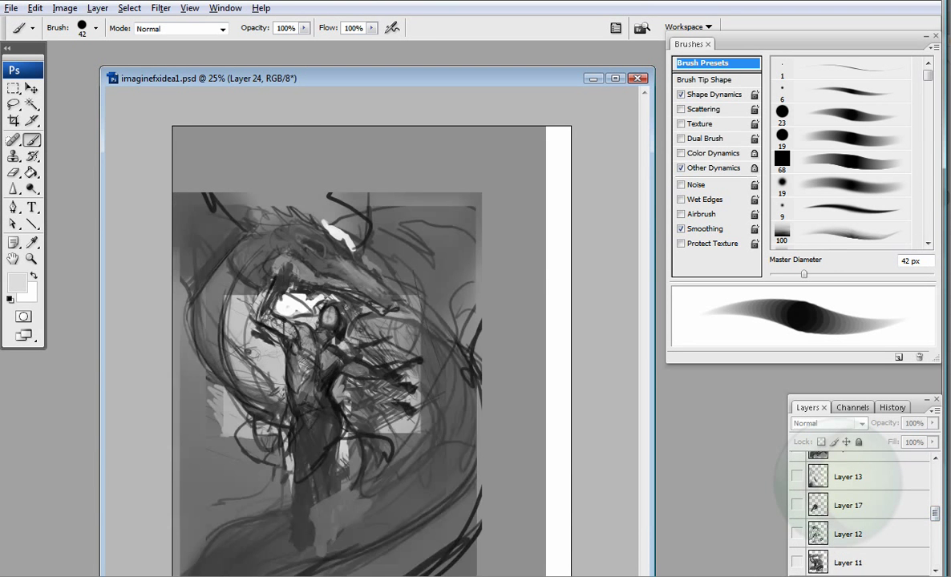
scroll(837, 481, "down", 5)
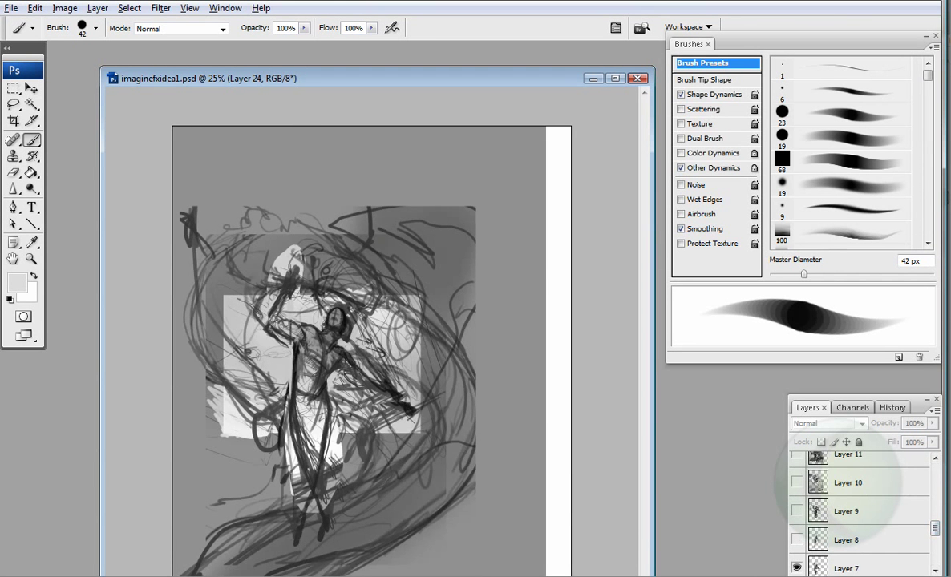
scroll(837, 481, "down", 1)
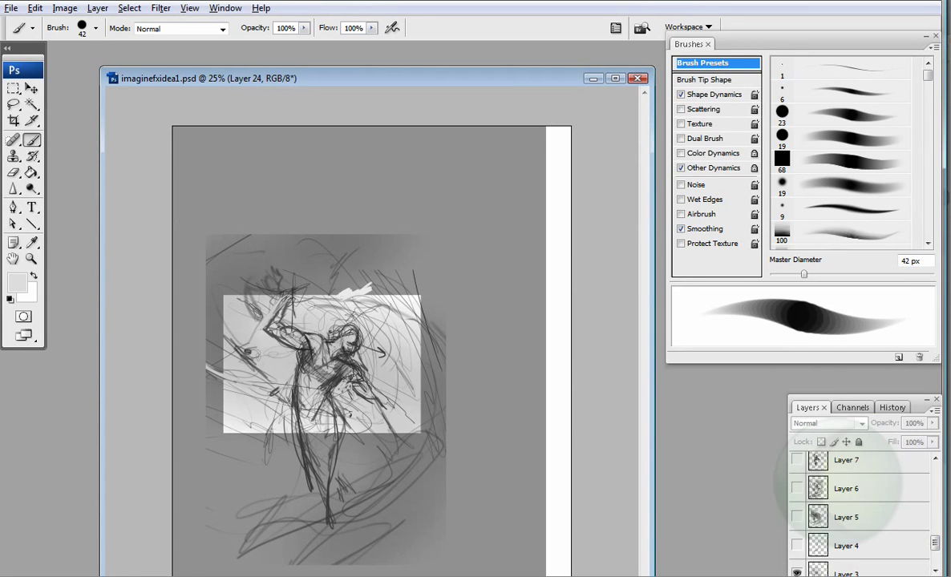
scroll(838, 480, "up", 5)
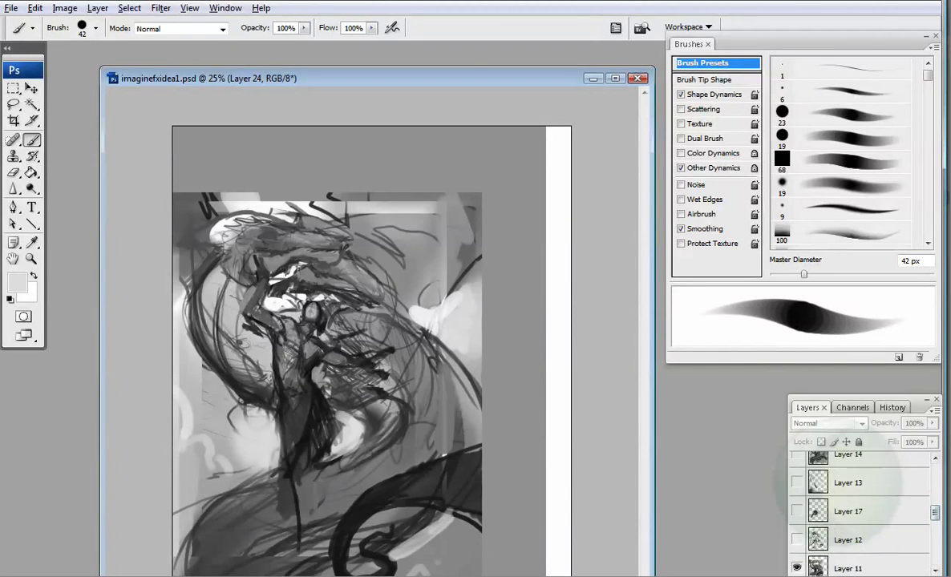
scroll(838, 481, "up", 2)
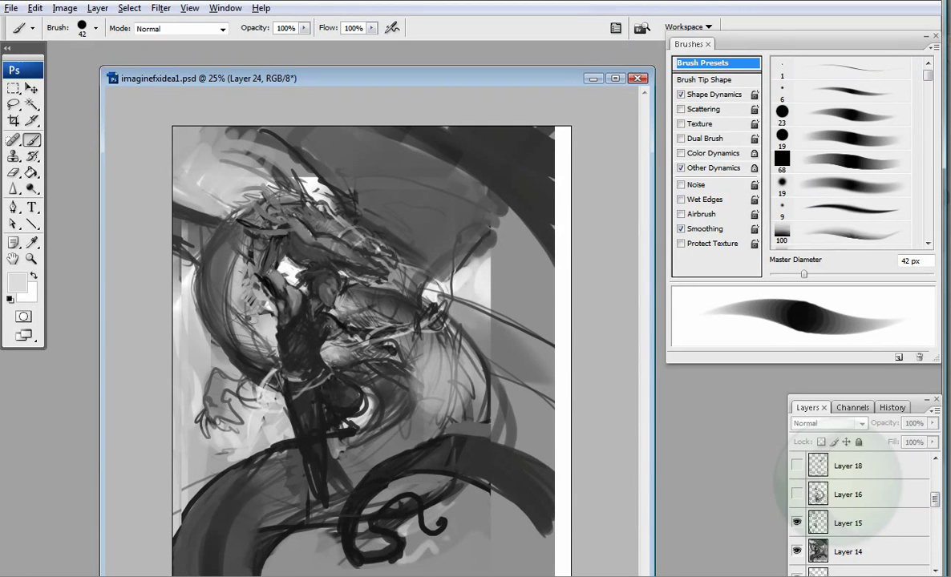
left_click(849, 522)
Step: Lasso the earlier rider and Free Transform it down to about 75.7% onto the dragon
key("l")
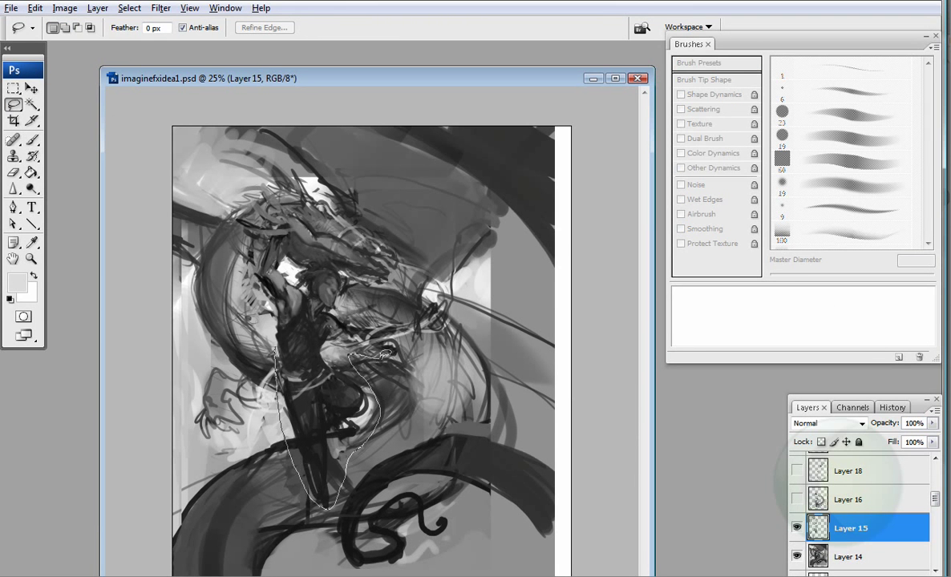
left_click_drag(289, 260, 256, 239)
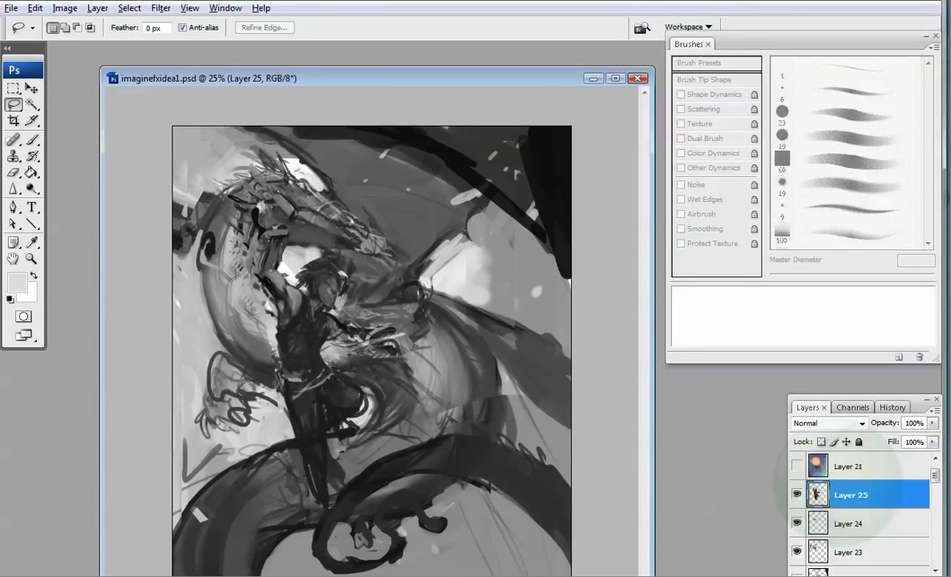
left_click(35, 8)
left_click(64, 249)
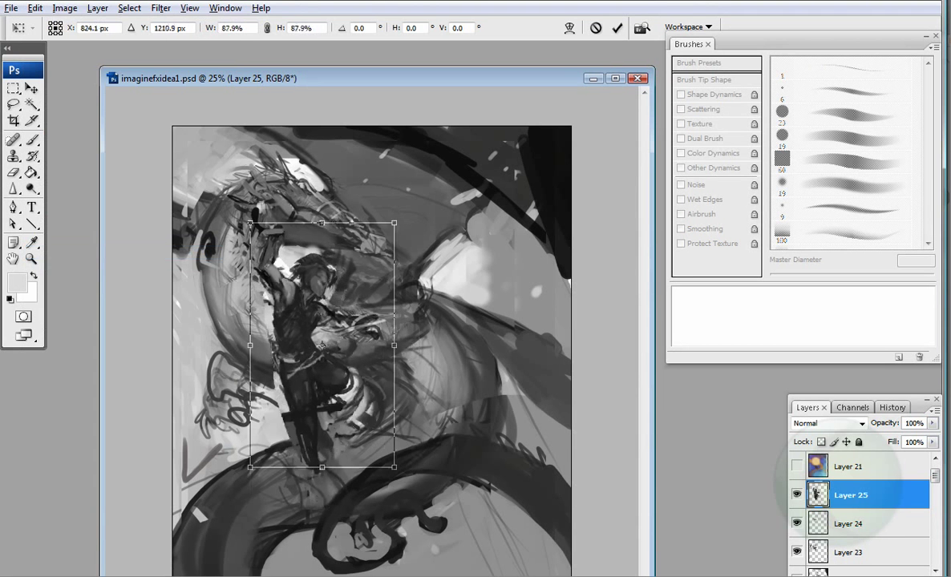
left_click_drag(382, 447, 378, 439)
key("v")
key("Return")
Step: Sample a dark tone and flip the canvas horizontally
key("b")
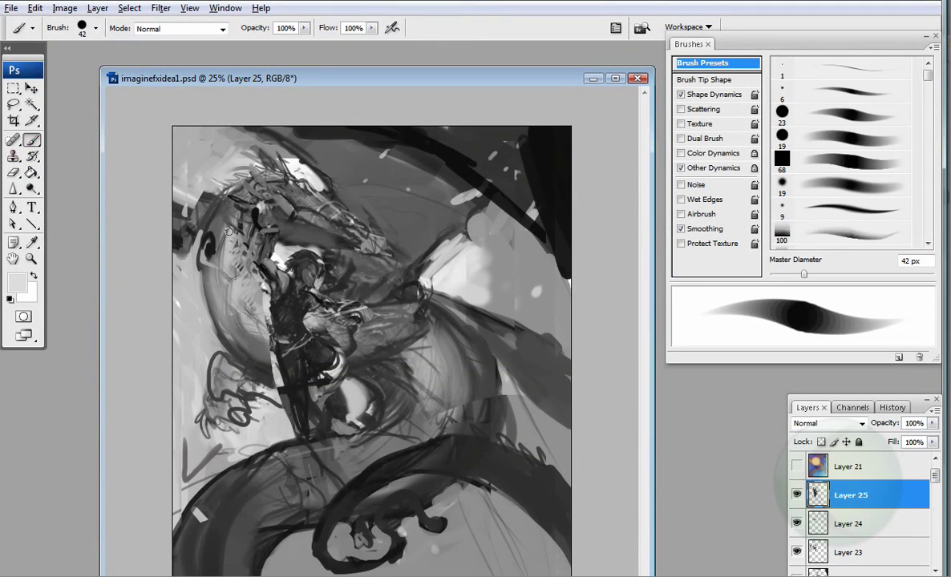
left_click(273, 371, "alt")
left_click(64, 7)
left_click(240, 215)
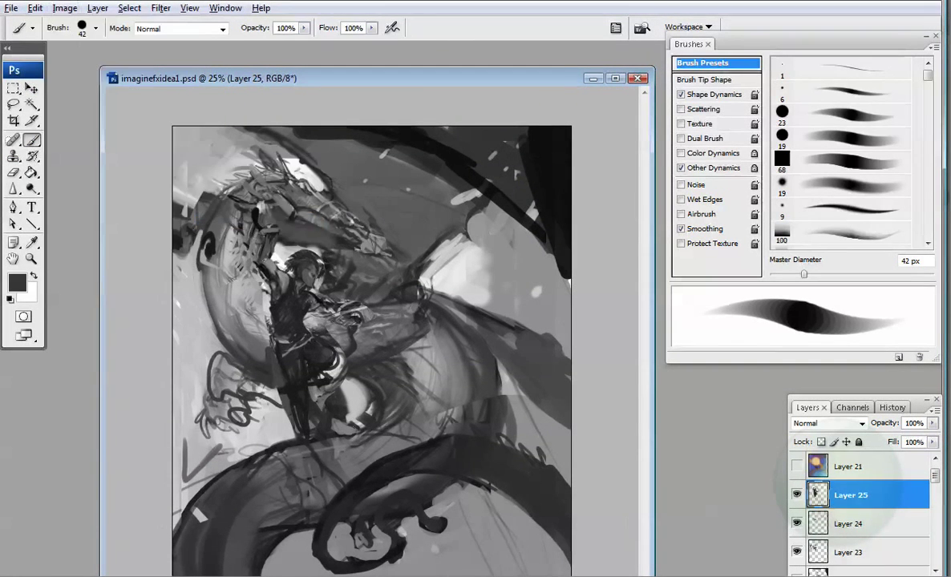
Step: Paint dark grey with a 100 px soft brush over the light left area and near the right edge
left_click(337, 274, "alt")
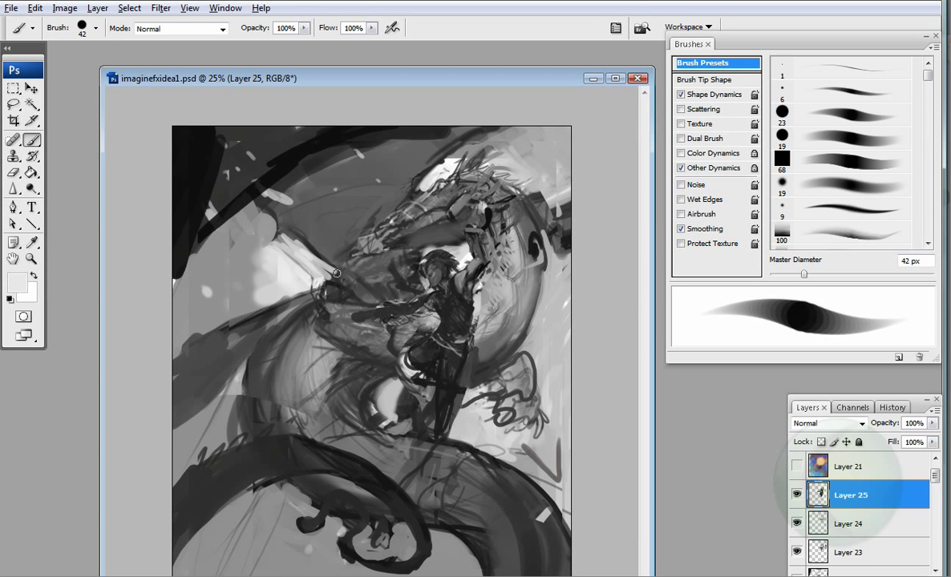
key("period")
left_click(193, 353, "alt")
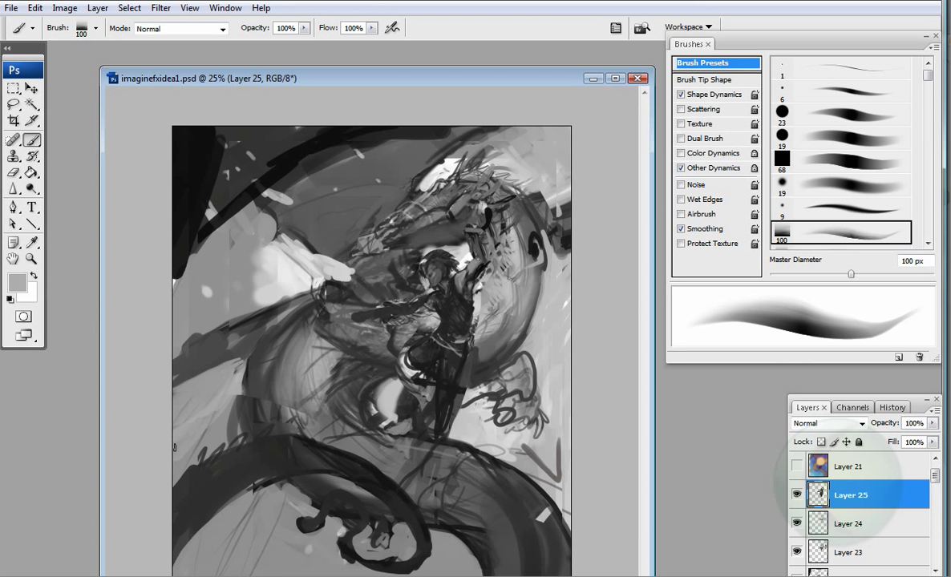
left_click_drag(278, 301, 252, 293)
left_click_drag(525, 277, 501, 346)
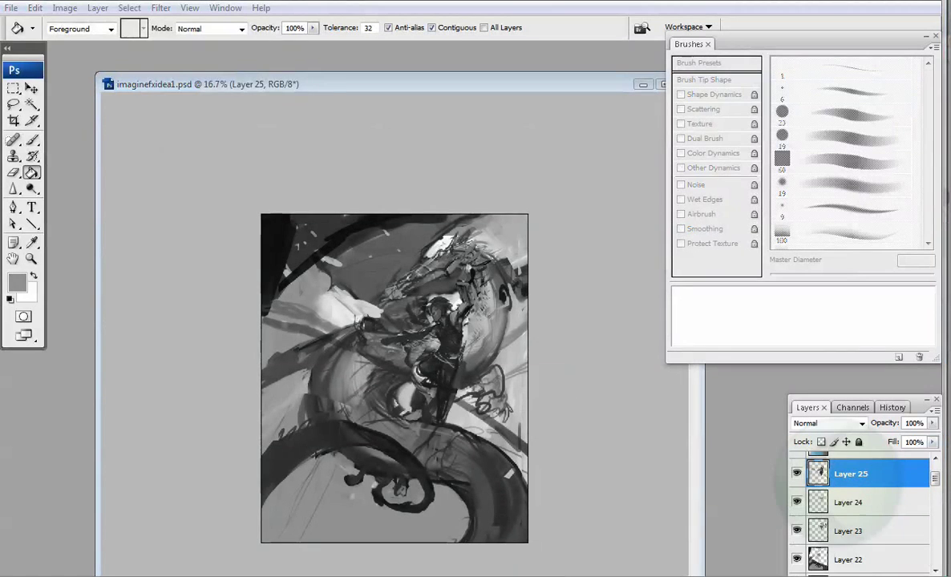
left_click(36, 7)
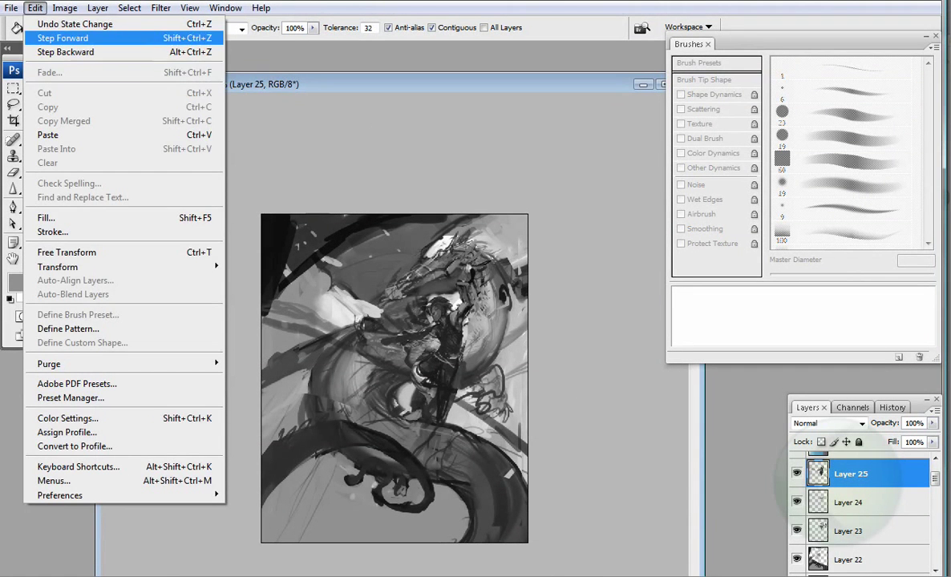
Step: Redo the last step and sketch long curving coil strokes in the new blank area
left_click(62, 38)
key("shift+ctrl+z")
key("shift+ctrl+z")
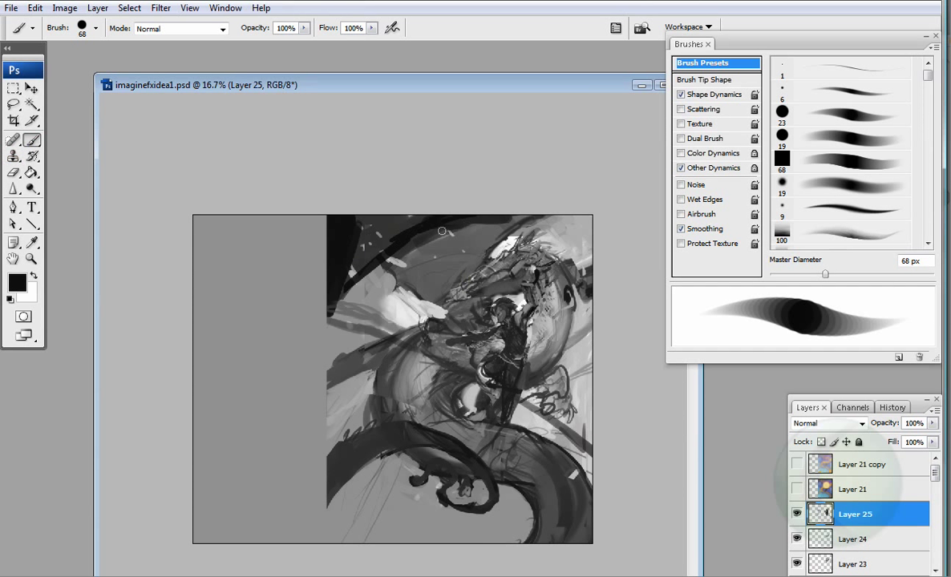
left_click_drag(303, 258, 213, 351)
left_click_drag(276, 202, 197, 330)
left_click_drag(205, 286, 181, 314)
Step: With a 200 px brush, paint grey tone and airbrush soft light tones over the upper left
key("bracketright")
key("bracketright")
key("bracketright")
key("bracketright")
key("bracketright")
key("bracketright")
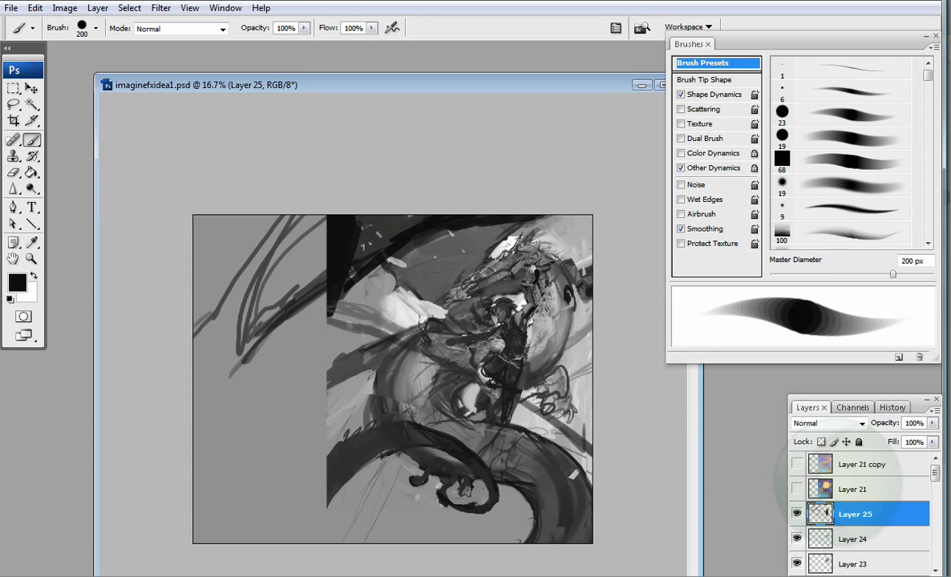
left_click(406, 286, "alt")
left_click_drag(377, 265, 419, 314)
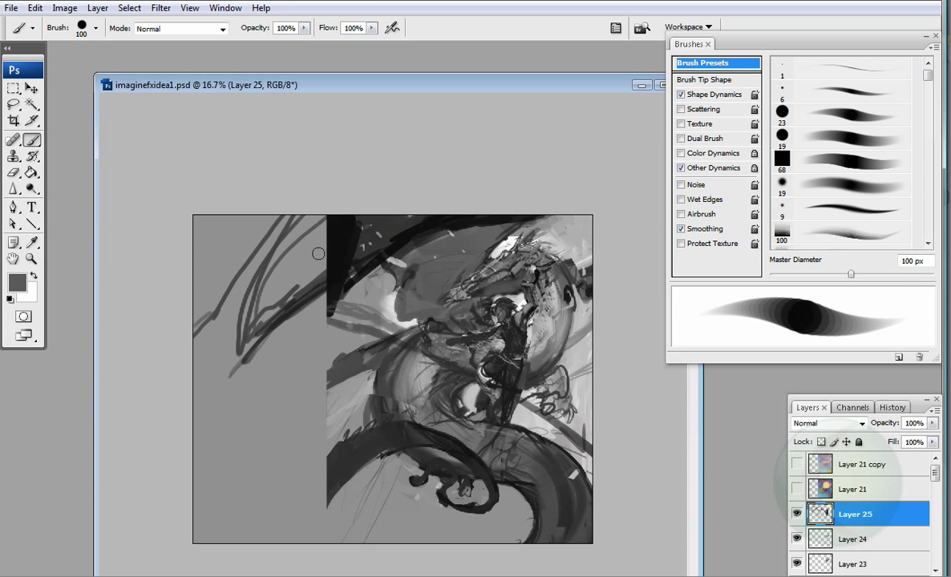
left_click(443, 261, "alt")
key("shift+alt+p")
mouse_move(257, 206)
left_mouse_down()
mouse_move(210, 262)
mouse_move(174, 273)
mouse_move(195, 242)
mouse_move(259, 269)
mouse_move(259, 318)
mouse_move(316, 538)
mouse_move(333, 490)
mouse_move(296, 449)
left_mouse_up()
Step: Paint a dark coil arc across the bottom left and flip the canvas horizontally
left_click(273, 420, "alt")
left_click_drag(337, 353, 285, 295)
left_click(64, 8)
mouse_move(80, 155)
left_click(264, 214)
Step: Make a merged copy of the visible layers, nudge it right and down, and lighten the left strip
key("v")
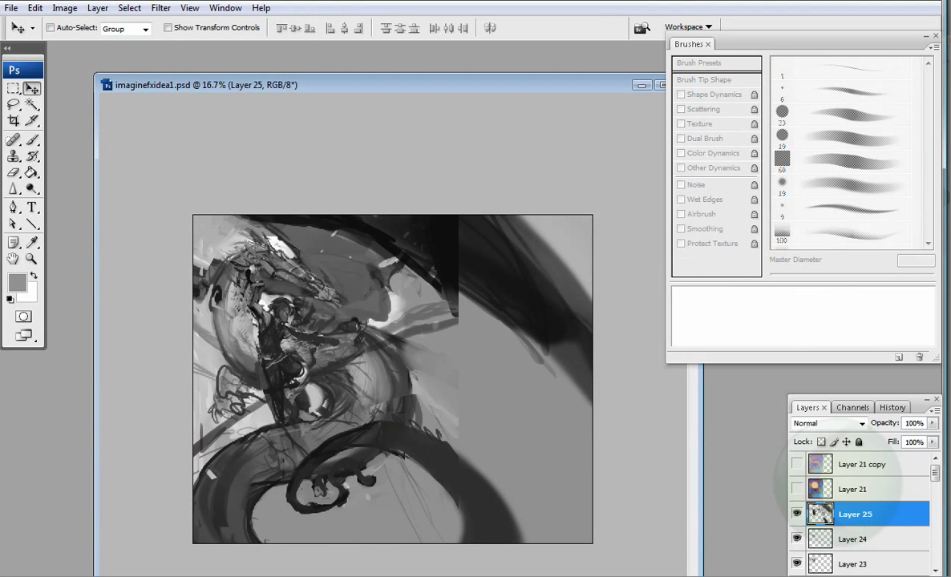
key("ctrl+shift+alt+e")
left_click_drag(402, 455, 437, 465)
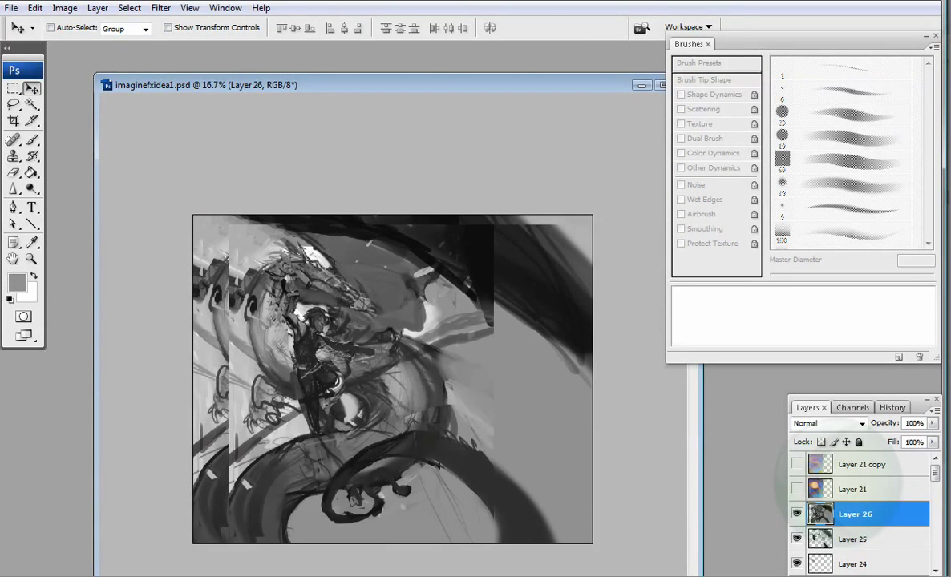
key("b")
mouse_move(205, 304)
left_mouse_down()
mouse_move(223, 393)
mouse_move(198, 282)
left_mouse_up()
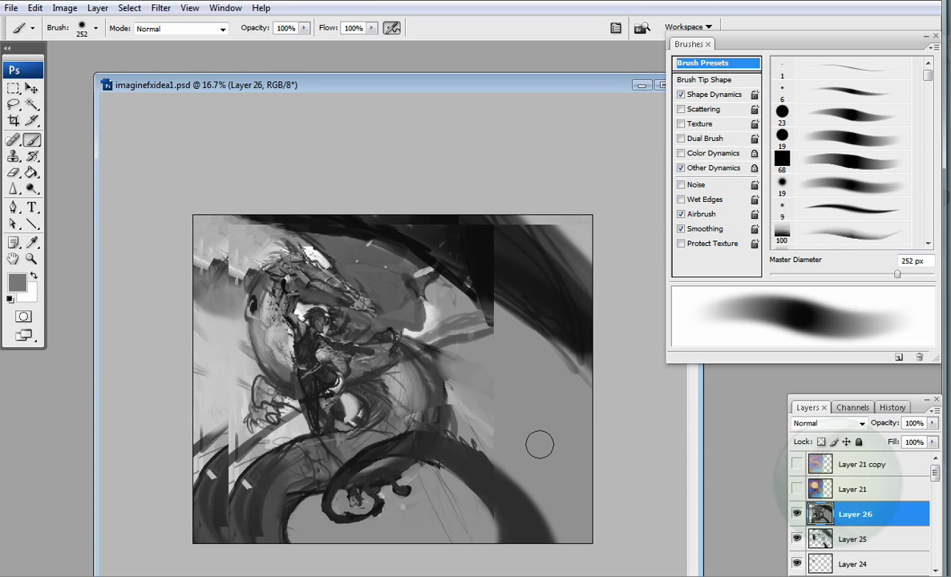
Step: Sweep long grey and light diagonal strokes across the painting, plus thin dark streaks toward the lower right
key("d")
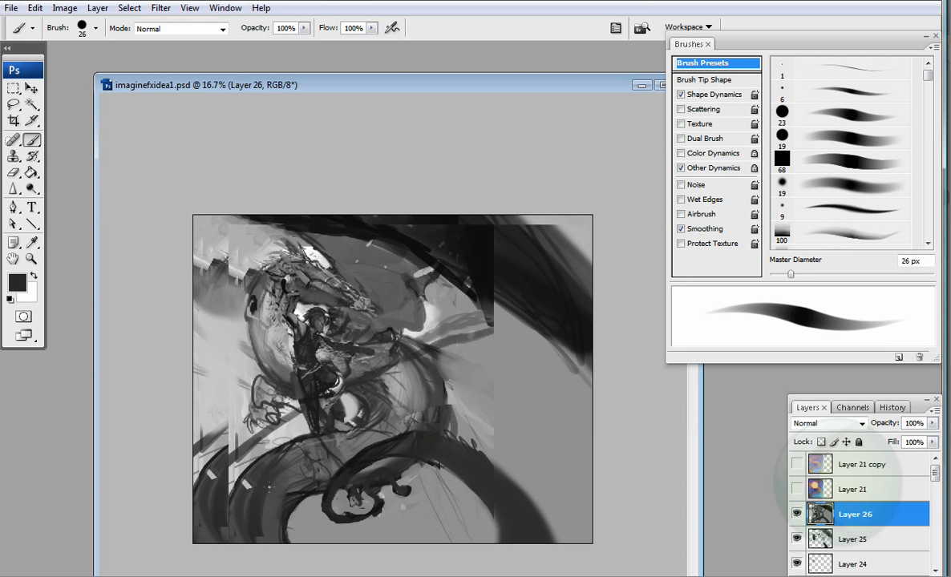
key("bracketright")
key("bracketright")
key("bracketright")
key("bracketright")
key("bracketright")
key("bracketright")
key("bracketright")
key("bracketright")
key("bracketright")
key("bracketright")
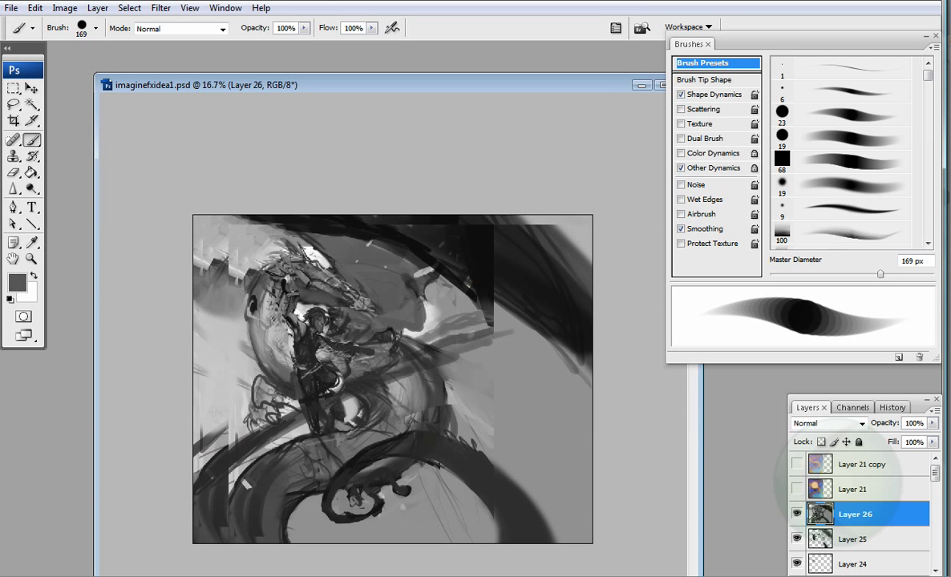
left_click_drag(272, 401, 510, 337)
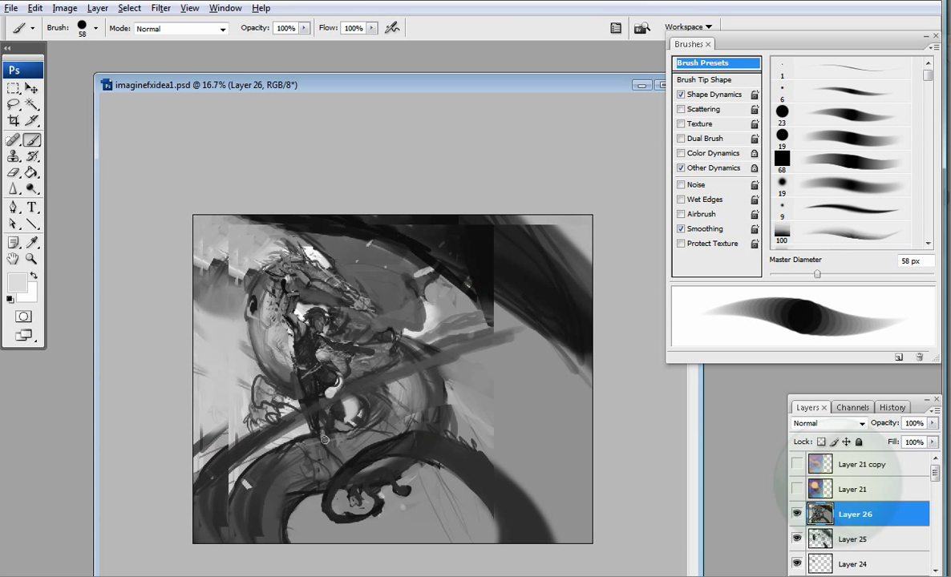
left_click_drag(510, 332, 244, 447)
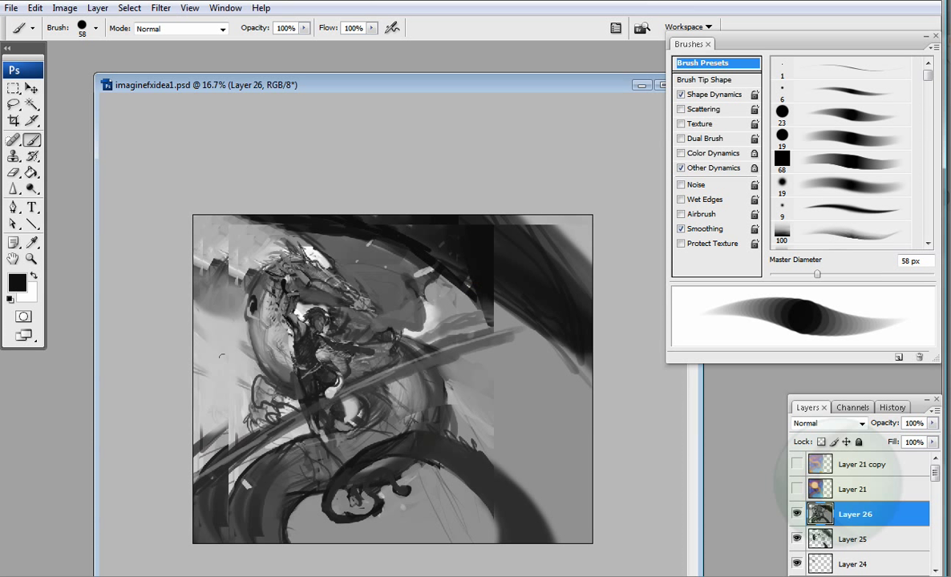
left_click_drag(391, 324, 560, 444)
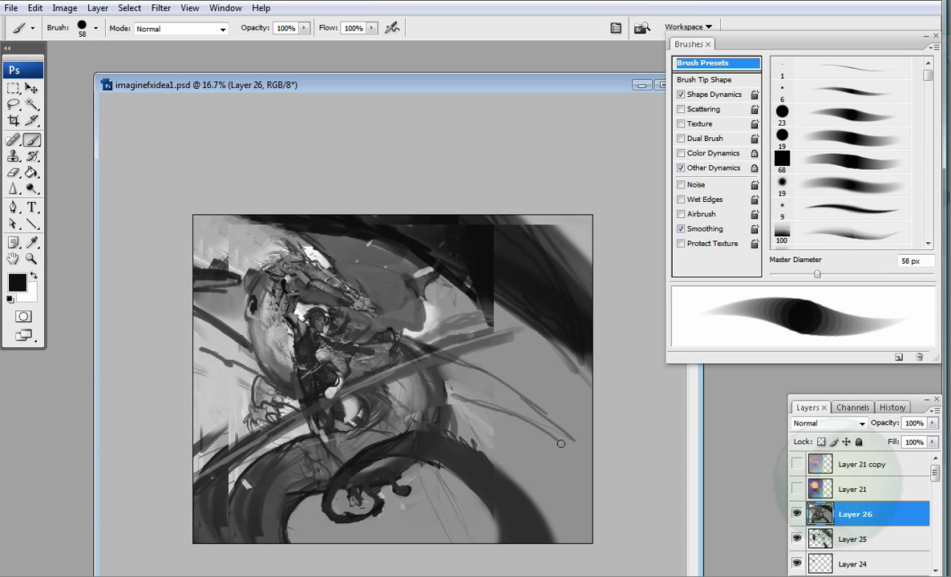
Step: Soften the top of the painting with a 641 px soft light grey wash
left_click(841, 210)
left_click(443, 261, "alt")
mouse_move(413, 206)
left_mouse_down()
mouse_move(465, 210)
mouse_move(561, 341)
left_mouse_up()
left_click(65, 7)
Step: Mirror the canvas, Free Transform the rider, and set up a 49 px black soft airbrush
left_click(256, 216)
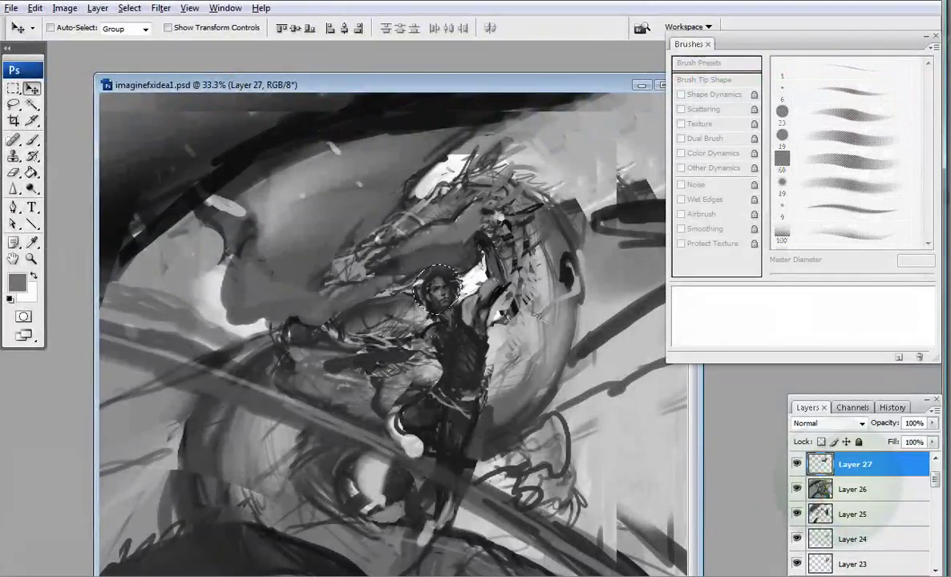
key("ctrl+t")
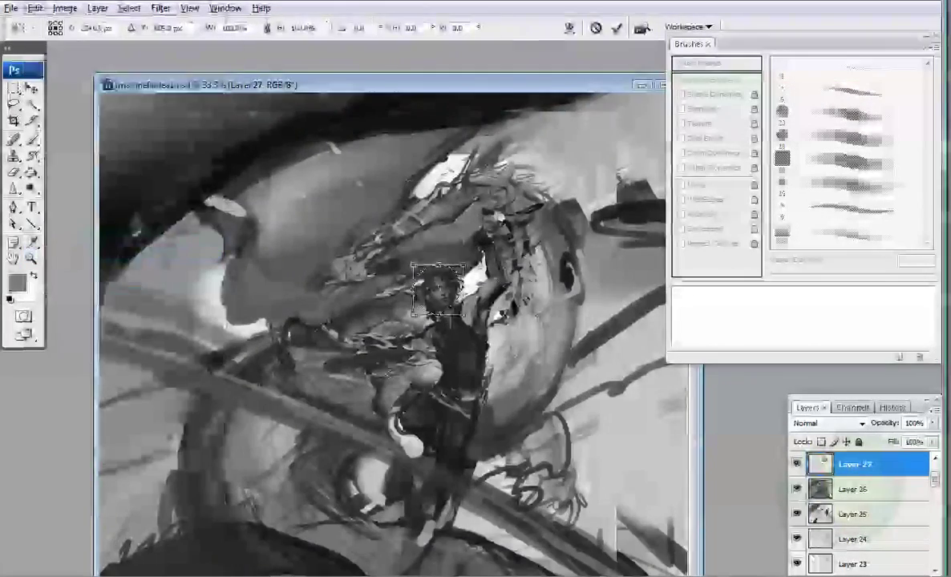
key("ctrl+plus")
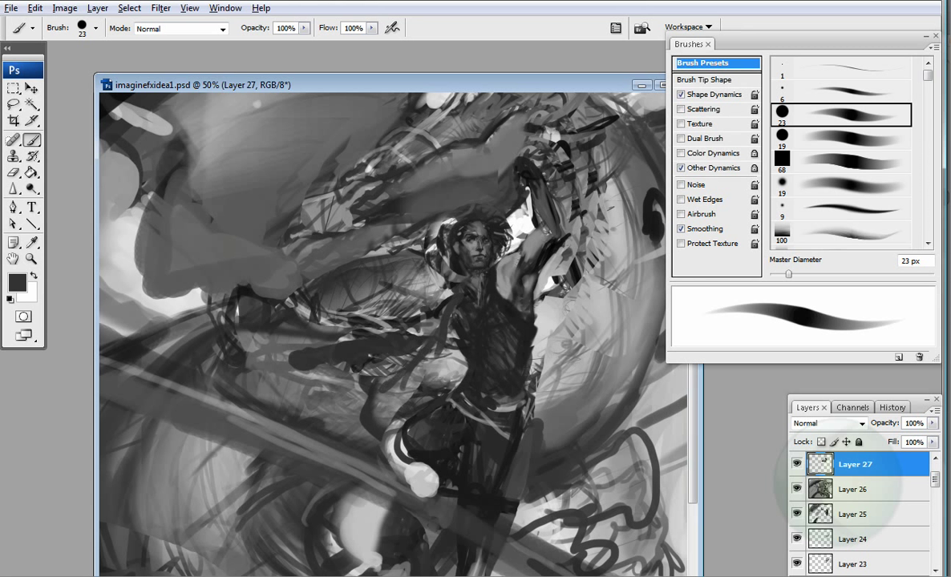
key("shift+alt+p")
key("bracketright")
key("bracketright")
key("bracketright")
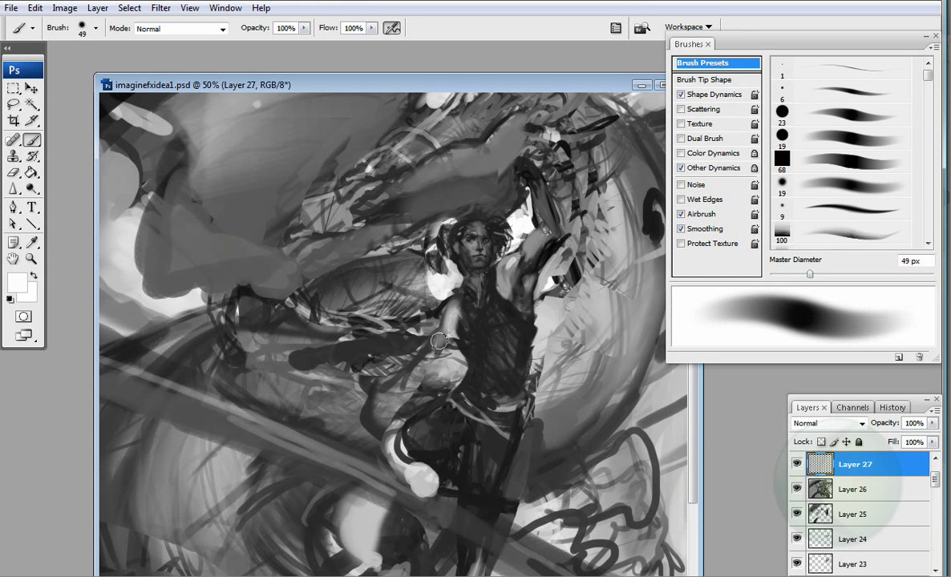
key("x")
key("ctrl+minus")
key("ctrl+minus")
Step: Paint broad dark bands across the left-middle and around the figure's lower body
mouse_move(212, 296)
left_mouse_down()
mouse_move(193, 325)
mouse_move(243, 330)
left_mouse_up()
mouse_move(326, 417)
left_mouse_down()
mouse_move(543, 500)
mouse_move(480, 477)
mouse_move(526, 501)
mouse_move(552, 453)
left_mouse_up()
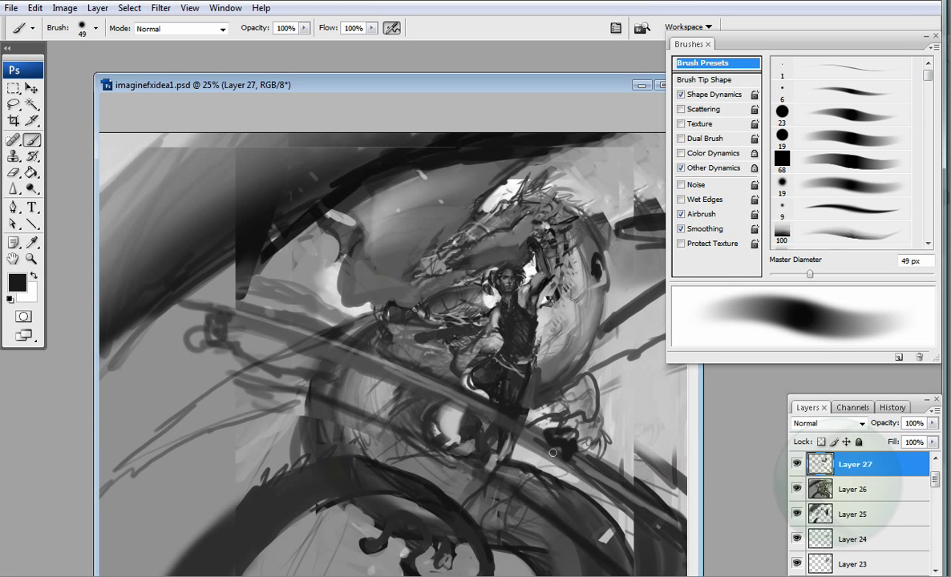
left_click_drag(282, 383, 99, 377)
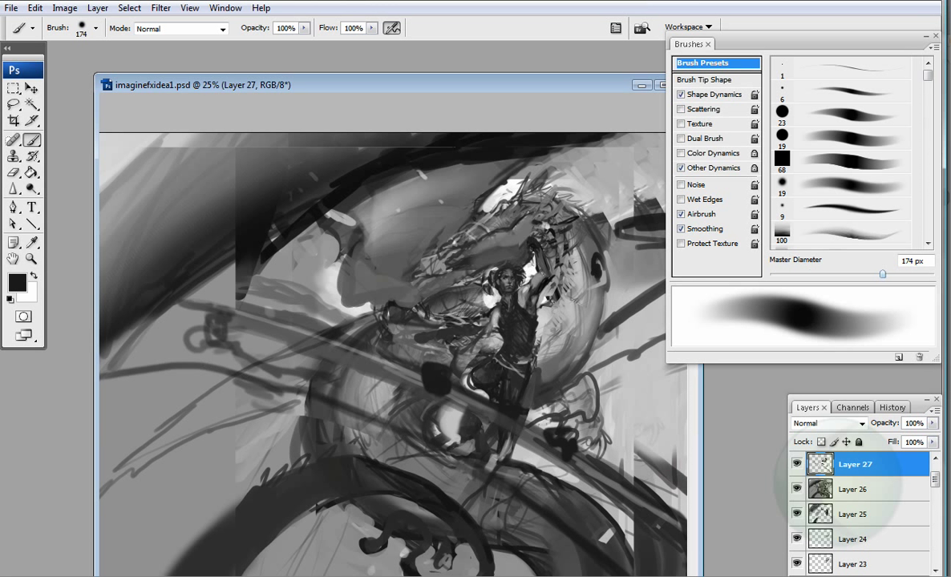
left_click_drag(200, 321, 350, 394)
key("ctrl+z")
left_click_drag(149, 296, 272, 339)
mouse_move(401, 376)
left_mouse_down()
mouse_move(600, 505)
mouse_move(585, 529)
mouse_move(670, 515)
left_mouse_up()
key("period")
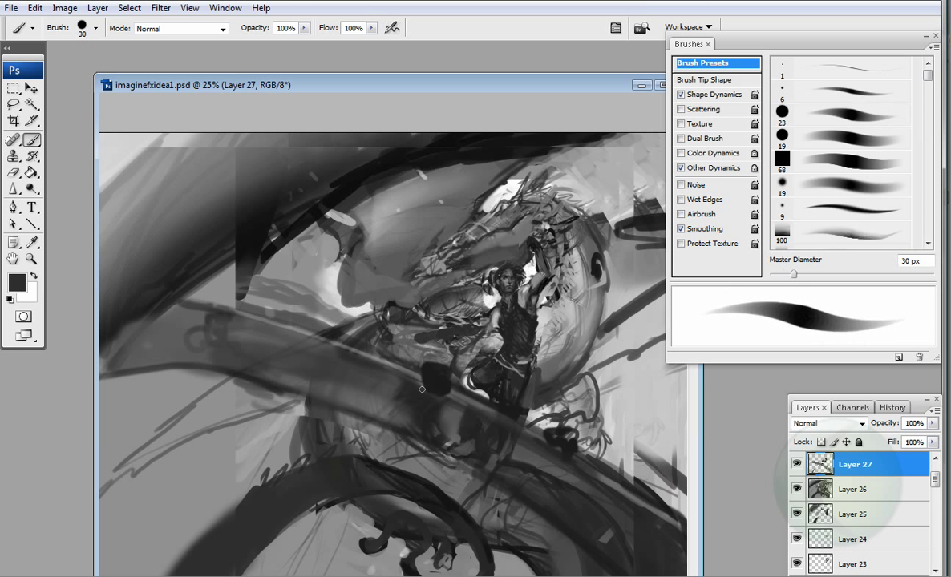
Step: Flip the canvas back horizontally and pick a near-black colour for a soft airbrush
left_click_drag(361, 84, 292, 116)
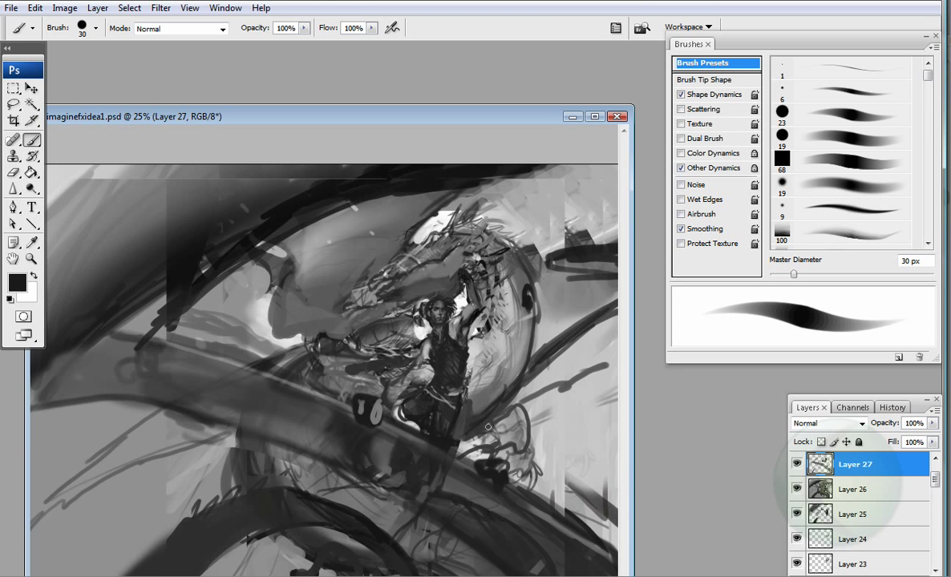
key("ctrl+minus")
left_click(64, 7)
left_click(232, 213)
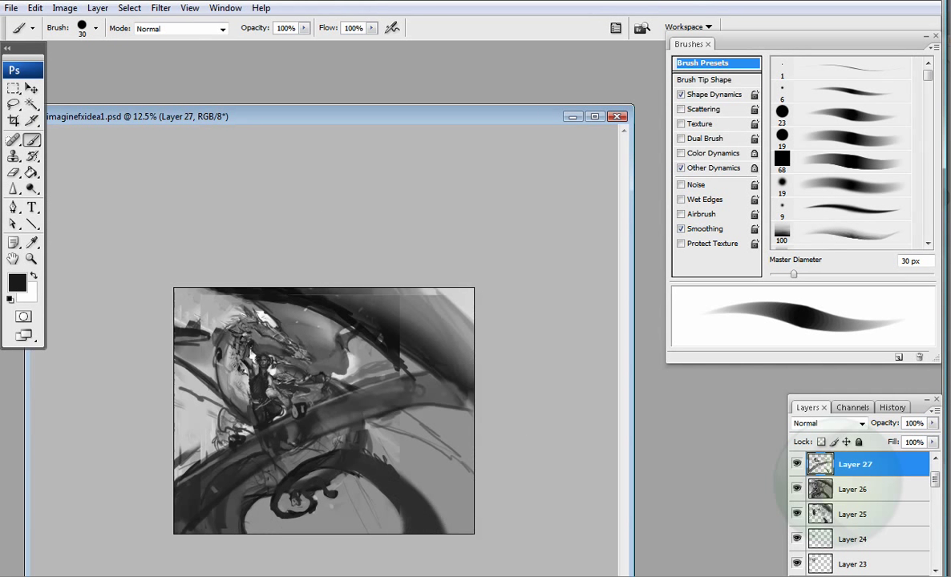
key("comma")
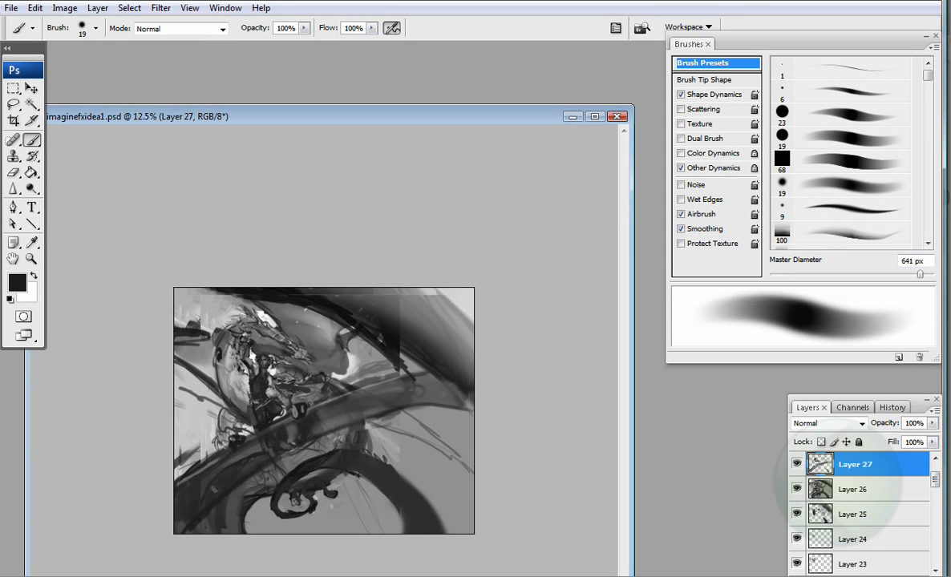
left_click(184, 397, "alt")
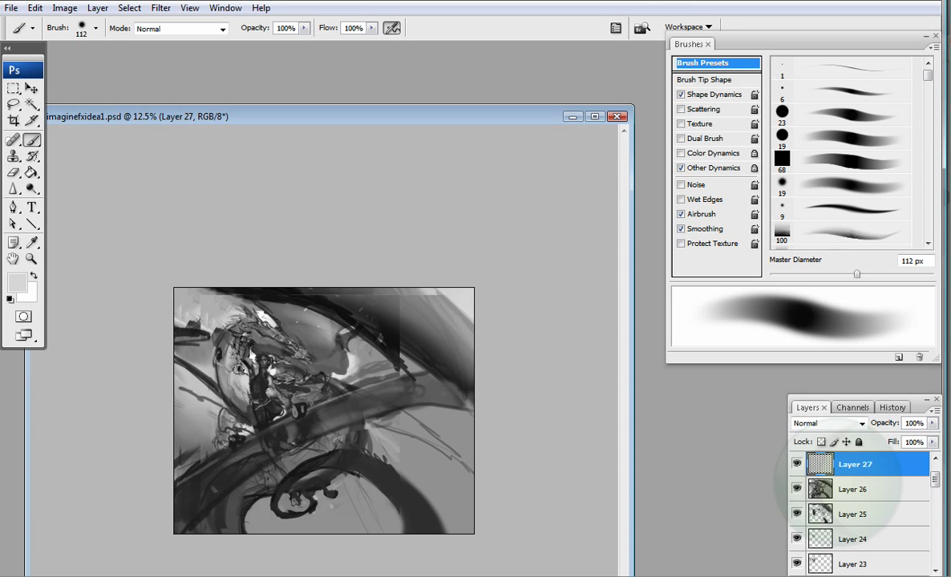
left_click(220, 353, "alt")
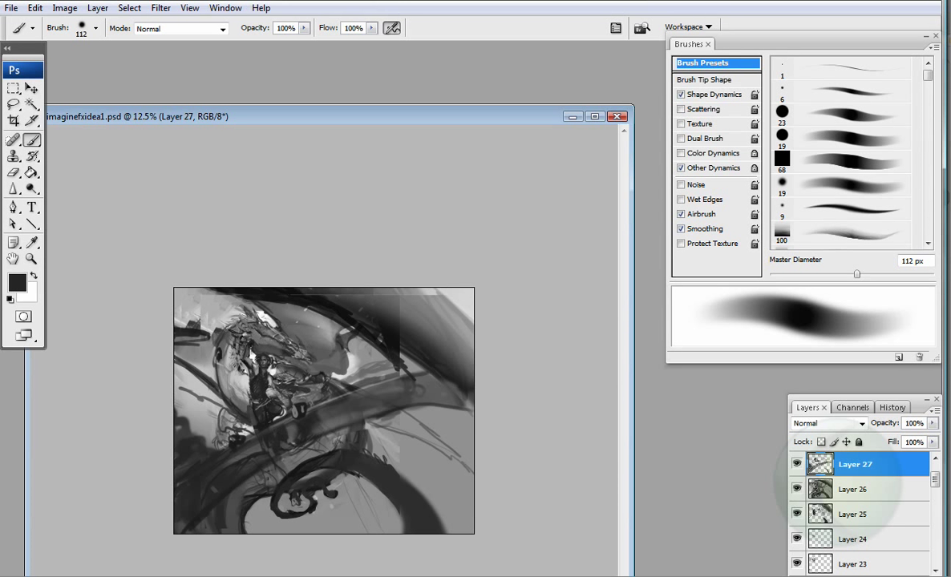
Step: Erase strokes from the lower left toward the centre, then resize the brush to 40 px
key("e")
mouse_move(257, 417)
left_mouse_down()
mouse_move(197, 452)
mouse_move(329, 388)
mouse_move(417, 414)
left_mouse_up()
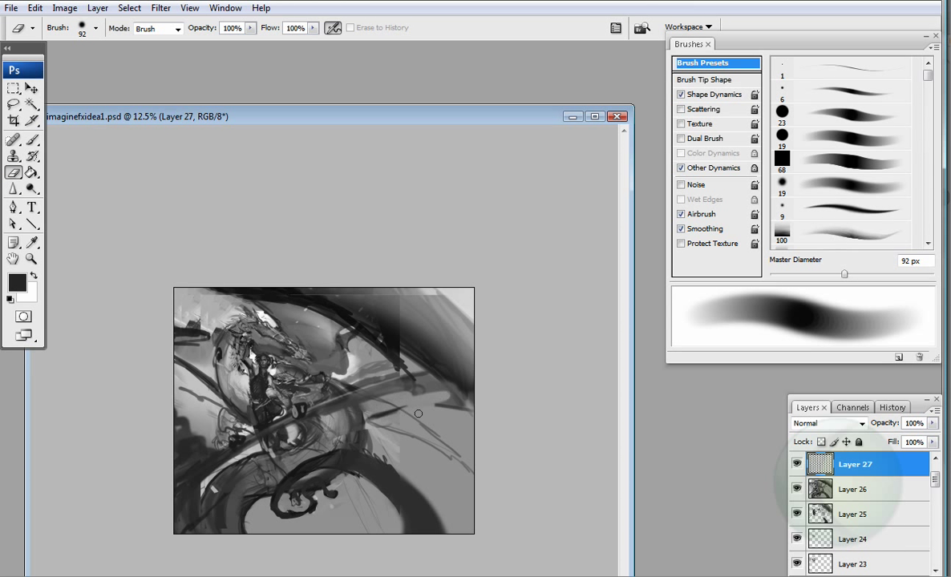
key("b")
key("bracketright")
key("bracketright")
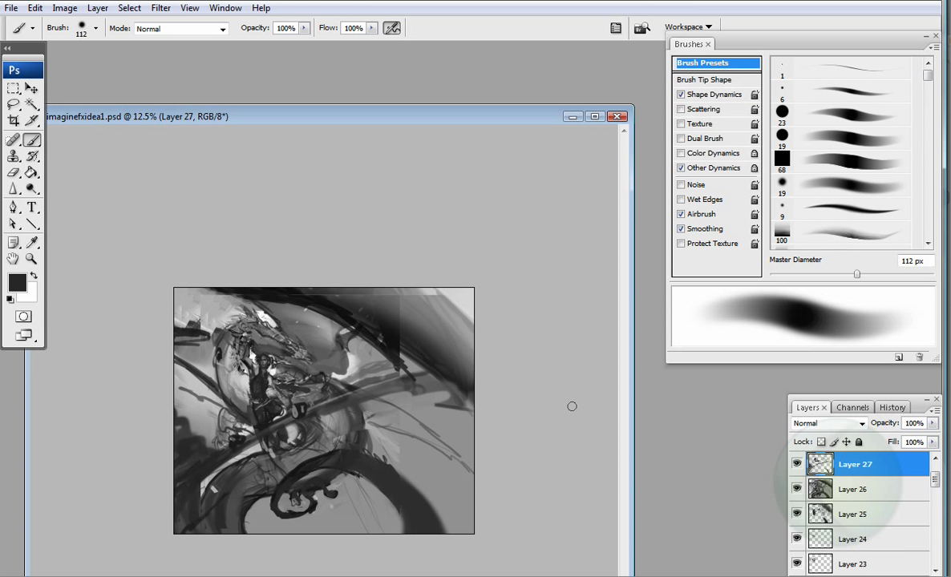
key("bracketleft")
key("bracketleft")
key("bracketleft")
key("bracketleft")
key("bracketleft")
key("bracketleft")
key("bracketleft")
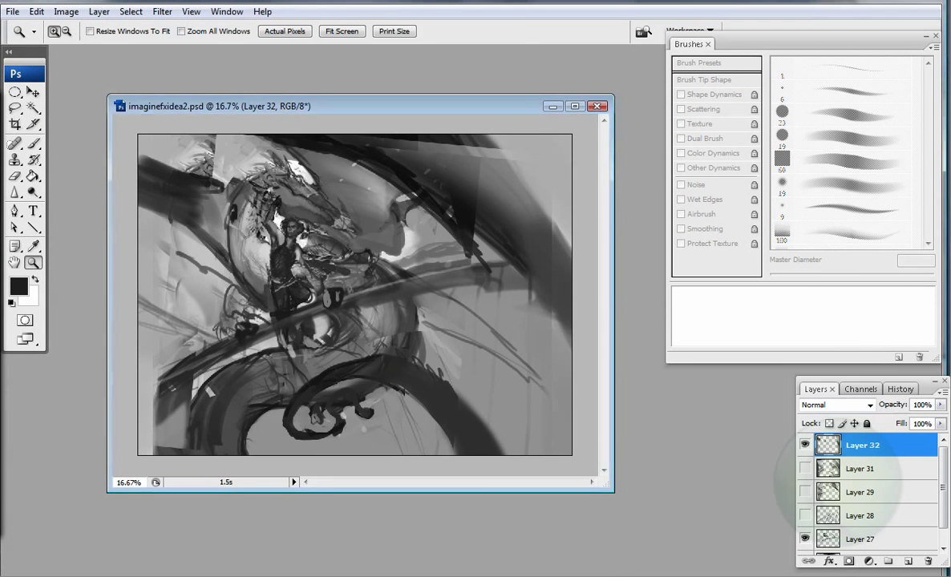
Step: Zoom in and paint light strokes near the top and over the dark upper-left area
key("ctrl+plus")
key("b")
left_click_drag(208, 106, 128, 110)
mouse_move(385, 192)
left_mouse_down()
mouse_move(449, 160)
mouse_move(262, 159)
left_mouse_up()
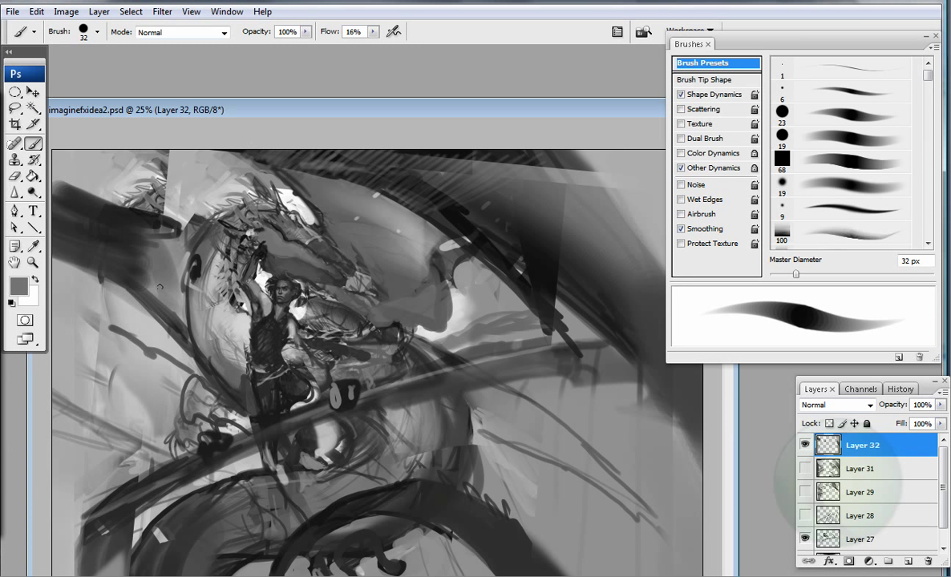
left_click_drag(159, 287, 103, 265)
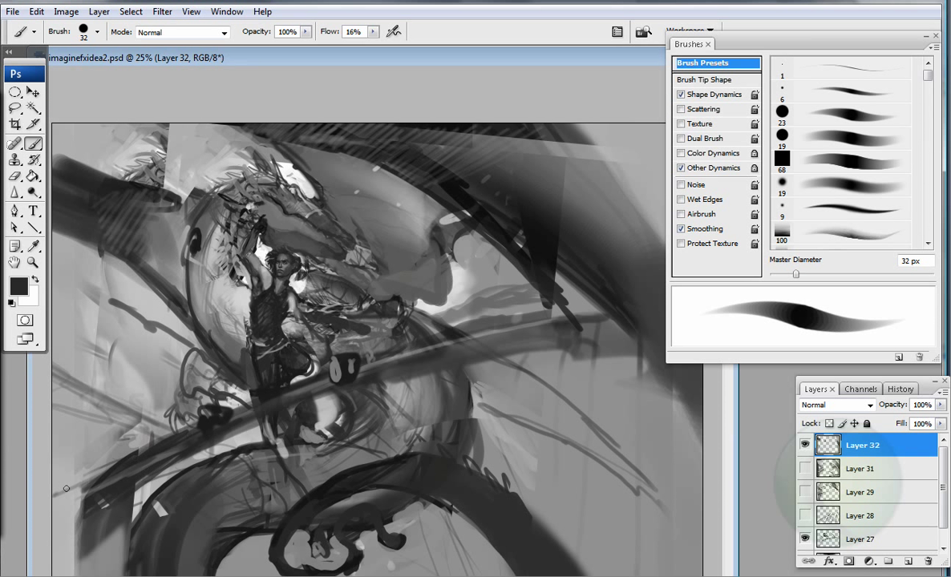
Step: Paint dark streaks along the lower-left and centre, enlarging the brush to 72 px, then 29 px
left_click_drag(56, 457, 183, 393)
left_click_drag(342, 342, 500, 269)
mouse_move(142, 408)
left_mouse_down()
mouse_move(48, 457)
mouse_move(56, 282)
left_mouse_up()
left_click_drag(126, 379, 48, 446)
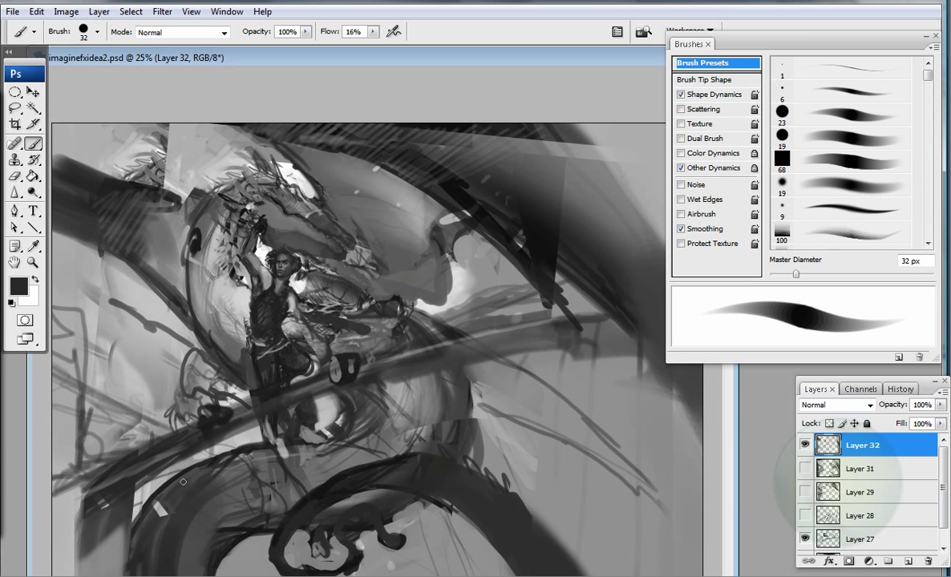
left_click_drag(184, 448, 125, 421)
key(".")
left_click_drag(236, 409, 128, 464)
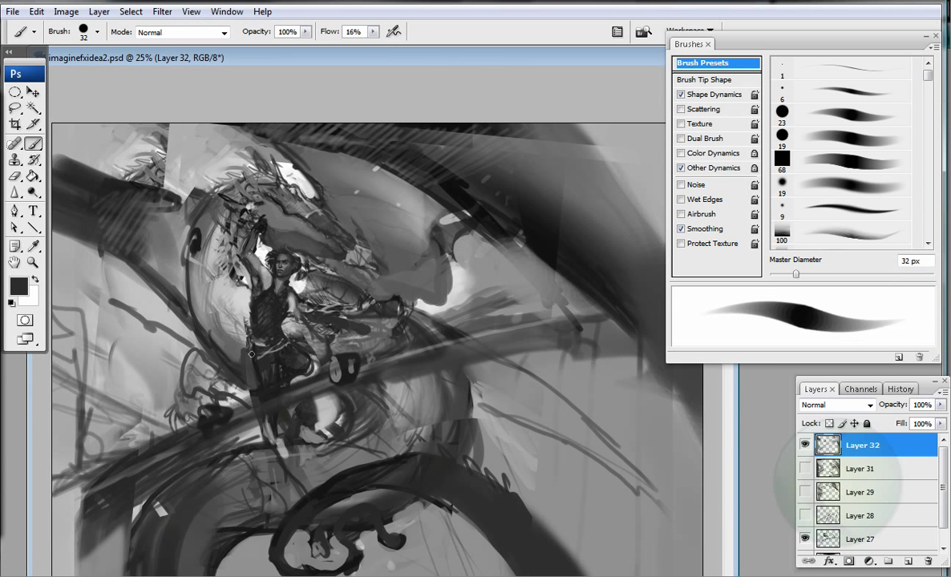
key("bracketright")
key("bracketright")
key("bracketright")
key("bracketright")
mouse_move(256, 332)
left_mouse_down()
mouse_move(489, 373)
mouse_move(469, 403)
left_mouse_up()
key("bracketleft")
key("bracketleft")
key("bracketleft")
key("bracketleft")
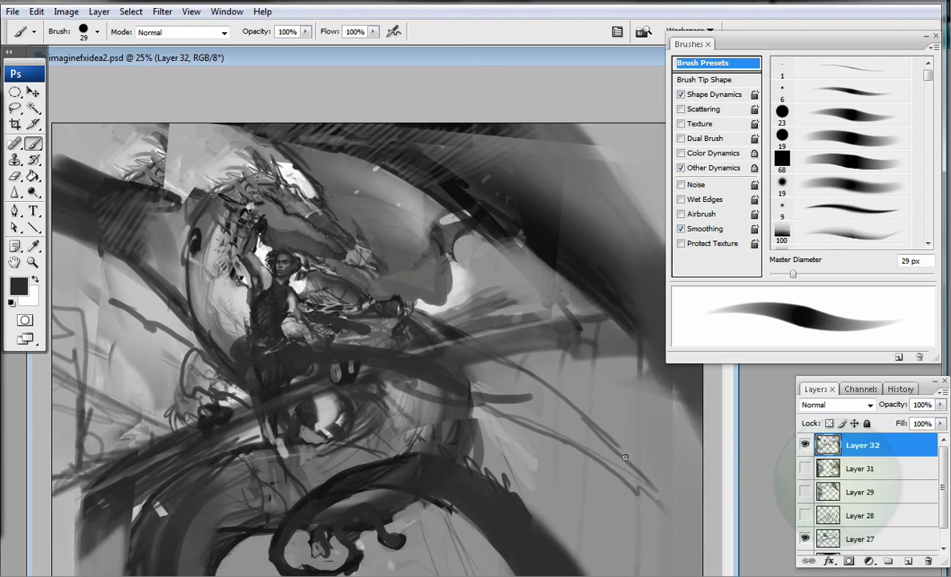
Step: Reveal Layers 31 and 29, then paint sampled-grey light strokes on the left and dark strokes right
left_click(804, 468)
left_click(804, 491)
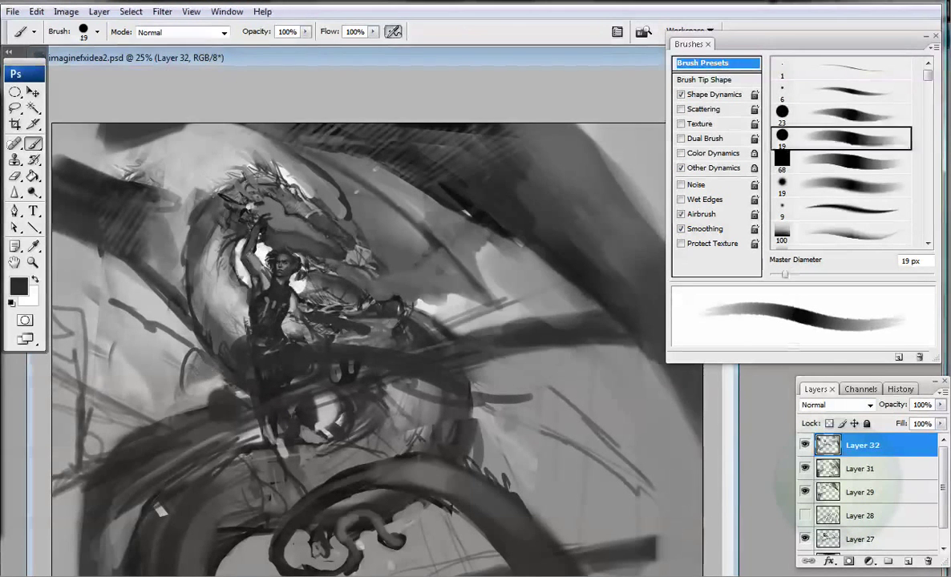
key("period")
left_click(148, 304, "alt")
mouse_move(148, 305)
left_mouse_down()
mouse_move(152, 357)
mouse_move(120, 320)
mouse_move(144, 339)
left_mouse_up()
left_click(144, 339, "alt")
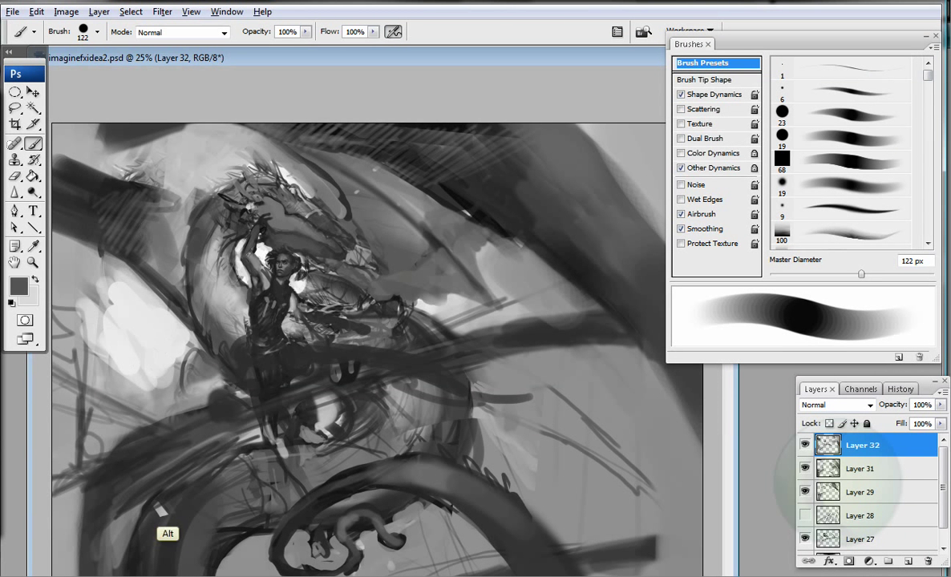
mouse_move(459, 192)
left_mouse_down()
mouse_move(552, 132)
mouse_move(593, 209)
mouse_move(609, 481)
left_mouse_up()
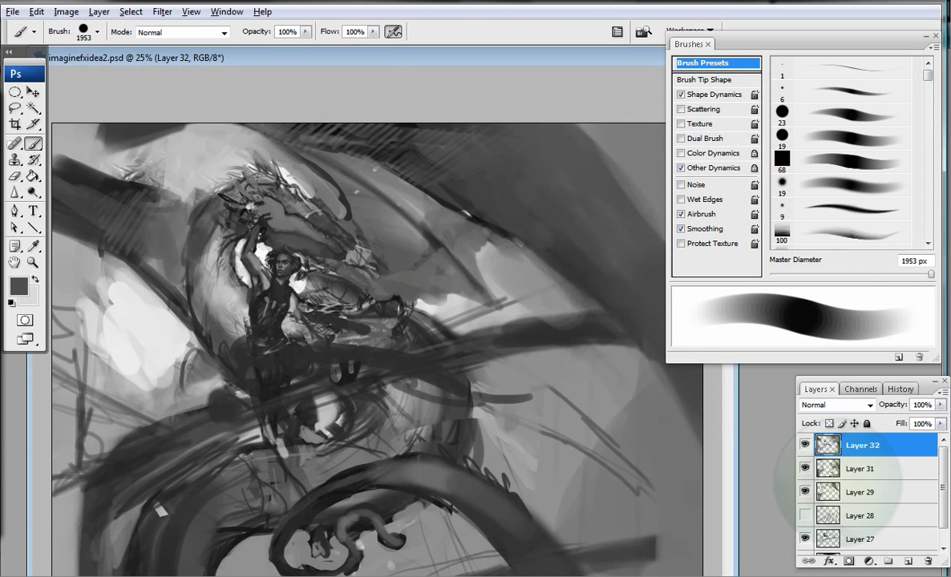
key("u")
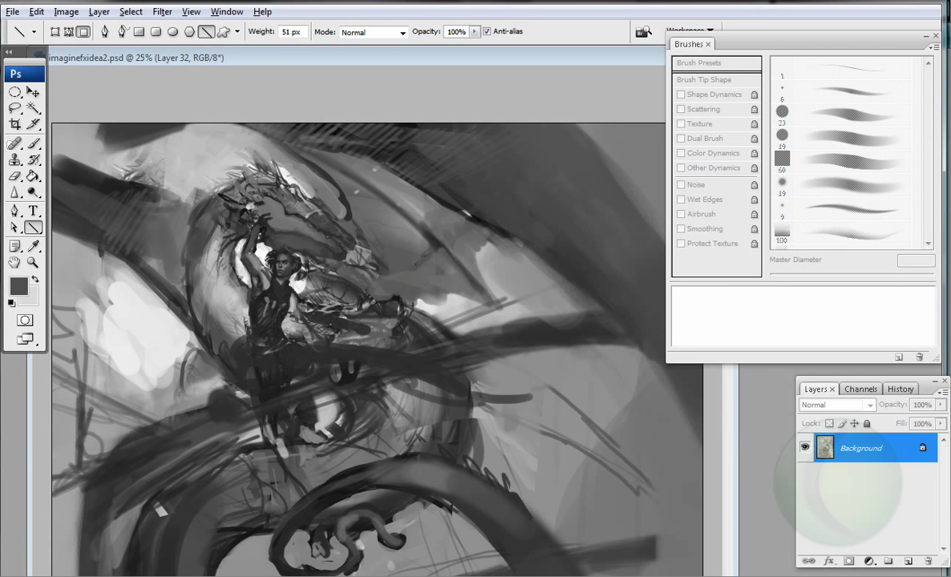
Step: Add a new layer and paint a soft 503 px stroke at the lower right
key("b")
key("bracketright")
key("bracketright")
key("bracketright")
key("bracketright")
key("bracketright")
key("bracketright")
key("bracketright")
key("bracketright")
key("ctrl+shift+alt+n")
mouse_move(553, 465)
left_mouse_down()
mouse_move(679, 393)
mouse_move(609, 449)
left_mouse_up()
key("period")
key("period")
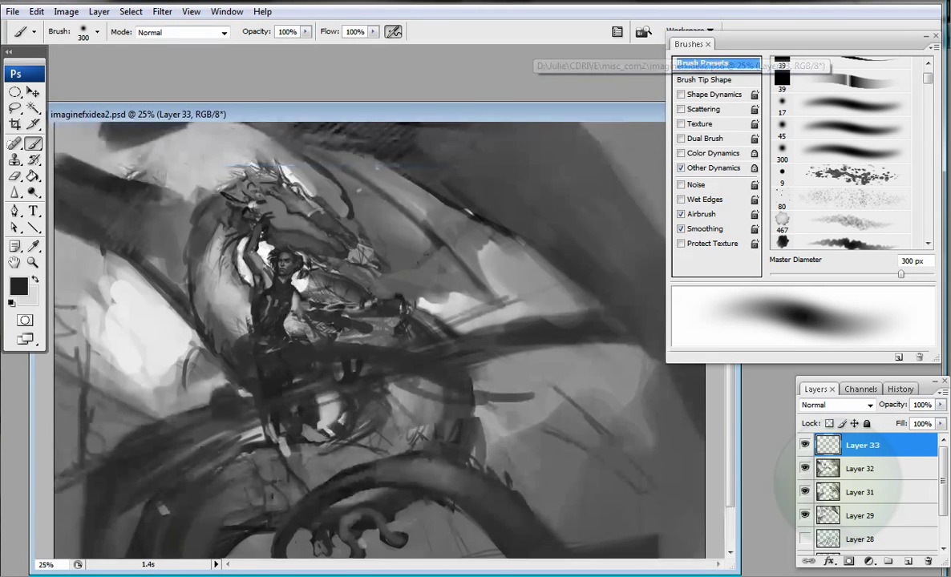
key("comma")
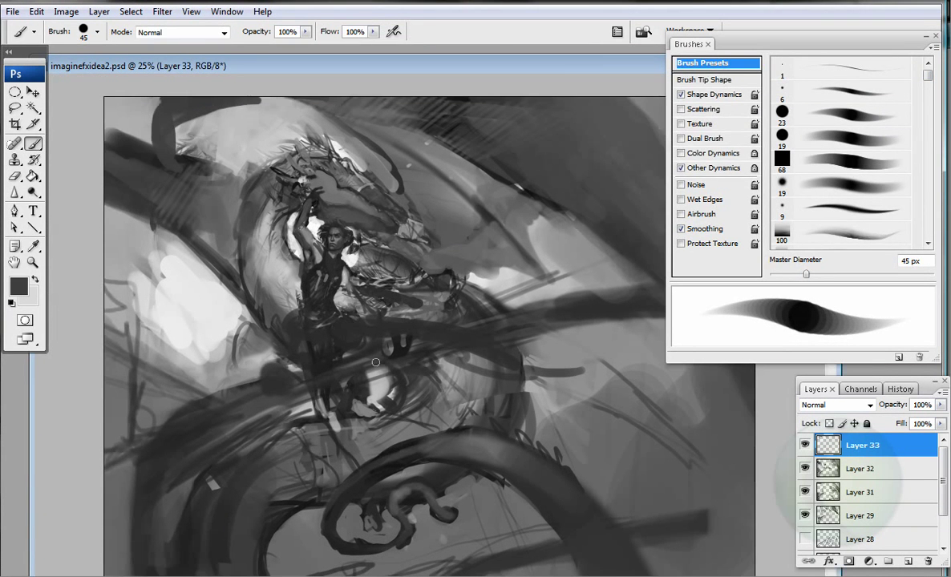
Step: Draw a straight dark diagonal girder across the dragon and dab dark paint near its far end
key("u")
left_click_drag(128, 465, 641, 241)
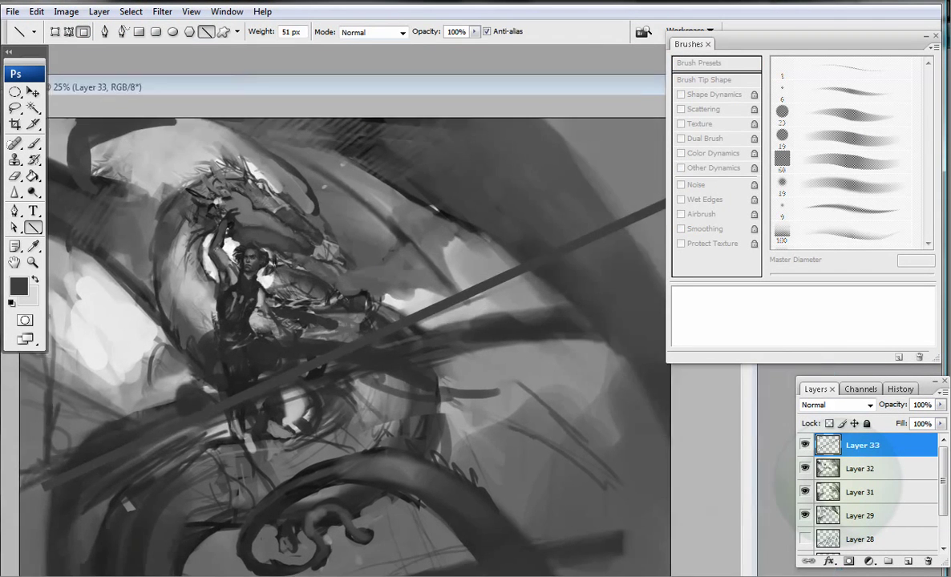
key("b")
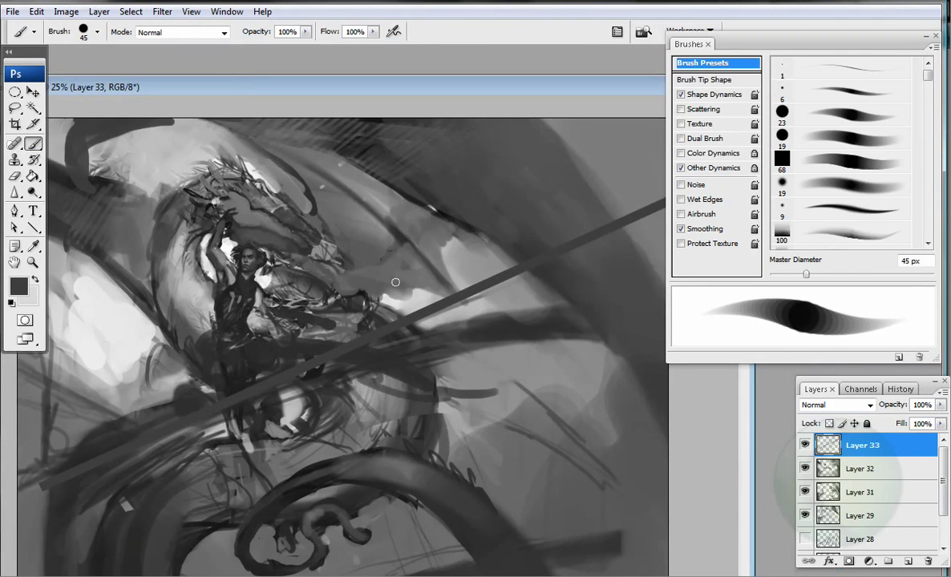
key("period")
left_click(568, 246)
key("bracketleft")
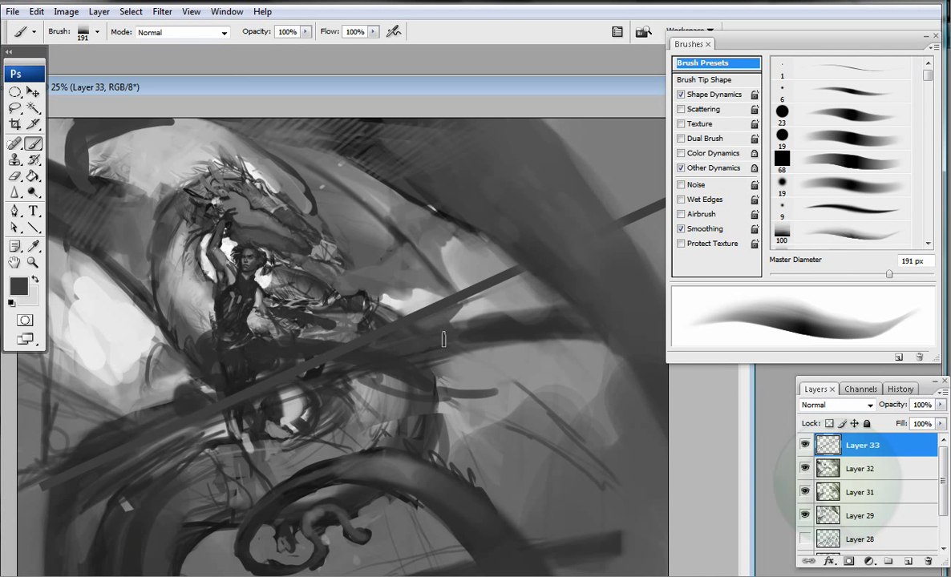
left_click(503, 269)
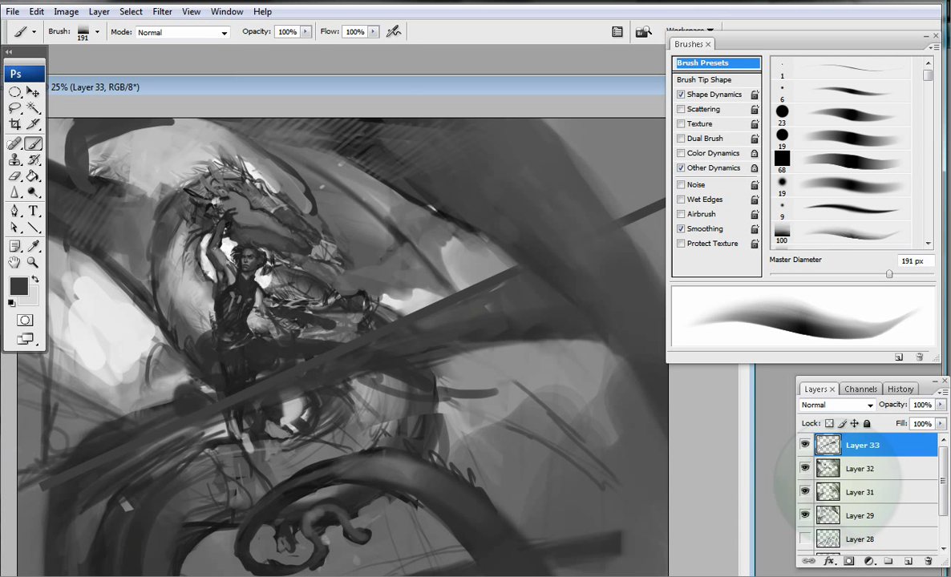
Step: Flatten the image, undo it, and add new Layer 34 with a light painting colour
key("ctrl+shift+e")
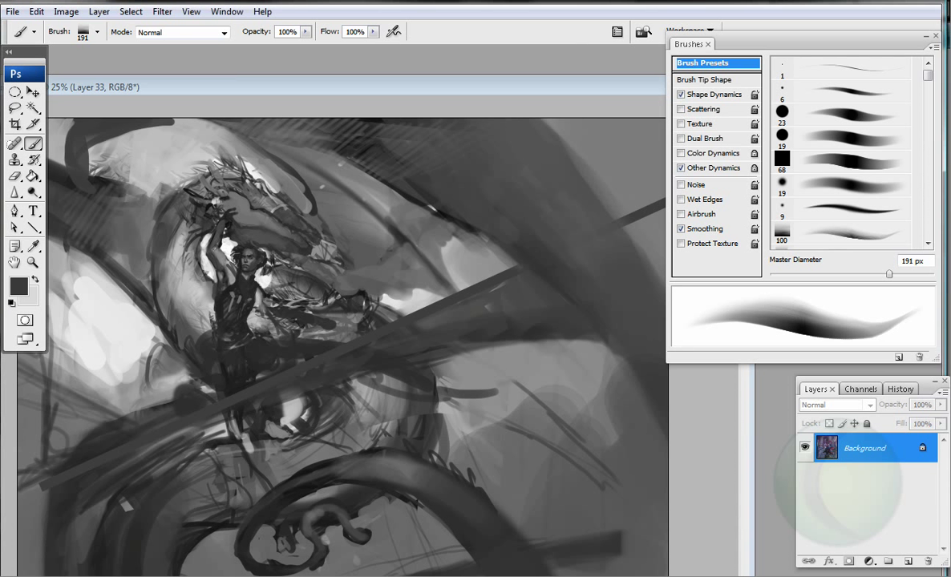
key("ctrl+z")
key("bracketleft")
key("bracketleft")
key("bracketleft")
key("bracketleft")
key("ctrl+shift+alt+n")
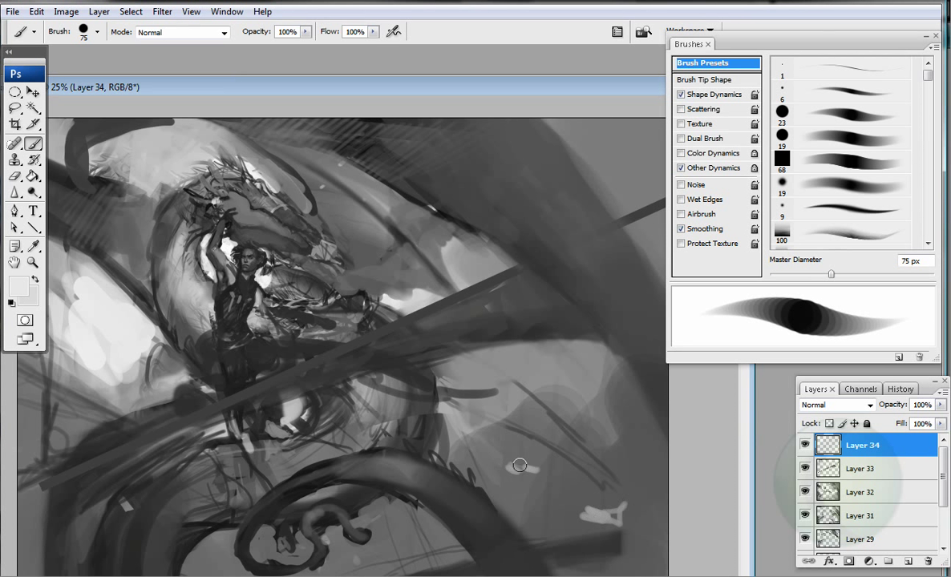
Step: Dab light flecks near the bottom right, sample a dark grey, and undo an accidental merge
left_click_drag(520, 465, 539, 462)
left_click(548, 425)
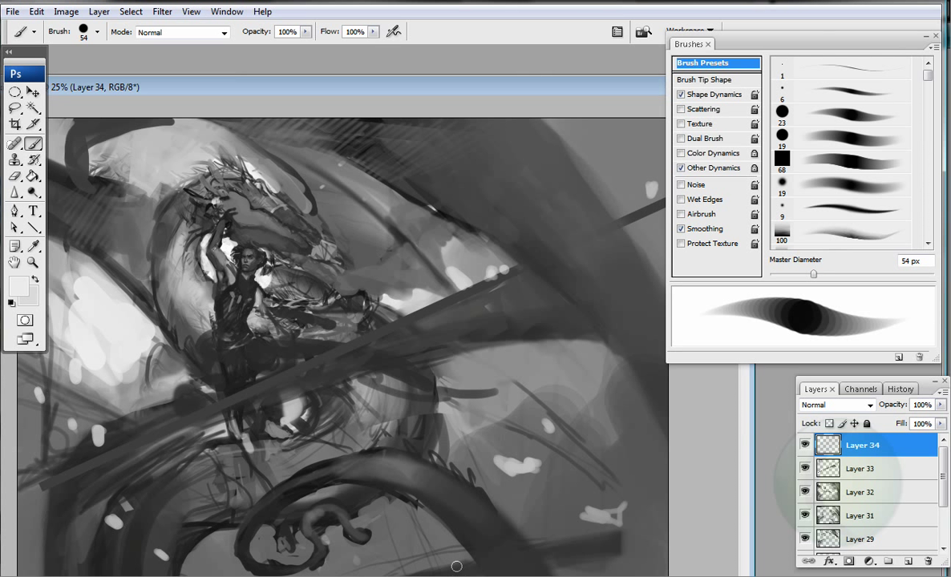
left_click(359, 277, "alt")
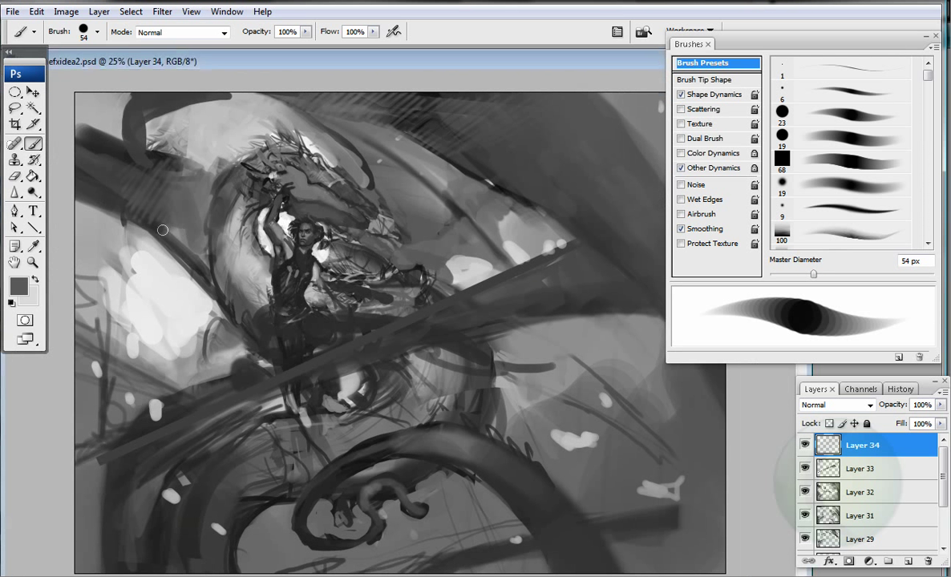
key("ctrl+shift+e")
key("ctrl+z")
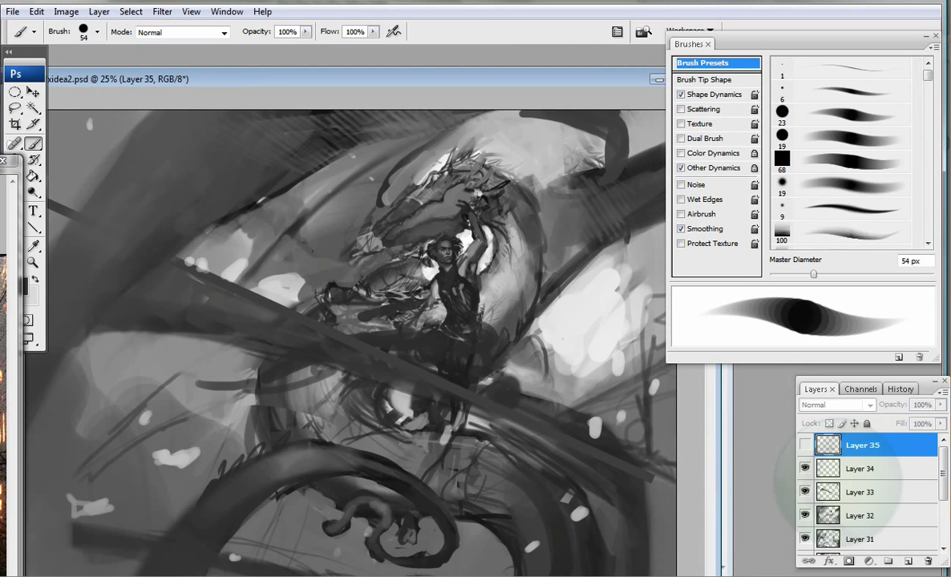
Step: On Layer 33 with a 41 px brush, paint dark strokes across the middle and left side
key("alt+bracketleft")
key("alt+bracketleft")
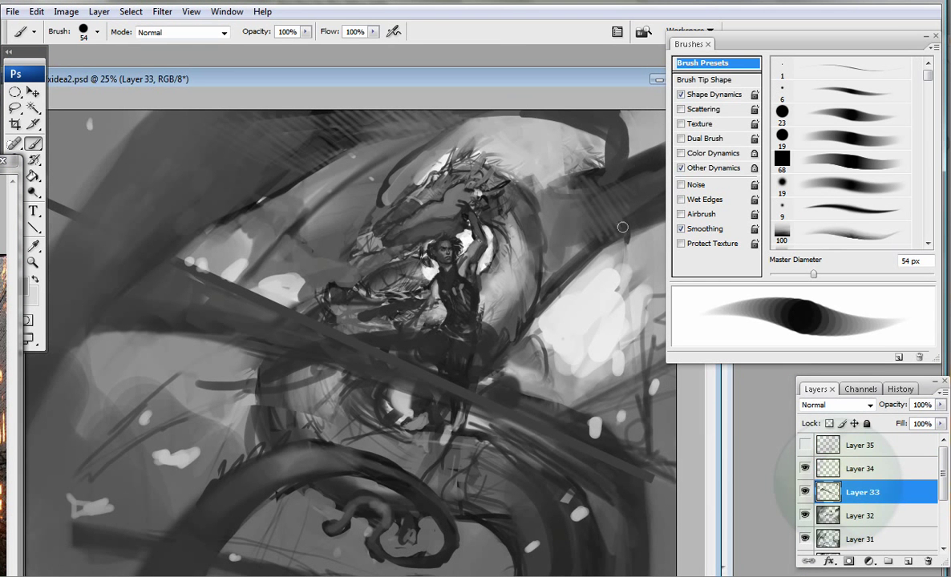
key("bracketleft")
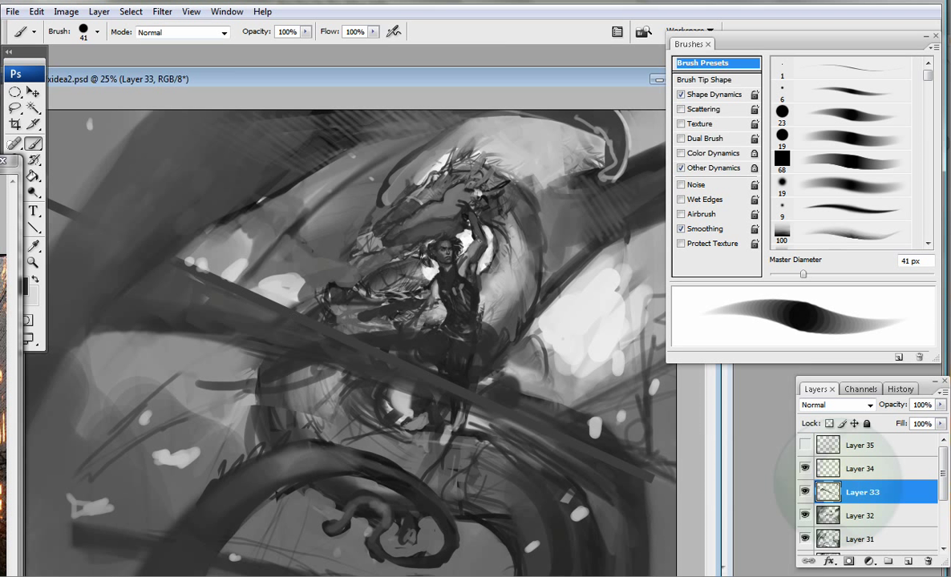
left_click_drag(221, 293, 429, 383)
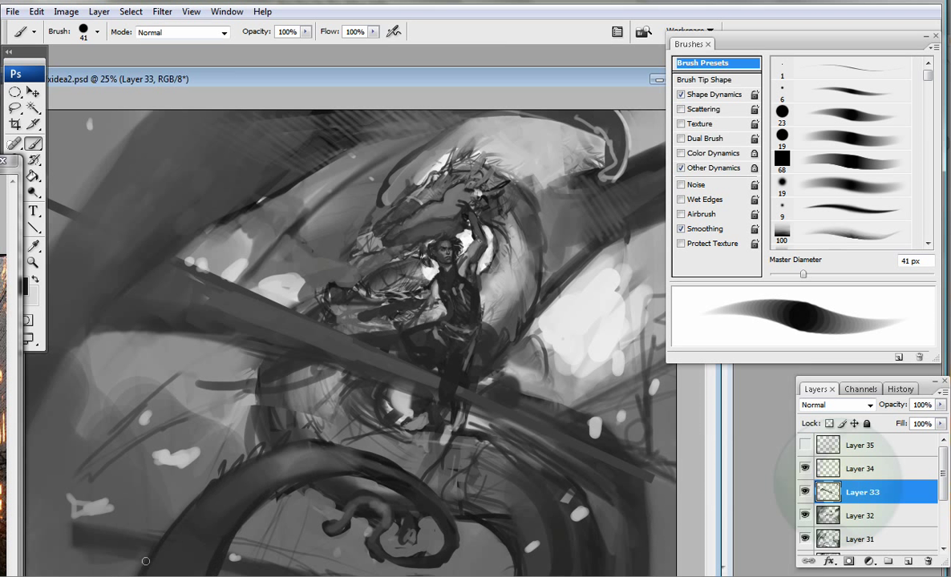
left_click_drag(278, 147, 104, 273)
left_click_drag(124, 255, 42, 409)
left_click_drag(241, 78, 277, 110)
mouse_move(143, 315)
left_mouse_down()
mouse_move(93, 363)
mouse_move(72, 281)
left_mouse_up()
Step: Replace the unwanted upper-left strokes with dark strokes curving up the left side toward the top
mouse_move(184, 136)
left_mouse_down()
mouse_move(64, 280)
mouse_move(60, 392)
left_mouse_up()
key("ctrl+alt+z")
key("ctrl+alt+z")
key("ctrl+alt+z")
mouse_move(82, 451)
left_mouse_down()
mouse_move(62, 377)
mouse_move(173, 134)
mouse_move(72, 321)
left_mouse_up()
left_click_drag(120, 212, 289, 132)
left_click_drag(561, 110, 529, 107)
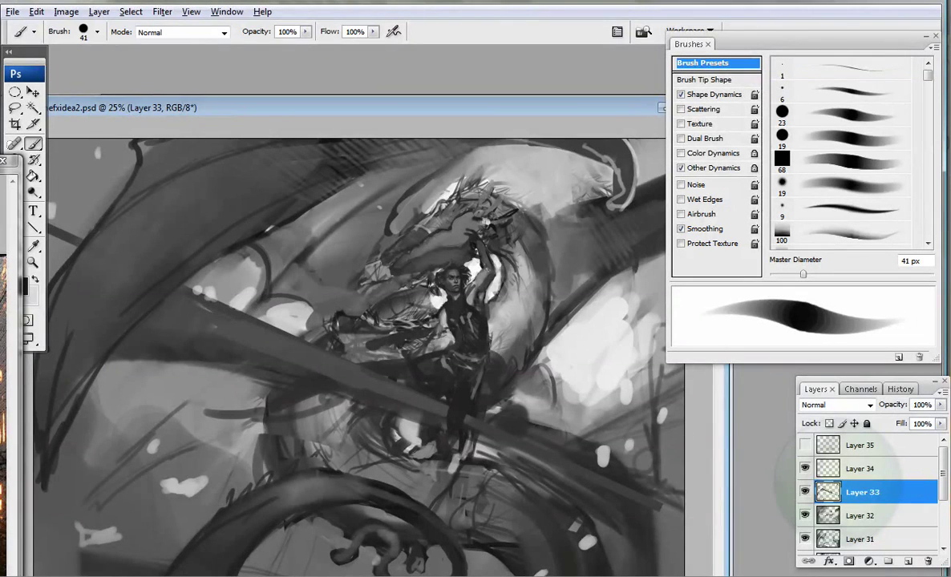
left_click_drag(360, 107, 359, 79)
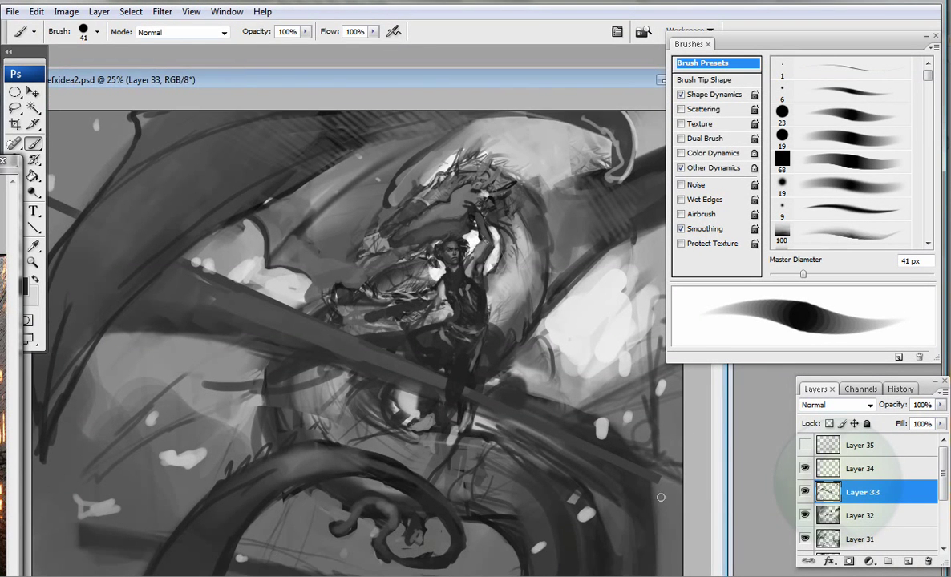
Step: Show the Layer 35 perspective grid, move it about 90 px down, and apply Free Transform
left_click(805, 445)
left_click(861, 444)
key("m")
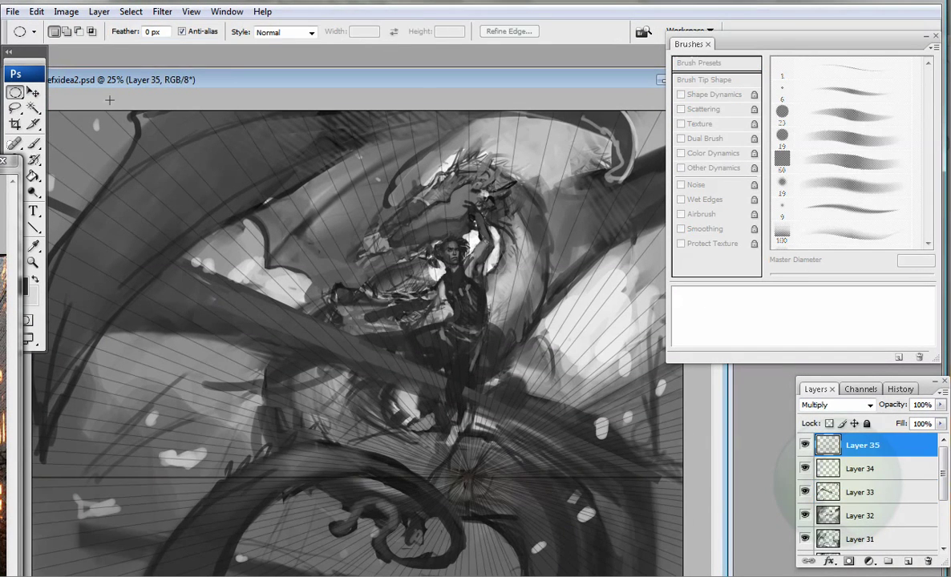
key("v")
left_click_drag(360, 361, 360, 433)
key("b")
left_click(36, 12)
left_click(77, 293)
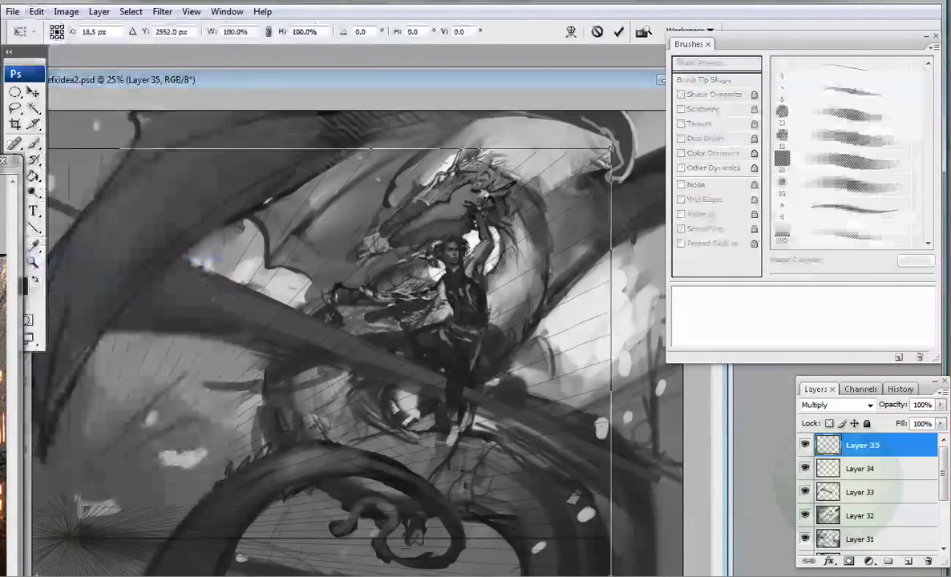
key("Return")
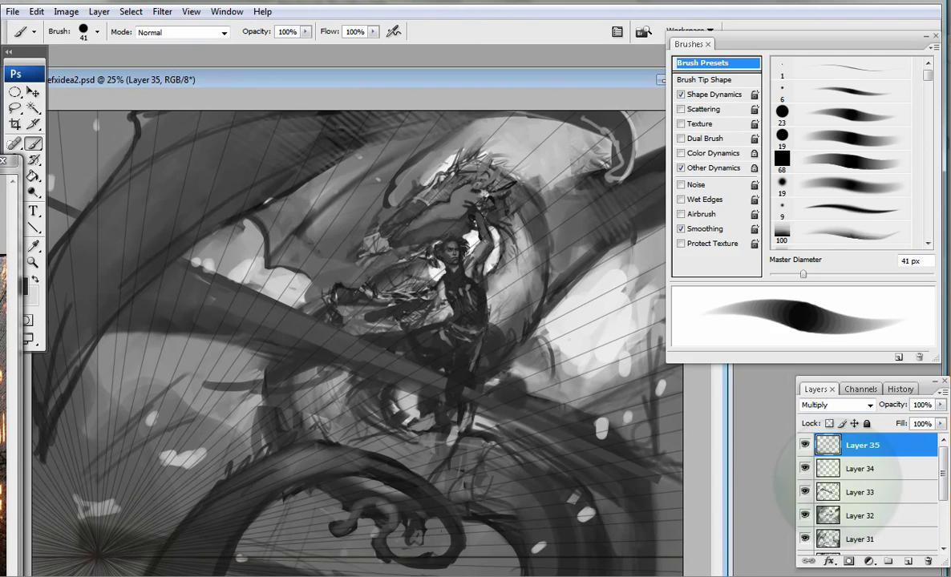
Step: Hide the grid and paint dark strokes on the right side of Layer 34 with a 66 px brush
left_click(862, 468)
left_click(805, 445)
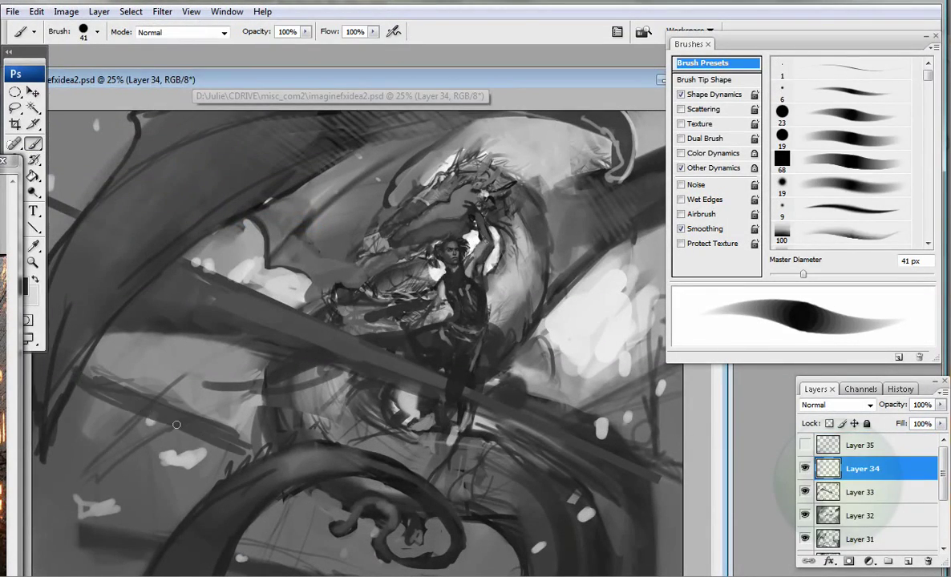
left_click_drag(802, 274, 822, 275)
left_click_drag(566, 232, 553, 400)
left_click_drag(561, 305, 593, 420)
left_click_drag(537, 329, 585, 413)
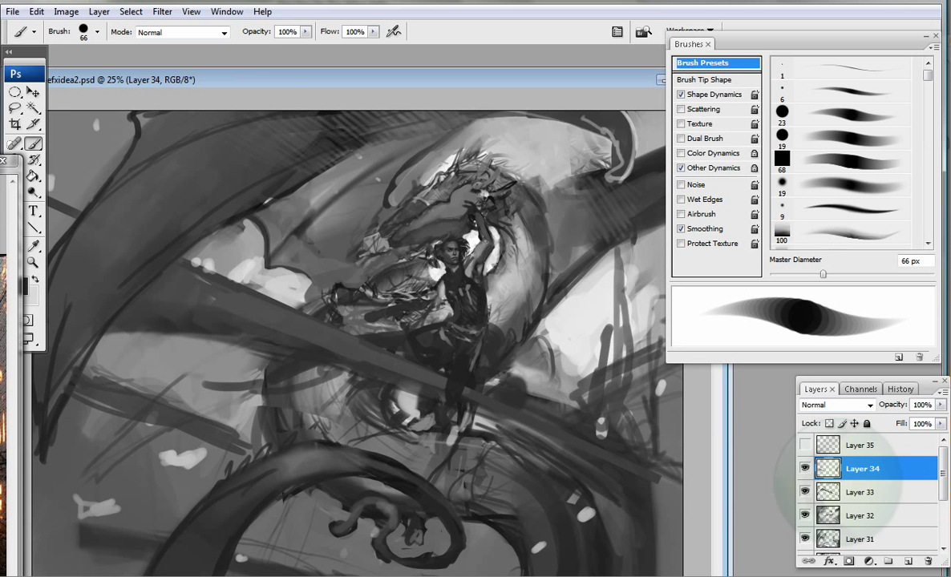
Step: Show the grid again and paint strokes on Layer 34 around the figure's lower body
left_click(805, 445)
key("v")
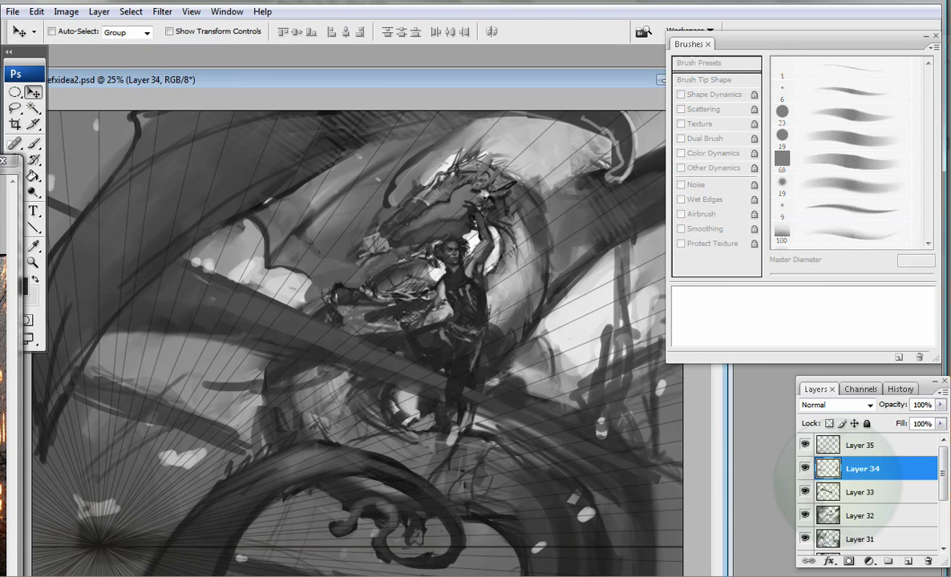
key("alt+bracketright")
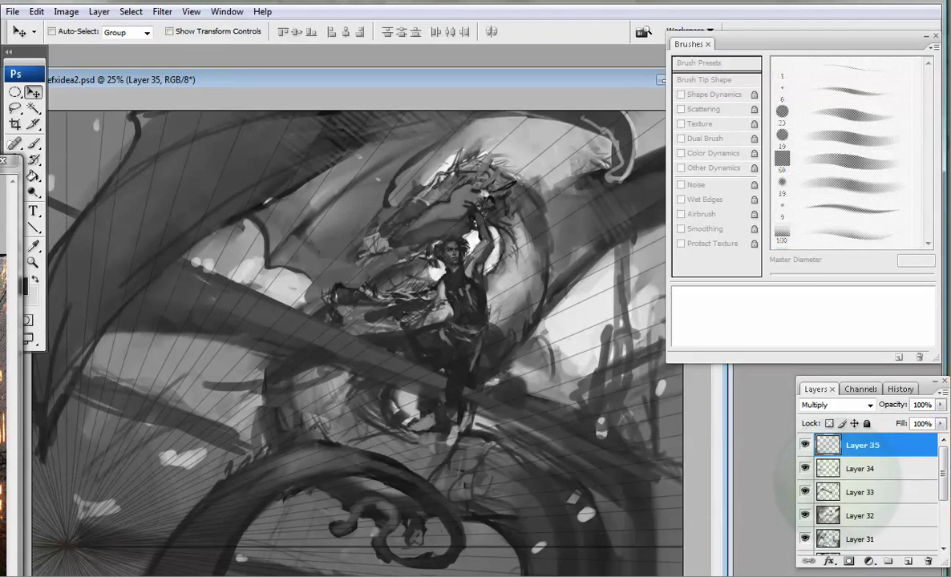
key("b")
key("alt+bracketleft")
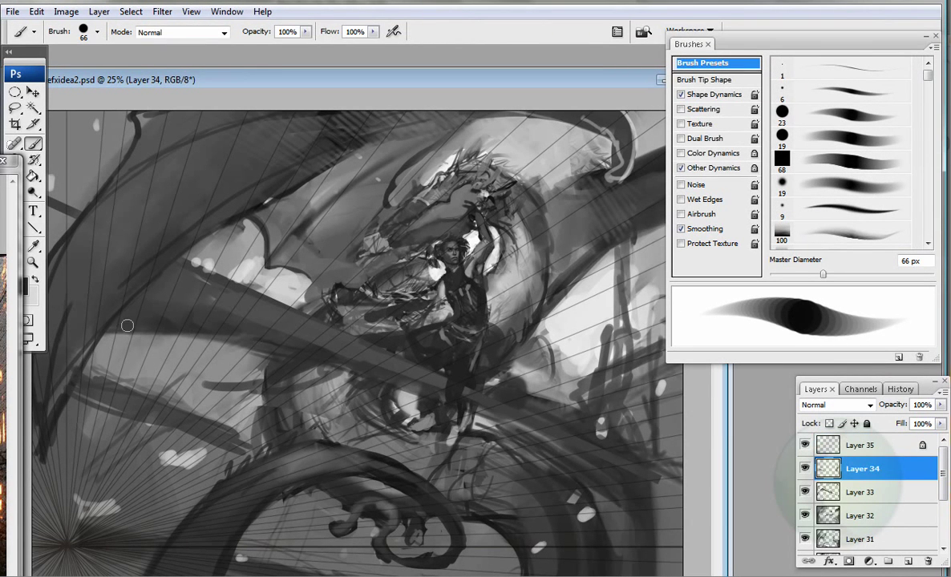
left_click_drag(377, 369, 336, 348)
left_click_drag(417, 381, 486, 439)
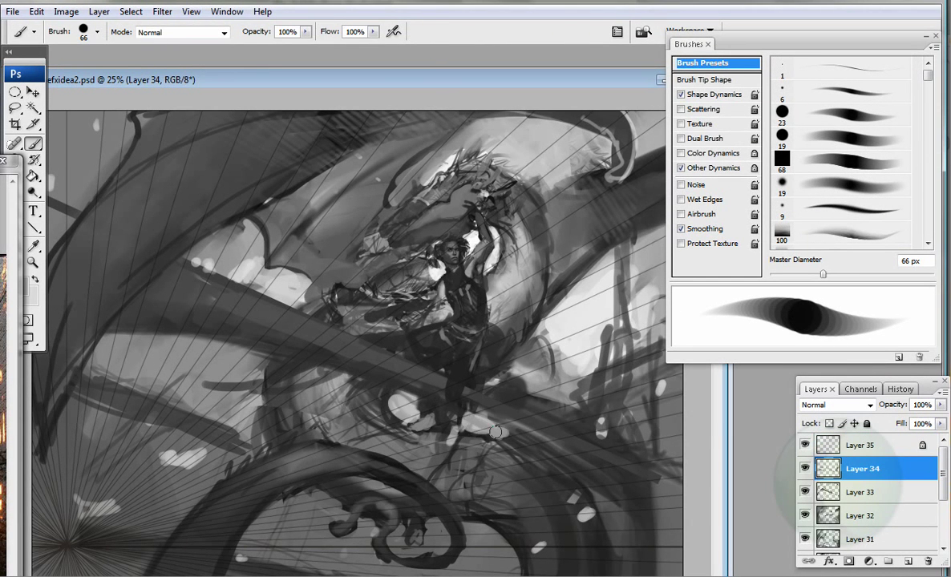
left_click_drag(321, 79, 356, 78)
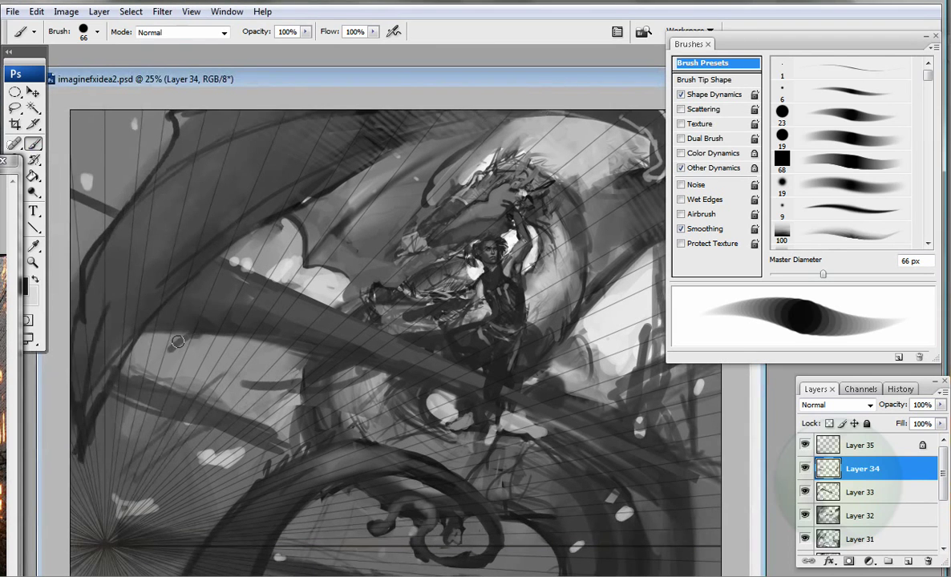
Step: Free Transform the grid layer, stretching it wider to the left, and commit
key("v")
left_click(143, 329, "ctrl")
key("ctrl+t")
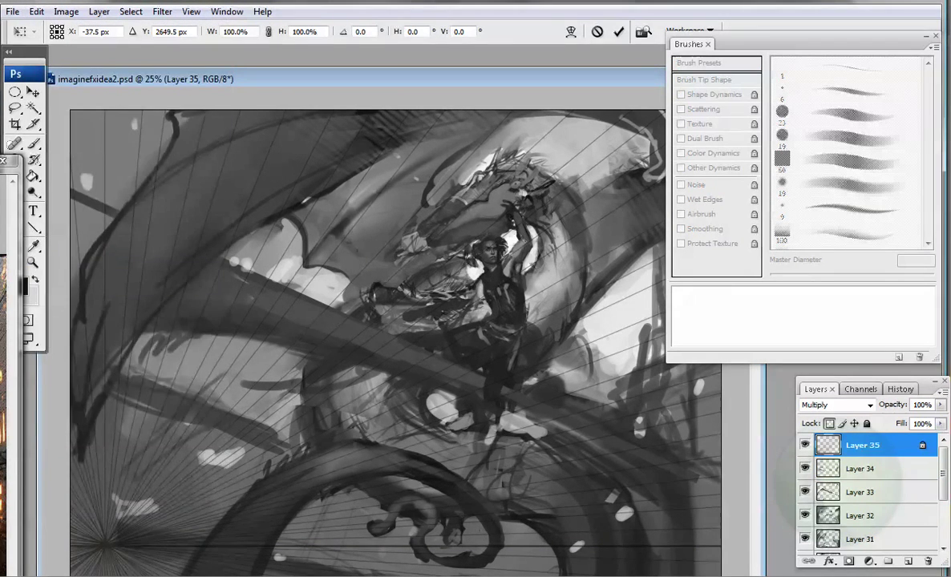
key("ctrl+minus")
key("ctrl+minus")
key("ctrl+minus")
key("ctrl+minus")
key("ctrl+minus")
left_click_drag(322, 378, 232, 378)
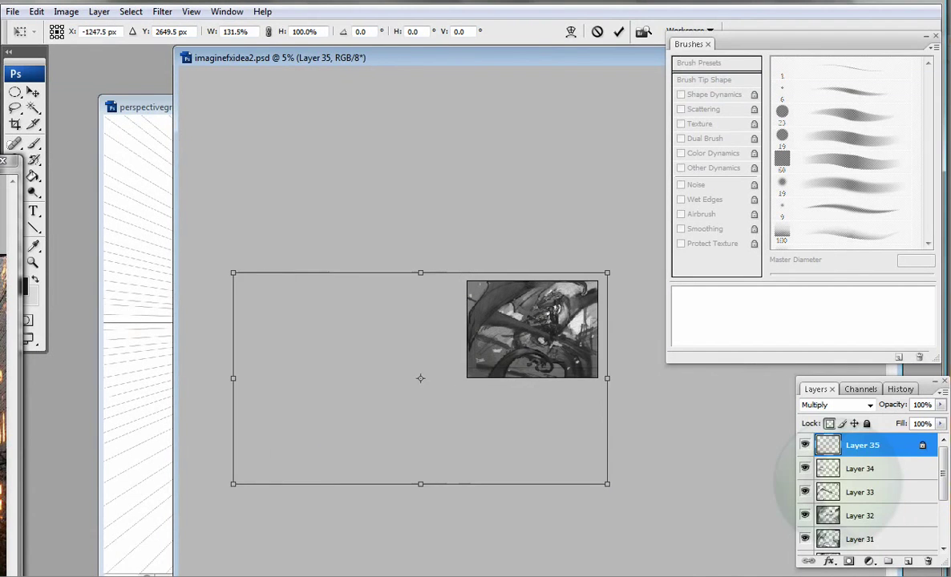
key("Return")
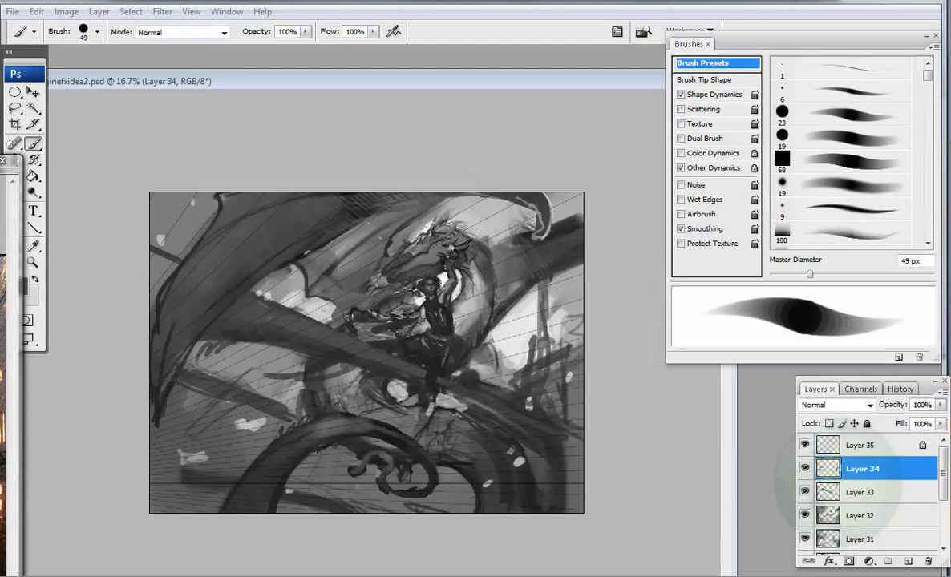
Step: Flip the canvas horizontally and paint dark vertical strokes at the left edge, centre and right
left_click(65, 11)
mouse_move(92, 159)
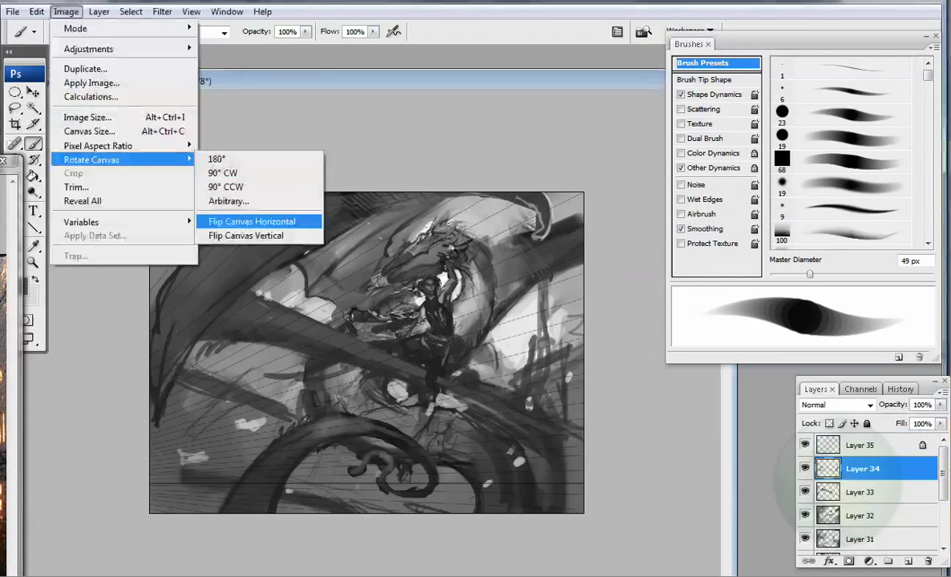
left_click(251, 221)
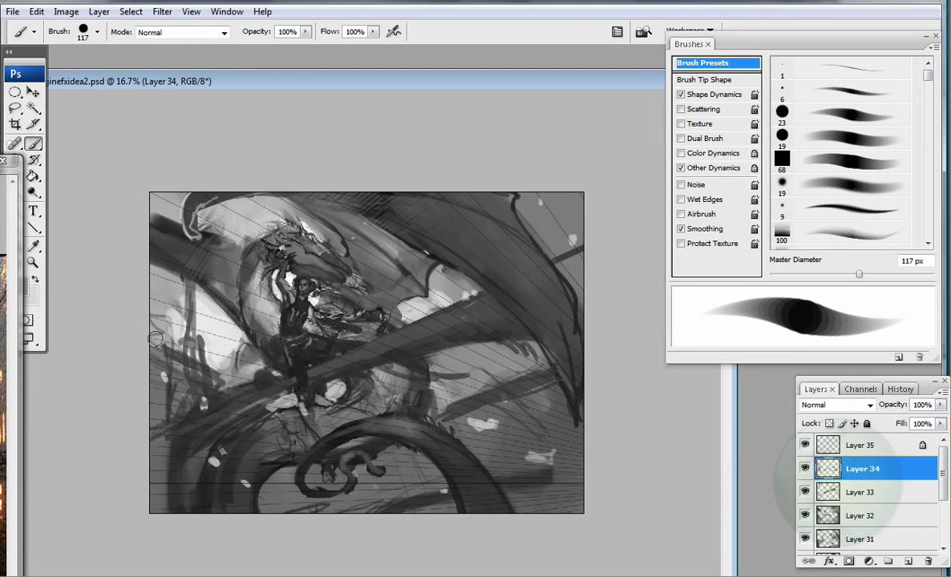
left_click_drag(154, 339, 149, 471)
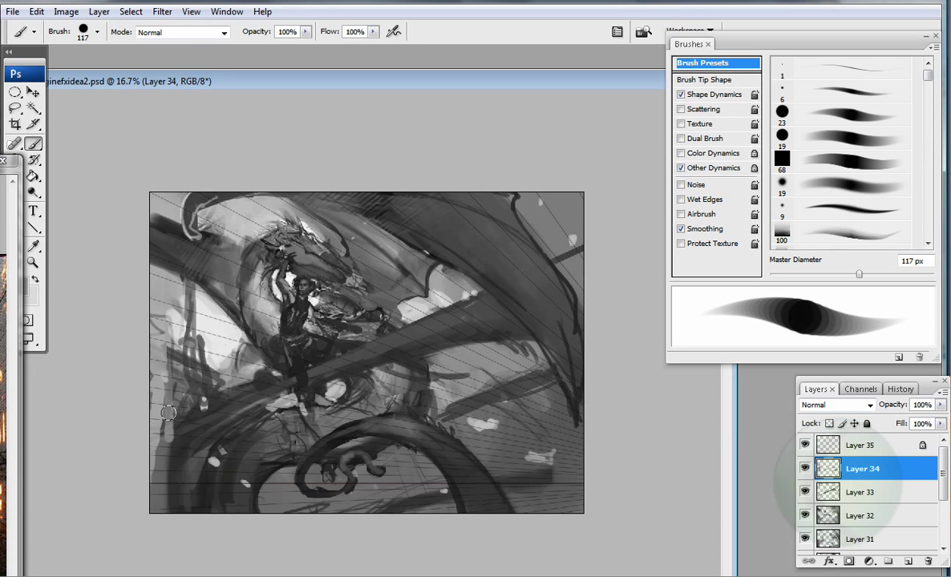
key("ctrl+Tab")
key("ctrl+Tab")
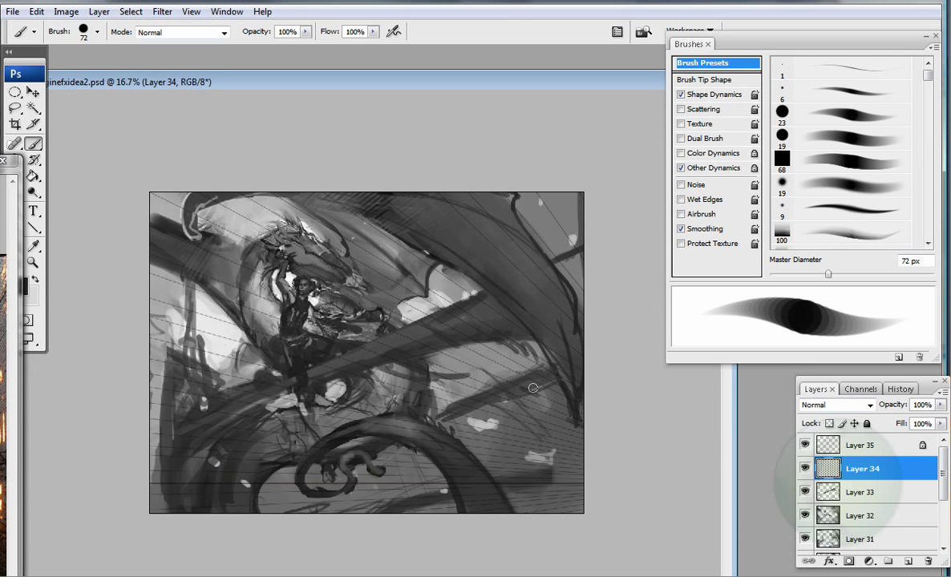
left_click_drag(513, 353, 514, 492)
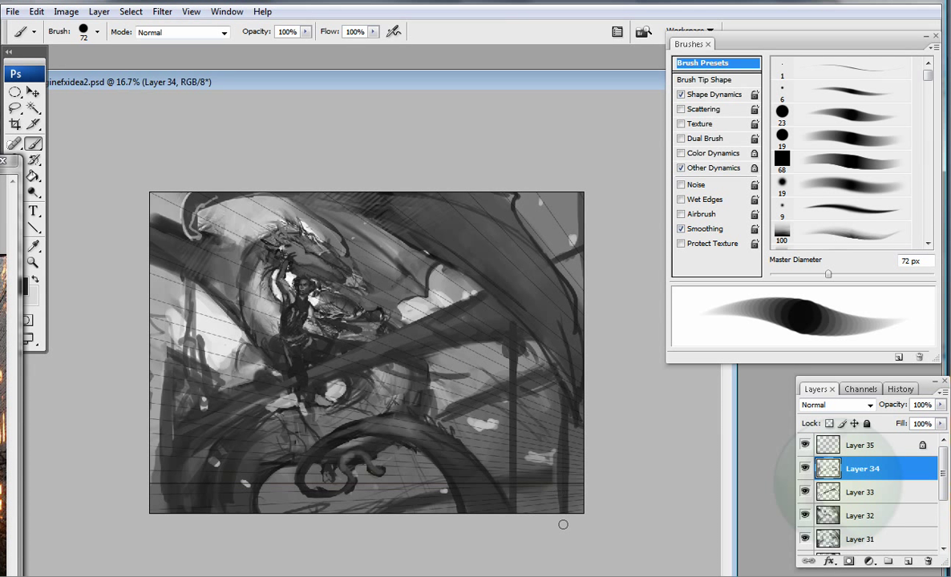
left_click_drag(580, 333, 577, 254)
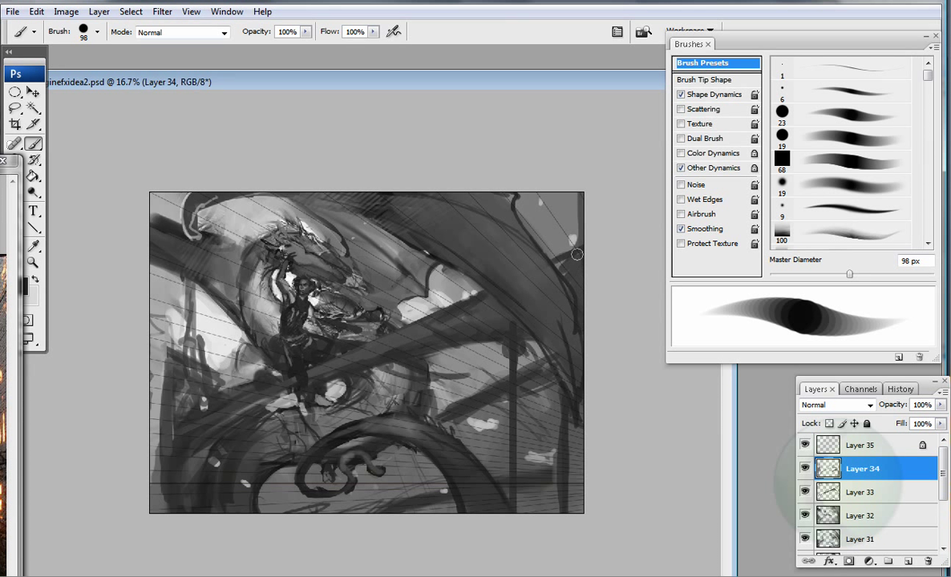
Step: Airbrush soft tones: dark along the left edge, light at upper right, lower left and the arm
key("shift+alt+p")
key("bracketright")
key("bracketright")
key("bracketright")
key("bracketright")
key("bracketright")
key("bracketright")
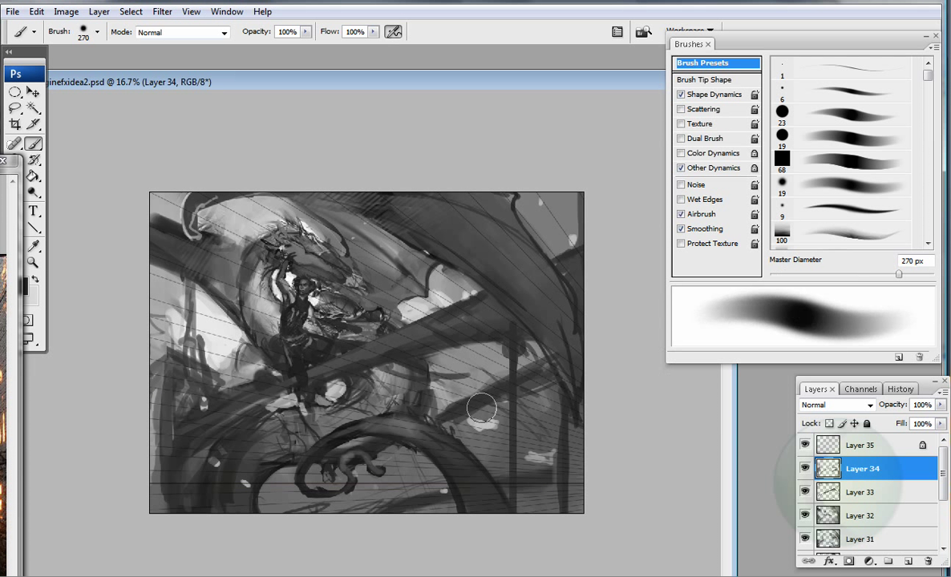
left_click_drag(152, 497, 150, 397)
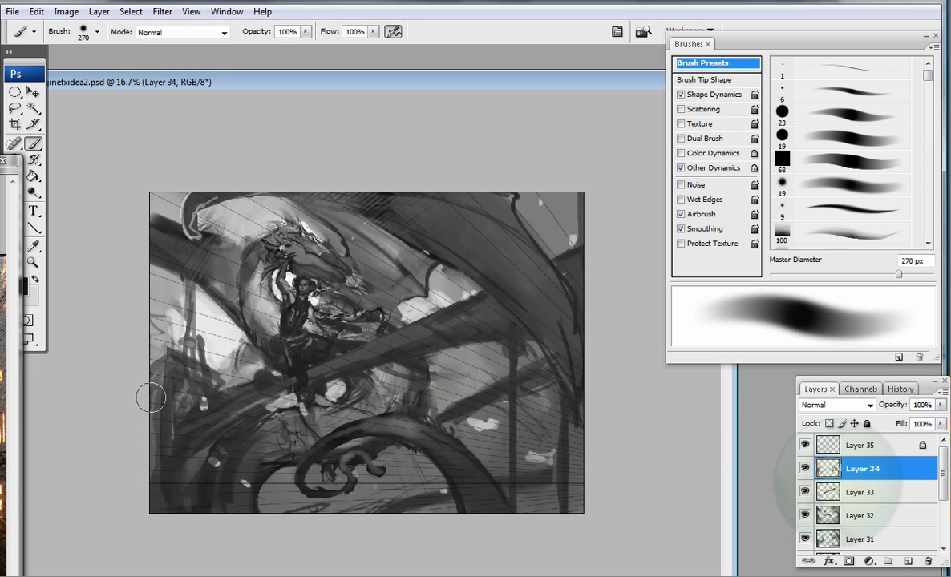
key("period")
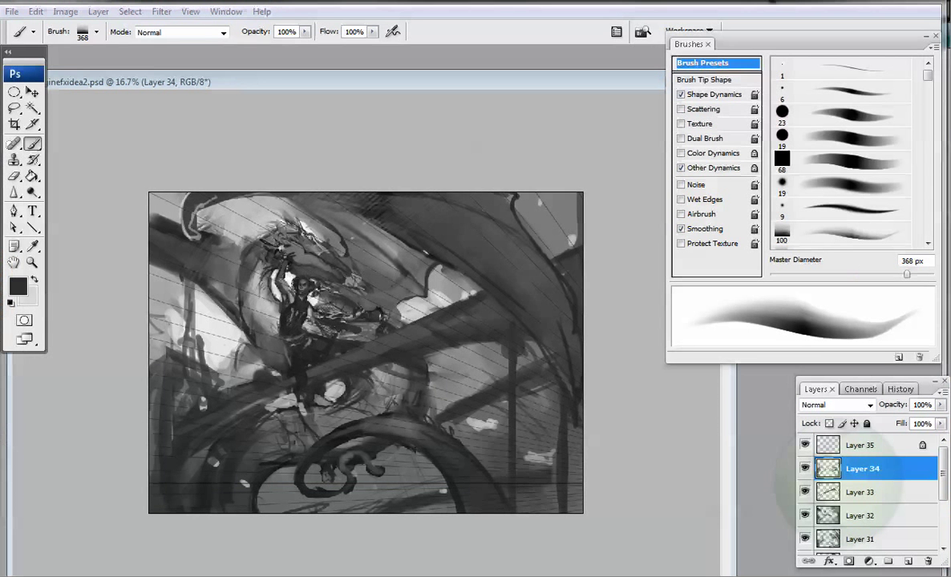
key("comma")
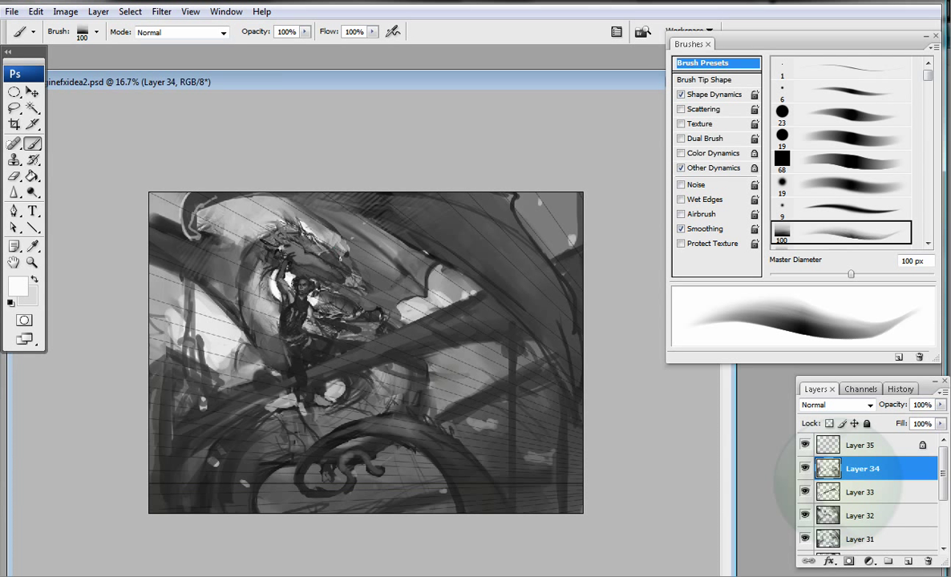
left_click_drag(517, 194, 551, 241)
key("period")
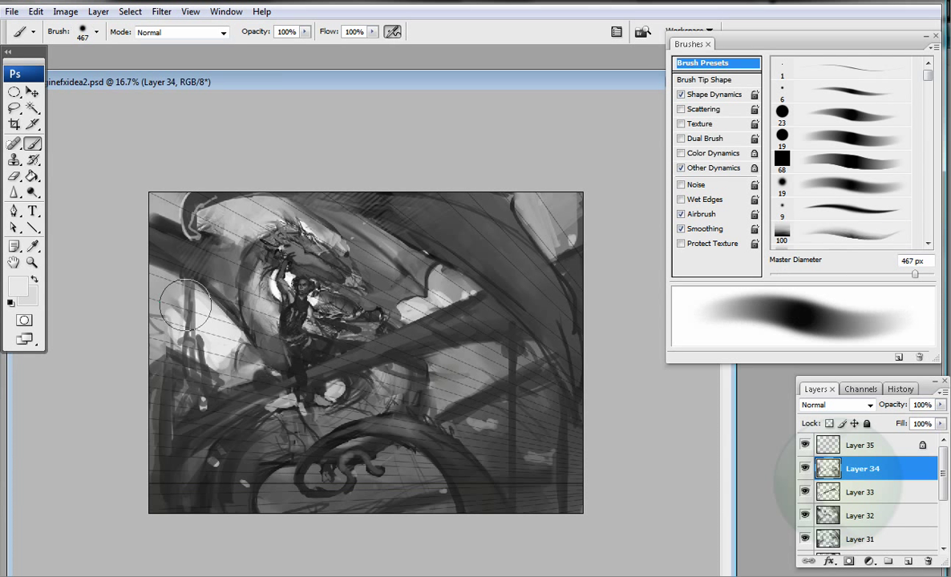
mouse_move(258, 452)
left_mouse_down()
mouse_move(220, 408)
mouse_move(196, 469)
mouse_move(225, 476)
left_mouse_up()
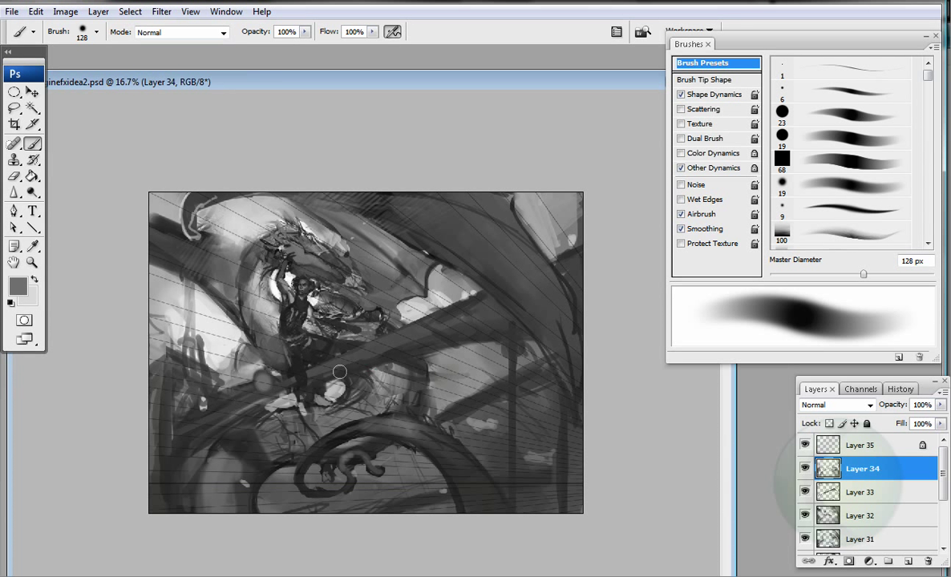
mouse_move(340, 319)
left_mouse_down()
mouse_move(309, 303)
mouse_move(324, 328)
left_mouse_up()
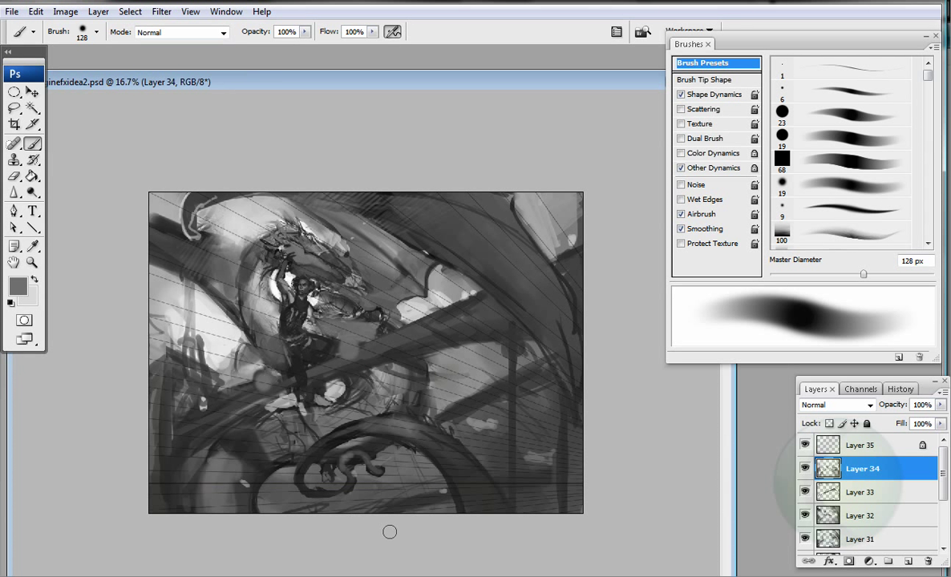
key("ctrl+shift+h")
key("bracketleft")
key("bracketleft")
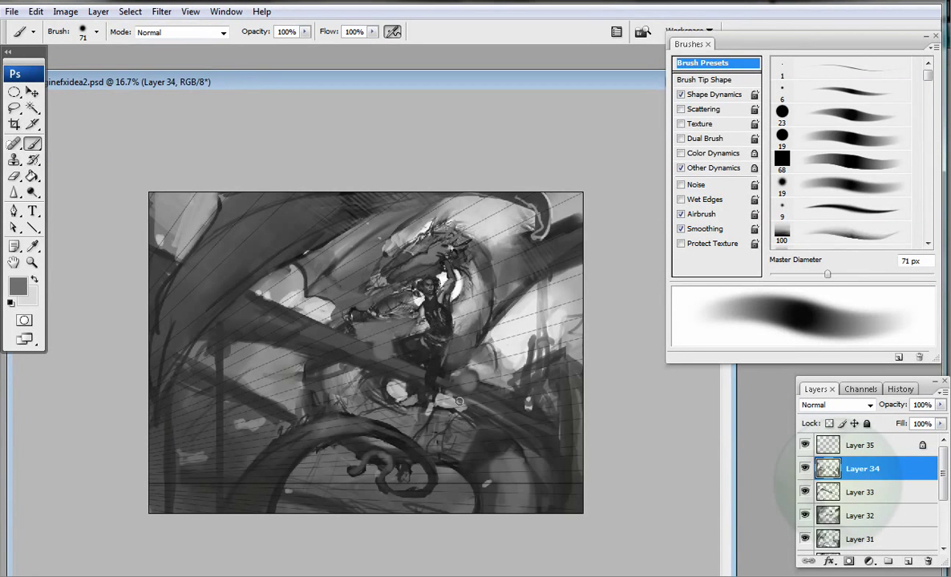
Step: Sample mid grey and near-black, compare with Layer 34 toggled, and paint dark strokes lower-left
key("shift+alt+p")
key("bracketleft")
key("bracketleft")
key("bracketleft")
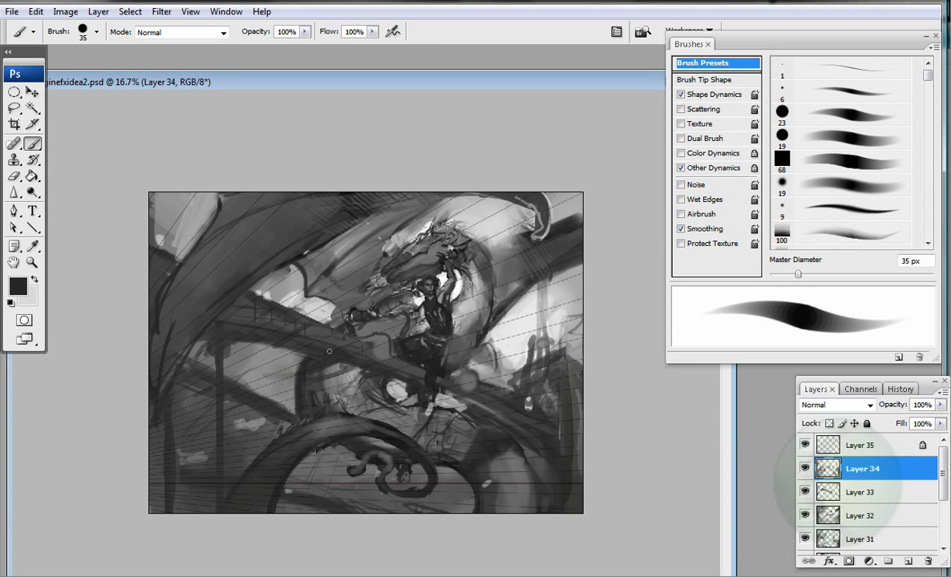
left_click(258, 282, "alt")
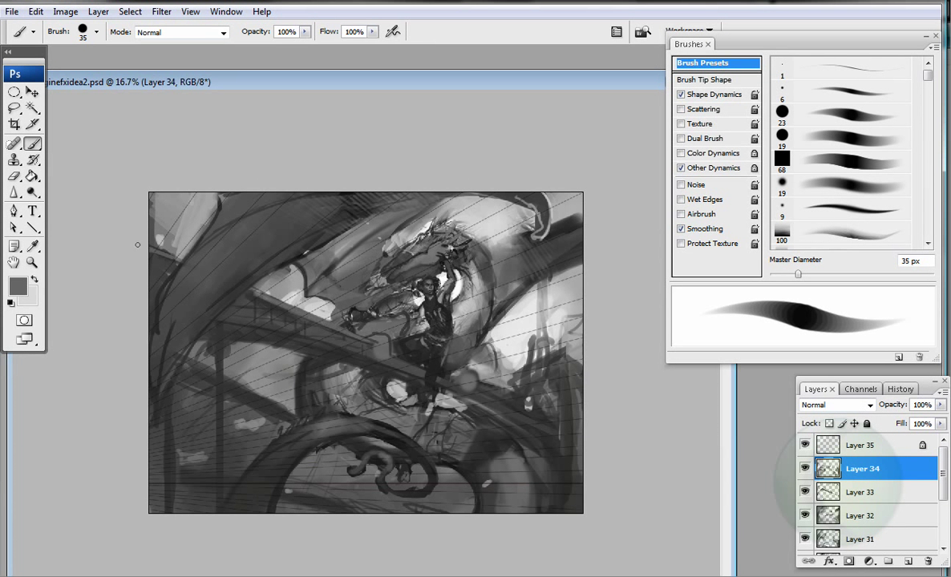
left_click(427, 413, "alt")
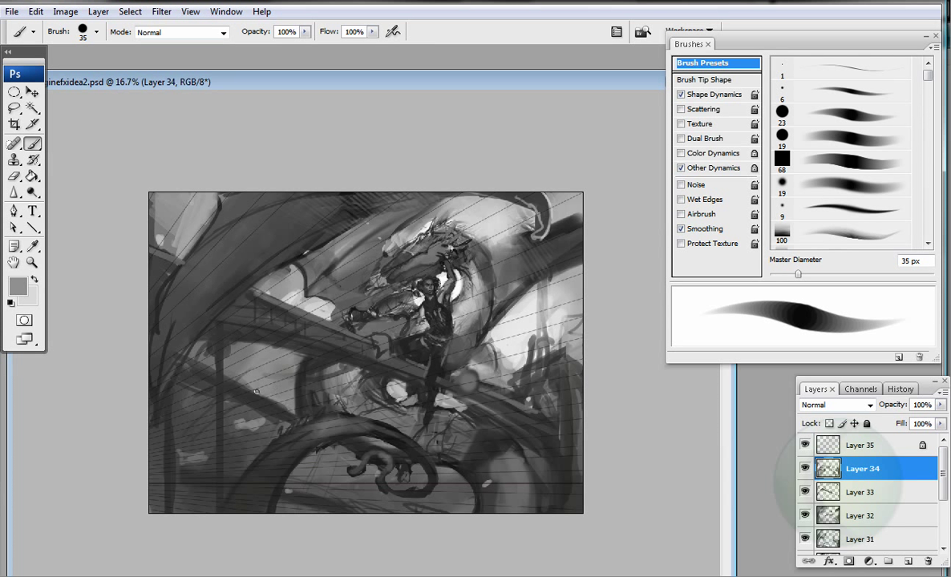
left_click(804, 468)
left_click(804, 468)
left_click(804, 468)
left_click(804, 468)
left_click(804, 468)
left_click(803, 468)
mouse_move(196, 413)
left_mouse_down()
mouse_move(164, 388)
mouse_move(156, 438)
left_mouse_up()
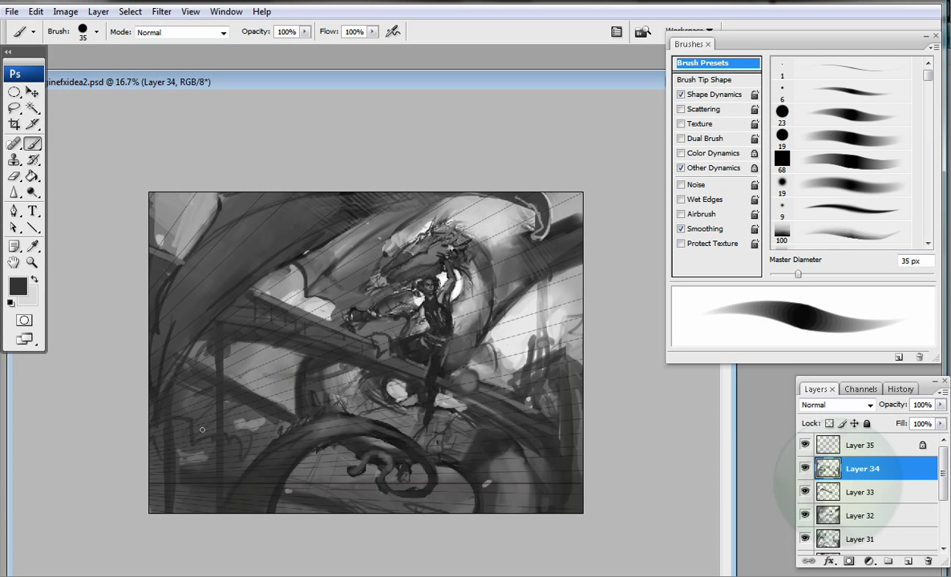
Step: Airbrush a dark vertical girder from the top edge, flip the canvas back, and hide Layer 35
key("bracketright")
key("bracketright")
key("bracketright")
key("bracketright")
key("bracketright")
key("bracketright")
key("bracketright")
key("bracketright")
key("shift+alt+p")
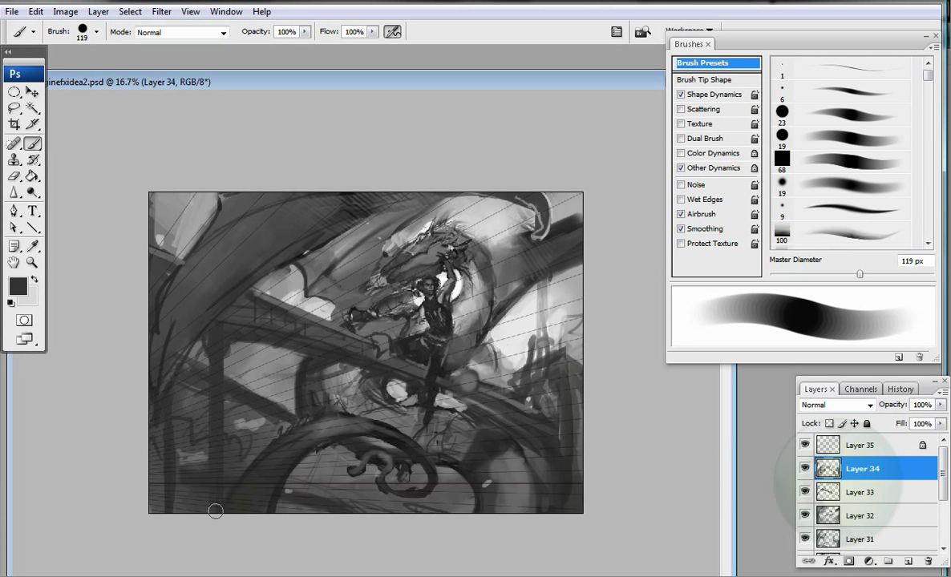
left_click_drag(292, 189, 293, 481)
left_click(66, 11)
left_click(117, 145)
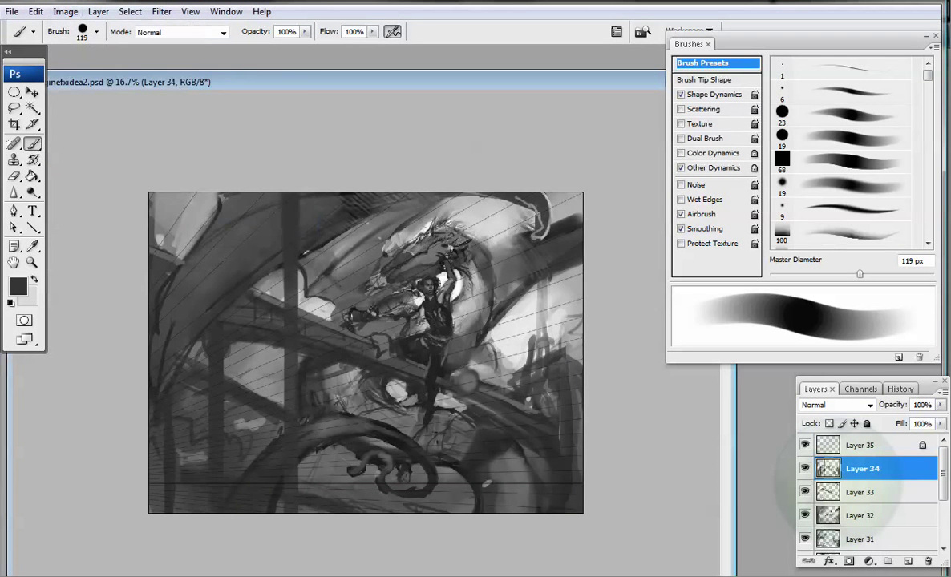
left_click(805, 445)
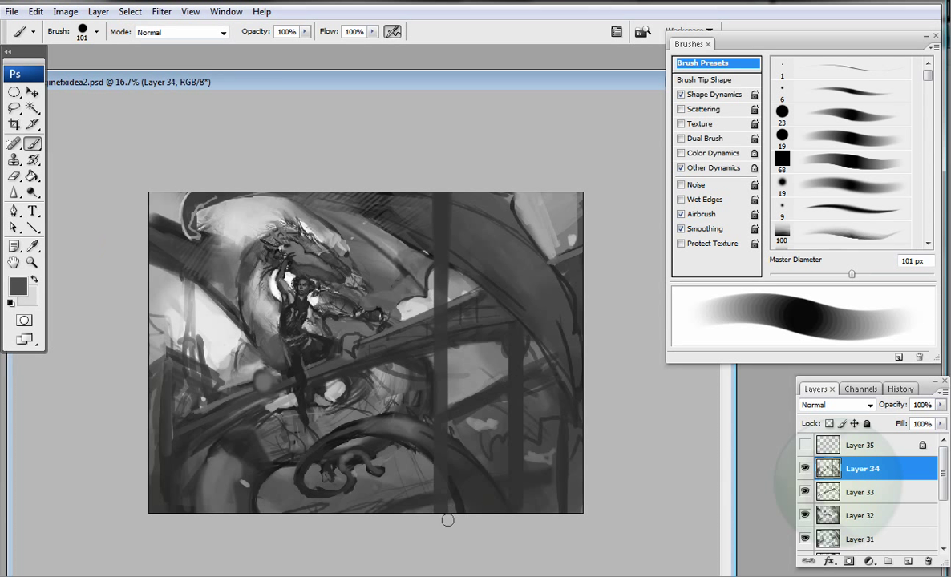
Step: Repaint the lower right and middle in sampled greys at 413 and 119 px, darkening left of the figure
left_click(453, 357, "alt")
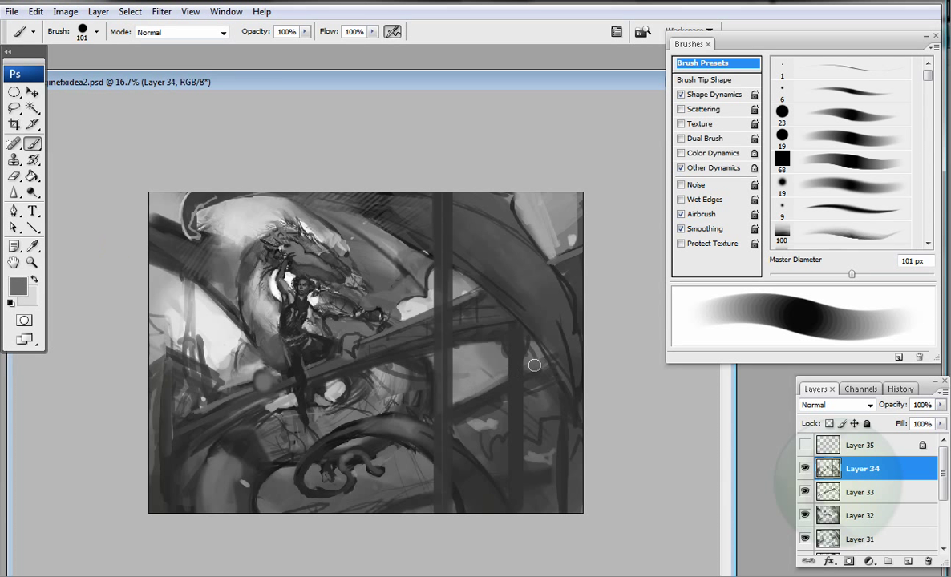
key("bracketright")
key("bracketright")
key("bracketright")
key("bracketright")
key("bracketright")
key("bracketright")
mouse_move(437, 327)
left_mouse_down()
mouse_move(481, 425)
mouse_move(525, 210)
left_mouse_up()
key("bracketleft")
key("bracketleft")
key("bracketleft")
key("bracketleft")
mouse_move(437, 321)
left_mouse_down()
mouse_move(488, 435)
mouse_move(418, 482)
left_mouse_up()
left_click_drag(486, 429, 456, 393)
left_click(244, 241, "alt")
mouse_move(239, 244)
left_mouse_down()
mouse_move(237, 289)
mouse_move(259, 313)
mouse_move(325, 319)
left_mouse_up()
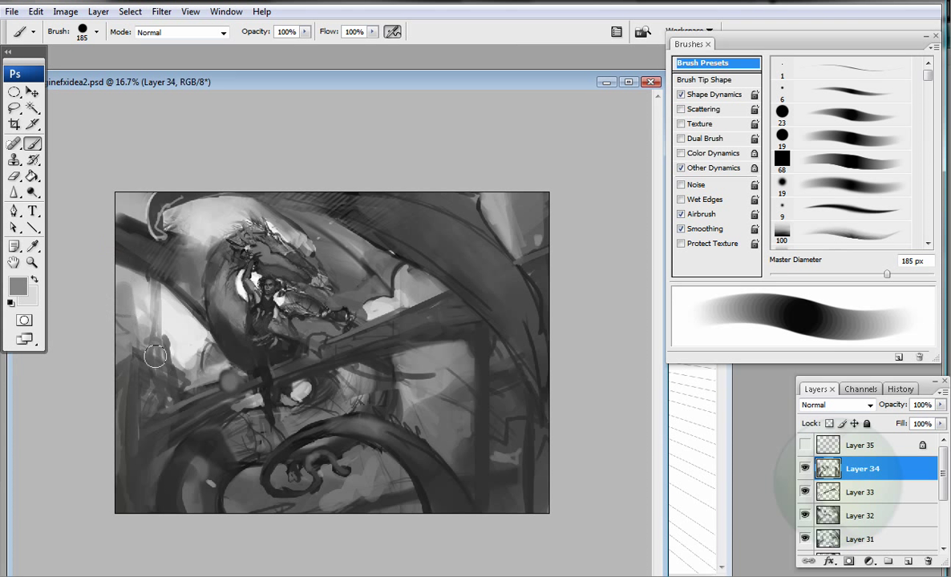
left_click(120, 241, "alt")
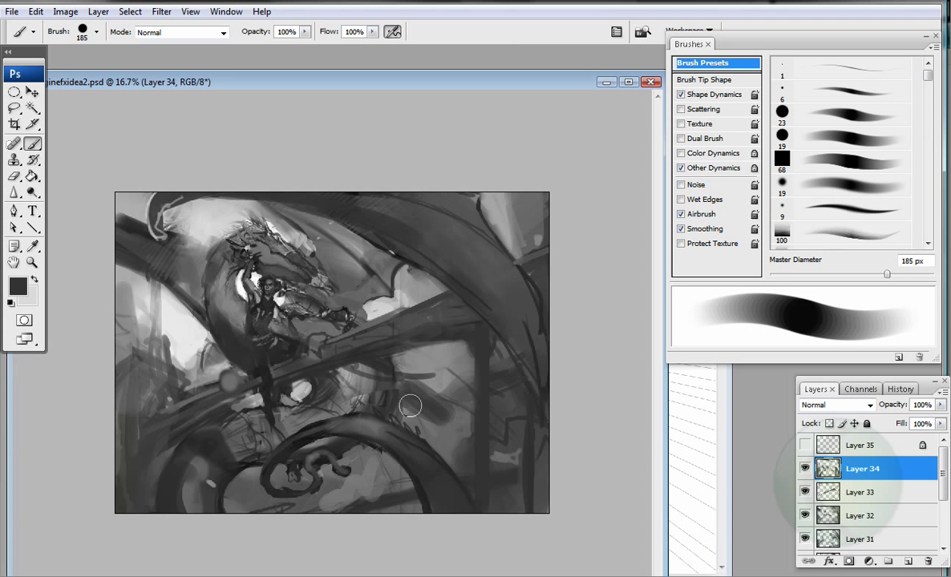
Step: Crop the canvas to trim just inside its edges
key("c")
left_click_drag(116, 196, 540, 505)
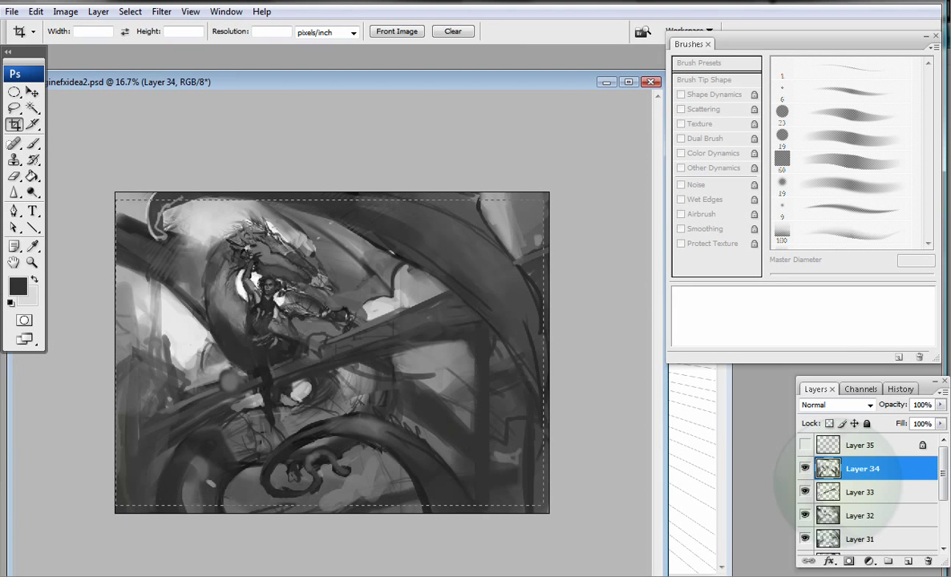
key("Return")
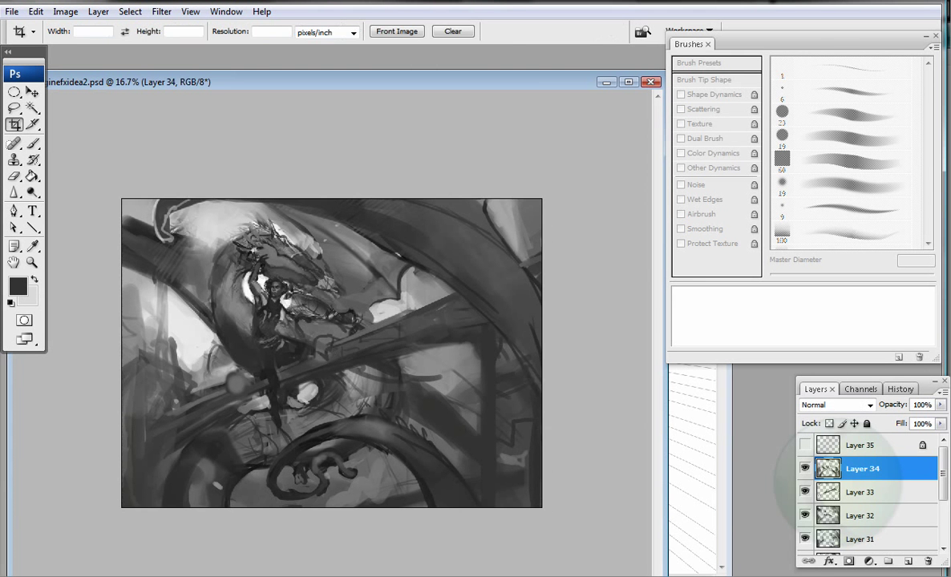
Step: Add a thin light grey stroke near the dragon's lower wing with a 46 px brush
key("b")
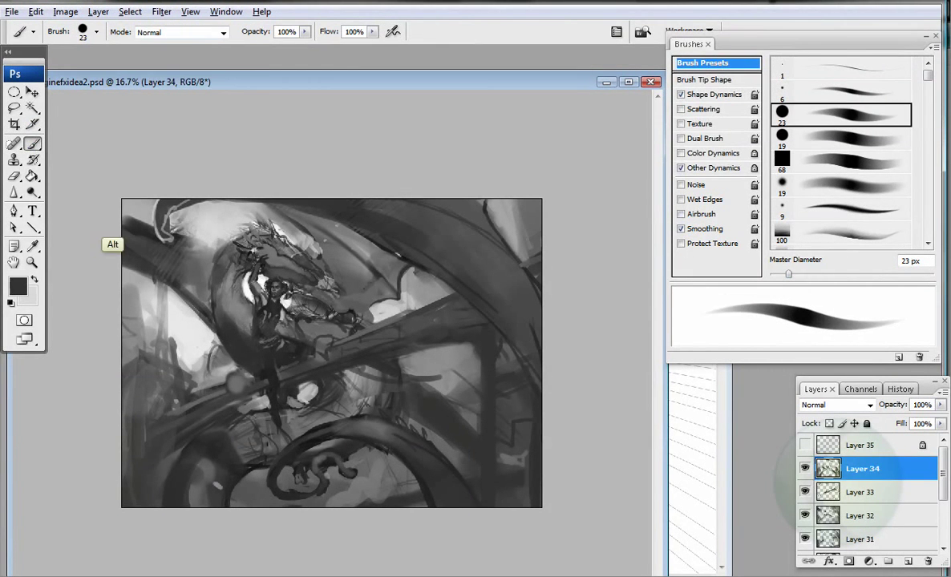
left_click(135, 325, "alt")
key("bracketright")
key("bracketright")
key("bracketright")
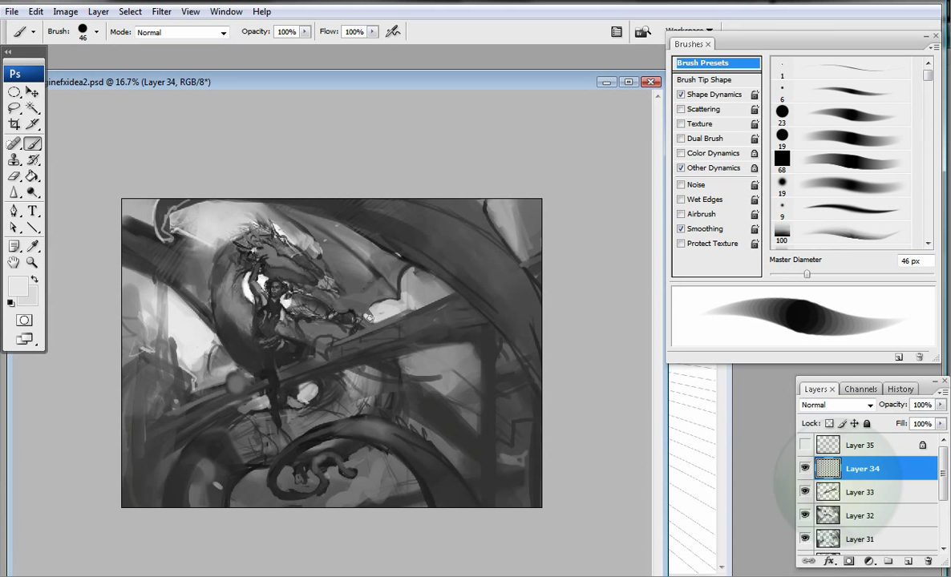
left_click_drag(349, 335, 403, 282)
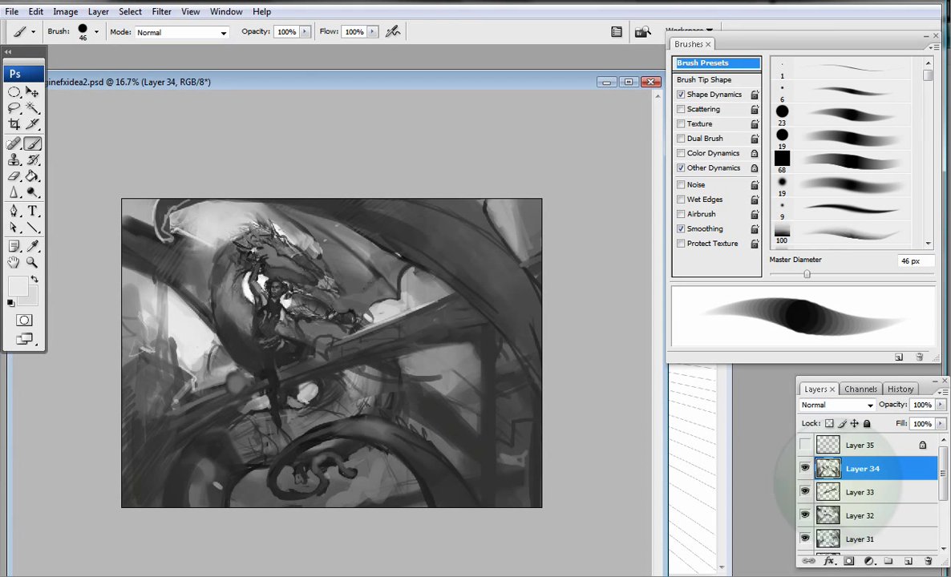
Step: With a 100 px brush, darken the dragon's lower body and upper-right wing arc and brighten around its head
key("period")
left_click(226, 266, "alt")
left_click(273, 233, "alt")
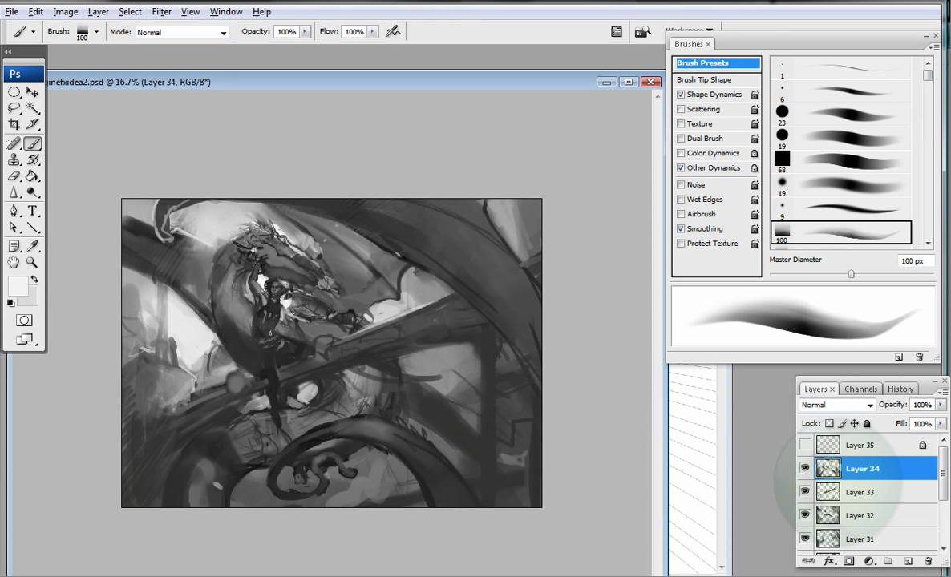
left_click(332, 303, "alt")
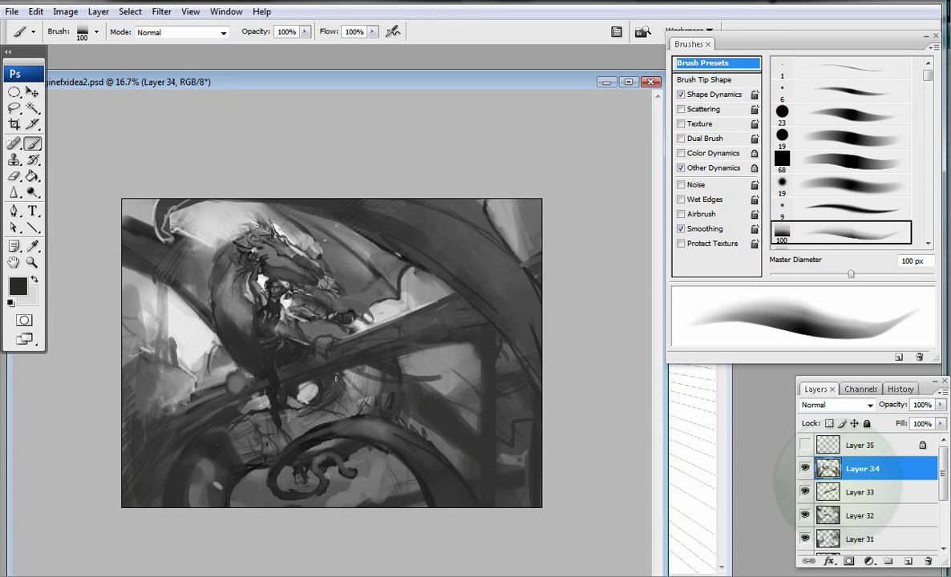
mouse_move(335, 379)
left_mouse_down()
mouse_move(371, 362)
mouse_move(368, 403)
left_mouse_up()
mouse_move(314, 420)
left_mouse_down()
mouse_move(281, 414)
mouse_move(225, 434)
mouse_move(201, 430)
left_mouse_up()
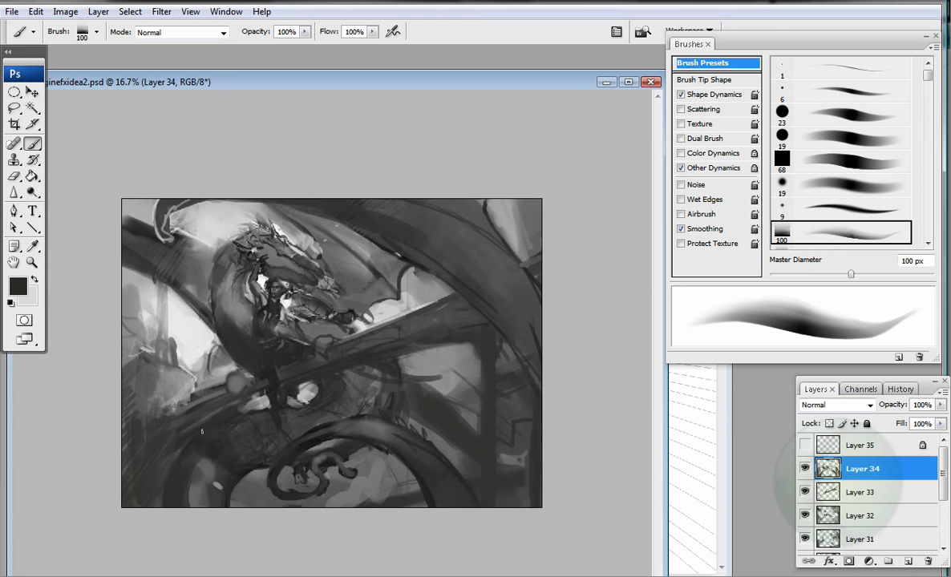
mouse_move(406, 210)
left_mouse_down()
mouse_move(441, 221)
mouse_move(497, 272)
left_mouse_up()
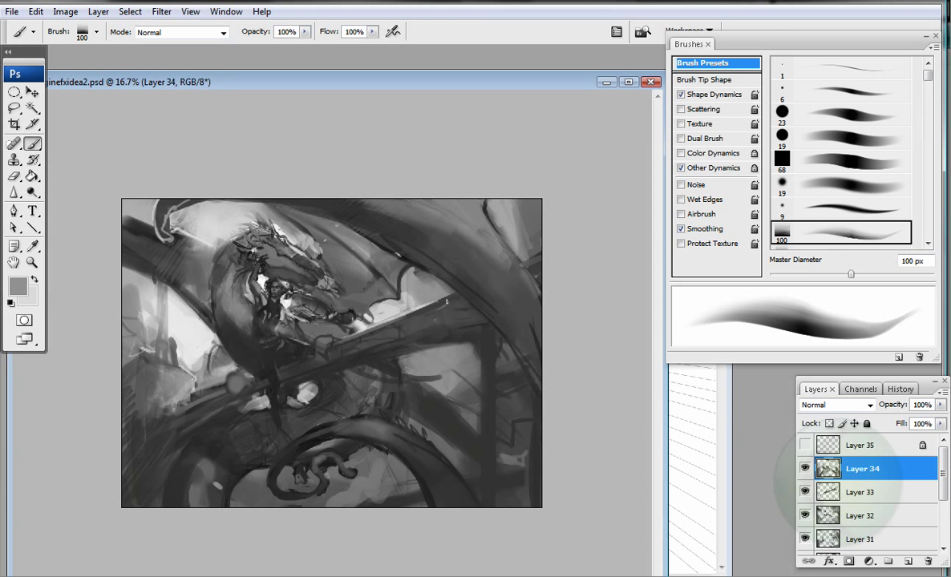
mouse_move(184, 249)
left_mouse_down()
mouse_move(137, 216)
mouse_move(177, 256)
mouse_move(148, 232)
mouse_move(127, 271)
left_mouse_up()
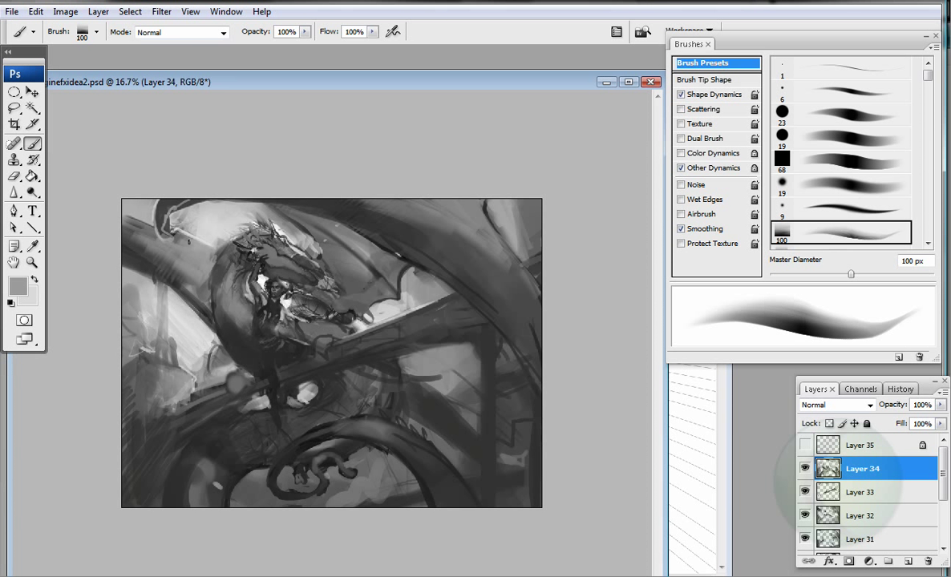
Step: Flip the canvas horizontally
left_click(65, 11)
mouse_move(120, 160)
left_click(251, 221)
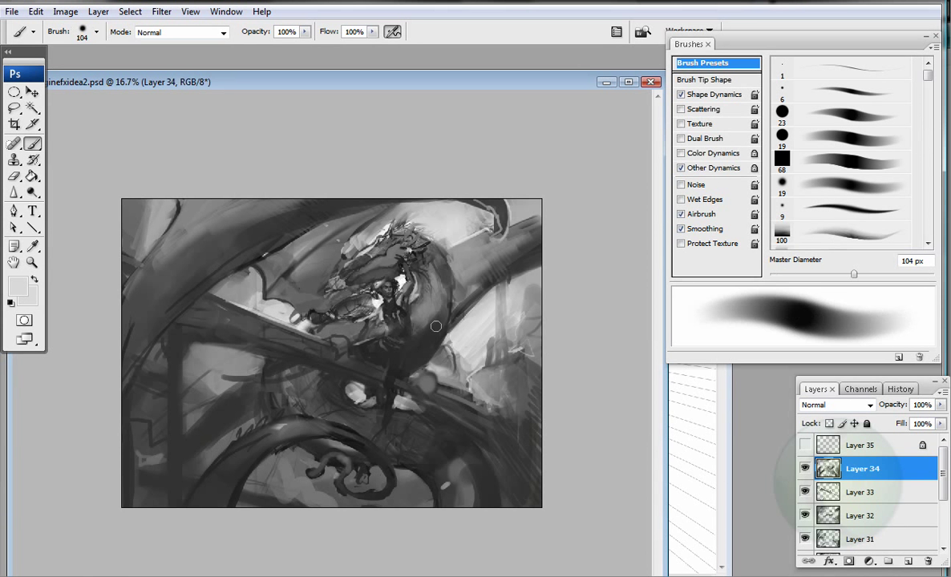
Step: Zoom in on the rider and dragon and set up a black 157 px brush
left_click(237, 409, "alt")
key("z")
left_click_drag(219, 235, 516, 453)
key("b")
key("bracketleft")
key("bracketleft")
key("d")
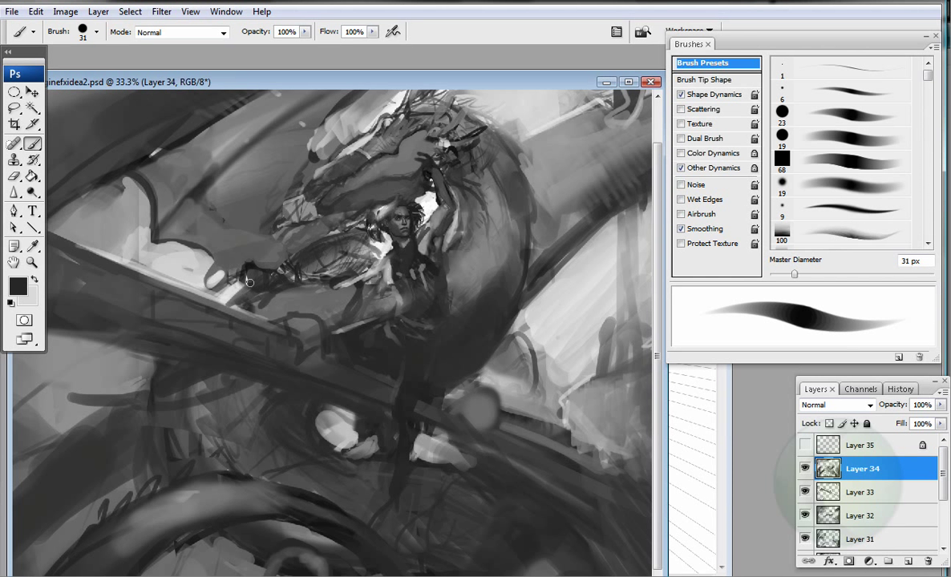
key("bracketright")
key("bracketright")
key("bracketright")
key("bracketright")
key("bracketright")
key("bracketright")
key("bracketright")
key("bracketright")
key("bracketright")
key("bracketright")
Step: Paint dark and mid-grey strokes over the figure's left arm and nearby
left_click_drag(290, 275, 349, 228)
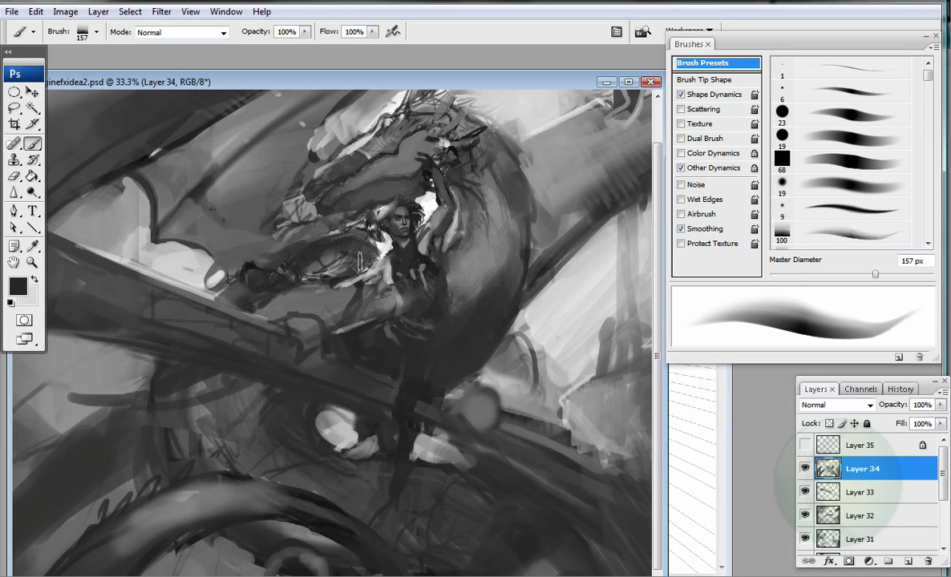
left_click_drag(253, 273, 344, 289)
left_click_drag(280, 297, 333, 260)
left_click(272, 232, "alt")
left_click_drag(252, 224, 272, 192)
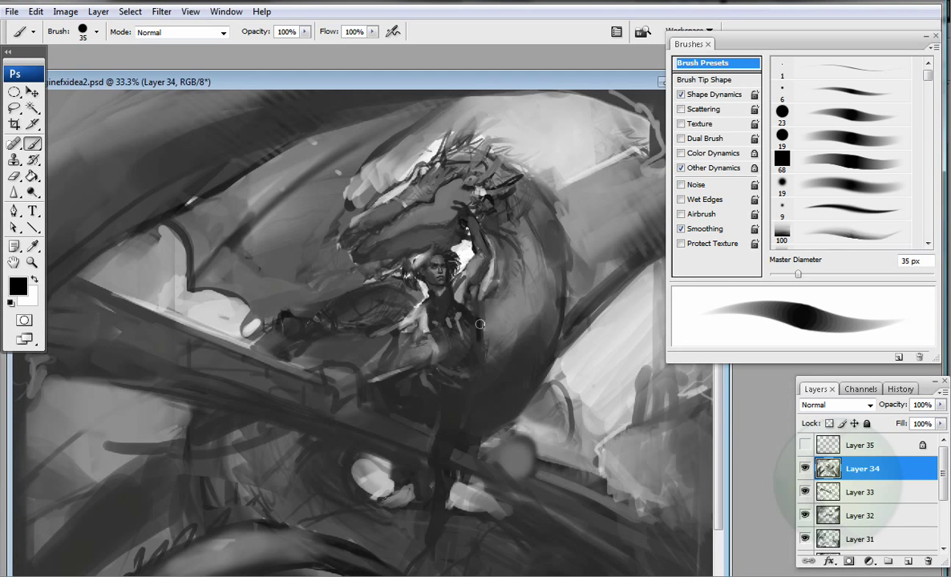
left_click_drag(445, 296, 445, 340)
left_click_drag(365, 272, 276, 337)
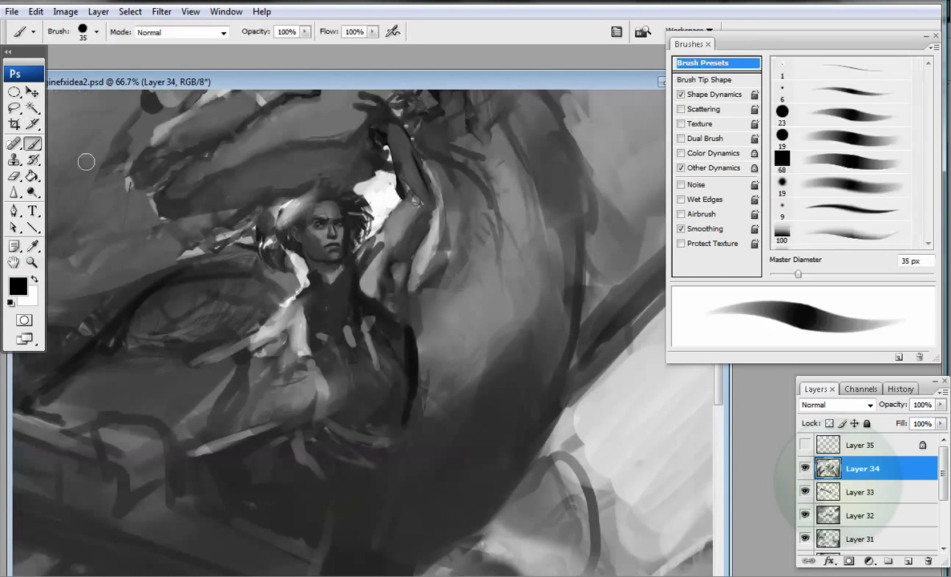
Step: Add short dark strokes on the chest and waist with 23 px, then 16 px brushes
key("comma")
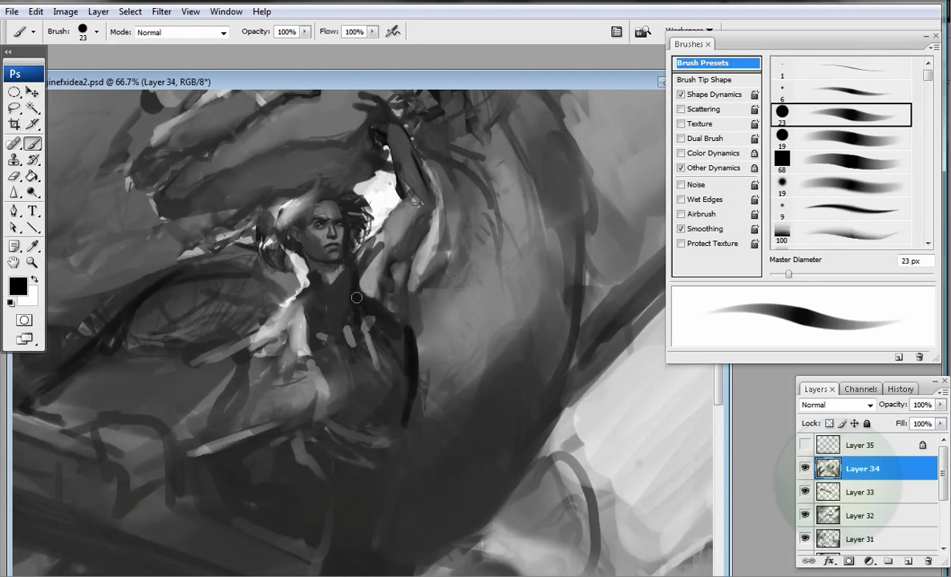
left_click_drag(286, 278, 267, 317)
left_click_drag(345, 224, 321, 367)
key("bracketleft")
left_click_drag(298, 337, 303, 381)
mouse_move(385, 258)
left_mouse_down()
mouse_move(378, 314)
mouse_move(288, 383)
left_mouse_up()
mouse_move(281, 317)
left_mouse_down()
mouse_move(313, 373)
mouse_move(274, 391)
left_mouse_up()
Step: Darken the rider's shoulder and hair, then sketch dark lines over figure and cloak at 14 px
scroll(340, 186, "up", 4)
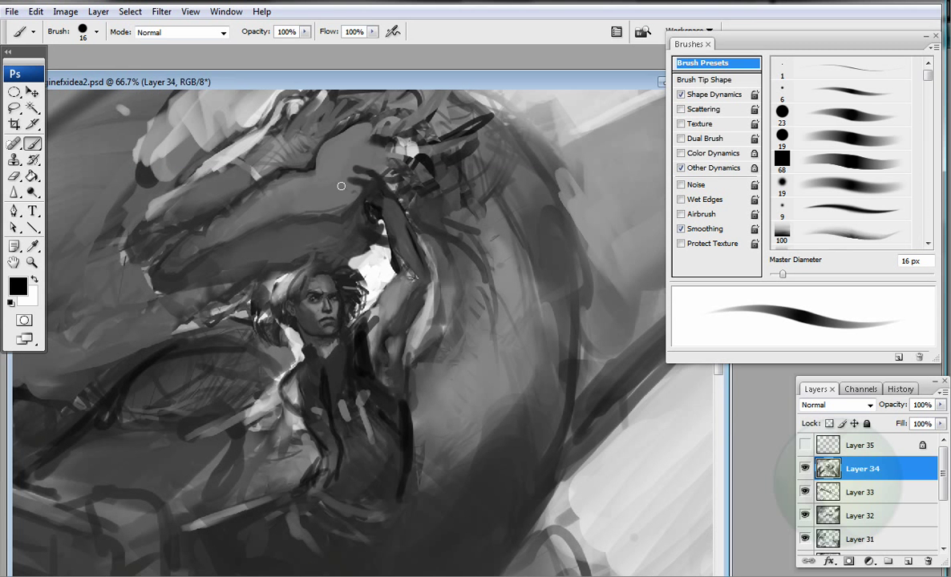
scroll(212, 131, "down", 6)
scroll(212, 131, "left", 4)
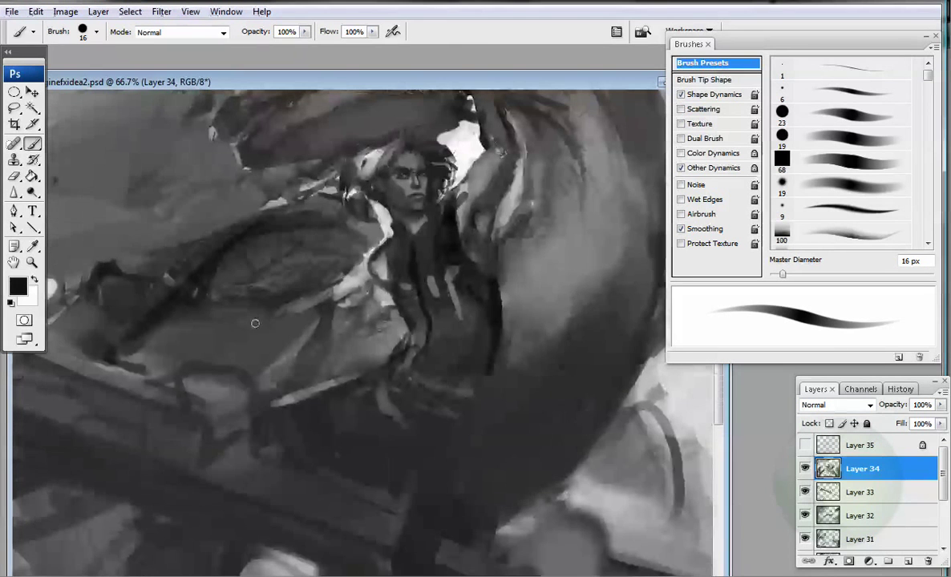
mouse_move(337, 219)
left_mouse_down()
mouse_move(381, 243)
mouse_move(335, 226)
mouse_move(383, 271)
mouse_move(352, 281)
left_mouse_up()
key("bracketleft")
left_click_drag(112, 337, 272, 217)
left_click_drag(221, 491, 320, 479)
Step: Sketch dark lines around the cloak, right of it, and above the head
scroll(398, 359, "down", 1)
left_click_drag(398, 345, 361, 305)
scroll(345, 241, "up", 3)
mouse_move(345, 189)
left_mouse_down()
mouse_move(332, 239)
mouse_move(381, 164)
left_mouse_up()
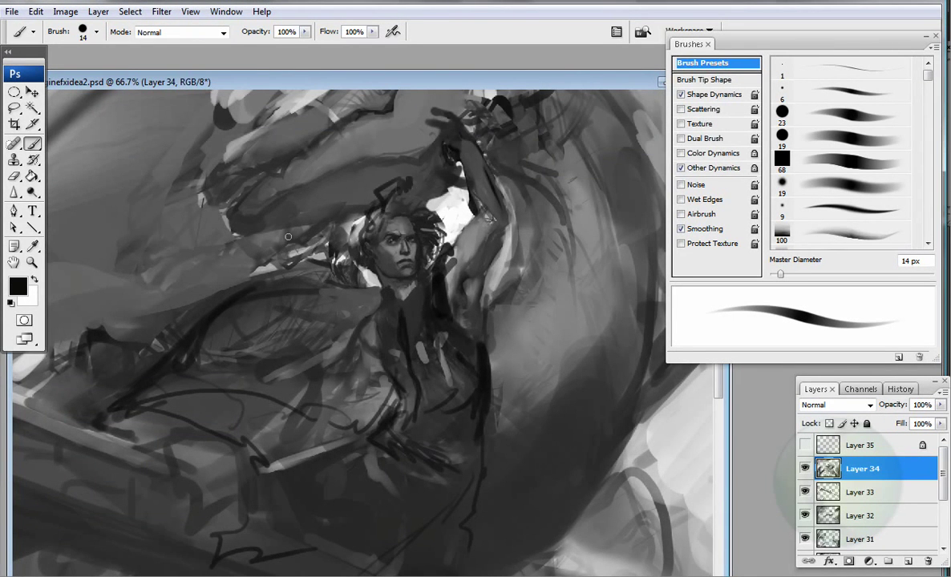
scroll(288, 236, "up", 5)
scroll(478, 419, "down", 7)
left_click_drag(436, 305, 445, 401)
left_click_drag(485, 365, 545, 305)
left_click_drag(280, 201, 210, 344)
Step: Sketch a clawed hand at lower left and an oval form below the cloak
left_click_drag(210, 300, 177, 336)
mouse_move(52, 329)
left_mouse_down()
mouse_move(104, 349)
mouse_move(132, 383)
mouse_move(184, 393)
left_mouse_up()
mouse_move(184, 336)
left_mouse_down()
mouse_move(172, 385)
mouse_move(193, 417)
mouse_move(309, 437)
mouse_move(209, 357)
left_mouse_up()
left_click_drag(300, 329, 201, 361)
Step: Sketch dark lines over the rider's chest and lower torso
scroll(240, 360, "up", 1)
scroll(361, 313, "up", 2)
scroll(360, 313, "down", 4)
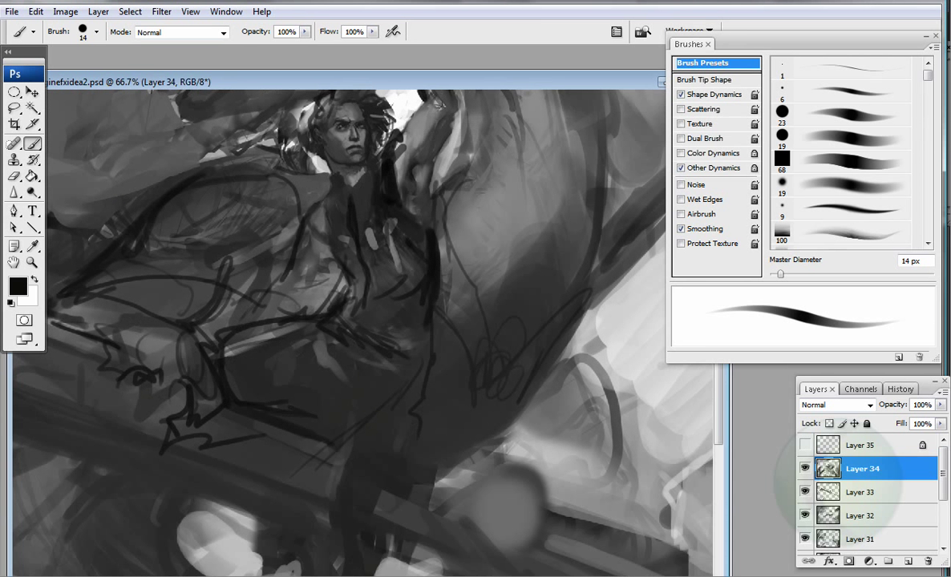
scroll(433, 339, "down", 2)
scroll(257, 339, "up", 3)
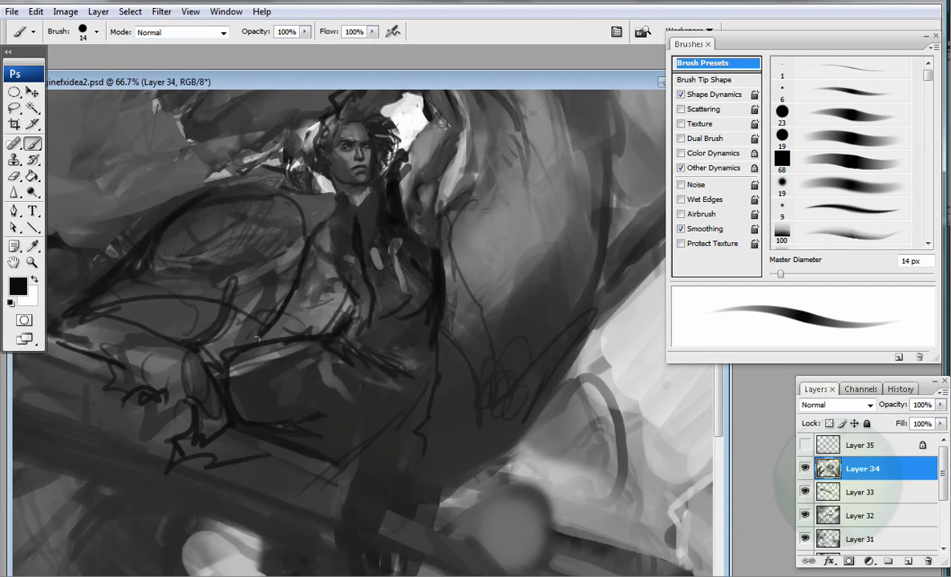
mouse_move(318, 281)
left_mouse_down()
mouse_move(285, 347)
mouse_move(225, 389)
left_mouse_up()
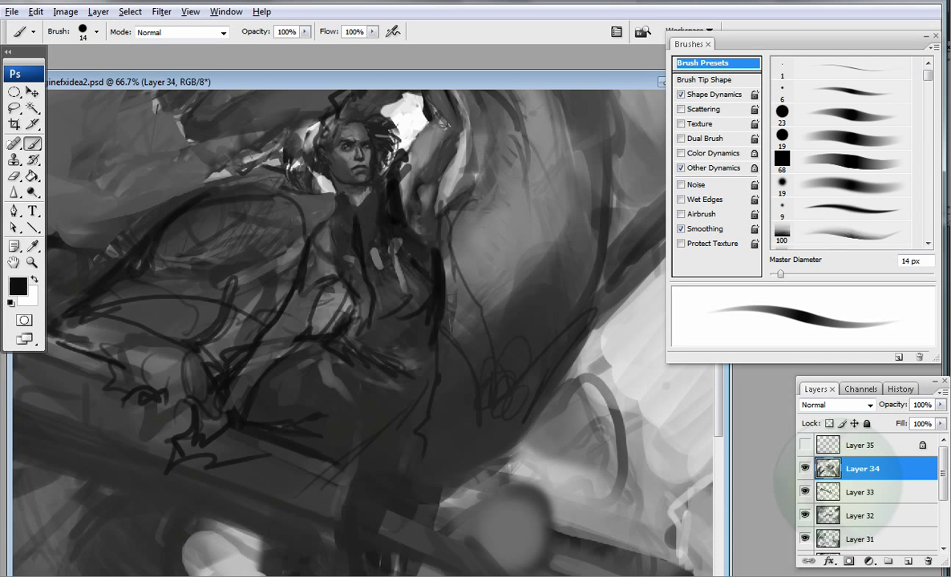
Step: Pan and zoom out over the painting, sample a dark grey, and mirror the view to check
key("ctrl+minus")
left_click_drag(348, 413, 323, 222)
key("z")
key("ctrl+minus")
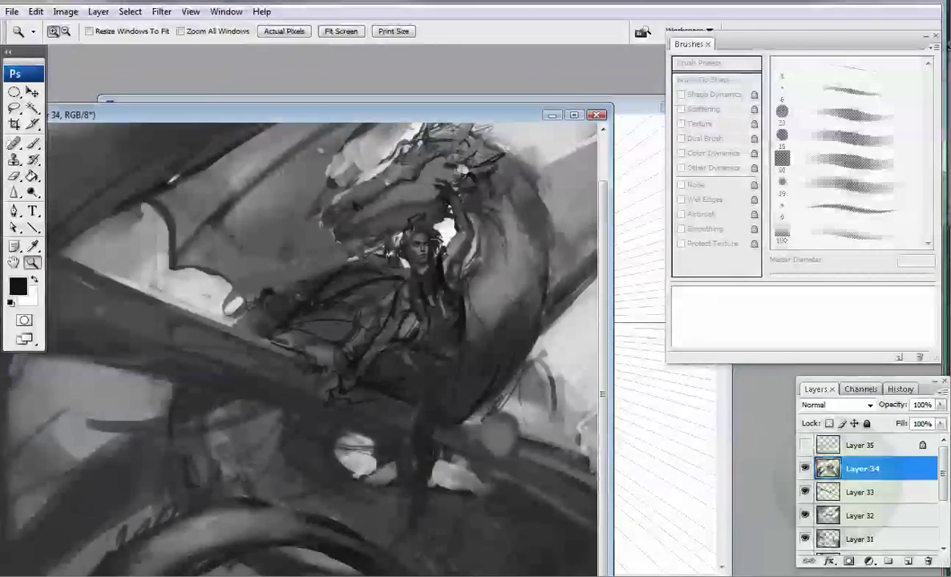
key("b")
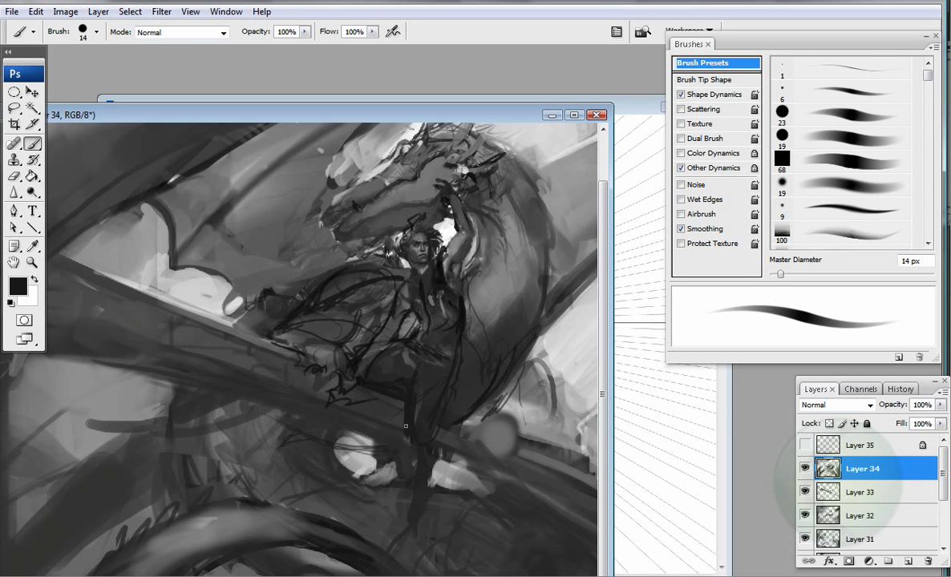
left_click(427, 240, "alt")
key("h")
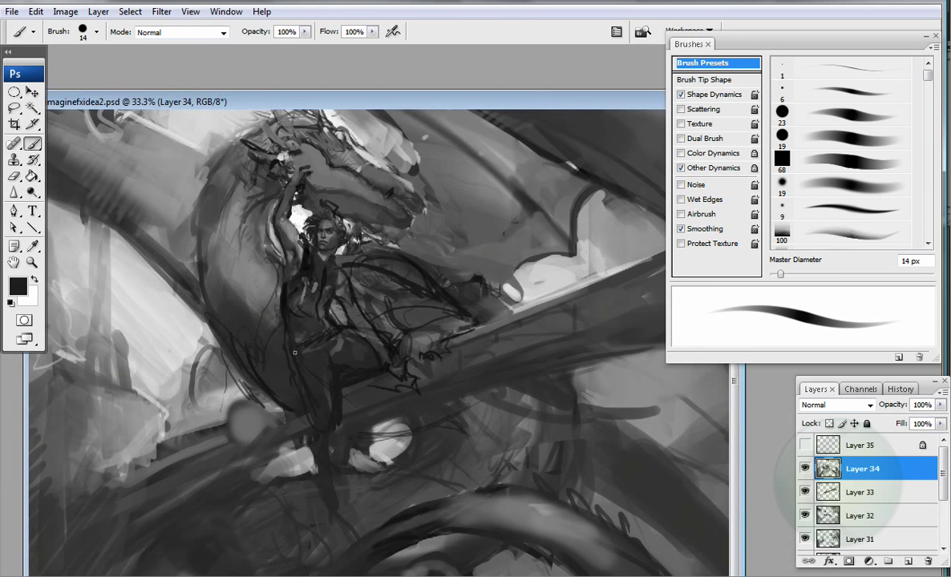
Step: Darken the rider's figure, thigh, leg, torso and hip with 50 px and 33 px brushes
key("bracketright")
key("bracketright")
key("bracketright")
key("bracketright")
left_click_drag(357, 308, 293, 352)
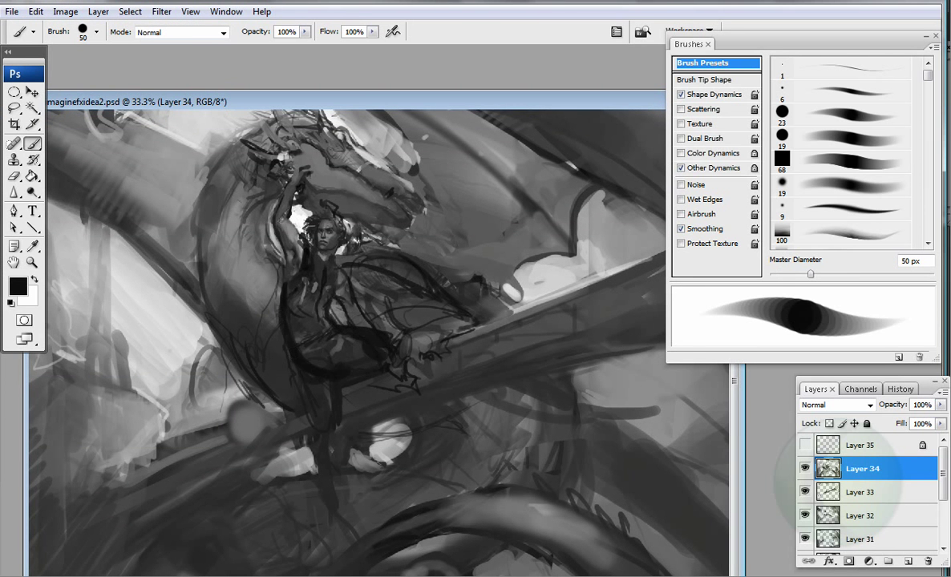
key("bracketleft")
key("bracketleft")
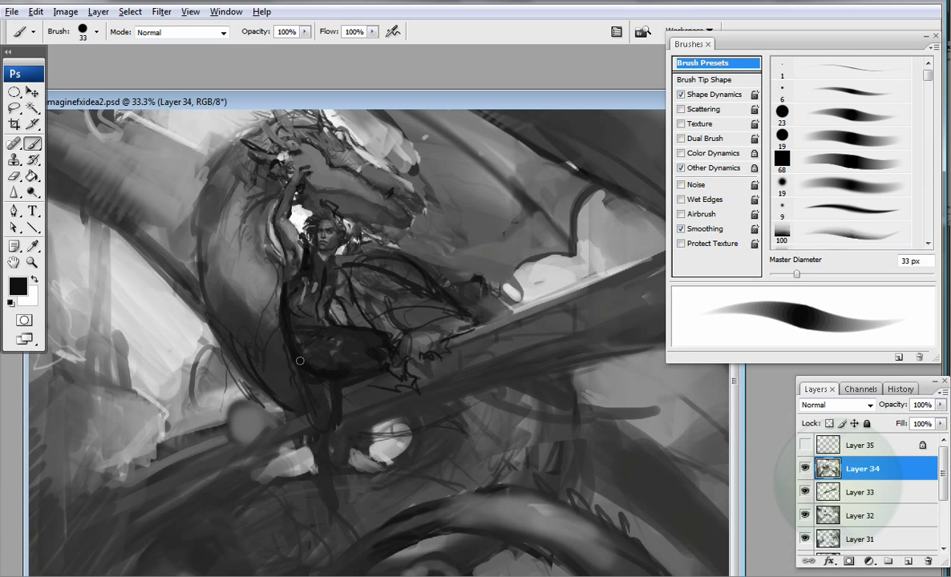
left_click_drag(299, 360, 329, 353)
left_click_drag(353, 401, 395, 473)
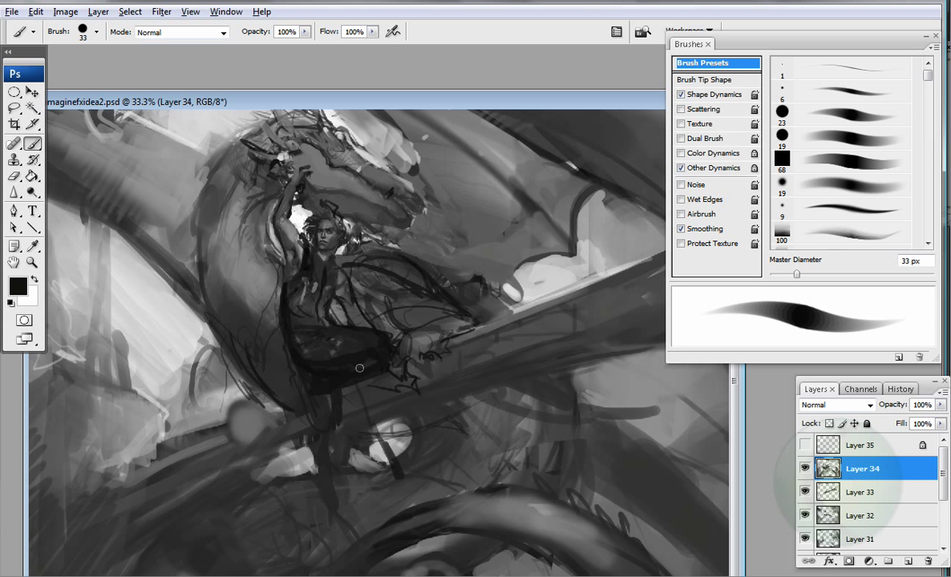
mouse_move(368, 346)
left_mouse_down()
mouse_move(413, 309)
mouse_move(328, 304)
left_mouse_up()
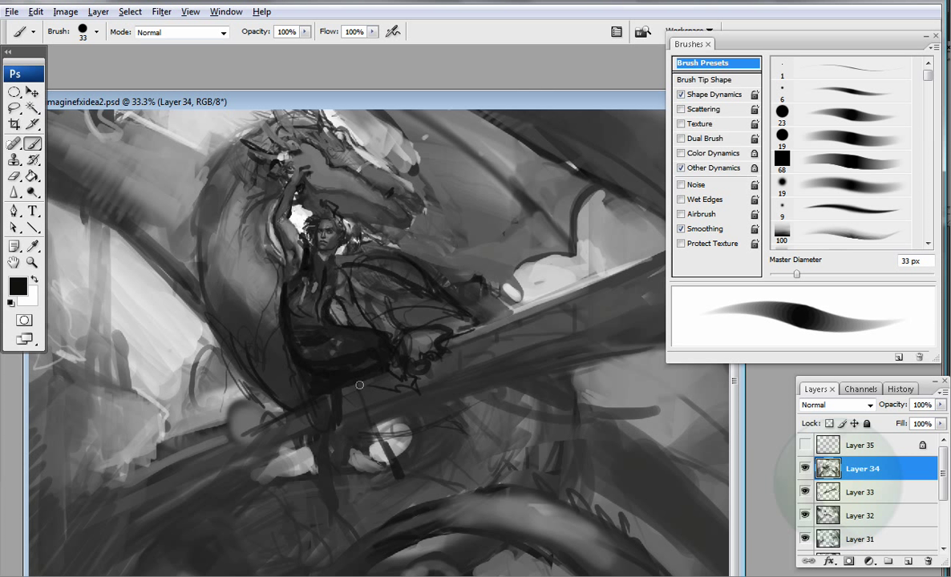
Step: Sketch loopy dark strokes right of the dragon with a 26 px brush
key("bracketleft")
left_click_drag(555, 272, 529, 251)
mouse_move(481, 217)
left_mouse_down()
mouse_move(569, 279)
mouse_move(593, 200)
mouse_move(566, 228)
left_mouse_up()
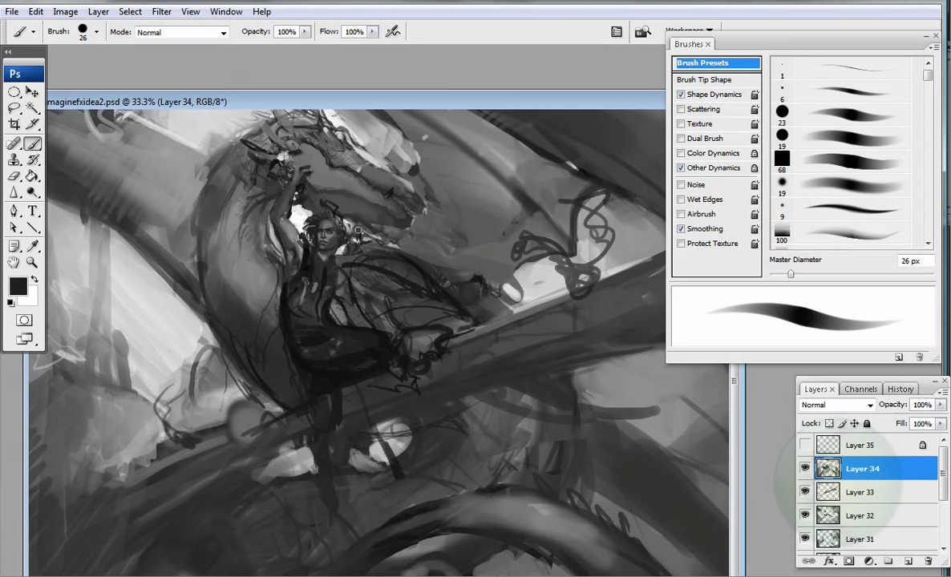
left_click_drag(358, 231, 370, 291)
Step: Paint a light grey stroke left of the face and a dark vertical stroke below the figure
left_click(252, 324, "alt")
key("bracketright")
key("bracketright")
mouse_move(290, 304)
left_mouse_down()
mouse_move(294, 271)
mouse_move(261, 330)
mouse_move(249, 386)
left_mouse_up()
key("d")
key("comma")
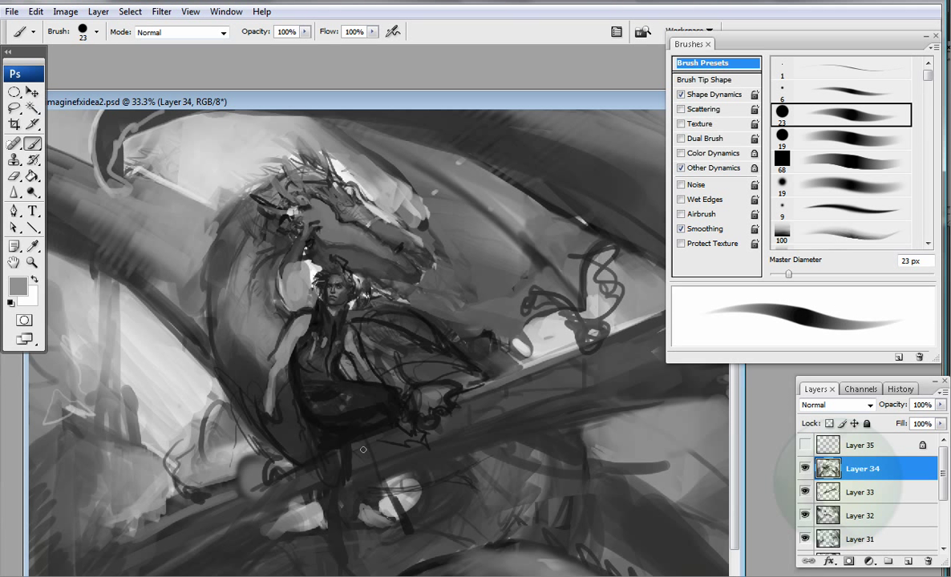
key("d")
left_click_drag(312, 456, 321, 510)
left_click(294, 354, "alt")
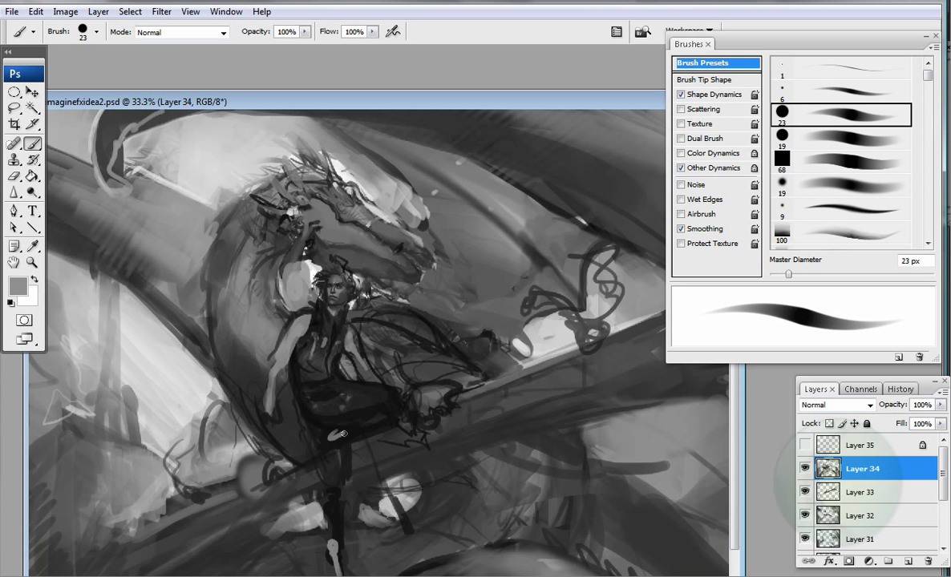
Step: Flip the canvas back, zoom to 25%, and paint dark strokes across the left middle and right structure
left_click(65, 11)
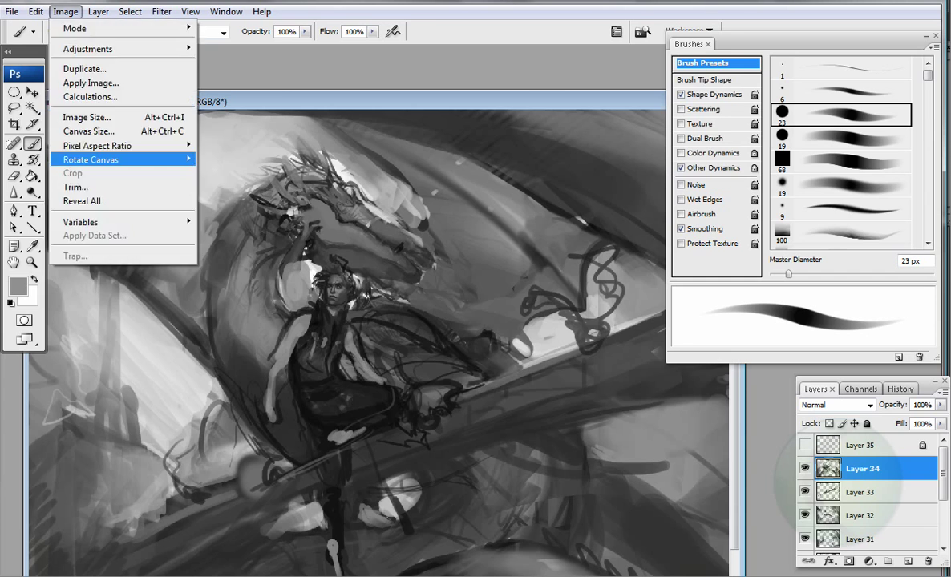
left_click(232, 234)
key("ctrl+minus")
key("ctrl+plus")
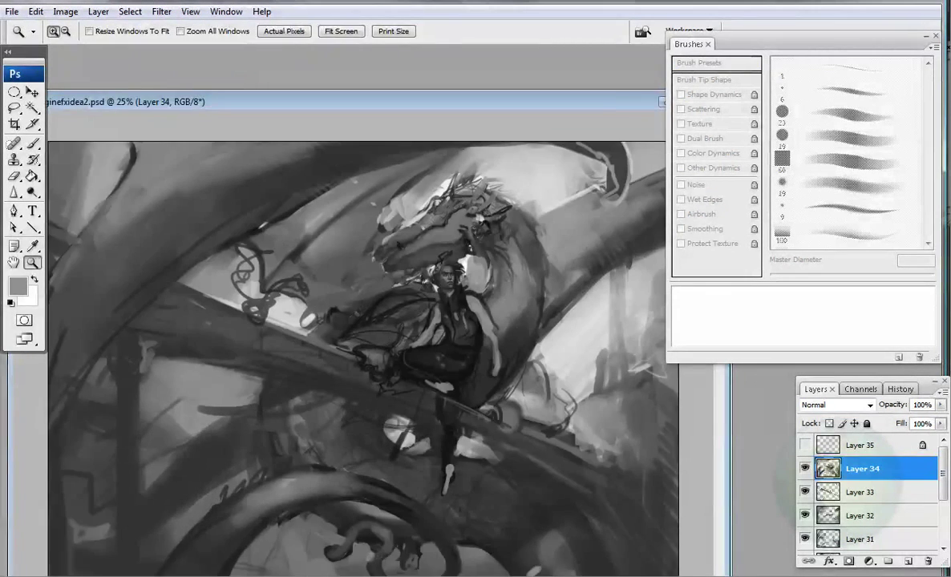
key("d")
mouse_move(164, 304)
left_mouse_down()
mouse_move(502, 435)
mouse_move(543, 365)
mouse_move(481, 241)
left_mouse_up()
left_click_drag(517, 329, 533, 233)
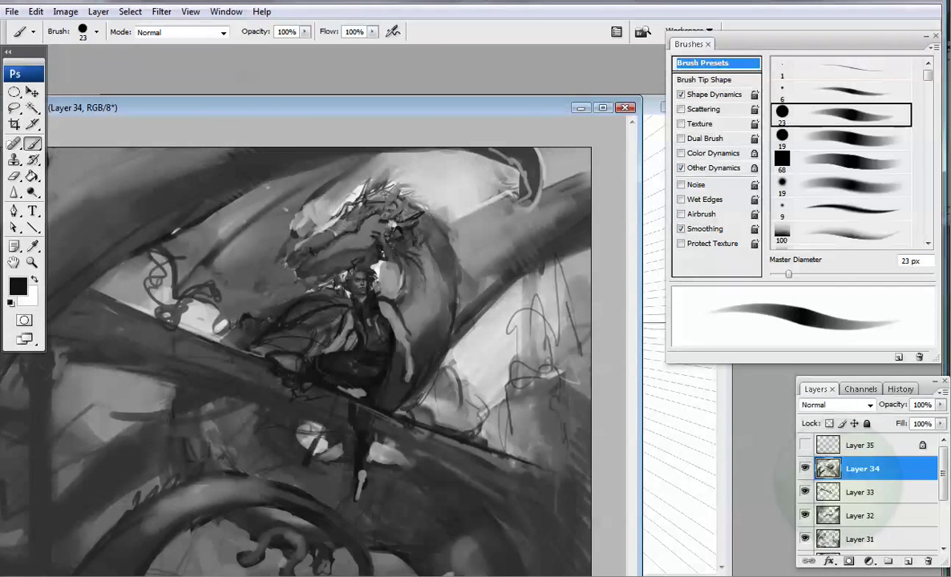
Step: Add a new empty layer above Layer 34 while keeping Layer 34 active
key("ctrl+shift+alt+n")
key("alt+bracketleft")
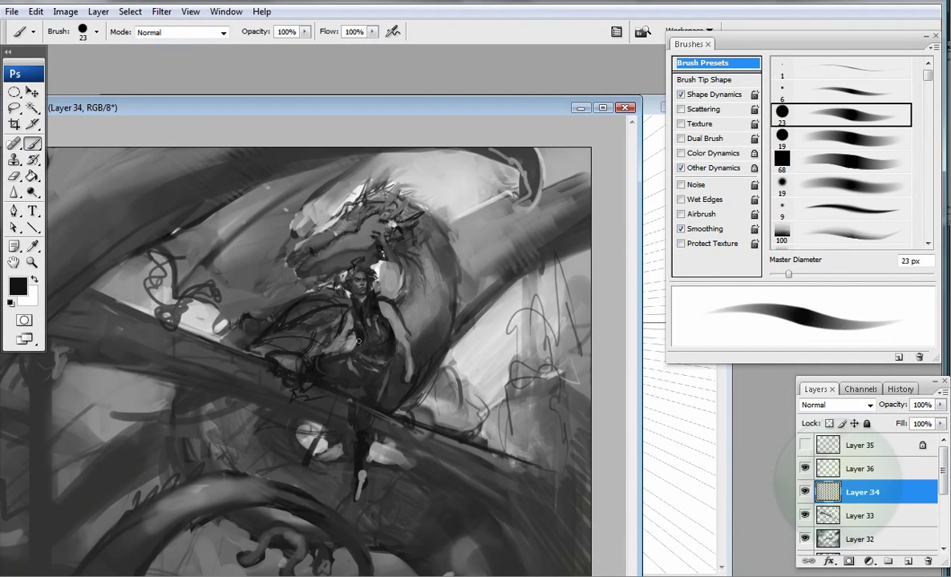
key("l")
key("b")
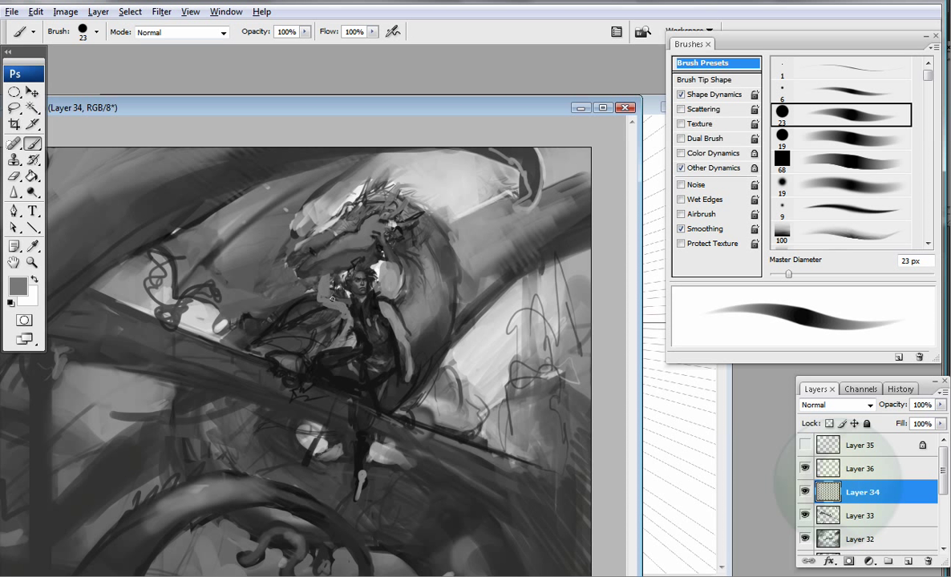
Step: Paint light grey strokes near the rider, a dragonfly shape at left-centre, and along the bottom
left_click(317, 308, "alt")
left_click(322, 384, "alt")
left_click_drag(298, 349, 328, 391)
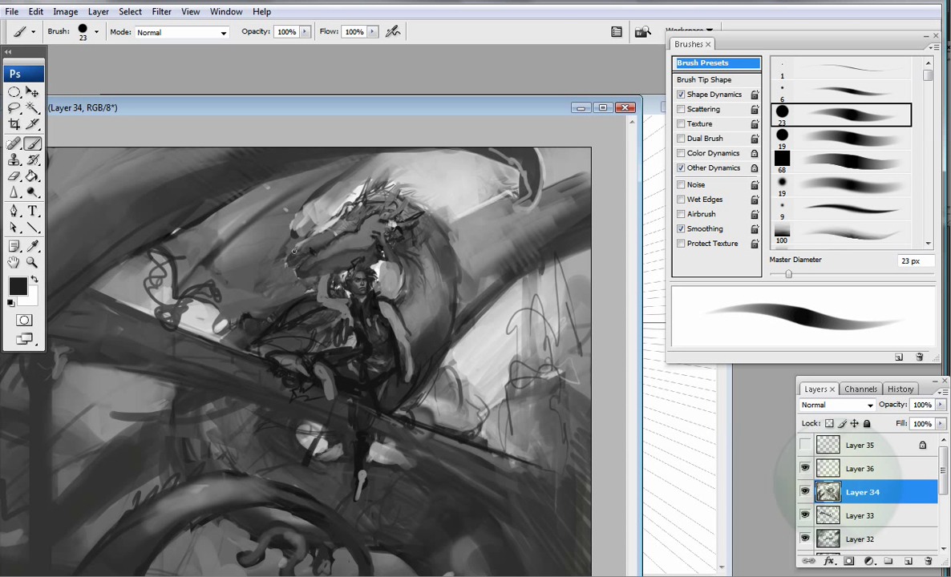
key("f")
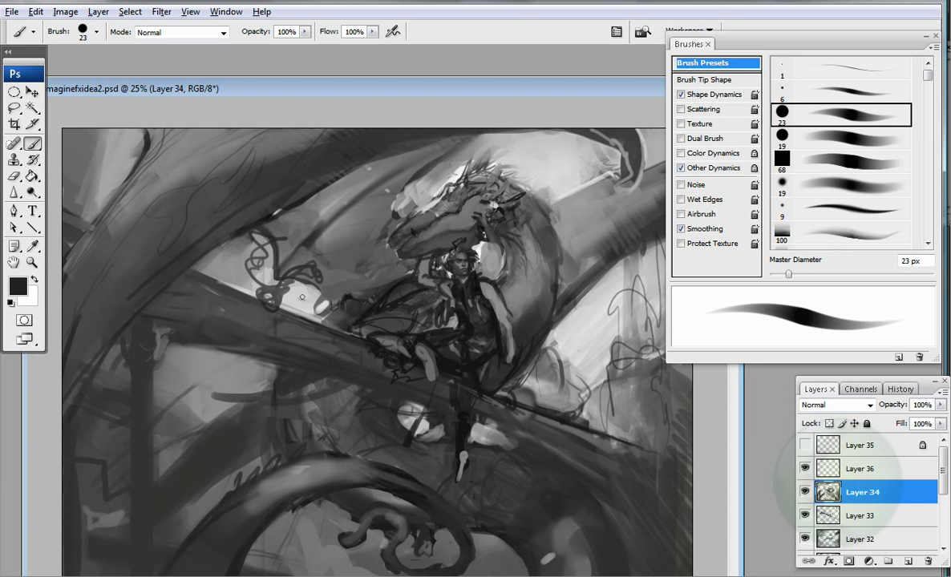
mouse_move(222, 478)
left_mouse_down()
mouse_move(112, 425)
mouse_move(177, 433)
mouse_move(113, 466)
left_mouse_up()
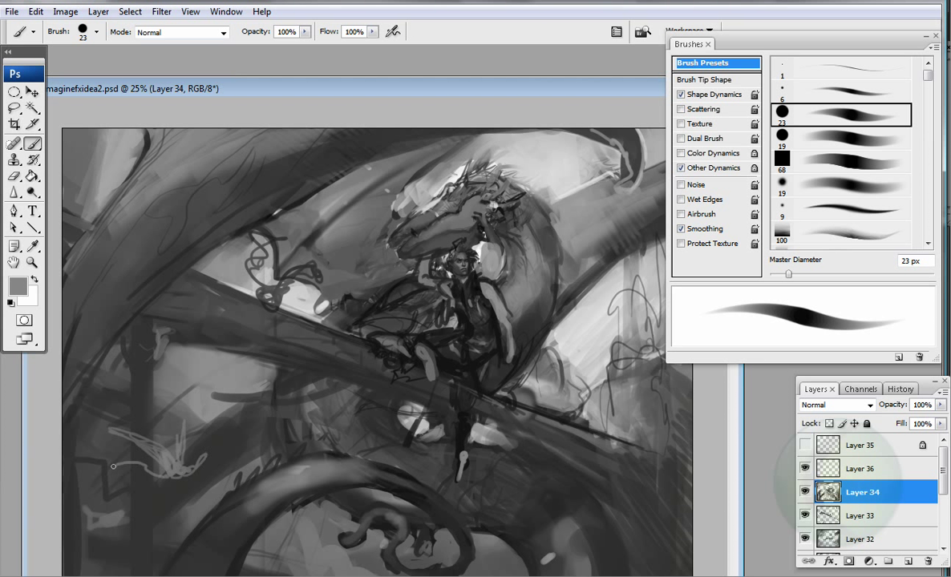
left_click_drag(285, 528, 553, 525)
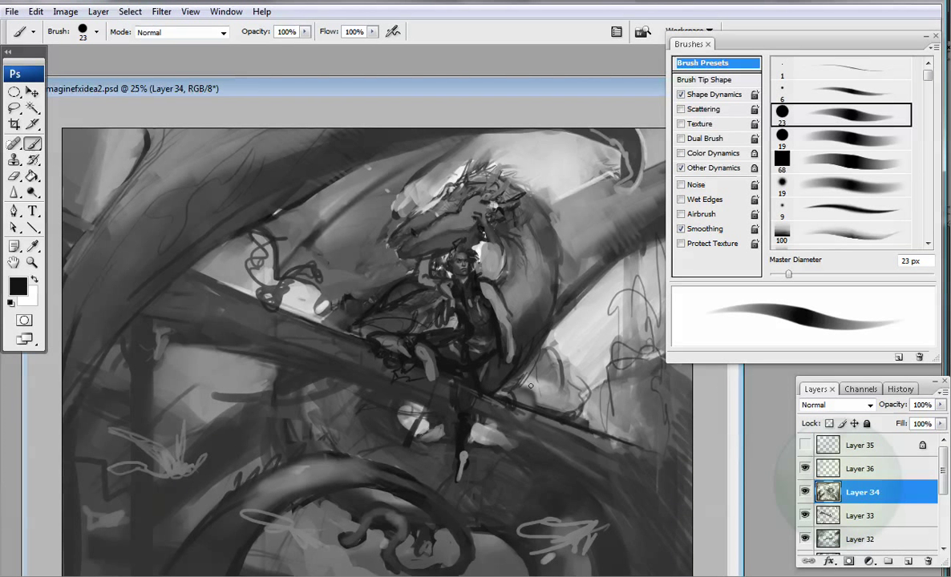
Step: On Layer 36 with a 42 px brush, paint a dark curve, rider marks and an S-curve near the bottom
left_click(859, 468)
key("bracketright")
key("bracketright")
key("bracketright")
key("bracketright")
left_click(424, 358, "alt")
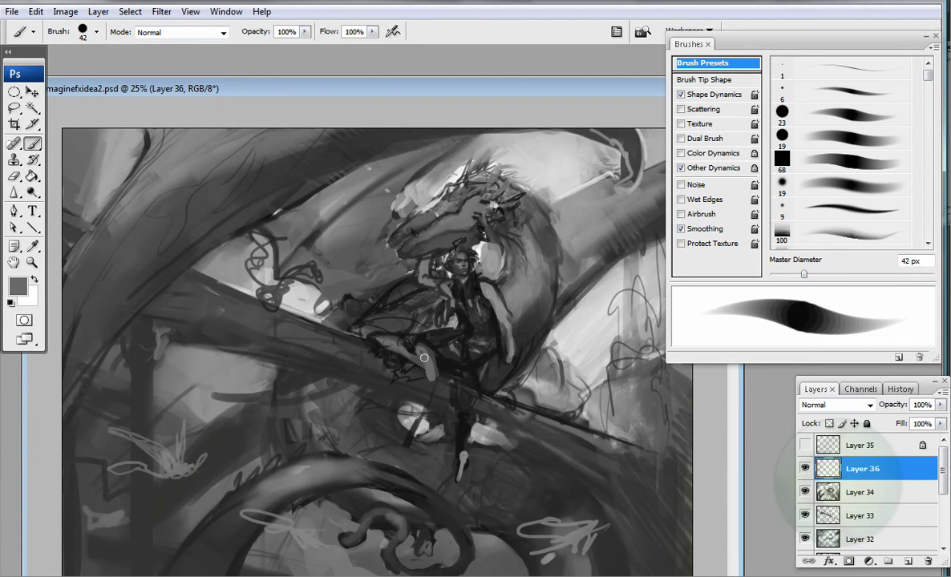
left_click(376, 336, "alt")
left_click(385, 325, "alt")
left_click(405, 345, "alt")
left_click_drag(274, 391, 255, 432)
left_click_drag(473, 339, 454, 367)
mouse_move(292, 463)
left_mouse_down()
mouse_move(325, 483)
mouse_move(327, 537)
left_mouse_up()
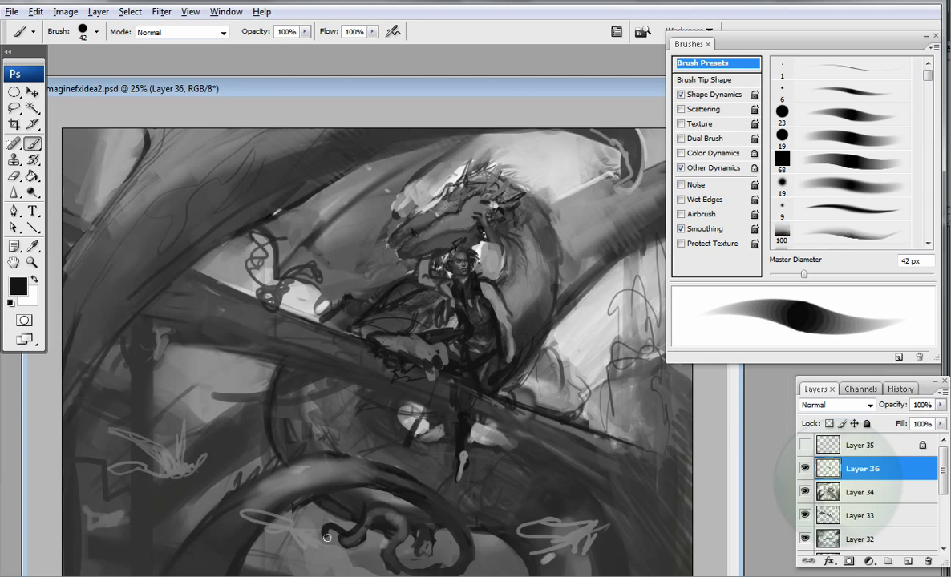
Step: Add dark marks beside the rider after shifting the document window left
left_click_drag(336, 89, 282, 90)
left_click(384, 282, "alt")
left_click(424, 302, "alt")
left_click_drag(423, 274, 421, 322)
Step: Darken the rider's body and legs with a 66 px black brush, covering the light foot shape
left_click(376, 299, "alt")
key("bracketright")
key("bracketright")
left_click(376, 315, "alt")
mouse_move(344, 314)
left_mouse_down()
mouse_move(405, 360)
mouse_move(418, 433)
left_mouse_up()
left_click_drag(397, 373, 418, 439)
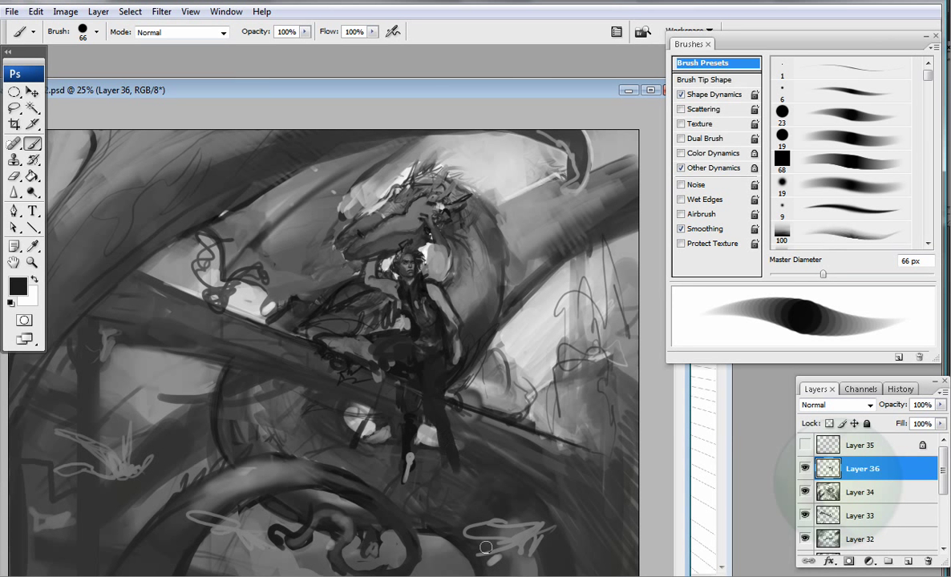
left_click_drag(408, 477, 411, 442)
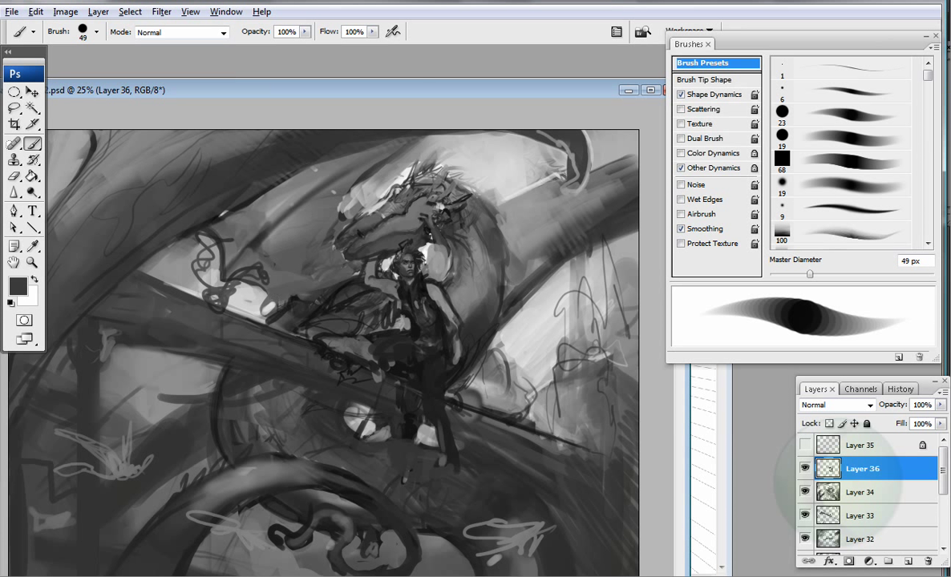
Step: Darken a small area near the rider's face with a 27 px brush and sample further tones
left_click(375, 281, "alt")
key("bracketleft")
key("bracketleft")
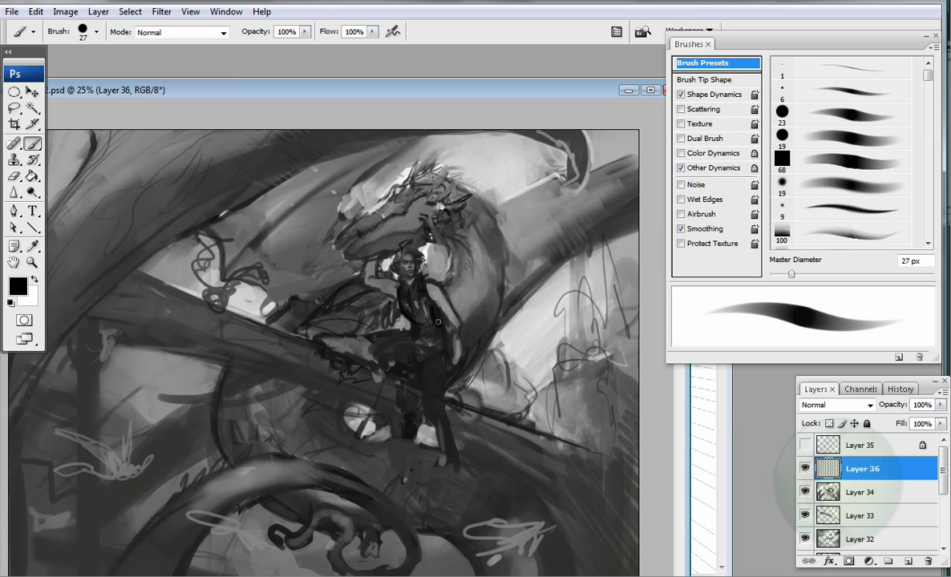
left_click_drag(426, 297, 387, 343)
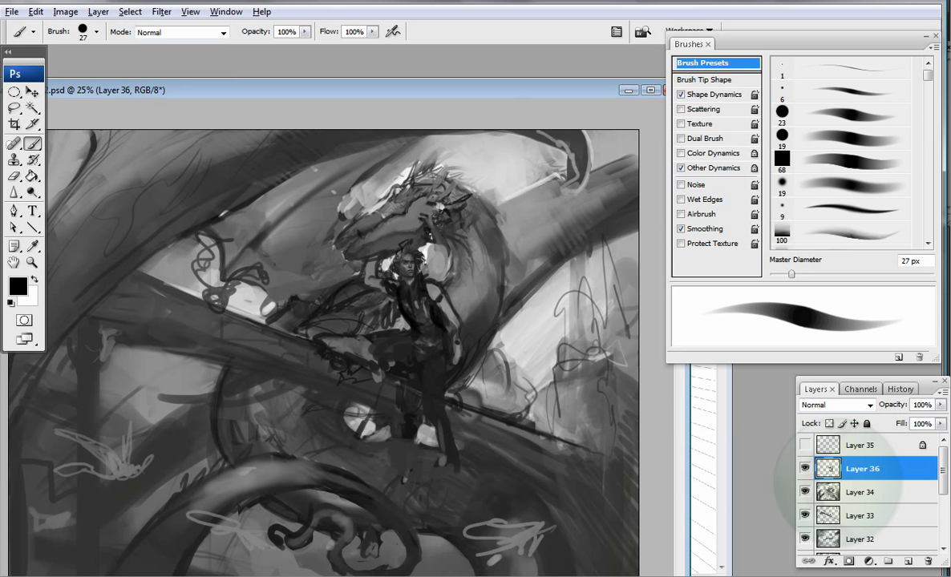
left_click(408, 326, "alt")
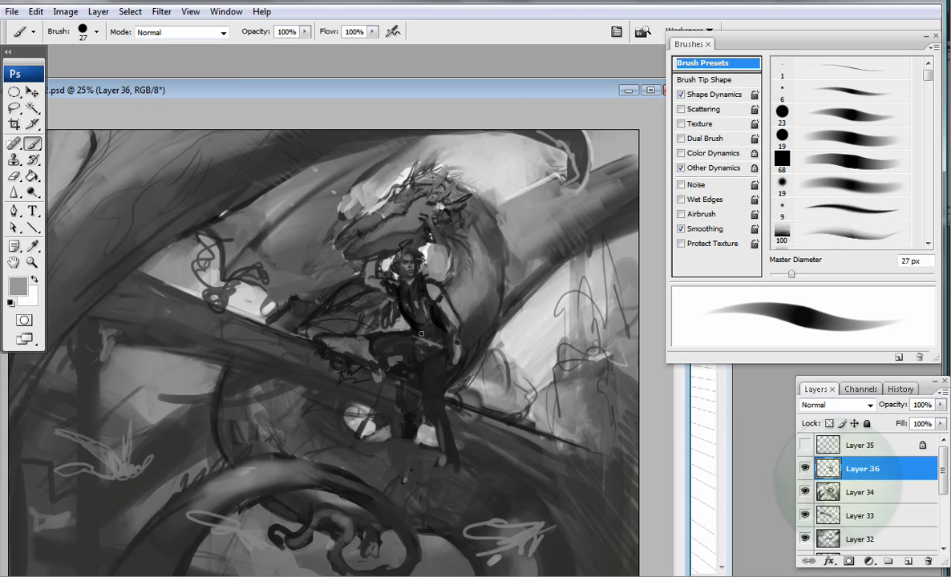
left_click(394, 374, "alt")
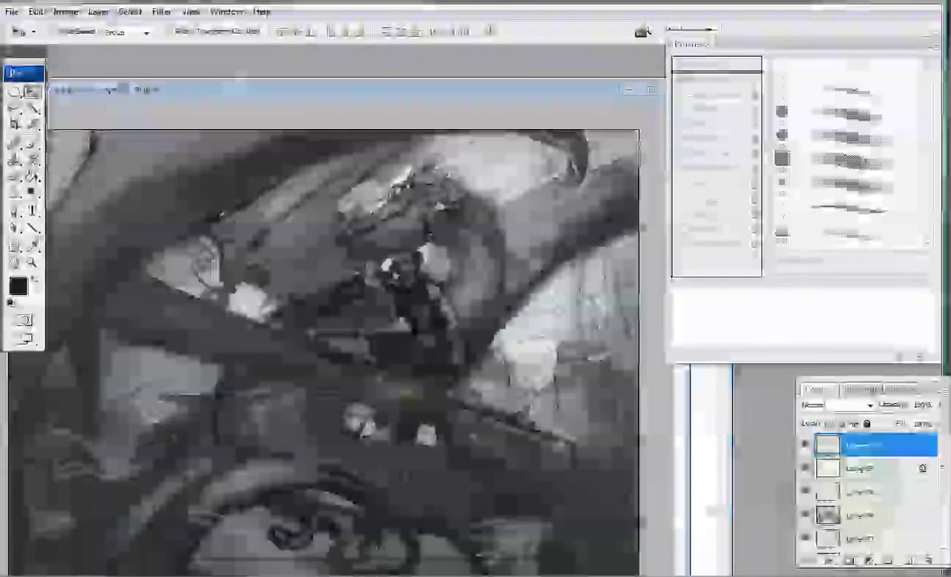
Step: Set the grid layer to Multiply, then stretch it taller and move it up and right
left_click(836, 404)
left_click(827, 93)
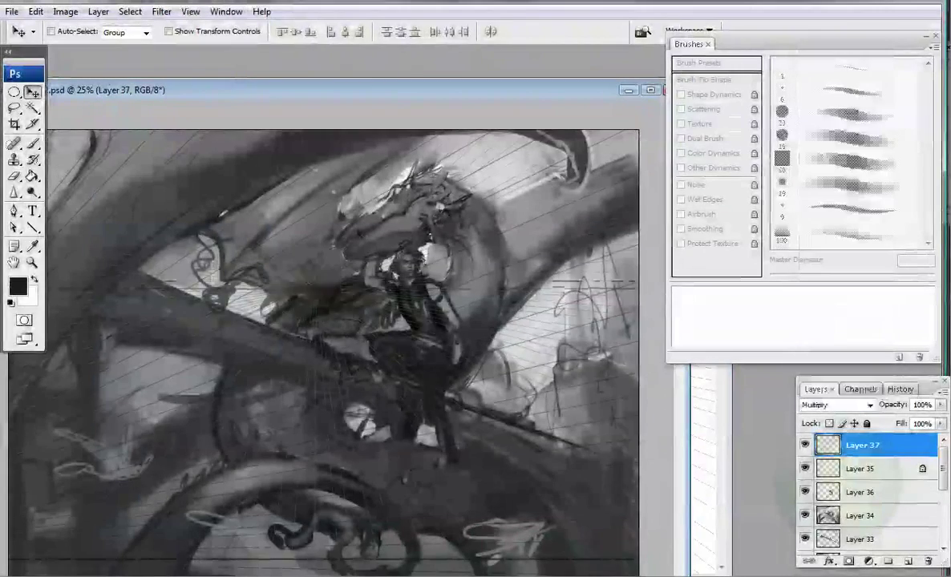
key("ctrl+t")
left_click_drag(342, 339, 341, 440)
left_click_drag(344, 481, 670, 54)
key("Return")
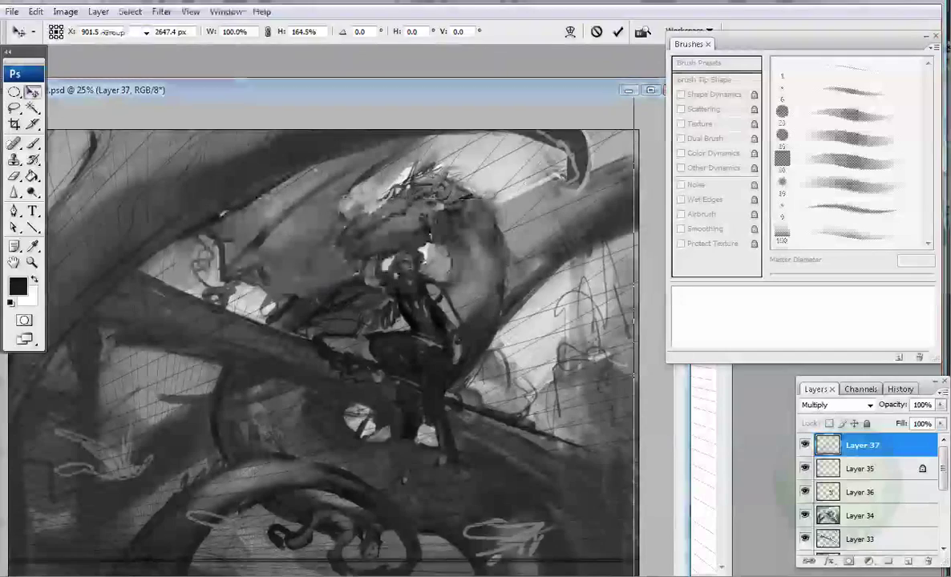
Step: Transform the grid once more, apply it, and return to the Brush tool
left_click(35, 11)
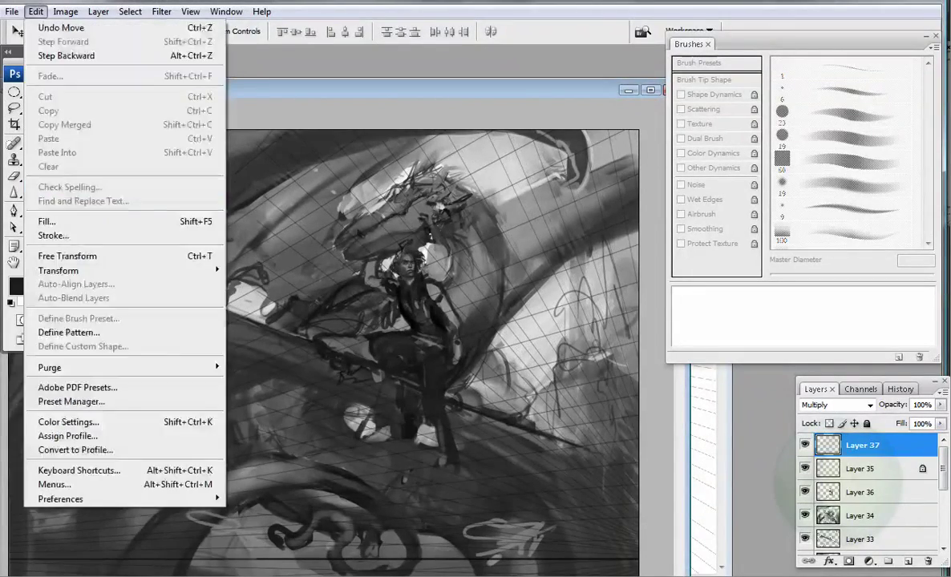
left_click(57, 257)
key("b")
key("Return")
left_click(859, 491)
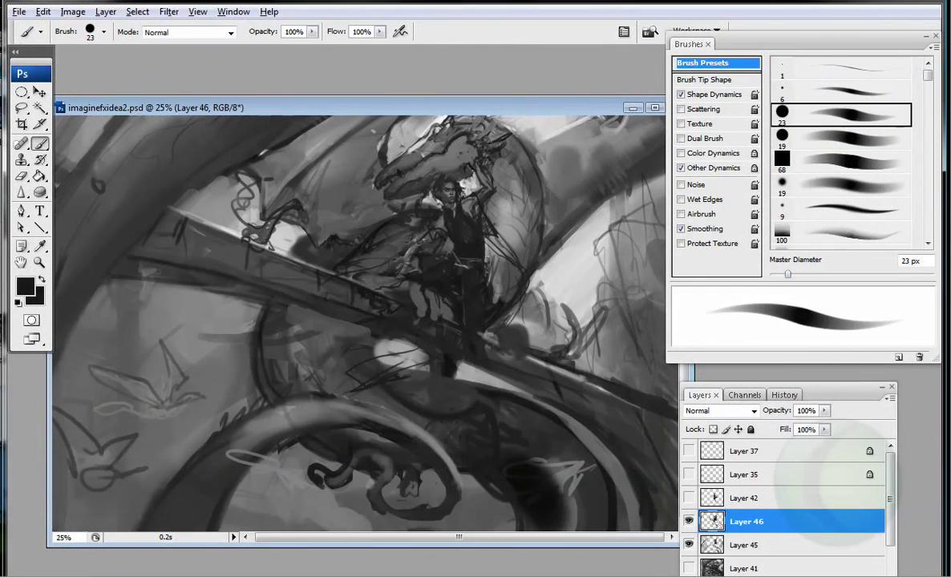
Step: Darken the diagonal girder line, flip the canvas horizontally, and paint a dark line down the dragon's neck
mouse_move(186, 268)
left_mouse_down()
mouse_move(296, 289)
mouse_move(405, 336)
left_mouse_up()
left_click(73, 11)
left_click(241, 224)
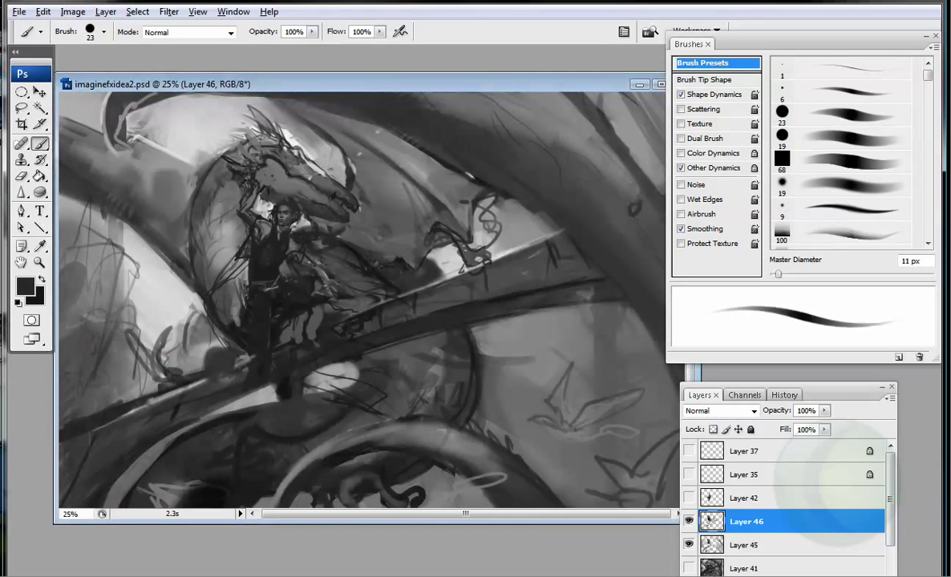
key("bracketright")
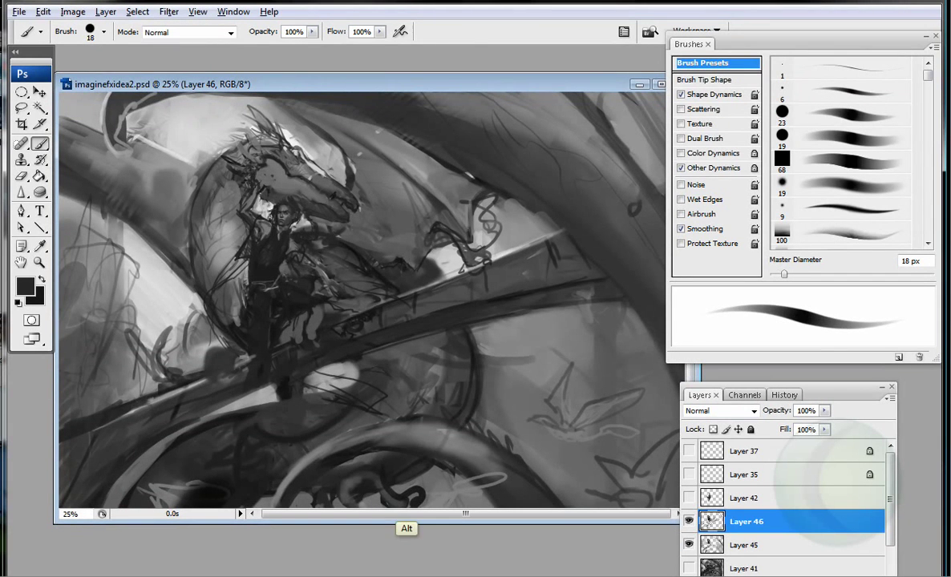
left_click(226, 233, "alt")
left_click_drag(226, 232, 178, 346)
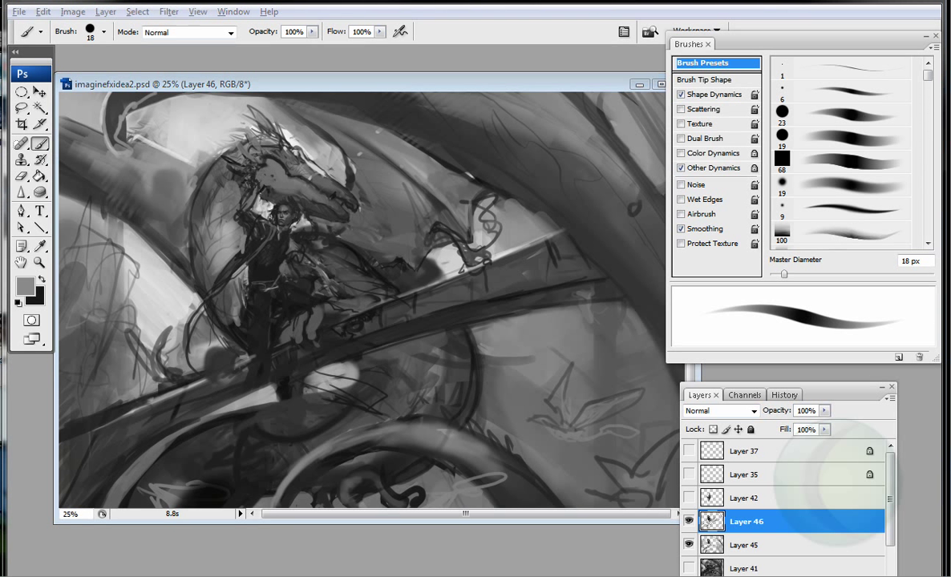
left_click(208, 304, "alt")
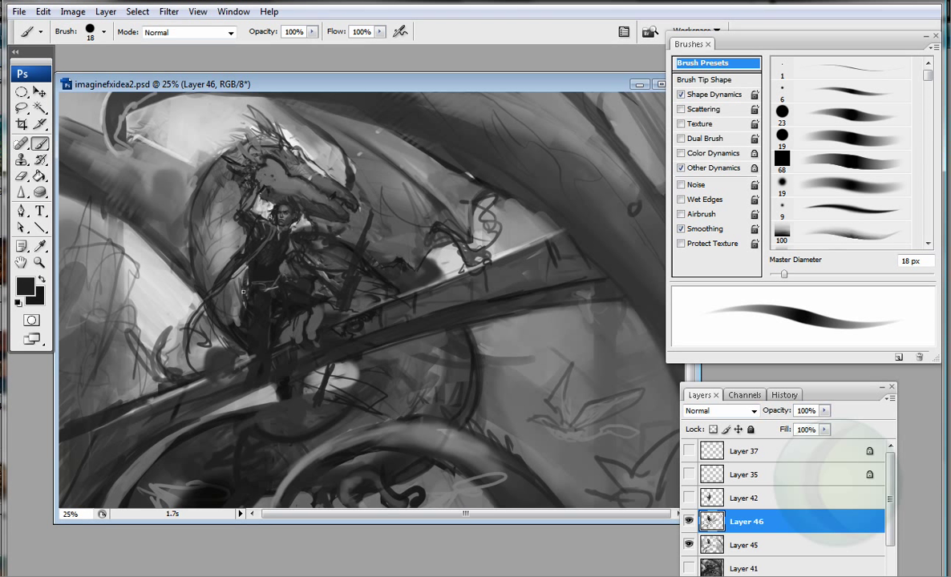
key("bracketright")
key("bracketright")
key("bracketright")
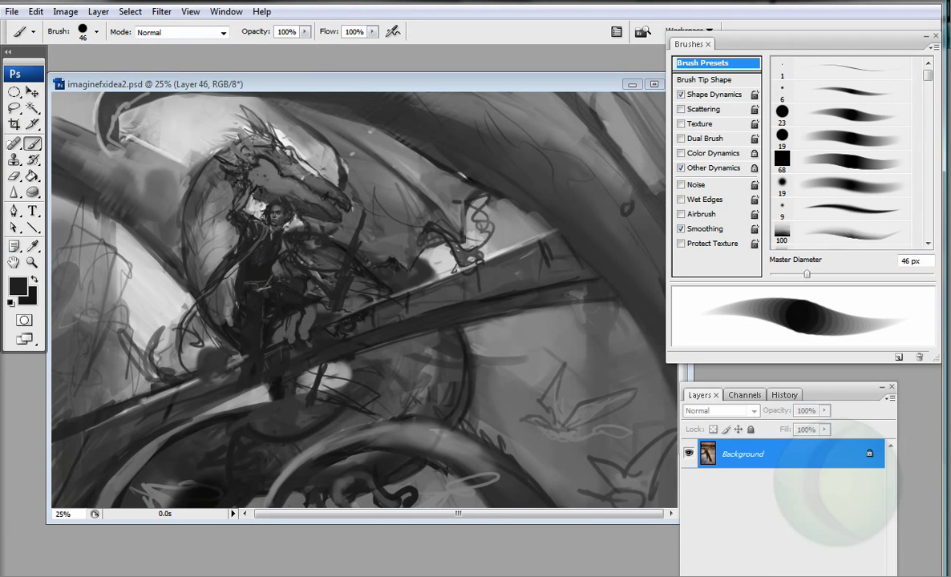
Step: Add a dark stroke below the rider and turn on airbrush build-up with a larger brush
left_click(65, 11)
mouse_move(91, 160)
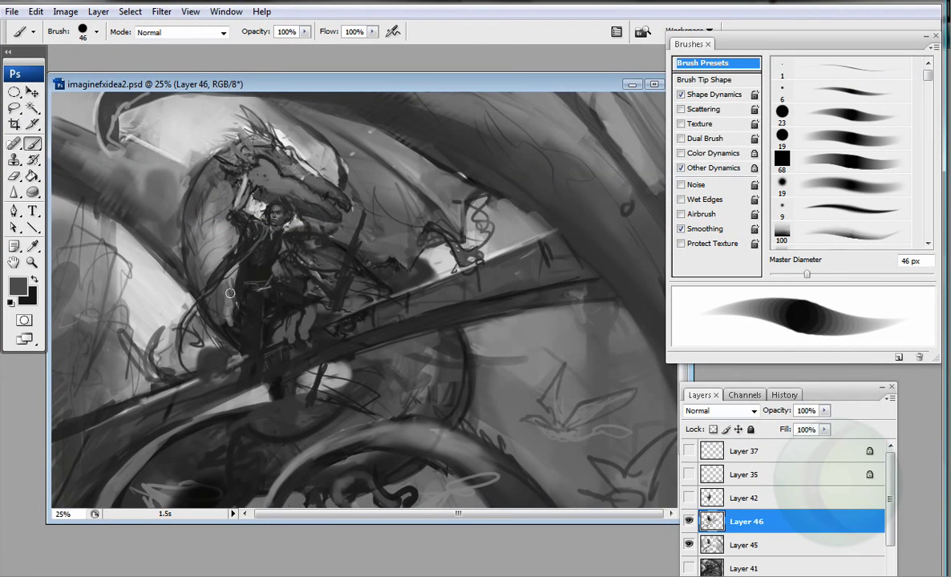
left_click(235, 281, "alt")
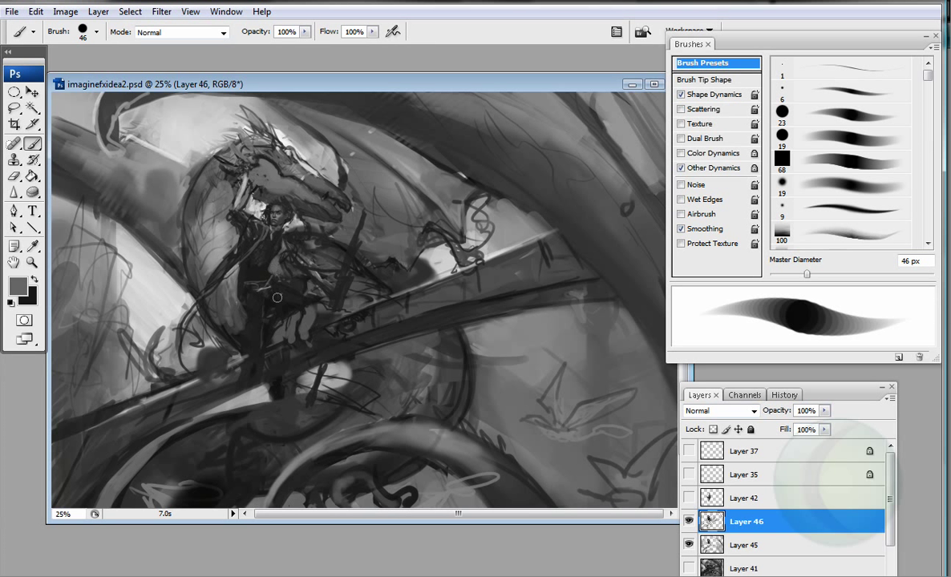
left_click_drag(206, 299, 233, 329)
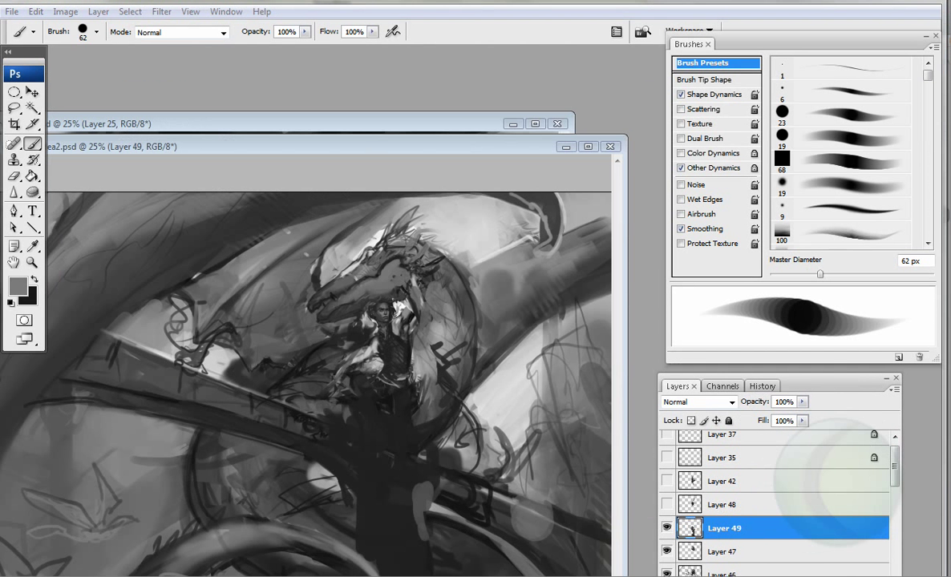
key("shift+alt+p")
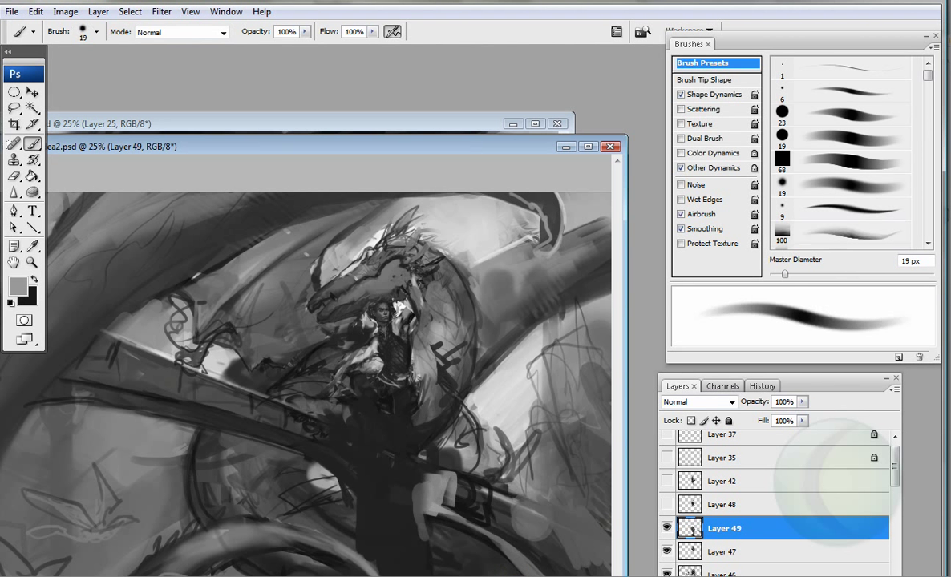
key("bracketright")
key("bracketright")
key("bracketright")
key("bracketright")
key("bracketright")
Step: With a 34 px brush, darken the rider, hatch beneath it, and add dark curves on the right
left_click(234, 385, "alt")
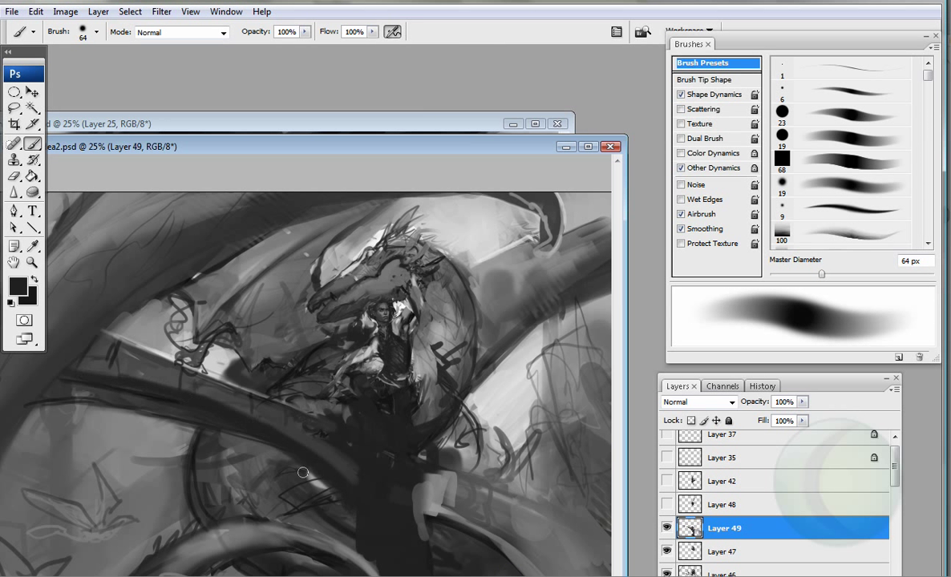
left_click(301, 410, "alt")
left_click(350, 388, "alt")
key("bracketleft")
key("bracketleft")
key("bracketleft")
left_click(379, 287, "alt")
mouse_move(393, 330)
left_mouse_down()
mouse_move(413, 417)
mouse_move(327, 493)
left_mouse_up()
mouse_move(338, 390)
left_mouse_down()
mouse_move(262, 296)
mouse_move(210, 338)
mouse_move(144, 434)
mouse_move(569, 514)
left_mouse_up()
Step: Show and select diagonal-line Layer 35, then hide Layer 48 and make it active
left_click(666, 458)
left_click(762, 458)
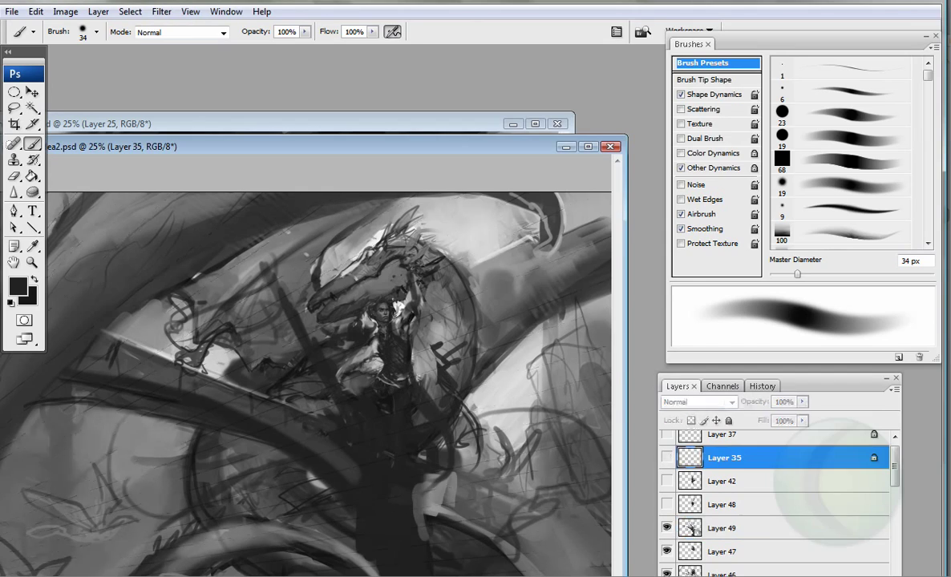
key("v")
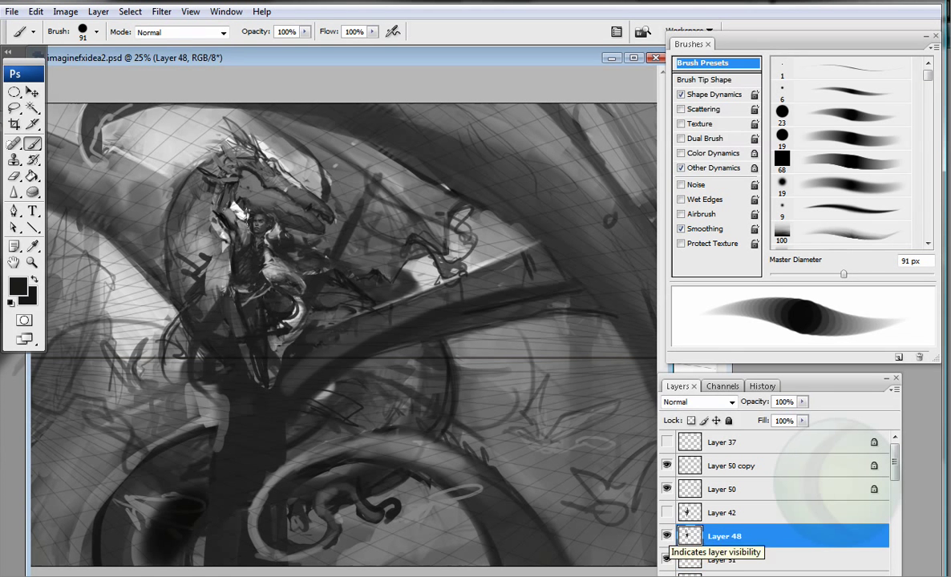
left_click(666, 535)
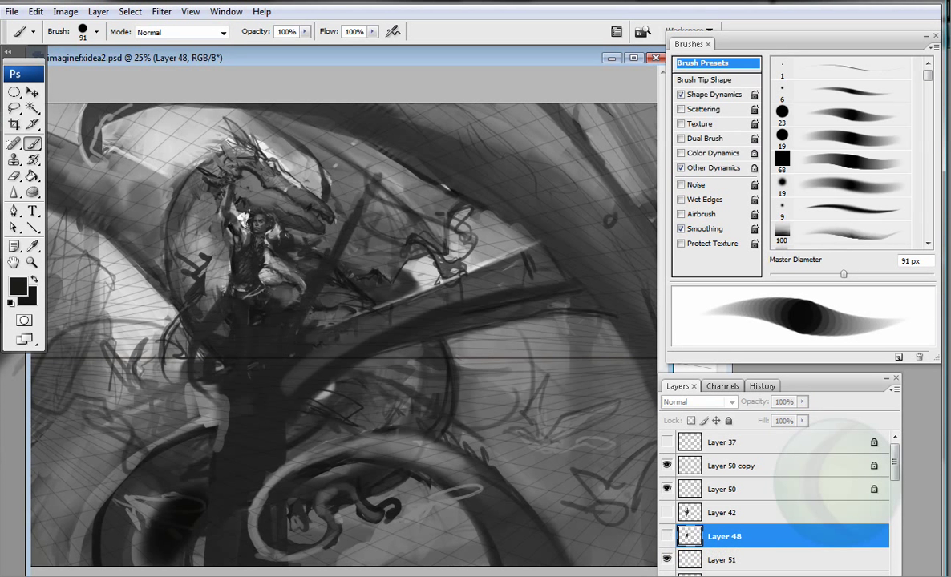
left_click(724, 512)
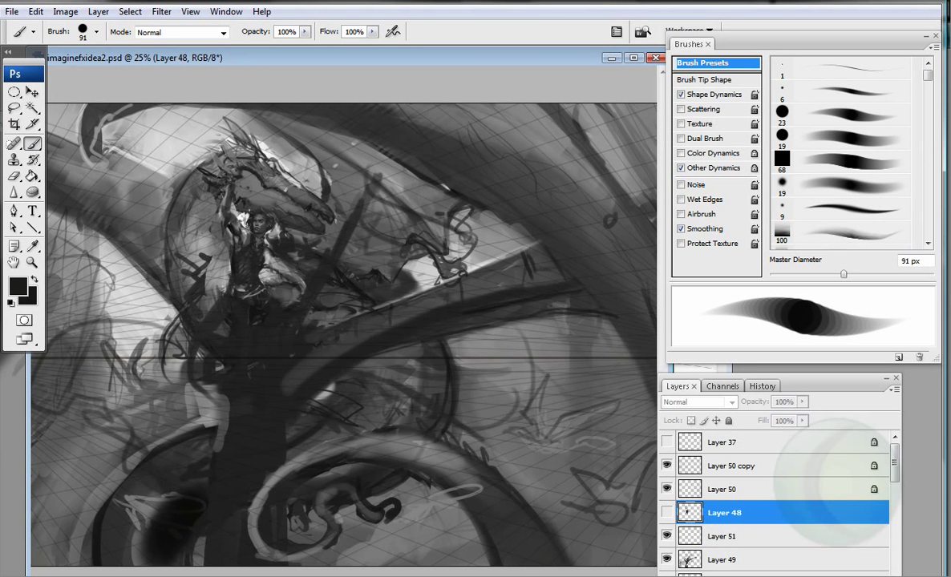
Step: On a new layer, add two light strokes across the dark trunk with a 49 px brush
key("alt+bracketleft")
key("bracketleft")
key("bracketleft")
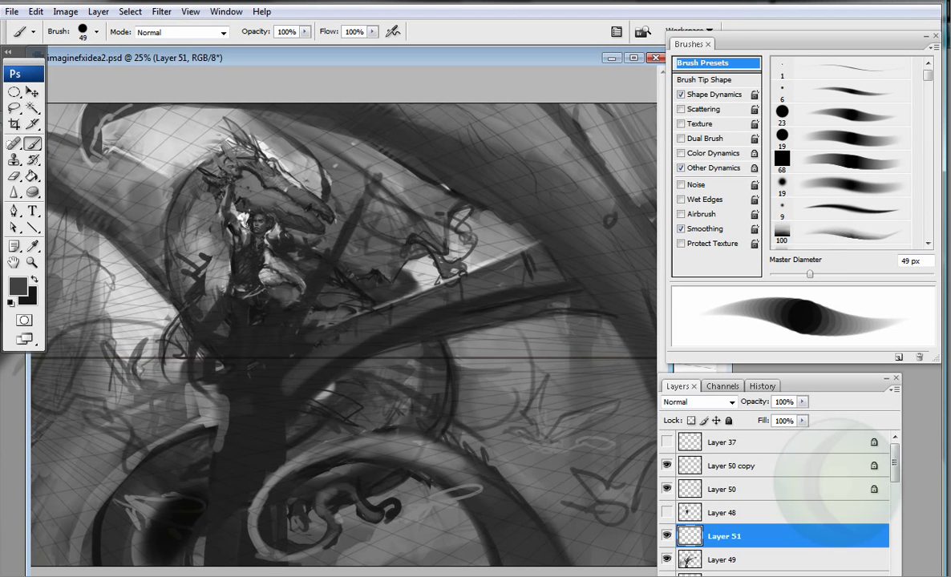
key("bracketleft")
key("bracketleft")
left_click(203, 532, "alt")
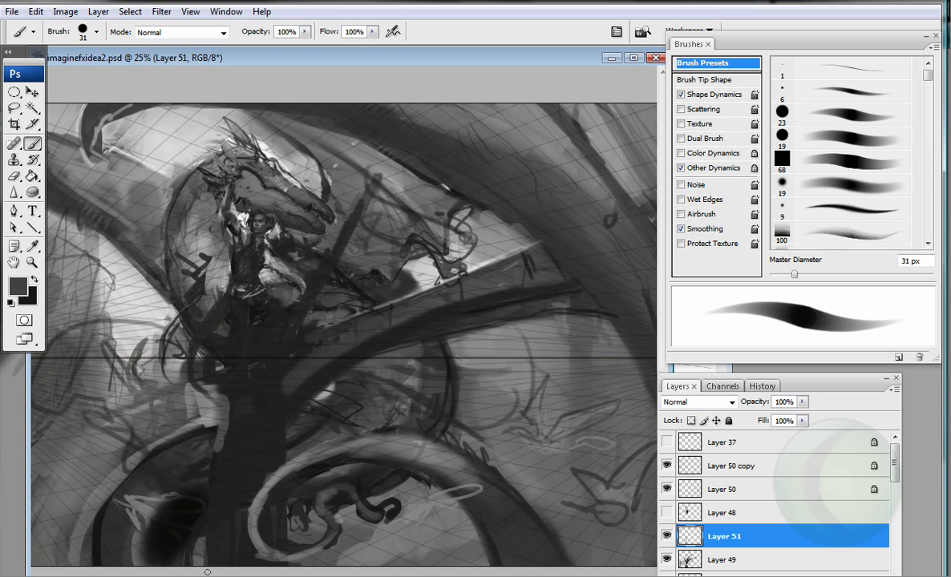
key("bracketright")
key("bracketright")
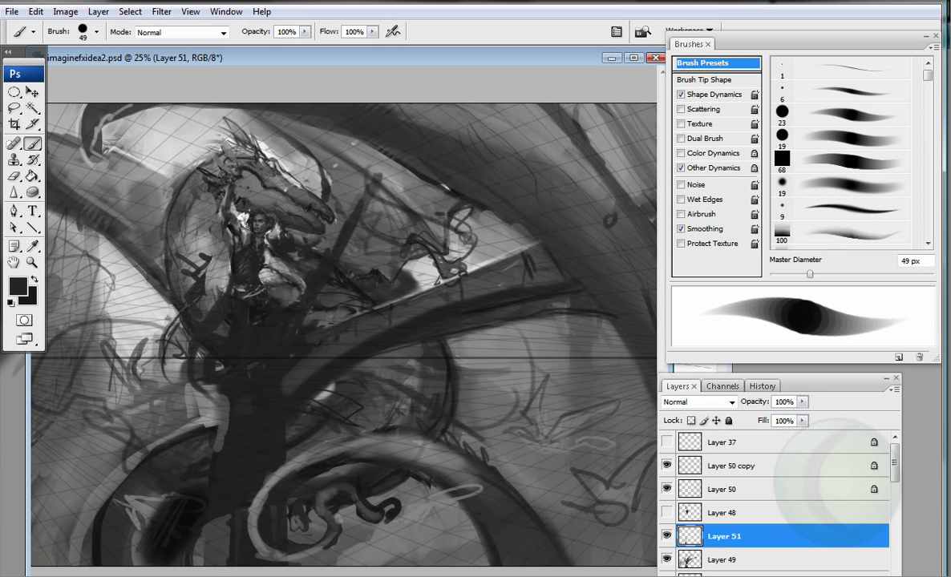
left_click_drag(259, 400, 218, 403)
left_click_drag(249, 432, 213, 438)
Step: Paint a light vertical stroke and short marks on the trunk, then flip the canvas horizontally
left_click(239, 487, "alt")
left_click_drag(210, 377, 210, 526)
left_click_drag(272, 341, 242, 301)
key("bracketleft")
key("bracketleft")
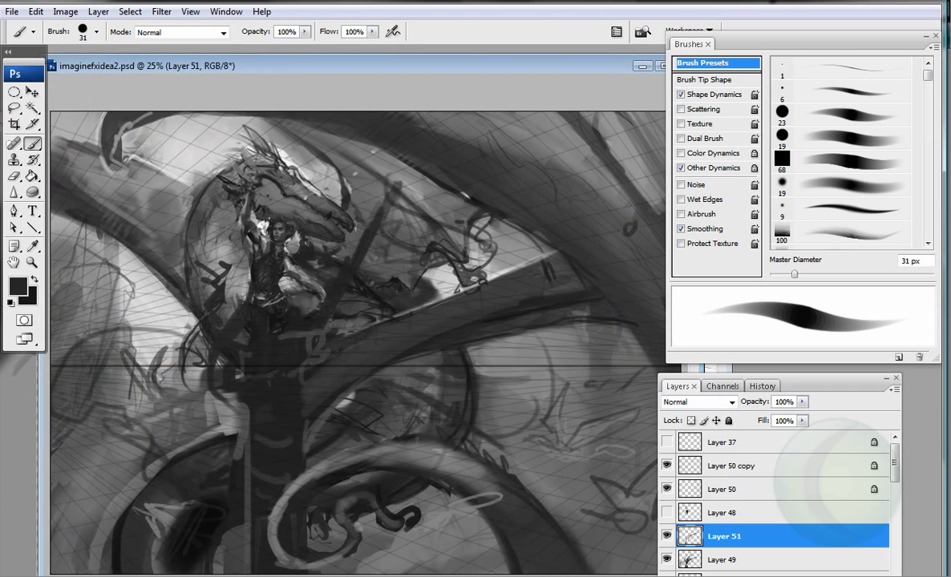
key("bracketleft")
left_click(66, 11)
left_click(255, 219)
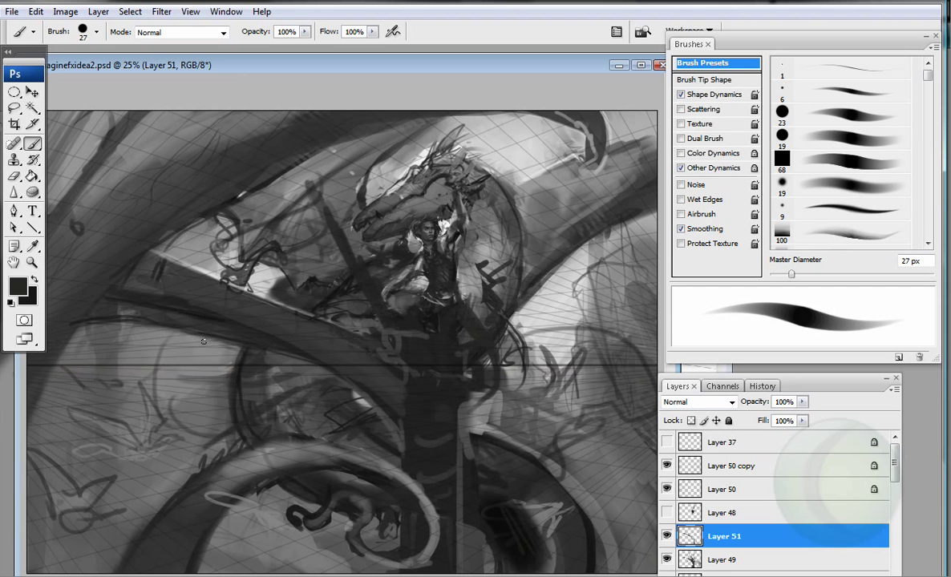
Step: Select Layer 50 and Layer 50 copy together and zoom out to 16.7%
left_click(187, 317, "alt")
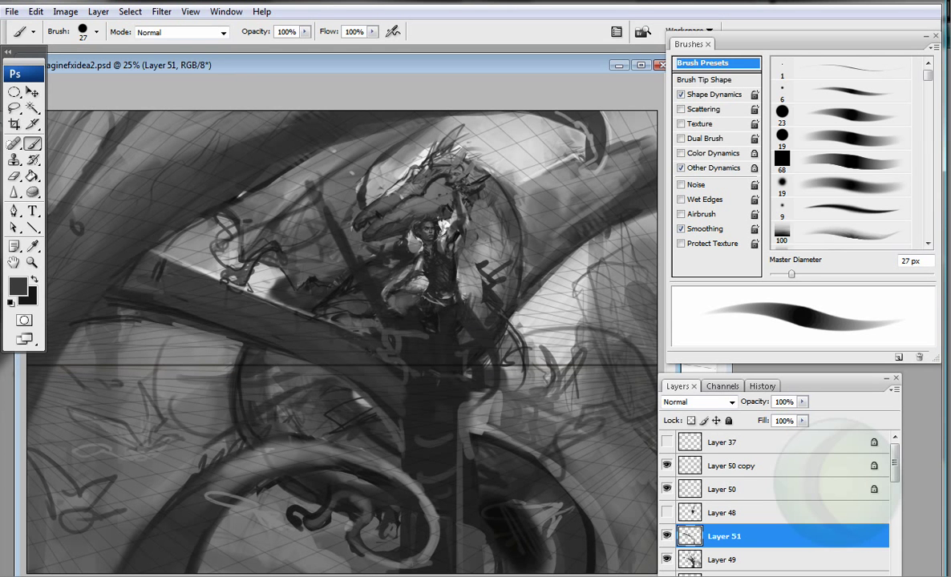
left_click(724, 489)
left_click(733, 466, "shift")
key("z")
key("ctrl+minus")
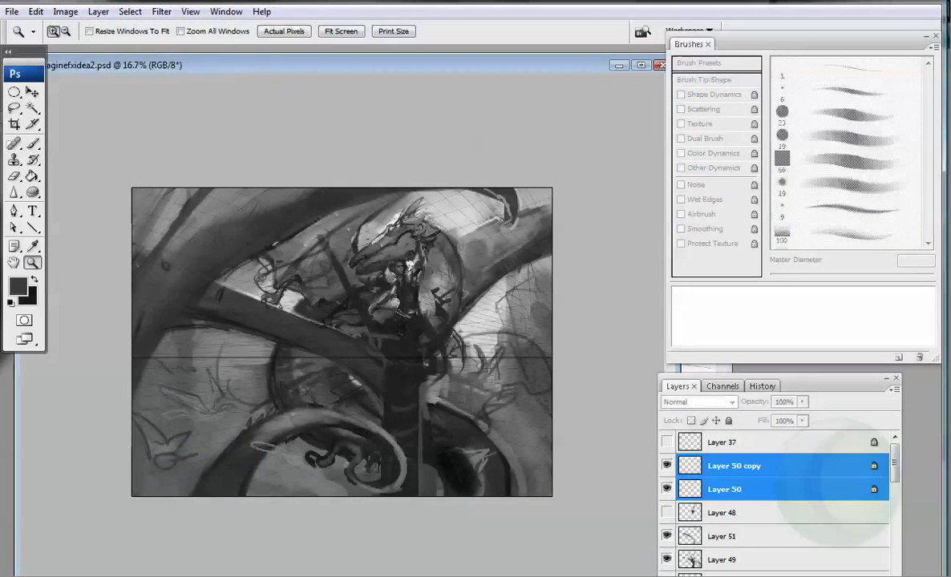
Step: Stamp the grid layers into Layer 50 copy 2, set it to Multiply, and select all
key("ctrl+e")
key("ctrl+j")
left_click(698, 402)
left_click(679, 93)
key("m")
key("ctrl+a")
Step: Warp the merged grid, pulling its bottom corners and lower-left lines down into a curve
left_click(36, 11)
left_click(252, 264)
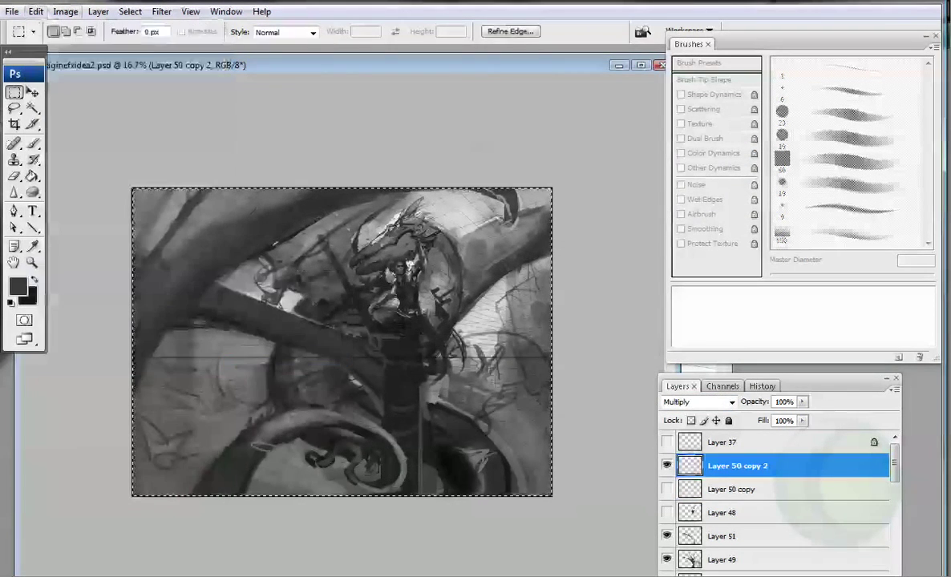
left_click_drag(132, 495, 136, 525)
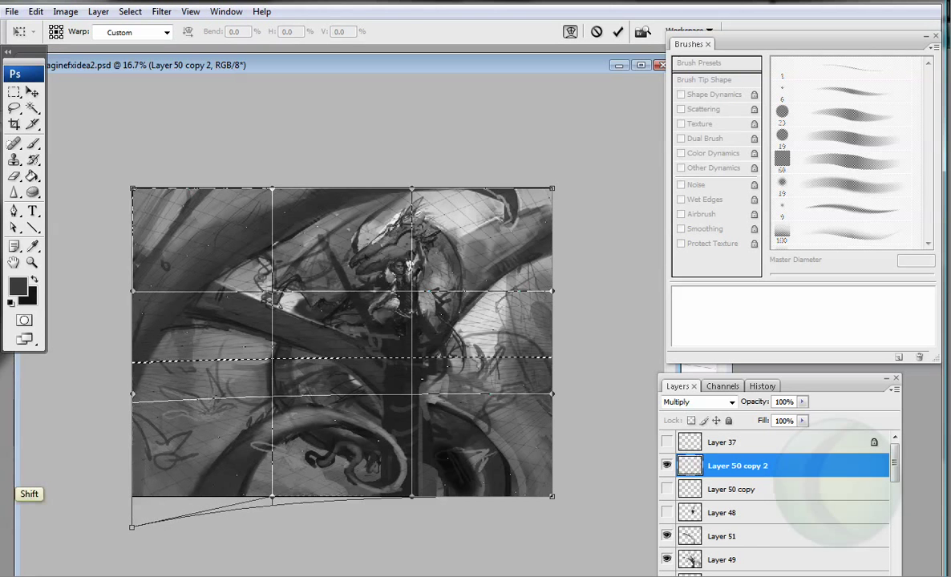
left_click_drag(552, 495, 555, 529)
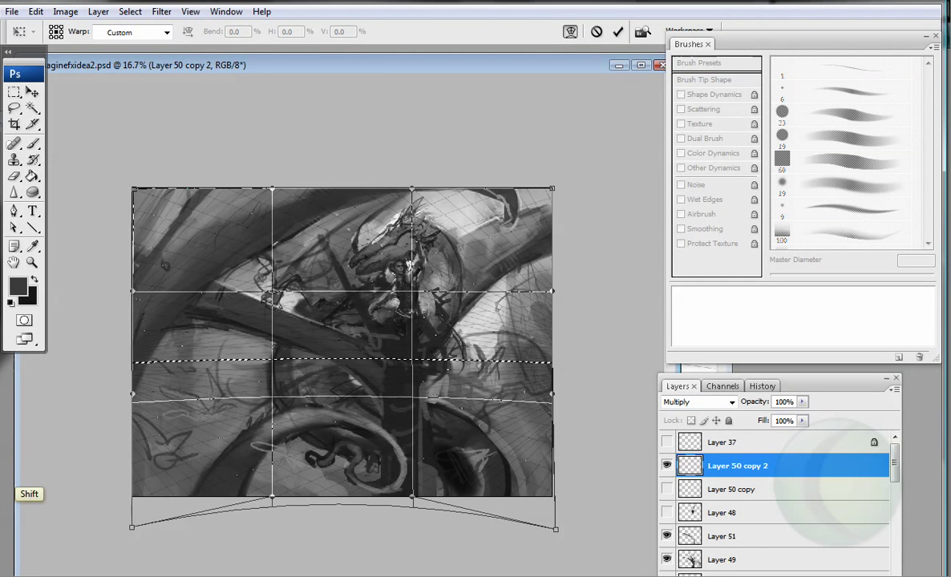
left_click_drag(132, 393, 132, 421)
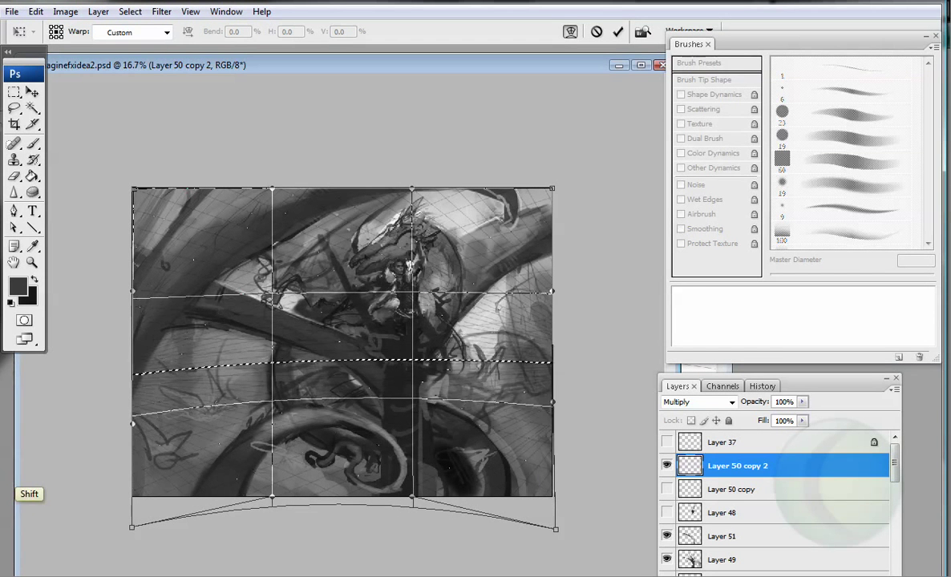
key("ctrl+d")
key("Escape")
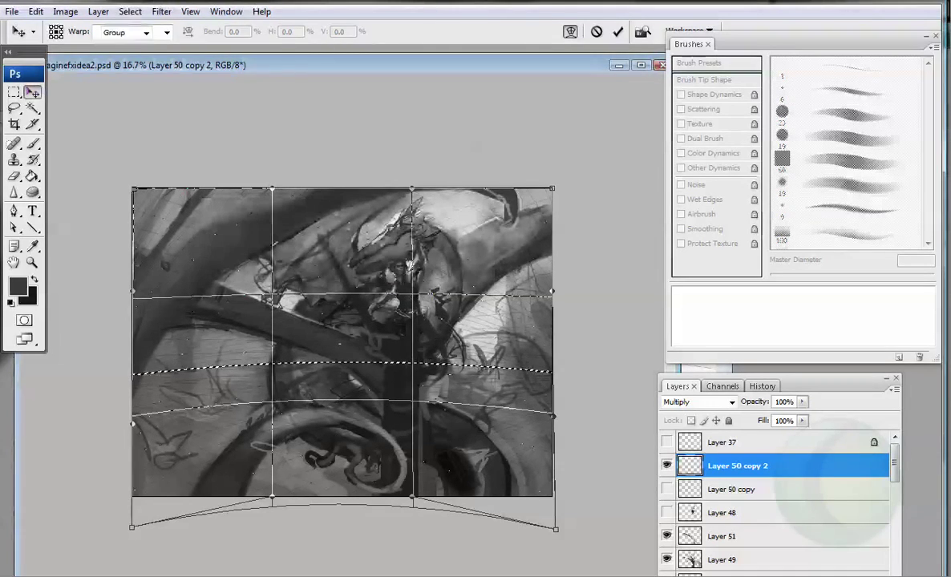
Step: Make Layer 51 active with the Brush and zoom back in on the painting
key("Escape")
left_click(723, 537)
key("b")
key("ctrl+plus")
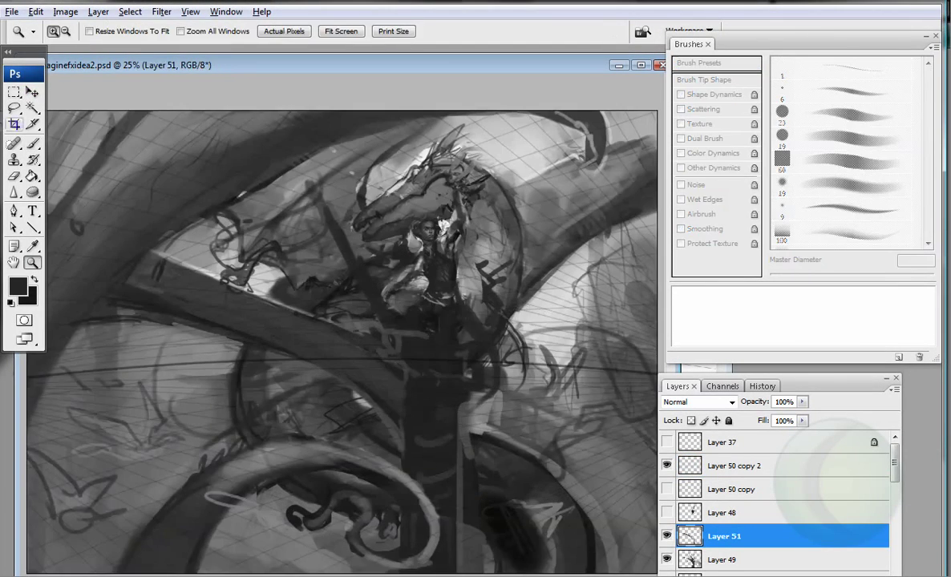
Step: Hide Layer 50 copy 2, make Layer 50 copy active, and size the eraser to 32 px
left_click(666, 464)
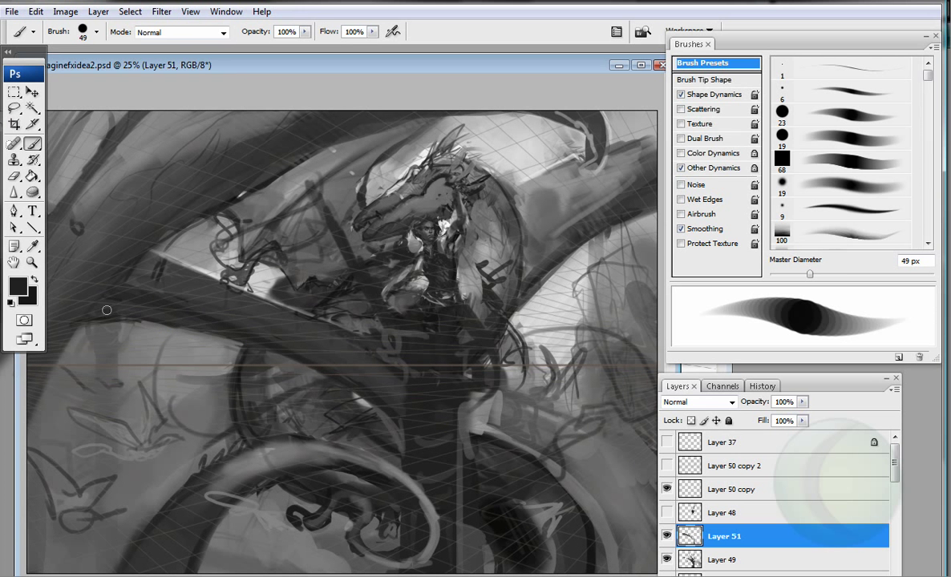
left_click(734, 489)
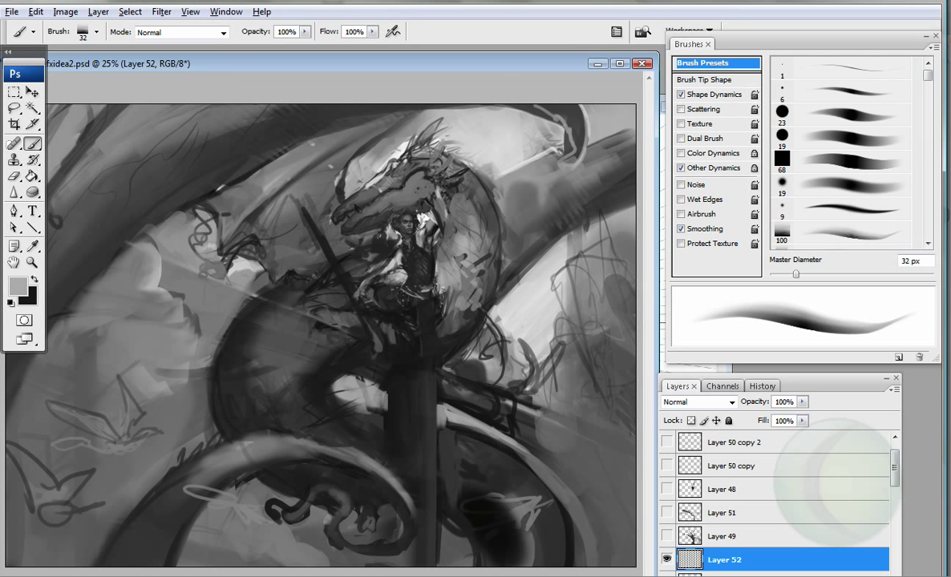
key("e")
key("bracketright")
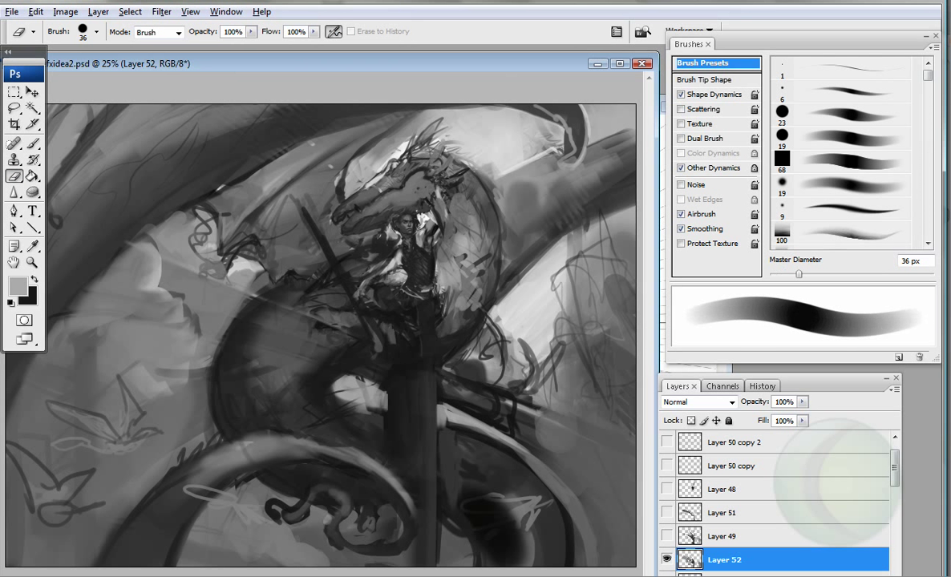
key("shift+alt+p")
key("bracketright")
key("b")
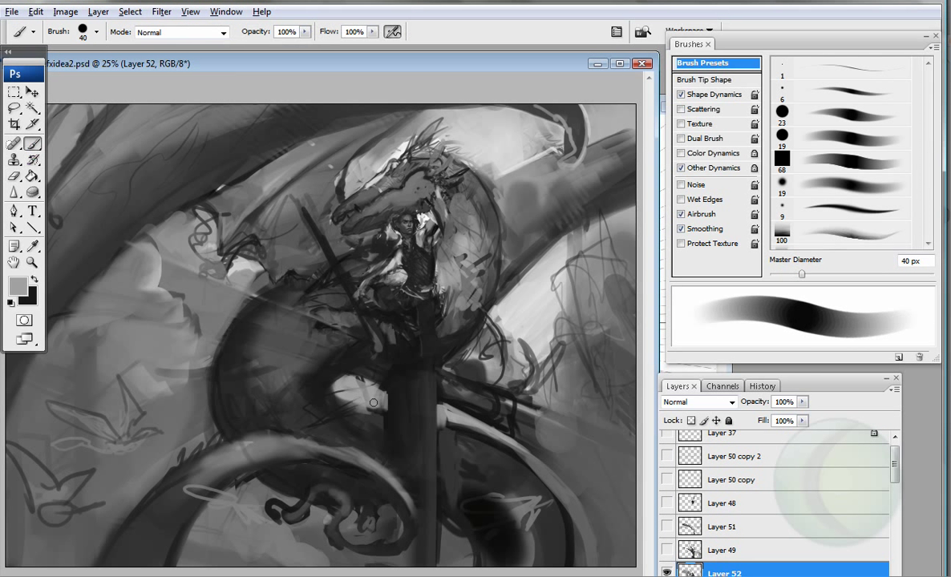
Step: Repaint the dragon's neck and body in light and dark greys and lighten the band beside the rider
left_click_drag(383, 402, 395, 407)
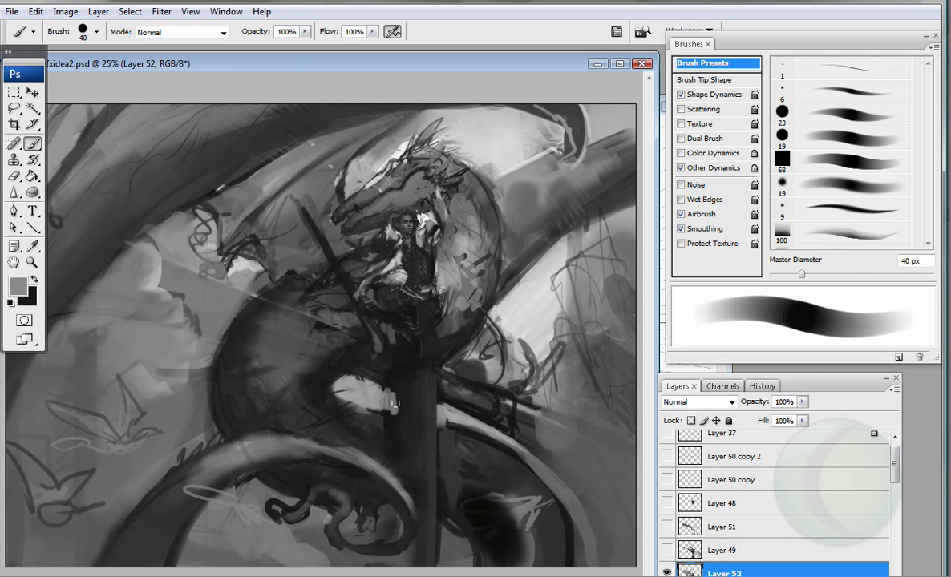
left_click(343, 312, "alt")
mouse_move(407, 366)
left_mouse_down()
mouse_move(429, 391)
mouse_move(402, 358)
mouse_move(349, 337)
left_mouse_up()
left_click(421, 346, "alt")
left_click(374, 333, "alt")
left_click_drag(312, 214, 335, 258)
Step: Add light strokes left and lower-right of the dragon, then darken the right background with a large soft brush
left_click(209, 346, "alt")
left_click_drag(180, 329, 196, 366)
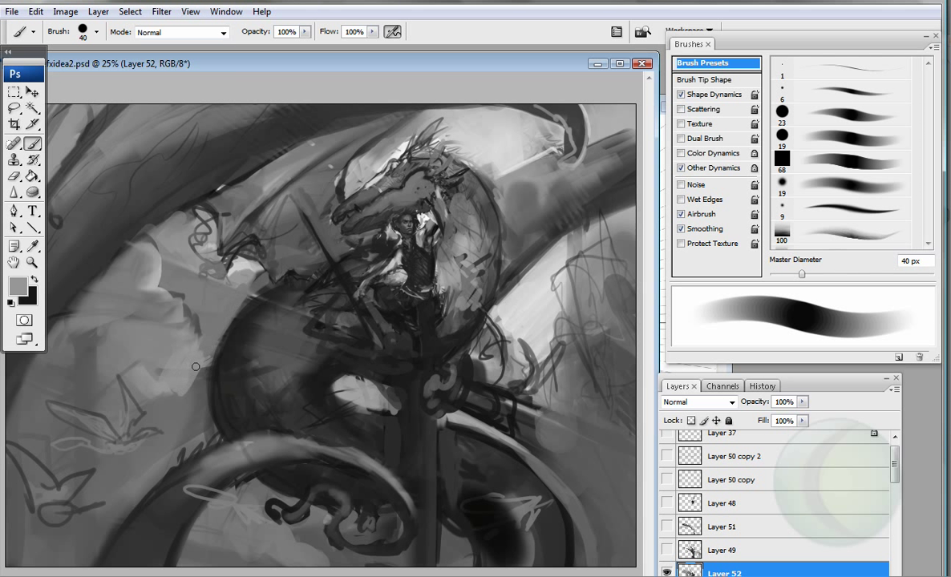
left_click_drag(439, 359, 505, 424)
key("period")
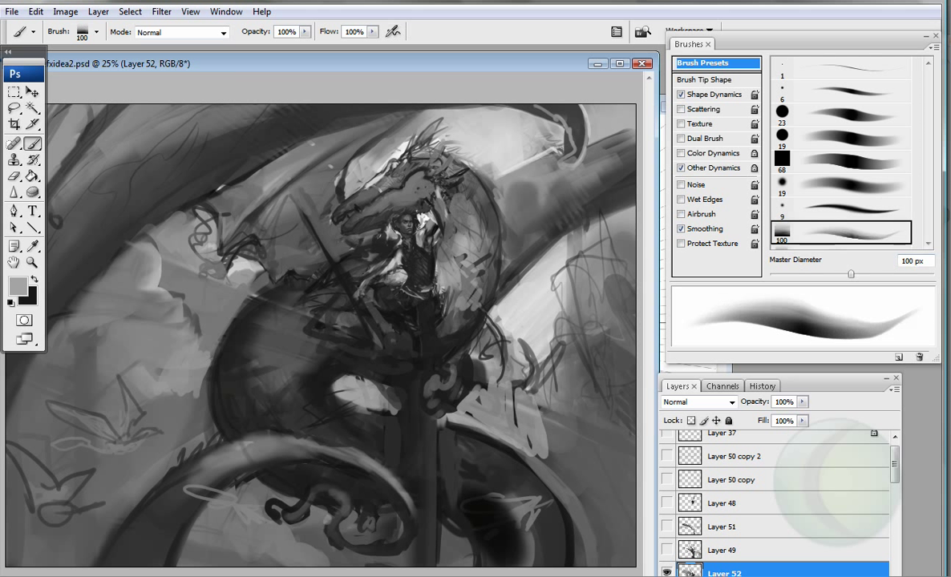
left_click(523, 265, "alt")
left_click_drag(473, 257, 493, 160)
left_click_drag(456, 296, 533, 104)
mouse_move(465, 272)
left_mouse_down()
mouse_move(477, 321)
mouse_move(553, 209)
mouse_move(530, 112)
left_mouse_up()
Step: Lighten the area above and around the dragon's head with a smaller soft airbrush
key("period")
left_click(525, 128, "alt")
left_click_drag(477, 201, 493, 140)
key("bracketleft")
key("bracketleft")
key("bracketleft")
mouse_move(324, 168)
left_mouse_down()
mouse_move(373, 120)
mouse_move(449, 92)
left_mouse_up()
left_click_drag(321, 173, 344, 192)
Step: Add grey strokes on the right background, a dark vertical neck stroke, and dark sketch lines at left
left_click(426, 318, "alt")
left_click(489, 277, "alt")
mouse_move(493, 305)
left_mouse_down()
mouse_move(533, 240)
mouse_move(509, 273)
left_mouse_up()
key("period")
key("period")
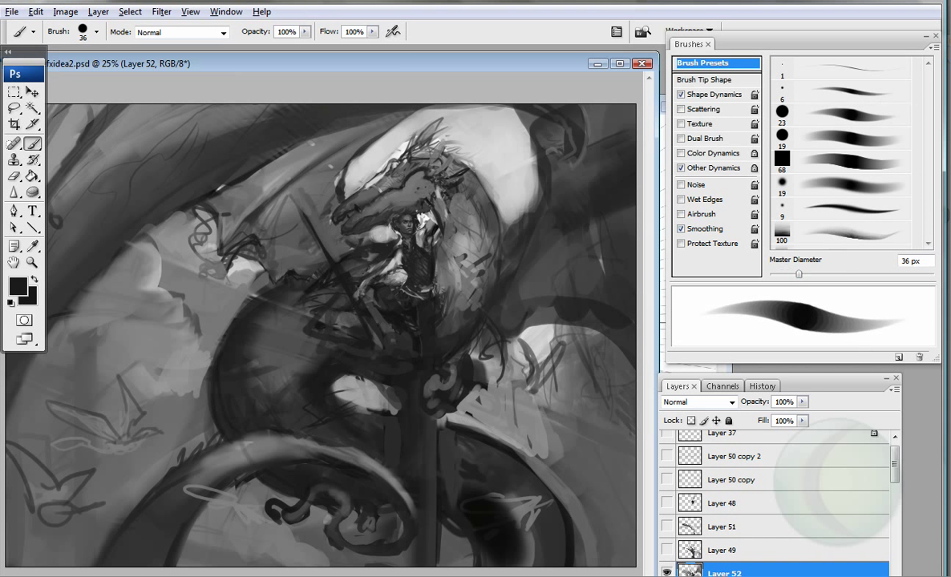
left_click_drag(402, 525, 402, 402)
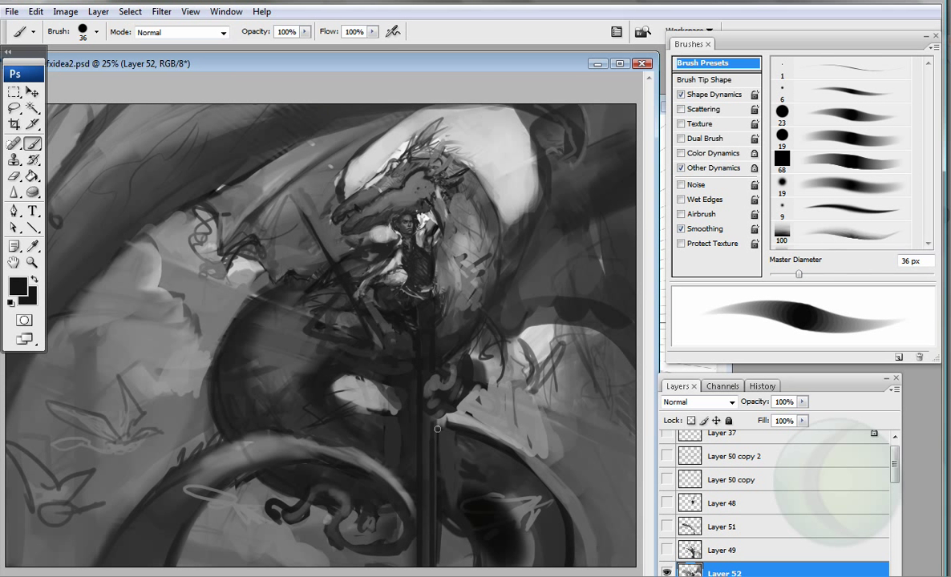
mouse_move(137, 221)
left_mouse_down()
mouse_move(161, 334)
mouse_move(183, 322)
left_mouse_up()
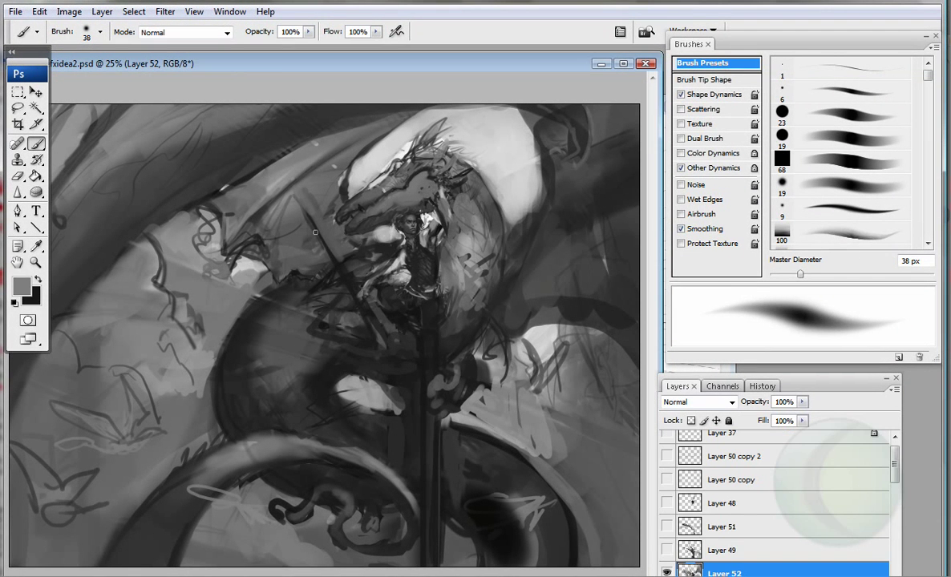
left_click_drag(166, 305, 185, 375)
left_click_drag(132, 320, 172, 362)
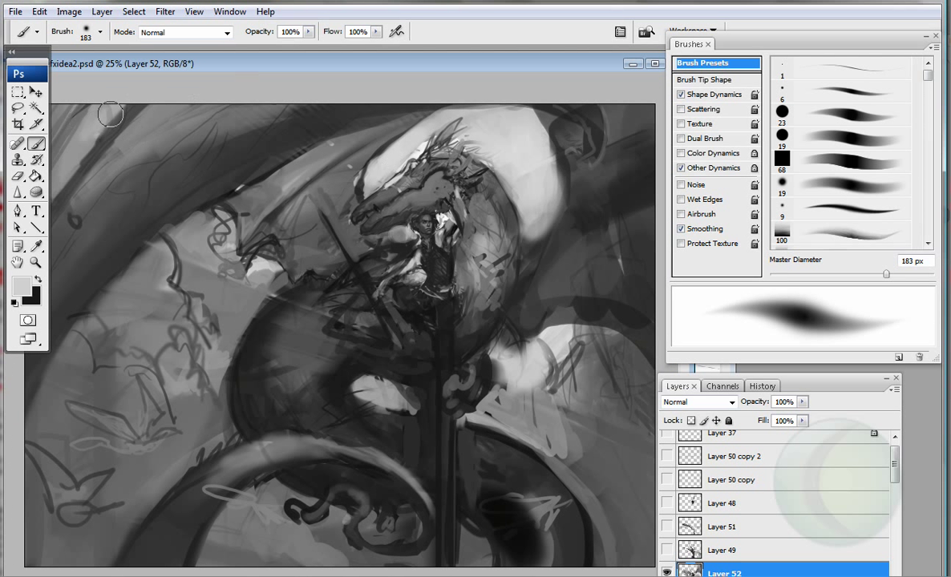
Step: Choose a small soft airbrush preset, sample greys, and resize the brush from 16 px to 32 px
left_click(838, 138)
key("bracketright")
key("bracketright")
key("bracketright")
left_click(398, 311, "alt")
right_click(445, 390)
left_click_drag(513, 213, 473, 213)
key("Return")
left_click(431, 345, "alt")
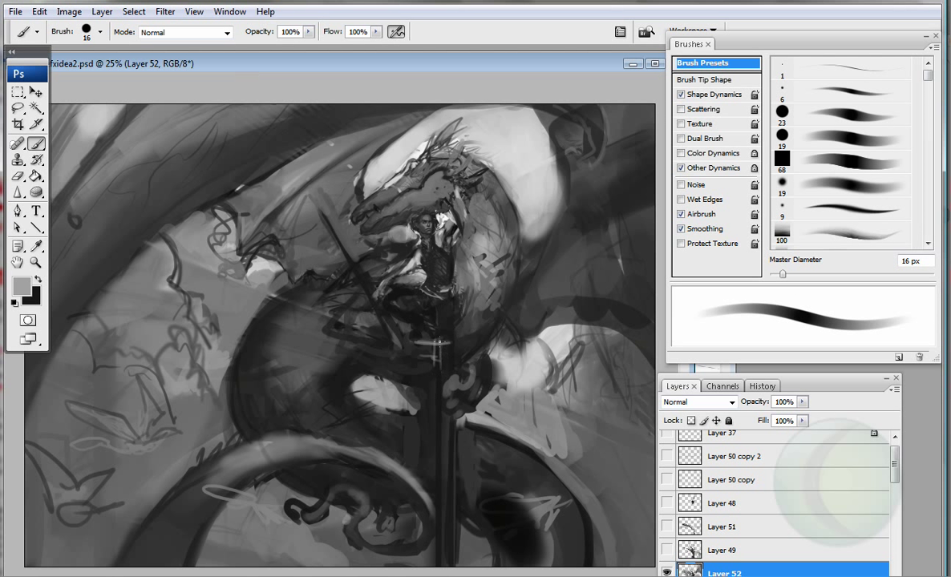
left_click(467, 321, "alt")
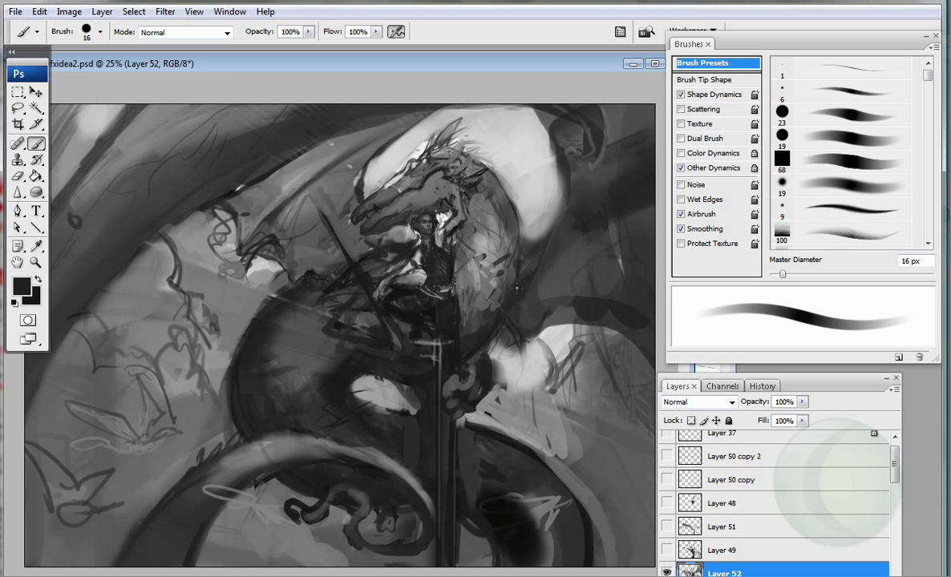
key("]")
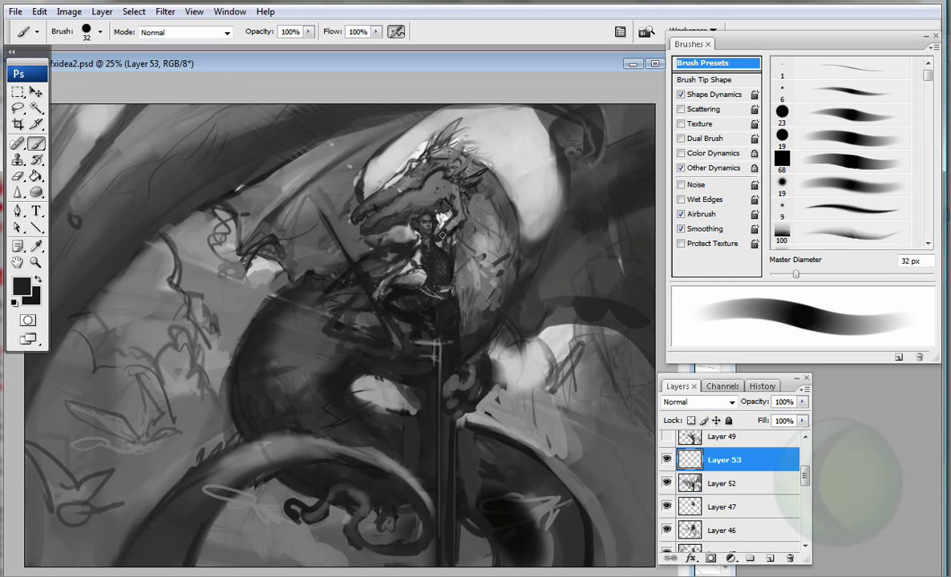
Step: Darken the rider's torso and paint dark sweeping strokes to its right and below
mouse_move(439, 210)
left_mouse_down()
mouse_move(425, 248)
mouse_move(430, 277)
left_mouse_up()
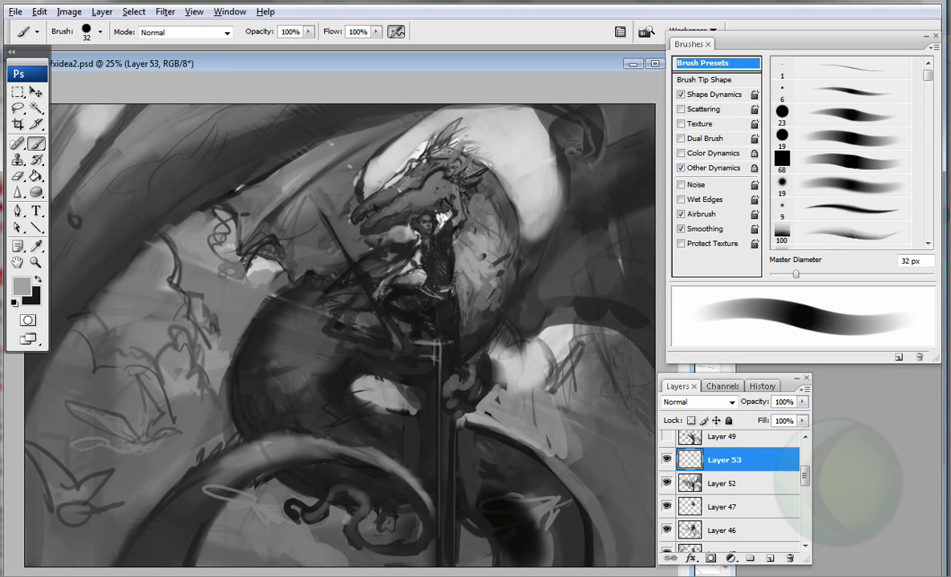
left_click(459, 279, "alt")
left_click_drag(435, 233, 425, 264)
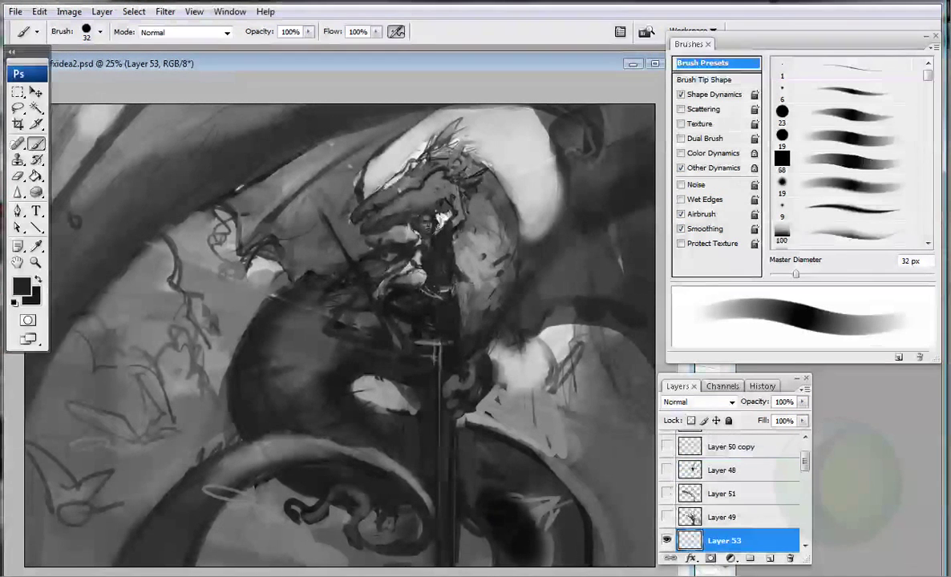
left_click_drag(459, 249, 437, 270)
left_click_drag(529, 272, 469, 345)
left_click_drag(497, 313, 461, 351)
left_click_drag(449, 261, 495, 288)
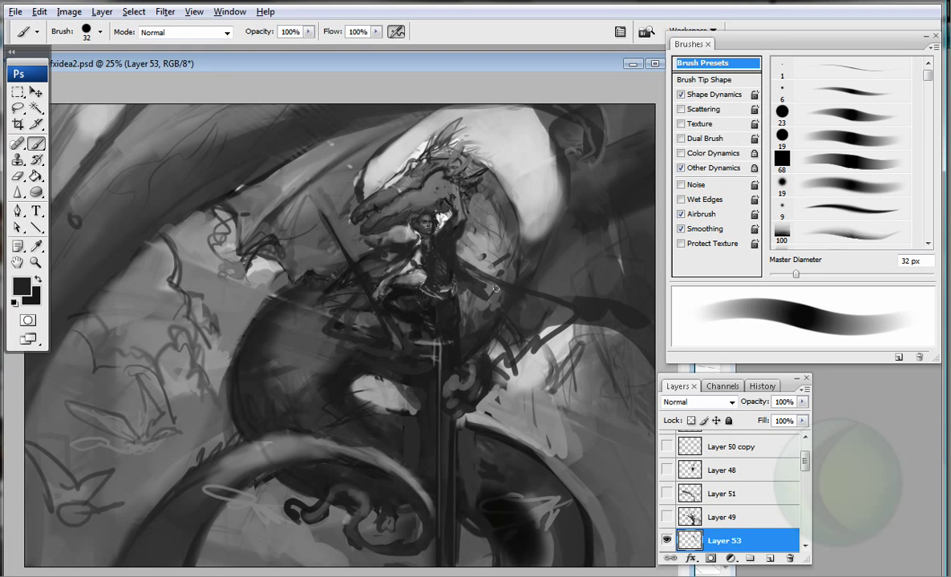
Step: Flatten the painting to compare, then undo back to the layered version
key("alt+l")
key("f")
key("ctrl+z")
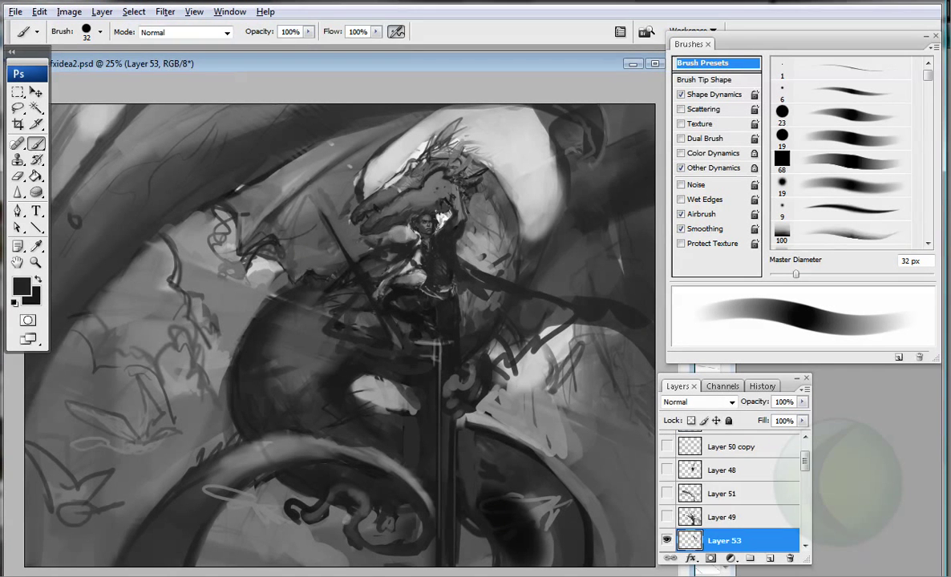
key("ctrl+z")
key("ctrl+z")
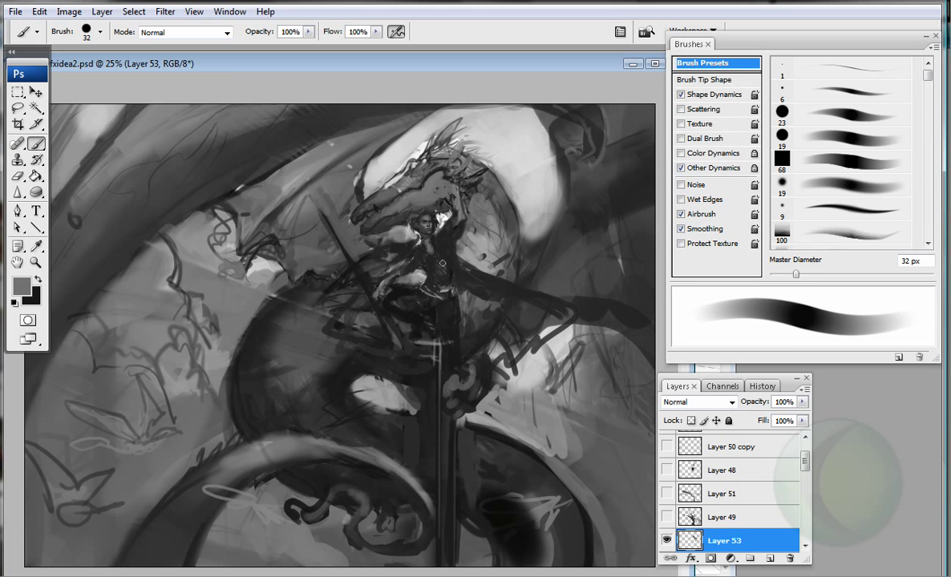
Step: Paint dark strokes beside the rider with a black brush, undoing an extra lower-left diagonal
key("bracketleft")
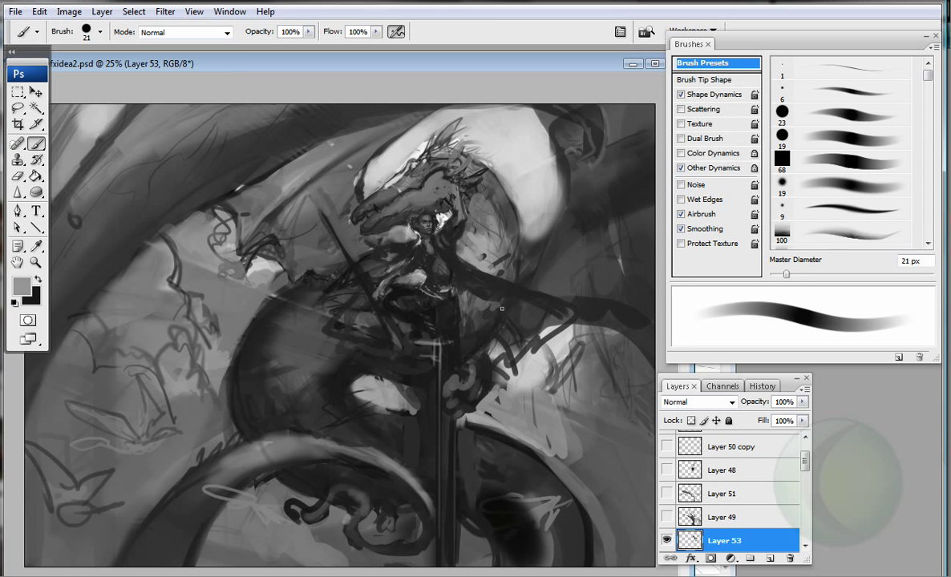
left_click(303, 206, "alt")
key("bracketright")
key("bracketright")
key("bracketright")
key("bracketright")
left_click_drag(293, 197, 80, 396)
mouse_move(196, 378)
left_mouse_down()
mouse_move(228, 456)
mouse_move(292, 460)
left_mouse_up()
key("ctrl+z")
Step: Flip the whole canvas horizontally
left_click(69, 11)
mouse_move(121, 159)
left_click(257, 207)
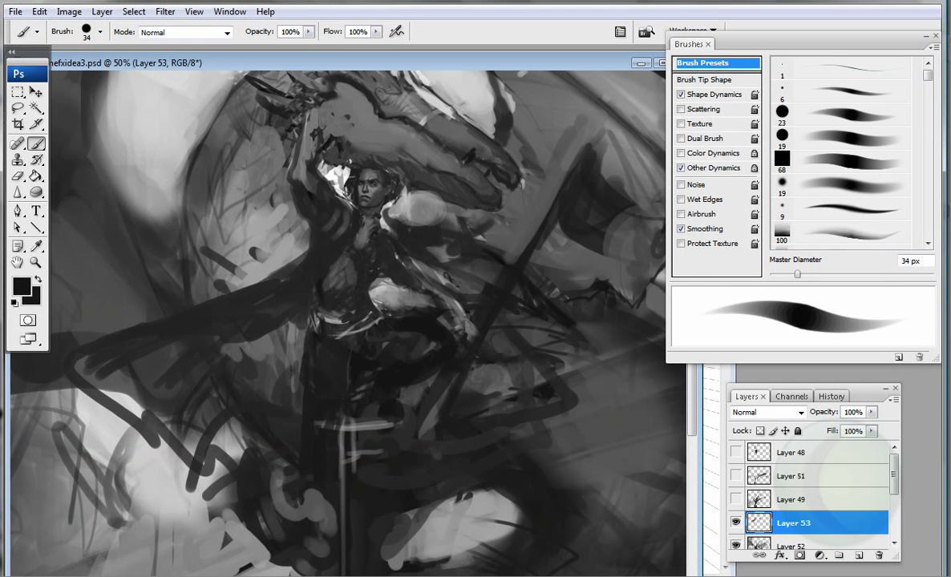
Step: Darken the rider's raised arm with a 17 px brush, sampling medium greys
key("bracketleft")
key("bracketleft")
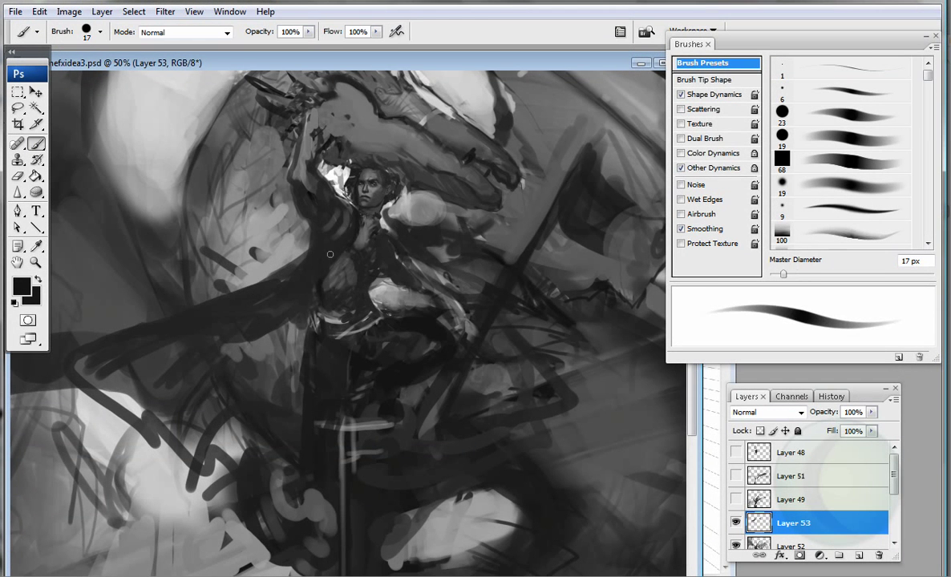
left_click_drag(302, 169, 313, 189)
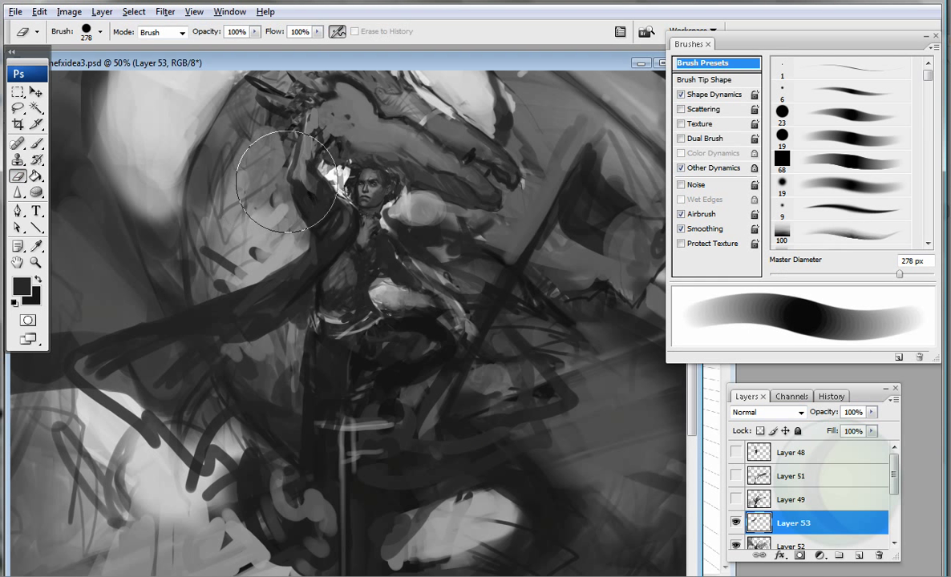
left_click_drag(290, 179, 325, 205)
left_click(310, 194, "alt")
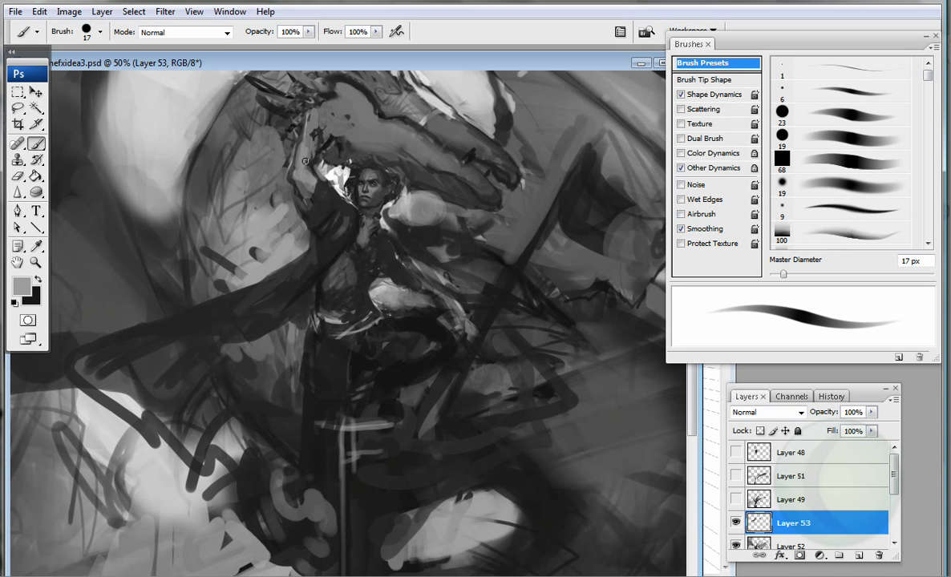
left_click(314, 103, "alt")
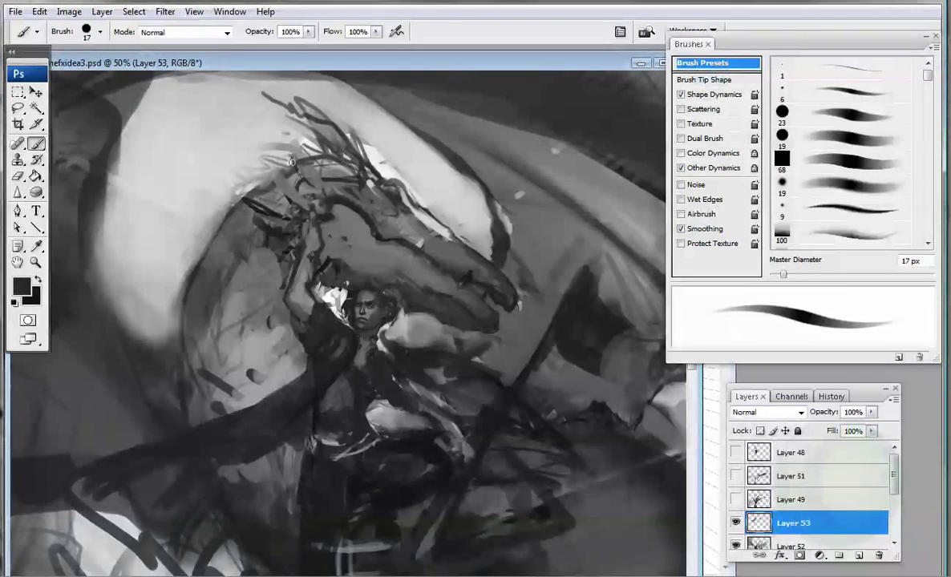
Step: Sketch dark lines for the dragon's head with light strokes beside it and on the left
mouse_move(309, 153)
left_mouse_down()
mouse_move(241, 144)
mouse_move(203, 106)
mouse_move(267, 166)
left_mouse_up()
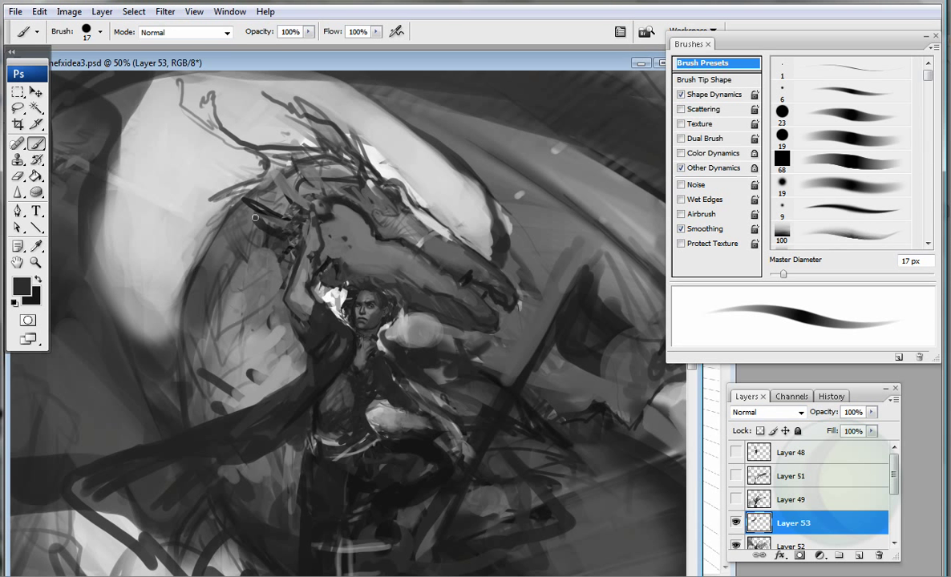
left_click_drag(180, 80, 206, 80)
left_click(385, 165, "alt")
left_click_drag(385, 160, 426, 169)
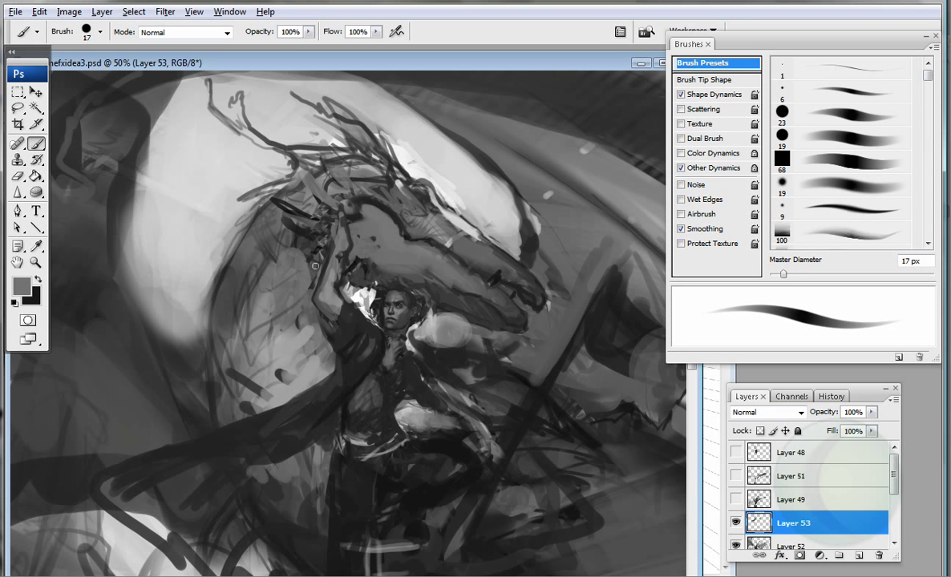
left_click(355, 302, "alt")
left_click(192, 301, "alt")
left_click_drag(194, 297, 199, 393)
Step: Paint dark strokes down the left side of the picture
left_click(120, 201, "alt")
left_click_drag(113, 204, 112, 284)
left_click_drag(107, 229, 145, 367)
left_click_drag(106, 321, 189, 343)
left_click_drag(169, 321, 186, 384)
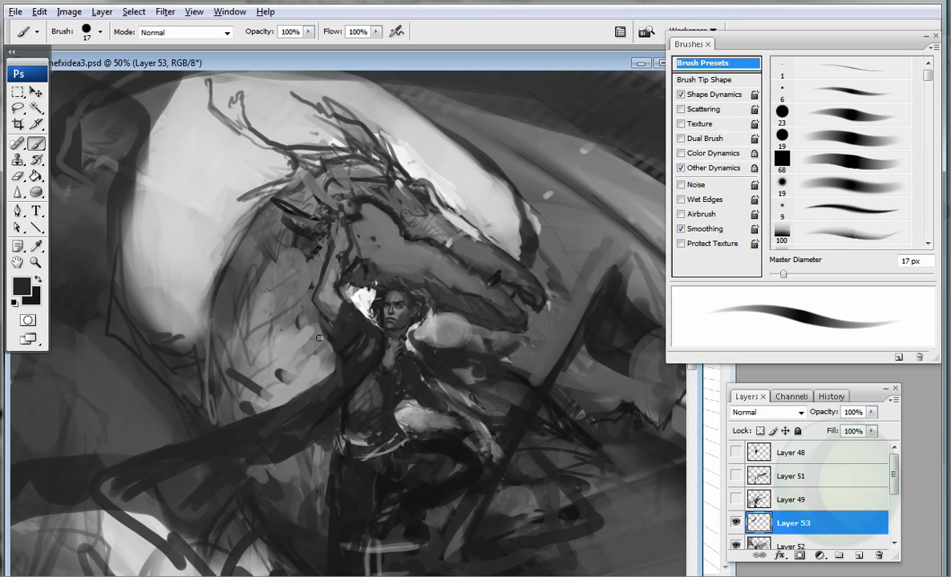
scroll(382, 287, "down", 3)
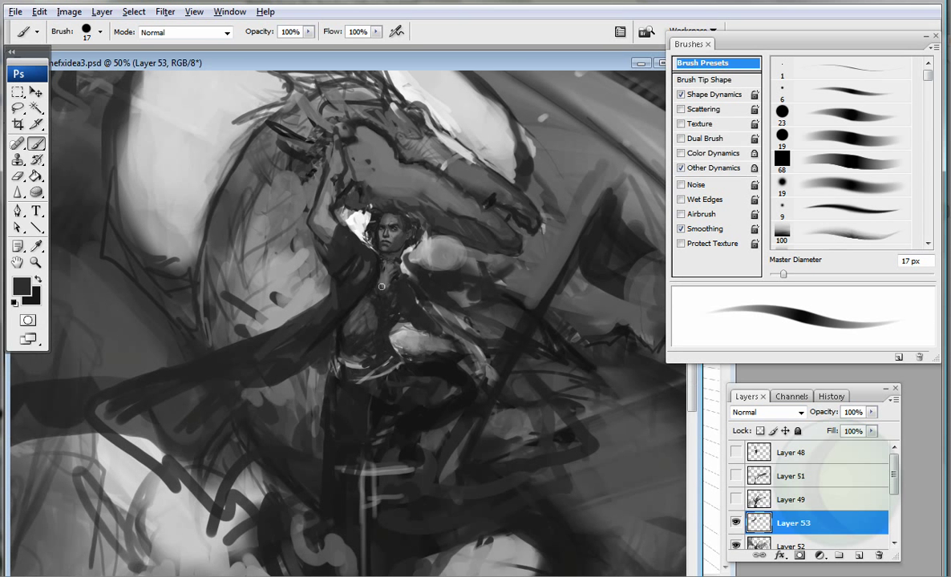
Step: Darken the rider's waist, lower body, face and neck
left_click_drag(305, 341, 322, 404)
left_click_drag(332, 359, 377, 330)
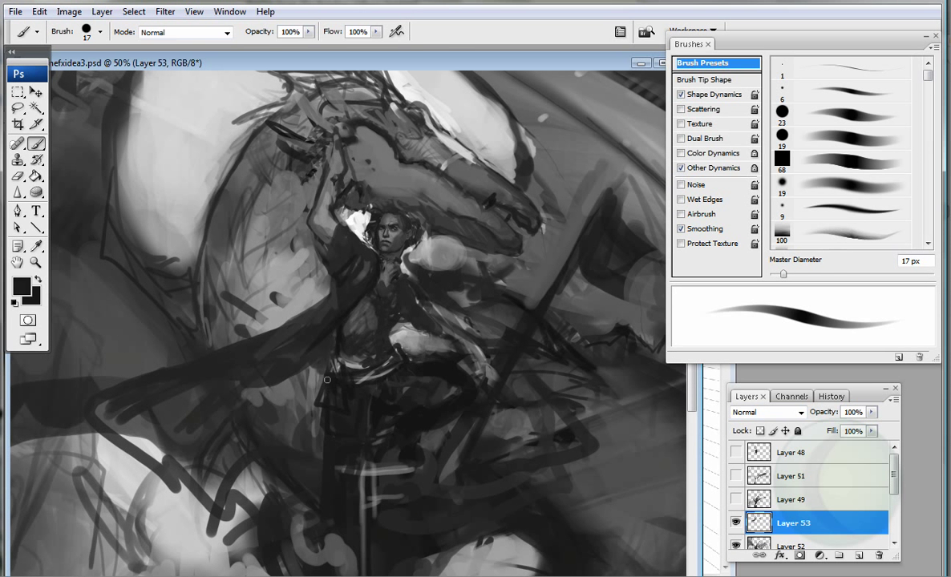
scroll(463, 237, "right", 5)
left_click_drag(202, 257, 186, 276)
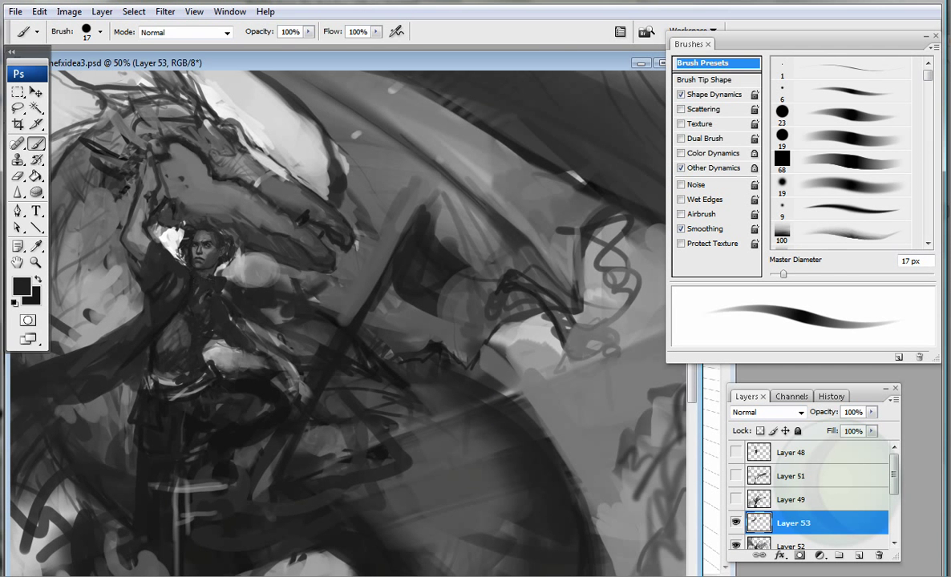
left_click_drag(284, 385, 384, 332)
left_click(332, 223, "alt")
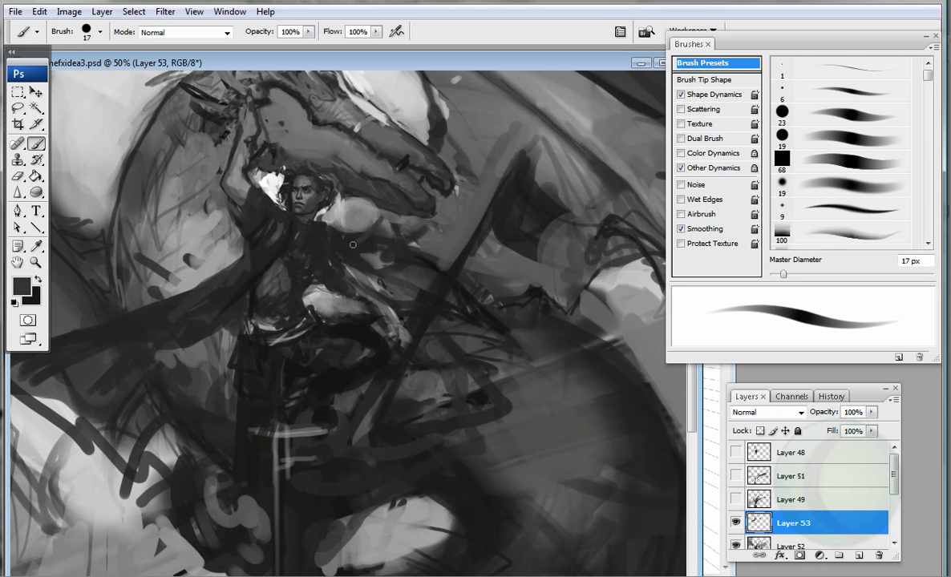
Step: Toggle airbrush, settle on a 19 px brush, and darken around the rider's arm and waist
key("shift+alt+p")
key("bracketright")
key("bracketright")
key("bracketright")
key("bracketright")
key("bracketright")
key("bracketright")
key("bracketright")
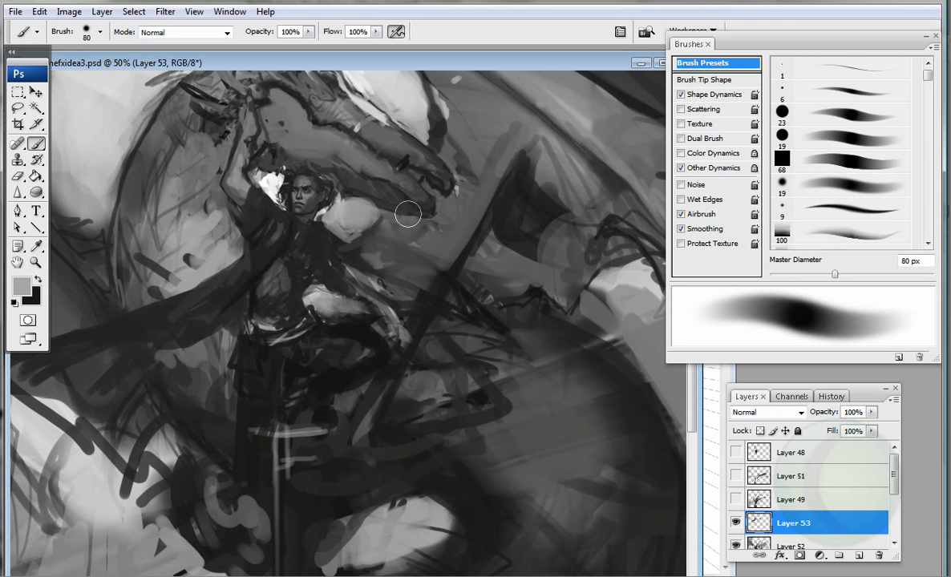
left_click(321, 258, "alt")
key("bracketleft")
key("bracketleft")
key("bracketleft")
key("bracketleft")
key("bracketleft")
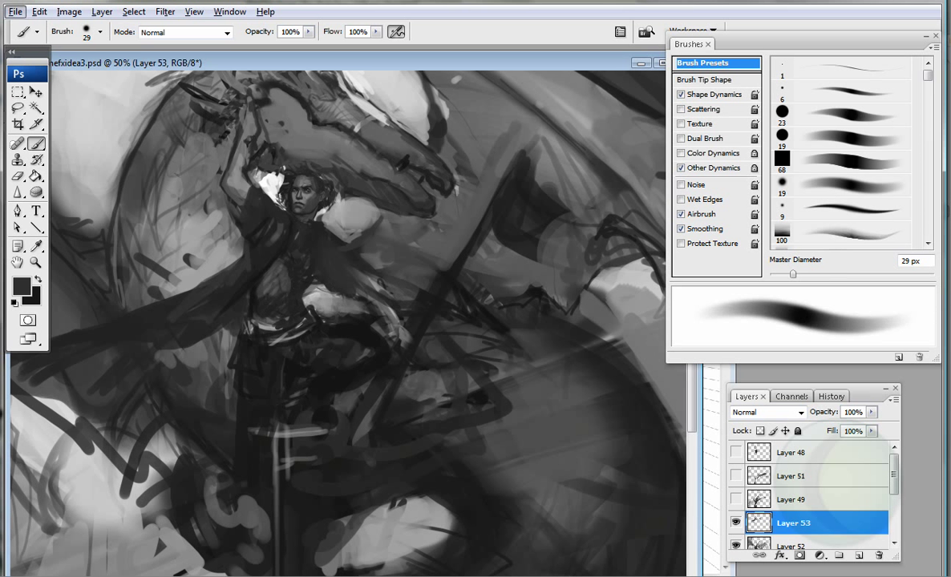
key("shift+alt+p")
key("bracketleft")
left_click_drag(393, 290, 413, 281)
left_click_drag(344, 232, 393, 273)
mouse_move(324, 218)
left_mouse_down()
mouse_move(361, 277)
mouse_move(407, 299)
left_mouse_up()
Step: Paint a vertical grey stroke along the sword with a 30 px brush
left_click(413, 303, "alt")
left_click(304, 273, "alt")
left_click(325, 295, "alt")
left_click_drag(320, 361, 321, 293)
left_click(321, 328, "alt")
key("period")
key("comma")
key("comma")
key("comma")
key("comma")
key("bracketright")
left_click_drag(262, 341, 262, 507)
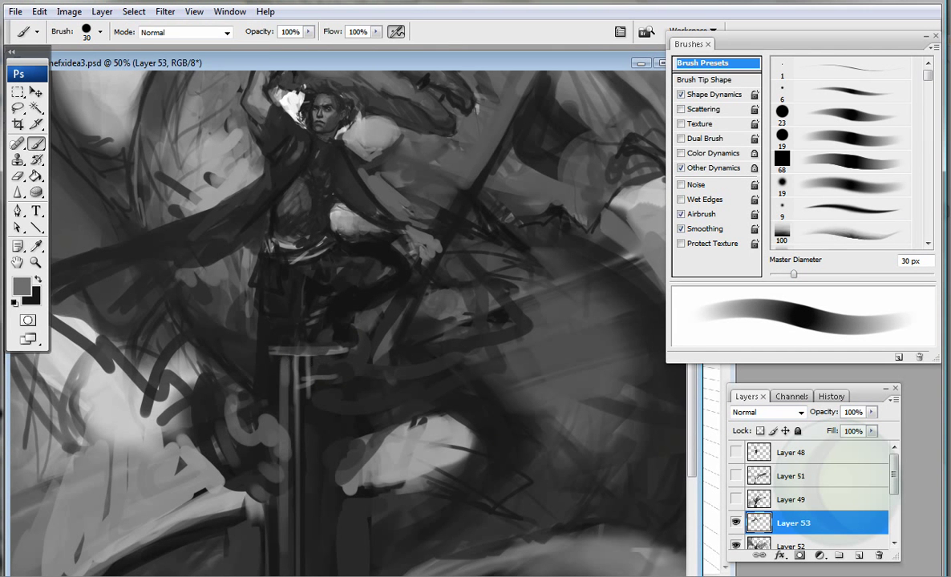
Step: Add grey strokes near the sword, then switch to a 23 px non-airbrush brush
left_click(229, 12)
left_click(265, 413)
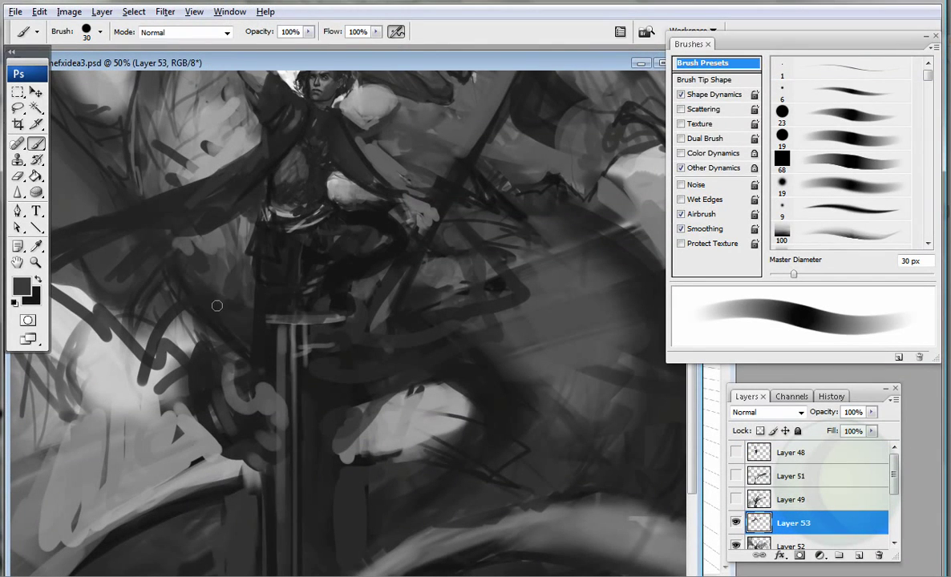
left_click_drag(192, 272, 246, 344)
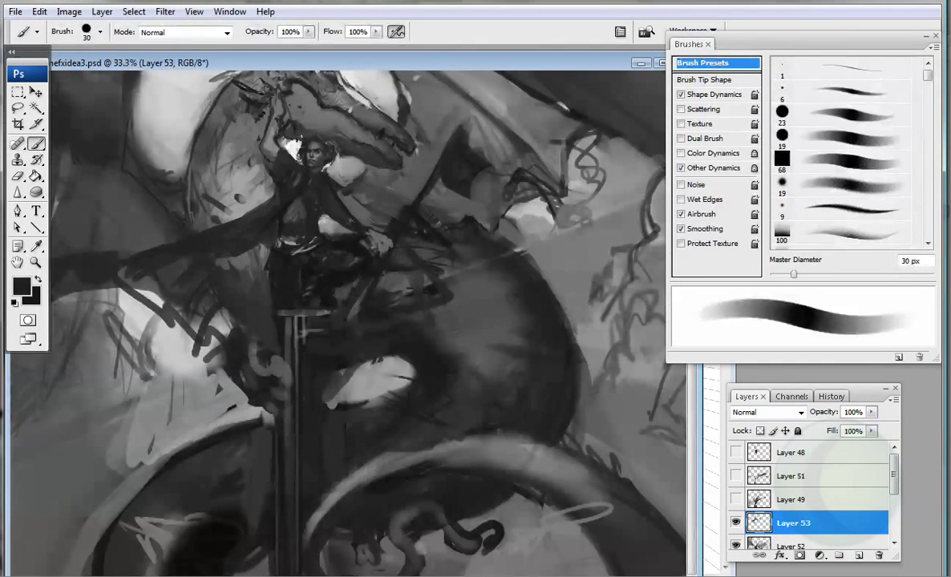
key("comma")
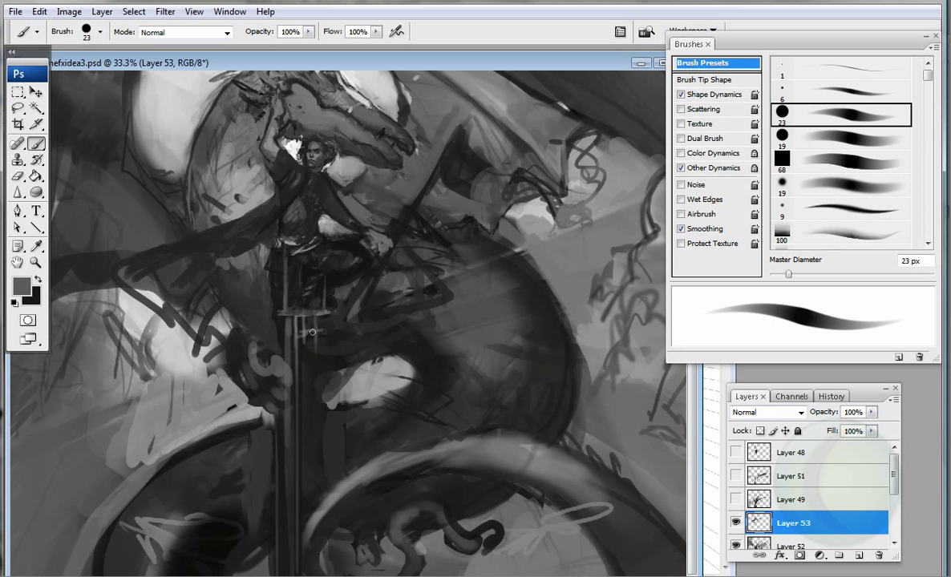
Step: Add light squiggles around the rider's legs and dark strokes below the rider
left_click_drag(325, 327, 353, 334)
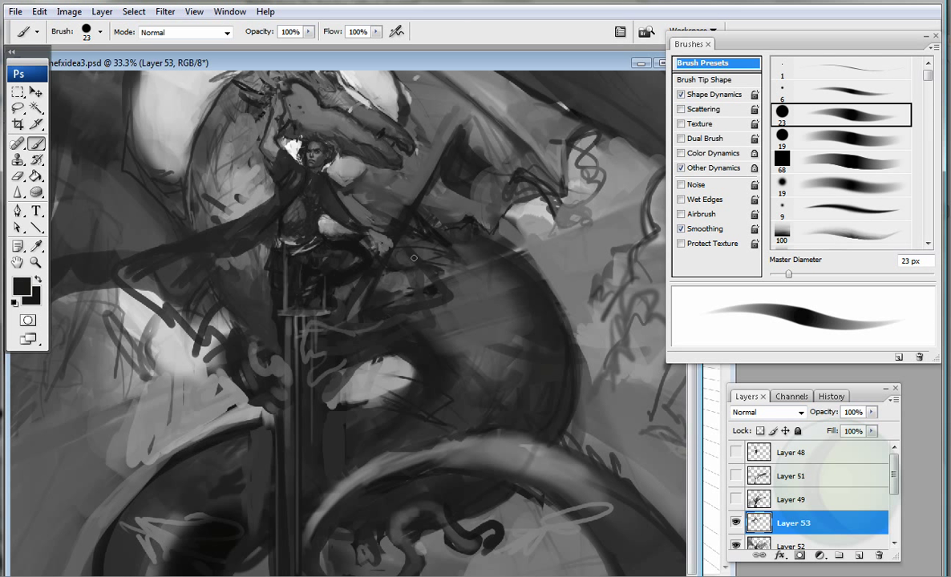
left_click_drag(414, 257, 426, 326)
left_click(245, 352, "alt")
left_click(227, 325, "alt")
mouse_move(213, 305)
left_mouse_down()
mouse_move(192, 352)
mouse_move(184, 325)
mouse_move(256, 277)
left_mouse_up()
left_click(245, 247, "alt")
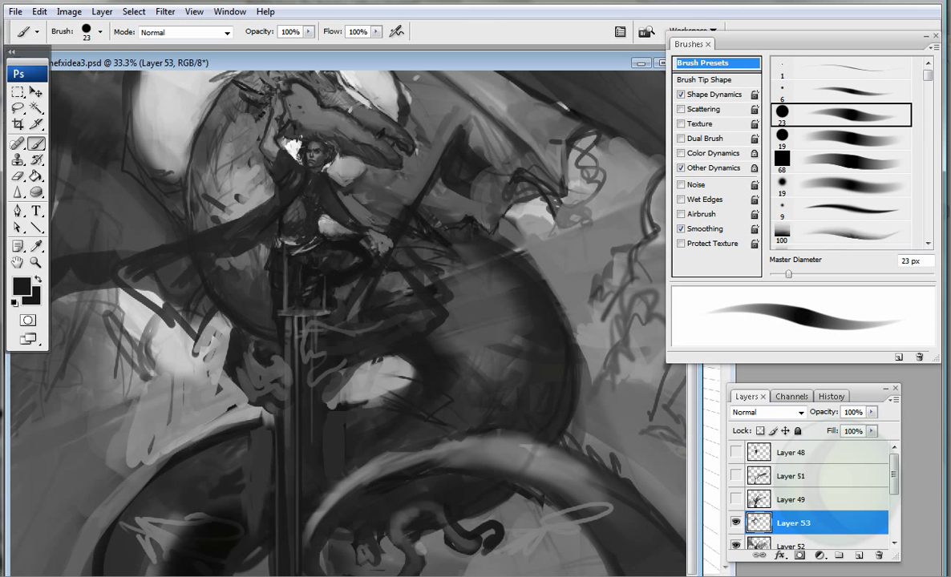
Step: Paint a grey stroke along the sword with a 37 px airbrush
scroll(297, 346, "down", 1)
key("bracketright")
key("shift+alt+p")
left_click_drag(284, 297, 283, 489)
Step: Paint broad black strokes at the lower left with a 158 px brush
left_click(241, 457, "alt")
left_click_drag(225, 449, 240, 501)
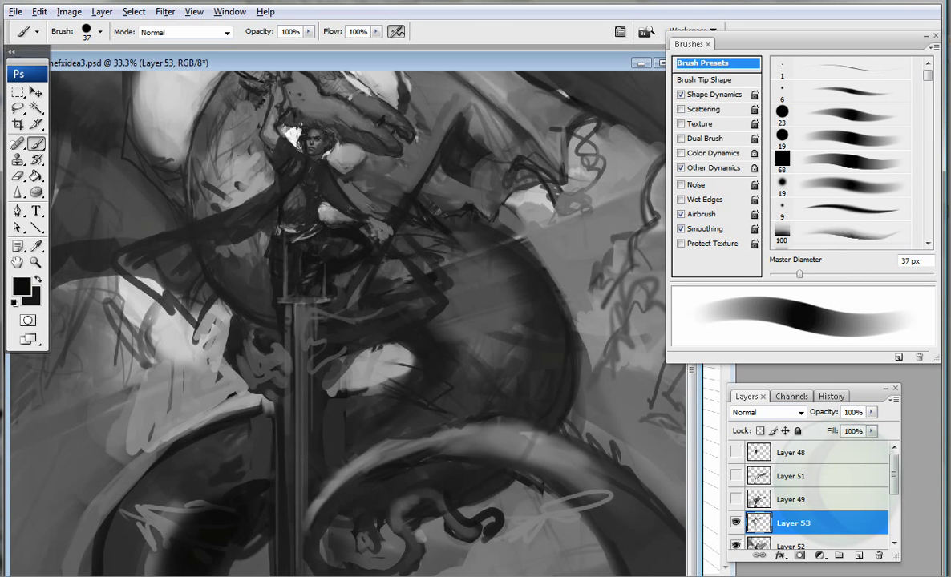
key("period")
left_click_drag(241, 416, 257, 453)
left_click_drag(257, 453, 241, 412)
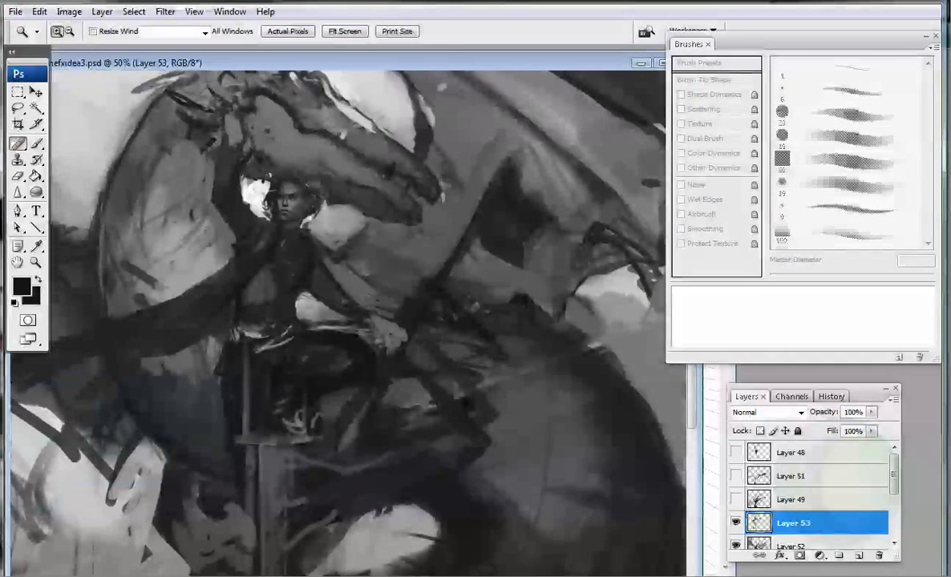
key("b")
key("bracketleft")
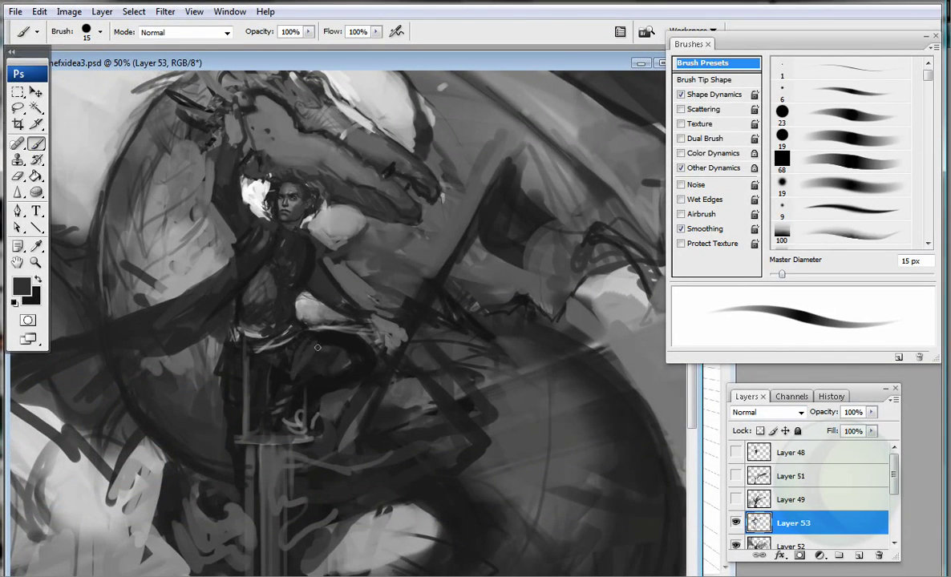
Step: Undo an accidental flatten and the dark sword stroke, then paint a dark stroke on the figure
left_click(348, 357, "alt")
key("ctrl+shift+e")
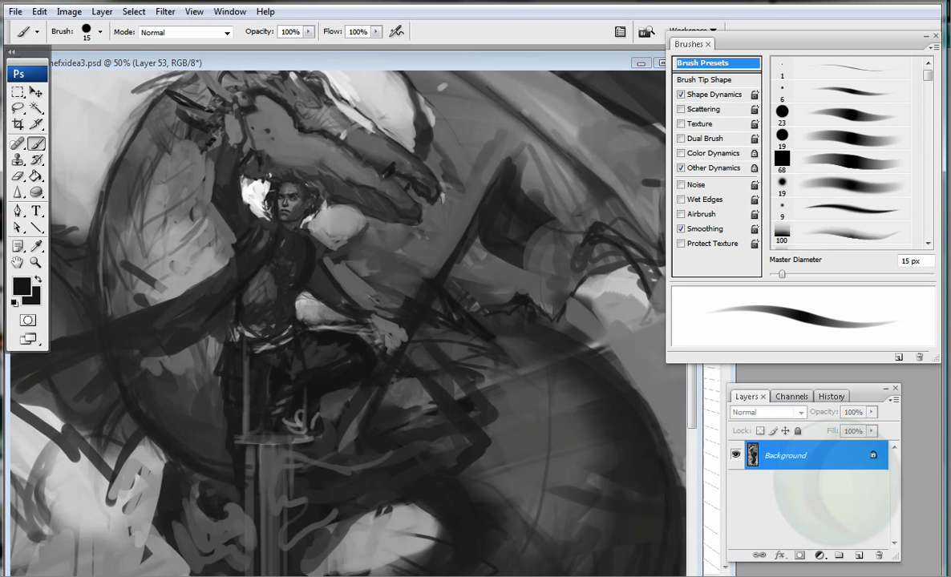
key("ctrl+z")
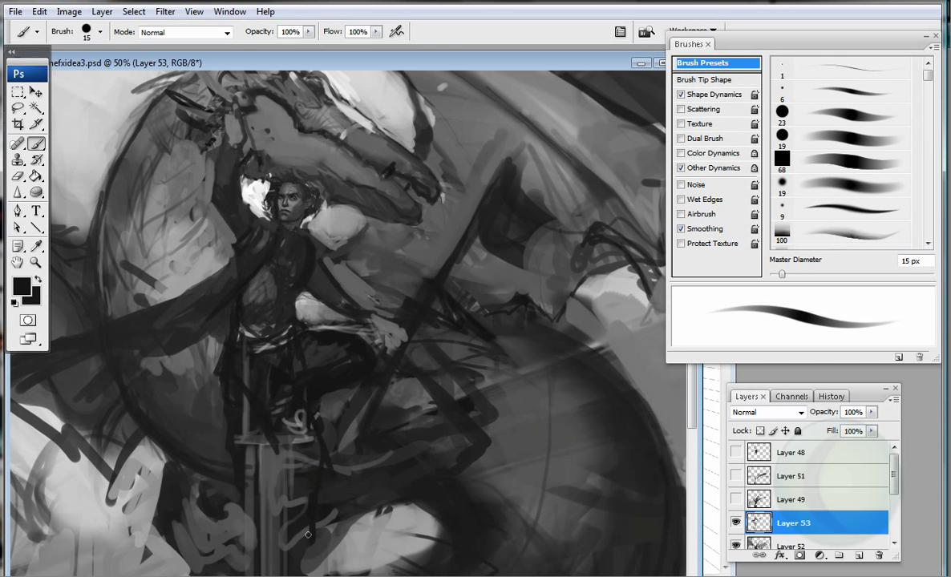
key("ctrl+z")
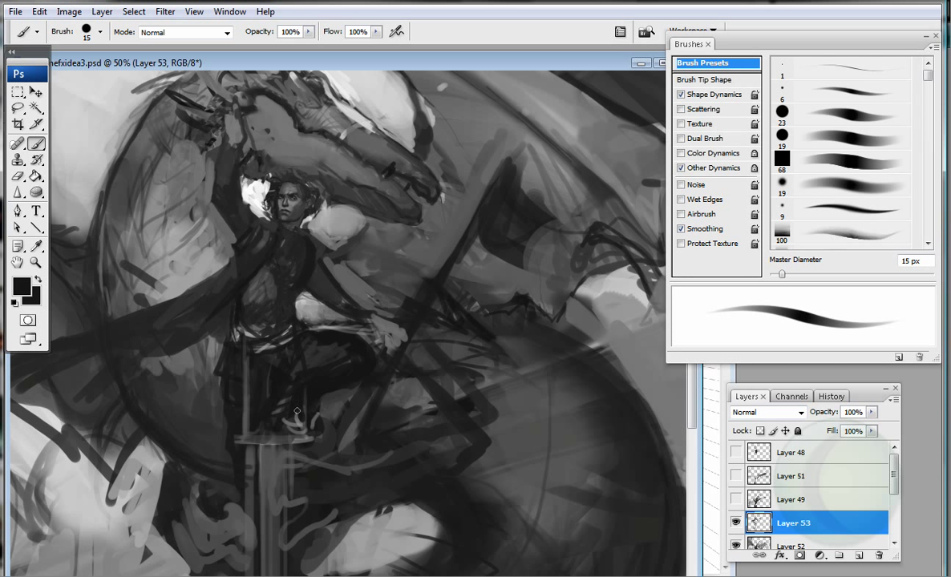
left_click(299, 397, "alt")
left_click_drag(299, 397, 327, 387)
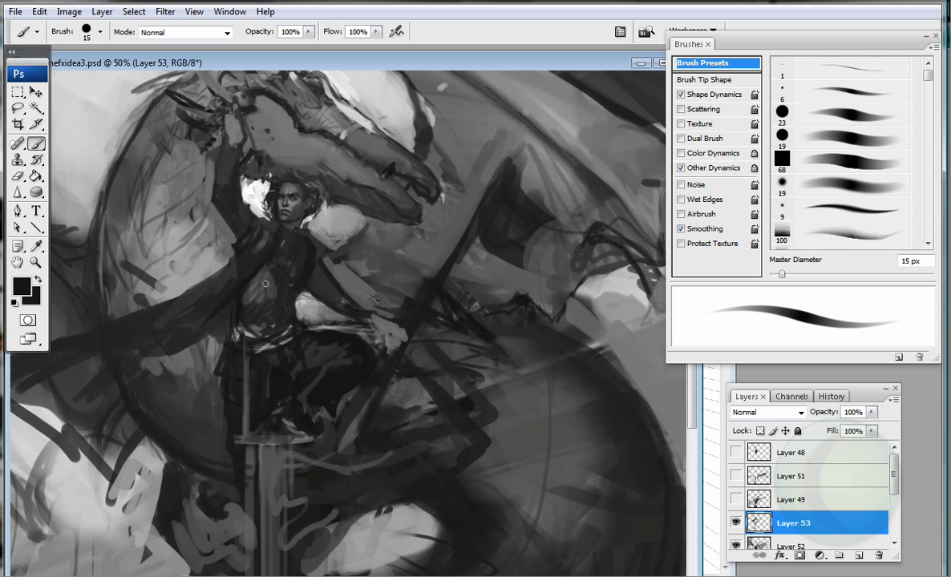
left_click(278, 229, "alt")
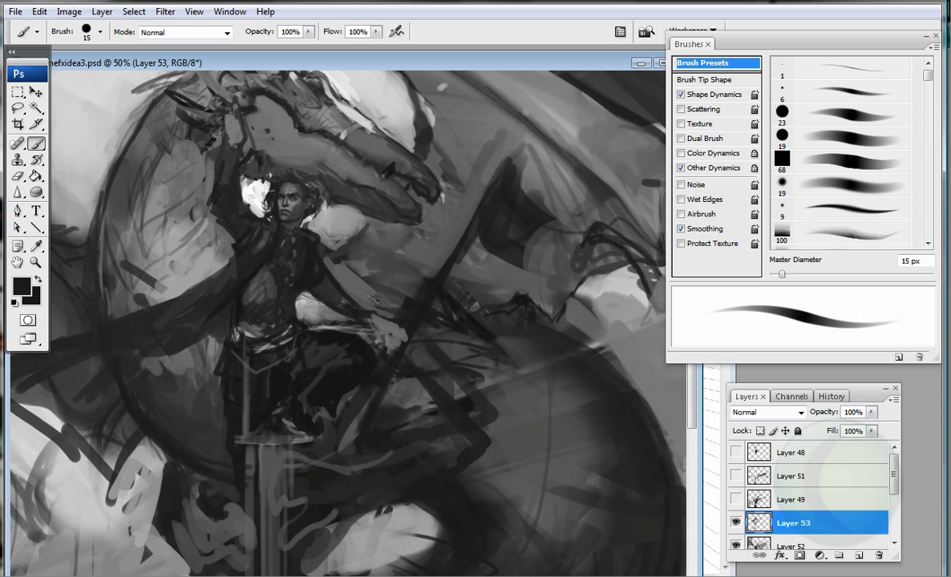
Step: Paint a dark stroke on the dragon's wing and sample mid greys
key("ctrl+Tab")
key("ctrl+Tab")
left_click_drag(204, 140, 190, 183)
left_click(234, 147, "alt")
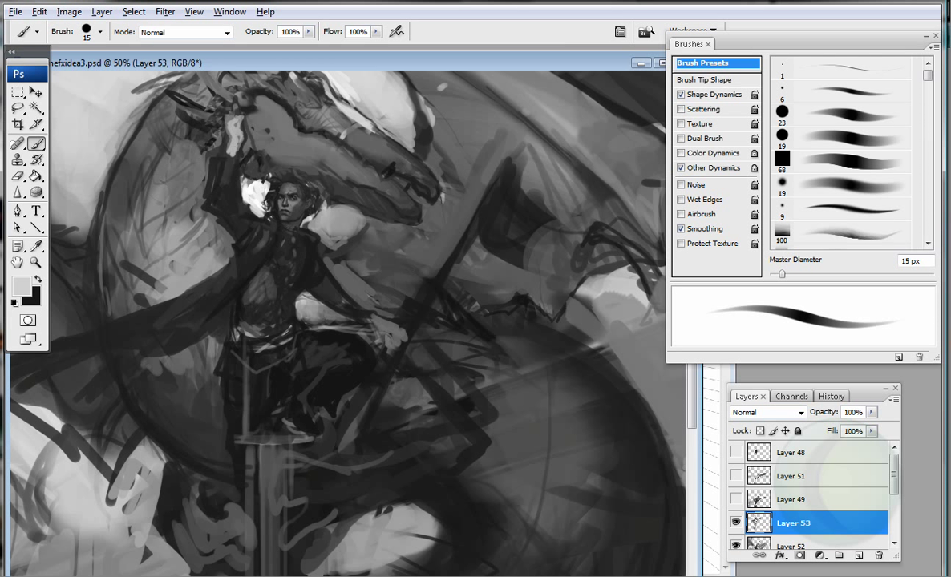
left_click(213, 145, "alt")
Step: Select a small patch above the rider's raised arm, then drop the selection
key("l")
left_click_drag(240, 128, 234, 152)
key("v")
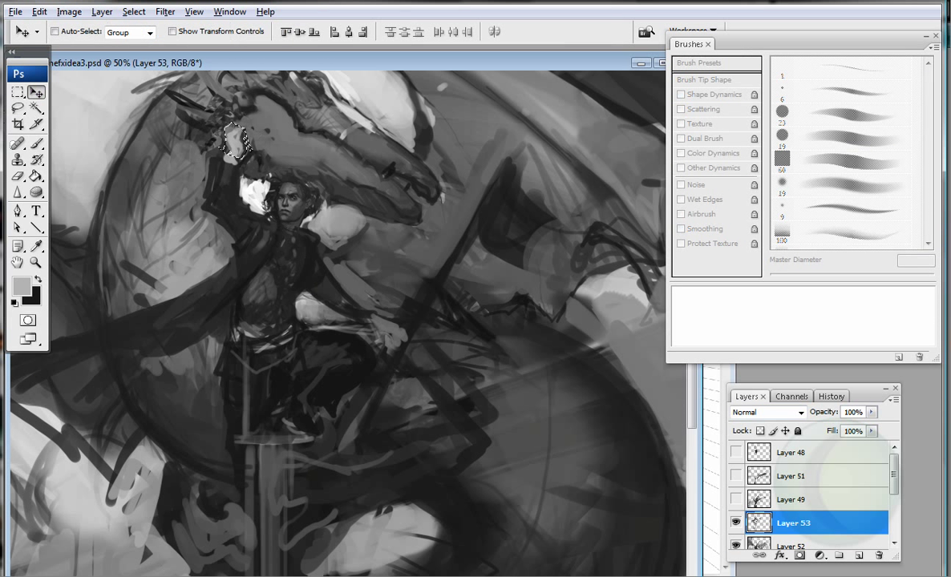
key("ctrl+d")
key("m")
key("b")
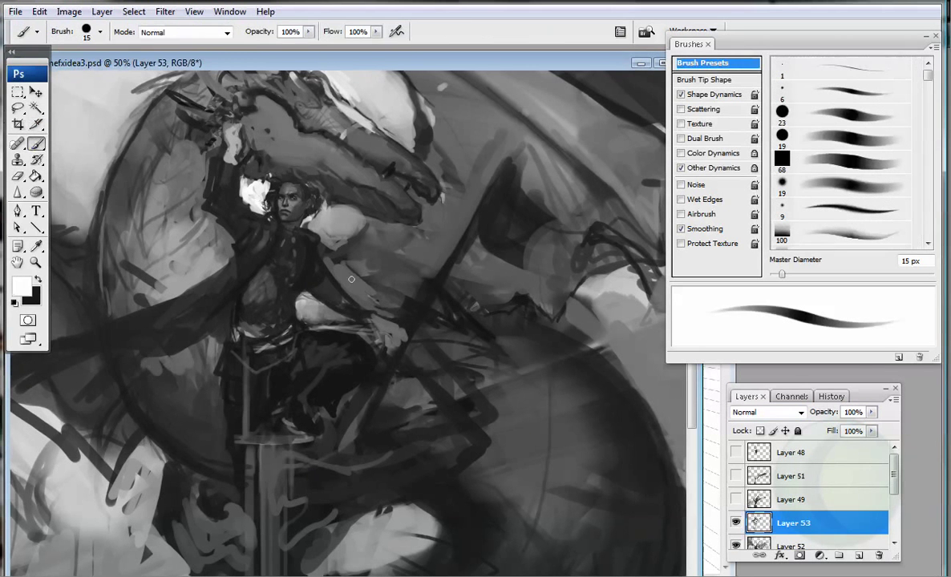
Step: Darken the rider's waist and add light strokes near the belt
left_click_drag(356, 341, 389, 356)
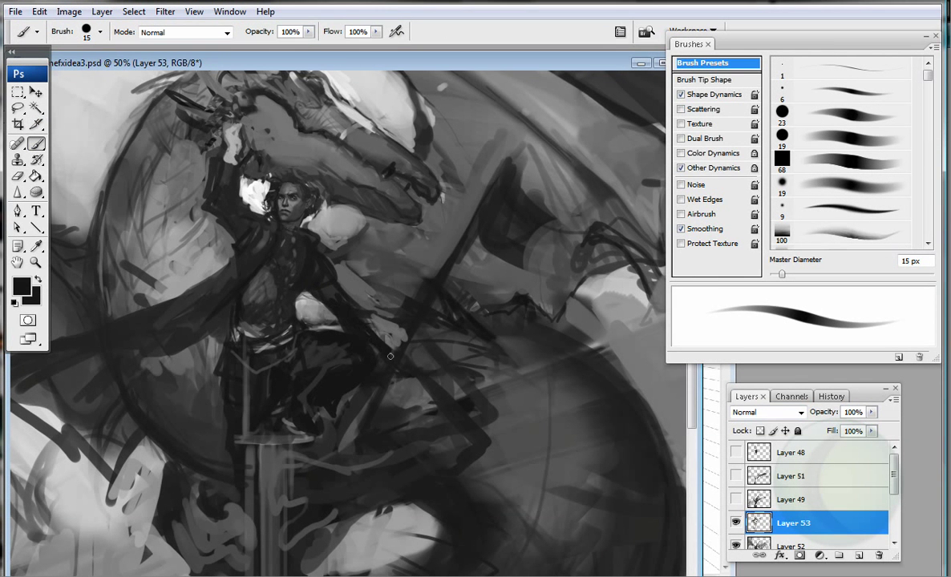
left_click_drag(353, 317, 365, 337)
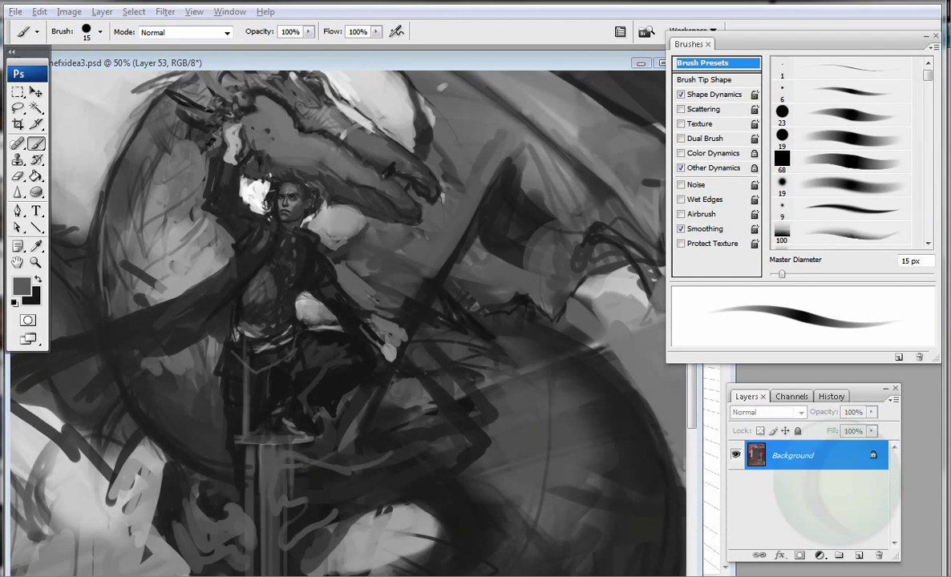
left_click(341, 380, "alt")
key("bracketleft")
key("bracketleft")
key("bracketleft")
key("bracketleft")
key("bracketright")
key("bracketright")
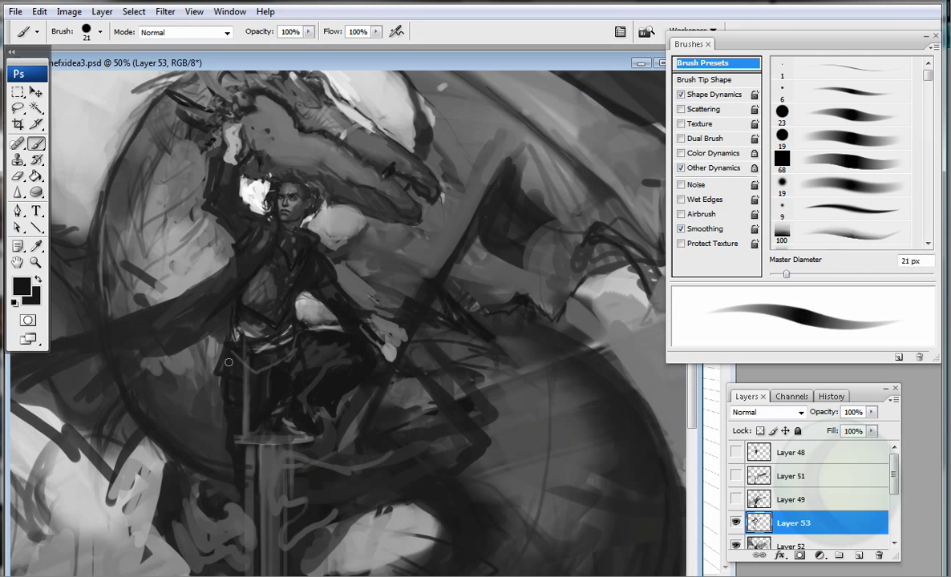
scroll(345, 313, "down", 2)
key("ctrl+minus")
Step: Select a narrow triangle below the sword hilt and fill it with dark paint
key("l")
left_click(298, 294)
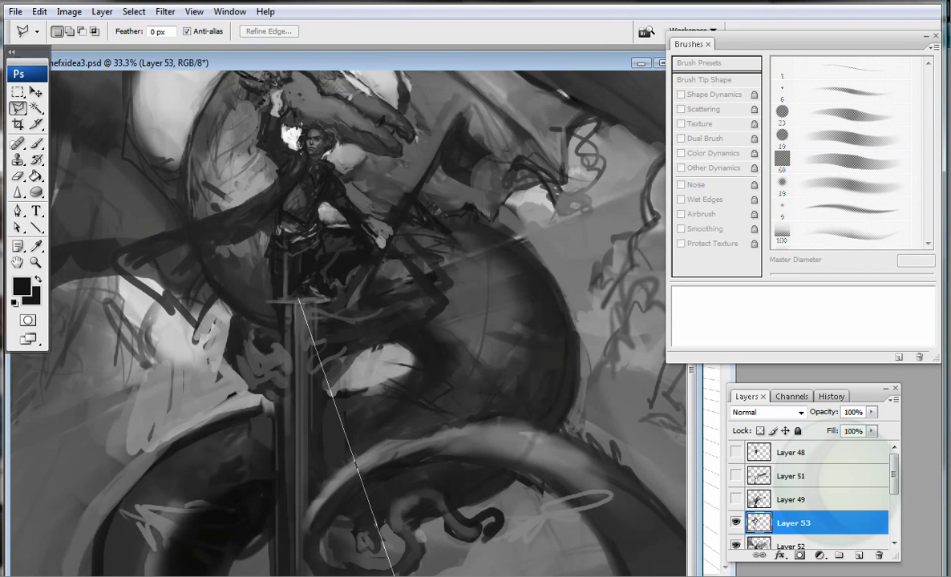
left_click(294, 298)
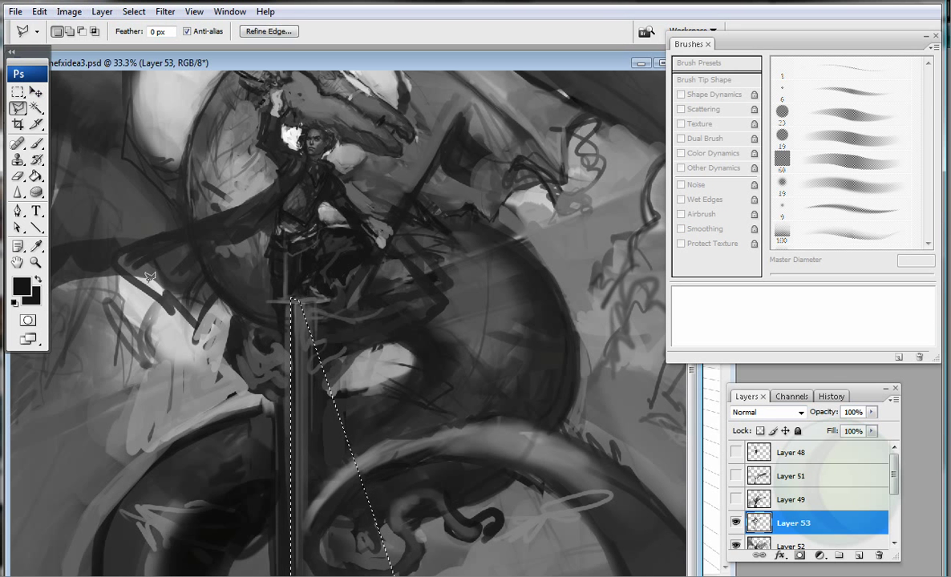
key("ctrl+t")
key("Return")
key("b")
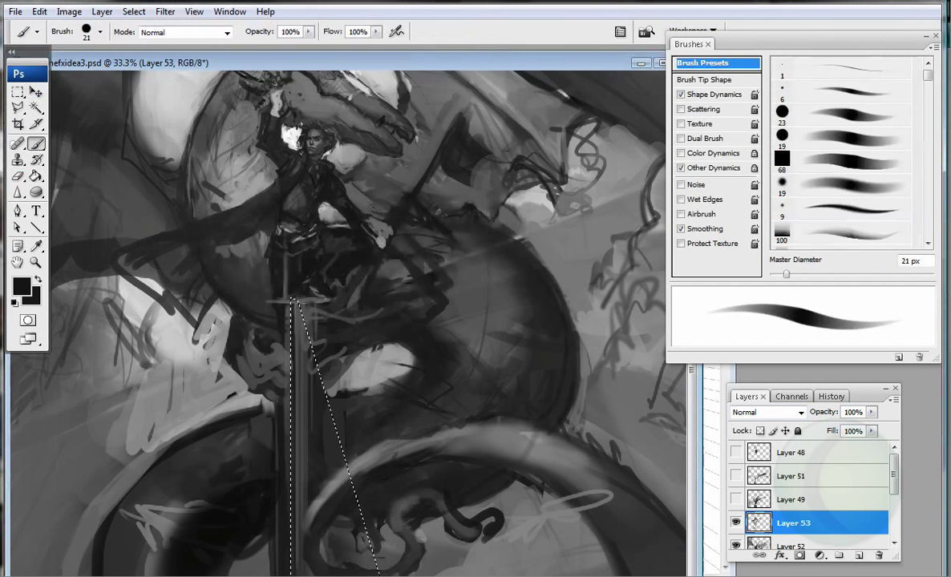
left_click_drag(280, 337, 281, 440)
left_click_drag(282, 289, 280, 490)
Step: Flip the triangle selection horizontally and shift it left
left_click(134, 11)
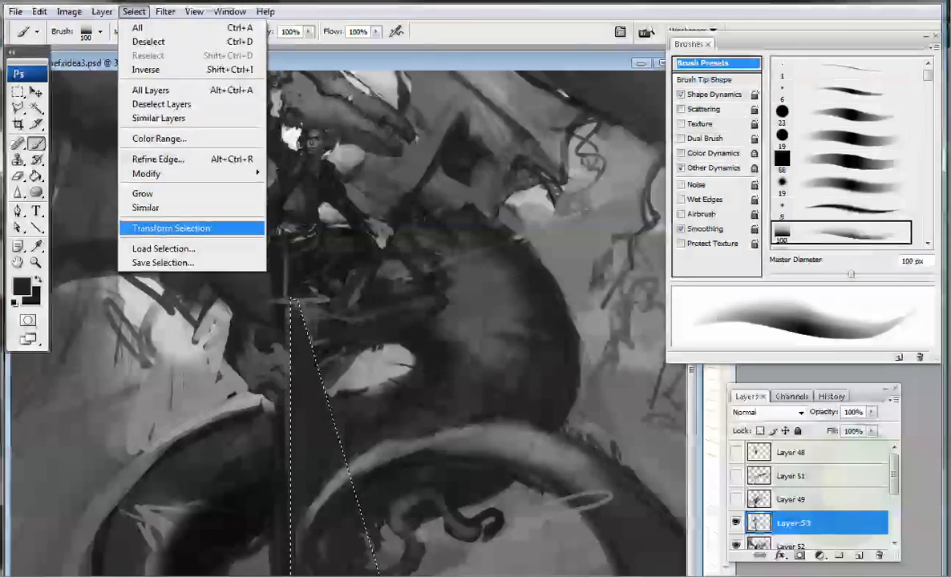
left_click(72, 255)
key("Return")
key("m")
key("ctrl+z")
key("b")
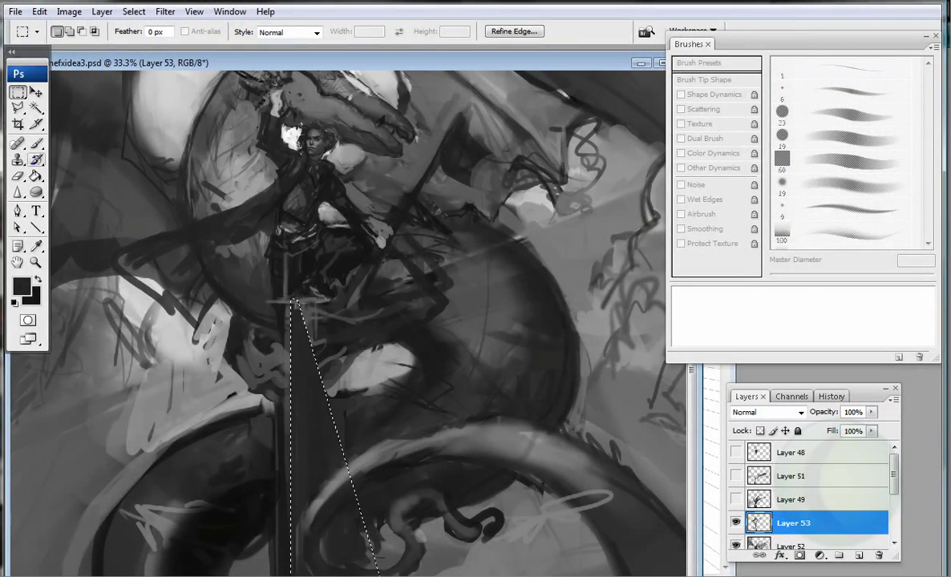
left_click(134, 11)
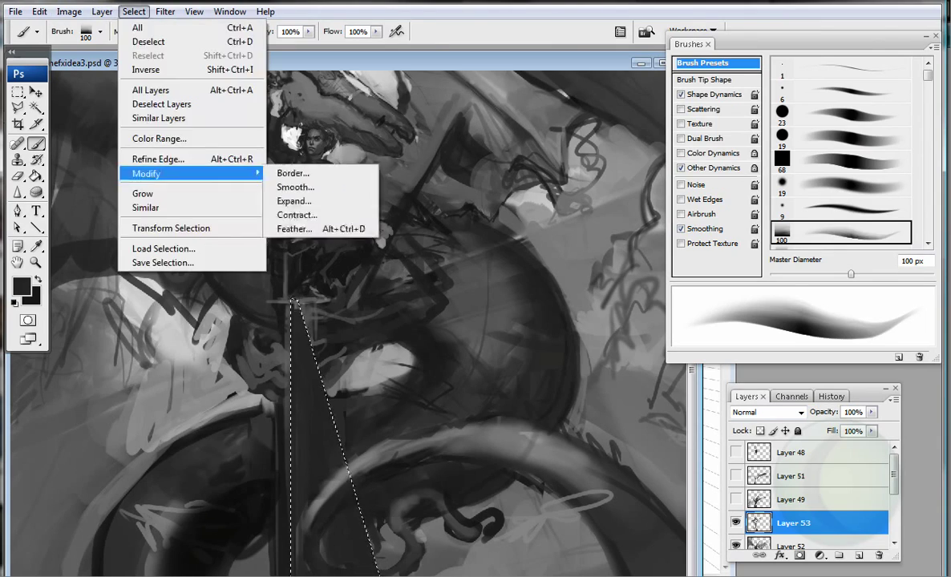
left_click(276, 435)
left_click(39, 11)
key("Return")
mouse_move(369, 385)
left_mouse_down()
mouse_move(261, 395)
mouse_move(281, 415)
left_mouse_up()
Step: Fill the second triangle with dark paint using a 185 px brush, then deselect
key("b")
key("bracketright")
key("bracketright")
key("bracketright")
key("m")
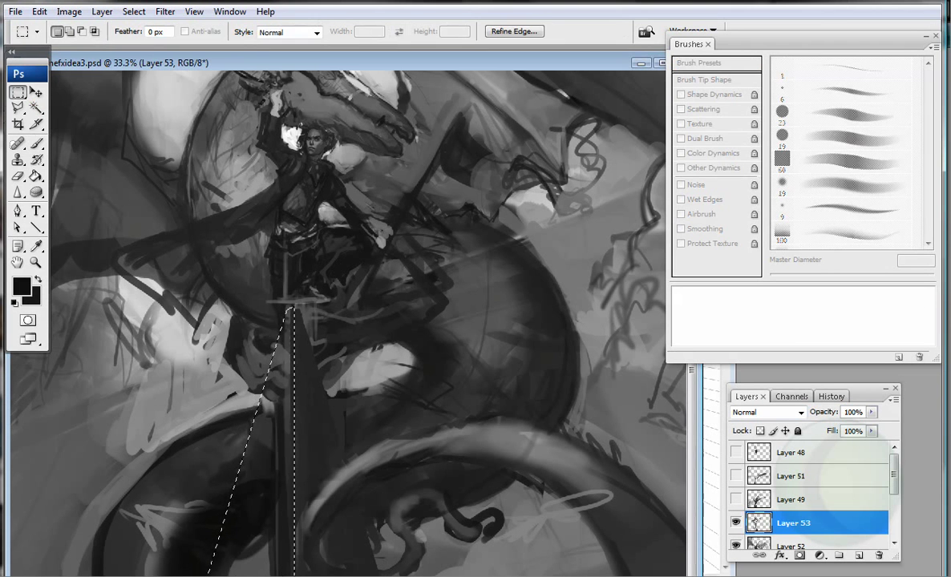
key("b")
left_click_drag(280, 337, 240, 497)
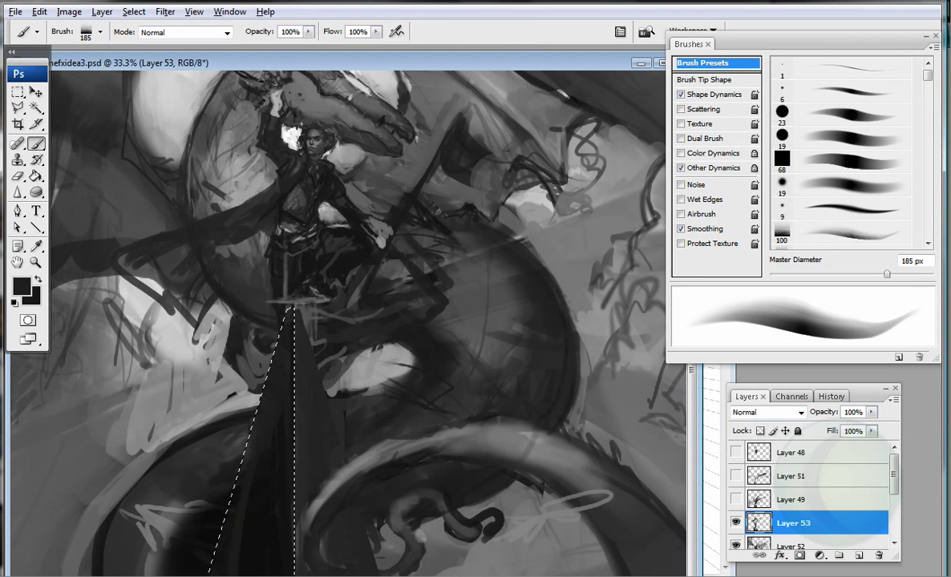
key("m")
key("ctrl+d")
key("b")
Step: Draw a freehand lasso selection around the blade, then clear it
left_click(17, 109)
left_click(72, 161)
mouse_move(340, 392)
left_mouse_down()
mouse_move(325, 353)
mouse_move(251, 407)
mouse_move(264, 561)
left_mouse_up()
key("v")
left_click_drag(276, 417, 282, 404)
key("m")
key("ctrl+d")
Step: Draw a straight line edge down from the blade tip, then pick the soft 100 px brush
key("u")
left_click_drag(297, 307, 226, 573)
key("b")
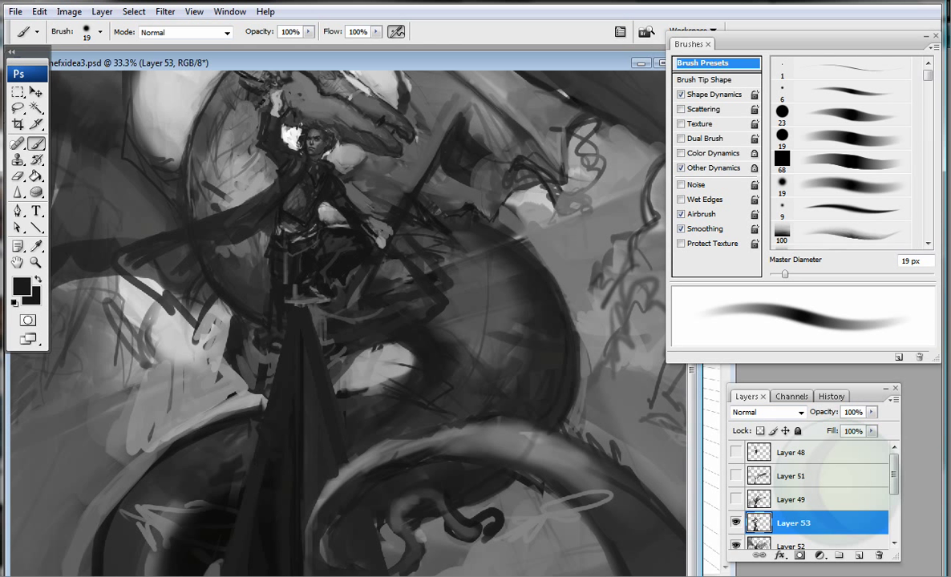
left_click(781, 232)
Step: Set a 30 px soft brush and paint dark strokes down the rider's body
left_click(781, 136)
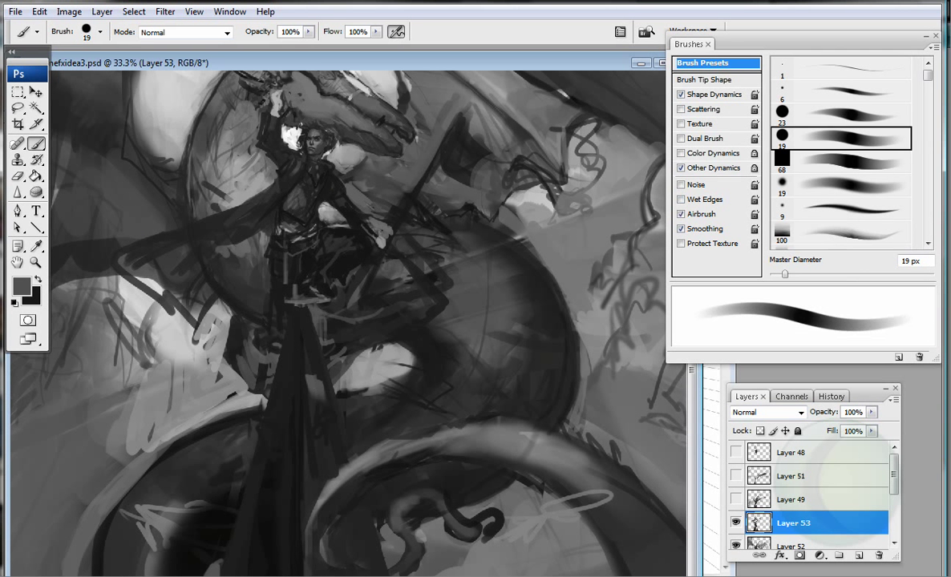
left_click_drag(784, 274, 822, 274)
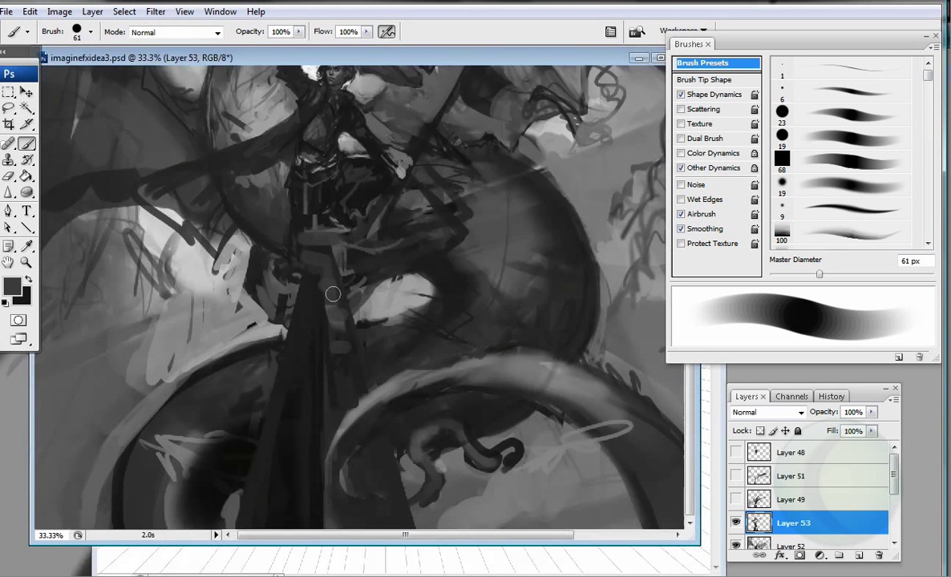
key("bracketleft")
key("bracketleft")
key("bracketleft")
mouse_move(287, 271)
left_mouse_down()
mouse_move(274, 346)
mouse_move(290, 391)
left_mouse_up()
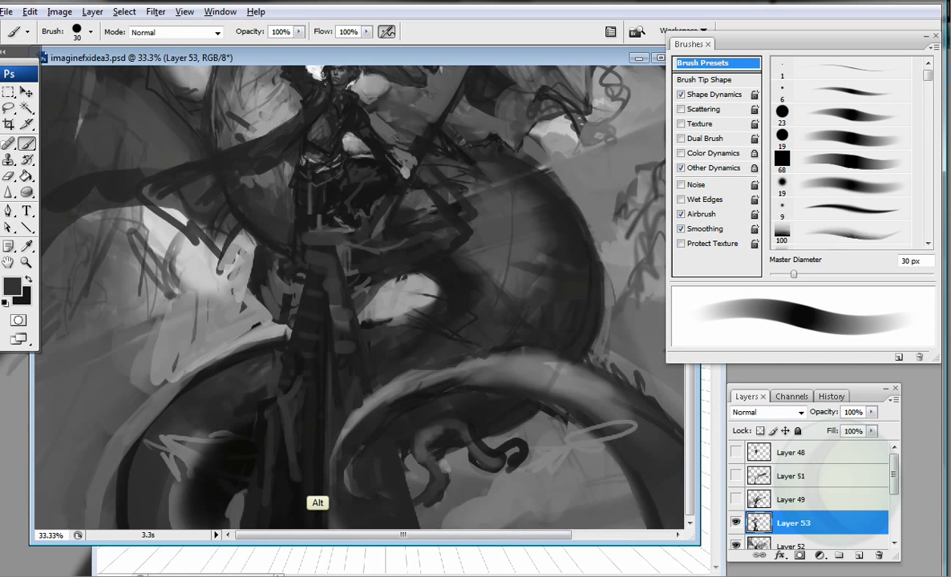
Step: Paint sampled light grey left of the blade and black beside the rider's leg
left_click(240, 256, "alt")
left_click_drag(236, 244, 256, 302)
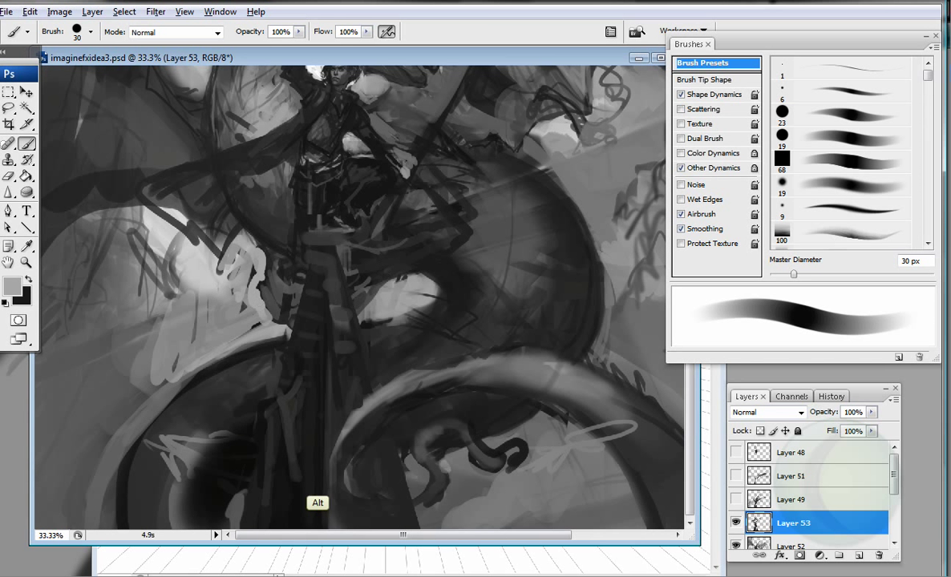
left_click(317, 256, "alt")
left_click_drag(312, 241, 345, 277)
Step: Darken the dragon's coil and body right of the rider with black and dark grey
left_click_drag(393, 165, 433, 188)
left_click_drag(401, 144, 449, 217)
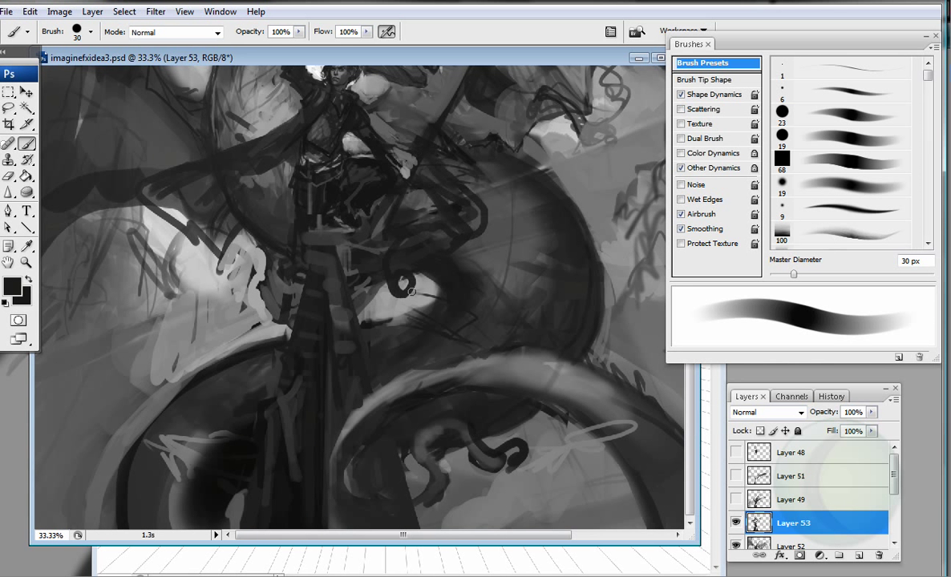
left_click(377, 256, "alt")
left_click_drag(376, 252, 389, 277)
Step: Switch to the soft 100 px brush preset and sample a colour from the painting
key("bracketright")
key("bracketright")
key("bracketright")
key("bracketright")
key("bracketright")
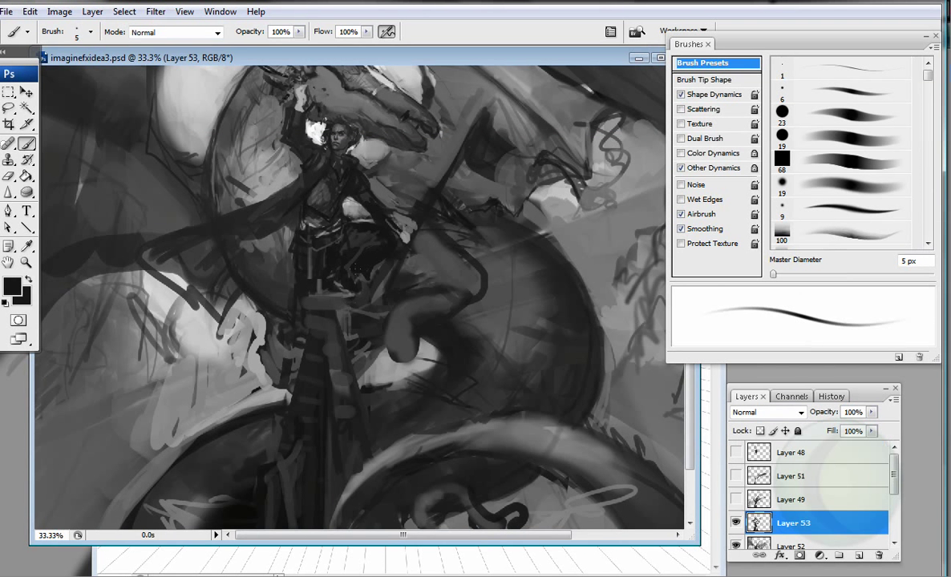
key("bracketright")
key("bracketright")
key("bracketright")
key("bracketright")
key("bracketright")
key("bracketright")
key("bracketright")
key("bracketright")
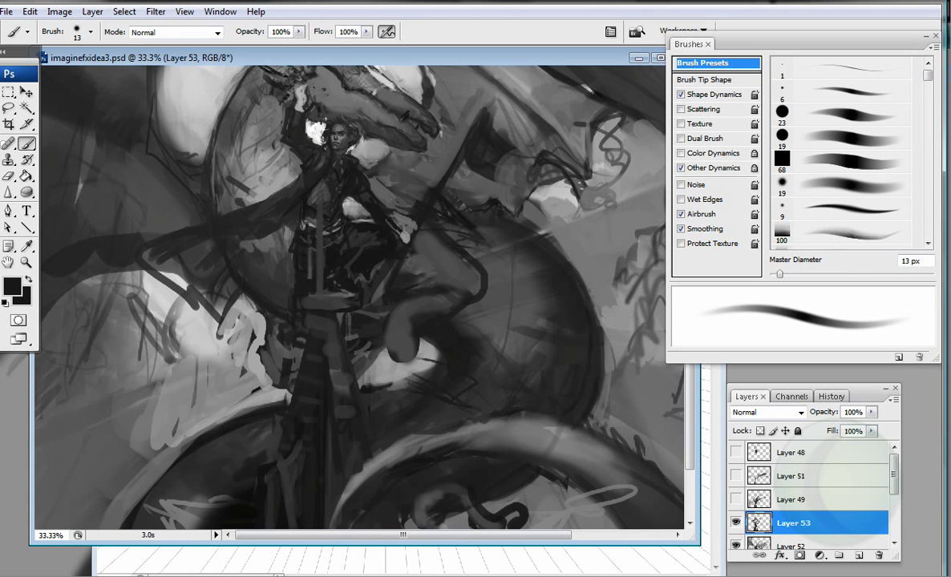
left_click(839, 232)
left_click(280, 303, "alt")
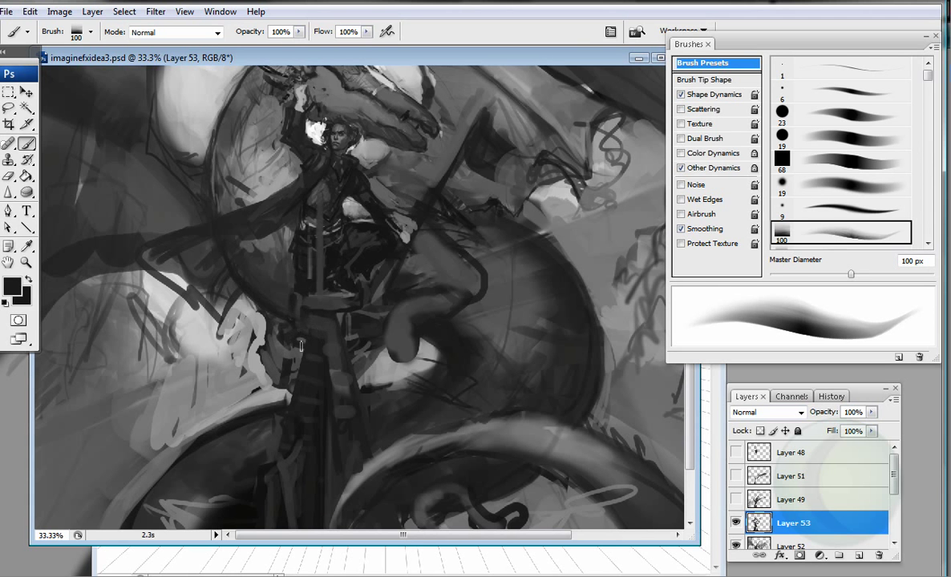
Step: Zoom out to 16.7% and flip the whole canvas horizontally
key("z")
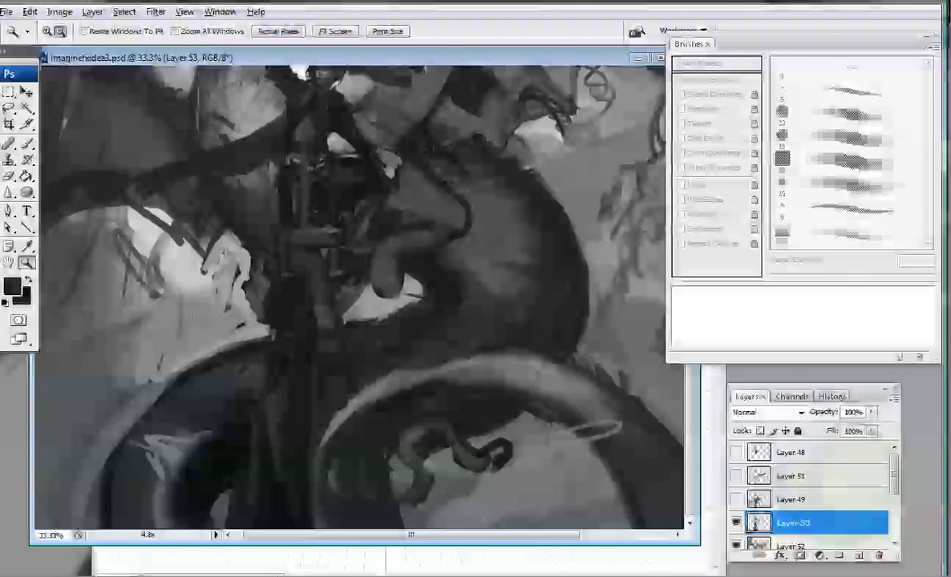
key("ctrl+minus")
key("ctrl+minus")
left_click(59, 11)
mouse_move(85, 154)
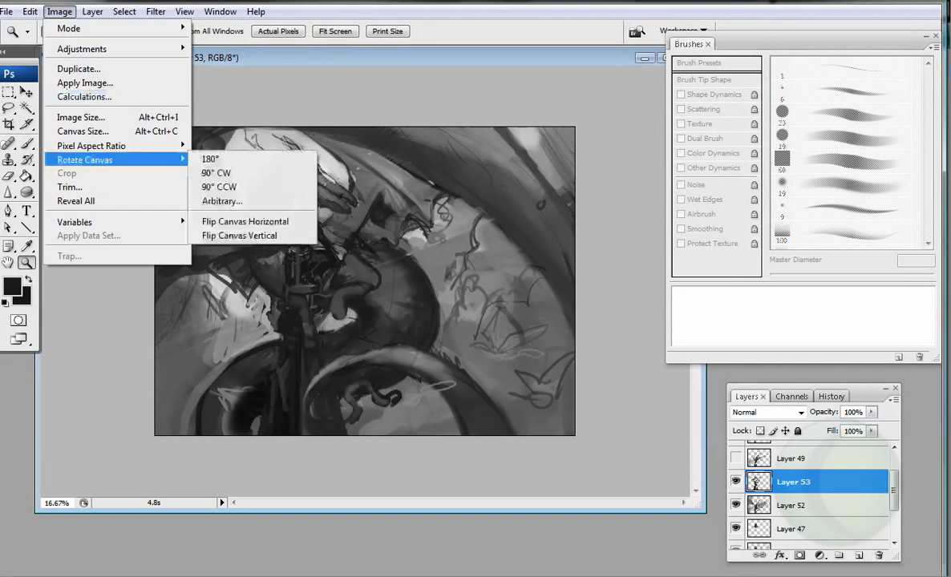
left_click(244, 219)
Step: Paint soft light-grey cloudy texture on the left with the 467 px scatter brush enlarged to 598 px
key("b")
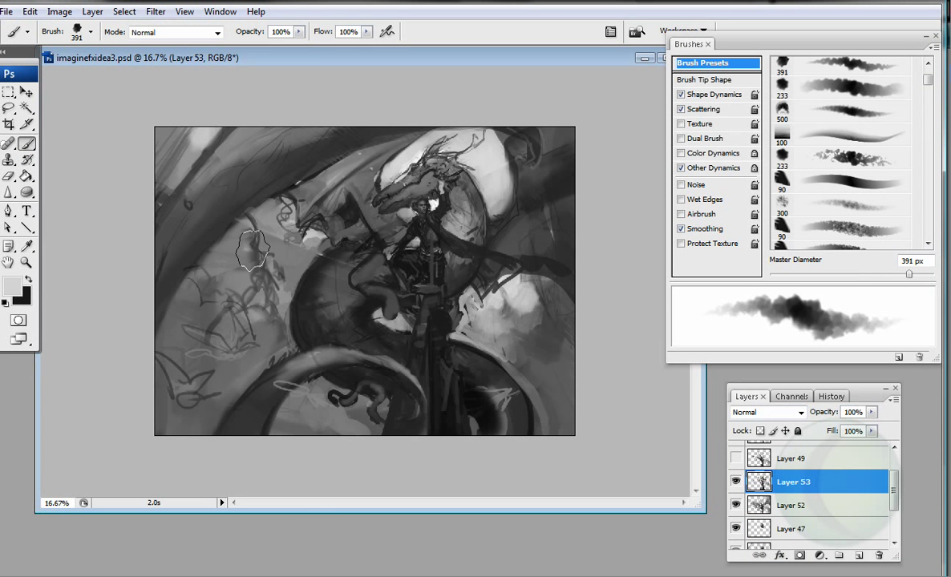
key("comma")
left_click(703, 109)
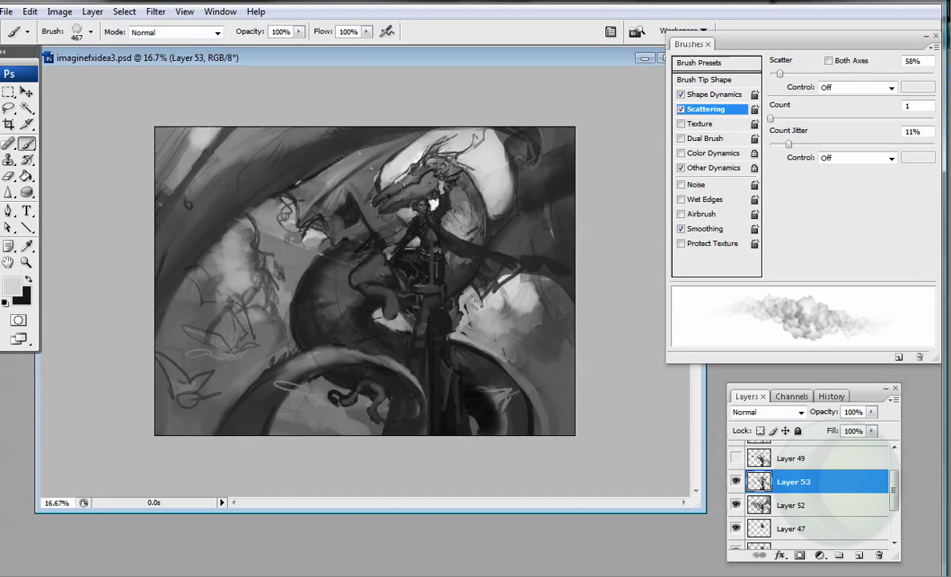
left_click(713, 95)
left_click(702, 63)
left_click(235, 343, "alt")
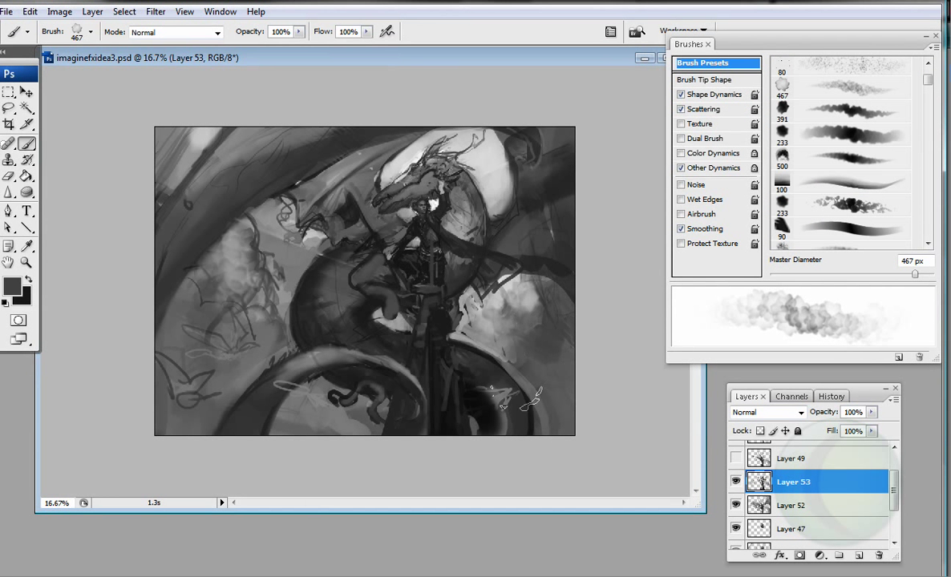
left_click(260, 249, "alt")
key("bracketright")
key("bracketright")
mouse_move(172, 265)
left_mouse_down()
mouse_move(189, 296)
mouse_move(185, 385)
left_mouse_up()
Step: Paint dark curving strokes in black on the upper left with a 35 px brush
left_click(201, 308, "alt")
key("shift+comma")
left_click_drag(245, 182, 148, 293)
left_click_drag(294, 239, 192, 313)
Step: Undo those strokes and repaint the dark curve on a new empty layer
key("ctrl+alt+z")
key("ctrl+alt+z")
key("ctrl+shift+alt+n")
mouse_move(291, 210)
left_mouse_down()
mouse_move(194, 311)
mouse_move(265, 377)
left_mouse_up()
Step: Show Layer 48 and paint a light stroke down the figure's centre
left_click(735, 452)
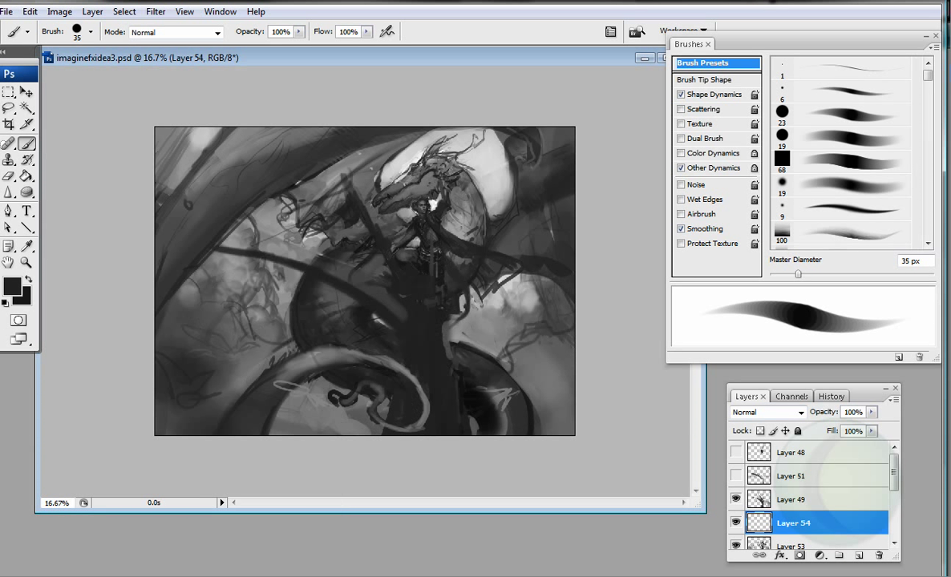
left_click_drag(410, 169, 372, 288)
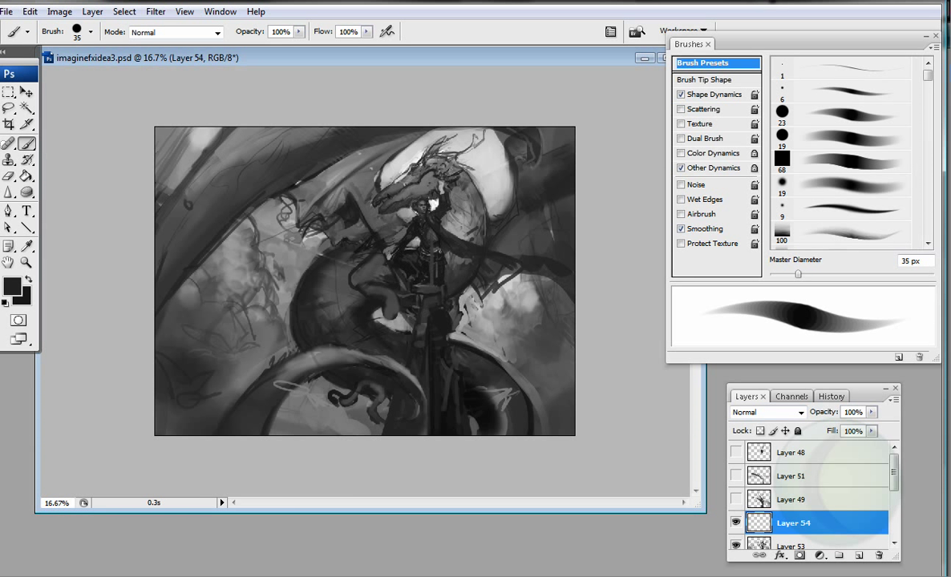
key("ctrl+alt+z")
key("ctrl+alt+z")
key("ctrl+alt+z")
key("ctrl+alt+z")
left_click_drag(410, 274, 419, 344)
Step: Turn on airbrush build-up at 121 px and soften tones around the pole and lower left
key("shift+alt+p")
key("bracketright")
key("bracketright")
key("bracketright")
key("bracketright")
key("bracketright")
key("bracketright")
key("bracketright")
key("bracketright")
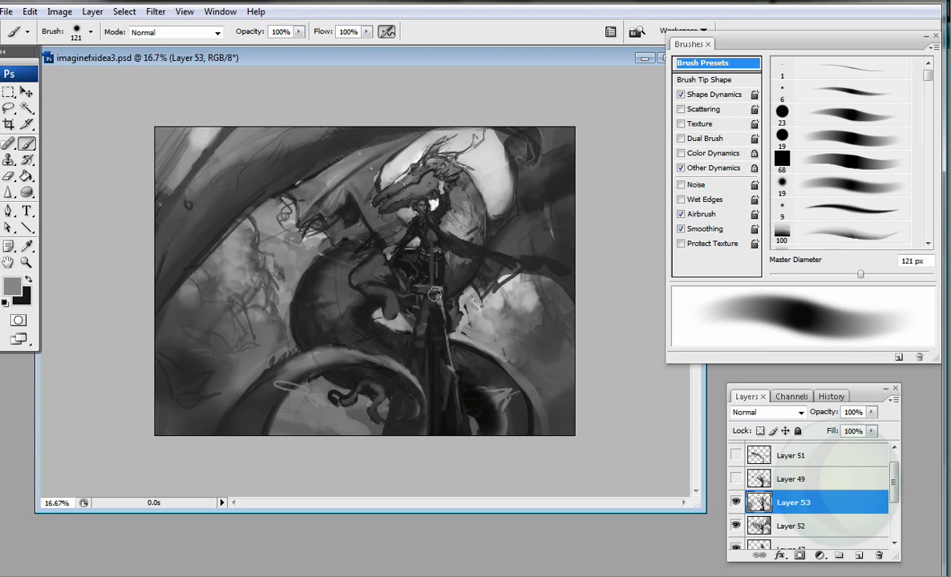
left_click_drag(447, 391, 418, 356)
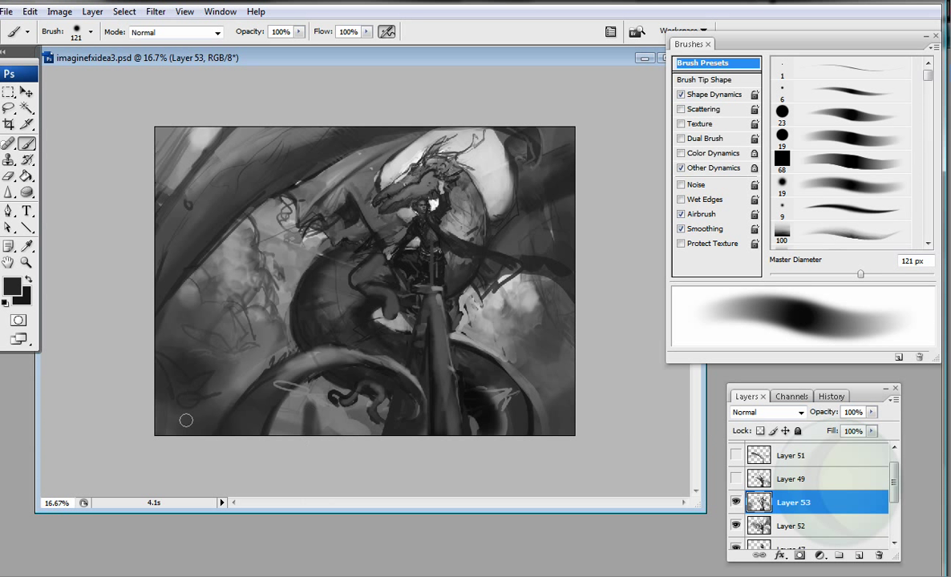
left_click_drag(173, 389, 176, 346)
left_click(176, 345, "alt")
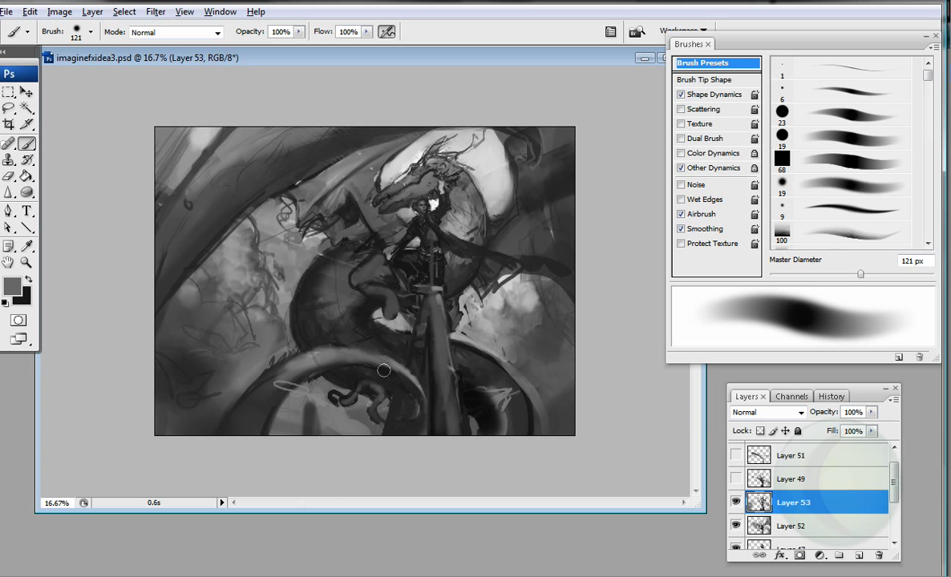
left_click_drag(189, 385, 173, 350)
Step: Cover the upper-left corner with lighter grey and add a faint mid-grey stroke
left_click(173, 350, "alt")
left_click_drag(161, 172, 107, 209)
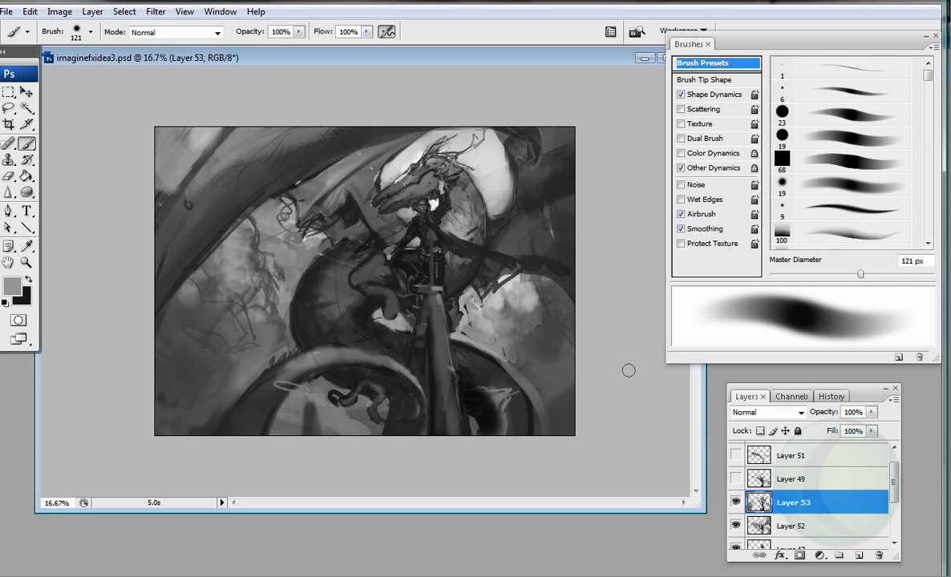
left_click(367, 377, "alt")
left_click_drag(382, 357, 392, 390)
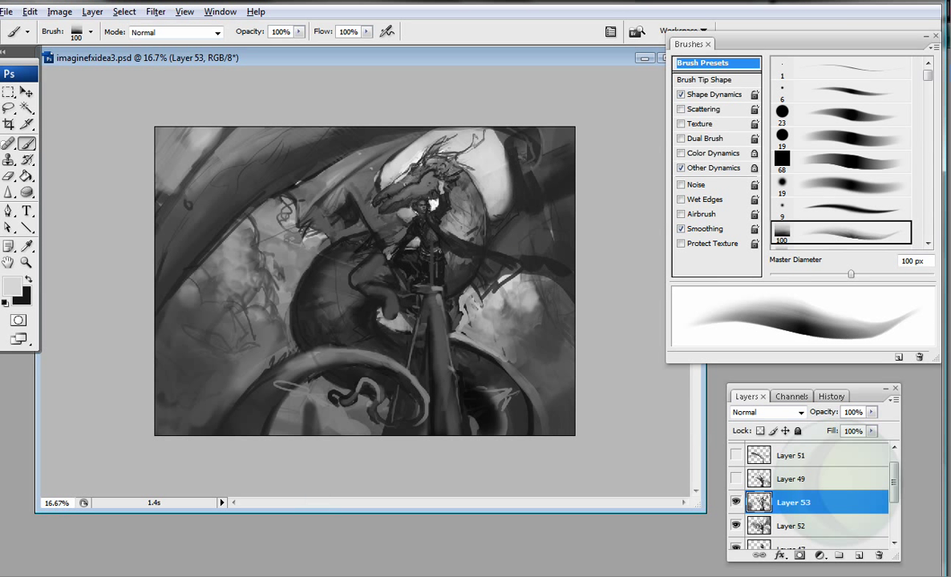
Step: Flip the canvas horizontally, then paint near the dragon's head and repaint the upper area in grey
key("bracketright")
key("bracketright")
key("bracketright")
key("bracketright")
key("bracketright")
key("bracketright")
key("bracketright")
key("bracketright")
left_click(529, 206, "alt")
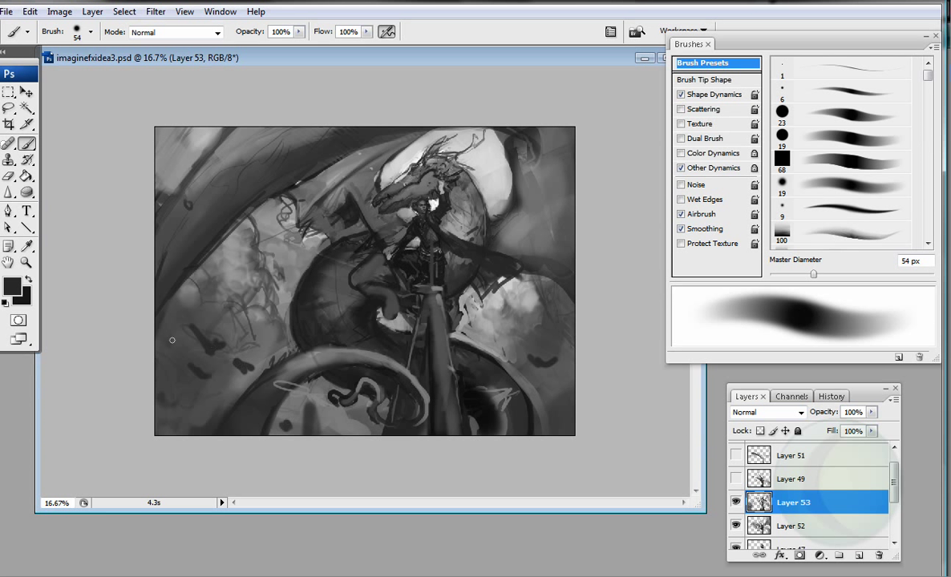
left_click(352, 212, "alt")
key("ctrl+alt+h")
left_click_drag(366, 223, 374, 188)
left_click(372, 150, "alt")
left_click(481, 123, "alt")
mouse_move(482, 124)
left_mouse_down()
mouse_move(469, 161)
mouse_move(473, 208)
left_mouse_up()
Step: Switch to the 23 px hard brush, flatten the layers, then undo the flatten
key("bracketright")
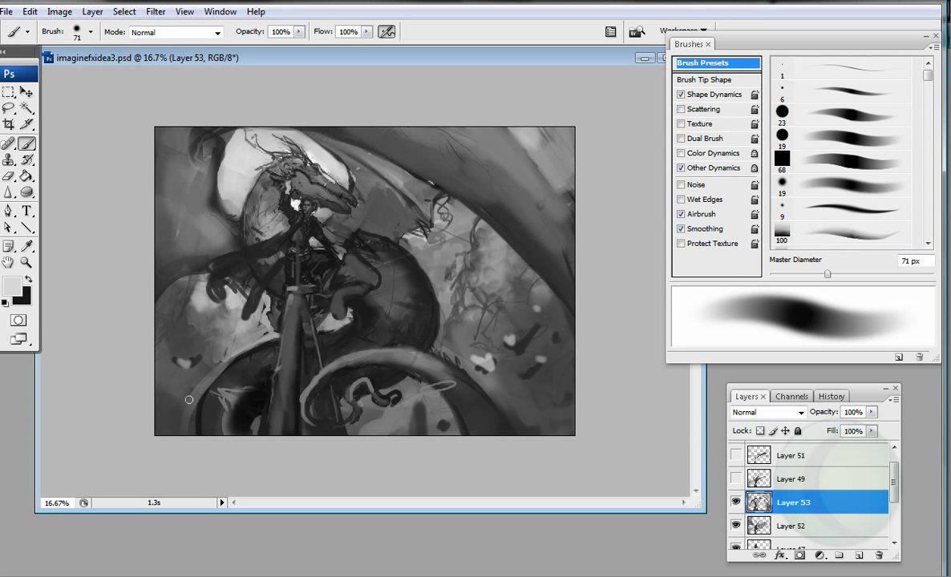
key("period")
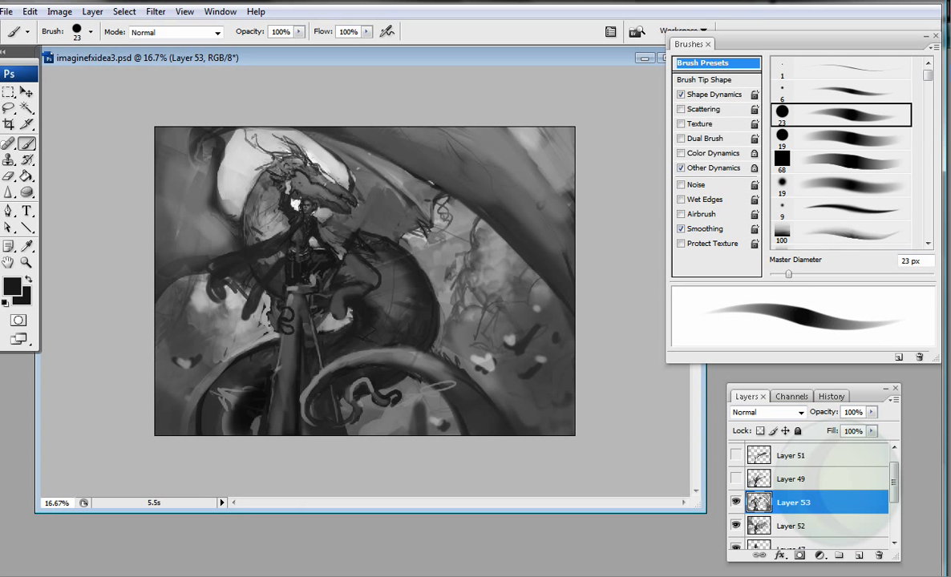
left_click(272, 293, "alt")
key("ctrl+shift+e")
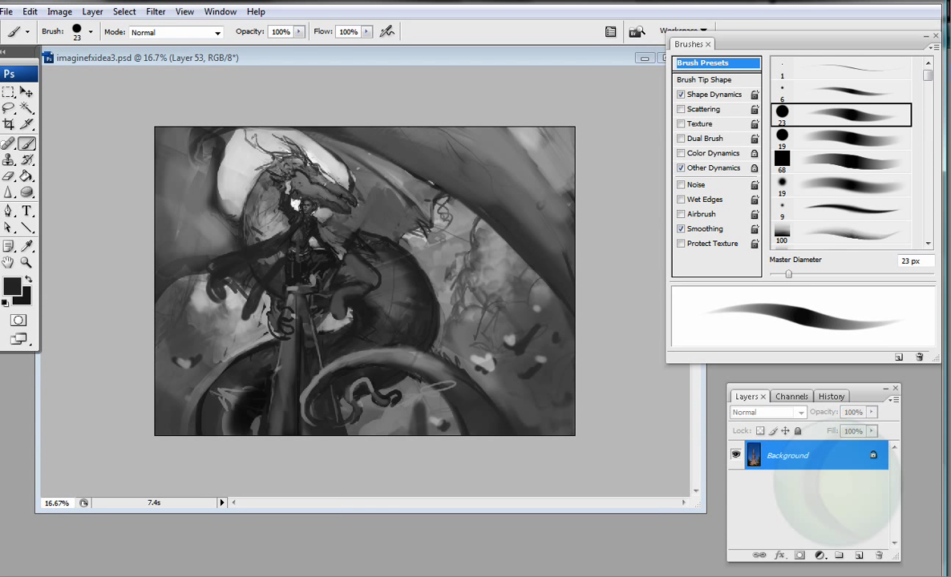
key("ctrl+z")
left_click(283, 343, "alt")
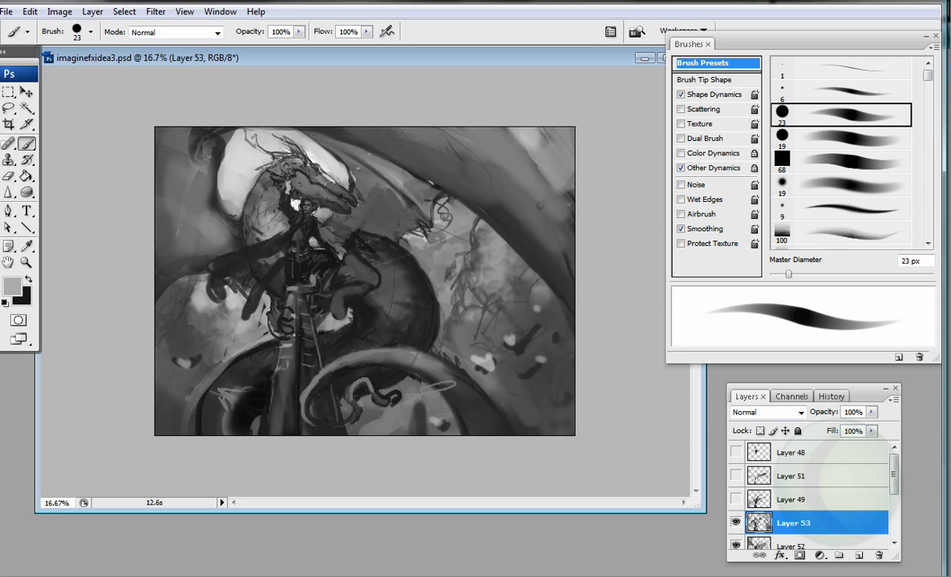
Step: Resize the brush to 92 px and paint a dark stroke in the lower left
left_click_drag(788, 274, 915, 274)
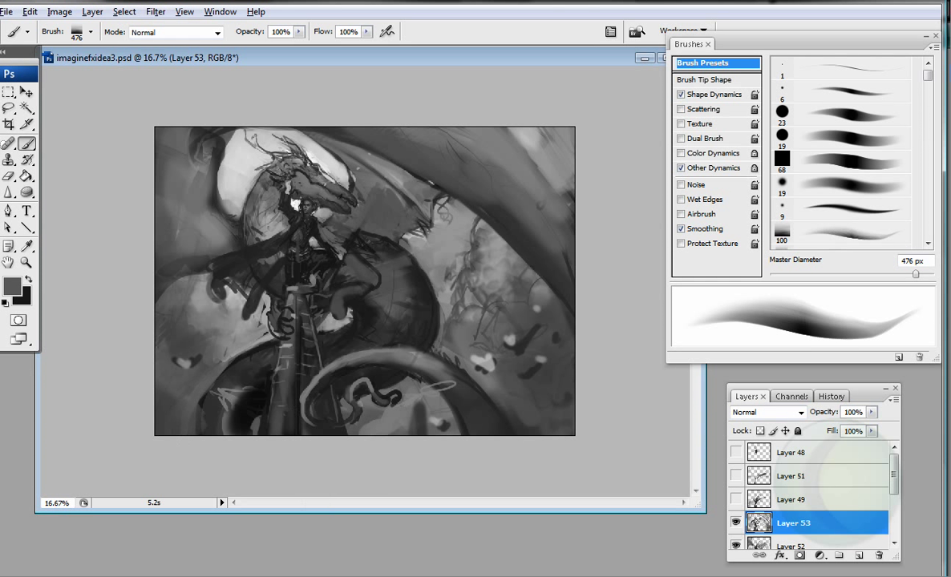
left_click_drag(915, 274, 845, 274)
left_click_drag(229, 367, 219, 388)
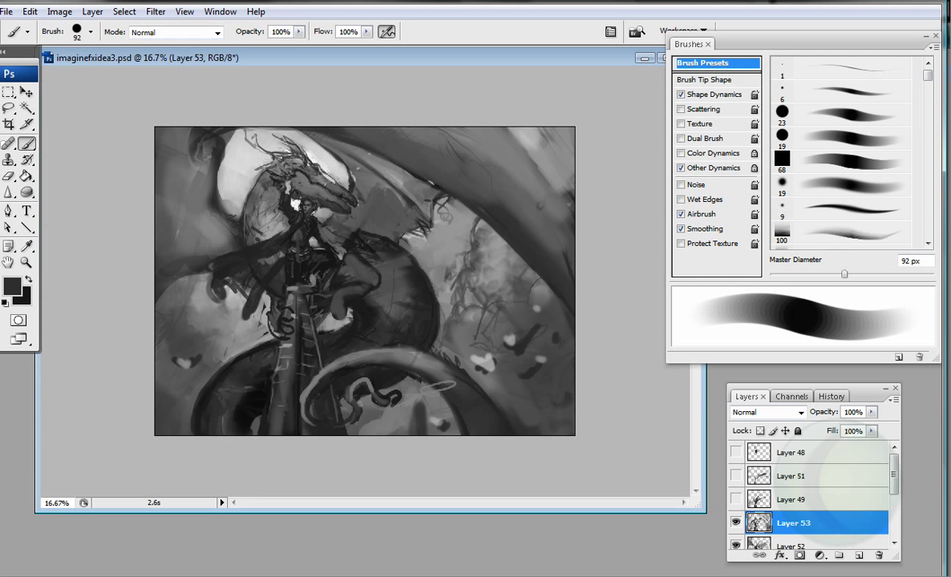
Step: Sample greys near the ladder at 41 px, then lasso-select the dragon's lower coiled tail
left_click_drag(876, 275, 802, 274)
left_click(240, 225, "alt")
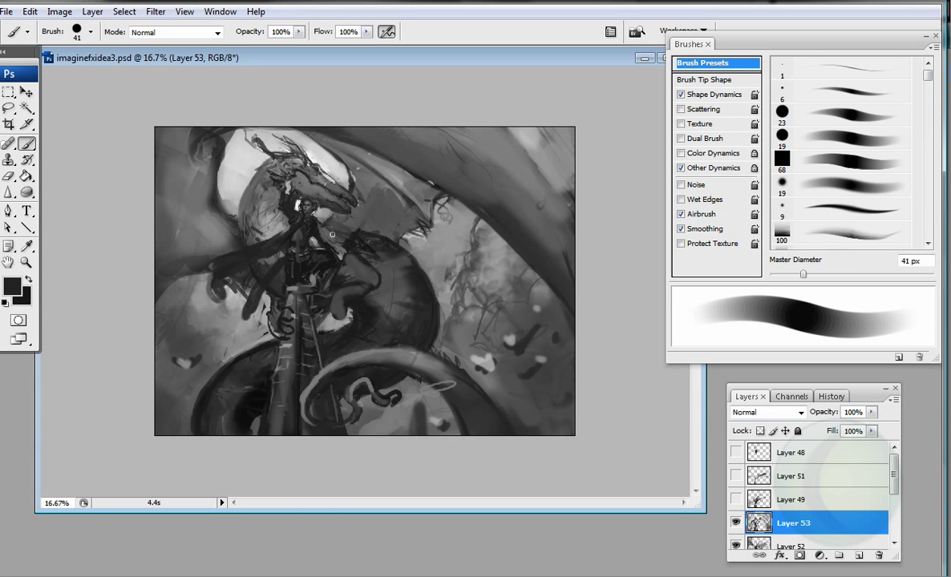
left_click(287, 318, "alt")
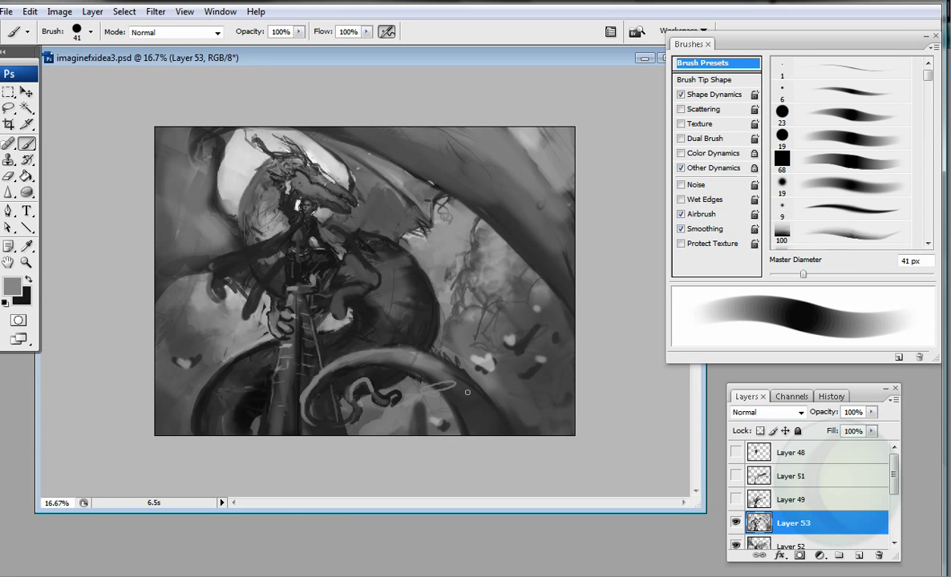
left_click(433, 364, "alt")
key("l")
left_click_drag(525, 435, 465, 361)
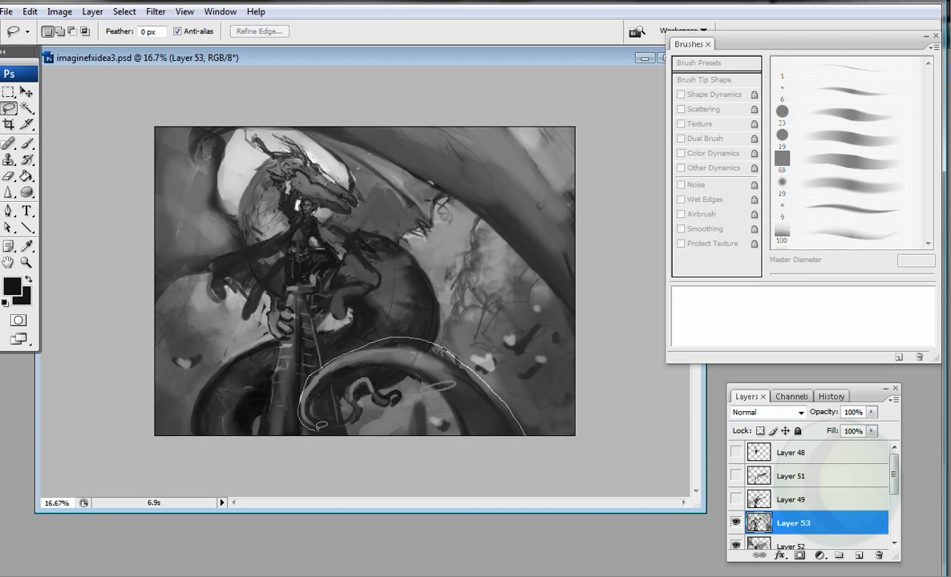
Step: Copy the selected coil to a new layer and scale it up to 127.7%
key("ctrl+j")
left_click(30, 11)
left_click(64, 261)
left_click_drag(561, 435, 584, 439)
key("Return")
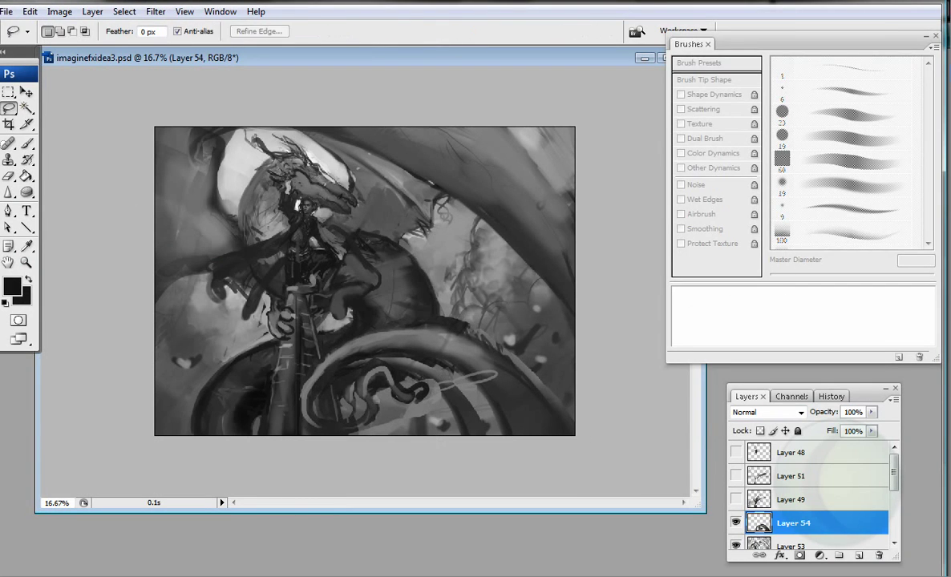
Step: Brighten the dragon's right-hand wing with light grey and add a faint stroke on the left
key("b")
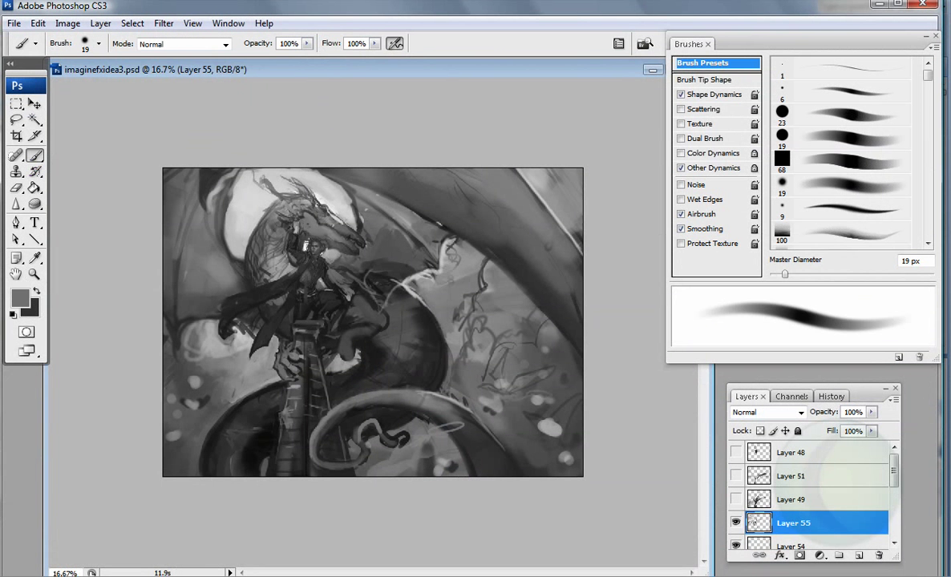
key("bracketright")
key("bracketright")
key("bracketright")
left_click_drag(469, 281, 428, 241)
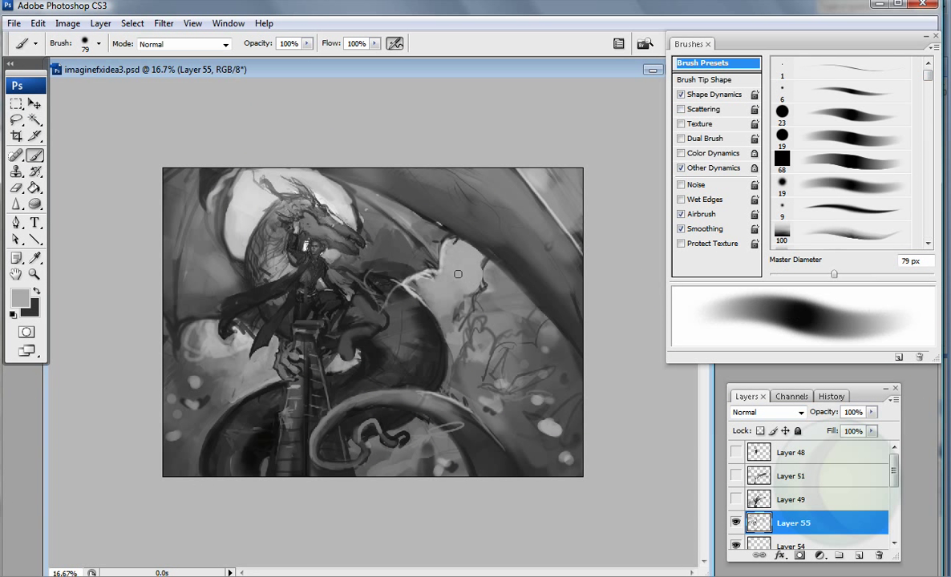
mouse_move(425, 279)
left_mouse_down()
mouse_move(468, 295)
mouse_move(443, 256)
mouse_move(481, 270)
left_mouse_up()
mouse_move(183, 314)
left_mouse_down()
mouse_move(202, 353)
mouse_move(239, 359)
left_mouse_up()
left_click(176, 321, "alt")
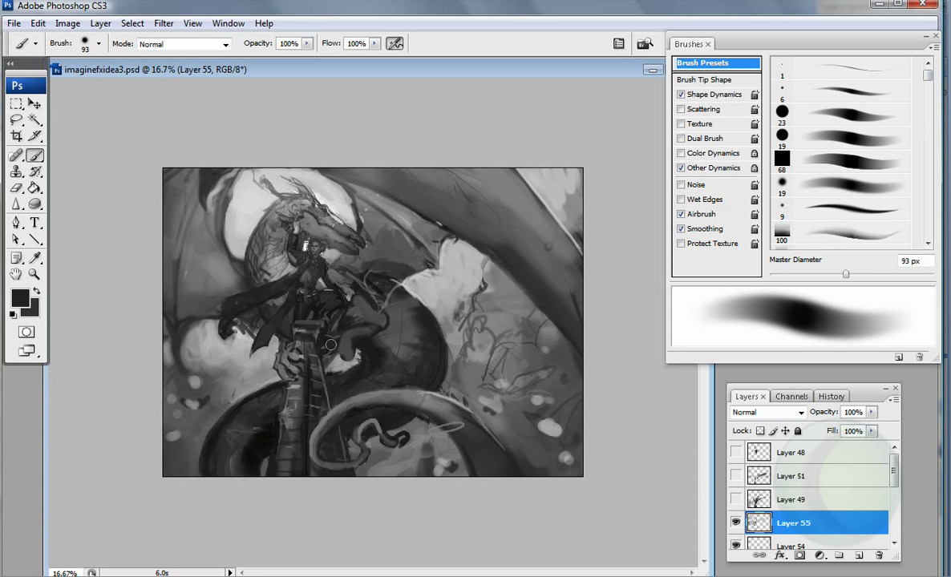
Step: Turn off airbrush build-up, set the brush to 323 px and add a new empty layer
key("bracketleft")
key("bracketleft")
key("bracketleft")
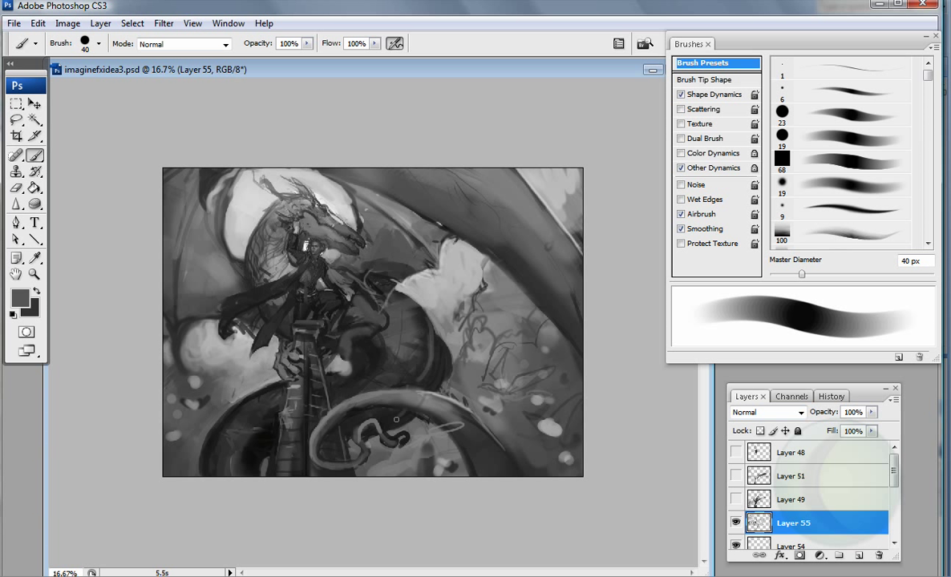
left_click(681, 214)
left_click_drag(801, 274, 903, 274)
key("ctrl+shift+alt+n")
left_click(800, 412)
Step: Set the new layer to Hard Light and wash olive green over the whole image
left_click(749, 258)
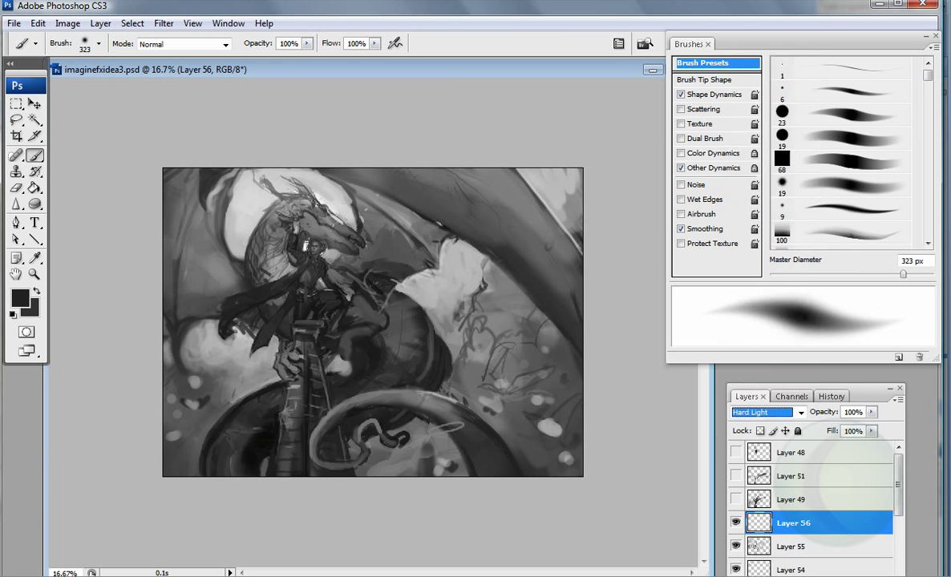
left_click(20, 298)
left_click(547, 233)
left_click(918, 138)
mouse_move(247, 173)
left_mouse_down()
mouse_move(328, 229)
mouse_move(494, 385)
mouse_move(505, 160)
mouse_move(242, 360)
mouse_move(225, 212)
mouse_move(275, 209)
mouse_move(210, 443)
left_mouse_up()
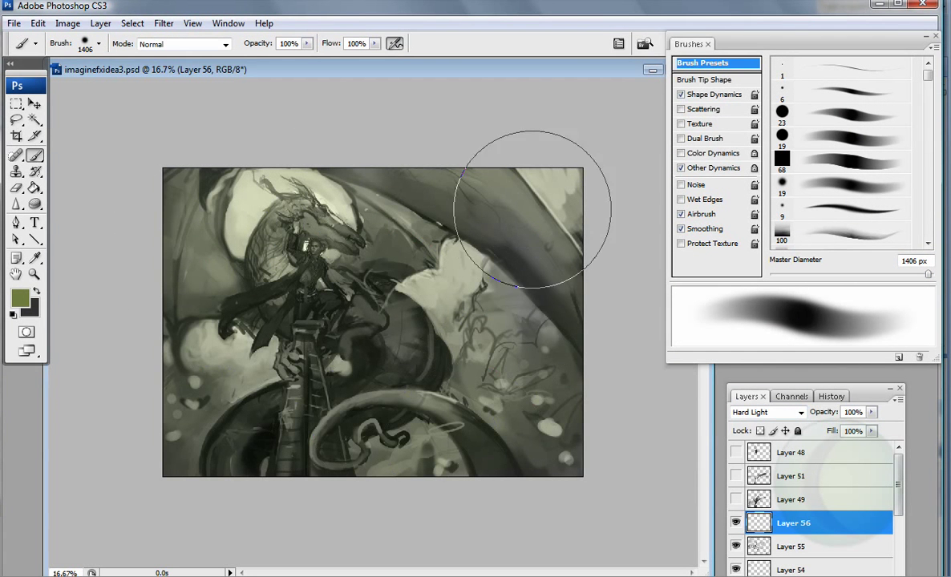
Step: Wash tan over the top-left of the painting
left_click(20, 298)
left_click(663, 309)
key("Return")
mouse_move(204, 157)
left_mouse_down()
mouse_move(225, 180)
mouse_move(336, 228)
left_mouse_up()
Step: Select the layer below, reset colours to default and shrink the brush to 896 px
left_click(67, 23)
key("Escape")
key("ctrl+shift+h")
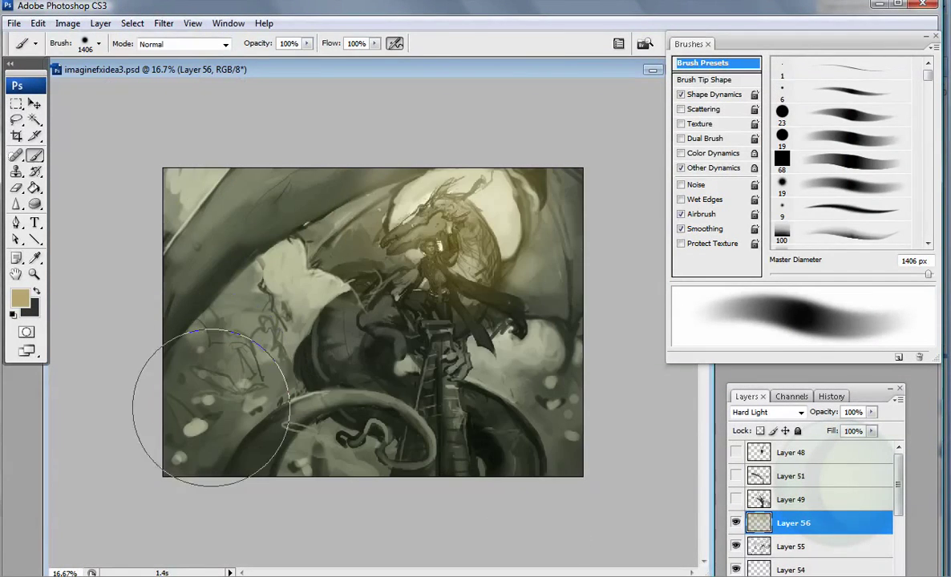
key("alt+bracketleft")
key("d")
key("bracketleft")
key("bracketleft")
key("bracketleft")
key("bracketleft")
key("bracketleft")
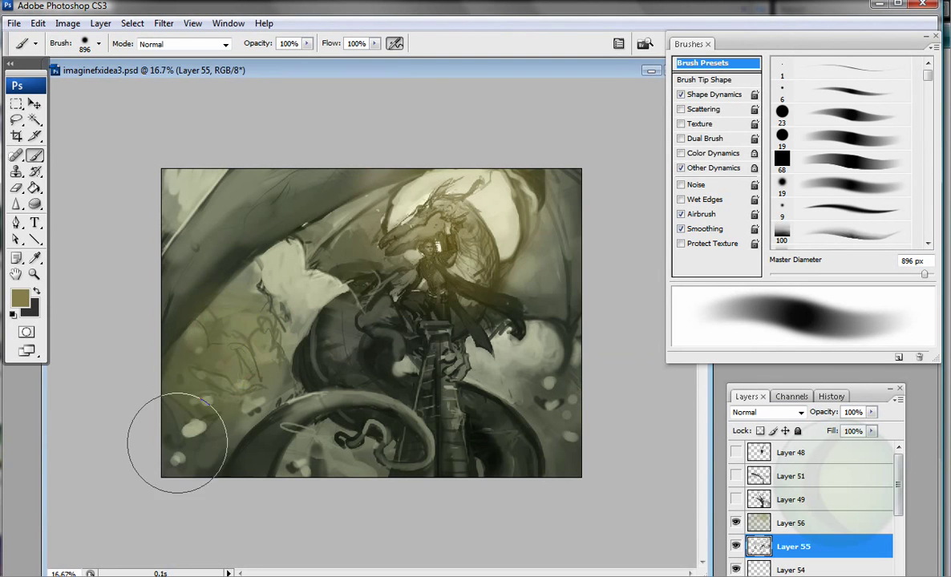
Step: Return to the Hard Light layer and tint the lower-left area with tan strokes
key("alt+bracketright")
left_click(174, 304, "alt")
left_click(20, 298)
key("Return")
key("b")
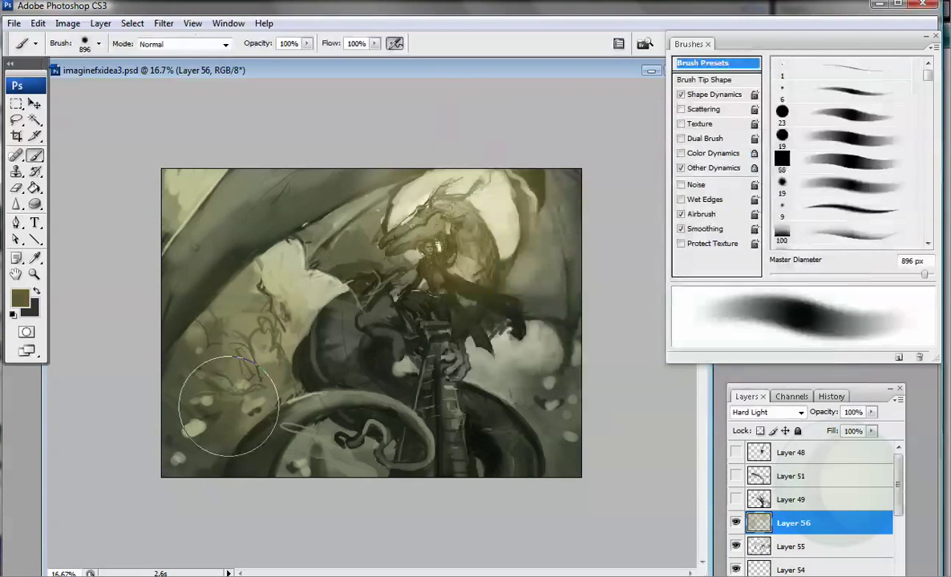
left_click_drag(212, 400, 312, 441)
left_click_drag(166, 204, 253, 294)
left_click_drag(485, 359, 487, 385)
Step: Tint the left area and beyond with blue-grey
left_click(20, 299)
left_click(518, 271)
key("Return")
left_click_drag(248, 352, 224, 337)
mouse_move(449, 233)
left_mouse_down()
mouse_move(481, 240)
mouse_move(473, 305)
left_mouse_up()
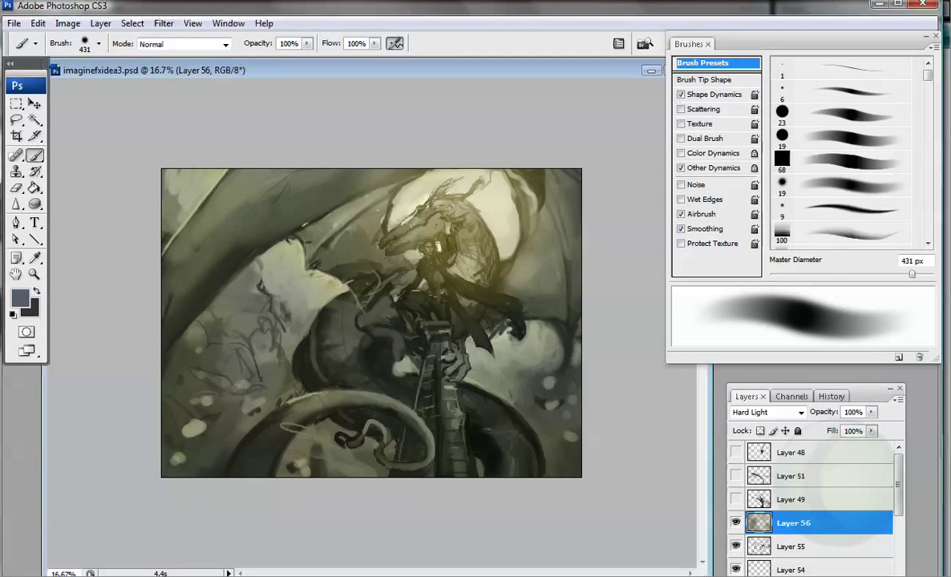
Step: Paint bright yellow over the dragon's body and gold along its tail at 981 px
left_click(20, 298)
key("Return")
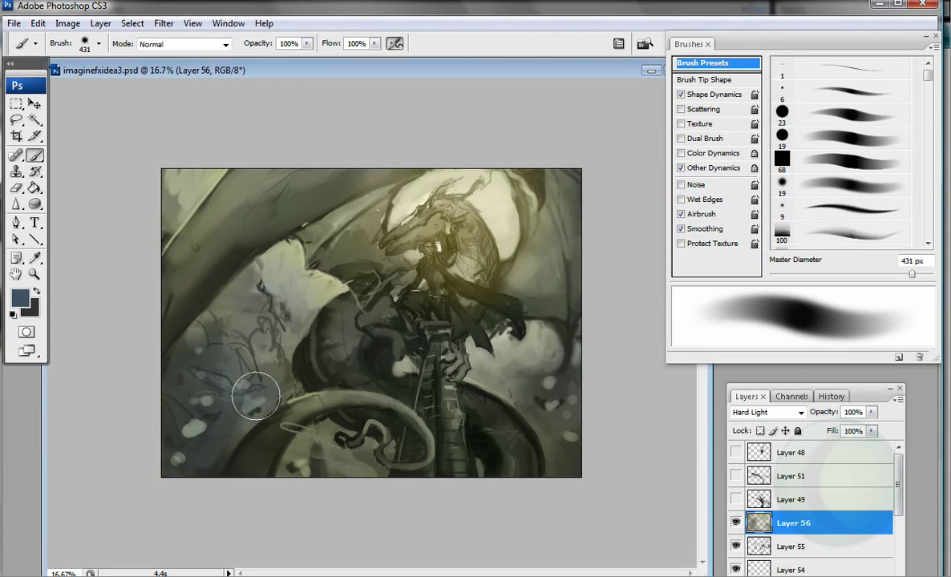
left_click(20, 298)
left_click(600, 170)
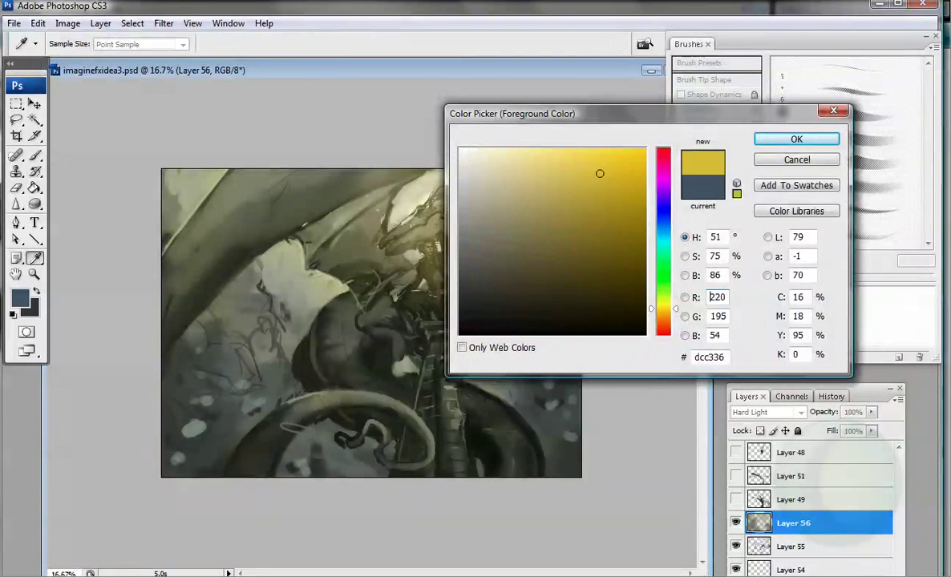
key("Return")
mouse_move(453, 209)
left_mouse_down()
mouse_move(470, 275)
mouse_move(321, 321)
left_mouse_up()
key("ctrl+z")
key("bracketright")
key("bracketright")
key("bracketright")
key("bracketright")
key("bracketright")
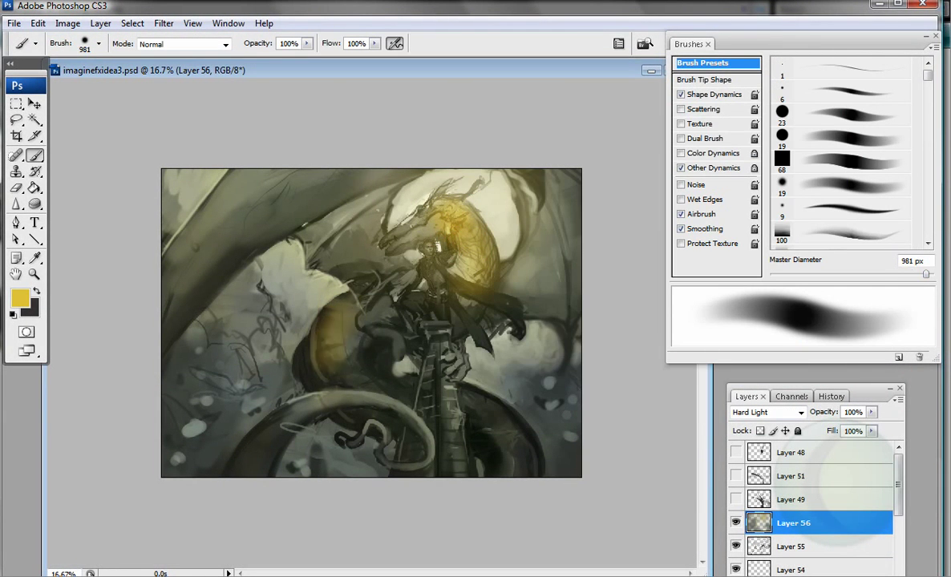
left_click_drag(290, 428, 397, 416)
Step: Glaze a darker olive over the dragon
left_click(20, 298)
left_click(649, 150)
key("Return")
left_click_drag(433, 205, 424, 239)
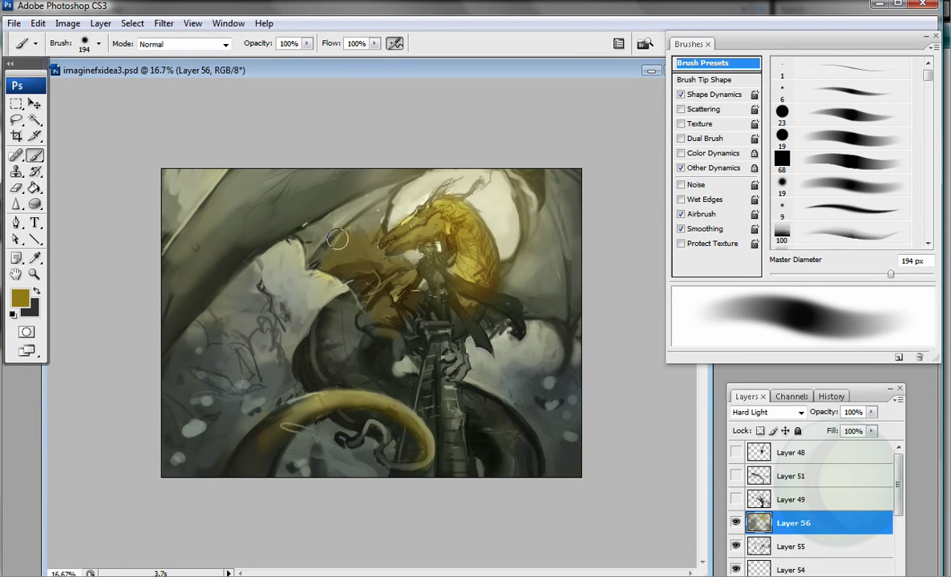
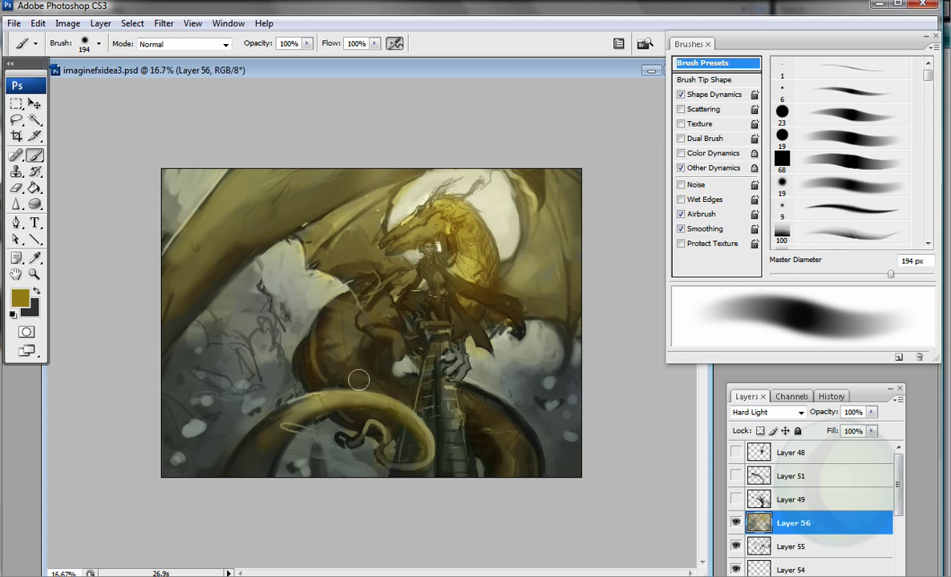
Step: Paint dark strokes near the ladder and post and over the rider's coat
key("x")
mouse_move(403, 311)
left_mouse_down()
mouse_move(430, 371)
mouse_move(407, 455)
left_mouse_up()
left_click(20, 298)
left_click(431, 249)
key("Return")
left_click(451, 320, "alt")
mouse_move(405, 236)
left_mouse_down()
mouse_move(473, 317)
mouse_move(373, 293)
left_mouse_up()
Step: Darken the upper-left area with a 386 px brush and flip the canvas horizontally
key("bracketleft")
key("bracketleft")
key("bracketleft")
key("bracketleft")
key("bracketleft")
key("bracketleft")
key("bracketleft")
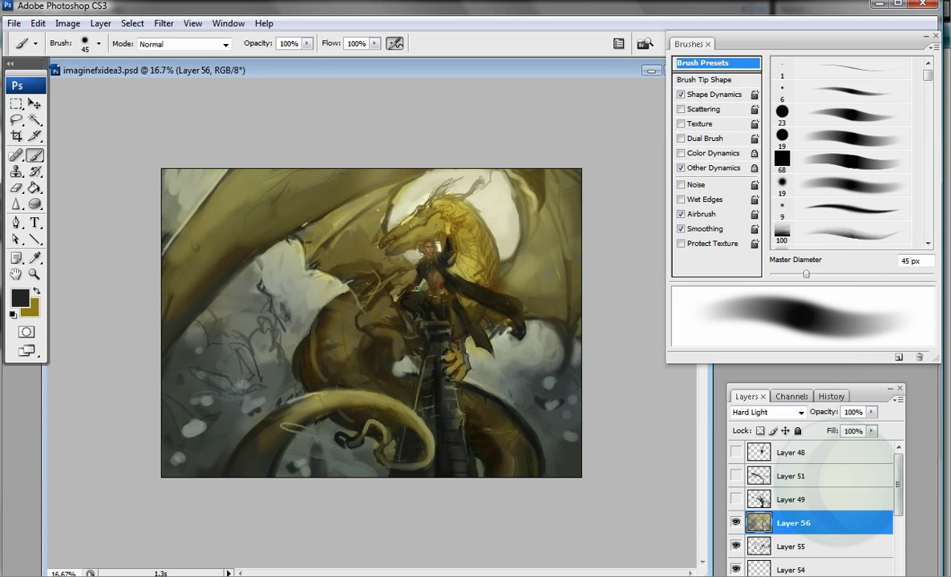
key("bracketright")
key("bracketright")
key("bracketright")
key("bracketright")
key("bracketright")
key("bracketright")
key("bracketright")
key("bracketright")
key("bracketright")
key("bracketright")
mouse_move(209, 238)
left_mouse_down()
mouse_move(213, 222)
mouse_move(233, 234)
mouse_move(201, 265)
left_mouse_up()
key("ctrl+shift+h")
Step: Apply Hue/Saturation with saturation +19 and a warm orange hue shift
left_click(67, 23)
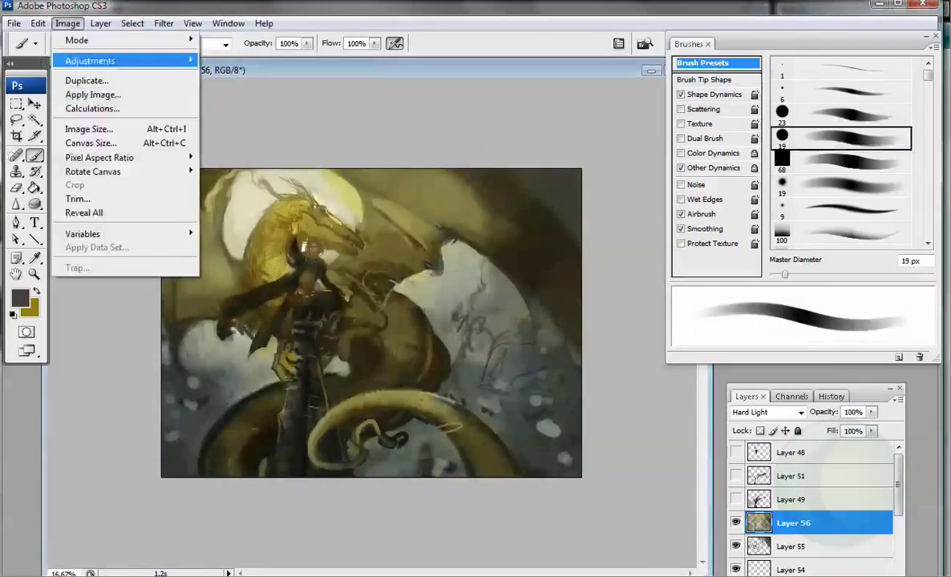
left_click(216, 184)
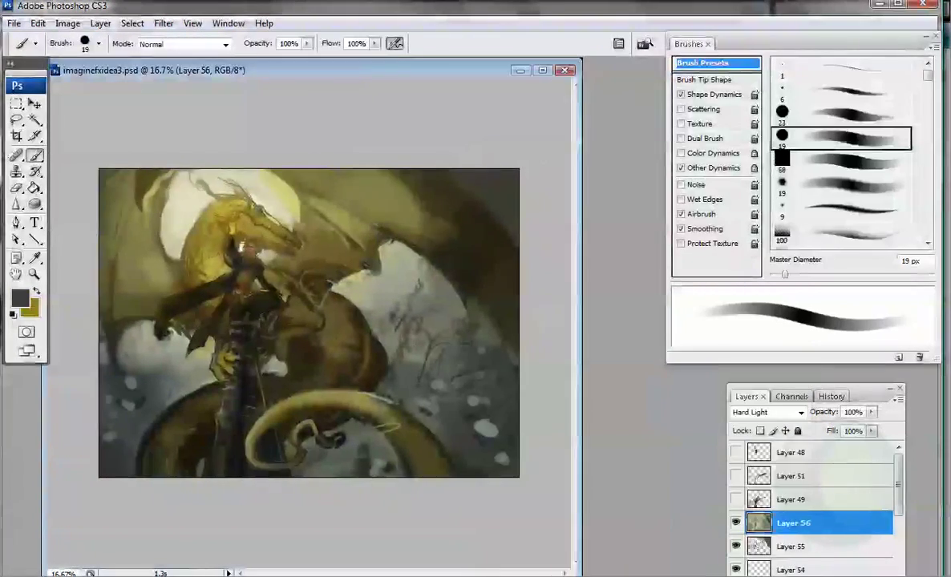
left_click(67, 23)
left_click(241, 177)
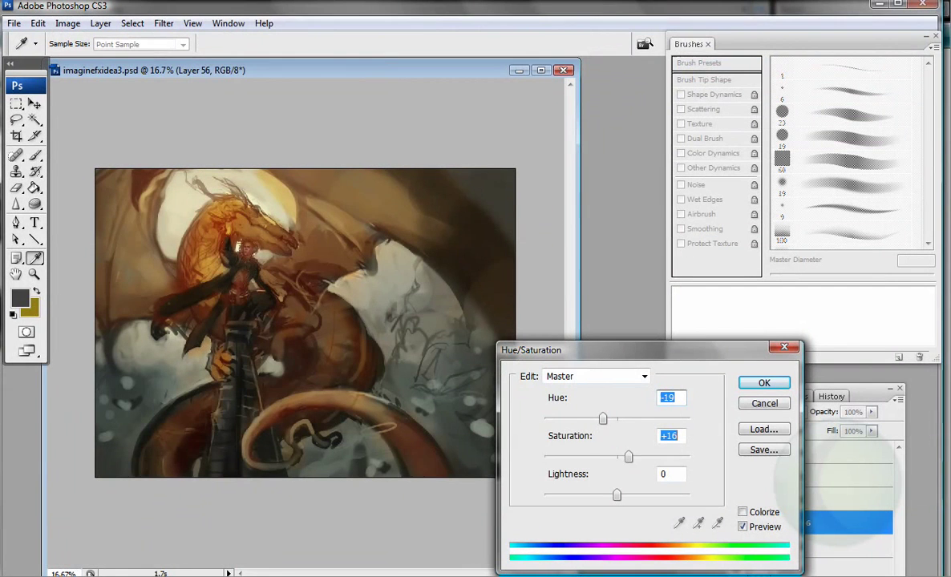
key("Down")
key("shift+Tab")
key("shift+Up")
key("shift+Up")
key("shift+Up")
key("shift+Up")
key("shift+Up")
key("Up")
key("Up")
key("Up")
key("Up")
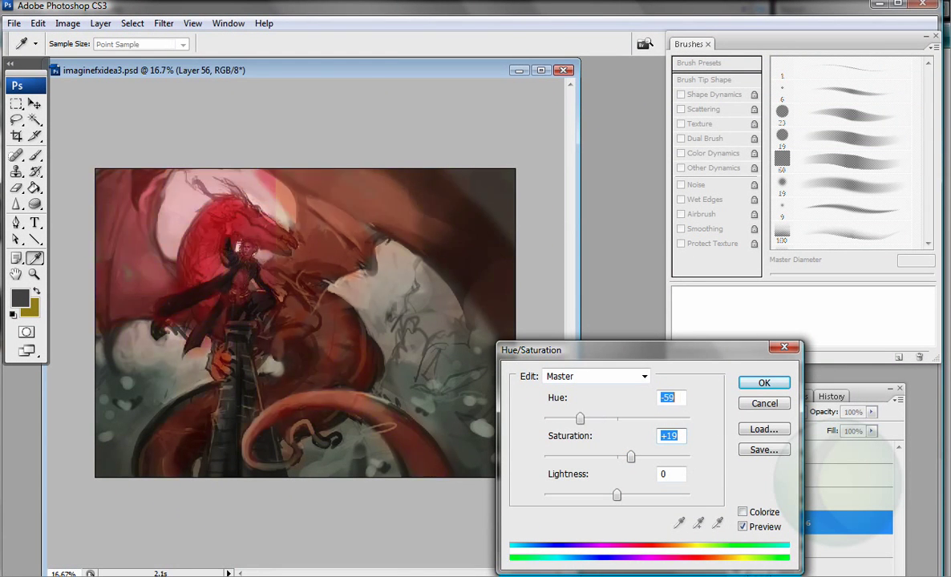
key("Escape")
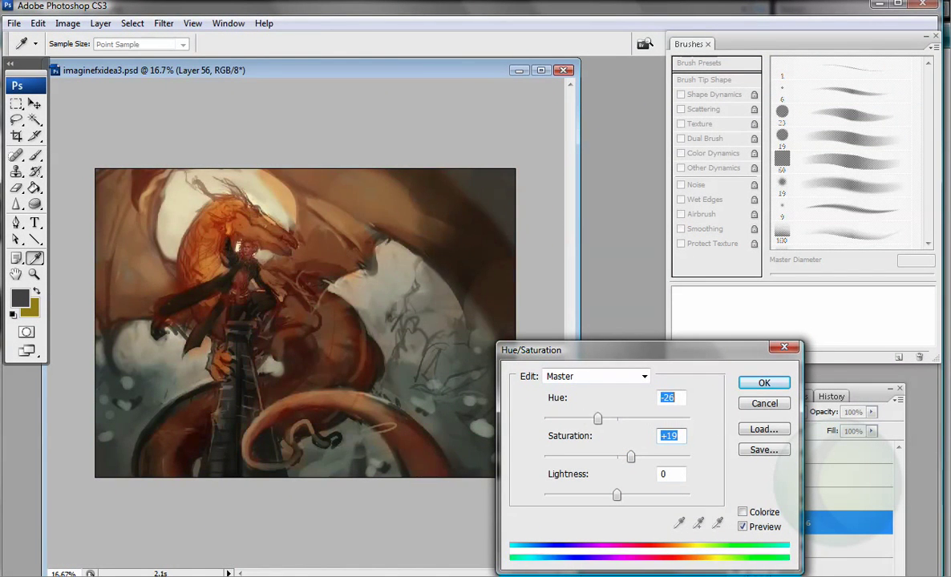
key("b")
left_click(20, 299)
Step: Choose an ochre painting colour and flip the canvas back horizontally
key("Return")
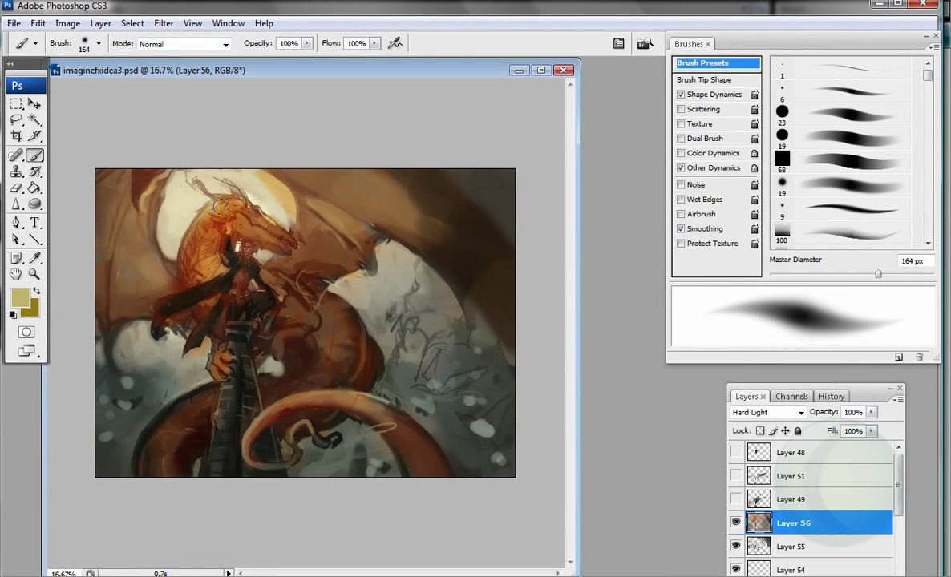
left_click(20, 298)
left_click_drag(659, 275, 690, 314)
key("Return")
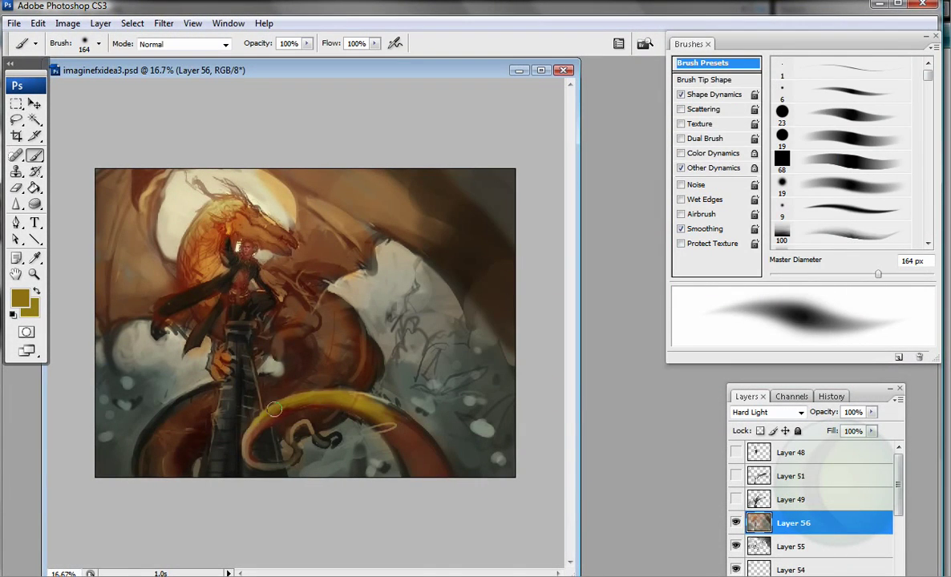
key("alt+i")
key("e")
key("h")
Step: Airbrush a lighter ochre over the dragon's body with a 189 px brush
left_click(20, 298)
left_click(652, 152)
key("Return")
key("bracketright")
key("shift+alt+p")
mouse_move(271, 312)
left_mouse_down()
mouse_move(284, 368)
mouse_move(457, 442)
mouse_move(448, 373)
left_mouse_up()
Step: Pick a light grey colour and check Layer 55 before returning to Layer 56
left_click(315, 191, "alt")
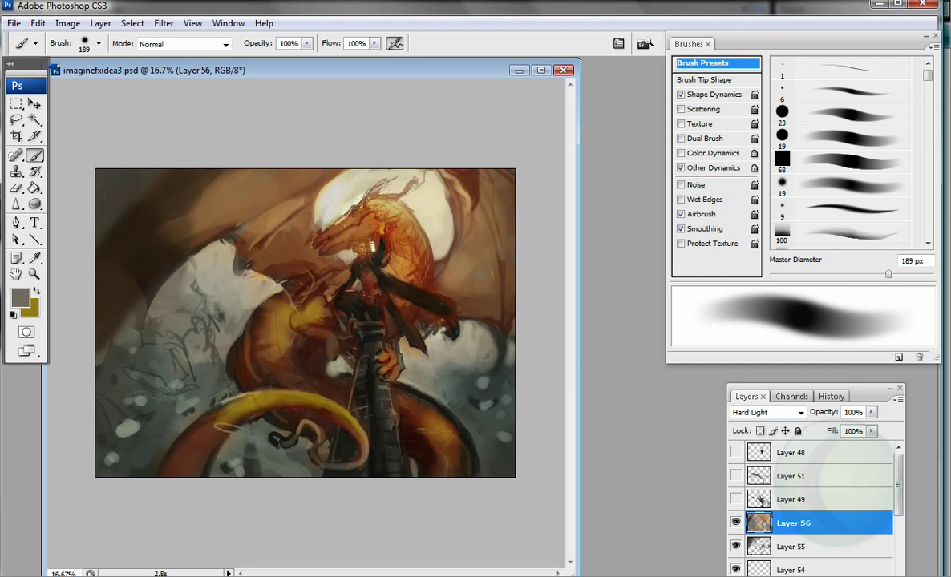
left_click(20, 298)
left_click(482, 174)
key("Return")
key("alt+bracketleft")
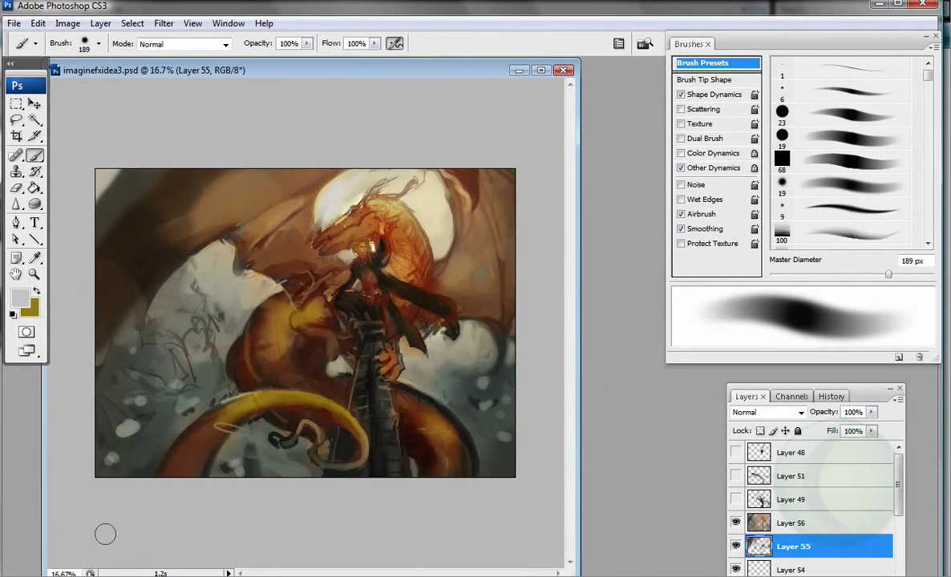
key("alt+bracketright")
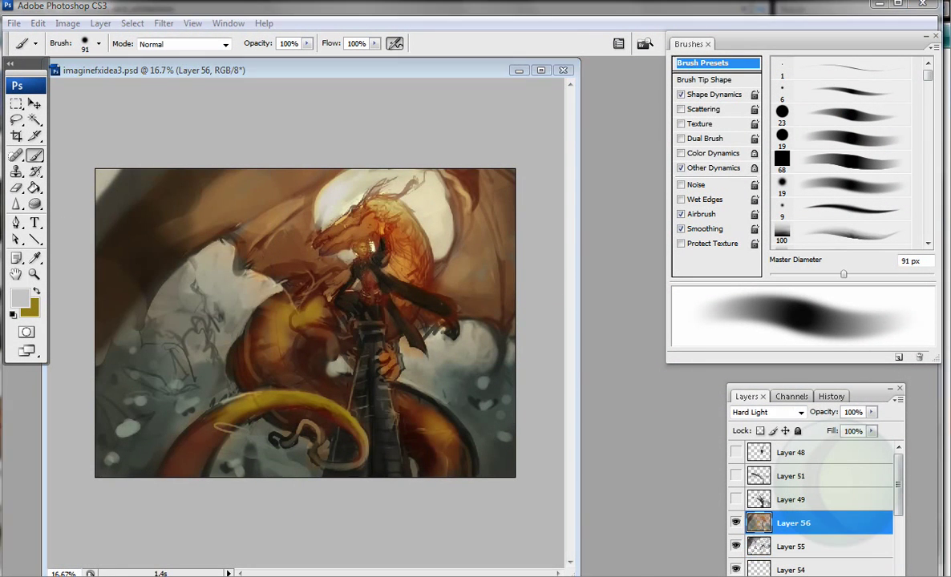
Step: Darken the dragon's body, tail base and tower in blue-grey with a 270 px brush
left_click(20, 298)
left_click(488, 257)
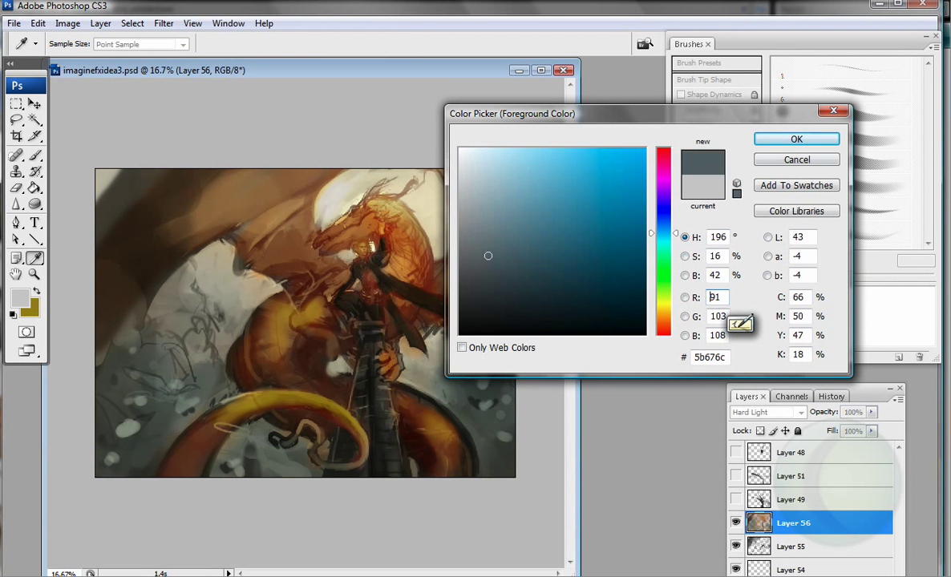
key("Return")
key("bracketleft")
mouse_move(316, 311)
left_mouse_down()
mouse_move(229, 320)
mouse_move(285, 395)
mouse_move(234, 441)
left_mouse_up()
left_click_drag(380, 374, 361, 459)
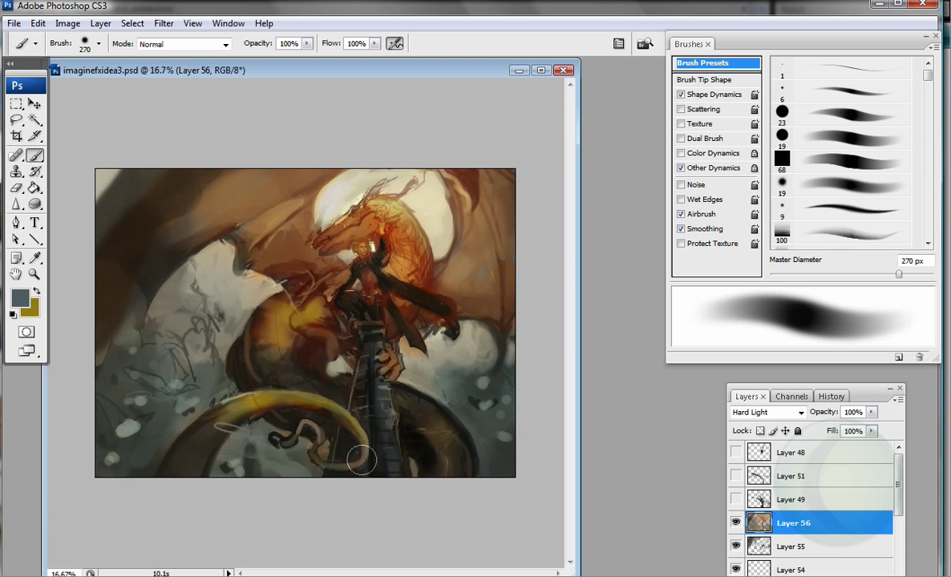
left_click_drag(272, 337, 328, 338)
Step: Brighten the area left of the dragon's head with yellow-ochre, then enlarge the brush to 261 px
left_click(361, 204, "alt")
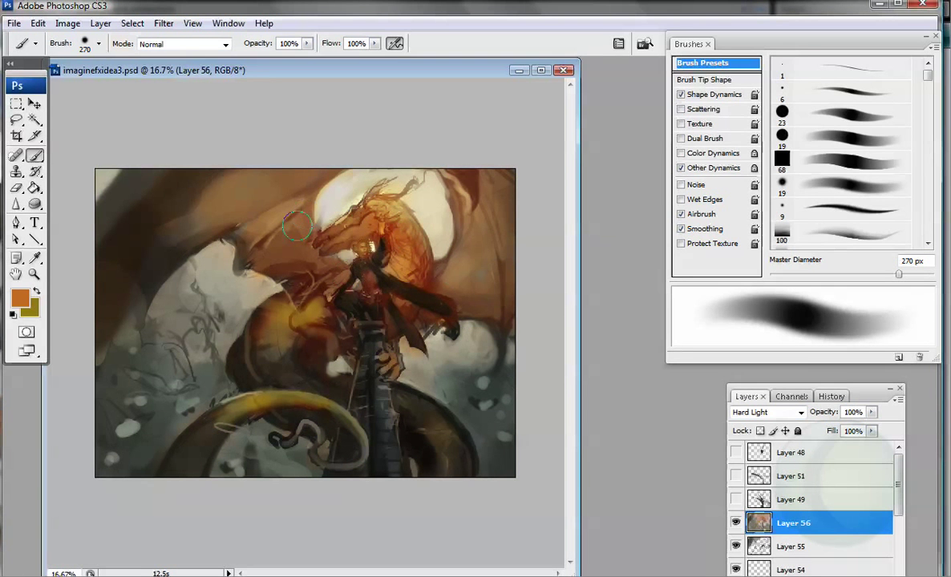
left_click(20, 299)
left_click(586, 172)
key("Return")
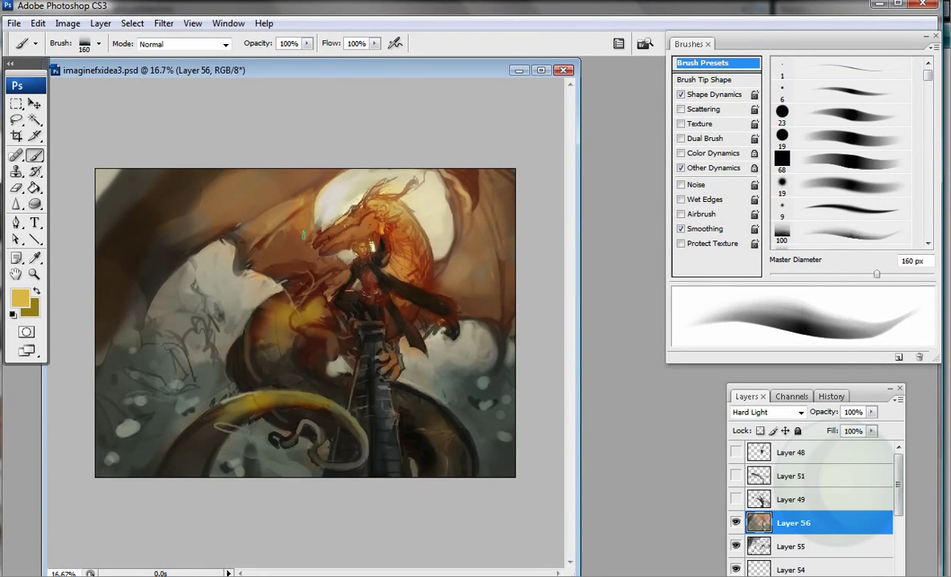
left_click_drag(304, 234, 308, 275)
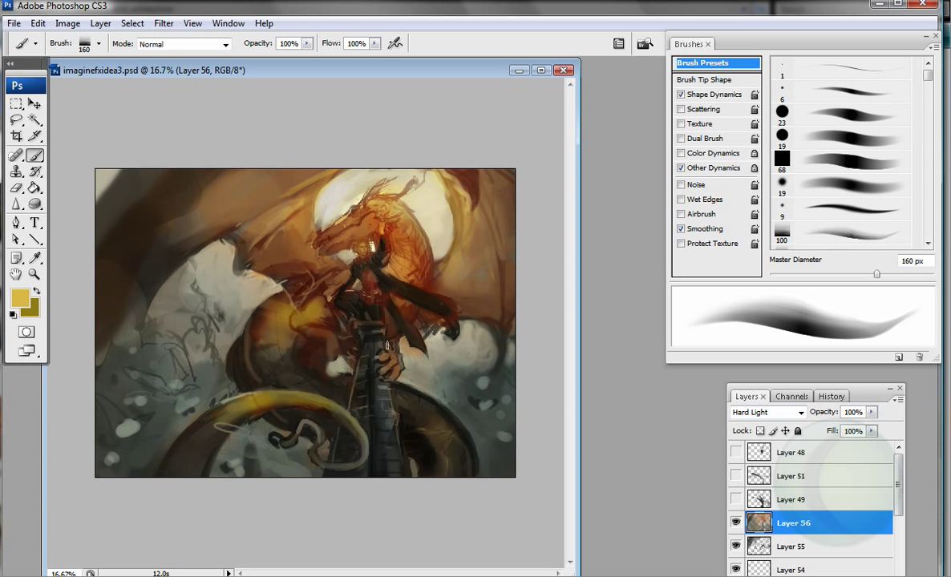
key("bracketright")
key("bracketright")
key("bracketright")
key("bracketright")
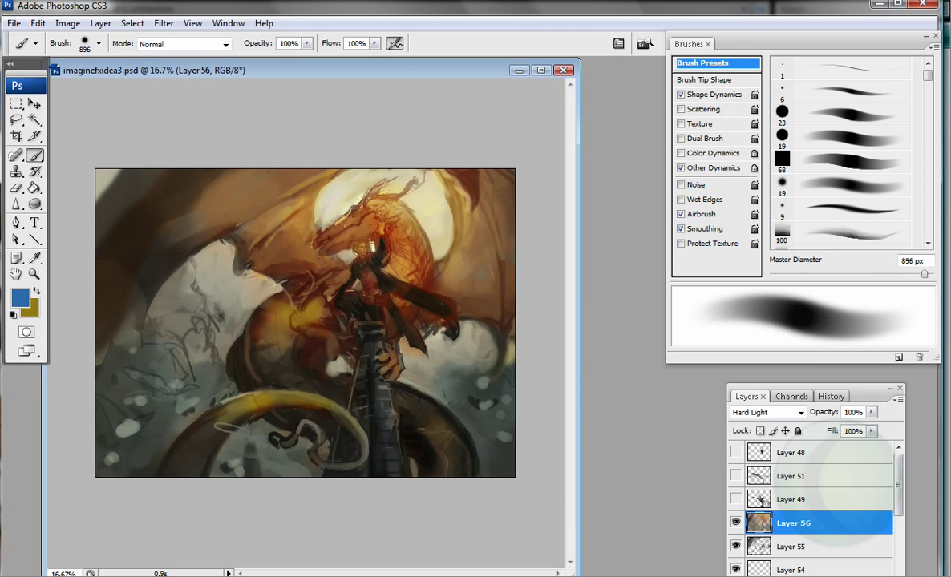
Step: Add new Layer 57, try a blue wash on it, then clear it
key("ctrl+shift+alt+n")
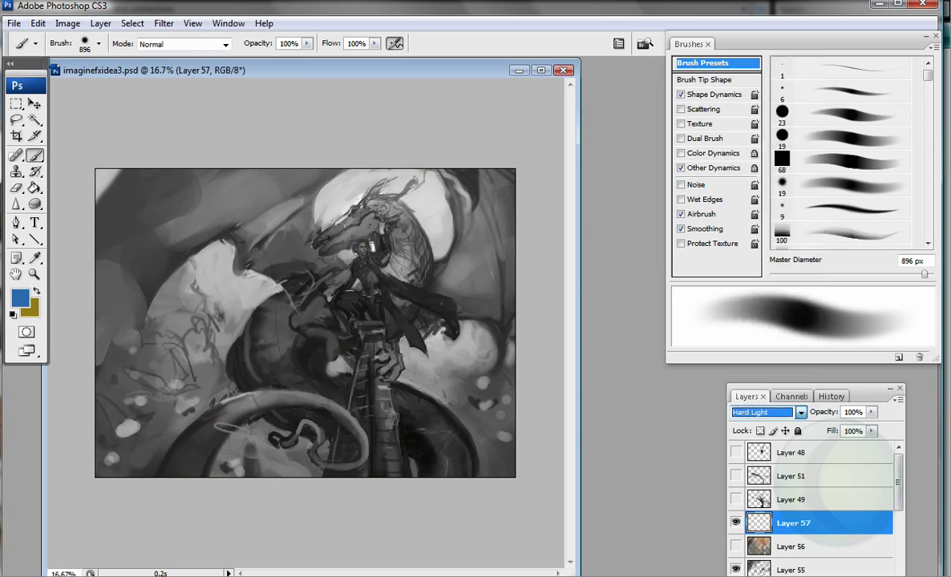
mouse_move(365, 200)
left_mouse_down()
mouse_move(361, 148)
mouse_move(85, 413)
mouse_move(515, 351)
mouse_move(349, 171)
mouse_move(390, 132)
mouse_move(119, 356)
mouse_move(146, 118)
left_mouse_up()
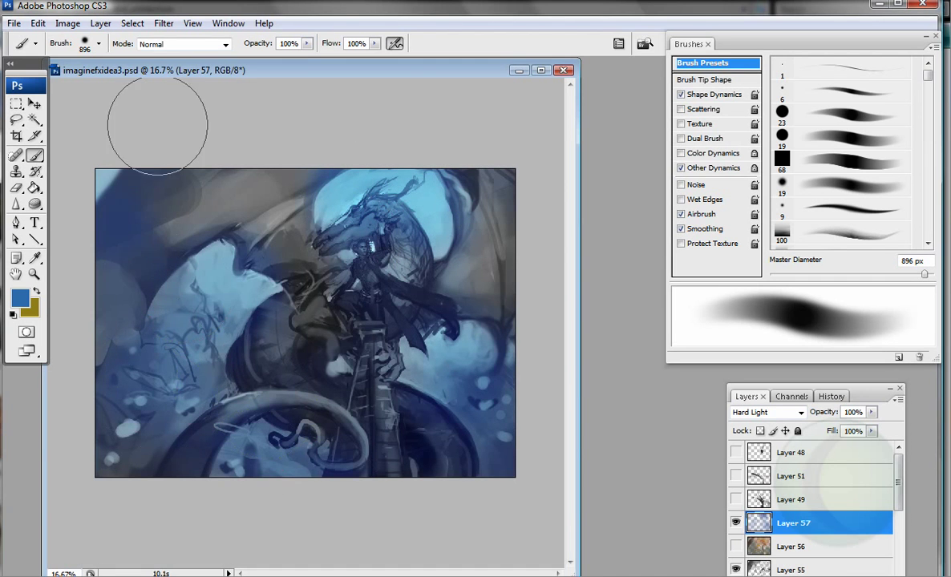
key("ctrl+a")
left_click(38, 23)
left_click(47, 176)
key("m")
key("b")
Step: Wash yellow light across the painting, tone down the lower left, and glow around the lamp
mouse_move(212, 256)
left_mouse_down()
mouse_move(208, 355)
mouse_move(449, 352)
mouse_move(481, 392)
left_mouse_up()
mouse_move(101, 174)
left_mouse_down()
mouse_move(178, 338)
mouse_move(264, 433)
left_mouse_up()
key("space")
left_click(101, 404, "alt")
left_click_drag(100, 404, 298, 485)
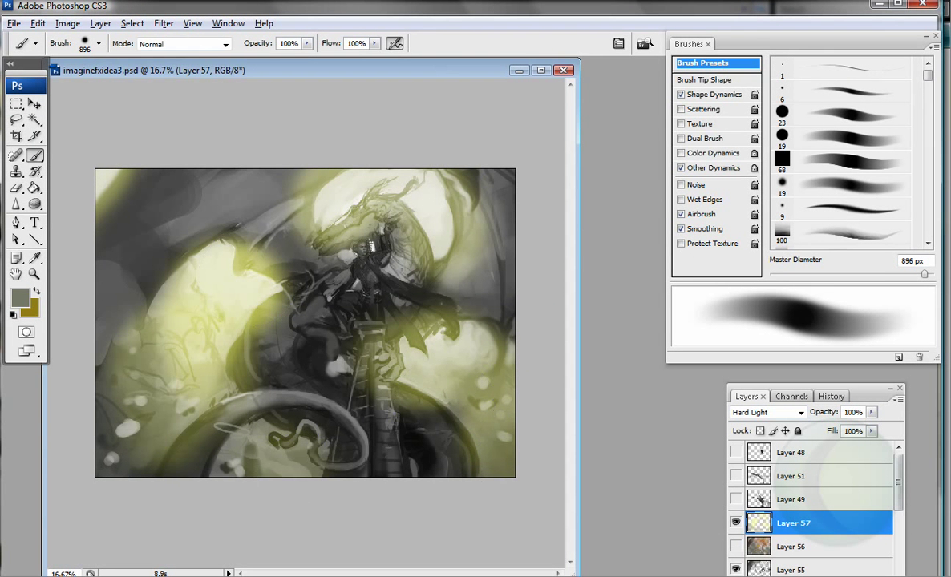
key("bracketleft")
key("bracketleft")
key("bracketleft")
key("bracketleft")
key("bracketleft")
key("bracketleft")
left_click_drag(323, 237, 369, 241)
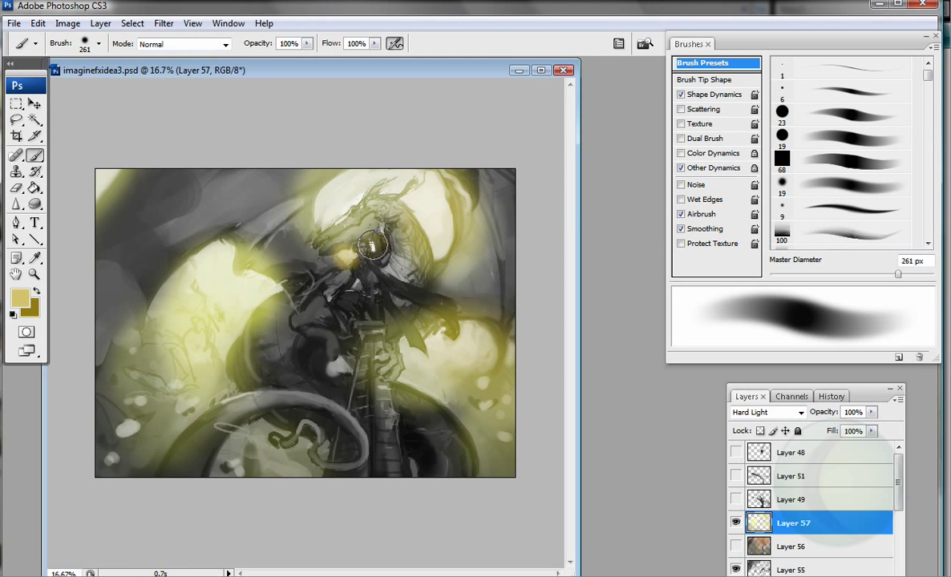
Step: Brighten a sweep down-left from the dragon's head in pale grey, comparing against Layer 56
left_click(20, 299)
left_click(472, 201)
left_click(796, 137)
mouse_move(390, 210)
left_mouse_down()
mouse_move(398, 234)
mouse_move(272, 328)
mouse_move(418, 402)
mouse_move(355, 376)
left_mouse_up()
left_click(736, 545)
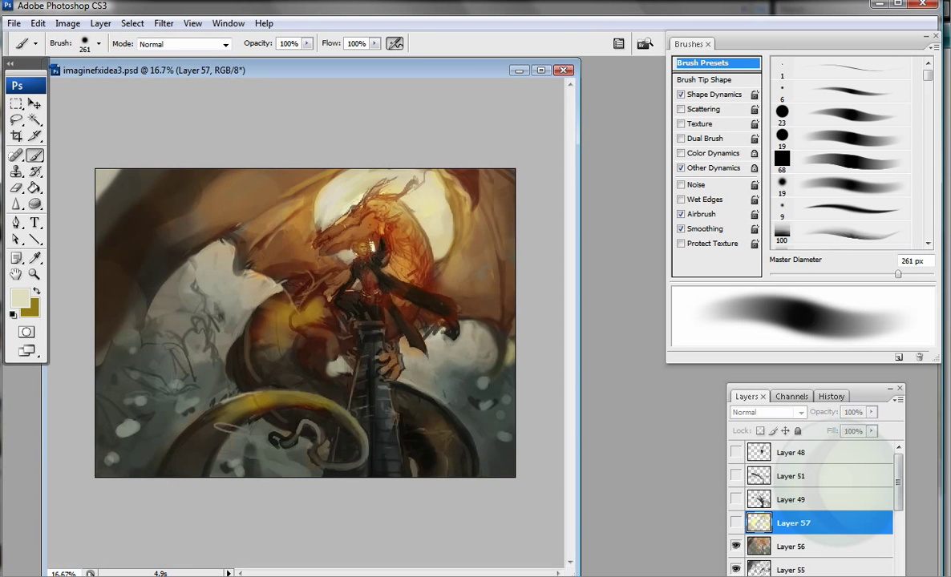
key("ctrl+minus")
left_click(736, 546)
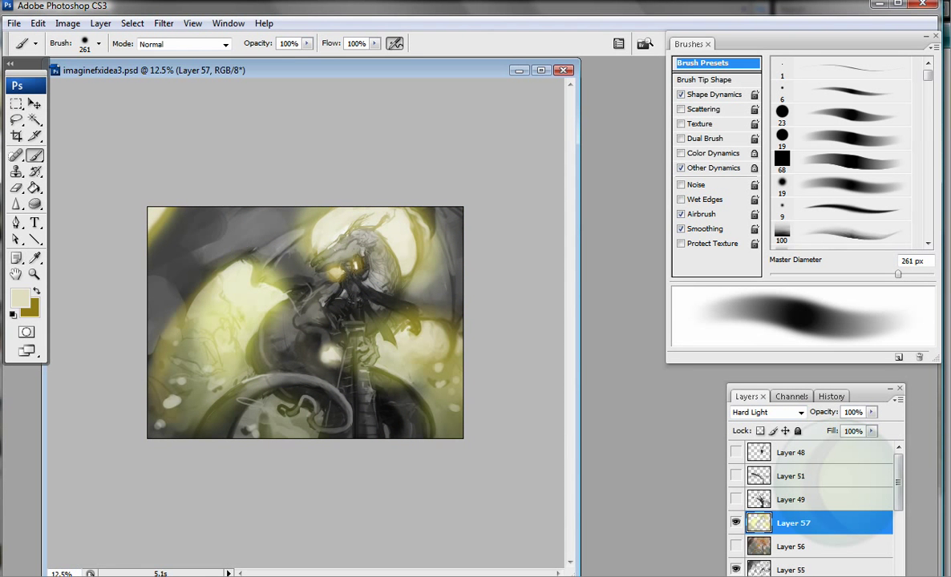
Step: Paint blue-grey over the dragon's body, wing and left side, plus dark city shapes lower left
left_click(20, 299)
left_click(670, 224)
key("Return")
mouse_move(289, 217)
left_mouse_down()
mouse_move(245, 255)
mouse_move(266, 320)
mouse_move(261, 346)
mouse_move(376, 287)
mouse_move(416, 218)
left_mouse_up()
left_click_drag(160, 334, 343, 384)
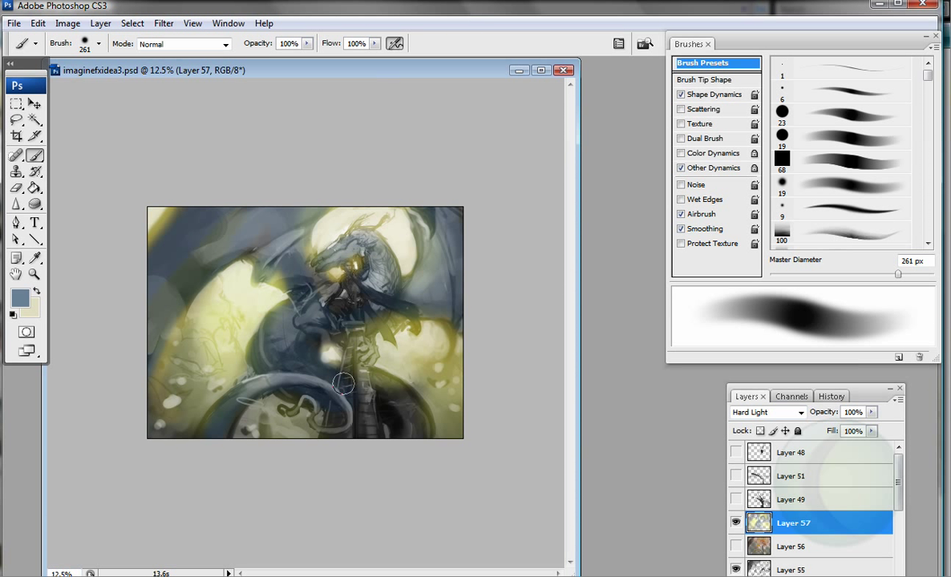
left_click(223, 424, "alt")
key("bracketleft")
key("bracketleft")
key("bracketleft")
key("bracketleft")
key("bracketleft")
mouse_move(173, 405)
left_mouse_down()
mouse_move(164, 340)
mouse_move(208, 353)
left_mouse_up()
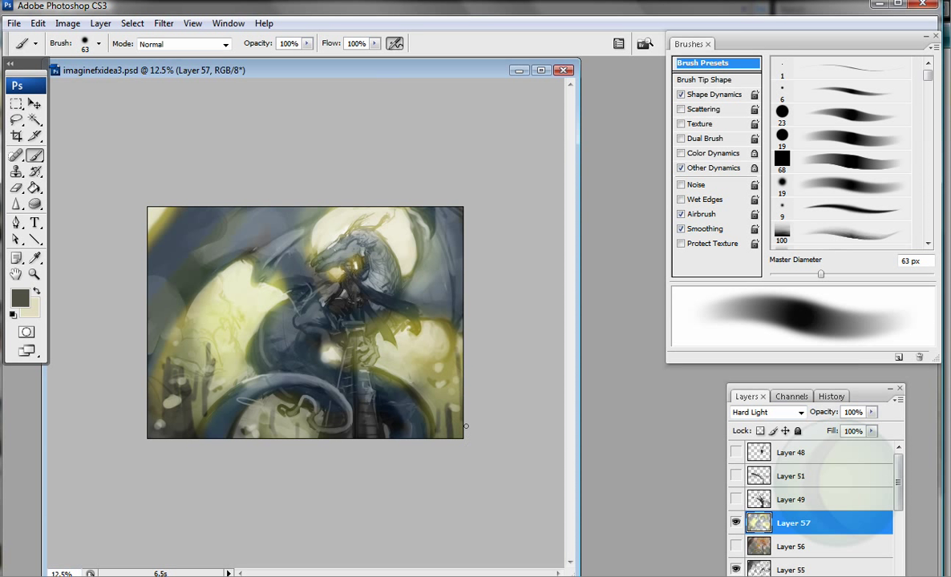
Step: Pick an orange painting colour and shrink the brush to 165 px
left_click(20, 297)
left_click(594, 191)
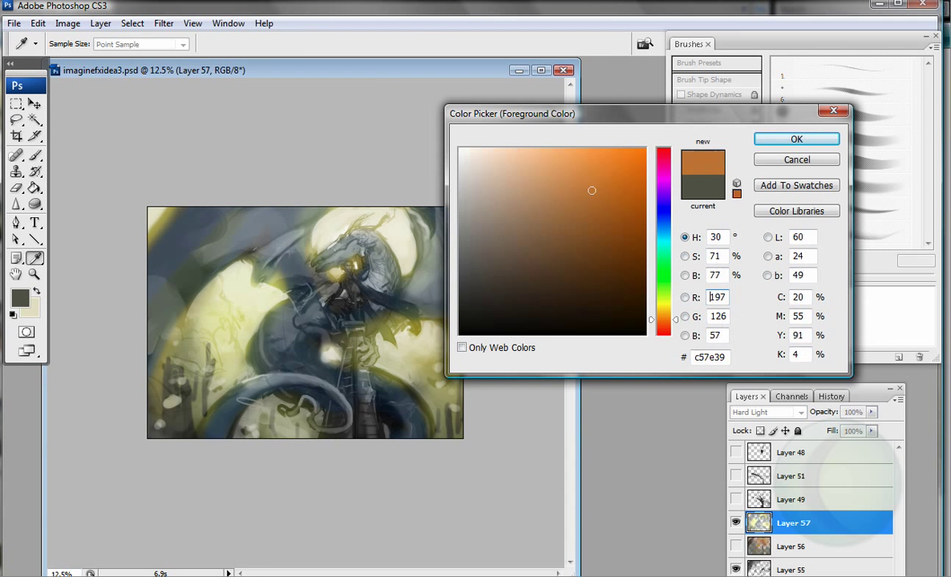
left_click(768, 138)
key("bracketleft")
key("bracketleft")
key("bracketleft")
key("bracketleft")
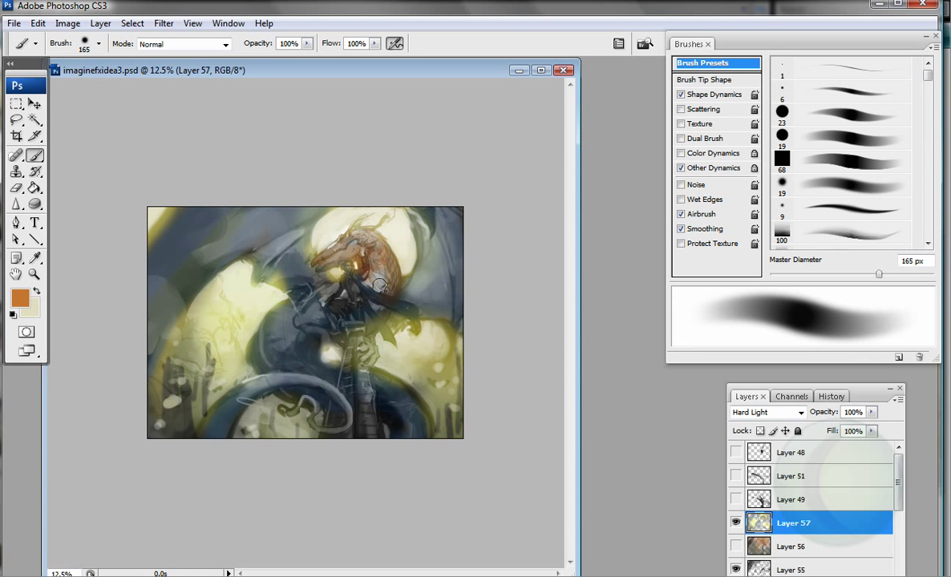
Step: Set Layer 56's opacity to 62%, hide it, and select Layer 57
key("alt+bracketleft")
key("ctrl+bracketright")
left_click_drag(823, 411, 811, 411)
left_click(735, 522)
left_click(793, 546)
Step: Paint over the reddish dragon head with a sampled dark blue-grey
left_click(165, 255, "alt")
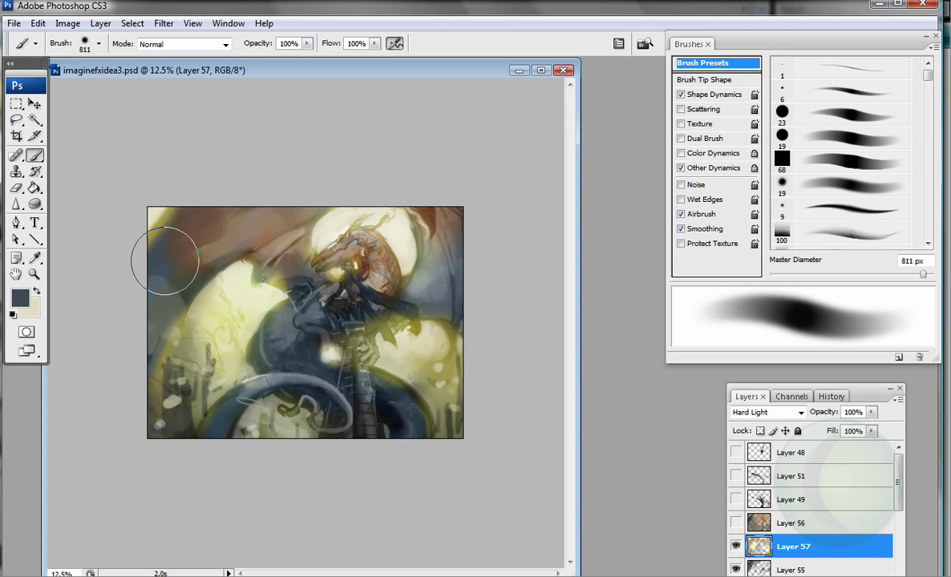
key("bracketleft")
key("bracketleft")
key("bracketleft")
key("bracketleft")
key("bracketleft")
key("bracketleft")
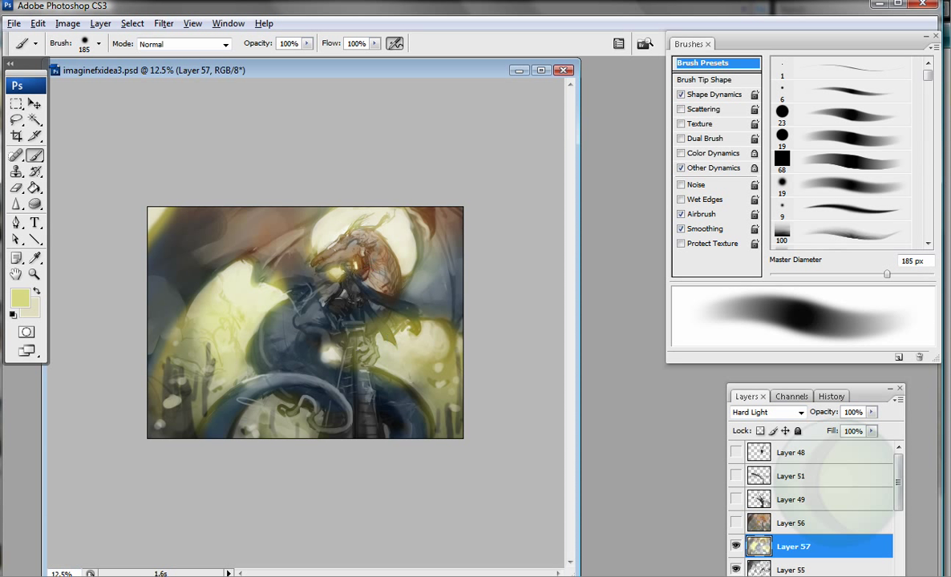
left_click(343, 327, "alt")
mouse_move(349, 264)
left_mouse_down()
mouse_move(368, 196)
mouse_move(307, 222)
left_mouse_up()
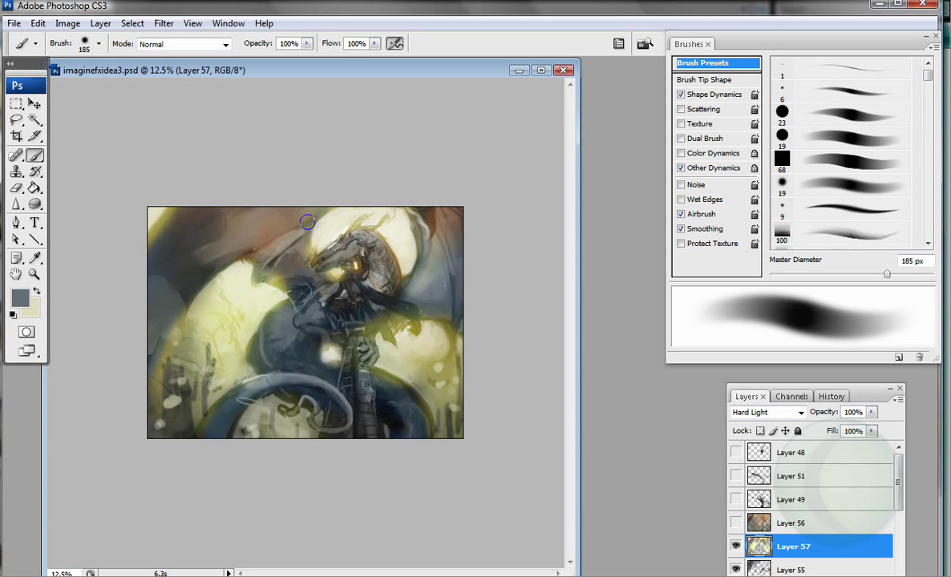
Step: Shift Layer 57's hue by -15 with Hue/Saturation
key("ctrl+alt+u")
key("shift+Up")
key("shift+Up")
key("shift+Up")
key("shift+Up")
key("shift+Up")
key("shift+Up")
key("shift+Up")
key("shift+Up")
key("shift+Down")
key("shift+Down")
key("shift+Down")
key("shift+Down")
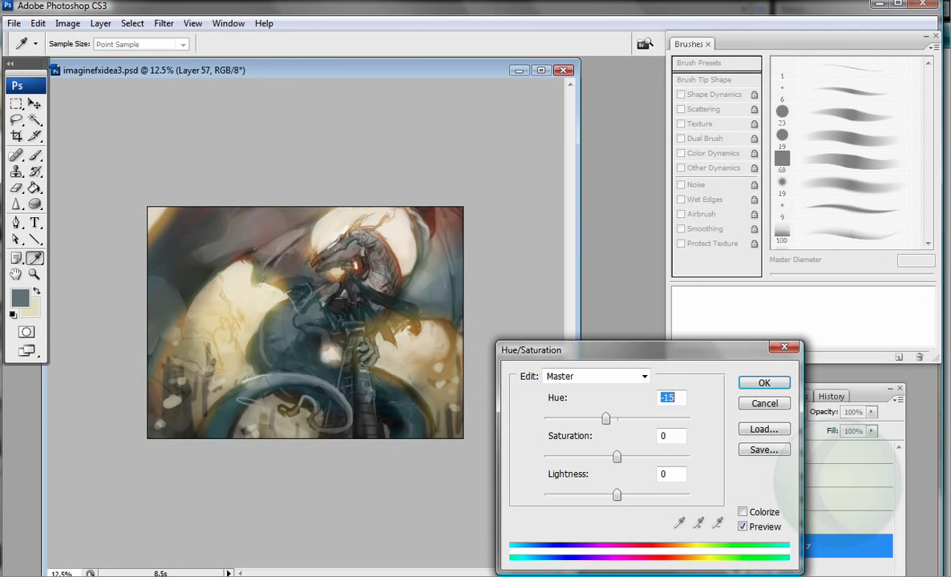
key("Return")
Step: Show Layer 56 at 98% opacity, comparing with Layer 57 hidden and shown
left_click(794, 522)
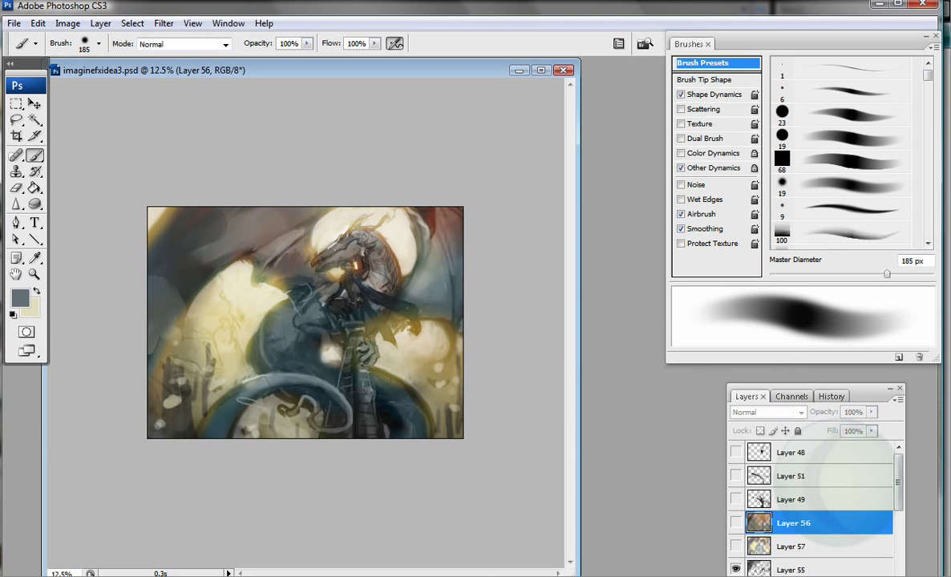
left_click(736, 523)
left_click(735, 546)
left_click(871, 411)
left_click_drag(895, 425, 891, 426)
left_click(736, 546)
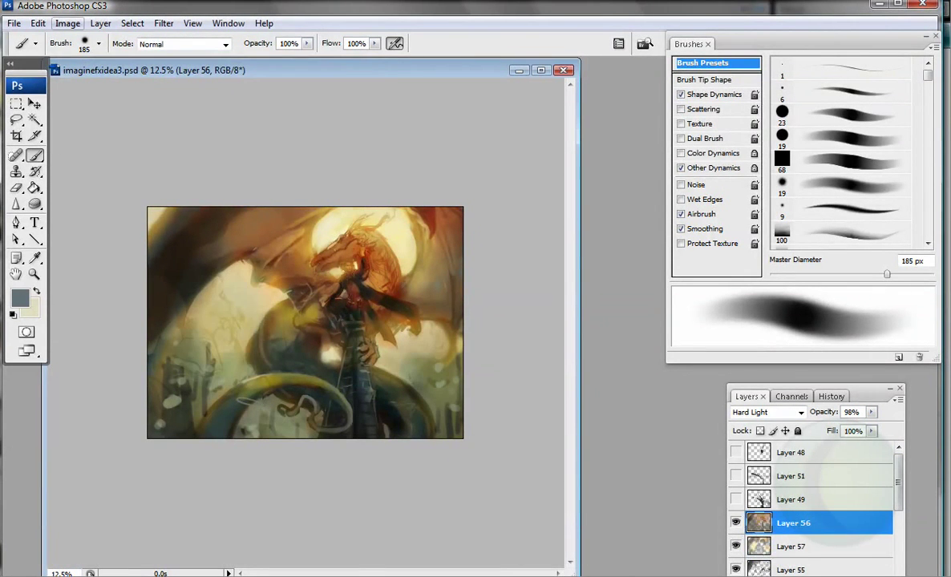
Step: Desaturate Layer 57 to saturation -48
key("ctrl+u")
key("Tab")
key("shift+Down")
key("shift+Down")
key("Return")
left_click(792, 546)
left_click(67, 23)
left_click(339, 236)
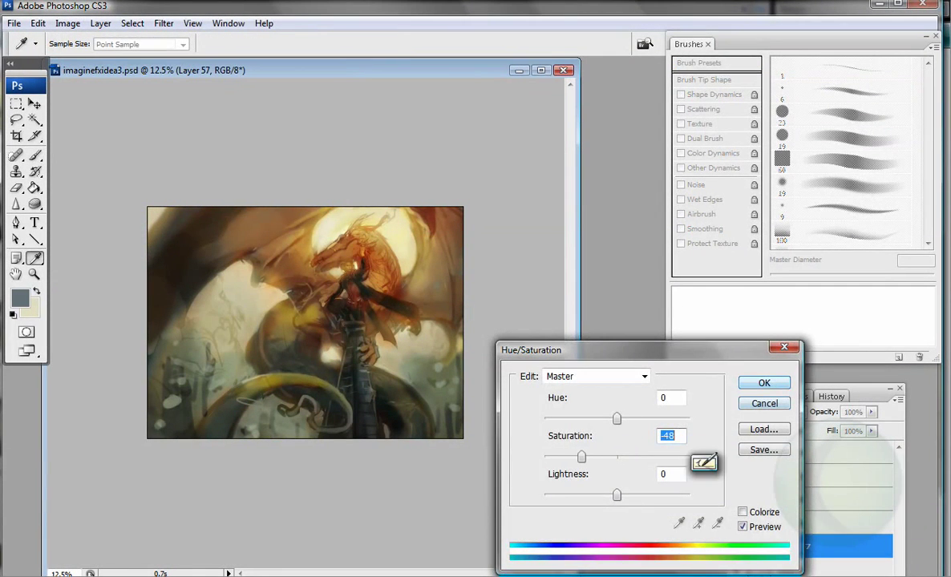
key("Return")
Step: Move Layer 57 above Layer 56 in the layer stack
key("b")
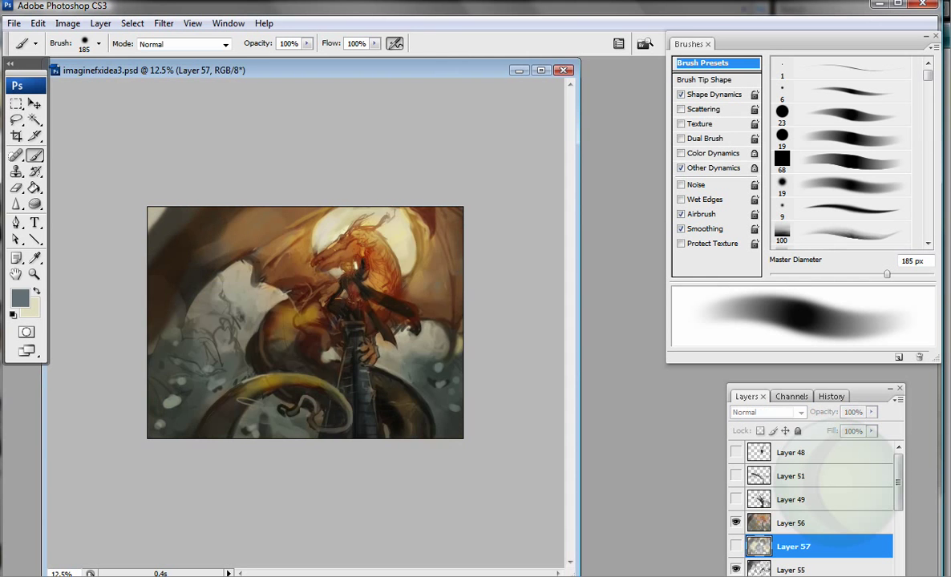
key("ctrl+bracketright")
left_click(68, 23)
Step: Flip the canvas horizontally, zoom in, and add a new empty layer above Layer 63
left_click(257, 233)
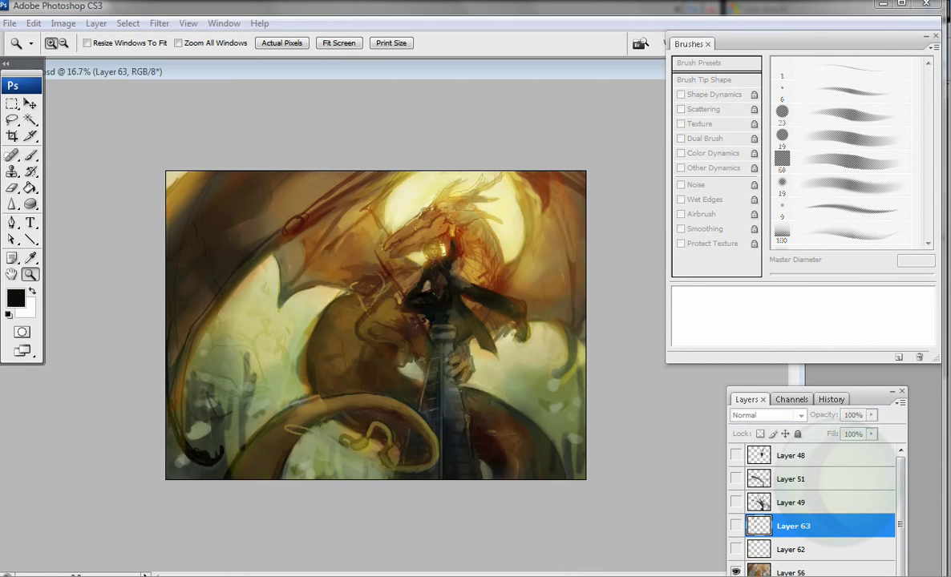
key("ctrl+plus")
key("ctrl+plus")
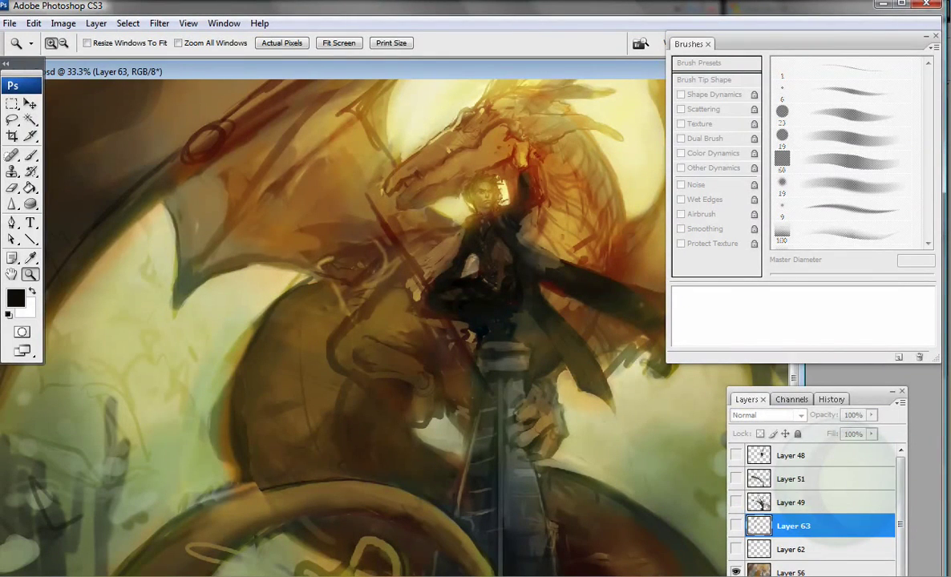
left_click_drag(747, 399, 252, 167)
scroll(313, 289, "down", 3)
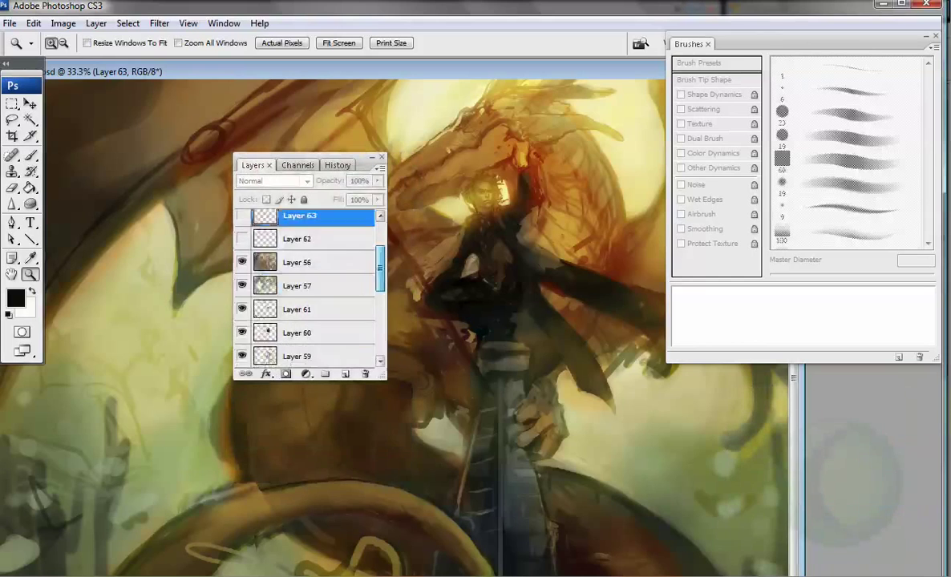
left_click(344, 374)
left_click_drag(253, 165, 807, 393)
Step: At 25% zoom, paint a pale olive stroke at the lower left, then flip the canvas back
key("b")
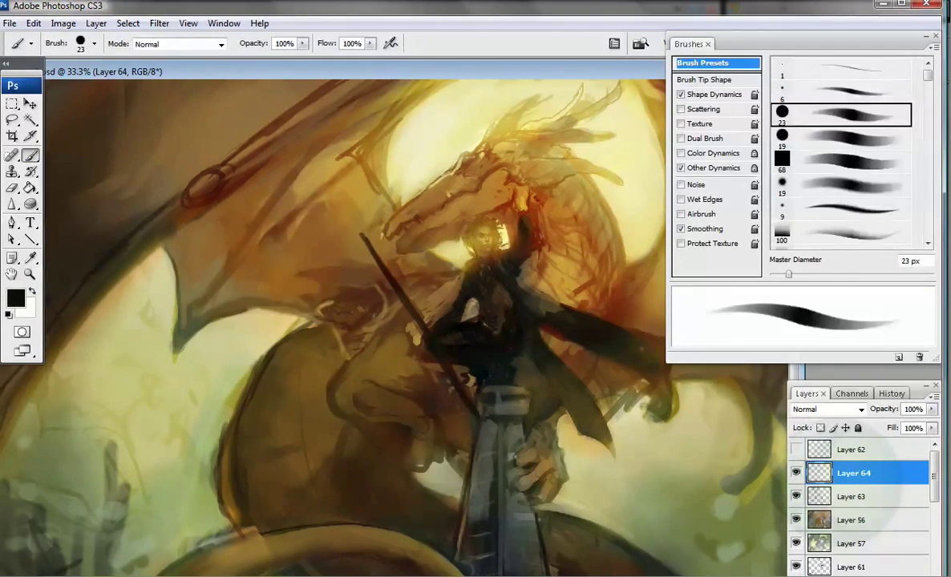
left_click(273, 405, "alt")
left_click(181, 397, "alt")
left_click_drag(234, 430, 235, 375)
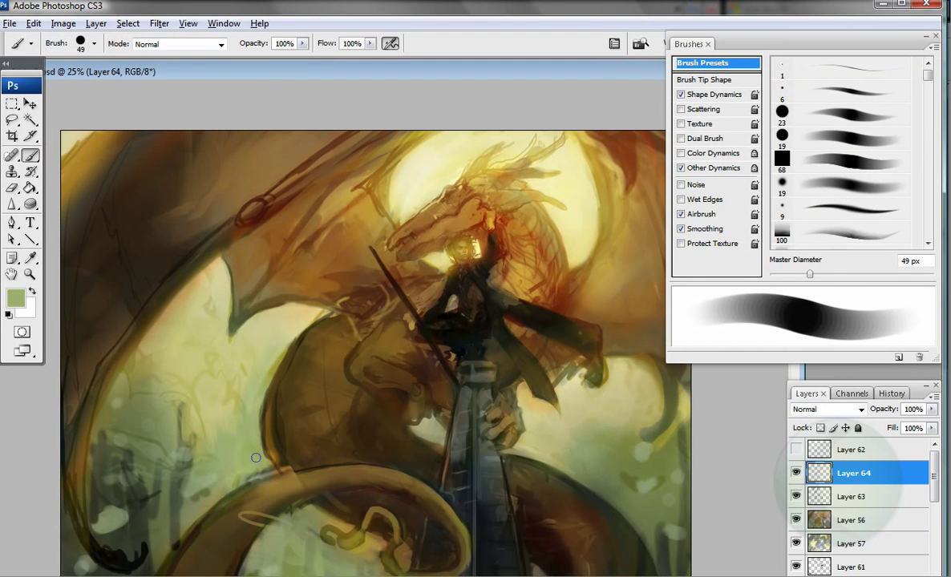
left_click(63, 23)
left_click(232, 218)
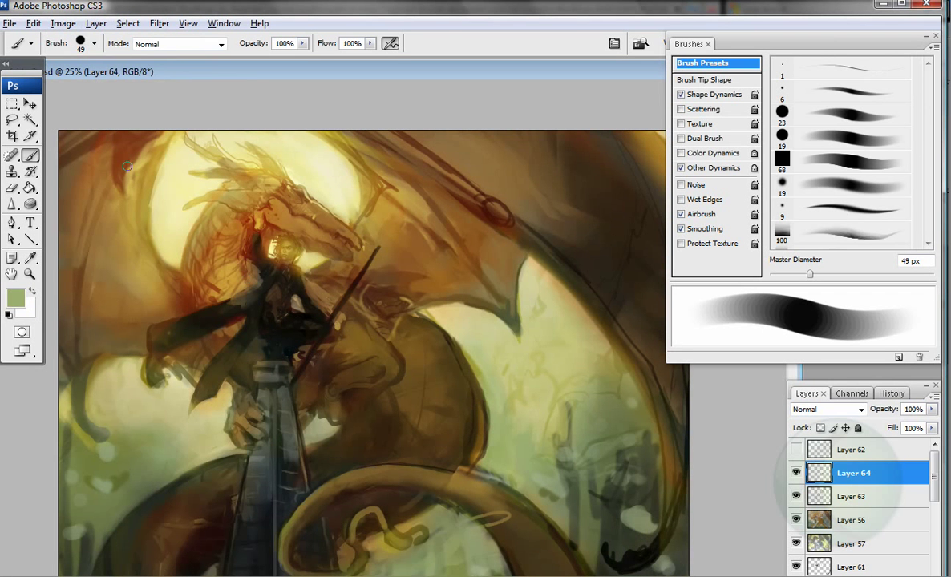
Step: Set up a soft 100 px brush with dark olive sampled, and lasso an area at the lower left
key("d")
key("bracketleft")
key("shift+alt+p")
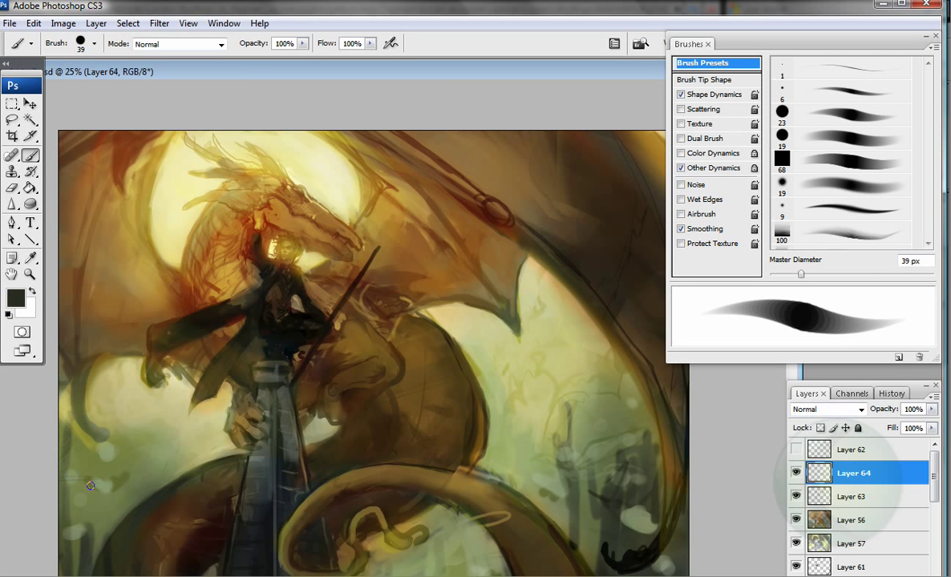
key("period")
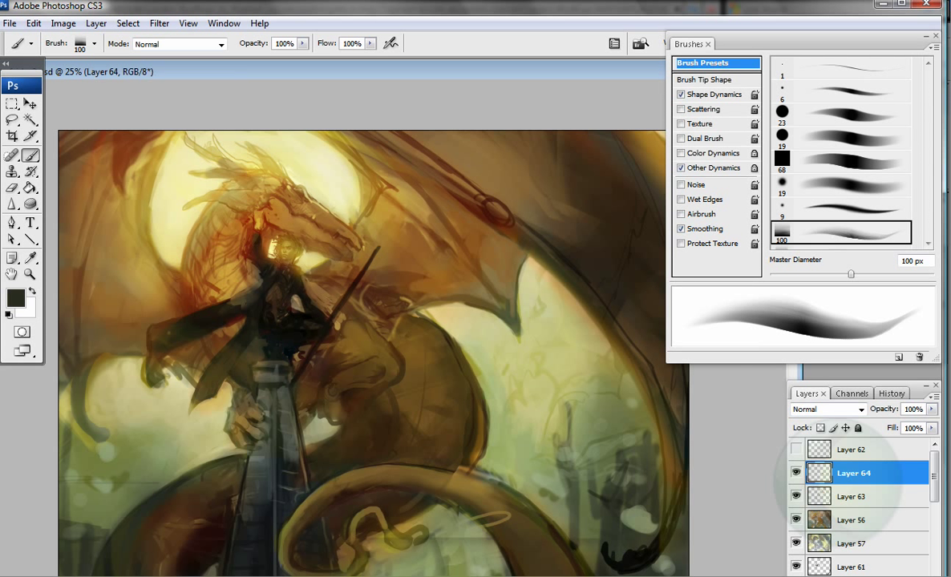
left_click(76, 473, "alt")
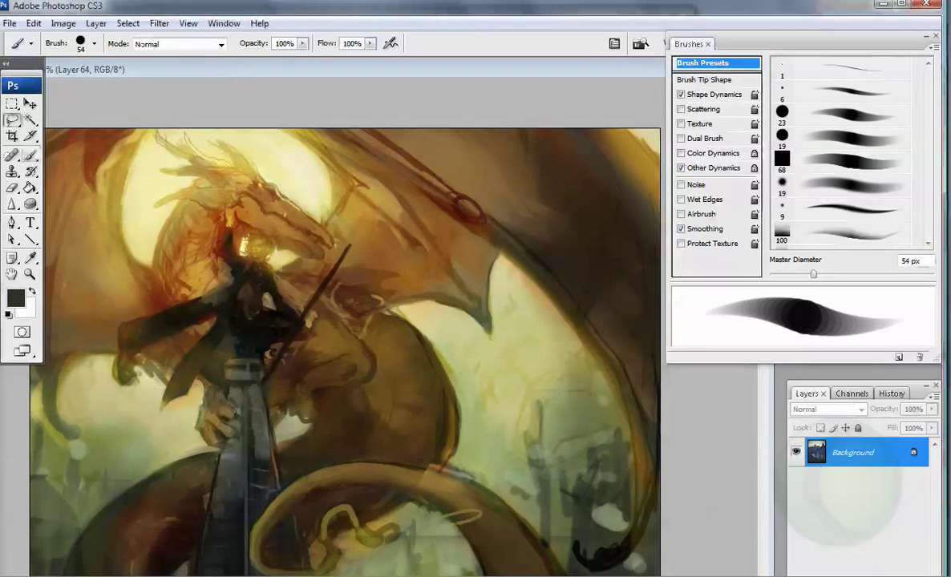
key("l")
mouse_move(77, 437)
left_mouse_down()
mouse_move(128, 437)
mouse_move(162, 451)
left_mouse_up()
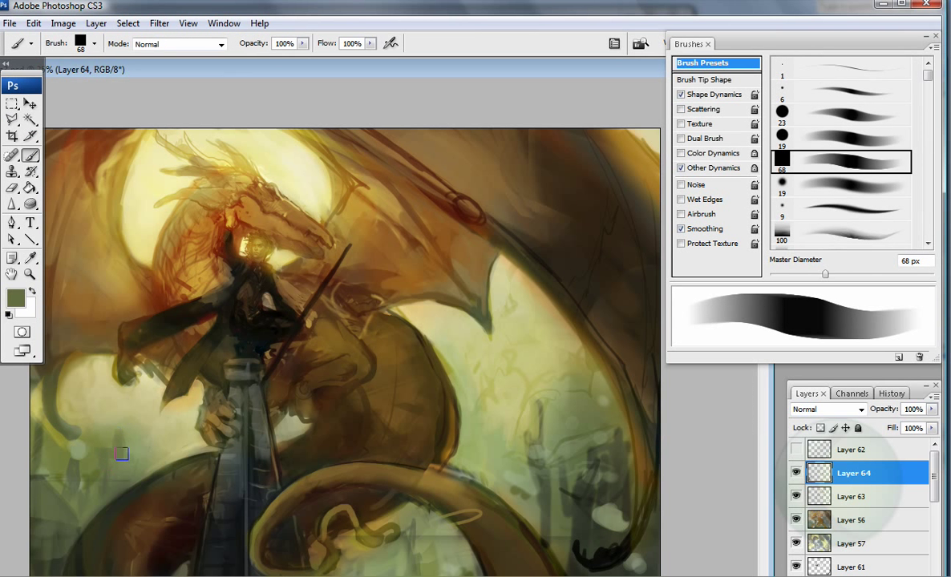
Step: Paint light green over the grey buildings at the lower right, then shrink the brush to 160 px
left_click(513, 373, "alt")
mouse_move(513, 373)
left_mouse_down()
mouse_move(556, 395)
mouse_move(547, 384)
mouse_move(564, 377)
mouse_move(507, 322)
left_mouse_up()
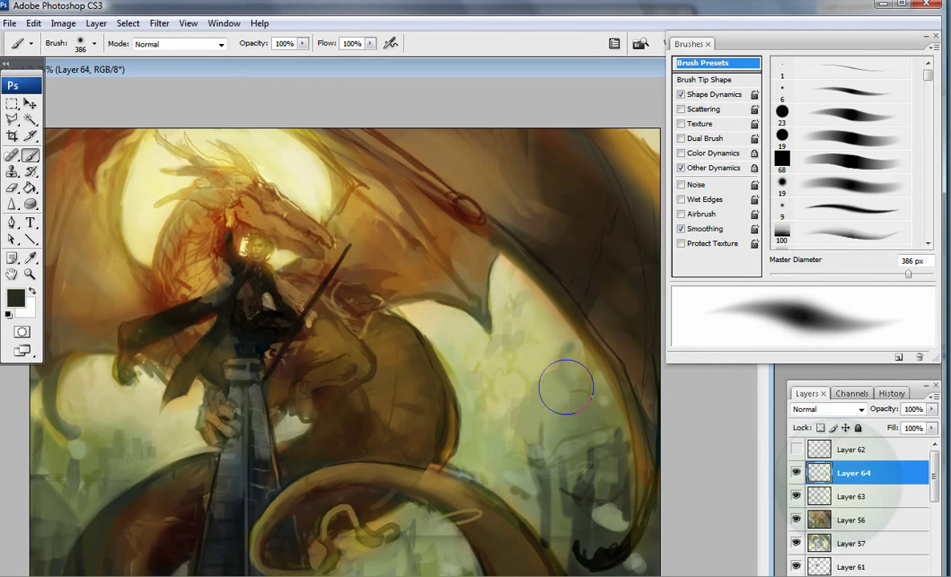
left_click(88, 248, "alt")
key("bracketleft")
key("bracketleft")
key("bracketleft")
key("bracketleft")
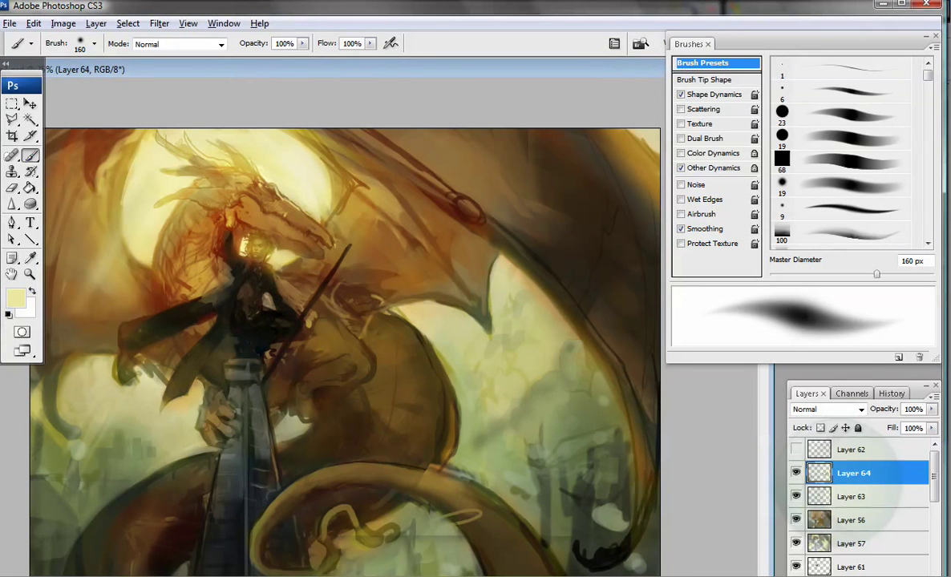
left_click(248, 145, "alt")
scroll(842, 152, "down", 6)
scroll(842, 152, "down", 5)
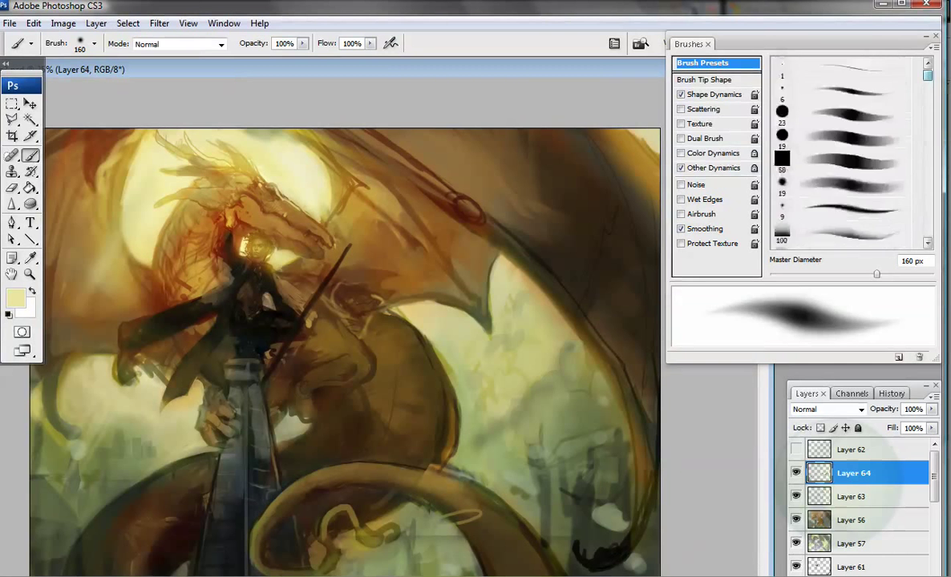
Step: Switch to a scattered textured brush, sized from 458 px down to 146 px, with dark olive sampled
left_click(849, 66)
left_click(713, 94)
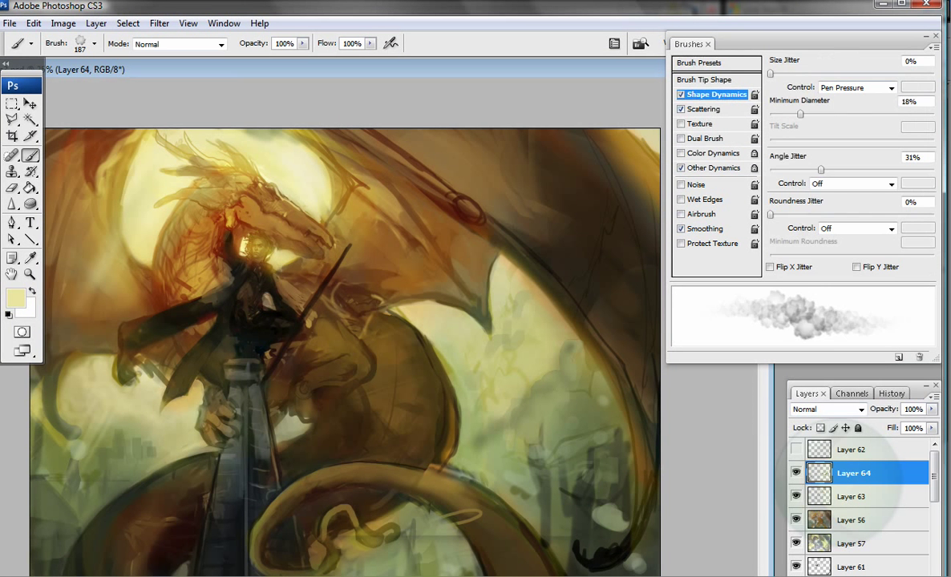
left_click(513, 373, "alt")
left_click(702, 62)
left_click_drag(886, 274, 913, 274)
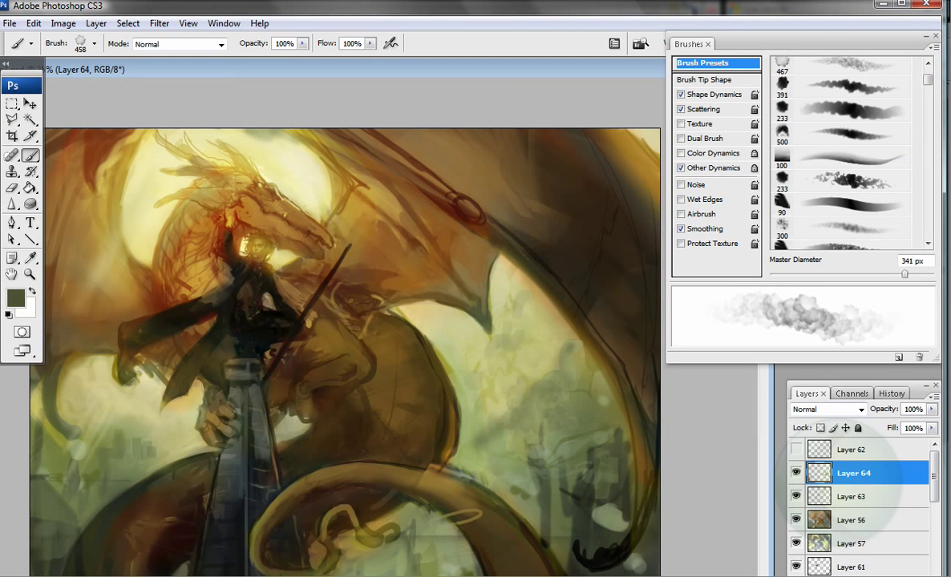
key("period")
left_click(535, 351, "alt")
left_click(420, 346, "alt")
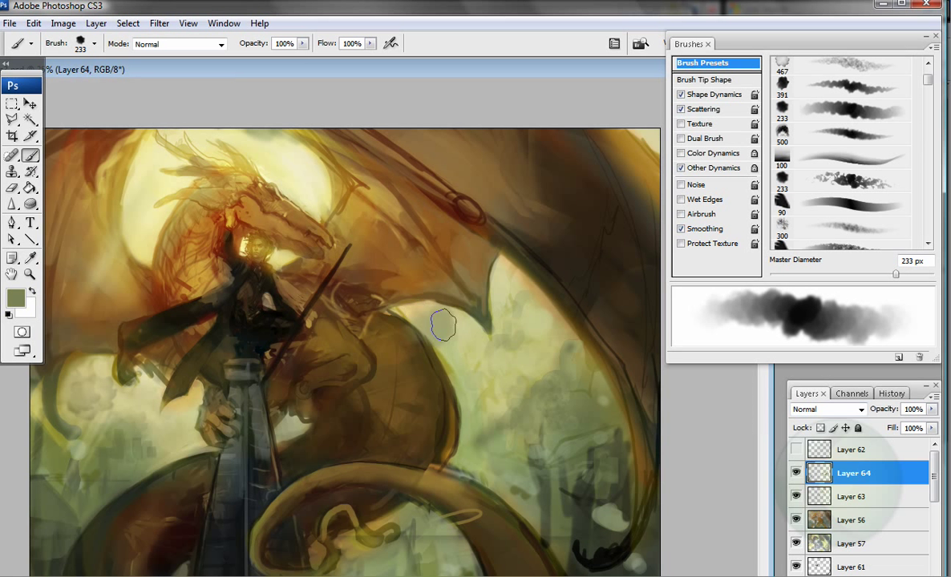
key("bracketleft")
key("bracketleft")
key("bracketleft")
key("bracketleft")
key("bracketleft")
key("ctrl+shift+e")
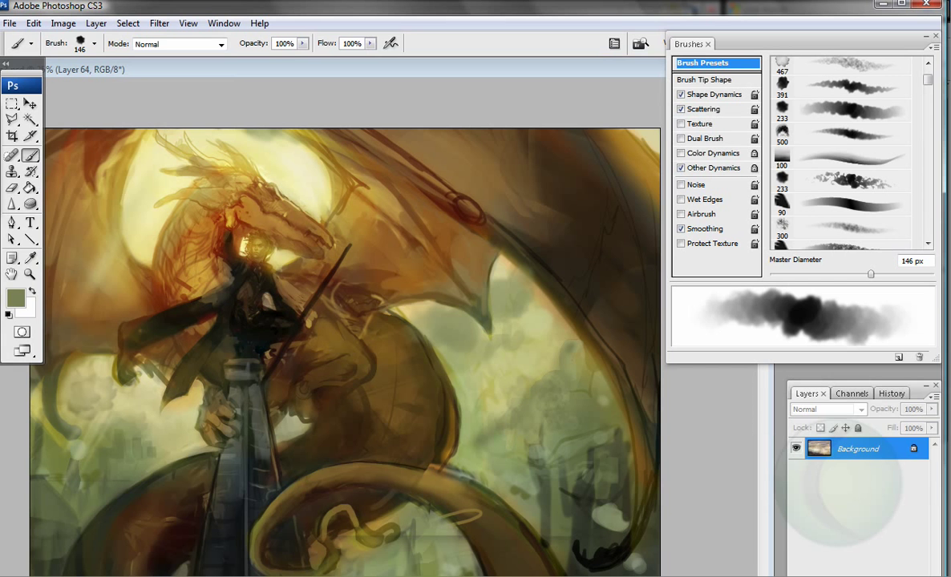
key("ctrl+z")
Step: Choose a soft round brush and set a grey-blue painting colour
left_click(484, 356, "alt")
key("comma")
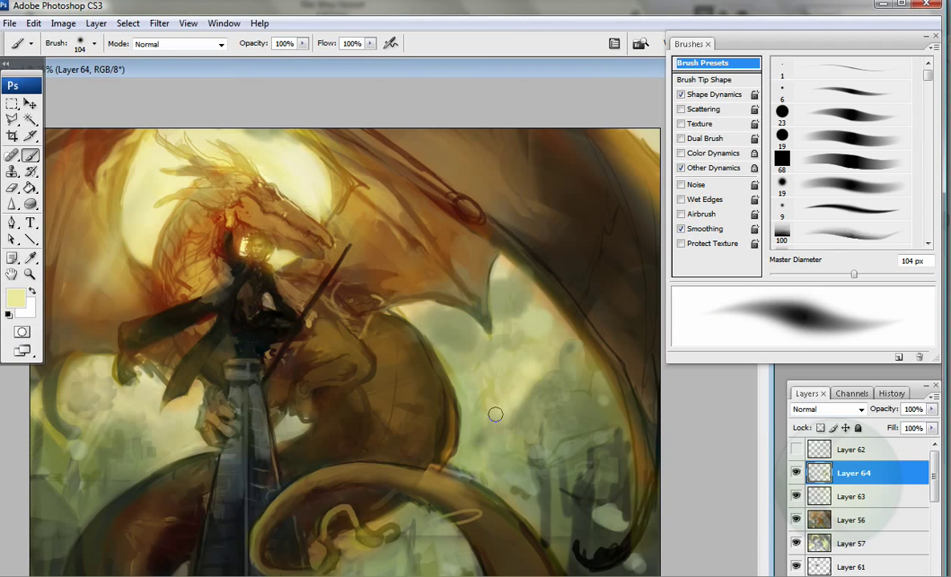
left_click(461, 389, "alt")
left_click(432, 380, "alt")
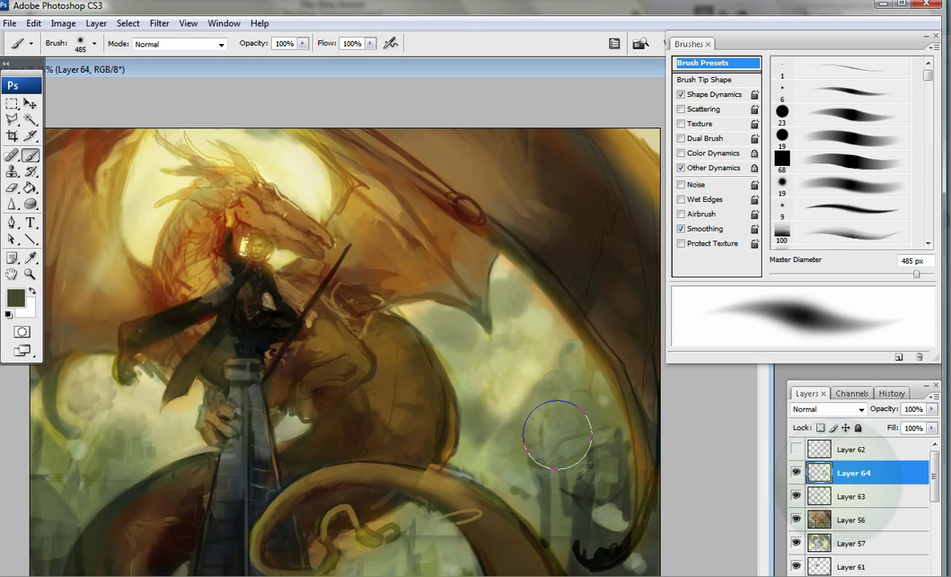
left_click(121, 213, "alt")
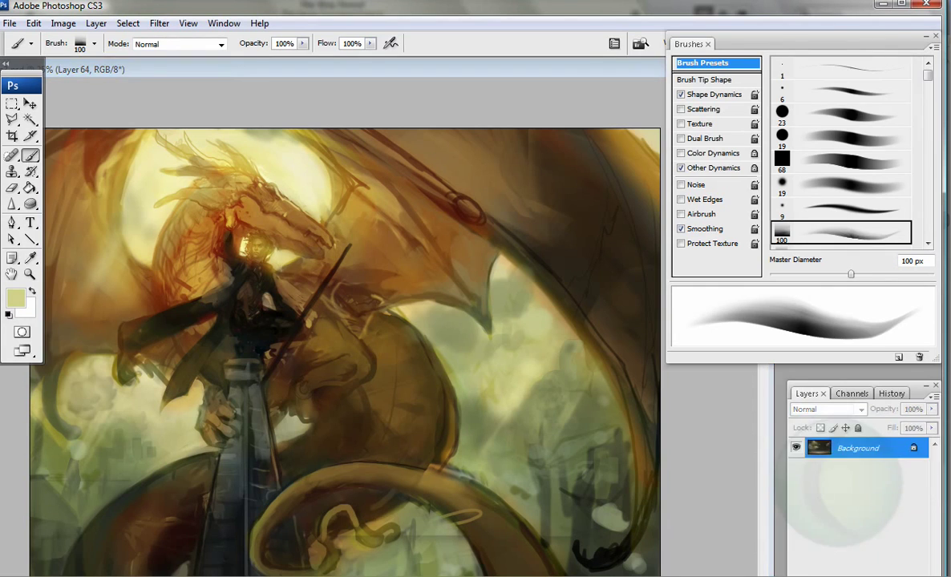
key("i")
left_click(15, 298)
left_click(466, 250)
key("Return")
Step: Paint grey-blue highlights on the tower with a 71 px brush, then brighten a patch in bluer grey
key("b")
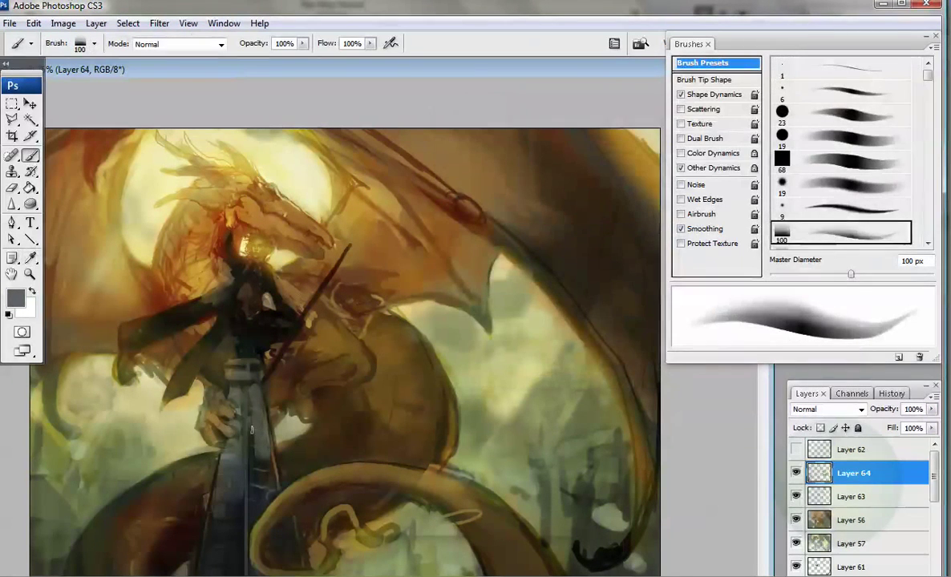
key("bracketleft")
key("bracketleft")
key("bracketleft")
left_click_drag(254, 481, 272, 486)
left_click(15, 297)
left_click(505, 250)
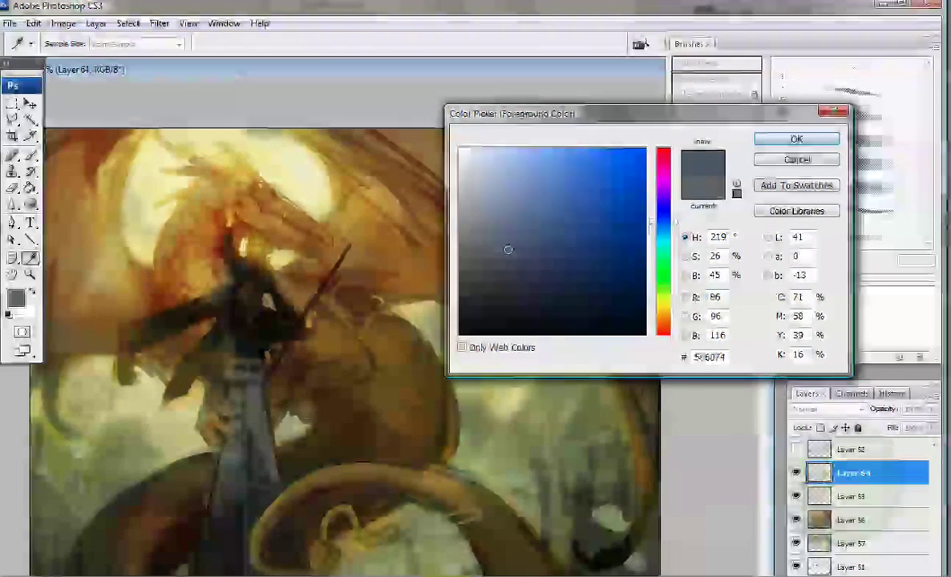
key("Return")
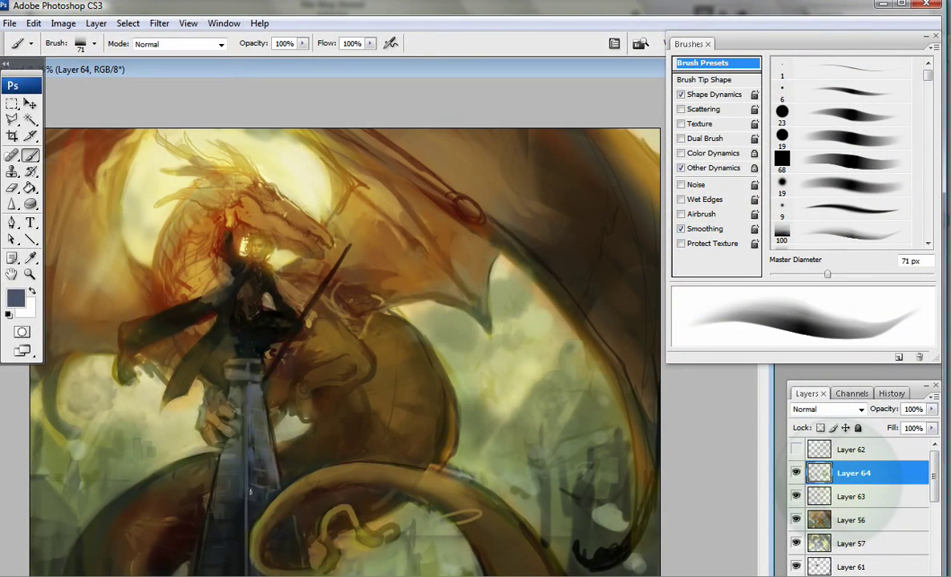
left_click_drag(255, 384, 258, 381)
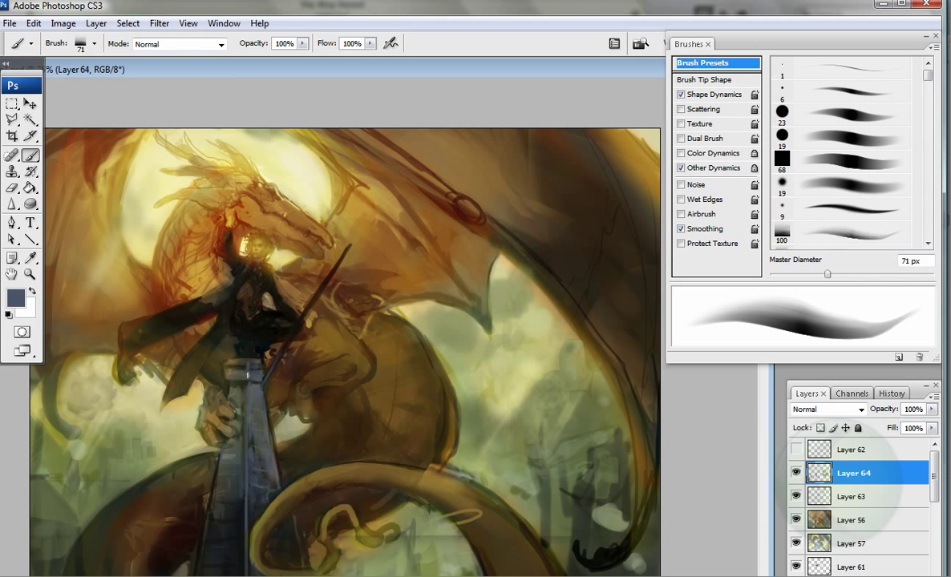
Step: Paint dark brown strokes at the lower right with a 64 px brush, then zoom out to the full image
left_click(295, 543, "alt")
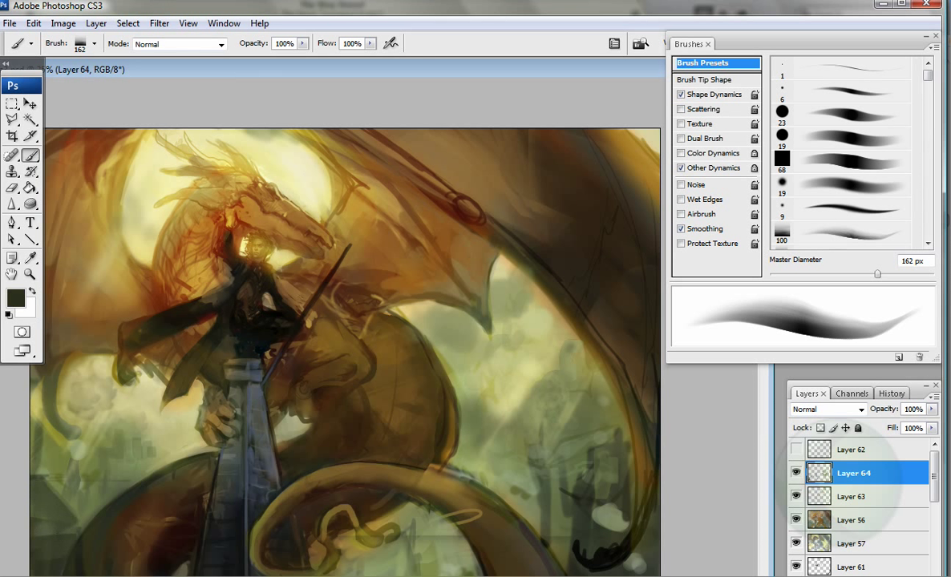
key("bracketleft")
key("bracketleft")
key("bracketleft")
key("bracketleft")
mouse_move(564, 555)
left_mouse_down()
mouse_move(560, 502)
mouse_move(521, 413)
left_mouse_up()
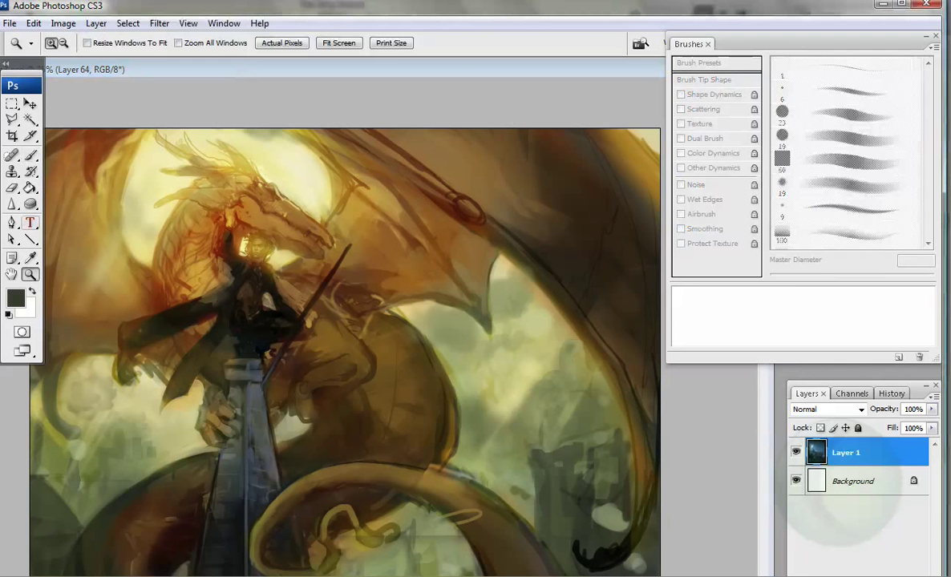
key("b")
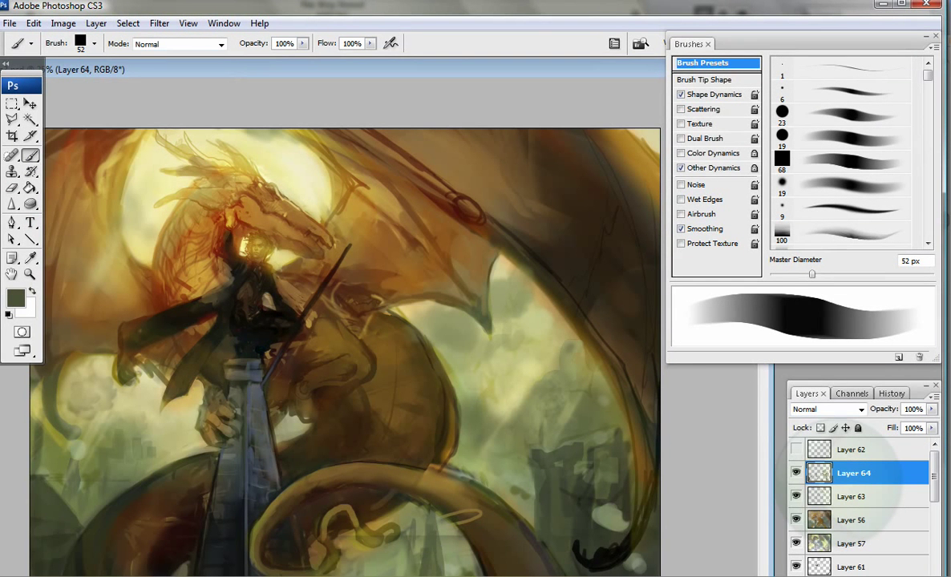
key("bracketleft")
key("bracketleft")
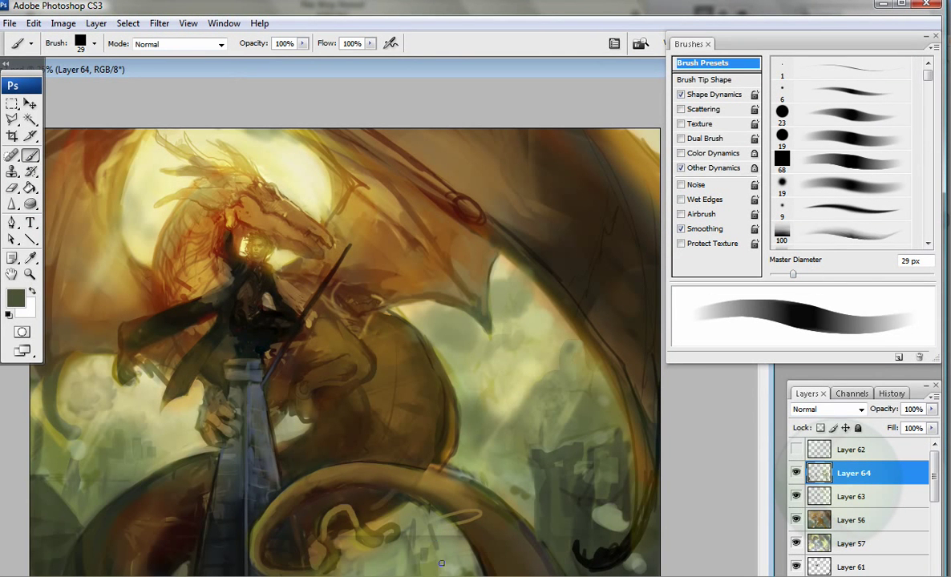
left_click(580, 378, "alt")
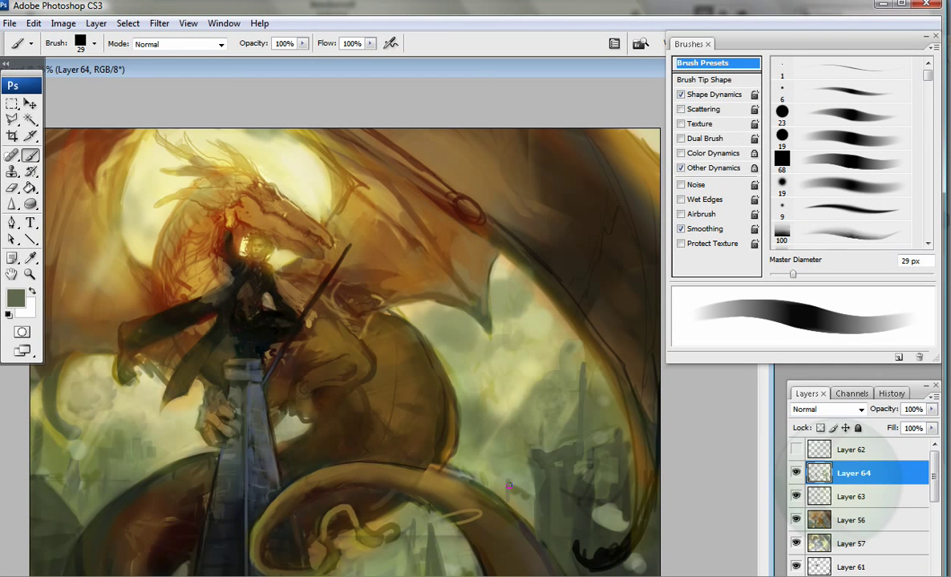
key("z")
key("ctrl+minus")
key("ctrl+minus")
Step: Paint a faint dark mark at the lower left, then enlarge the brush and sample beige
key("b")
left_click_drag(170, 454, 169, 445)
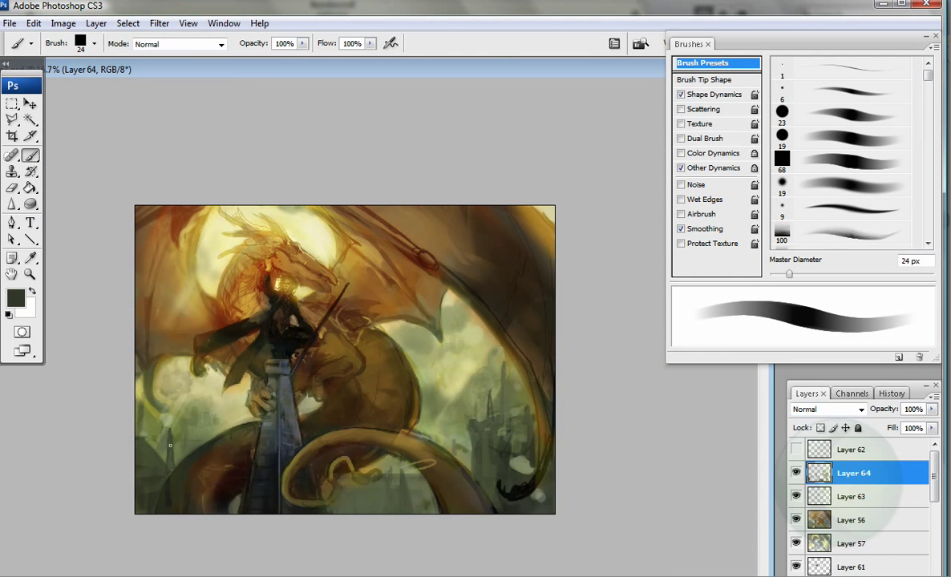
key("bracketright")
key("bracketright")
key("bracketright")
key("bracketright")
key("bracketright")
key("bracketright")
key("bracketright")
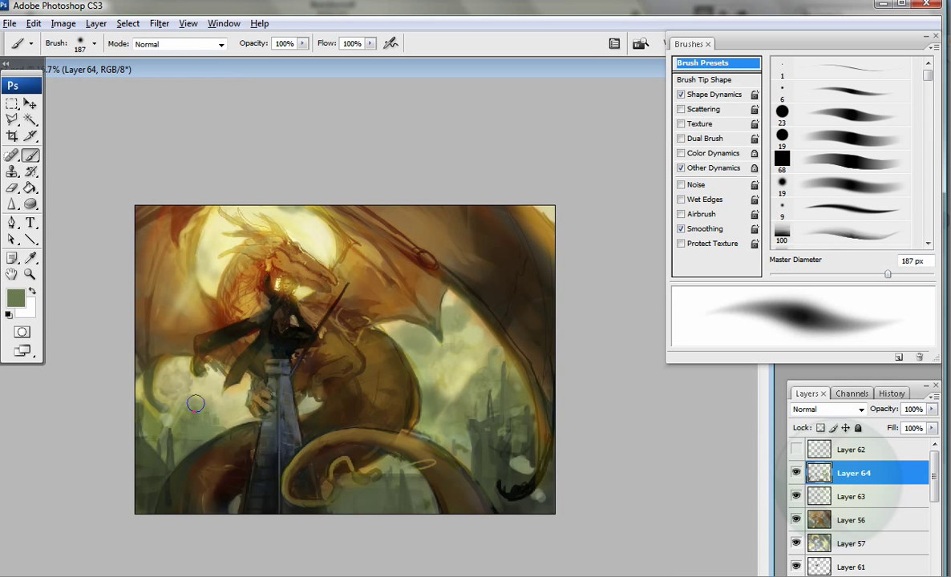
left_click(166, 352, "alt")
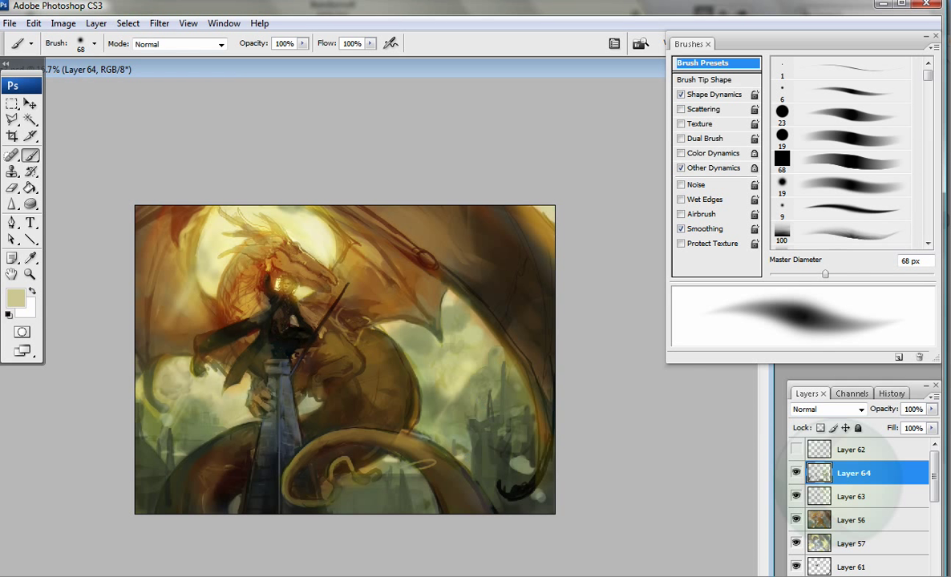
Step: Rename the white-bird layer 'Birds', lock it, and hide it, returning to Layer 64
left_click(796, 449)
left_click(853, 450)
left_click(33, 23)
key("Escape")
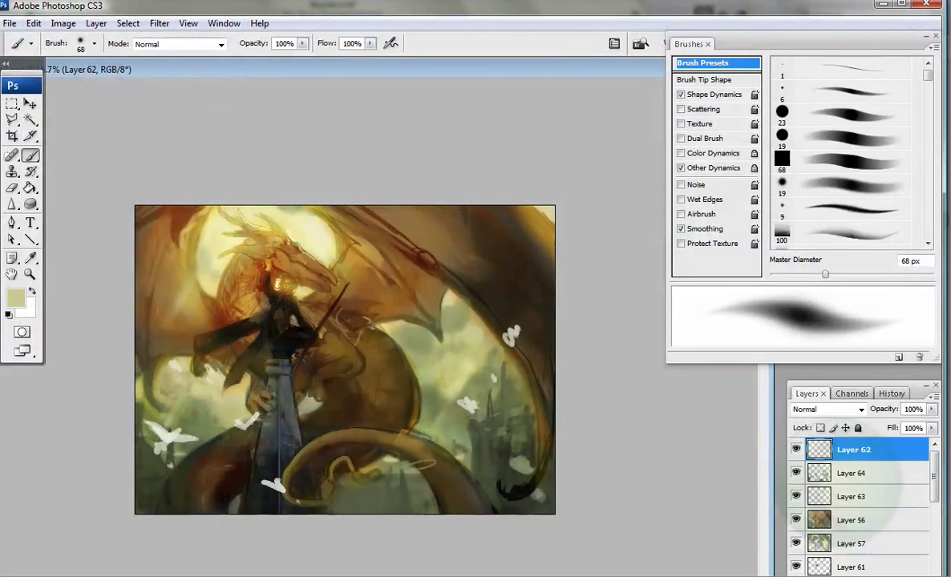
double_click(853, 449, "alt")
type("Birds")
key("Return")
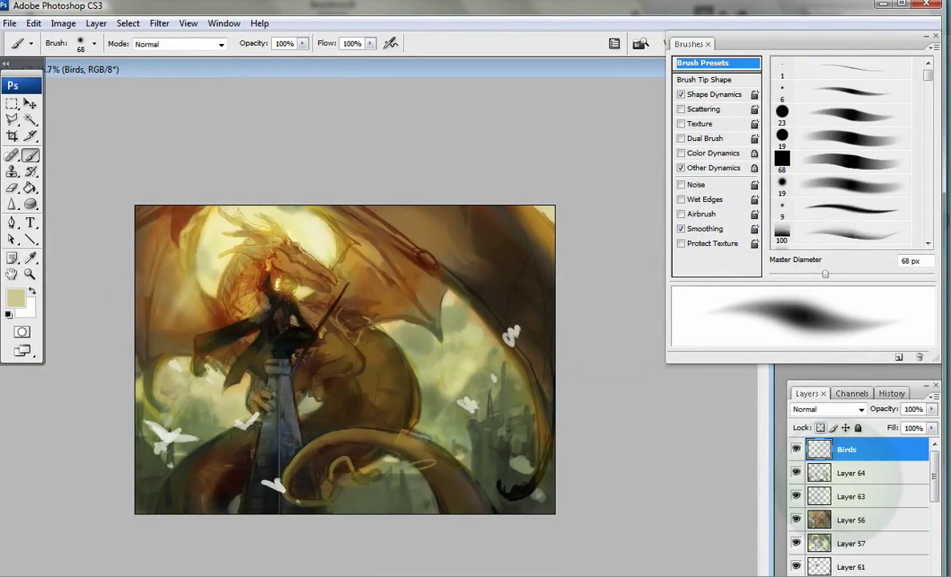
key("slash")
key("alt+bracketleft")
left_click(795, 450)
Step: Set a light tan painting colour with the brush enlarged to about 157 px
key("d")
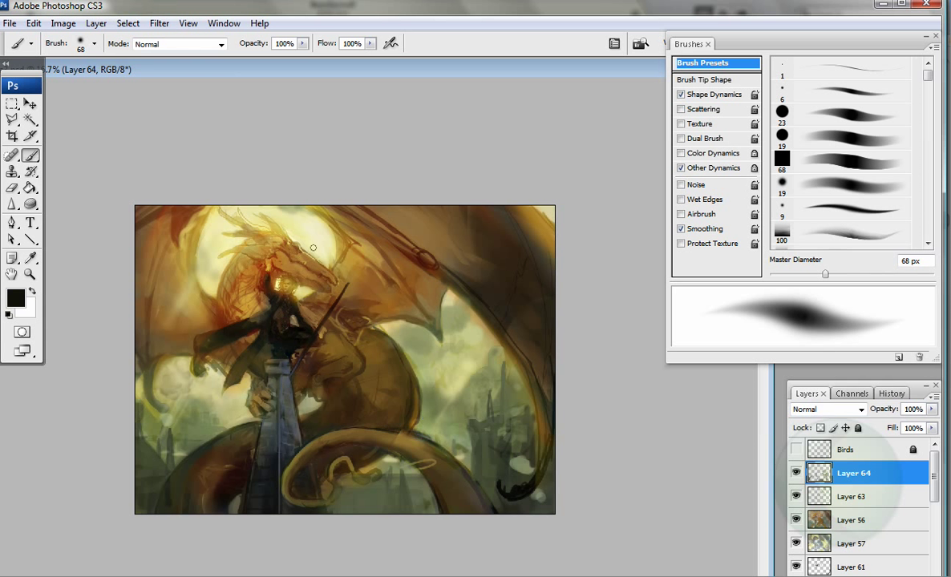
left_click(290, 230, "alt")
key("d")
key("bracketright")
key("bracketright")
key("bracketright")
key("bracketright")
key("bracketright")
key("bracketright")
key("bracketright")
key("bracketright")
key("bracketright")
left_click(238, 275, "alt")
left_click(15, 297)
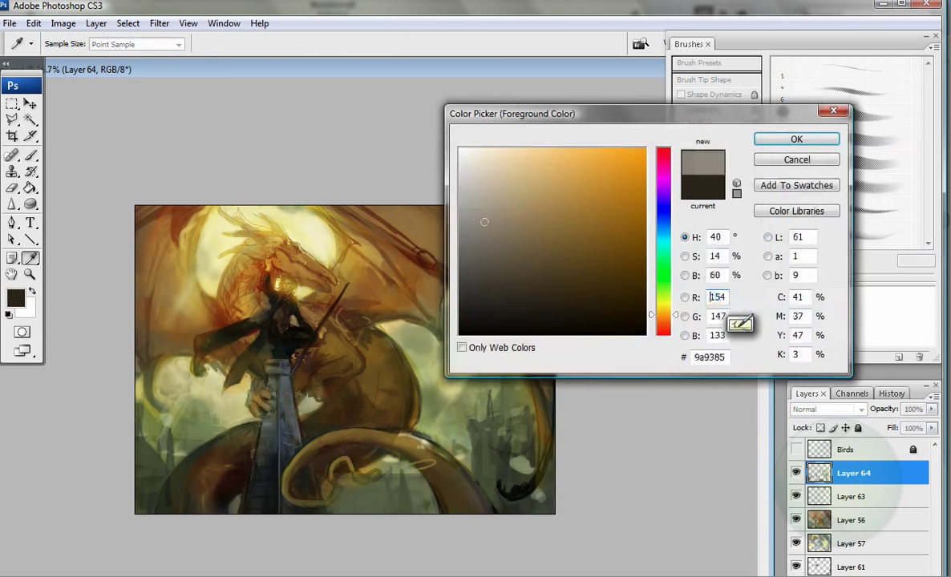
key("Return")
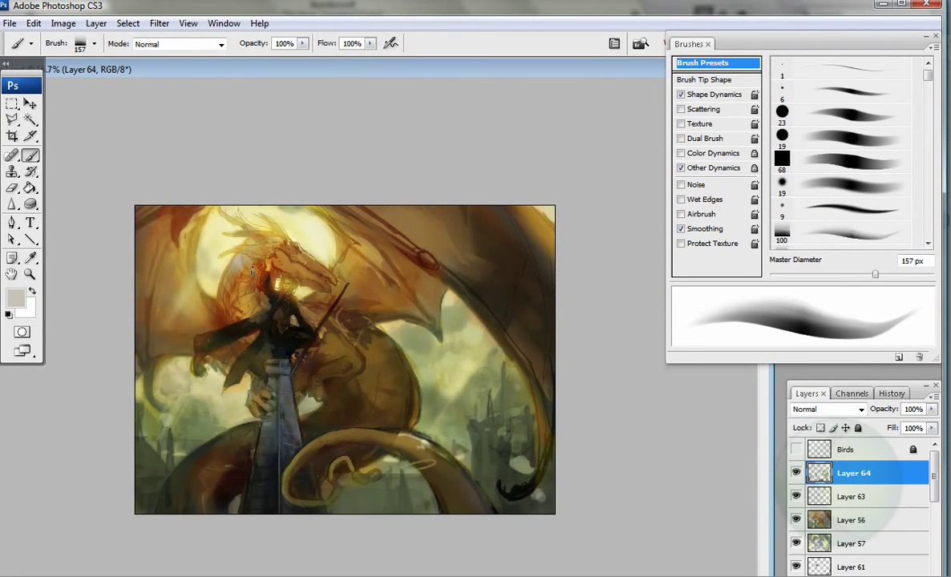
Step: Softly airbrush the dragon's belly in a sampled darker brown, then sample gold, near-black and tan
key("bracketleft")
key("bracketleft")
key("shift+alt+p")
left_click(353, 316, "alt")
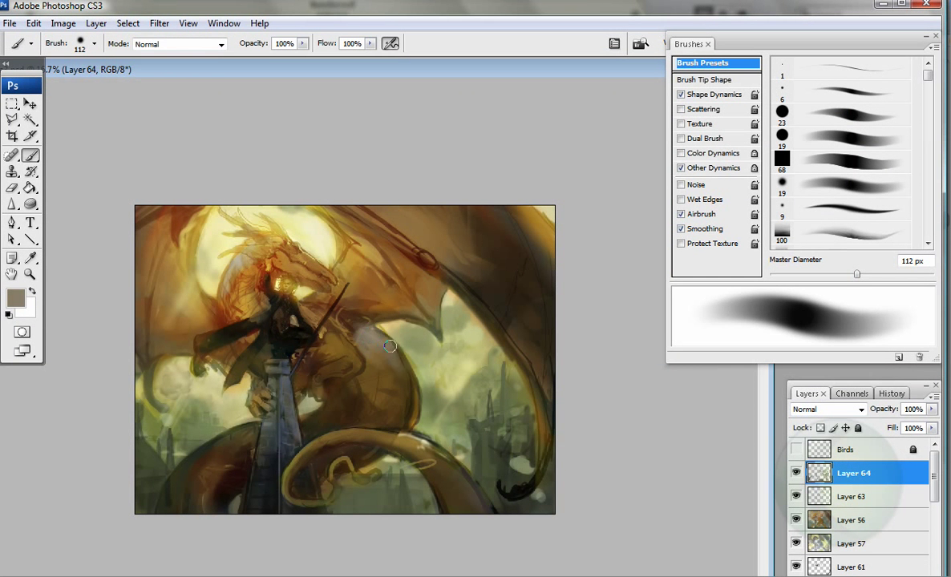
left_click_drag(363, 371, 337, 344)
left_click(276, 283, "alt")
left_click(266, 293, "alt")
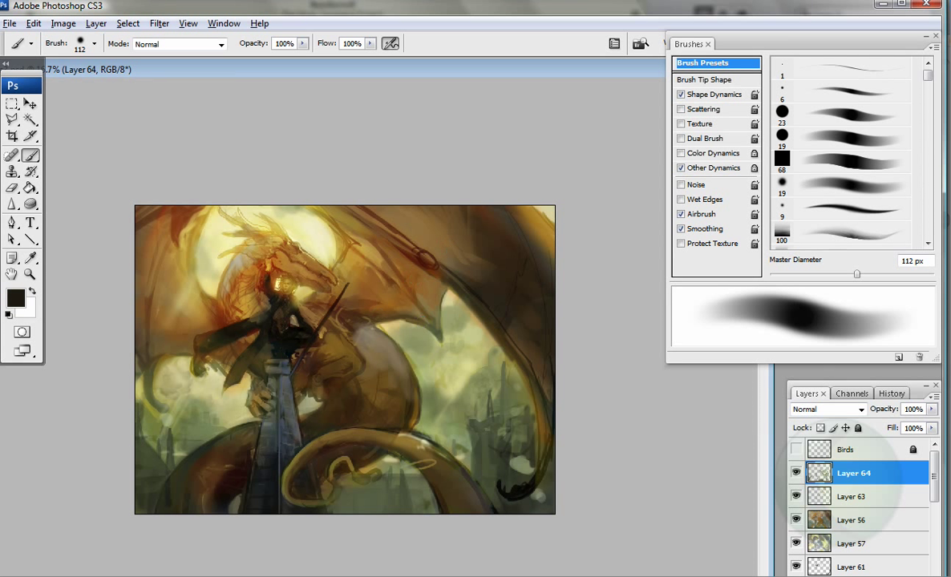
left_click(401, 307, "alt")
Step: Resize the brush between 20 and 100 px, switching to a small hard preset in light tan
key("bracketleft")
key("bracketleft")
key("bracketleft")
key("bracketleft")
key("bracketleft")
key("bracketleft")
key("bracketleft")
key("bracketleft")
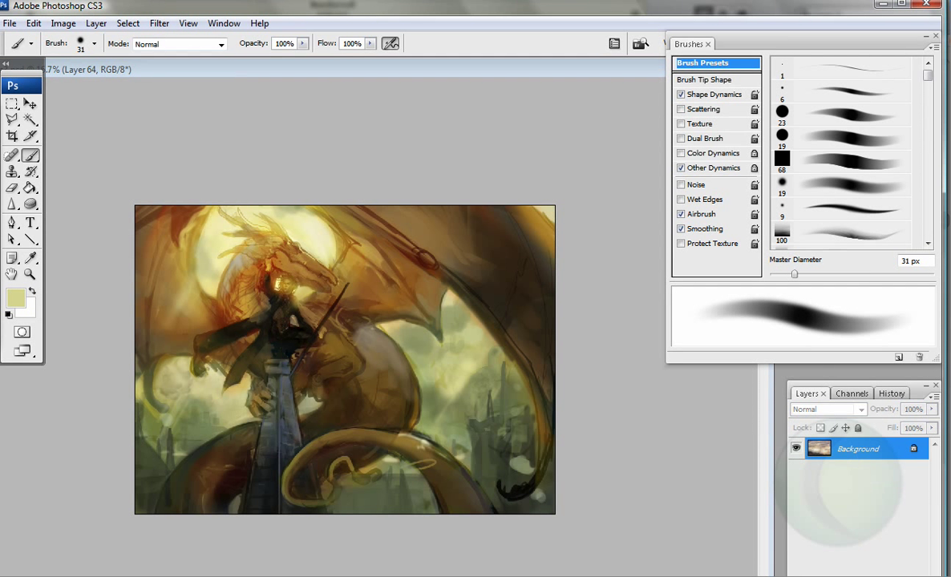
key("bracketright")
key("bracketright")
key("bracketright")
key("bracketright")
key("bracketright")
key("bracketright")
key("bracketright")
key("bracketright")
key("bracketright")
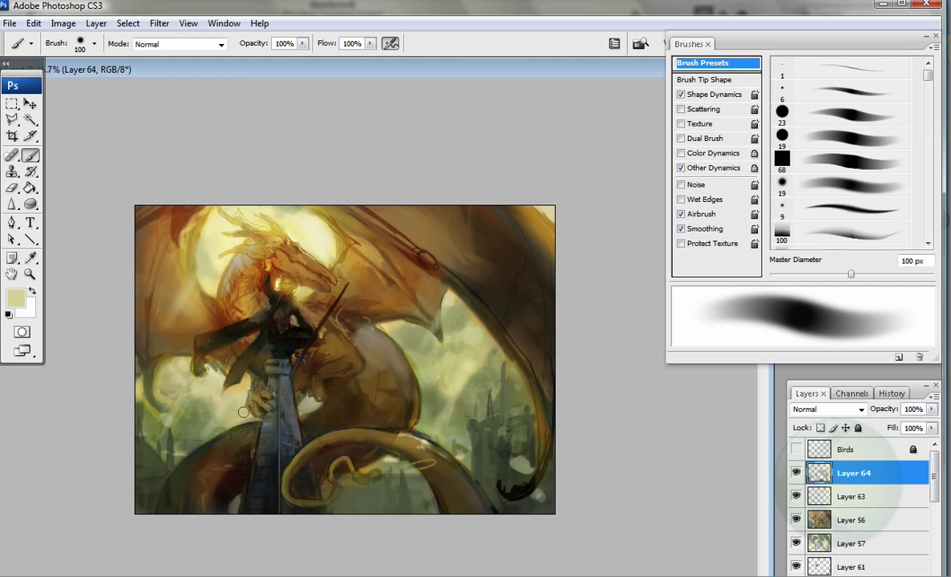
key("bracketleft")
key("bracketleft")
key("bracketleft")
key("bracketleft")
key("bracketleft")
key("bracketleft")
key("bracketleft")
key("bracketleft")
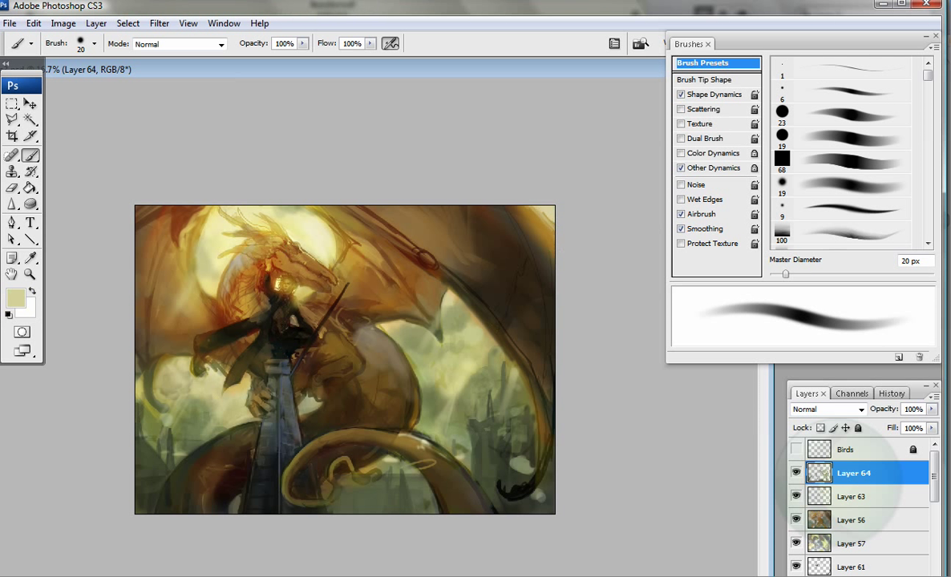
key("bracketright")
key("bracketright")
key("bracketright")
key("bracketright")
key("bracketright")
key("bracketright")
key("bracketright")
left_click(145, 221, "alt")
key("shift+alt+p")
key("bracketleft")
key("bracketleft")
key("bracketleft")
key("bracketleft")
key("bracketleft")
key("bracketleft")
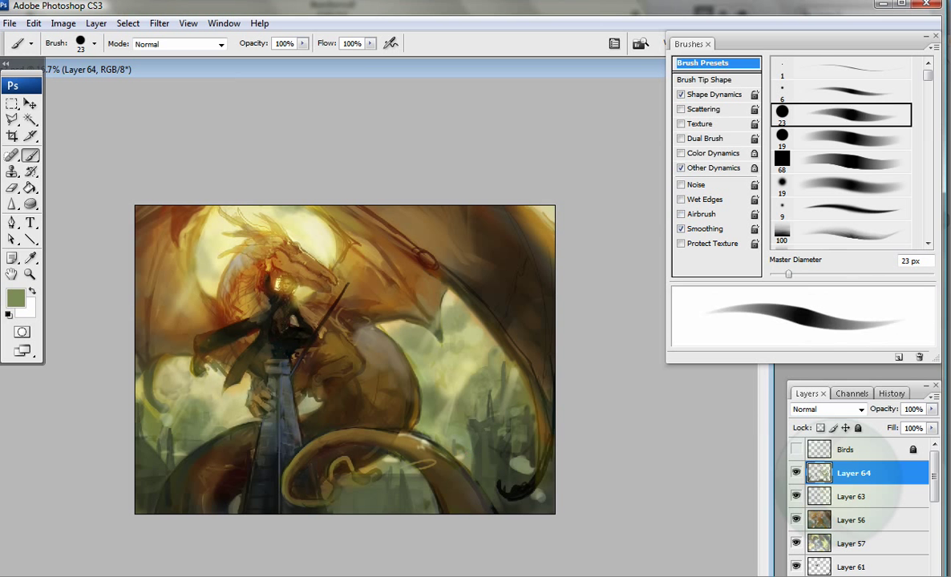
left_click(491, 399, "alt")
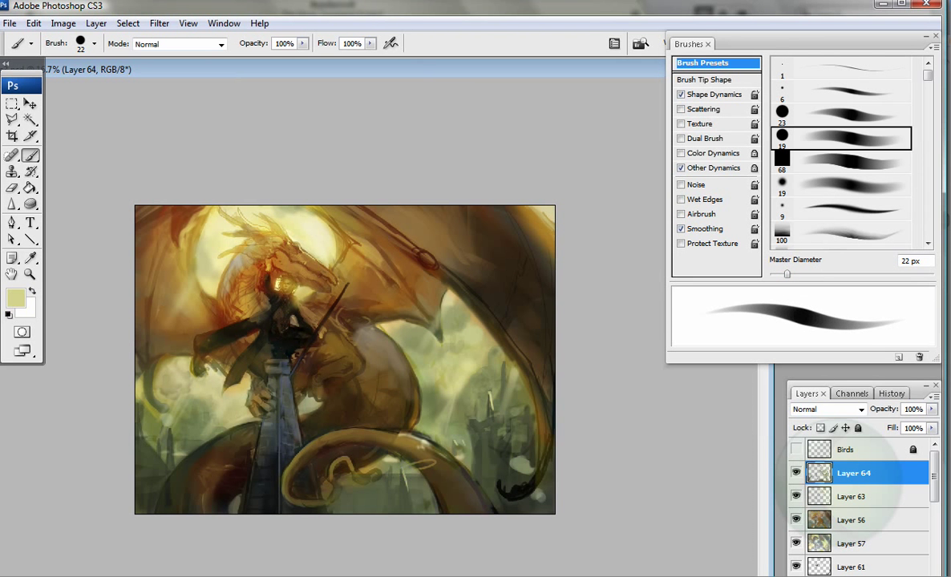
key("F12")
key("Return")
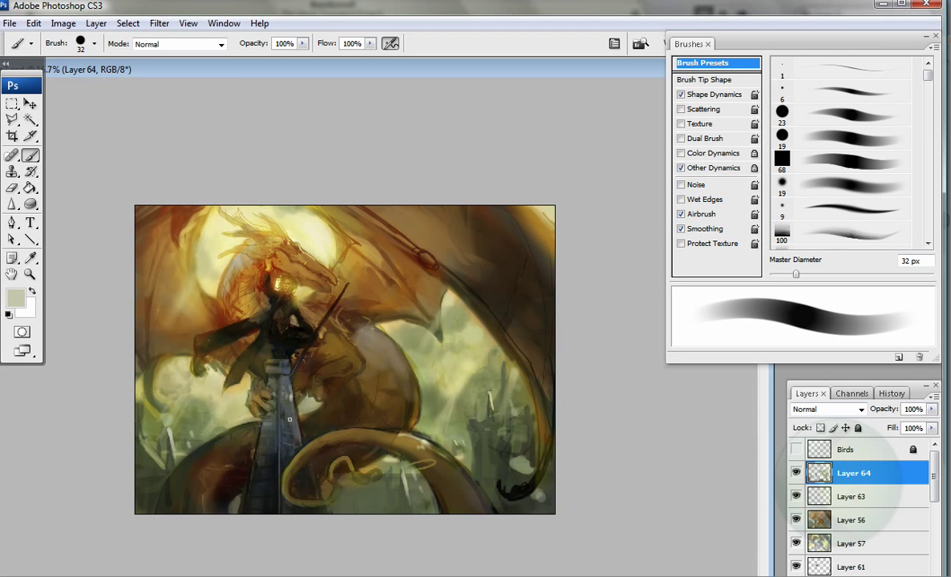
Step: Set a large soft 178 px brush in sampled tan, then flip the canvas horizontally
key("bracketright")
key("bracketright")
key("bracketright")
key("bracketright")
key("bracketright")
key("bracketright")
key("bracketright")
key("bracketright")
key("bracketright")
key("bracketright")
left_click(337, 309, "alt")
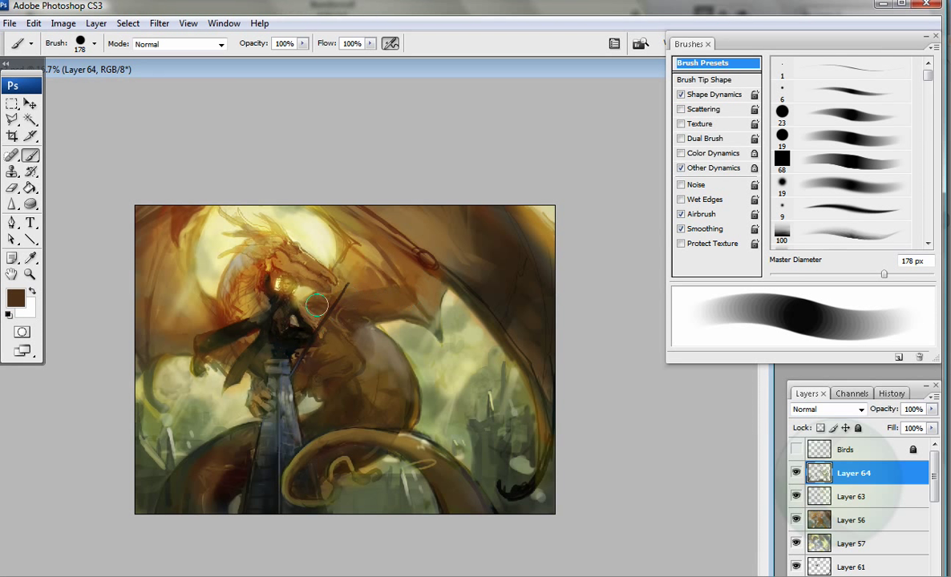
left_click(366, 331, "alt")
key("period")
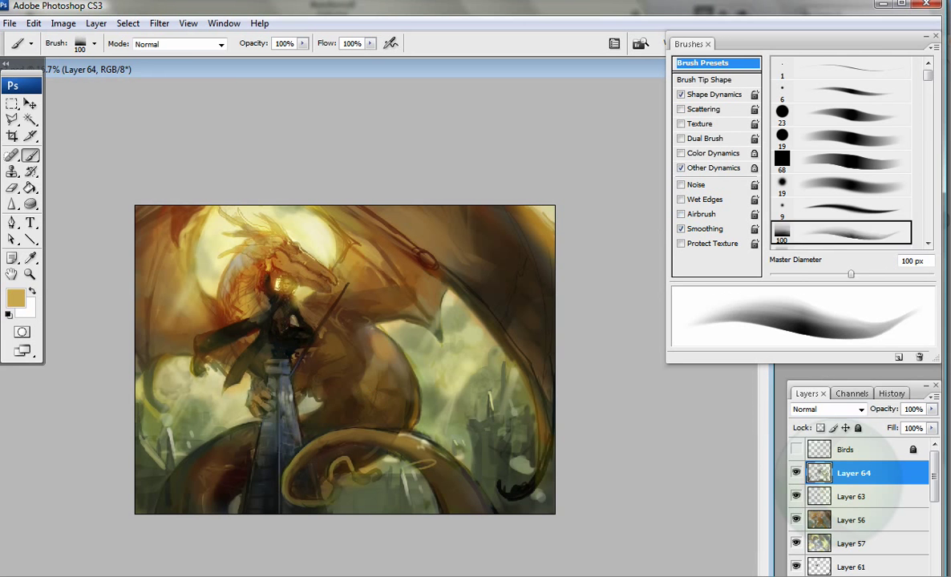
key("period")
left_click(63, 23)
left_click(241, 216)
Step: Lighten the dragon's tail tip with a soft airbrush in sampled orange-brown
key("bracketleft")
key("bracketleft")
key("bracketleft")
key("bracketleft")
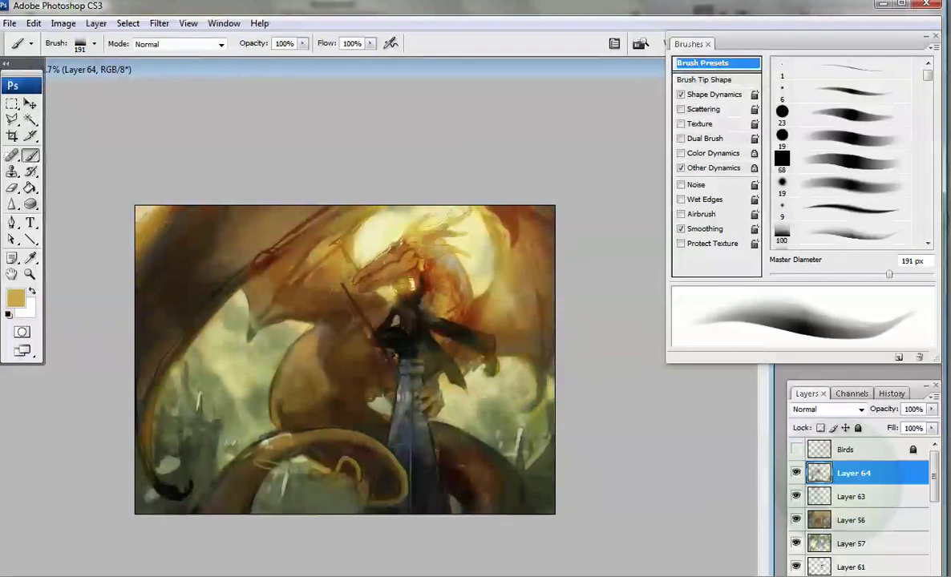
key("period")
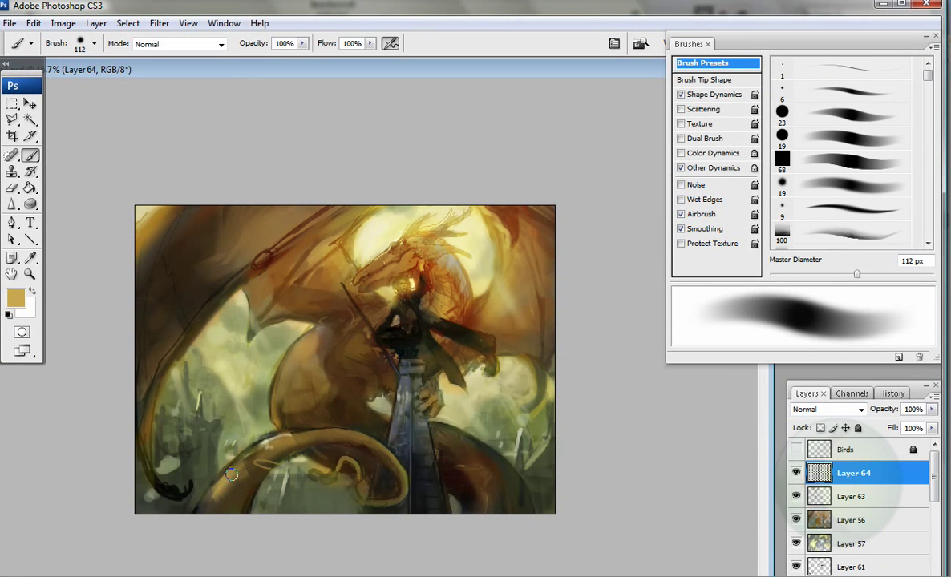
left_click(232, 418, "alt")
left_click_drag(210, 446, 189, 473)
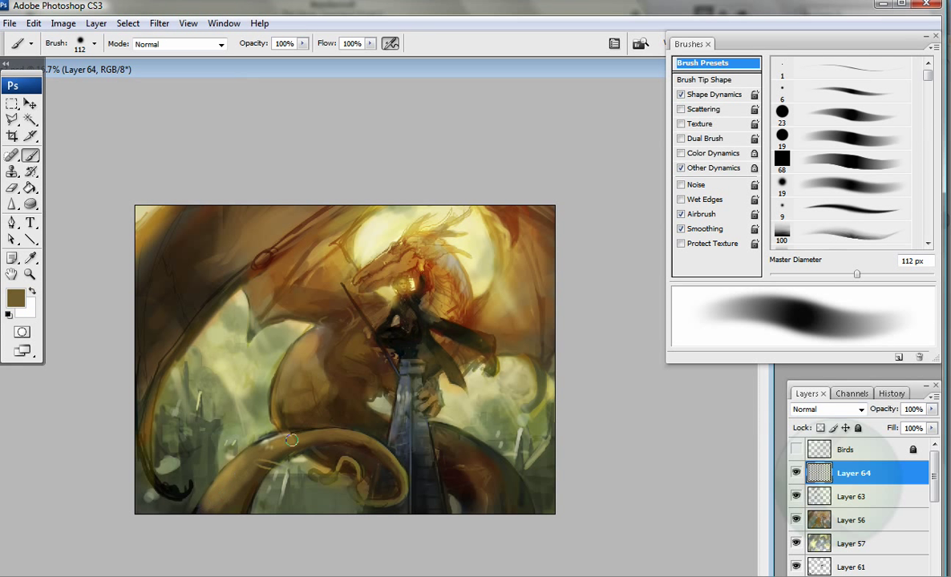
left_click(298, 272, "alt")
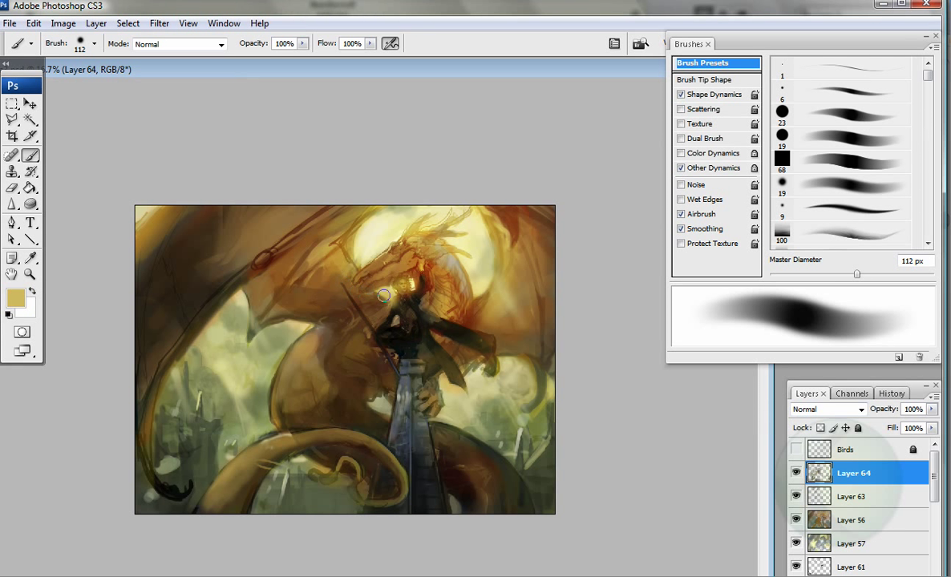
left_click(366, 338, "alt")
Step: Switch to a small hard brush and zoom in on the rider and dragon head
key("comma")
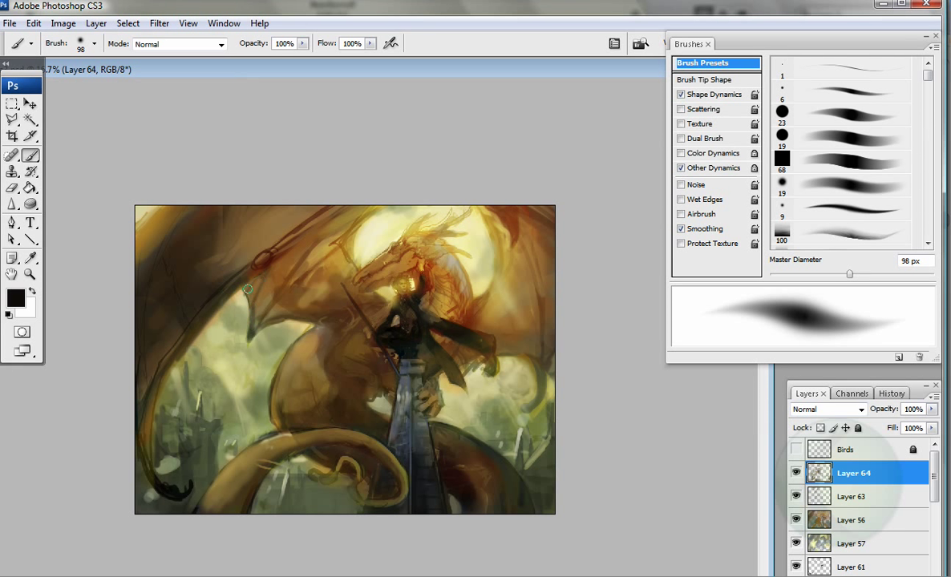
key("comma")
key("comma")
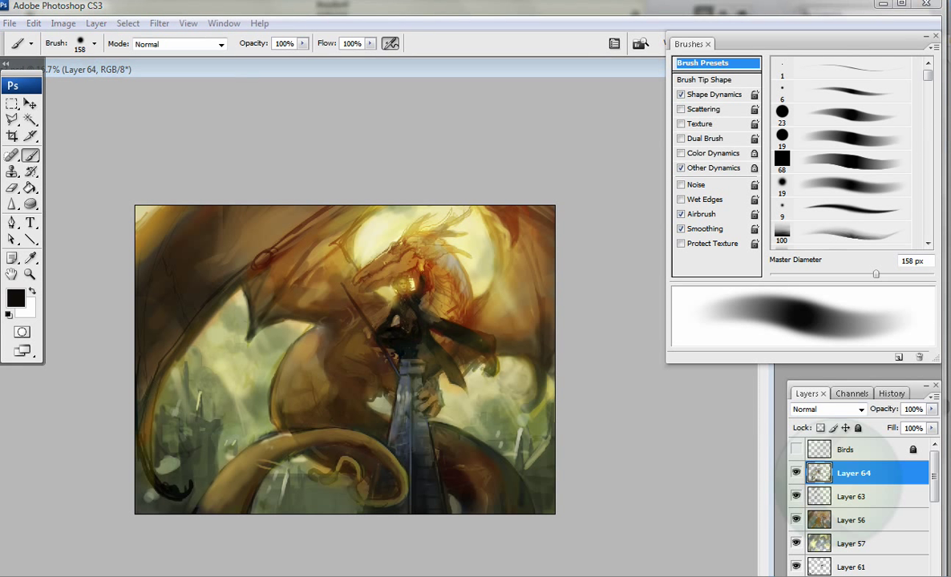
key("comma")
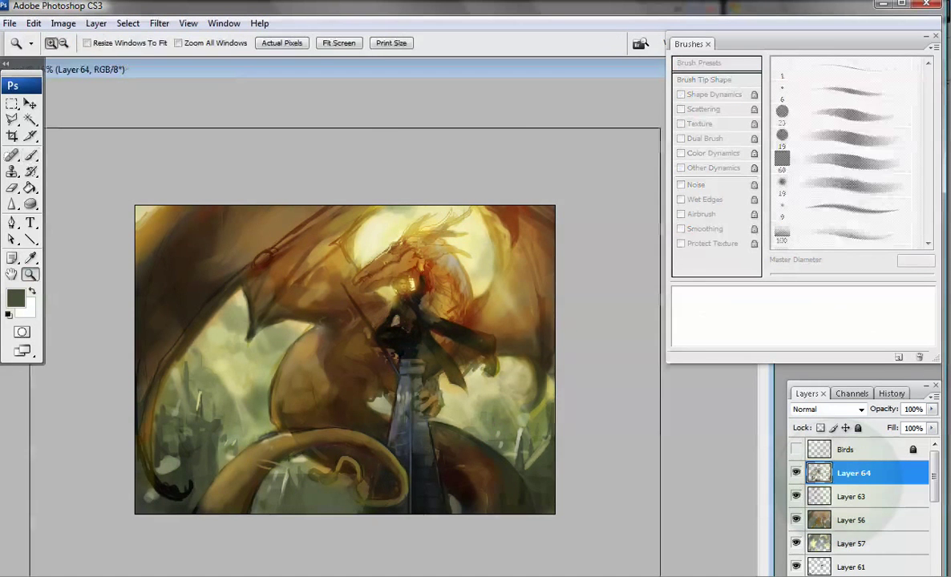
left_click(357, 357, "ctrl")
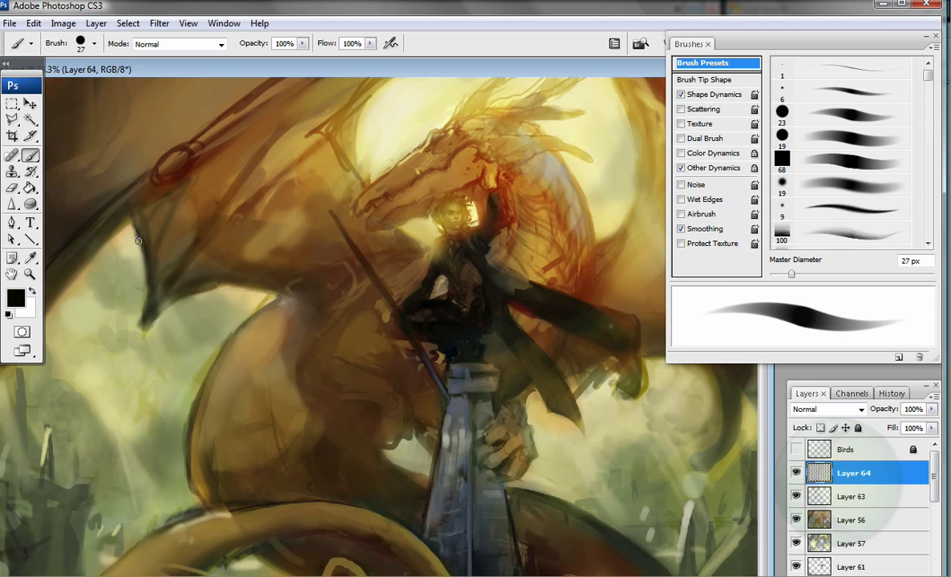
key("ctrl+space")
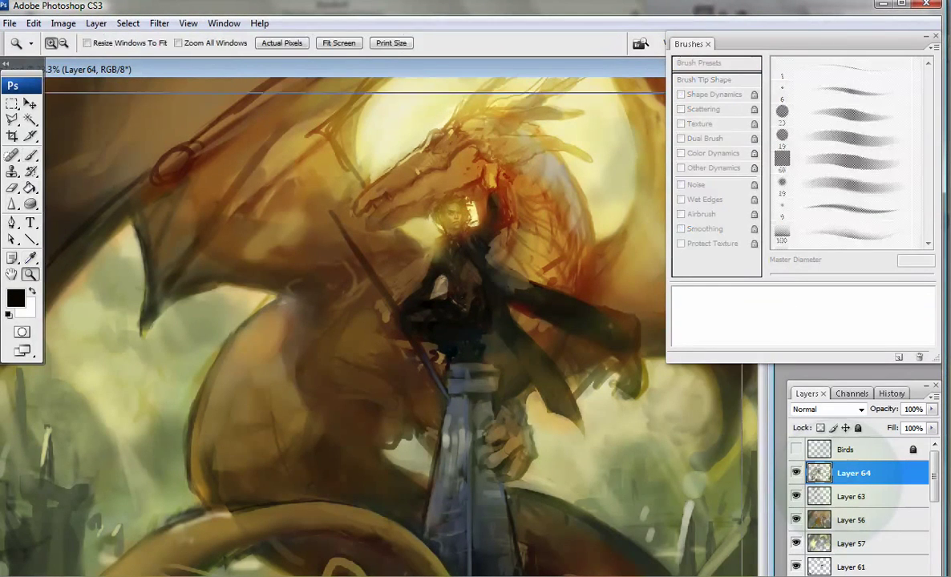
left_click(401, 268, "ctrl")
Step: Set up a 20 px airbrush at 47% flow and pan to the rider's lower half
key("bracketleft")
key("bracketleft")
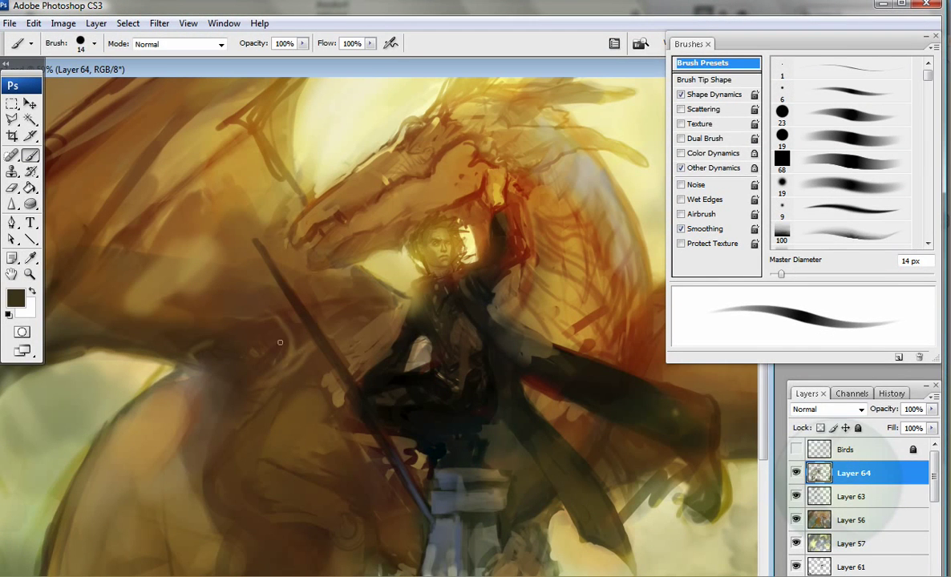
key("d")
key("shift+alt+p")
key("bracketright")
key("bracketright")
key("bracketright")
key("bracketright")
key("bracketright")
key("bracketright")
key("bracketright")
key("bracketright")
key("4")
key("7")
key("bracketleft")
key("bracketleft")
key("bracketleft")
key("bracketleft")
key("bracketleft")
key("bracketleft")
key("bracketleft")
key("bracketleft")
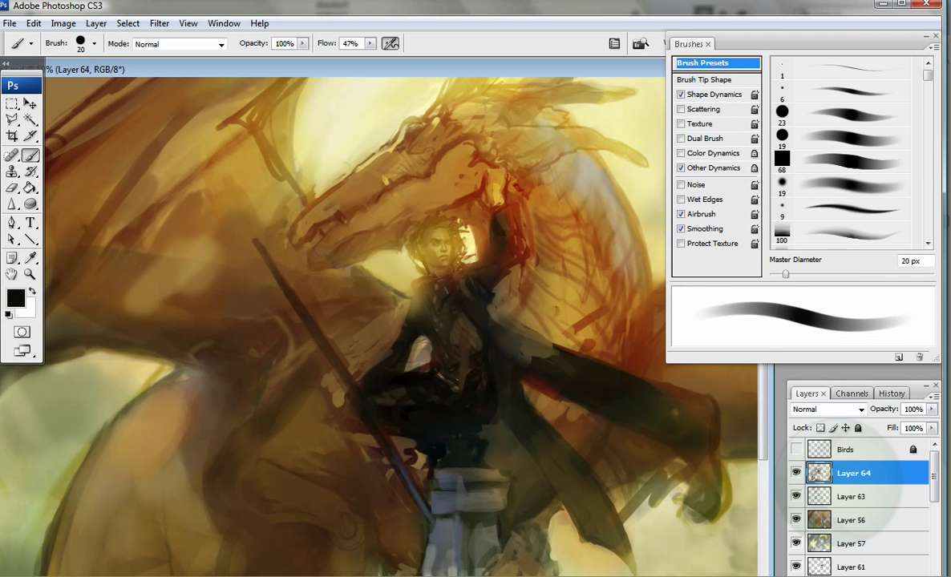
left_click_drag(246, 505, 283, 377)
Step: Paint a light brown stroke near the rider's shoulder, then turn off airbrush build-up
left_click(104, 321, "alt")
left_click(115, 401, "alt")
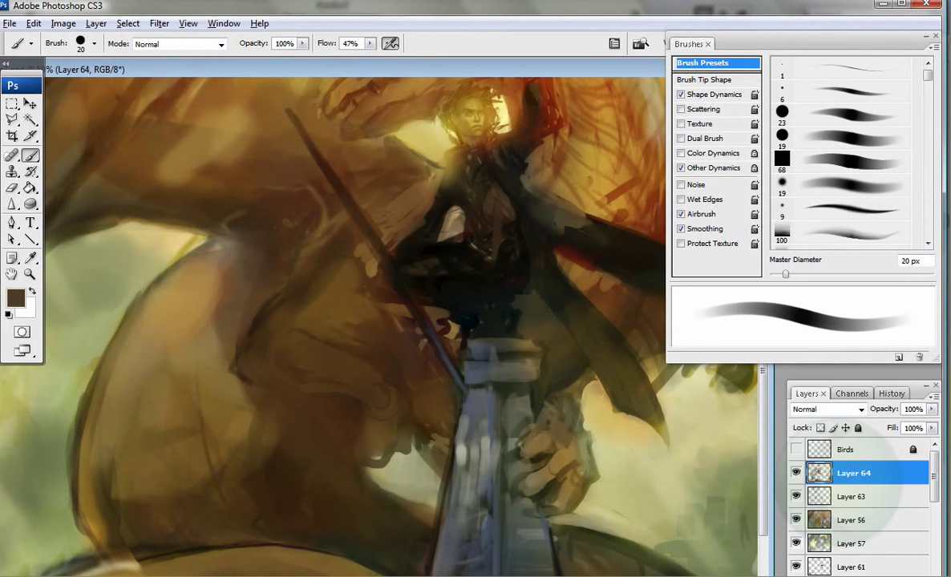
left_click(160, 264, "alt")
left_click_drag(161, 265, 218, 241)
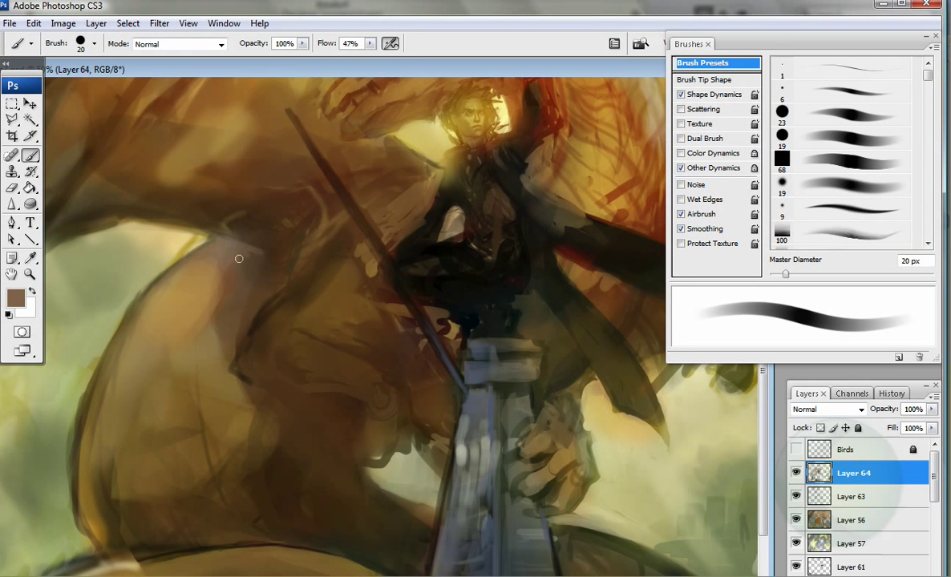
left_click(238, 258, "alt")
scroll(450, 282, "up", 3)
key("shift+alt+p")
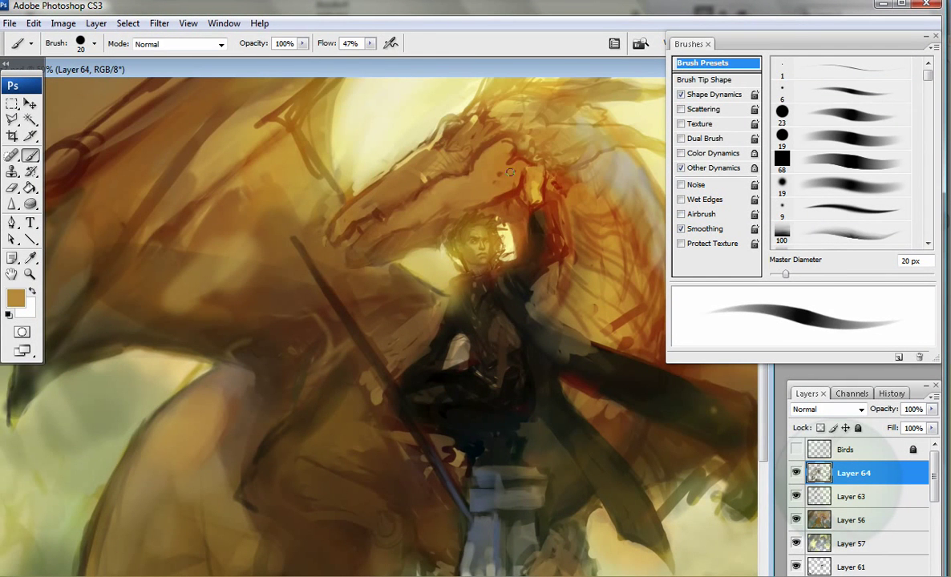
Step: Set a lavender painting colour and zoom in on the dragon's head
key("i")
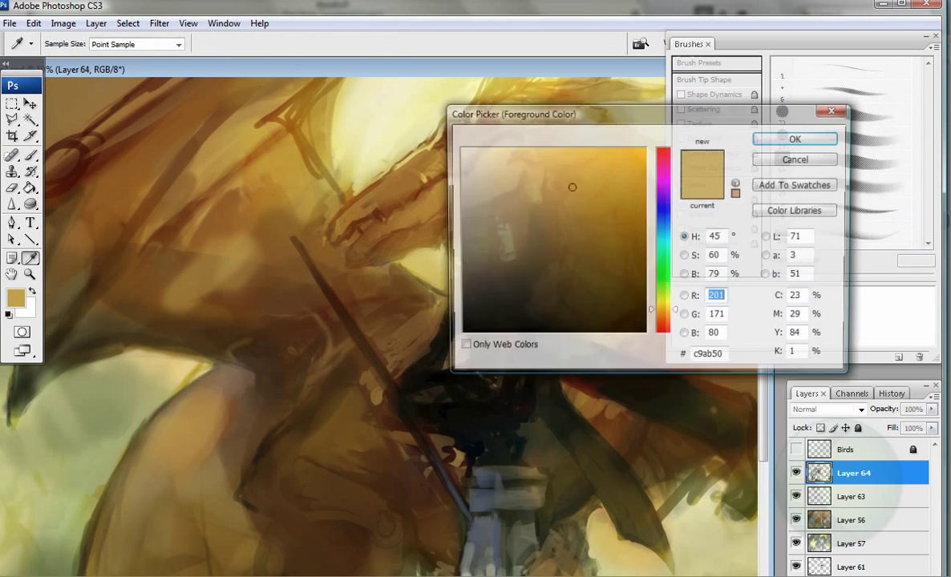
key("Return")
key("b")
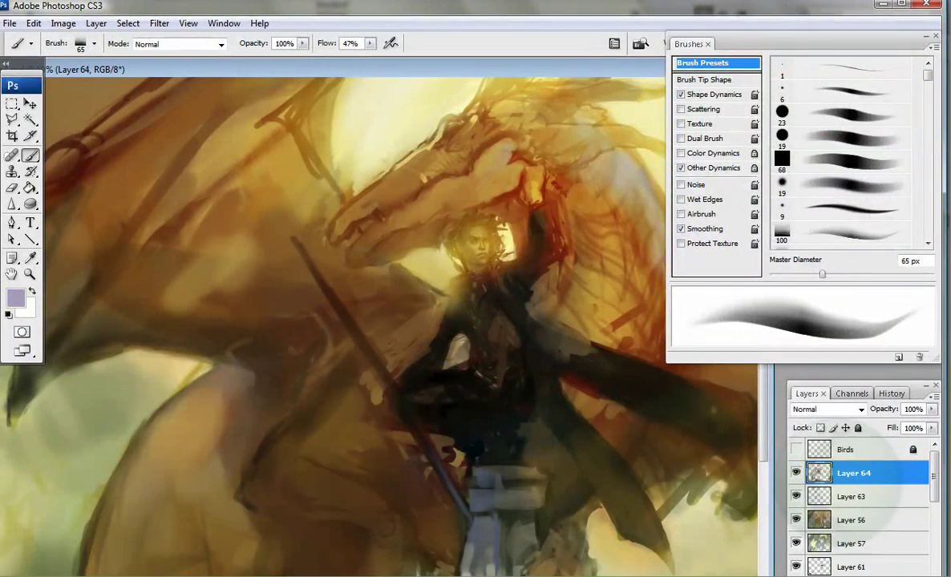
key("ctrl+plus")
left_click(238, 326, "alt")
key("z")
left_click(353, 240)
Step: Pick the soft 100 px brush, sample pale yellow and brown, and reselect Layer 64
key("b")
left_click(213, 248, "alt")
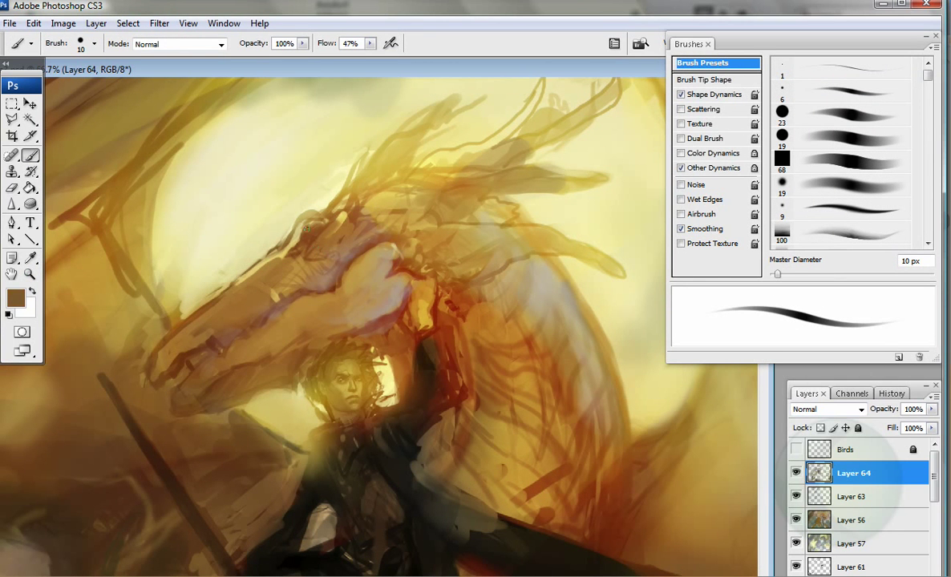
left_click(295, 230, "alt")
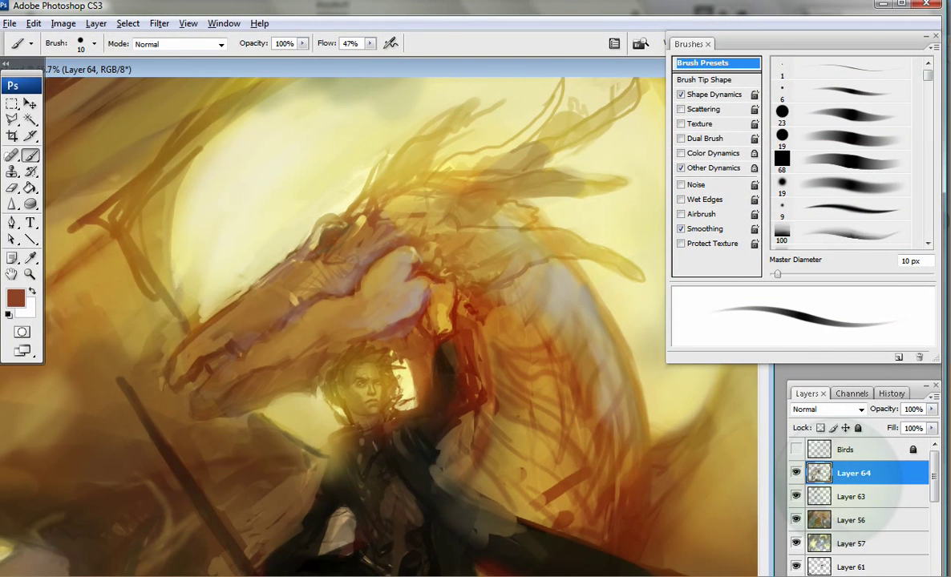
left_click(840, 233)
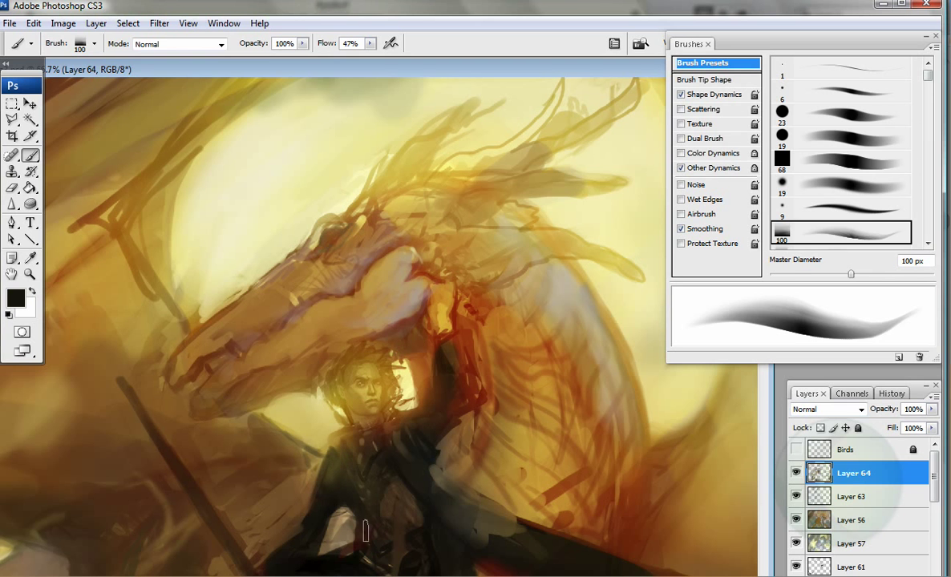
left_click(391, 355, "alt")
left_click(850, 519)
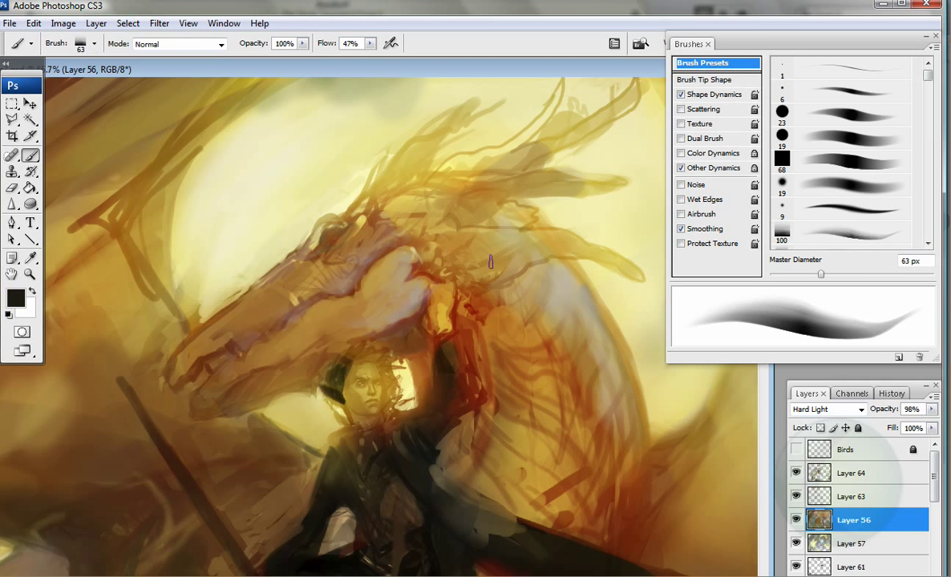
left_click(853, 473)
Step: Set a brown painting colour and paint strokes around the rider's head
key("i")
left_click(16, 297)
key("Return")
key("b")
left_click_drag(321, 325, 365, 393)
left_click_drag(353, 317, 361, 384)
Step: Paint tan highlights on the dragon's brow at 19 px, then darken the jaw at 58 px
left_click(842, 138)
left_click(273, 280, "alt")
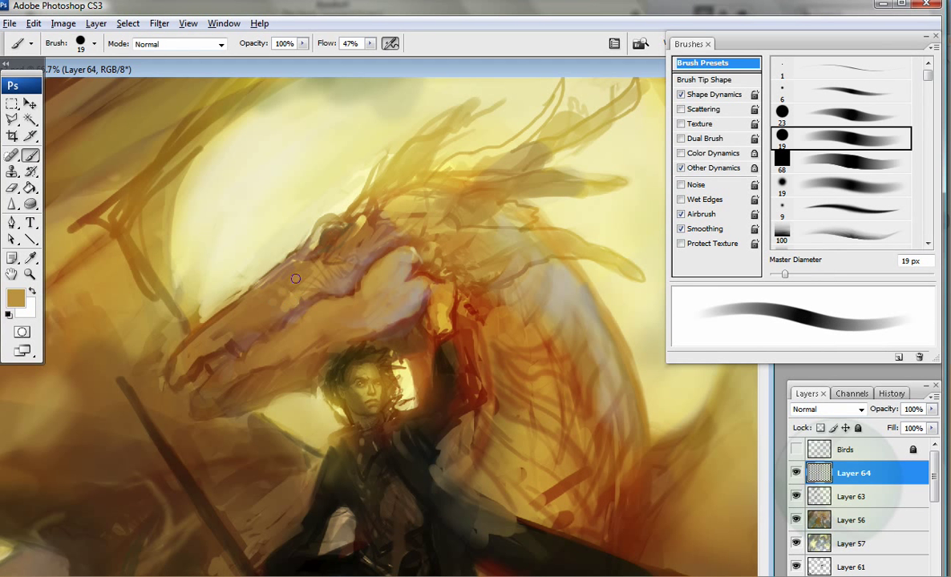
mouse_move(328, 223)
left_mouse_down()
mouse_move(311, 240)
mouse_move(341, 248)
left_mouse_up()
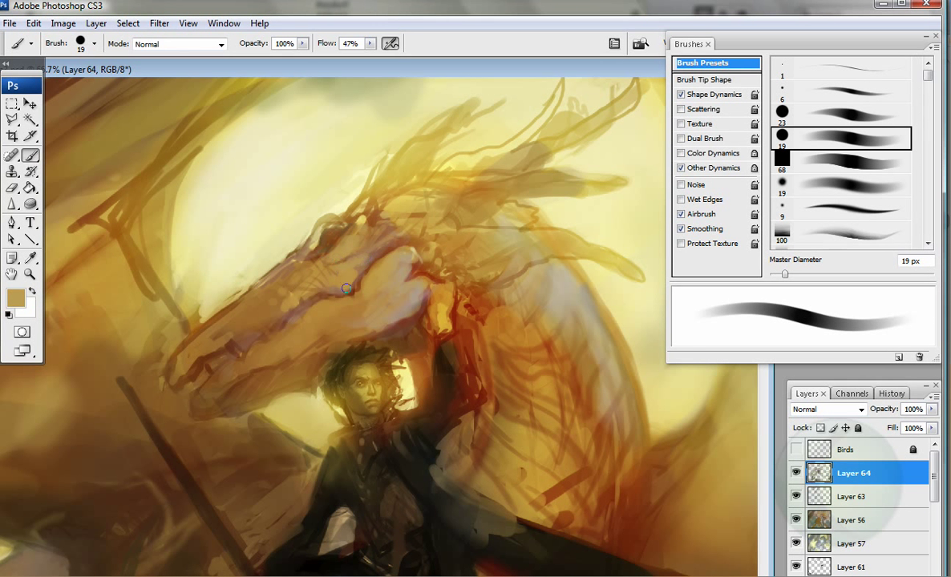
left_click(389, 273, "alt")
key("bracketright")
key("bracketright")
key("bracketright")
key("bracketright")
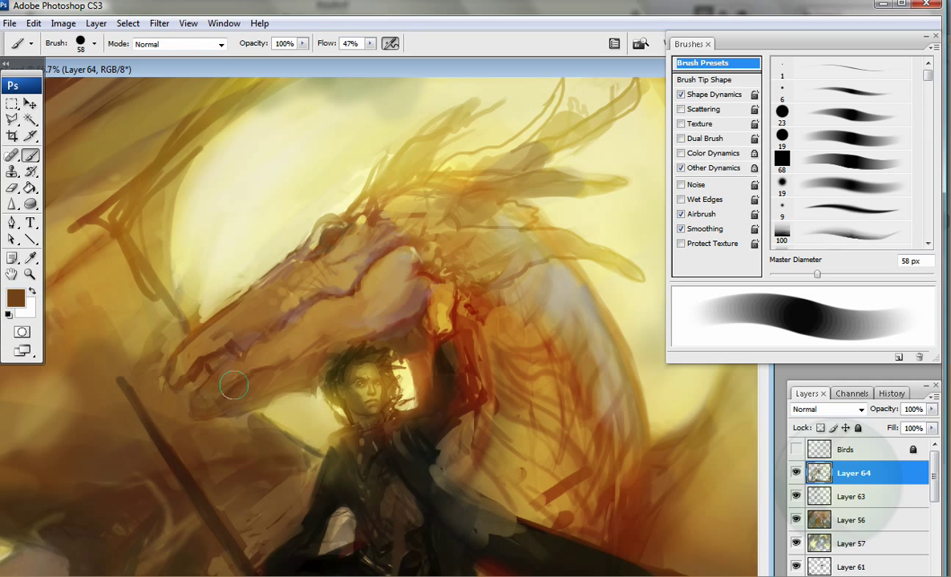
mouse_move(216, 386)
left_mouse_down()
mouse_move(264, 353)
mouse_move(237, 356)
mouse_move(254, 335)
left_mouse_up()
Step: With a 15 px brush, add a dark touch near the jaw and a small tan stroke on the snout
key("comma")
left_click(185, 365, "alt")
left_click(173, 357, "alt")
key("bracketleft")
left_click(197, 350, "alt")
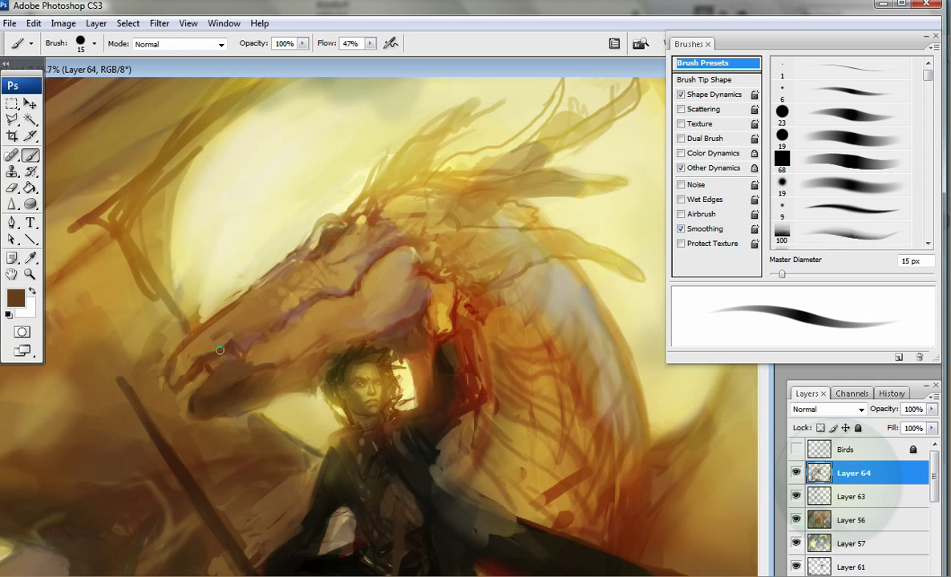
key("comma")
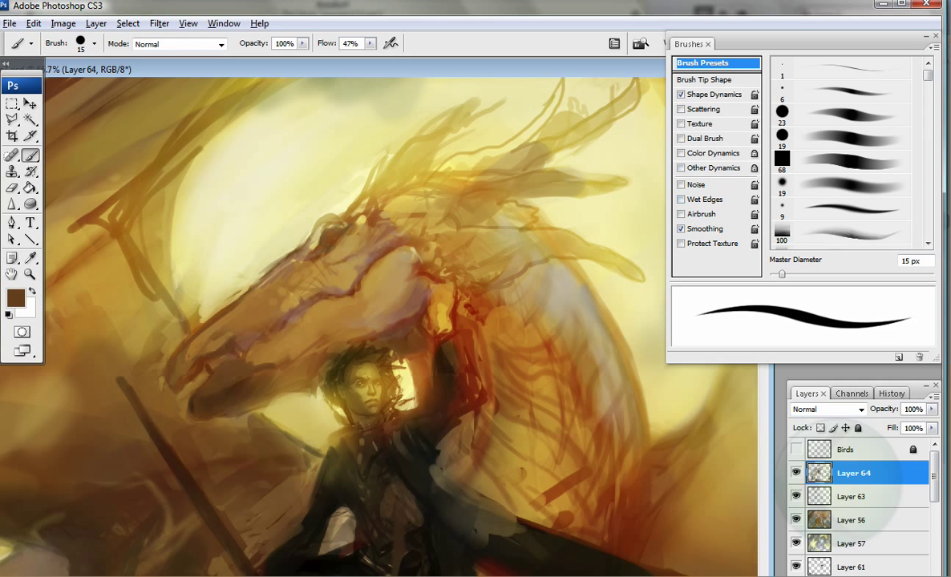
left_click(248, 288, "alt")
left_click_drag(236, 269, 257, 252)
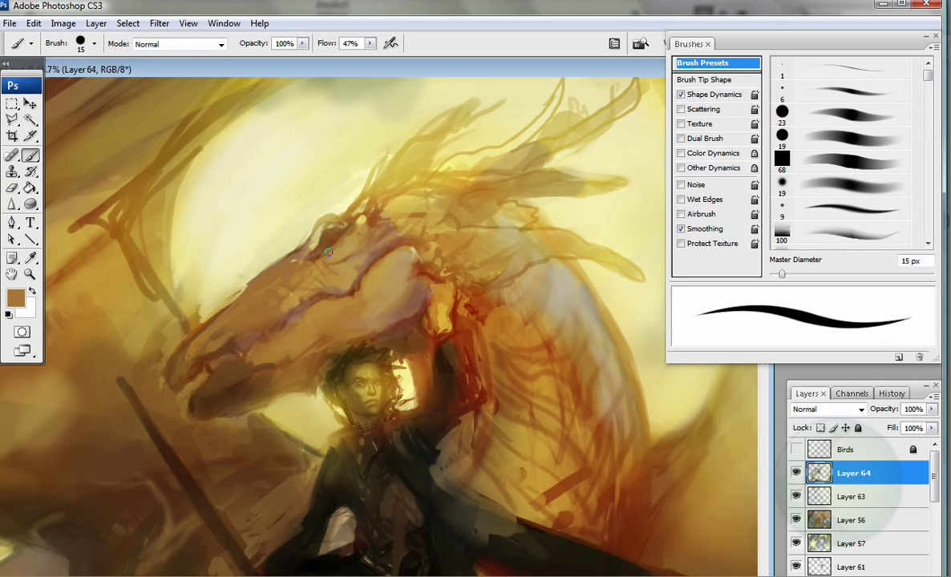
Step: Add a pale bluish highlight on the head and darken the lower jaw with a soft 100 px brush
left_click(309, 210, "alt")
mouse_move(319, 239)
left_mouse_down()
mouse_move(335, 227)
mouse_move(280, 241)
left_mouse_up()
left_click(325, 204, "alt")
left_click(838, 233)
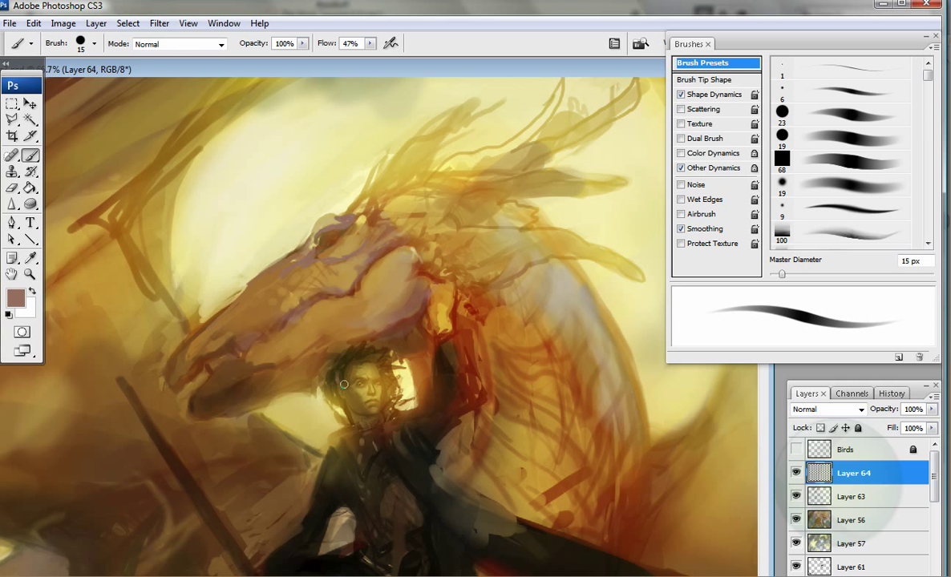
left_click(314, 353, "alt")
mouse_move(300, 393)
left_mouse_down()
mouse_move(249, 370)
mouse_move(280, 337)
mouse_move(265, 324)
left_mouse_up()
Step: Paint light tan strokes at 15 px along the snout's top and above the head
left_click(284, 368, "alt")
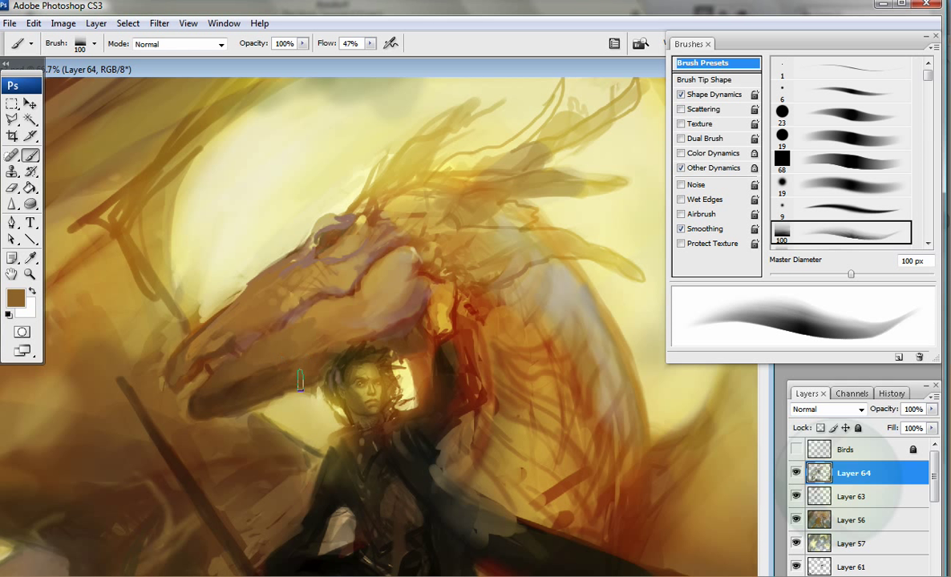
left_click(276, 353, "alt")
key("bracketleft")
key("bracketleft")
key("bracketleft")
key("bracketleft")
key("bracketleft")
key("bracketleft")
key("bracketleft")
key("bracketleft")
key("bracketleft")
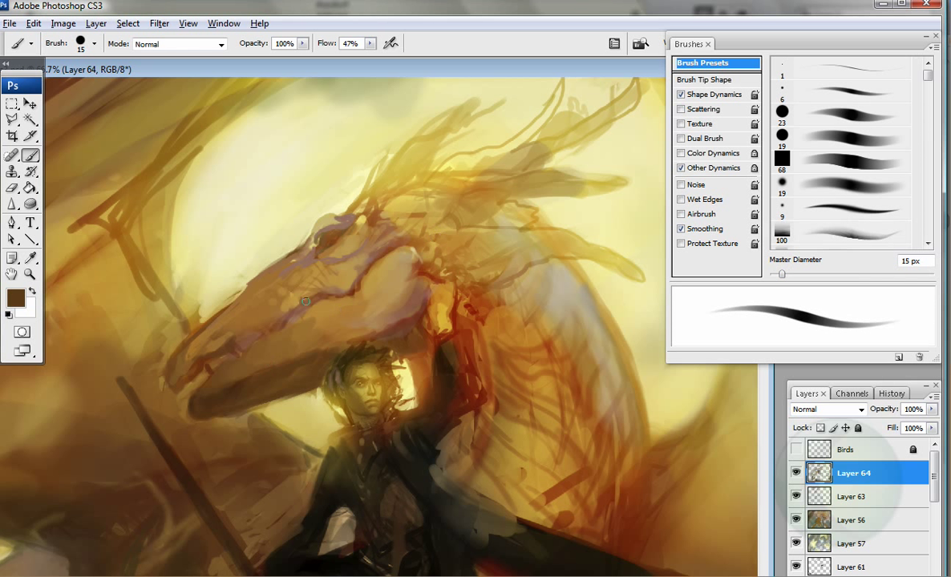
left_click(350, 245, "alt")
mouse_move(337, 241)
left_mouse_down()
mouse_move(369, 215)
mouse_move(425, 218)
left_mouse_up()
left_click_drag(348, 233, 414, 205)
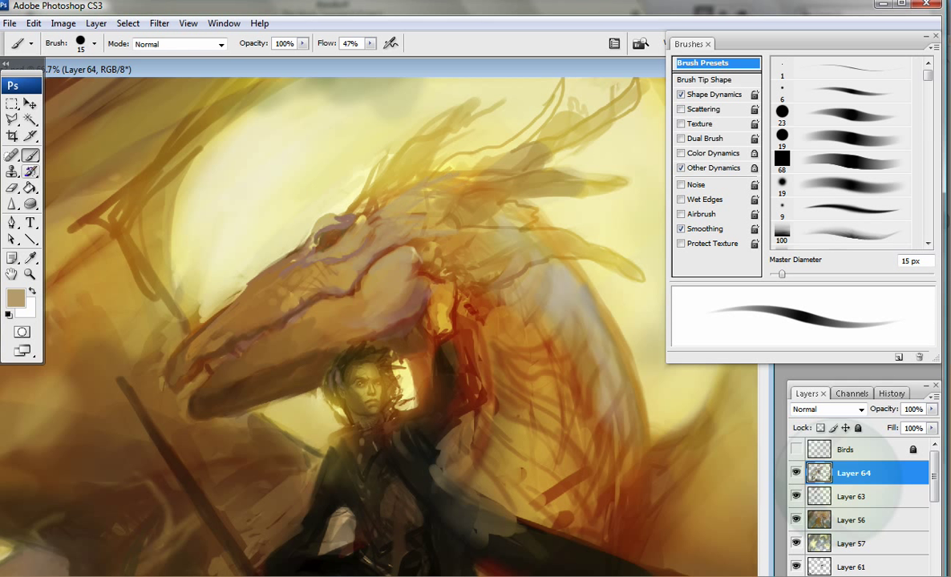
Step: Sample cream, dark brown and mauve-brown tones while panning toward the rider's body
left_click(392, 210, "alt")
left_click_drag(526, 232, 477, 184)
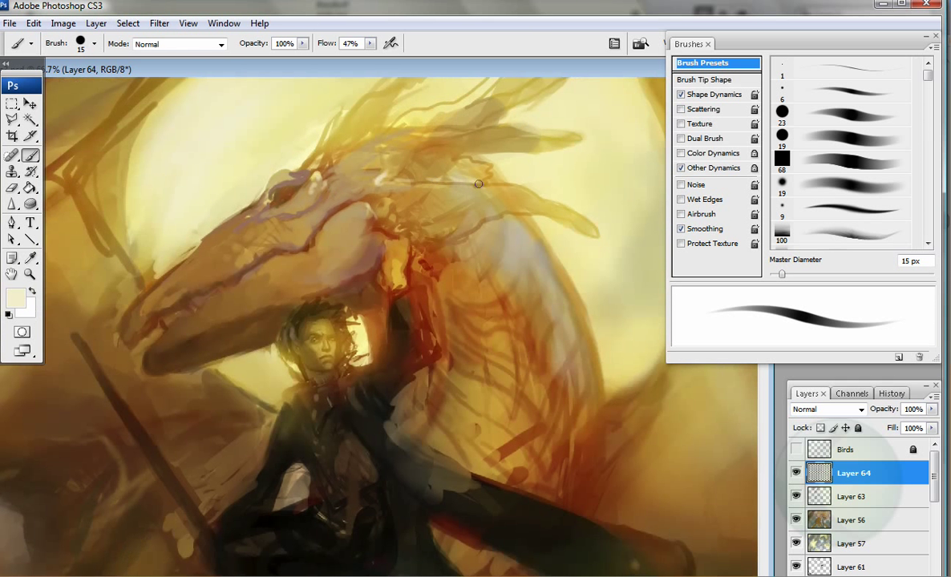
left_click(495, 215, "alt")
left_click(275, 226, "alt")
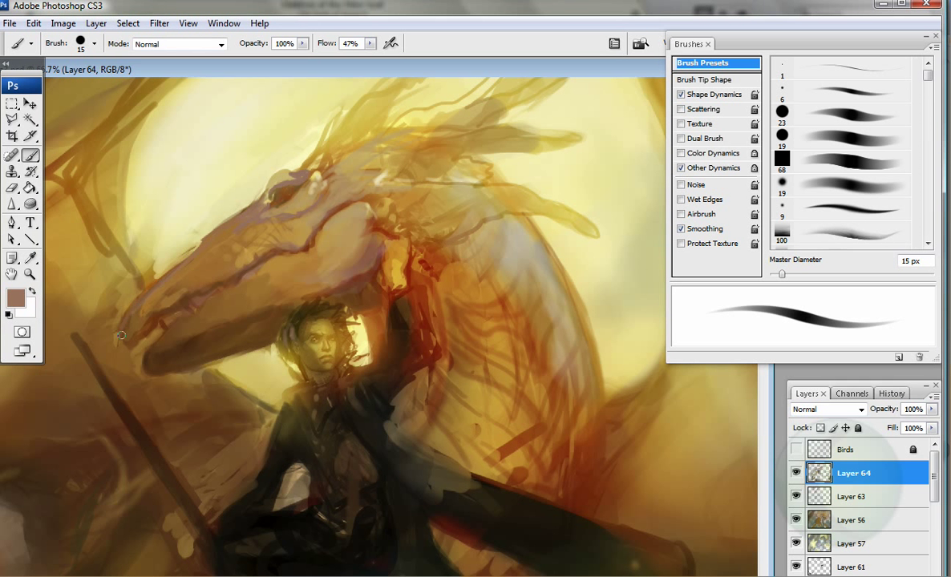
left_click(134, 312, "alt")
left_click_drag(134, 312, 187, 232)
Step: Resize the brush, sample a dark green, and set a red-orange foreground colour
key("]")
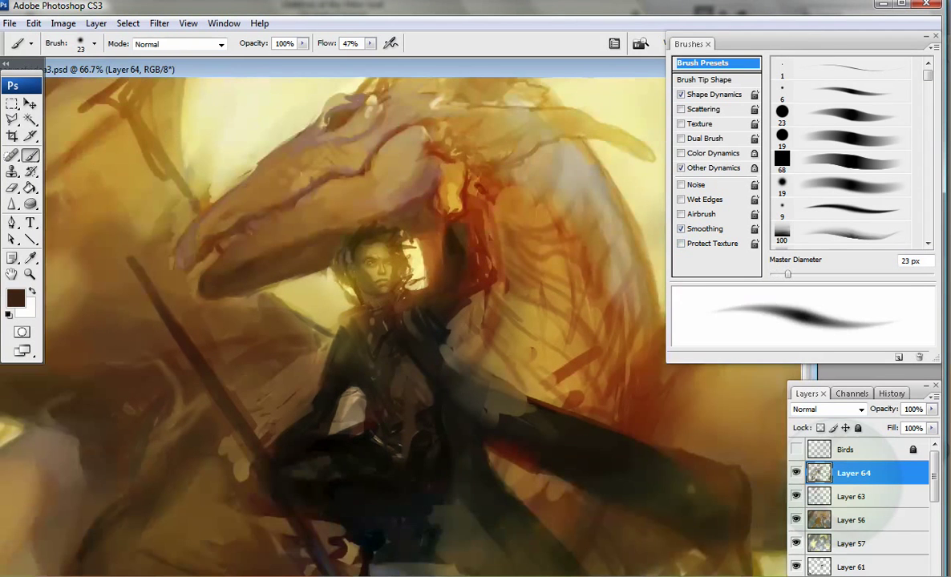
key("[")
key("[")
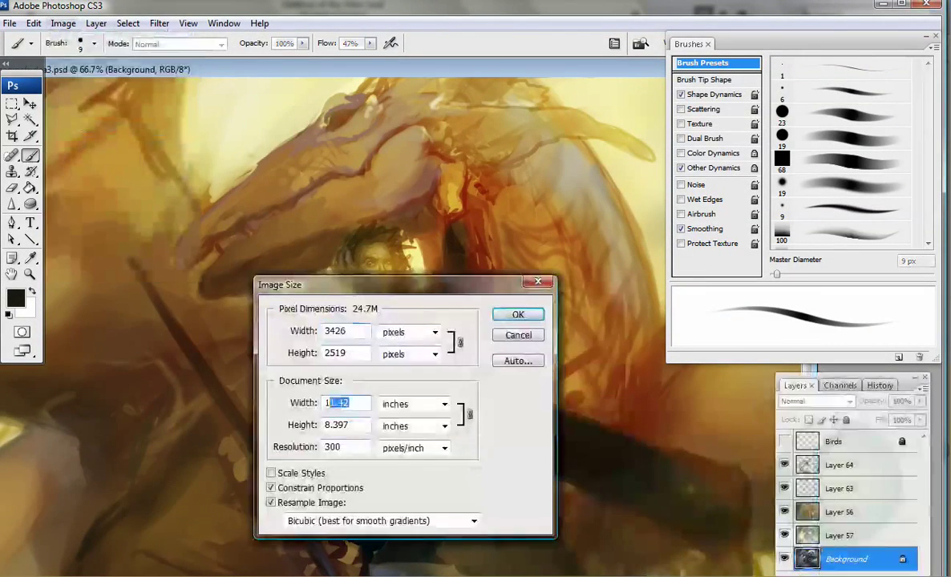
type("16")
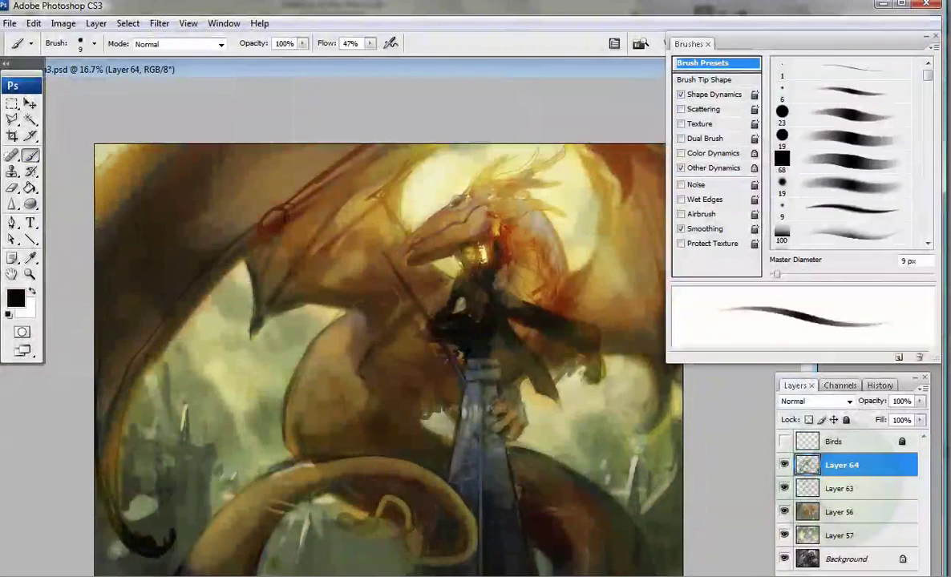
key("bracketright")
key("bracketright")
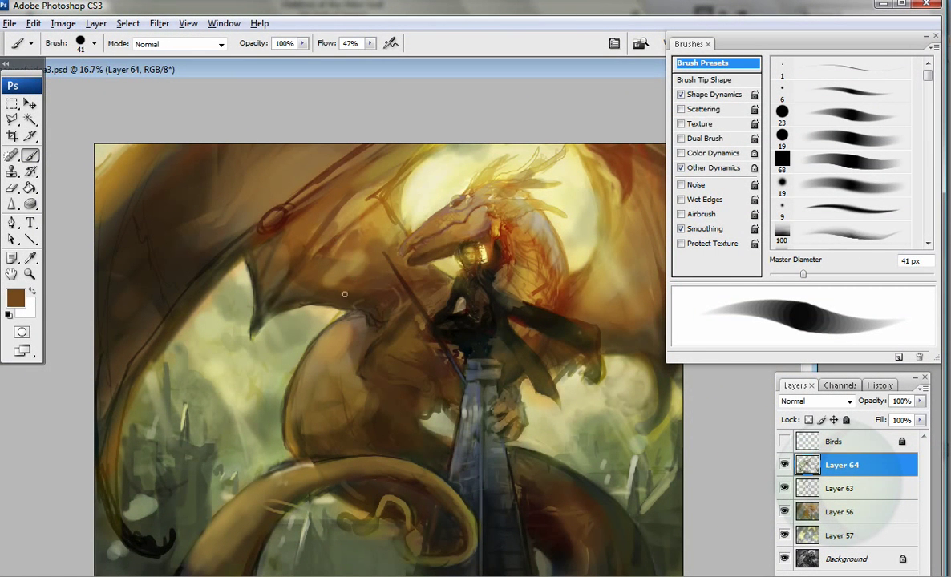
left_click(265, 318, "alt")
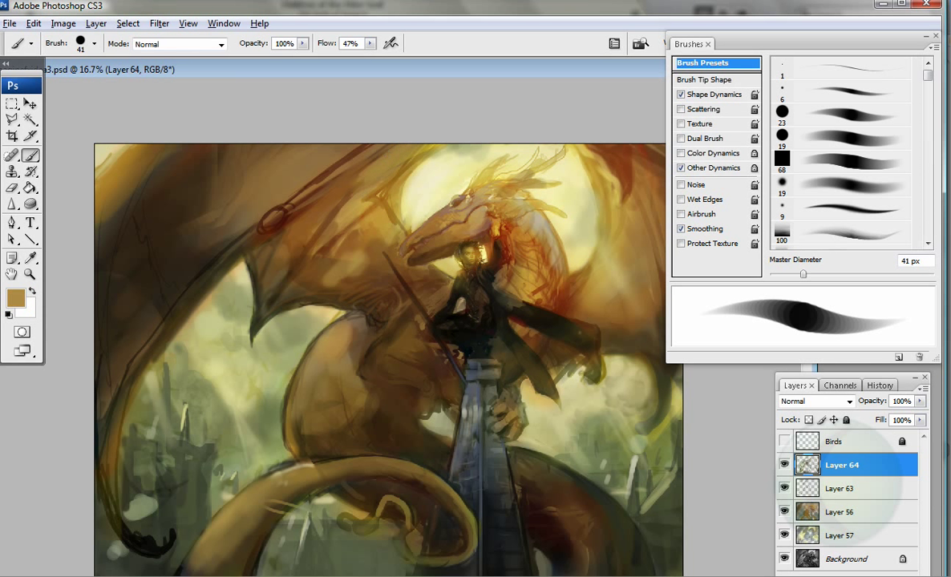
left_click(16, 297)
left_click(641, 156)
key("Return")
Step: Paint darker brown along the dragon's tail at lower right with the soft 100 px airbrush
key("period")
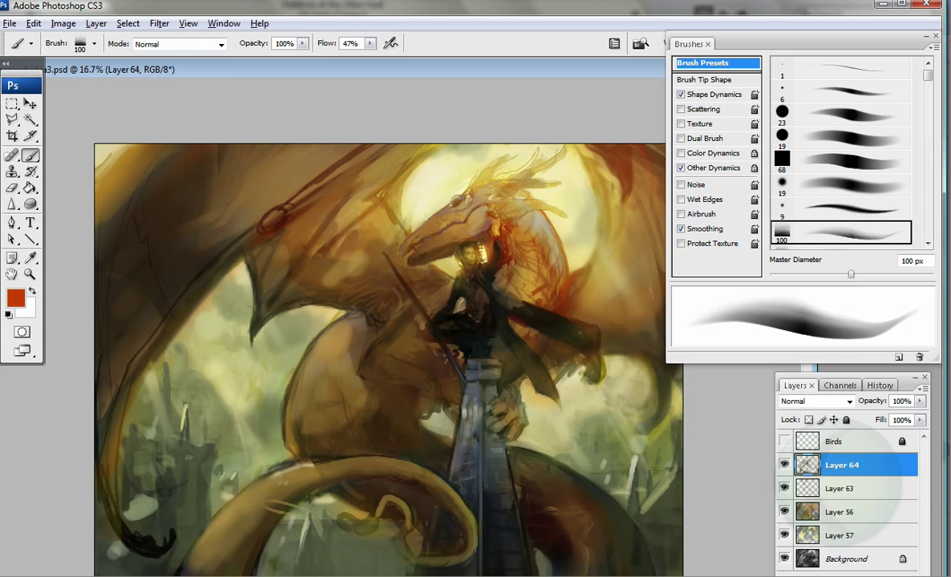
key("shift+alt+p")
left_click(233, 529, "alt")
key("bracketleft")
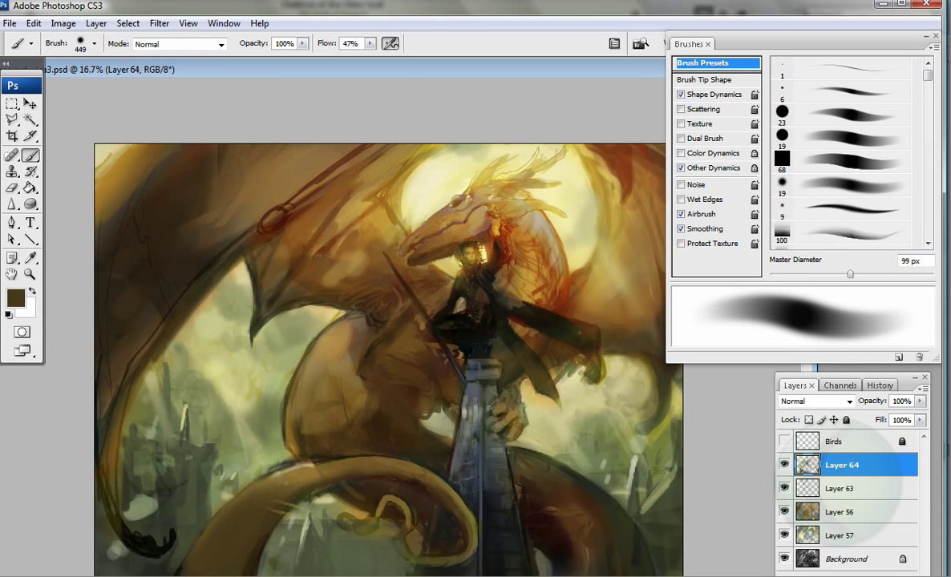
key("bracketright")
key("bracketright")
key("bracketright")
key("bracketright")
key("bracketright")
key("bracketright")
left_click(609, 547, "alt")
mouse_move(609, 547)
left_mouse_down()
mouse_move(579, 507)
mouse_move(515, 505)
left_mouse_up()
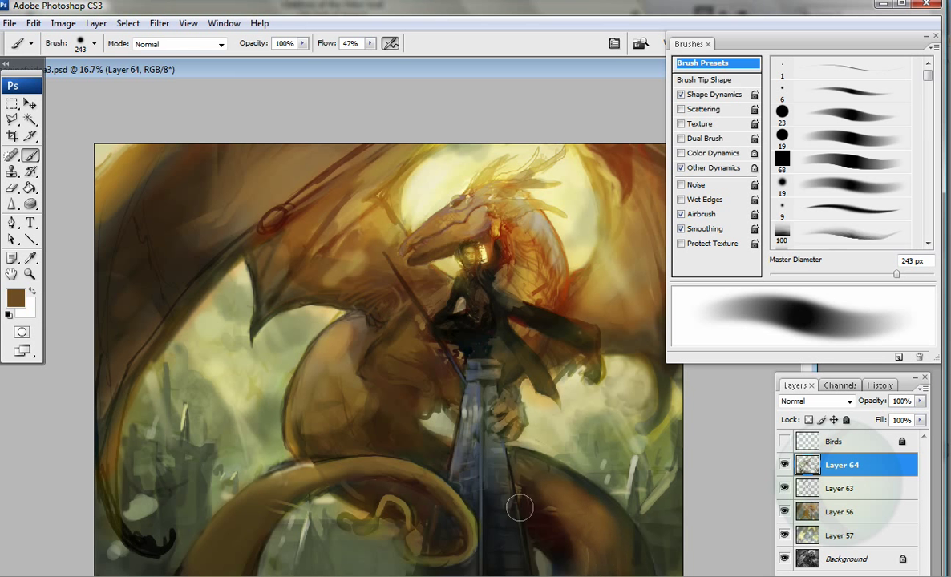
key("bracketleft")
key("bracketleft")
key("bracketleft")
key("bracketleft")
key("bracketleft")
key("bracketleft")
key("bracketleft")
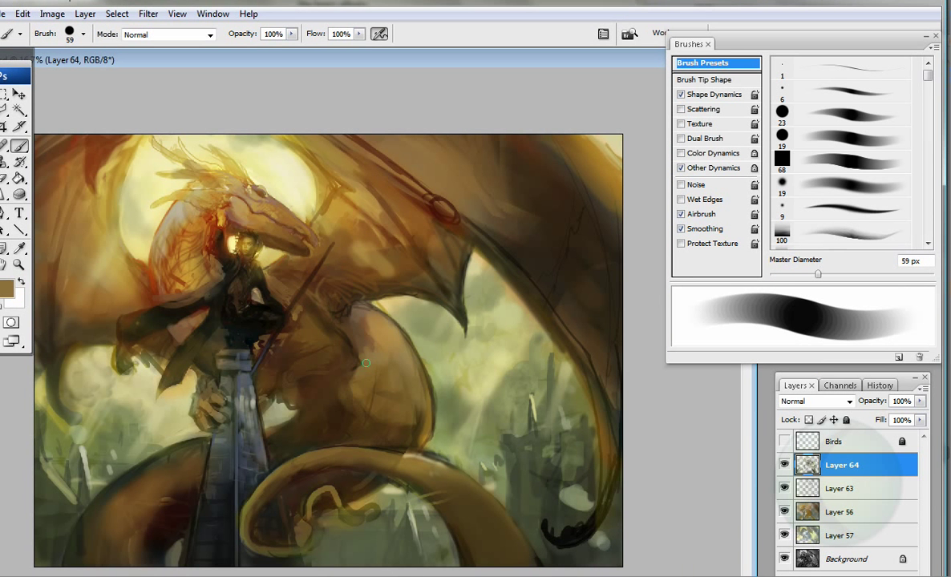
Step: Sample a greyish brown and softly repaint the tower base at lower left with a 165 px brush
left_click(338, 337, "alt")
left_click(196, 218, "alt")
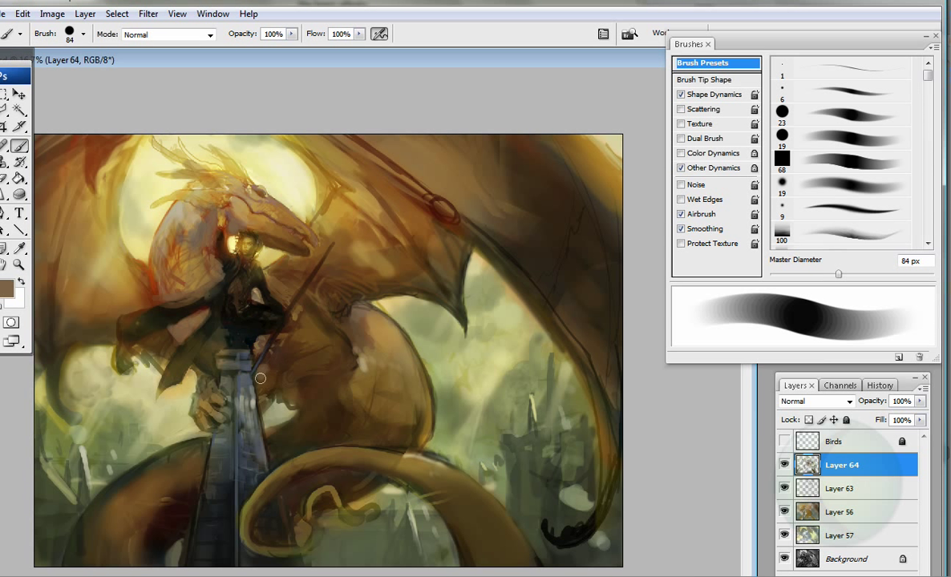
left_click(346, 498, "alt")
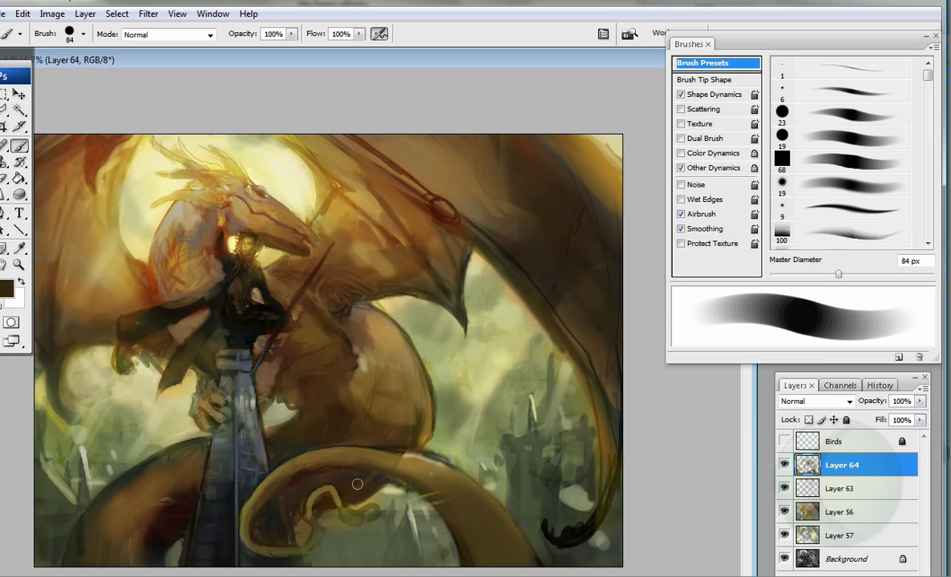
left_click(304, 203, "alt")
key("bracketright")
key("bracketright")
key("bracketright")
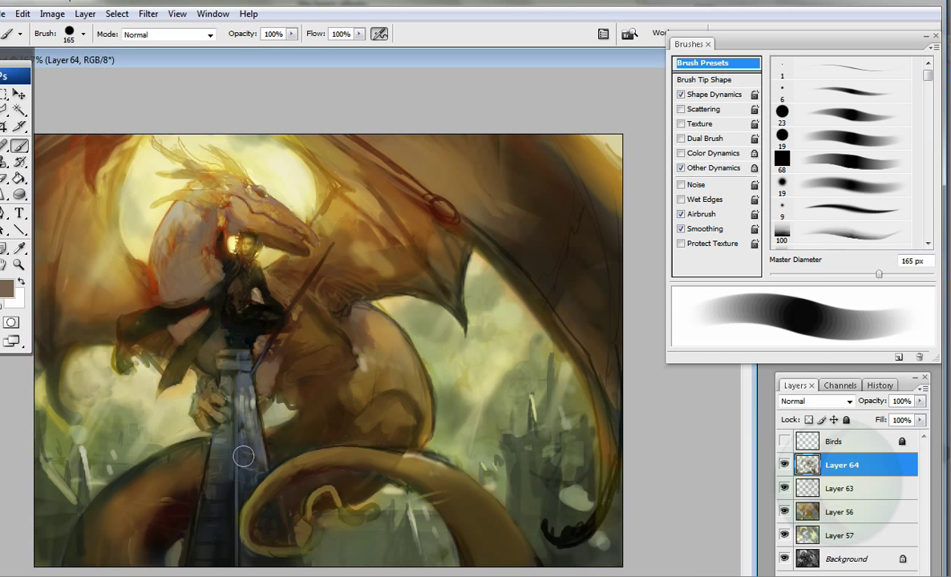
left_click_drag(243, 457, 231, 539)
Step: Flip the canvas horizontally and sample near-black from the dragon's body
key("ctrl+shift+h")
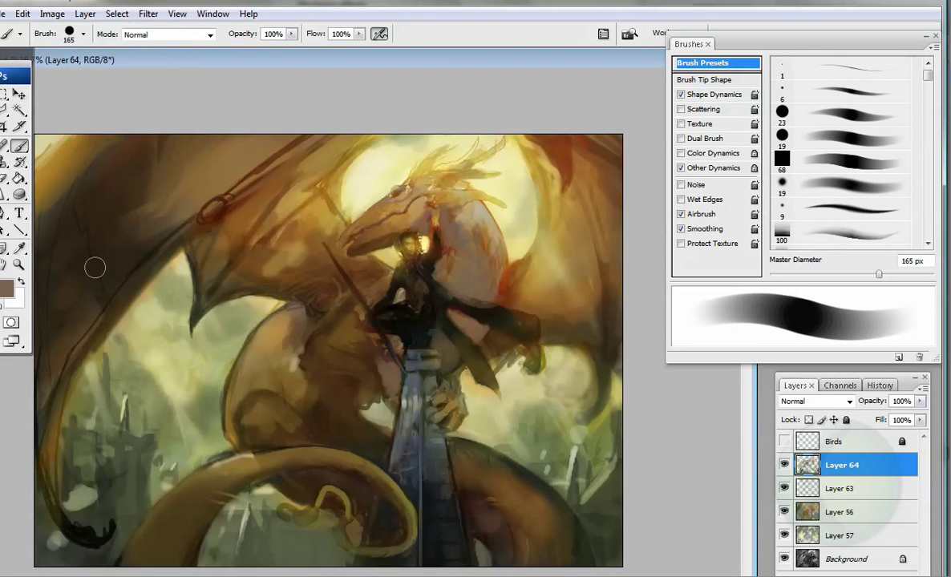
left_click(334, 384, "alt")
left_click(350, 410, "alt")
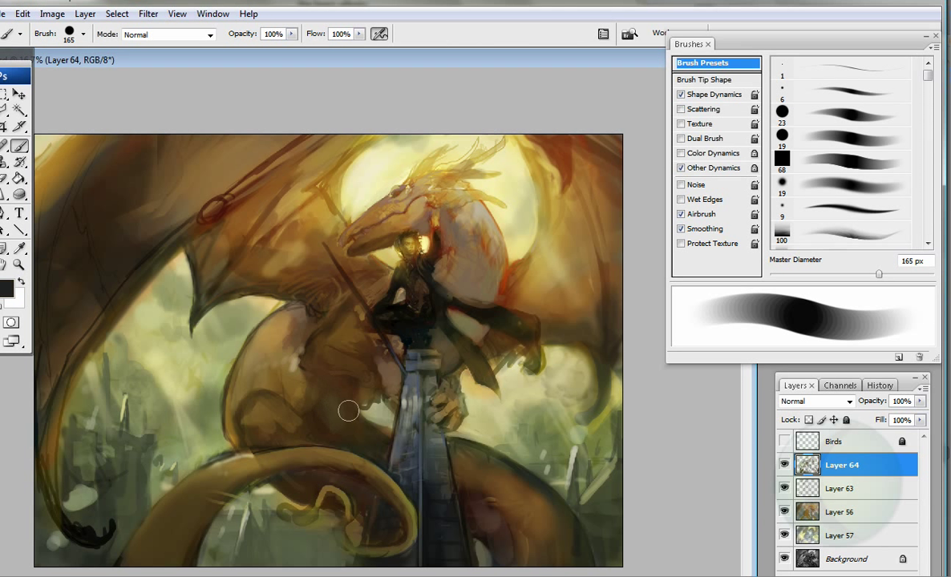
key("bracketleft")
key("bracketleft")
key("bracketleft")
key("bracketleft")
key("bracketleft")
key("bracketleft")
key("bracketleft")
key("bracketleft")
key("bracketleft")
key("bracketleft")
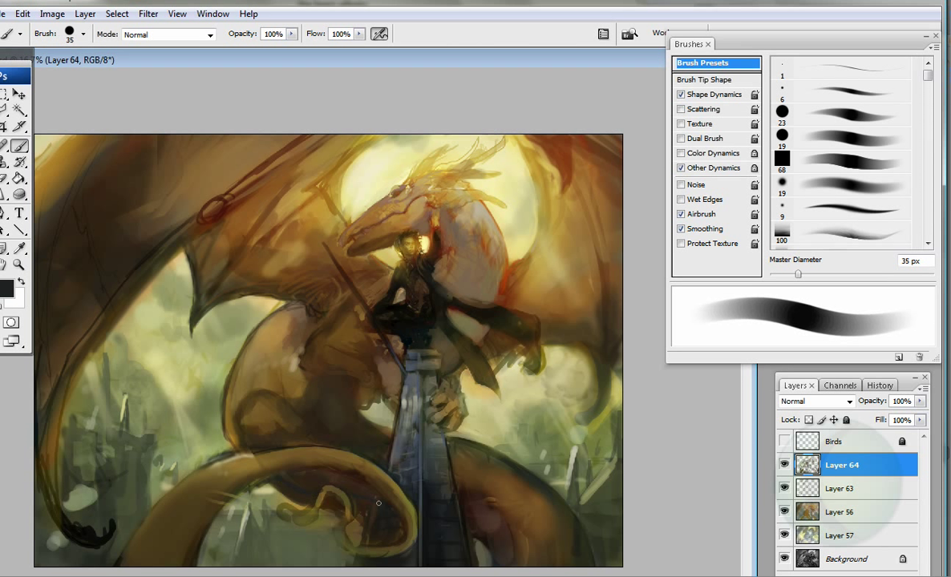
key("bracketright")
key("bracketright")
key("bracketright")
key("bracketright")
key("bracketright")
key("bracketright")
key("bracketright")
key("bracketleft")
key("bracketleft")
key("bracketleft")
key("bracketleft")
key("bracketleft")
key("bracketleft")
key("bracketleft")
key("bracketright")
key("bracketright")
key("bracketright")
key("bracketright")
key("bracketright")
key("bracketright")
key("bracketright")
key("bracketright")
Step: Paint lighter tan strokes up and along the dragon's back, partly at 47 px
left_click(233, 372, "alt")
left_click_drag(239, 394, 215, 349)
left_click_drag(283, 394, 285, 371)
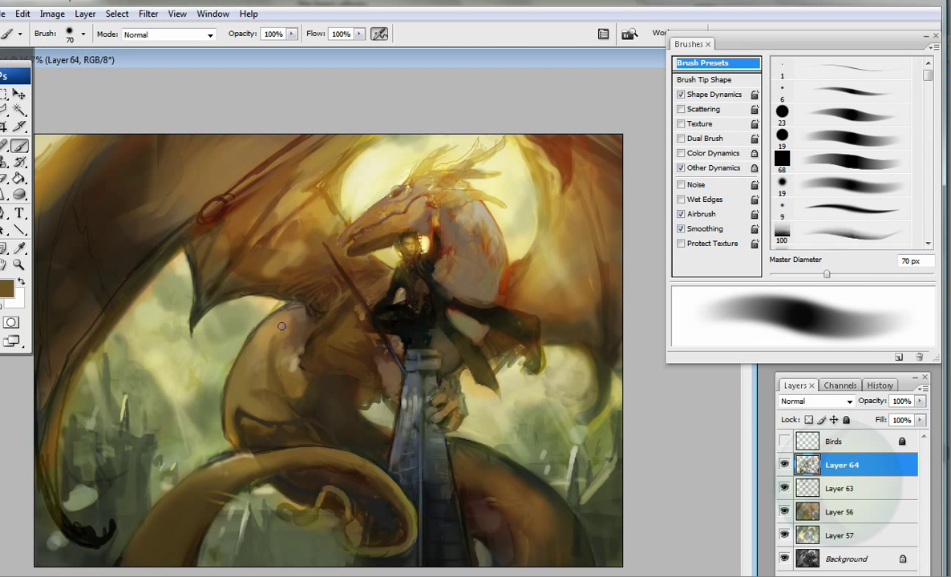
key("bracketleft")
key("bracketleft")
key("bracketleft")
left_click(228, 435, "alt")
left_click(227, 401, "alt")
left_click_drag(205, 357, 229, 314)
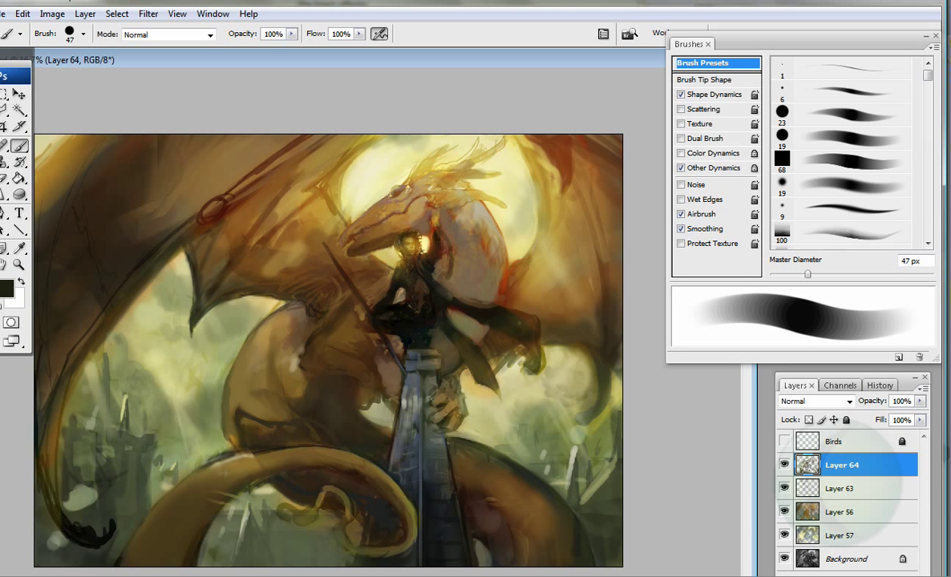
Step: Lighten the left wing edge and paint dark strokes along the upper-left wing edge
left_click(143, 210, "alt")
mouse_move(144, 216)
left_mouse_down()
mouse_move(96, 280)
mouse_move(196, 196)
left_mouse_up()
left_click(113, 318, "alt")
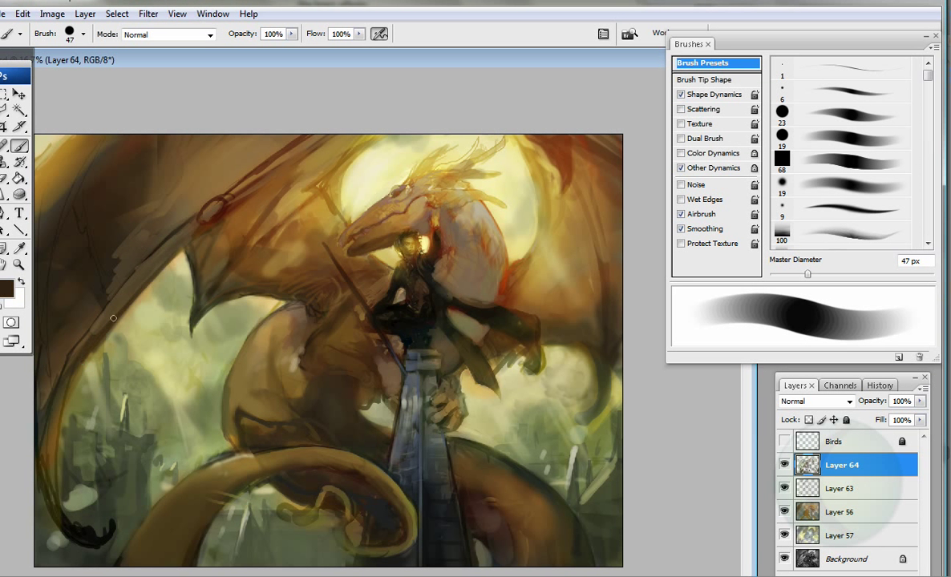
left_click_drag(113, 319, 305, 128)
left_click_drag(573, 127, 529, 156)
Step: Lighten then darken the upper-left wing with broad soft strokes, adding a dark stroke past the rider
left_click(547, 201, "alt")
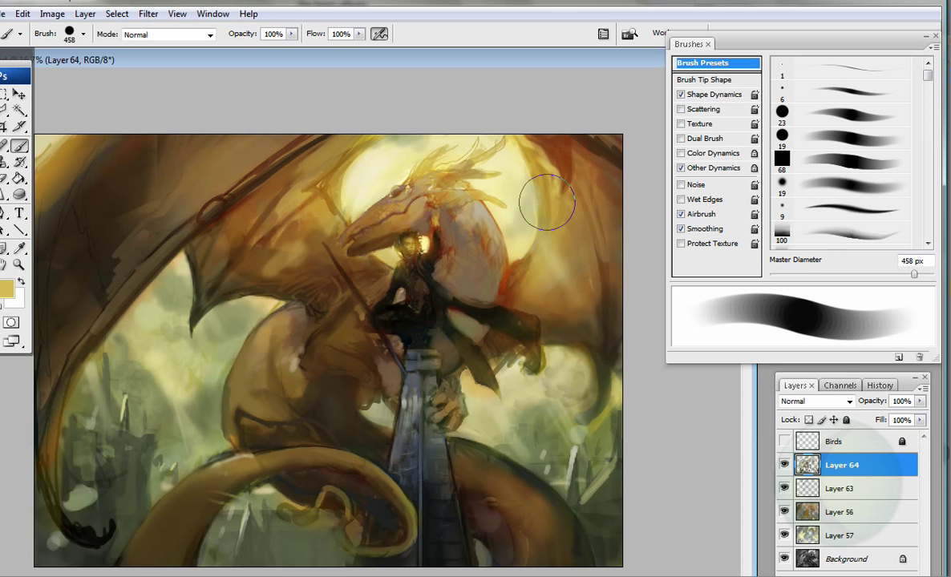
mouse_move(562, 250)
left_mouse_down()
mouse_move(312, 241)
mouse_move(78, 322)
left_mouse_up()
left_click(317, 288, "alt")
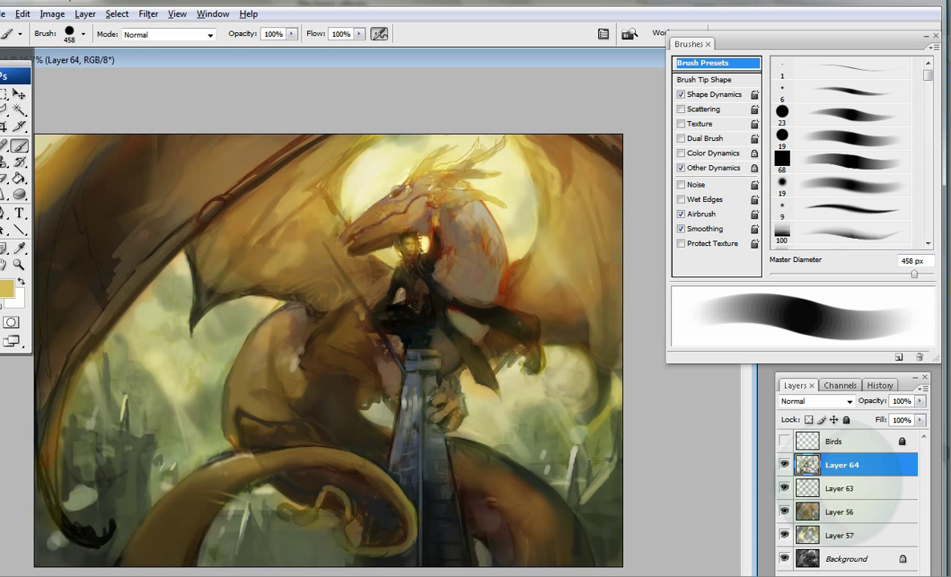
left_click_drag(65, 192, 180, 208)
key("bracketleft")
key("bracketleft")
key("bracketleft")
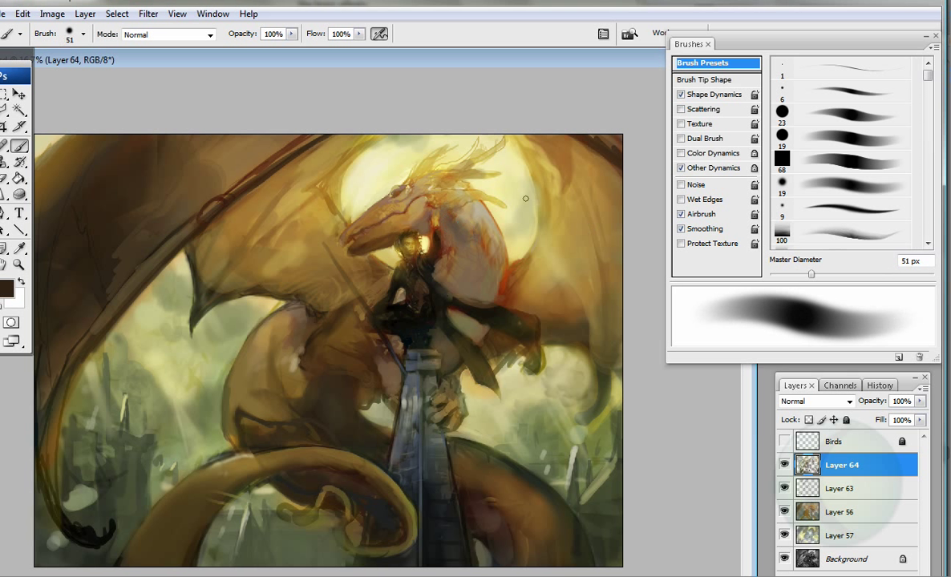
mouse_move(441, 258)
left_mouse_down()
mouse_move(423, 295)
mouse_move(333, 397)
left_mouse_up()
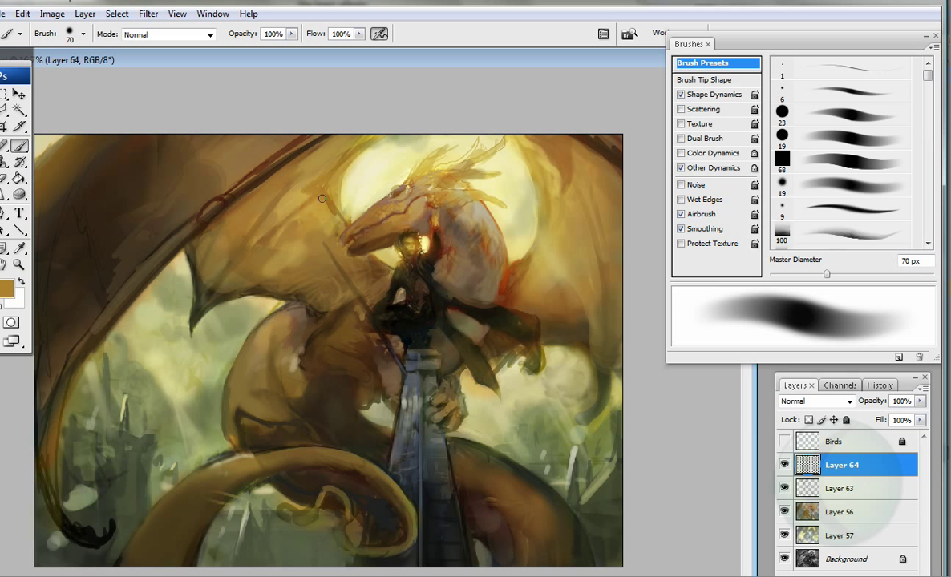
Step: Paint dark strokes on the wing near the head and near the rider with a 135 px brush
key("bracketleft")
key("bracketleft")
key("bracketleft")
mouse_move(388, 277)
left_mouse_down()
mouse_move(321, 263)
mouse_move(359, 272)
mouse_move(348, 155)
mouse_move(302, 198)
left_mouse_up()
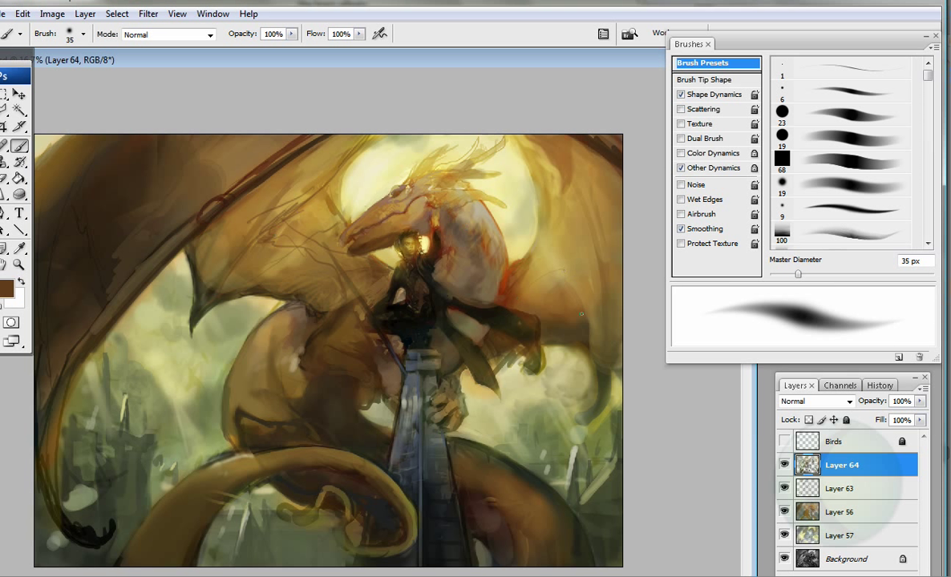
key("bracketright")
key("bracketright")
key("bracketright")
key("bracketright")
key("bracketright")
key("bracketright")
key("bracketright")
key("bracketright")
key("bracketright")
key("bracketright")
mouse_move(312, 299)
left_mouse_down()
mouse_move(236, 173)
mouse_move(284, 162)
mouse_move(241, 210)
mouse_move(264, 201)
mouse_move(293, 253)
left_mouse_up()
left_click(337, 297, "alt")
left_click_drag(337, 295, 299, 229)
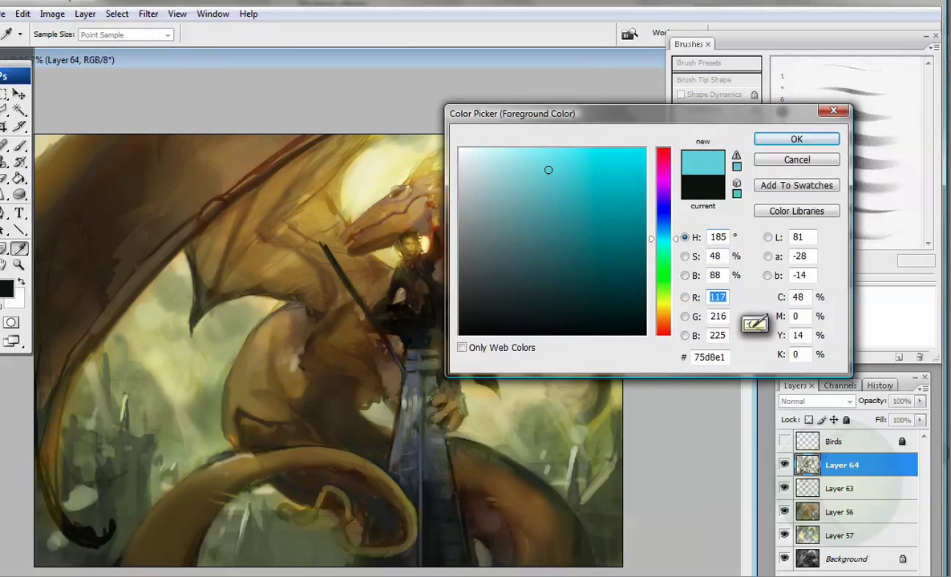
Step: Set cyan 75d8e1 for the lance tip and turn off airbrush build-up, brush at 49 px
key("Return")
key("b")
key("bracketleft")
key("bracketleft")
key("bracketleft")
key("shift+alt+p")
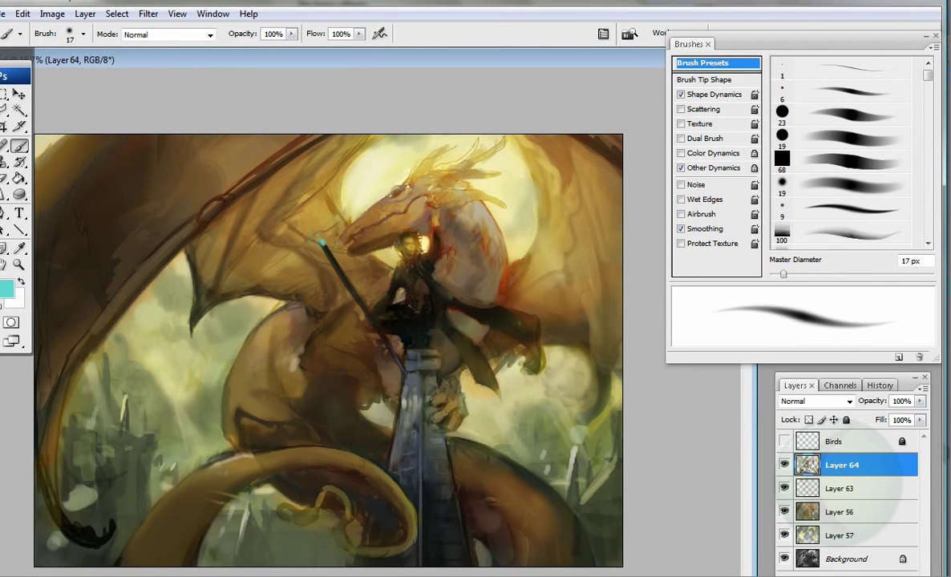
key("bracketright")
key("bracketright")
key("bracketright")
left_click(502, 285, "alt")
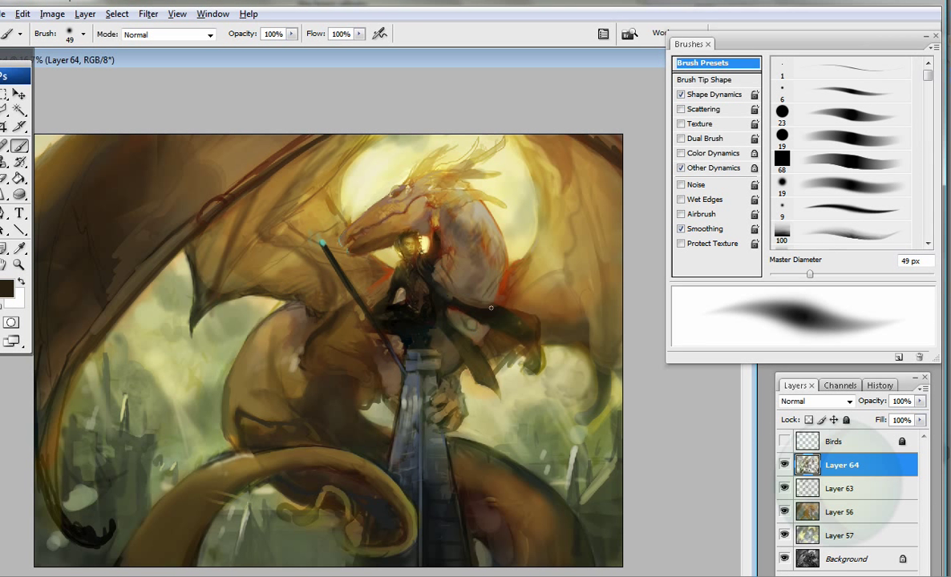
Step: Switch to the 23 px brush preset at 36 px and pick a lighter cyan colour
key("period")
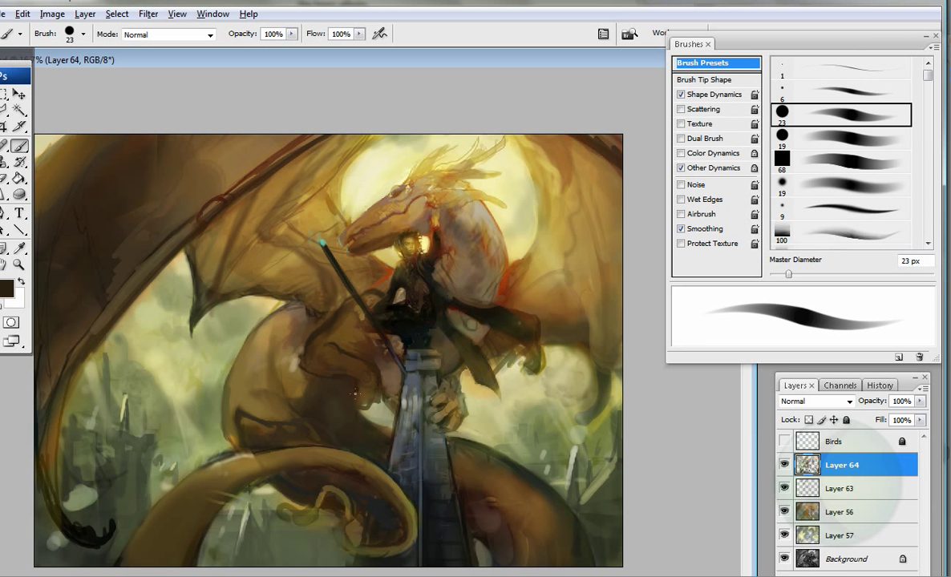
key("bracketright")
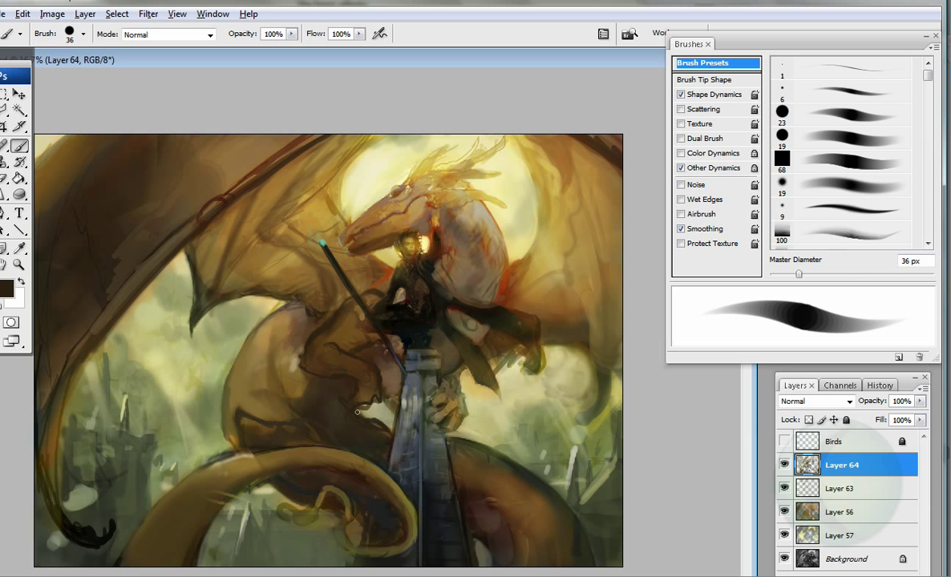
left_click(8, 288)
key("Return")
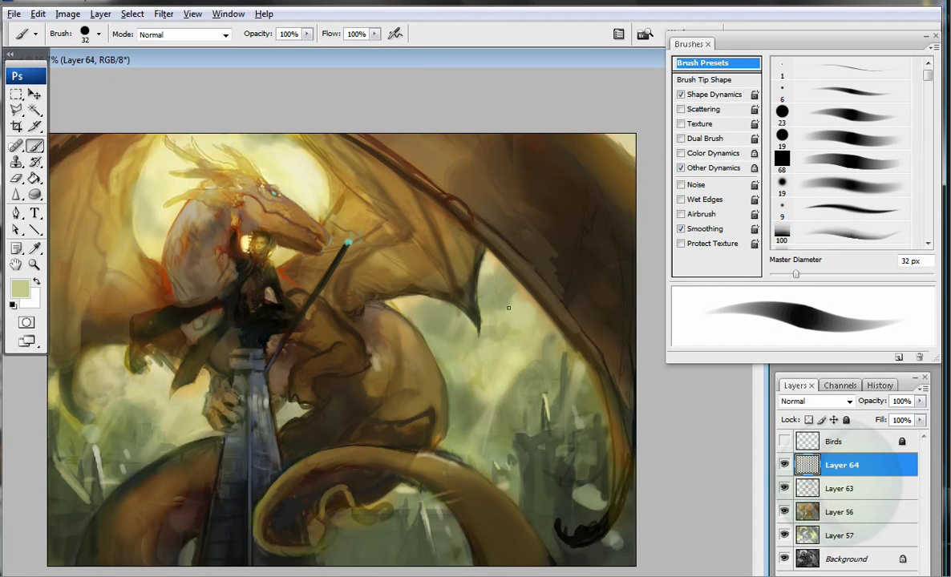
Step: Add a new layer above Layer 64 and set up a 36 px airbrush in a sampled brown
key("ctrl+shift+alt+n")
key("shift+alt+p")
key("bracketright")
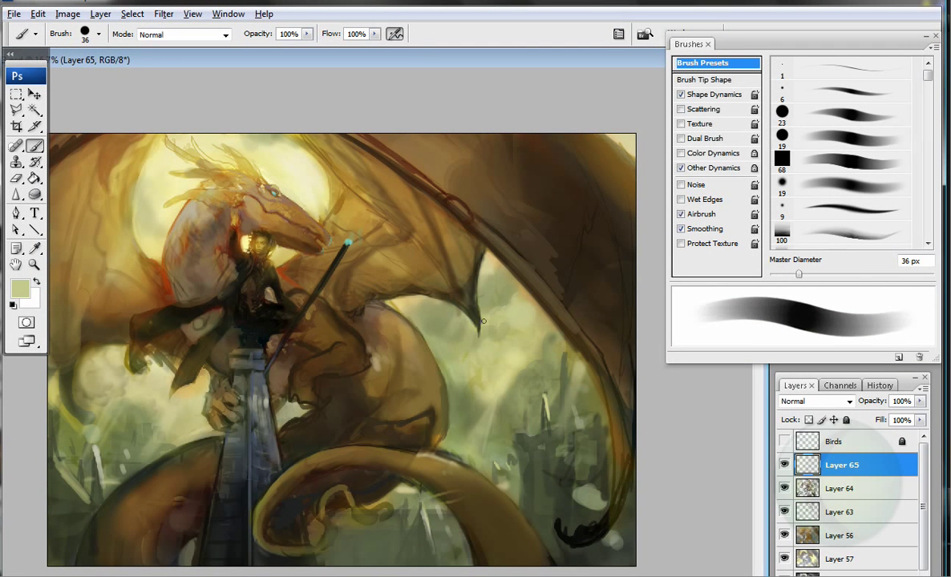
left_click(417, 321, "alt")
Step: Zoom in on the rider and paint dark brown strokes at the shoulder with a 20 px brush
key("z")
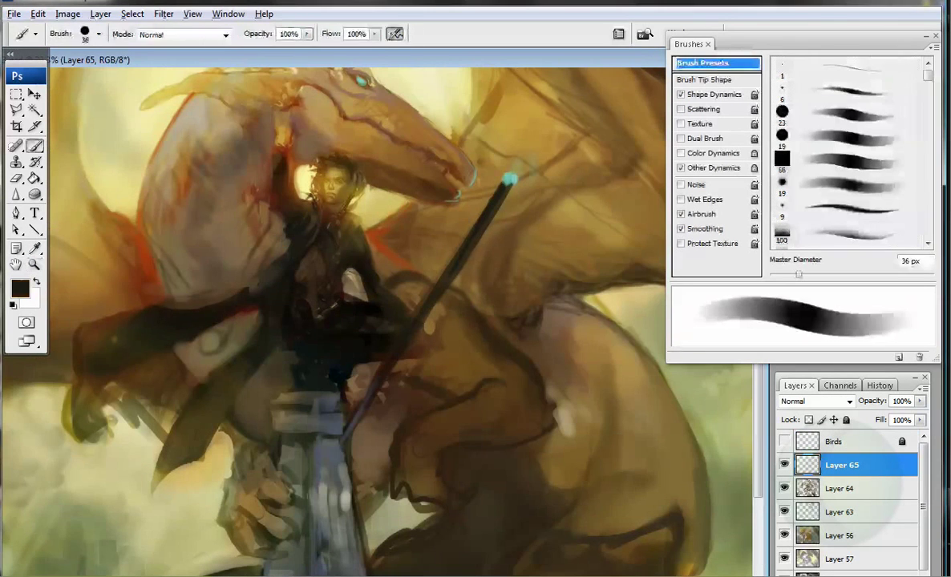
key("b")
key("shift+alt+p")
key("bracketleft")
scroll(637, 282, "down", 3)
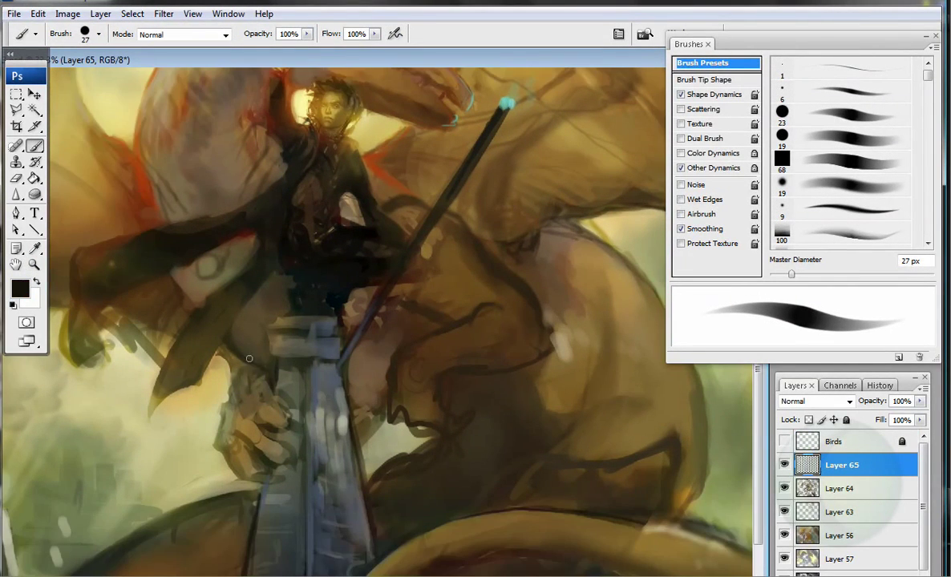
scroll(257, 357, "up", 5)
key("bracketleft")
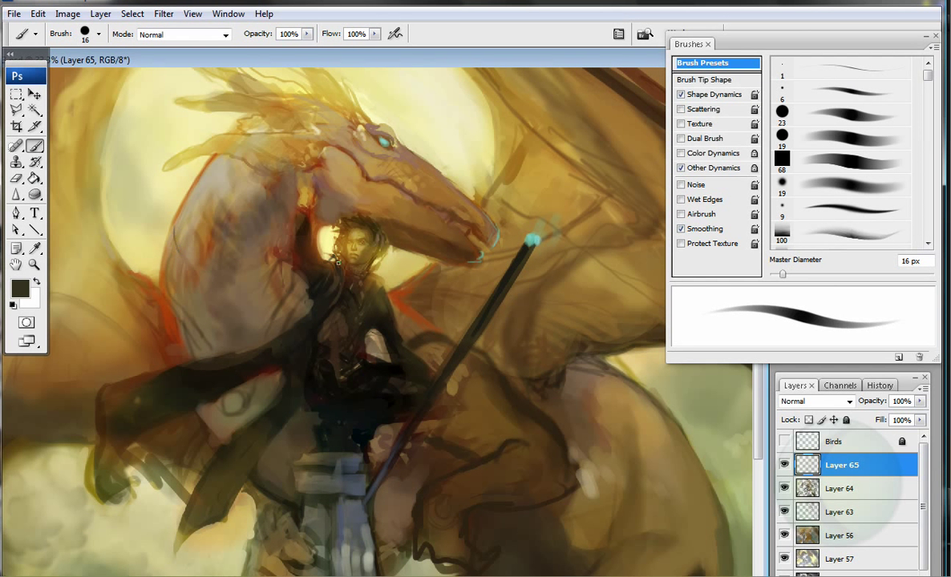
left_click(208, 317, "alt")
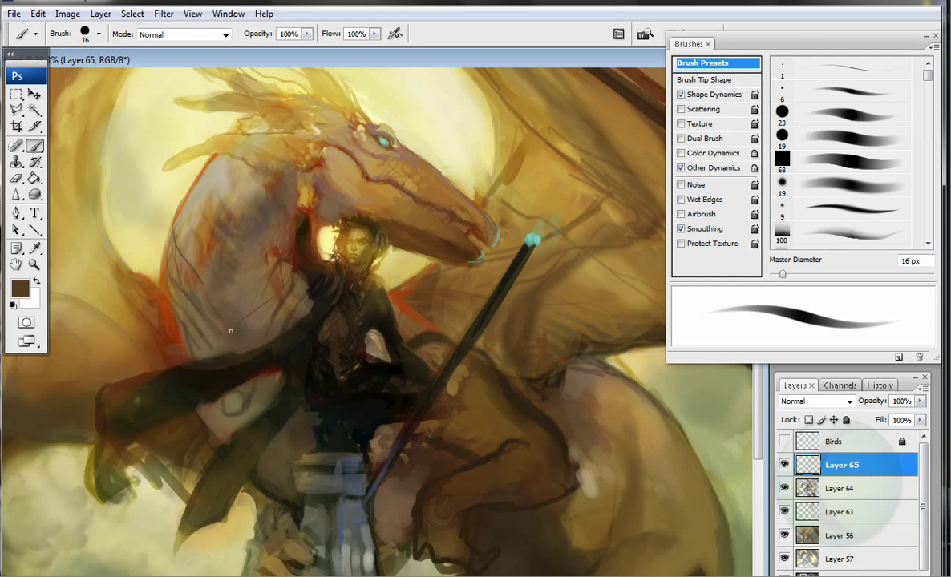
key("bracketright")
left_click(261, 248, "alt")
left_click_drag(269, 256, 282, 210)
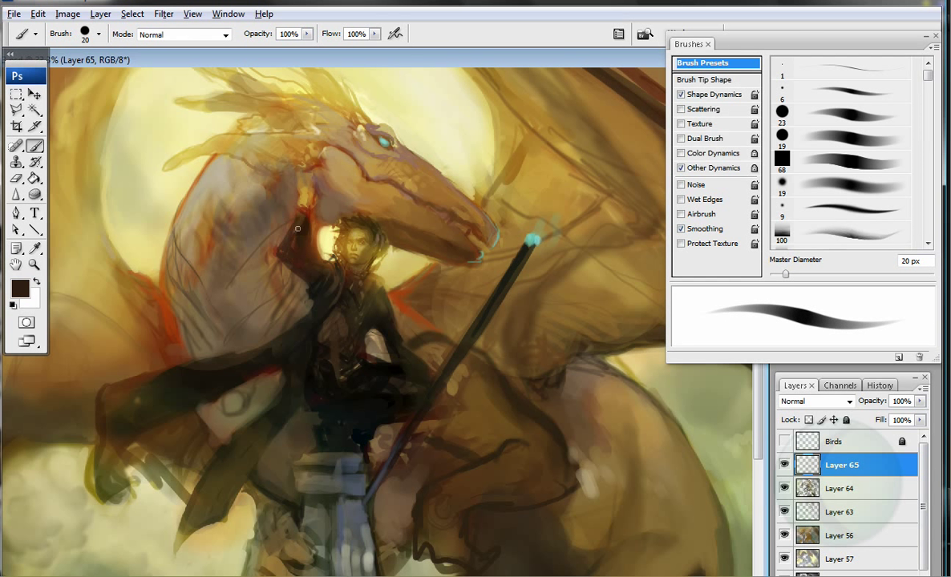
Step: Zoom closer on the rider's head and paint small dark reddish-brown strokes near the raised arm
left_click(285, 228, "alt")
key("z")
left_click(308, 243)
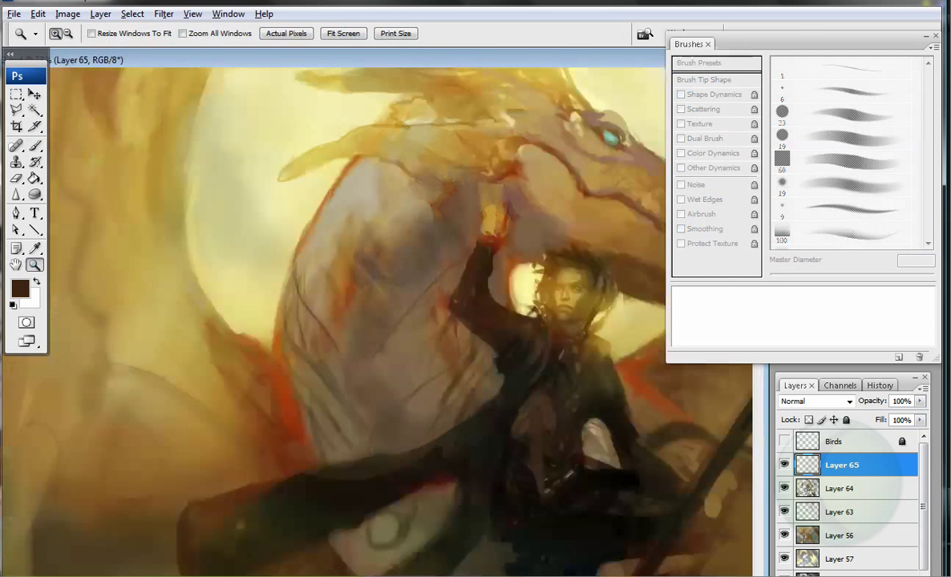
key("b")
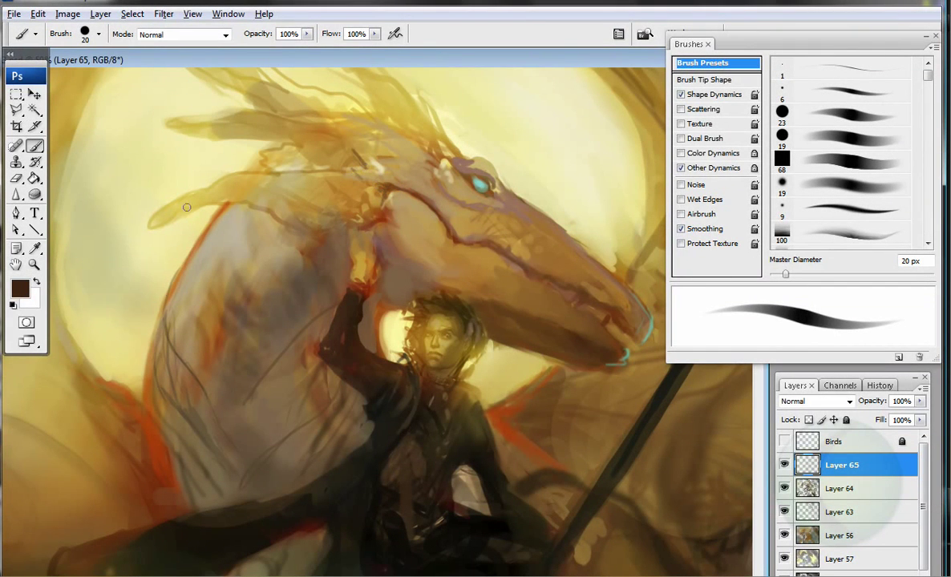
key("bracketleft")
left_click_drag(345, 232, 322, 215)
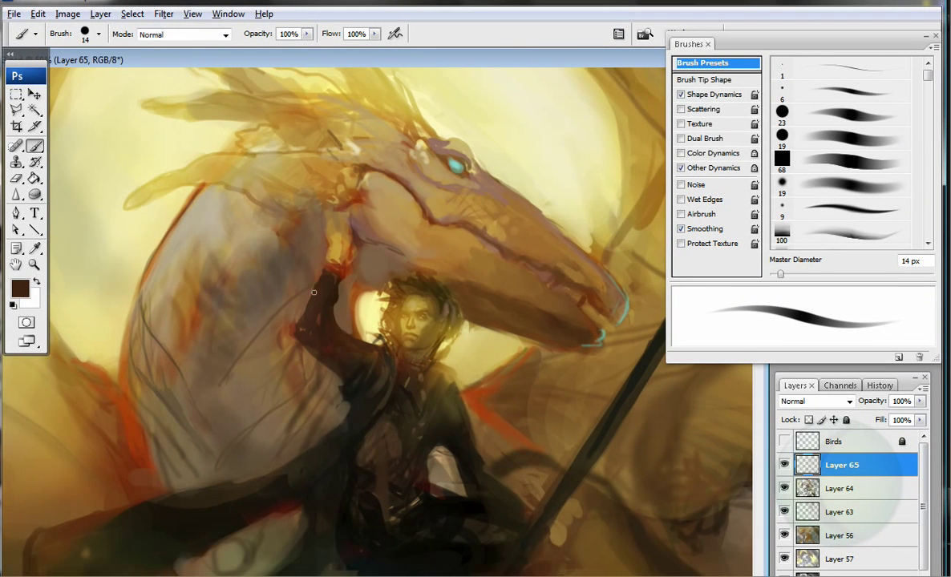
left_click_drag(289, 253, 314, 279)
Step: Zoom in on the face and paint dark strokes around the hair and face
key("z")
left_click(401, 315)
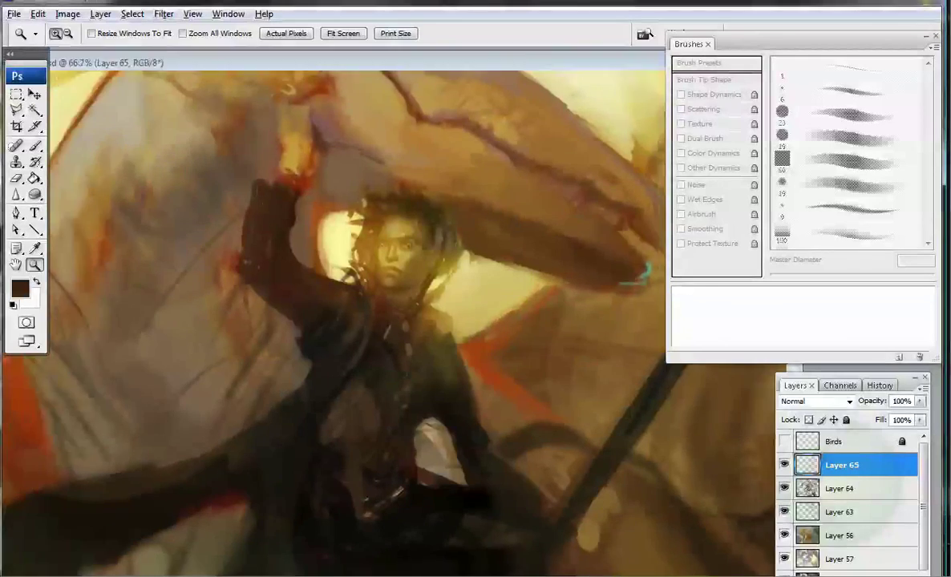
key("b")
key("bracketright")
key("bracketright")
key("bracketright")
key("bracketright")
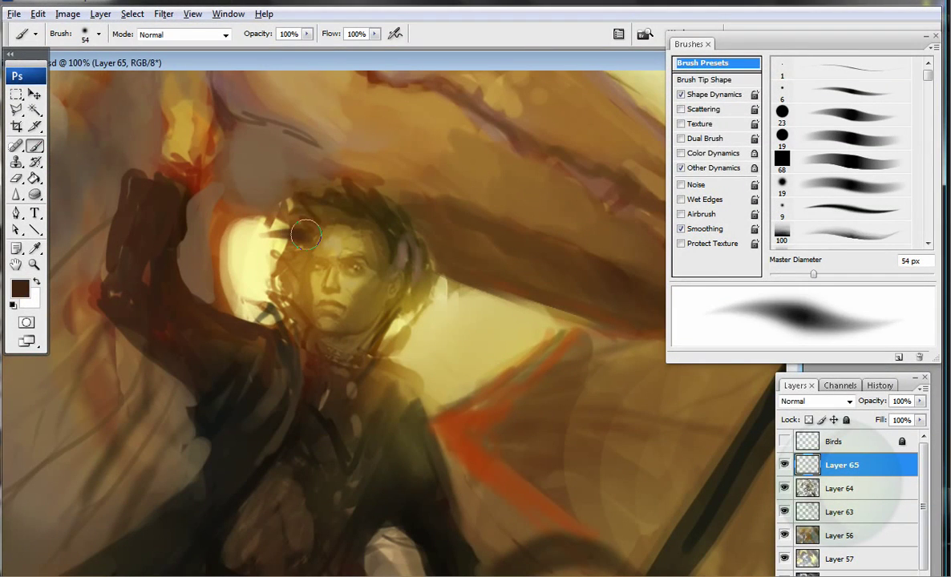
left_click_drag(272, 228, 316, 173)
left_click_drag(381, 219, 353, 241)
key("bracketleft")
key("bracketleft")
key("bracketleft")
key("bracketleft")
left_click_drag(290, 293, 268, 250)
left_click_drag(282, 285, 274, 245)
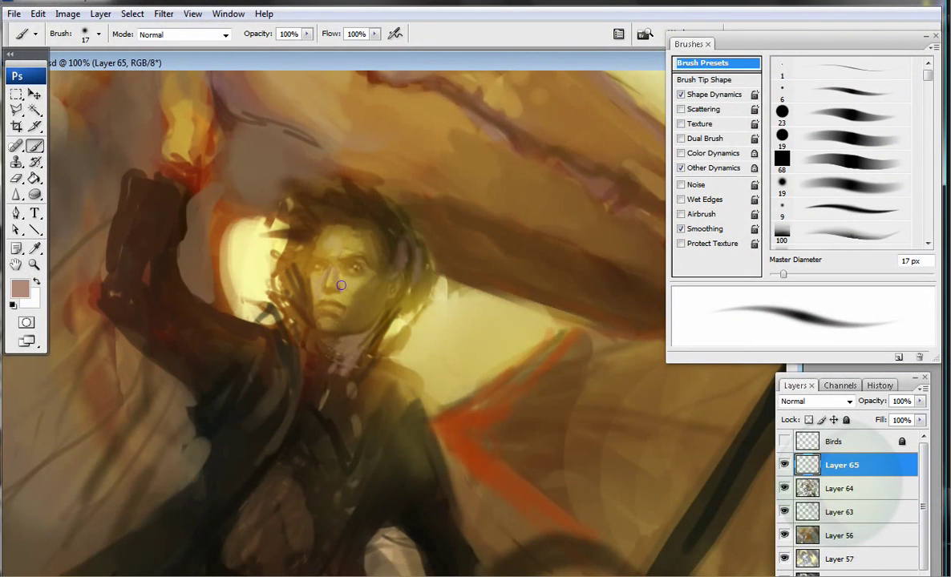
Step: Repaint the face strokes in a darker brown with airbrush build-up, ending at a 14 px brush
key("shift+alt+p")
mouse_move(311, 270)
left_mouse_down()
mouse_move(321, 255)
mouse_move(345, 263)
mouse_move(352, 224)
mouse_move(341, 207)
left_mouse_up()
left_click(328, 276, "alt")
left_click(345, 240, "alt")
mouse_move(344, 245)
left_mouse_down()
mouse_move(380, 259)
mouse_move(369, 441)
mouse_move(374, 368)
left_mouse_up()
key("bracketleft")
key("bracketleft")
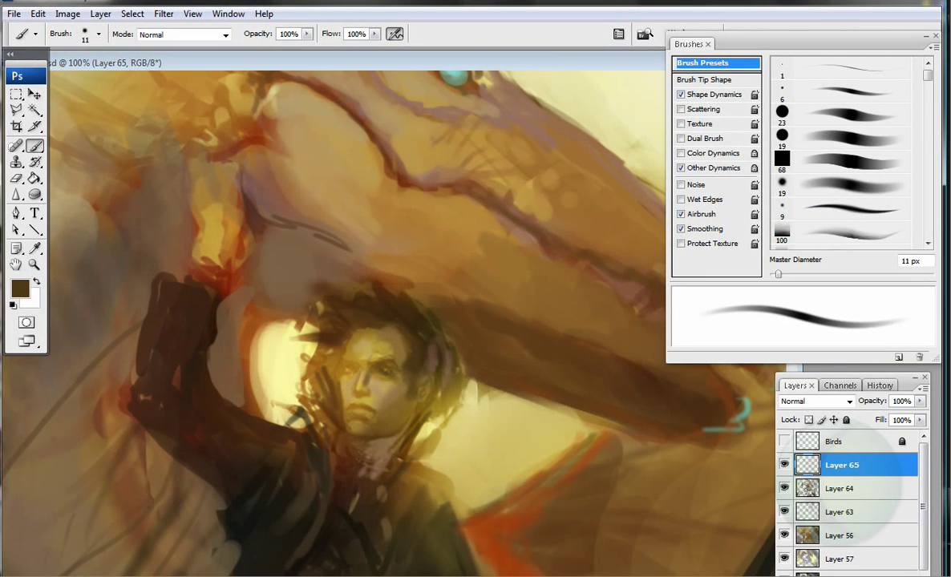
Step: Reset colours to black and, with a 7 px brush, darken the rider's hair and the dragon's upper edge
key("alt+space")
key("b")
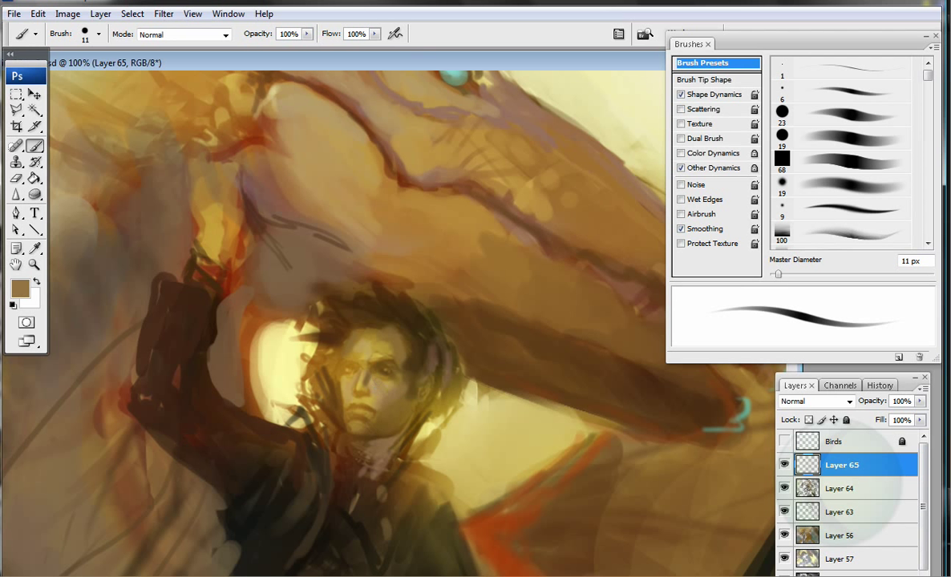
left_click(20, 287)
key("d")
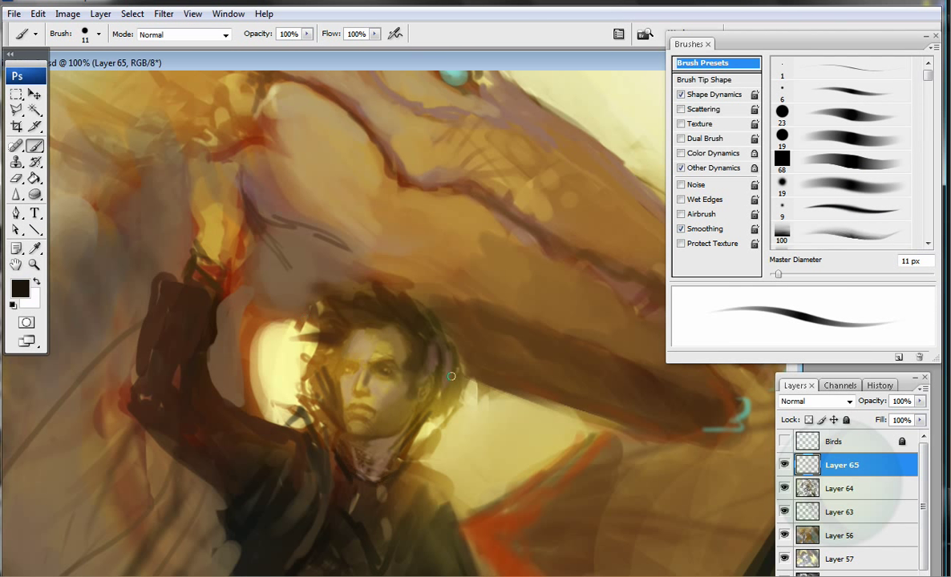
key("bracketleft")
key("bracketleft")
key("bracketleft")
key("bracketleft")
left_click_drag(345, 359, 319, 318)
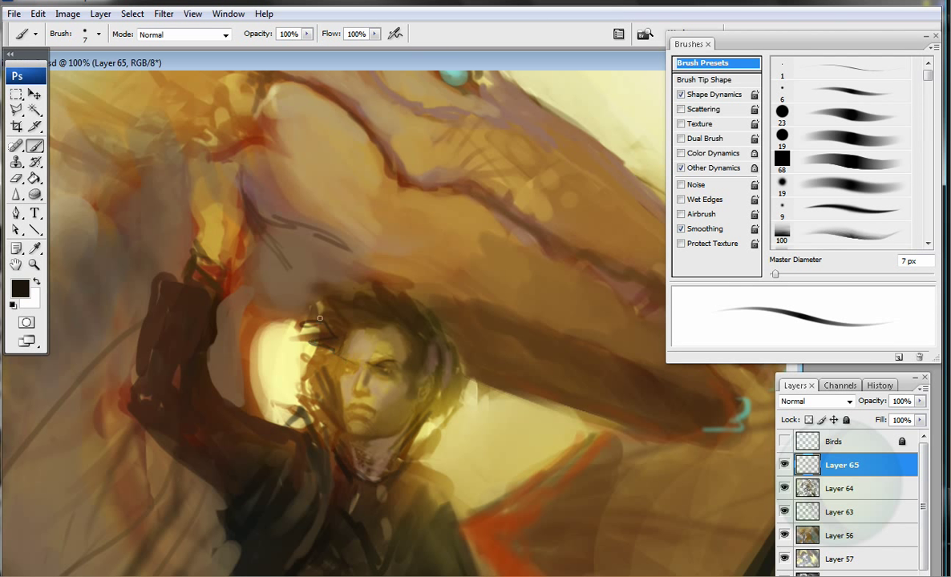
left_click_drag(373, 157, 484, 194)
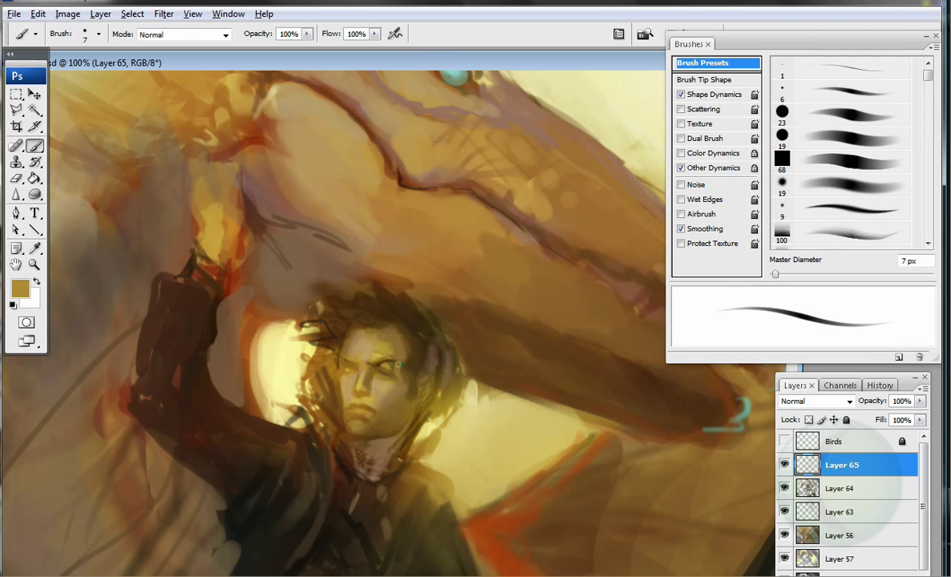
Step: Try a light tan and a grey-green paint colour, then sample dark brown at 9 px
left_click(343, 418, "alt")
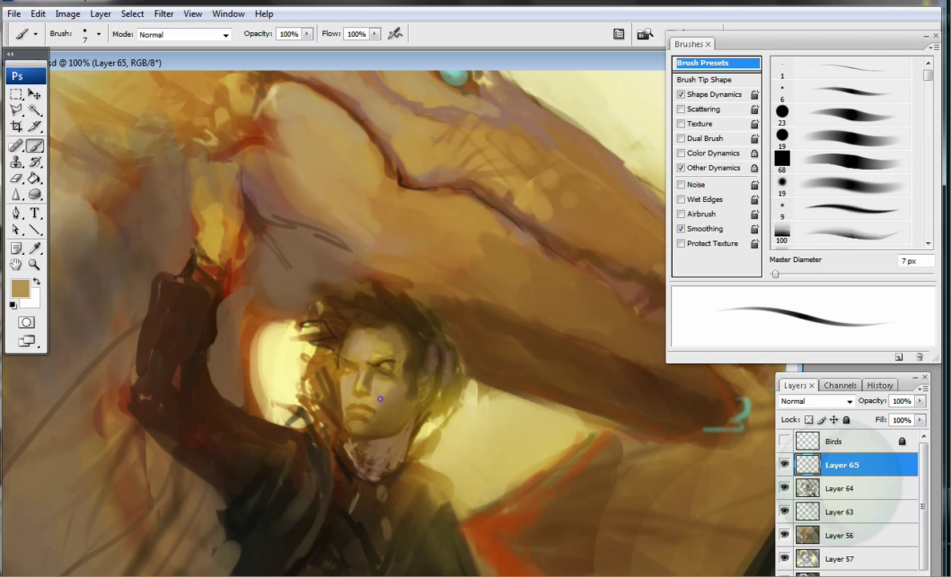
key("bracketright")
key("bracketright")
key("bracketright")
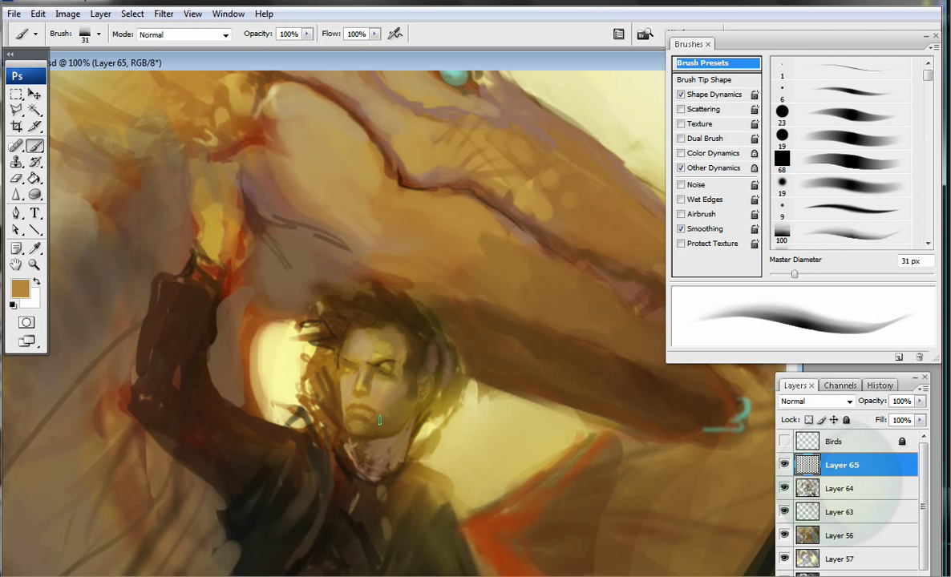
left_click(580, 196)
left_click(501, 232)
key("Return")
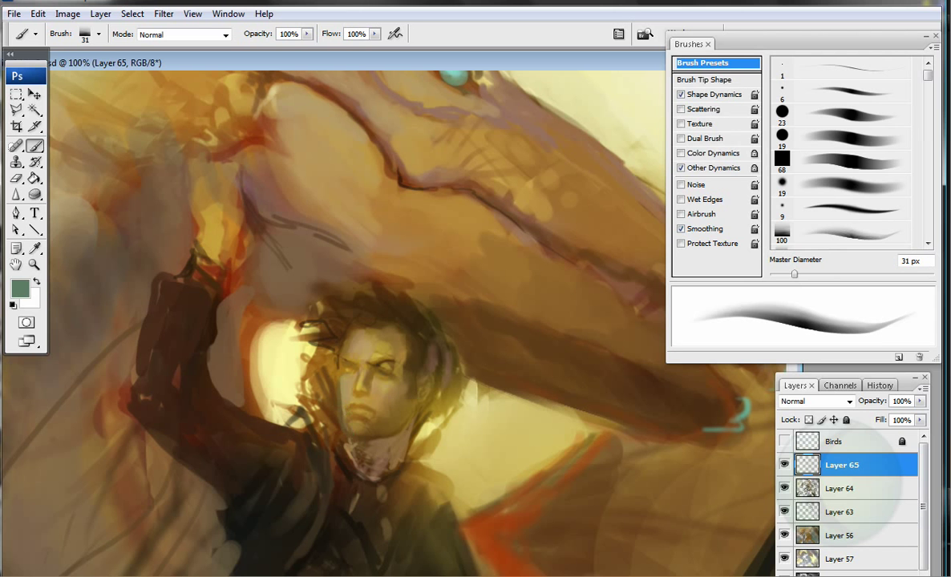
key("bracketleft")
key("bracketleft")
key("bracketleft")
left_click(358, 390, "alt")
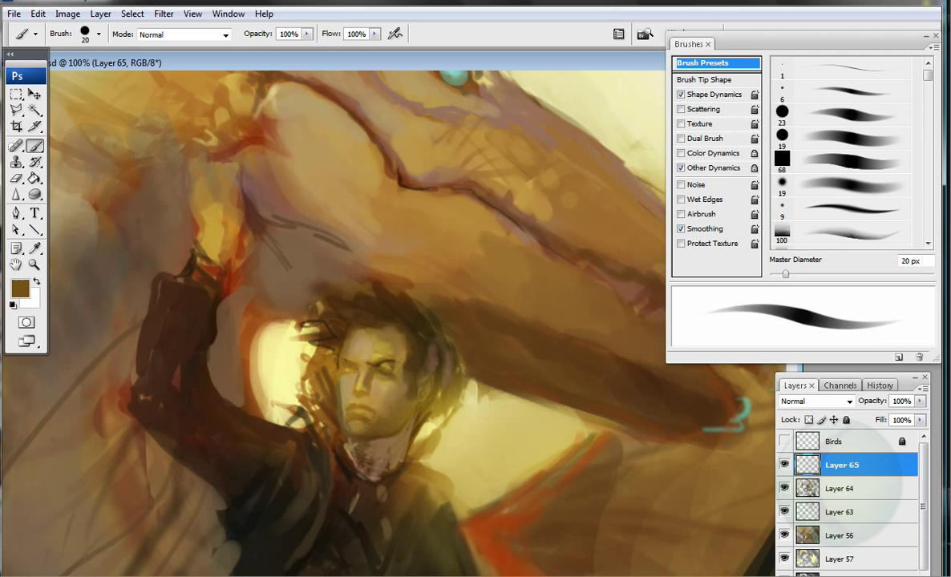
Step: Zoom to 200% on the face and sample tan and brown tones with a 5 px brush
left_click(357, 391, "ctrl")
left_click_drag(321, 441, 478, 399)
key("bracketleft")
key("bracketleft")
key("bracketleft")
key("bracketleft")
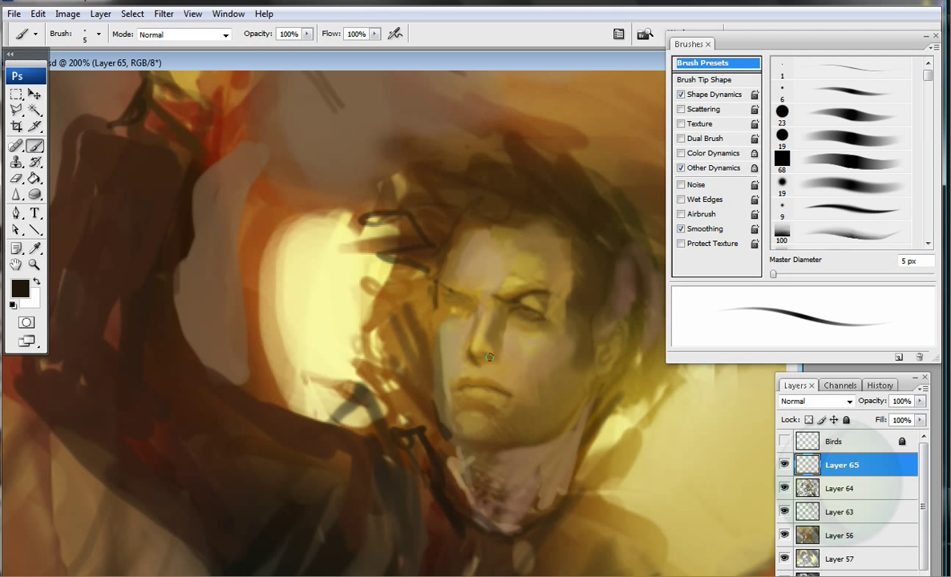
left_click(460, 327, "alt")
left_click_drag(569, 341, 496, 357)
left_click(178, 415, "alt")
left_click(498, 250, "alt")
left_click(496, 330, "alt")
left_click(173, 416, "alt")
Step: Draw dark lines for the coat collar and sketch dark strokes on the hair and cheek
left_click_drag(521, 405, 449, 489)
left_click_drag(521, 428, 481, 533)
mouse_move(515, 454)
left_mouse_down()
mouse_move(489, 388)
mouse_move(521, 455)
left_mouse_up()
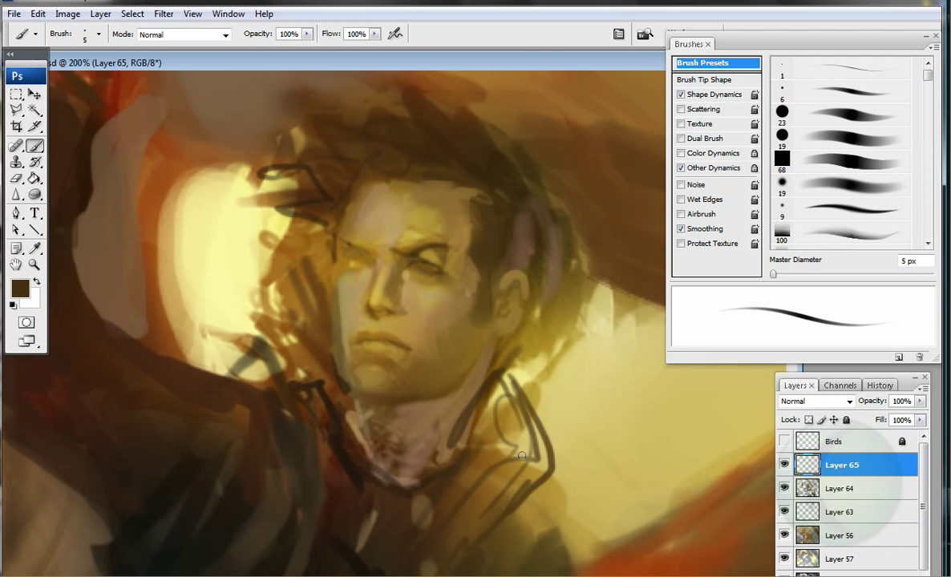
mouse_move(296, 393)
left_mouse_down()
mouse_move(324, 328)
mouse_move(288, 352)
left_mouse_up()
left_click_drag(481, 345, 497, 409)
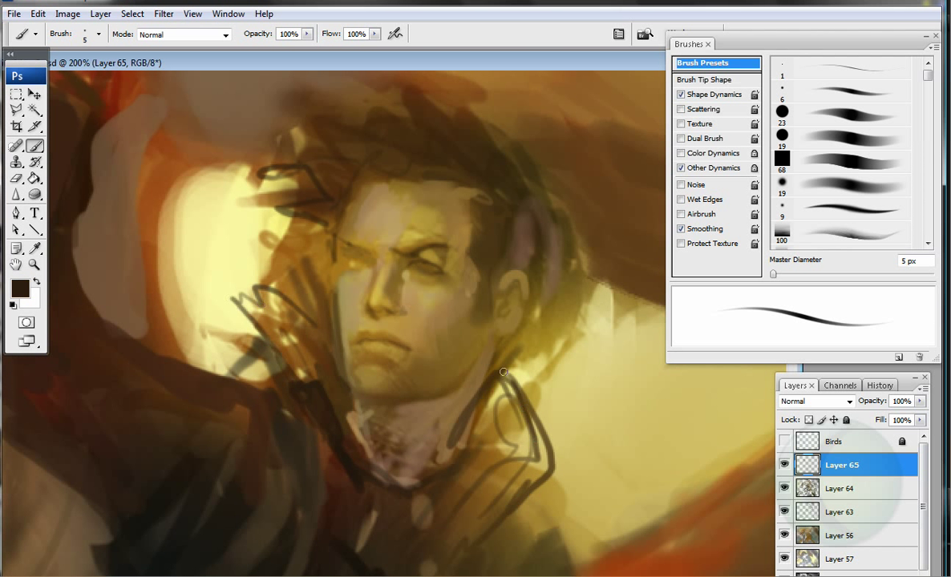
left_click_drag(433, 312, 469, 353)
left_click_drag(413, 396, 433, 437)
Step: Paint light brown scarf strokes at 12 px, then a thin dark stroke at left at 5 px
key(".")
key("bracketleft")
key("bracketleft")
key("bracketleft")
key("bracketleft")
key("bracketleft")
key("bracketleft")
key("bracketleft")
key("bracketleft")
key("bracketleft")
left_click(448, 341, "alt")
mouse_move(433, 369)
left_mouse_down()
mouse_move(384, 449)
mouse_move(408, 498)
left_mouse_up()
left_click(173, 416, "alt")
key("comma")
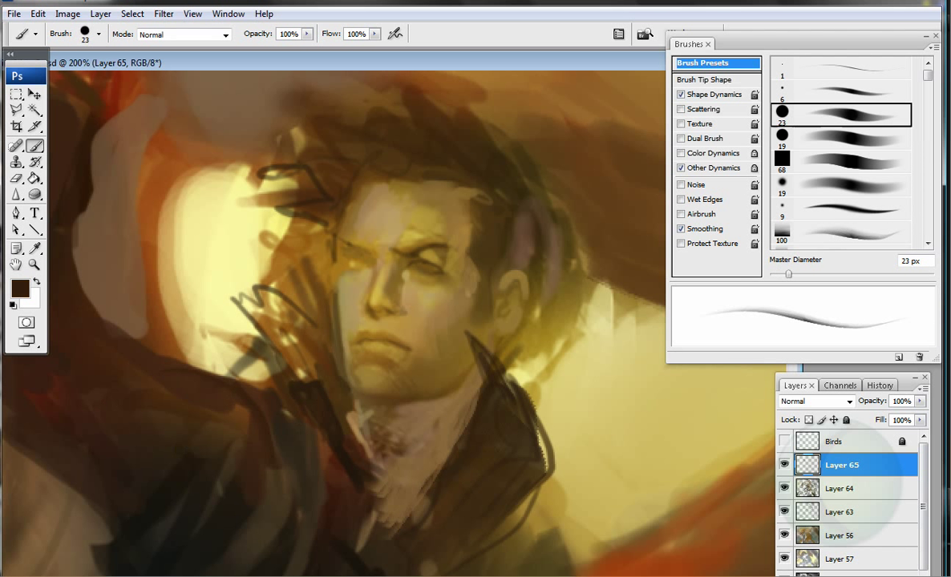
left_click_drag(167, 338, 68, 280)
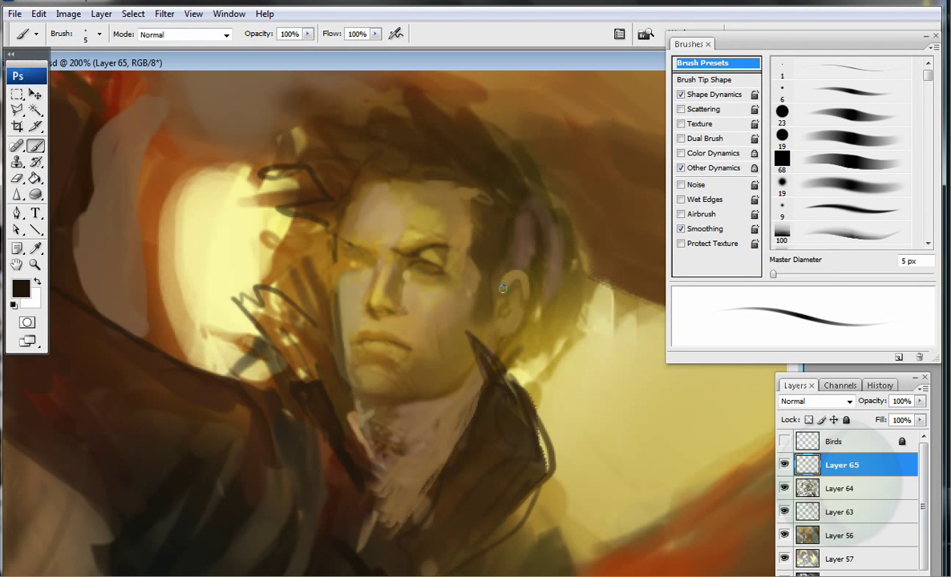
Step: Sample skin tones from the face, then darken and fill in the arm and shoulder
left_click(466, 269, "alt")
left_click(425, 308, "alt")
left_click(402, 268, "alt")
left_click(481, 239, "alt")
left_click(403, 254, "alt")
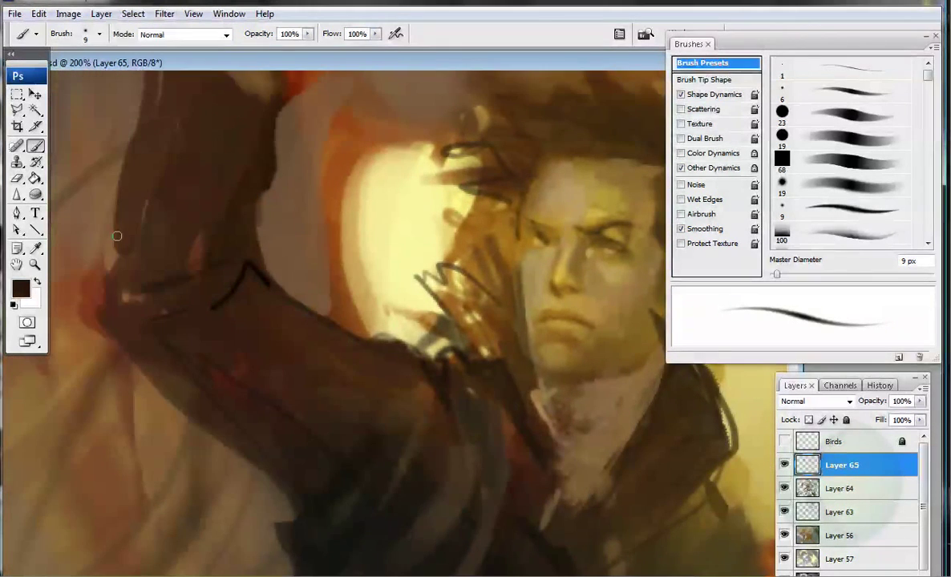
mouse_move(116, 235)
left_mouse_down()
mouse_move(122, 362)
mouse_move(275, 513)
left_mouse_up()
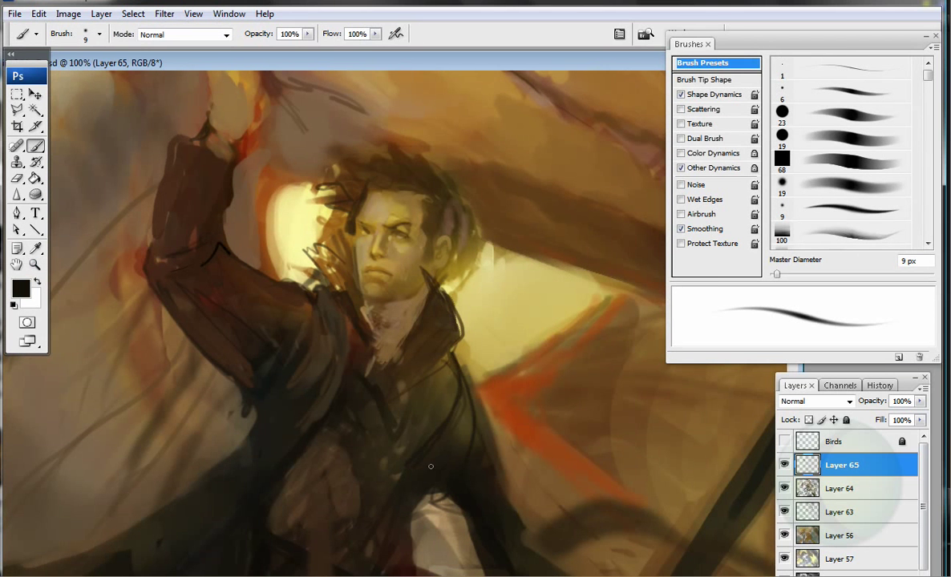
Step: Paint dark strokes over the collar and chest with a 13 px brush
mouse_move(400, 297)
left_mouse_down()
mouse_move(368, 336)
mouse_move(399, 392)
left_mouse_up()
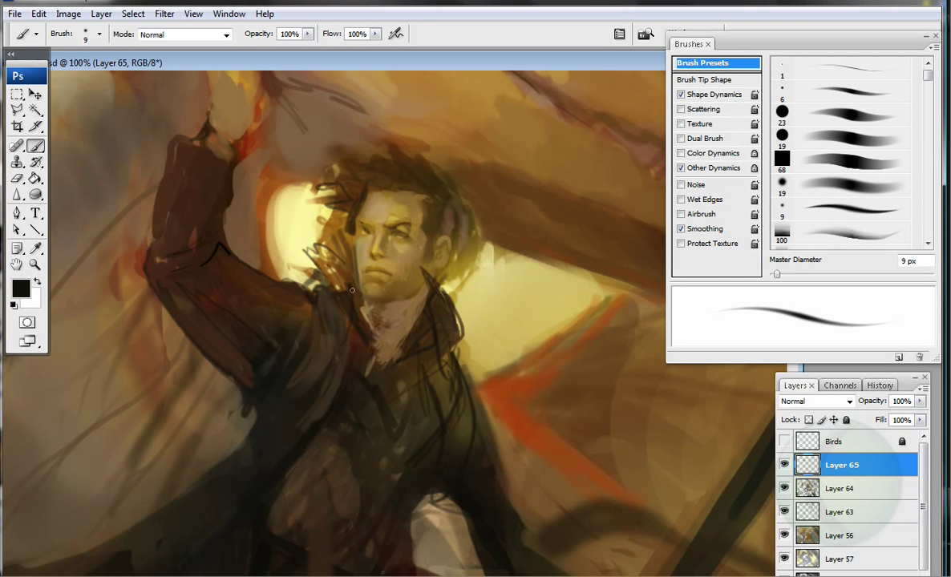
left_click_drag(282, 221, 322, 303)
key("bracketright")
key("bracketright")
key("bracketright")
key("bracketright")
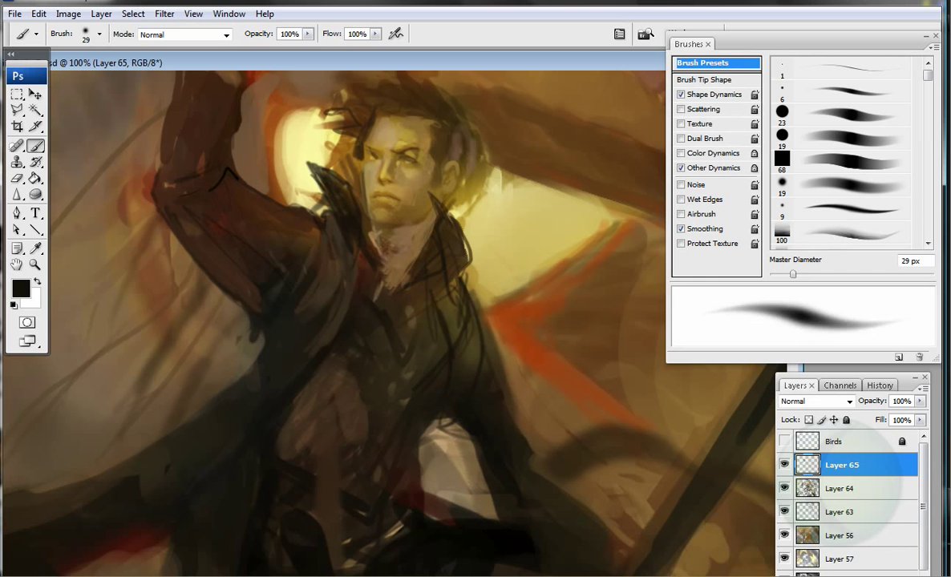
key("bracketleft")
key("bracketleft")
key("bracketleft")
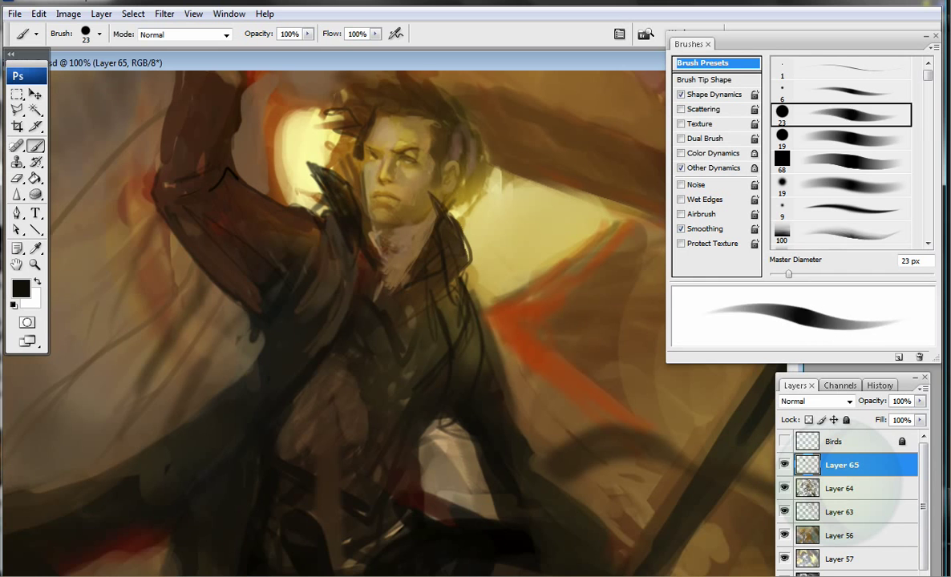
left_click_drag(376, 313, 346, 432)
Step: Pick a green paint colour, then sample dark brown and light tan tones over the figure
left_click(21, 288)
left_click(555, 227)
left_click(796, 140)
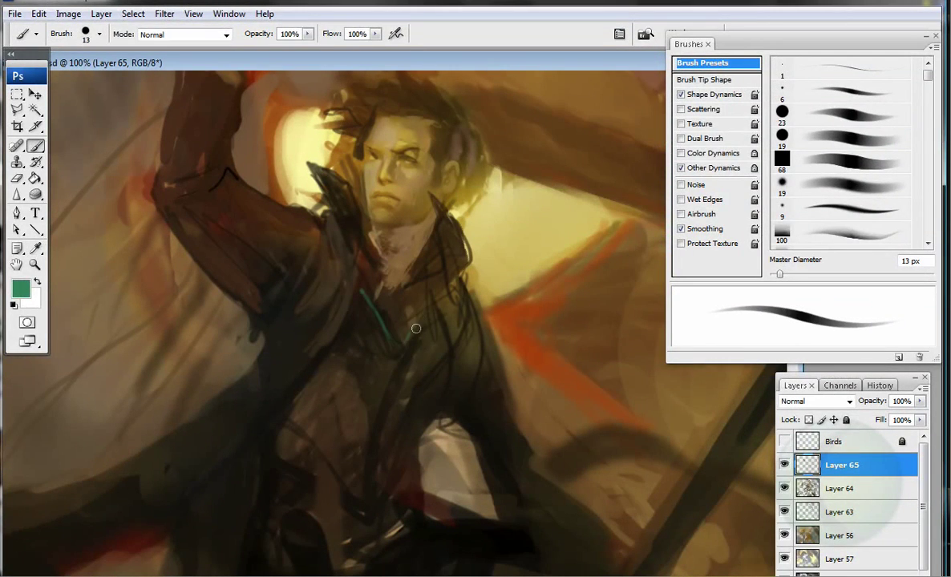
left_click(436, 197, "alt")
key("bracketleft")
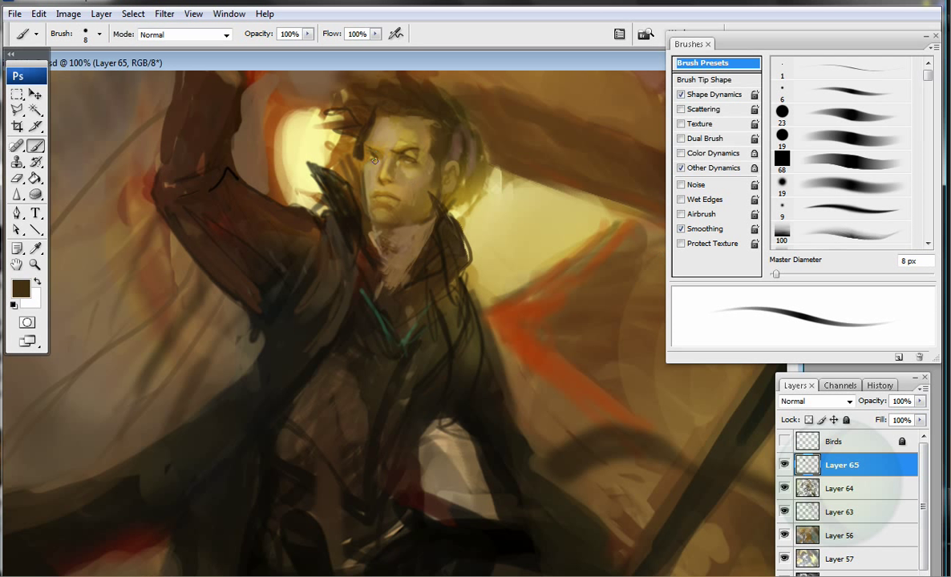
left_click(381, 118, "alt")
left_click_drag(381, 118, 373, 193)
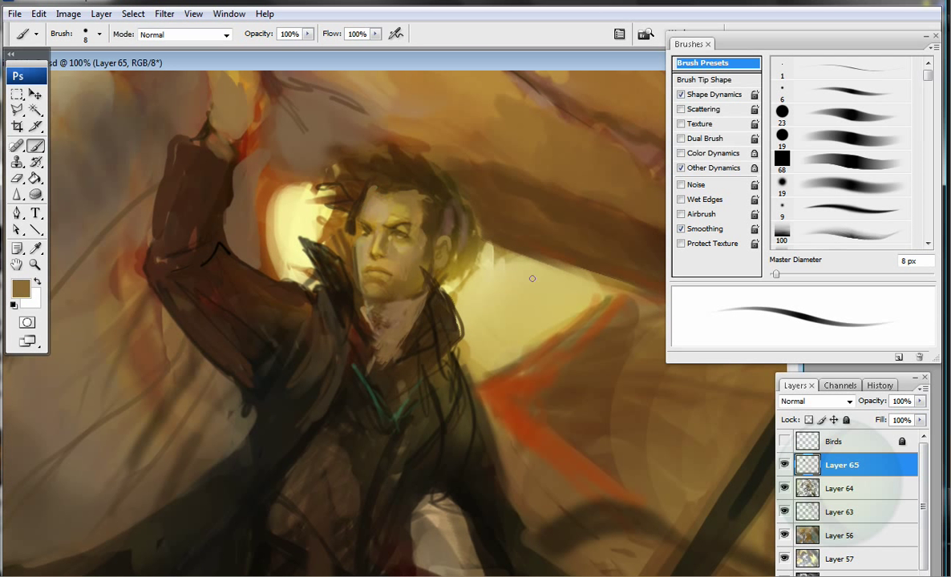
key("bracketright")
key("bracketright")
key("bracketright")
left_click(392, 249, "alt")
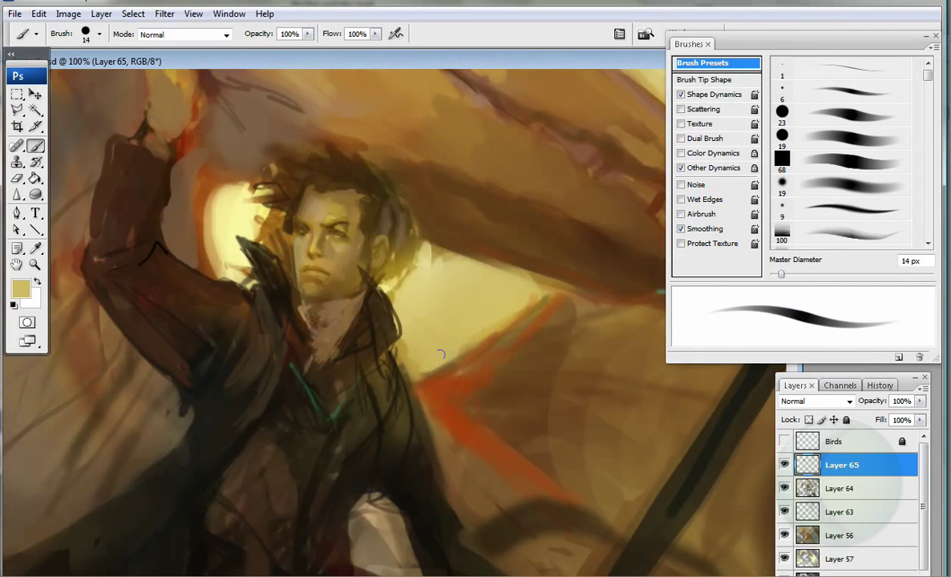
Step: Switch to near-black and paint 9 px dark strokes into the hair left of the face
key("d")
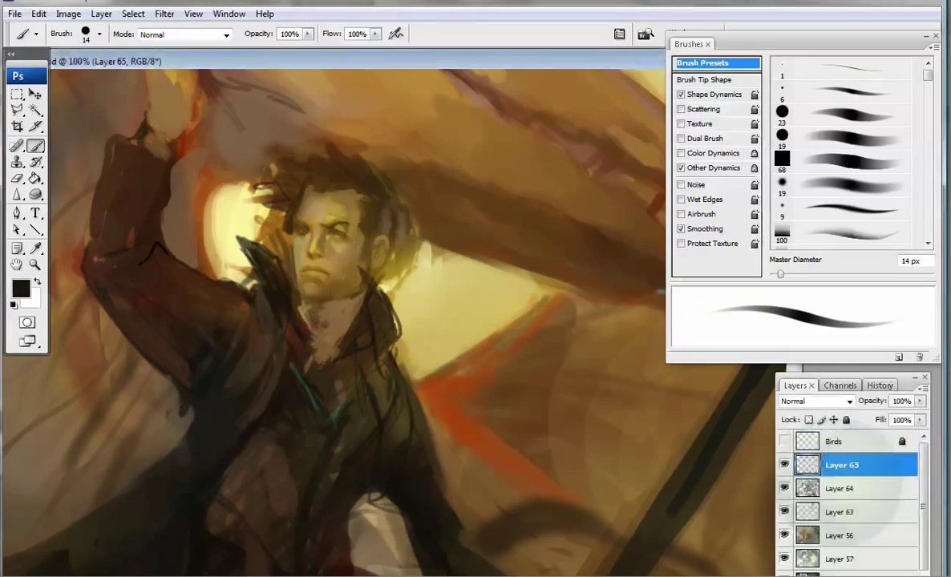
key("alt+i")
key("Escape")
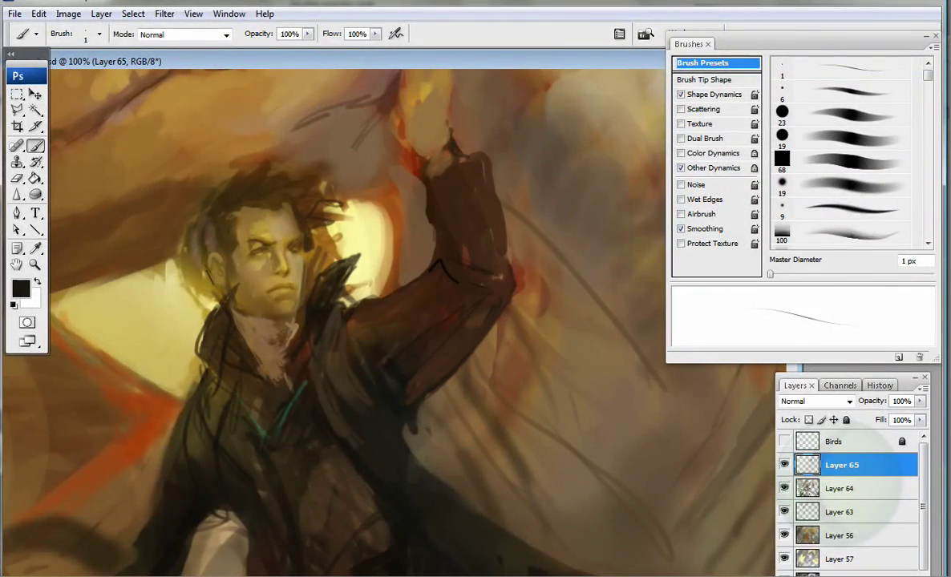
key("bracketright")
key("bracketright")
key("bracketright")
key("bracketright")
key("bracketright")
key("bracketright")
key("bracketright")
key("bracketright")
left_click_drag(192, 255, 200, 224)
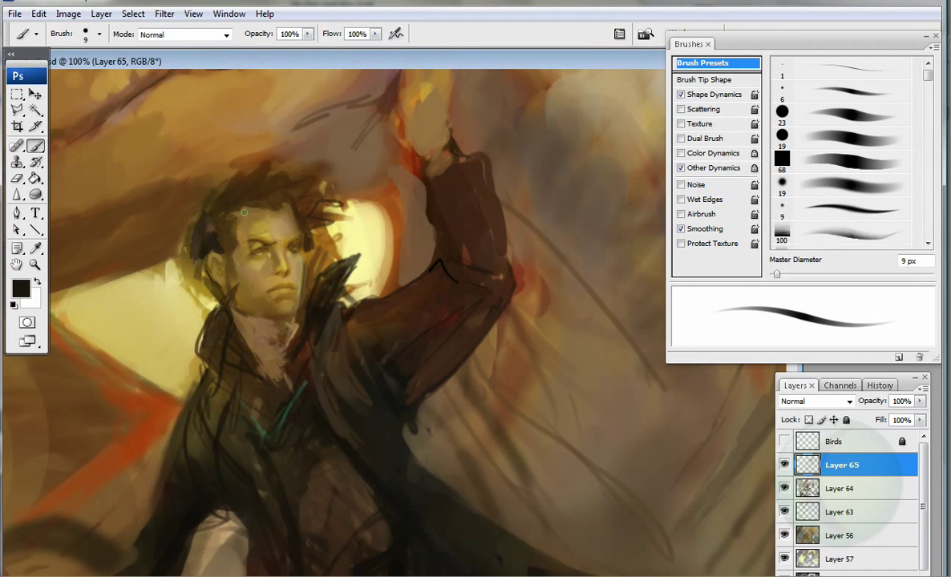
left_click_drag(210, 229, 233, 253)
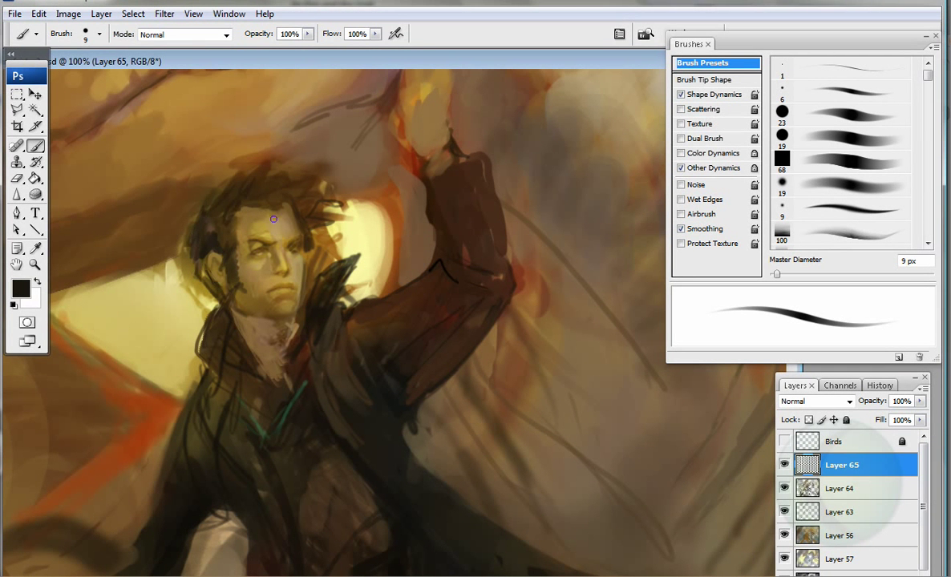
Step: Pan to the raised arm and paint fine dark brown coat strokes near the shoulder
key("bracketright")
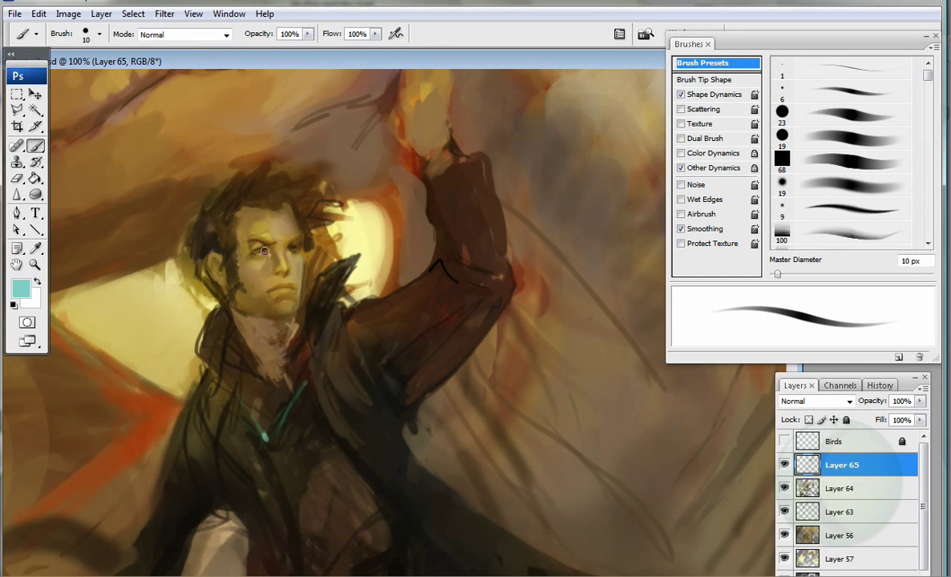
key("bracketleft")
key("bracketleft")
key("bracketleft")
left_click(211, 284, "alt")
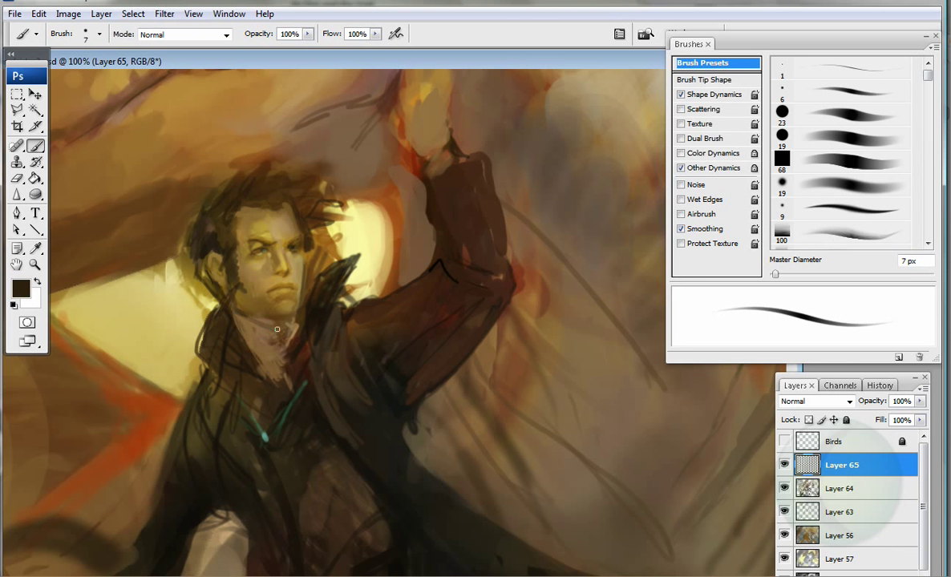
left_click_drag(252, 321, 234, 268)
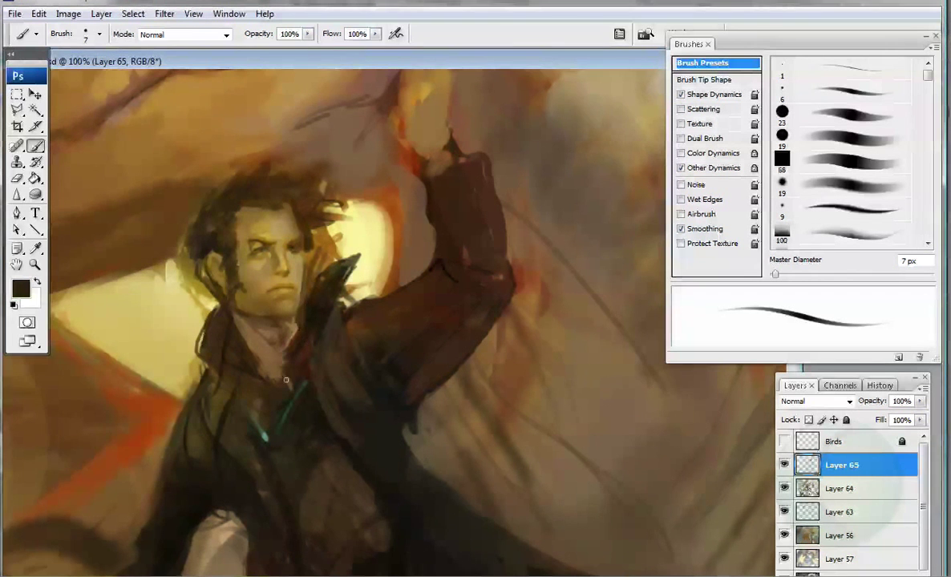
left_click_drag(404, 119, 434, 227)
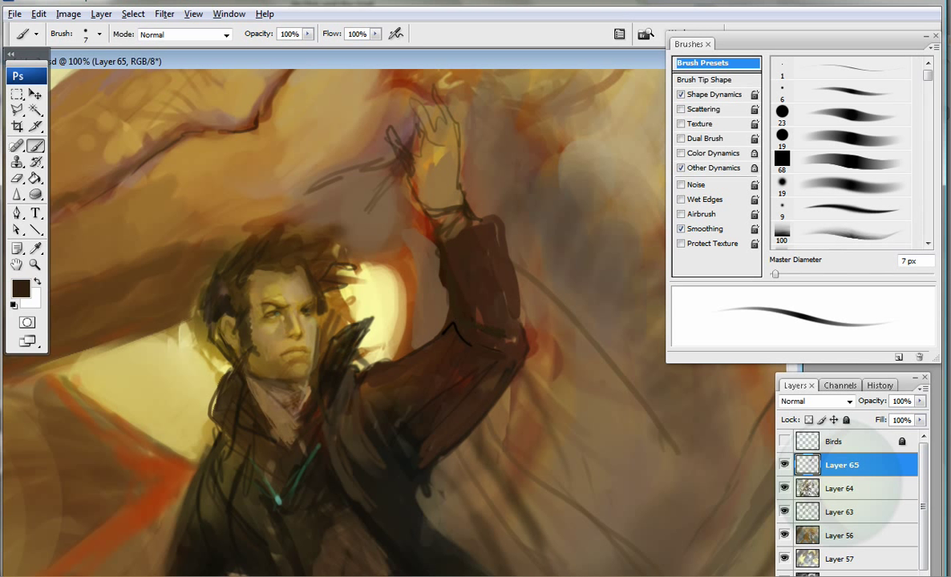
left_click_drag(528, 107, 416, 110)
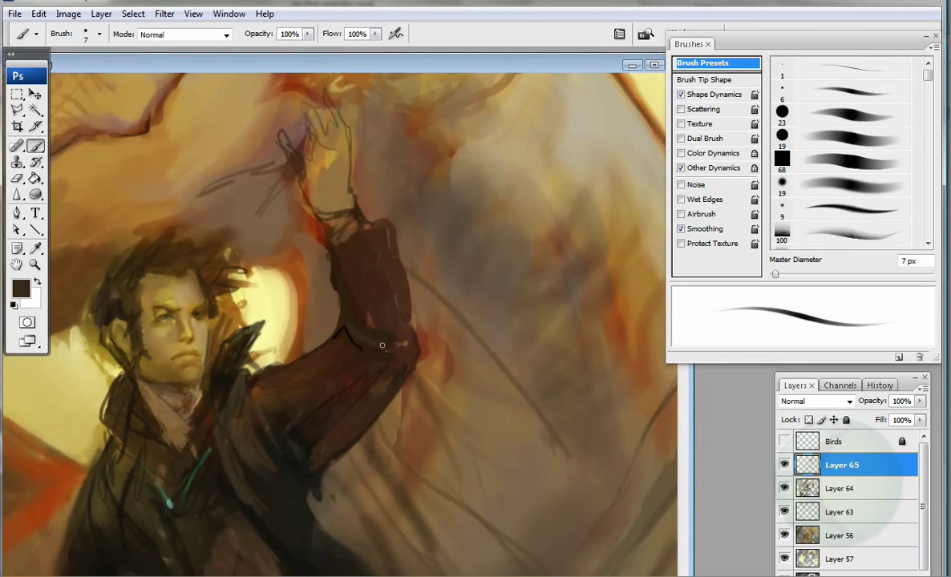
left_click_drag(260, 373, 294, 505)
Step: Sample near-black and darken the collar and the coat's left edge
left_click_drag(232, 501, 223, 381)
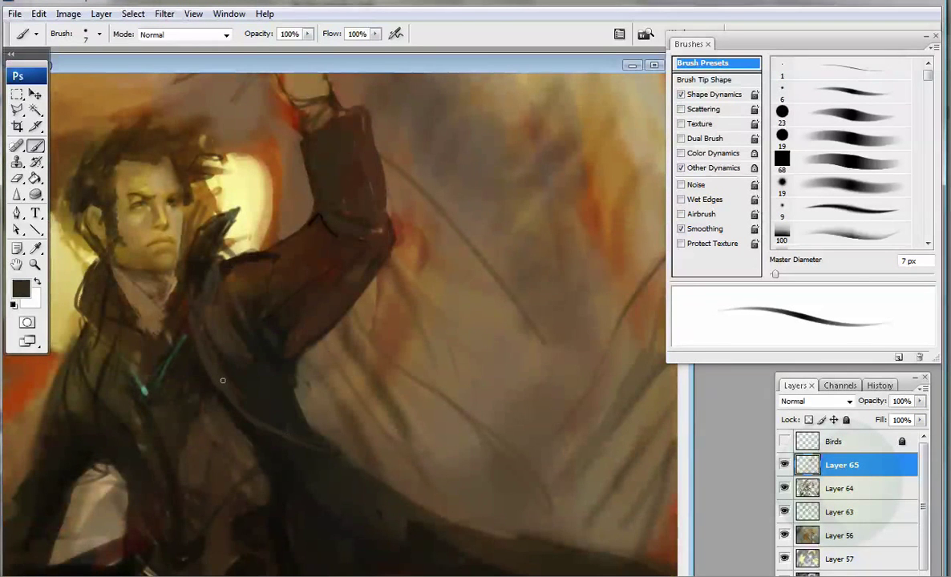
left_click(227, 261, "alt")
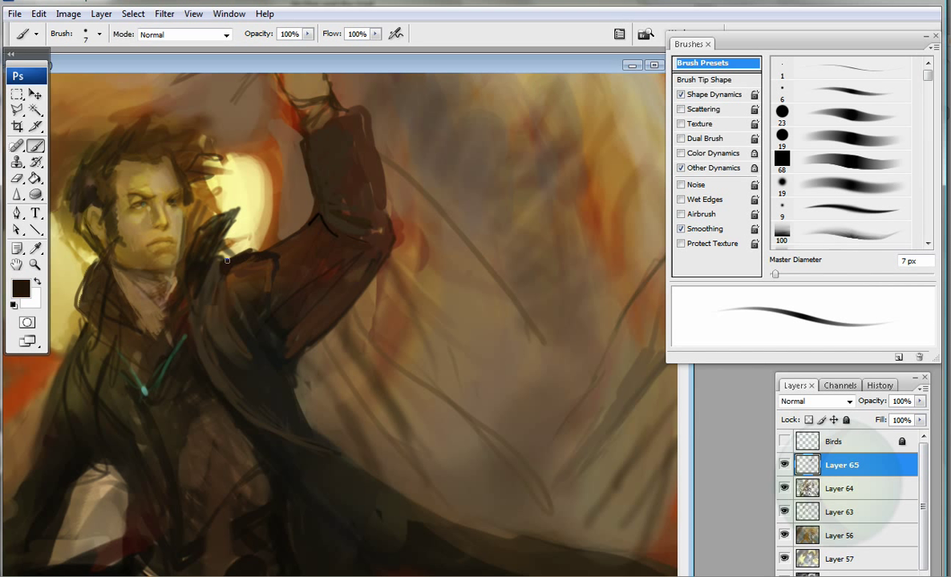
left_click(232, 237, "alt")
left_click(189, 206, "alt")
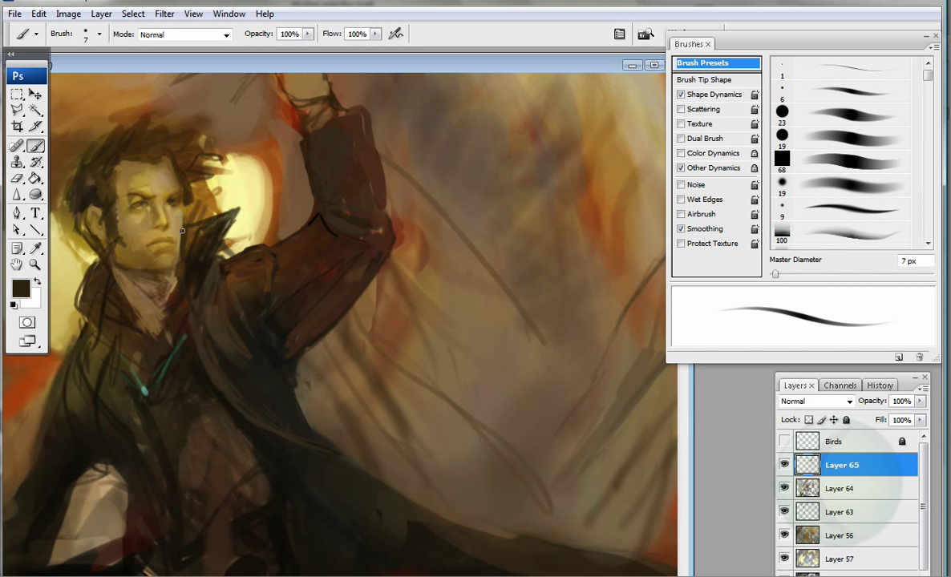
left_click_drag(136, 303, 240, 283)
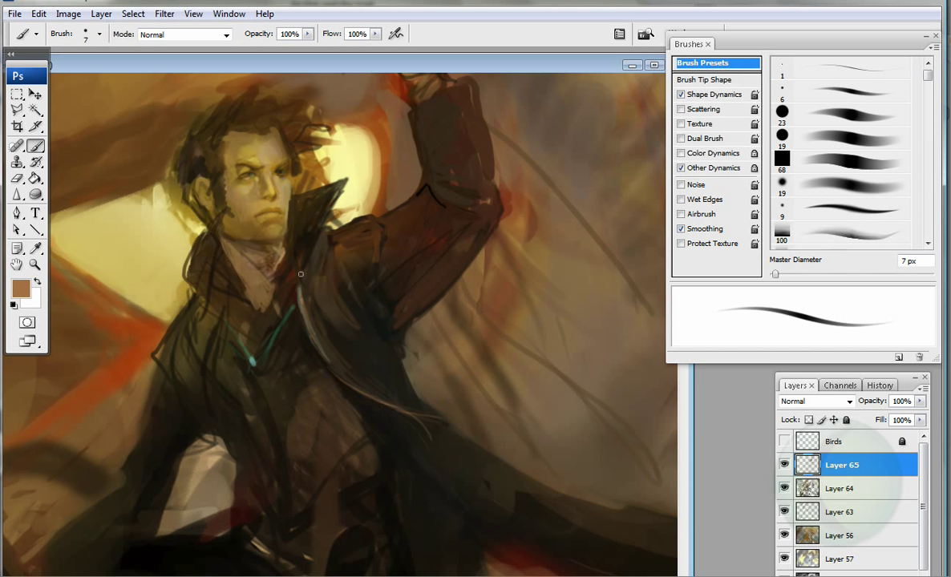
left_click(202, 210, "alt")
left_click_drag(202, 200, 173, 253)
left_click_drag(196, 401, 152, 489)
Step: Sample dark brown from the coat and switch to the 19 px airbrush tip
scroll(198, 438, "down", 1)
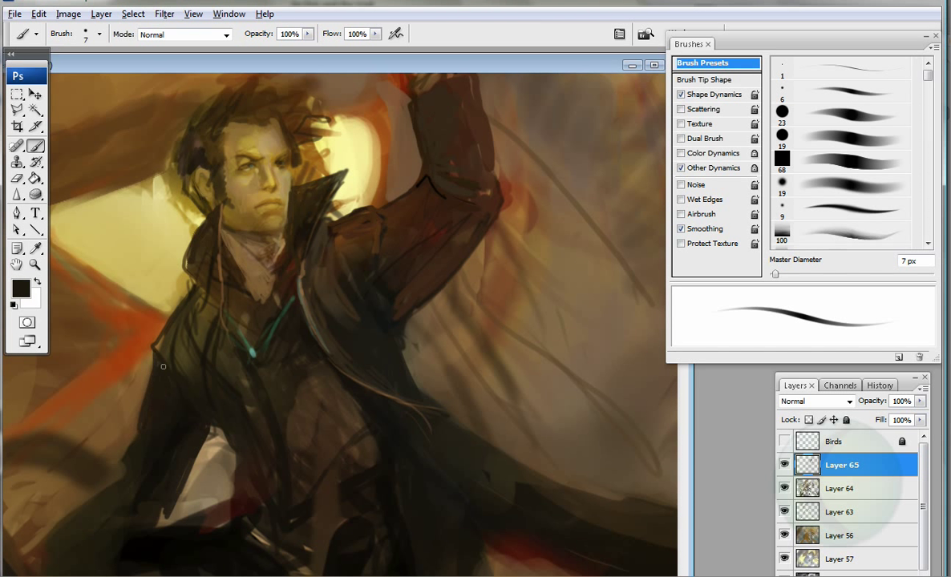
scroll(152, 385, "down", 5)
left_click(159, 354, "alt")
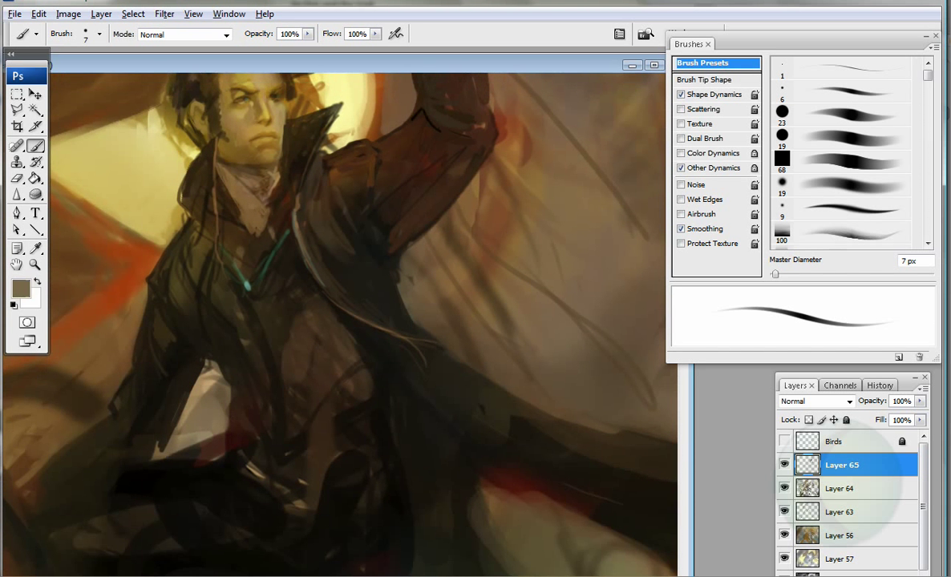
key("period")
left_click(322, 361, "alt")
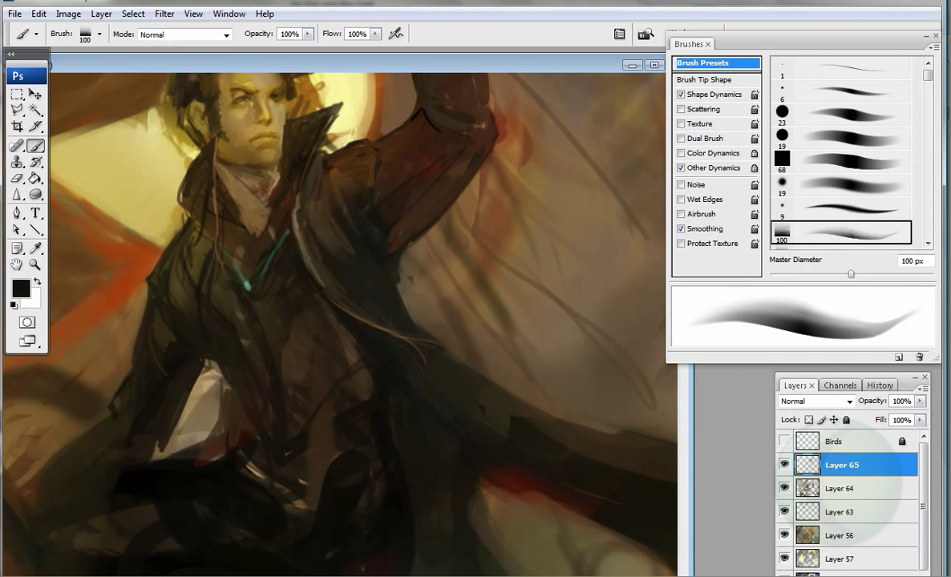
Step: Paint pale grey highlights on the collar and across the lower coat
key("comma")
key("comma")
key("comma")
key("comma")
left_click(251, 199, "alt")
mouse_move(251, 199)
left_mouse_down()
mouse_move(232, 249)
mouse_move(201, 237)
mouse_move(233, 256)
left_mouse_up()
left_click(21, 287)
left_click(813, 138)
mouse_move(350, 389)
left_mouse_down()
mouse_move(351, 430)
mouse_move(261, 444)
mouse_move(285, 462)
mouse_move(337, 428)
left_mouse_up()
Step: Deepen the coat's shadows with dark brown strokes using a 16 px brush
left_click(298, 424, "alt")
left_click_drag(256, 441, 318, 433)
left_click_drag(345, 384, 353, 417)
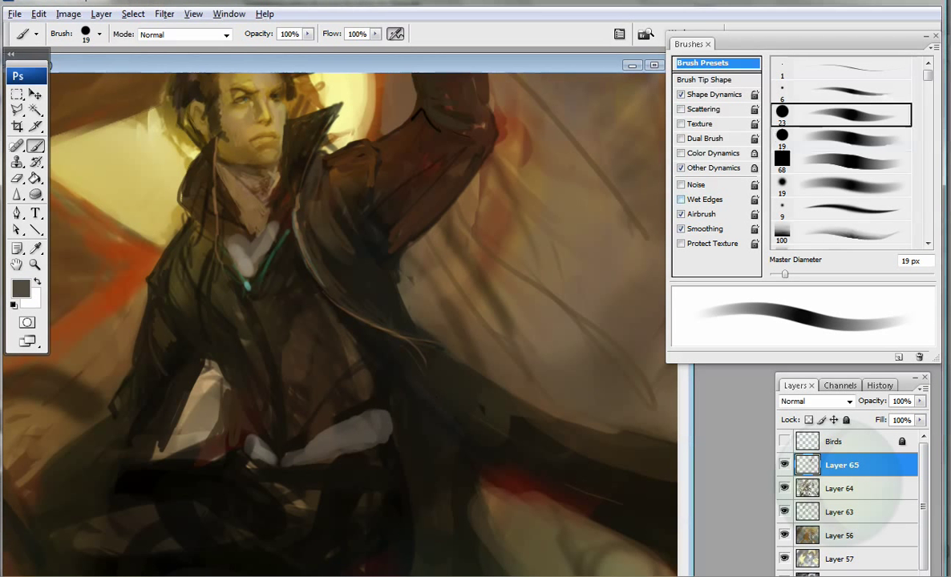
key("bracketleft")
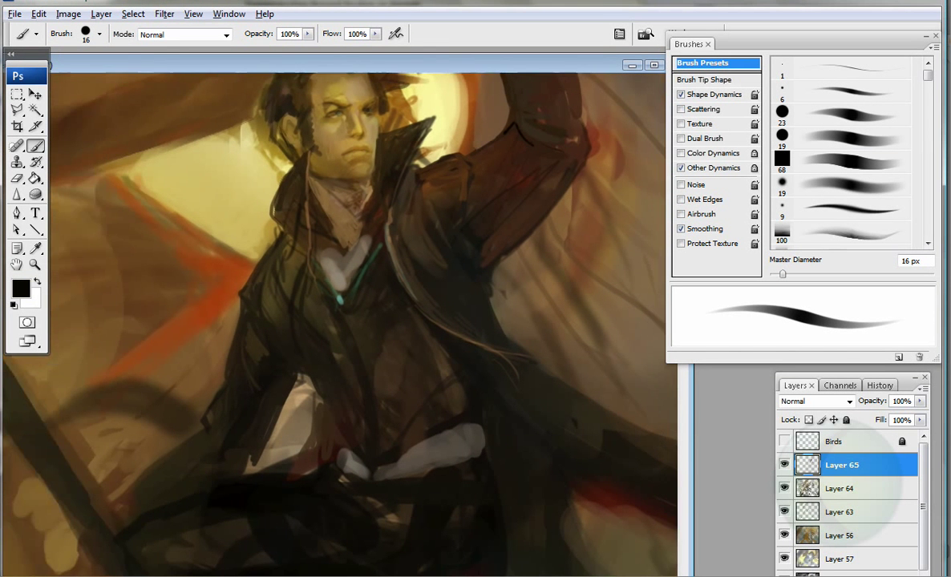
left_click_drag(262, 365, 212, 503)
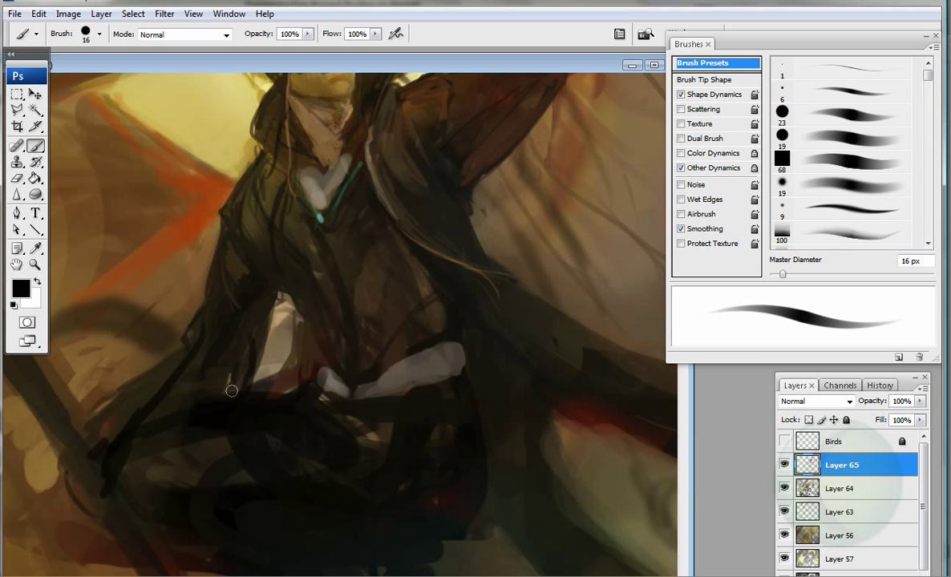
left_click_drag(164, 417, 112, 452)
left_click_drag(298, 320, 323, 361)
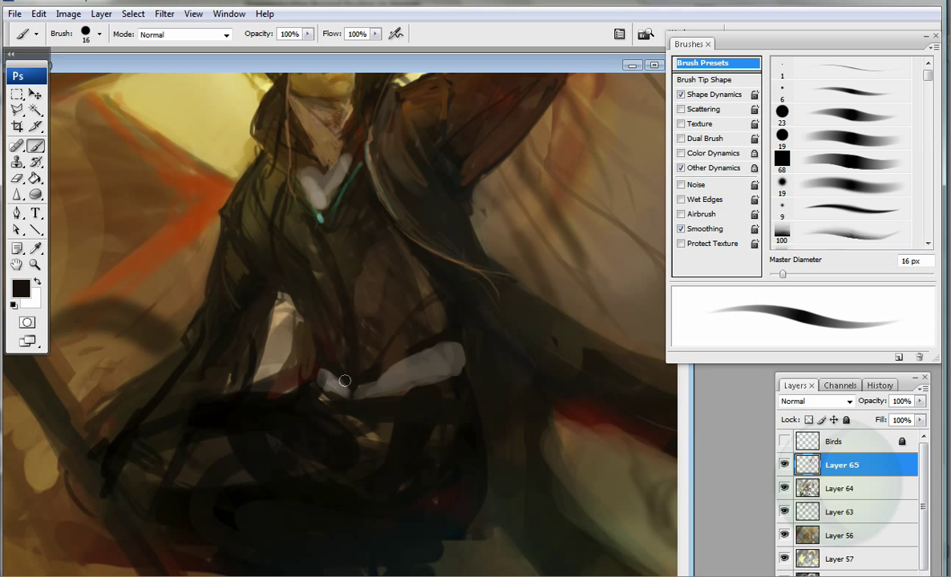
left_click_drag(327, 406, 433, 392)
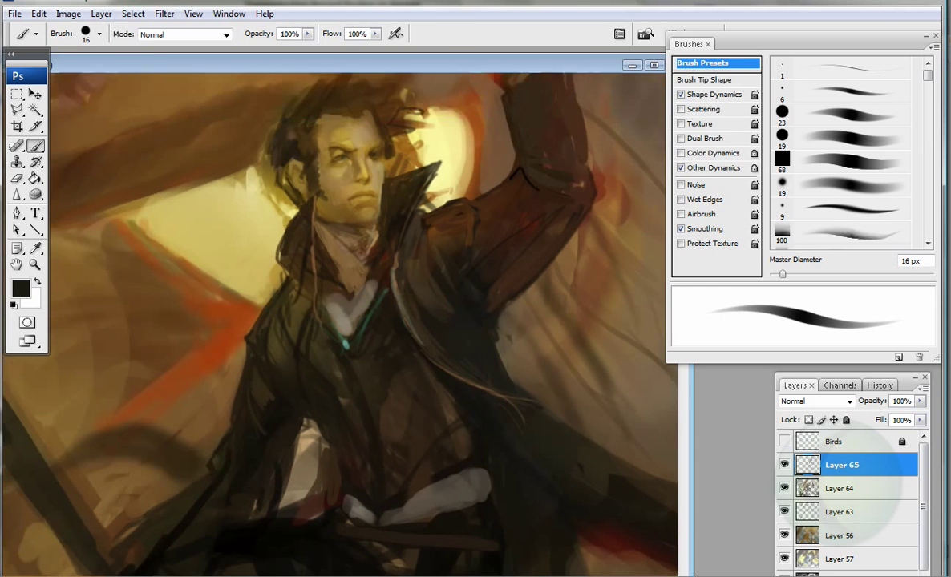
Step: Choose a light tan, then a dark red-brown colour, switching to a 68 px airbrush tip
key("bracketleft")
key("bracketleft")
key("bracketleft")
left_click(297, 111, "alt")
left_click(577, 210)
key("Return")
left_click(782, 158)
left_click(21, 289)
left_click(617, 237)
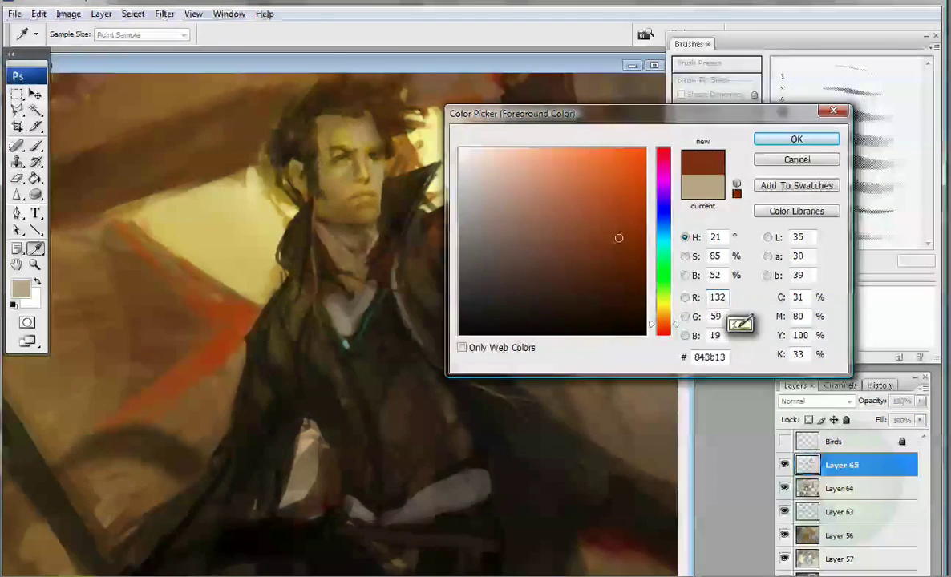
key("Return")
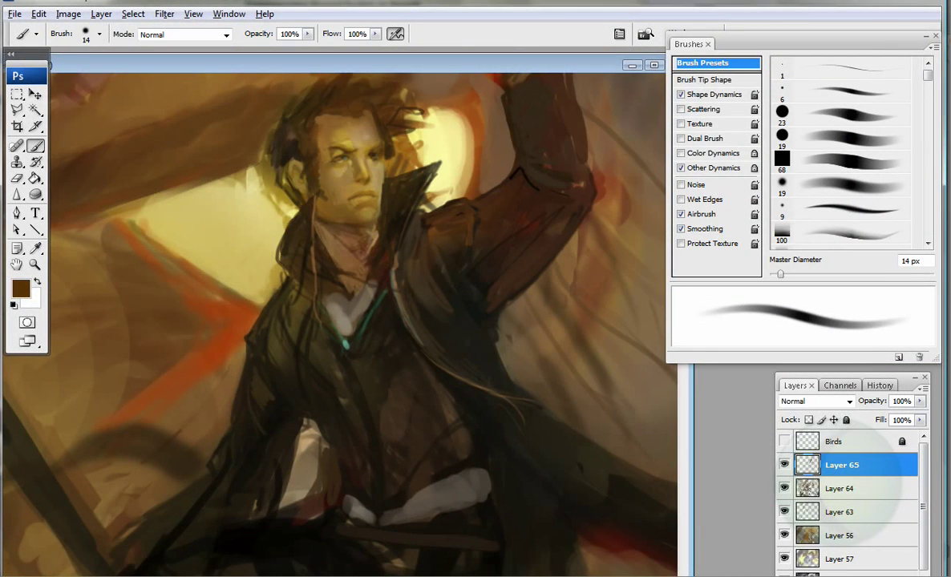
Step: Paint near-black strokes along the hair and collar, and inspect the scatter brush settings
left_click(299, 164, "alt")
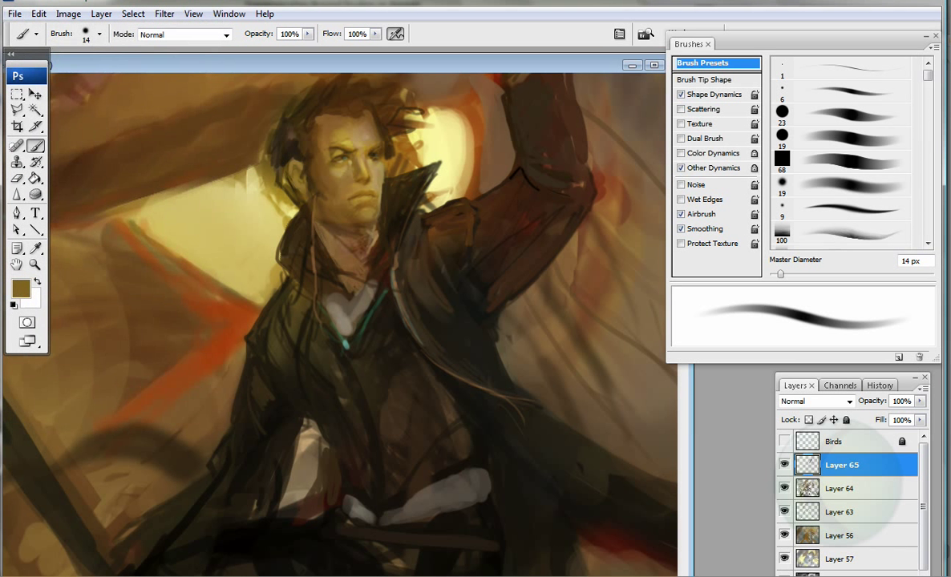
left_click(305, 217, "alt")
mouse_move(284, 268)
left_mouse_down()
mouse_move(260, 226)
mouse_move(250, 124)
mouse_move(305, 198)
left_mouse_up()
key("period")
key("period")
key("period")
key("period")
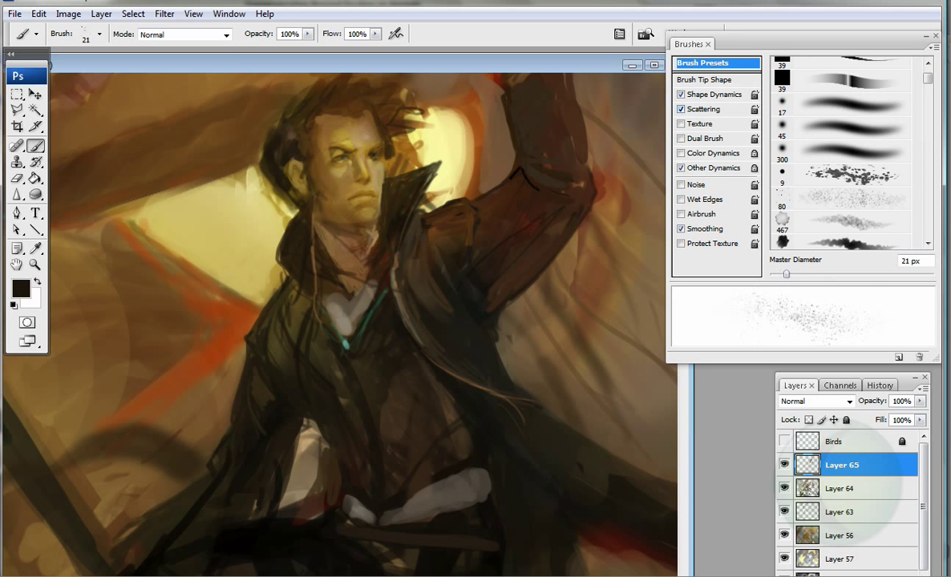
left_click(706, 109)
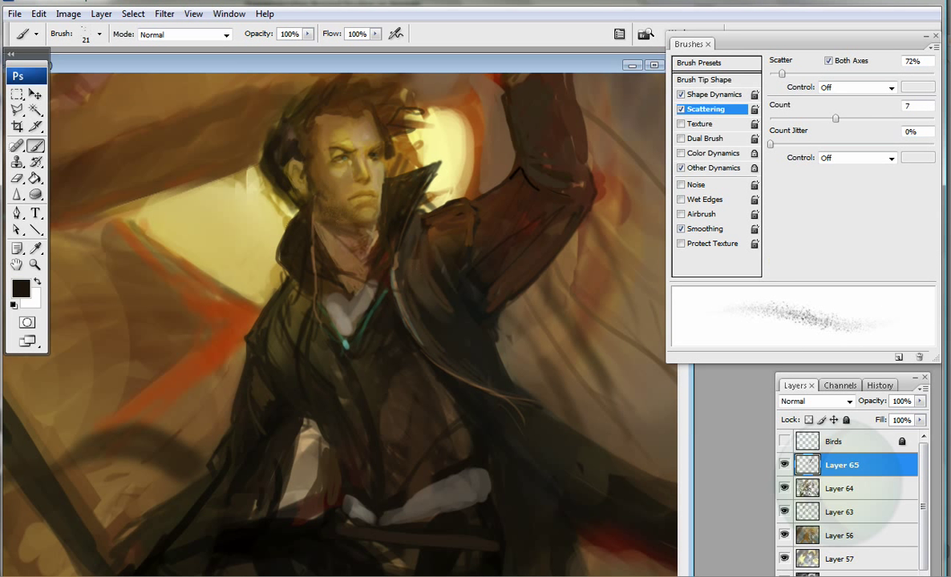
Step: Paint a pale olive hand gripping the sword hilt with the 23 px round brush
key("comma")
left_click_drag(138, 514, 178, 413)
left_click(205, 469, "alt")
mouse_move(205, 469)
left_mouse_down()
mouse_move(225, 528)
mouse_move(223, 512)
mouse_move(201, 518)
mouse_move(177, 569)
mouse_move(166, 542)
left_mouse_up()
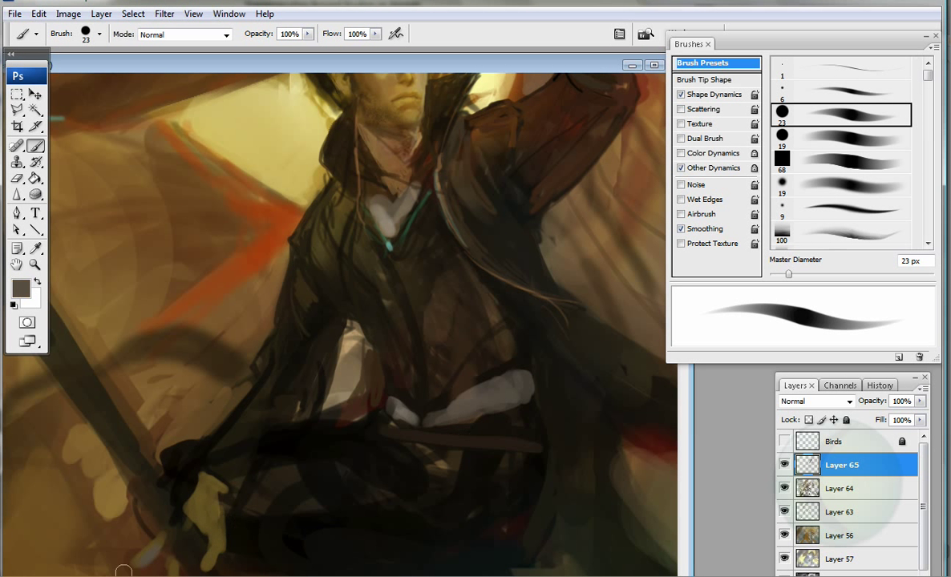
Step: Sample dark coat colours, including black, along the lower coat and legs
left_click(265, 378, "alt")
left_click(290, 292, "alt")
left_click_drag(264, 344, 218, 378)
left_click(276, 256, "alt")
left_click_drag(437, 564, 400, 489)
left_click(400, 489, "alt")
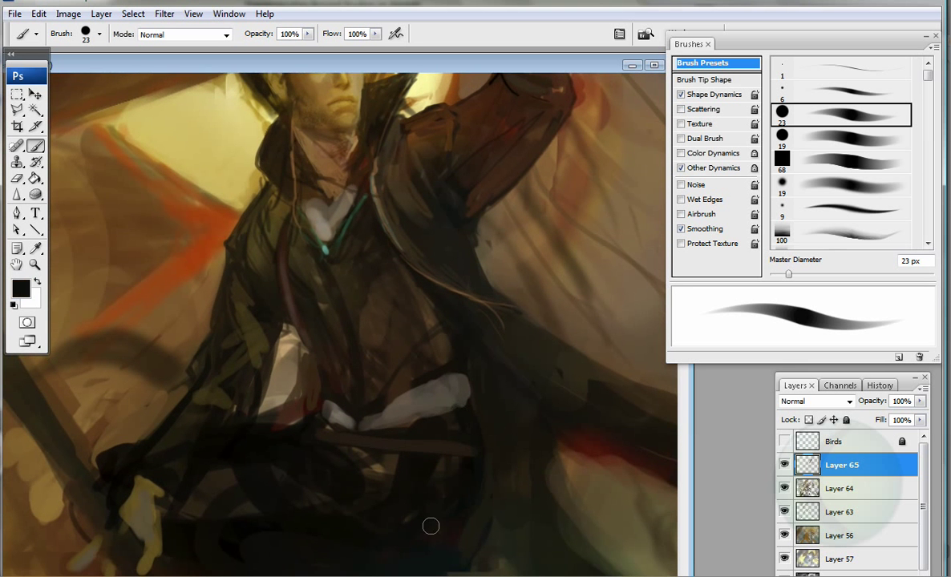
left_click_drag(301, 496, 273, 449)
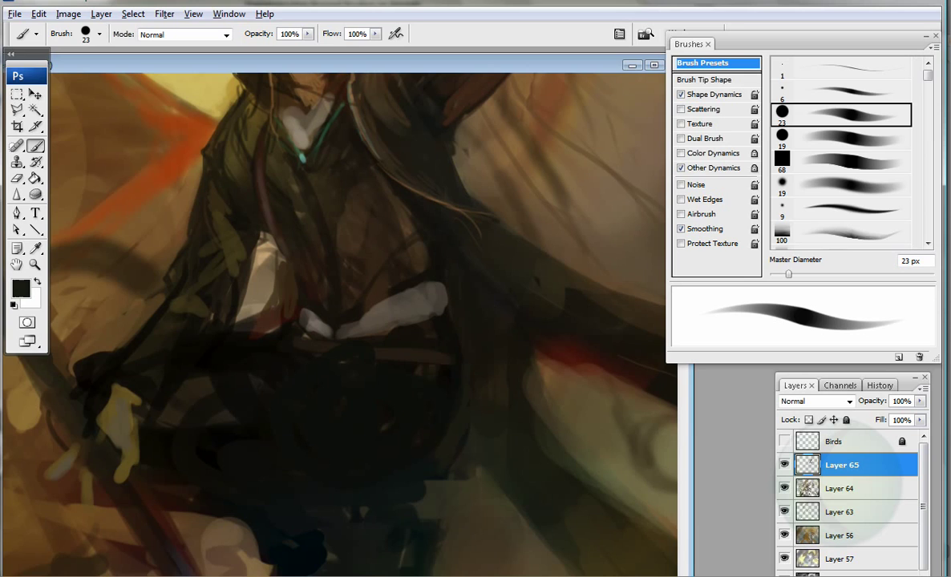
Step: Zoom out to check the whole painting, then zoom back in on the dragon's head and rider
key("z")
key("ctrl+minus")
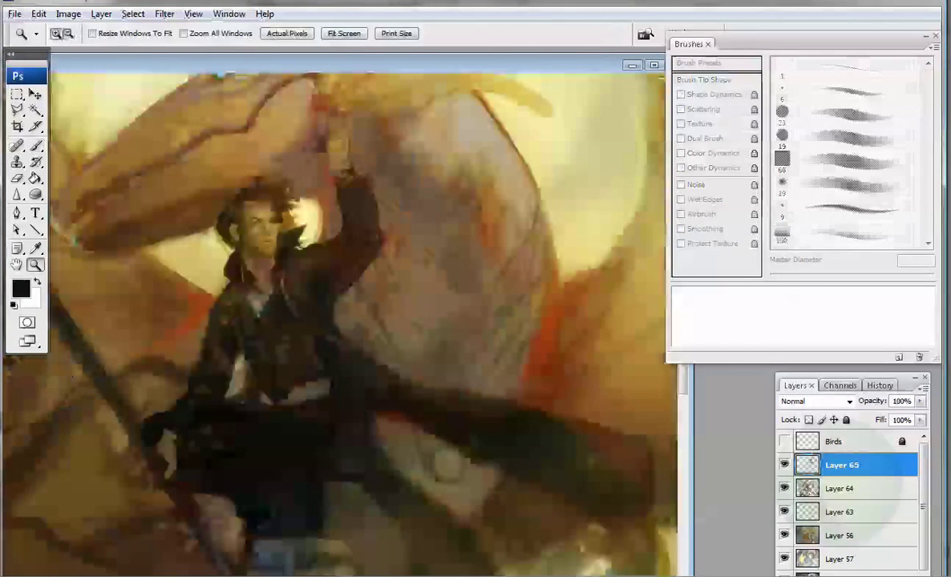
key("b")
left_click(337, 159, "alt")
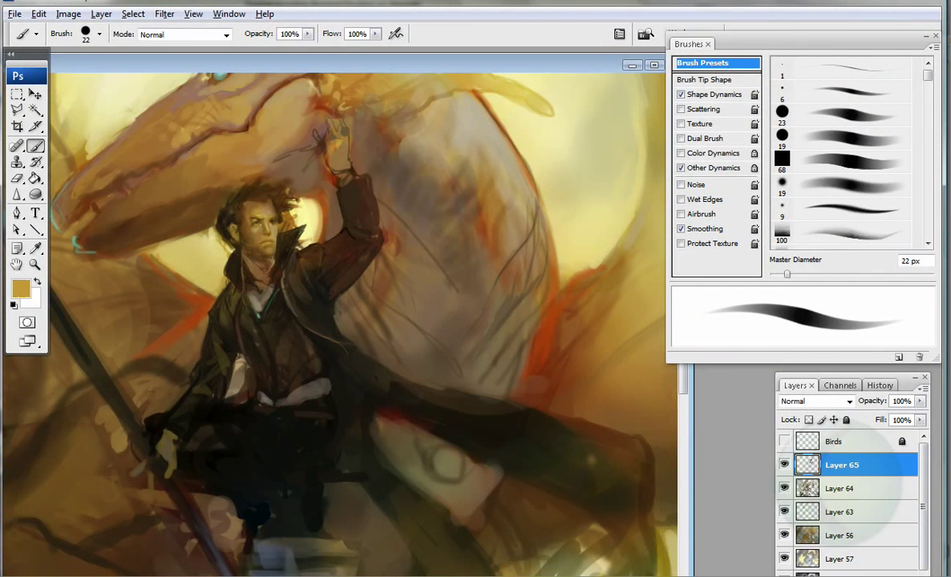
key("d")
key("z")
left_click(321, 200)
key("b")
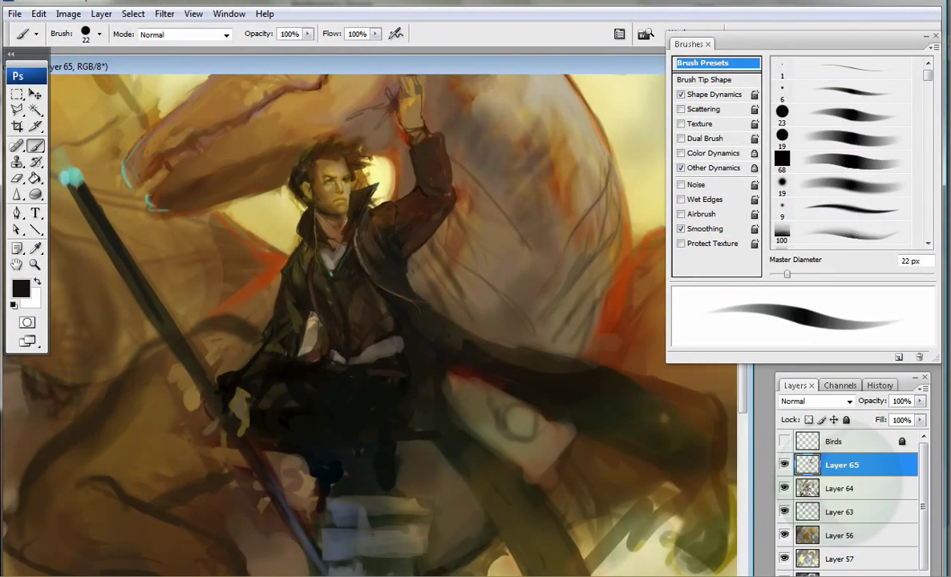
key("z")
key("ctrl+minus")
key("ctrl+plus")
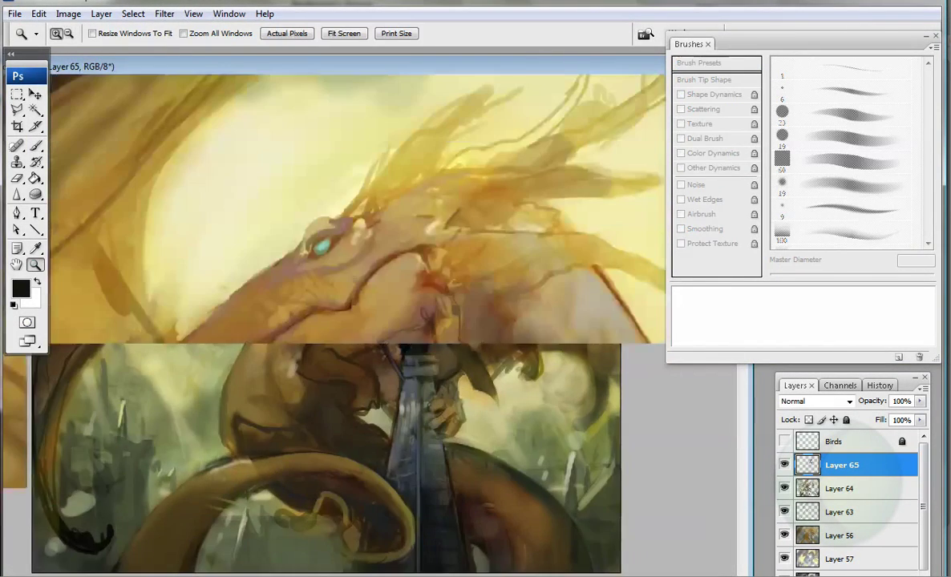
key("b")
Step: Darken the dragon's snout ridge toward the jaw and add pale cream highlights with a 17 px brush
mouse_move(310, 255)
left_mouse_down()
mouse_move(260, 252)
mouse_move(132, 359)
left_mouse_up()
left_click_drag(312, 205, 279, 244)
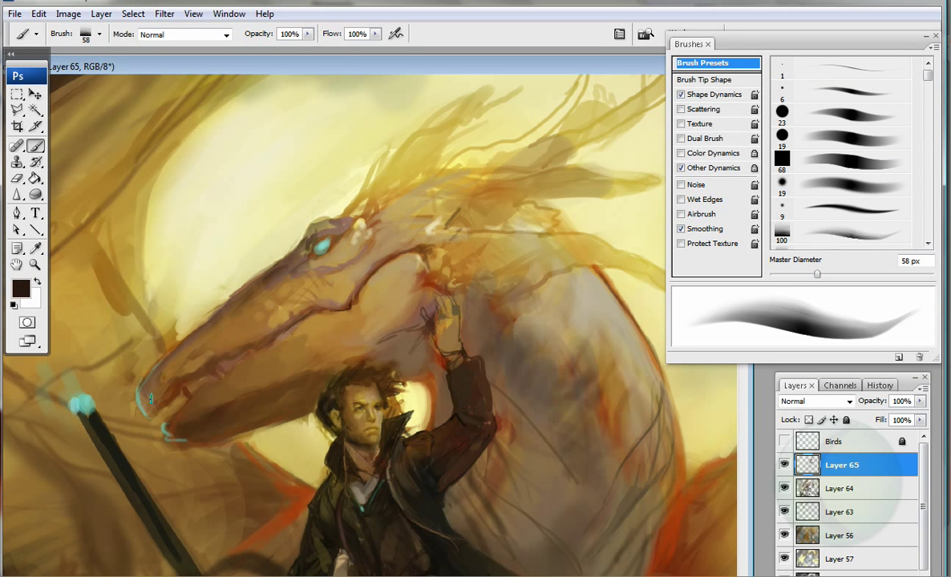
key("bracketleft")
key("bracketleft")
key("bracketleft")
key("bracketleft")
key("bracketleft")
left_click(353, 167, "alt")
key("bracketright")
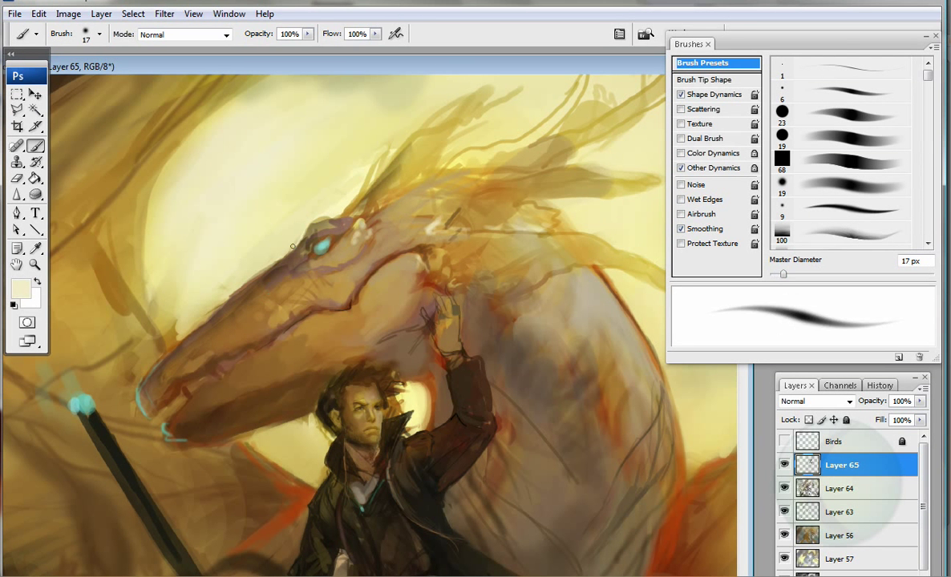
mouse_move(274, 264)
left_mouse_down()
mouse_move(242, 289)
mouse_move(270, 275)
left_mouse_up()
Step: Darken the top of the rider's hair and the lower edge of the dragon's jaw
left_click_drag(300, 234, 340, 154)
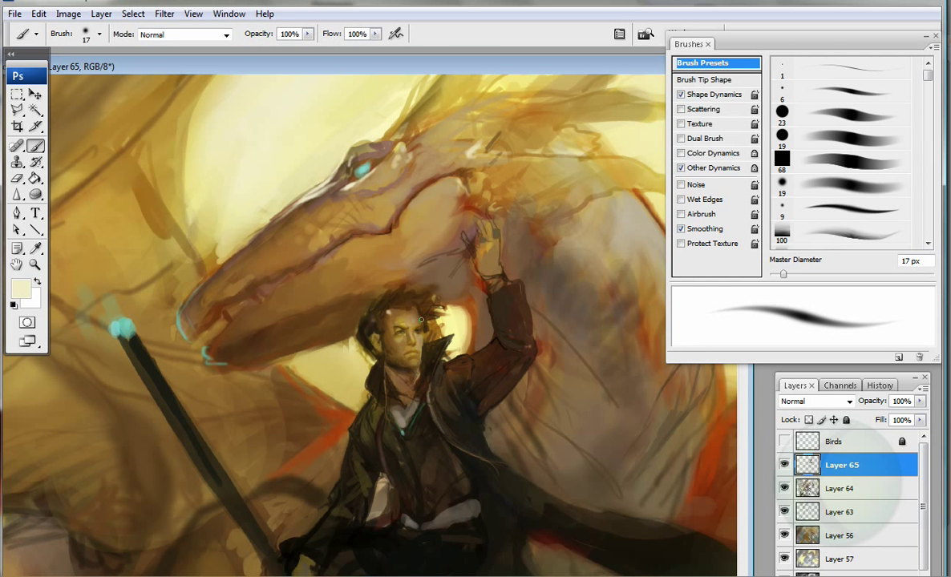
left_click(344, 291, "alt")
left_click_drag(345, 291, 389, 277)
left_click(329, 302, "alt")
left_click_drag(236, 351, 270, 353)
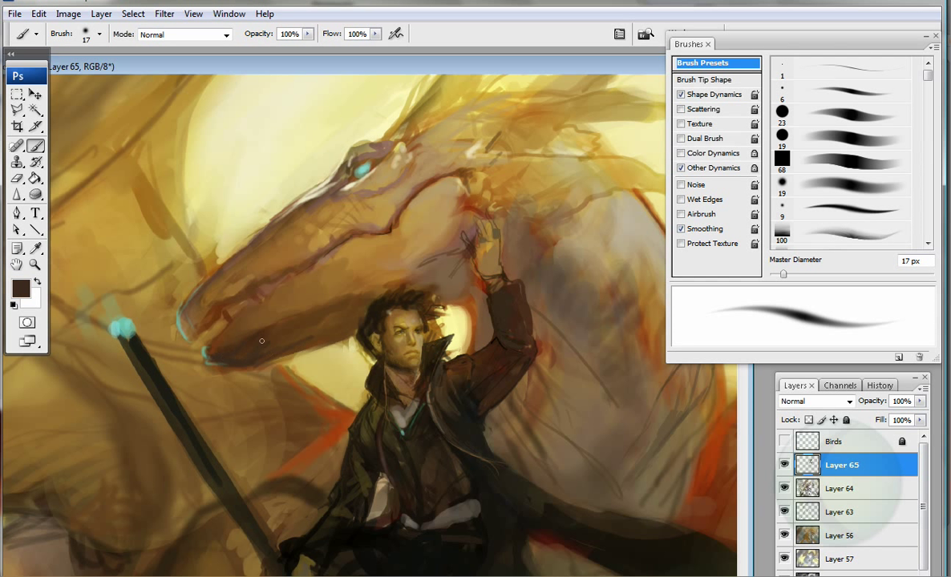
Step: Sample cyan from the staff tip and the coat's near-black, then choose a red painting colour
left_click(125, 319, "alt")
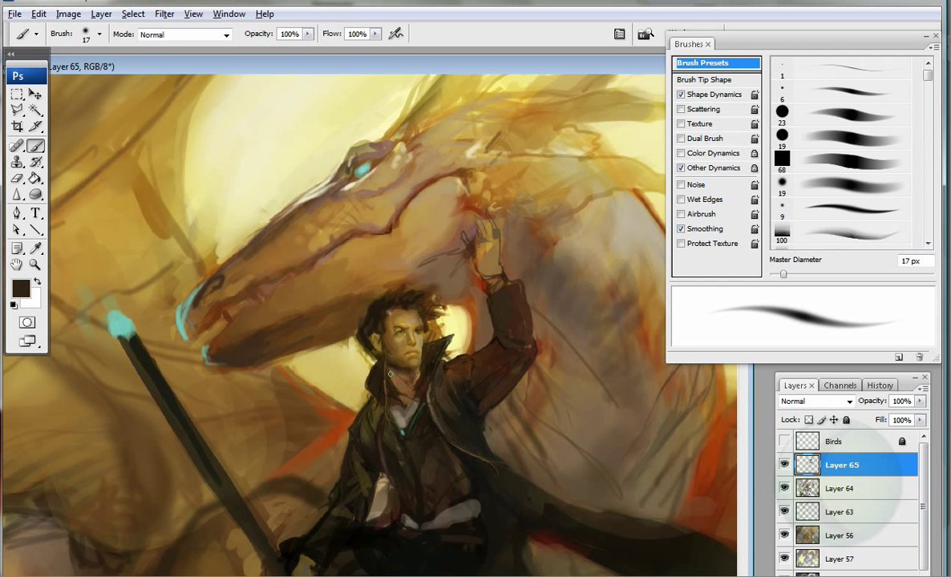
left_click(393, 400, "alt")
left_click(21, 289)
left_click(641, 160)
key("Return")
Step: Add thin brown-grey strokes to the rider's legs and coat hem, then zoom out
left_click_drag(474, 503, 453, 436)
left_click(453, 436, "alt")
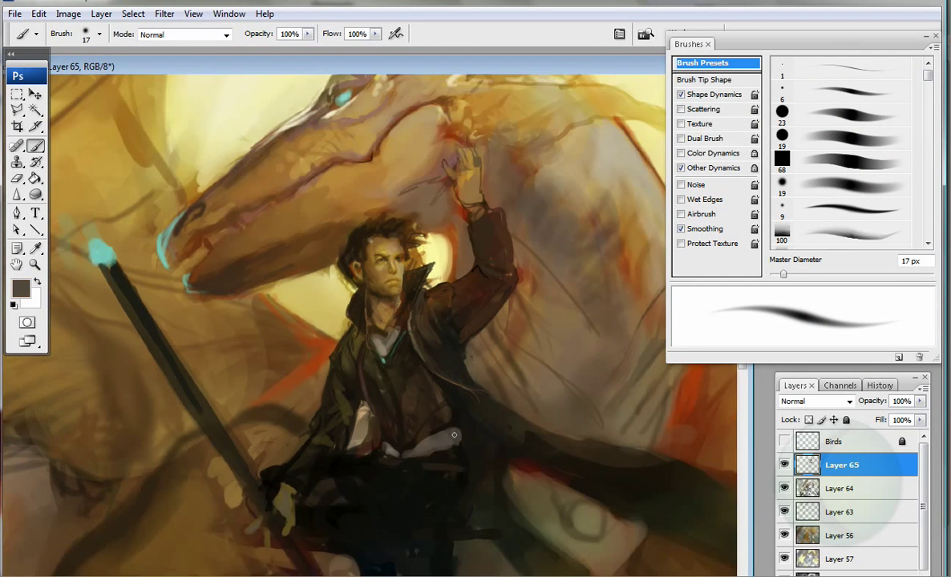
left_click_drag(352, 545, 459, 574)
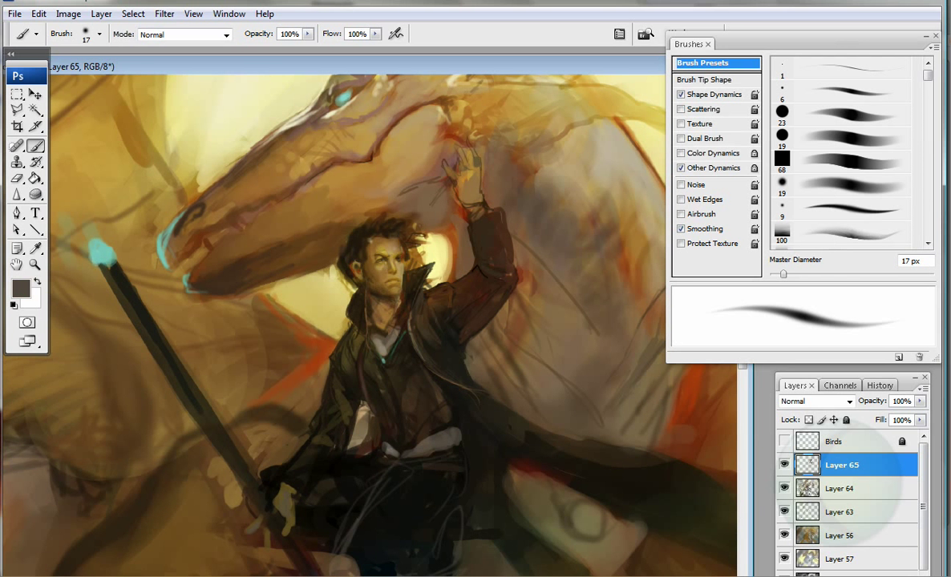
key("ctrl+minus")
key("ctrl+minus")
key("ctrl+minus")
key("shift+alt+p")
key("bracketright")
key("bracketright")
key("bracketright")
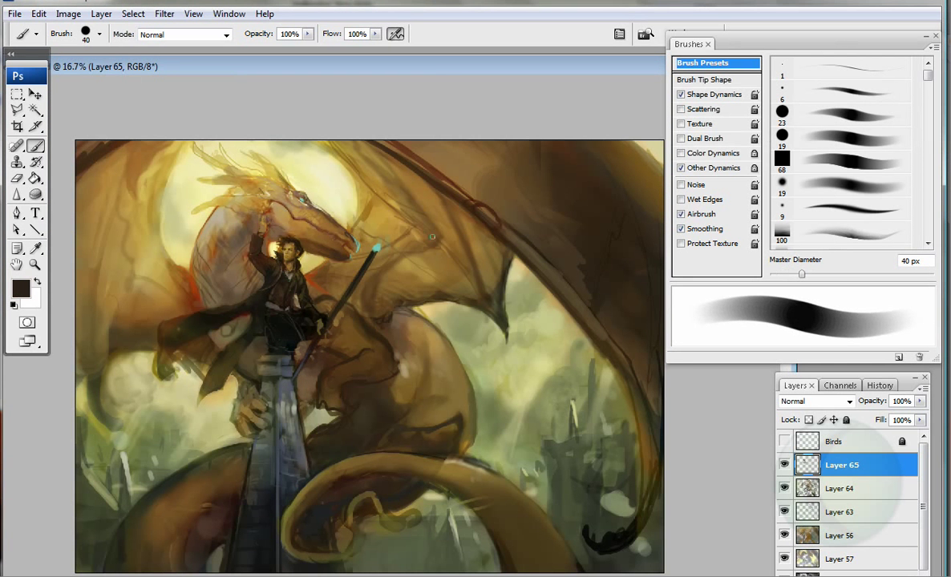
Step: Brighten a small patch of mist at left and sample cream, tan and green tones for a 99 px airbrush
left_click_drag(128, 323, 195, 320)
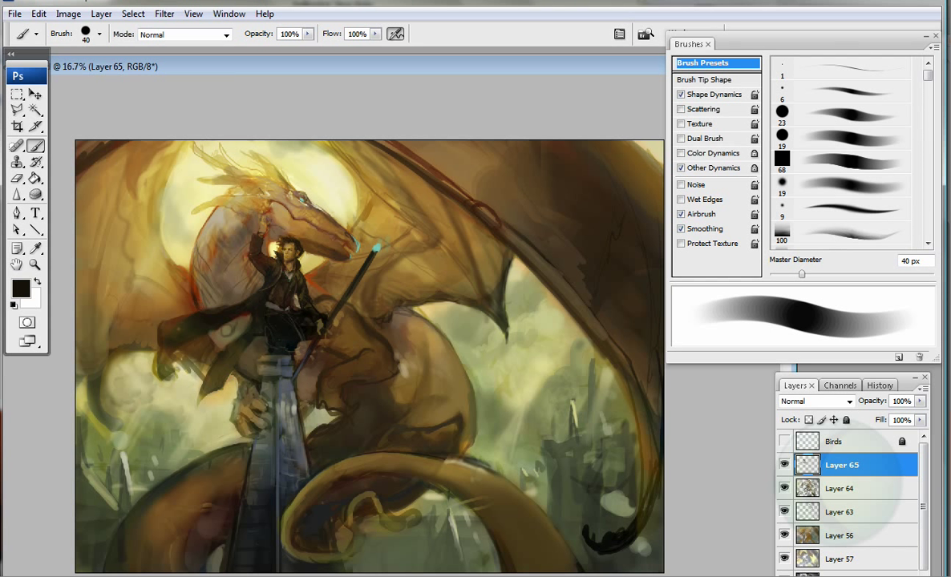
key("shift+alt+p")
key("bracketright")
key("bracketright")
left_click(422, 320, "alt")
left_click(406, 313, "alt")
left_click(383, 295, "alt")
left_click(421, 328, "alt")
left_click(477, 426, "alt")
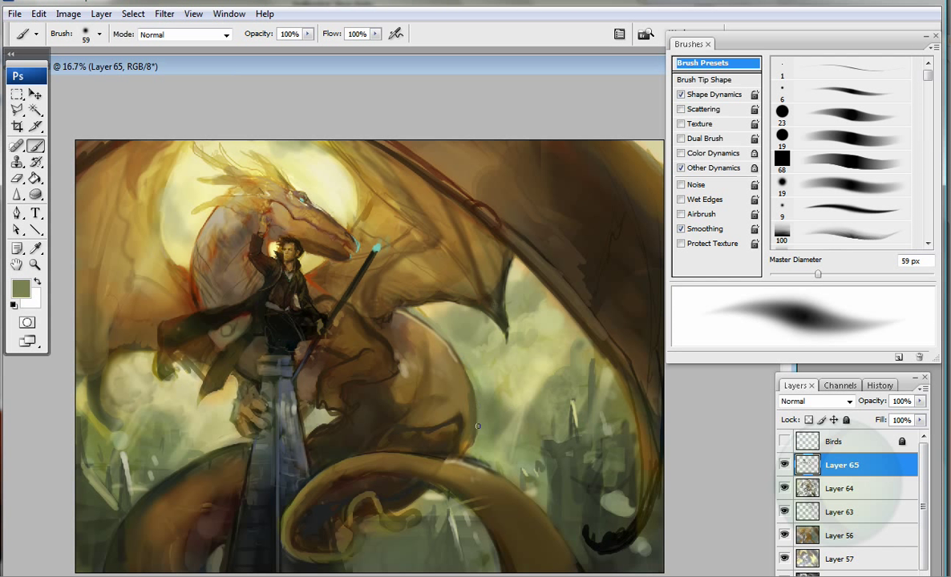
key("shift+alt+p")
key("bracketright")
key("bracketright")
key("bracketright")
key("bracketright")
Step: Paint a light grey patch on the dragon's jaw and dark strokes along its tail
left_click(442, 469, "alt")
left_click(494, 467, "alt")
left_click(121, 541, "alt")
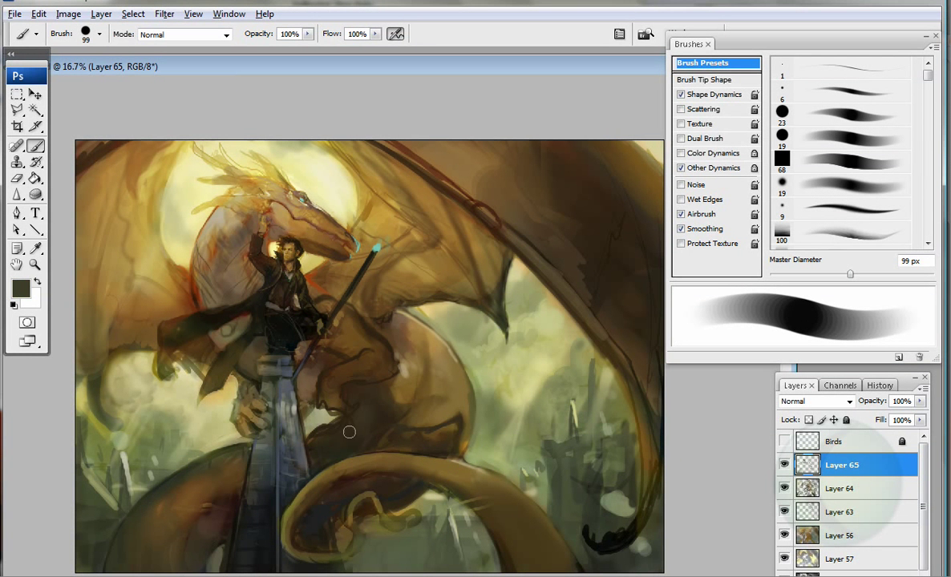
left_click(312, 407, "alt")
mouse_move(311, 408)
left_mouse_down()
mouse_move(290, 409)
mouse_move(292, 419)
left_mouse_up()
left_click(292, 438, "alt")
mouse_move(393, 461)
left_mouse_down()
mouse_move(366, 520)
mouse_move(337, 500)
mouse_move(373, 483)
left_mouse_up()
Step: Deepen the rider's cloak with near-black strokes near the dragon's arm
left_click(205, 413, "alt")
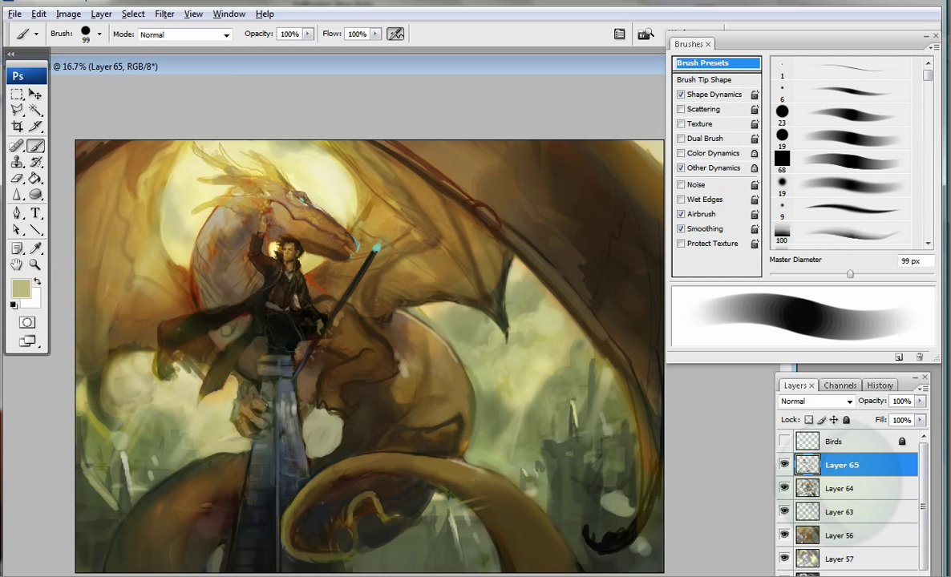
left_click(218, 419, "alt")
left_click(397, 466, "alt")
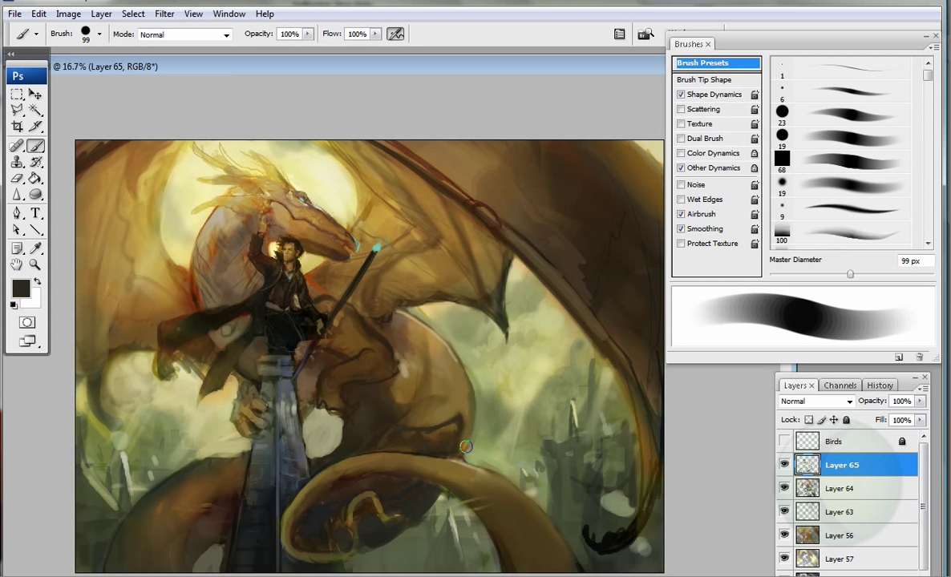
left_click_drag(168, 298, 154, 345)
mouse_move(197, 281)
left_mouse_down()
mouse_move(223, 285)
mouse_move(194, 304)
mouse_move(183, 228)
left_mouse_up()
Step: With an 80 px brush, darken the dragon's upper wing in mid-brown
key("bracketleft")
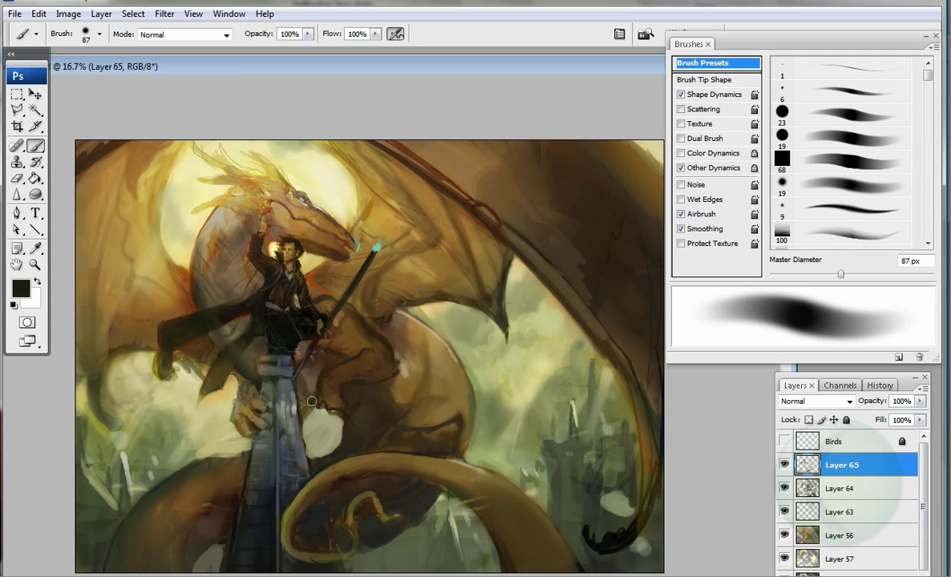
key("bracketleft")
left_click(157, 204, "alt")
left_click(397, 188, "alt")
left_click(117, 265, "alt")
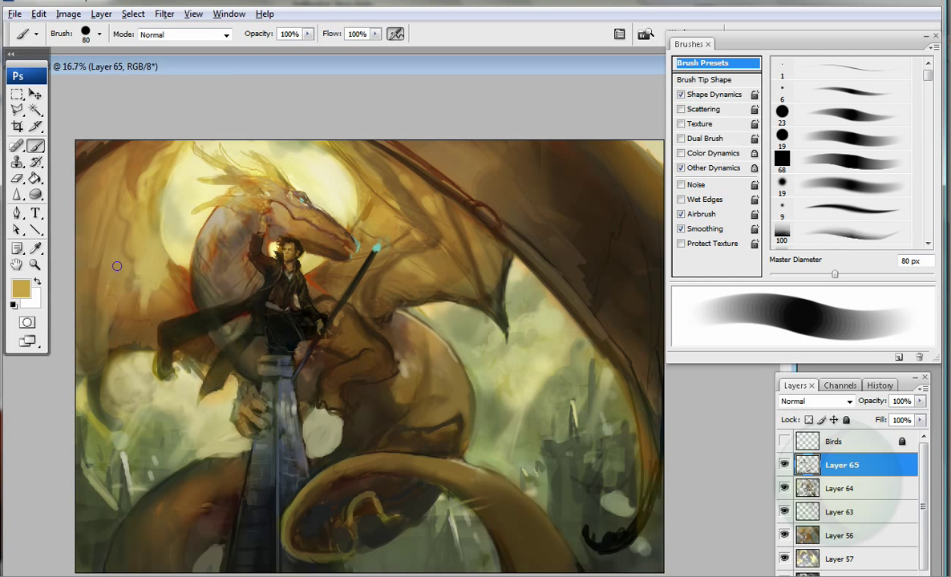
left_click(385, 168, "alt")
left_click(359, 135, "alt")
mouse_move(358, 135)
left_mouse_down()
mouse_move(449, 188)
mouse_move(492, 200)
left_mouse_up()
Step: Sketch strokes over the left wing and dark strokes on the right wing with a 67 px brush
left_click(511, 234, "alt")
left_click(305, 262, "alt")
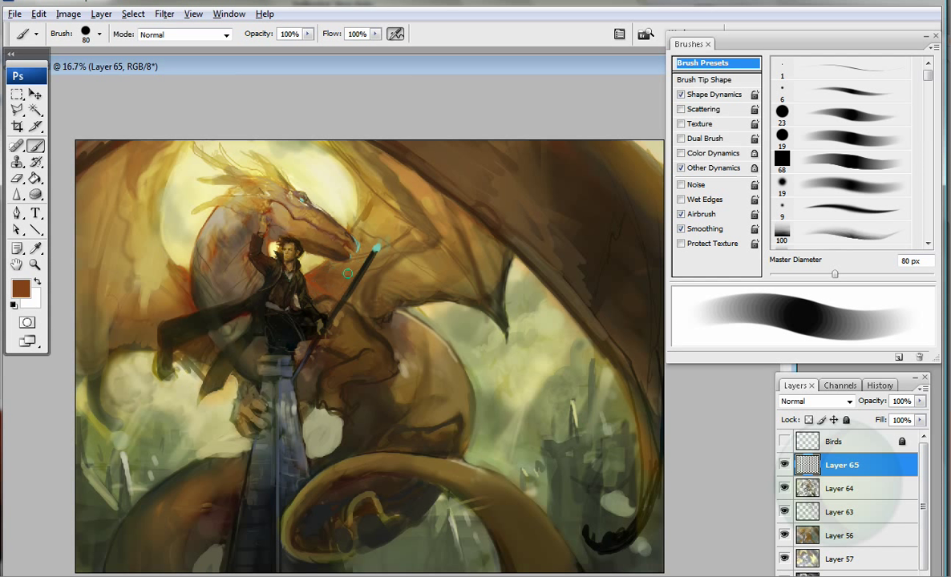
key("period")
key("bracketright")
key("bracketright")
key("bracketright")
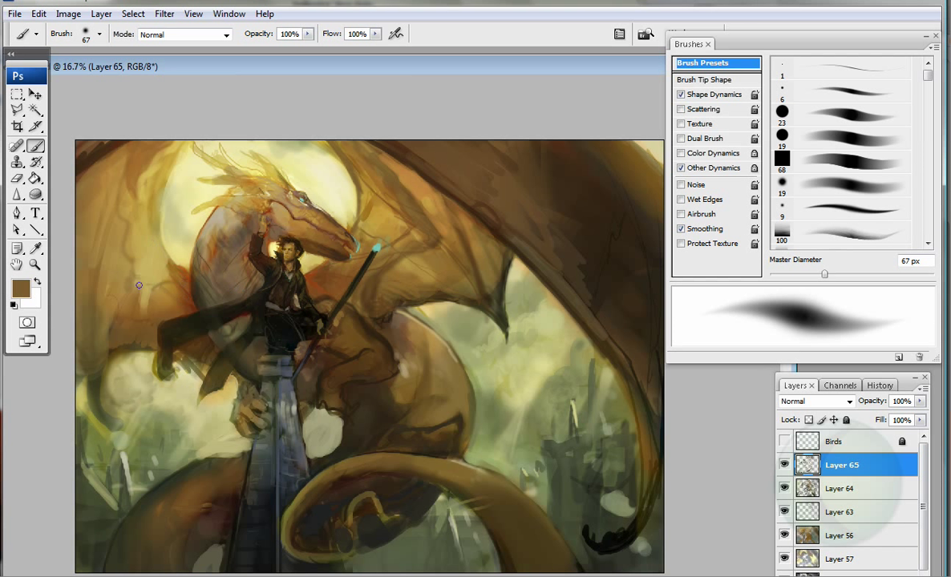
left_click_drag(102, 236, 156, 271)
left_click_drag(129, 137, 100, 256)
left_click_drag(100, 172, 134, 285)
left_click_drag(100, 136, 120, 219)
left_click_drag(471, 261, 507, 297)
Step: Using a 75 px airbrush, carve the right wing's lower edge with sky colour and darken its upper part
key("shift+alt+p")
left_click(433, 232, "alt")
left_click_drag(437, 204, 417, 224)
left_click(473, 289, "alt")
mouse_move(401, 285)
left_mouse_down()
mouse_move(473, 293)
mouse_move(472, 303)
mouse_move(501, 261)
mouse_move(497, 241)
left_mouse_up()
left_click(481, 272, "alt")
left_click_drag(441, 240, 489, 229)
Step: Shape the left wing's edge in dark brown and darken the right wing's edge in black
left_click(131, 325, "alt")
mouse_move(112, 328)
left_mouse_down()
mouse_move(92, 385)
mouse_move(100, 192)
mouse_move(121, 136)
left_mouse_up()
left_click(90, 335, "alt")
left_click(94, 391, "alt")
left_click(120, 240, "alt")
mouse_move(128, 241)
left_mouse_down()
mouse_move(124, 160)
mouse_move(160, 137)
mouse_move(76, 164)
left_mouse_up()
left_click(112, 200, "alt")
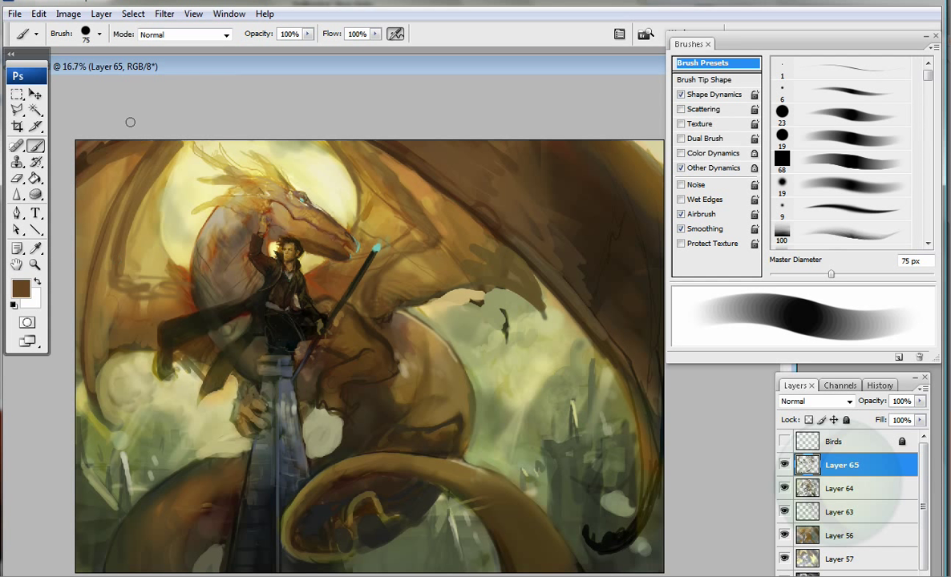
left_click(568, 501, "alt")
left_click_drag(587, 493, 576, 278)
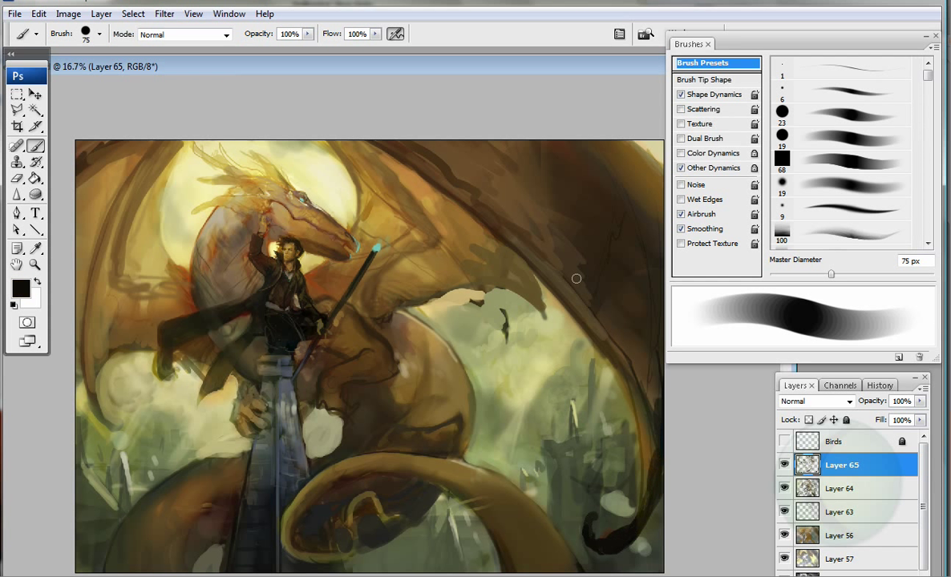
Step: Add pale highlights near the dragon's neck and paint pale yellow along the upper-left edge
key("comma")
left_click_drag(190, 227, 191, 203)
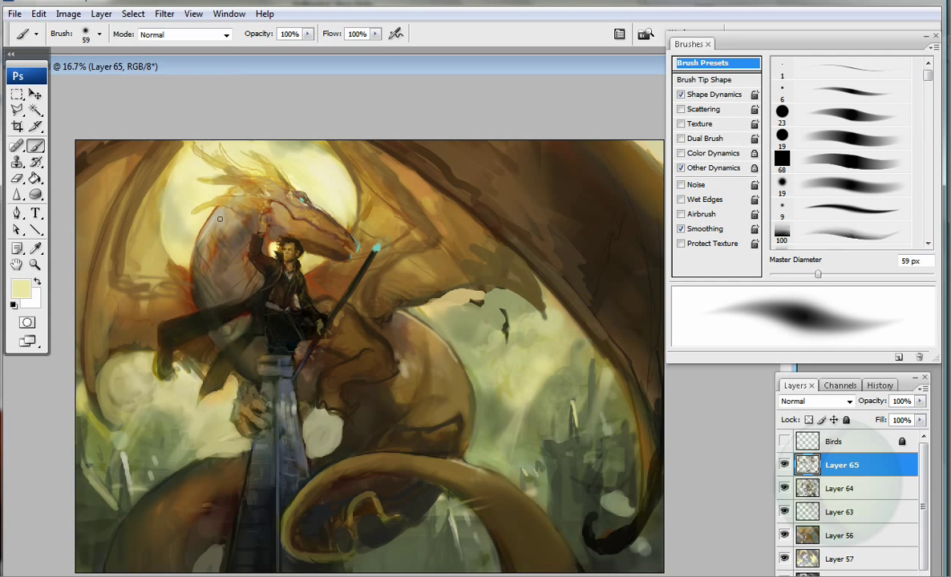
left_click_drag(134, 240, 128, 193)
key("period")
left_click_drag(120, 240, 133, 180)
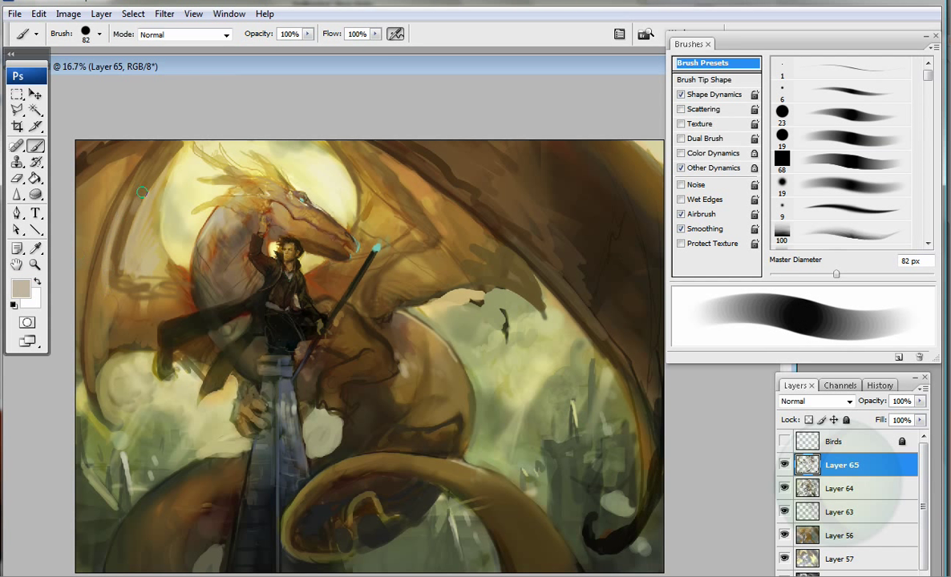
left_click(140, 202, "alt")
left_click(21, 289)
left_click(511, 187)
left_click(524, 174)
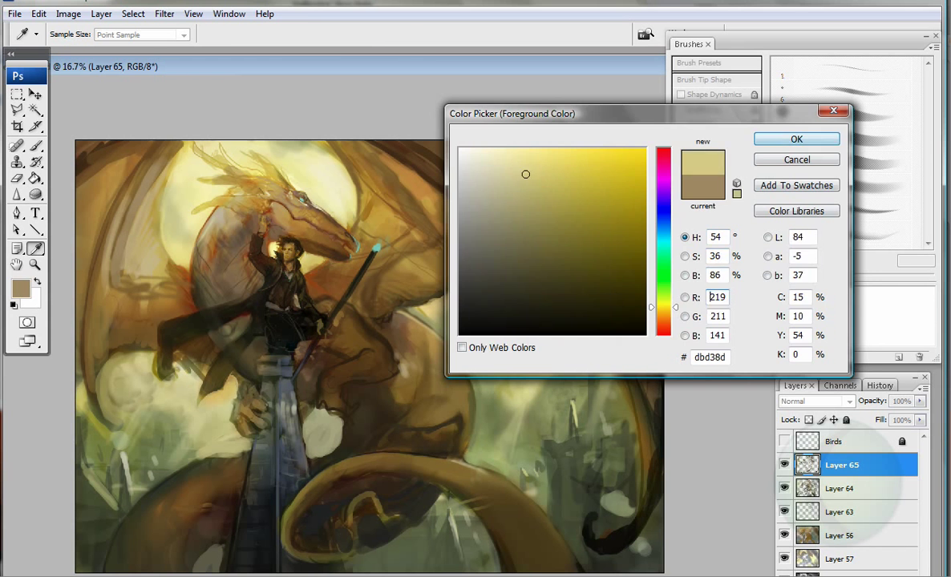
key("Return")
mouse_move(135, 213)
left_mouse_down()
mouse_move(88, 187)
mouse_move(86, 249)
mouse_move(120, 144)
left_mouse_up()
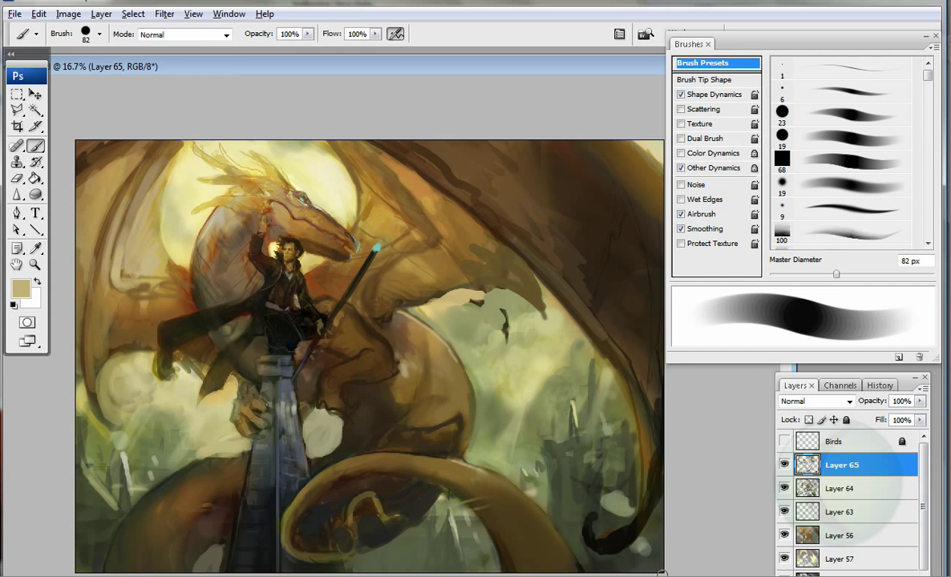
Step: Switch to a 47 px airbrush and paint light olive strokes down the right side
key("shift+alt+p")
key("bracketleft")
key("bracketleft")
key("bracketleft")
key("bracketleft")
key("bracketleft")
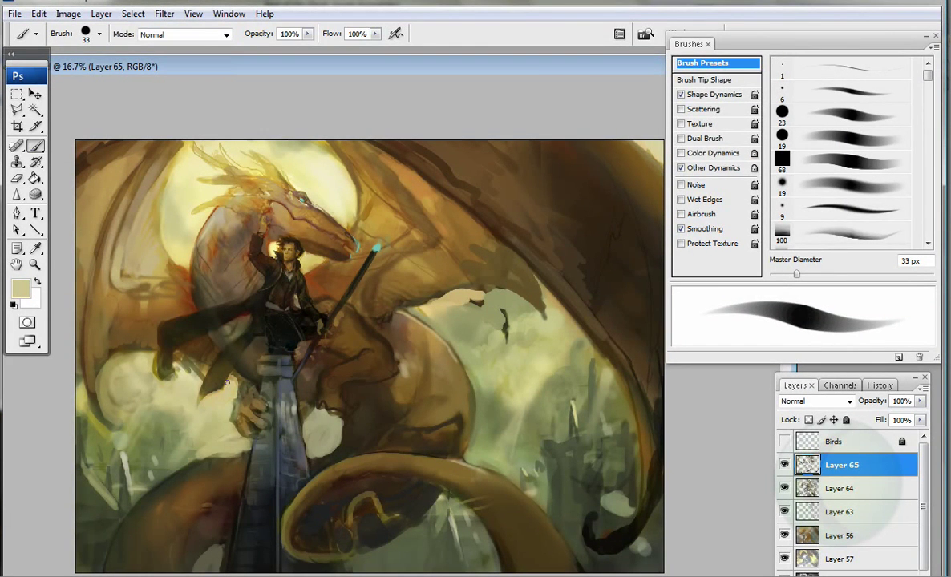
key("d")
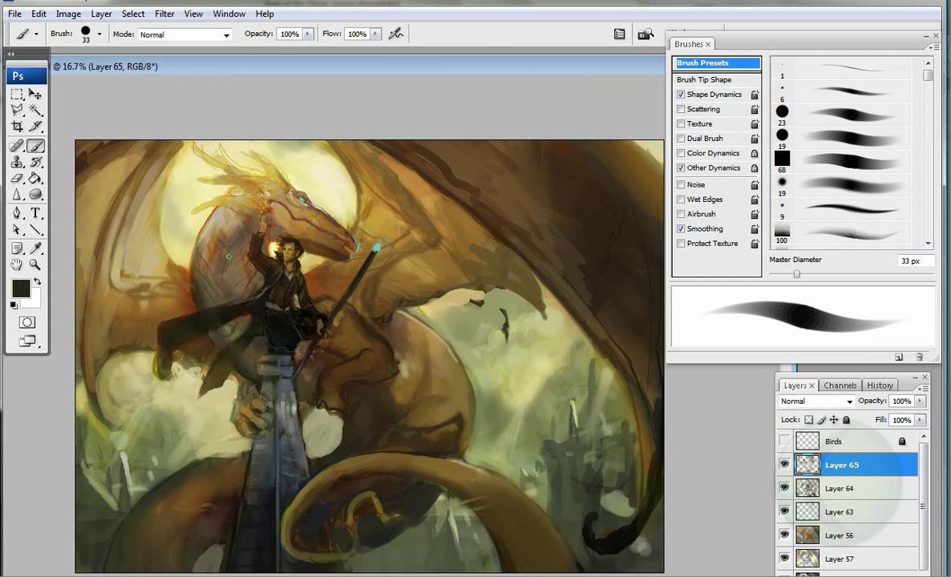
left_click(374, 419, "alt")
key("shift+alt+p")
key("bracketleft")
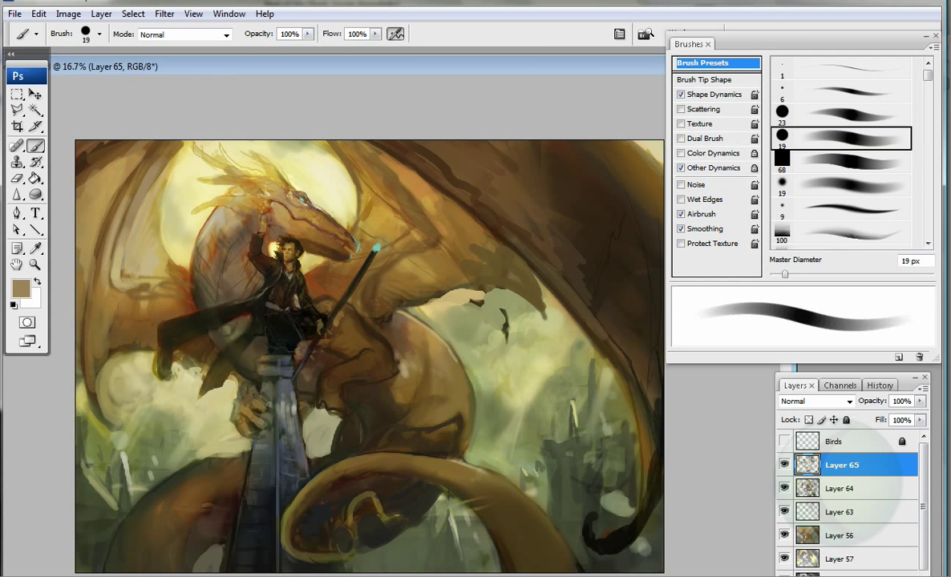
key("bracketright")
key("bracketright")
key("bracketright")
left_click(378, 412, "alt")
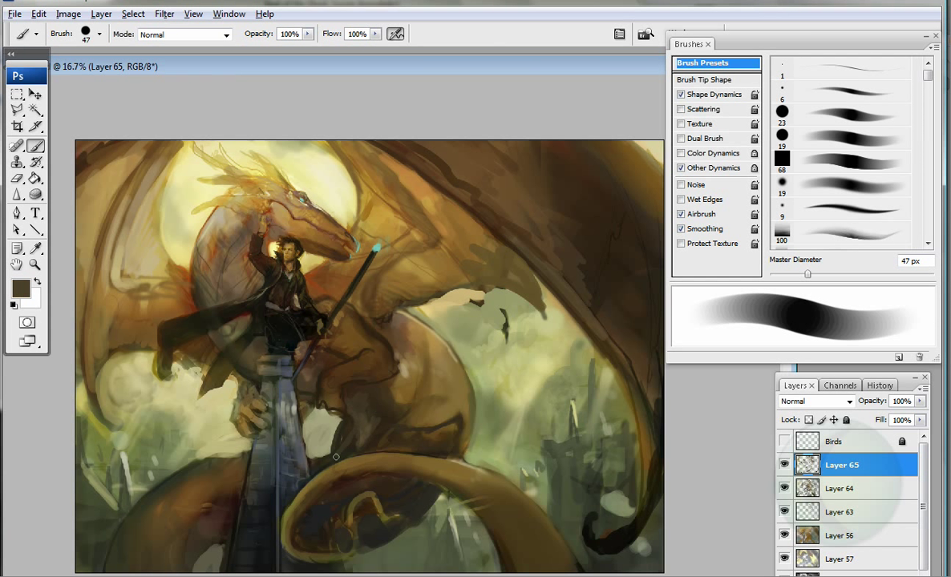
left_click(545, 319, "alt")
mouse_move(553, 321)
left_mouse_down()
mouse_move(577, 369)
mouse_move(597, 472)
left_mouse_up()
Step: Darken the dragon's tail with brown strokes, then zoom in on the rider to 33.3%
left_click(577, 369, "alt")
left_click(593, 401, "alt")
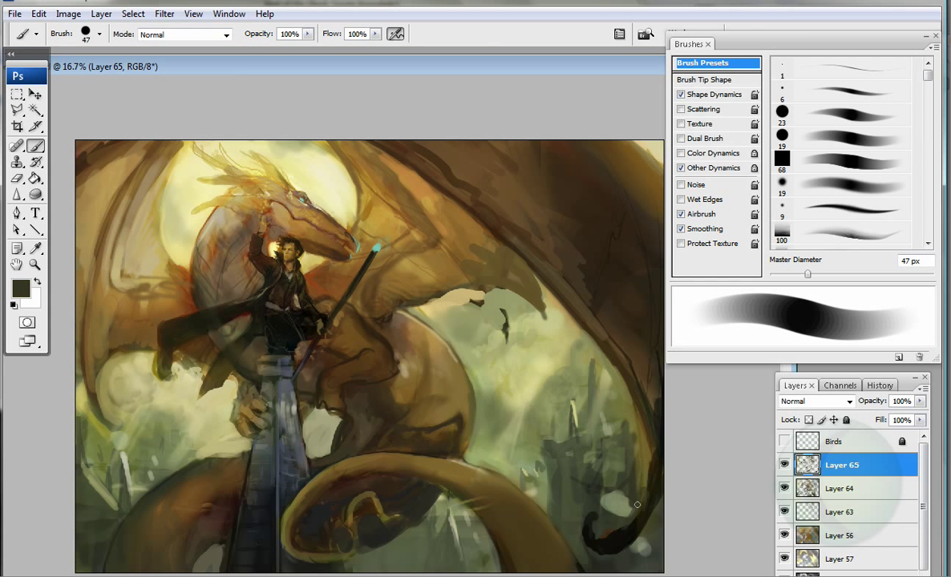
mouse_move(507, 510)
left_mouse_down()
mouse_move(497, 472)
mouse_move(517, 547)
mouse_move(462, 406)
left_mouse_up()
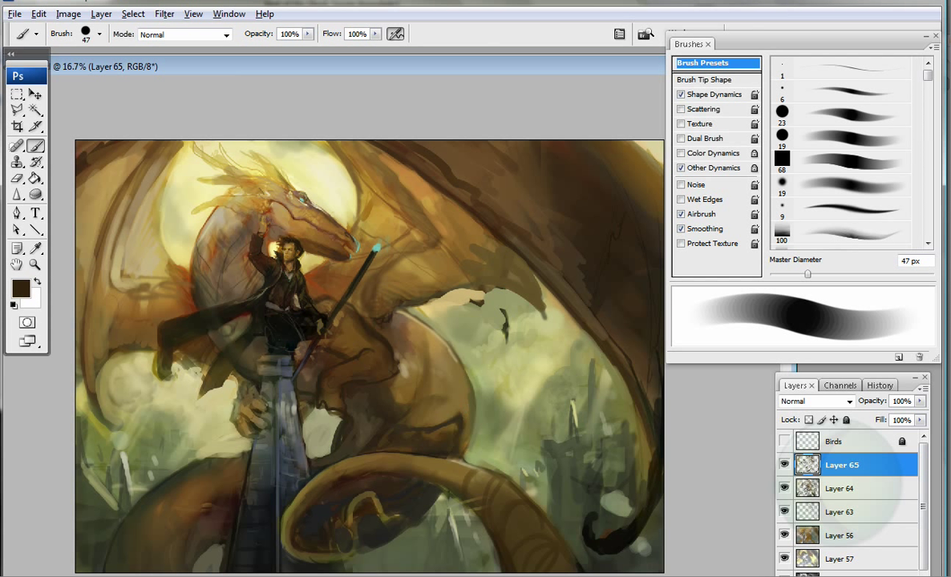
key("z")
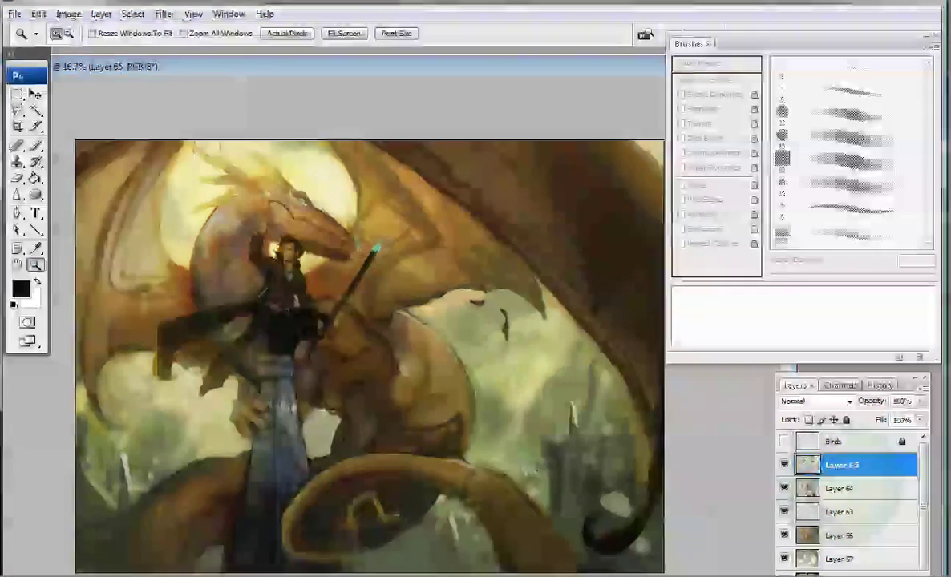
left_click(328, 360)
left_click(329, 361)
Step: Paint dark strokes below the rider and light brown strokes on the dragon's body
key("b")
key("bracketright")
key("bracketright")
key("bracketright")
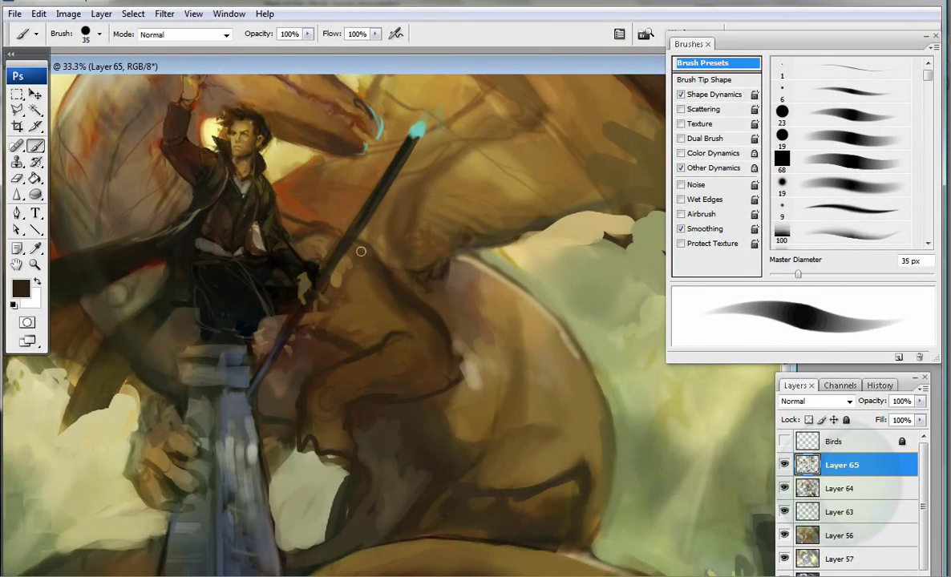
key("bracketleft")
key("bracketleft")
key("bracketleft")
key("bracketleft")
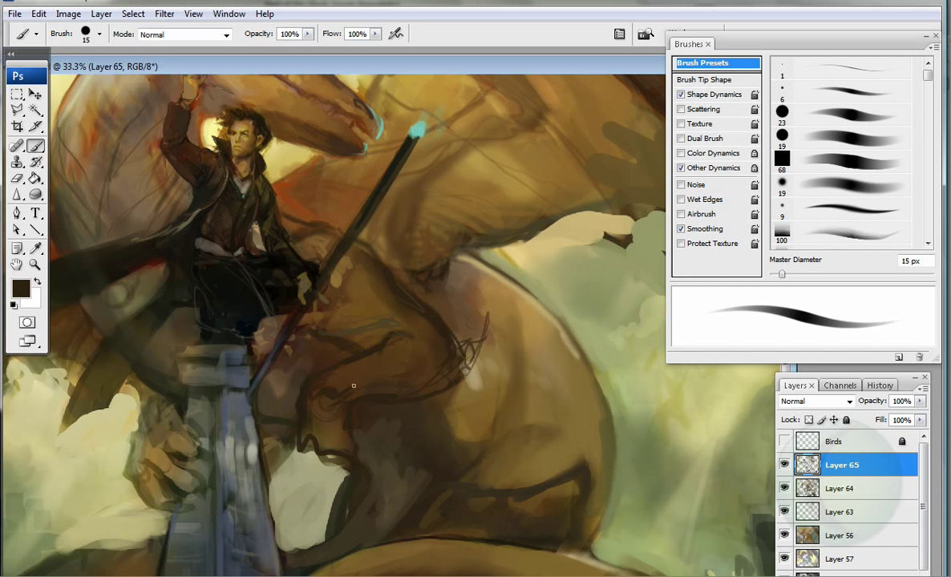
key("shift+alt+p")
mouse_move(365, 308)
left_mouse_down()
mouse_move(378, 357)
mouse_move(286, 424)
mouse_move(305, 448)
mouse_move(317, 387)
left_mouse_up()
left_click(304, 449, "alt")
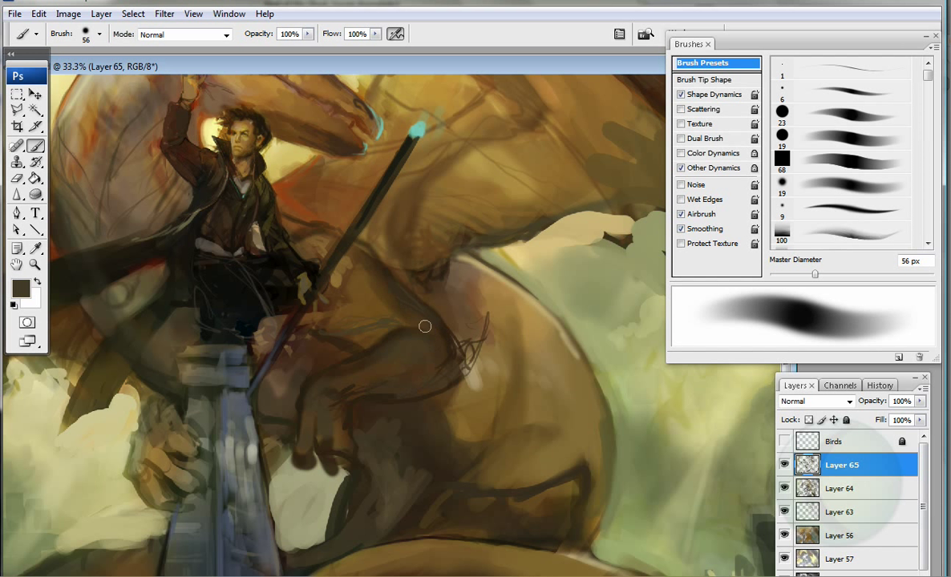
key("bracketleft")
key("bracketleft")
key("bracketleft")
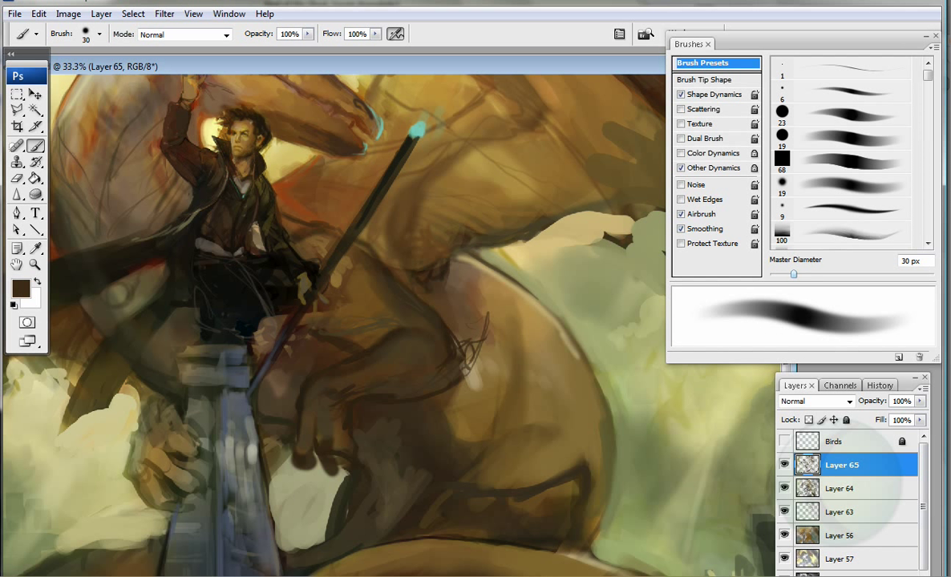
left_click(322, 328, "alt")
left_click_drag(322, 328, 377, 292)
Step: With a 75 px brush, add light strokes along the dragon's neck and dark strokes on its leg
key("bracketright")
key("bracketright")
key("bracketright")
key("bracketright")
left_click(344, 304, "alt")
left_click_drag(300, 232, 272, 214)
left_click_drag(338, 253, 355, 231)
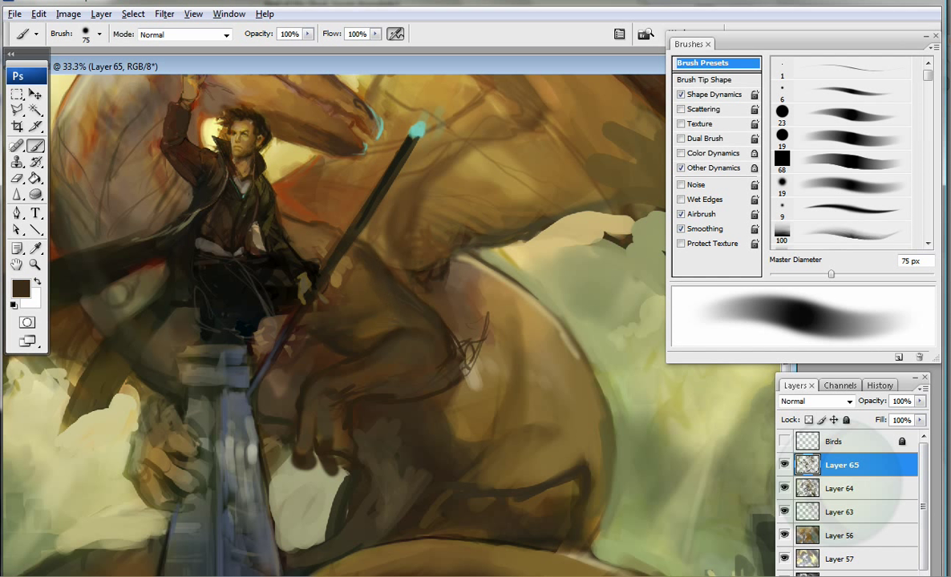
left_click(364, 298, "alt")
left_click(352, 315, "alt")
mouse_move(403, 344)
left_mouse_down()
mouse_move(327, 388)
mouse_move(416, 386)
left_mouse_up()
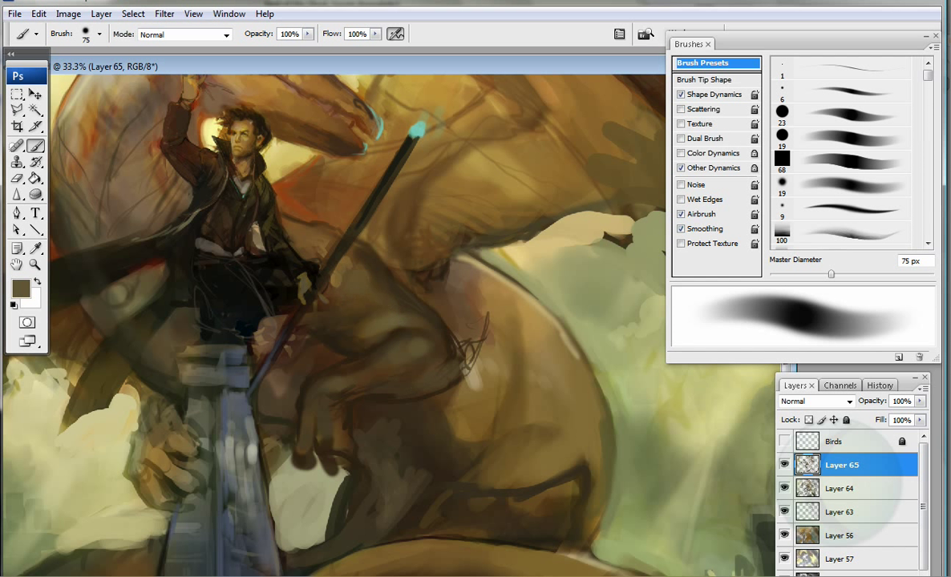
Step: Paint olive brown up the spear over its cyan tip with a 20 px brush
key("bracketleft")
key("bracketleft")
key("bracketleft")
key("bracketleft")
key("bracketleft")
key("bracketleft")
left_click(275, 181, "alt")
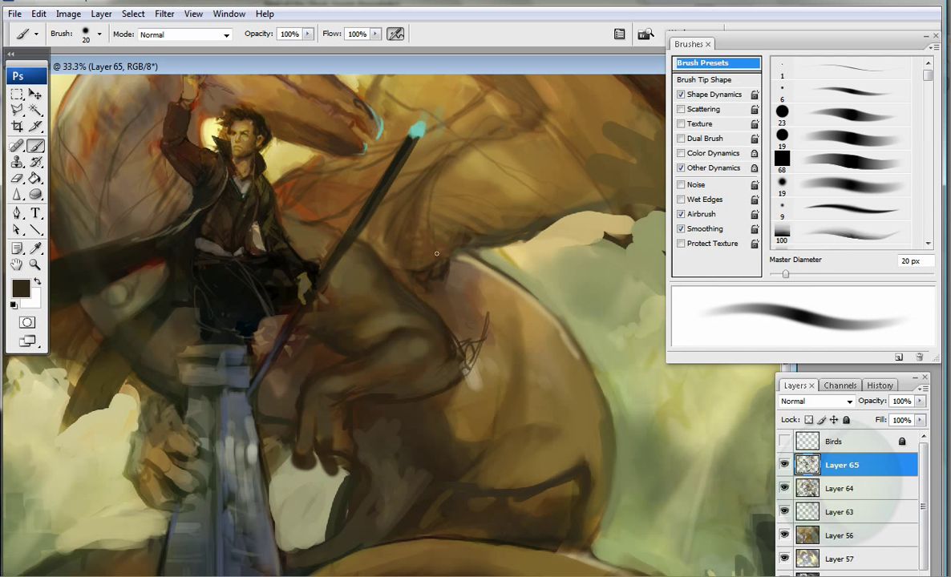
left_click(322, 231, "alt")
left_click_drag(301, 253, 416, 129)
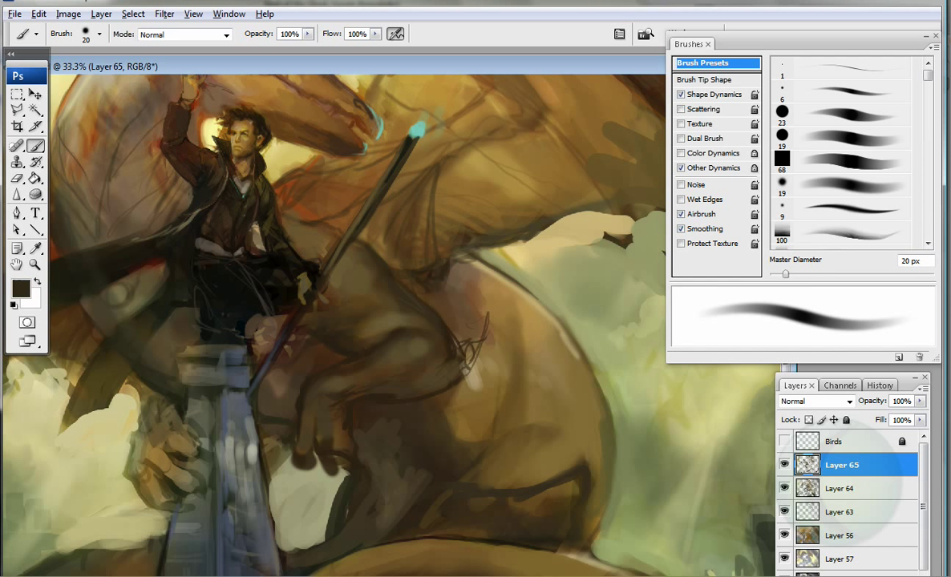
left_click_drag(379, 195, 394, 327)
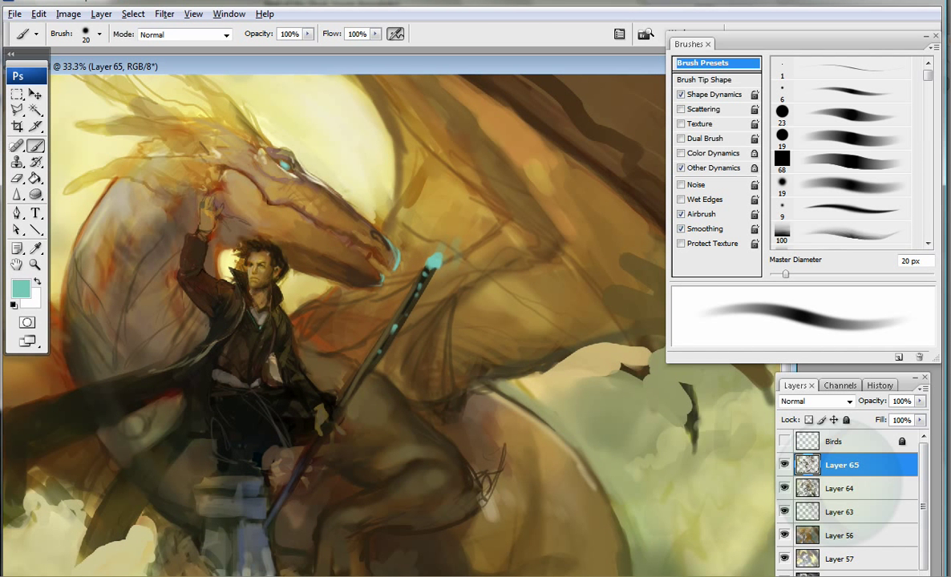
Step: Choose the 19 px round brush preset and sample tan, near-black and brown colours around the rider
left_click_drag(231, 224, 362, 115)
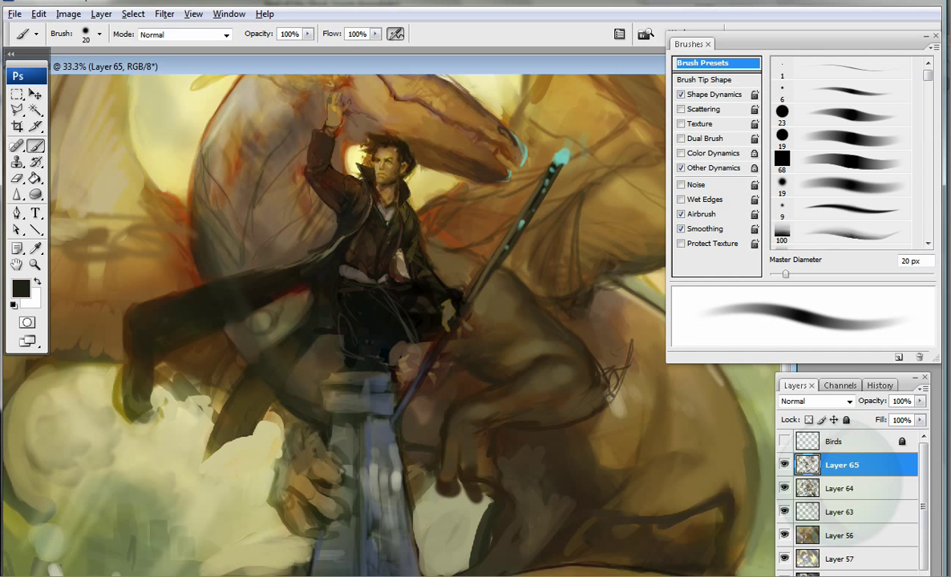
left_click_drag(314, 250, 314, 133)
left_click_drag(385, 241, 265, 313)
left_click(445, 319, "alt")
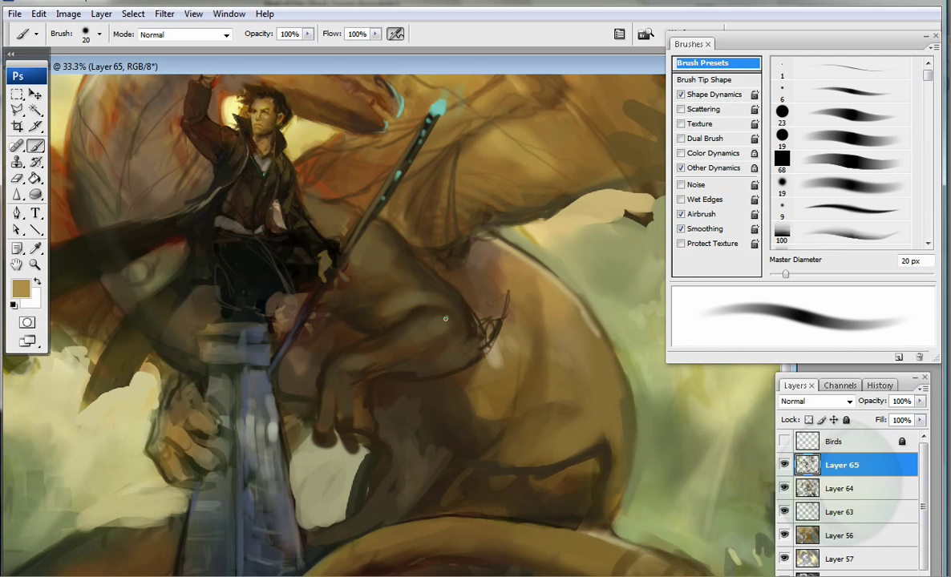
key("period")
left_click(374, 290, "alt")
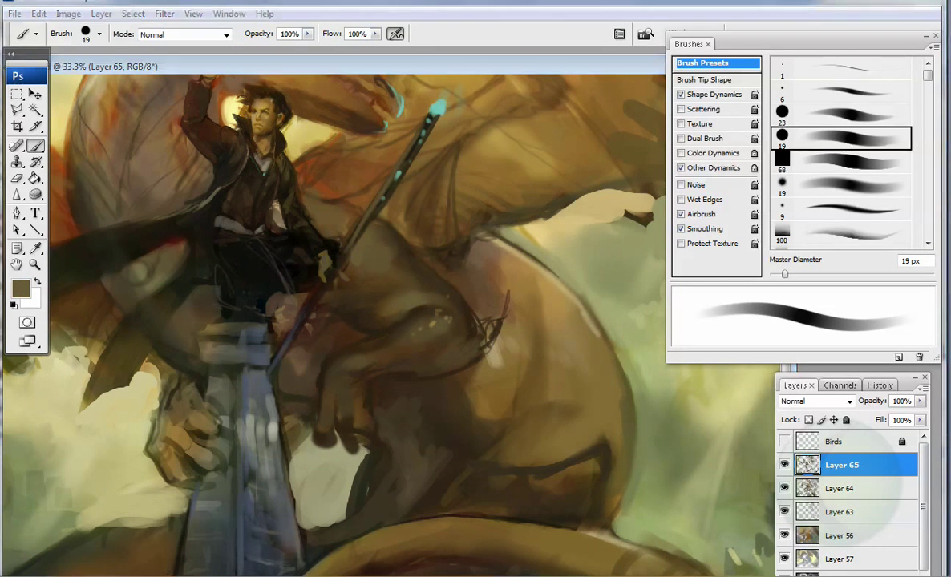
left_click_drag(188, 253, 287, 317)
left_click(287, 317, "alt")
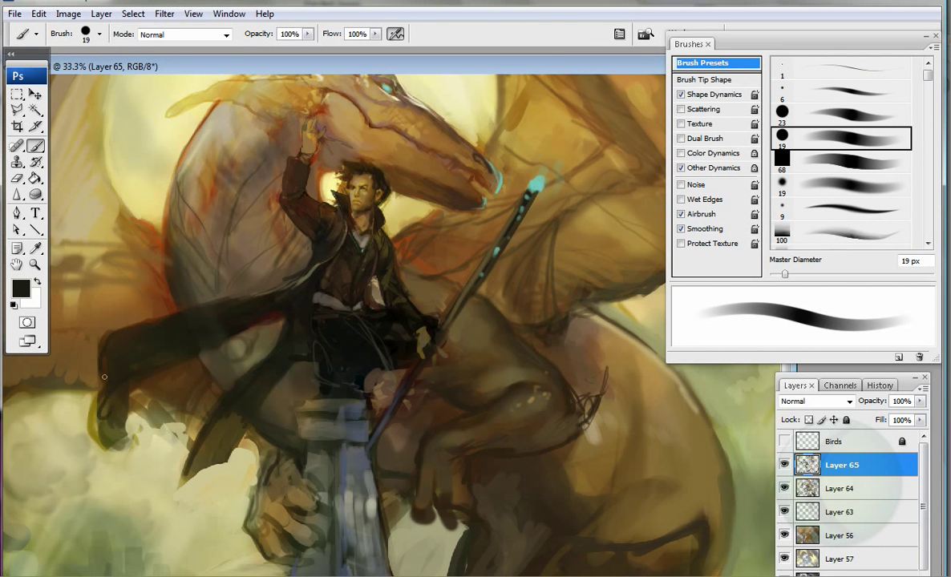
left_click_drag(104, 376, 127, 412)
left_click(127, 412, "alt")
left_click_drag(315, 401, 311, 346)
left_click(310, 346, "alt")
Step: Refine the rider's waist with short dark strokes using the 16 and 19 px brushes
key("comma")
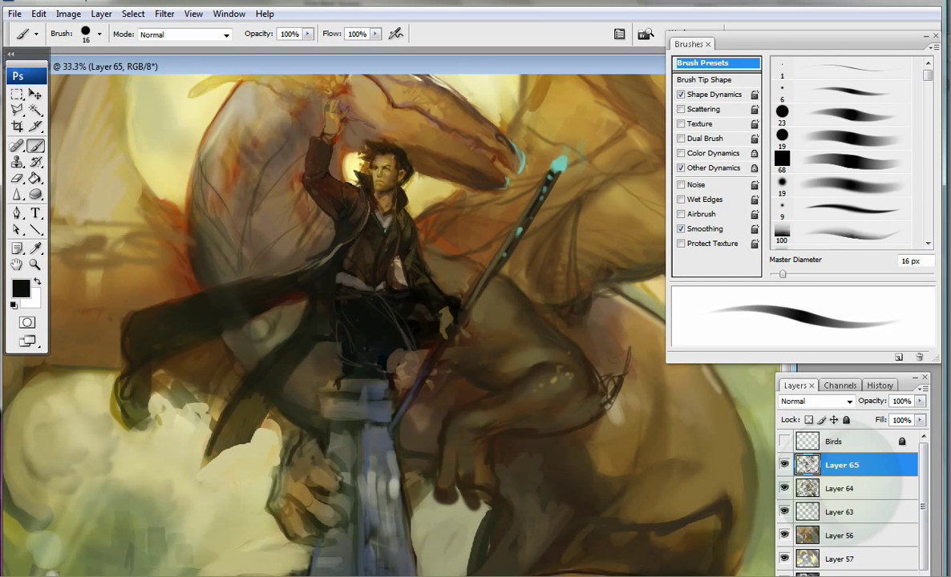
left_click(292, 389, "alt")
key("period")
left_click(311, 386, "alt")
left_click(355, 408, "alt")
left_click(329, 390, "alt")
mouse_move(319, 390)
left_mouse_down()
mouse_move(358, 392)
mouse_move(359, 375)
mouse_move(332, 374)
left_mouse_up()
left_click(356, 374, "alt")
left_click(329, 374, "alt")
left_click(381, 425, "alt")
left_click(388, 394, "alt")
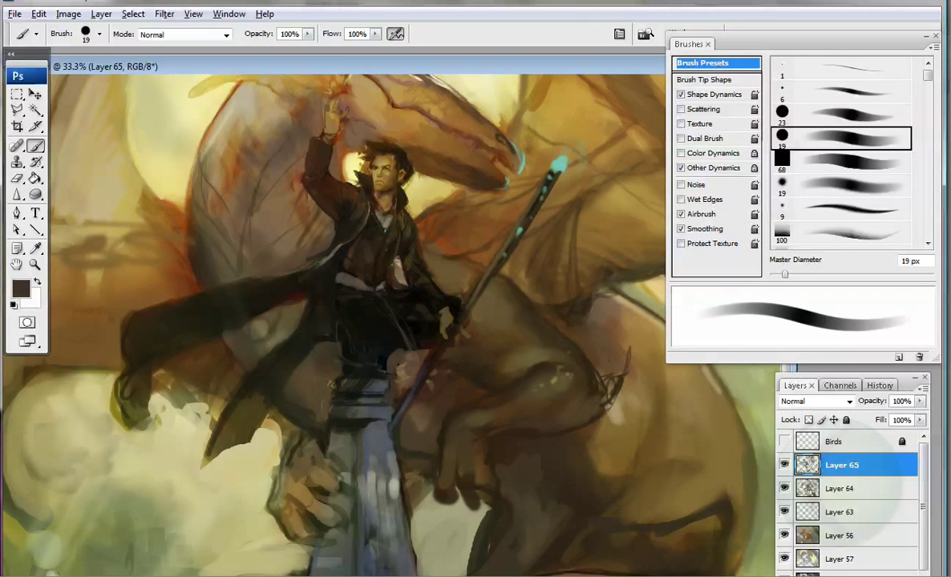
key("ctrl+plus")
key("ctrl+minus")
Step: Sketch thin dark lines on the left wing with the 16 px brush, airbrush off
key("bracketleft")
key("shift+alt+p")
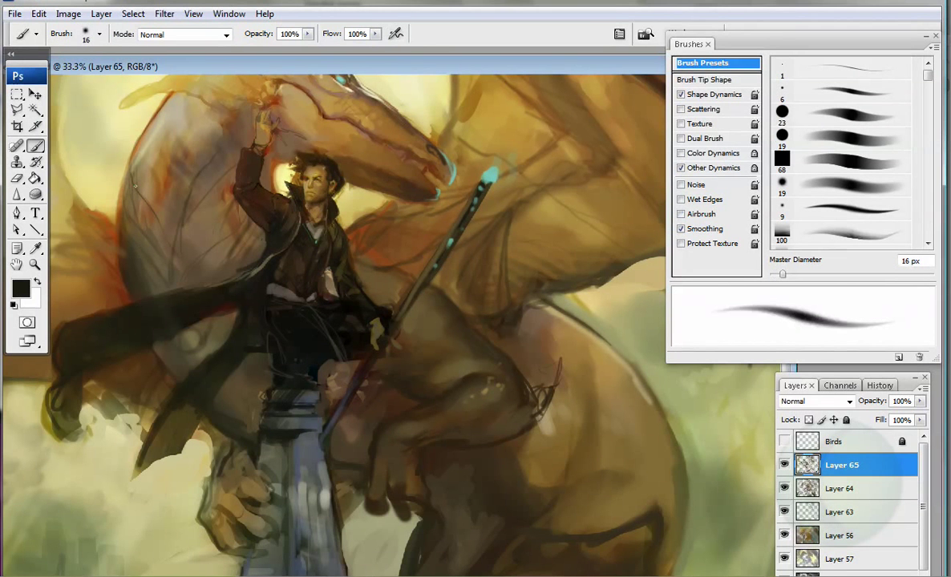
left_click_drag(119, 172, 153, 244)
key("bracketright")
key("bracketright")
key("bracketright")
left_click_drag(260, 141, 270, 178)
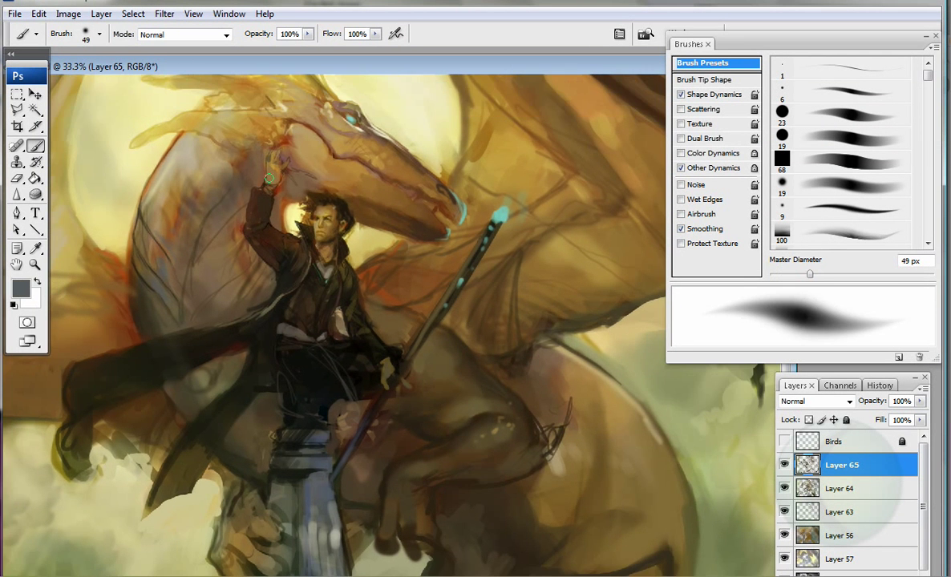
key("bracketleft")
key("bracketleft")
key("shift+alt+p")
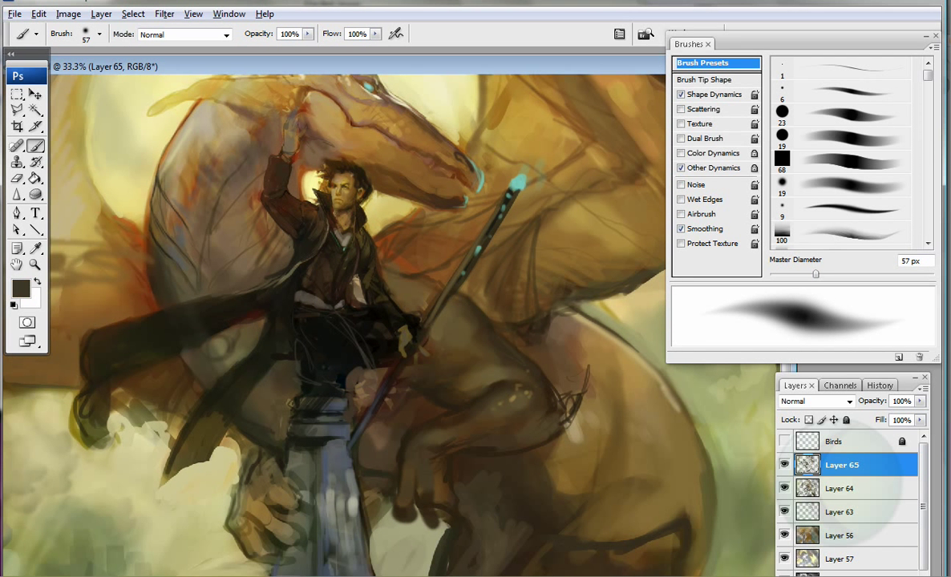
Step: Switch to a 72 px brush and sample dark brown, olive-grey, red-orange and orange colours
left_click_drag(272, 160, 288, 130)
key("period")
key("bracketleft")
left_click(209, 434, "alt")
left_click(226, 311, "alt")
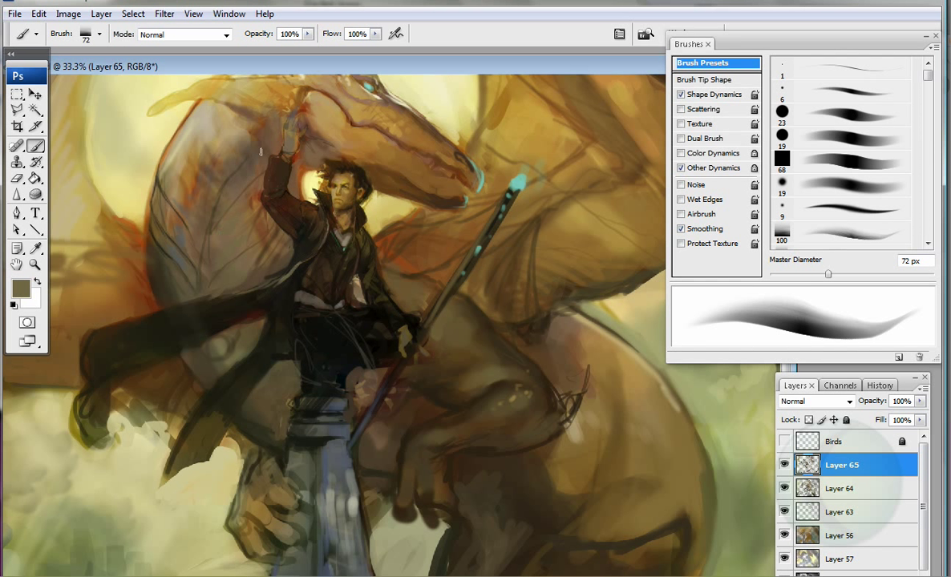
left_click_drag(160, 104, 156, 192)
left_click(156, 201, "alt")
left_click(161, 181, "alt")
Step: Darken the right wing and paint orange-red glow along the head spines and nearby wing
left_click_drag(448, 104, 551, 162)
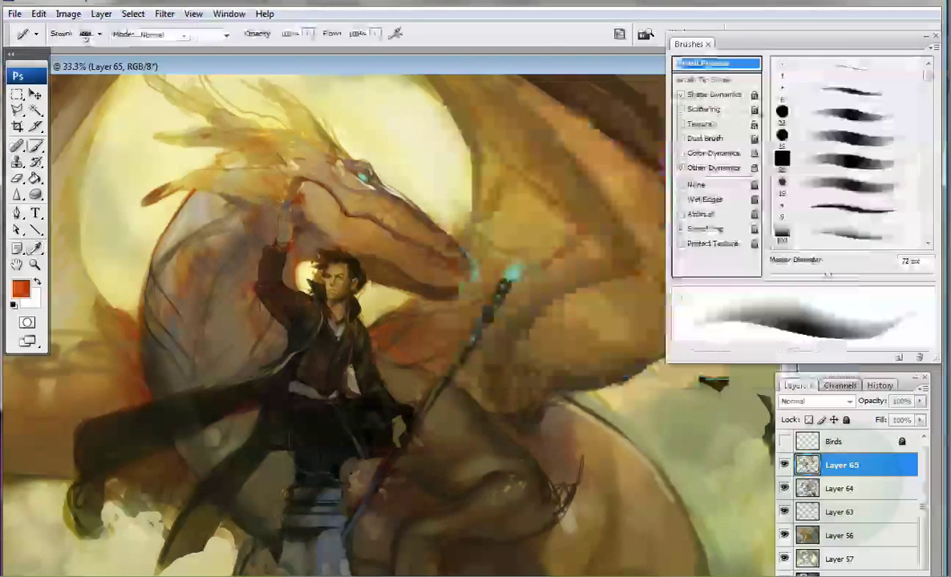
key("bracketleft")
mouse_move(172, 140)
left_mouse_down()
mouse_move(291, 157)
mouse_move(269, 137)
mouse_move(289, 104)
left_mouse_up()
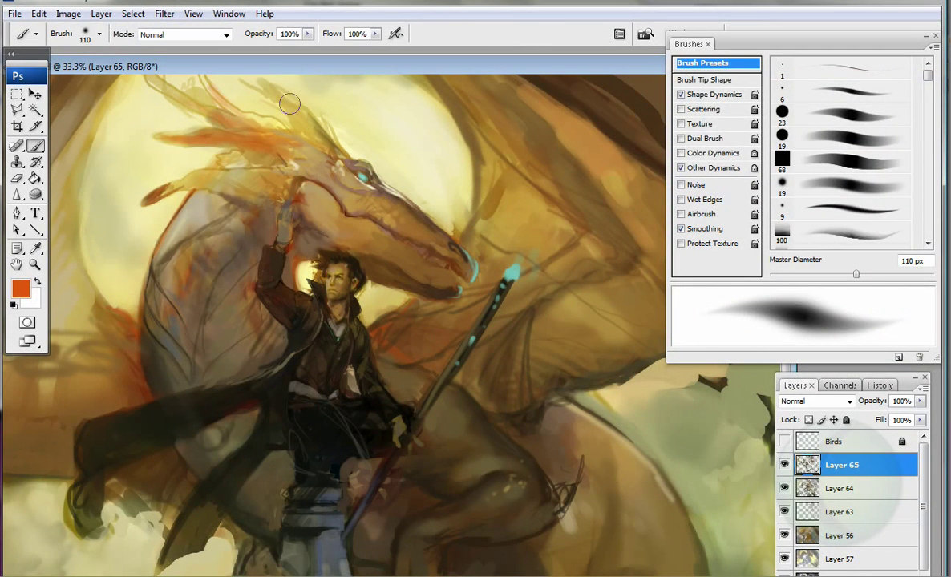
mouse_move(485, 189)
left_mouse_down()
mouse_move(525, 212)
mouse_move(467, 230)
left_mouse_up()
key("shift+alt+p")
key("bracketright")
key("bracketright")
key("bracketright")
key("bracketright")
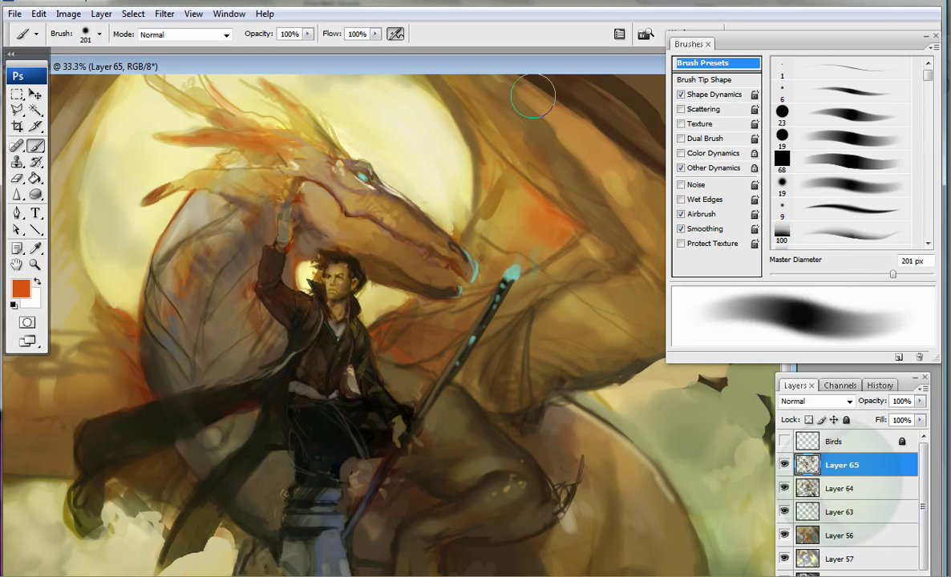
left_click(623, 307, "alt")
left_click(623, 306, "alt")
Step: Paint dark strokes along the pillar's left edge with a 60 px brush
key("bracketleft")
key("bracketleft")
key("bracketleft")
key("bracketleft")
key("bracketleft")
key("bracketleft")
key("bracketleft")
key("bracketleft")
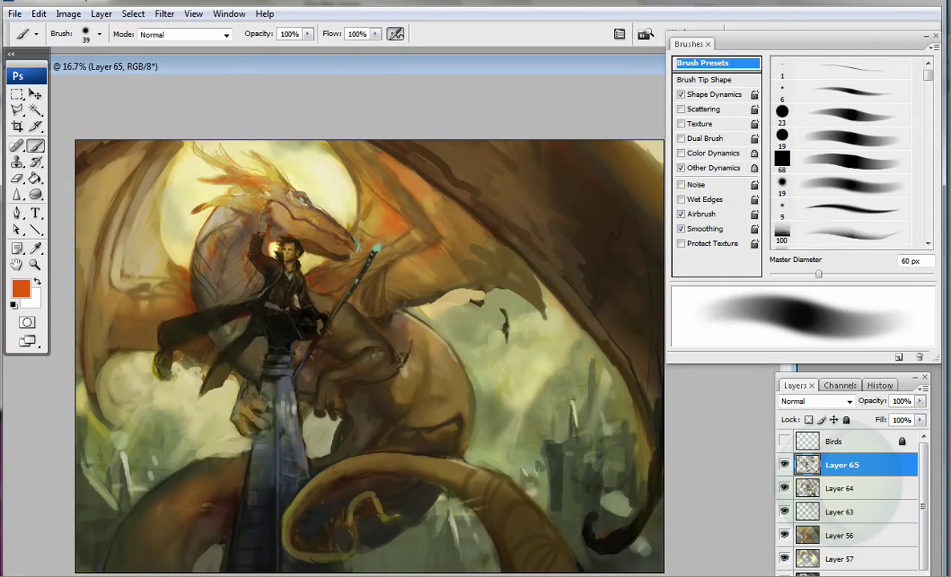
left_click(218, 459, "alt")
mouse_move(236, 403)
left_mouse_down()
mouse_move(240, 476)
mouse_move(228, 353)
left_mouse_up()
left_click(235, 390, "alt")
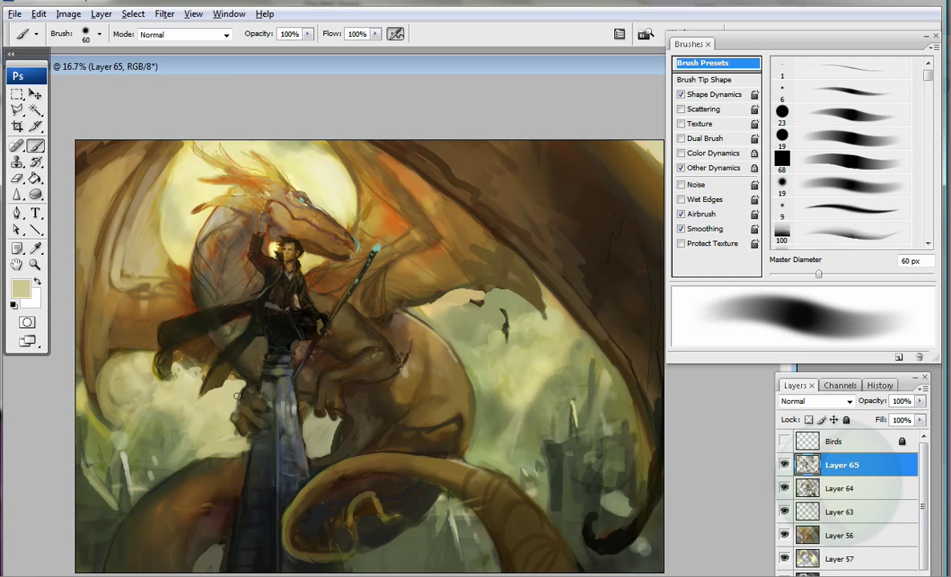
left_click(218, 516, "alt")
key("bracketleft")
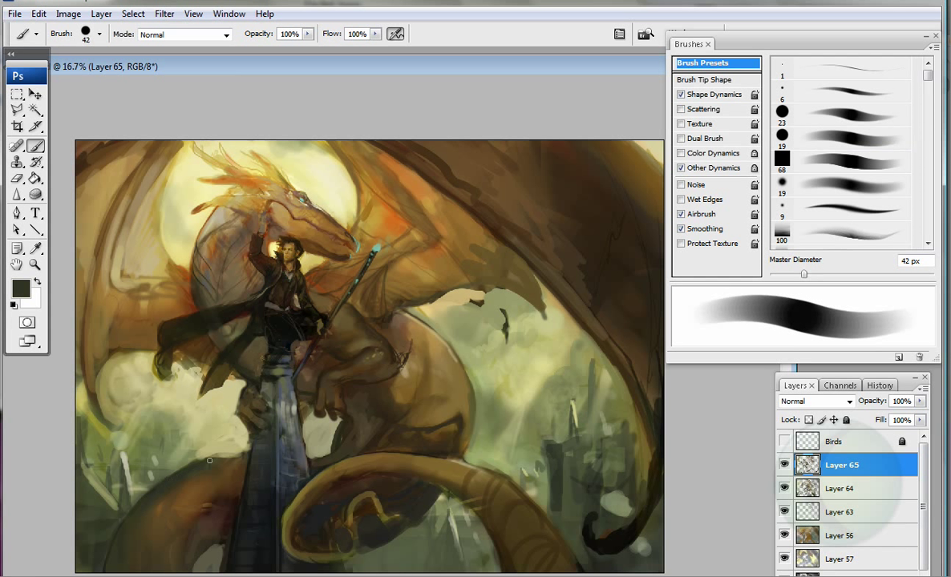
key("bracketright")
key("bracketright")
key("bracketright")
key("bracketright")
key("bracketright")
key("bracketright")
key("bracketright")
key("bracketright")
key("bracketright")
key("bracketright")
Step: Paint pale teal-grey mist at the lower left using a scattered texture brush
key("ctrl+shift+e")
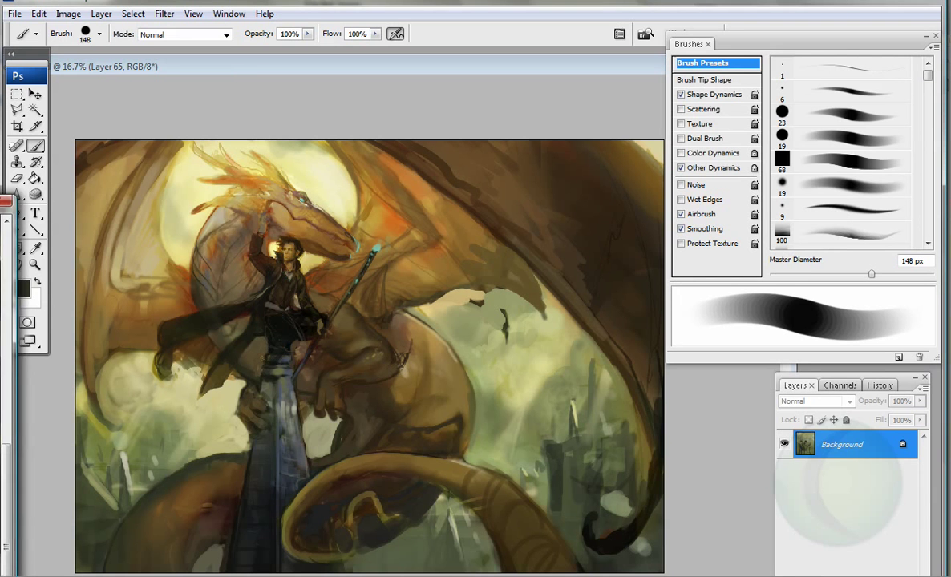
key("ctrl+z")
left_click(504, 353, "alt")
key("ctrl+z")
left_click(20, 287)
key("Return")
scroll(842, 152, "down", 3)
left_click(850, 157)
key("ctrl+z")
mouse_move(120, 370)
left_mouse_down()
mouse_move(80, 424)
mouse_move(88, 477)
left_mouse_up()
Step: Highlight the top edge of the dragon's tail in pale cream with a soft round brush
left_click(782, 202)
left_click(397, 329, "alt")
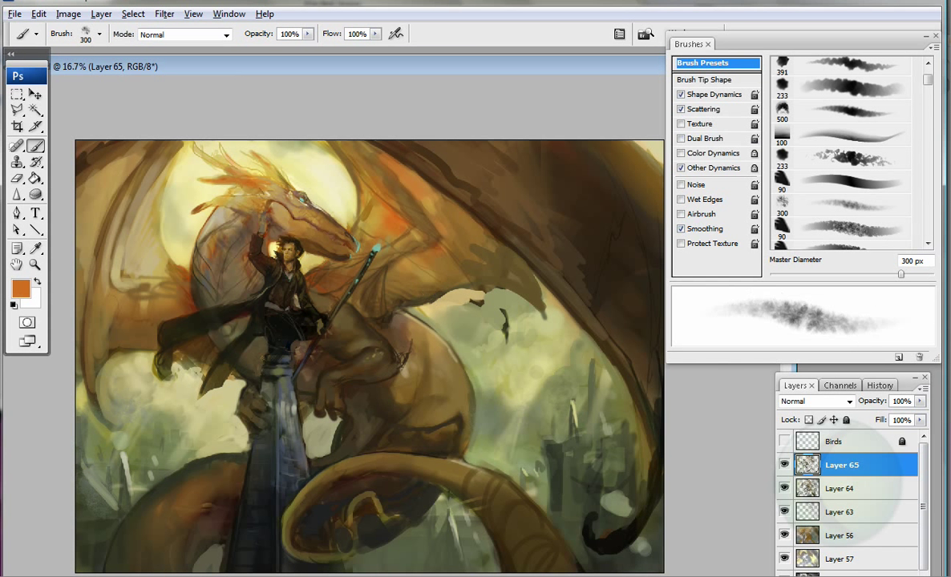
scroll(842, 152, "up", 3)
left_click(849, 157)
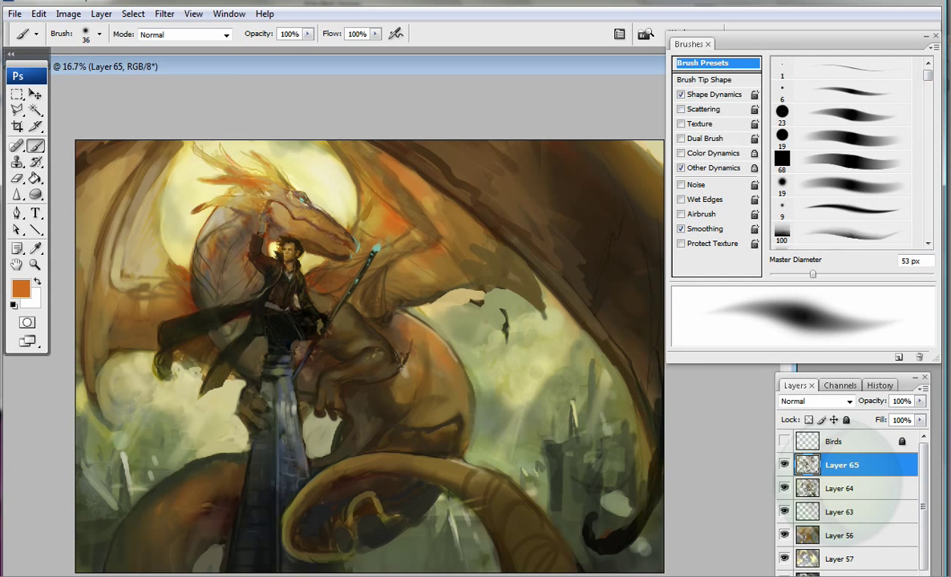
left_click(385, 425, "alt")
mouse_move(393, 455)
left_mouse_down()
mouse_move(449, 461)
mouse_move(544, 512)
left_mouse_up()
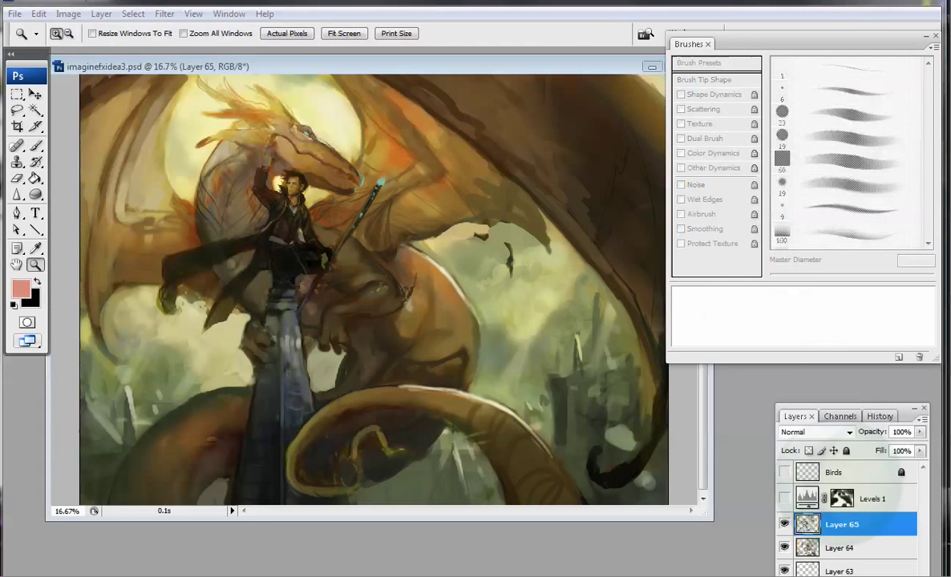
Step: Zoom in twice on the painting and return to the Brush tool
key("ctrl+plus")
key("ctrl+plus")
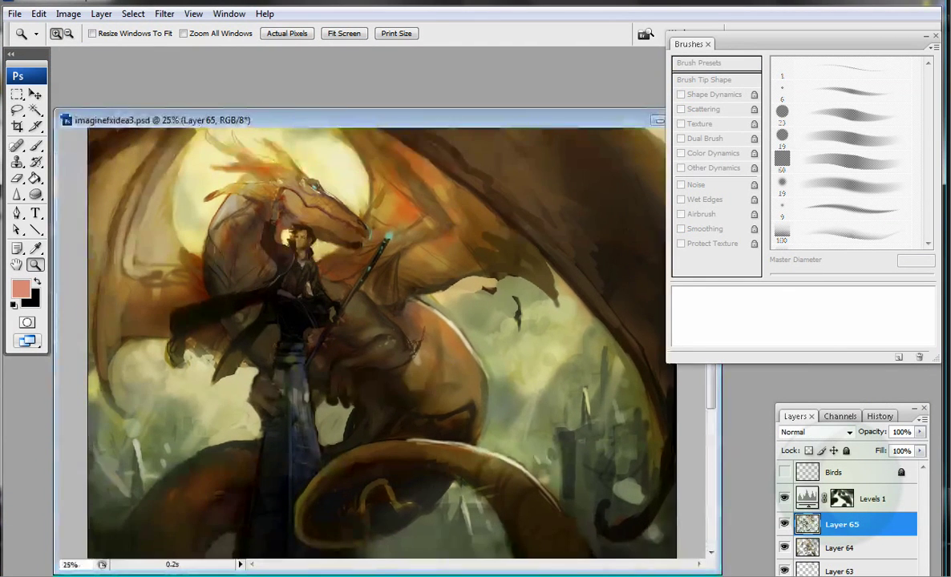
key("ctrl+plus")
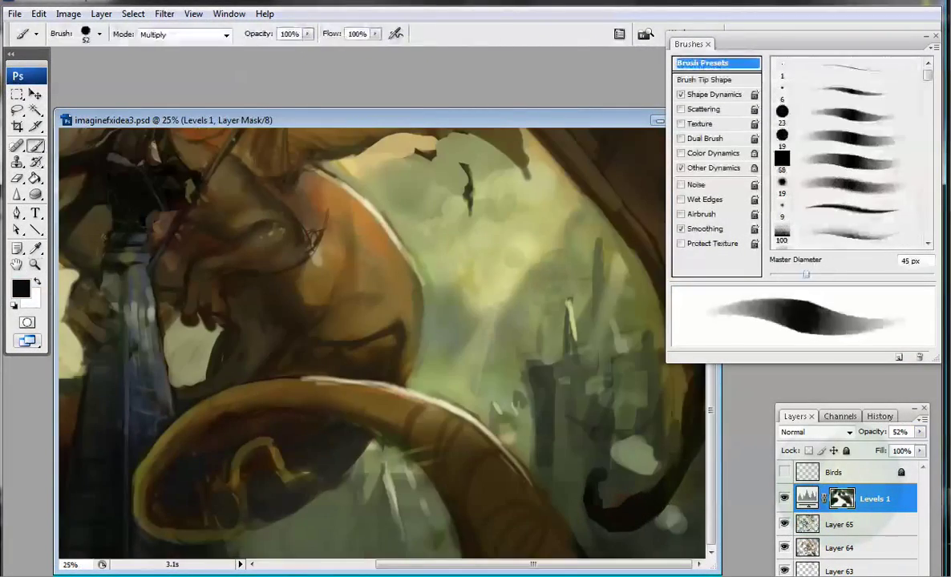
key("b")
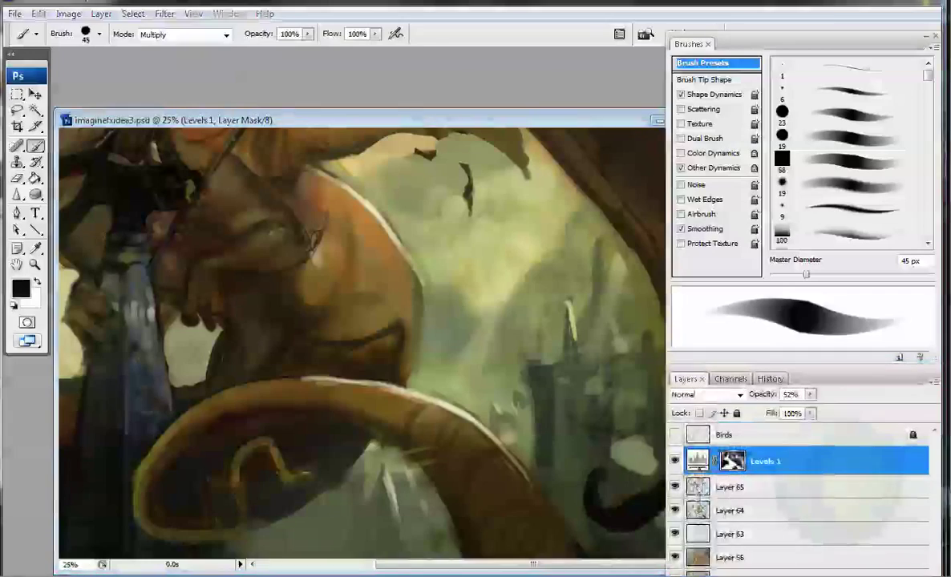
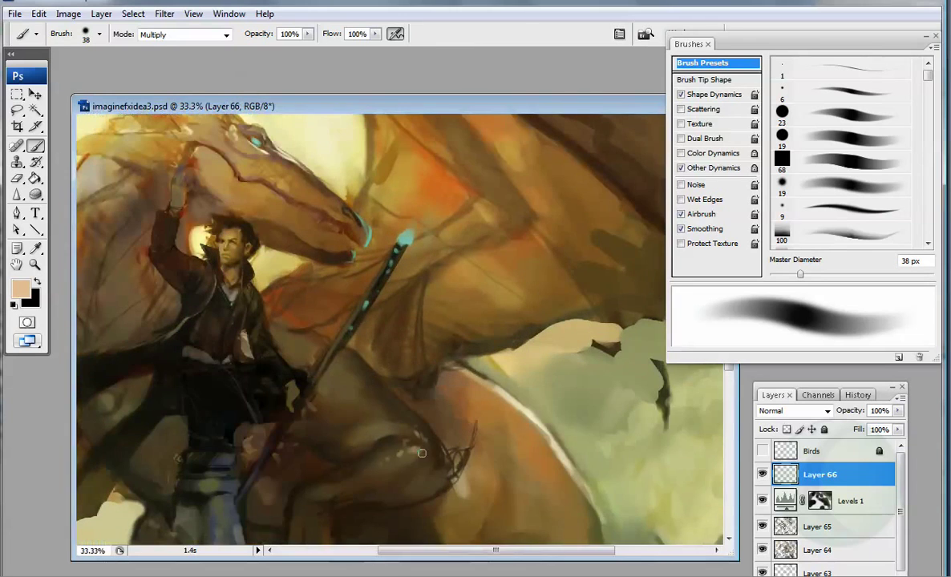
Step: Switch the brush to Normal mode and paint a warm brown stroke down the dragon's chest
left_click(442, 371, "alt")
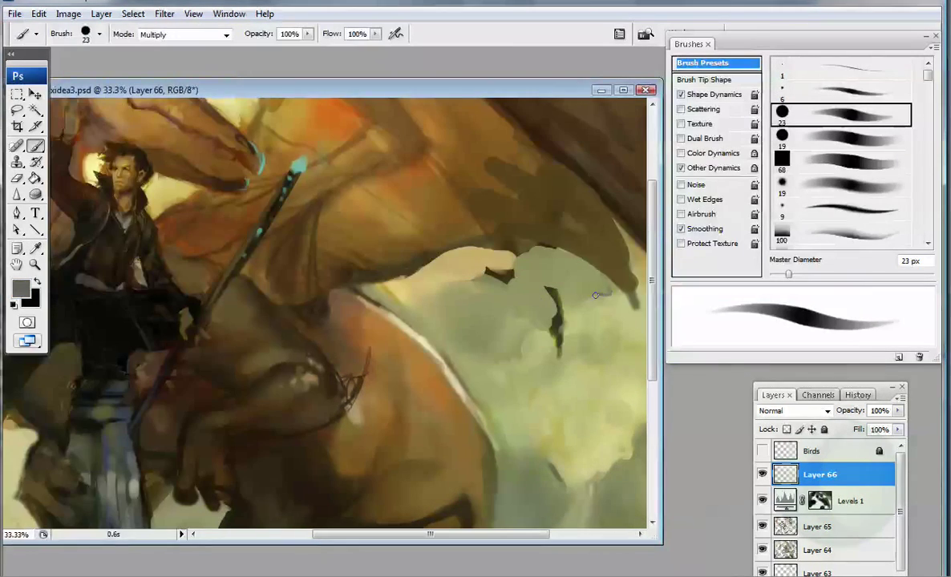
key("]")
key("]")
key("]")
key("]")
key("]")
key("]")
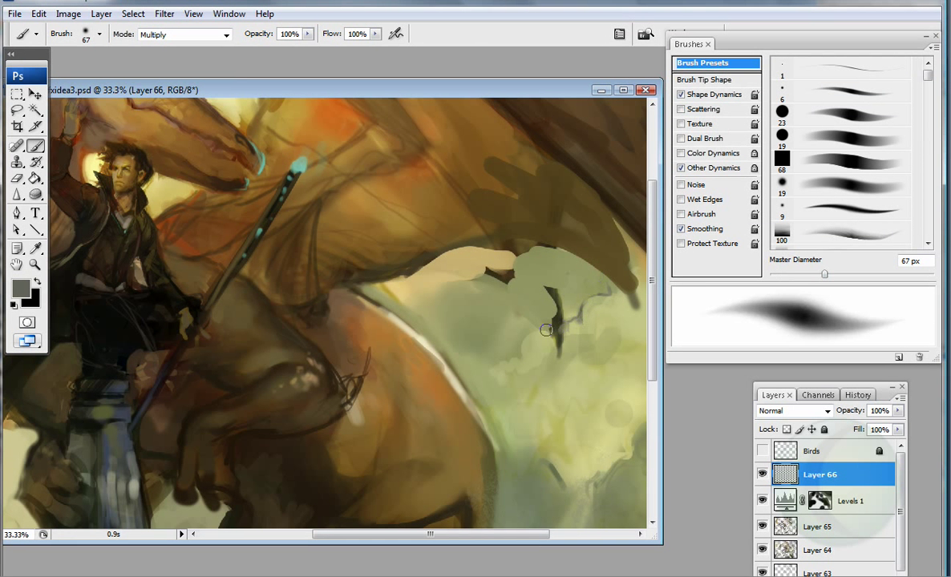
key("comma")
key("comma")
key("comma")
key("comma")
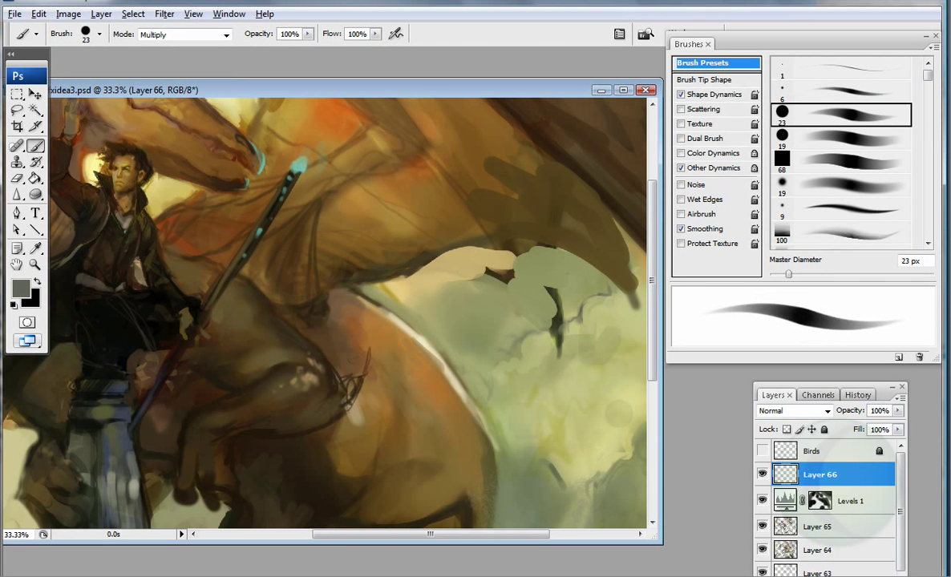
left_click(405, 345, "alt")
key("shift+alt+n")
key("Return")
left_click_drag(431, 361, 454, 408)
Step: Sample warm browns and dab soft light paint over the dragon's shoulder with a ~99 px brush
left_click(435, 344, "alt")
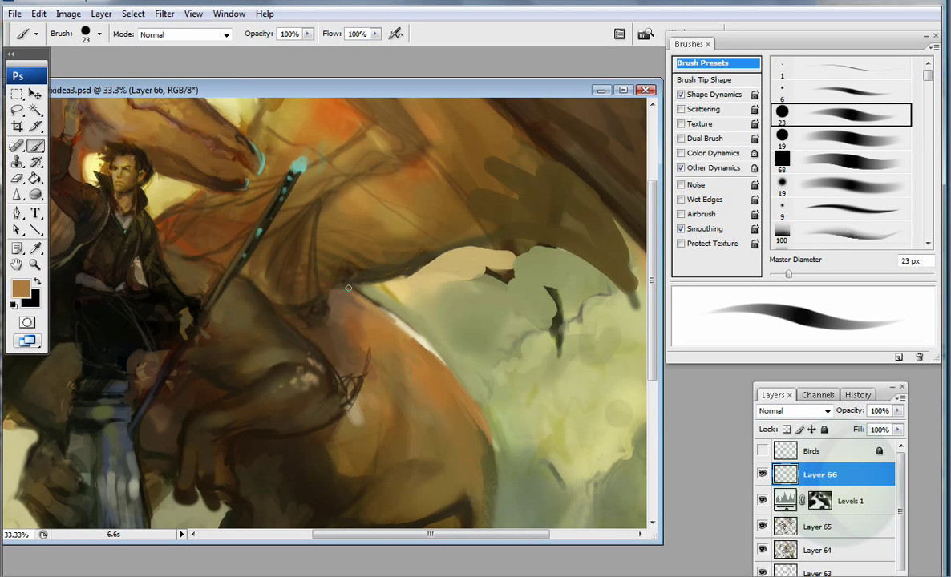
left_click(320, 266, "alt")
left_click(237, 291, "alt")
left_click(197, 261, "alt")
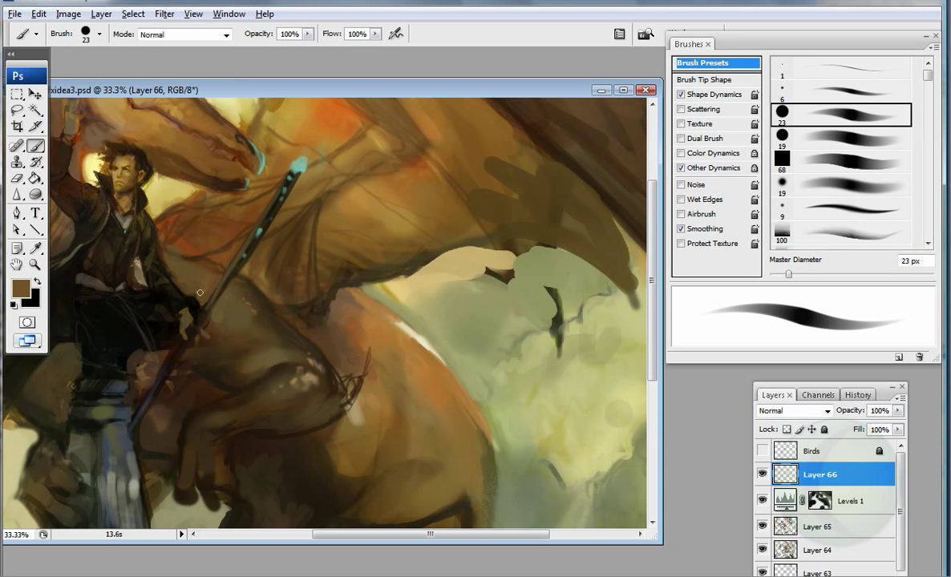
left_click(201, 264, "alt")
left_click_drag(784, 273, 811, 273)
left_click(253, 374, "alt")
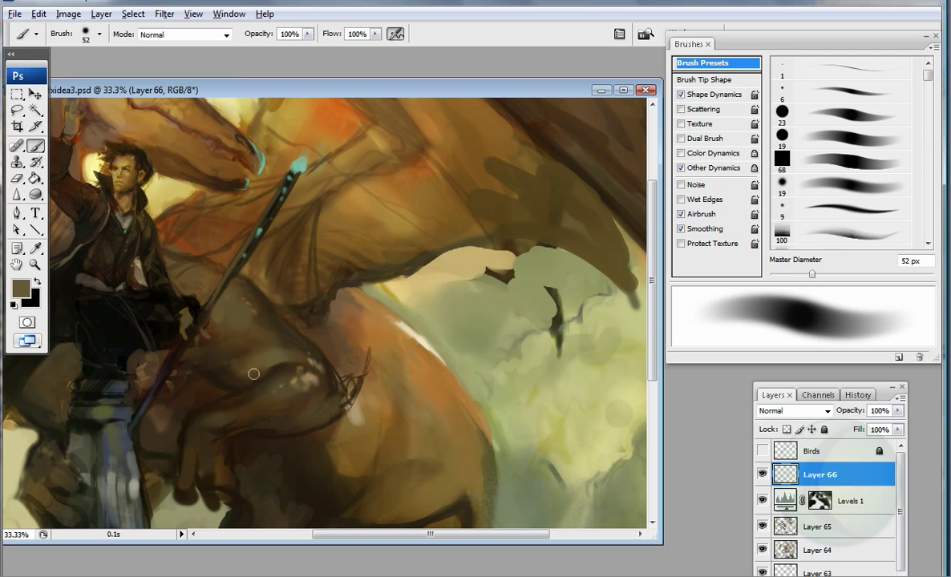
left_click(271, 311, "alt")
key("bracketright")
key("bracketright")
key("bracketright")
key("bracketright")
key("bracketright")
mouse_move(297, 354)
left_mouse_down()
mouse_move(277, 344)
mouse_move(311, 392)
left_mouse_up()
left_click(288, 363, "alt")
Step: Paint grey-green mist strokes into the upper sky with a brush of about 86 px
left_click_drag(343, 248, 126, 172)
key("comma")
key("period")
left_click(402, 364, "alt")
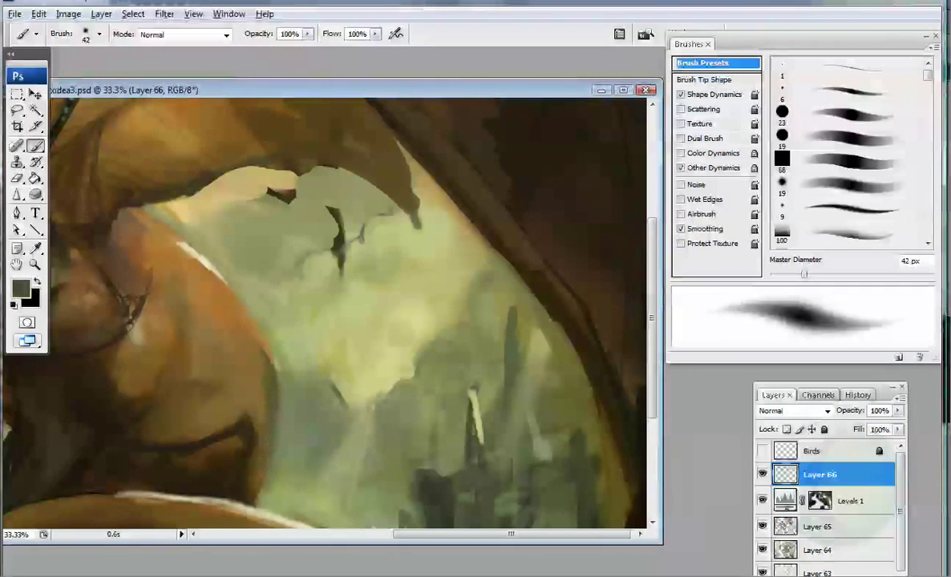
key("bracketright")
key("bracketright")
key("bracketright")
key("bracketright")
left_click(321, 395, "alt")
left_click(447, 287, "alt")
left_click_drag(446, 287, 430, 272)
left_click(396, 253, "alt")
left_click_drag(304, 193, 324, 211)
Step: Zoom out and sample pale green and grey sky tones for a textured cloud brush
key("bracketright")
key("bracketright")
key("bracketright")
key("bracketright")
key("bracketright")
key("bracketright")
key("bracketright")
left_click(303, 477, "alt")
key("ctrl+minus")
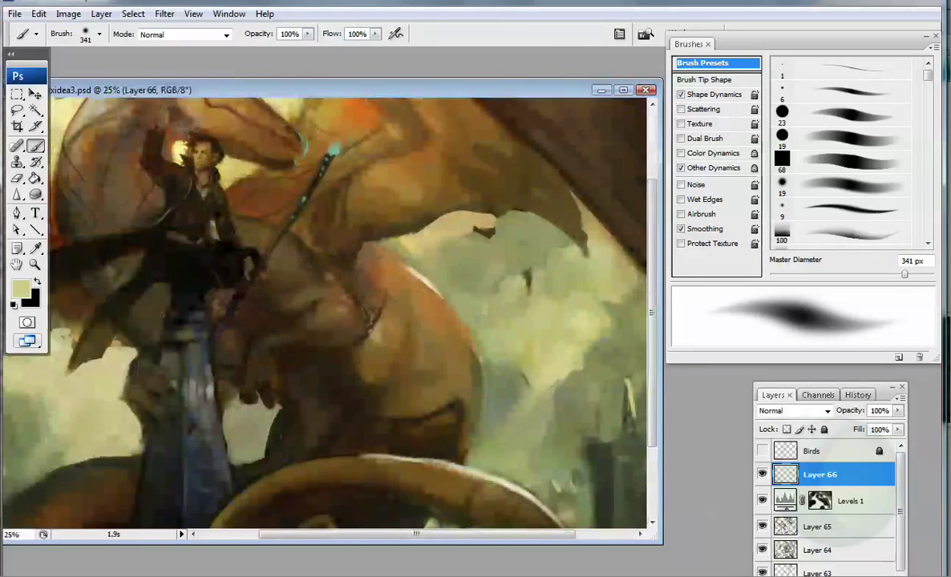
left_click_drag(481, 320, 368, 349)
left_click(478, 337, "alt")
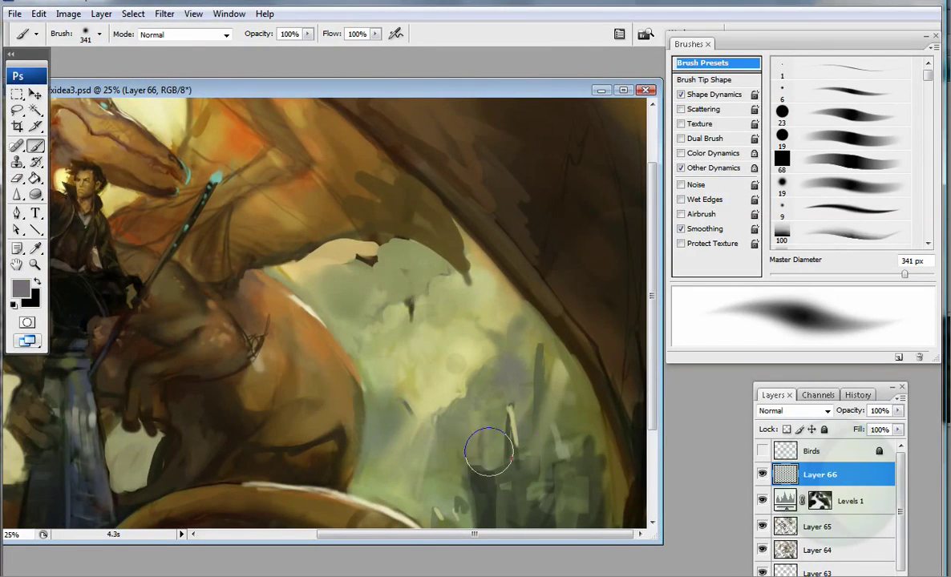
key("i")
key("Return")
key("b")
left_click(370, 290, "alt")
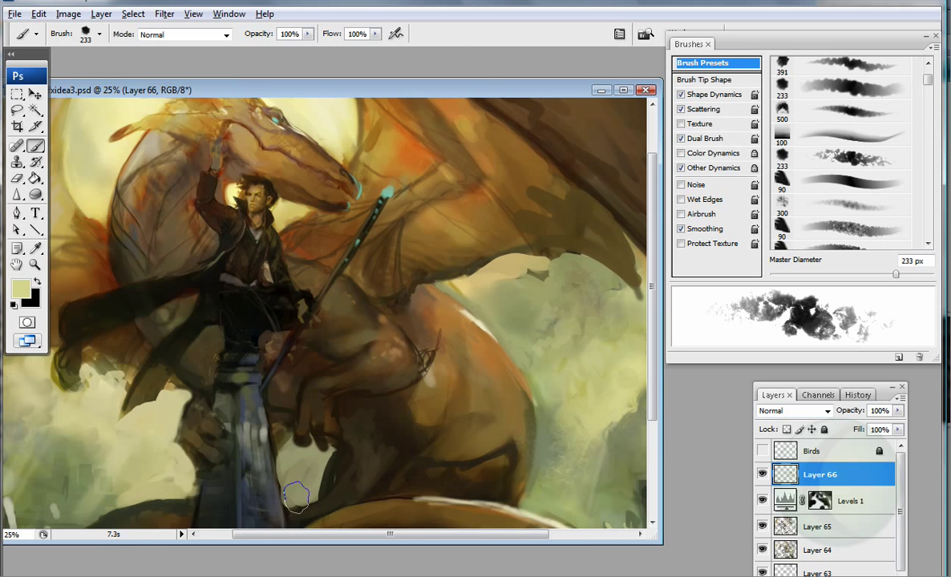
key("shift+comma")
left_click(374, 332, "alt")
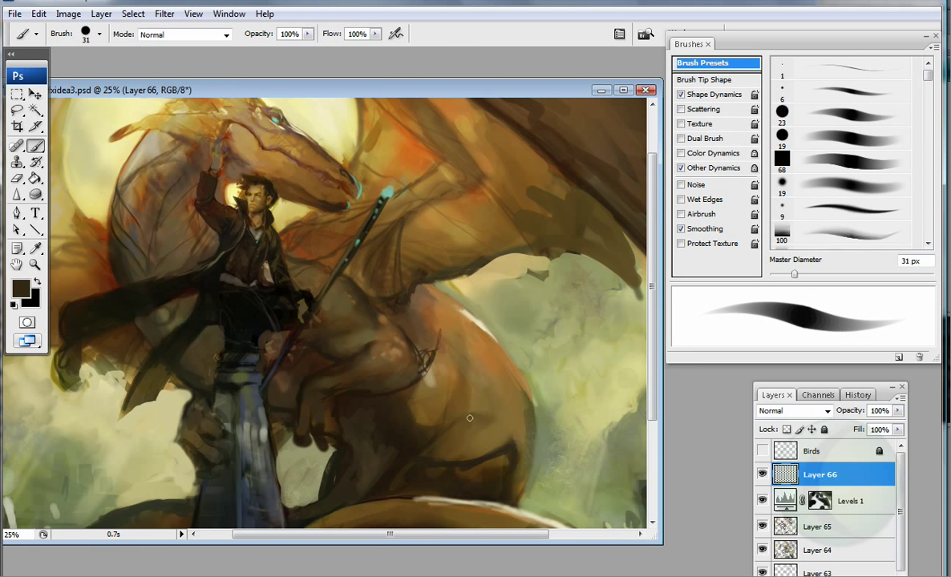
Step: Paint brown shading strokes over the dragon's neck and body with a 34 px brush
left_click_drag(470, 417, 406, 281)
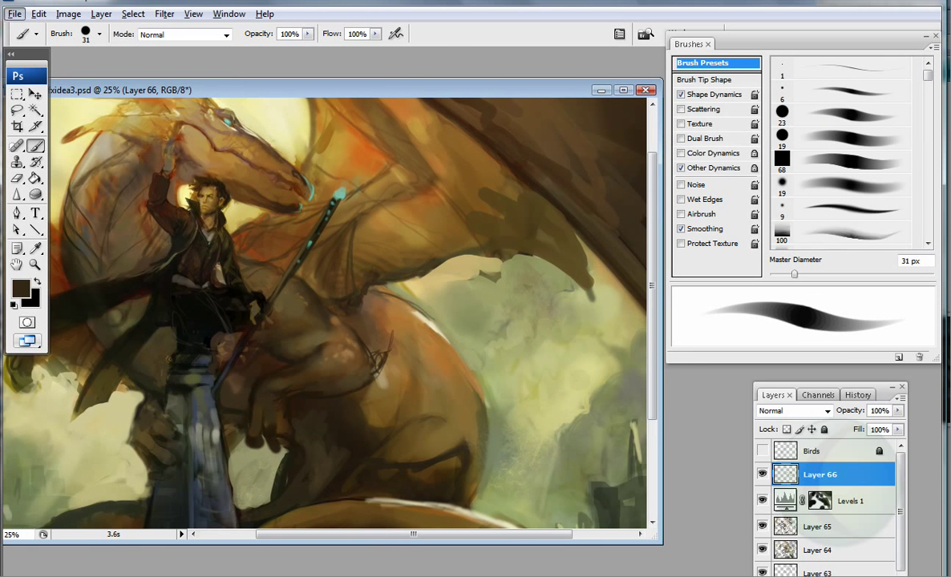
scroll(398, 305, "up", 1)
left_click_drag(453, 445, 445, 340)
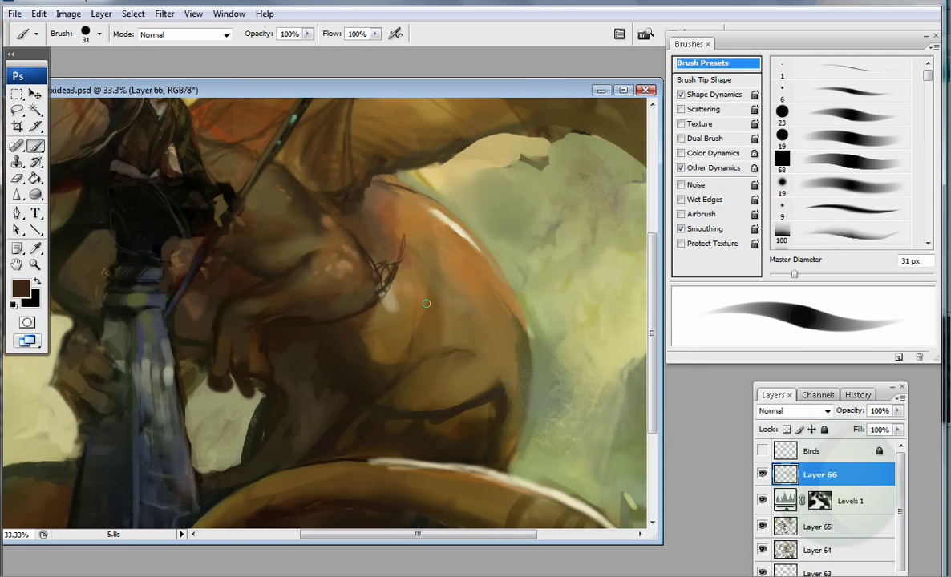
left_click_drag(354, 241, 314, 363)
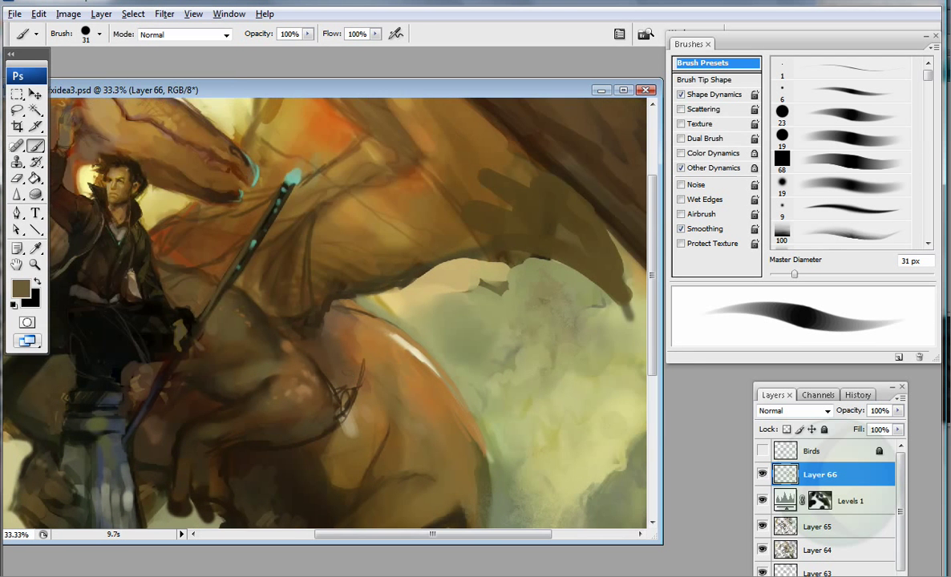
key("bracketright")
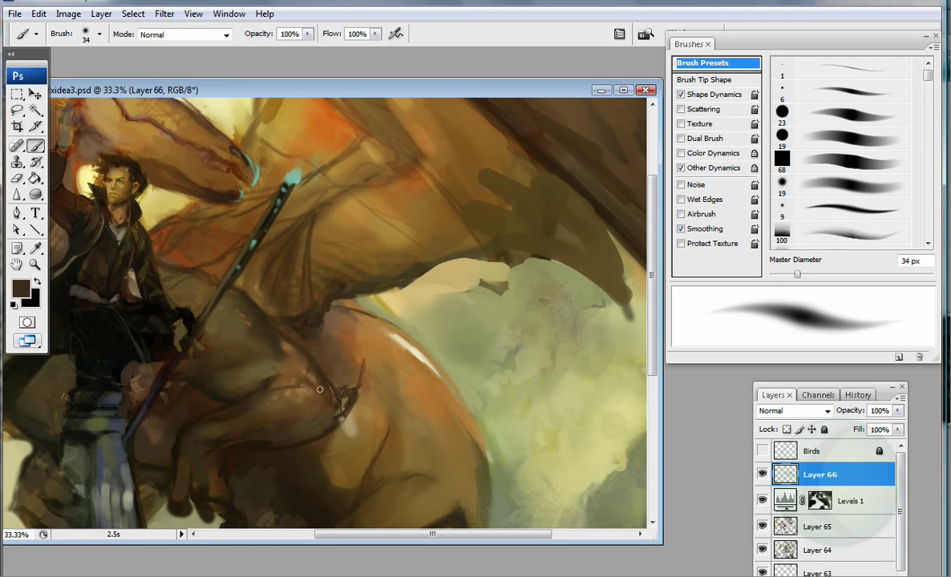
left_click_drag(107, 304, 233, 310)
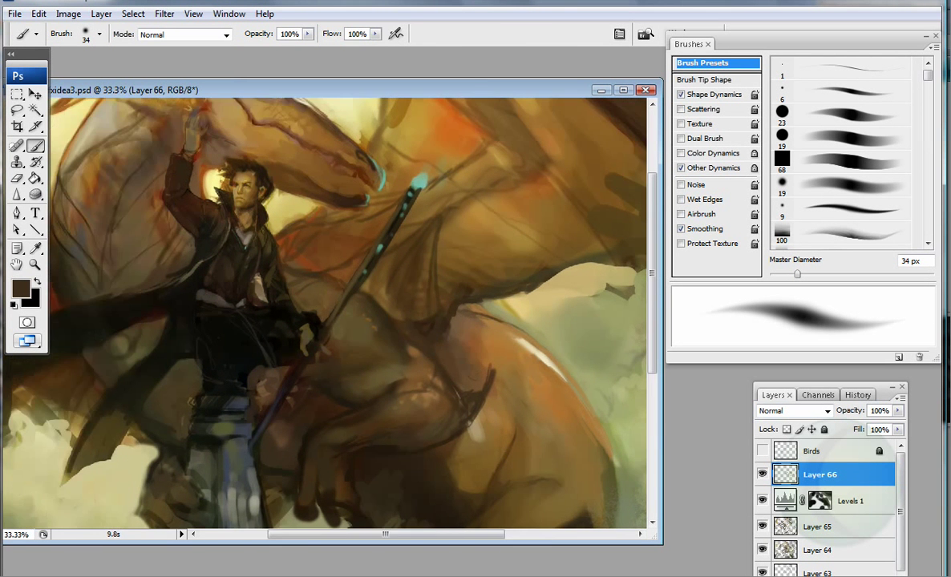
Step: Airbrush pale yellow and olive cloud highlights at the lower left with a 78–124 px brush
left_click(70, 465, "alt")
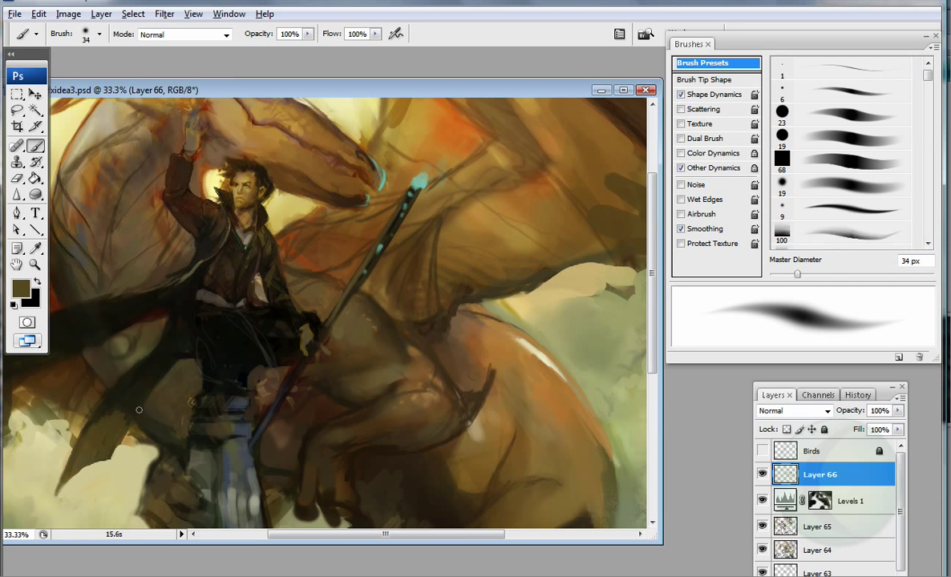
key("bracketright")
key("bracketright")
key("bracketright")
key("bracketright")
key("bracketright")
key("shift+alt+p")
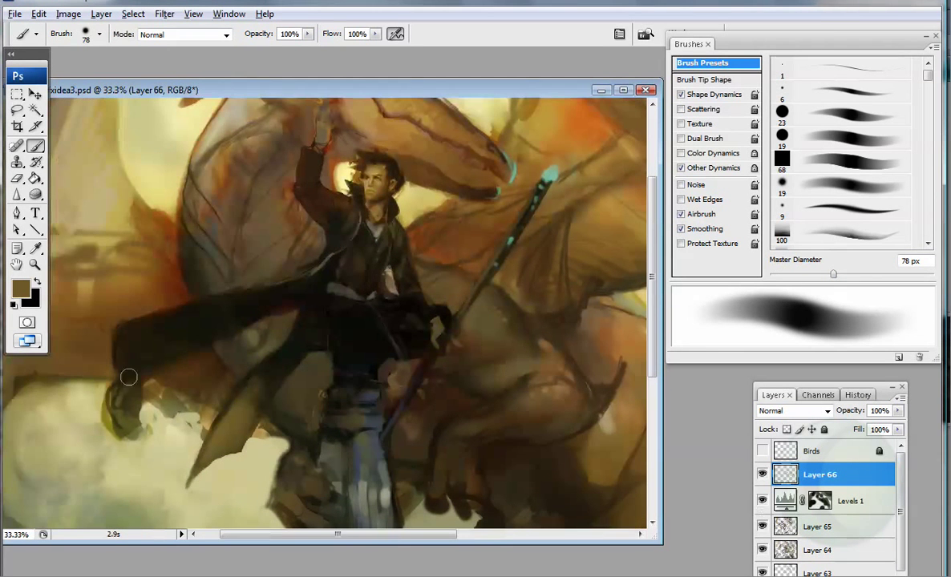
left_click(100, 417, "alt")
key("bracketright")
key("bracketright")
key("bracketright")
key("bracketright")
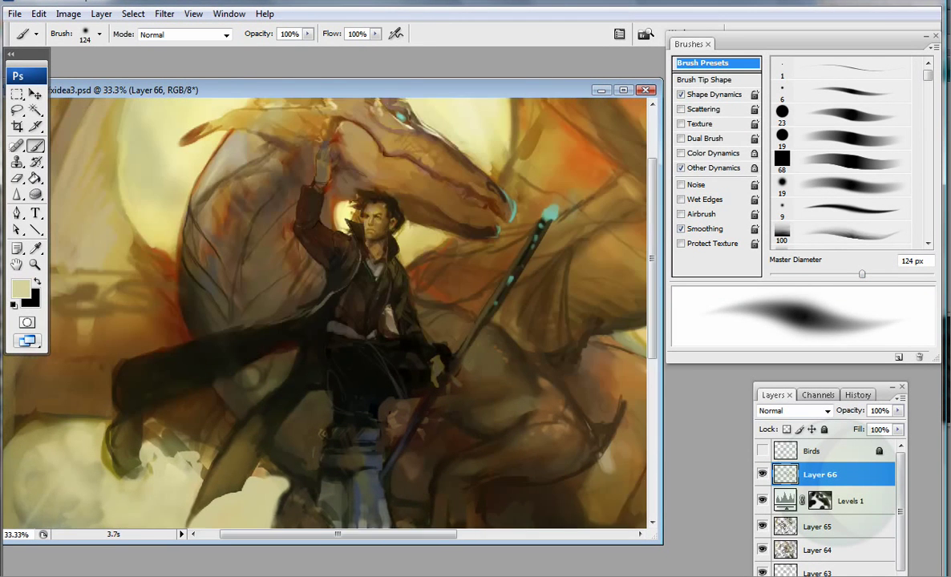
key("bracketleft")
key("bracketleft")
key("bracketleft")
key("bracketleft")
key("bracketleft")
key("bracketleft")
key("bracketleft")
key("bracketleft")
key("bracketleft")
key("bracketleft")
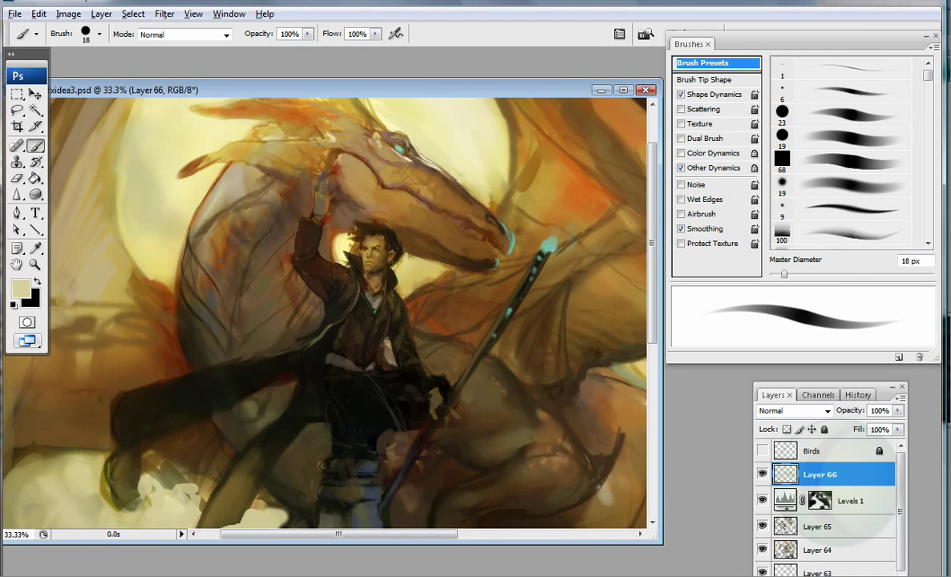
Step: Shade the dragon's wing with dark and reddish browns, using brush sizes between 47 and 86 px
left_click(229, 314, "alt")
left_click(182, 298, "alt")
key("bracketright")
key("bracketright")
key("bracketright")
key("bracketright")
key("bracketright")
key("bracketright")
key("bracketright")
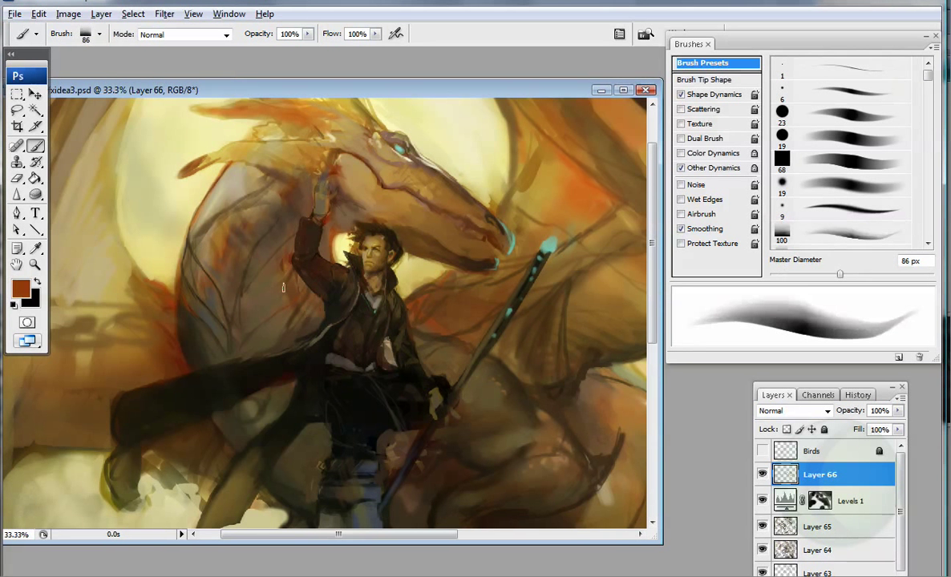
key("bracketleft")
key("bracketleft")
key("bracketleft")
key("bracketleft")
key("bracketleft")
key("bracketleft")
key("bracketleft")
key("bracketleft")
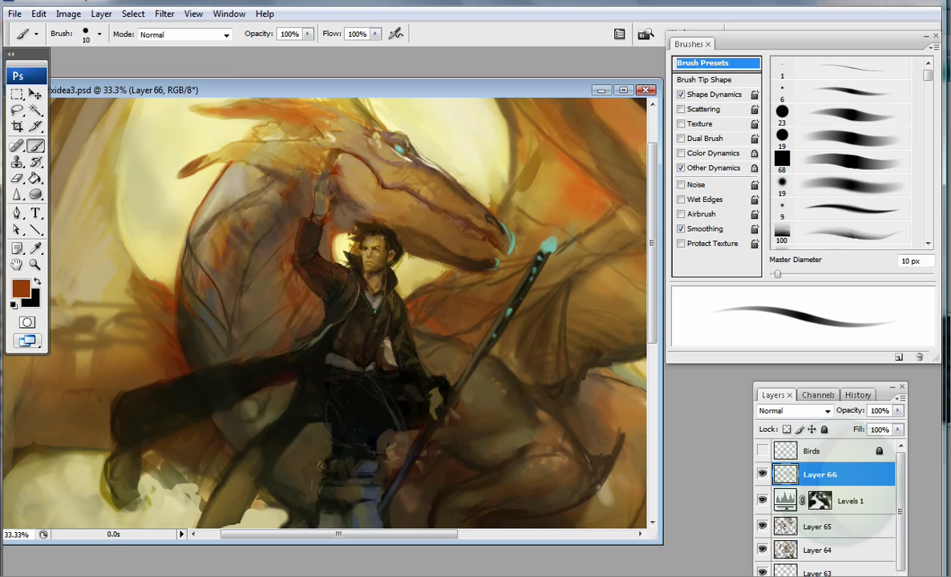
key("bracketright")
key("bracketright")
key("bracketright")
key("bracketright")
key("bracketright")
key("bracketright")
left_click(325, 179, "alt")
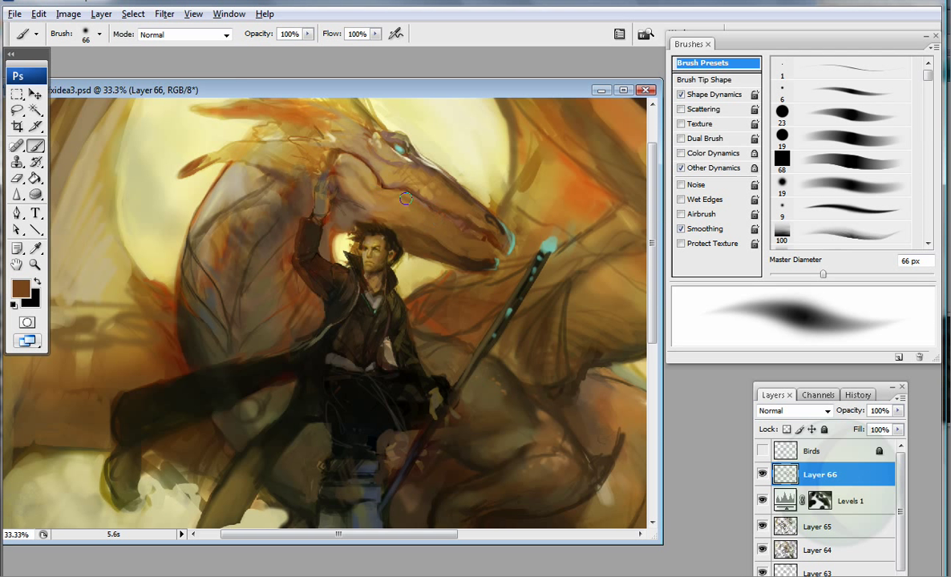
key("bracketleft")
key("bracketleft")
left_click(328, 229, "alt")
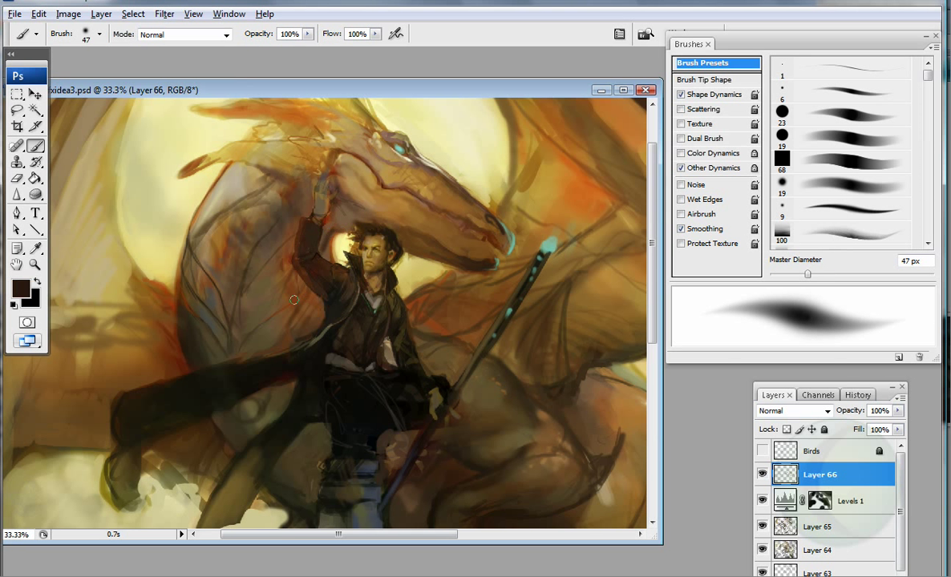
Step: Sample tan, cream and golden tones near the rider and sun with the 23 px hard round brush
left_click_drag(510, 355, 350, 323)
left_click(349, 323, "alt")
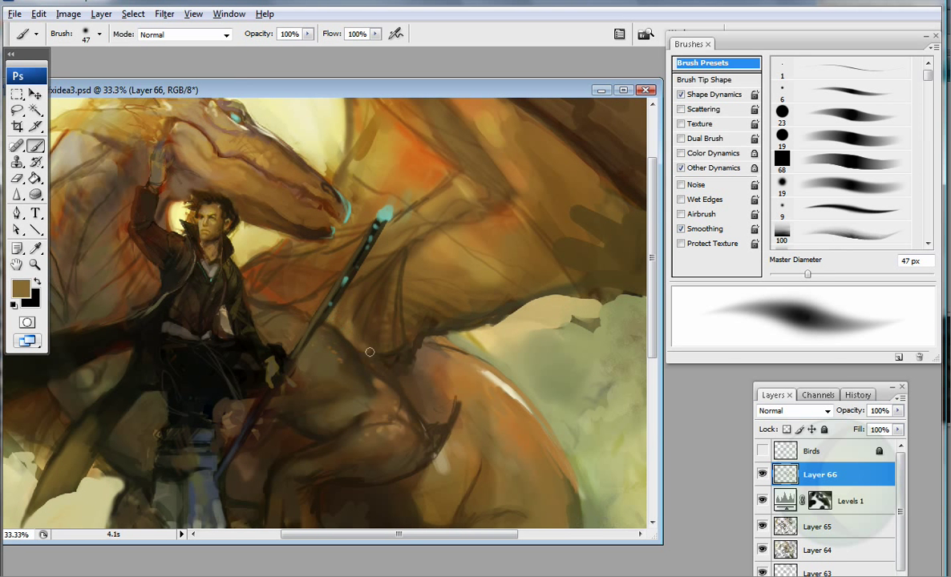
left_click(274, 292, "alt")
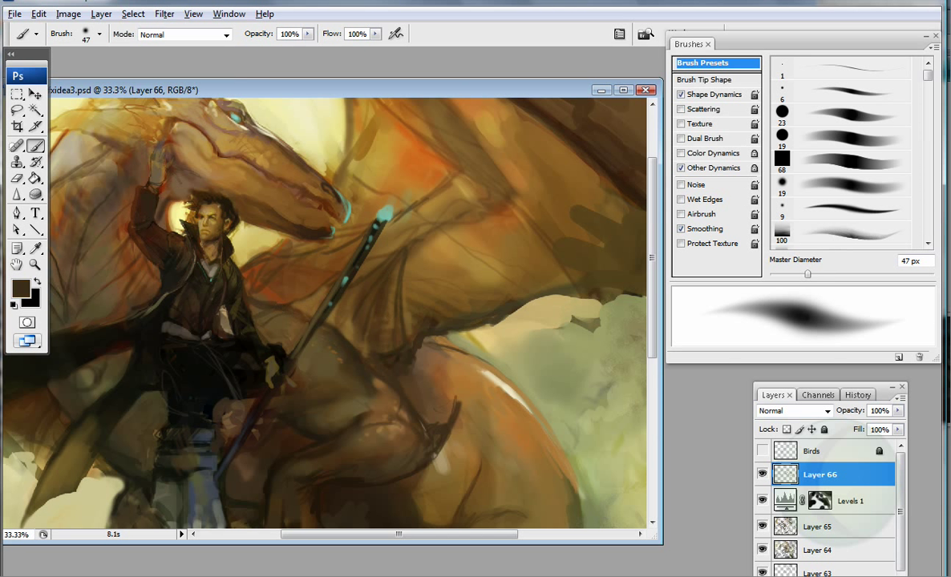
left_click(262, 223, "alt")
key("comma")
left_click(250, 242, "alt")
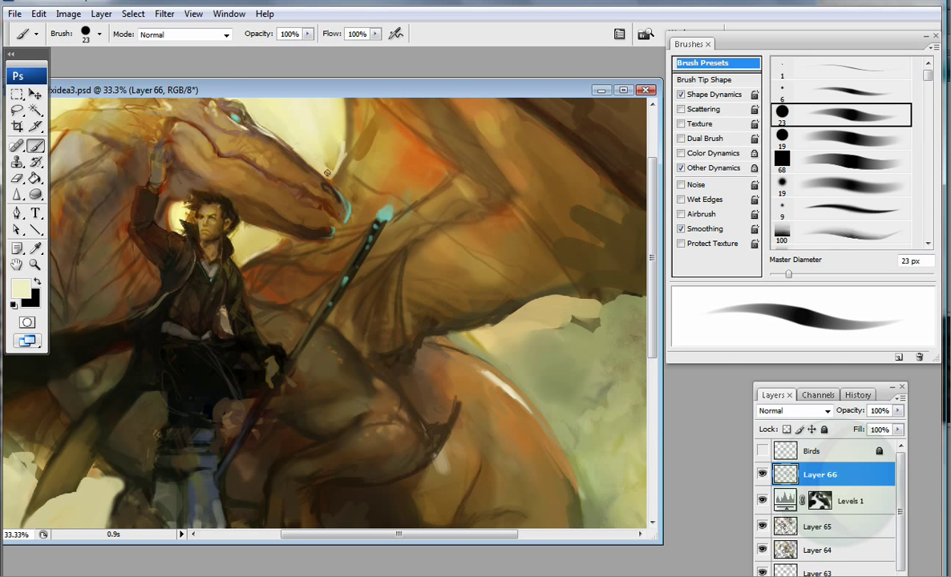
left_click(341, 128, "alt")
left_click_drag(345, 128, 329, 225)
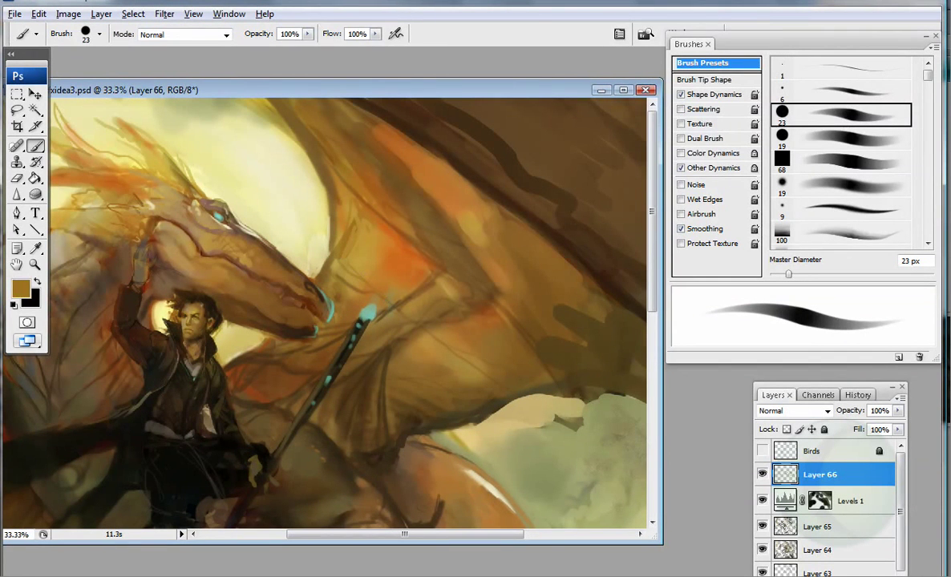
Step: Airbrush light brown strokes over the dragon's claw
left_click(270, 279, "alt")
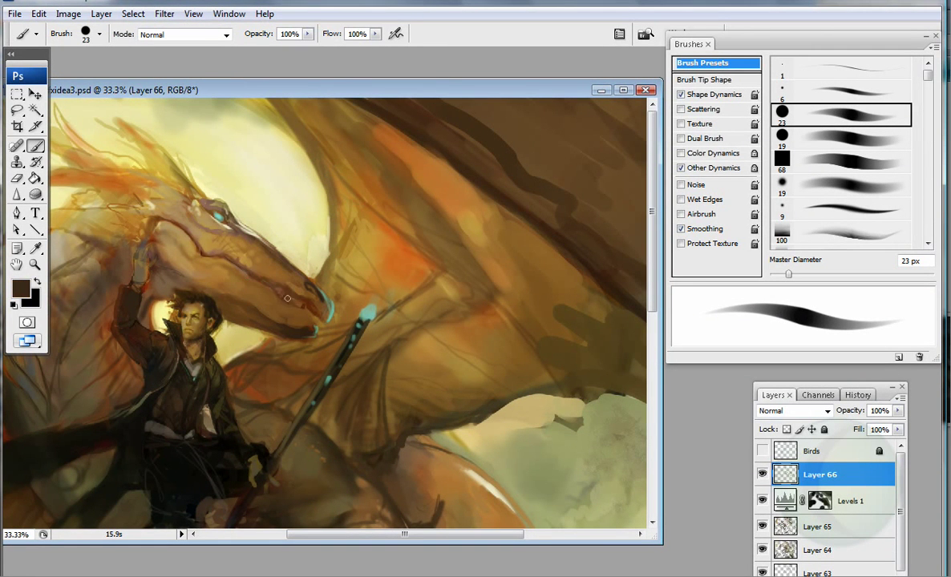
left_click_drag(286, 417, 250, 257)
left_click(250, 258, "alt")
left_click(187, 261, "alt")
left_click_drag(186, 277, 161, 200)
left_click(185, 310, "alt")
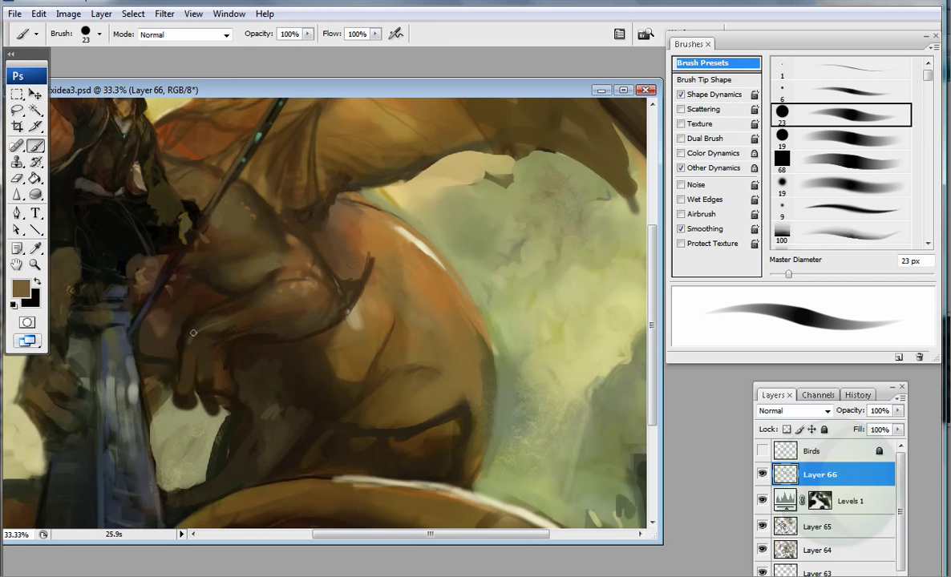
key("bracketright")
key("shift+alt+p")
mouse_move(183, 377)
left_mouse_down()
mouse_move(187, 315)
mouse_move(193, 343)
mouse_move(201, 305)
left_mouse_up()
Step: Paint light greenish strokes along the dragon's body edge with a 40 px brush
key("bracketright")
key("bracketright")
key("bracketright")
key("bracketright")
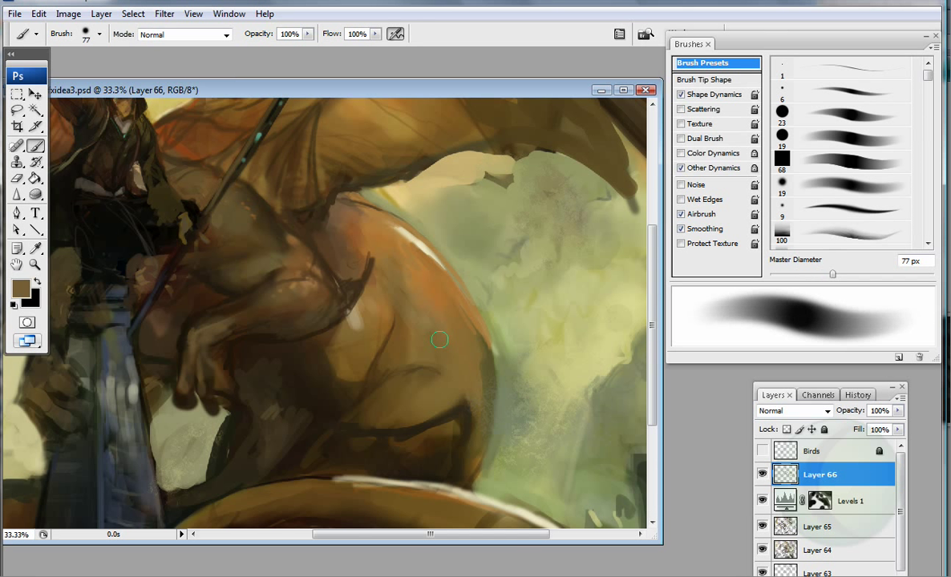
key("bracketleft")
key("bracketleft")
key("bracketleft")
key("bracketleft")
mouse_move(458, 312)
left_mouse_down()
mouse_move(478, 343)
mouse_move(481, 386)
mouse_move(488, 366)
mouse_move(481, 445)
mouse_move(488, 351)
mouse_move(496, 380)
left_mouse_up()
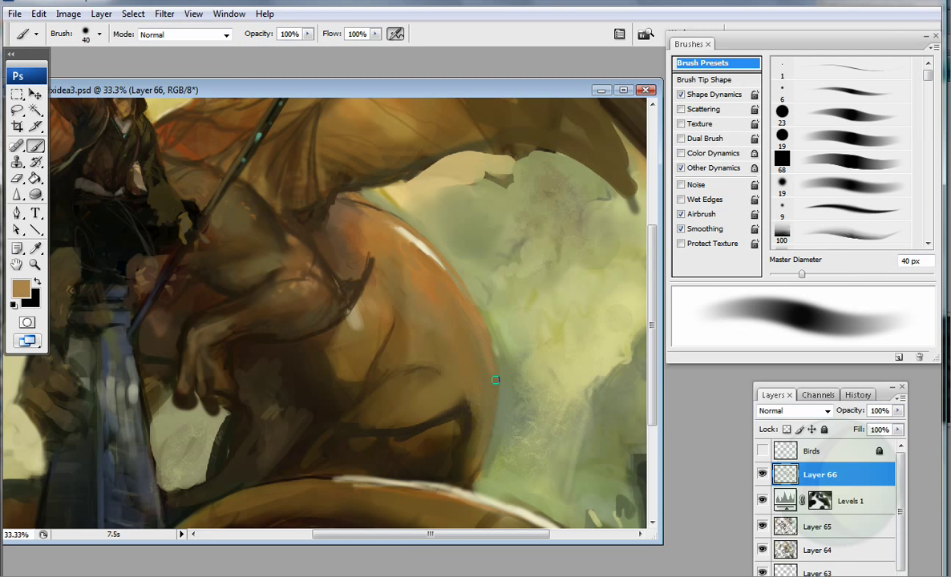
key("bracketright")
key("bracketright")
key("bracketright")
key("bracketright")
key("shift+alt+p")
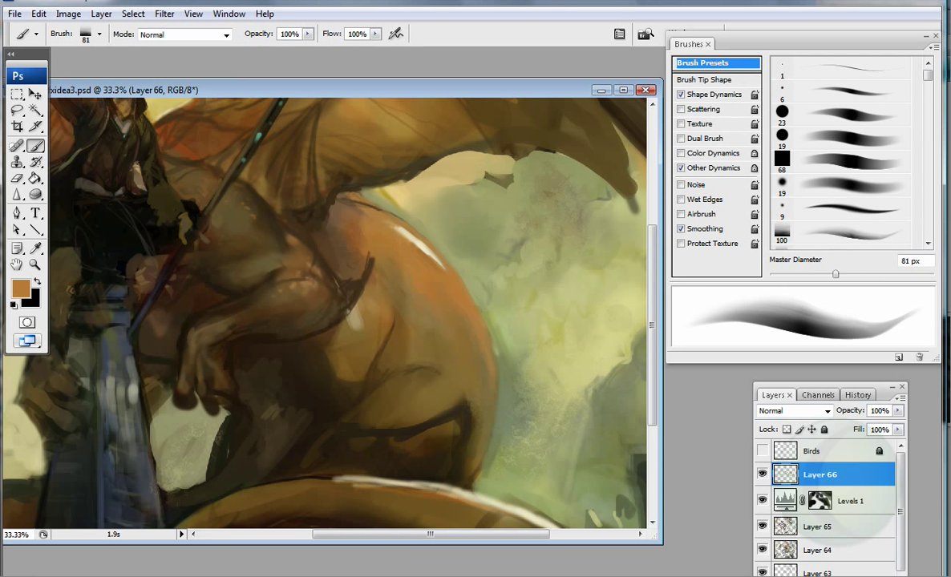
Step: Airbrush dark olive, lighter green and pale yellow strokes beside the dragon's tail with a 41 px brush
key("ctrl+minus")
scroll(335, 483, "down", 3)
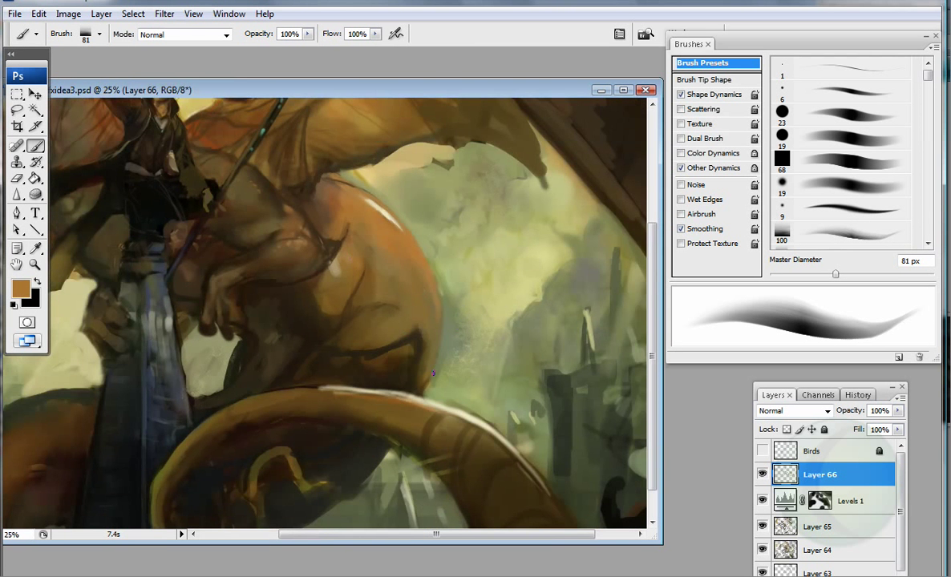
left_click(276, 458, "alt")
key("bracketleft")
key("bracketleft")
key("bracketleft")
key("bracketleft")
key("shift+alt+p")
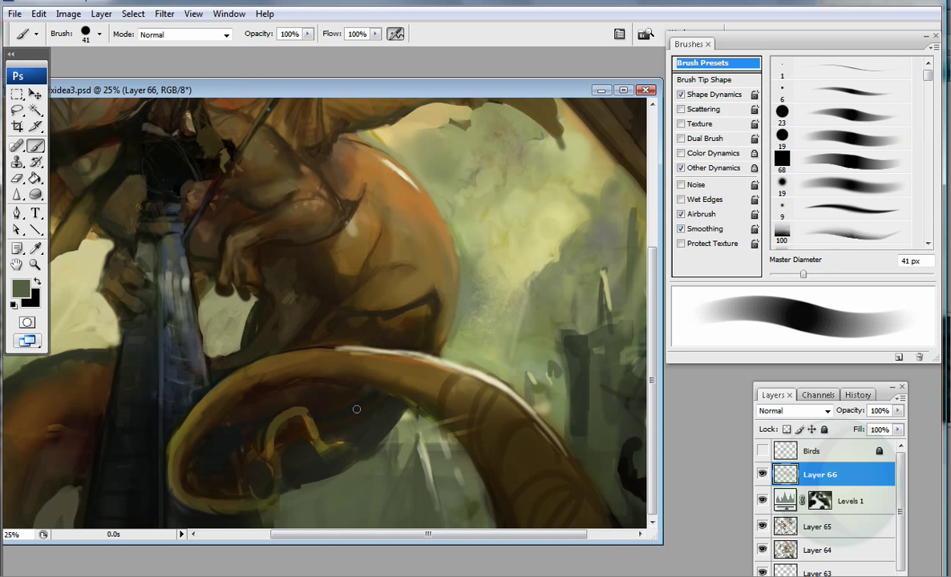
scroll(385, 376, "right", 3)
left_click(383, 341, "alt")
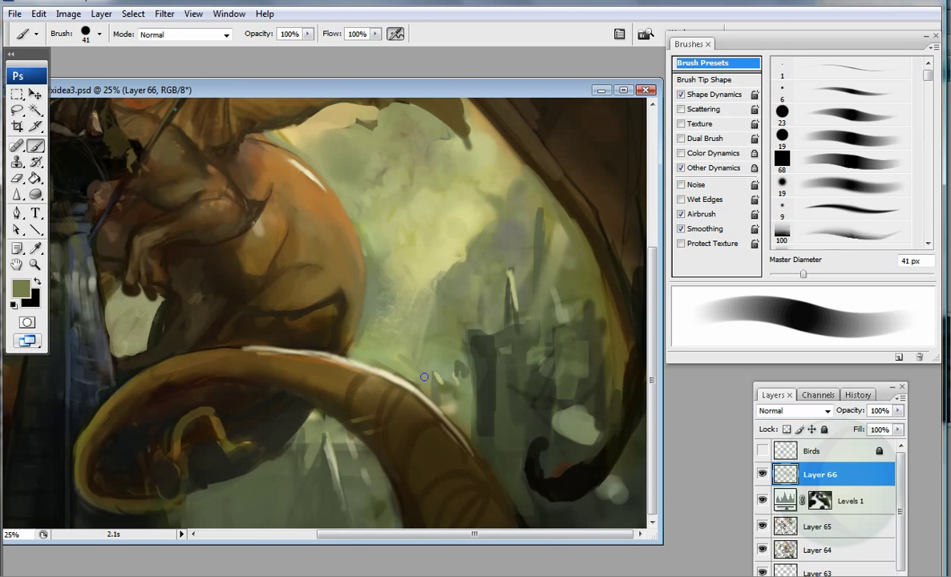
mouse_move(377, 364)
left_mouse_down()
mouse_move(384, 337)
mouse_move(391, 350)
mouse_move(377, 351)
mouse_move(381, 367)
mouse_move(404, 281)
left_mouse_up()
left_click(393, 345, "alt")
left_click(377, 337, "alt")
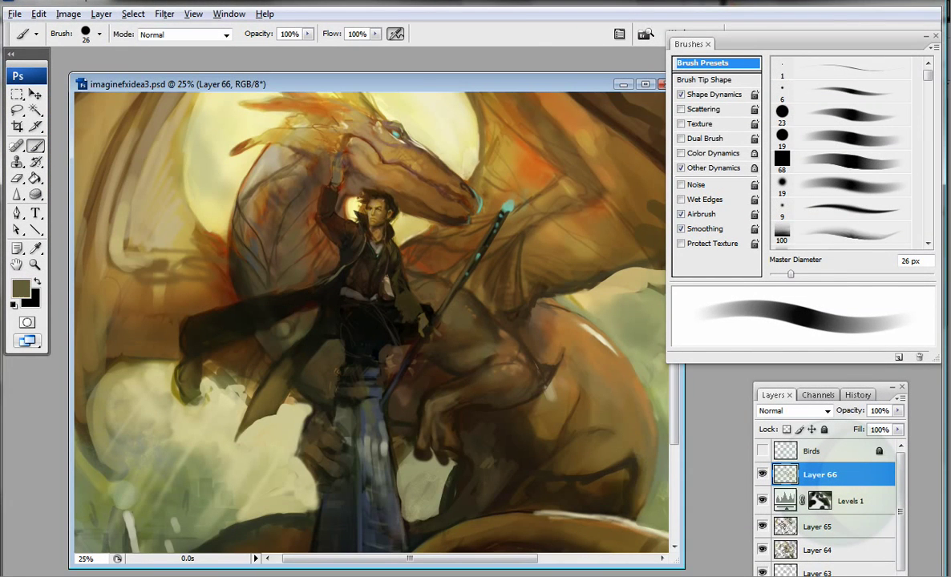
Step: Paint small light beige strokes on the dragon's neck
left_click_drag(242, 312, 232, 279)
left_click(253, 186, "alt")
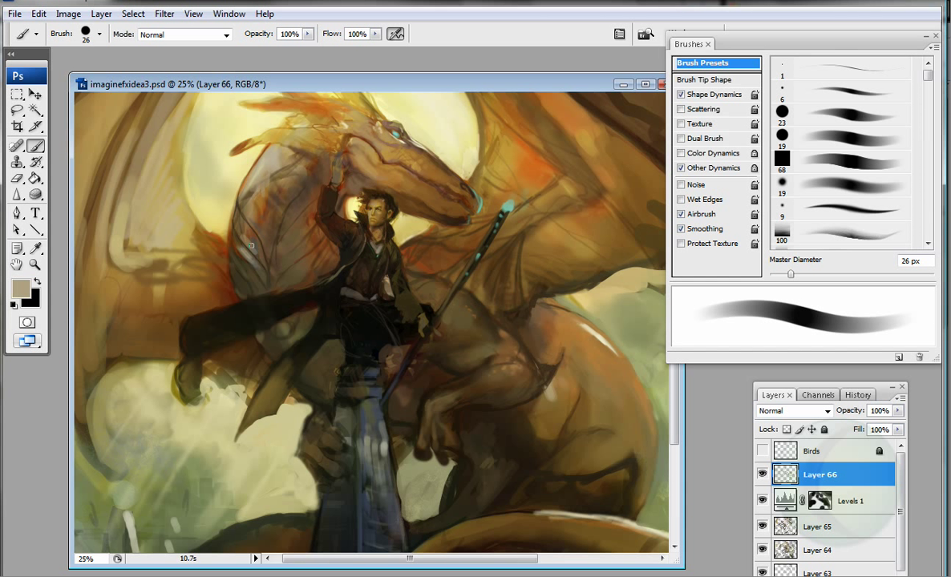
mouse_move(256, 219)
left_mouse_down()
mouse_move(234, 180)
mouse_move(245, 174)
mouse_move(241, 225)
left_mouse_up()
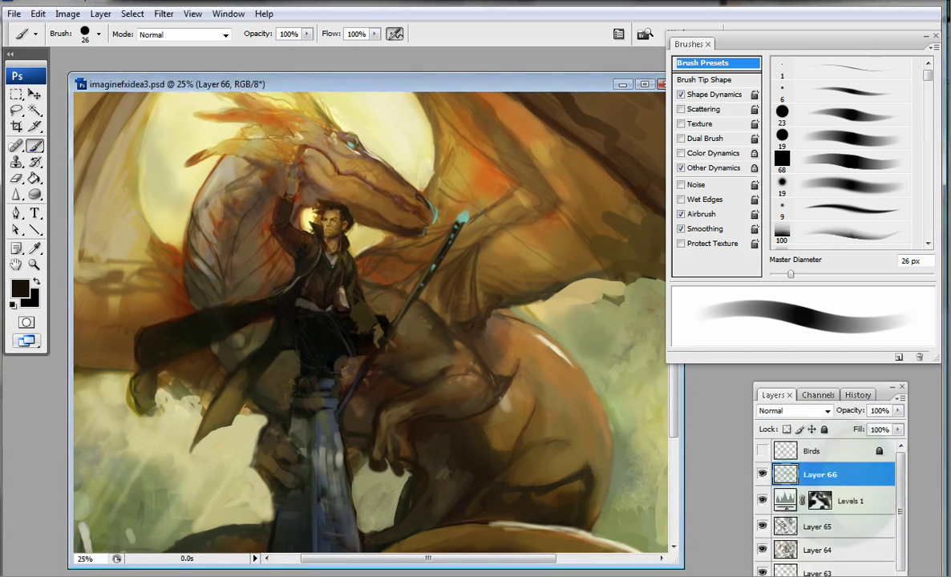
left_click(258, 219, "alt")
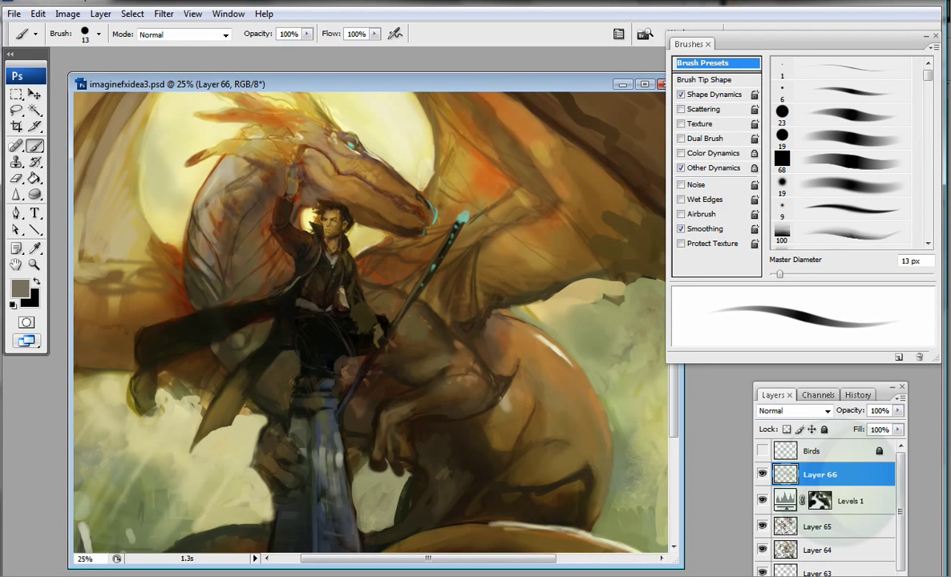
key("bracketright")
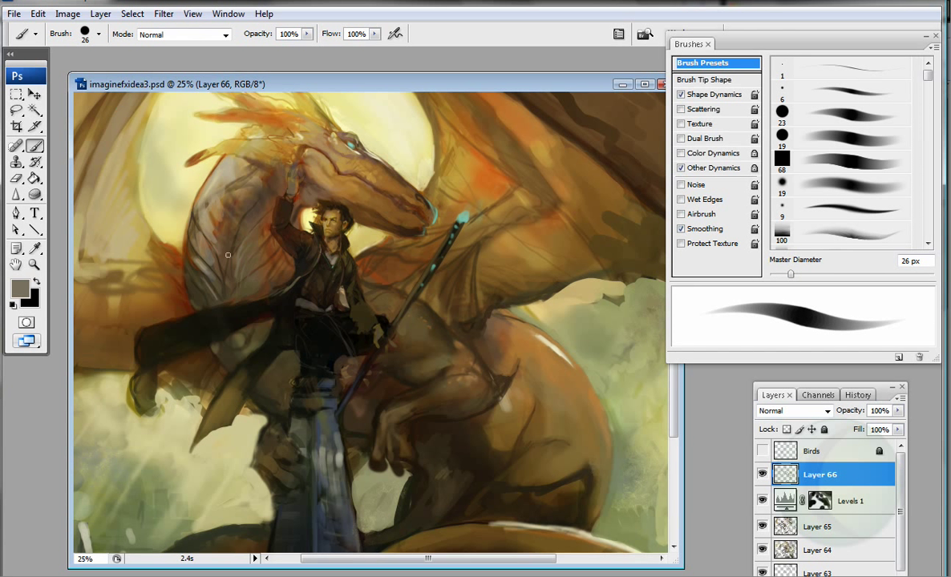
left_click(320, 296, "alt")
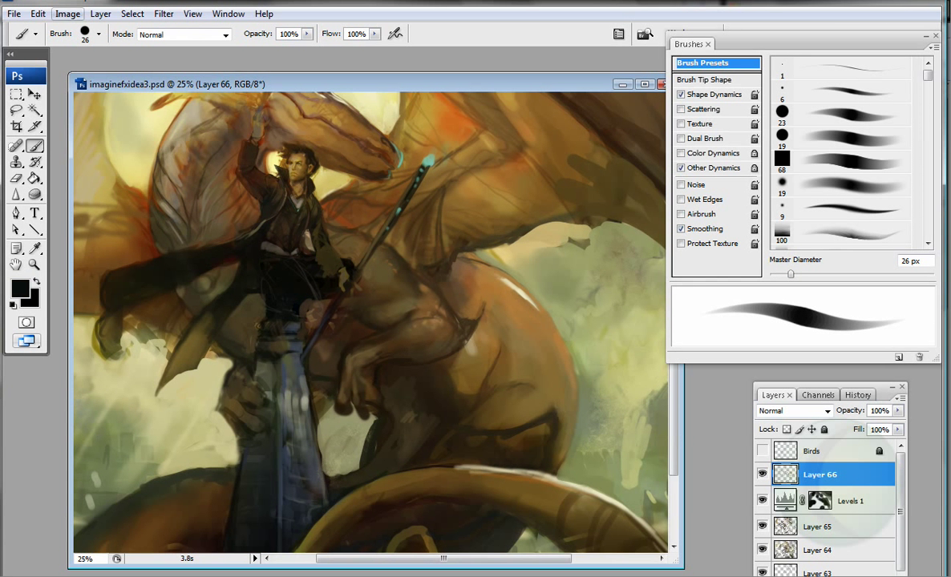
Step: Flip the canvas horizontally with Image > Rotate Canvas > Flip Canvas Horizontal
left_click(67, 14)
left_click(250, 219)
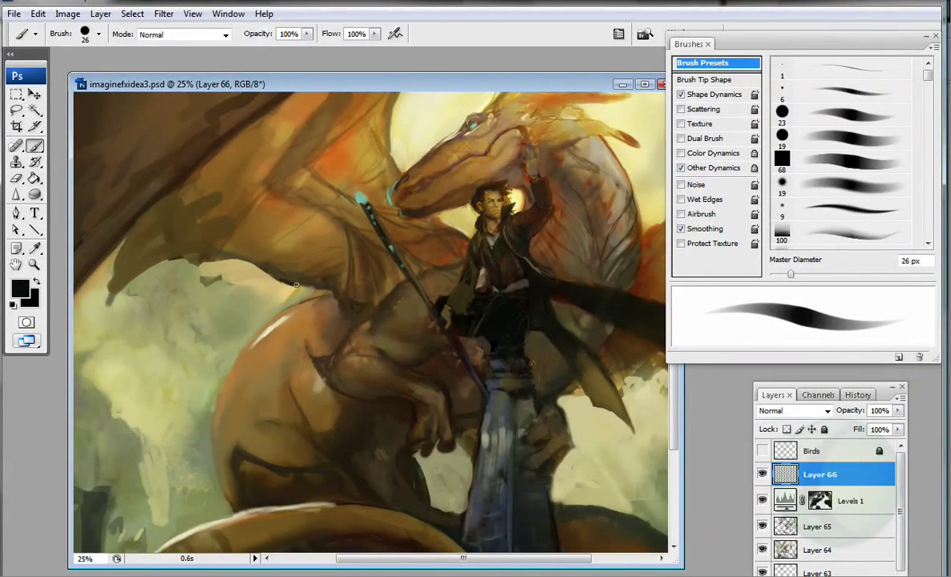
left_click(291, 270, "alt")
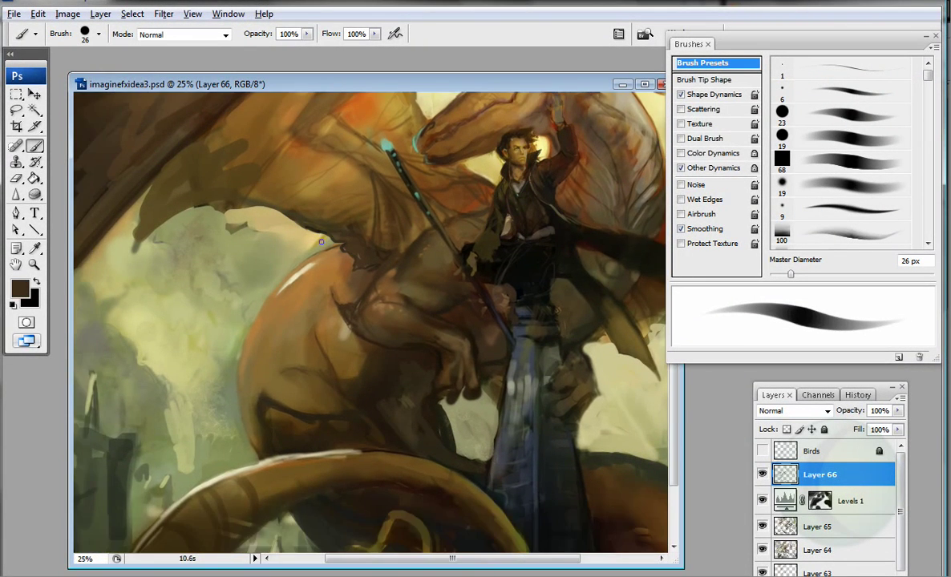
Step: Airbrush broad khaki and dark green haze with a 160+ px brush over the clouds below the dragon
left_click(350, 279, "alt")
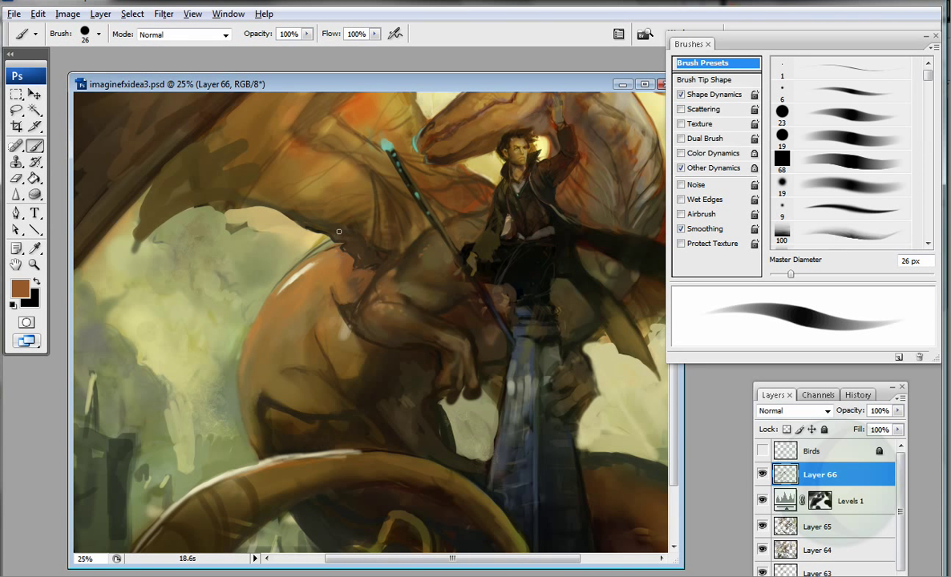
left_click(289, 261, "alt")
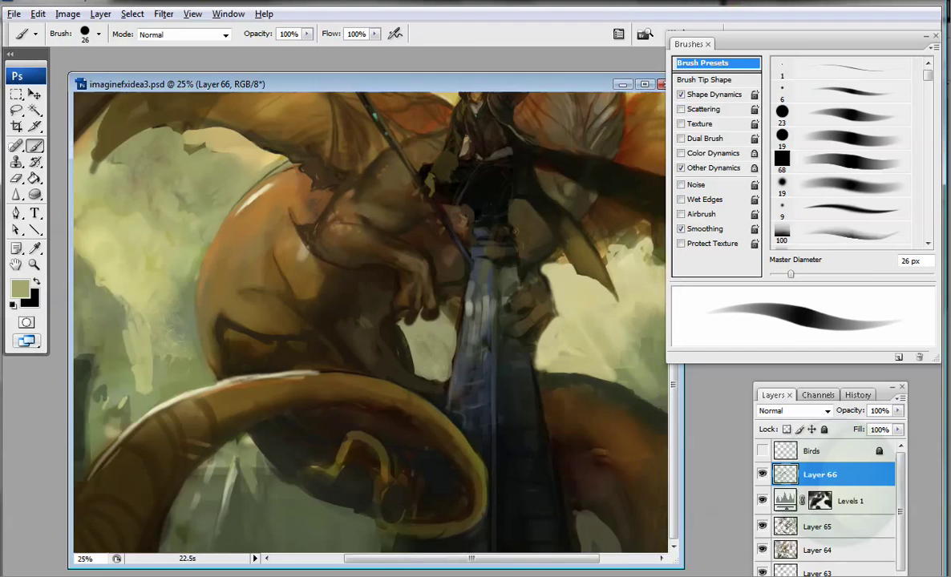
key("shift+alt+p")
key("bracketright")
key("bracketright")
key("bracketright")
key("bracketright")
key("bracketright")
key("bracketright")
key("bracketright")
key("bracketright")
key("bracketright")
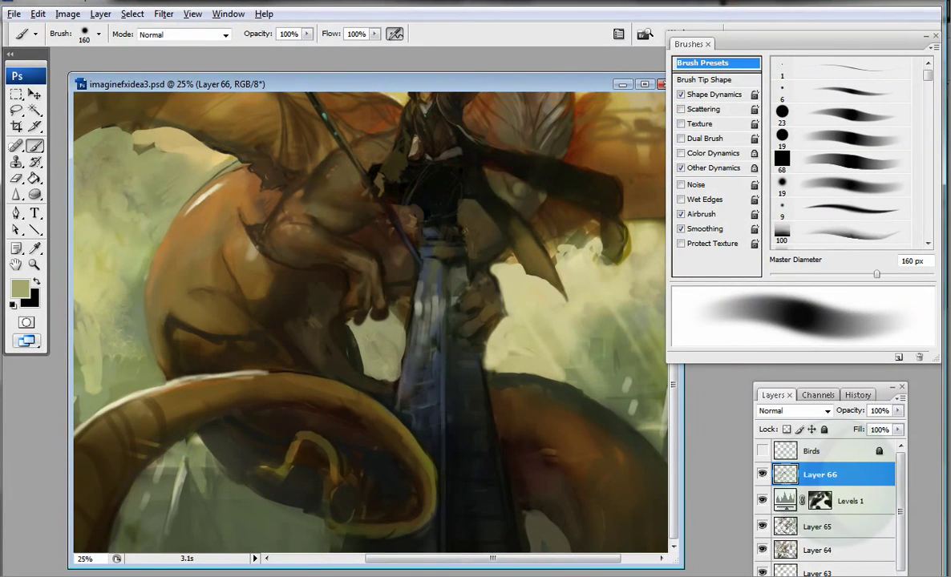
key("bracketright")
key("bracketright")
key("bracketright")
key("bracketright")
key("bracketright")
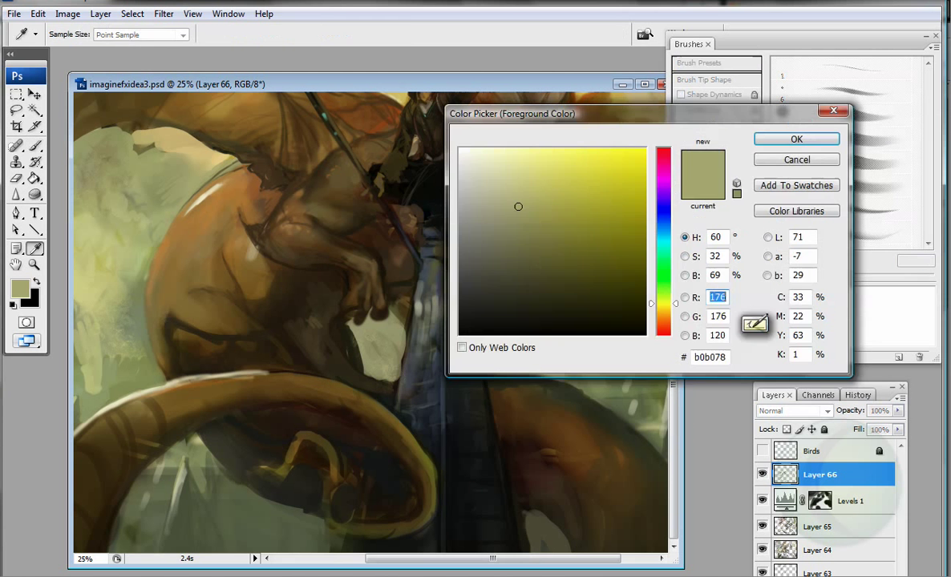
left_click(663, 276)
key("Return")
key("b")
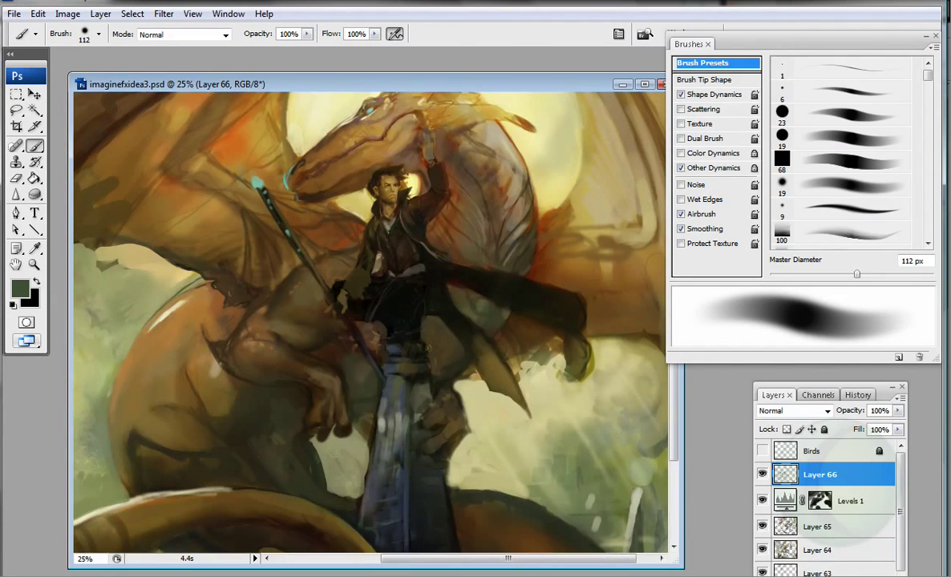
key("z")
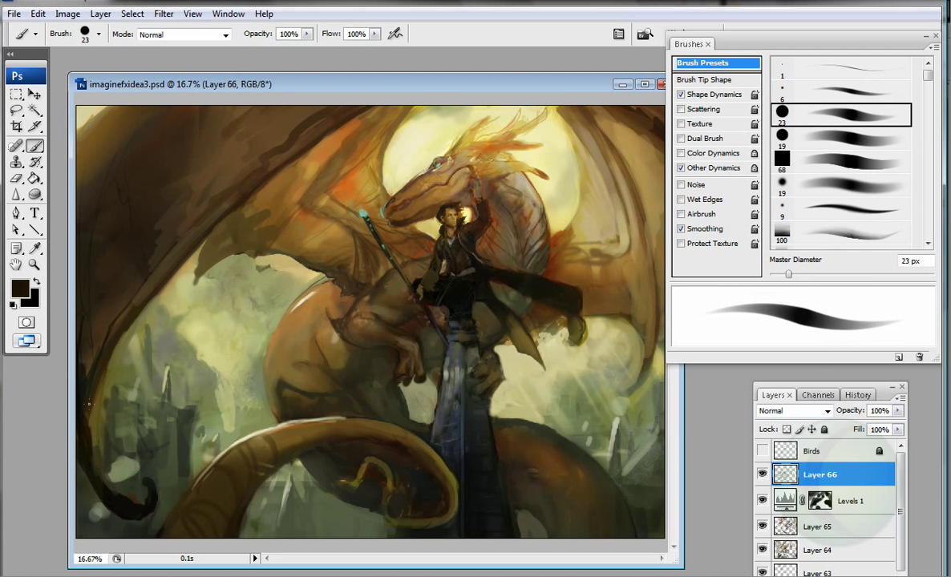
Step: Turn on airbrush build-up at 64 px and paint a dark olive-brown stroke over the dragon
key("bracketright")
key("bracketright")
key("bracketright")
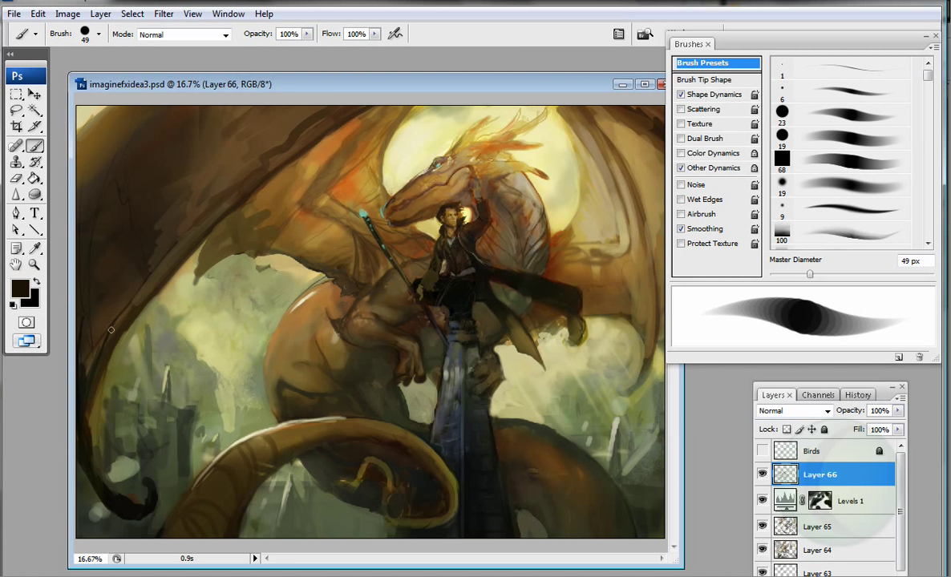
left_click(279, 431, "alt")
key("bracketleft")
key("shift+alt+p")
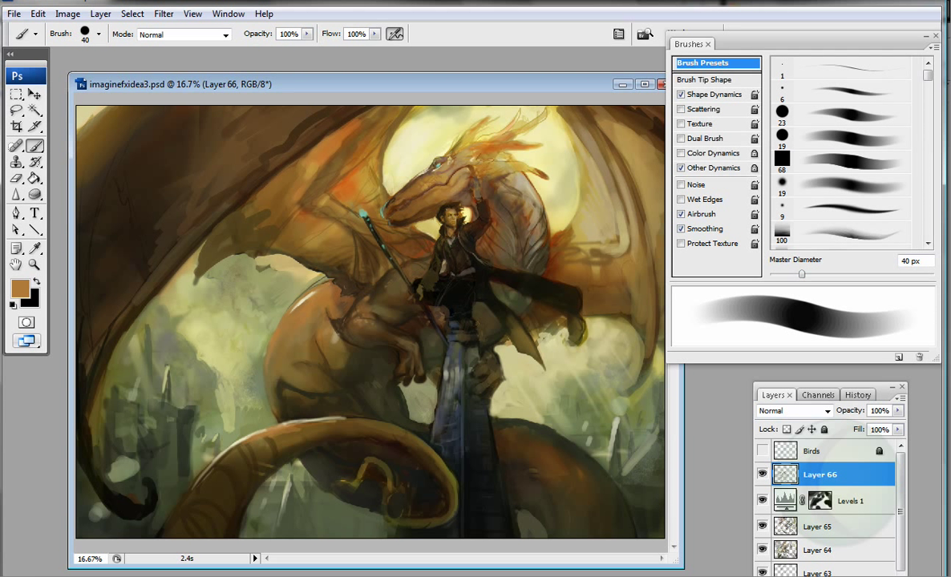
left_click_drag(801, 274, 820, 274)
left_click(355, 366, "alt")
left_click_drag(388, 371, 438, 357)
Step: Pick a darker brown at 47 px and darken the wing's marks and upper edge
left_click_drag(821, 274, 793, 274)
left_click(20, 286)
left_click(641, 286)
key("Return")
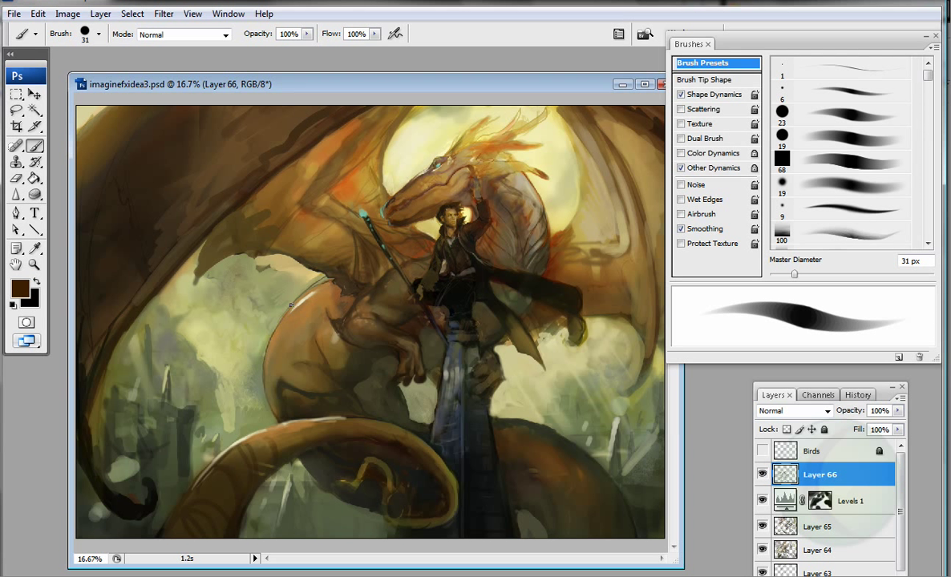
mouse_move(262, 244)
left_mouse_down()
mouse_move(223, 256)
mouse_move(222, 205)
left_mouse_up()
mouse_move(354, 100)
left_mouse_down()
mouse_move(276, 127)
mouse_move(129, 282)
left_mouse_up()
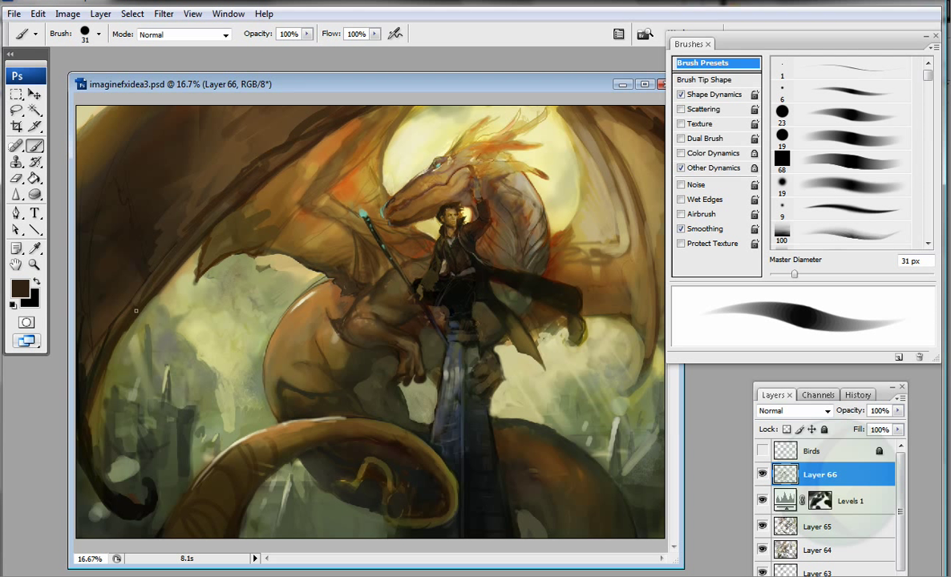
Step: With a soft 85 px airbrush, sample wing browns and darken the wing's upper area
left_click(87, 425, "alt")
left_click(250, 152, "alt")
left_click(782, 186)
left_click_drag(784, 273, 838, 273)
left_click(240, 181, "alt")
left_click(230, 189, "alt")
left_click(223, 188, "alt")
left_click(264, 153, "alt")
left_click_drag(264, 152, 321, 112)
Step: Layer dark, light and greyish-green strokes over the upper wing, enlarging the brush to 139 px
left_click(276, 142, "alt")
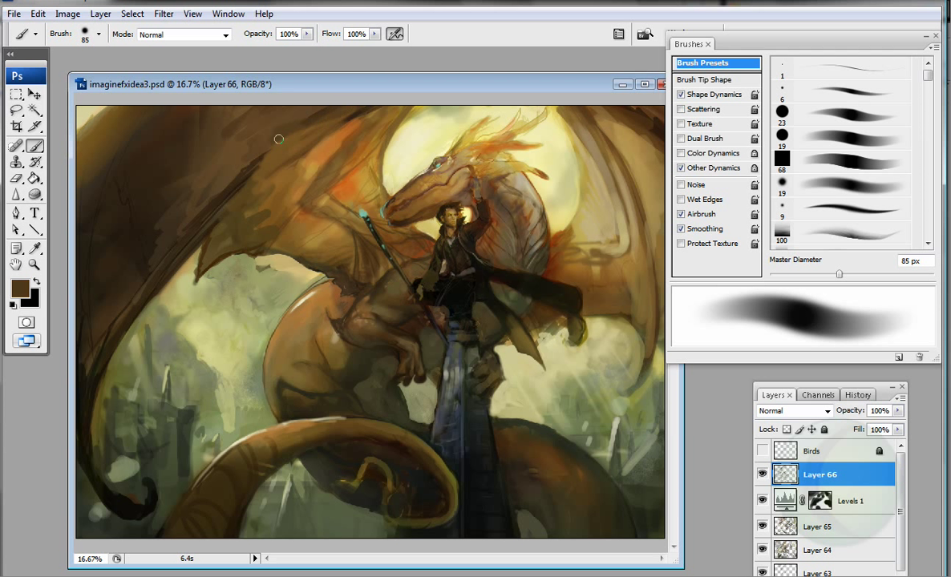
left_click_drag(275, 141, 180, 238)
left_click(273, 151, "alt")
mouse_move(273, 150)
left_mouse_down()
mouse_move(224, 181)
mouse_move(212, 200)
left_mouse_up()
left_click(255, 203, "alt")
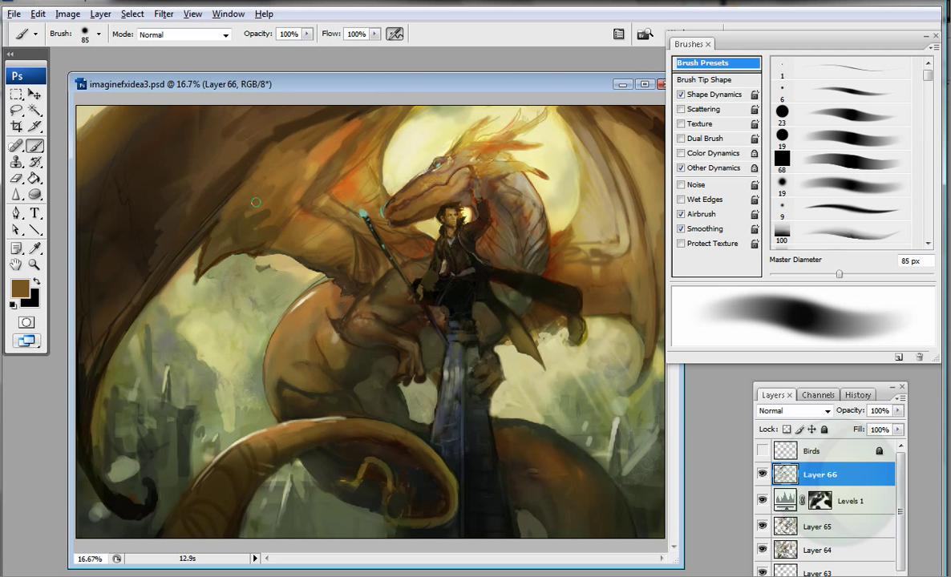
left_click_drag(838, 273, 868, 273)
left_click(247, 205, "alt")
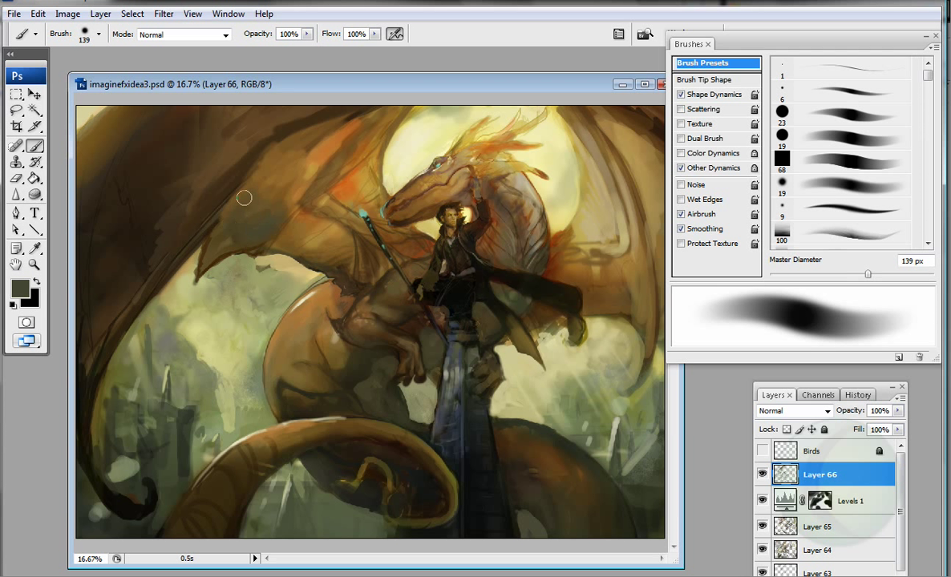
mouse_move(266, 194)
left_mouse_down()
mouse_move(254, 219)
mouse_move(347, 260)
mouse_move(343, 230)
mouse_move(282, 220)
left_mouse_up()
Step: Switch to the 19 px brush, sample orange-tan and near-black, resizing between 24 and 76 px
left_click(326, 171, "alt")
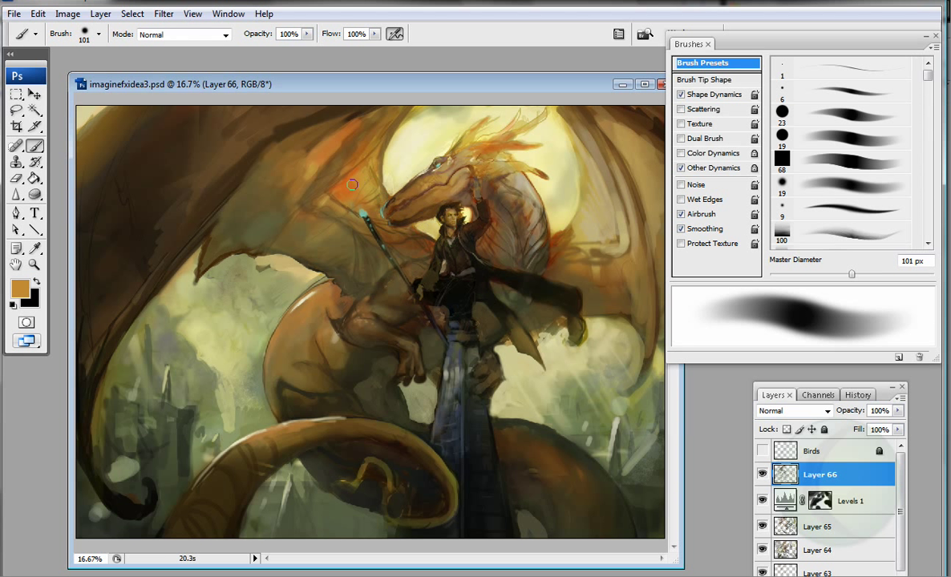
left_click(842, 138)
key("bracketright")
key("bracketright")
key("bracketright")
key("bracketright")
key("bracketright")
key("bracketright")
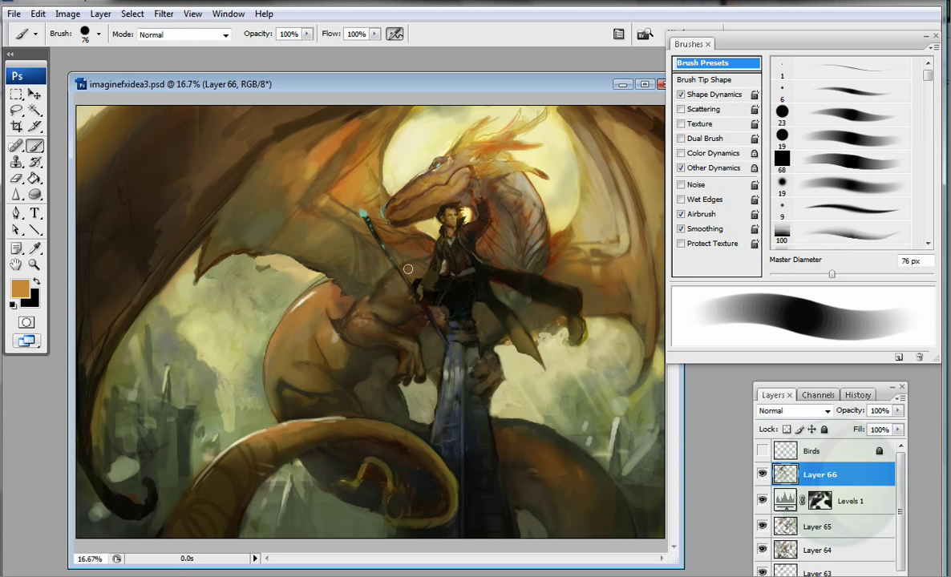
left_click(492, 291, "alt")
key("comma")
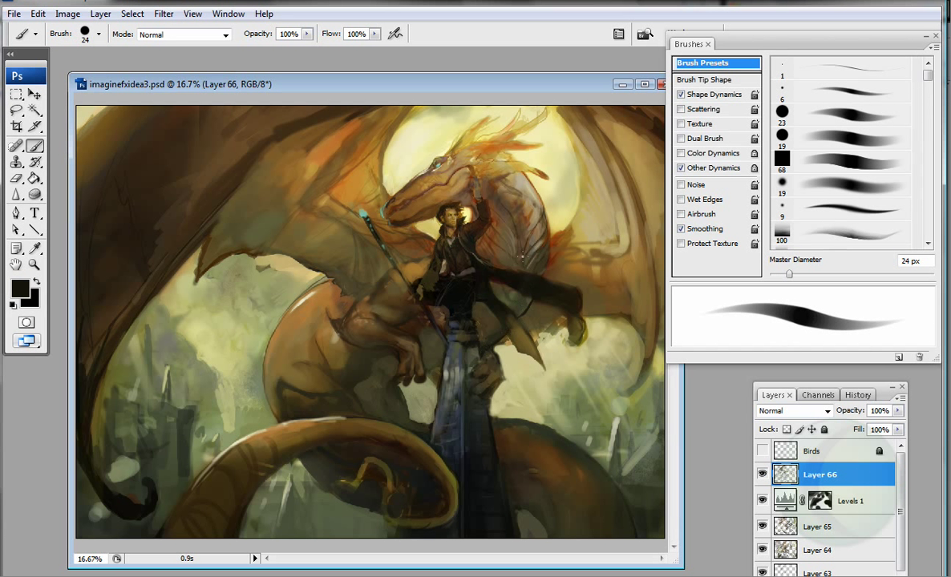
key("bracketright")
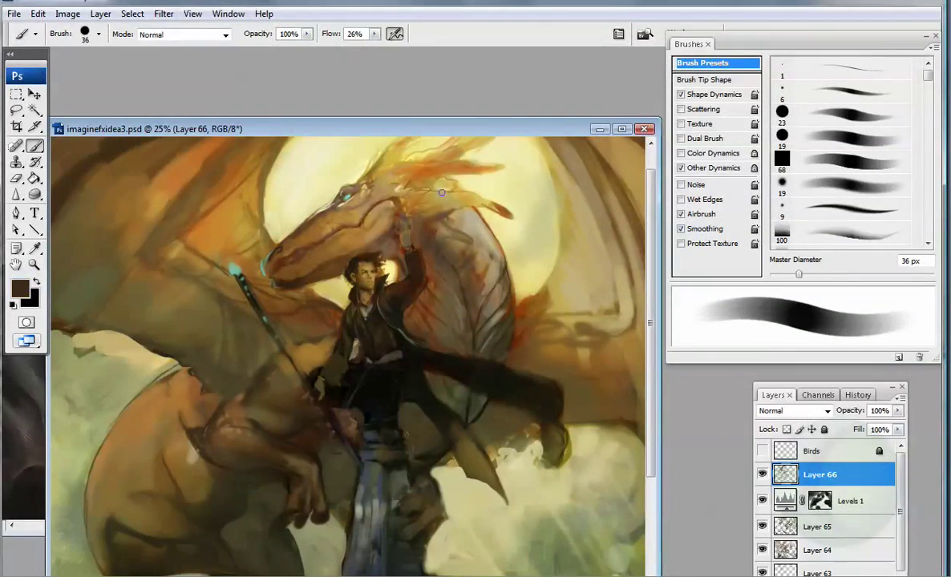
Step: Add light strokes around the dragon's head and horns and dark strokes down the left wing
left_click(176, 380, "alt")
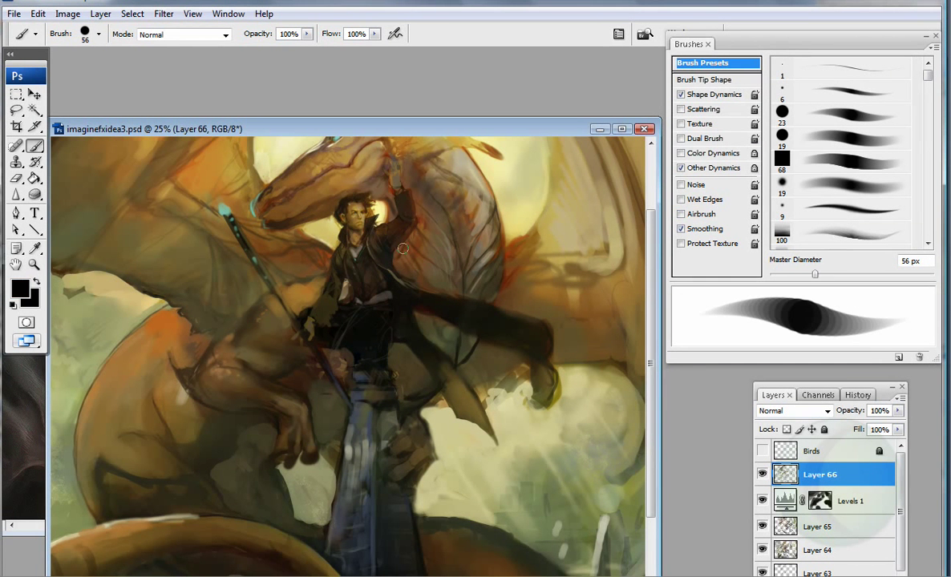
key("bracketright")
key("bracketright")
key("bracketright")
key("bracketright")
key("bracketright")
key("bracketright")
key("bracketright")
key("bracketright")
left_click(454, 293, "alt")
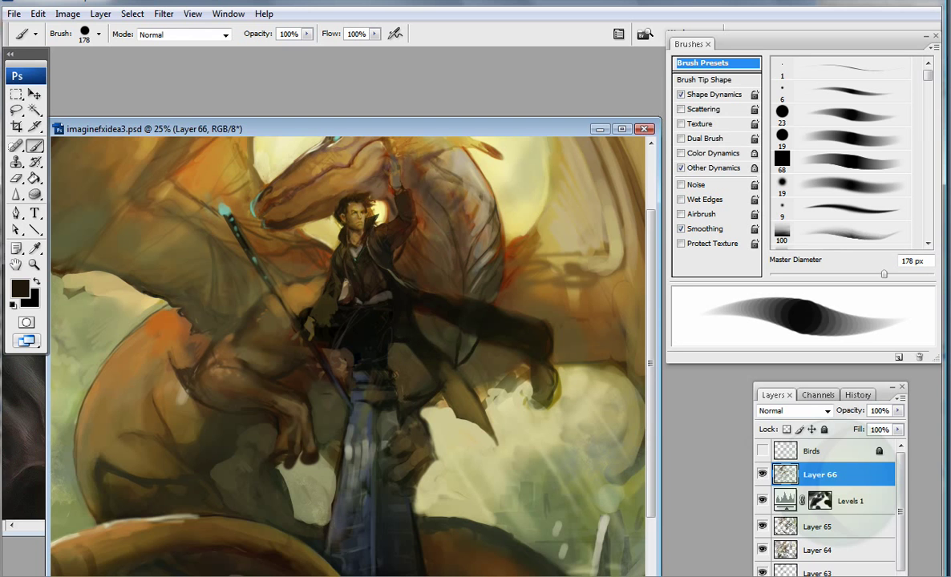
key("bracketleft")
key("bracketleft")
key("bracketleft")
key("bracketleft")
key("bracketleft")
key("bracketleft")
key("bracketleft")
key("bracketleft")
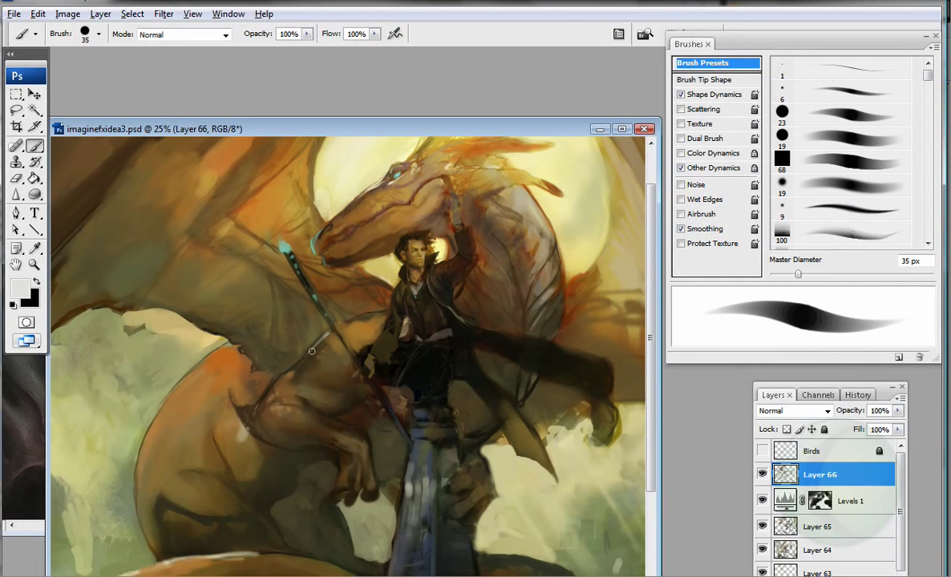
mouse_move(388, 165)
left_mouse_down()
mouse_move(397, 148)
mouse_move(388, 141)
left_mouse_up()
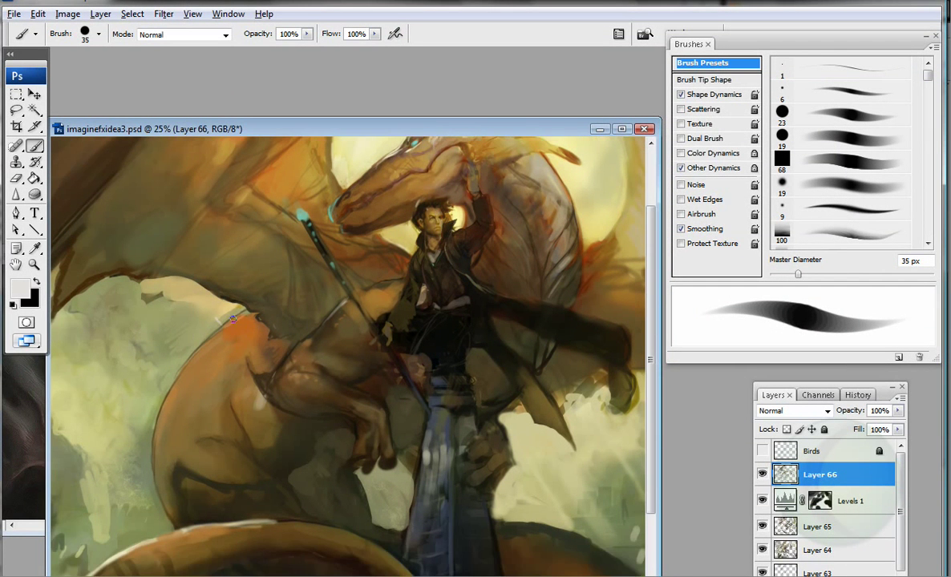
mouse_move(212, 296)
left_mouse_down()
mouse_move(156, 361)
mouse_move(142, 403)
left_mouse_up()
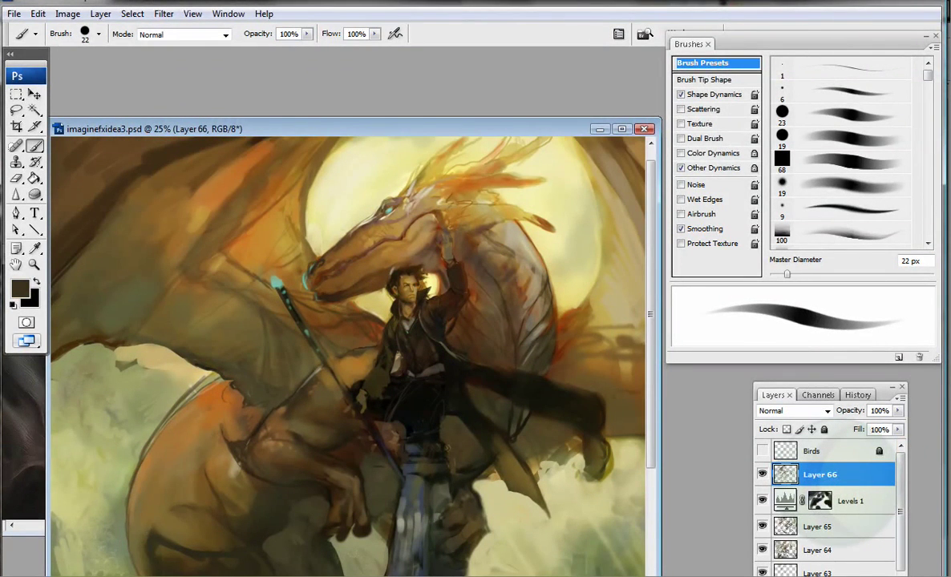
Step: Sample orange-brown and paint around the rider and dragon's leg with a 38 px brush
left_click(392, 225, "alt")
left_click(396, 213, "alt")
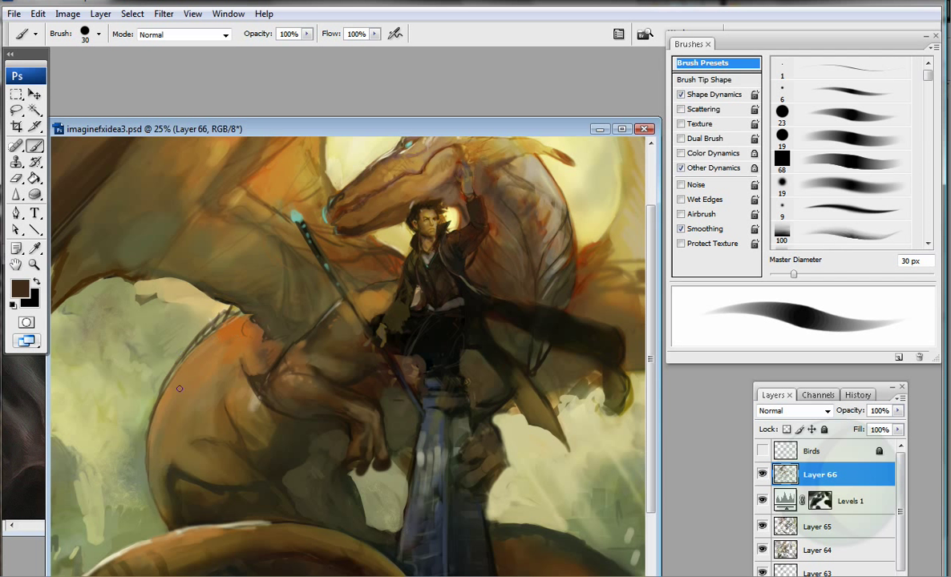
scroll(116, 418, "down", 3)
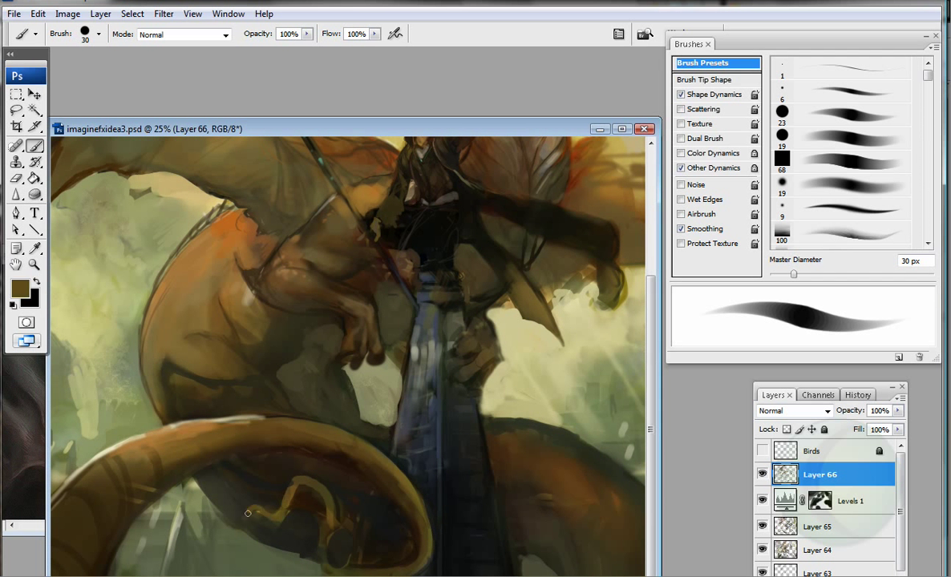
left_click(840, 138)
key("bracketright")
key("bracketright")
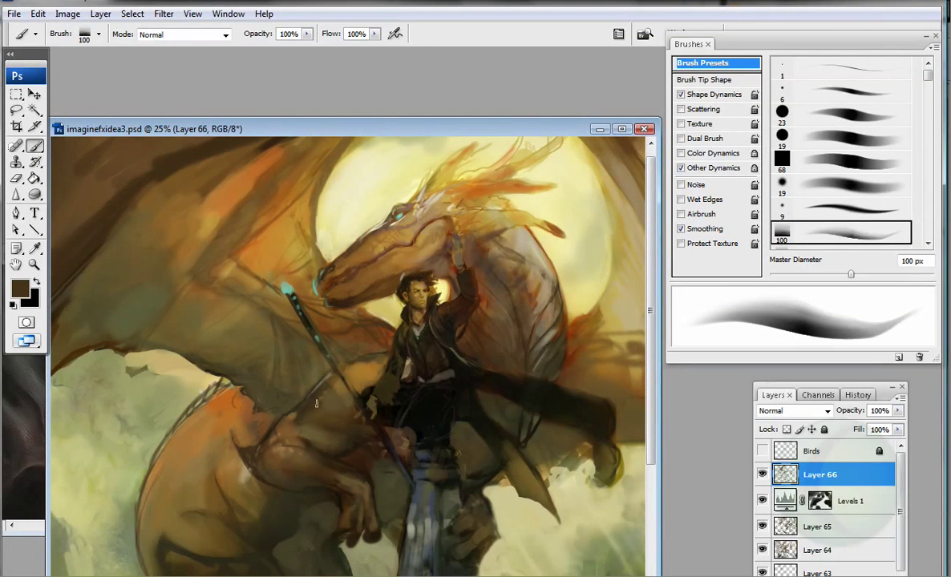
left_click_drag(316, 403, 355, 344)
Step: With the 23 px brush, paint near-black strokes on the dragon's lower body and bottom
left_click(577, 315, "alt")
left_click(840, 113)
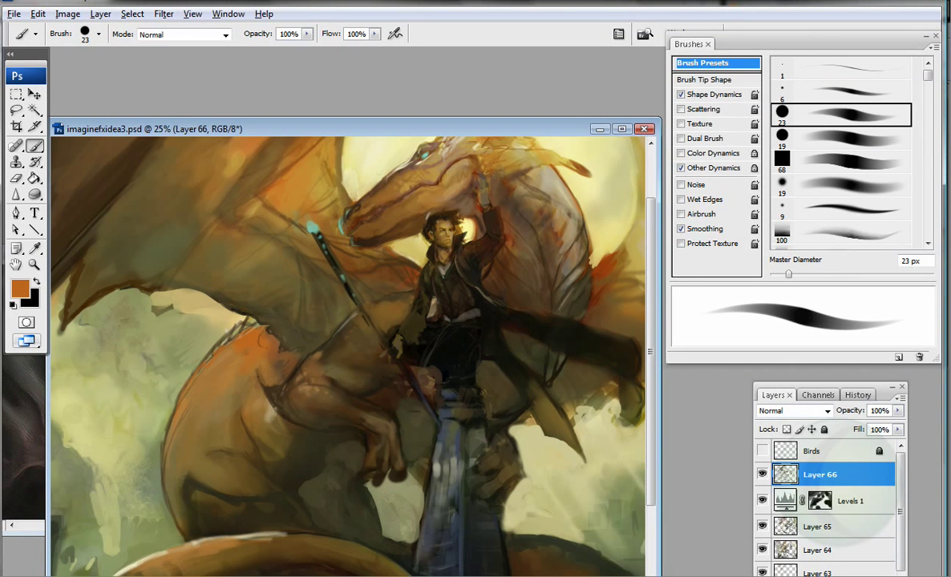
left_click(288, 473, "alt")
left_click_drag(289, 481, 339, 526)
left_click_drag(420, 528, 439, 566)
Step: Pan toward the tail and paint a light tan edge and dark brown stroke on the dragon's left side
left_click(339, 378, "alt")
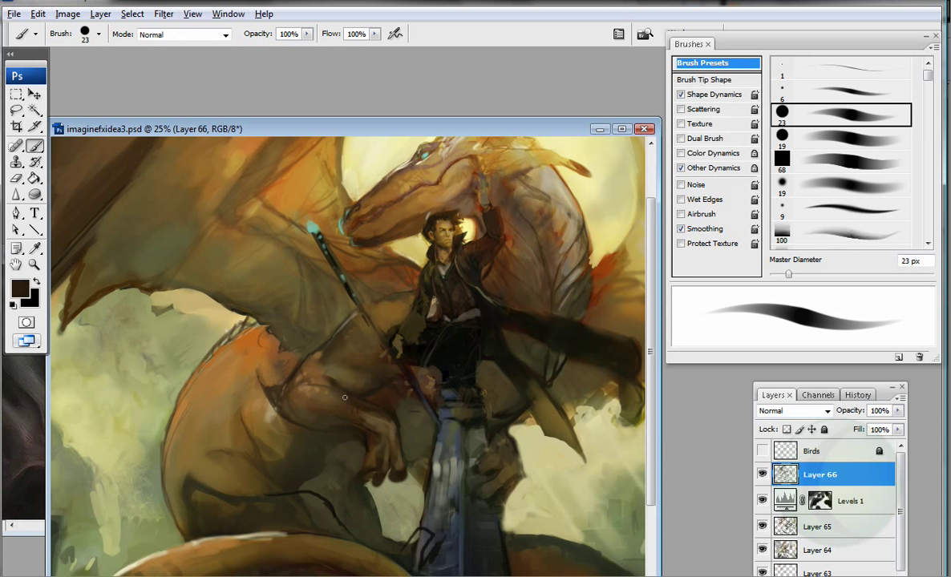
left_click(296, 355, "alt")
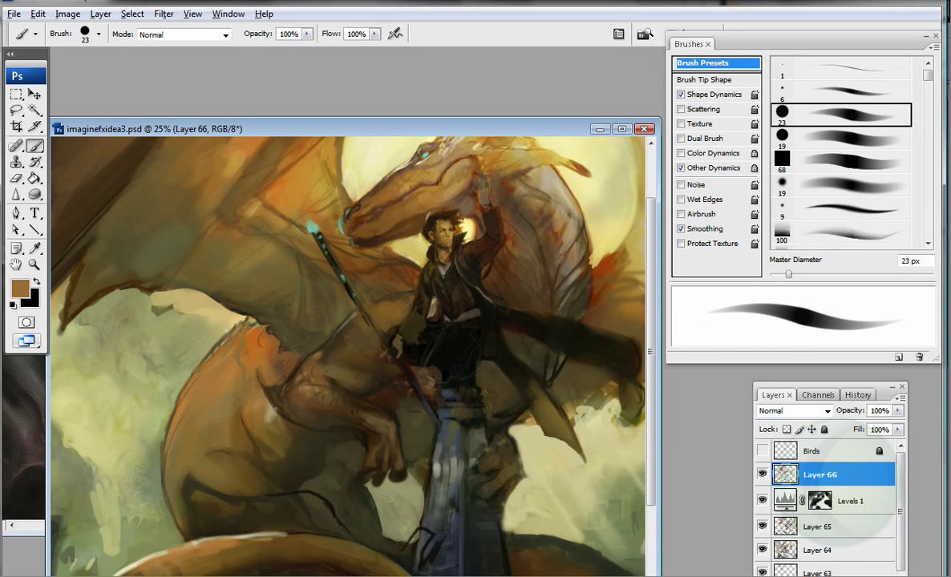
left_click_drag(189, 377, 229, 272)
mouse_move(200, 360)
left_mouse_down()
mouse_move(221, 391)
mouse_move(152, 455)
mouse_move(216, 401)
left_mouse_up()
left_click(220, 393, "alt")
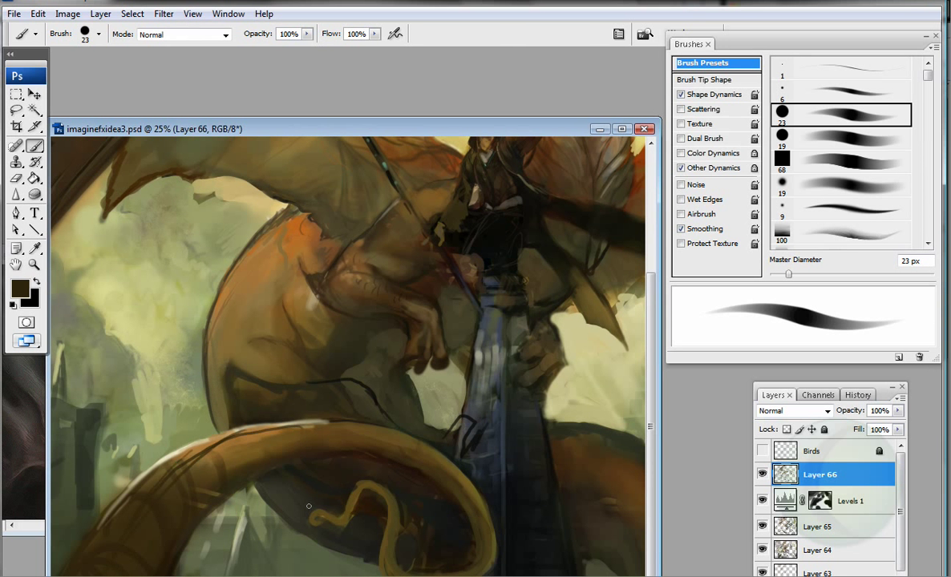
left_click_drag(566, 448, 410, 448)
Step: Paint dark olive-grey strokes near the tail and ground
scroll(410, 521, "down", 1)
left_click(390, 524, "alt")
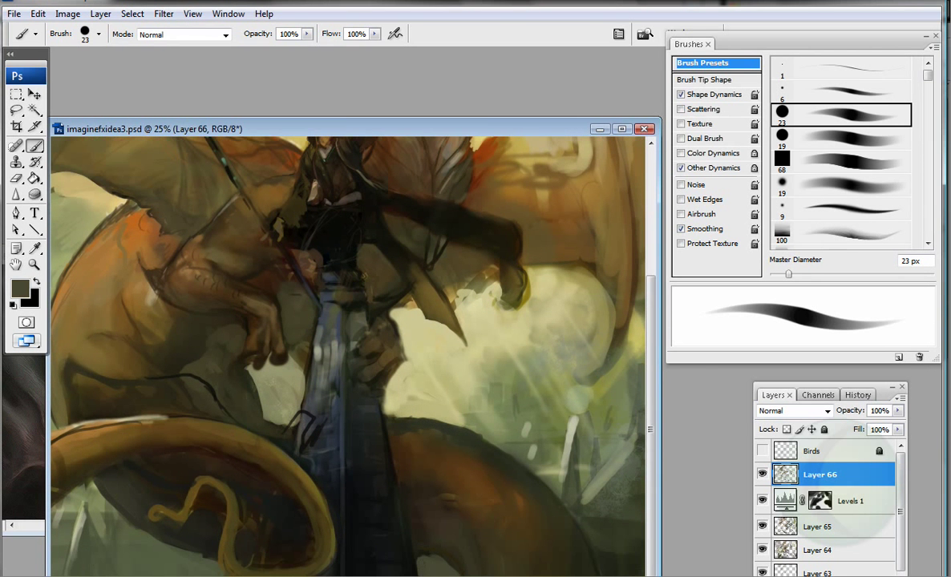
left_click_drag(533, 384, 523, 449)
left_click_drag(507, 393, 497, 445)
Step: Deepen the painting's left side with broad near-black strokes at 142 px
left_click_drag(240, 401, 553, 401)
left_click(337, 481, "alt")
key("bracketright")
key("bracketright")
key("bracketright")
key("bracketright")
key("bracketright")
key("bracketright")
left_click_drag(201, 441, 152, 369)
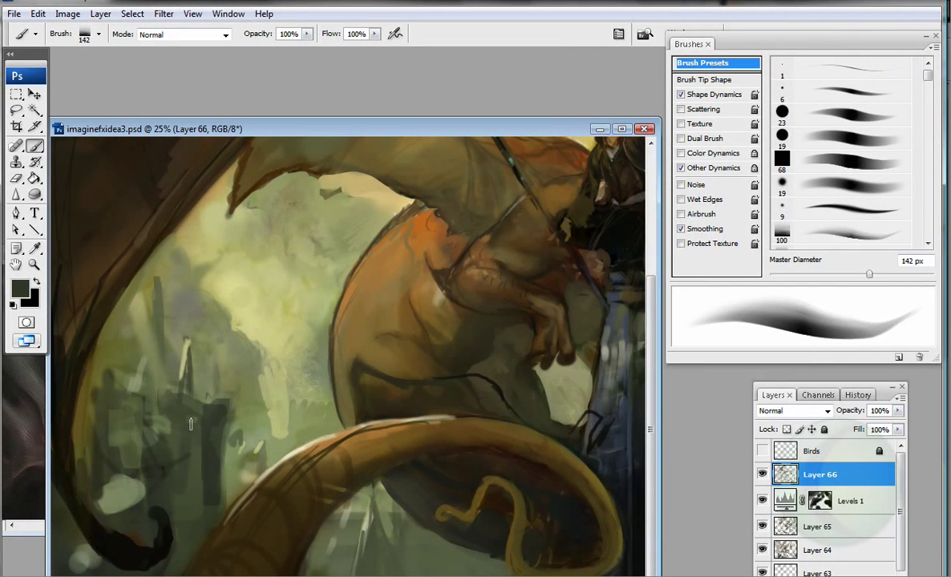
left_click_drag(193, 340, 65, 409)
Step: Scroll across the canvas sampling olive and orange colours
scroll(65, 409, "up", 6)
left_click(241, 305, "alt")
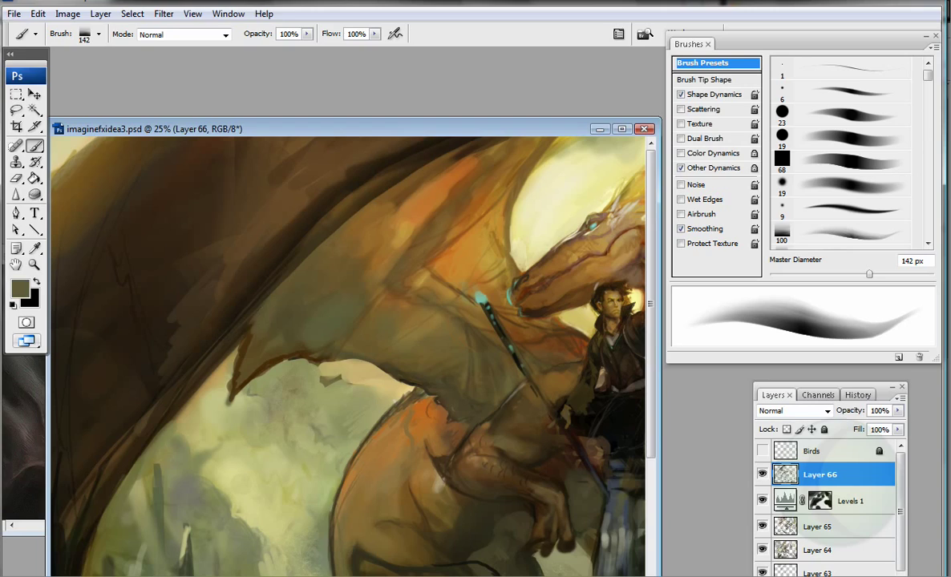
scroll(345, 323, "right", 4)
scroll(340, 312, "down", 2)
left_click(337, 304, "alt")
scroll(331, 298, "right", 3)
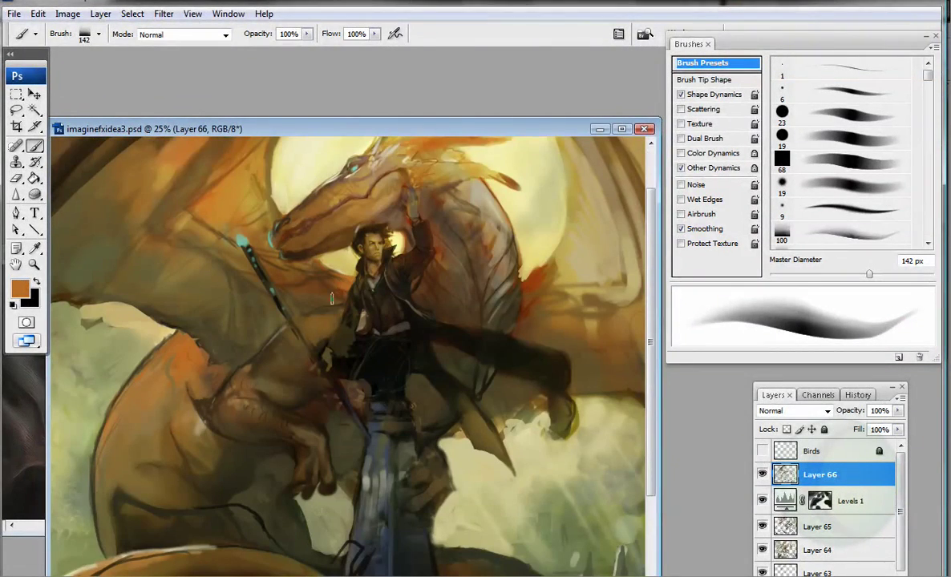
scroll(591, 358, "down", 2)
Step: Set the foreground to dark blue, zoom out to 12.5%, and sample tan near the dragon's head
left_click(361, 360, "alt")
left_click(20, 287)
left_click(663, 215)
key("Return")
key("b")
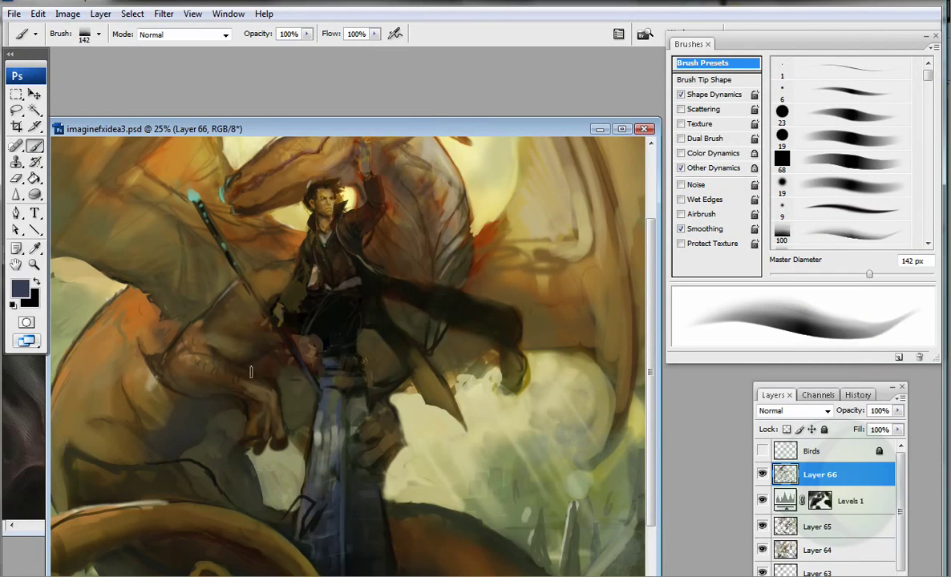
left_click(354, 362, "alt")
left_click(436, 297, "alt")
Step: Enable airbrush build-up and paint near-black strokes on the painting's left at 53 px
key("shift+alt+p")
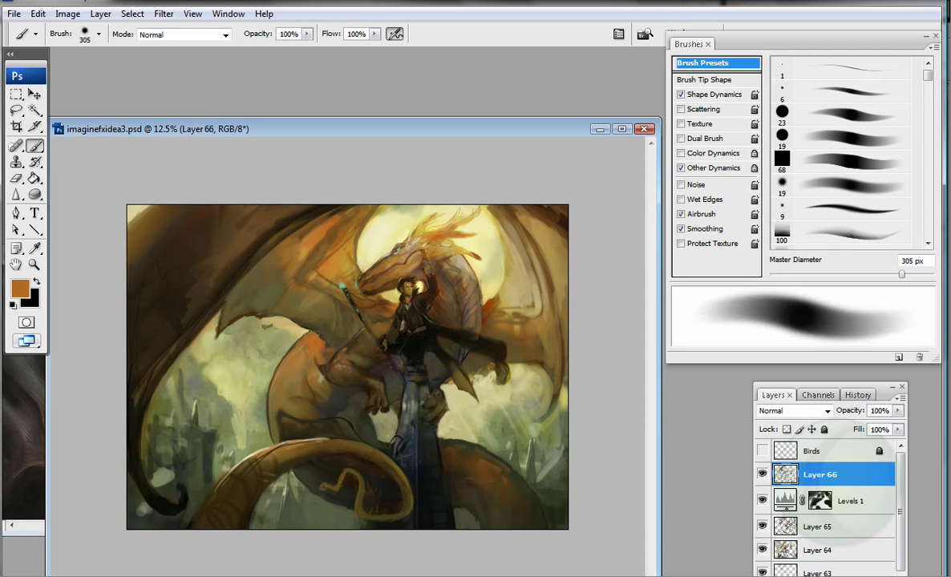
key("bracketright")
key("bracketright")
key("bracketright")
key("bracketright")
key("bracketright")
left_click(455, 472, "alt")
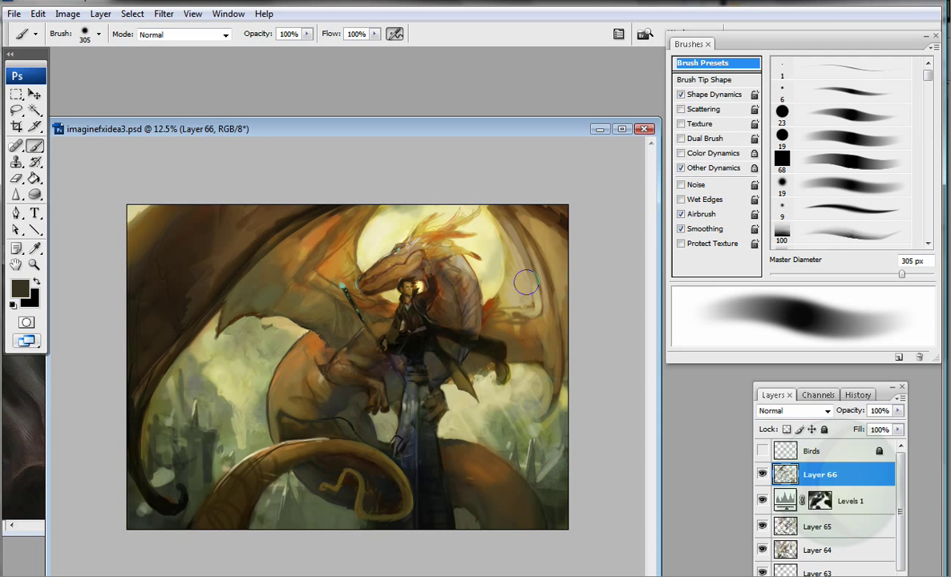
left_click(292, 280, "alt")
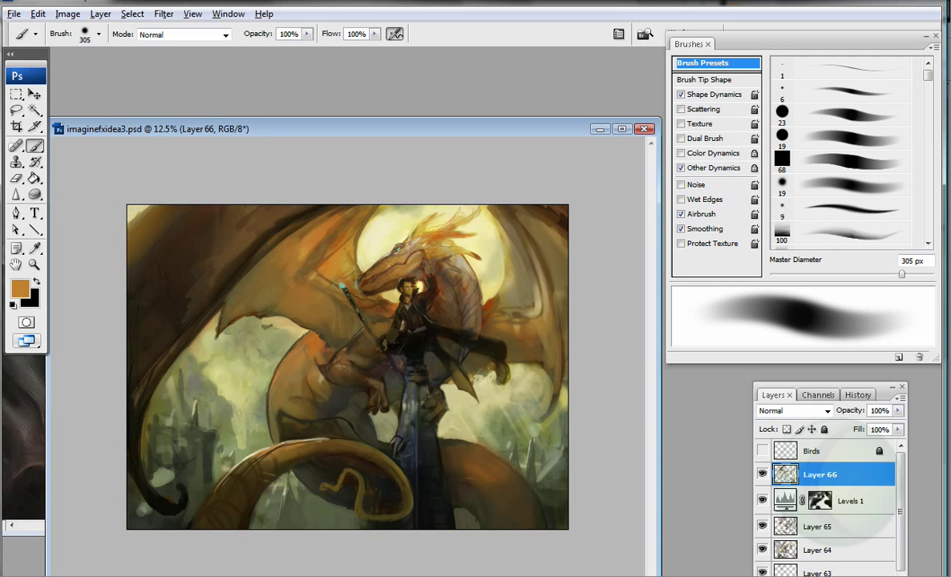
key("bracketleft")
key("bracketleft")
key("bracketleft")
key("bracketleft")
key("bracketleft")
key("bracketleft")
left_click(165, 333, "alt")
left_click(134, 453, "alt")
left_click_drag(135, 452, 220, 241)
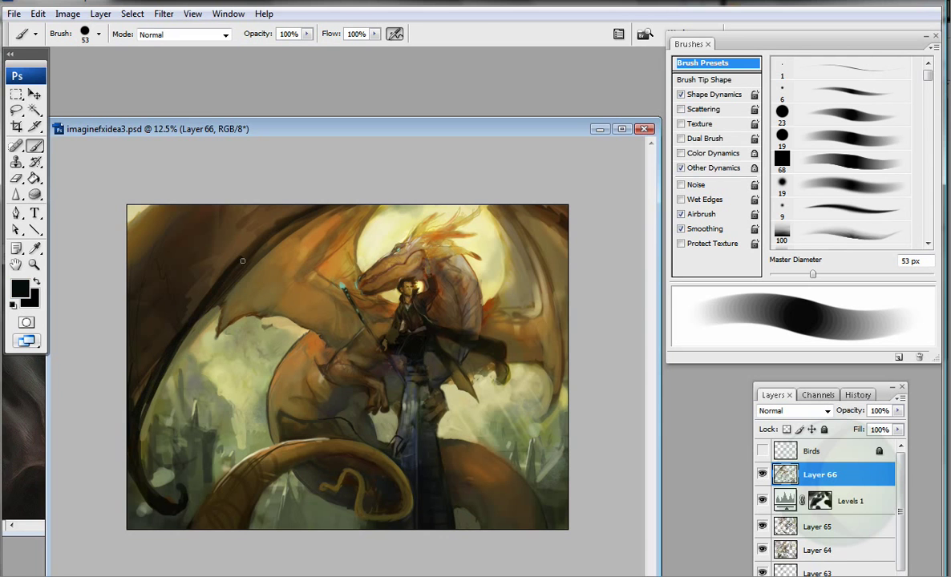
Step: Add a new empty Layer 67 above Layer 66 and maximise the document window
left_click(37, 13)
left_click(49, 180)
key("ctrl+v")
key("z")
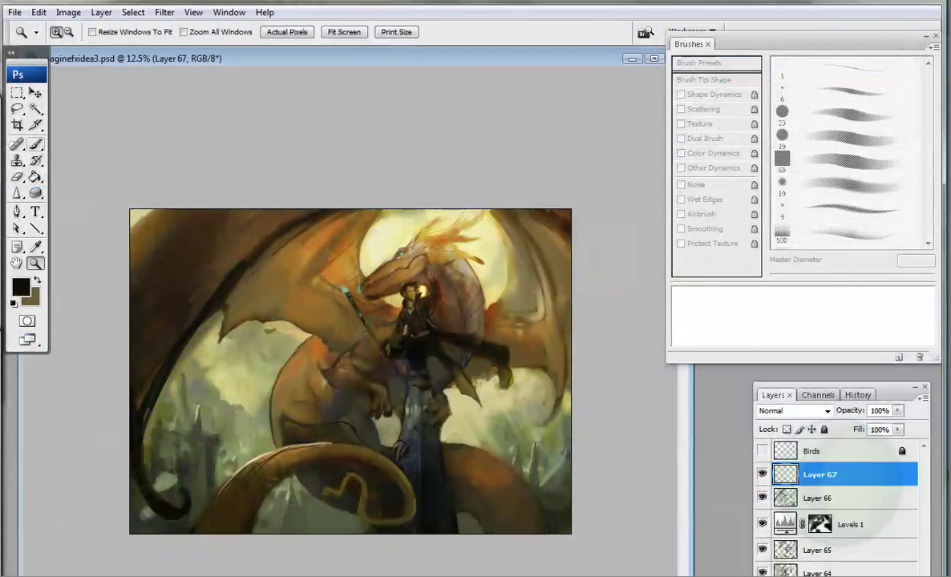
key("b")
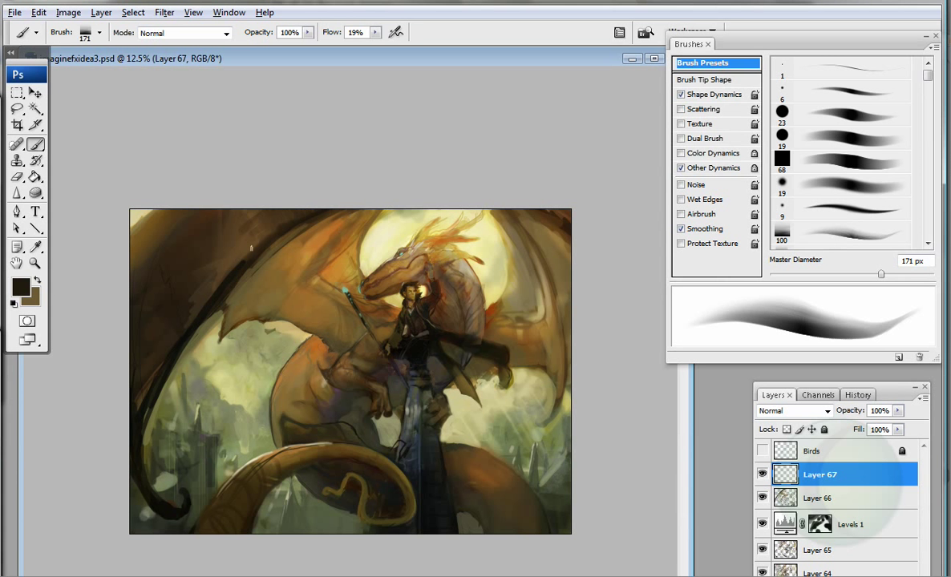
Step: Cycle brush presets to a 180 px airbrush and raise flow to about 75%
left_click(233, 231, "alt")
key("period")
left_click(295, 324, "alt")
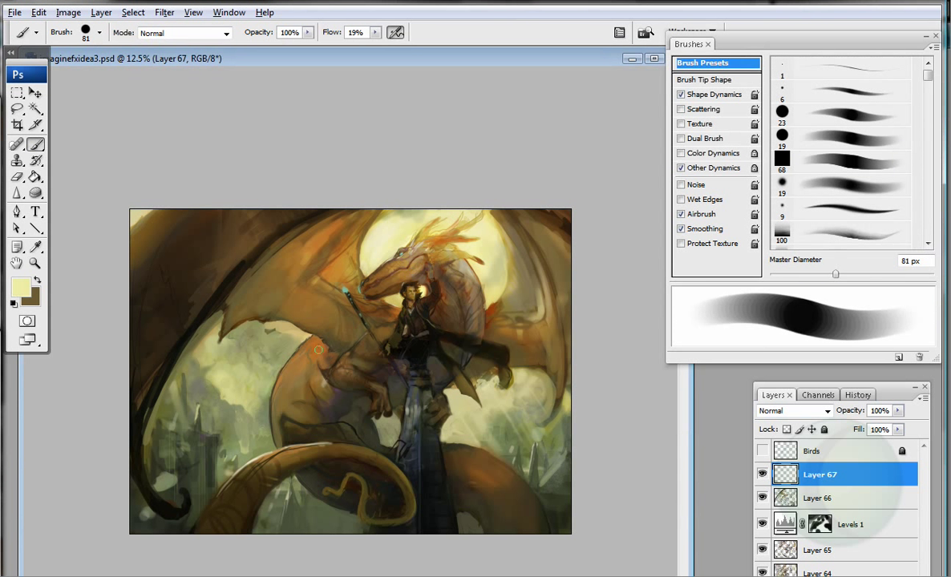
key("period")
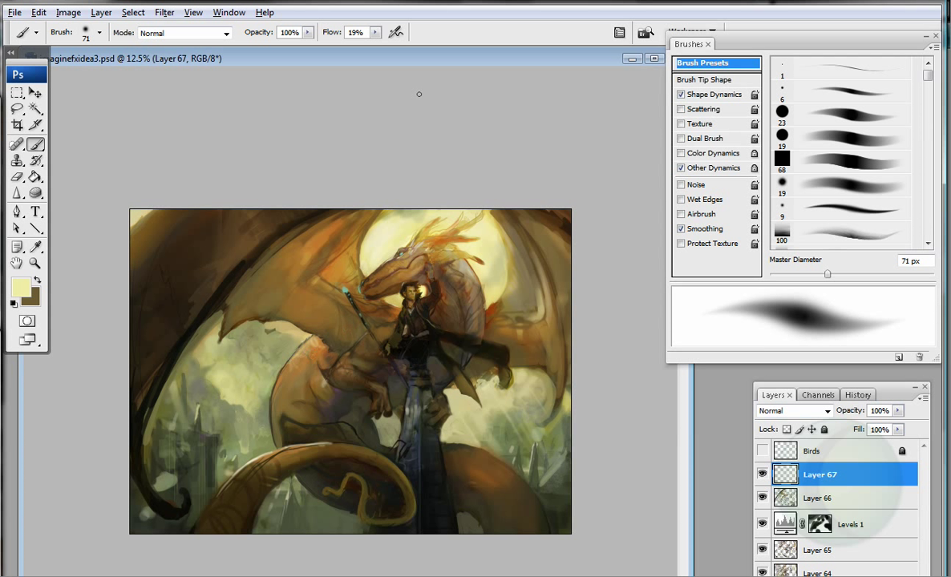
left_click_drag(375, 33, 413, 46)
key("period")
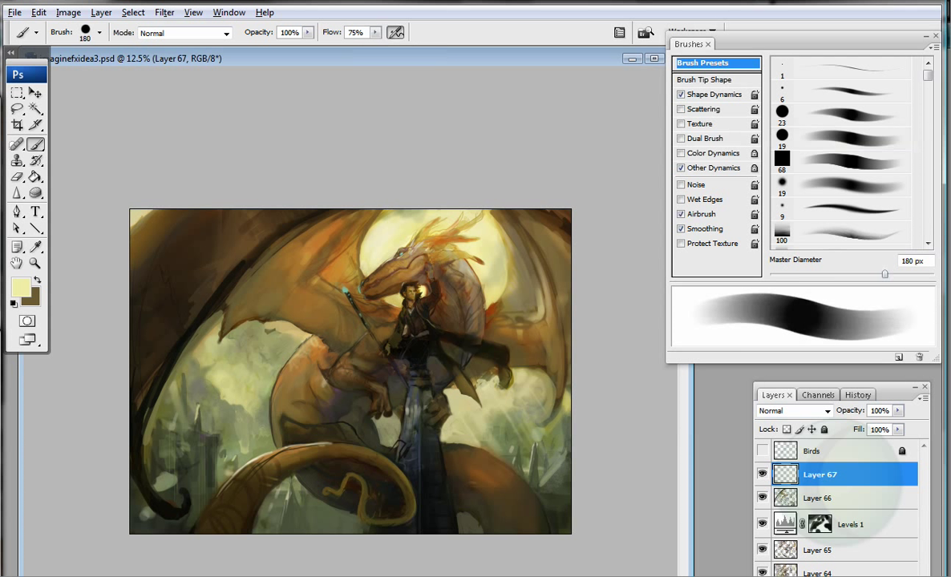
Step: Airbrush dark grey over the upper-left wing and add a lighter grey-green stroke
left_click(160, 228, "alt")
left_click(187, 212, "alt")
mouse_move(191, 293)
left_mouse_down()
mouse_move(139, 328)
mouse_move(180, 314)
mouse_move(214, 285)
left_mouse_up()
left_click(212, 252, "alt")
left_click_drag(217, 241, 204, 257)
left_click(190, 244, "alt")
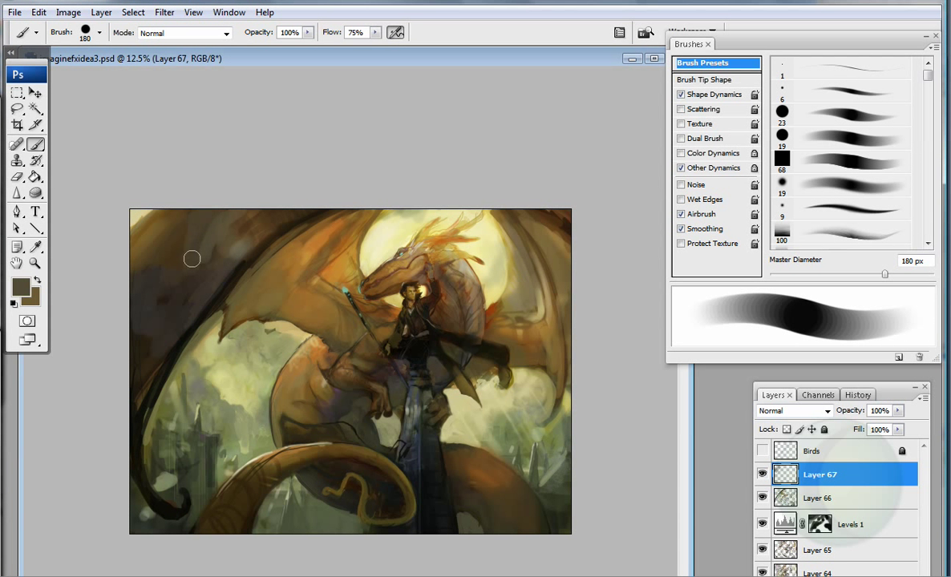
left_click(170, 258, "alt")
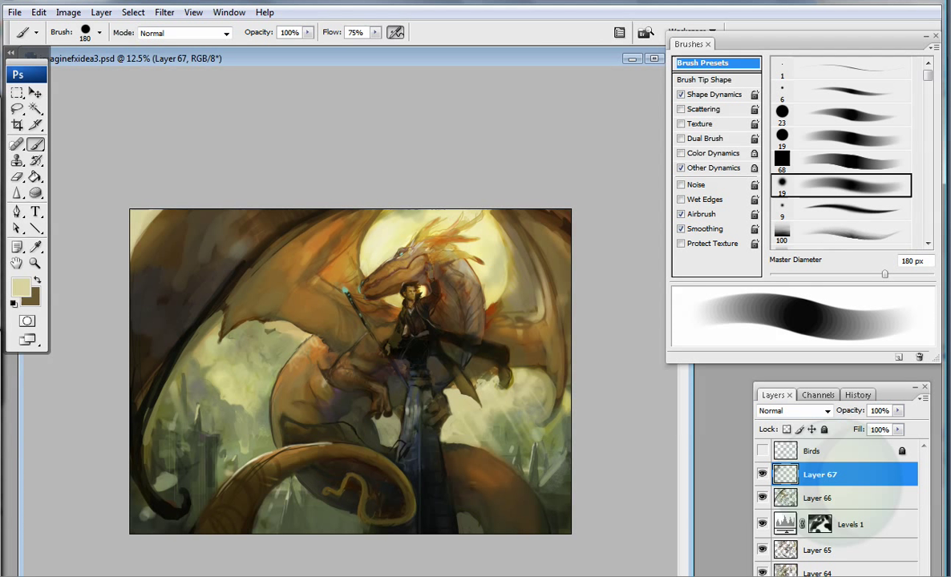
Step: Set the 19 px brush to 142 px and sample greys from the wing
left_click(782, 138)
left_click_drag(785, 274, 869, 274)
left_click(169, 213, "alt")
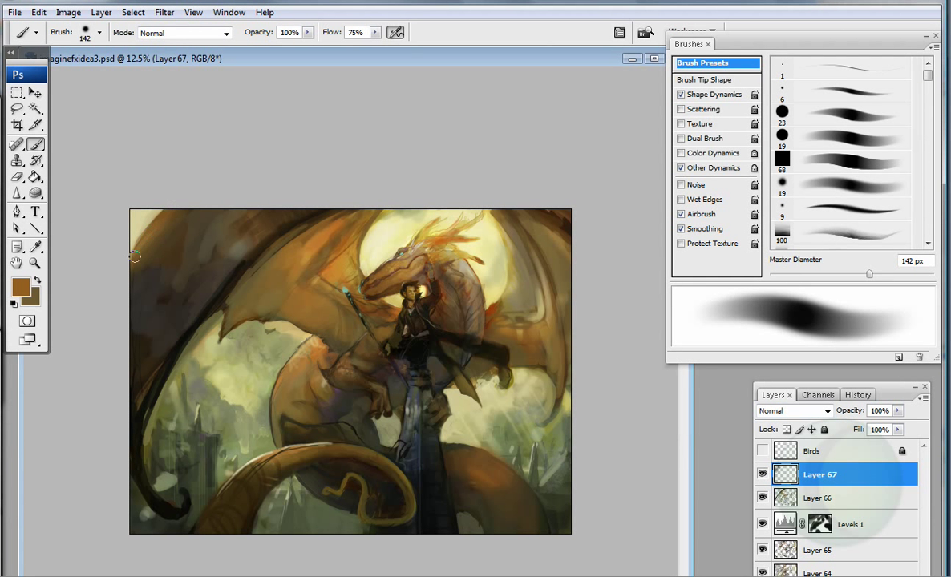
left_click(232, 265, "alt")
left_click(238, 271, "alt")
left_click(183, 294, "alt")
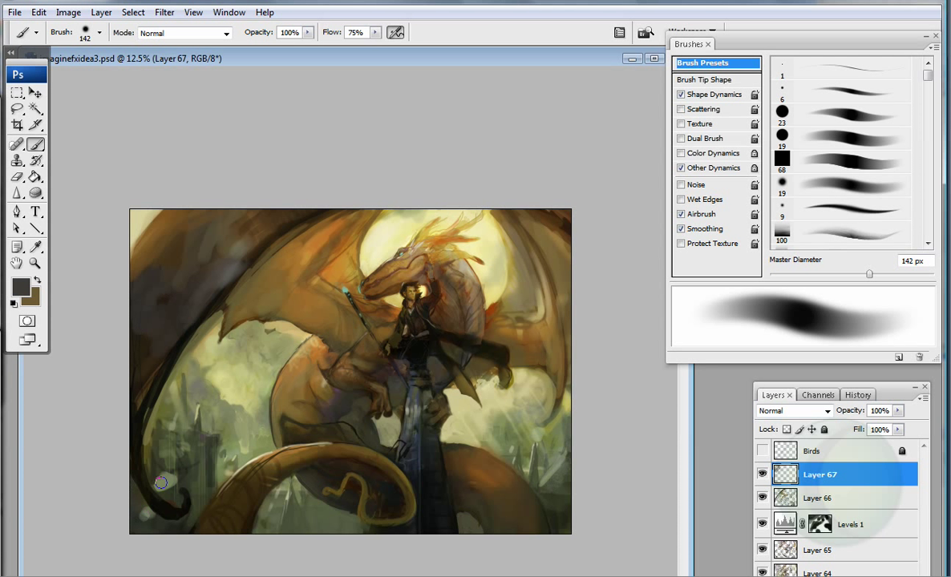
Step: Zoom in and paint brown over the dark upper wing membrane
left_click(129, 460, "alt")
key("z")
left_click(156, 481)
key("b")
left_click(216, 221, "alt")
mouse_move(202, 267)
left_mouse_down()
mouse_move(186, 232)
mouse_move(227, 214)
mouse_move(204, 249)
mouse_move(260, 200)
left_mouse_up()
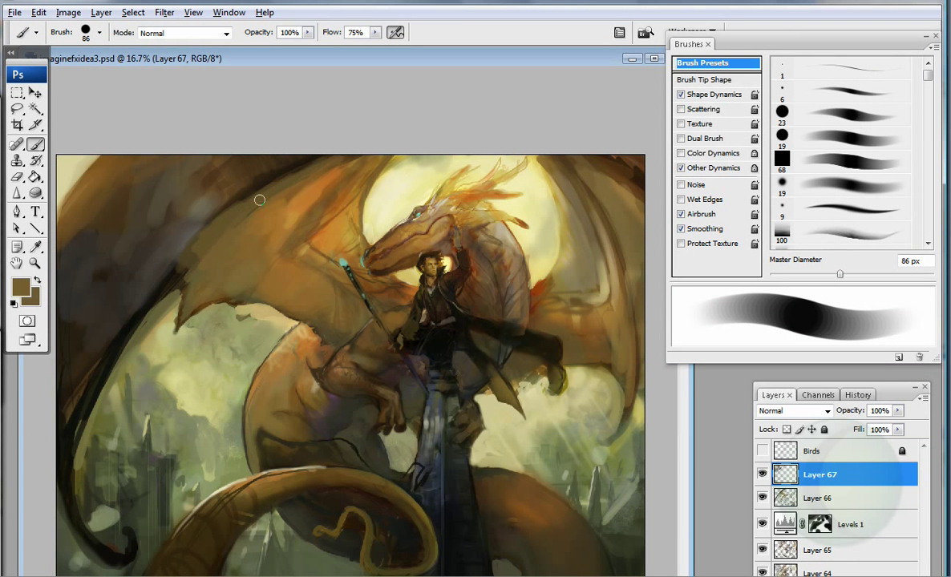
Step: Sample near-black and switch to a 19 px non-airbrush brush enlarged to 32 px
left_click(180, 248, "alt")
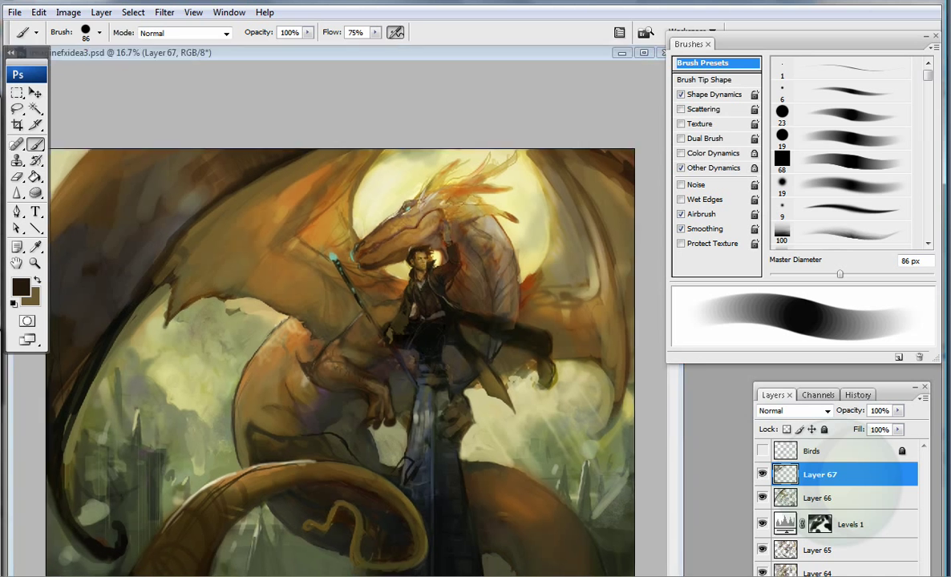
key("bracketright")
key("bracketright")
left_click(850, 184)
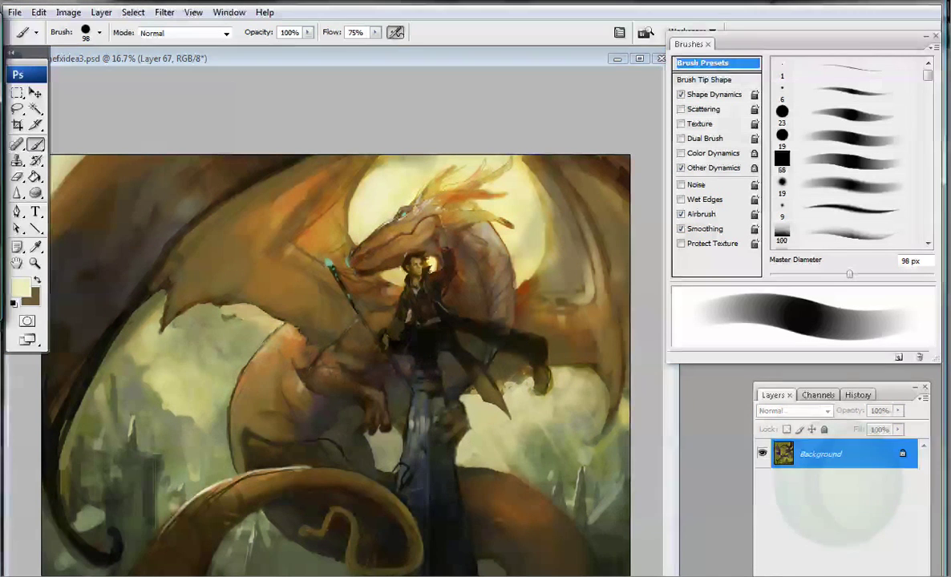
key("bracketright")
key("bracketright")
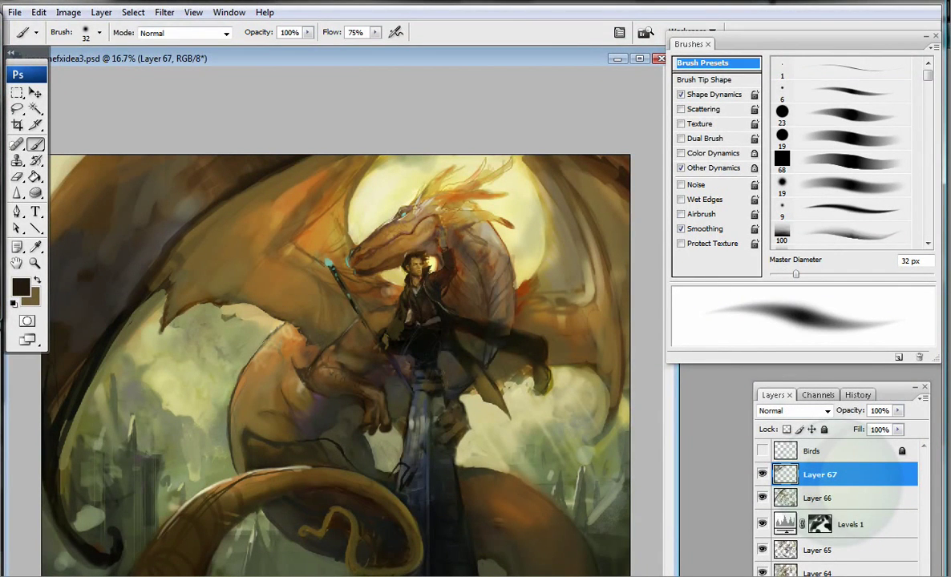
Step: Stamp all visible layers into Layer 68 and set the brush mode to Overlay at 47 px
key("ctrl+shift+alt+e")
left_click_drag(796, 274, 877, 274)
left_click(184, 33)
left_click(172, 245)
key("bracketleft")
key("bracketleft")
key("bracketleft")
key("bracketleft")
key("bracketleft")
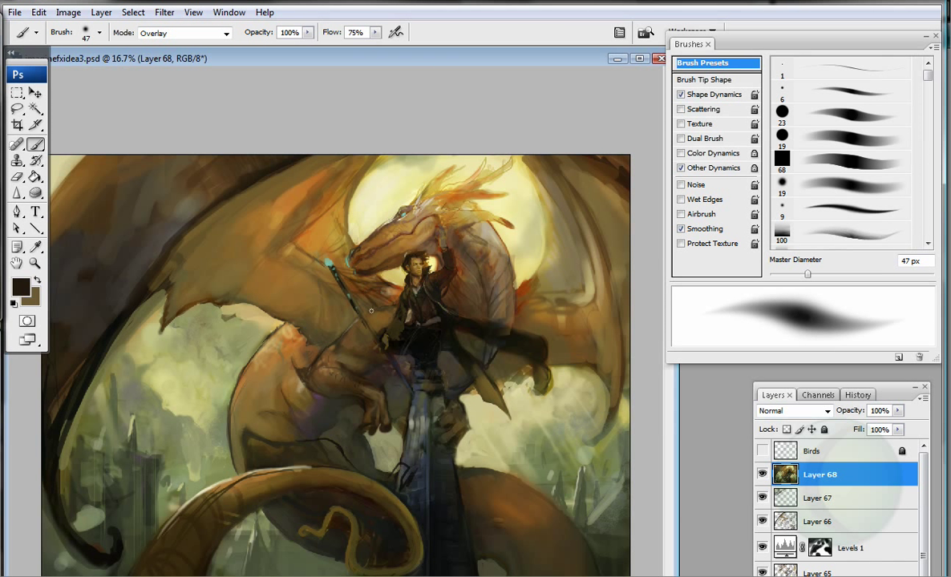
Step: Darken the dragon's wing and lower middle with black Overlay strokes using a much larger brush
mouse_move(271, 242)
left_mouse_down()
mouse_move(321, 187)
mouse_move(256, 269)
mouse_move(179, 308)
mouse_move(224, 302)
mouse_move(270, 260)
mouse_move(338, 293)
mouse_move(369, 295)
left_mouse_up()
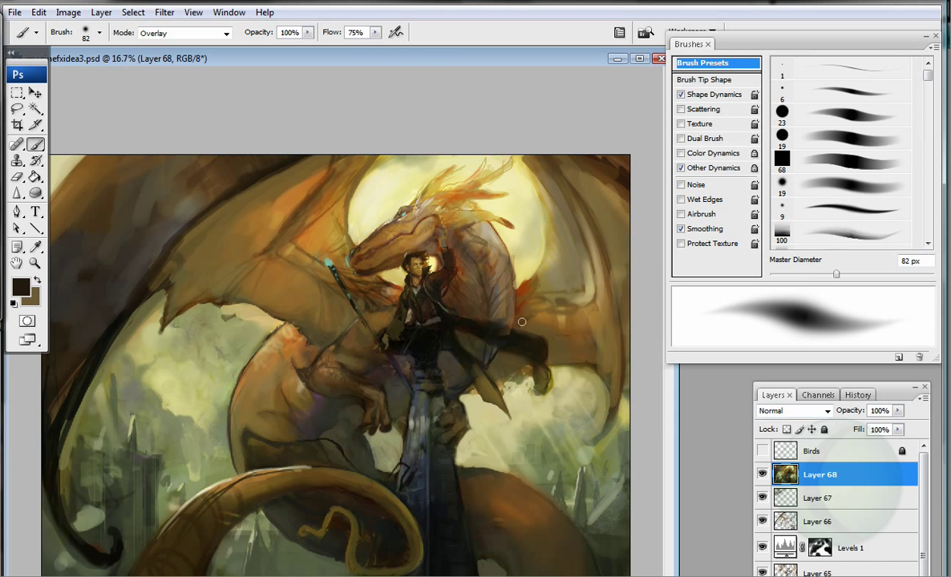
left_click(223, 240, "alt")
left_click(332, 265, "alt")
key("bracketright")
key("bracketright")
key("bracketright")
key("bracketright")
key("bracketright")
left_click_drag(302, 408, 303, 403)
Step: Switch to the 19 px airbrush in Normal mode and sample dark brown and gold
left_click(453, 507, "alt")
left_click(840, 138)
left_click(184, 32)
left_click(160, 33)
left_click_drag(784, 275, 835, 274)
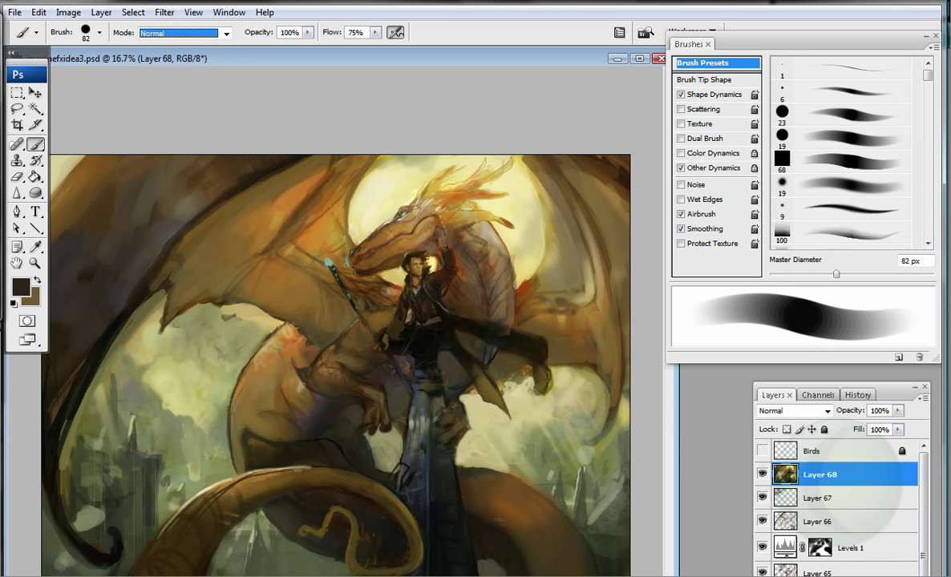
left_click(272, 211, "alt")
left_click(781, 210)
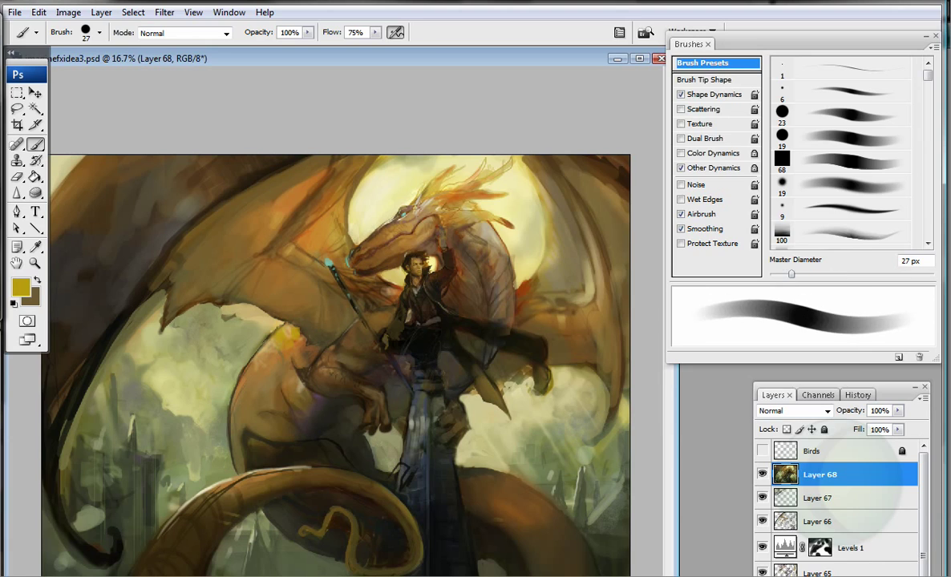
Step: Set a brighter yellow foreground and resize the brush through 40, 85 and 33 px
left_click(21, 287)
left_click(598, 161)
left_click(813, 138)
left_click_drag(775, 274, 801, 274)
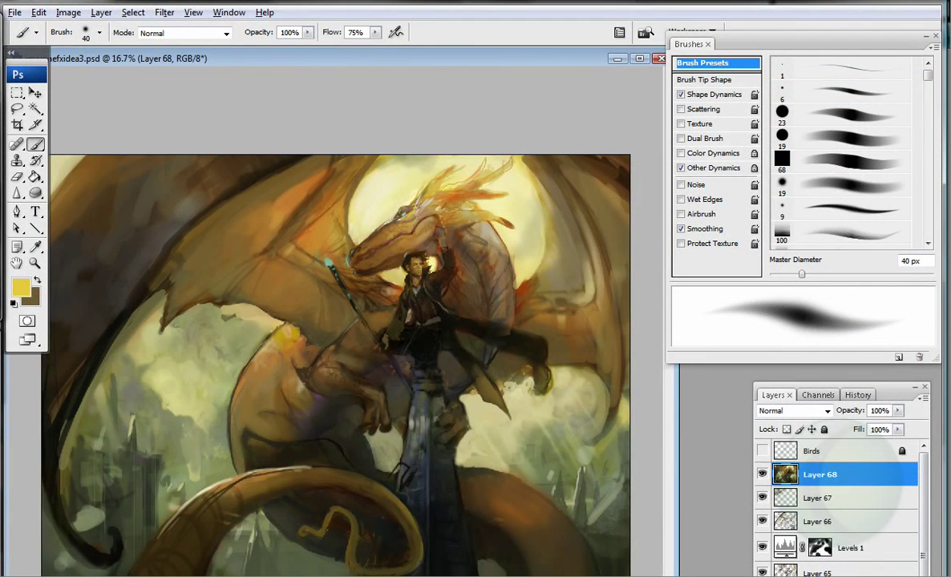
left_click_drag(801, 274, 838, 274)
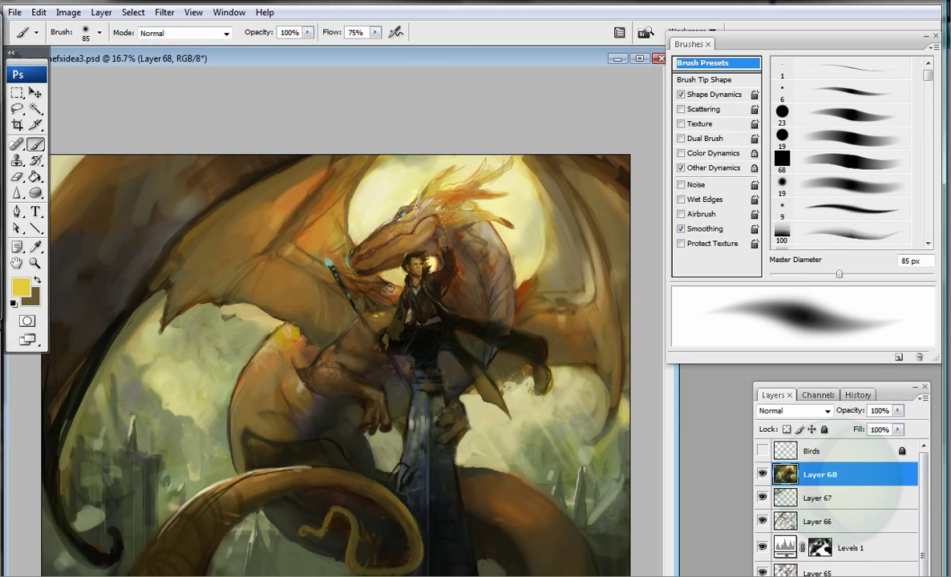
key("bracketleft")
key("bracketleft")
key("bracketleft")
key("bracketleft")
key("bracketleft")
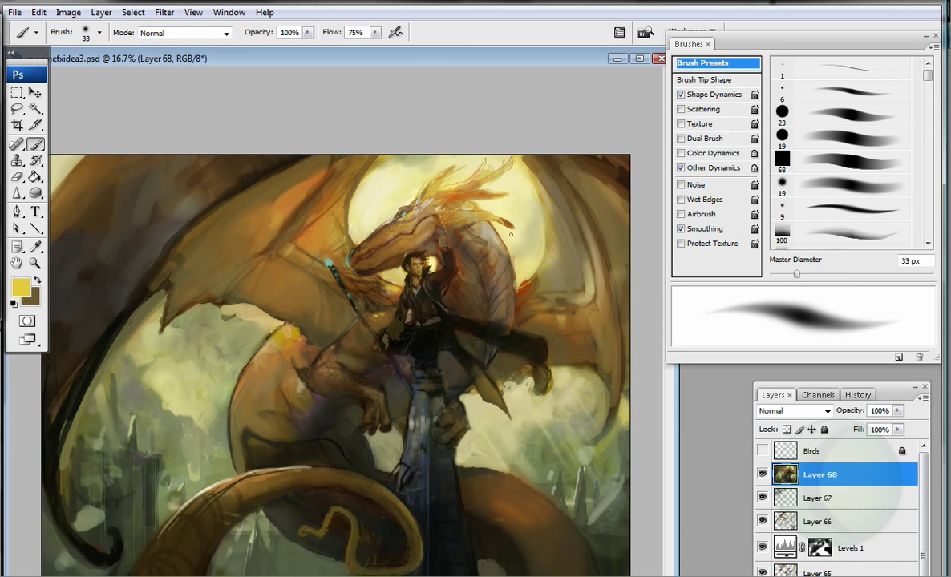
Step: Choose a dark brown foreground, set the brush to 21 px and sample a cyan tone
left_click(20, 287)
left_click(496, 232)
key("Return")
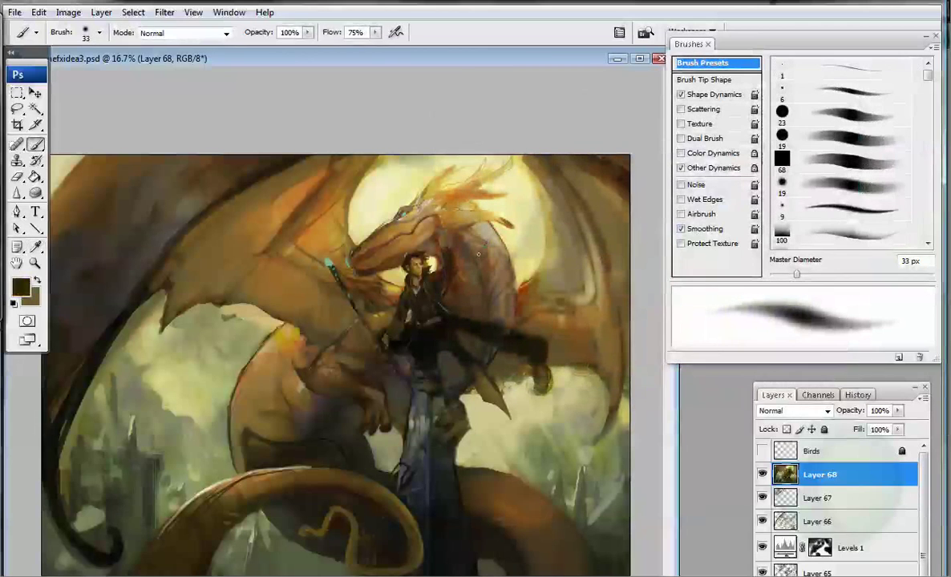
key("bracketleft")
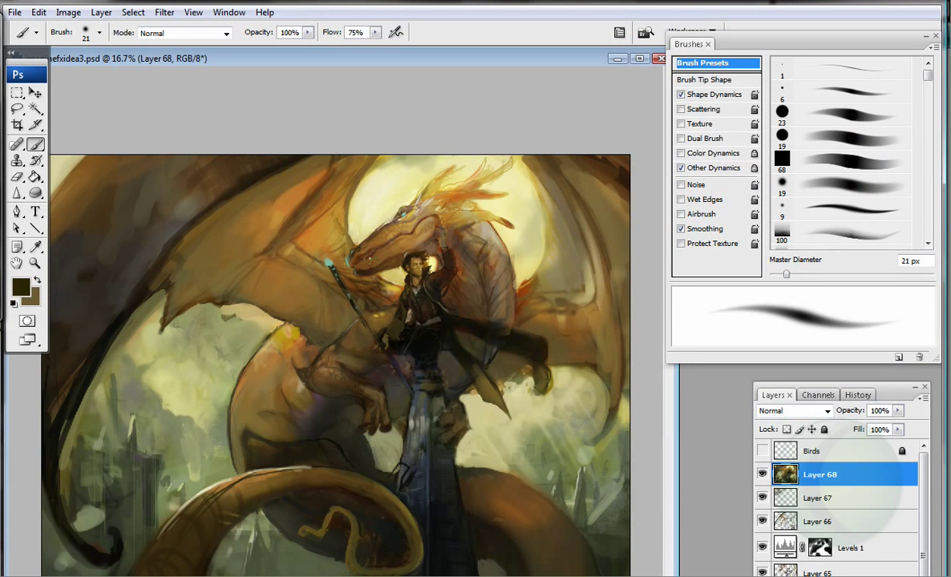
left_click(329, 261, "alt")
key("bracketright")
key("bracketright")
key("bracketright")
key("bracketright")
key("bracketright")
key("bracketright")
key("bracketright")
key("bracketright")
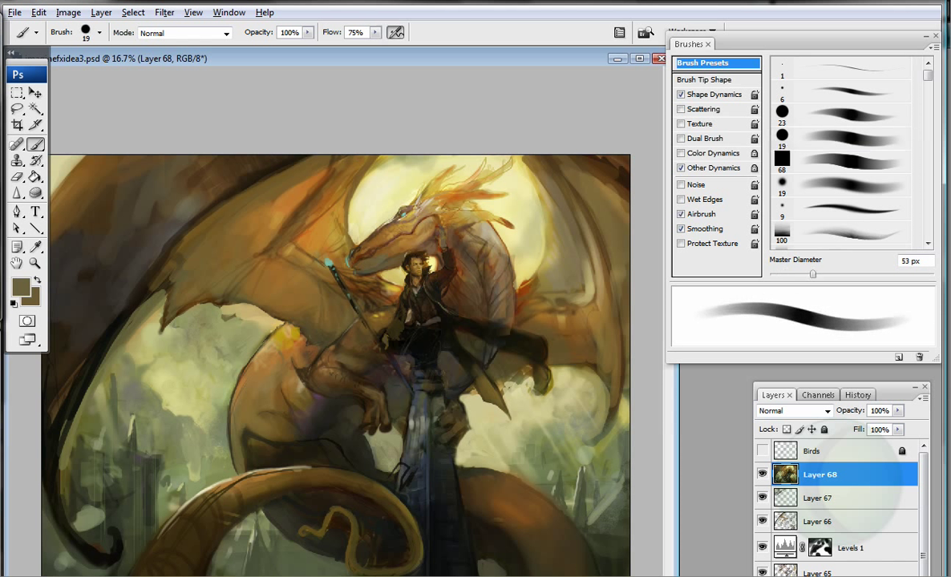
Step: Sample dark and lighter browns from the wing and set the painting mode to Overlay
left_click(21, 287)
key("Escape")
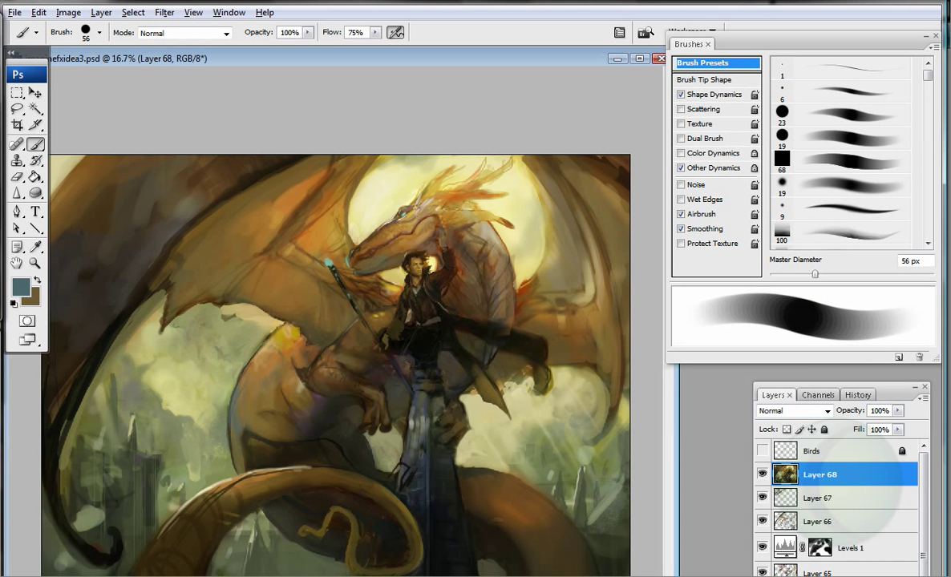
left_click(266, 290, "alt")
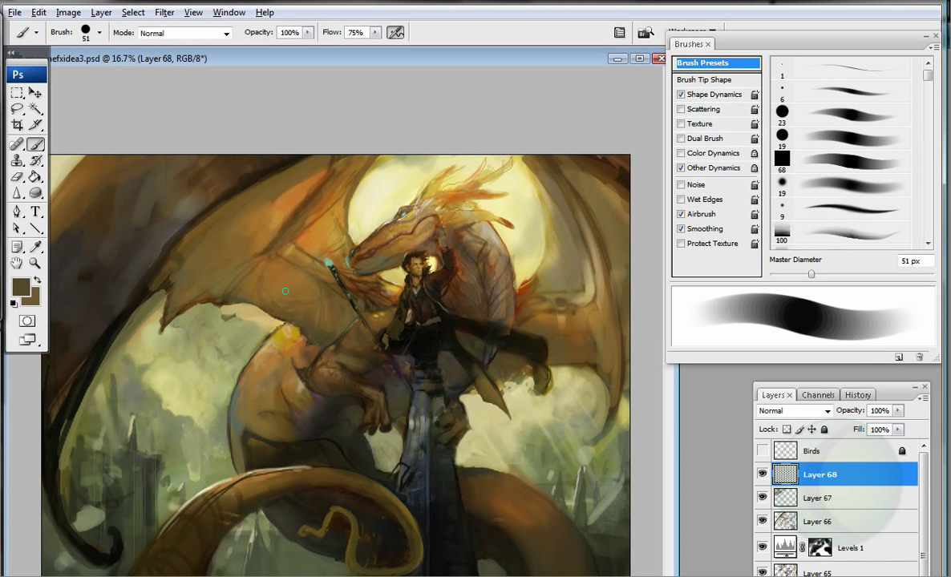
left_click(280, 319, "alt")
left_click(184, 33)
left_click(161, 207)
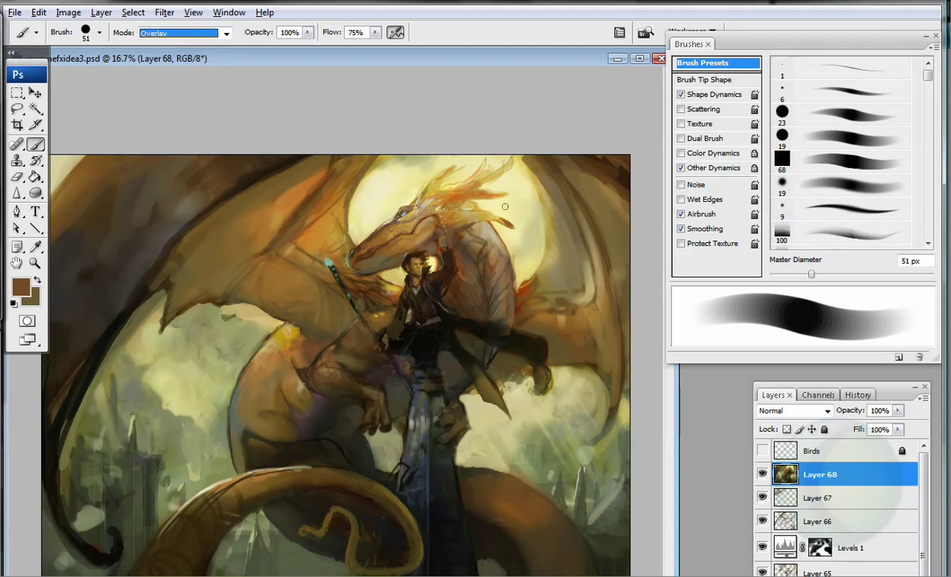
Step: Pick an orange paint colour, resize the brush to 22 px and sample pale olive
left_click(277, 328, "alt")
key("bracketright")
key("bracketright")
key("bracketright")
key("bracketright")
key("bracketright")
key("bracketright")
key("bracketright")
key("bracketright")
key("bracketleft")
key("bracketleft")
key("bracketleft")
key("bracketleft")
key("bracketleft")
key("bracketleft")
key("bracketleft")
key("bracketleft")
key("bracketleft")
key("bracketleft")
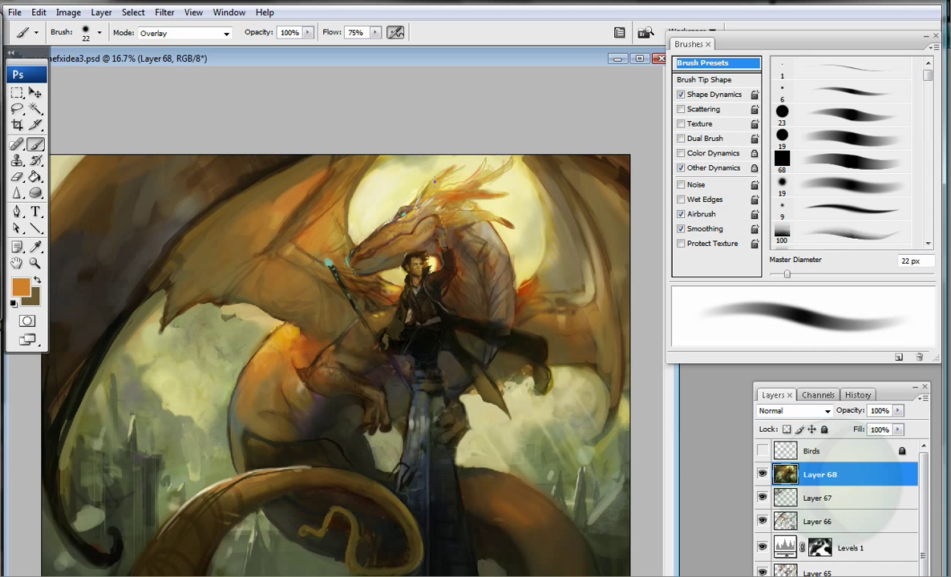
left_click(118, 234, "alt")
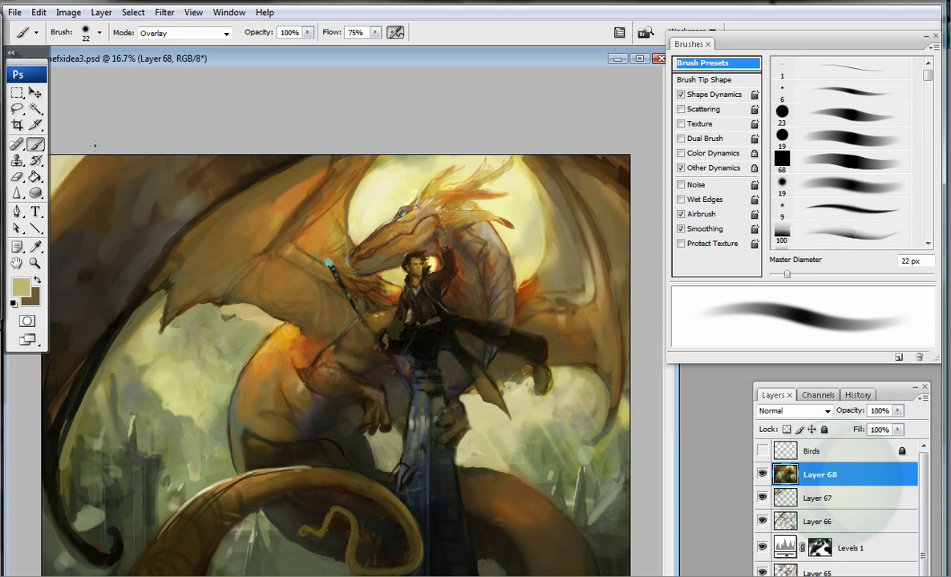
key("bracketright")
key("bracketright")
key("bracketright")
key("bracketright")
Step: Return to Normal mode at 37 px and sample golden ochre, dark browns and near-black
left_click(183, 33)
left_click(165, 34)
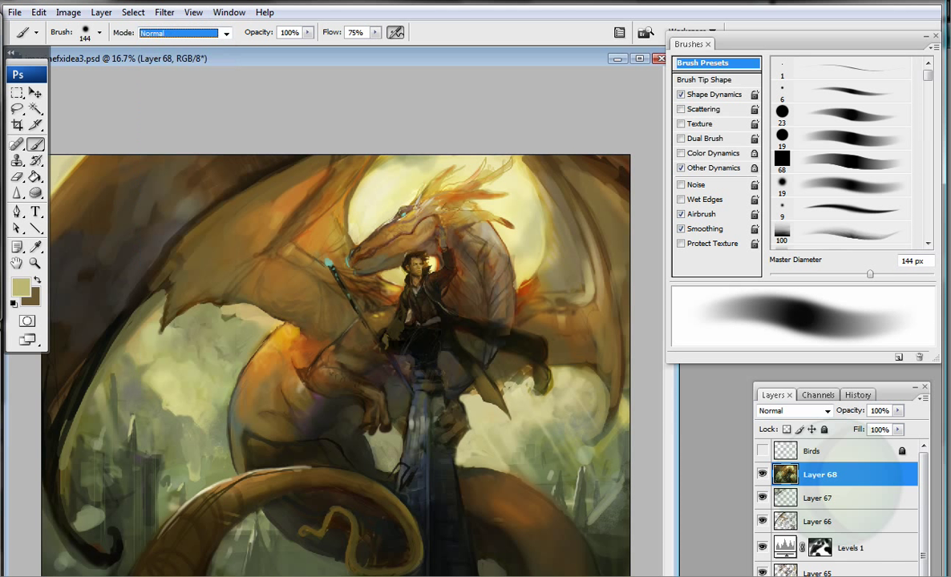
key("bracketleft")
key("bracketleft")
key("bracketleft")
left_click(297, 210, "alt")
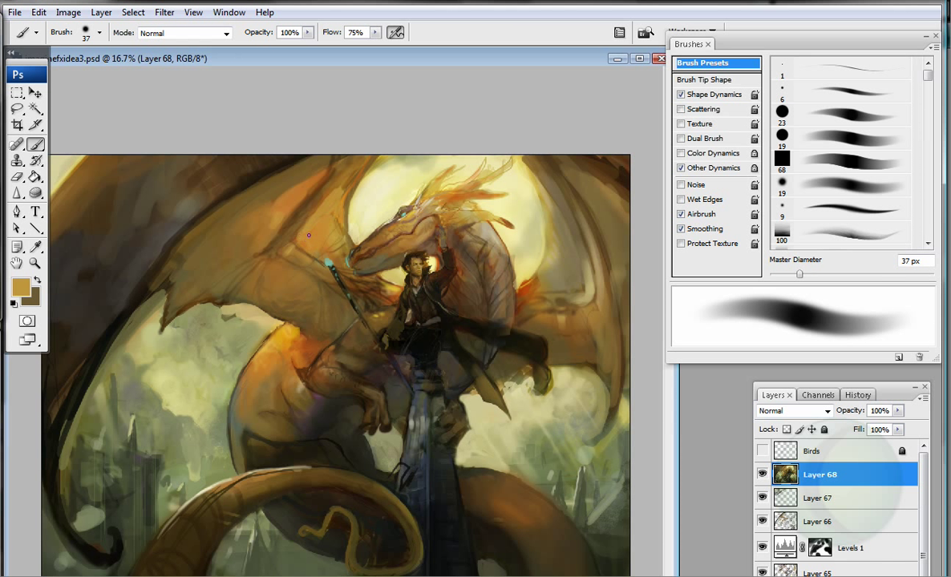
left_click(294, 203, "alt")
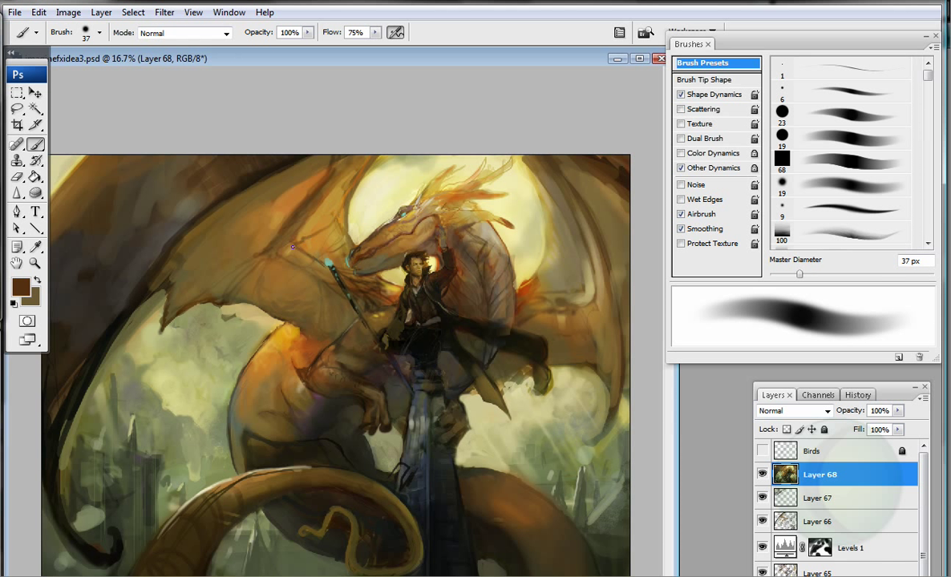
left_click(99, 347, "alt")
left_click(258, 195, "alt")
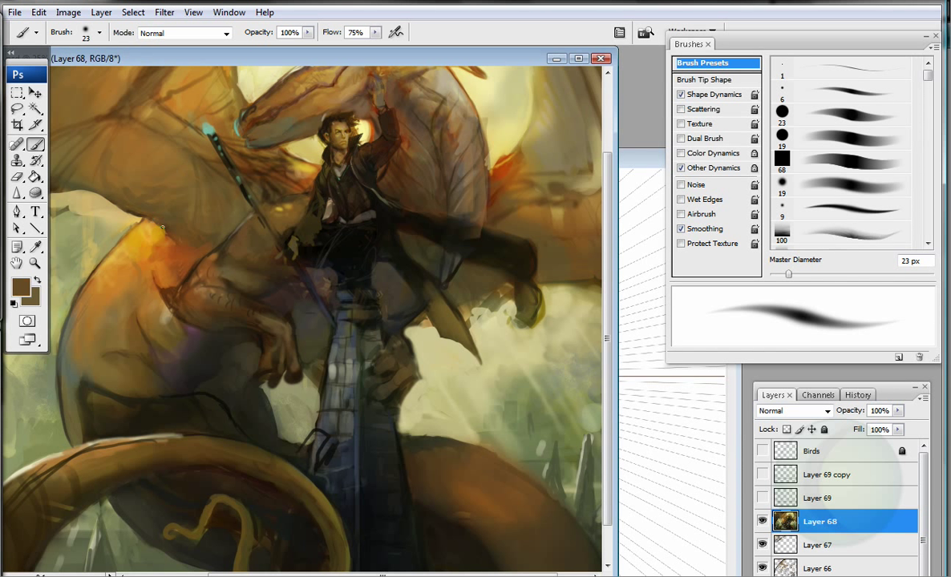
Step: Paint short dark strokes on the dragon's wing and brighten a small wing-edge patch with orange
mouse_move(140, 204)
left_mouse_down()
mouse_move(131, 257)
mouse_move(146, 244)
left_mouse_up()
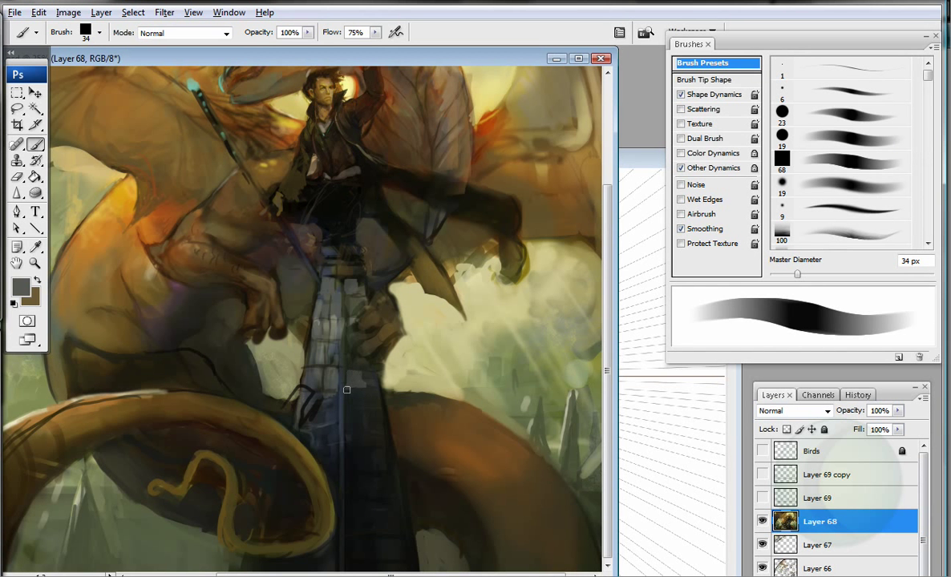
key("bracketleft")
left_click(320, 199, "alt")
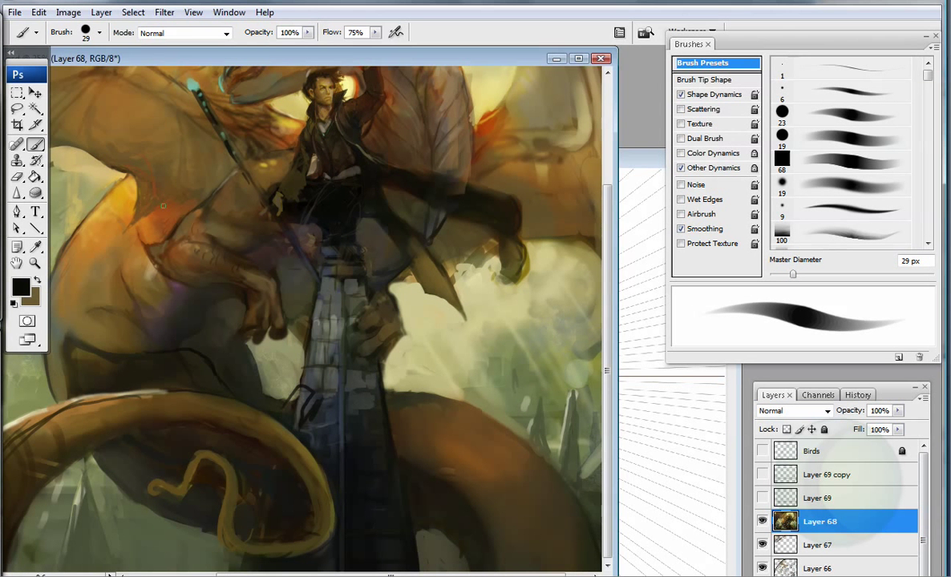
left_click(112, 190, "alt")
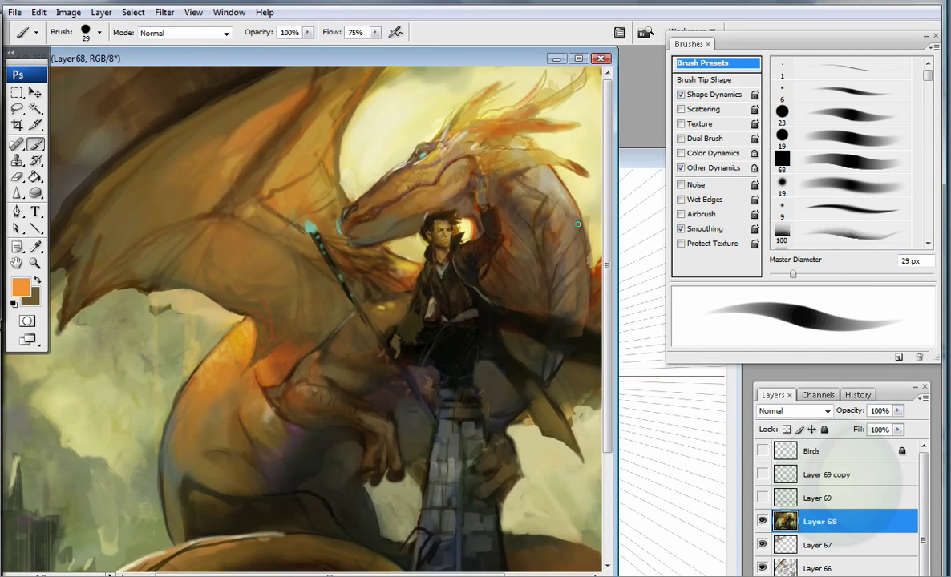
left_click_drag(183, 290, 201, 292)
Step: Sample pale yellow and orange tones and minimize the perspectivegrid.psd document
scroll(346, 120, "right", 5)
left_click(417, 81, "alt")
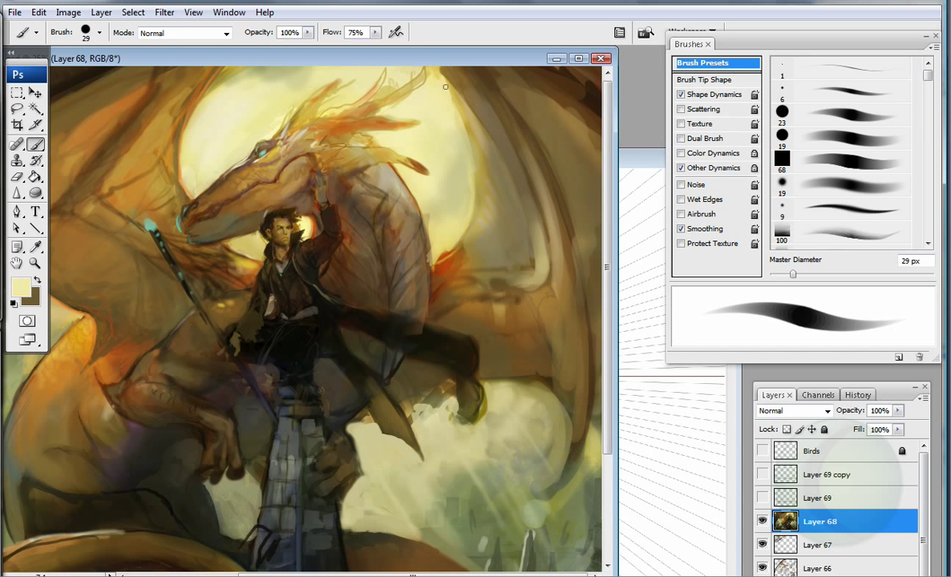
left_click(471, 113, "alt")
left_click(398, 197, "alt")
key("ctrl+Tab")
key("ctrl+Tab")
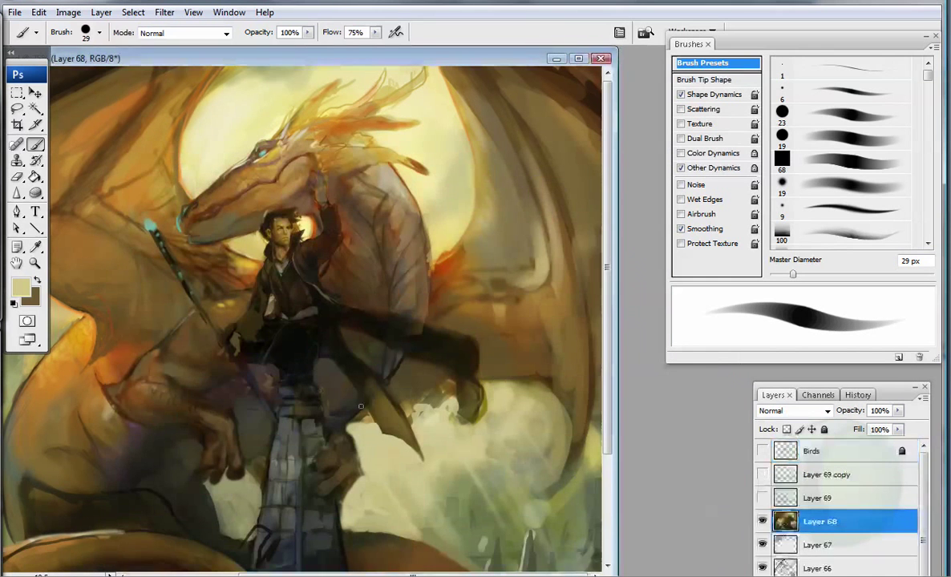
left_click(299, 431, "alt")
Step: Sample black from the rider's coat and set a soft 19 px airbrush
left_click(304, 411, "alt")
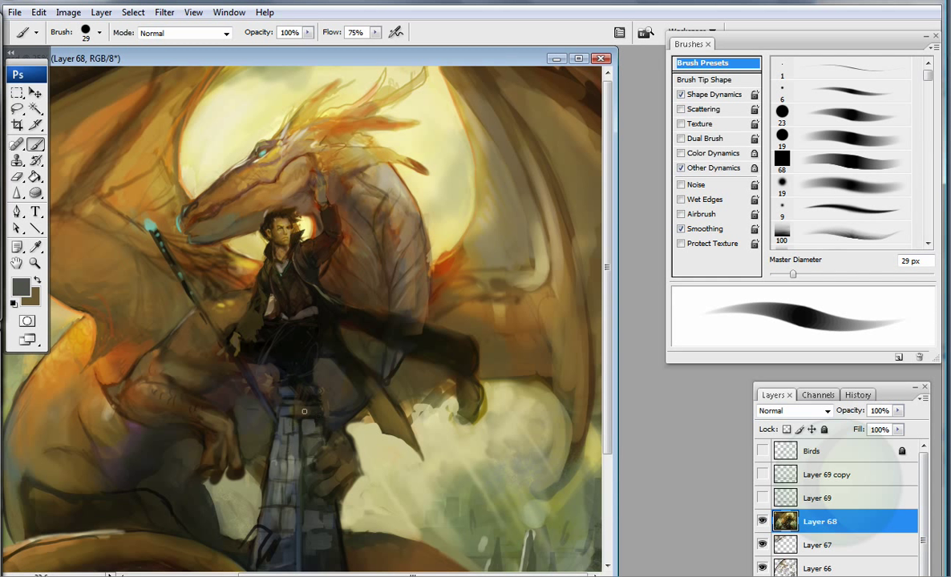
left_click(219, 268, "alt")
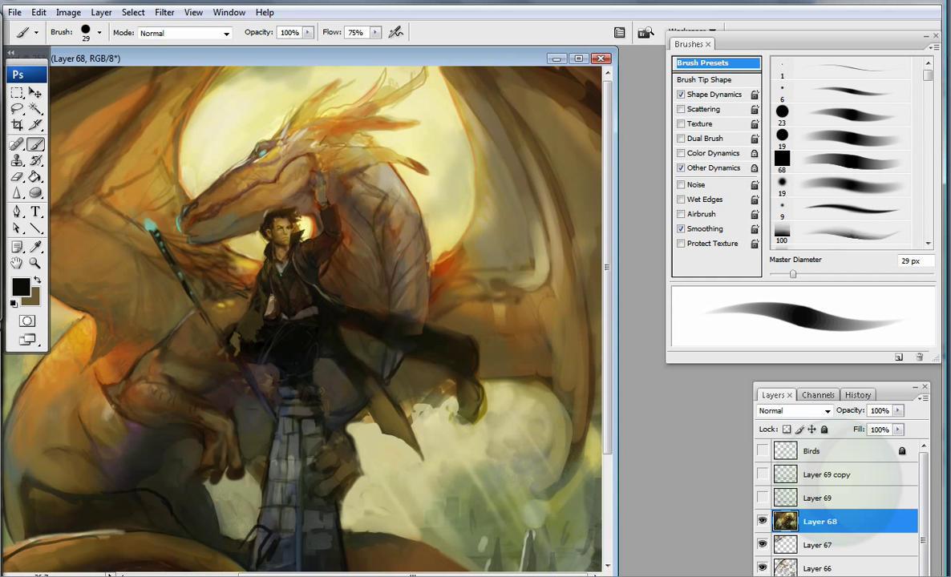
key("bracketleft")
key("shift+alt+p")
left_click_drag(238, 360, 308, 164)
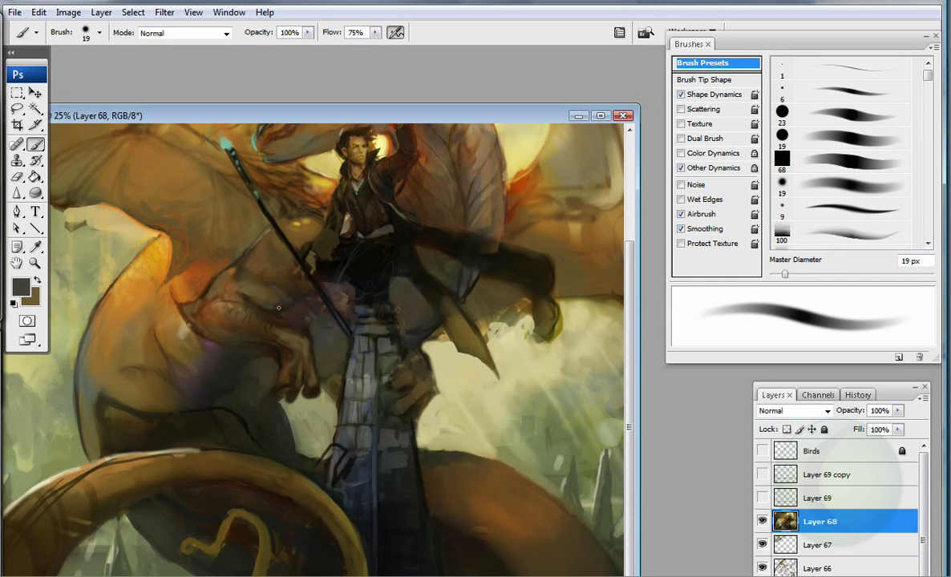
Step: Sample brown, near-black and olive grey tones with the brush at 33 then 22 px
key("bracketright")
left_click(276, 344, "alt")
left_click(355, 294, "alt")
key("bracketleft")
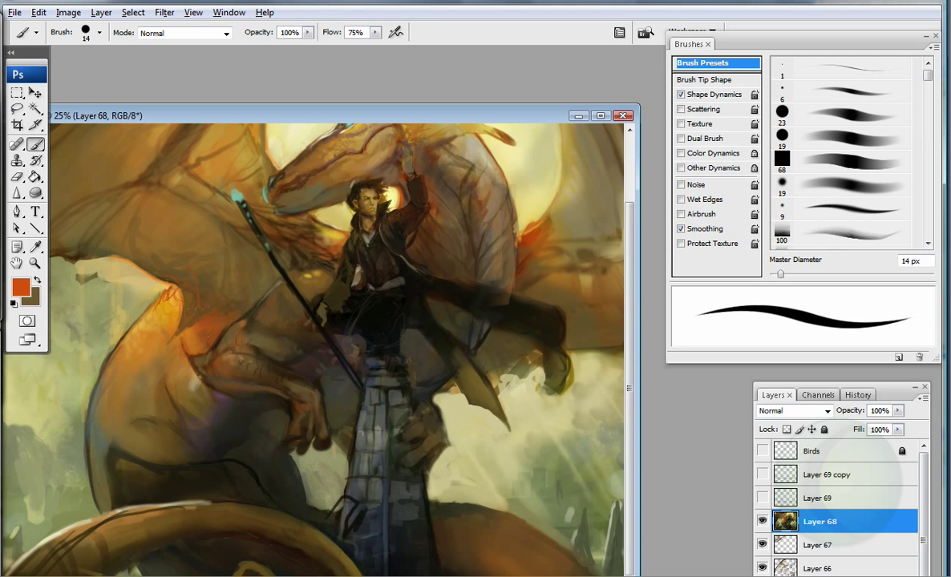
left_click(150, 311, "alt")
Step: Sample orange and olive brown and enlarge the brush to 98 px
scroll(154, 273, "down", 1)
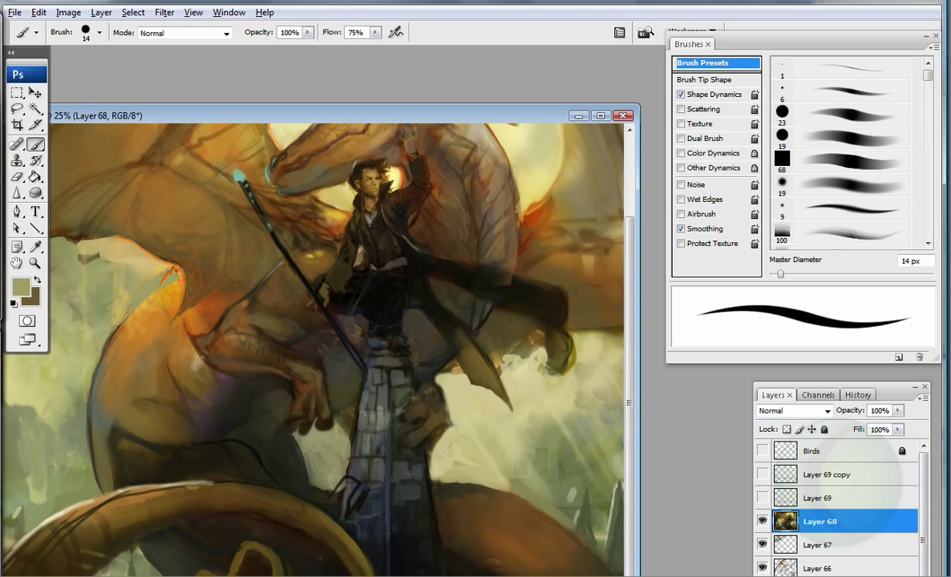
left_click(120, 325, "alt")
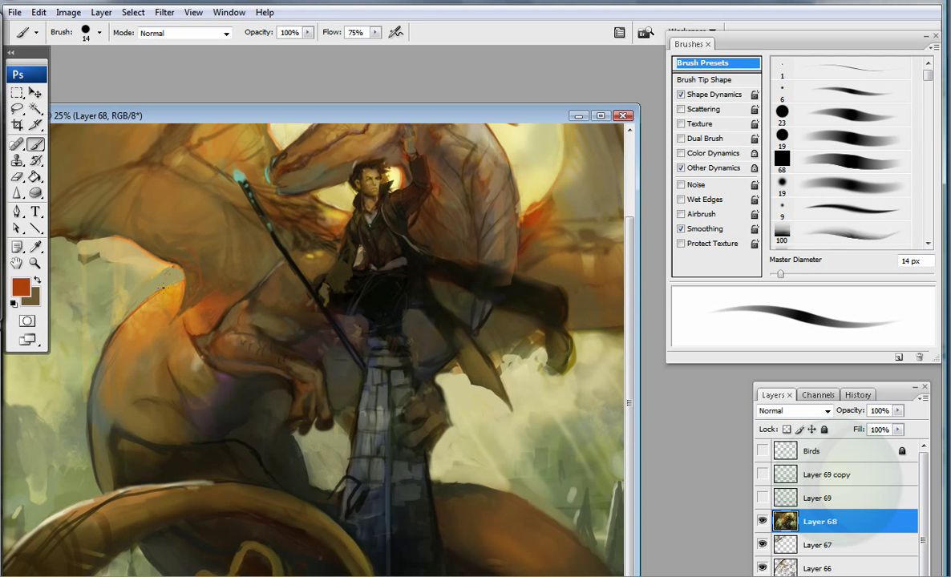
scroll(165, 262, "down", 2)
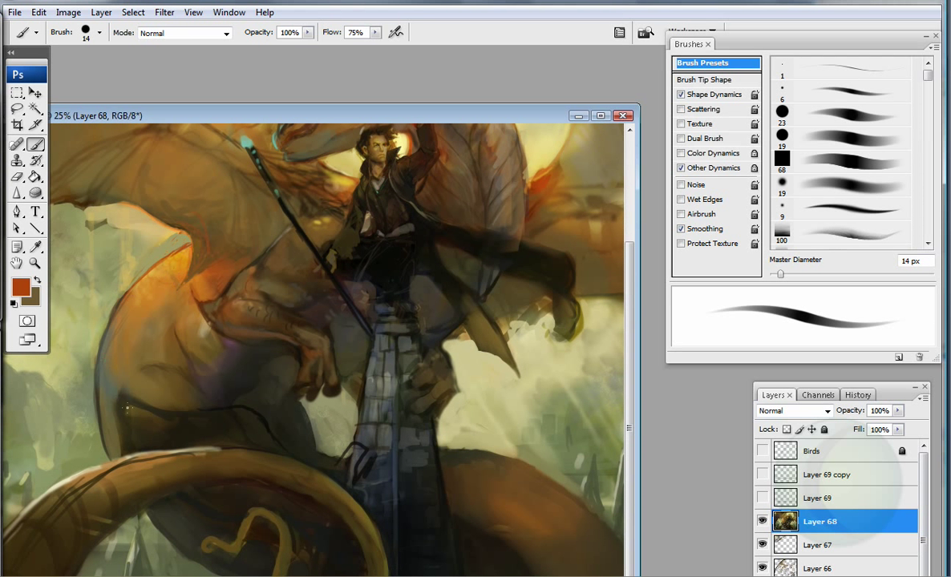
key("bracketright")
key("bracketright")
key("bracketright")
key("bracketright")
key("bracketright")
key("bracketright")
key("bracketright")
key("bracketright")
left_click(117, 396, "alt")
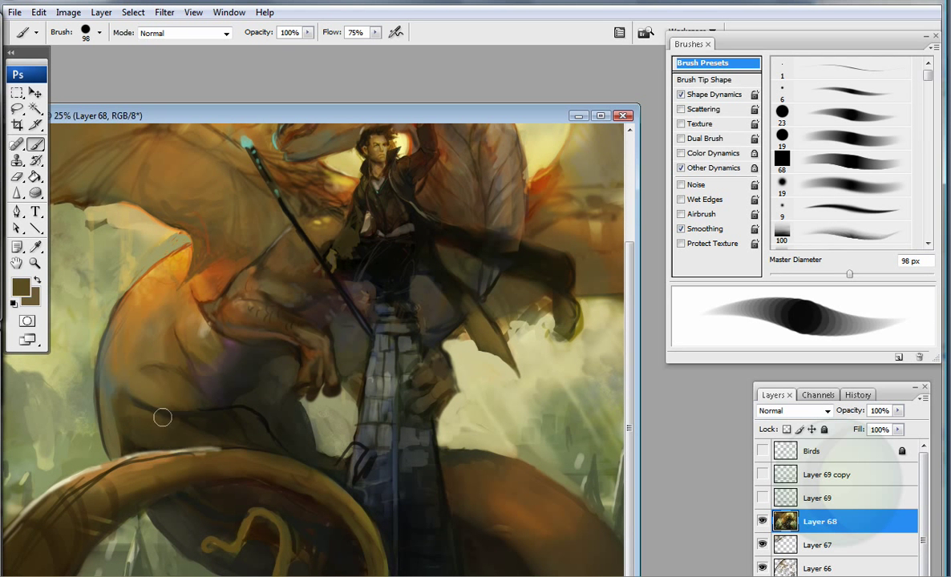
Step: Darken the dragon's wing edge with a soft dark brown stroke at 30 px and 22% flow
left_click_drag(281, 372, 414, 371)
left_click(229, 476, "alt")
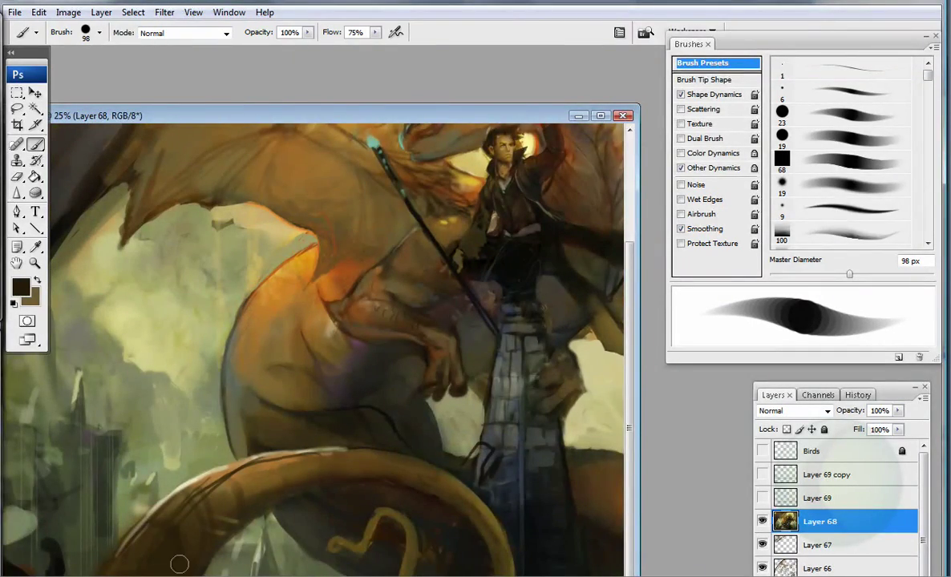
key("f")
key("bracketleft")
key("bracketleft")
key("bracketleft")
key("bracketleft")
key("bracketleft")
key("bracketleft")
key("bracketleft")
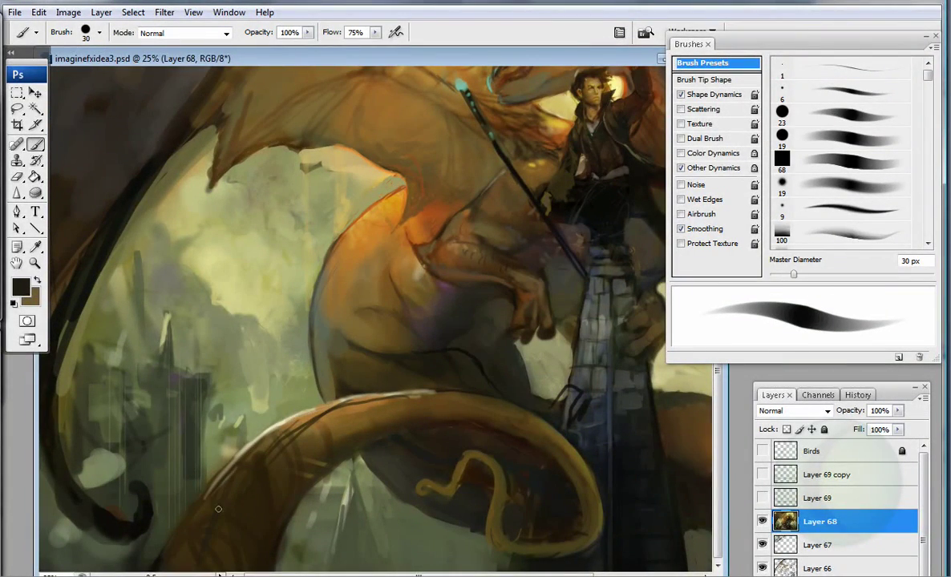
left_click(248, 459, "alt")
left_click_drag(236, 484, 189, 499)
left_click(189, 499, "alt")
left_click_drag(374, 33, 335, 45)
mouse_move(327, 197)
left_mouse_down()
mouse_move(307, 246)
mouse_move(264, 314)
mouse_move(301, 250)
mouse_move(337, 227)
left_mouse_up()
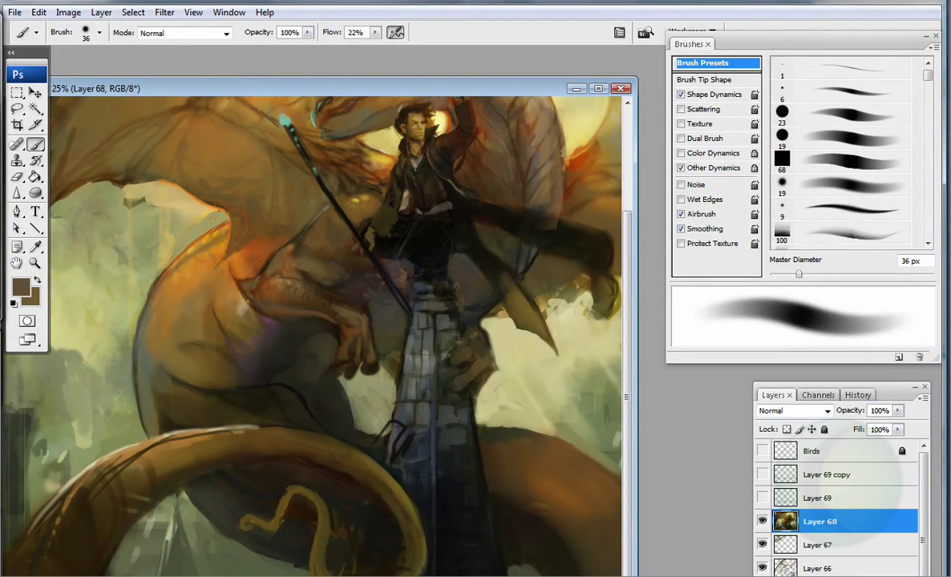
Step: Switch to a hard-edged 23 px brush and sample near-black beside the rider's raised arm
key("bracketleft")
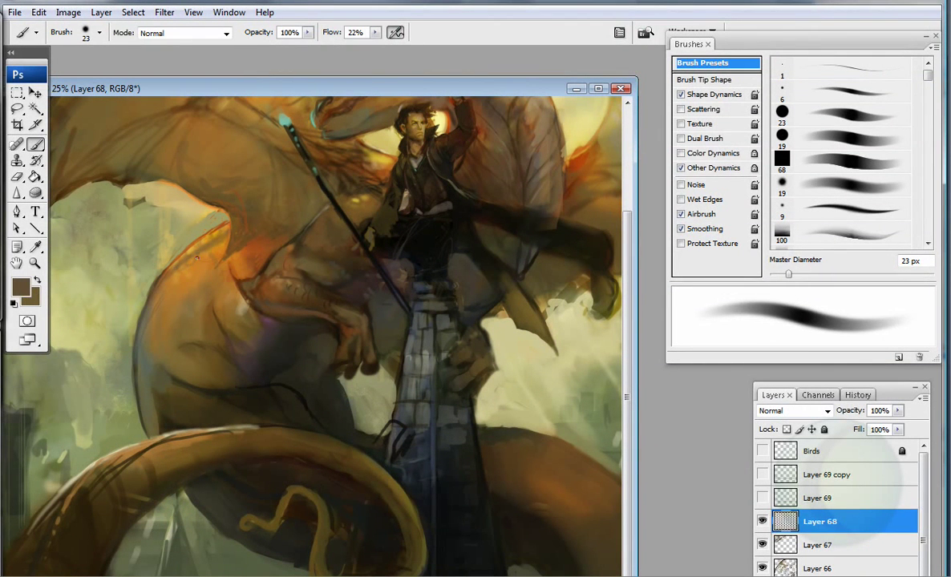
key("period")
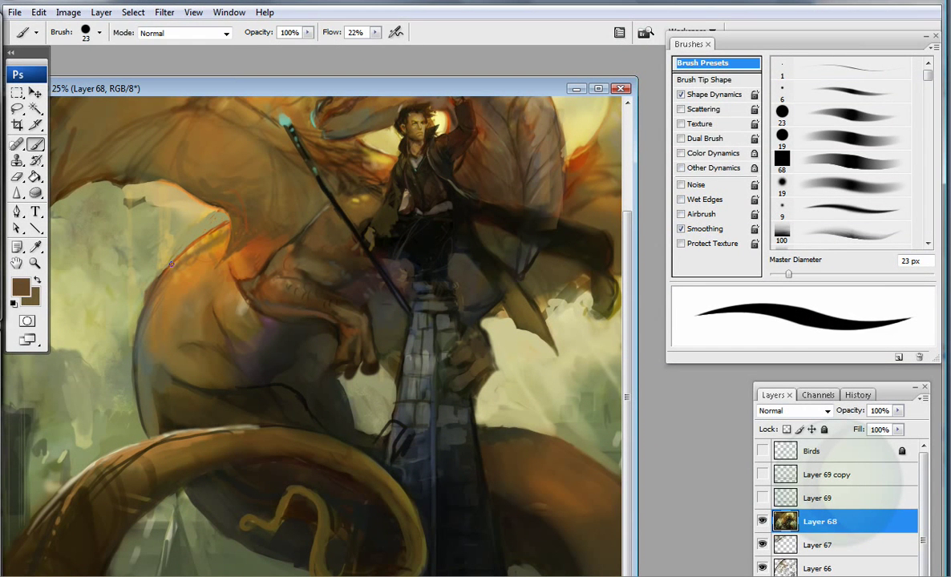
left_click(189, 249, "alt")
left_click(202, 233, "alt")
key("period")
left_click_drag(445, 451, 335, 447)
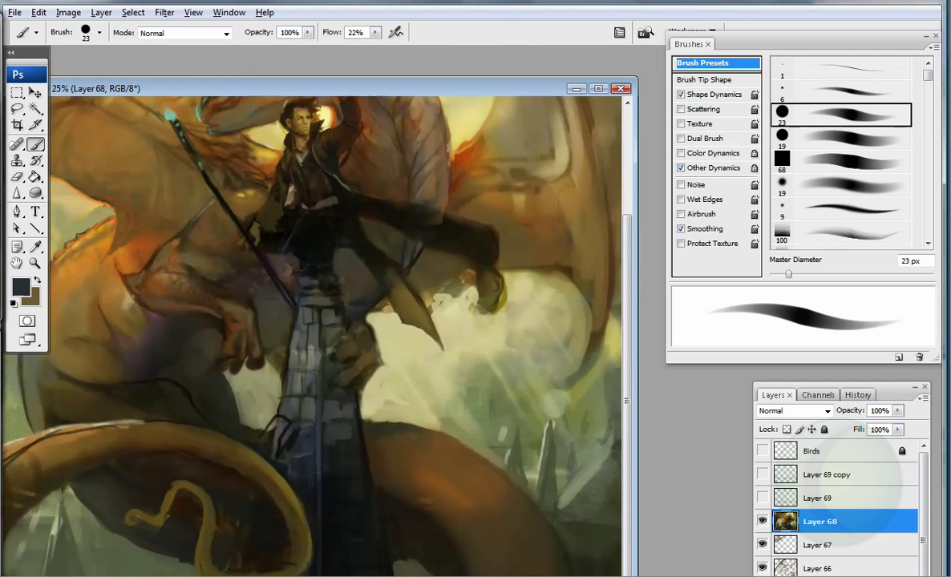
key("period")
scroll(313, 449, "up", 3)
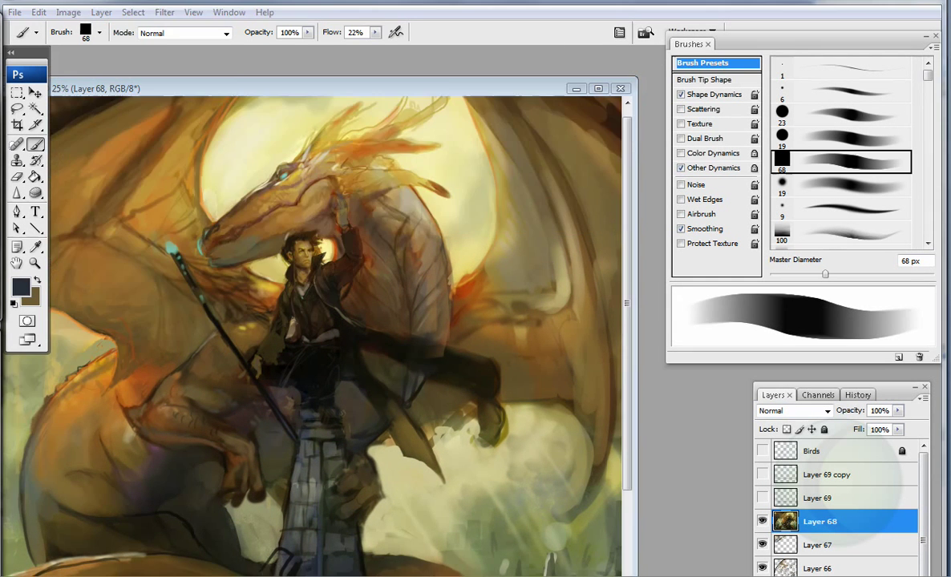
left_click_drag(825, 274, 796, 275)
left_click(357, 227, "alt")
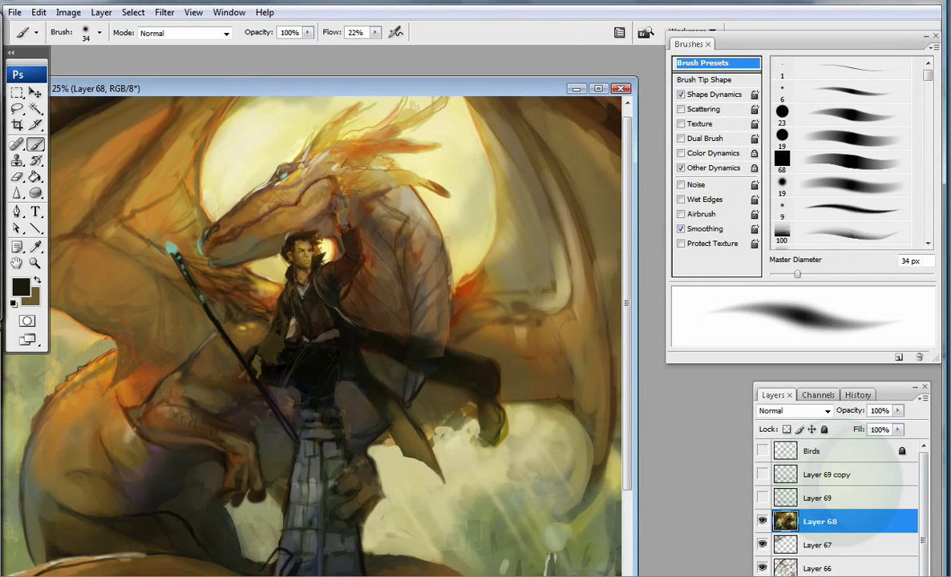
key("comma")
key("comma")
Step: Extend the rider's raised arm darker and add small dark strokes on the dragon's neck and head
left_click(21, 287)
key("Return")
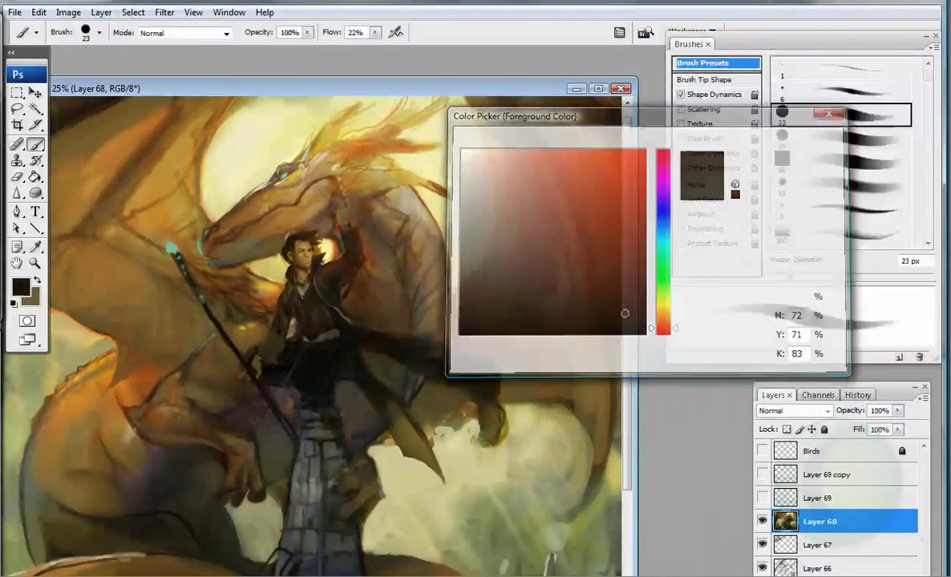
mouse_move(349, 230)
left_mouse_down()
mouse_move(383, 238)
mouse_move(366, 200)
mouse_move(380, 241)
mouse_move(373, 205)
mouse_move(391, 186)
mouse_move(342, 197)
left_mouse_up()
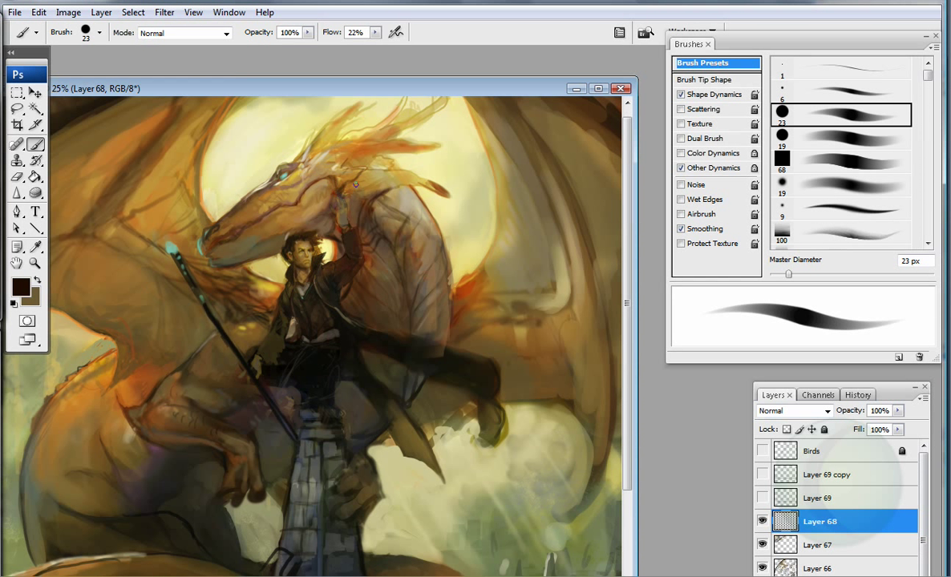
left_click_drag(343, 138, 316, 156)
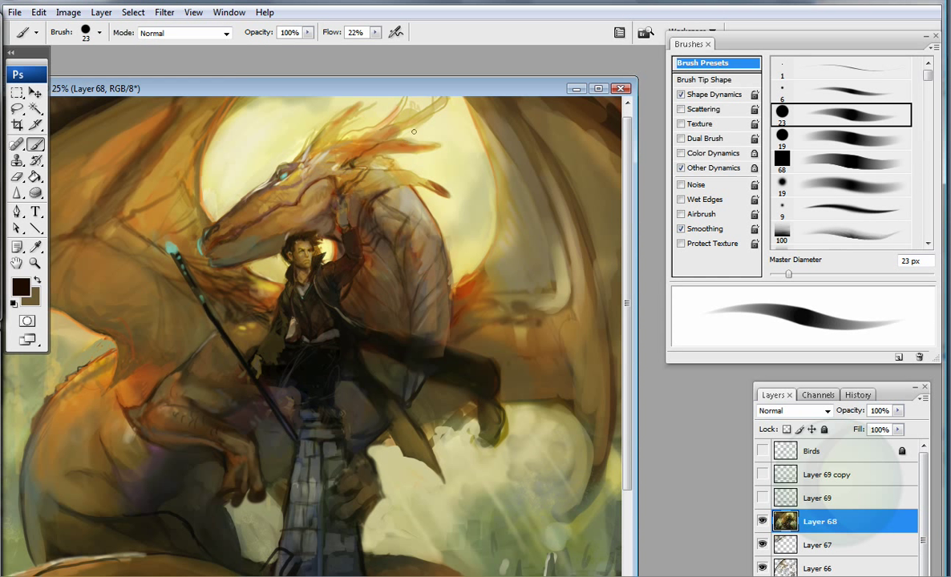
left_click(384, 123, "alt")
left_click_drag(308, 118, 300, 136)
left_click_drag(321, 100, 298, 137)
left_click_drag(333, 94, 302, 135)
Step: Pick a light cyan-grey, then paint faint brown marks along the dragon's neck
left_click_drag(456, 242, 508, 256)
left_click(242, 198, "alt")
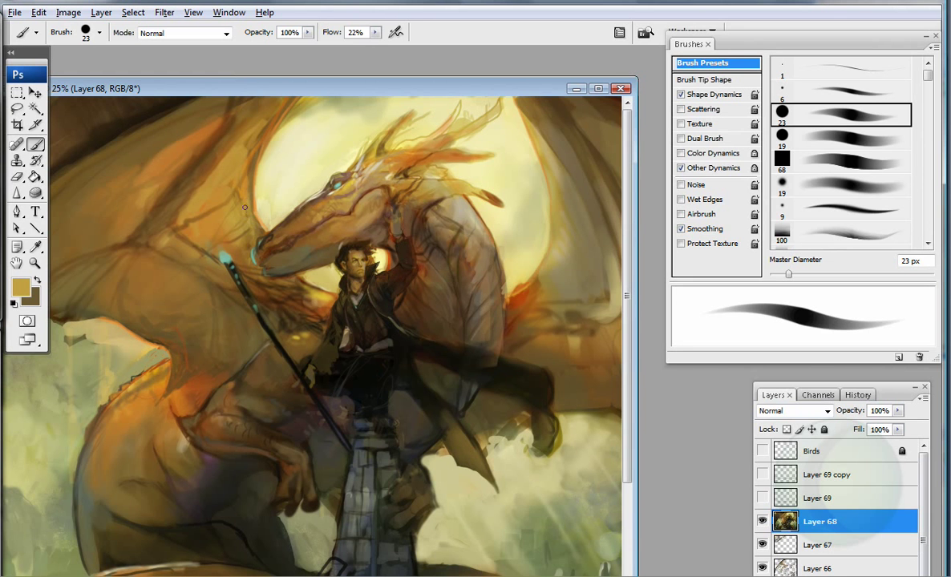
left_click(21, 285)
left_click(439, 163)
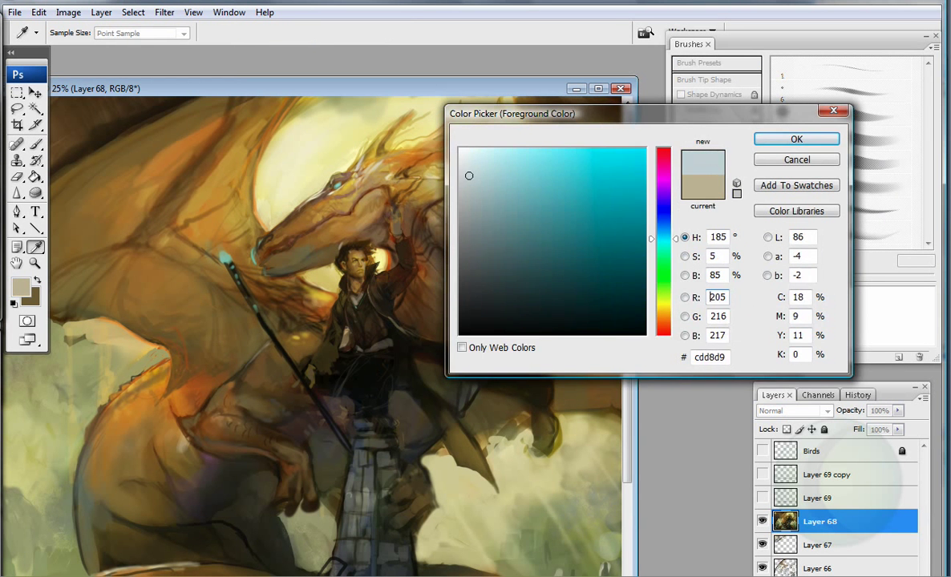
key("Return")
key("b")
left_click_drag(489, 290, 486, 264)
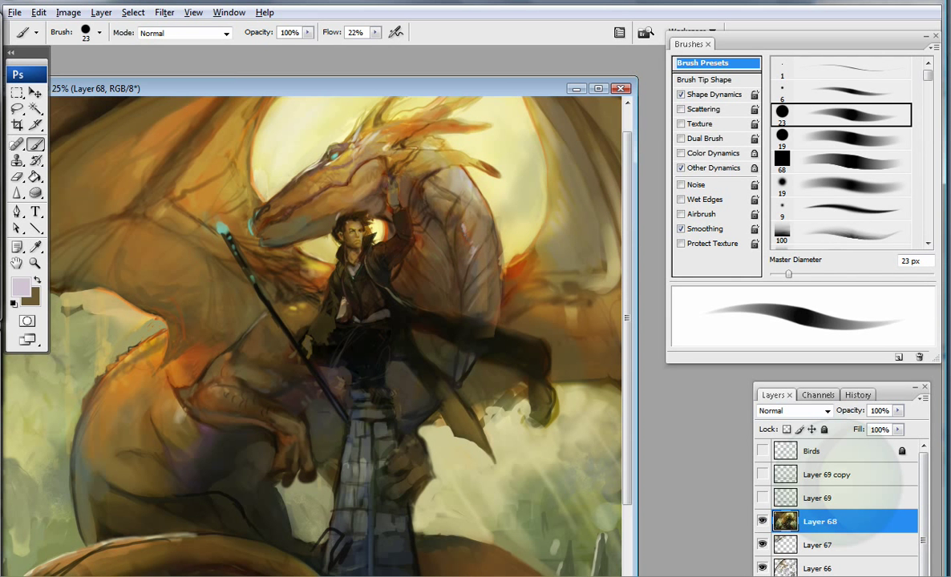
left_click(449, 194, "alt")
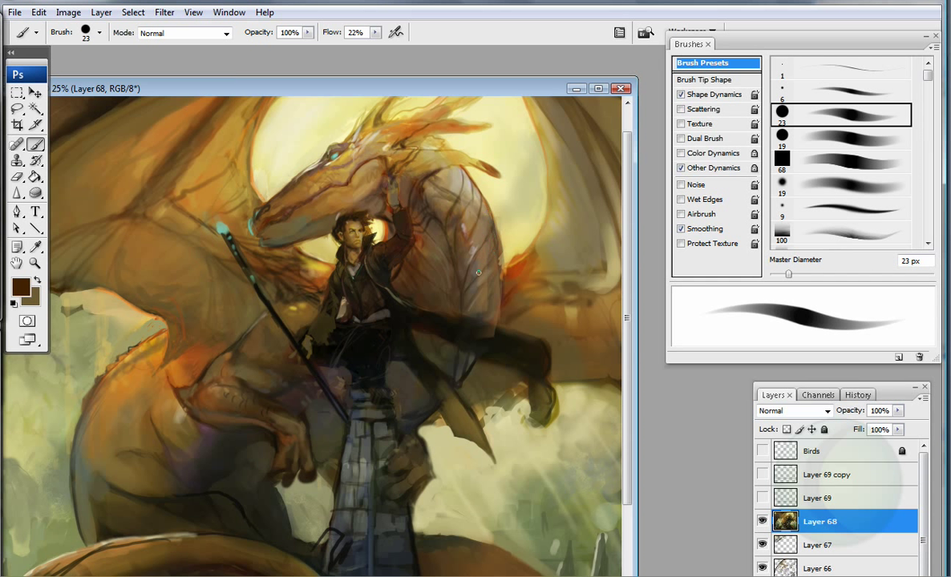
mouse_move(463, 175)
left_mouse_down()
mouse_move(498, 236)
mouse_move(495, 226)
mouse_move(499, 304)
left_mouse_up()
Step: Set the brush to Overlay blending and resize it through 18, 9 and 84 px
key("bracketleft")
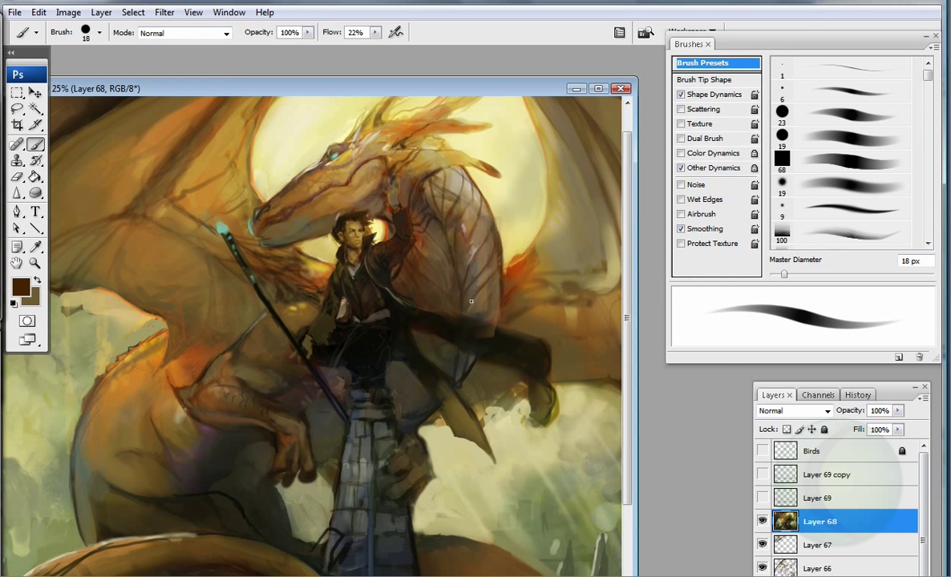
left_click(185, 33)
left_click(160, 223)
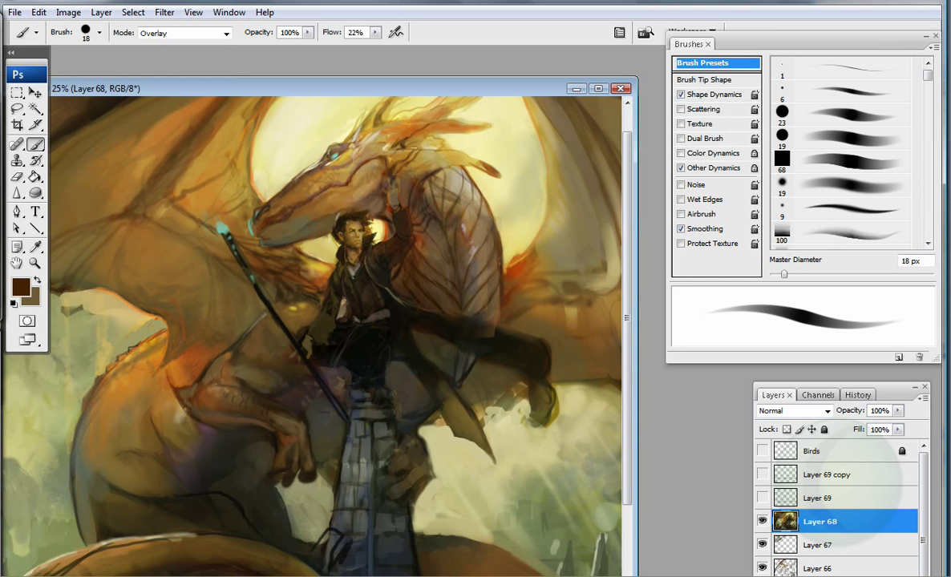
key("bracketleft")
key("bracketleft")
key("bracketright")
key("bracketright")
key("bracketright")
key("bracketright")
key("bracketright")
key("bracketright")
key("bracketright")
key("bracketright")
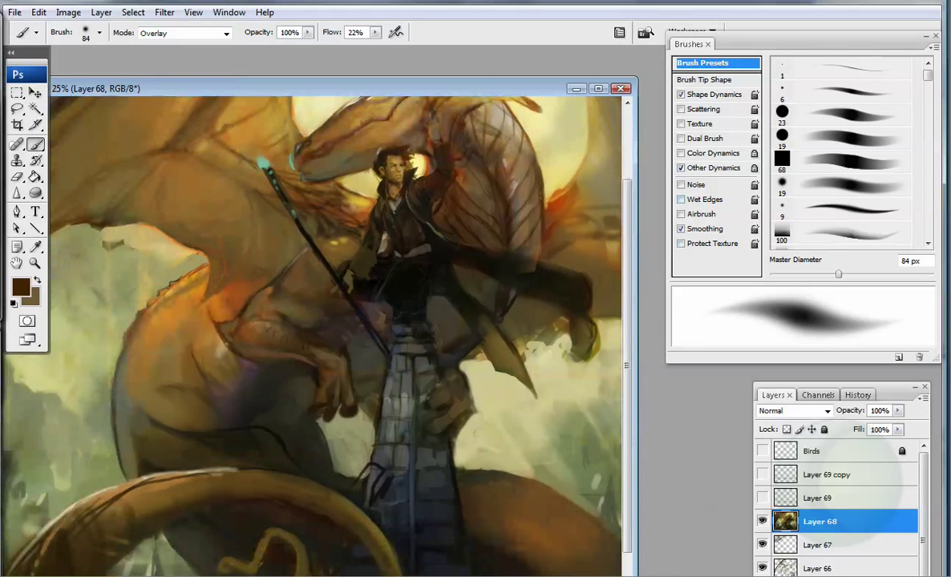
left_click(184, 33)
Step: Return to Normal mode with the soft 19 px airbrush and add small dark brown marks on the wing
left_click(153, 38)
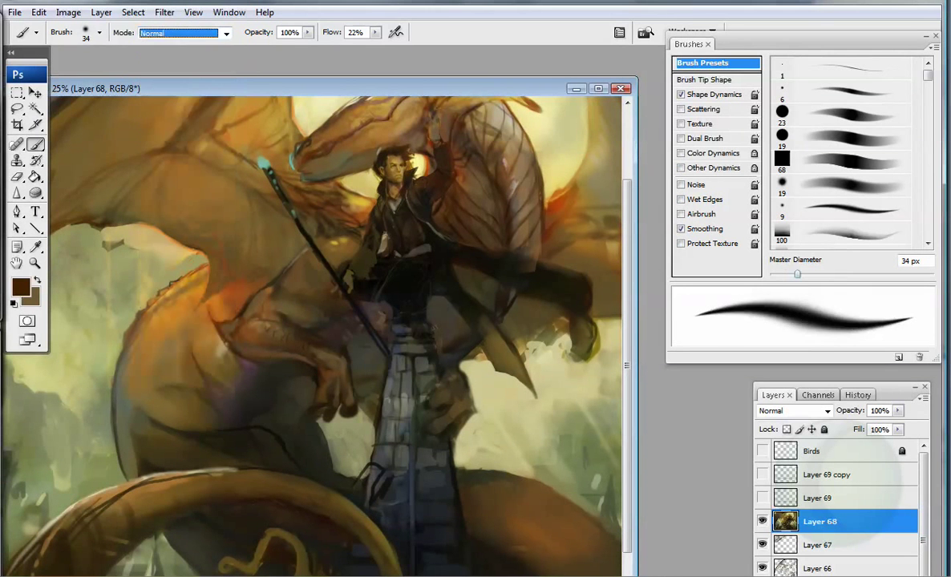
left_click(842, 137)
left_click(462, 206, "alt")
left_click(395, 32)
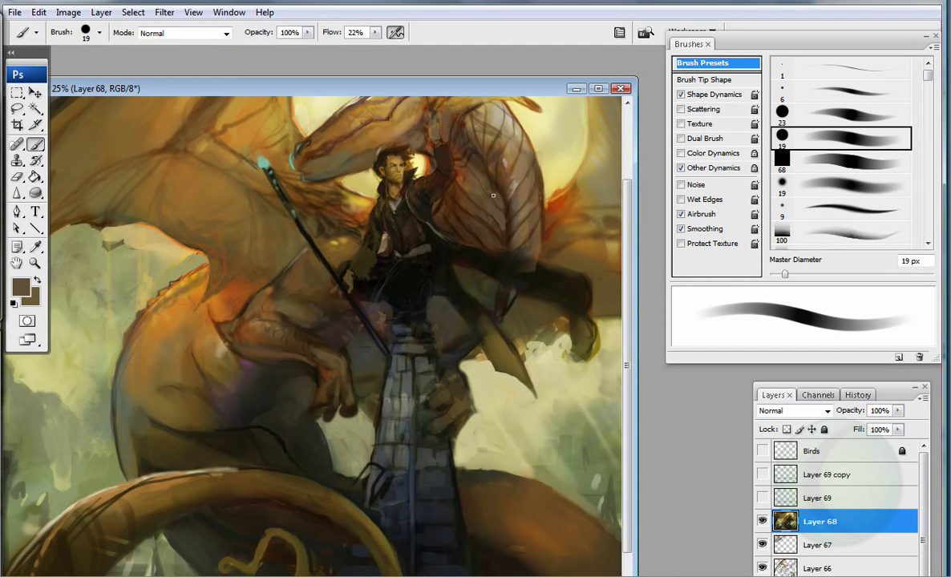
left_click(461, 170, "alt")
left_click_drag(284, 266, 279, 243)
left_click(167, 135, "alt")
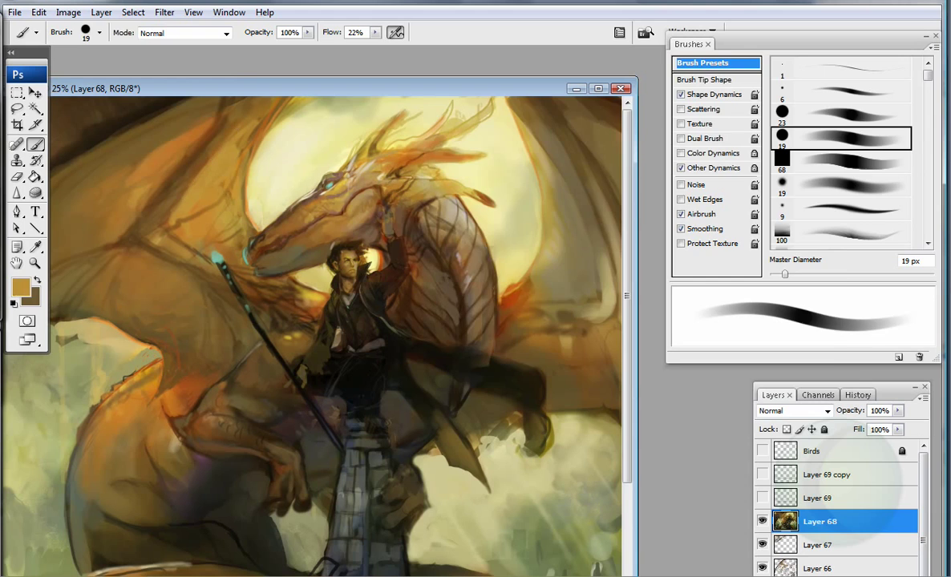
Step: Enlarge the brush to 108 px and darken the wing edge near the staff tip with red-orange strokes
left_click(21, 286)
left_click(497, 206)
left_click(810, 141)
key("bracketright")
key("bracketright")
key("bracketright")
key("bracketright")
key("bracketright")
key("bracketright")
key("bracketright")
key("bracketright")
left_click_drag(850, 274, 854, 274)
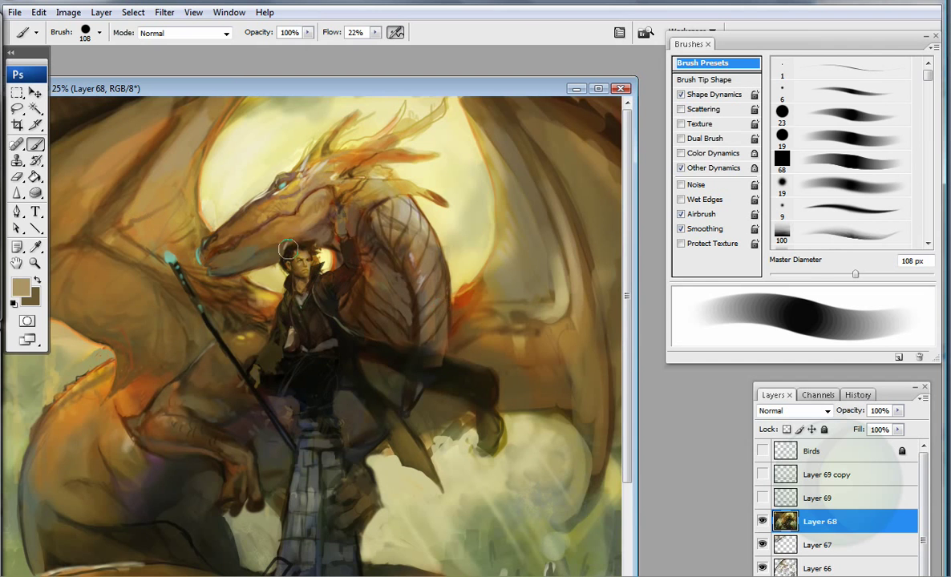
left_click(242, 282, "alt")
left_click_drag(223, 282, 161, 245)
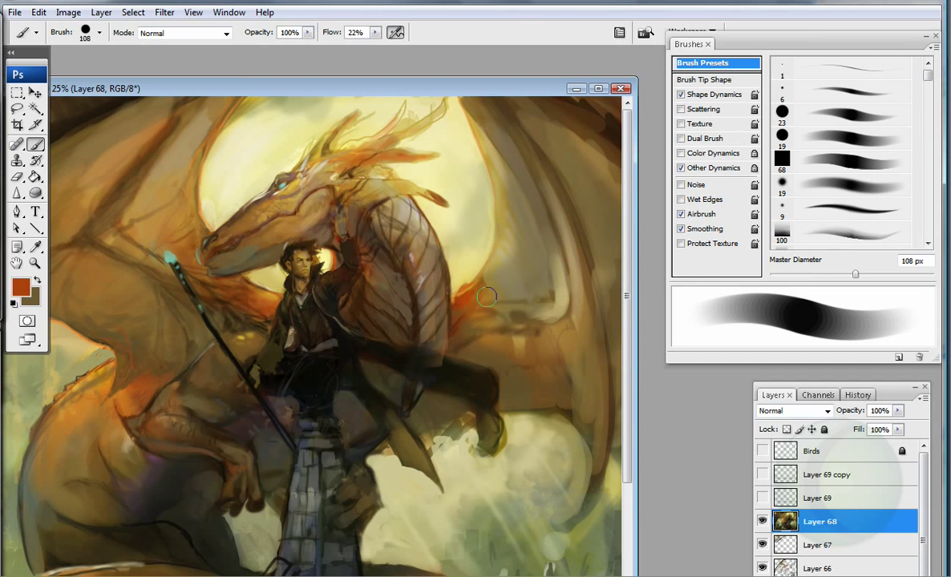
left_click_drag(486, 298, 461, 232)
left_click(446, 170, "alt")
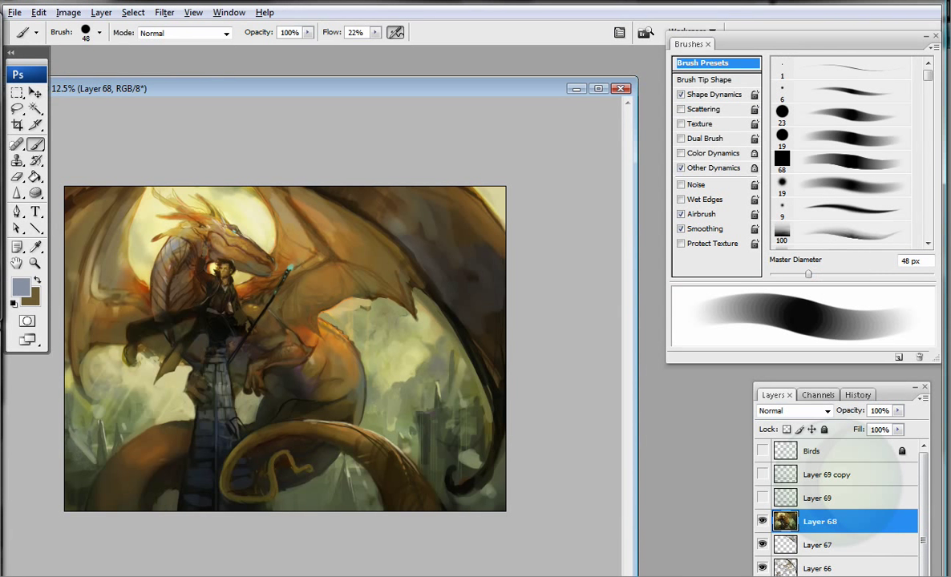
Step: Sample brown, lighter orange and the sun's pale yellow, resizing the brush from 94 to 40 px
left_click(345, 433, "alt")
key("bracketright")
key("bracketright")
key("bracketright")
key("bracketright")
key("bracketright")
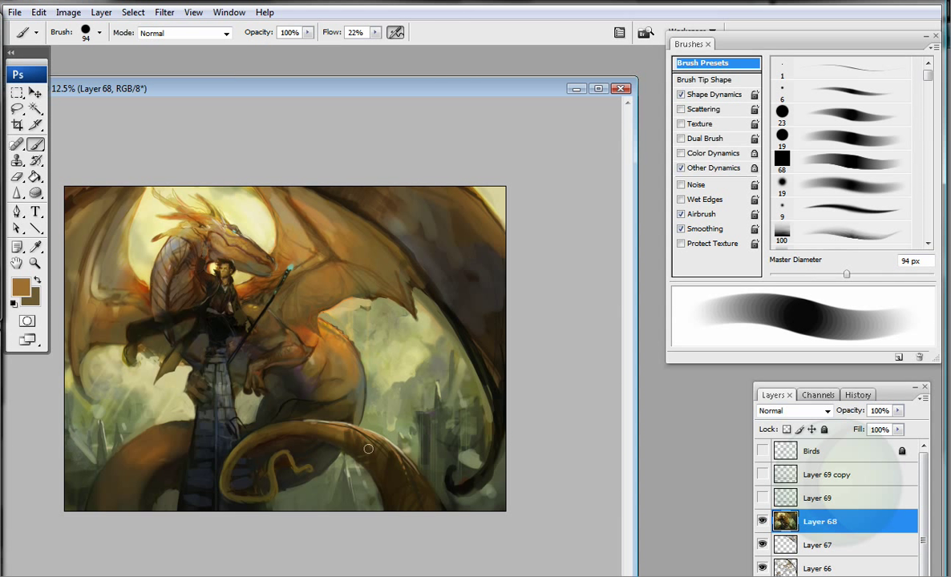
key("bracketleft")
key("bracketleft")
key("bracketleft")
key("bracketleft")
key("bracketleft")
key("bracketleft")
left_click(293, 417, "alt")
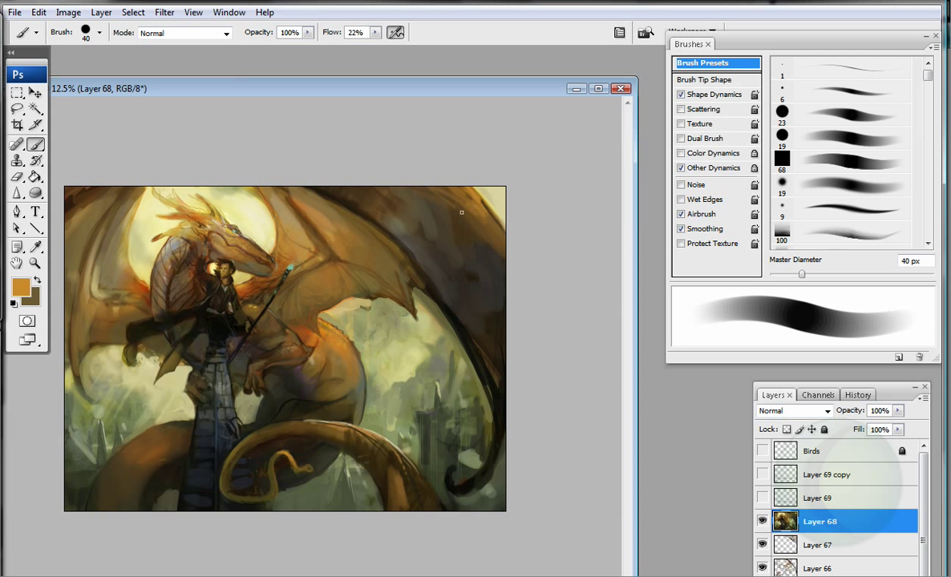
left_click(214, 214, "alt")
Step: Alternate sampling tan and dark brown from the wing and body with the brush at 104 px
left_click(124, 276, "alt")
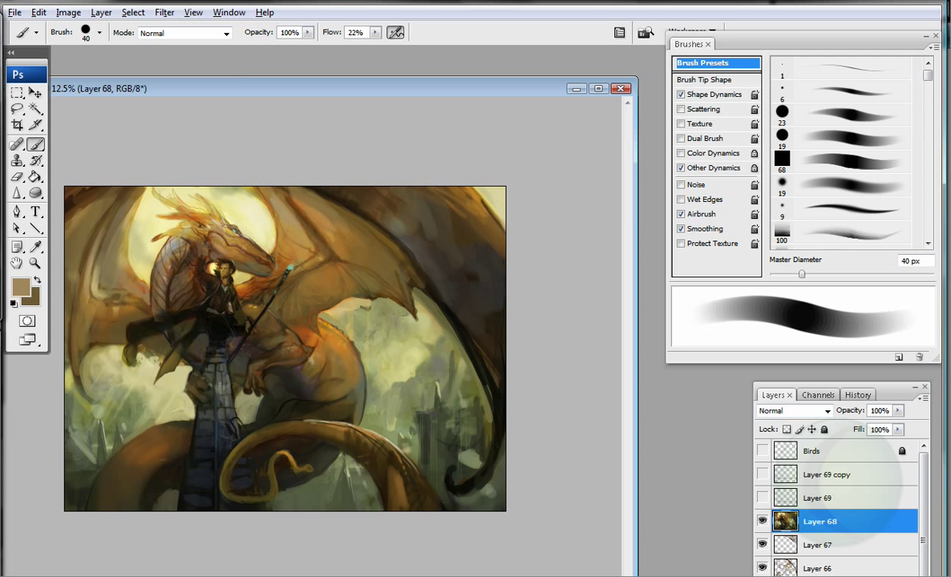
left_click(158, 283, "alt")
key("bracketright")
key("bracketright")
key("bracketright")
key("bracketright")
key("bracketright")
key("bracketright")
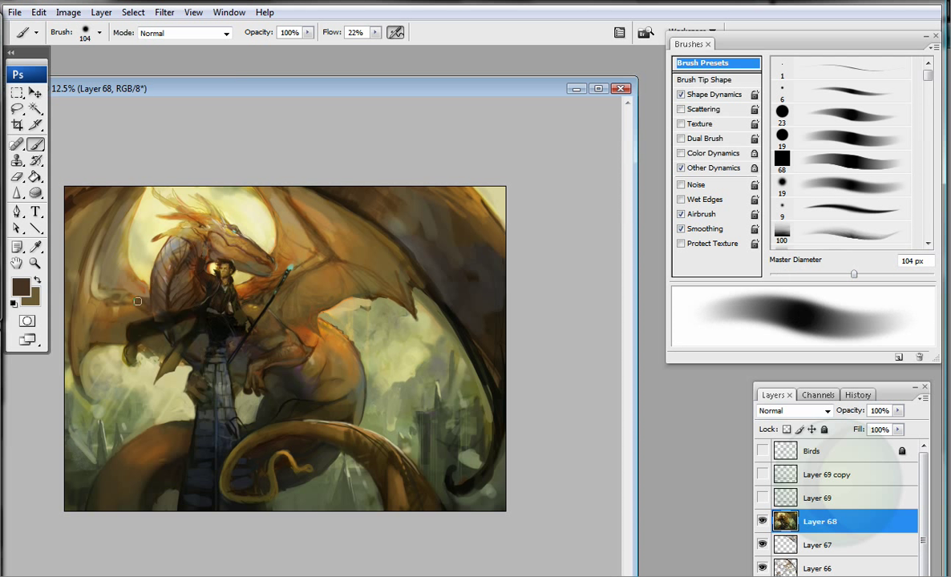
left_click(108, 277, "alt")
left_click(112, 281, "alt")
left_click(106, 278, "alt")
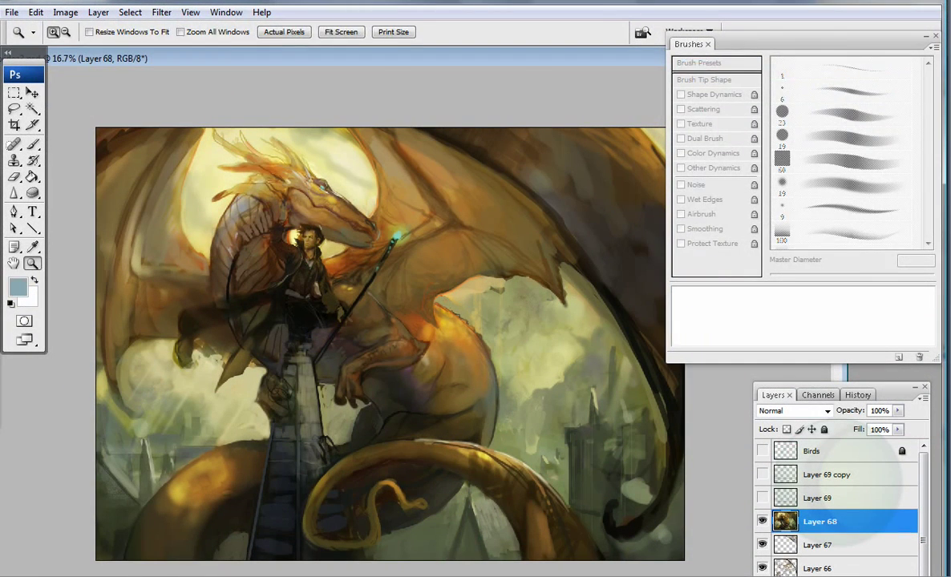
Step: Switch from the 23 px round brush to the soft 100 px preset, enlarged to 180 px
key("b")
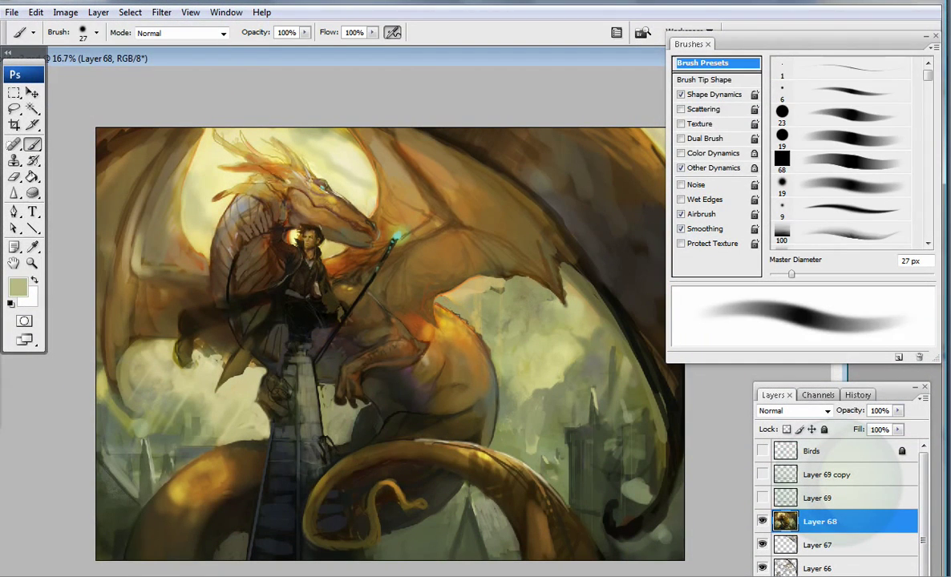
key("comma")
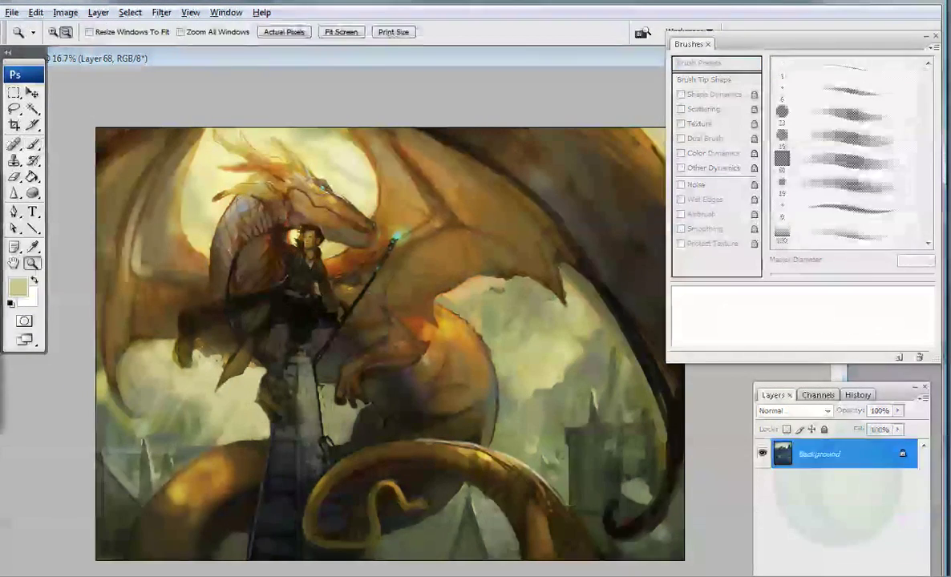
key("b")
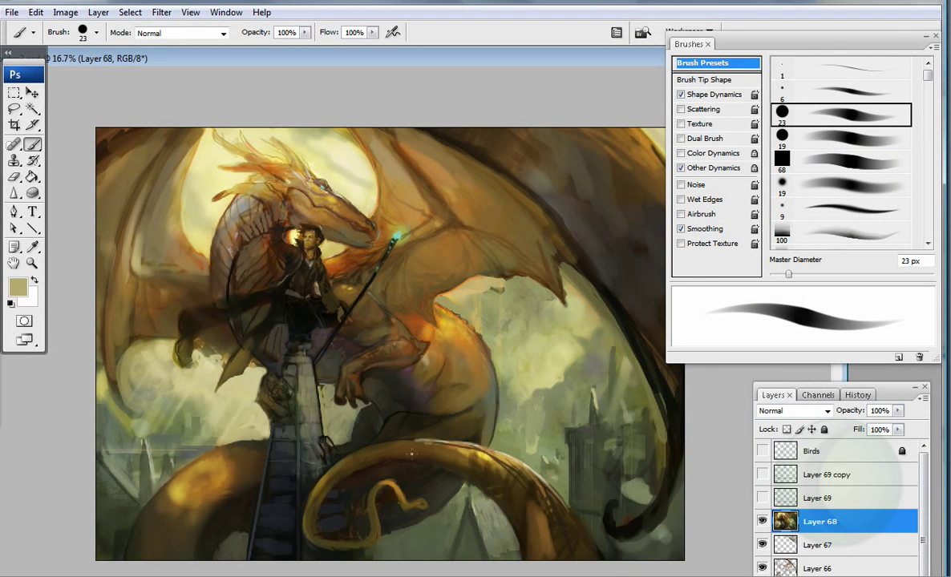
key("period")
key("period")
key("period")
key("period")
key("period")
key("x")
key("bracketright")
key("bracketright")
key("bracketright")
key("bracketright")
key("bracketright")
key("bracketright")
key("bracketright")
key("bracketright")
Step: Sample grey-green haze tones and a dragon brown at 59 px, then zoom in on the rider
left_click(503, 405, "alt")
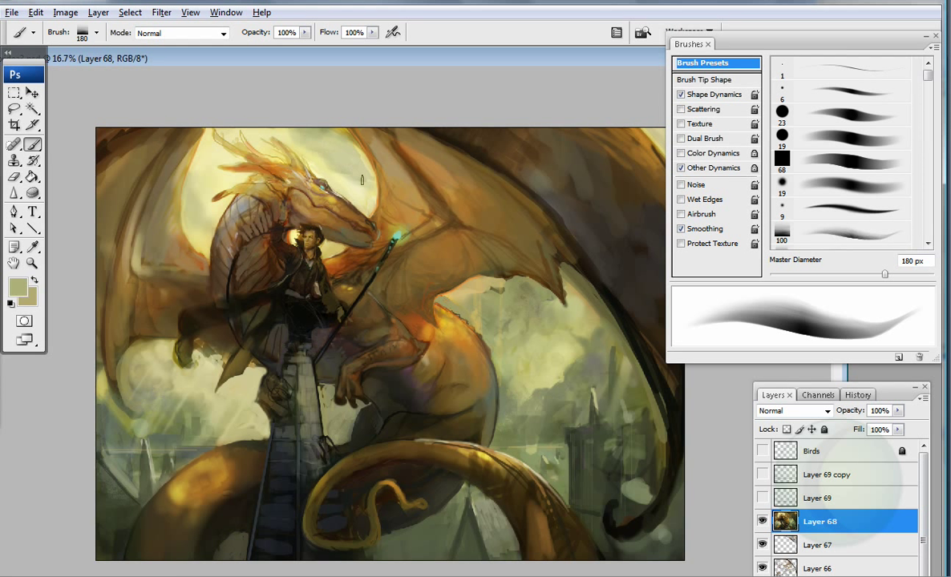
left_click(415, 535, "alt")
left_click(431, 542, "alt")
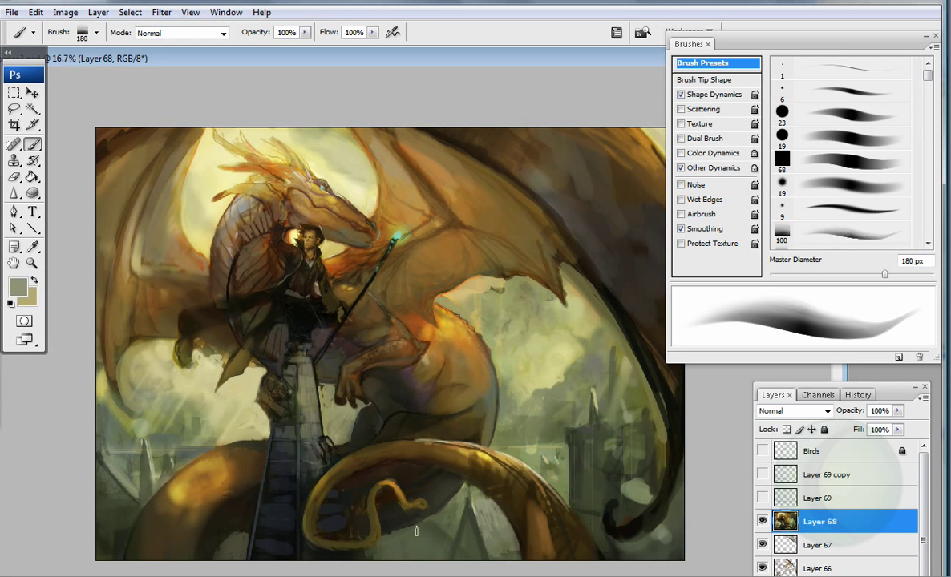
key("bracketleft")
key("bracketleft")
key("bracketleft")
key("bracketleft")
key("bracketleft")
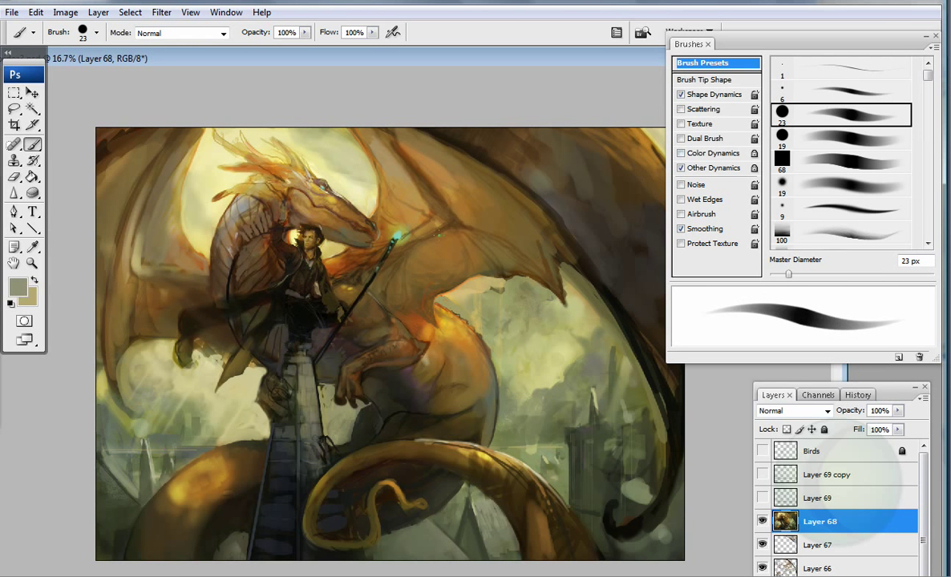
left_click(217, 253, "alt")
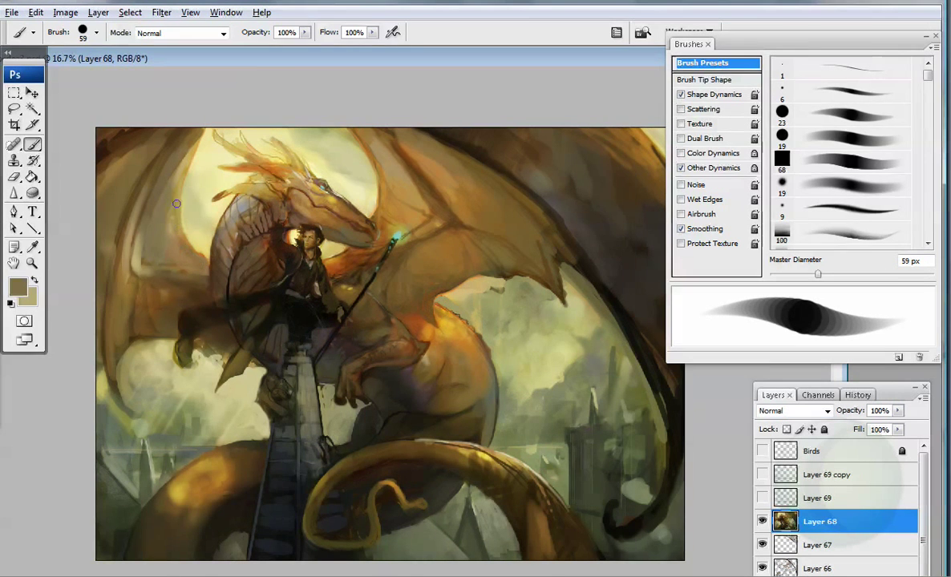
key("z")
left_click(321, 263)
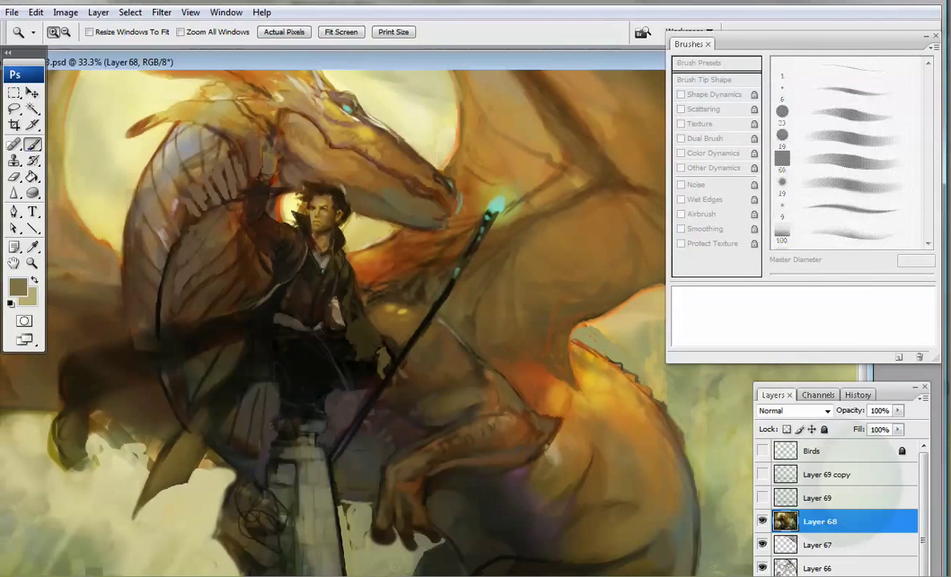
Step: Paint a dark line along the dragon's wing edge with a 65 px black brush
key("b")
left_click(144, 346, "alt")
key("bracketleft")
key("bracketleft")
key("bracketleft")
key("bracketleft")
key("bracketleft")
key("bracketleft")
key("bracketleft")
key("bracketleft")
key("bracketleft")
key("bracketleft")
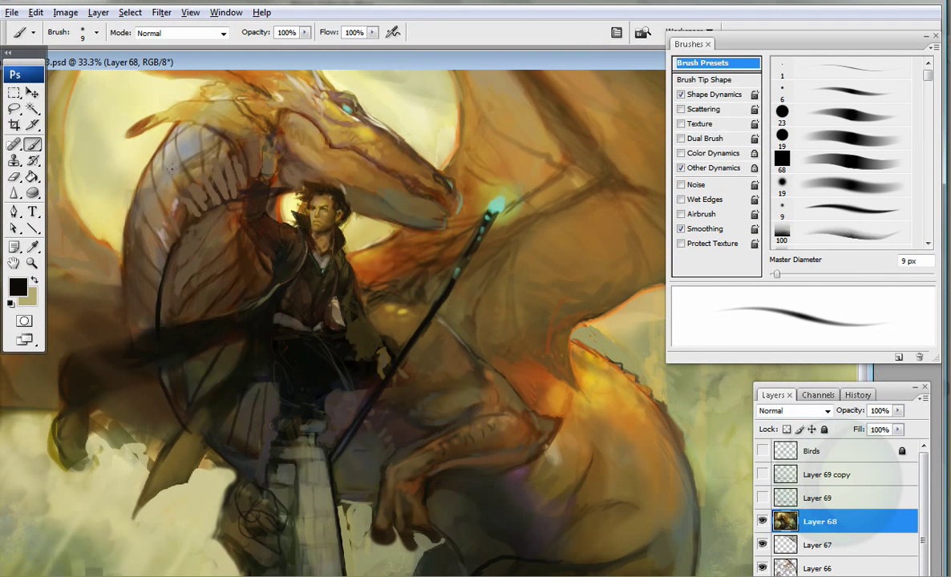
key("bracketright")
key("bracketright")
key("bracketright")
key("bracketright")
key("bracketright")
key("bracketright")
key("bracketright")
key("bracketright")
key("bracketright")
key("bracketright")
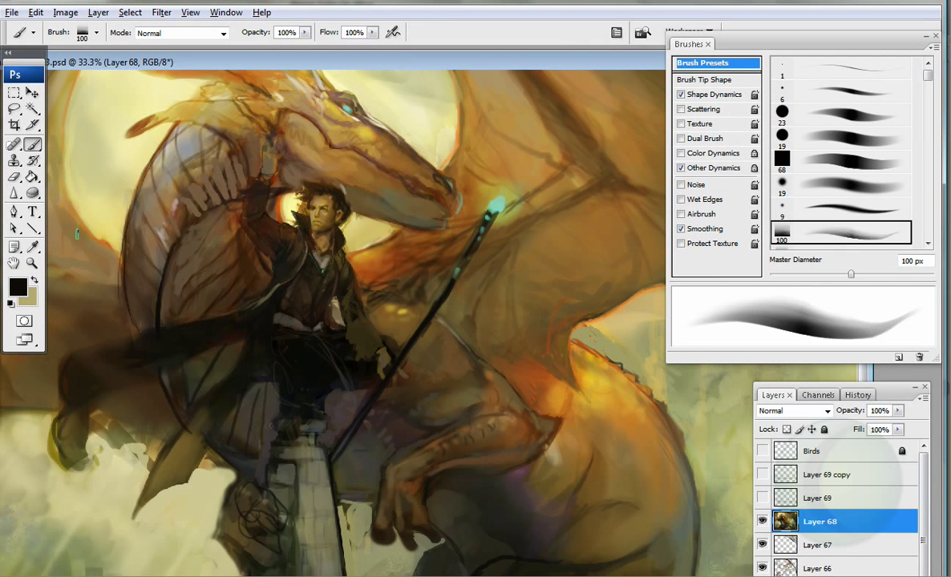
key("bracketleft")
key("bracketleft")
key("bracketleft")
key("bracketleft")
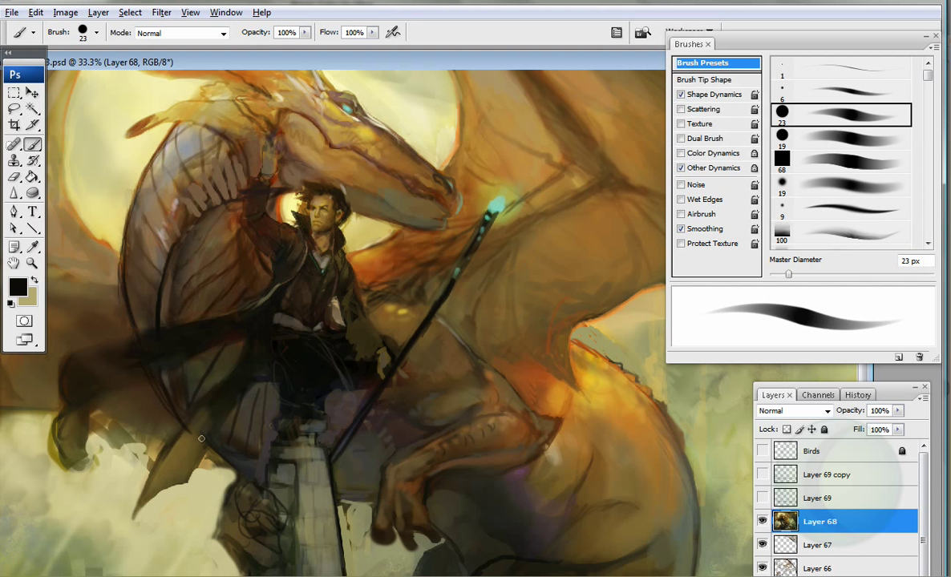
mouse_move(207, 289)
left_mouse_down()
mouse_move(202, 231)
mouse_move(242, 192)
mouse_move(220, 148)
mouse_move(195, 157)
left_mouse_up()
Step: Lay light orange-brown strokes at 100 px over the wing lines near the neck
left_click(198, 192, "alt")
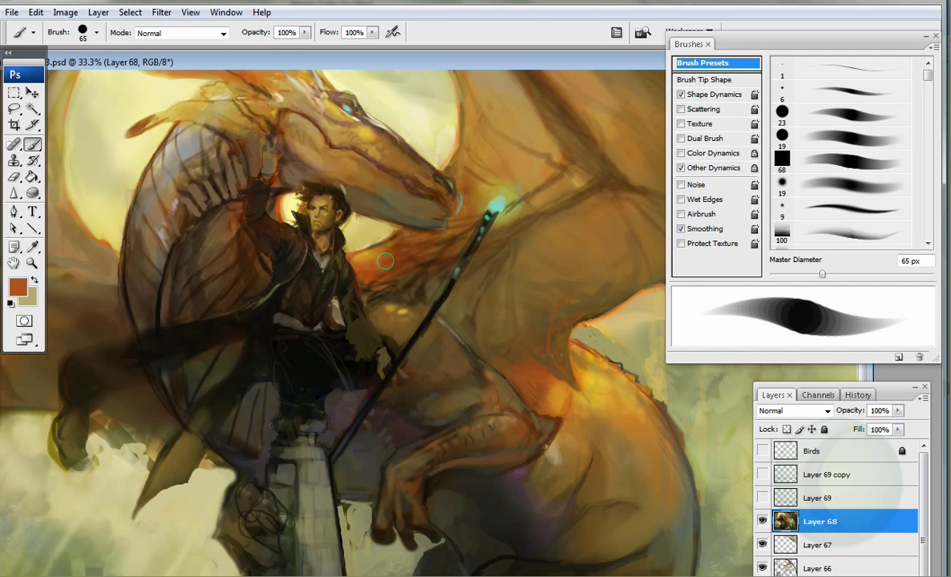
key("bracketright")
key("bracketright")
key("bracketright")
key("bracketright")
mouse_move(198, 192)
left_mouse_down()
mouse_move(207, 140)
mouse_move(232, 135)
mouse_move(228, 128)
mouse_move(251, 225)
mouse_move(237, 156)
left_mouse_up()
left_click(201, 125, "alt")
left_click(540, 219, "alt")
Step: Add small dark marks near the spear and hand, and darken the tower's left edge
left_click_drag(542, 343, 445, 230)
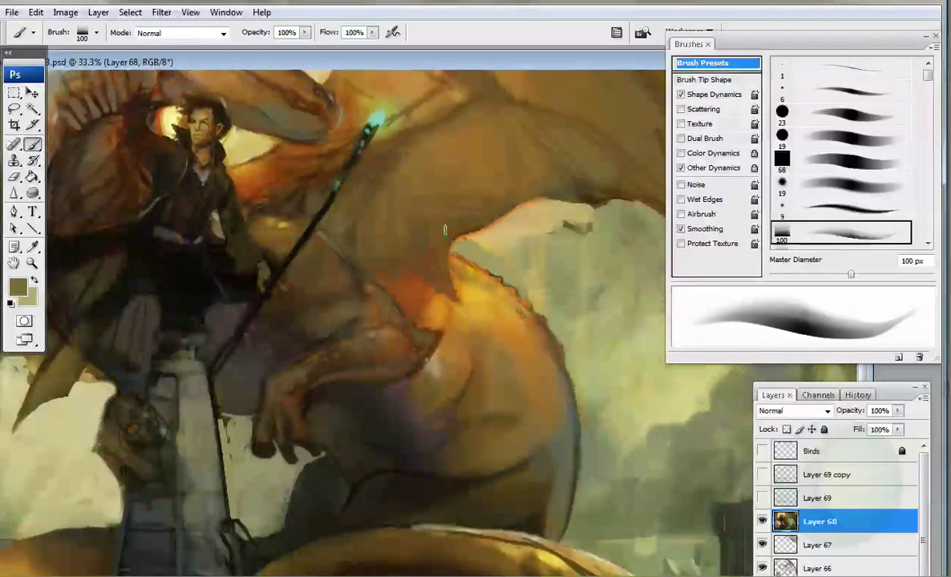
left_click(297, 256, "alt")
mouse_move(224, 387)
left_mouse_down()
mouse_move(233, 337)
mouse_move(294, 360)
left_mouse_up()
left_click_drag(249, 413, 252, 429)
left_click(258, 404, "alt")
left_click(126, 419, "alt")
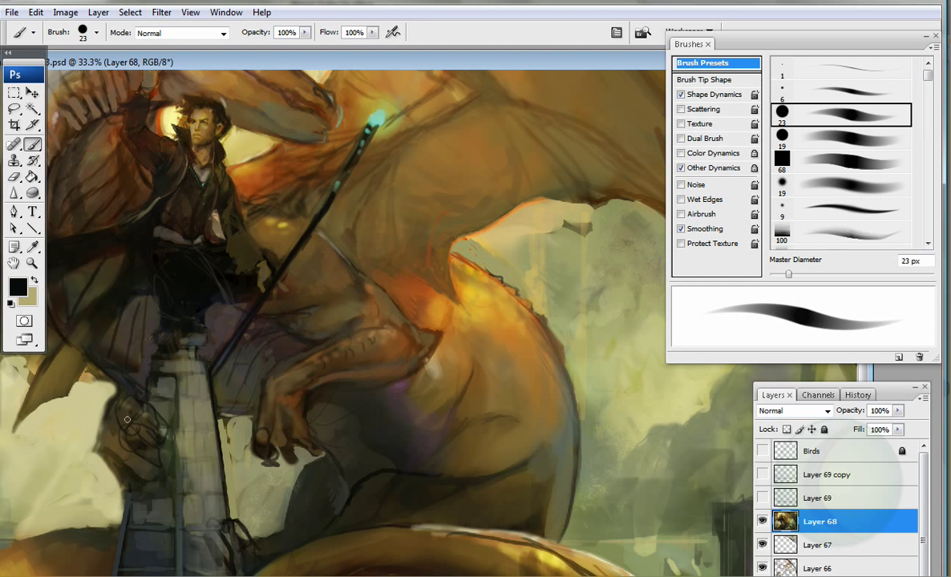
left_click_drag(168, 529, 174, 326)
left_click_drag(165, 369, 201, 367)
left_click_drag(163, 335, 141, 397)
Step: Paint soft olive-grey strokes left of the rider and refine the wing ribs near the top
mouse_move(173, 449)
left_mouse_down()
mouse_move(205, 340)
mouse_move(377, 313)
left_mouse_up()
left_click(382, 311, "alt")
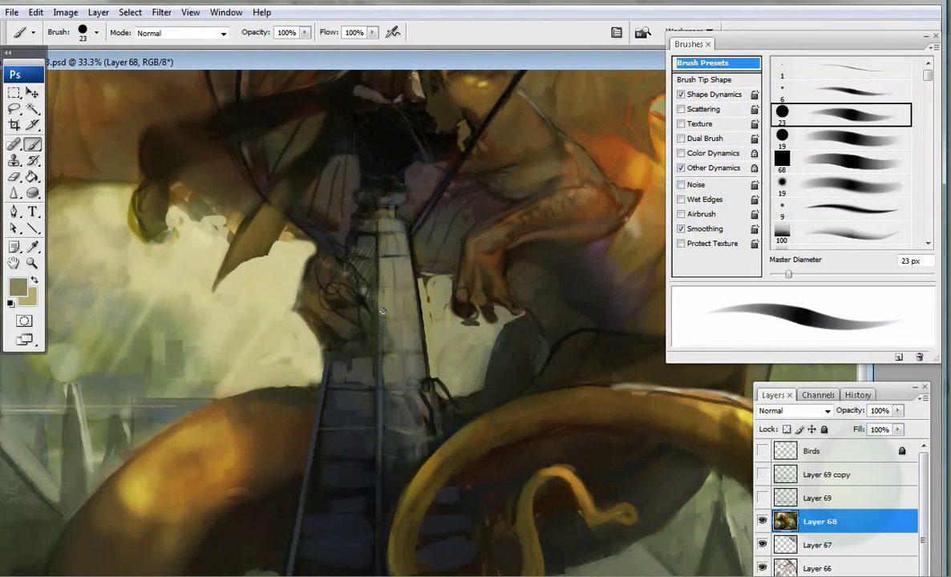
key("period")
key("period")
key("period")
key("period")
key("period")
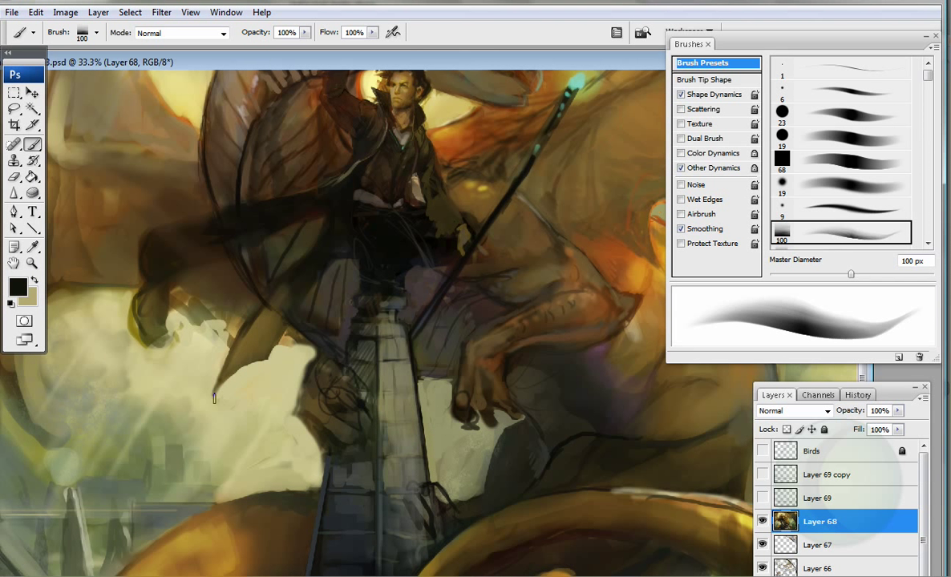
mouse_move(202, 373)
left_mouse_down()
mouse_move(264, 269)
mouse_move(236, 320)
mouse_move(227, 380)
mouse_move(253, 300)
mouse_move(220, 340)
left_mouse_up()
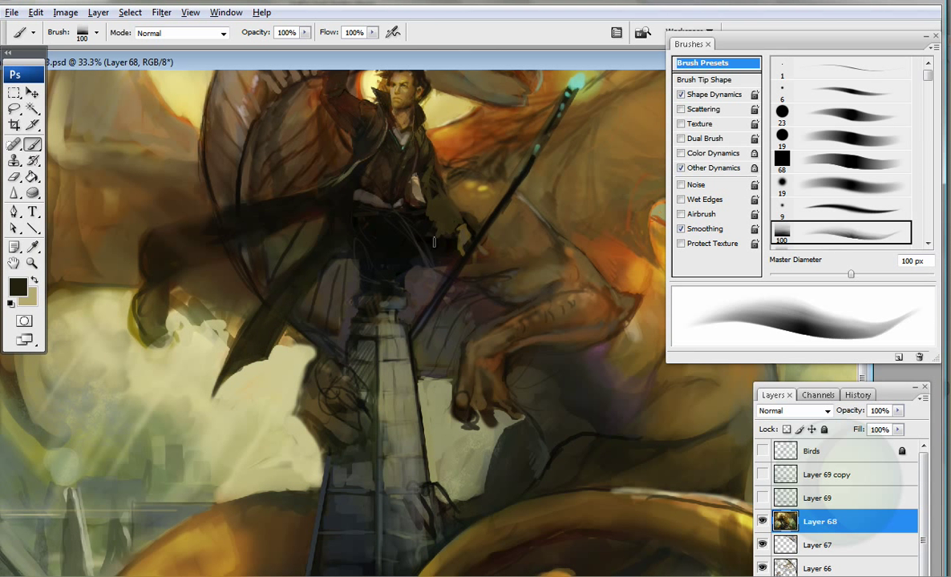
mouse_move(260, 120)
left_mouse_down()
mouse_move(269, 153)
mouse_move(228, 173)
left_mouse_up()
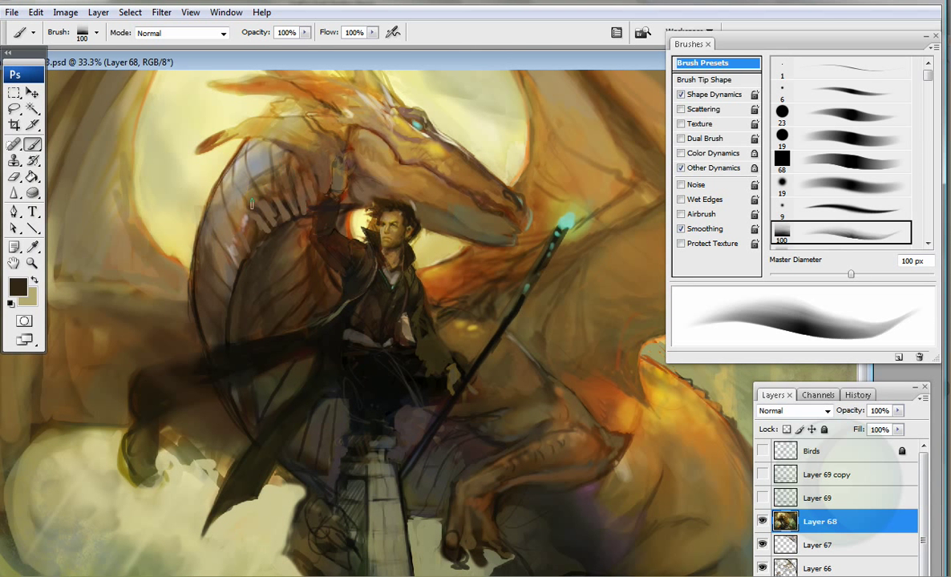
mouse_move(251, 205)
left_mouse_down()
mouse_move(248, 178)
mouse_move(216, 240)
mouse_move(268, 204)
left_mouse_up()
left_click(283, 227, "alt")
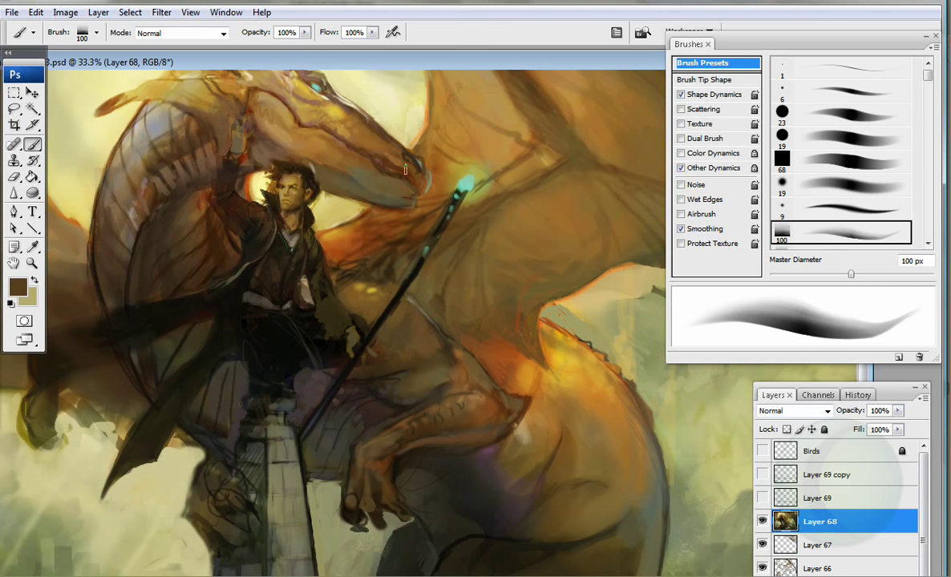
Step: Move to the dragon's belly and tail, sampling tan and dark brown, ending on an 88 px airbrush
scroll(333, 320, "down", 5)
left_click_drag(345, 297, 281, 216)
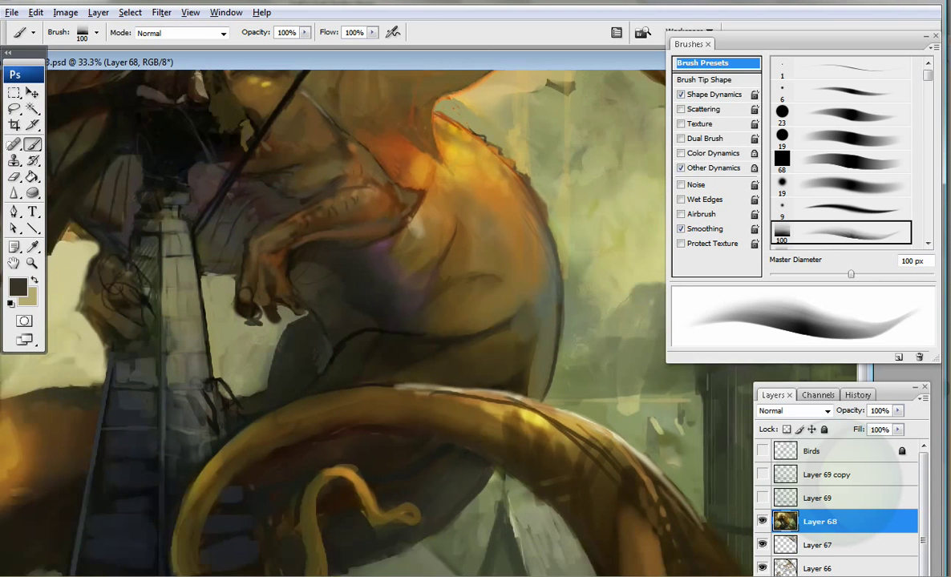
key("shift+alt+p")
left_click(473, 264, "alt")
left_click(390, 346, "alt")
left_click_drag(319, 444, 331, 436)
key("shift+alt+p")
left_click(264, 524, "alt")
key("period")
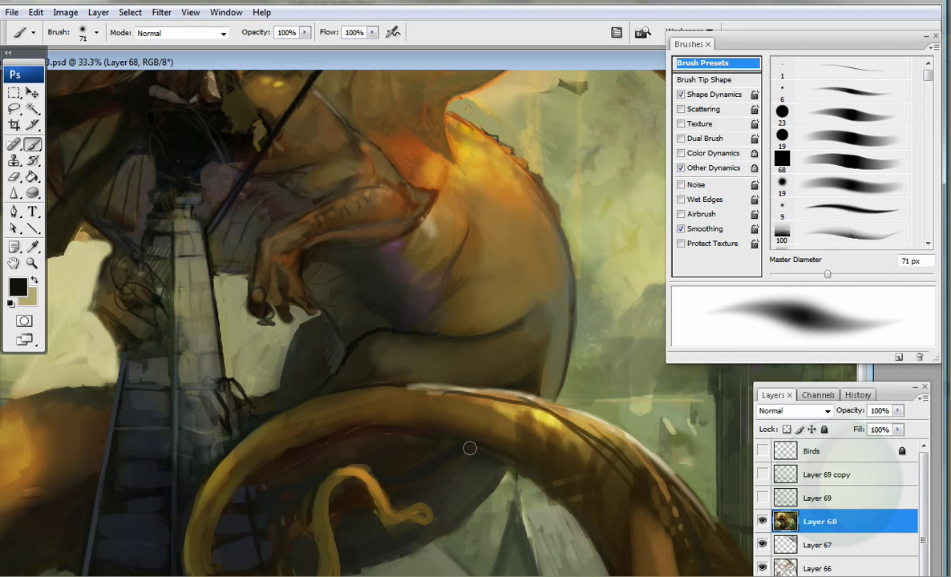
scroll(545, 497, "right", 3)
key("period")
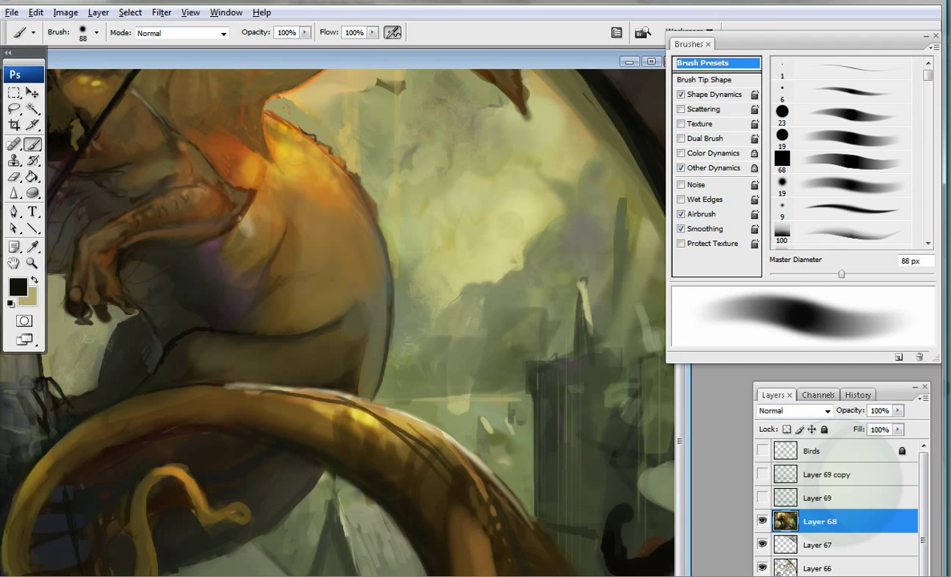
Step: Sample olive-grey, brown and gold tones, then paint orange-gold strokes on the dragon's wing
left_click(361, 539, "alt")
scroll(392, 356, "up", 5)
left_click(363, 331, "alt")
left_click(492, 422, "alt")
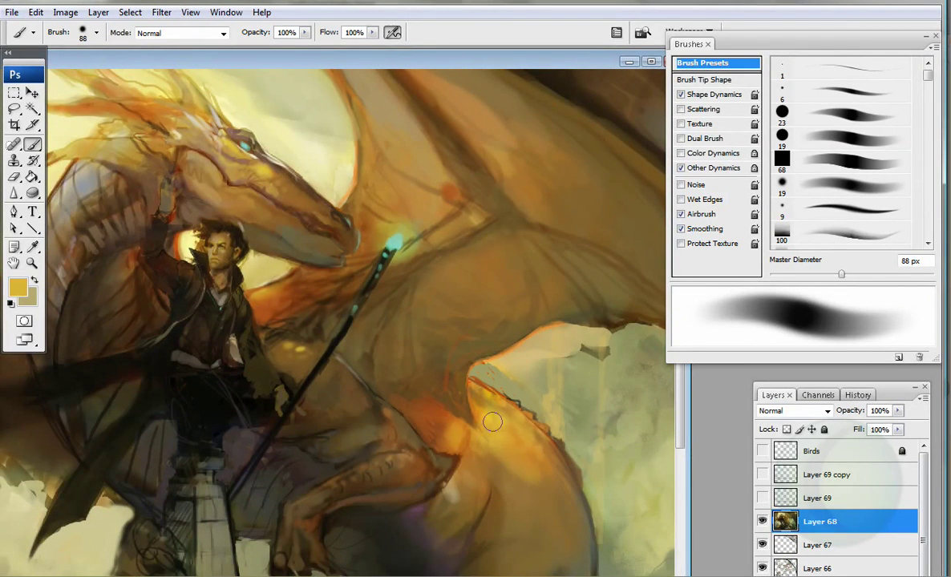
left_click(478, 373, "alt")
left_click(417, 186, "alt")
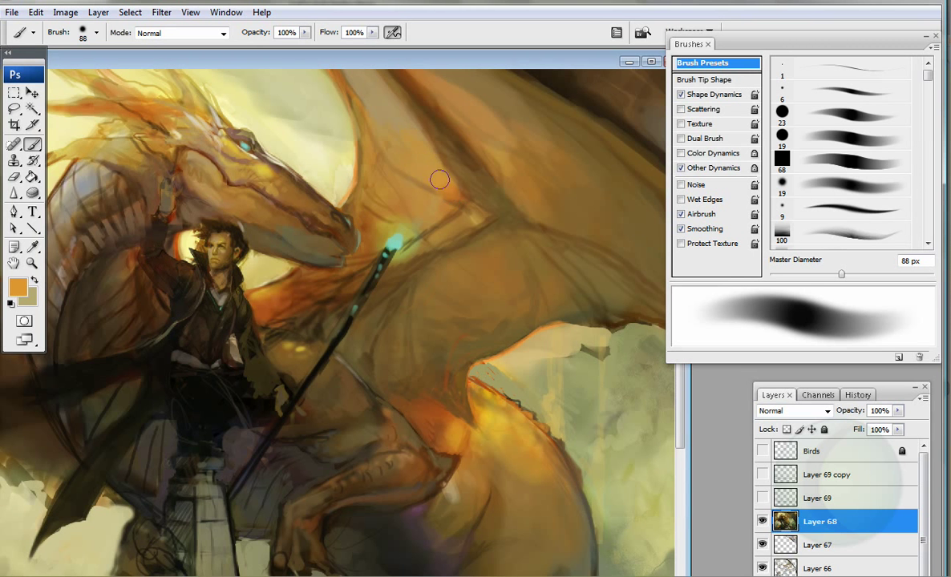
left_click_drag(513, 165, 481, 206)
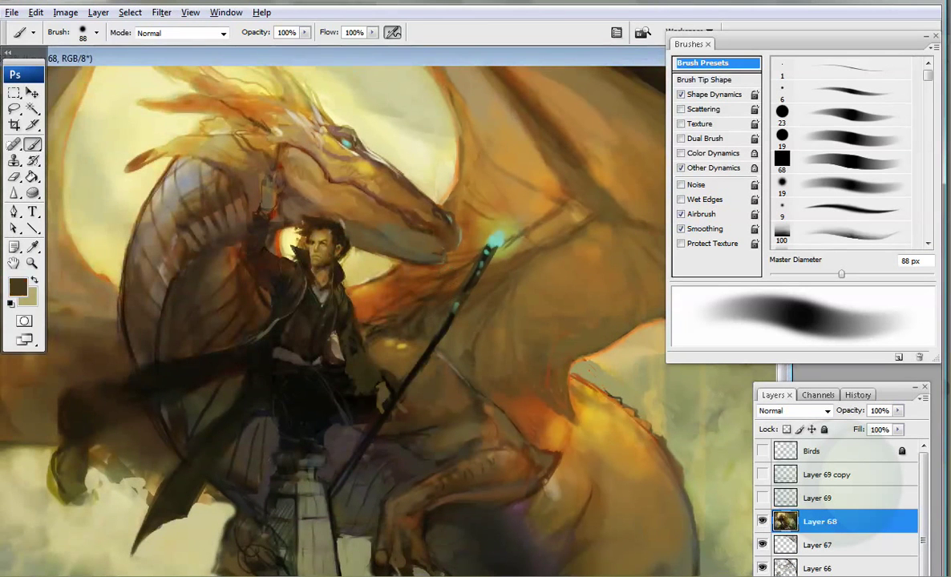
Step: Paint light cool blue-grey strokes over the rider's lower body with the 23 px brush
key("comma")
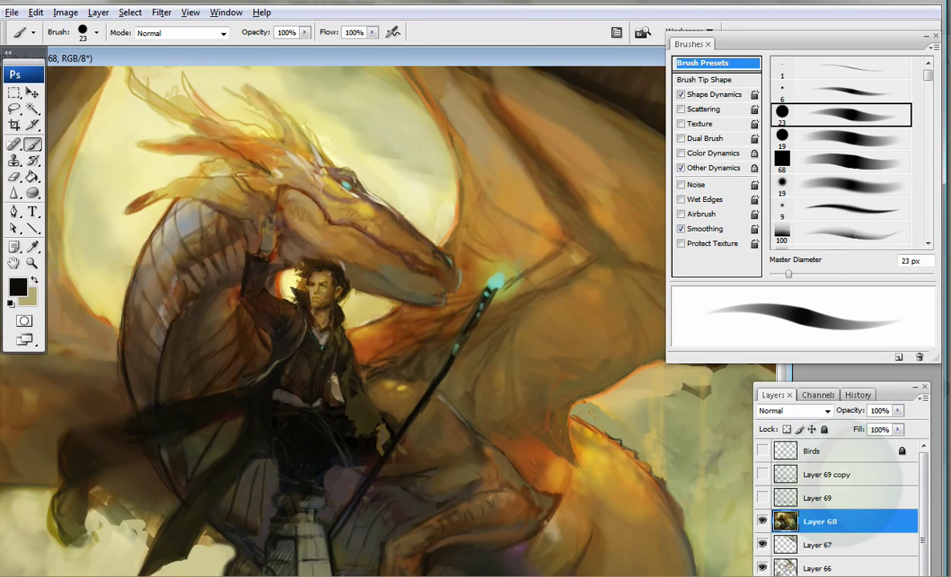
left_click(151, 211, "alt")
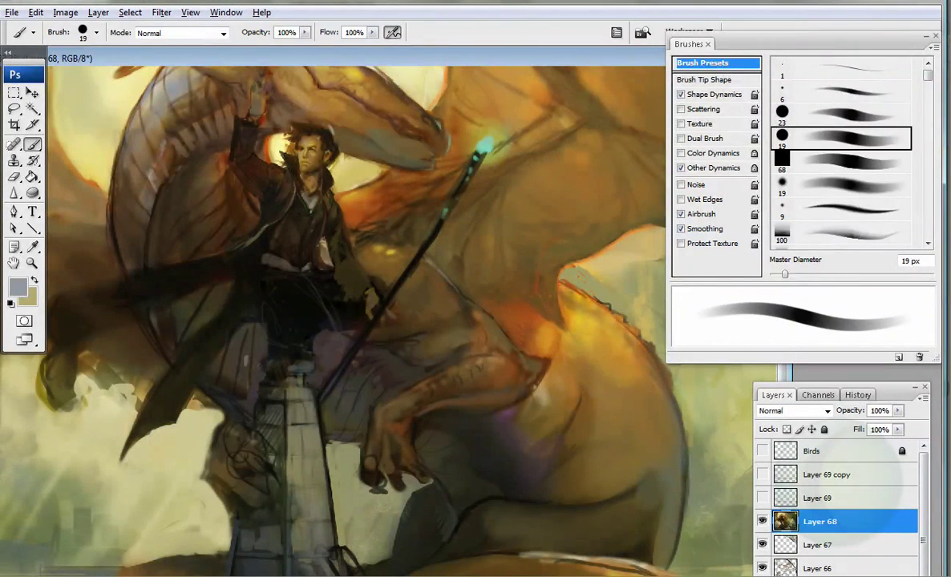
left_click(18, 286)
left_click(754, 323)
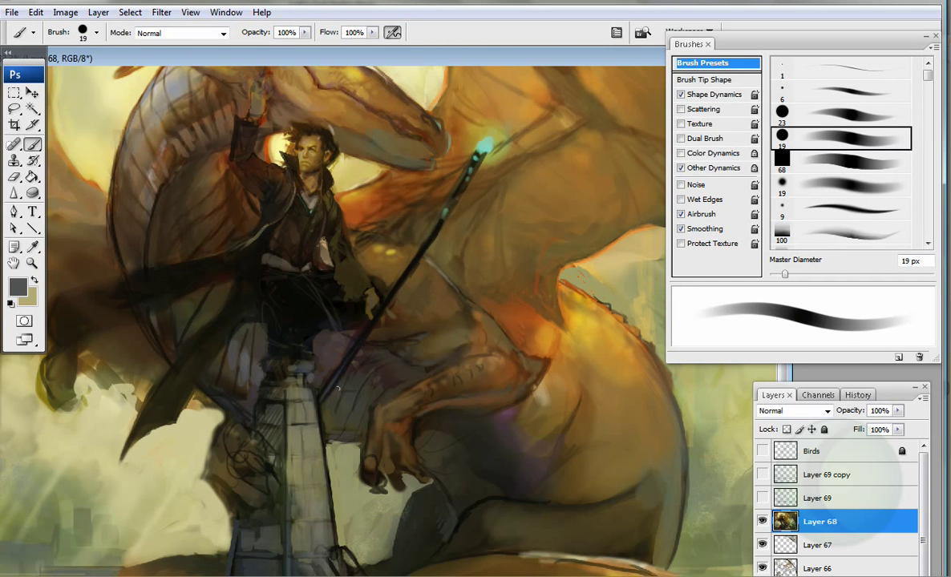
left_click_drag(336, 388, 260, 359)
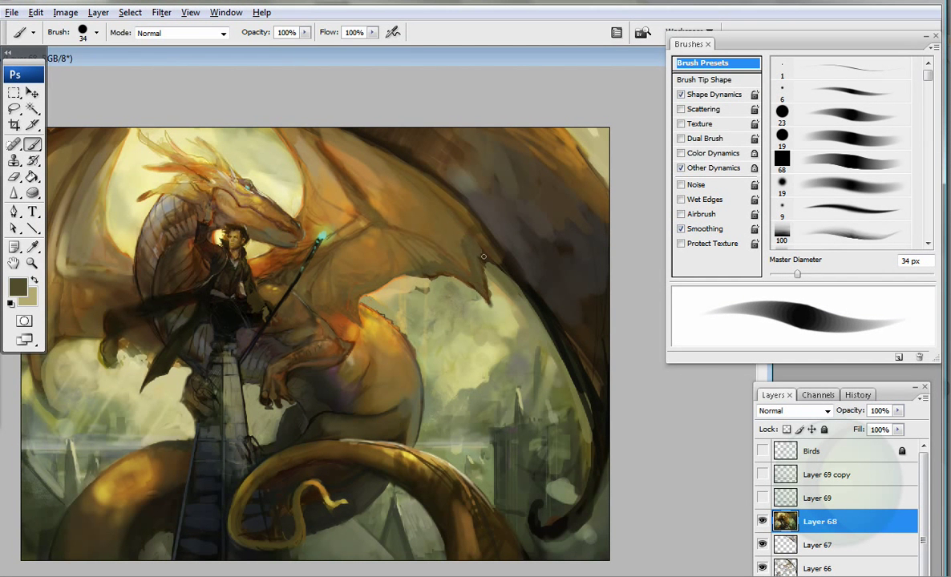
Step: Darken the wing edge, then brighten the upper-left wing with pale tan at 84 px
left_click_drag(484, 257, 515, 278)
left_click(143, 493, "alt")
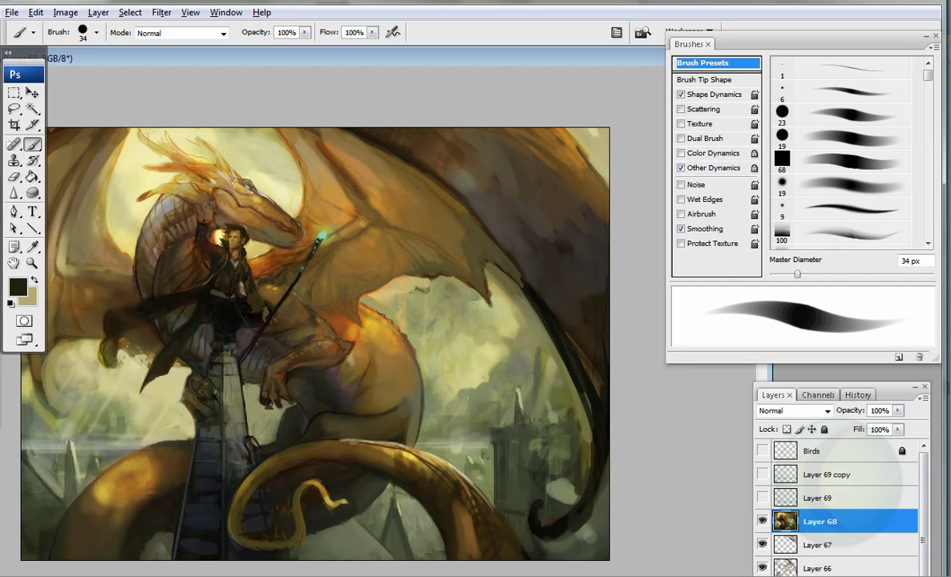
key("bracketright")
key("bracketright")
key("bracketright")
key("bracketright")
key("bracketright")
key("bracketright")
key("bracketright")
key("bracketright")
key("bracketright")
left_click(152, 205, "alt")
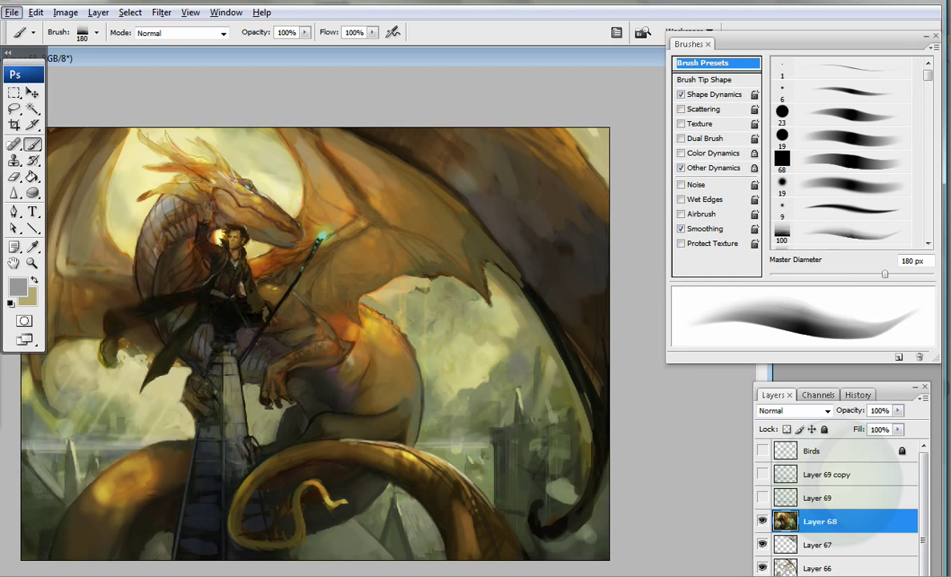
key("ctrl+0")
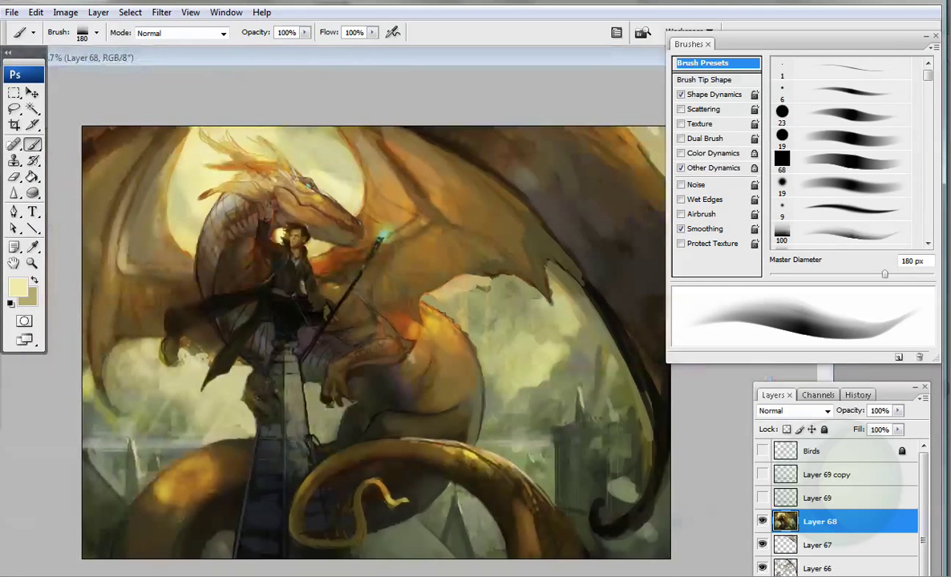
left_click(135, 212, "alt")
left_click_drag(135, 212, 154, 246)
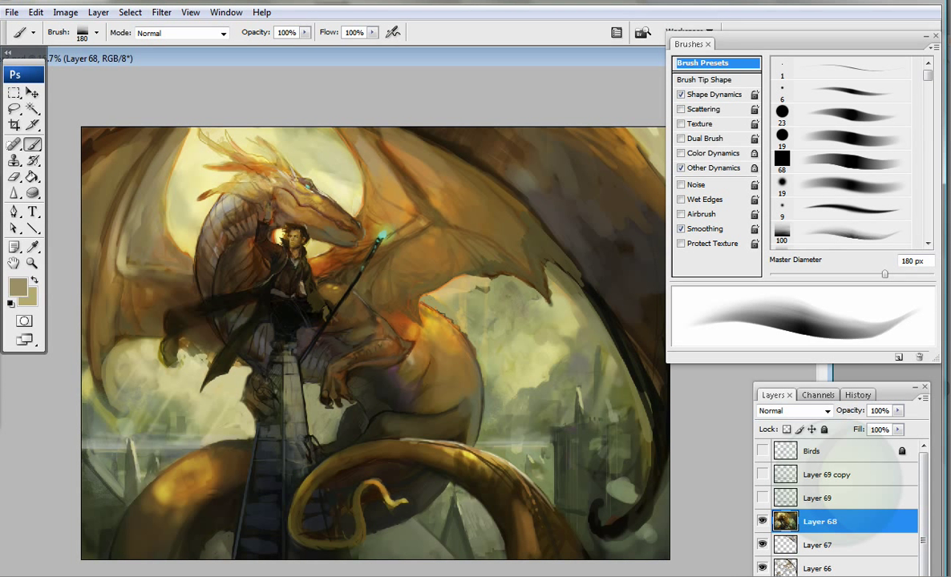
Step: Darken the dragon's belly with a wide 476 px near-black stroke
key("period")
left_click(432, 421, "alt")
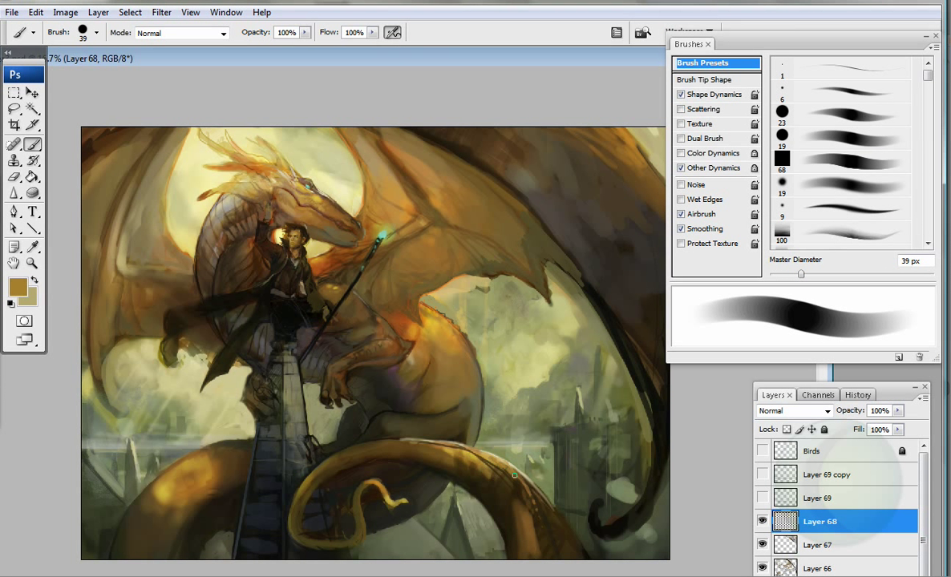
left_click(461, 457, "alt")
key("comma")
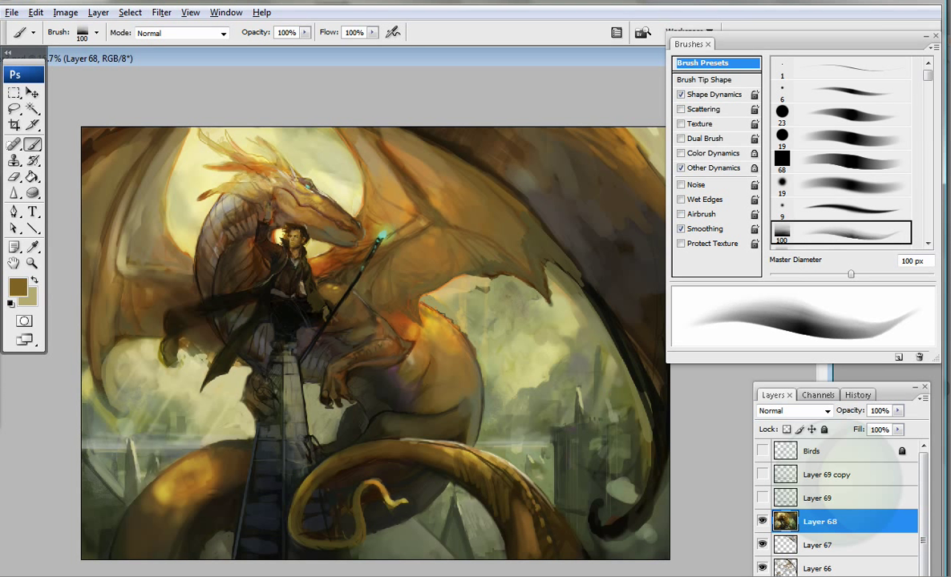
left_click(414, 424, "alt")
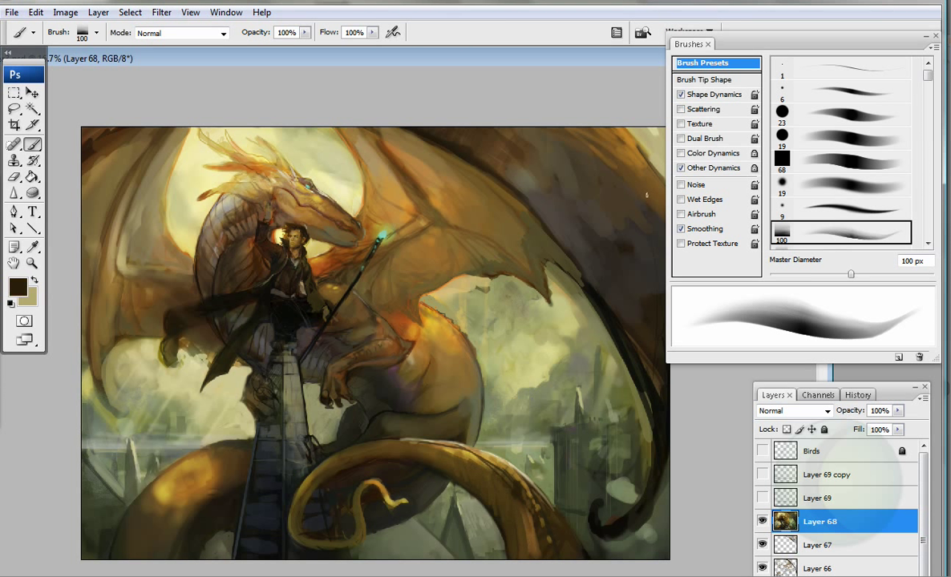
key("period")
key("period")
left_click(477, 459, "alt")
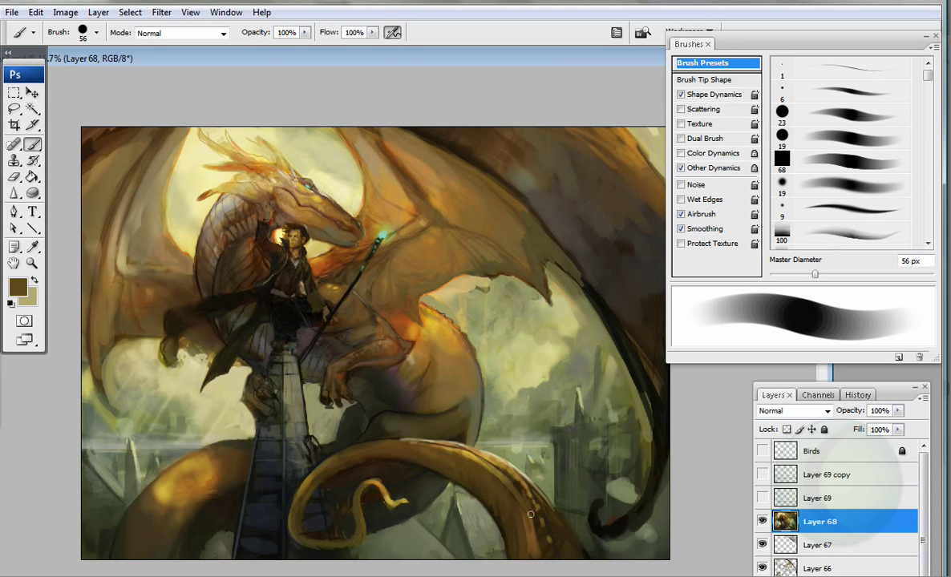
left_click(209, 404, "alt")
key("period")
key("period")
key("bracketright")
key("bracketright")
key("bracketright")
mouse_move(409, 374)
left_mouse_down()
mouse_move(403, 407)
mouse_move(449, 381)
left_mouse_up()
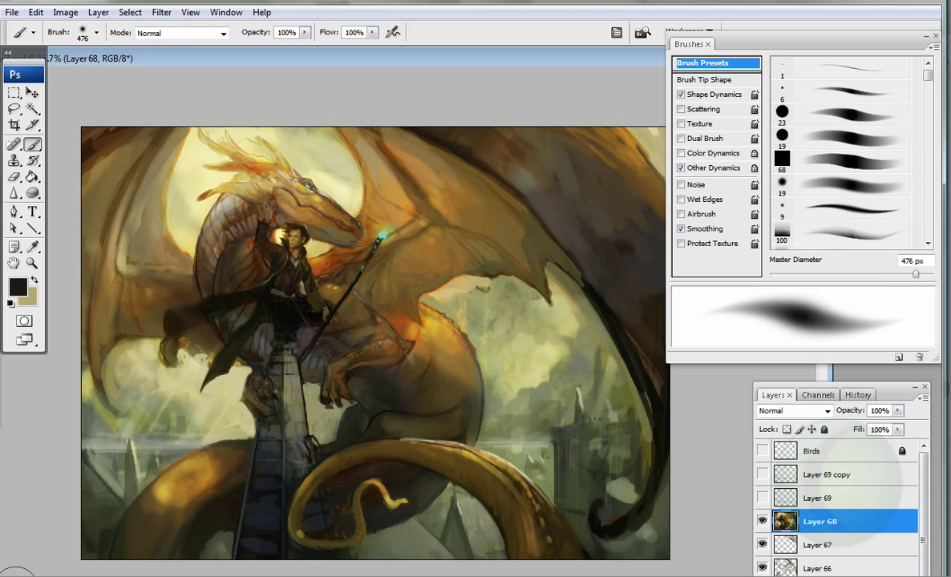
Step: Lighten the tail and belly with tan, then flip the canvas horizontally
left_click(172, 439, "alt")
left_click_drag(509, 413, 485, 485)
left_click(265, 233, "alt")
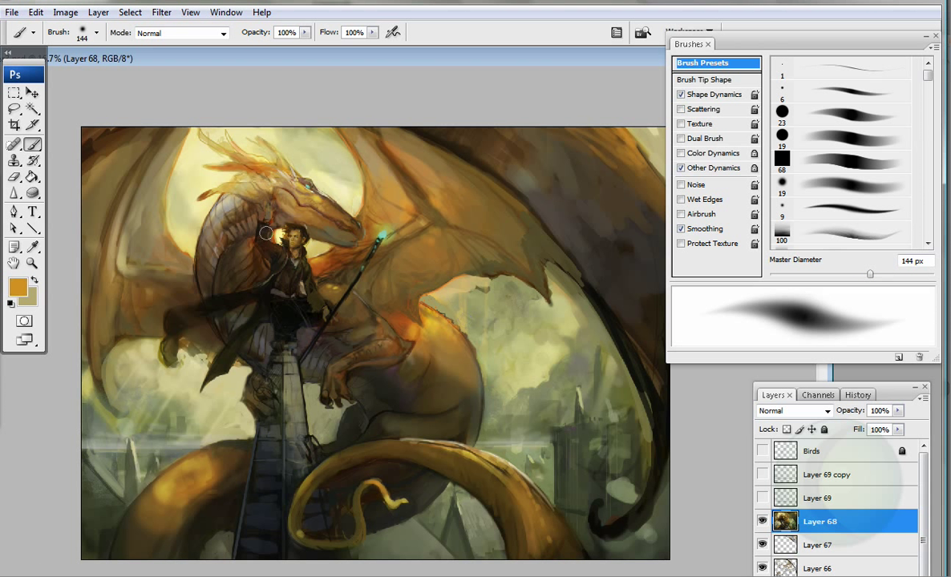
left_click(361, 192, "alt")
key("bracketright")
key("bracketright")
key("bracketright")
key("bracketright")
key("bracketright")
left_click(65, 12)
left_click(248, 218)
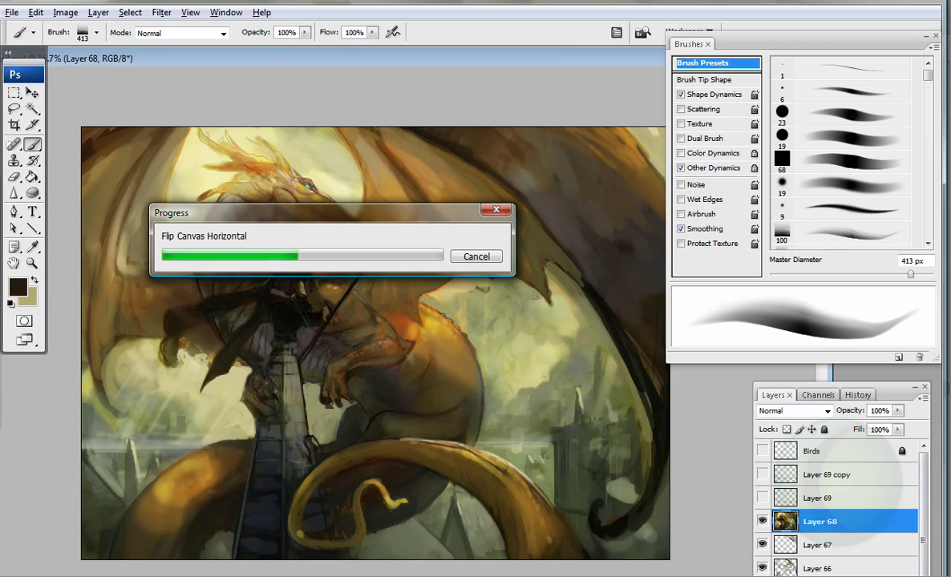
Step: Darken the left wing's edge with a 52 px black brush
key("c")
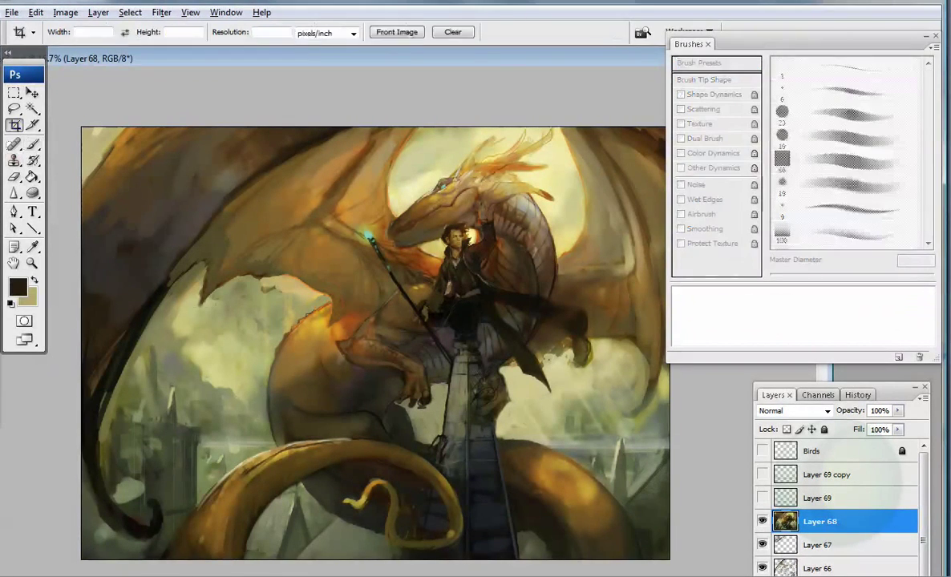
key("Escape")
key("b")
left_click(18, 286)
key("Return")
key("period")
key("period")
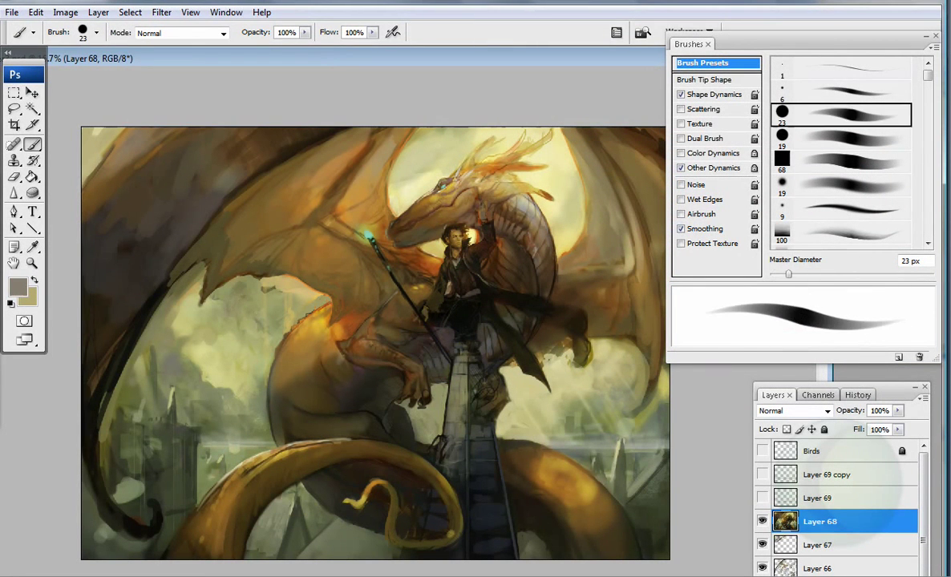
key("d")
left_click_drag(196, 185, 169, 265)
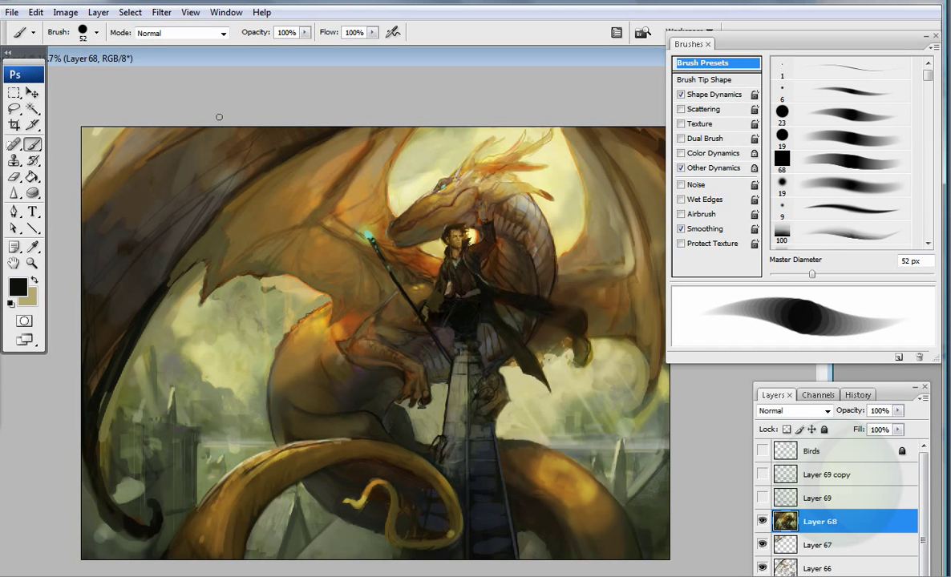
Step: Sample ochre and pale yellow, then settle on a white 100 px soft brush
left_click(88, 442, "alt")
left_click(150, 501, "alt")
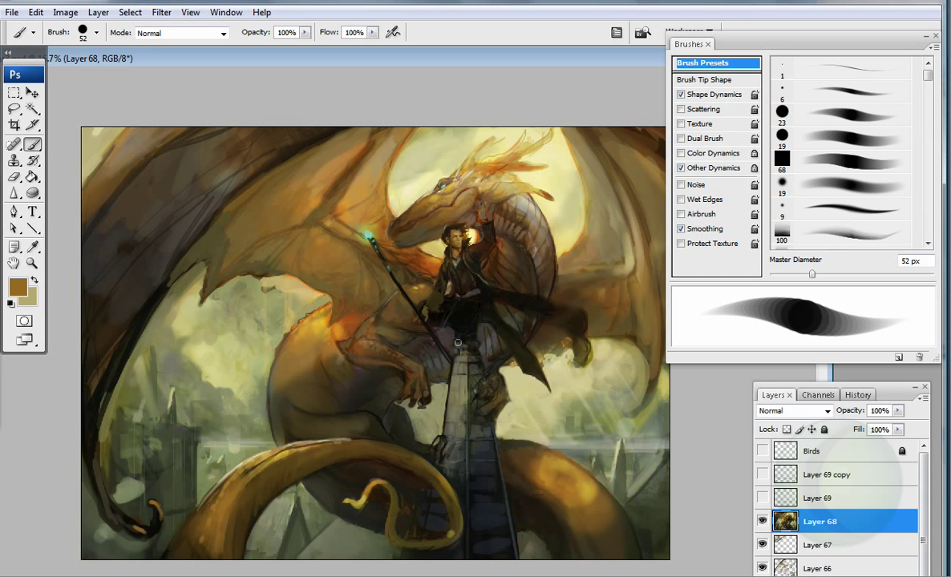
left_click(425, 318, "alt")
key("bracketright")
key("bracketright")
key("bracketright")
key("bracketright")
key("bracketright")
key("bracketright")
key("bracketright")
key("bracketright")
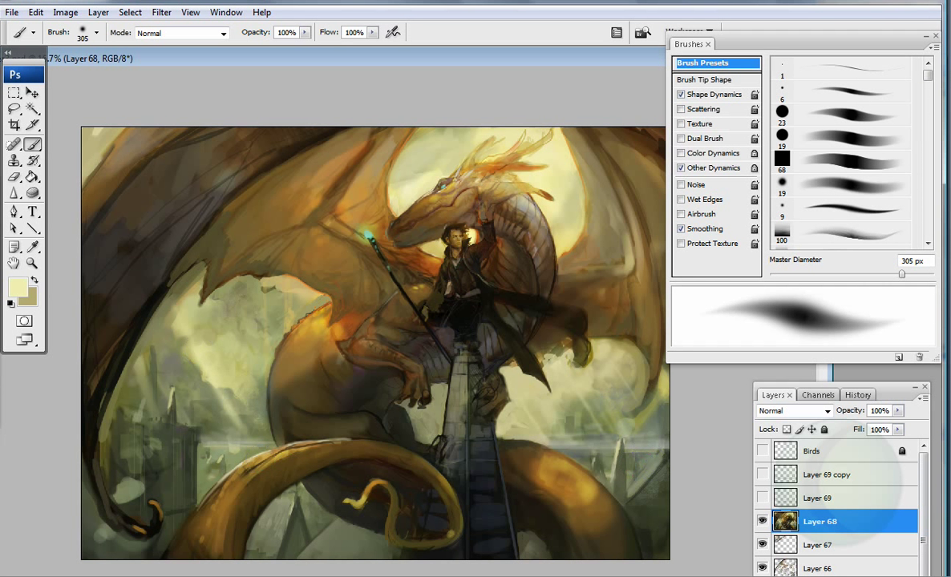
key("bracketleft")
key("bracketleft")
key("bracketleft")
key("bracketleft")
key("bracketleft")
key("bracketleft")
key("bracketleft")
key("bracketleft")
key("bracketleft")
key("bracketleft")
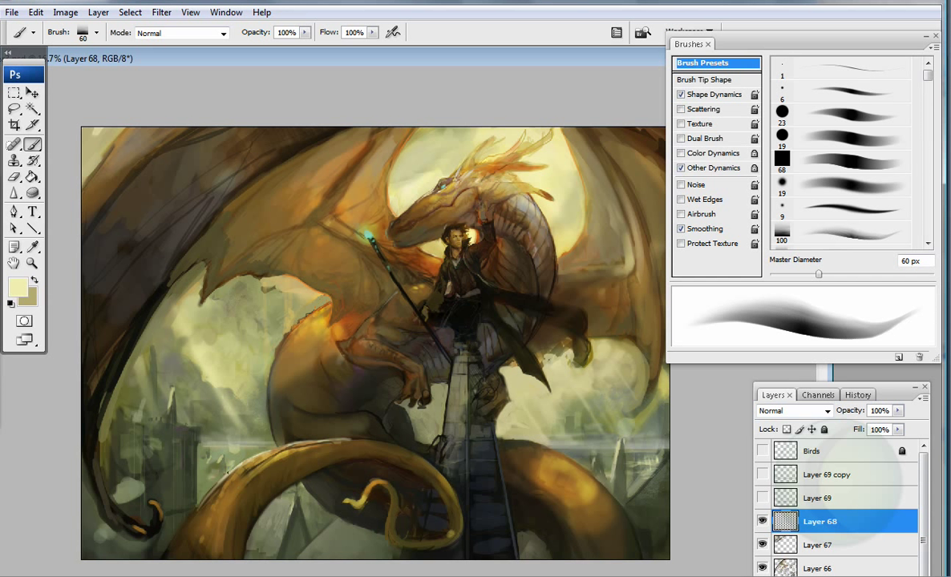
key("bracketright")
key("bracketright")
key("bracketright")
key("bracketright")
key("bracketright")
key("bracketright")
key("bracketright")
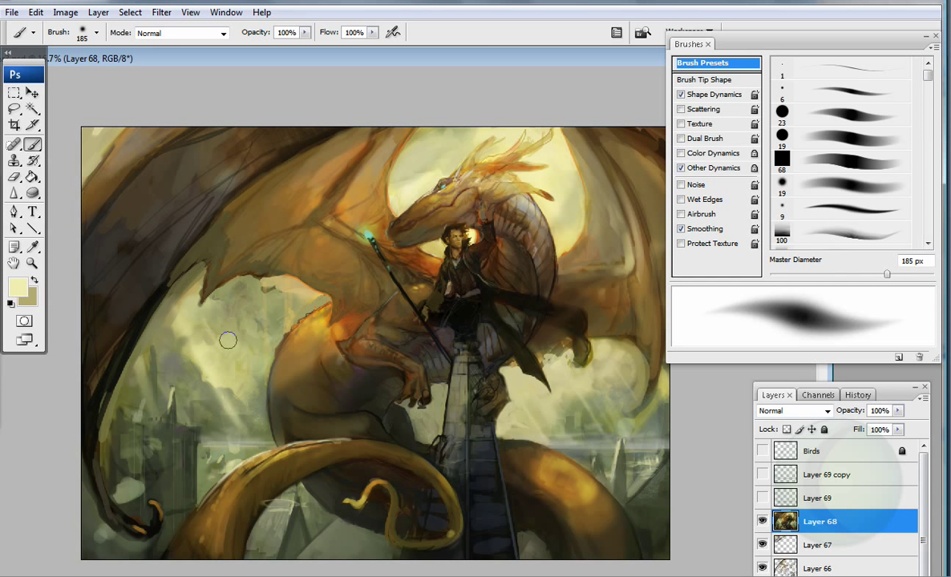
key("ctrl+1")
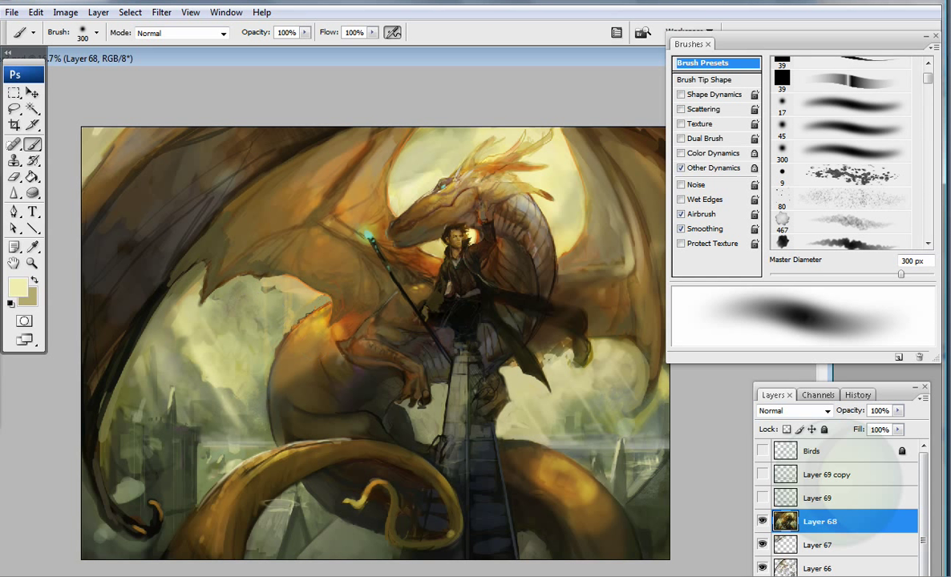
key("ctrl+2")
key("d")
key("x")
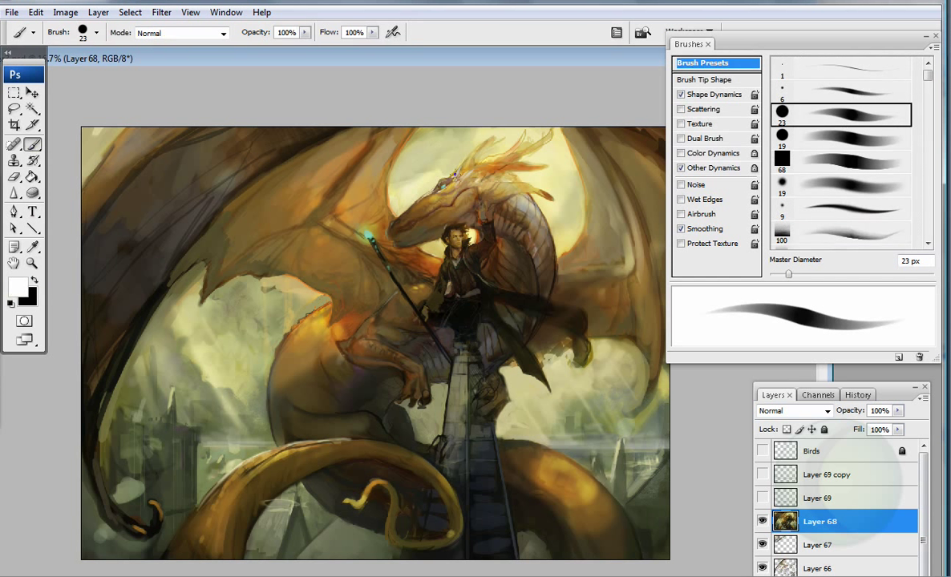
left_click(842, 232)
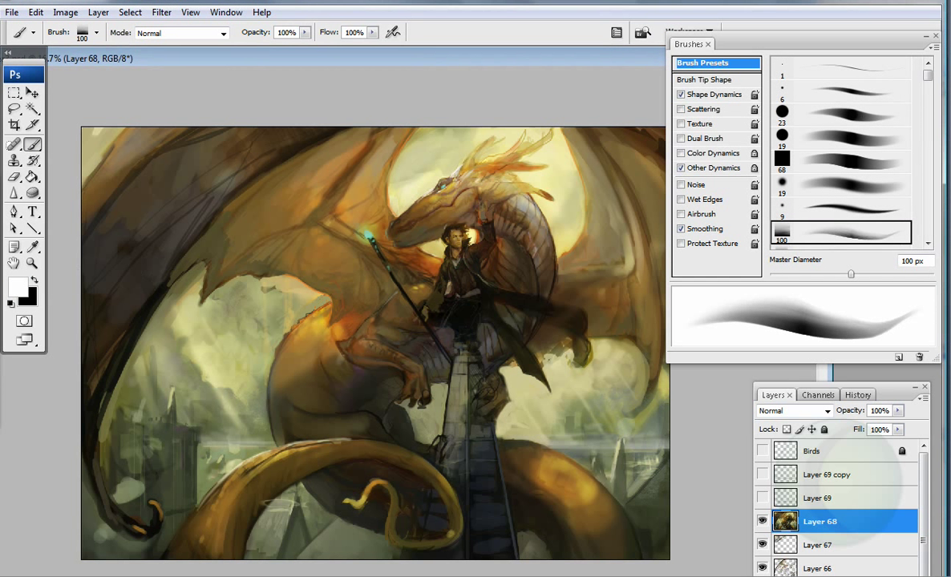
Step: Sample light olive, golden brown, light grey, dark brown and olive grey-green from the painting
left_click(235, 463, "alt")
left_click(216, 498, "alt")
left_click(527, 373, "alt")
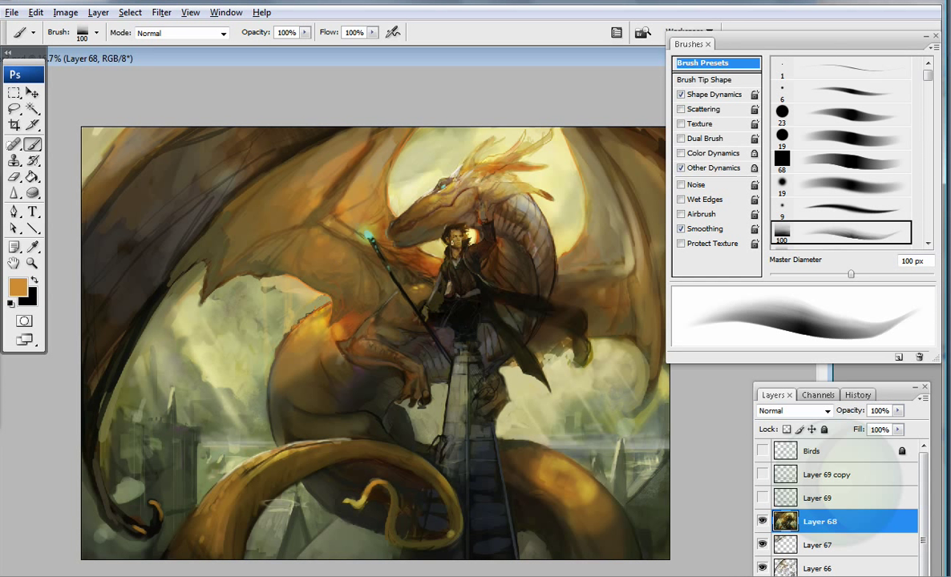
left_click(122, 137, "alt")
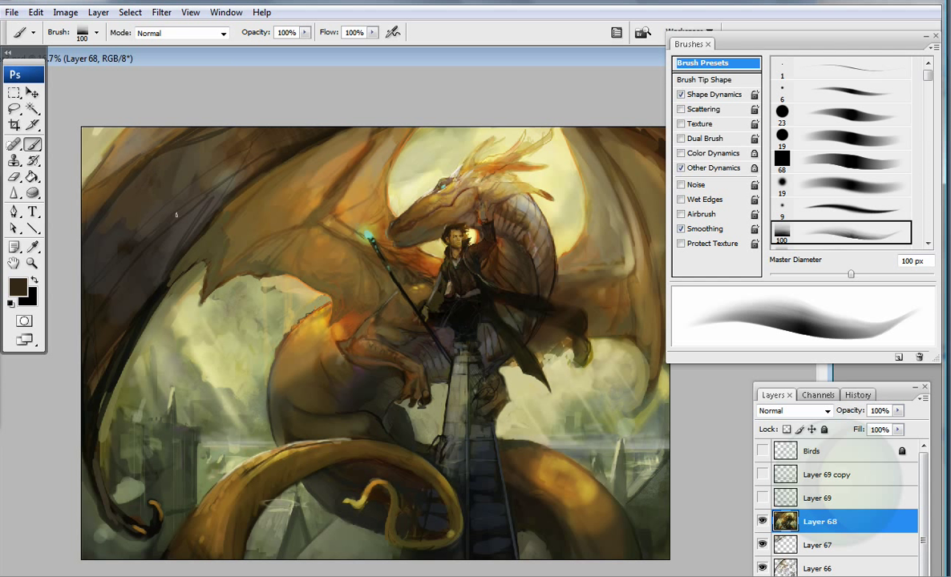
left_click(197, 264, "alt")
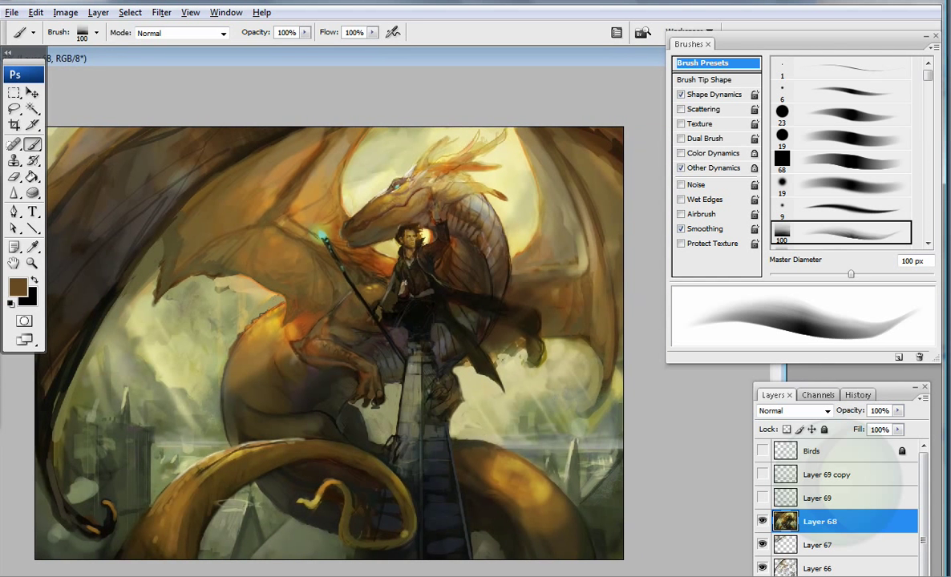
Step: Sample orange-brown and dark brown tones and set a smaller 44 px soft brush, airbrush off
key("x")
key("x")
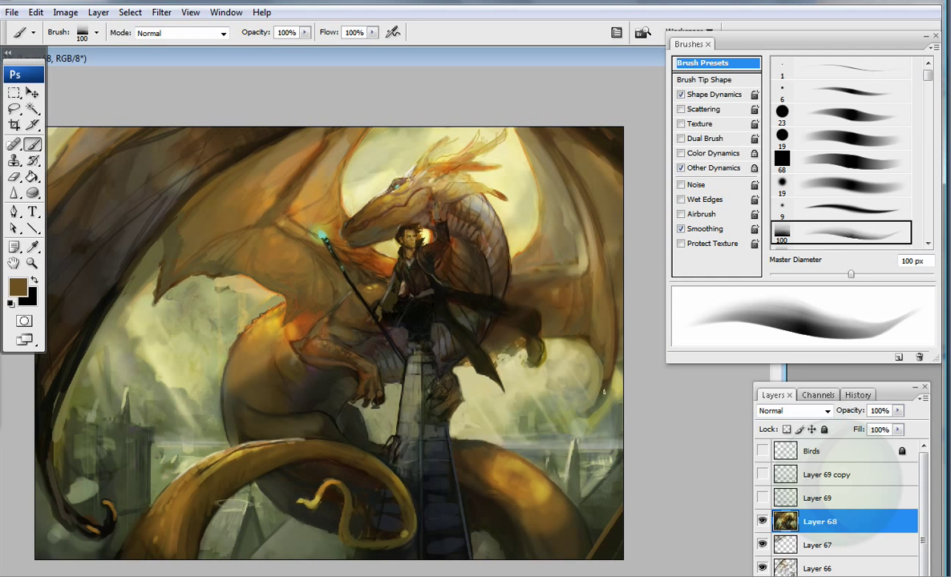
key("x")
key("x")
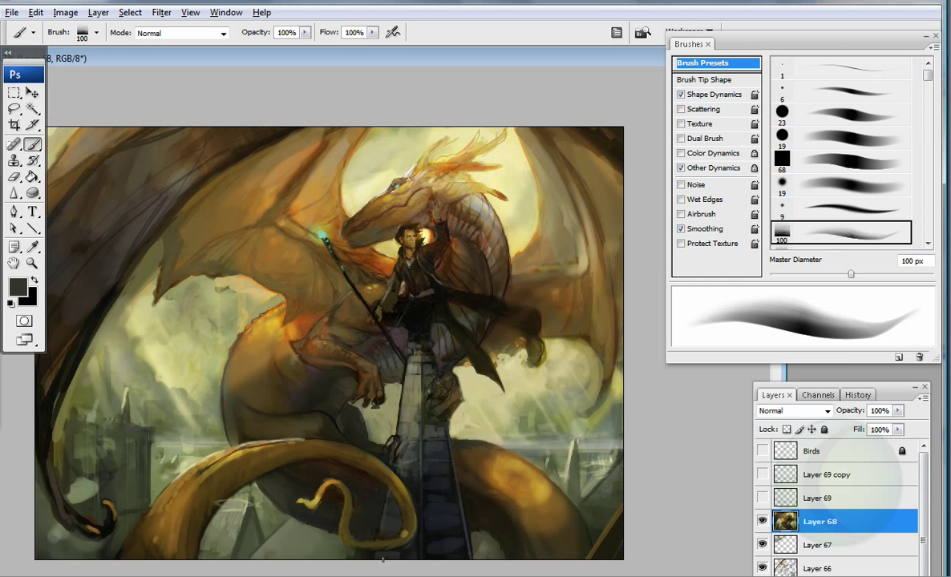
key("bracketleft")
key("bracketleft")
key("bracketleft")
key("shift+alt+p")
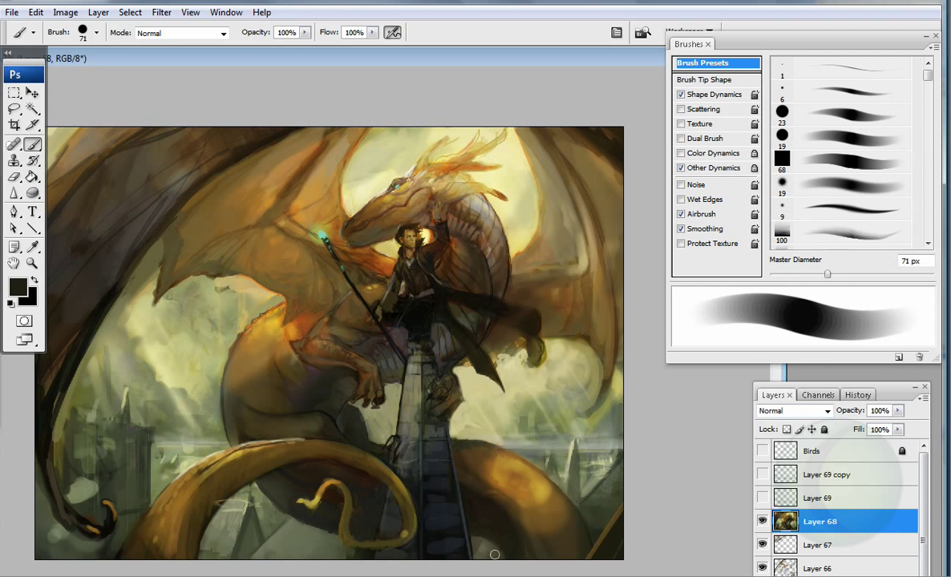
left_click(481, 492, "alt")
left_click(373, 276, "alt")
key("bracketleft")
key("bracketleft")
key("bracketleft")
key("bracketleft")
key("bracketleft")
key("bracketleft")
key("bracketleft")
key("bracketleft")
key("bracketleft")
key("bracketleft")
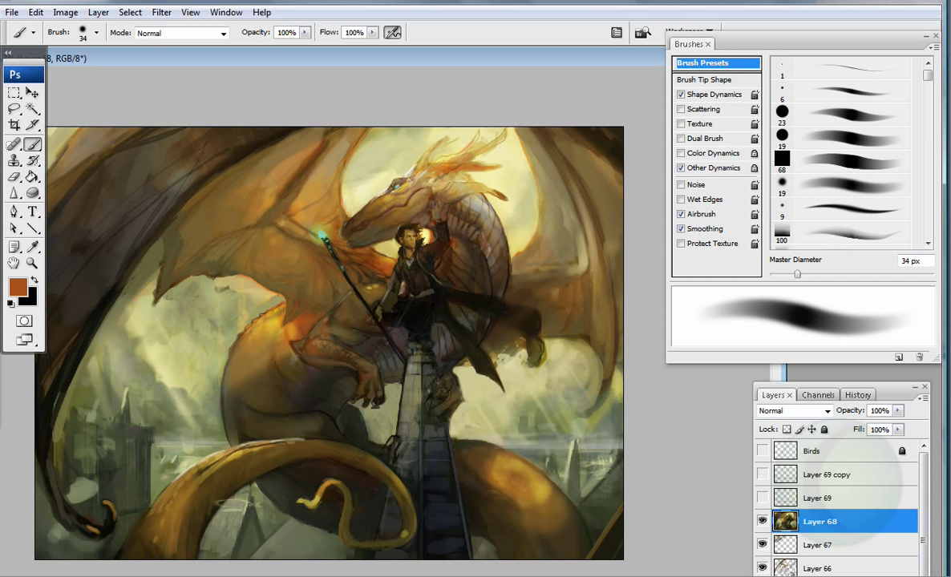
key("bracketright")
key("bracketright")
key("bracketright")
key("bracketright")
key("bracketright")
key("bracketright")
key("bracketright")
key("bracketright")
key("bracketright")
key("bracketright")
key("bracketleft")
key("bracketleft")
key("bracketleft")
key("bracketleft")
key("bracketleft")
key("bracketleft")
key("bracketleft")
key("bracketleft")
left_click(481, 312, "alt")
key("shift+alt+p")
left_click(452, 312, "alt")
Step: Pick the soft 100 px brush with a pale green colour, enlarged to 458 px
left_click(523, 228, "alt")
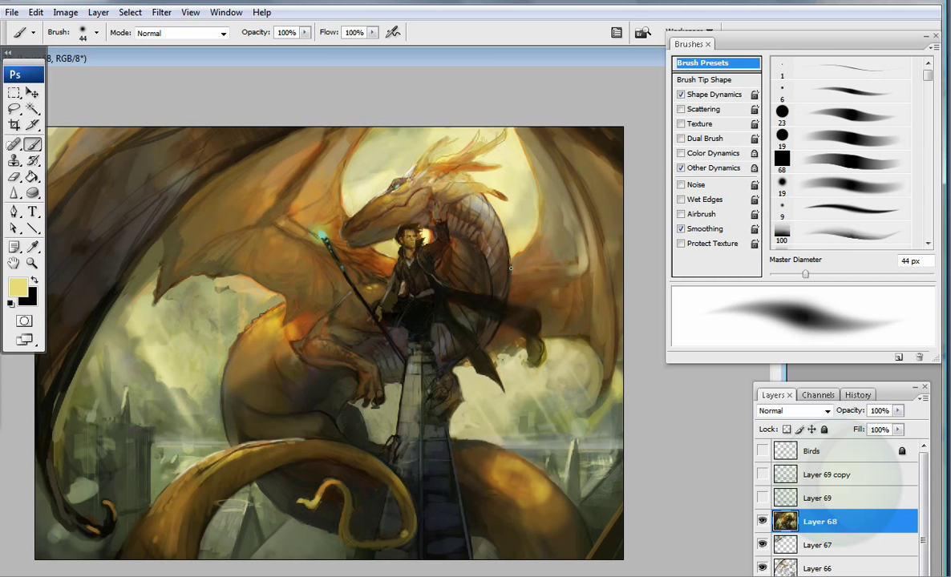
key("bracketright")
key("bracketright")
key("bracketright")
key("bracketright")
key("bracketright")
key("bracketright")
left_click(237, 349, "alt")
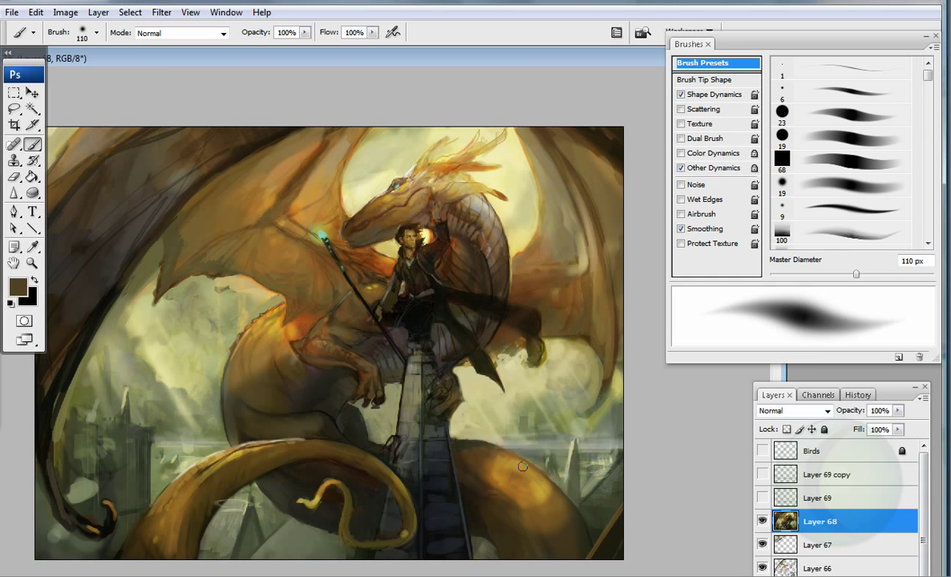
left_click(840, 233)
left_click(202, 268, "alt")
left_click(18, 286)
left_click(832, 138)
key("bracketright")
key("bracketright")
key("bracketright")
key("bracketright")
key("bracketright")
key("bracketright")
key("bracketright")
key("shift+alt+p")
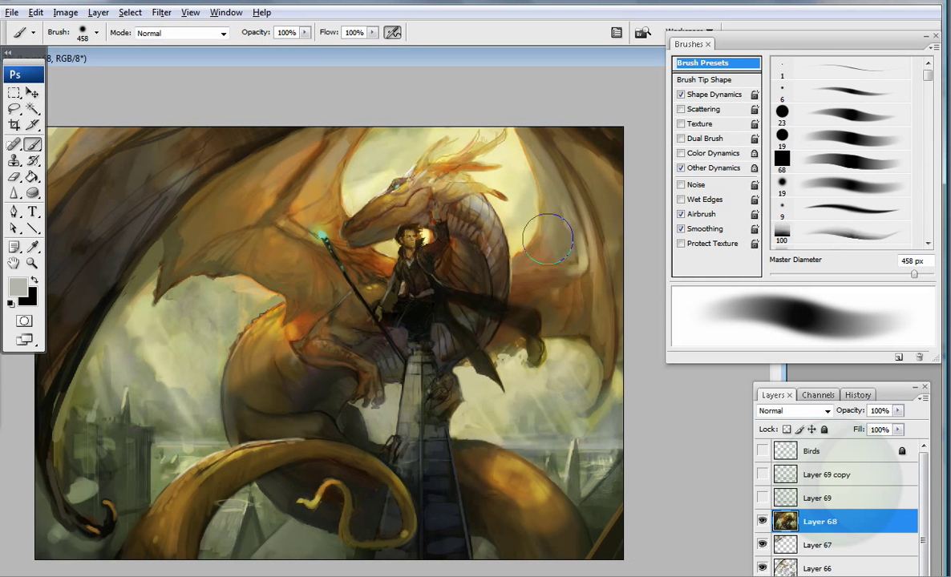
key("shift+alt+p")
Step: Spray light beige mist over the lower-left clouds with a 115 px airbrush
left_click(547, 449, "alt")
key("bracketleft")
key("bracketleft")
key("bracketleft")
key("bracketleft")
key("bracketleft")
key("bracketleft")
key("bracketleft")
key("bracketleft")
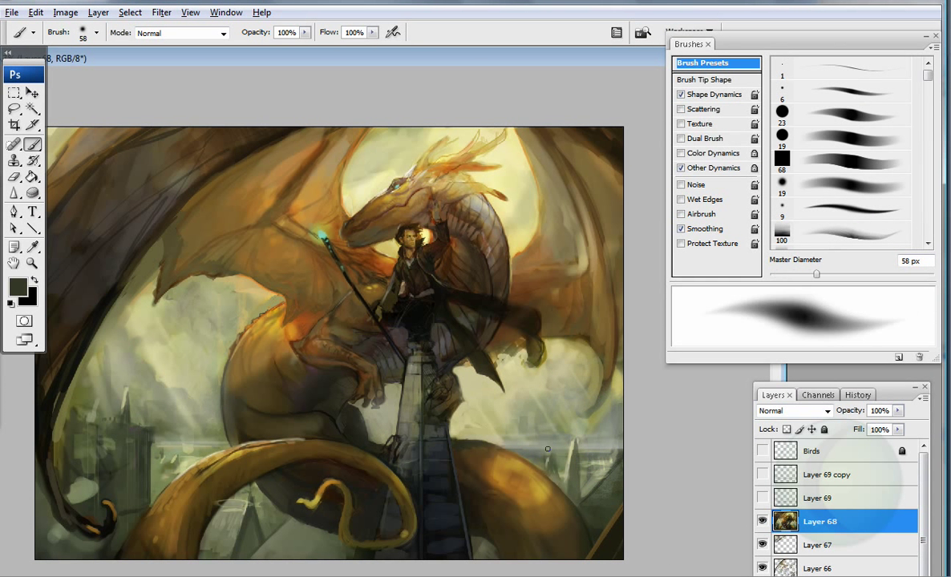
key("bracketright")
key("bracketright")
key("bracketright")
key("bracketright")
key("bracketright")
key("bracketright")
key("shift+alt+p")
key("bracketleft")
key("bracketleft")
left_click(461, 395, "alt")
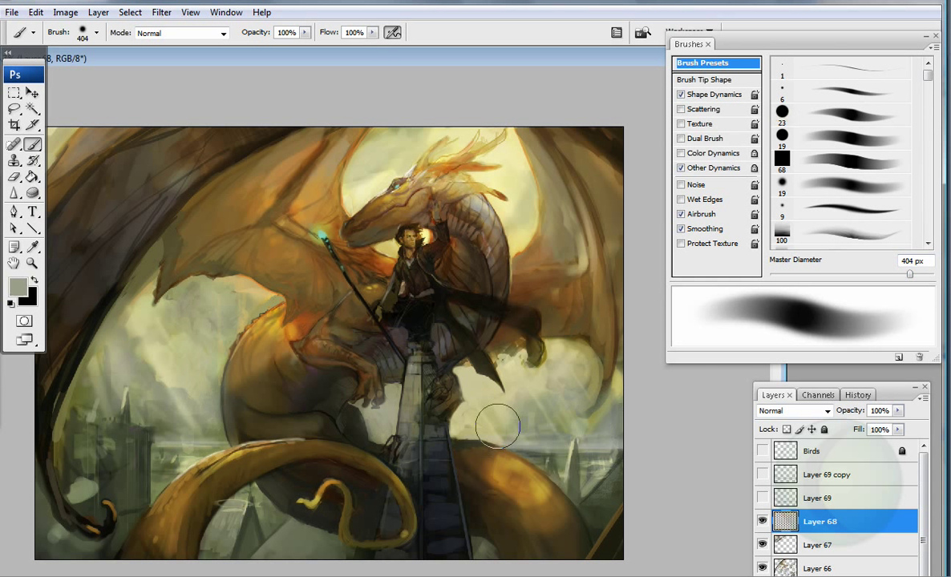
left_click(104, 333, "alt")
mouse_move(105, 333)
left_mouse_down()
mouse_move(213, 493)
mouse_move(225, 491)
left_mouse_up()
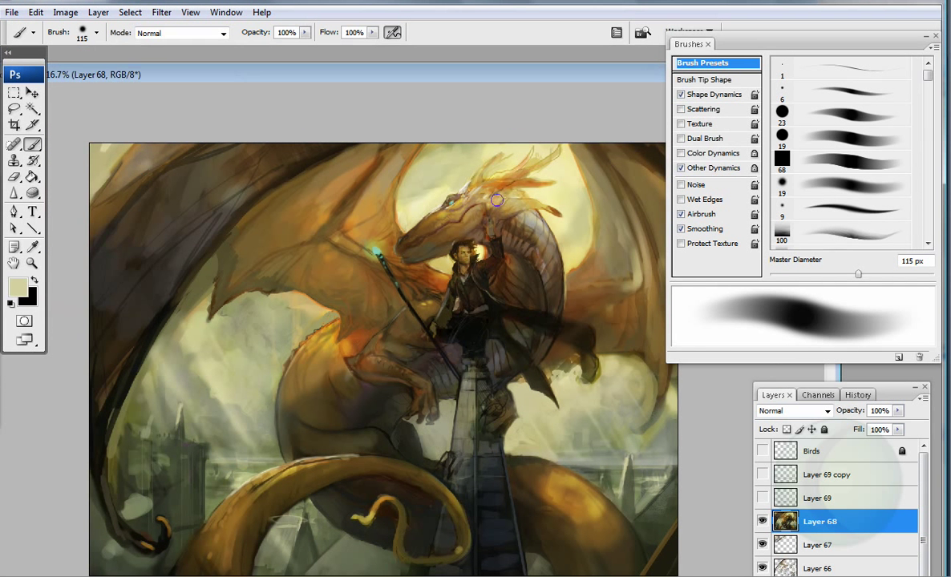
Step: Sample tan, khaki and dark brown tones from the dragon's wing with a 341 px brush
key("bracketleft")
key("bracketleft")
left_click(145, 164, "alt")
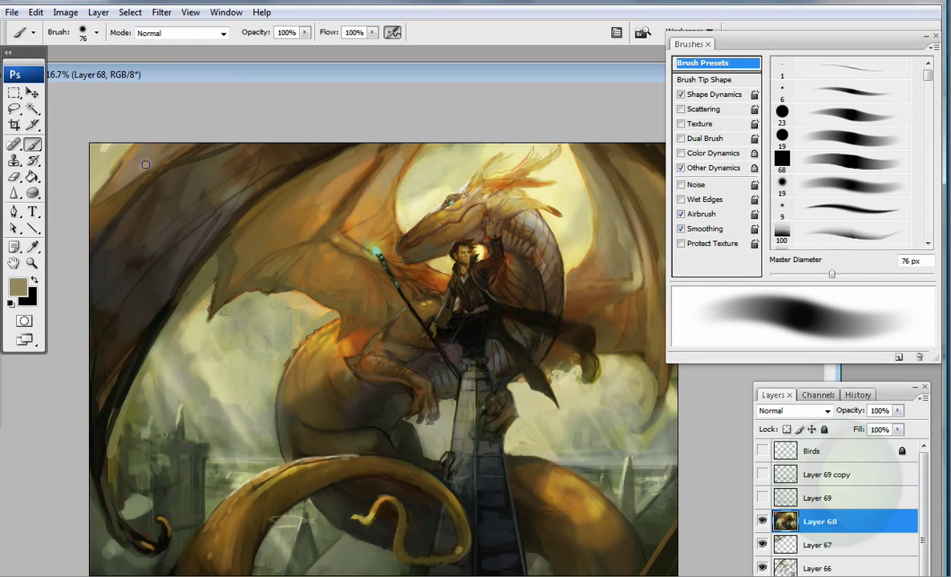
left_click(104, 191, "alt")
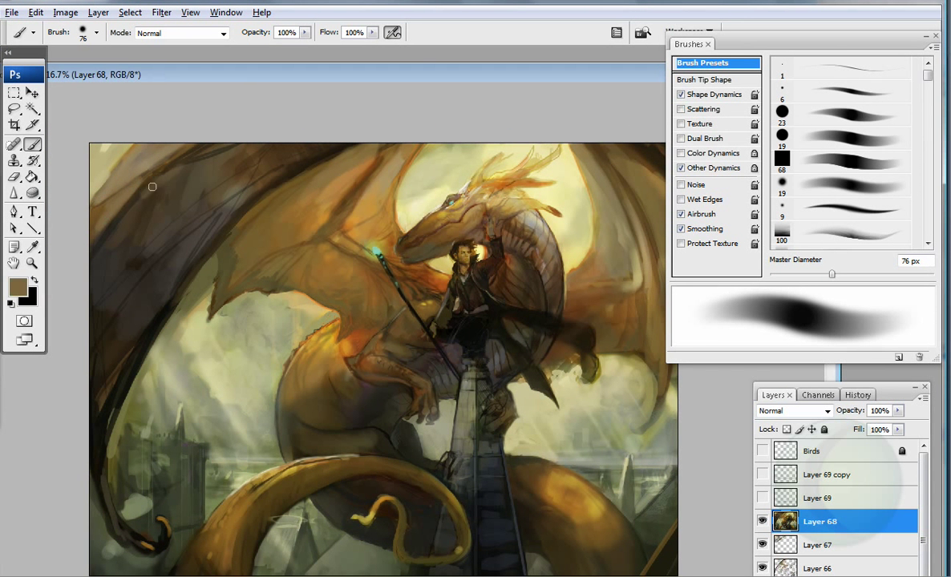
key("bracketright")
key("bracketright")
key("bracketright")
key("bracketright")
key("bracketright")
key("bracketright")
key("shift+alt+p")
left_click(255, 159, "alt")
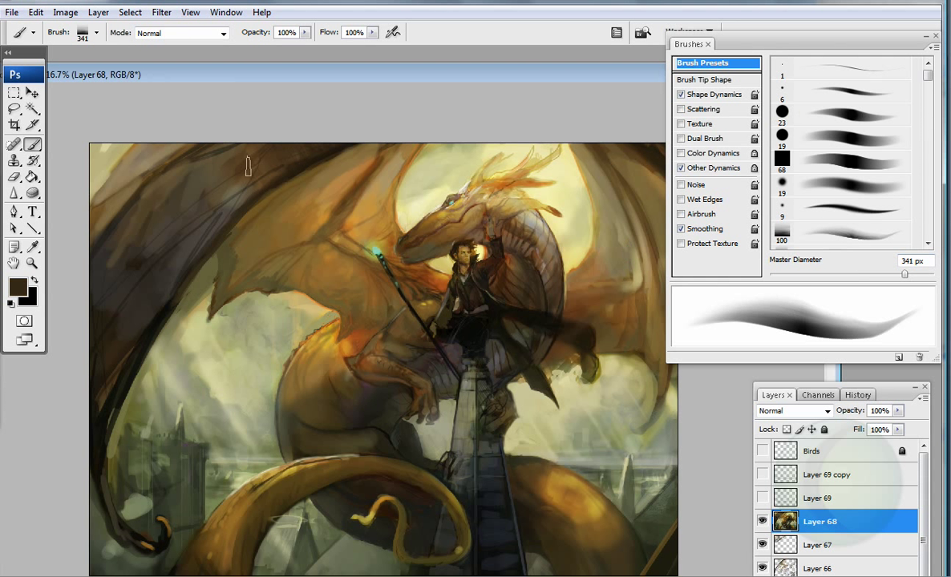
left_click(113, 193, "alt")
left_click(121, 184, "alt")
left_click(95, 169, "alt")
left_click(317, 240, "alt")
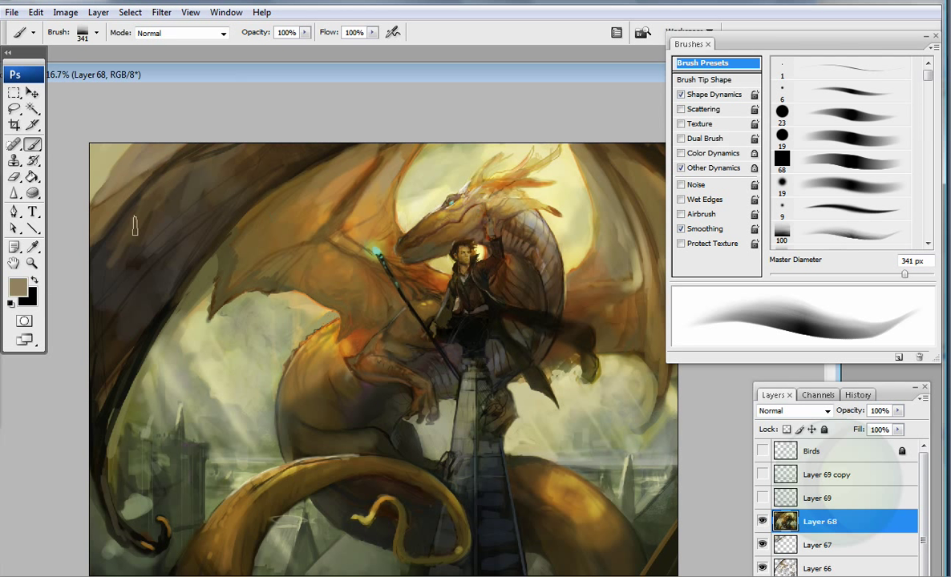
left_click(336, 230, "alt")
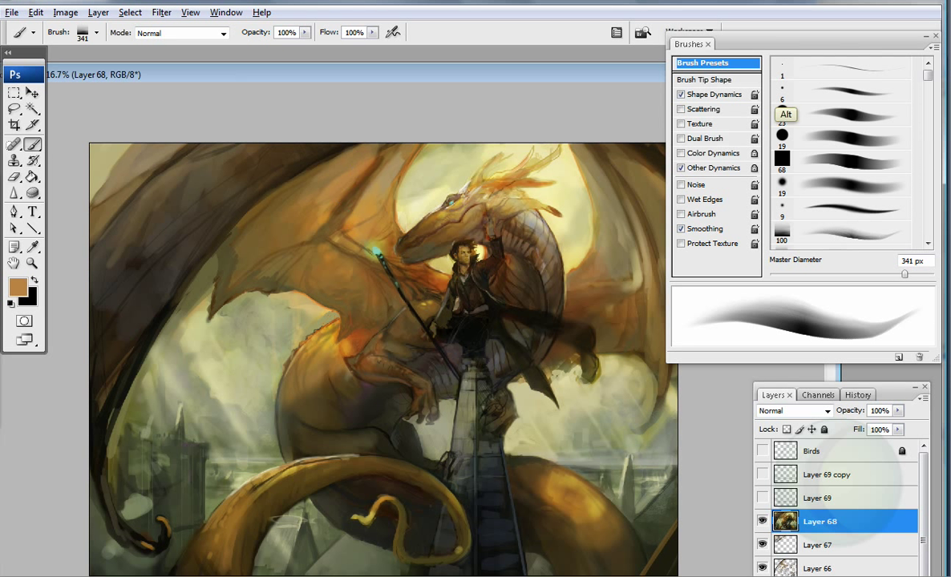
left_click(395, 275, "alt")
left_click_drag(513, 73, 463, 65)
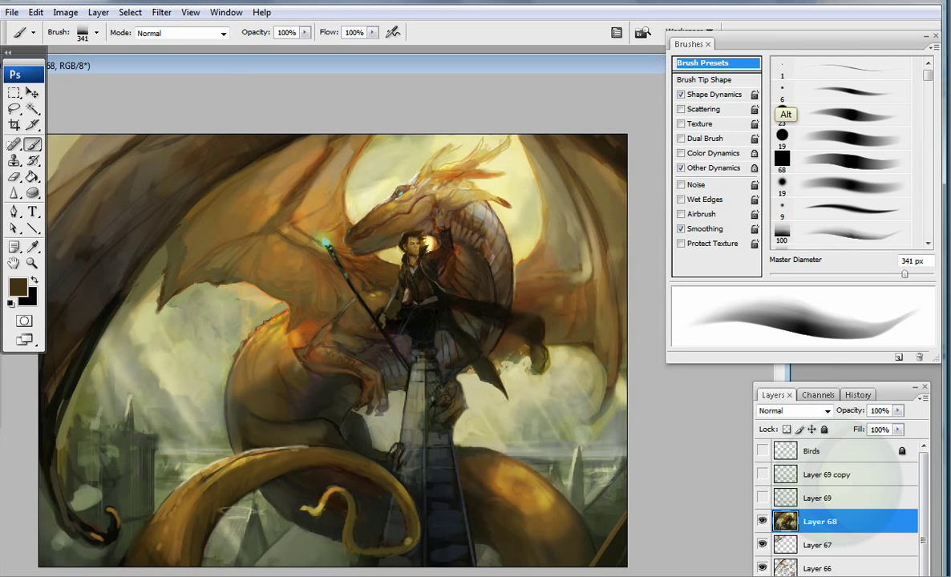
Step: Paint a small gold highlight near the dragon's chest with a 33 px brush
key("bracketleft")
key("bracketleft")
key("bracketleft")
key("bracketleft")
key("bracketleft")
key("bracketleft")
key("bracketleft")
key("bracketleft")
key("bracketleft")
key("bracketleft")
key("bracketleft")
key("bracketleft")
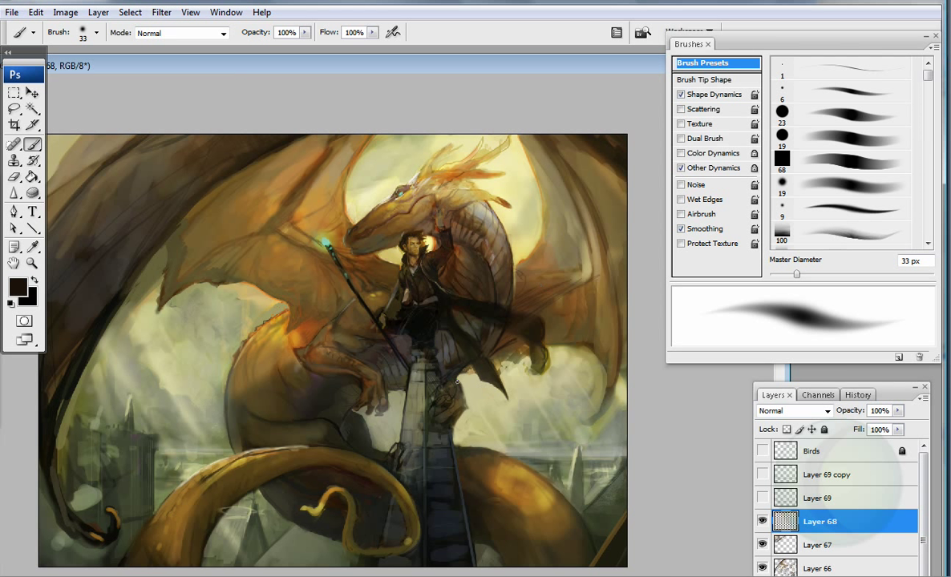
left_click(305, 346, "alt")
left_click_drag(279, 322, 295, 327)
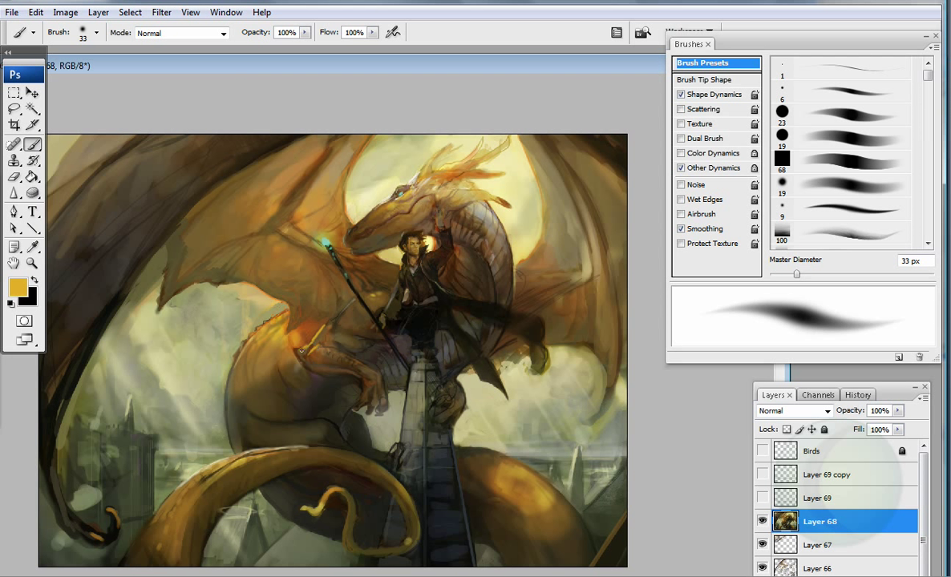
Step: Sample khaki and olive greens with a 46 px brush and zoom in on the tower
left_click(433, 370, "alt")
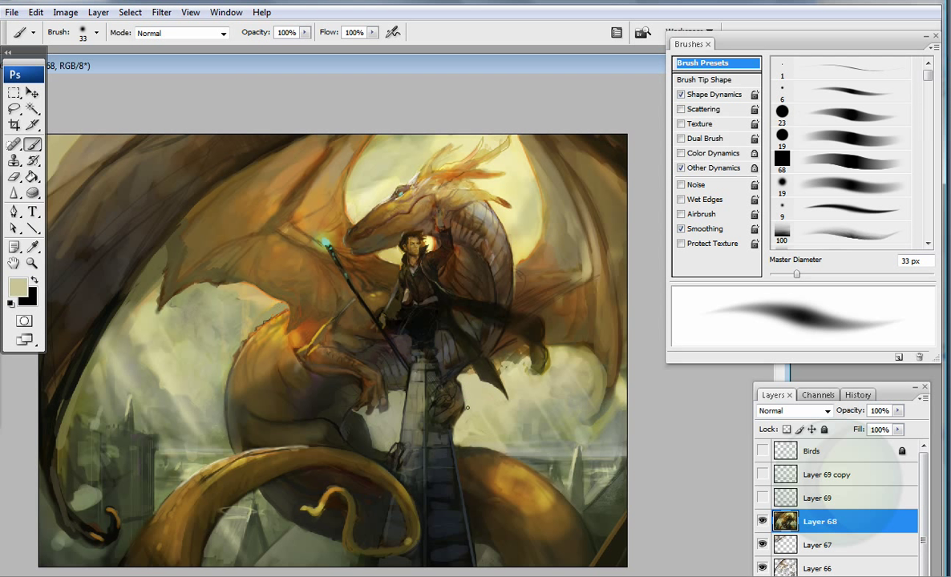
left_click(209, 360, "alt")
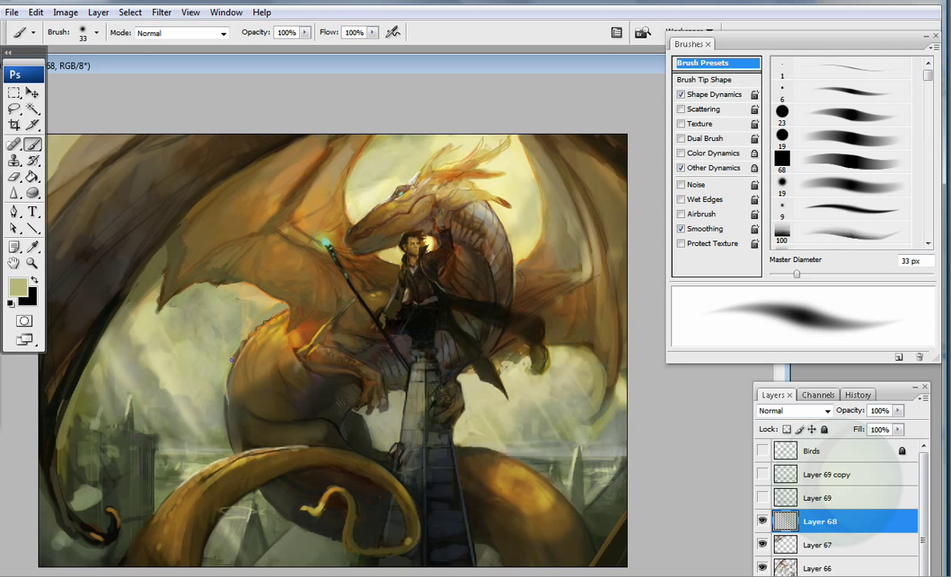
key("]")
left_click(224, 412, "alt")
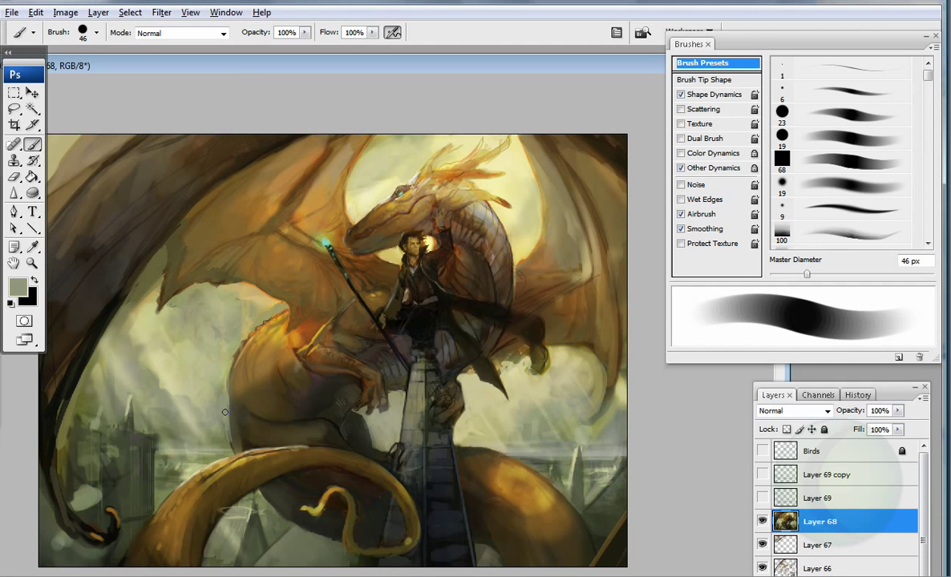
left_click(206, 412, "alt")
left_click(385, 505)
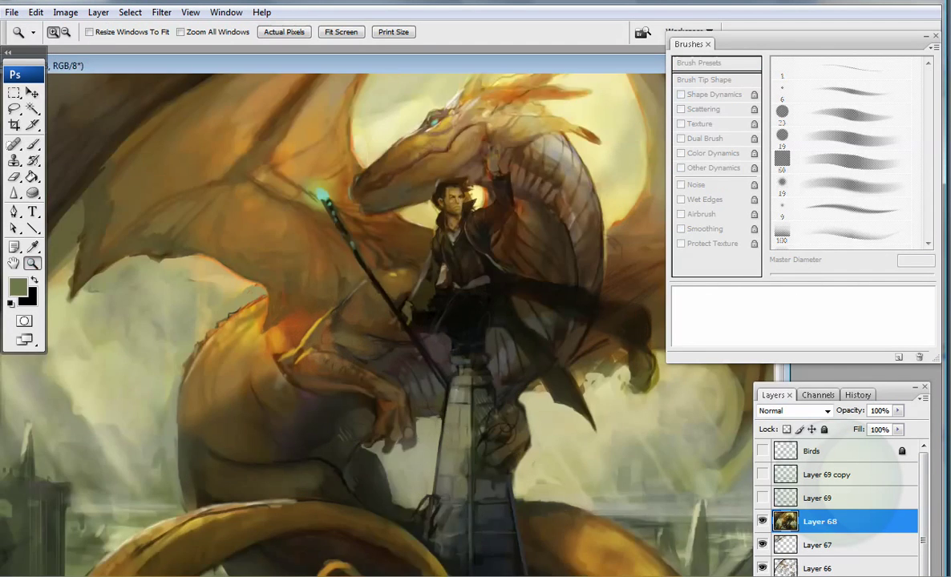
left_click(384, 505)
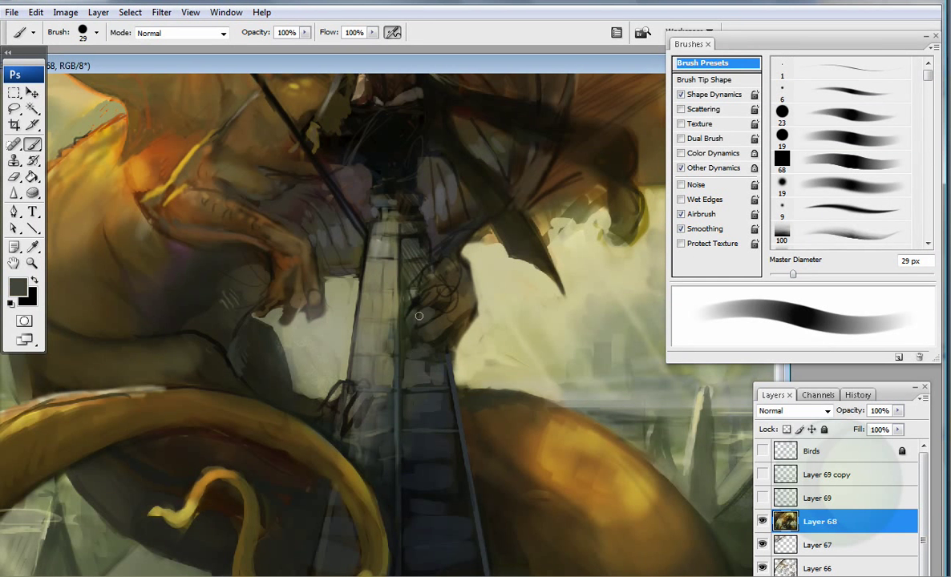
Step: Repaint the claw gripping the tower and dab near-black along the railing with a 49 px airbrush
key(".")
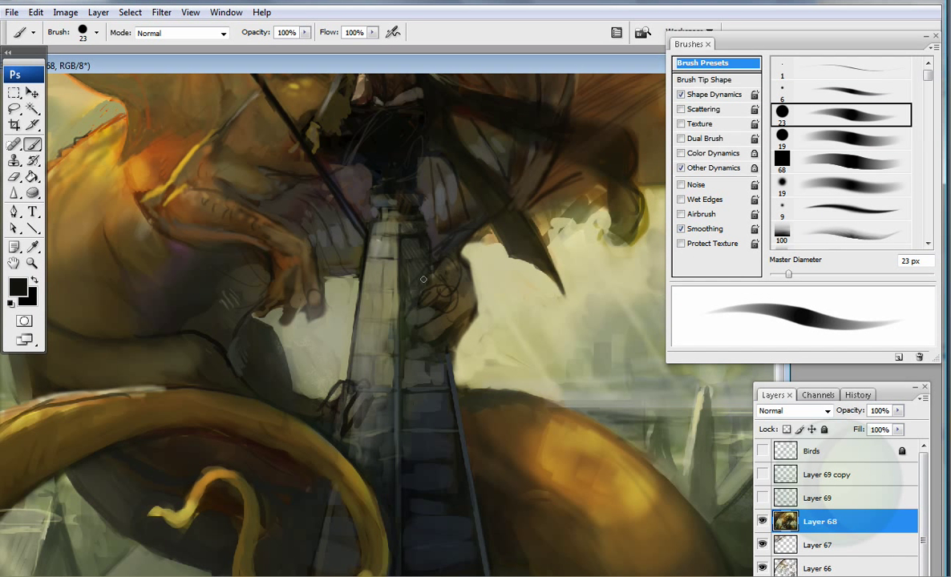
left_click(290, 269, "alt")
left_click(301, 281, "alt")
key(".")
key("bracketright")
key("bracketright")
key("bracketright")
key("bracketright")
left_click(298, 290, "alt")
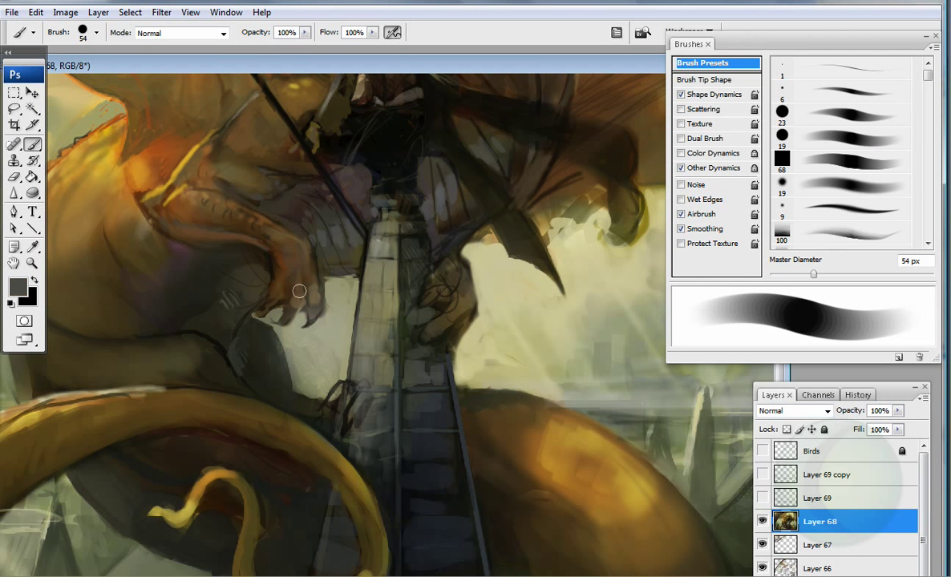
left_click_drag(430, 297, 430, 250)
left_click(385, 315, "alt")
left_click(396, 235, "alt")
key("ctrl+minus")
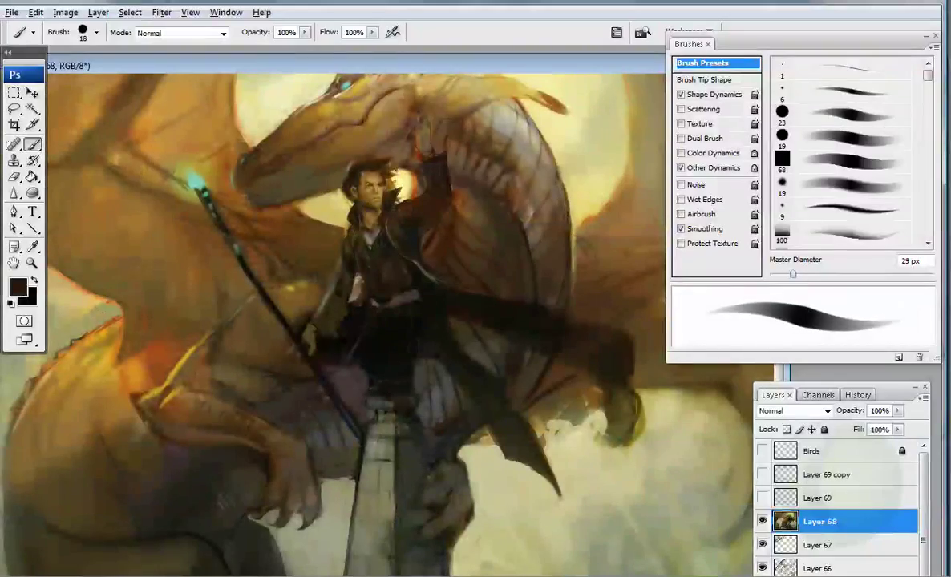
Step: Check the rider's face up close, briefly try desaturating, then sample brown from his hair
key("z")
left_click(318, 133)
key("ctrl+minus")
key("b")
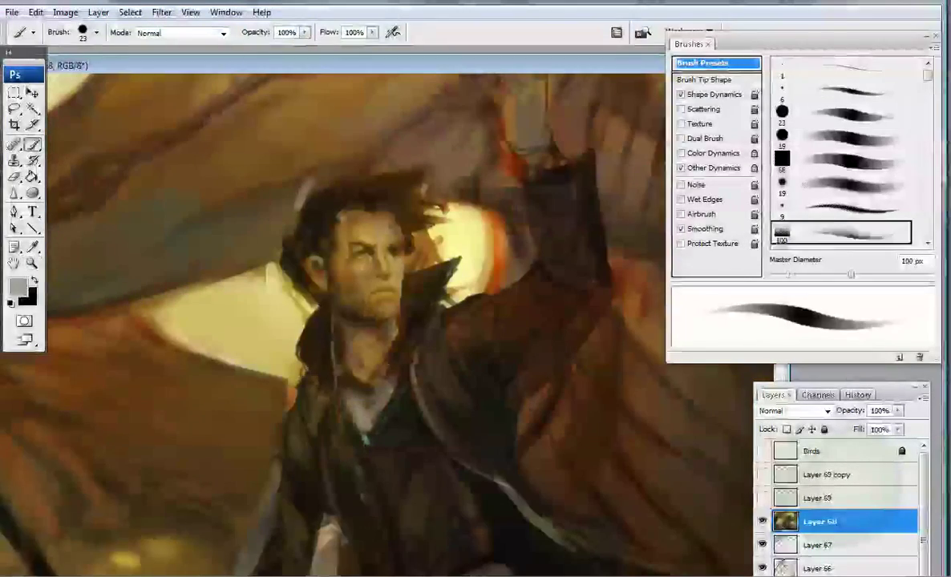
key("o")
key("bracketleft")
key("bracketleft")
key("bracketleft")
key("bracketleft")
key("bracketleft")
key("bracketleft")
key("b")
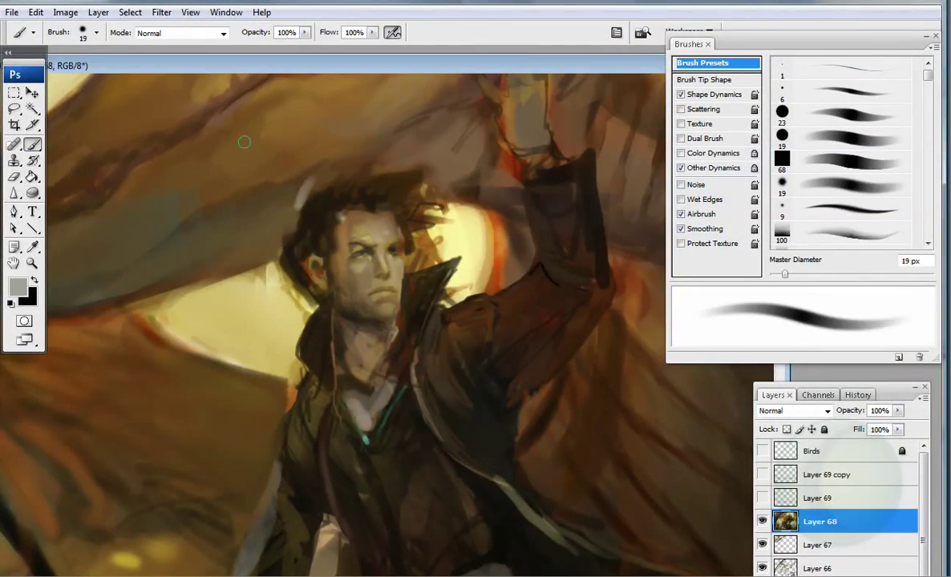
left_click(313, 224, "alt")
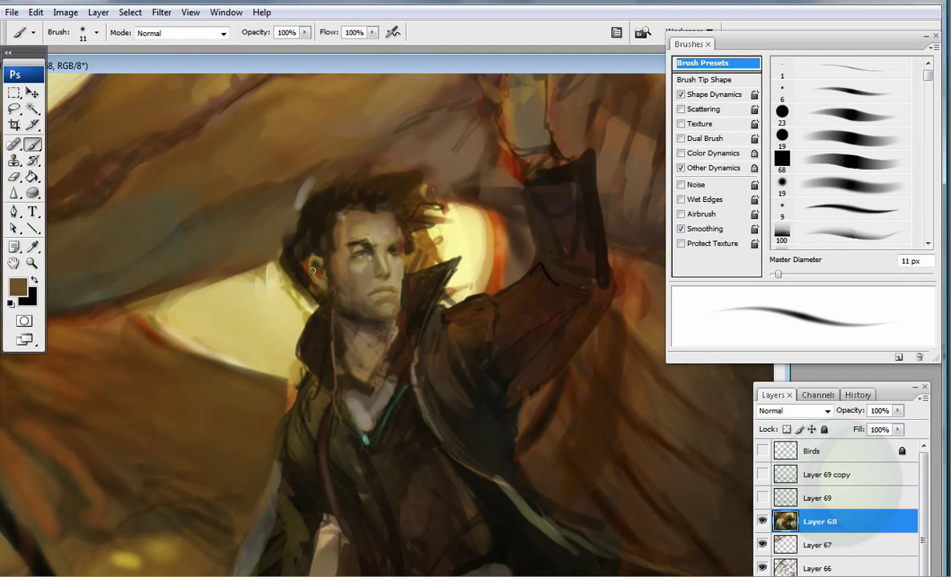
Step: Zoom in on the face and set a 9 px brush with tan face colour
key("z")
key("ctrl+plus")
key("b")
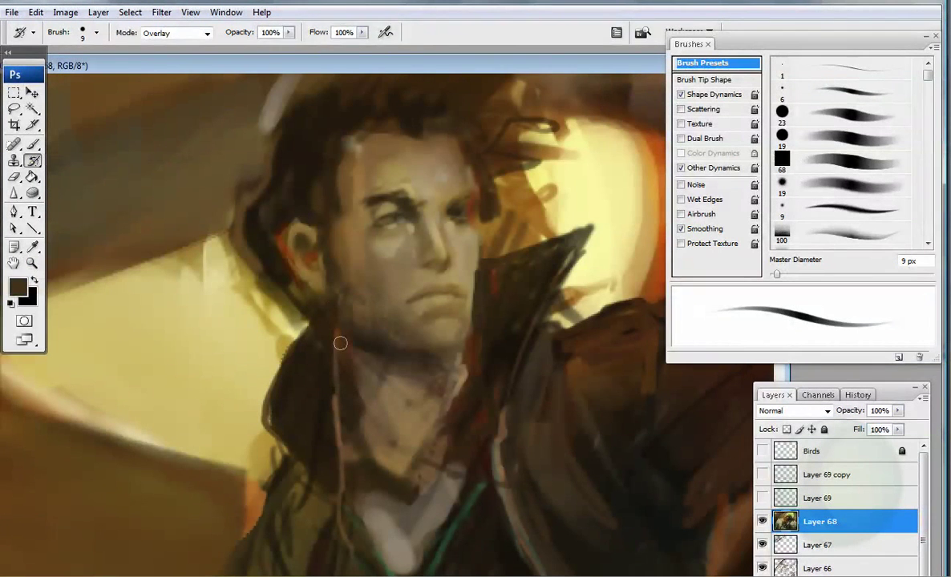
left_click(333, 432, "alt")
key("bracketleft")
key("bracketleft")
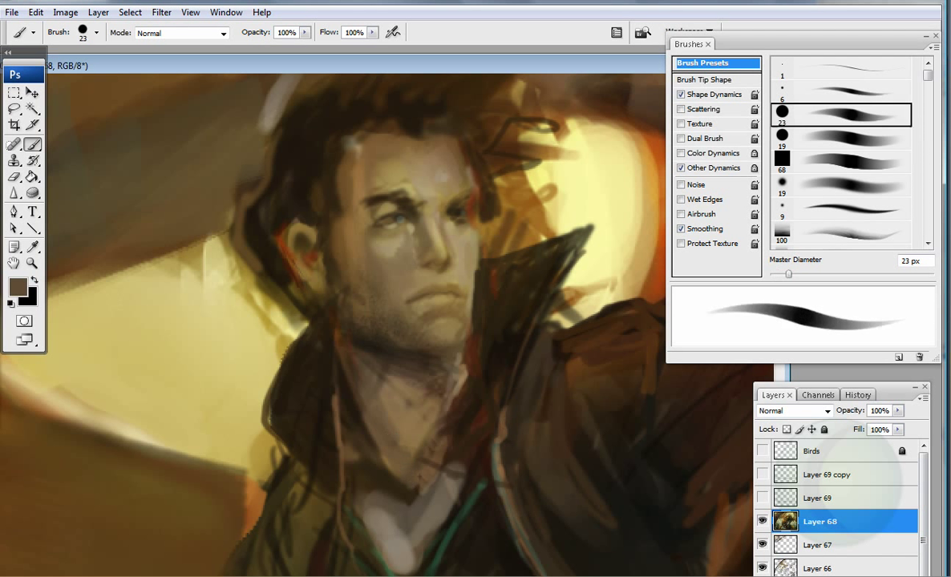
key("ctrl+minus")
key("shift+alt+p")
key("bracketleft")
key("ctrl+plus")
key("bracketright")
key("shift+alt+p")
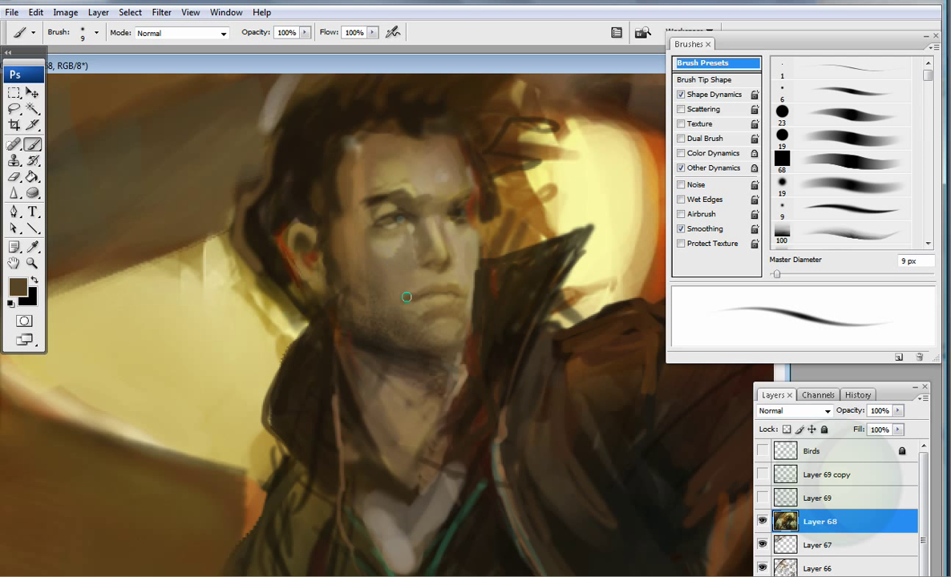
Step: Shade along the rider's jaw and the side of his neck with sampled browns
left_click(309, 282, "alt")
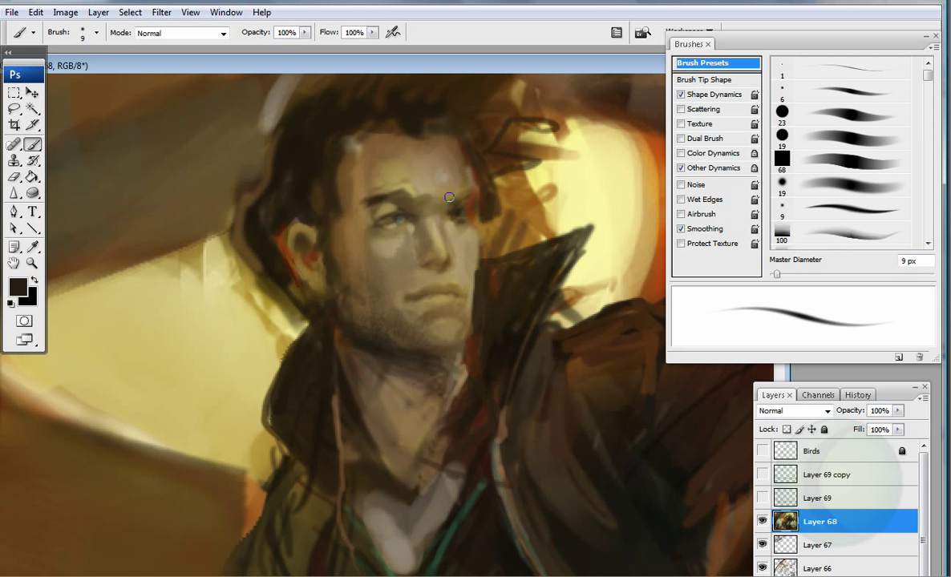
left_click(420, 179, "alt")
key("period")
left_click_drag(367, 151, 394, 174)
left_click(286, 258, "alt")
left_click(365, 346, "alt")
left_click_drag(365, 345, 359, 433)
mouse_move(345, 377)
left_mouse_down()
mouse_move(364, 345)
mouse_move(329, 221)
left_mouse_up()
Step: Paint black strokes on the coat collar and neck with a hard 8 px brush
key("comma")
key("bracketleft")
left_click(379, 442, "alt")
left_click_drag(379, 442, 424, 351)
mouse_move(367, 317)
left_mouse_down()
mouse_move(404, 350)
mouse_move(393, 341)
left_mouse_up()
left_click(282, 484, "ctrl+alt")
left_click(282, 484, "ctrl+alt")
left_click(282, 484, "ctrl+alt")
Step: Paint light tan strokes near the dragon's horn with a soft 74 px brush
key("period")
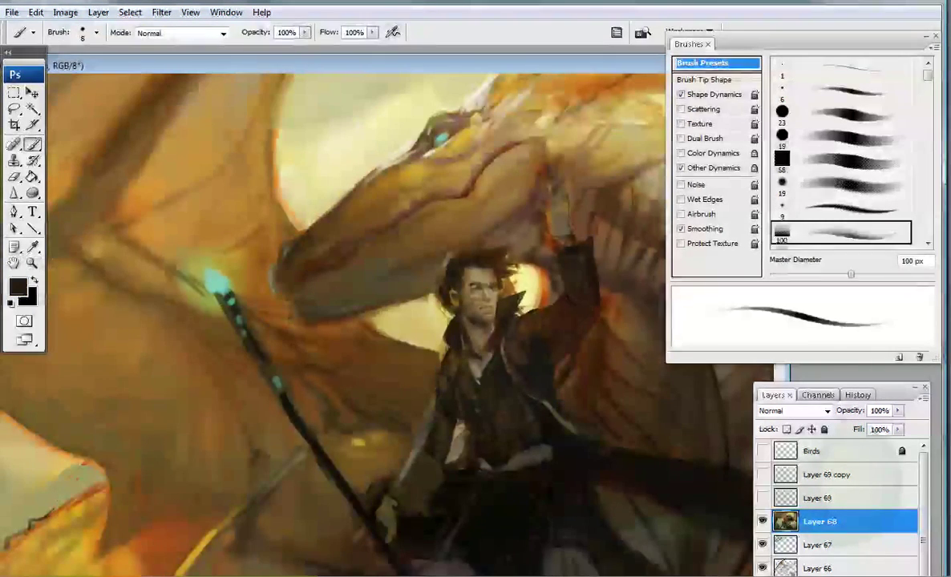
key("period")
key("period")
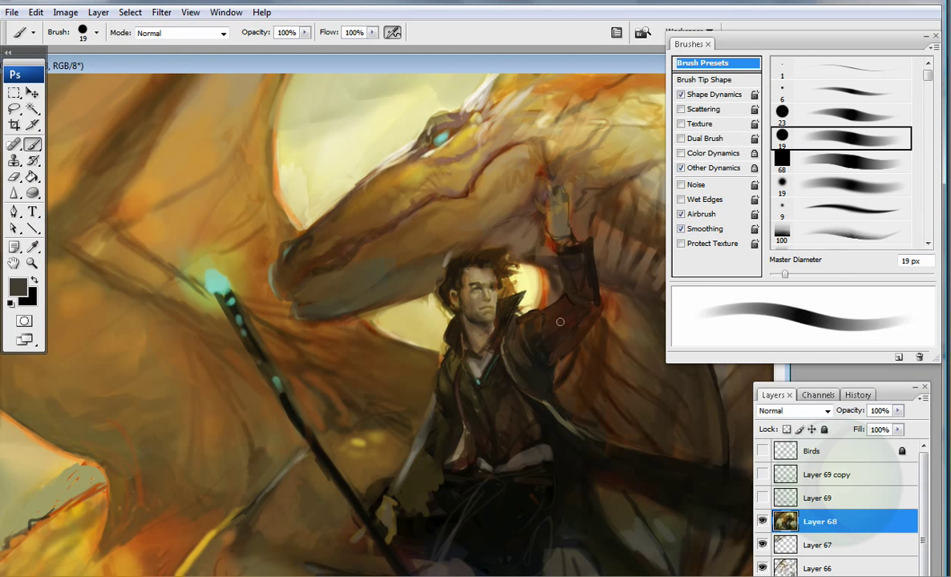
left_click(553, 233, "alt")
left_click_drag(553, 232, 517, 196)
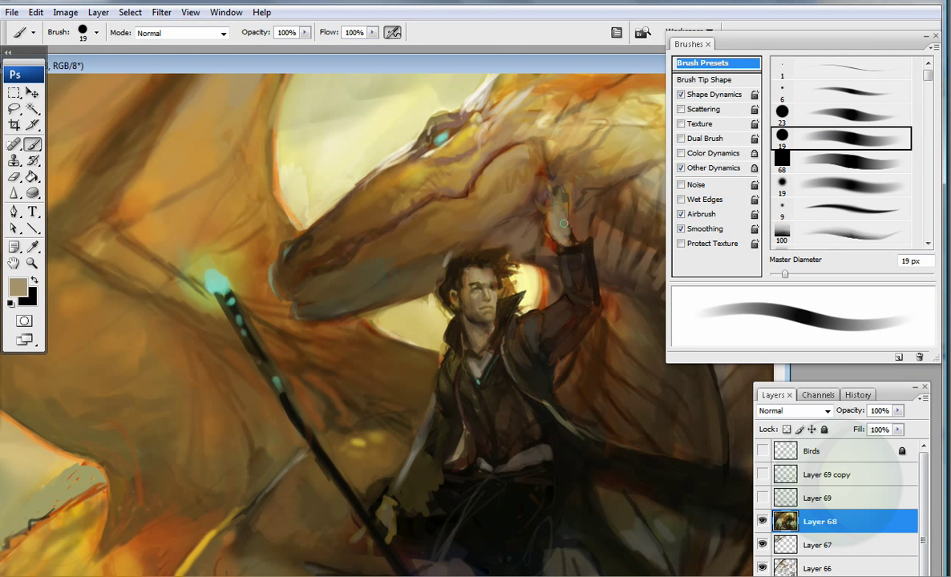
Step: Sample brown, black and tan tones around the rider, resizing the brush to 38 px
key("bracketleft")
left_click(445, 154, "alt")
left_click(382, 220, "alt")
key("shift+alt+p")
left_click(267, 220, "alt")
left_click(265, 227, "alt")
key("period")
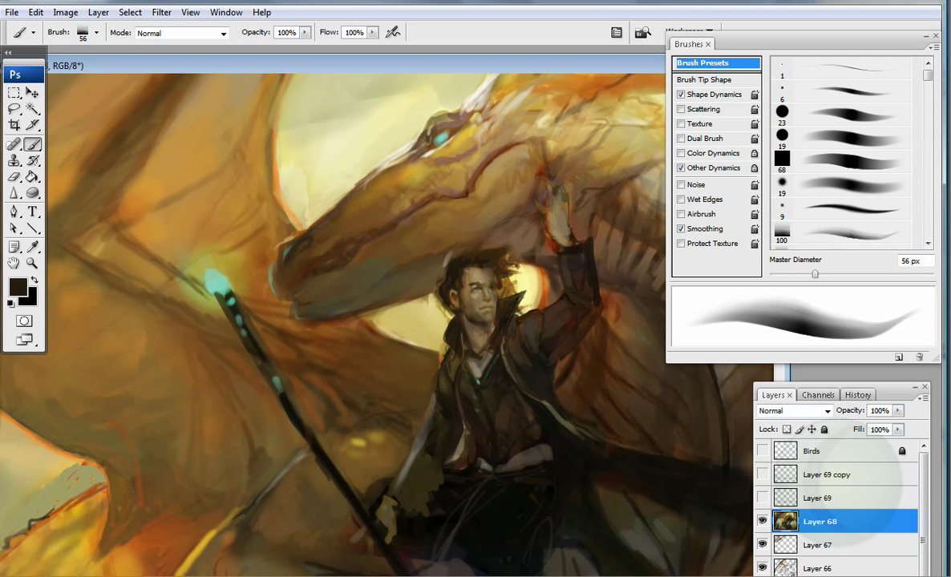
key("bracketleft")
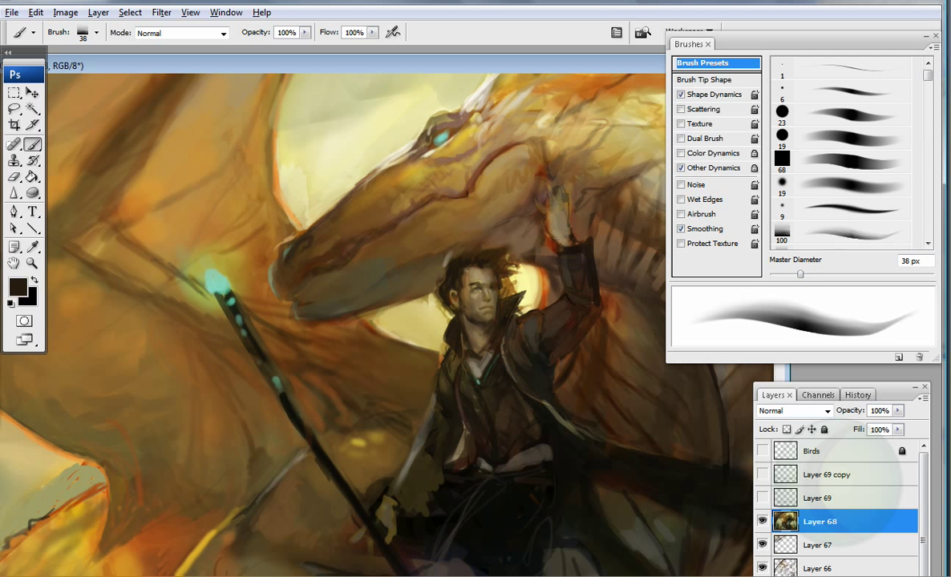
Step: Dab light teal onto the staff's glowing tip with a 7 px hard brush
left_click(431, 258, "alt")
key("comma")
key("bracketleft")
key("bracketleft")
left_click(221, 270, "alt")
left_click(216, 275)
Step: Paint black shadows around the rider's lower legs with the 23 px brush
left_click(323, 468, "alt")
left_click(541, 210, "alt")
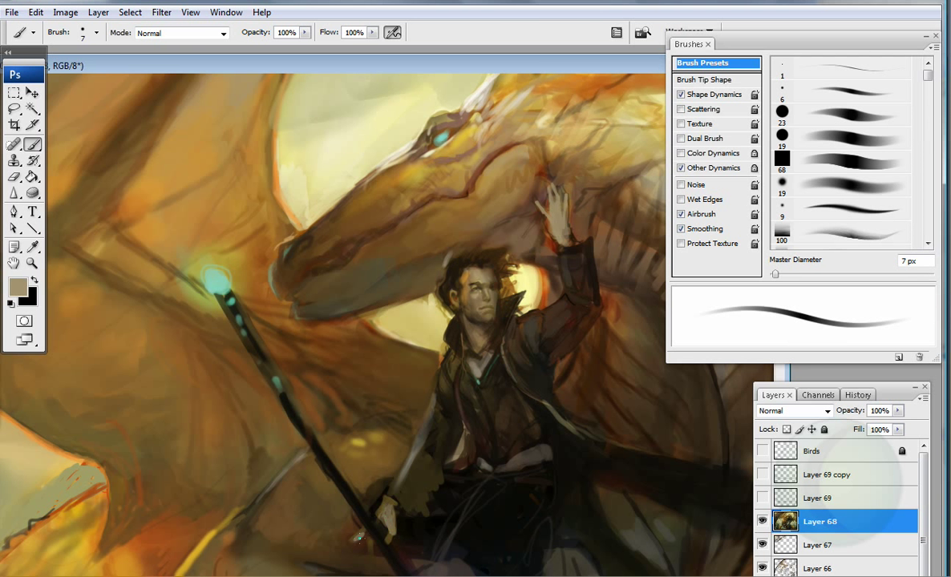
left_click_drag(358, 537, 321, 448)
left_click(389, 345, "alt")
left_click(373, 369, "alt")
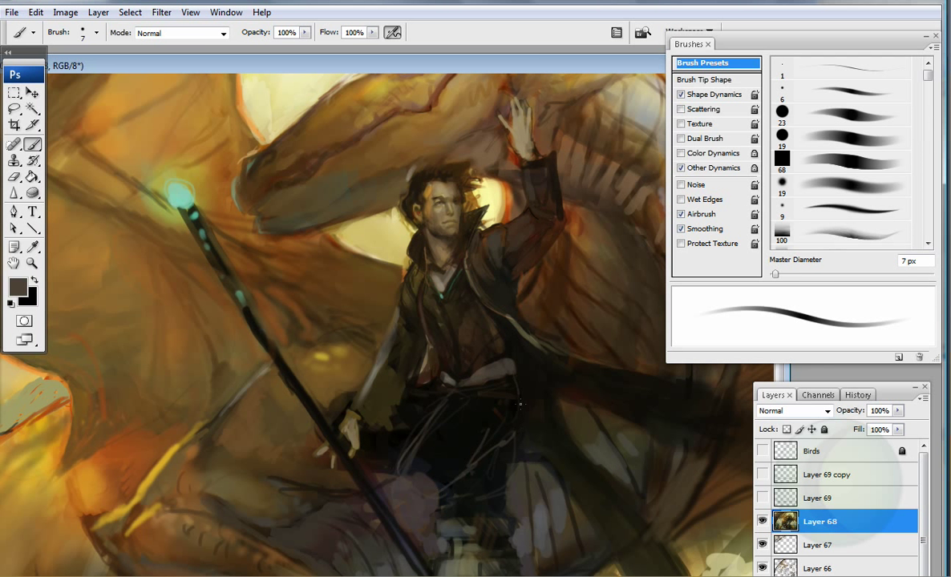
left_click(369, 459, "alt")
key("bracketright")
key("period")
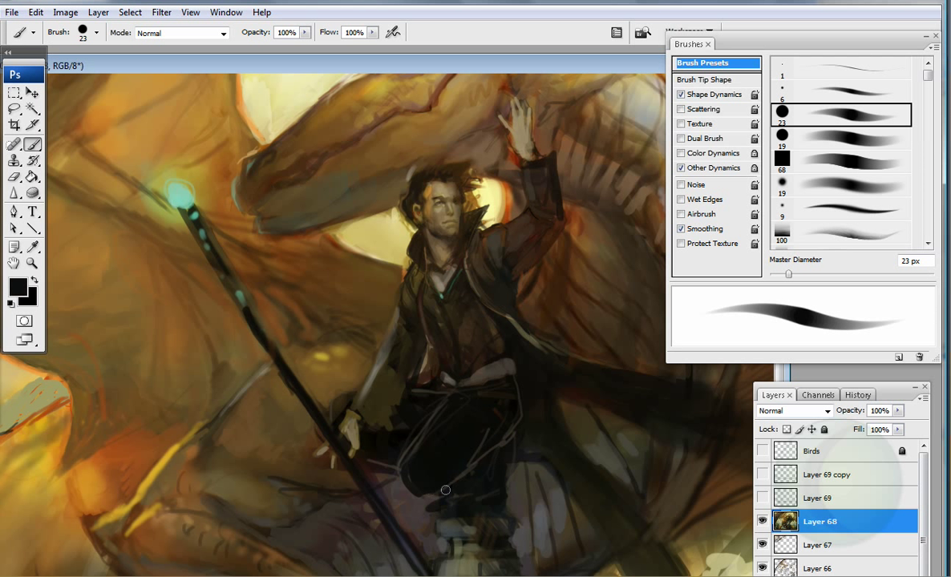
mouse_move(405, 459)
left_mouse_down()
mouse_move(473, 433)
mouse_move(457, 477)
mouse_move(473, 433)
mouse_move(512, 470)
left_mouse_up()
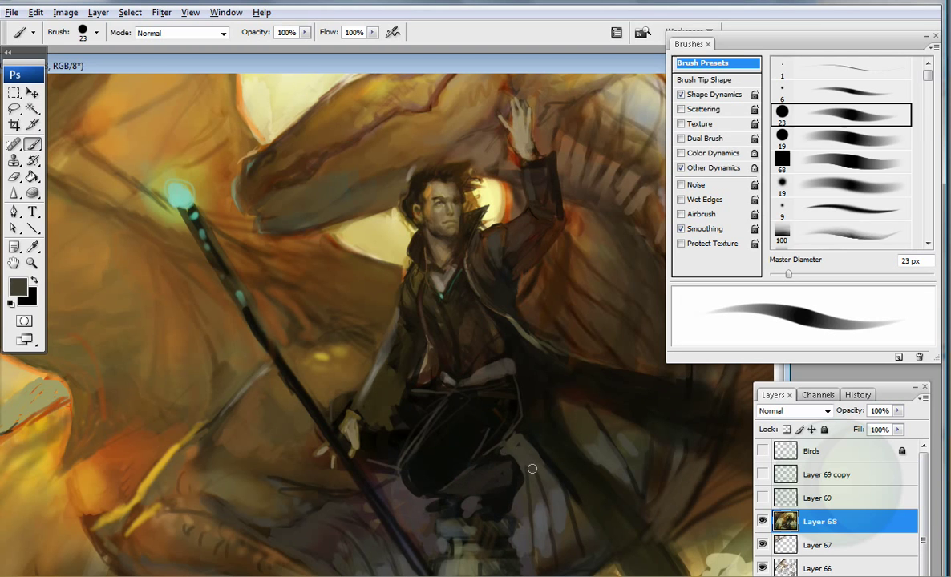
Step: Fit the whole painting on screen and toggle Layer 68 to compare before and after
key("z")
key("ctrl+0")
key("b")
left_click(762, 521)
left_click(761, 521)
left_click(762, 521)
left_click(762, 521)
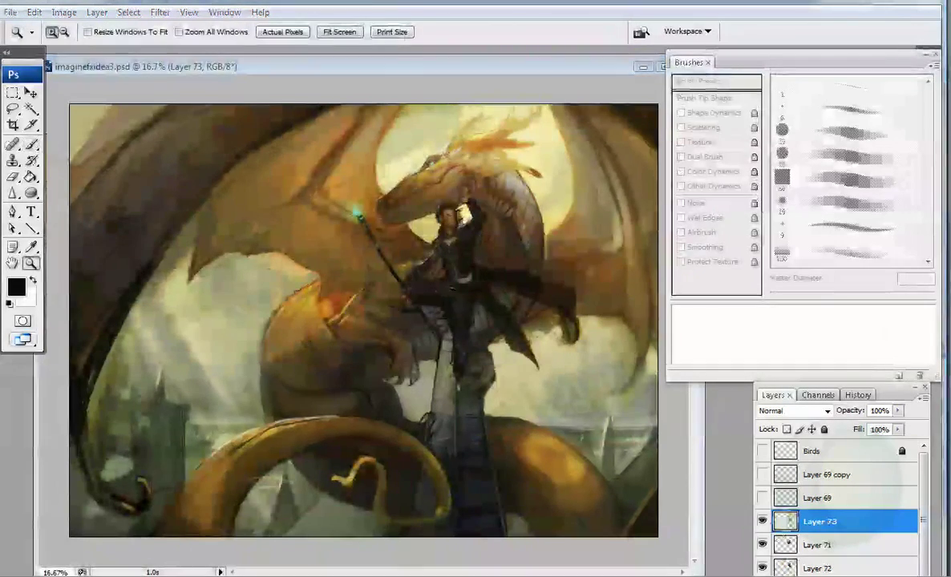
Step: Zoom in on the dragon's wing and set a dark-brown 74 px brush at 54% flow
left_click_drag(65, 205, 473, 497)
key("b")
left_click_drag(374, 196, 318, 216)
left_click(307, 241, "alt")
left_click(321, 293, "alt")
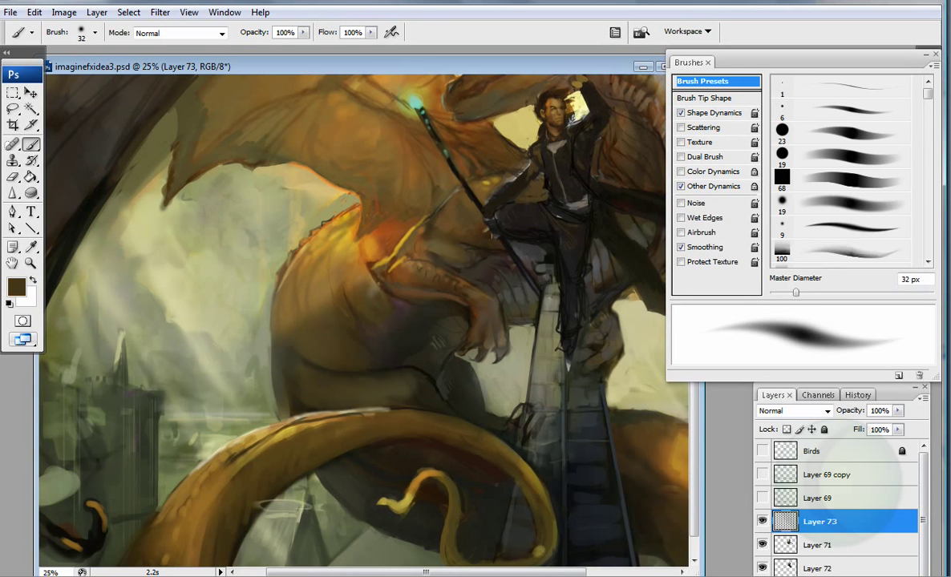
key("bracketright")
key("bracketright")
key("bracketright")
key("bracketright")
key("bracketright")
key("bracketright")
left_click(370, 32)
left_click_drag(371, 46, 335, 46)
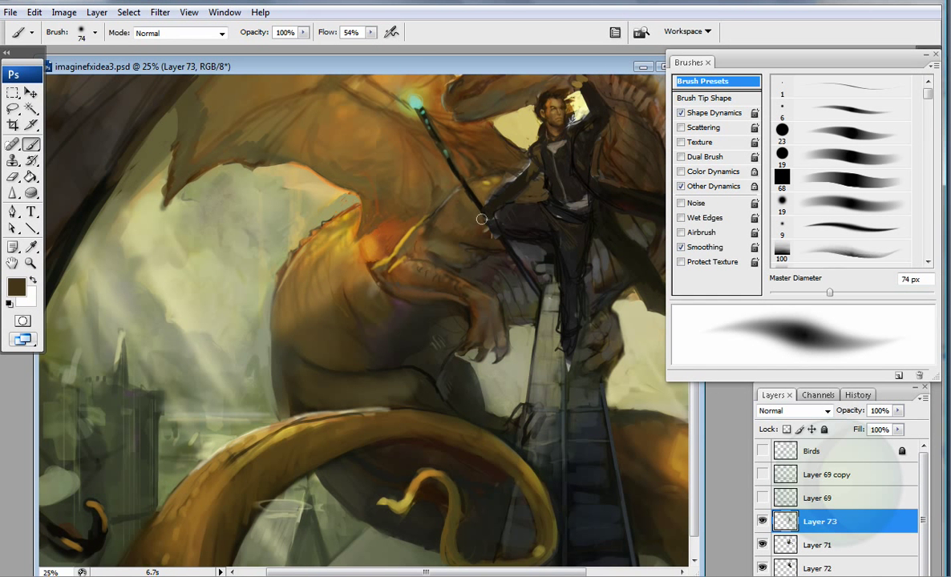
Step: Near the dragon's head, sample grey-brown, near-black, light sky and tan, shrinking the brush to 26 px
left_click_drag(481, 218, 441, 336)
left_click(448, 274, "alt")
key("bracketleft")
key("bracketleft")
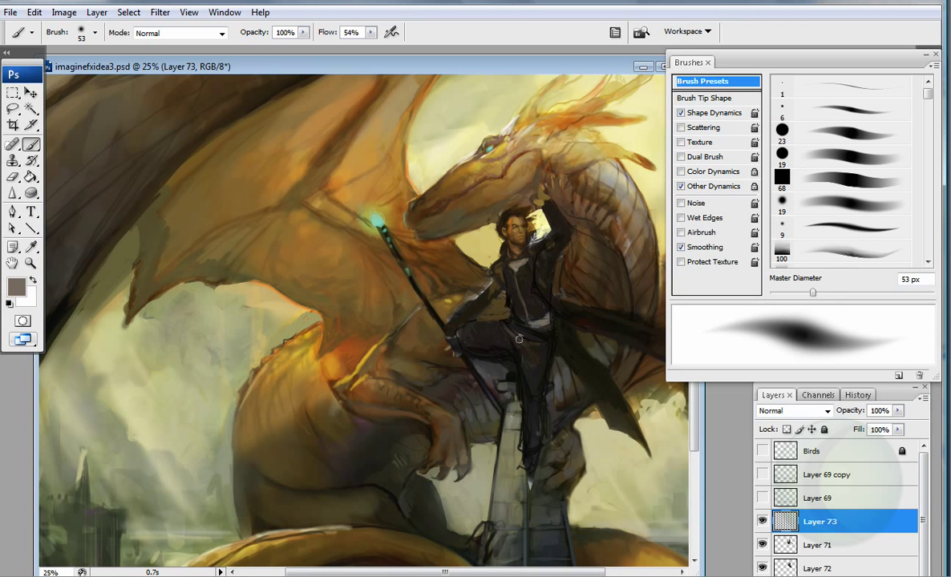
left_click(499, 332, "alt")
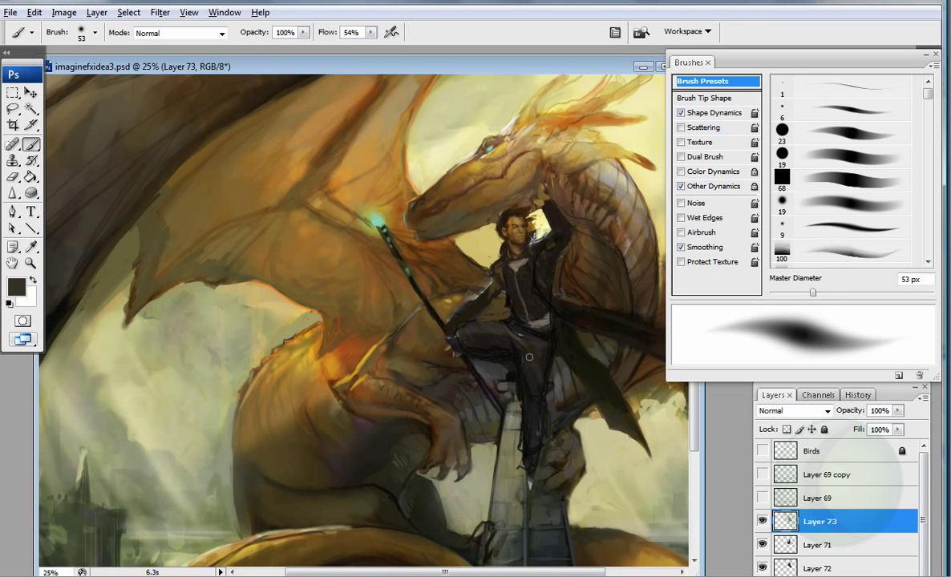
key("bracketleft")
key("bracketleft")
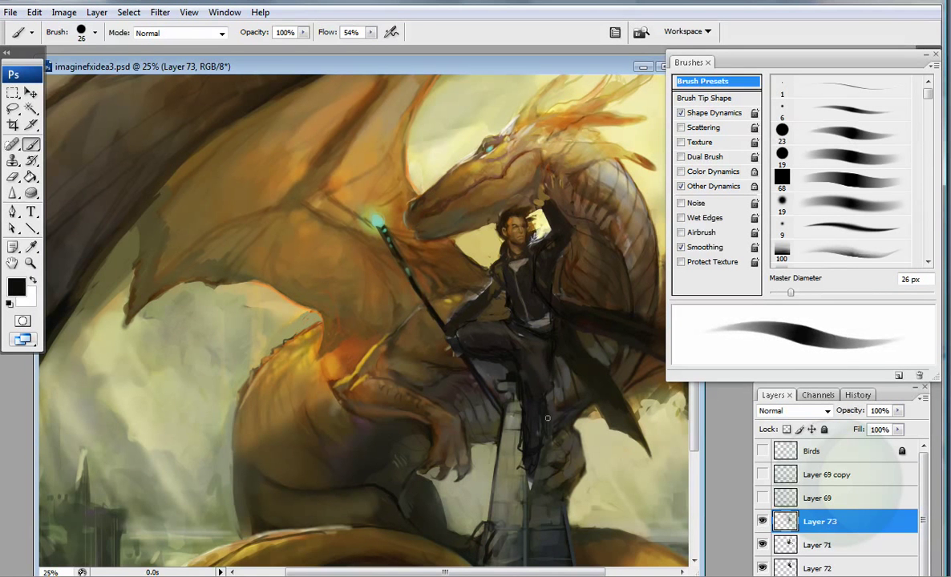
left_click(542, 235, "alt")
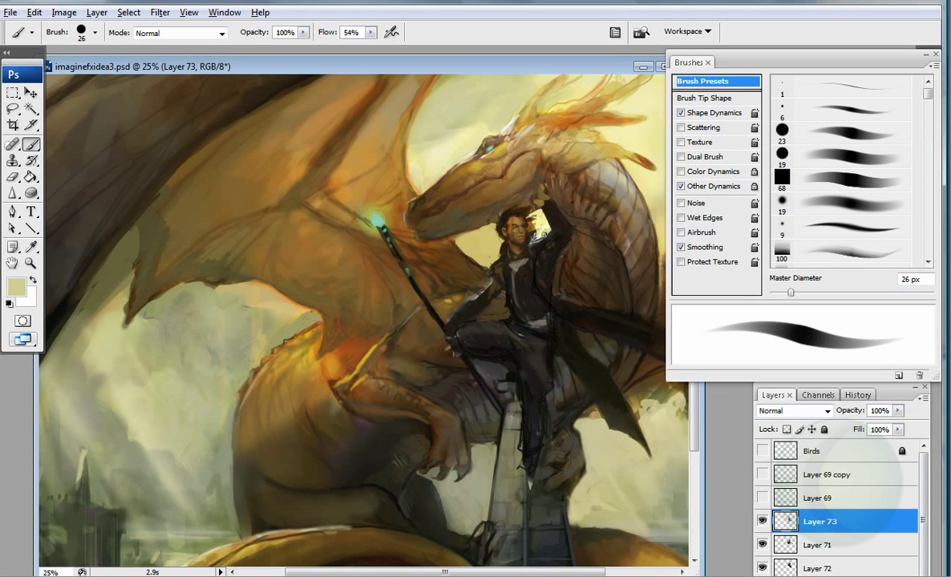
left_click(268, 304, "alt")
Step: Sample dark brown, olive khaki, pale beige and tan from the wing and the sky below it
left_click_drag(223, 290, 276, 294)
left_click(339, 165, "alt")
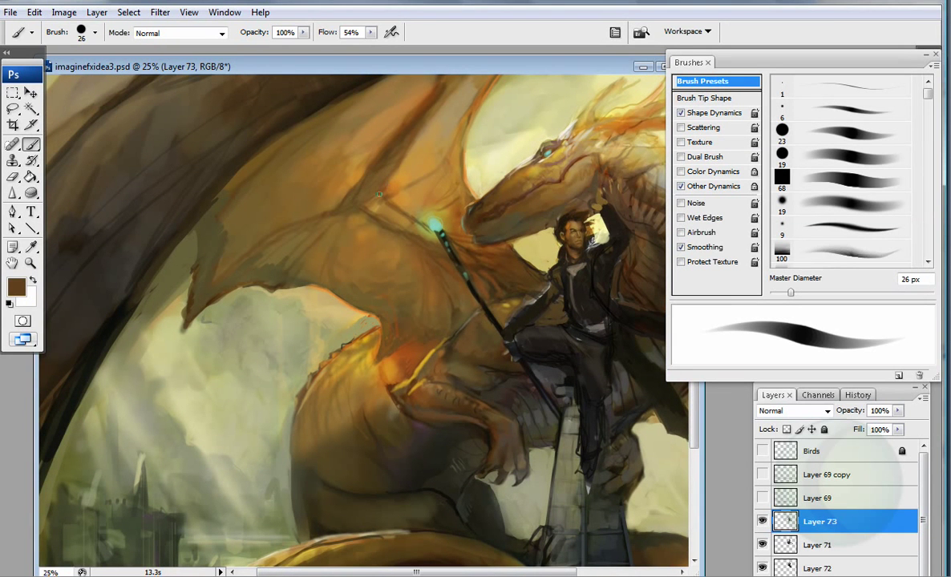
left_click(379, 194, "alt")
left_click(183, 305, "alt")
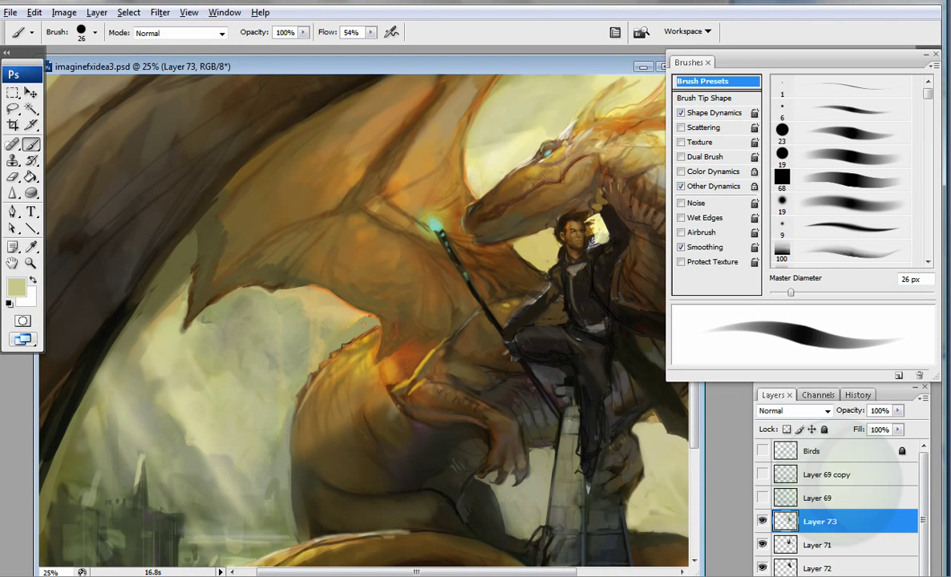
left_click_drag(137, 89, 169, 101)
left_click(169, 101, "alt")
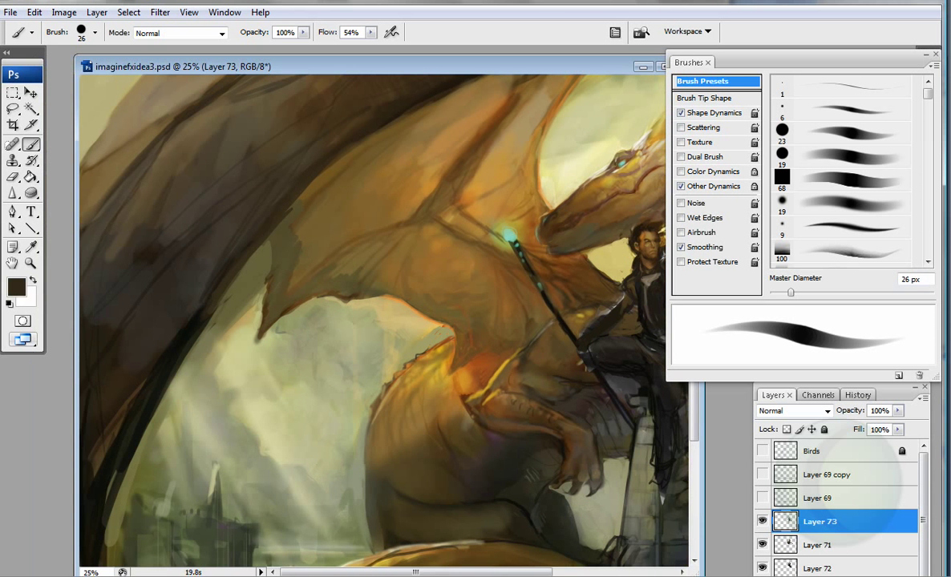
left_click(533, 144, "alt")
Step: Paint soft tan strokes across the dragon's wing and the pale sky beneath it
mouse_move(533, 145)
left_mouse_down()
mouse_move(453, 143)
mouse_move(461, 122)
left_mouse_up()
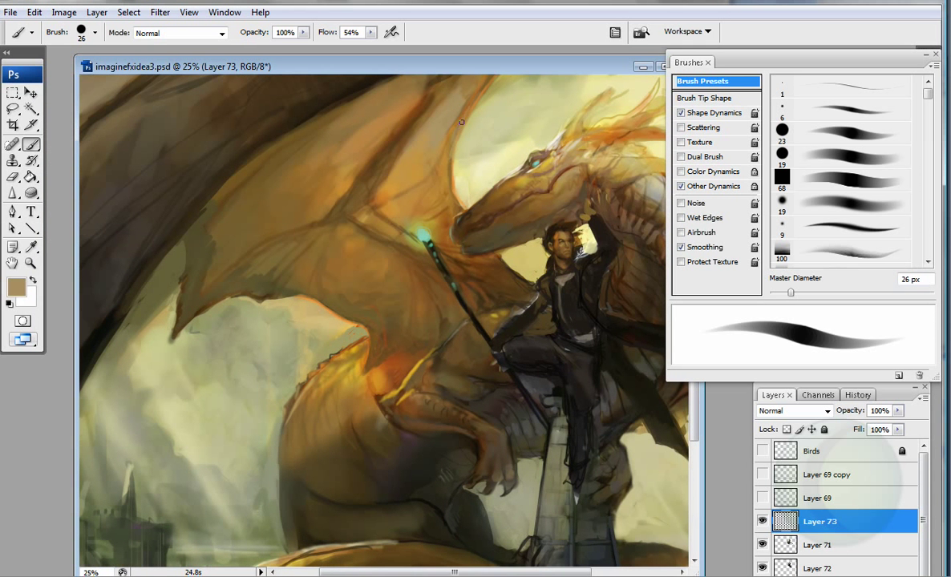
left_click_drag(451, 180, 456, 206)
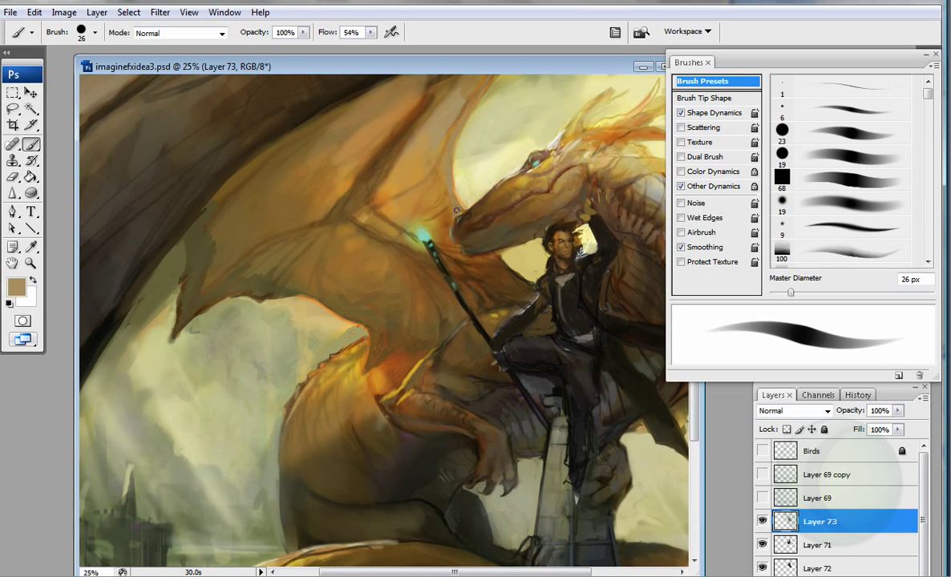
left_click_drag(682, 176, 568, 171)
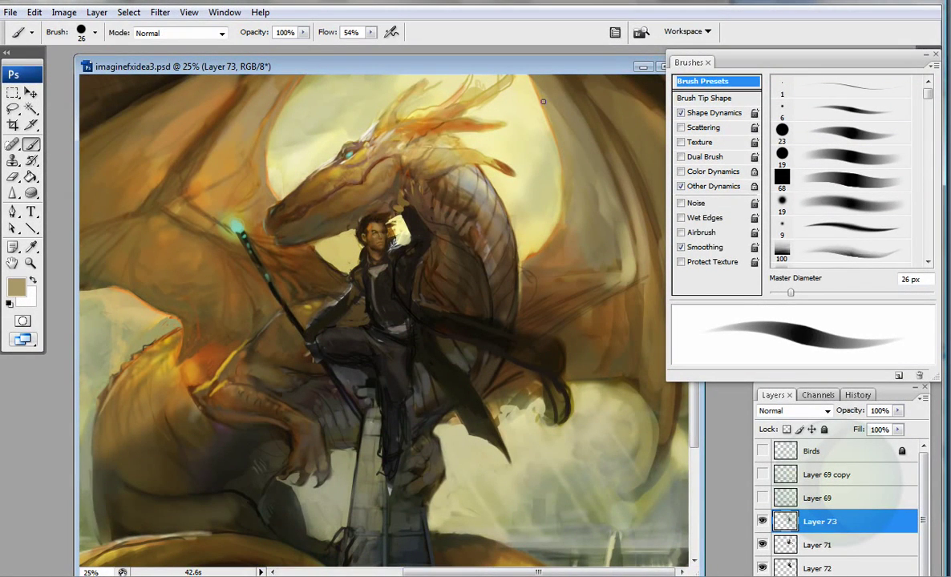
scroll(526, 236, "down", 1)
Step: Zoom in on the rider to 33.33%, sample a brown, and choose the 19 px airbrush tip
key("z")
key("ctrl+plus")
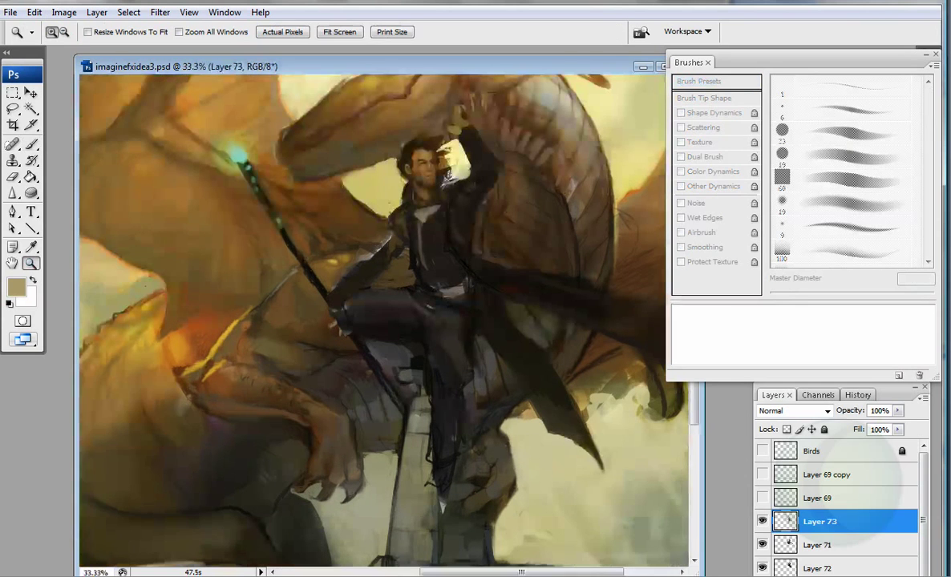
key("b")
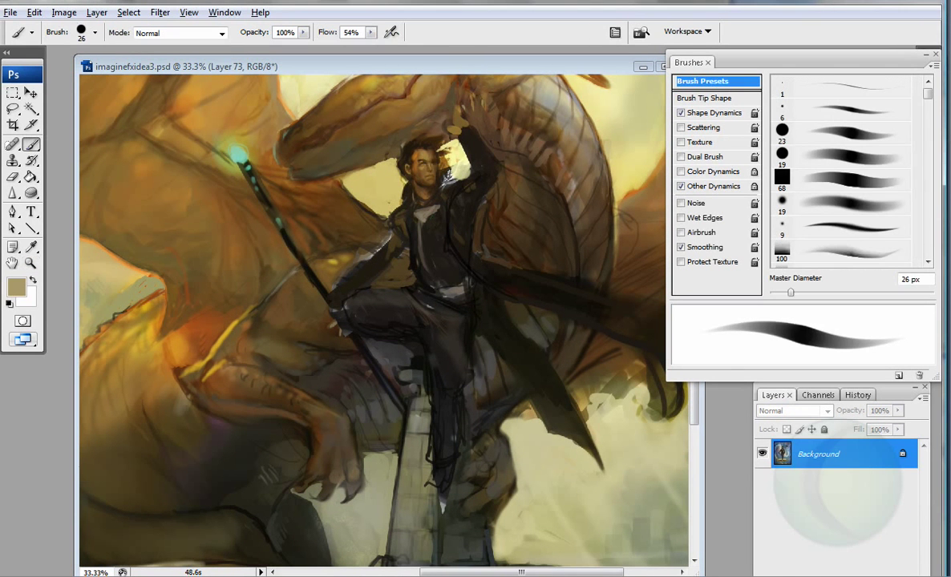
left_click(440, 213, "alt")
left_click(840, 156)
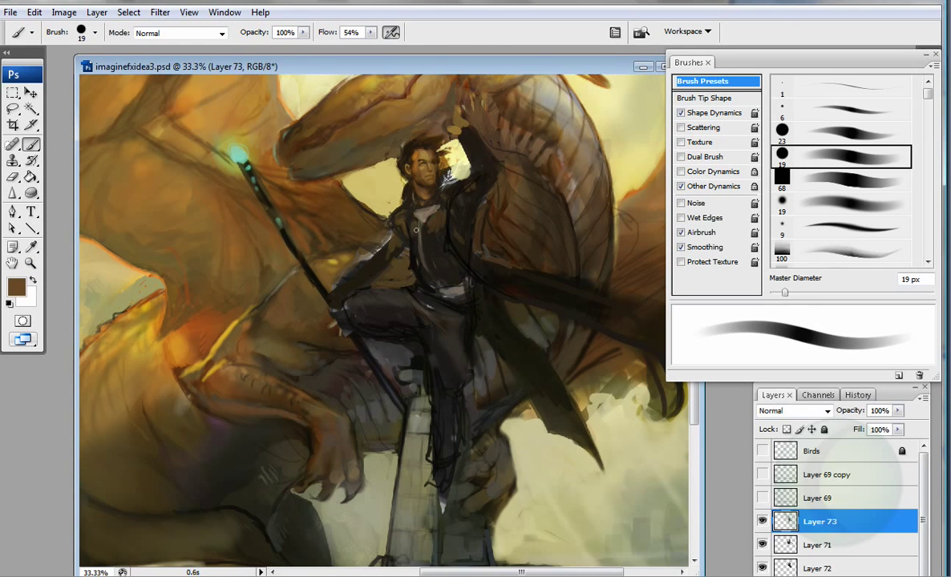
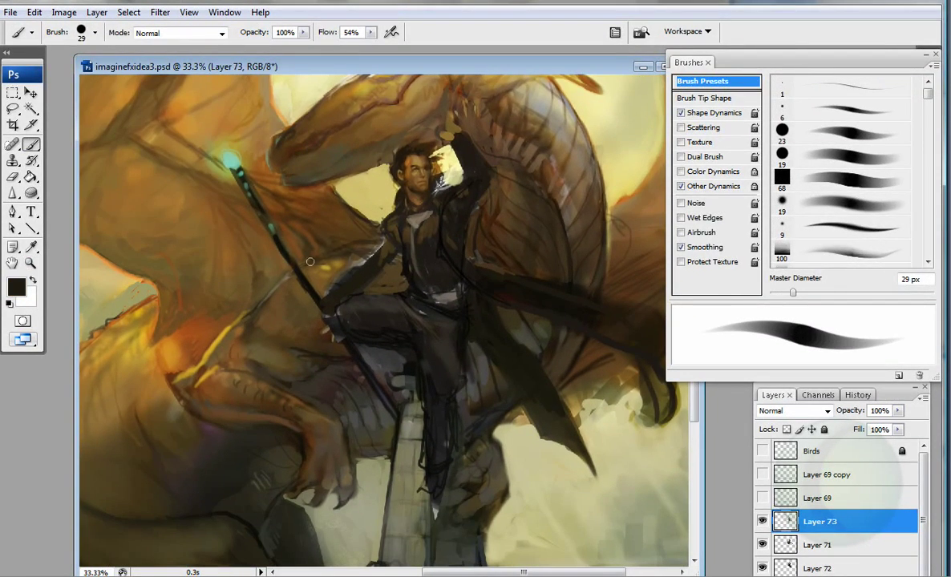
Step: Darken the rider's shoulder and arm, and dab a dark mark on the dragon's leg
mouse_move(310, 261)
left_mouse_down()
mouse_move(362, 254)
mouse_move(346, 254)
mouse_move(386, 238)
left_mouse_up()
key("bracketleft")
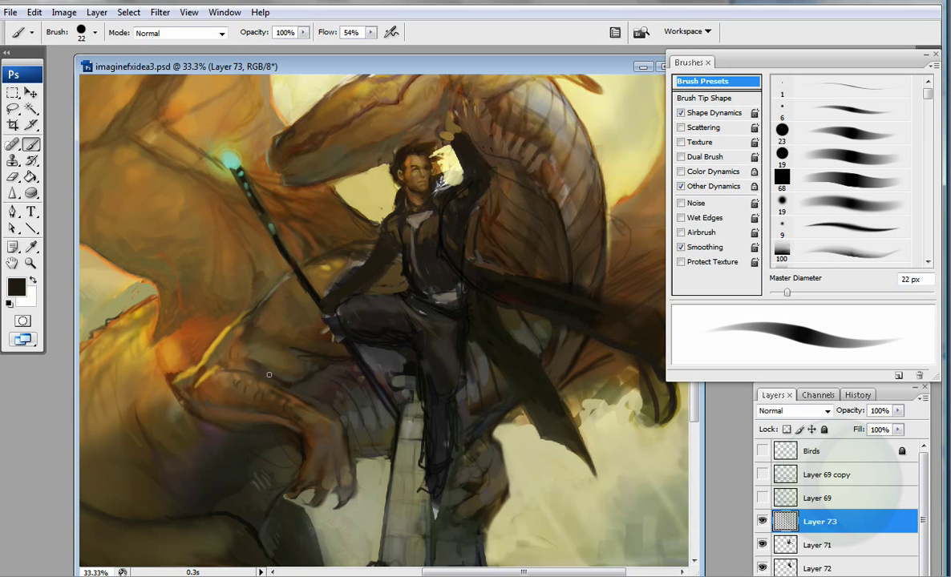
left_click_drag(319, 402, 314, 374)
Step: Switch to a soft 29 px brush and paint a stroke around the tower ladder
key("period")
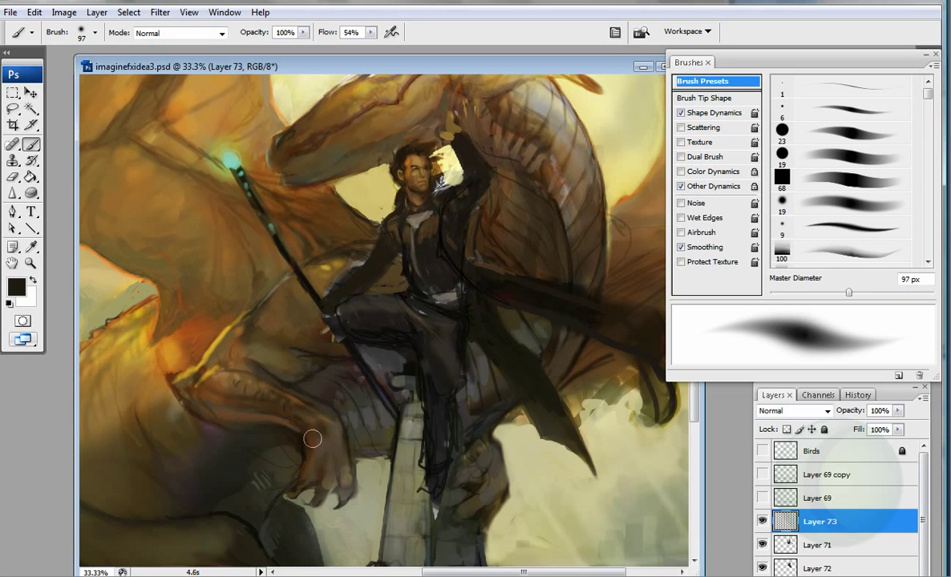
key("bracketleft")
key("bracketleft")
key("bracketleft")
key("bracketleft")
key("bracketleft")
key("bracketleft")
key("bracketleft")
scroll(361, 321, "down", 3)
scroll(361, 321, "right", 3)
left_click_drag(565, 303, 531, 367)
scroll(531, 367, "down", 3)
Step: Sample grey-green, dark green and olive tan tones on a 21 px hard brush
key("comma")
left_click(521, 432, "alt")
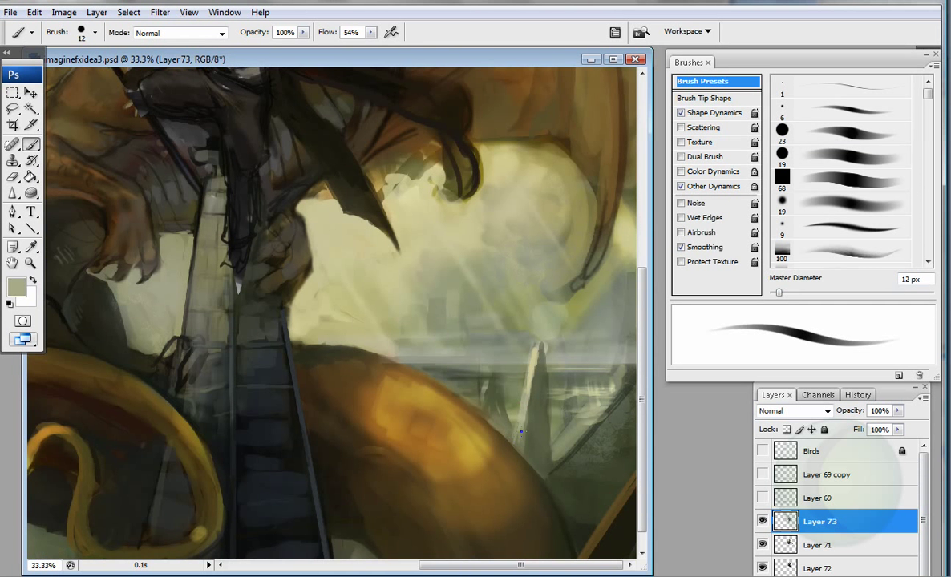
scroll(581, 194, "up", 1)
left_click(553, 444, "alt")
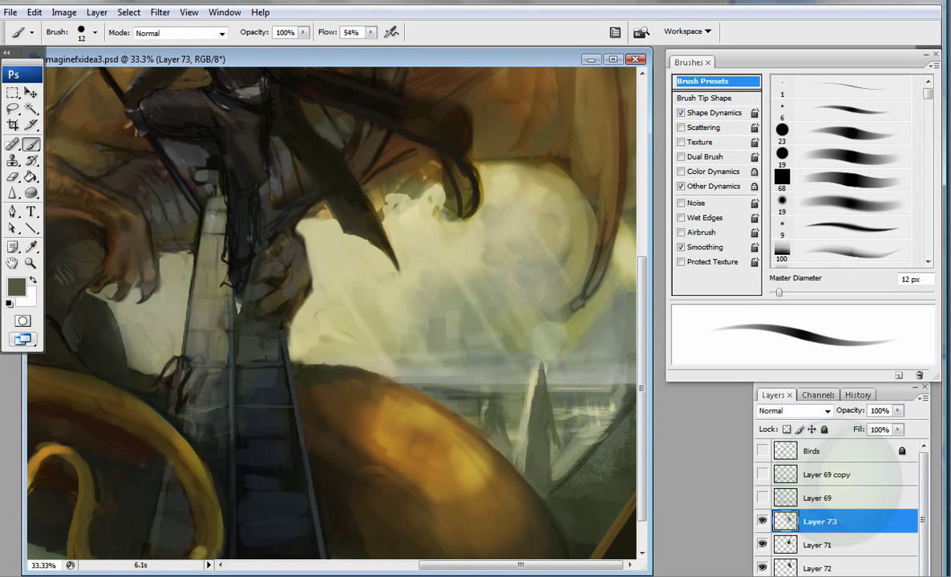
key("bracketright")
key("bracketright")
key("bracketright")
key("bracketright")
key("bracketright")
key("bracketright")
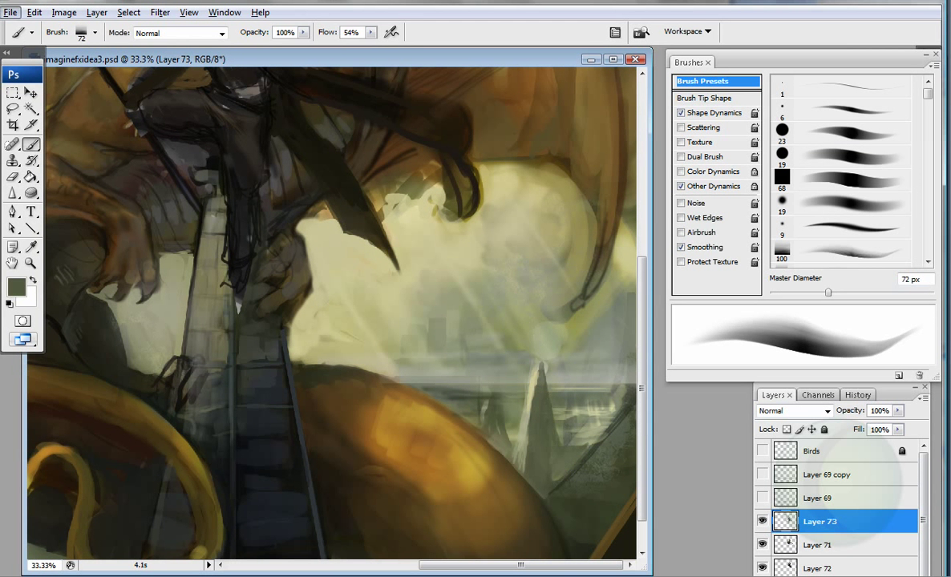
key("bracketleft")
key("bracketleft")
key("bracketleft")
key("bracketleft")
key("bracketleft")
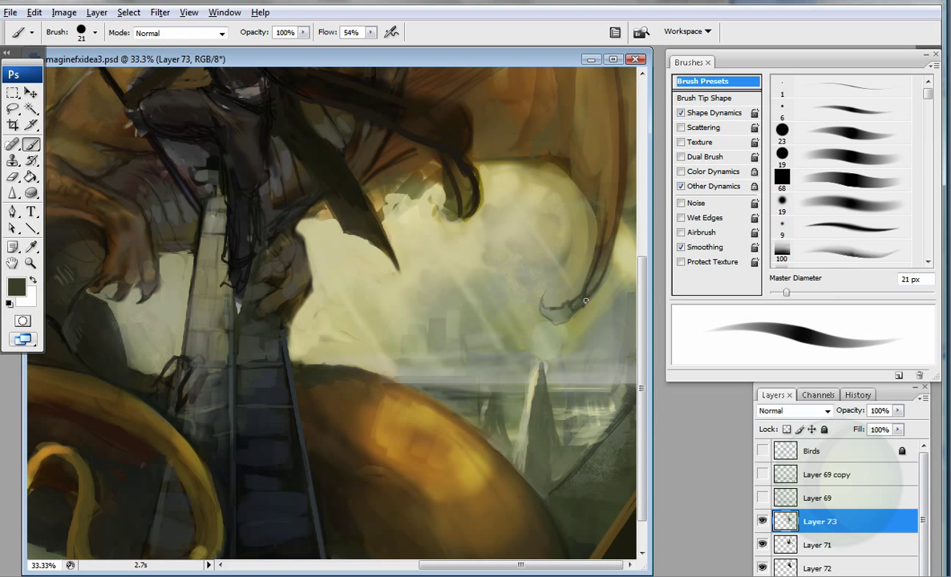
left_click(582, 284, "alt")
Step: Toggle airbrush on and off, reset colours to black and white, and settle on 32 px
key("shift+alt+p")
key("bracketright")
key("bracketright")
key("bracketright")
key("bracketright")
key("bracketright")
key("bracketright")
key("d")
key("shift+alt+p")
key("bracketleft")
key("bracketleft")
key("bracketleft")
key("bracketleft")
key("bracketleft")
Step: Sample dark greys and ladder mid grey, then orange, brown and golden tones from the wing
left_click(263, 213, "alt")
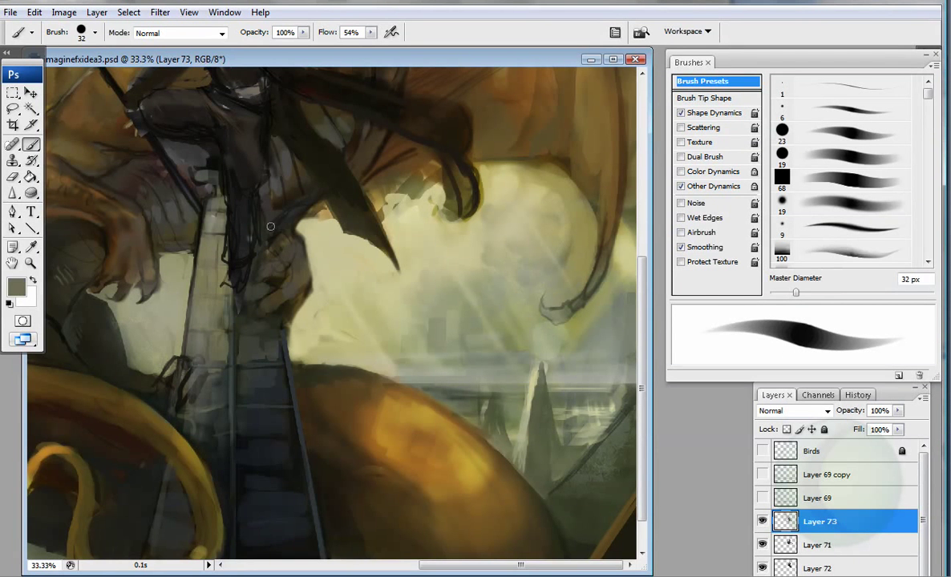
left_click(244, 223, "alt")
left_click(267, 207, "alt")
key("bracketleft")
left_click(207, 238, "alt")
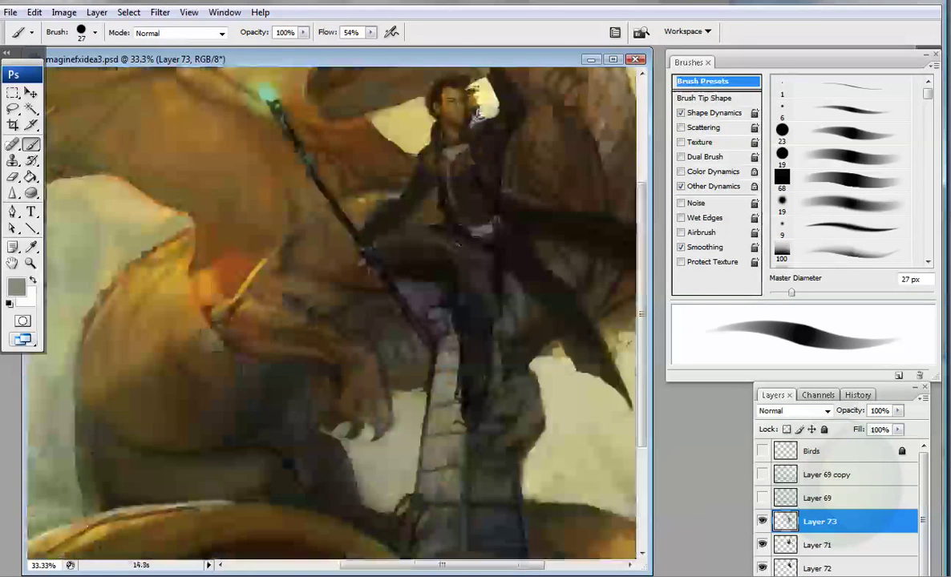
left_click(144, 268, "alt")
left_click(168, 228, "alt")
left_click(177, 219, "alt")
left_click_drag(191, 238, 287, 246)
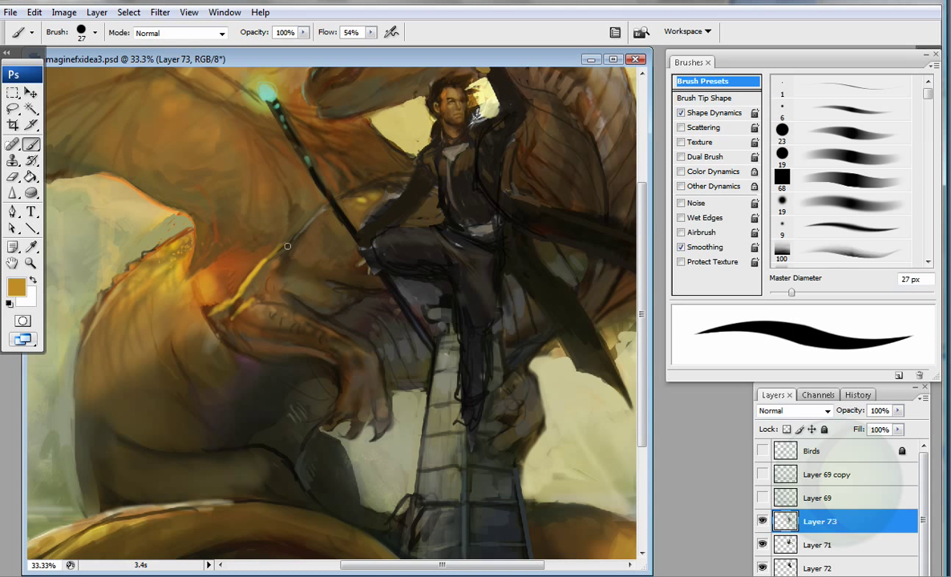
left_click(397, 122, "alt")
left_click(440, 123, "alt")
left_click(437, 110, "alt")
key("ctrl+alt+o")
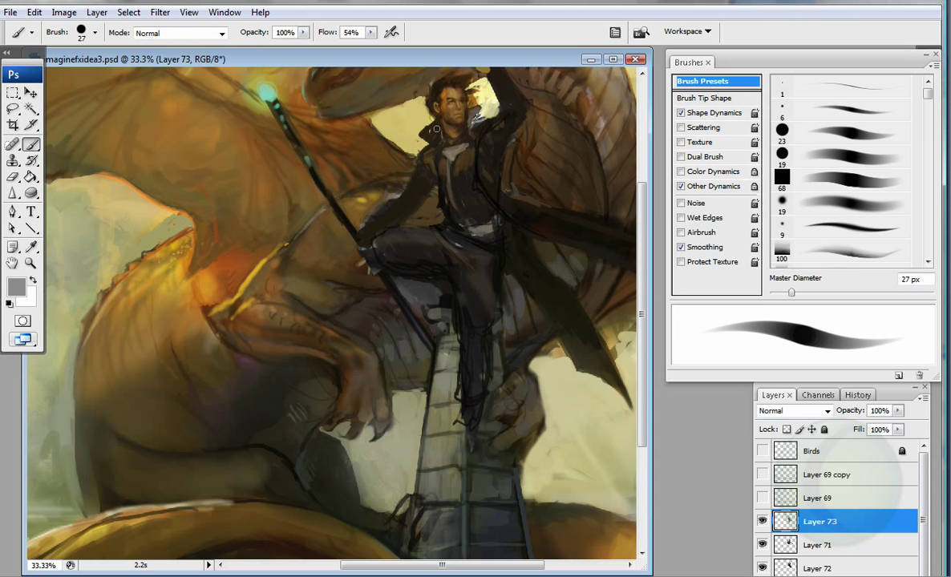
left_click(401, 125, "alt")
scroll(400, 125, "up", 3)
left_click(478, 96, "alt")
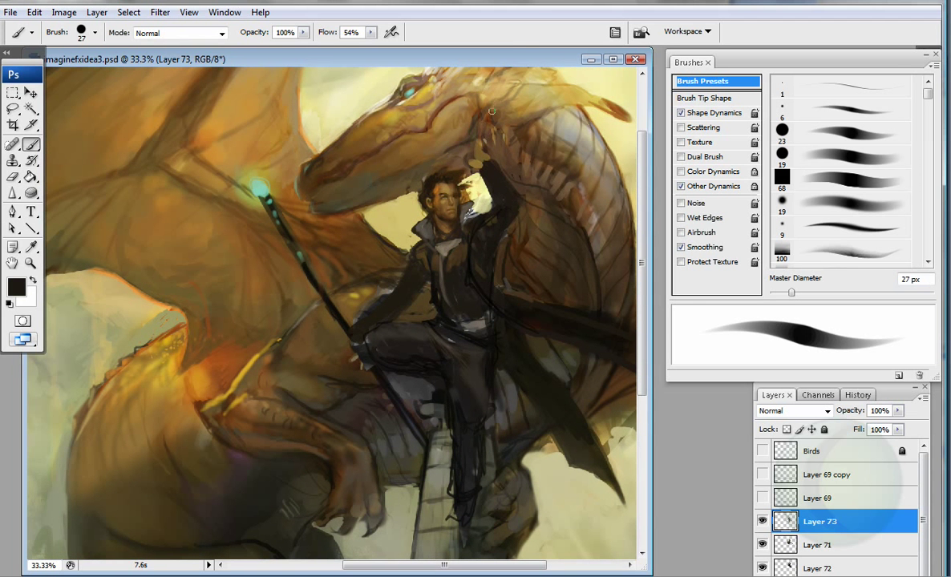
scroll(487, 105, "up", 2)
left_click(446, 106, "alt")
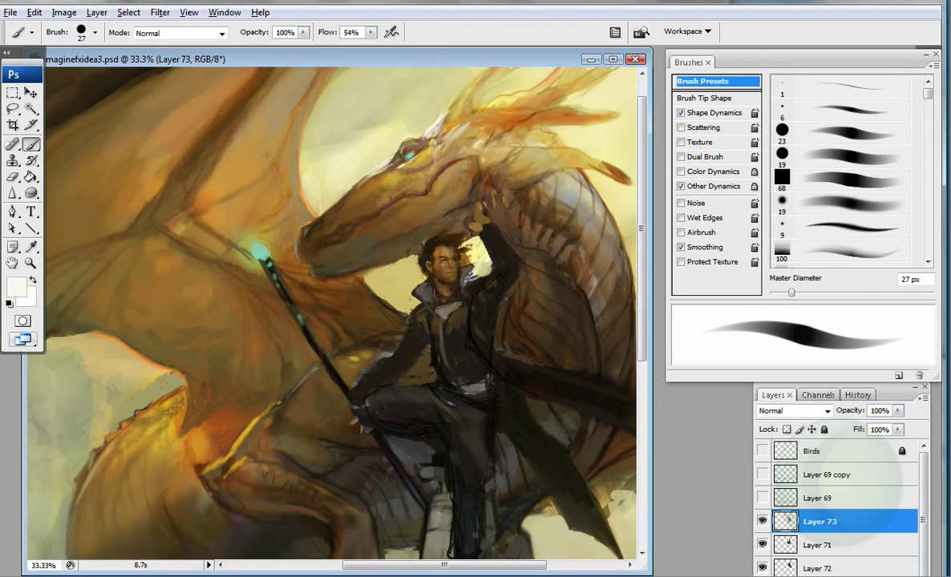
left_click_drag(437, 249, 430, 229)
key("z")
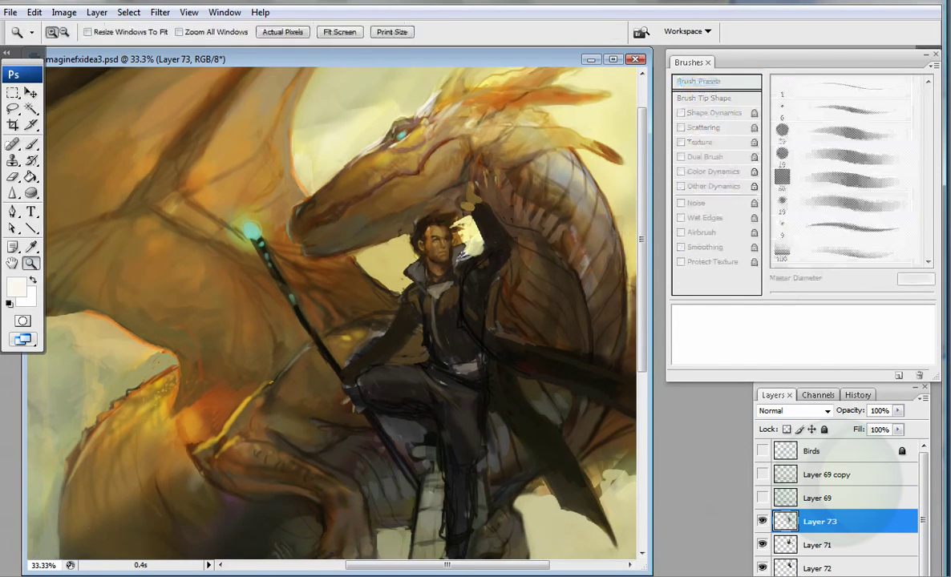
left_click(394, 192)
key("b")
key("bracketleft")
key("z")
key("ctrl+minus")
key("ctrl+minus")
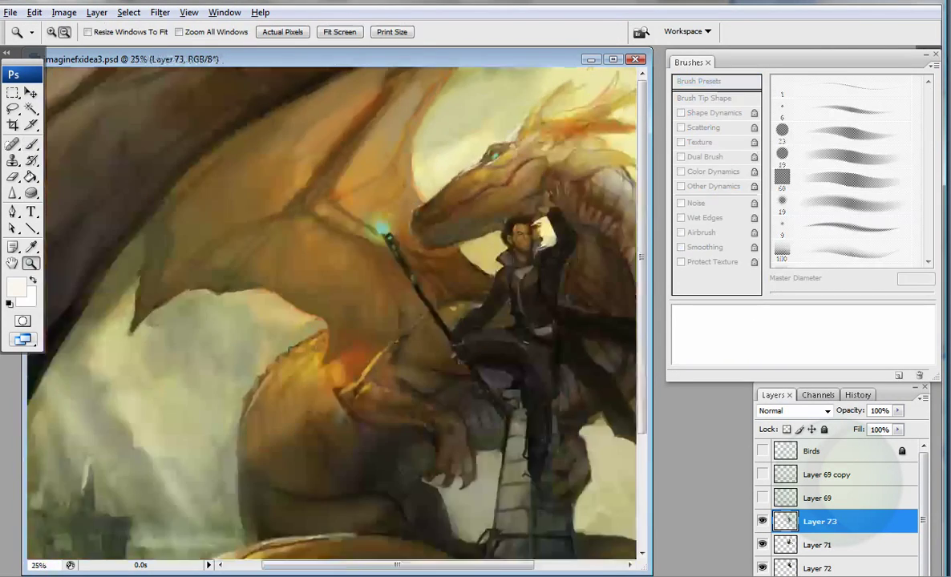
key("b")
key("d")
left_click_drag(296, 393, 361, 336)
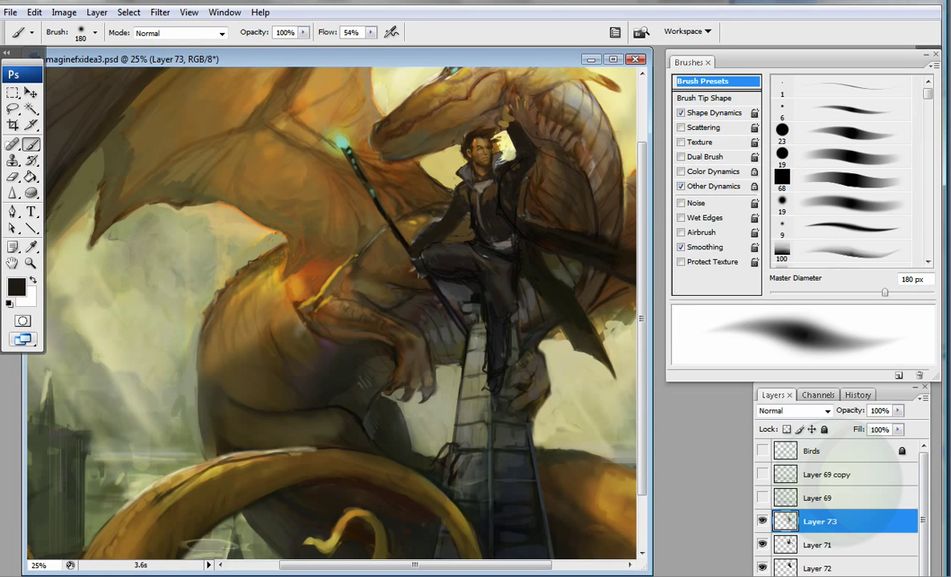
key("bracketleft")
key("bracketleft")
key("bracketleft")
key("bracketleft")
left_click(232, 200, "alt")
scroll(63, 157, "up", 1)
mouse_move(323, 245)
left_mouse_down()
mouse_move(344, 181)
mouse_move(311, 198)
mouse_move(347, 178)
mouse_move(346, 192)
mouse_move(364, 184)
left_mouse_up()
key("bracketleft")
Step: Paint pale beige highlights along the wing edge and dragon's shoulder with 17–21 px brushes
key("bracketright")
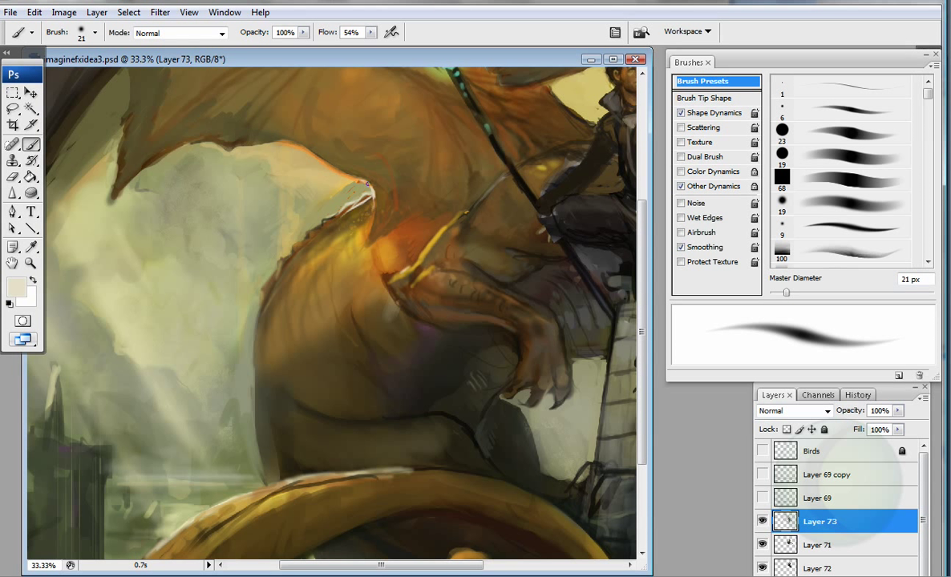
mouse_move(315, 206)
left_mouse_down()
mouse_move(285, 222)
mouse_move(305, 237)
left_mouse_up()
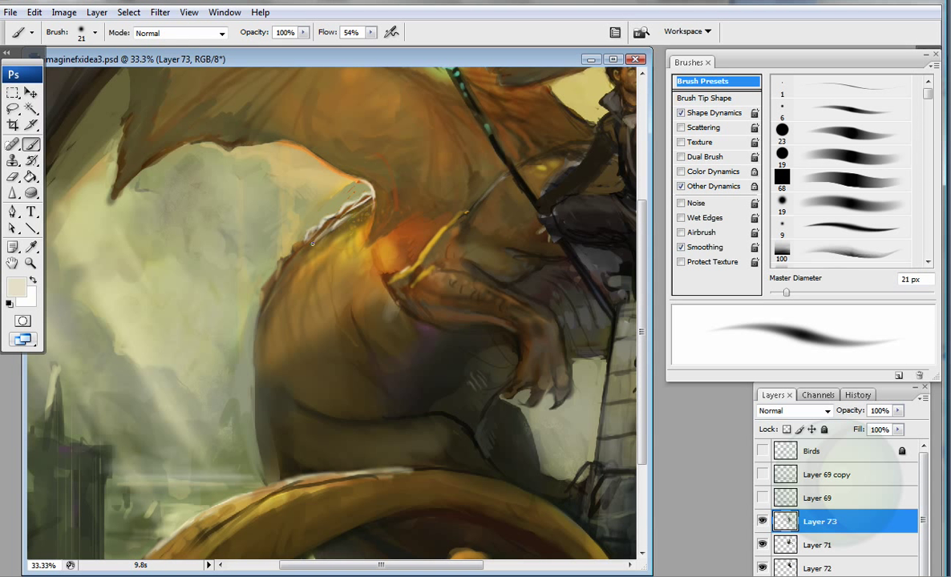
key("bracketleft")
key("bracketleft")
key("bracketleft")
key("bracketleft")
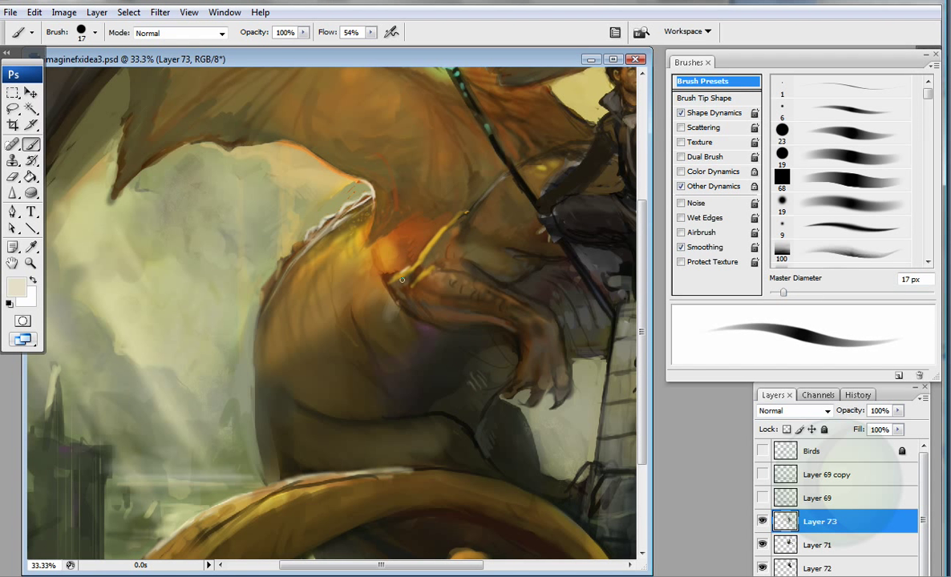
left_click_drag(383, 278, 403, 274)
left_click(391, 276, "alt")
left_click(345, 182, "alt")
mouse_move(344, 181)
left_mouse_down()
mouse_move(352, 218)
mouse_move(364, 213)
left_mouse_up()
Step: Darken the wing bone with sampled dark brown on a 73 px brush
left_click(393, 220, "alt")
left_click(431, 186, "alt")
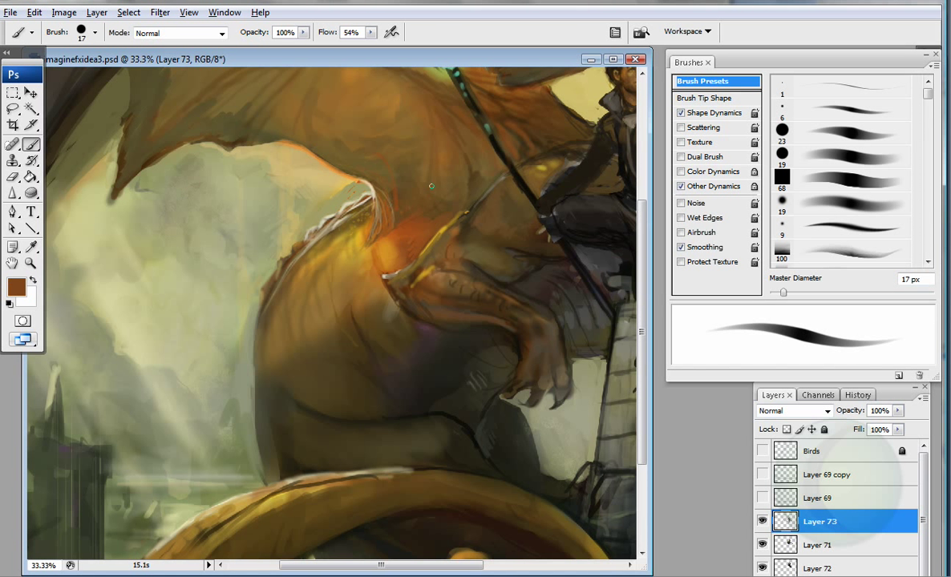
left_click_drag(437, 194, 439, 287)
left_click_drag(394, 173, 346, 192)
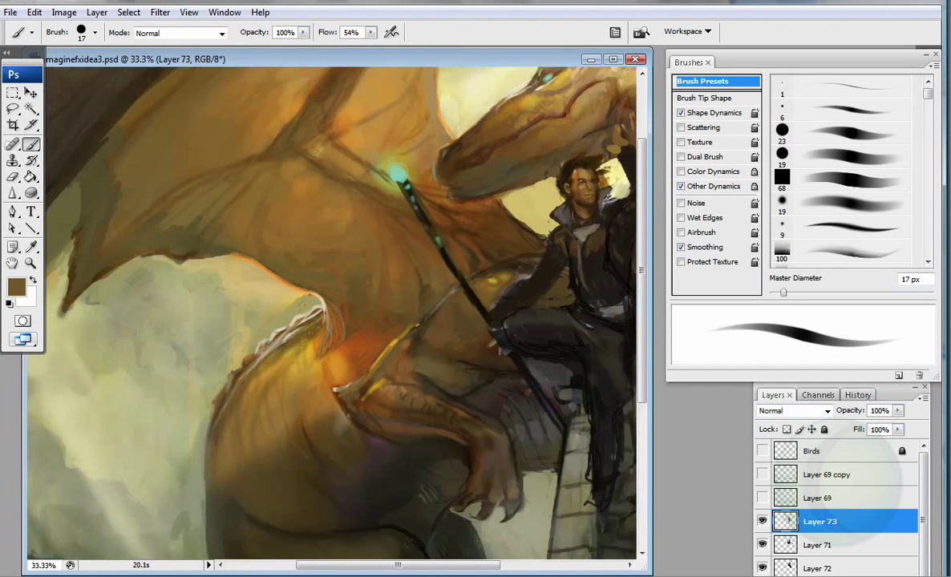
left_click(299, 144, "alt")
key("bracketright")
key("bracketright")
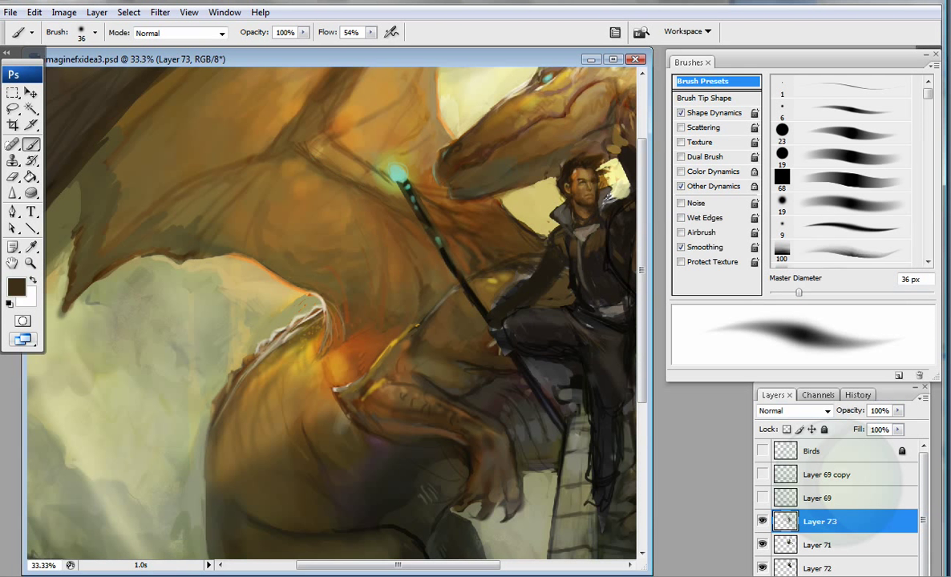
key("bracketright")
key("bracketright")
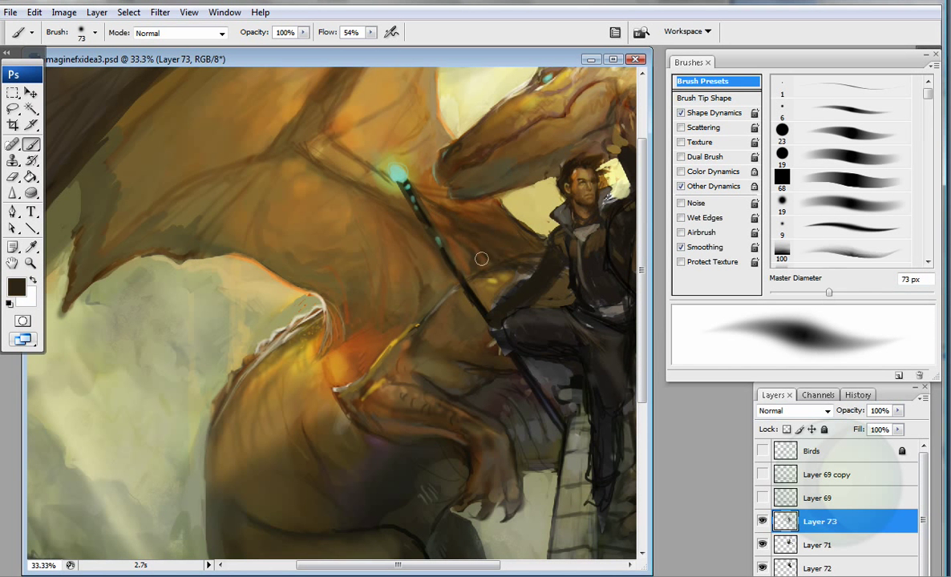
left_click_drag(405, 207, 305, 138)
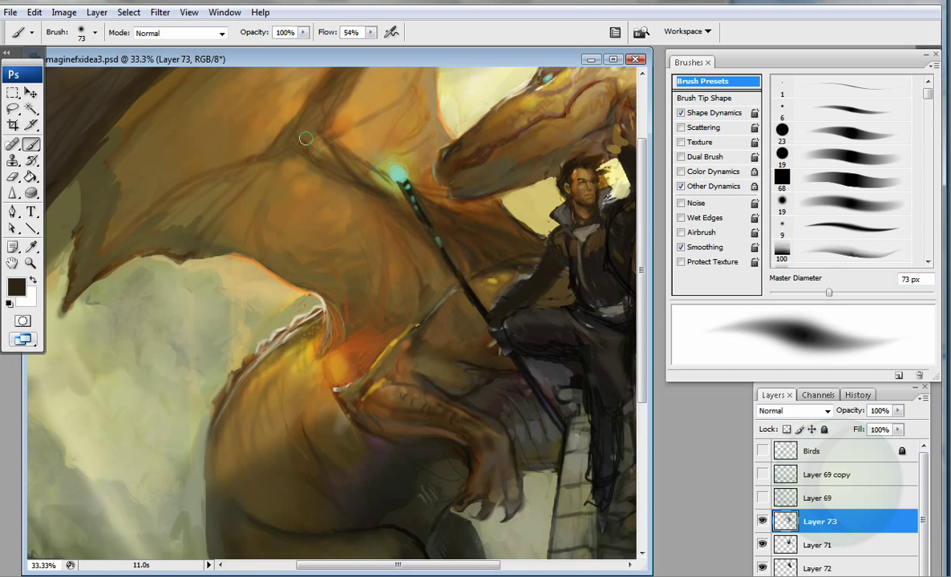
Step: Add a small white highlight on the dragon's edge with a 16 px hard brush
key("bracketleft")
key("bracketleft")
key("bracketleft")
key("bracketleft")
key("bracketleft")
mouse_move(414, 372)
left_mouse_down()
mouse_move(345, 269)
mouse_move(347, 326)
left_mouse_up()
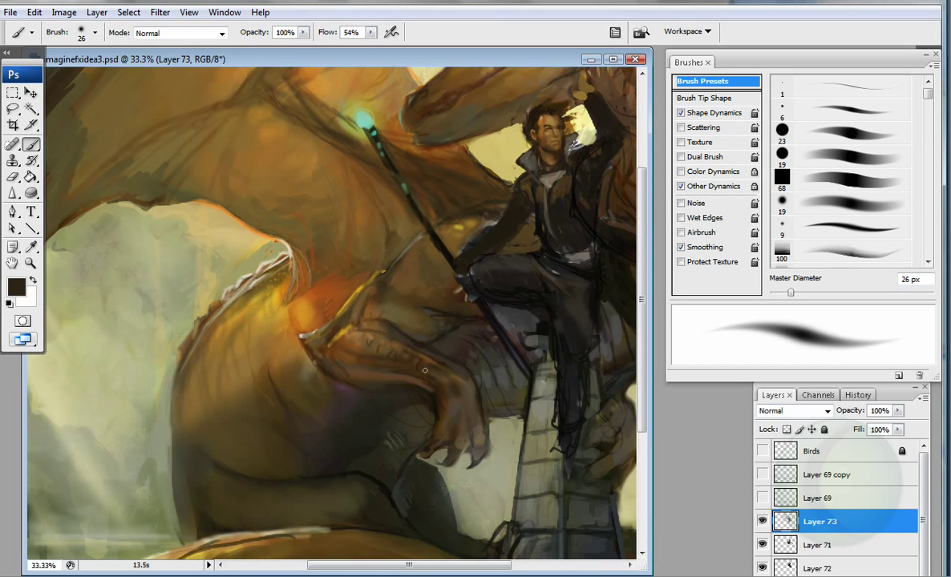
left_click_drag(425, 369, 408, 349)
key("bracketright")
key("bracketright")
left_click(345, 277, "alt")
key("comma")
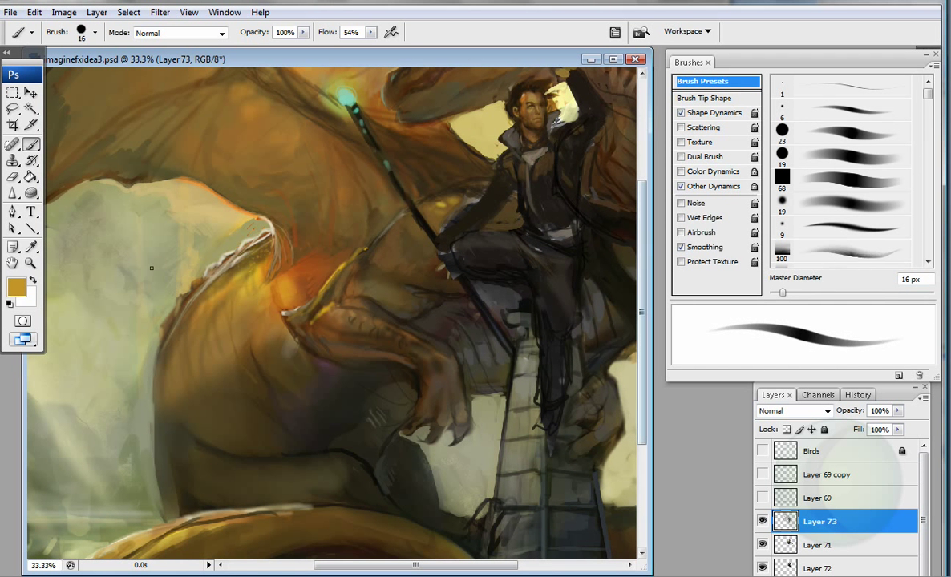
key("x")
left_click_drag(191, 264, 199, 255)
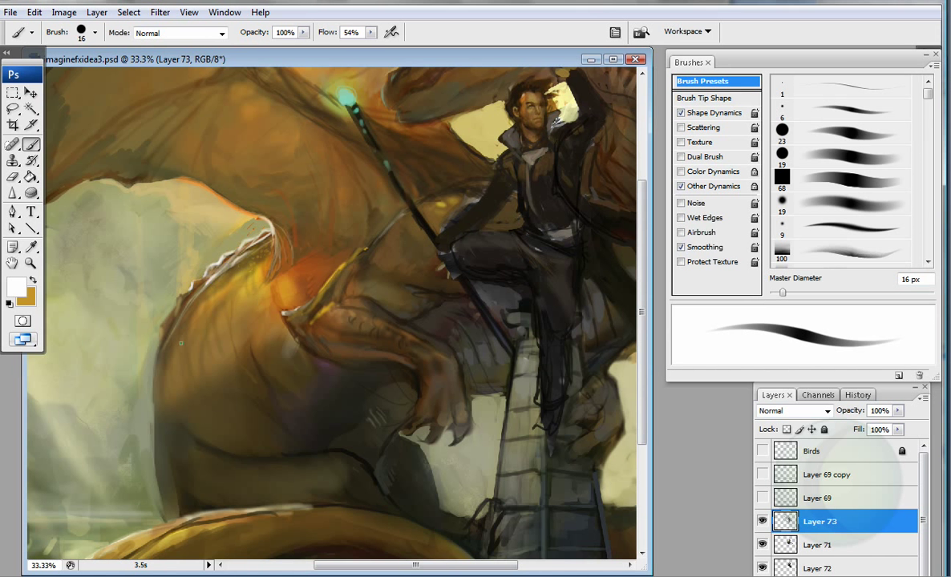
Step: Darken the tail's upper edge with a 26 px greyish tan brush
left_click(206, 273, "alt")
mouse_move(185, 358)
left_mouse_down()
mouse_move(215, 304)
mouse_move(348, 297)
left_mouse_up()
key("bracketright")
left_click_drag(250, 405, 295, 371)
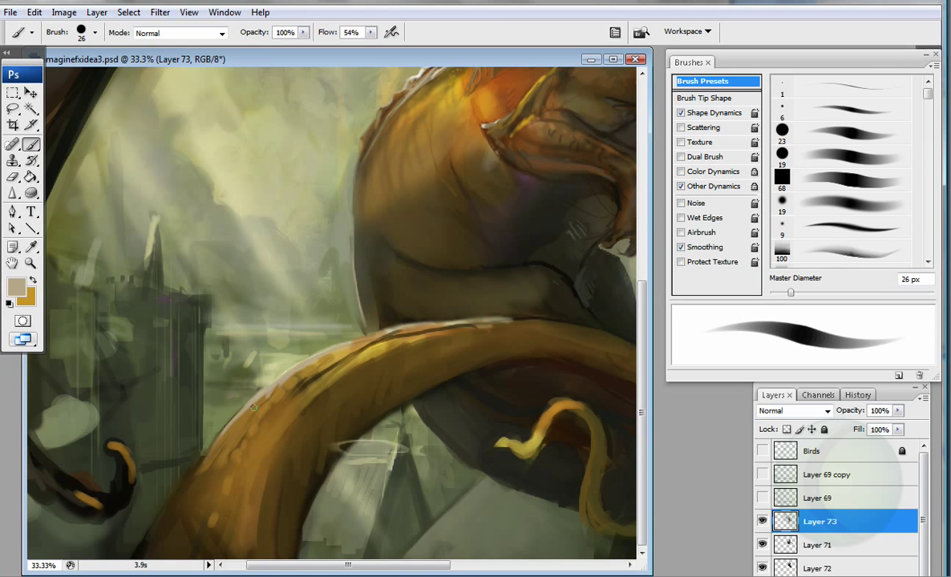
Step: Paint dark brown strokes over the rider's hair and arm
left_click_drag(481, 200, 170, 334)
left_click(377, 345, "alt")
left_click(298, 212, "alt")
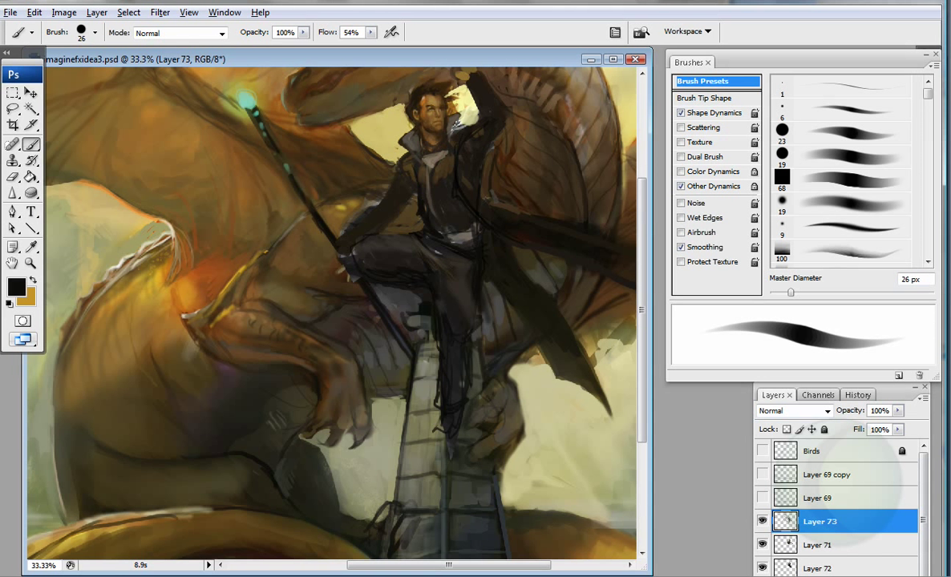
left_click_drag(316, 240, 303, 317)
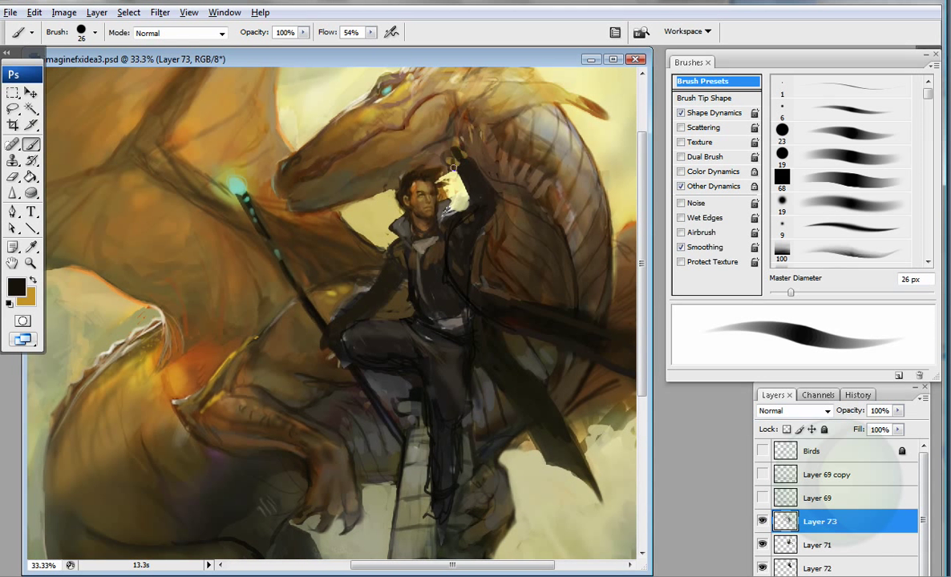
left_click(431, 152, "alt")
left_click(462, 159, "alt")
left_click(428, 148, "alt")
left_click(413, 161, "alt")
mouse_move(422, 106)
left_mouse_down()
mouse_move(437, 145)
mouse_move(455, 128)
left_mouse_up()
Step: Shade the curled tail's underside with a soft dark 66 px airbrush
left_click_drag(559, 207, 541, 145)
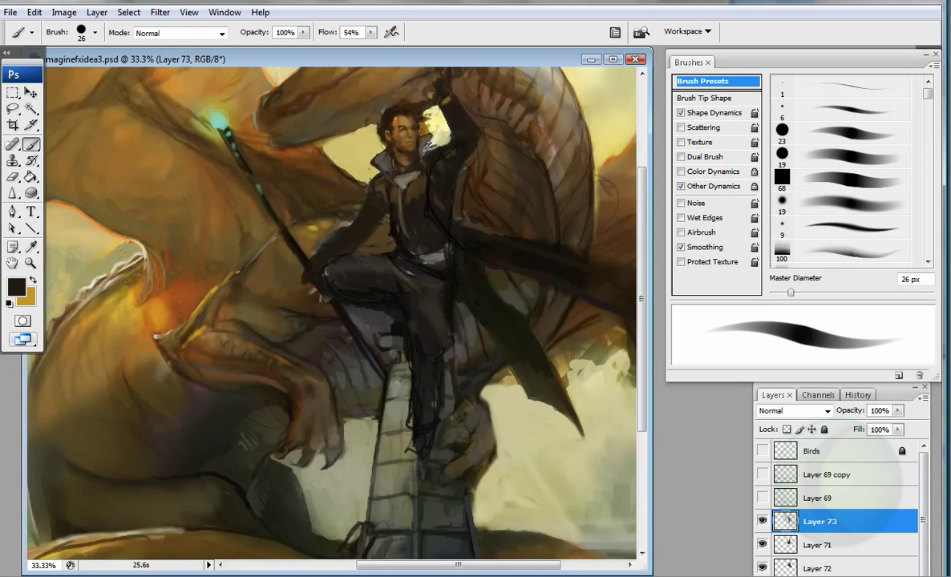
left_click(425, 306, "alt")
key("shift+period")
left_click(435, 343, "alt")
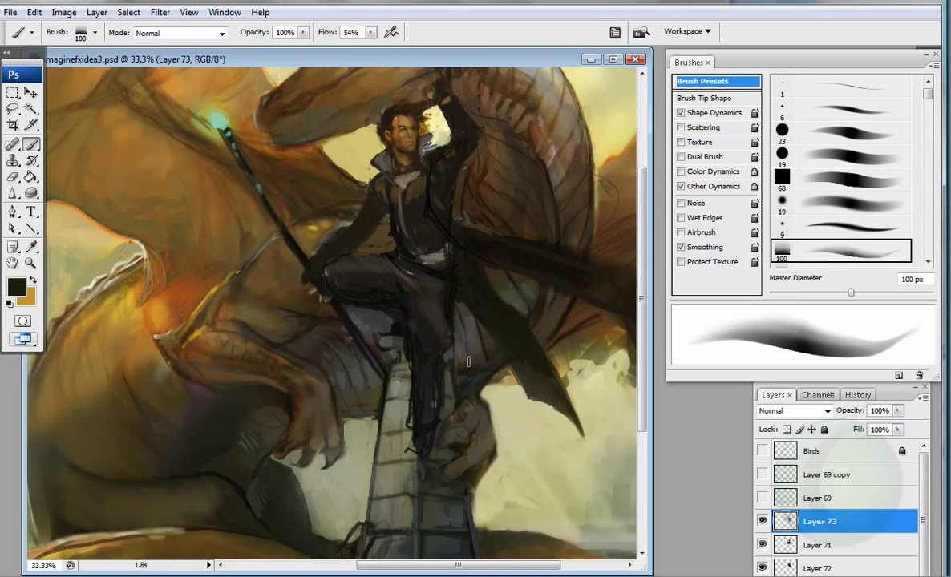
mouse_move(505, 292)
left_mouse_down()
mouse_move(519, 108)
mouse_move(510, 91)
left_mouse_up()
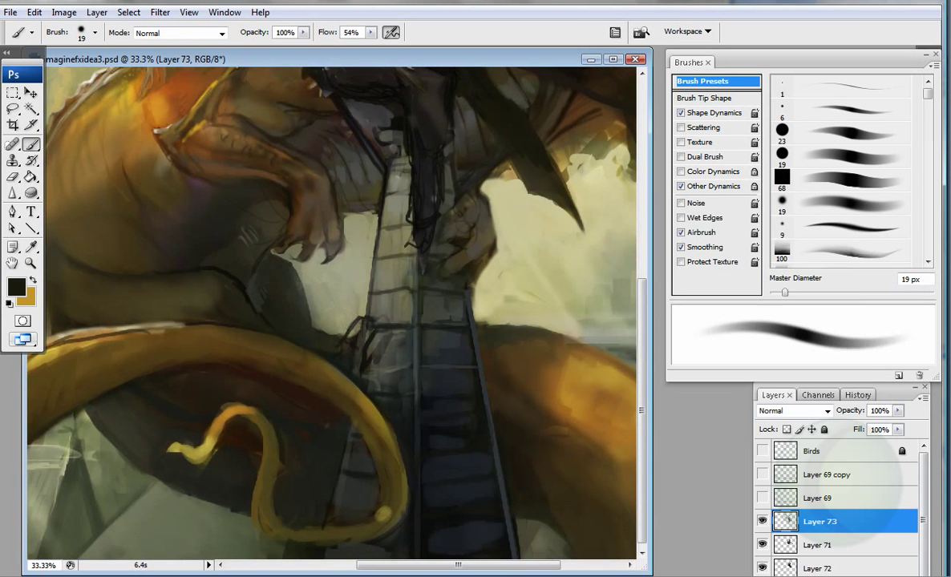
key("period")
mouse_move(247, 352)
left_mouse_down()
mouse_move(210, 341)
mouse_move(318, 376)
mouse_move(347, 453)
left_mouse_up()
left_click_drag(270, 451, 262, 513)
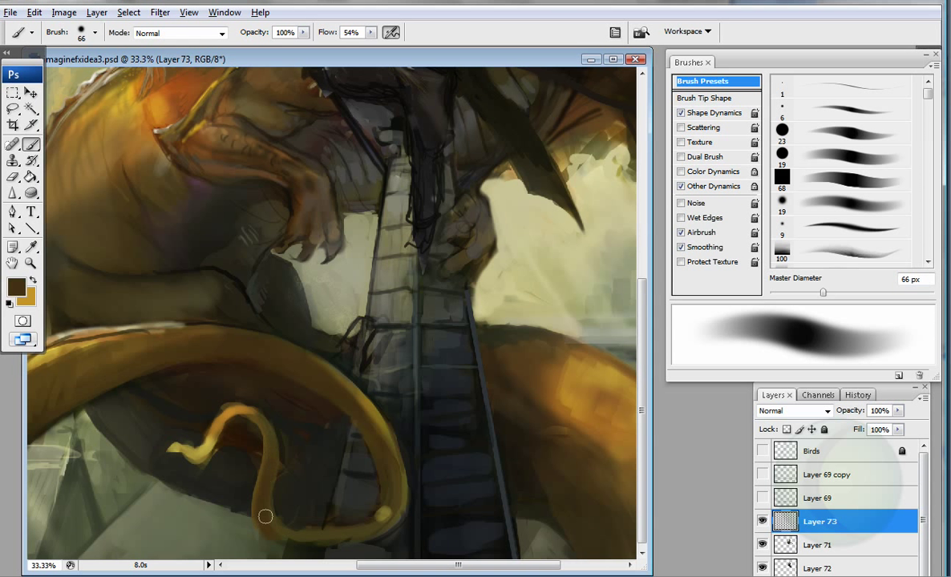
Step: Sample lighter brown, dark brown and orange with the airbrush enlarged to 162 px
left_click_drag(525, 330, 441, 326)
key("period")
left_click(440, 326, "alt")
key("period")
left_click(426, 358, "alt")
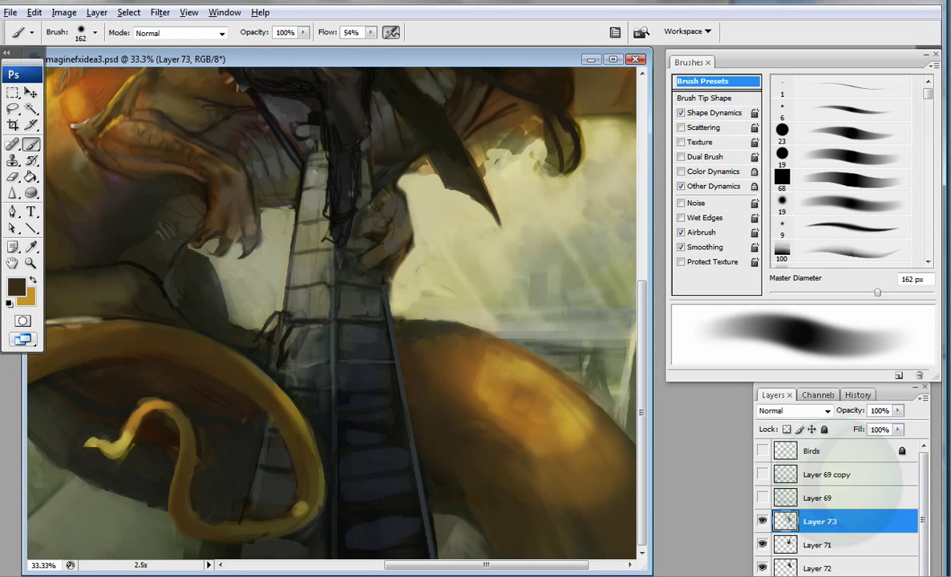
left_click(442, 386, "alt")
Step: Touch up the rider's right side with small 16 px strokes
scroll(442, 386, "up", 5)
key("comma")
key("bracketleft")
left_click_drag(452, 399, 433, 314)
key("bracketright")
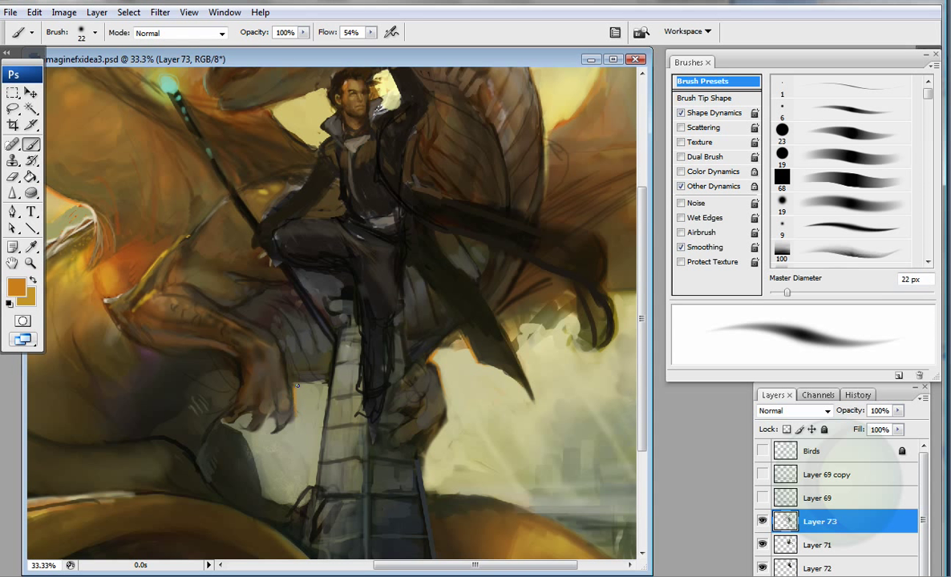
Step: Paint small strokes along the ladder and pick a light tan colour
left_click_drag(302, 355, 303, 393)
left_click(16, 286)
key("Return")
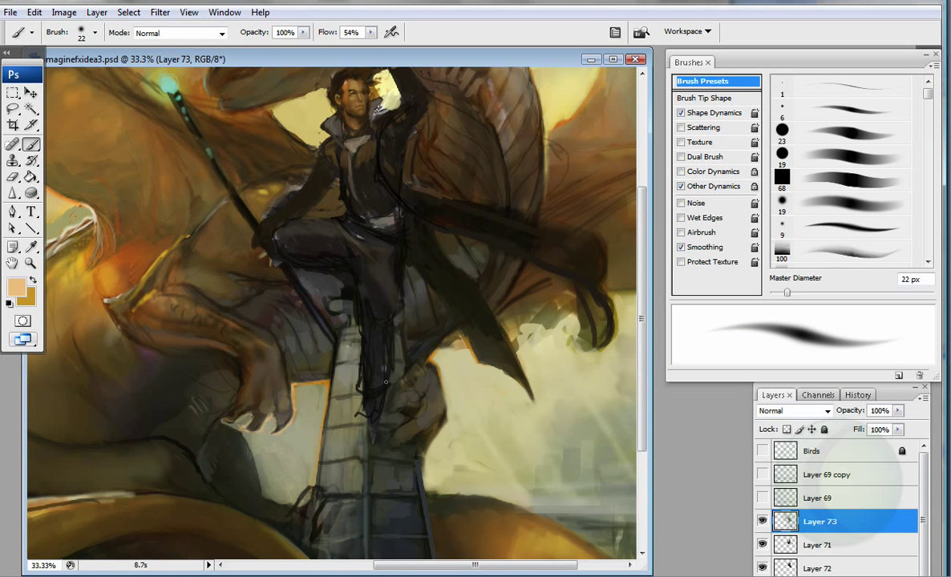
Step: Lighten the rider's torso and belt with grey sampled from the figure
left_click(271, 364, "alt")
left_click(389, 256, "alt")
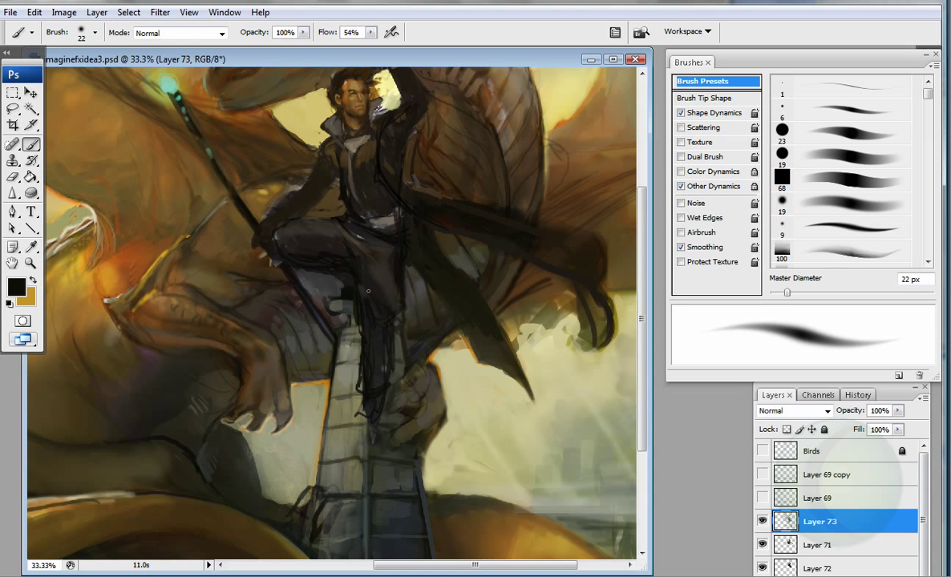
left_click(340, 233, "alt")
left_click(378, 226, "alt")
mouse_move(353, 227)
left_mouse_down()
mouse_move(398, 247)
mouse_move(347, 232)
left_mouse_up()
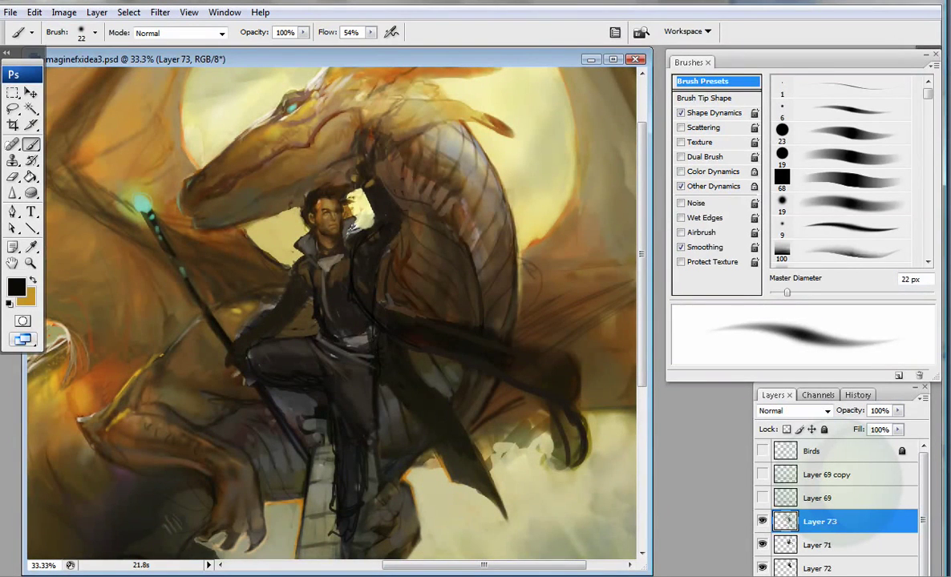
Step: Sample grey, the coat's dark browns and near-black on a 19 px airbrush
key(".")
left_click(325, 319, "alt")
left_click(337, 320, "alt")
left_click(349, 223, "alt")
left_click(371, 249, "alt")
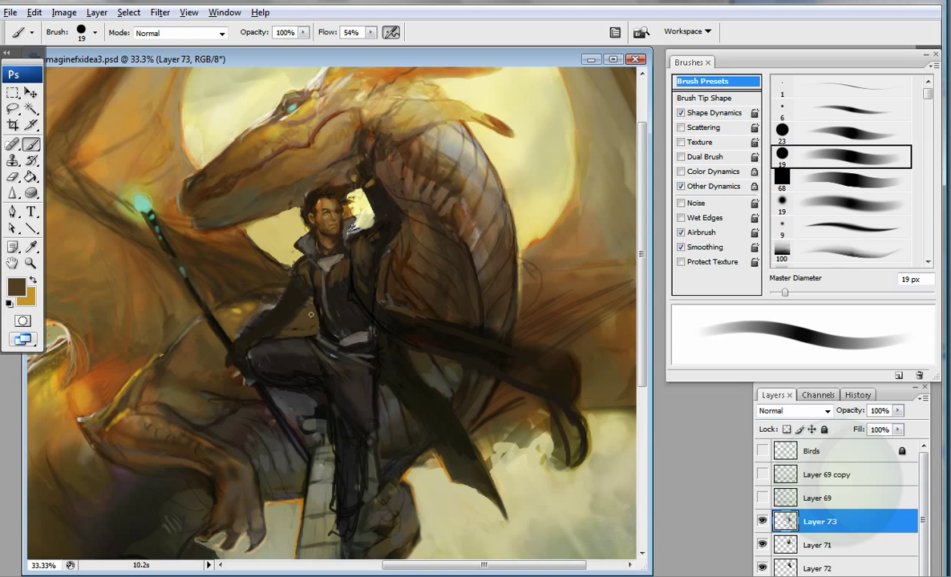
left_click(287, 272, "alt")
Step: Pick the staff tip's teal glow on an 18 px hard brush for the coat rim light
key("comma")
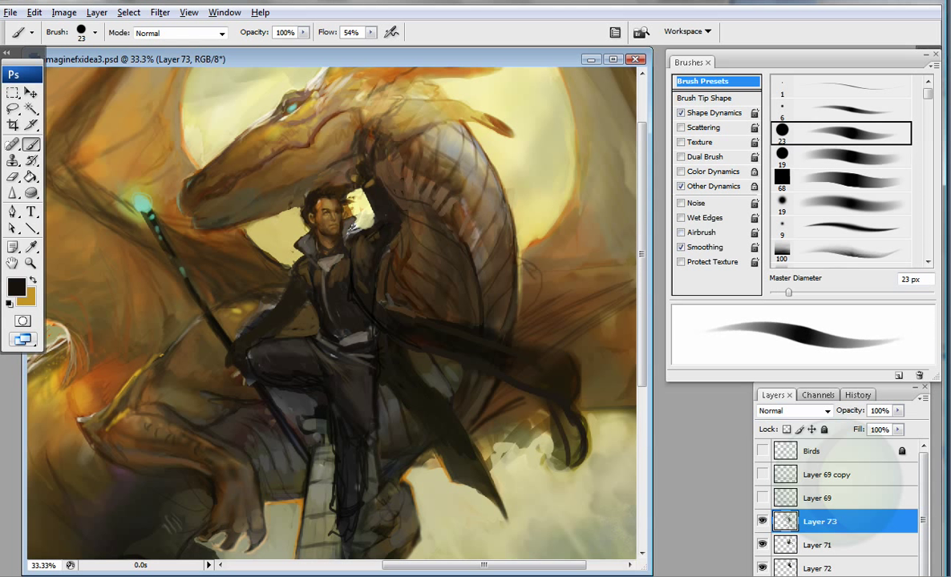
left_click(233, 218, "alt")
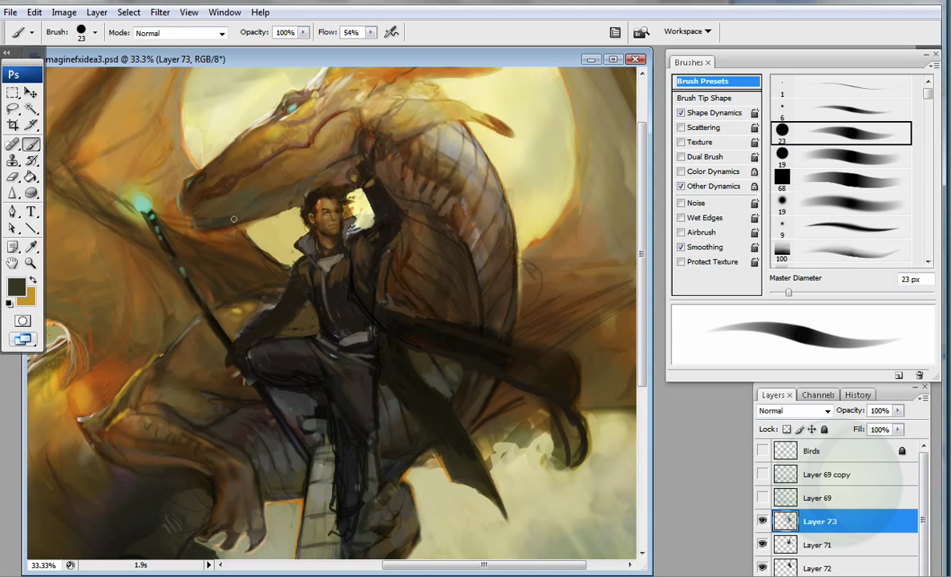
left_click(186, 210, "alt")
left_click(139, 202, "alt")
key("bracketleft")
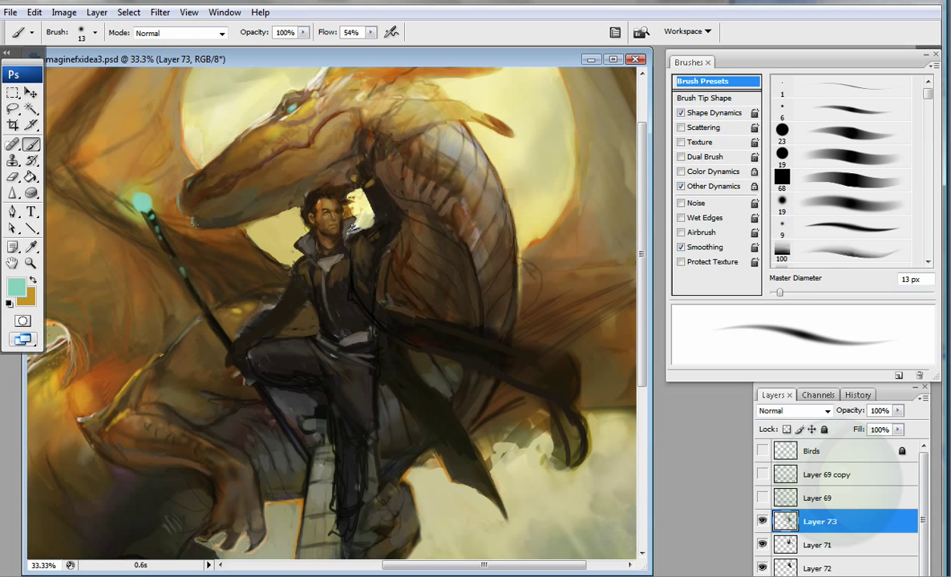
key("bracketright")
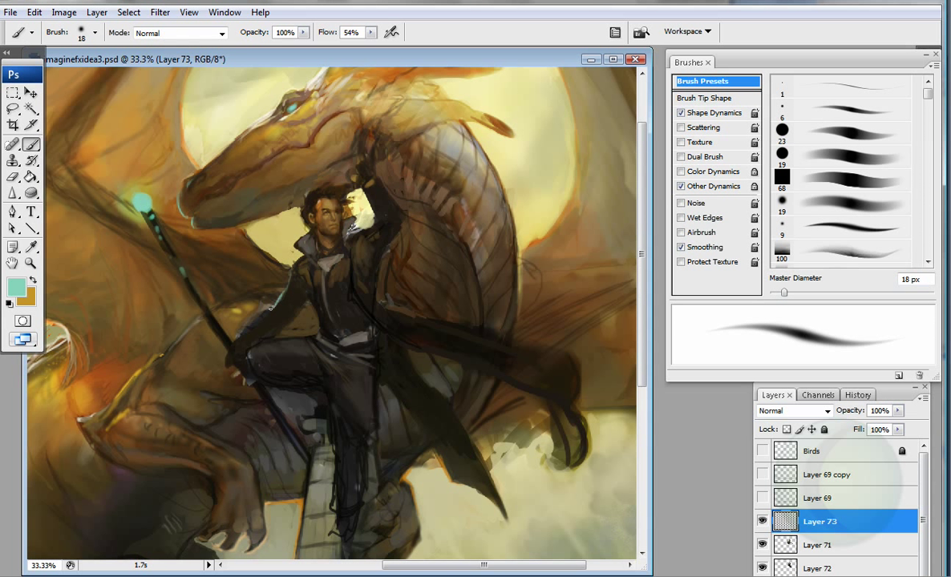
Step: Darken the wing beside the staff with black on a 36 px brush
scroll(195, 253, "up", 2)
scroll(195, 252, "left", 3)
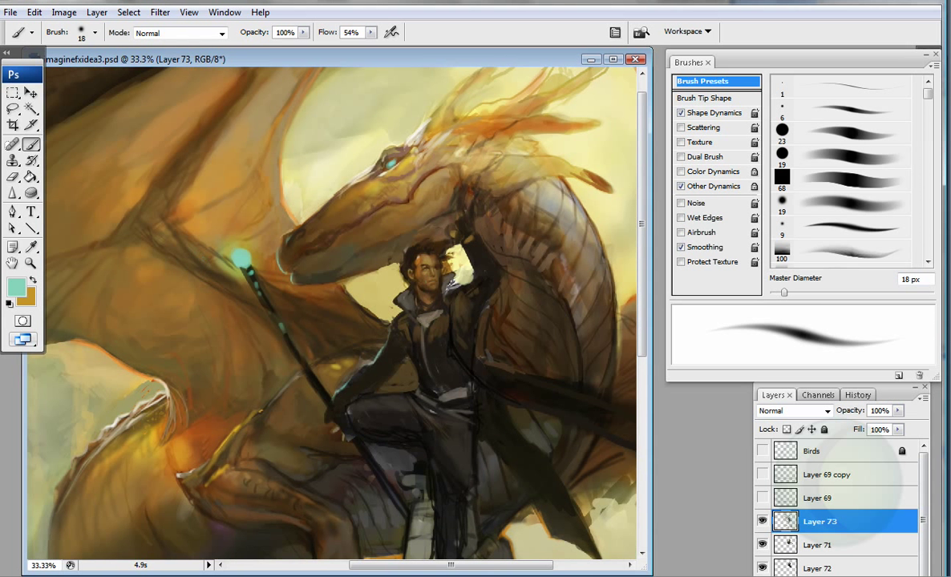
key("bracketright")
key("bracketright")
key("bracketright")
key("bracketright")
key("bracketright")
key("bracketright")
key("bracketright")
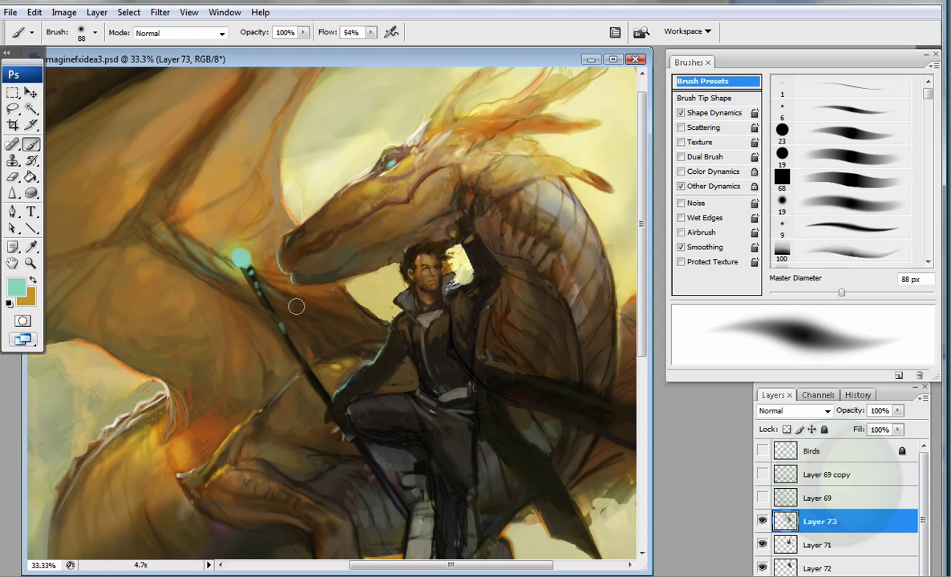
left_click(168, 196, "alt")
key("bracketleft")
key("bracketleft")
key("bracketleft")
key("bracketleft")
key("bracketleft")
mouse_move(110, 240)
left_mouse_down()
mouse_move(172, 248)
mouse_move(160, 244)
mouse_move(235, 290)
mouse_move(282, 348)
left_mouse_up()
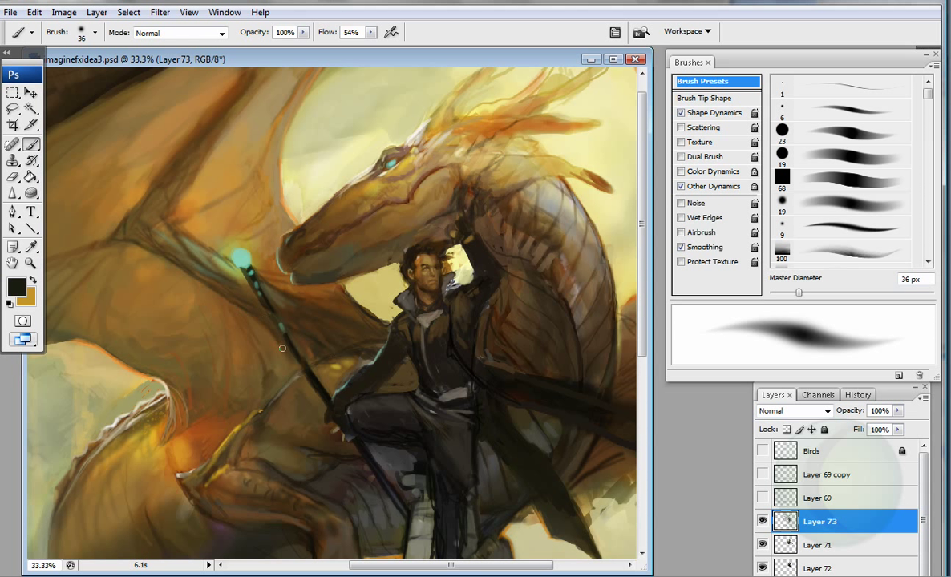
left_click(313, 288, "alt")
key("bracketright")
key("bracketright")
key("bracketright")
key("bracketright")
key("bracketright")
key("bracketright")
Step: Paint a broad stroke across the rider, then sample dark, pale yellow and tan colours
left_click_drag(365, 334, 524, 307)
key("bracketleft")
key("bracketleft")
key("bracketleft")
key("bracketleft")
key("bracketleft")
key("bracketleft")
key("bracketleft")
left_click(471, 271, "alt")
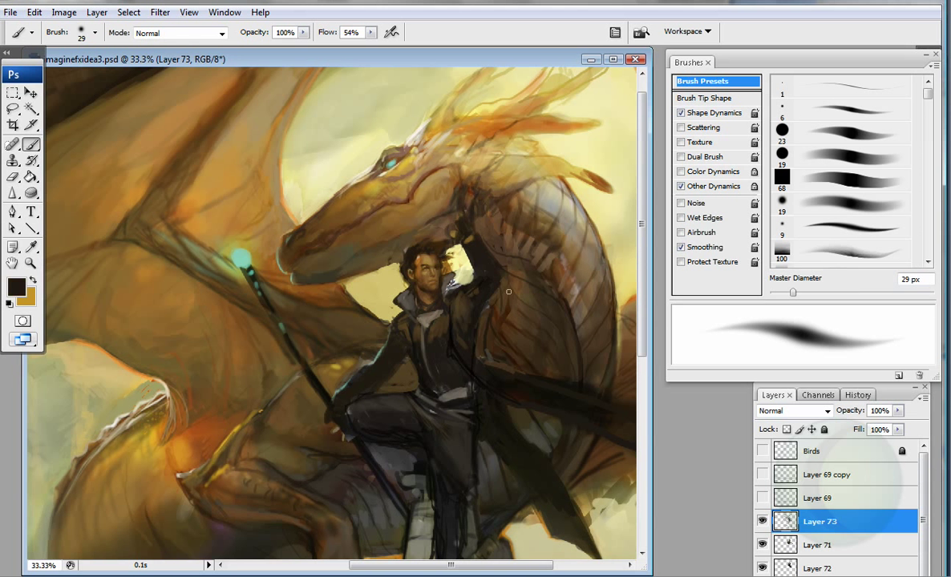
left_click(455, 278, "alt")
left_click(490, 299, "alt")
left_click_drag(167, 174, 224, 196)
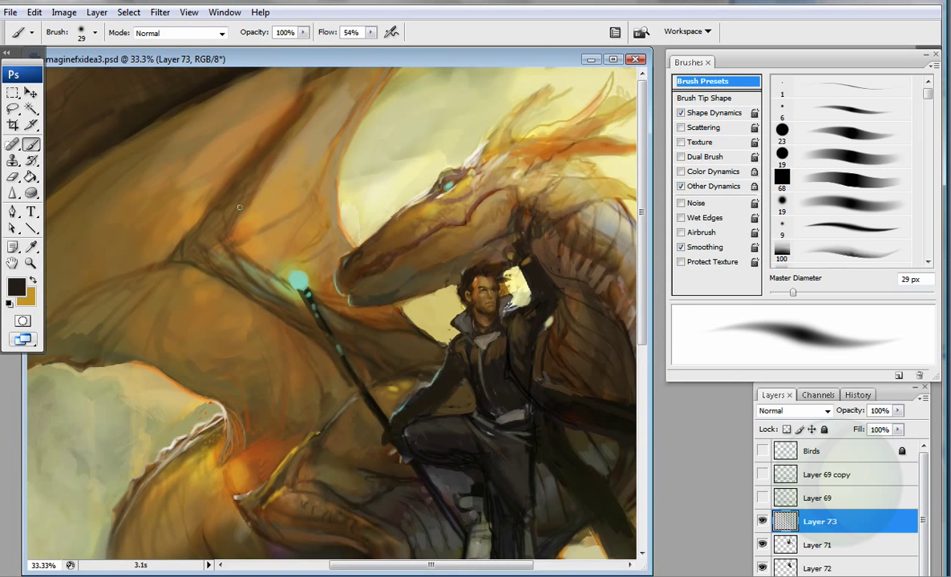
left_click_drag(321, 59, 343, 89)
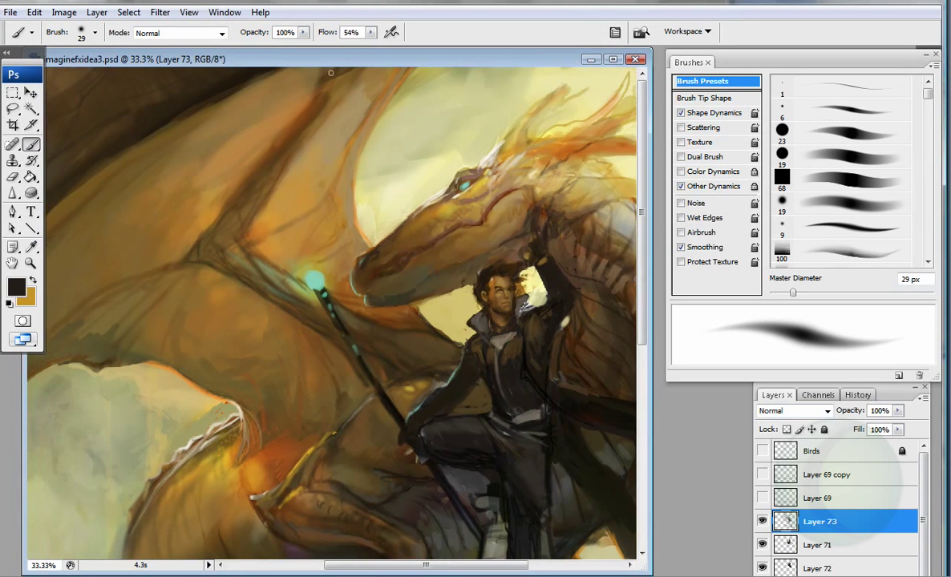
left_click(312, 207, "alt")
left_click(419, 205, "alt")
Step: Sample darker browns and a greyish mauve, ending on a 14 px brush
key("bracketright")
key("bracketright")
key("bracketright")
key("bracketright")
key("bracketright")
key("bracketright")
key("bracketright")
key("bracketright")
key("bracketright")
key("bracketright")
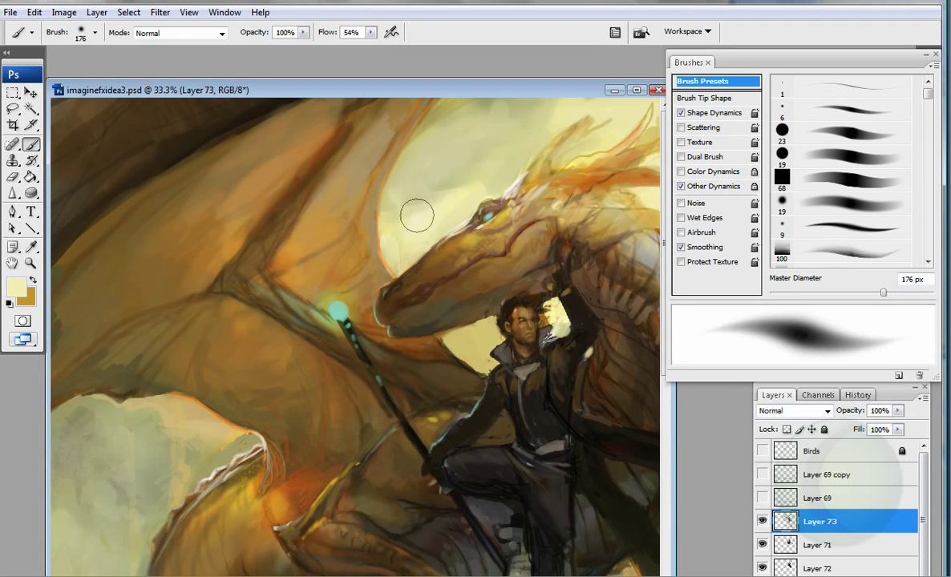
key("bracketleft")
key("bracketleft")
key("bracketleft")
key("bracketleft")
key("bracketleft")
key("bracketleft")
key("bracketleft")
key("bracketleft")
key("ctrl+minus")
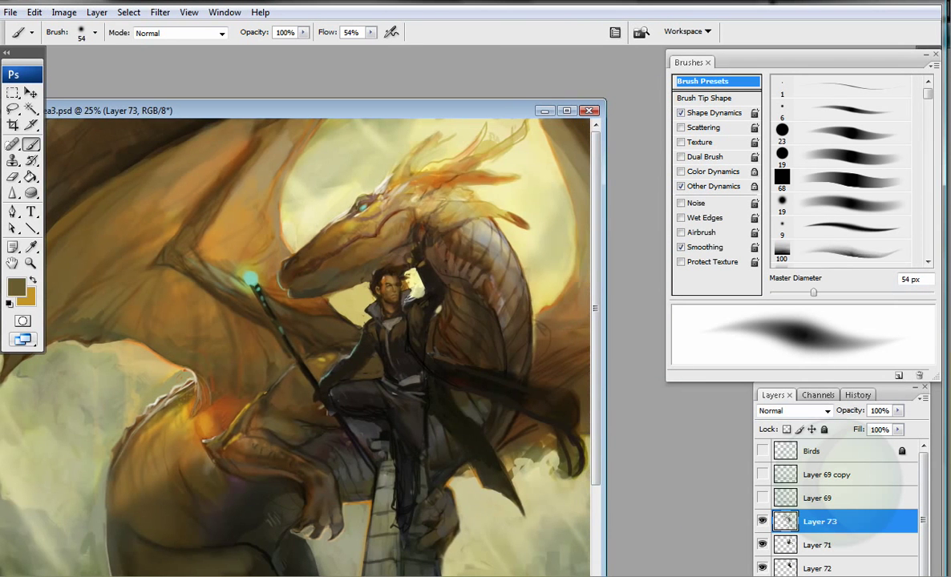
key("ctrl+plus")
left_click(842, 157)
left_click(407, 279, "alt")
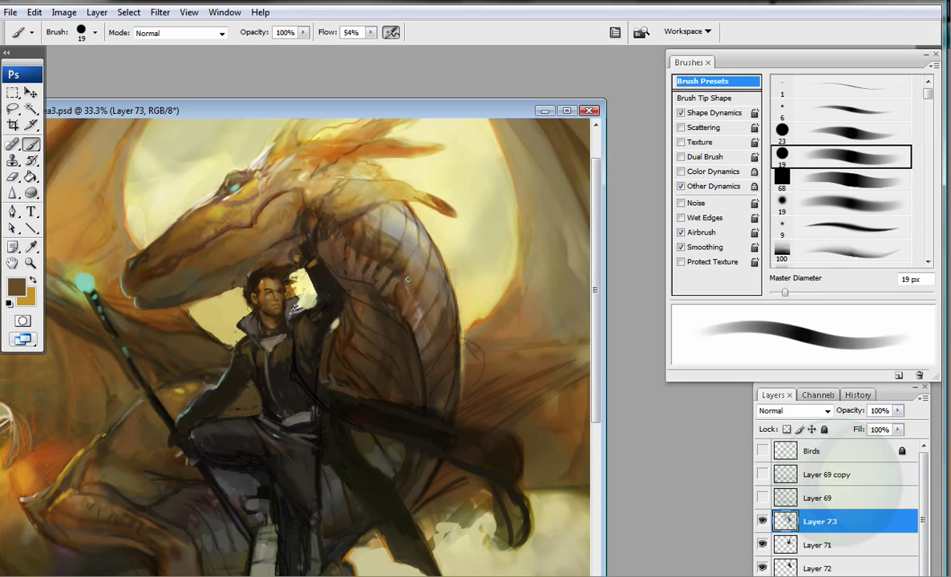
left_click(401, 293, "alt")
key("bracketleft")
left_click(336, 313, "alt")
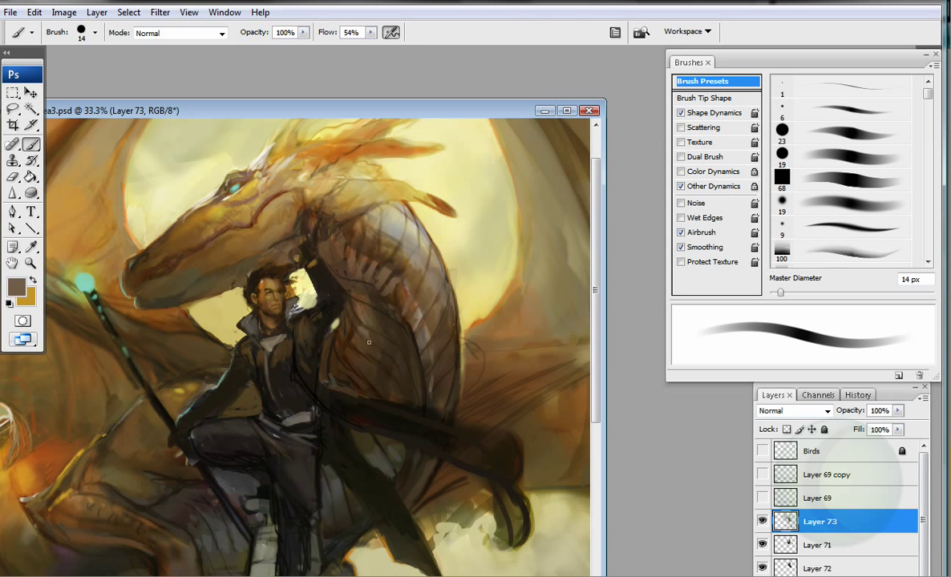
Step: Paint light strokes on the rider's shoulder and a dark stroke on the dragon's neck
mouse_move(322, 329)
left_mouse_down()
mouse_move(347, 343)
mouse_move(349, 357)
mouse_move(332, 358)
left_mouse_up()
left_click(390, 287, "alt")
key("bracketright")
key("shift+alt+p")
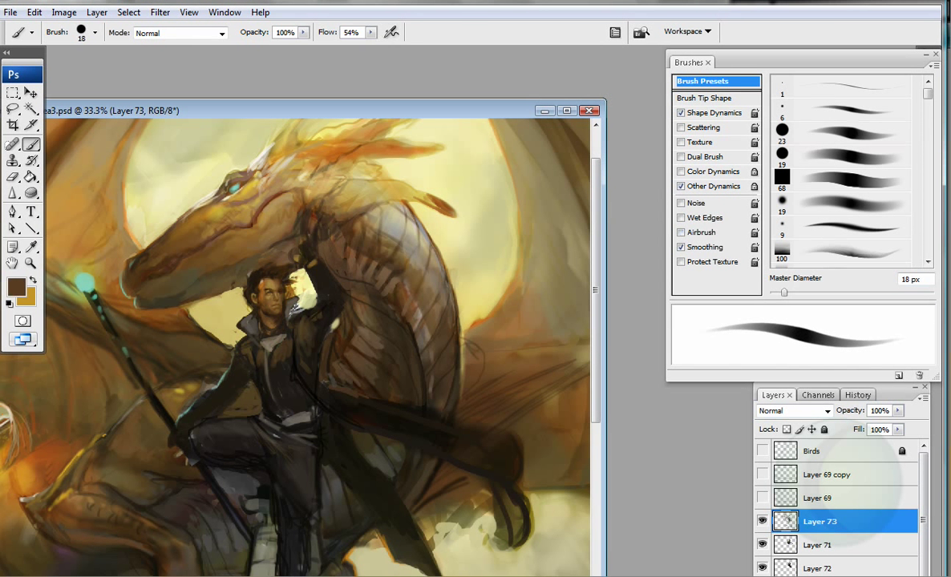
scroll(269, 310, "up", 1)
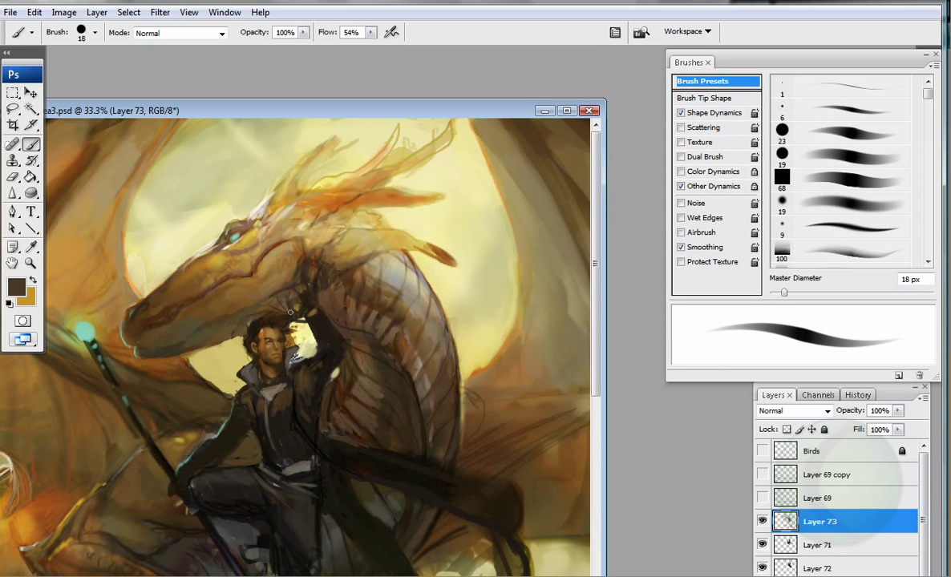
left_click_drag(301, 293, 311, 269)
Step: Sample pale cream and browns near the crest and lighten it with a 79 px brush
left_click(339, 324, "alt")
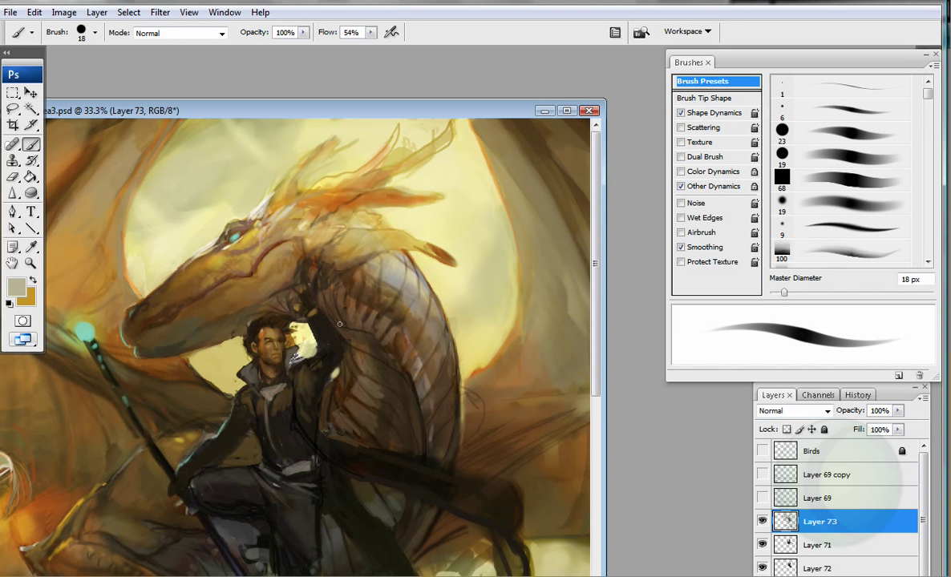
left_click(288, 321, "alt")
left_click(289, 318, "alt")
left_click(326, 210, "alt")
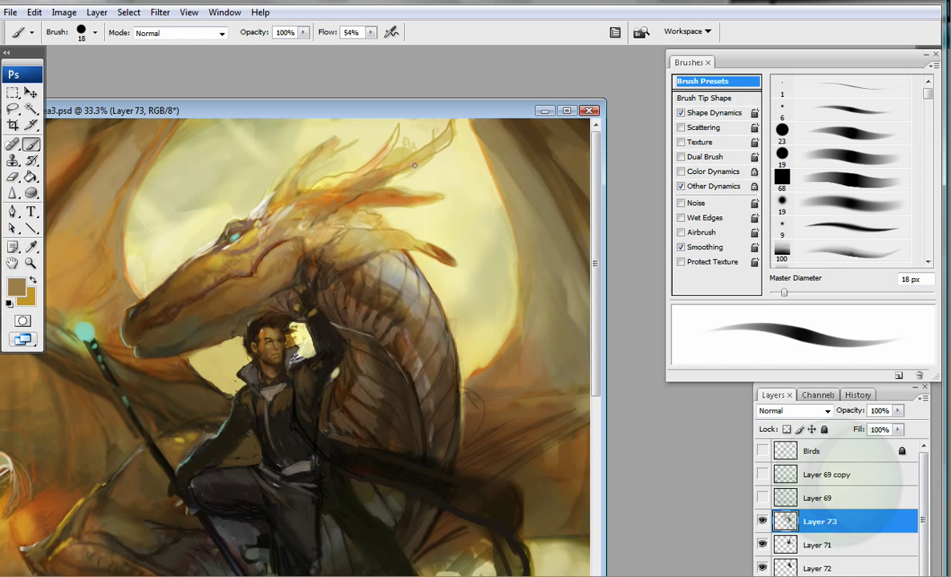
left_click(382, 184, "alt")
left_click(382, 183, "alt")
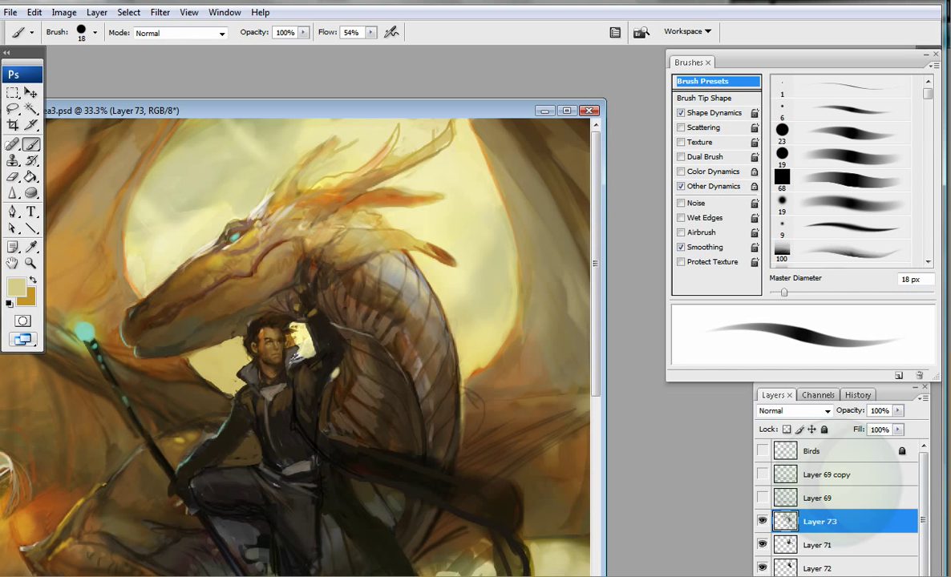
left_click(463, 377, "alt")
key("bracketright")
key("bracketright")
key("bracketright")
key("bracketright")
key("bracketright")
key("bracketright")
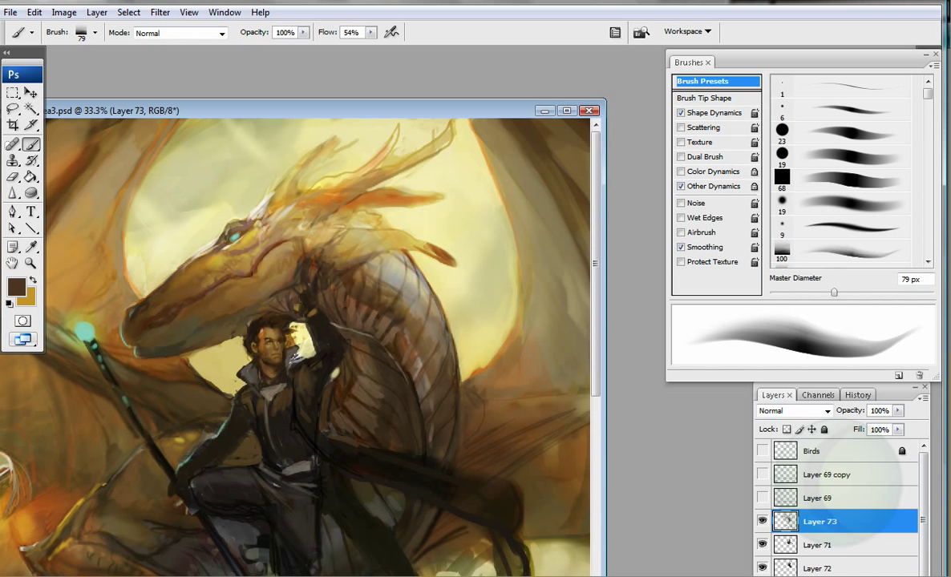
left_click_drag(431, 463, 399, 403)
key("bracketleft")
key("bracketleft")
key("bracketleft")
key("bracketleft")
key("bracketleft")
key("bracketleft")
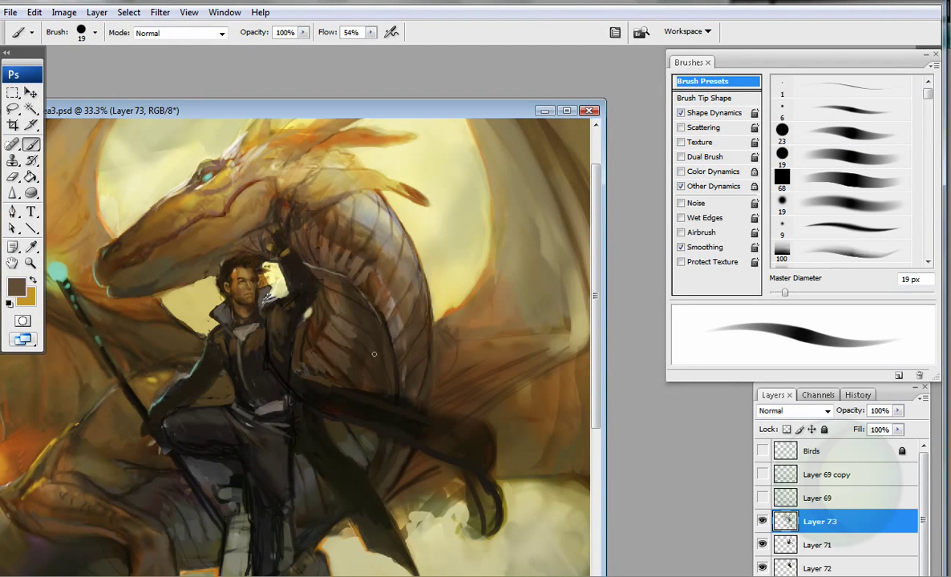
Step: Sample grey, near-black and dark grey from the painting, ending on a 23 px round brush
key("ctrl+minus")
key("ctrl+minus")
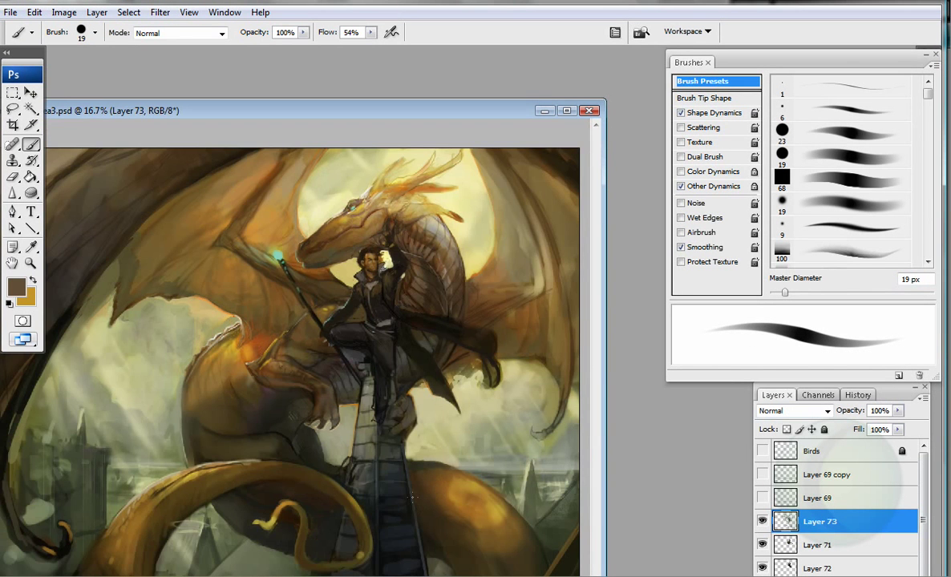
key("ctrl+equal")
key("bracketright")
key("bracketright")
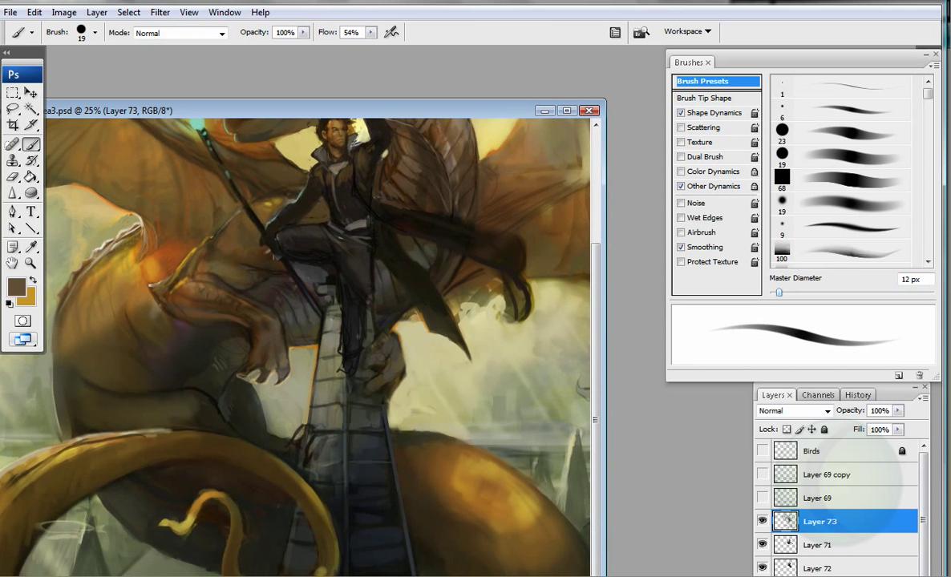
left_click(338, 392, "alt")
left_click(301, 358, "alt")
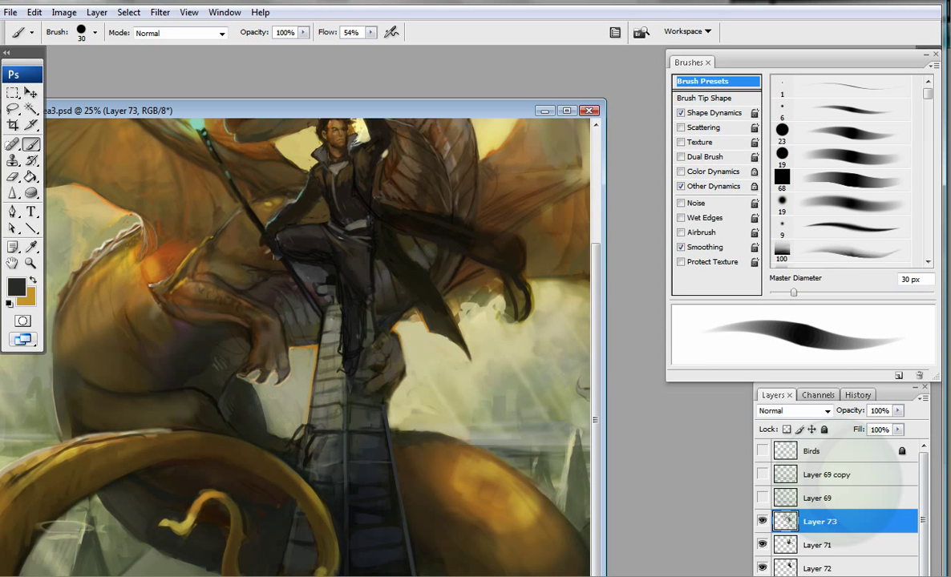
key("bracketleft")
key("bracketleft")
left_click(341, 419, "alt")
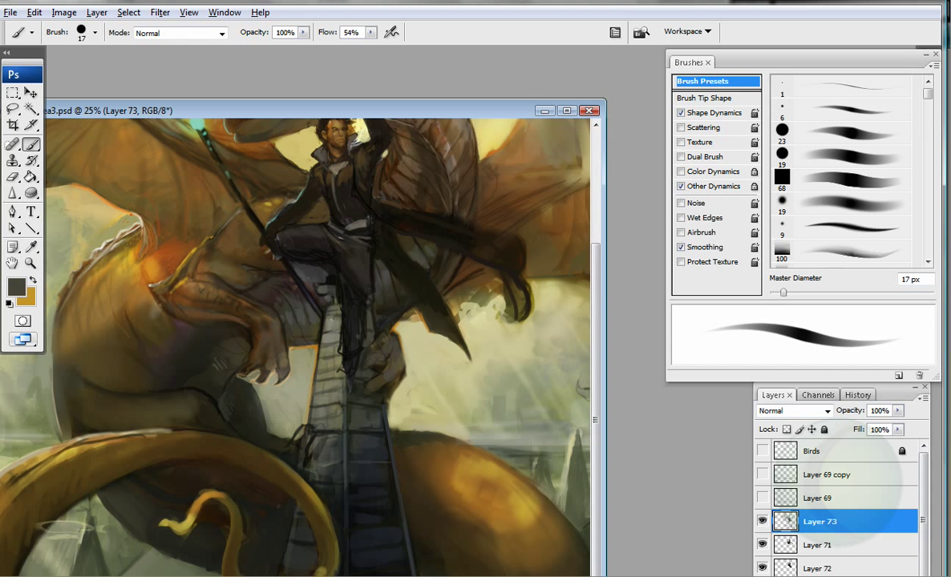
key("bracketright")
key("bracketright")
key("bracketright")
key("bracketright")
key("bracketright")
key("bracketright")
left_click(293, 364, "alt")
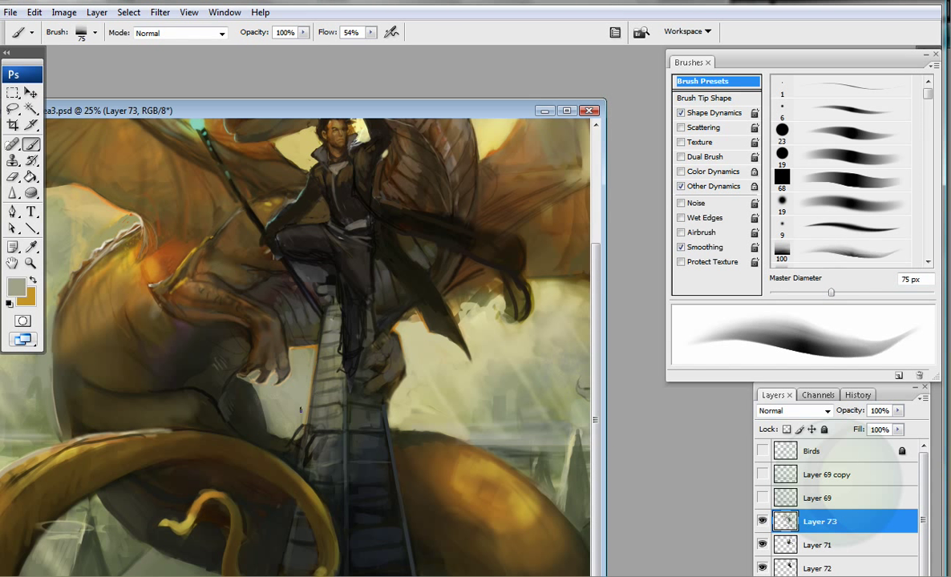
Step: Brighten a small patch left of the ladder with a solid, pressure-free stroke
key("ctrl+plus")
key("comma")
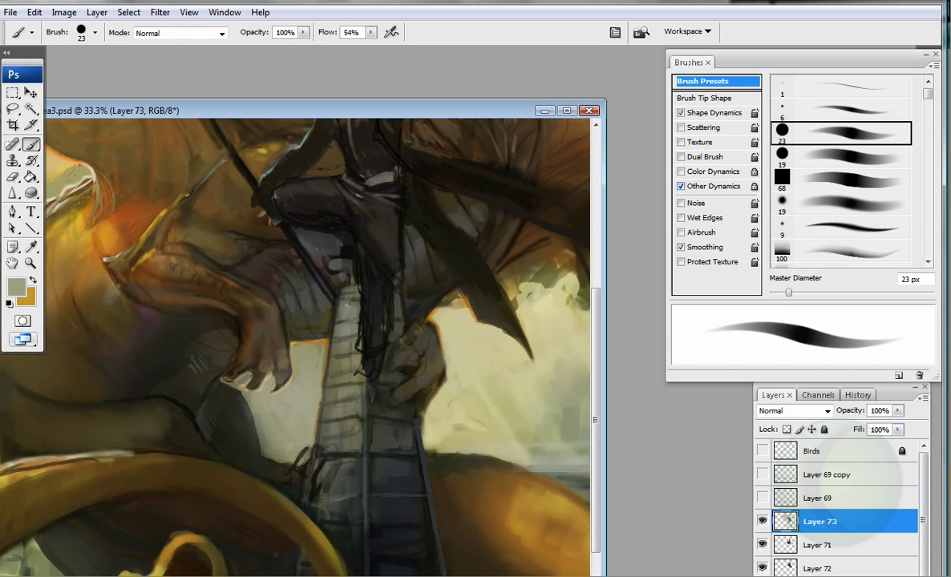
key("F2")
left_click_drag(295, 319, 306, 340)
key("ctrl+minus")
key("comma")
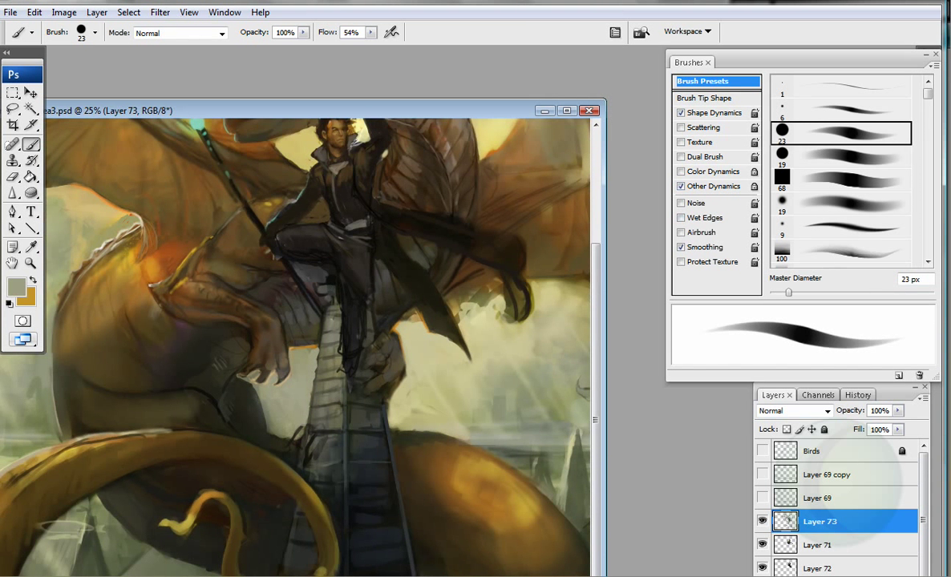
Step: Sample the rider's near-black and coat greys, the pale sky beige and the dragon's olive-brown shoulder
left_click(380, 348, "alt")
scroll(393, 360, "up", 2)
left_click(393, 361, "alt")
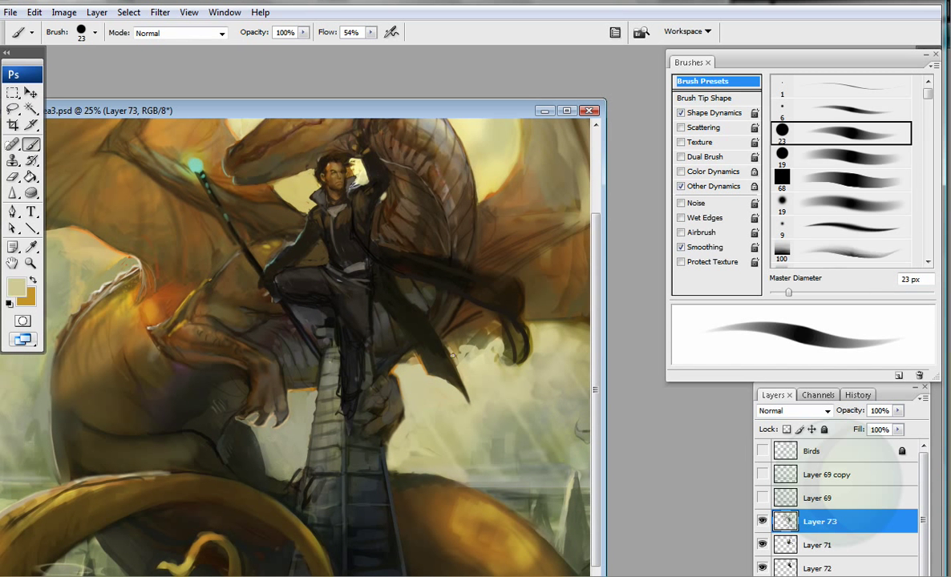
key("period")
key("period")
key("period")
key("period")
key("period")
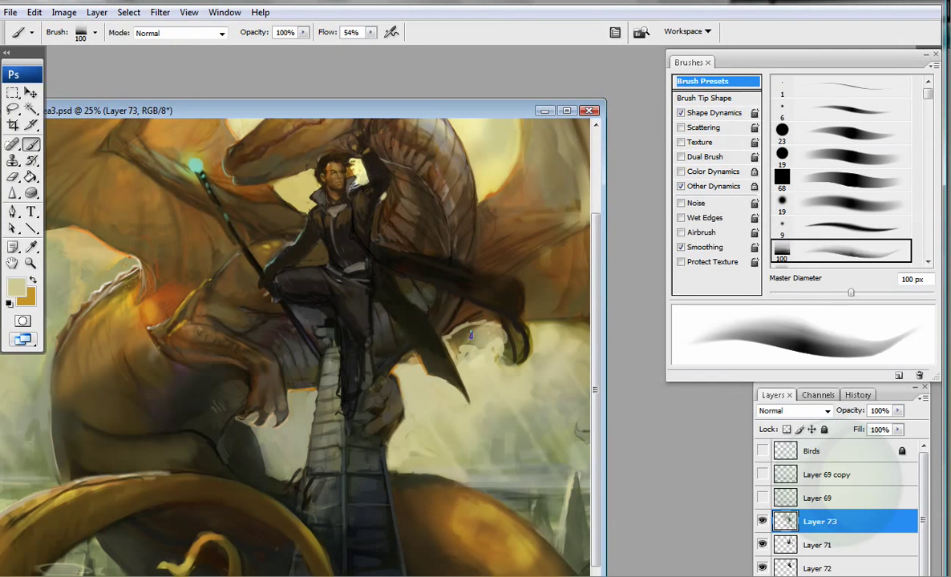
key("bracketleft")
key("bracketleft")
key("bracketleft")
key("bracketleft")
key("bracketleft")
key("bracketleft")
key("bracketleft")
key("bracketleft")
left_click(410, 323, "alt")
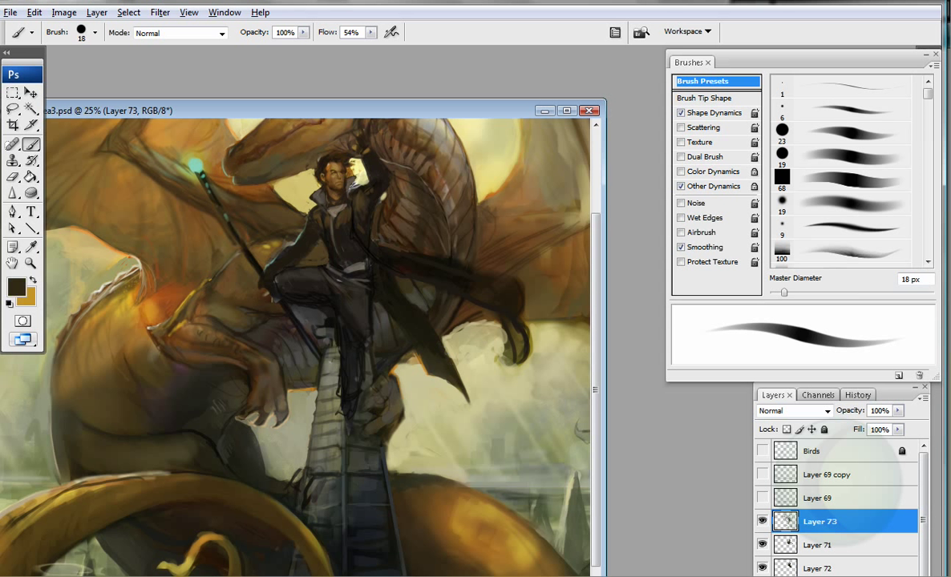
left_click(419, 363, "alt")
left_click(383, 333, "alt")
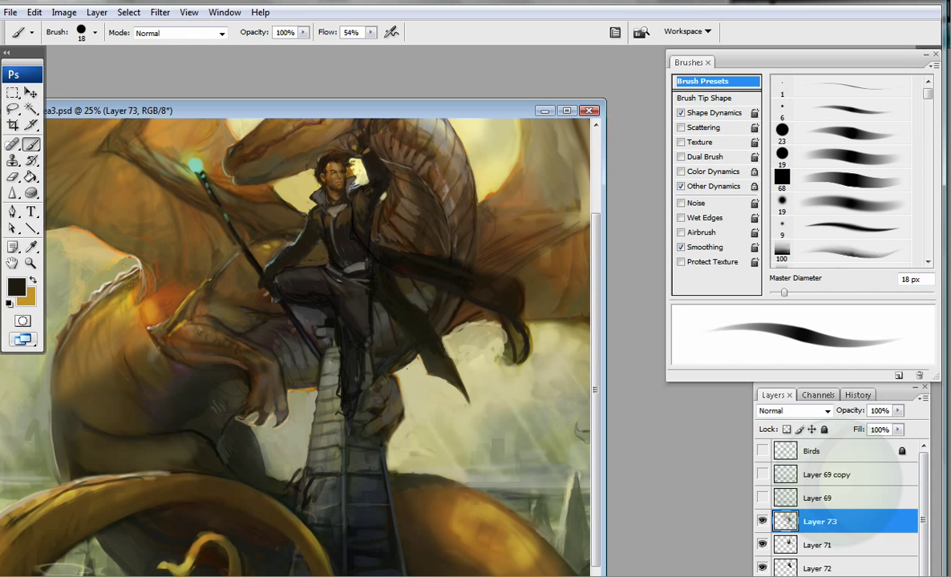
left_click(392, 367, "alt")
left_click(340, 398, "alt")
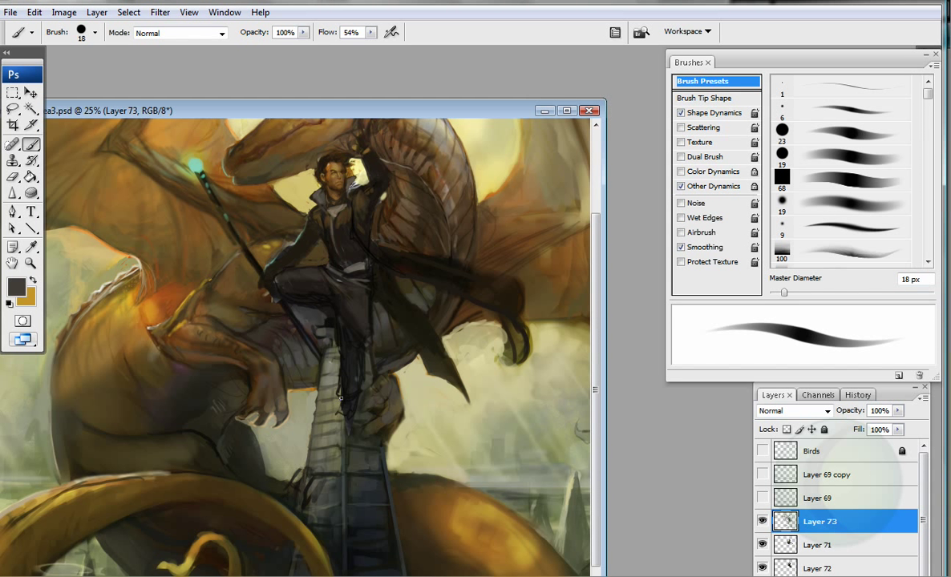
left_click(306, 377, "alt")
left_click(199, 308, "alt")
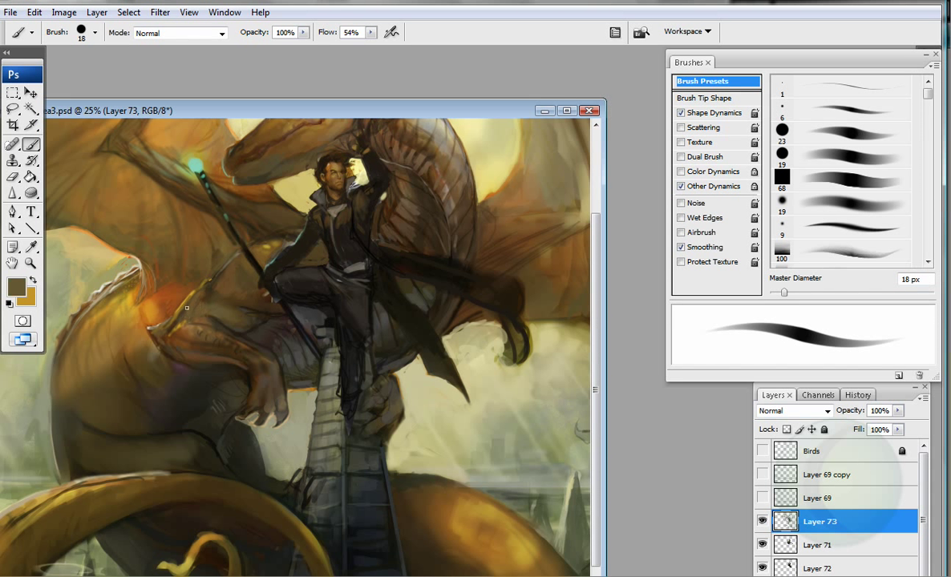
Step: Load a pale grey-green on a 47 px airbrush and zoom out to the whole dragon
left_click_drag(225, 425, 266, 442)
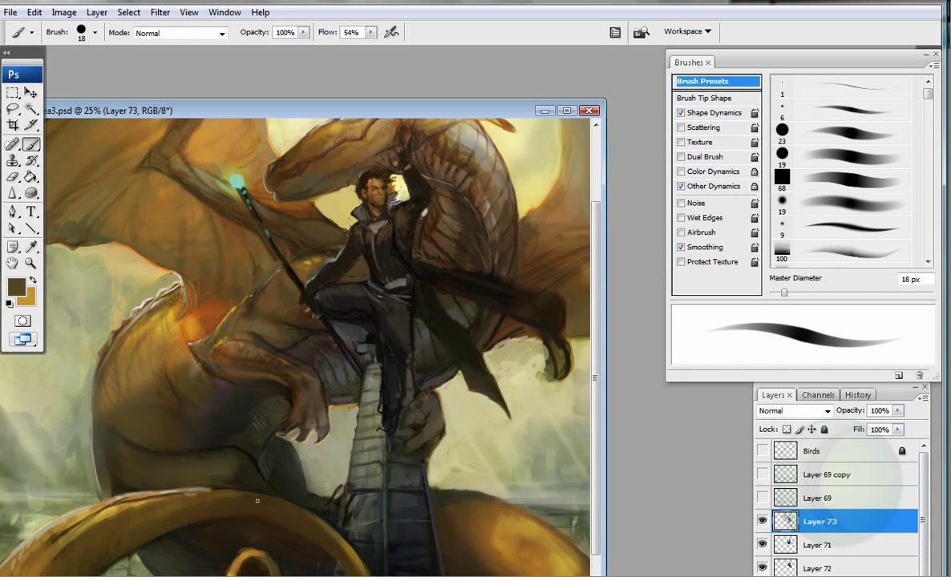
left_click(97, 393, "alt")
key("bracketright")
key("bracketright")
key("bracketright")
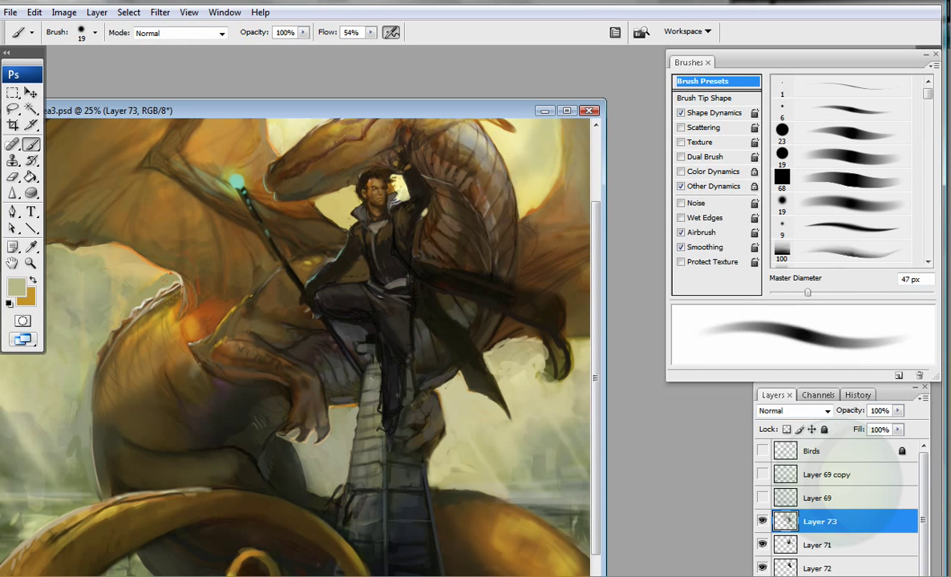
key("shift+alt+p")
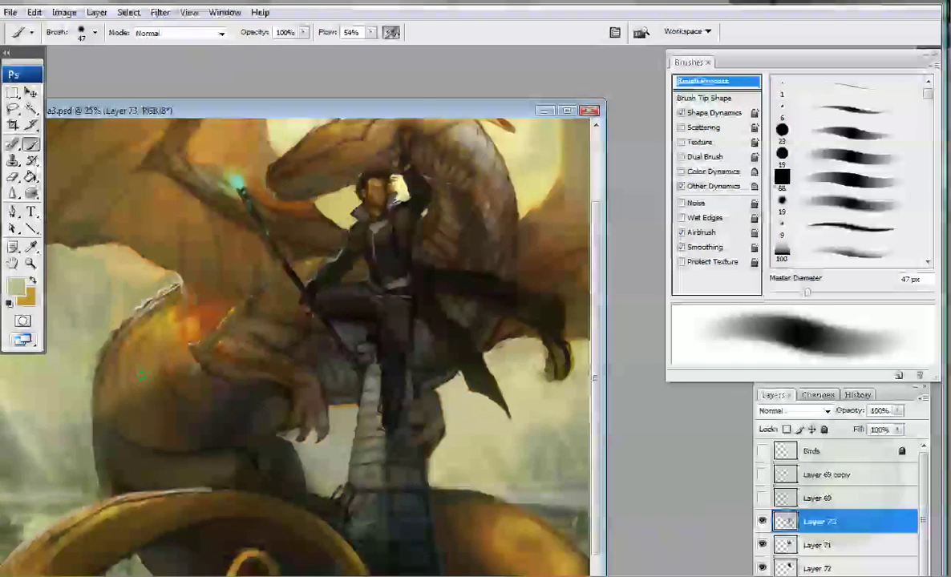
key("ctrl+minus")
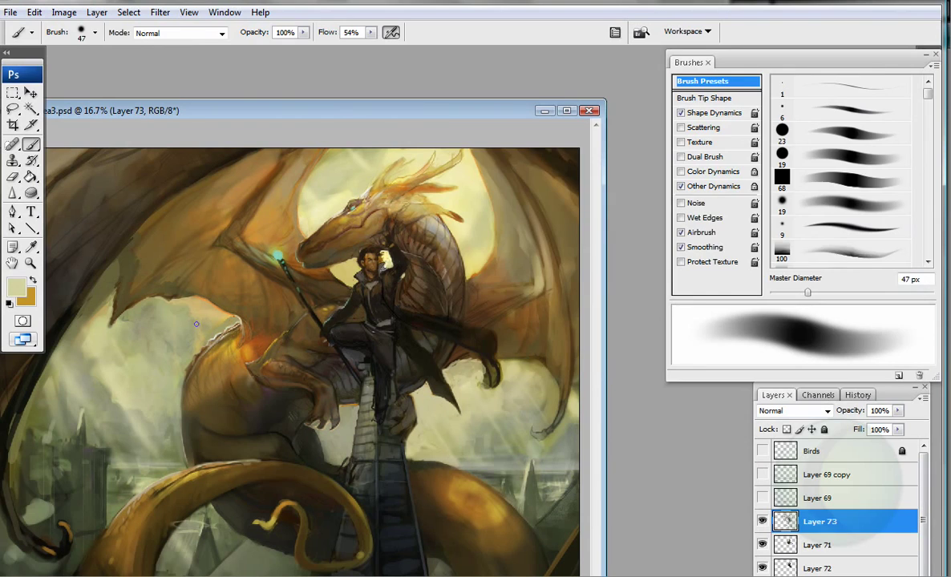
Step: Soften the horizon haze left of the dragon's tail with a 51 px light grey brush
left_click(16, 286)
key("Return")
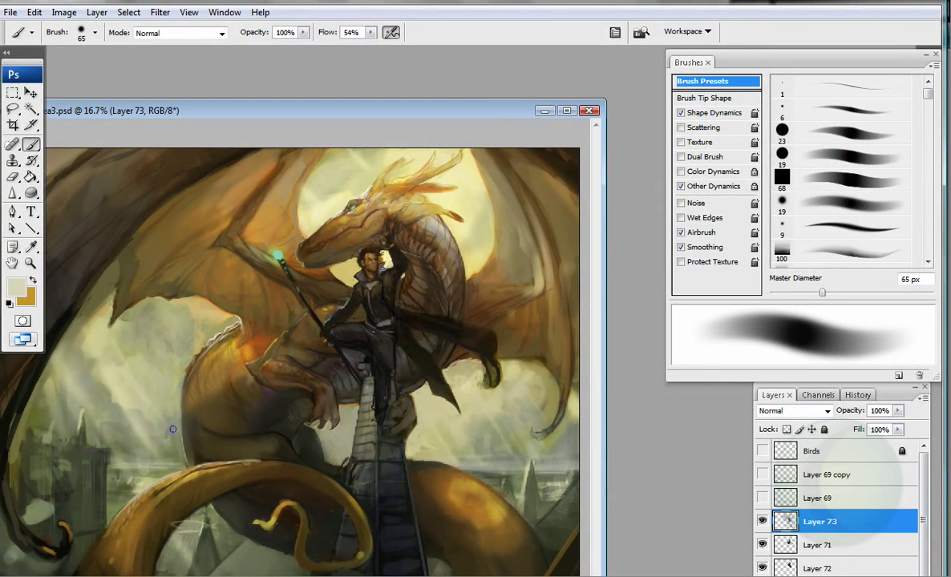
key("]")
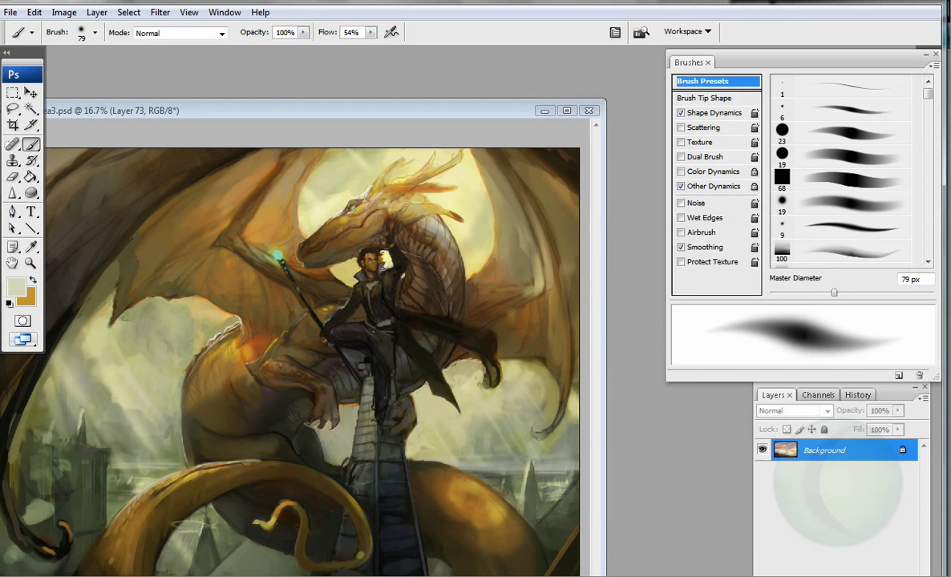
left_click(492, 476, "alt")
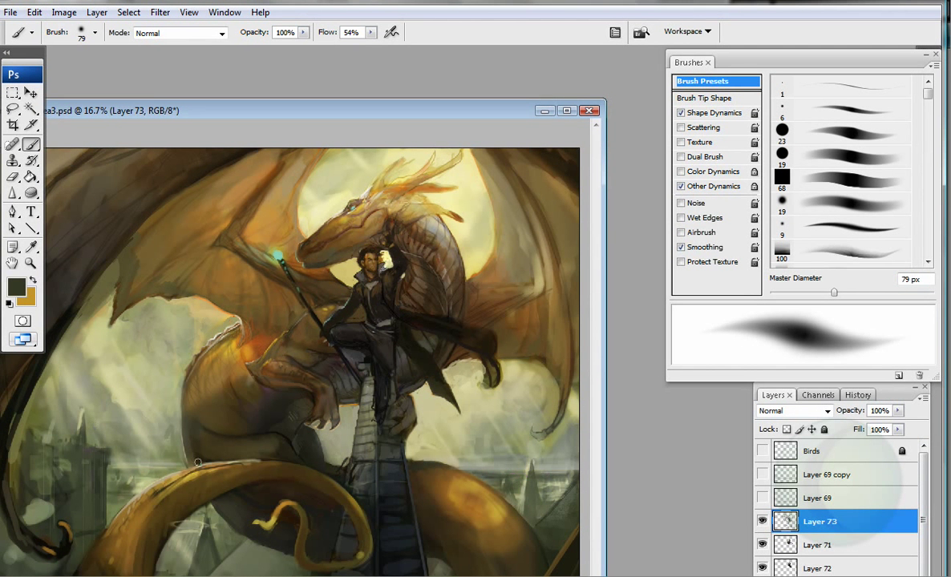
left_click(146, 469, "alt")
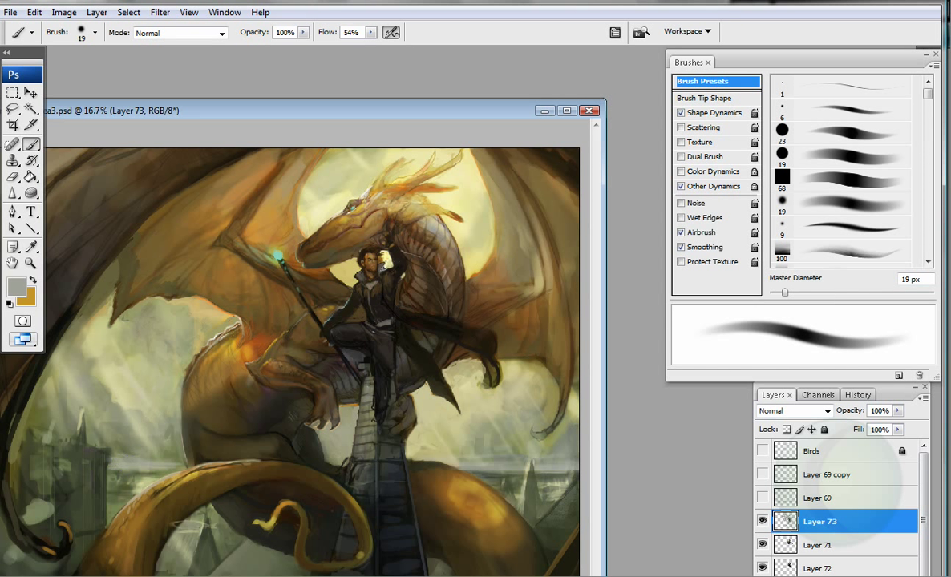
key("bracketright")
key("bracketright")
key("bracketright")
left_click_drag(169, 431, 149, 419)
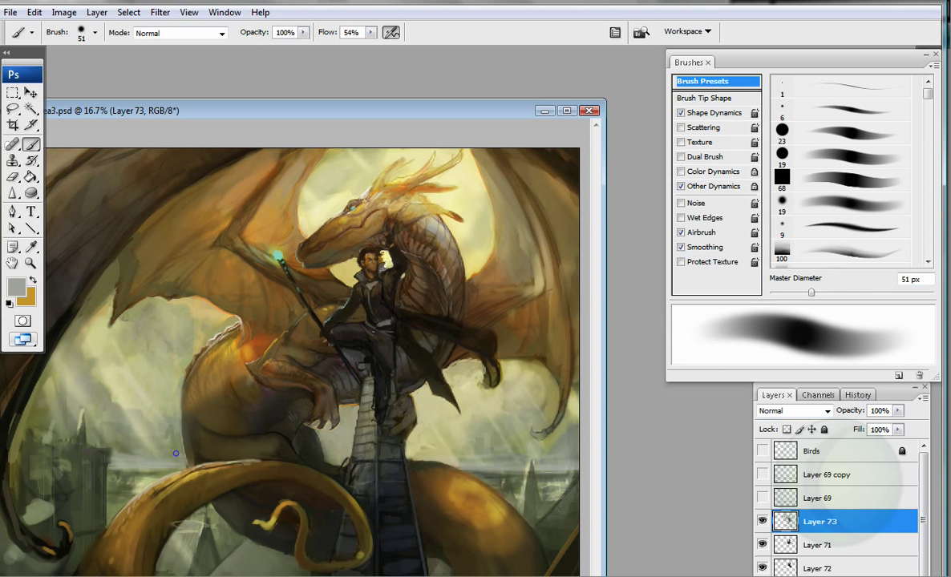
Step: Add light grey haze over the distant city and a dark green line along the horizon
left_click(16, 287)
key("Return")
key("bracketleft")
key("bracketleft")
key("bracketleft")
mouse_move(127, 434)
left_mouse_down()
mouse_move(168, 431)
mouse_move(104, 445)
left_mouse_up()
left_click(108, 505, "alt")
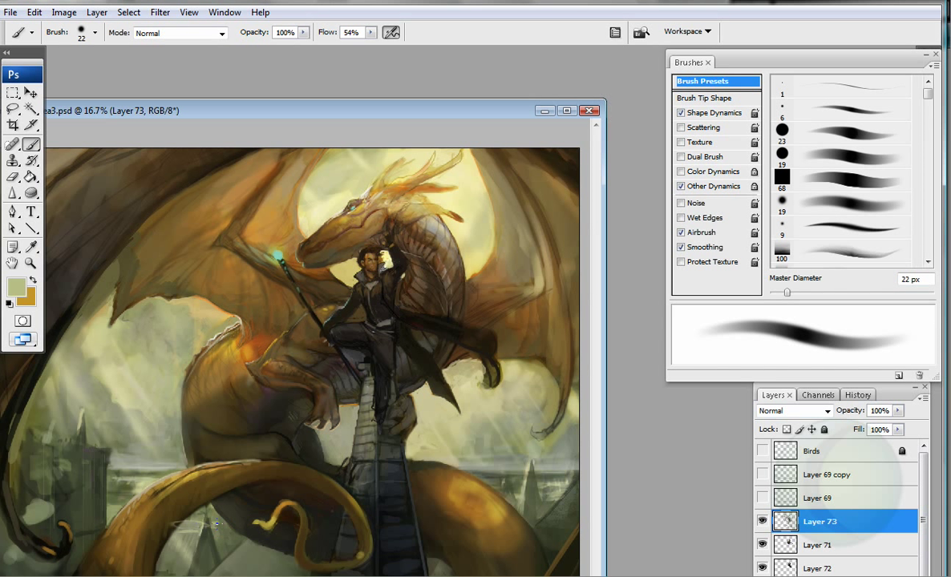
left_click(110, 471, "alt")
left_click_drag(106, 436, 146, 437)
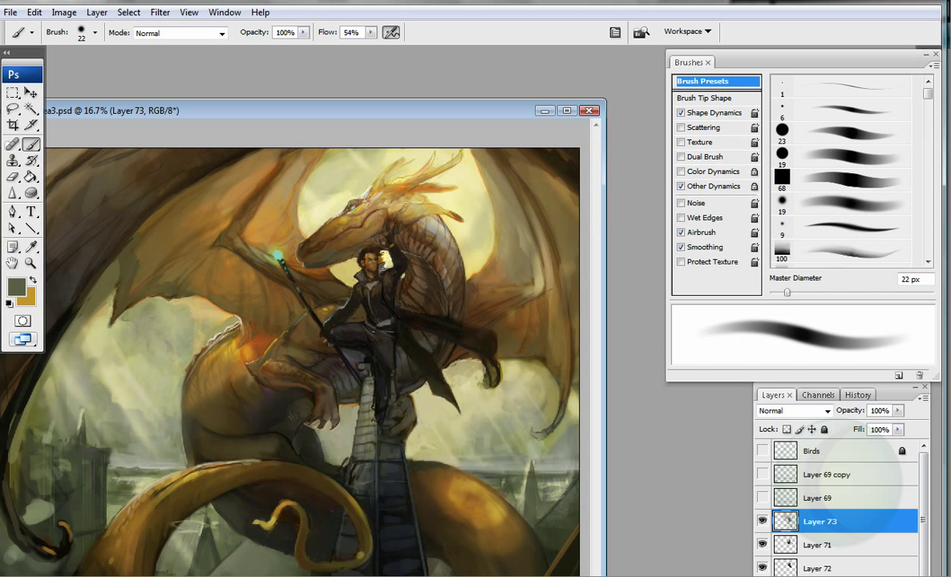
Step: Lighten the pale sky on both sides of the dragon's head and horns with a 99 px brush
key("bracketright")
key("bracketright")
key("bracketright")
key("bracketright")
key("bracketright")
key("bracketright")
key("bracketright")
key("bracketright")
key("bracketright")
key("bracketright")
left_click(332, 163, "alt")
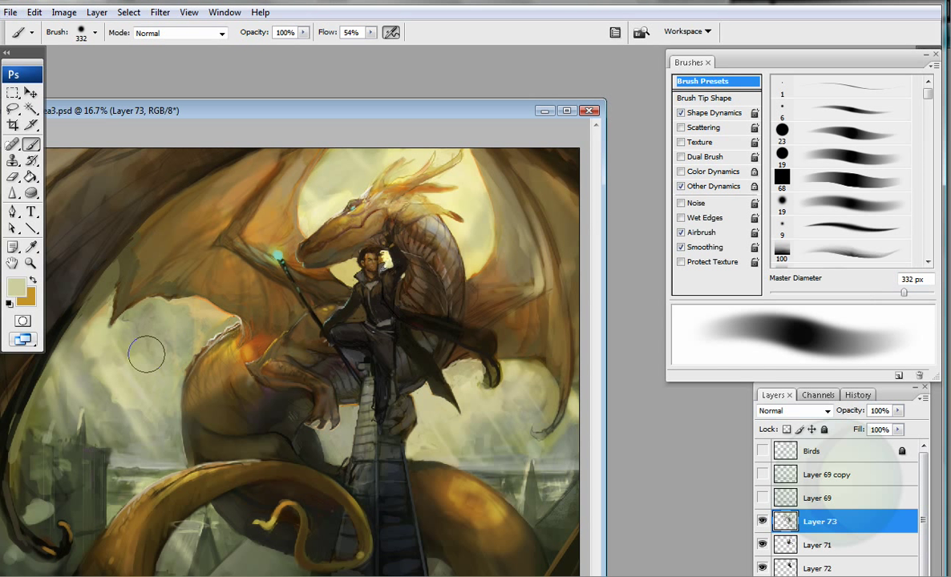
left_click(89, 358, "alt")
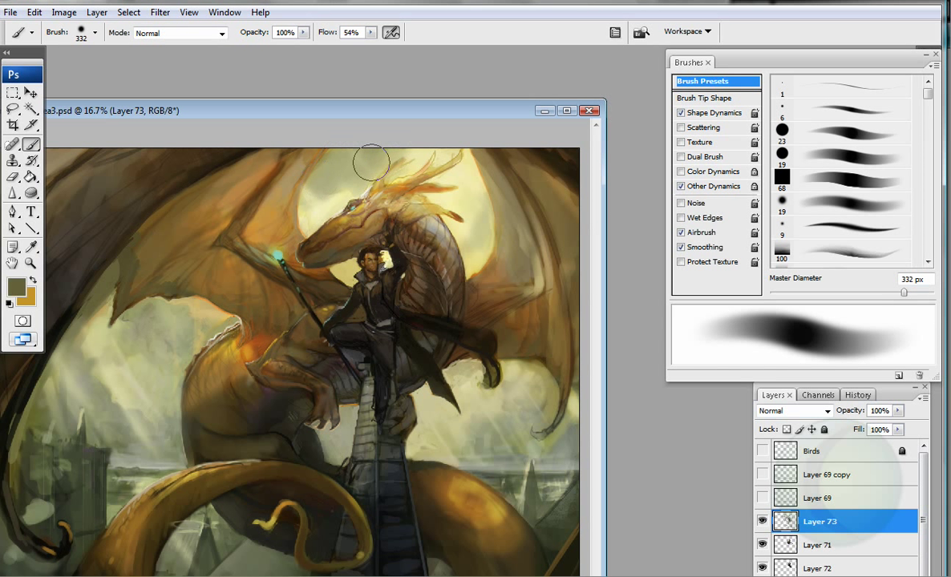
key("bracketleft")
key("bracketleft")
key("bracketleft")
key("bracketleft")
key("bracketleft")
key("bracketleft")
left_click(305, 184, "alt")
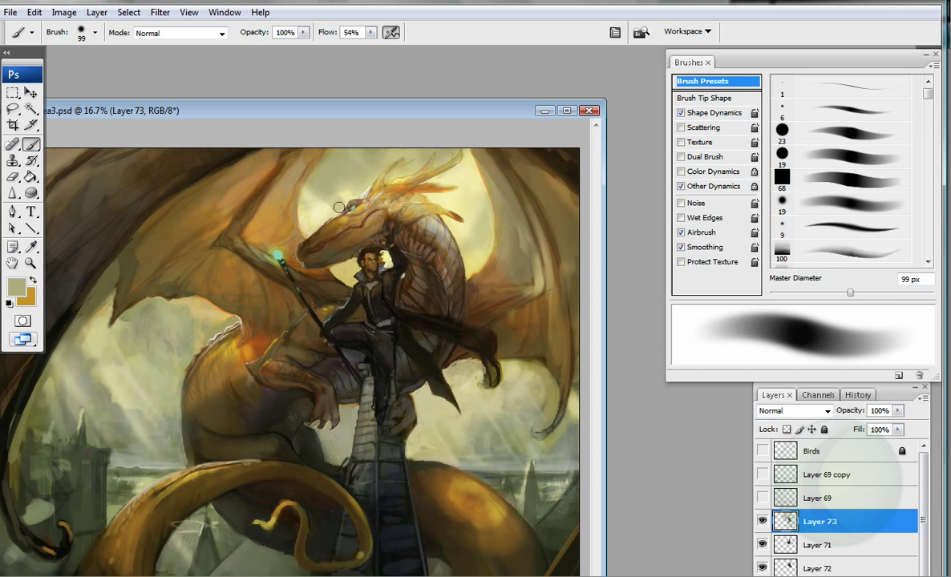
mouse_move(304, 196)
left_mouse_down()
mouse_move(288, 200)
mouse_move(315, 188)
left_mouse_up()
mouse_move(432, 150)
left_mouse_down()
mouse_move(442, 180)
mouse_move(461, 165)
mouse_move(439, 200)
mouse_move(468, 236)
mouse_move(463, 254)
mouse_move(468, 192)
left_mouse_up()
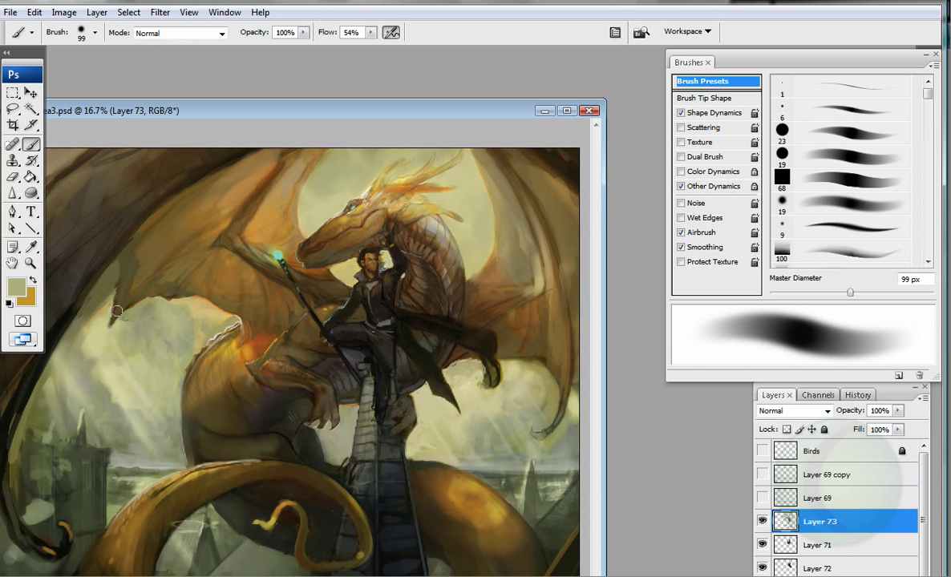
Step: Sample ochre, dark brown, near-black and brown from the dragon and rider on a 27 px brush
key("bracketright")
key("bracketright")
key("bracketright")
key("bracketright")
key("bracketright")
key("bracketright")
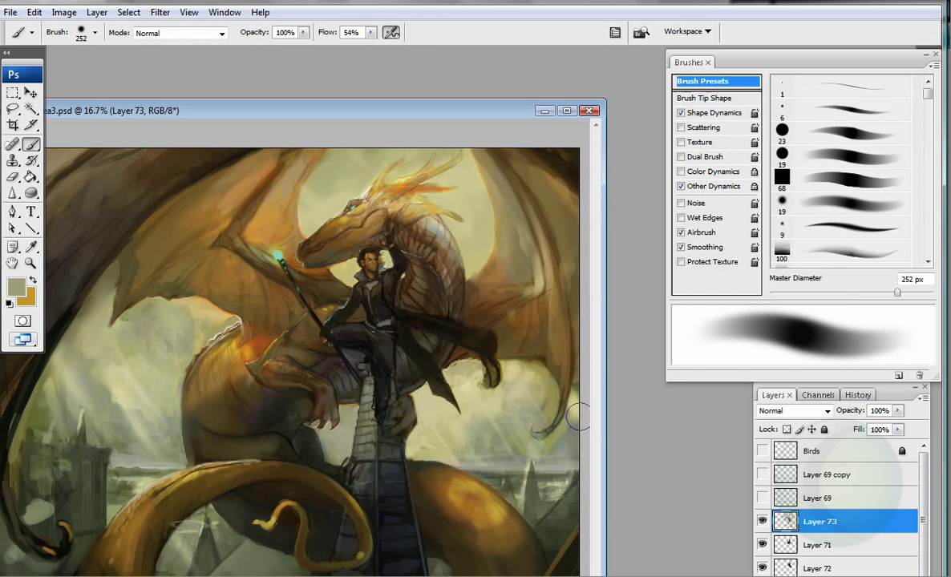
key("ctrl+minus")
key("e")
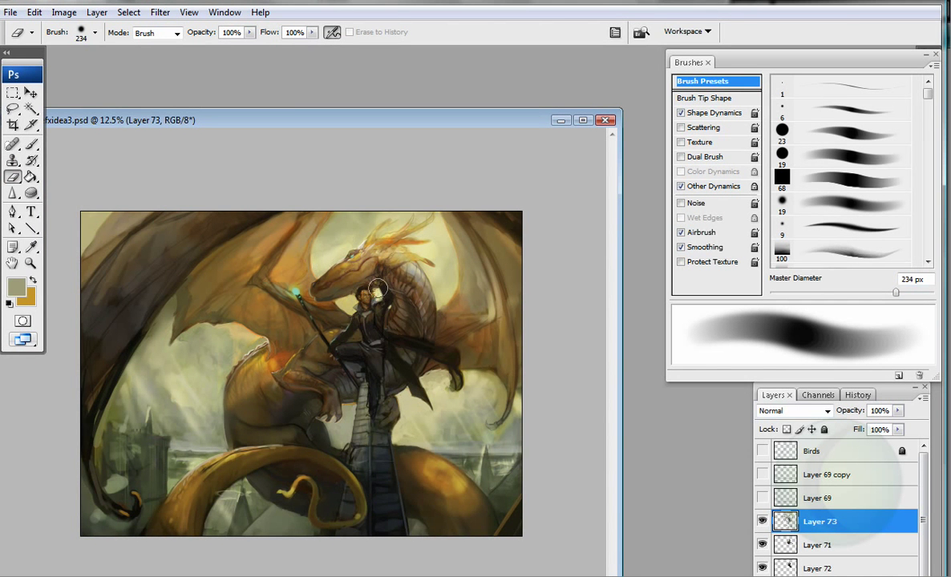
key("ctrl+plus")
key("b")
left_click(353, 315, "alt")
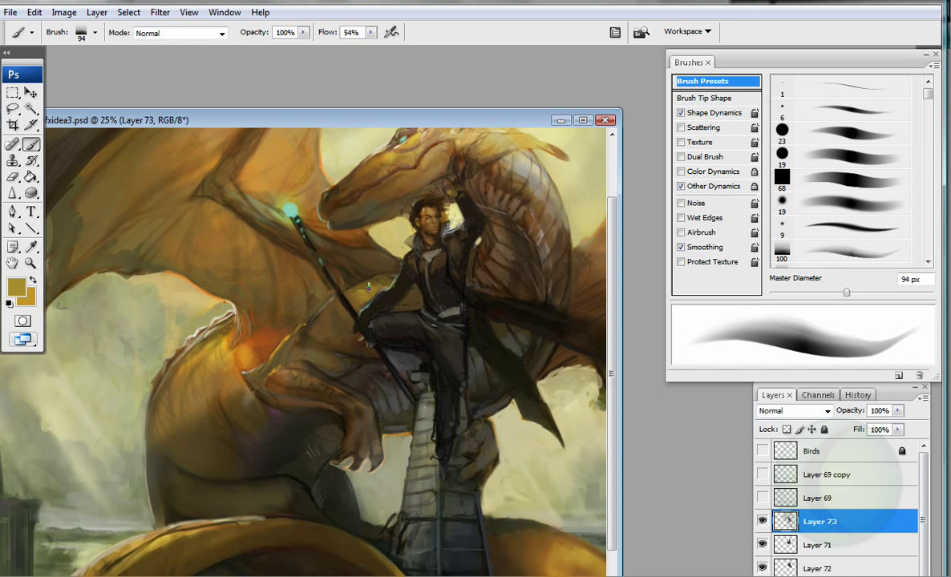
left_click(311, 320, "alt")
key("bracketleft")
key("bracketleft")
key("bracketleft")
key("bracketleft")
key("bracketleft")
key("bracketleft")
key("bracketleft")
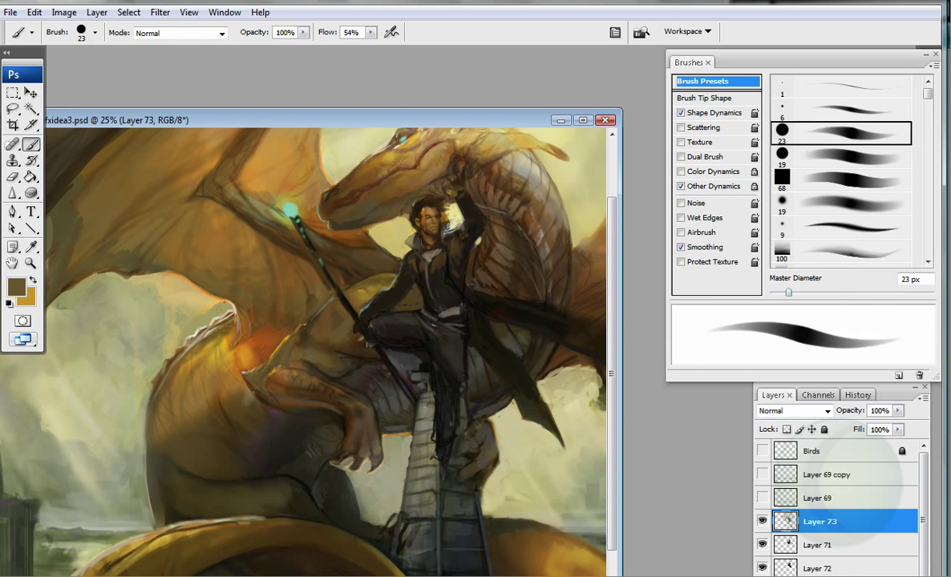
left_click(367, 279, "alt")
left_click(280, 313, "alt")
left_click(293, 295, "alt")
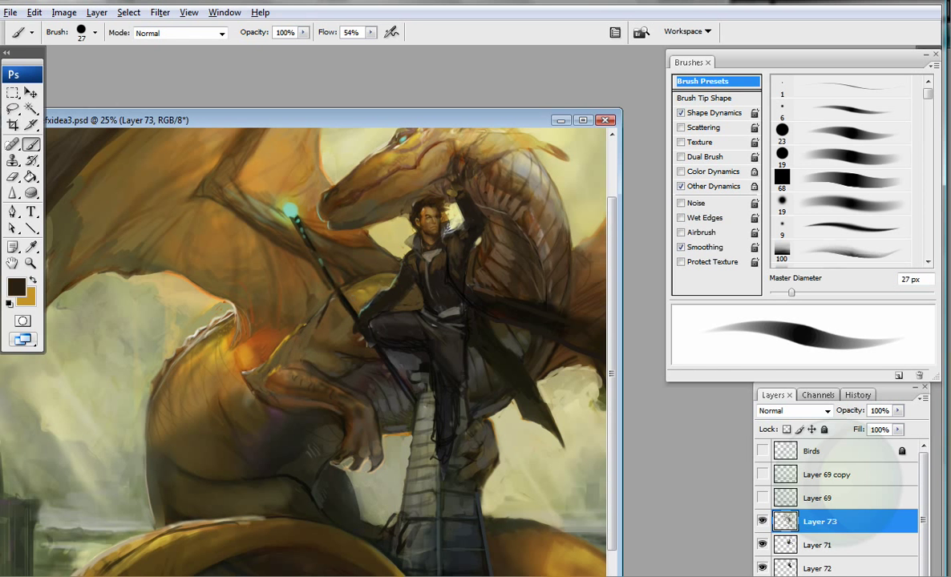
left_click(261, 341, "alt")
Step: Sample ochre, sage-grey and a light beige with airbrush build-up on a 45 px brush
left_click_drag(324, 309, 264, 265)
left_click_drag(200, 288, 257, 241)
left_click(250, 258, "alt")
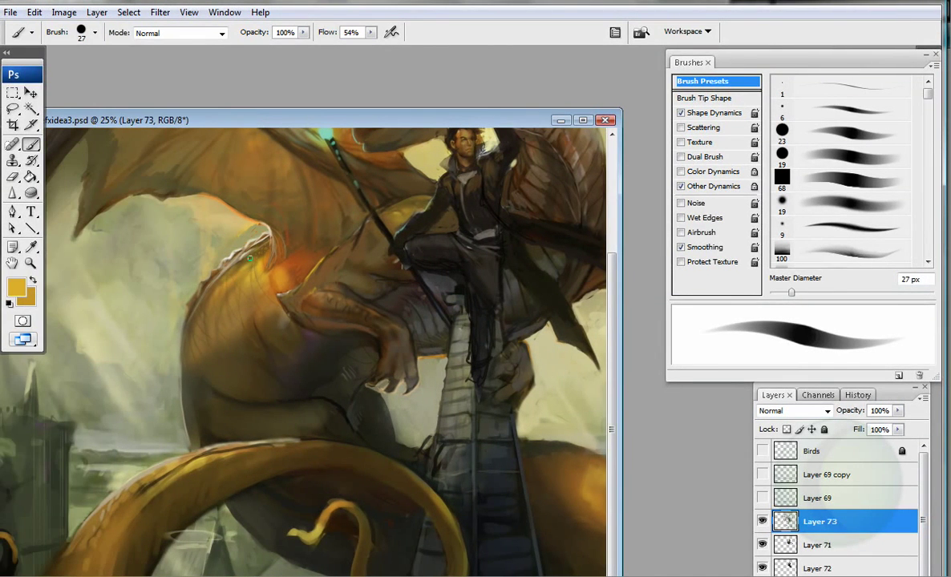
left_click(170, 332, "alt")
key("shift+alt+p")
key("bracketright")
key("bracketright")
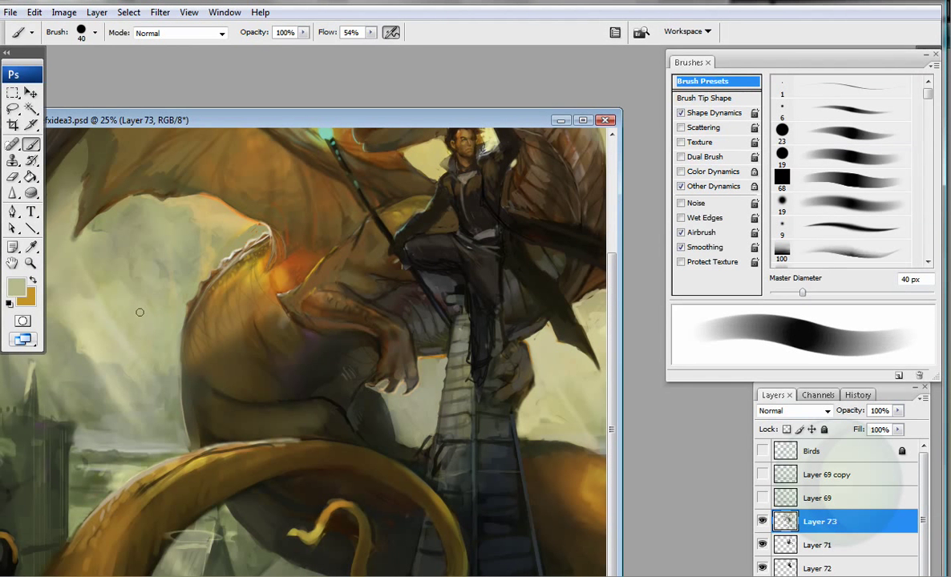
left_click(162, 350, "alt")
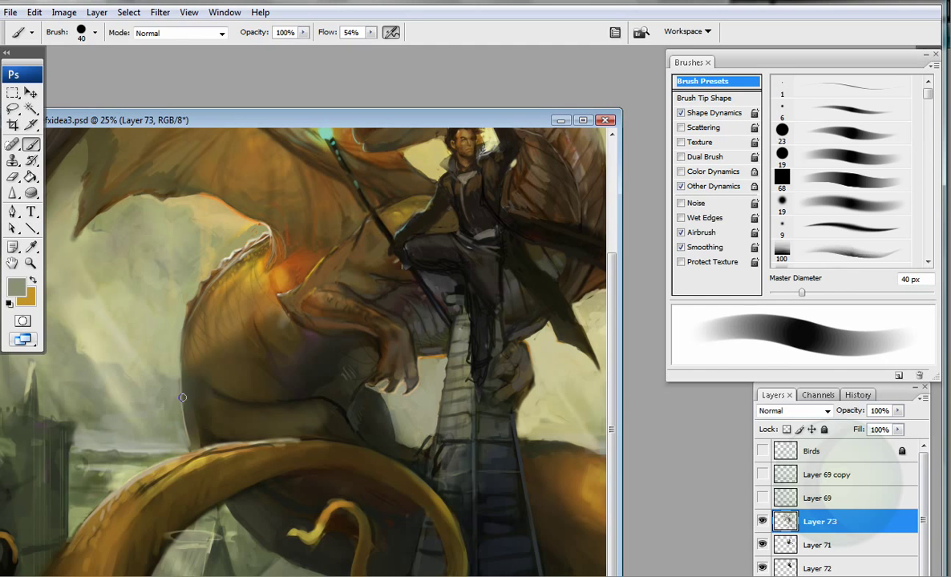
key("bracketright")
left_click(122, 401, "alt")
left_click(16, 287)
key("Return")
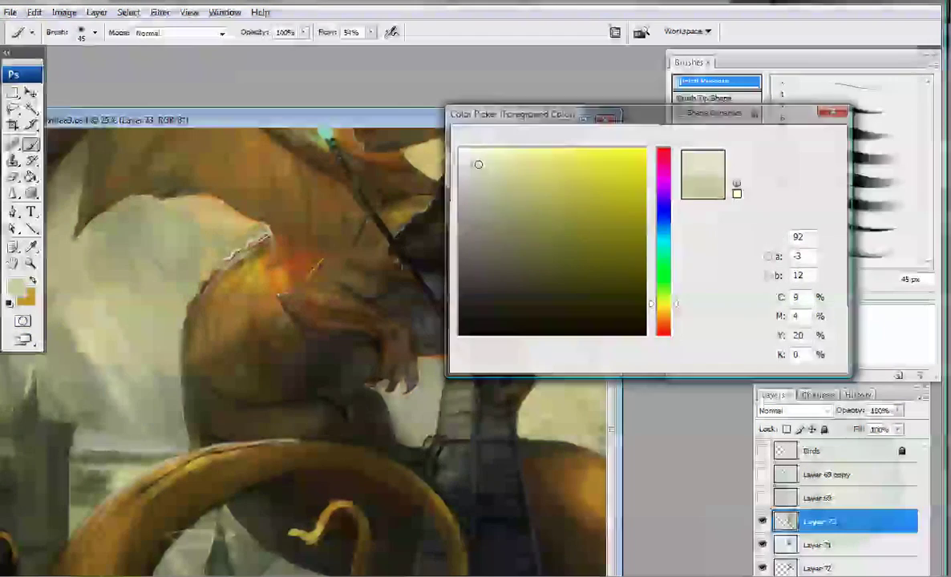
Step: Brighten the dragon's neck with a sampled orange-brown stroke using a 29 px airbrush
key("bracketright")
key("bracketright")
key("bracketright")
key("bracketright")
key("bracketright")
key("ctrl+minus")
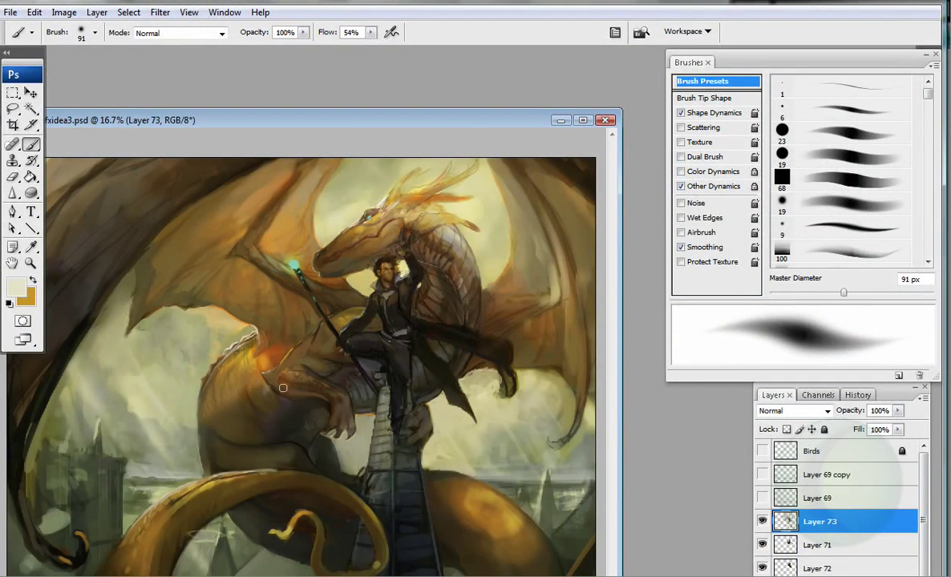
key("bracketleft")
key("bracketleft")
key("bracketleft")
key("shift+alt+p")
key("bracketright")
key("bracketright")
key("bracketright")
key("bracketright")
key("bracketright")
key("bracketright")
key("bracketright")
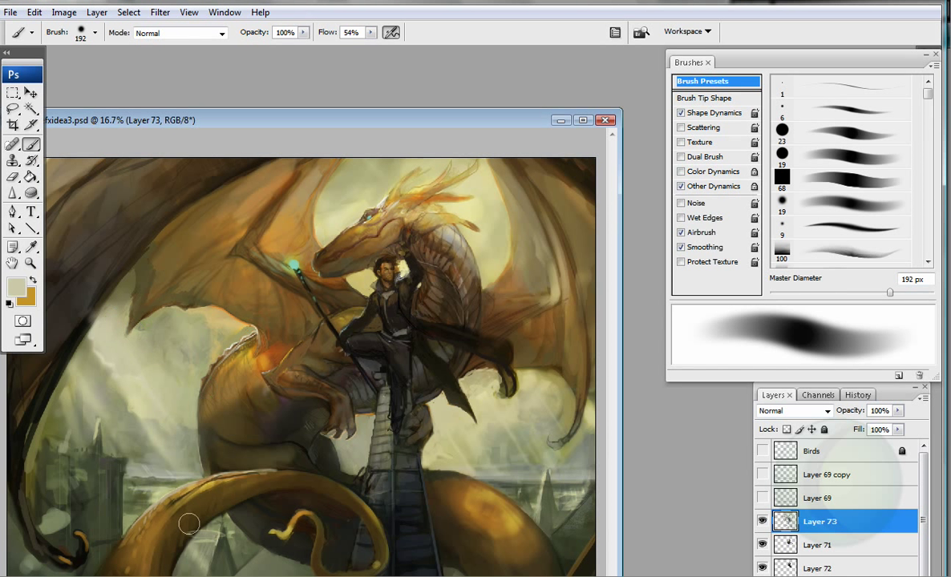
left_click(450, 489, "alt")
key("bracketleft")
key("bracketleft")
key("bracketleft")
key("bracketleft")
key("bracketleft")
key("bracketleft")
key("bracketleft")
left_click(445, 490, "alt")
left_click_drag(330, 284, 324, 283)
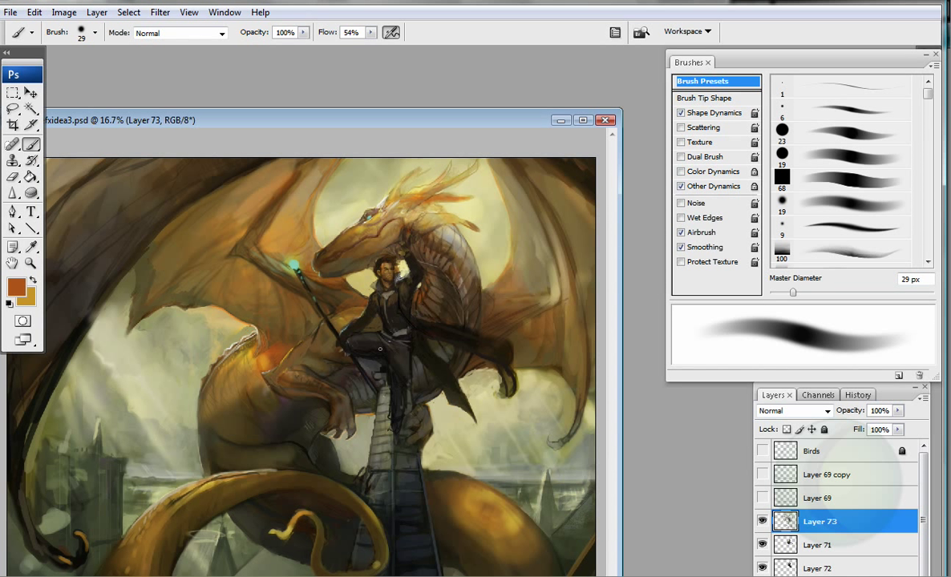
Step: Sample dark brown, orange, tan and pale cream on a 64 px brush, zooming to 25%
key("bracketright")
key("bracketright")
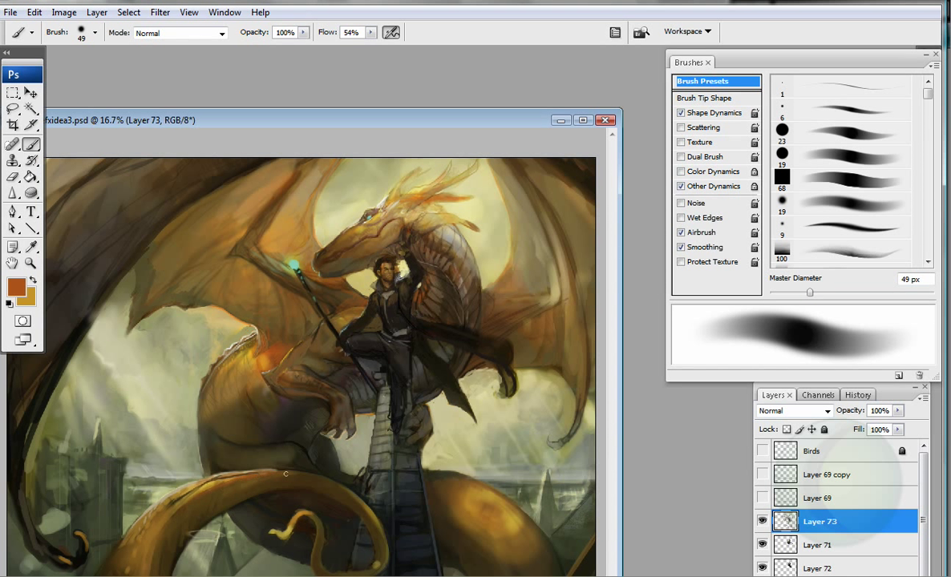
key("bracketright")
key("bracketright")
key("bracketright")
key("bracketright")
key("bracketright")
key("bracketright")
key("bracketright")
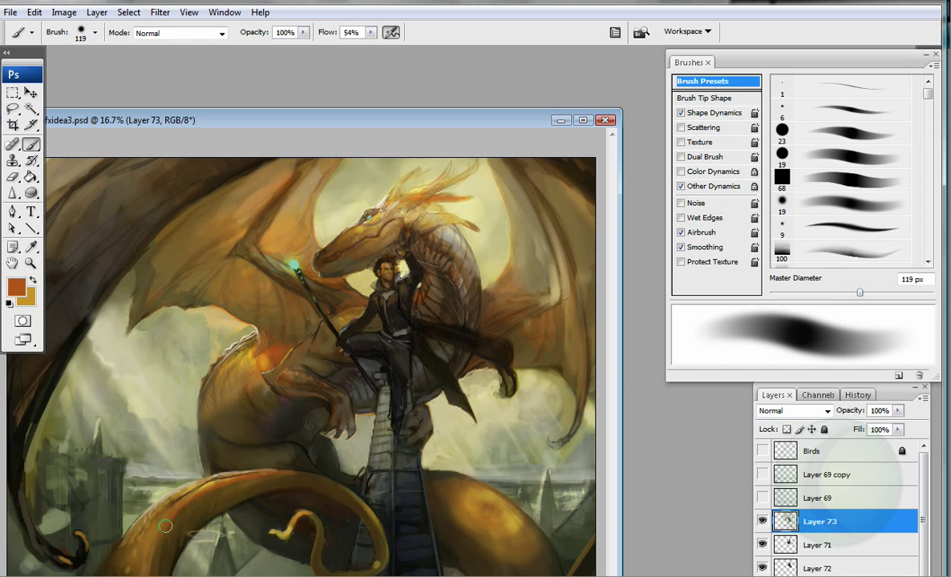
left_click(142, 517, "alt")
key("bracketleft")
key("bracketleft")
key("bracketleft")
key("bracketleft")
key("bracketleft")
left_click(186, 389, "alt")
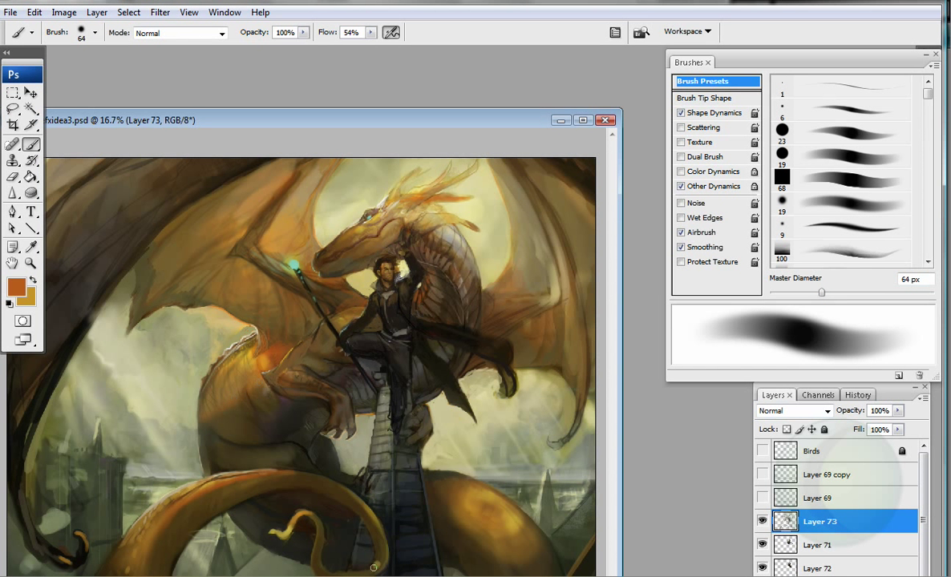
left_click(408, 206, "alt")
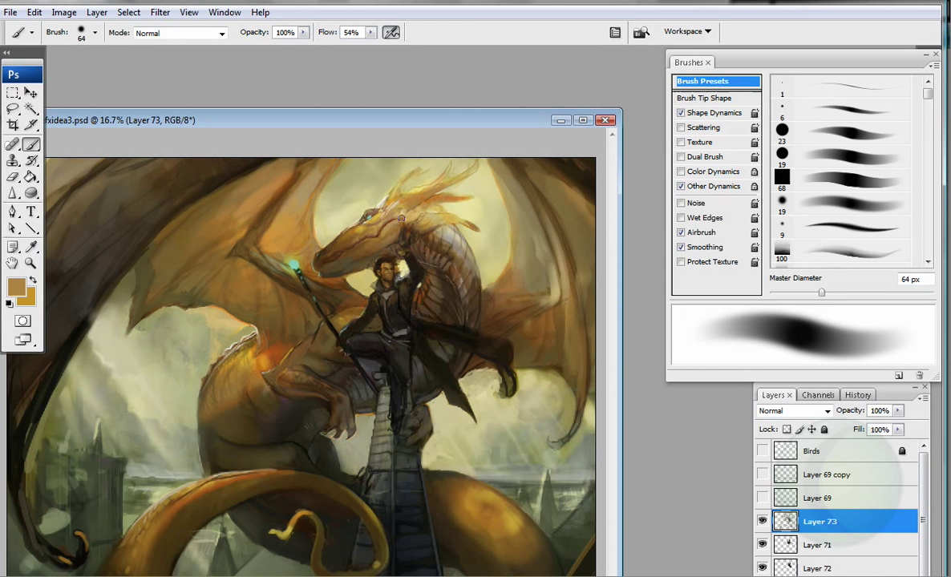
left_click_drag(337, 119, 394, 111)
left_click(172, 265, "alt")
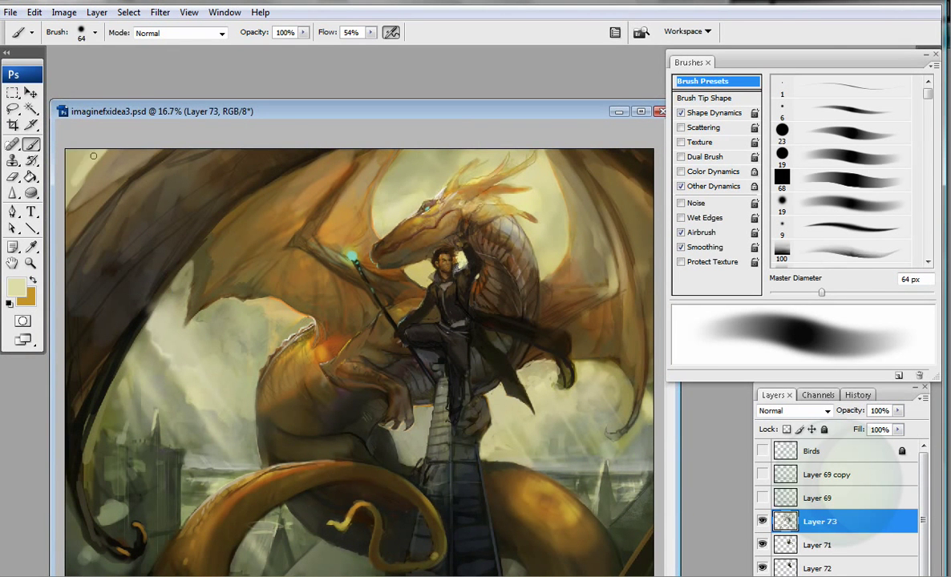
left_click_drag(486, 112, 473, 109)
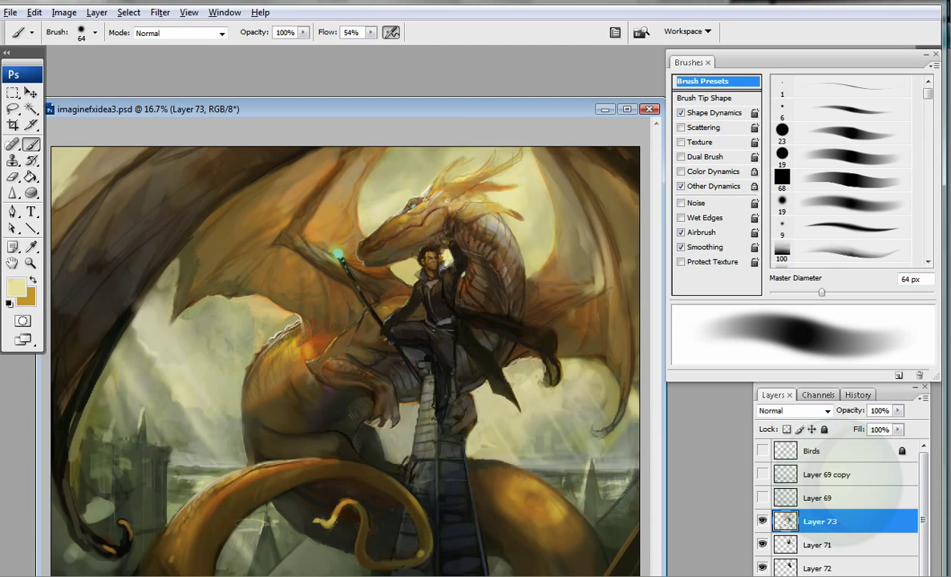
key("ctrl+plus")
scroll(345, 345, "up", 2)
left_click(64, 12)
key("Escape")
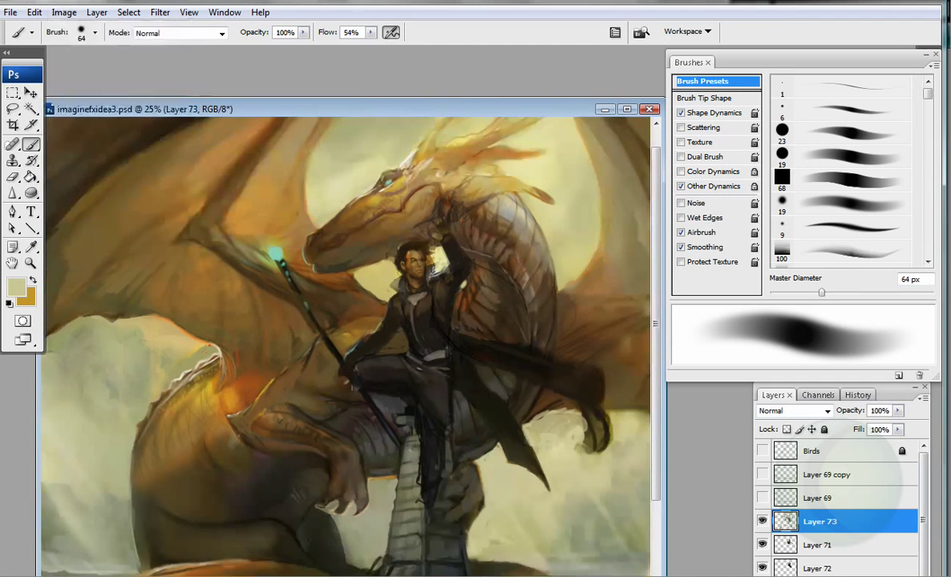
Step: Add a new empty layer and paint dark strokes over the rider's legs with a 35 px brush
scroll(842, 505, "down", 1)
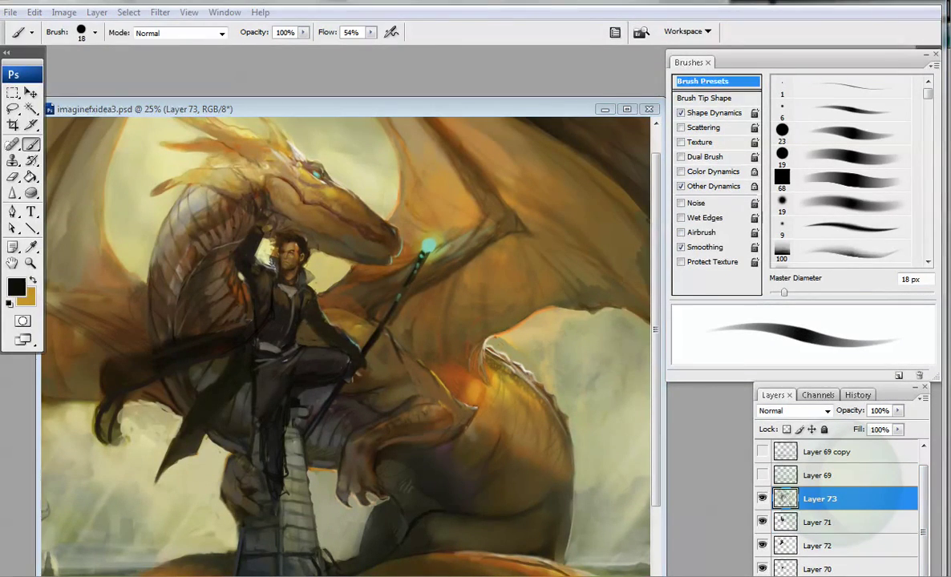
key("ctrl+shift+alt+n")
key("bracketright")
key("bracketright")
key("bracketright")
key("bracketright")
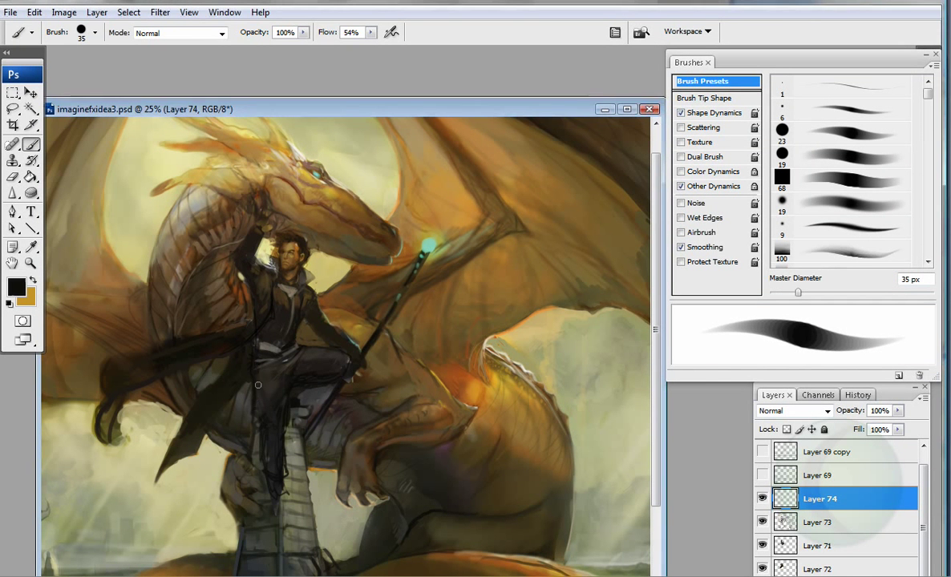
mouse_move(268, 381)
left_mouse_down()
mouse_move(269, 434)
mouse_move(273, 394)
left_mouse_up()
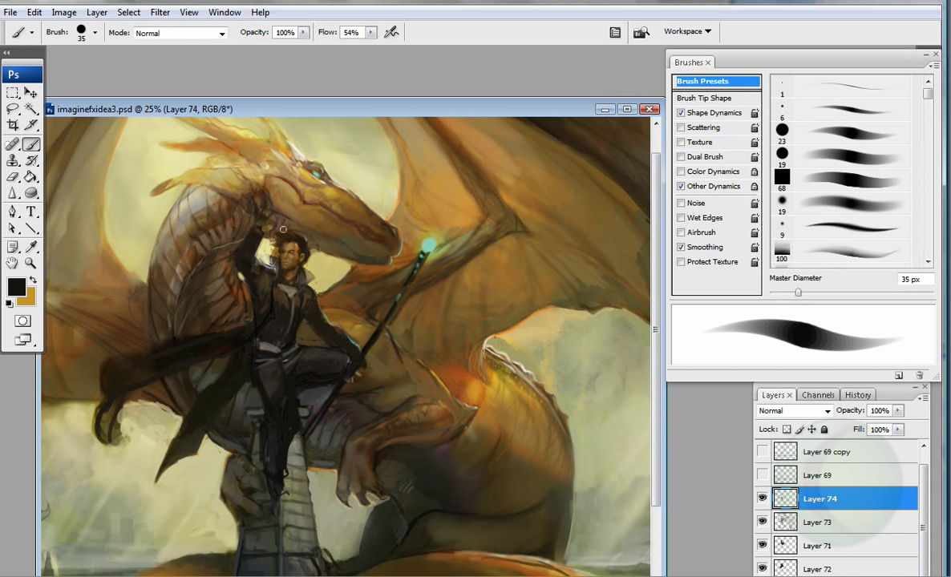
Step: Sample dark grey, brown-black and black, then add dark marks on the painting's left side at 24 px
left_click(258, 403, "alt")
left_click(346, 363, "alt")
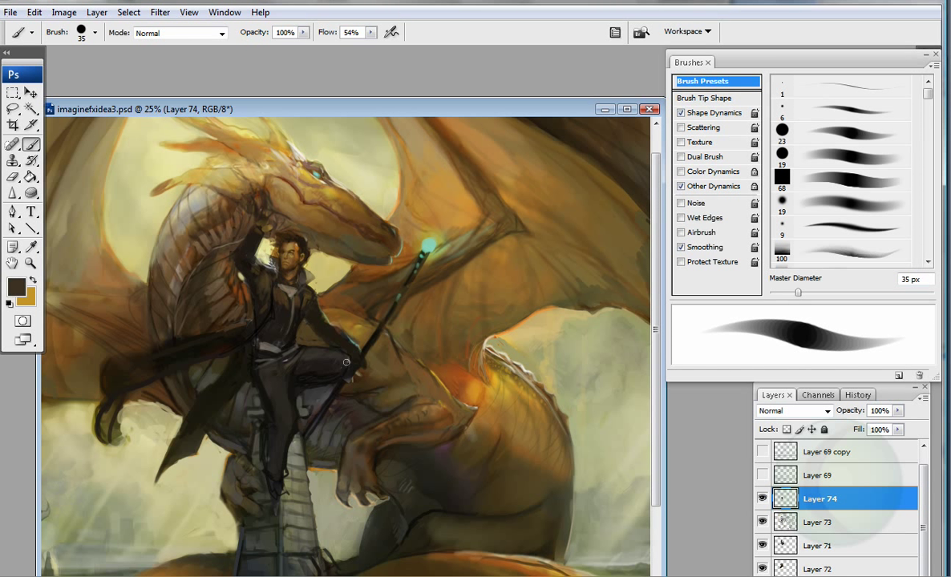
key("bracketright")
key("bracketright")
key("bracketright")
key("bracketright")
key("bracketright")
key("bracketright")
key("bracketright")
key("bracketright")
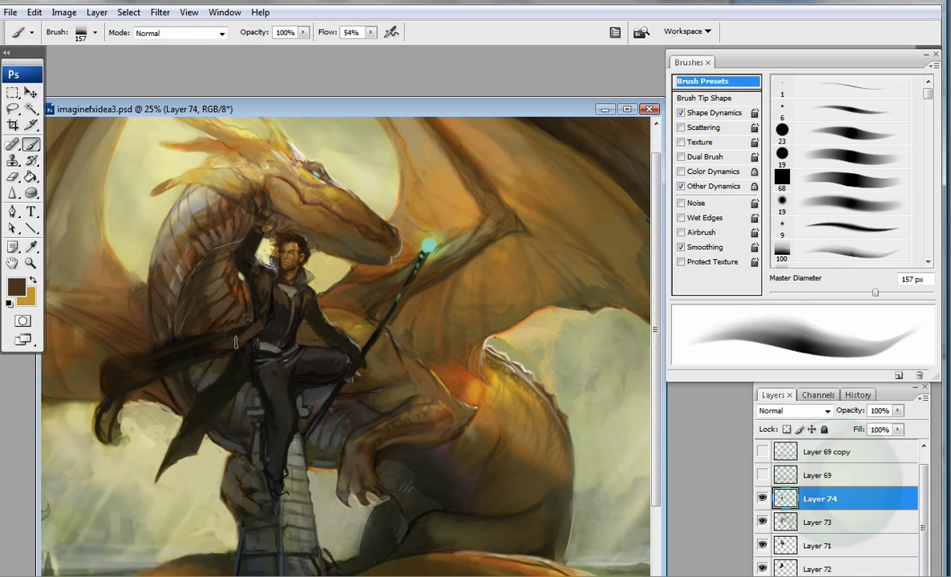
left_click(212, 325, "alt")
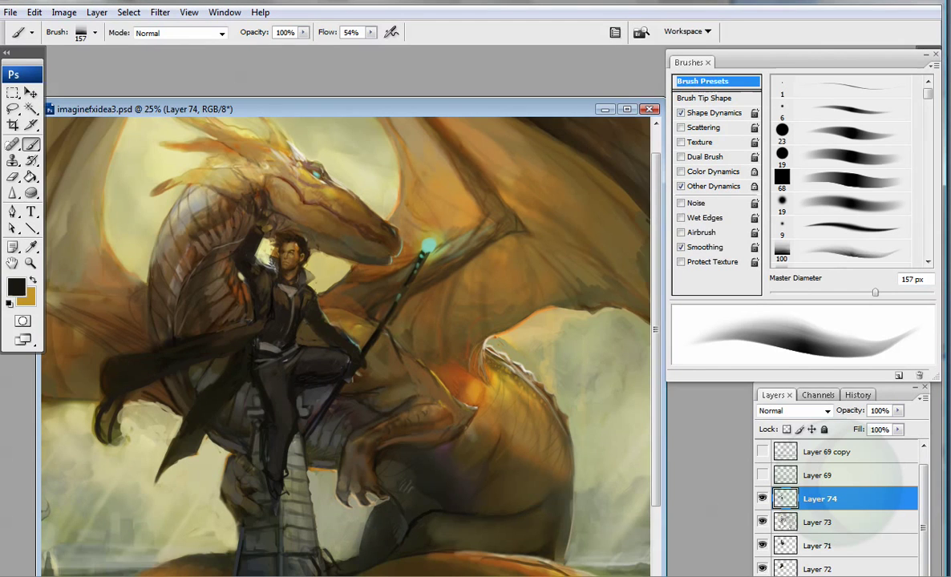
left_click_drag(488, 570, 553, 448)
key("bracketleft")
key("bracketleft")
key("bracketleft")
key("bracketleft")
key("bracketleft")
key("bracketleft")
key("bracketleft")
key("bracketleft")
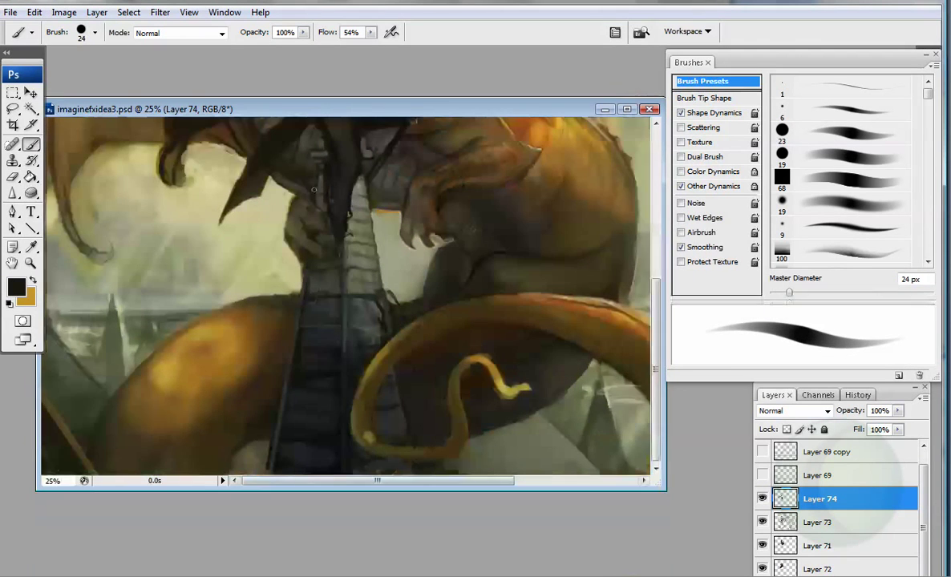
left_click_drag(128, 339, 250, 273)
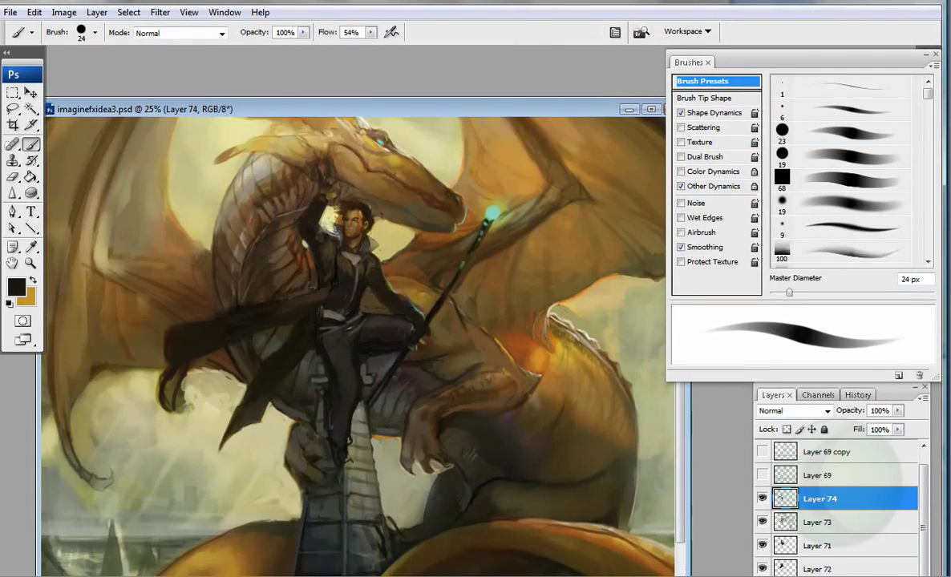
Step: Shade the dragon's left wing darker with a 58 px brush
scroll(593, 247, "up", 2)
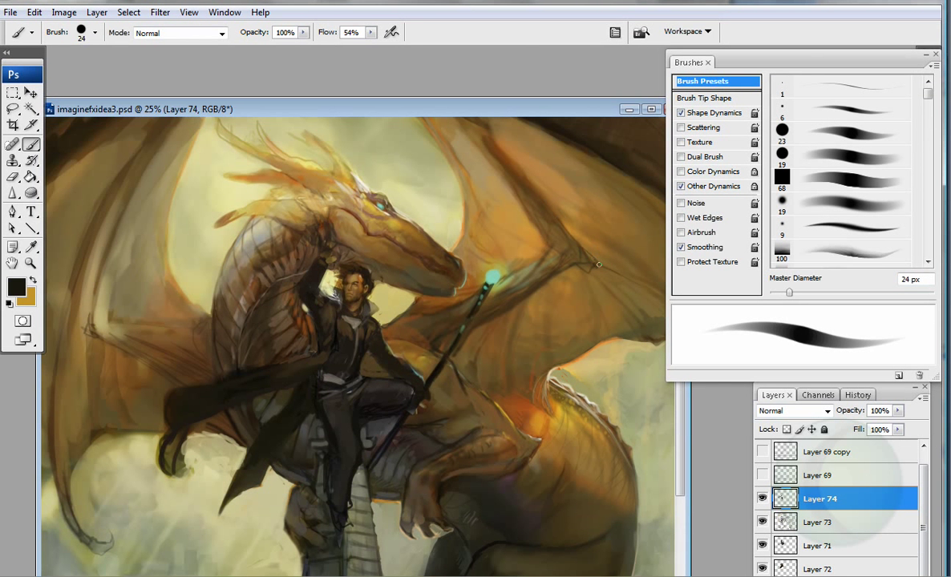
key("bracketright")
key("bracketright")
key("bracketright")
key("bracketright")
key("bracketright")
key("bracketright")
key("bracketright")
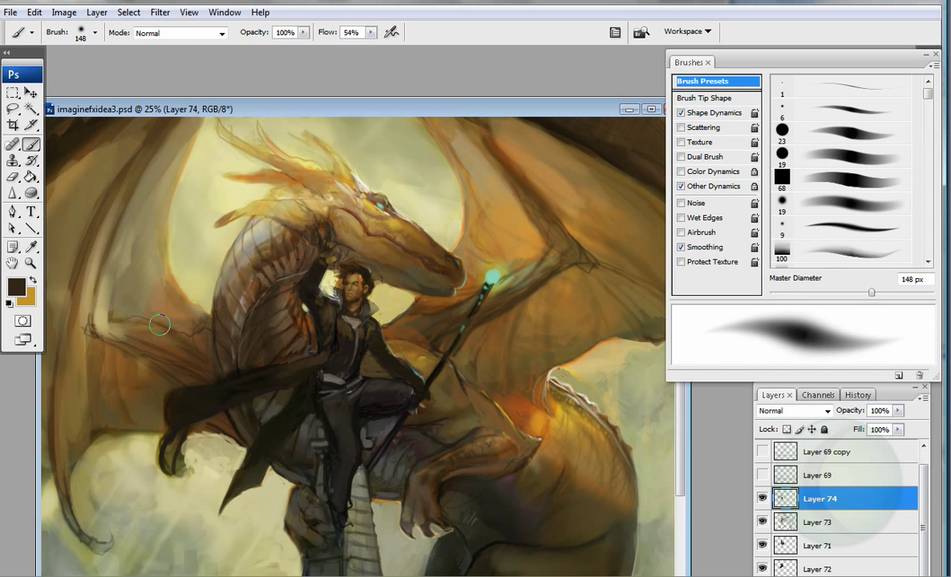
key("bracketleft")
key("bracketleft")
key("bracketleft")
key("bracketleft")
key("bracketleft")
key("bracketleft")
mouse_move(65, 307)
left_mouse_down()
mouse_move(92, 320)
mouse_move(108, 309)
mouse_move(192, 344)
mouse_move(96, 287)
mouse_move(85, 257)
mouse_move(70, 292)
left_mouse_up()
left_click_drag(211, 112, 210, 158)
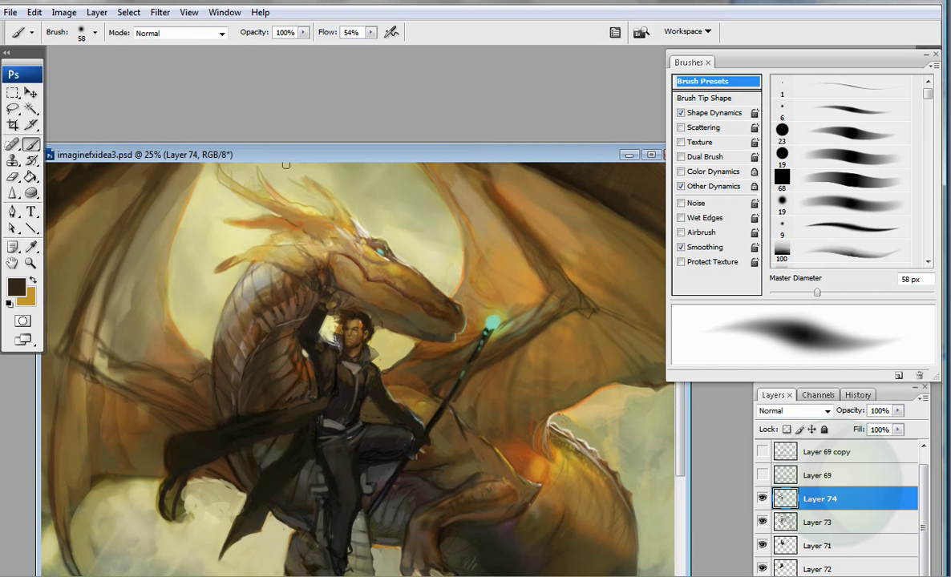
left_click(305, 222, "alt")
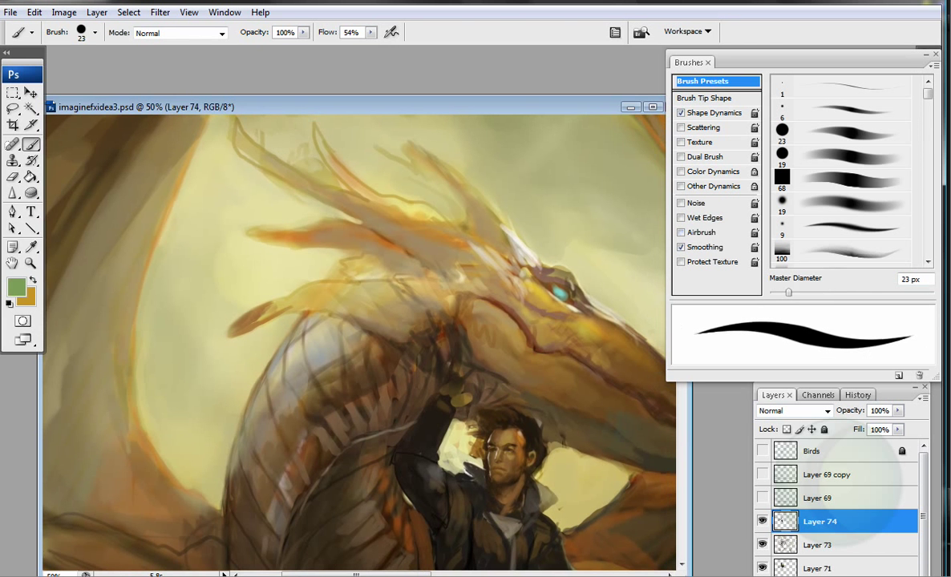
Step: Zoom to 66.7% and paint small fading detail strokes on the dragon's head with an 11 px brush
key("bracketleft")
key("ctrl+plus")
left_click(536, 485, "alt")
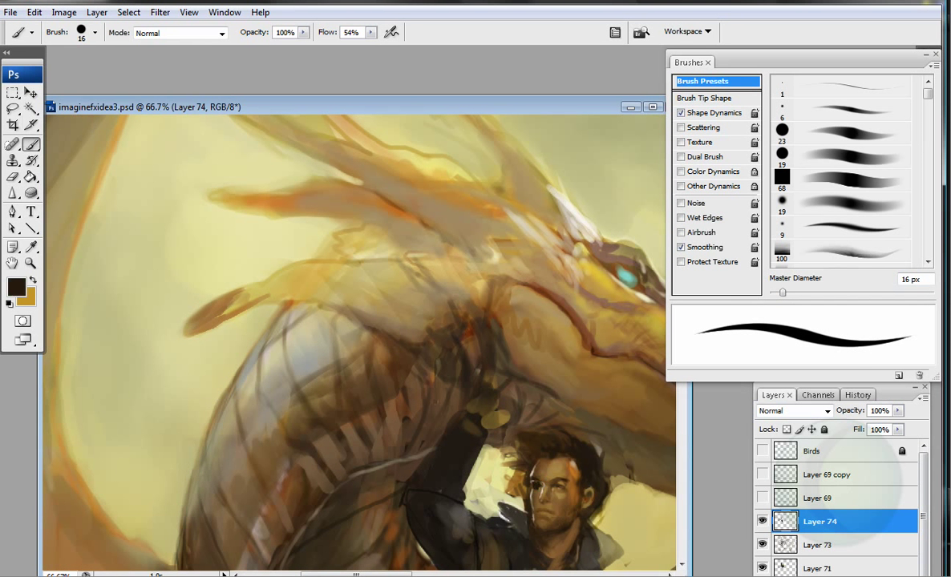
left_click(681, 186)
key("bracketleft")
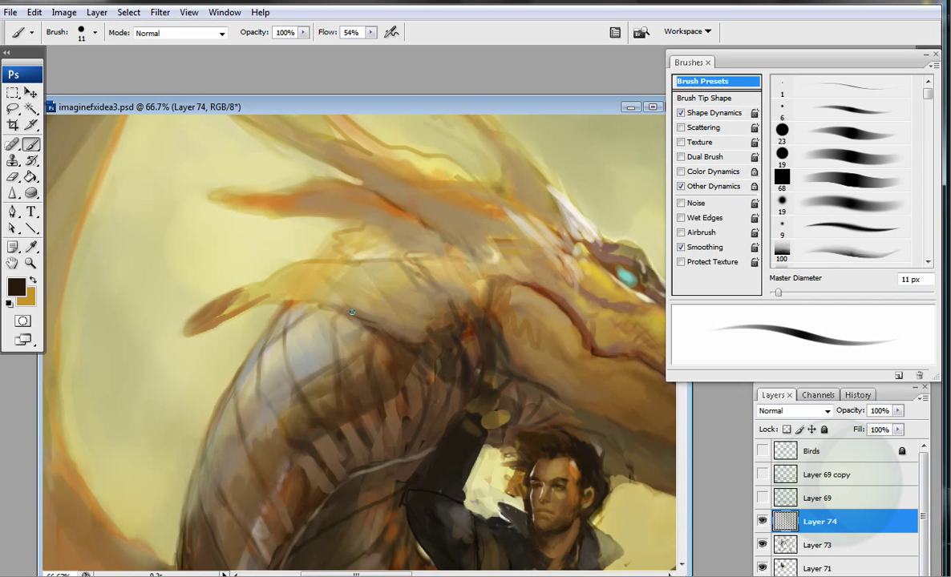
left_click_drag(449, 303, 345, 367)
left_click(463, 363, "alt")
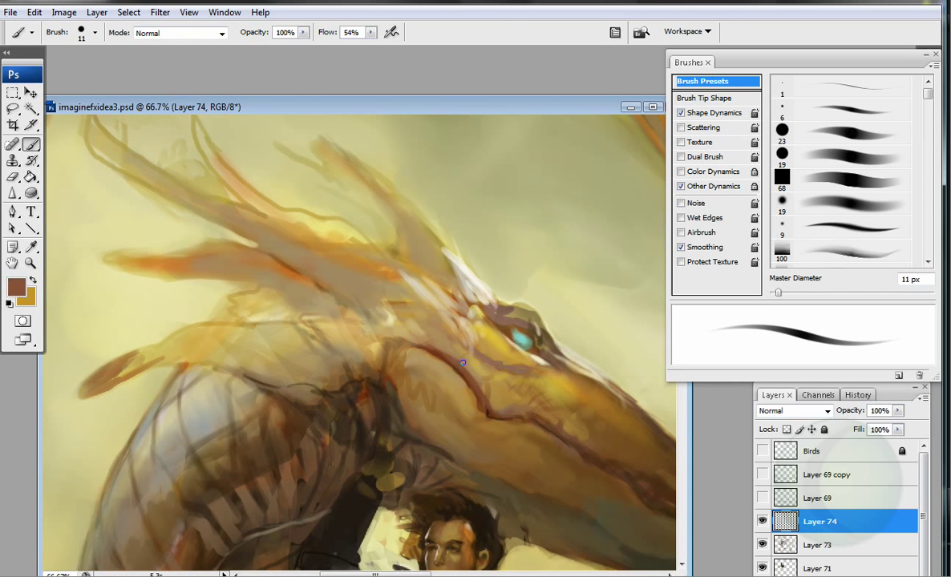
left_click_drag(395, 339, 384, 306)
Step: Paint light tan strokes along the white horn using a 29 px build-up airbrush
left_click(336, 294, "alt")
left_click(365, 277, "alt")
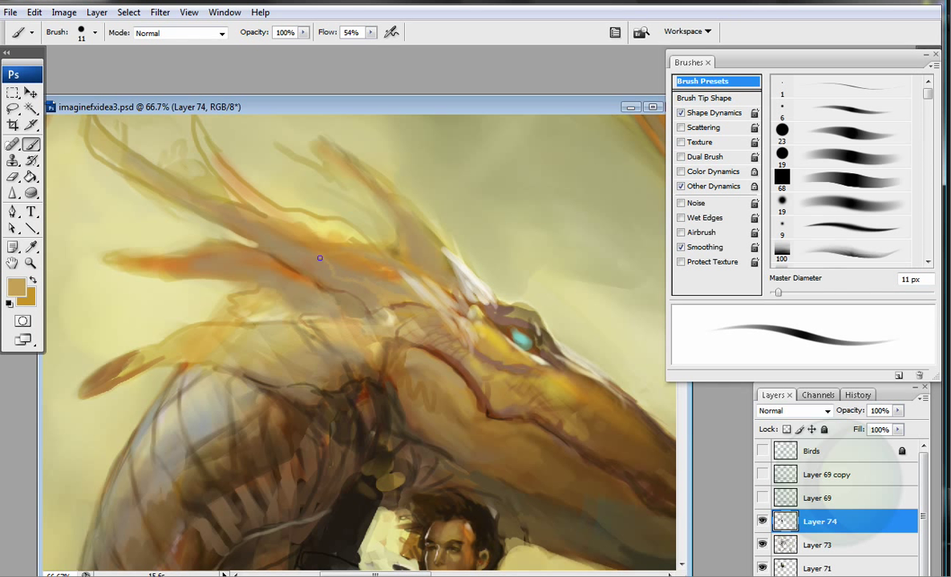
left_click_drag(417, 242, 449, 267)
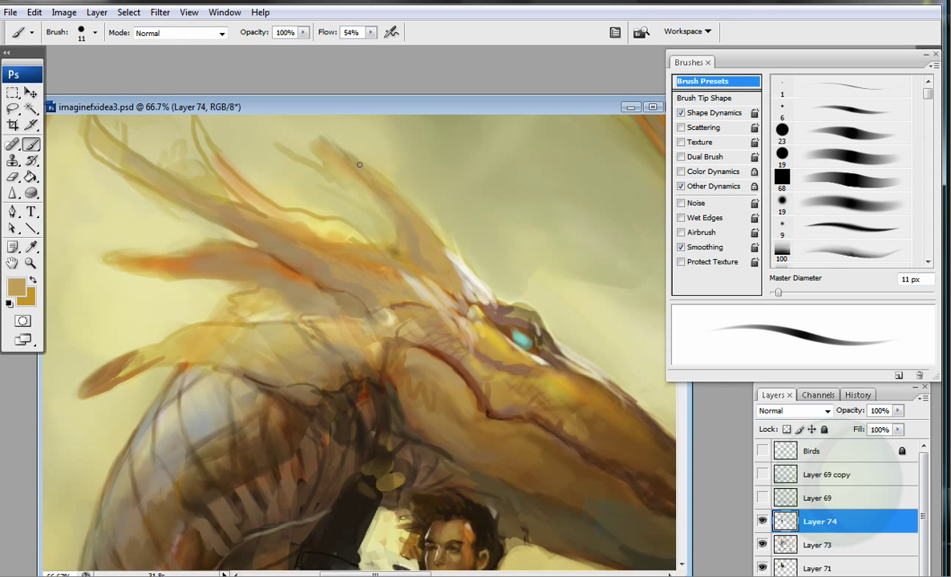
left_click(418, 256, "alt")
key("shift+alt+p")
key("bracketright")
key("bracketright")
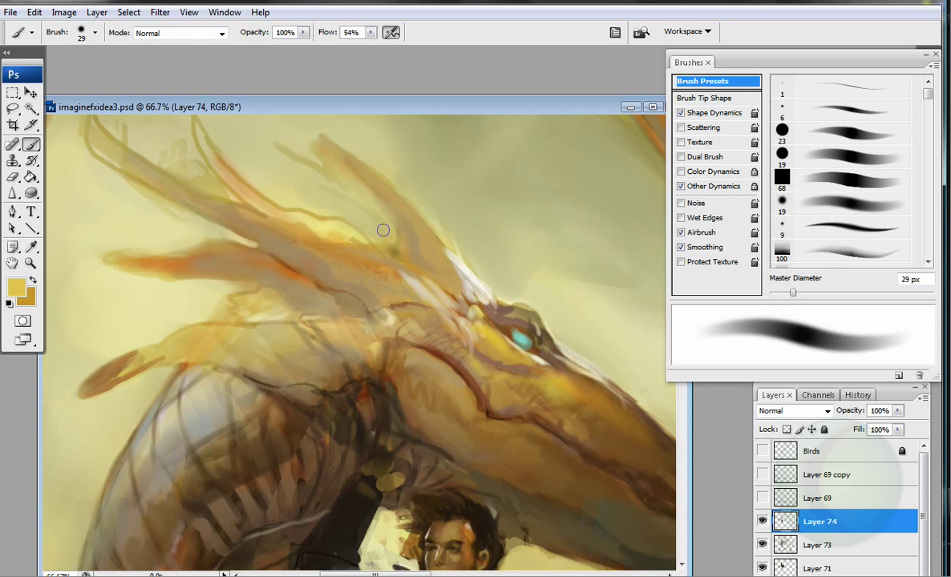
left_click(451, 270, "alt")
left_click(414, 258, "alt")
left_click(414, 250, "alt")
mouse_move(464, 308)
left_mouse_down()
mouse_move(416, 265)
mouse_move(406, 239)
left_mouse_up()
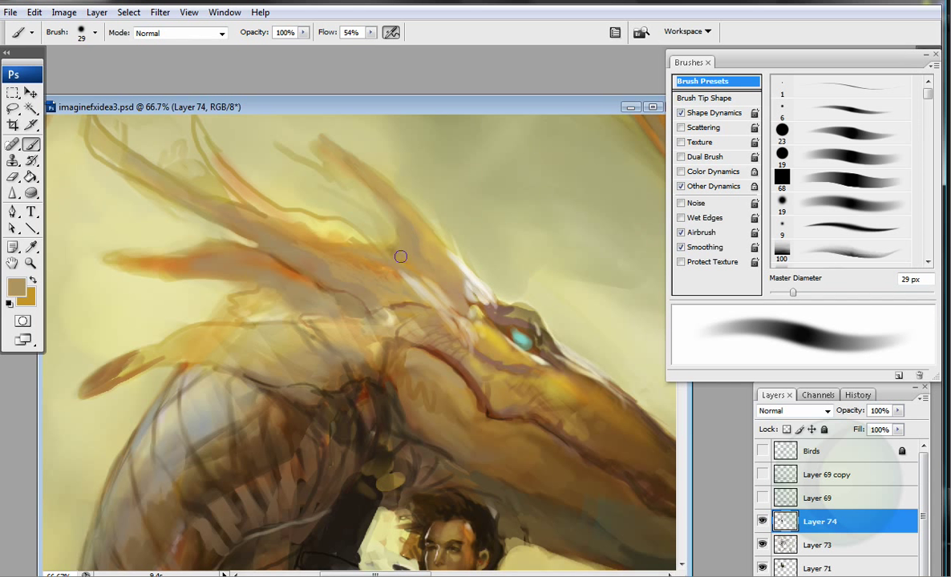
key("comma")
Step: With the hard 23 px round brush, paint tan and dark brown rib strokes beside the man's head
left_click(319, 341, "alt")
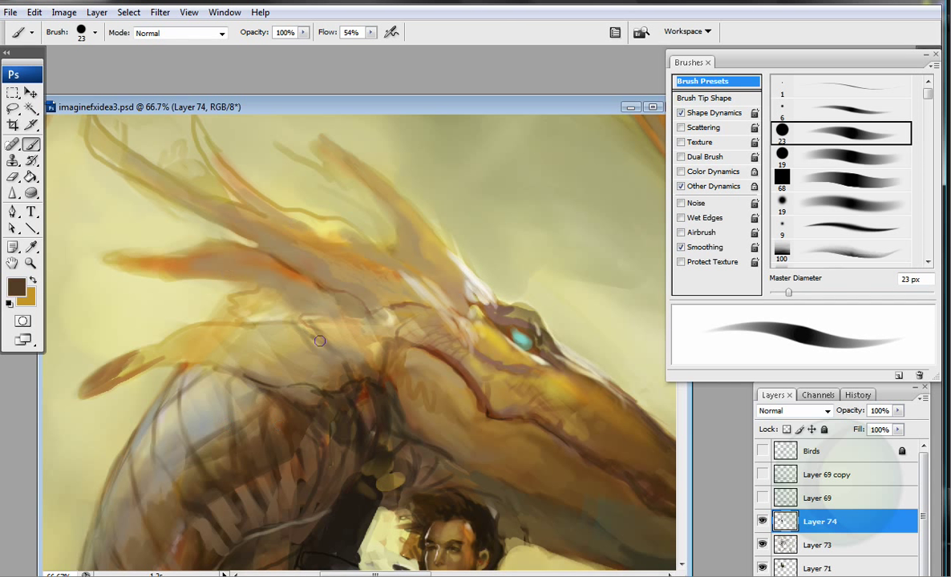
left_click_drag(319, 340, 303, 290)
left_click(325, 390, "alt")
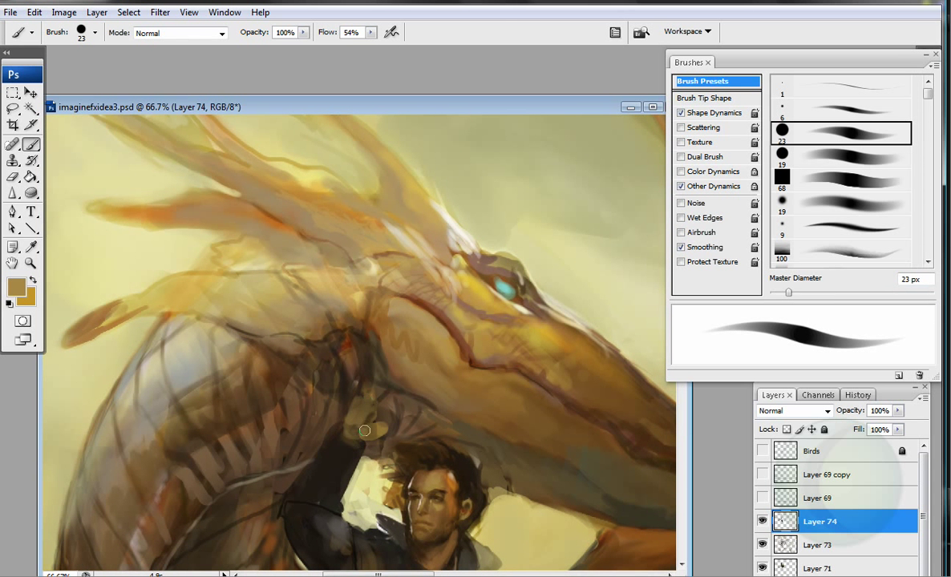
left_click_drag(341, 401, 317, 369)
left_click(345, 399, "alt")
mouse_move(356, 405)
left_mouse_down()
mouse_move(337, 361)
mouse_move(419, 406)
left_mouse_up()
left_click(374, 400, "alt")
left_click_drag(357, 409, 353, 381)
left_click_drag(341, 405, 333, 325)
mouse_move(325, 369)
left_mouse_down()
mouse_move(320, 316)
mouse_move(298, 321)
left_mouse_up()
Step: Add further rib strokes in sampled browns on the dragon's body left of the man
left_click(275, 371, "alt")
mouse_move(241, 400)
left_mouse_down()
mouse_move(223, 433)
mouse_move(255, 429)
left_mouse_up()
left_click(266, 386, "alt")
left_click(254, 359, "alt")
mouse_move(273, 357)
left_mouse_down()
mouse_move(254, 432)
mouse_move(269, 433)
mouse_move(282, 343)
mouse_move(289, 423)
left_mouse_up()
left_click(265, 416, "alt")
left_click(263, 423, "alt")
left_click_drag(265, 385, 260, 433)
left_click(265, 401, "alt")
key("bracketleft")
key("bracketleft")
key("bracketleft")
key("bracketleft")
left_click_drag(304, 337, 280, 392)
key("bracketright")
key("bracketright")
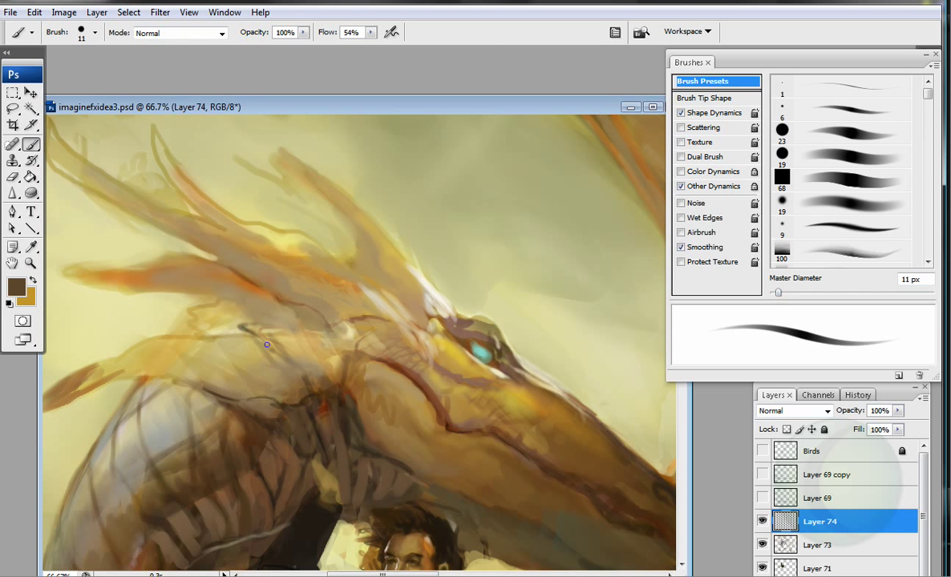
Step: Darken the dragon's head, the wing beside the man's head, and the top of his hair
left_click(376, 362, "alt")
mouse_move(360, 337)
left_mouse_down()
mouse_move(378, 353)
mouse_move(329, 324)
left_mouse_up()
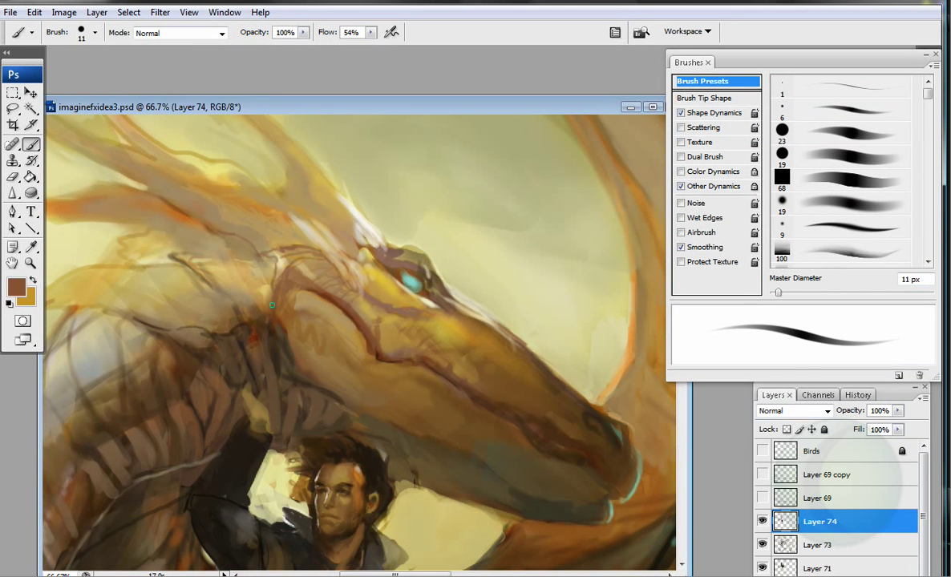
left_click(271, 347, "alt")
mouse_move(250, 413)
left_mouse_down()
mouse_move(363, 440)
mouse_move(345, 420)
mouse_move(315, 437)
mouse_move(307, 474)
left_mouse_up()
left_click(380, 453, "alt")
left_click(373, 449, "alt")
left_click_drag(338, 427, 317, 444)
Step: Sample colours around the man and ribs, then paint light brown strokes up the dragon's ribs
left_click(337, 470, "alt")
left_click(315, 491, "alt")
left_click(288, 486, "alt")
scroll(353, 509, "down", 2)
left_click(315, 484, "alt")
left_click(324, 473, "alt")
left_click(217, 421, "alt")
left_click(207, 429, "alt")
left_click(233, 429, "alt")
left_click(225, 434, "alt")
left_click(216, 348, "alt")
left_click(229, 362, "alt")
left_click(169, 407, "alt")
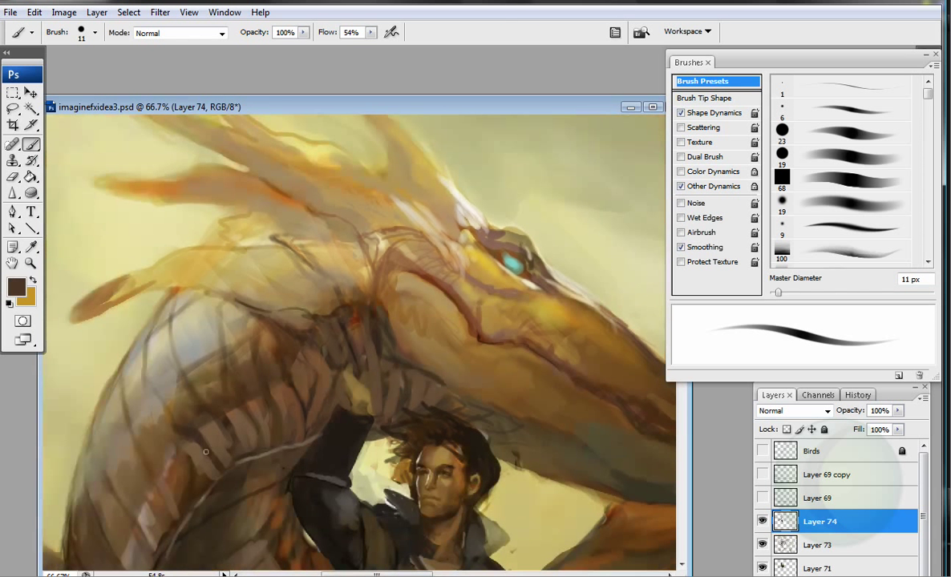
left_click(192, 424, "alt")
left_click(193, 437, "alt")
left_click(194, 426, "alt")
left_click_drag(216, 439, 206, 399)
left_click_drag(214, 432, 205, 396)
Step: Add greyish-tan strokes in the sky left of the dragon and darken the patch beside its eye
left_click(337, 297, "alt")
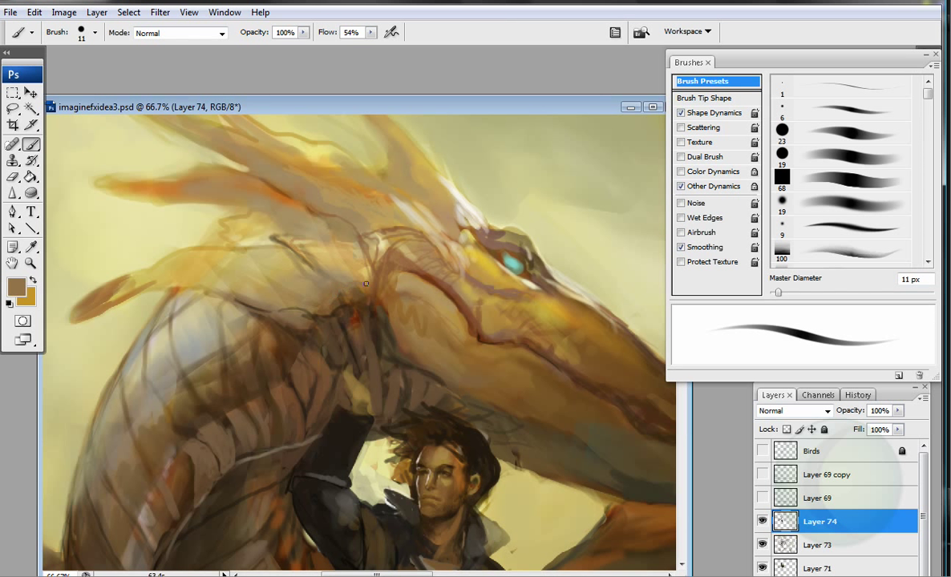
scroll(366, 284, "up", 4)
mouse_move(191, 309)
left_mouse_down()
mouse_move(158, 320)
mouse_move(218, 303)
left_mouse_up()
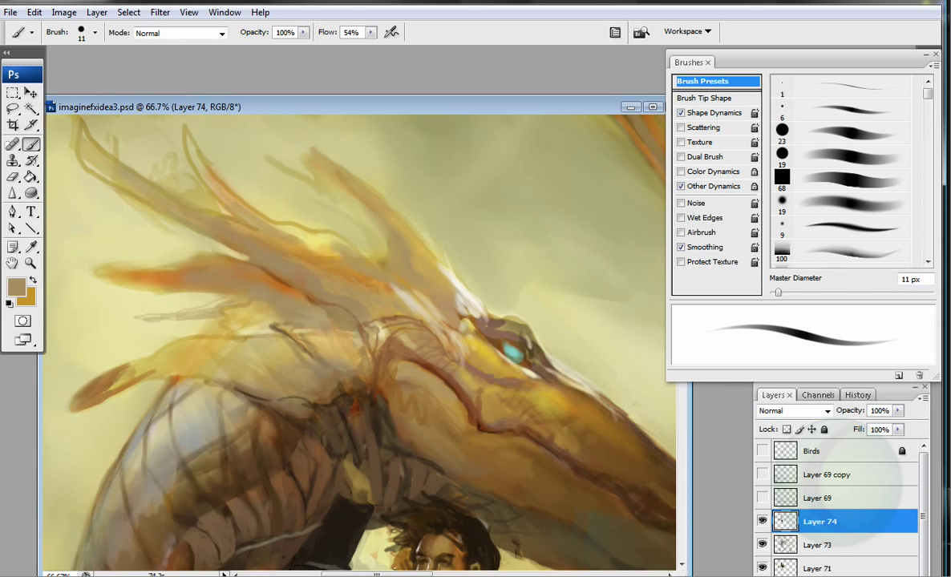
mouse_move(449, 334)
left_mouse_down()
mouse_move(457, 327)
mouse_move(361, 290)
left_mouse_up()
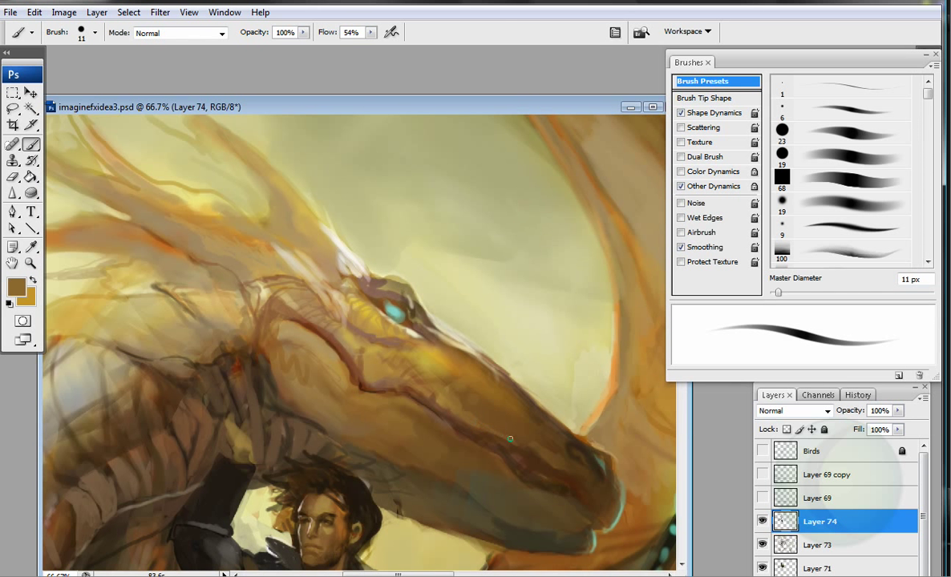
left_click(378, 275, "alt")
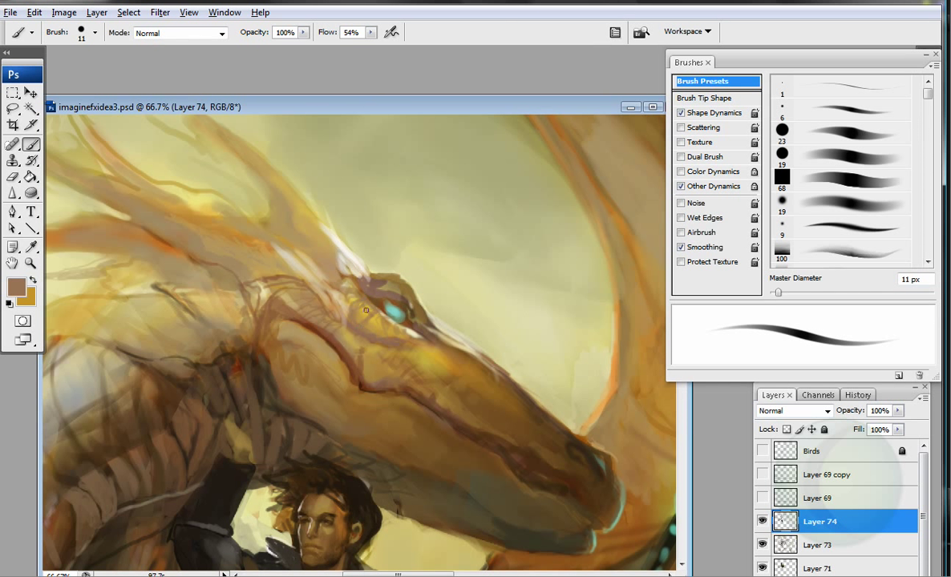
mouse_move(340, 282)
left_mouse_down()
mouse_move(353, 296)
mouse_move(352, 286)
left_mouse_up()
Step: Paint light and dark strokes along the dragon's neck with 19 px airbrush and 26 px brushes
key("period")
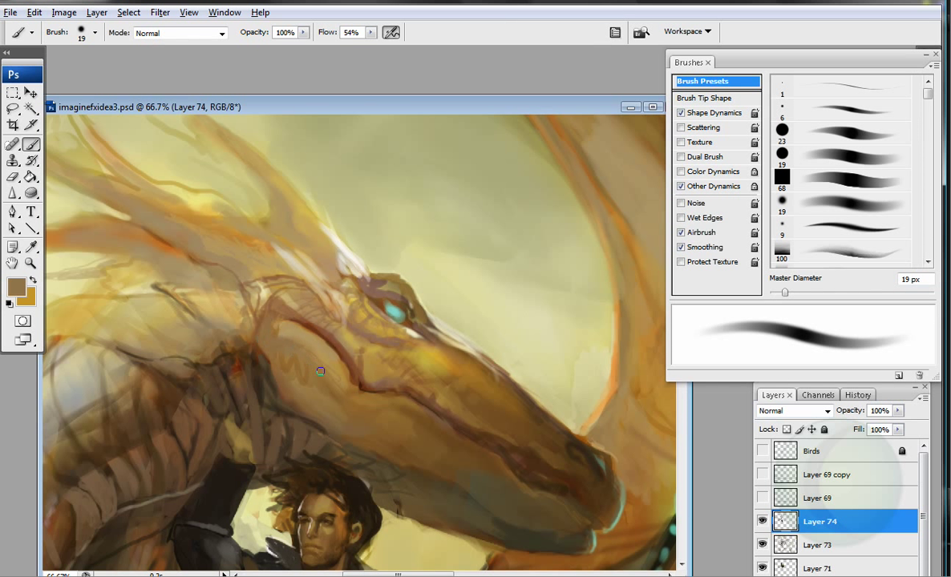
left_click(328, 362, "alt")
mouse_move(321, 357)
left_mouse_down()
mouse_move(298, 359)
mouse_move(277, 336)
left_mouse_up()
left_click(253, 345, "alt")
mouse_move(268, 378)
left_mouse_down()
mouse_move(249, 328)
mouse_move(258, 322)
left_mouse_up()
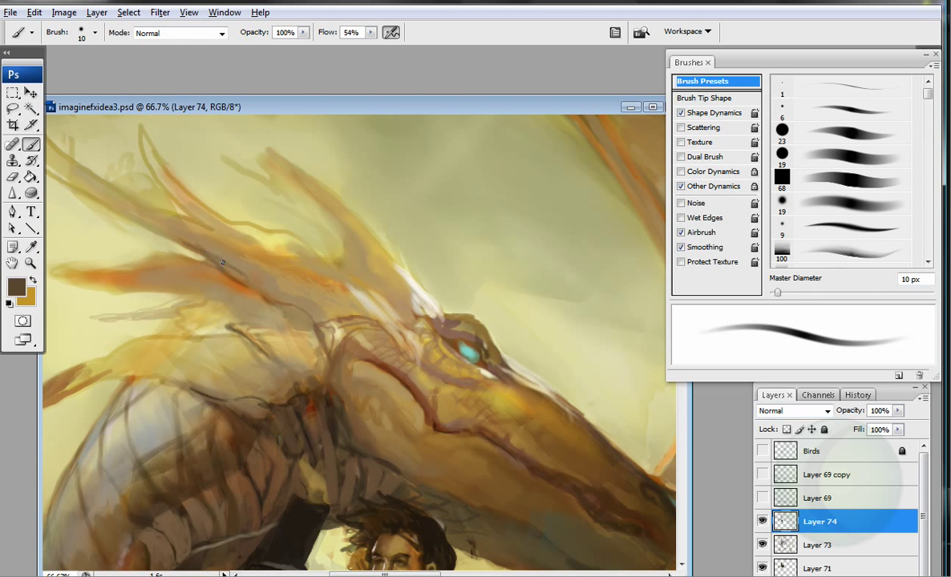
left_click_drag(239, 288, 265, 299)
left_click(277, 306, "alt")
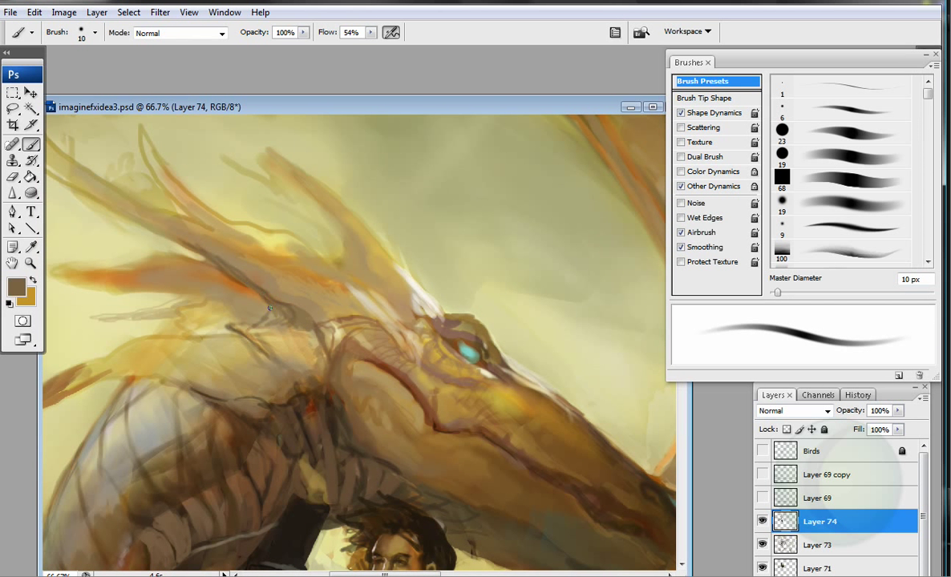
key(".")
left_click(245, 309, "alt")
left_click_drag(253, 309, 275, 294)
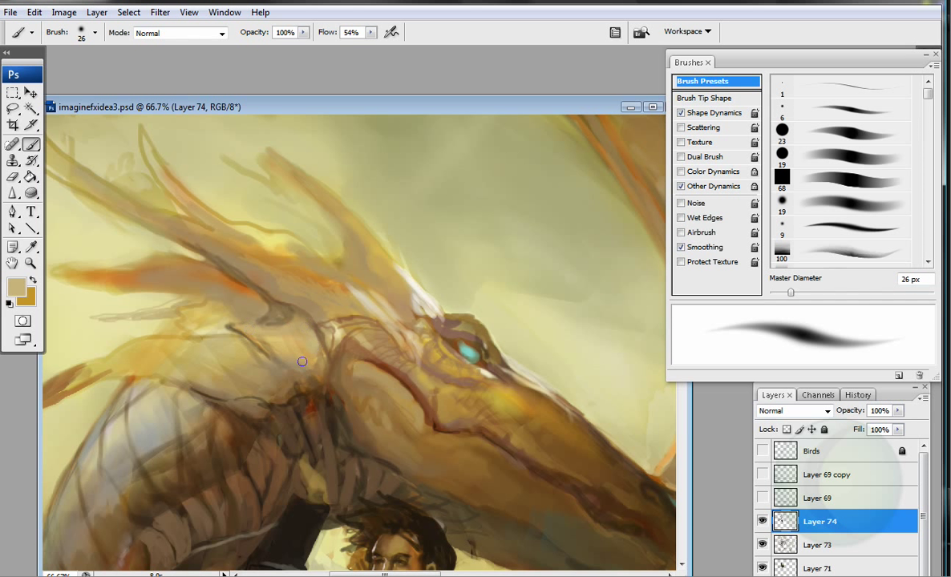
Step: Paint light beige and dark brown strokes on the neck with the 19 px soft airbrush
left_click(233, 325, "alt")
left_click(140, 324, "alt")
key("bracketright")
key("bracketright")
key("bracketright")
key("bracketright")
key("bracketright")
key("bracketright")
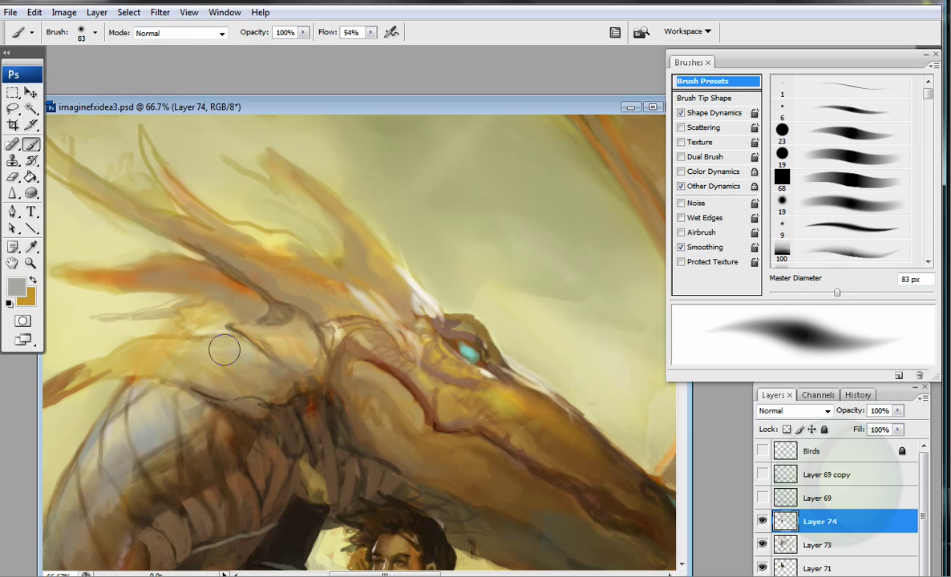
left_click(215, 336, "alt")
key("period")
left_click_drag(157, 348, 88, 344)
mouse_move(240, 319)
left_mouse_down()
mouse_move(276, 308)
mouse_move(304, 327)
left_mouse_up()
left_click(282, 303, "alt")
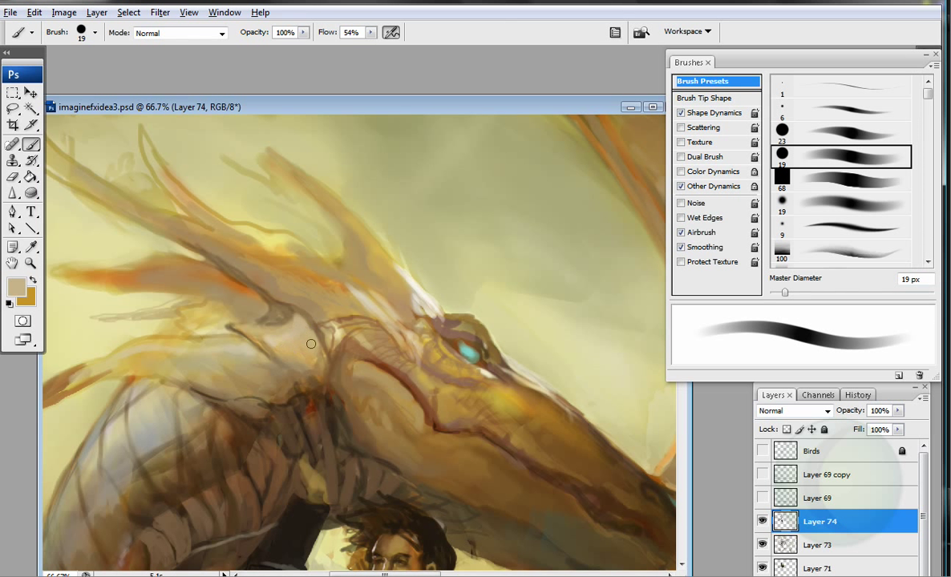
left_click(233, 262, "alt")
mouse_move(233, 263)
left_mouse_down()
mouse_move(255, 295)
mouse_move(275, 283)
left_mouse_up()
Step: With a 12 px hard brush, add dark strokes along the neck edge, head and horns
key("comma")
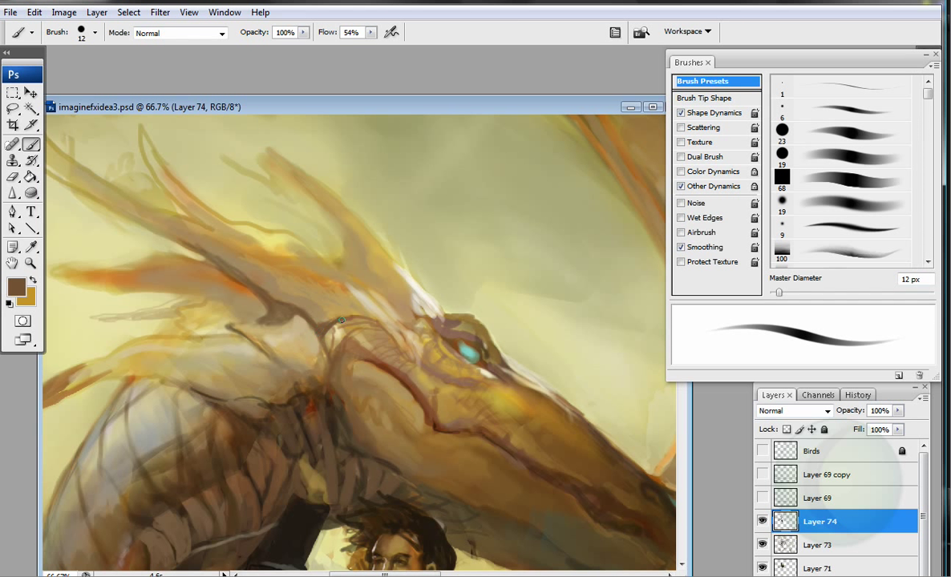
left_click_drag(227, 327, 249, 346)
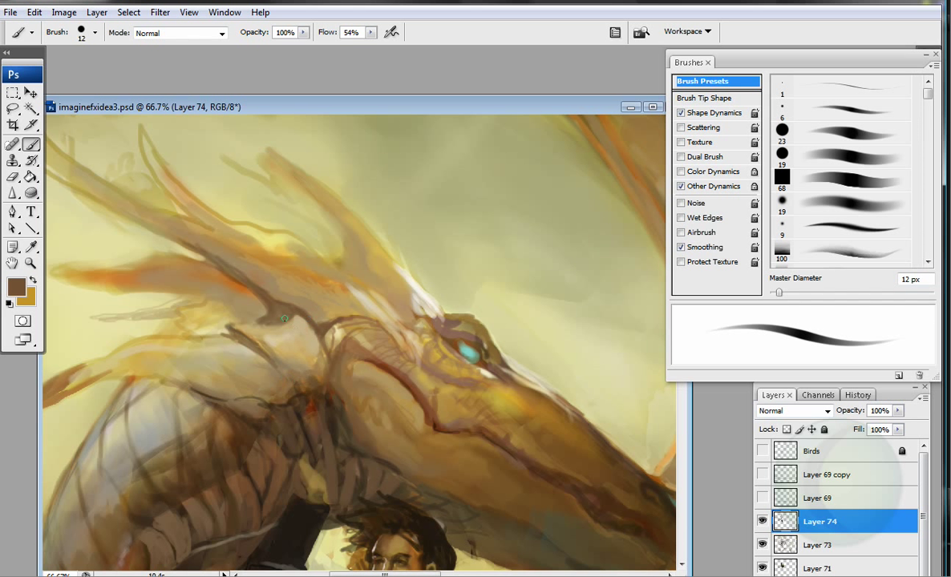
left_click_drag(332, 289, 367, 326)
mouse_move(311, 240)
left_mouse_down()
mouse_move(367, 294)
mouse_move(392, 301)
mouse_move(261, 159)
left_mouse_up()
left_click_drag(266, 164, 239, 137)
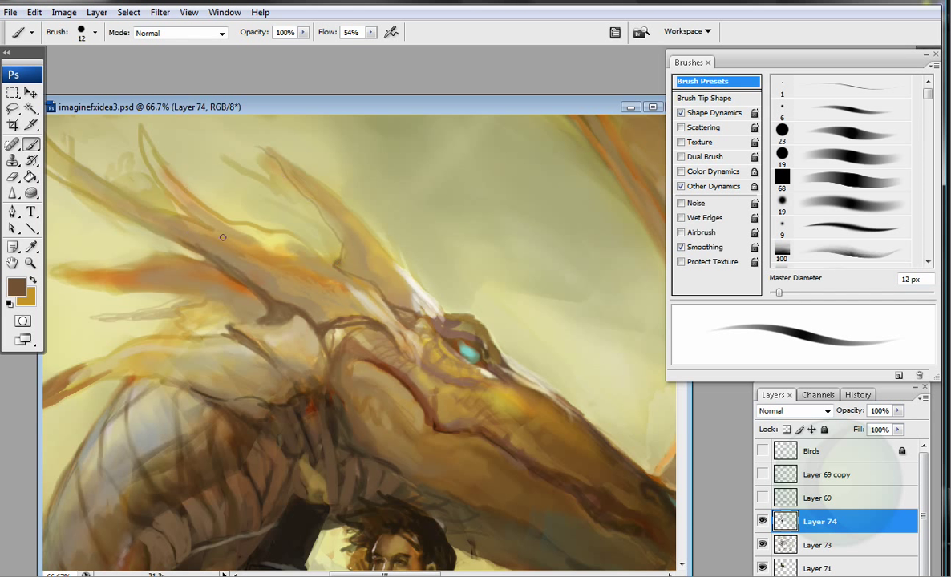
left_click_drag(185, 267, 248, 267)
left_click(157, 265, "alt")
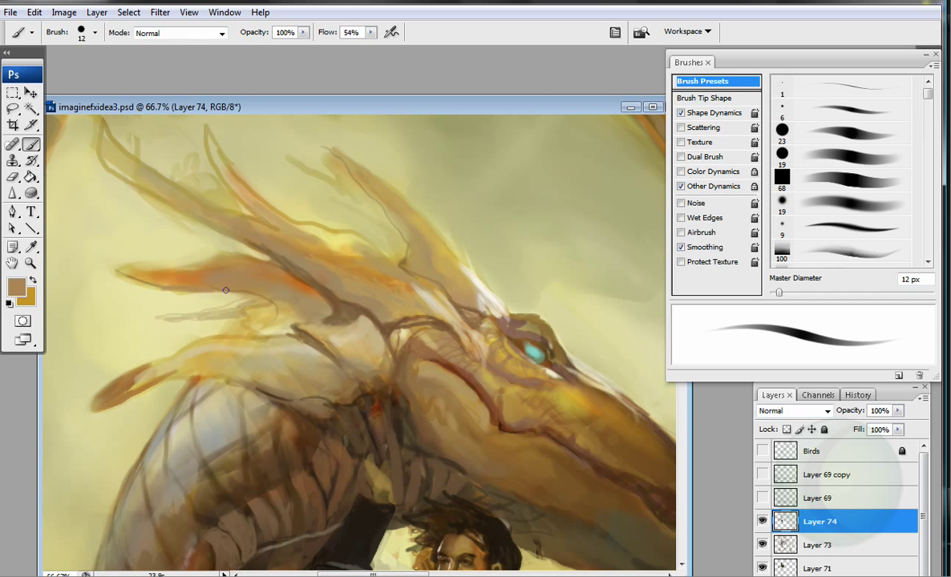
Step: Paint a dark brown stroke across the neck and lighter beige strokes over it with the 19 px brush
scroll(241, 314, "down", 1)
left_click_drag(177, 276, 76, 328)
left_click_drag(120, 293, 228, 269)
key("period")
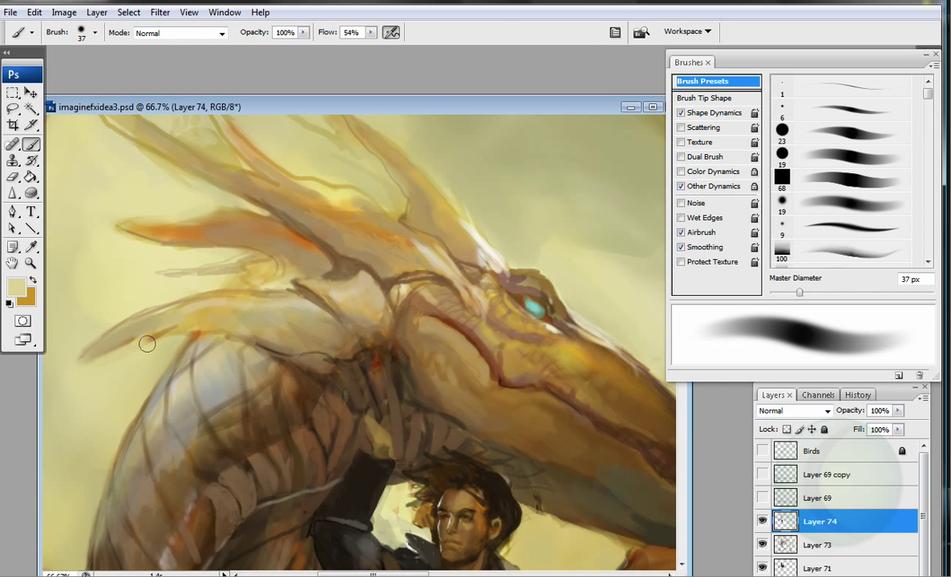
key("period")
left_click(343, 296, "alt")
mouse_move(76, 328)
left_mouse_down()
mouse_move(113, 319)
mouse_move(256, 327)
left_mouse_up()
left_click(257, 327, "alt")
mouse_move(162, 344)
left_mouse_down()
mouse_move(183, 314)
mouse_move(206, 315)
left_mouse_up()
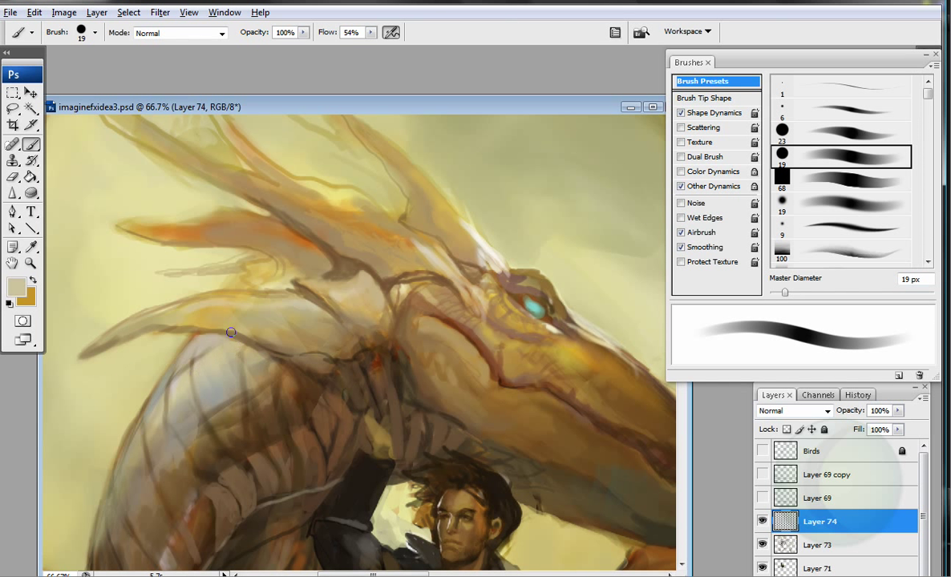
left_click(214, 308, "alt")
key("ctrl+minus")
key("ctrl+minus")
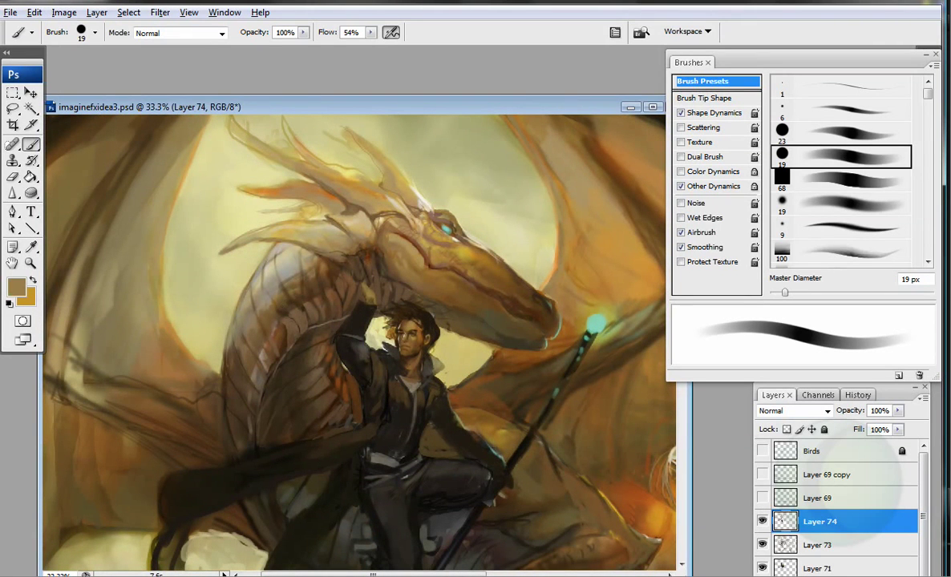
Step: Sample browns and a pale tan, then paint a short greyish-brown stroke on the dragon's neck with a 31 px brush
left_click(113, 361, "alt")
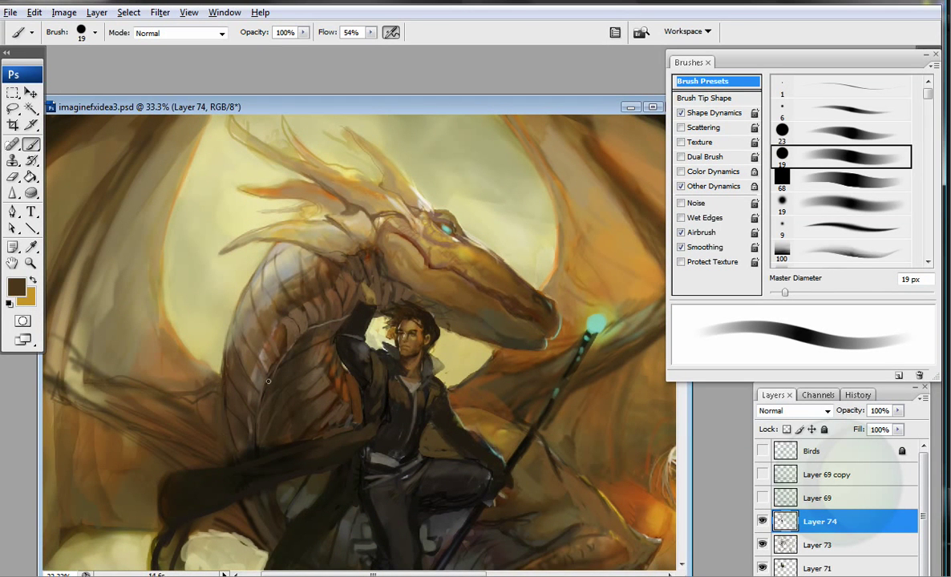
left_click_drag(269, 382, 215, 357)
key("bracketright")
key("bracketright")
key("bracketright")
left_click(219, 274, "alt")
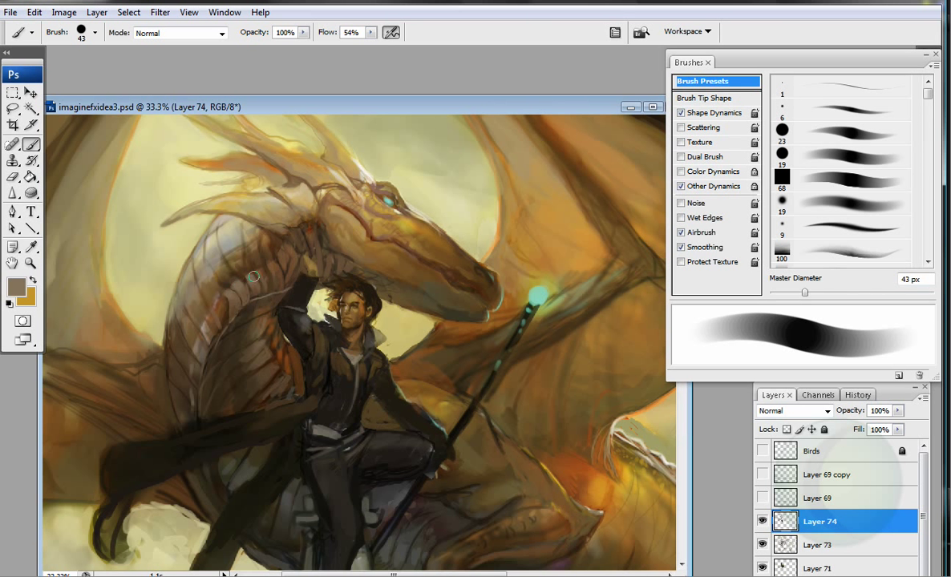
key("period")
left_click(219, 253, "alt")
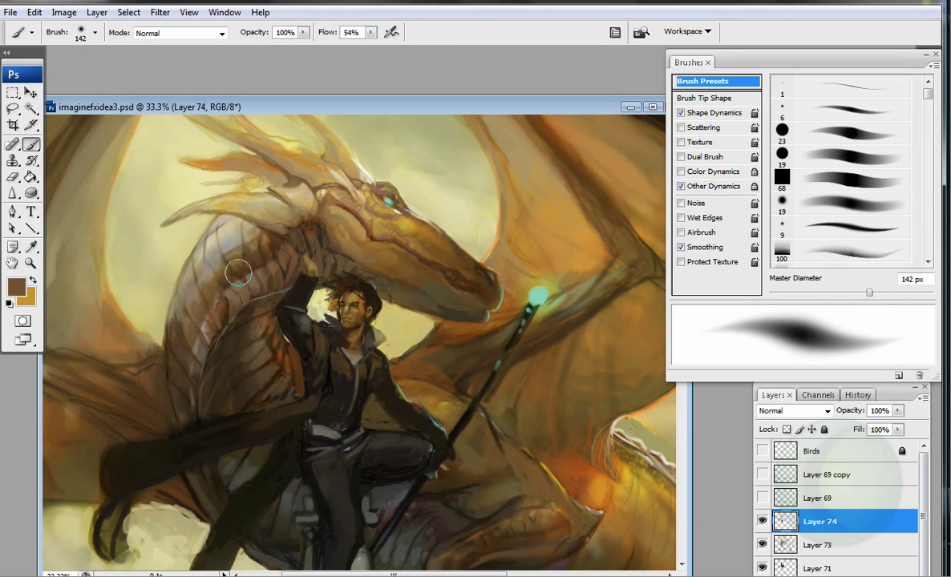
key("bracketleft")
key("bracketleft")
key("bracketleft")
key("bracketleft")
left_click(295, 265, "alt")
key("bracketleft")
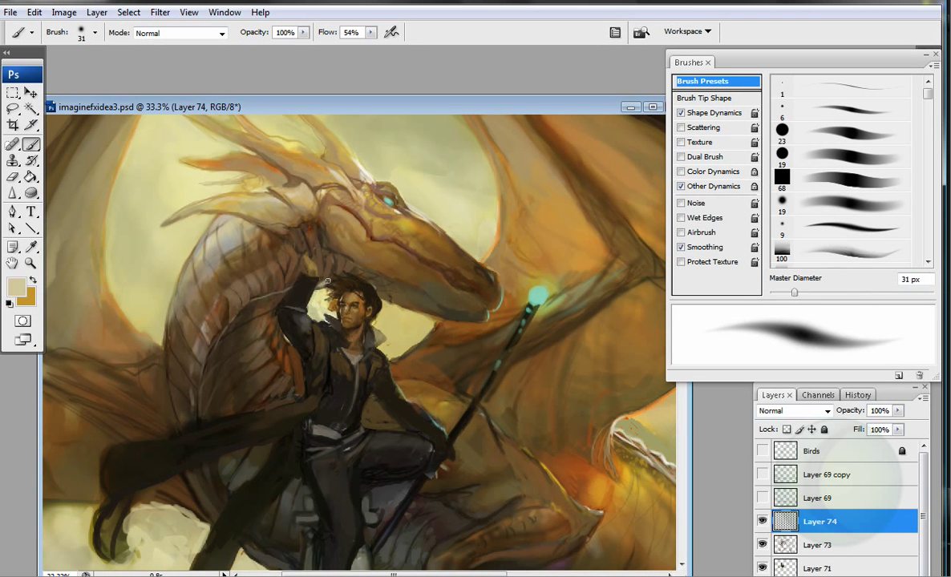
left_click(245, 297, "alt")
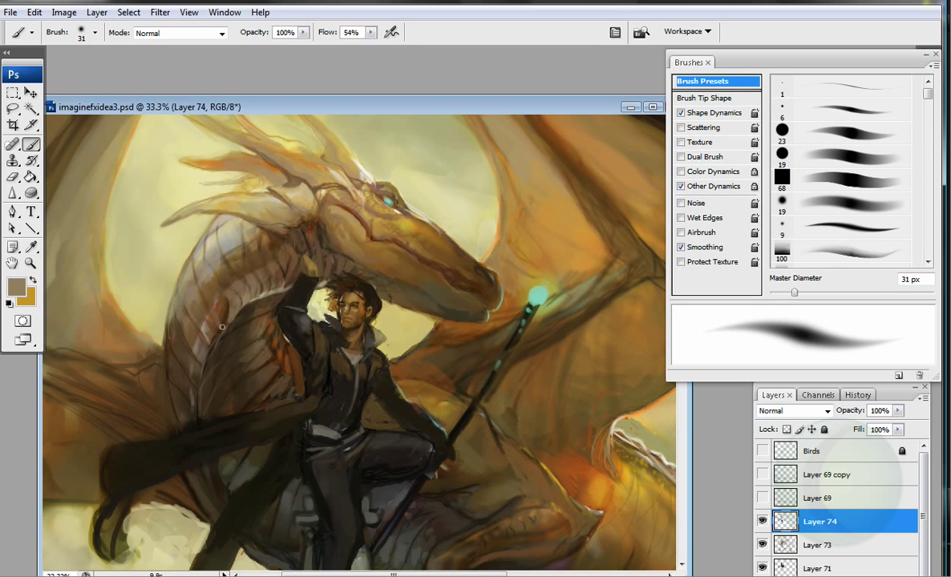
left_click_drag(204, 286, 202, 311)
Step: Zoom out to the whole composition and paint pale strokes along the neck with a 51 px soft airbrush
key("ctrl+minus")
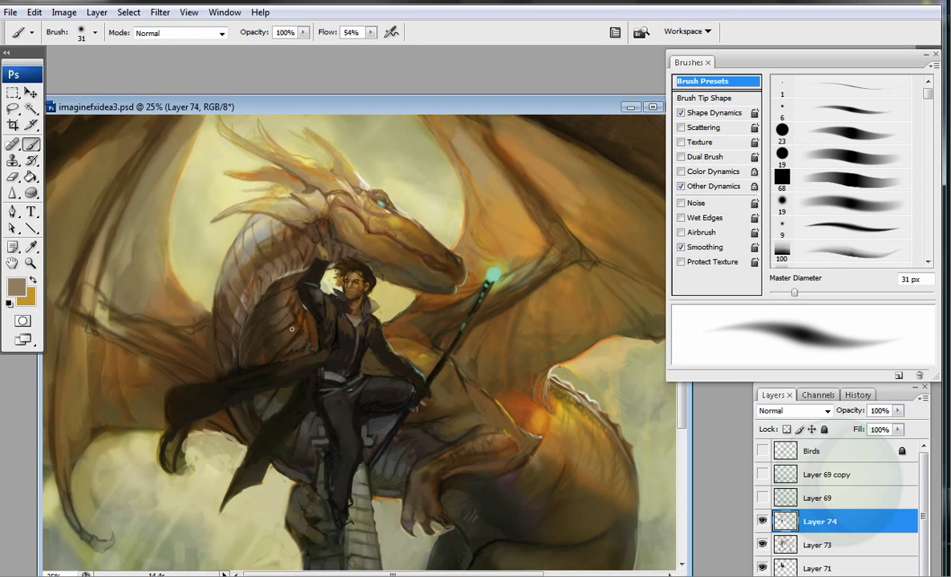
scroll(219, 383, "down", 1)
left_click(222, 380, "alt")
left_click(247, 415, "alt")
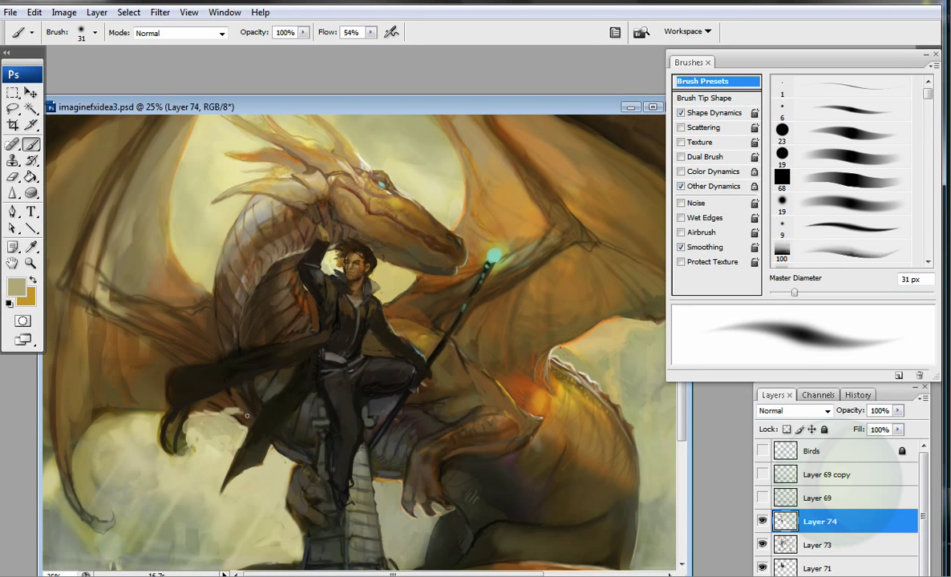
left_click(209, 338, "alt")
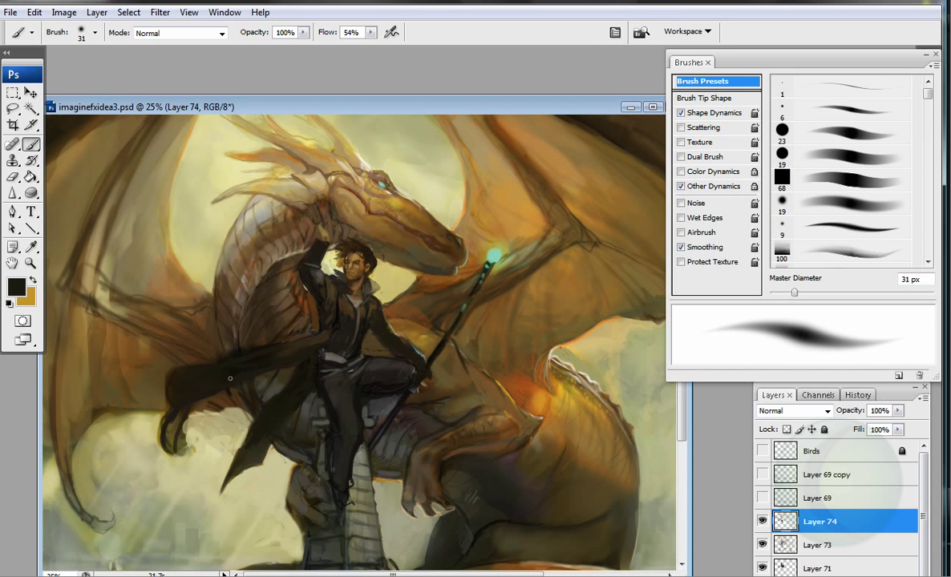
left_click(430, 511, "alt")
key("shift+alt+p")
key("bracketright")
key("bracketright")
mouse_move(212, 264)
left_mouse_down()
mouse_move(233, 324)
mouse_move(202, 325)
left_mouse_up()
left_click(204, 299, "alt")
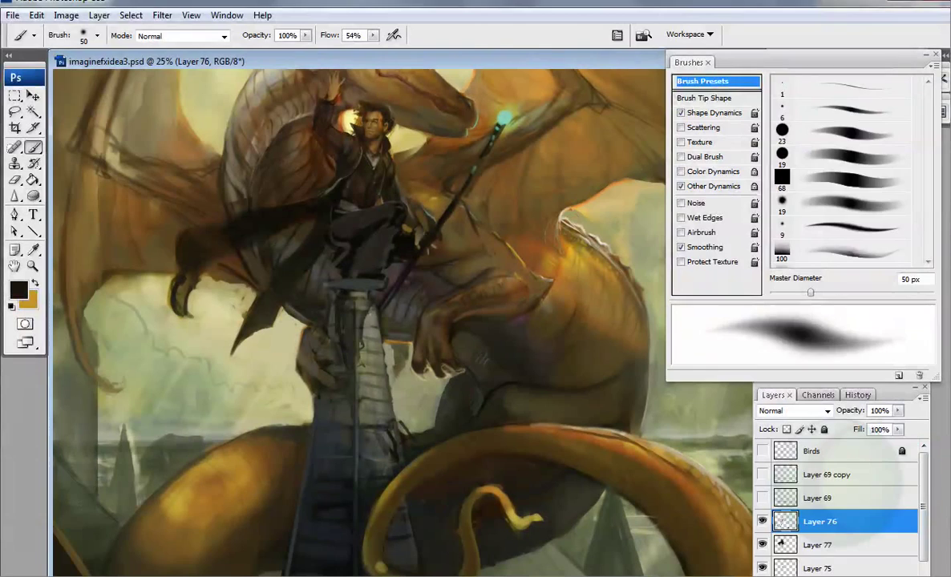
Step: Sample near-black, dark grey, golden ochre and tan from the dragon, sizing the brush between 27 and 100 px
key("z")
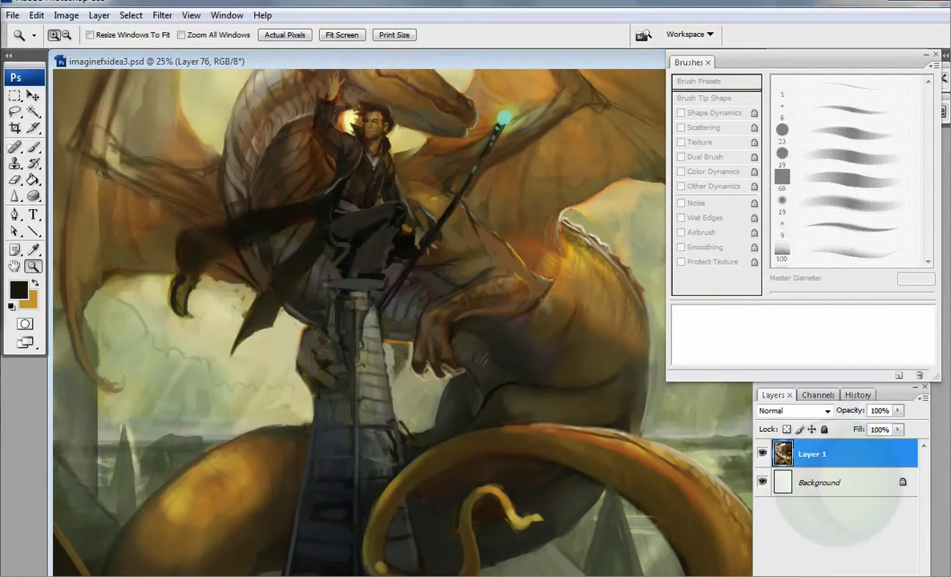
key("b")
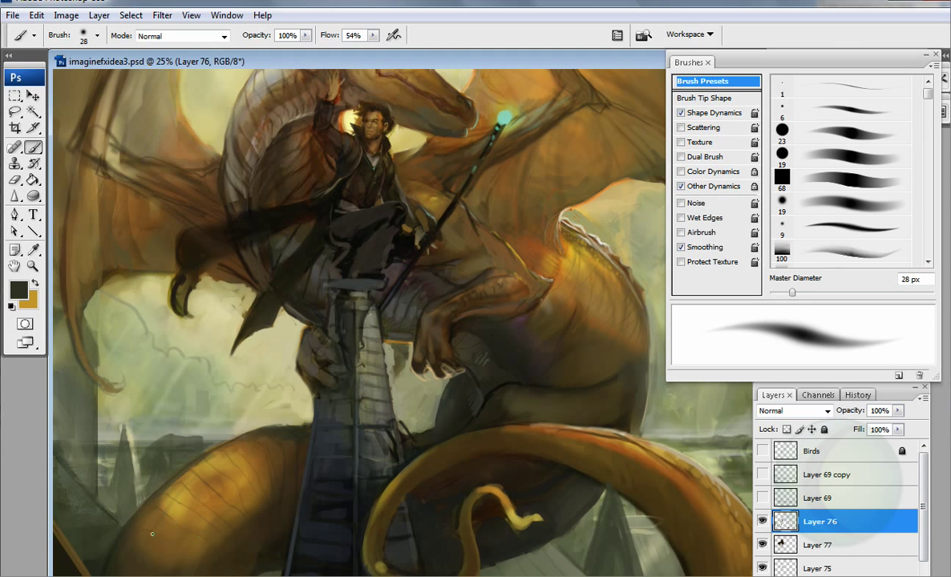
left_click(446, 415, "alt")
key("bracketright")
key("bracketright")
key("bracketright")
key("bracketright")
key("bracketright")
key("bracketright")
key("bracketright")
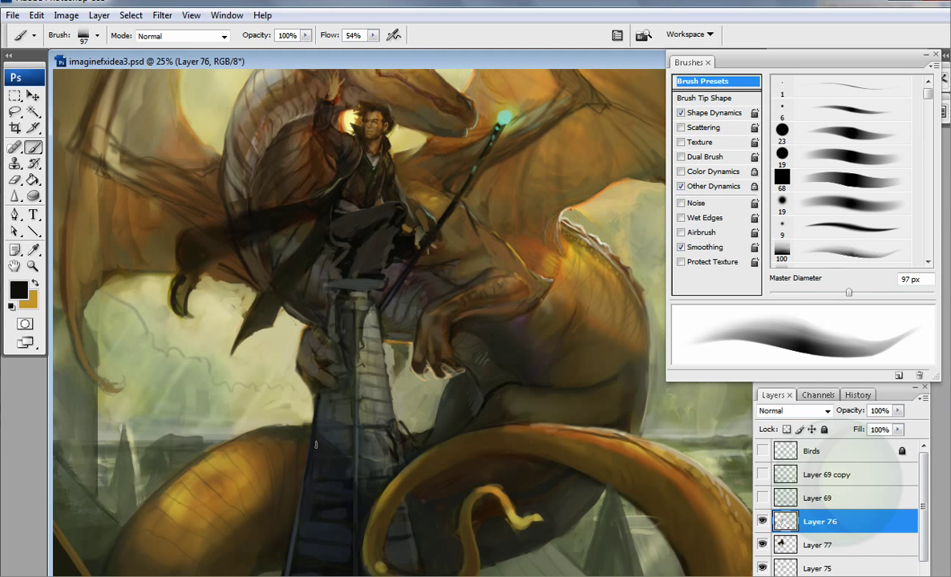
left_click(297, 222, "alt")
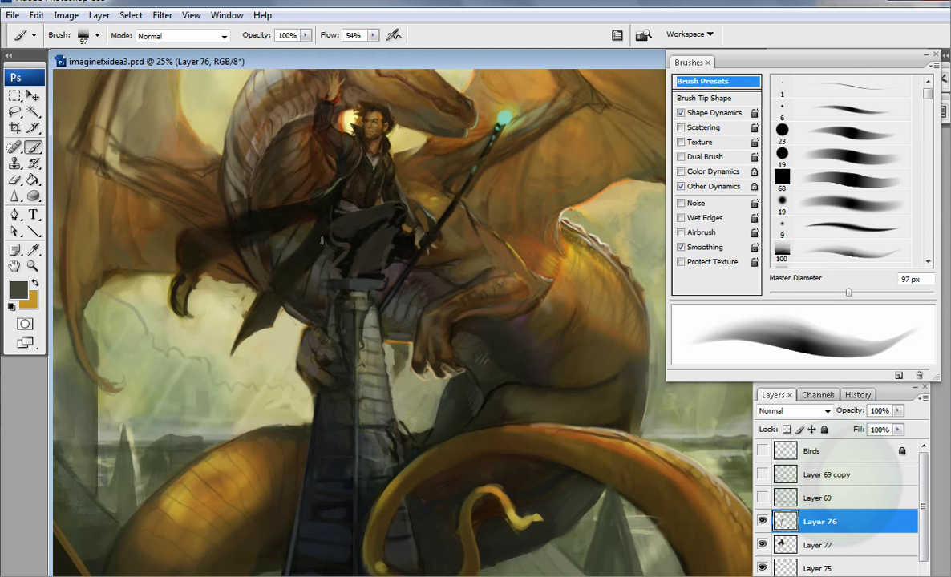
key("bracketleft")
key("bracketleft")
key("bracketleft")
key("bracketleft")
key("bracketleft")
key("bracketleft")
key("bracketleft")
left_click(186, 493, "alt")
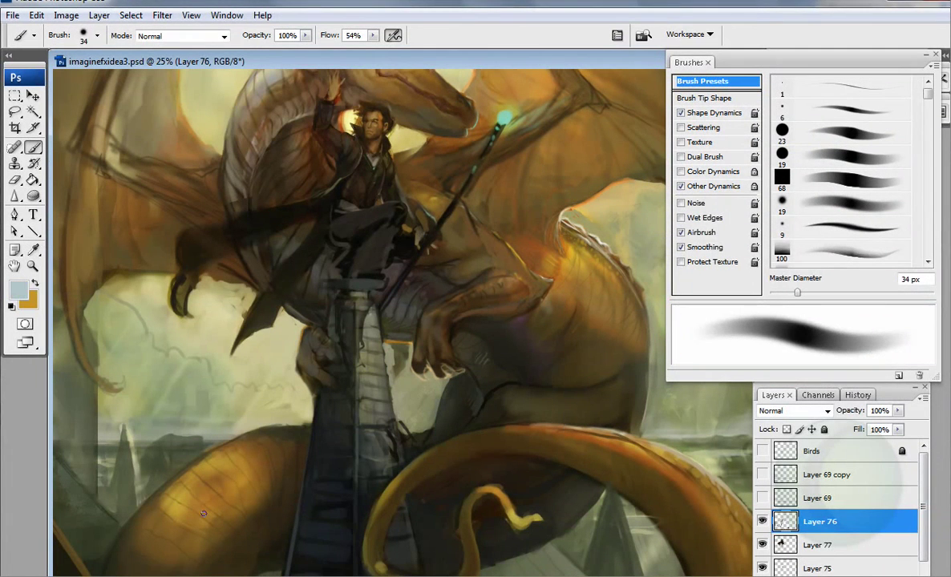
left_click(193, 504, "alt")
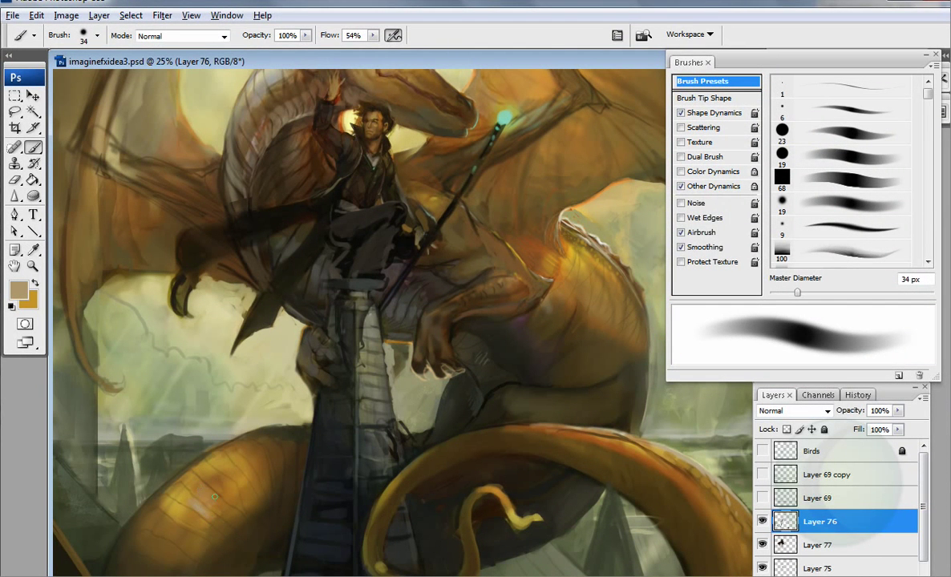
key("bracketright")
key("bracketright")
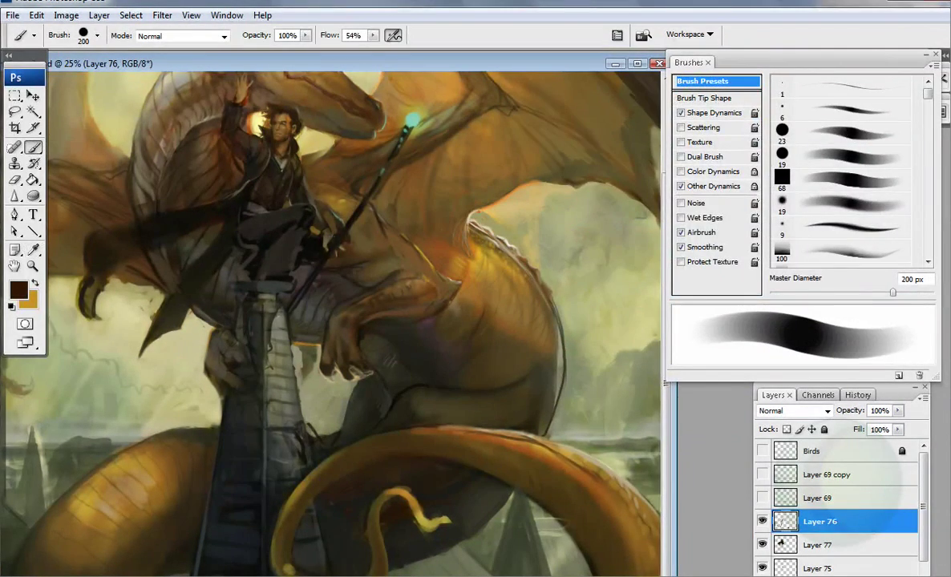
key("period")
Step: Darken the lower edge of the dragon's belly and add a new Layer 78 above Layer 76
mouse_move(127, 458)
left_mouse_down()
mouse_move(190, 485)
mouse_move(186, 460)
mouse_move(147, 463)
mouse_move(186, 516)
mouse_move(158, 443)
left_mouse_up()
key("comma")
key("comma")
key("comma")
key("comma")
key("comma")
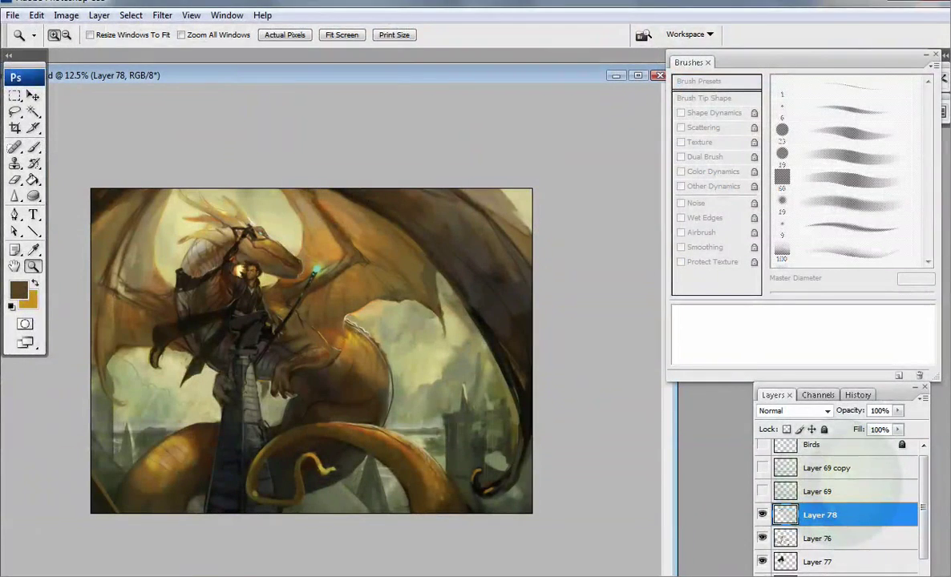
key("ctrl+shift")
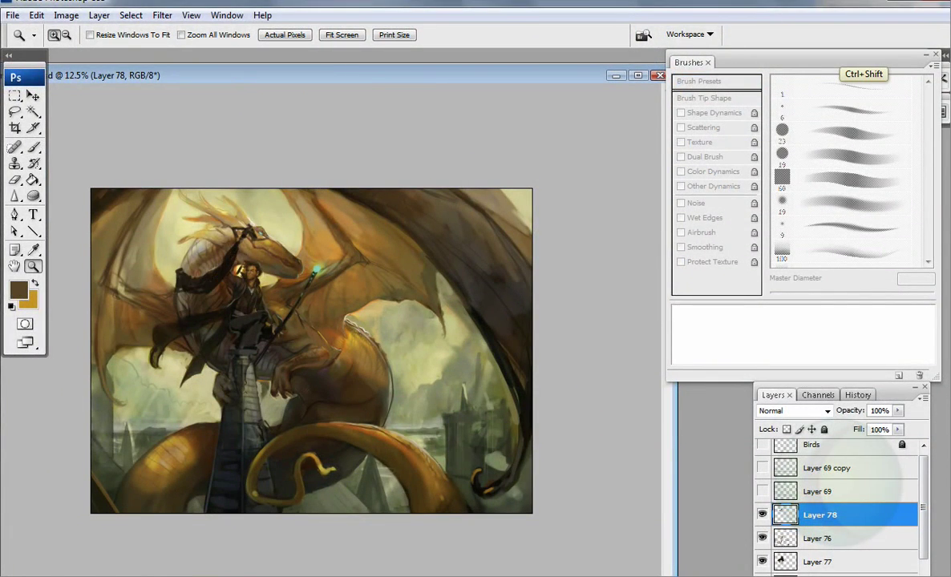
Step: Zoom to 25% and paint a dark brown strap near the dragon's head with a 29 px brush
key("b")
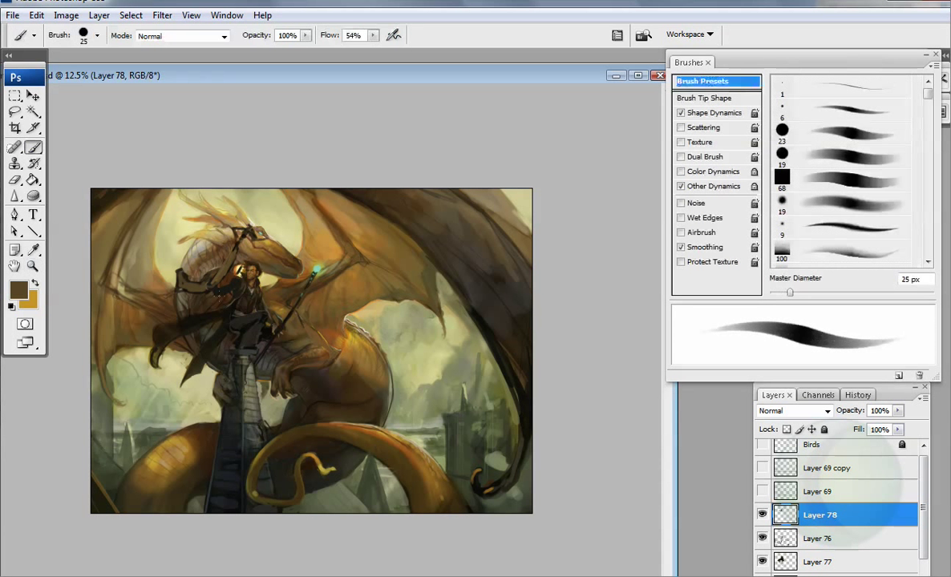
left_click(211, 246, "alt")
left_click(221, 213, "alt")
key("bracketright")
key("bracketright")
key("bracketright")
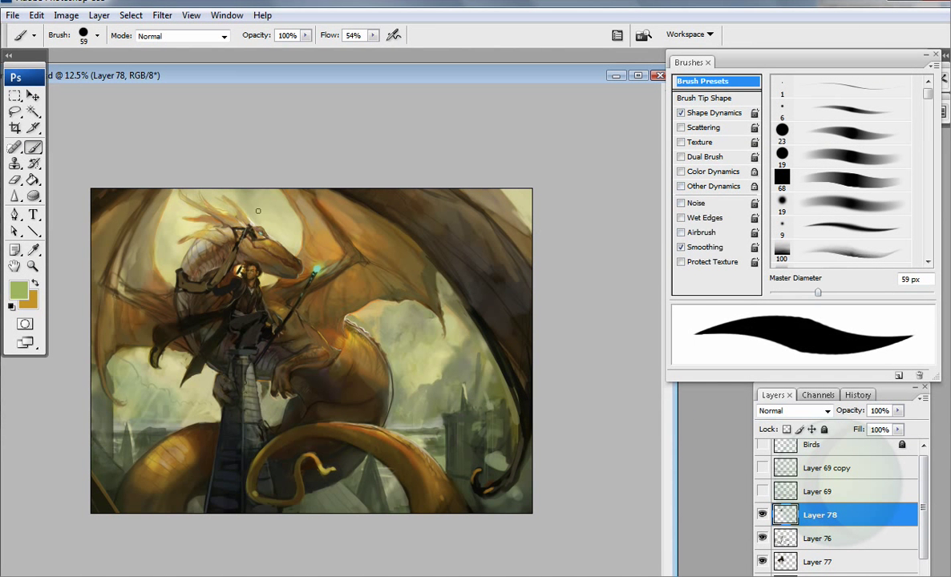
left_click(222, 297, "ctrl")
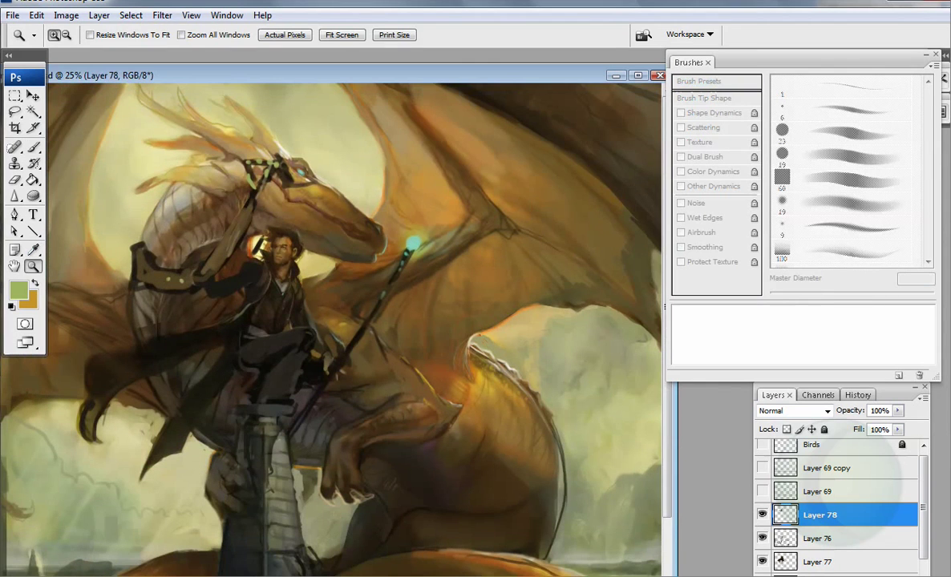
key("bracketleft")
key("bracketleft")
key("bracketleft")
left_click(240, 161, "alt")
mouse_move(241, 161)
left_mouse_down()
mouse_move(233, 174)
mouse_move(254, 188)
mouse_move(283, 183)
mouse_move(210, 230)
left_mouse_up()
Step: Sample near-black from the head collar and paint the dark strap down the dragon's neck
left_click(249, 164, "alt")
left_click(232, 152, "alt")
left_click(265, 161, "alt")
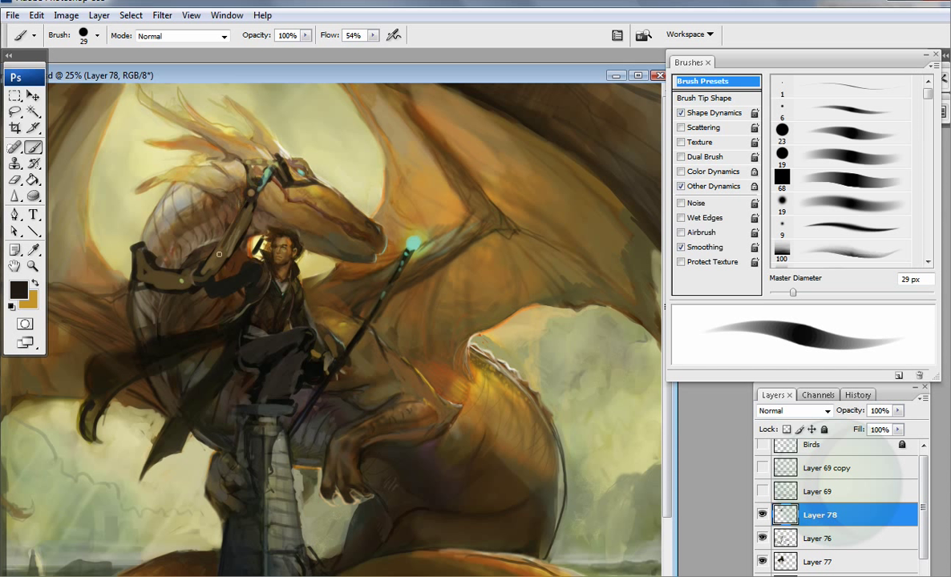
left_click(277, 186, "alt")
left_click(263, 156, "alt")
left_click(264, 169, "alt")
left_click(279, 185, "alt")
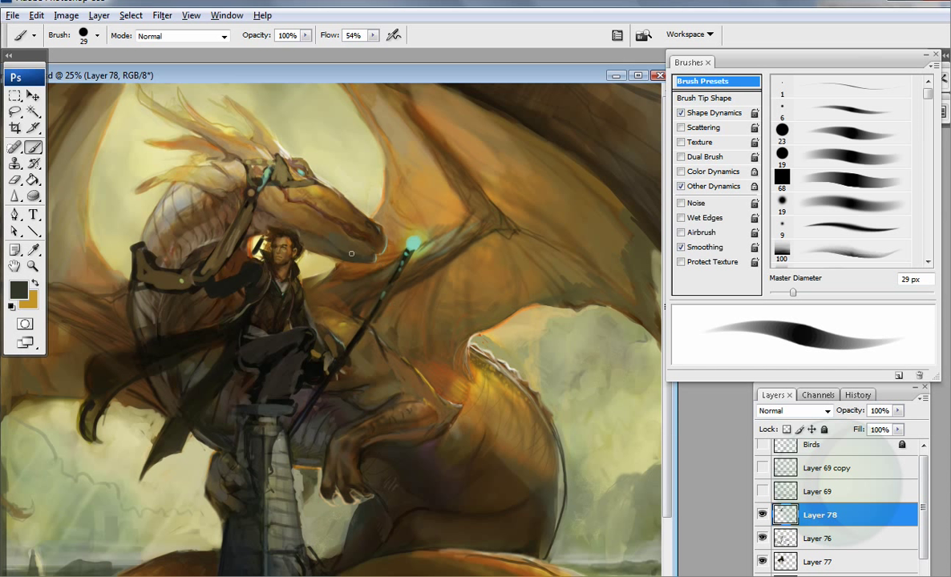
left_click_drag(221, 199, 197, 244)
Step: Erase stray strokes left of the neck, then sample browns and the near-black outline beside the rider
key("e")
mouse_move(143, 212)
left_mouse_down()
mouse_move(149, 254)
mouse_move(188, 241)
left_mouse_up()
key("b")
left_click(229, 244, "alt")
left_click(210, 265, "alt")
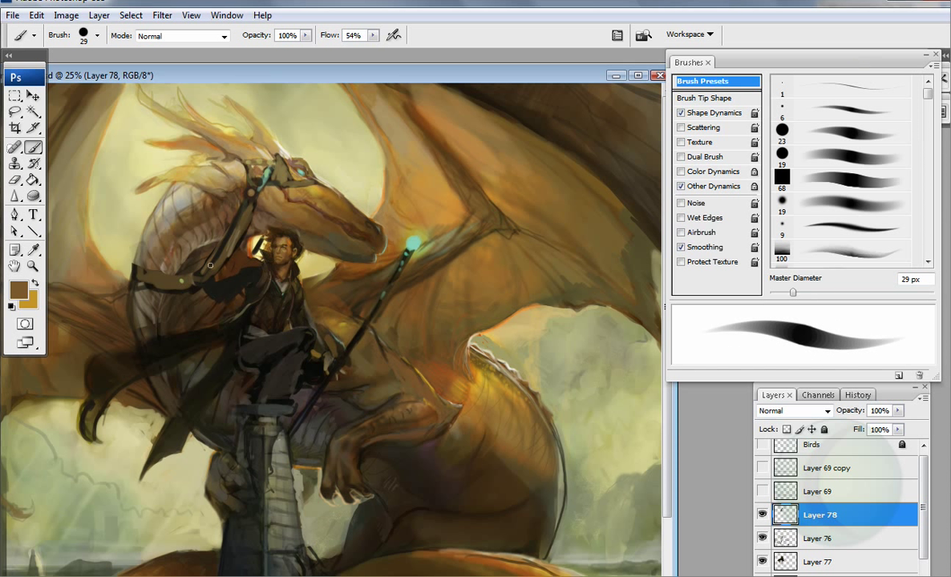
left_click(152, 271, "alt")
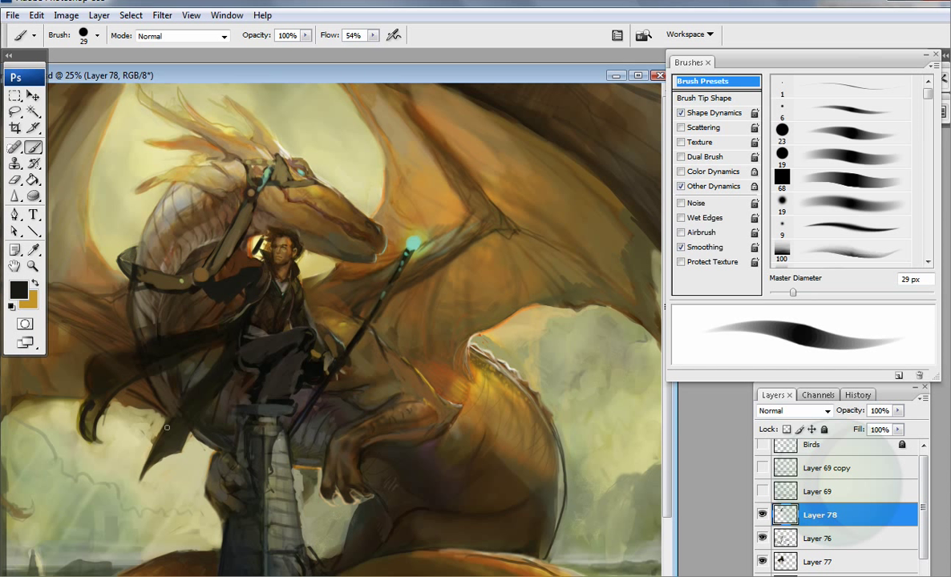
Step: Flip the whole canvas horizontally to check the drawing
left_click(66, 16)
left_click(250, 220)
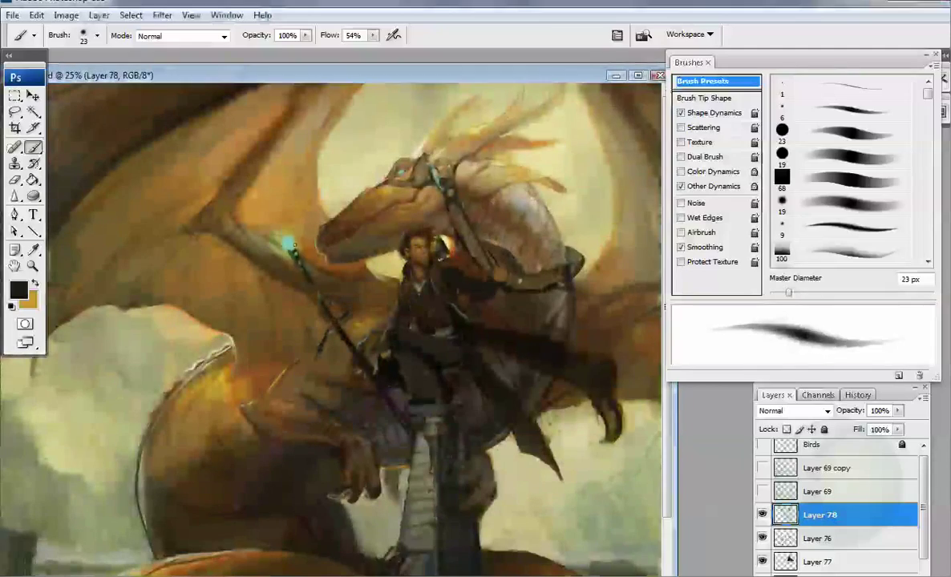
left_click(287, 241, "alt")
Step: Sample light teal, olive brown and dark grey-brown colours with a 30 px brush
left_click(18, 289)
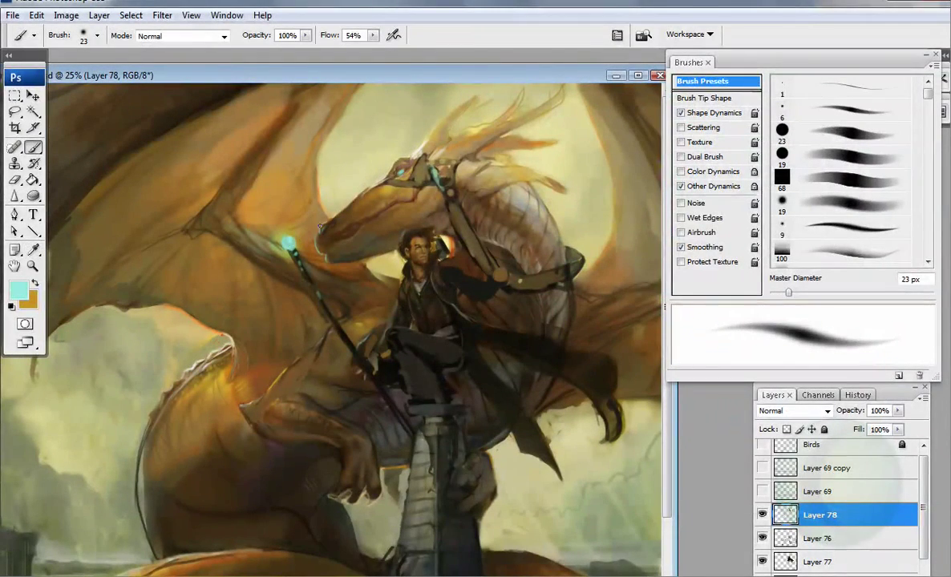
left_click(419, 182, "alt")
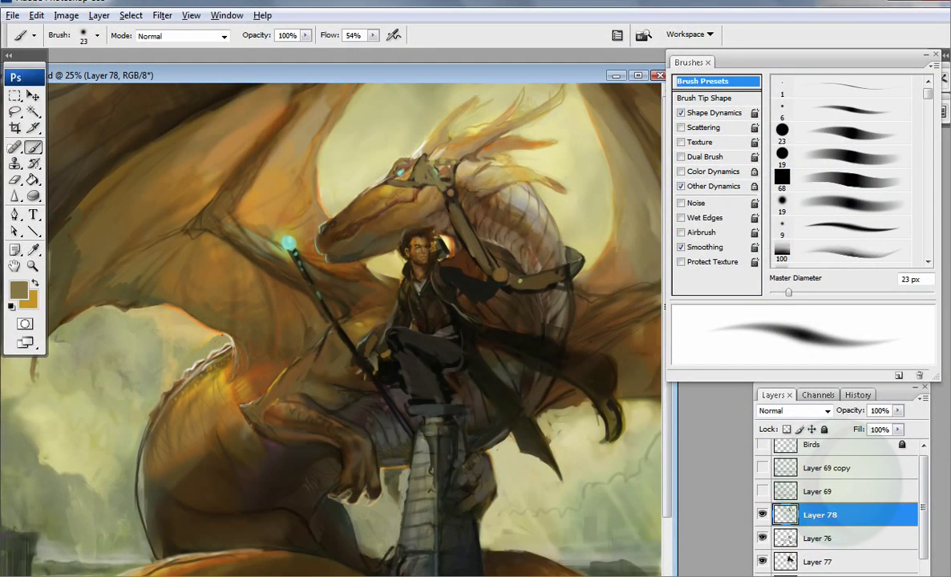
key("bracketright")
left_click(393, 369, "alt")
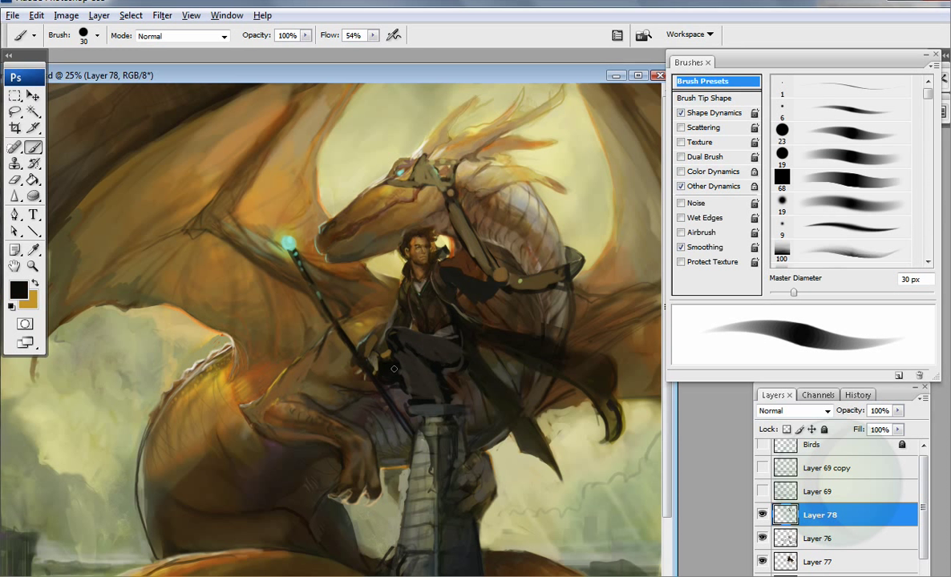
left_click(375, 354, "alt")
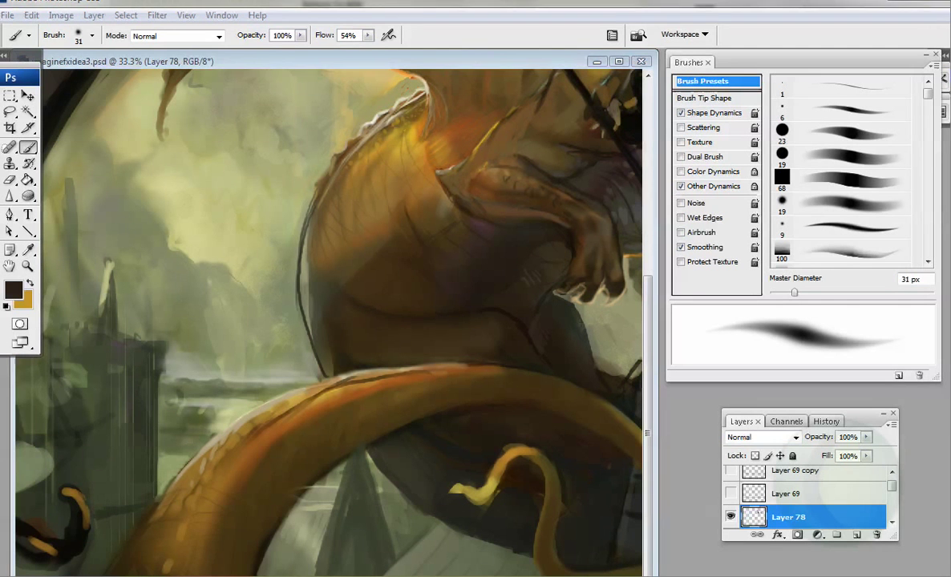
Step: Darken the left edge of the dragon's tail with a 34 px near-black brush
key("bracketleft")
key("bracketleft")
key("bracketleft")
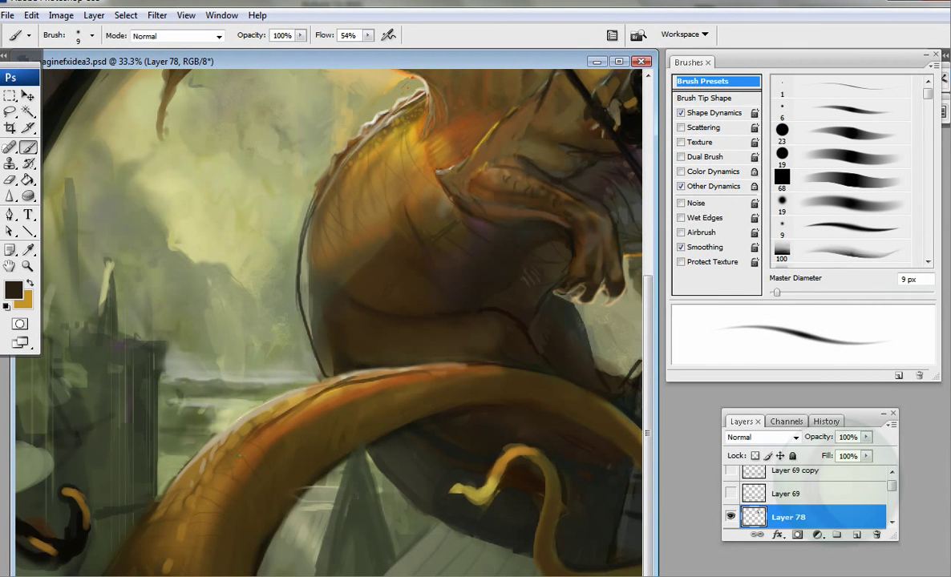
key("bracketright")
key("bracketright")
key("bracketright")
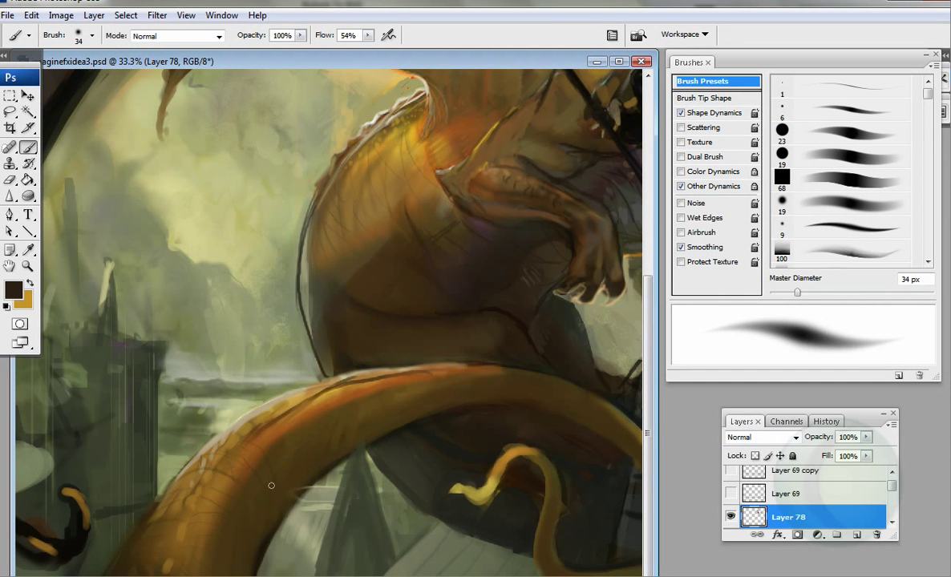
left_click(206, 449, "alt")
left_click(203, 526, "alt")
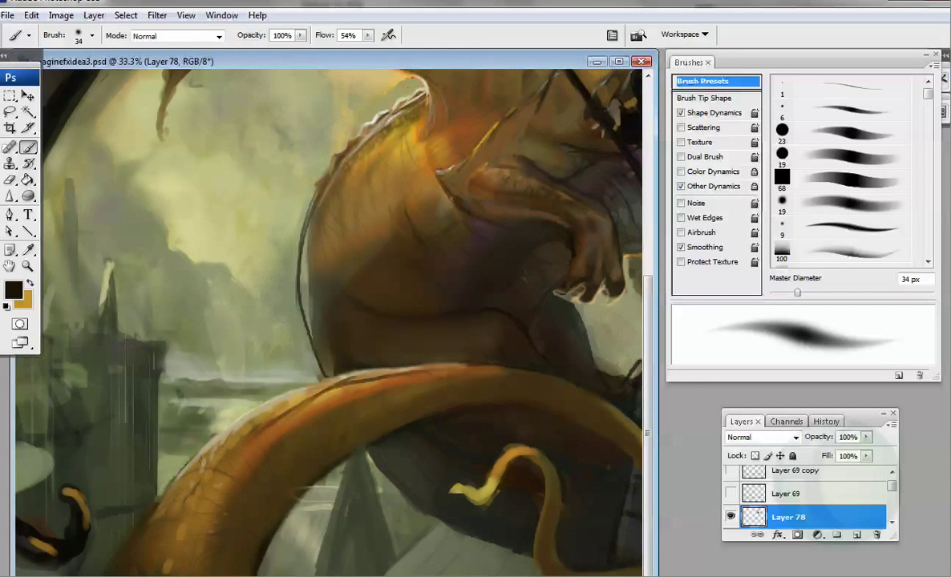
left_click_drag(279, 513, 239, 513)
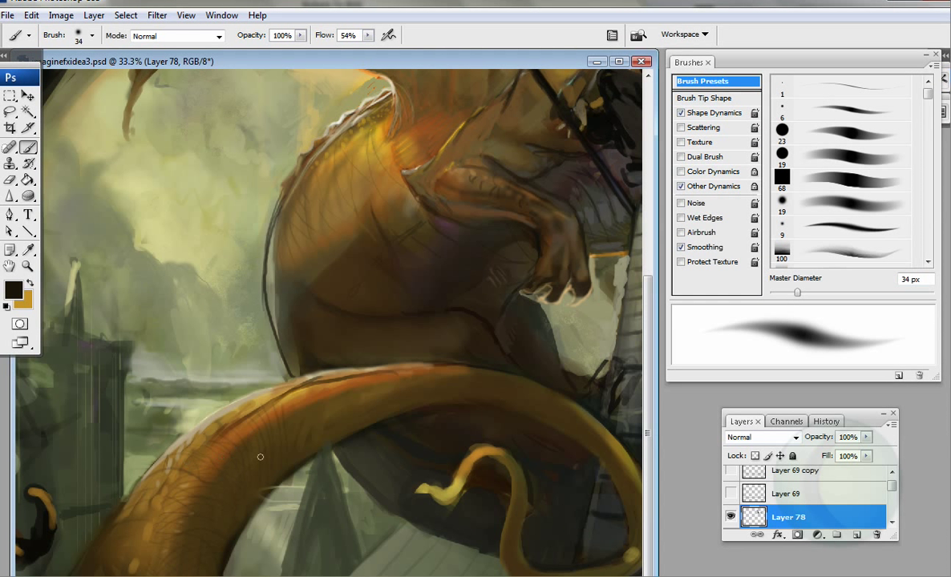
left_click_drag(125, 499, 147, 473)
Step: Darken the dragon's left body outline with a 117 px dark brown stroke, then load a 27 px black brush
key("bracketright")
key("bracketright")
key("bracketright")
key("bracketright")
key("bracketright")
key("bracketright")
key("bracketright")
key("bracketright")
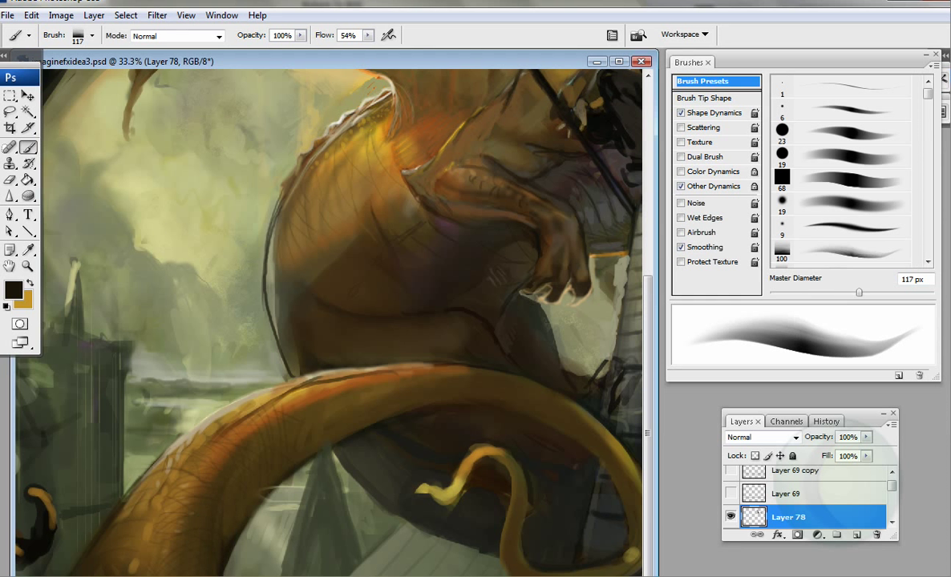
left_click_drag(620, 221, 448, 291)
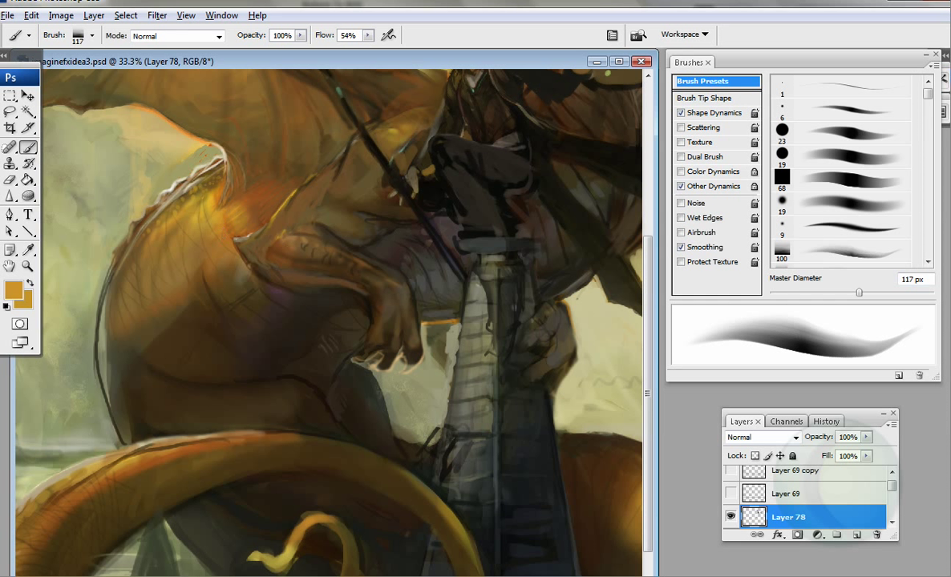
left_click(103, 380, "alt")
mouse_move(104, 381)
left_mouse_down()
mouse_move(97, 256)
mouse_move(119, 222)
left_mouse_up()
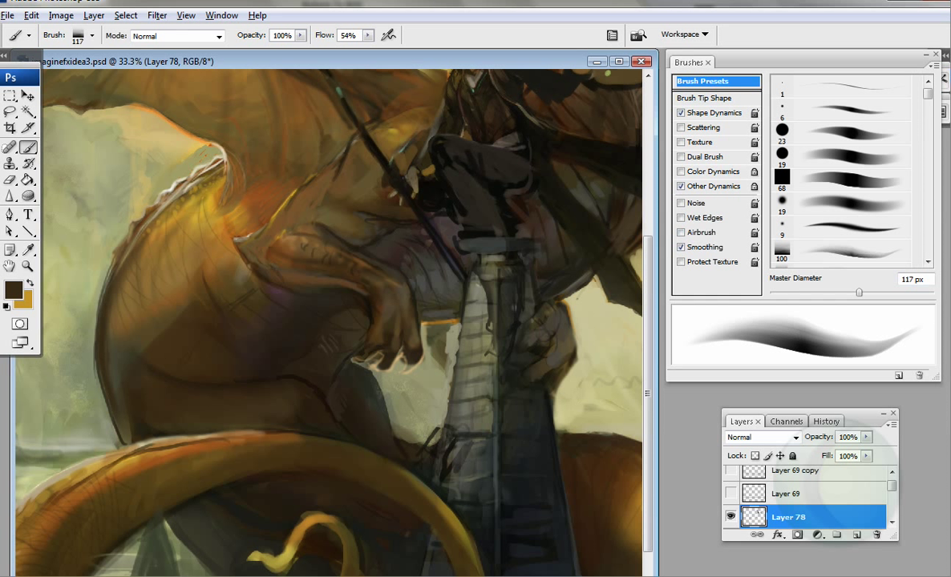
left_click_drag(405, 405, 365, 337)
key("bracketleft")
key("bracketleft")
key("bracketleft")
key("bracketleft")
key("bracketleft")
key("bracketleft")
key("bracketleft")
key("bracketleft")
key("bracketleft")
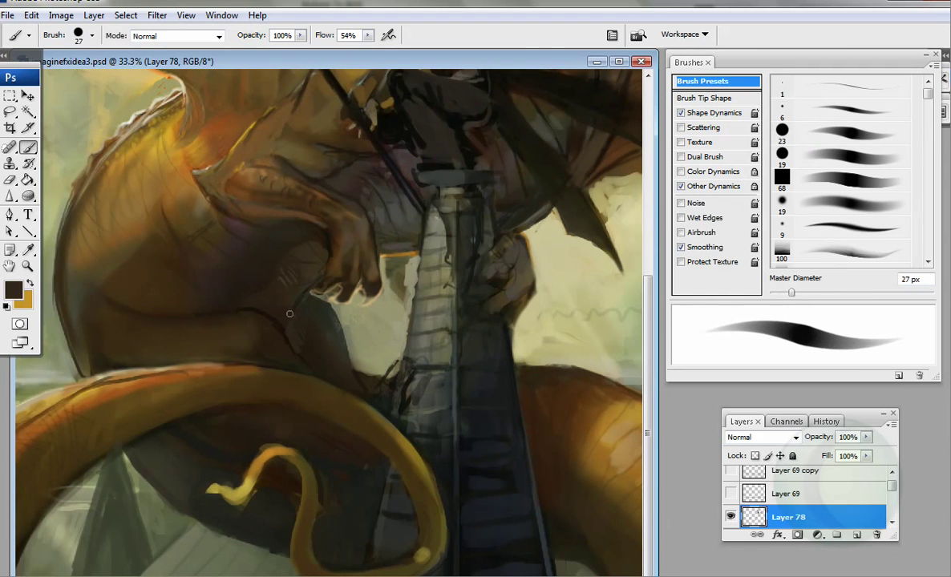
left_click(278, 380, "alt")
scroll(321, 320, "up", 5)
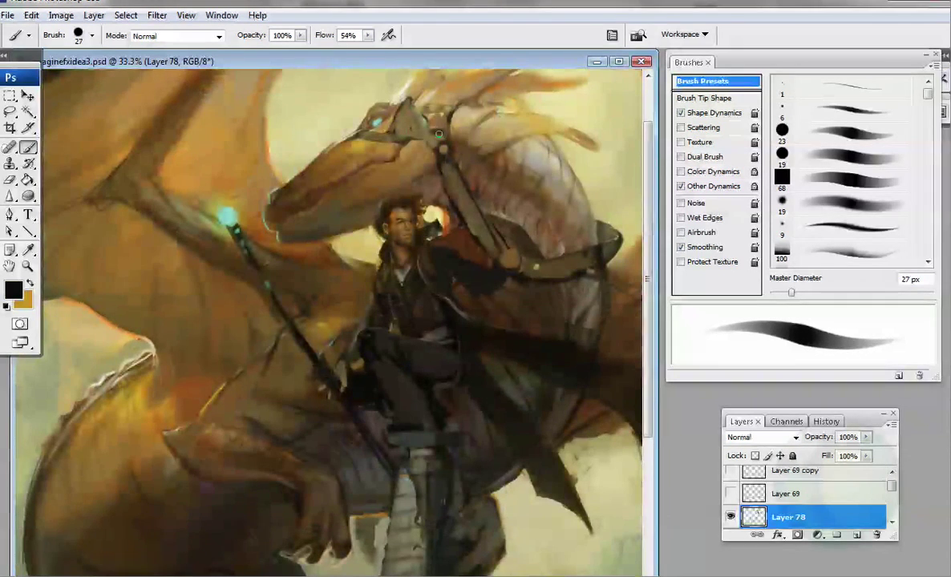
Step: Paint dark strokes by the dragon's horn, then add pale yellow highlights on the rider's hair at 146%
key("bracketleft")
key("bracketleft")
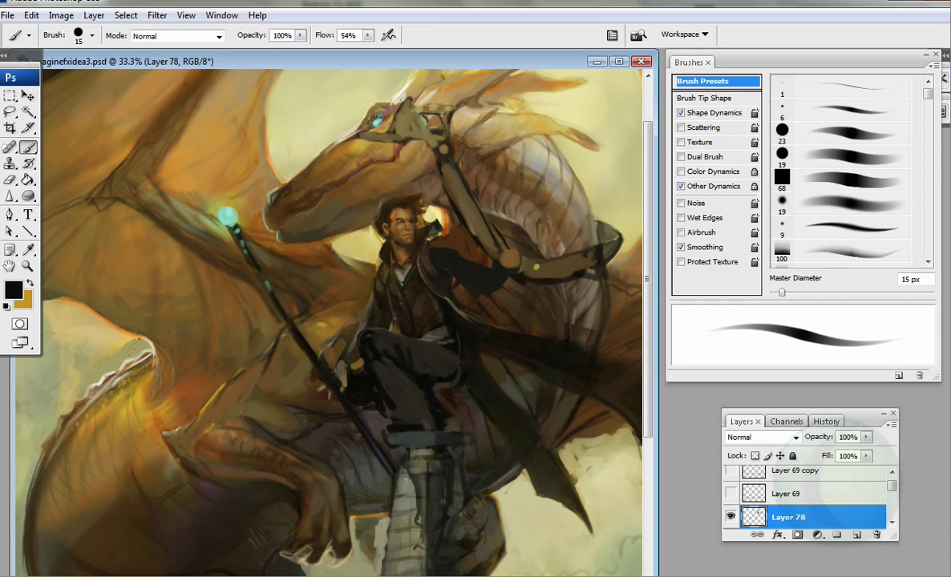
left_click_drag(380, 96, 403, 138)
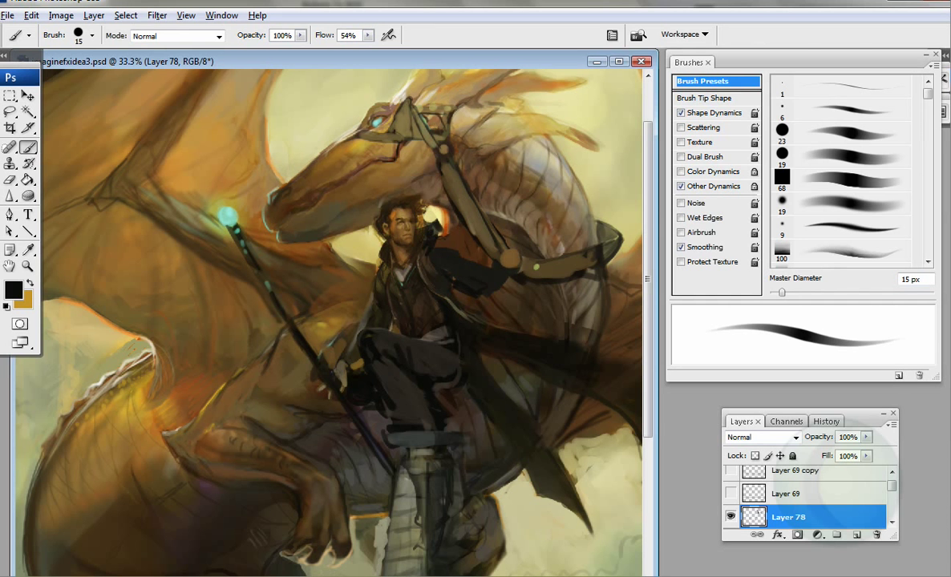
key("ctrl+space")
left_click_drag(400, 208, 448, 210)
left_click(371, 276, "alt")
left_click(427, 351, "alt")
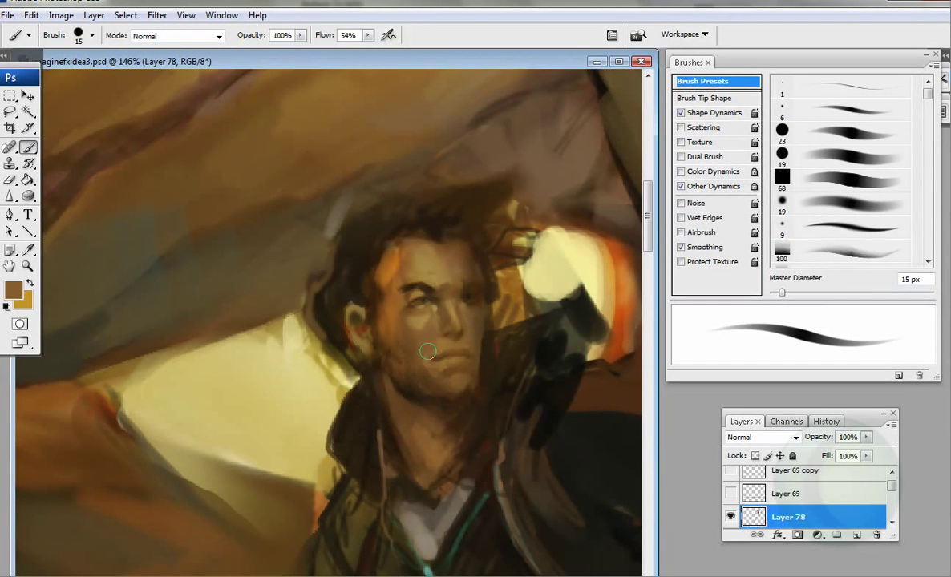
key("bracketleft")
left_click(445, 251, "alt")
left_click_drag(439, 233, 450, 326)
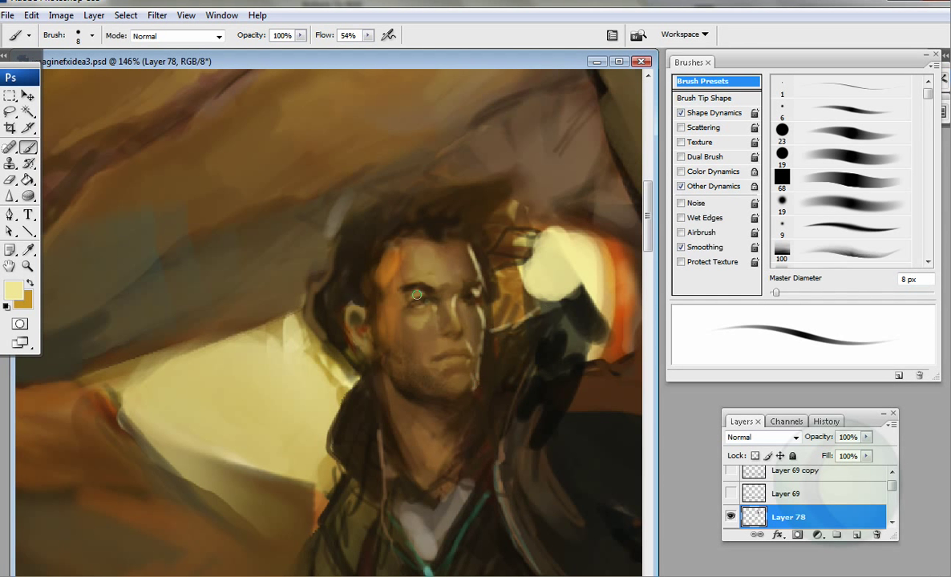
Step: Zoom out from 146% to 25% to view the whole dragon, rider and tower
scroll(433, 320, "up", 3)
scroll(393, 241, "right", 3)
key("period")
key("period")
key("period")
key("period")
key("period")
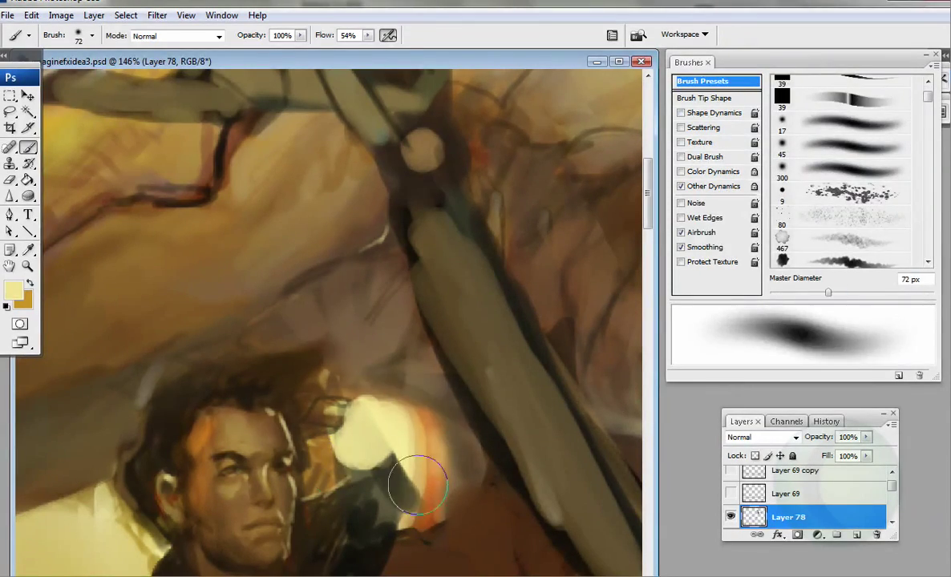
key("z")
left_click(414, 490, "alt")
left_click(414, 491, "alt")
key("b")
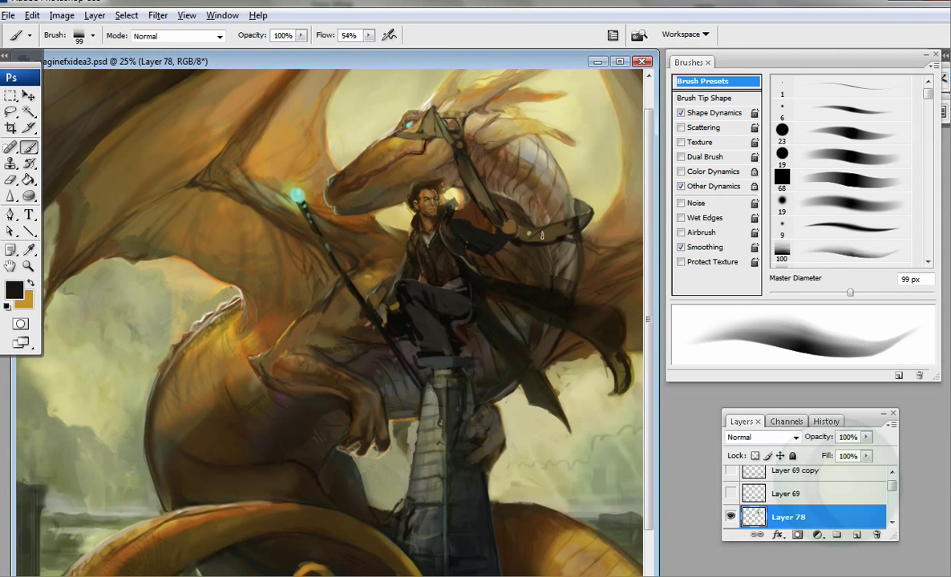
Step: Sample the staff's teal glow, dark brown and grey, sizing the brush from 30 to about 100 px
key("period")
key("bracketright")
key("bracketright")
key("bracketleft")
left_click(294, 196, "alt")
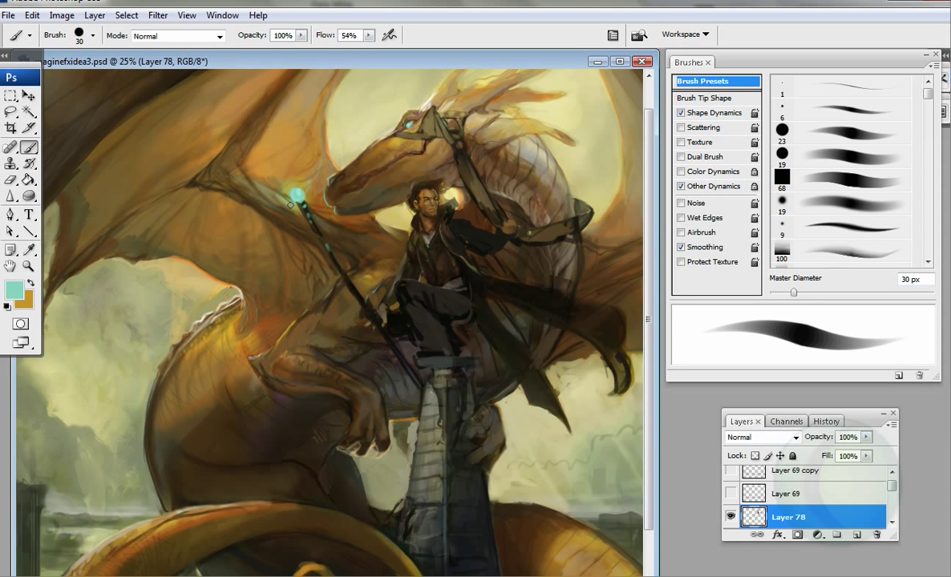
key("bracketleft")
key("bracketright")
left_click(368, 326, "alt")
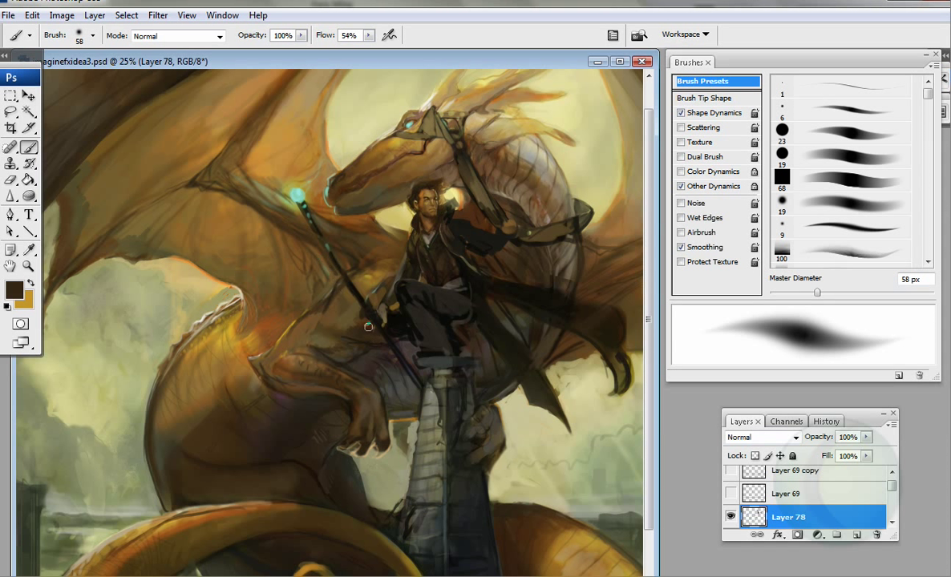
scroll(377, 389, "down", 1)
left_click(409, 415, "alt")
key("bracketright")
key("bracketright")
key("bracketright")
key("bracketright")
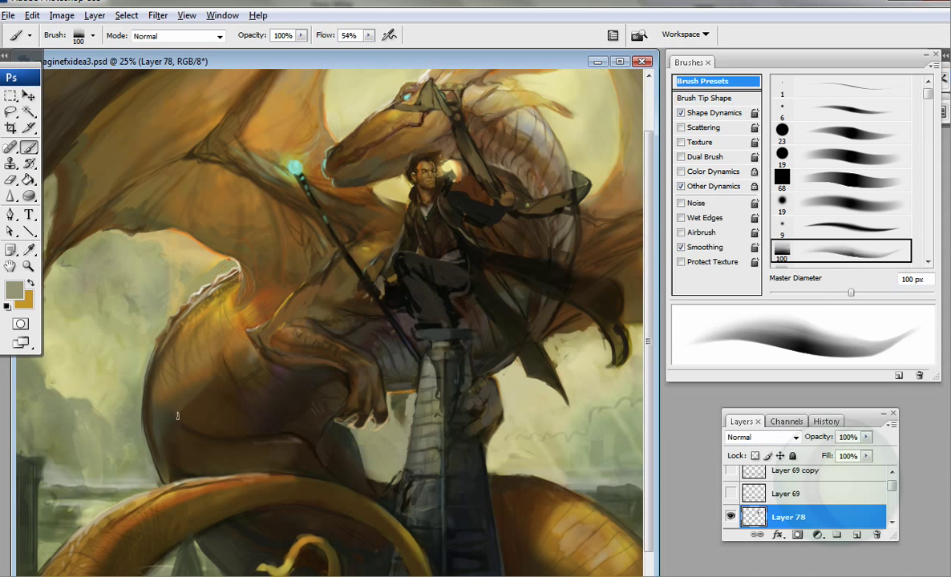
Step: Paint a light tan stroke on the dragon's lower-left body with a 52 px soft airbrush
left_click(160, 395, "alt")
key("shift+alt+p")
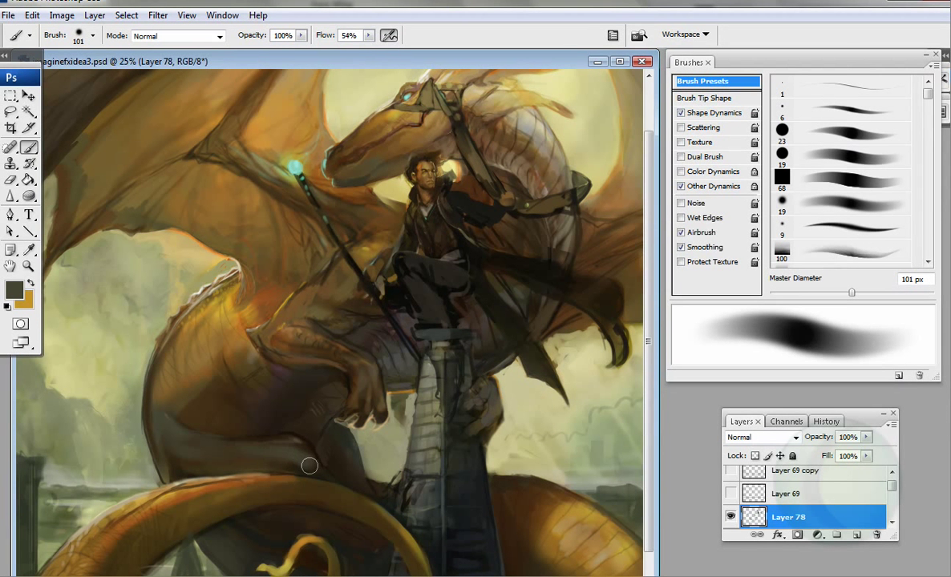
left_click(222, 431, "alt")
key("period")
left_click(90, 559, "alt")
left_click_drag(90, 568, 92, 497)
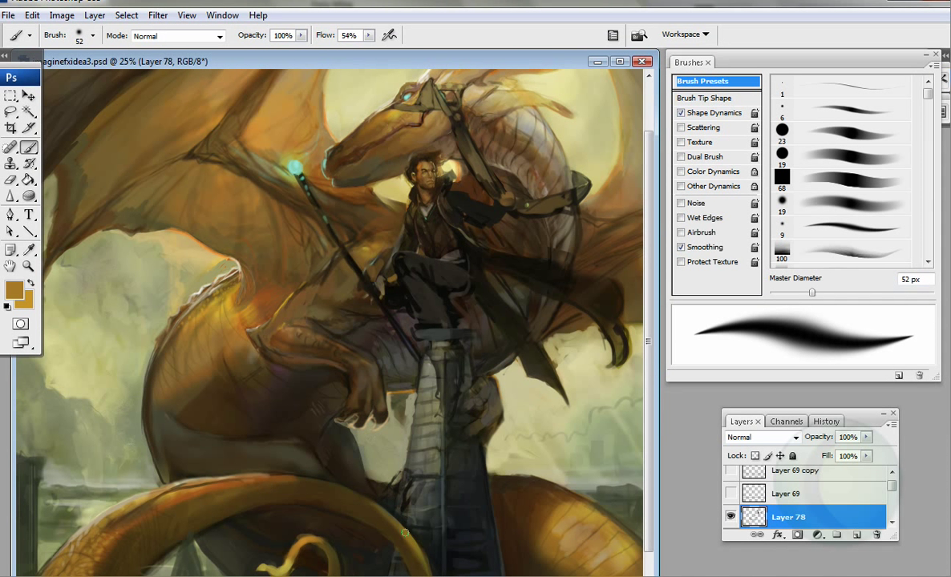
Step: Paint dark accents near the tower base with a tapered 20 px black brush, then zoom out to 12.5%
left_click_drag(405, 532, 393, 484)
key("comma")
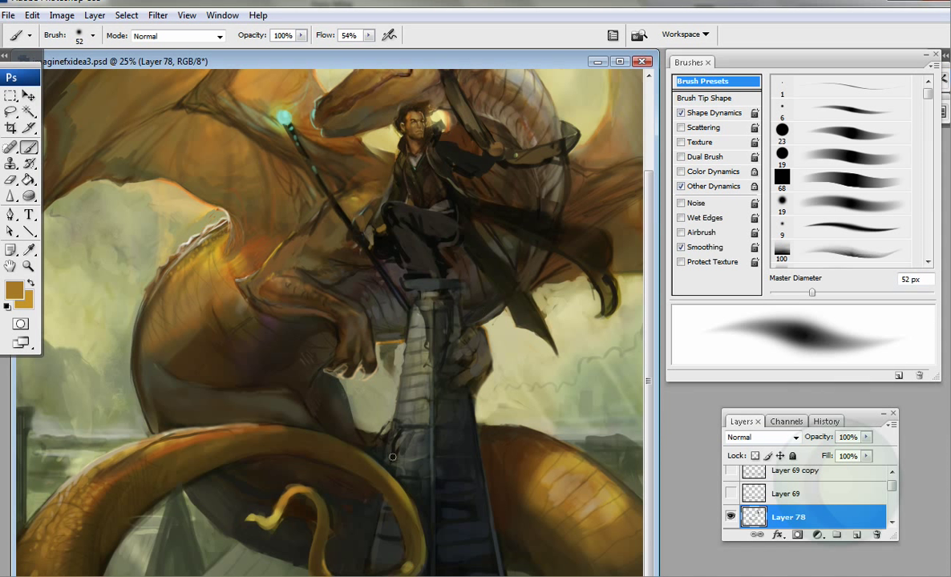
left_click(301, 365, "alt")
key("comma")
left_click_drag(321, 489, 349, 461)
mouse_move(373, 389)
left_mouse_down()
mouse_move(377, 433)
mouse_move(387, 436)
left_mouse_up()
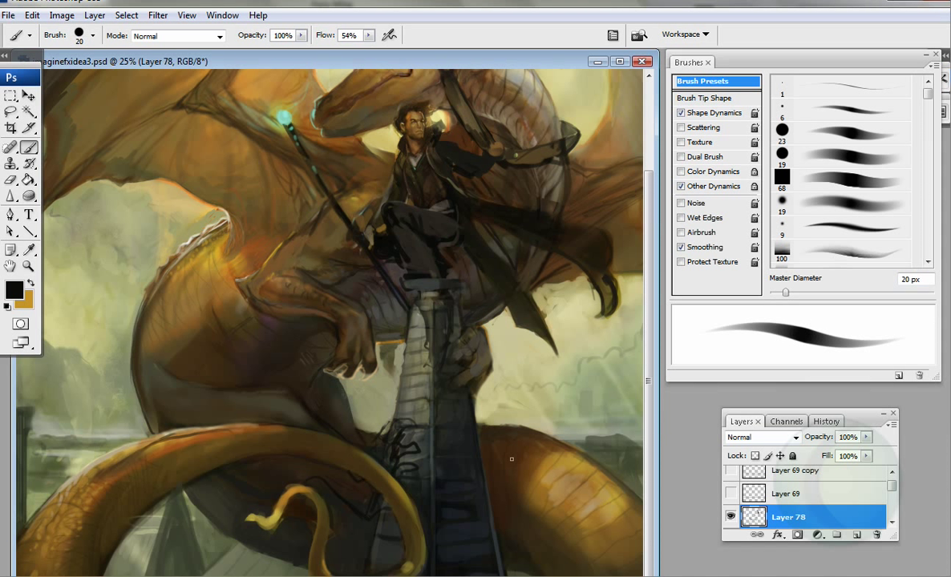
key("ctrl+minus")
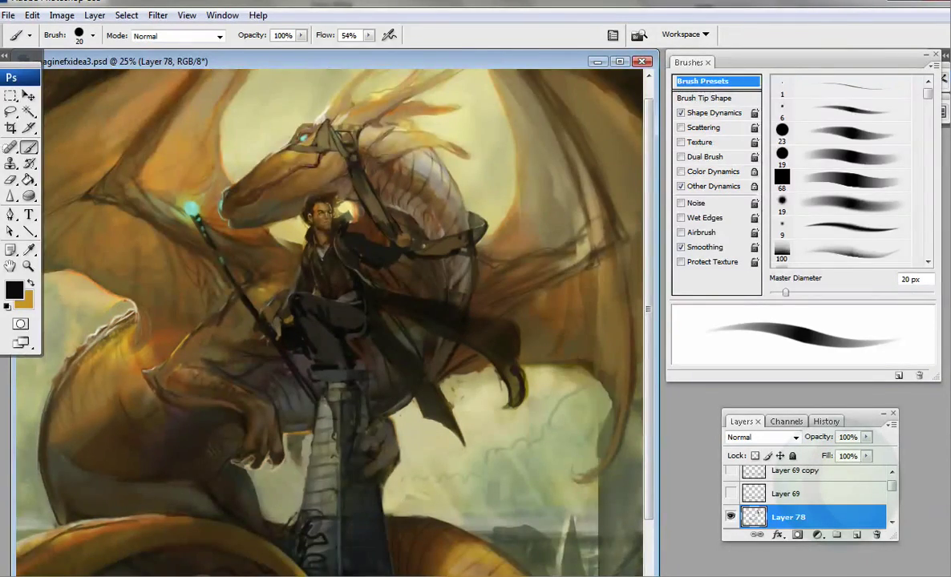
key("ctrl+minus")
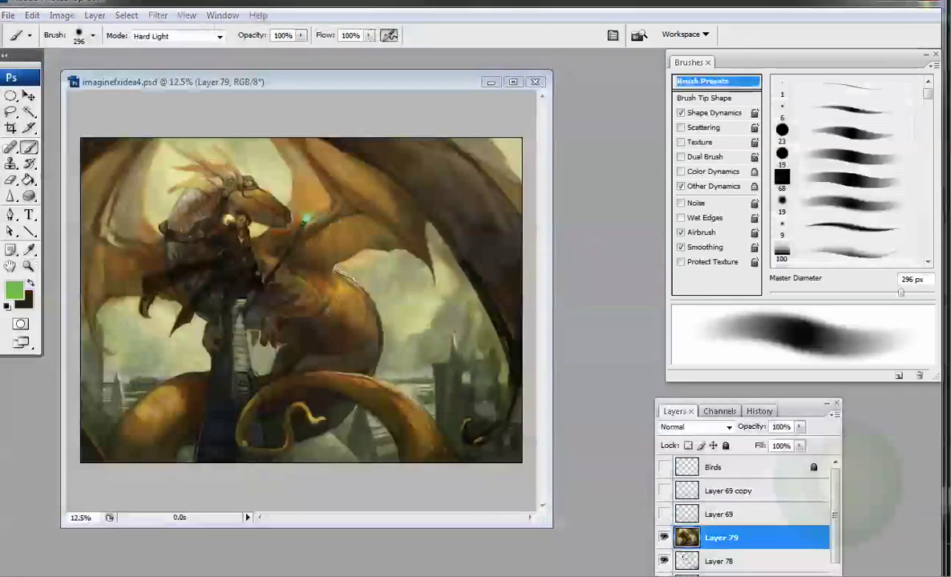
Step: Brush a dark olive tone across the painting
left_click(14, 290)
left_click(814, 134)
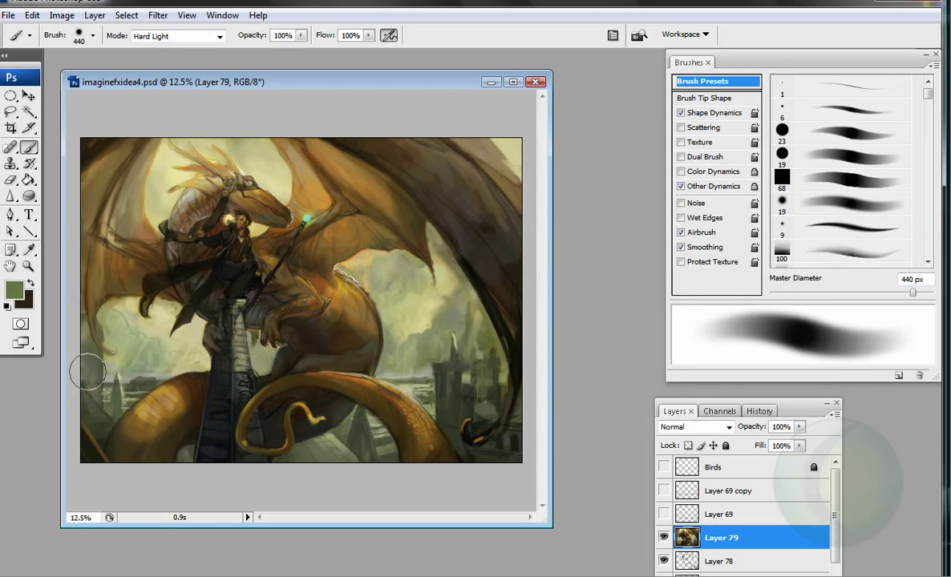
mouse_move(258, 337)
left_mouse_down()
mouse_move(442, 419)
mouse_move(326, 242)
mouse_move(218, 361)
mouse_move(481, 381)
left_mouse_up()
Step: Paint pale yellow light near the top and on the dragon's chest, then zoom in on the rider
left_click(14, 290)
left_click(538, 184)
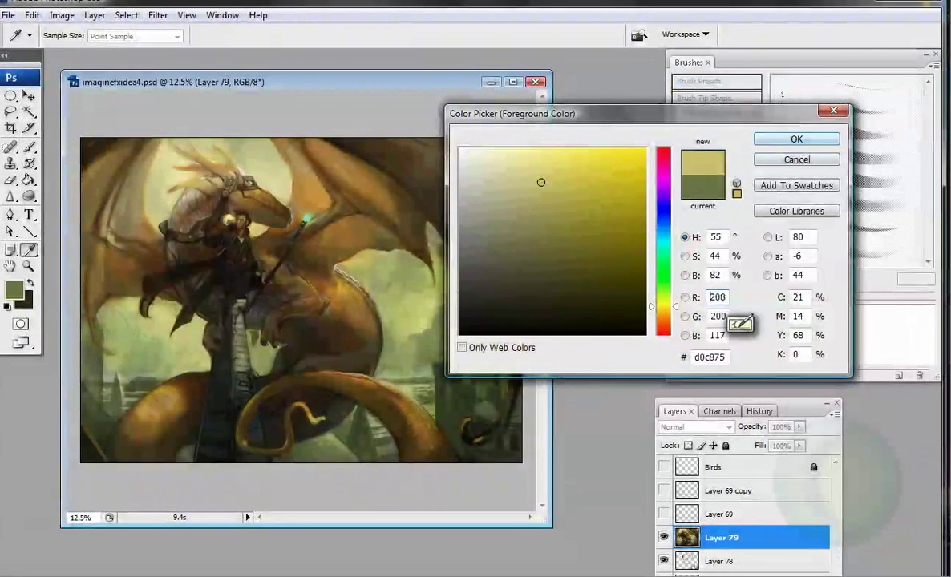
left_click(814, 136)
left_click_drag(160, 160, 287, 183)
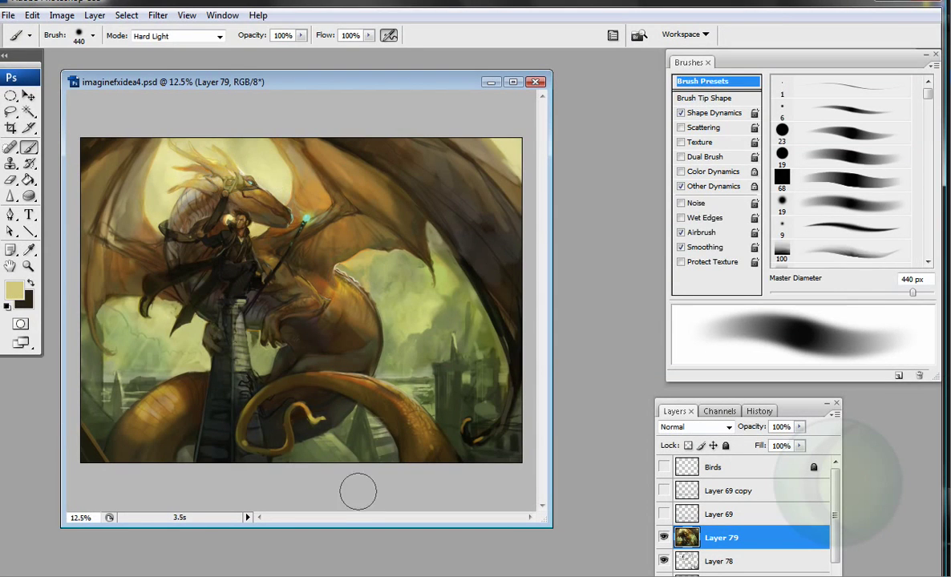
left_click_drag(317, 298, 351, 273)
key("z")
left_click_drag(251, 124, 534, 424)
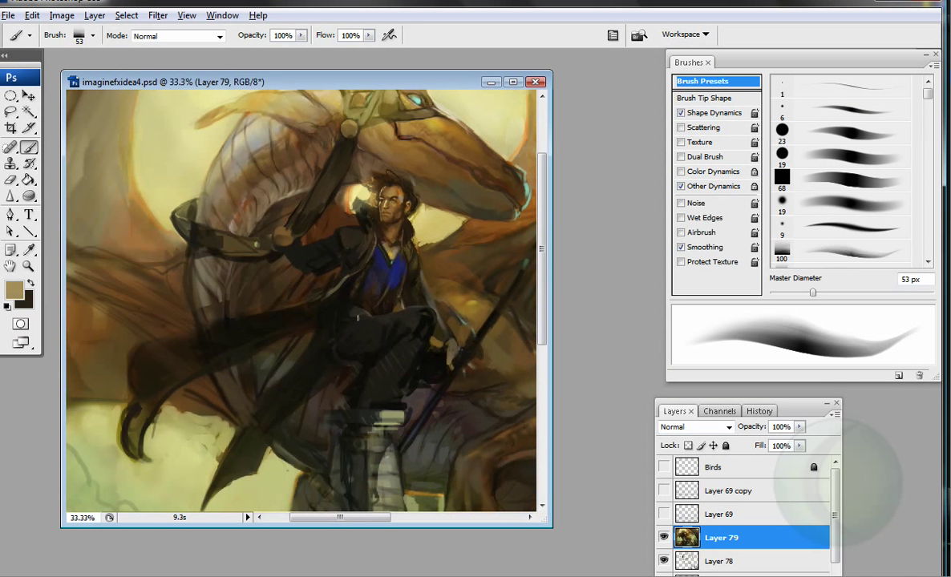
Step: Paint blue strap strokes with the 23 px hard round brush along the rider's arm and the dragon's head
key("comma")
left_click_drag(336, 186, 302, 234)
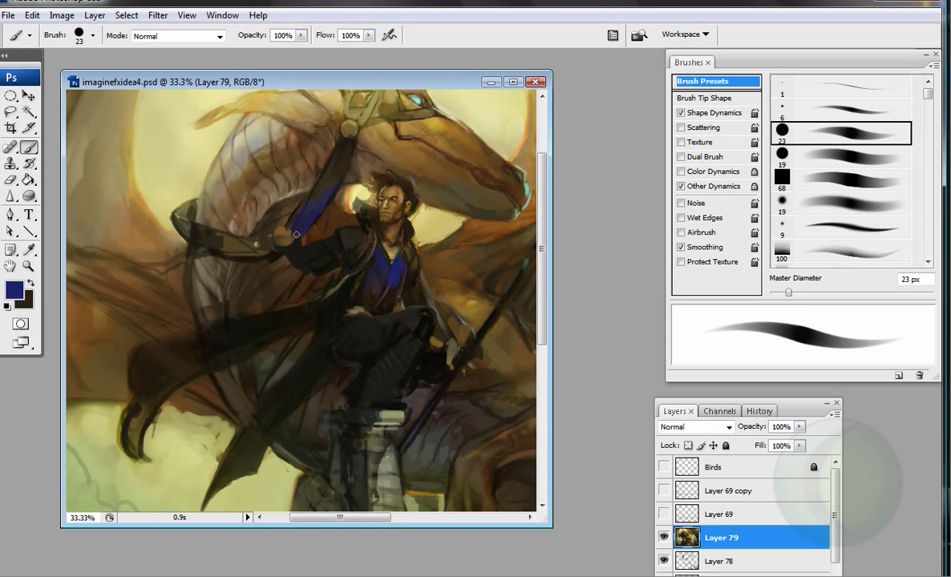
left_click(351, 151, "ctrl+alt")
key("bracketright")
key("bracketright")
key("bracketright")
key("bracketright")
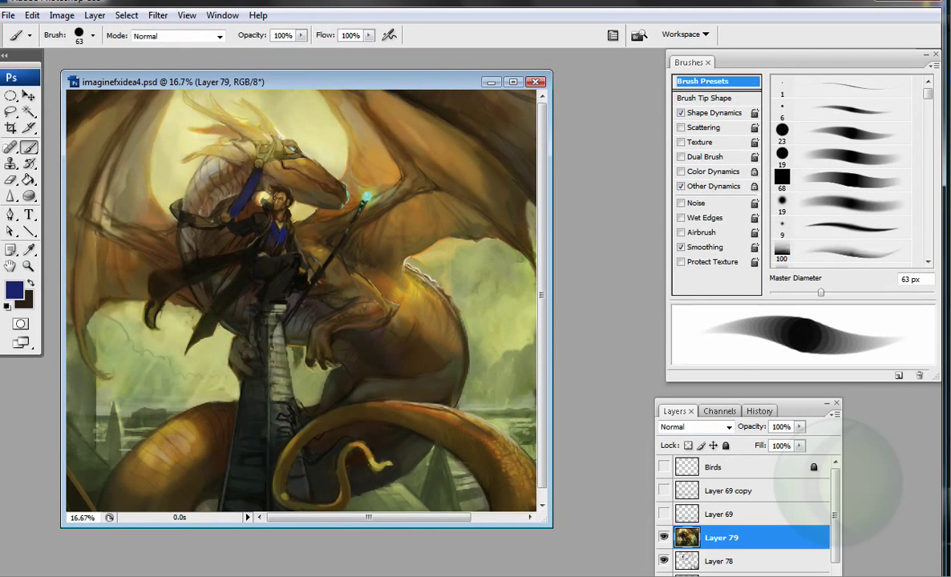
key("bracketleft")
key("bracketleft")
left_click(14, 290)
key("Escape")
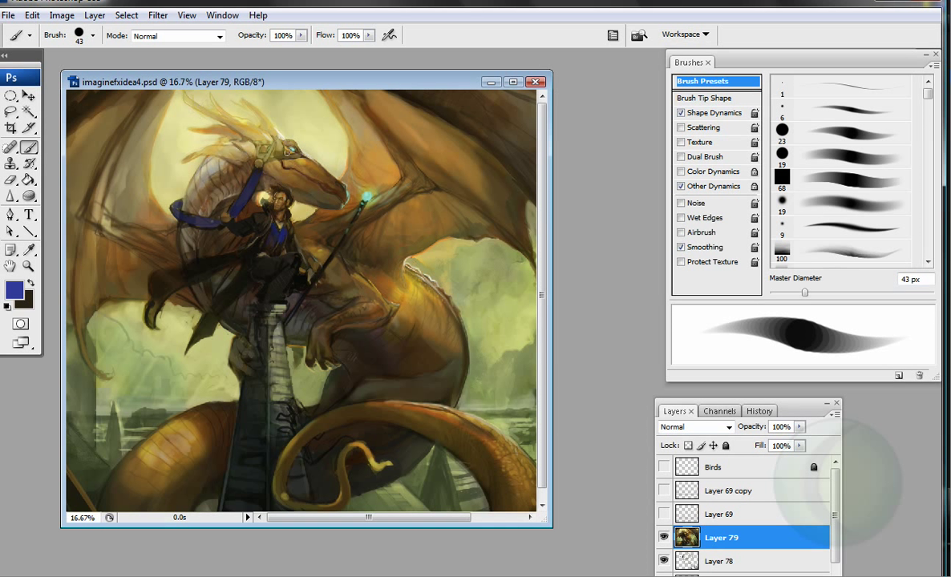
mouse_move(254, 129)
left_mouse_down()
mouse_move(255, 145)
mouse_move(280, 152)
left_mouse_up()
Step: Sample gold, switch to a 52 px soft airbrush and set the paint blend mode to Overlay
left_click(287, 252, "alt")
left_click(407, 287, "alt")
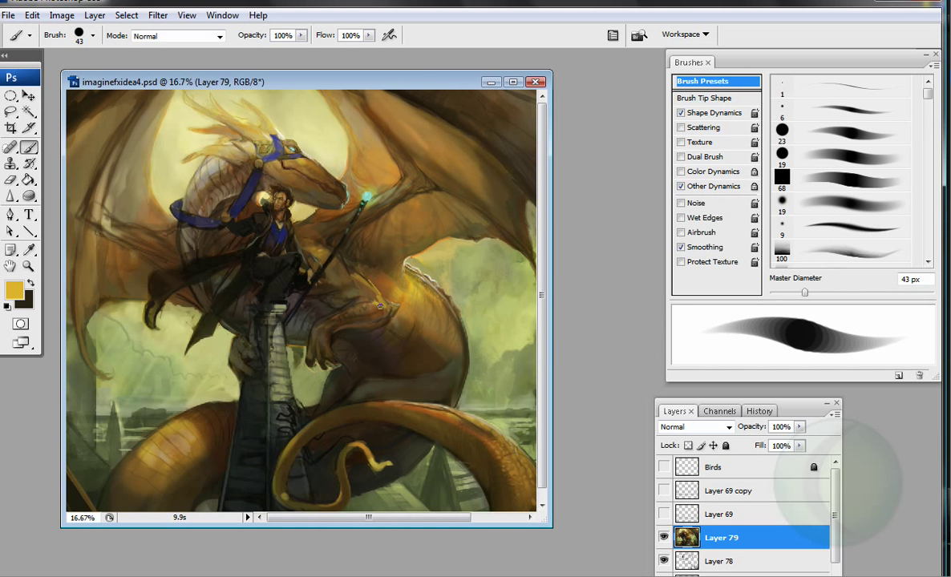
key("bracketright")
key("shift+alt+p")
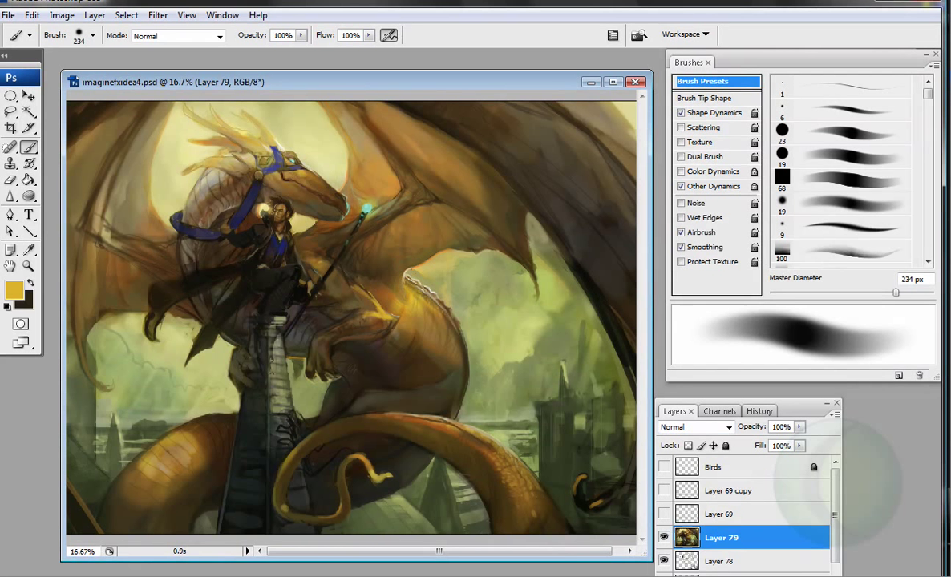
left_click(178, 36)
left_click(149, 258)
Step: Sample pale cream at 108 px, then cyan glow with Hard Light blending, and zoom to 25%
left_click(335, 144, "alt")
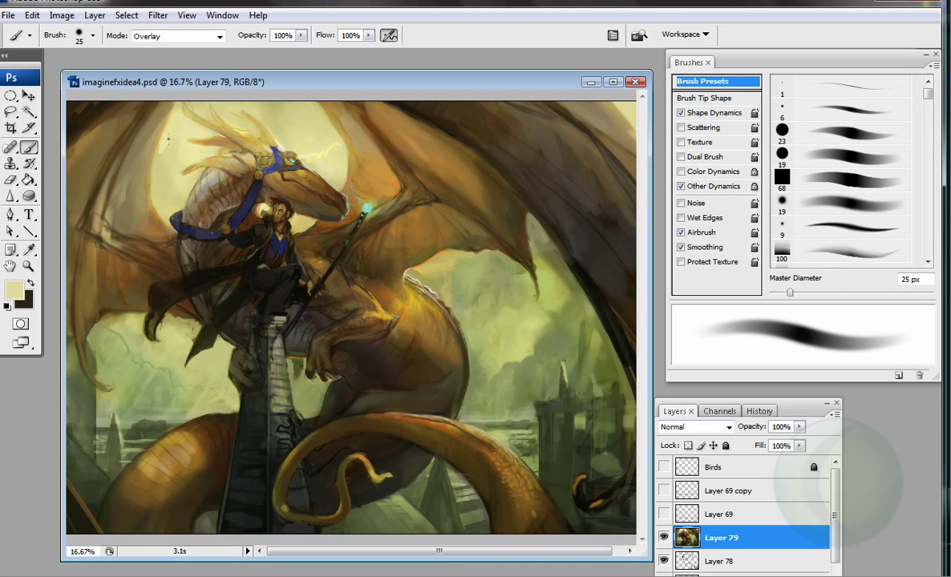
key("bracketright")
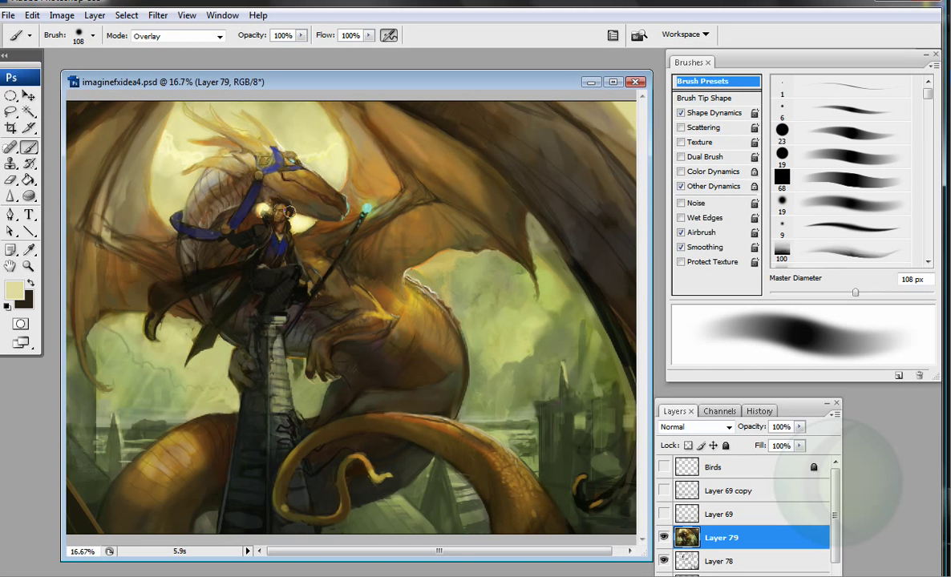
left_click(365, 210, "alt")
left_click(178, 36)
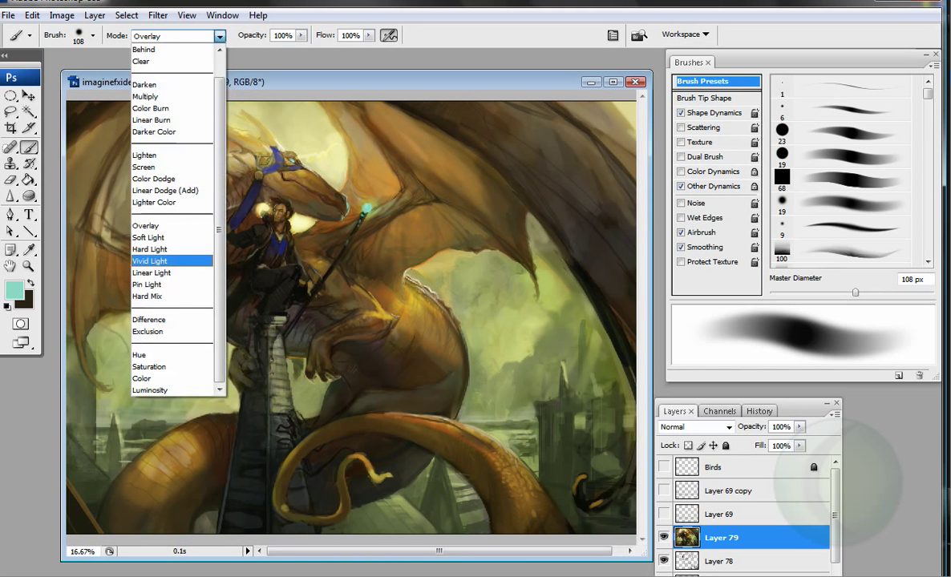
left_click(149, 249)
key("period")
key("period")
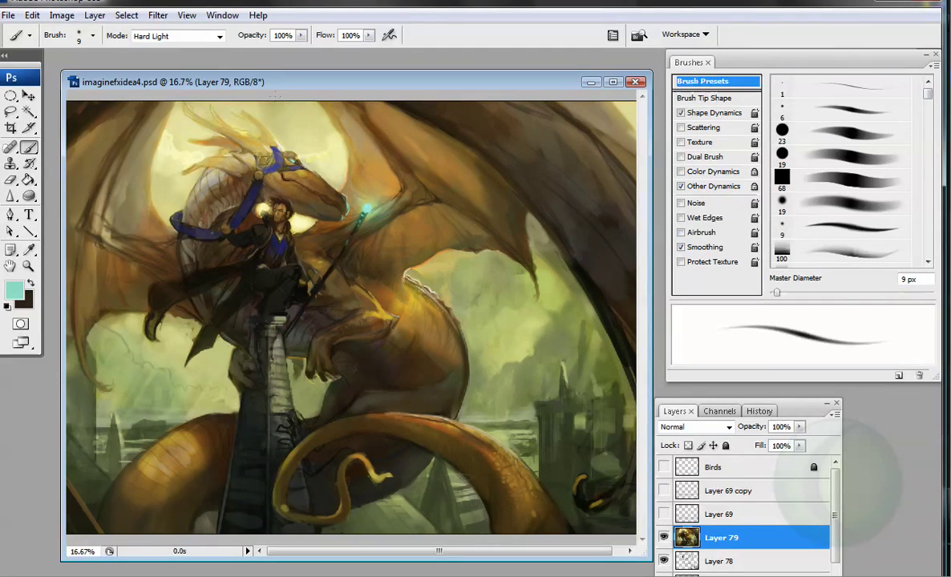
key("period")
key("z")
left_click(247, 264)
Step: Paint sage-green highlights on the rider's chest with the 23 px hard round brush
key("b")
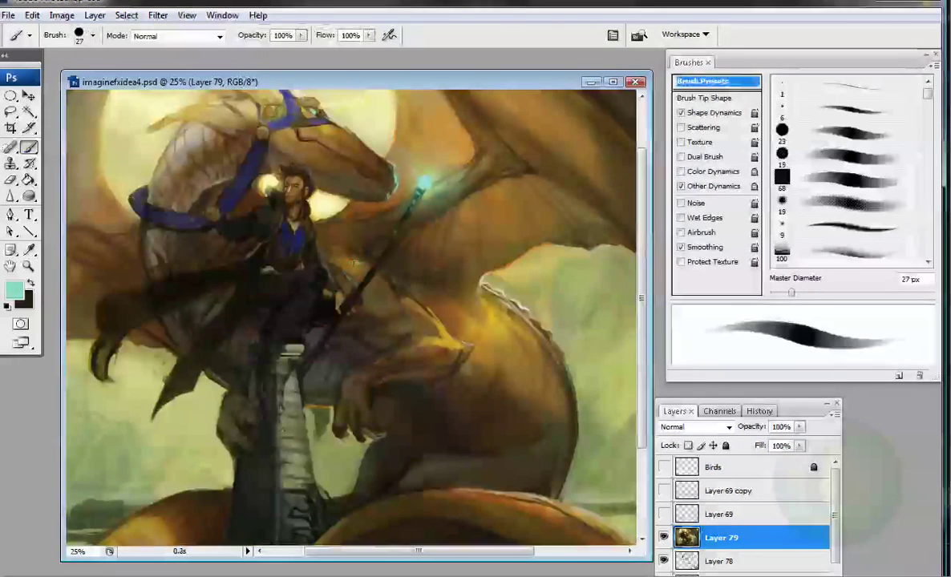
key("period")
key("period")
left_click(327, 241, "alt")
key("comma")
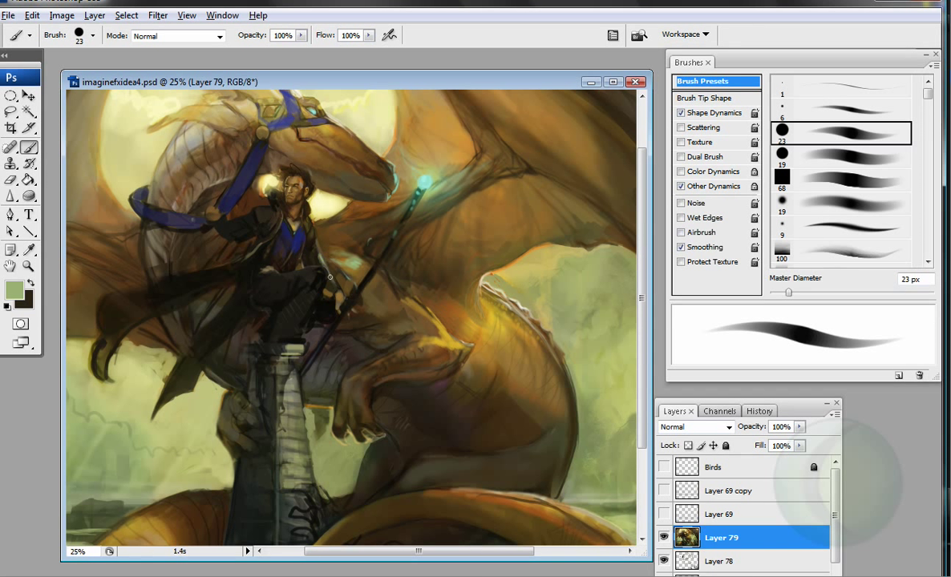
mouse_move(283, 273)
left_mouse_down()
mouse_move(298, 253)
mouse_move(323, 286)
left_mouse_up()
Step: Dab light cyan highlights on the dragon's headpiece and the rider's face, knee and leg
left_click(306, 104, "alt")
left_click_drag(292, 99, 277, 99)
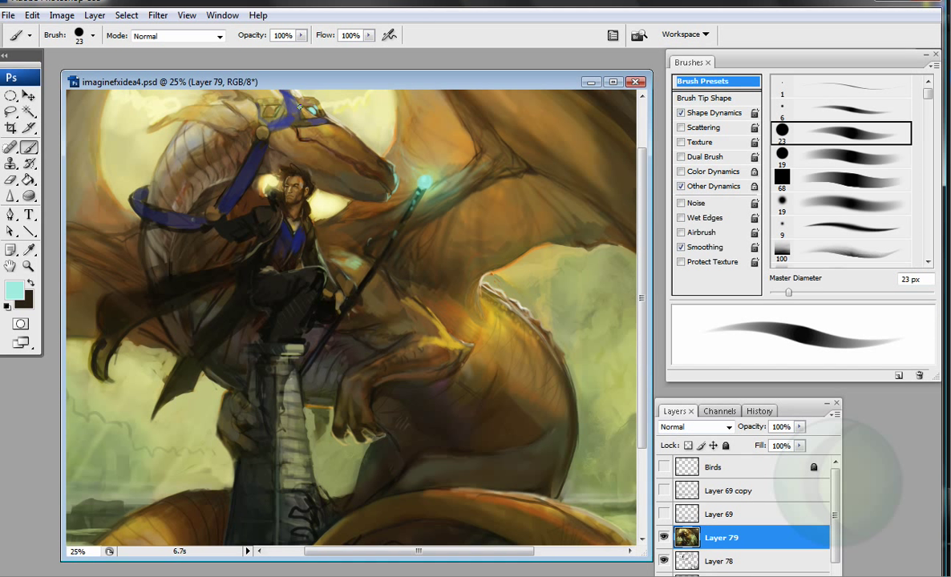
left_click_drag(290, 200, 280, 174)
left_click_drag(282, 303, 277, 319)
left_click_drag(305, 274, 308, 298)
Step: Sample dark navy with a 21 px brush and zoom to 33.3% on the rider
left_click(303, 337, "alt")
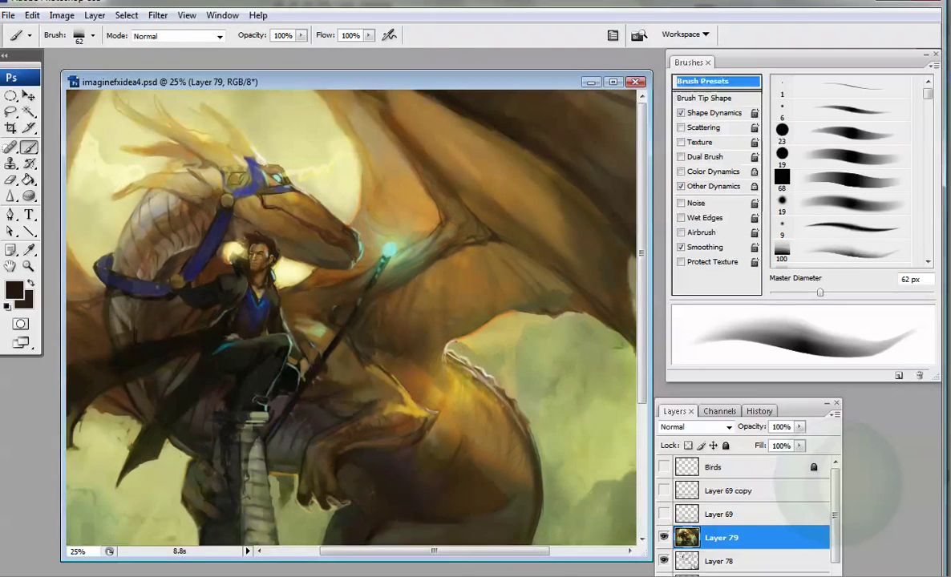
key("bracketleft")
key("bracketleft")
key("bracketleft")
key("bracketleft")
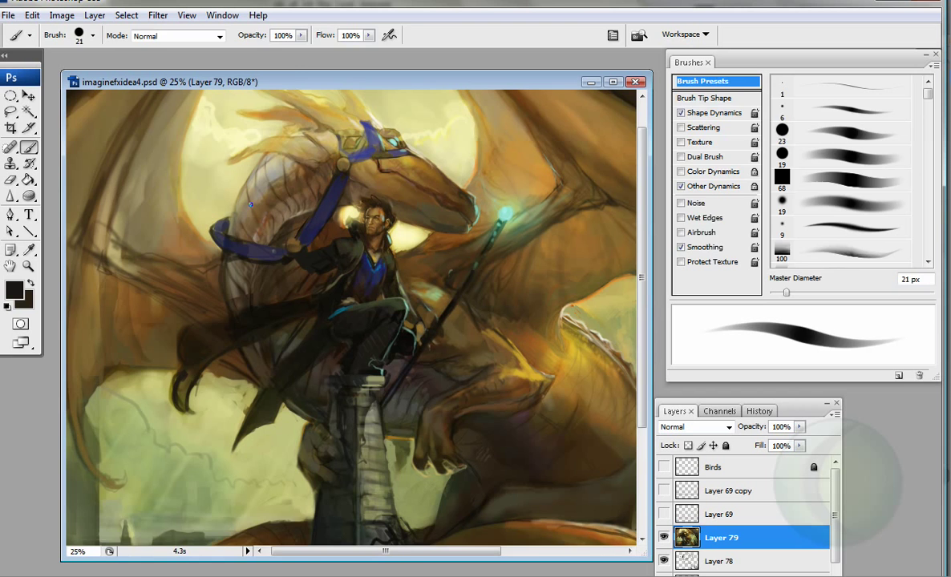
key("z")
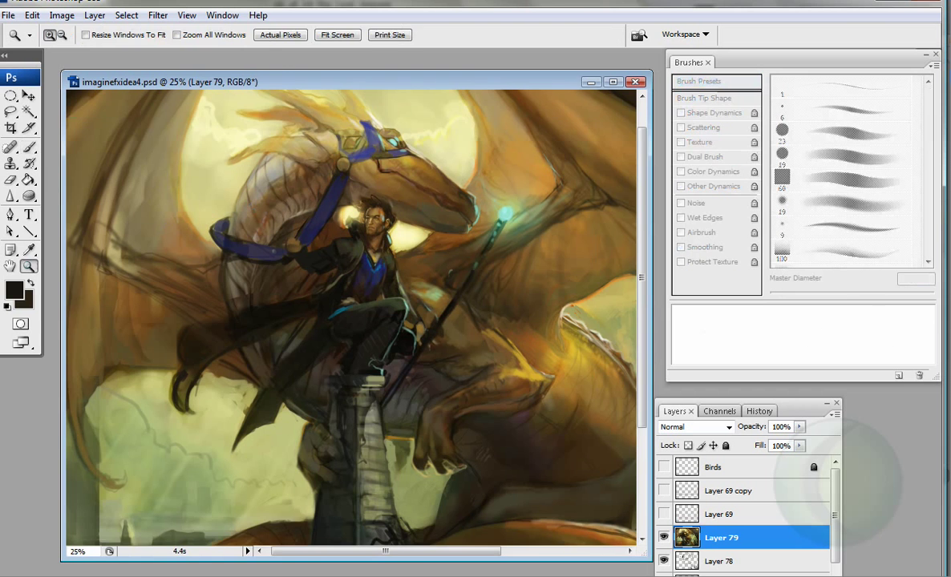
left_click(250, 204)
Step: Pick an orange colour with a 12 px brush and paint small marks near the rider's head
key("b")
left_click(234, 219, "alt")
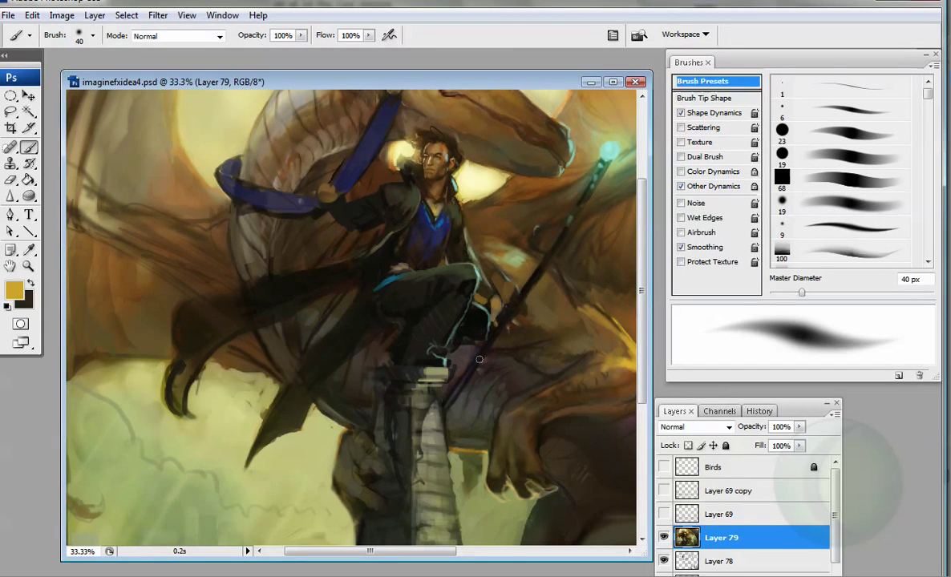
left_click(14, 290)
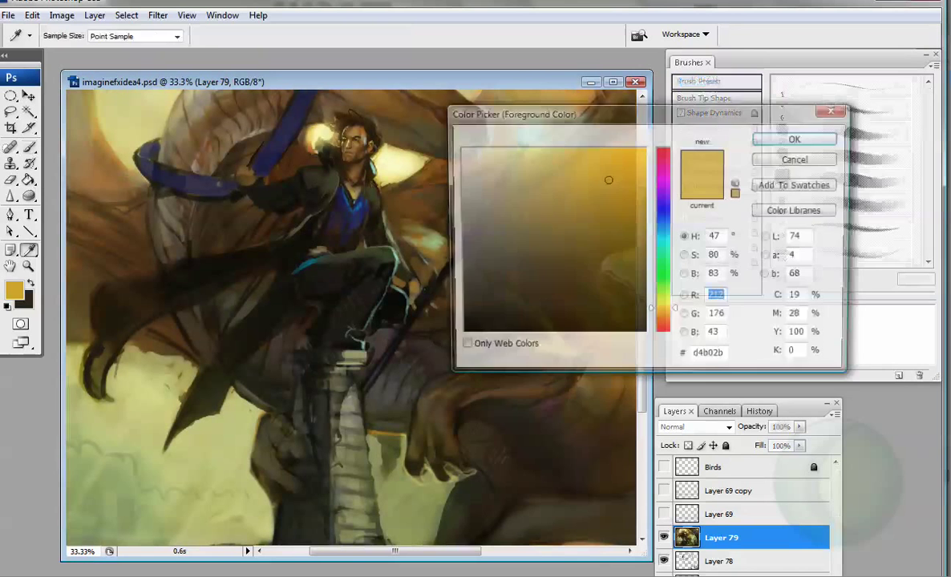
left_click(636, 178)
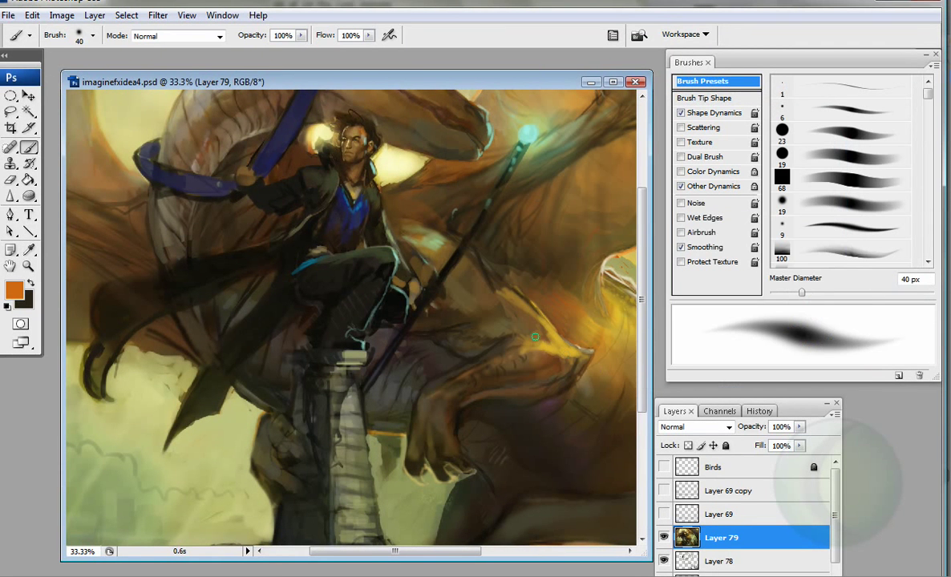
left_click_drag(800, 292, 777, 293)
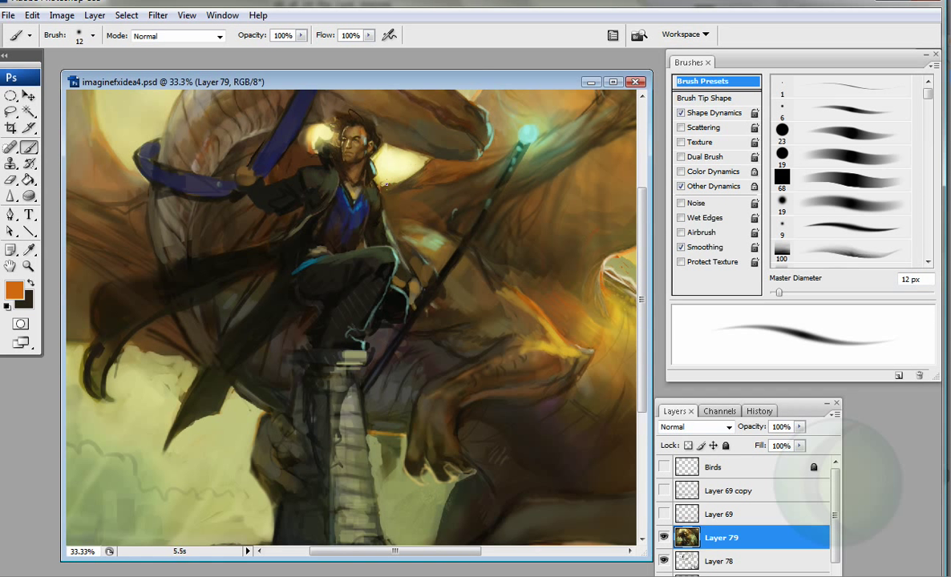
left_click_drag(365, 168, 383, 163)
Step: Turn on airbrush build-up and sample dark brown and olive tones, settling on a 23 px brush
key("bracketright")
key("bracketright")
left_click(390, 218, "alt")
left_click(420, 224, "alt")
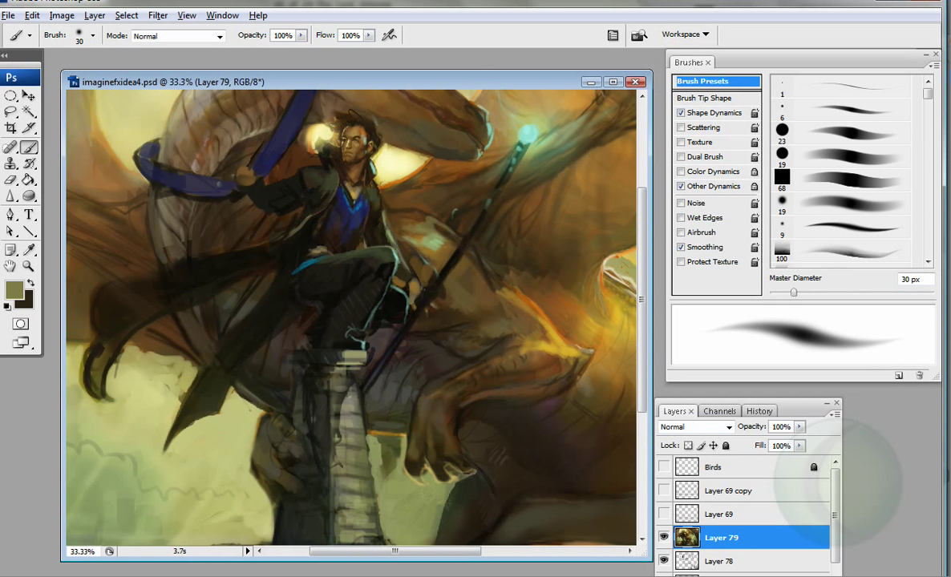
key("bracketright")
key("shift+alt+p")
left_click(387, 204, "alt")
left_click(386, 249, "alt")
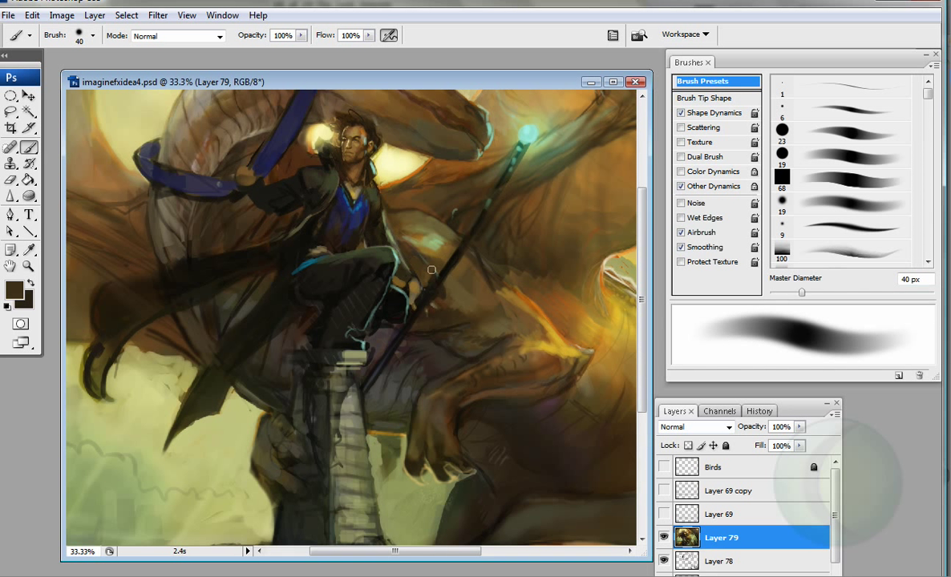
key("bracketleft")
key("bracketleft")
key("bracketleft")
Step: Sample colours around the blue scarf and paint a teal dab on the scarf's left end
left_click(337, 121, "alt")
left_click(336, 130, "alt")
left_click(241, 163, "alt")
left_click(238, 165, "alt")
left_click(233, 158, "alt")
left_click(222, 170, "alt")
left_click(360, 207, "alt")
left_click(126, 140, "alt")
left_click_drag(140, 156, 129, 145)
Step: Paint light beige strokes on the dragon's head with an 11 px brush
key("bracketleft")
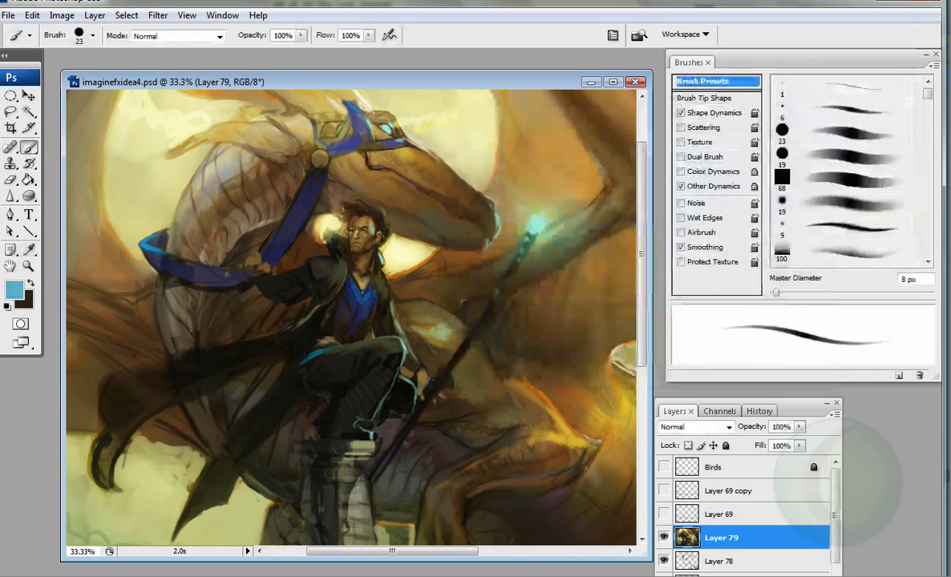
key("bracketright")
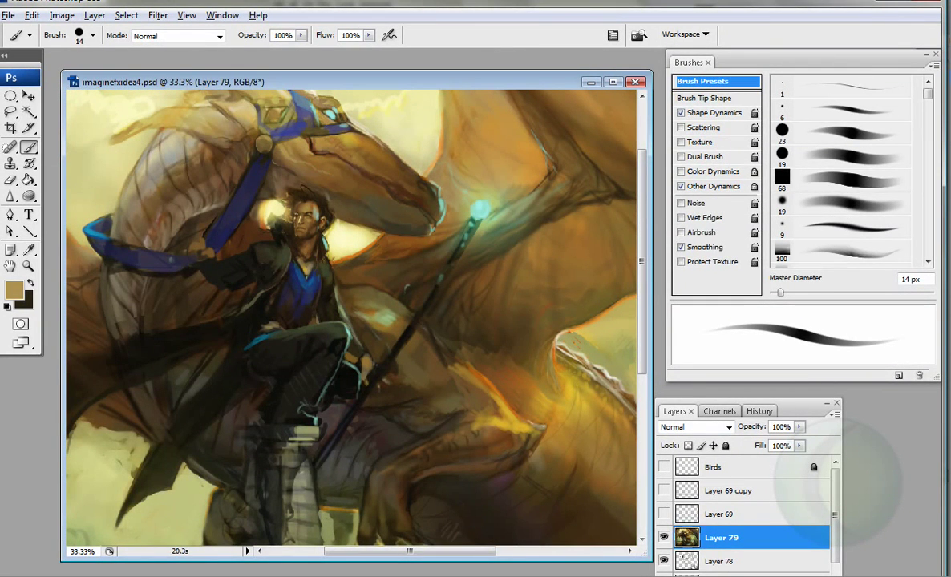
left_click(327, 117, "alt")
left_click(326, 108, "alt")
left_click_drag(314, 101, 329, 116)
Step: Sample orange, stroke faintly across the dragon's head, then brighten the jaw with a 169 px stroke
left_click(356, 121, "alt")
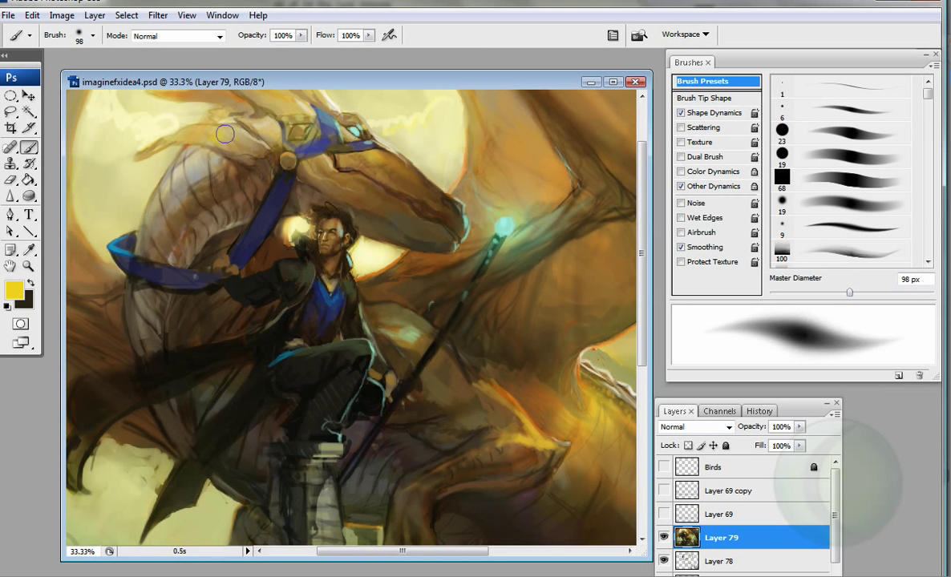
key("bracketleft")
key("bracketleft")
key("bracketleft")
key("bracketleft")
mouse_move(391, 169)
left_mouse_down()
mouse_move(352, 154)
mouse_move(389, 185)
mouse_move(179, 168)
mouse_move(189, 147)
mouse_move(146, 202)
left_mouse_up()
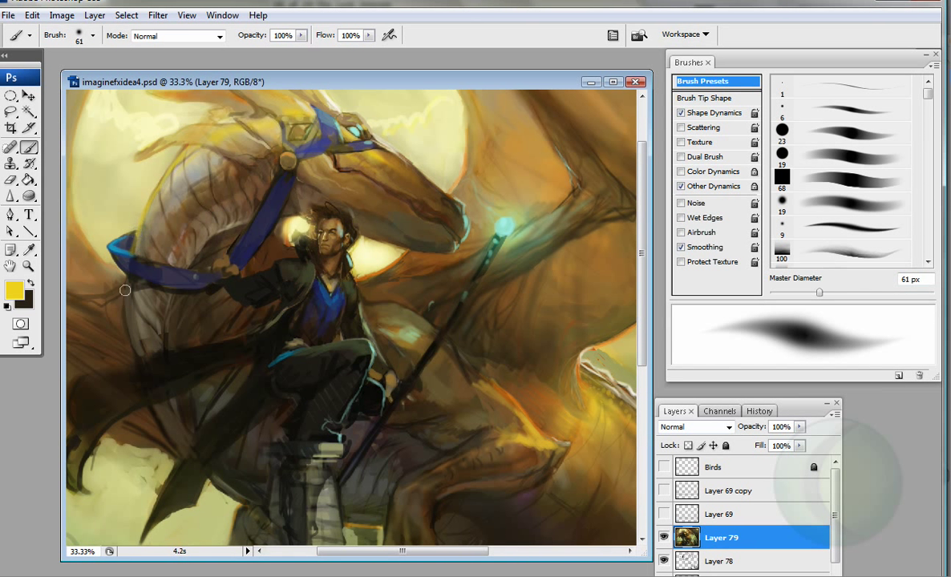
scroll(385, 291, "right", 3)
key("bracketright")
key("bracketright")
key("bracketright")
key("bracketright")
key("bracketright")
scroll(448, 374, "down", 2)
left_click_drag(497, 365, 488, 340)
scroll(480, 329, "up", 1)
scroll(481, 321, "left", 1)
Step: Airbrush softly over the rider's chest at 46 px, then sample olive, brown and orange-tan
left_click(435, 310, "alt")
key("period")
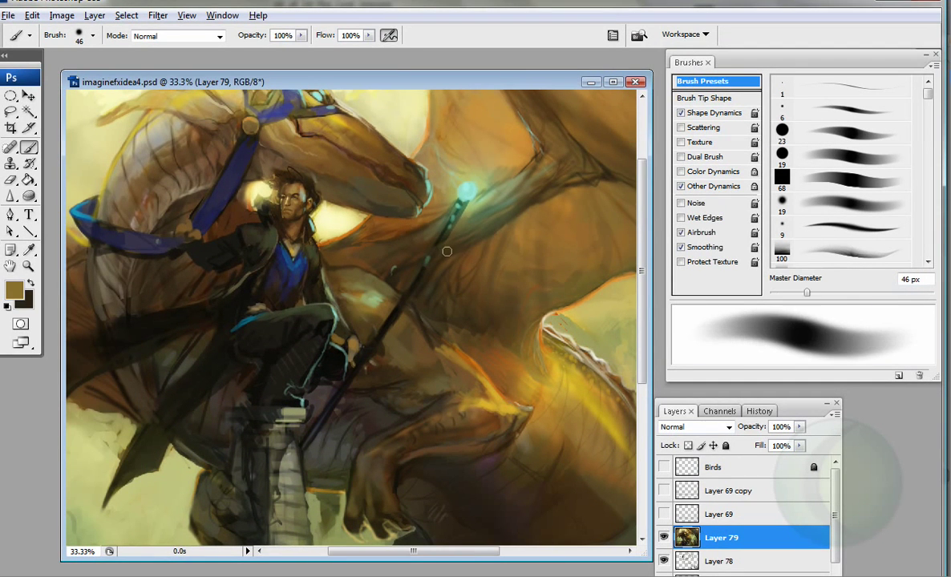
mouse_move(348, 301)
left_mouse_down()
mouse_move(318, 278)
mouse_move(332, 270)
mouse_move(312, 269)
mouse_move(382, 291)
left_mouse_up()
left_click(340, 266, "alt")
left_click(353, 341, "alt")
key("bracketright")
key("bracketright")
key("bracketright")
key("bracketright")
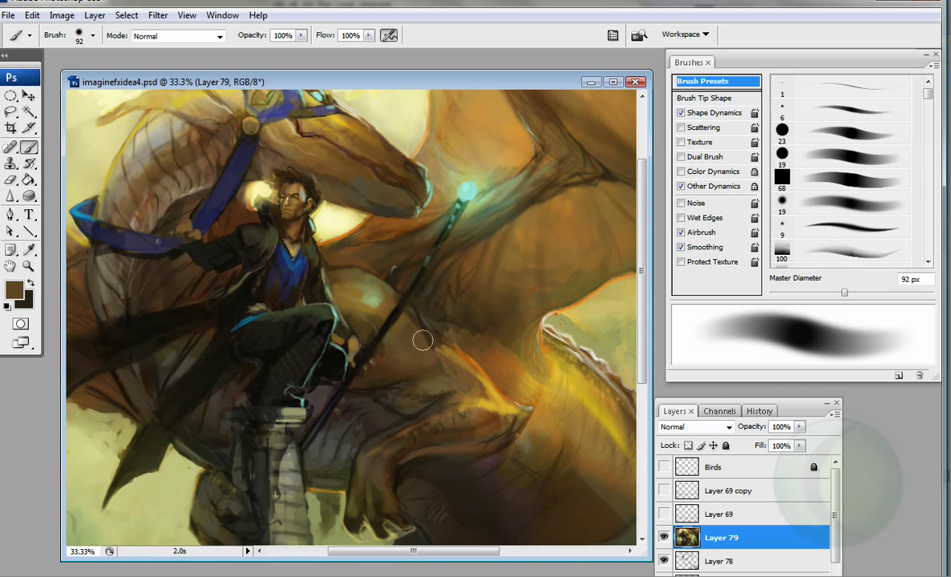
key("period")
left_click(229, 200, "alt")
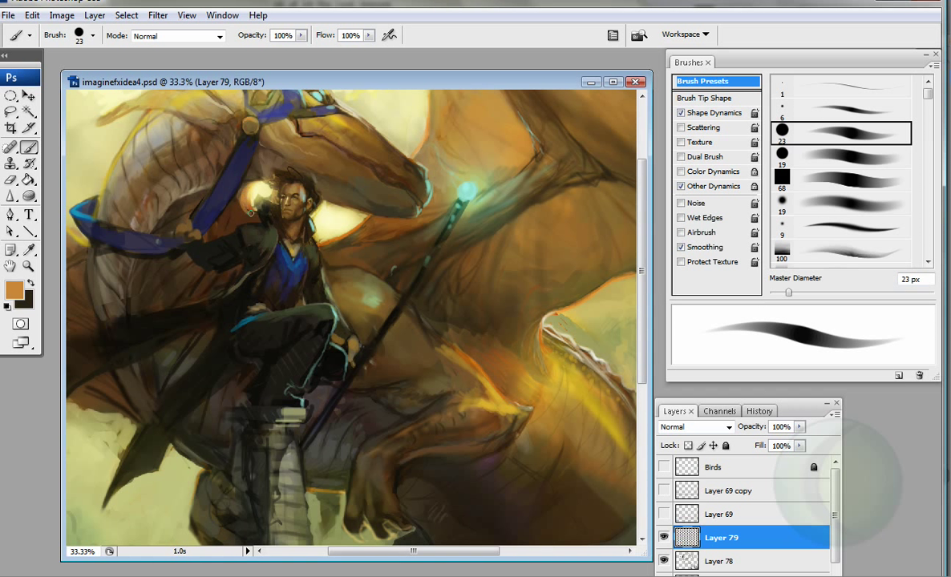
Step: Sample pale yellow, tan, cream, dark brown and gold tones while reframing around the dragon's head
left_click(246, 206, "alt")
left_click_drag(242, 201, 286, 270)
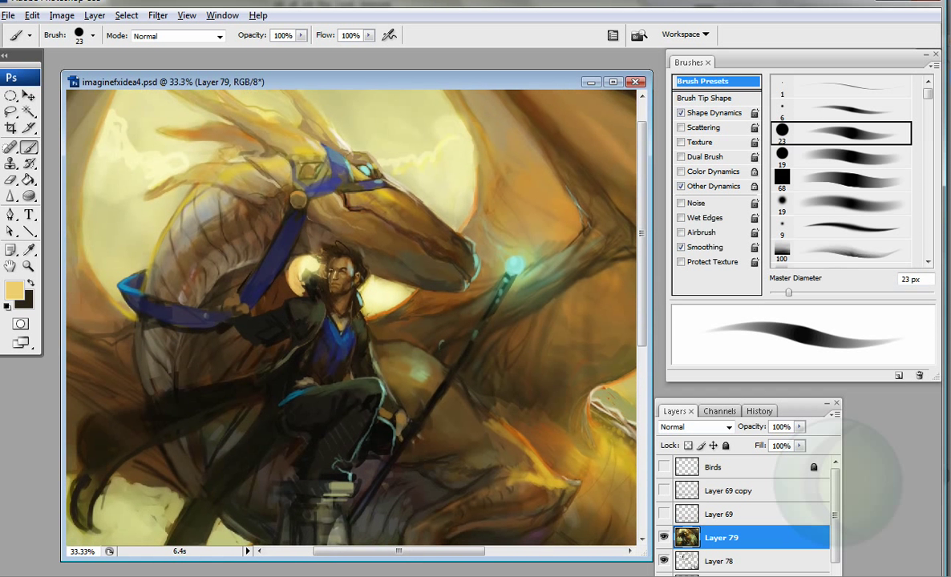
key("bracketleft")
left_click(306, 111, "alt")
left_click(206, 157, "alt")
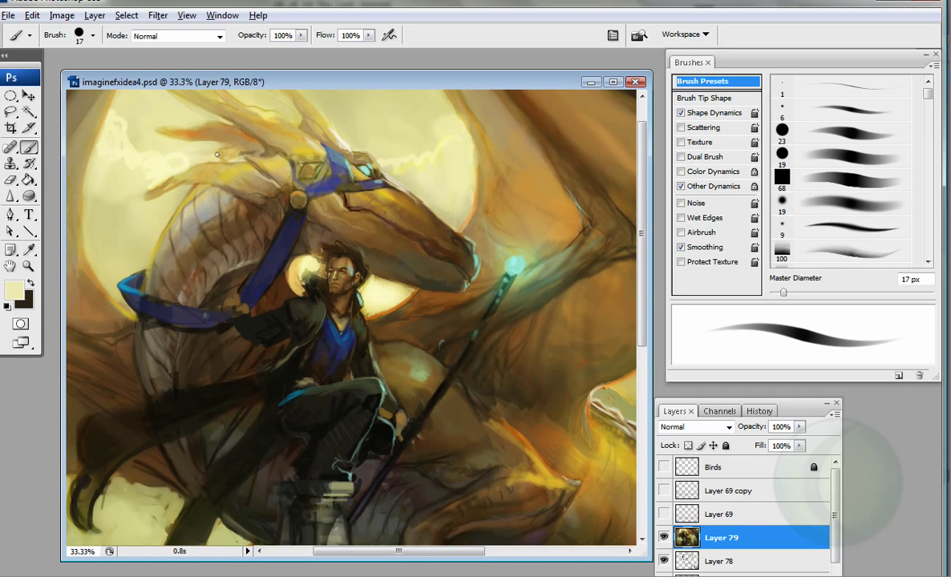
left_click_drag(217, 148, 229, 84)
left_click(229, 96, "alt")
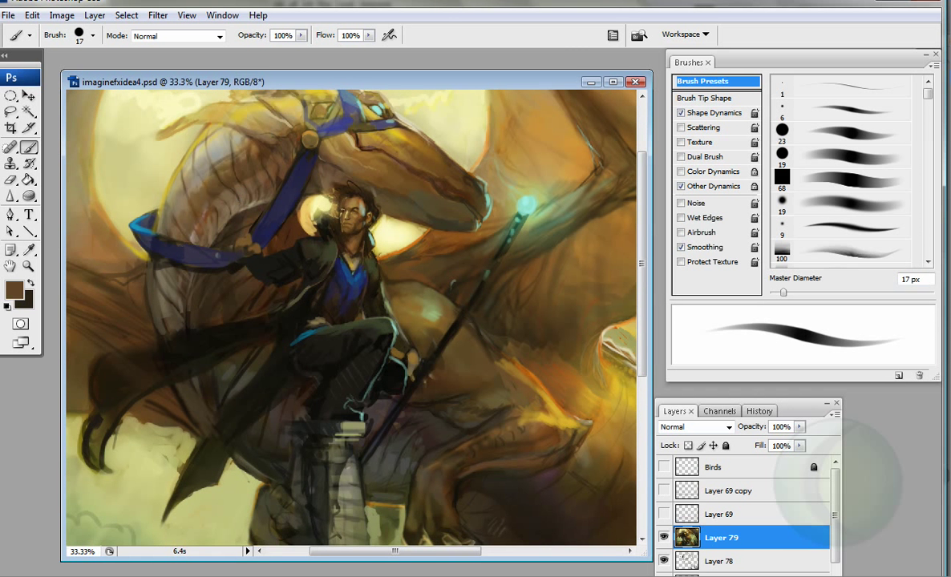
left_click_drag(494, 374, 453, 346)
key("bracketleft")
left_click(454, 346, "alt")
Step: Reframe on the dragon's lower body, re-enable airbrush, and sample brown and olive at 18 px
key("bracketright")
key("bracketright")
key("bracketright")
left_click_drag(531, 398, 491, 350)
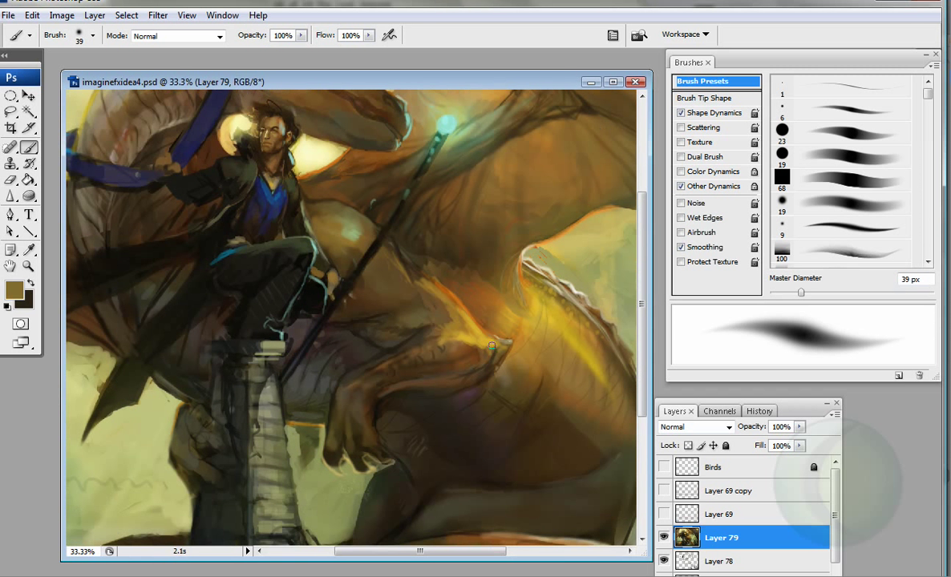
key("shift+alt+p")
key("bracketright")
key("bracketright")
key("bracketright")
key("bracketright")
key("bracketright")
key("bracketright")
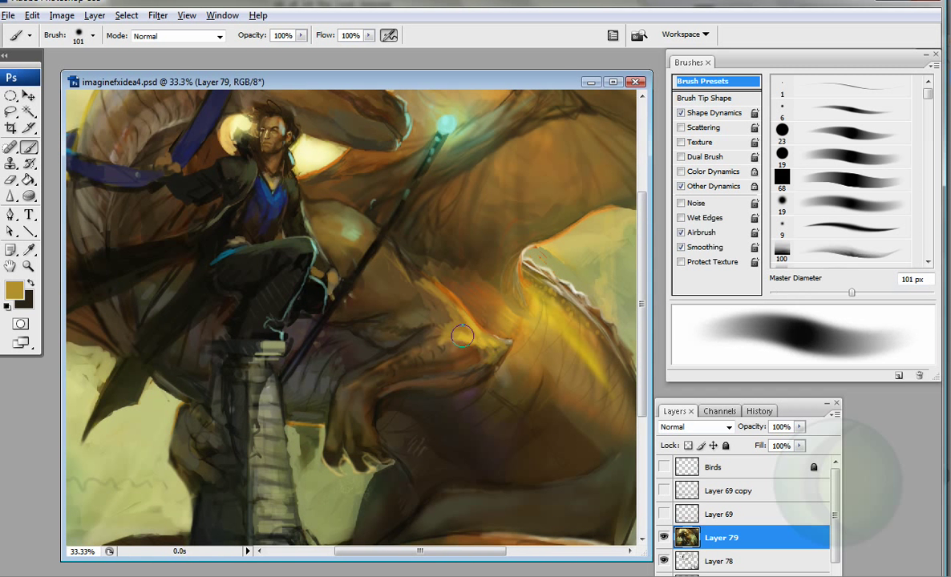
left_click(433, 333, "alt")
key("bracketleft")
key("bracketleft")
key("bracketleft")
key("bracketleft")
key("bracketleft")
key("bracketleft")
key("bracketleft")
key("bracketleft")
left_click(224, 387, "alt")
Step: Paint a faint stroke on the tower column and sample dark green and brown tones
left_click_drag(260, 431, 240, 417)
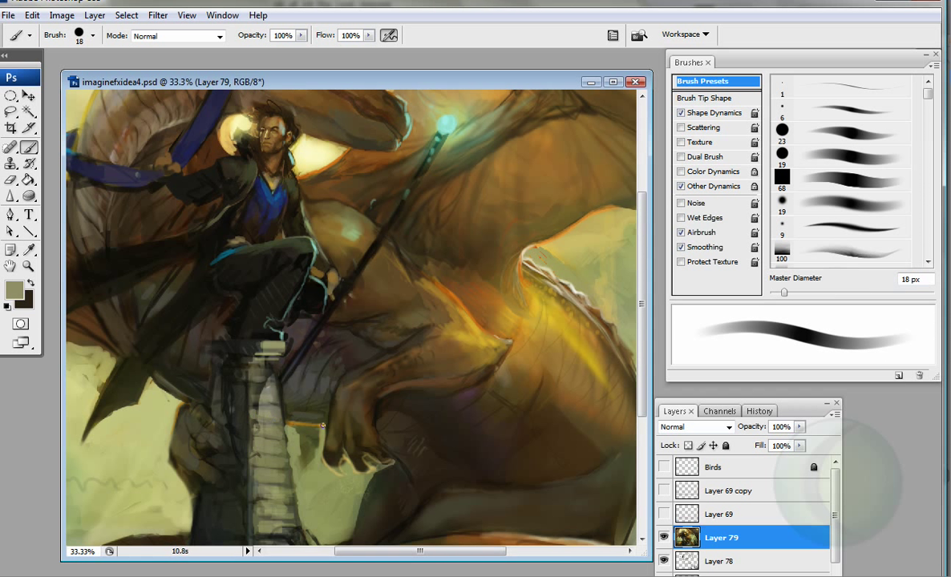
left_click_drag(322, 425, 349, 355)
key("bracketleft")
key("bracketleft")
key("bracketleft")
key("bracketleft")
key("bracketleft")
key("bracketleft")
key("bracketleft")
left_click(289, 405, "alt")
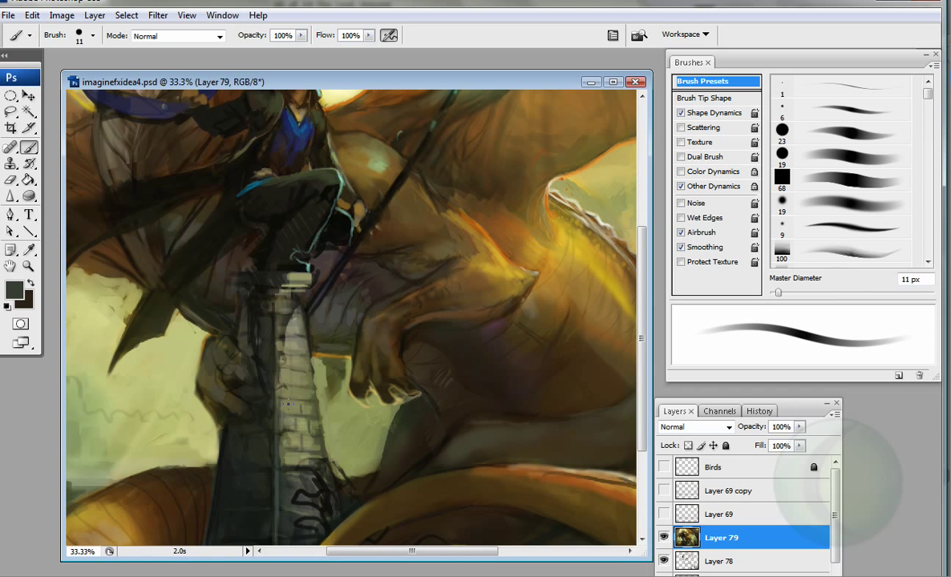
left_click(541, 336, "alt")
key("bracketright")
key("bracketright")
key("bracketright")
key("bracketright")
key("bracketright")
key("bracketright")
key("bracketright")
key("bracketright")
key("bracketright")
key("bracketright")
key("bracketright")
key("bracketright")
key("bracketleft")
key("bracketleft")
key("bracketleft")
key("bracketleft")
key("bracketleft")
key("bracketleft")
key("bracketleft")
key("bracketleft")
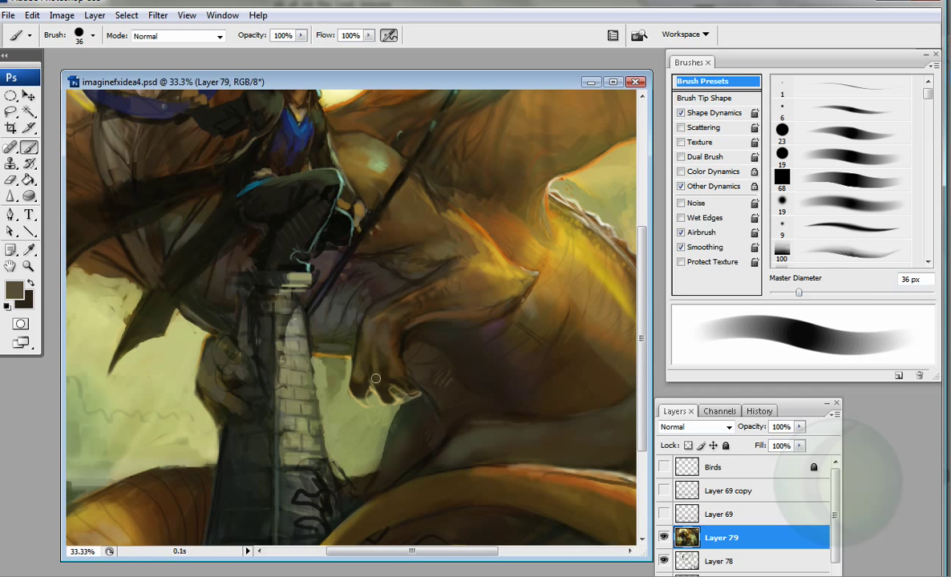
Step: Shade the dragon's body beside the tower with a dark purple-grey 36 px stroke
left_click(400, 317, "alt")
left_click(350, 316, "alt")
left_click_drag(449, 343, 424, 335)
left_click(409, 357, "alt")
key("bracketright")
key("bracketright")
key("bracketright")
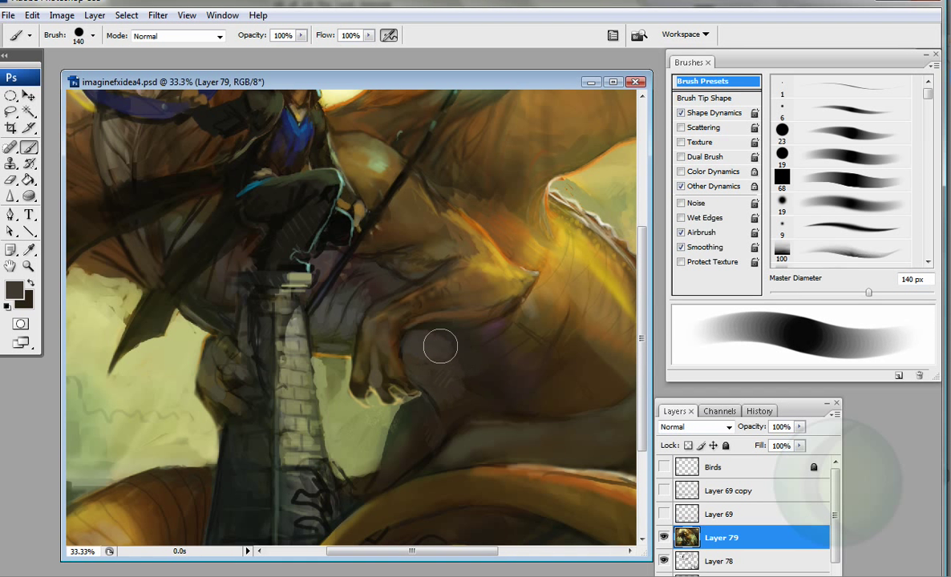
scroll(307, 431, "down", 3)
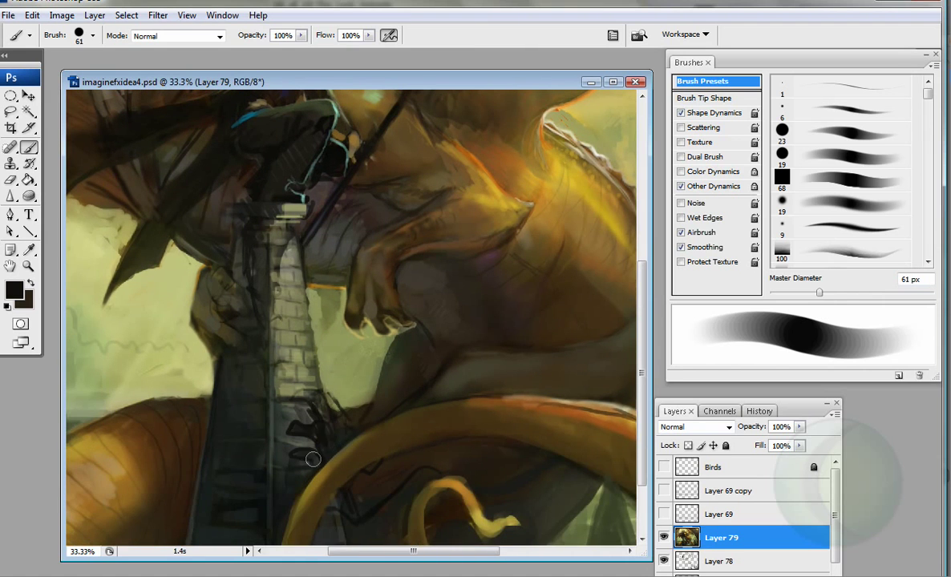
left_click(272, 405, "alt")
Step: Paint bold near-black and brown strokes across the dragon's wing with 45–100 px brushes
mouse_move(317, 186)
left_mouse_down()
mouse_move(408, 291)
mouse_move(469, 383)
left_mouse_up()
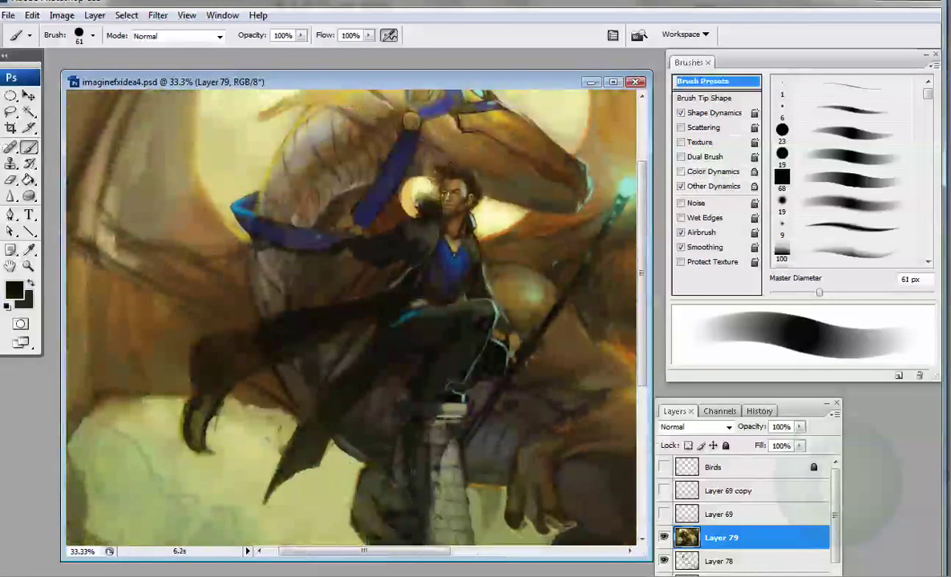
key("bracketleft")
key("bracketleft")
left_click(317, 293, "alt")
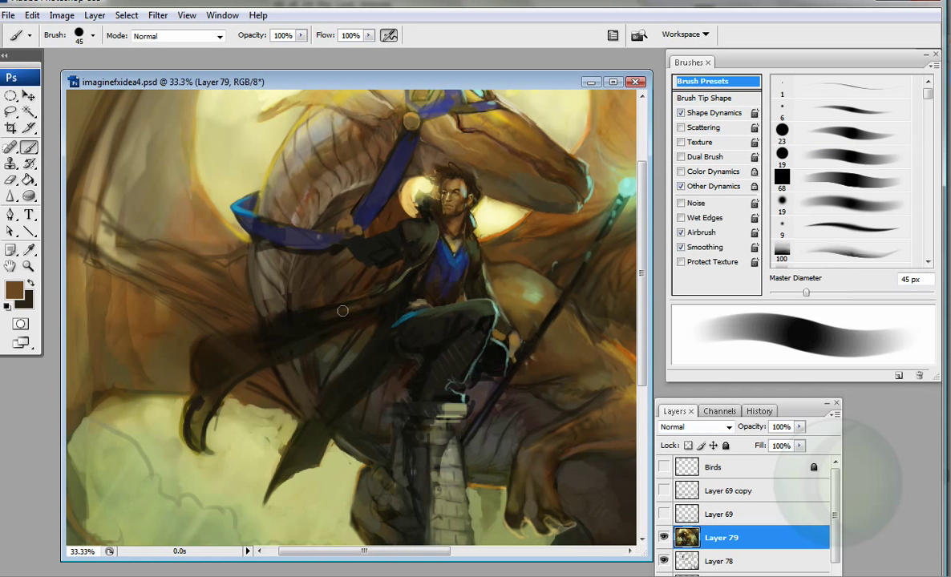
left_click(186, 330, "alt")
mouse_move(268, 335)
left_mouse_down()
mouse_move(221, 357)
mouse_move(250, 298)
mouse_move(341, 278)
left_mouse_up()
left_click(245, 275, "alt")
left_click_drag(240, 276, 280, 292)
key("shift+period")
left_click(259, 252, "alt")
left_click_drag(265, 244, 258, 309)
Step: Darken the rider's cape with 20 px near-black and grey-green strokes, brightening near the shoulder
left_click(358, 281, "alt")
left_click(288, 405, "alt")
key("bracketleft")
key("bracketleft")
key("bracketleft")
key("bracketleft")
key("bracketleft")
key("bracketleft")
key("bracketleft")
key("bracketleft")
left_click_drag(267, 500, 314, 411)
mouse_move(348, 339)
left_mouse_down()
mouse_move(297, 321)
mouse_move(337, 342)
left_mouse_up()
left_click(395, 240, "alt")
left_click_drag(395, 240, 322, 307)
left_click_drag(425, 264, 392, 244)
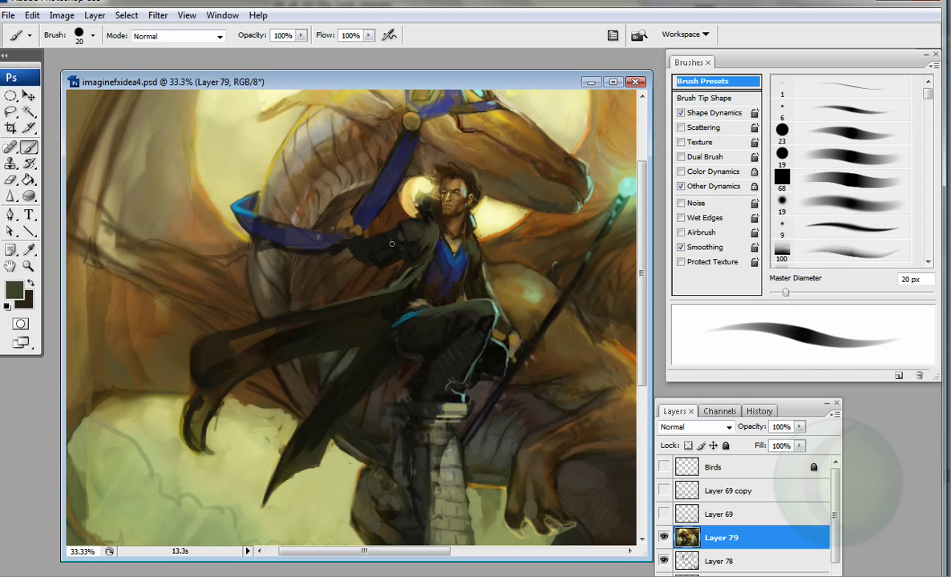
Step: Choose a dark red in the Color Picker and paint reddish lines on the dragon's coiled body
scroll(561, 430, "down", 3)
scroll(561, 430, "right", 2)
left_click(13, 289)
left_click(633, 200)
left_click(796, 141)
scroll(177, 403, "down", 2)
scroll(176, 403, "left", 1)
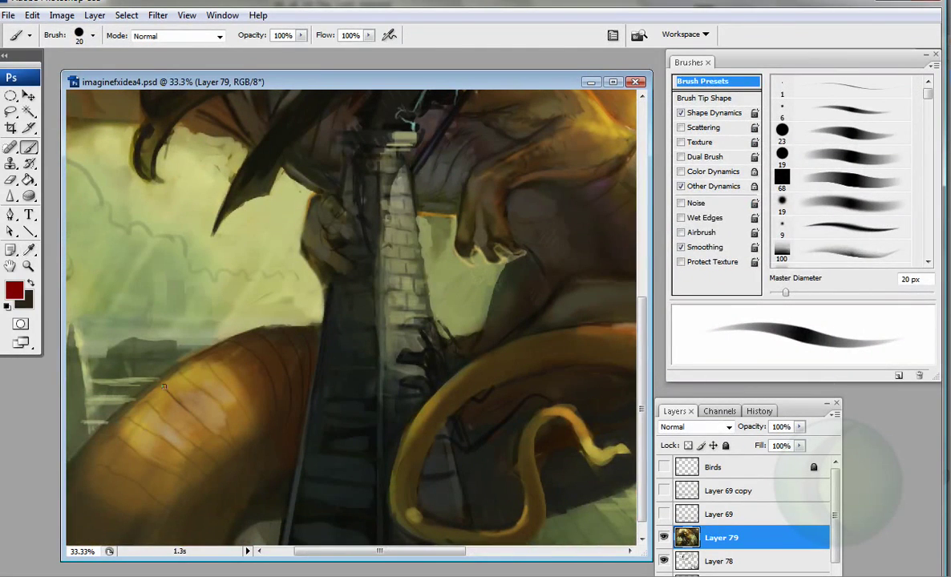
left_click_drag(194, 377, 226, 420)
Step: Load orange-brown and tan colours and switch to a 19 px airbrush enlarged to 46 px
scroll(132, 494, "down", 1)
scroll(132, 494, "left", 2)
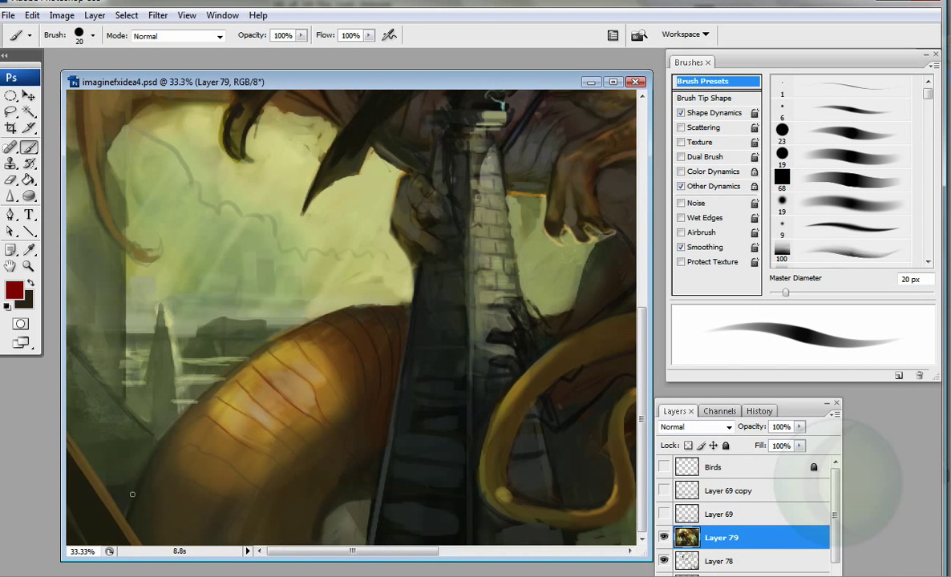
left_click(175, 385, "alt")
left_click(13, 289)
left_click(622, 227)
left_click(817, 138)
left_click(246, 423, "alt")
left_click(252, 390, "alt")
key("period")
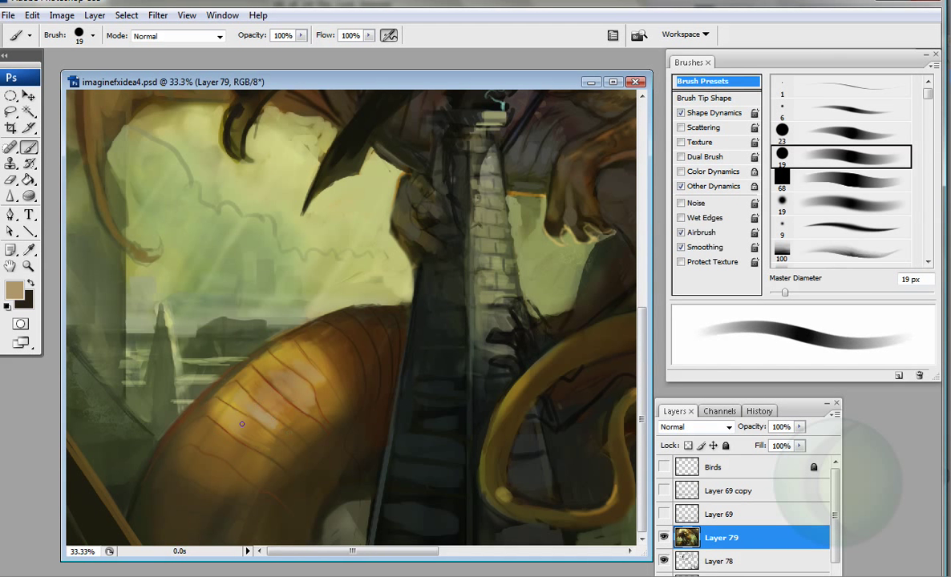
key("bracketright")
key("bracketright")
key("bracketright")
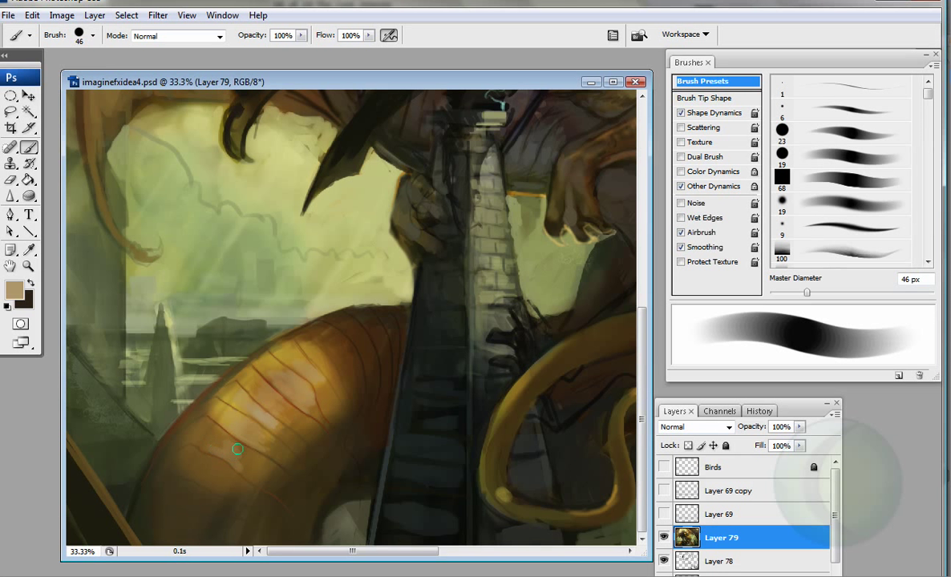
Step: Paint soft tan highlights across the scaled body and lower scales
left_click(248, 391, "alt")
mouse_move(245, 385)
left_mouse_down()
mouse_move(287, 413)
mouse_move(283, 385)
mouse_move(288, 359)
left_mouse_up()
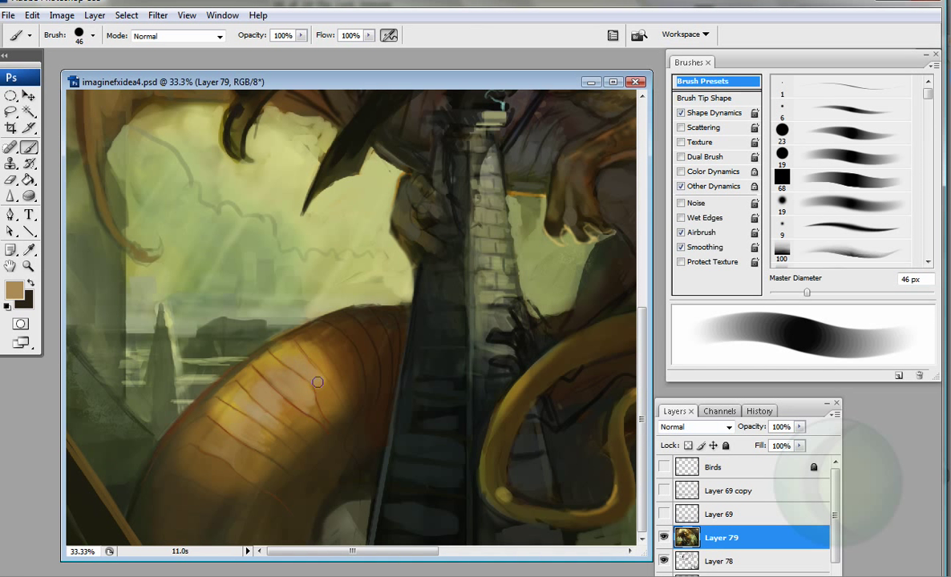
left_click(207, 412, "alt")
left_click(197, 416, "alt")
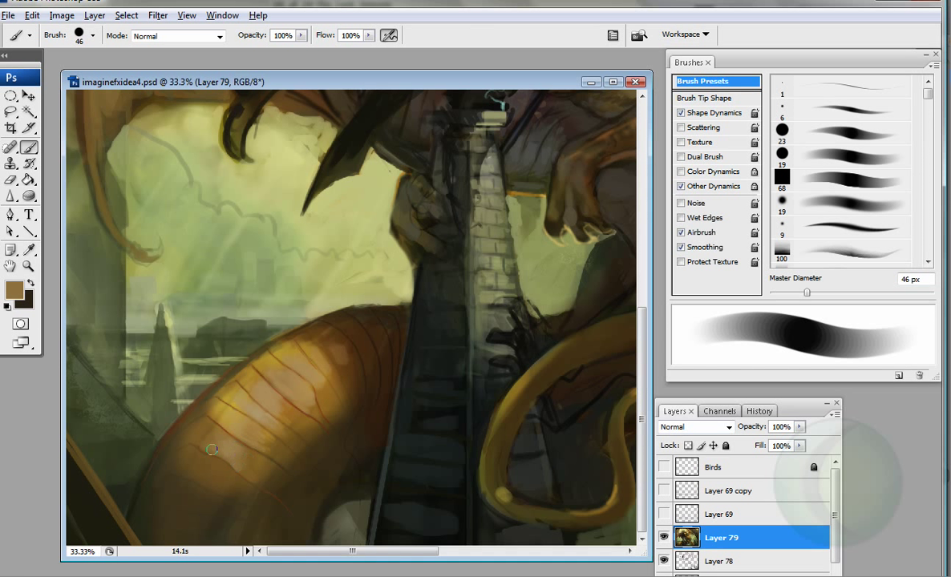
mouse_move(196, 475)
left_mouse_down()
mouse_move(204, 449)
mouse_move(227, 476)
mouse_move(180, 467)
mouse_move(190, 490)
mouse_move(177, 495)
mouse_move(199, 530)
left_mouse_up()
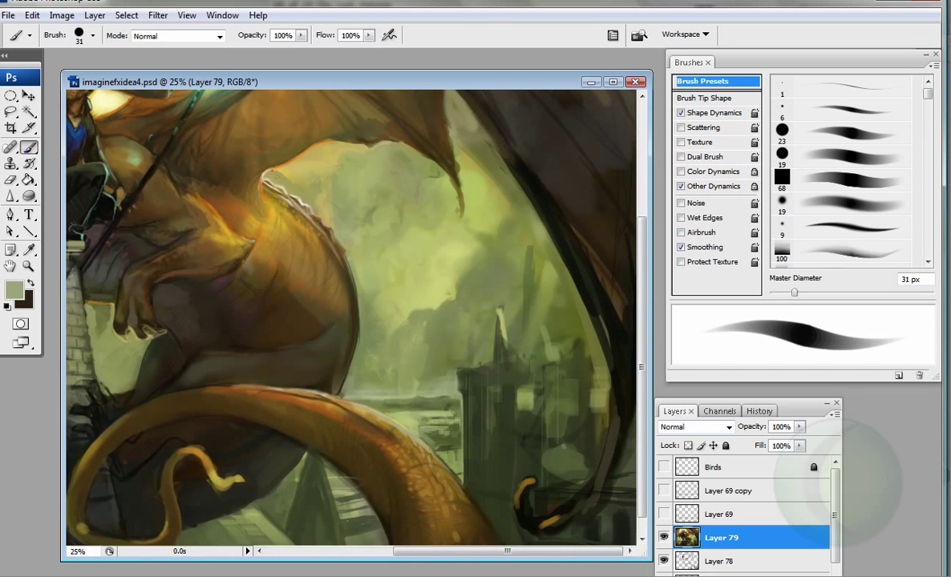
Step: Paint darker brown texture onto the dragon's tail with an 84 px brush
left_click(446, 453, "alt")
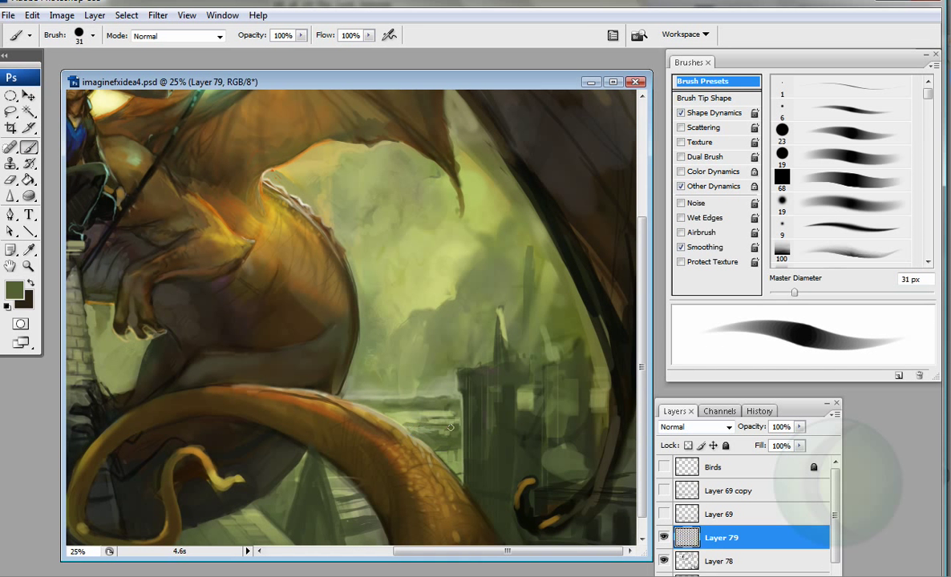
key("period")
key("bracketright")
key("bracketright")
key("bracketright")
key("bracketright")
key("bracketright")
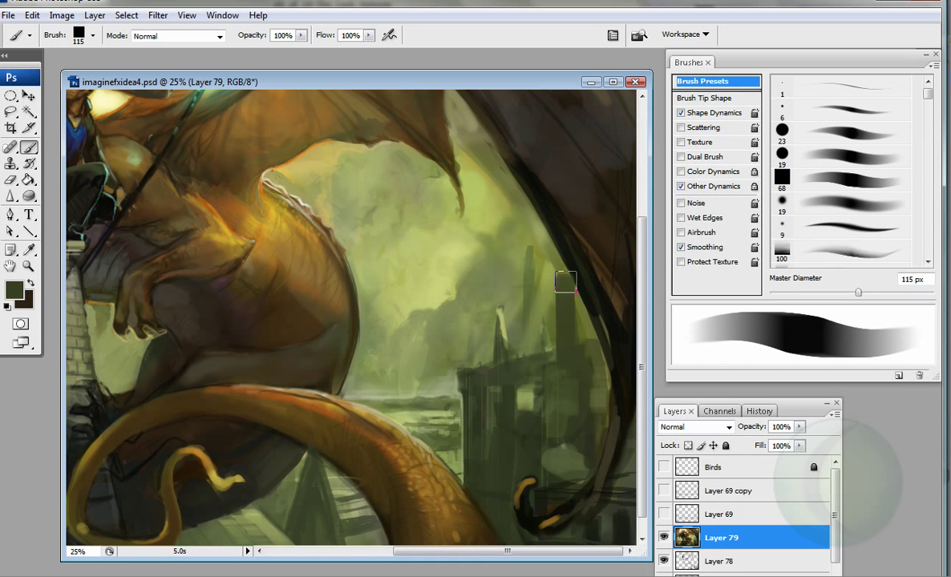
scroll(553, 424, "down", 1)
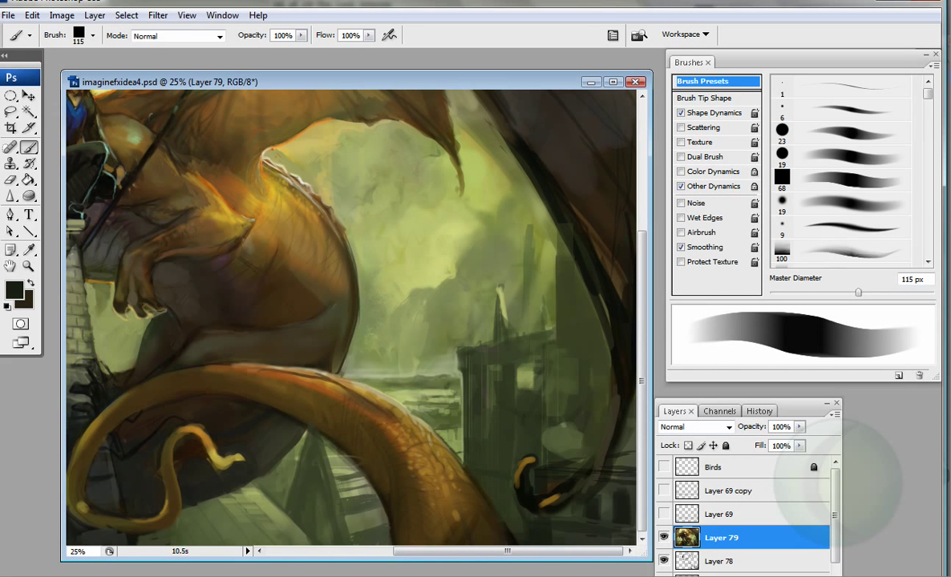
key("bracketleft")
key("comma")
key("comma")
left_click(264, 386, "alt")
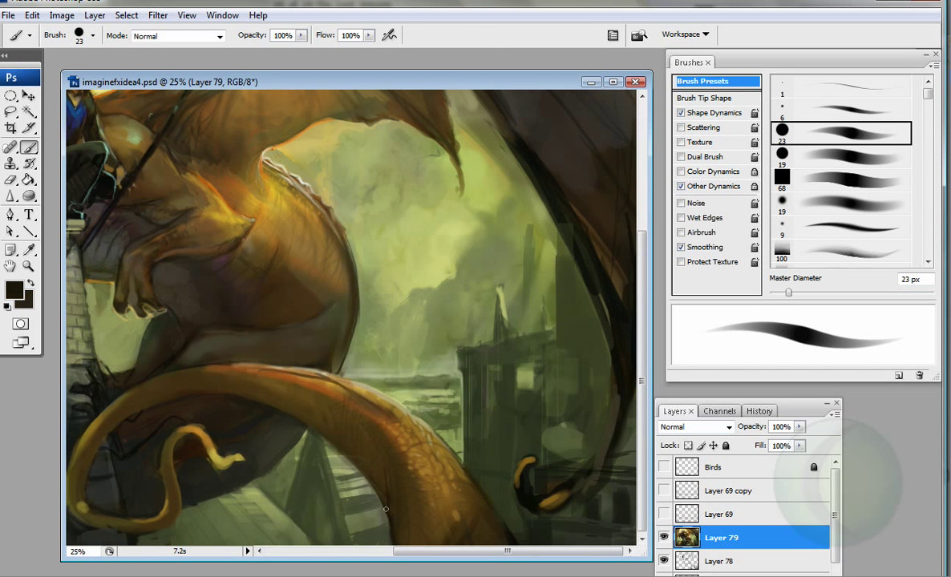
key("bracketright")
key("bracketright")
key("bracketright")
key("bracketright")
key("bracketright")
key("bracketright")
mouse_move(338, 409)
left_mouse_down()
mouse_move(401, 477)
mouse_move(404, 438)
mouse_move(416, 473)
mouse_move(451, 507)
mouse_move(424, 480)
left_mouse_up()
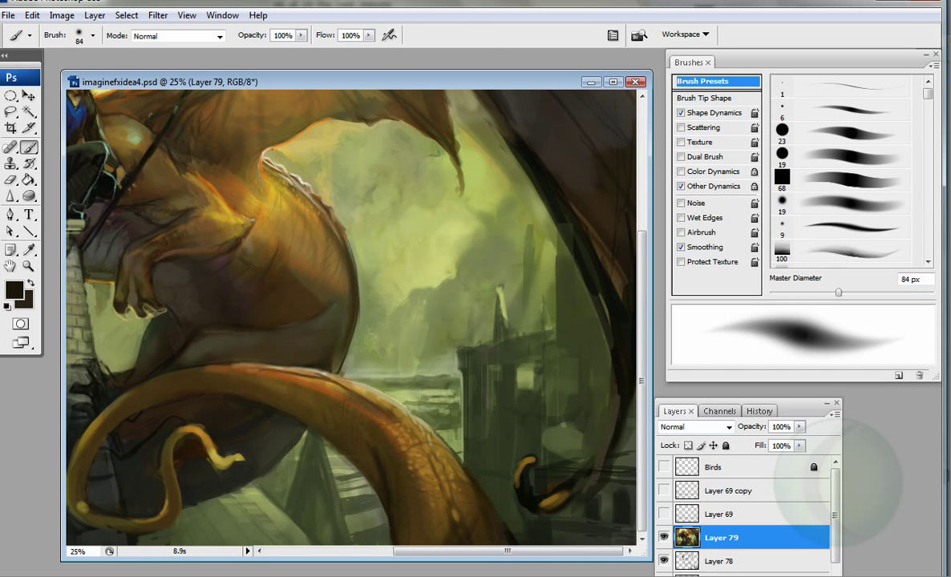
Step: Sample olive green, dark brown and tail ochre while resizing the brush between 16 and 46 px
key("bracketleft")
key("bracketleft")
key("bracketleft")
key("bracketleft")
key("bracketleft")
key("bracketleft")
left_click(324, 448, "alt")
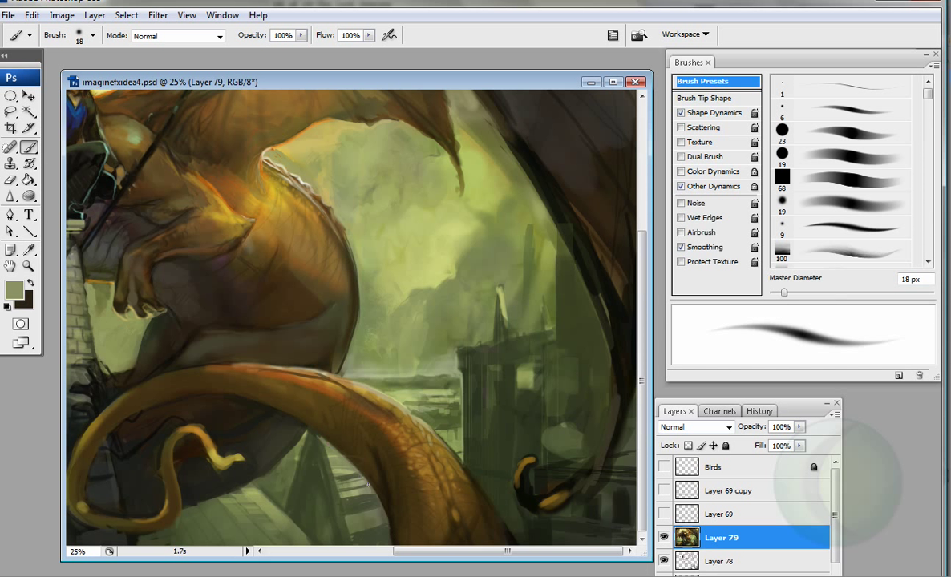
left_click(448, 446, "alt")
key("bracketright")
key("bracketright")
key("bracketright")
left_click(427, 431, "alt")
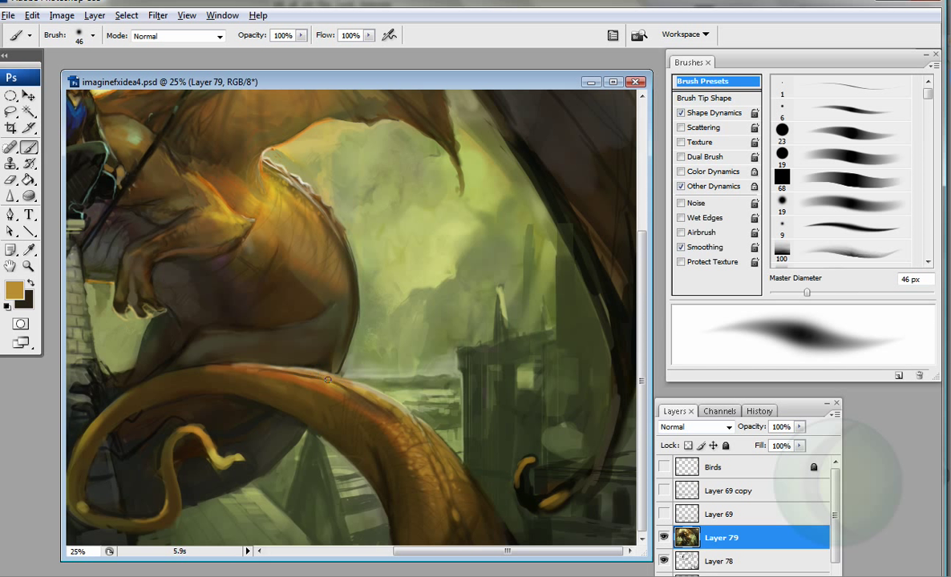
key("bracketleft")
key("bracketleft")
key("bracketleft")
key("bracketright")
key("bracketright")
Step: Sample browns and ochres from the dragon's body and select the 23 px round brush
left_click(215, 338, "alt")
left_click(250, 363, "alt")
left_click(241, 341, "alt")
left_click(259, 341, "alt")
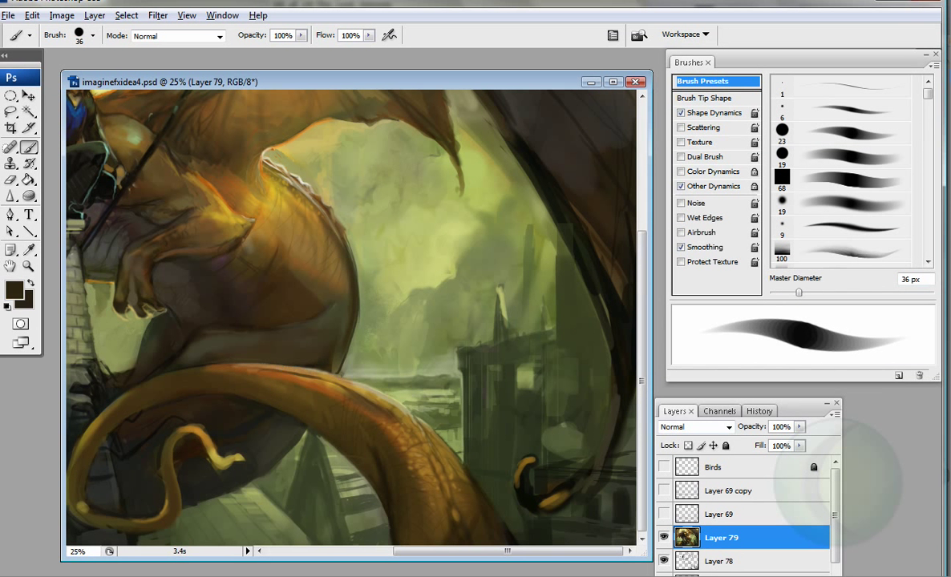
left_click(297, 343, "alt")
left_click(301, 345, "alt")
key("period")
left_click(273, 247, "alt")
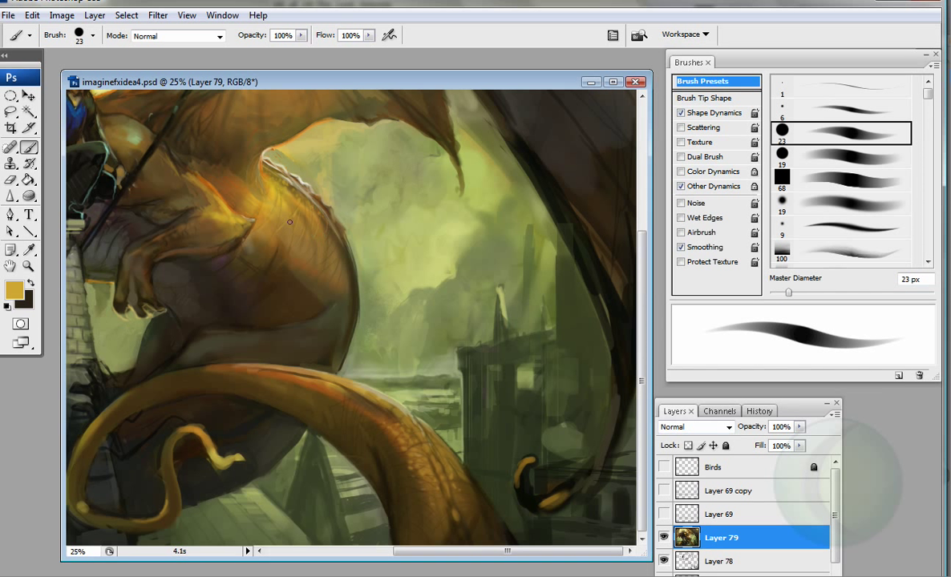
Step: Load a light yellow and wing browns, then reframe the view on the body and tower
key("z")
key("b")
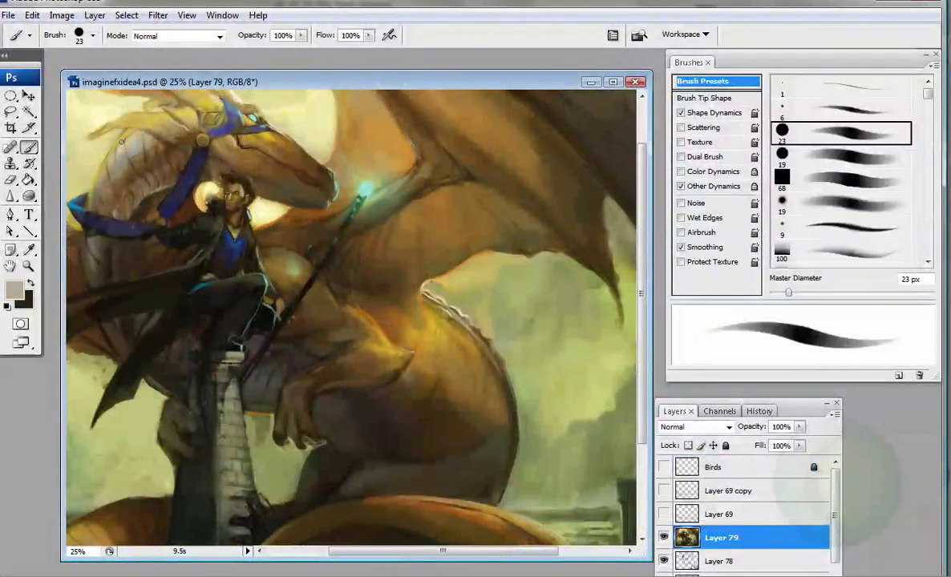
key("i")
key("Return")
key("b")
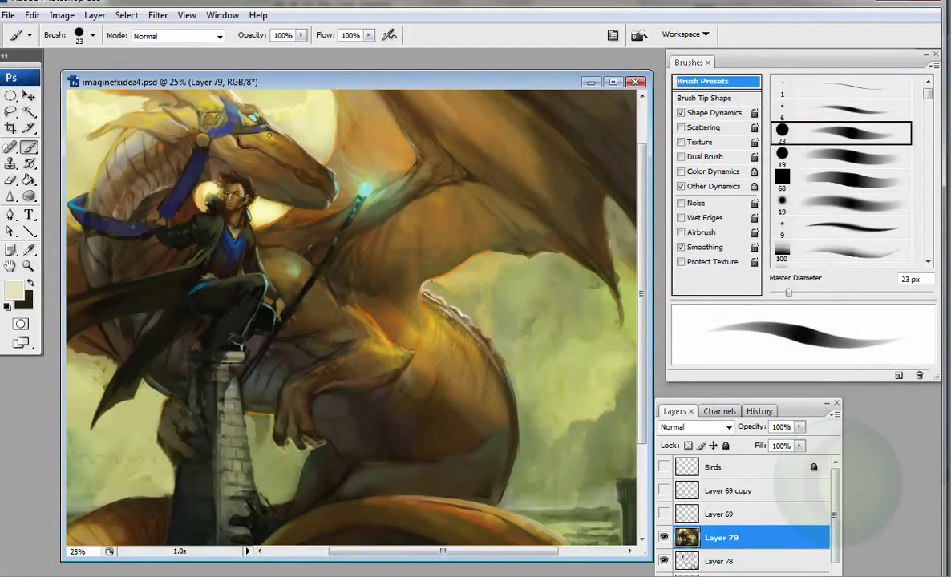
left_click(293, 209, "alt")
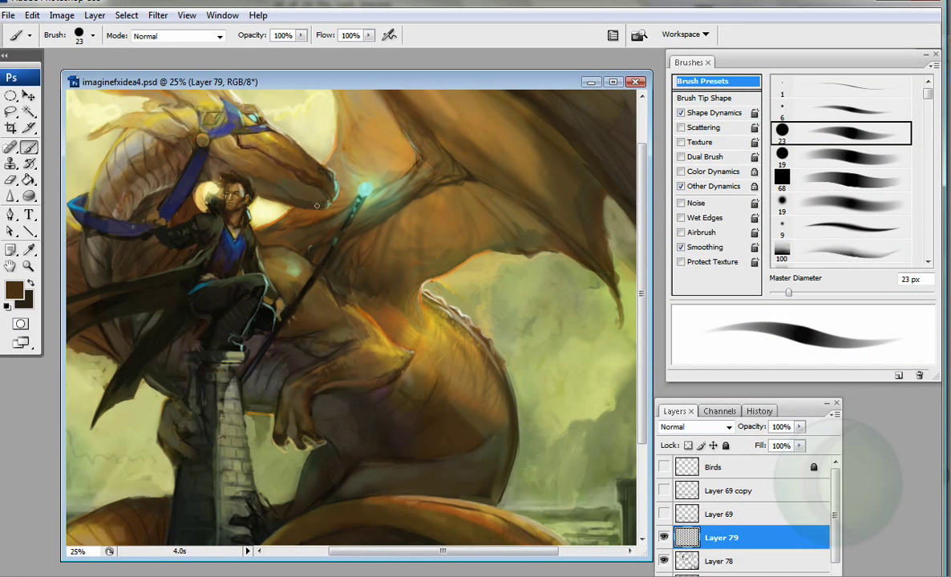
key("bracketright")
key("bracketright")
key("bracketright")
key("bracketright")
key("bracketright")
key("bracketright")
key("bracketright")
key("bracketright")
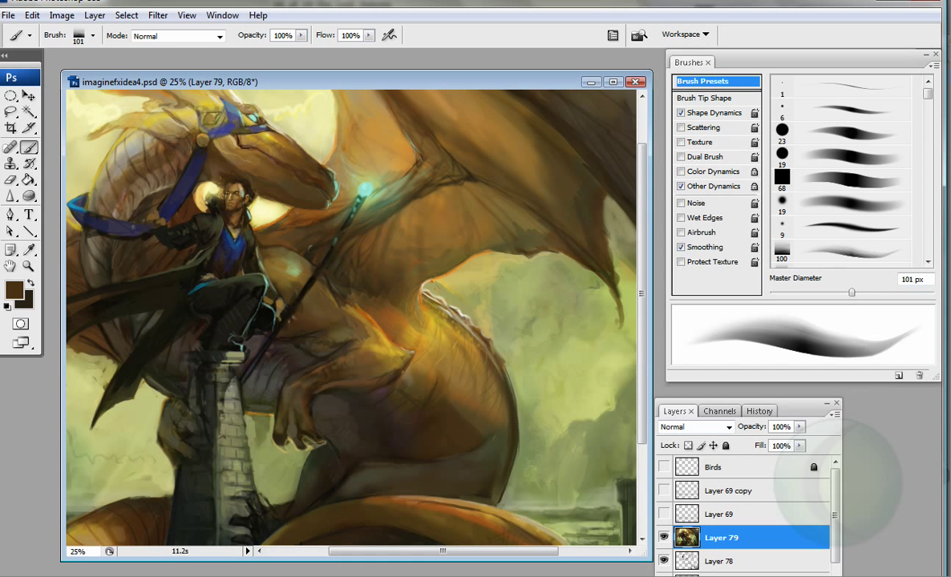
left_click(148, 216, "alt")
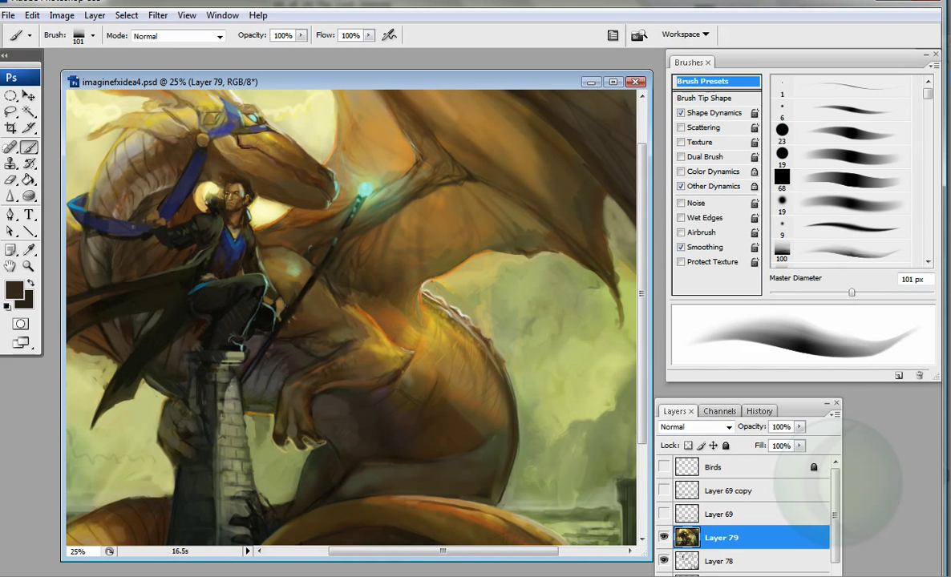
key("comma")
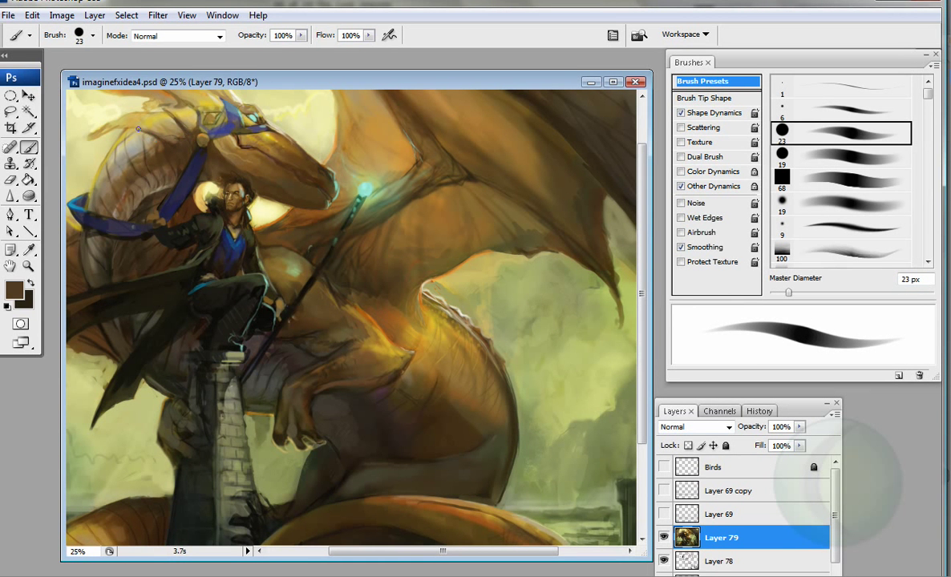
key("ctrl+z")
Step: Shade the dragon's belly in dark brown with a 19 px airbrush enlarged to 69 px
left_click(153, 338, "alt")
left_click_drag(366, 445, 310, 358)
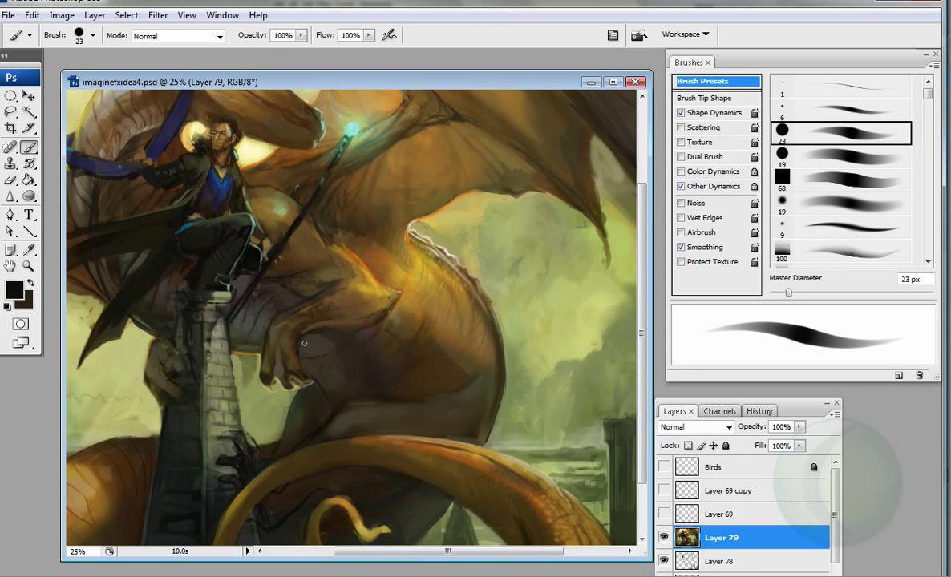
left_click(276, 375, "alt")
key("period")
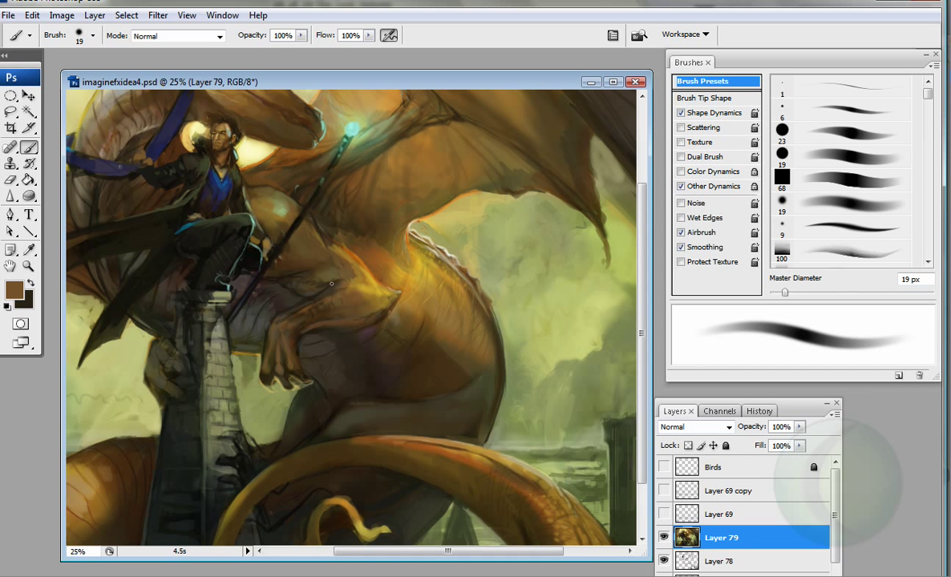
key("bracketright")
key("bracketright")
key("bracketright")
key("bracketright")
key("bracketright")
left_click(485, 386, "alt")
left_click(452, 436, "alt")
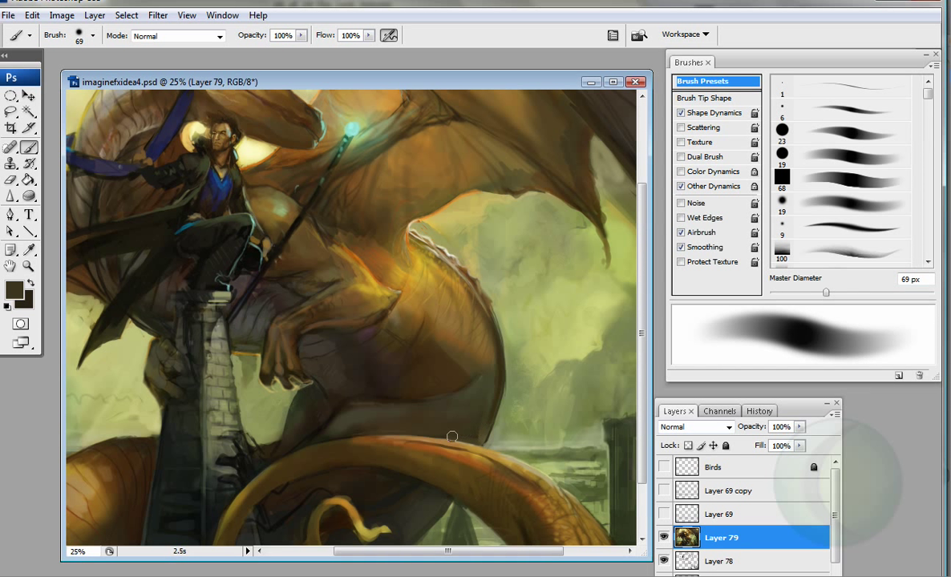
left_click(446, 360, "alt")
left_click_drag(472, 372, 478, 378)
Step: Sample olive greens and lighter browns around the belly with the brush at 80 px
left_click(440, 339, "alt")
left_click(433, 357, "alt")
left_click(454, 341, "alt")
left_click(446, 359, "alt")
key("bracketright")
left_click(481, 389, "alt")
left_click(448, 370, "alt")
left_click(458, 327, "alt")
Step: Zoom out to the whole painting and set the brush to Hard Light at about 467 px
key("z")
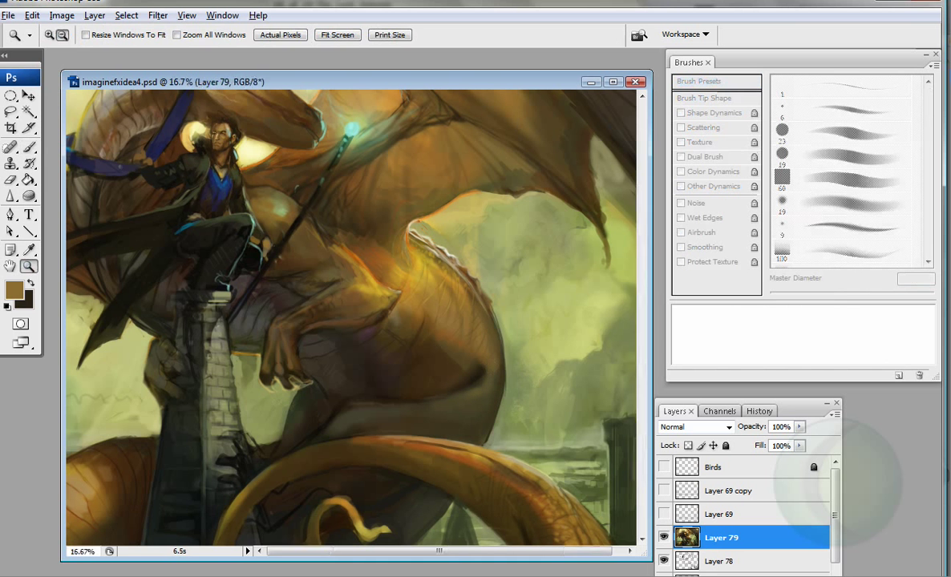
key("ctrl+minus")
key("b")
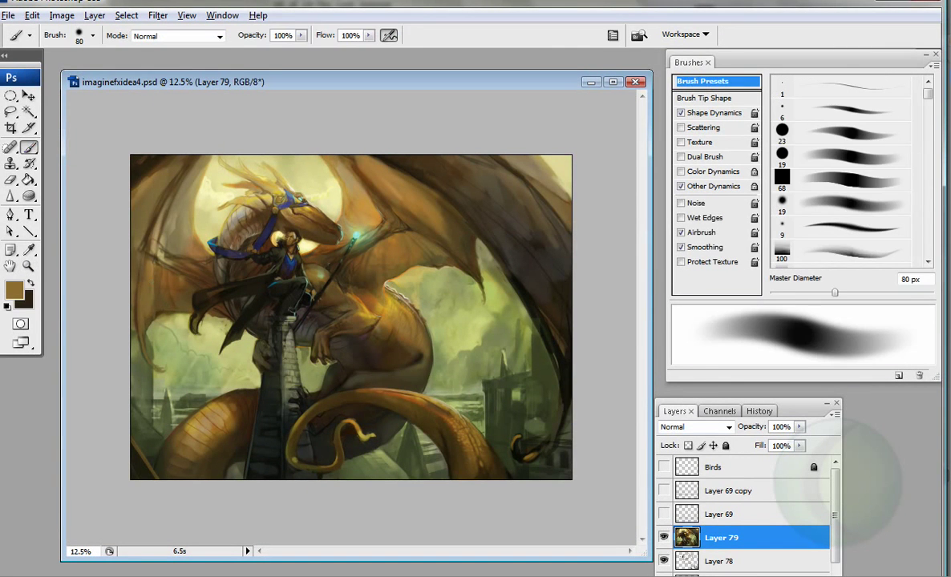
left_click(176, 35)
left_click(161, 249)
left_click_drag(801, 293, 914, 293)
Step: Load a darker olive green in a large soft brush, then switch to the Sponge tool in Desaturate mode
left_click(177, 382, "alt")
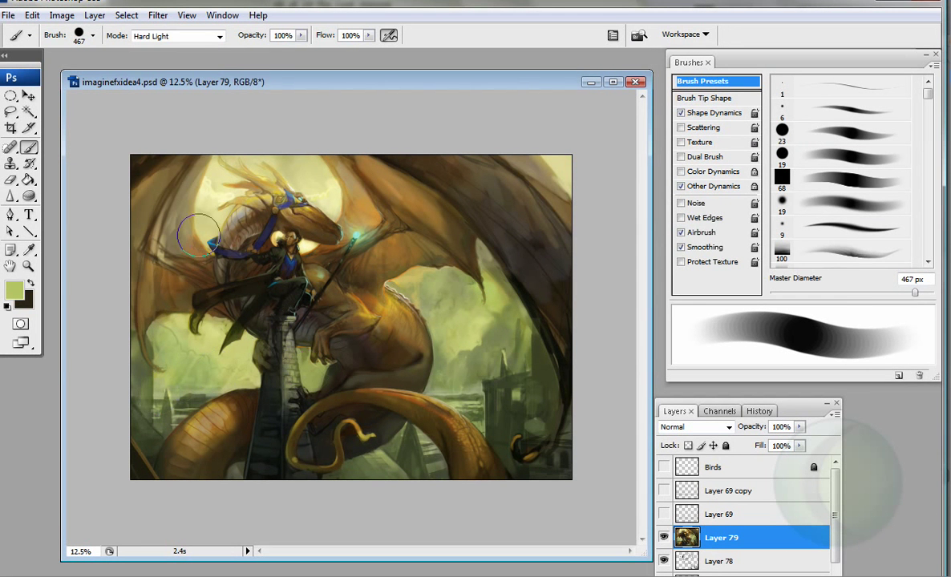
left_click(14, 289)
left_click(876, 137)
key("period")
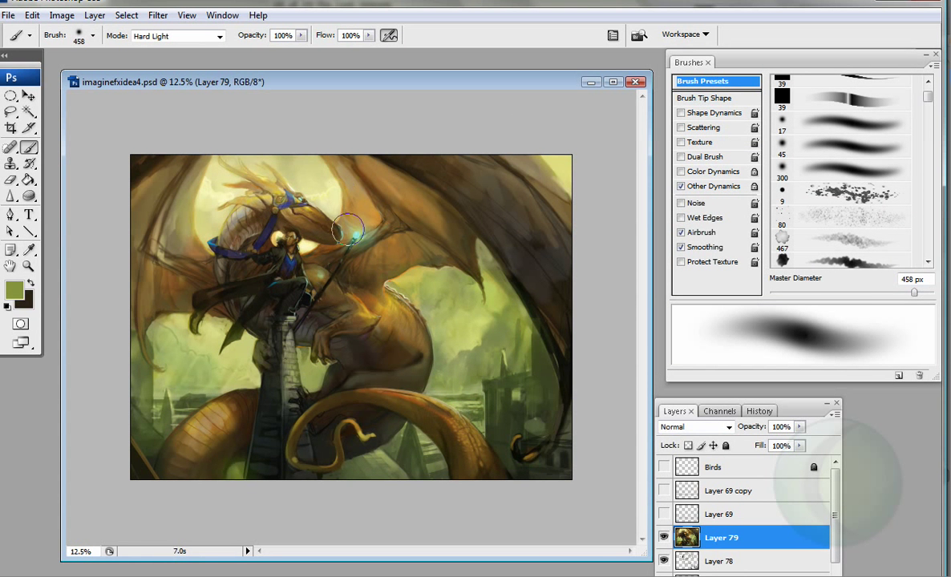
left_click(15, 289)
left_click(918, 138)
key("o")
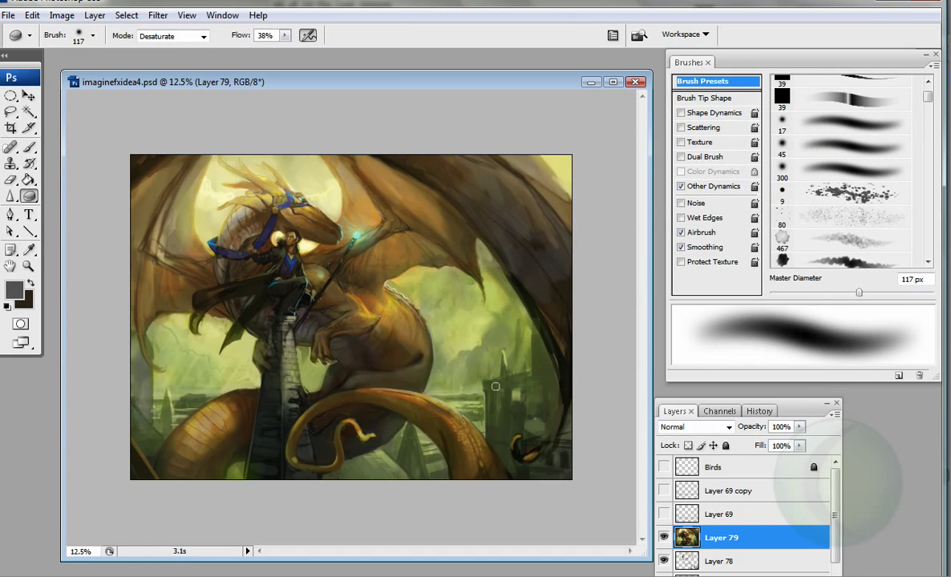
left_click(62, 15)
key("Escape")
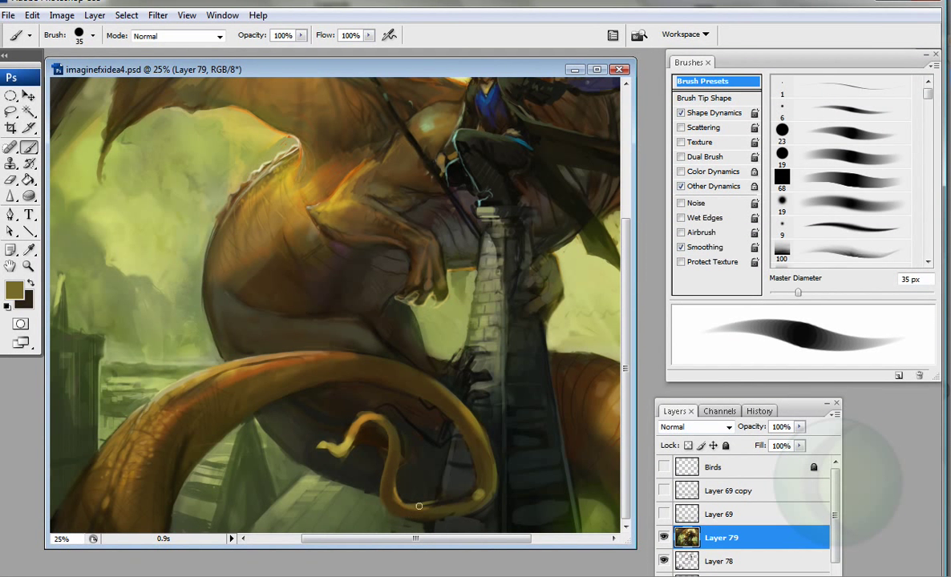
Step: Select the 23 px round brush and sample orange-brown, tail brown and light green
left_click(384, 474, "alt")
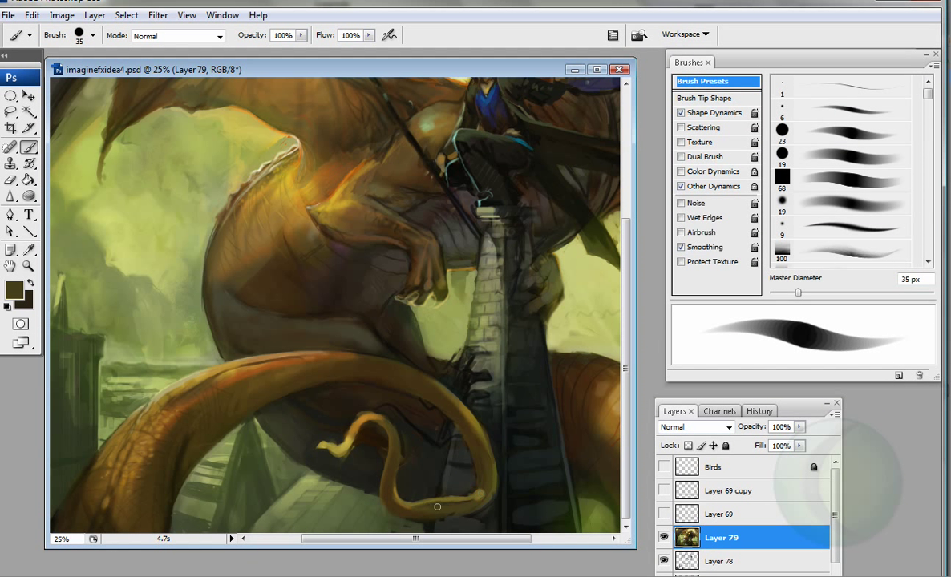
key("period")
left_click(132, 486, "alt")
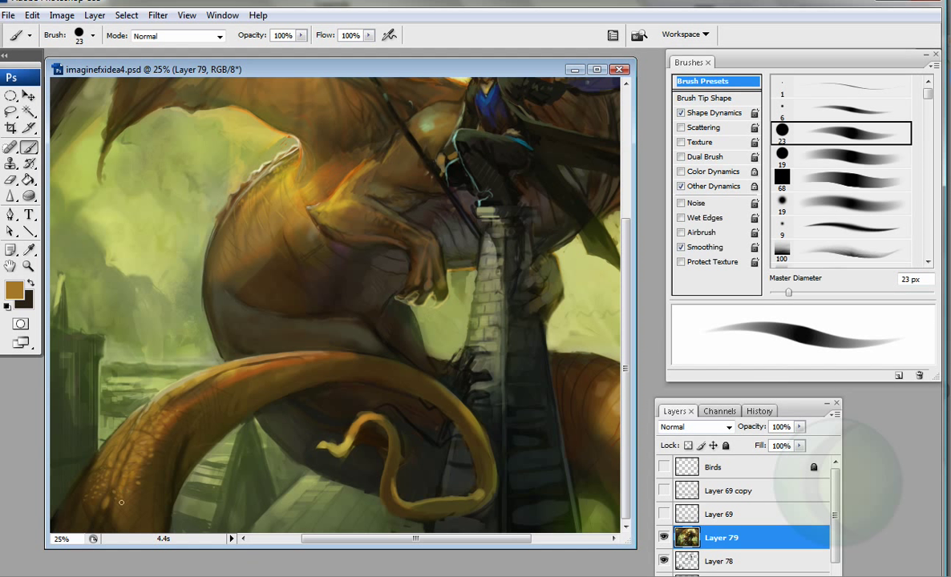
left_click(155, 374, "alt")
left_click(107, 251, "alt")
Step: Paint light green strokes by the left pillars, then load dark brown and zoom in on the tail
scroll(321, 320, "right", 1)
left_click(415, 404, "alt")
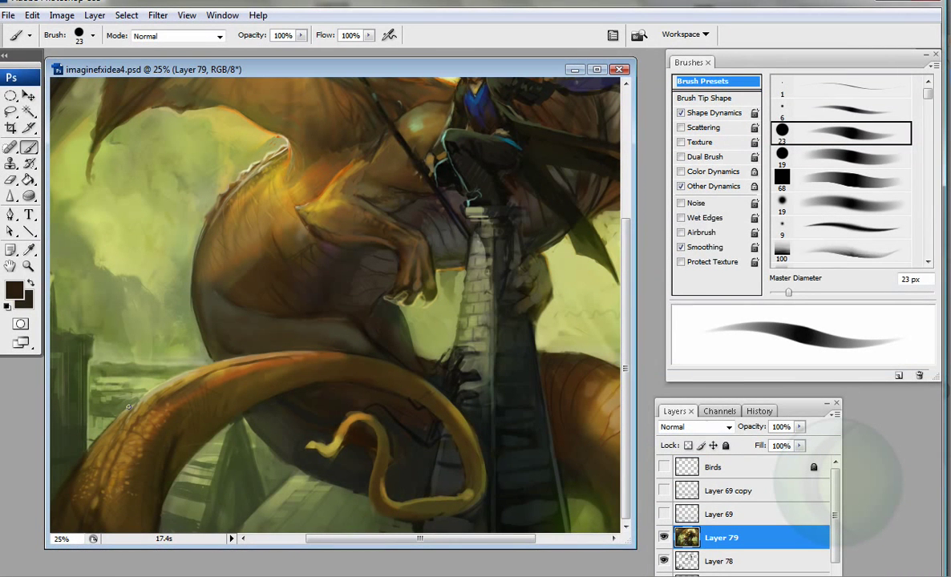
left_click(148, 331, "alt")
mouse_move(93, 338)
left_mouse_down()
mouse_move(152, 343)
mouse_move(84, 351)
mouse_move(146, 373)
left_mouse_up()
left_click(112, 371, "alt")
left_click(275, 398, "alt")
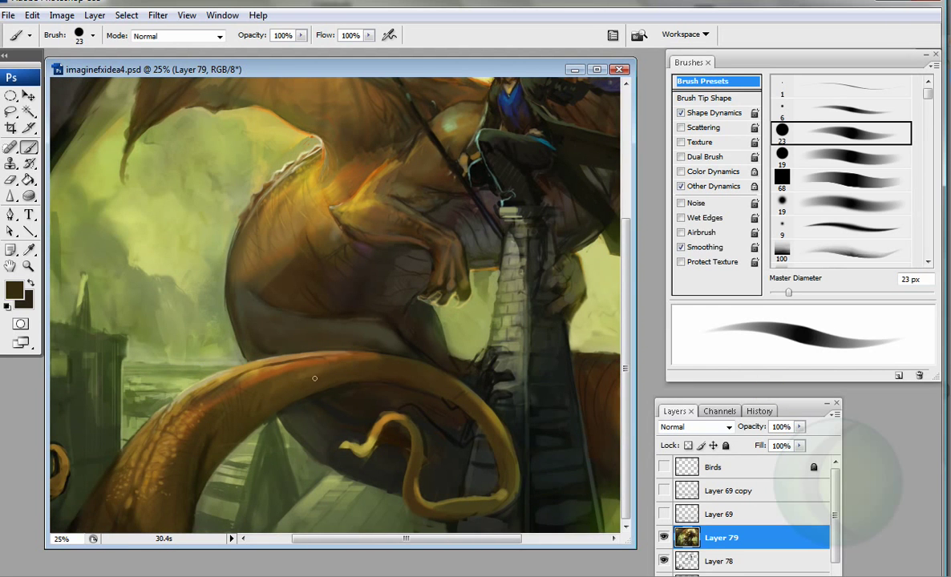
left_click(287, 336, "ctrl")
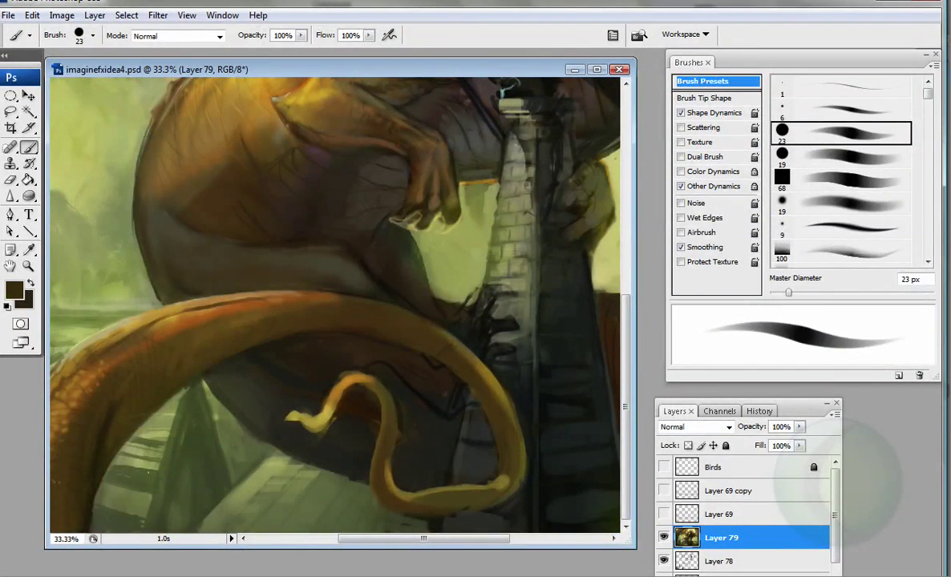
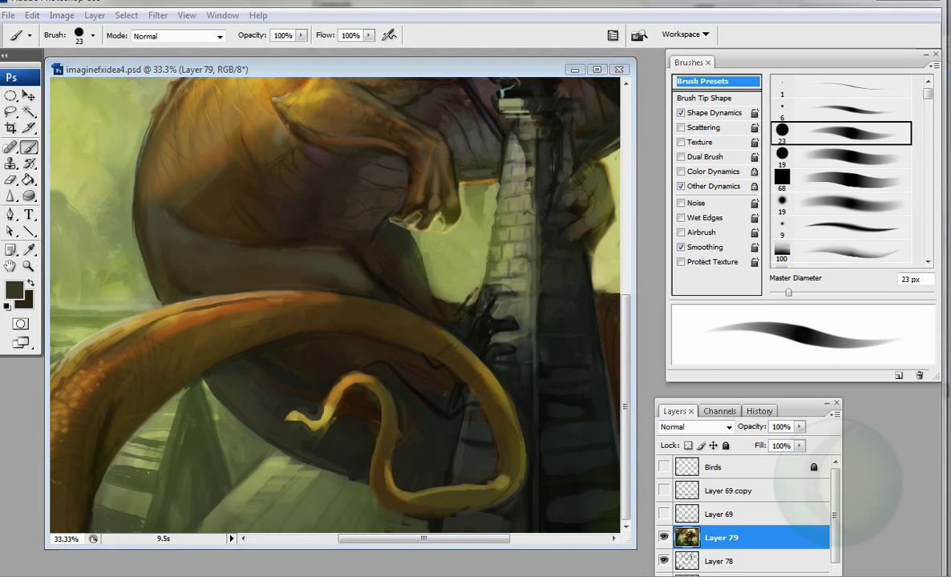
Step: Sample green and brown tones and use a 31 px airbrush to shade the tail and tower base
left_click(287, 461, "alt")
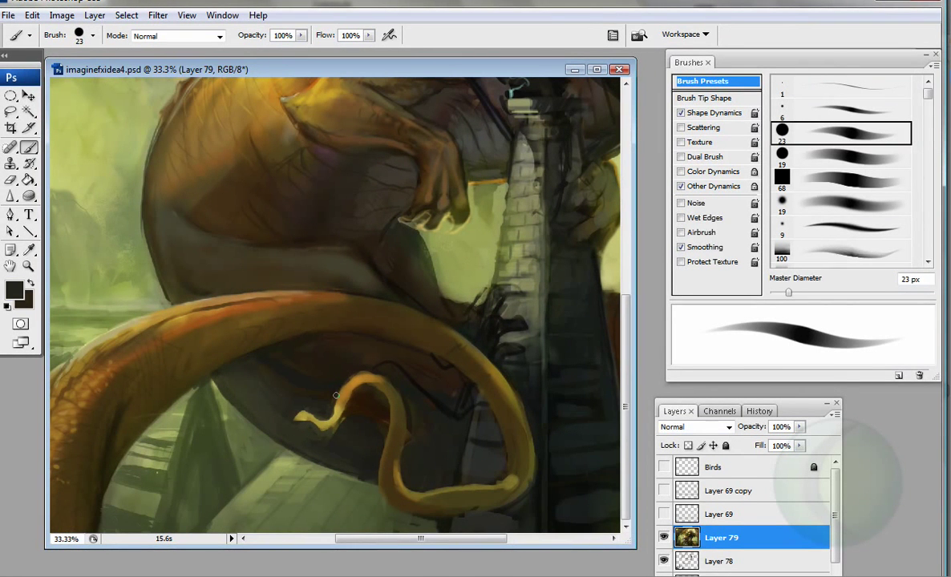
left_click(398, 481, "alt")
key("bracketright")
key("shift+alt+p")
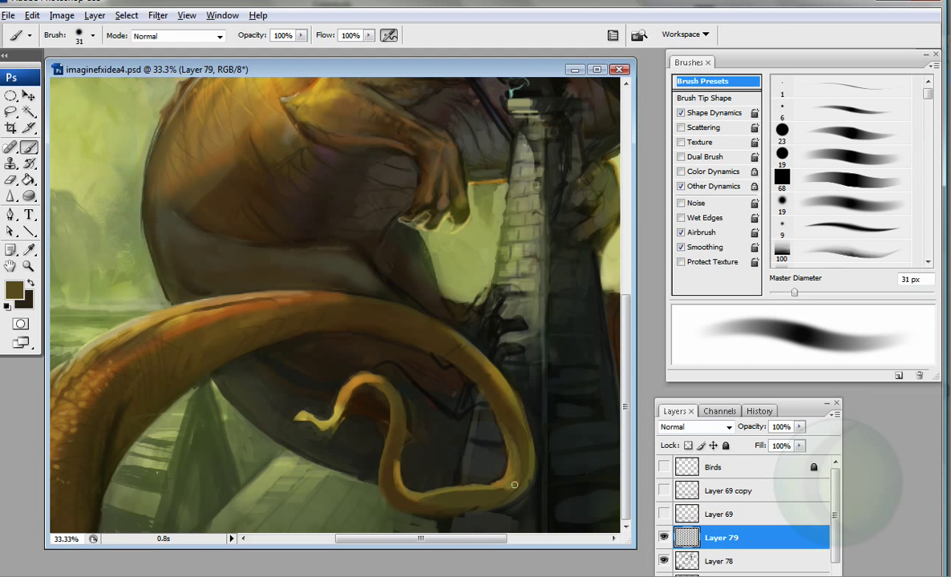
left_click(526, 464, "alt")
left_click(489, 379, "alt")
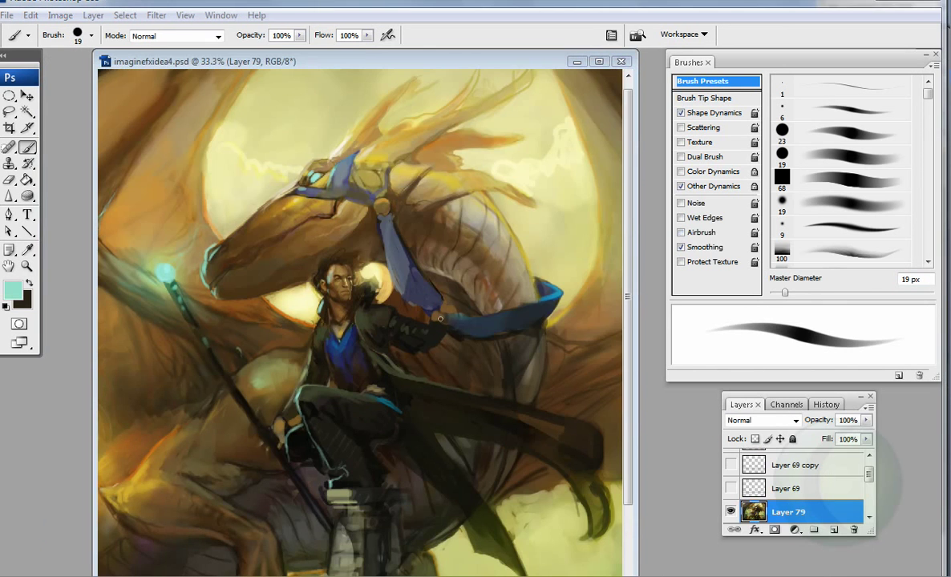
key("ctrl+plus")
key("ctrl+plus")
Step: At 100% with a 14 px brush, paint light and dark strokes along the coat's left edge
key("bracketleft")
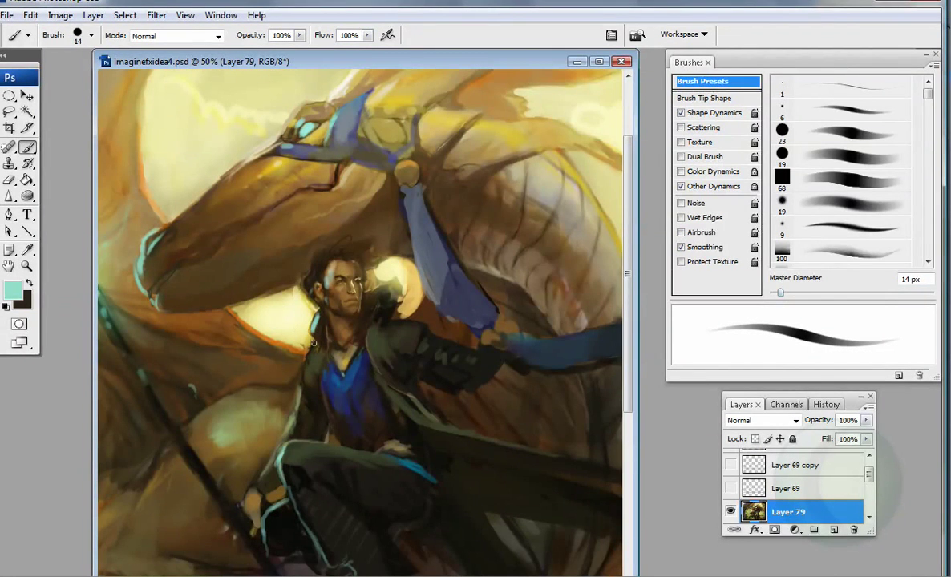
key("ctrl+plus")
left_click(243, 271, "alt")
left_click(250, 250, "alt")
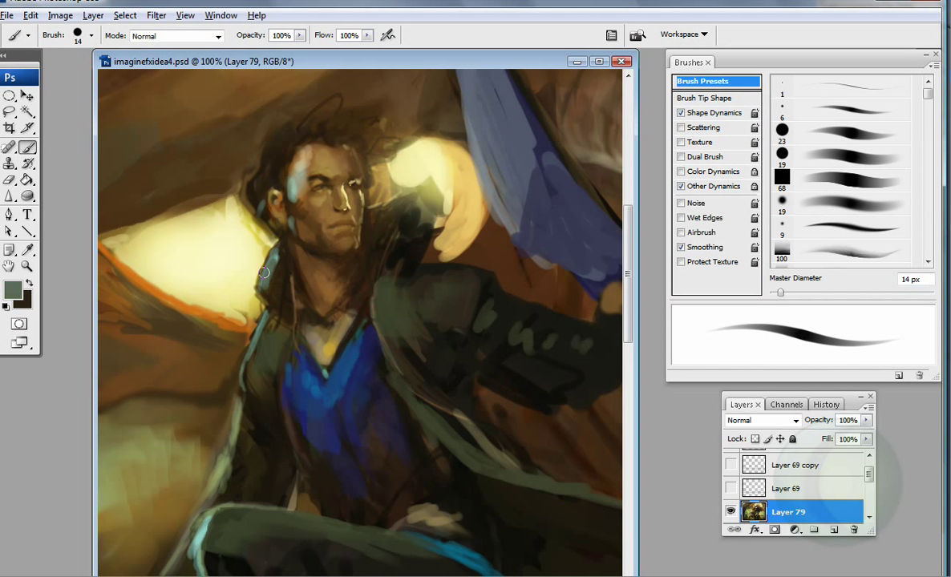
left_click(262, 274, "alt")
left_click(256, 296, "alt")
left_click(291, 367, "alt")
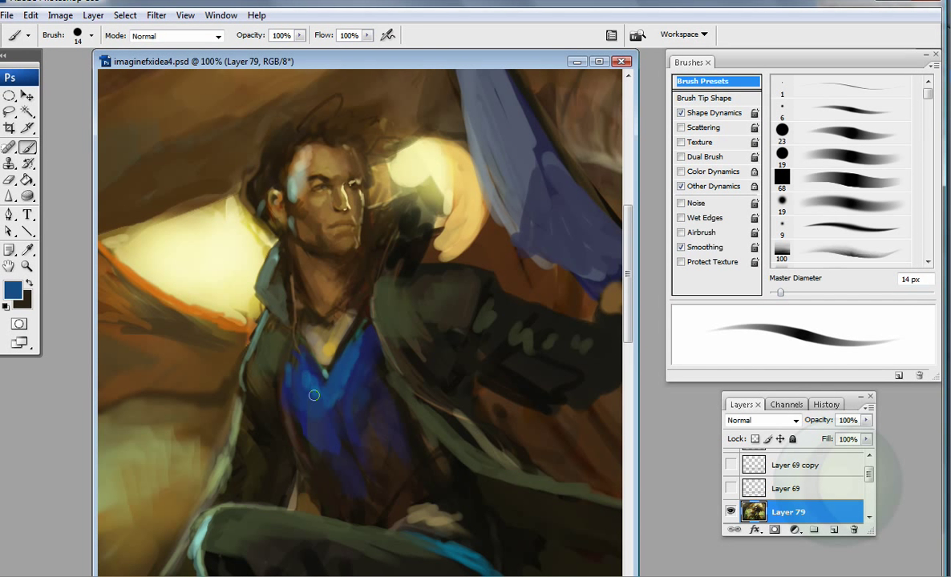
left_click(212, 384, "alt")
mouse_move(213, 373)
left_mouse_down()
mouse_move(213, 405)
mouse_move(234, 445)
mouse_move(224, 364)
left_mouse_up()
left_click(230, 420, "alt")
left_click(336, 369, "alt")
Step: Sample face, glow, coat and shirt tones, switching to a 44 px airbrush, then 18 px without airbrush
left_click(278, 236, "alt")
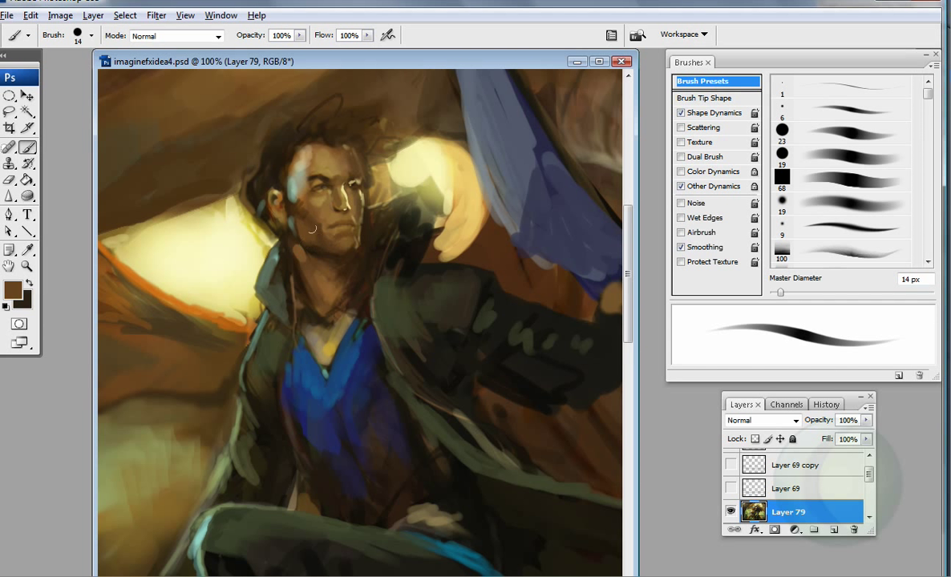
left_click(274, 152, "alt")
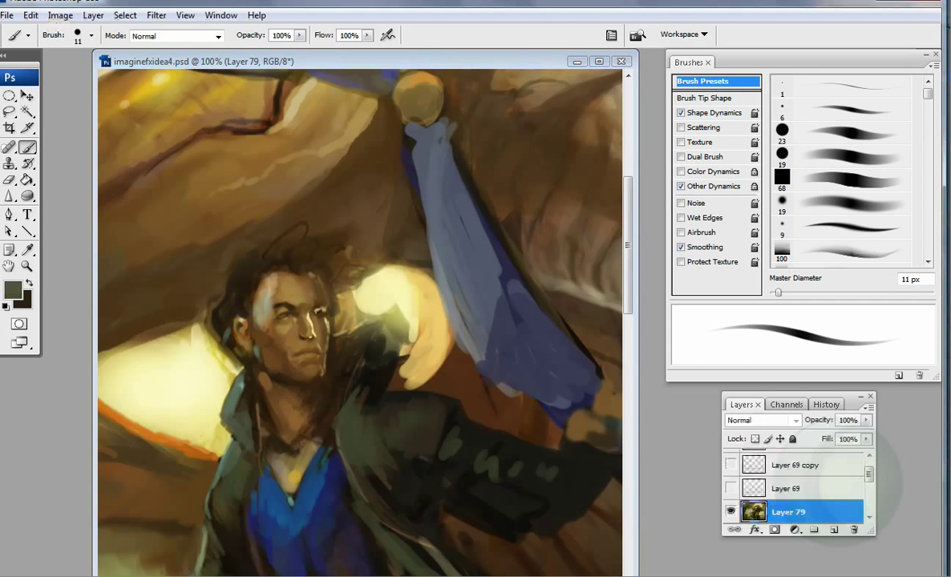
left_click(231, 441, "alt")
left_click(220, 373, "alt")
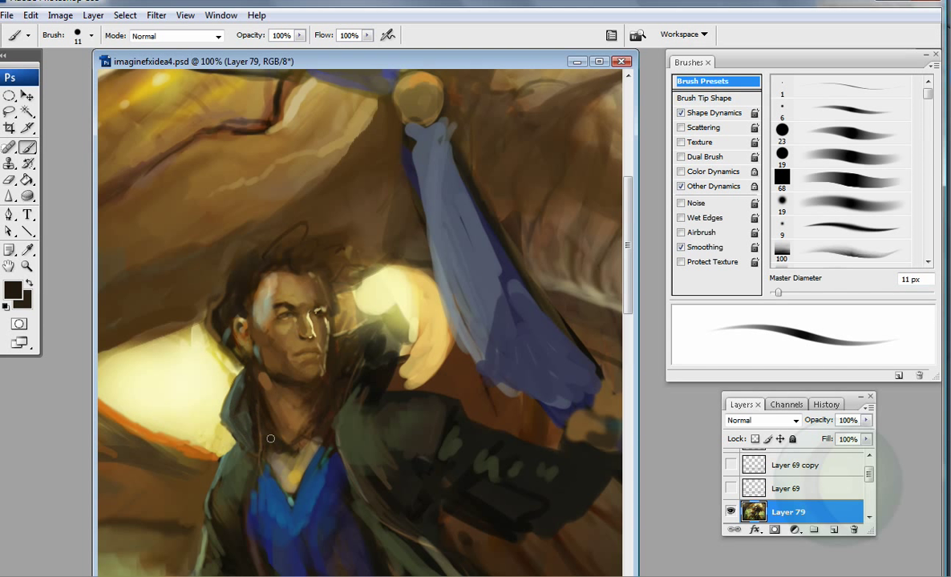
left_click(242, 407, "alt")
left_click(334, 436, "alt")
key("shift+alt+p")
key("bracketright")
key("bracketright")
key("bracketright")
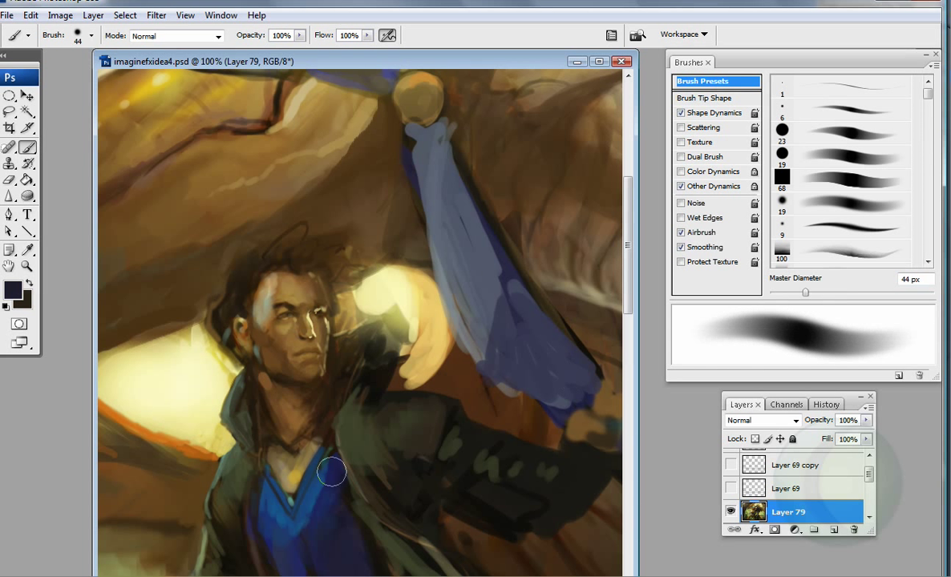
left_click(324, 457, "alt")
left_click(435, 537, "alt")
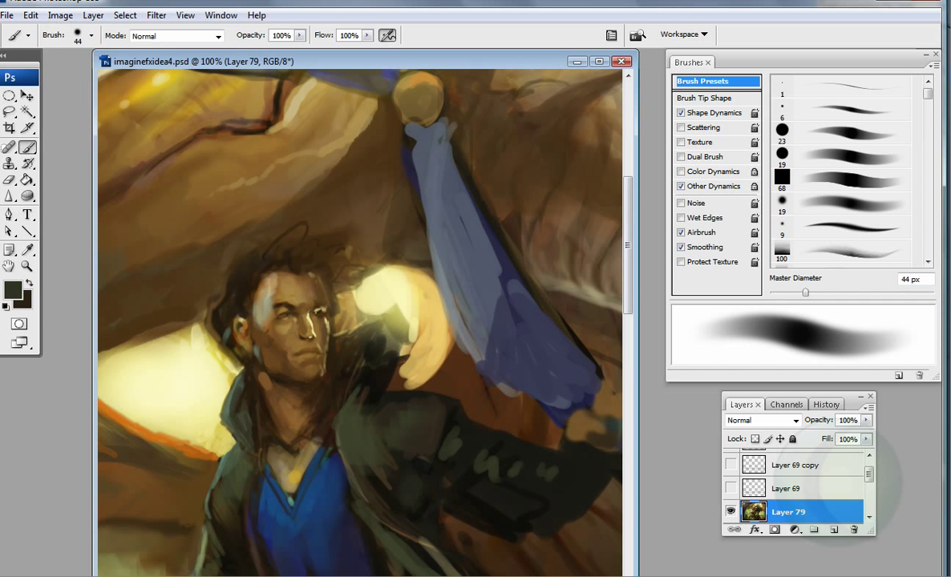
key("shift+alt+p")
key("bracketleft")
key("bracketleft")
key("bracketleft")
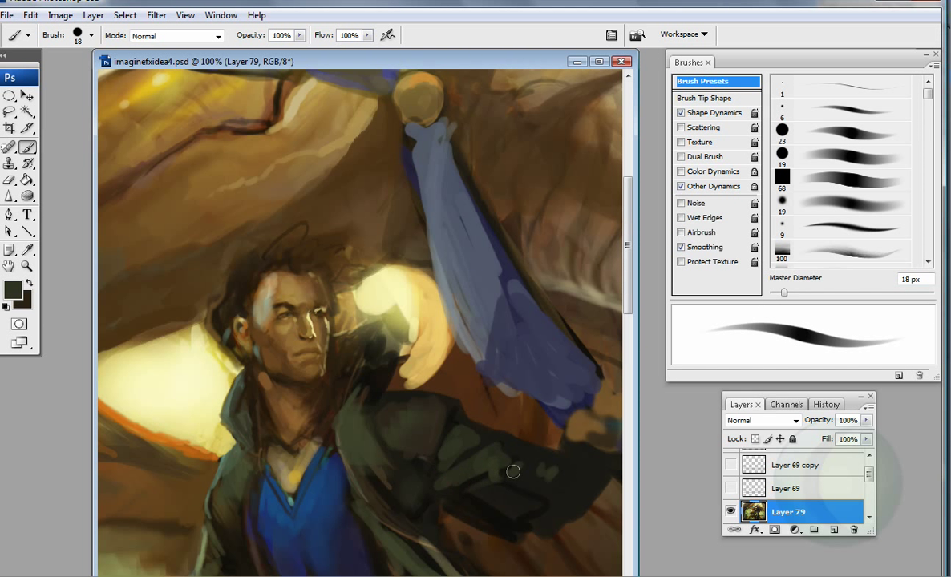
Step: Paint near-black hair strokes over the left side and top of the head at 14 px, then 6 px
left_click_drag(505, 454, 468, 442)
key("bracketleft")
left_click(174, 318, "alt")
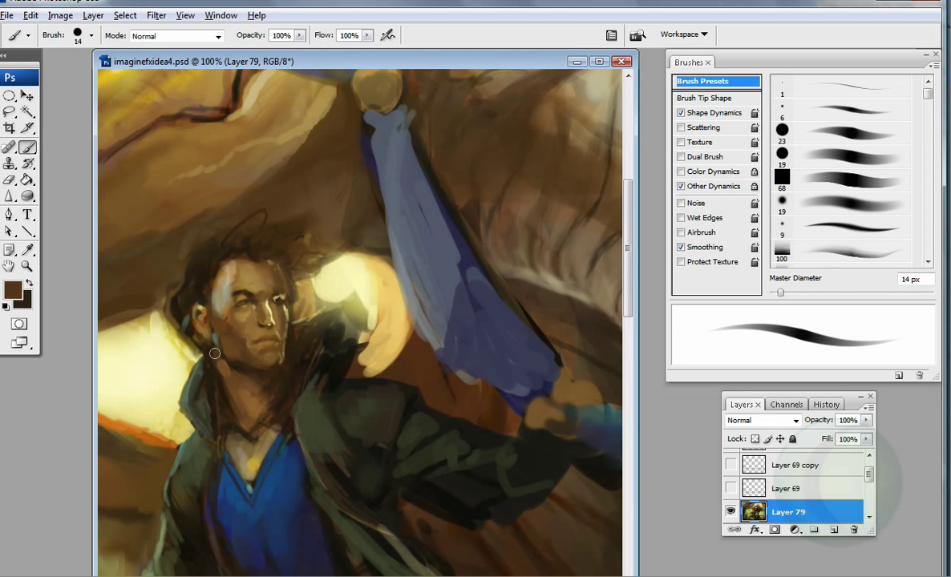
left_click(200, 308, "alt")
left_click_drag(199, 303, 189, 252)
mouse_move(232, 228)
left_mouse_down()
mouse_move(250, 242)
mouse_move(192, 240)
left_mouse_up()
left_click_drag(264, 232, 304, 213)
left_click(305, 234, "alt")
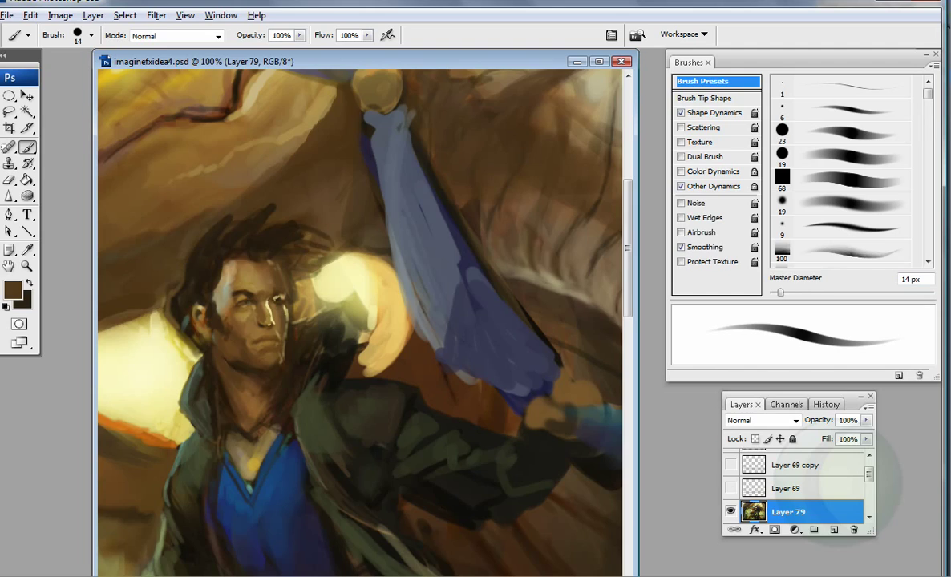
key("ctrl+equal")
key("bracketleft")
key("bracketleft")
key("bracketleft")
left_click_drag(320, 280, 434, 363)
left_click(212, 356, "alt")
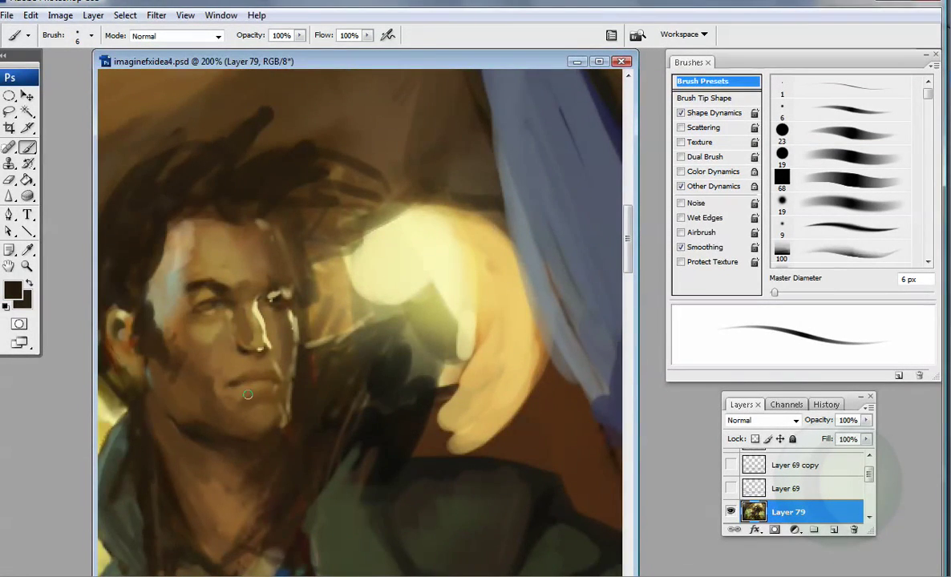
Step: At 66.7% zoom, size the brush to 12 px and sample tan, glow and hair colours
key("ctrl+minus")
key("ctrl+minus")
key("ctrl+equal")
key("bracketright")
key("bracketright")
key("bracketright")
key("bracketright")
key("bracketright")
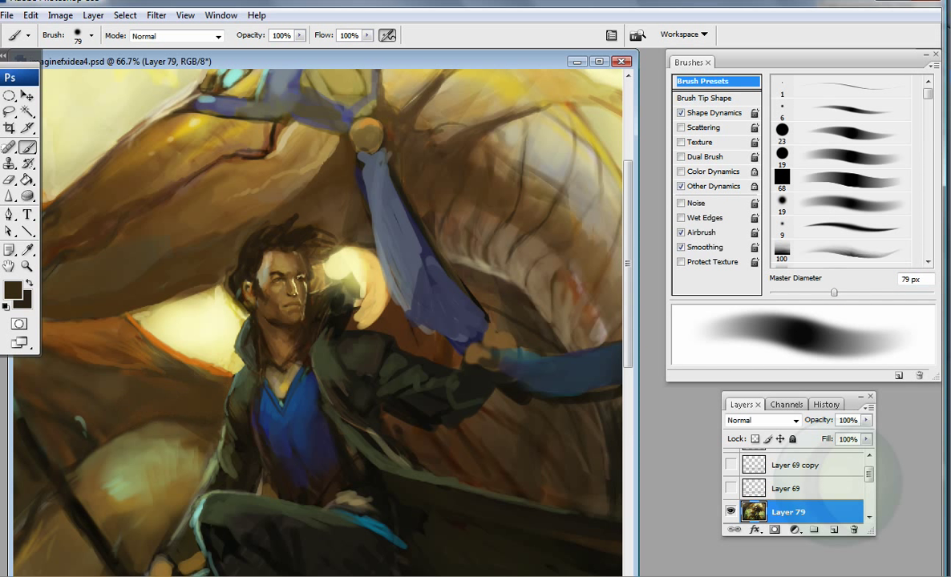
key("period")
left_click(181, 316, "alt")
key("bracketleft")
key("shift+alt+p")
key("bracketright")
key("bracketright")
key("bracketright")
left_click(225, 283, "alt")
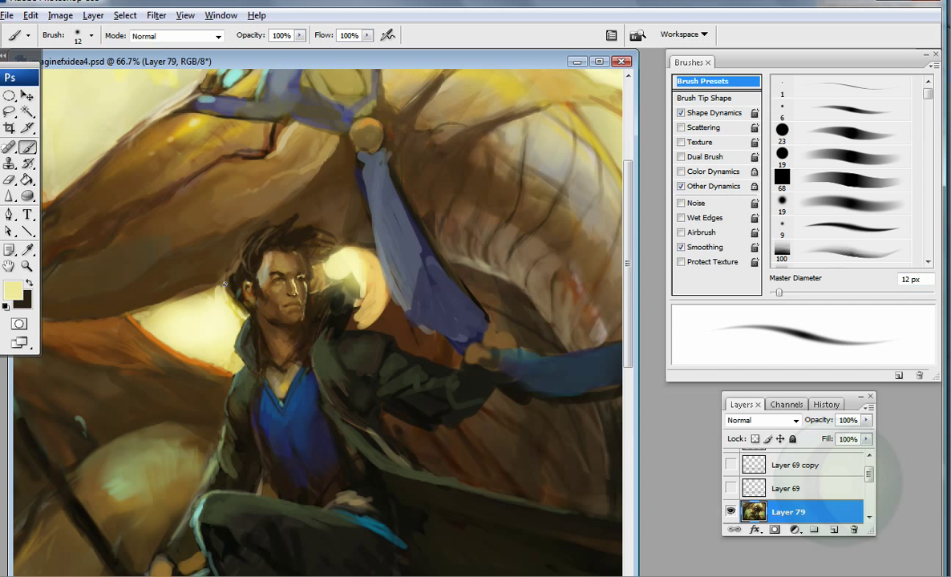
left_click(313, 273, "alt")
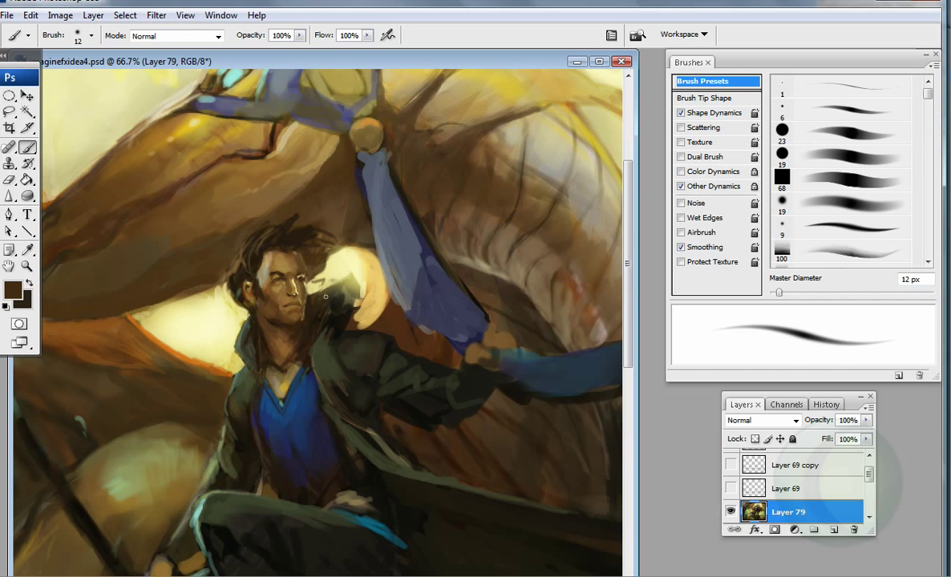
Step: Zoom to 200% and paint a dark stroke and a brown curve on the coat with a 9 px brush
key("ctrl+plus")
key("ctrl+plus")
left_click(169, 330, "alt")
key("period")
scroll(320, 320, "up", 1)
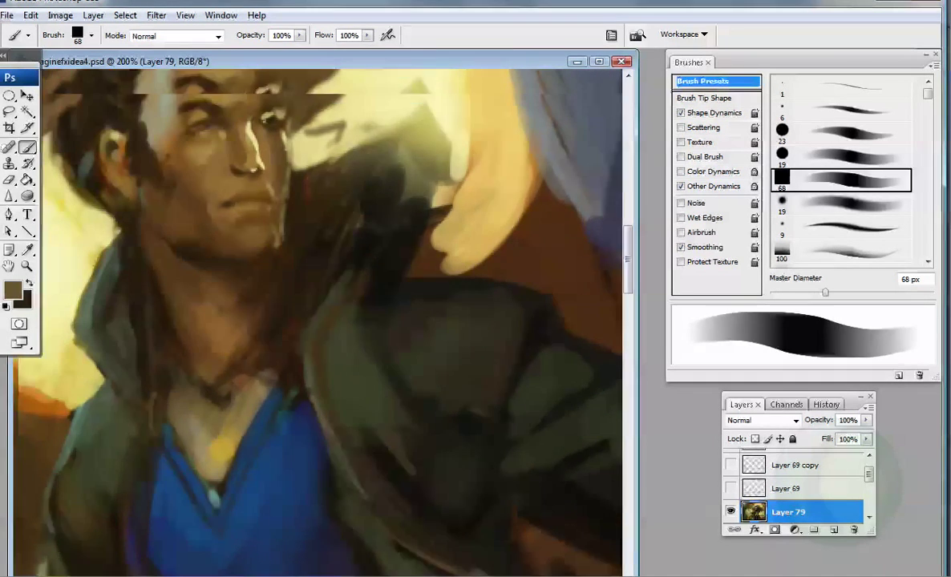
key("period")
left_click(382, 403, "alt")
key("period")
mouse_move(340, 353)
left_mouse_down()
mouse_move(337, 529)
mouse_move(433, 256)
left_mouse_up()
left_click(339, 444, "alt")
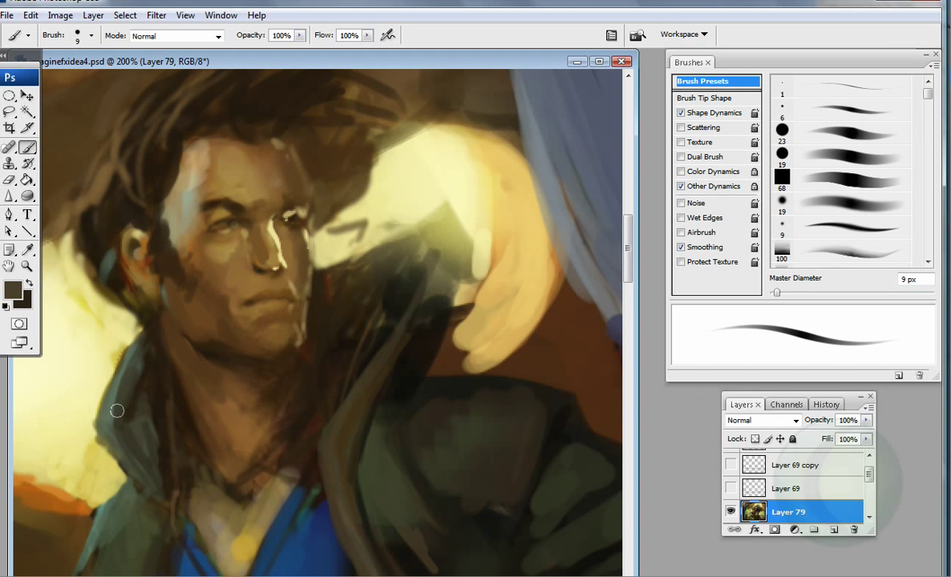
Step: Lighten the collar's left edge and add a dark stroke across the arm
left_click(80, 361, "alt")
left_click_drag(105, 396, 116, 341)
mouse_move(96, 376)
left_mouse_down()
mouse_move(133, 308)
mouse_move(88, 445)
left_mouse_up()
left_click(136, 304, "alt")
left_click_drag(132, 308, 120, 353)
left_click_drag(442, 229, 308, 247)
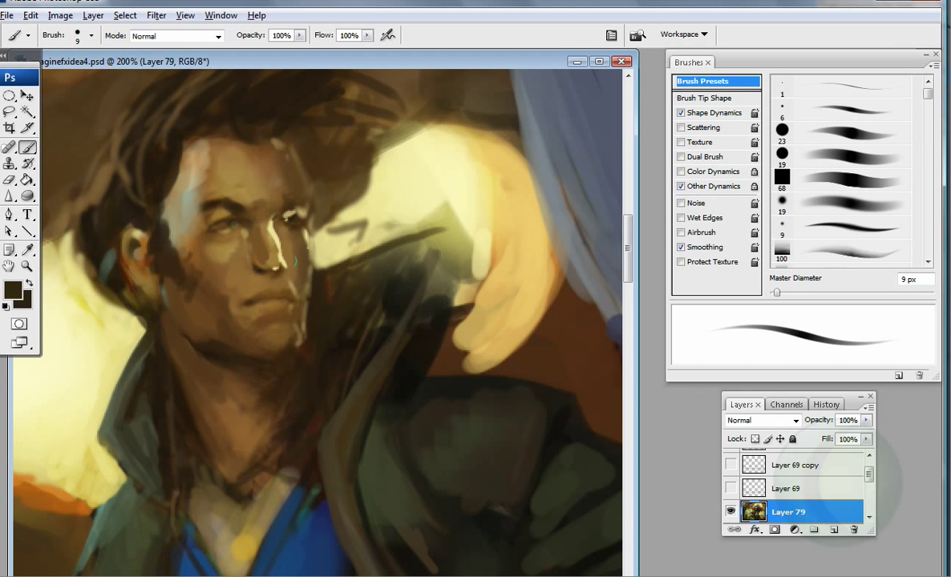
Step: With a 5 px brush, add a dark stroke by the left eye and brow and sample skin tones
key("bracketleft")
left_click(299, 202, "alt")
left_click(278, 200, "alt")
key("bracketleft")
left_click(215, 227, "alt")
left_click(200, 210, "alt")
left_click_drag(210, 207, 232, 231)
left_click(206, 208, "alt")
left_click(292, 198, "alt")
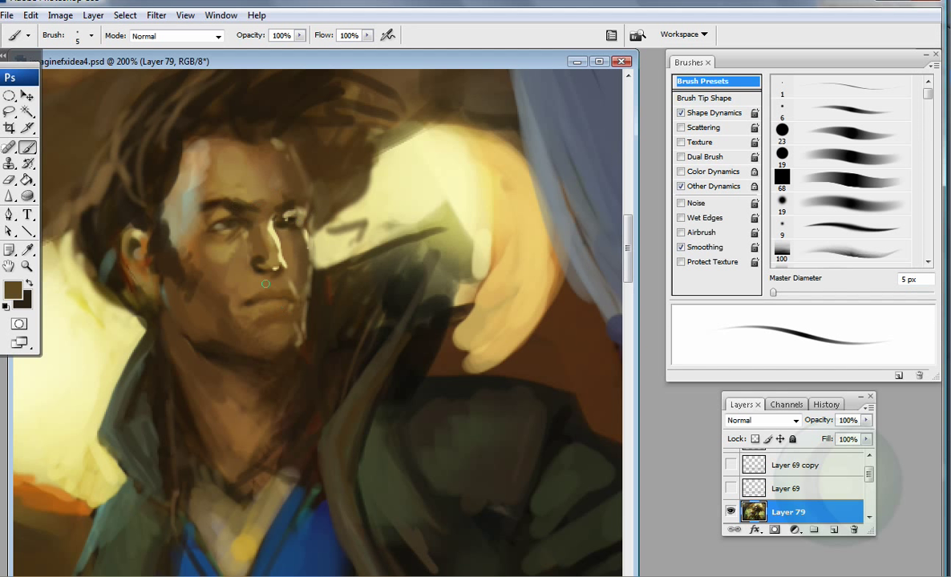
left_click(250, 267, "alt")
left_click(275, 280, "alt")
left_click(282, 236, "alt")
left_click(280, 253, "alt")
Step: Lighten the temple and sideburn and darken behind the ear, the jaw line and the neck
mouse_move(172, 252)
left_mouse_down()
mouse_move(190, 271)
mouse_move(174, 259)
mouse_move(158, 277)
mouse_move(178, 338)
mouse_move(225, 353)
mouse_move(180, 334)
mouse_move(167, 315)
left_mouse_up()
left_click(170, 255, "alt")
left_click(151, 263, "alt")
left_click(223, 344, "alt")
left_click(182, 334, "alt")
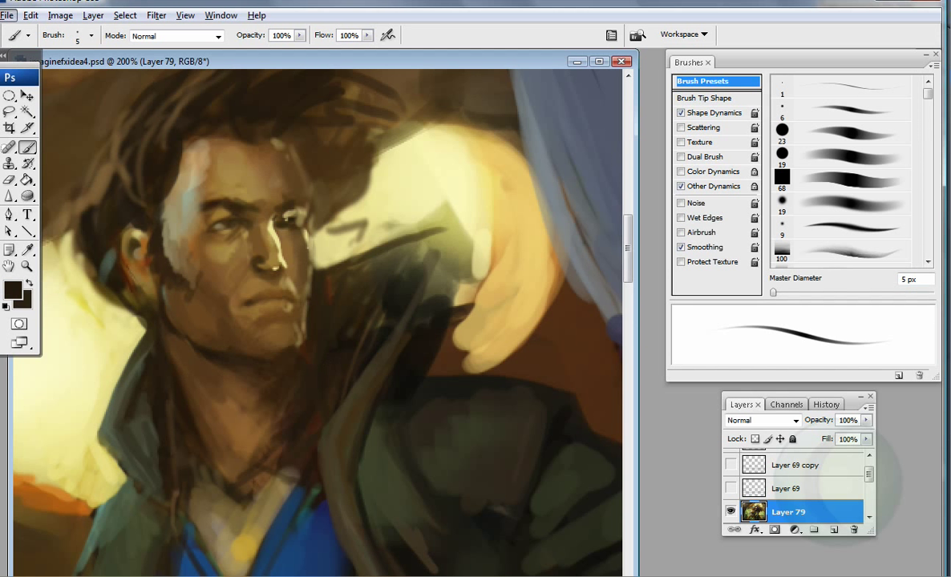
Step: At 100% zoom, paint black 8 px strokes along the collar and V-neck
left_click(13, 290)
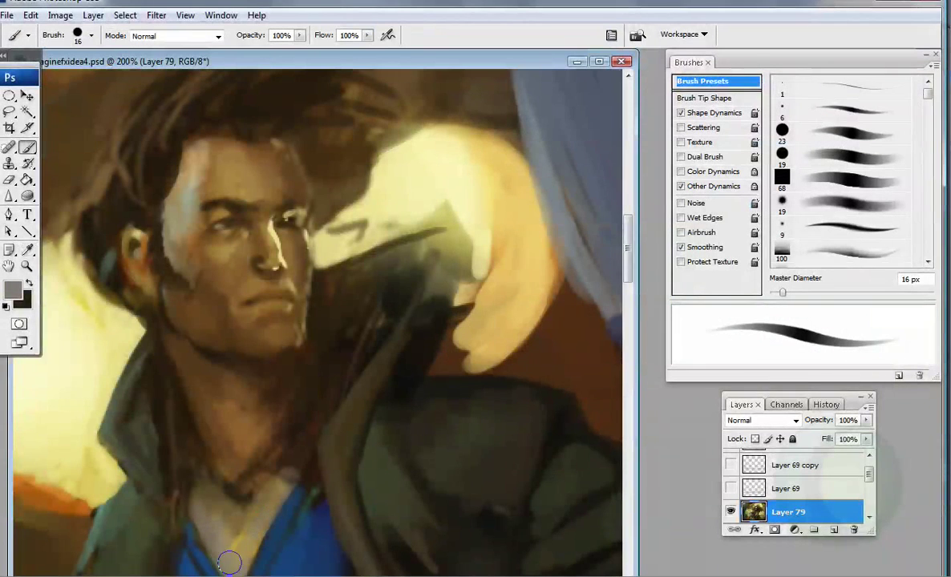
key("ctrl+minus")
key("bracketleft")
key("bracketleft")
key("bracketleft")
left_click(330, 469, "alt")
left_click_drag(308, 409, 260, 515)
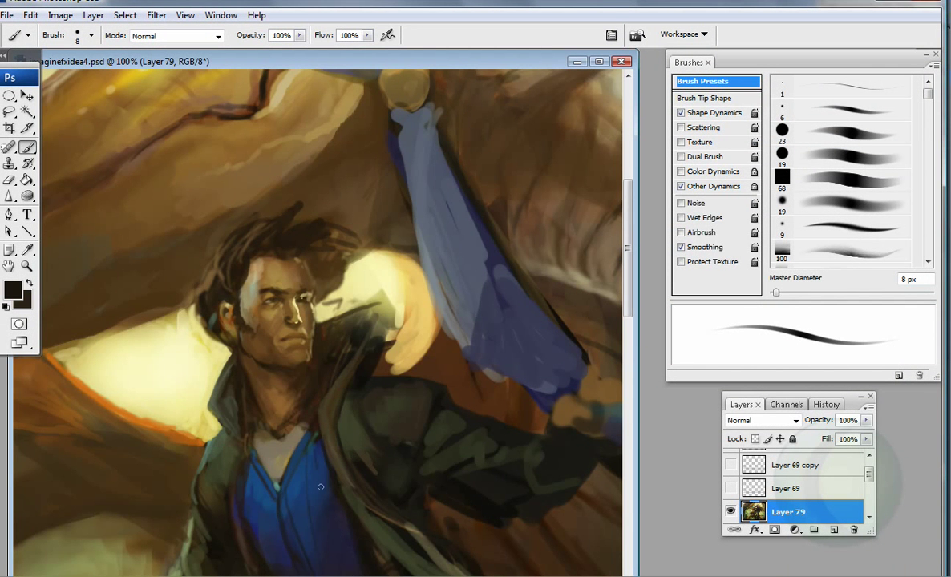
Step: Paint near-black strokes along and across the jacket's edge
left_click(352, 525, "alt")
left_click_drag(353, 525, 304, 452)
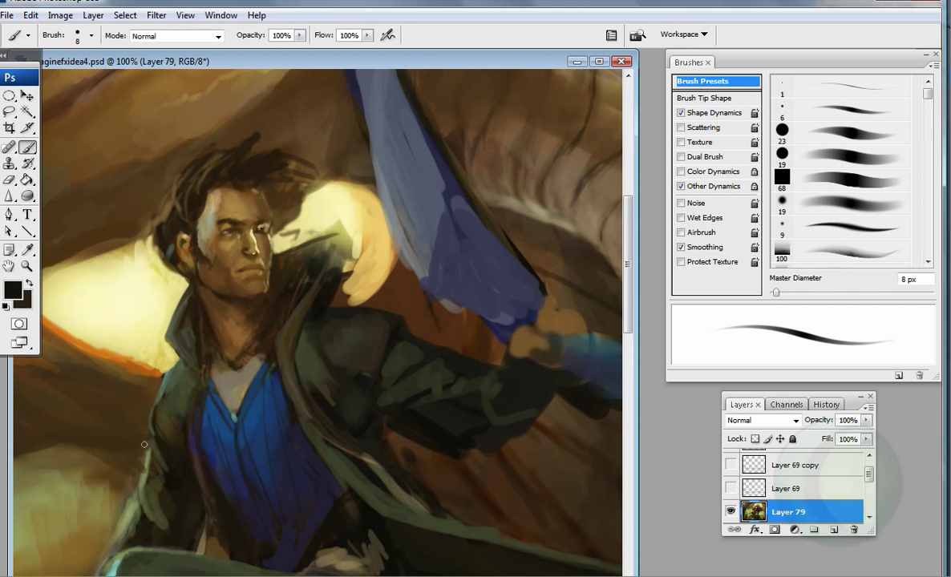
left_click(175, 365, "alt")
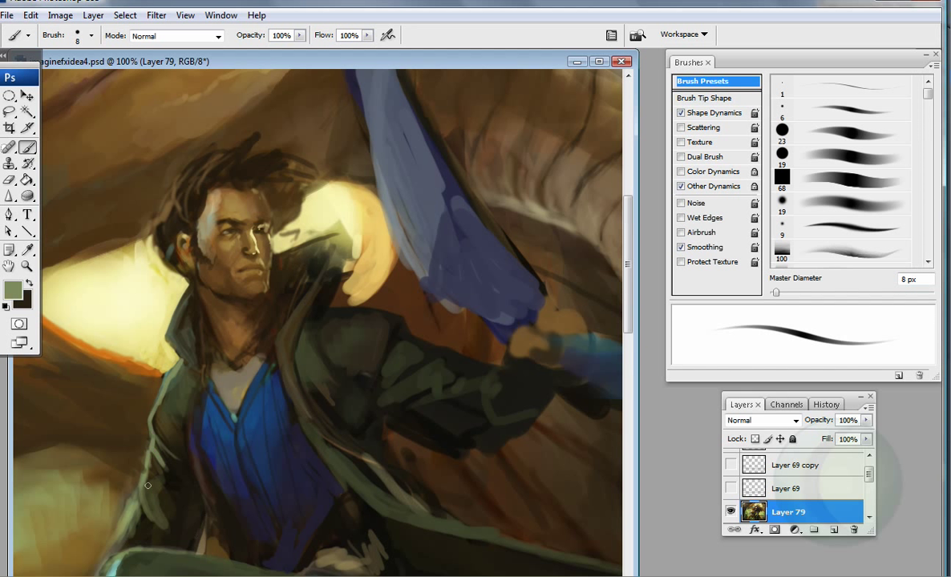
left_click(156, 349, "alt")
left_click_drag(159, 344, 152, 381)
left_click(369, 352, "alt")
left_click_drag(353, 345, 461, 356)
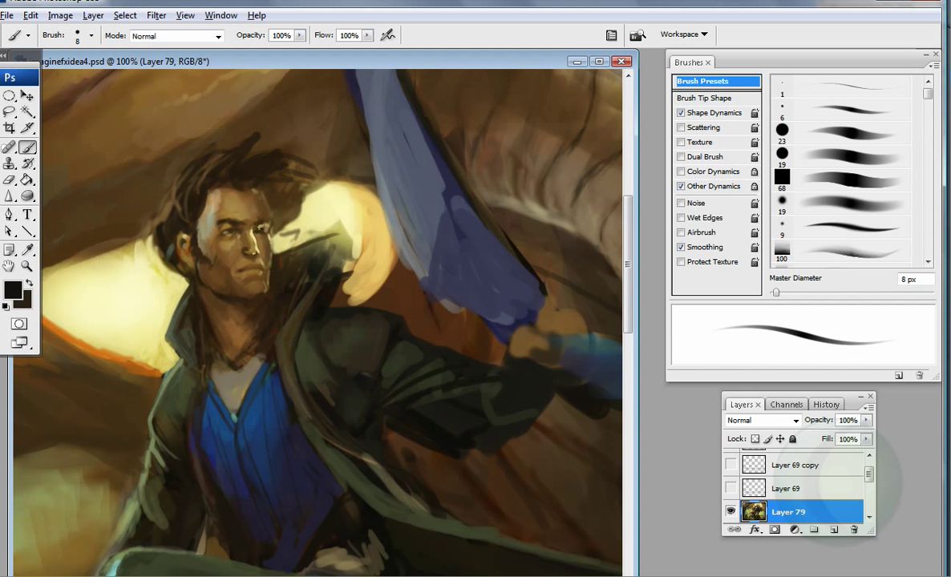
Step: With a soft 19 px airbrush, paint green-grey along the knee and over the leg's shadow
key("period")
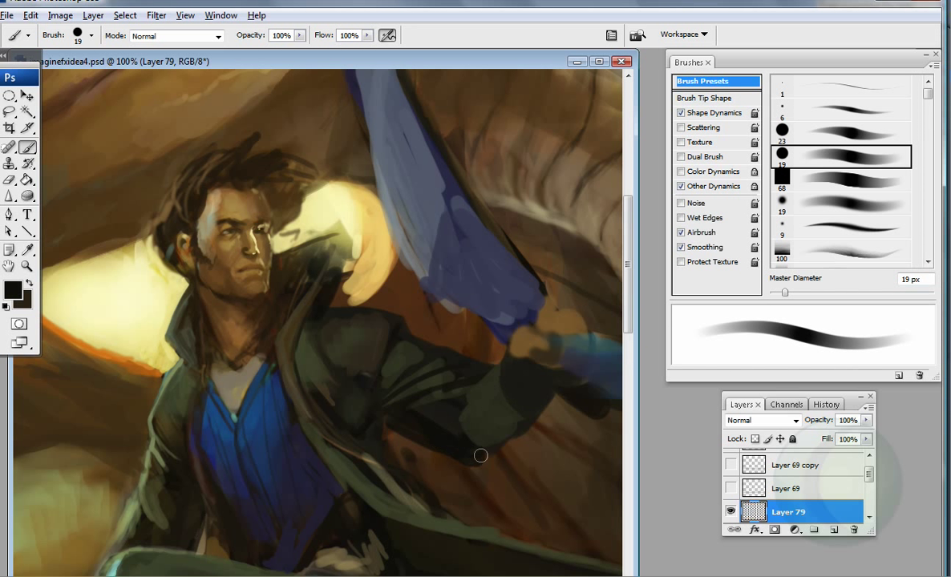
left_click(308, 338, "alt")
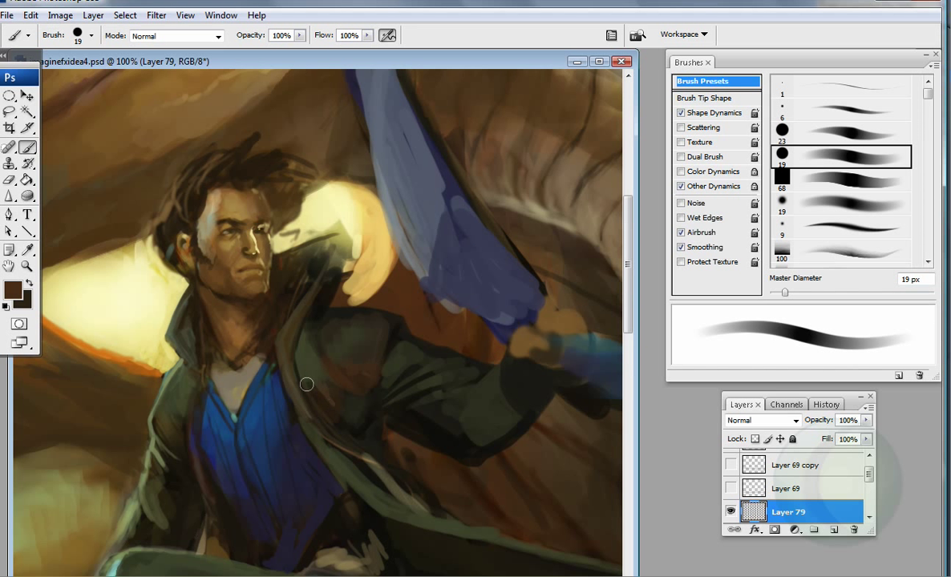
left_click(301, 520, "alt")
left_click_drag(302, 520, 290, 414)
left_click(132, 472, "alt")
left_click_drag(120, 525, 115, 477)
mouse_move(133, 538)
left_mouse_down()
mouse_move(185, 501)
mouse_move(176, 488)
mouse_move(181, 521)
mouse_move(142, 513)
mouse_move(116, 489)
mouse_move(153, 495)
mouse_move(209, 465)
mouse_move(345, 558)
mouse_move(336, 465)
left_mouse_up()
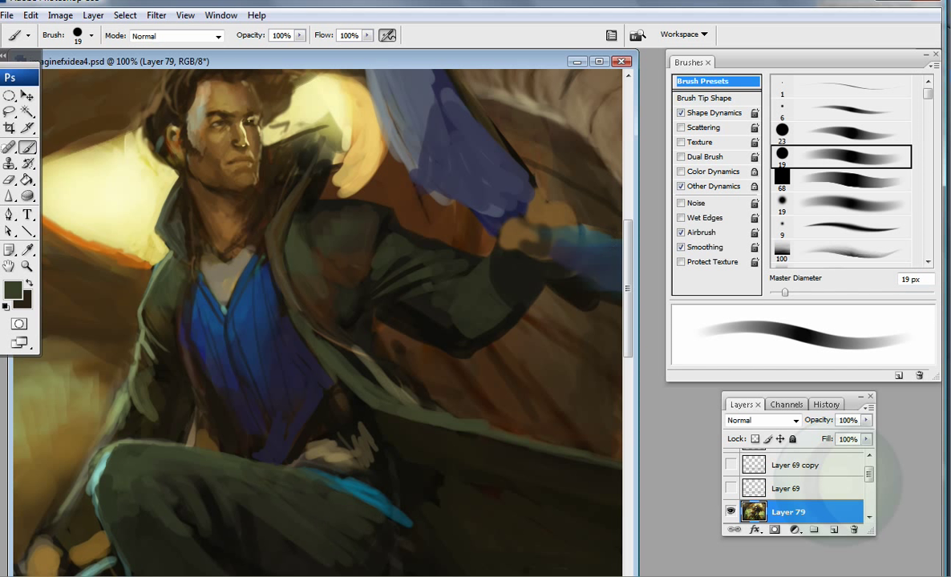
Step: Darken the rider's leg with darker brown strokes, then zoom out with a 14 px brush
key("bracketright")
left_click(305, 412, "alt")
left_click_drag(305, 412, 313, 405)
key("ctrl+minus")
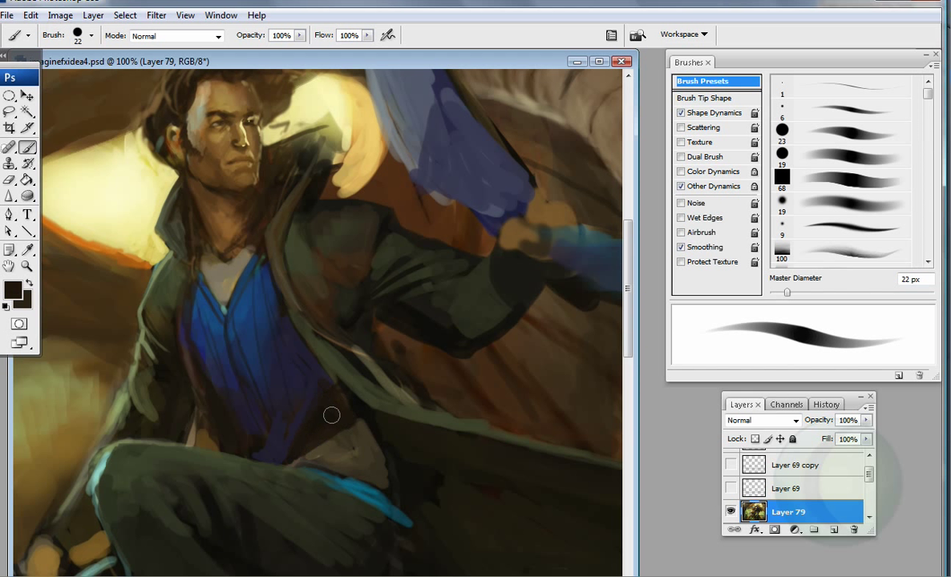
key("bracketleft")
key("bracketleft")
left_click(188, 414, "alt")
left_click(301, 437, "alt")
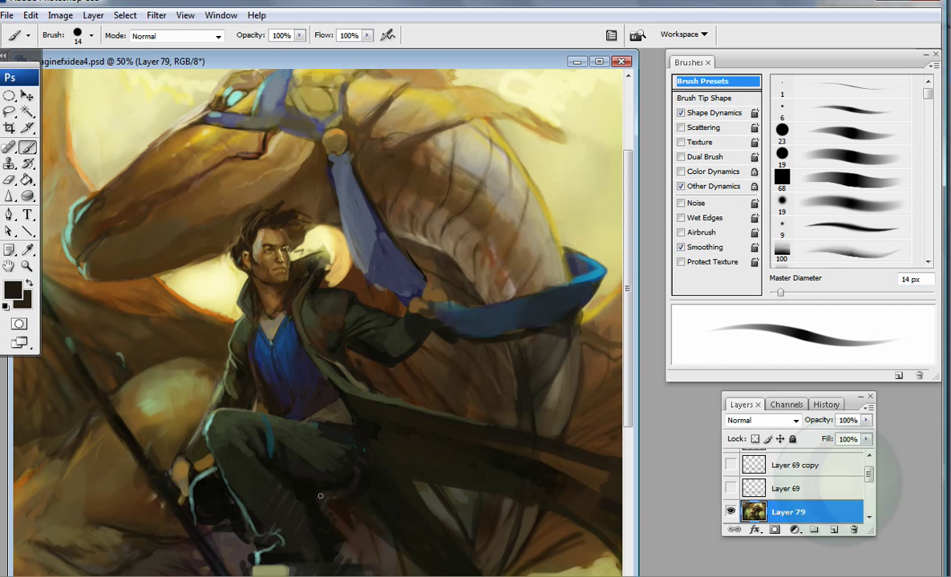
Step: Sample dark tones and paint dark grey-blue strokes near the rider's staff with a 67 px brush
left_click(189, 503, "alt")
left_click(193, 506, "alt")
left_click(183, 387, "alt")
key("bracketright")
key("bracketright")
key("bracketright")
key("bracketright")
key("bracketright")
key("bracketright")
key("bracketright")
key("bracketright")
key("bracketright")
key("bracketright")
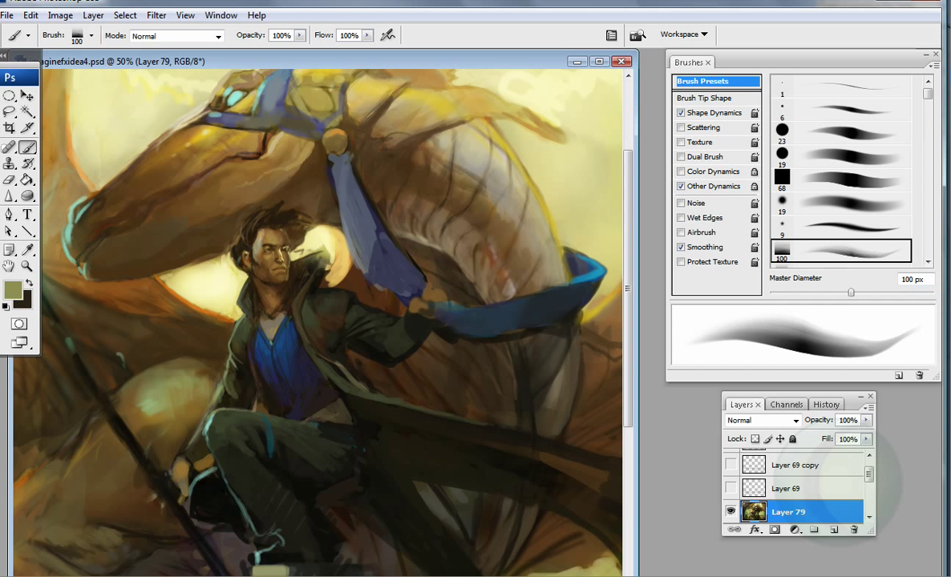
key("bracketleft")
key("bracketleft")
key("bracketleft")
key("bracketleft")
key("bracketleft")
key("bracketleft")
key("bracketleft")
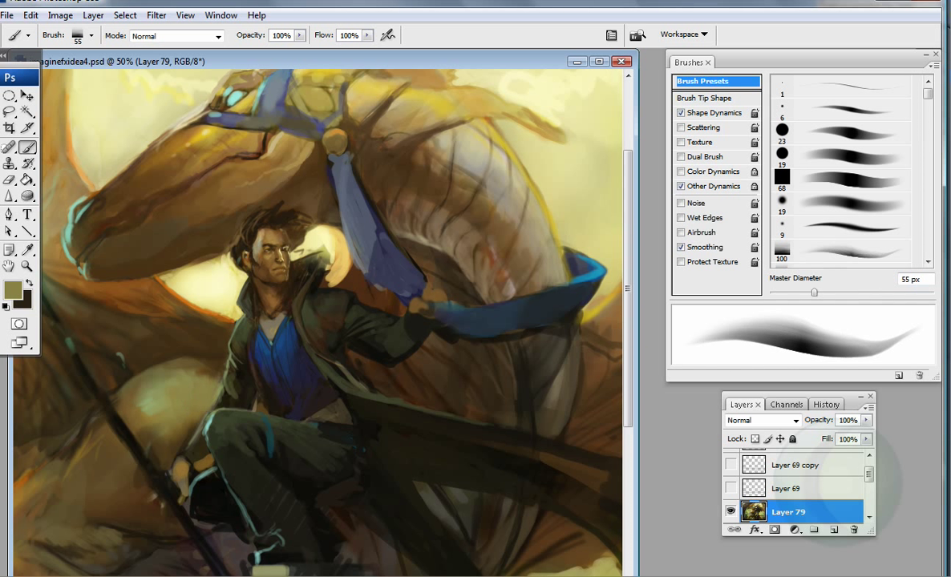
left_click(397, 327, "alt")
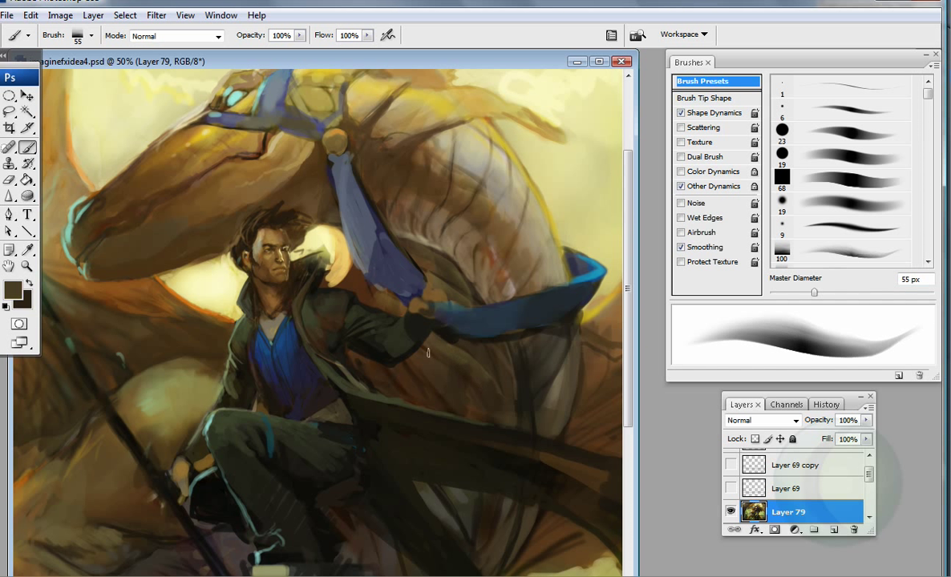
left_click(422, 376, "alt")
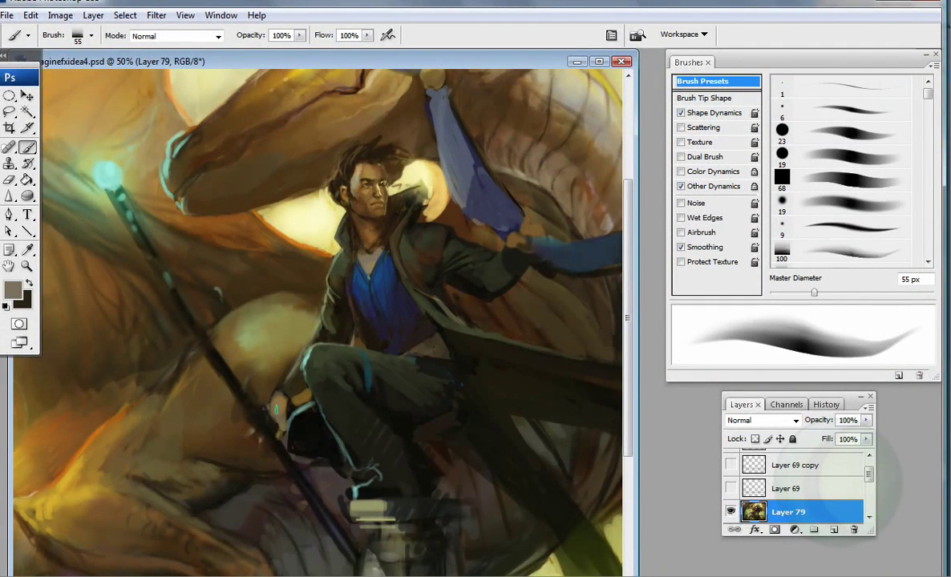
key("[")
key("[")
key("[")
key("[")
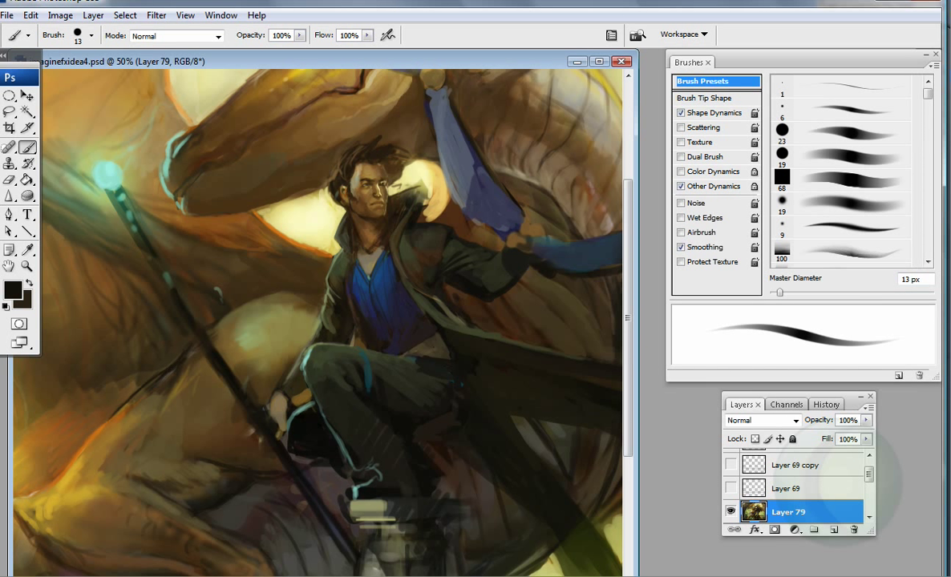
key("period")
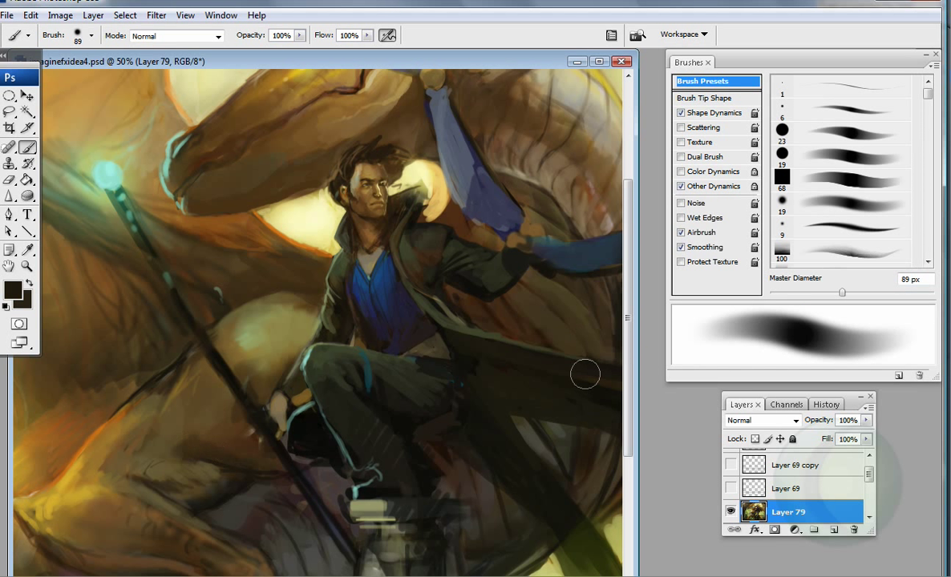
key("bracketleft")
key("bracketleft")
left_click(242, 553, "alt")
left_click_drag(174, 376, 242, 388)
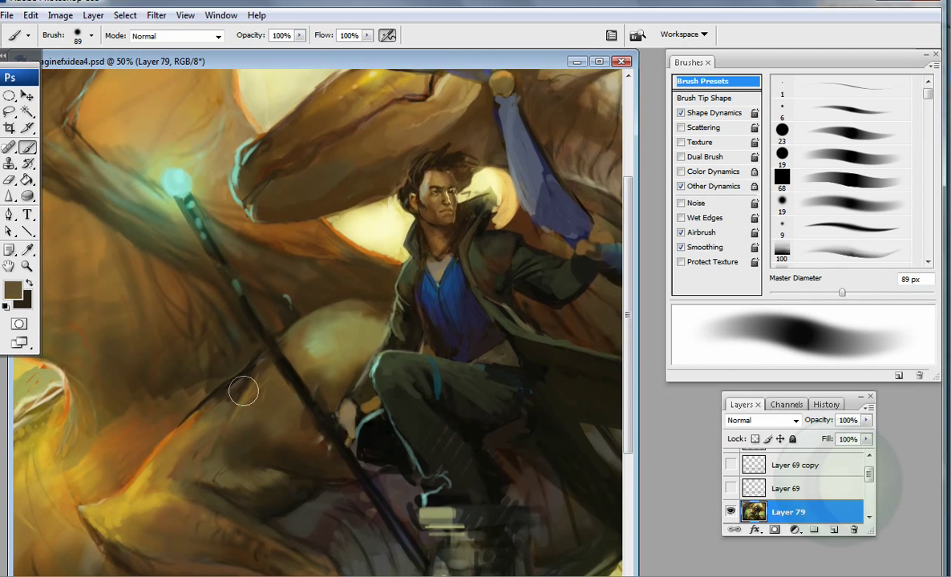
left_click(154, 388, "alt")
mouse_move(153, 388)
left_mouse_down()
mouse_move(165, 399)
mouse_move(244, 351)
left_mouse_up()
Step: Zoom out and sample browns and a dark green from the dragon with a 26 px brush
key("period")
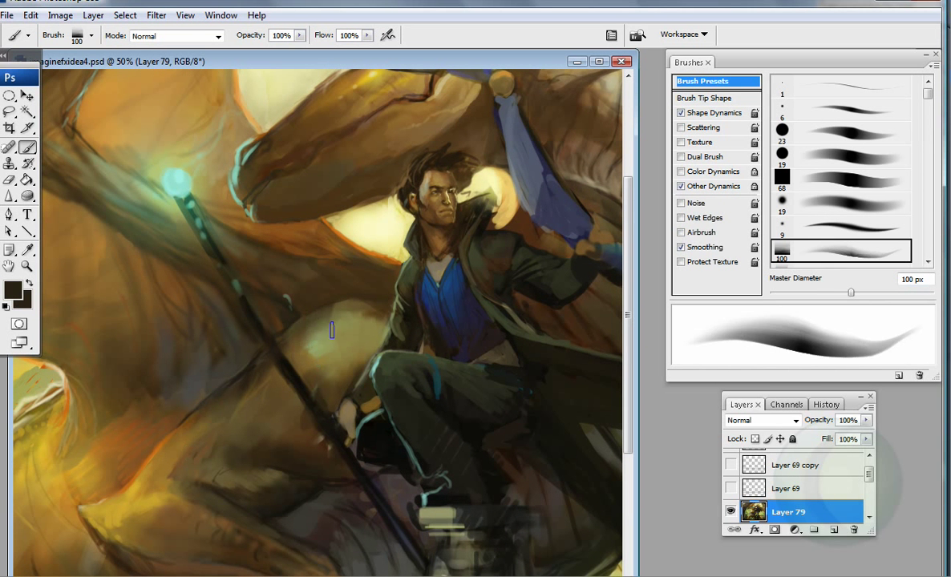
key("ctrl+minus")
key("ctrl+minus")
left_click(288, 302, "alt")
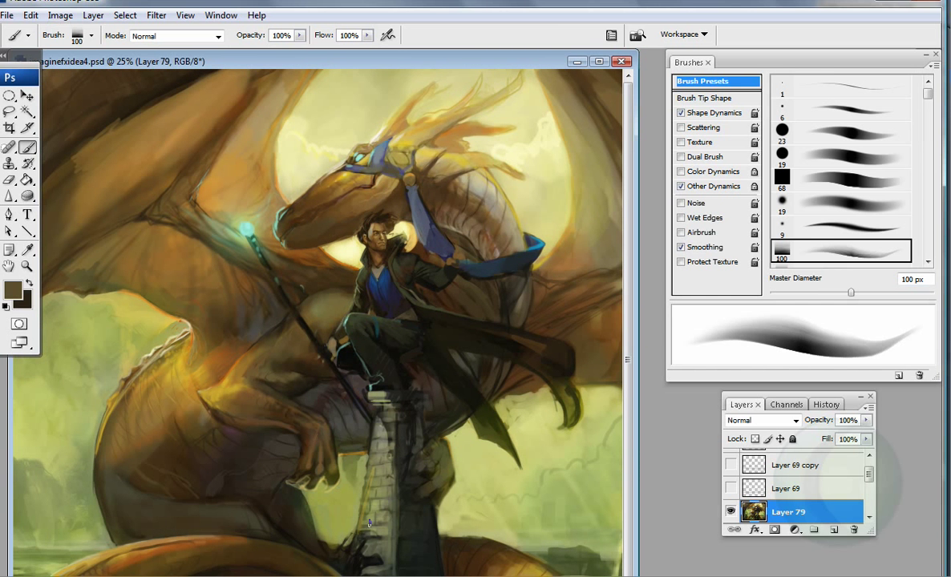
key("bracketleft")
key("bracketleft")
key("bracketleft")
key("bracketleft")
key("bracketleft")
key("bracketleft")
key("bracketleft")
left_click(157, 530, "alt")
left_click(120, 526, "alt")
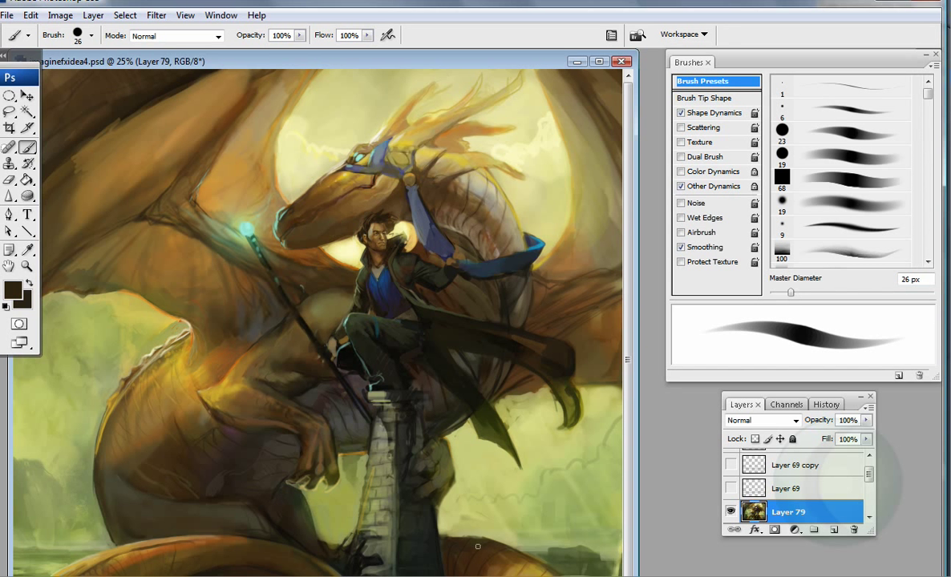
left_click_drag(477, 546, 457, 513)
left_click(505, 356, "alt")
Step: Airbrush light khaki haze at 76 px over the sky right of the tower
left_click(283, 465, "alt")
left_click(437, 431, "alt")
key("shift+alt+p")
key("bracketright")
key("bracketright")
key("bracketright")
key("bracketright")
key("bracketright")
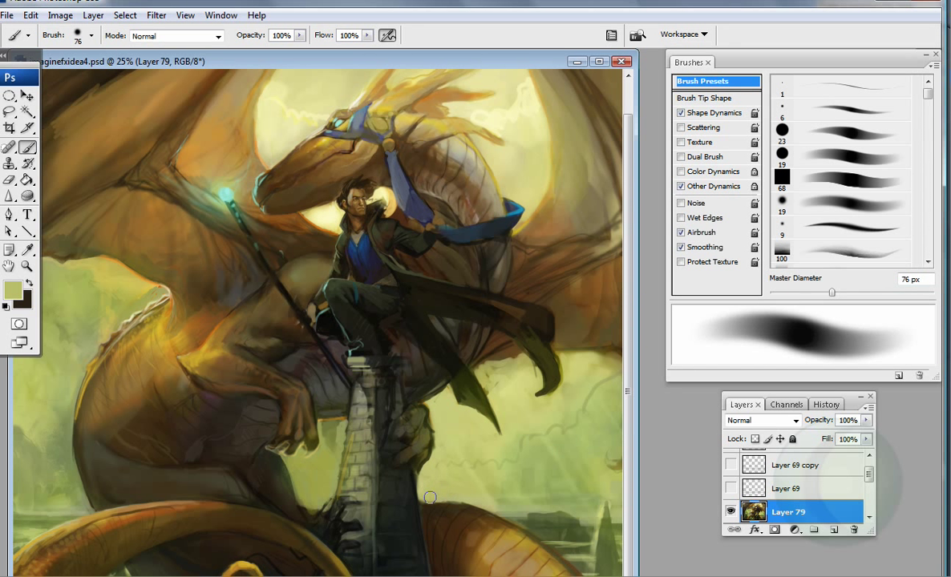
mouse_move(447, 437)
left_mouse_down()
mouse_move(497, 413)
mouse_move(418, 453)
mouse_move(452, 465)
left_mouse_up()
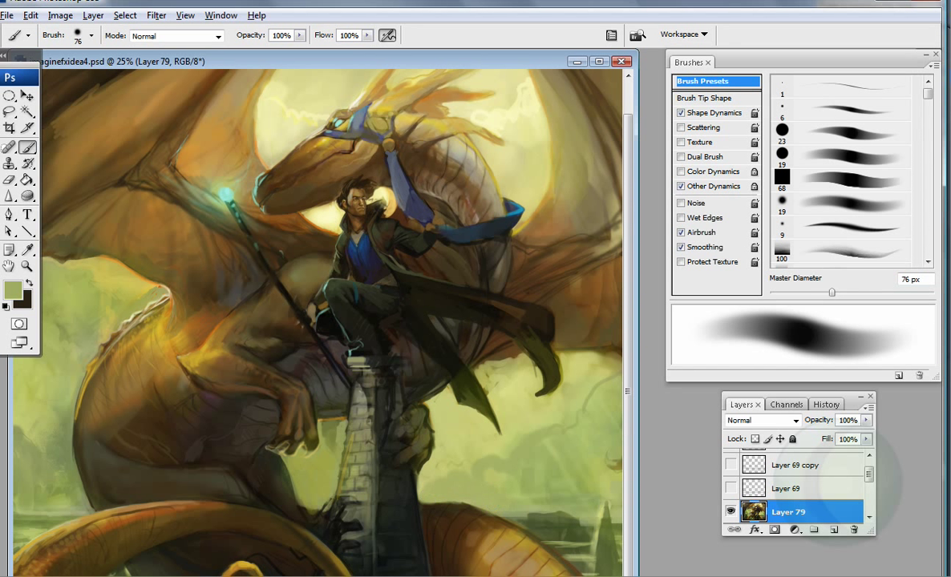
left_click(330, 480, "alt")
left_click(299, 441, "alt")
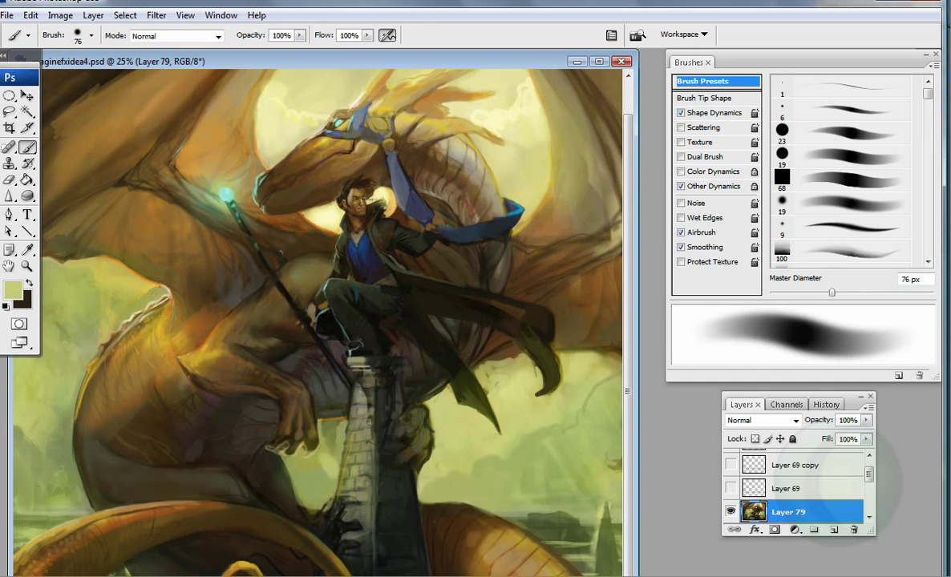
scroll(309, 401, "down", 1)
Step: Draw straight dark lines along the painting's left edge with a 20 px brush
left_click(71, 401, "alt")
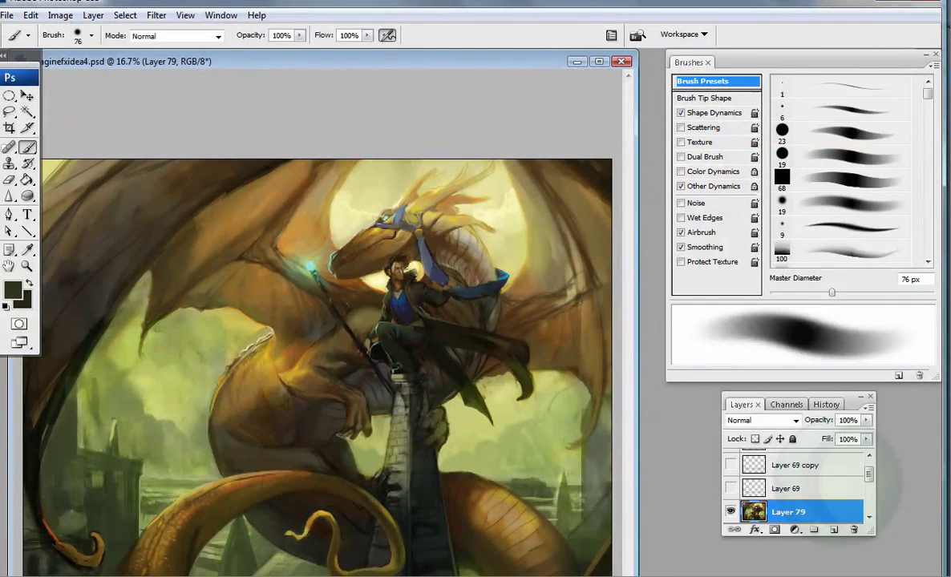
key("bracketleft")
key("bracketleft")
key("bracketleft")
key("bracketleft")
key("bracketleft")
key("bracketleft")
left_click(72, 472)
left_click(71, 408, "shift")
left_click(73, 355, "shift")
left_click(68, 474, "shift")
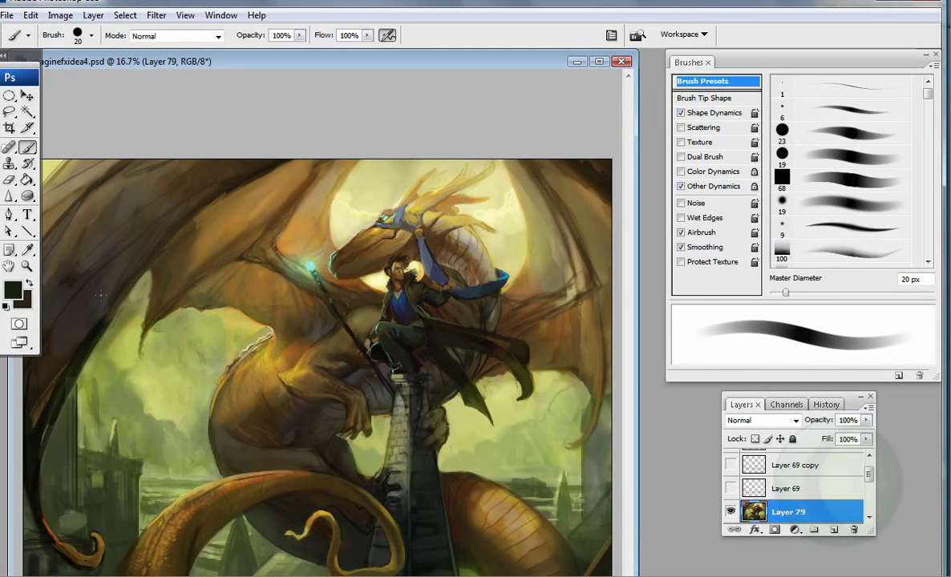
Step: Paint brown strokes up the dragon's left wing edge, then load a 39 px brush with sampled mid-brown
left_click(62, 433, "alt")
key("bracketright")
key("bracketright")
key("bracketright")
mouse_move(30, 487)
left_mouse_down()
mouse_move(48, 377)
mouse_move(97, 289)
left_mouse_up()
key("bracketright")
key("bracketright")
key("bracketright")
key("bracketright")
key("bracketright")
left_click(298, 538, "alt")
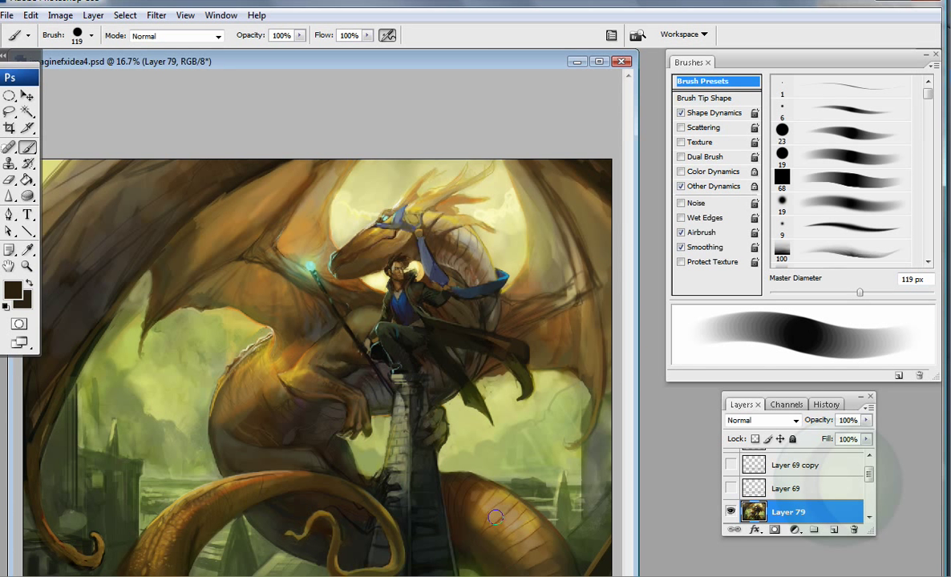
key("ctrl+equal")
key("bracketleft")
key("bracketleft")
key("bracketleft")
key("bracketleft")
key("bracketleft")
key("bracketleft")
key("bracketleft")
key("bracketleft")
left_click(553, 234, "alt")
left_click(184, 449, "alt")
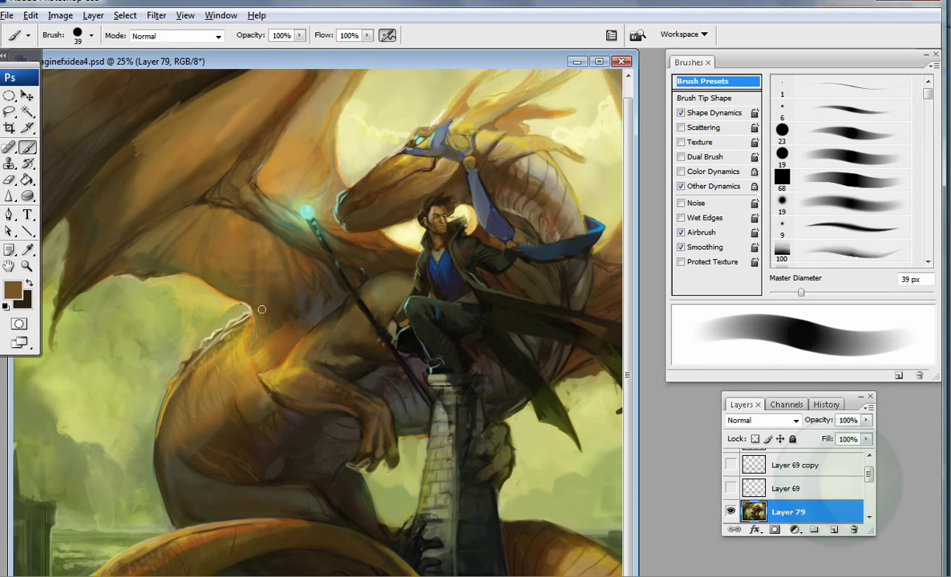
Step: Paint dark brown strokes along the dragon's upper-left wing with a 57 px brush
scroll(160, 197, "up", 1)
scroll(160, 196, "right", 1)
left_click(158, 195, "alt")
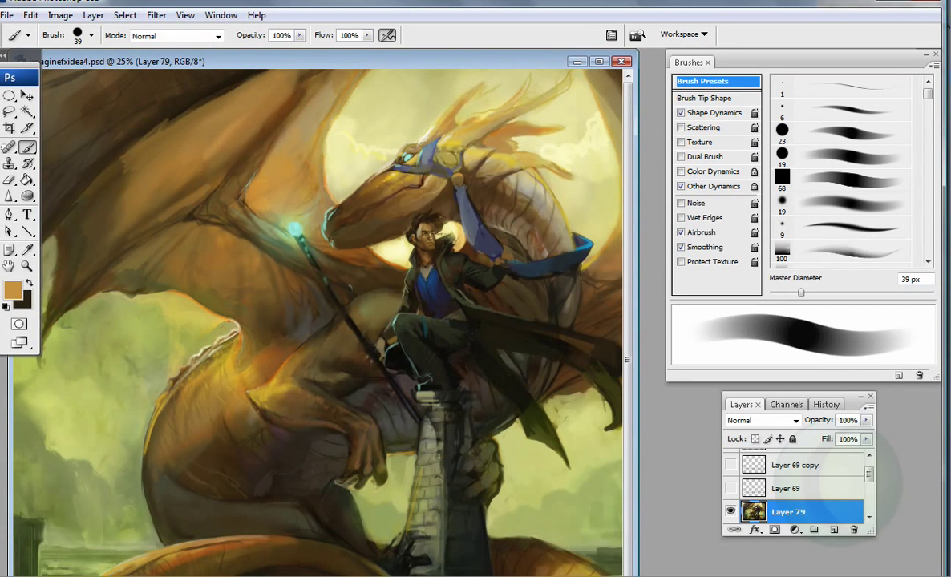
key("bracketright")
key("bracketright")
left_click(185, 199, "alt")
left_click_drag(132, 160, 269, 73)
scroll(241, 96, "down", 1)
left_click_drag(120, 193, 240, 118)
Step: Adjust a sampled pale yellow-green colour, then sample black with a 23 px brush
scroll(240, 118, "right", 1)
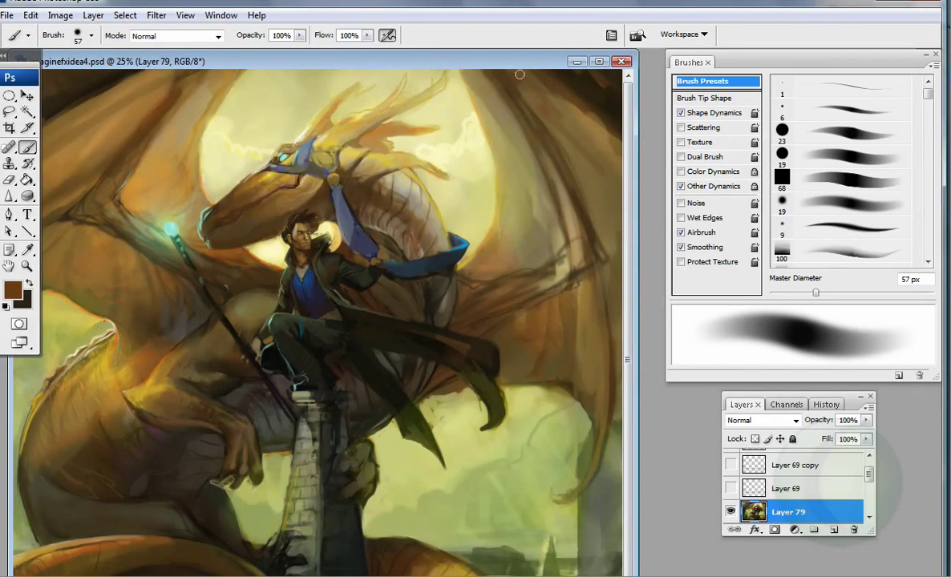
left_click(479, 398, "alt")
key("bracketright")
key("bracketright")
key("bracketright")
key("bracketright")
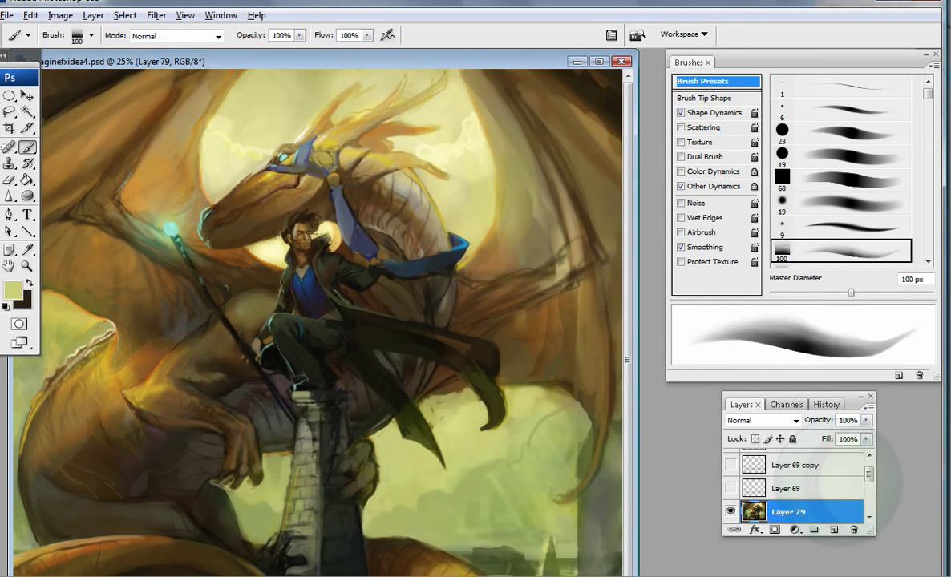
key("ctrl+shift+c")
key("Return")
key("b")
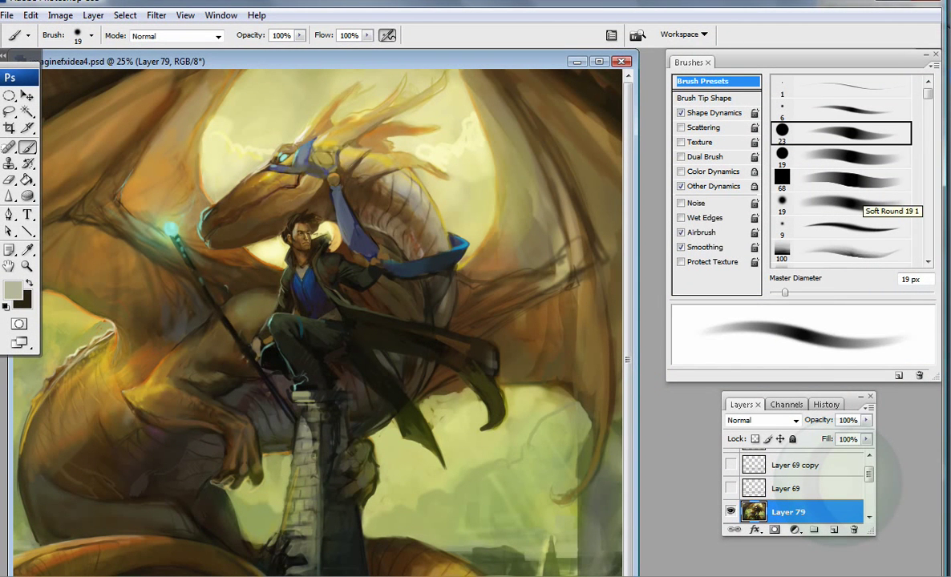
key("period")
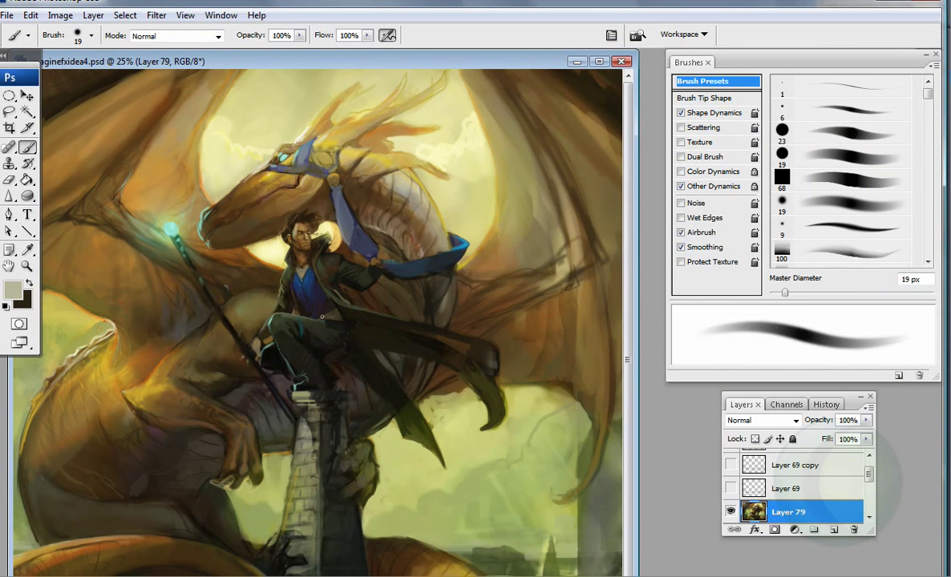
left_click(302, 303, "alt")
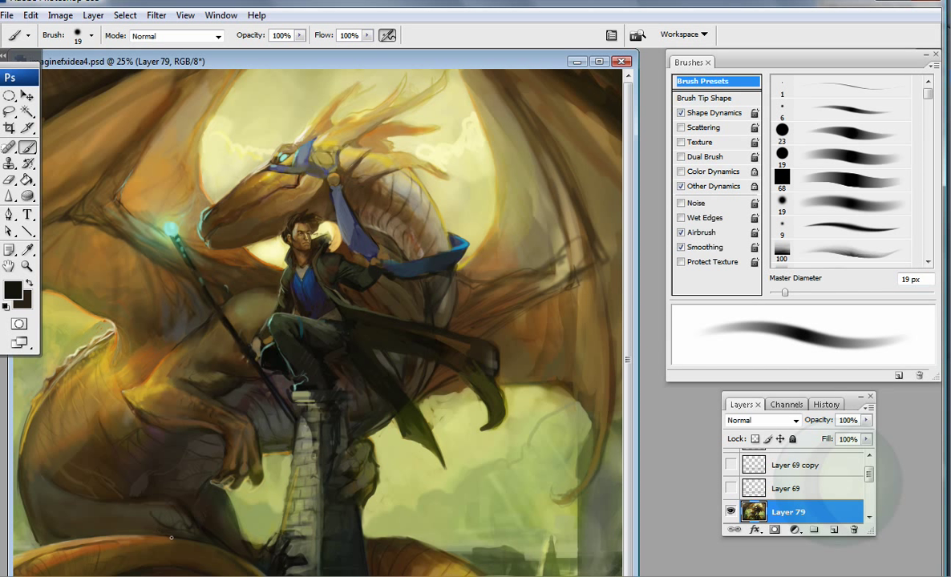
key("comma")
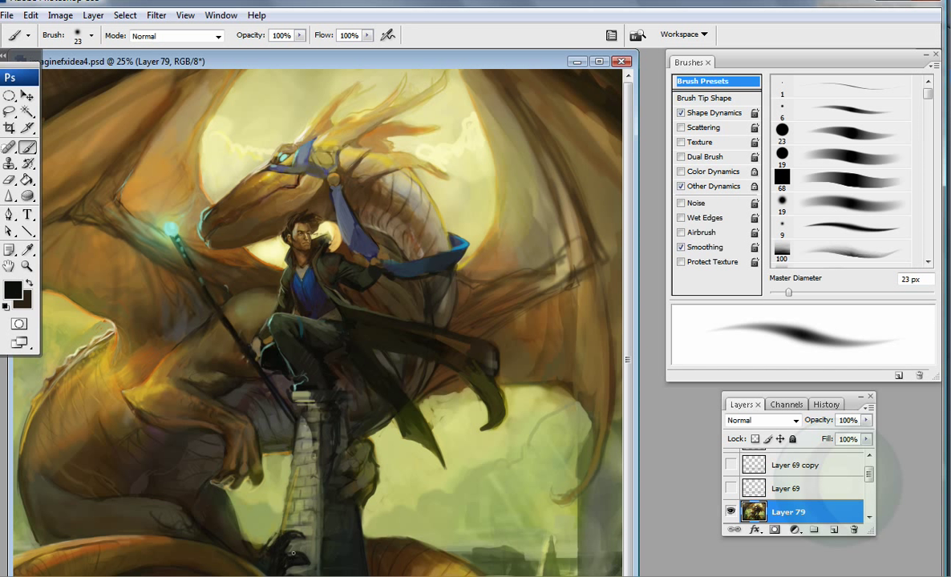
Step: Sample olive greens and touch up the dragon's tail with a 31 px airbrush
left_click(263, 504, "alt")
key("period")
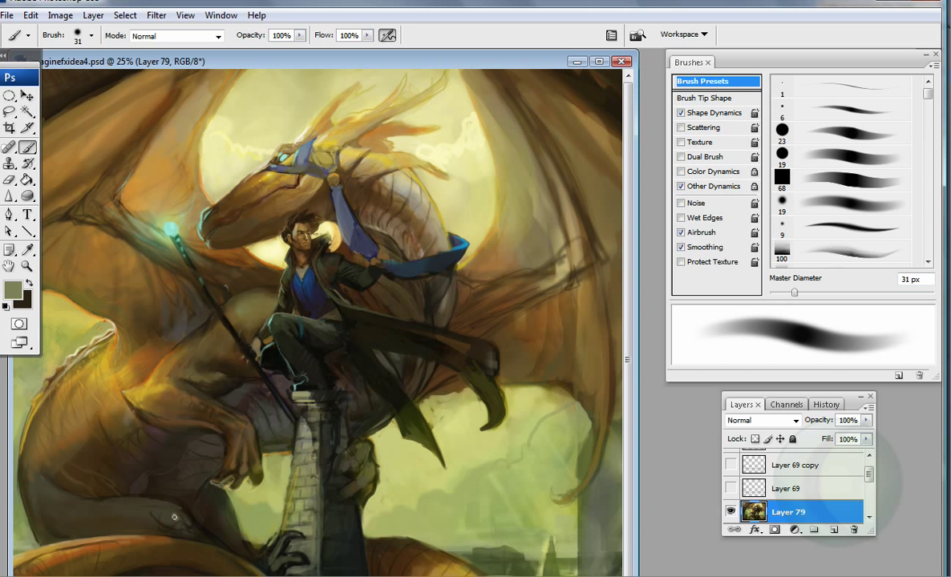
key("bracketright")
key("bracketright")
key("bracketright")
left_click(129, 509, "alt")
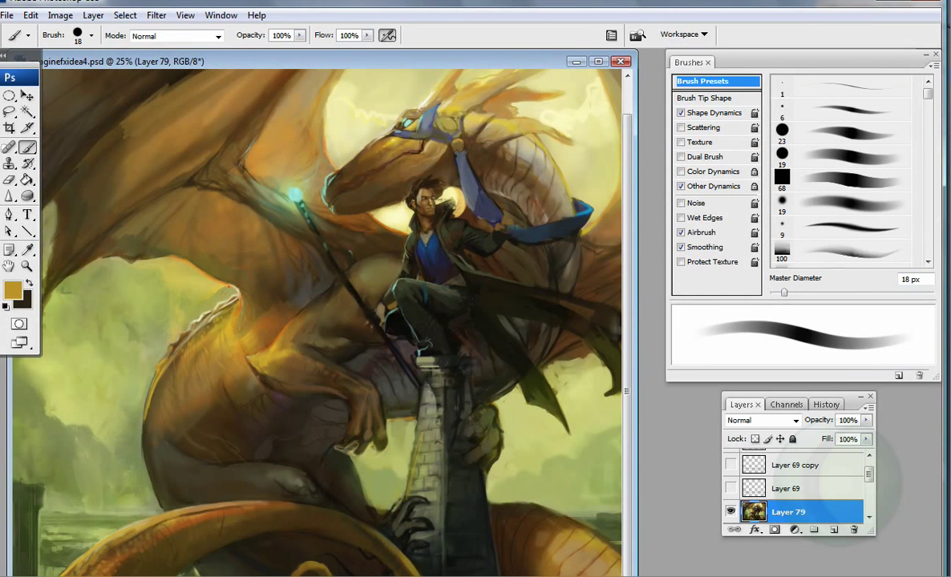
key("bracketright")
left_click_drag(117, 553, 94, 552)
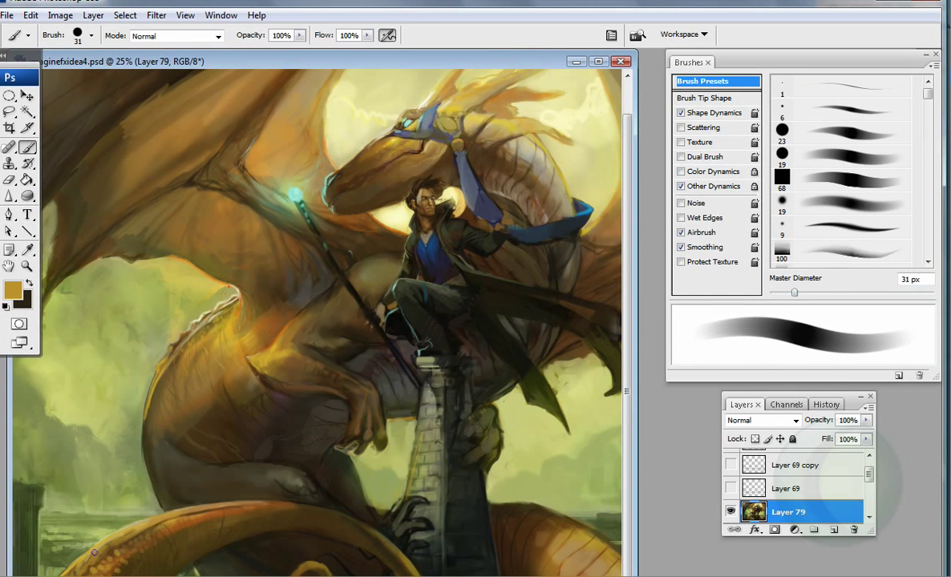
Step: Choose light blue-grey and light blue paint colours in the Color Picker with a 34 px brush
key("comma")
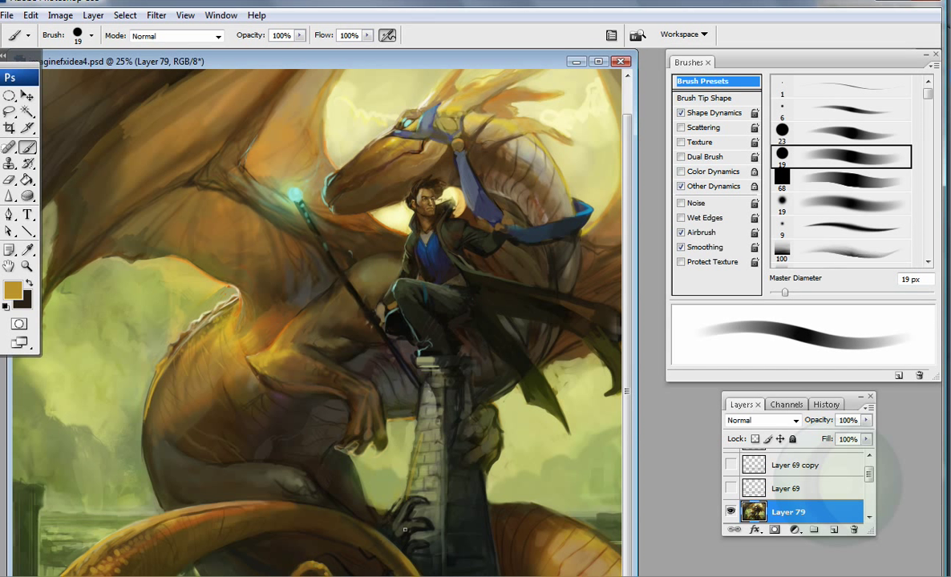
key("bracketright")
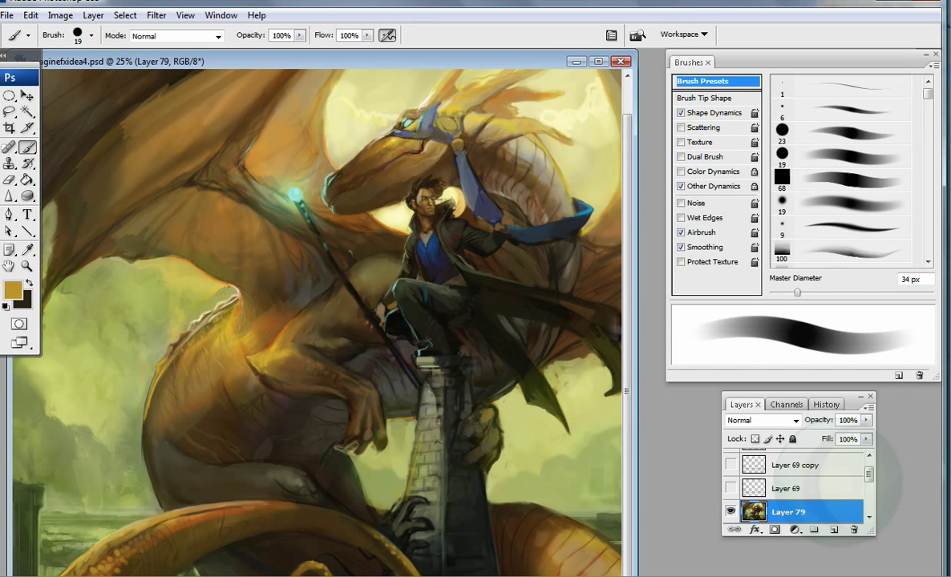
left_click(12, 289)
left_click(660, 272)
key("Return")
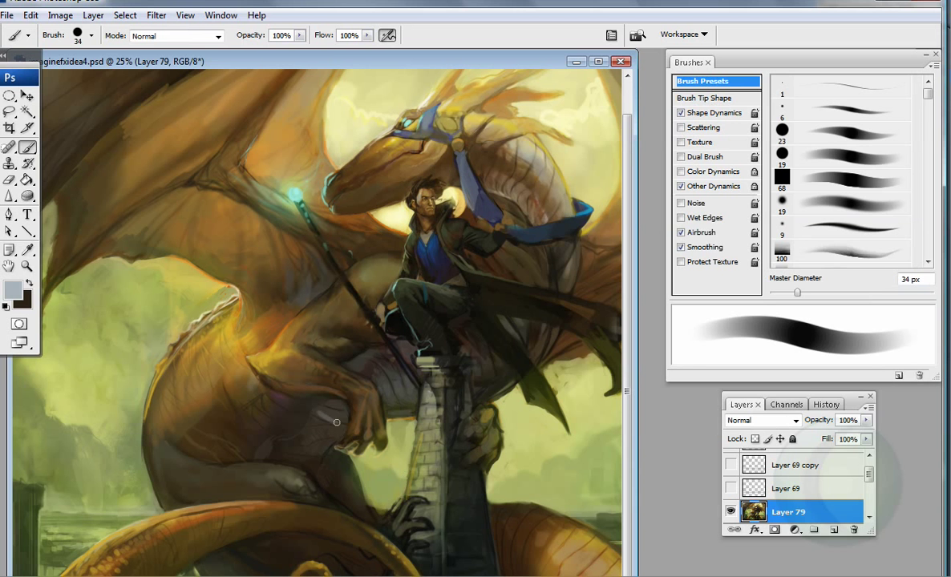
left_click(298, 394, "alt")
key("bracketright")
key("bracketright")
key("bracketright")
key("bracketright")
left_click_drag(326, 396, 216, 392)
left_click(13, 288)
left_click(483, 189)
left_click(663, 241)
key("Return")
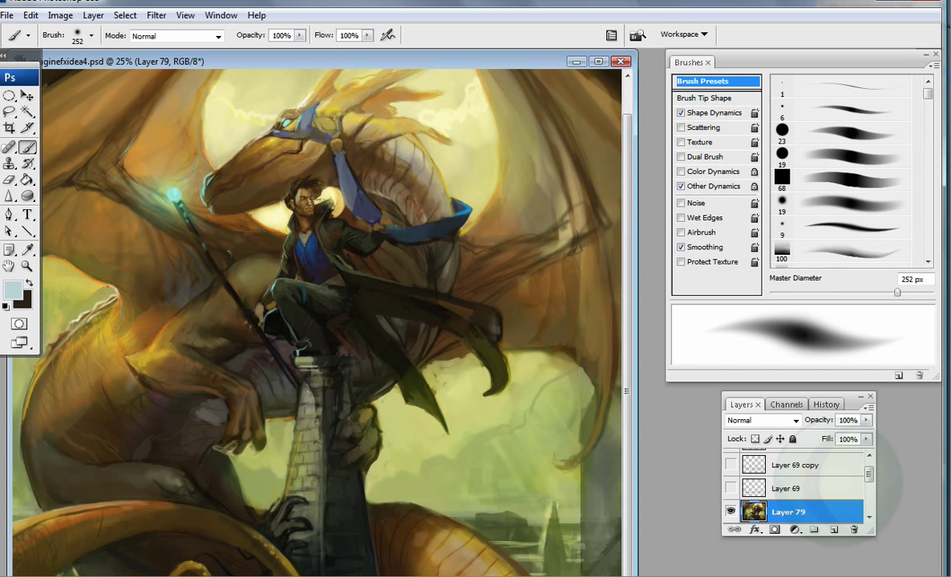
Step: Turn on 88 px airbrush, pick light grey, and paint dark brown over the left wing on Layer 79
left_click(387, 35)
key("bracketleft")
key("bracketleft")
key("bracketleft")
key("bracketleft")
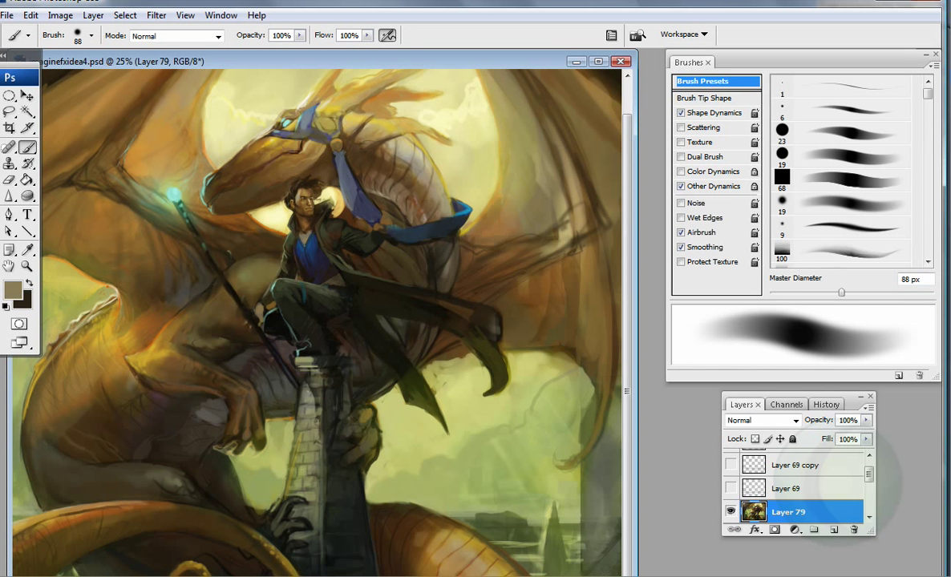
left_click_drag(162, 540, 342, 540)
left_click(13, 290)
left_click(471, 197)
key("Return")
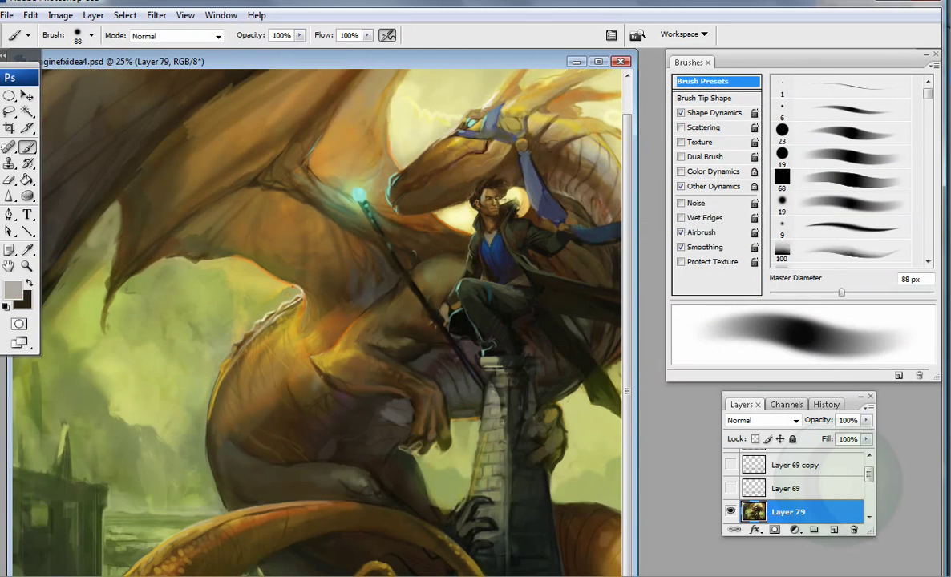
left_click(184, 524, "alt")
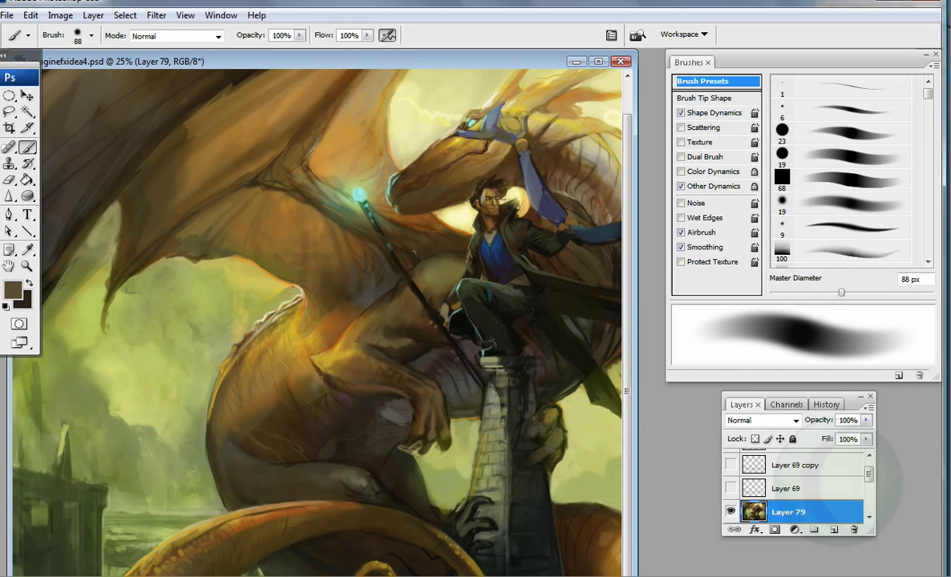
key("ctrl+minus")
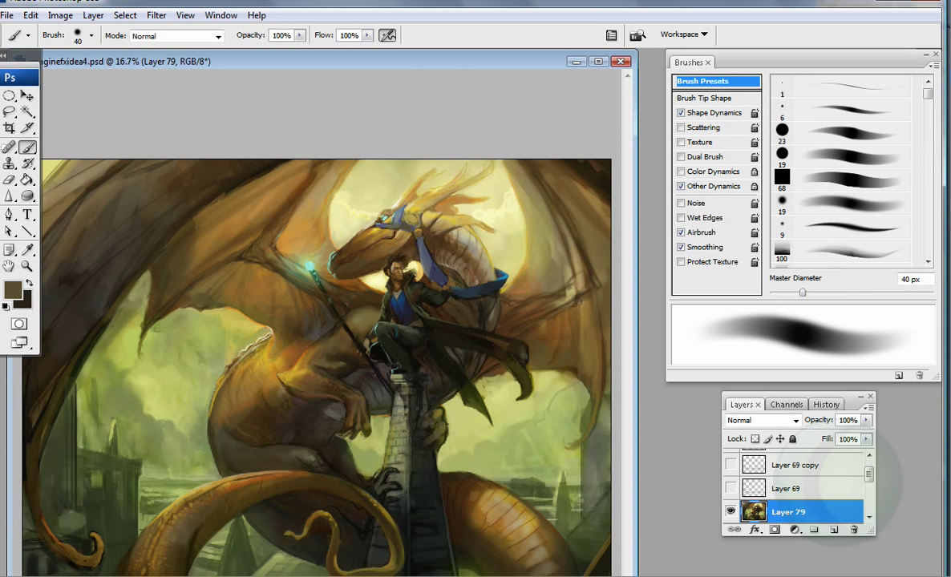
Step: Add Layer 80 and paint a lighter olive stroke near the tower base with a 92 px brush
key("period")
key("period")
key("ctrl+shift+alt+n")
left_click(275, 517, "alt")
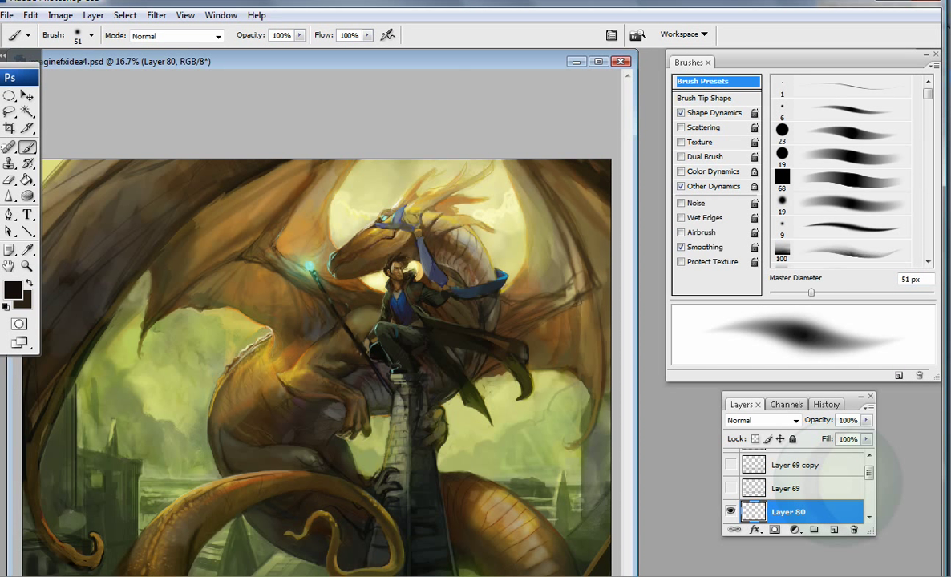
left_click(295, 527, "alt")
left_click(316, 439, "alt")
left_click(311, 492, "alt")
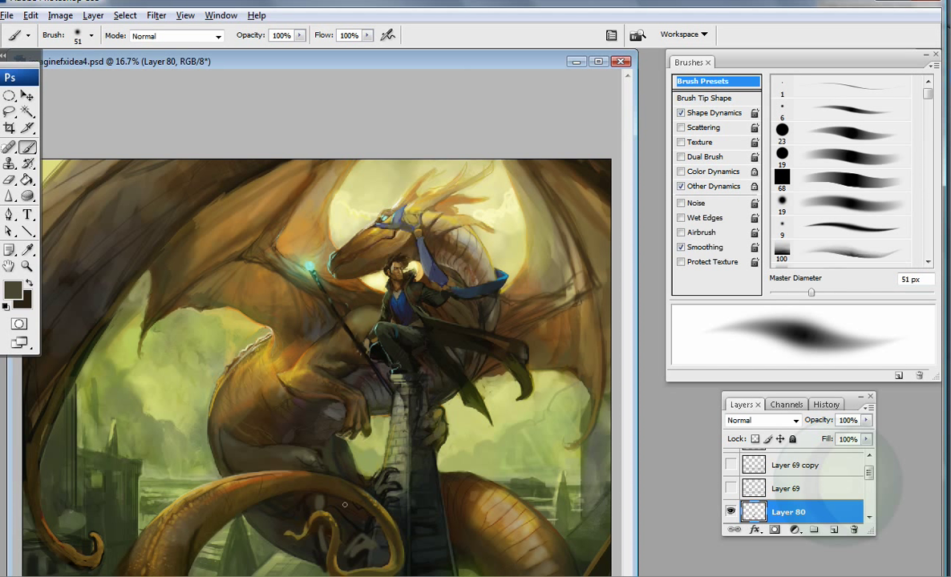
key("bracketright")
key("bracketright")
key("bracketright")
key("bracketright")
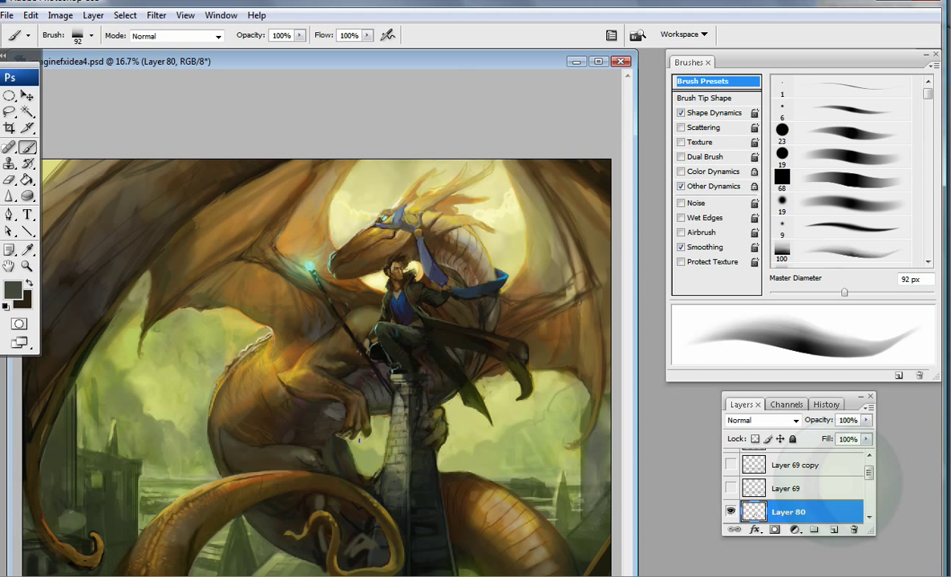
left_click_drag(318, 474, 353, 523)
Step: Choose an orange paint colour and a soft airbrush widened to about 104 px
left_click(371, 467, "alt")
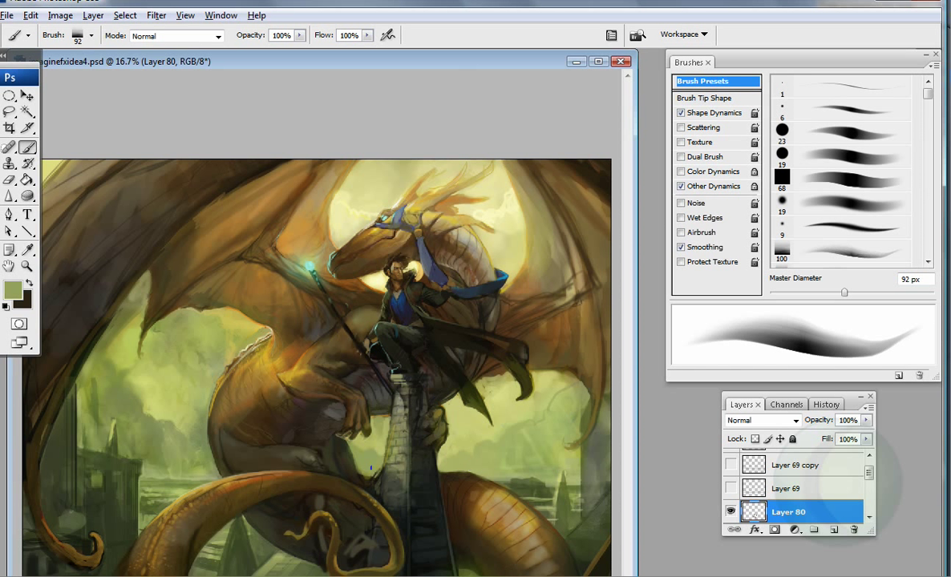
left_click(13, 290)
left_click(739, 149)
left_click(617, 153)
left_click(798, 140)
left_click(850, 166)
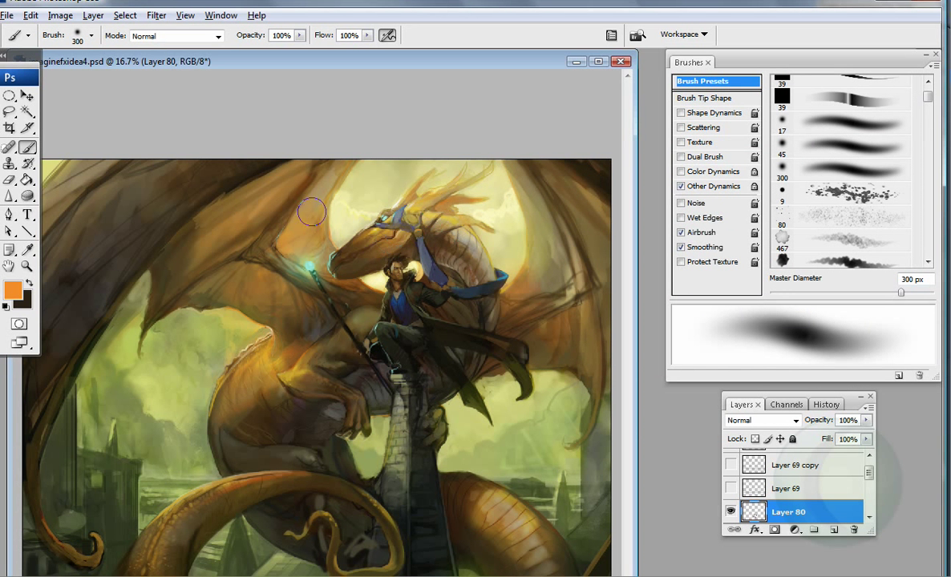
key("comma")
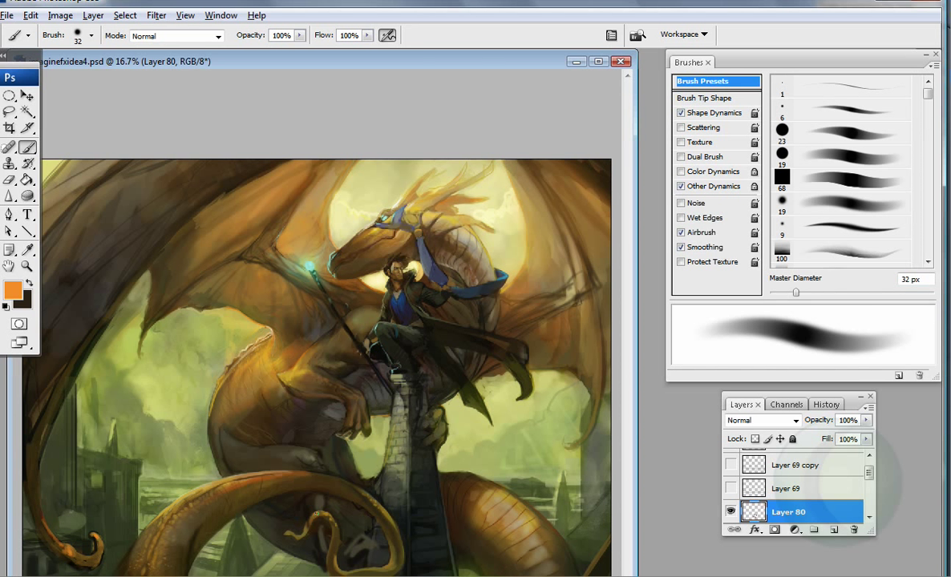
left_click_drag(795, 292, 853, 292)
Step: Set a green-grey paint colour at 101 px and sample a dark green from the painting
left_click(143, 434, "alt")
left_click(13, 290)
left_click(641, 153)
key("Return")
left_click(111, 559, "alt")
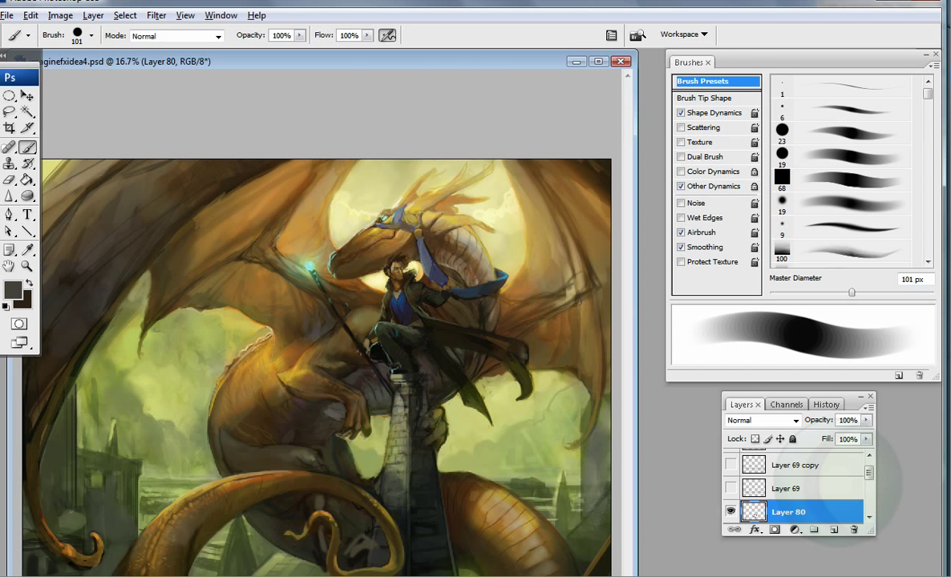
left_click(6, 15)
Step: Turn on airbrush build-up and paint dark olive-brown strokes in the left foreground with an 87 px brush
key("Escape")
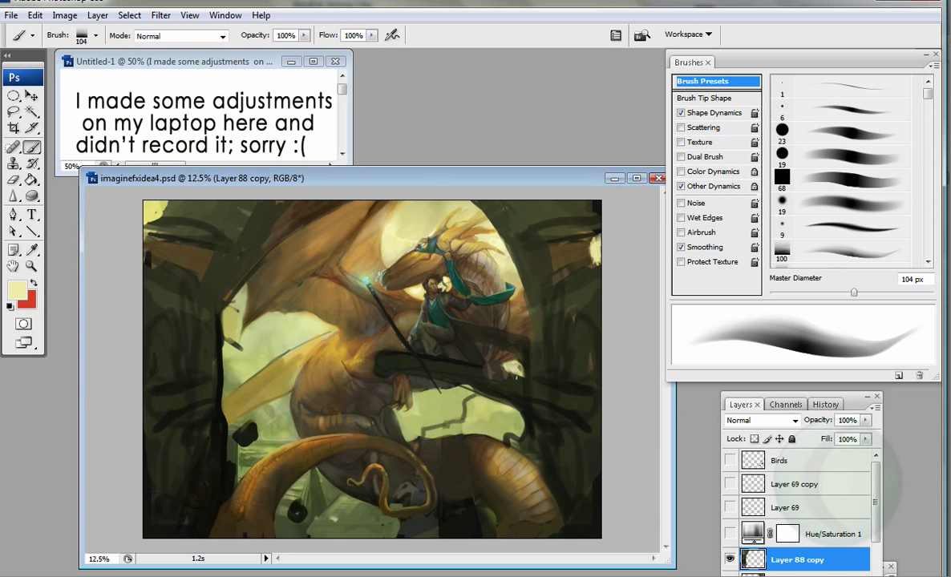
key("bracketleft")
key("bracketleft")
key("bracketleft")
key("bracketleft")
key("bracketleft")
key("bracketleft")
key("bracketleft")
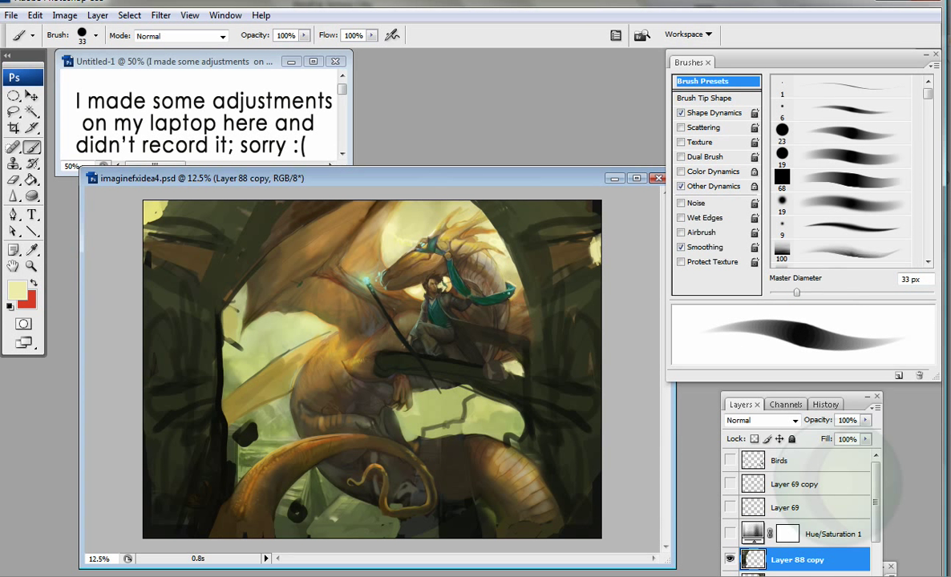
key("bracketright")
key("bracketright")
key("bracketright")
key("bracketright")
key("bracketright")
key("bracketright")
key("bracketright")
key("bracketright")
key("bracketright")
key("bracketright")
key("bracketright")
key("bracketright")
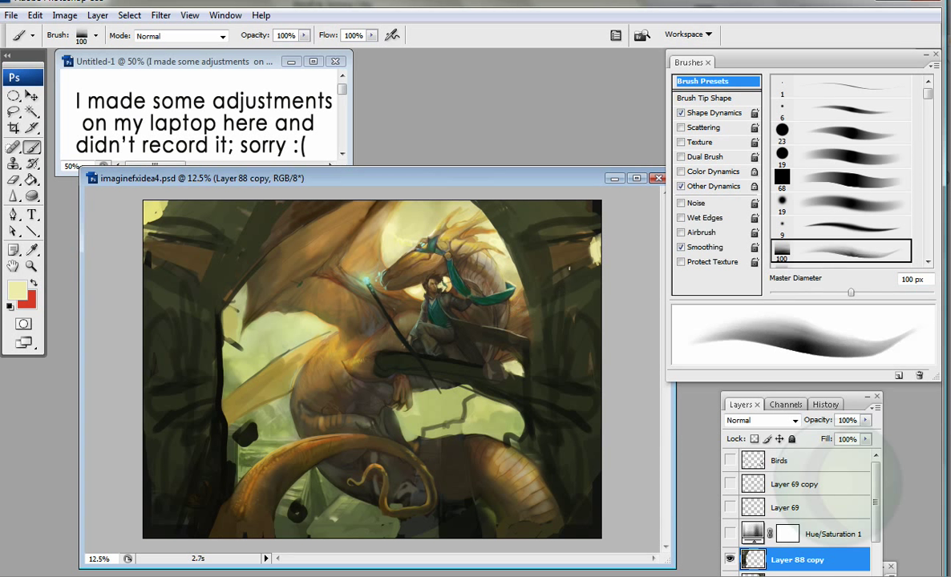
key("shift+alt+p")
left_click(142, 196, "alt")
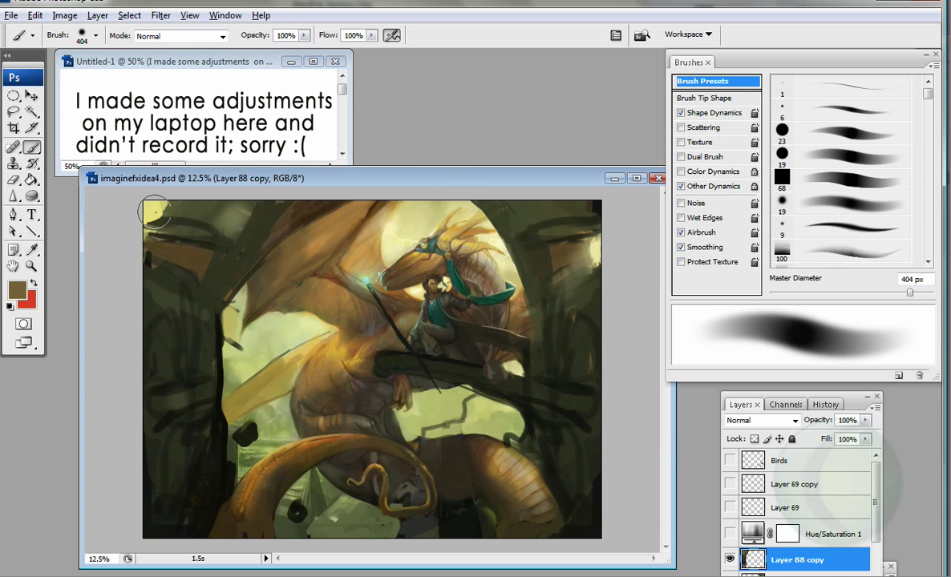
key("period")
mouse_move(273, 329)
left_mouse_down()
mouse_move(216, 385)
mouse_move(269, 325)
left_mouse_up()
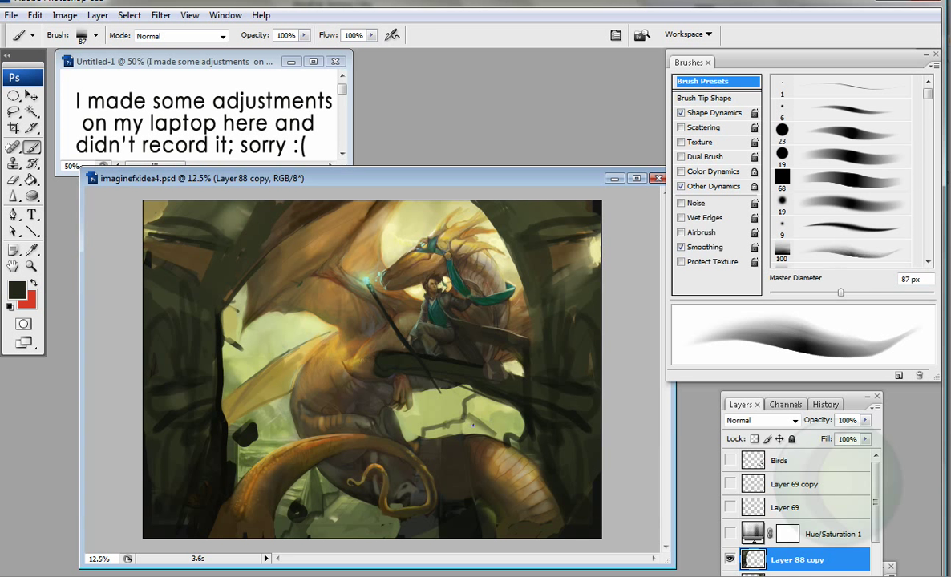
Step: Sample olive greens and paint light green strokes near the painting's bottom with a 73 px brush
key("period")
key("period")
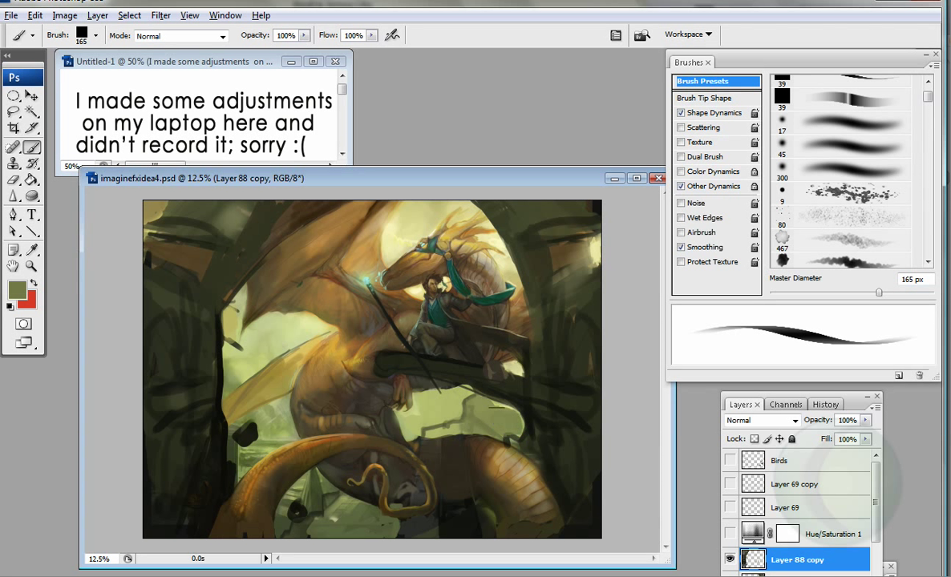
left_click(387, 433, "alt")
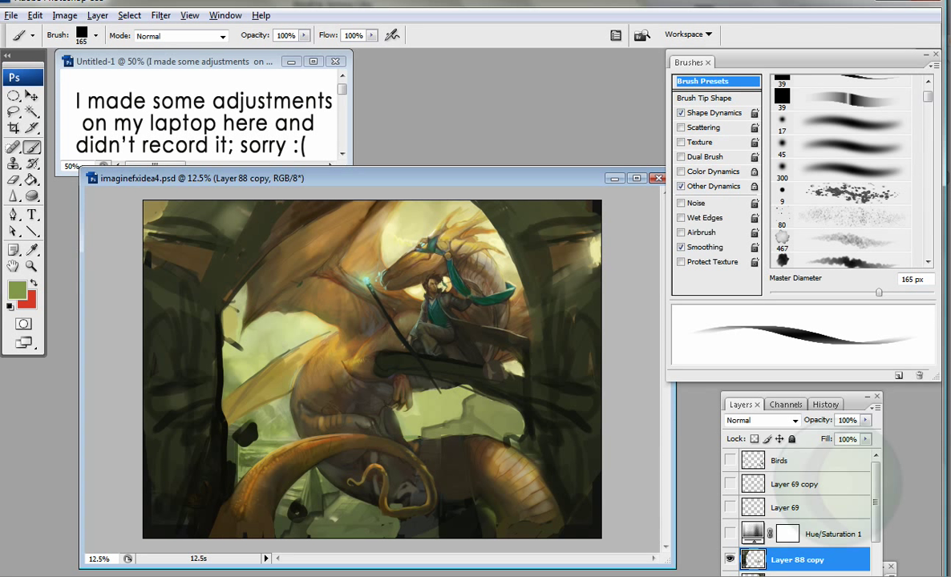
left_click(469, 428, "alt")
key("bracketleft")
key("bracketleft")
key("bracketleft")
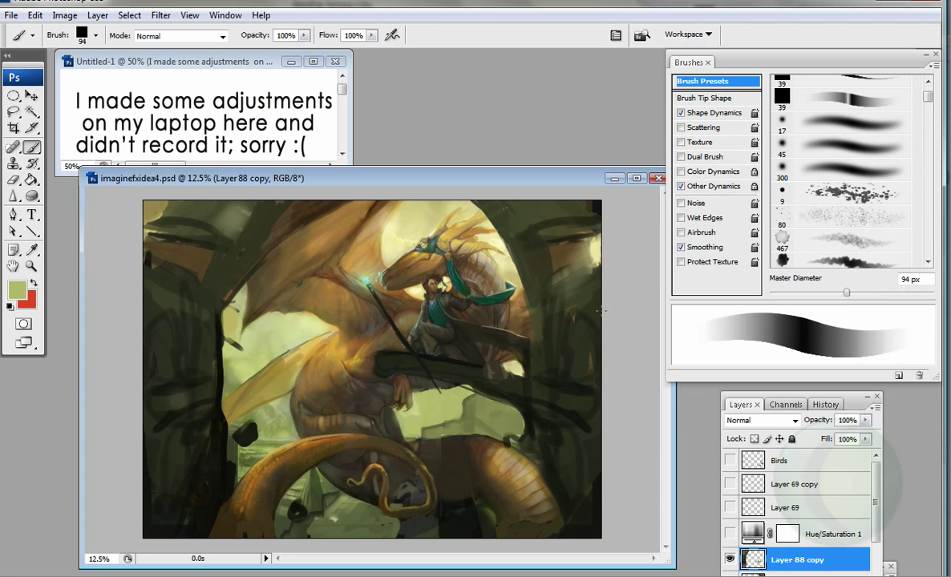
left_click(517, 433, "alt")
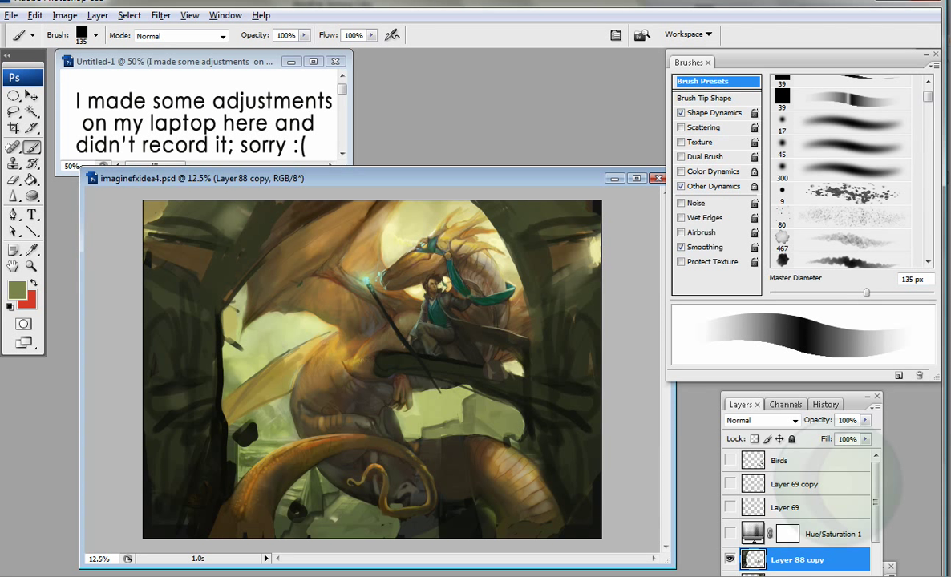
left_click(385, 362, "alt")
key("bracketright")
key("bracketright")
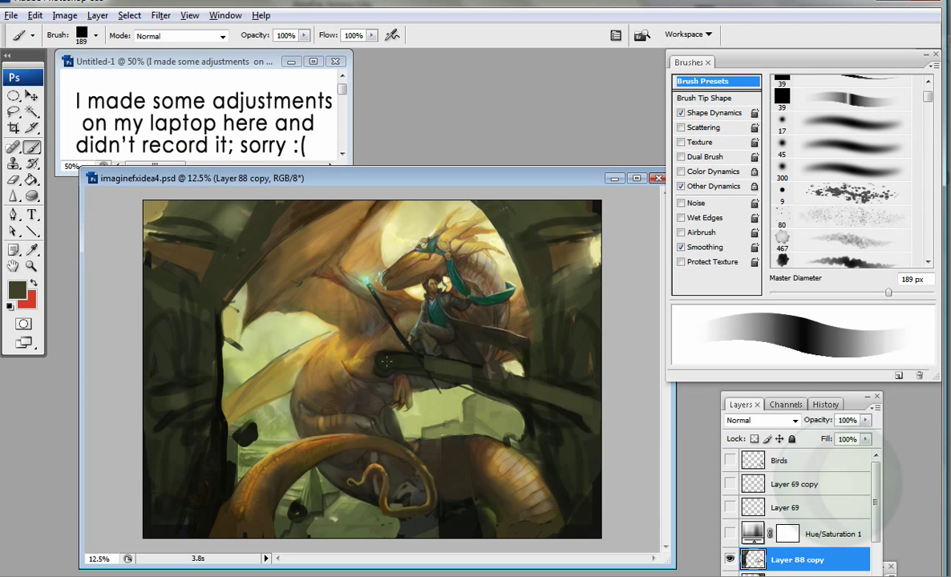
key("bracketleft")
key("bracketleft")
key("bracketleft")
key("bracketleft")
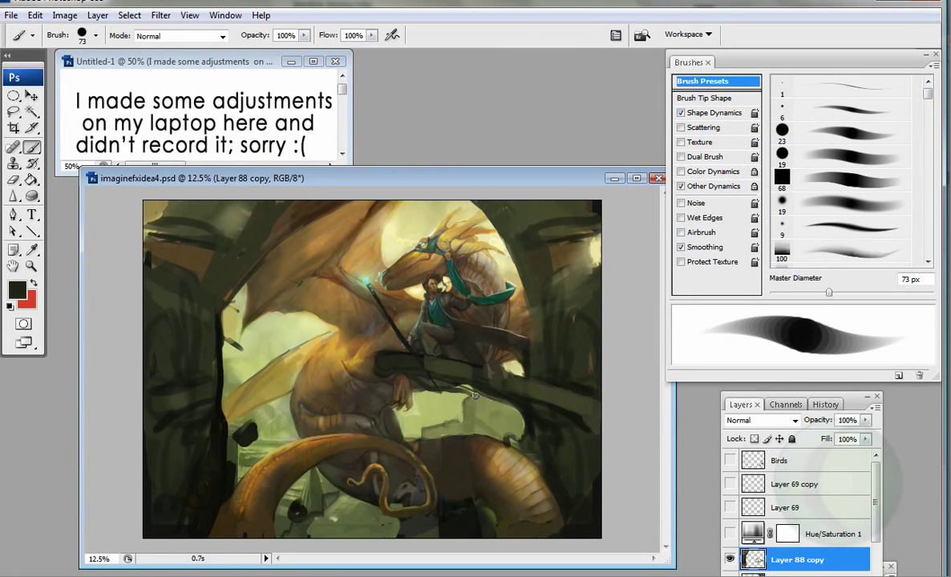
left_click(451, 481, "alt")
left_click_drag(441, 517, 481, 532)
Step: Paint dark and black strokes on the dragon's tail, rider's coat, left tree trunk, branch and right tree
left_click(476, 409, "alt")
mouse_move(422, 476)
left_mouse_down()
mouse_move(449, 491)
mouse_move(393, 489)
left_mouse_up()
left_click(428, 516, "alt")
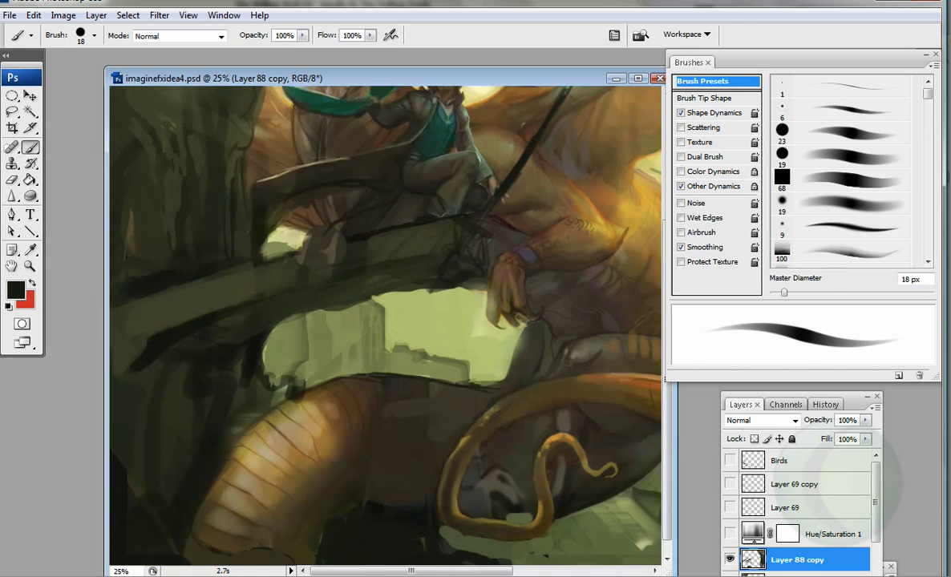
mouse_move(432, 230)
left_mouse_down()
mouse_move(388, 252)
mouse_move(432, 238)
mouse_move(471, 241)
mouse_move(454, 212)
mouse_move(441, 233)
left_mouse_up()
left_click(426, 239, "alt")
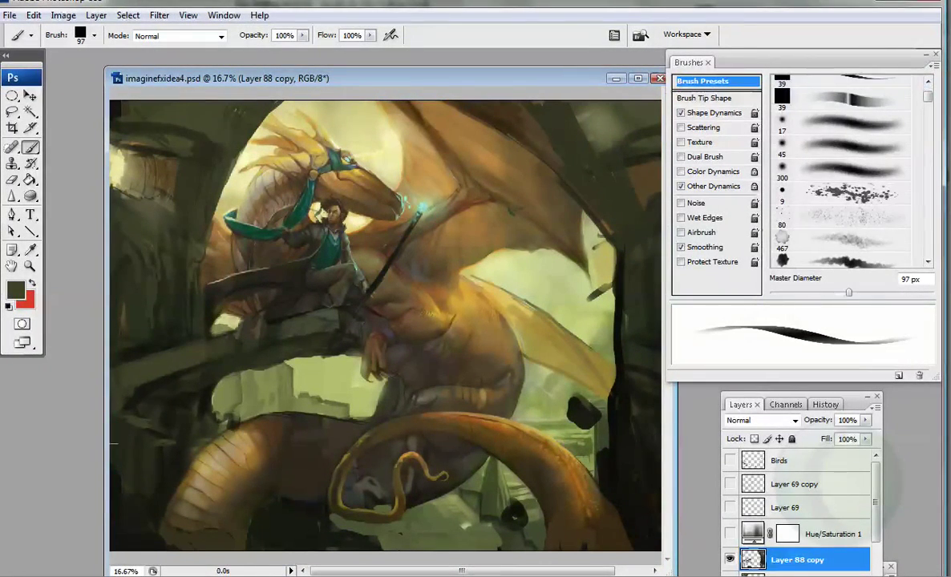
left_click_drag(128, 363, 194, 333)
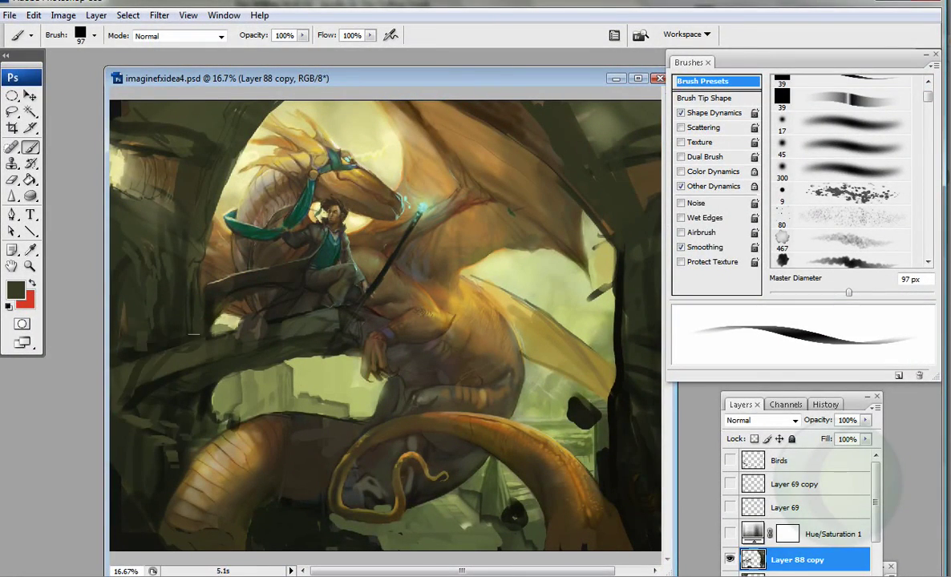
left_click_drag(217, 405, 353, 397)
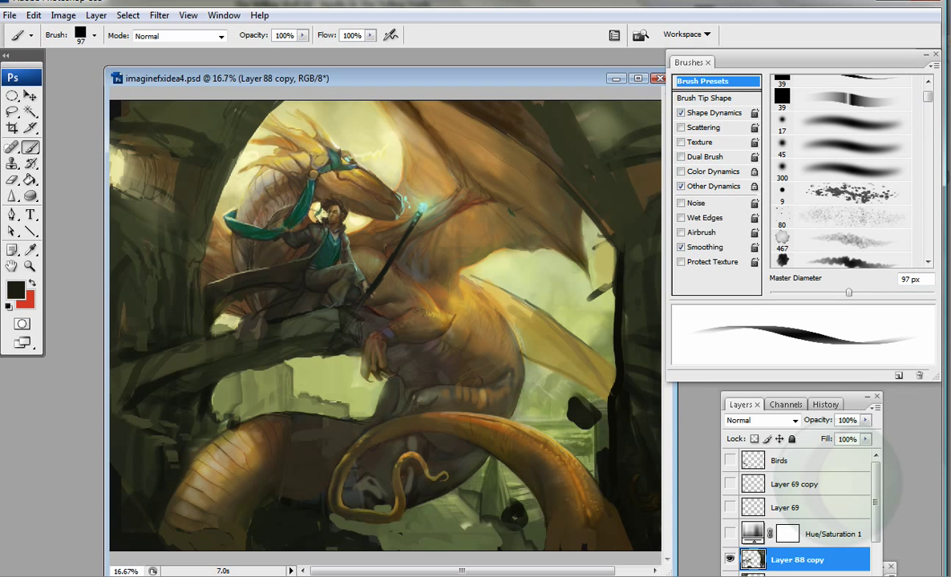
mouse_move(417, 509)
left_mouse_down()
mouse_move(454, 449)
mouse_move(438, 545)
mouse_move(427, 489)
mouse_move(456, 449)
mouse_move(426, 503)
left_mouse_up()
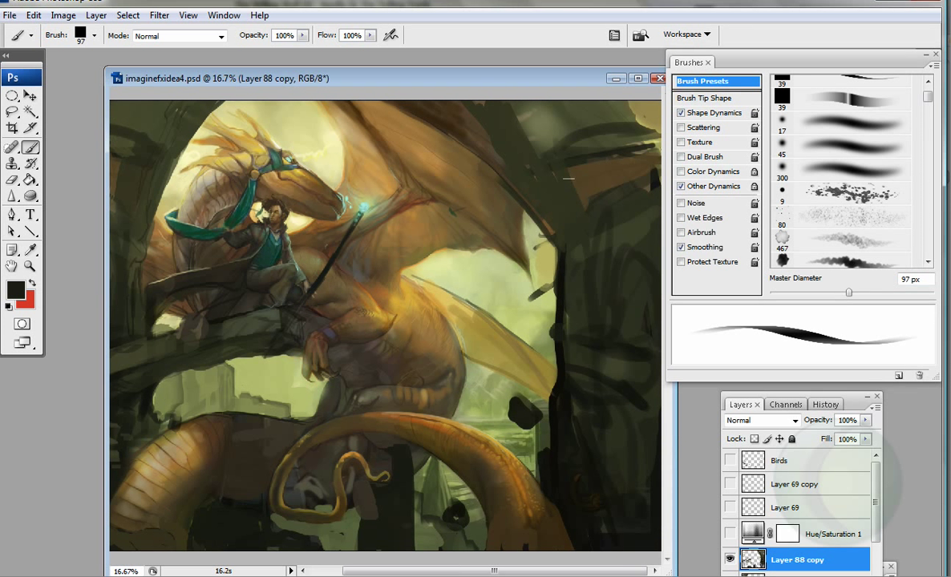
mouse_move(555, 180)
left_mouse_down()
mouse_move(613, 192)
mouse_move(561, 253)
left_mouse_up()
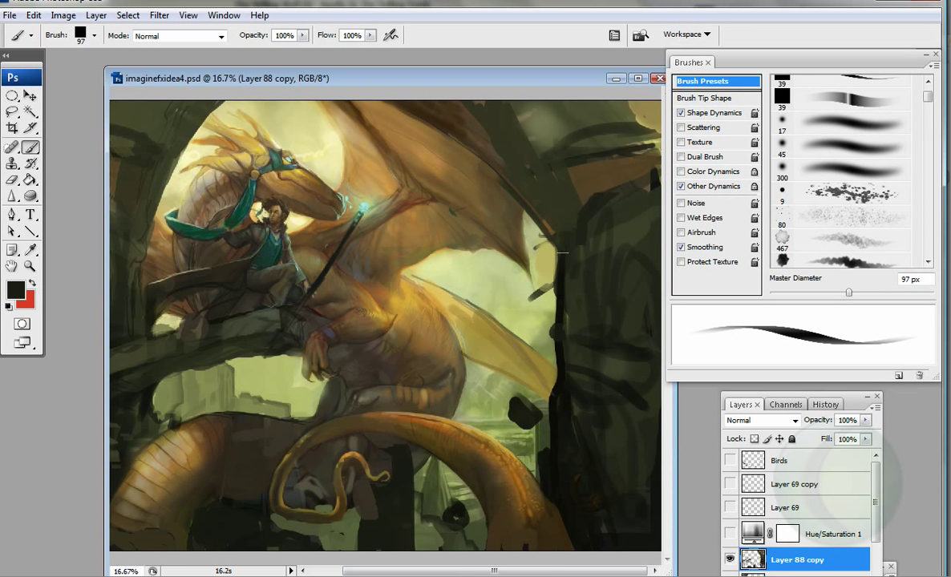
Step: Sample sage and ochre, then step from the 139, 314 and 395 px presets to a small soft airbrush
left_click(528, 269, "alt")
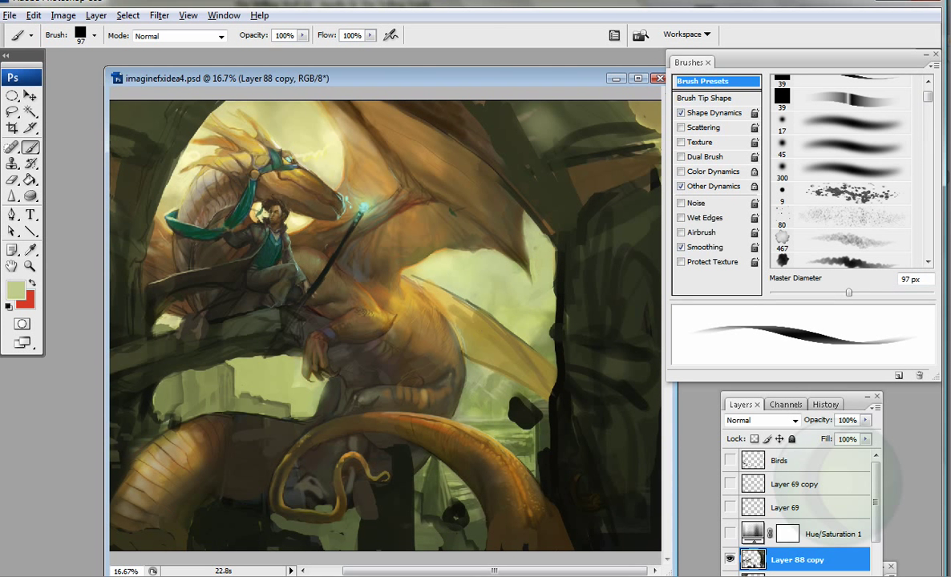
key("period")
left_click(389, 254, "alt")
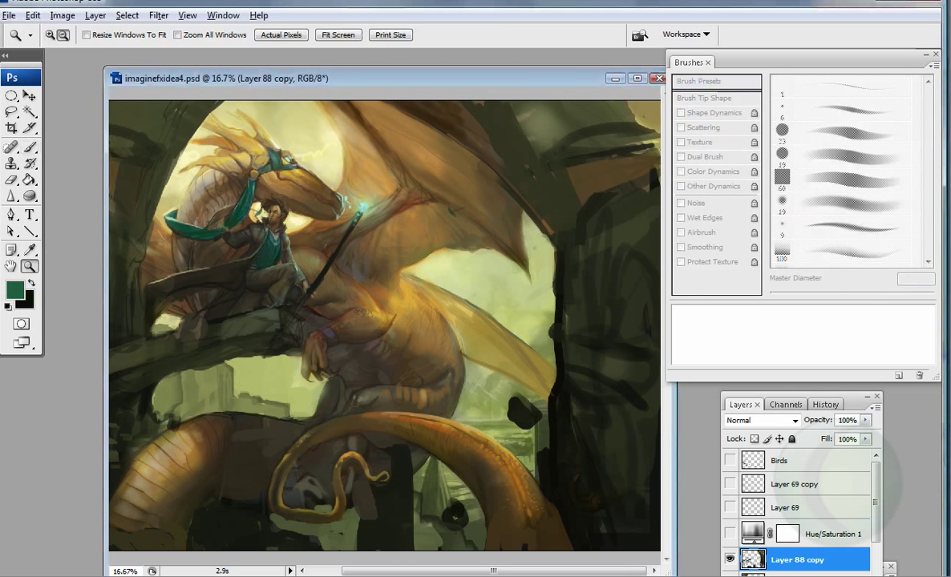
key("b")
key("period")
key("period")
key("period")
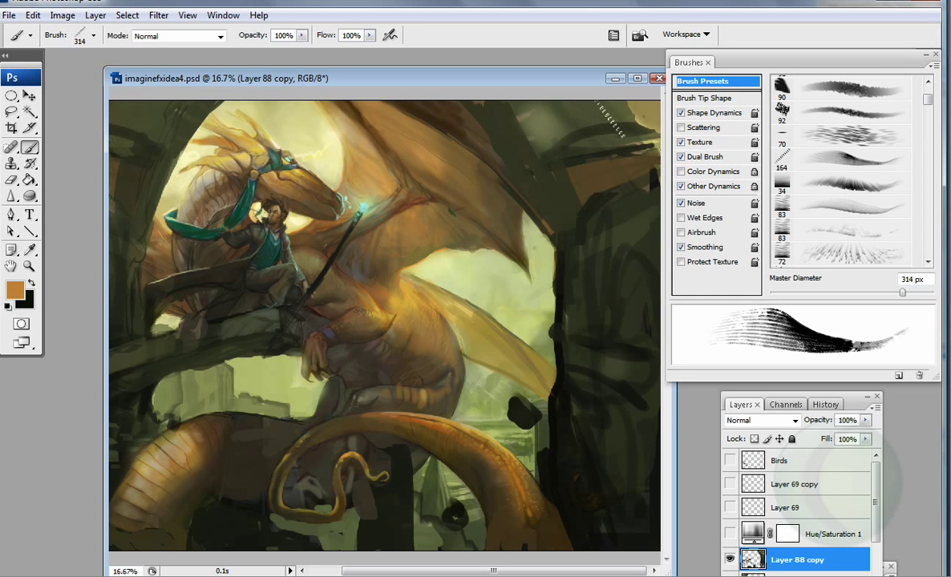
key("period")
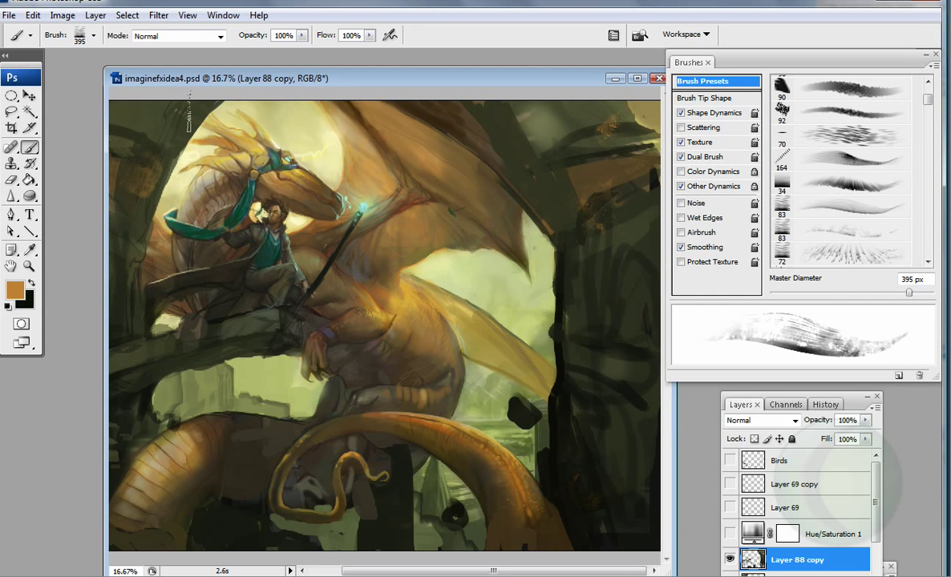
key("comma")
key("comma")
key("comma")
key("comma")
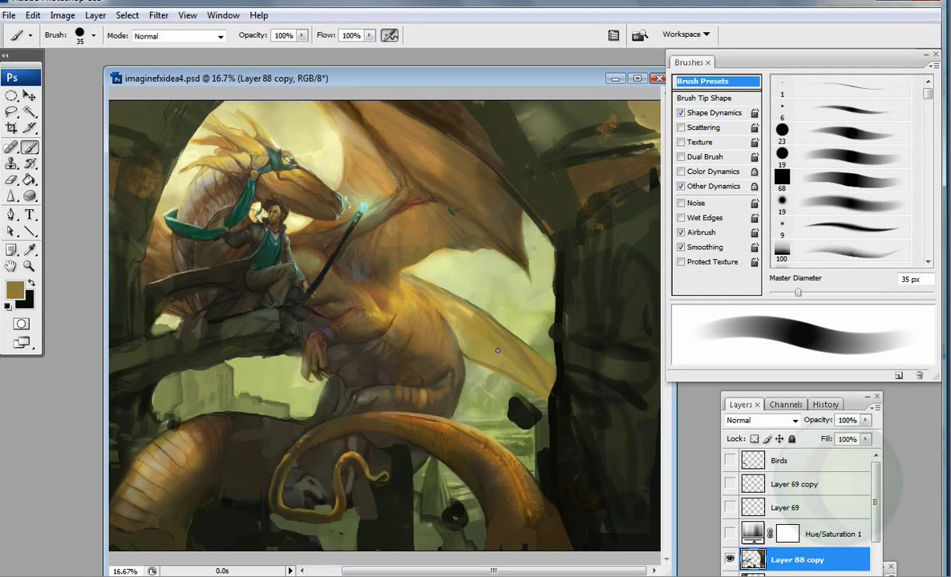
Step: Add a faint dark stroke on the dragon's belly and pale yellow highlights on the left side
left_click(444, 317, "alt")
left_click(457, 391, "alt")
left_click_drag(450, 316, 405, 277)
left_click(175, 311, "alt")
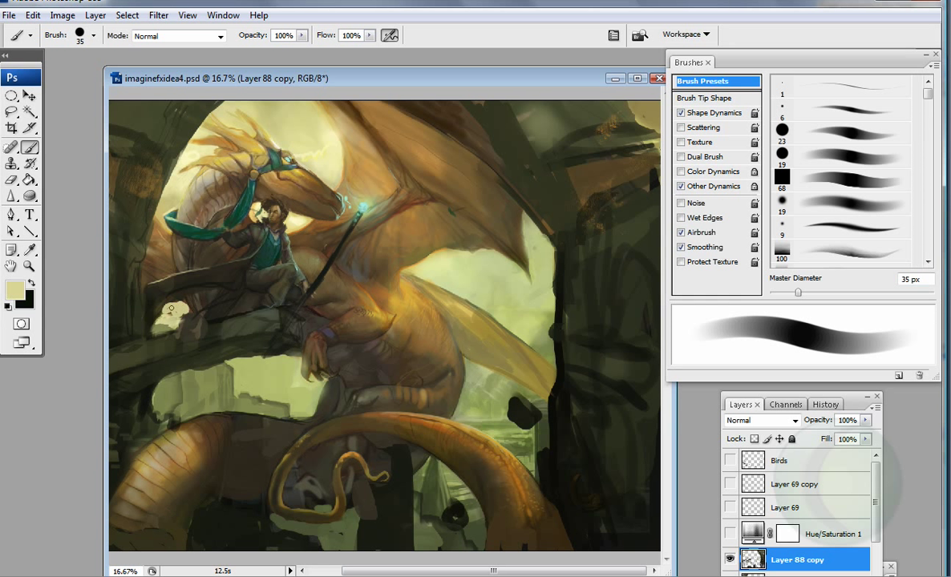
mouse_move(151, 281)
left_mouse_down()
mouse_move(138, 255)
mouse_move(152, 242)
left_mouse_up()
left_click(154, 245, "alt")
Step: Sample tan and brown tones, then paint a dark olive stroke in the lower left
left_click(164, 178, "alt")
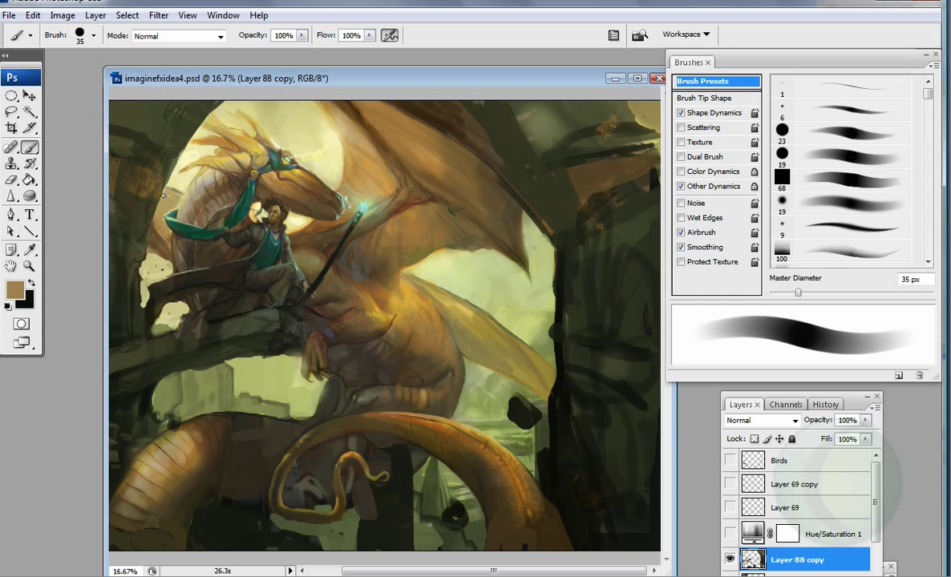
left_click(183, 265, "alt")
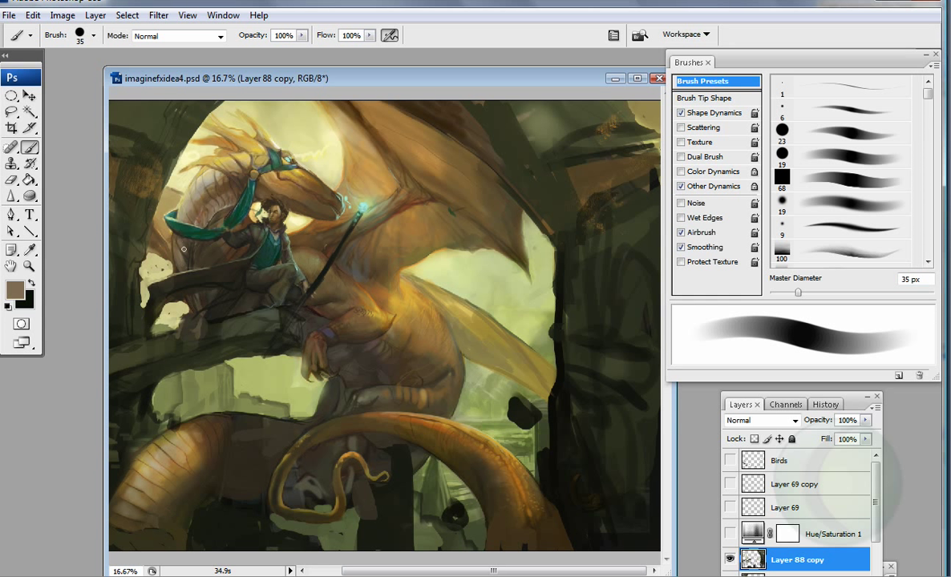
left_click(189, 535, "alt")
left_click_drag(190, 535, 195, 503)
Step: Paint a light gold mark on the tail with a 23 px hard round brush, then flip the canvas horizontally
key("bracketright")
key("bracketright")
key("bracketright")
key("bracketright")
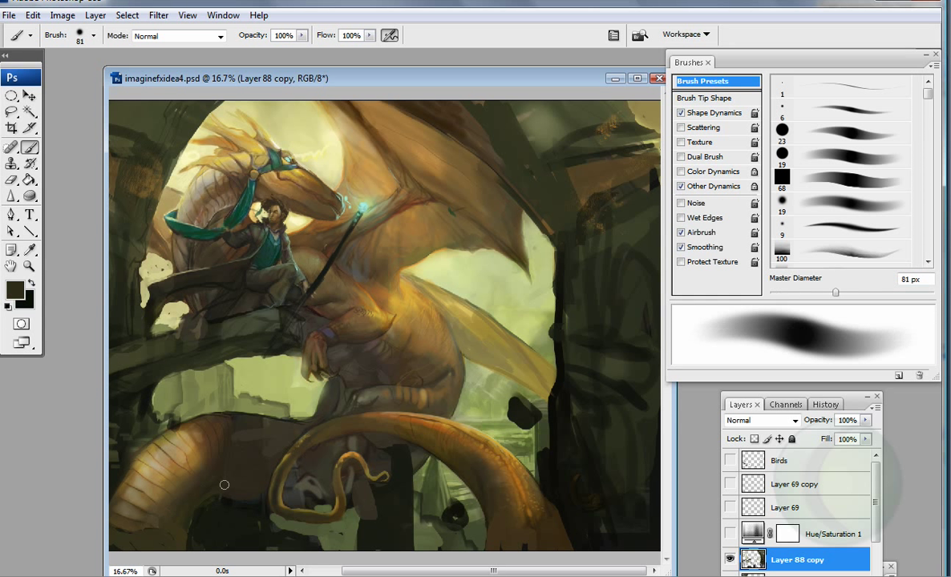
left_click(344, 476, "alt")
key("bracketleft")
key("bracketleft")
key("bracketleft")
key("bracketleft")
key("bracketleft")
key("bracketleft")
key("bracketleft")
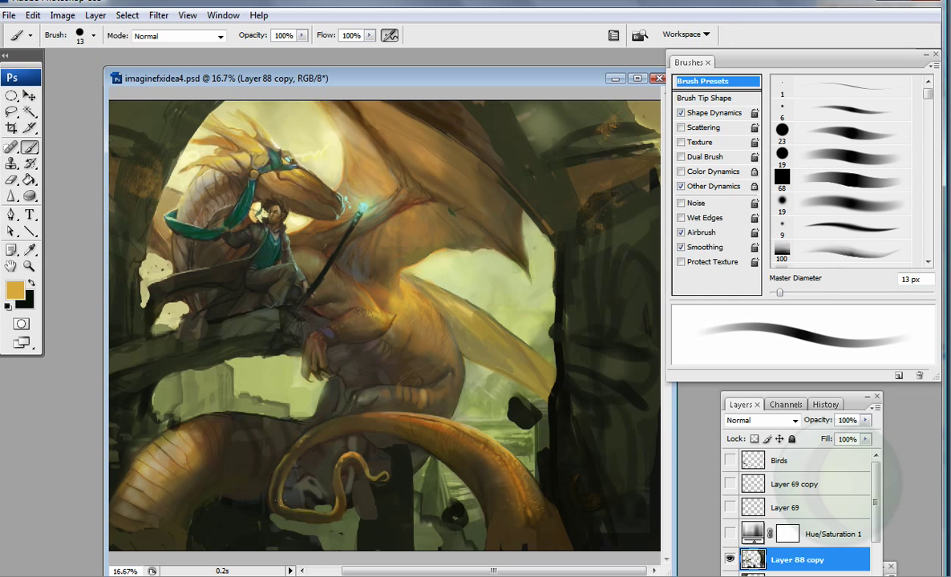
key("bracketright")
key("bracketright")
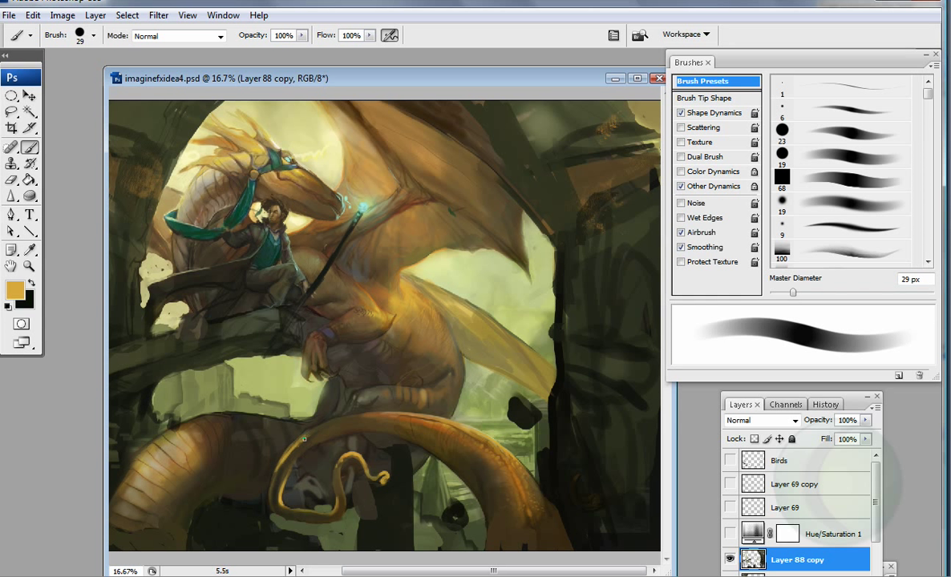
key("comma")
left_click_drag(142, 408, 135, 427)
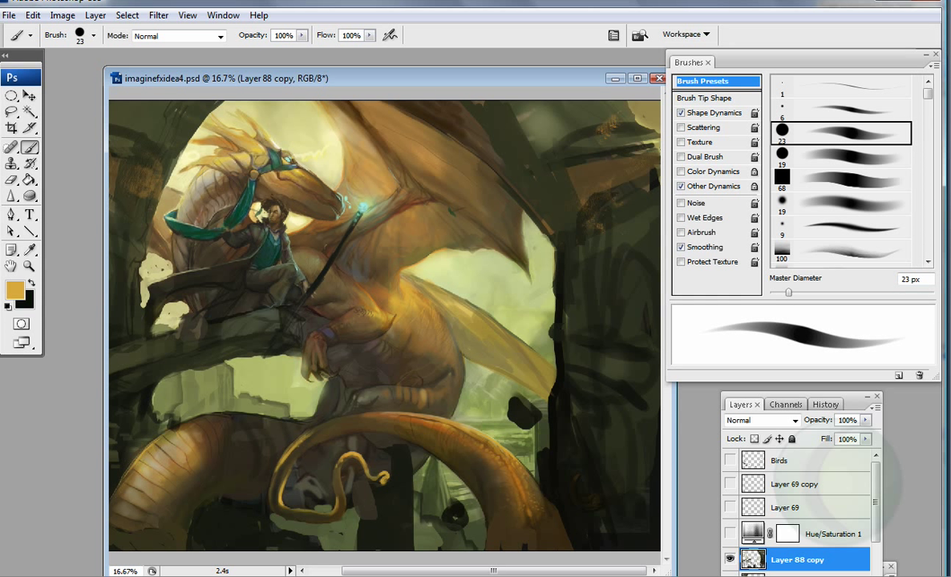
key("bracketright")
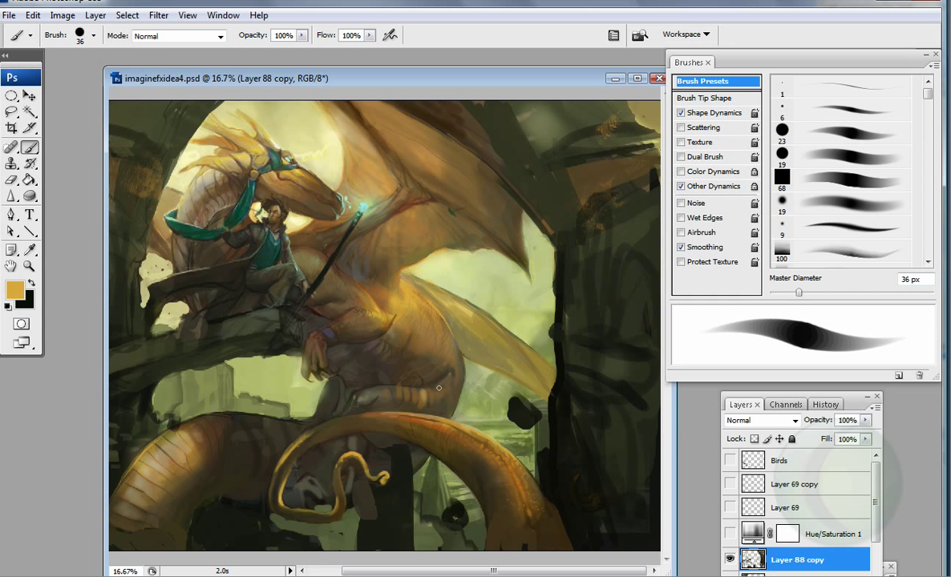
left_click(507, 106, "alt")
key("h")
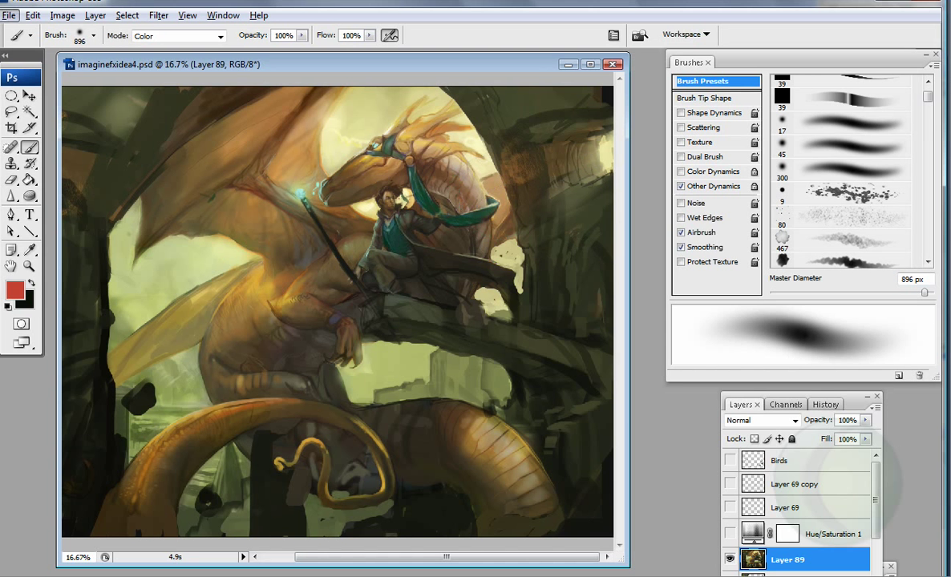
Step: Pick a 30 px round brush in Normal mode and zoom to 25% on the dragon's body
left_click(497, 114, "alt")
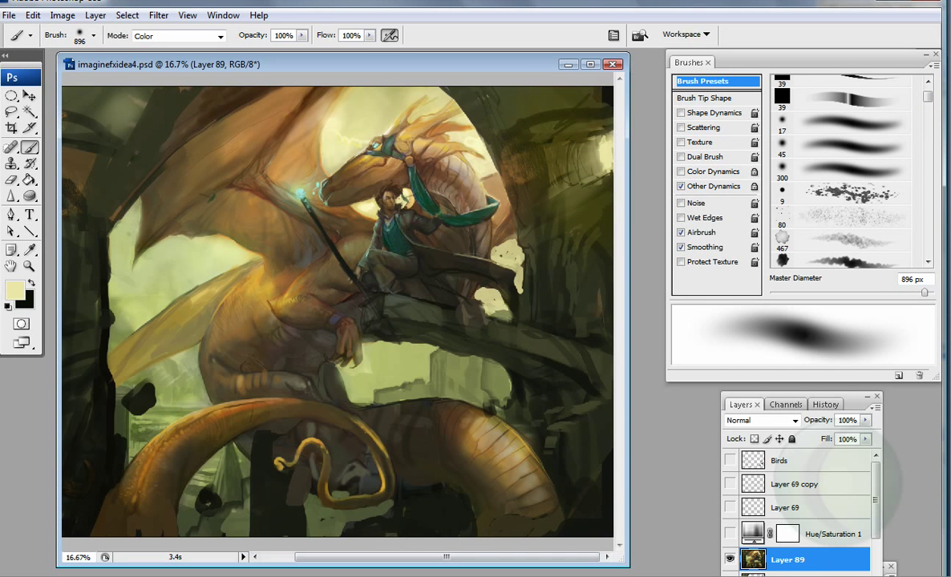
scroll(850, 168, "up", 5)
left_click(849, 228)
left_click(176, 35)
left_click(160, 35)
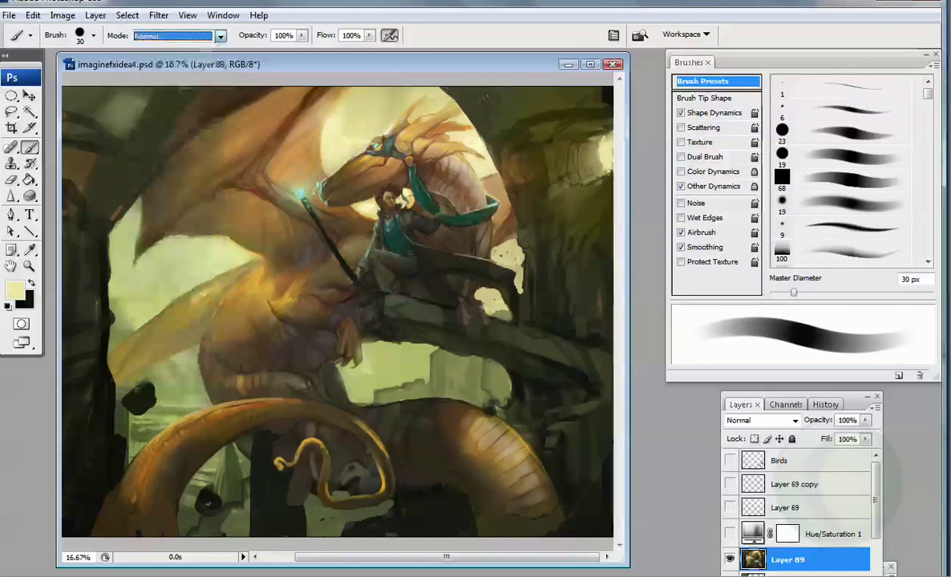
key("ctrl+plus")
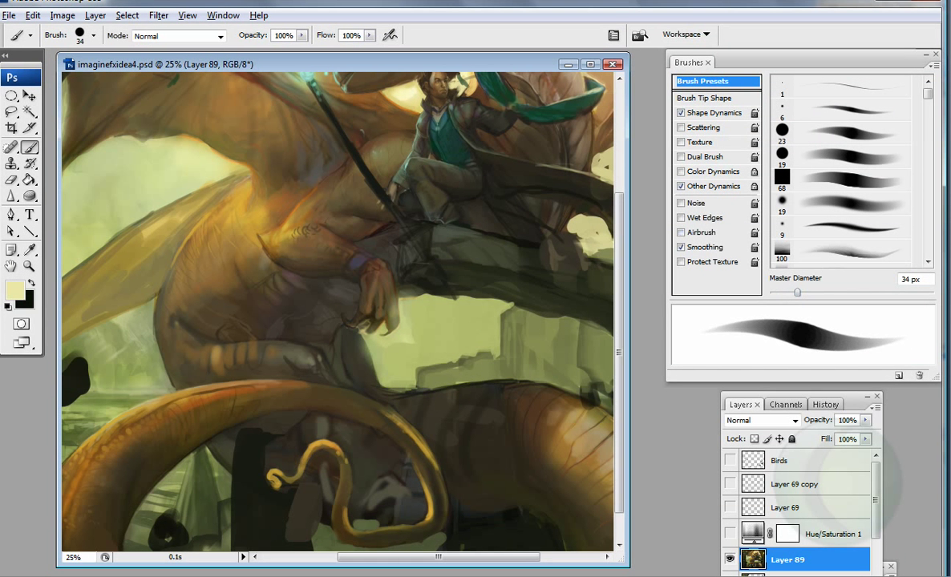
Step: Tone the wing with a light brown stroke using a 21 px brush
left_click(166, 253, "alt")
key("bracketleft")
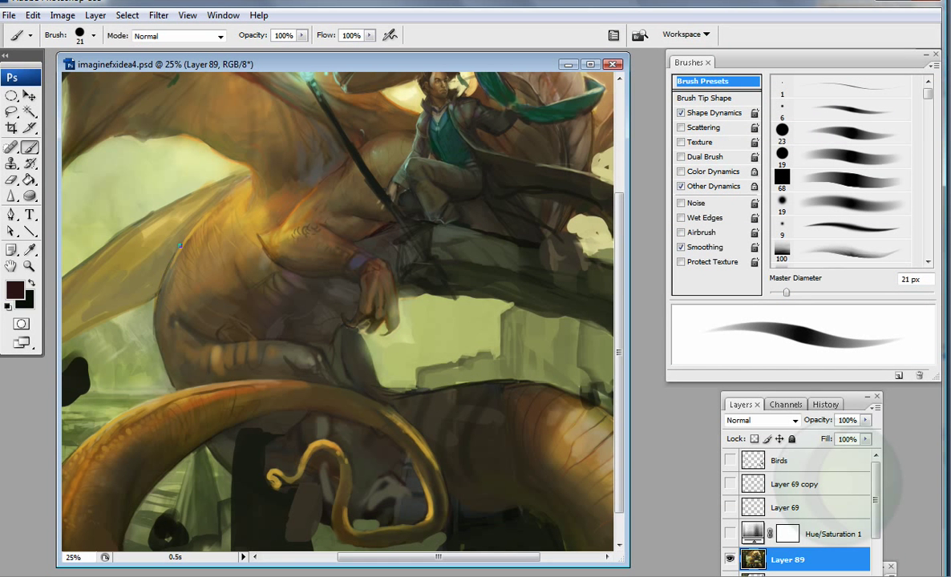
left_click(246, 174, "alt")
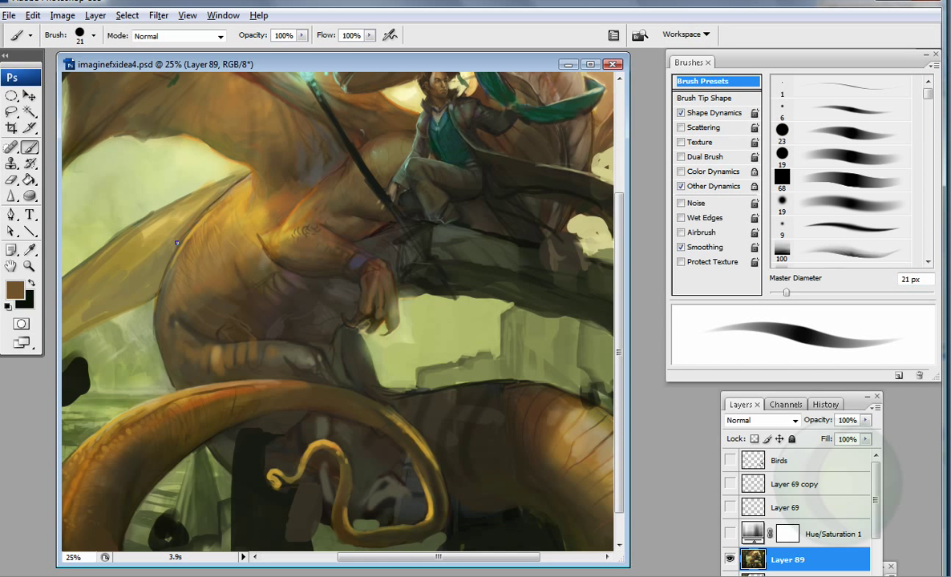
left_click_drag(174, 244, 202, 211)
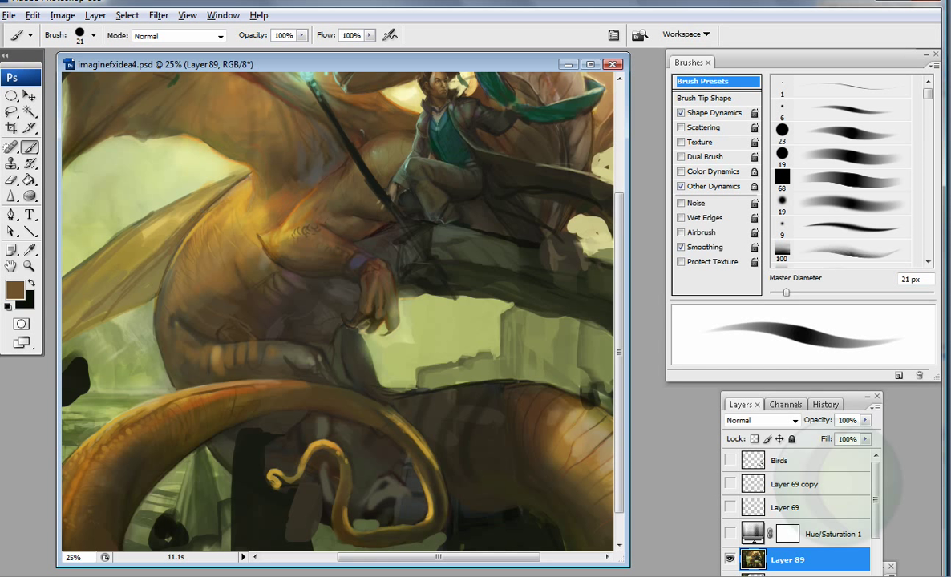
left_click(184, 213, "alt")
left_click(265, 262, "alt")
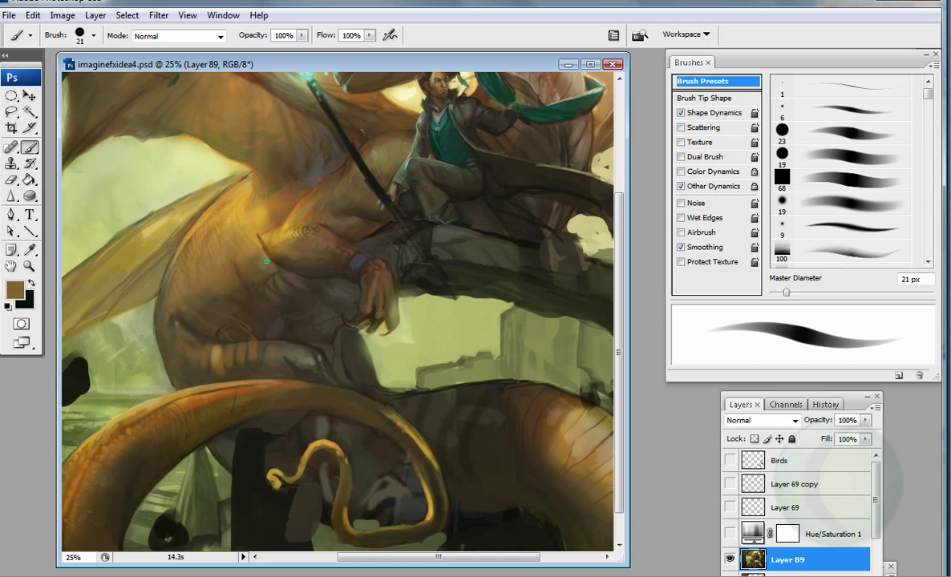
left_click(188, 343, "alt")
left_click(155, 353, "alt")
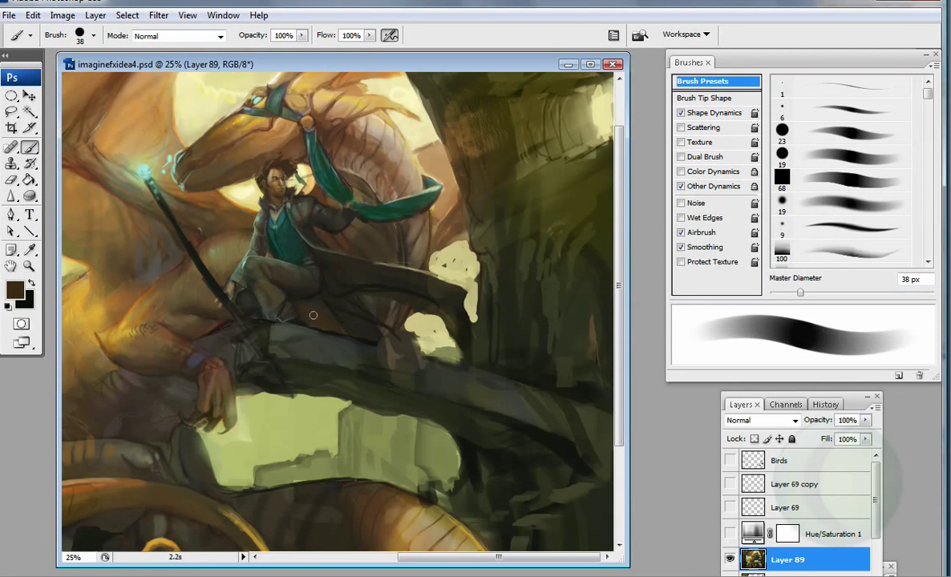
Step: Paint dark strokes across and up the right-hand wall and beside the dragon's head
left_click(307, 306, "alt")
left_click(212, 319, "alt")
left_click(224, 329, "alt")
left_click(230, 358, "alt")
left_click(317, 388, "alt")
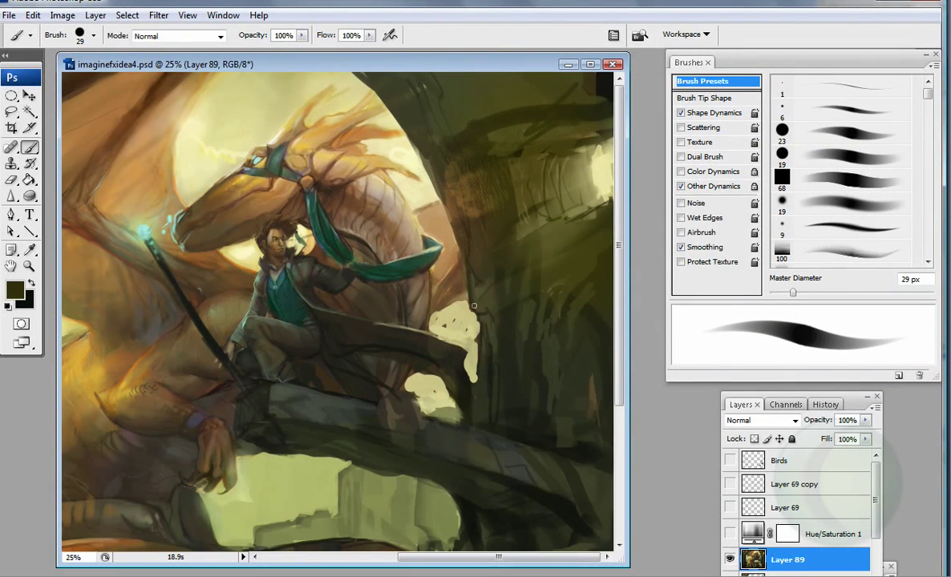
left_click_drag(474, 312, 551, 301)
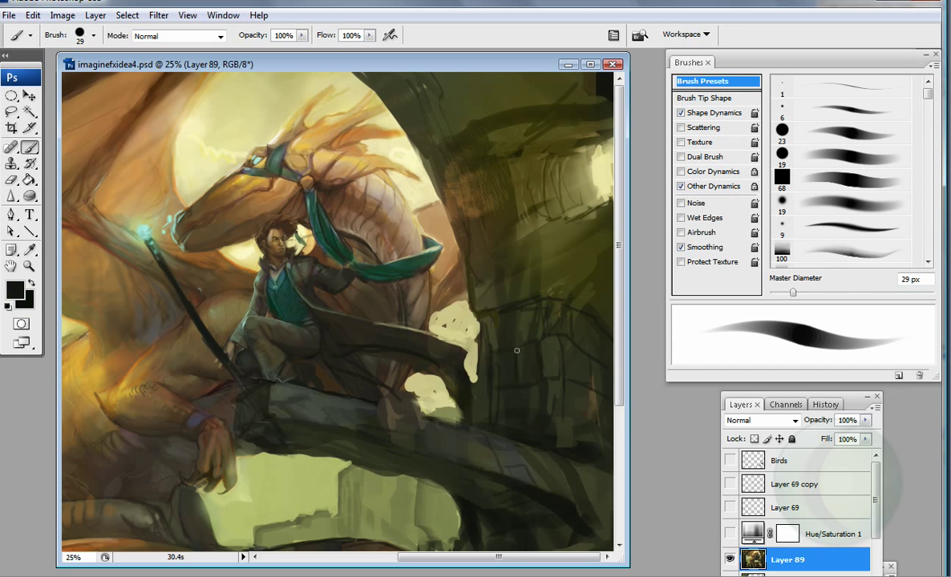
left_click_drag(564, 293, 552, 256)
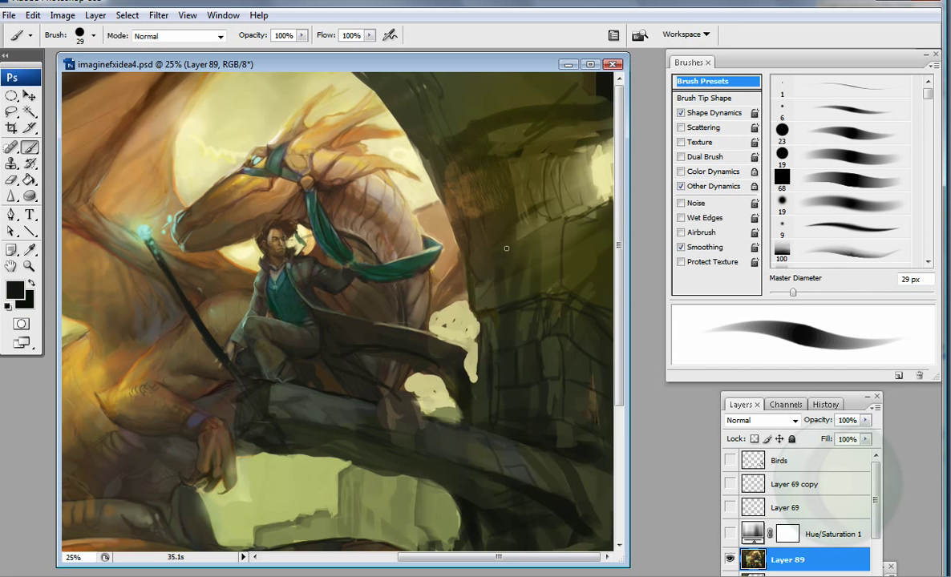
left_click_drag(362, 93, 388, 144)
Step: Darken the top and right of the wall with broad 102 px strokes, then zoom to 33.3%
left_click(379, 127, "alt")
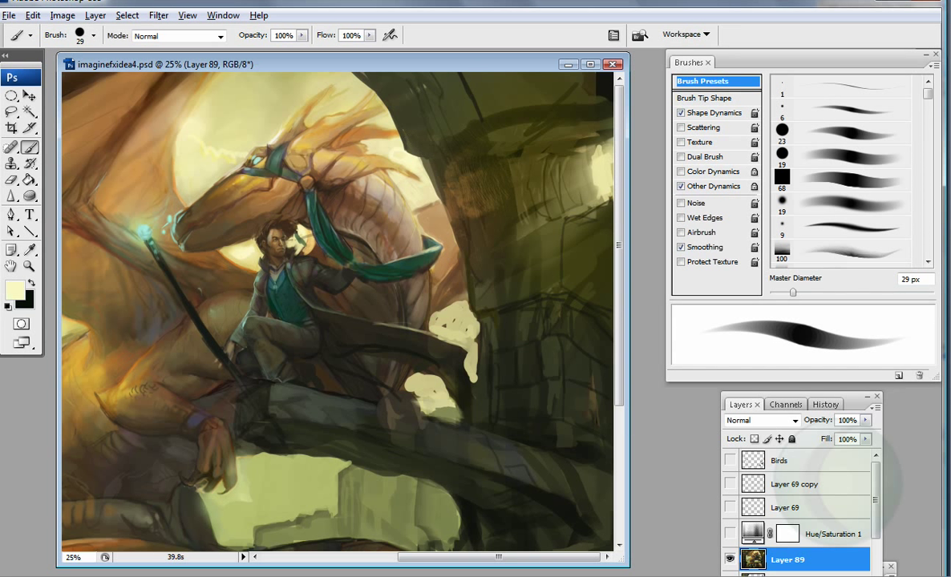
left_click(452, 118, "alt")
left_click_drag(445, 96, 481, 69)
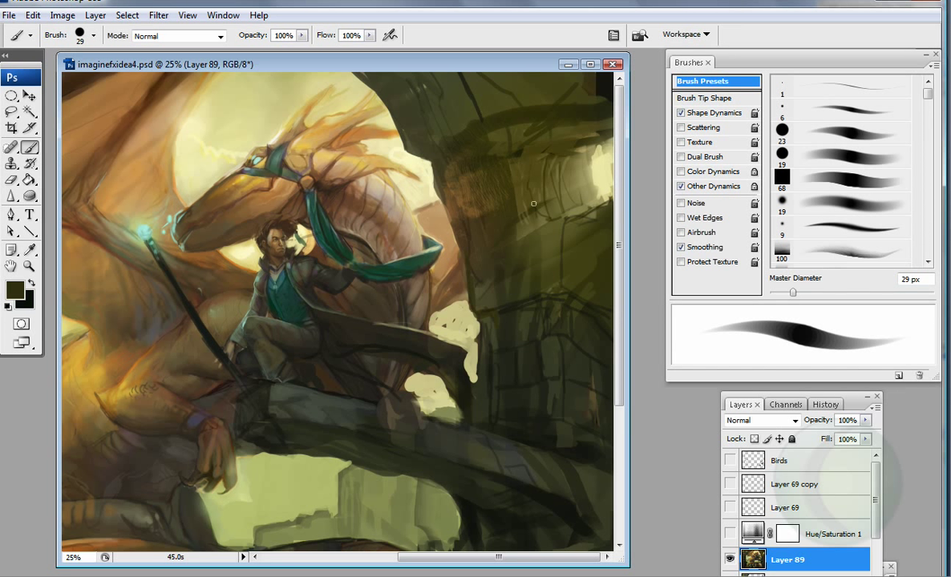
left_click(528, 299, "alt")
key("bracketright")
key("bracketright")
key("bracketright")
key("bracketright")
key("bracketright")
key("bracketright")
key("bracketright")
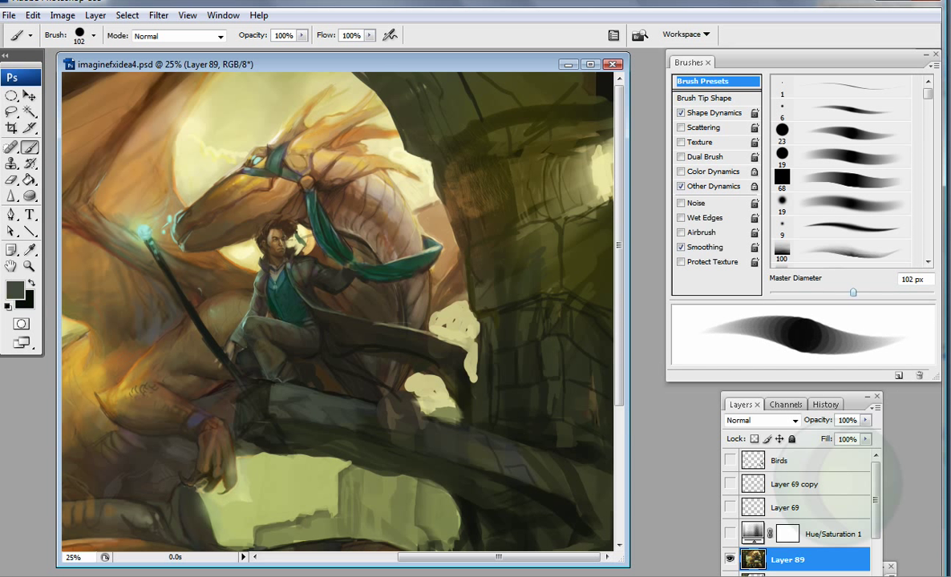
left_click_drag(561, 210, 551, 146)
left_click(583, 123, "alt")
left_click_drag(517, 196, 503, 125)
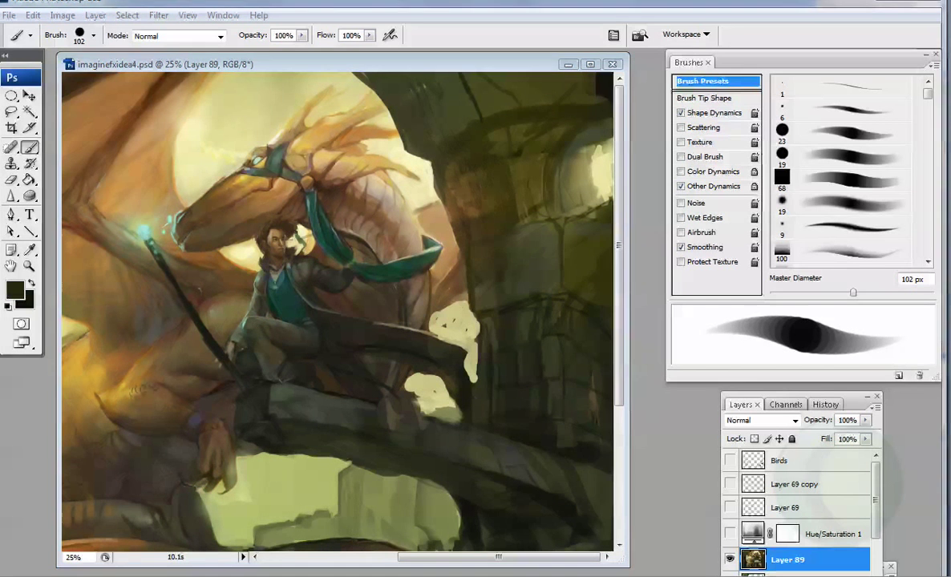
key("z")
left_click(408, 293)
Step: Fill the light gaps with pale yellow strokes using a 53 px airbrush
key("b")
key("bracketleft")
key("bracketleft")
key("bracketleft")
key("bracketleft")
key("bracketleft")
key("bracketleft")
key("bracketleft")
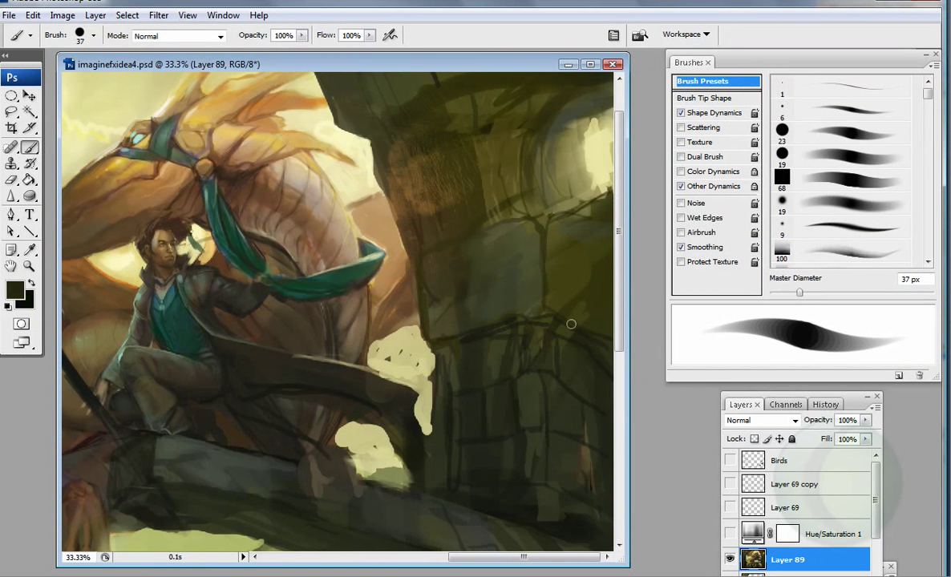
left_click(377, 353, "alt")
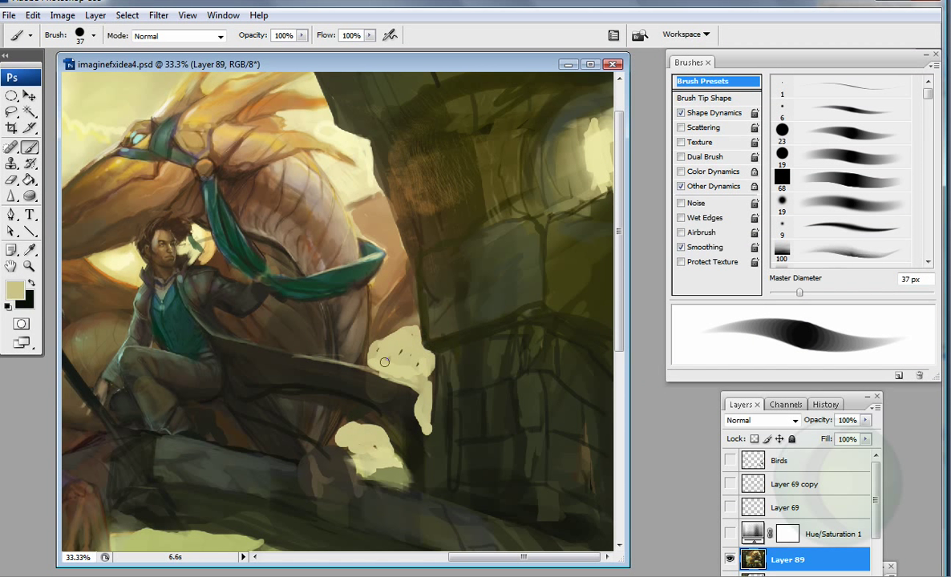
key("period")
key("bracketright")
key("bracketright")
key("bracketright")
key("bracketright")
mouse_move(356, 333)
left_mouse_down()
mouse_move(390, 350)
mouse_move(389, 397)
mouse_move(357, 430)
mouse_move(369, 449)
left_mouse_up()
Step: Sample dark greens, browns and near-black tones near the dragon's lower body with a 23 px hard brush
key("comma")
left_click(364, 252, "alt")
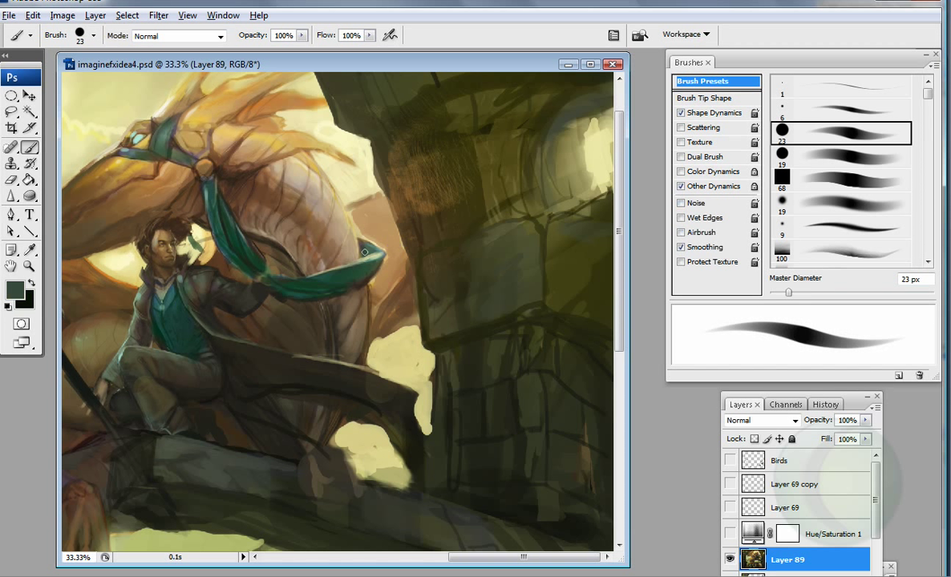
left_click(185, 209, "alt")
left_click(239, 261, "alt")
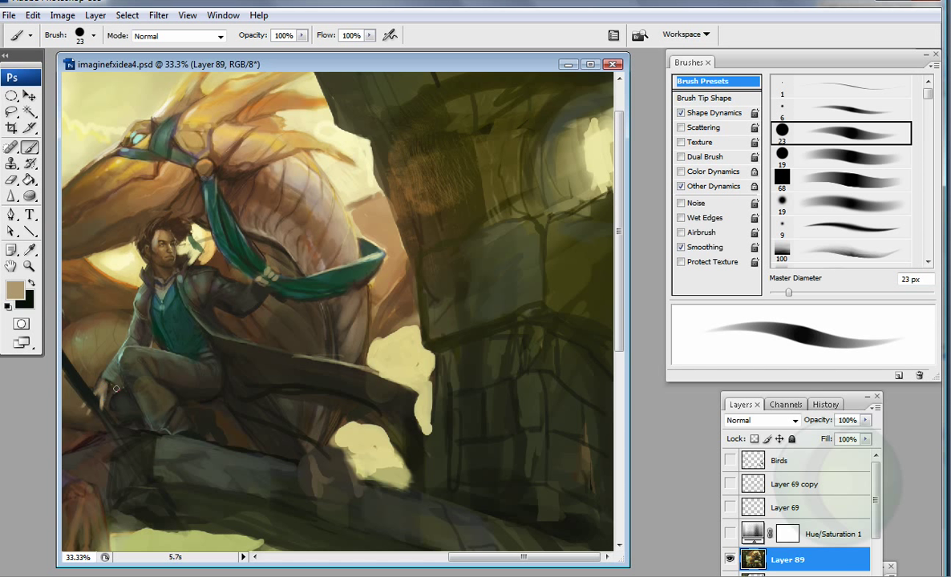
left_click_drag(101, 404, 193, 360)
left_click(191, 356, "alt")
left_click(214, 397, "alt")
left_click(204, 465, "alt")
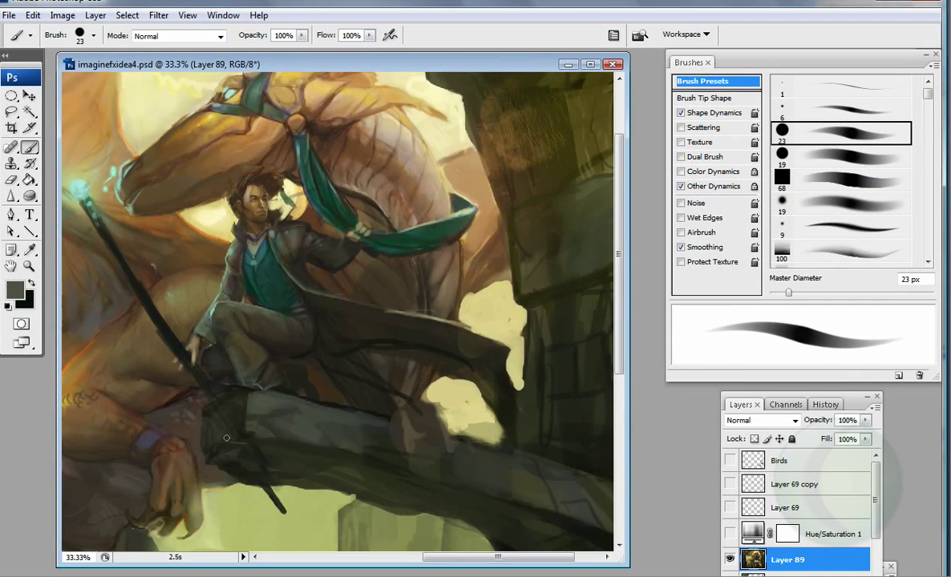
left_click_drag(84, 469, 245, 380)
left_click(181, 472, "alt")
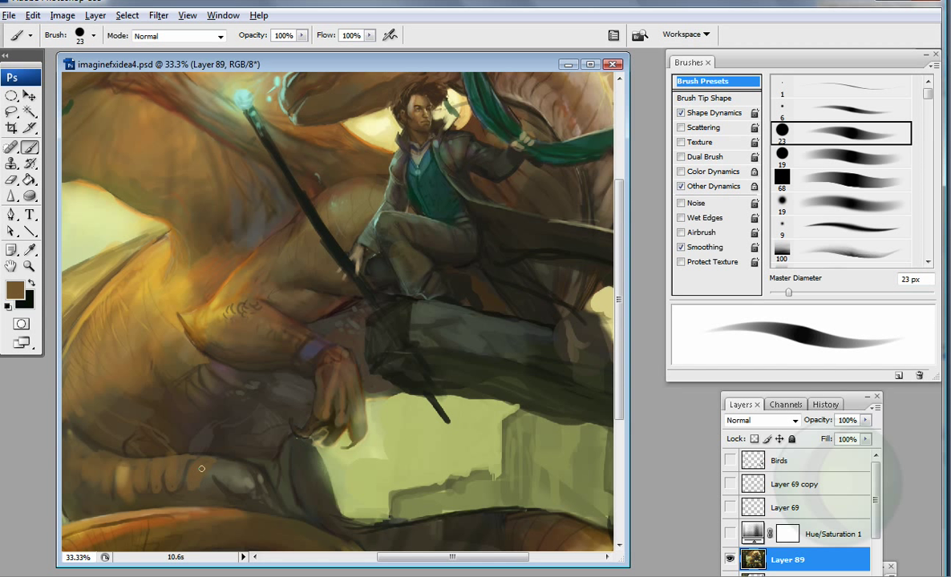
left_click(196, 458, "alt")
left_click(175, 455, "alt")
Step: Darken the tail's lower-left edge with a 110 px brush and add dark marks under the dragon
left_click_drag(175, 456, 223, 387)
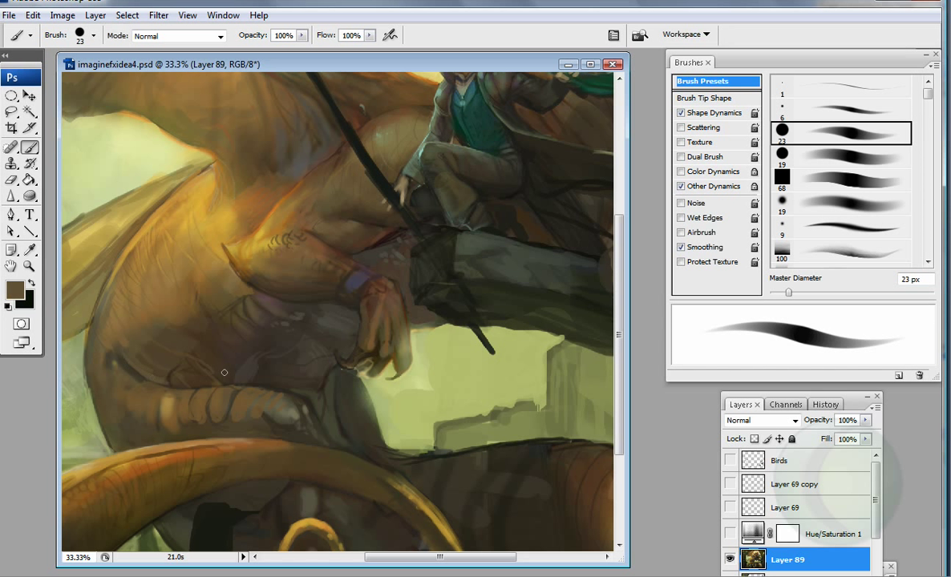
key("shift+period")
left_click(81, 395, "alt")
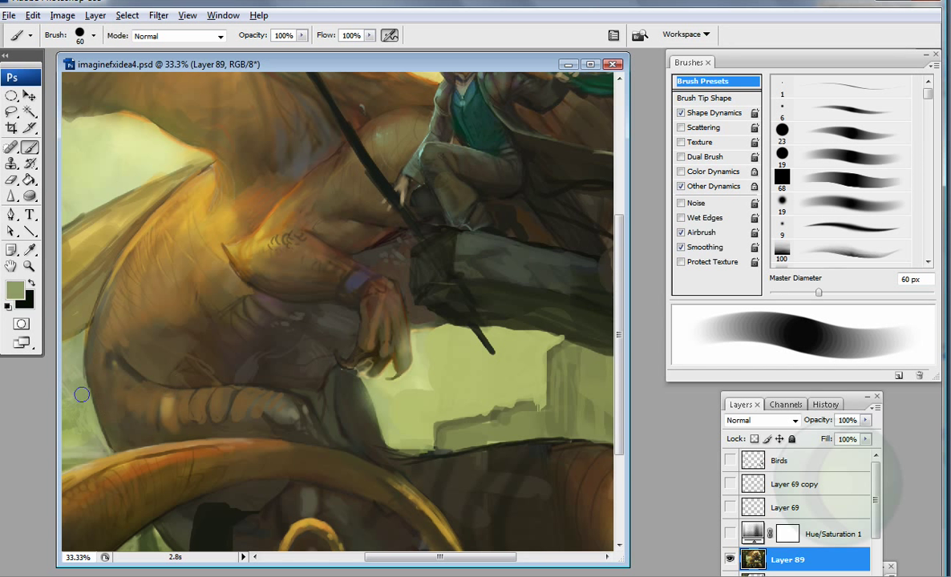
left_click_drag(226, 504, 322, 343)
left_click(322, 344, "alt")
key("shift+period")
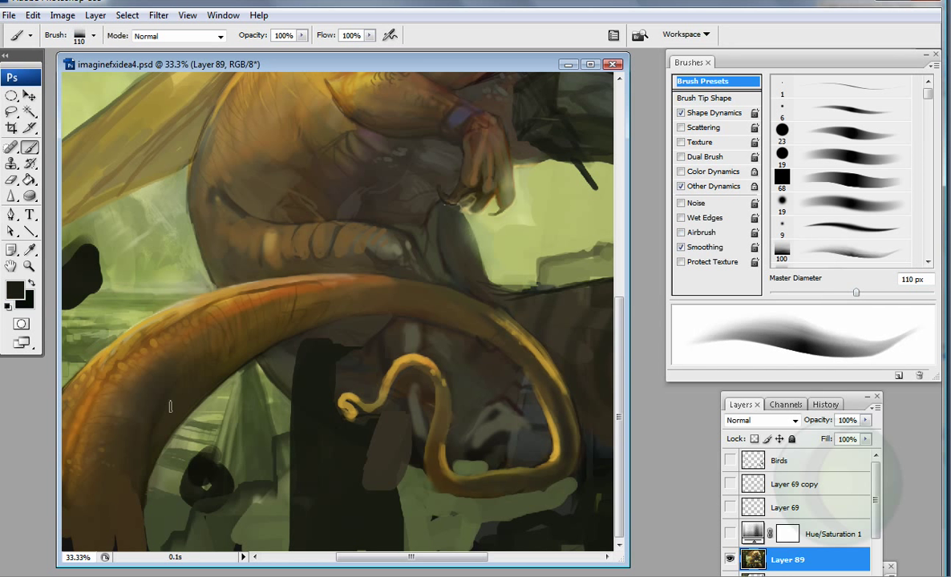
left_click_drag(170, 406, 132, 555)
key("shift+period")
left_click(315, 255, "alt")
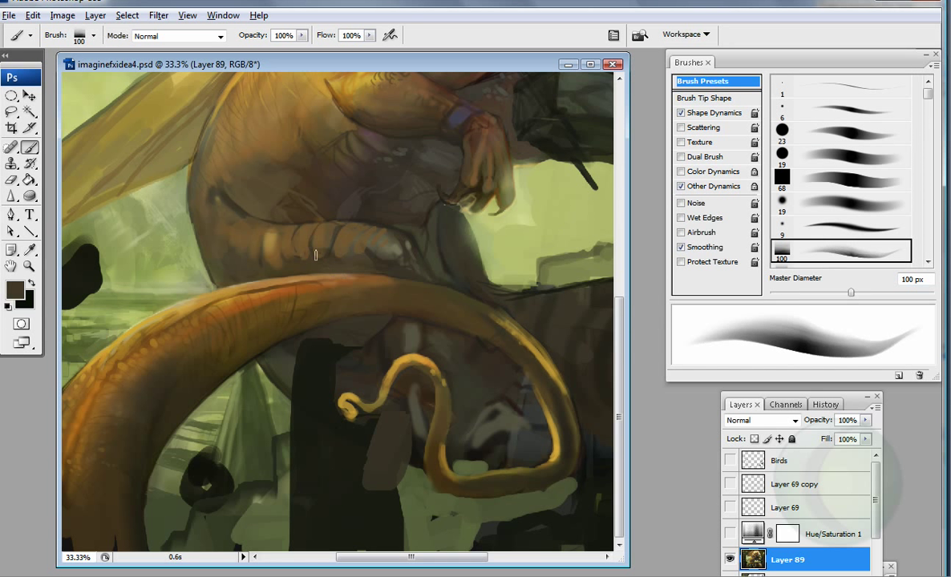
left_click_drag(303, 260, 311, 263)
left_click_drag(517, 186, 617, 337)
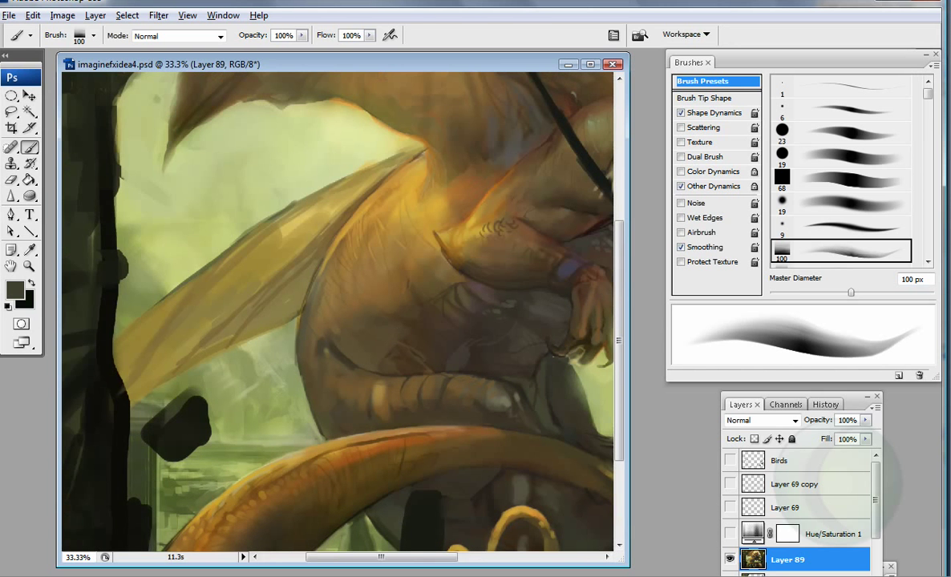
Step: Zoom out to the whole painting and brush lighter green over the dark left edge at about 174 px
key("z")
key("ctrl+minus")
key("ctrl+minus")
key("ctrl+minus")
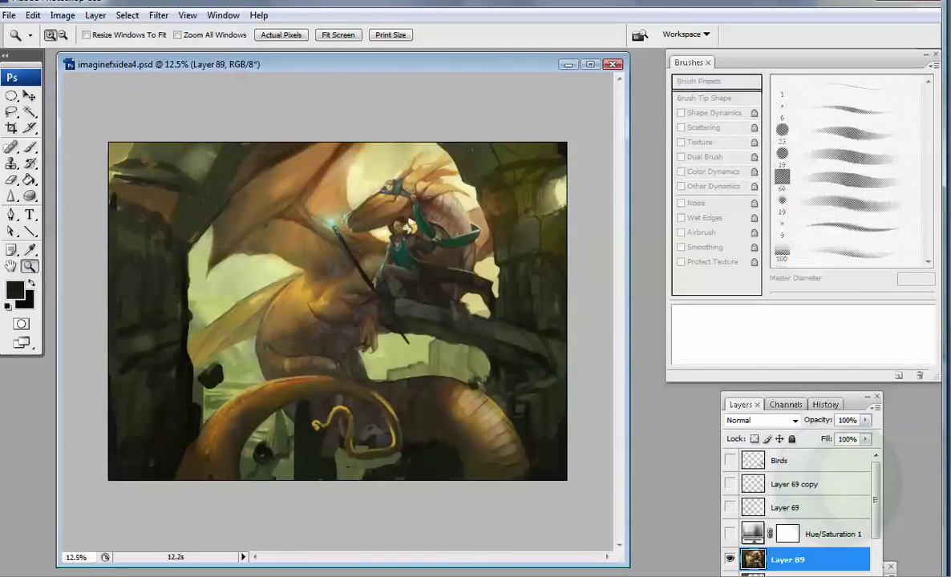
key("b")
key("bracketright")
key("bracketright")
key("bracketright")
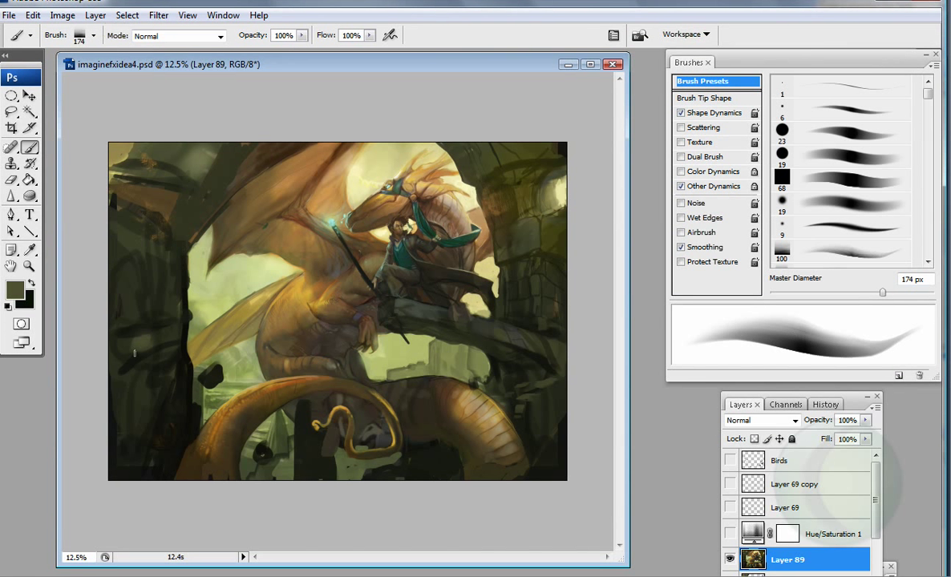
mouse_move(170, 307)
left_mouse_down()
mouse_move(149, 294)
mouse_move(143, 257)
mouse_move(168, 266)
mouse_move(156, 228)
mouse_move(159, 353)
left_mouse_up()
left_click(189, 426, "alt")
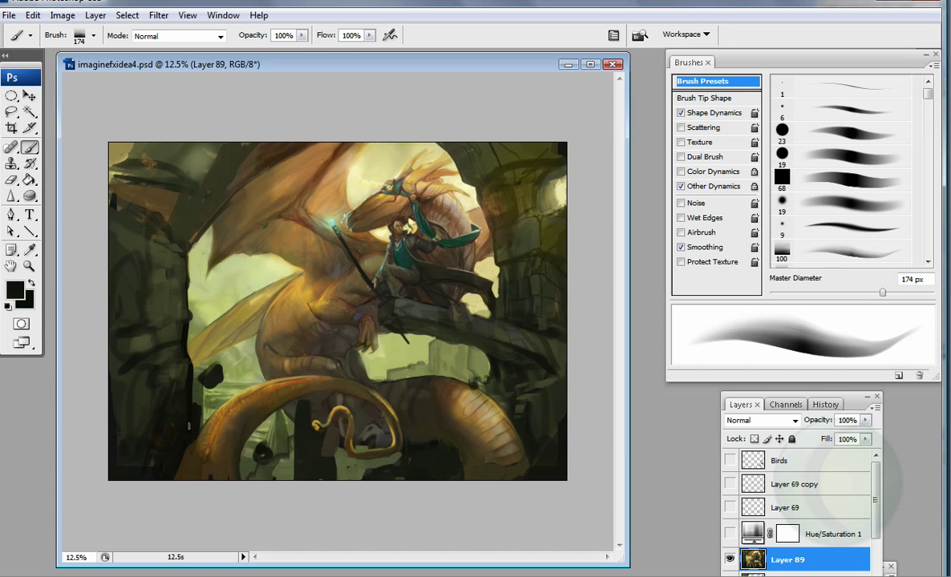
left_click(120, 382, "alt")
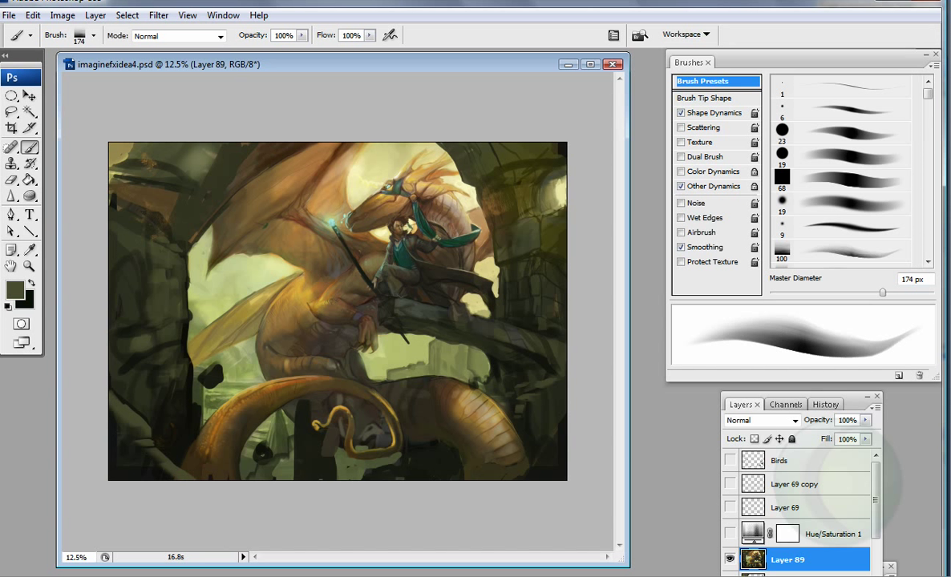
Step: Flip the canvas horizontally, show the Birds layer and lock its transparency
left_click(62, 15)
left_click(259, 223)
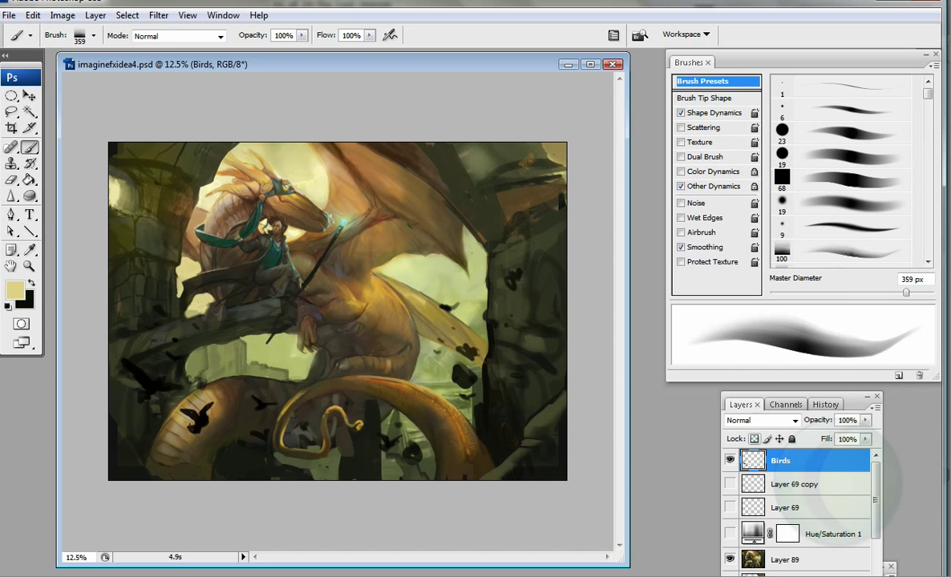
left_click(15, 290)
left_click(824, 138)
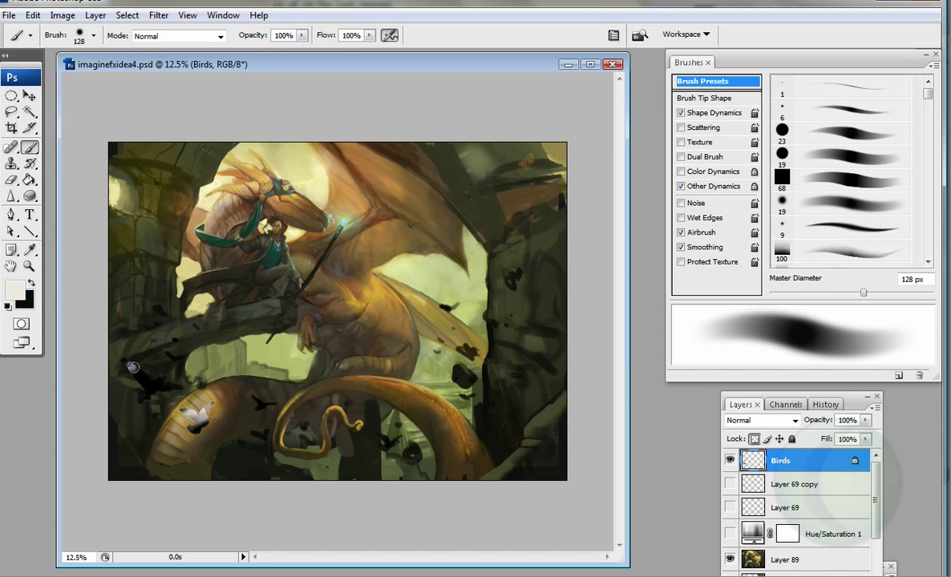
Step: Dab light grey birds into the lower left and across the scene
mouse_move(117, 337)
left_mouse_down()
mouse_move(165, 360)
mouse_move(156, 373)
mouse_move(168, 320)
left_mouse_up()
left_click(262, 397)
left_click(305, 423)
left_click(391, 442)
left_click(513, 276)
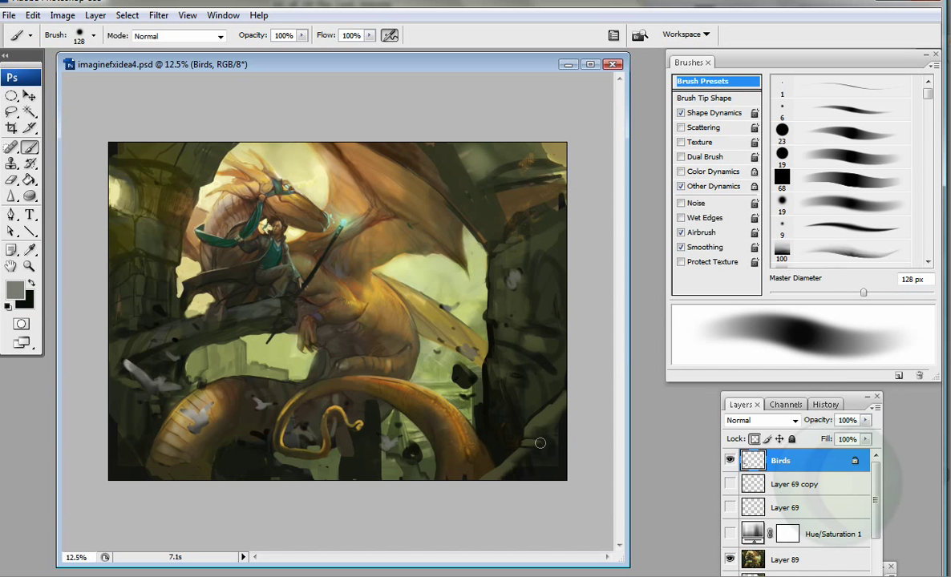
Step: Unlock Birds transparency, paint one more light bird on the left, shrink the brush to 46 px, and return to Layer 89
key("slash")
left_click_drag(132, 296, 141, 287)
key("bracketleft")
key("bracketleft")
key("bracketleft")
key("bracketleft")
key("bracketleft")
key("bracketleft")
key("bracketleft")
key("bracketleft")
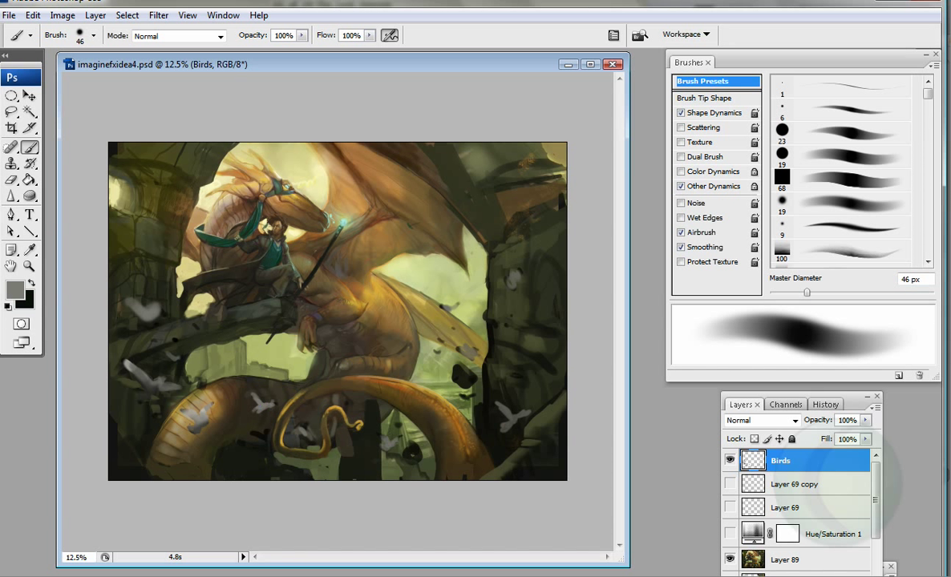
key("alt+bracketleft")
key("alt+bracketleft")
key("alt+bracketleft")
key("alt+bracketleft")
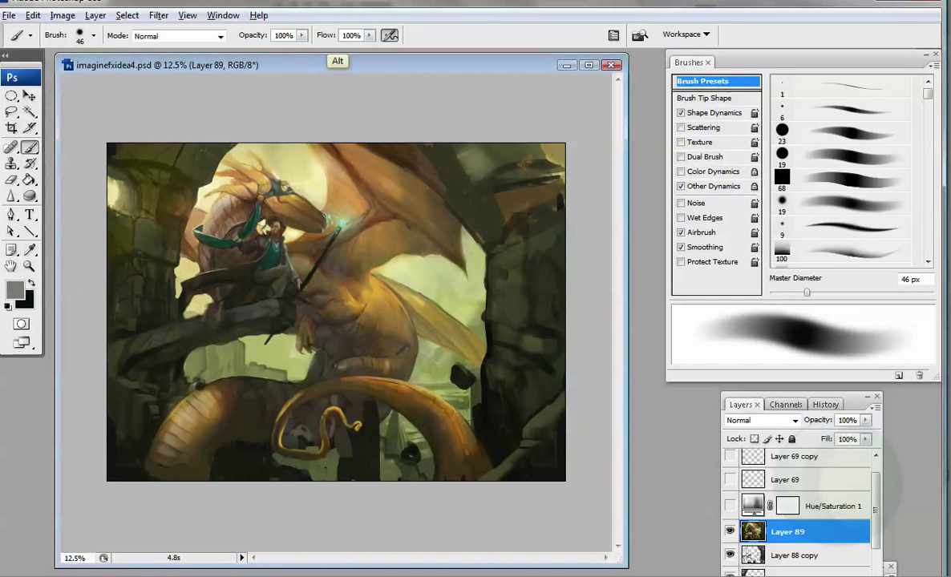
Step: Set a muted purple foreground colour and zoom in slightly on the painting
key("i")
left_click(14, 290)
left_click(663, 189)
left_click(489, 207)
left_click(796, 138)
key("b")
key("ctrl+equal")
key("i")
left_click(15, 291)
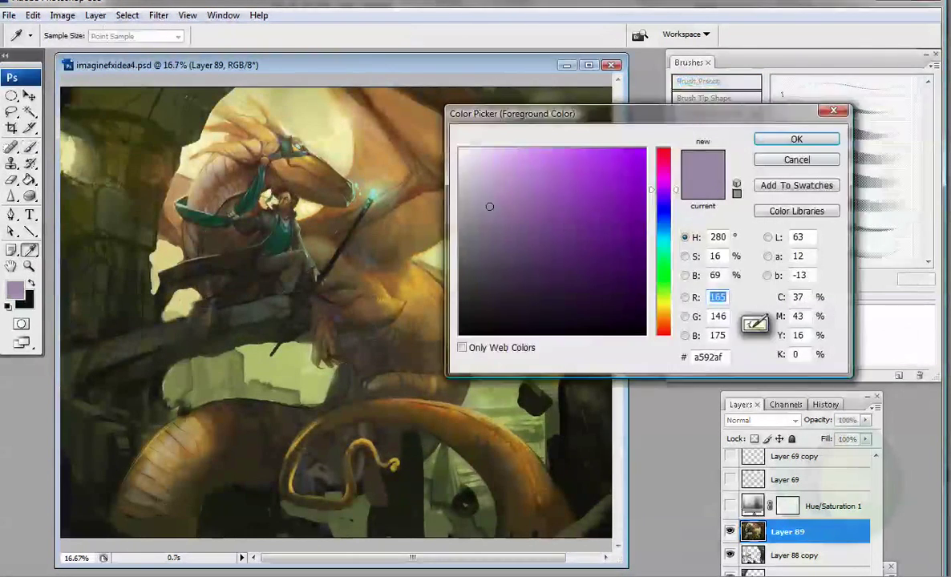
key("Return")
key("b")
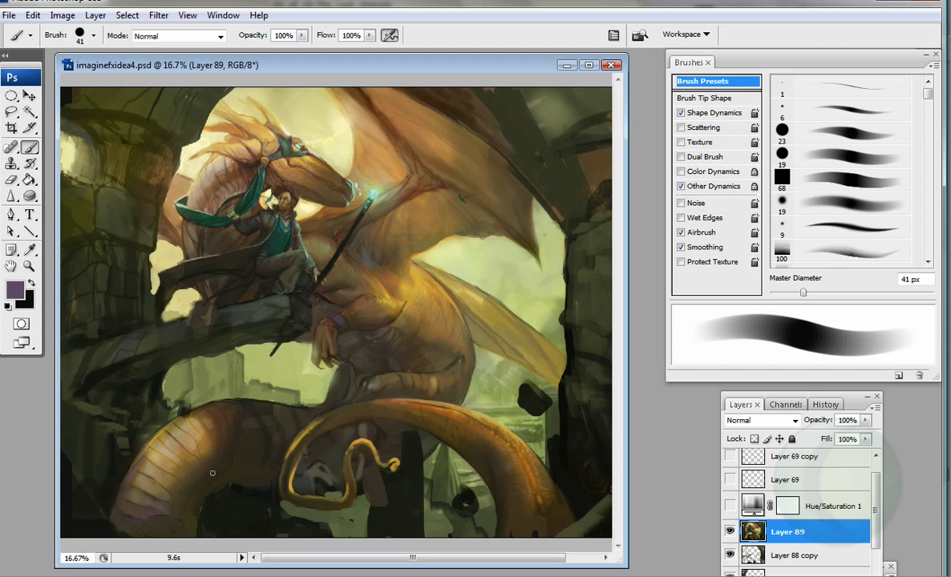
Step: Sample black with a slightly smaller brush and darken the stonework on the left
key("bracketleft")
left_click(177, 481, "alt")
key("shift+alt+p")
left_click(83, 409, "alt")
left_click(66, 417, "alt")
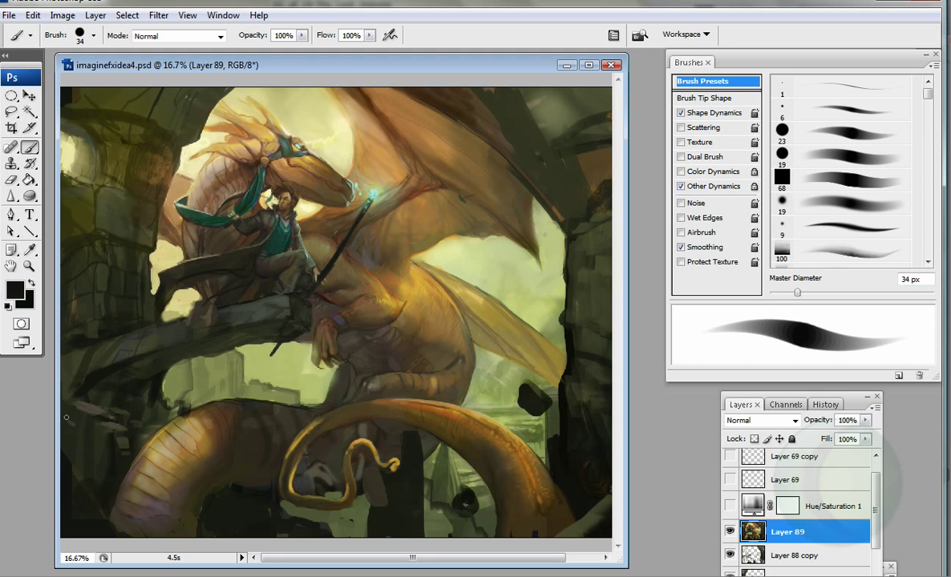
left_click_drag(108, 314, 79, 300)
Step: Sketch dark outlines of two jagged floating rocks right of the dragon's wing
mouse_move(595, 237)
left_mouse_down()
mouse_move(545, 250)
mouse_move(529, 273)
left_mouse_up()
left_click_drag(536, 319, 553, 345)
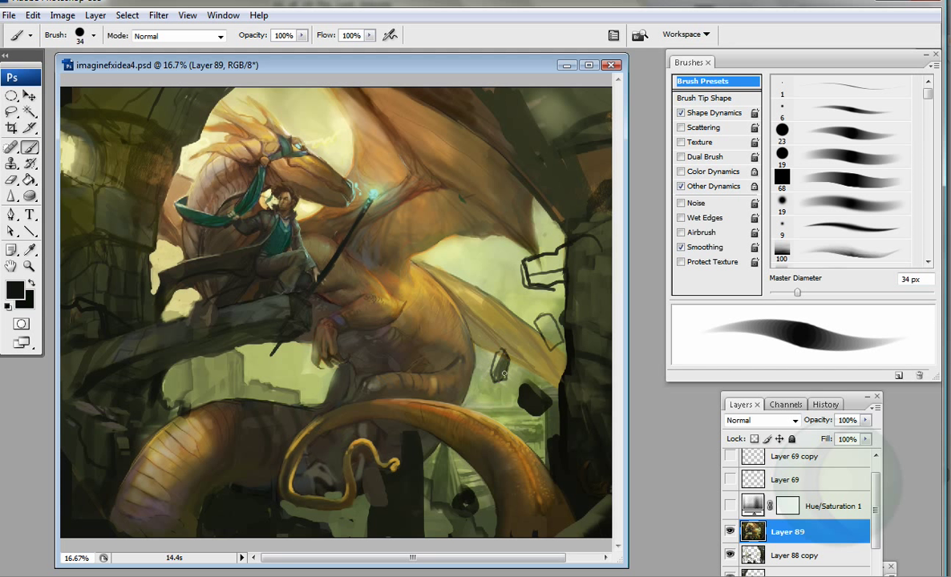
left_click(840, 251)
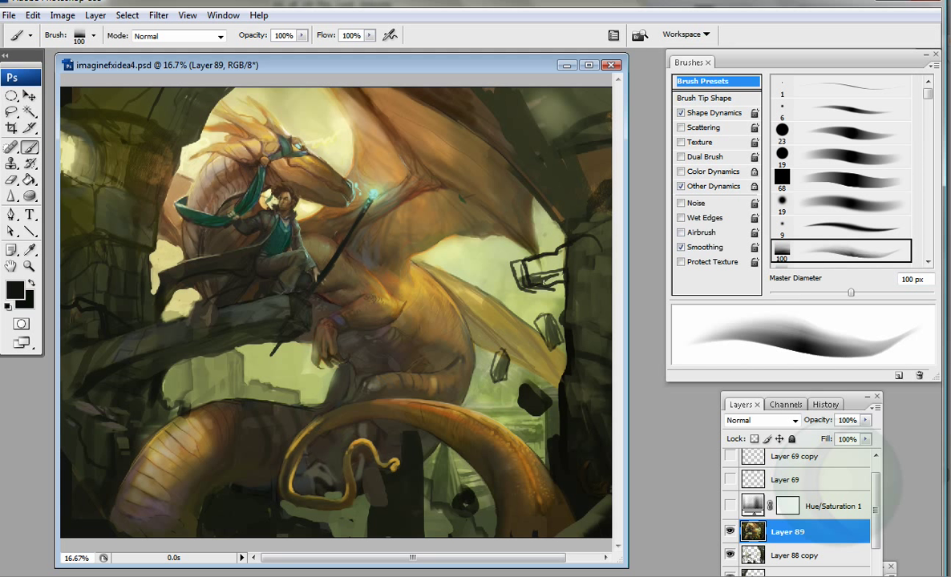
Step: Fill in the floating rocks right of the wing with dark and lighter sampled tones
left_click(508, 249, "alt")
mouse_move(552, 258)
left_mouse_down()
mouse_move(484, 250)
mouse_move(481, 262)
mouse_move(521, 285)
left_mouse_up()
left_click(484, 255, "alt")
left_click(476, 253, "alt")
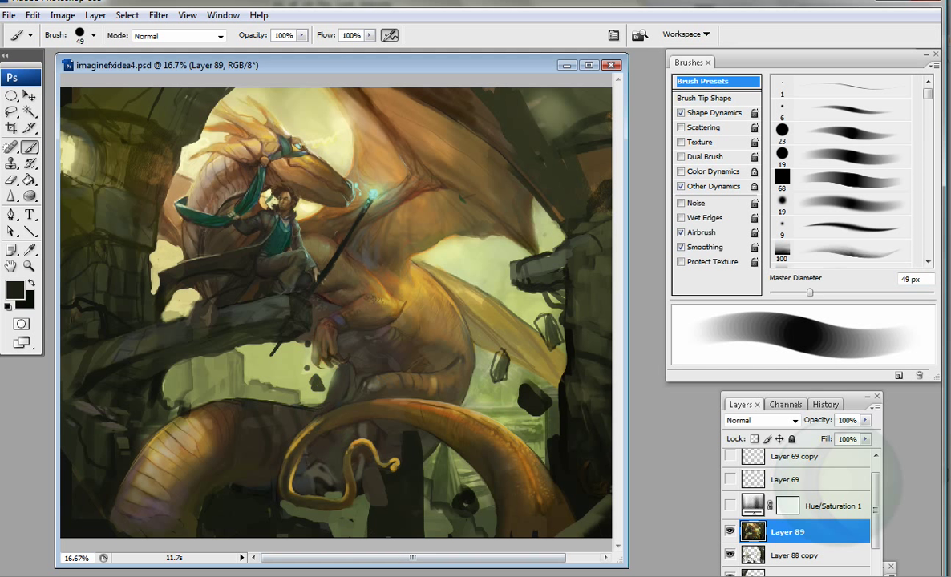
Step: Add light beige highlights along the left rock edges and a short stroke on the lower-left rock
left_click(200, 120, "alt")
mouse_move(68, 128)
left_mouse_down()
mouse_move(74, 172)
mouse_move(129, 175)
left_mouse_up()
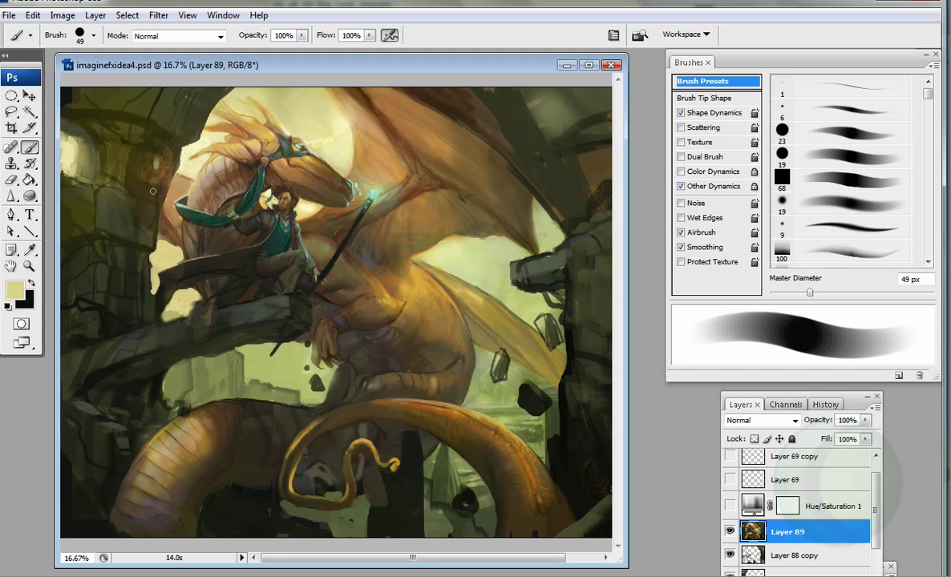
left_click_drag(140, 274, 153, 280)
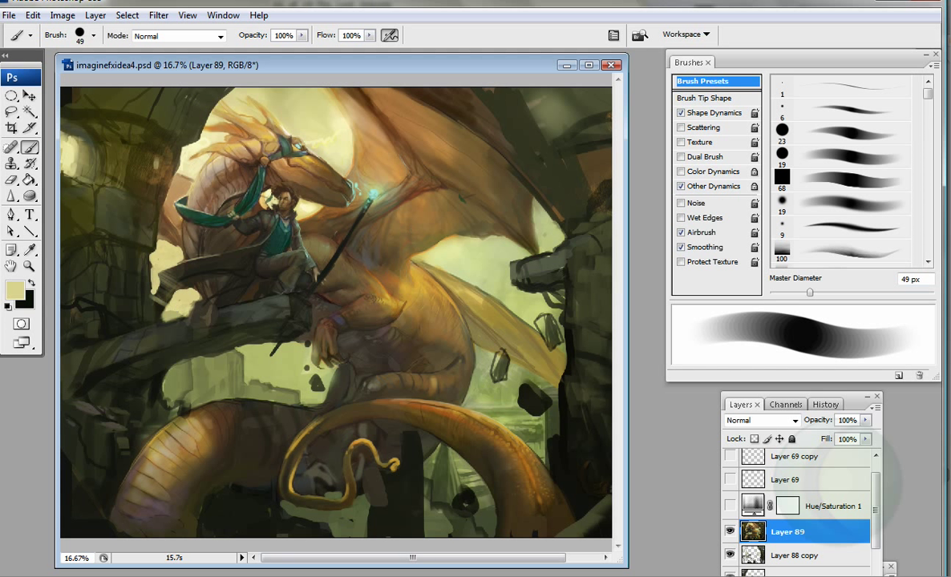
left_click(104, 332, "alt")
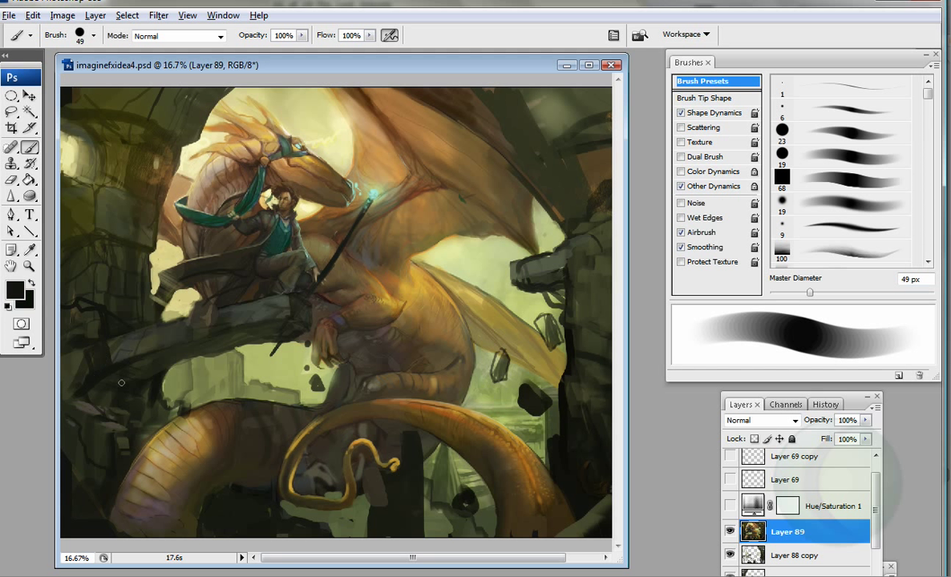
left_click(97, 328, "alt")
key("bracketleft")
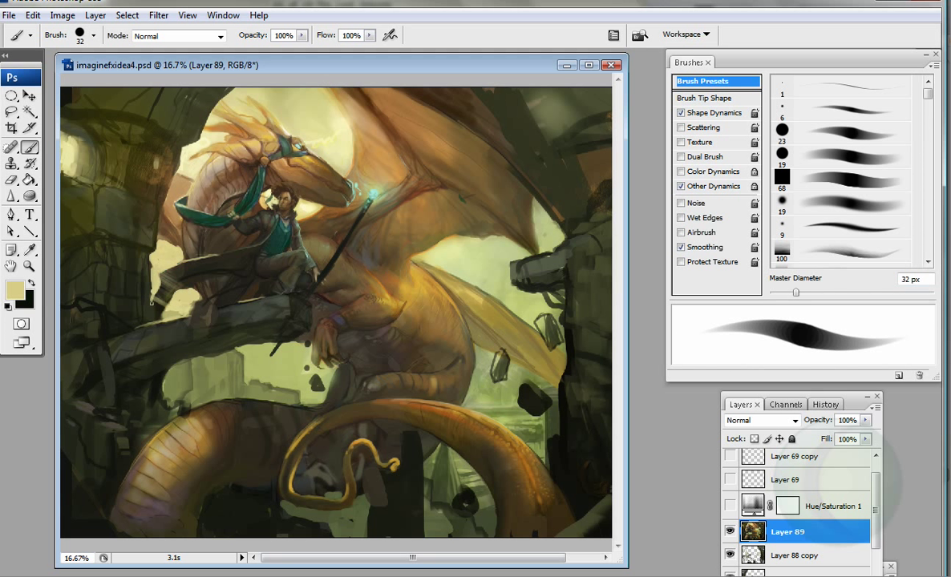
left_click_drag(202, 427, 190, 411)
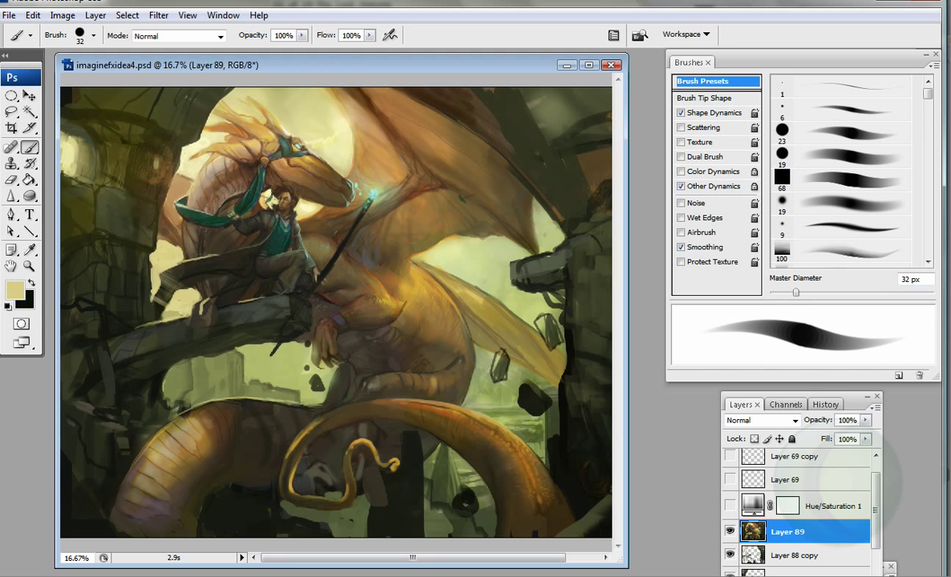
Step: Load the orange-brown of the dragon's tail into a large Overlay-mode brush
left_click(729, 531)
left_click(268, 384, "alt")
key("shift+period")
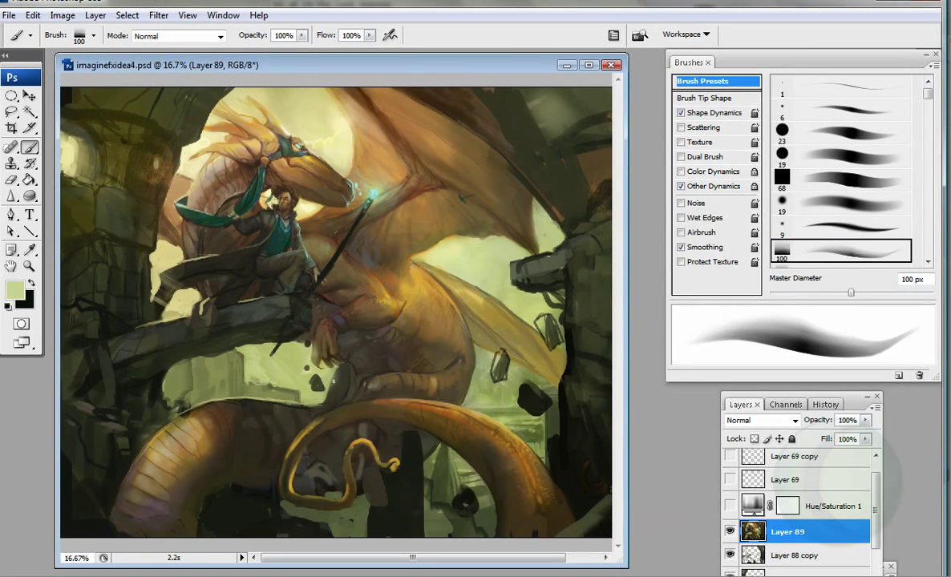
left_click(276, 406, "alt")
key("bracketleft")
key("bracketleft")
key("bracketleft")
key("bracketleft")
key("bracketleft")
key("bracketleft")
key("shift+alt+p")
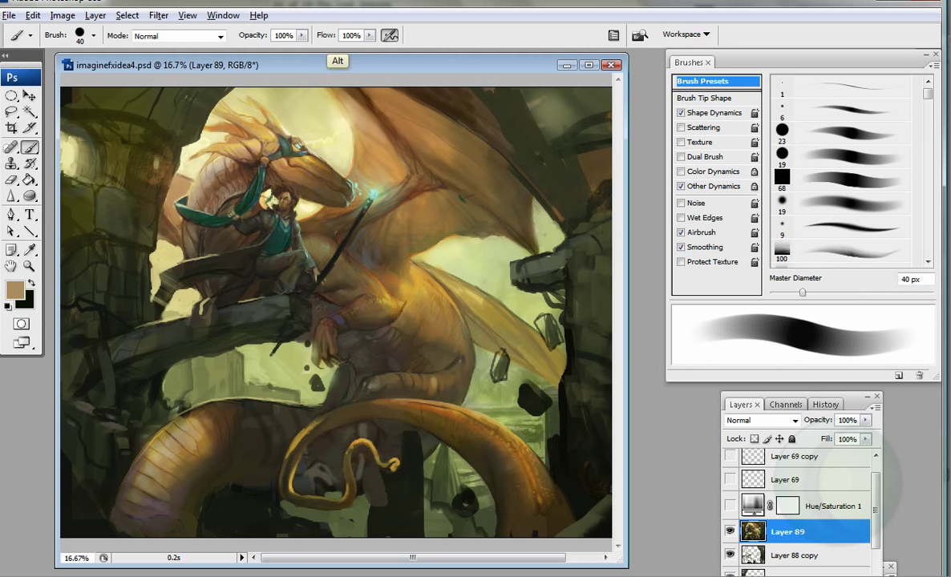
key("bracketright")
left_click(311, 430, "alt")
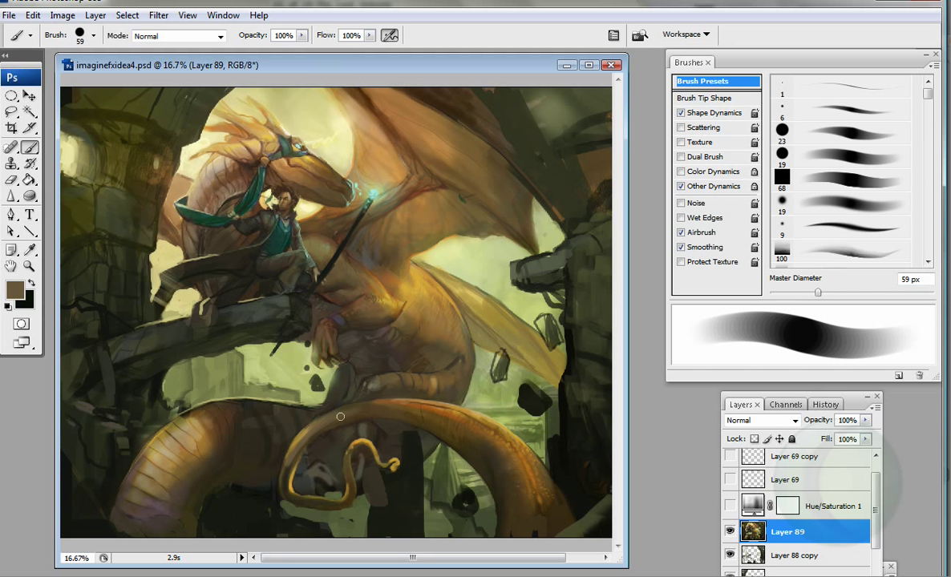
left_click(436, 408, "alt")
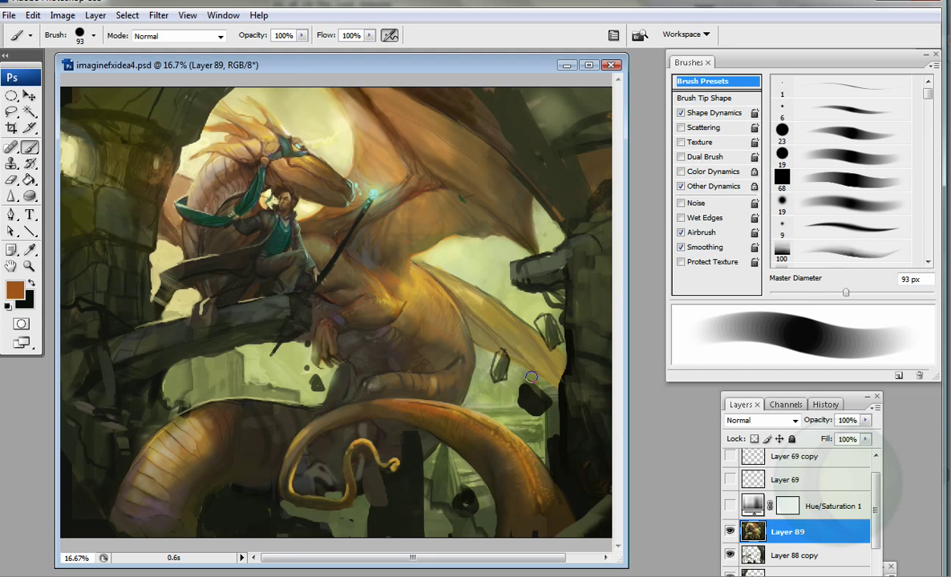
left_click(176, 36)
left_click(161, 228)
key("bracketright")
key("bracketright")
key("bracketright")
key("bracketright")
key("bracketright")
key("bracketright")
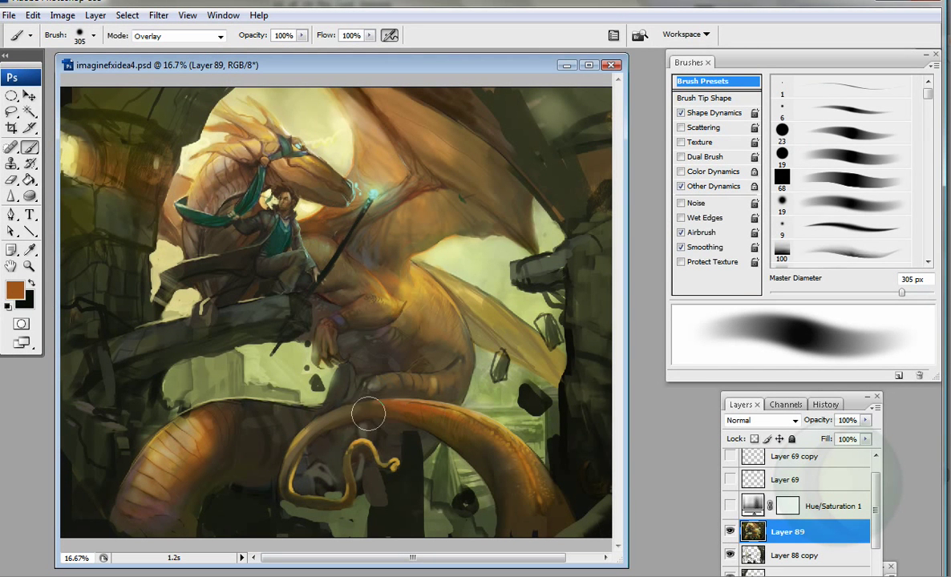
Step: Warm and lighten the dragon's chest and the rocky pillar with pale yellow
left_click(341, 384, "alt")
key("bracketleft")
key("bracketleft")
key("bracketleft")
key("bracketleft")
key("bracketleft")
mouse_move(261, 449)
left_mouse_down()
mouse_move(341, 365)
mouse_move(305, 352)
mouse_move(353, 336)
left_mouse_up()
mouse_move(473, 260)
left_mouse_down()
mouse_move(485, 249)
mouse_move(577, 384)
left_mouse_up()
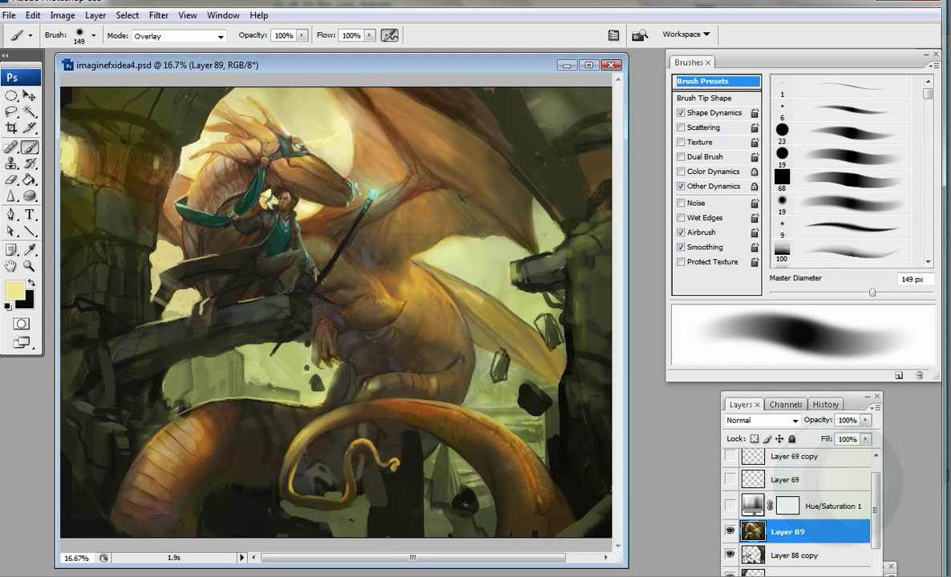
Step: Adjust brush size and airbrush build-up, then set a light teal foreground colour
key("shift+alt+p")
key("bracketleft")
key("shift+alt+p")
key("bracketright")
key("bracketright")
key("bracketright")
key("bracketright")
key("bracketright")
key("bracketright")
key("bracketright")
key("bracketright")
key("bracketright")
key("bracketright")
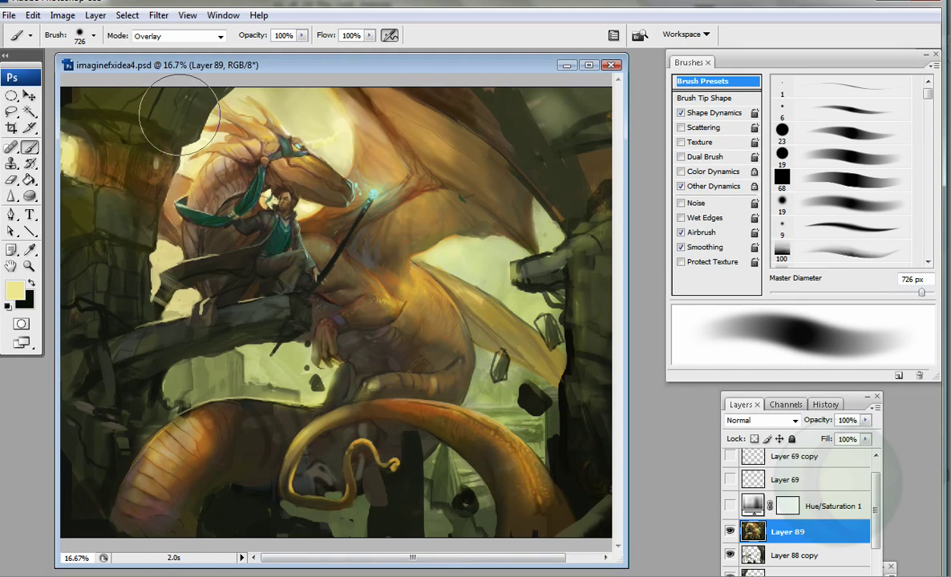
left_click(250, 213, "alt")
left_click(15, 290)
key("Return")
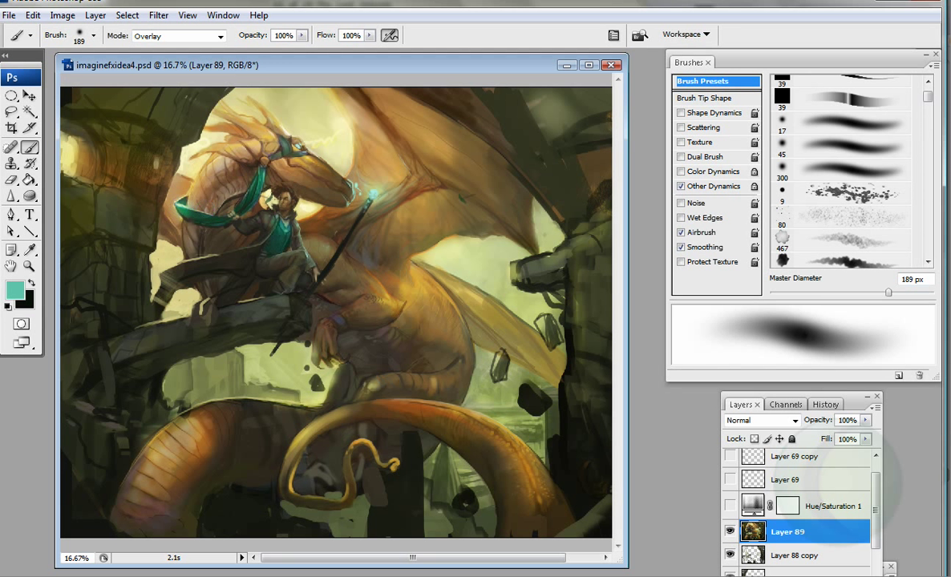
Step: Load pale yellow from the sky into a harder, smaller brush in Normal mode
key("period")
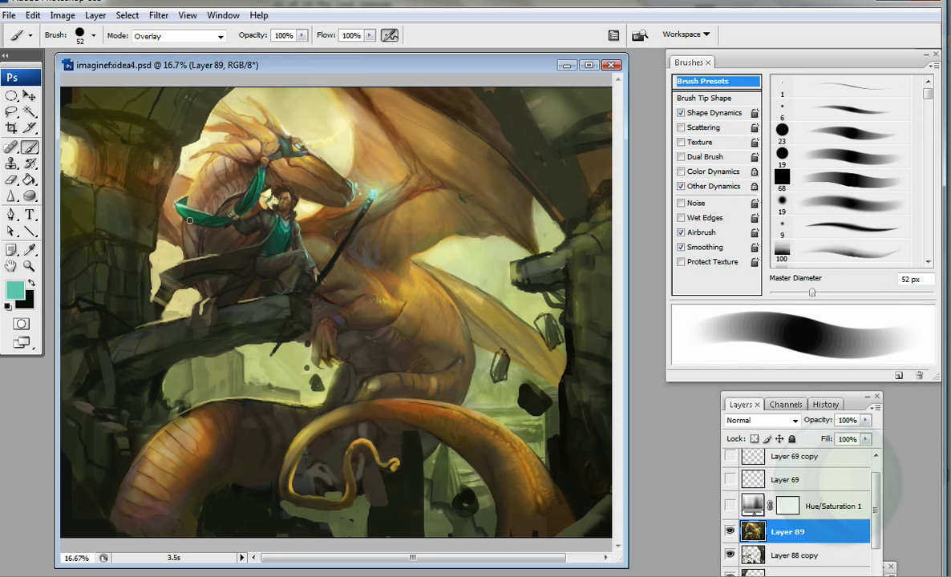
left_click(297, 134, "alt")
left_click(178, 36)
left_click(165, 42)
key("comma")
Step: Lay a light streak over the dark lower-left foreground with a 323 px soft airbrush
key("period")
key("period")
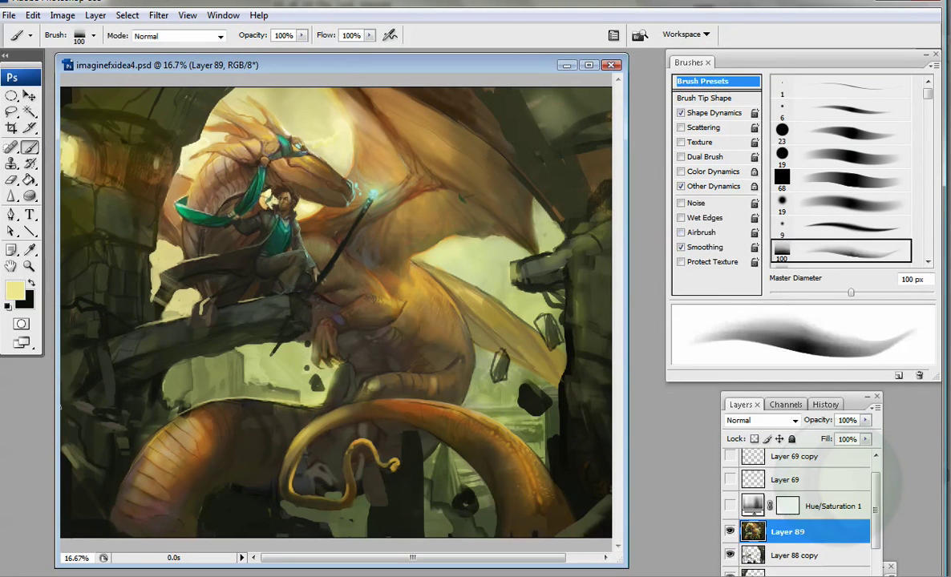
key("comma")
key("comma")
key("comma")
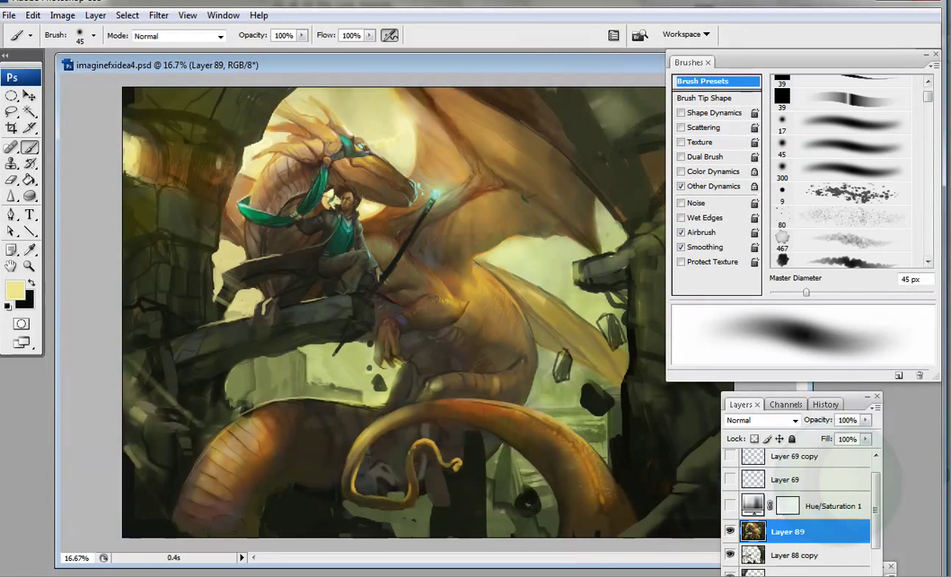
key("bracketright")
key("bracketright")
key("bracketright")
key("bracketright")
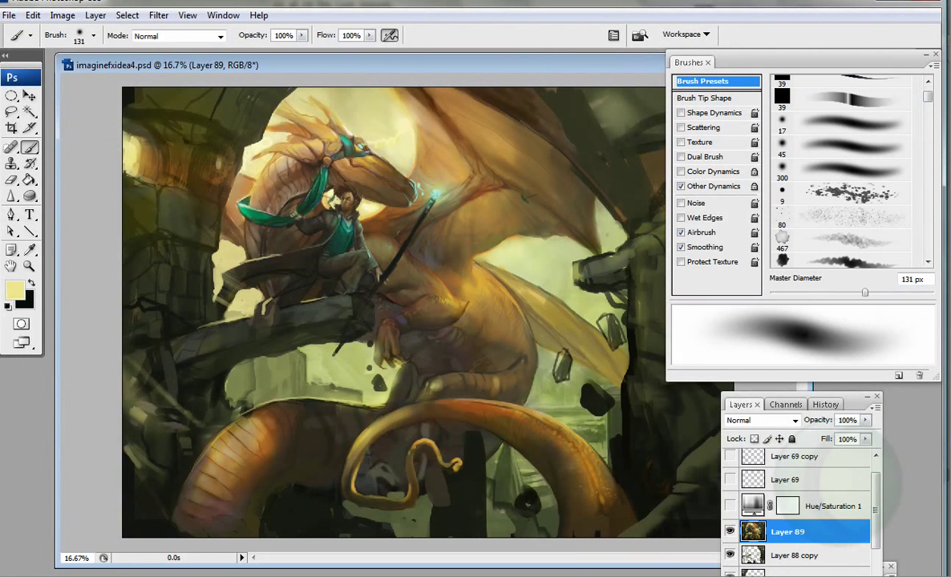
left_click_drag(192, 367, 136, 404)
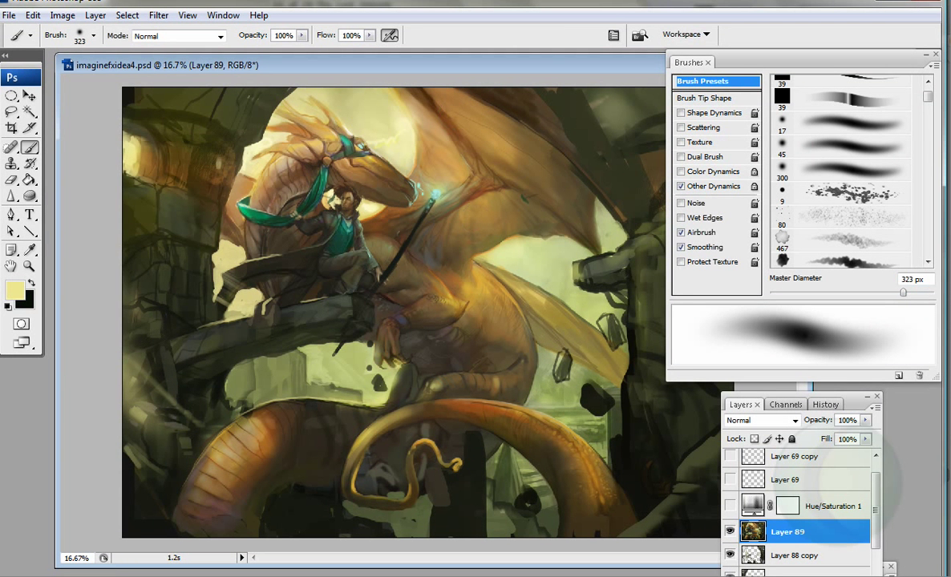
Step: Rework broad tones across the dragon and background with a 368 px brush
key("comma")
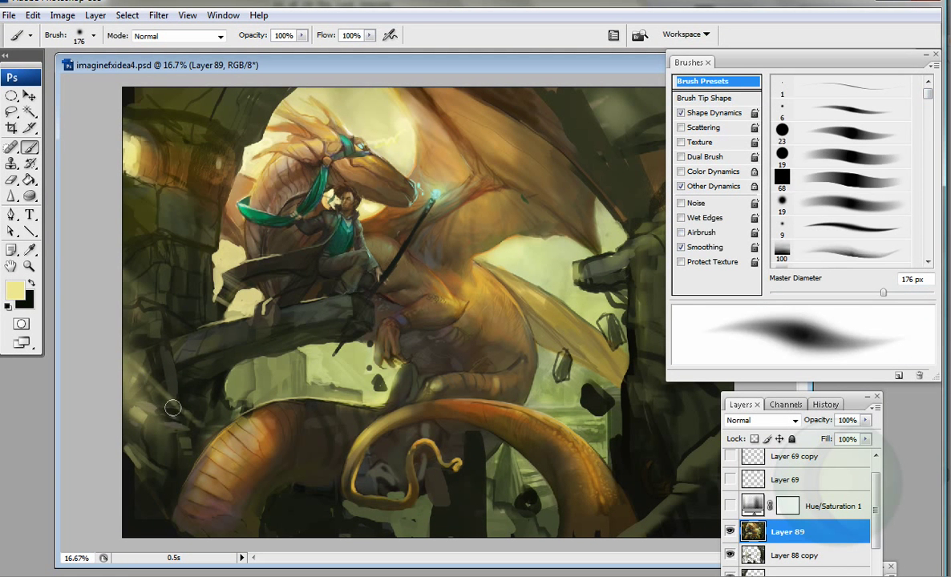
key("bracketleft")
key("bracketleft")
key("bracketleft")
key("bracketleft")
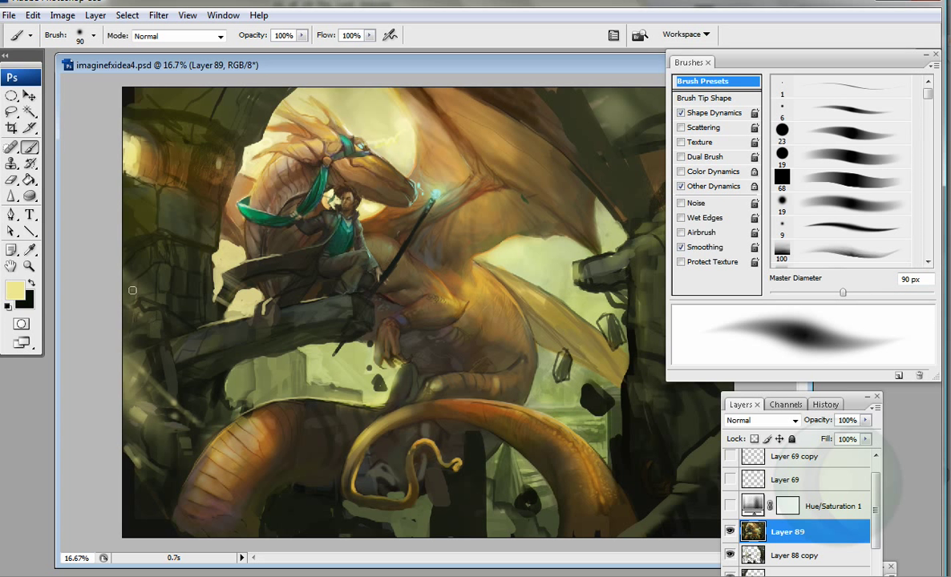
key("bracketright")
key("bracketright")
key("bracketright")
key("bracketright")
key("bracketright")
key("bracketright")
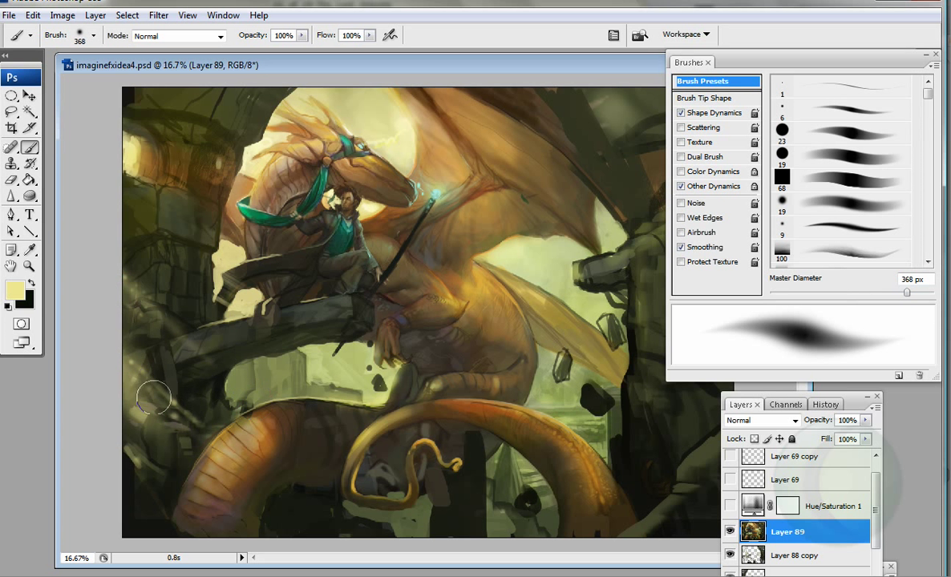
left_click_drag(392, 65, 367, 73)
left_click_drag(177, 203, 532, 392)
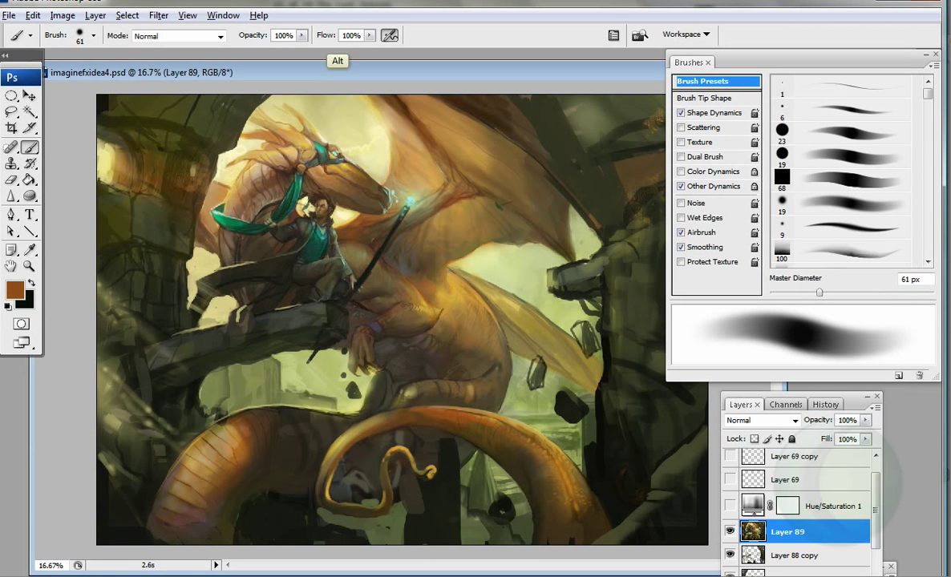
key("bracketright")
key("bracketright")
key("bracketright")
key("bracketright")
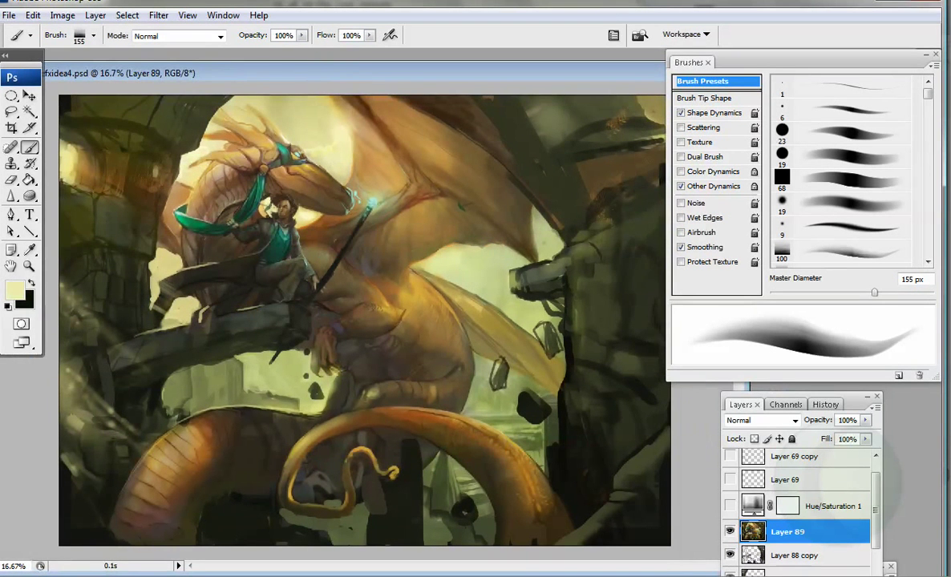
key("bracketleft")
key("bracketleft")
key("bracketleft")
key("bracketleft")
key("bracketleft")
Step: Paint pale 45 px highlights along the dragon's wing edge and the right rock's rim
key("bracketright")
key("bracketright")
key("bracketright")
key("bracketright")
key("bracketright")
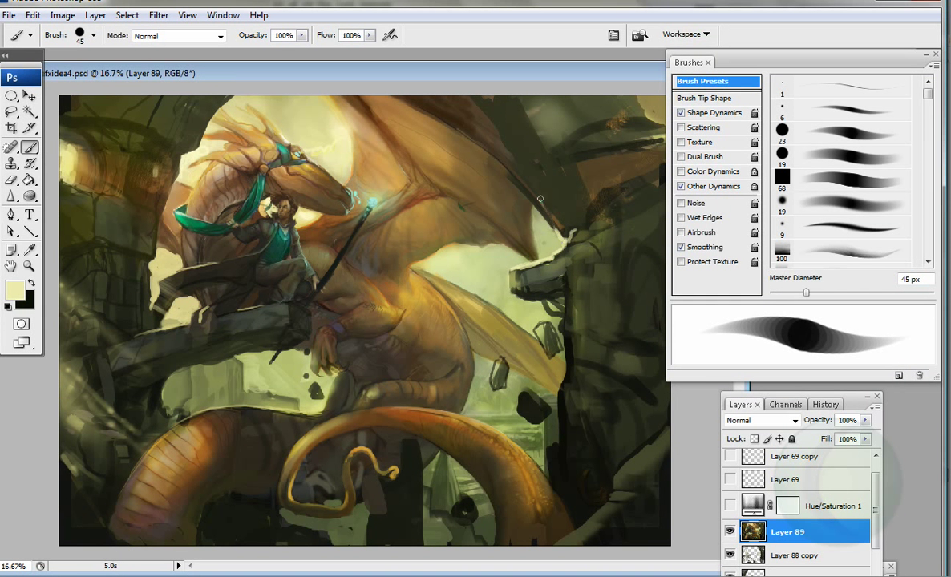
left_click_drag(521, 162, 509, 136)
mouse_move(553, 244)
left_mouse_down()
mouse_move(526, 281)
mouse_move(513, 252)
left_mouse_up()
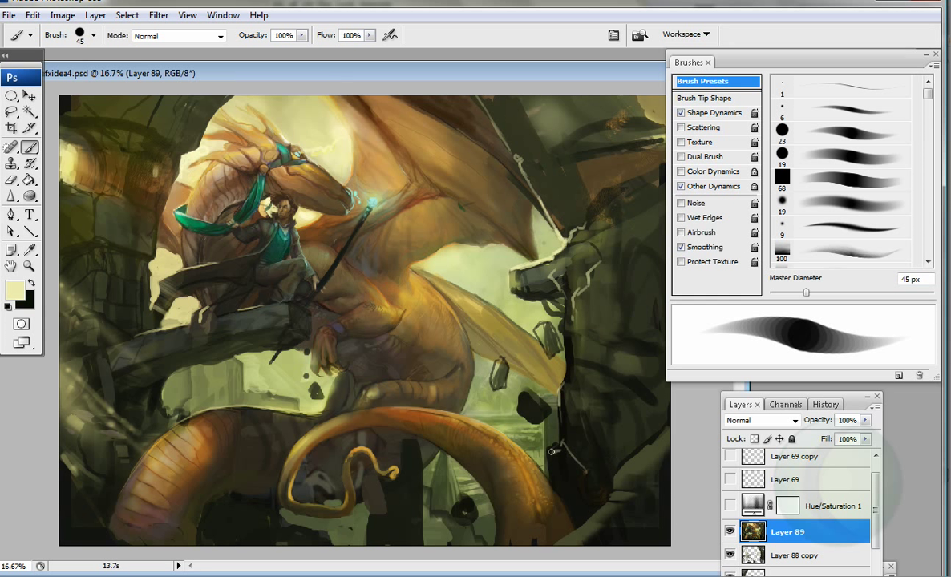
Step: Sample olive, near-black, pale green and black tones while resizing and softening the brush
key("bracketright")
key("bracketright")
key("bracketright")
key("bracketright")
key("bracketright")
key("bracketright")
key("bracketright")
key("bracketright")
left_click(631, 468, "alt")
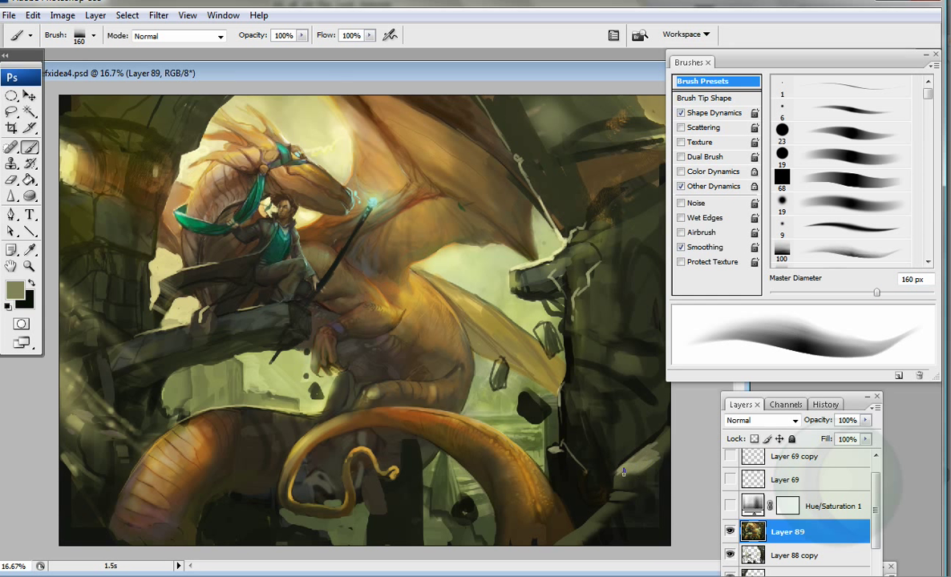
left_click(557, 493, "alt")
key("bracketleft")
key("bracketleft")
key("bracketleft")
key("bracketleft")
key("bracketleft")
key("bracketleft")
key("bracketleft")
key("bracketleft")
key("shift+bracketleft")
key("shift+bracketleft")
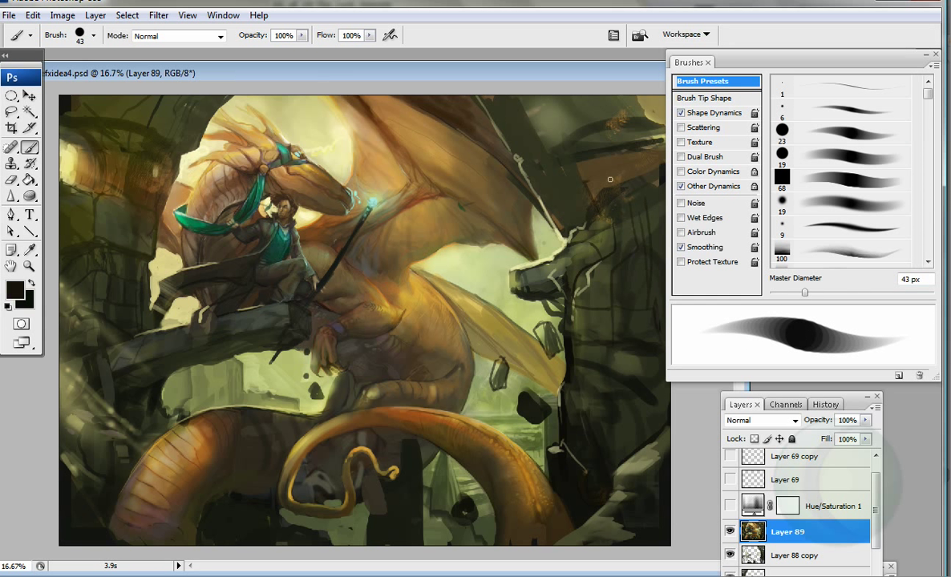
left_click(578, 160, "alt")
key("bracketright")
key("bracketright")
key("bracketright")
key("bracketright")
key("bracketright")
key("bracketright")
left_click(565, 165, "alt")
key("bracketright")
key("bracketright")
key("bracketright")
key("bracketright")
key("bracketright")
key("bracketright")
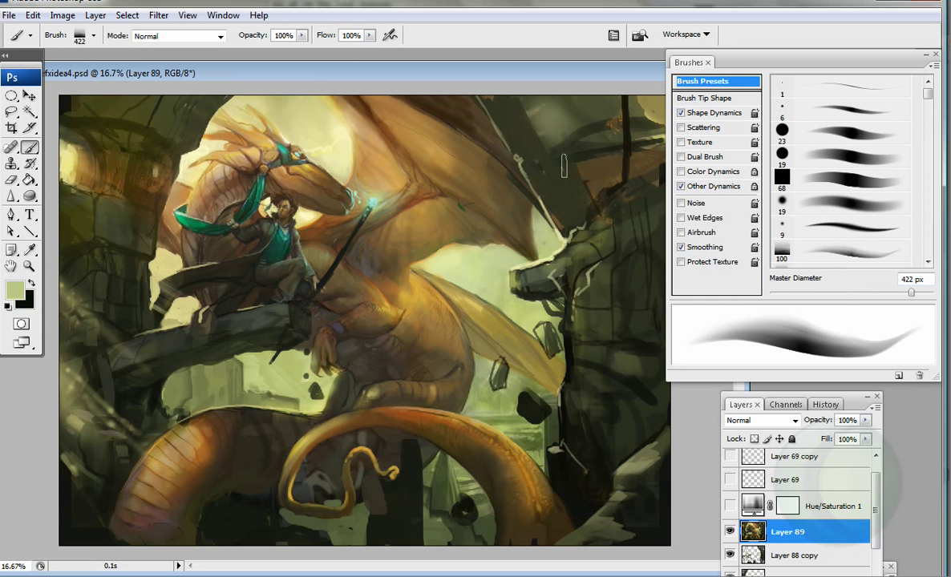
left_click(553, 184, "alt")
Step: Darken the light sliver at the upper right and readjust the zoom on the painting
mouse_move(610, 128)
left_mouse_down()
mouse_move(609, 189)
mouse_move(597, 92)
mouse_move(608, 188)
left_mouse_up()
key("bracketleft")
key("bracketleft")
key("bracketleft")
key("bracketleft")
key("bracketleft")
key("bracketleft")
key("bracketleft")
key("bracketleft")
key("bracketleft")
key("bracketleft")
key("bracketleft")
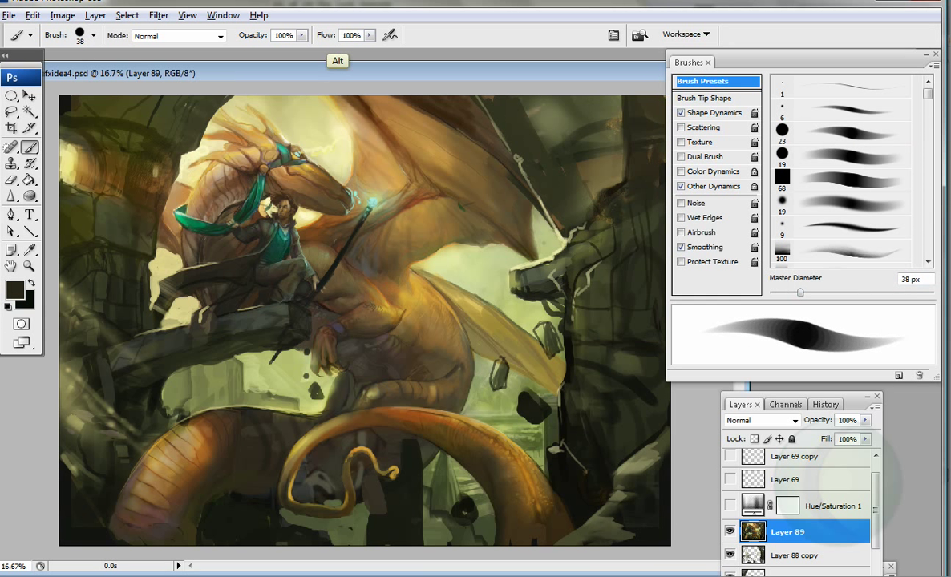
key("z")
key("ctrl+minus")
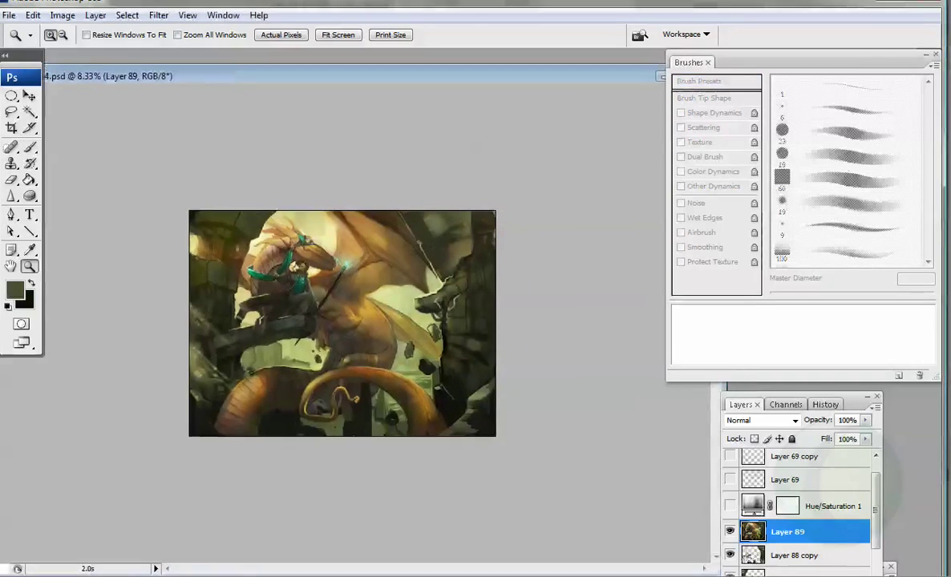
key("ctrl+plus")
left_click(9, 15)
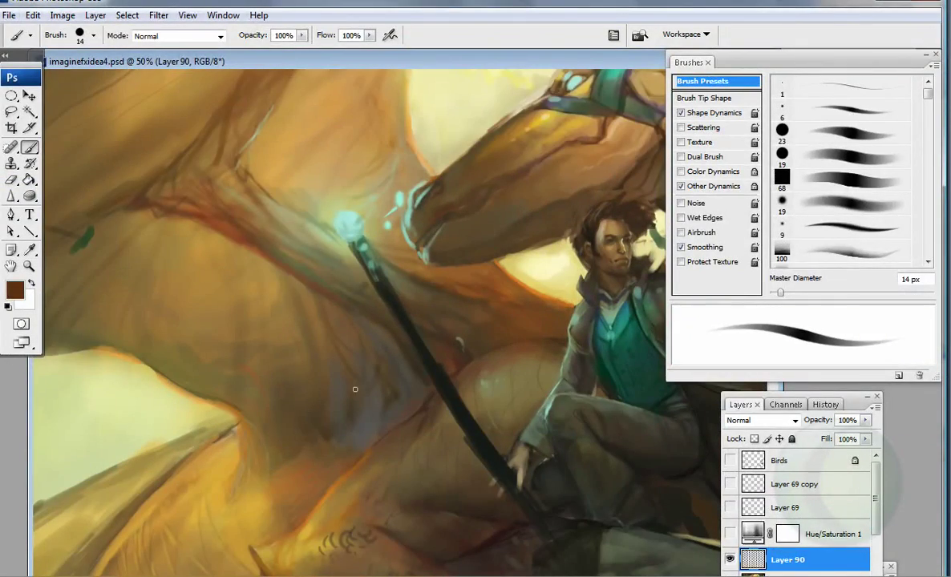
Step: Bring the rider into view and darken his lap with a Multiply-mode round brush
key("bracketleft")
left_click(782, 130)
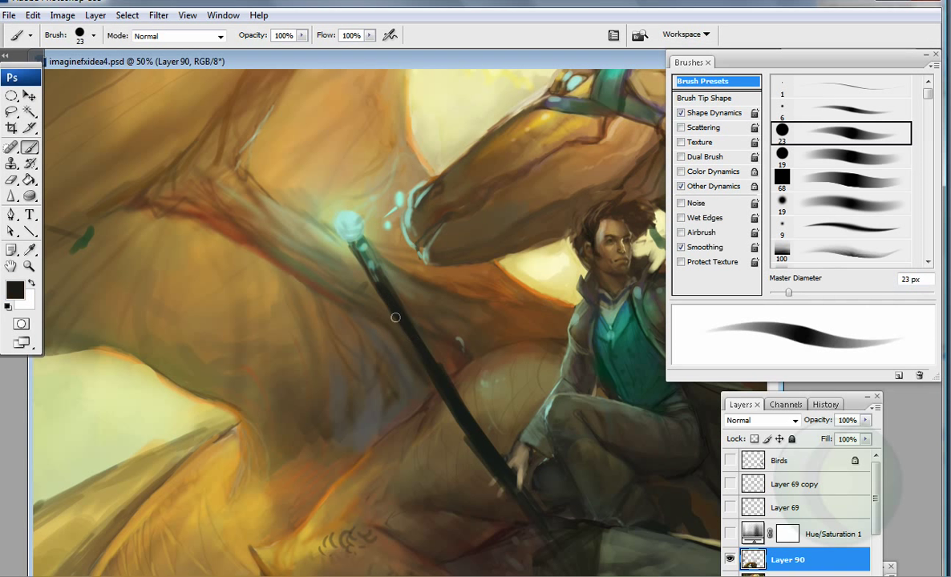
key("bracketleft")
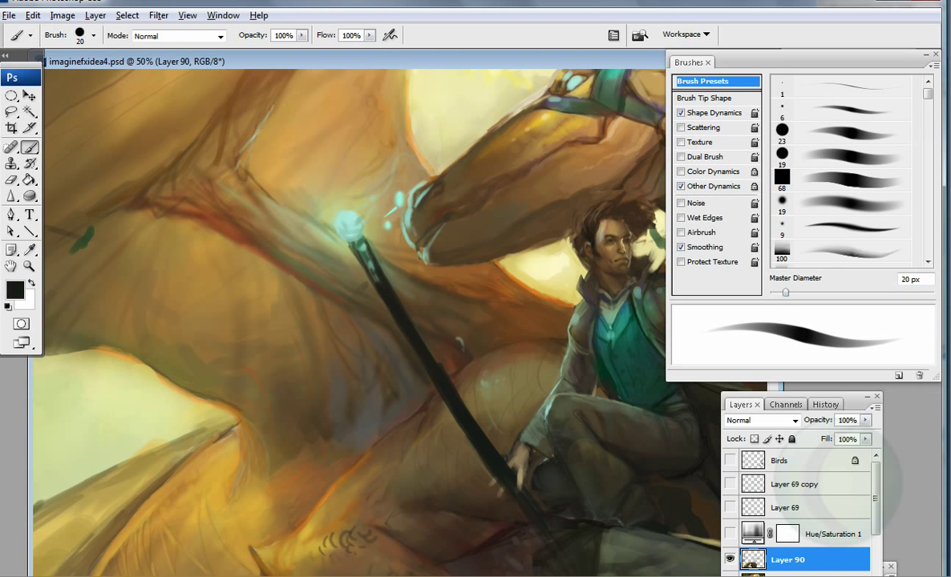
left_click_drag(425, 241, 359, 290)
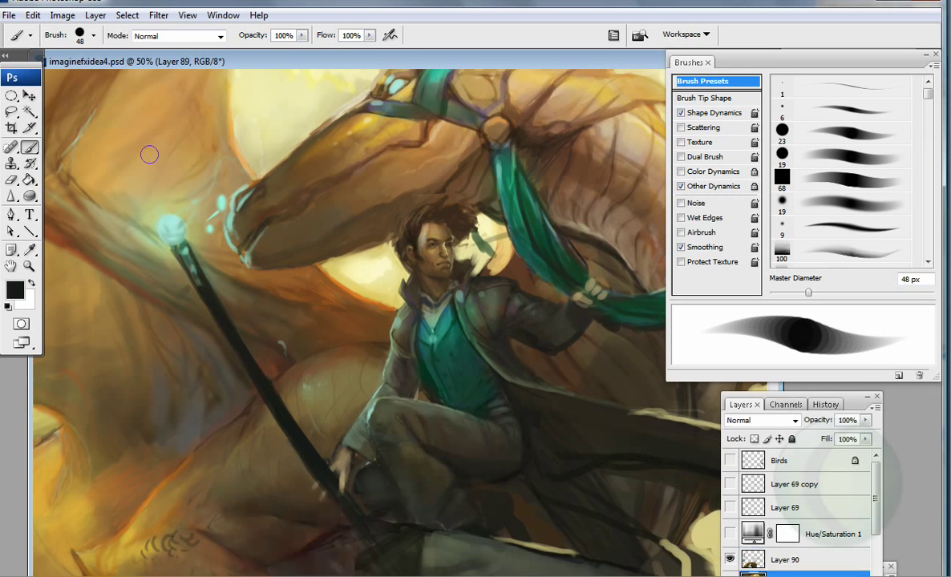
left_click(178, 36)
left_click(145, 119)
mouse_move(353, 401)
left_mouse_down()
mouse_move(477, 401)
mouse_move(405, 353)
mouse_move(487, 422)
left_mouse_up()
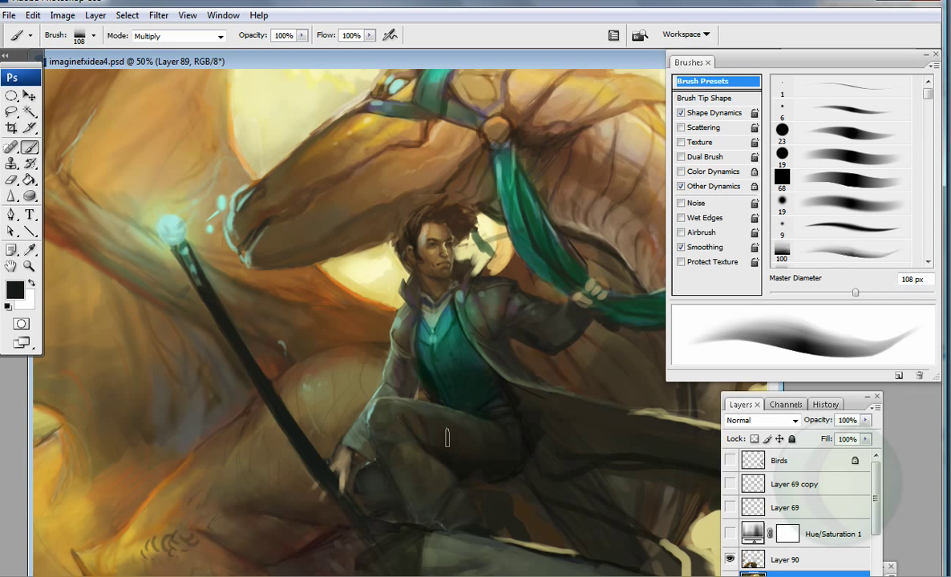
Step: Deepen the lap shadows and darken the coat's left edge and raised arm with brown
key("shift+alt+p")
key("bracketleft")
mouse_move(388, 427)
left_mouse_down()
mouse_move(460, 521)
mouse_move(394, 480)
mouse_move(427, 513)
left_mouse_up()
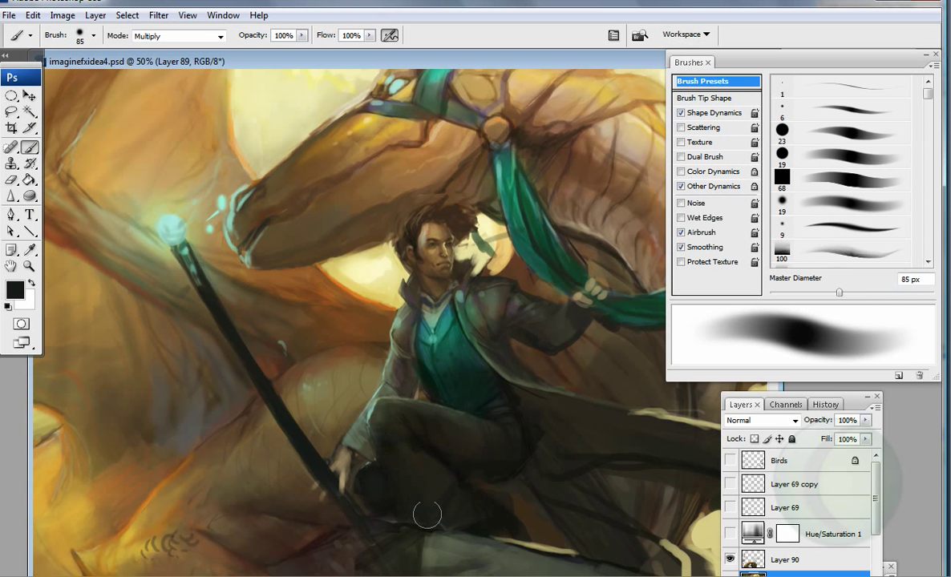
left_click(378, 295, "alt")
left_click_drag(379, 295, 337, 417)
mouse_move(448, 337)
left_mouse_down()
mouse_move(569, 316)
mouse_move(382, 401)
mouse_move(384, 462)
mouse_move(335, 439)
mouse_move(320, 473)
left_mouse_up()
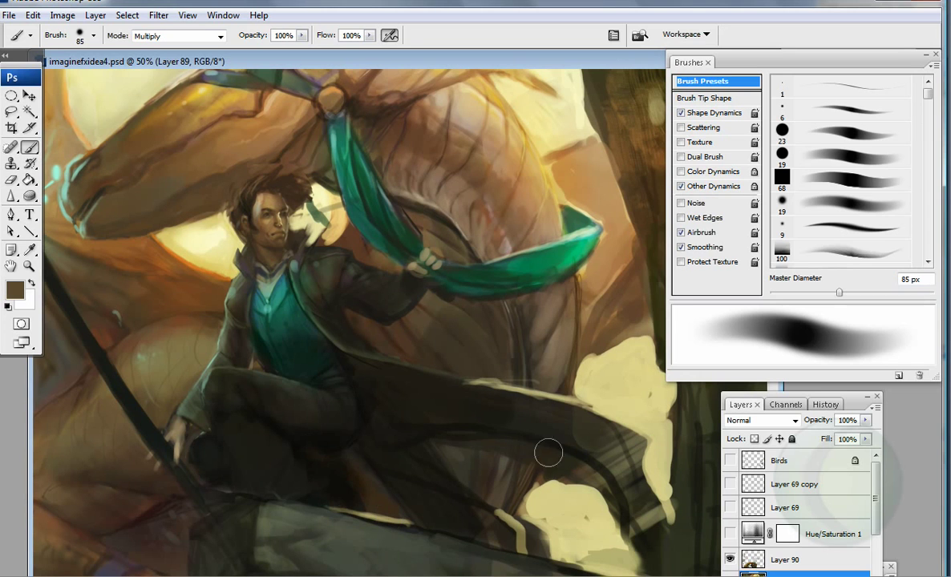
Step: Zoom in on the rider and sharpen the sash knot's dark edges with a 14 px Normal brush
key("period")
key("bracketleft")
left_click(179, 35)
left_click(152, 34)
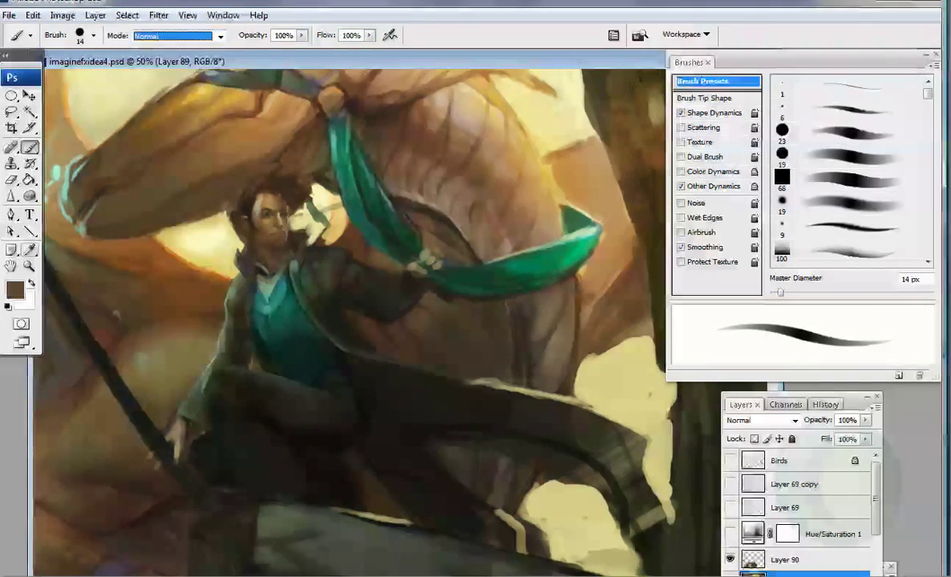
left_click(360, 229, "ctrl")
scroll(280, 128, "up", 2)
left_click_drag(309, 188, 330, 137)
Step: Sample the sash's dark and bright teal plus nearby greens and browns
left_click(253, 202, "alt")
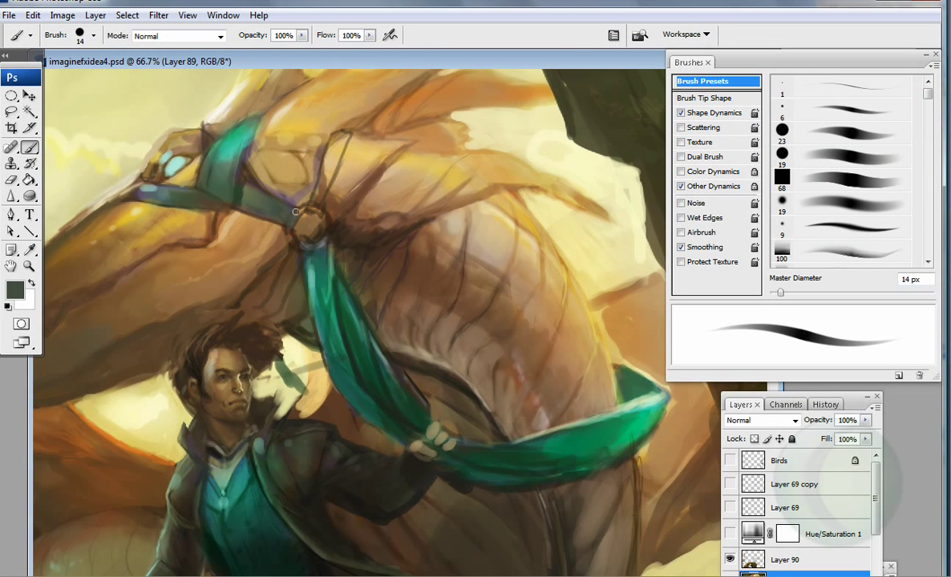
left_click(230, 149, "alt")
left_click(309, 165, "alt")
left_click(293, 127, "alt")
key("bracketright")
key("bracketright")
key("bracketright")
left_click(309, 157, "alt")
left_click(315, 124, "alt")
key("period")
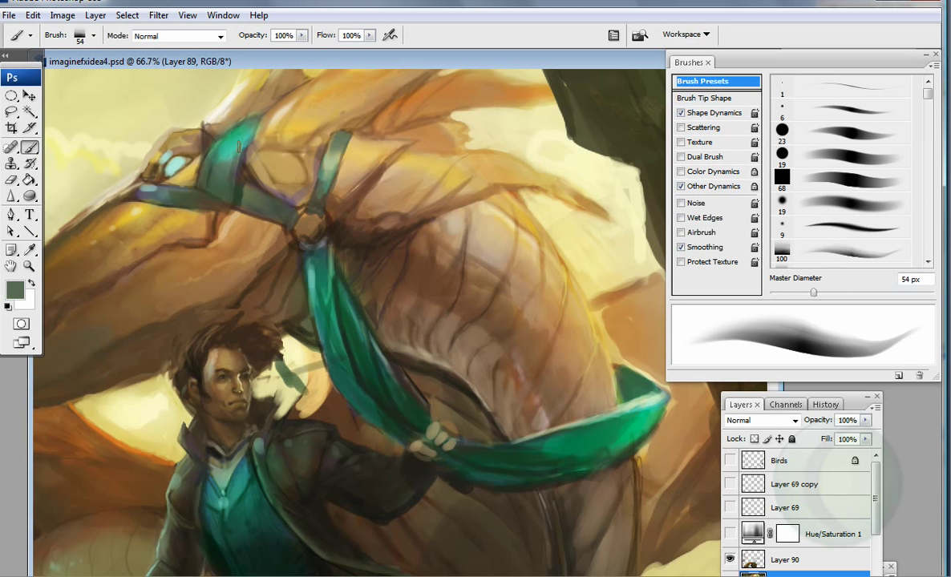
scroll(249, 147, "down", 3)
Step: Pick a dark brown from the rider's hair with an 18 px airbrush
left_click(194, 228, "alt")
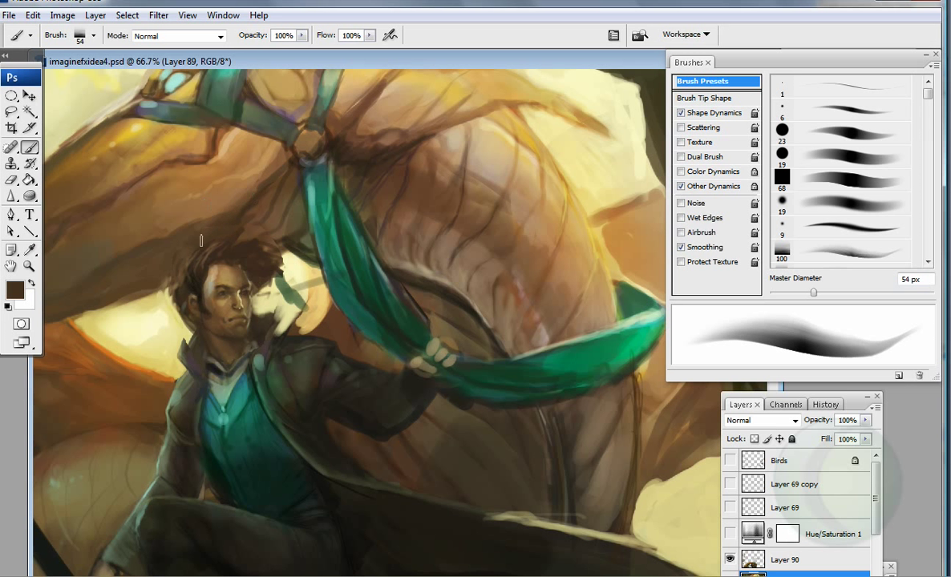
left_click(282, 234, "alt")
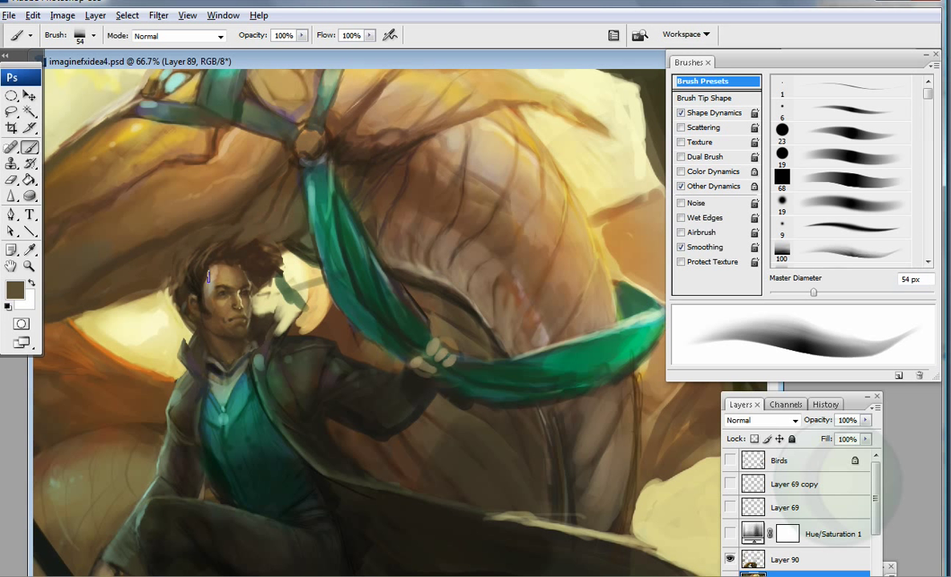
key("comma")
left_click(279, 266, "alt")
left_click(302, 241, "alt")
left_click(258, 261, "alt")
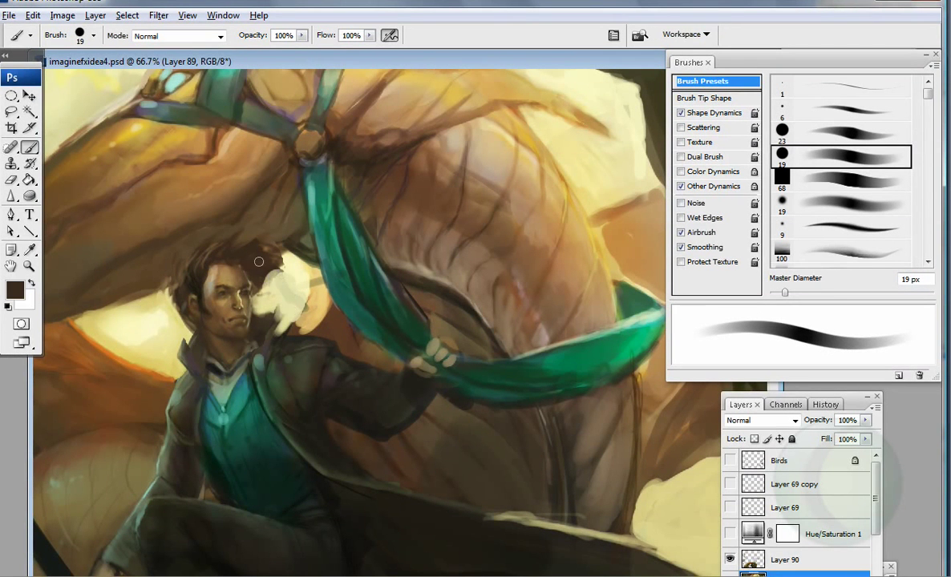
key("bracketleft")
Step: Pick up pale cream beside the head with a 13 px brush, then zoom out
left_click(230, 303, "alt")
left_click(352, 405, "alt")
key("bracketleft")
left_click(617, 433, "alt")
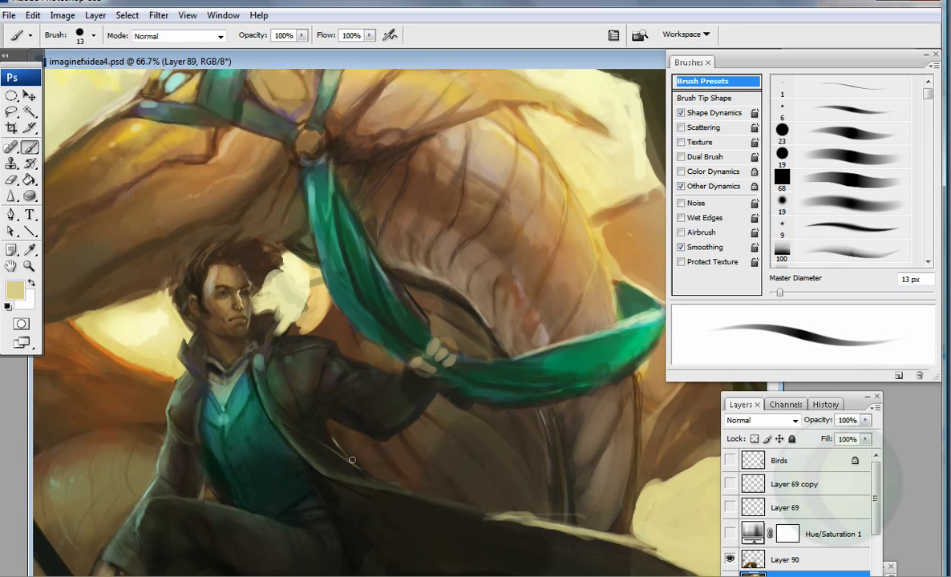
left_click(196, 266, "alt")
key("bracketright")
key("bracketright")
key("bracketright")
key("z")
key("ctrl+minus")
key("ctrl+minus")
key("ctrl+minus")
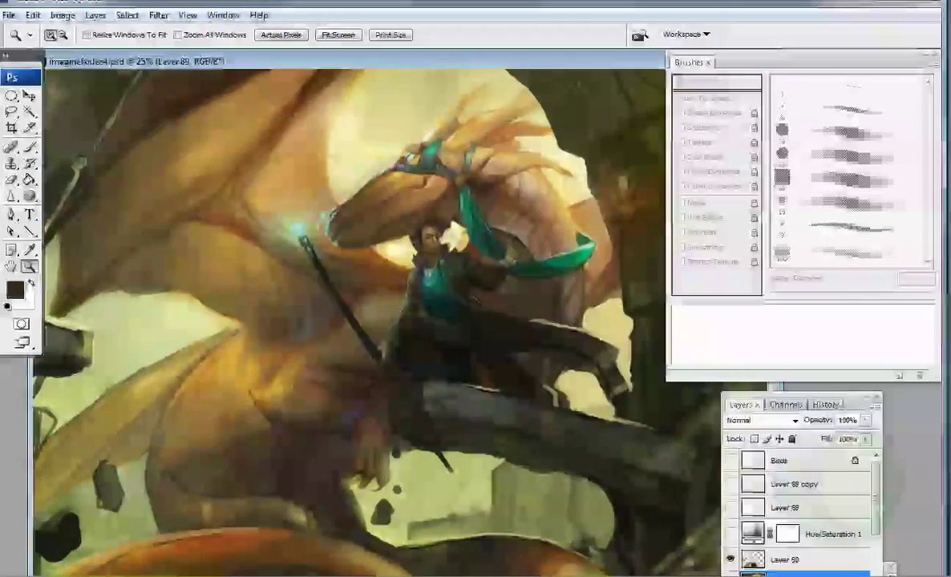
Step: Zoom in and paint a dark brown stroke along the rider's coat with an enlarged brush
key("ctrl+plus")
key("ctrl+plus")
key("b")
left_click_drag(289, 309, 384, 312)
left_click(399, 347, "alt")
key("bracketright")
key("bracketright")
key("bracketright")
key("bracketright")
key("bracketright")
left_click(15, 290)
key("Return")
left_click(393, 339, "alt")
left_click(425, 343, "alt")
Step: Paint black over the light mark on the coat hem with the 23 px brush, resampling cream at 14 px
key("d")
left_click(782, 132)
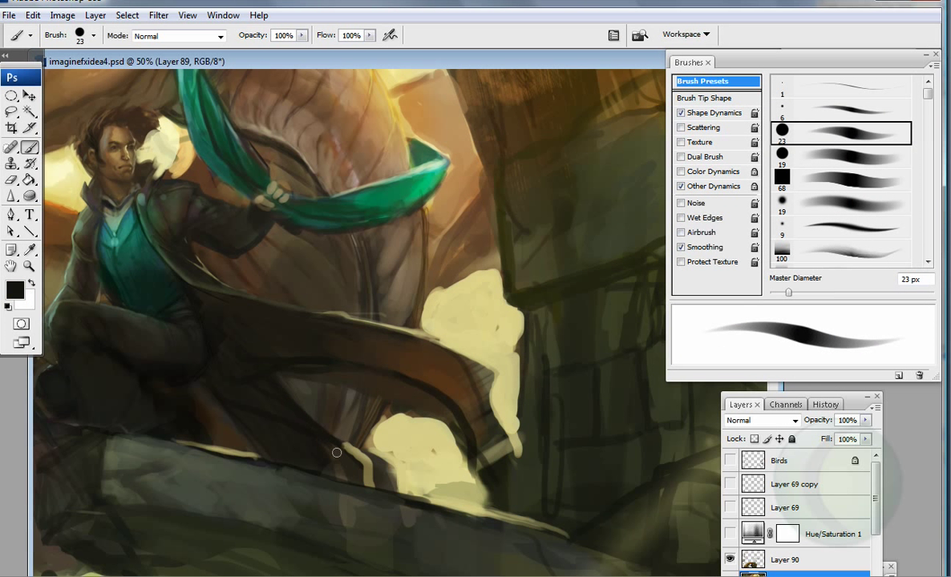
left_click_drag(336, 453, 374, 486)
left_click(238, 449, "alt")
left_click_drag(238, 449, 214, 373)
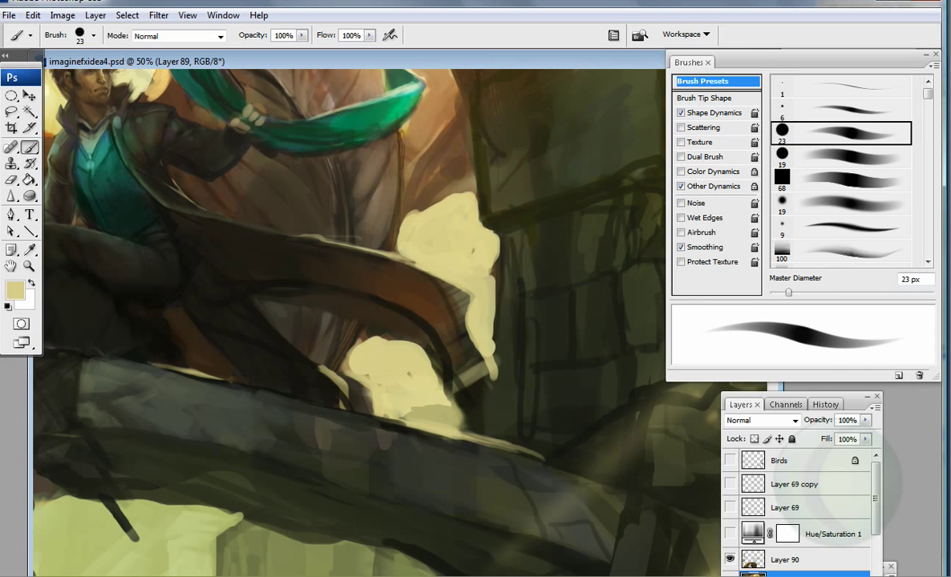
key("bracketleft")
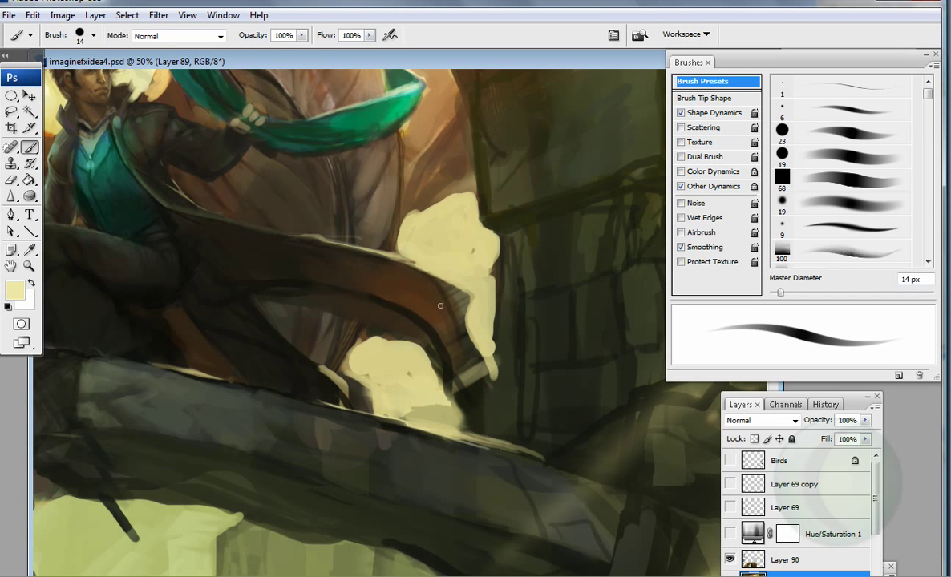
left_click(318, 236, "alt")
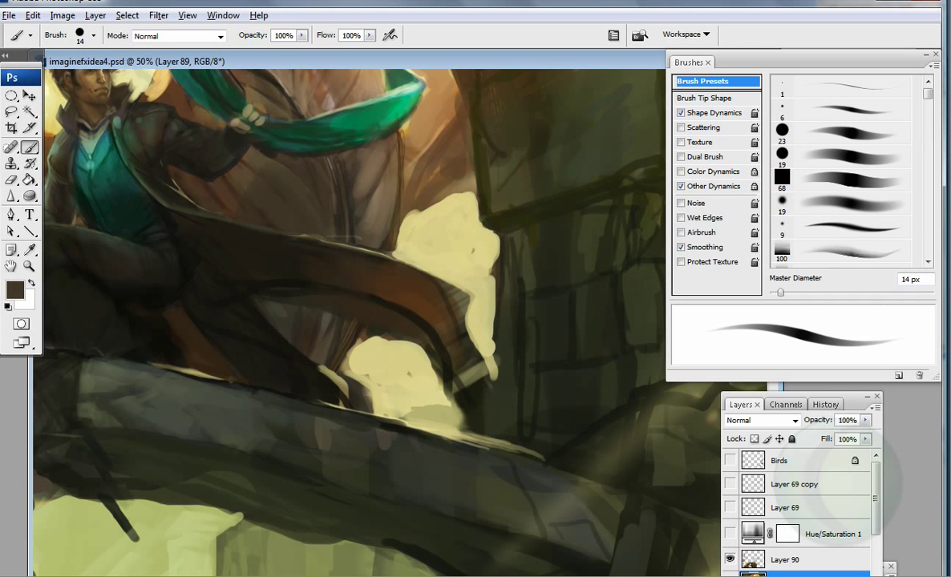
left_click(265, 314, "alt")
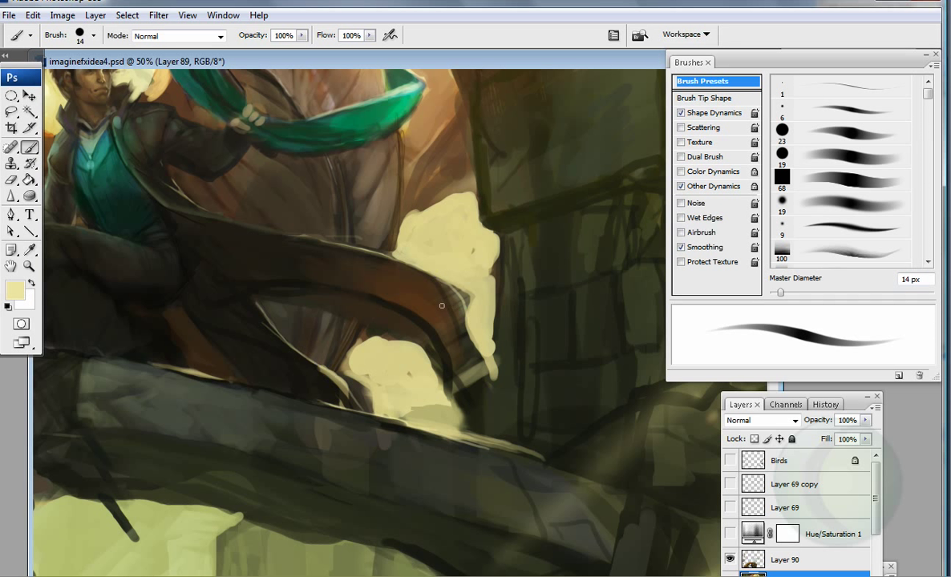
Step: Enable airbrush build-up on the 23 px brush, trying 15% flow before restoring 100%
key("bracketright")
key("bracketright")
key("bracketright")
key("bracketright")
key("bracketright")
key("bracketright")
key("bracketright")
key("bracketright")
key("bracketright")
key("bracketright")
key("shift+alt+p")
type("38")
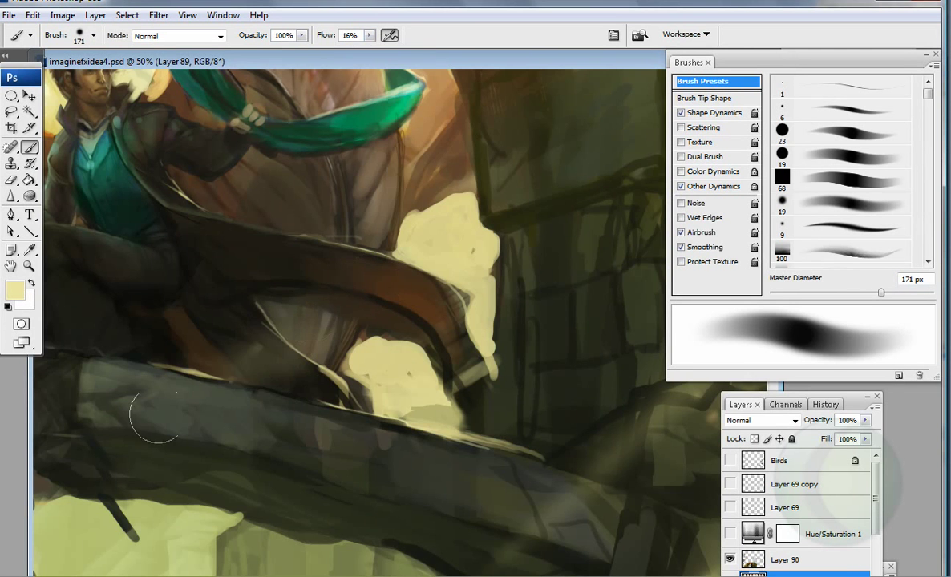
scroll(153, 414, "up", 4)
key("period")
key("shift+1")
key("shift+5")
key("shift+0")
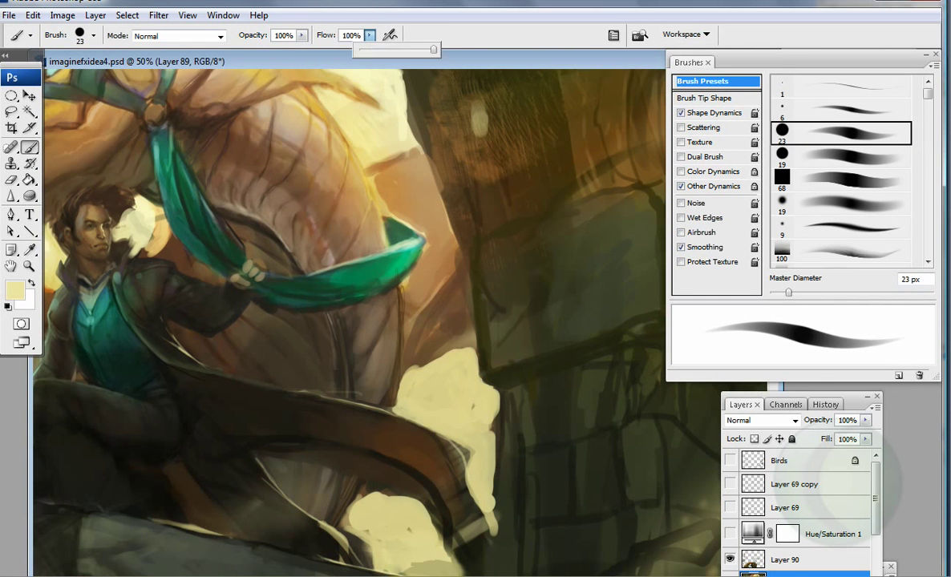
key("alt+bracketright")
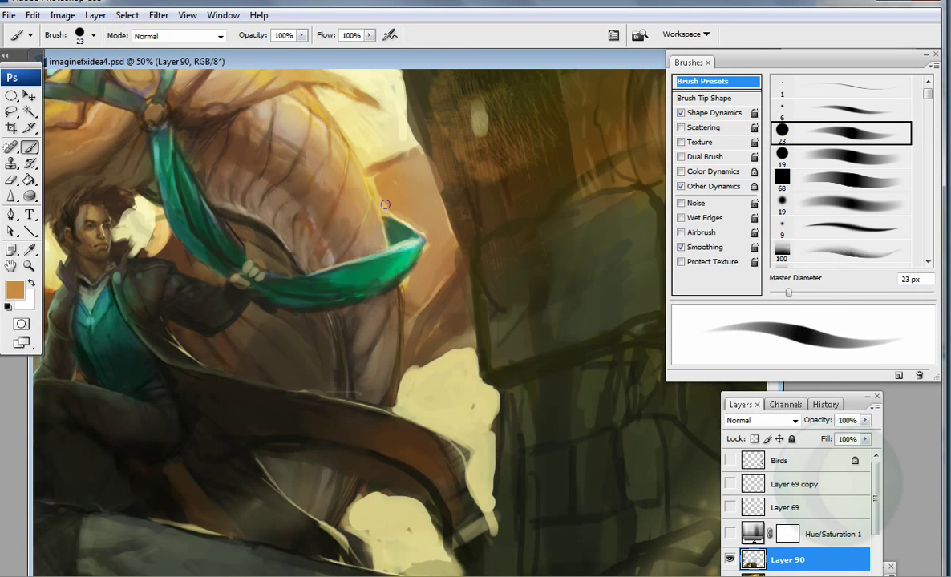
Step: On Layer 90, lighten the area right of the rider's face with pale cream strokes
left_click(360, 188, "alt")
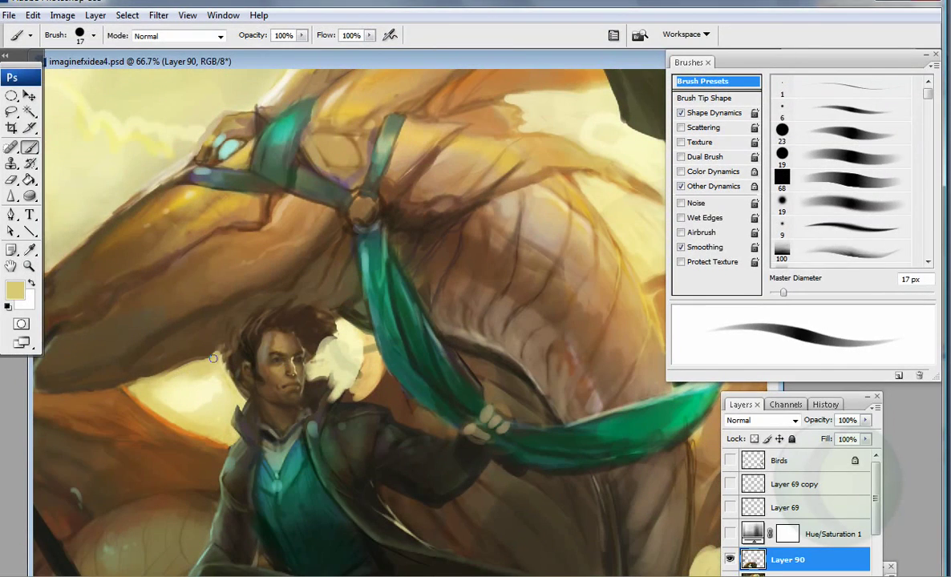
left_click(334, 351, "alt")
left_click_drag(340, 356, 315, 370)
left_click_drag(345, 329, 346, 360)
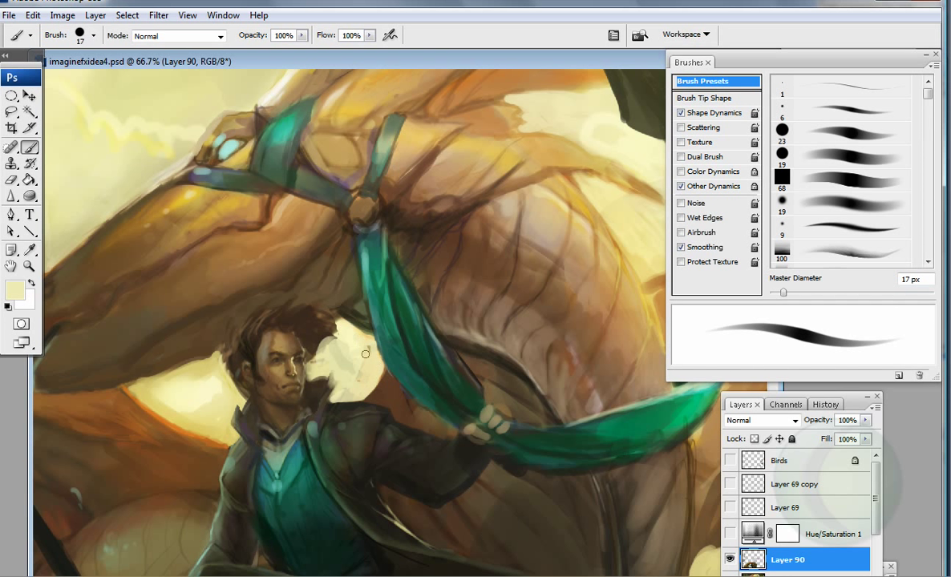
Step: Paint a dark 8 px ring on the harness strap and dab a light highlight on the buckle
left_click(339, 221, "alt")
left_click(330, 180, "alt")
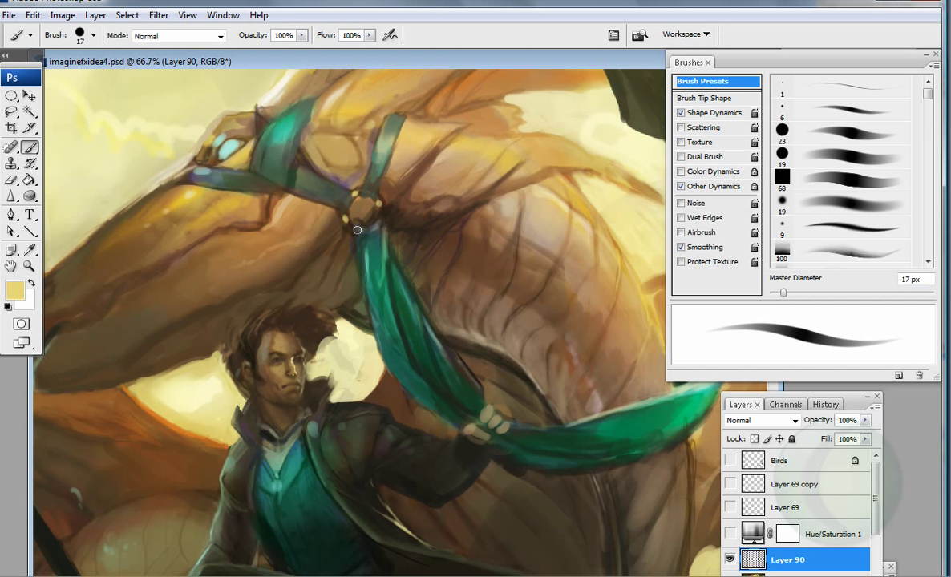
left_click(341, 213, "alt")
key("bracketleft")
key("bracketleft")
key("bracketleft")
left_click_drag(244, 148, 265, 170)
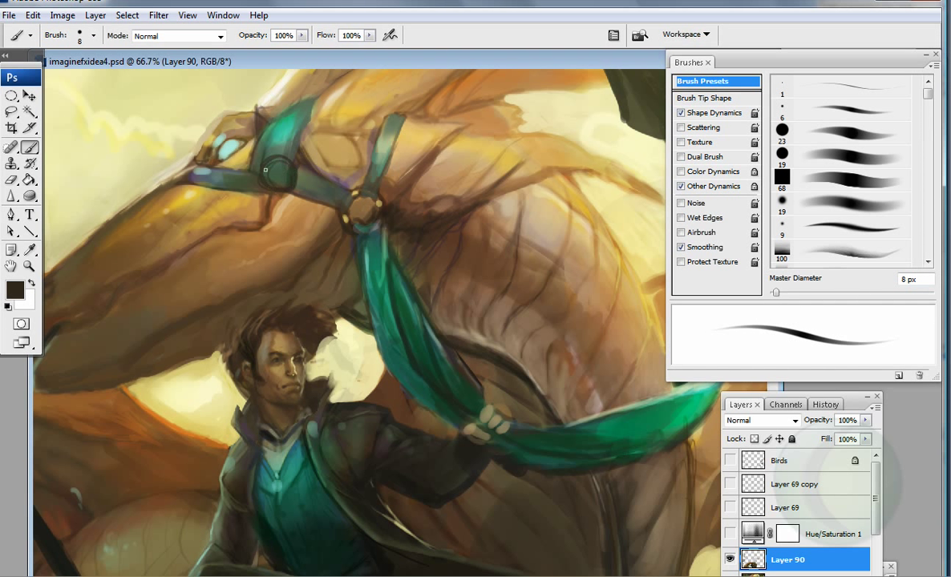
key("bracketright")
key("shift+alt+p")
left_click(277, 170)
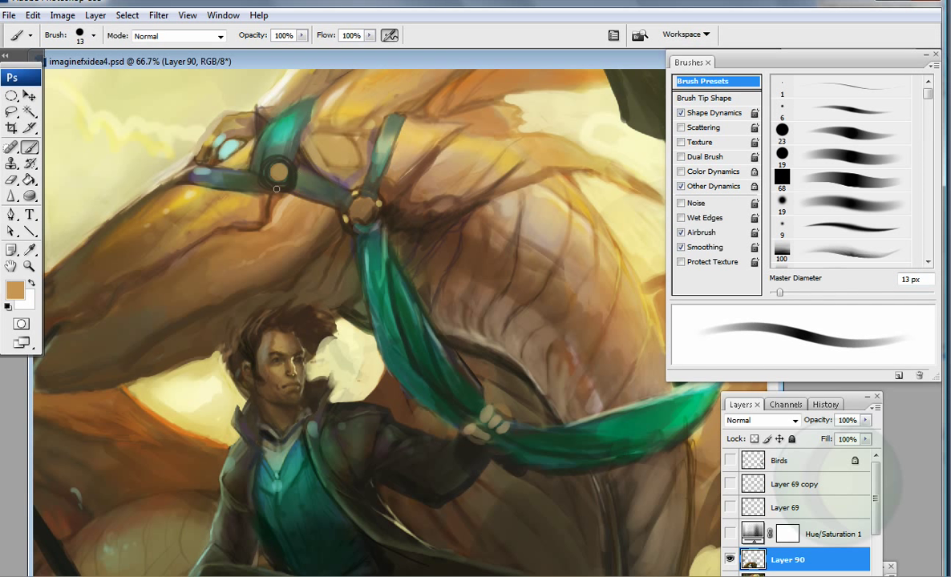
Step: Resample tan, pale cream, teal and dark brown tones around the harness buckle and strap
left_click(228, 147, "alt")
left_click(190, 136, "alt")
left_click(199, 108, "alt")
left_click(368, 254, "alt")
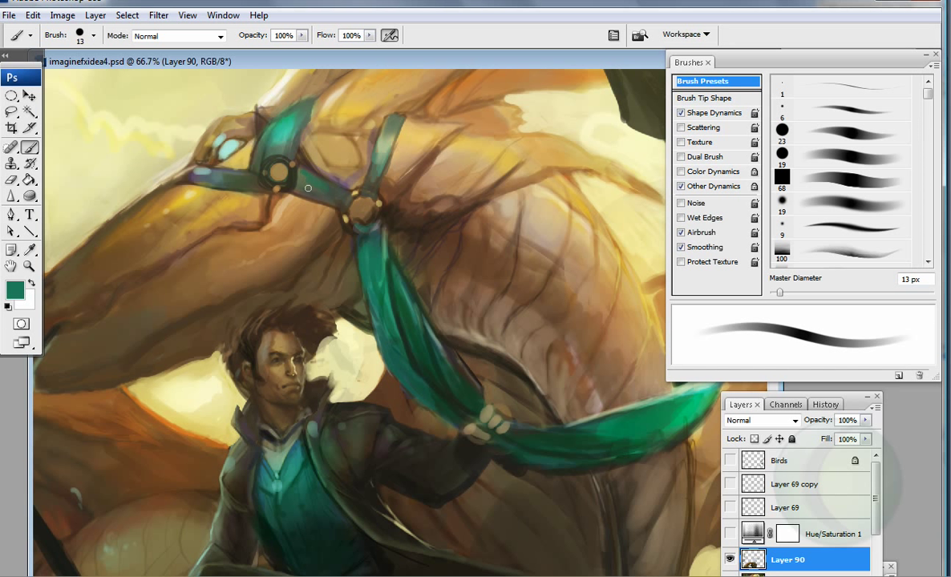
left_click(284, 128, "alt")
key("shift+alt+p")
left_click(233, 182, "alt")
left_click(272, 176, "alt")
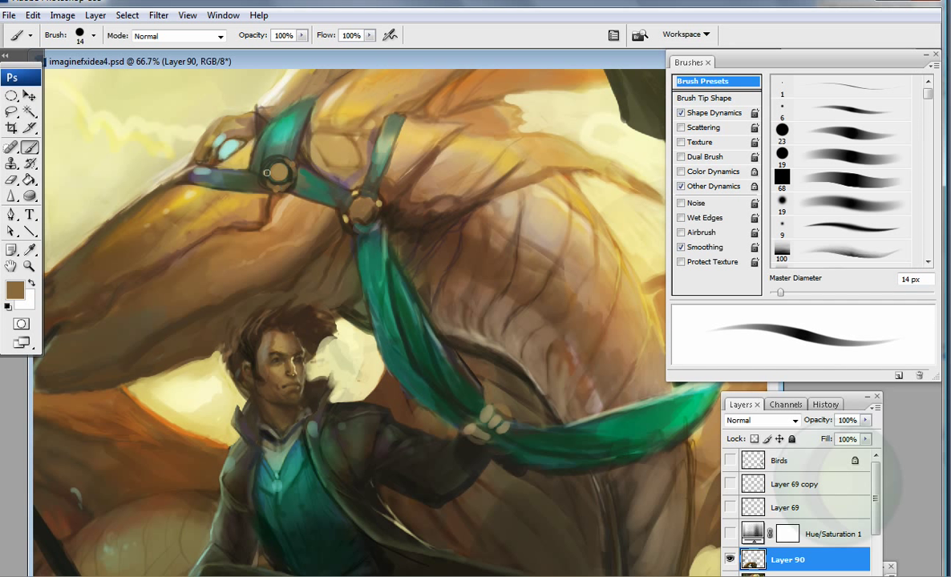
left_click(353, 196, "alt")
left_click_drag(365, 296, 315, 229)
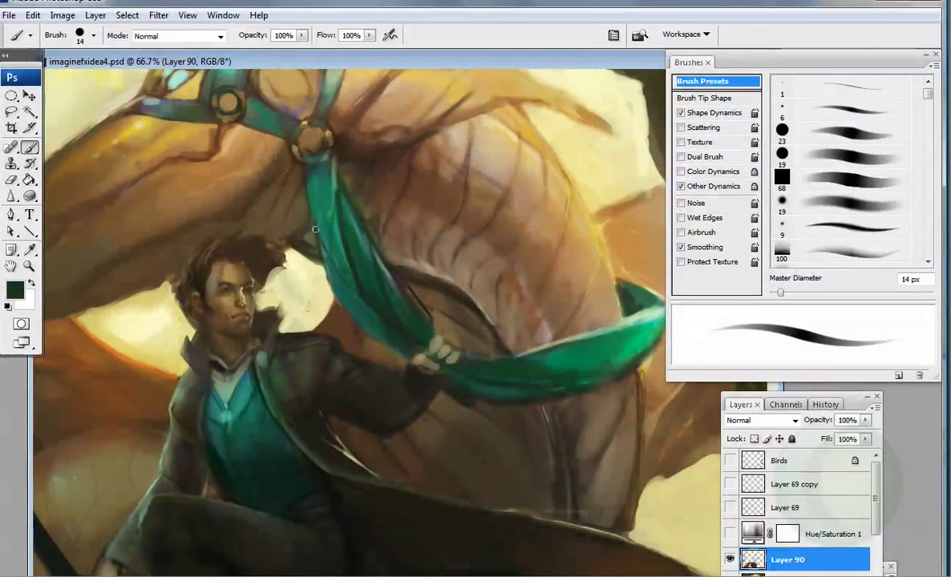
Step: Go from the 19 px hard round brush down to 5 px, sampling tan, brown and black
key("period")
key("shift+alt+p")
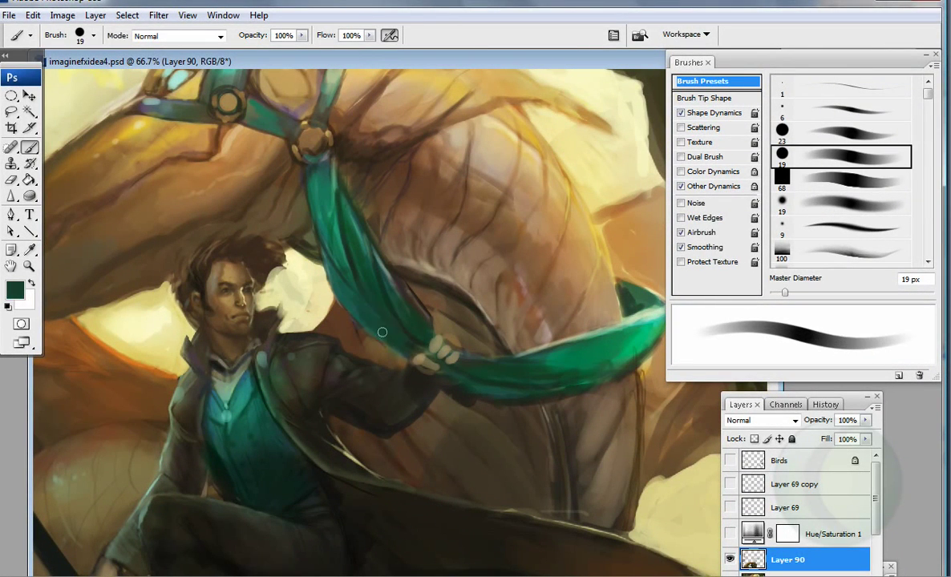
key("F9")
key("Return")
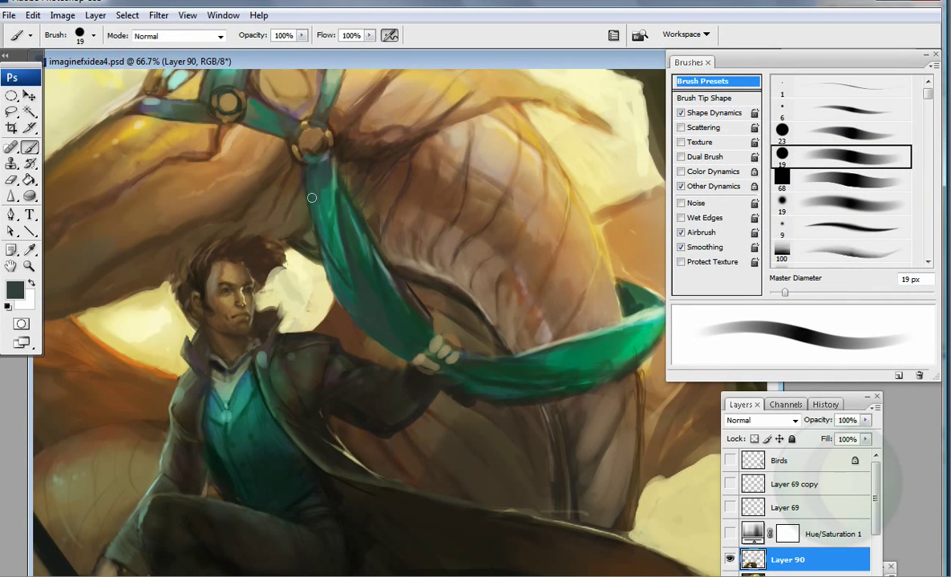
left_click(293, 175, "alt")
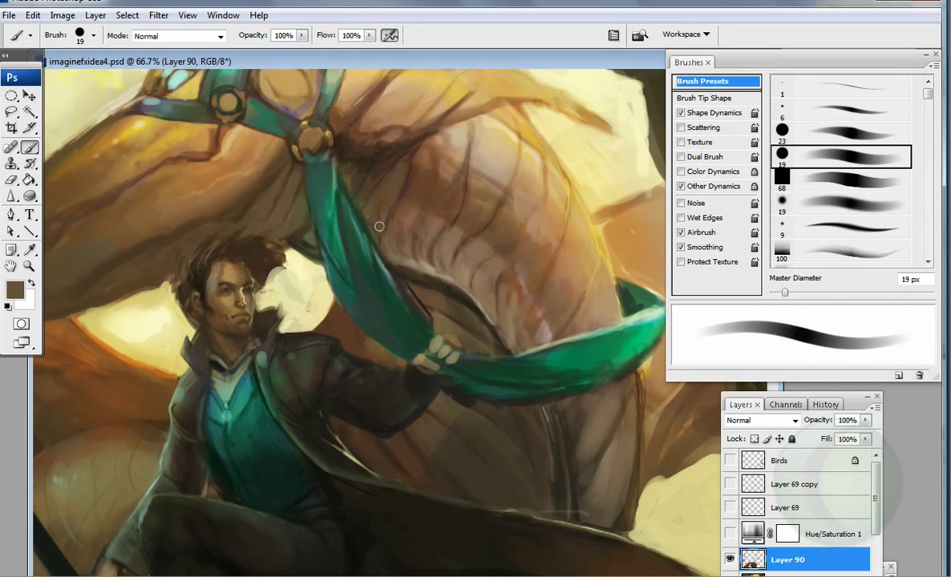
key("shift+alt+p")
left_click_drag(379, 227, 271, 223)
left_click(282, 347, "alt")
key("bracketleft")
left_click(301, 291, "alt")
key("d")
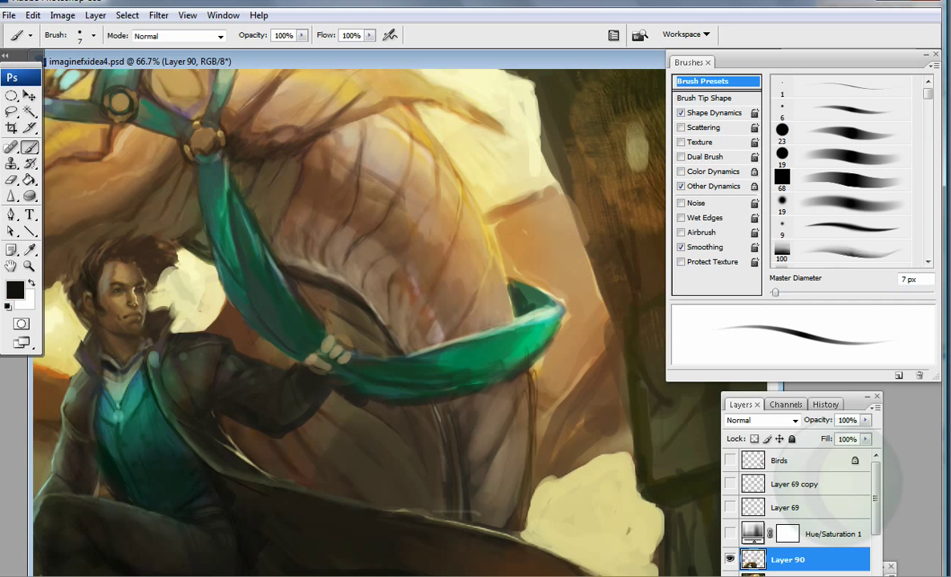
Step: Recentre on the rider's lower body and sample dark grey-green, black and teal for the coat and vest
left_click_drag(384, 357, 464, 226)
left_click_drag(118, 449, 223, 429)
left_click(165, 356, "alt")
left_click(169, 361, "alt")
left_click(170, 358, "alt")
key("d")
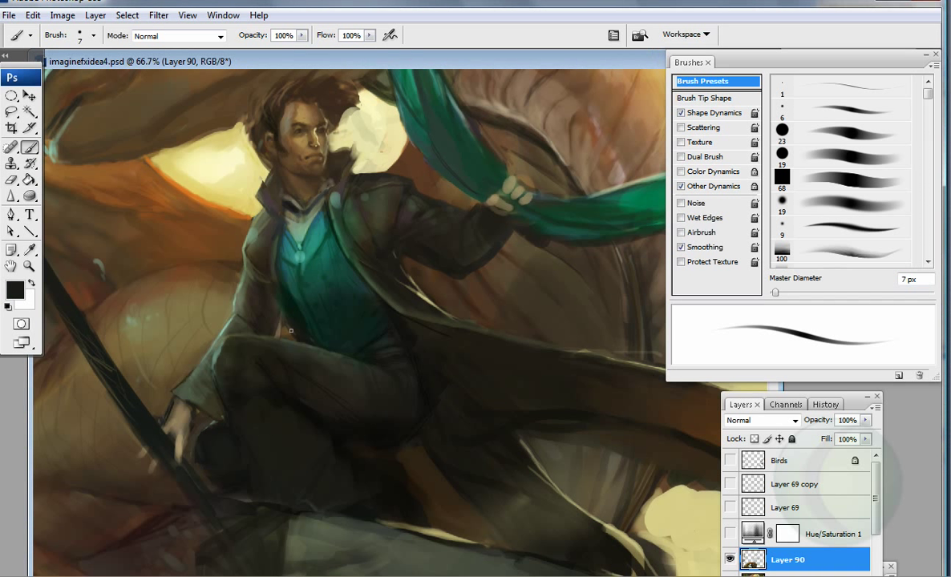
left_click(390, 290, "alt")
left_click(367, 282, "alt")
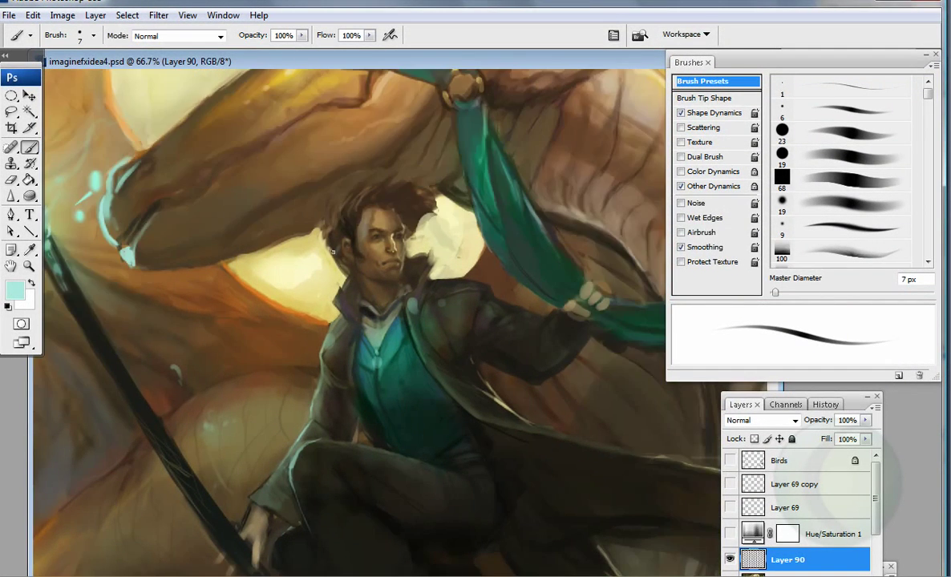
Step: Paint a dark brown line along the strap edge near the dragon's head
left_click(265, 246, "alt")
left_click(344, 157, "alt")
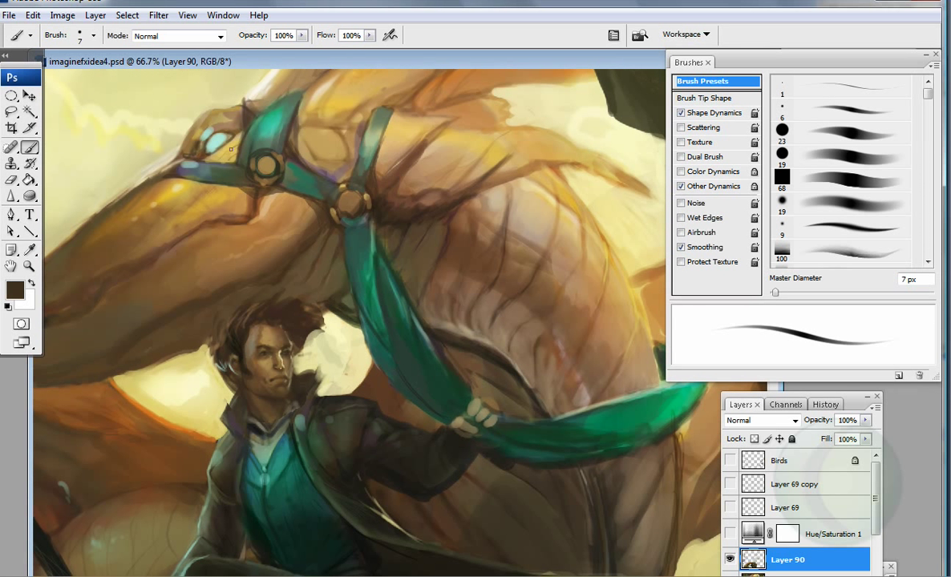
left_click(170, 157, "alt")
left_click(190, 168, "alt")
left_click(189, 168, "alt")
left_click(195, 169, "alt")
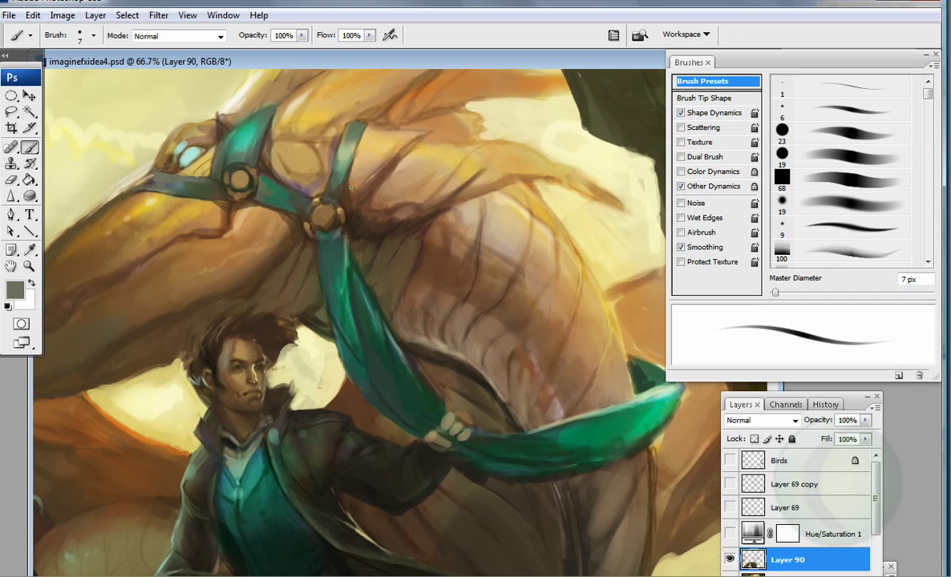
left_click(351, 121, "alt")
left_click_drag(371, 118, 345, 120)
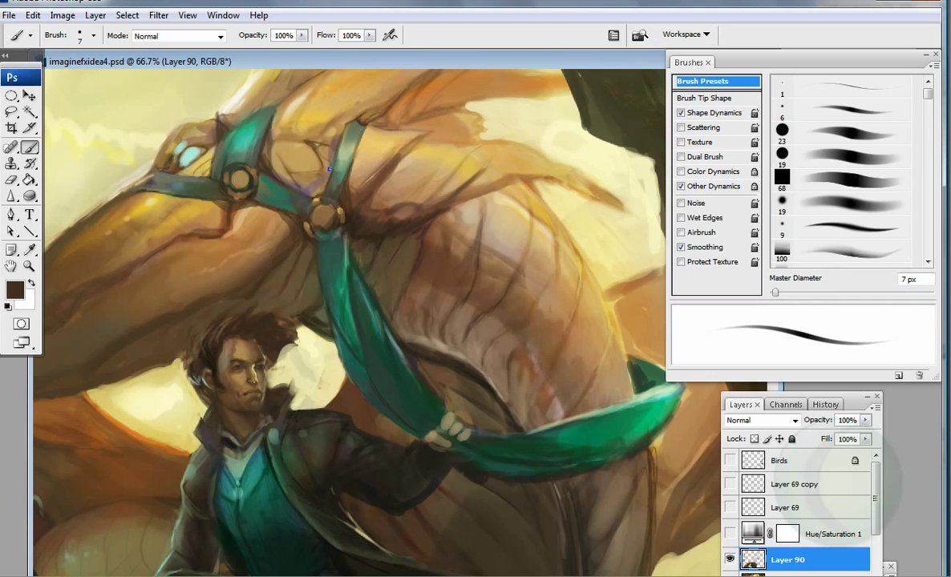
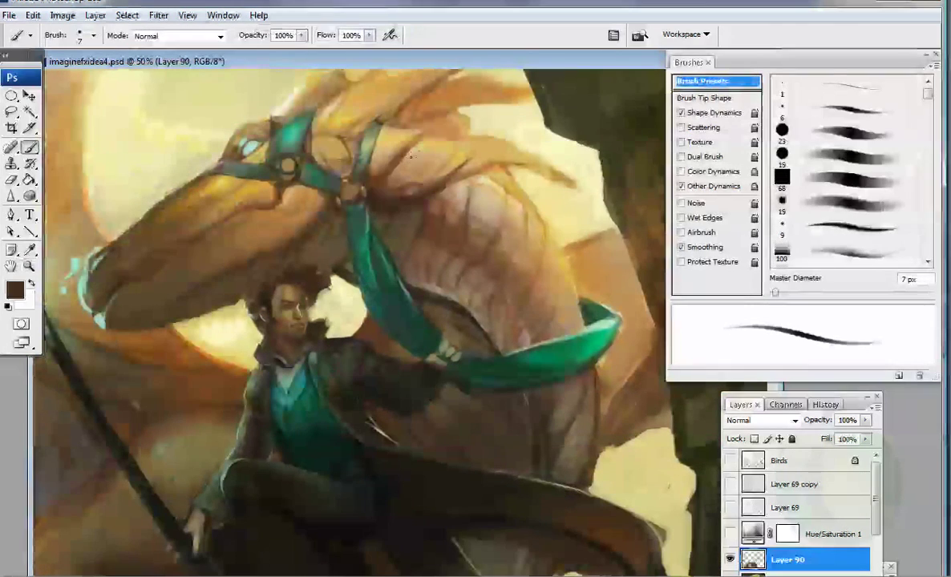
Step: Enlarge the brush to 67 px, zoom out to check the composition, then shrink to 19 px
key("bracketright")
key("bracketright")
key("bracketright")
key("bracketright")
key("bracketright")
key("bracketright")
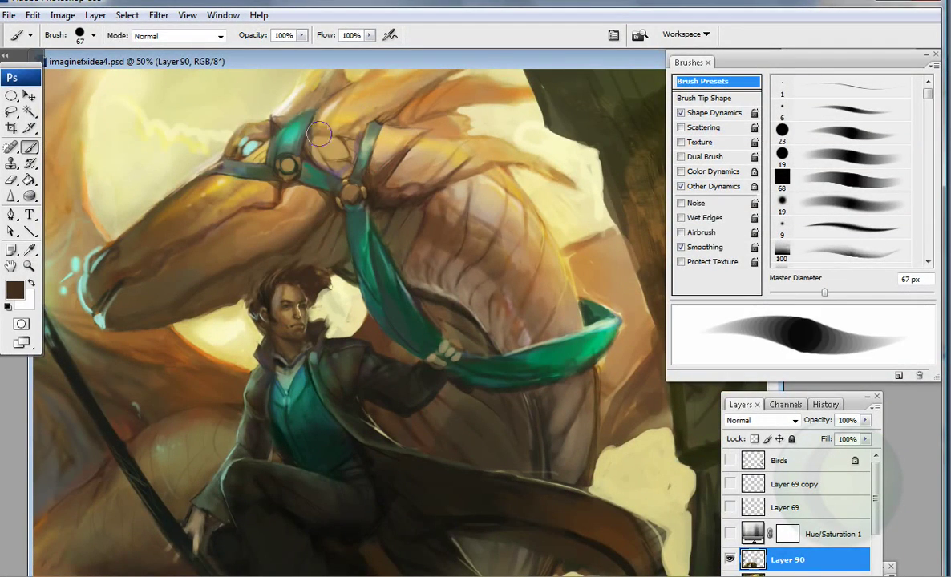
key("z")
key("ctrl+minus")
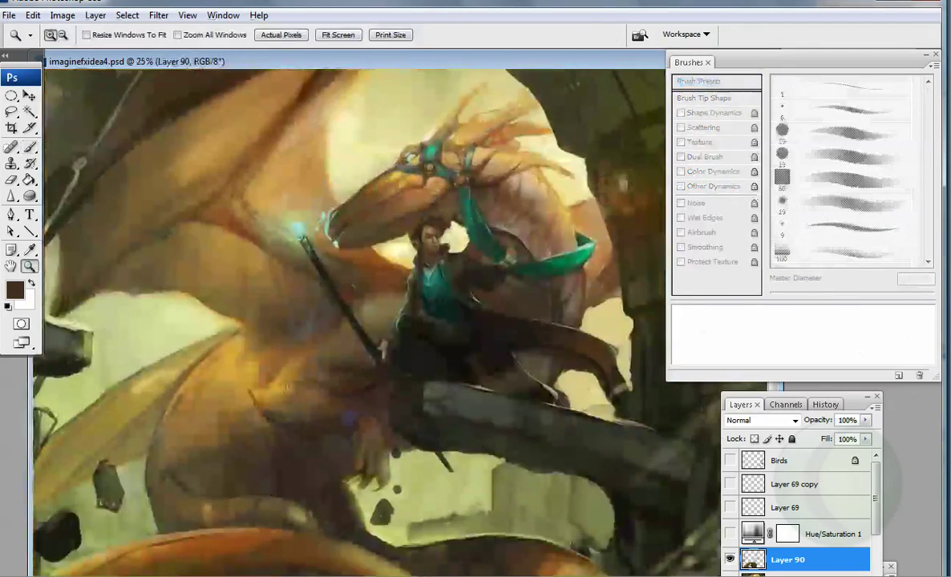
key("ctrl+plus")
key("ctrl+plus")
key("ctrl+plus")
key("ctrl+plus")
key("ctrl+plus")
key("b")
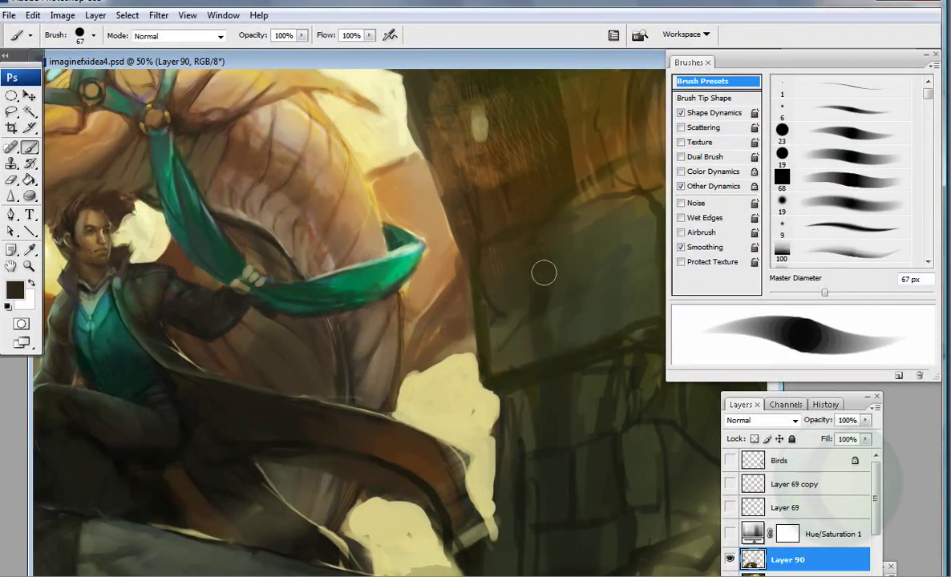
key("comma")
Step: With a 9 px brush and sampled golden and dark brown, softly shape the dragon's foreleg and claw
left_click_drag(95, 307, 215, 295)
key("bracketleft")
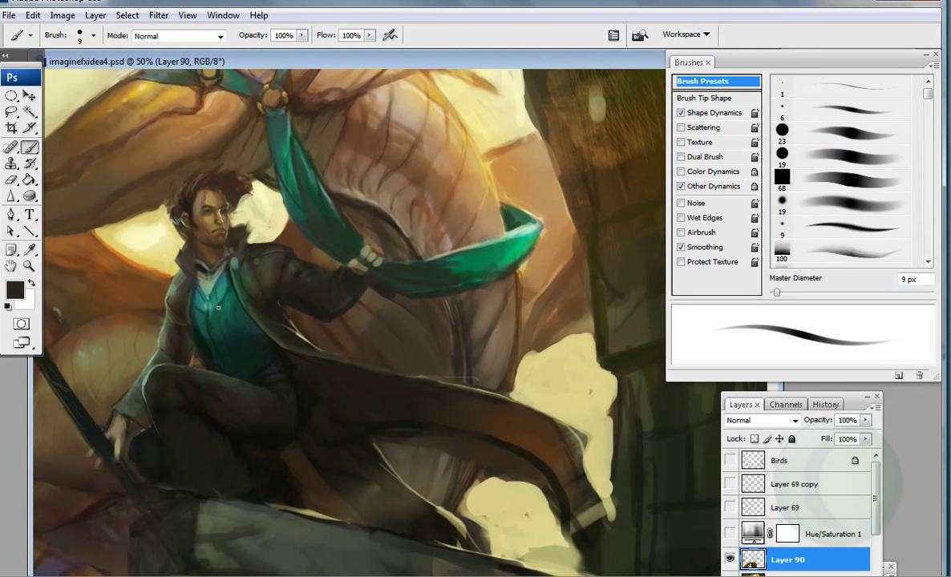
left_click_drag(193, 351, 212, 295)
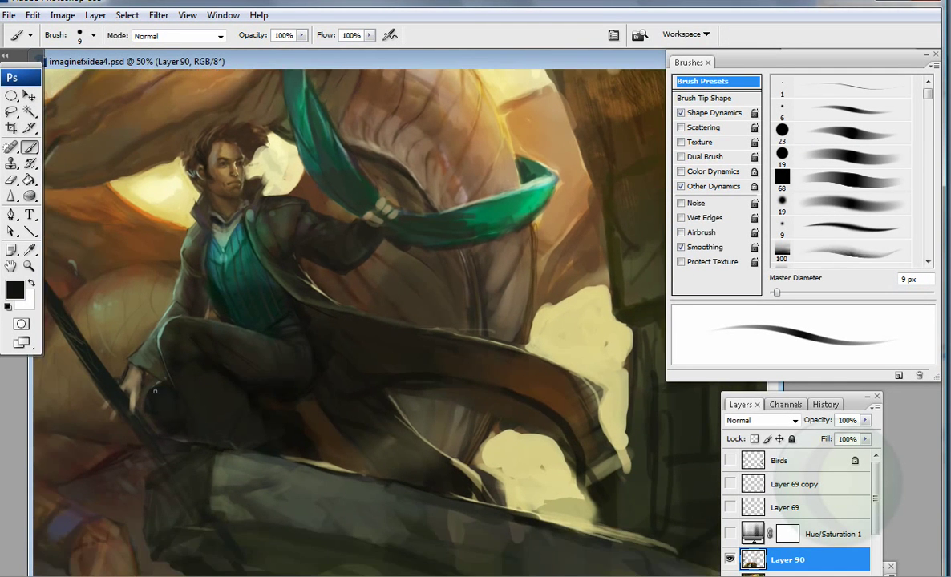
mouse_move(56, 479)
left_mouse_down()
mouse_move(132, 426)
mouse_move(239, 428)
left_mouse_up()
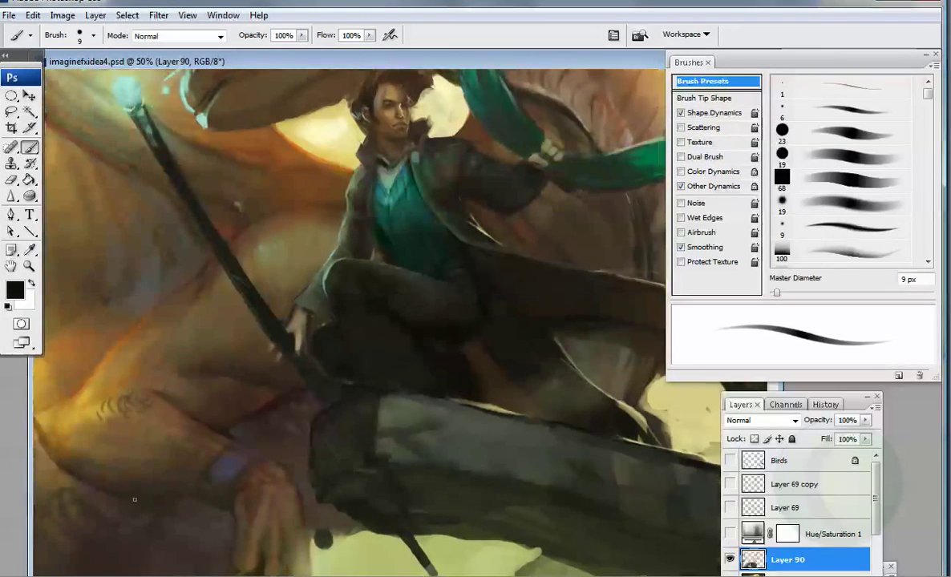
left_click_drag(48, 420, 78, 414)
left_click(73, 408, "alt")
left_click_drag(266, 476, 246, 388)
left_click(246, 388, "alt")
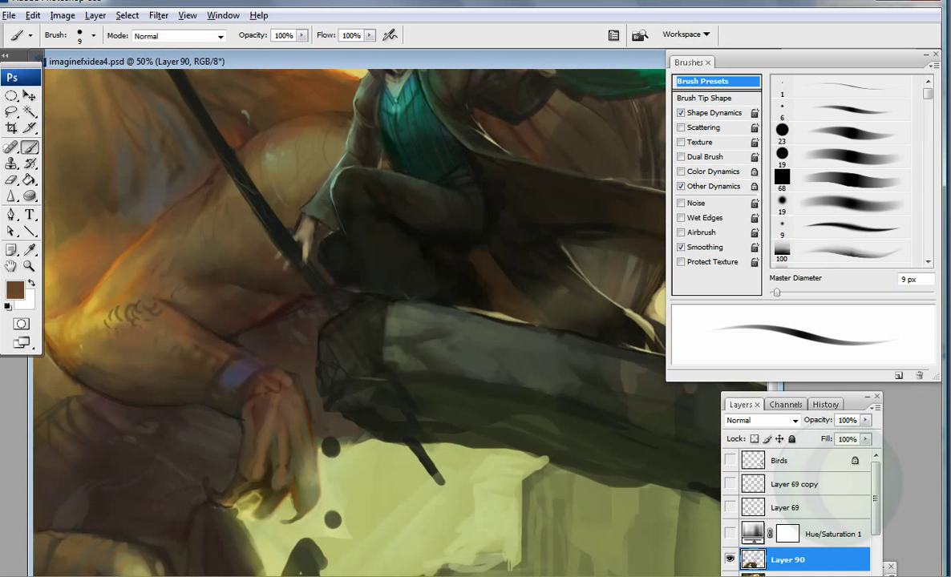
key("period")
left_click_drag(231, 343, 246, 375)
Step: Paint a pale cream highlight near the rider's collar with a smaller brush
left_click(329, 348, "alt")
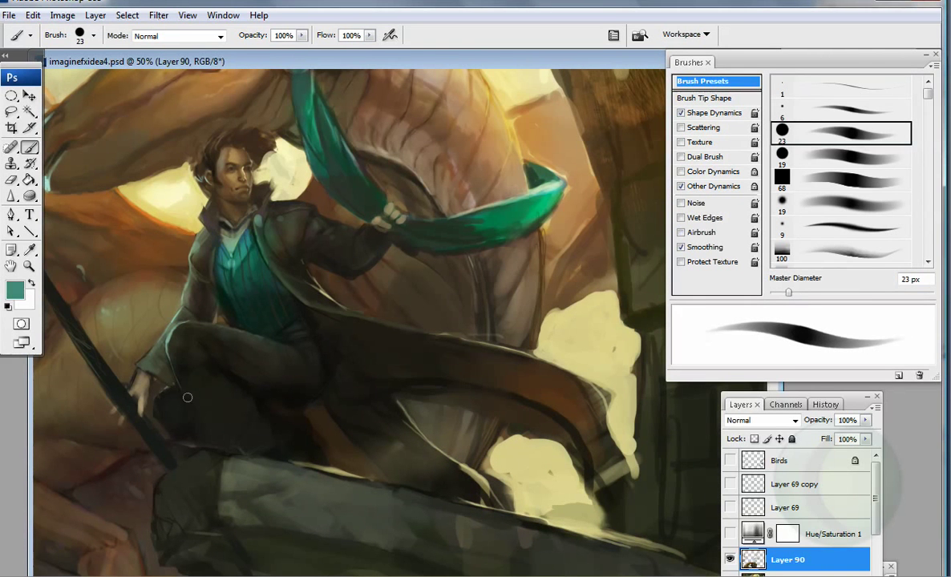
left_click(570, 380, "alt")
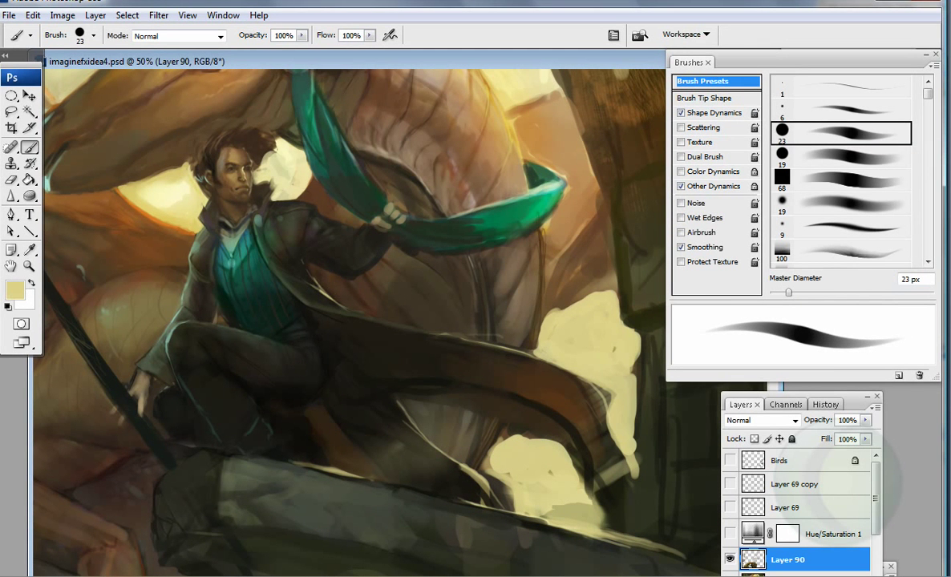
key("bracketleft")
key("bracketleft")
key("bracketleft")
key("bracketleft")
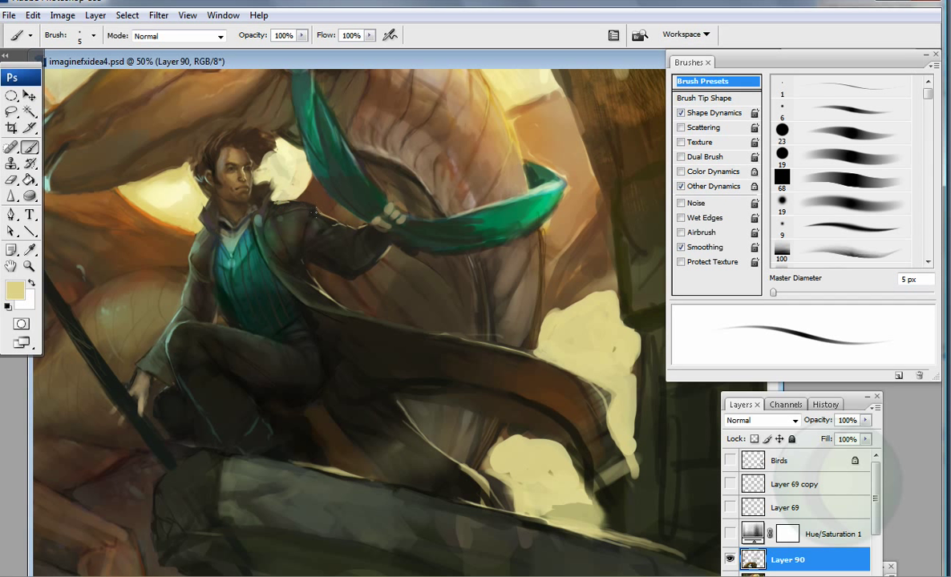
left_click_drag(249, 178, 243, 201)
Step: Sample dark brown and light tan tones from the rider's coat with a 20 px brush
left_click_drag(481, 326, 409, 317)
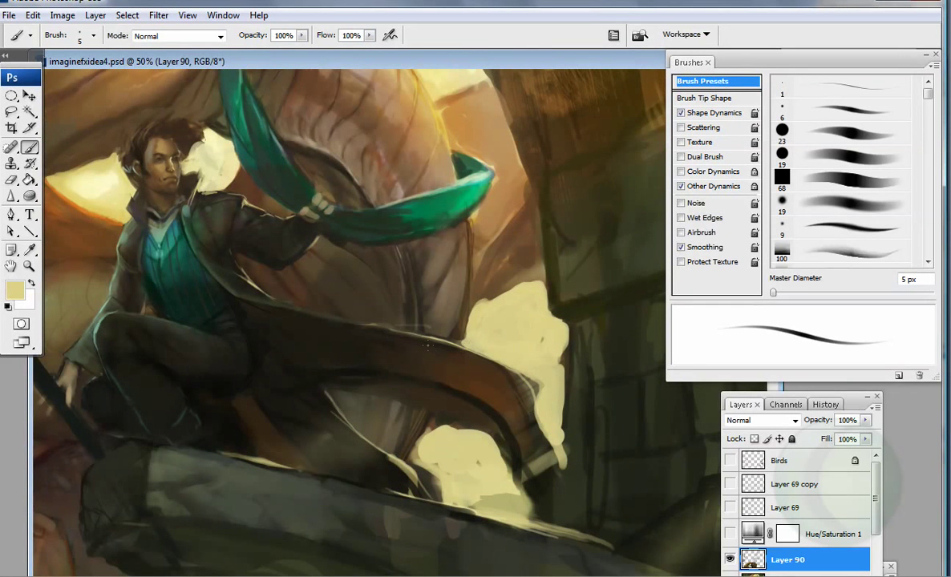
key("bracketright")
key("bracketright")
key("bracketright")
left_click(431, 232, "alt")
left_click(440, 234, "alt")
left_click(440, 212, "alt")
left_click(384, 257, "alt")
left_click(365, 229, "alt")
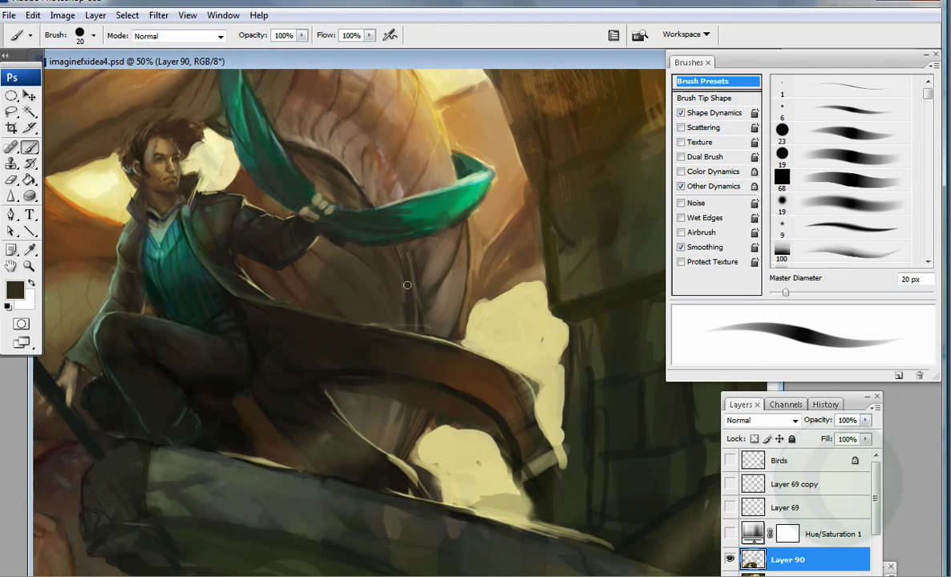
Step: Try 14, 100 and 23 px brushes while sampling tan and dark grey near the dragon's neck
left_click_drag(364, 229, 368, 332)
left_click_drag(784, 292, 780, 293)
left_click(781, 253)
left_click(390, 241, "alt")
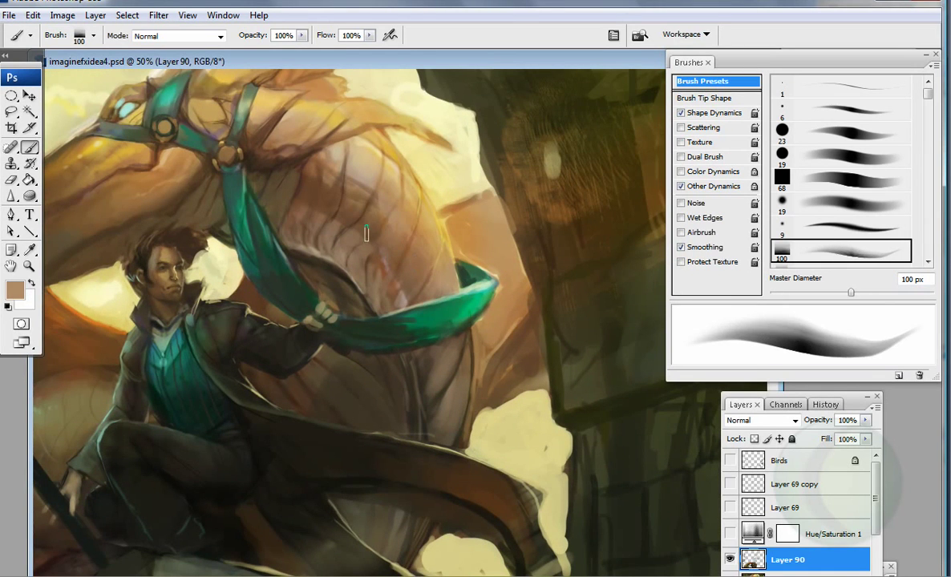
left_click(621, 276, "alt")
left_click(782, 132)
left_click(306, 166, "alt")
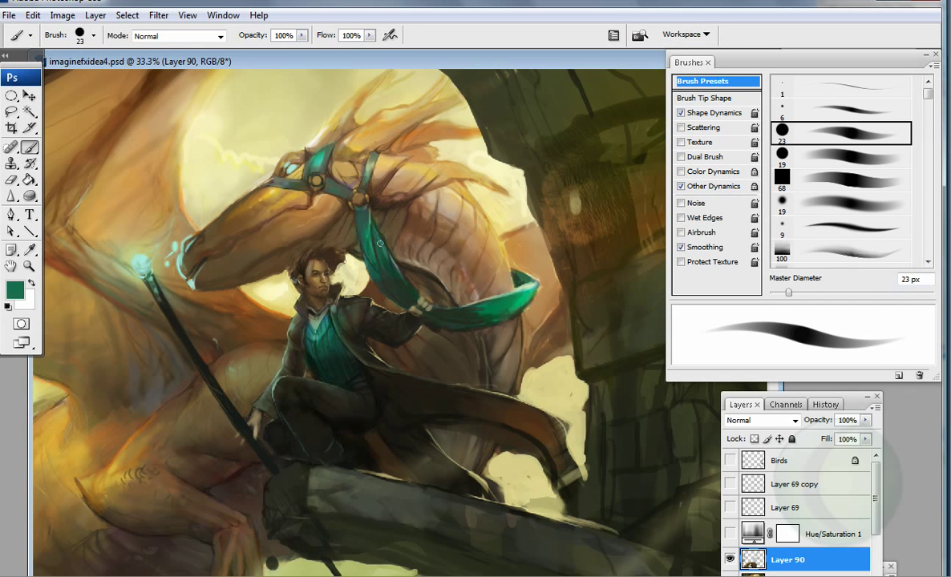
Step: Darken the dragon's neck with strokes of a sampled dark green
scroll(445, 256, "down", 1)
key("bracketright")
key("bracketright")
key("bracketright")
key("bracketright")
key("bracketright")
key("bracketright")
key("bracketright")
key("bracketright")
left_click(444, 257, "alt")
left_click(444, 257, "alt")
left_click(479, 249, "alt")
mouse_move(490, 228)
left_mouse_down()
mouse_move(472, 264)
mouse_move(497, 228)
left_mouse_up()
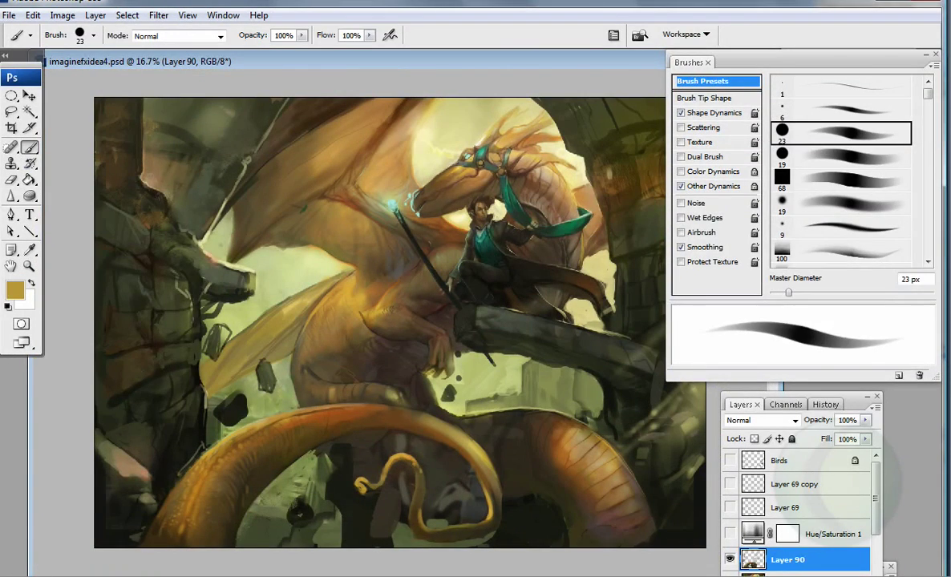
key("alt+bracketleft")
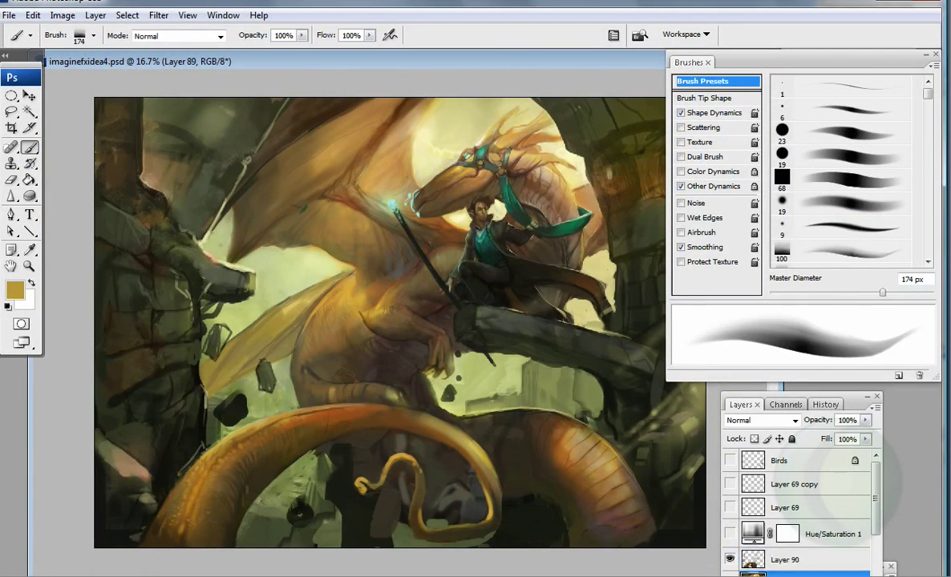
key("shift+alt+o")
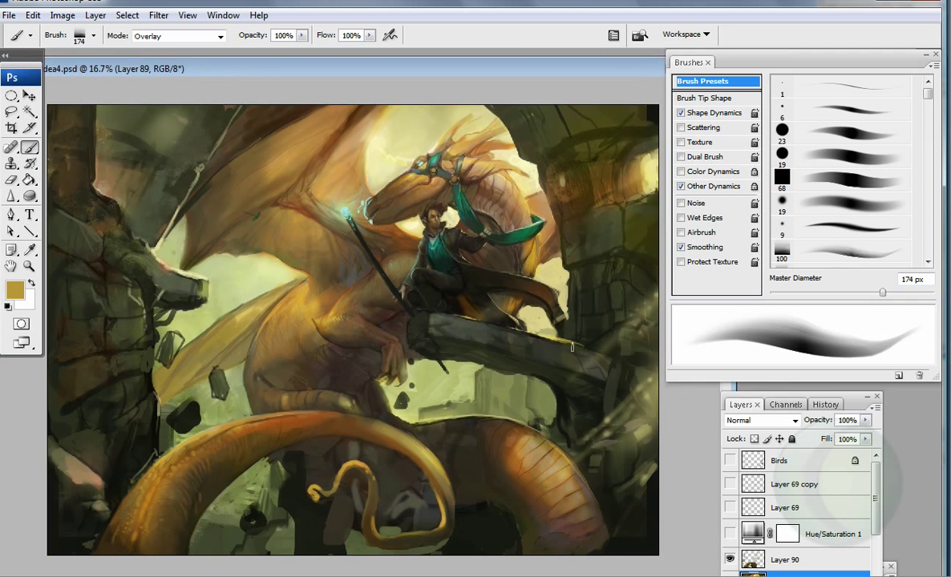
key("bracketleft")
key("bracketleft")
key("bracketleft")
key("bracketleft")
key("bracketleft")
key("bracketleft")
left_click(574, 305, "alt")
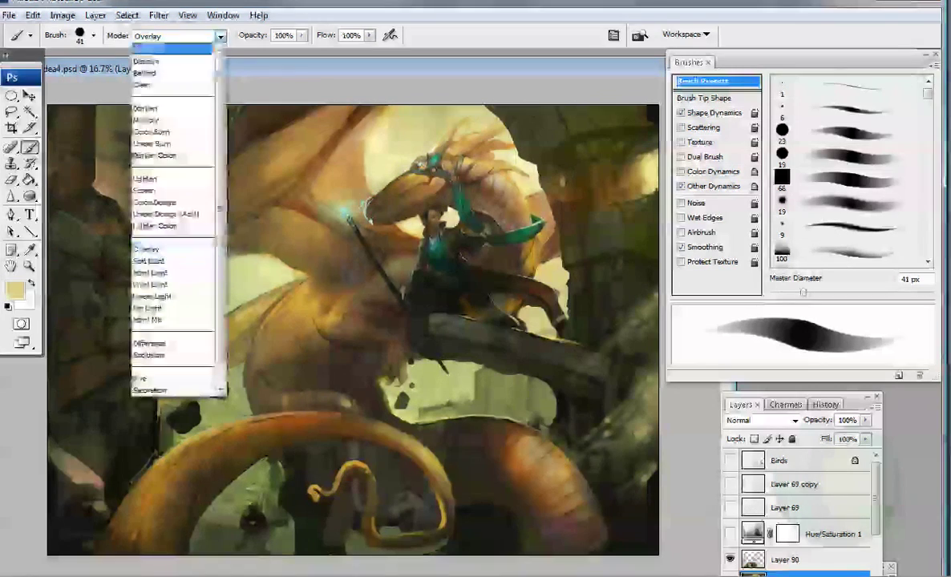
left_click(730, 460)
left_click(63, 15)
mouse_move(84, 52)
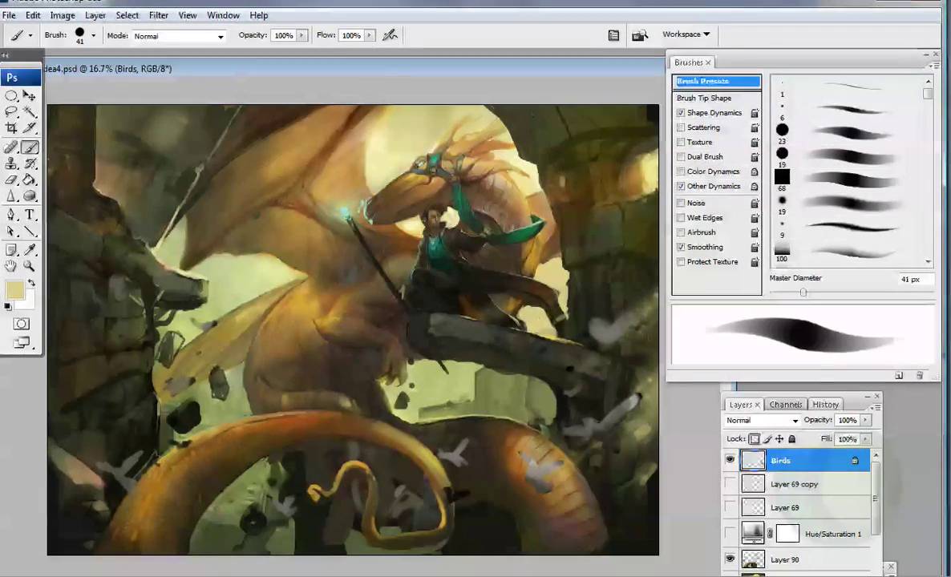
key("d")
mouse_move(128, 417)
left_mouse_down()
mouse_move(229, 417)
mouse_move(603, 440)
mouse_move(511, 490)
mouse_move(144, 352)
mouse_move(431, 531)
left_mouse_up()
left_click(729, 460)
left_click(850, 153)
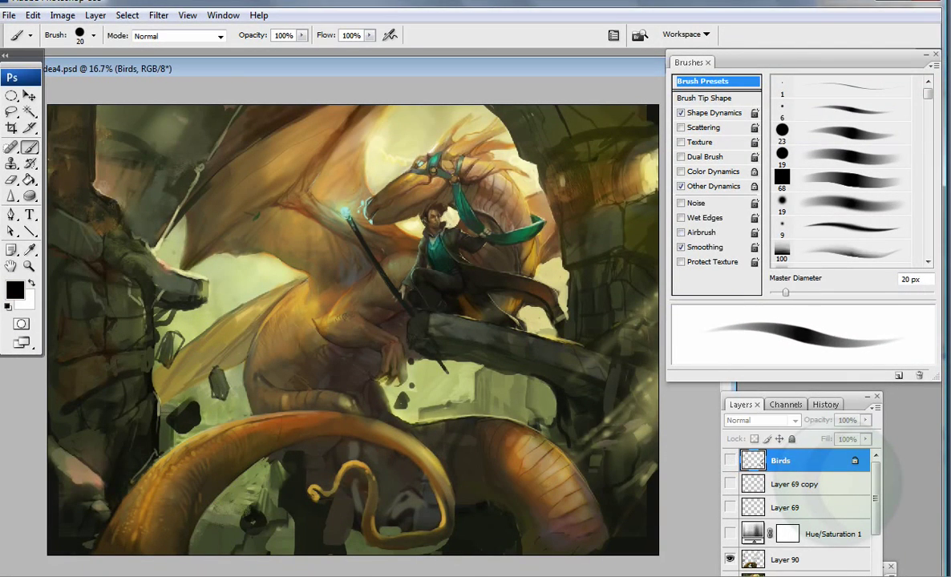
left_click(789, 559)
key("z")
left_click(475, 351)
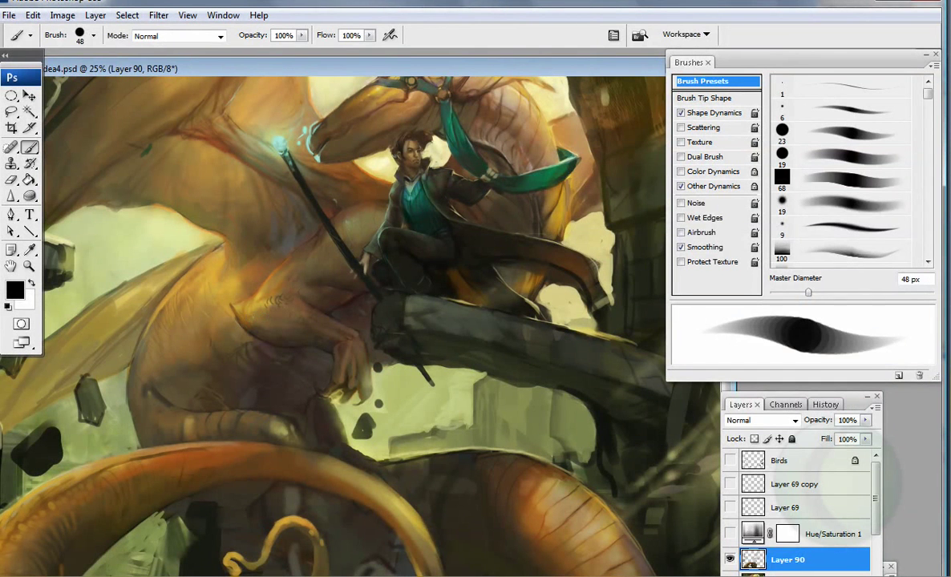
Step: Sample dark brown from the dragon's leg, set 10% flow, and use a hard-edged 40 px brush
left_click(246, 312, "alt")
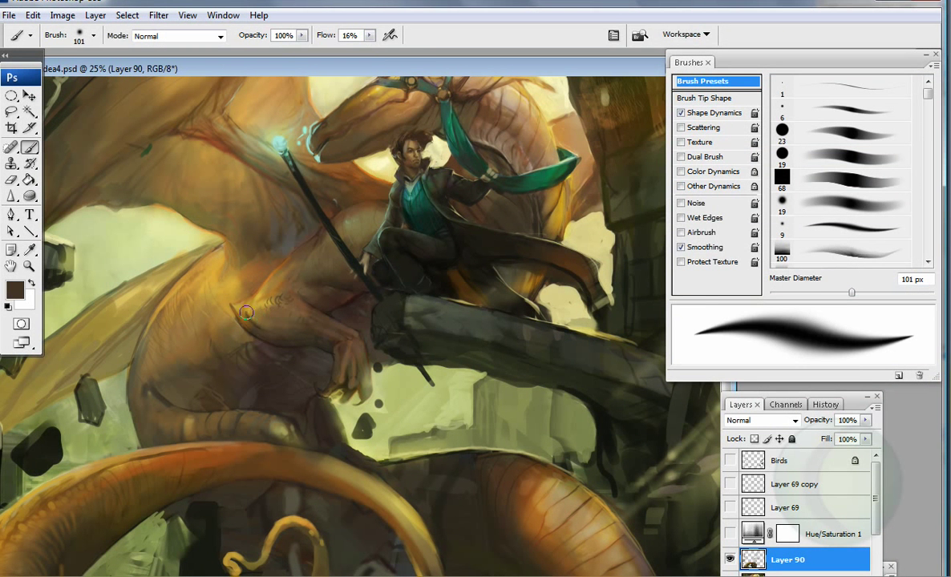
key("shift+1")
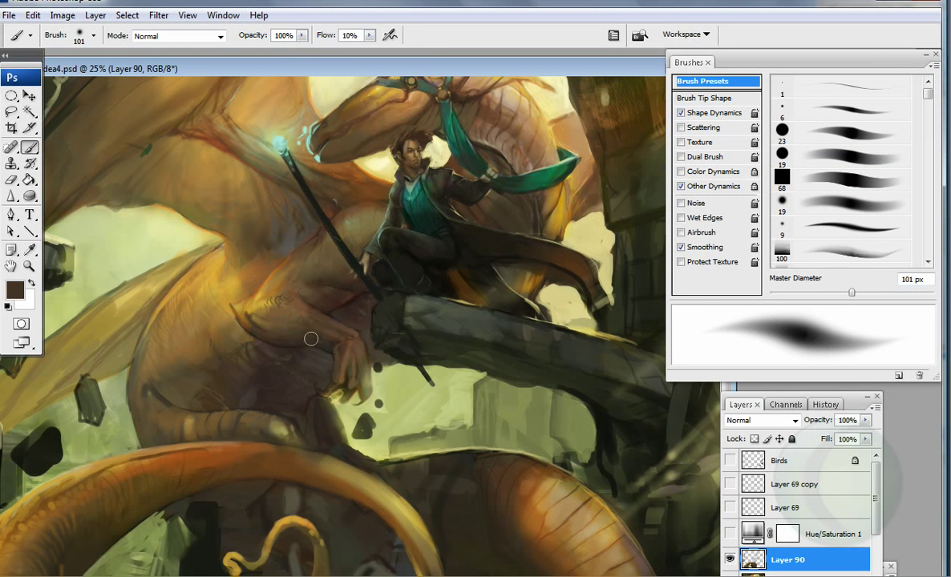
key("bracketleft")
key("bracketleft")
key("bracketleft")
key("bracketleft")
key("bracketleft")
key("bracketleft")
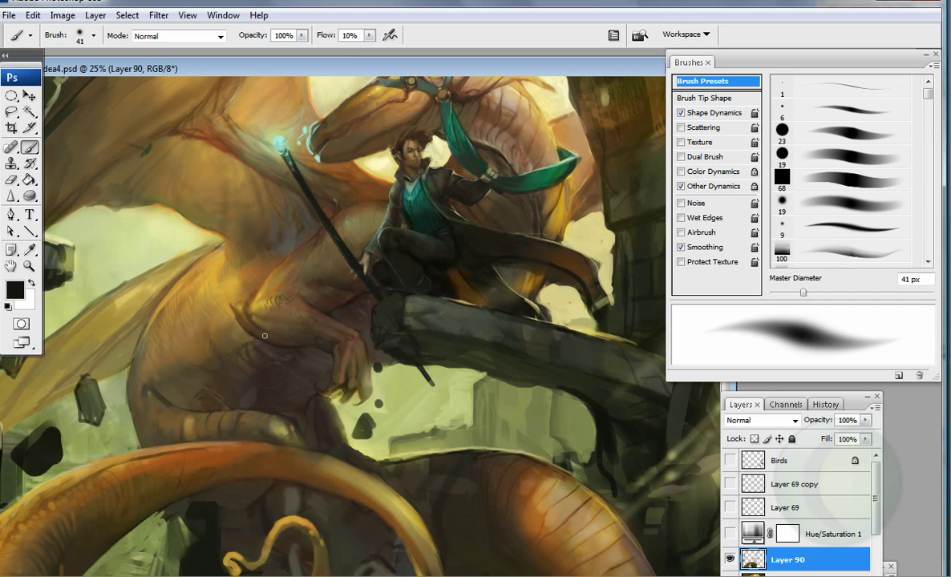
key("shift+1")
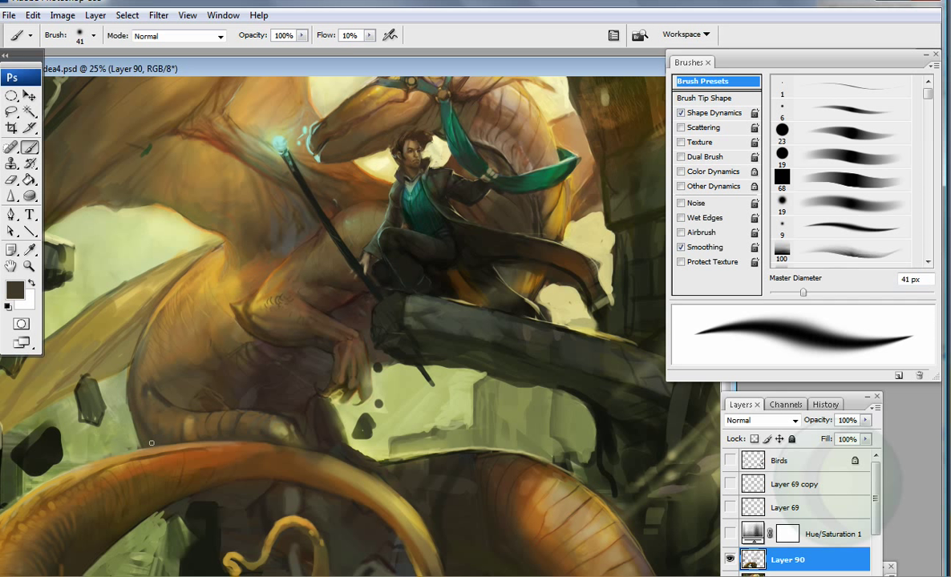
left_click(140, 276, "alt")
Step: Paint near-black detail along the stone ledge using colours sampled from the rock
key("shift+bracketright")
key("shift+bracketright")
key("shift+bracketright")
key("shift+bracketright")
left_click(131, 408, "alt")
left_click(162, 487, "alt")
left_click(512, 310, "alt")
mouse_move(513, 310)
left_mouse_down()
mouse_move(455, 289)
mouse_move(441, 306)
mouse_move(512, 341)
left_mouse_up()
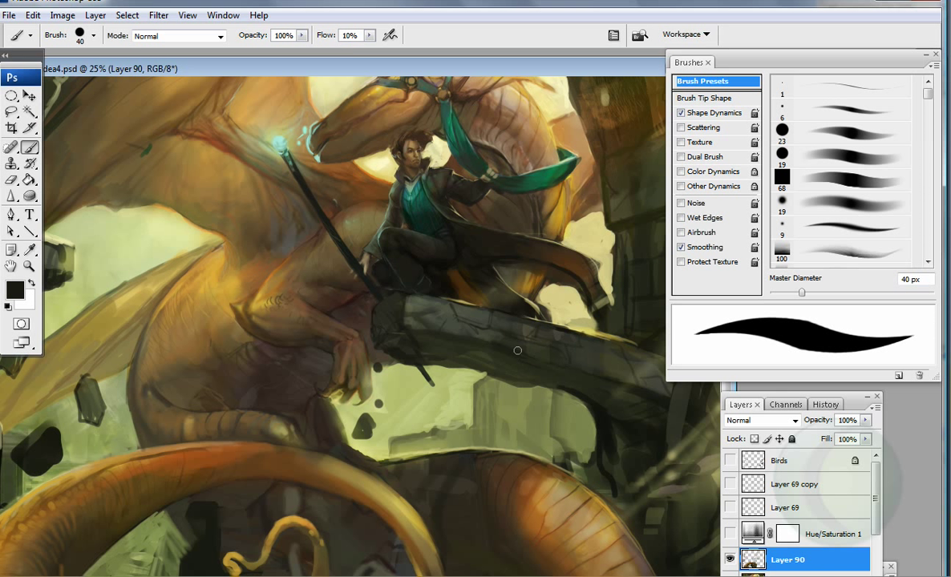
key("period")
left_click(501, 376, "alt")
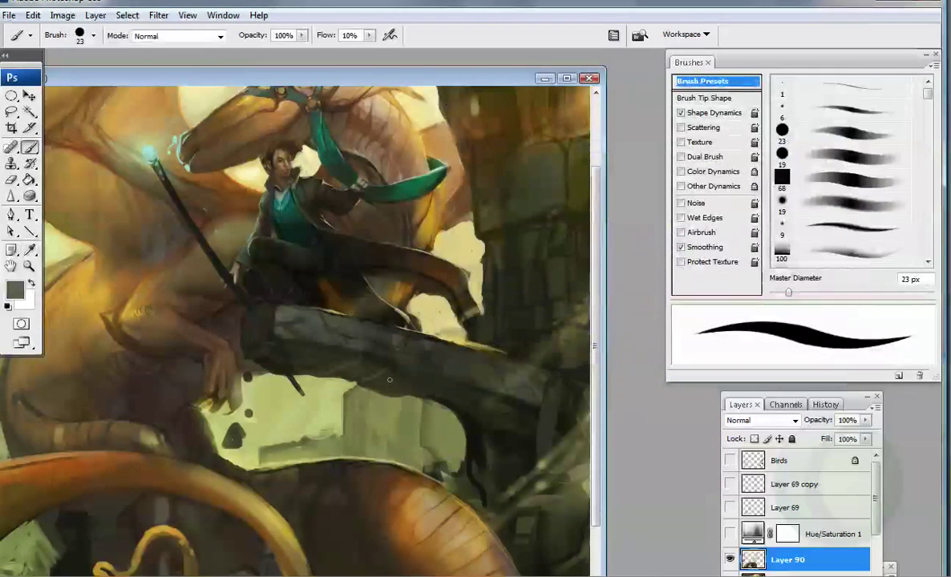
Step: Add subtle strokes to the rock beside the rider and pick a dark olive
mouse_move(350, 338)
left_mouse_down()
mouse_move(329, 316)
mouse_move(311, 317)
left_mouse_up()
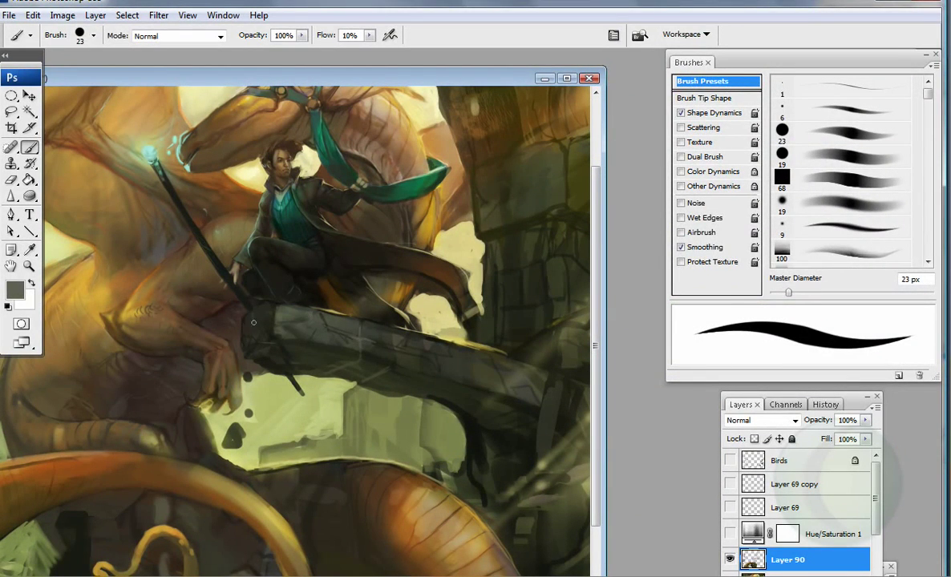
scroll(538, 254, "right", 1)
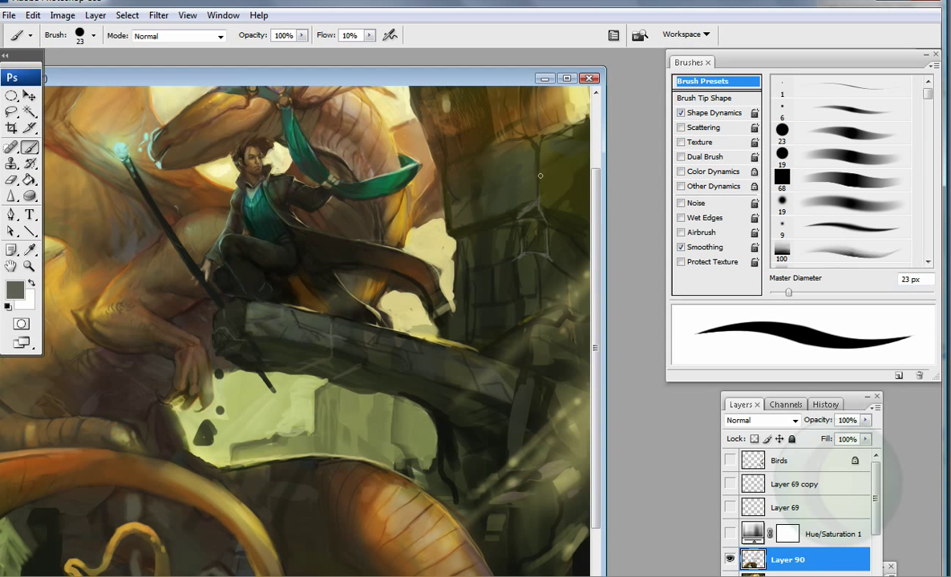
scroll(468, 173, "up", 3)
left_click(409, 204, "alt")
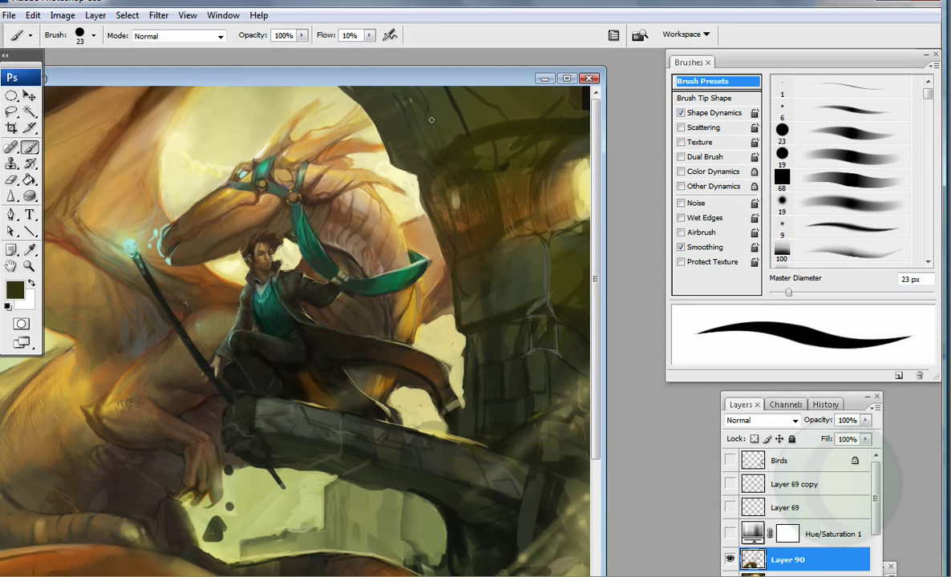
Step: Zoom in and sample tan, dark olive, light tan and dark brown from the dragon
key("ctrl+plus")
left_click(376, 136, "alt")
left_click(382, 123, "alt")
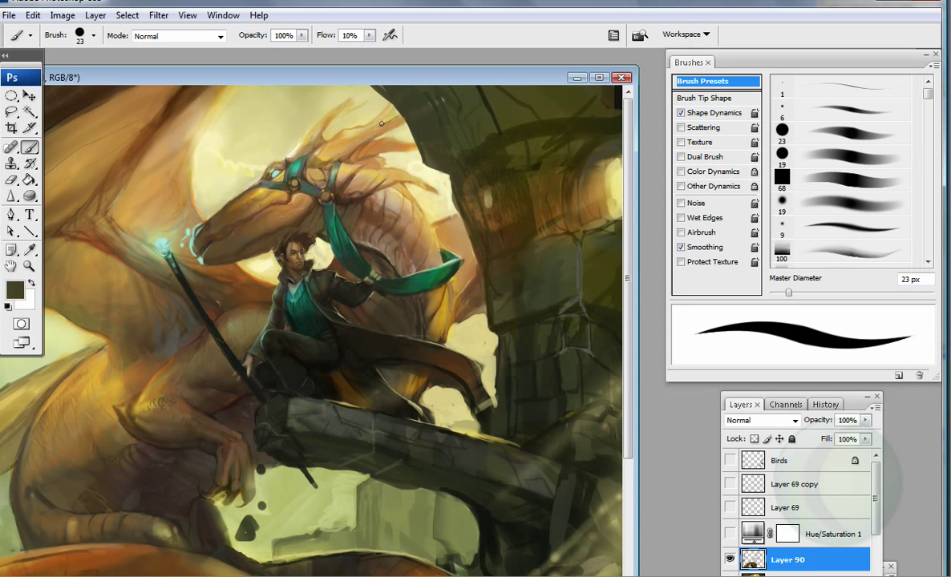
left_click(358, 108, "alt")
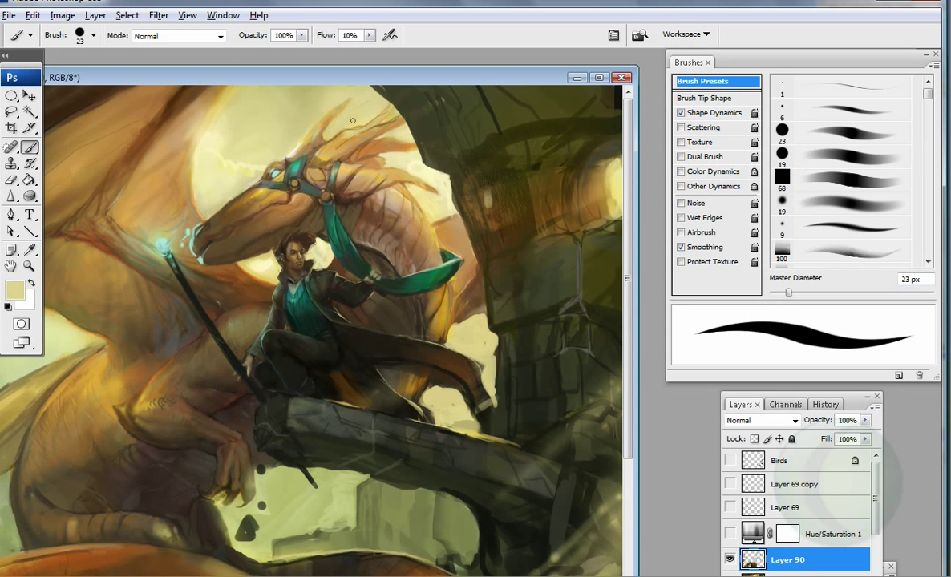
left_click(293, 159, "alt")
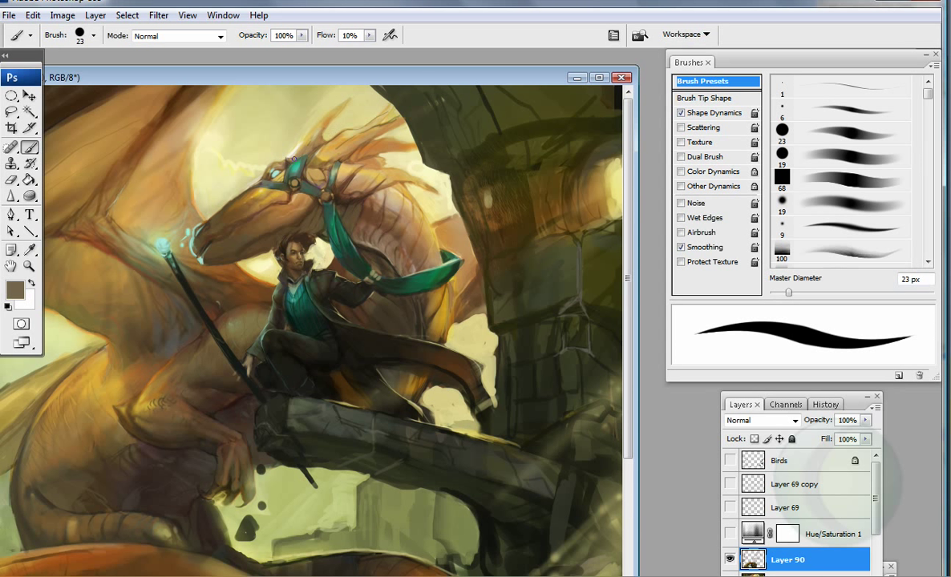
Step: Sample a dark brown near the wing, zoom out, then zoom in on the dragon's tail
scroll(211, 147, "left", 5)
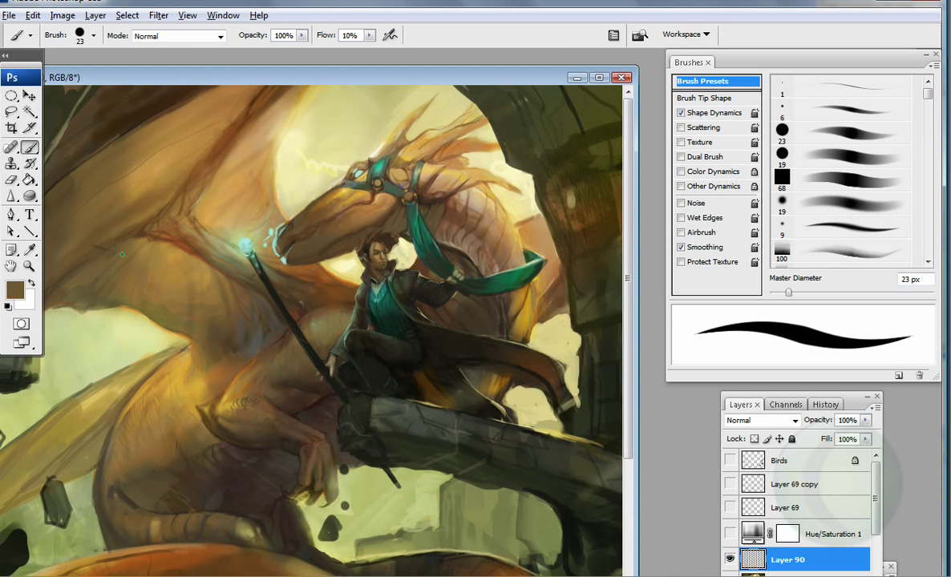
left_click(110, 254, "alt")
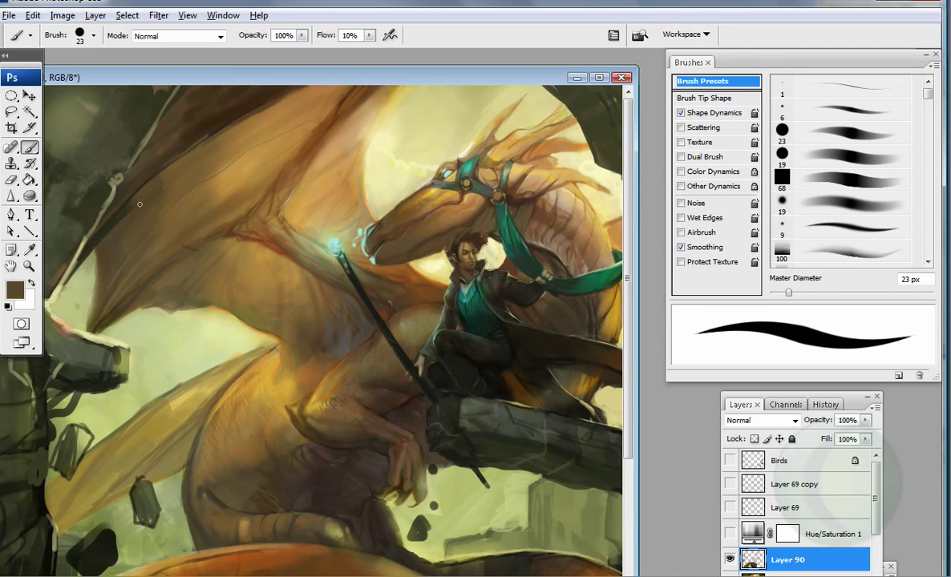
left_click(264, 107, "alt")
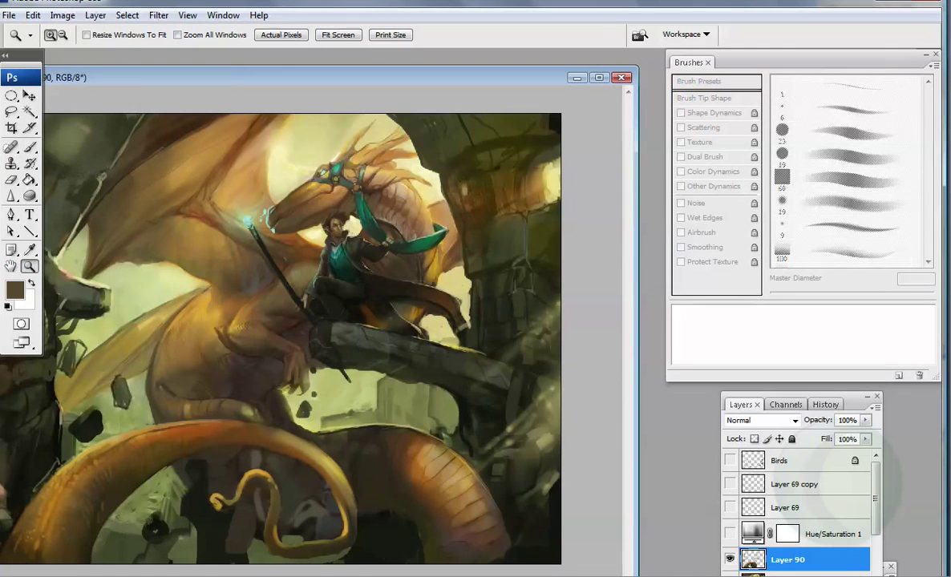
left_click(138, 531, "ctrl")
Step: Pick a darker reddish brown and paint a short dark mark on the tail with a 9 px brush
key("bracketleft")
key("bracketleft")
key("bracketleft")
key("bracketleft")
key("bracketleft")
key("bracketleft")
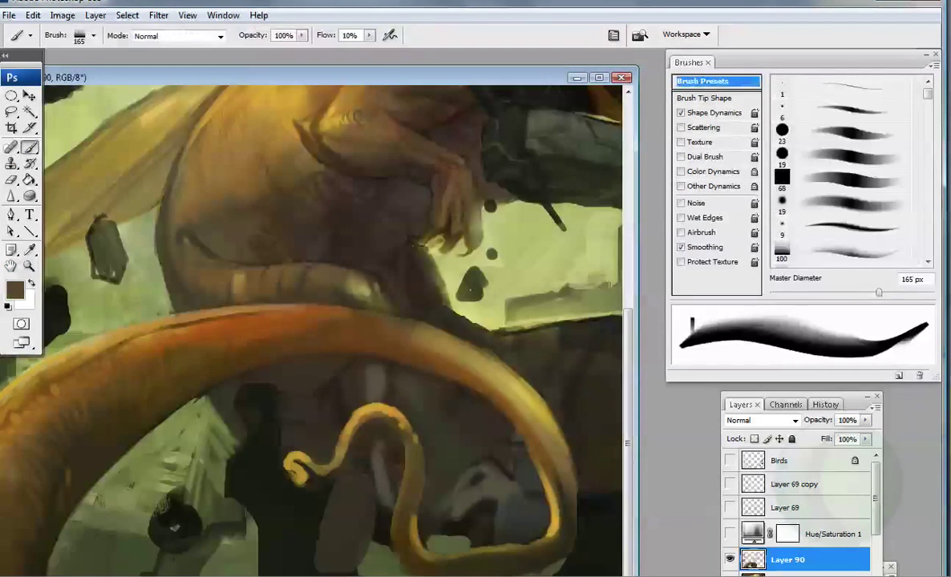
left_click(15, 290)
left_click(622, 286)
key("Return")
key("bracketleft")
key("bracketleft")
key("bracketleft")
left_click_drag(227, 285, 237, 287)
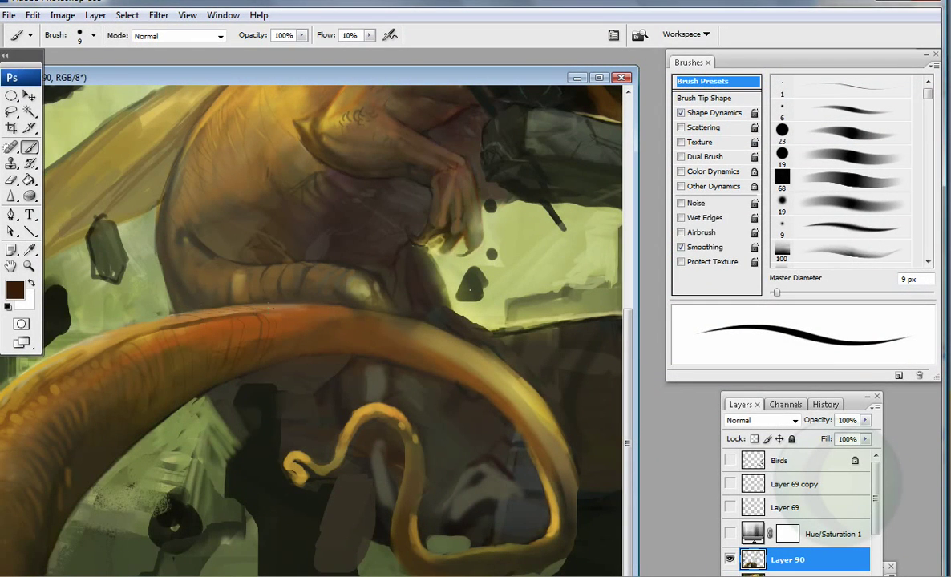
Step: Paint thin dark lines along the orange tail with a 23 px airbrush and sampled browns
left_click_drag(274, 356, 192, 356)
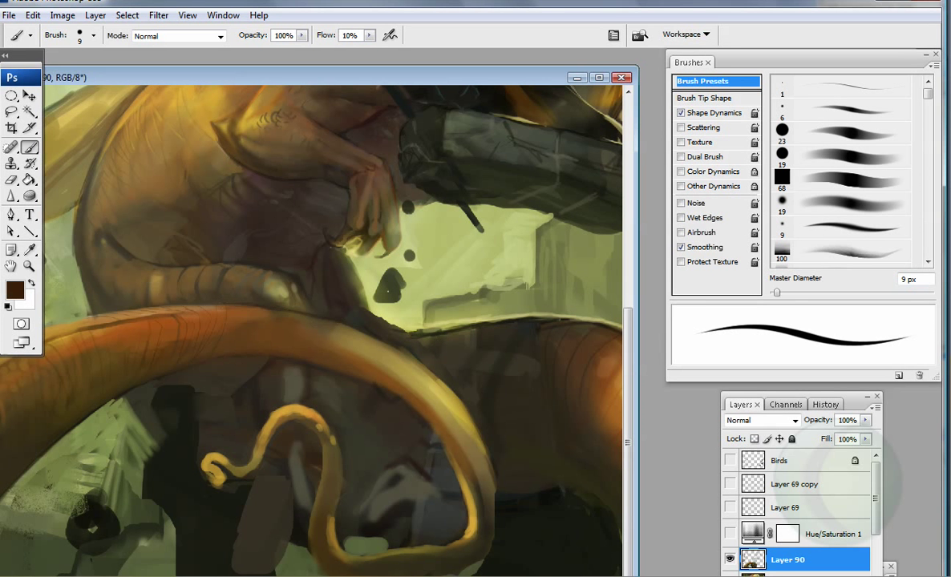
left_click(249, 284, "alt")
key("bracketright")
key("bracketright")
key("bracketright")
key("bracketright")
key("bracketright")
key("bracketright")
key("bracketright")
key("bracketright")
key("shift+alt+p")
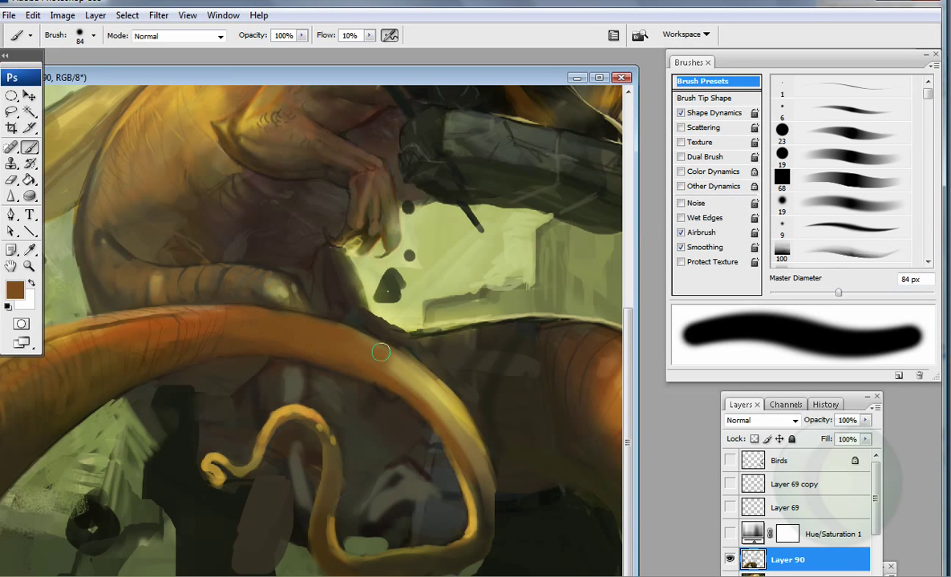
key("period")
left_click(228, 431, "alt")
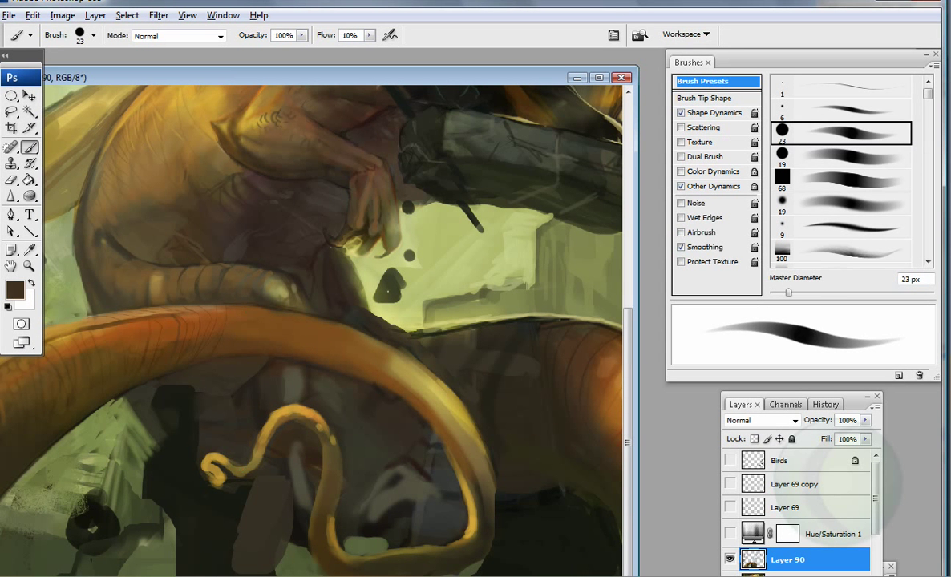
left_click(210, 290, "alt")
key("period")
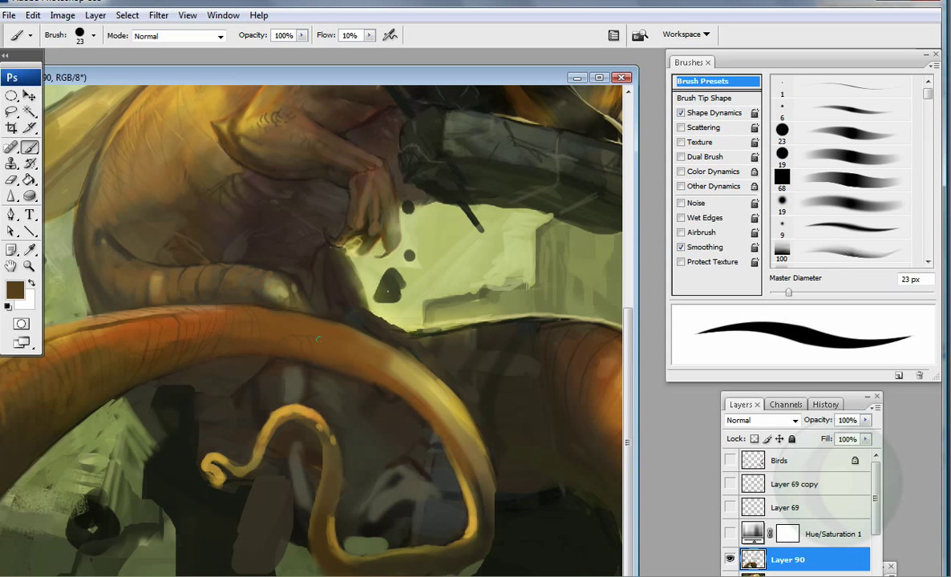
mouse_move(306, 321)
left_mouse_down()
mouse_move(407, 351)
mouse_move(404, 379)
mouse_move(431, 370)
mouse_move(439, 409)
left_mouse_up()
Step: Zoom out, then in on the wing and body, and set a 44 px soft brush
key("period")
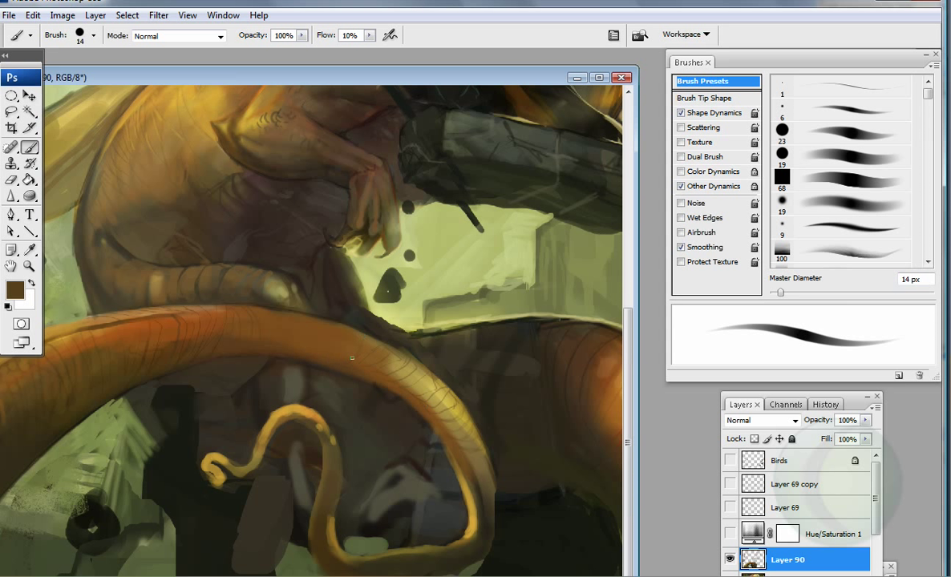
key("z")
left_click(247, 324, "alt")
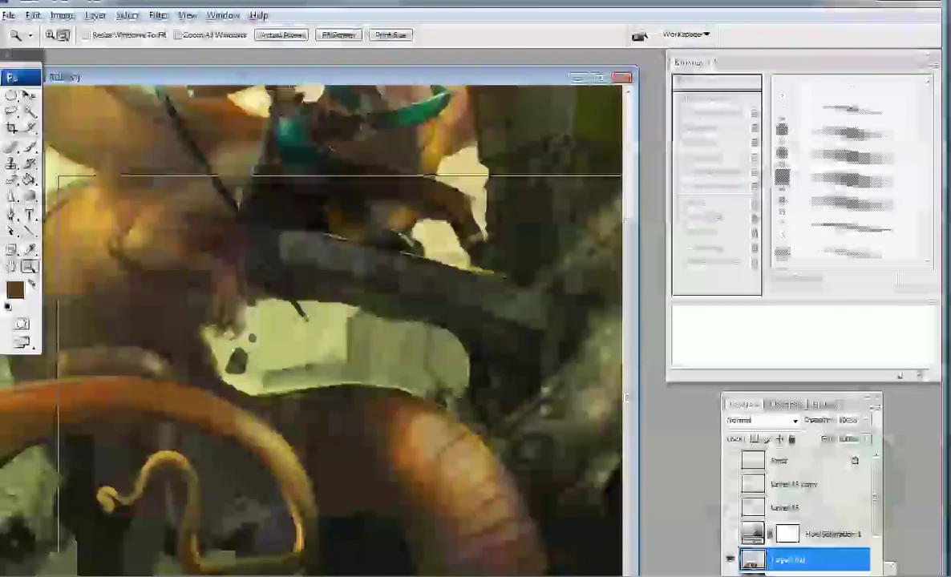
left_click(170, 340)
key("b")
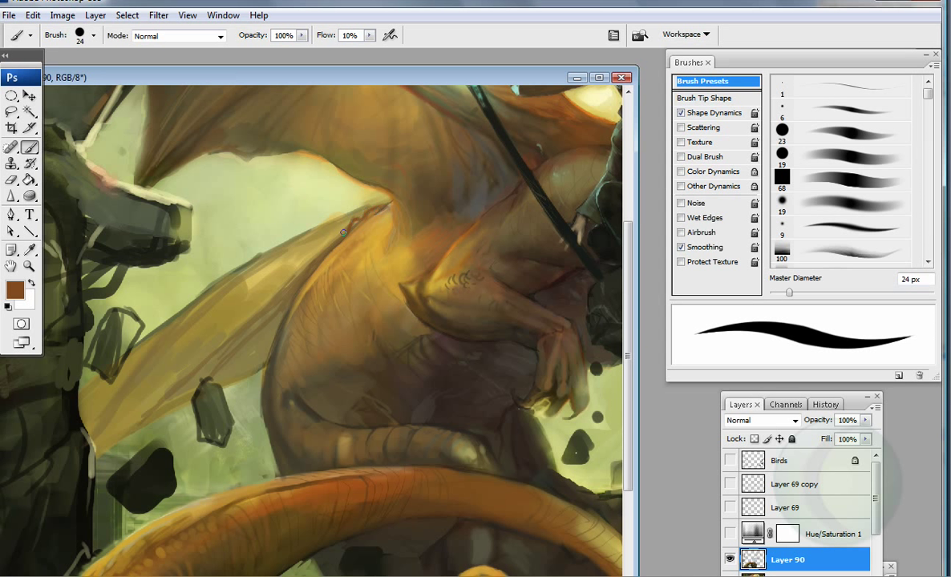
key("period")
key("period")
key("bracketright")
key("bracketright")
Step: Sample dark browns from the wing and paint short dark strokes along its edges with a 34 px brush
left_click(318, 207, "alt")
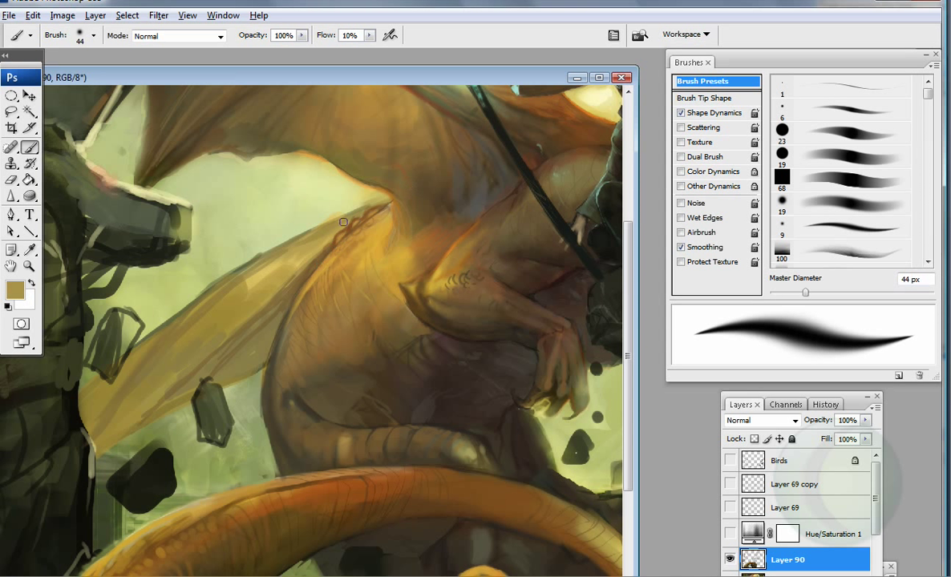
key("period")
left_click(170, 218, "alt")
left_click(142, 237, "alt")
left_click(149, 241, "alt")
left_click(346, 247, "alt")
key("comma")
left_click(328, 301, "alt")
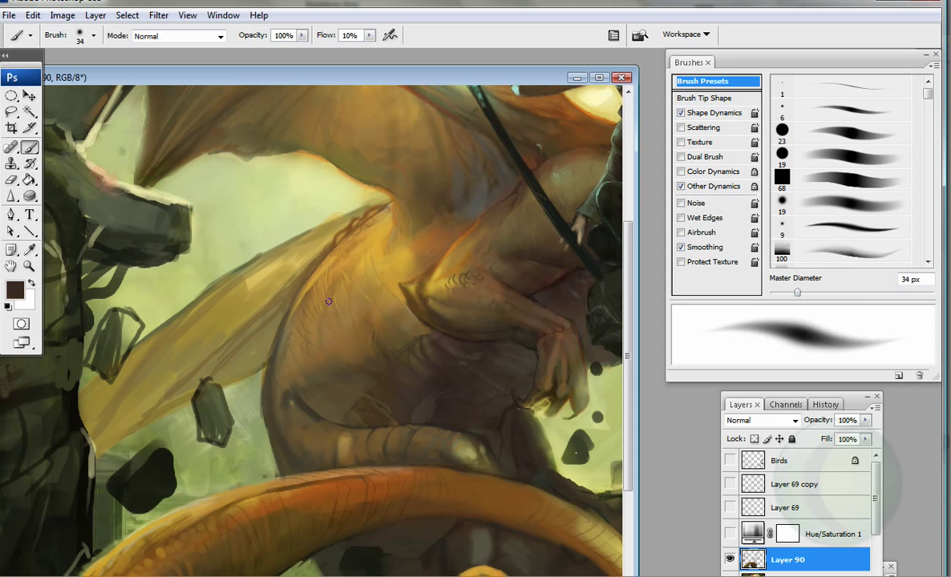
left_click_drag(312, 284, 281, 232)
left_click_drag(281, 280, 269, 352)
left_click_drag(349, 201, 313, 236)
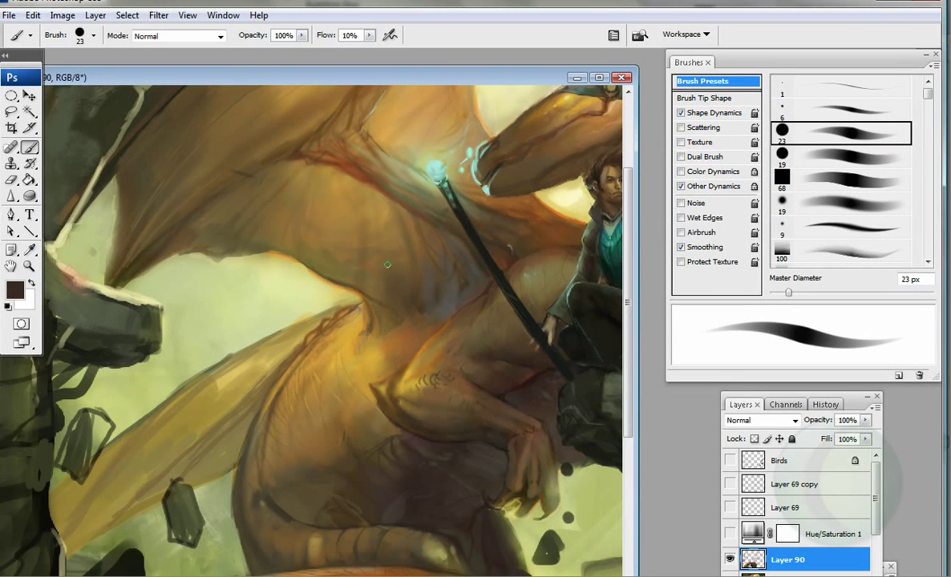
left_click_drag(350, 180, 361, 240)
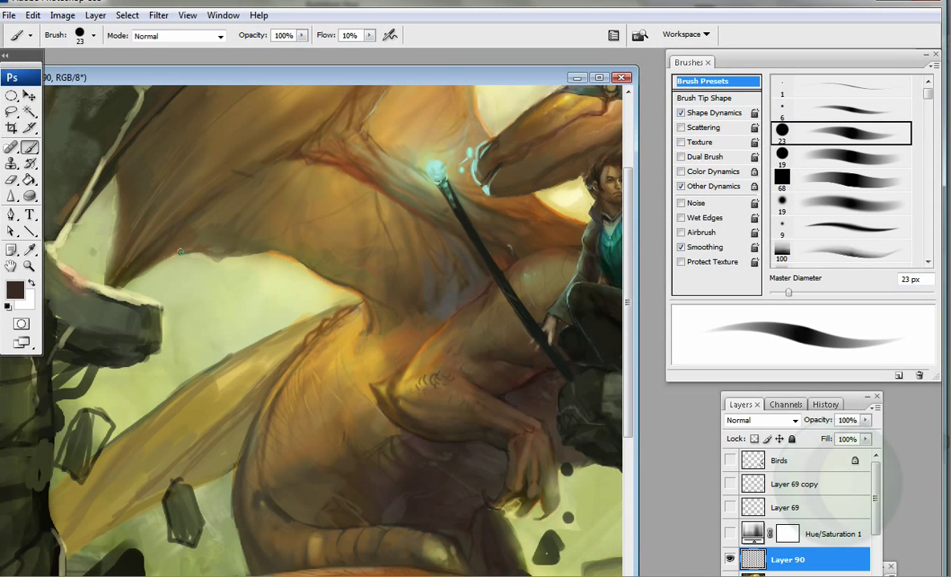
Step: Load a 16 px brush with light sage green sampled from the background
key("bracketleft")
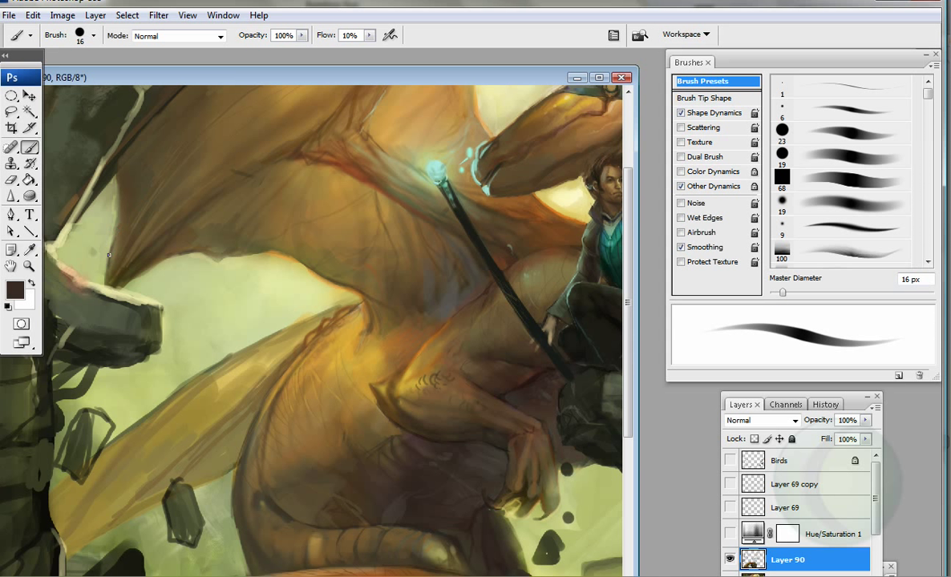
left_click(47, 253, "alt")
left_click(68, 181, "alt")
left_click(66, 235, "alt")
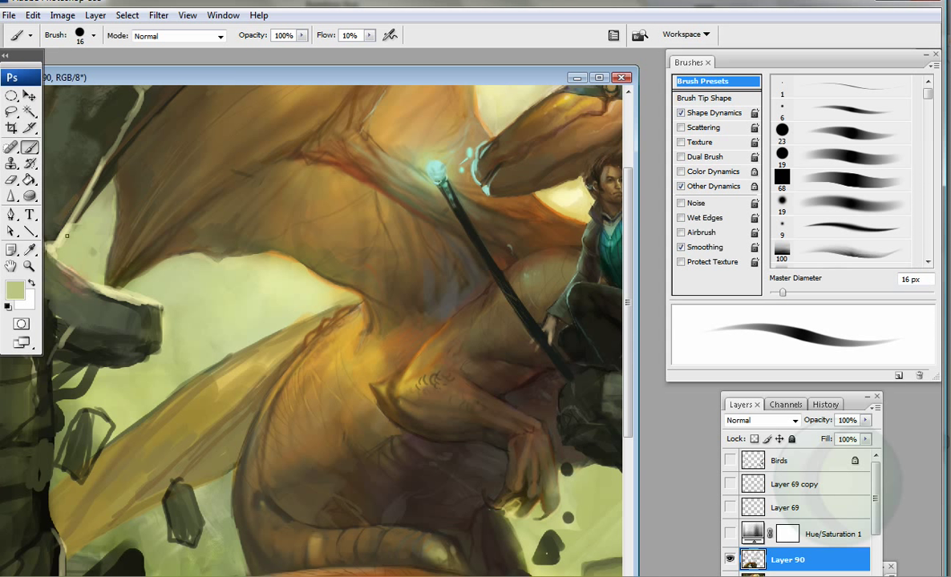
left_click_drag(73, 199, 122, 241)
Step: Zoom out to 16.7% and darken the dragon's tail with a soft near-black 53 px stroke
left_click(78, 266, "ctrl+alt")
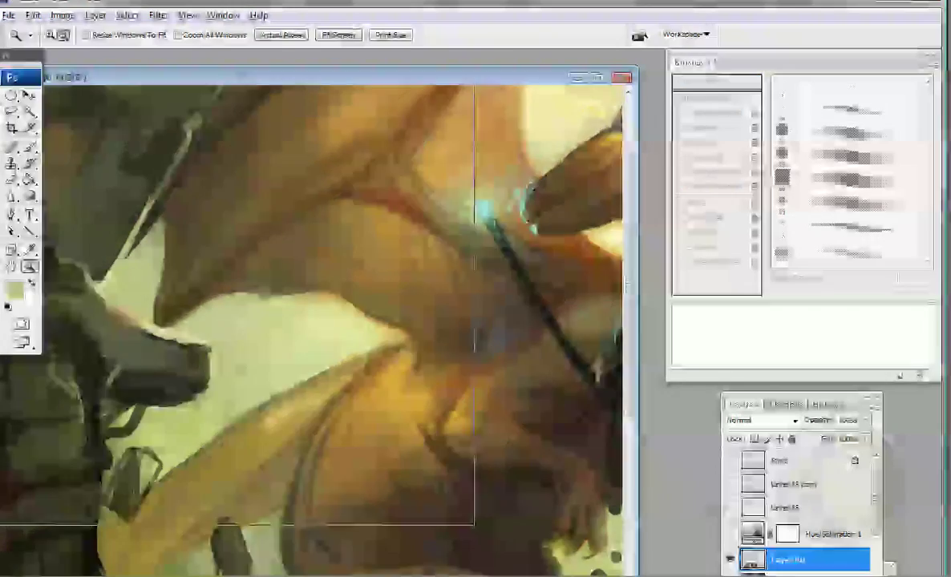
left_click(78, 265, "ctrl+alt")
key("bracketright")
key("bracketright")
left_click(453, 314, "alt")
left_click_drag(798, 293, 812, 292)
left_click(281, 412, "alt")
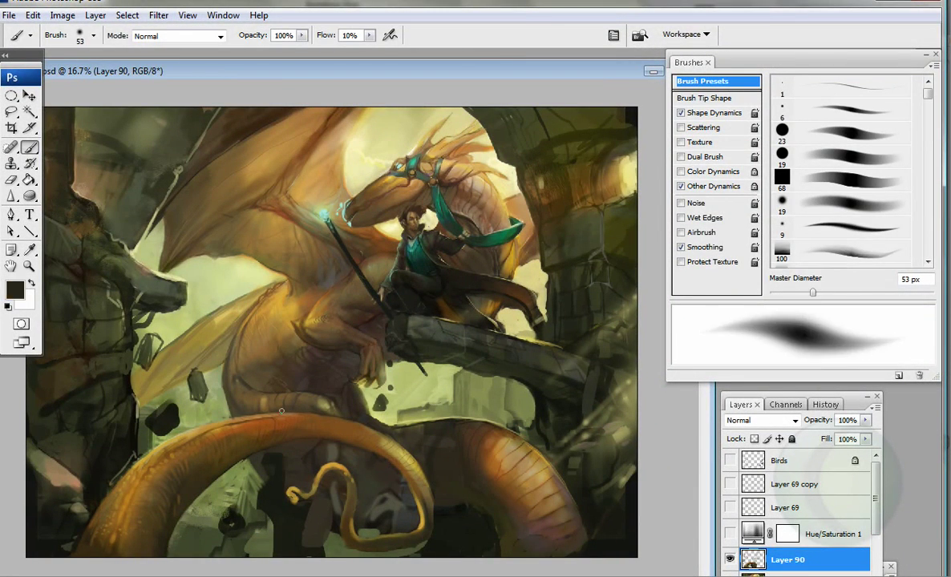
left_click_drag(355, 400, 431, 510)
Step: Sample dark brown and black, then darken the background ruins with a 110 px brush
left_click(399, 470, "alt")
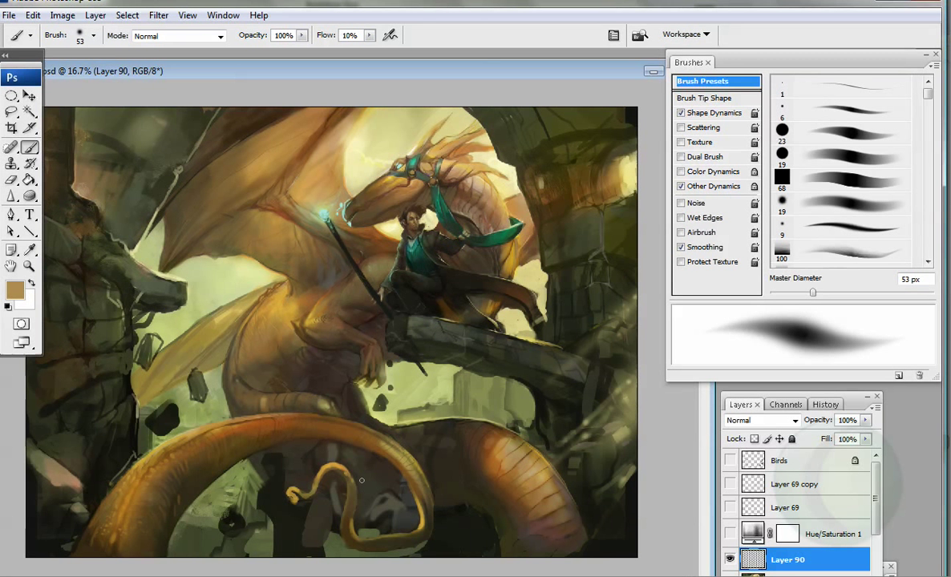
key("F3")
left_click(391, 473, "alt")
left_click(339, 472, "alt")
key("bracketright")
key("bracketright")
key("bracketright")
key("bracketright")
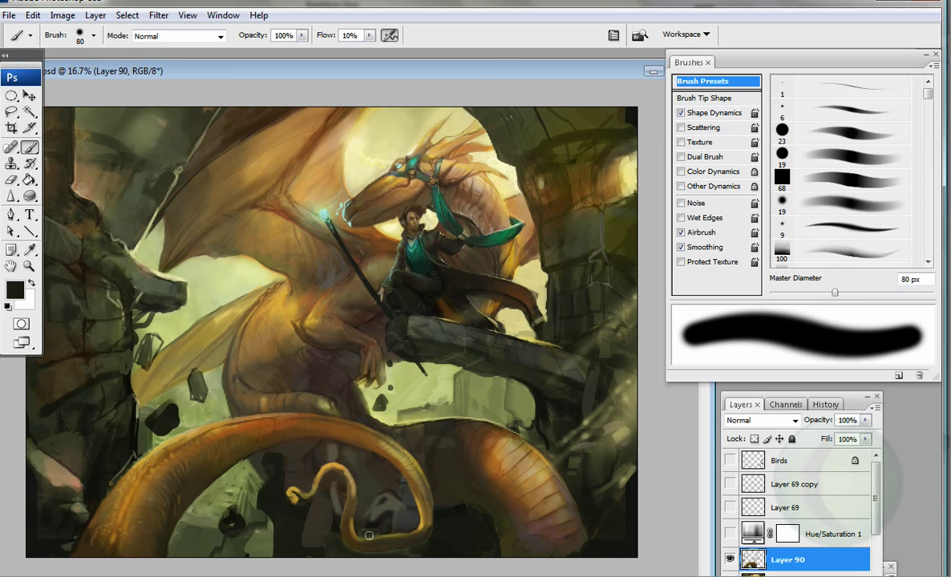
key("period")
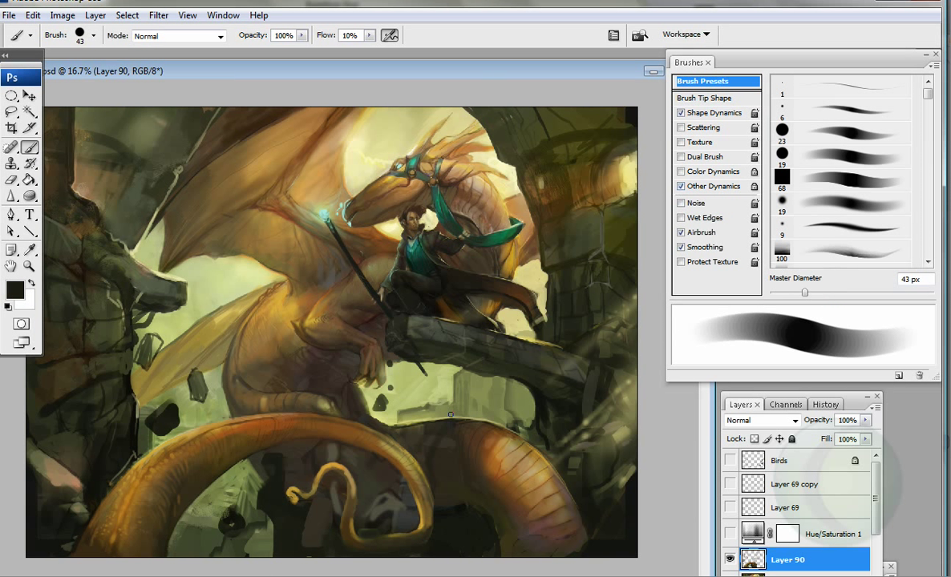
key("period")
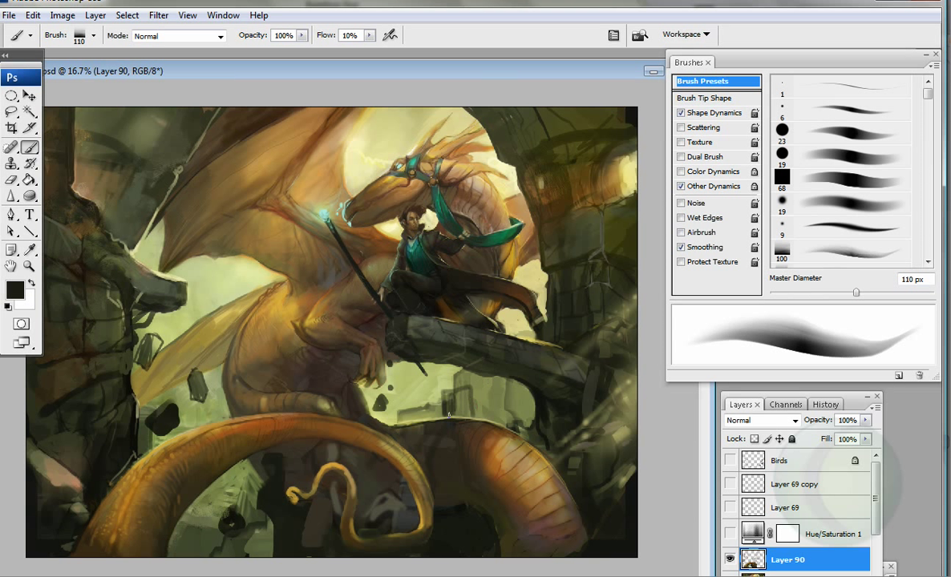
left_click_drag(448, 416, 460, 414)
Step: Lighten the left rock with a 51 px airbrush loaded with sampled grey-green
left_click(440, 372, "alt")
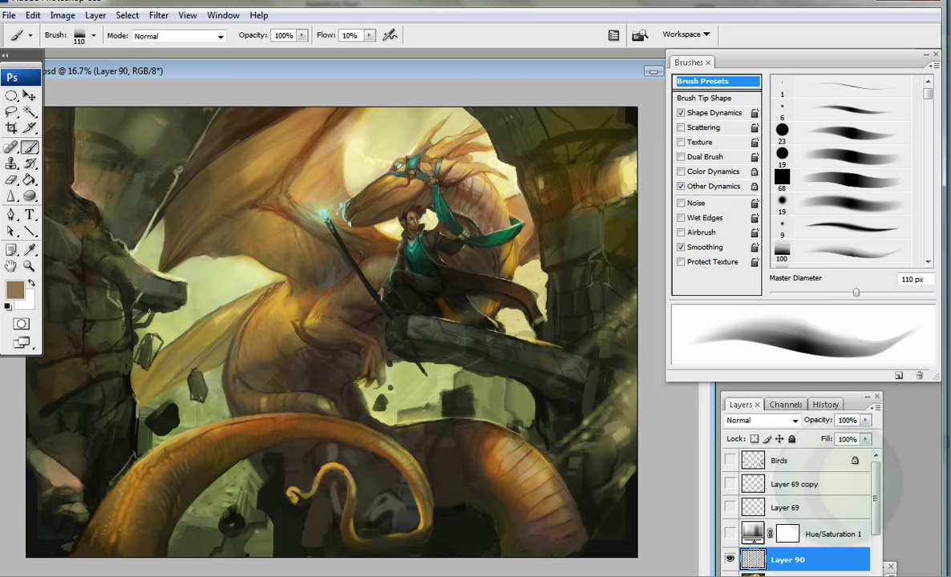
left_click(129, 293, "alt")
key("comma")
left_click(149, 317, "alt")
mouse_move(132, 277)
left_mouse_down()
mouse_move(160, 274)
mouse_move(169, 303)
left_mouse_up()
Step: Paint dark strokes over the left rock with a colour sampled from the canvas
left_click(245, 132, "alt")
mouse_move(142, 153)
left_mouse_down()
mouse_move(142, 103)
mouse_move(170, 117)
left_mouse_up()
mouse_move(104, 100)
left_mouse_down()
mouse_move(117, 216)
mouse_move(89, 124)
left_mouse_up()
left_click_drag(87, 132, 86, 146)
Step: Set the soft 100 px brush to 189 px with dark slate, then undo the last stroke
left_click(514, 143, "alt")
key("comma")
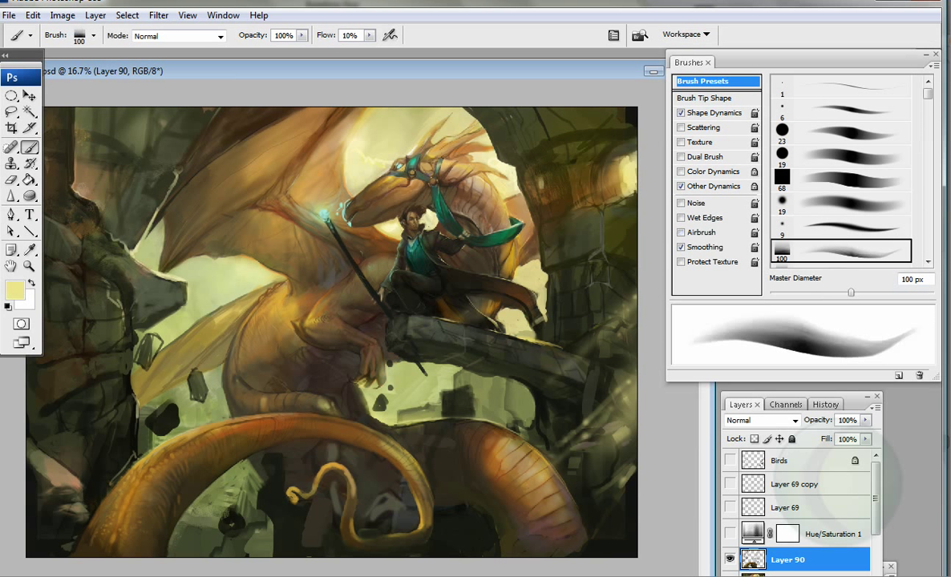
left_click(520, 125, "alt")
left_click_drag(850, 292, 887, 292)
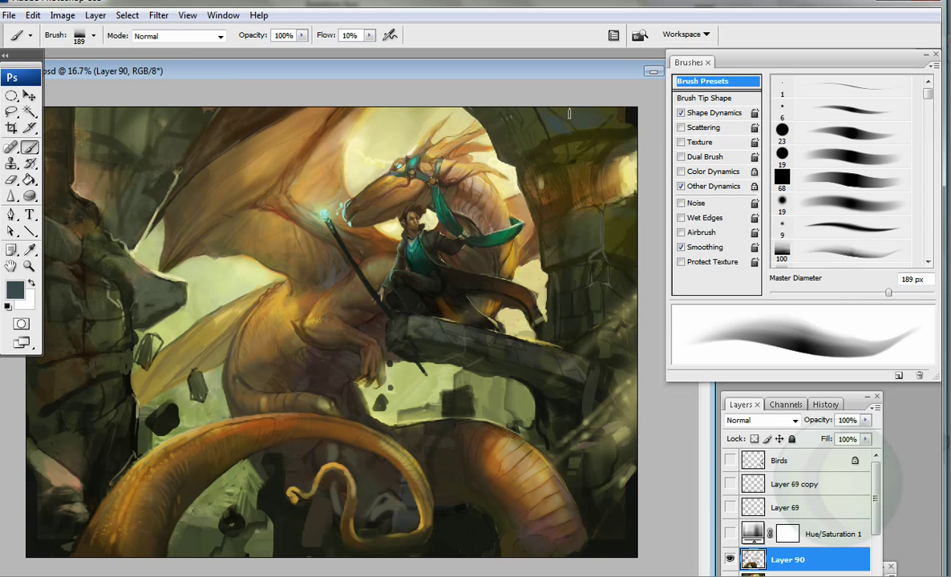
key("ctrl+z")
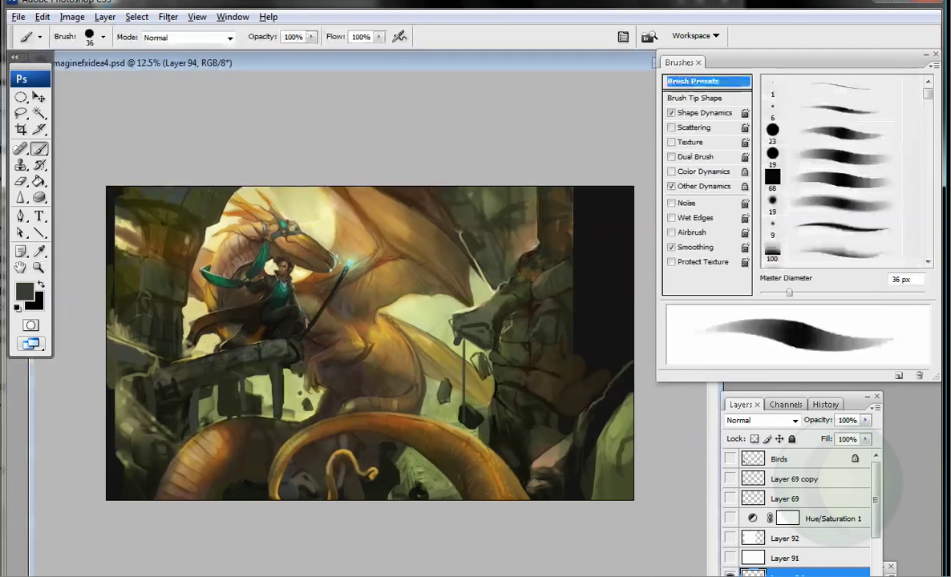
Step: Turn on the 53 px airbrush and darken the left rock edges with dark browns sampled from the canvas
left_click(309, 218, "alt")
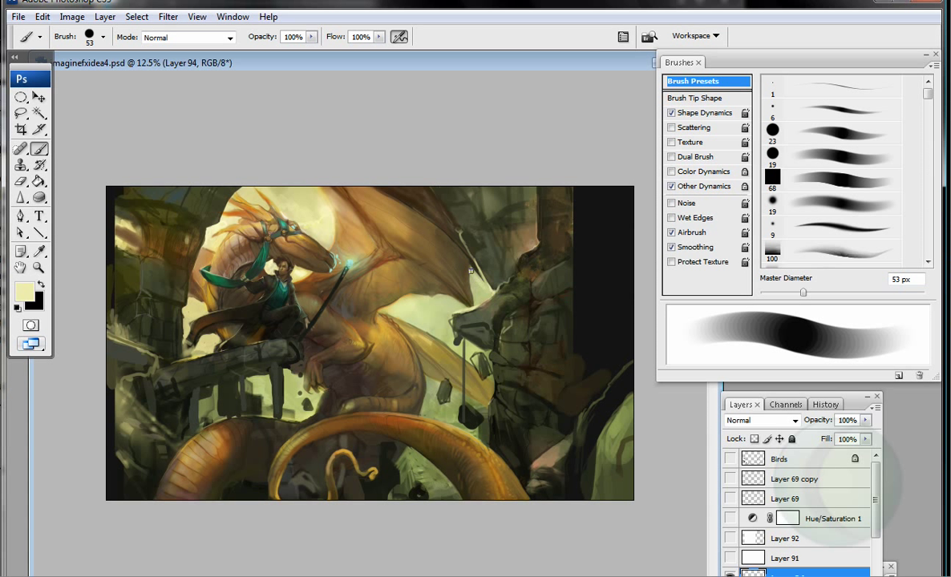
left_click(324, 376, "alt")
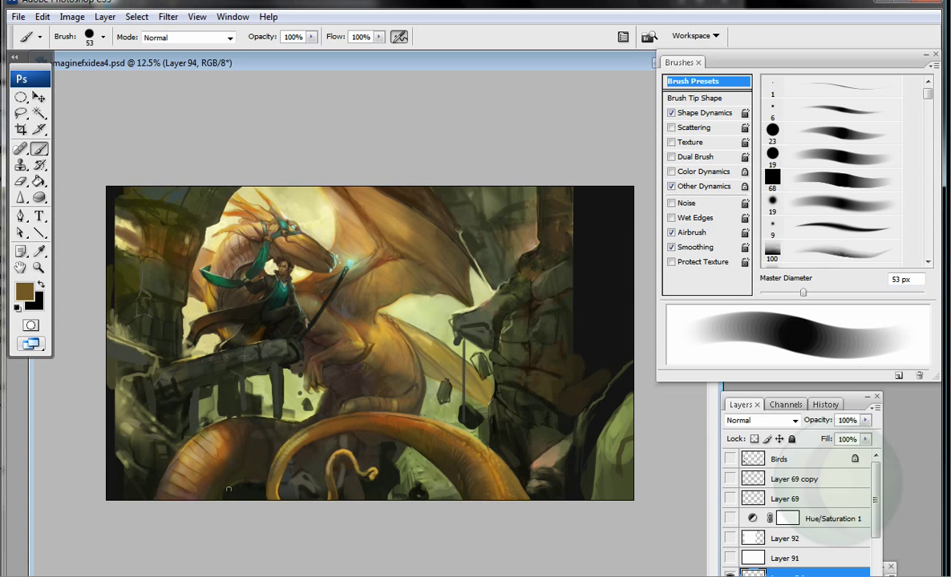
left_click(230, 486, "alt")
left_click(258, 481, "alt")
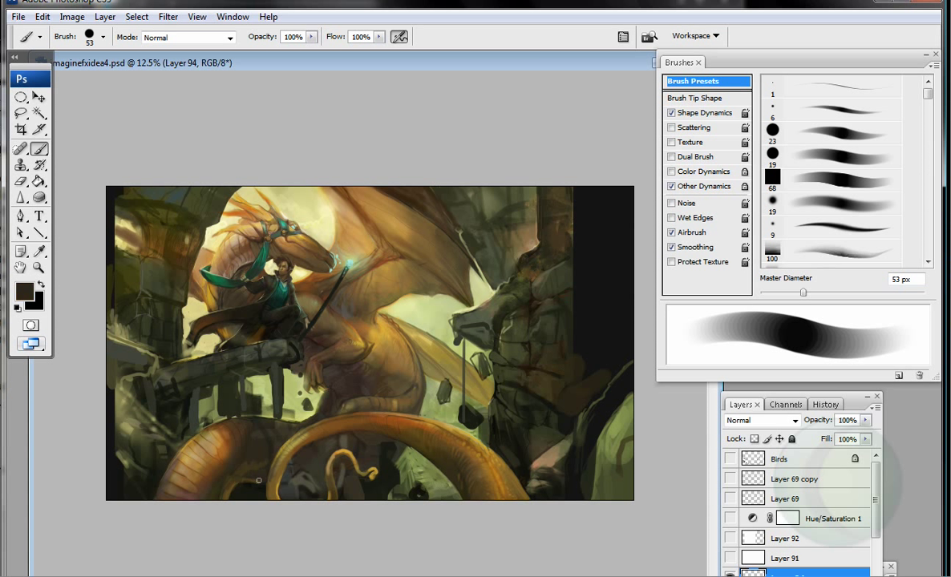
left_click(106, 405, "alt")
left_click(117, 431, "alt")
left_click(103, 366, "alt")
left_click(105, 357, "alt")
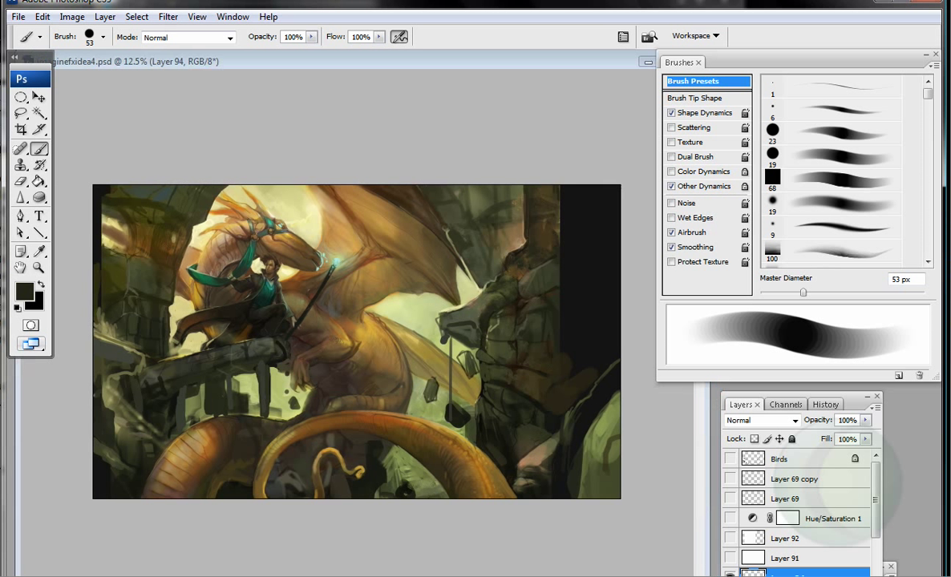
Step: Briefly switch to the Eraser, return to the Brush, and sample dark olive grey and near-black tones
key("e")
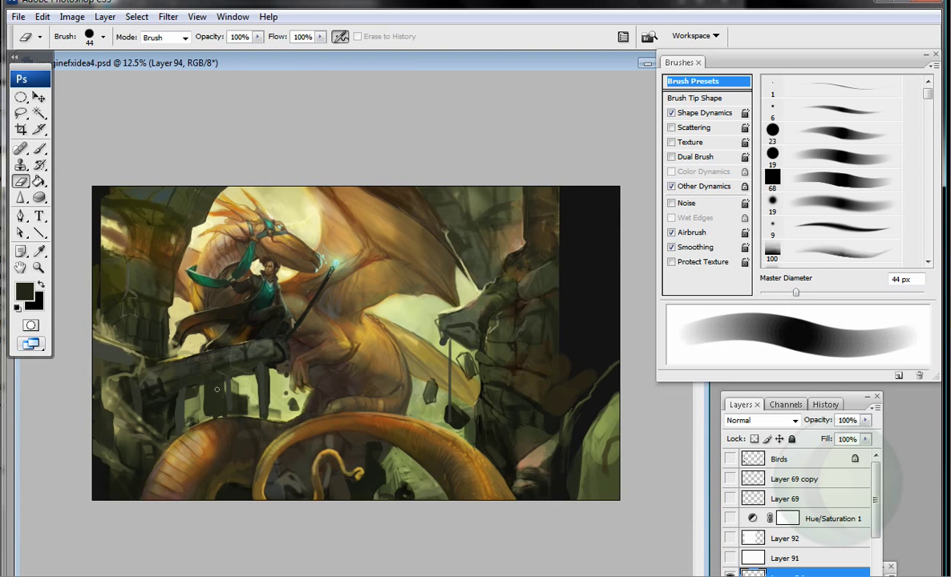
key("b")
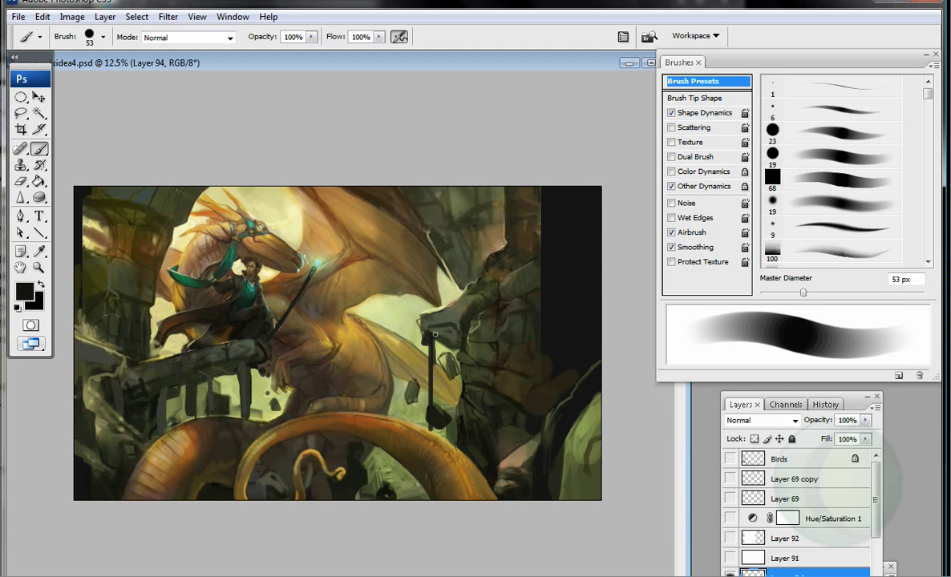
left_click(434, 334, "alt")
left_click(566, 278, "alt")
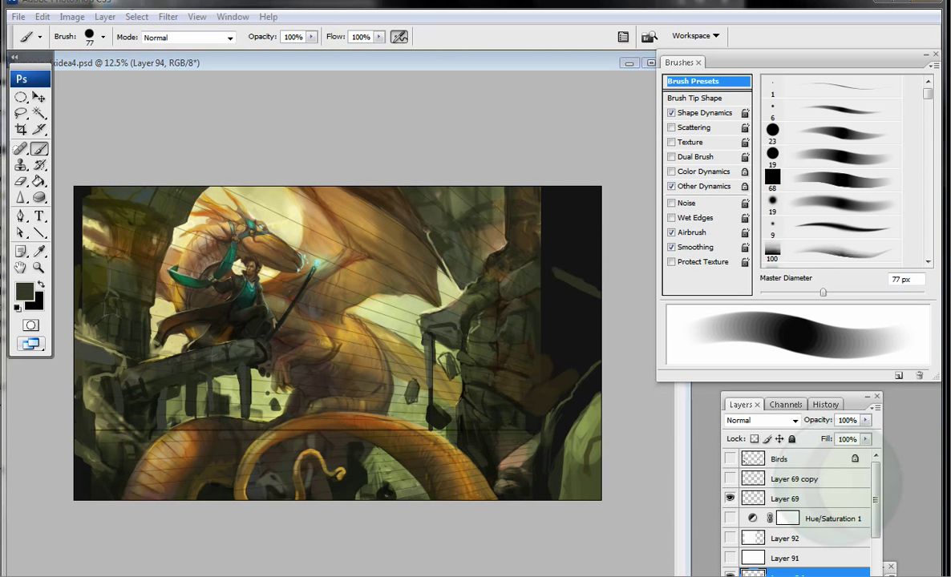
Step: Paint grey strokes over the dark right side, sampling olive grey, pale yellow-green and near-black
left_click_drag(513, 209, 529, 273)
left_click(671, 233)
left_click_drag(822, 292, 816, 291)
left_click(455, 324, "alt")
left_click(450, 304, "alt")
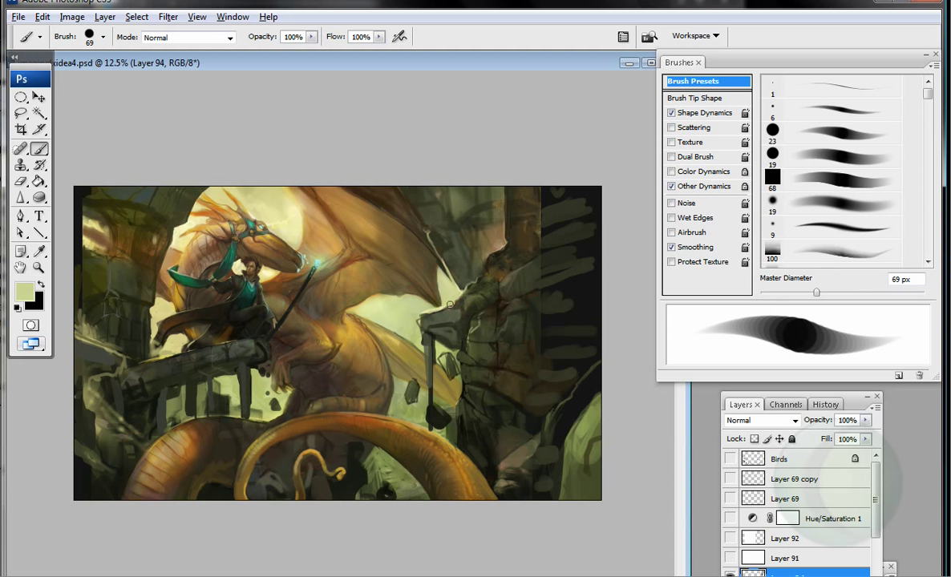
left_click(497, 193, "alt")
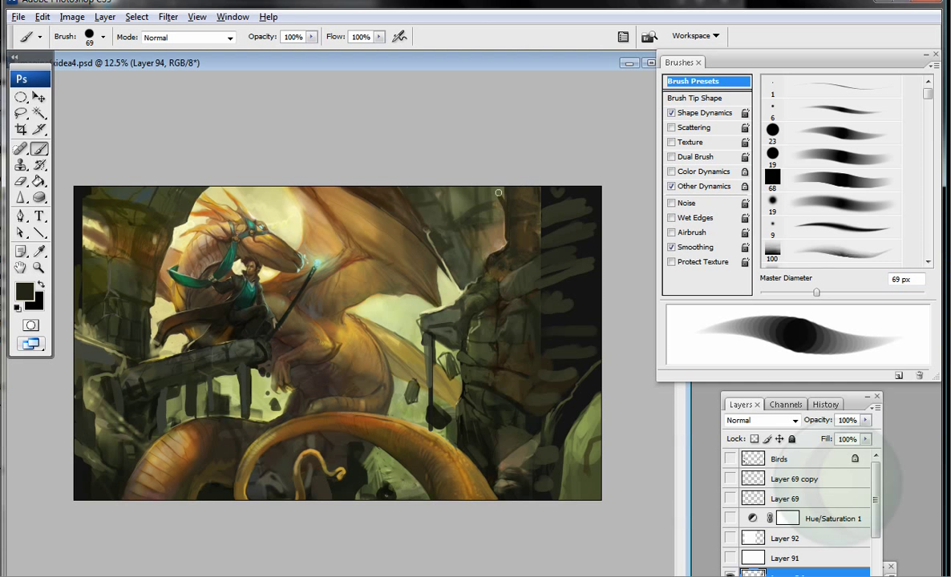
left_click(447, 281, "alt")
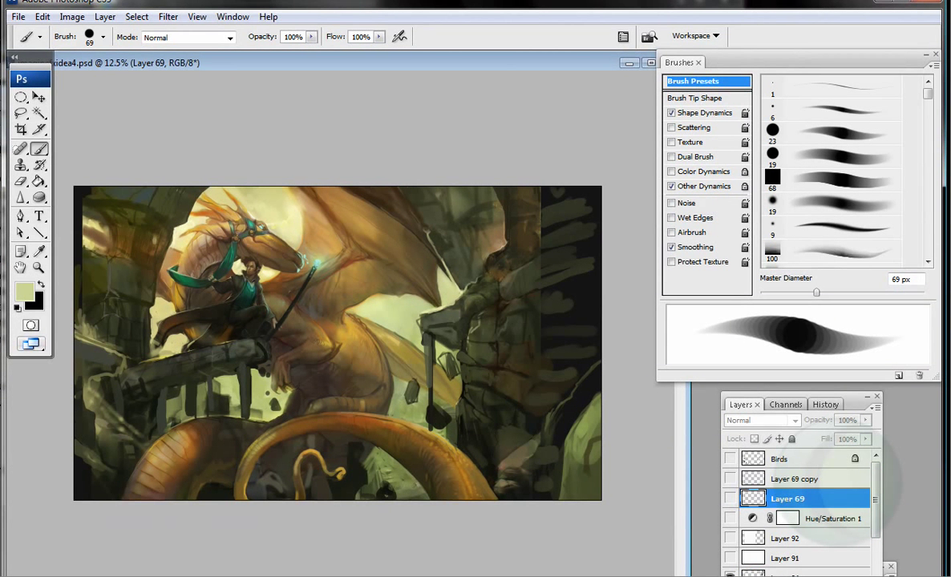
Step: Move Layer 94 directly under Hue/Saturation 1 and pick wing browns and tans at 42–87 px
left_click_drag(749, 572, 747, 536)
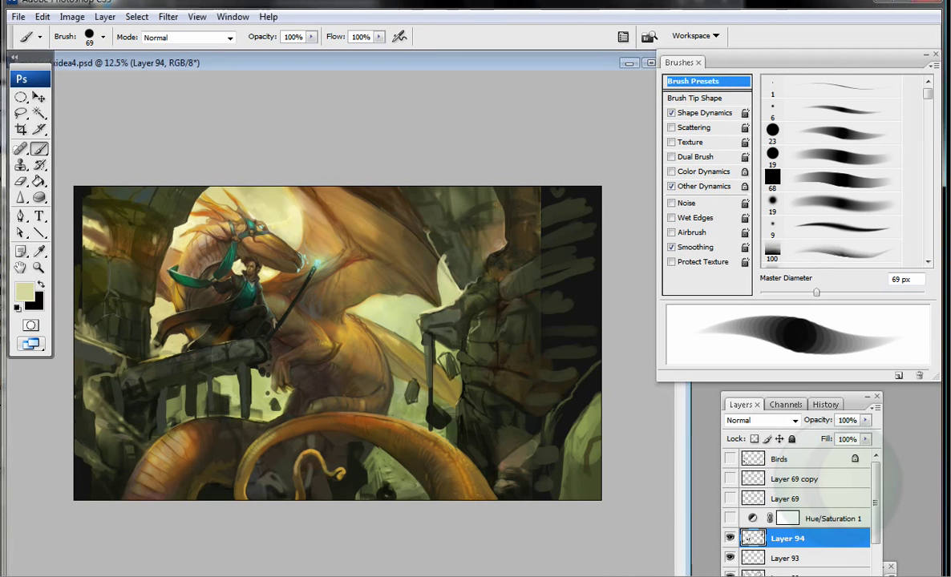
left_click(496, 225, "alt")
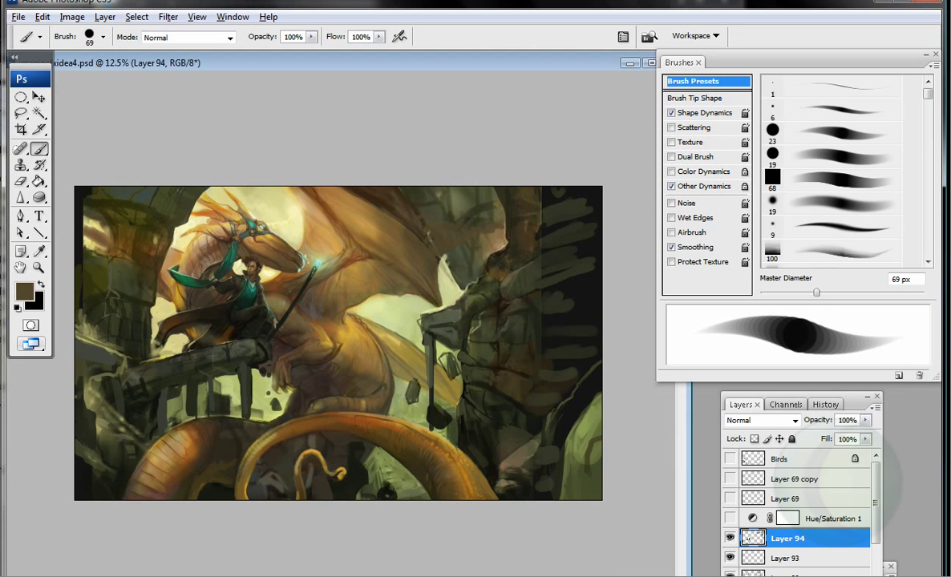
left_click(324, 180, "alt")
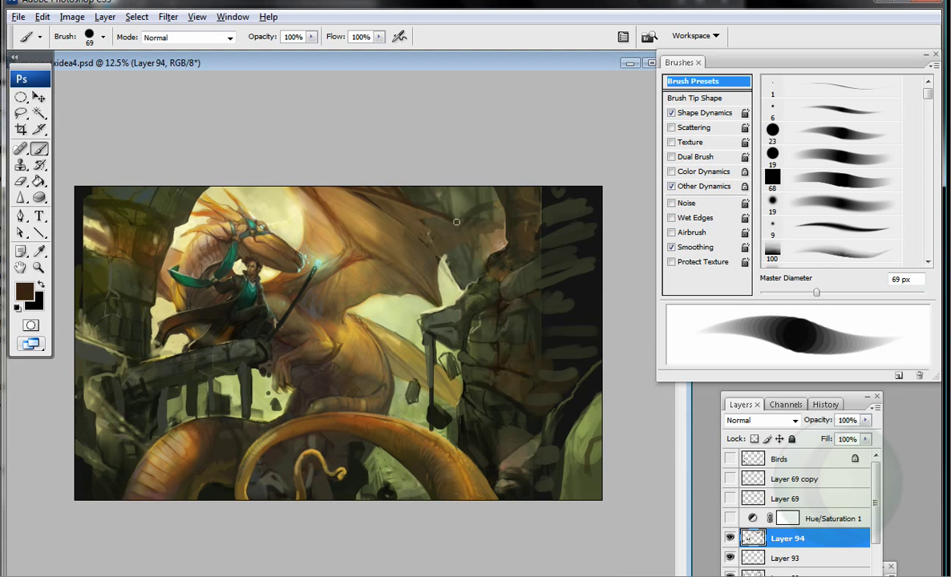
key("bracketleft")
key("bracketleft")
key("bracketleft")
left_click(291, 178, "alt")
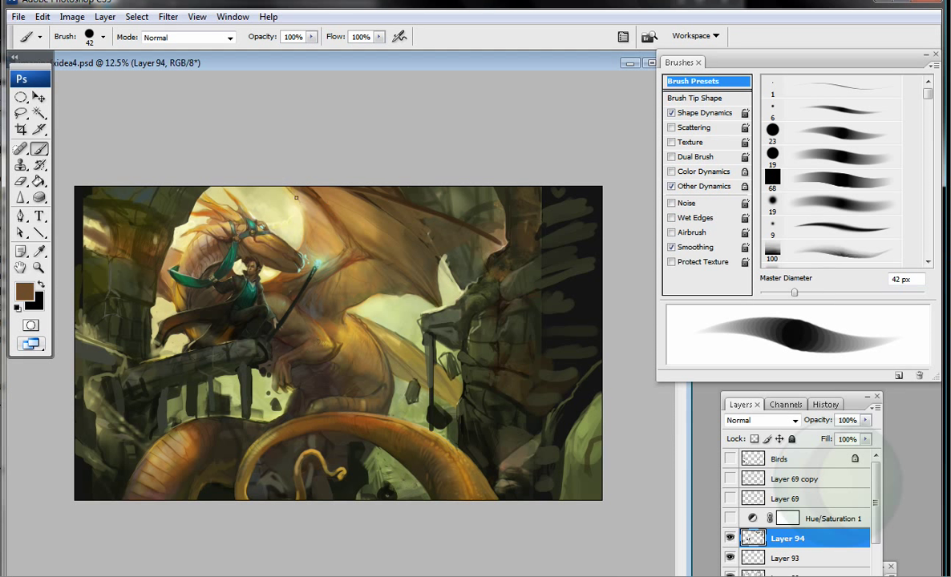
key("bracketright")
key("bracketright")
key("bracketright")
key("bracketright")
key("bracketright")
left_click(313, 208, "alt")
left_click(321, 200, "alt")
Step: Repaint and reshape the upper dragon wing with broad strokes of sampled wing colours
left_click_drag(297, 181, 362, 226)
left_click_drag(324, 194, 393, 261)
left_click(356, 223, "alt")
left_click(377, 180, "alt")
left_click_drag(357, 178, 471, 212)
left_click_drag(424, 176, 465, 206)
left_click(404, 239, "alt")
mouse_move(400, 234)
left_mouse_down()
mouse_move(465, 226)
mouse_move(426, 222)
left_mouse_up()
Step: Repaint the wing's top edge in tan and add small dark olive strokes along its edge
left_click(394, 207, "alt")
left_click(409, 218, "alt")
left_click_drag(321, 193, 437, 181)
left_click(401, 276, "alt")
left_click_drag(393, 277, 408, 286)
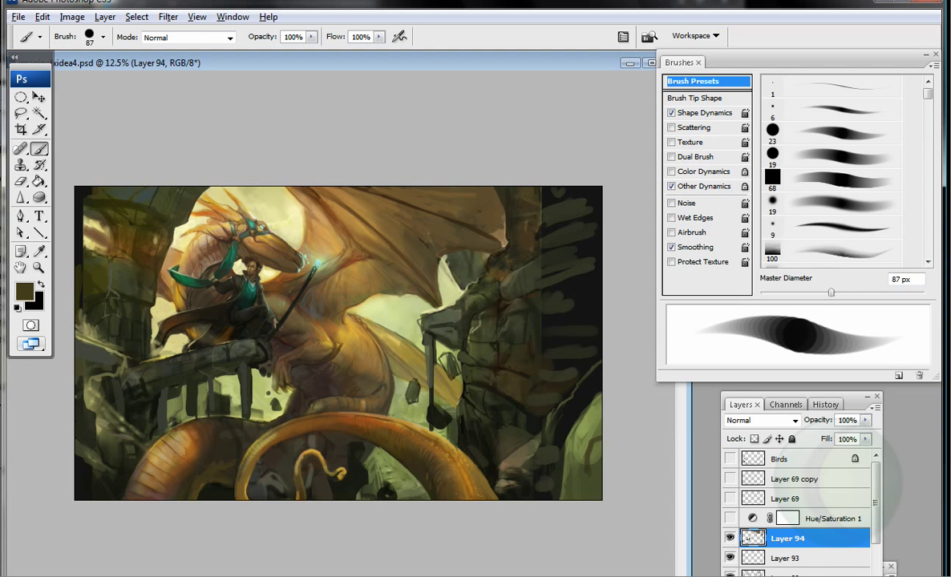
left_click(414, 222, "alt")
left_click_drag(410, 249, 448, 256)
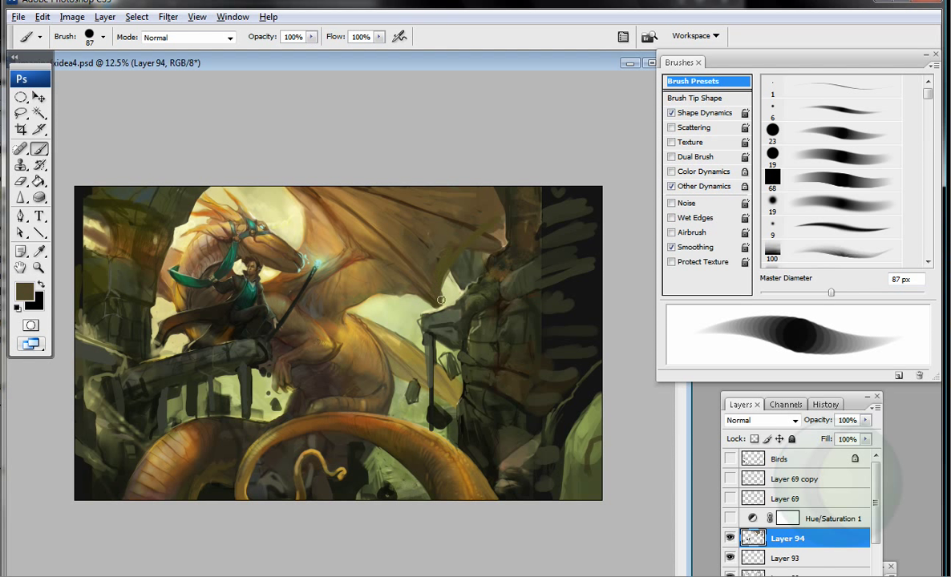
Step: Airbrush light tan along the wing top with a 137 px brush after sampling browns and tans
left_click(404, 189, "alt")
left_click(463, 213, "alt")
left_click(449, 226, "alt")
left_click(262, 190, "alt")
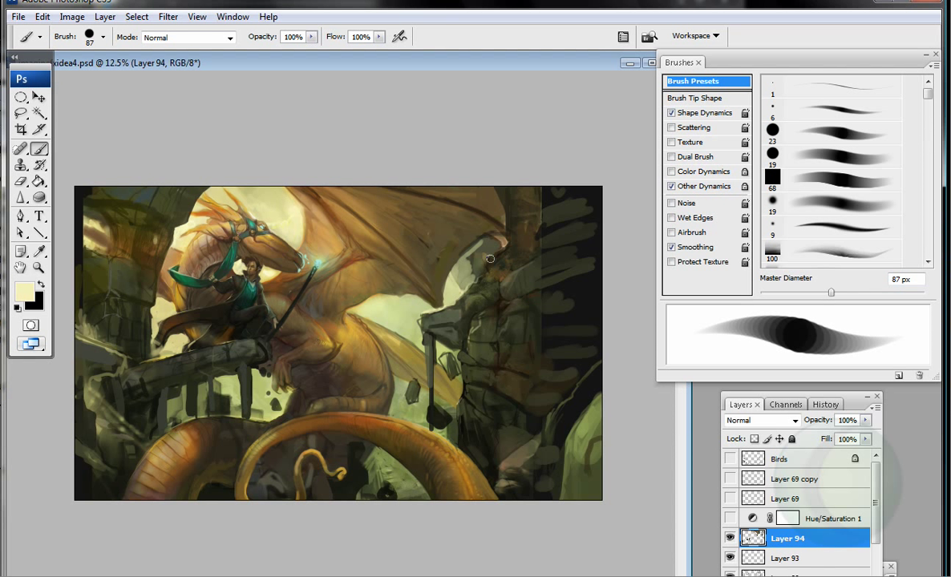
left_click(327, 195, "alt")
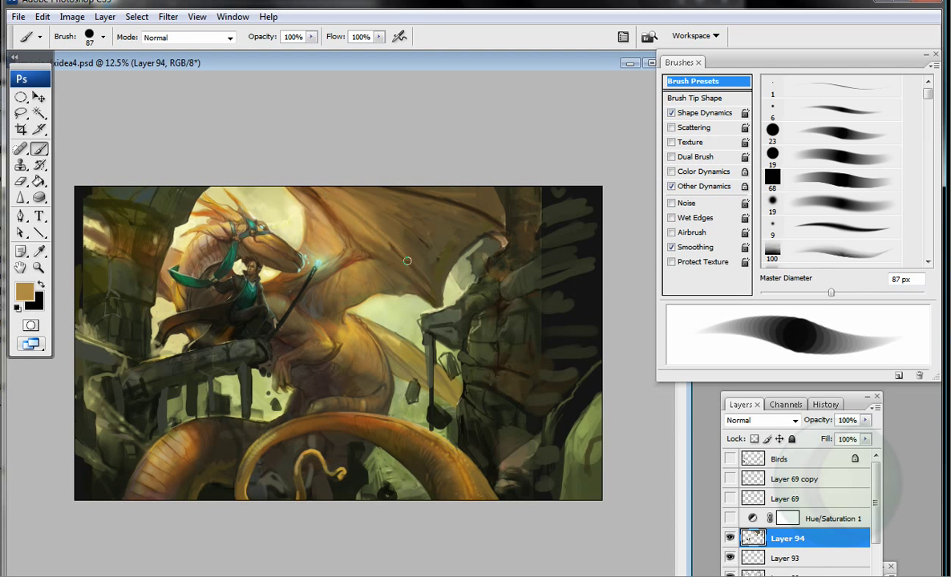
left_click(305, 199, "alt")
left_click(313, 191, "alt")
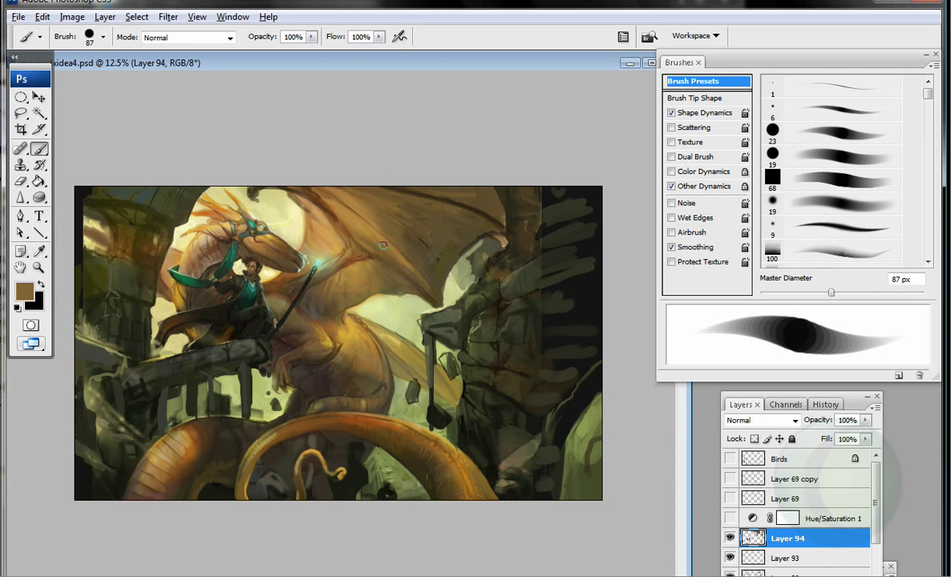
key("bracketright")
key("bracketright")
key("shift+alt+p")
mouse_move(340, 243)
left_mouse_down()
mouse_move(359, 197)
mouse_move(352, 186)
mouse_move(282, 195)
left_mouse_up()
Step: Paint pale olive strokes over the wing edge, then reset the brush to 72 px with airbrush off
left_click(442, 235, "alt")
left_click_drag(433, 251, 488, 240)
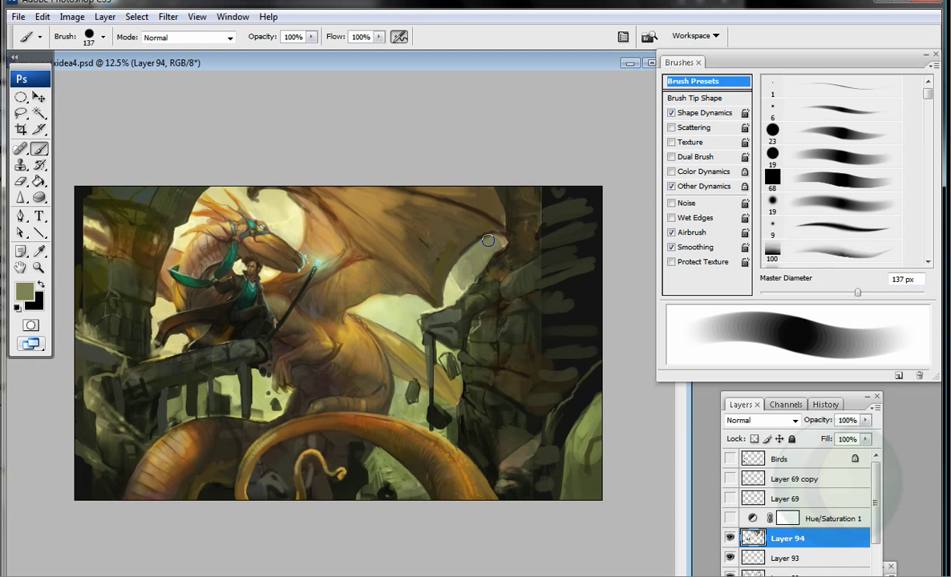
left_click(312, 237, "alt")
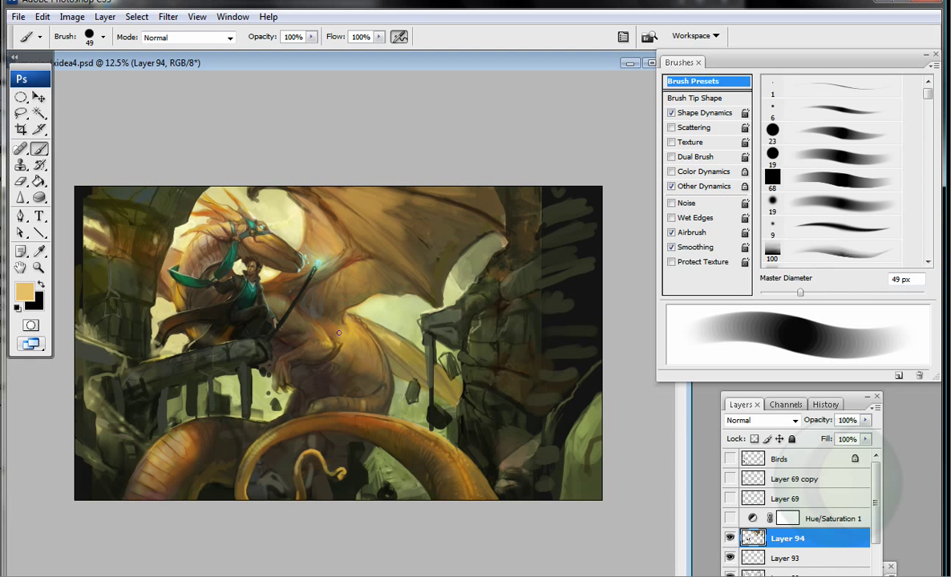
key("bracketleft")
key("bracketleft")
key("bracketleft")
key("shift+alt+p")
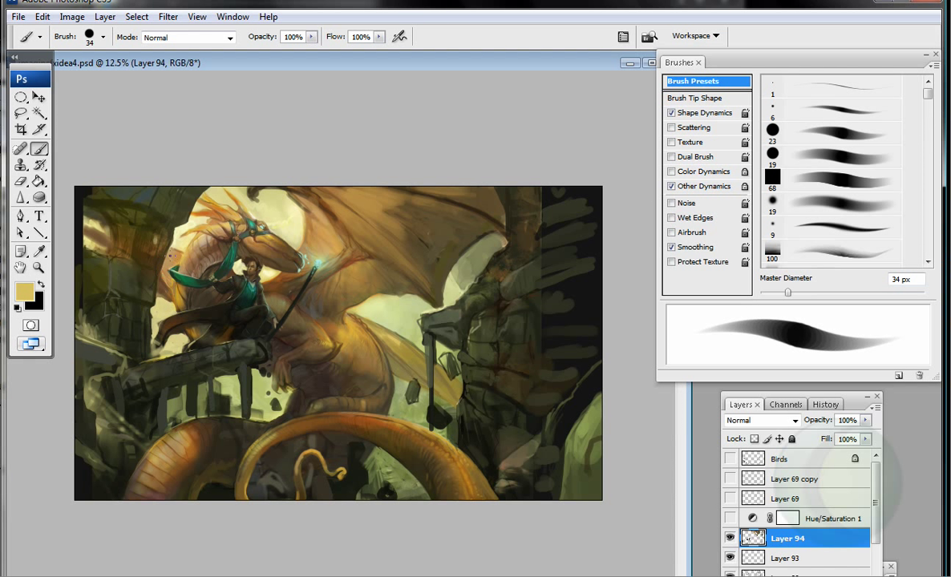
key("bracketright")
key("bracketright")
key("bracketright")
key("bracketright")
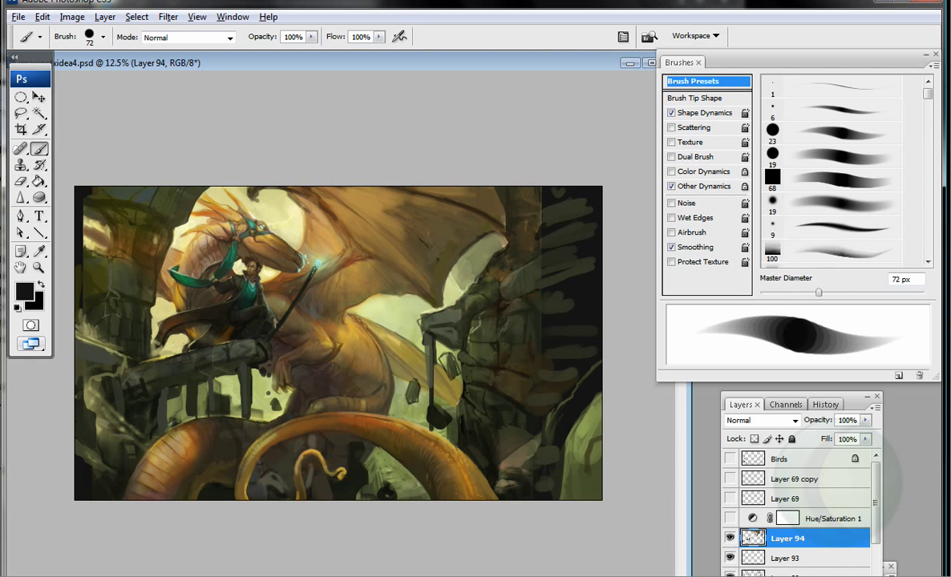
Step: Sample sky cream, pillar olive, dragon tan, pale green, near-black and tail brown from the painting
left_click(196, 190, "alt")
left_click(125, 364, "alt")
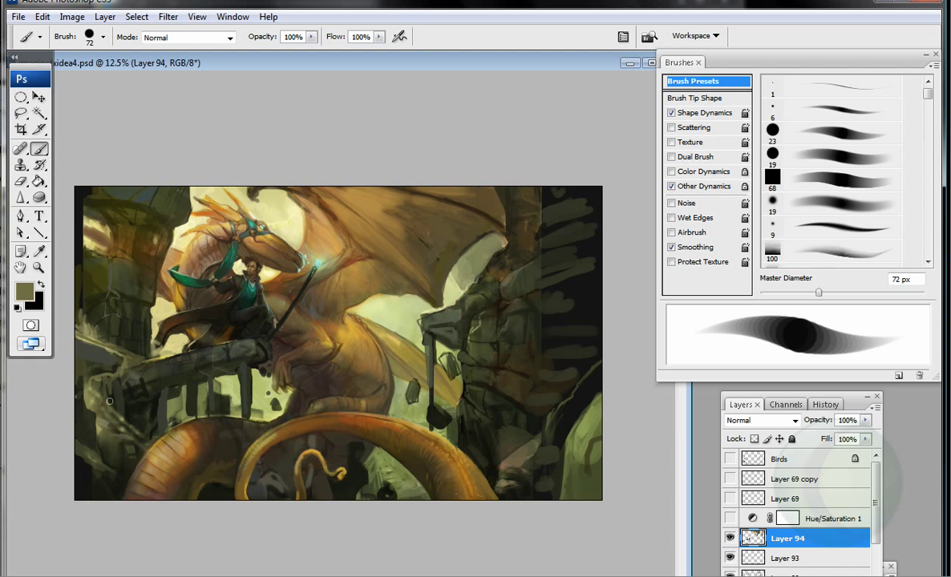
left_click(234, 345, "alt")
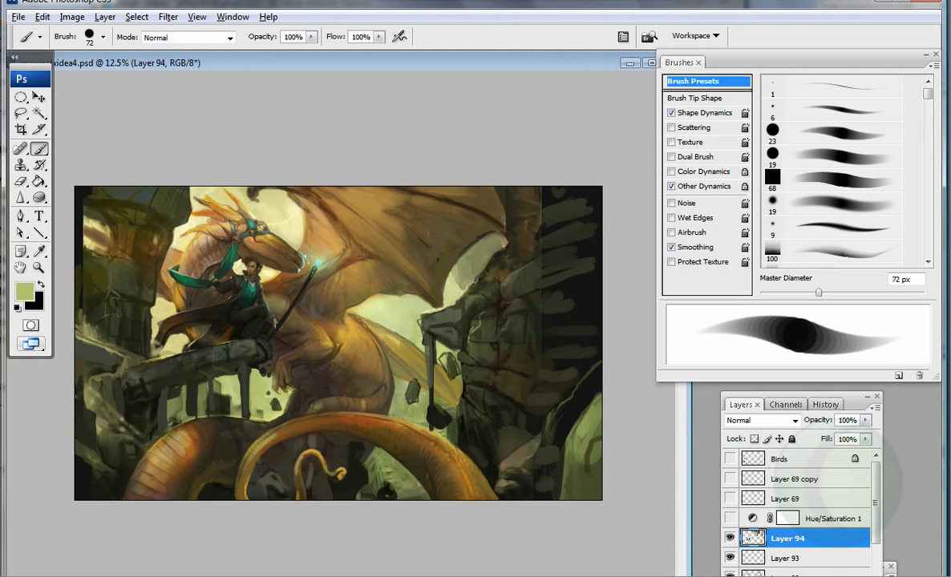
left_click(391, 319, "alt")
left_click(466, 438, "alt")
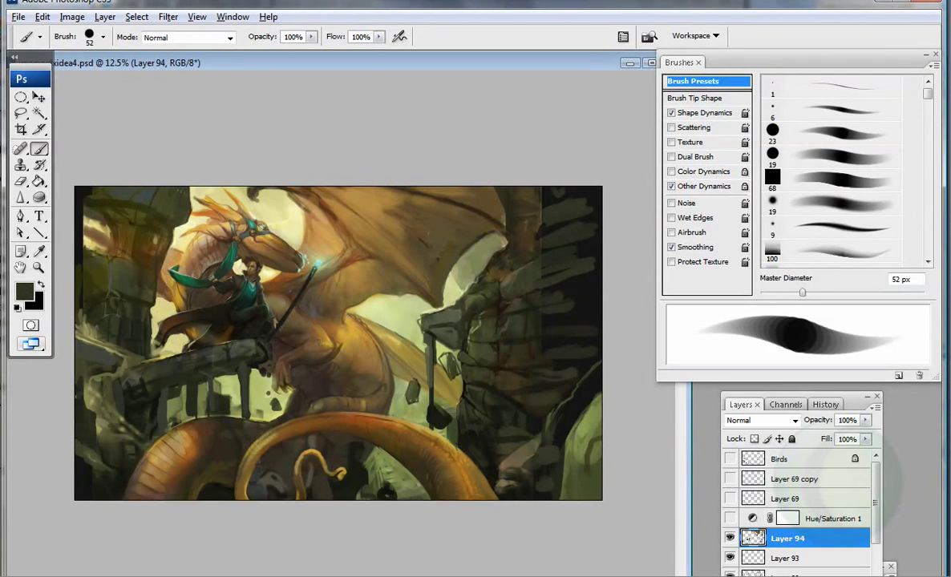
left_click(336, 452, "alt")
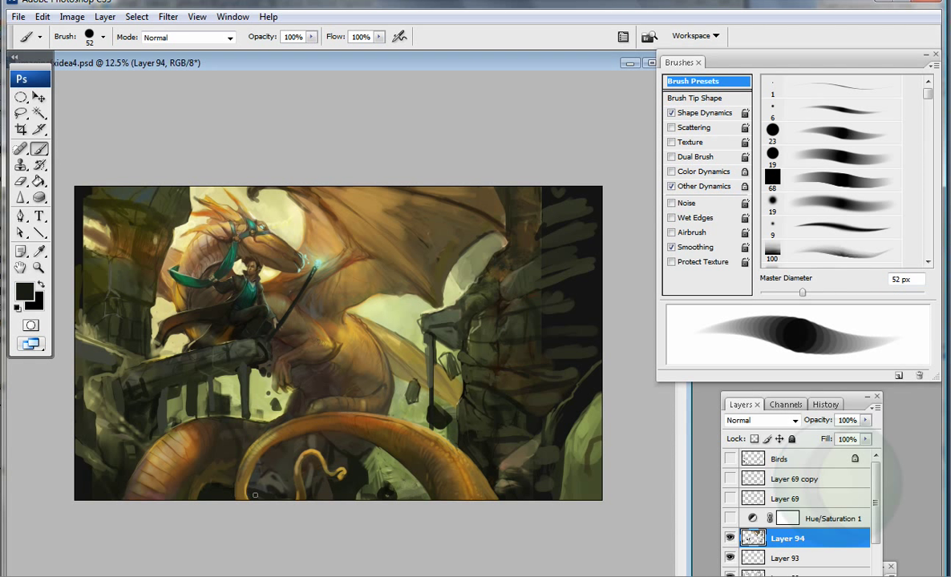
left_click(231, 484, "alt")
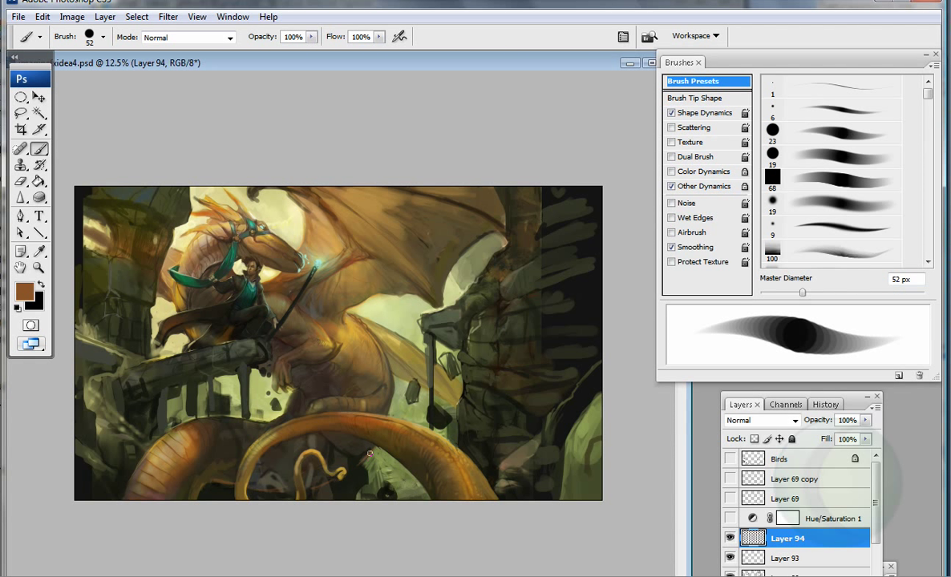
left_click(423, 230, "alt")
Step: Flip the whole canvas horizontally via Image > Rotate Canvas > Flip Canvas Horizontal
key("alt+i")
key("Escape")
key("alt+i")
key("e")
key("h")
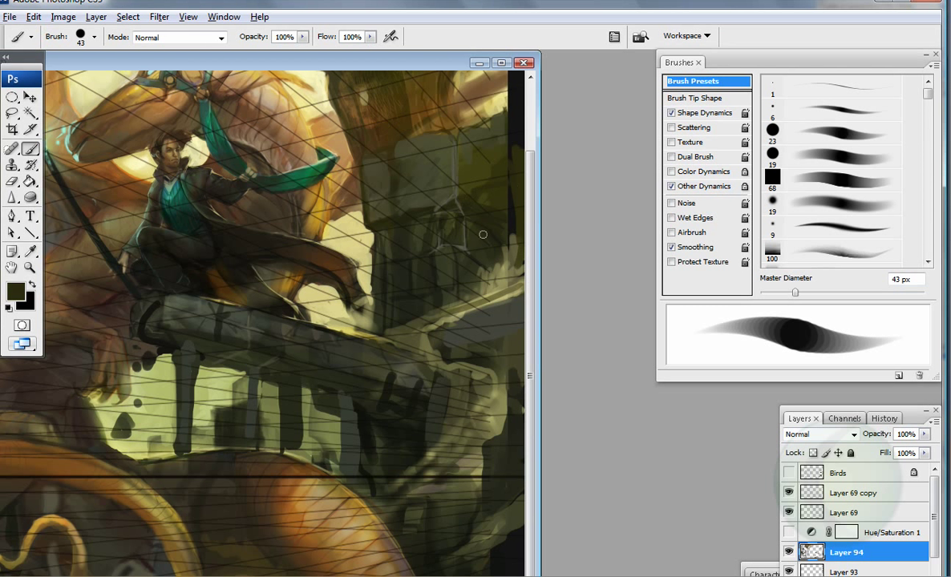
Step: Paint darker marks into the stone structure below the ledge, enlarging the brush to 194 px
mouse_move(431, 365)
left_mouse_down()
mouse_move(422, 418)
mouse_move(381, 432)
left_mouse_up()
left_click(415, 456, "alt")
left_click_drag(400, 377, 358, 450)
key("bracketright")
key("bracketright")
key("bracketright")
key("bracketright")
key("bracketright")
key("bracketright")
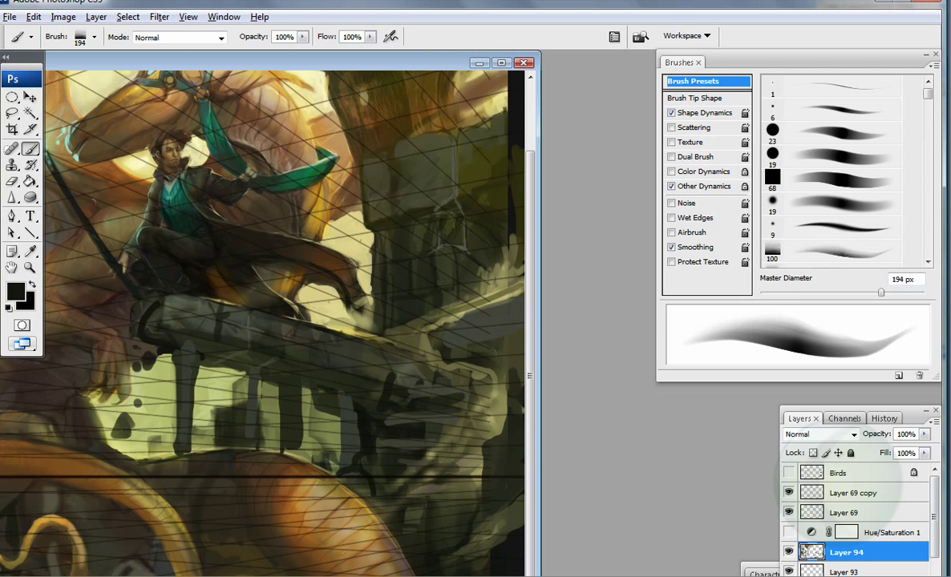
left_click(401, 397, "alt")
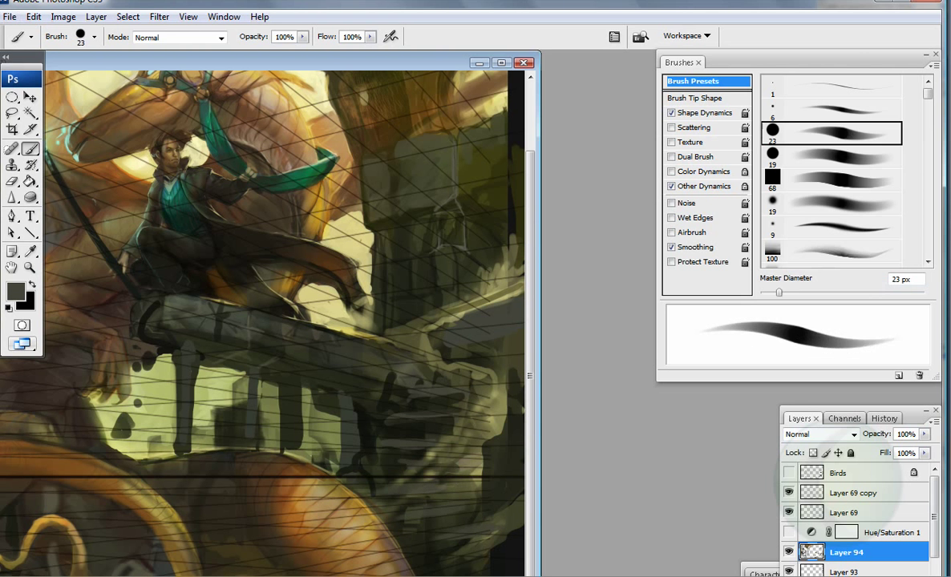
Step: Sample darker greys, olive and near-black tones while resizing the brush from 91 px to 48 px
key("z")
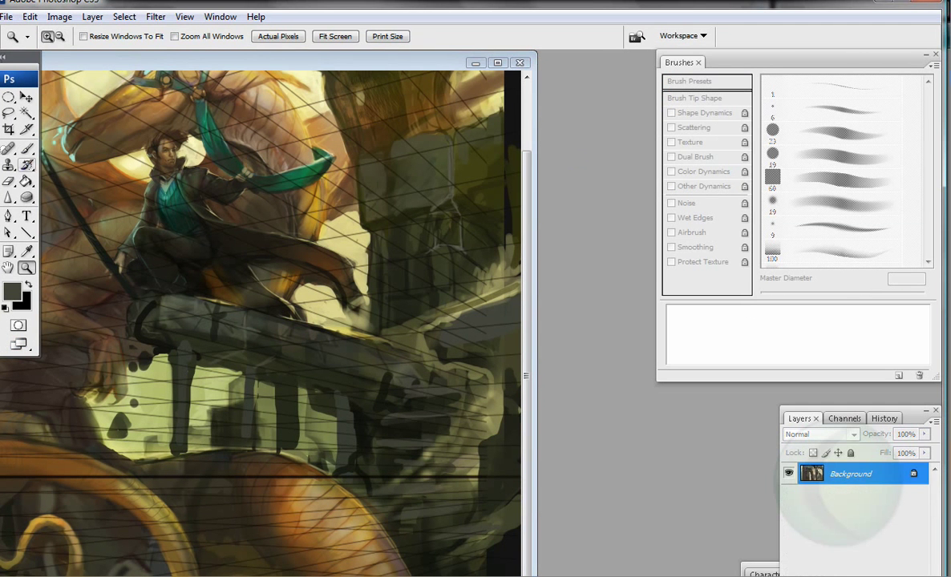
key("b")
key("bracketright")
key("bracketright")
key("bracketright")
left_click(612, 320, "alt")
left_click(527, 450, "alt")
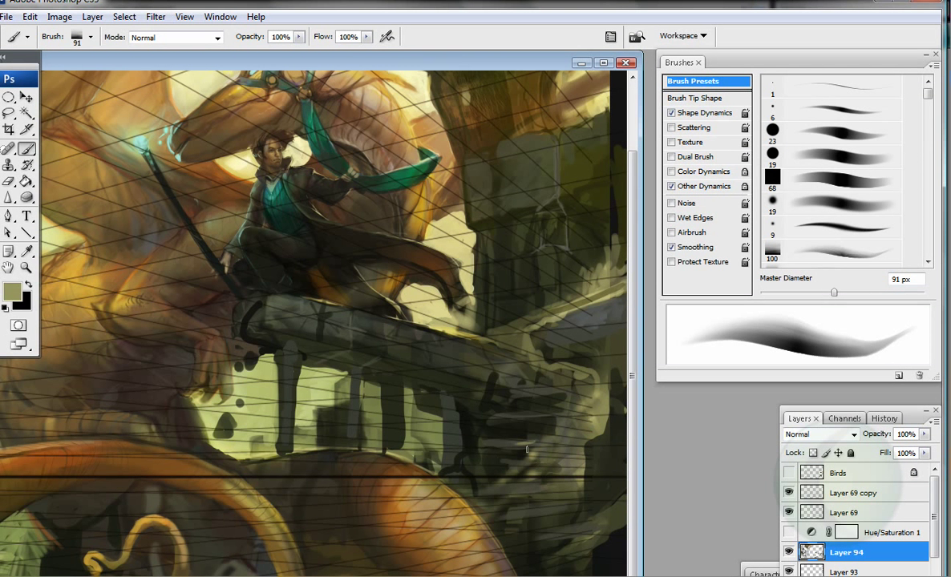
key("bracketleft")
key("bracketleft")
key("bracketleft")
key("bracketleft")
left_click(268, 329, "alt")
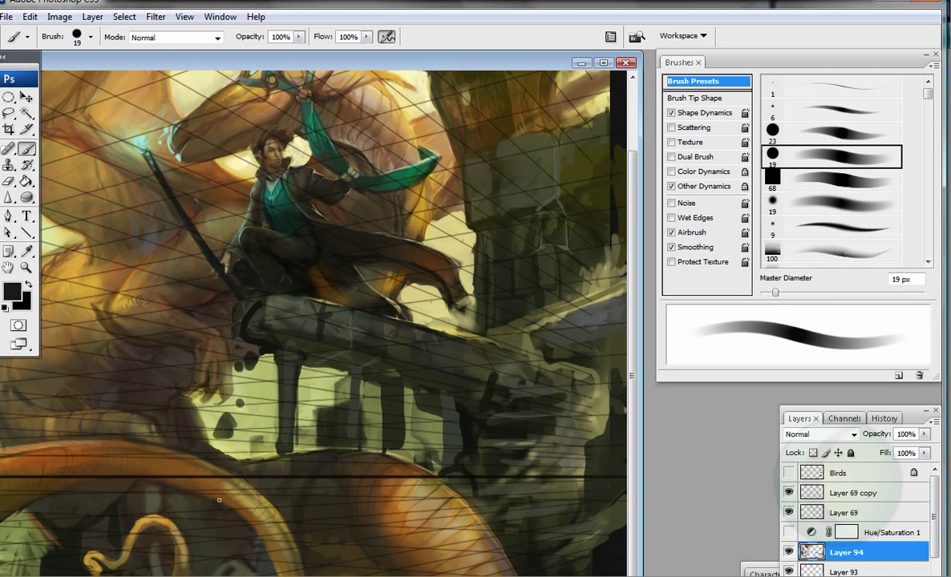
left_click(534, 146, "alt")
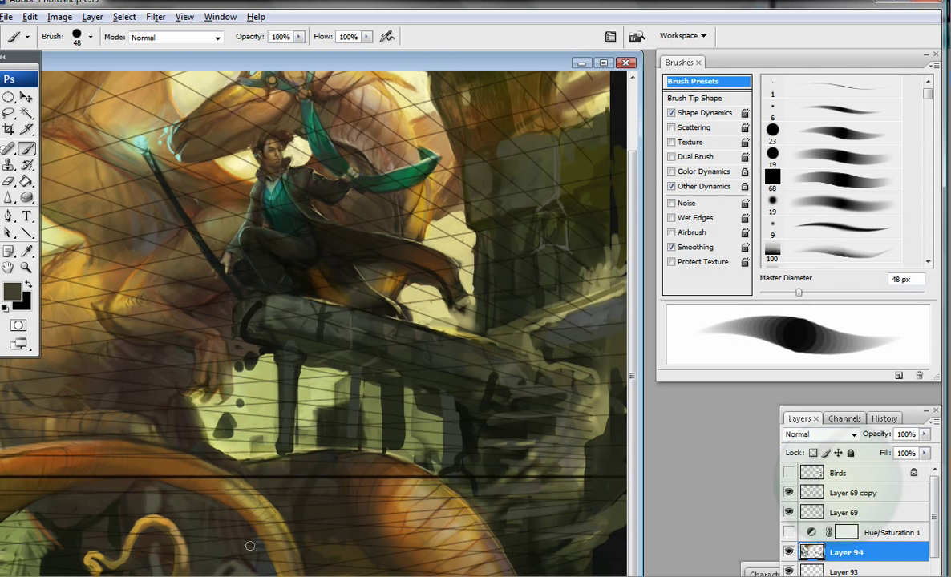
left_click(258, 432, "alt")
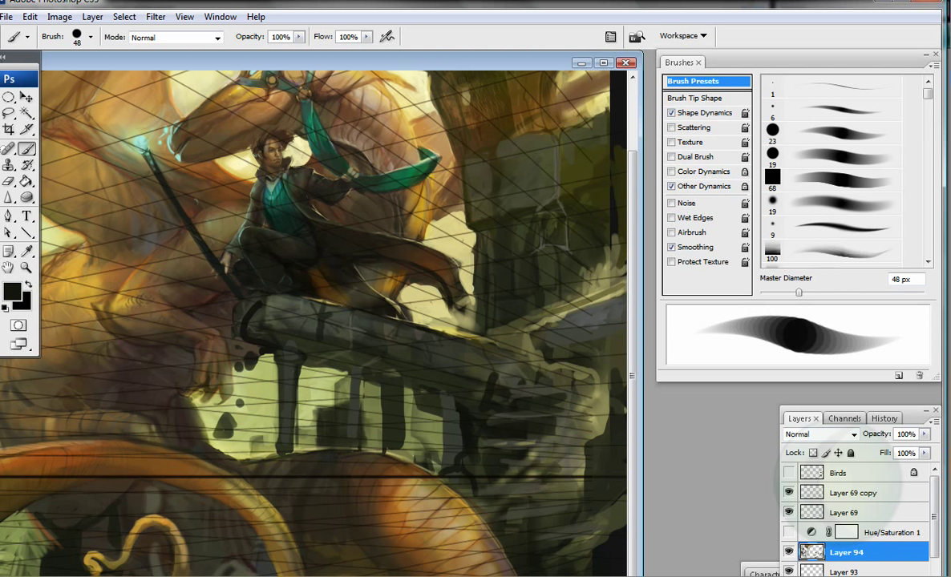
Step: Zoom in about threefold on the stonework beneath the ledge
scroll(442, 475, "up", 1)
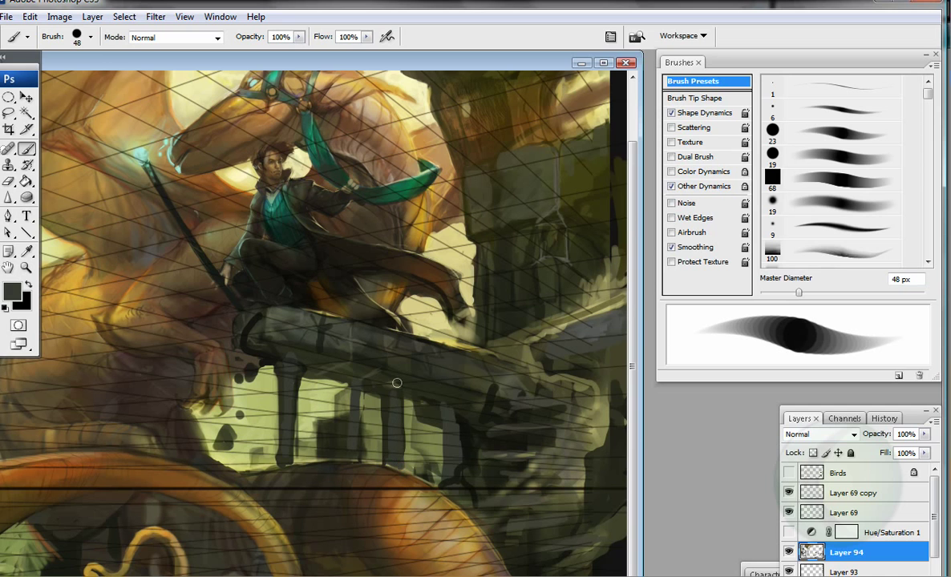
key("z")
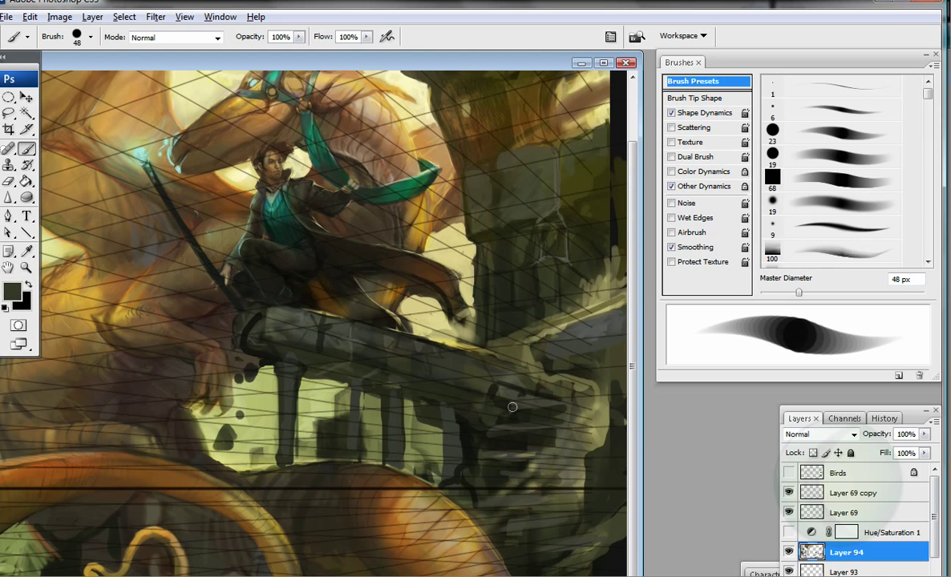
key("ctrl+plus")
key("ctrl+plus")
key("ctrl+plus")
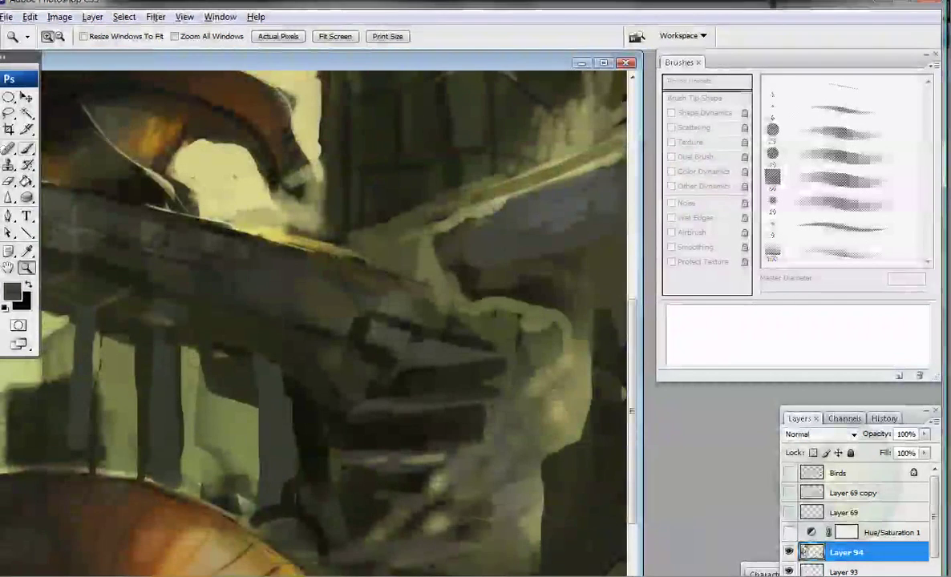
Step: Switch to a 119 px textured brush, sample olive, grey and brown, and recentre on the stonework
key("b")
key("period")
key("period")
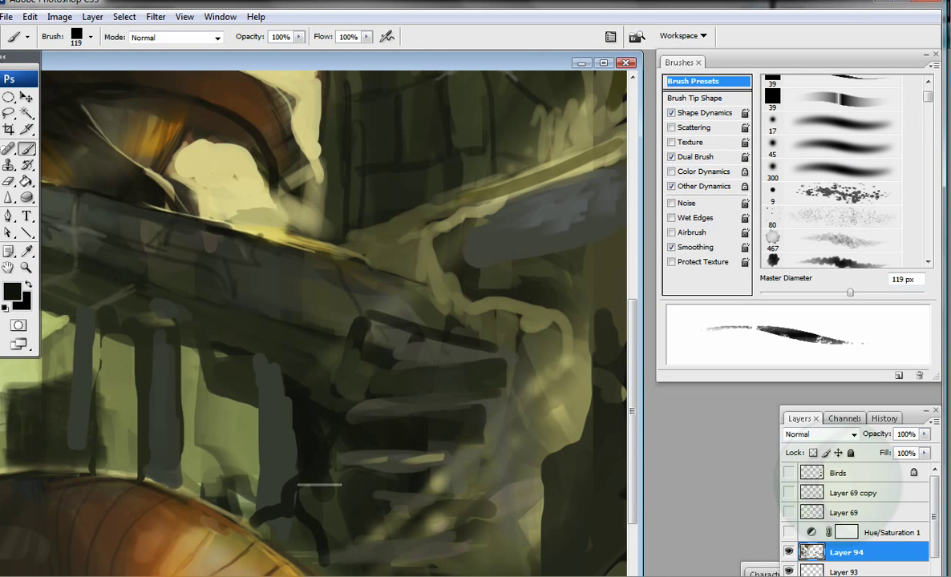
left_click(436, 333, "alt")
left_click(545, 213, "alt")
left_click(244, 328, "alt")
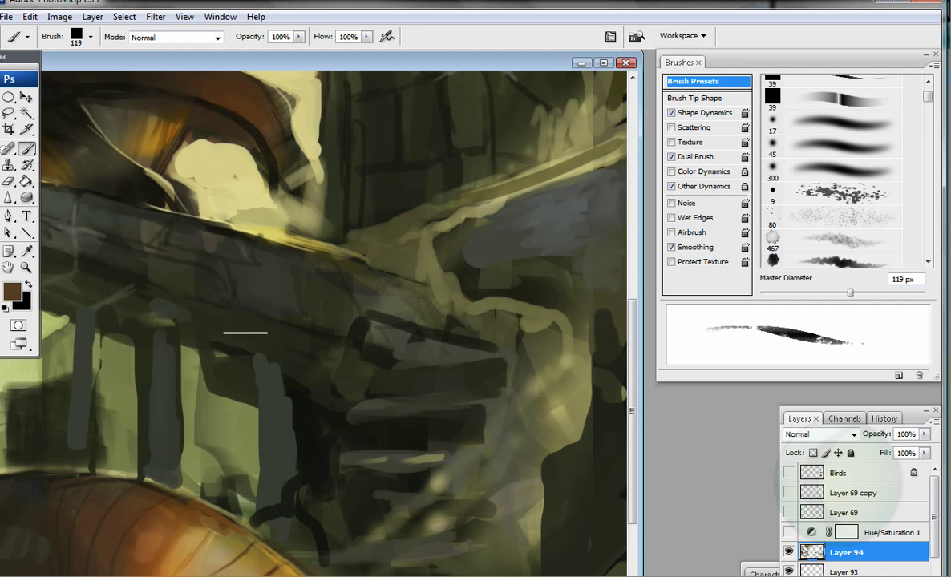
left_click_drag(157, 261, 249, 344)
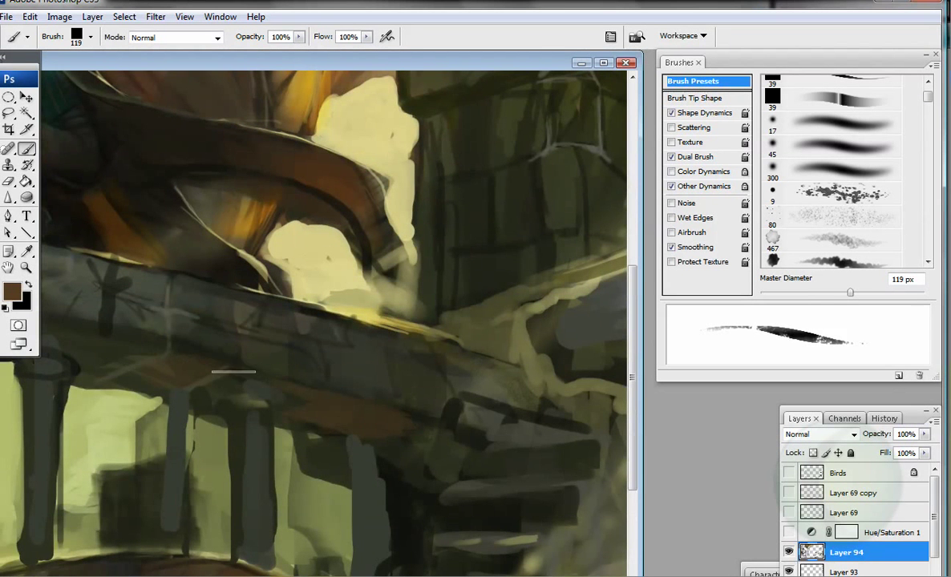
left_click_drag(529, 473, 425, 337)
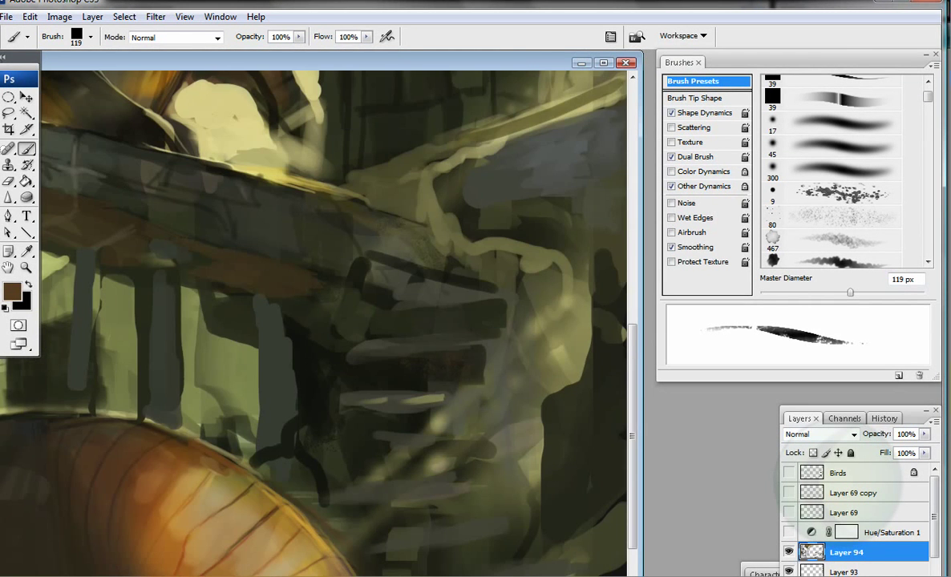
Step: Draw five dark straight step lines across the stairs with a soft small round brush
key("comma")
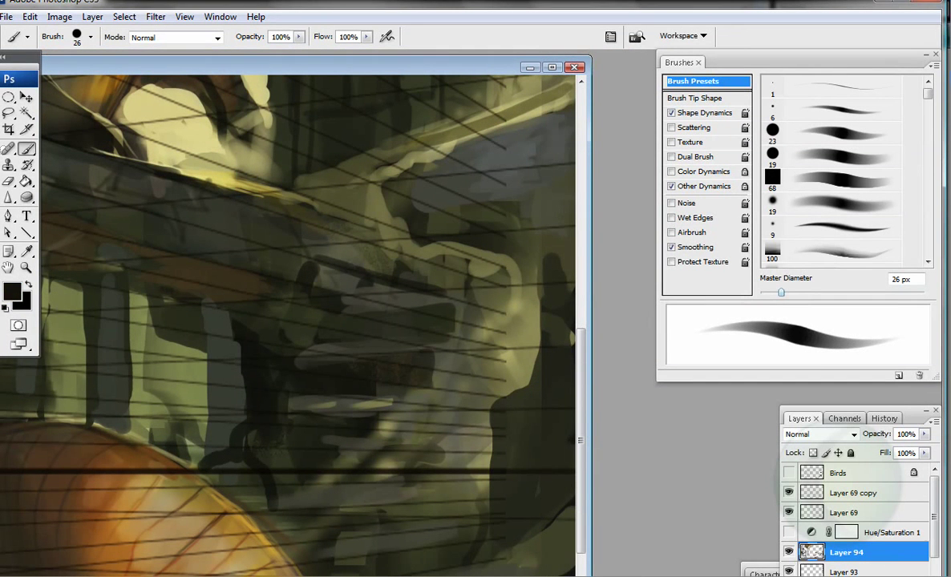
left_click(510, 361, "shift")
left_click(449, 389, "shift")
left_click(455, 423, "shift")
left_click(460, 480, "shift")
left_click(491, 506, "shift")
Step: Hide Layer 69 and Layer 69 copy, then paint light tan strokes on the stairs
left_click_drag(788, 492, 789, 512)
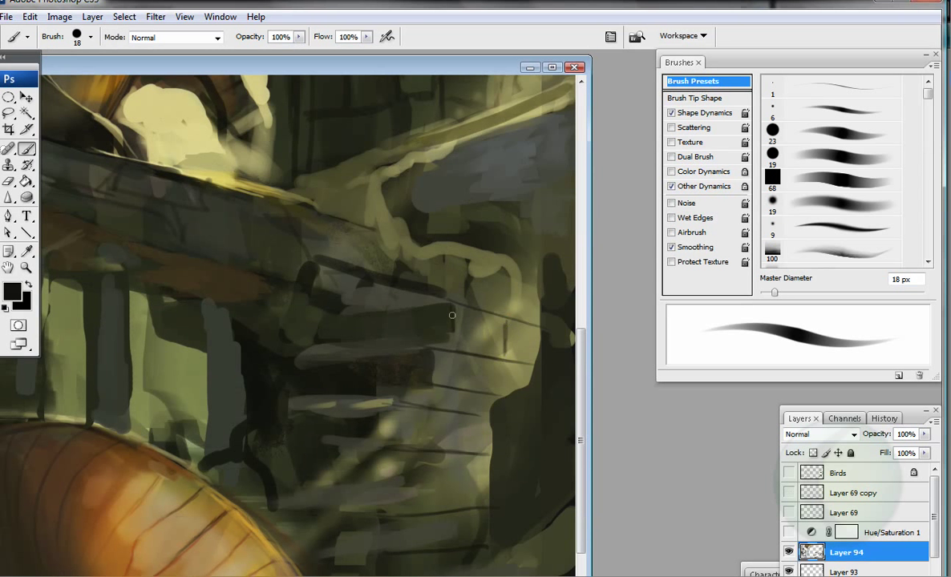
left_click(266, 201, "alt")
left_click_drag(304, 293, 413, 284)
mouse_move(388, 324)
left_mouse_down()
mouse_move(354, 326)
mouse_move(397, 325)
left_mouse_up()
Step: Paint near-black strokes along the base of the stairs with a 60 px brush
left_click(503, 515, "alt")
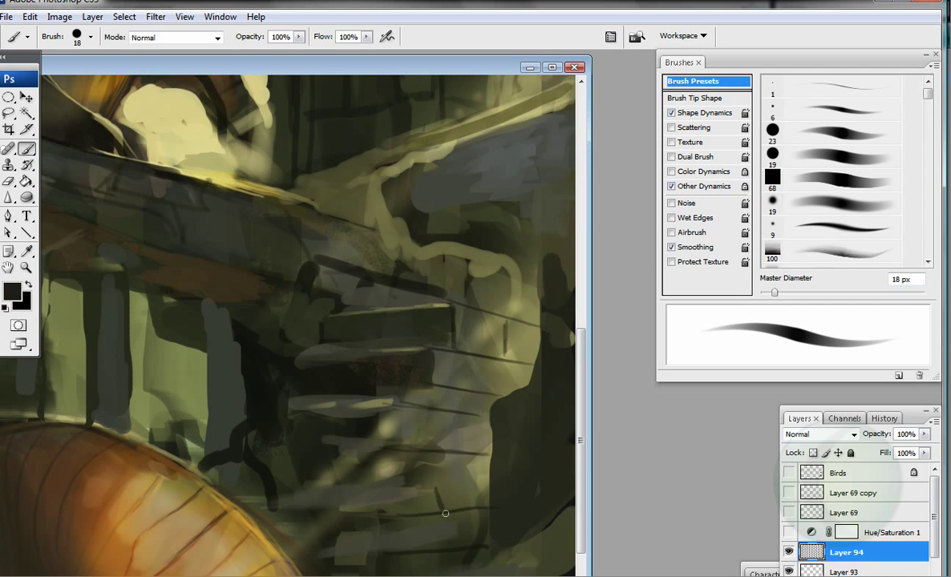
key("]")
key("]")
key("]")
key("]")
key("]")
mouse_move(382, 443)
left_mouse_down()
mouse_move(296, 473)
mouse_move(413, 483)
left_mouse_up()
mouse_move(453, 517)
left_mouse_down()
mouse_move(360, 523)
mouse_move(248, 481)
left_mouse_up()
Step: Paint dark vertical strokes down the left pillars with a 14 px brush
key("[")
key("[")
key("[")
key("[")
key("[")
left_click(233, 481, "alt")
left_click(245, 511, "alt")
left_click_drag(245, 511, 225, 473)
left_click(193, 434, "alt")
left_click_drag(192, 434, 212, 461)
left_click_drag(185, 301, 222, 420)
Step: Sample olive and black tones and darken the edges around the stairs with a 20 px brush
key("]")
key("]")
key("]")
key("]")
key("]")
key("]")
key("]")
key("]")
key("]")
key("]")
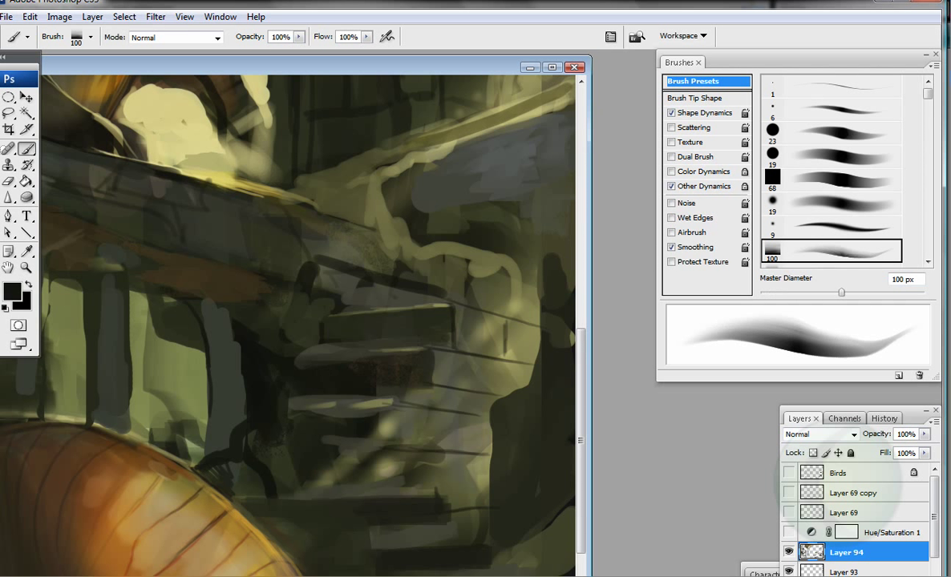
left_click(269, 381, "alt")
key("[")
key("[")
left_click(424, 388, "alt")
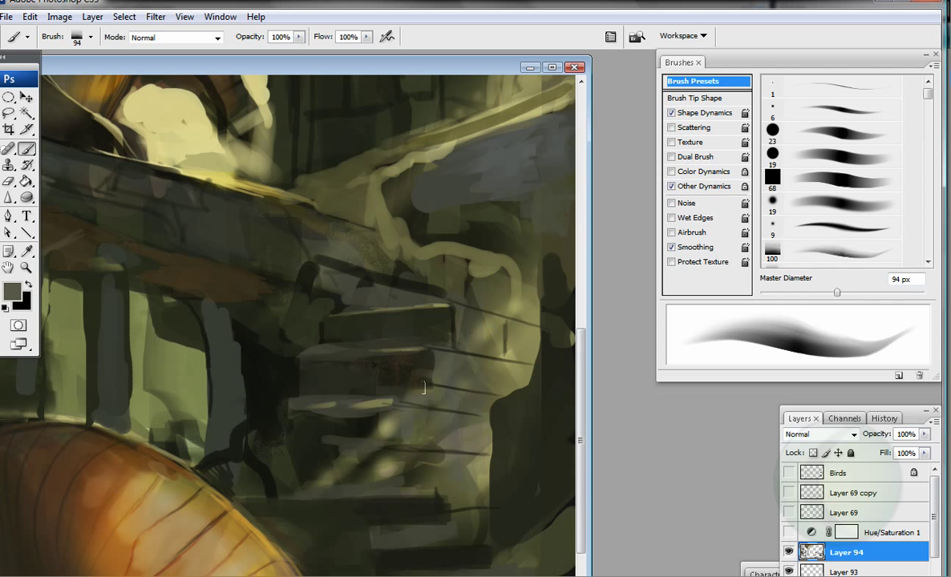
key("[")
key("[")
key("[")
key("[")
key("[")
key("[")
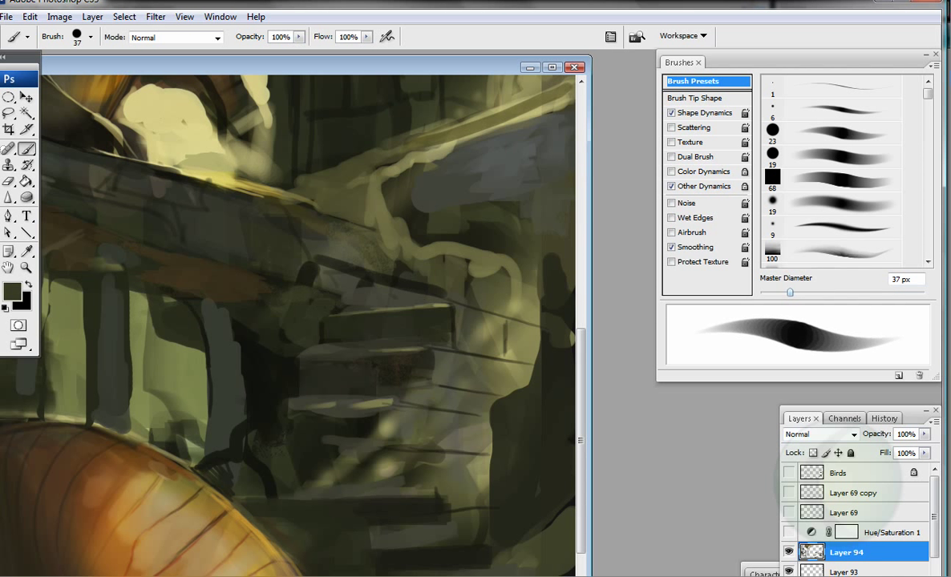
left_click(305, 302, "alt")
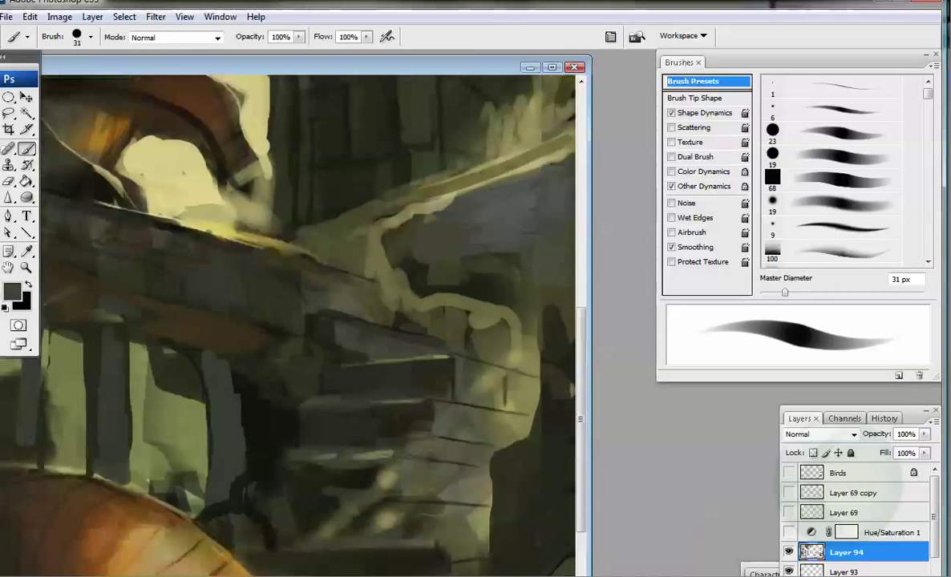
key("[")
mouse_move(370, 212)
left_mouse_down()
mouse_move(408, 204)
mouse_move(376, 200)
mouse_move(491, 156)
left_mouse_up()
Step: Brighten the curved band at left with cream strokes using the 23 px round brush
left_click(410, 190, "alt")
left_click_drag(207, 231, 250, 225)
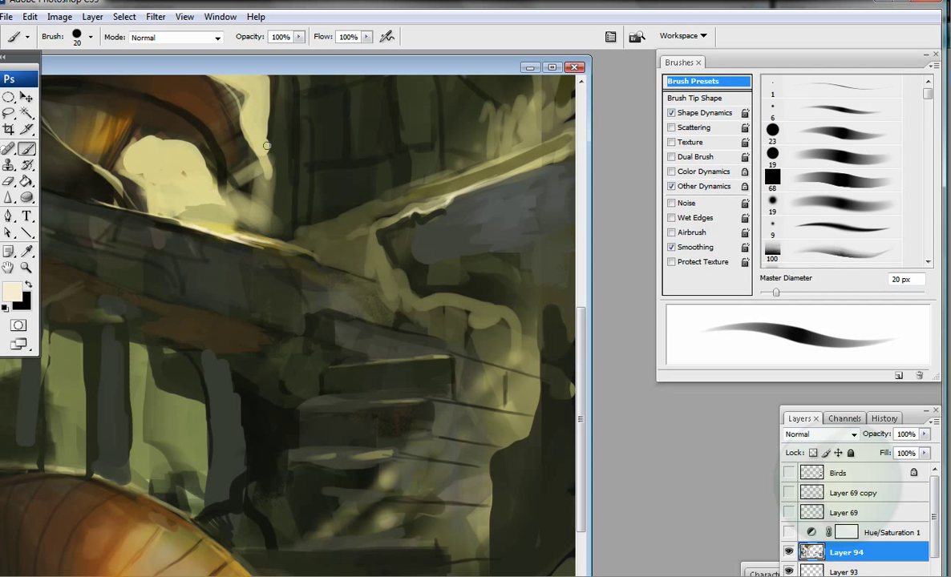
scroll(256, 240, "up", 3)
key("comma")
left_click_drag(112, 164, 219, 226)
mouse_move(172, 186)
left_mouse_down()
mouse_move(226, 247)
mouse_move(239, 289)
left_mouse_up()
left_click_drag(49, 261, 105, 322)
Step: With a 17 px brush, paint dark grey over the mid stonework and olive over the upper stonework
scroll(515, 395, "down", 3)
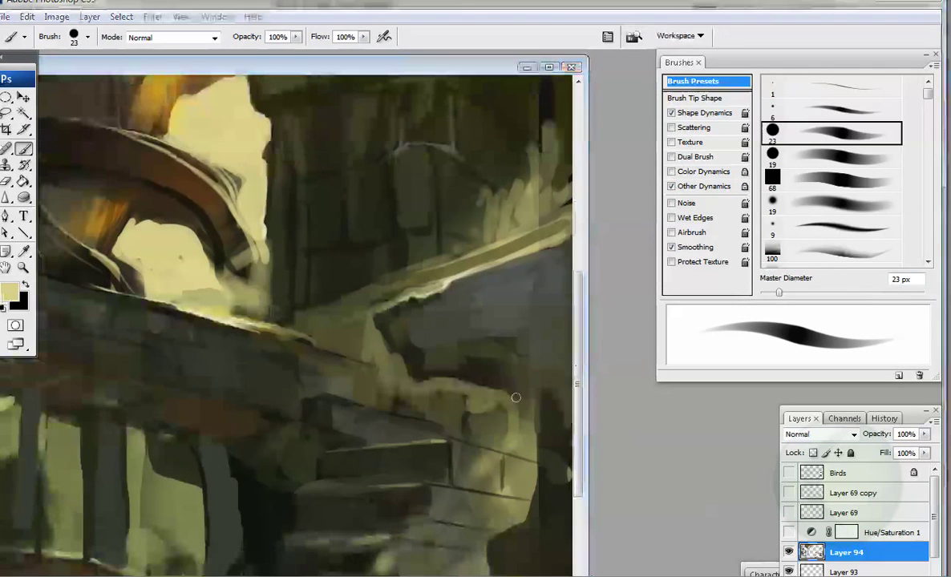
left_click(369, 363, "alt")
key("bracketleft")
mouse_move(393, 328)
left_mouse_down()
mouse_move(497, 296)
mouse_move(525, 273)
left_mouse_up()
left_click(475, 291, "alt")
left_click_drag(491, 189, 546, 202)
Step: Shade the stone wall with dark and light patches using a 35 px airbrushed brush
scroll(546, 201, "up", 5)
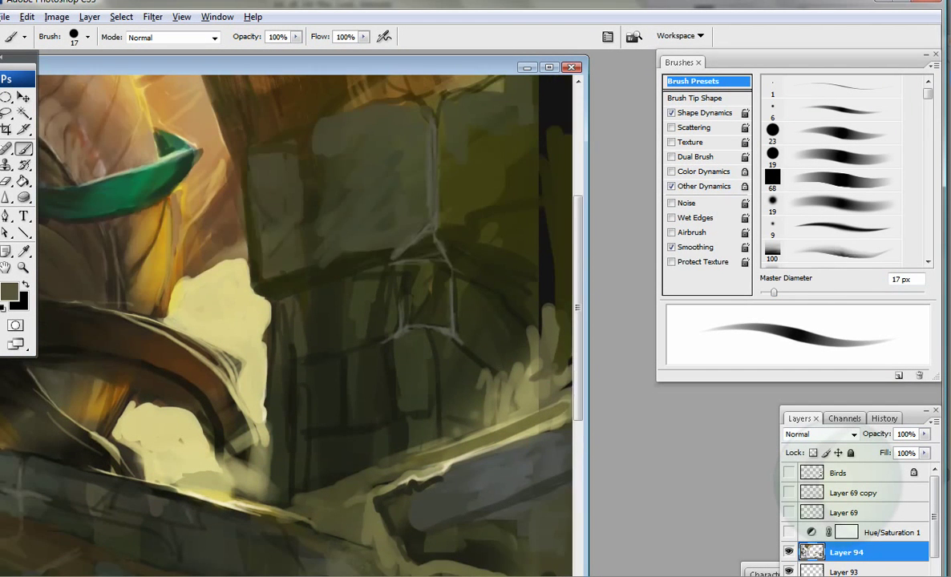
key("bracketright")
key("bracketright")
key("shift+alt+p")
left_click(451, 299, "alt")
mouse_move(439, 336)
left_mouse_down()
mouse_move(473, 296)
mouse_move(465, 295)
left_mouse_up()
mouse_move(469, 340)
left_mouse_down()
mouse_move(481, 288)
mouse_move(472, 292)
mouse_move(432, 249)
left_mouse_up()
mouse_move(437, 325)
left_mouse_down()
mouse_move(425, 361)
mouse_move(473, 356)
left_mouse_up()
mouse_move(505, 393)
left_mouse_down()
mouse_move(470, 366)
mouse_move(488, 375)
mouse_move(497, 411)
mouse_move(484, 424)
mouse_move(520, 402)
mouse_move(497, 391)
mouse_move(526, 409)
left_mouse_up()
Step: Paint dark olive textured strokes over the upper area with a scattering brush
scroll(527, 409, "down", 1)
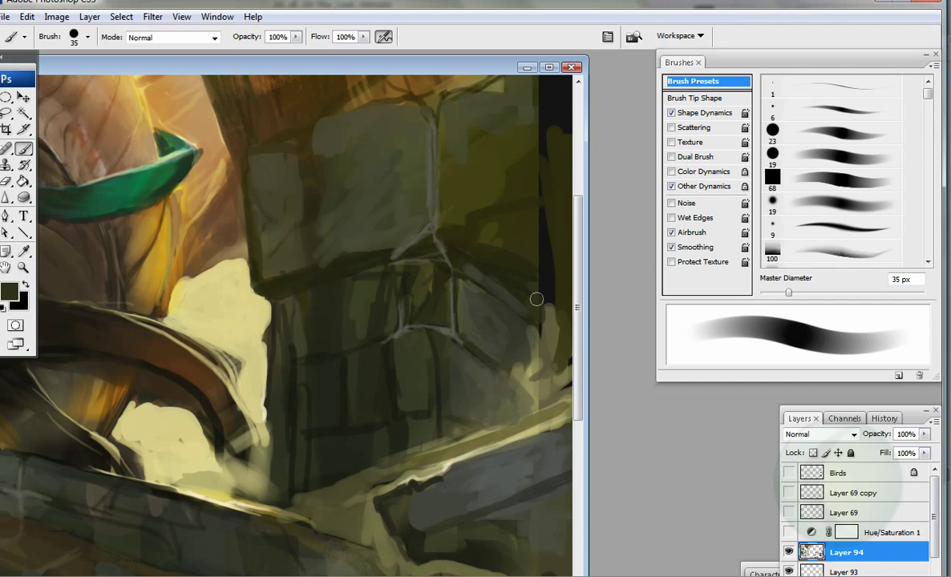
scroll(513, 413, "up", 5)
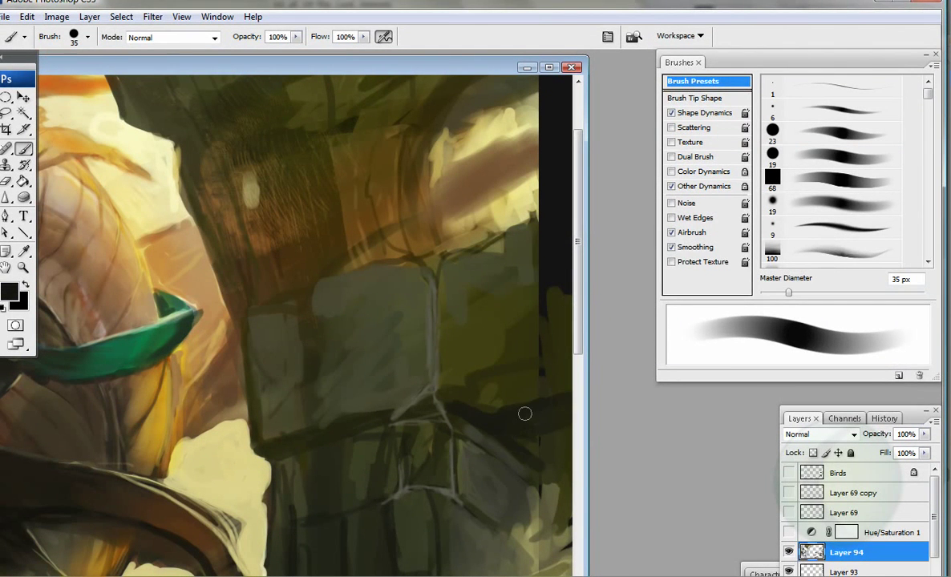
left_click(351, 256, "alt")
scroll(842, 168, "down", 5)
left_click(834, 88)
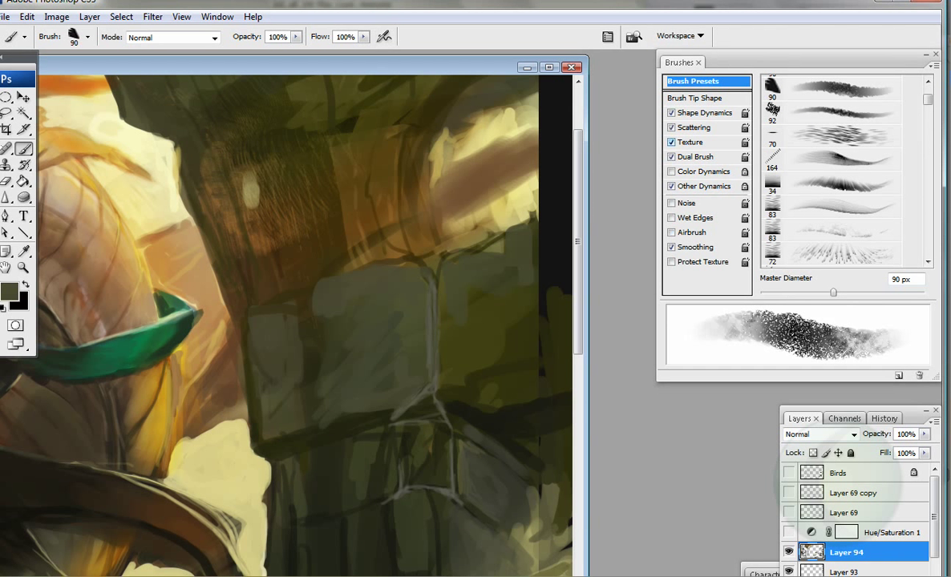
mouse_move(234, 284)
left_mouse_down()
mouse_move(233, 159)
mouse_move(202, 84)
left_mouse_up()
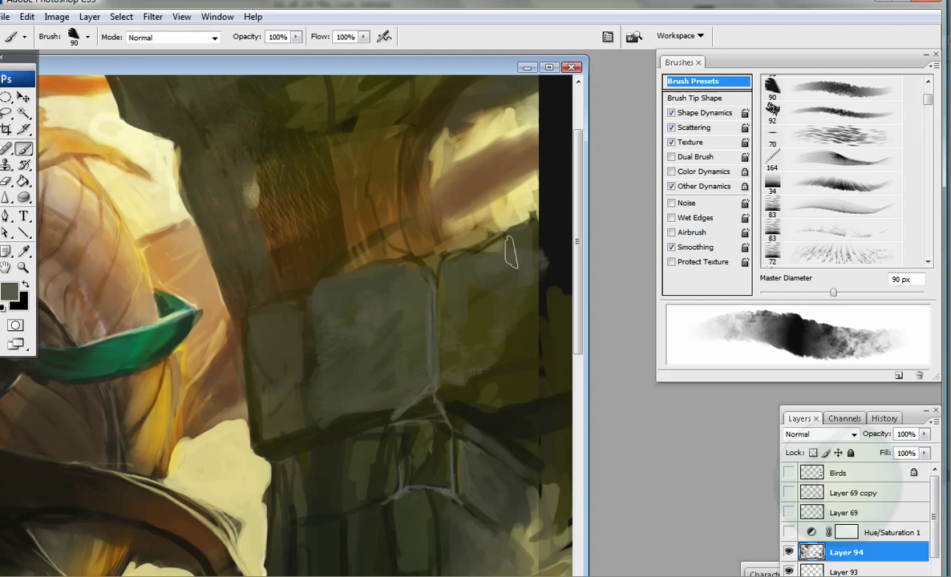
Step: Darken the light cracks between the stone blocks with dark green using a bristle brush
scroll(510, 255, "up", 5)
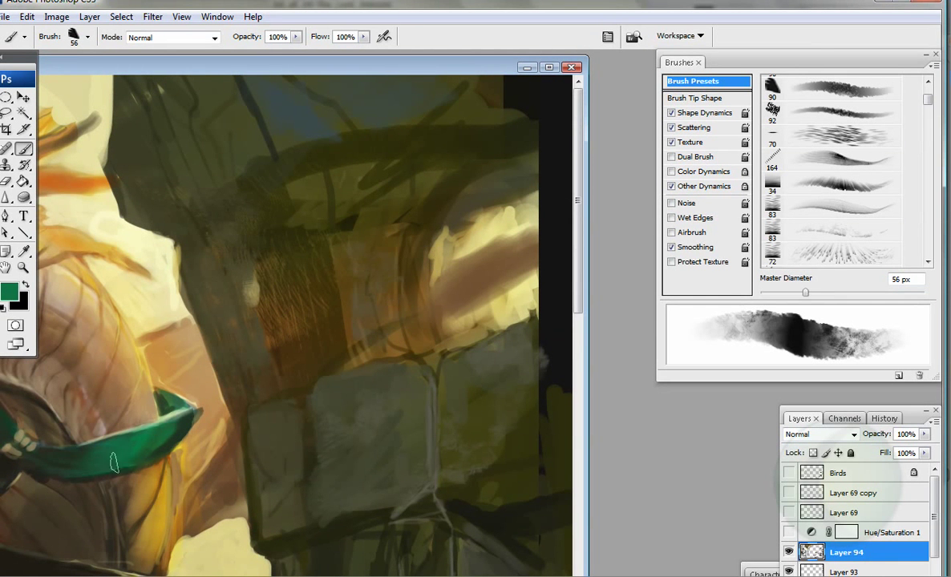
key("period")
left_click(326, 463, "alt")
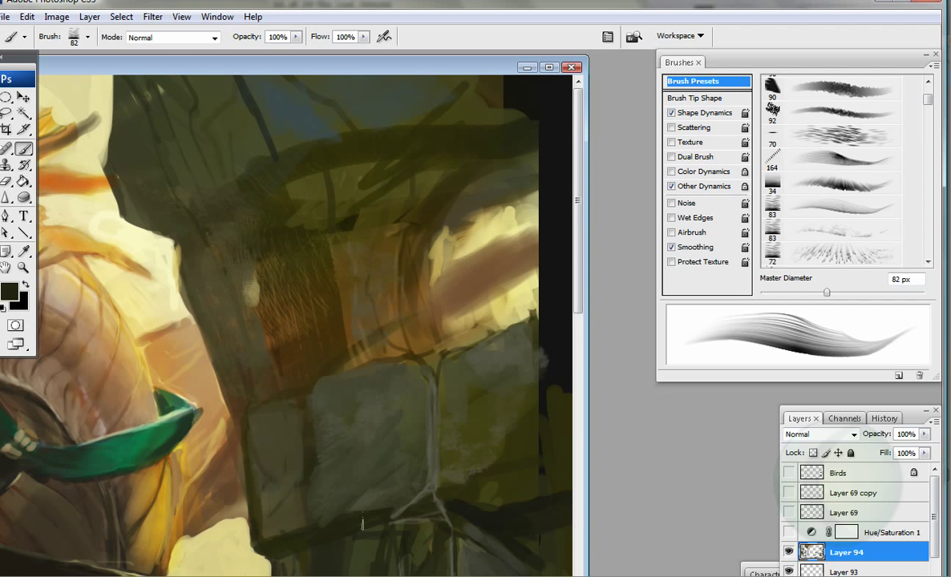
scroll(362, 522, "down", 5)
left_click(377, 453, "alt")
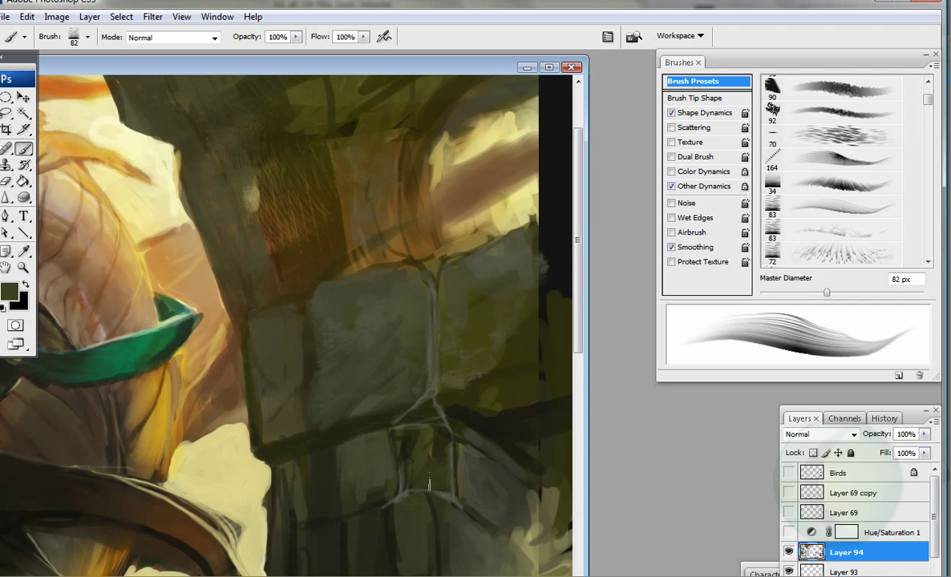
mouse_move(373, 391)
left_mouse_down()
mouse_move(417, 401)
mouse_move(417, 452)
left_mouse_up()
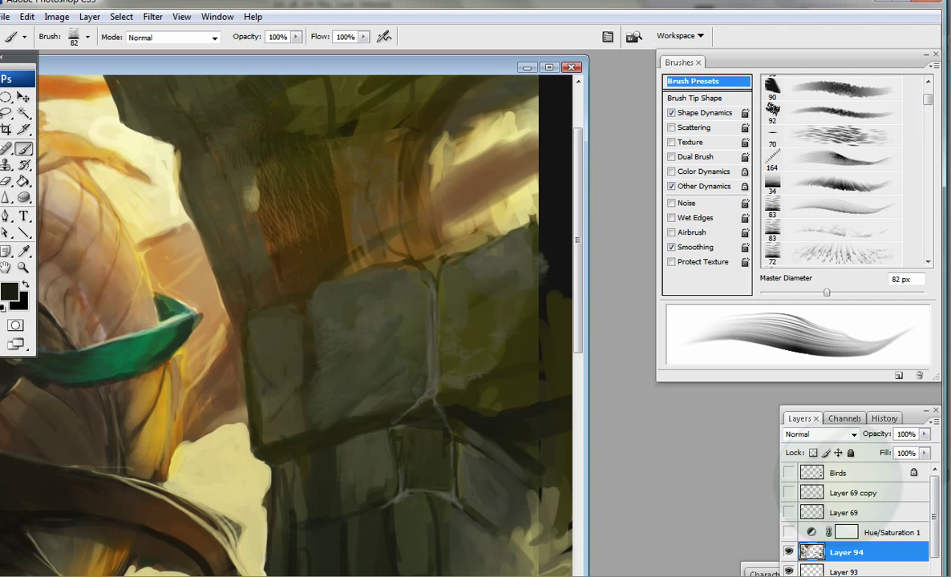
Step: Brighten the top-right edge with pale khaki strokes
left_click(496, 265, "alt")
mouse_move(505, 264)
left_mouse_down()
mouse_move(529, 209)
mouse_move(553, 184)
left_mouse_up()
left_click(513, 192, "alt")
left_click_drag(505, 207, 527, 145)
left_click(513, 192, "alt")
mouse_move(448, 120)
left_mouse_down()
mouse_move(502, 116)
mouse_move(465, 100)
mouse_move(491, 112)
left_mouse_up()
Step: Paint dark olive over the central stone blocks
scroll(491, 112, "down", 3)
left_click(440, 361, "alt")
left_click_drag(405, 373, 399, 439)
left_click_drag(408, 396, 395, 451)
left_click_drag(292, 445, 308, 397)
mouse_move(357, 433)
left_mouse_down()
mouse_move(320, 385)
mouse_move(309, 336)
left_mouse_up()
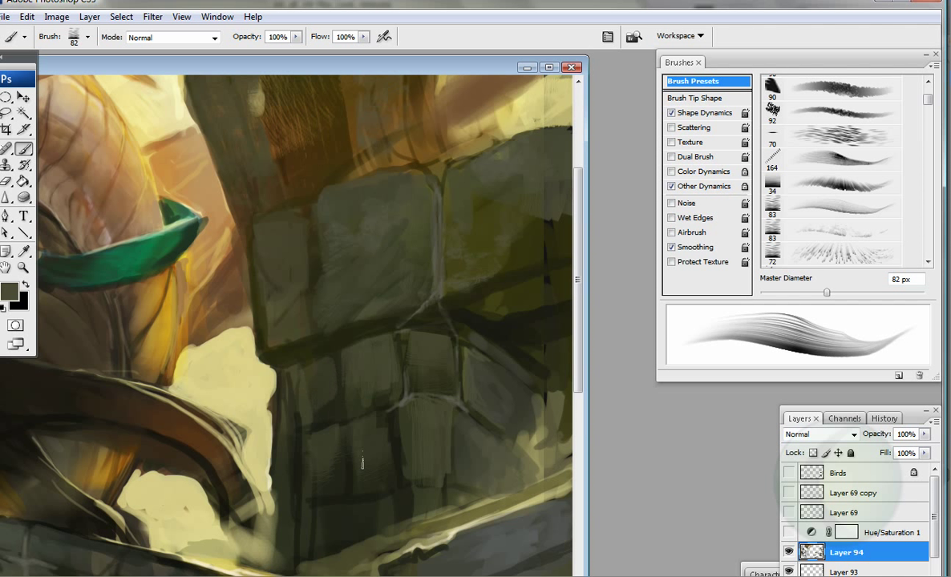
scroll(301, 389, "down", 5)
left_click(290, 464, "alt")
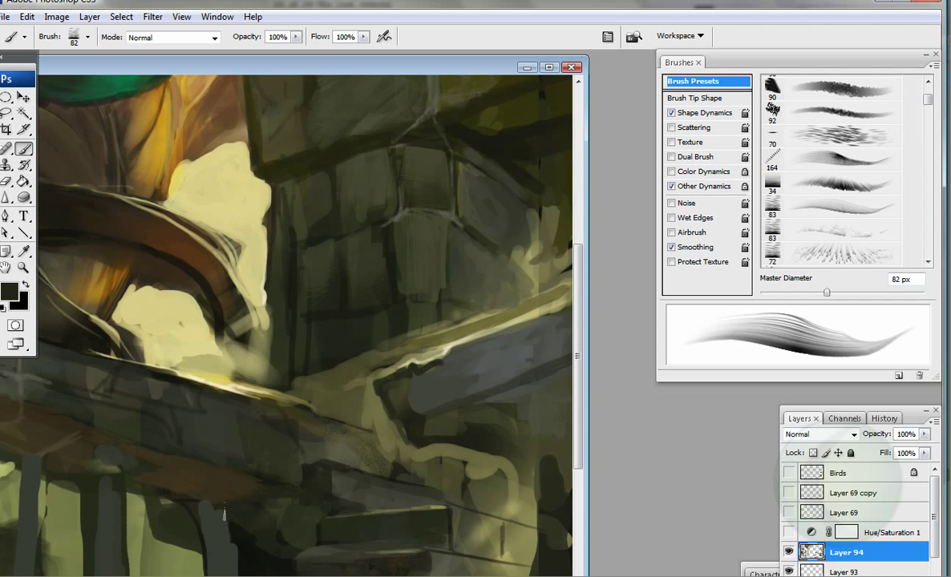
Step: Paint dark marks and light and dark vertical strokes on the lower-left pillars, down to a 26 px brush
left_click(311, 412, "alt")
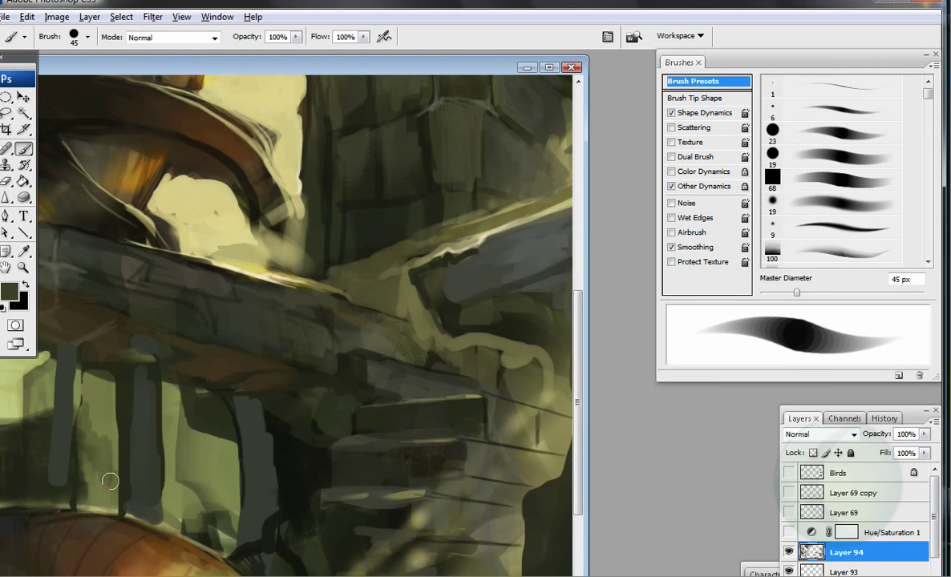
left_click_drag(110, 481, 84, 455)
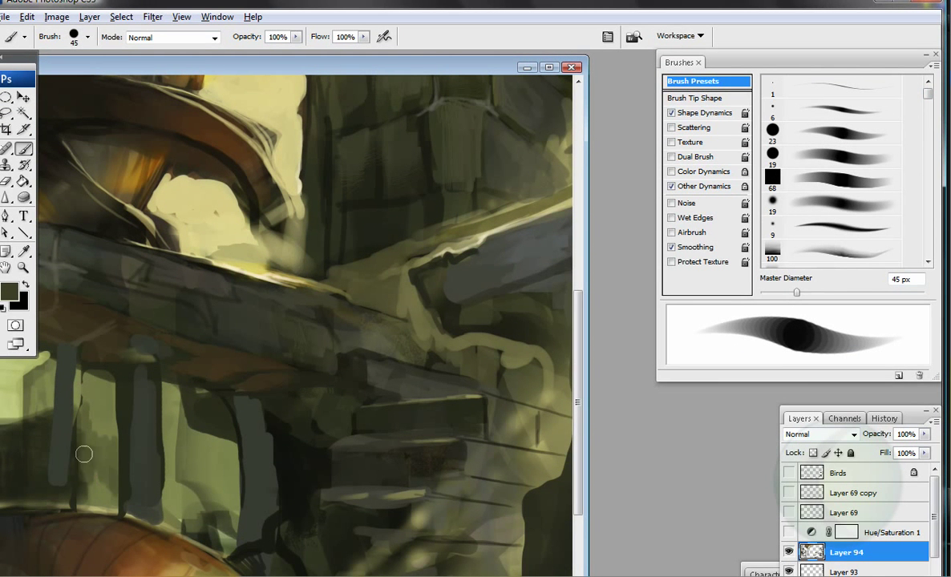
key("bracketleft")
left_click(282, 469, "alt")
left_click_drag(265, 424, 255, 473)
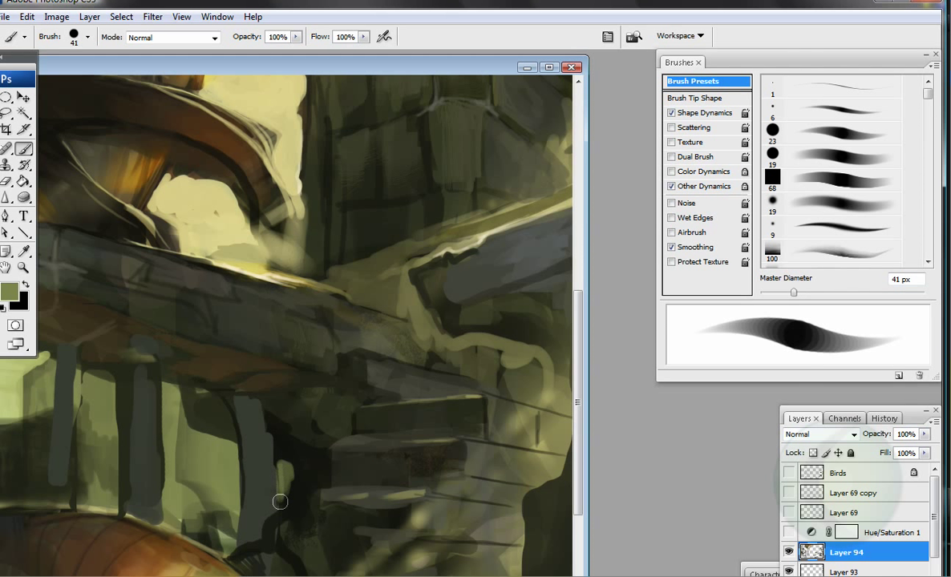
left_click(256, 400, "alt")
left_click_drag(249, 397, 266, 514)
key("bracketleft")
key("bracketleft")
left_click_drag(245, 481, 245, 389)
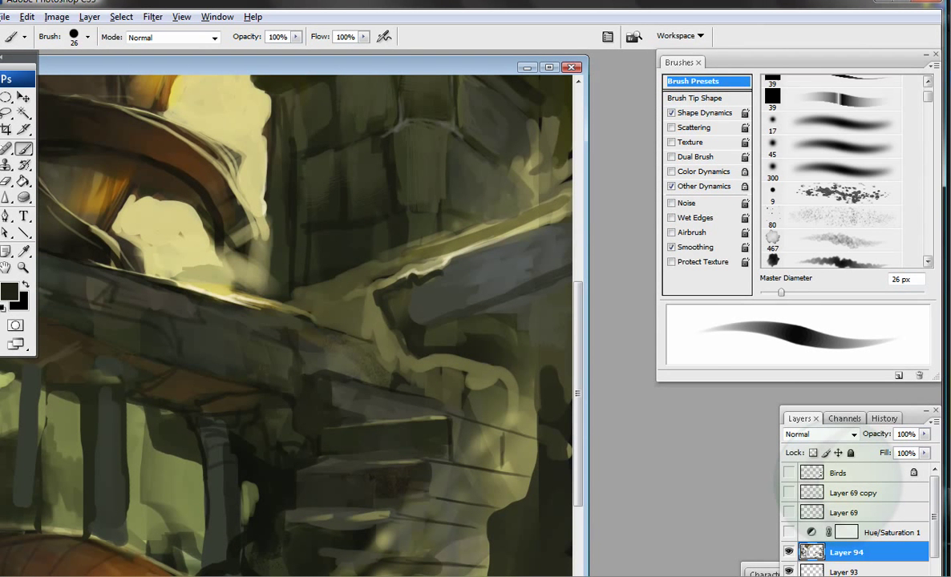
key("period")
left_click(483, 391, "alt")
key("comma")
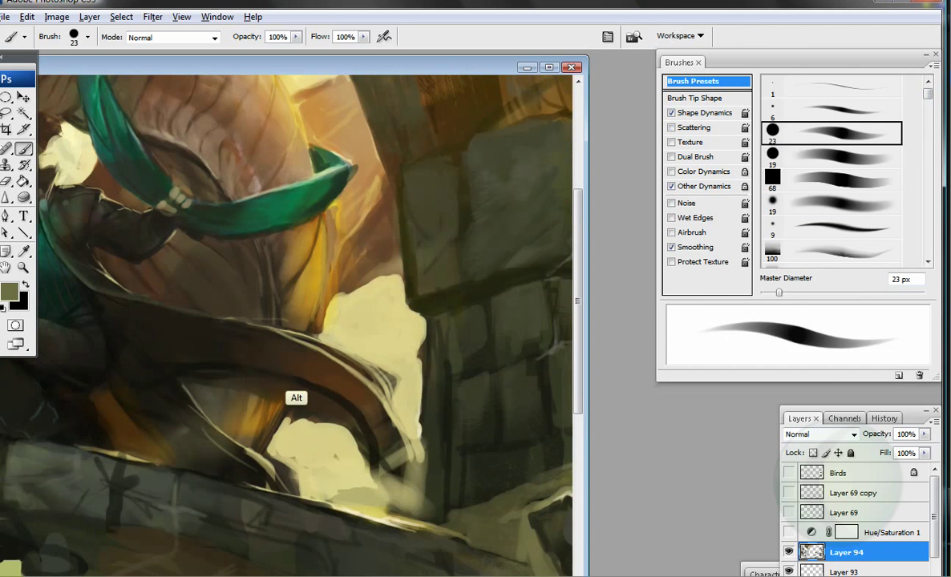
Step: With a 14 px brush, paint dark strokes along the cape and light yellow near the highlight
key("bracketleft")
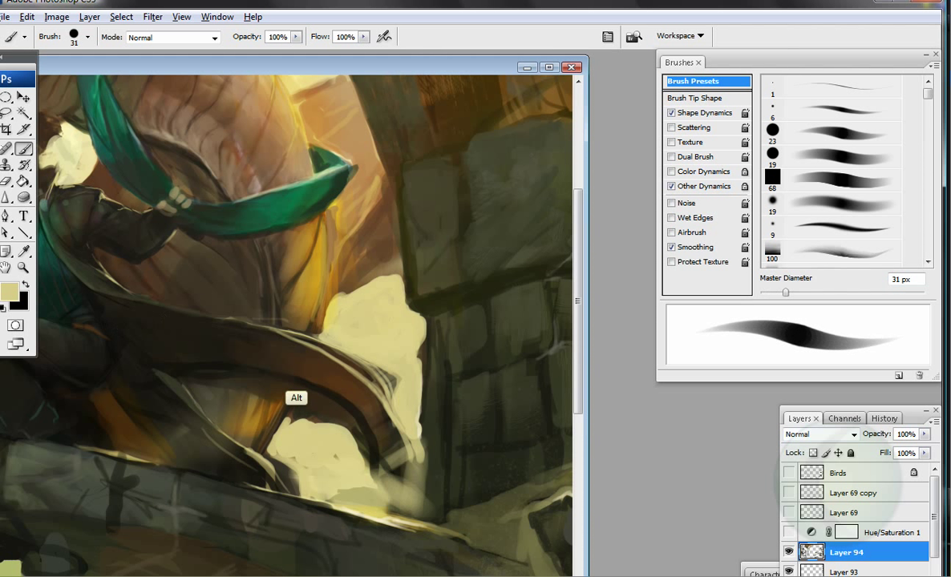
key("x")
key("bracketleft")
mouse_move(160, 320)
left_mouse_down()
mouse_move(285, 357)
mouse_move(306, 387)
mouse_move(349, 419)
left_mouse_up()
key("x")
left_click_drag(354, 367, 377, 332)
Step: Widen the light yellow patch beside the cape with a 19 px airbrushed brush
left_click(275, 370, "alt")
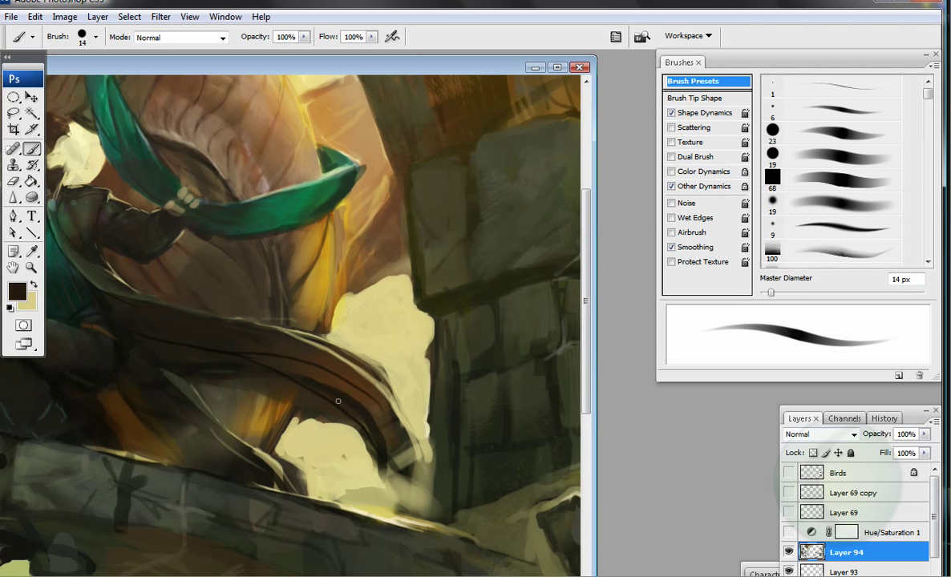
key("shift+alt+p")
key("bracketright")
key("bracketright")
key("bracketright")
key("bracketright")
key("bracketright")
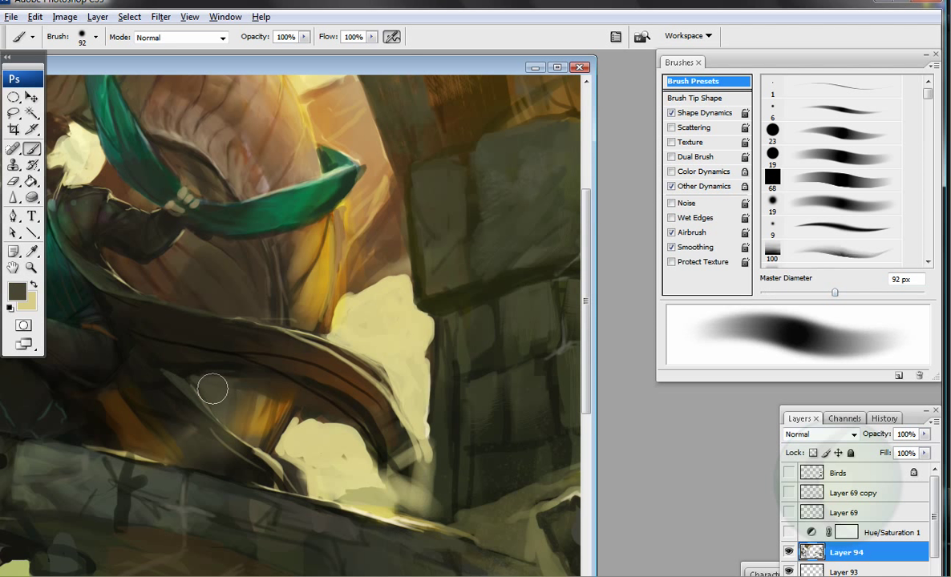
key("x")
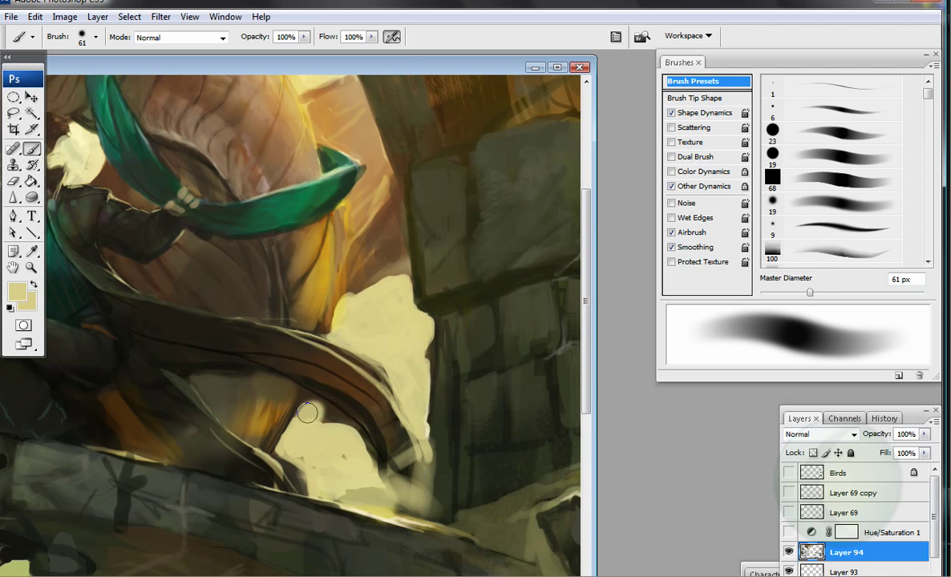
key("bracketleft")
key("bracketleft")
key("bracketleft")
key("bracketleft")
mouse_move(335, 429)
left_mouse_down()
mouse_move(292, 373)
mouse_move(320, 408)
left_mouse_up()
Step: Darken the lower-left ruins with black and soften the cape's dark strand with olive at 36 px
left_click(276, 370, "alt")
left_click(153, 383, "alt")
mouse_move(150, 463)
left_mouse_down()
mouse_move(88, 433)
mouse_move(132, 458)
mouse_move(32, 553)
left_mouse_up()
left_click(393, 353, "alt")
left_click(276, 370, "alt")
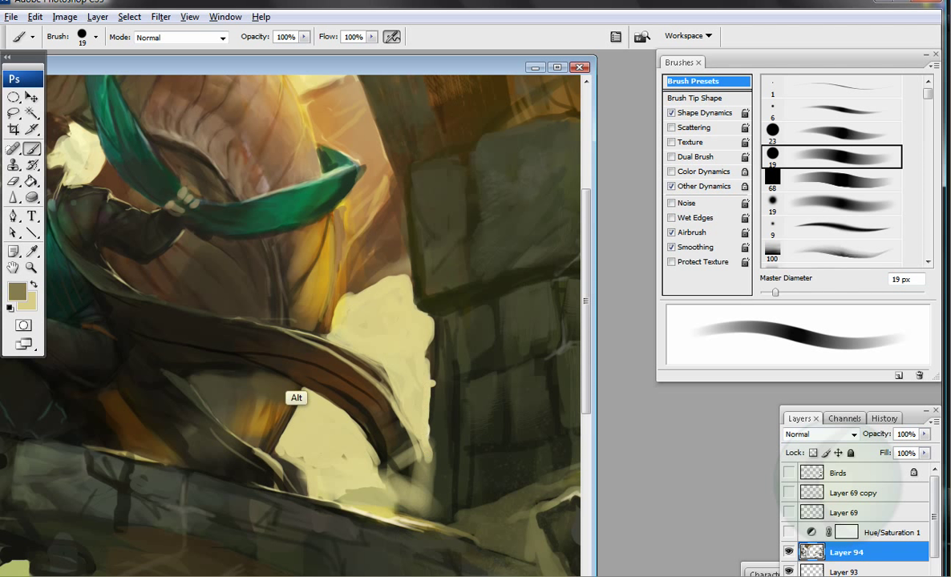
key("bracketright")
key("bracketright")
mouse_move(248, 332)
left_mouse_down()
mouse_move(289, 340)
mouse_move(399, 439)
mouse_move(408, 474)
mouse_move(353, 417)
left_mouse_up()
Step: Paint a thin dark stroke below the green band with a 16 px brush
left_click(400, 439, "alt")
scroll(353, 417, "up", 3)
key("bracketleft")
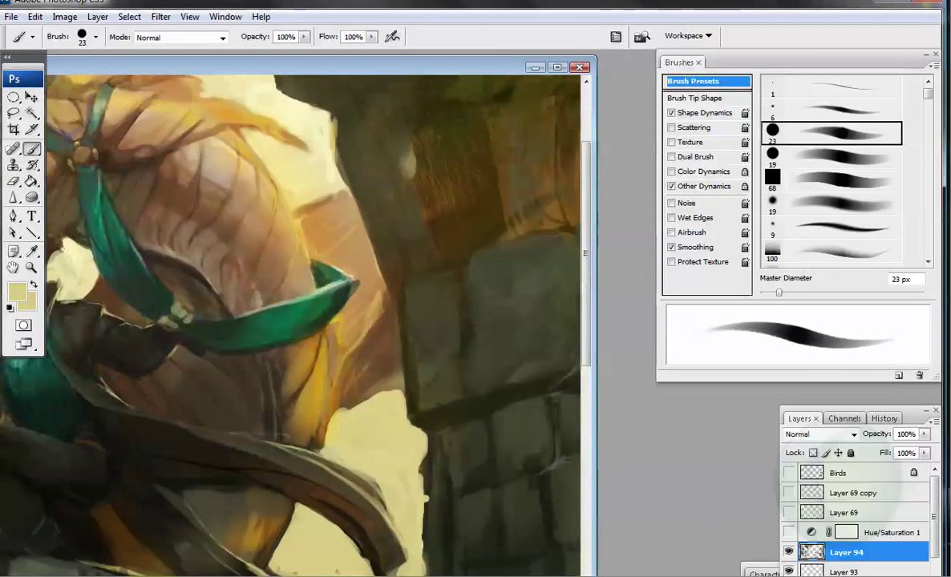
left_click(276, 370, "alt")
key("bracketleft")
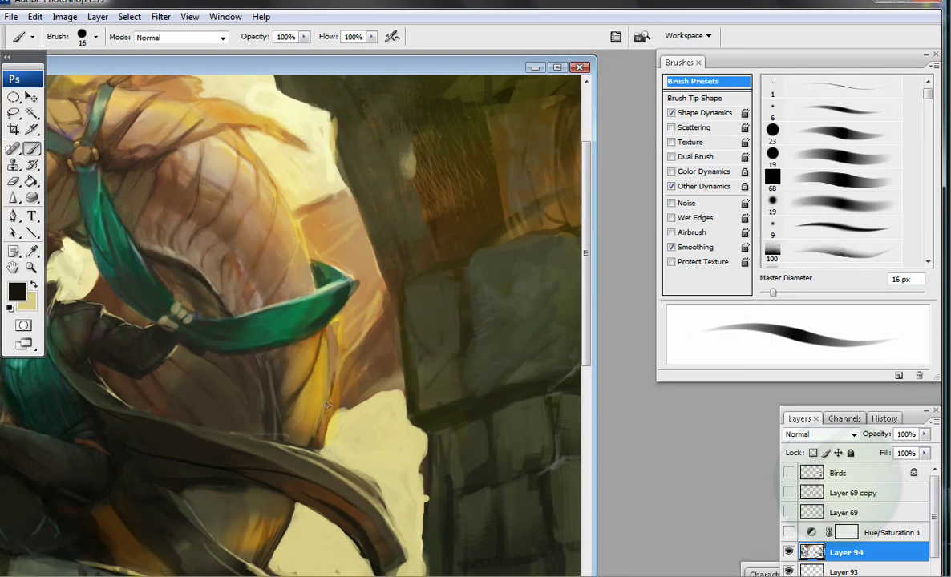
mouse_move(307, 419)
left_mouse_down()
mouse_move(308, 304)
mouse_move(295, 365)
left_mouse_up()
Step: Dab near-black along the yellow patch's edge with a 13 px brush
left_click(277, 371, "alt")
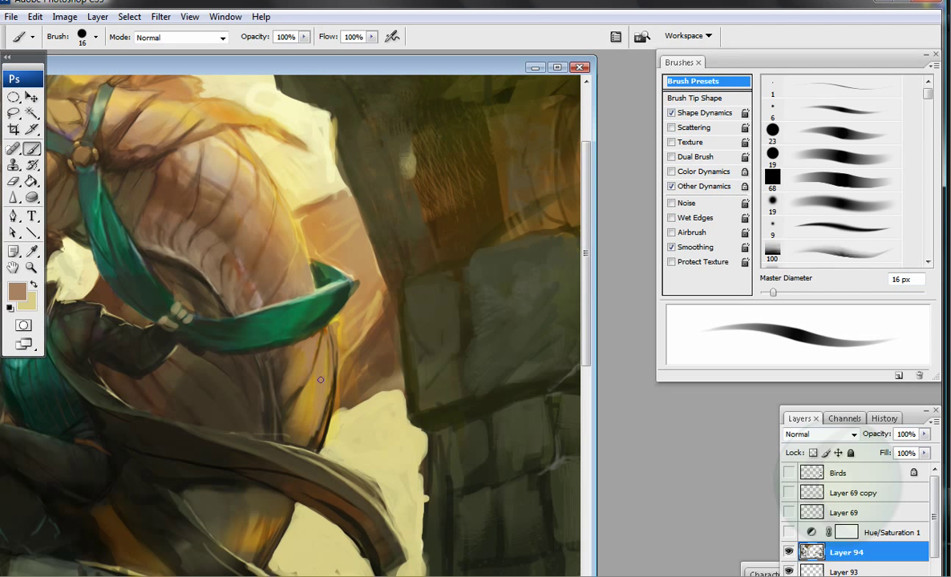
left_click(325, 231, "alt")
left_click_drag(182, 272, 286, 333)
left_click(288, 348, "alt")
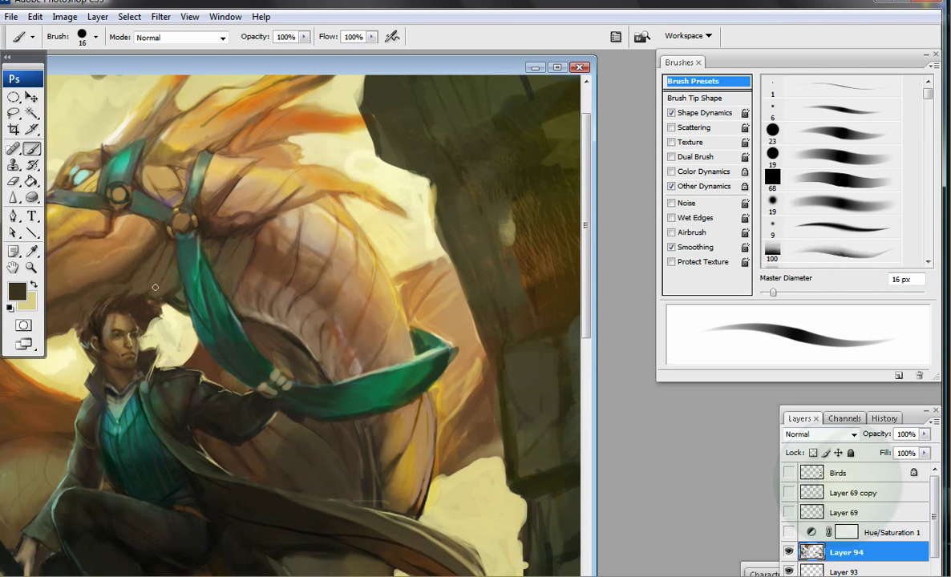
left_click_drag(148, 264, 226, 277)
key("bracketleft")
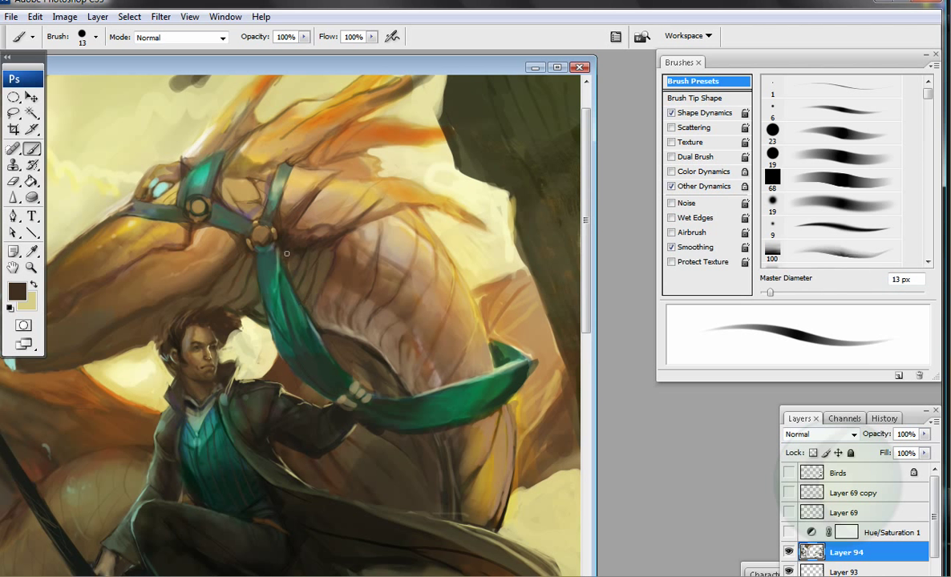
left_click(264, 375, "alt")
mouse_move(557, 160)
left_mouse_down()
mouse_move(521, 233)
mouse_move(399, 335)
mouse_move(297, 392)
left_mouse_up()
left_click(424, 323, "alt")
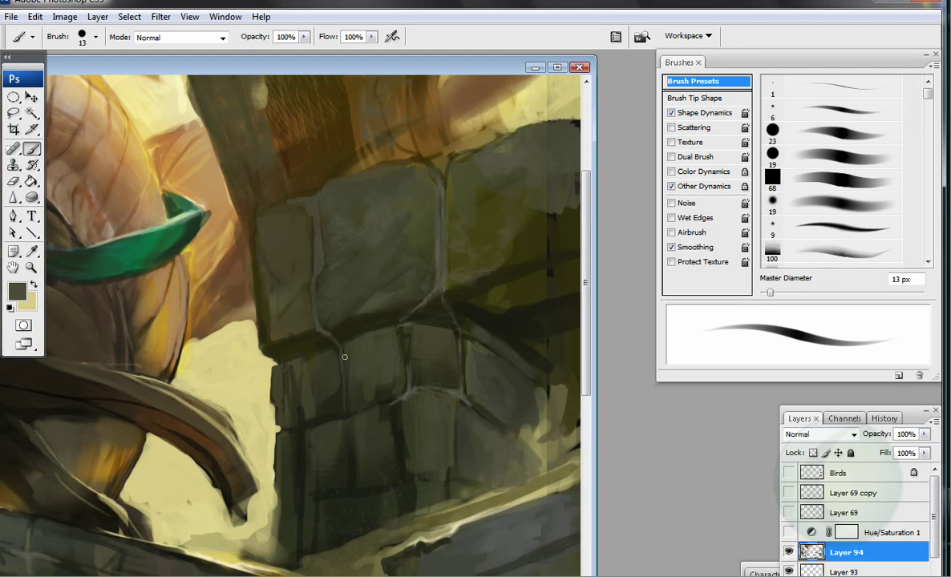
Step: Paint near-black strokes down the pillar at 44 px and add lighter grey dabs on its upper part
scroll(341, 360, "down", 5)
left_click(207, 353, "alt")
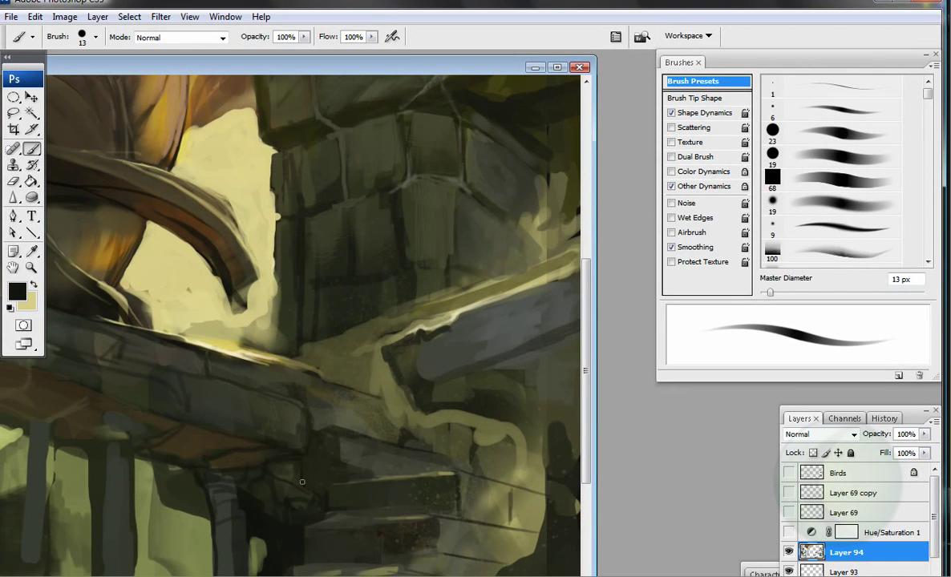
scroll(302, 481, "down", 3)
key("bracketright")
key("bracketright")
key("bracketright")
mouse_move(196, 320)
left_mouse_down()
mouse_move(210, 345)
mouse_move(210, 443)
left_mouse_up()
left_click_drag(204, 361, 202, 451)
mouse_move(234, 410)
left_mouse_down()
mouse_move(234, 361)
mouse_move(250, 350)
mouse_move(261, 385)
left_mouse_up()
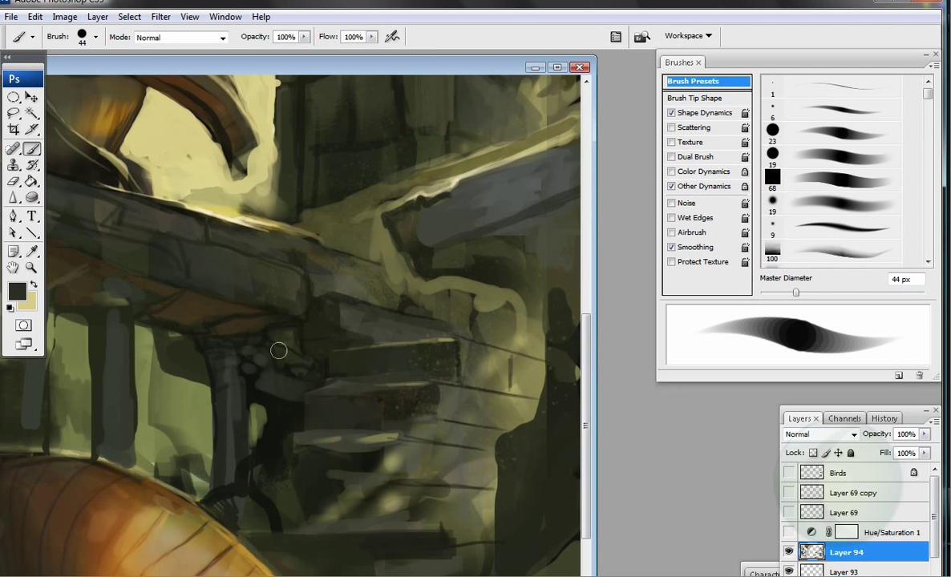
key("bracketright")
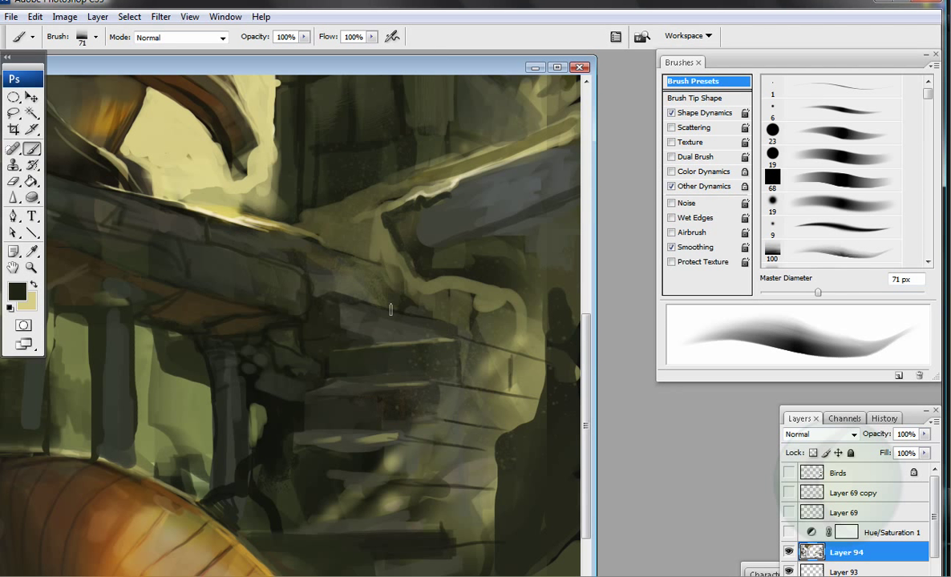
Step: Paint brown over the dark figure and darken the pillar shape under the bridge with black
scroll(364, 264, "down", 1)
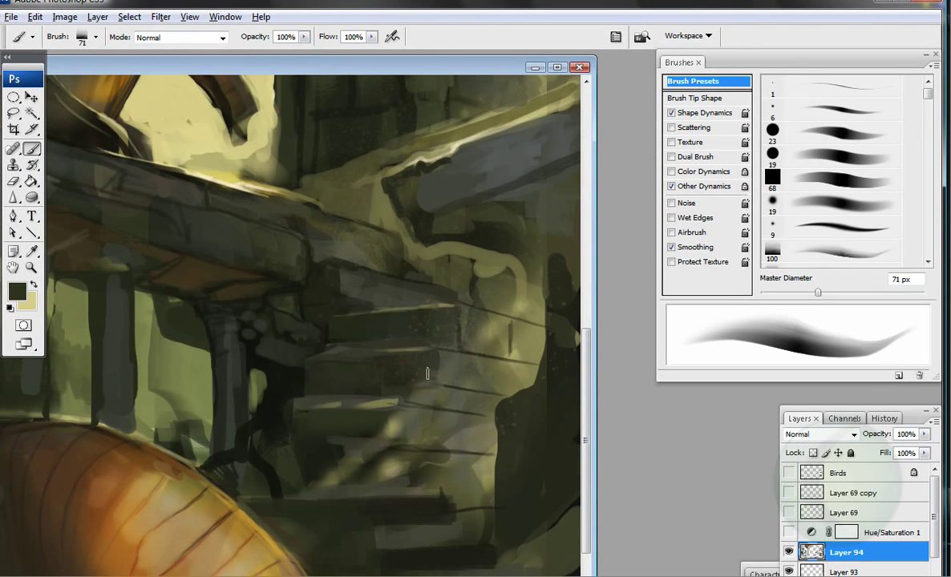
key("period")
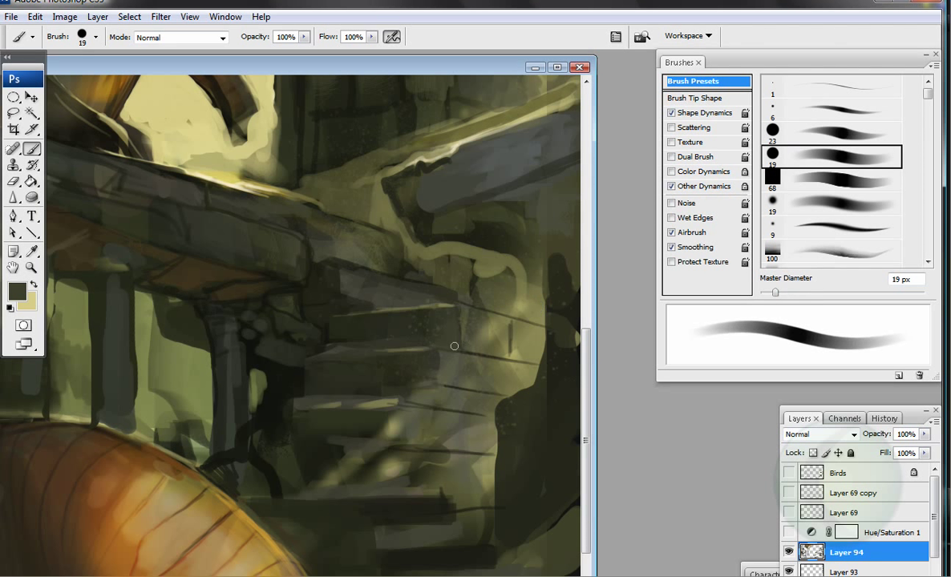
key("bracketright")
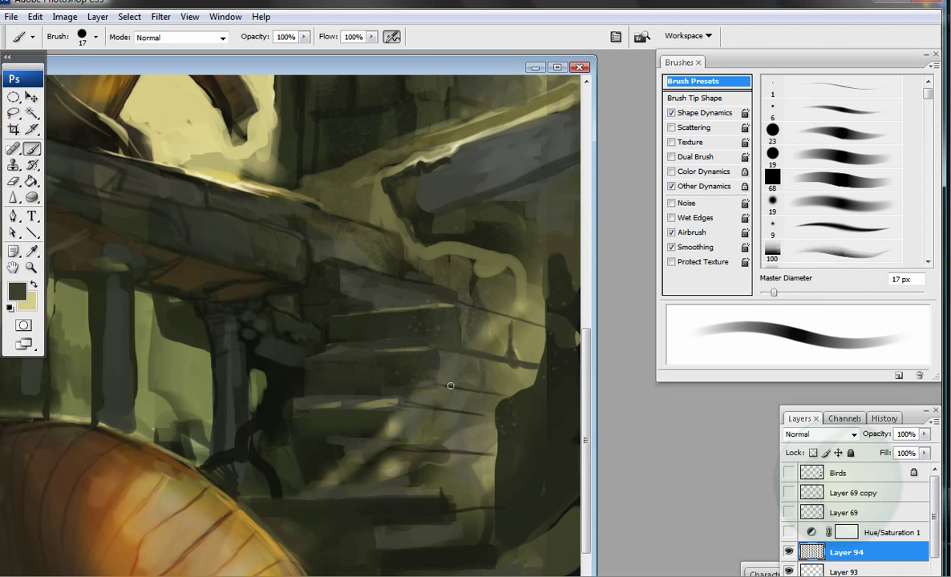
key("comma")
key("bracketright")
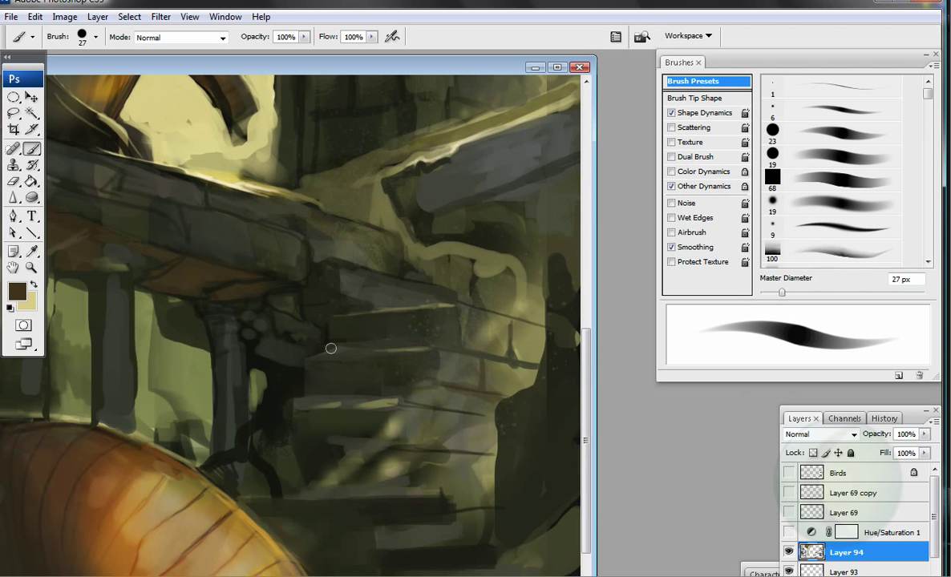
mouse_move(307, 355)
left_mouse_down()
mouse_move(276, 402)
mouse_move(276, 385)
mouse_move(277, 454)
left_mouse_up()
left_click(284, 384, "alt")
mouse_move(285, 383)
left_mouse_down()
mouse_move(313, 350)
mouse_move(272, 330)
mouse_move(303, 398)
left_mouse_up()
Step: Lighten the stair tread with a soft stroke from an 84 px soft brush
key("bracketright")
key("bracketright")
key("bracketright")
key("bracketright")
key("bracketright")
key("bracketright")
key("bracketright")
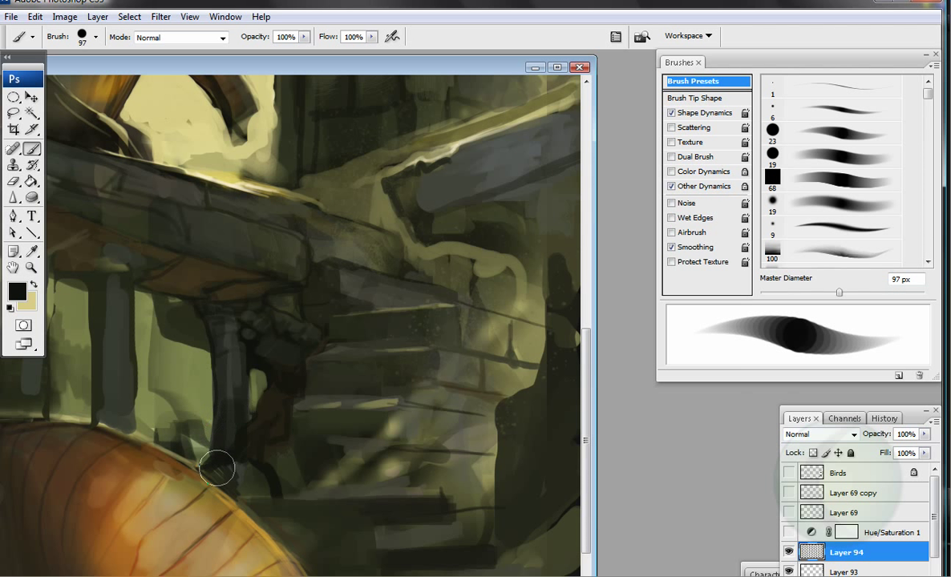
key("alt")
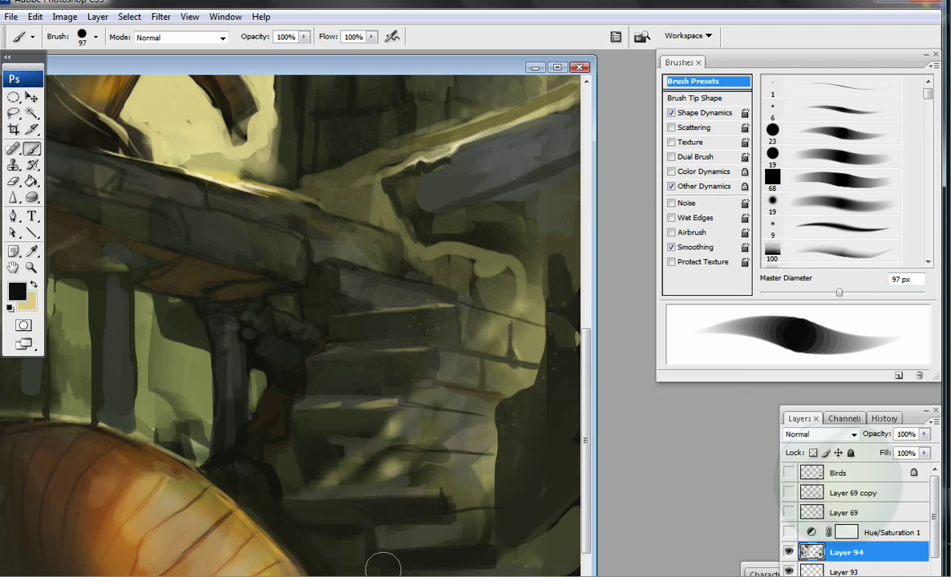
key("comma")
left_click(275, 370, "alt")
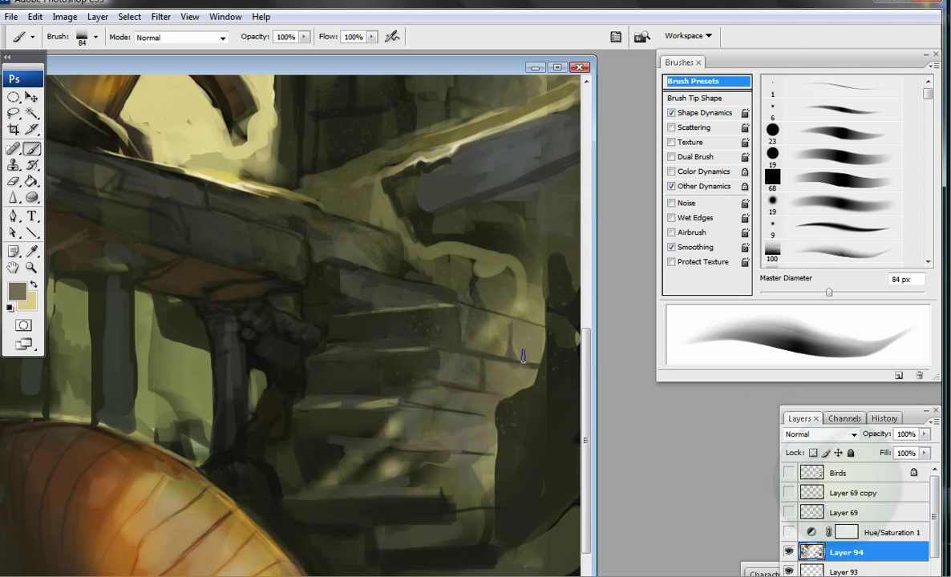
left_click(275, 370, "alt")
left_click_drag(365, 305, 409, 291)
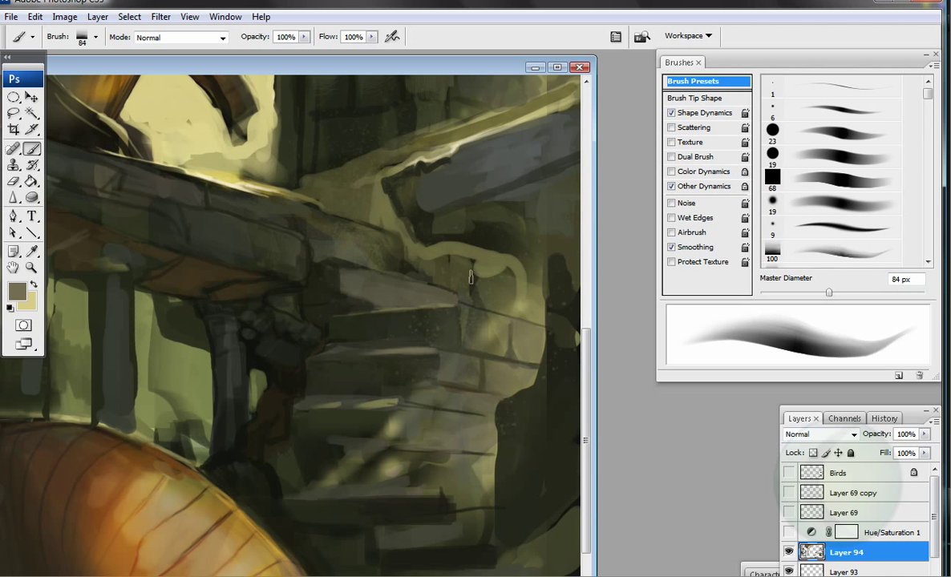
Step: Repaint the stair corner with a small 14 px airbrushed brush
key("period")
key("comma")
key("period")
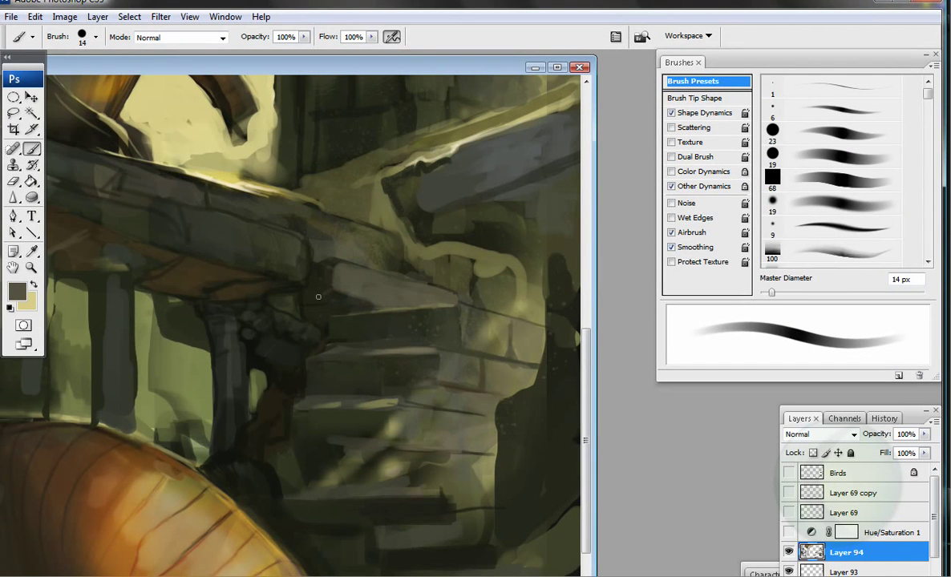
left_click_drag(325, 290, 312, 270)
Step: Paint dark green strokes over the right-side stones with a 57 px brush
scroll(299, 296, "up", 3)
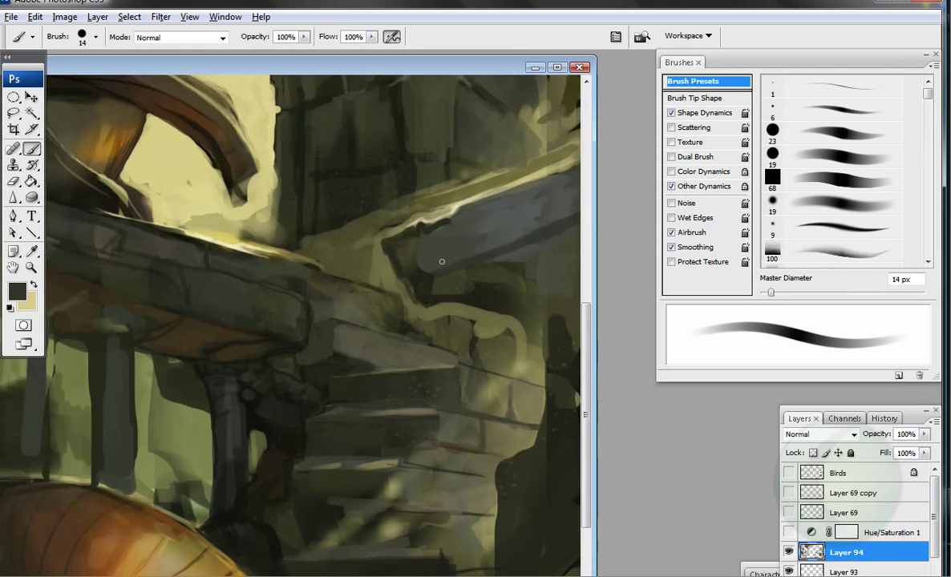
key("period")
key("period")
key("bracketleft")
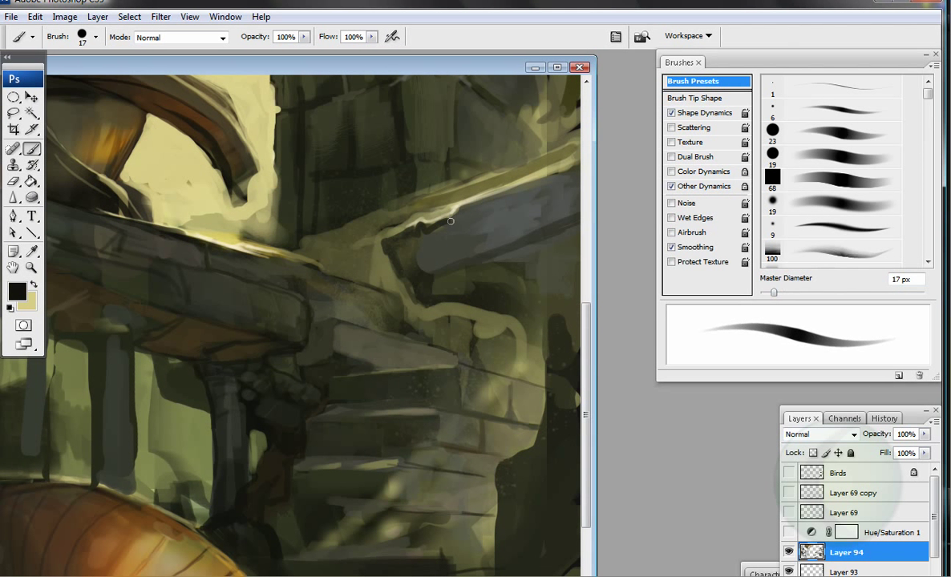
left_click(276, 370, "alt")
scroll(277, 370, "up", 9)
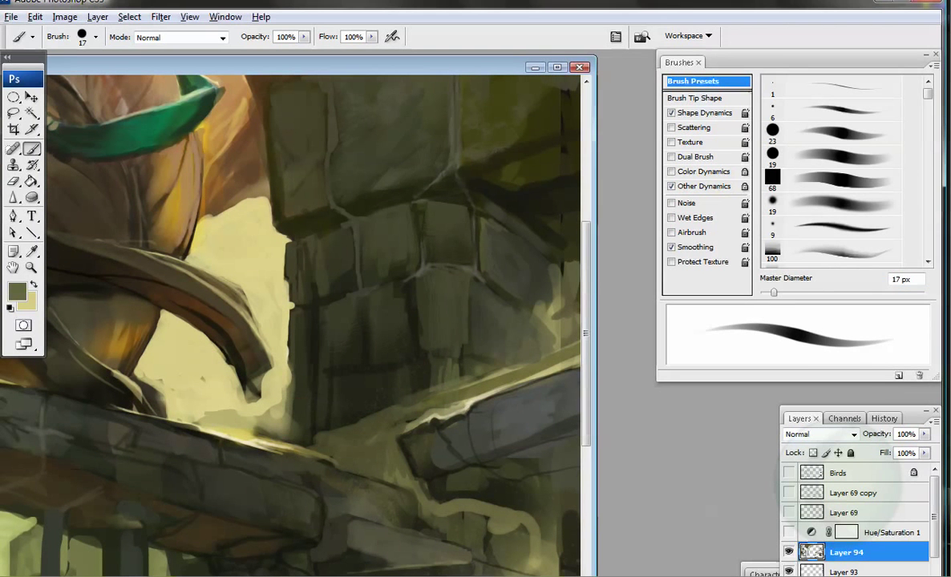
key("bracketright")
key("bracketright")
key("bracketright")
key("bracketright")
left_click(264, 378, "alt")
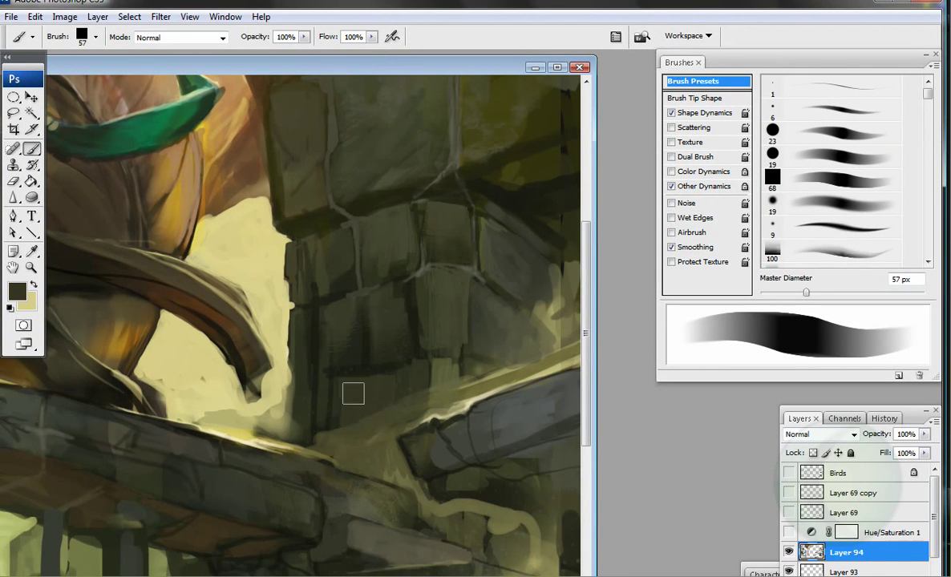
left_click_drag(351, 327, 338, 383)
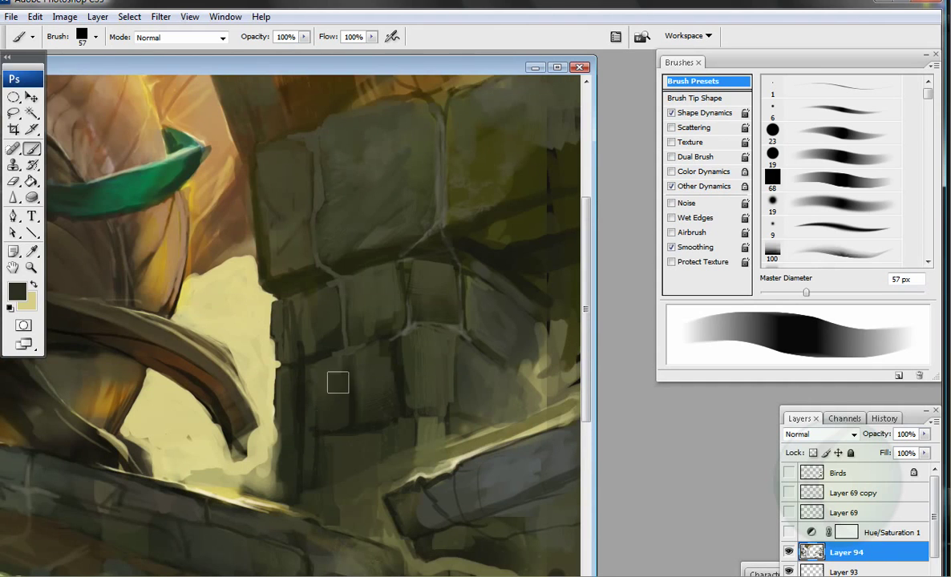
mouse_move(481, 313)
left_mouse_down()
mouse_move(515, 409)
mouse_move(533, 301)
left_mouse_up()
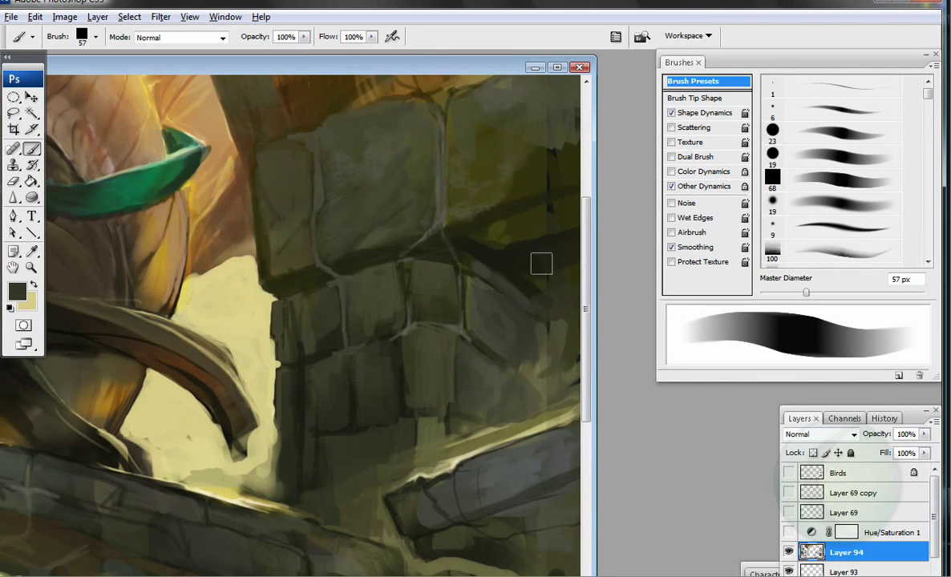
scroll(541, 263, "down", 5)
Step: Zoom out to the rider on the bridge and add light yellow along the ledge
key("z")
left_click(295, 397, "alt")
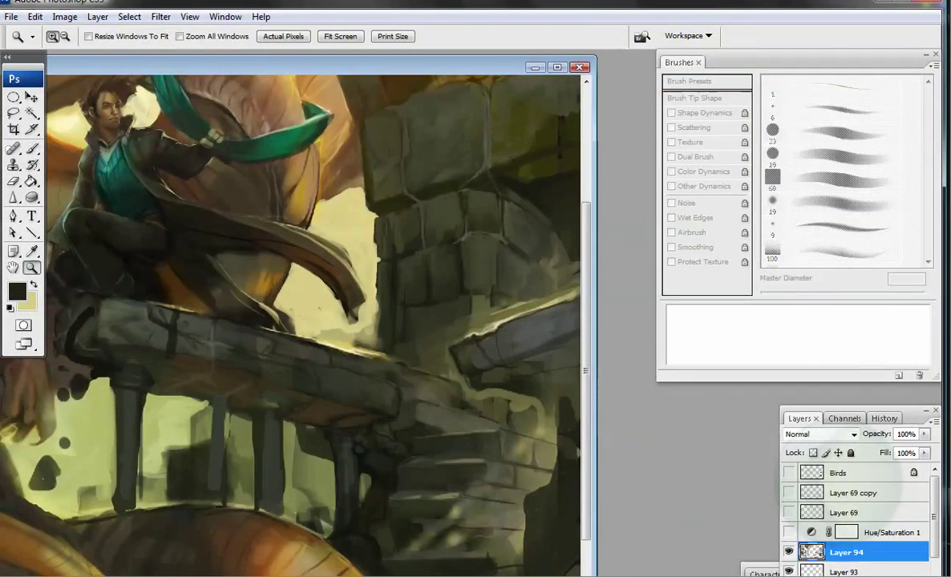
key("b")
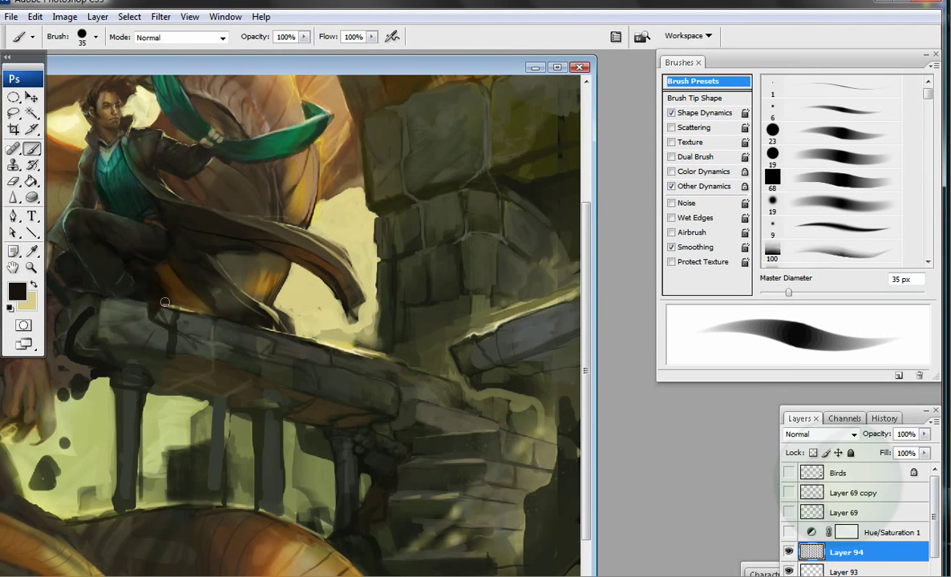
key("bracketleft")
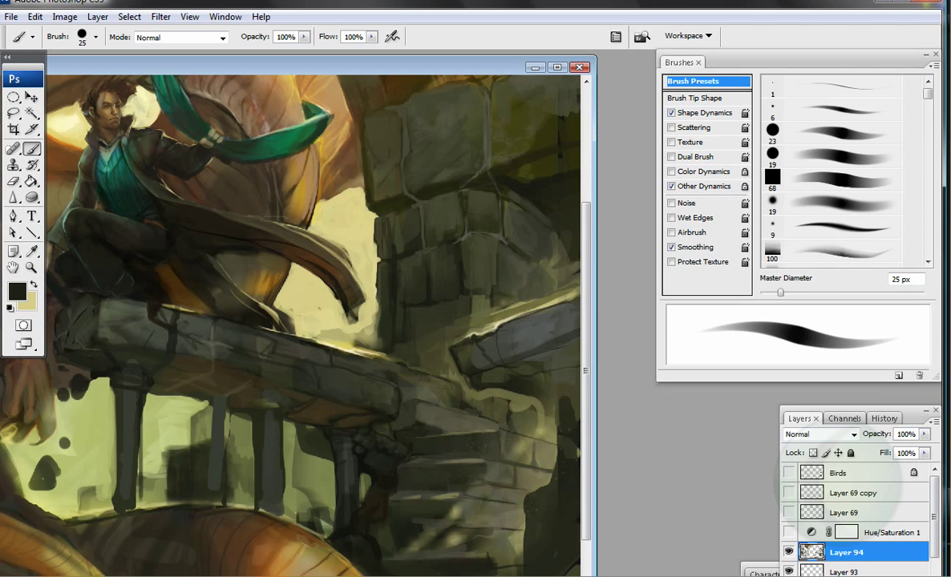
left_click(275, 370, "alt")
left_click_drag(291, 502, 311, 405)
left_click(342, 452, "alt")
key("bracketright")
key("bracketright")
key("bracketright")
key("bracketright")
key("bracketright")
key("bracketright")
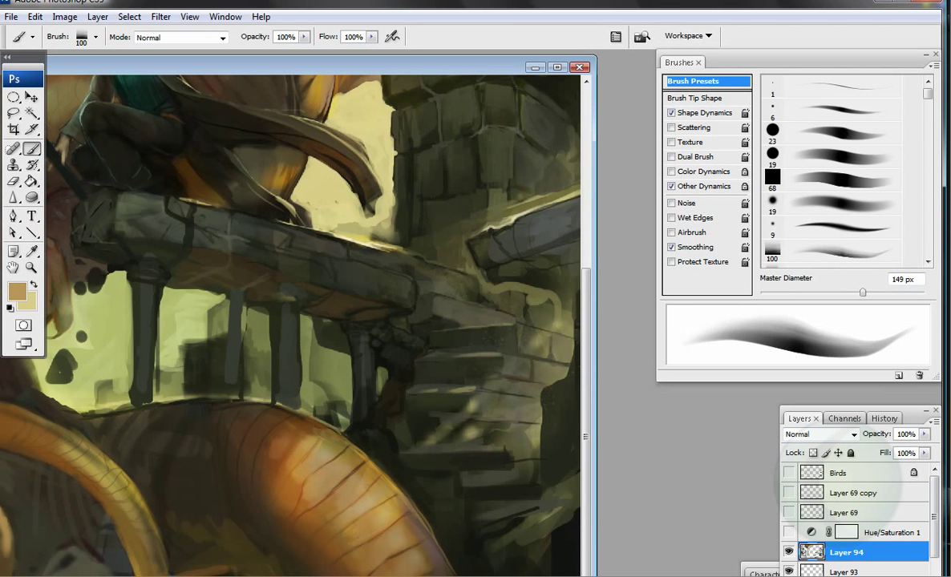
left_click(321, 432, "alt")
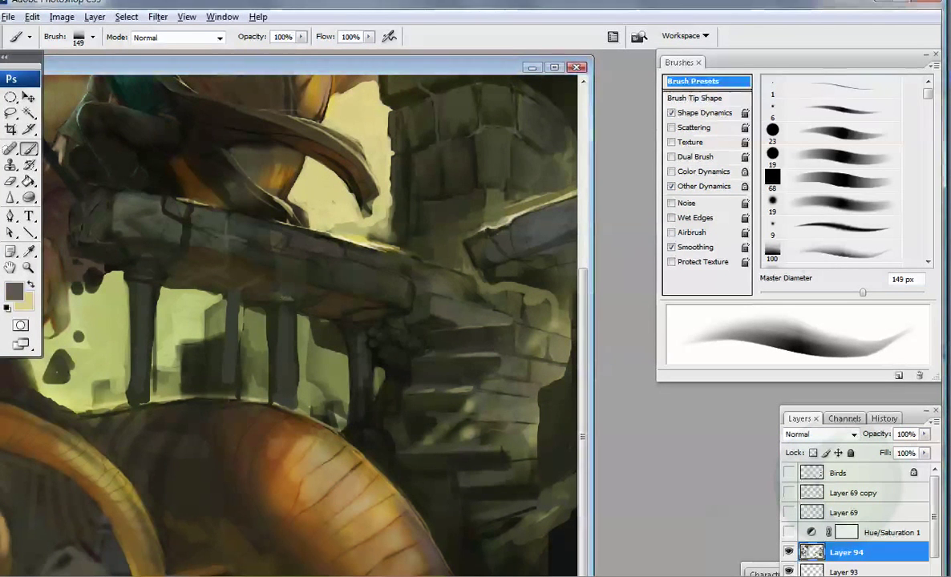
left_click_drag(165, 218, 208, 217)
key("comma")
left_click_drag(107, 404, 152, 411)
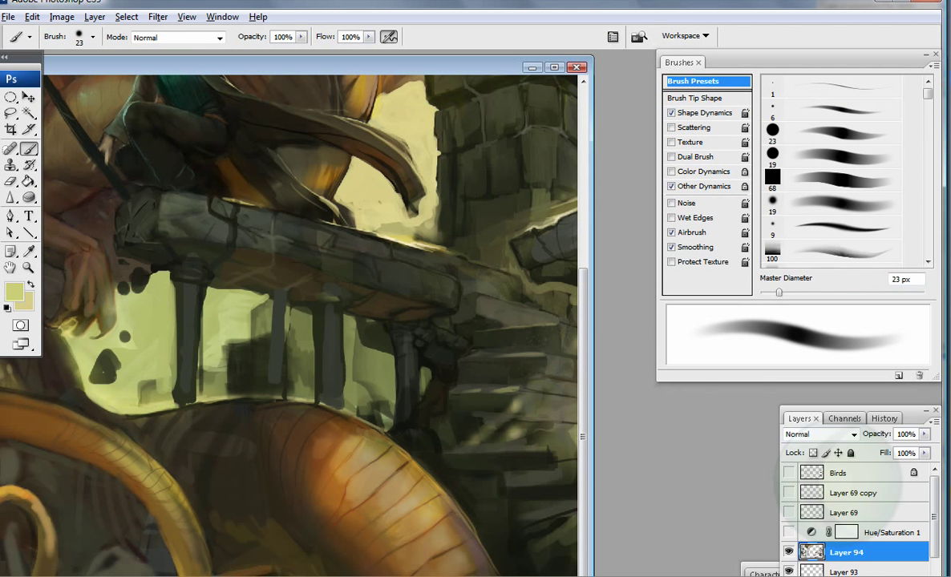
Step: Darken the tail's striped area with olive brown at about 67 px
left_click(162, 361, "alt")
left_click(190, 410, "alt")
key("bracketleft")
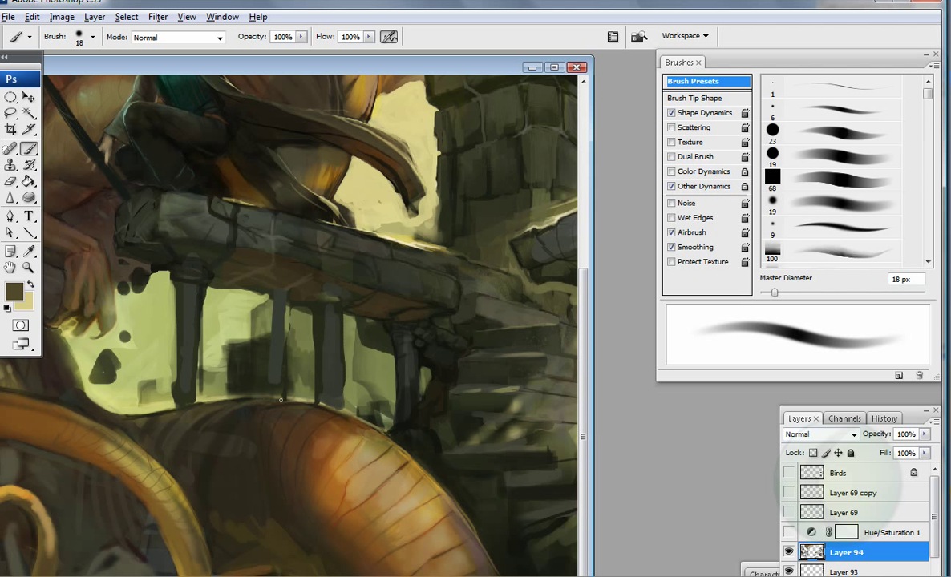
key("bracketright")
key("bracketright")
key("bracketright")
key("bracketright")
key("bracketright")
left_click_drag(208, 431, 215, 468)
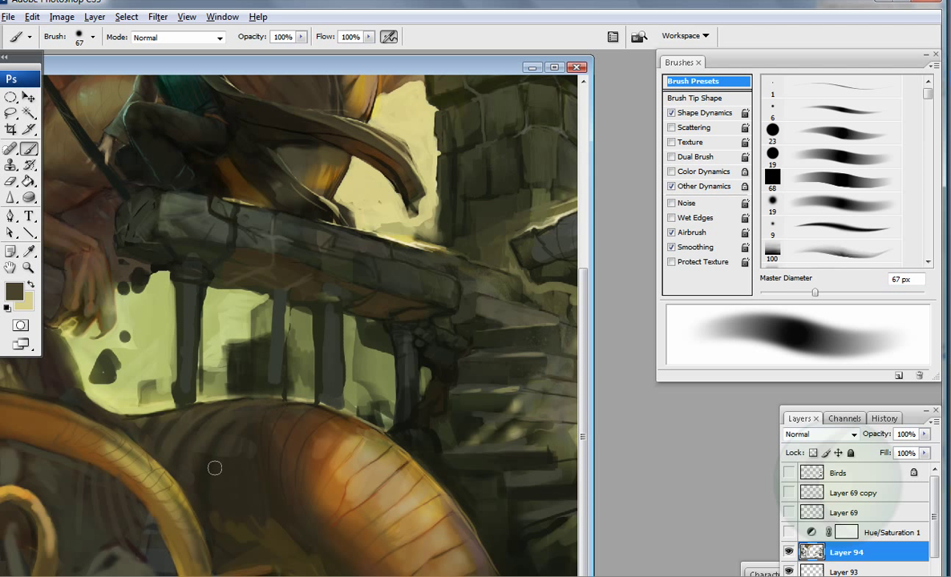
Step: Darken the lower tail and shadow area with a large brush stroke
key("ctrl+minus")
key("ctrl+minus")
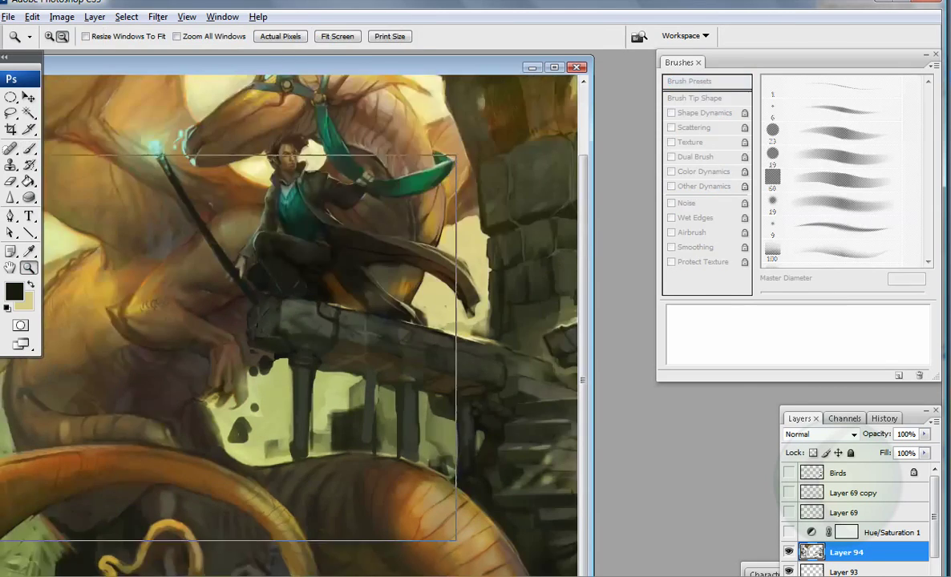
key("bracketright")
key("bracketright")
key("bracketright")
key("bracketright")
key("bracketright")
key("bracketright")
mouse_move(324, 516)
left_mouse_down()
mouse_move(309, 485)
mouse_move(245, 479)
mouse_move(176, 490)
mouse_move(200, 484)
left_mouse_up()
key("bracketleft")
key("bracketleft")
key("bracketleft")
key("bracketleft")
key("bracketleft")
key("bracketleft")
Step: Turn off airbrush build-up and sample near-black, slate grey-green and brown tones from the painting
left_click(517, 447, "alt")
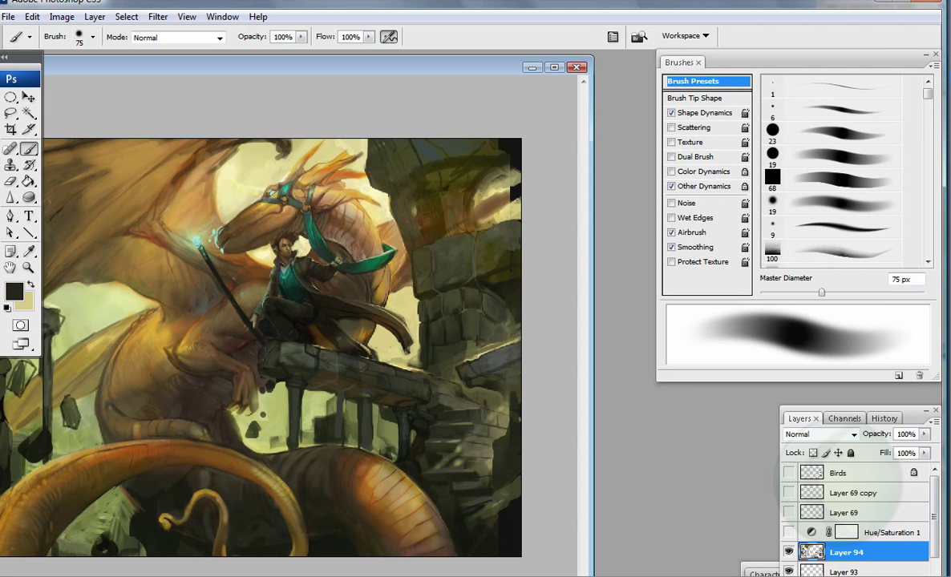
key("shift+alt+p")
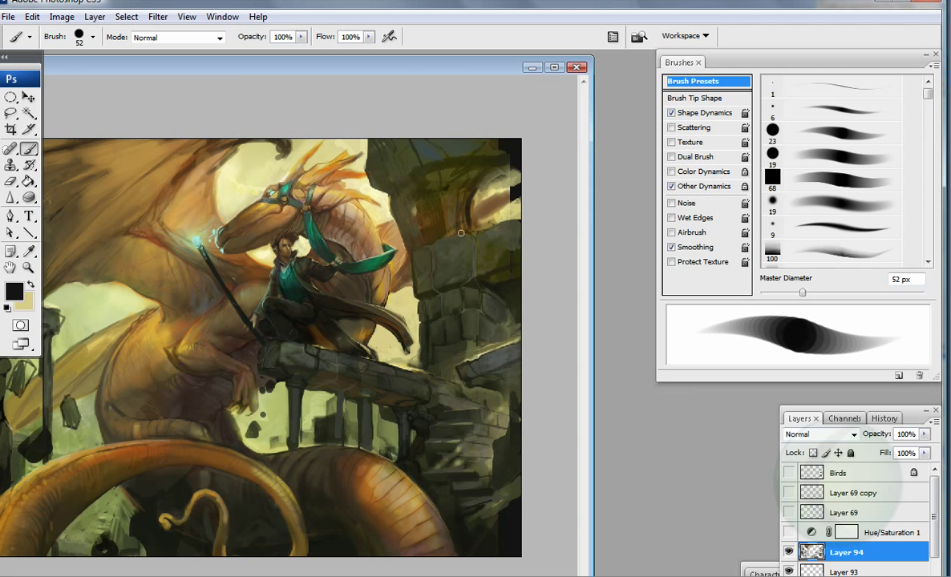
left_click(424, 227, "alt")
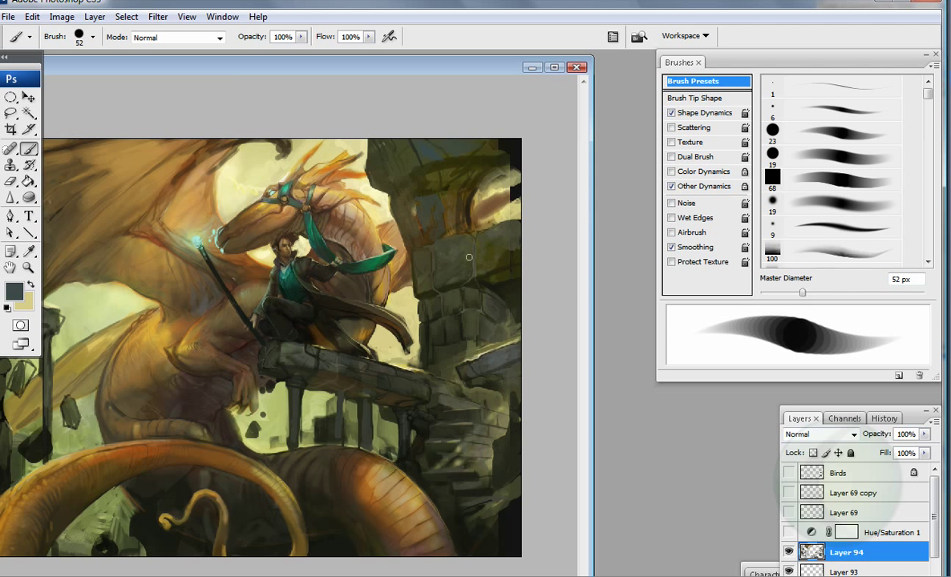
left_click(465, 156, "alt")
left_click(469, 161, "alt")
left_click(481, 154, "alt")
left_click(504, 158, "alt")
left_click(440, 211, "alt")
Step: Sample dark olive from the ruins and paint dark strokes over the stone beam beside the wing
key("ctrl+equal")
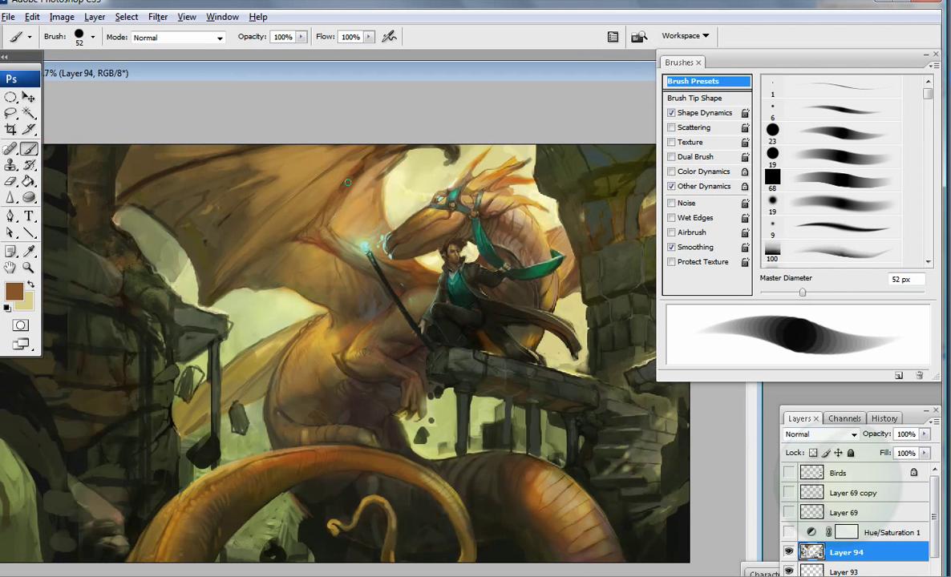
left_click(288, 177, "alt")
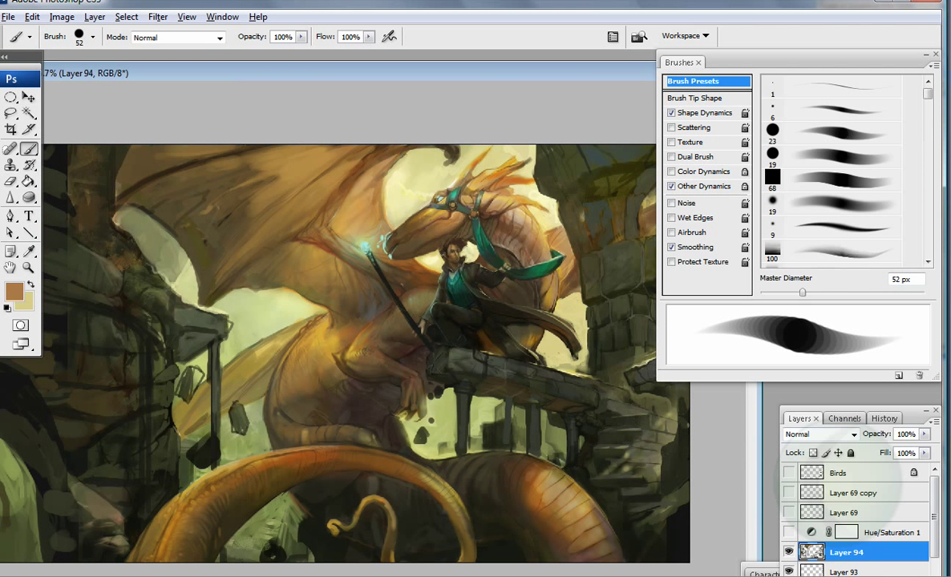
left_click(207, 407, "alt")
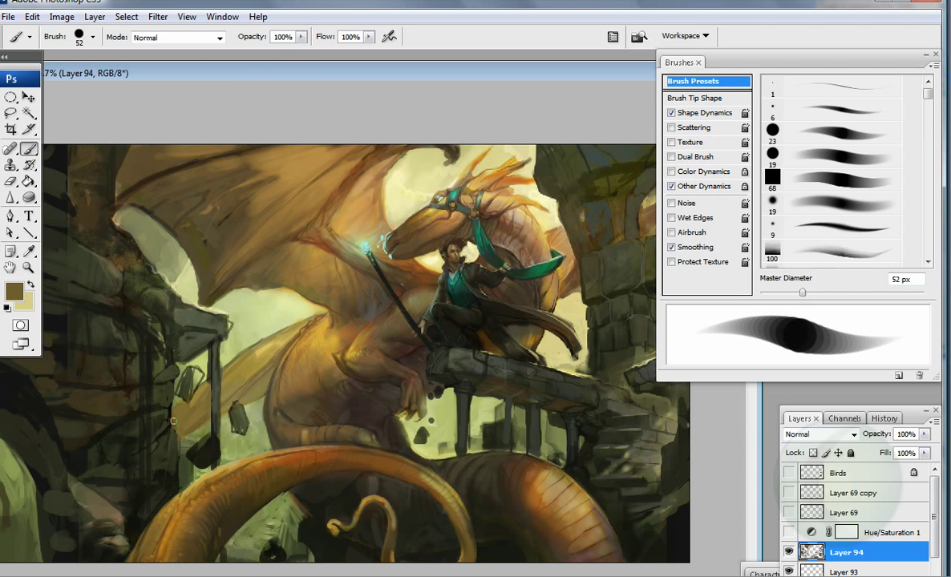
left_click(73, 485, "alt")
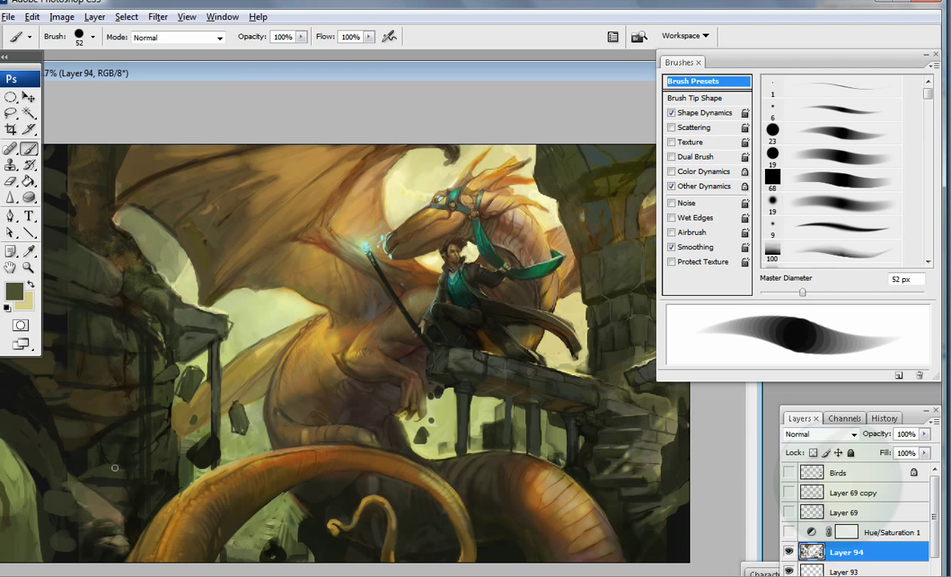
left_click(260, 274, "alt")
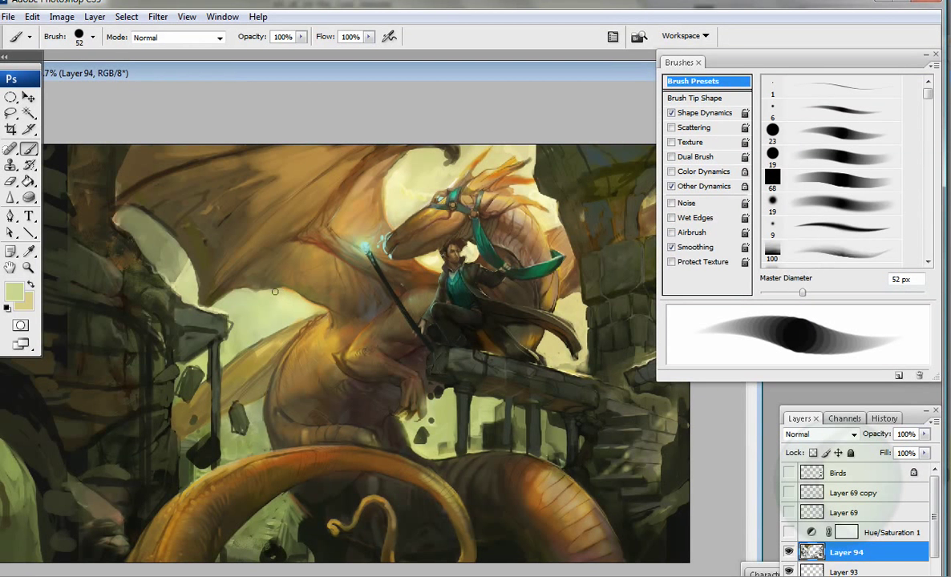
left_click(170, 282, "alt")
left_click(191, 302, "alt")
left_click_drag(178, 314, 210, 339)
Step: Sample rust brown and dark olive from the wing's edge
left_click_drag(481, 73, 553, 63)
left_click(170, 186, "alt")
left_click(178, 189, "alt")
left_click(170, 183, "alt")
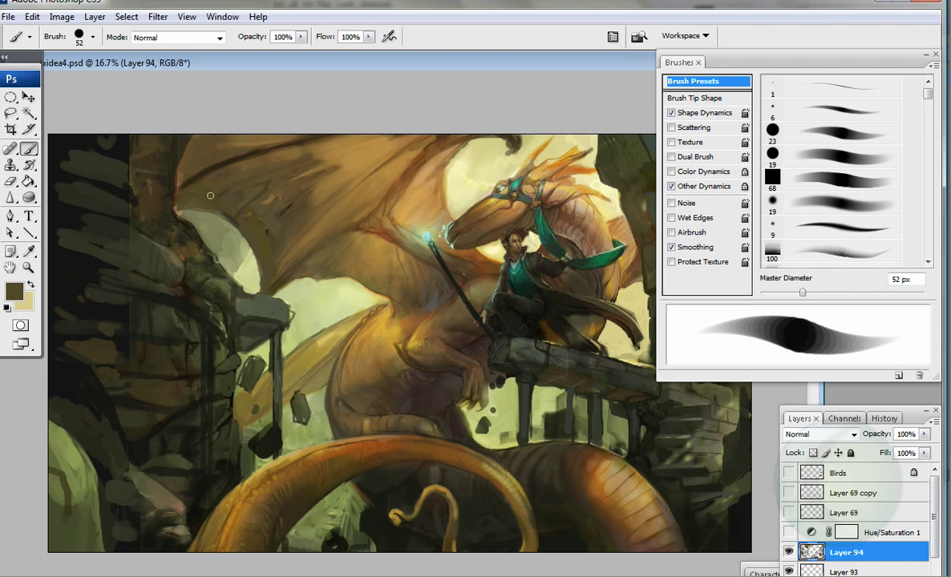
Step: Set a rust-orange foreground colour and choose the 467 px textured brush
left_click(14, 291)
left_click(632, 250)
left_click(636, 237)
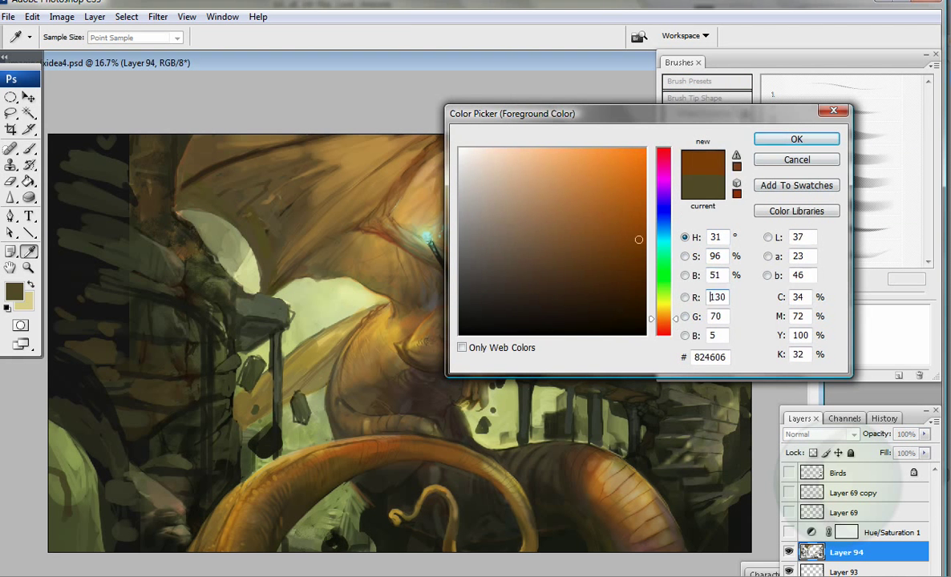
left_click(823, 137)
scroll(823, 138, "down", 3)
left_click(850, 240)
scroll(850, 240, "down", 3)
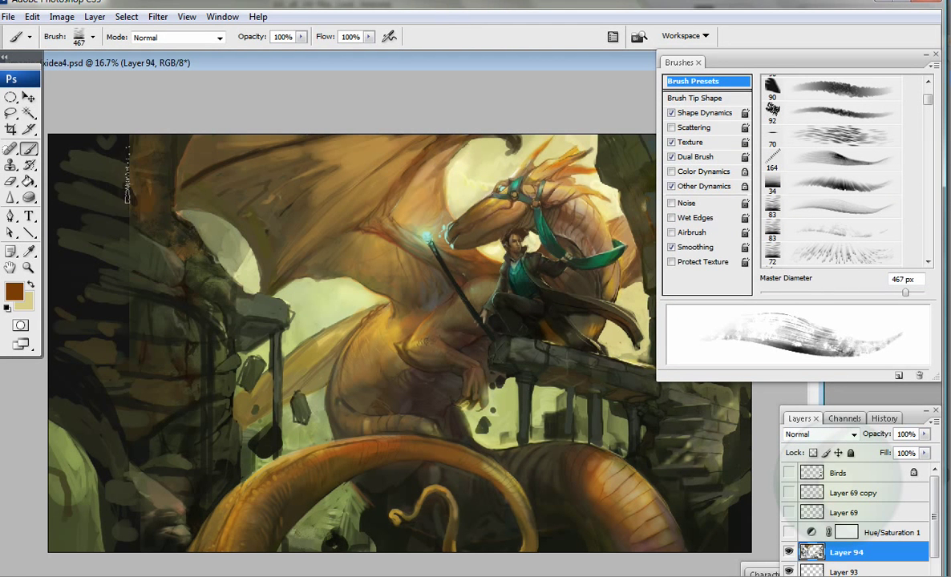
Step: Switch to a soft round brush and paint dark brown strokes along the top of the image
left_click_drag(313, 166, 282, 173)
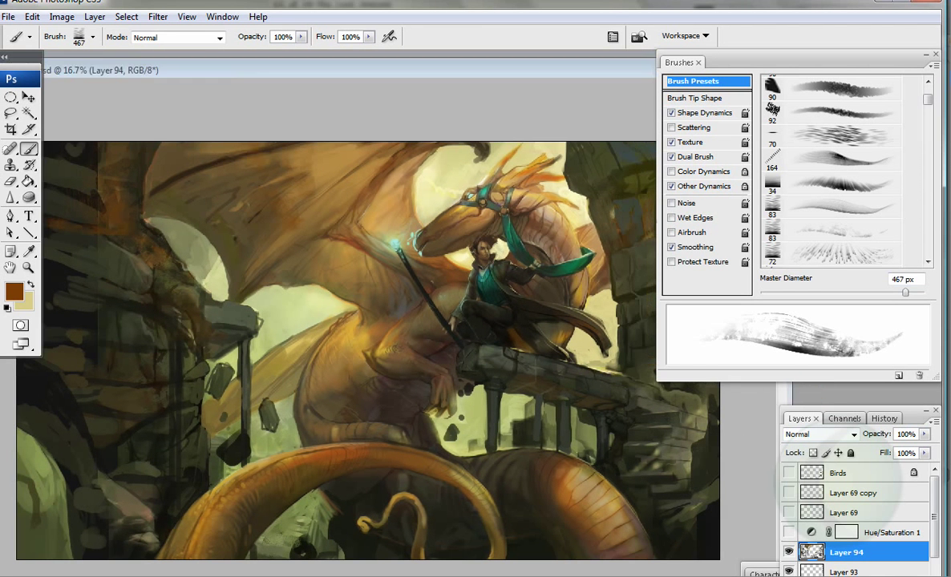
left_click_drag(540, 70, 438, 72)
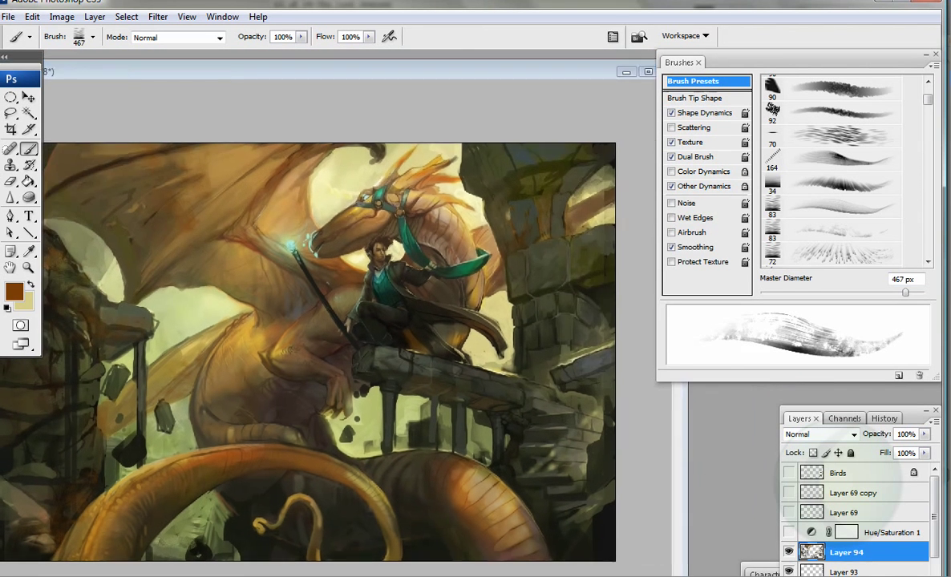
key("bracketleft")
key("bracketleft")
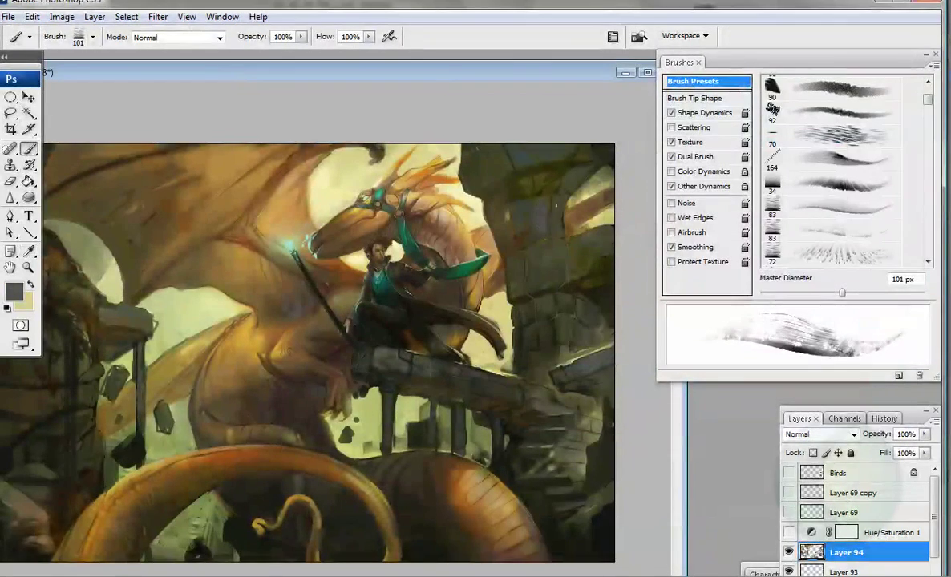
key("shift+comma")
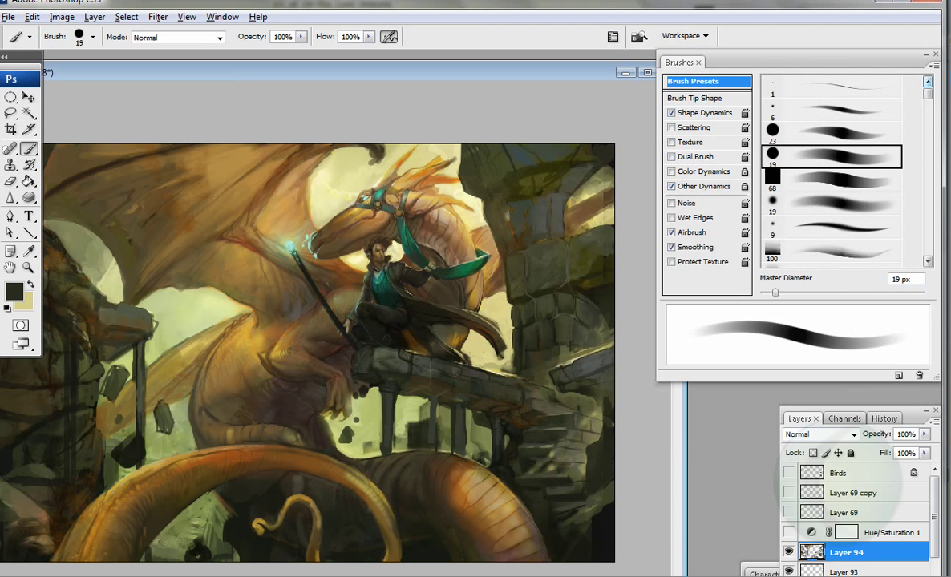
left_click(552, 201, "alt")
left_click(497, 218, "alt")
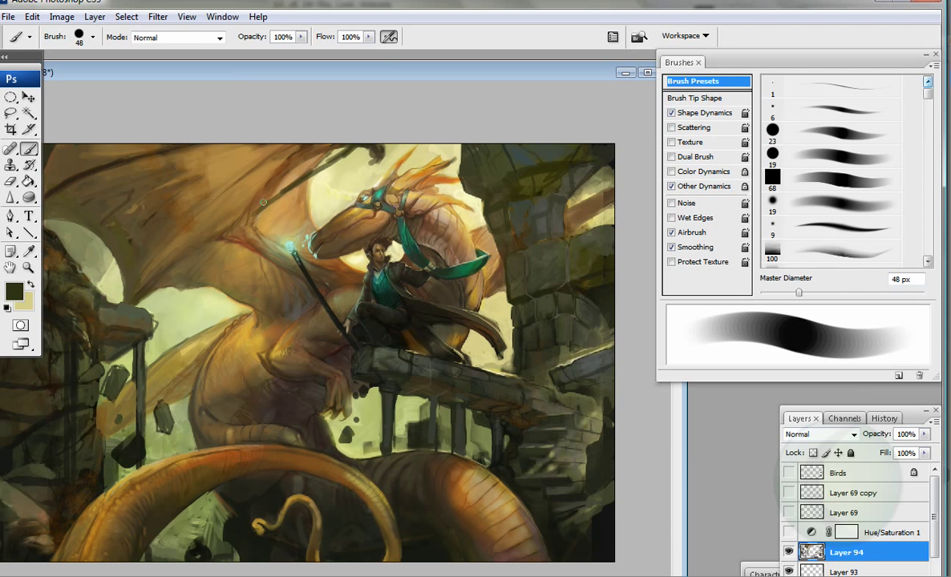
left_click(299, 167, "alt")
left_click(379, 157, "alt")
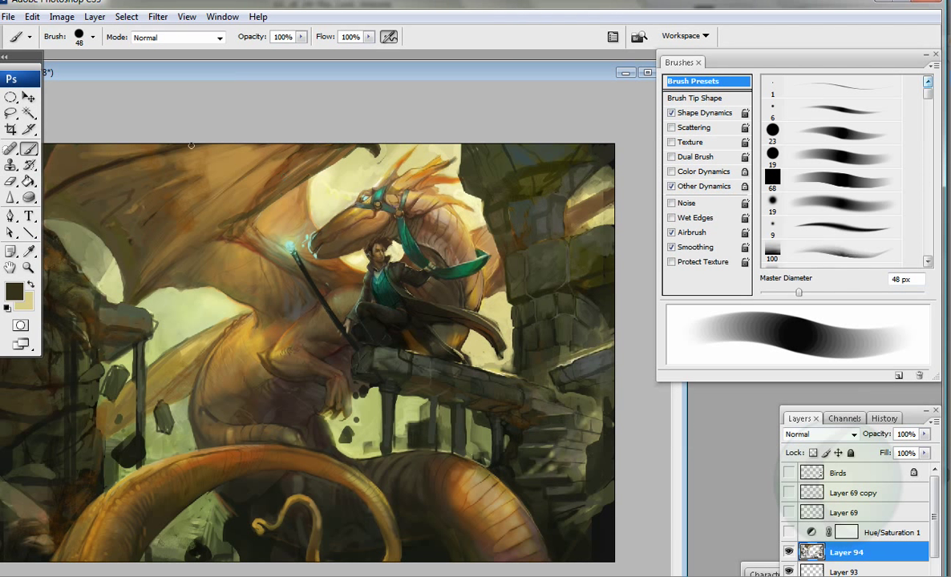
left_click_drag(341, 147, 128, 260)
left_click_drag(144, 168, 241, 241)
Step: Paint dark brown strokes over the upper wing with a 50 px brush at 25% zoom
key("z")
key("ctrl+minus")
key("ctrl+minus")
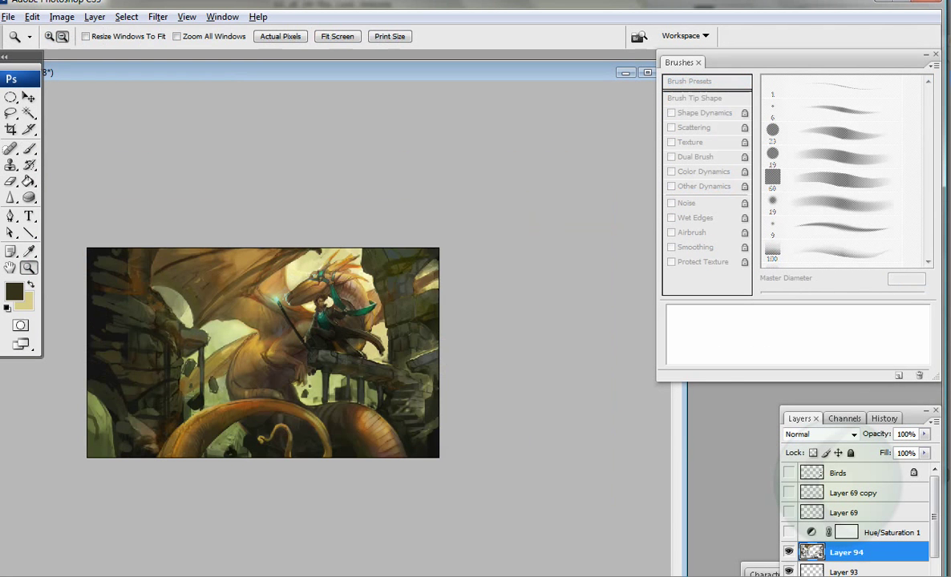
key("b")
key("bracketright")
key("bracketright")
key("bracketright")
key("ctrl+plus")
key("ctrl+plus")
key("ctrl+plus")
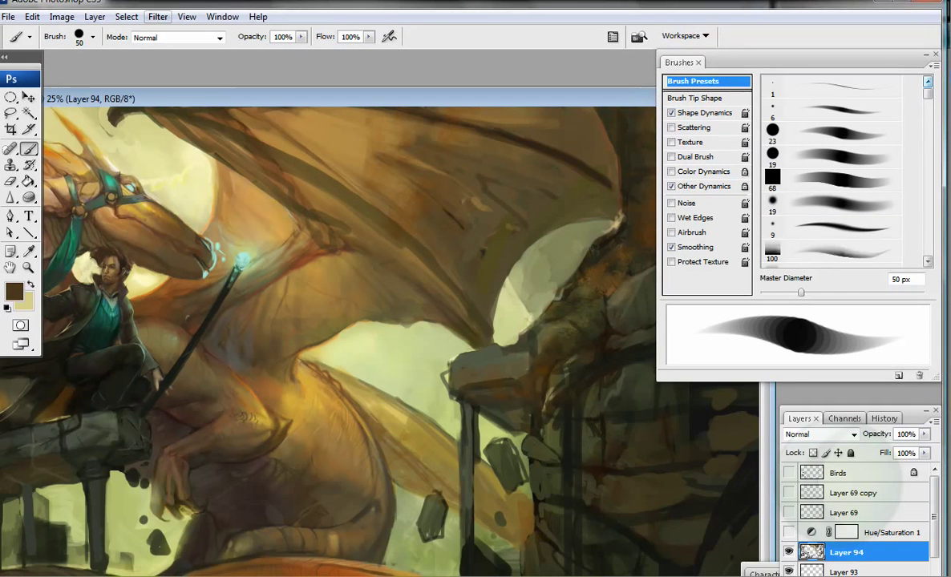
mouse_move(303, 190)
left_mouse_down()
mouse_move(171, 129)
mouse_move(247, 168)
mouse_move(186, 138)
left_mouse_up()
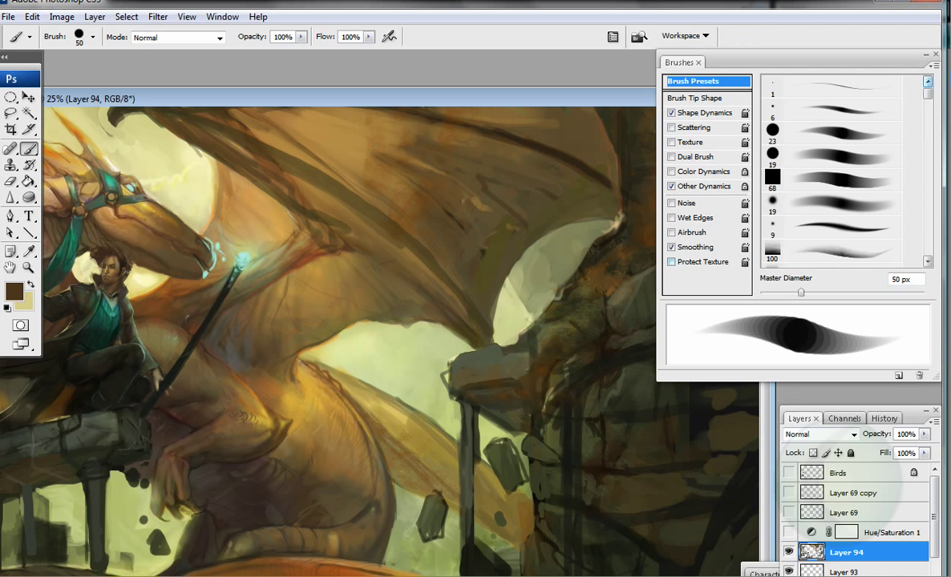
Step: Airbrush light tan over the bright moon with a 30 px brush
key("bracketleft")
left_click(195, 156, "alt")
left_click(206, 156, "alt")
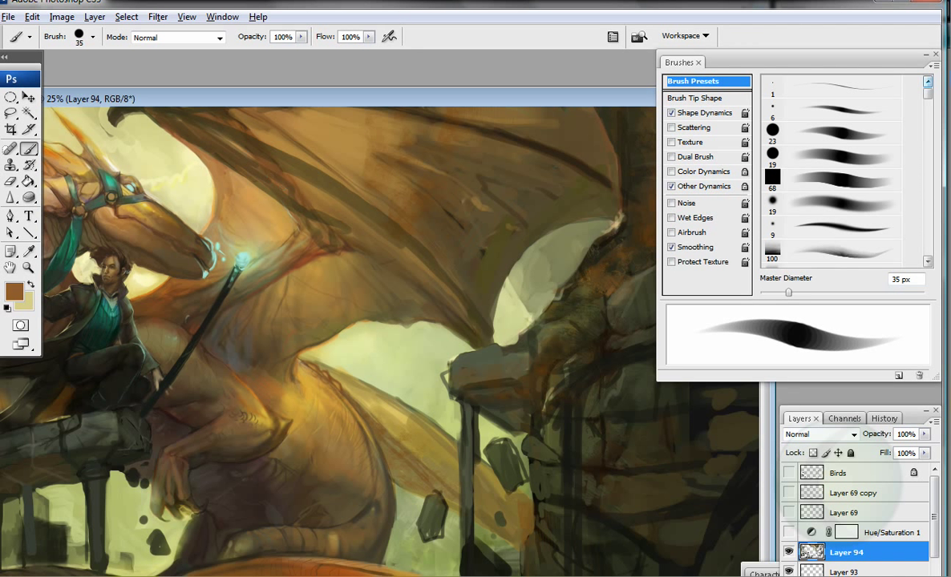
key("shift+alt+p")
key("bracketleft")
left_click_drag(169, 133, 195, 154)
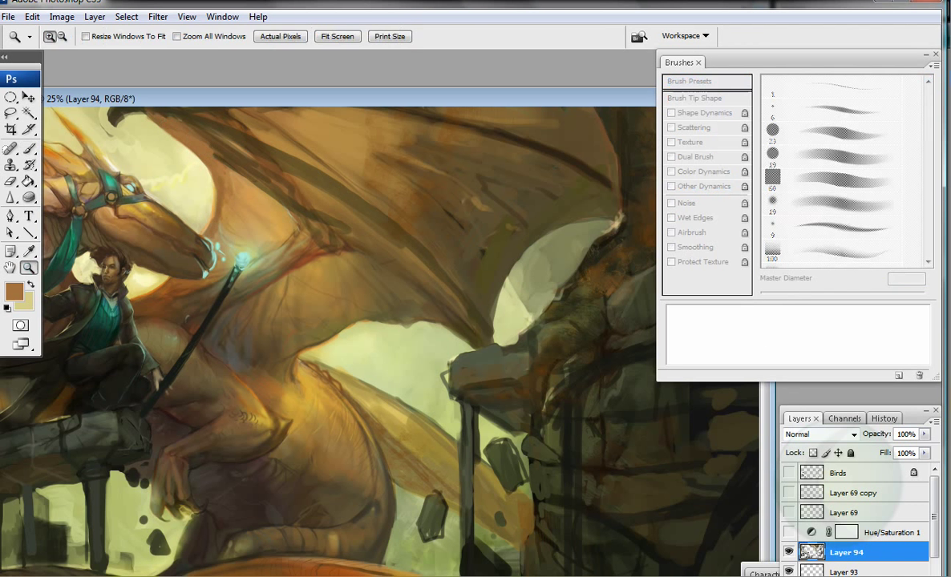
Step: Paint a short 12 px stroke along the dragon's neck
left_click(197, 140, "ctrl")
key("bracketleft")
key("bracketleft")
key("bracketleft")
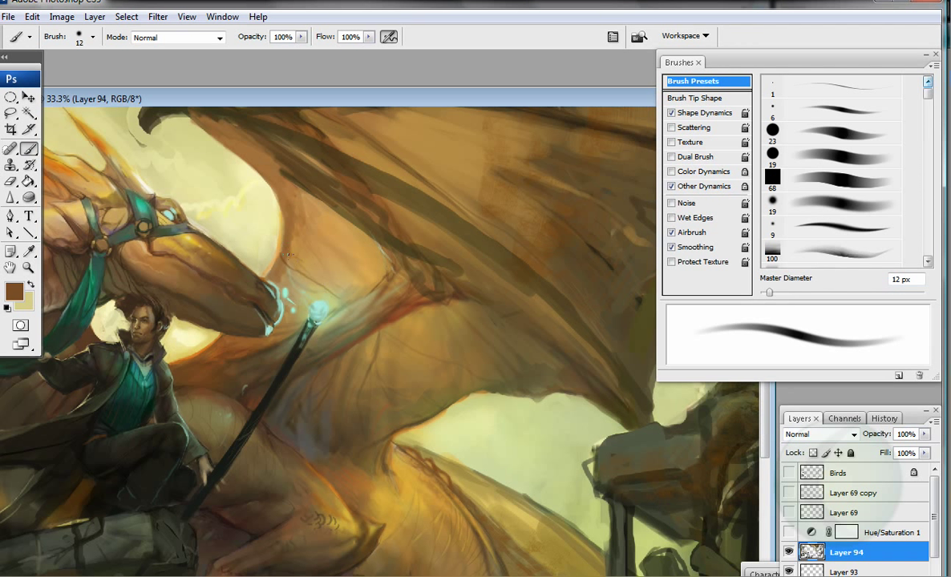
mouse_move(271, 271)
left_mouse_down()
mouse_move(253, 245)
mouse_move(281, 204)
left_mouse_up()
key("bracketright")
key("bracketright")
key("bracketright")
key("e")
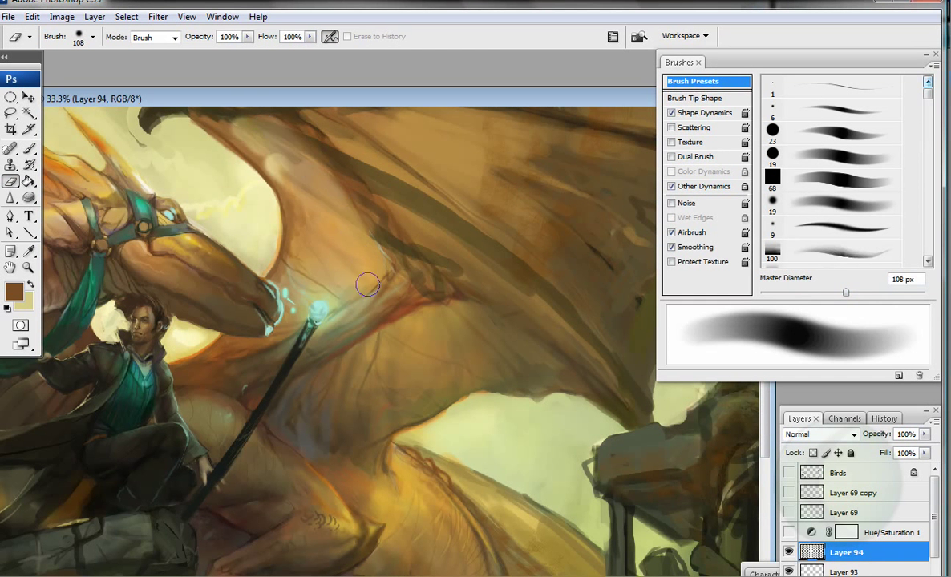
key("b")
Step: Add a new layer above Layer 94 and paint a dark brown stroke up the wing
key("ctrl+shift+alt+n")
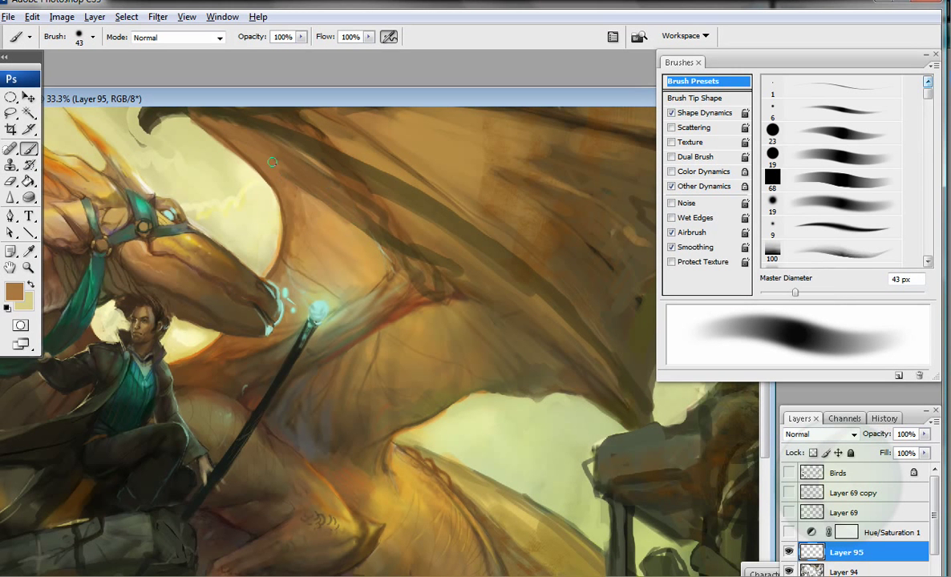
key("bracketleft")
left_click(417, 253, "alt")
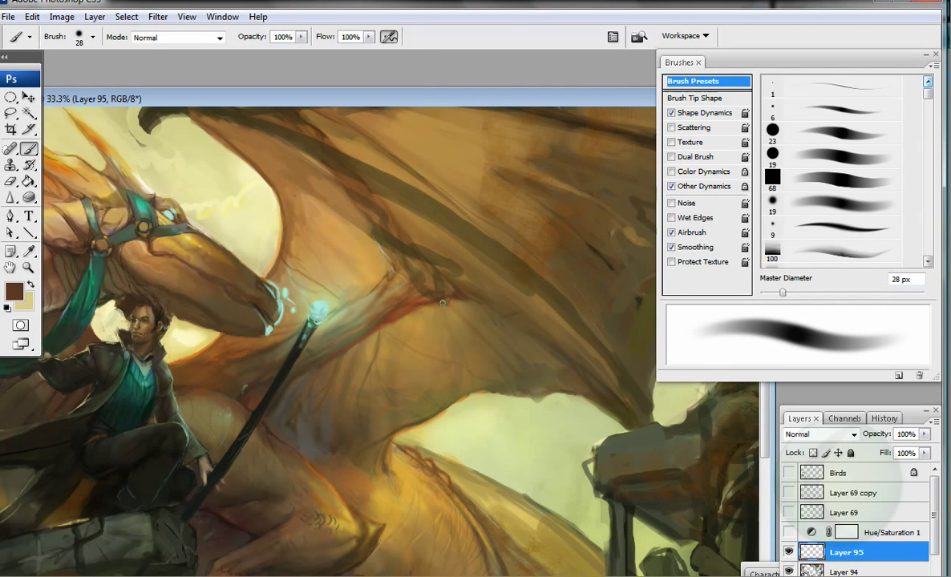
left_click_drag(476, 301, 438, 288)
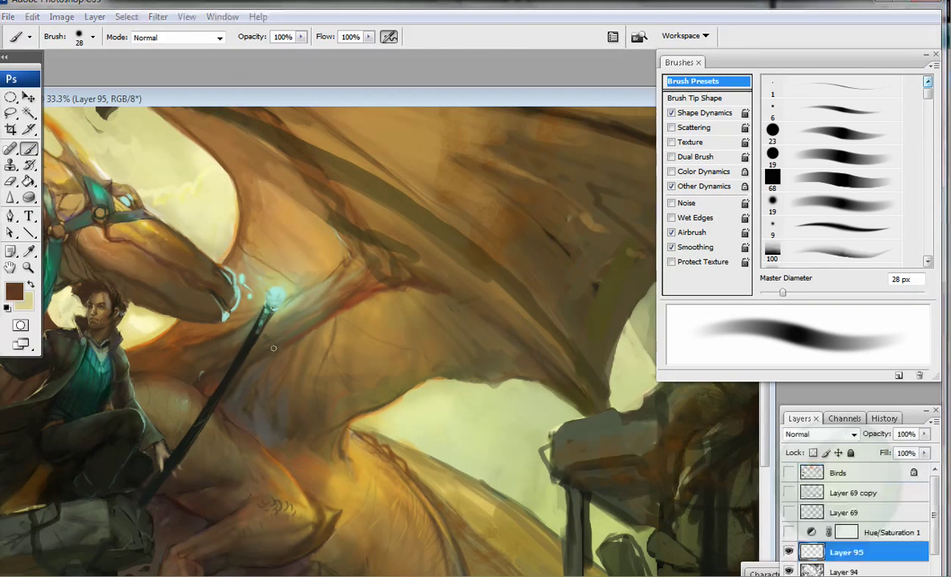
left_click(133, 311, "alt")
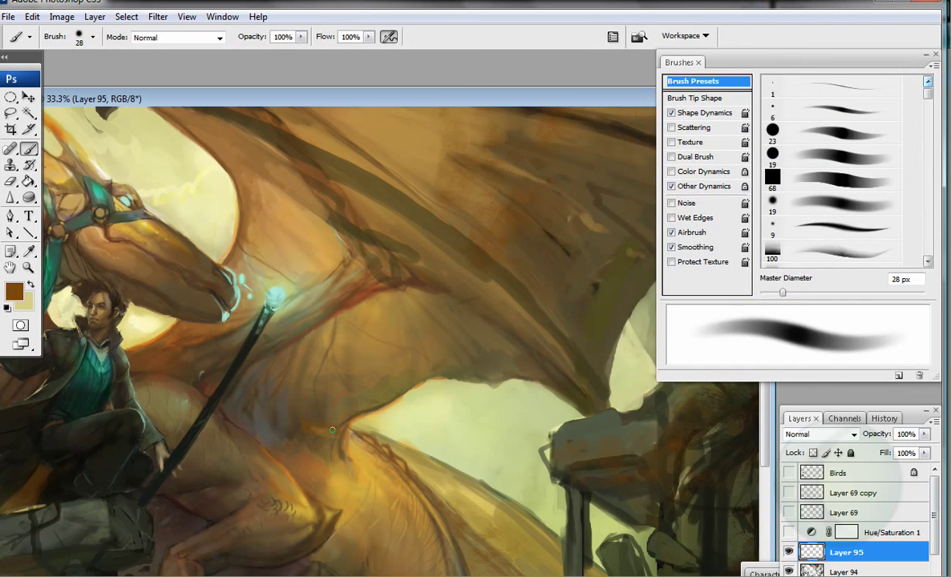
left_click_drag(332, 430, 328, 387)
Step: Paint orange-brown along the lower wing edge, then sample darker brown and green
left_click(13, 291)
key("Return")
left_click_drag(506, 370, 533, 376)
left_click(533, 375, "alt")
left_click(339, 430, "alt")
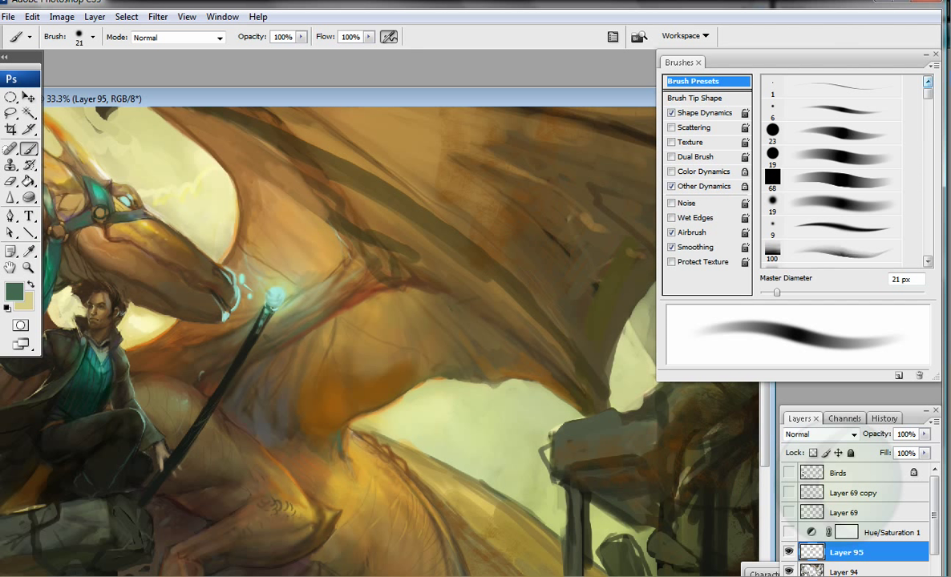
Step: Stamp visible layers into Layer 96 and set a 9 px textured brush to Multiply
key("ctrl+alt+shift+e")
left_click(173, 37)
left_click(152, 112)
key("period")
key("bracketleft")
key("bracketleft")
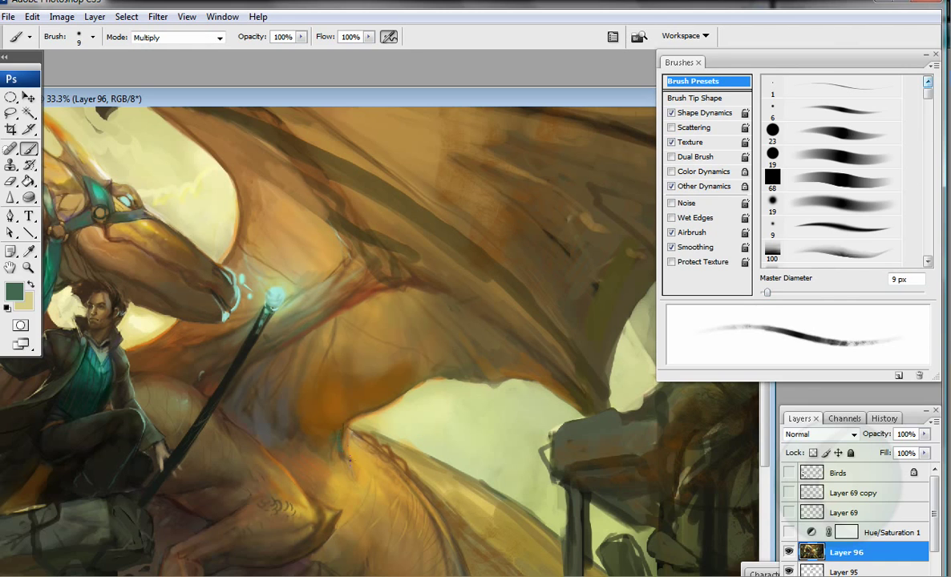
Step: Pick light green and paint Multiply strokes up the wing from its edge with a 31–41 px hard brush
left_click(14, 290)
left_click(798, 136)
left_click(830, 157)
key("bracketright")
key("bracketright")
key("bracketright")
key("bracketright")
key("bracketright")
key("bracketright")
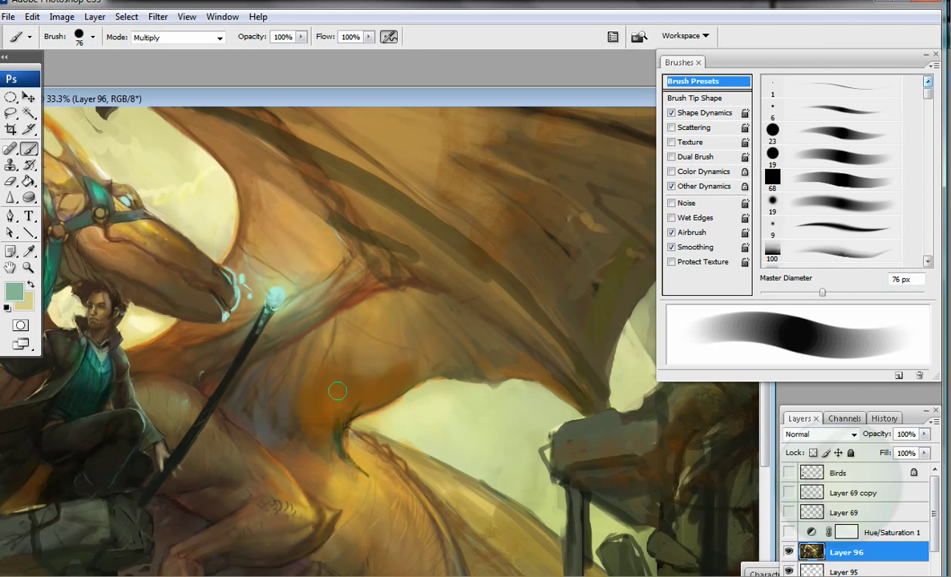
scroll(519, 325, "right", 3)
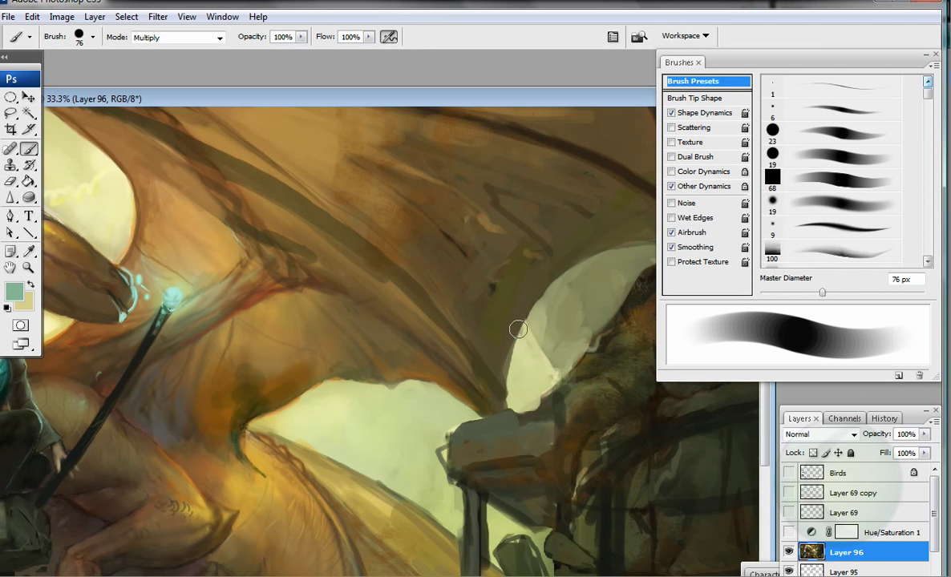
key("bracketleft")
key("bracketleft")
key("bracketleft")
key("bracketleft")
mouse_move(499, 410)
left_mouse_down()
mouse_move(511, 322)
mouse_move(495, 375)
mouse_move(511, 319)
mouse_move(489, 304)
mouse_move(511, 285)
mouse_move(488, 288)
mouse_move(490, 274)
mouse_move(501, 305)
mouse_move(493, 291)
mouse_move(568, 270)
left_mouse_up()
key("bracketright")
key("bracketright")
key("bracketright")
key("bracketright")
key("bracketleft")
key("bracketleft")
key("bracketleft")
mouse_move(381, 379)
left_mouse_down()
mouse_move(325, 324)
mouse_move(350, 332)
mouse_move(281, 296)
left_mouse_up()
Step: Darken the wing membrane with a 63 px soft round Multiply brush
scroll(842, 168, "down", 8)
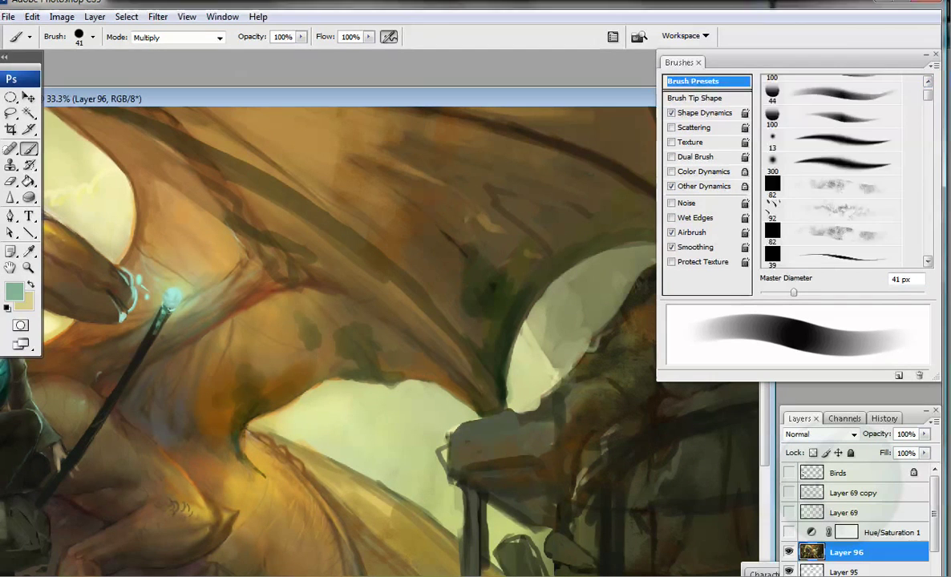
key("period")
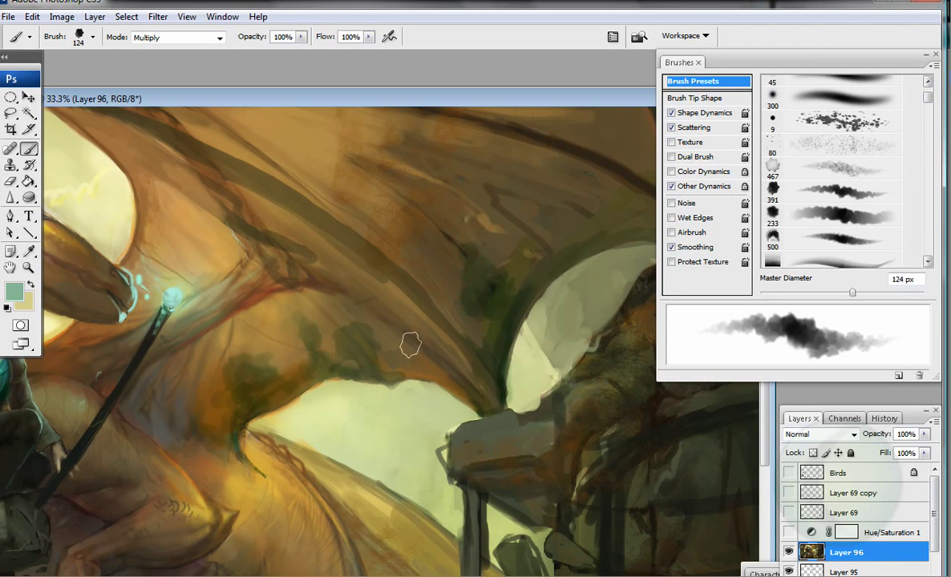
scroll(842, 168, "up", 8)
key("comma")
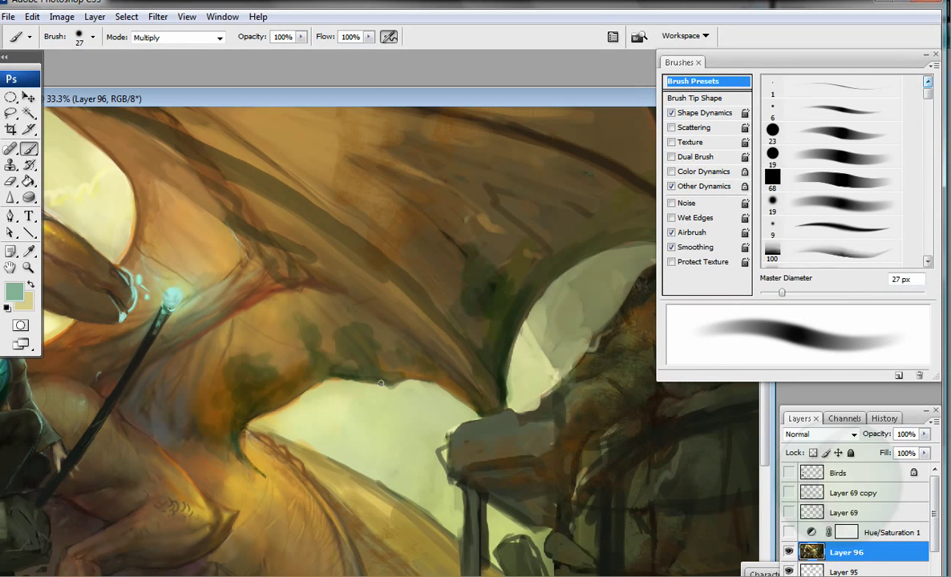
key("bracketright")
key("bracketright")
key("bracketright")
key("bracketright")
key("bracketright")
key("bracketright")
key("bracketright")
key("bracketright")
key("bracketright")
key("bracketright")
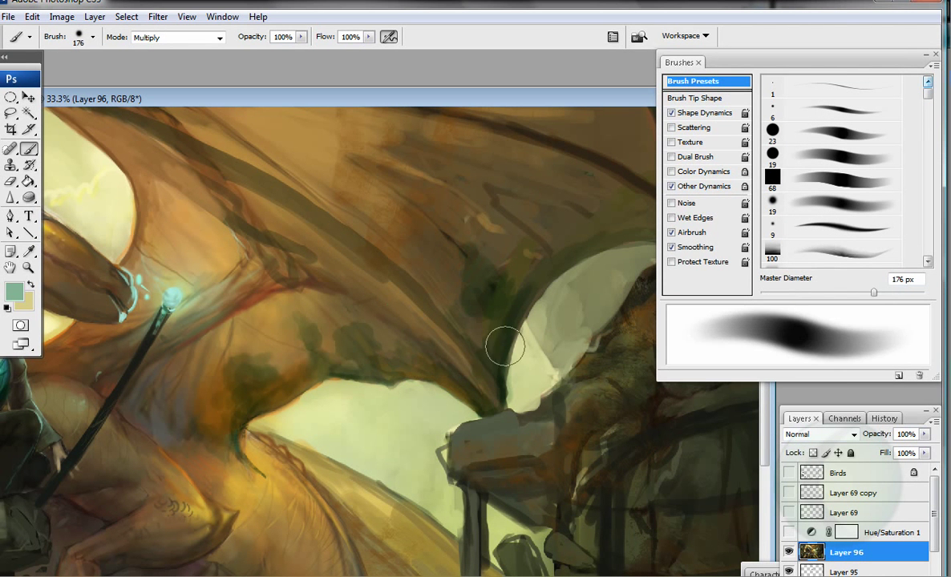
left_click_drag(290, 232, 339, 266)
left_click_drag(510, 286, 344, 281)
key("bracketleft")
key("bracketleft")
key("bracketleft")
key("bracketleft")
key("bracketleft")
mouse_move(467, 216)
left_mouse_down()
mouse_move(469, 191)
mouse_move(538, 170)
mouse_move(575, 213)
left_mouse_up()
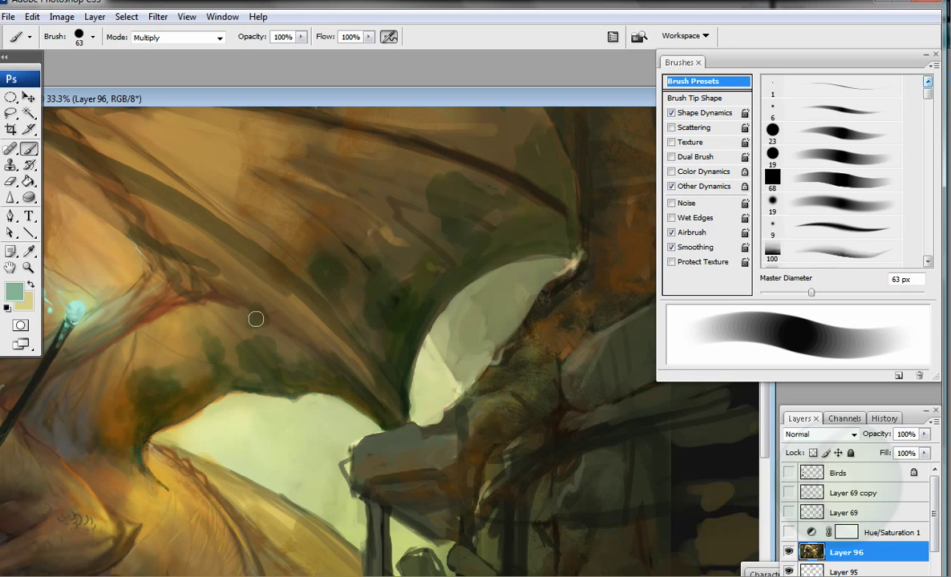
Step: Zoom out to the whole dragon, return brush blending to Normal and pick dark green
key("z")
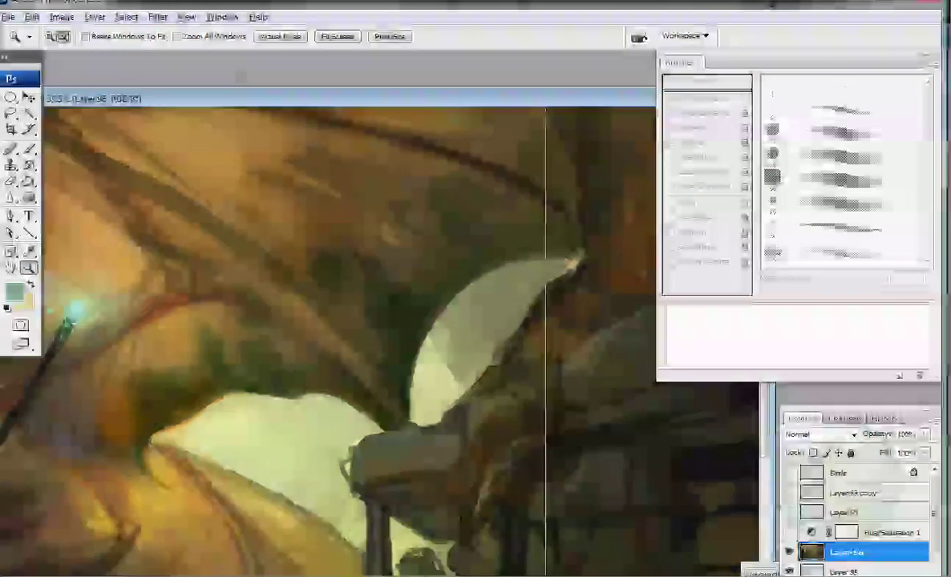
key("ctrl+minus")
key("b")
left_click(177, 36)
left_click(141, 48)
left_click(331, 329, "alt")
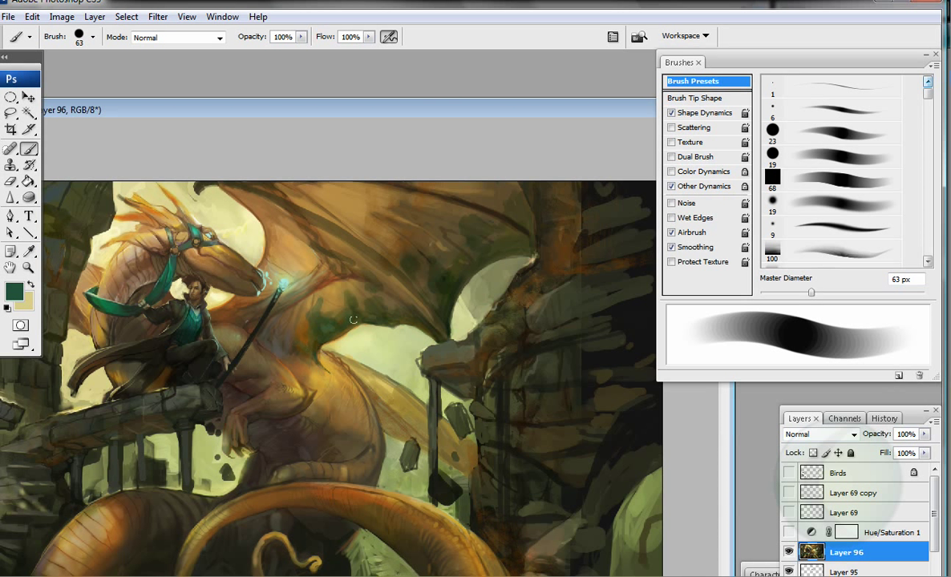
Step: Sample olive, orange-brown and green tones from the dragon and set the brush to Overlay
left_click(249, 205, "alt")
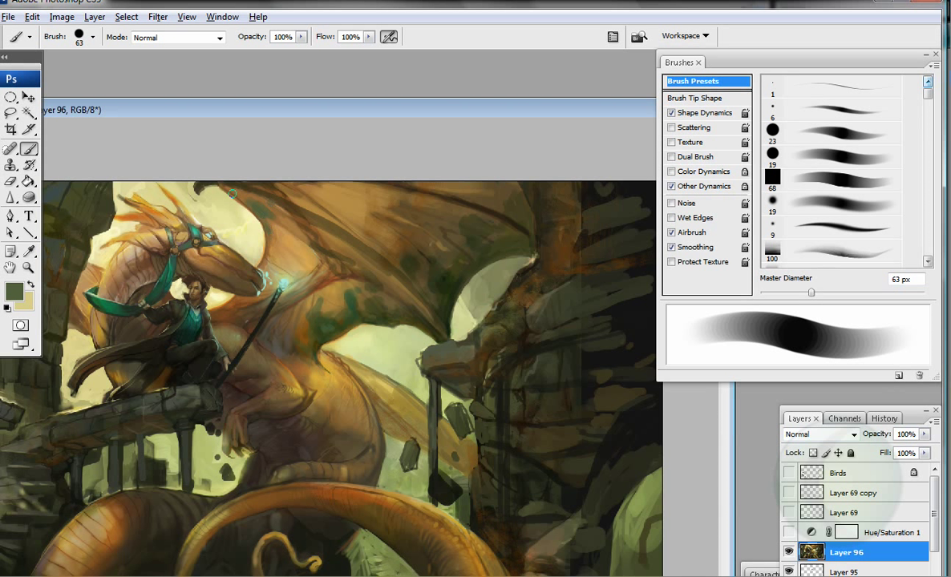
left_click(275, 209, "alt")
left_click(288, 215, "alt")
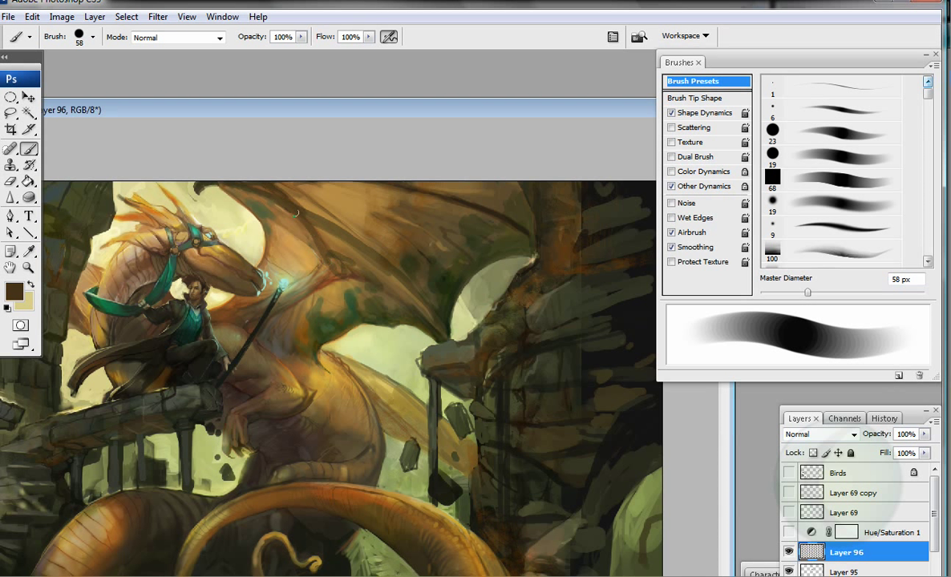
left_click(314, 246, "alt")
left_click(312, 302, "alt")
left_click(219, 37)
left_click(145, 250)
Step: Enlarge the brush to 97 px, revert to Normal, and sample greens, teal and tan from the wing
key("bracketright")
key("bracketright")
key("bracketright")
key("bracketright")
left_click(296, 300, "alt")
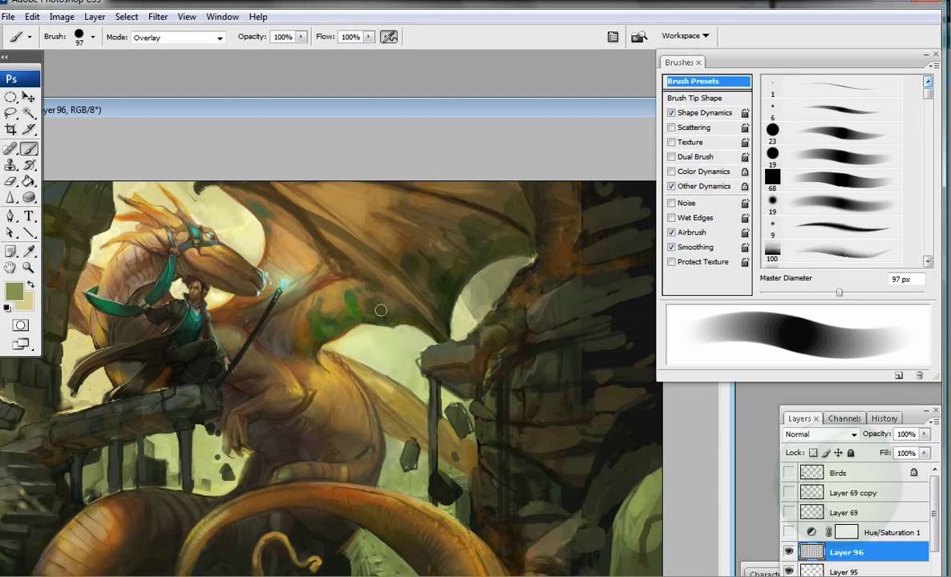
key("shift+alt+n")
left_click(325, 271, "alt")
left_click(363, 401, "alt")
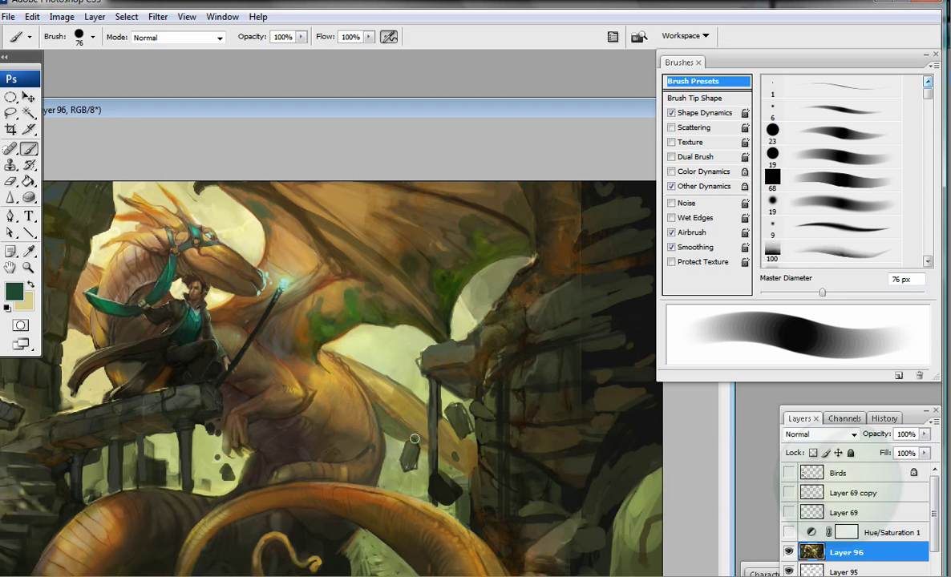
left_click(305, 297, "alt")
left_click(291, 301, "alt")
left_click(14, 291)
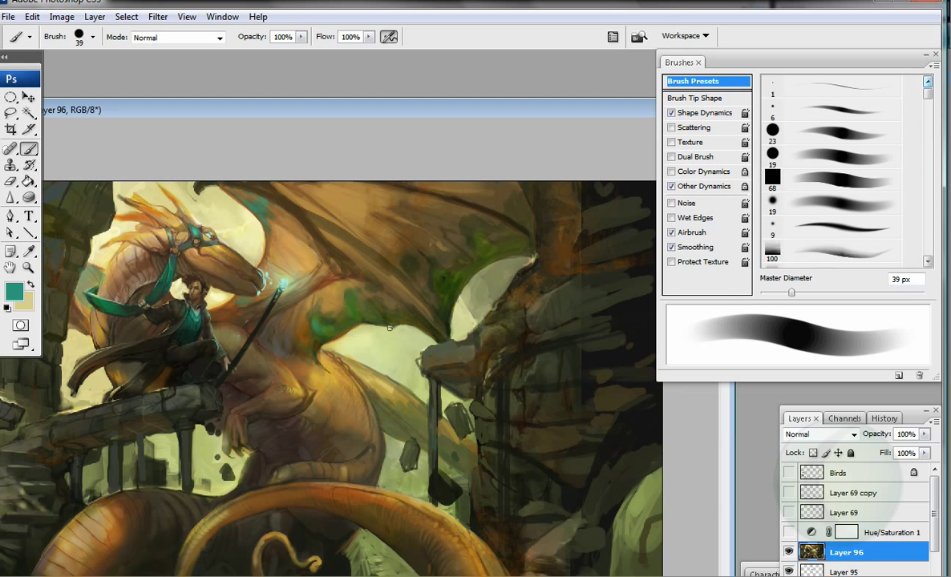
left_click(362, 300, "alt")
left_click(320, 297, "alt")
Step: Glaze olive green over the wing with a 243 px Overlay brush, Shape Dynamics off
key("ctrl+minus")
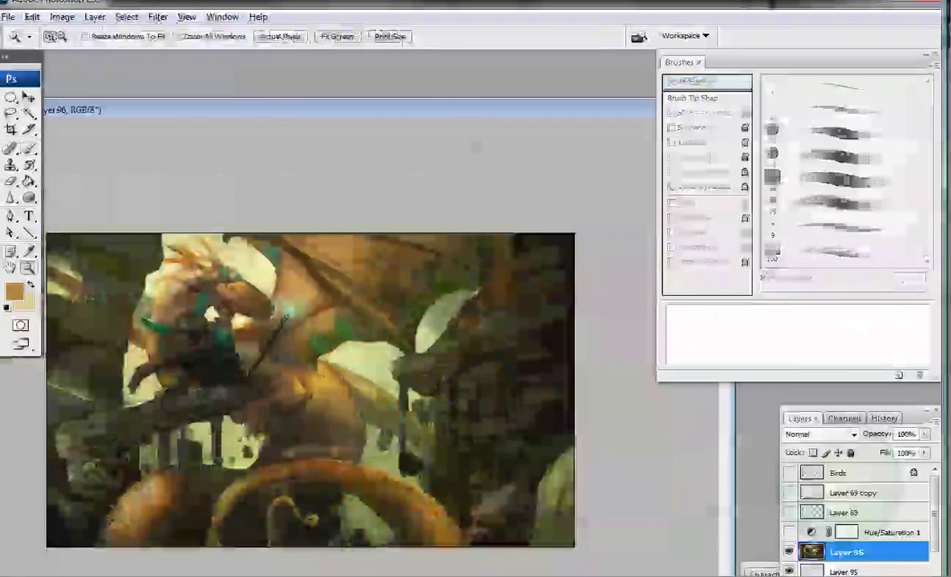
key("bracketright")
key("bracketright")
key("bracketright")
key("bracketright")
key("bracketright")
key("bracketright")
key("bracketright")
key("bracketright")
left_click(176, 37)
left_click(153, 202)
left_click(333, 388, "alt")
scroll(841, 200, "down", 3)
left_click(671, 112)
left_click_drag(889, 292, 886, 292)
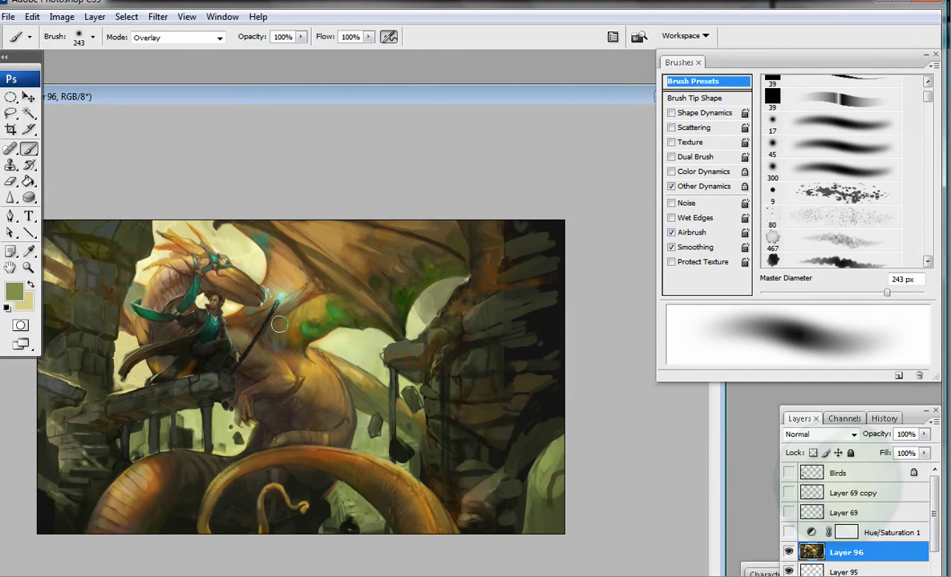
left_click_drag(403, 276, 336, 309)
Step: Set the foreground colour to teal
left_click(13, 290)
left_click(661, 152)
left_click(816, 140)
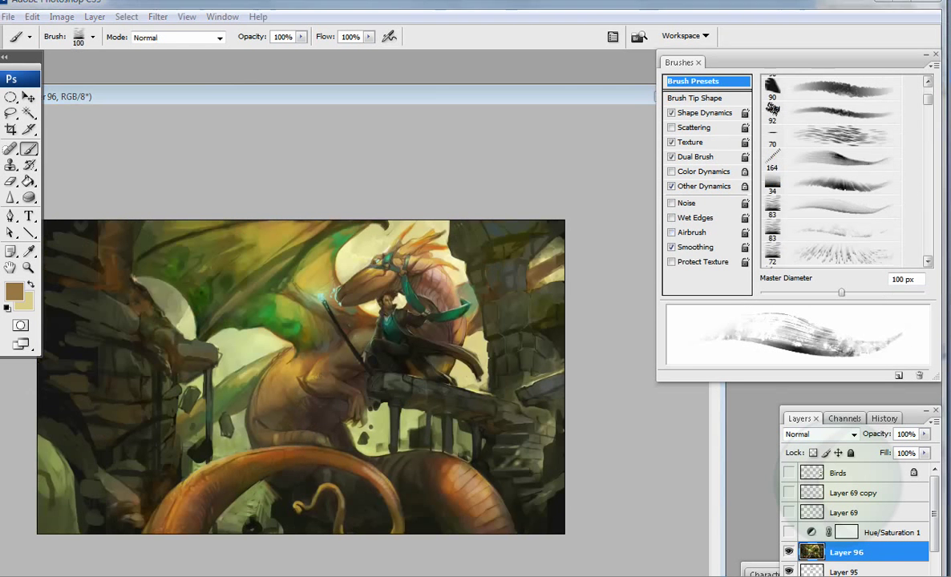
Step: Zoom in on the wing and switch to a soft 139 px brush
scroll(772, 160, "up", 3)
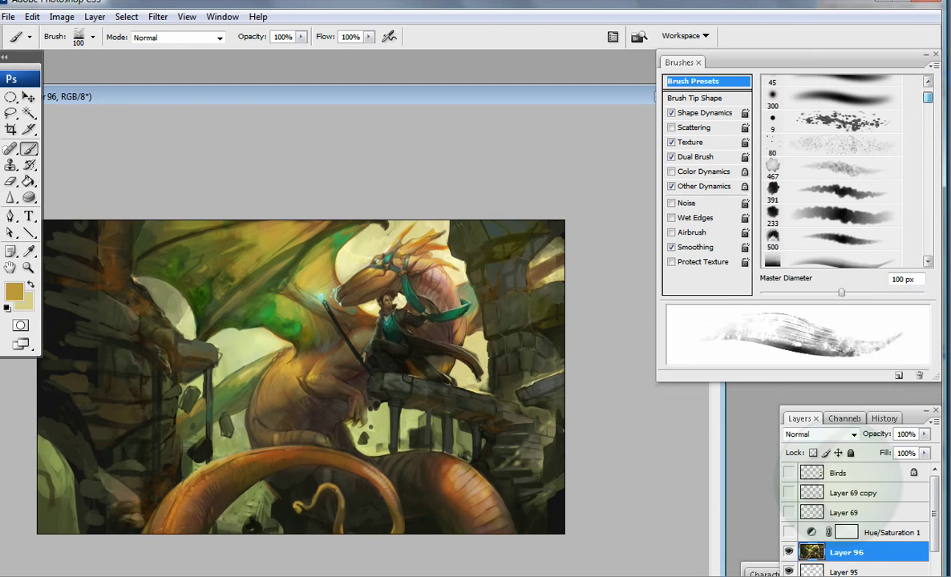
left_click(771, 166)
key("z")
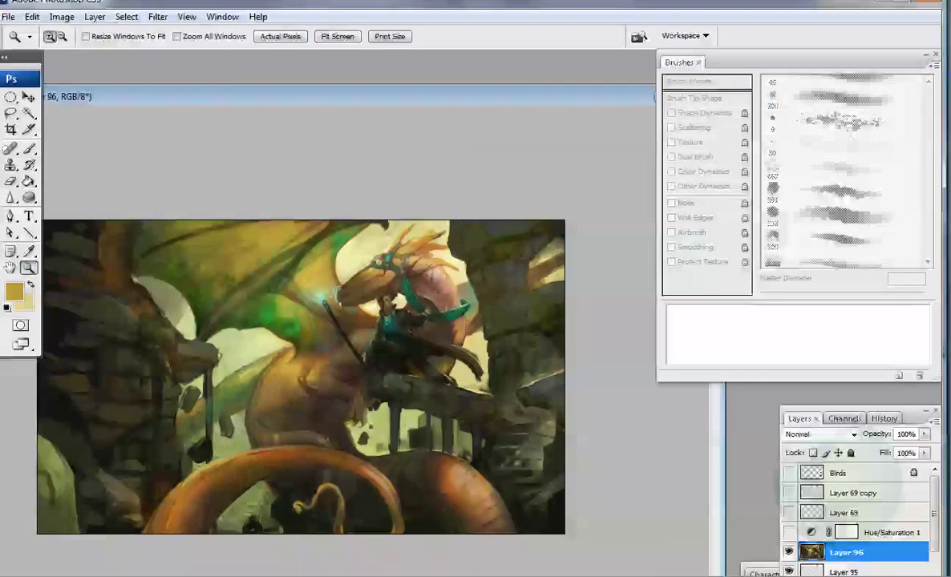
left_click(321, 321)
key("b")
scroll(841, 168, "up", 3)
left_click(772, 178)
Step: Darken part of the wing with sampled orange-brown, then set a 58 px airbrush
left_click(336, 245, "alt")
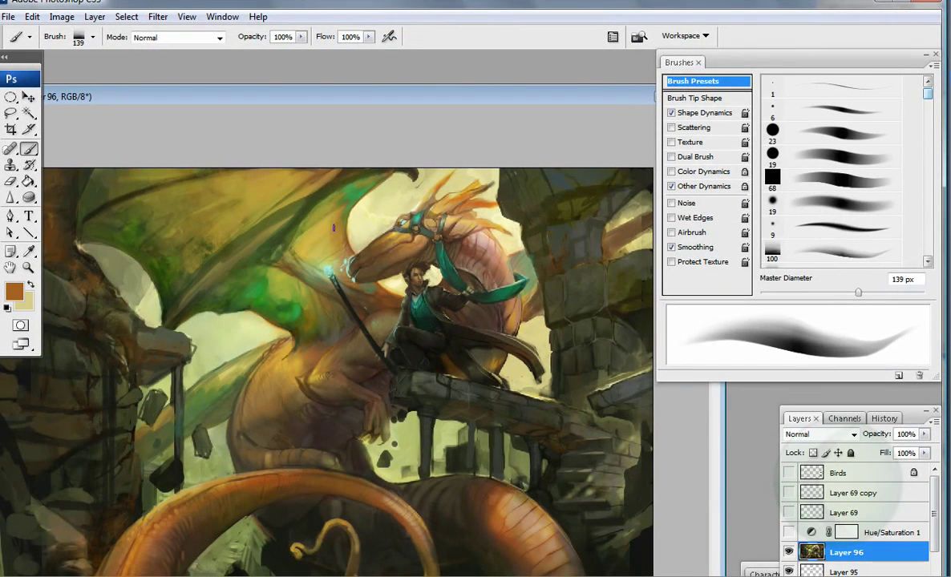
left_click_drag(325, 233, 329, 222)
left_click(302, 243, "alt")
left_click(313, 345, "alt")
key("bracketleft")
key("bracketleft")
key("bracketleft")
key("bracketleft")
key("shift+alt+p")
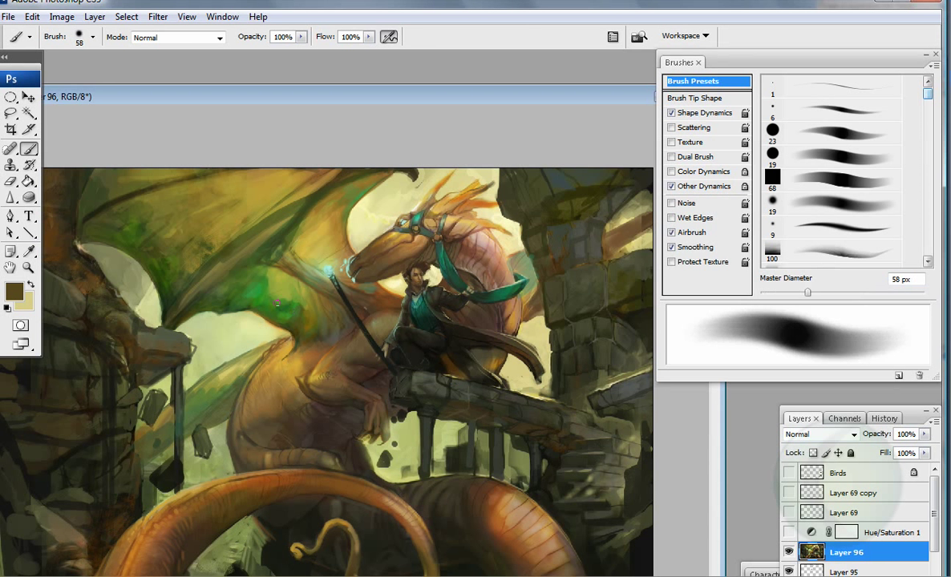
Step: Pick a green from the wing as foreground colour and dab it onto the wing
left_click(14, 291)
left_click(287, 305)
key("Return")
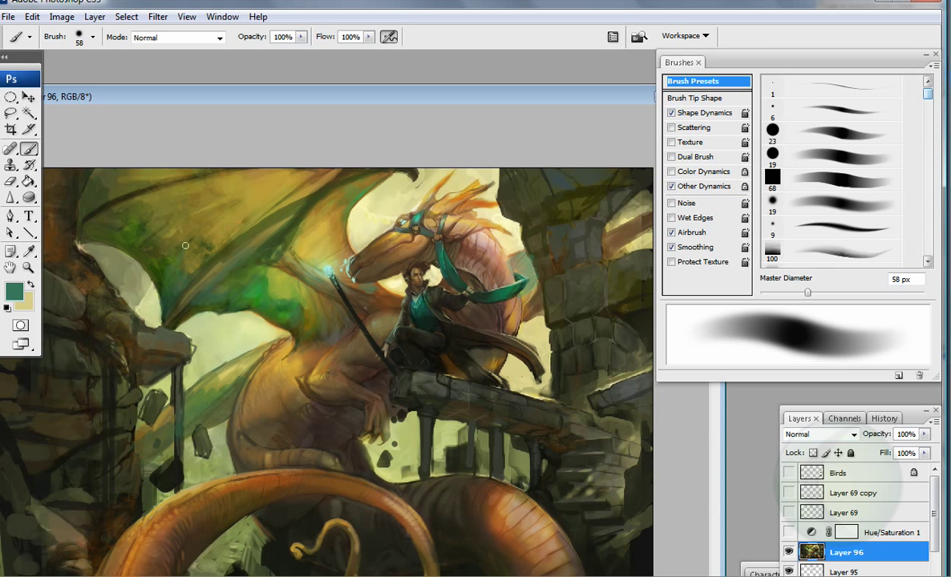
left_click(270, 261)
Step: Blend sampled ochre and olive-green strokes across the wing membrane
left_click(290, 280, "alt")
left_click(290, 282, "alt")
mouse_move(289, 281)
left_mouse_down()
mouse_move(244, 250)
mouse_move(210, 260)
mouse_move(264, 197)
mouse_move(220, 236)
left_mouse_up()
left_click(232, 246, "alt")
left_click(254, 212, "alt")
left_click(264, 200, "alt")
left_click(246, 214, "alt")
left_click_drag(285, 186, 295, 178)
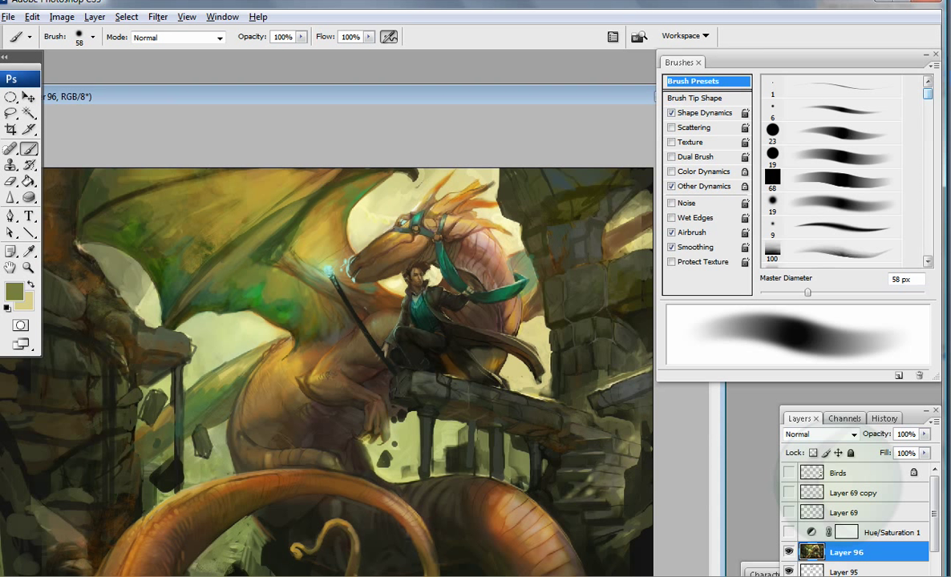
Step: Repaint the wing's outer edge with a sampled dark green
left_click(241, 272, "alt")
left_click(211, 358, "alt")
left_click(192, 302, "alt")
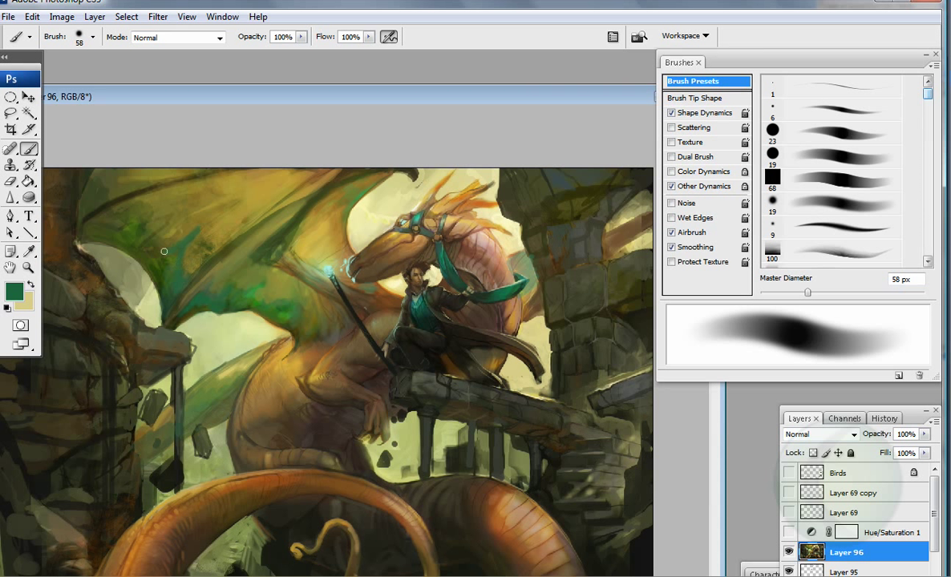
left_click_drag(105, 199, 90, 210)
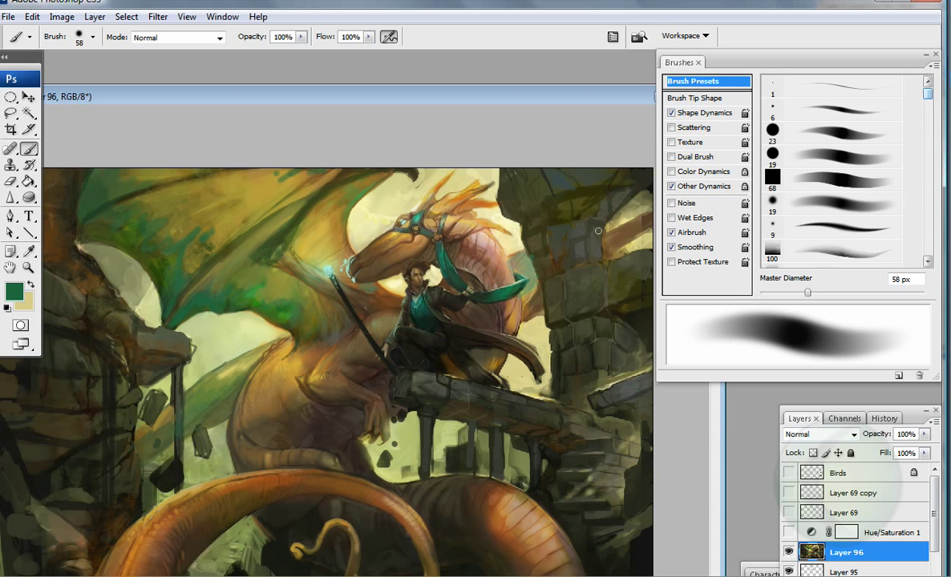
Step: Lighten a small wing patch with a sampled brown using a 42 px brush, ending on dark olive-green
left_click(343, 263, "alt")
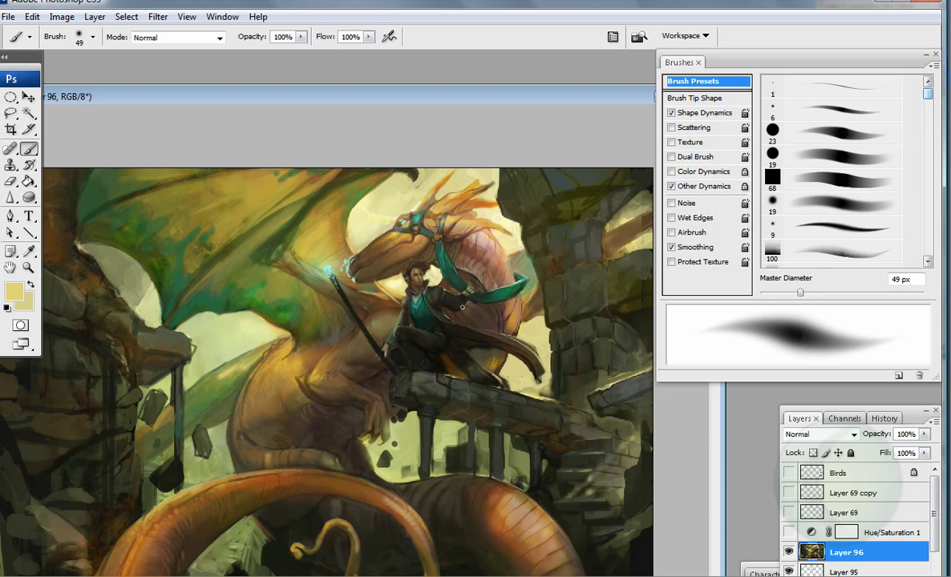
left_click(481, 264, "alt")
left_click(237, 428, "alt")
left_click(170, 397, "alt")
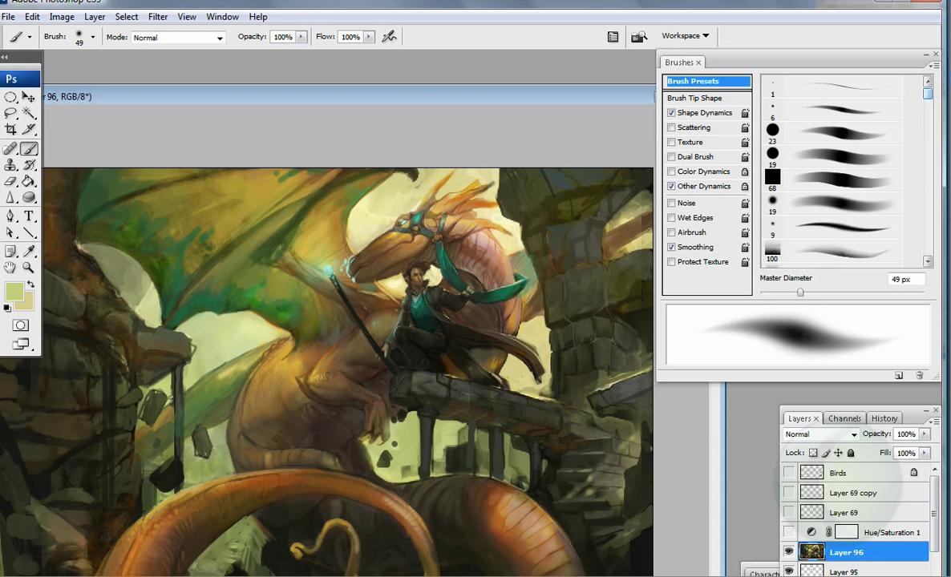
key("bracketleft")
left_click(281, 259, "alt")
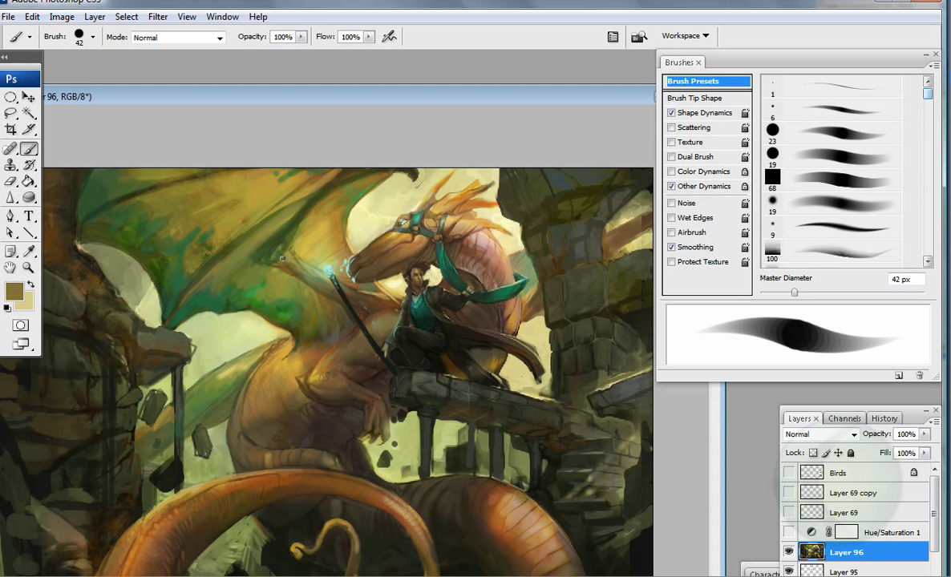
left_click_drag(280, 238, 282, 230)
left_click(254, 217, "alt")
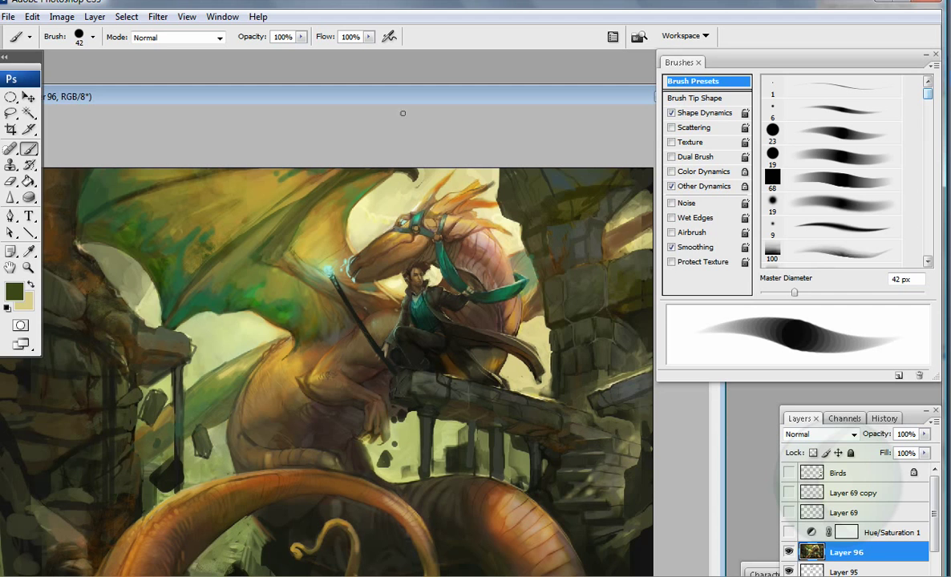
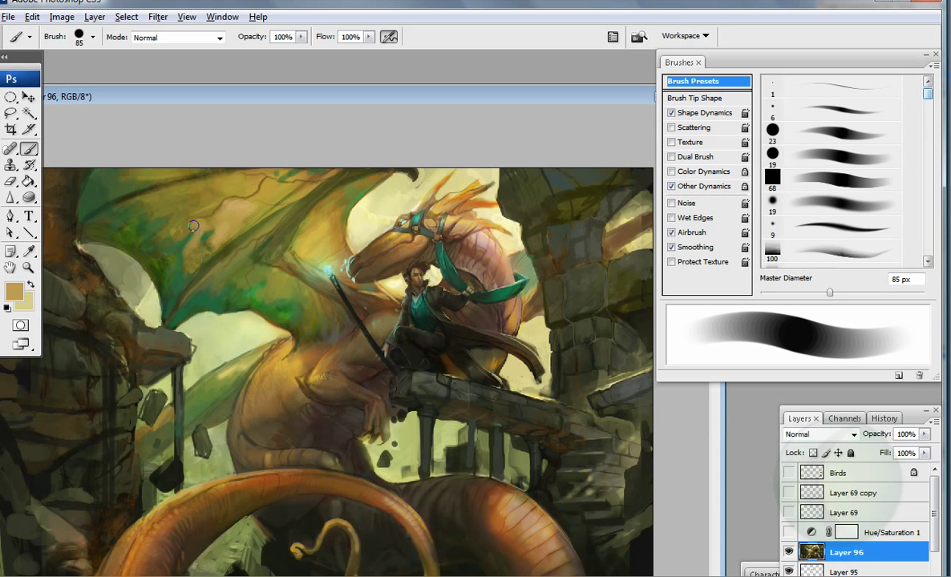
Step: Sample dark olive and green tones and paint a short stroke near the top-left wing with a 34 px brush
left_click(200, 225, "alt")
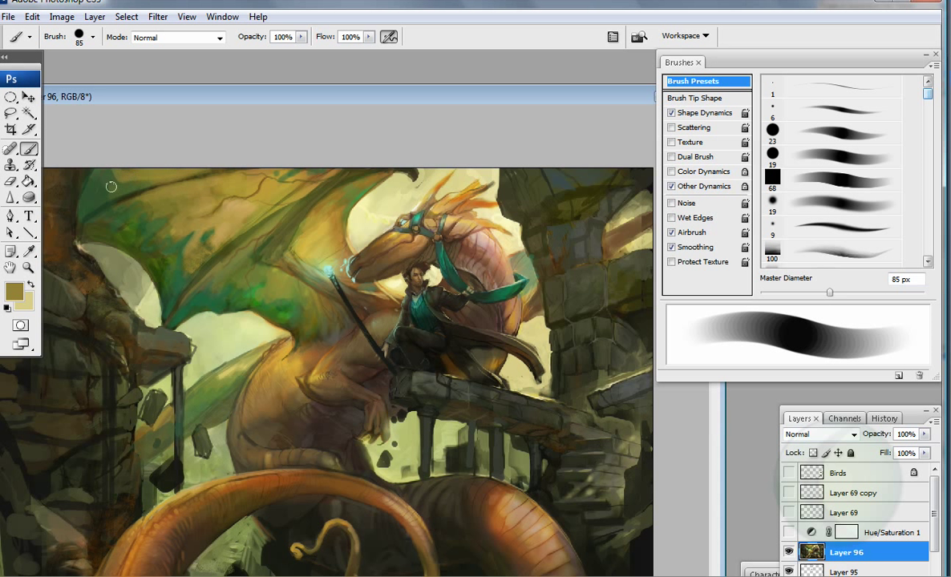
left_click_drag(148, 198, 158, 200)
key("bracketleft")
key("bracketleft")
key("bracketleft")
left_click(192, 227, "alt")
key("bracketleft")
key("bracketleft")
Step: Sample greyish olive and darker green tones, then paint over the ruined wall at upper left
left_click(432, 252, "alt")
left_click(433, 252, "alt")
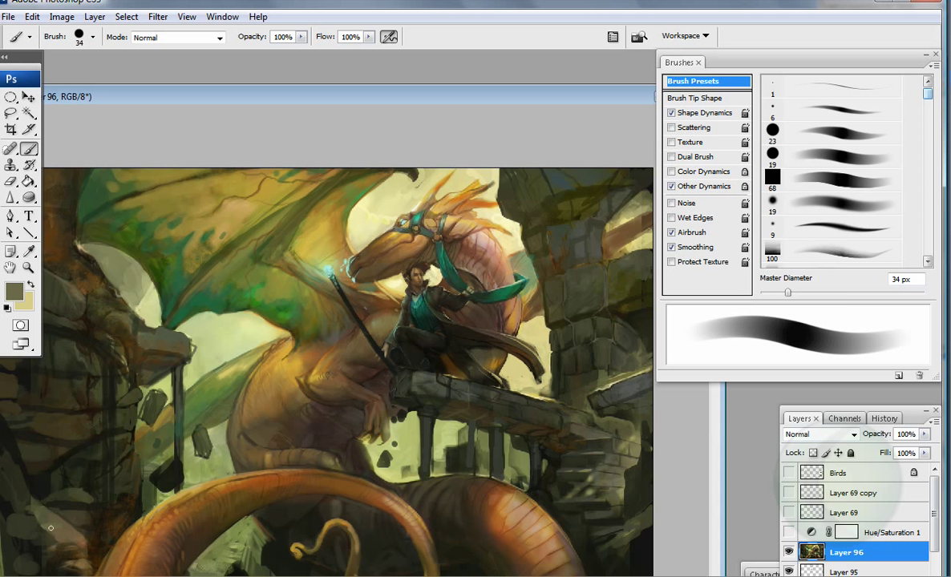
left_click(33, 486, "alt")
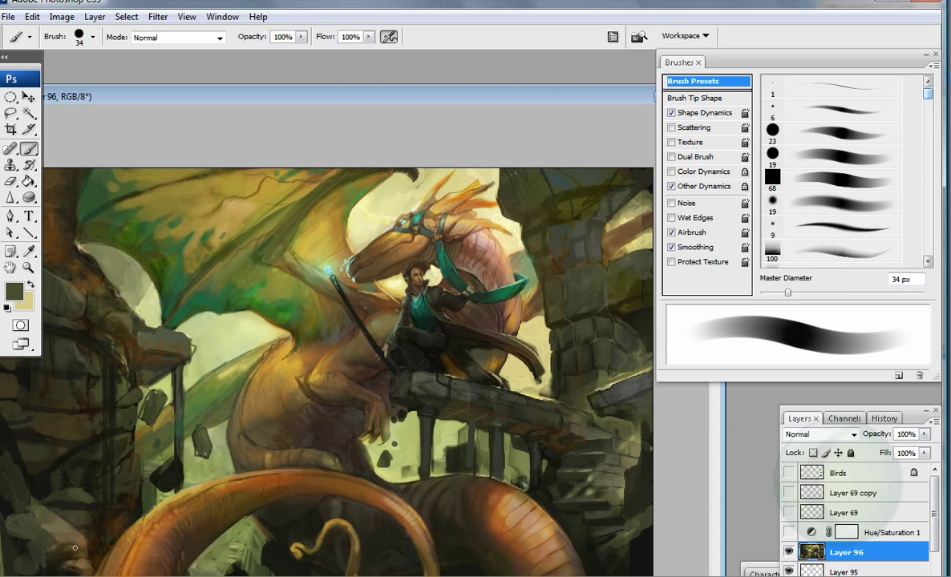
key("ctrl+minus")
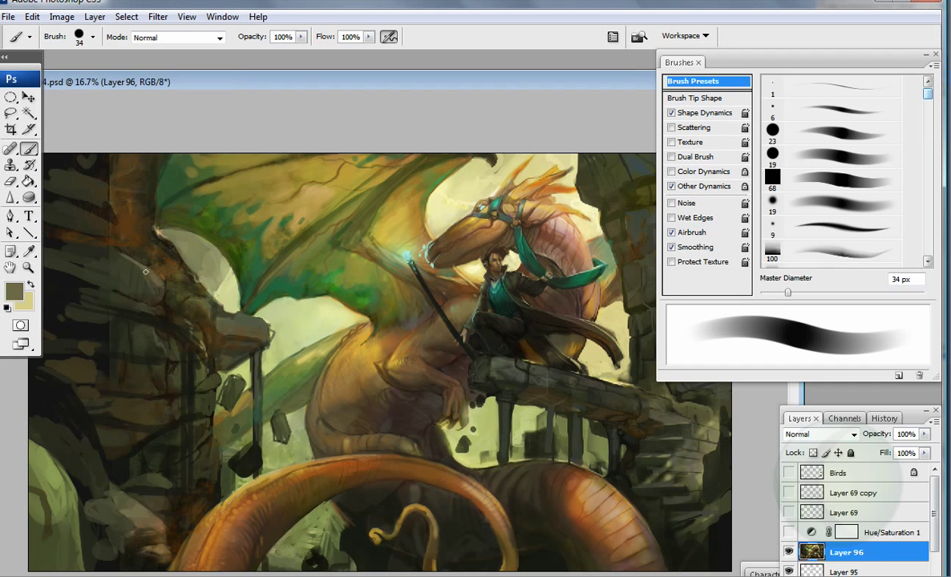
left_click_drag(138, 254, 114, 265)
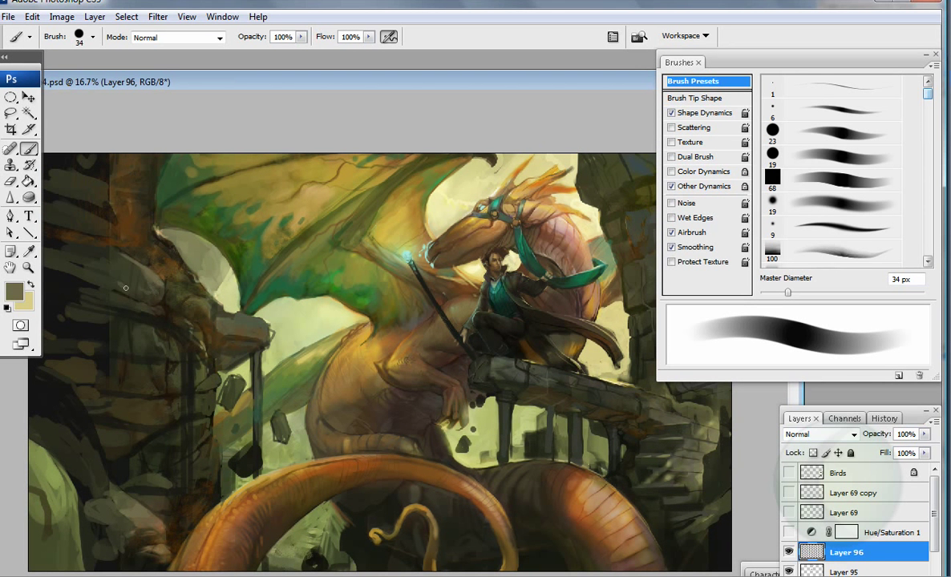
Step: Sample darker rock tones and set a dark reddish brown paint colour
left_click(174, 305, "alt")
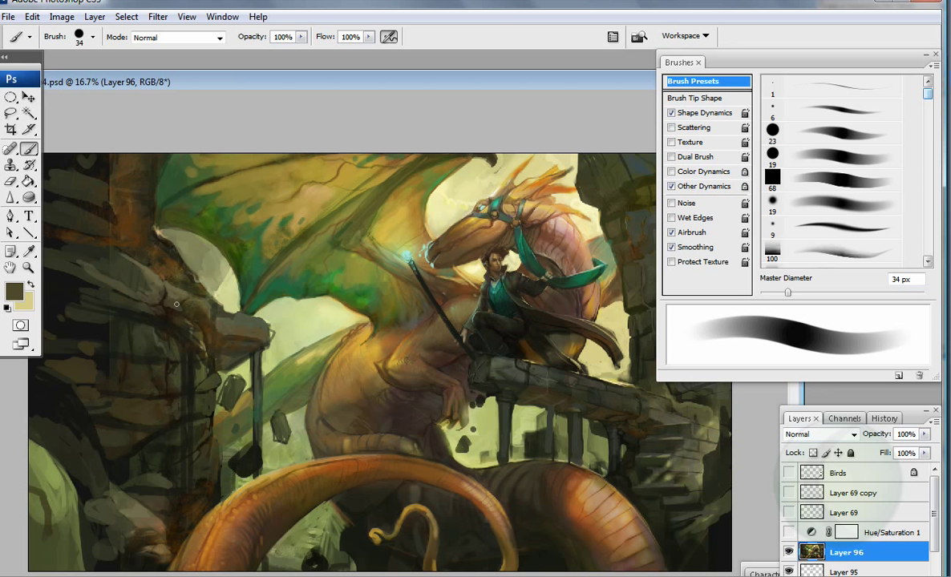
left_click(70, 266, "alt")
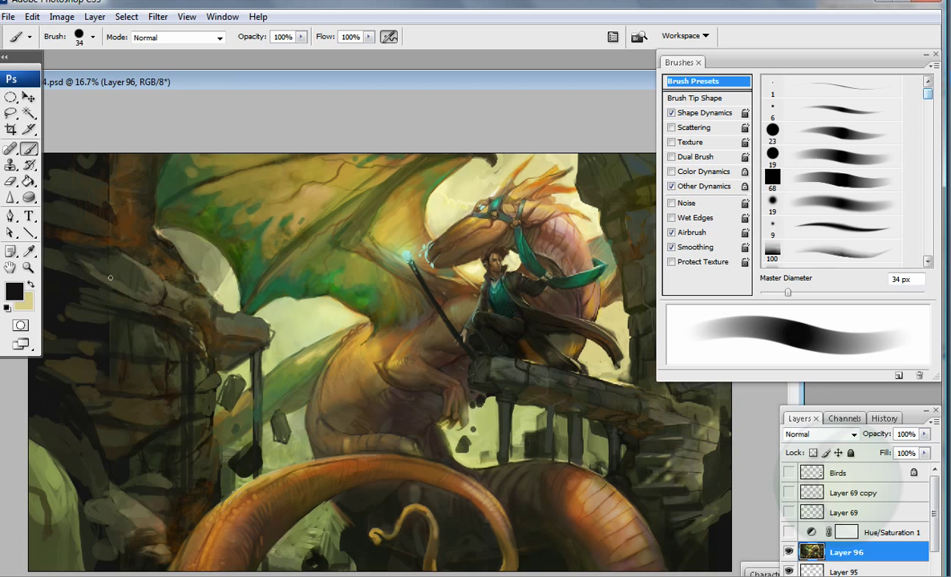
key("alt")
left_click(14, 291)
key("Return")
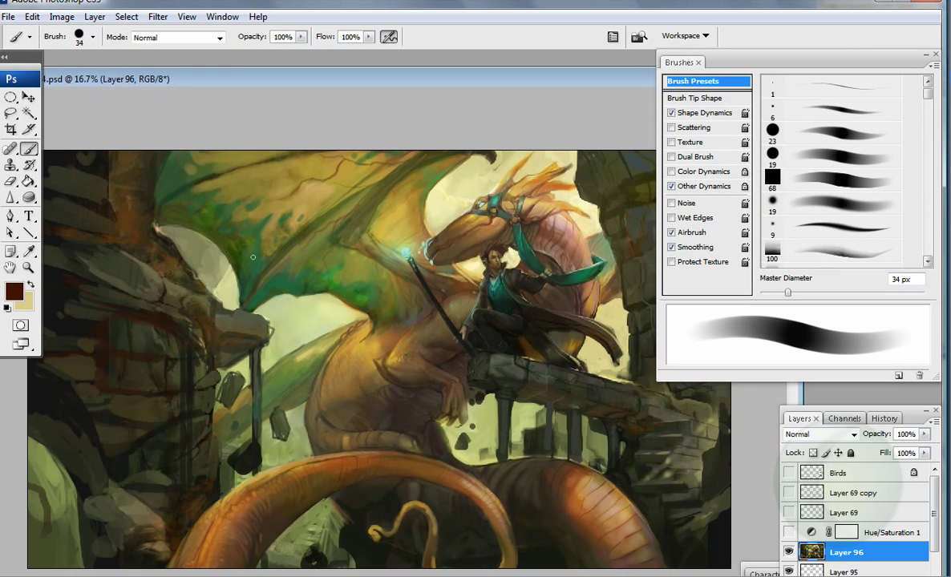
Step: Sample a series of grey-green, pale yellow-green and wing green tones from the rocks and sky
left_click(237, 284, "alt")
left_click(225, 310, "alt")
left_click(193, 265, "alt")
left_click(199, 287, "alt")
left_click(216, 291, "alt")
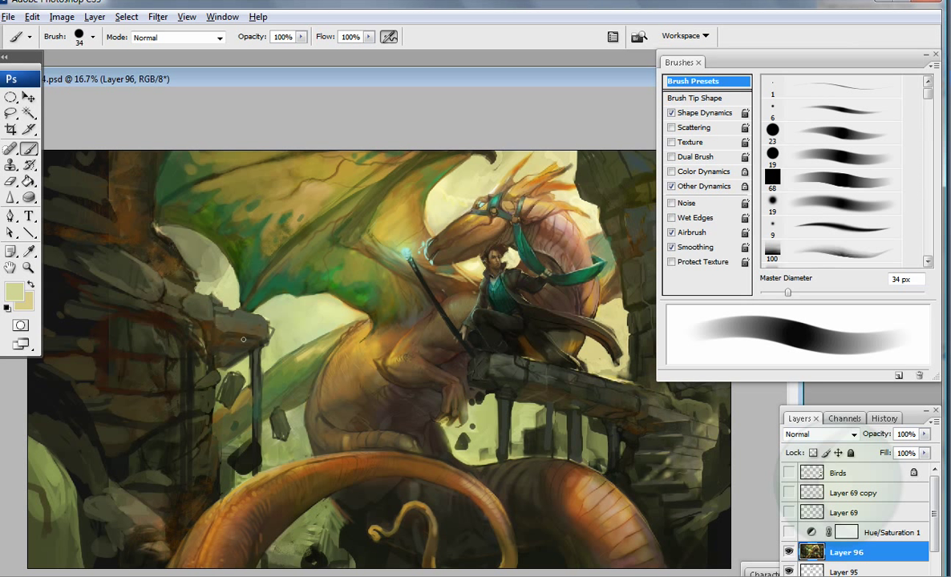
left_click(199, 373, "alt")
left_click(177, 440, "alt")
left_click(238, 336, "alt")
left_click(262, 261, "alt")
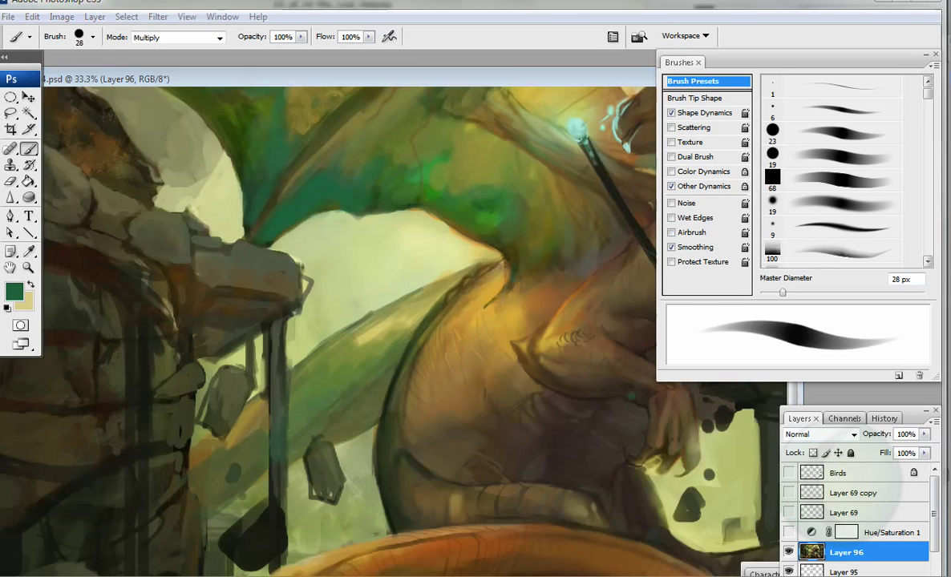
Step: Set the brush blend mode back to Normal at 17 px, with the wing's lower edge in view
left_click_drag(456, 250, 352, 208)
key("bracketleft")
key("bracketleft")
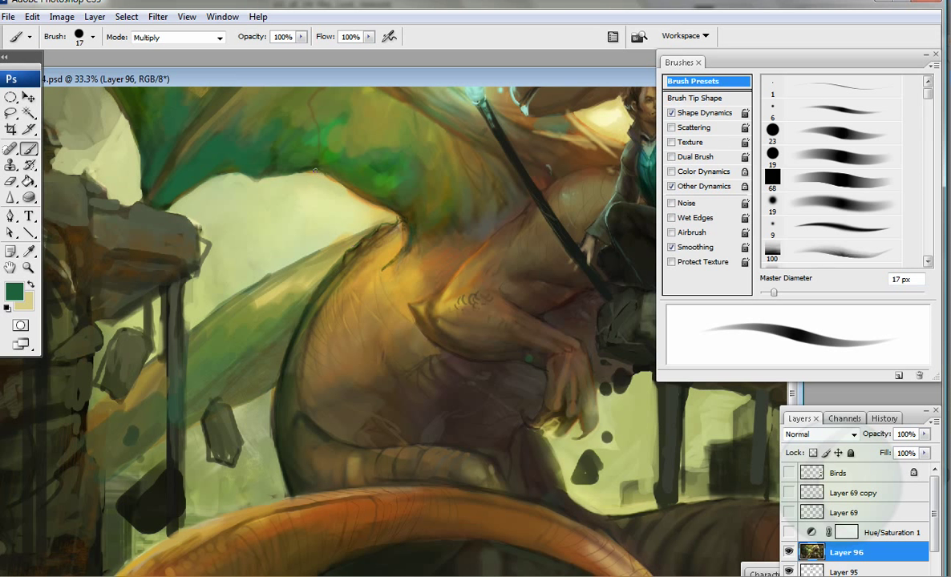
left_click_drag(205, 213, 254, 290)
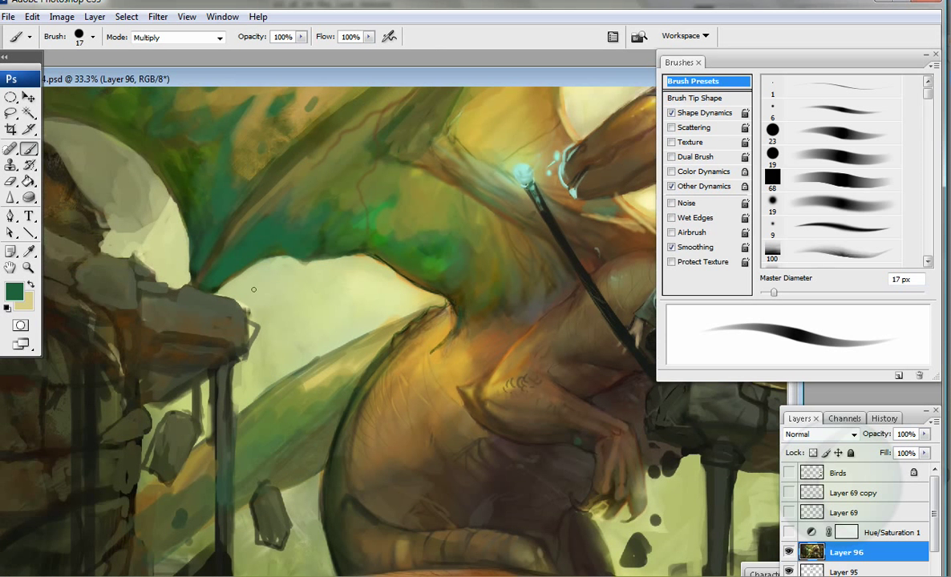
left_click(176, 37)
left_click(148, 47)
Step: Enlarge the brush to 46 px and pick a dark green paint colour
left_click(444, 298, "alt")
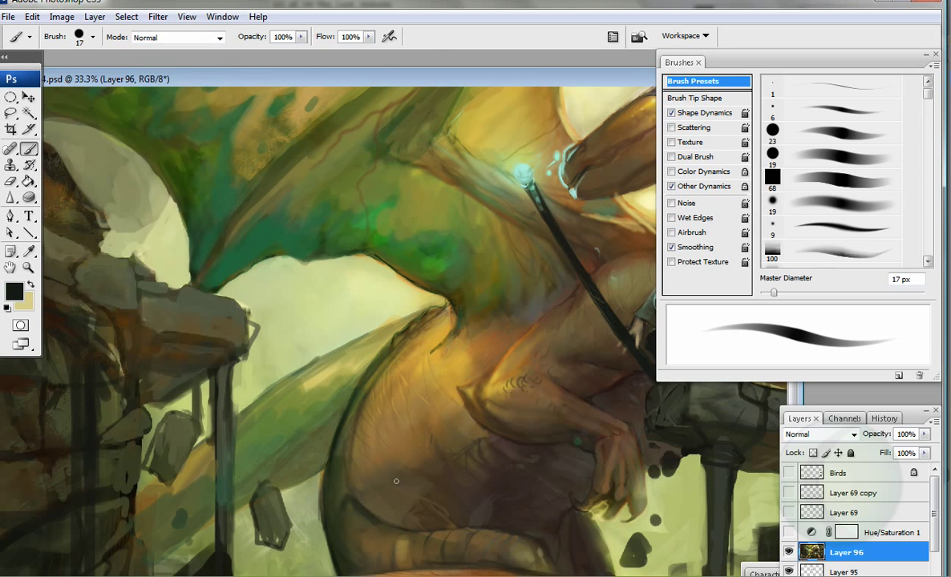
left_click_drag(511, 449, 476, 569)
key("bracketright")
key("bracketright")
key("bracketright")
key("bracketright")
left_click(178, 230, "alt")
left_click(182, 232, "alt")
left_click(14, 293)
key("Return")
Step: Paint dark green strokes down the wing membrane and on the upper wing
mouse_move(192, 253)
left_mouse_down()
mouse_move(193, 295)
mouse_move(210, 303)
mouse_move(194, 300)
mouse_move(207, 308)
mouse_move(245, 278)
mouse_move(246, 301)
mouse_move(180, 367)
left_mouse_up()
mouse_move(176, 238)
left_mouse_down()
mouse_move(214, 218)
mouse_move(173, 208)
left_mouse_up()
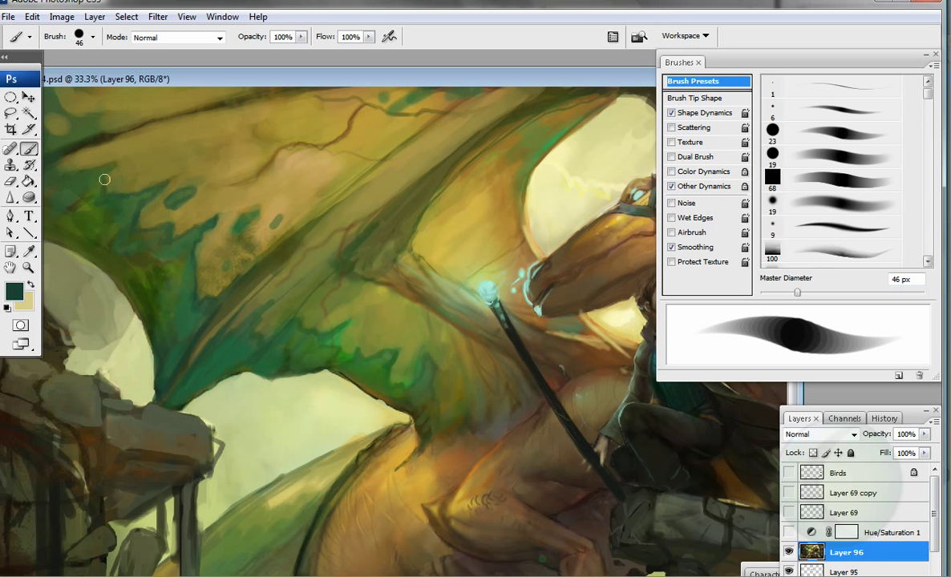
scroll(156, 256, "right", 2)
Step: Sample an olive green and resize the brush to 40, 14, then 23 px near the dragon's head
left_click(173, 317, "alt")
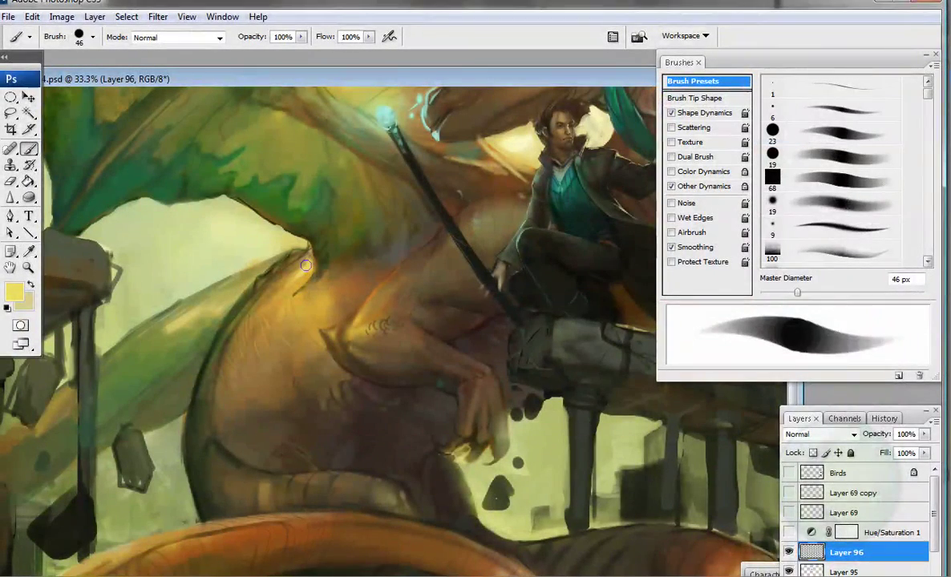
key("bracketleft")
key("bracketright")
key("bracketleft")
key("bracketright")
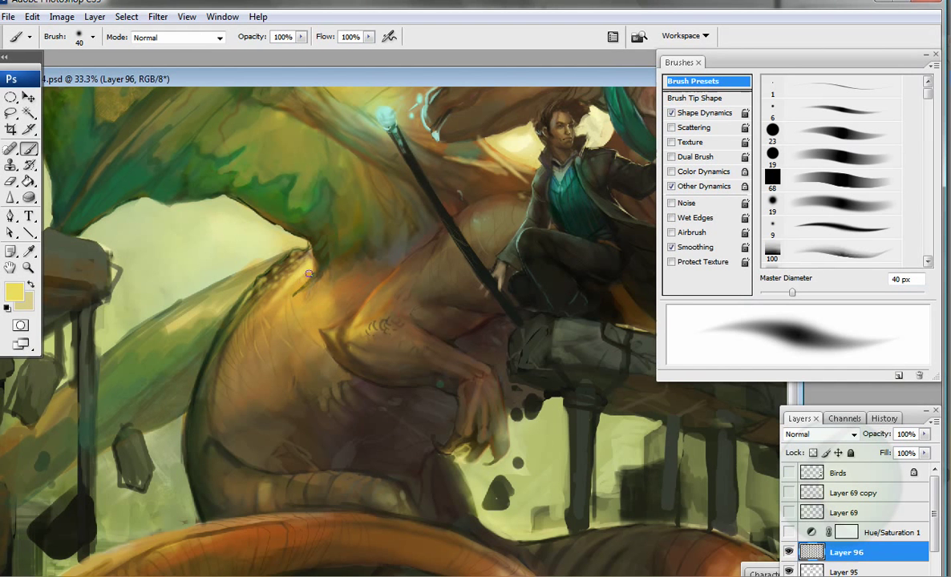
key("bracketleft")
key("bracketleft")
key("bracketleft")
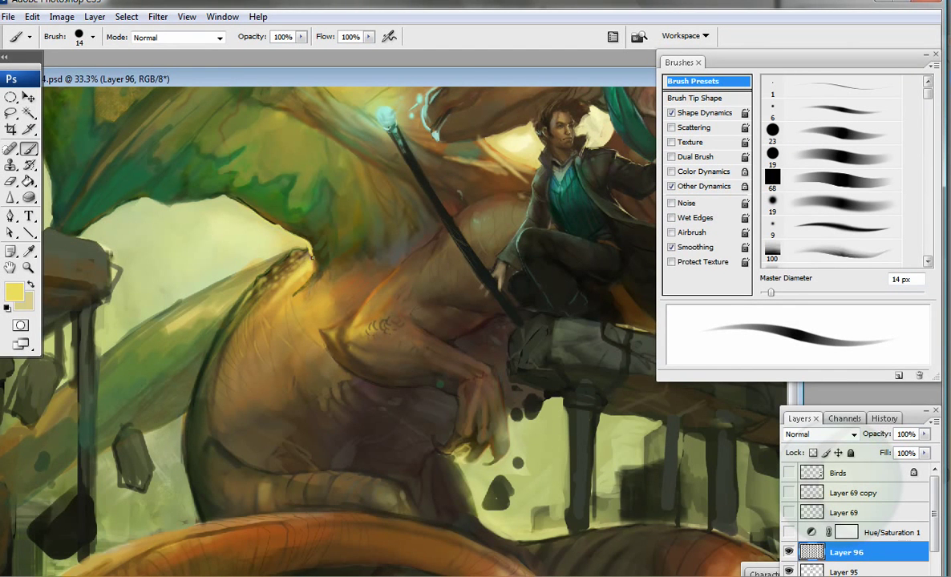
left_click_drag(287, 233, 175, 395)
key("bracketright")
Step: Switch the brush to Multiply and glaze a dark olive stroke along the wing edge with a large brush
left_click(176, 37)
left_click(161, 104)
left_click(184, 201, "alt")
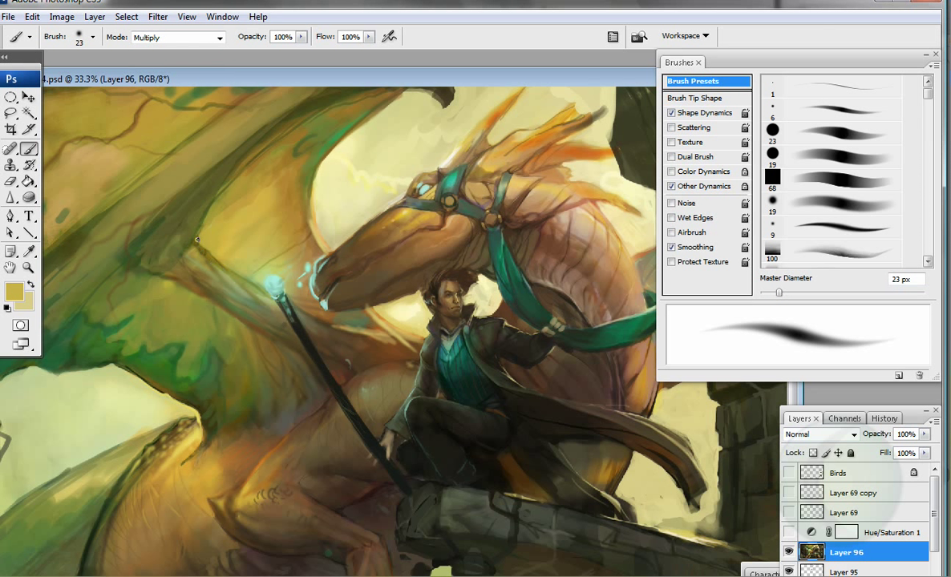
left_click(190, 200, "alt")
key("bracketright")
key("bracketright")
key("bracketright")
key("bracketright")
key("bracketright")
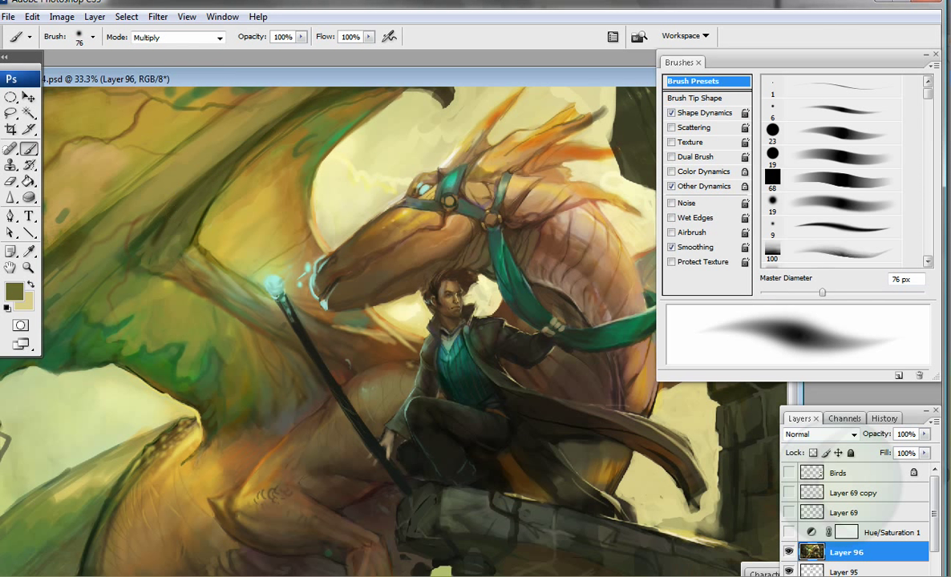
key("bracketright")
key("bracketright")
key("bracketright")
key("bracketright")
key("bracketright")
key("bracketright")
key("bracketright")
key("bracketright")
mouse_move(378, 346)
left_mouse_down()
mouse_move(191, 234)
mouse_move(96, 238)
left_mouse_up()
Step: Set black as the paint colour and resize the brush to 72 px with airbrush build-up
key("bracketleft")
key("bracketleft")
key("bracketleft")
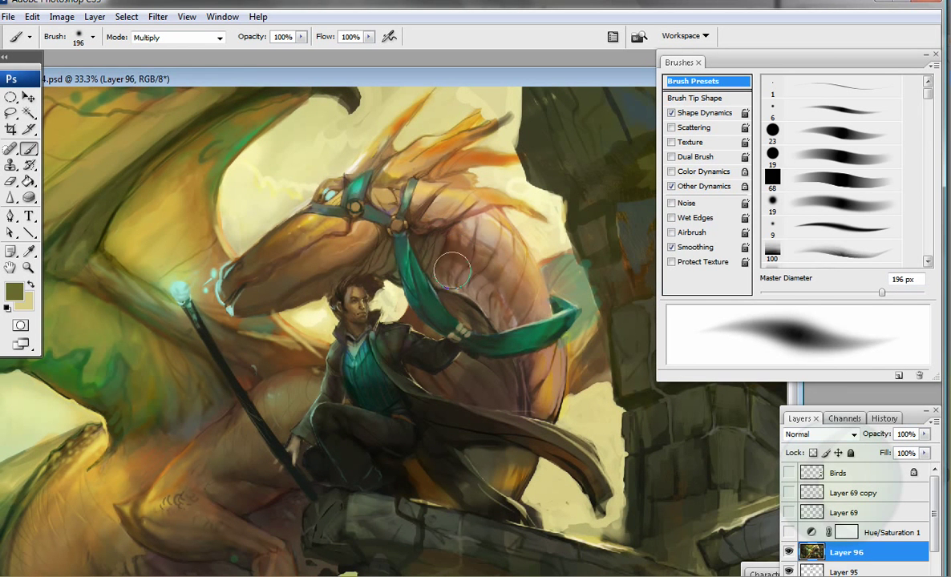
key("bracketleft")
key("bracketleft")
key("bracketleft")
key("bracketleft")
left_click_drag(372, 448, 435, 384)
left_click(378, 459, "alt")
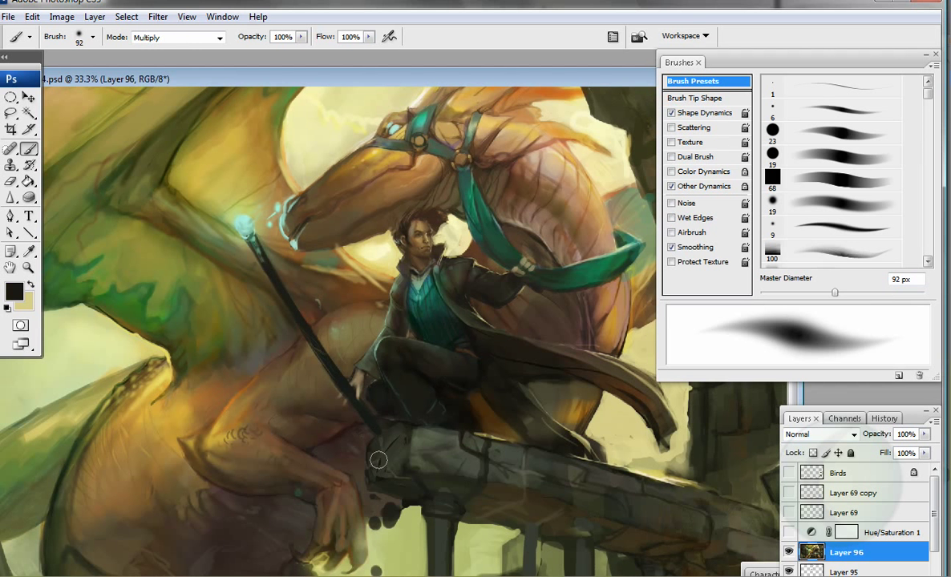
key("bracketleft")
key("bracketleft")
key("bracketleft")
key("bracketleft")
key("bracketleft")
key("bracketleft")
key("bracketleft")
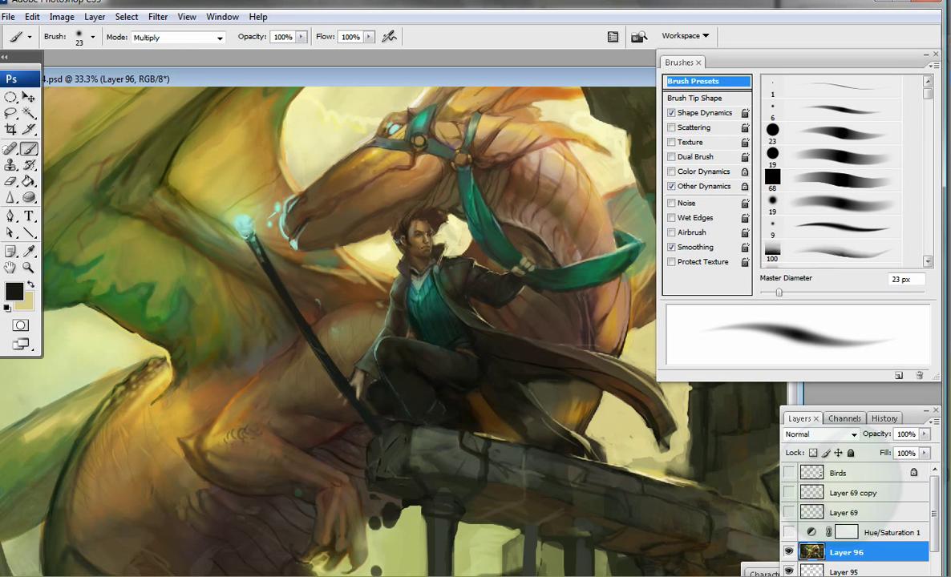
key("bracketright")
key("bracketright")
key("bracketright")
key("bracketright")
key("bracketright")
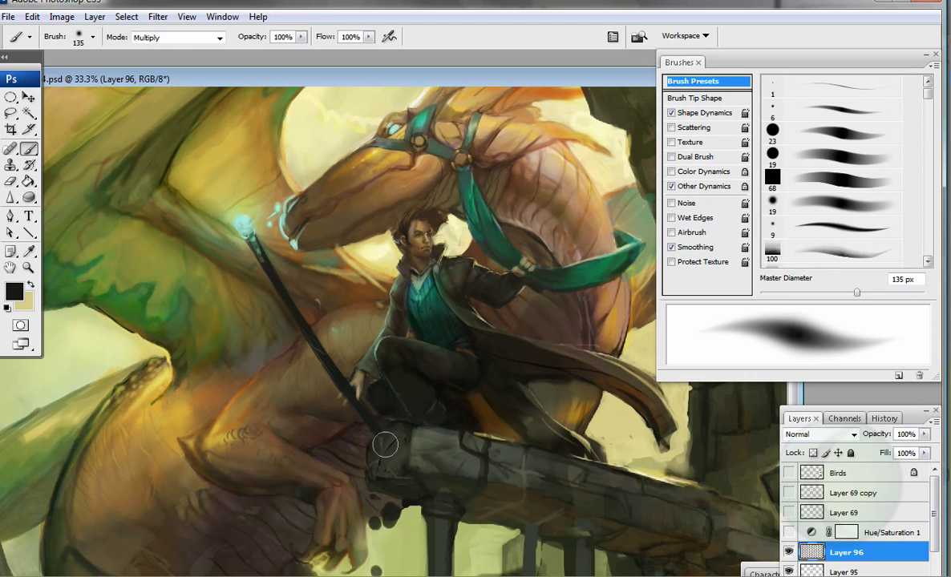
key("shift+alt+p")
Step: Switch to an 89 px tapered brush in Normal mode and darken the lower-left stone with dark green
mouse_move(323, 492)
left_mouse_down()
mouse_move(358, 404)
mouse_move(557, 377)
left_mouse_up()
key("bracketright")
key("bracketright")
key("bracketright")
key("bracketright")
key("bracketright")
key("bracketright")
key("bracketright")
key("bracketright")
key("bracketright")
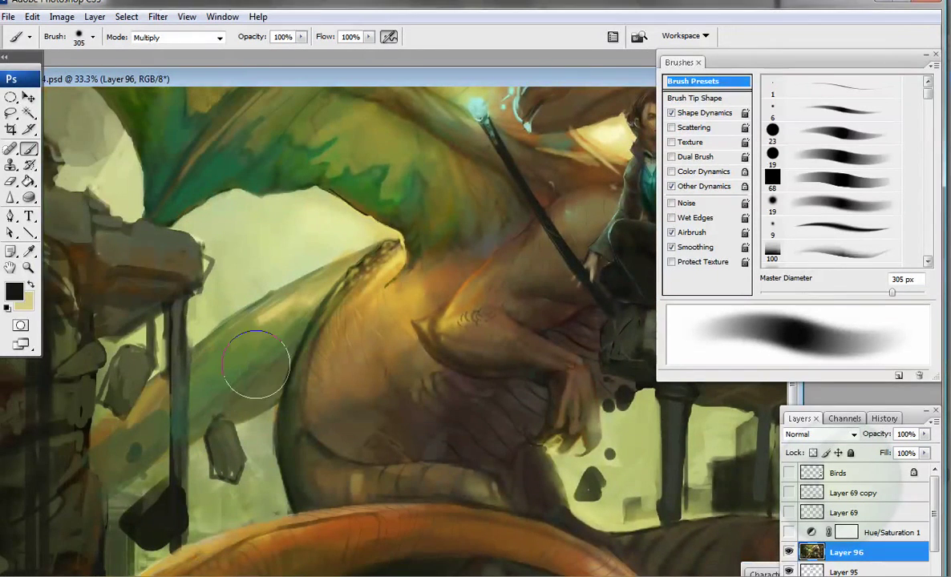
key("period")
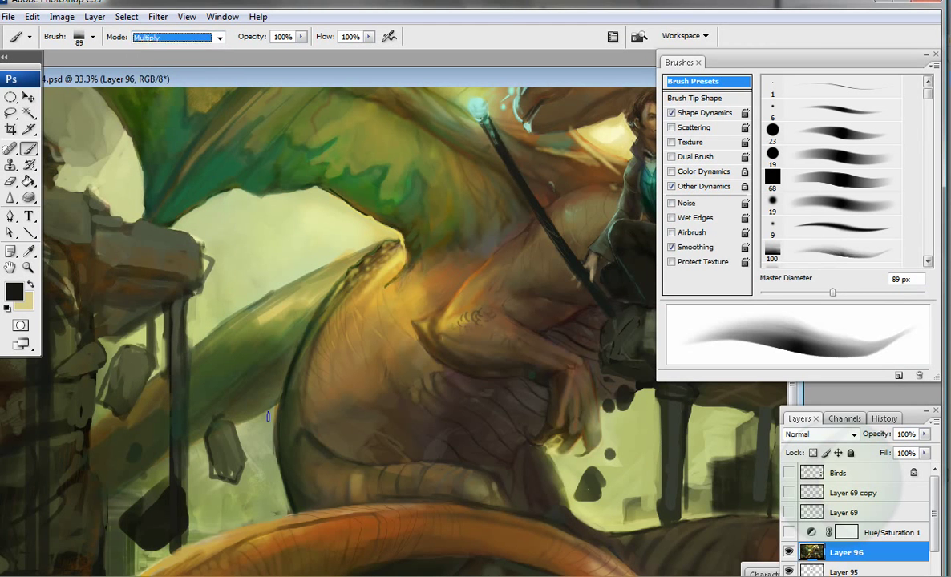
key("shift+alt+n")
left_click(240, 365, "alt")
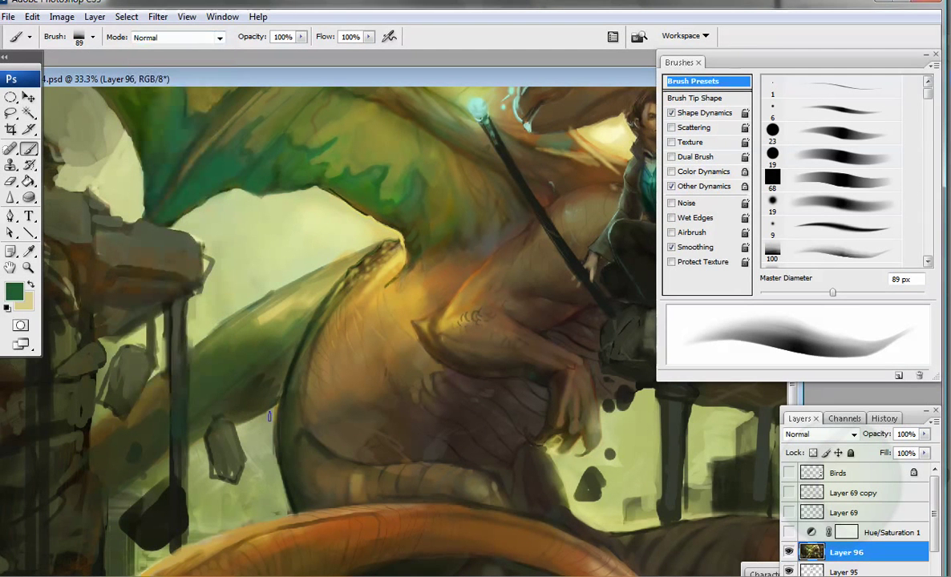
left_click(256, 387, "alt")
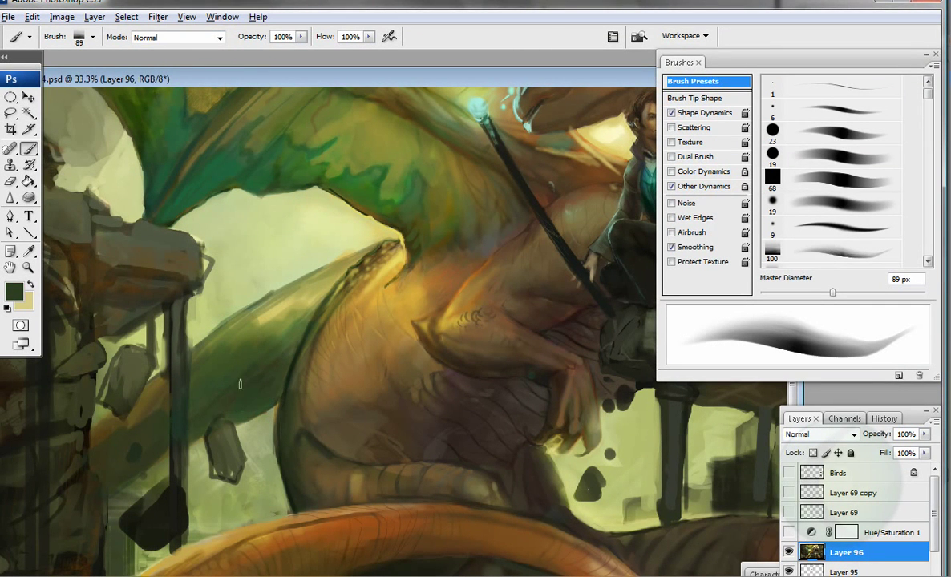
left_click_drag(140, 398, 157, 405)
Step: Paint light yellow-green strokes around the dark stone and sample further light greens
left_click(123, 345, "alt")
left_click(89, 425, "alt")
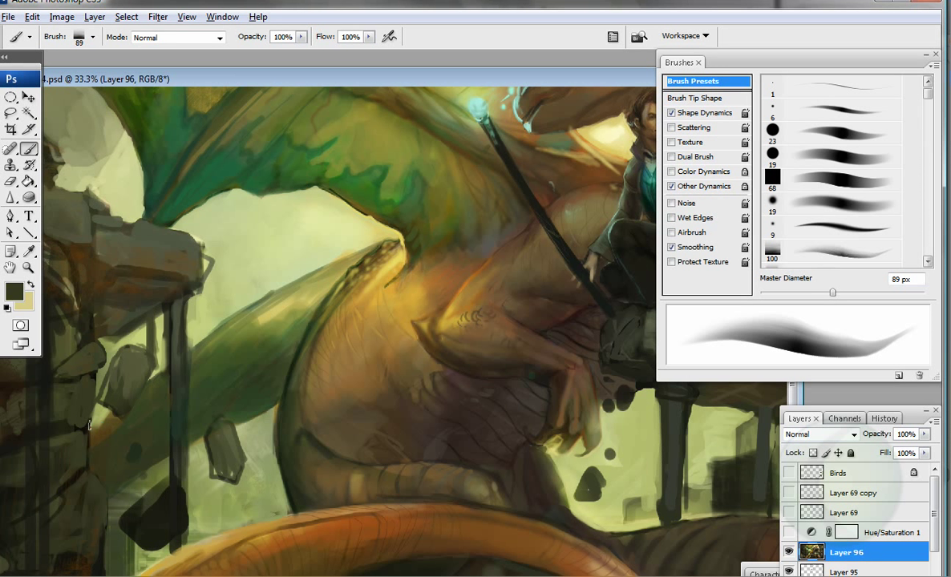
left_click(193, 449, "alt")
mouse_move(182, 453)
left_mouse_down()
mouse_move(168, 481)
mouse_move(138, 489)
mouse_move(182, 439)
left_mouse_up()
left_click(403, 218, "alt")
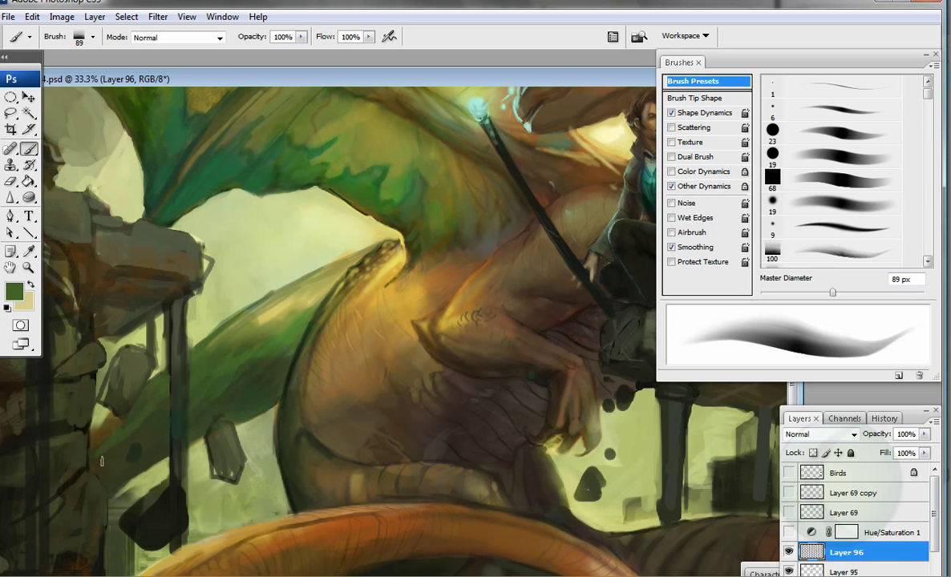
left_click_drag(159, 388, 129, 423)
left_click(169, 353, "alt")
left_click(195, 353, "alt")
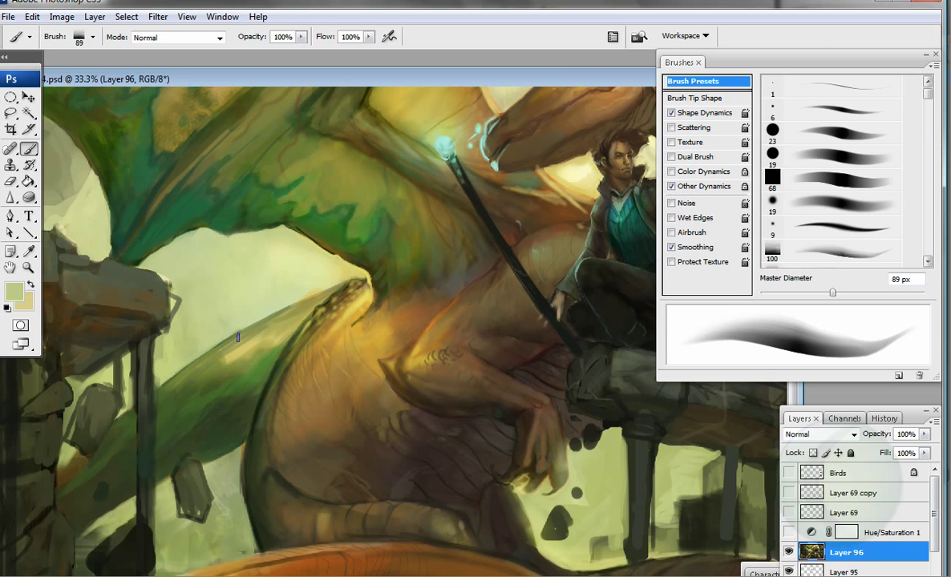
Step: Sample tones around the stone post and shrink the brush for detail with airbrush build-up on
scroll(202, 306, "up", 2)
left_click(137, 332, "alt")
left_click(144, 312, "alt")
left_click(177, 381, "alt")
key("bracketleft")
key("bracketleft")
key("bracketleft")
key("bracketleft")
key("bracketleft")
key("bracketleft")
key("bracketleft")
key("shift+alt+p")
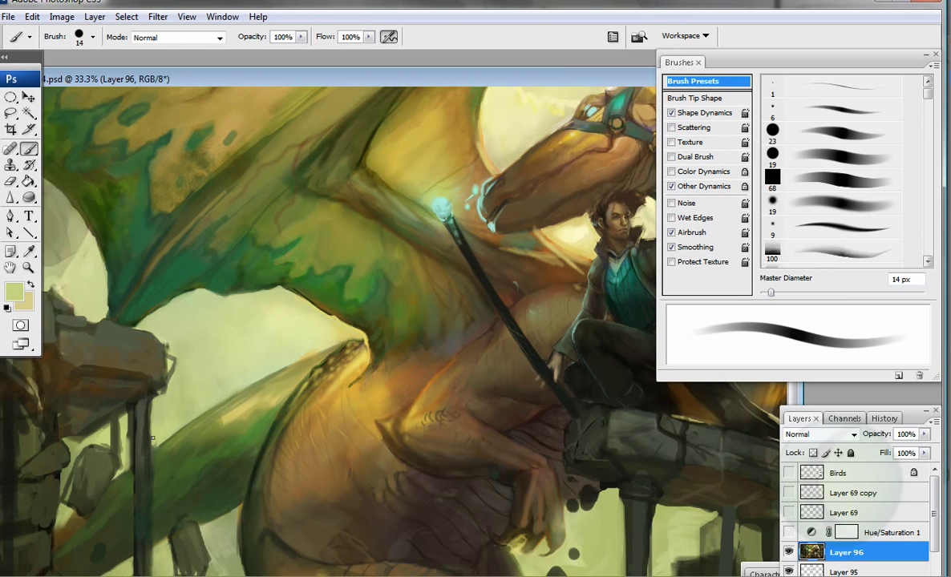
left_click(99, 401, "alt")
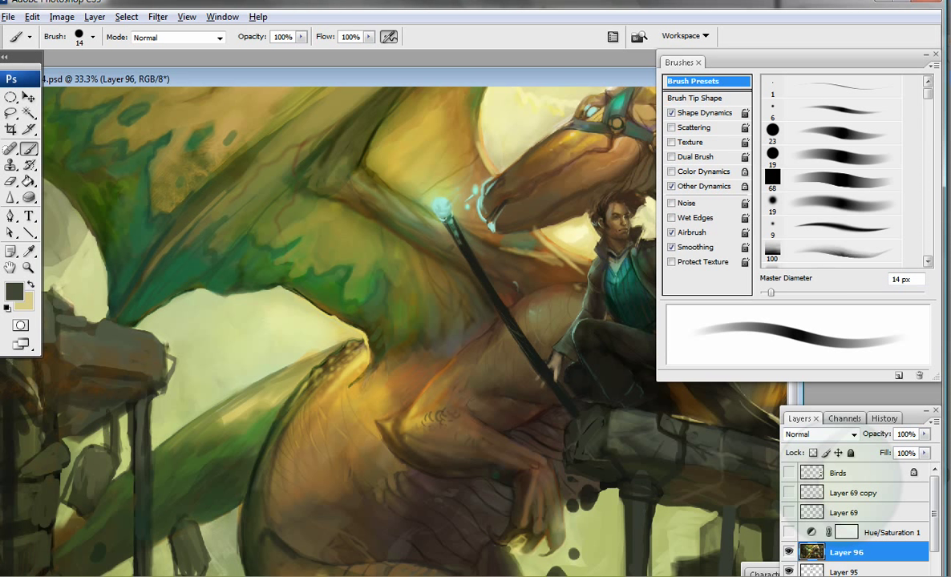
left_click(139, 379, "alt")
Step: Paint near-black brown shadow strokes across the left pillar stones, enlarging the brush to about 37 px
left_click_drag(47, 371, 197, 378)
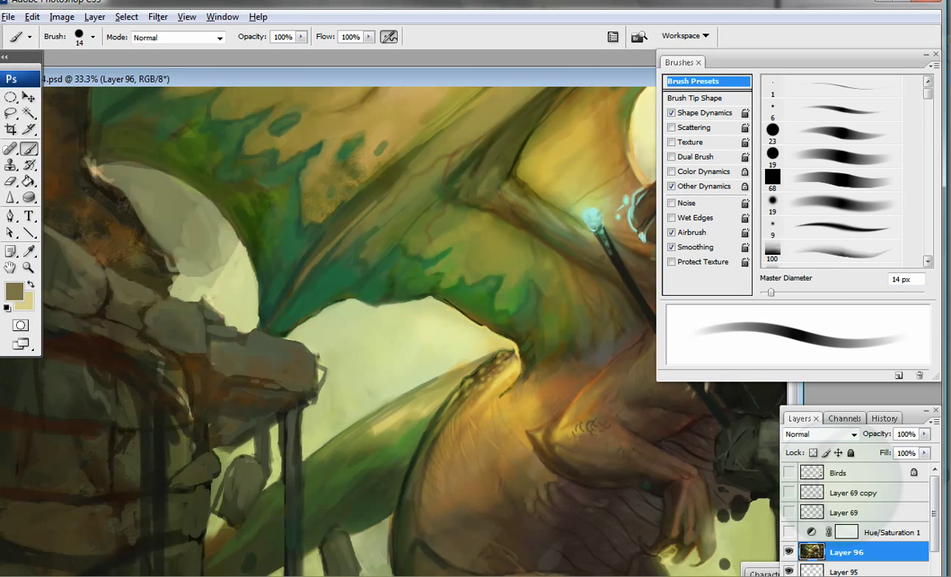
left_click(164, 338, "alt")
mouse_move(96, 287)
left_mouse_down()
mouse_move(135, 306)
mouse_move(178, 349)
left_mouse_up()
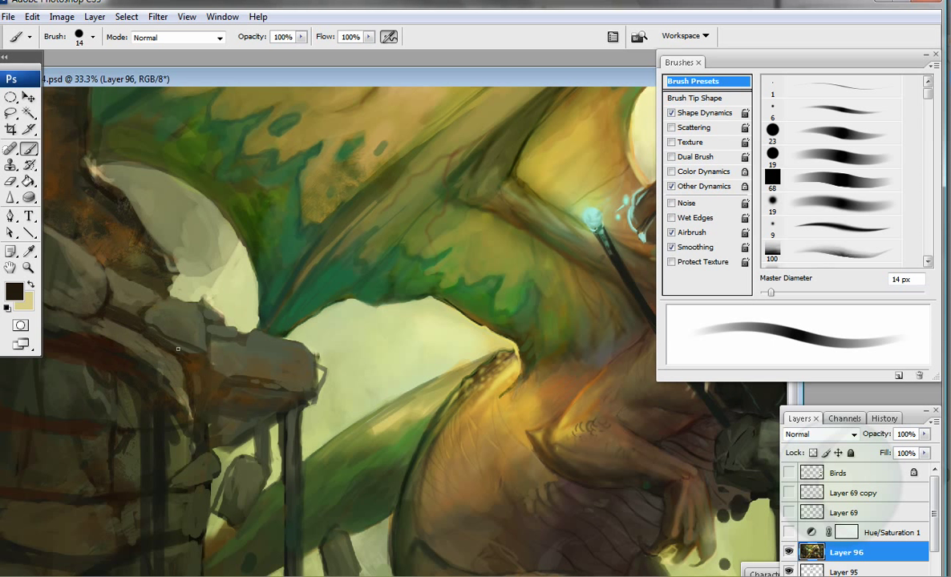
left_click_drag(48, 305, 184, 372)
key("bracketright")
key("bracketright")
key("bracketright")
mouse_move(161, 320)
left_mouse_down()
mouse_move(112, 333)
mouse_move(169, 355)
left_mouse_up()
Step: Choose a scattered texture brush preset and check its scattering settings
key("ctrl+space")
scroll(321, 321, "right", 2)
scroll(833, 168, "down", 3)
scroll(841, 168, "down", 2)
left_click(841, 114)
left_click(693, 128)
left_click(693, 81)
Step: Dab green texture onto the wing and paint light tan strokes along its edge at 28 px
left_click(345, 229, "alt")
key("bracketright")
key("bracketright")
mouse_move(341, 233)
left_mouse_down()
mouse_move(356, 252)
mouse_move(359, 292)
mouse_move(333, 246)
left_mouse_up()
left_click(297, 227, "alt")
scroll(409, 221, "right", 2)
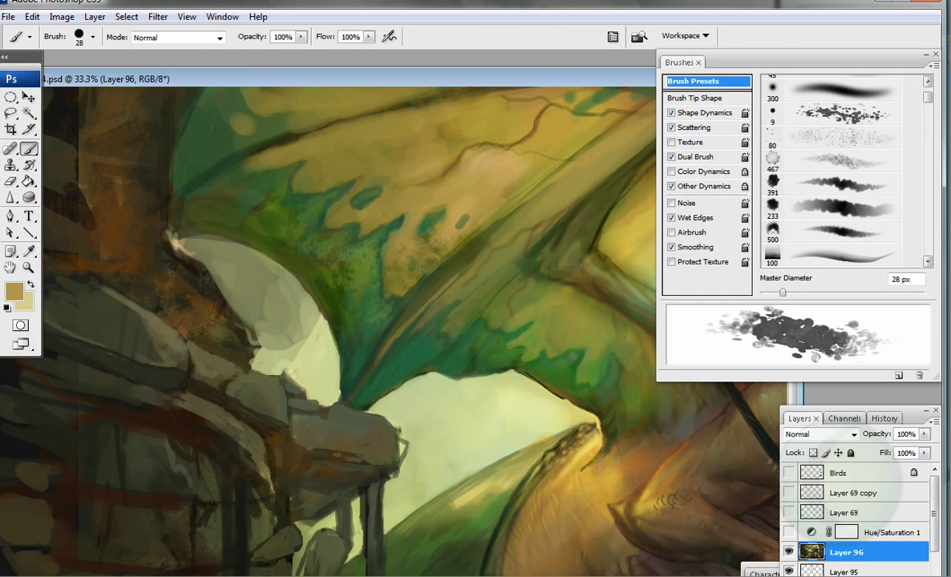
left_click(345, 113, "alt")
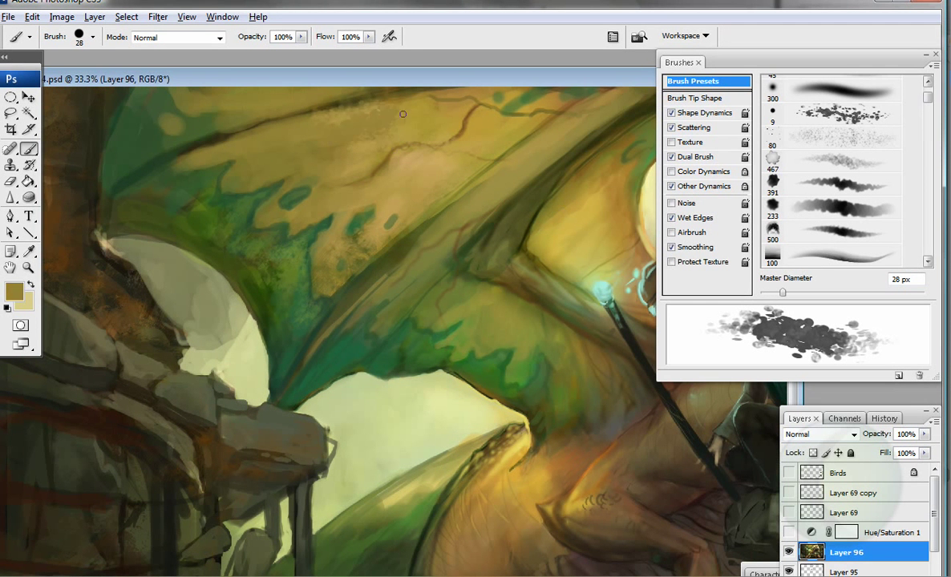
scroll(371, 148, "right", 3)
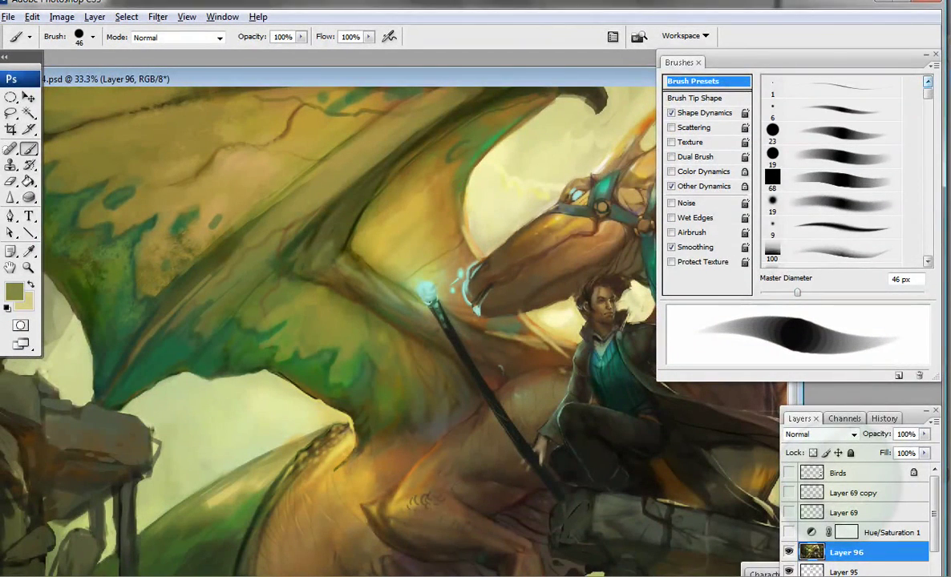
left_click_drag(318, 248, 384, 174)
mouse_move(308, 212)
left_mouse_down()
mouse_move(394, 165)
mouse_move(425, 108)
left_mouse_up()
Step: Paint dark green, then light strokes along the wing's upper edge, brightening its dark band
left_click(317, 173, "alt")
left_click_drag(257, 189, 437, 88)
left_click(338, 171, "alt")
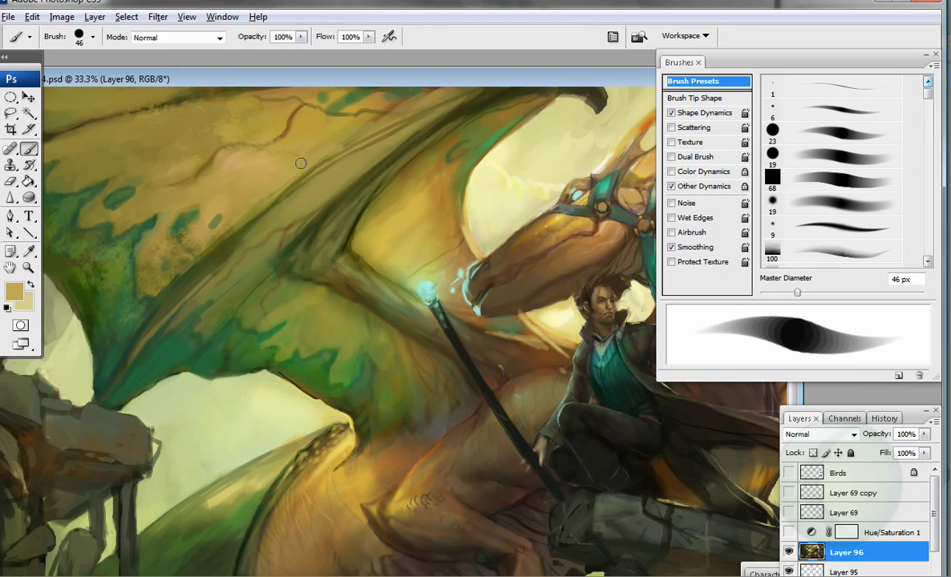
left_click(14, 292)
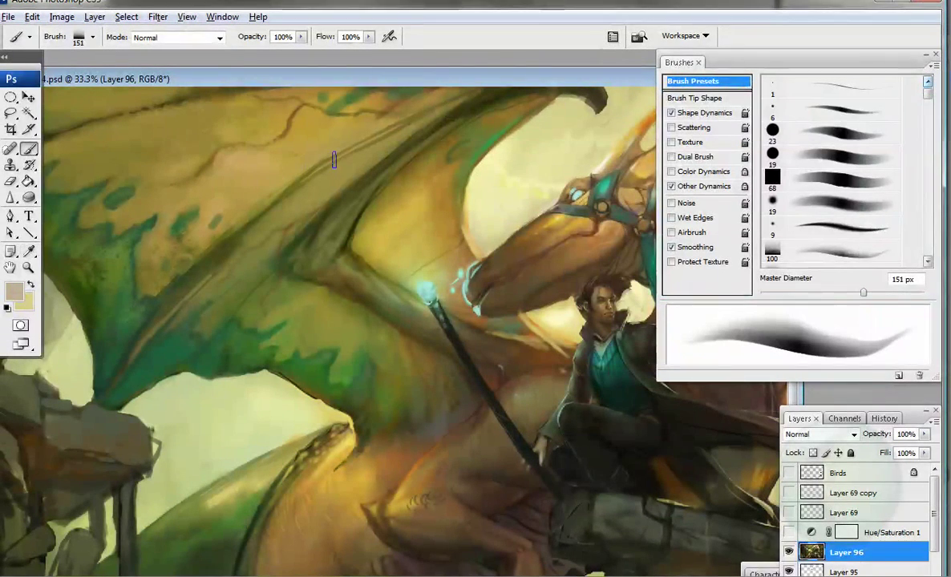
mouse_move(298, 126)
left_mouse_down()
mouse_move(405, 82)
mouse_move(435, 85)
mouse_move(422, 112)
mouse_move(431, 132)
mouse_move(360, 177)
left_mouse_up()
mouse_move(303, 221)
left_mouse_down()
mouse_move(417, 128)
mouse_move(461, 108)
mouse_move(497, 100)
mouse_move(526, 133)
left_mouse_up()
Step: Sample olive, cyan, brown and light grey-green tones, resizing the brush to 49 px
left_click(265, 236, "alt")
key("bracketleft")
key("bracketleft")
key("bracketleft")
key("bracketleft")
key("bracketleft")
key("bracketleft")
left_click(426, 303, "alt")
key("bracketleft")
key("bracketleft")
key("bracketleft")
key("bracketleft")
key("bracketleft")
left_click(486, 419, "alt")
left_click_drag(487, 419, 465, 368)
left_click(381, 389, "alt")
key("bracketright")
key("bracketright")
key("bracketright")
key("bracketright")
key("bracketright")
key("bracketright")
key("bracketright")
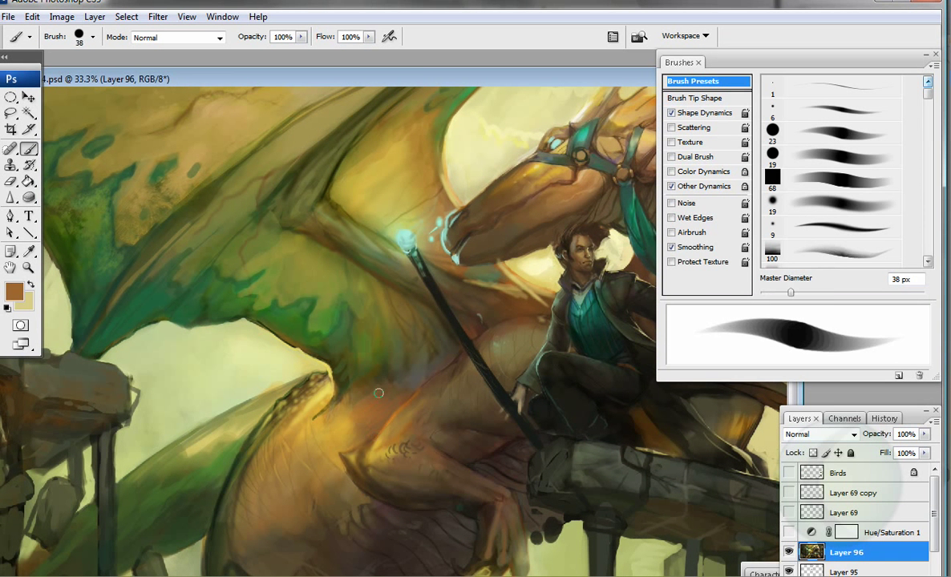
left_click(85, 367, "alt")
key("bracketright")
key("bracketright")
Step: Paint light grey and light beige strokes over the rock top at the left
left_click_drag(0, 365, 176, 413)
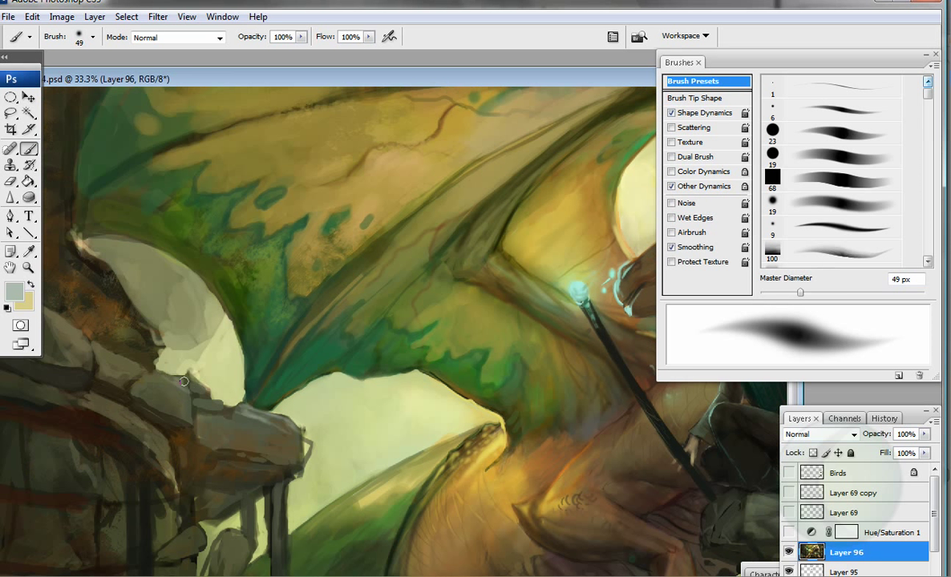
left_click(69, 316, "alt")
mouse_move(156, 382)
left_mouse_down()
mouse_move(233, 420)
mouse_move(269, 424)
mouse_move(263, 393)
left_mouse_up()
left_click(13, 291)
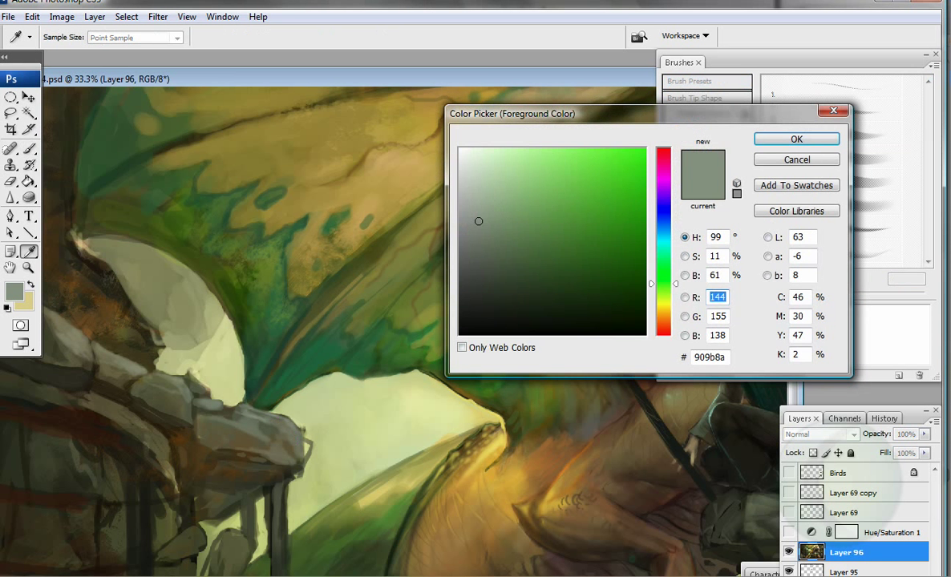
left_click(264, 423)
key("Return")
mouse_move(267, 415)
left_mouse_down()
mouse_move(273, 409)
mouse_move(269, 425)
mouse_move(320, 353)
left_mouse_up()
left_click_drag(180, 353, 197, 337)
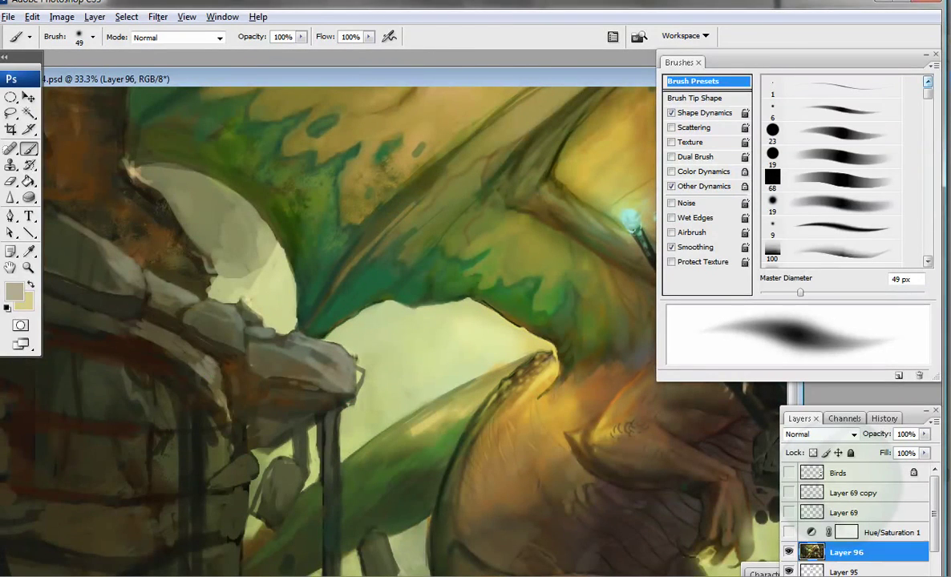
Step: Enable airbrush with a 101 px brush and zoom out to the whole painting
key("shift+alt+p")
key("bracketright")
key("bracketright")
key("bracketright")
key("bracketright")
key("bracketright")
key("bracketright")
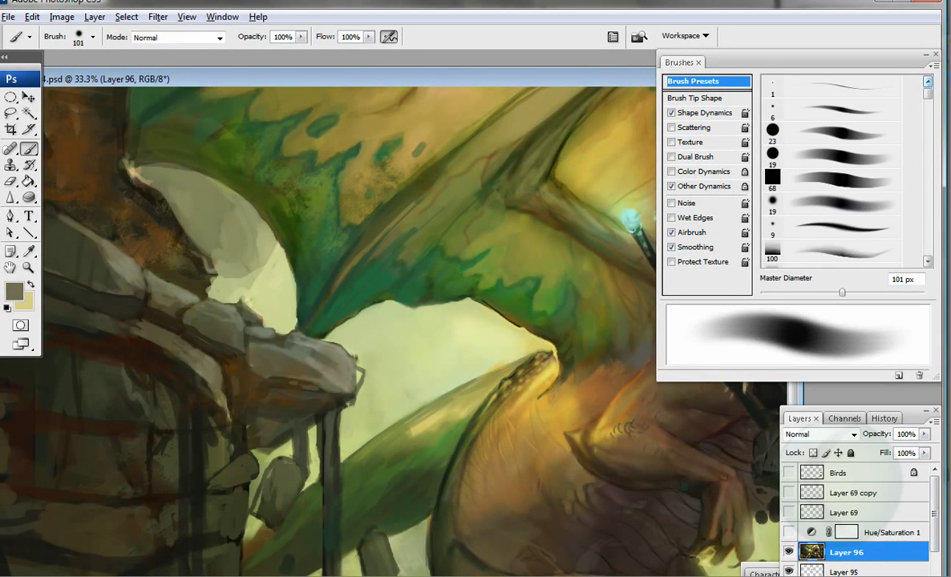
left_click(310, 365, "alt")
left_click(214, 496, "alt")
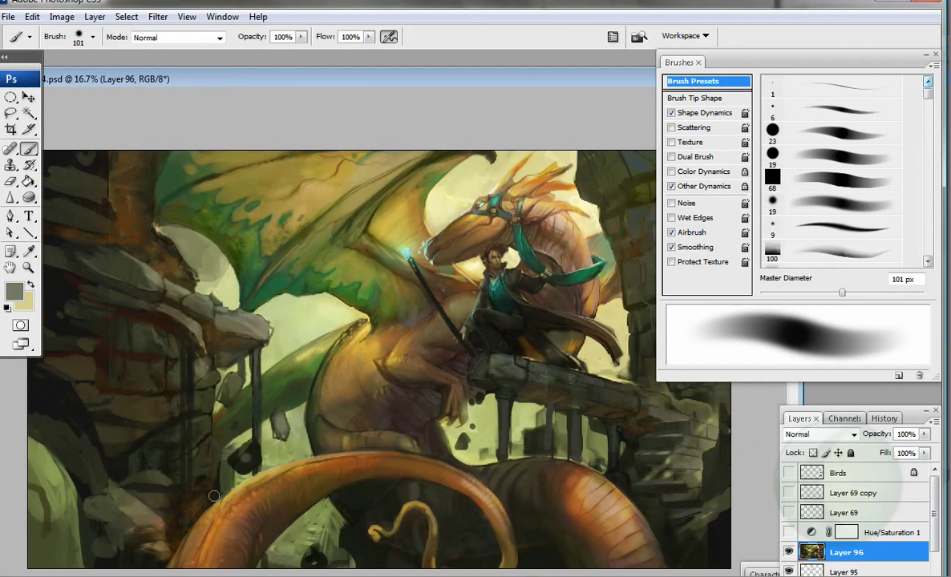
Step: Preview the flattened image, undo it, then darken the left stonework with a sampled dark brown
key("ctrl+shift+e")
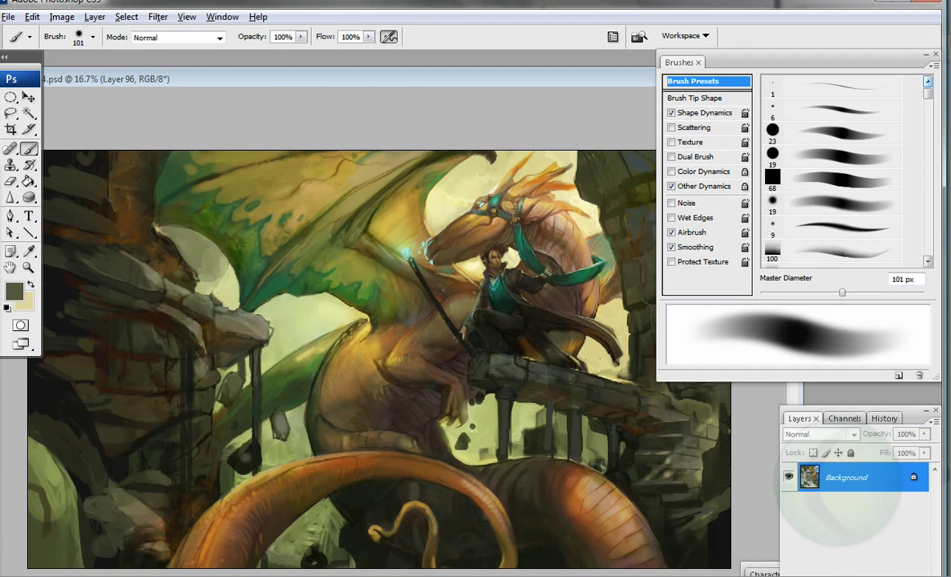
key("ctrl+z")
key("bracketleft")
key("bracketleft")
key("bracketleft")
key("bracketleft")
key("bracketleft")
key("bracketright")
key("bracketright")
key("bracketright")
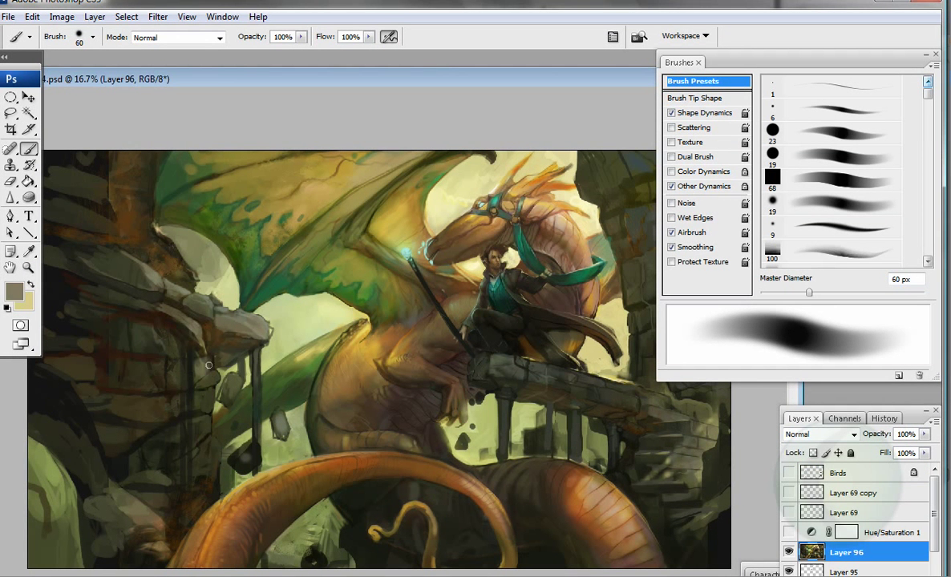
left_click(168, 410, "alt")
left_click(15, 290)
key("Return")
mouse_move(147, 344)
left_mouse_down()
mouse_move(122, 341)
mouse_move(127, 357)
left_mouse_up()
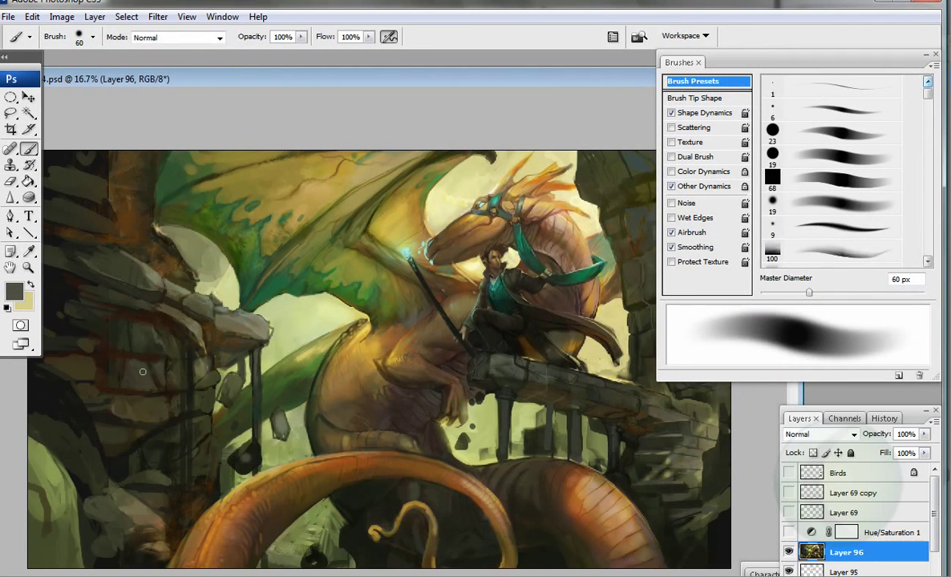
Step: Set the brush to 68 px and sample stone and wing tones, ending on a pale tan
key("bracketright")
key("bracketright")
key("bracketright")
key("bracketright")
key("bracketright")
key("bracketright")
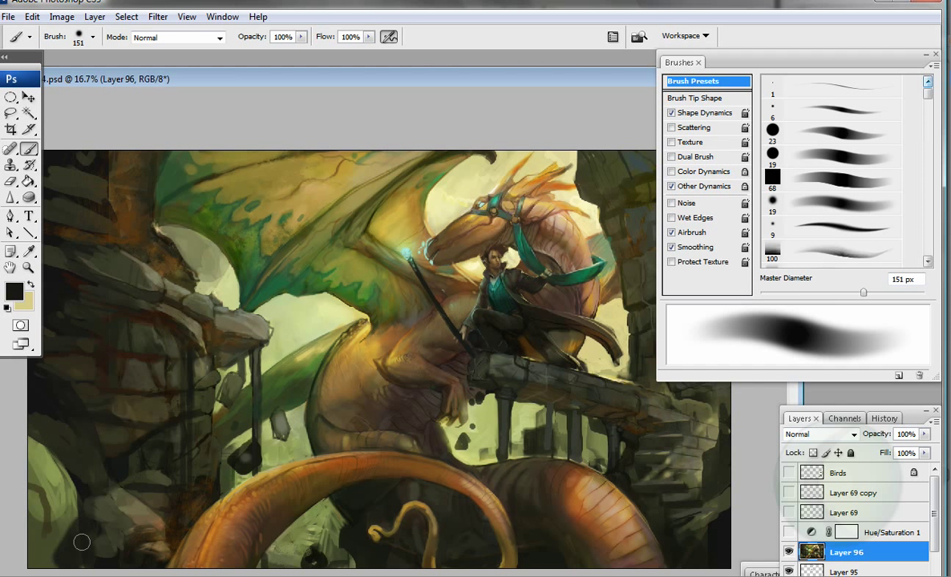
key("bracketleft")
key("bracketleft")
key("bracketleft")
key("bracketleft")
left_click(45, 505, "alt")
left_click(188, 265, "alt")
left_click(189, 258, "alt")
left_click(187, 249, "alt")
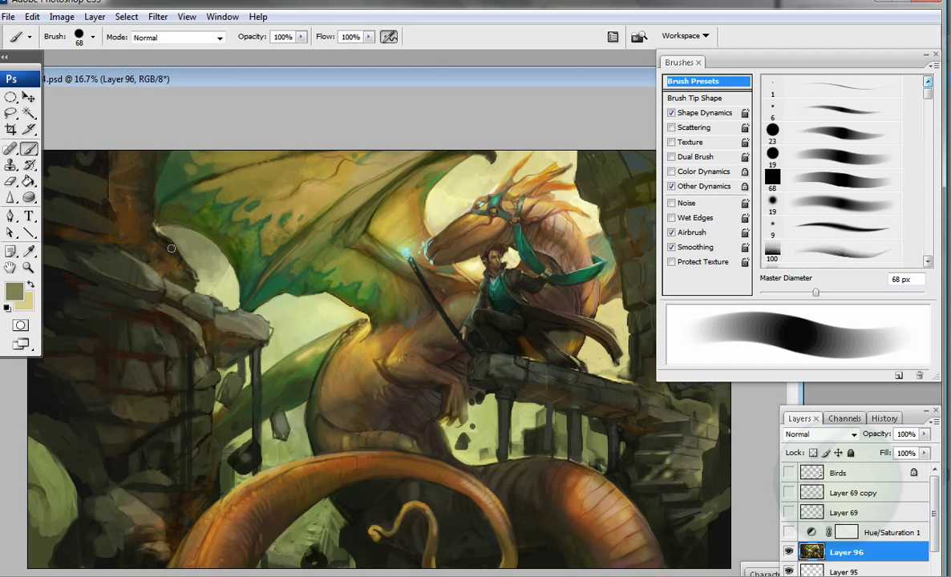
left_click(321, 245, "alt")
left_click(333, 252, "alt")
left_click(351, 259, "alt")
left_click(337, 150, "alt")
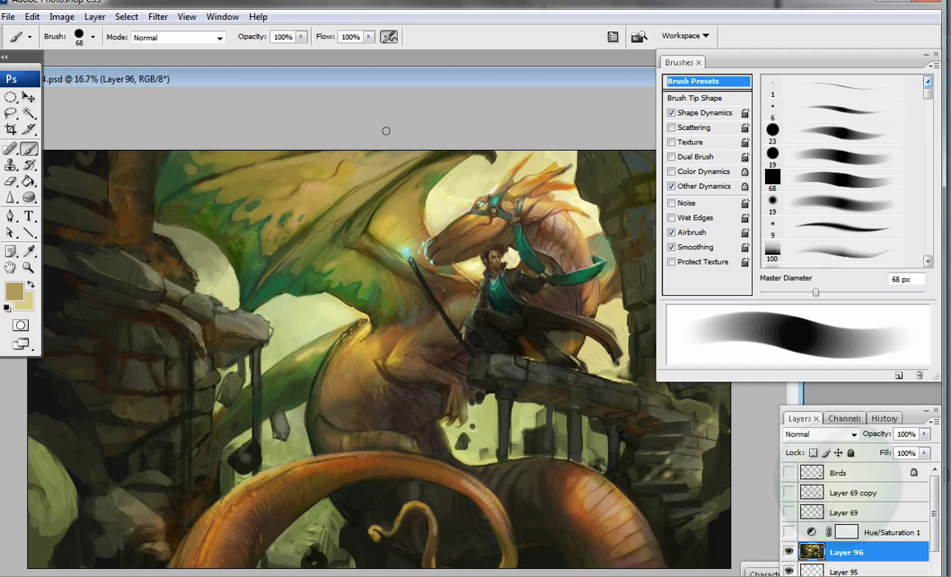
Step: Zoom to 25% on the wing and brush sampled tan over its green area
key("z")
left_click(143, 283)
key("b")
left_click(266, 160, "alt")
left_click(318, 158, "alt")
mouse_move(317, 158)
left_mouse_down()
mouse_move(364, 142)
mouse_move(310, 180)
mouse_move(340, 172)
mouse_move(421, 115)
mouse_move(380, 134)
mouse_move(394, 124)
mouse_move(431, 142)
mouse_move(385, 171)
mouse_move(335, 164)
mouse_move(433, 143)
left_mouse_up()
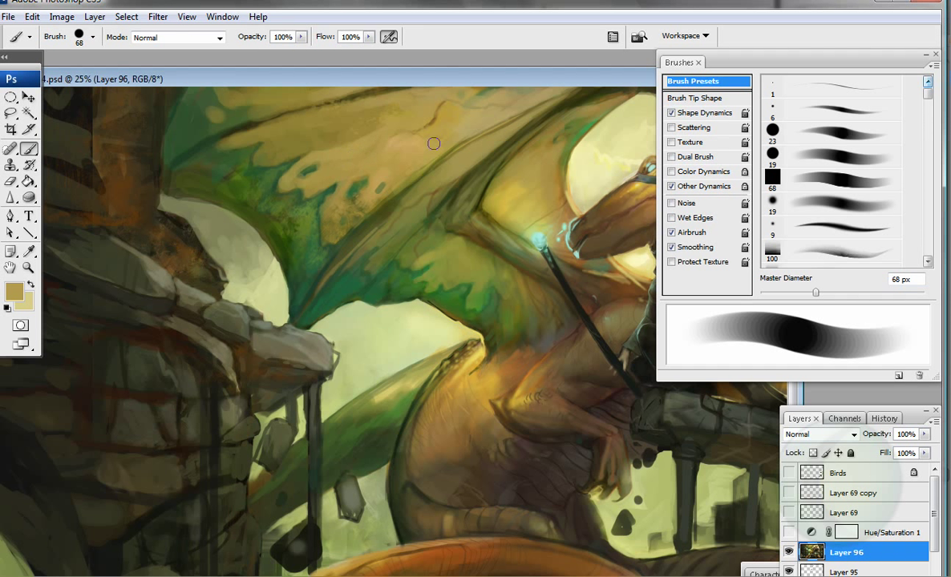
Step: Paint dark green along the wing's lower edge with a 23 px round brush
key("bracketright")
key("bracketright")
key("bracketright")
key("bracketright")
key("bracketright")
key("bracketright")
key("bracketright")
key("bracketleft")
key("bracketleft")
key("bracketleft")
key("bracketleft")
key("bracketleft")
key("bracketleft")
key("bracketleft")
key("bracketleft")
key("bracketleft")
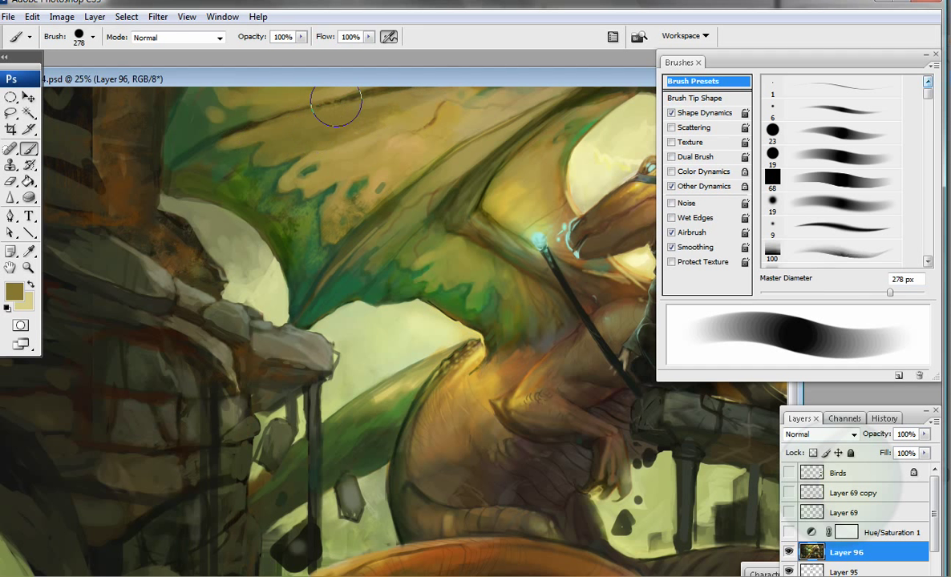
key("bracketleft")
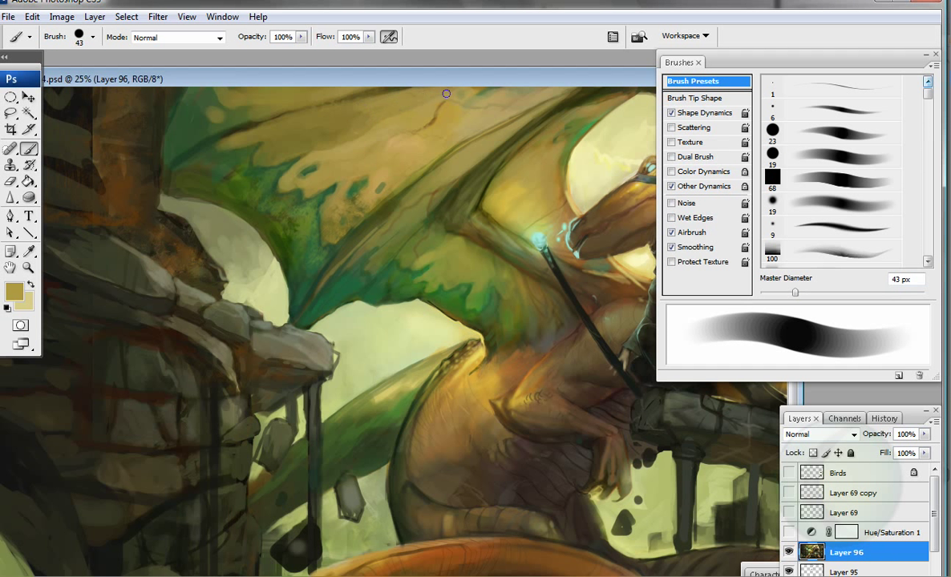
key("comma")
left_click(476, 326, "alt")
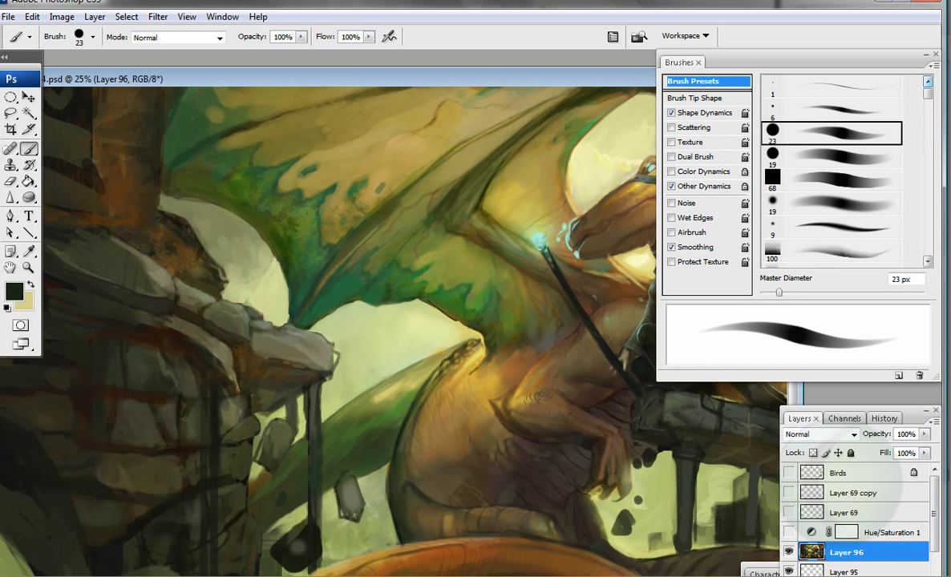
left_click_drag(406, 278, 310, 326)
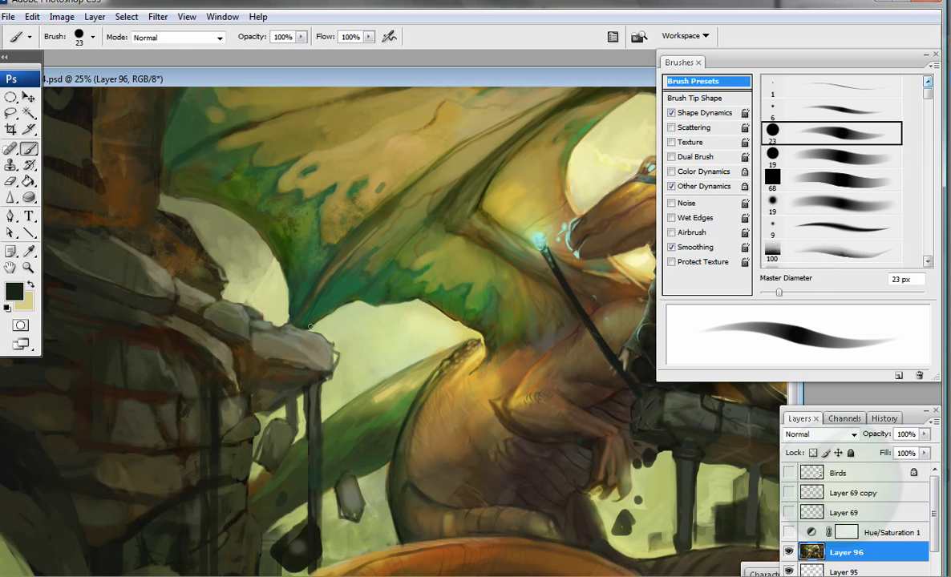
Step: Sample olive-tan, dark green and dark brown tones from the wing and trunk
left_click(323, 155, "alt")
left_click(260, 159, "alt")
left_click(247, 160, "alt")
left_click(162, 179, "alt")
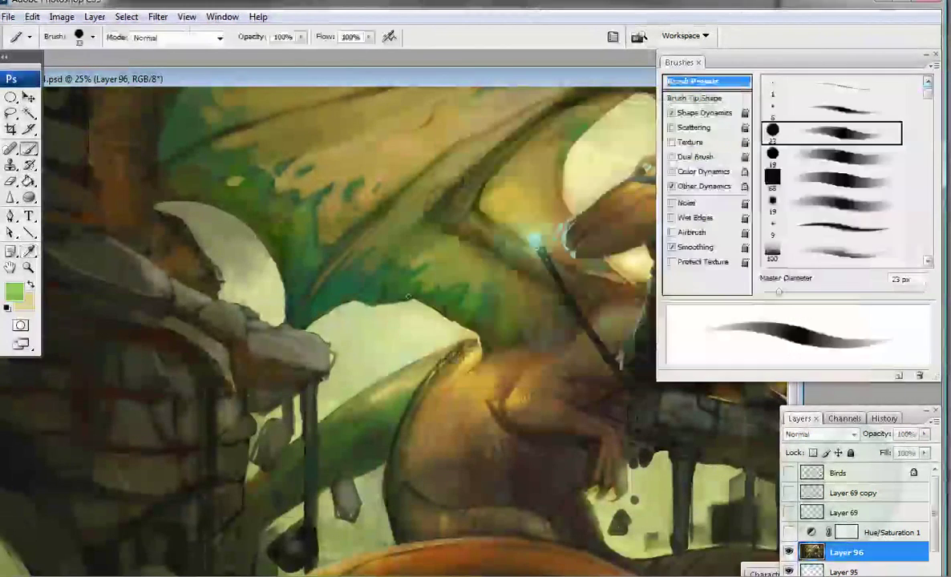
Step: Bring the dragon and rider into view, sample a light tan at 50 px, and zoom out to 12.5%
key("]")
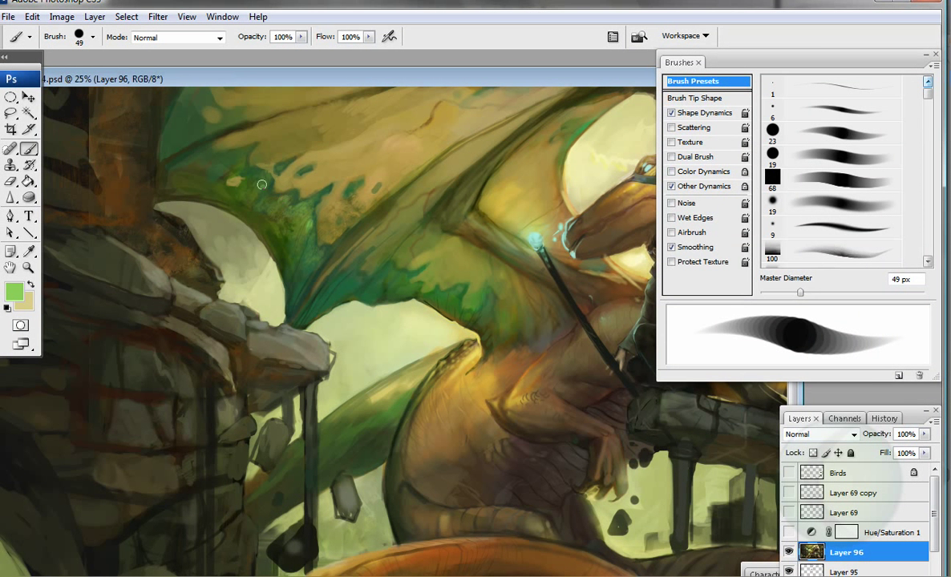
key("bracketleft")
key("bracketleft")
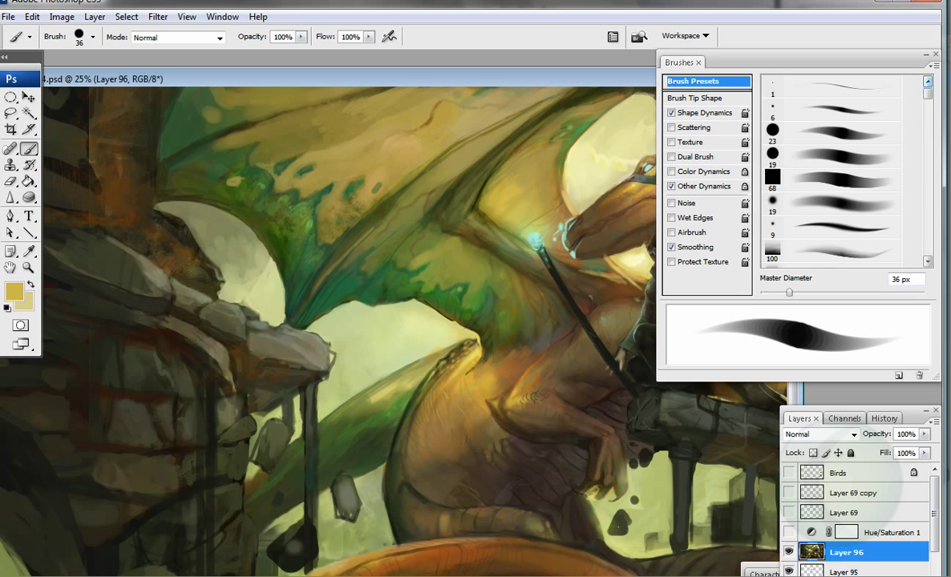
key("bracketright")
key("bracketright")
key("bracketright")
key("bracketright")
key("bracketright")
key("bracketright")
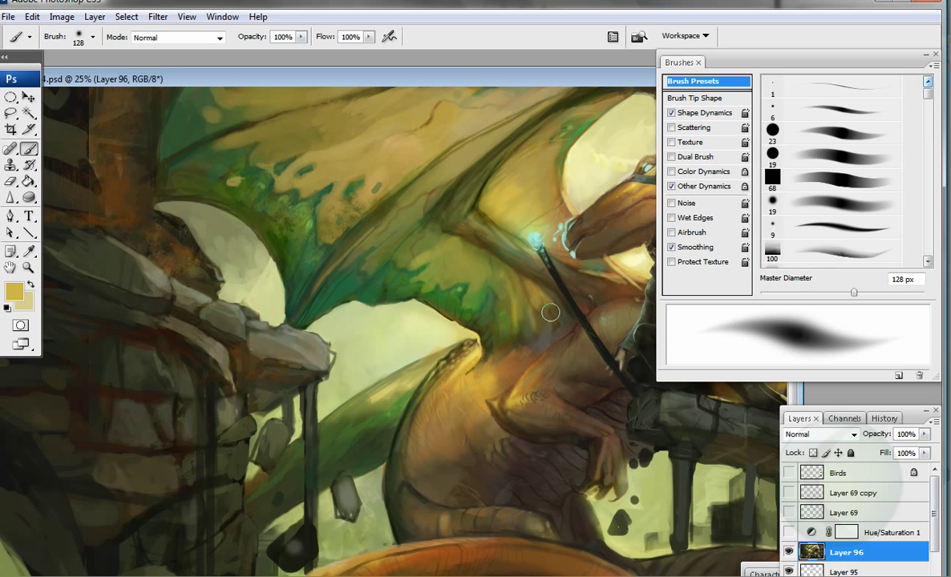
left_click(554, 253, "alt")
left_click_drag(561, 254, 328, 248)
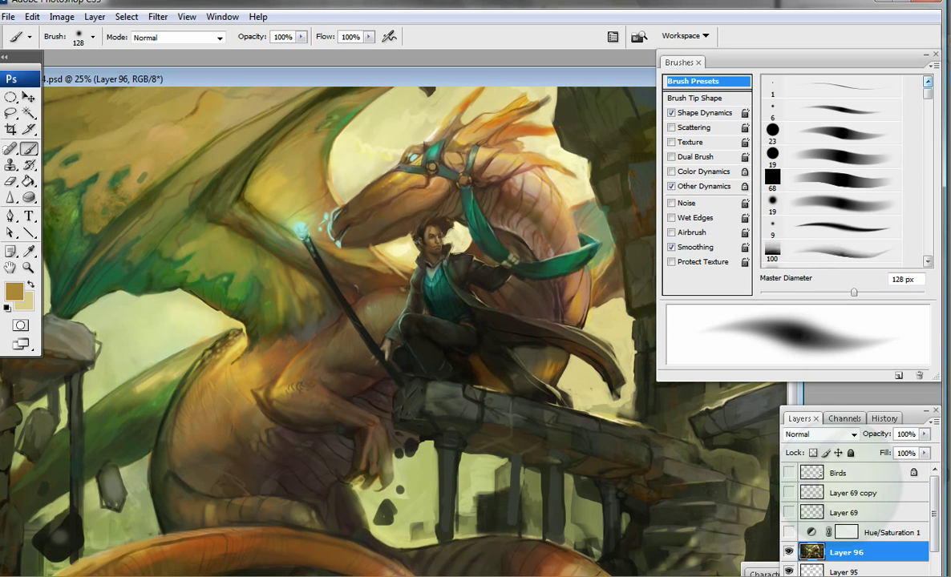
key("bracketleft")
key("bracketleft")
key("bracketleft")
key("bracketleft")
key("bracketleft")
key("bracketleft")
left_click(556, 244, "alt")
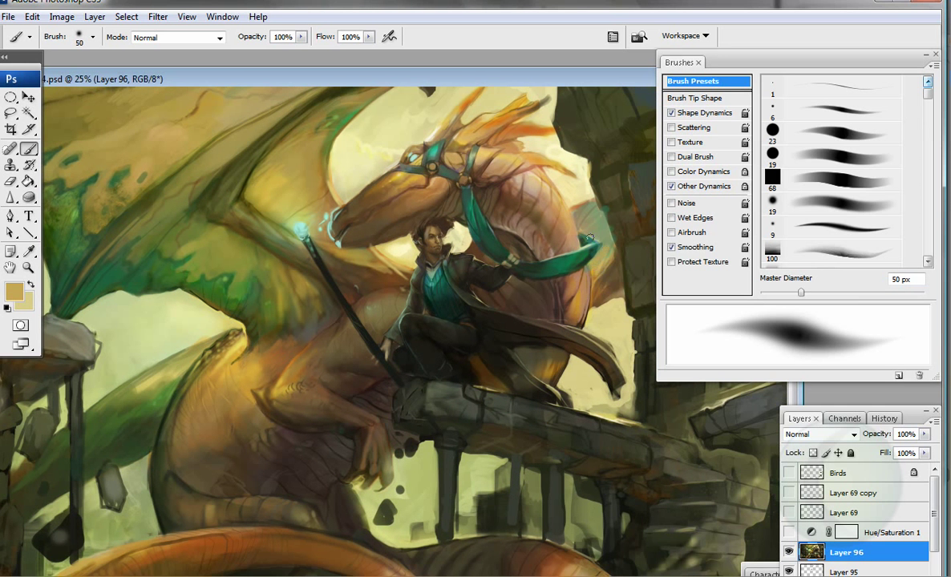
key("ctrl+minus")
key("ctrl+minus")
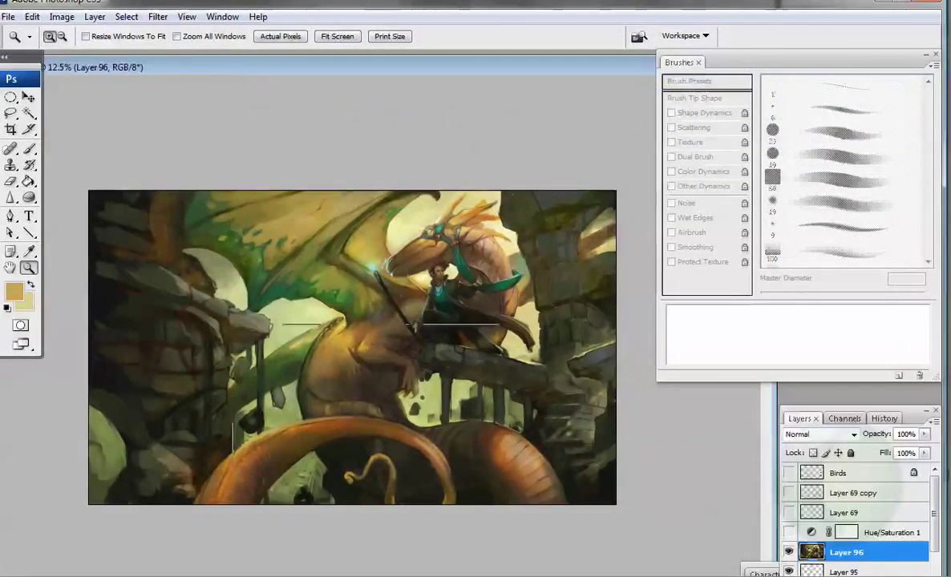
Step: Try Overlay then Color brush blending at about 106 px, with airbrush build-up on
key("ctrl+plus")
key("b")
key("bracketright")
key("bracketright")
key("bracketright")
left_click(219, 36)
left_click(148, 251)
left_click(219, 36)
left_click(152, 377)
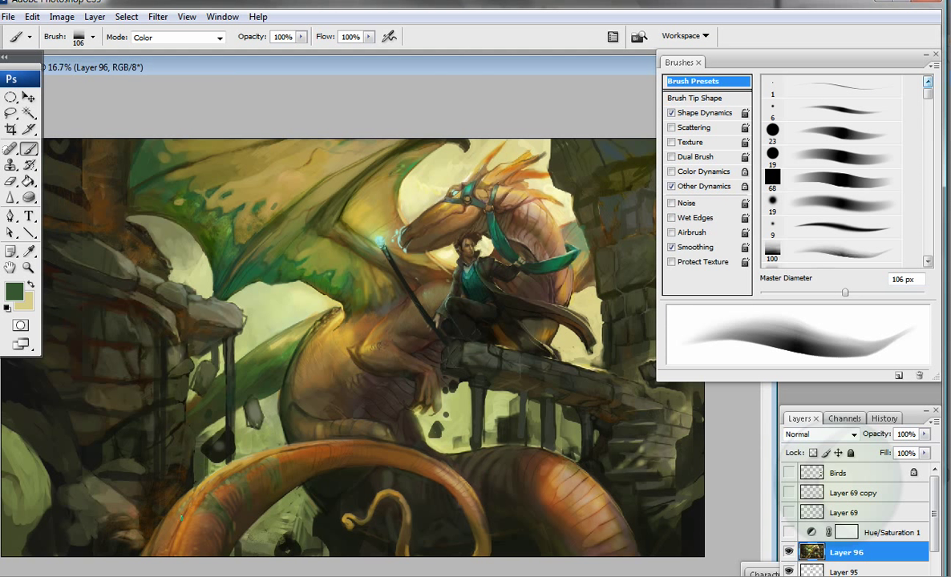
key("bracketleft")
key("bracketleft")
key("bracketleft")
key("bracketleft")
key("bracketleft")
key("bracketleft")
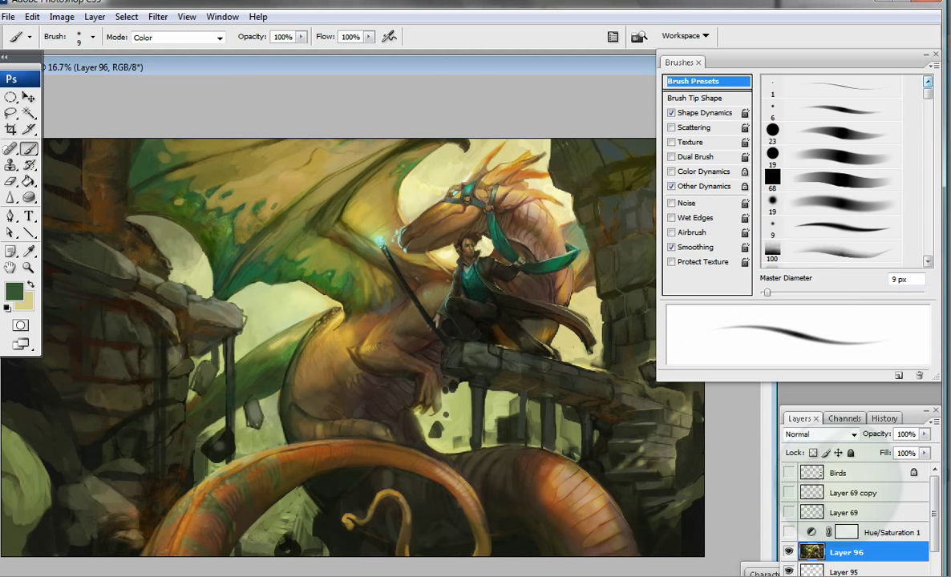
key("shift+alt+p")
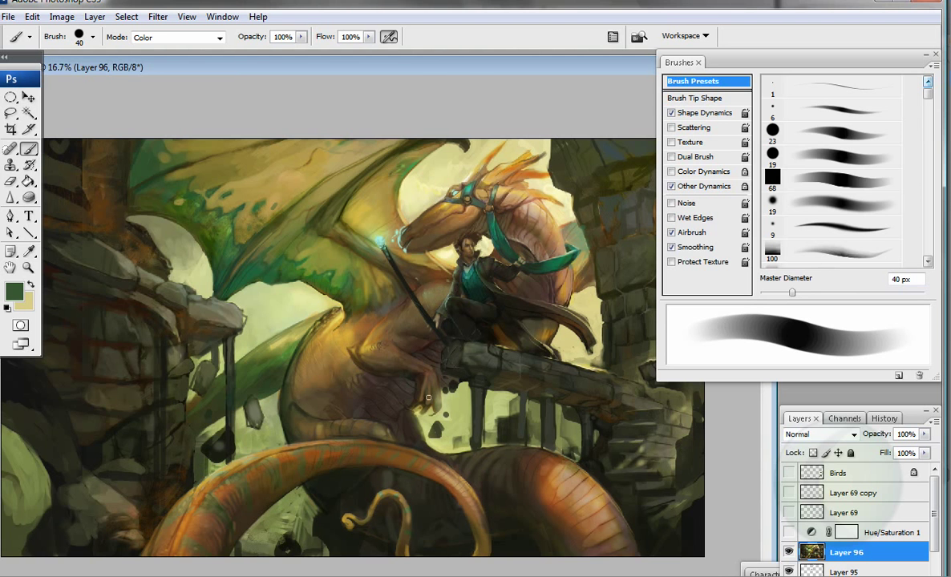
Step: Zoom in on the dragon and rider, return the brush to Normal mode, and sample the body's brown at 100 px
key("z")
left_click(361, 401)
key("b")
left_click(178, 37)
left_click(144, 34)
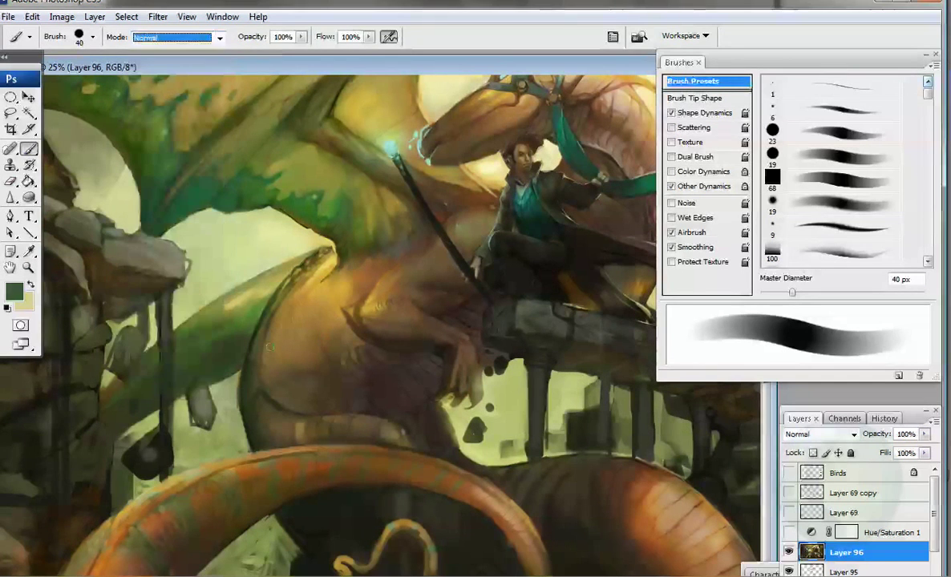
key("period")
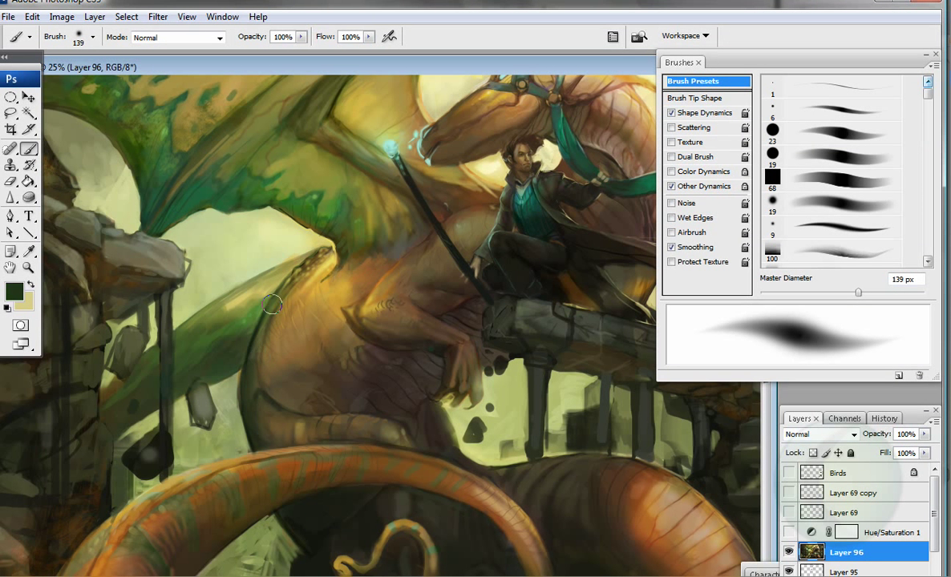
left_click(291, 403, "alt")
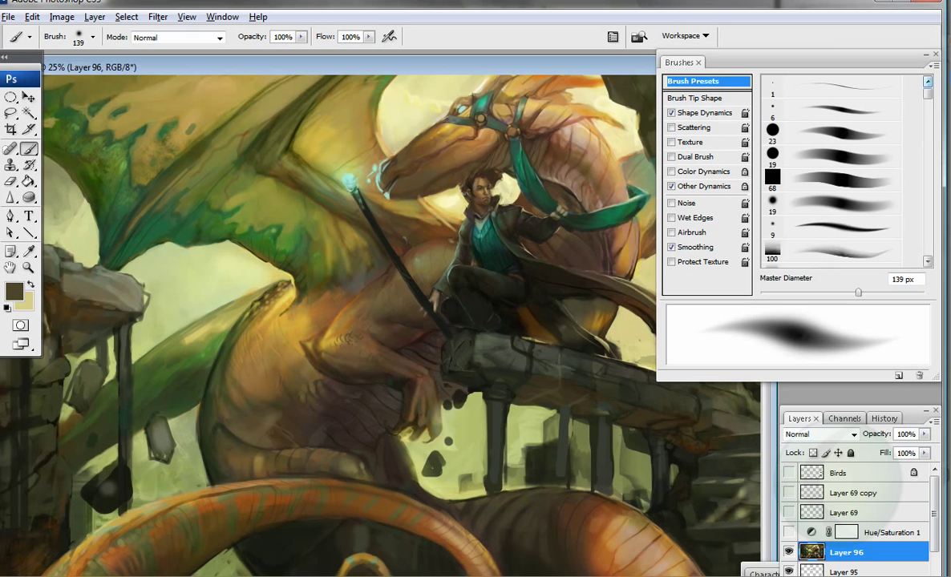
key("bracketleft")
key("bracketleft")
key("bracketleft")
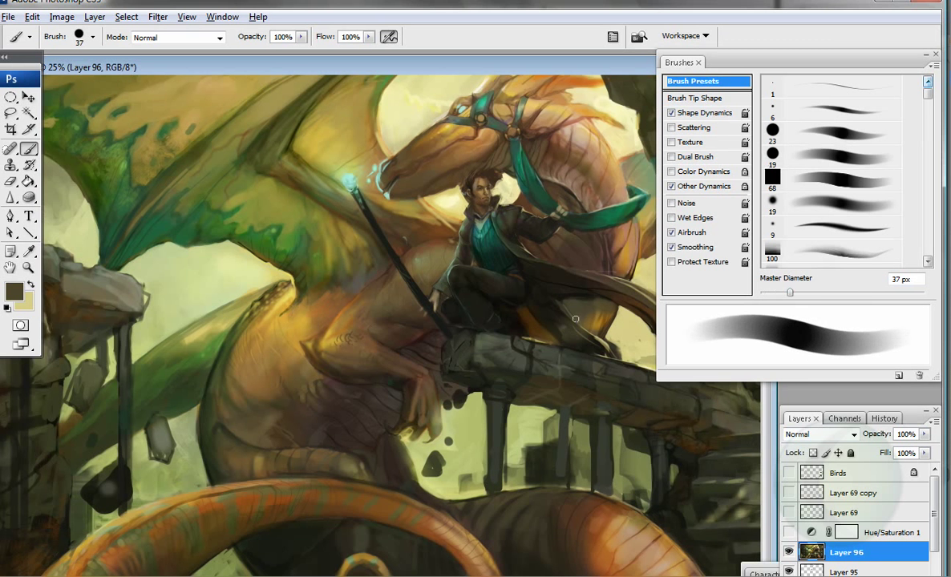
key("bracketright")
key("bracketright")
key("bracketright")
key("bracketright")
key("bracketright")
key("bracketright")
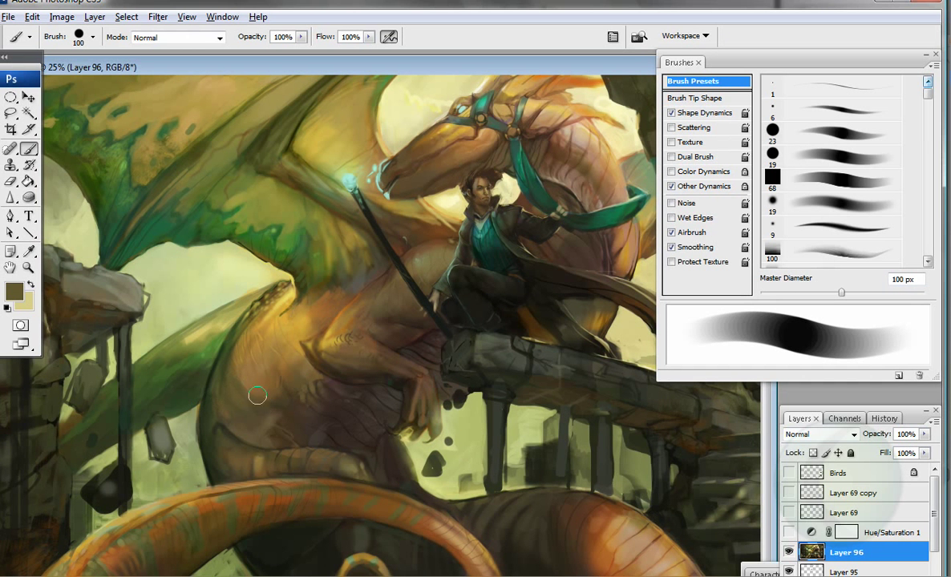
Step: Shift toward the ruins with a smaller brush and sample tan, brown, olive and near-black tones
left_click_drag(213, 327, 145, 297)
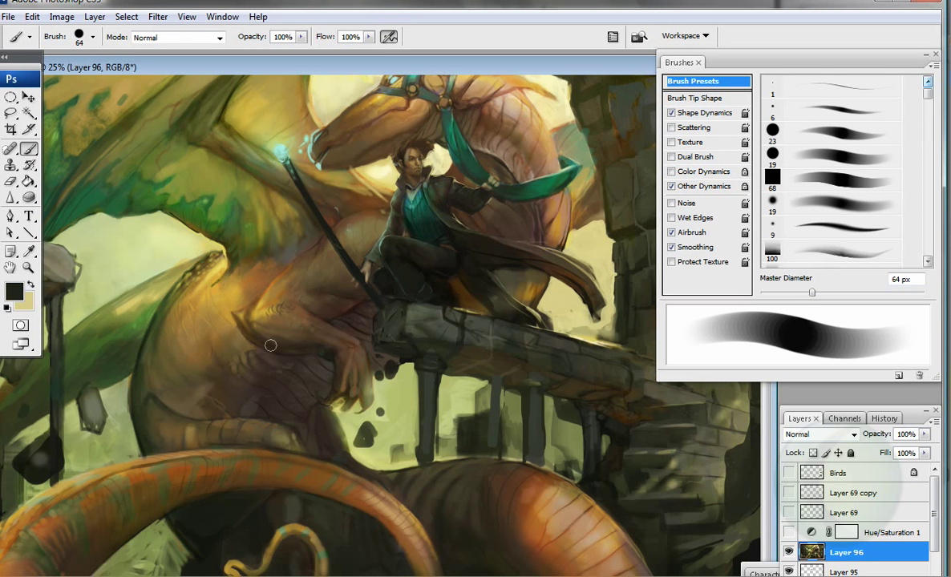
left_click(830, 129)
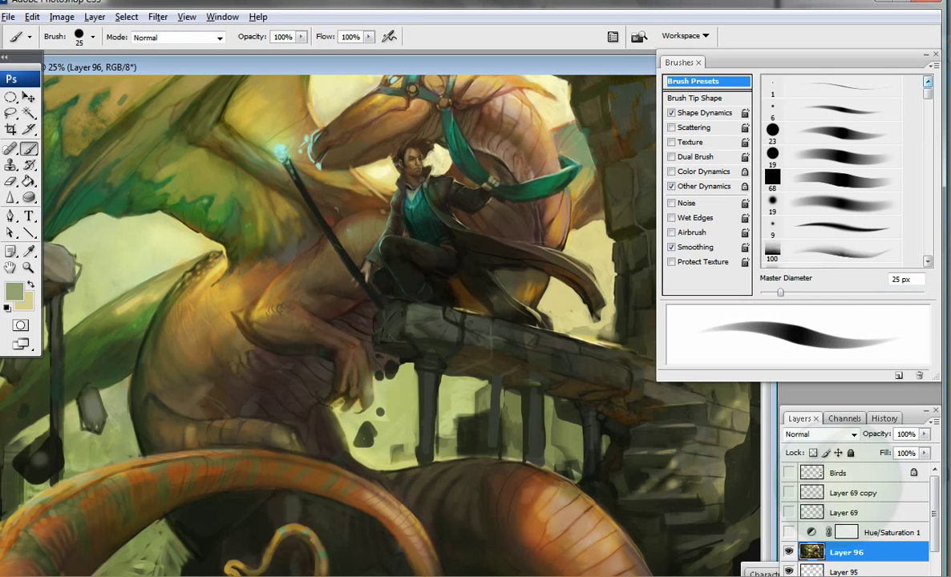
left_click(135, 273, "alt")
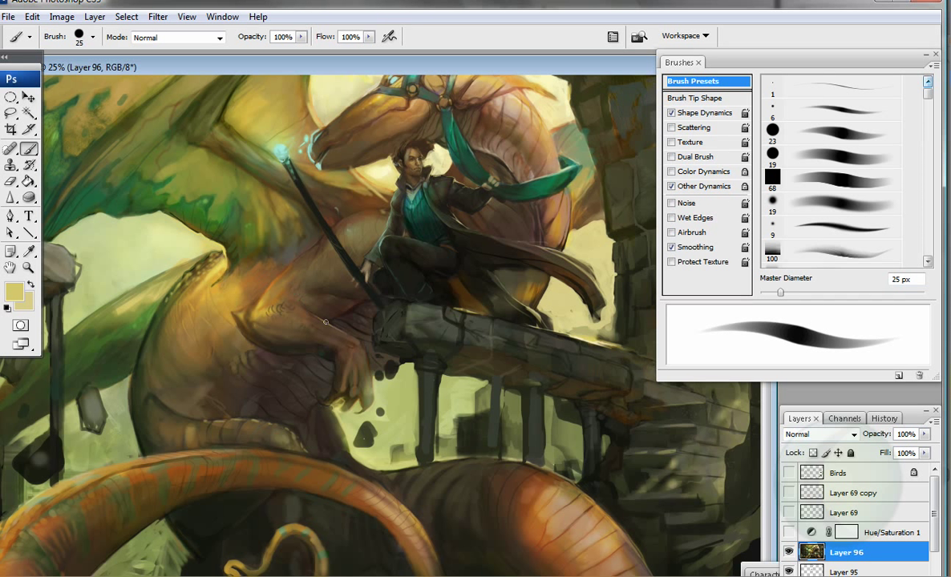
key("bracketleft")
left_click(353, 367, "alt")
left_click(363, 398, "alt")
left_click(366, 390, "alt")
left_click(336, 360, "alt")
left_click(233, 417, "alt")
Step: Turn on airbrush build-up with a 48 px brush and sample dark olive-grey near the dragon's hand
key("shift+alt+p")
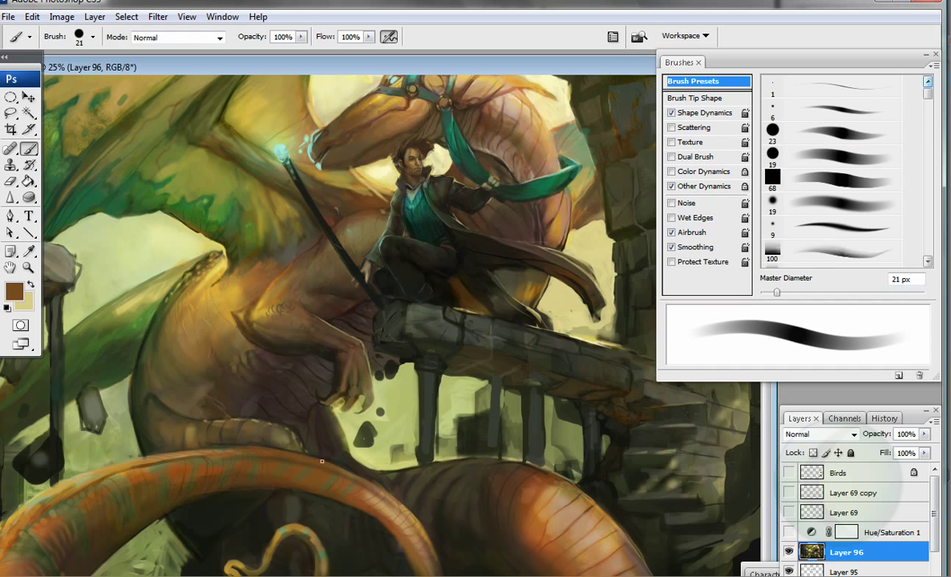
left_click(427, 462, "alt")
left_click(513, 454, "alt")
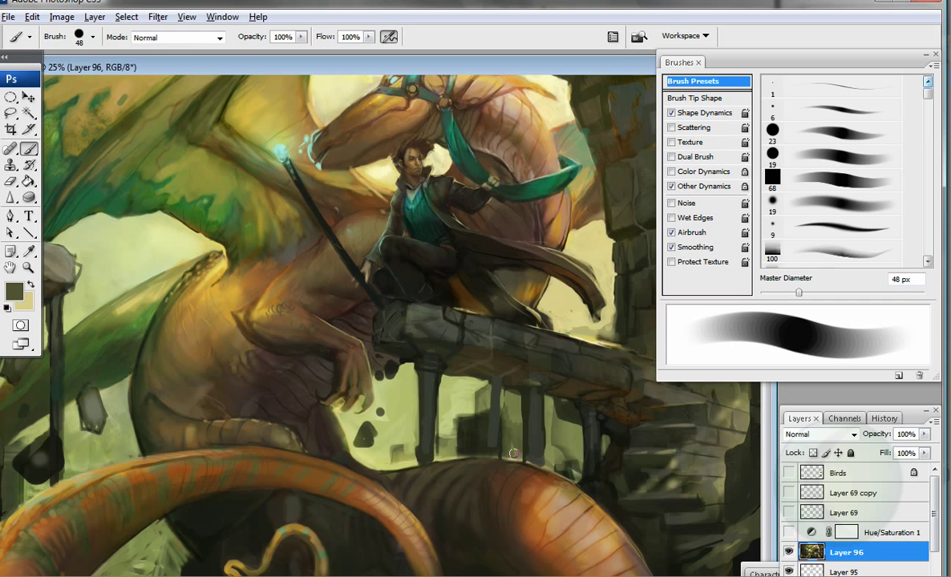
left_click(483, 378, "alt")
left_click(373, 359, "alt")
left_click(363, 342, "alt")
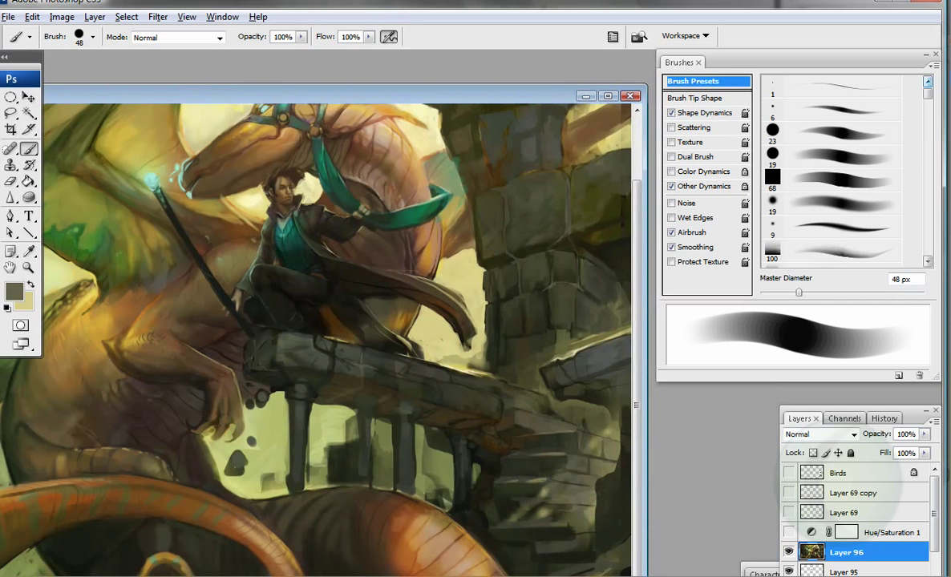
Step: Dab dark green-black paint onto the rocks beside the rider with airbrush off
left_click(467, 500, "alt")
left_click(375, 395, "alt")
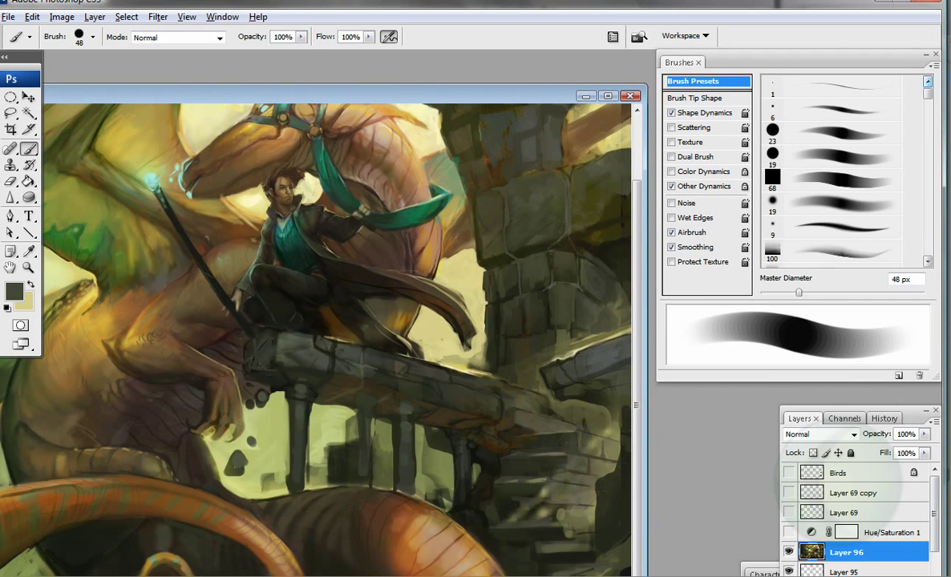
left_click_drag(387, 433, 387, 513)
key("bracketleft")
key("bracketleft")
key("c")
key("Return")
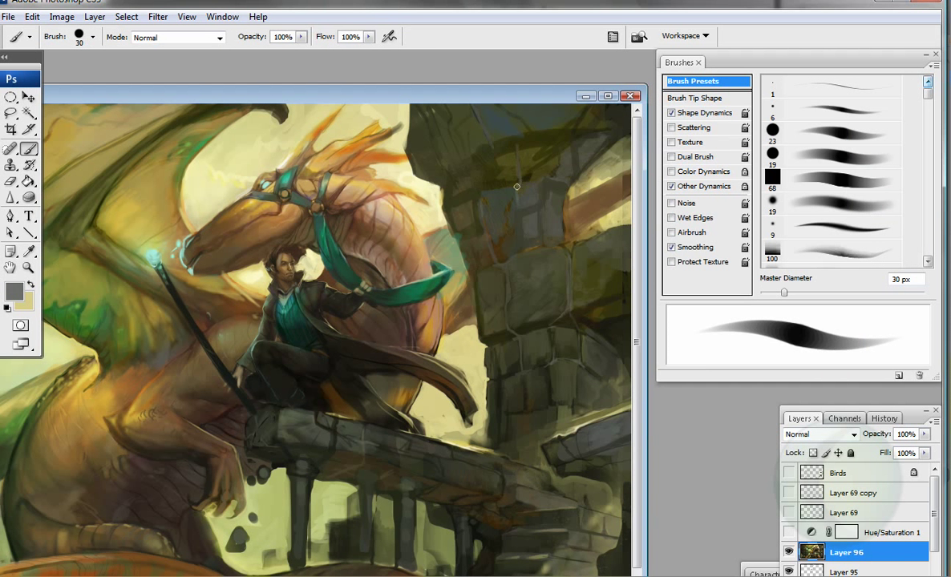
left_click(476, 176, "alt")
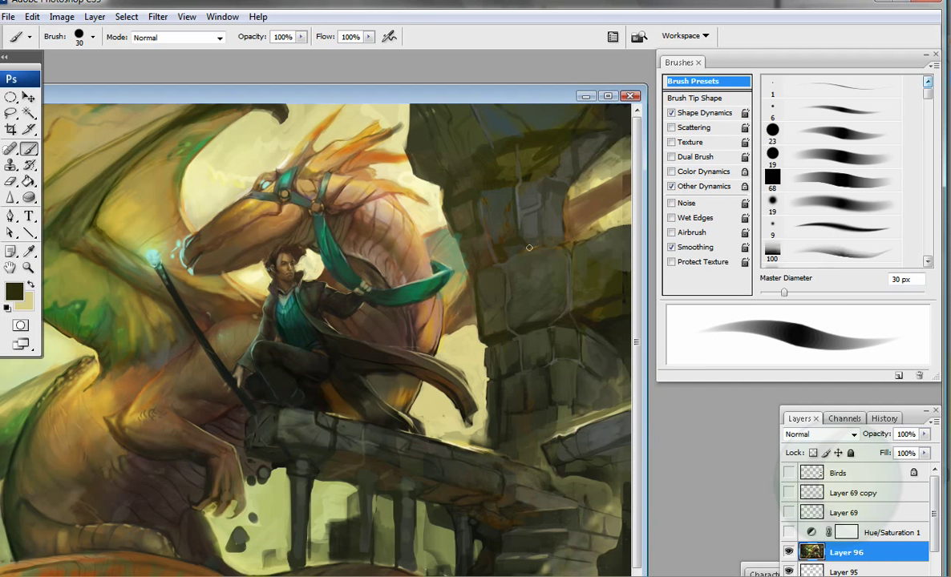
left_click(471, 233)
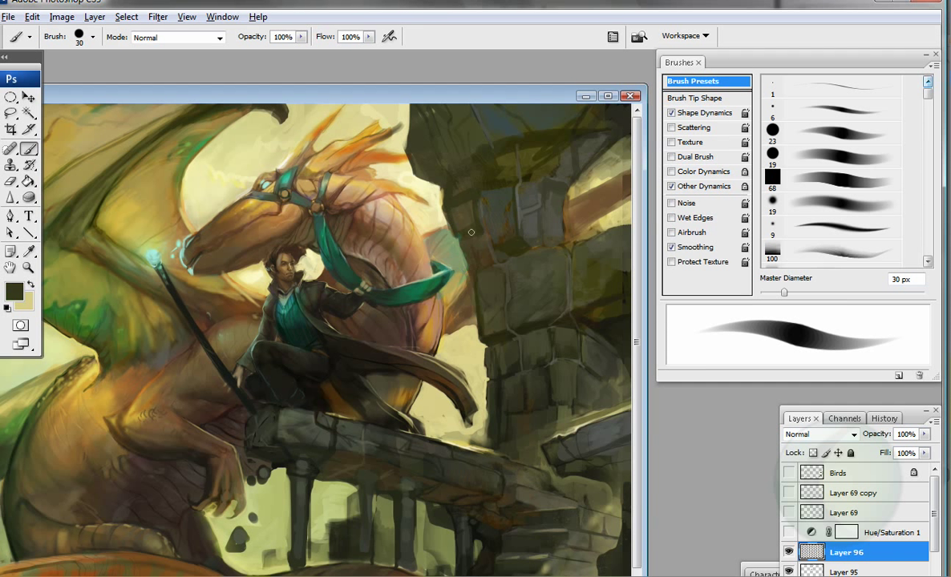
Step: Sample rock tones, then zoom in and frame the dragon's horns with a 16 px brush
left_click(432, 252, "alt")
left_click(519, 173, "alt")
left_click(501, 162, "alt")
left_click(424, 169, "alt")
left_click(463, 123, "ctrl")
key("bracketleft")
left_click(237, 218, "alt")
left_click_drag(170, 320, 234, 321)
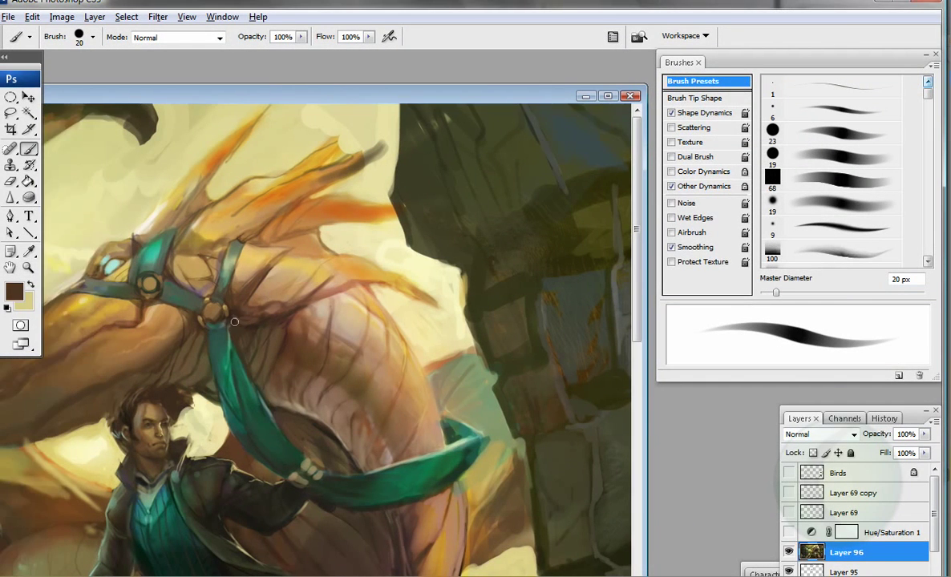
key("bracketleft")
Step: Paint a pale cream highlight along the upper horn and dark strokes near the horn base
left_click(318, 139, "alt")
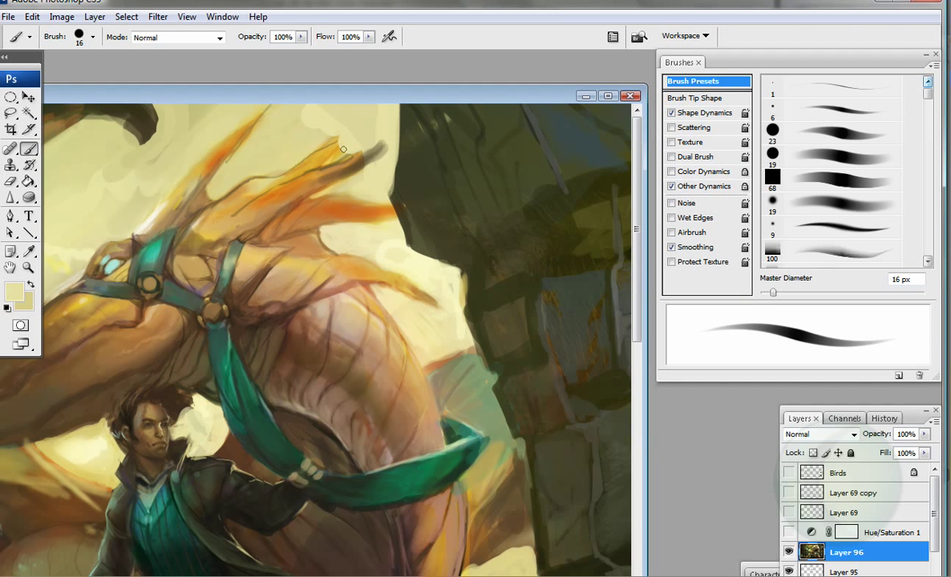
left_click_drag(321, 135, 367, 120)
left_click(318, 151, "alt")
left_click(295, 141, "alt")
left_click_drag(215, 204, 183, 207)
left_click(185, 243, "alt")
left_click_drag(171, 246, 178, 246)
Step: Sample pale cream, orange and brown tones around the horns and shrink the brush to 10 px
left_click(207, 165, "alt")
left_click(167, 186, "alt")
left_click(244, 117, "alt")
left_click(217, 228, "alt")
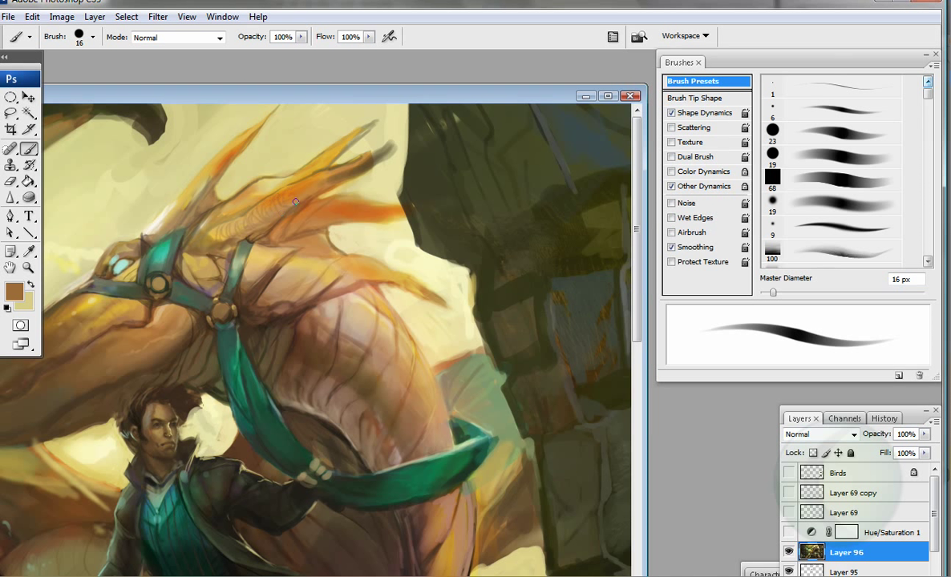
left_click(361, 141, "alt")
left_click(357, 147, "alt")
left_click(367, 128, "alt")
left_click(208, 222, "alt")
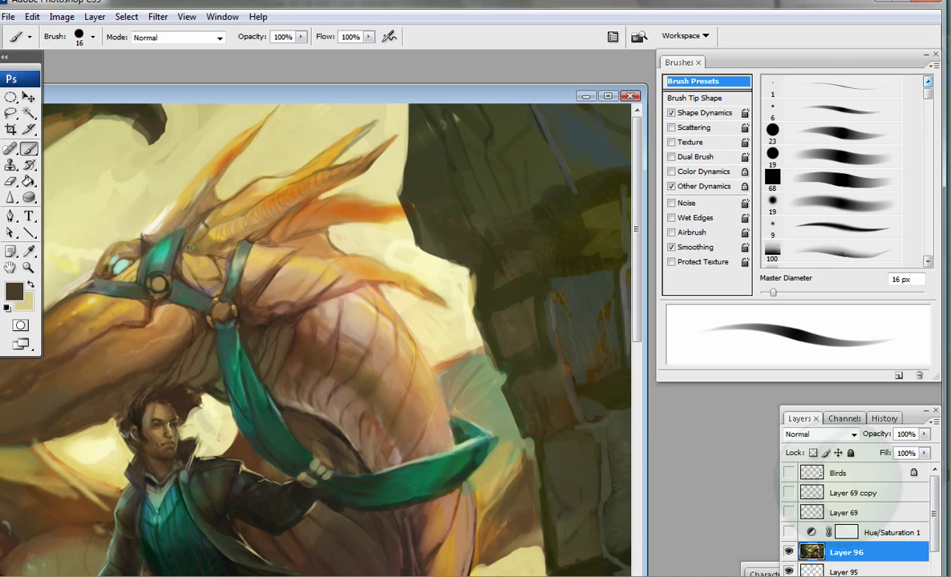
key("bracketleft")
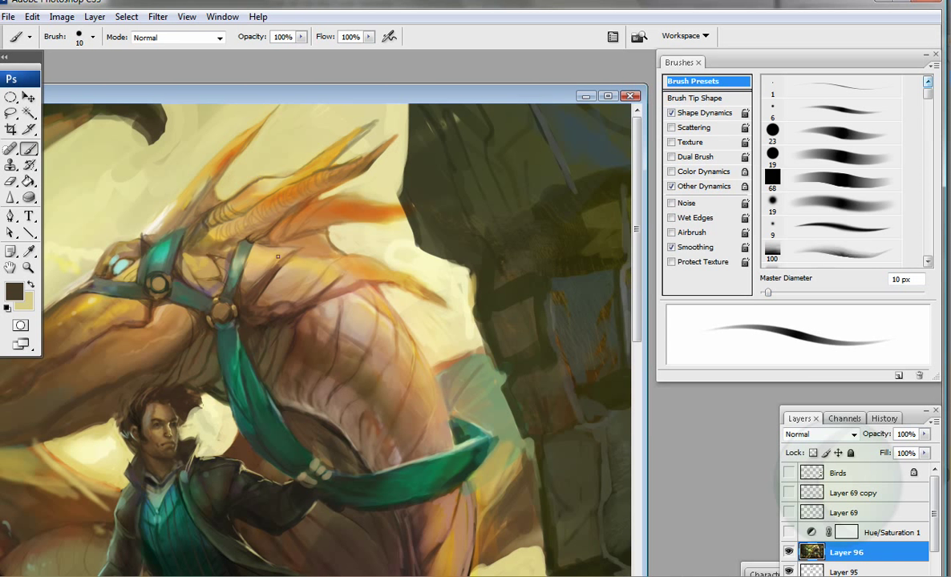
Step: Paint a lighter grey-brown stroke along the dragon's horn at 17 px
left_click(14, 291)
left_click(517, 257)
left_click(819, 137)
key("bracketright")
key("bracketright")
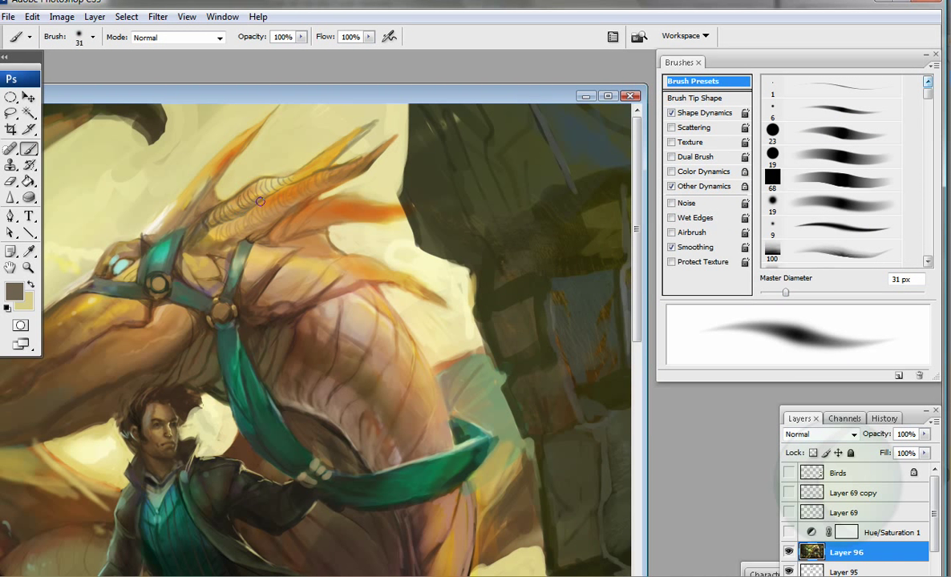
key("bracketleft")
key("bracketleft")
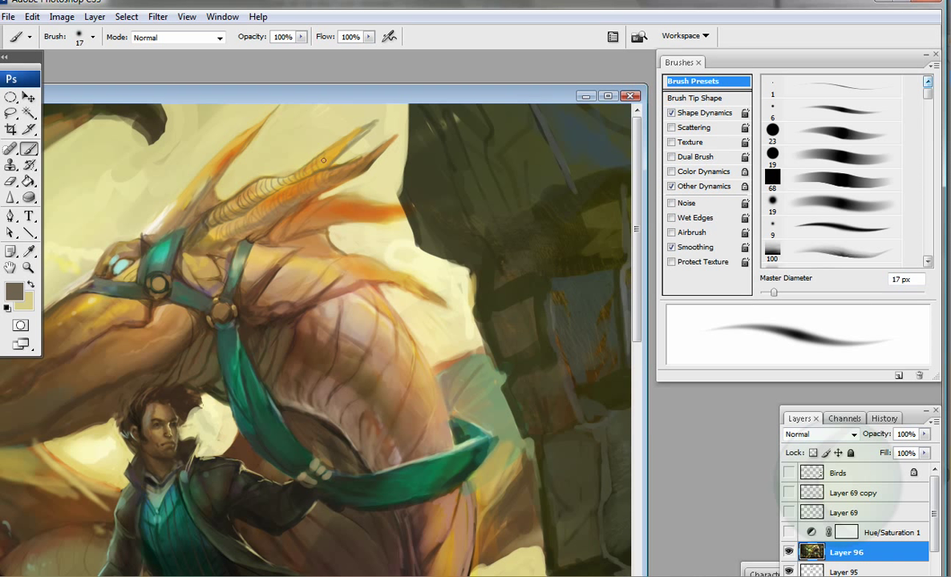
mouse_move(160, 199)
left_mouse_down()
mouse_move(170, 181)
mouse_move(215, 160)
left_mouse_up()
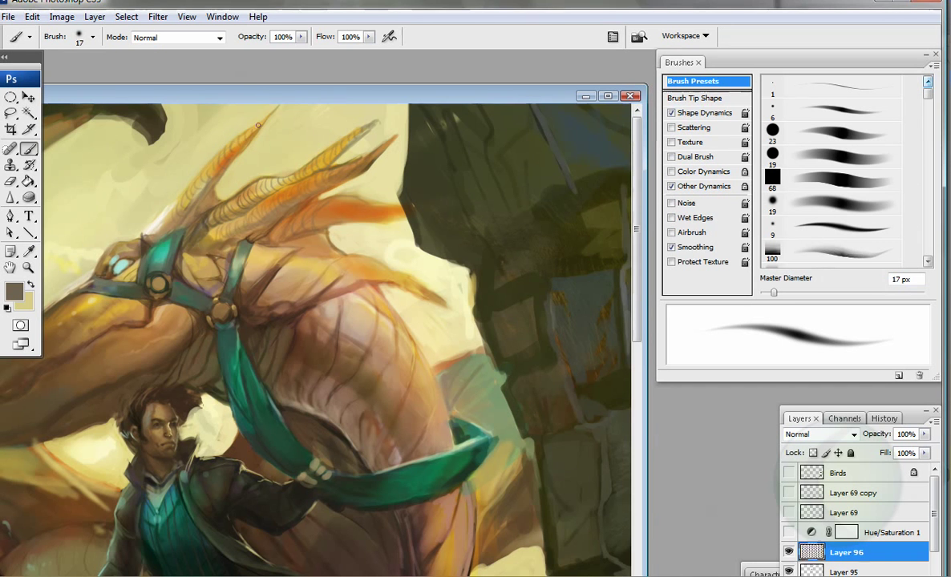
Step: Add small teal marks around the horns using the harness strap's colour
left_click_drag(147, 374, 242, 346)
left_click(518, 447, "alt")
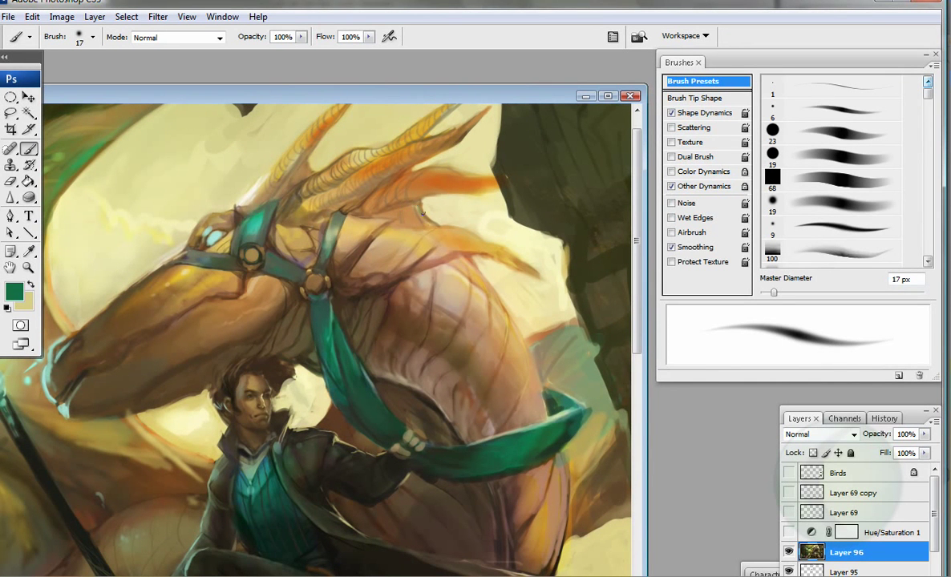
left_click_drag(377, 207, 431, 141)
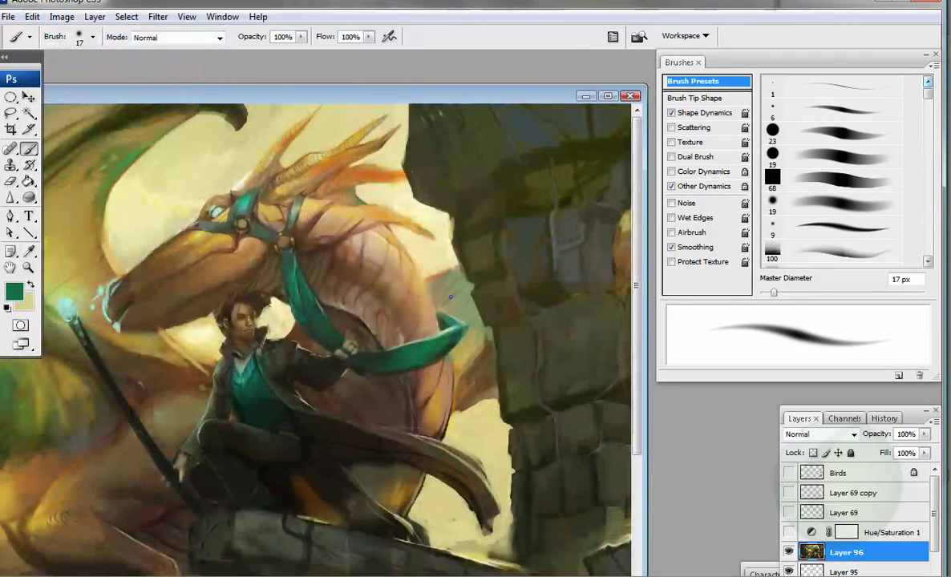
key("bracketright")
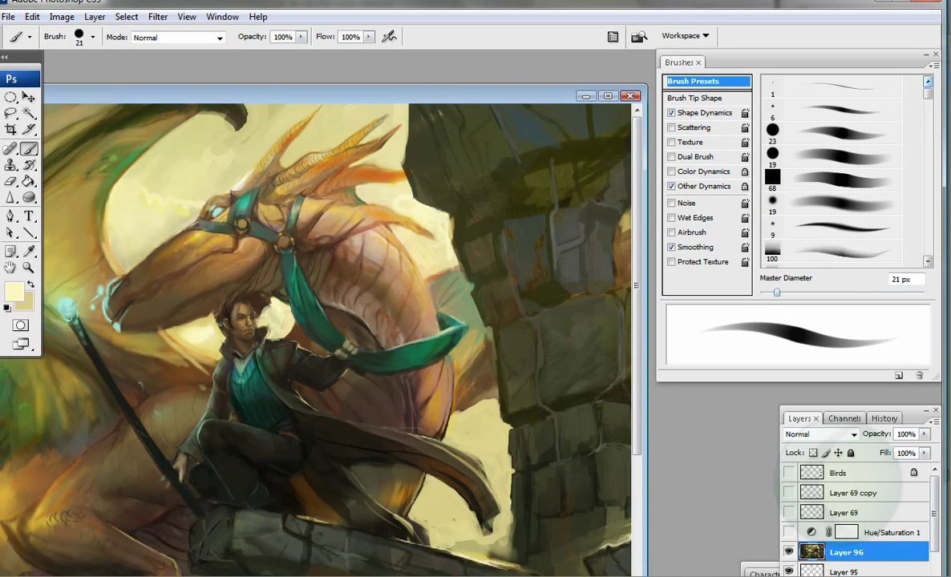
Step: Pick a greyish tan, then sample dark browns, near-black, grey-green and light yellow tones
left_click(141, 331, "alt")
left_click(13, 291)
left_click(529, 275)
left_click(823, 140)
left_click(345, 405, "alt")
left_click(350, 468, "alt")
left_click(204, 416, "alt")
left_click(191, 446, "alt")
left_click(157, 323, "alt")
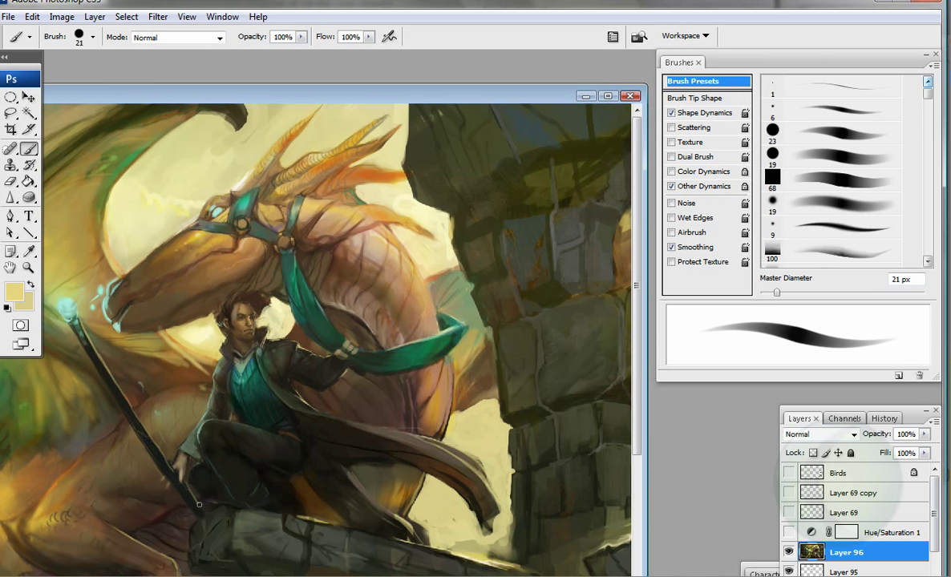
left_click(352, 485, "alt")
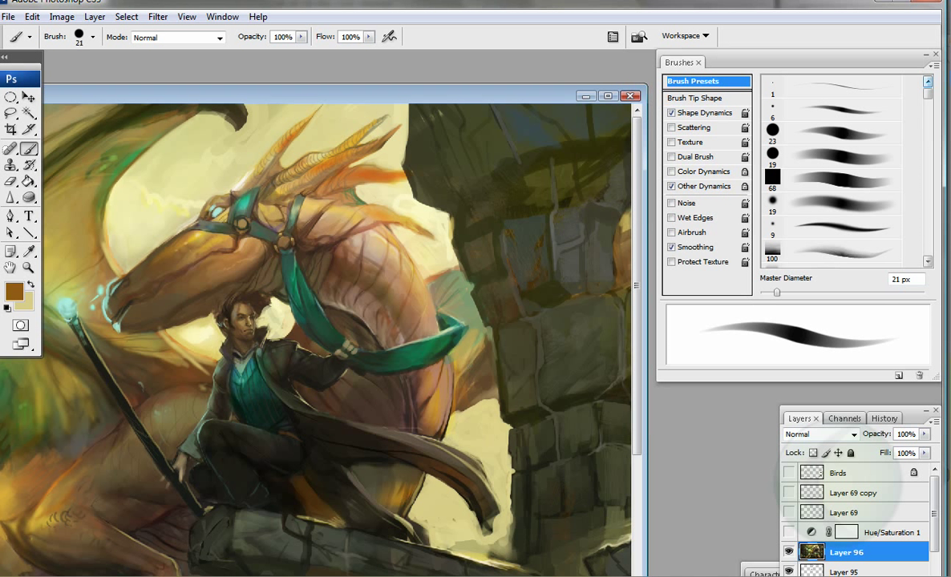
Step: Adjust the brown shade, set the brush to 78 px, and zoom in closer on the rider
key("period")
key("F12")
left_click(622, 193)
key("Return")
key("bracketleft")
key("bracketleft")
key("bracketleft")
key("bracketleft")
key("bracketleft")
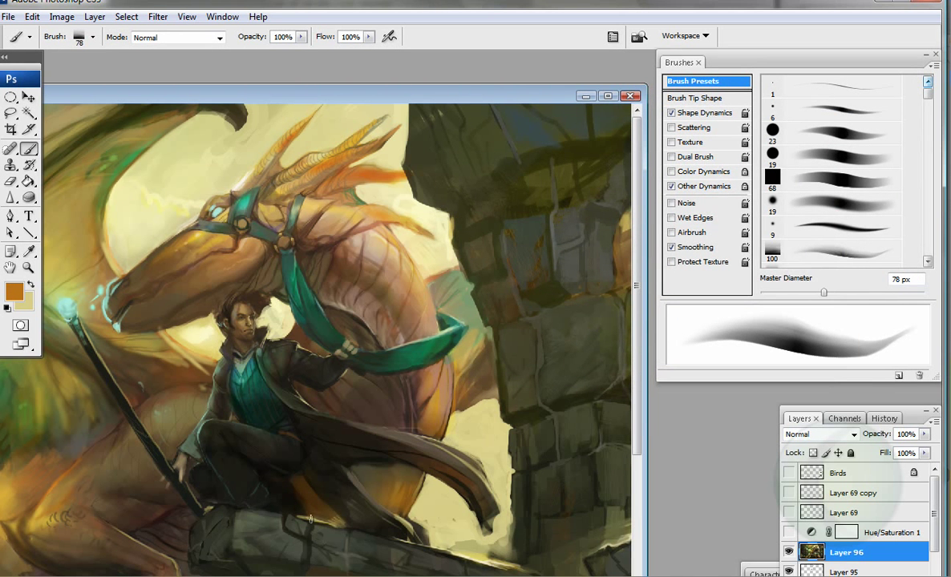
key("ctrl+plus")
key("comma")
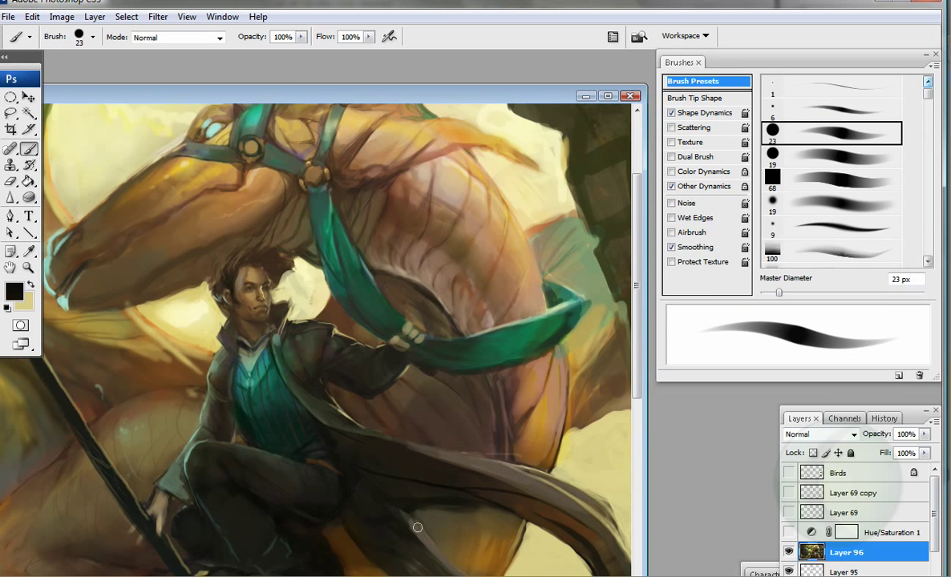
Step: Switch to a small 11 px round brush and sample the coat's dark olive brown
left_click(386, 489, "alt")
key("bracketleft")
left_click(164, 485, "alt")
left_click(178, 506, "alt")
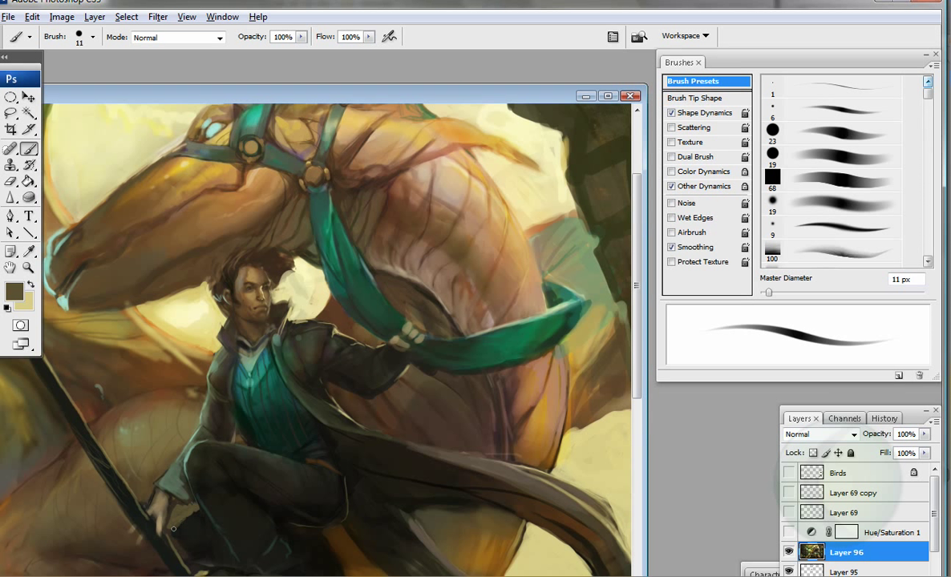
left_click(171, 481, "alt")
left_click(180, 527, "alt")
Step: Turn on airbrush build-up at 36 px and sample near-black and browns from the coat
left_click(247, 505, "alt")
key("shift+alt+p")
key("bracketright")
key("bracketright")
key("bracketright")
key("bracketright")
key("bracketright")
left_click(186, 451, "alt")
left_click(202, 487, "alt")
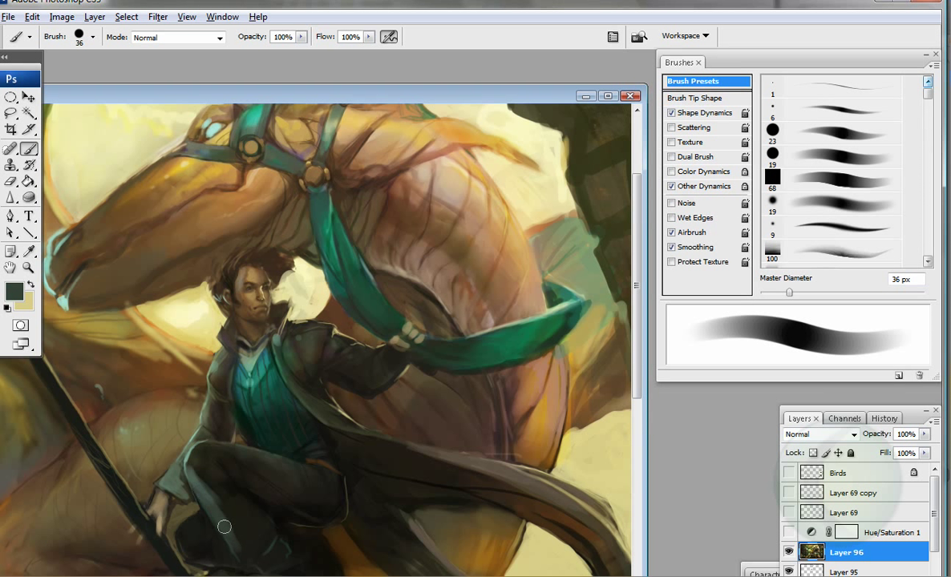
left_click(212, 494, "alt")
left_click(193, 470, "alt")
left_click(224, 522, "alt")
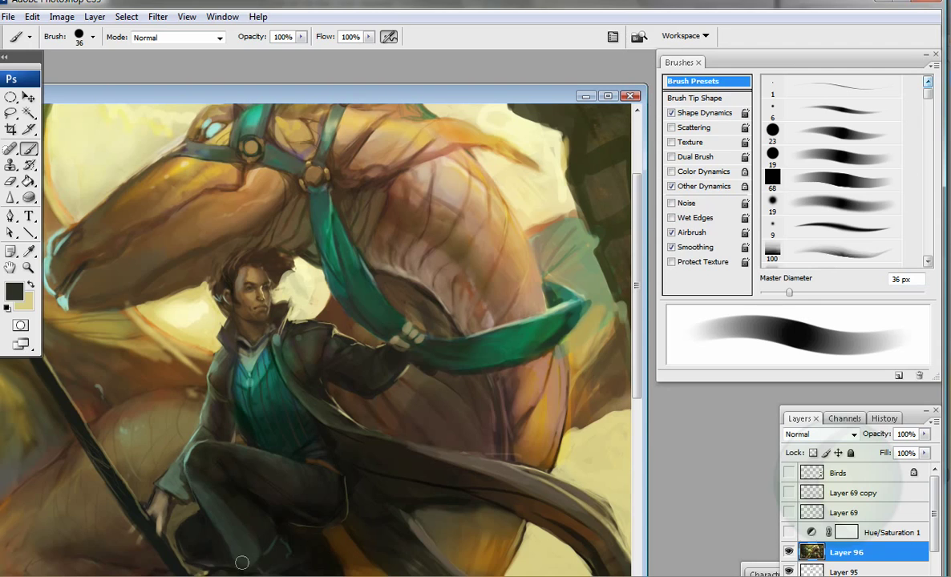
left_click(182, 499, "alt")
left_click(312, 510, "alt")
Step: Darken the rider's coat tail, add light strokes along its edge, then sample browns and tan
key("ctrl+minus")
key("ctrl+minus")
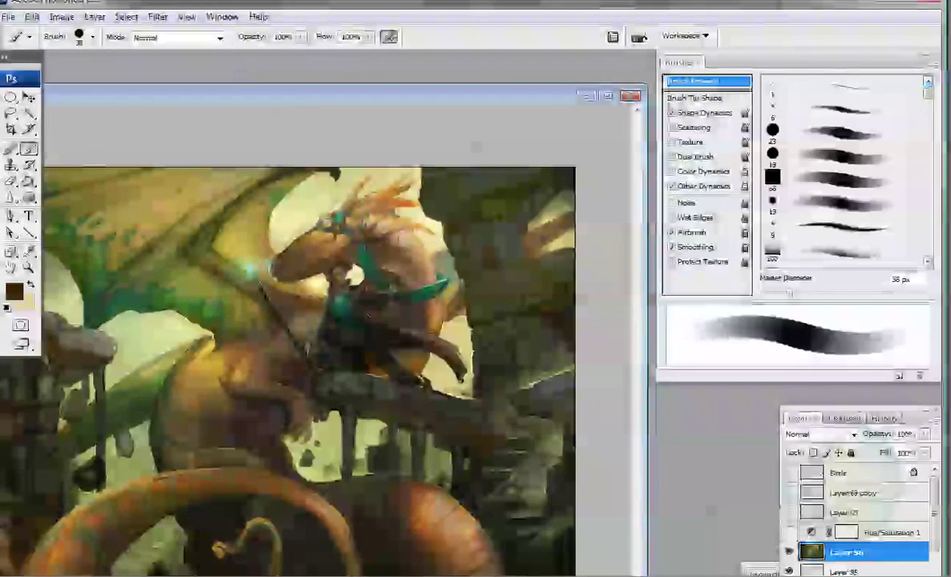
key("ctrl+plus")
mouse_move(341, 369)
left_mouse_down()
mouse_move(400, 397)
mouse_move(388, 393)
left_mouse_up()
left_click(437, 384, "alt")
left_click(360, 366, "alt")
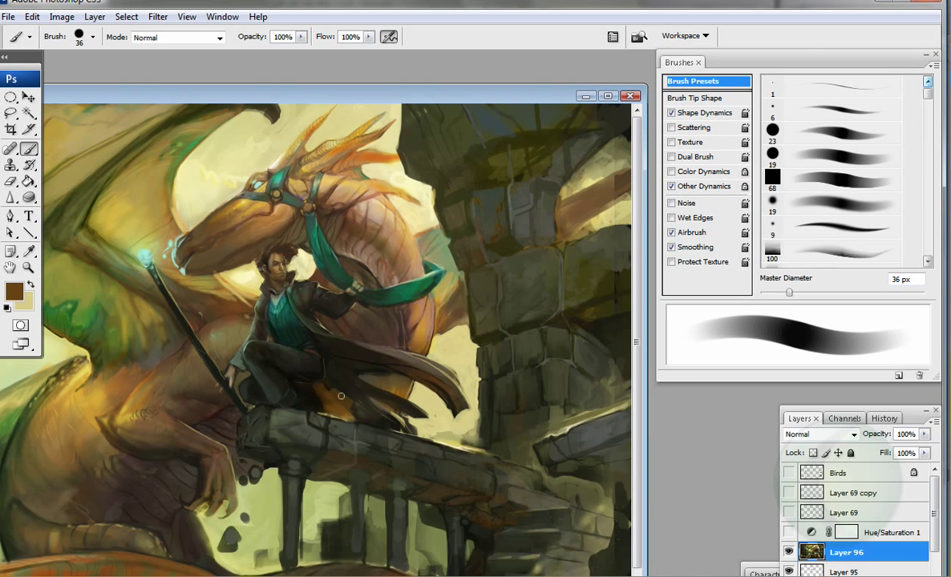
left_click(385, 419, "alt")
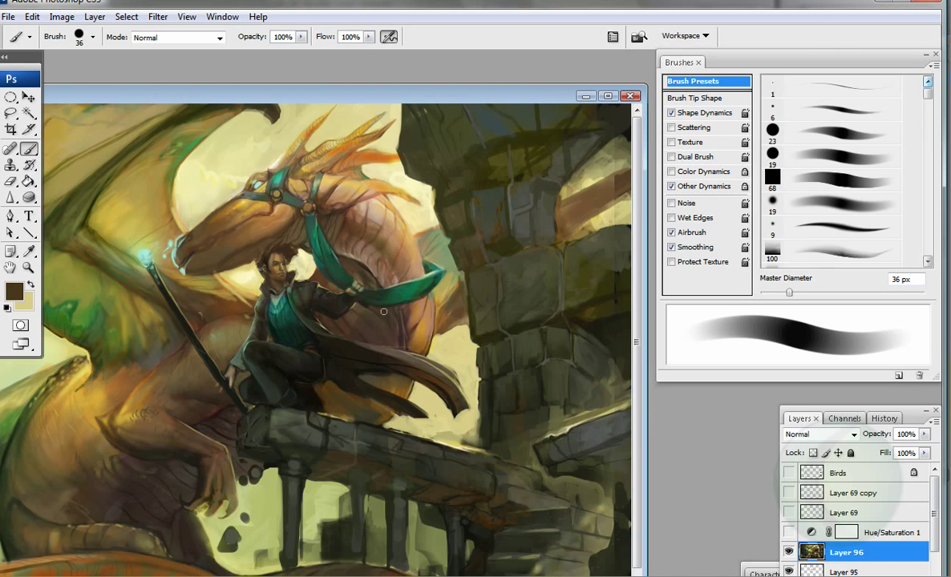
key("ctrl+minus")
left_click(244, 210, "alt")
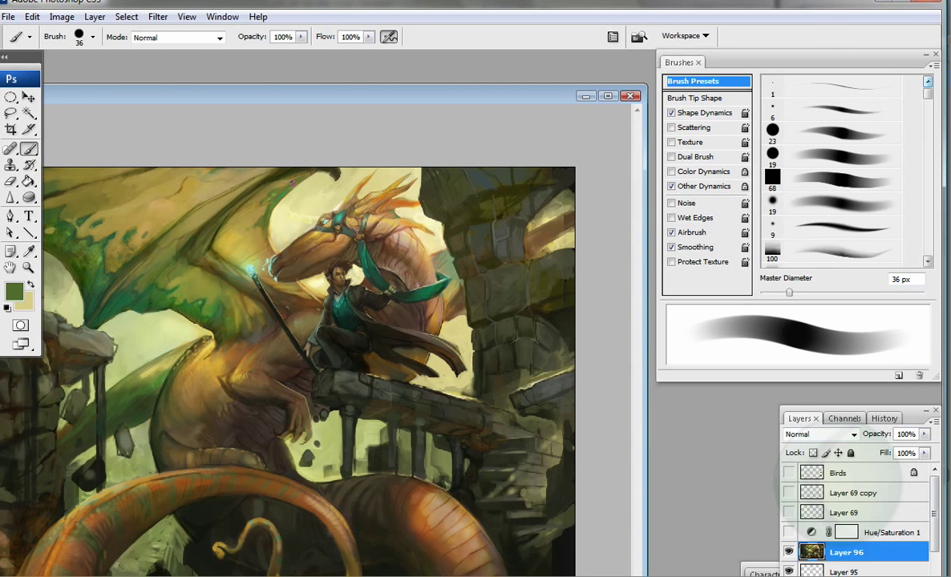
Step: Set a light grey foreground colour and enlarge the brush to 66 px
key("ctrl+plus")
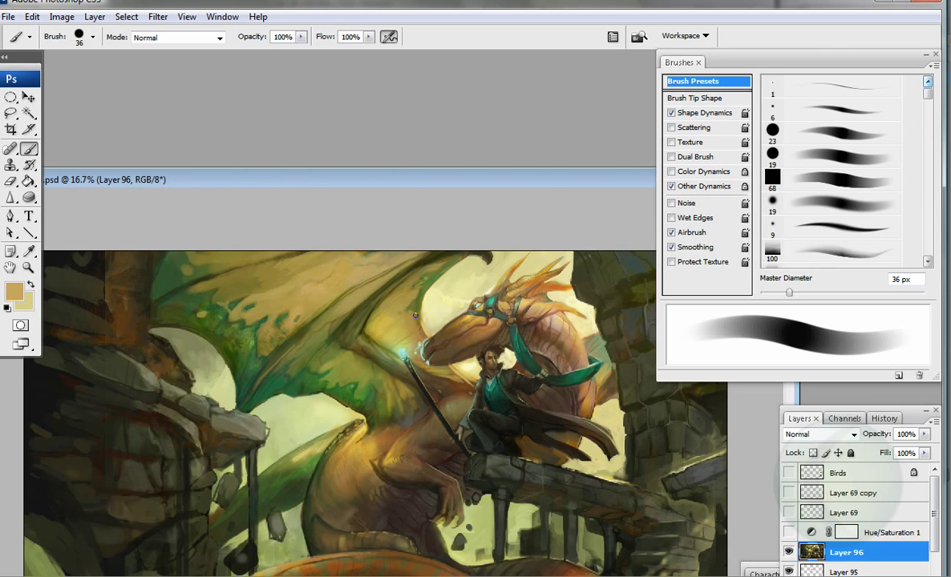
left_click(13, 292)
left_click(471, 194)
left_click(823, 138)
key("bracketright")
key("bracketright")
key("bracketright")
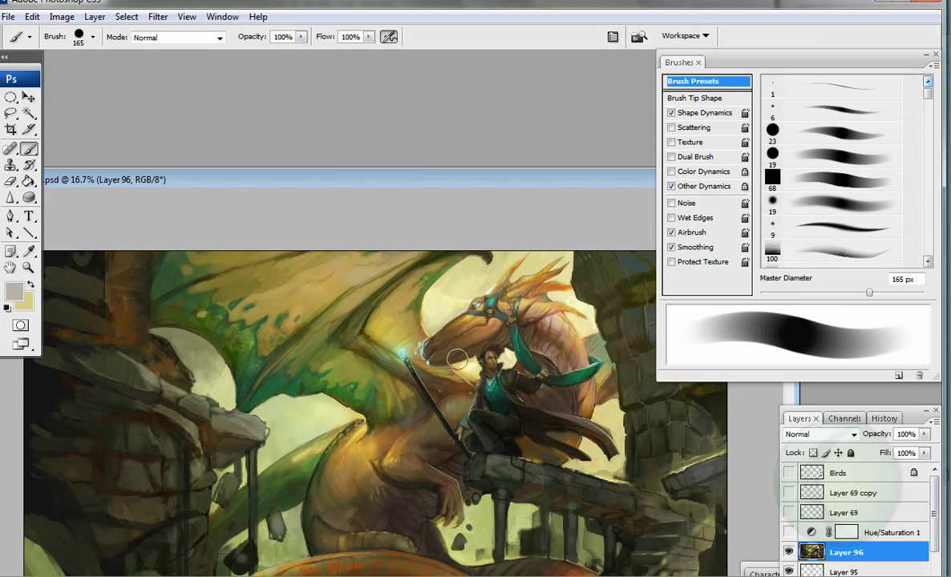
left_click_drag(321, 180, 242, 147)
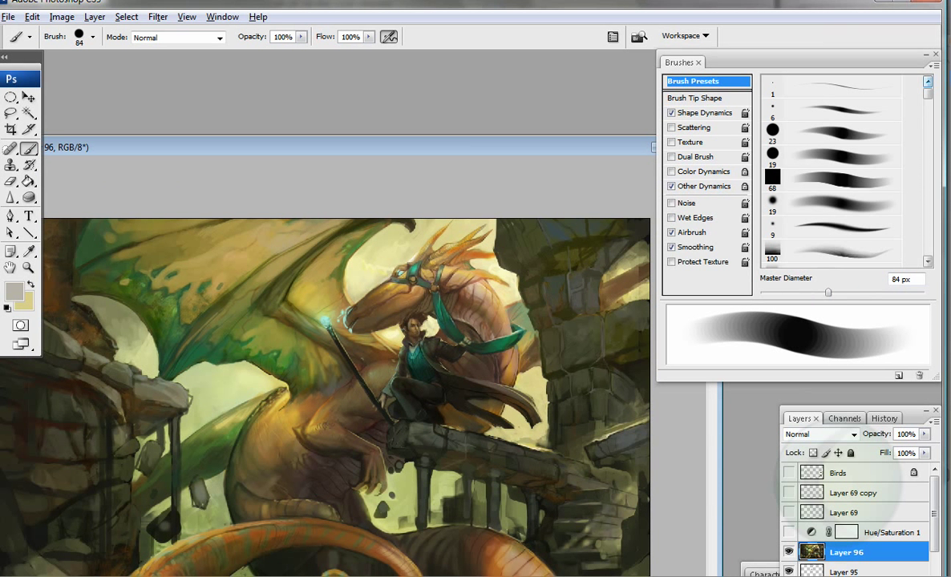
Step: Sample golden tan and brown from the dragon and paint small 22 px strokes on its tail
left_click(279, 371, "alt")
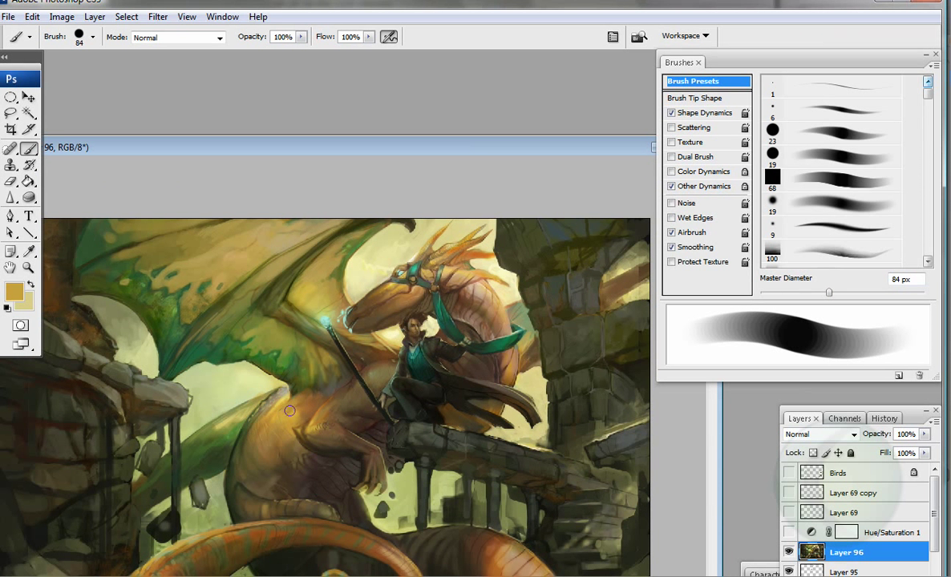
left_click(310, 359, "alt")
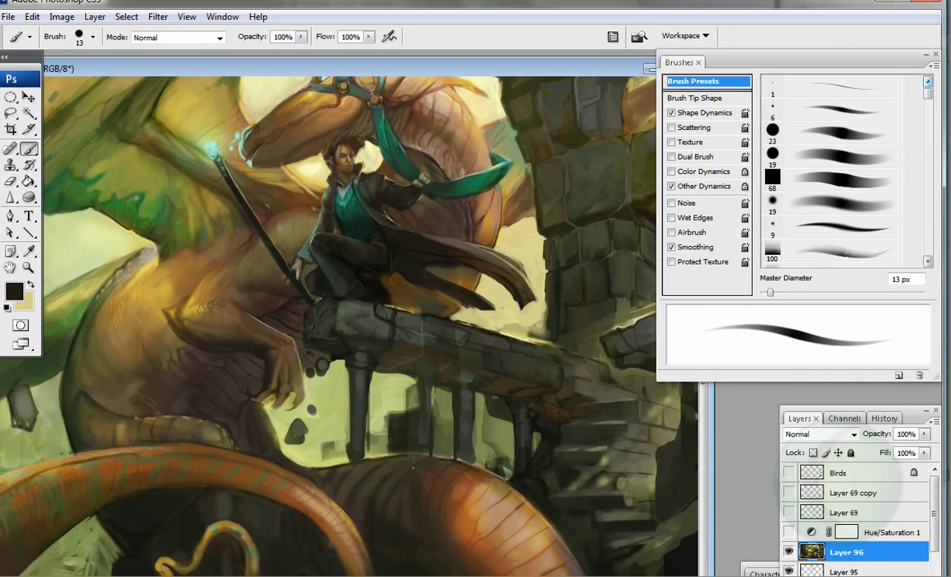
key("bracketright")
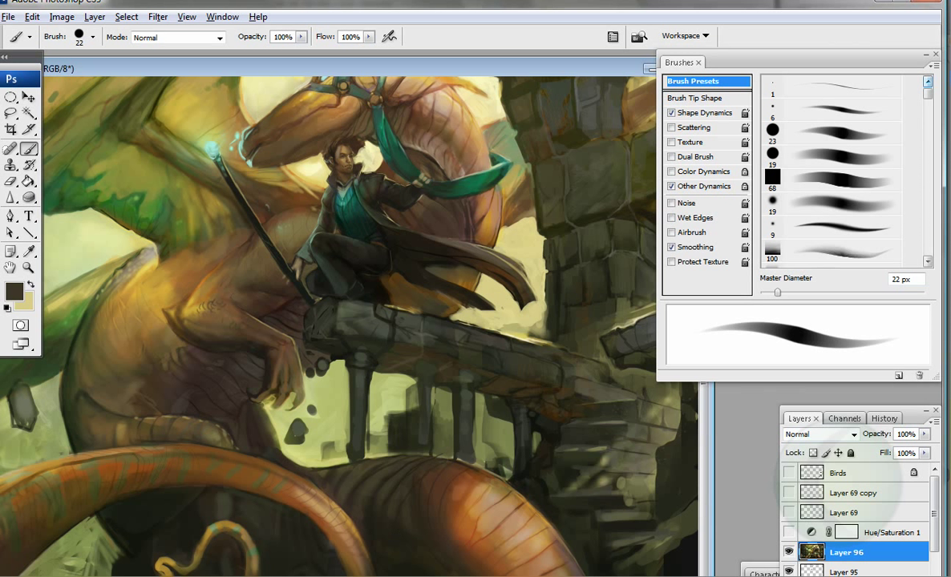
mouse_move(388, 451)
left_mouse_down()
mouse_move(384, 490)
mouse_move(382, 476)
mouse_move(353, 489)
mouse_move(325, 472)
left_mouse_up()
Step: Sample dark greys, olive greens, orange and dark brown from the dragon's tail area
left_click(328, 452, "alt")
left_click(420, 416, "alt")
left_click(383, 481, "alt")
left_click(305, 447, "alt")
left_click(222, 399, "alt")
left_click(107, 521, "alt")
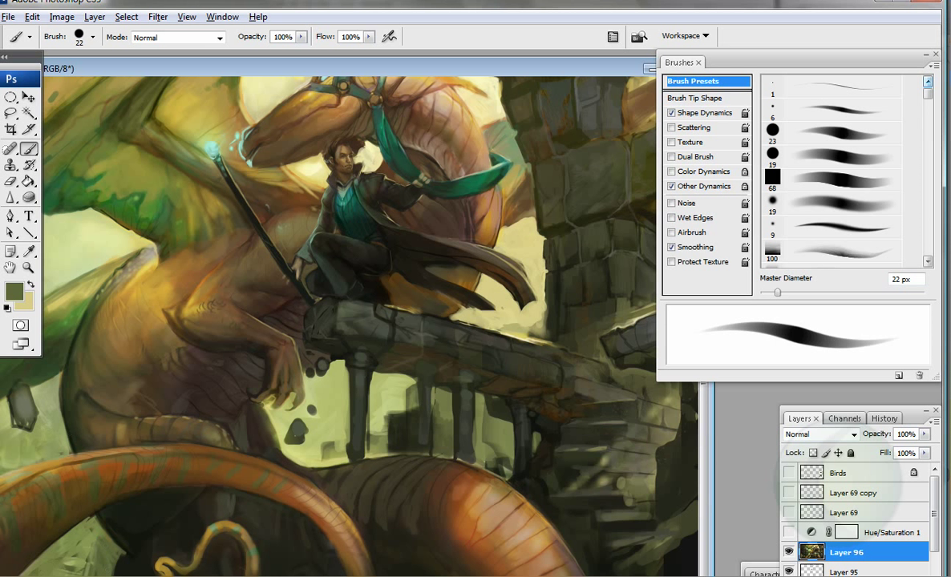
left_click_drag(71, 422, 207, 420)
left_click(204, 459, "alt")
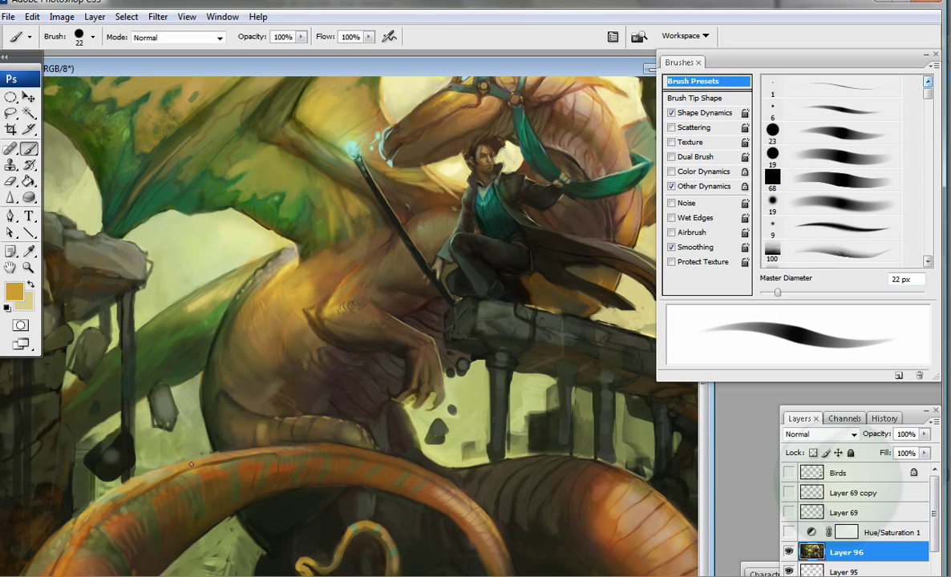
left_click(258, 429, "alt")
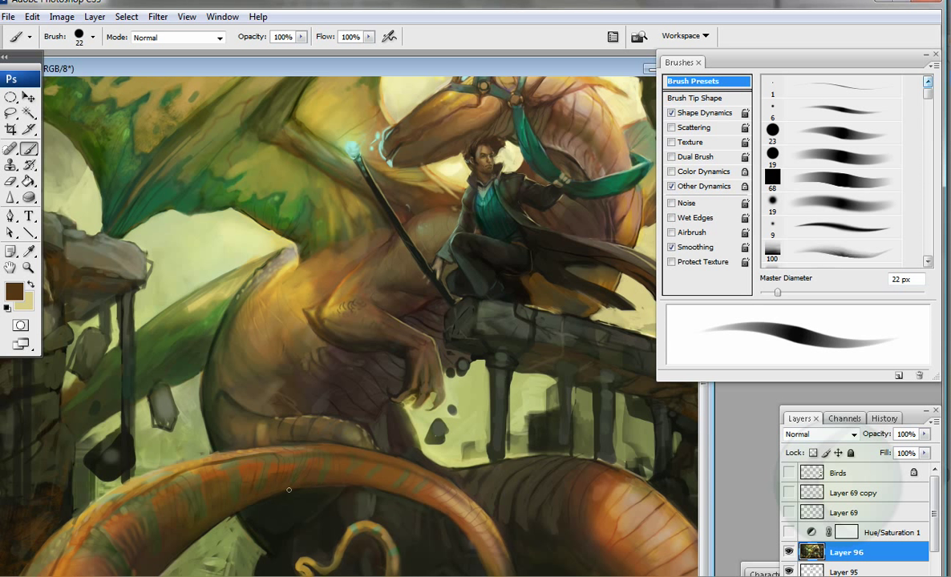
Step: Sample black and browns, settle the brush at 40 px, and re-enable airbrush build-up
key("bracketright")
key("bracketright")
key("bracketright")
key("bracketright")
key("bracketright")
key("bracketright")
key("bracketright")
key("bracketright")
key("bracketright")
key("bracketright")
left_click(214, 464, "alt")
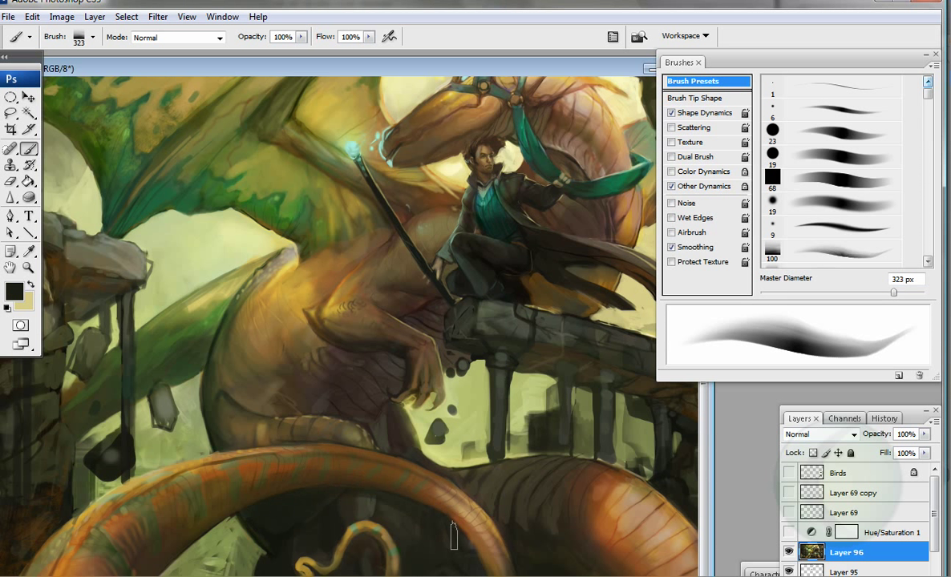
left_click(305, 431, "alt")
key("bracketleft")
key("bracketleft")
key("bracketleft")
key("bracketleft")
key("bracketleft")
left_click(252, 447, "alt")
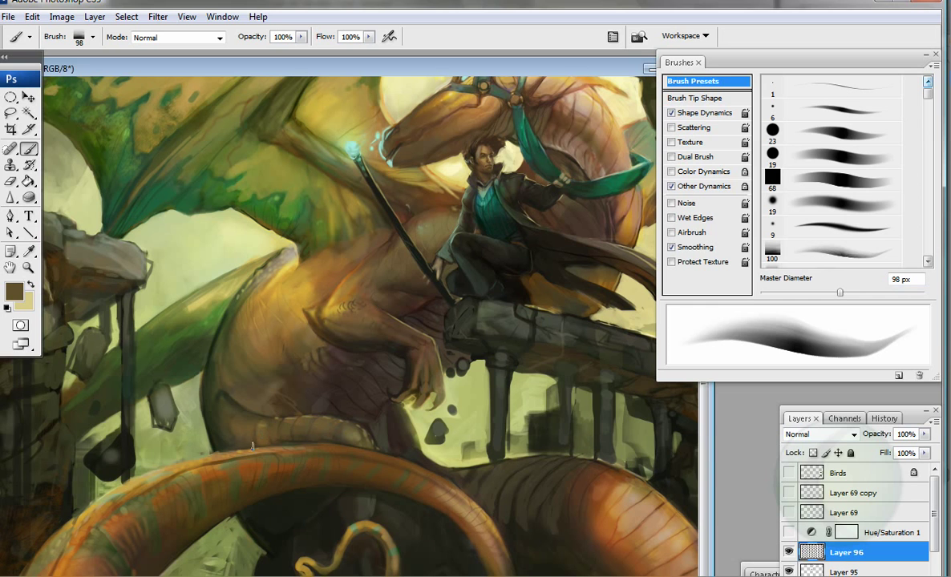
key("bracketleft")
key("bracketleft")
key("bracketleft")
key("bracketleft")
key("bracketleft")
key("bracketleft")
key("shift+alt+p")
left_click(327, 445, "alt")
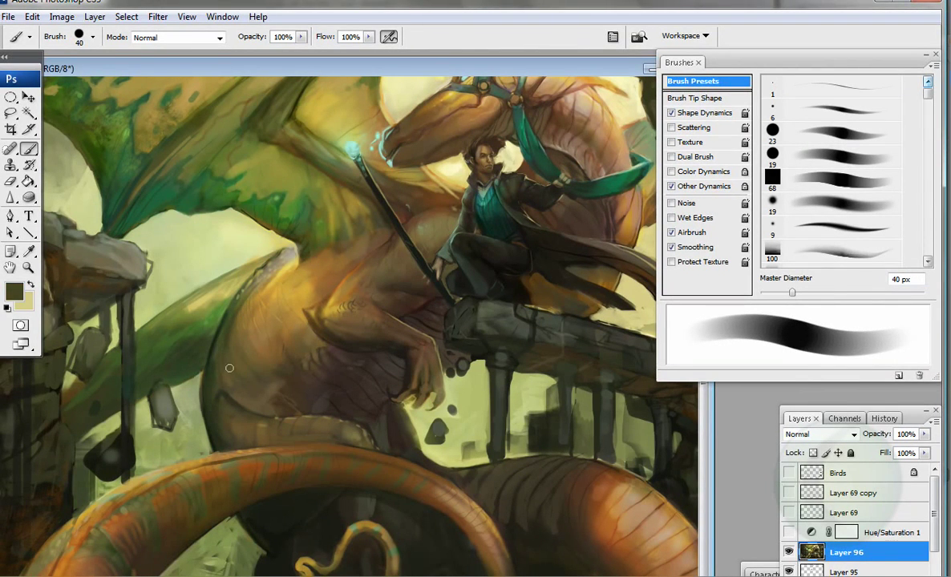
key("ctrl+0")
Step: Paint brown strokes on the left ruins at 86 px and a lighter green stroke lower left
left_click(132, 253, "alt")
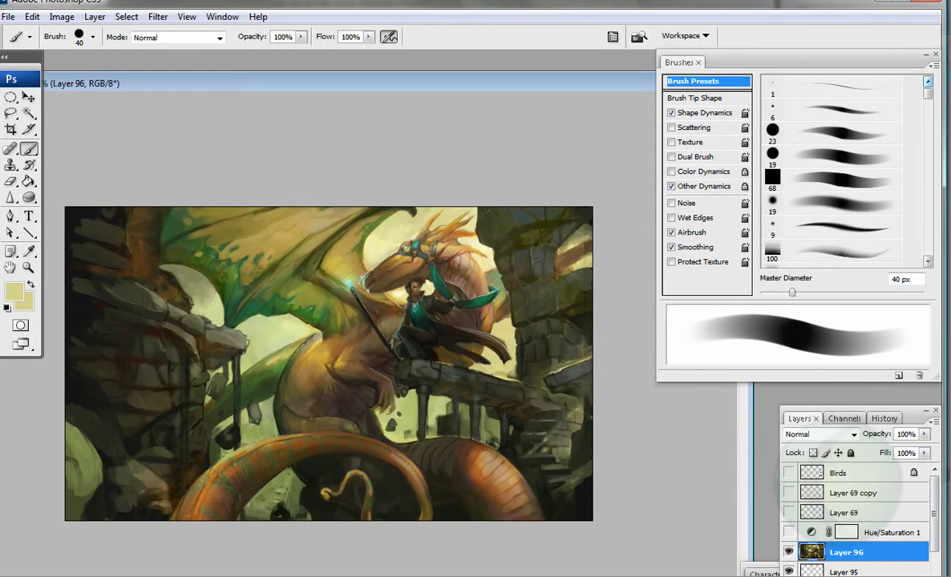
key("bracketright")
key("bracketright")
key("bracketright")
key("bracketright")
key("bracketright")
mouse_move(122, 238)
left_mouse_down()
mouse_move(150, 280)
mouse_move(142, 246)
left_mouse_up()
left_click(132, 255, "alt")
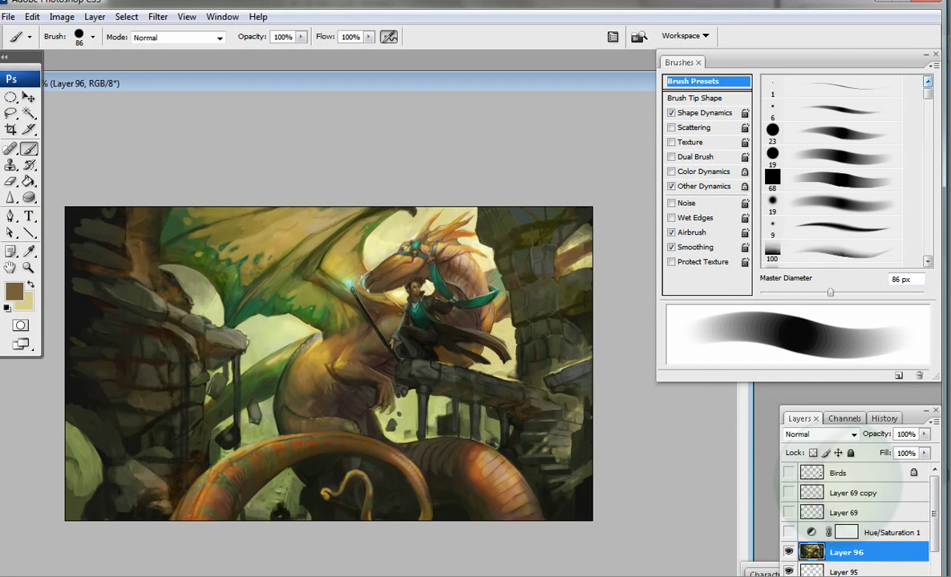
key("period")
key("bracketright")
key("bracketright")
key("bracketright")
left_click_drag(68, 459, 88, 490)
Step: Darken the painting's left edge with sampled dark green and near black at 33 px
left_click(64, 435, "alt")
left_click_drag(68, 401, 65, 439)
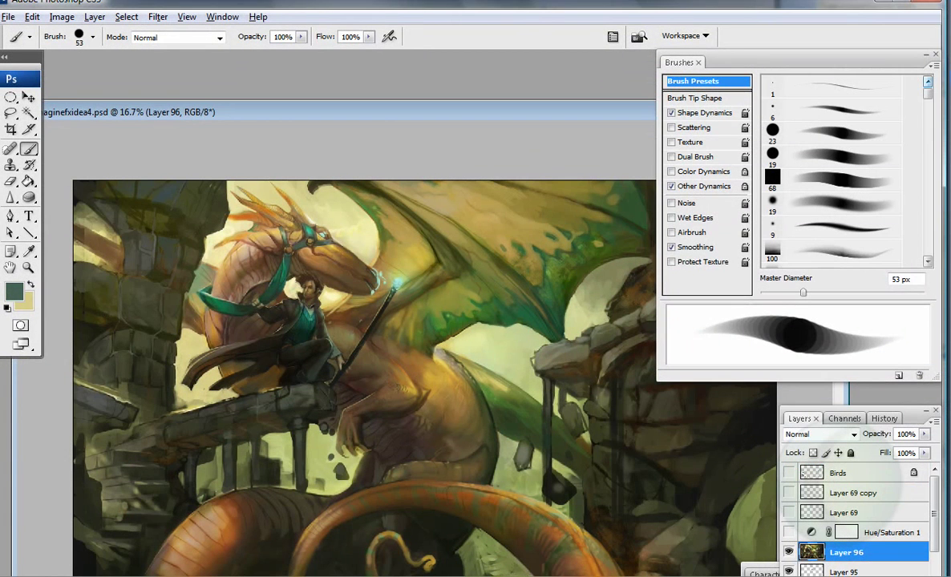
left_click(80, 525, "alt")
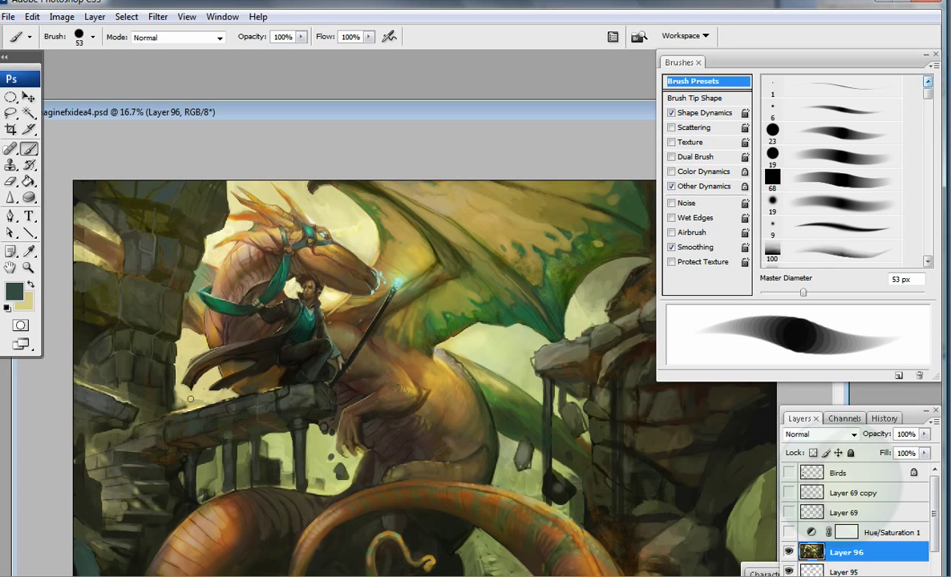
left_click(79, 302, "alt")
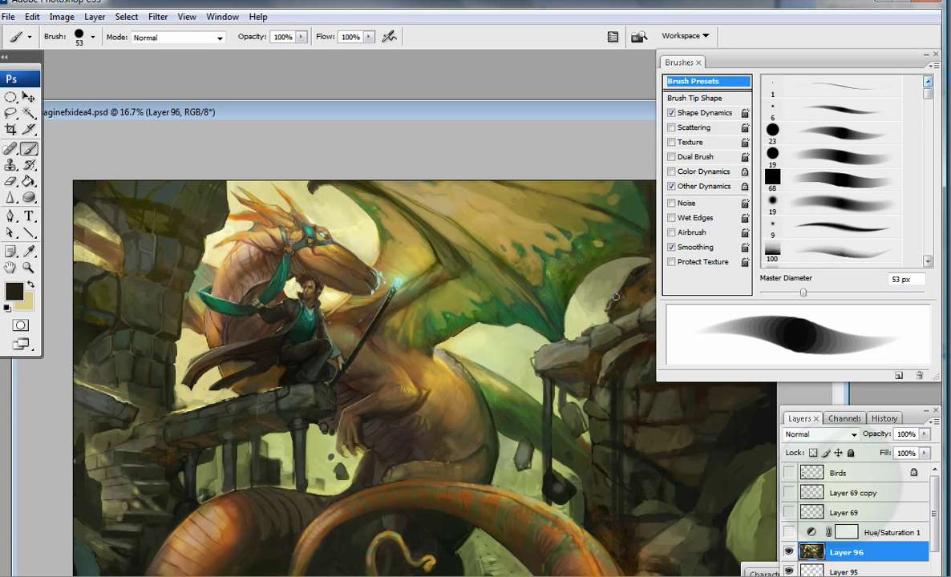
key("bracketleft")
key("bracketleft")
Step: Brighten the grey pillar edge with light cream vertical strokes
left_click(192, 220, "alt")
mouse_move(194, 233)
left_mouse_down()
mouse_move(207, 210)
mouse_move(223, 180)
mouse_move(221, 221)
mouse_move(193, 181)
left_mouse_up()
left_click(225, 196, "alt")
left_click_drag(240, 112, 197, 95)
Step: Add small near-black marks near the bottom, then sample light cream at a 62 px brush
left_click(158, 478, "alt")
left_click(427, 517, "alt")
mouse_move(427, 534)
left_mouse_down()
mouse_move(433, 494)
mouse_move(439, 513)
left_mouse_up()
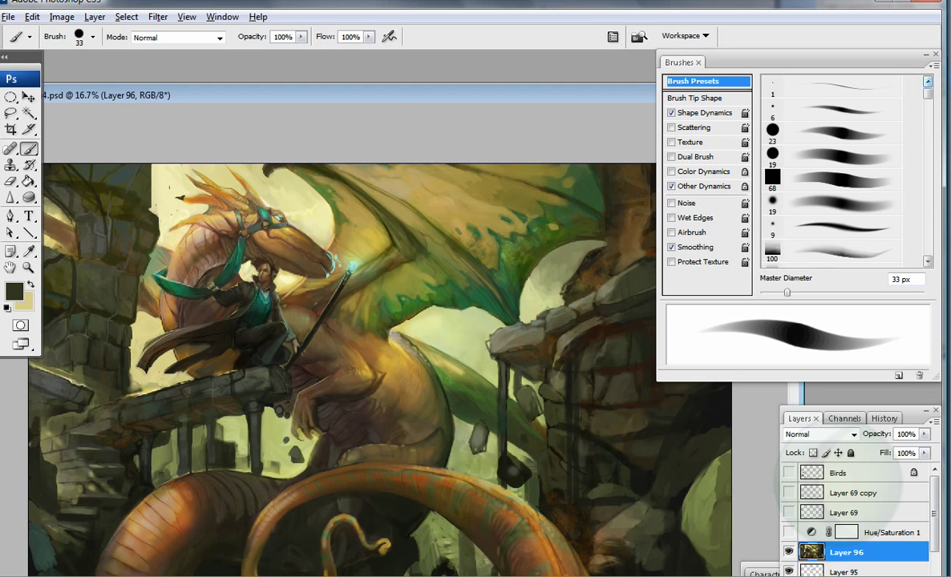
left_click(265, 473, "alt")
key("bracketright")
key("bracketright")
key("bracketright")
key("bracketright")
key("bracketright")
key("bracketright")
key("bracketright")
key("bracketright")
key("bracketright")
key("bracketleft")
key("bracketleft")
key("bracketleft")
key("bracketleft")
key("bracketleft")
key("bracketleft")
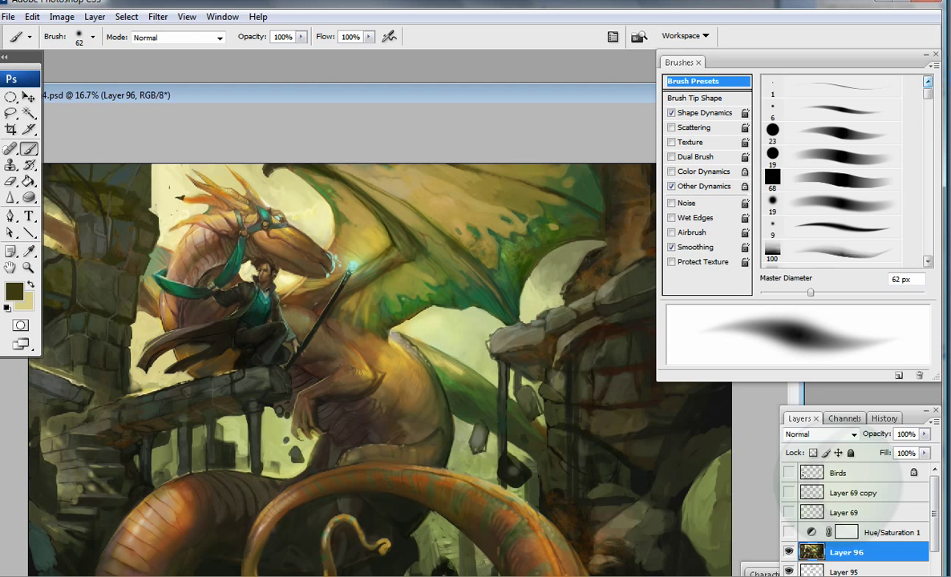
Step: Darken part of the upper wing and add dark marks on the dragon's head crest
left_click(456, 271, "alt")
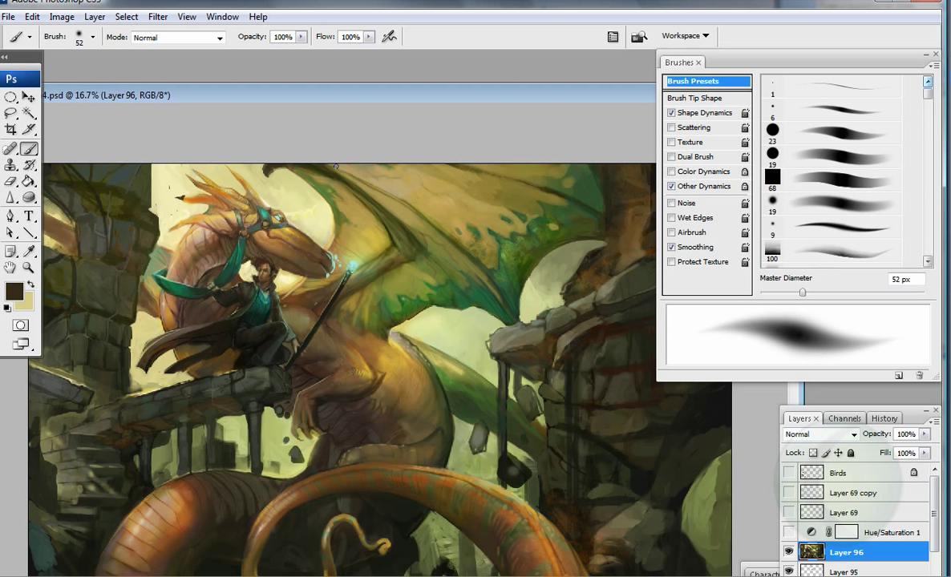
left_click_drag(355, 175, 349, 172)
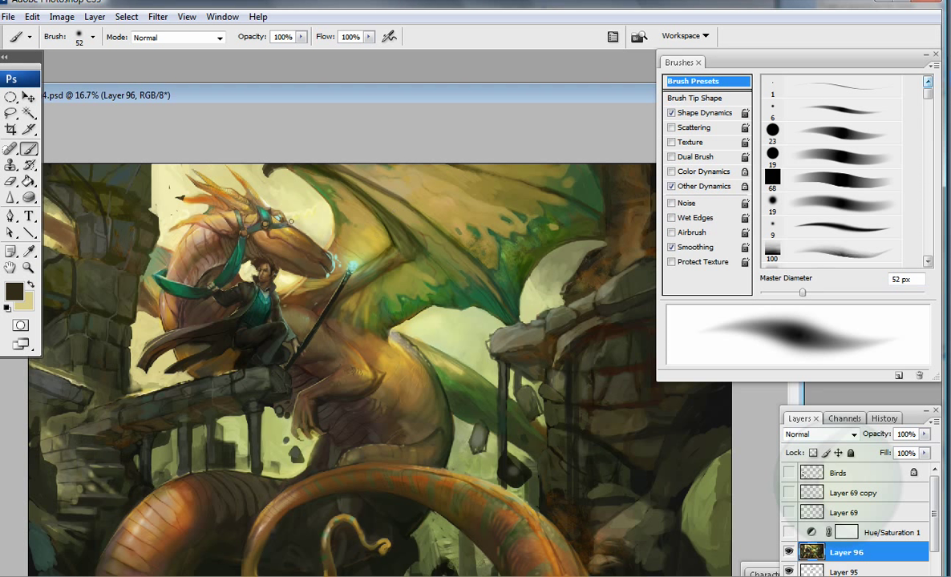
key("bracketright")
key("bracketright")
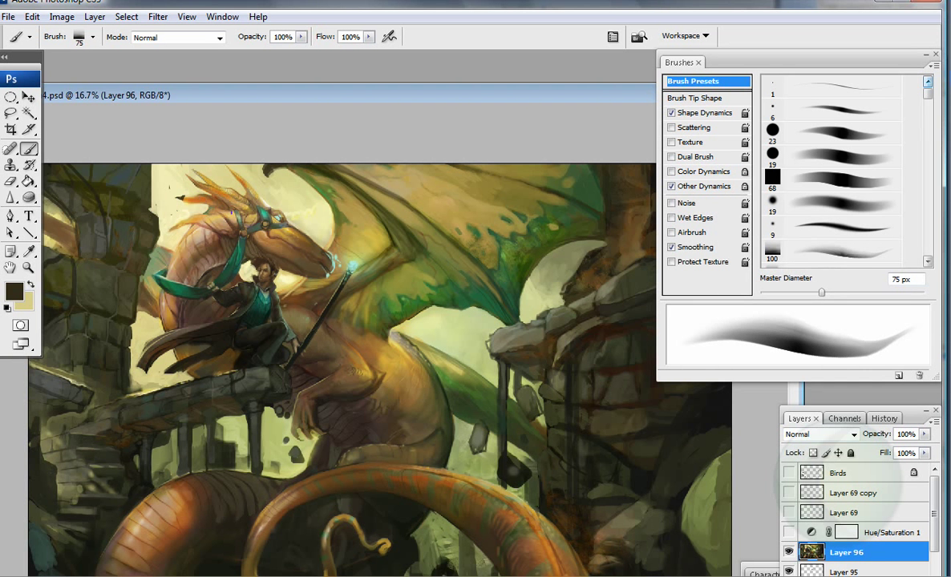
left_click_drag(215, 188, 227, 193)
key("comma")
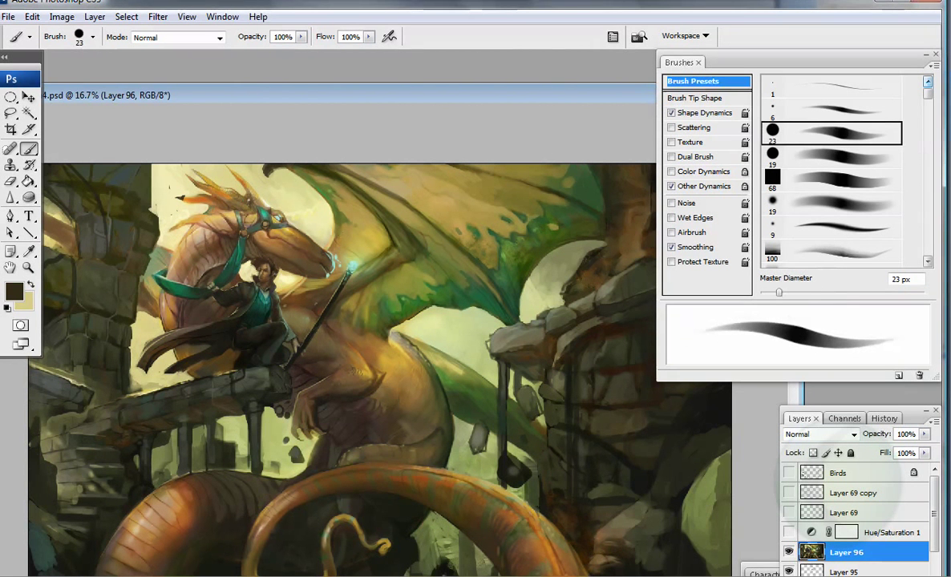
left_click_drag(185, 178, 179, 197)
key("bracketright")
key("bracketright")
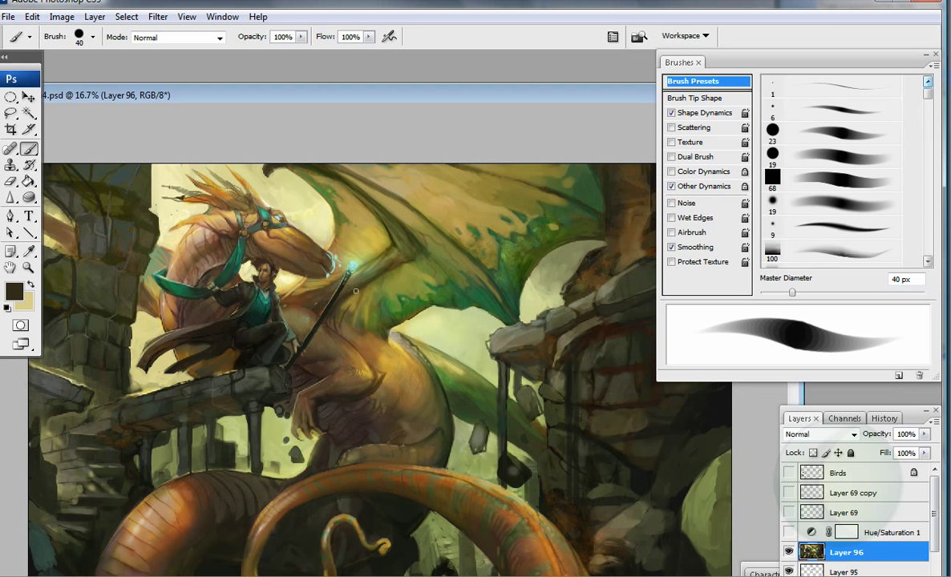
key("comma")
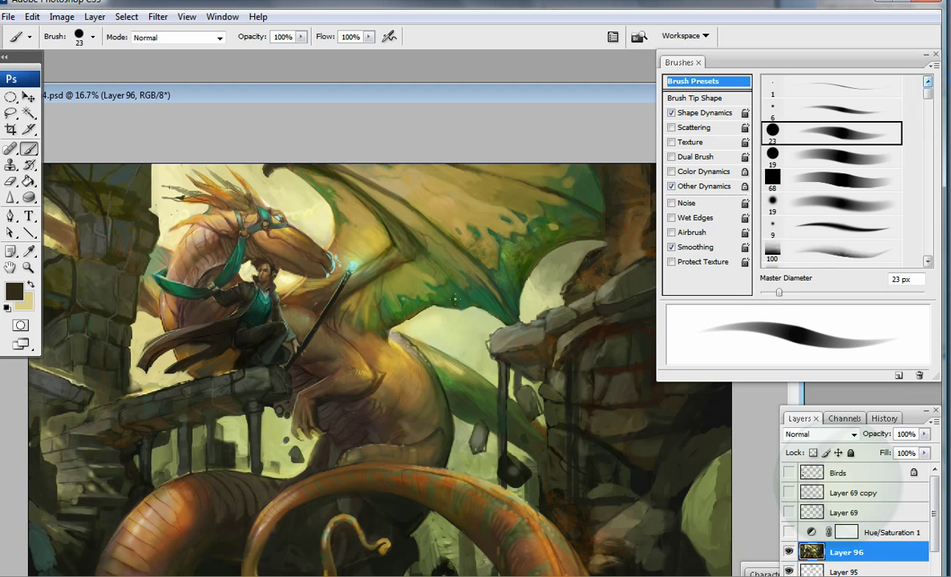
key("bracketright")
key("bracketright")
key("bracketright")
key("bracketright")
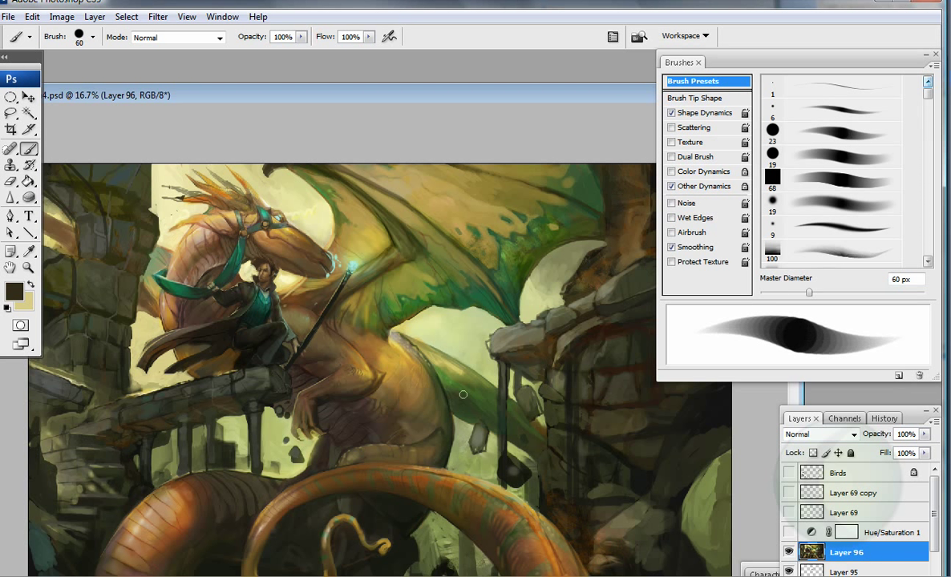
Step: Sample greys, olive greens and the moon's pale yellow-green, resizing the brush to 85 px
left_click(486, 435, "alt")
left_click(466, 386, "alt")
left_click(465, 469, "alt")
left_click(463, 448, "alt")
left_click(475, 439, "alt")
left_click(489, 437, "alt")
left_click(557, 274, "alt")
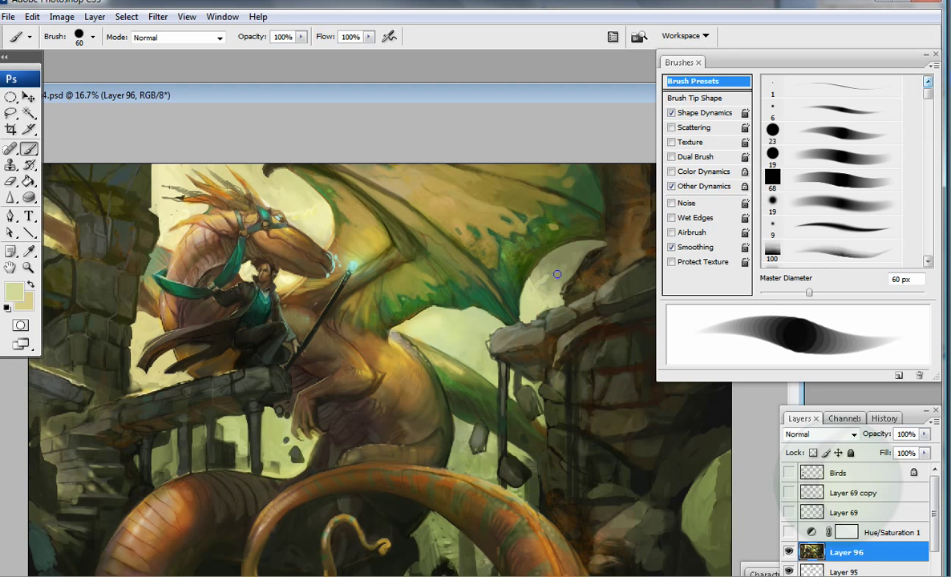
key("bracketleft")
key("bracketleft")
key("bracketleft")
key("bracketleft")
key("bracketleft")
left_click(465, 427, "alt")
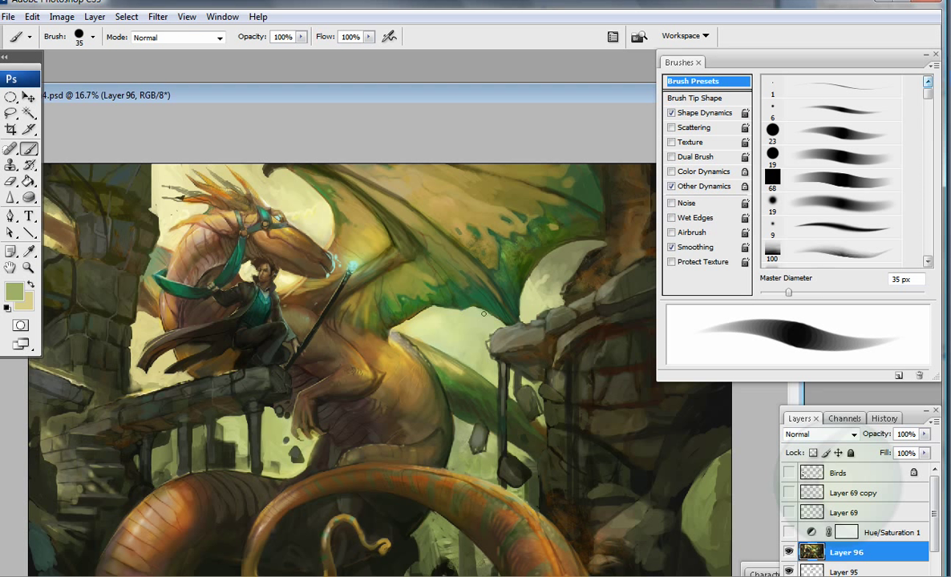
key("bracketright")
key("bracketright")
key("bracketright")
key("bracketright")
key("bracketright")
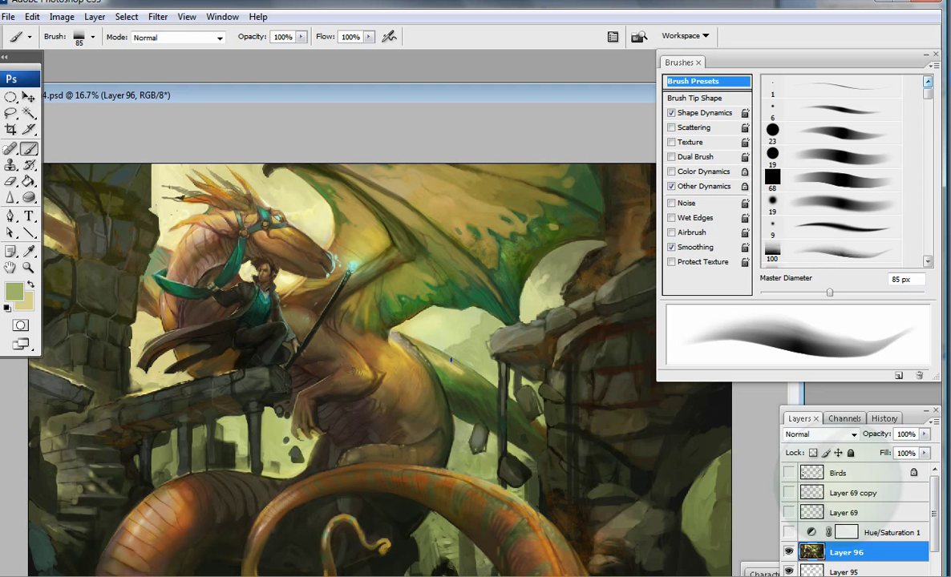
Step: Paint dark olive strokes beside the left pillar and balcony, then sample greens, beige and browns
left_click(223, 420, "alt")
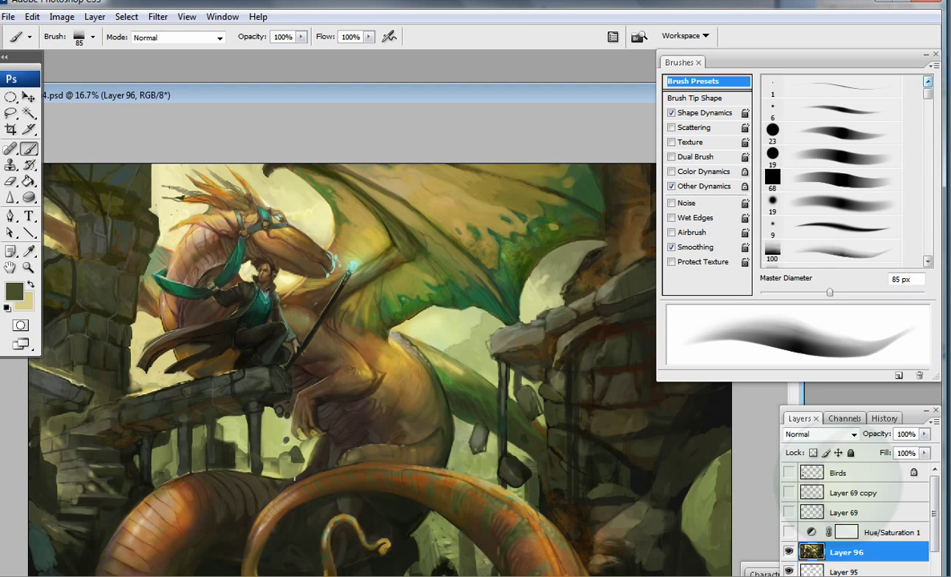
mouse_move(136, 305)
left_mouse_down()
mouse_move(124, 314)
mouse_move(145, 361)
mouse_move(132, 356)
mouse_move(132, 367)
left_mouse_up()
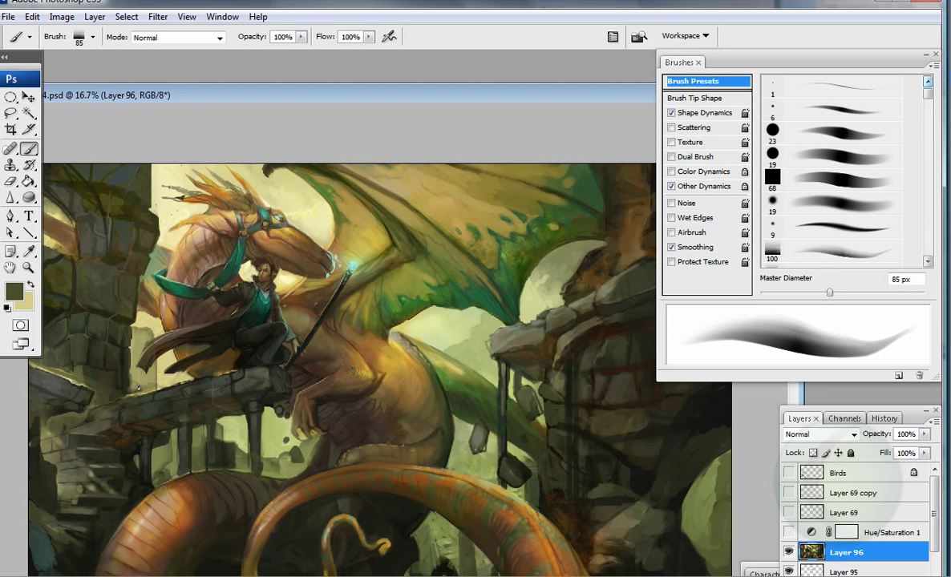
left_click(418, 520, "alt")
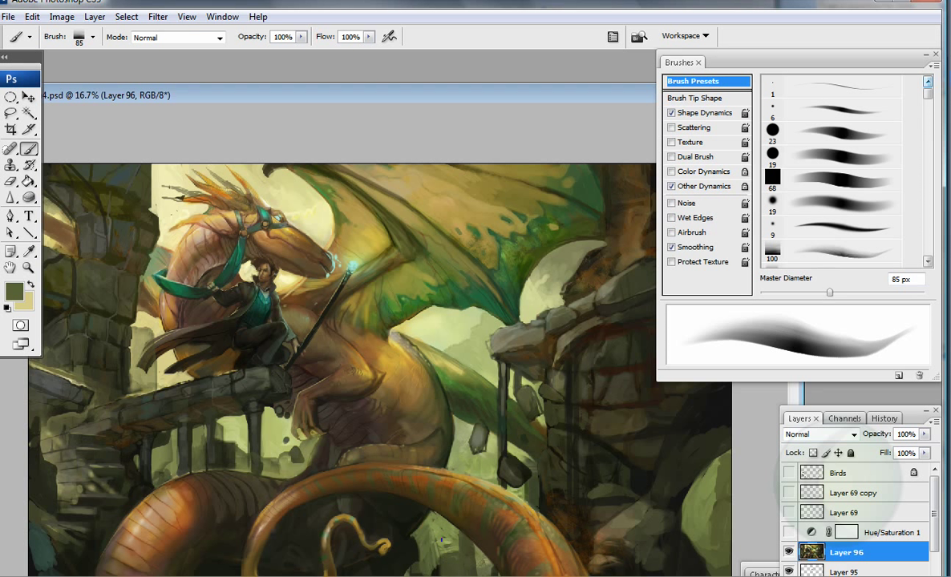
left_click(411, 484, "alt")
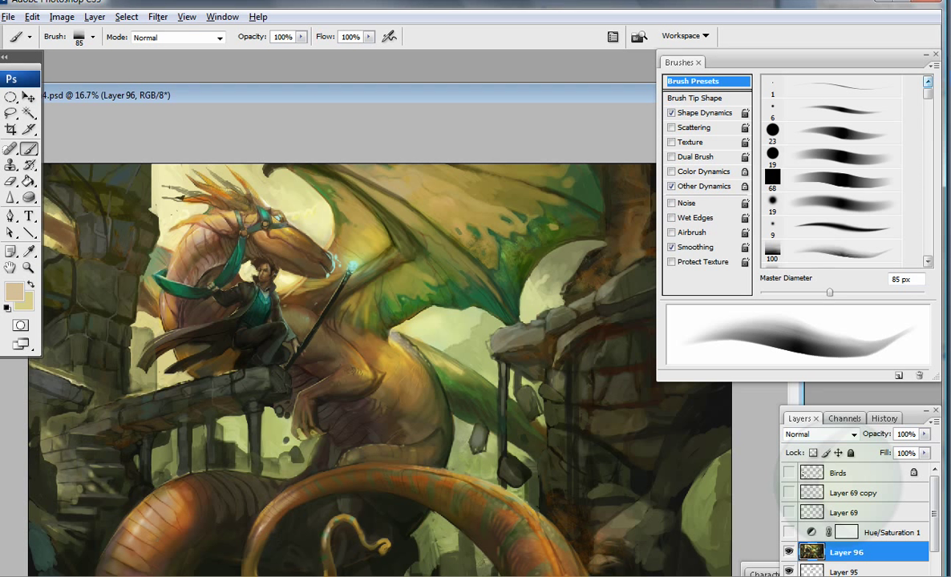
left_click(123, 513, "alt")
left_click(212, 542, "alt")
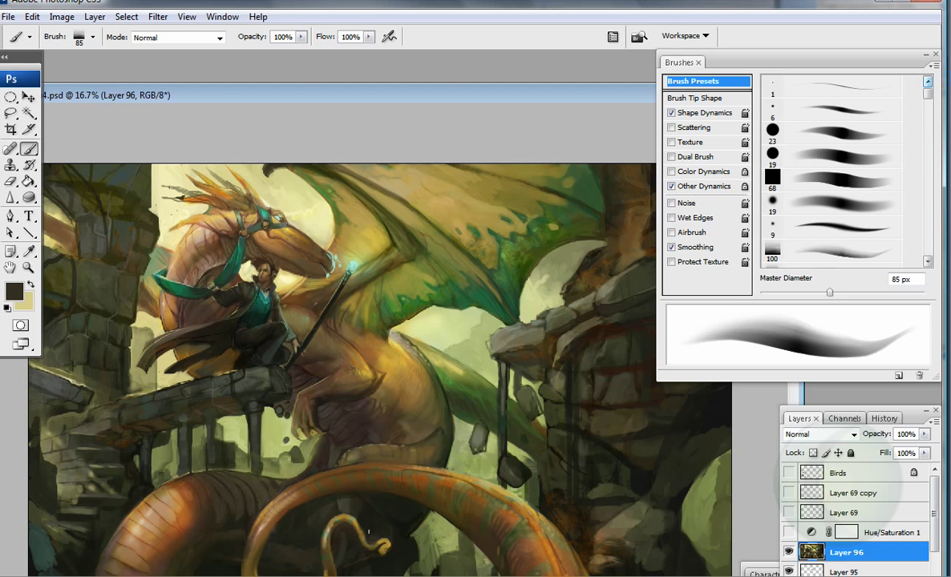
left_click(228, 514, "alt")
key("bracketleft")
key("bracketleft")
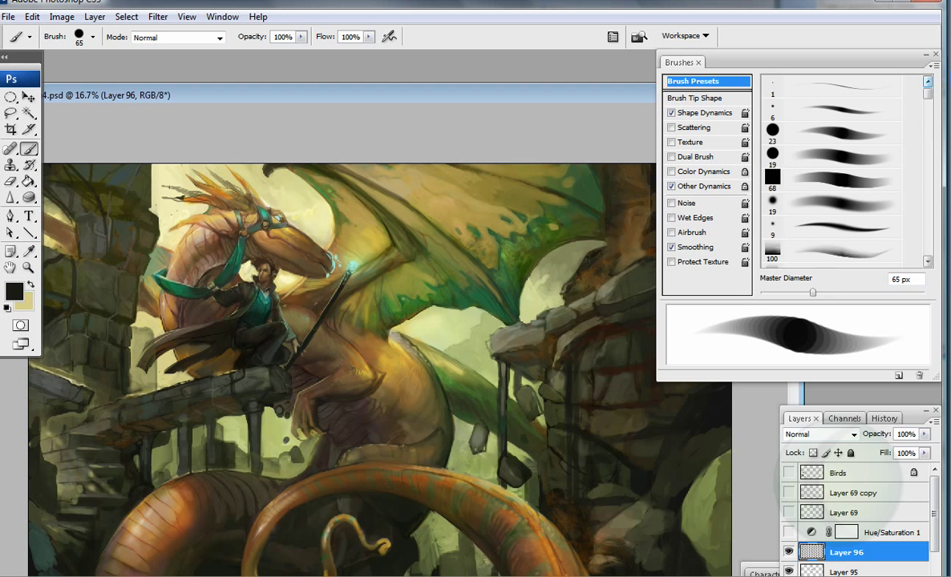
Step: Switch to the 100 px soft brush and sample grey-greens, rock near-black, tan and olive-grey
key("bracketleft")
key("bracketleft")
key("bracketleft")
left_click(505, 423, "alt")
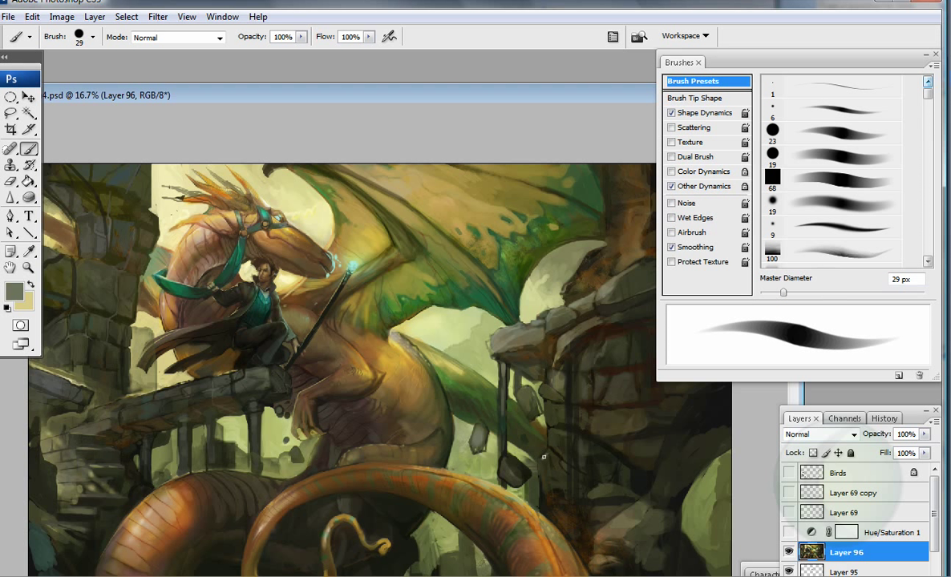
key("period")
left_click(549, 463, "alt")
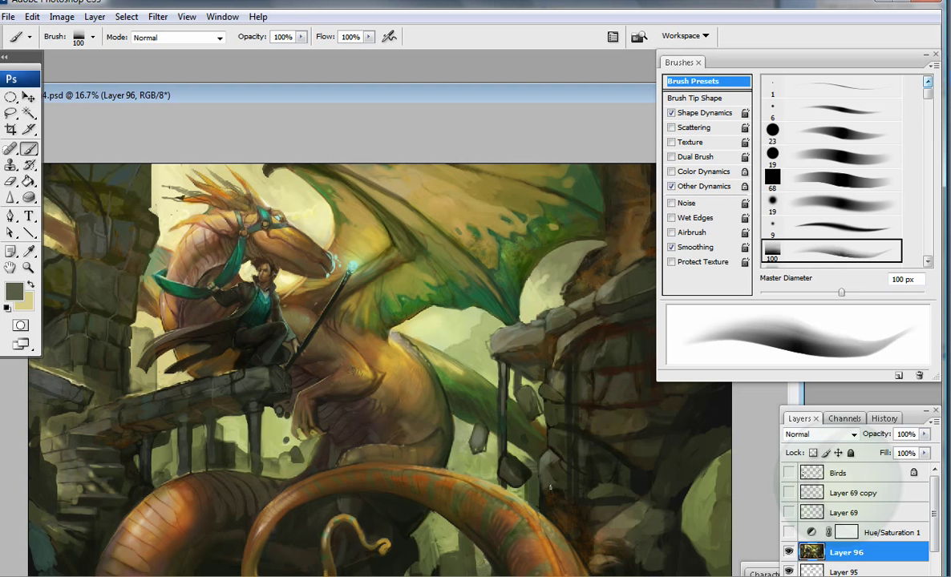
left_click(553, 467, "alt")
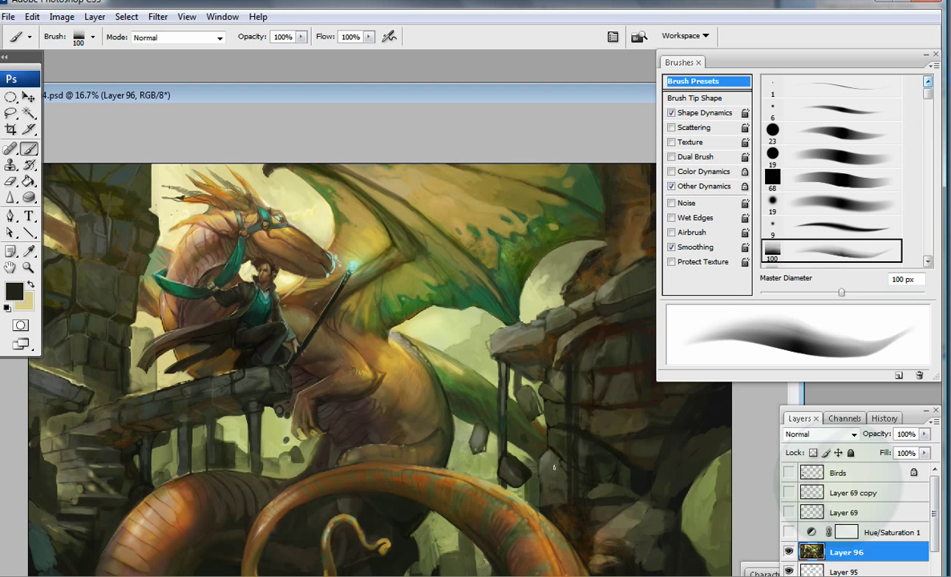
left_click(627, 229, "alt")
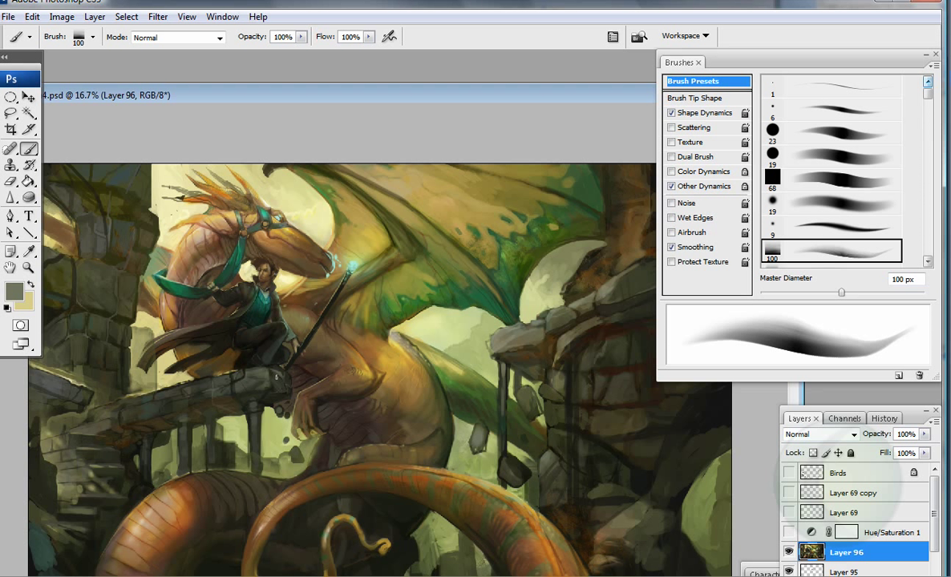
left_click_drag(321, 95, 461, 167)
left_click(191, 282, "alt")
left_click(200, 269, "alt")
Step: Paint dark strokes over the top-left arch and left stones with a 59 px soft airbrush
mouse_move(192, 264)
left_mouse_down()
mouse_move(212, 271)
mouse_move(215, 234)
left_mouse_up()
left_click(197, 240, "alt")
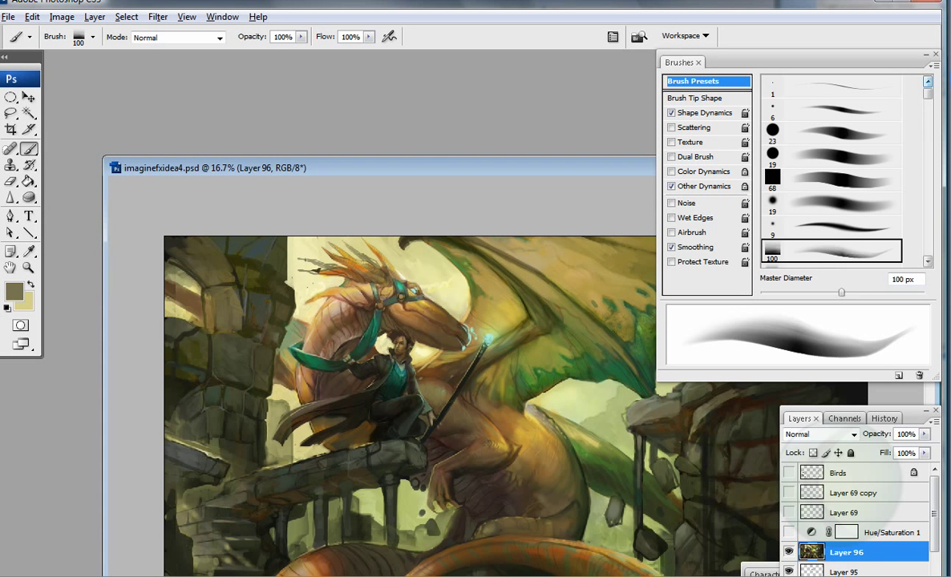
left_click(14, 291)
left_click(212, 291)
key("Return")
key(".")
left_click(213, 290, "alt")
key("shift+alt+p")
mouse_move(233, 316)
left_mouse_down()
mouse_move(234, 354)
mouse_move(218, 301)
mouse_move(208, 317)
mouse_move(227, 329)
mouse_move(206, 297)
mouse_move(209, 326)
mouse_move(221, 301)
mouse_move(232, 321)
mouse_move(188, 261)
left_mouse_up()
Step: Sample an olive and paint lighter yellow-olive tones onto the left stonework
left_click(210, 313, "alt")
left_click(14, 291)
left_click(200, 282)
key("Return")
left_click(200, 240, "alt")
left_click(164, 257, "alt")
left_click(169, 254, "alt")
left_click(213, 276, "alt")
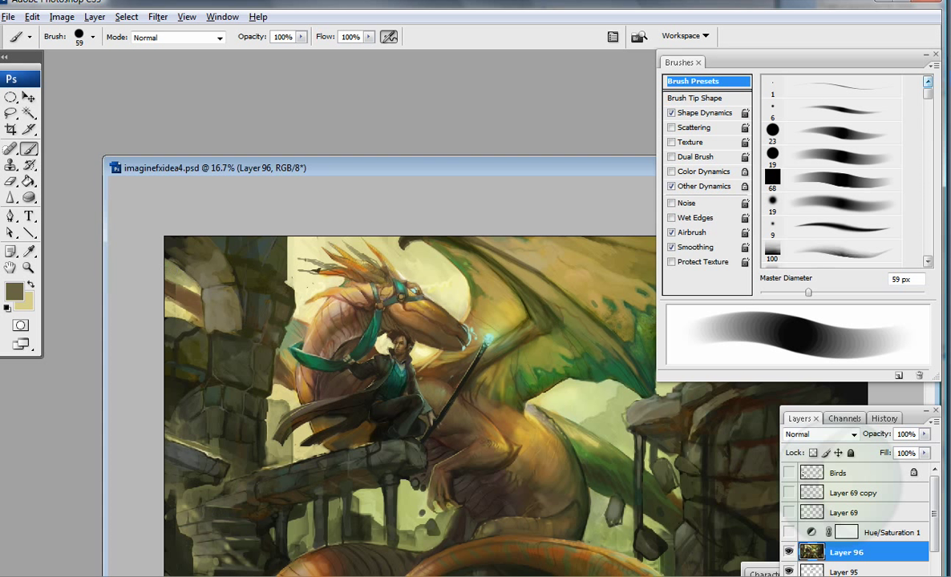
Step: With a 36 px brush, add a dark olive stroke atop the stonework and sample the near-black neck outline
key("bracketleft")
left_click(213, 276, "alt")
left_click(217, 309, "alt")
left_click_drag(178, 247, 213, 245)
left_click(209, 243, "alt")
left_click(210, 244, "alt")
left_click(233, 260, "alt")
left_click(179, 247, "alt")
left_click(210, 243, "alt")
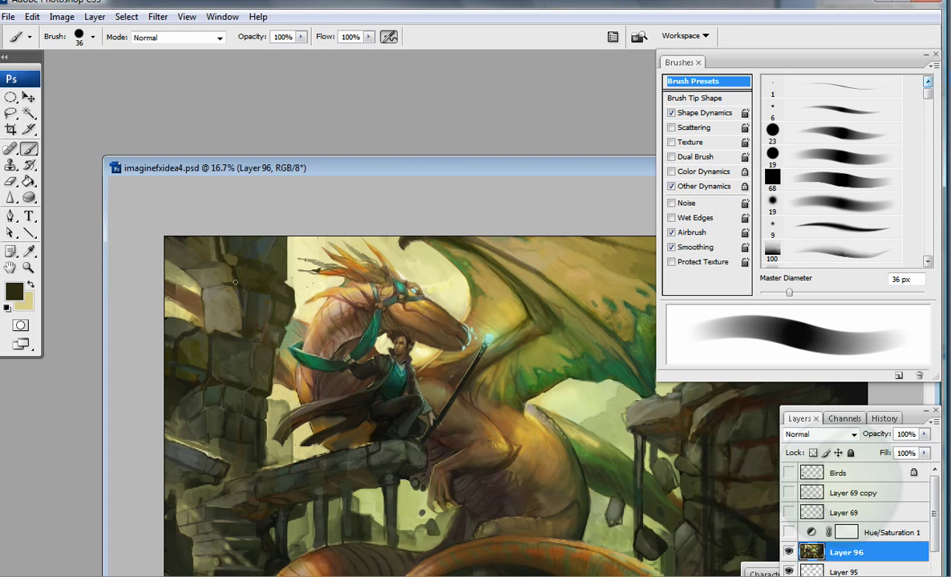
Step: Maximize the document, sample olives near the dragon's neck, enlarge the brush and zoom out
double_click(323, 168)
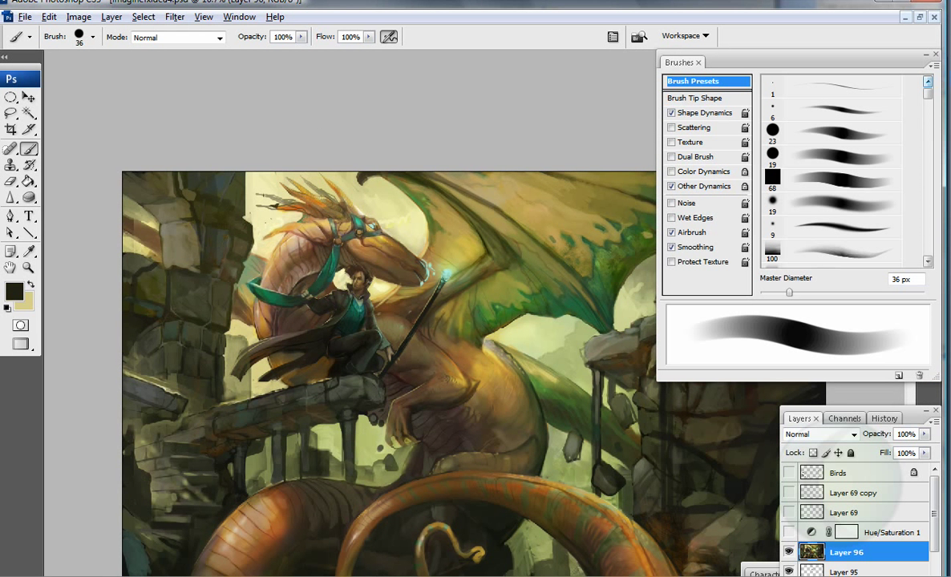
left_click(179, 204, "alt")
left_click(218, 264, "alt")
left_click(218, 262, "alt")
left_click(202, 245, "alt")
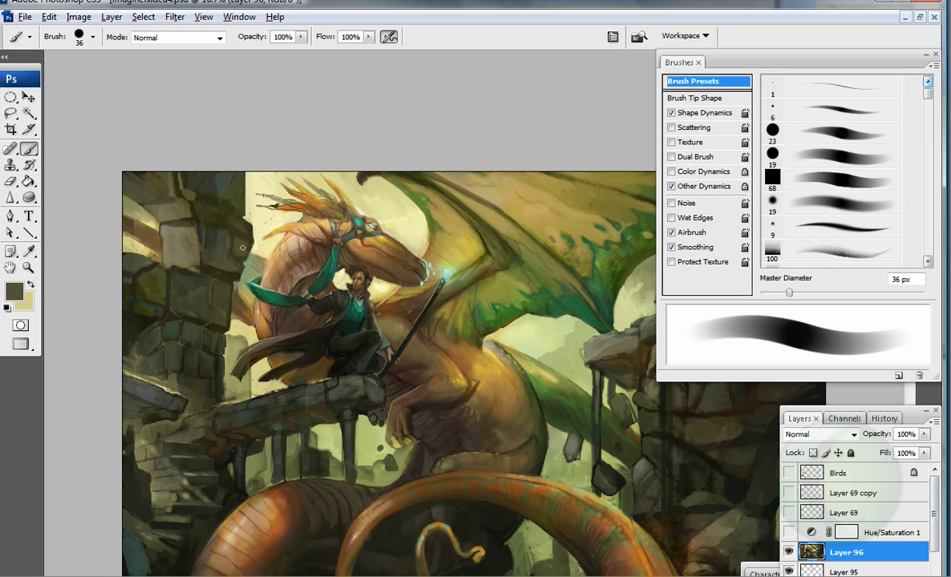
key("bracketright")
key("bracketright")
key("bracketright")
key("bracketright")
key("bracketright")
key("bracketright")
key("bracketright")
key("bracketright")
key("bracketright")
key("z")
key("ctrl+minus")
key("b")
Step: Restore the floating window, set a 96 px near-black brush, and add empty Layer 97 above Layer 96
key("f")
key("bracketleft")
key("bracketleft")
key("bracketleft")
key("bracketleft")
key("bracketleft")
key("bracketleft")
key("bracketleft")
key("bracketleft")
key("bracketleft")
key("bracketleft")
key("bracketleft")
key("bracketleft")
key("bracketleft")
key("bracketleft")
left_click(566, 244, "alt")
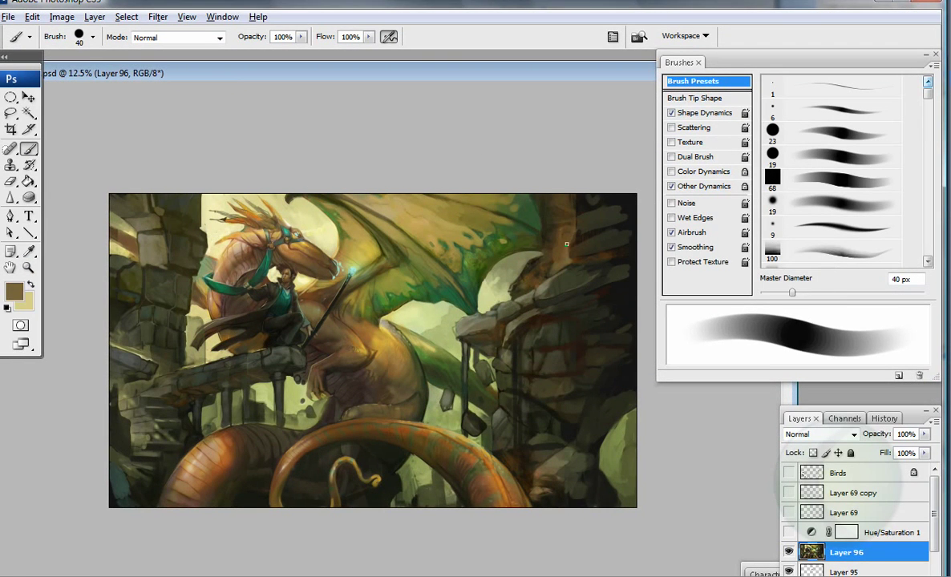
left_click(579, 276, "alt")
key("bracketright")
key("bracketright")
key("bracketright")
key("bracketright")
key("bracketright")
key("bracketright")
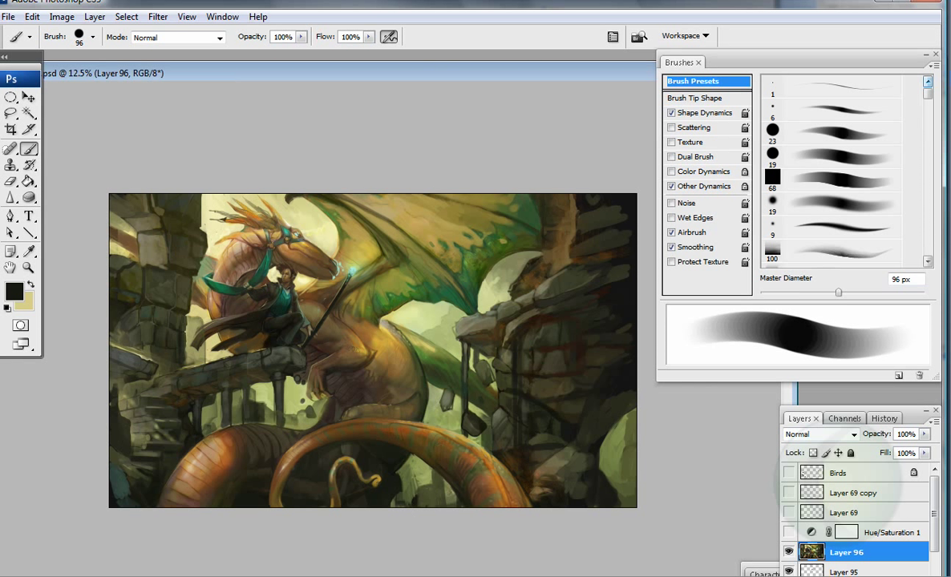
key("ctrl+shift+alt+n")
Step: Paint a dark figure beside the dragon's tail, undoing a stray stroke, then add grey and olive strokes over it
left_click_drag(353, 449, 337, 377)
key("ctrl+z")
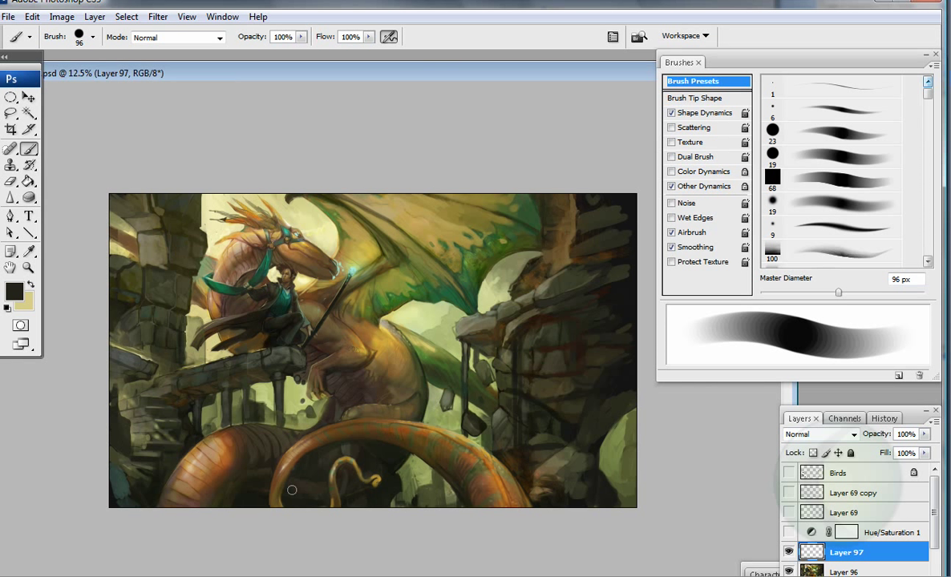
left_click_drag(240, 377, 257, 432)
mouse_move(238, 383)
left_mouse_down()
mouse_move(250, 395)
mouse_move(239, 455)
left_mouse_up()
left_click(244, 385, "alt")
mouse_move(241, 380)
left_mouse_down()
mouse_move(239, 421)
mouse_move(254, 385)
left_mouse_up()
Step: Sample light green, dark olive and near-black tones while resizing the brush down to about 32 px
left_click(249, 401, "alt")
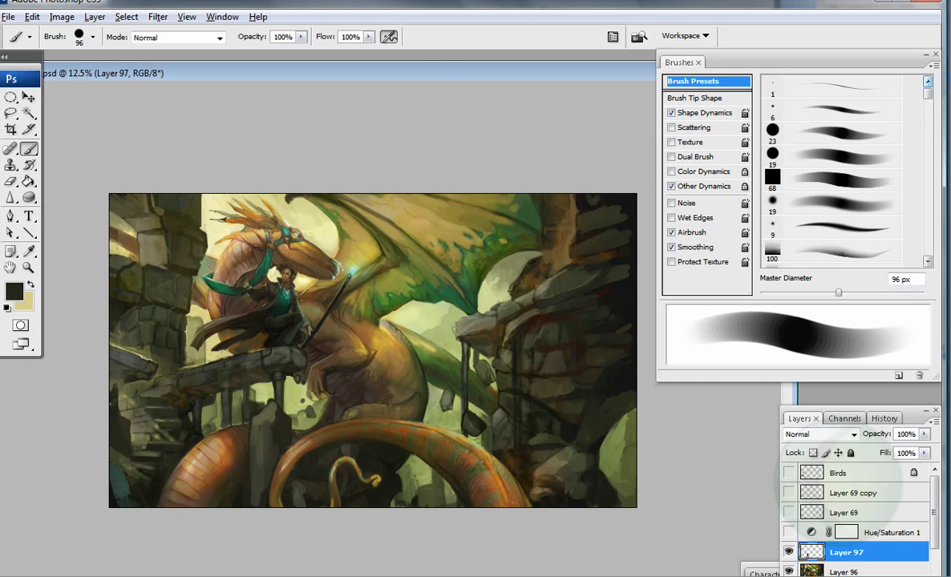
left_click(258, 367, "alt")
key("bracketright")
key("bracketright")
key("bracketright")
key("bracketright")
key("bracketleft")
key("bracketleft")
key("bracketleft")
key("bracketleft")
key("bracketleft")
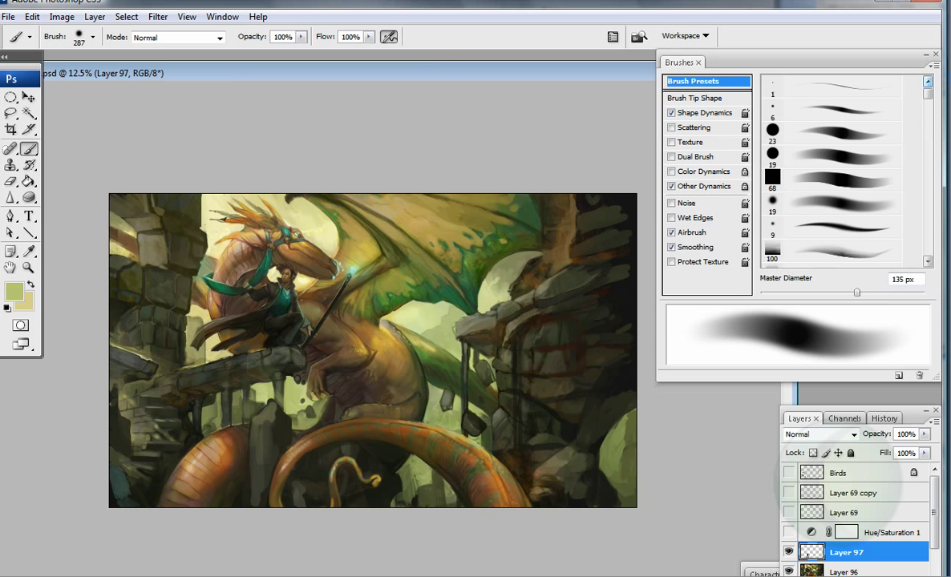
key("bracketleft")
key("bracketleft")
key("bracketleft")
key("bracketleft")
key("bracketleft")
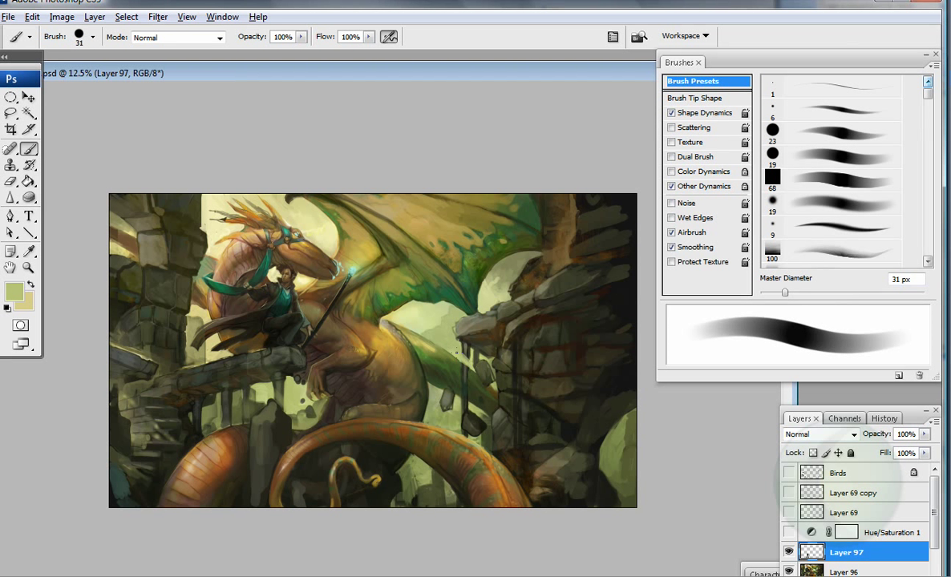
left_click(428, 382, "alt")
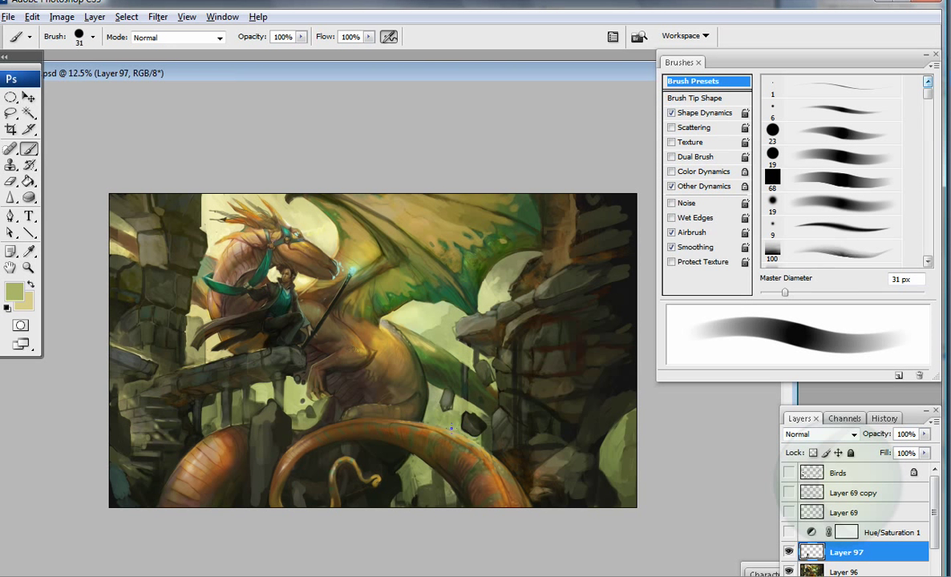
left_click(428, 346, "alt")
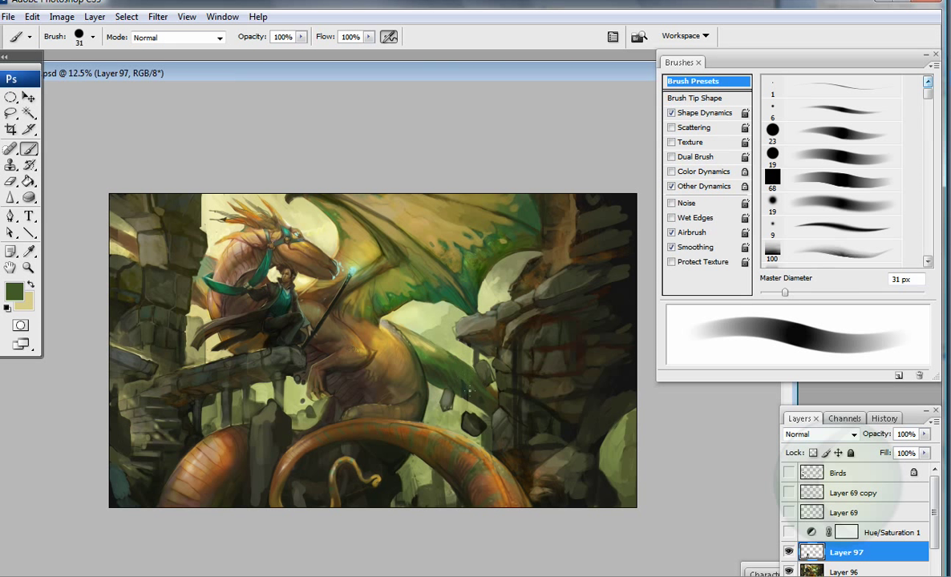
left_click(425, 341, "alt")
left_click(625, 482, "alt")
left_click(597, 478, "alt")
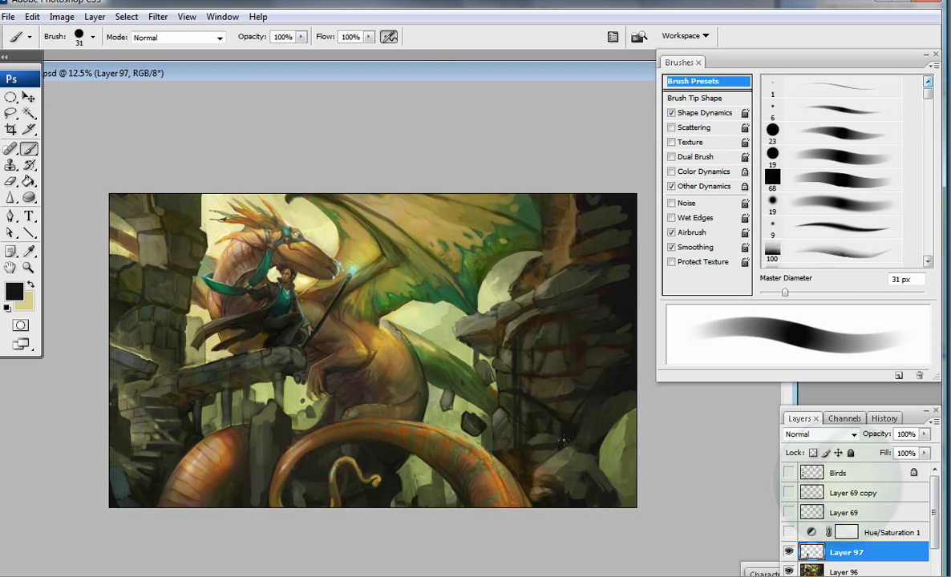
key("bracketright")
key("bracketright")
key("bracketright")
key("bracketright")
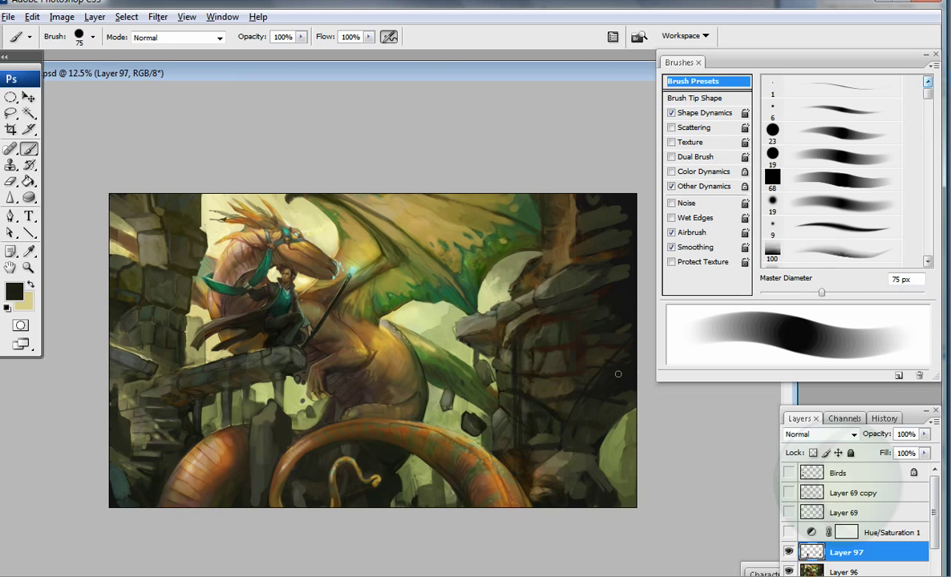
key("bracketleft")
key("bracketleft")
key("bracketleft")
key("bracketleft")
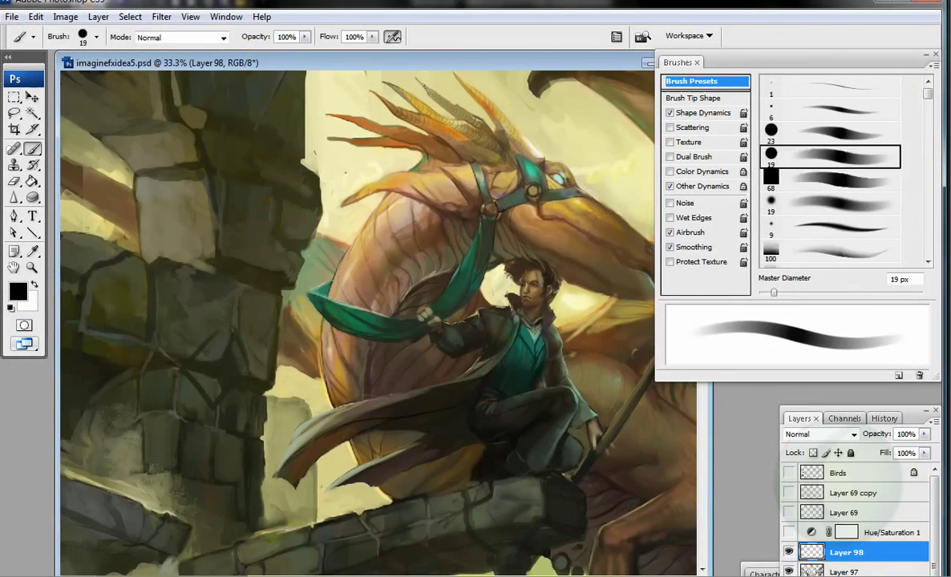
Step: Sample dark greens and a light cream, then set the brush to 26 px
left_click(211, 388, "alt")
left_click(169, 340, "alt")
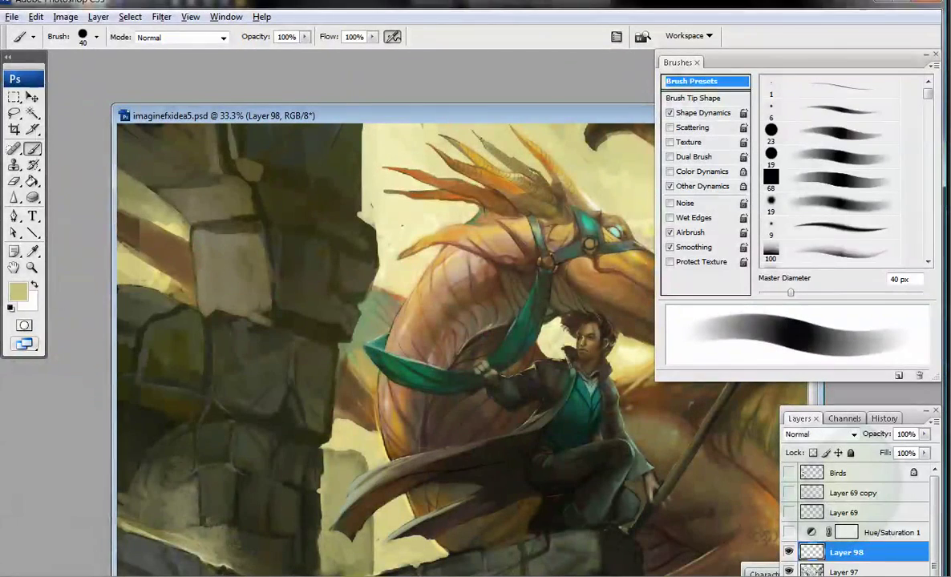
left_click(132, 233, "alt")
key("bracketright")
key("bracketright")
key("bracketright")
key("bracketright")
key("bracketright")
key("bracketright")
key("bracketright")
key("bracketright")
left_click(132, 215, "alt")
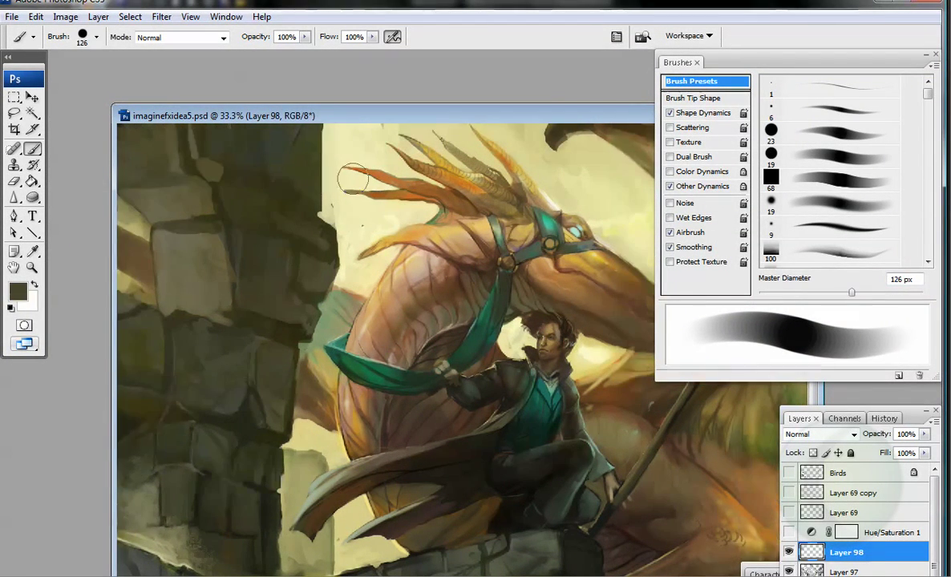
left_click(319, 178, "alt")
key("bracketleft")
key("bracketleft")
key("bracketleft")
key("bracketleft")
key("bracketleft")
key("bracketleft")
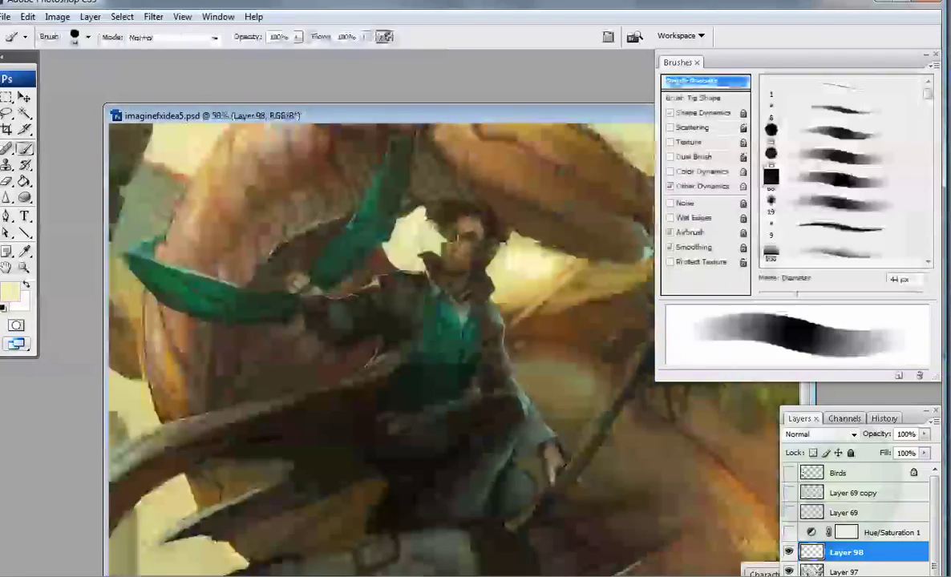
key("z")
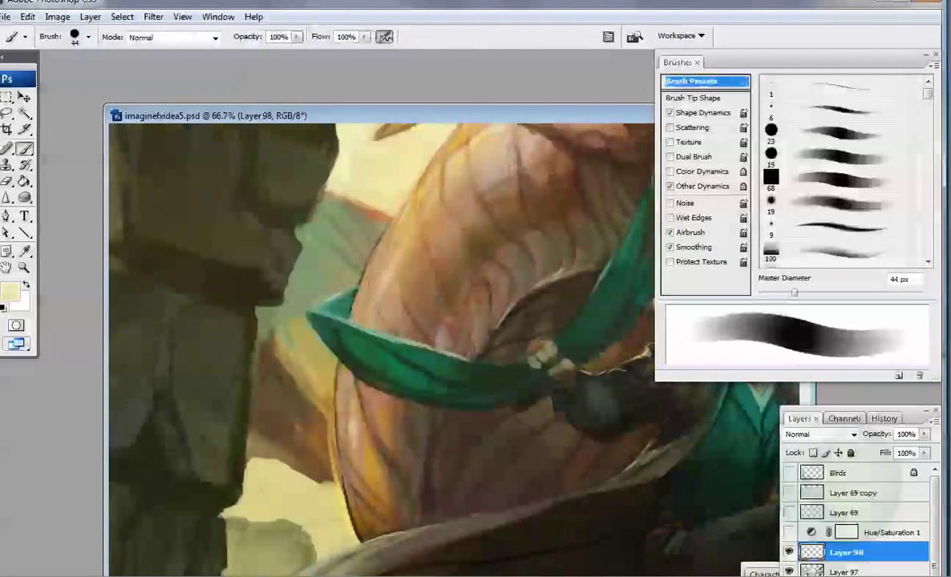
key("bracketleft")
Step: With a 9 px brush, paint a dark green stroke along the teal ribbon's edge
left_click(255, 362, "alt")
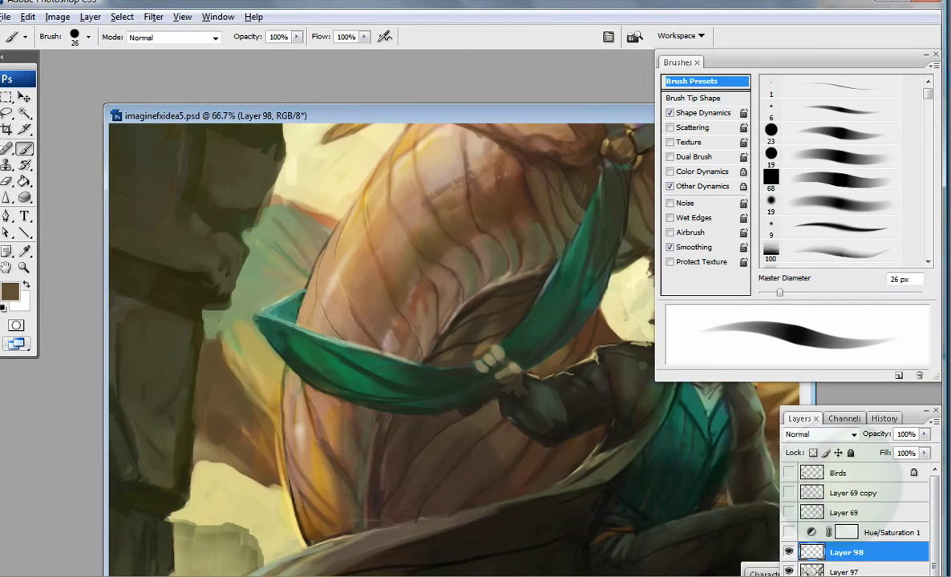
key("bracketleft")
key("bracketleft")
left_click(277, 347, "alt")
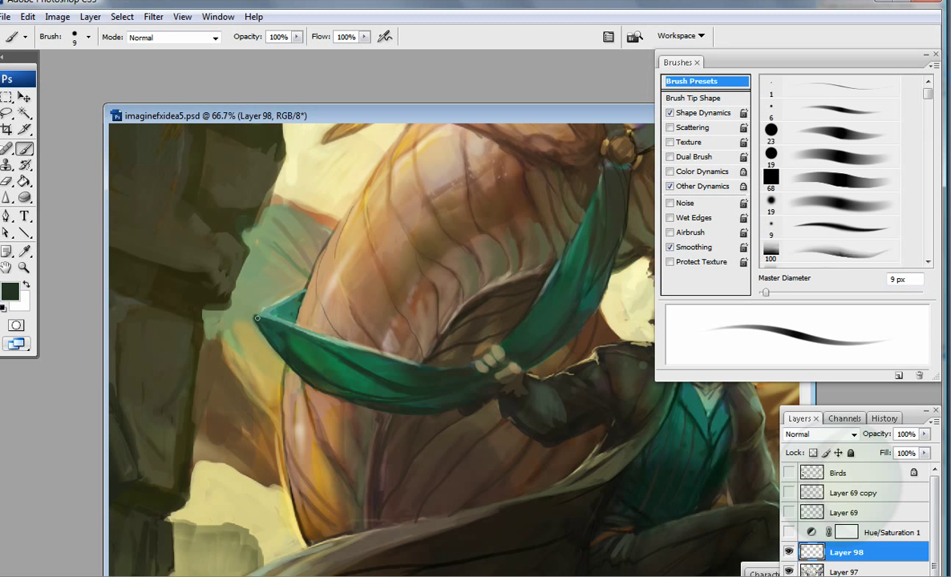
left_click_drag(299, 293, 296, 306)
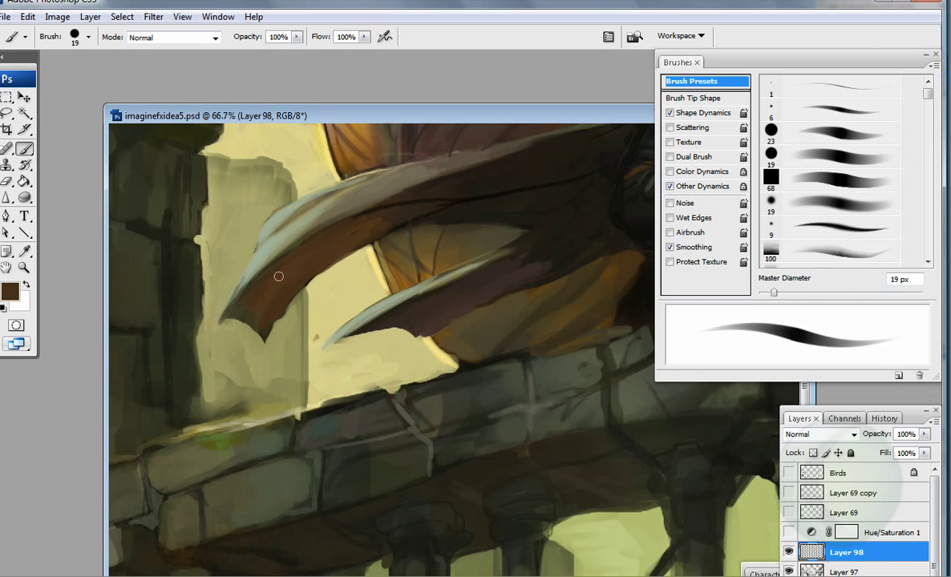
left_click(310, 291, "alt")
key("period")
key("period")
key("period")
key("period")
key("period")
key("period")
key("period")
Step: Switch to a 22 px soft brush, sample stonework greens and pan toward the dragon's leg
left_click(414, 368, "alt")
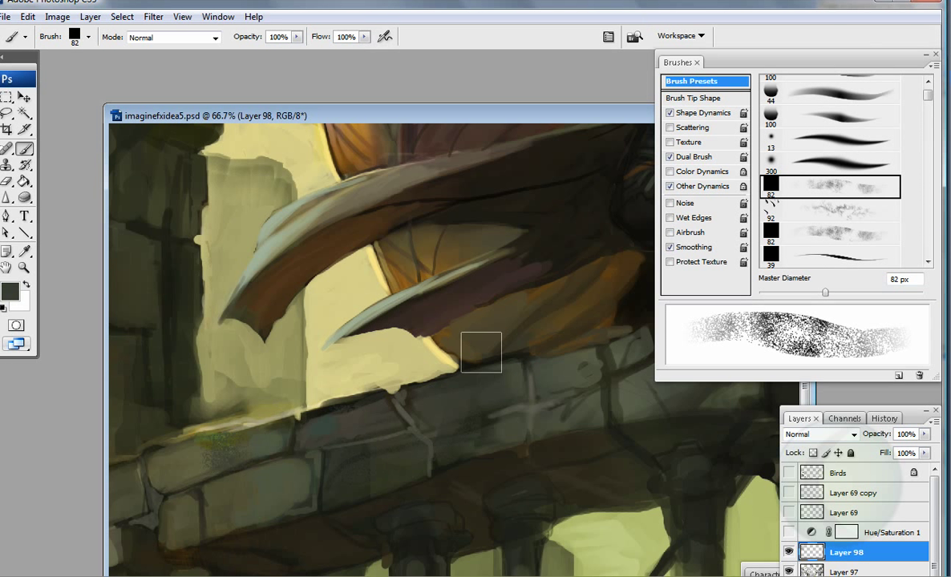
key("period")
key("period")
key("period")
key("comma")
key("comma")
key("comma")
key("comma")
key("comma")
key("comma")
key("comma")
key("comma")
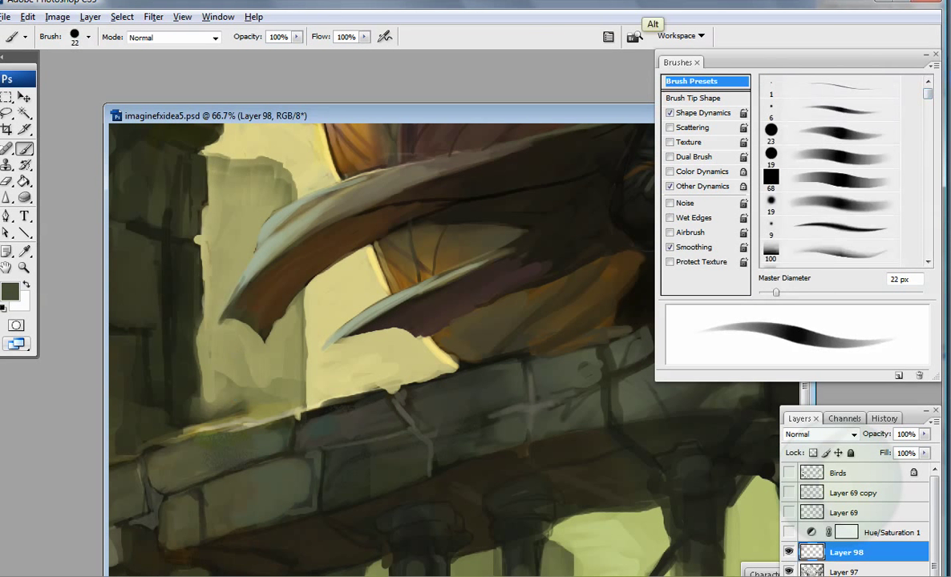
left_click(220, 411, "alt")
left_click(273, 379, "alt")
left_click_drag(296, 437, 273, 369)
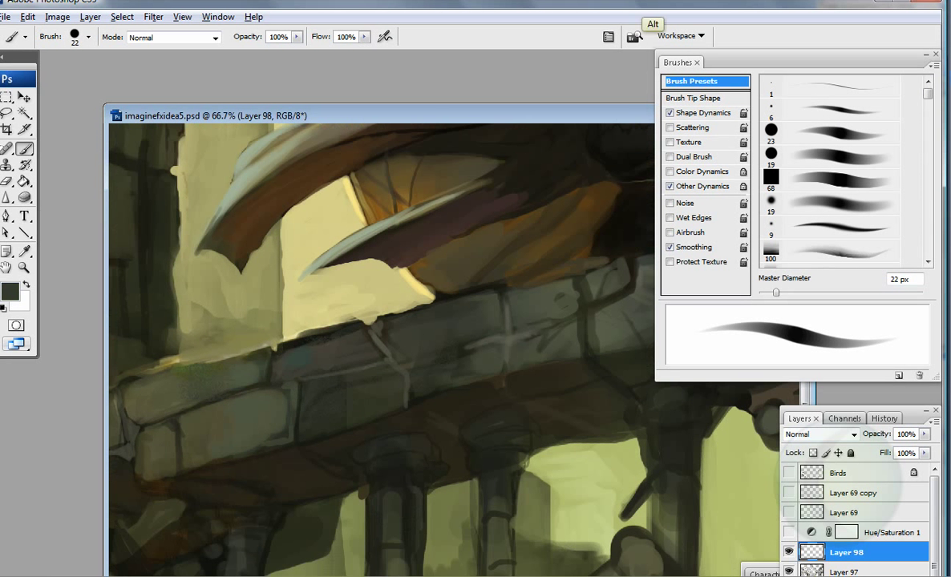
left_click_drag(497, 336, 345, 352)
left_click(340, 304, "alt")
Step: Darken the left edge of the clawed hand with a 15 px black brush
key("d")
key("bracketleft")
left_click_drag(609, 376, 385, 344)
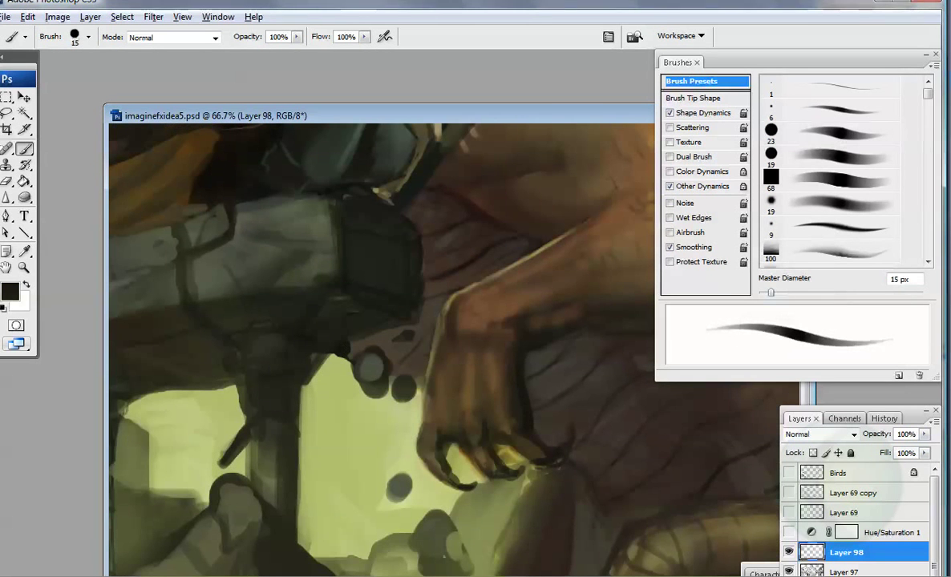
left_click_drag(477, 336, 373, 321)
left_click_drag(321, 386, 340, 423)
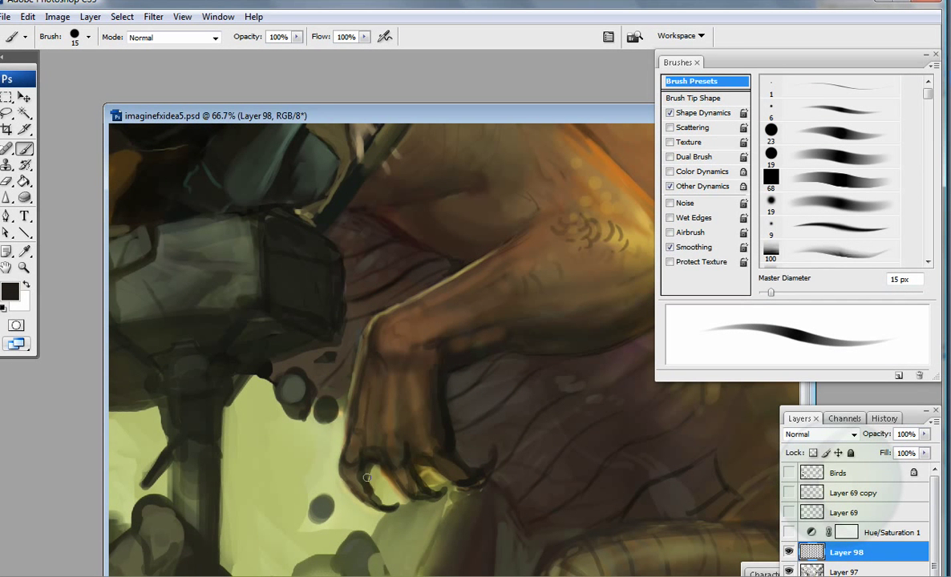
Step: Paint dark lines along the rock's upper edge, the light green area's top and the leg's right edge
left_click(141, 511, "alt")
left_click(158, 485, "alt")
left_click_drag(148, 498, 173, 546)
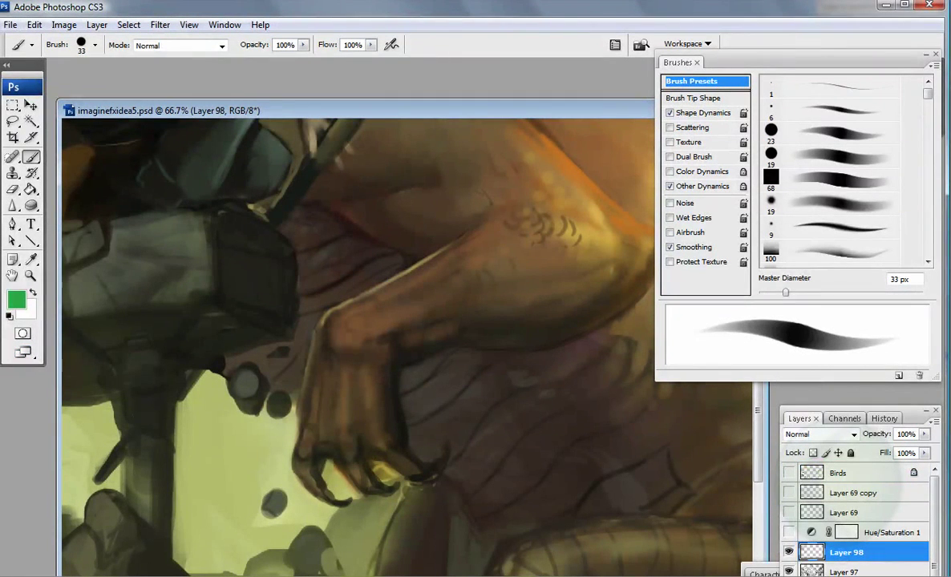
left_click(315, 297, "alt")
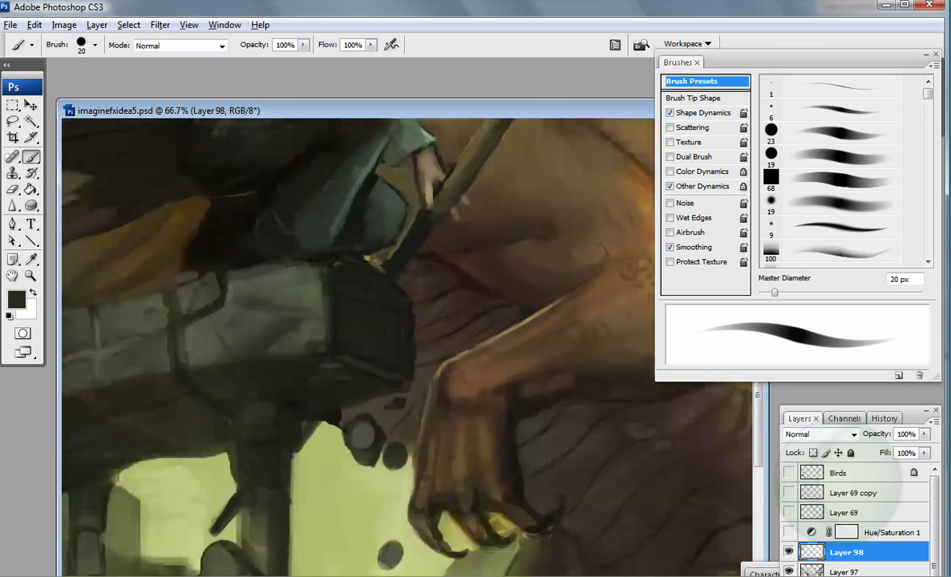
left_click_drag(140, 458, 223, 451)
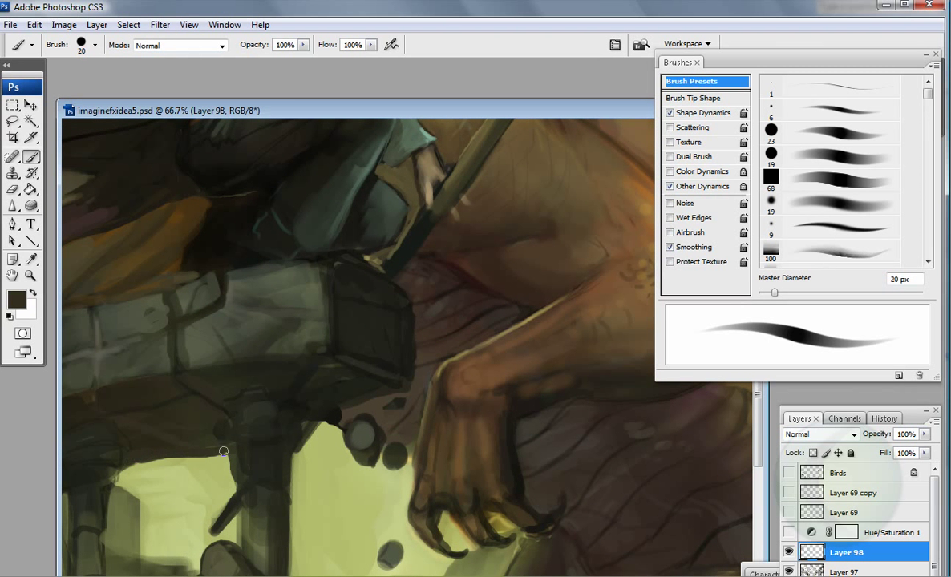
left_click_drag(283, 399, 274, 453)
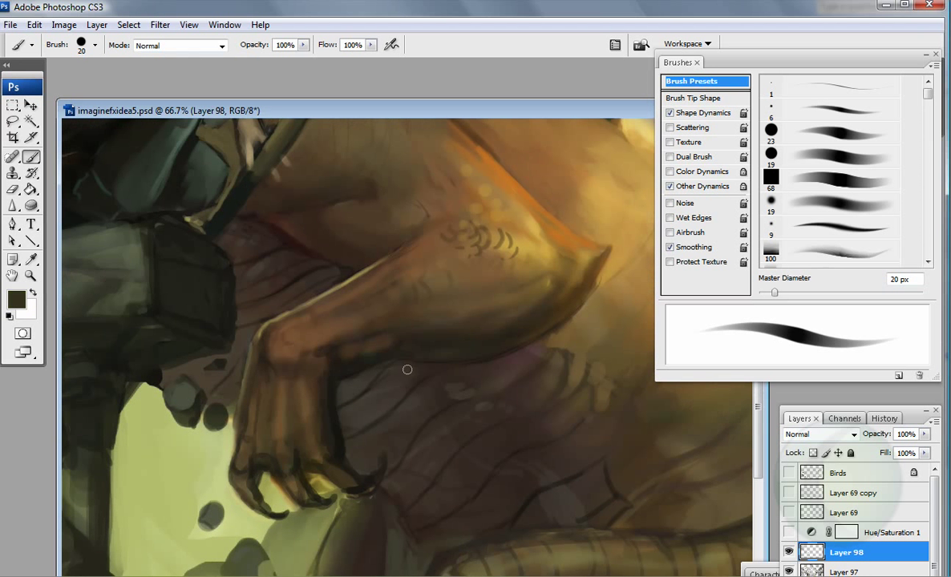
Step: Add a light highlight near the fingers with a 13 px airbrush
key("shift+alt+p")
left_click(261, 433, "alt")
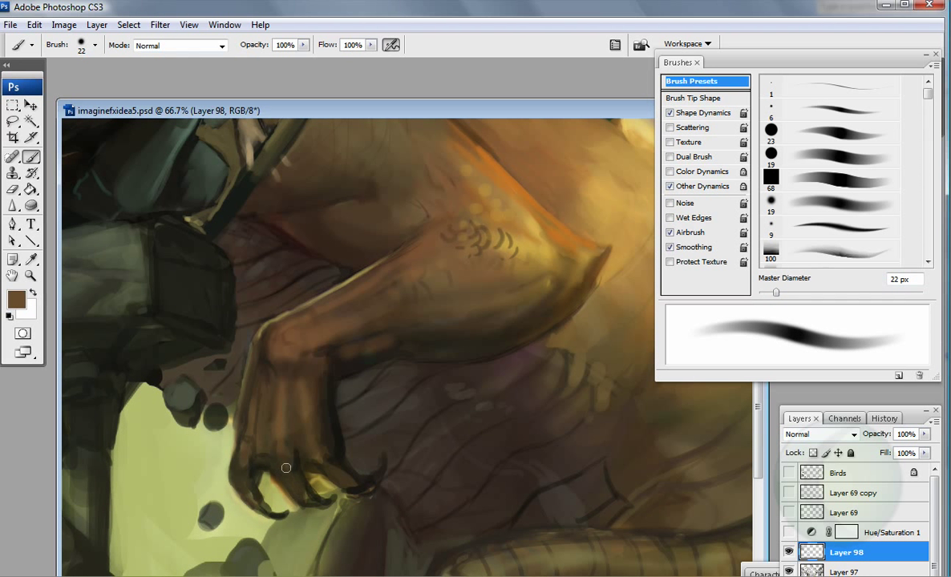
left_click(250, 450, "alt")
key("bracketleft")
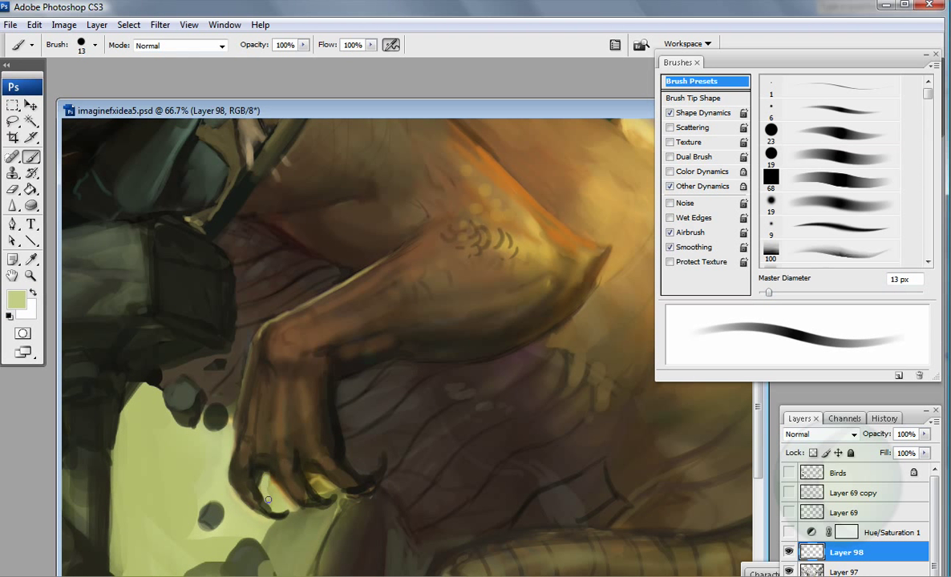
left_click(284, 448, "alt")
mouse_move(283, 458)
left_mouse_down()
mouse_move(283, 451)
mouse_move(286, 490)
left_mouse_up()
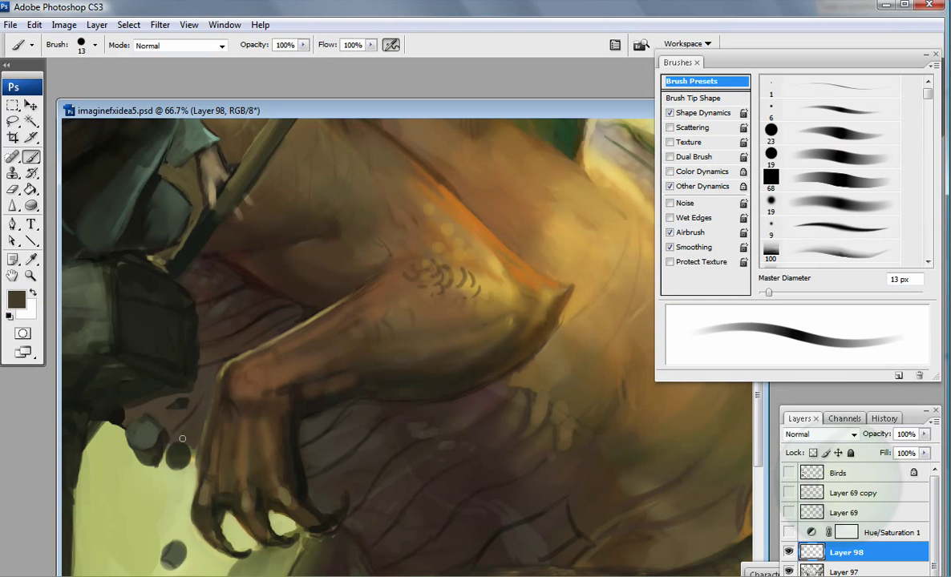
Step: Paint dark shading at the left with a 119 px black brush
left_click(16, 299)
left_click(469, 266)
key("Return")
key("period")
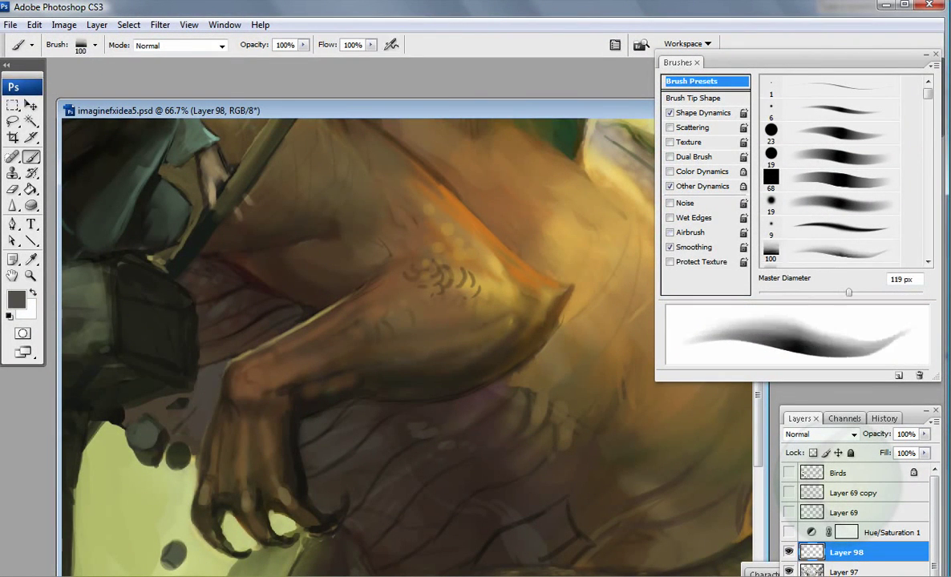
left_click(118, 377, "alt")
mouse_move(124, 381)
left_mouse_down()
mouse_move(184, 413)
mouse_move(171, 402)
left_mouse_up()
Step: Shade the dark area below the claw with a 60 px airbrush
left_click_drag(386, 460, 322, 413)
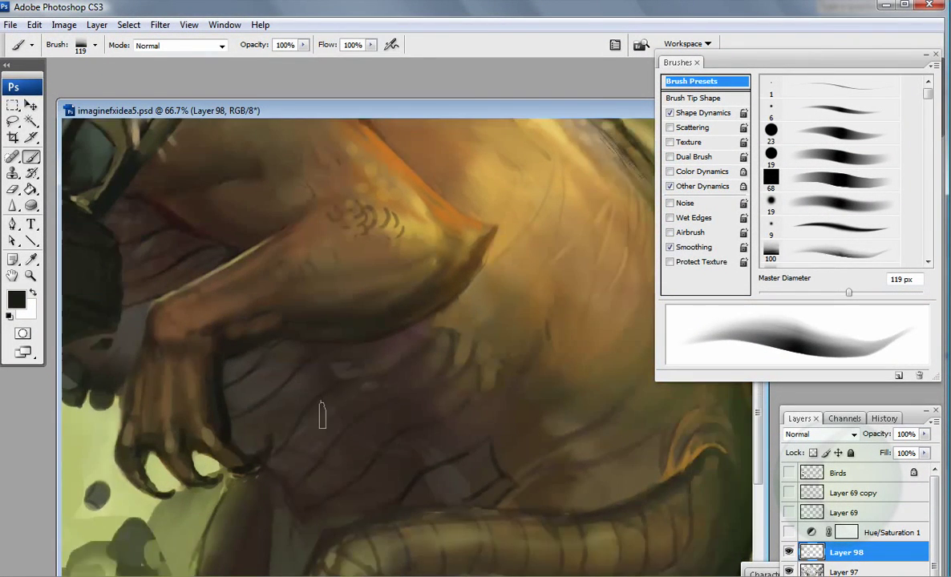
key("comma")
key("bracketleft")
key("bracketleft")
key("bracketleft")
key("bracketleft")
key("bracketleft")
left_click_drag(219, 552, 193, 454)
left_click_drag(201, 361, 172, 437)
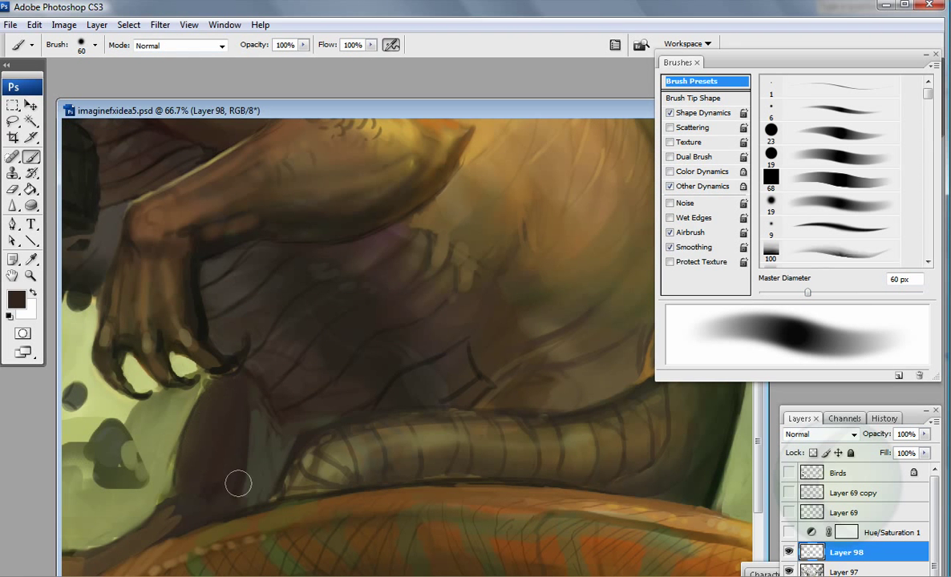
left_click_drag(160, 473, 148, 501)
Step: Sample the dark tail outline and browns near the upper arm, ending with a 67 px near-black brush
key("period")
left_click(378, 499, "alt")
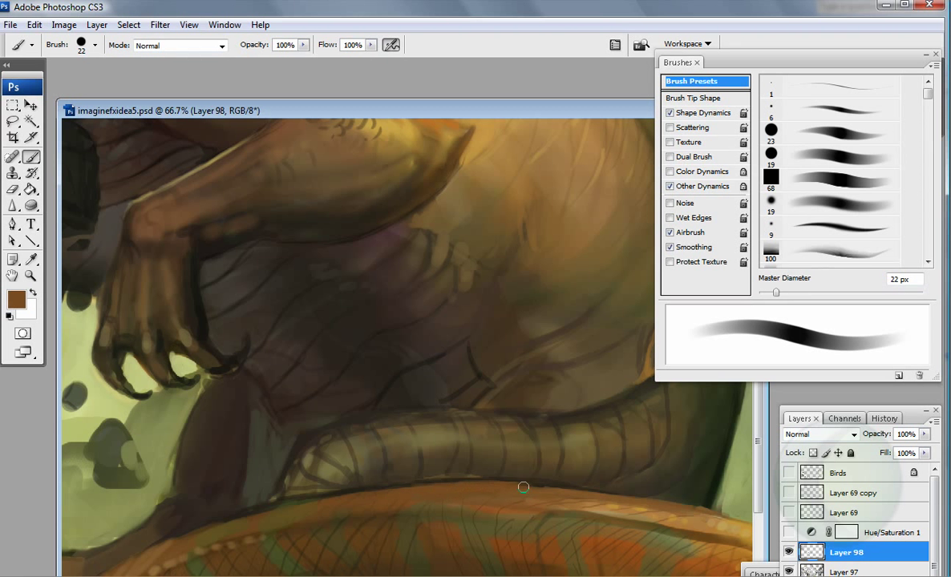
left_click(305, 469, "alt")
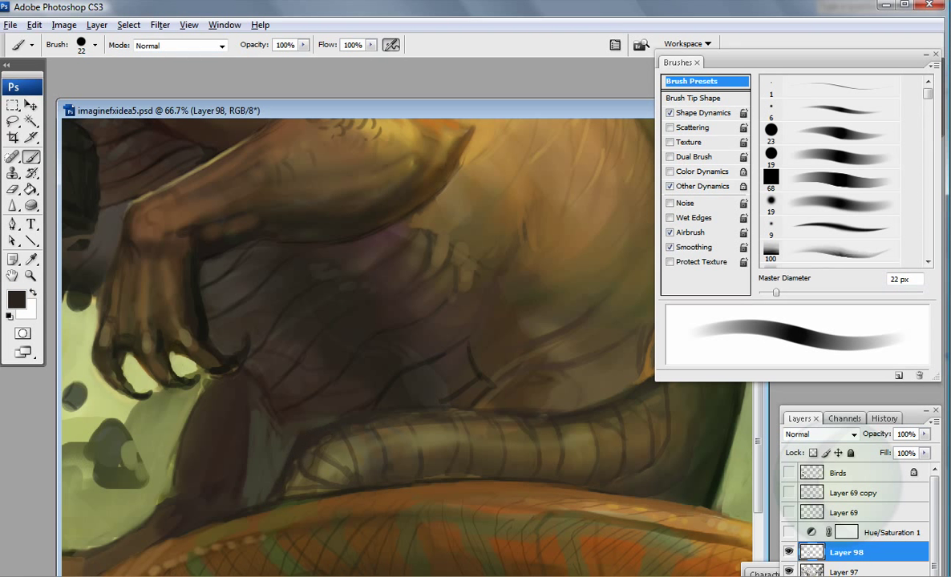
left_click_drag(241, 383, 217, 498)
left_click(386, 298, "alt")
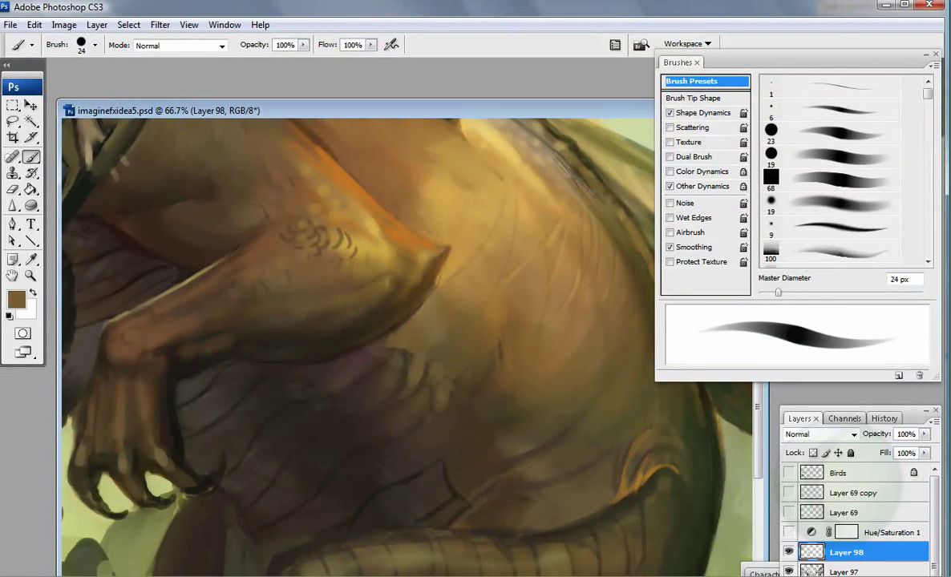
key("comma")
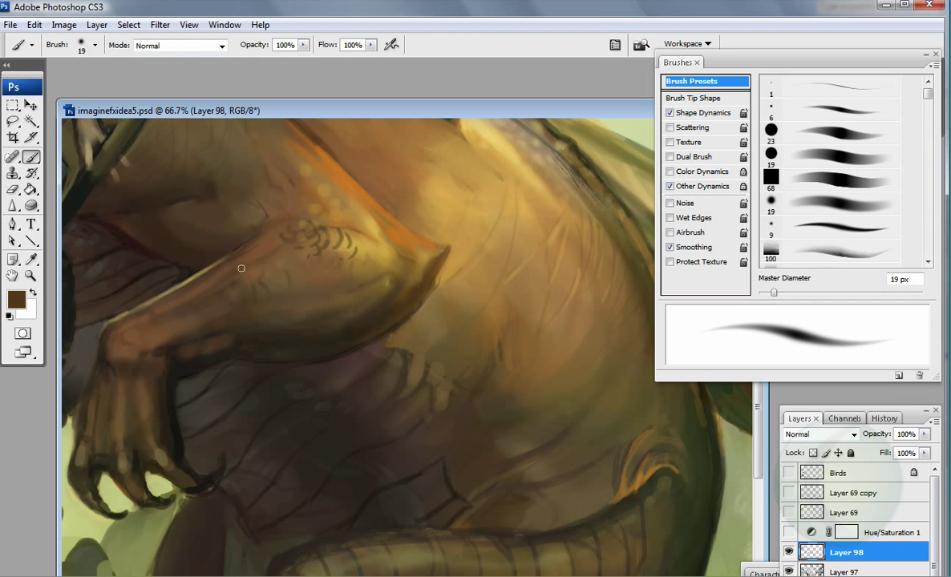
left_click(298, 223, "alt")
key("bracketright")
key("bracketright")
key("bracketright")
key("bracketright")
key("bracketright")
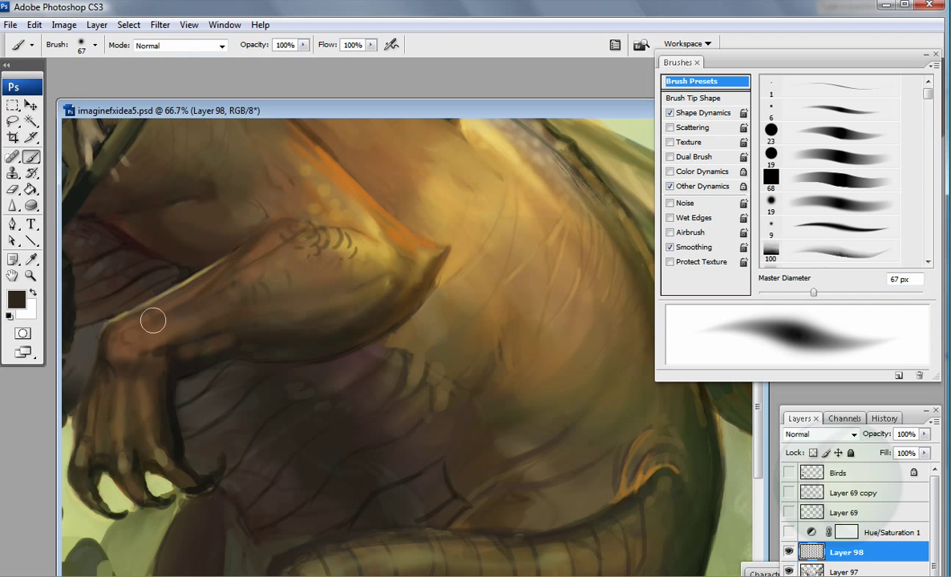
Step: Darken the edge of the teal scarf with a 10 px brush in a sampled green
key("ctrl+minus")
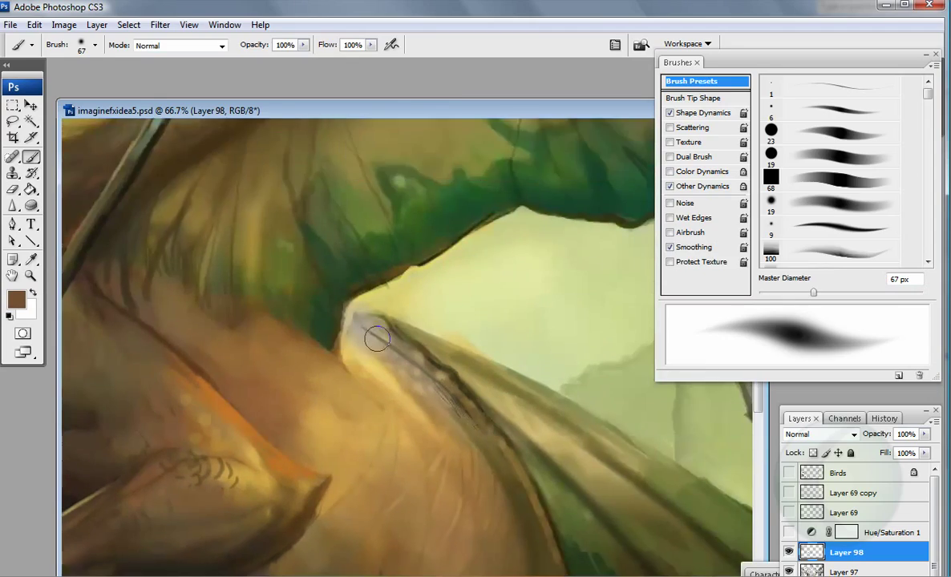
key("z")
key("ctrl+minus")
key("ctrl+plus")
key("b")
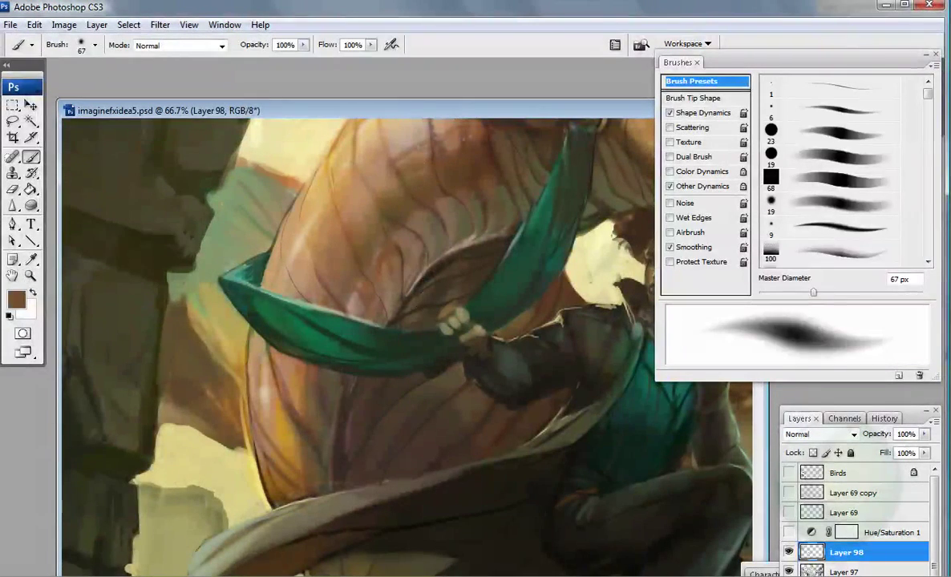
key("bracketright")
key("bracketright")
key("bracketright")
left_click(224, 216, "alt")
left_click_drag(216, 178, 126, 170)
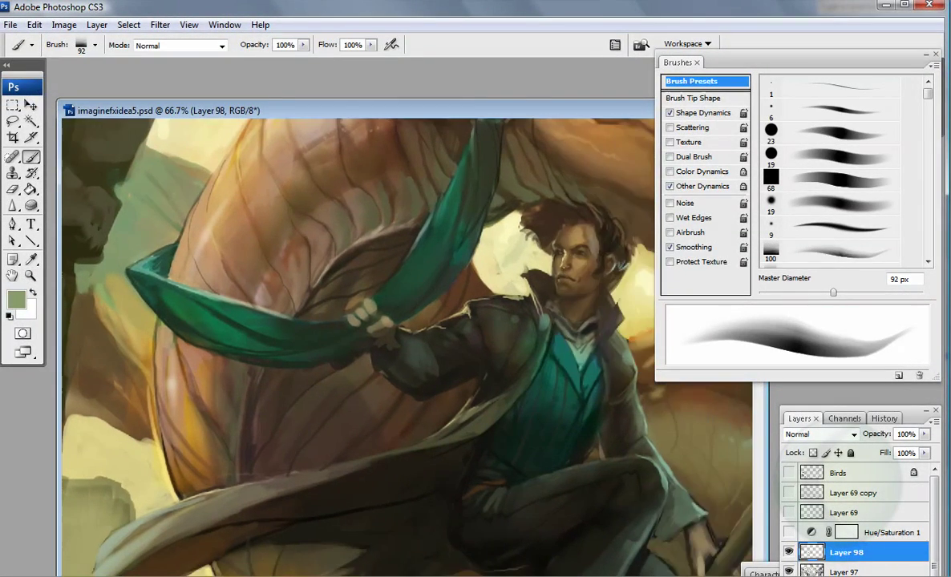
key("bracketleft")
key("bracketleft")
key("bracketleft")
key("bracketleft")
key("bracketleft")
key("bracketleft")
key("bracketleft")
key("bracketleft")
key("bracketleft")
key("bracketleft")
left_click_drag(138, 293, 146, 293)
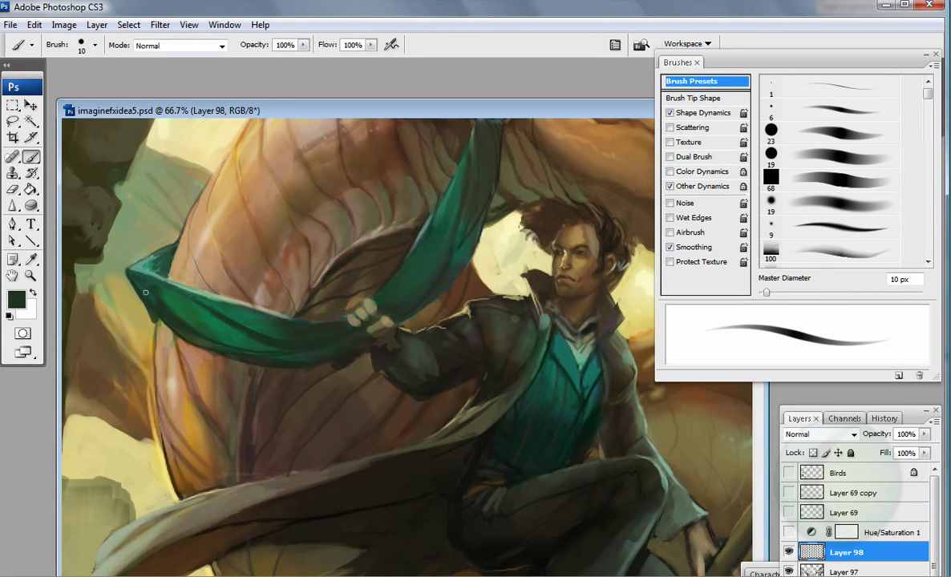
Step: Refine the dragon's neck and crest with sampled beige, tan, pale yellow and brown
key("period")
left_click(157, 340, "alt")
left_click(193, 277, "alt")
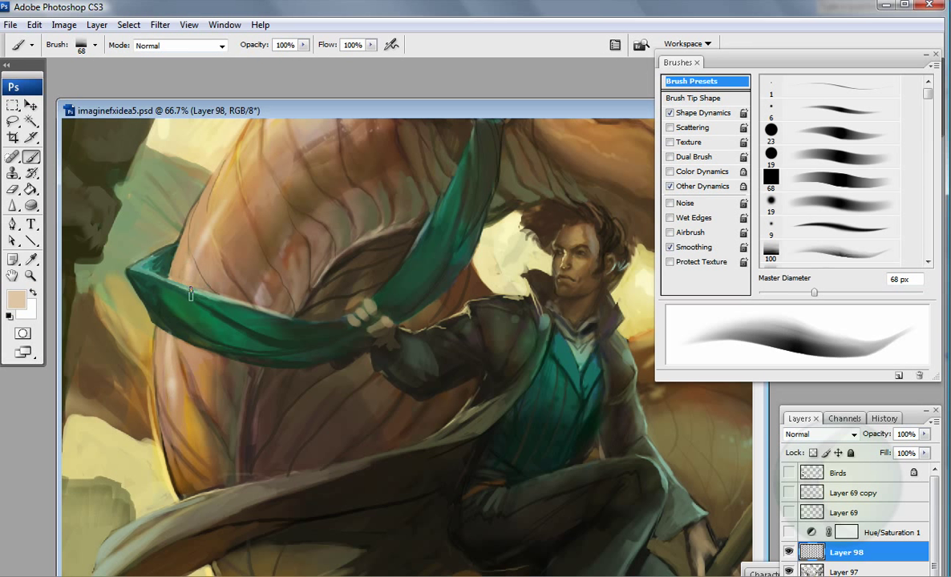
left_click(221, 194, "alt")
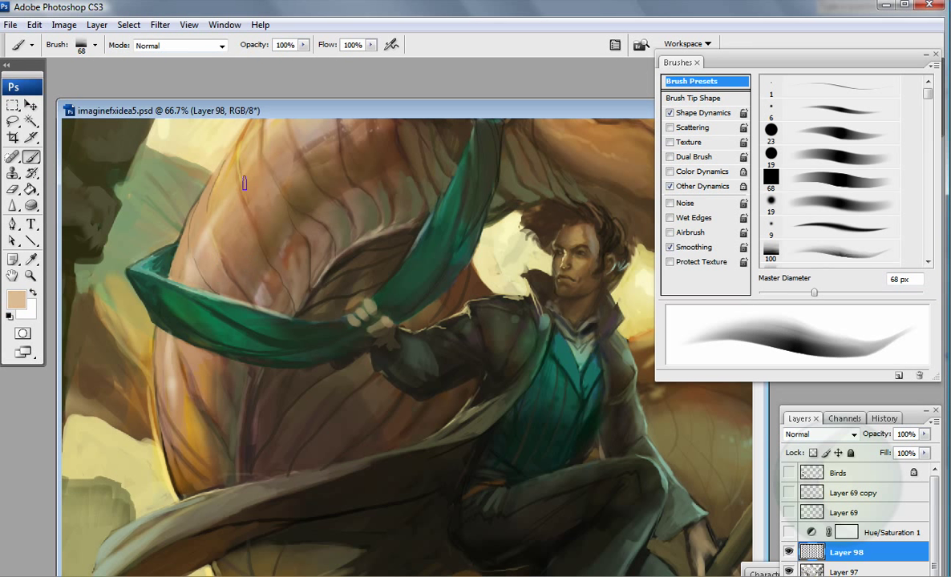
left_click_drag(239, 157, 257, 244)
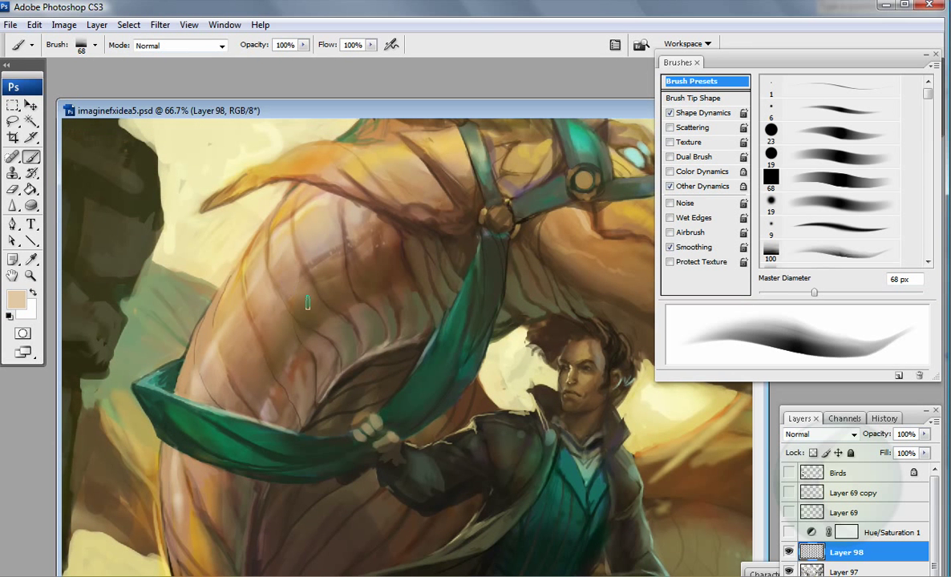
left_click(158, 168, "alt")
left_click(208, 232, "alt")
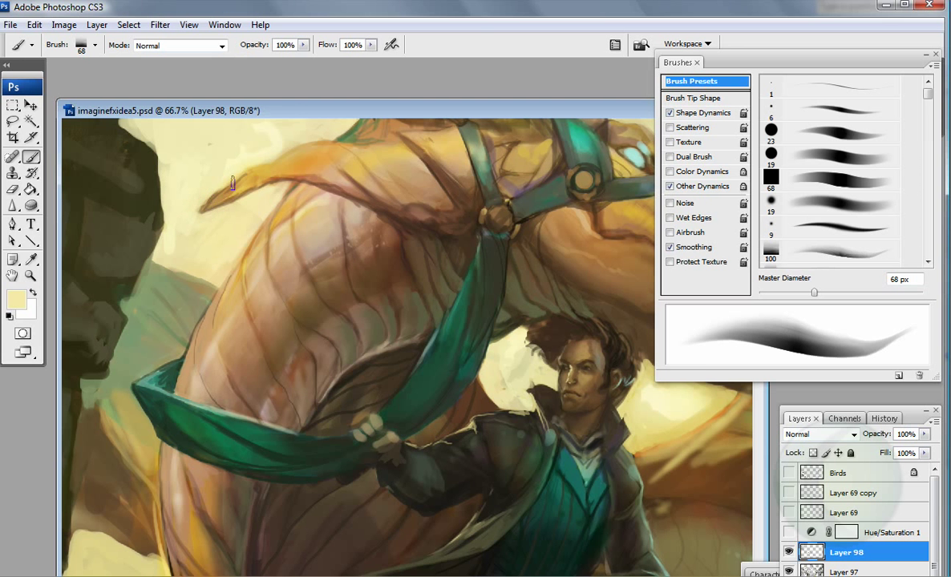
left_click_drag(233, 183, 243, 277)
left_click(273, 257, "alt")
key("bracketleft")
key("bracketleft")
key("bracketleft")
key("bracketleft")
key("bracketleft")
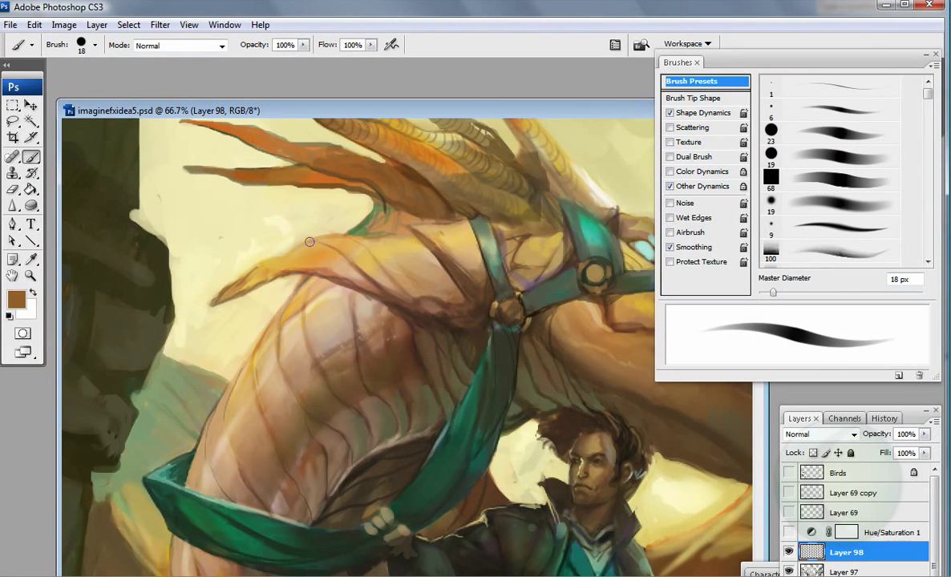
left_click_drag(309, 241, 245, 125)
Step: Paint fine black detail with a 5–9 px brush, then resize it to 16 px
key("bracketleft")
key("bracketleft")
key("bracketleft")
key("bracketleft")
key("bracketleft")
key("bracketleft")
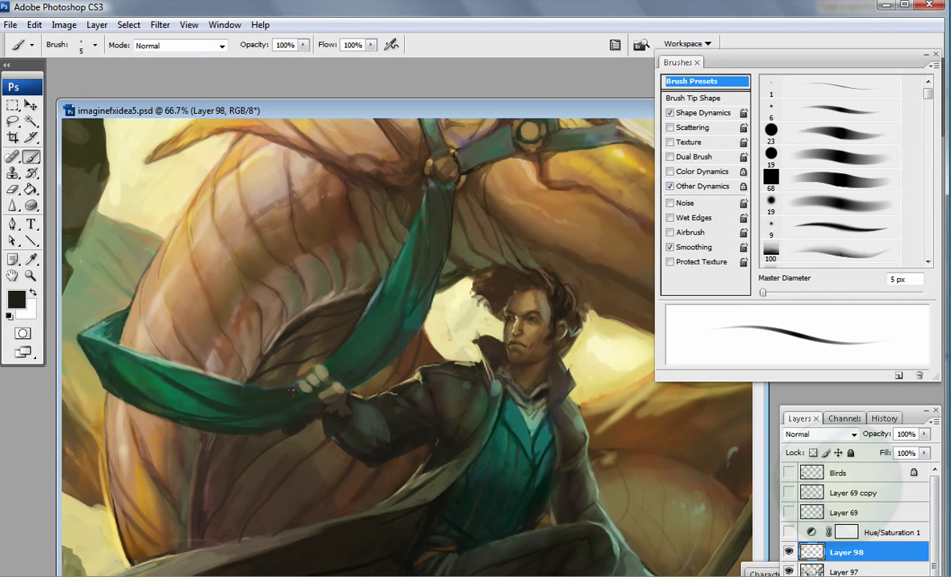
key("bracketright")
key("bracketright")
key("bracketright")
key("bracketright")
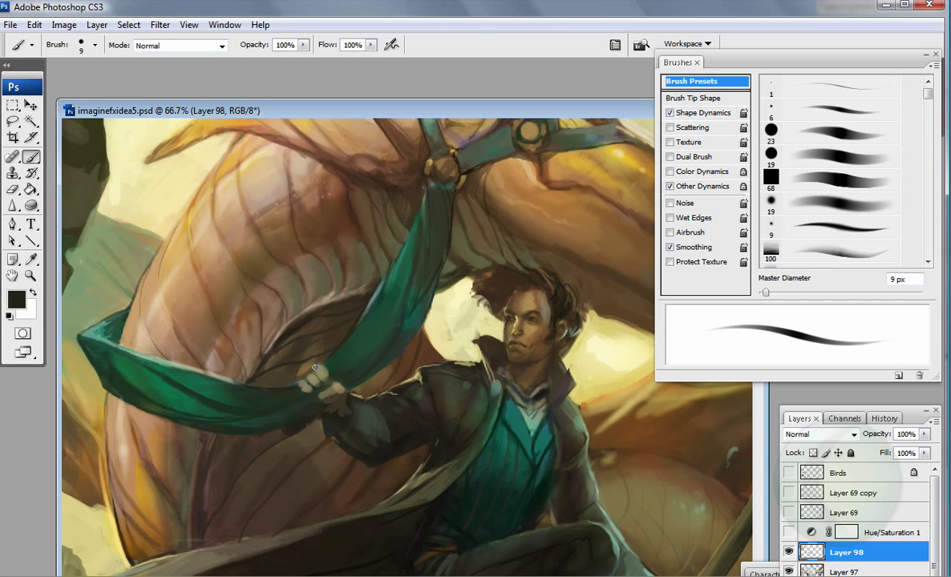
key("d")
key("bracketright")
key("bracketright")
key("bracketright")
key("bracketright")
key("bracketright")
key("bracketright")
key("bracketright")
key("bracketright")
key("bracketright")
key("bracketright")
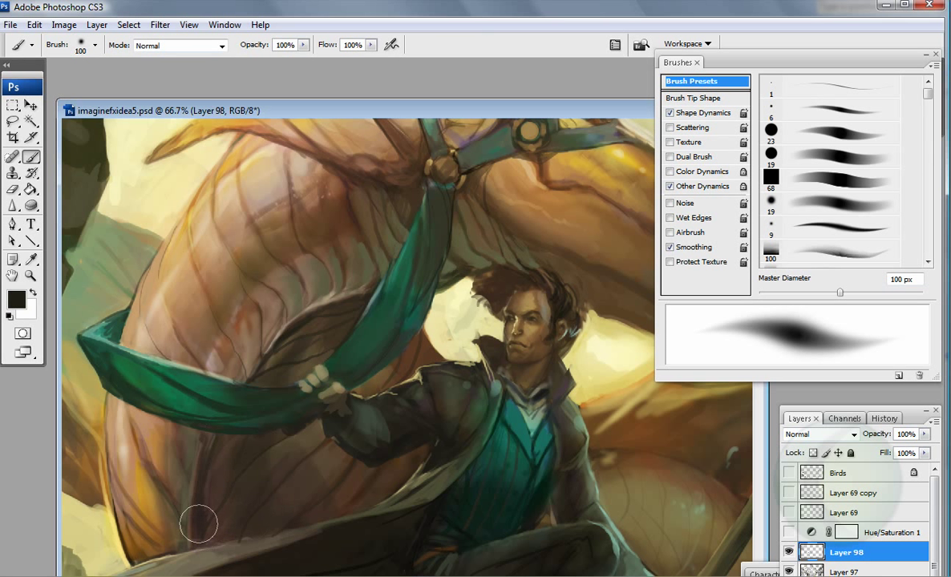
key("bracketleft")
key("bracketleft")
key("bracketleft")
key("bracketleft")
key("bracketleft")
key("bracketleft")
key("bracketleft")
key("bracketleft")
Step: Detail the rider's hand with sampled browns, tan, scarf green and dark tones
left_click(324, 383, "alt")
left_click(314, 390, "alt")
key("bracketleft")
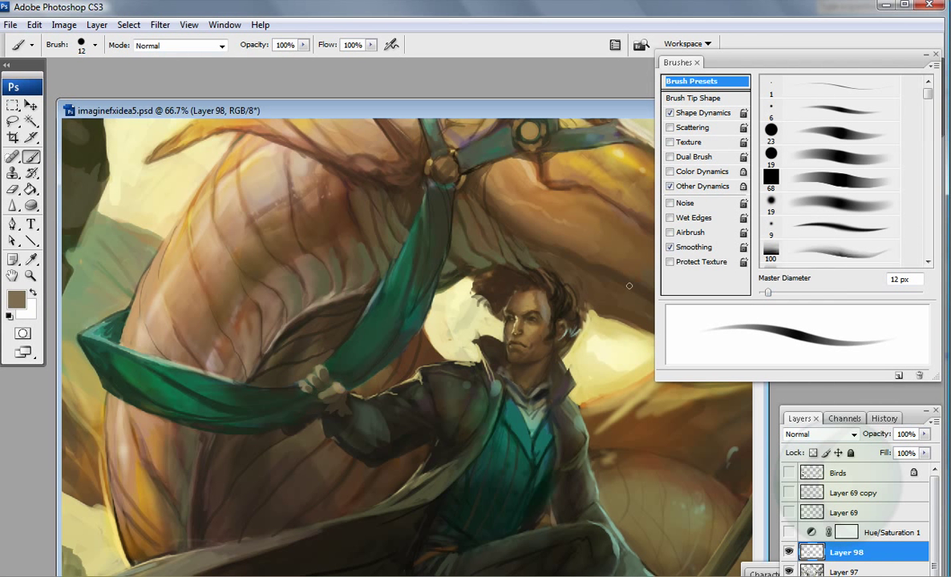
left_click(312, 396, "alt")
left_click(331, 386, "alt")
left_click(308, 370, "alt")
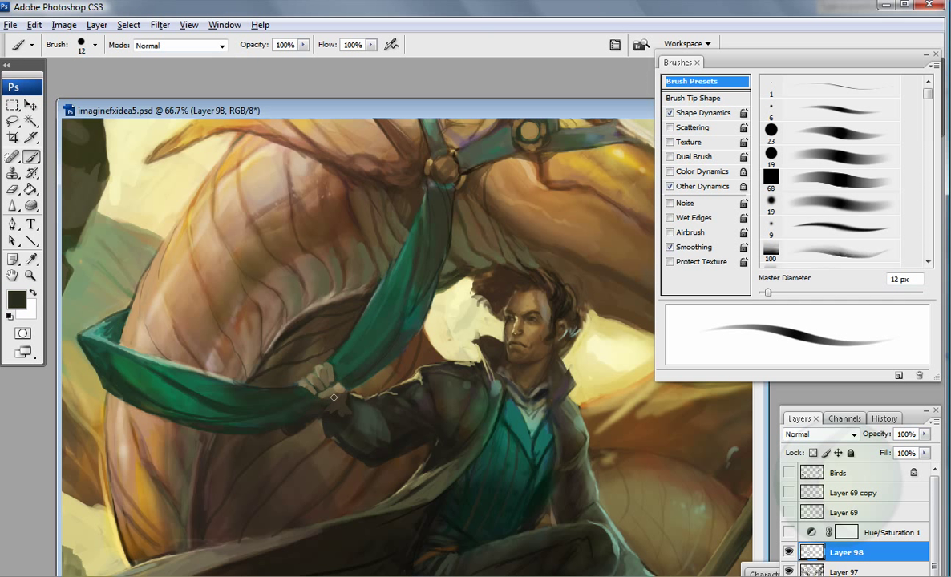
left_click(310, 369, "alt")
key("bracketright")
key("bracketright")
key("bracketright")
key("bracketright")
left_click(313, 372, "alt")
Step: Paint the rider's coat and legs at 9 px with sampled light yellow and dark brown
left_click_drag(341, 425, 267, 370)
left_click(374, 287, "alt")
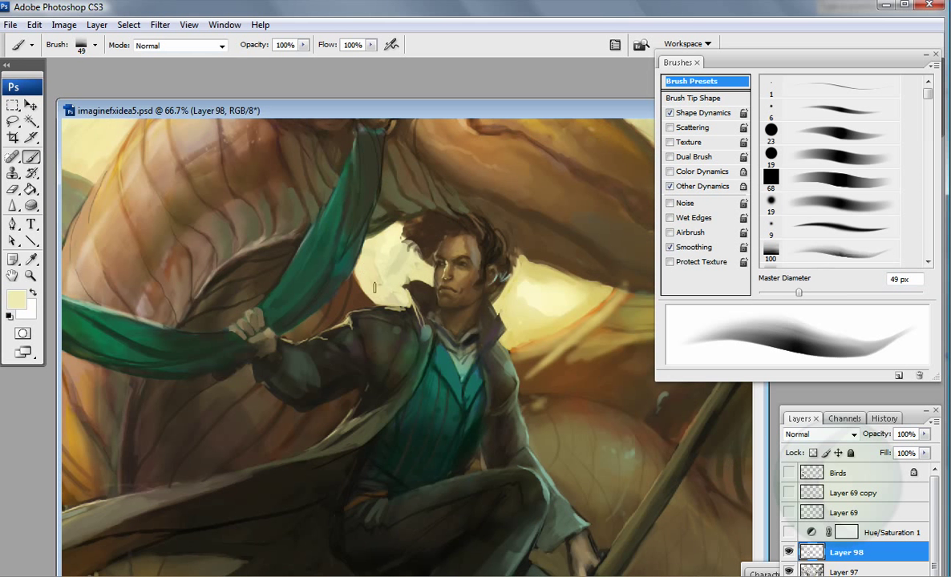
key("bracketleft")
key("bracketleft")
key("bracketleft")
key("bracketleft")
left_click(391, 310, "alt")
left_click(463, 283, "alt")
left_click(423, 323, "alt")
left_click_drag(499, 358, 567, 315)
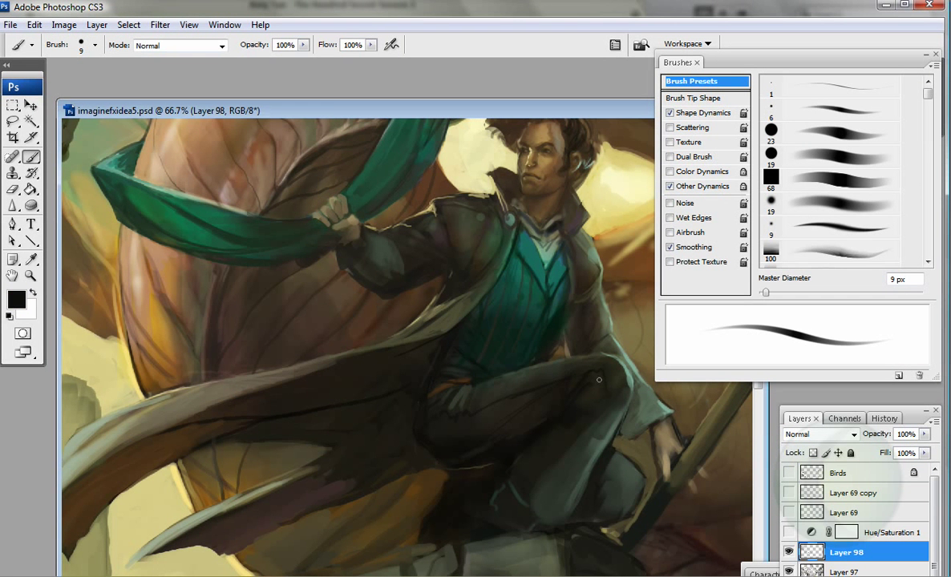
left_click_drag(599, 443, 531, 440)
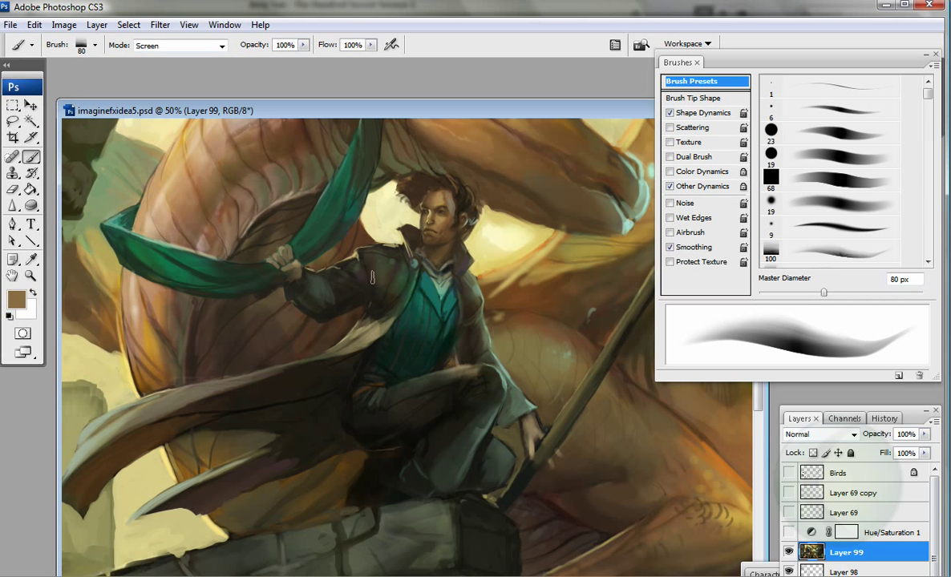
Step: Brighten the lower-left cloak and the rider's left shoulder with 98 px and 52 px strokes
key(".")
key(".")
key(".")
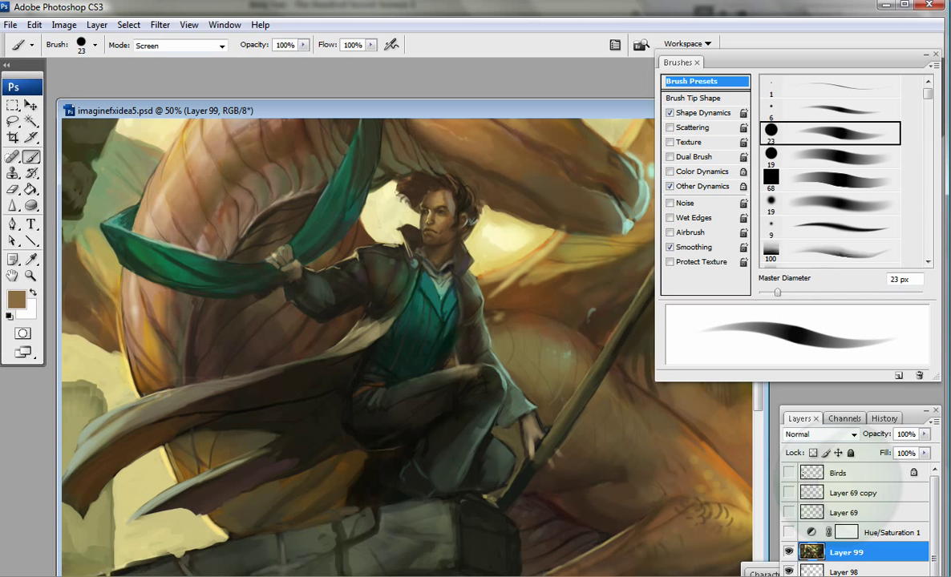
key("bracketright")
key("bracketright")
key("bracketright")
key("bracketright")
key("bracketright")
key("bracketright")
key("bracketright")
key("bracketright")
mouse_move(240, 414)
left_mouse_down()
mouse_move(168, 461)
mouse_move(224, 433)
left_mouse_up()
key("bracketleft")
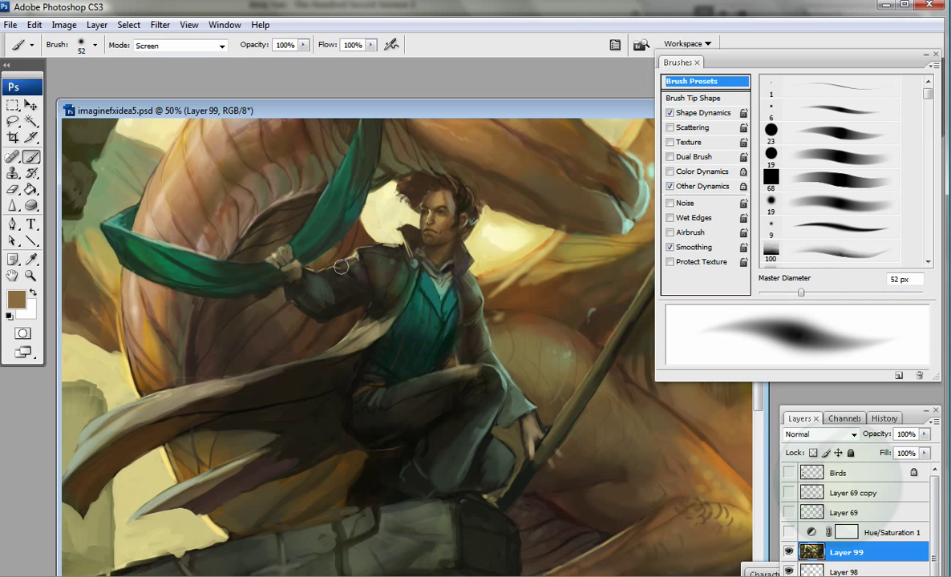
left_click_drag(370, 251, 359, 262)
Step: Brighten the area around the staff and the dragon's jaw with the 100 px soft brush
key("bracketleft")
key("bracketleft")
key("bracketleft")
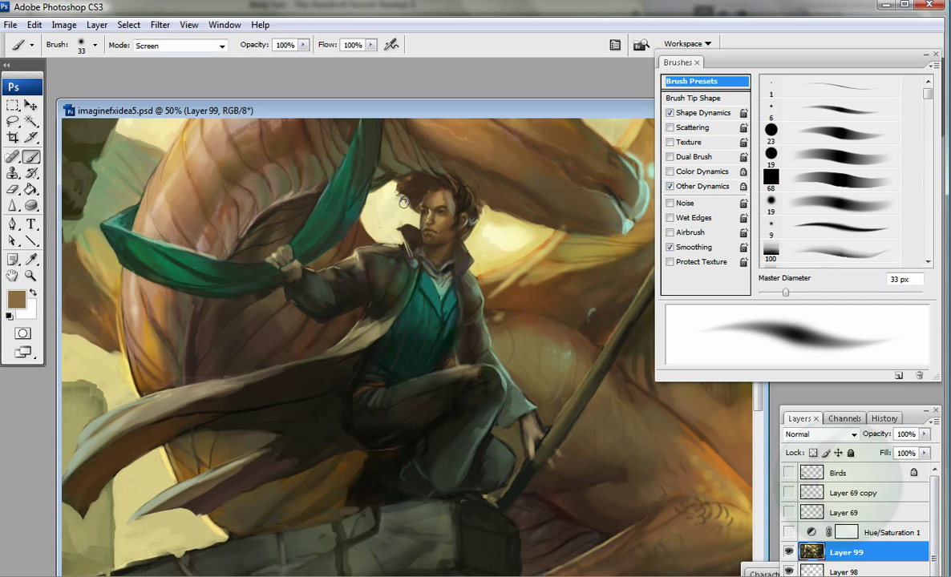
key("bracketleft")
key("bracketleft")
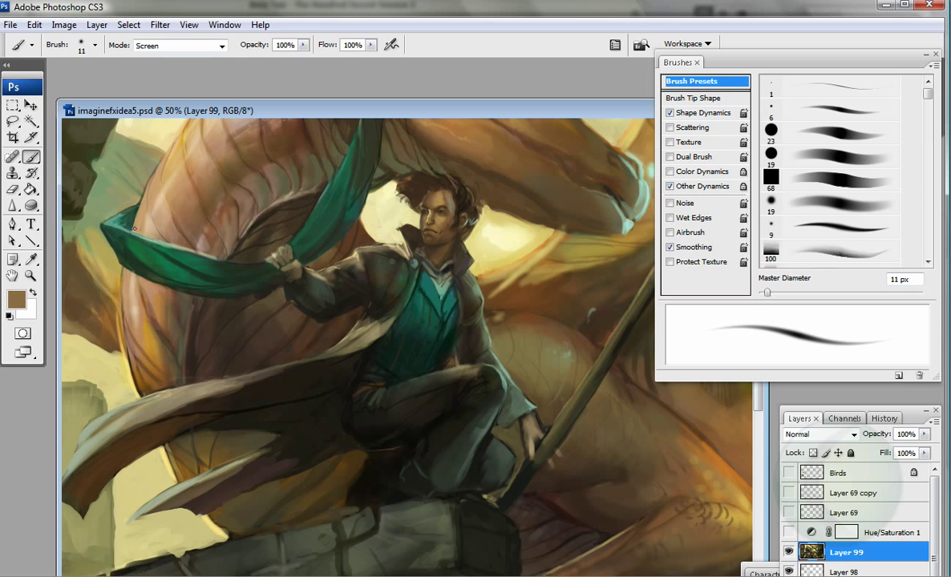
left_click(830, 251)
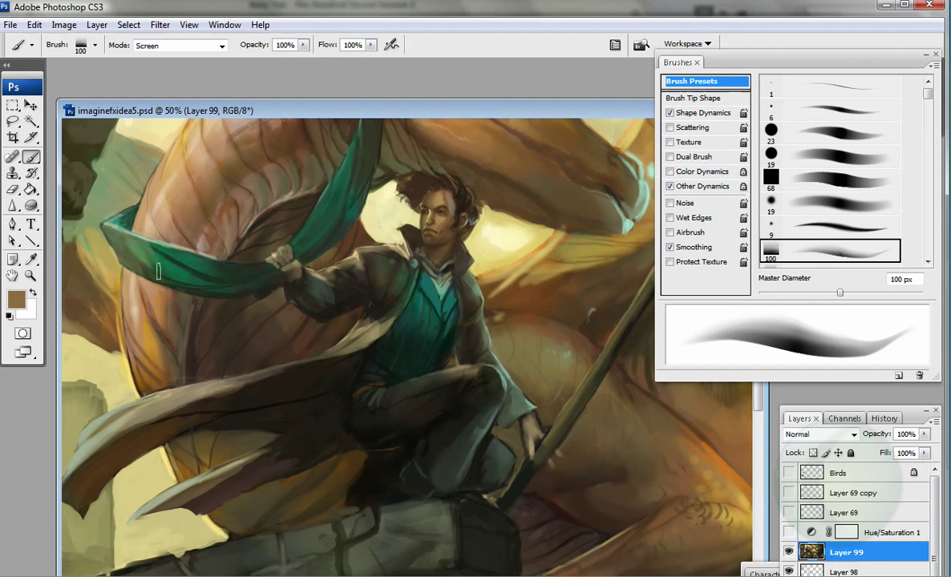
scroll(400, 326, "up", 3)
scroll(449, 360, "down", 3)
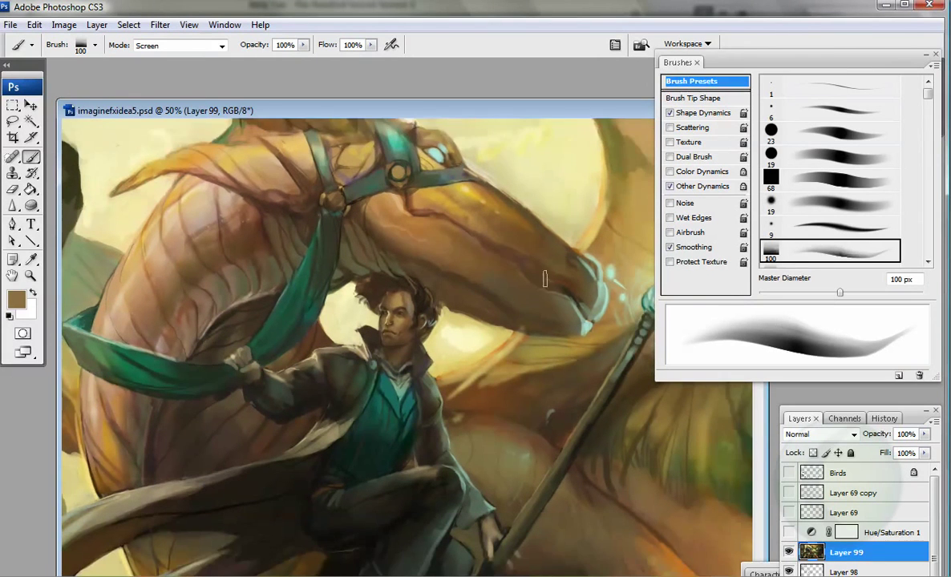
mouse_move(497, 400)
left_mouse_down()
mouse_move(493, 424)
mouse_move(496, 405)
left_mouse_up()
left_click_drag(577, 298, 585, 241)
Step: Switch the brush to Multiply and darken the wing beside the scarf knot in dark brown
left_click_drag(119, 394, 215, 218)
key("period")
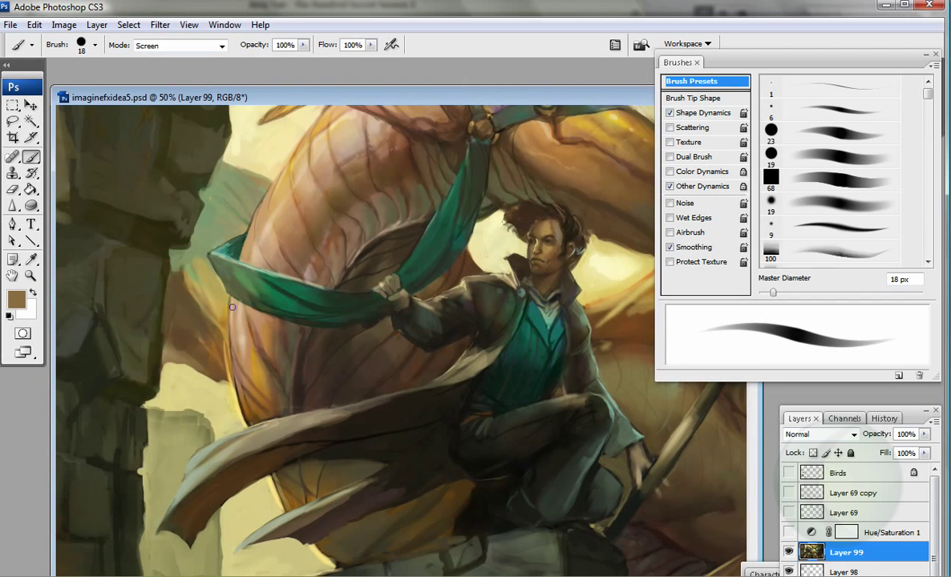
left_click(181, 46)
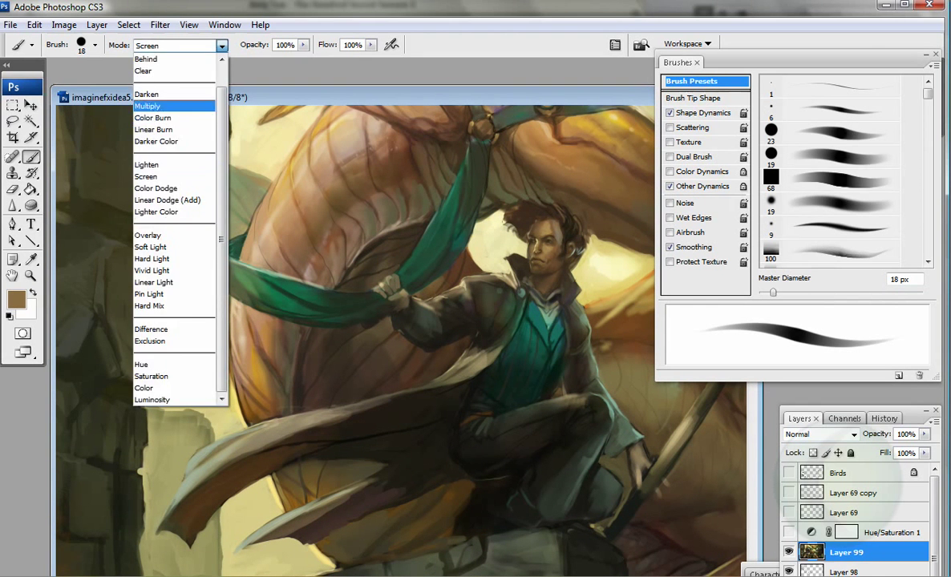
left_click(165, 110)
key("bracketright")
key("bracketright")
key("bracketright")
key("bracketright")
key("bracketright")
left_click(326, 333, "alt")
left_click_drag(316, 265, 338, 283)
Step: With 82 px airbrush build-up, darken the lower coat and shade under the rider's legs
key("shift+alt+p")
key("bracketright")
key("bracketright")
mouse_move(288, 446)
left_mouse_down()
mouse_move(371, 460)
mouse_move(373, 522)
mouse_move(455, 488)
left_mouse_up()
left_click(412, 436, "alt")
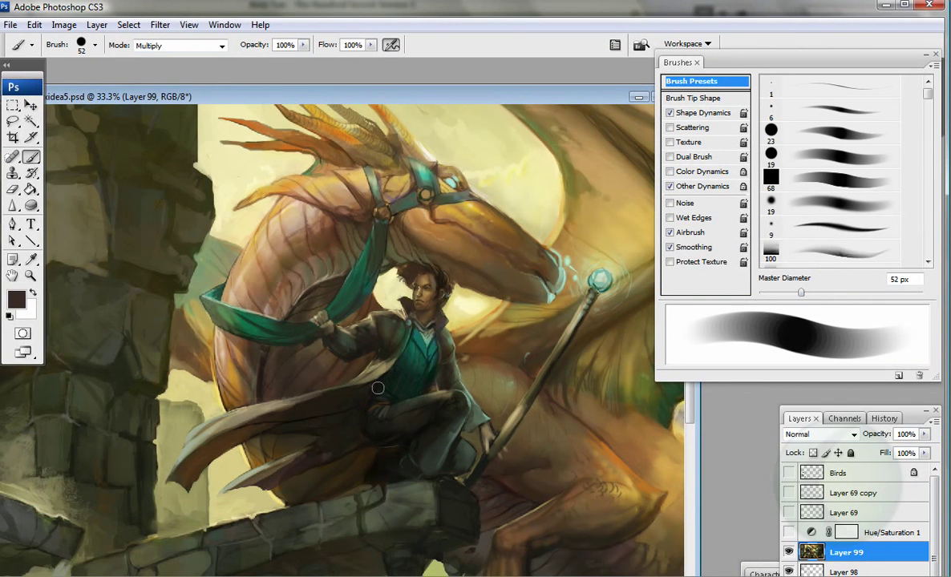
mouse_move(415, 450)
left_mouse_down()
mouse_move(409, 401)
mouse_move(437, 429)
mouse_move(442, 418)
mouse_move(375, 387)
left_mouse_up()
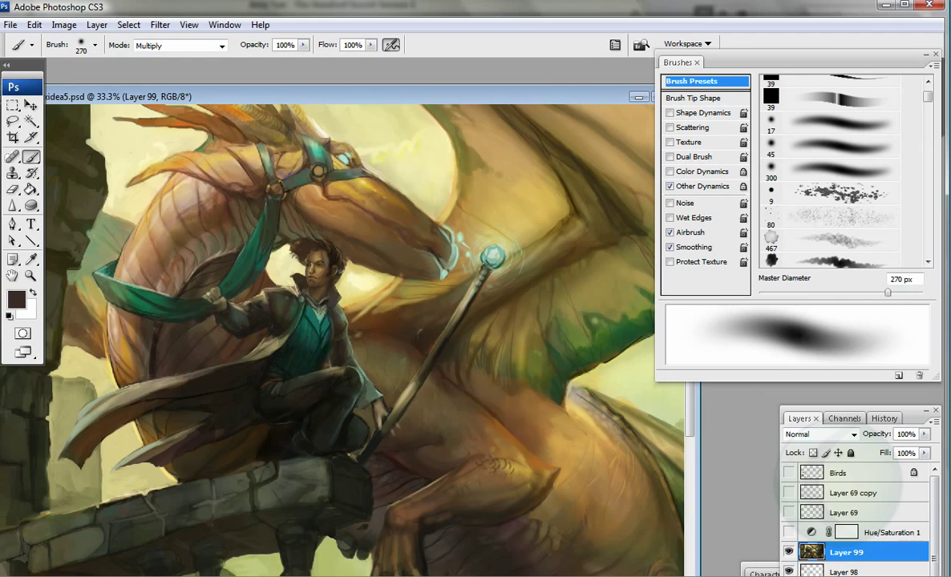
key("ctrl+minus")
key("ctrl+minus")
Step: Switch back to Screen and brighten the ledge and wing edge with a sampled tan
left_click(120, 383, "alt")
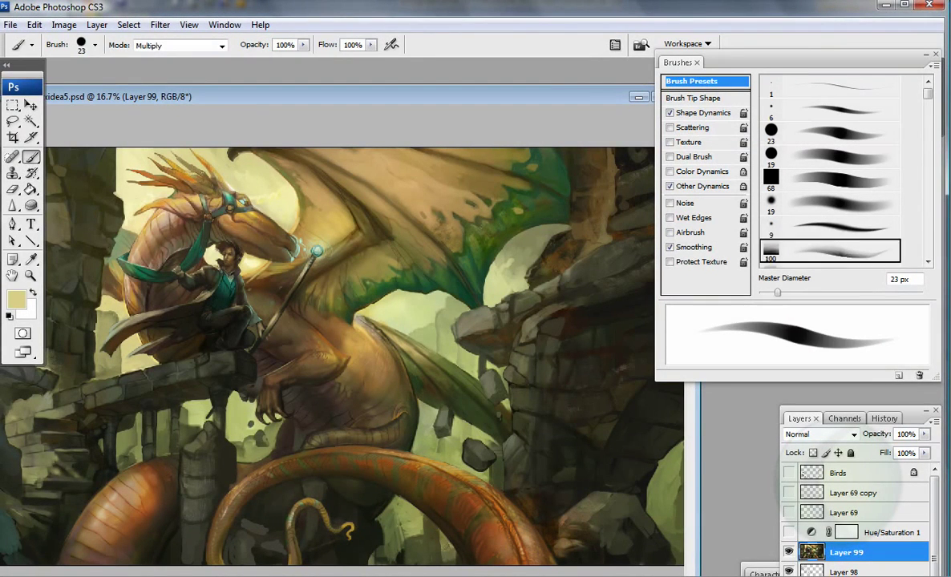
right_click(124, 377, "shift")
left_click(156, 176)
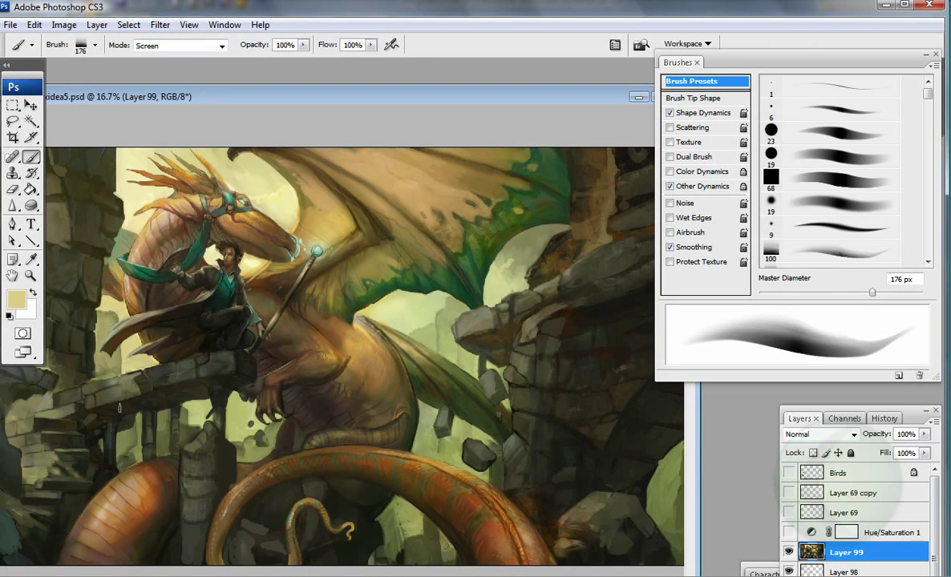
left_click_drag(152, 393, 186, 400)
left_click(438, 298)
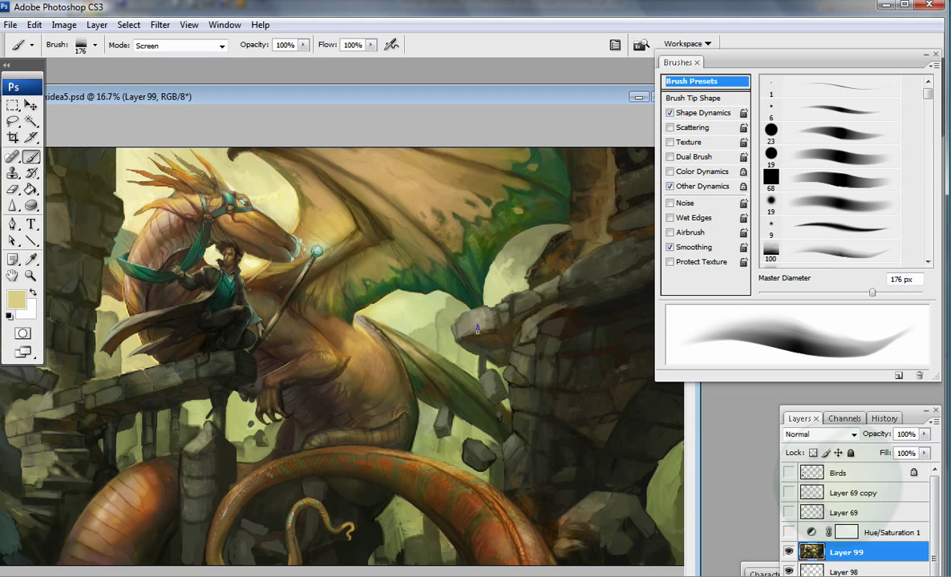
Step: Switch to a 341 px airbrush and zoom out to 12.5% to see the whole painting
left_click_drag(622, 258, 611, 257)
key("period")
key("period")
key("period")
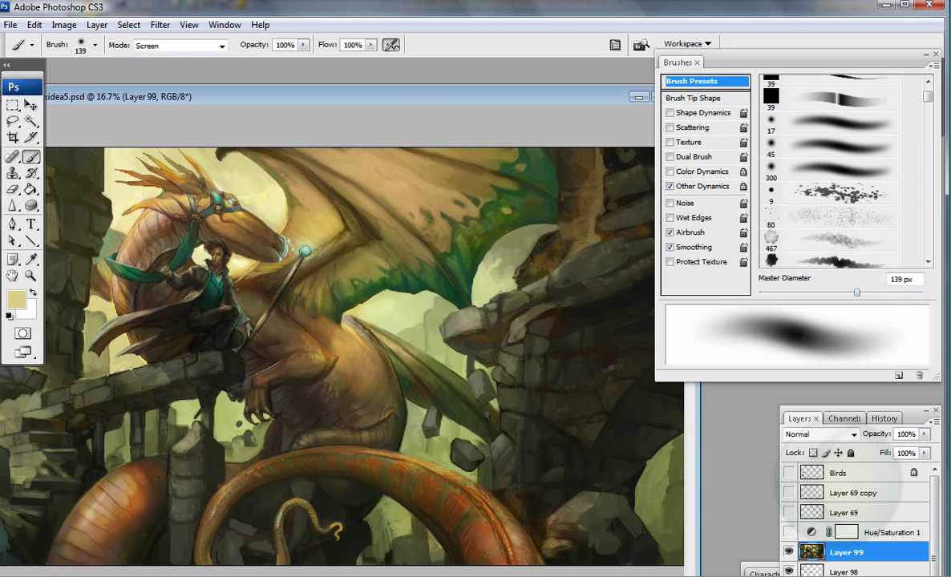
left_click_drag(562, 96, 517, 127)
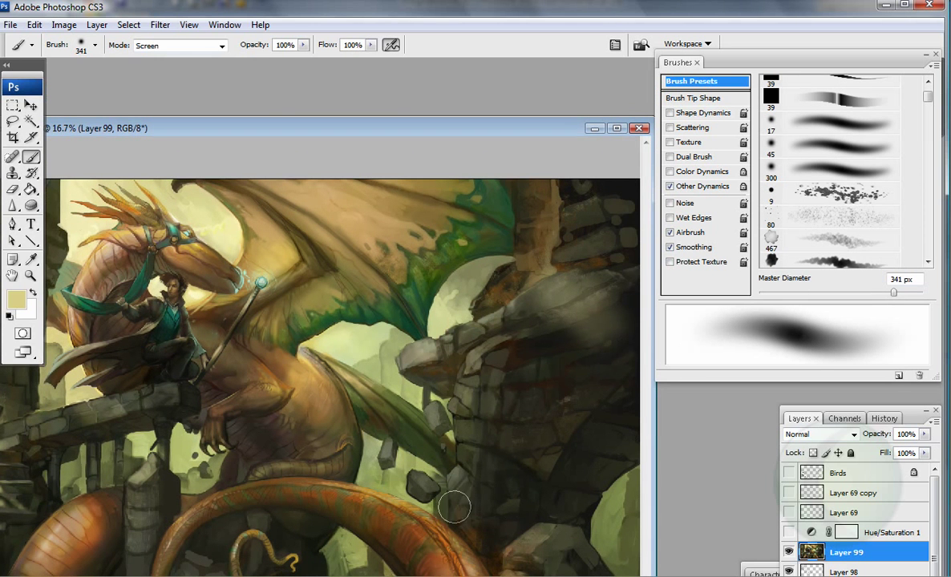
key("z")
left_click(184, 242, "alt")
Step: Darken the dragon's belly and chest in Multiply, then switch to Hard Light with green
key("b")
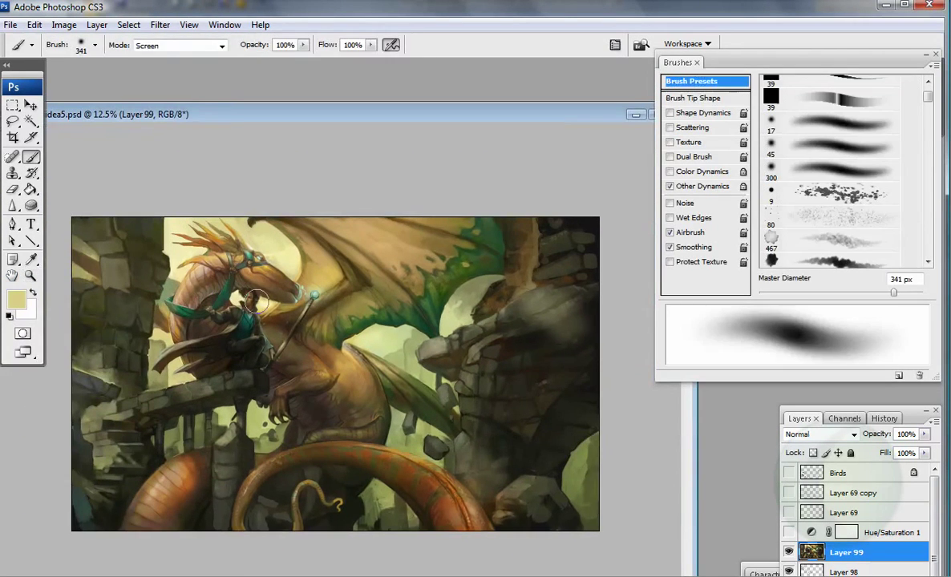
left_click(180, 46)
left_click(156, 109)
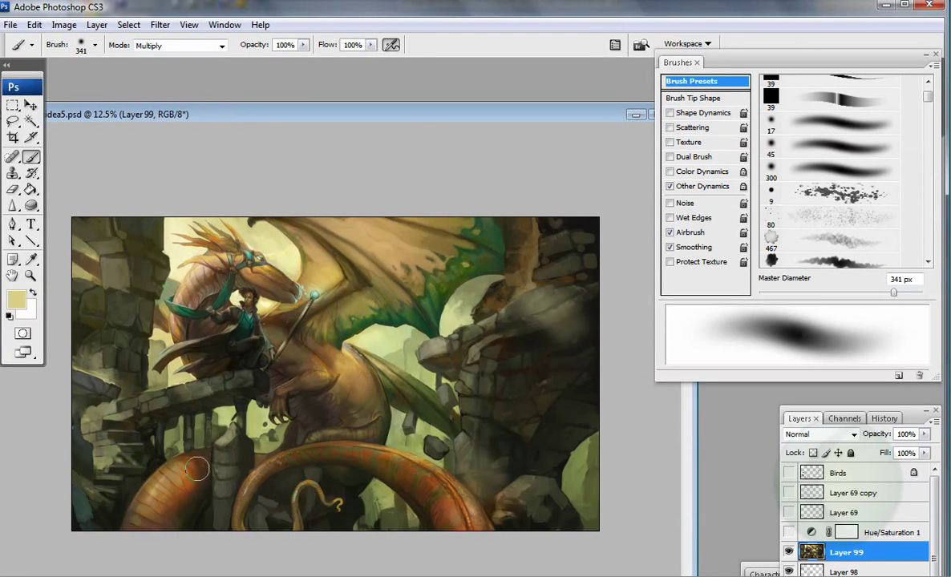
mouse_move(338, 388)
left_mouse_down()
mouse_move(284, 410)
mouse_move(418, 344)
left_mouse_up()
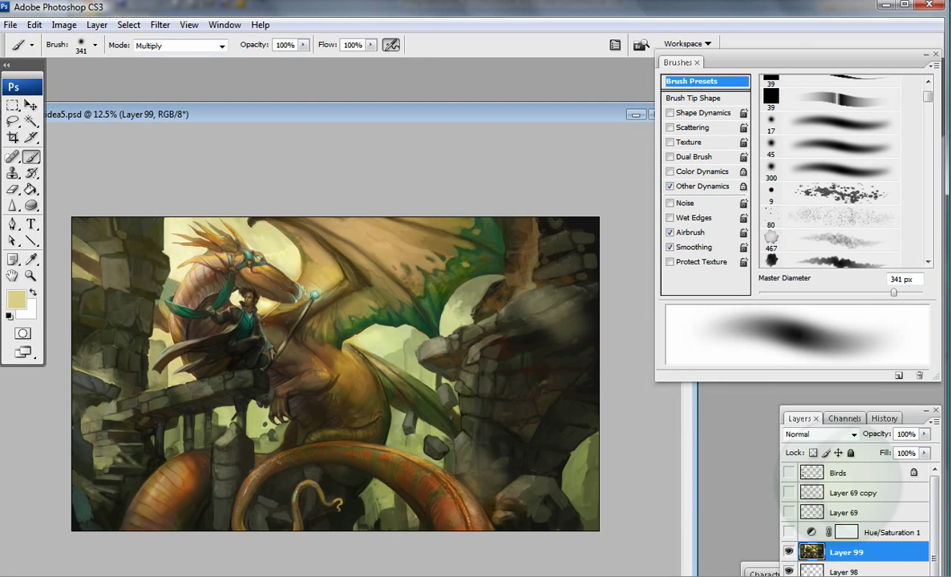
key("shift+alt+h")
key("Return")
Step: Shade left of the dragon's head, lighten its tail in tan and repaint the left stones
key("b")
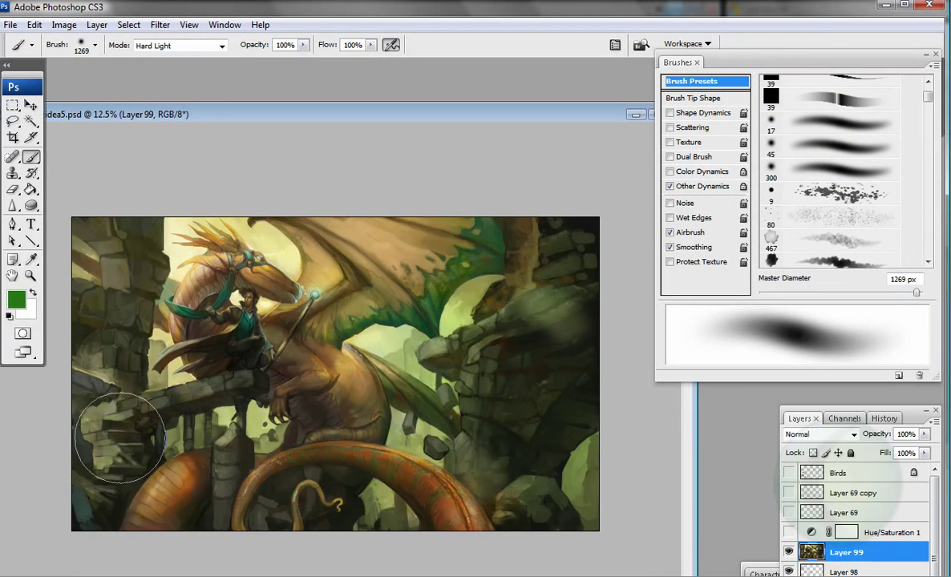
key("bracketleft")
key("bracketleft")
key("bracketleft")
key("bracketleft")
key("bracketleft")
key("bracketleft")
key("bracketleft")
key("bracketleft")
key("bracketleft")
key("bracketleft")
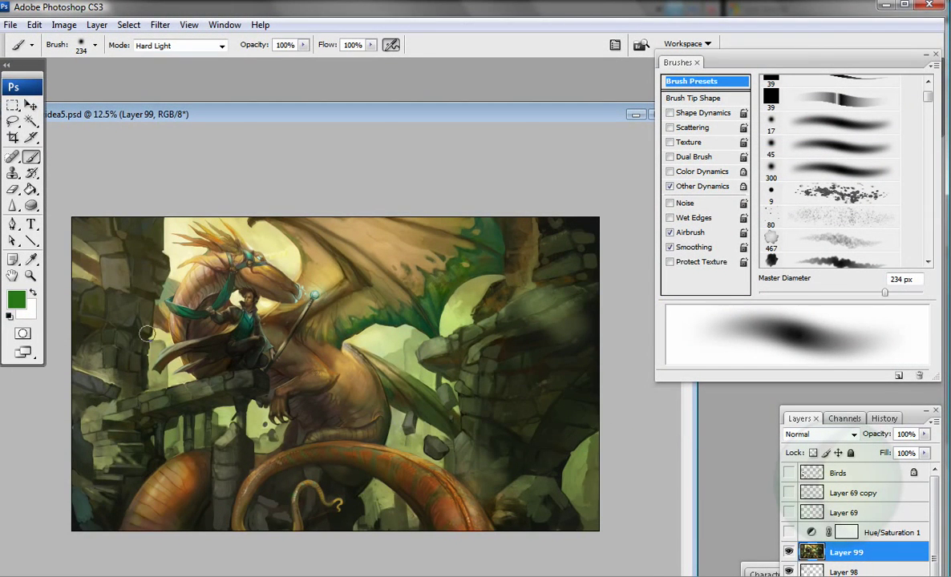
left_click_drag(216, 276, 182, 229)
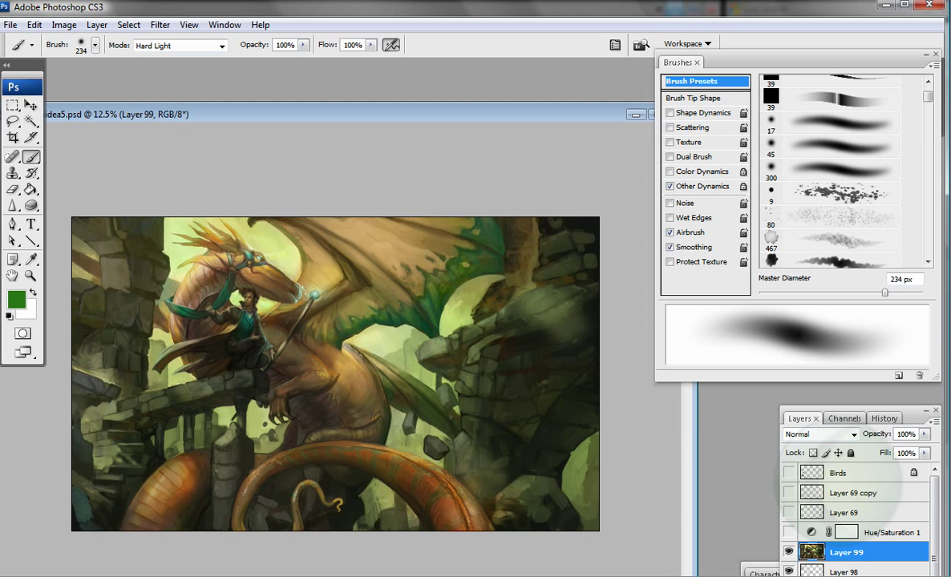
left_click(416, 468, "alt")
left_click(393, 444, "alt")
left_click_drag(377, 441, 424, 465)
mouse_move(252, 337)
left_mouse_down()
mouse_move(182, 354)
mouse_move(167, 299)
mouse_move(84, 249)
left_mouse_up()
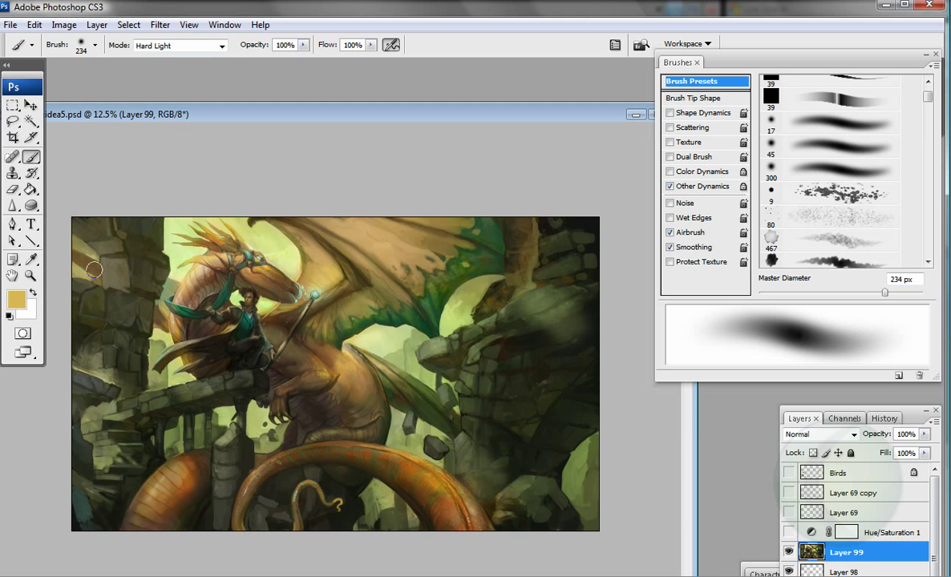
Step: Check values with the greyscale layer, then flip the canvas horizontally
left_click(789, 532)
left_click(788, 532)
key("bracketright")
key("bracketright")
key("bracketright")
key("bracketright")
key("bracketright")
key("bracketright")
key("bracketright")
key("bracketright")
key("bracketright")
key("bracketright")
key("bracketleft")
key("bracketleft")
key("bracketleft")
key("bracketleft")
key("bracketleft")
key("bracketleft")
key("bracketleft")
key("bracketleft")
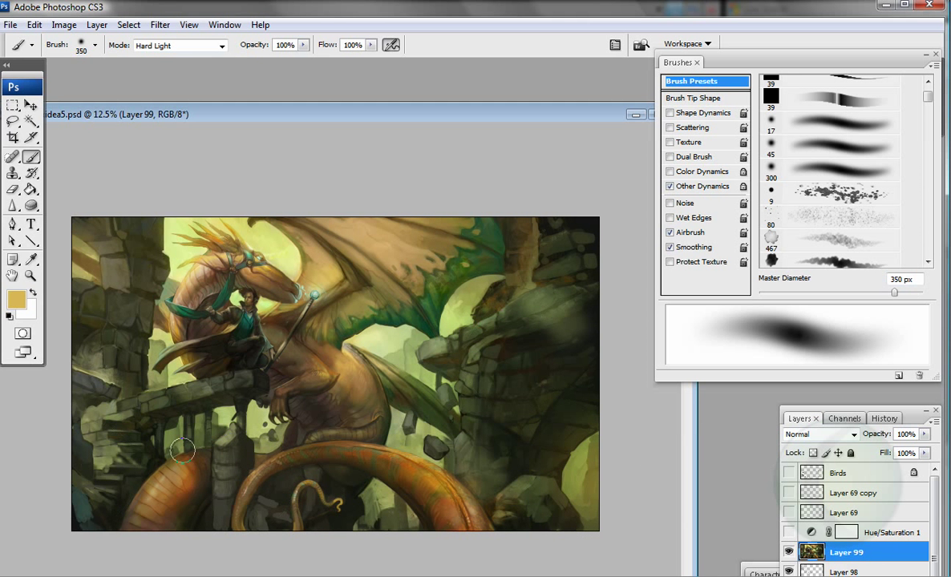
left_click(64, 25)
left_click(309, 233)
Step: Set a 494 px eraser, then a Normal 182 px brush with a sampled light grey
key("e")
key("bracketright")
key("bracketright")
key("bracketright")
key("bracketright")
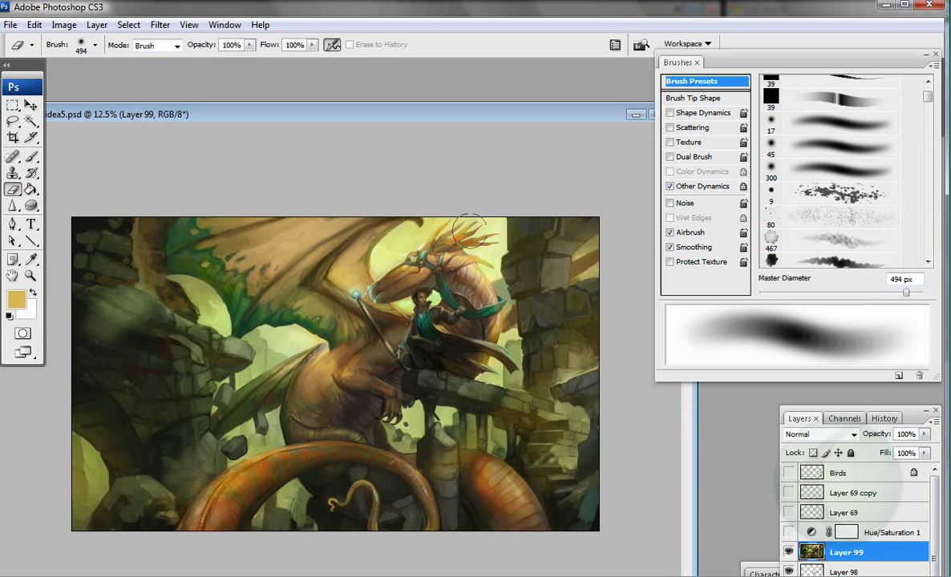
key("o")
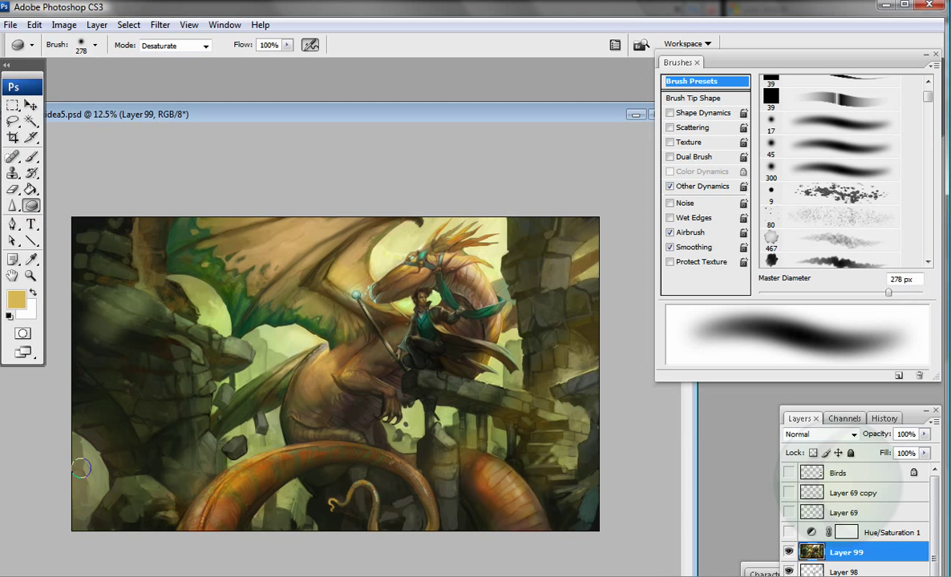
key("b")
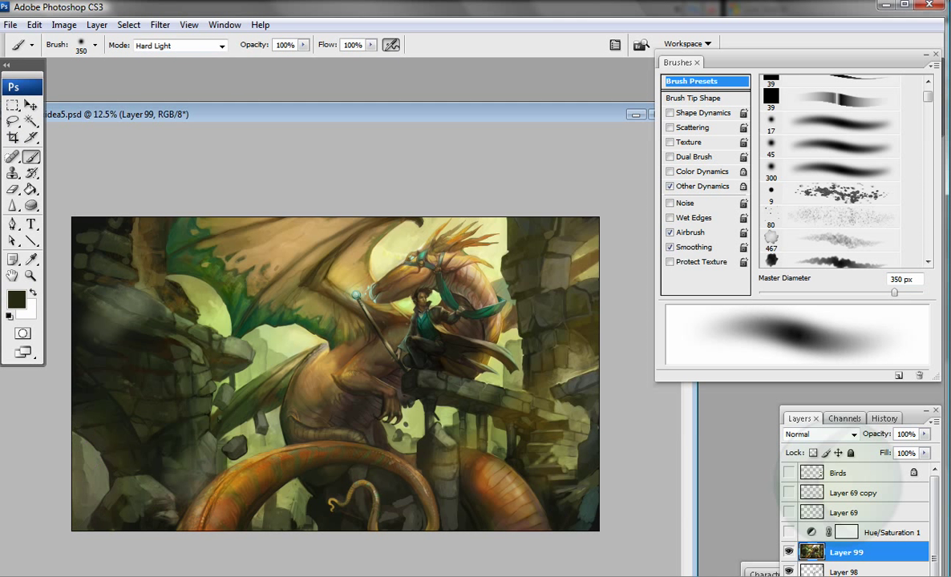
left_click(181, 45)
left_click(160, 44)
key("bracketleft")
key("bracketleft")
key("bracketleft")
key("bracketleft")
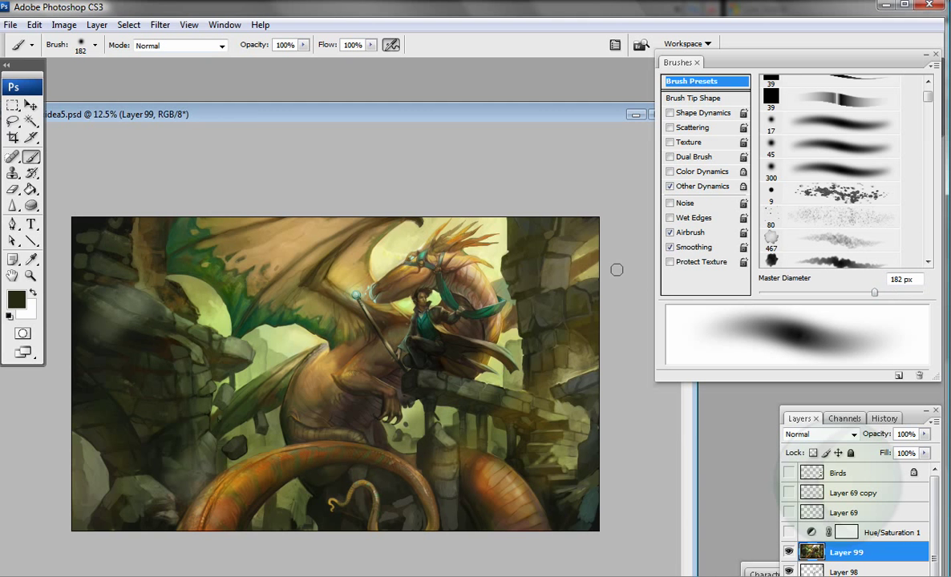
left_click(571, 251, "alt")
Step: Set the brush to Hard Light with shape dynamics and a beige foreground colour
left_click(181, 46)
left_click(151, 282)
key("comma")
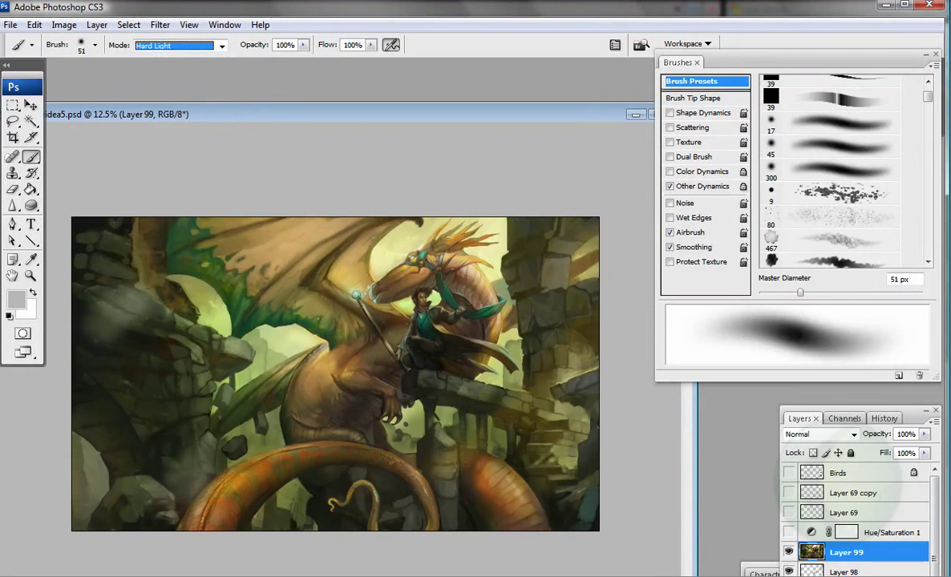
left_click(16, 299)
left_click(561, 454)
key("Return")
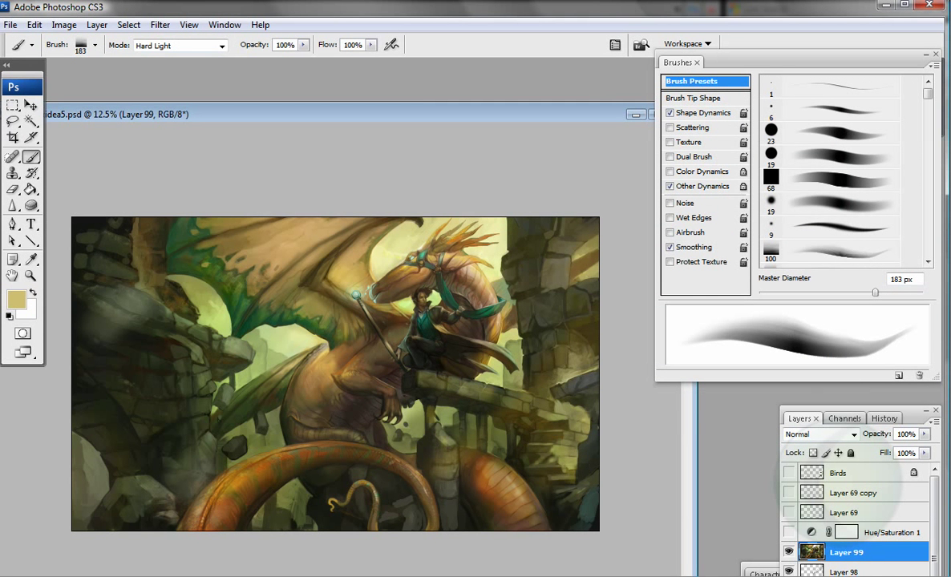
Step: Glaze in Lighten mode with an 811 px brush using sampled dark green and pale yellow
key("period")
left_click(181, 46)
left_click(152, 161)
left_click(455, 359, "alt")
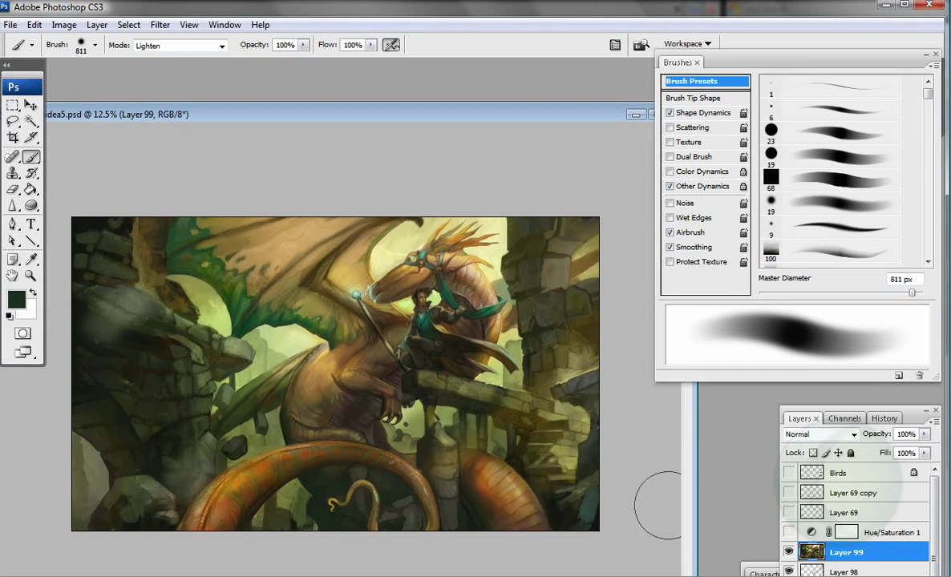
left_click(392, 218, "alt")
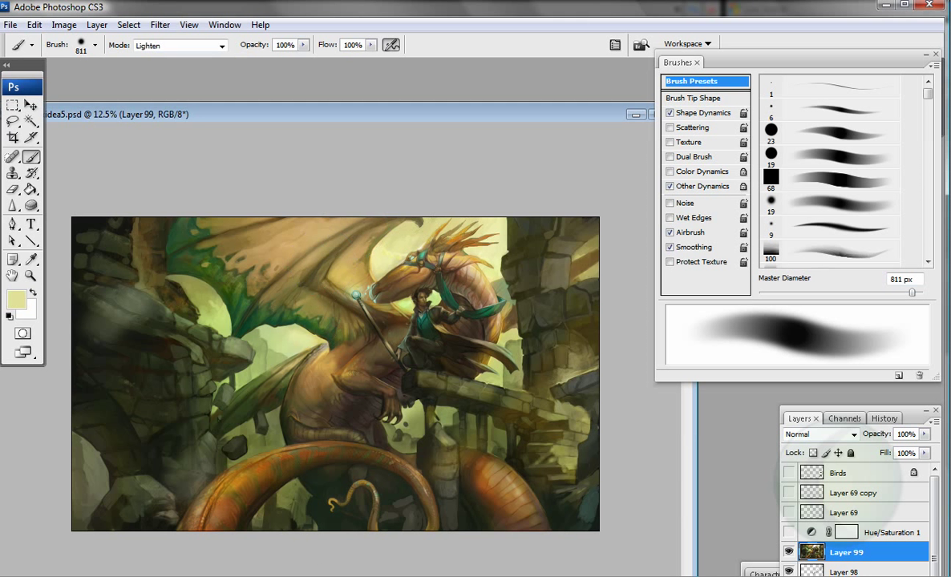
Step: Glaze in Multiply mode with sampled dark brown and orange-brown
left_click(180, 46)
left_click(168, 110)
left_click(198, 216, "alt")
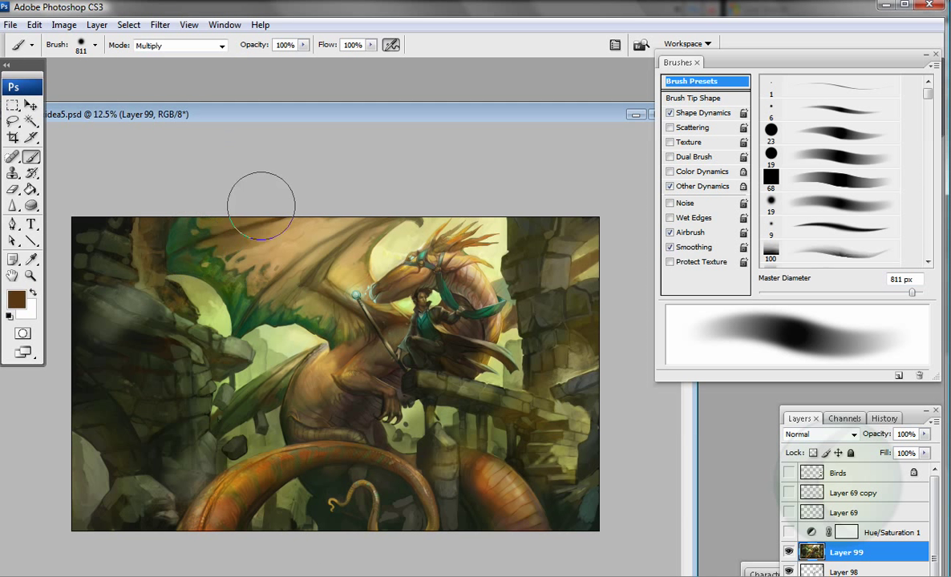
left_click(317, 513, "alt")
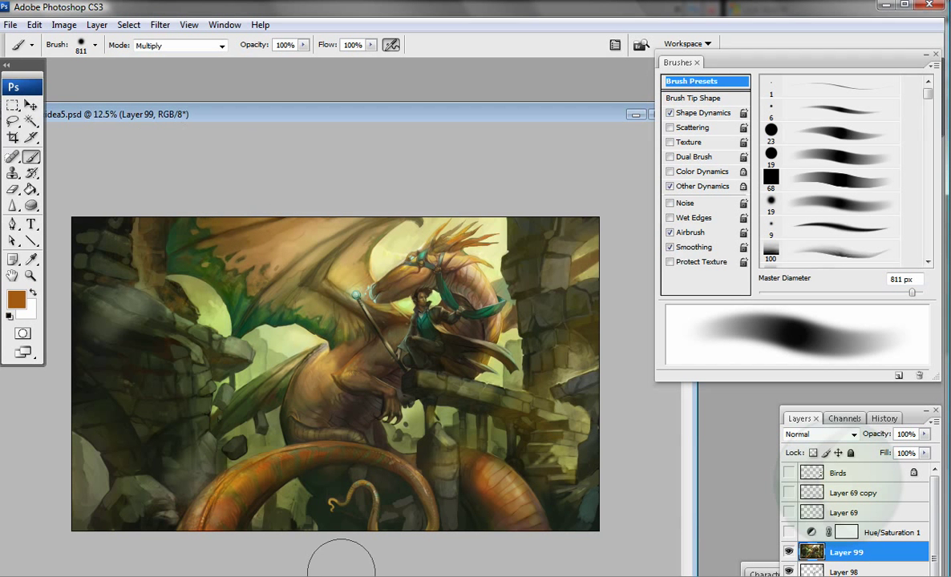
Step: Zoom in around the rider and reset the brush to Normal at 37 px
key("z")
left_click(427, 393)
left_click(340, 349)
key("b")
left_click(180, 45)
left_click(164, 55)
left_click(770, 153)
left_click_drag(773, 293, 788, 292)
Step: Sample browns, oranges and the scarf's teal while trying 64, 77 and 25 px brush presets
left_click(265, 466, "alt")
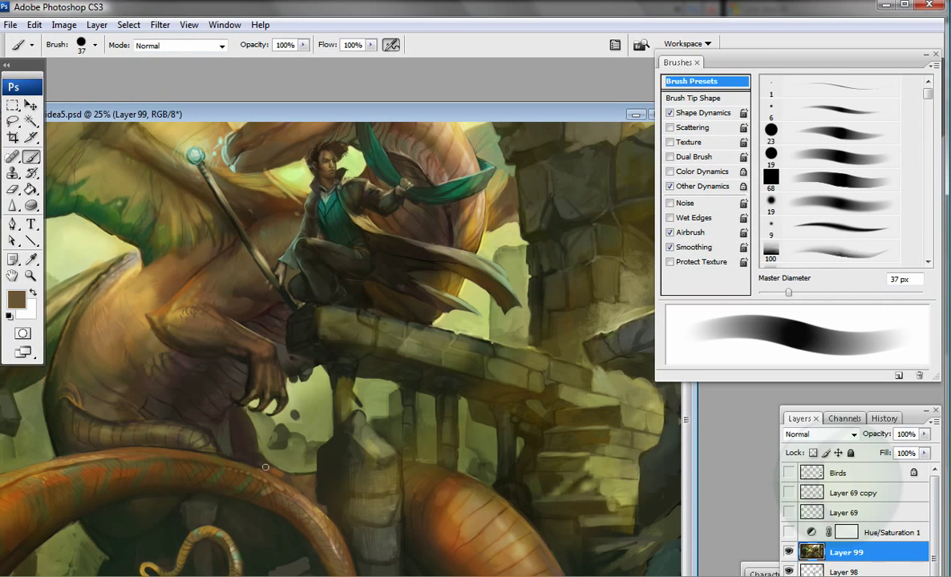
key("period")
key("period")
key("period")
key("period")
left_click(269, 441, "alt")
key("period")
key("period")
left_click(303, 492, "alt")
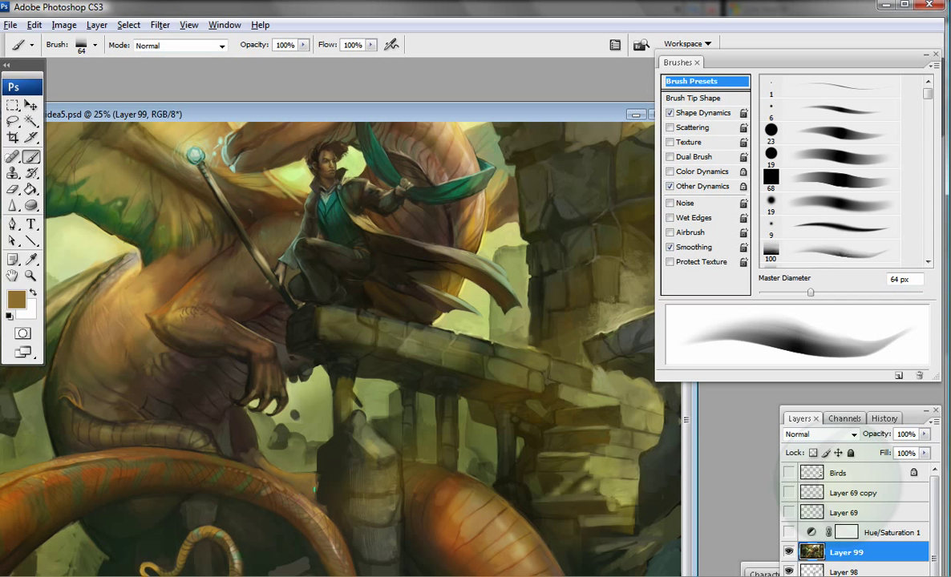
key("comma")
key("comma")
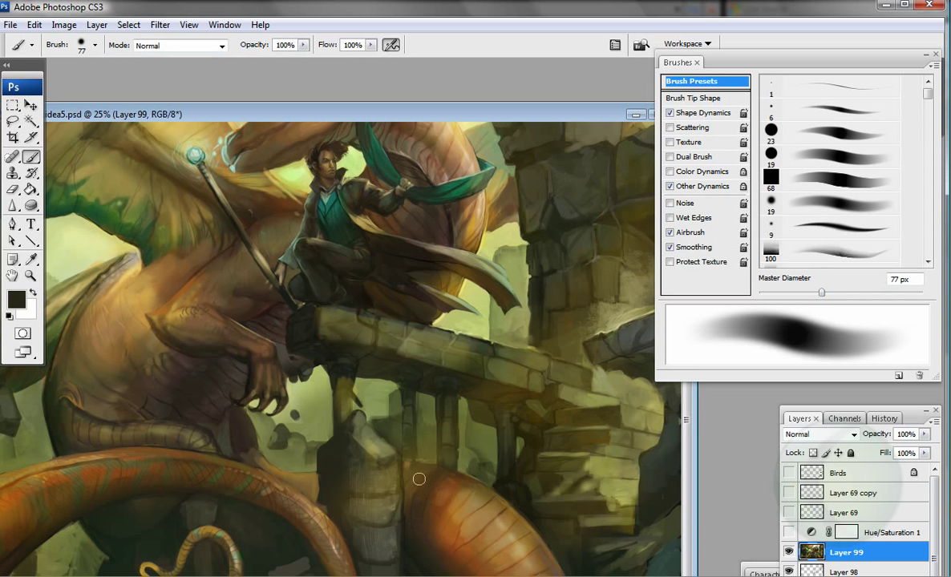
left_click(421, 446, "alt")
key("comma")
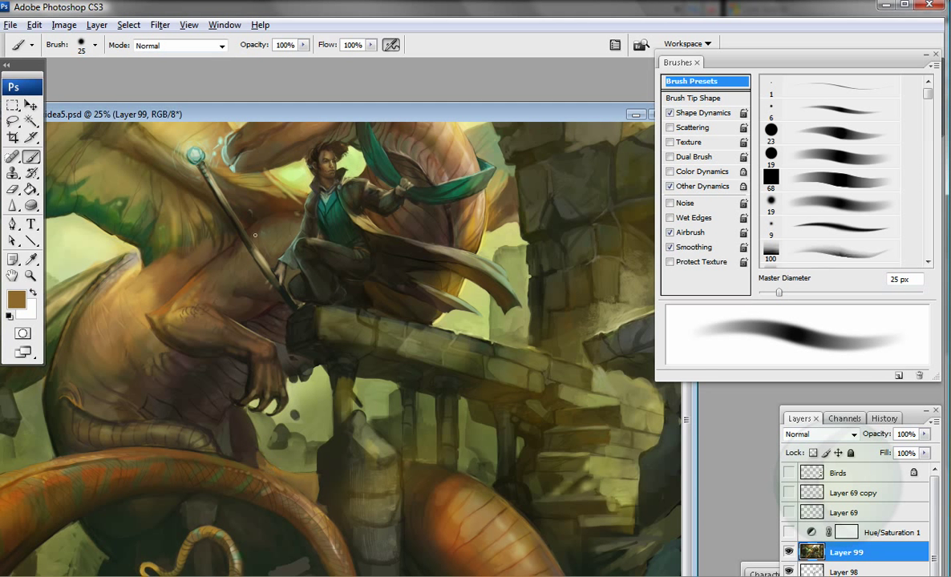
left_click(185, 146, "alt")
left_click(16, 300)
left_click(816, 138)
Step: With a sampled tan on a 21 px brush, brighten the tail edge and streak a highlight up the pillar
left_click(328, 501, "alt")
left_click(299, 470, "alt")
key("comma")
mouse_move(278, 479)
left_mouse_down()
mouse_move(289, 461)
mouse_move(316, 505)
left_mouse_up()
left_click_drag(262, 436, 258, 455)
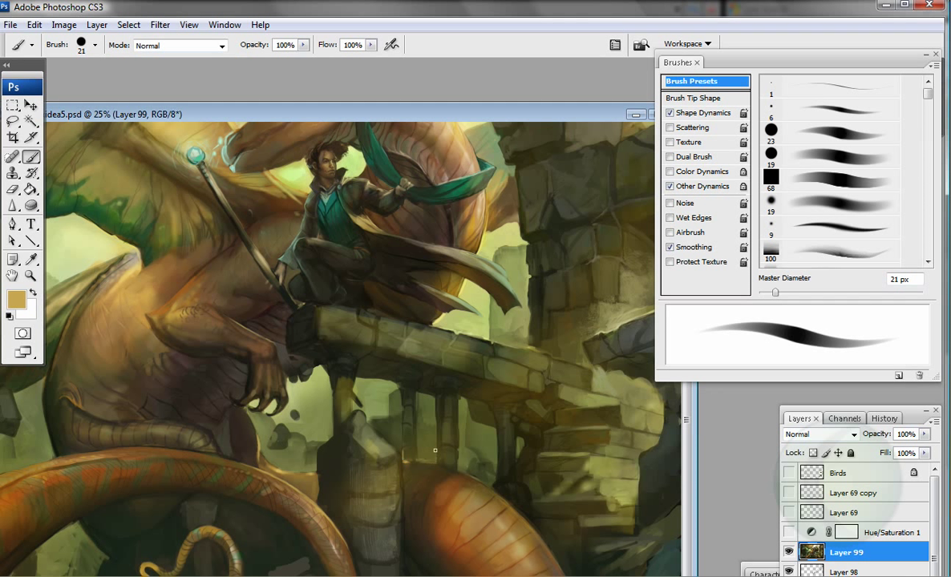
left_click_drag(331, 432, 331, 405)
left_click(331, 425, "alt")
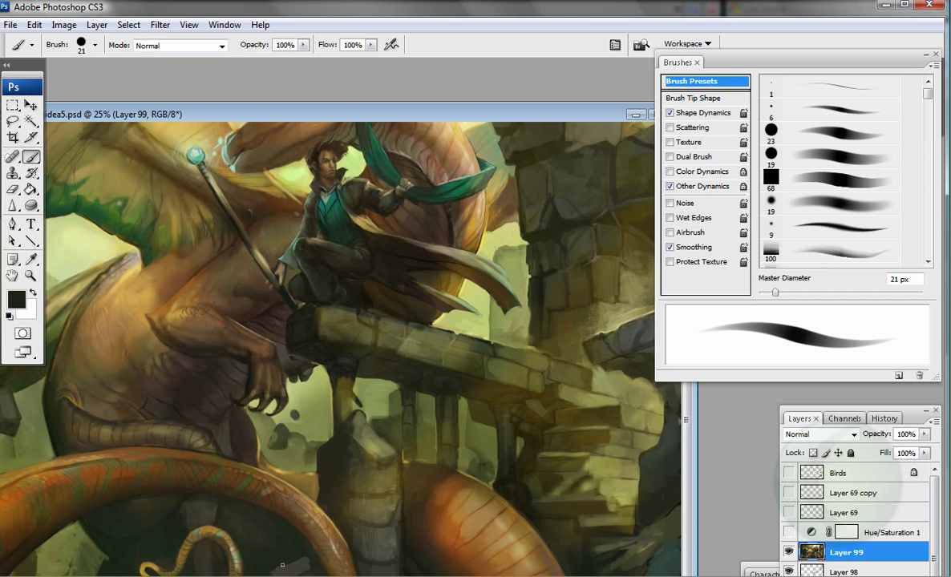
left_click(231, 571, "alt")
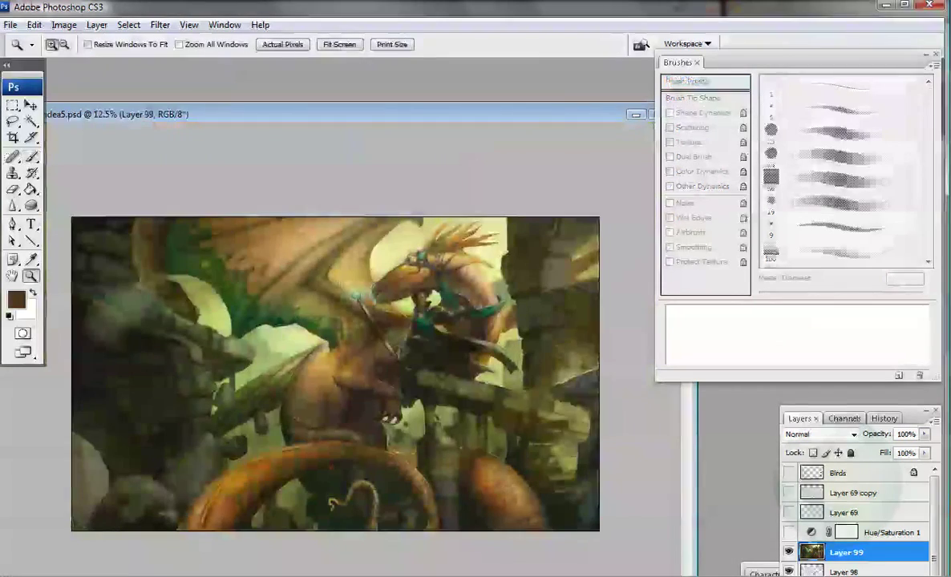
Step: Add a Color Balance adjustment layer at +9, +11, −14, then zoom in and pick the 19 px airbrush
key("alt+i")
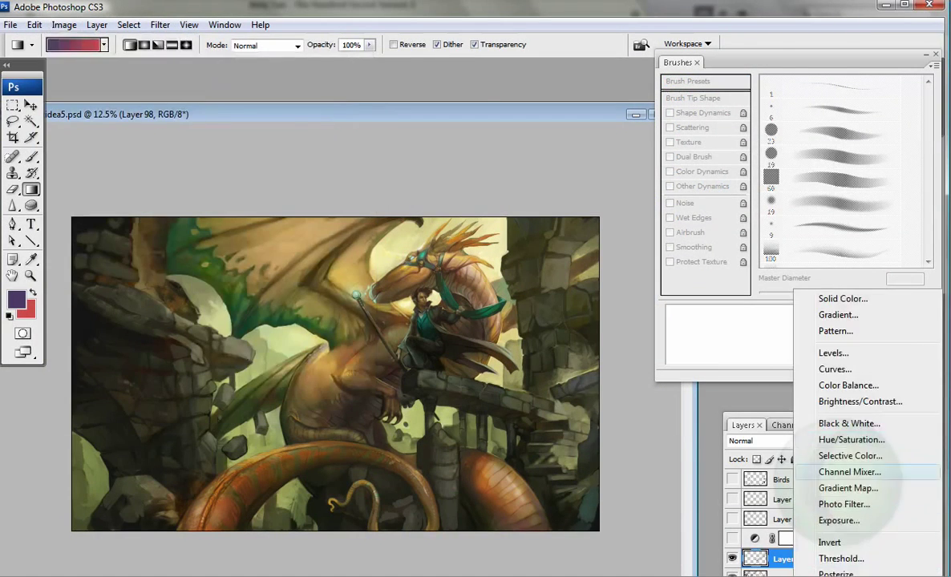
left_click(810, 394)
left_click_drag(738, 214, 721, 232)
left_click_drag(751, 214, 758, 214)
left_click_drag(738, 250, 716, 250)
mouse_move(721, 233)
left_mouse_down()
mouse_move(764, 232)
mouse_move(720, 250)
left_mouse_up()
left_click_drag(759, 215, 746, 233)
left_click_drag(719, 250, 727, 250)
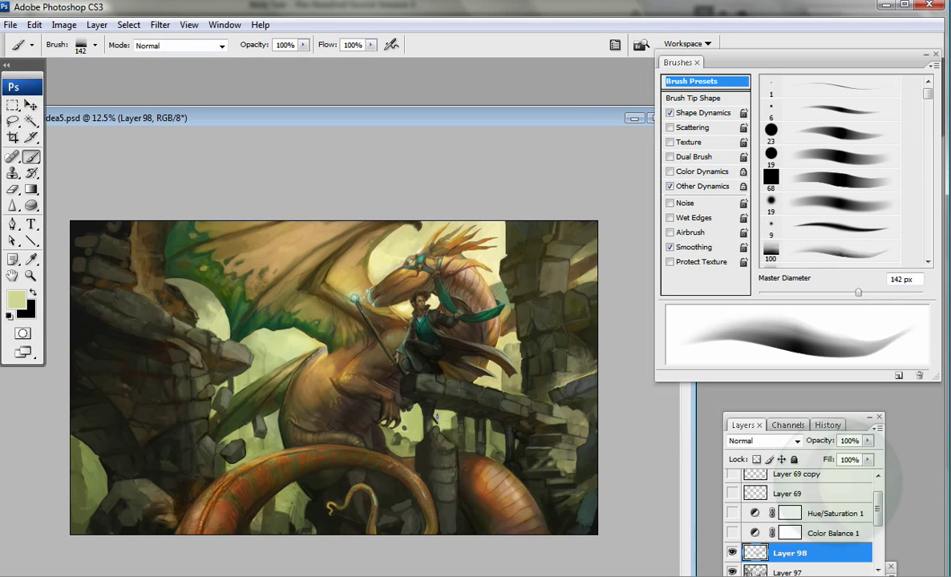
key("ctrl+plus")
key("period")
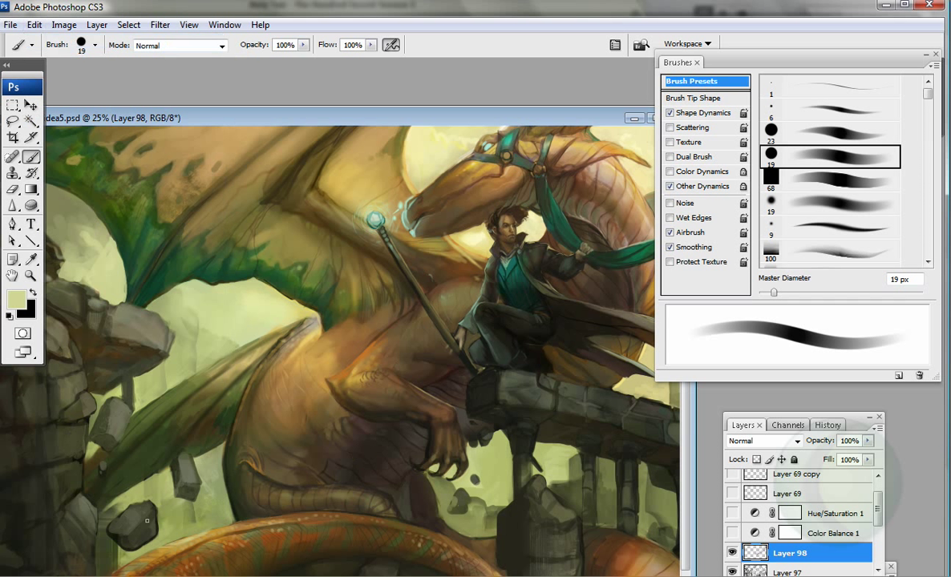
Step: Select the Birds layer and zoom in on the dark bird beside the ruins
key("shift+alt+bracketright")
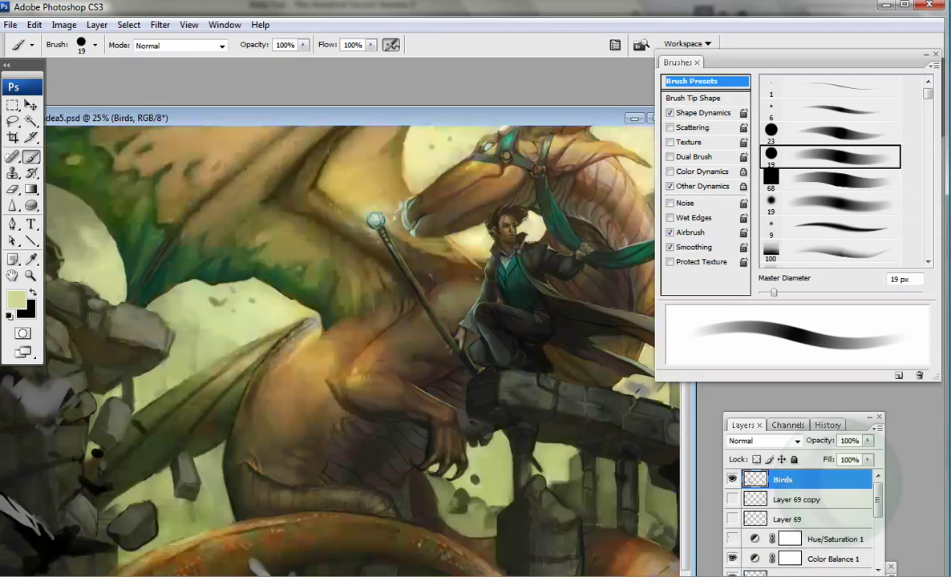
key("ctrl+equal")
key("ctrl+equal")
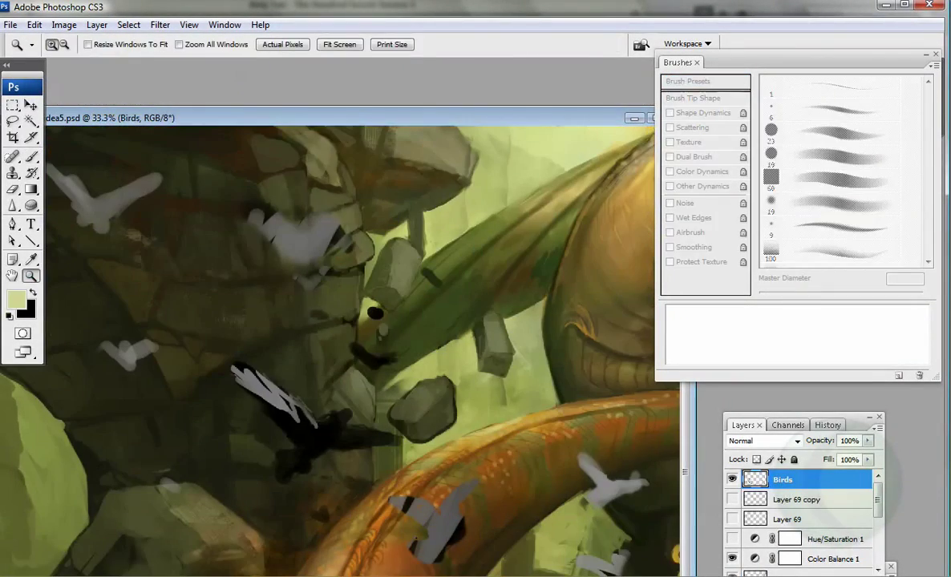
key("z")
key("ctrl+equal")
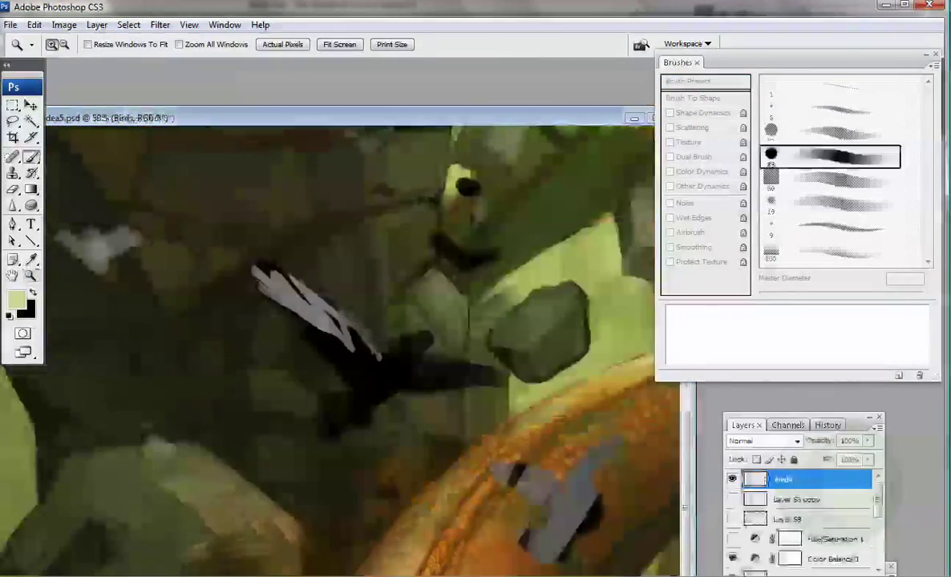
key("b")
Step: Paint grey feathers over the dark bird and the middle and lower birds, previewing flattened
mouse_move(364, 355)
left_mouse_down()
mouse_move(389, 333)
mouse_move(320, 376)
mouse_move(337, 361)
mouse_move(333, 308)
mouse_move(375, 346)
mouse_move(395, 388)
mouse_move(444, 370)
mouse_move(491, 372)
left_mouse_up()
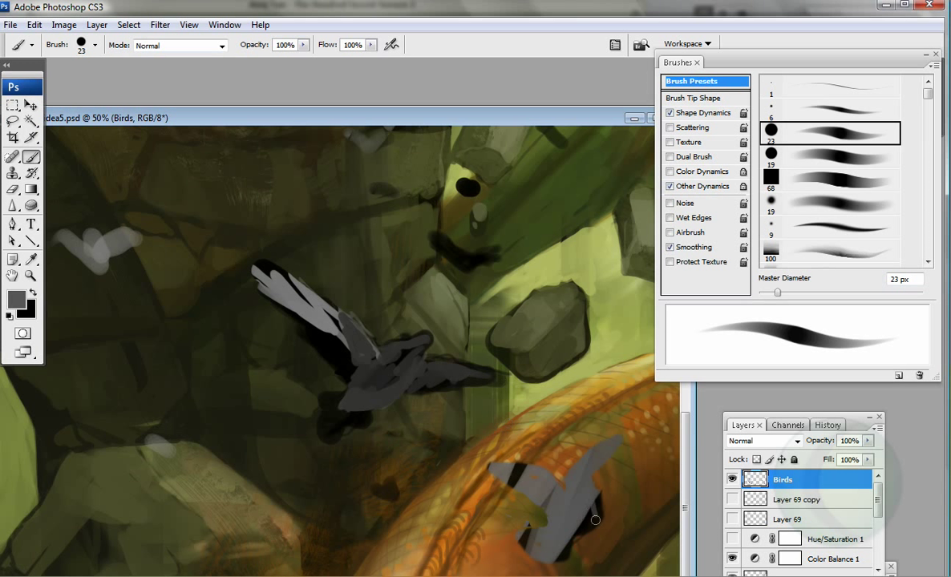
left_click_drag(592, 498, 576, 526)
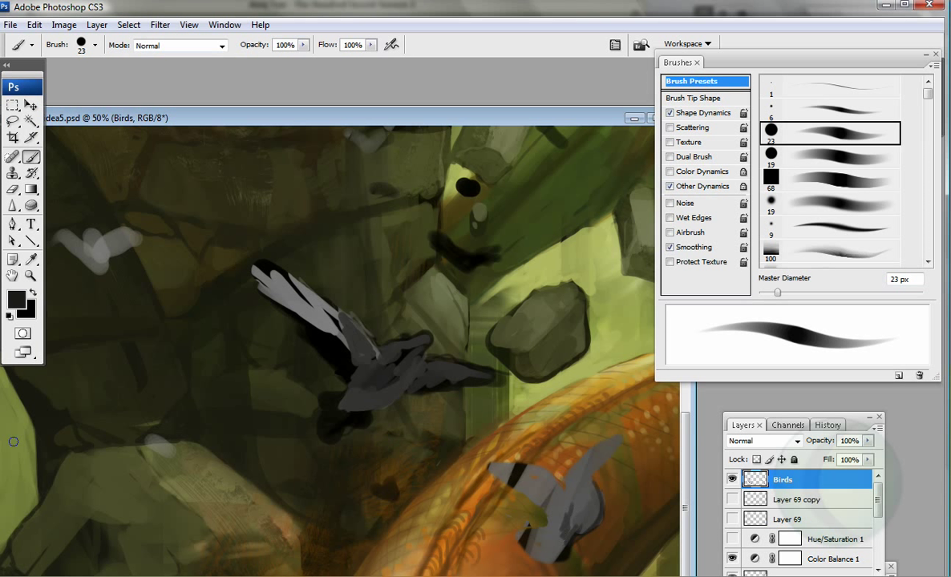
key("ctrl+shift+e")
key("ctrl+z")
Step: Add light feather strokes to the bird's wing, then darker grey feathers with a 31 px brush
left_click(432, 352, "alt")
mouse_move(324, 341)
left_mouse_down()
mouse_move(268, 280)
mouse_move(279, 301)
left_mouse_up()
mouse_move(340, 373)
left_mouse_down()
mouse_move(317, 357)
mouse_move(337, 420)
mouse_move(256, 336)
mouse_move(281, 341)
left_mouse_up()
key("bracketright")
key("bracketright")
left_click(309, 371, "alt")
Step: With a 23 px brush and dark sampled colour, paint the bird's legs and feet and touch up its upper wing edge
key("period")
key("period")
key("period")
key("period")
key("period")
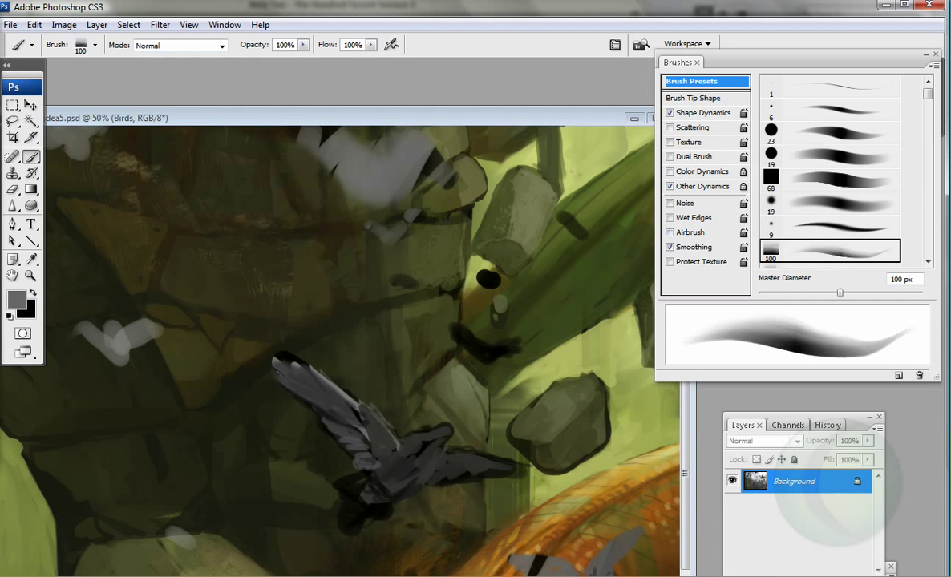
key("comma")
key("comma")
key("comma")
key("comma")
key("comma")
left_click(417, 433, "alt")
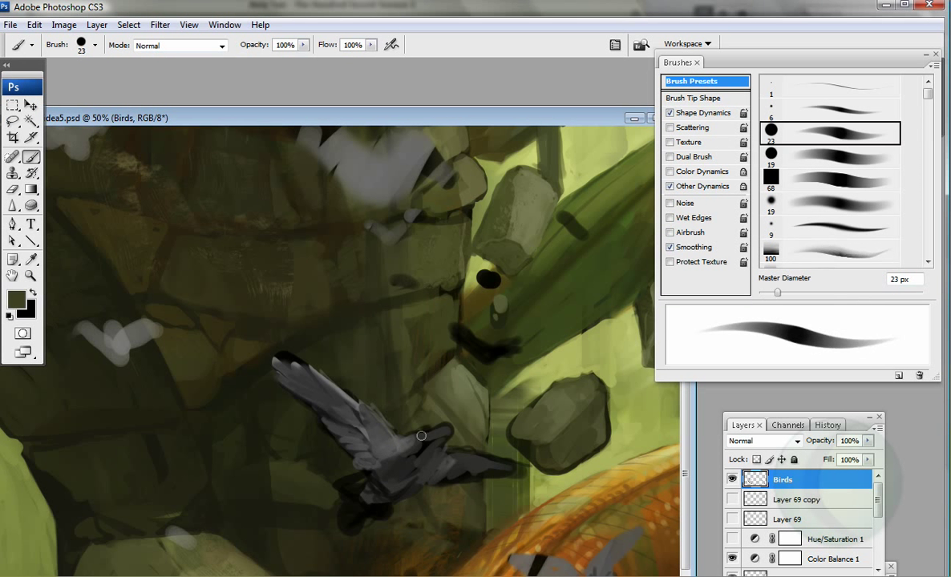
left_click(442, 437, "alt")
mouse_move(350, 467)
left_mouse_down()
mouse_move(387, 516)
mouse_move(366, 518)
mouse_move(335, 526)
left_mouse_up()
left_click_drag(274, 354, 303, 372)
Step: Sample lighter wing greys, switch to a 44 px airbrush in black, and zoom out
key("bracketleft")
key("bracketleft")
left_click(335, 414, "alt")
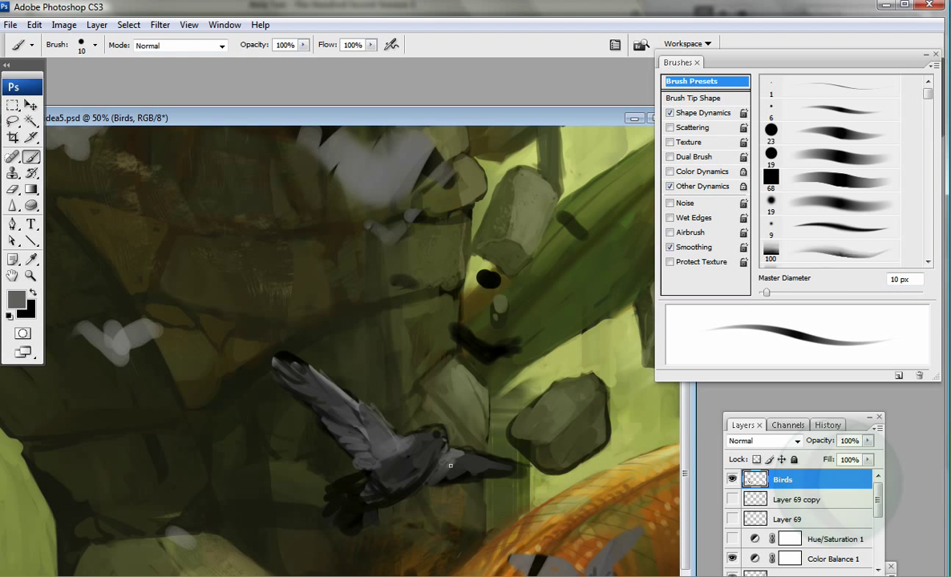
left_click(351, 396, "alt")
left_click(377, 422, "alt")
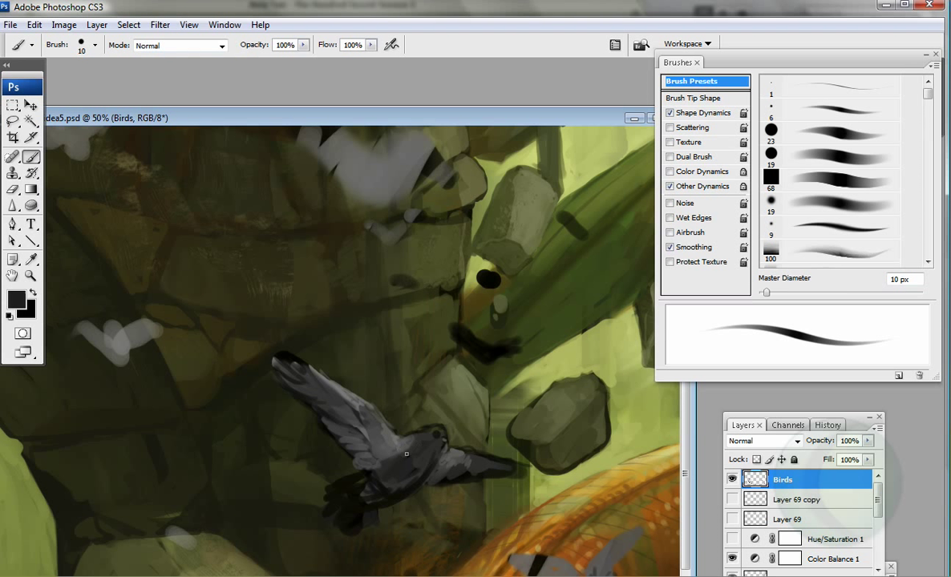
key("shift+alt+p")
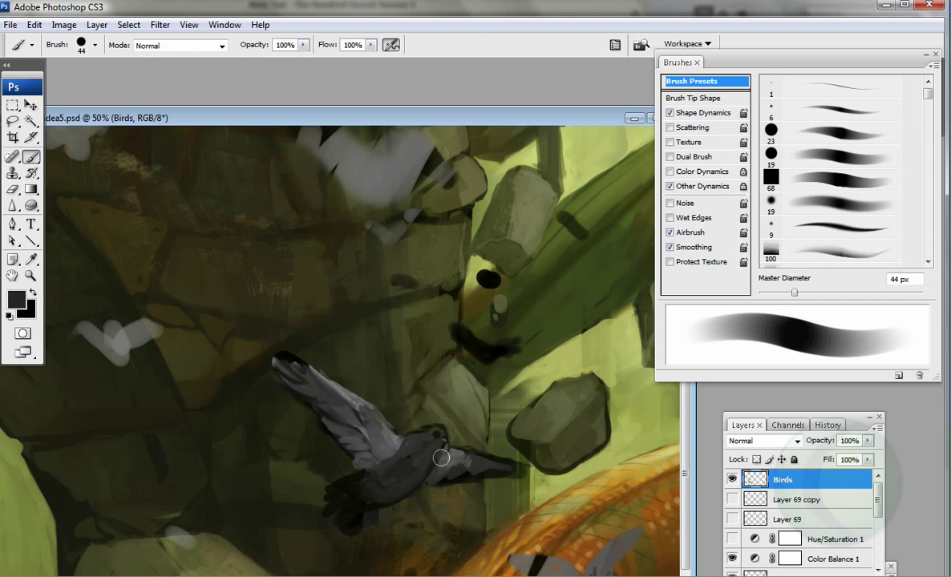
key("ctrl+minus")
key("ctrl+minus")
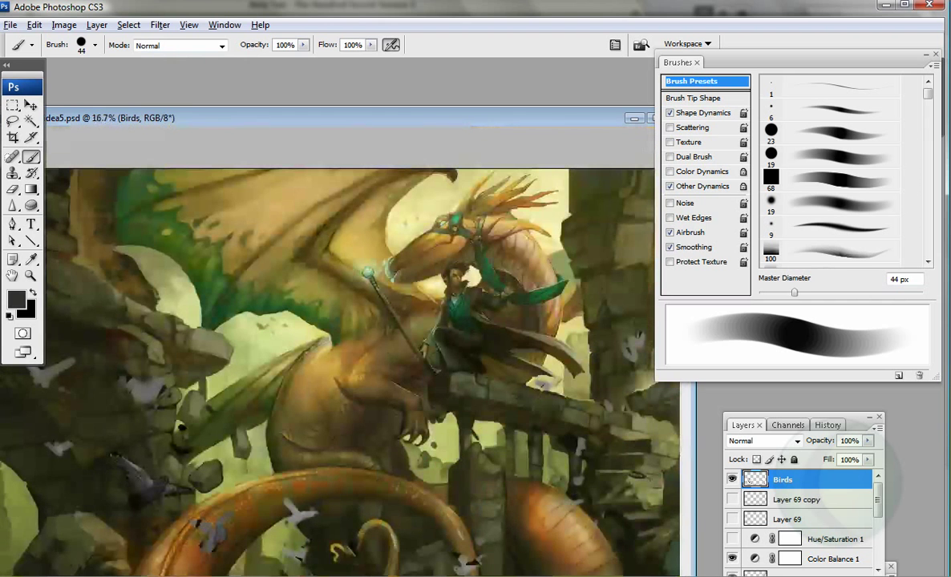
Step: Sample a grey with the 23 px brush and zoom in on the painting's left side
key("bracketleft")
left_click(154, 437, "alt")
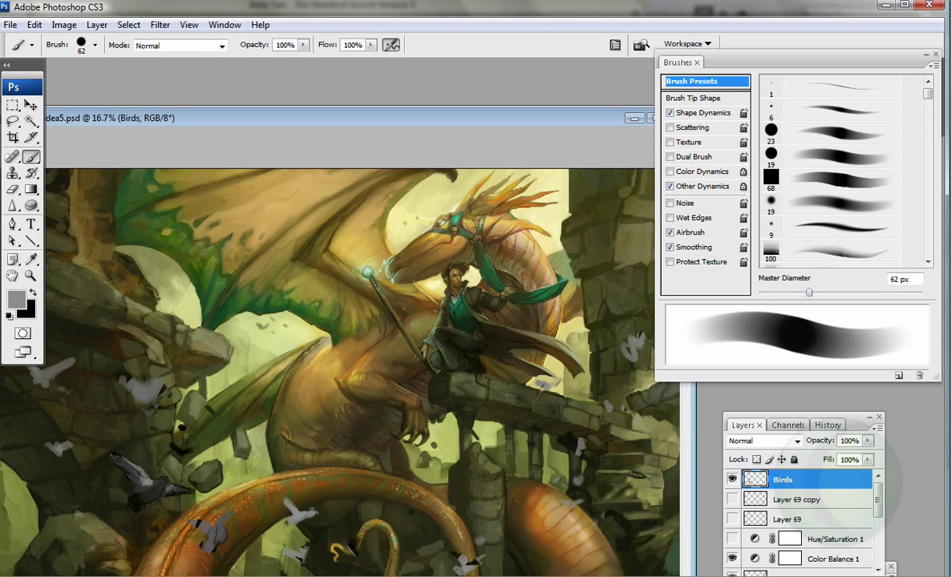
key("period")
key("ctrl+plus")
key("e")
key("b")
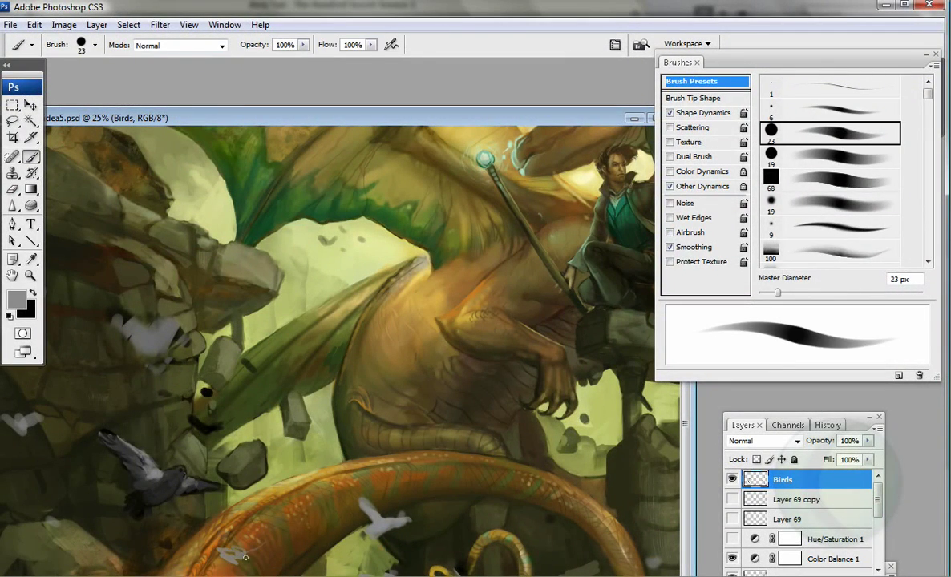
Step: Lighten the lower-left bird's wing with sampled greys and add light paint to nearby birds
mouse_move(120, 448)
left_mouse_down()
mouse_move(116, 464)
mouse_move(141, 481)
left_mouse_up()
left_click(149, 477, "alt")
left_click(168, 443, "alt")
left_click_drag(180, 447, 200, 452)
left_click(229, 487, "alt")
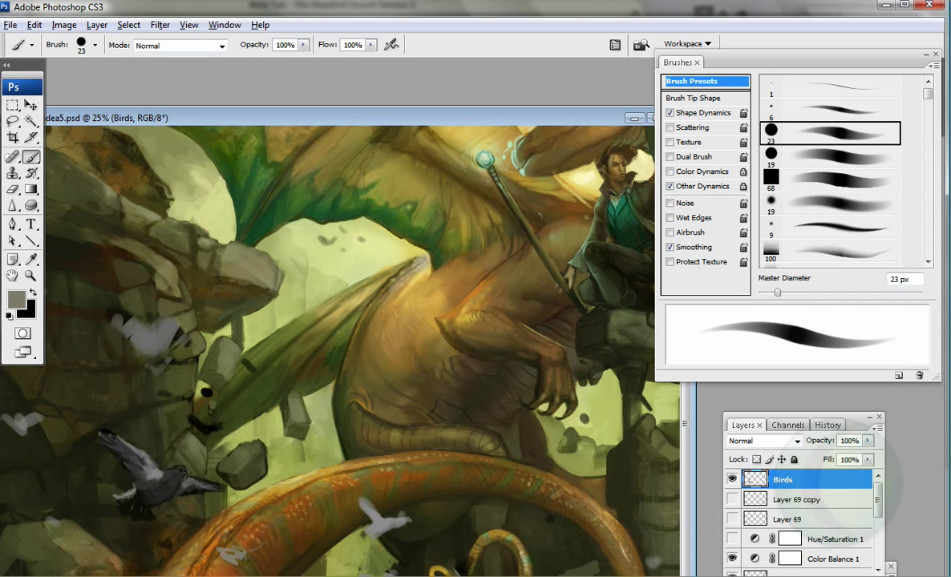
mouse_move(240, 551)
left_mouse_down()
mouse_move(283, 543)
mouse_move(308, 567)
left_mouse_up()
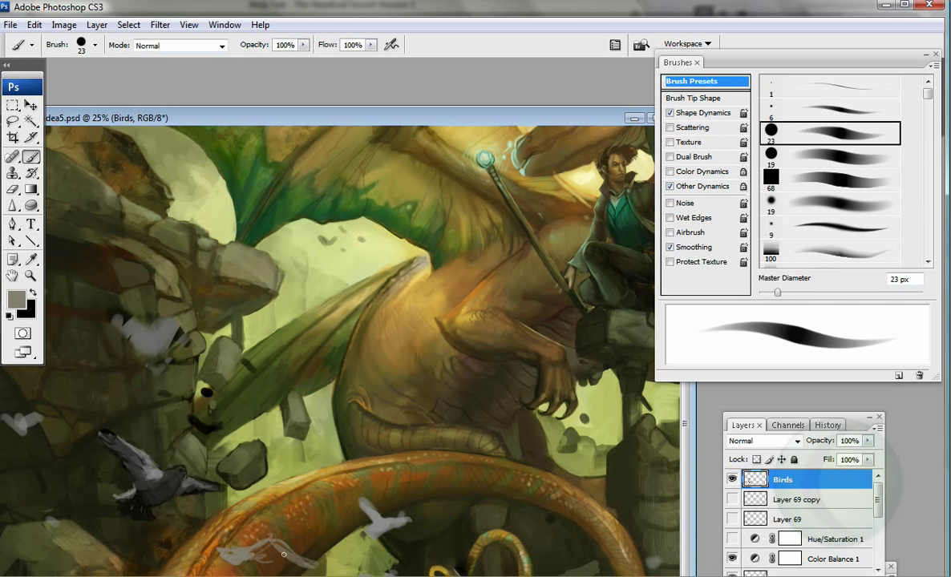
mouse_move(104, 405)
left_mouse_down()
mouse_move(95, 404)
mouse_move(112, 405)
left_mouse_up()
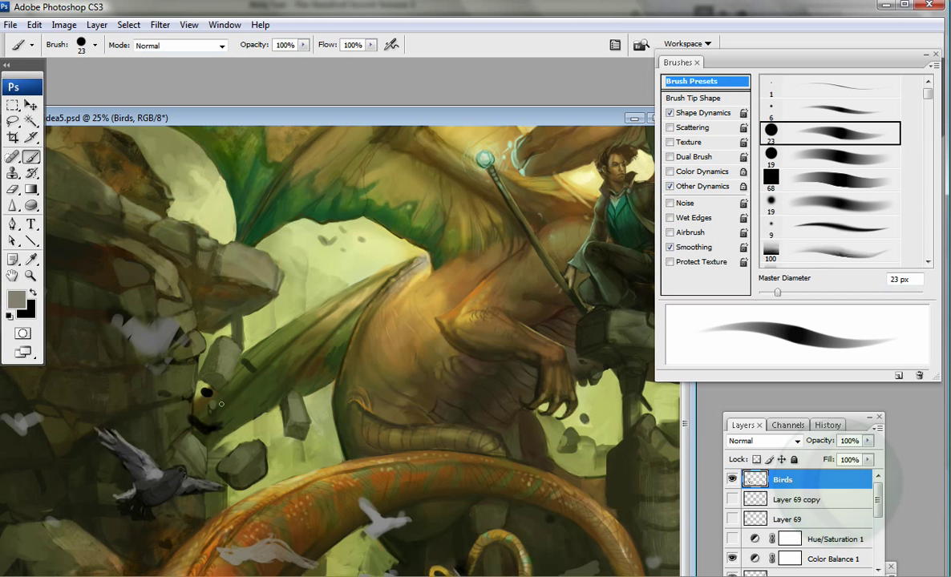
Step: Darken the grey bird over the dragon's tail with a 43 px near-black brush
key("ctrl+shift+e")
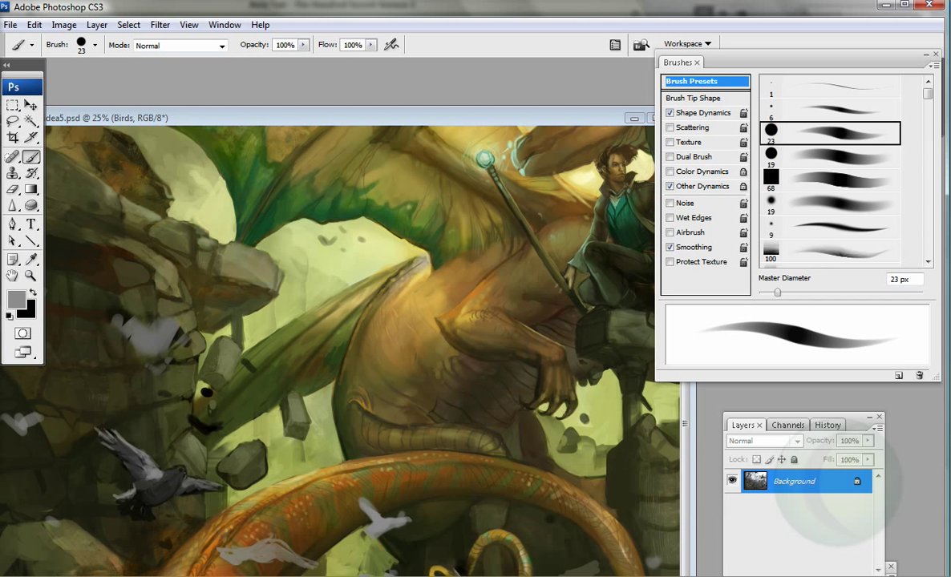
key("ctrl+z")
left_click(201, 374, "alt")
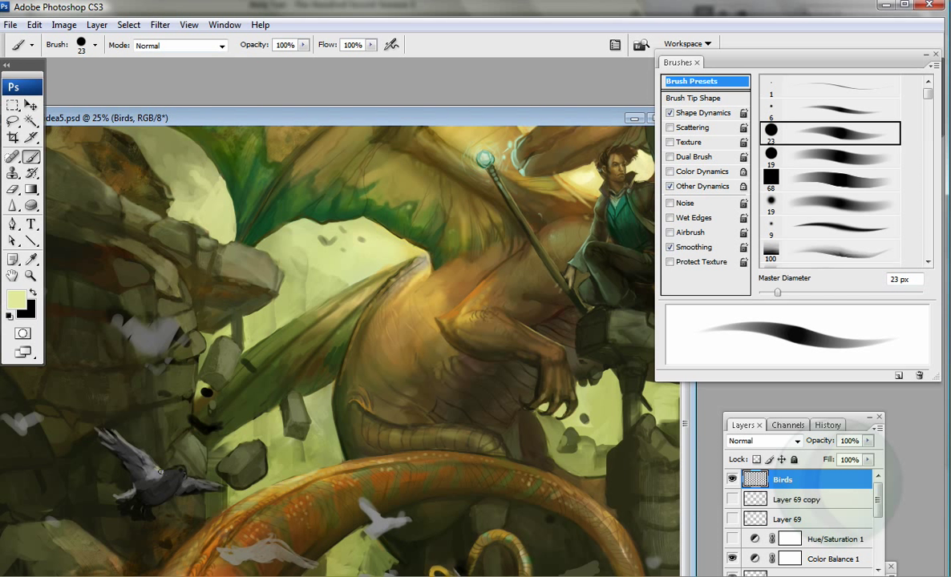
left_click(231, 509, "alt")
key("bracketright")
key("bracketright")
mouse_move(240, 553)
left_mouse_down()
mouse_move(259, 548)
mouse_move(256, 510)
left_mouse_up()
mouse_move(250, 550)
left_mouse_down()
mouse_move(307, 556)
mouse_move(219, 564)
mouse_move(273, 559)
mouse_move(274, 513)
left_mouse_up()
left_click_drag(240, 505, 218, 462)
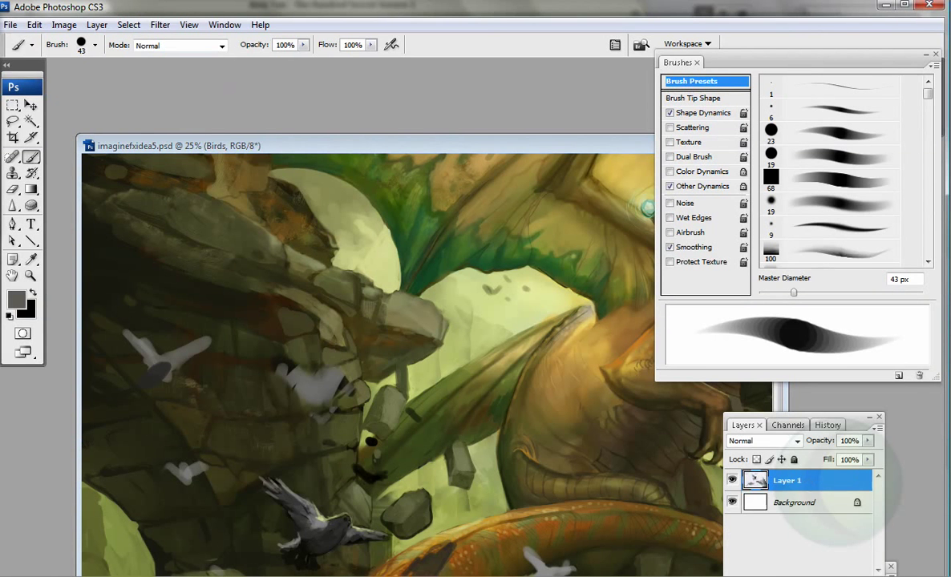
Step: Paint white birds against the ruins, erase stray bits, and add a 31 px light stroke
mouse_move(125, 340)
left_mouse_down()
mouse_move(200, 348)
mouse_move(175, 394)
mouse_move(112, 353)
mouse_move(192, 342)
left_mouse_up()
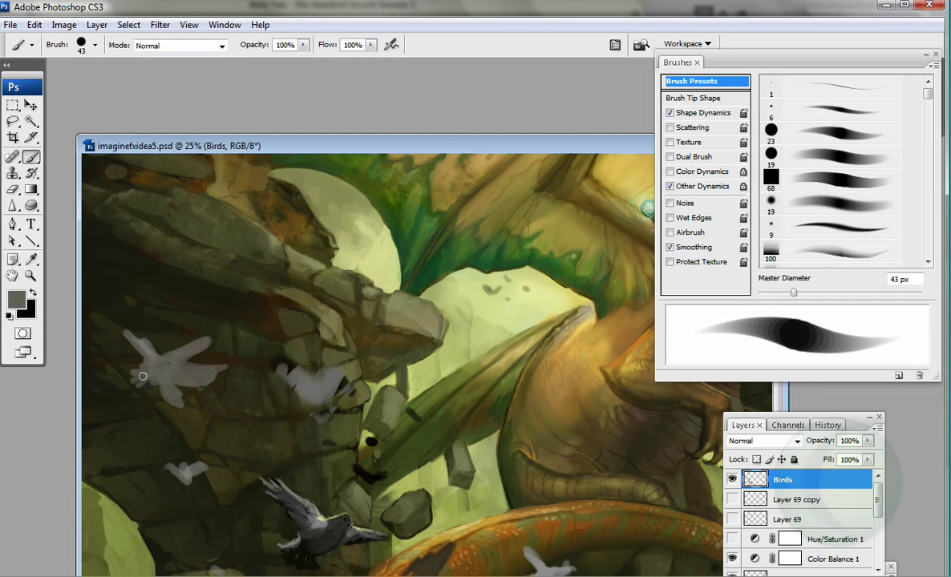
key("e")
key("bracketleft")
key("bracketleft")
key("bracketleft")
key("bracketleft")
key("b")
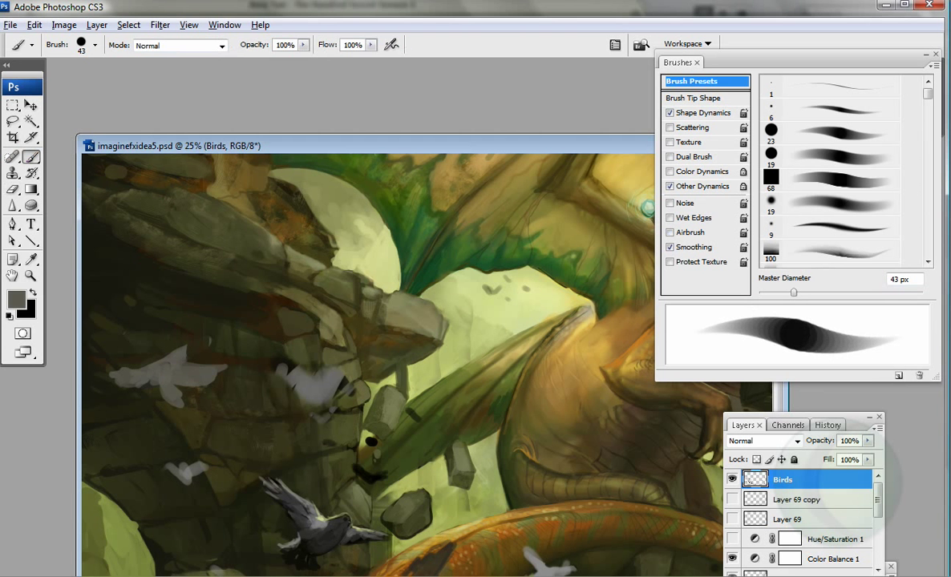
left_click(170, 369, "alt")
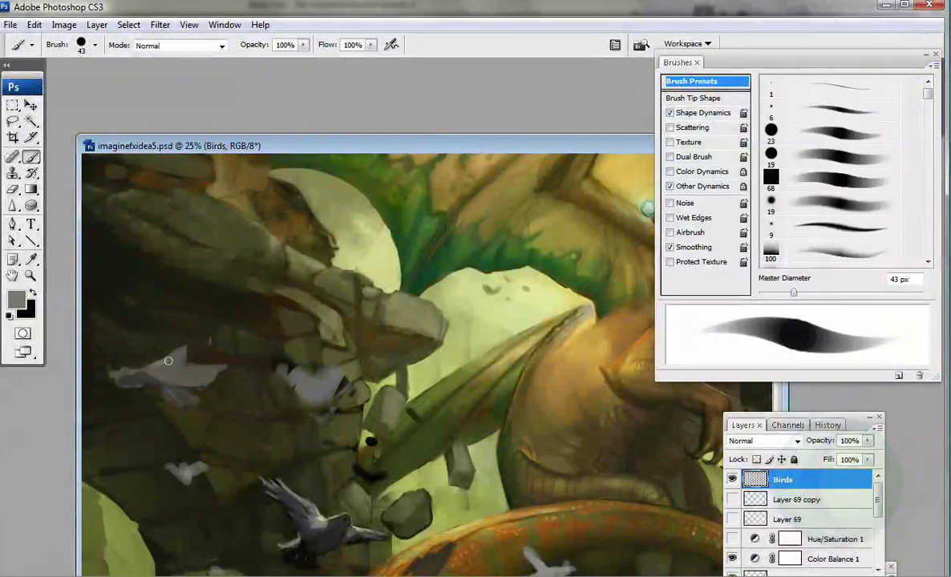
key("bracketleft")
mouse_move(157, 372)
left_mouse_down()
mouse_move(196, 367)
mouse_move(223, 376)
mouse_move(195, 382)
left_mouse_up()
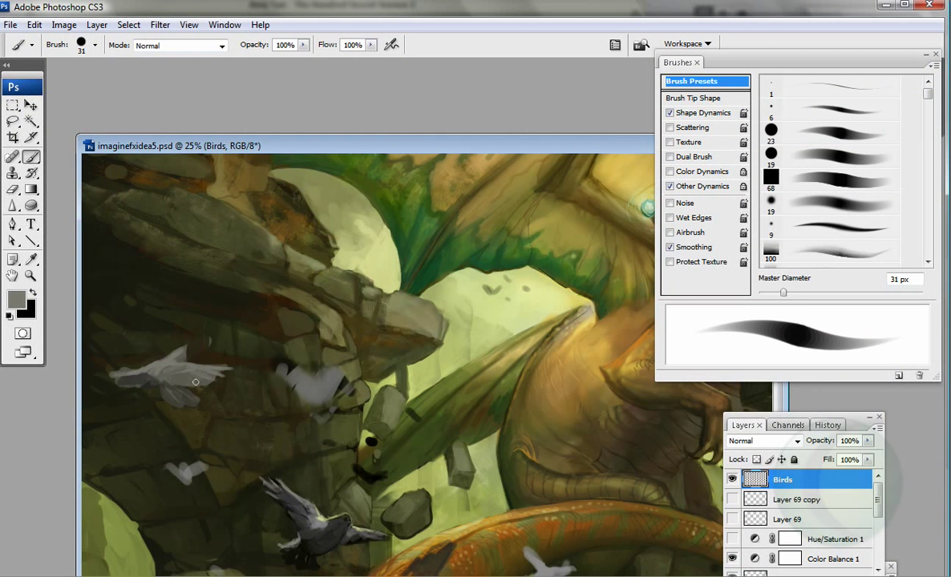
Step: Set a lighter grey as the foreground paint colour
left_click(159, 354, "alt")
left_click(16, 299)
left_click(467, 216)
left_click(778, 138)
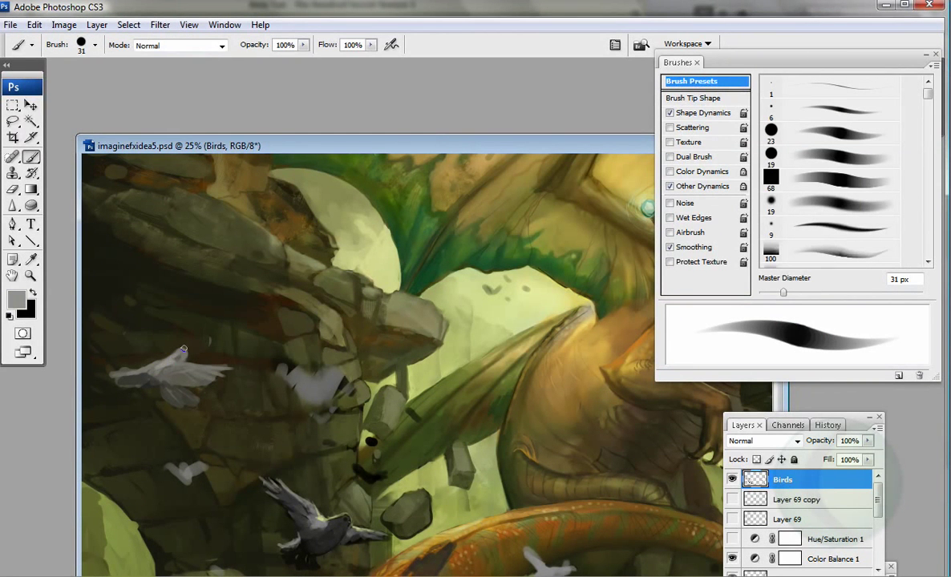
left_click(182, 350, "alt")
Step: Paint dark strokes over the white bird by the rocks, then zoom out to the whole image
left_click(291, 347, "alt")
mouse_move(318, 353)
left_mouse_down()
mouse_move(322, 400)
mouse_move(337, 397)
mouse_move(320, 366)
mouse_move(303, 397)
left_mouse_up()
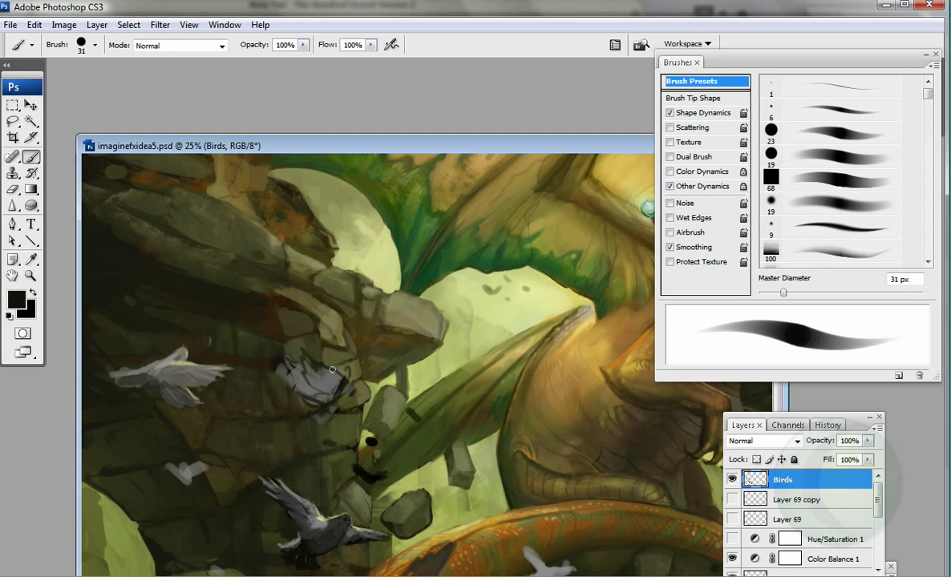
left_click(337, 385, "alt")
left_click(173, 327, "alt")
key("ctrl+minus")
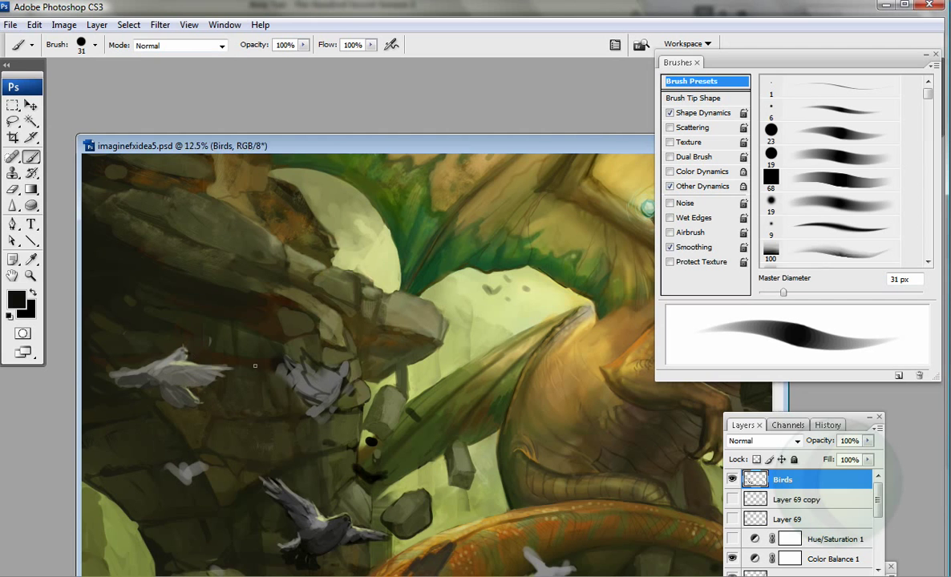
Step: Zoom in on the ruins and birds and sample dark greens with a 13 px brush
key("bracketright")
key("bracketright")
key("bracketright")
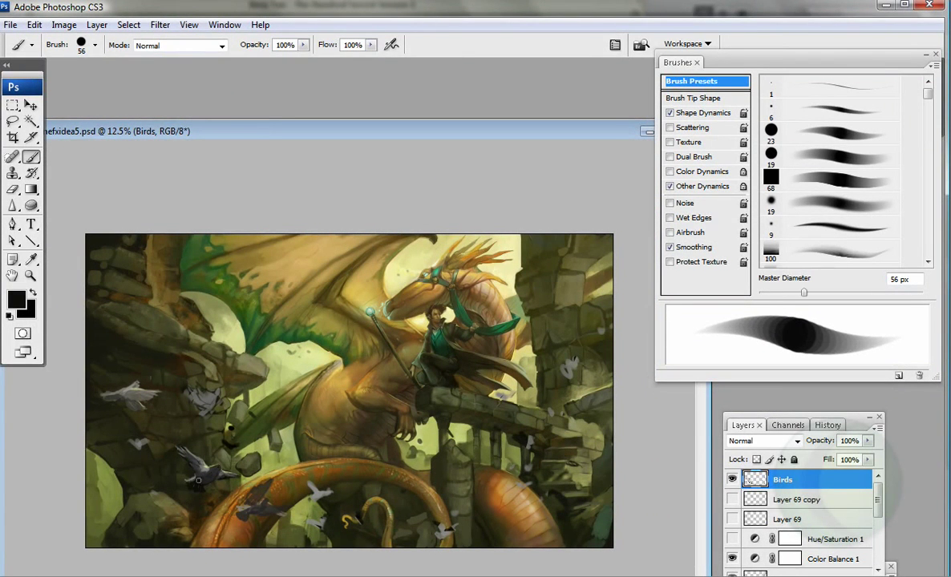
left_click(183, 446, "alt")
key("ctrl+plus")
key("ctrl+plus")
key("ctrl+plus")
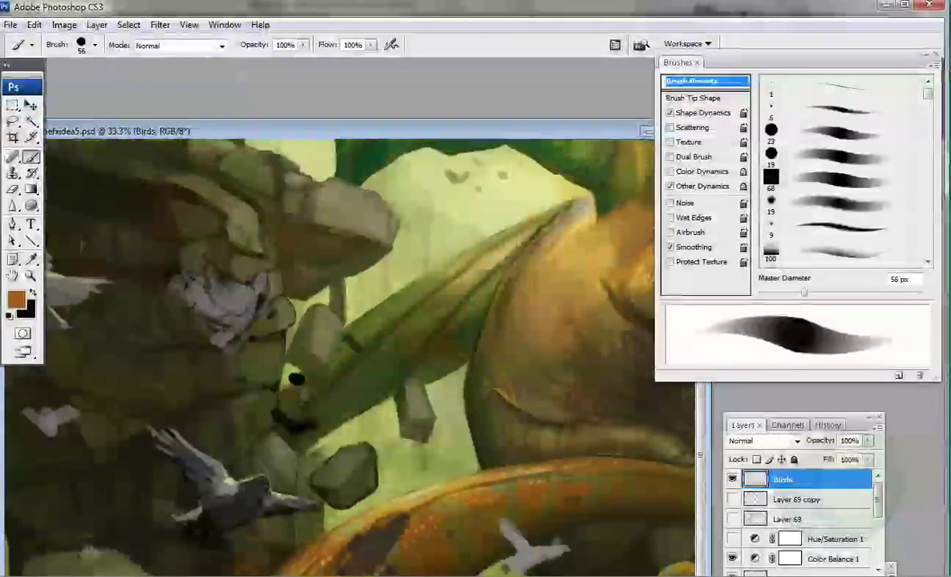
key("bracketleft")
key("bracketleft")
key("bracketleft")
key("bracketleft")
key("bracketleft")
left_click(446, 444, "alt")
key("bracketleft")
key("bracketleft")
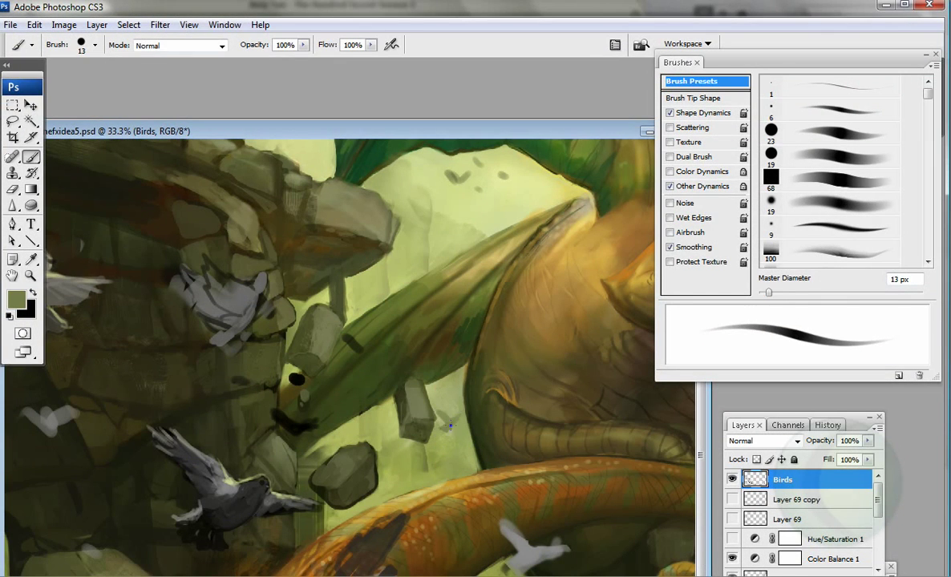
left_click(360, 347, "alt")
Step: Paste a copy of the painting into the other document, merge it, and return
key("ctrl+Tab")
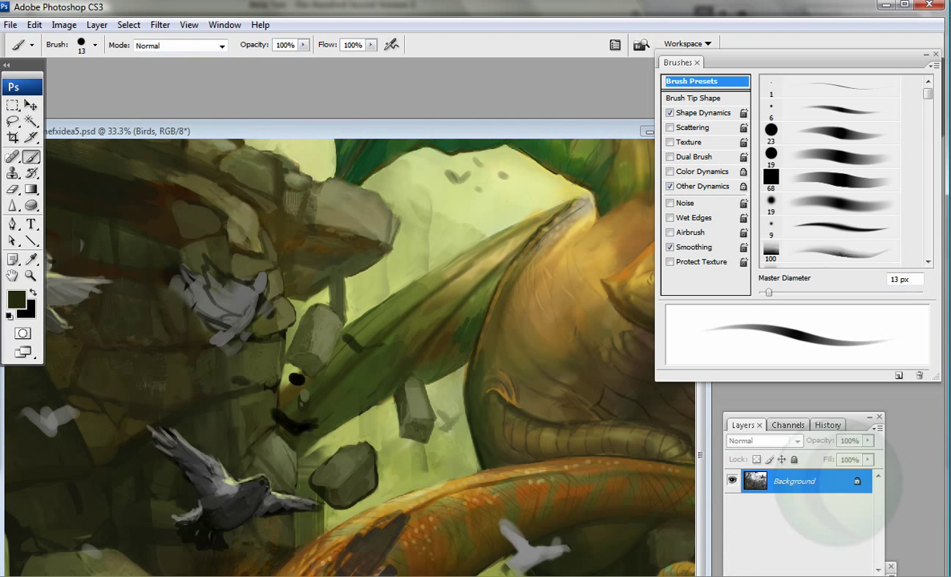
key("ctrl+Tab")
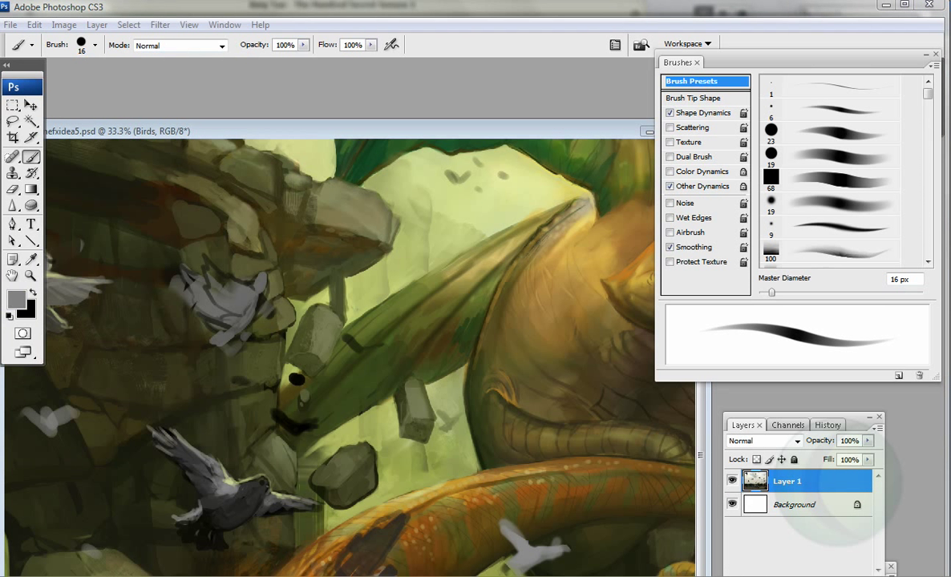
key("ctrl+e")
key("ctrl+Tab")
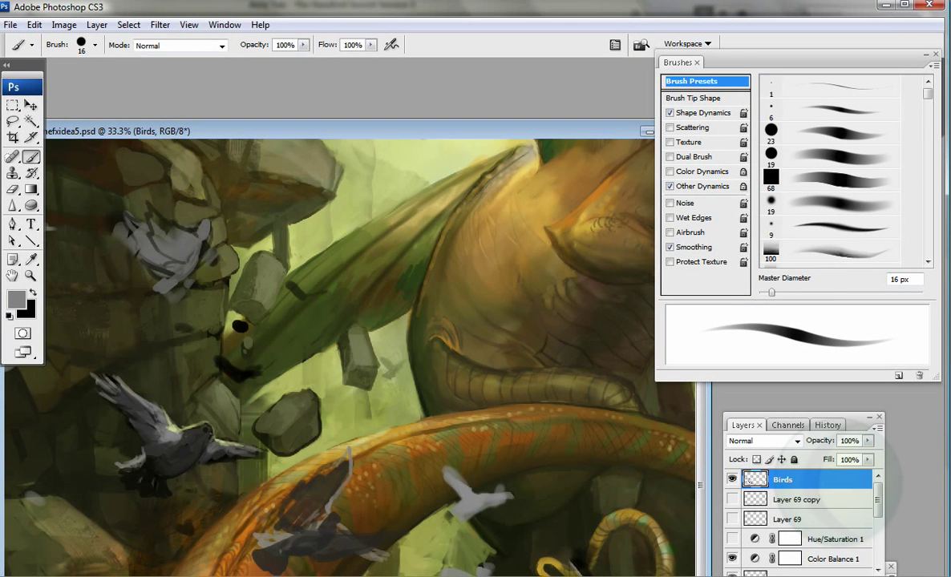
Step: Set a 23 px round brush and sample the bird's grey and near-black tones
key("bracketright")
key("bracketright")
key("bracketright")
key("bracketright")
key("bracketright")
key("bracketright")
left_click(309, 484, "alt")
key("period")
left_click(101, 345, "alt")
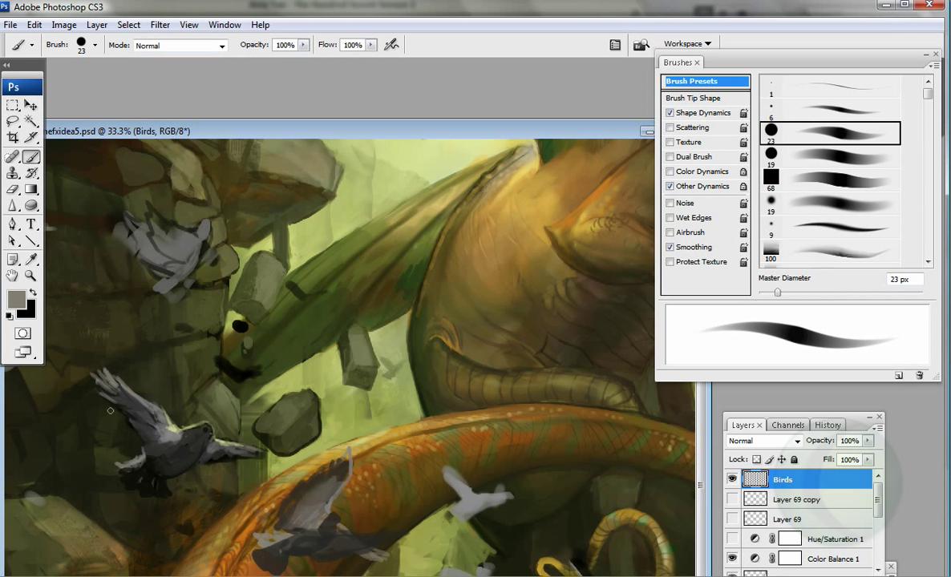
left_click(116, 396, "alt")
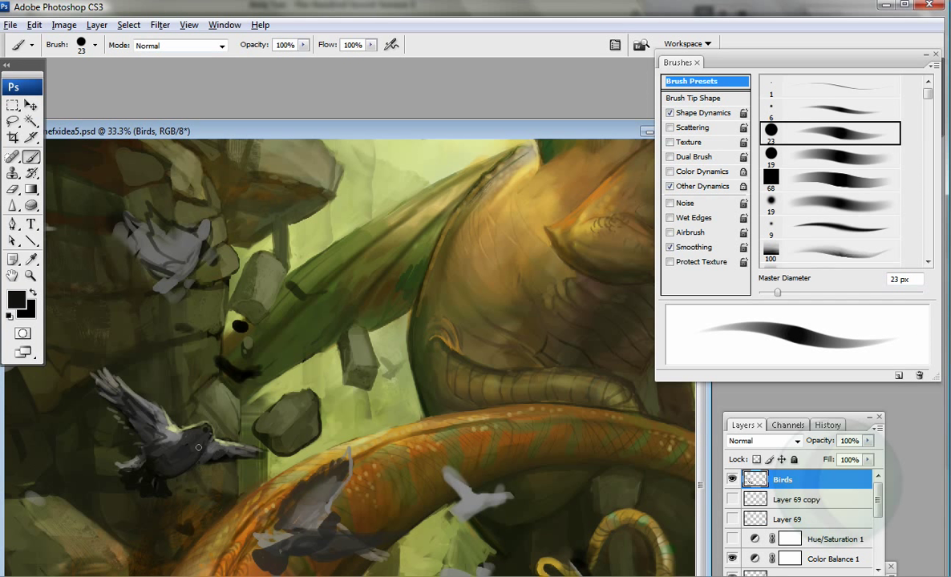
left_click(309, 509, "alt")
Step: Turn on airbrush build-up at 28 px and sample tones from the birds and dragon's tail
key("shift+alt+p")
key("bracketright")
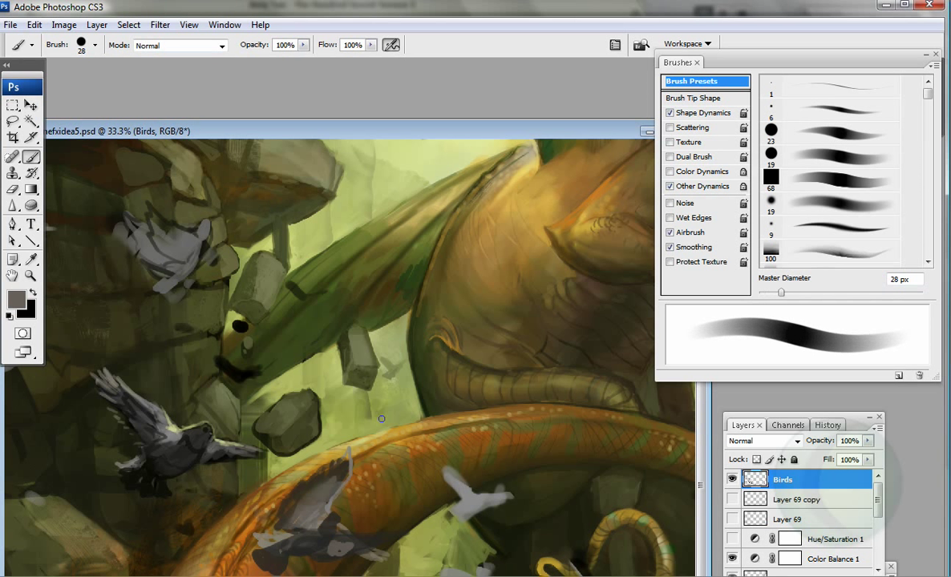
left_click(343, 544, "alt")
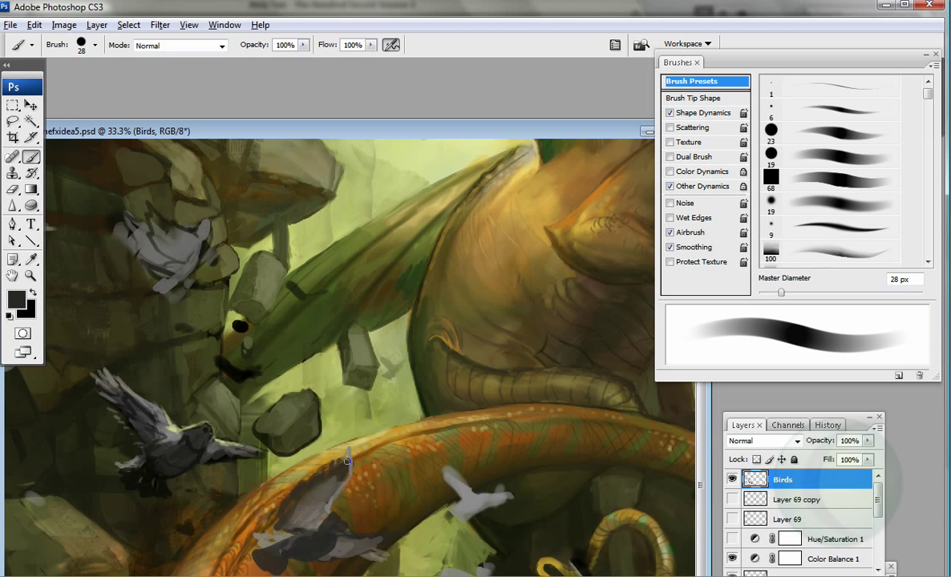
left_click(262, 542, "alt")
left_click(252, 530, "alt")
left_click(302, 515, "alt")
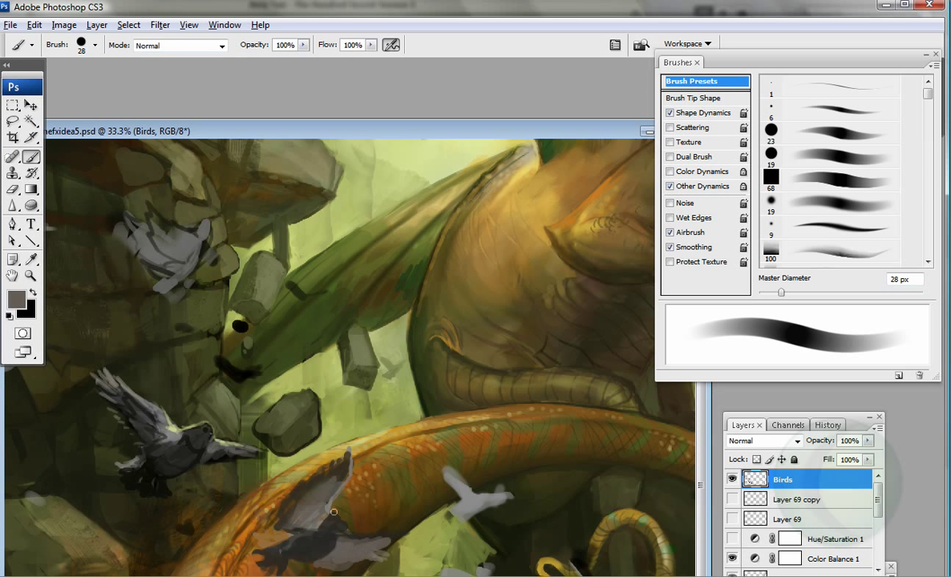
Step: Erase stray paint, sample bird tones, and settle on a 19 px hard round brush
key("e")
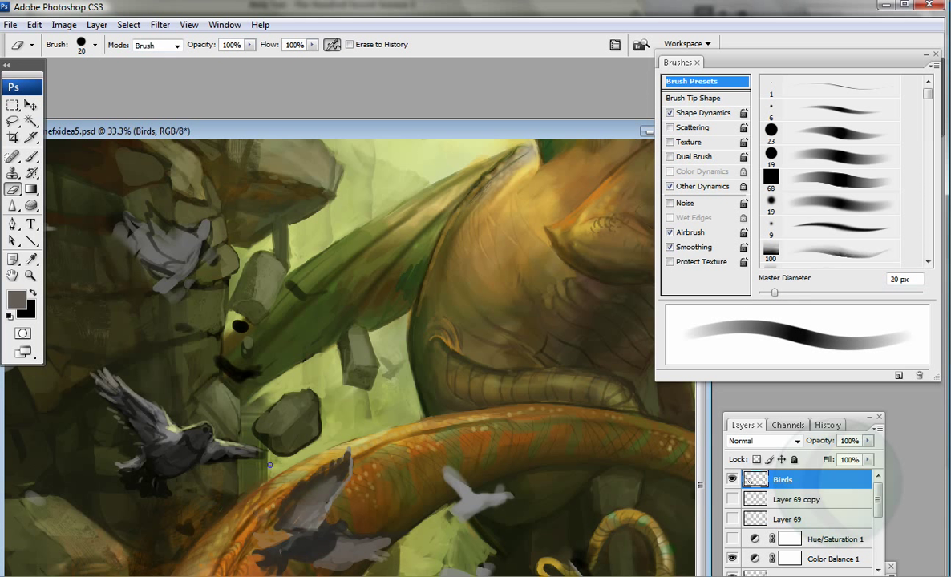
key("b")
left_click(321, 527, "alt")
key("period")
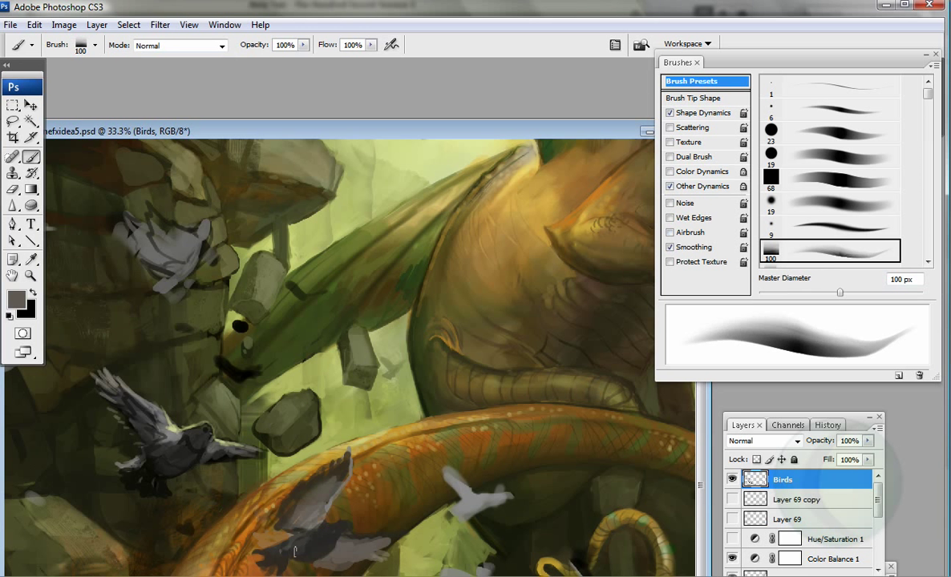
key("comma")
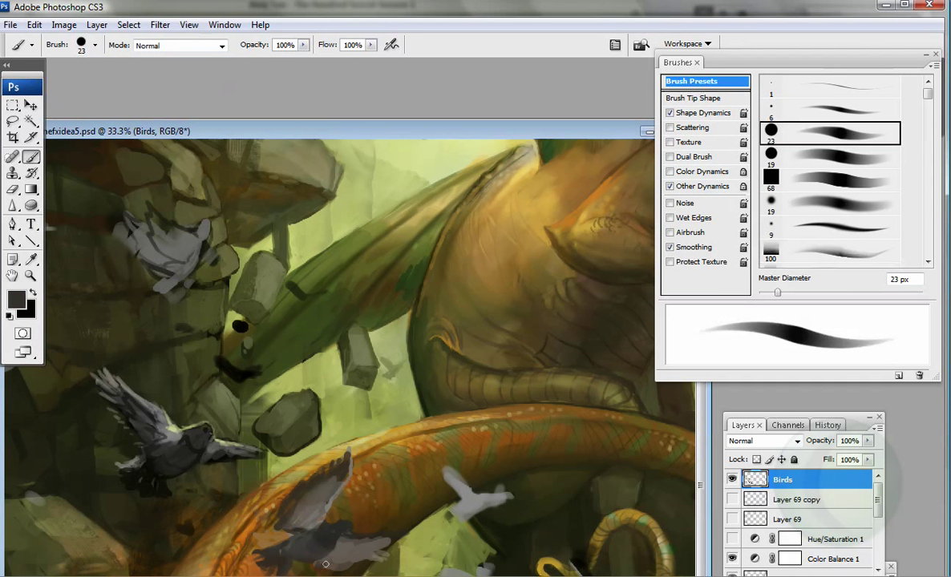
left_click(327, 557, "alt")
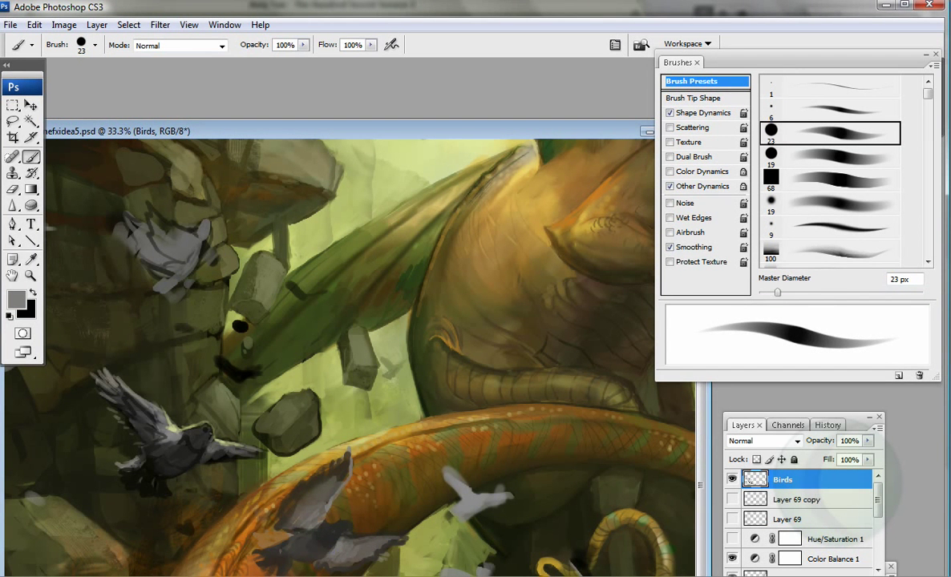
key("period")
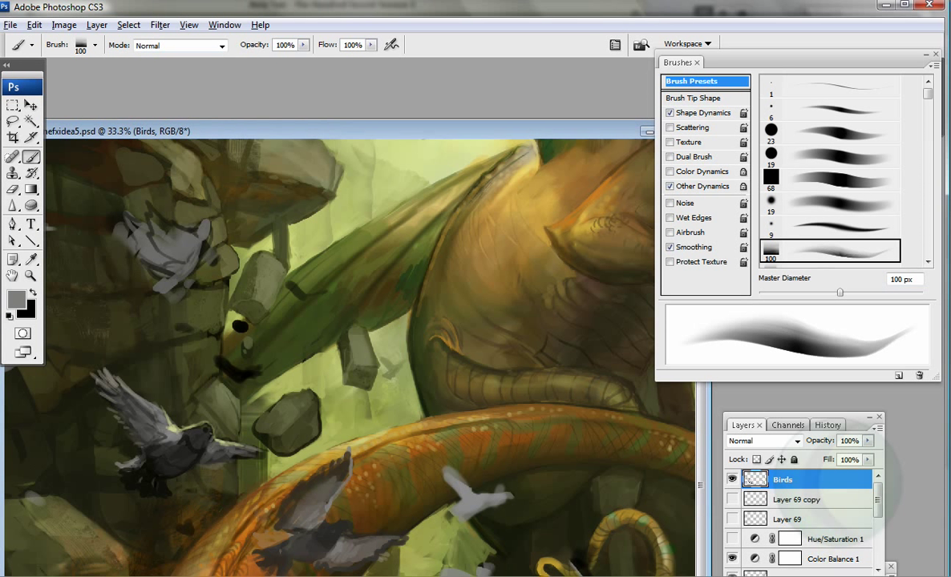
key("comma")
key("comma")
key("comma")
key("comma")
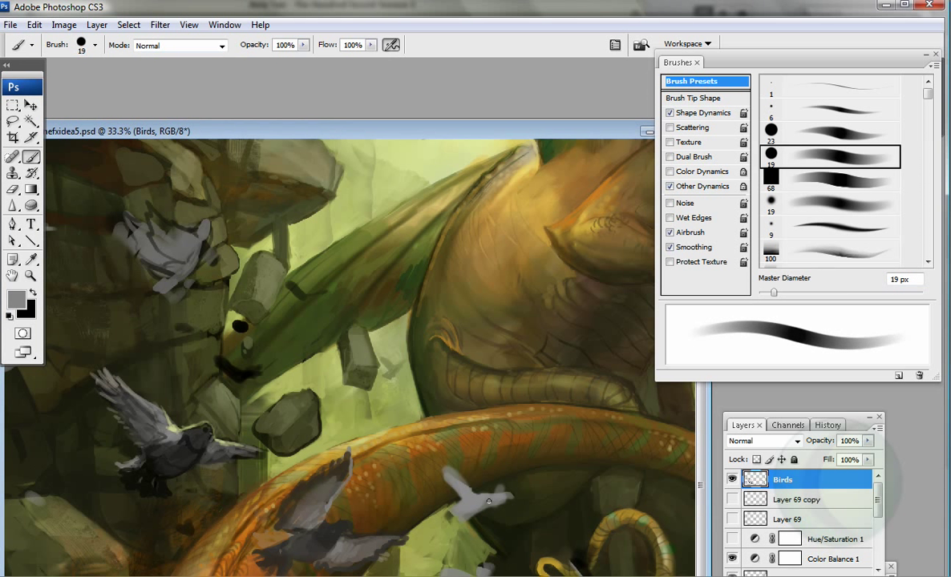
Step: Paint grey strokes on the middle and lower birds and darken the lower bird
mouse_move(190, 248)
left_mouse_down()
mouse_move(307, 335)
mouse_move(269, 291)
left_mouse_up()
mouse_move(234, 493)
left_mouse_down()
mouse_move(250, 501)
mouse_move(360, 497)
left_mouse_up()
left_click(306, 497, "alt")
mouse_move(292, 517)
left_mouse_down()
mouse_move(361, 493)
mouse_move(329, 491)
left_mouse_up()
left_click(307, 495, "alt")
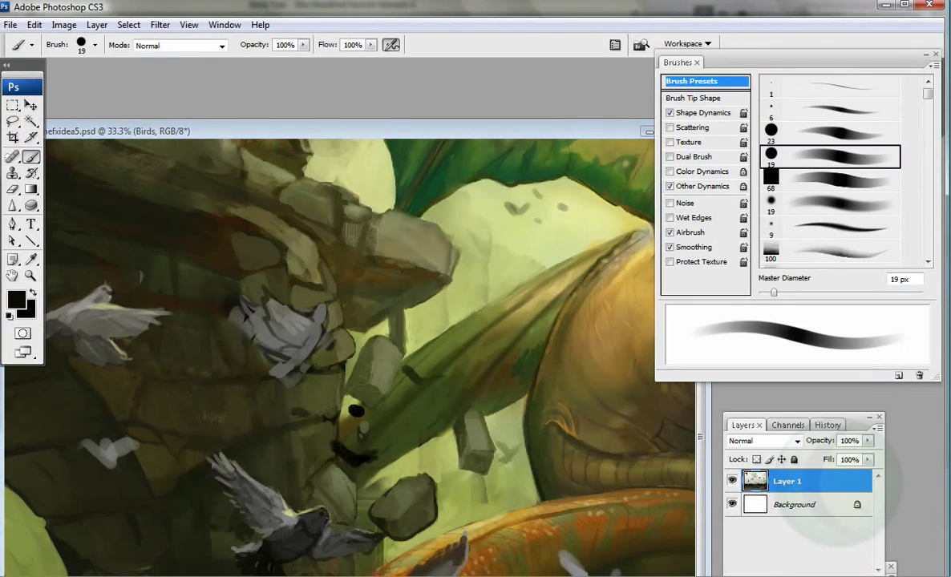
Step: Zoom out and paint soft, low-flow strokes of sampled light tan along the wing's leading edge
key("ctrl+minus")
key("ctrl+minus")
key("ctrl+minus")
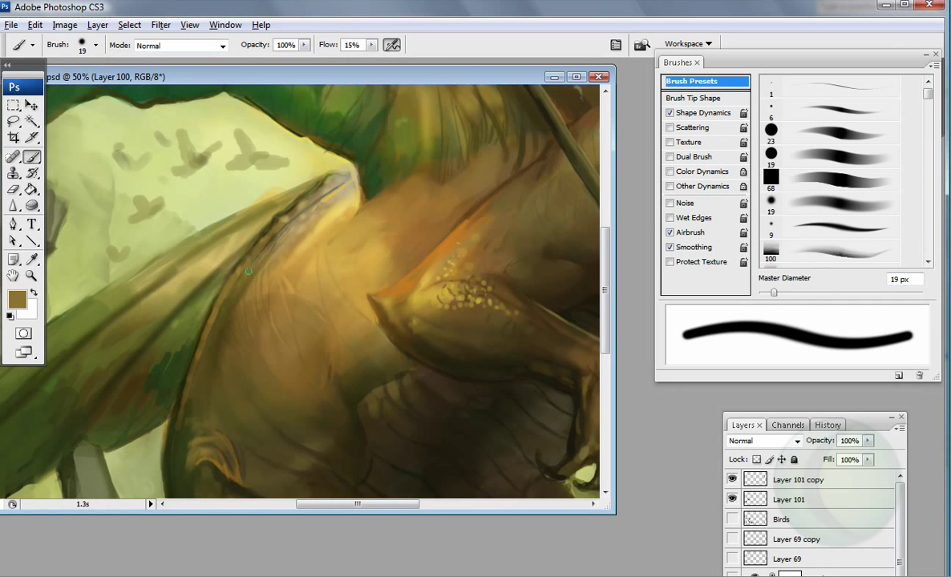
left_click(196, 254, "alt")
key("bracketright")
key("bracketright")
key("bracketright")
key("bracketright")
key("0")
key("6")
left_click_drag(173, 282, 223, 207)
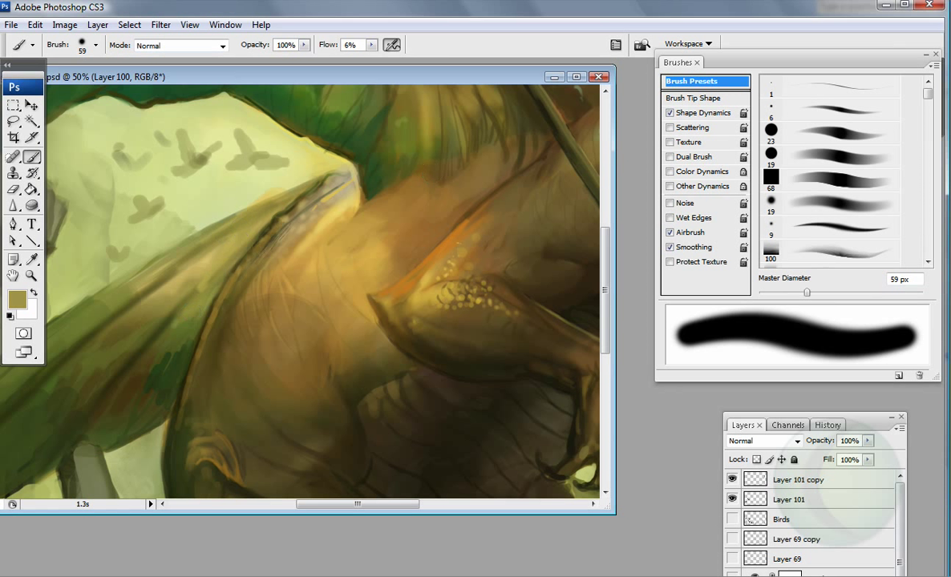
Step: Switch to a small hard round brush and sample sky, wing and leg colours near the dragon's claws
key("period")
left_click(218, 149, "alt")
left_click(349, 179, "alt")
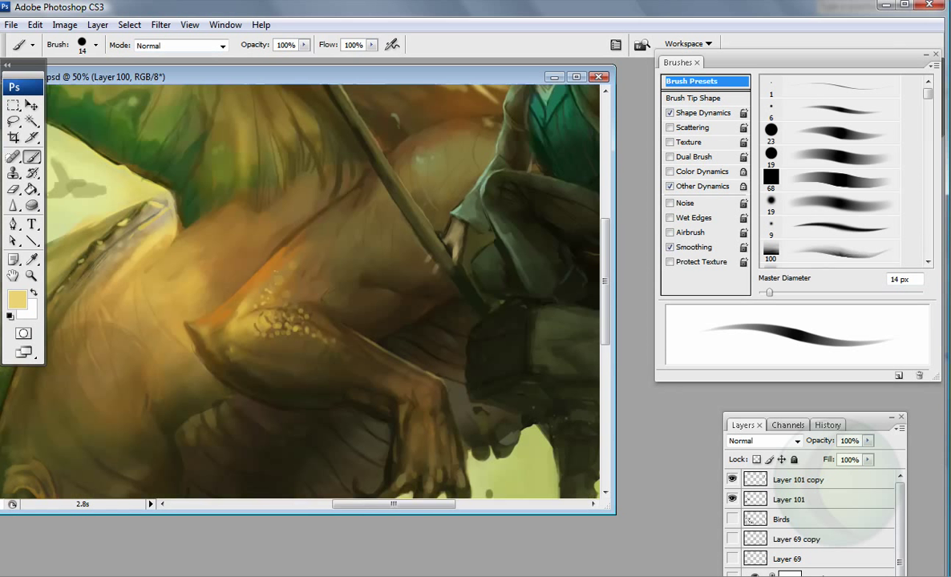
left_click_drag(271, 200, 94, 233)
left_click(409, 234, "alt")
left_click(399, 239, "alt")
left_click(478, 412, "alt")
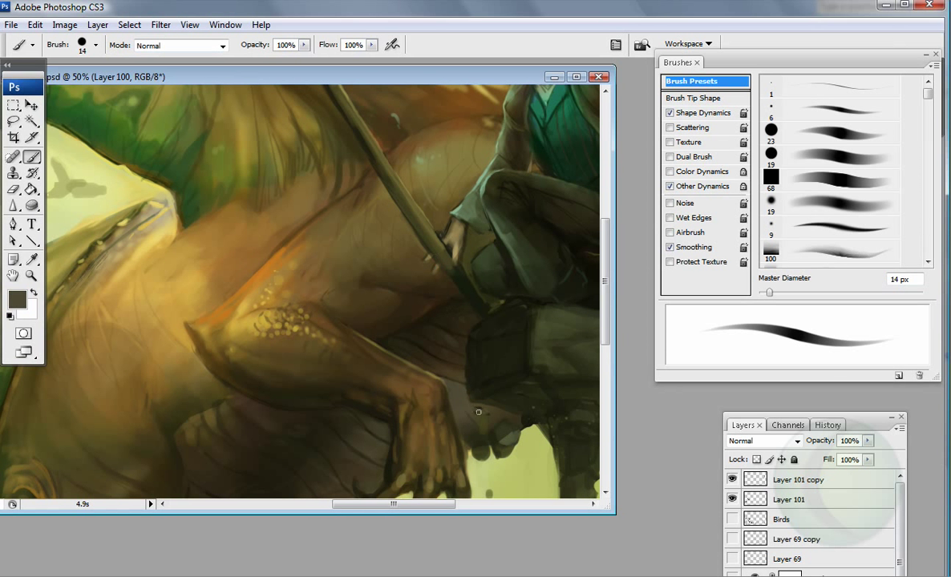
Step: Fill the workspace with the document and set a 19 px round brush with near-black and olive
left_click_drag(329, 392, 486, 399)
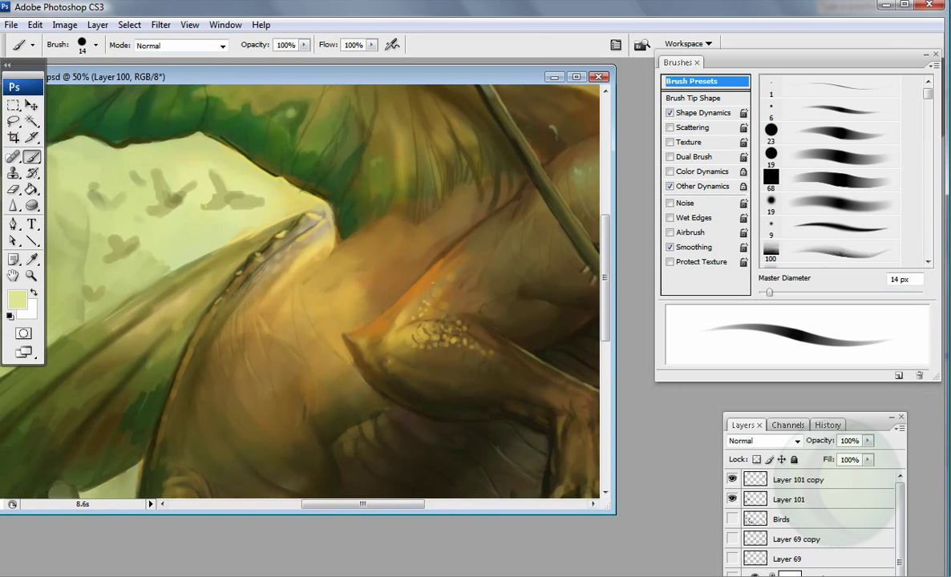
key("f")
left_click(529, 483, "alt")
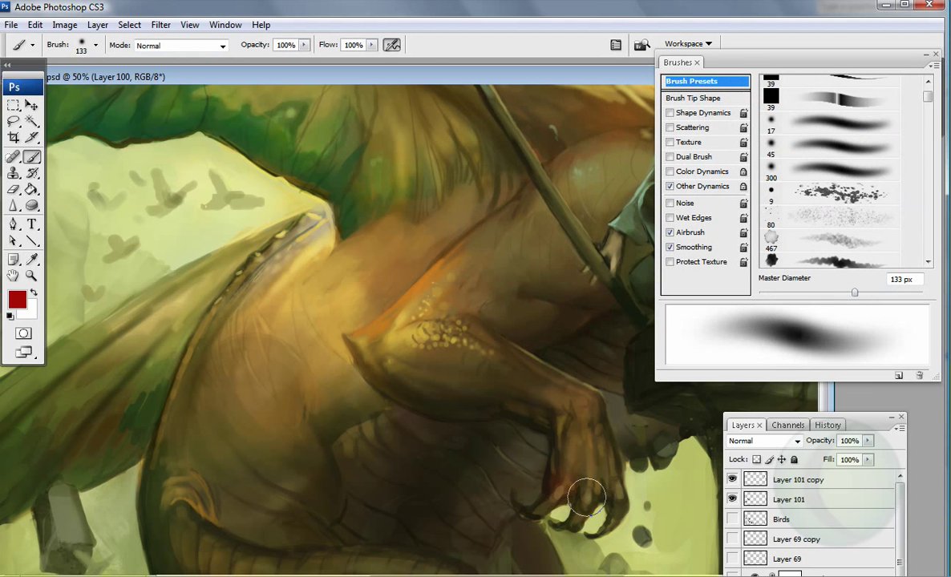
key("bracketleft")
key("bracketleft")
key("bracketleft")
key("bracketleft")
key("comma")
left_click(545, 450, "alt")
Step: Darken a distant bird silhouette, sampling dark browns and olives from the rocks beside the wing
left_click_drag(545, 450, 457, 306)
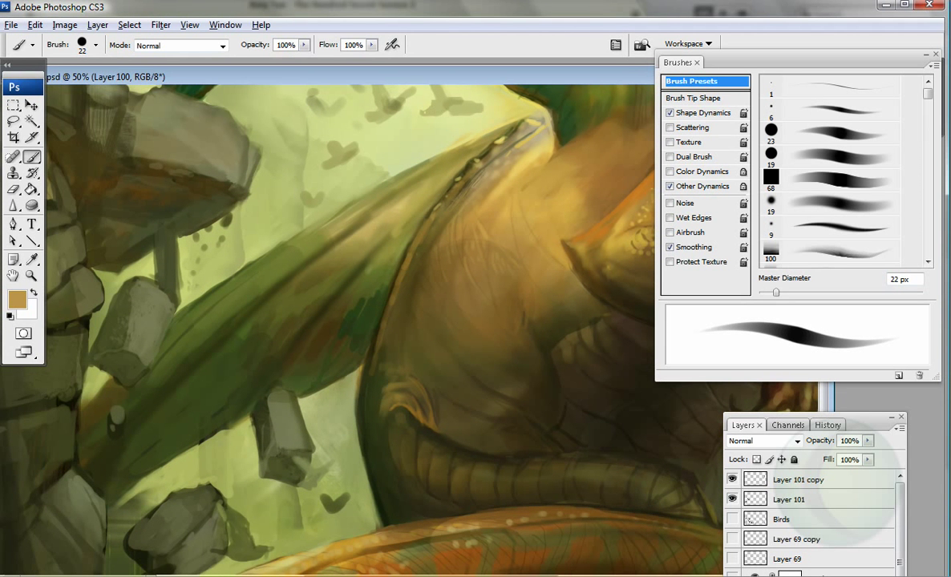
left_click(58, 376, "alt")
left_click(82, 333, "alt")
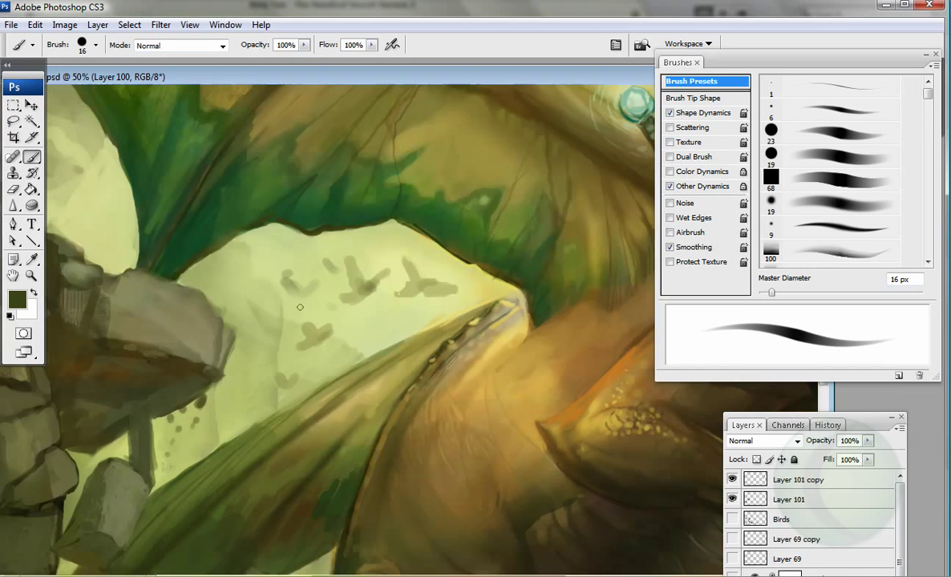
left_click_drag(284, 278, 295, 290)
left_click(377, 291, "alt")
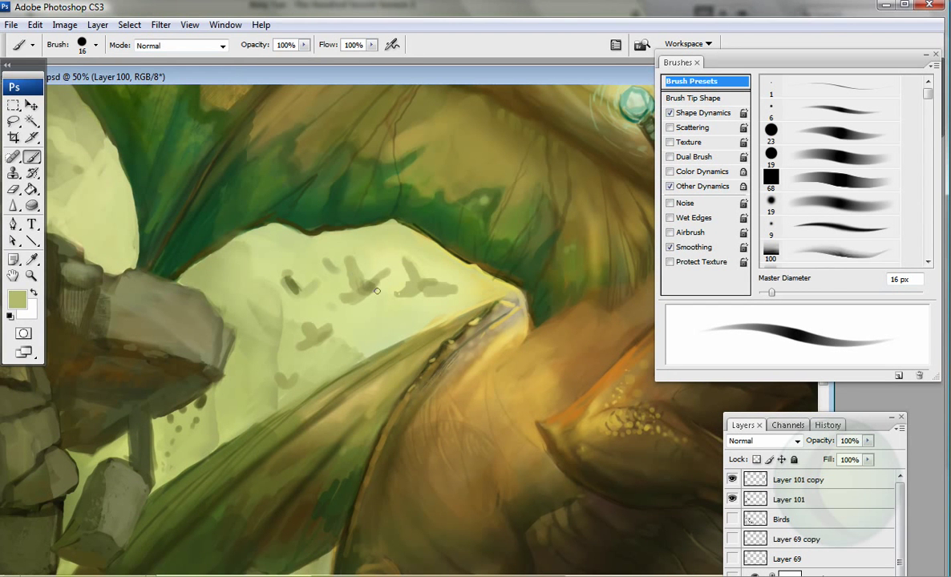
left_click(288, 278, "alt")
left_click(293, 272, "alt")
left_click(90, 267, "alt")
left_click_drag(63, 261, 240, 208)
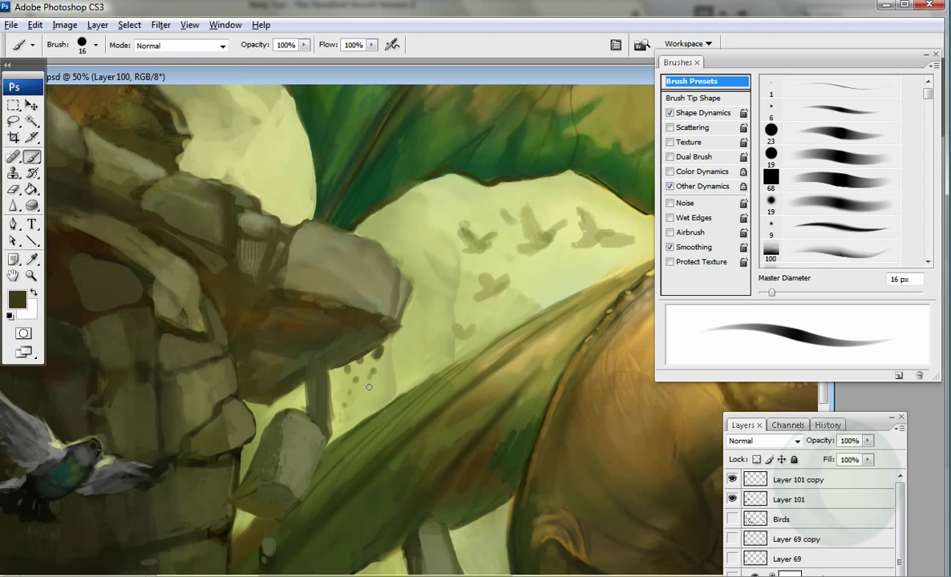
Step: Move through 38 px soft airbrush and 23 px round brushes to 13 px, sampling sky and olive bird tones
key("period")
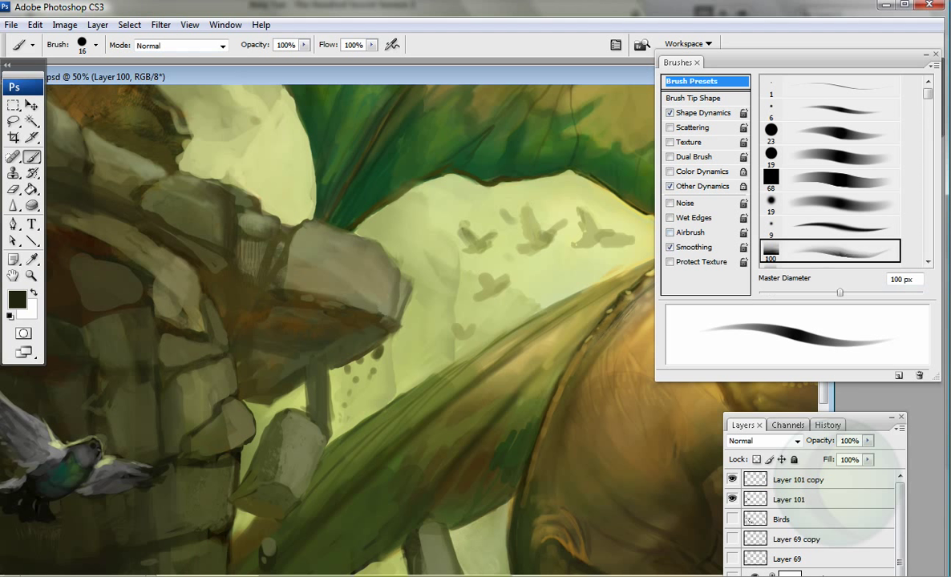
key("bracketleft")
key("bracketleft")
key("bracketleft")
key("bracketleft")
key("bracketleft")
key("bracketleft")
left_click(264, 252, "alt")
left_click(78, 239, "alt")
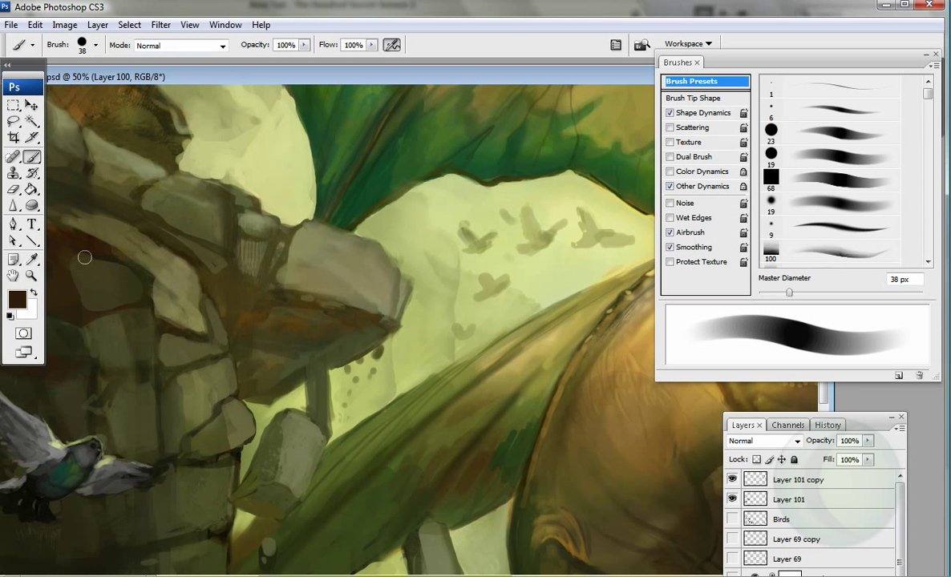
key("comma")
left_click(444, 278, "alt")
key("bracketleft")
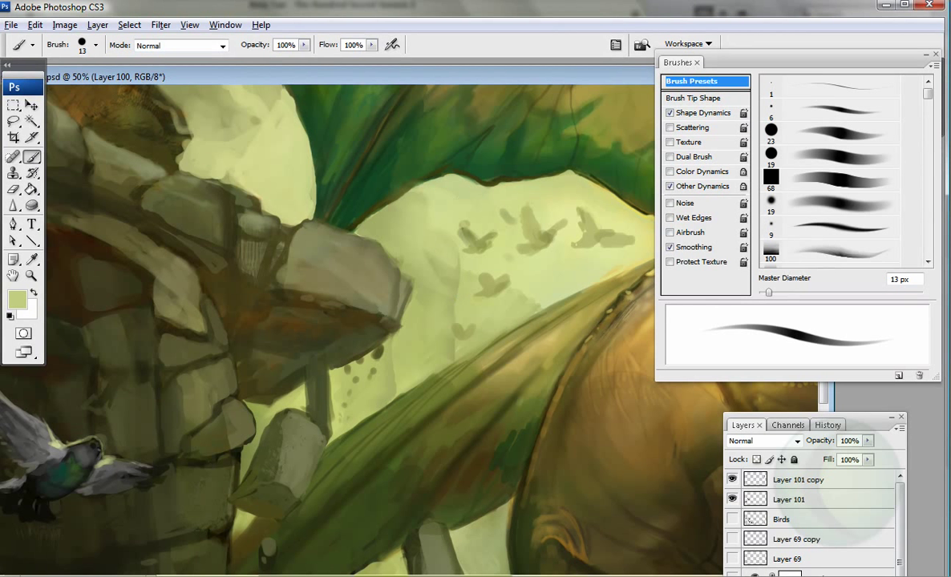
left_click(511, 279, "alt")
left_click(502, 282, "alt")
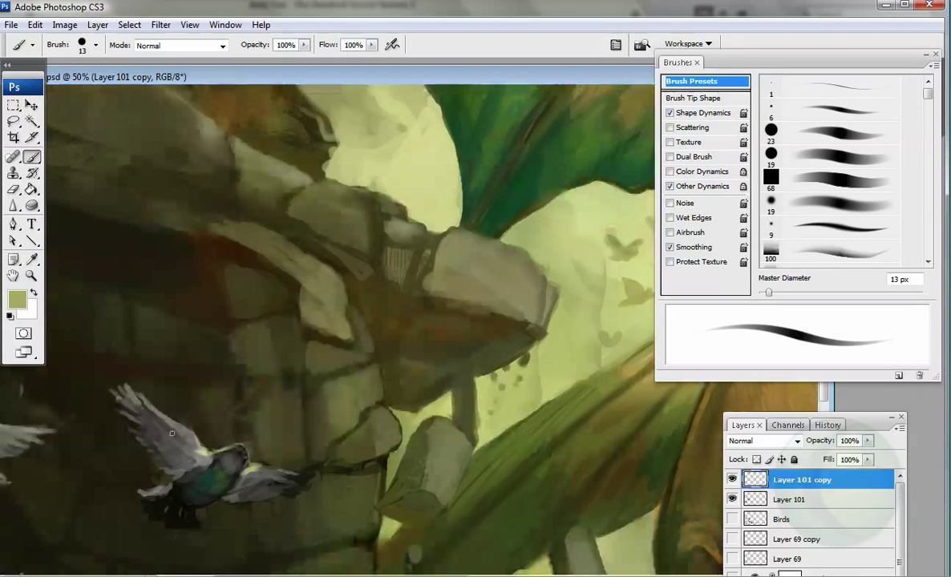
Step: Set the brush to 48% flow with a 15 px tip and sample dark and grey bird tones
key("bracketright")
key("4")
key("8")
key("bracketright")
key("bracketright")
key("bracketright")
left_click(159, 456, "alt")
left_click(166, 439, "alt")
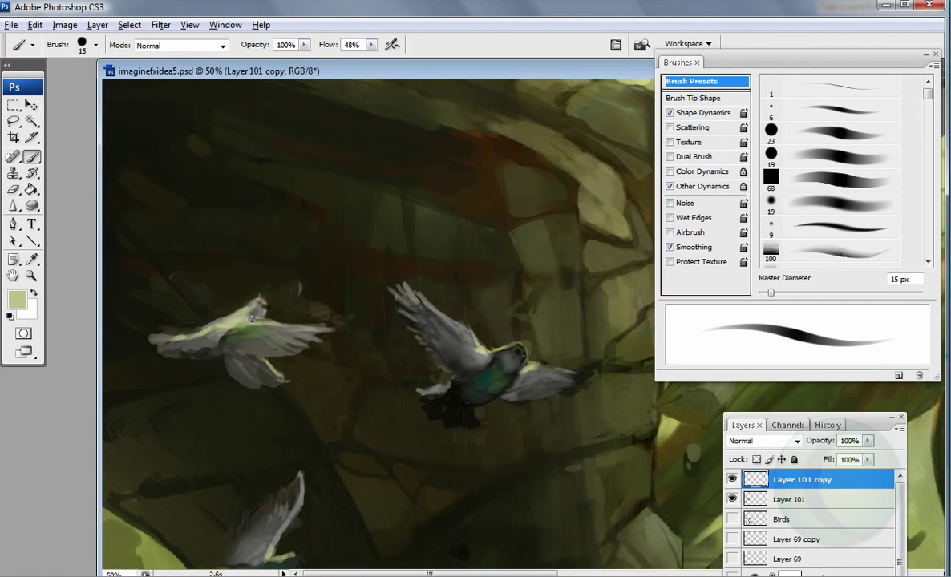
Step: Sample dark and black shadow tones from the ruins and switch to the 100 px textured brush
left_click(265, 357, "alt")
left_click(244, 345, "alt")
left_click(205, 324, "alt")
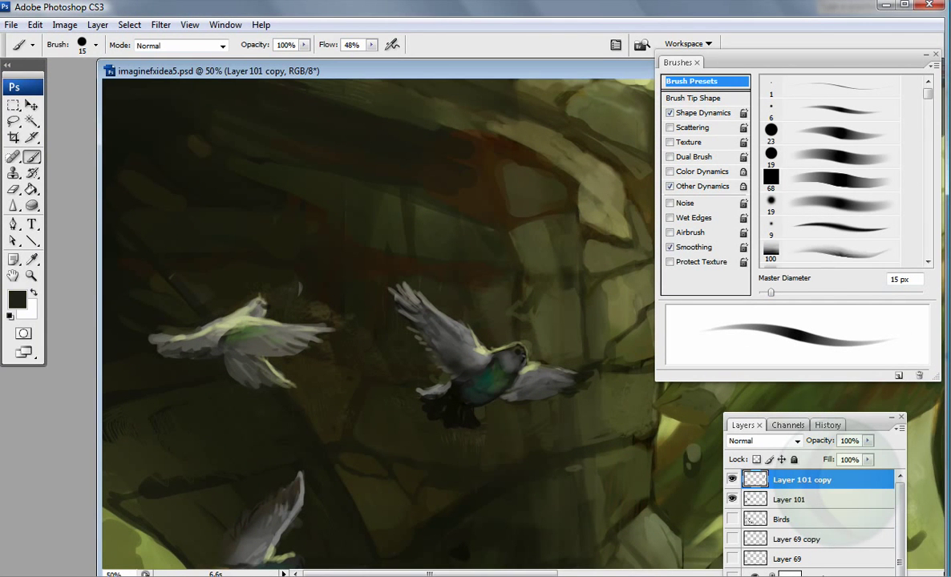
key("shift+period")
left_click(229, 352, "alt")
left_click_drag(233, 370, 232, 210)
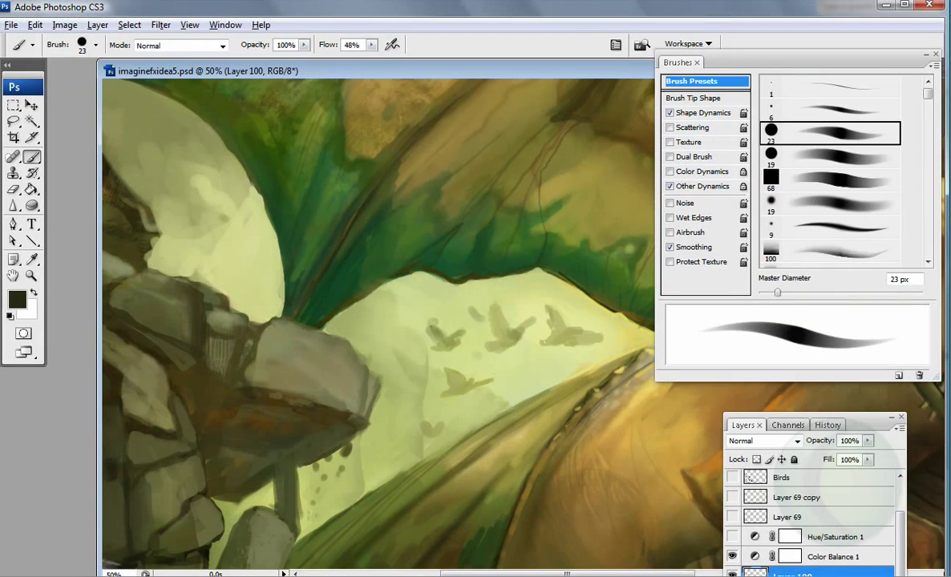
Step: Paint a small olive bird silhouette beside the dragon's head with an 11 px brush
key("bracketleft")
key("bracketleft")
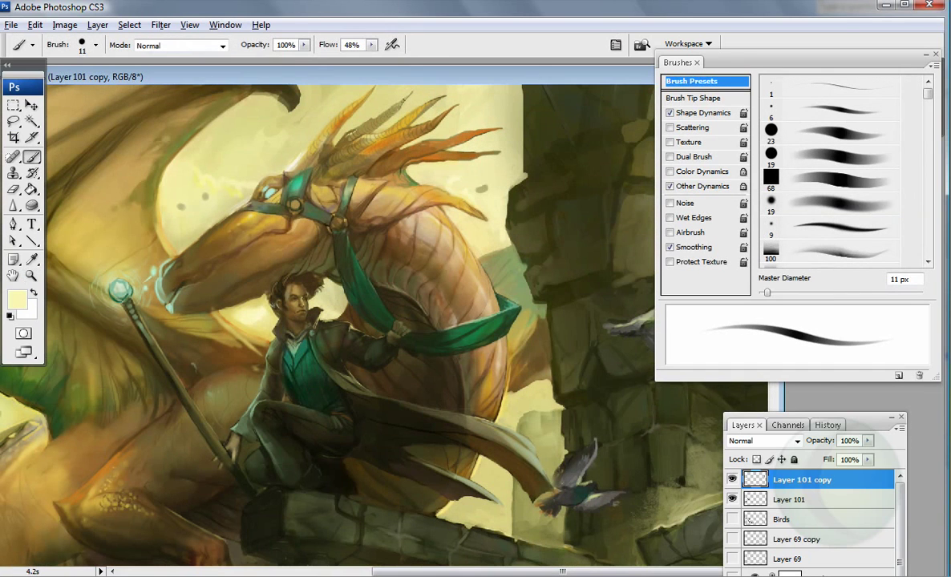
left_click(477, 188, "alt")
left_click_drag(482, 192, 484, 195)
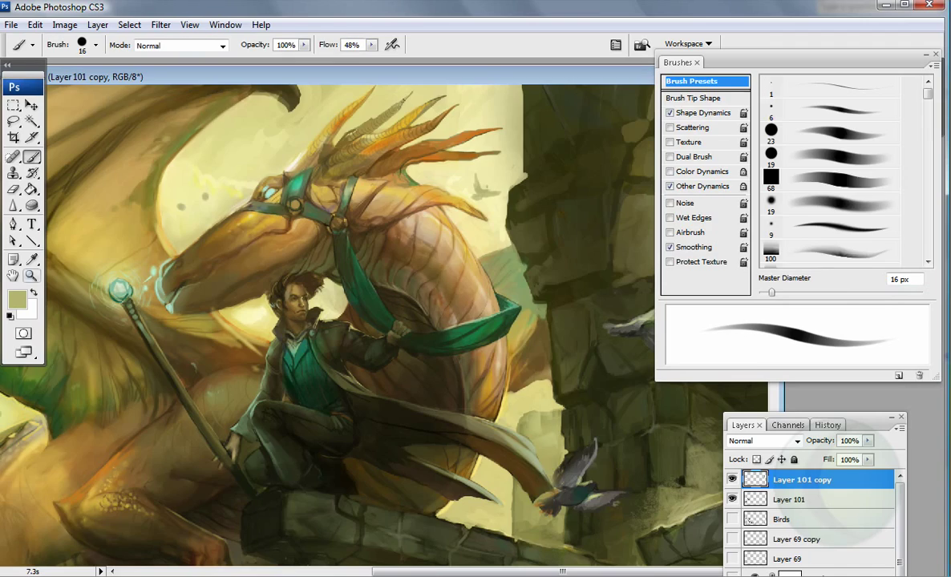
Step: Zoom in on the rider's face and add light touches to the face and jaw with a 7 px brush
key("ctrl+plus")
left_click_drag(340, 117, 658, 509)
key("bracketleft")
key("bracketleft")
mouse_move(342, 240)
left_mouse_down()
mouse_move(314, 231)
mouse_move(320, 257)
mouse_move(345, 281)
mouse_move(313, 287)
left_mouse_up()
Step: Sample dark and mid browns from the rider's hair and near-black from the coat
left_click(326, 186, "alt")
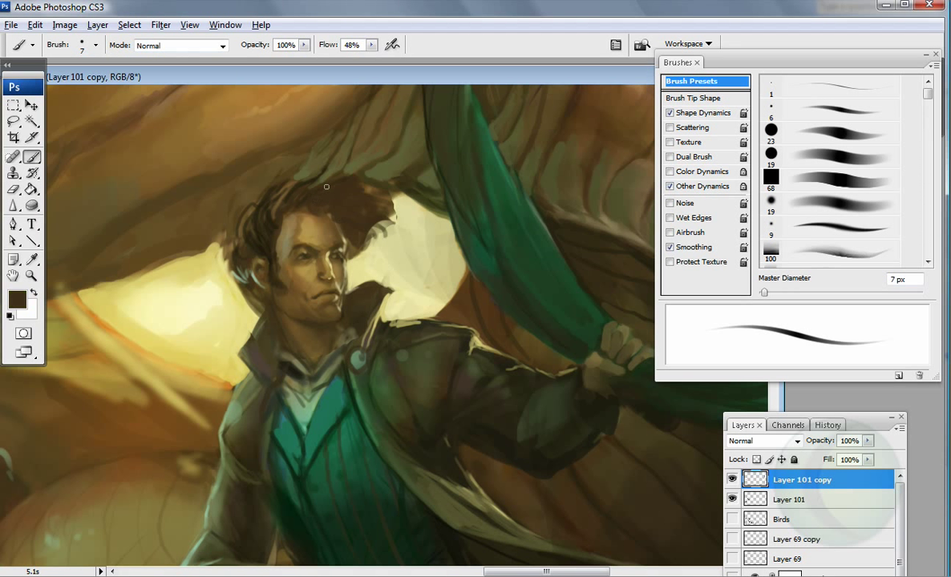
left_click_drag(327, 186, 245, 211)
left_click(365, 345, "alt")
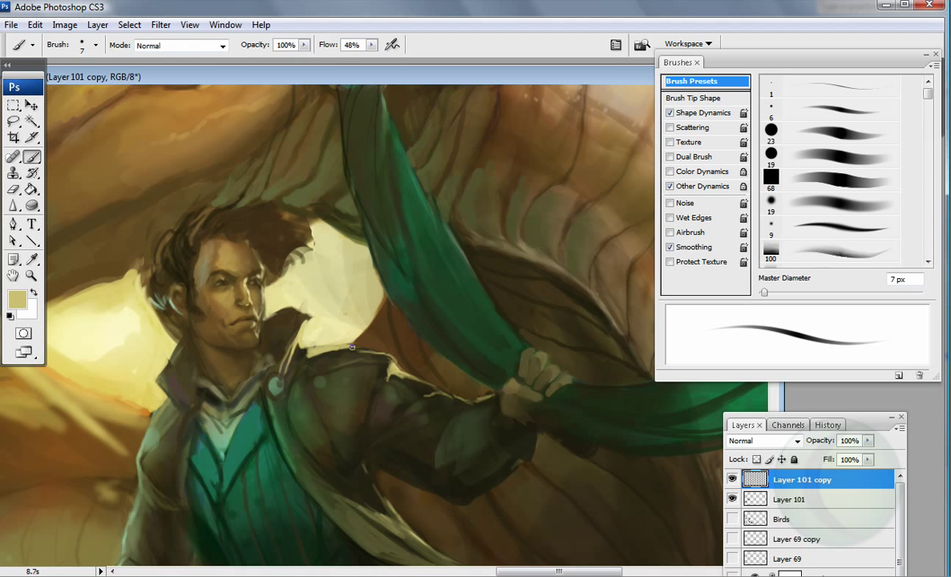
left_click(221, 233, "alt")
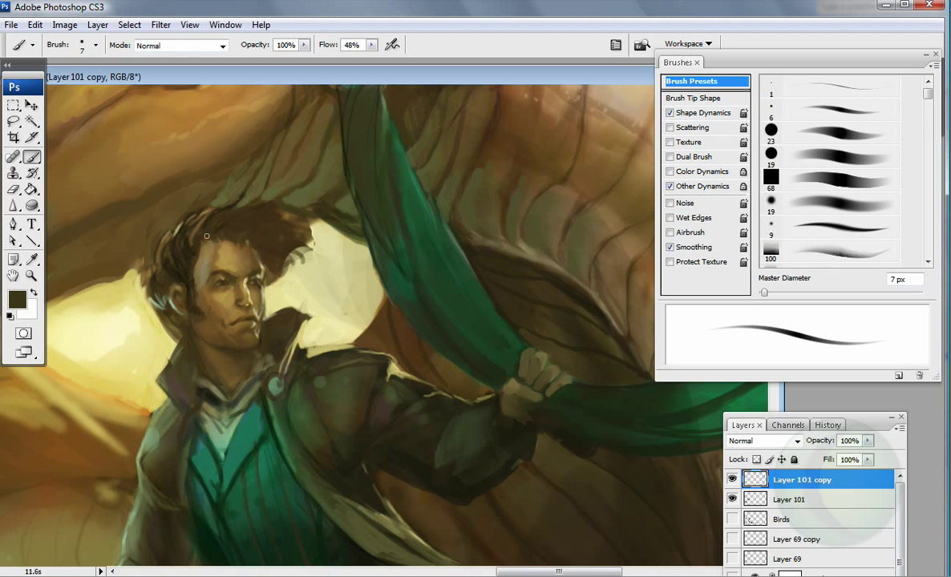
left_click(120, 253, "alt")
left_click(183, 358, "alt")
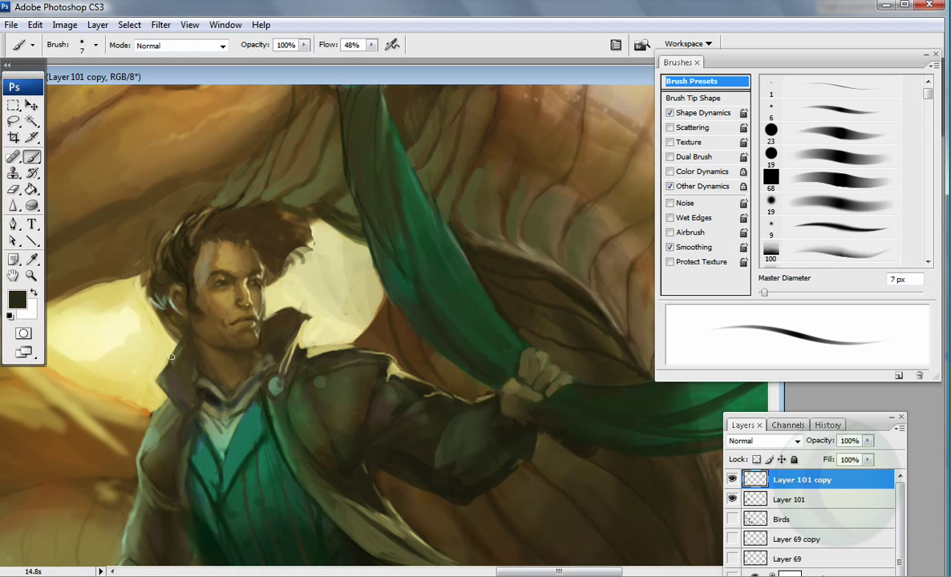
left_click_drag(240, 376, 192, 204)
Step: Sample olive brown and near-black from the coat, using a 19 px soft airbrush then 9 px
left_click(301, 185, "alt")
left_click(280, 267, "alt")
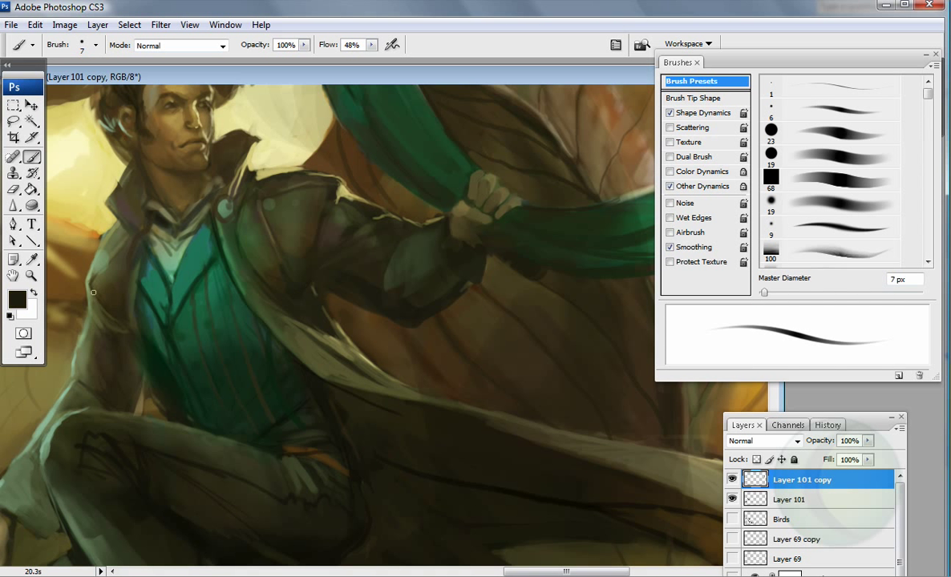
left_click(99, 389, "alt")
key("period")
key("bracketleft")
key("bracketleft")
scroll(197, 371, "down", 2)
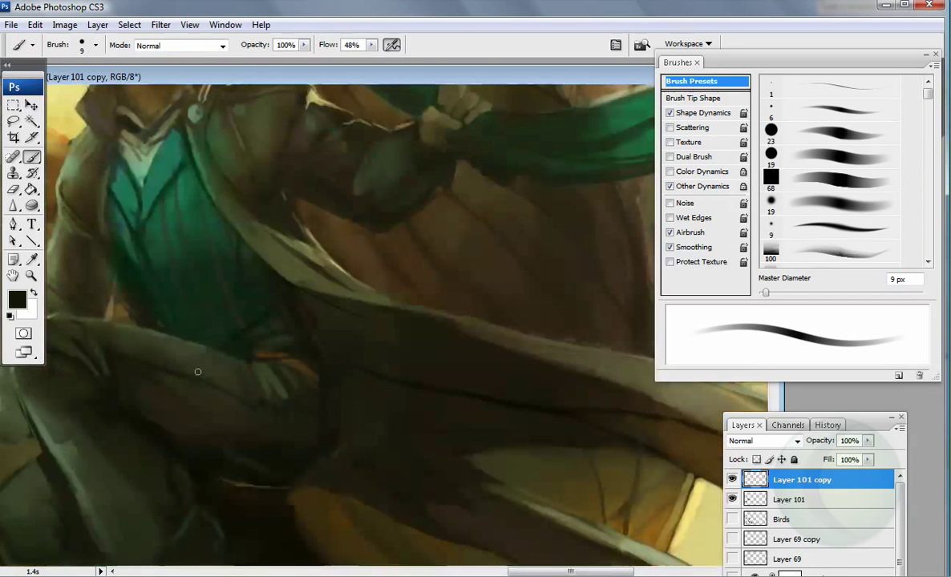
Step: Define the coat folds in near-black and dark brown, then turn off airbrush and use an 8 px brush
left_click(196, 387, "alt")
left_click(258, 364, "alt")
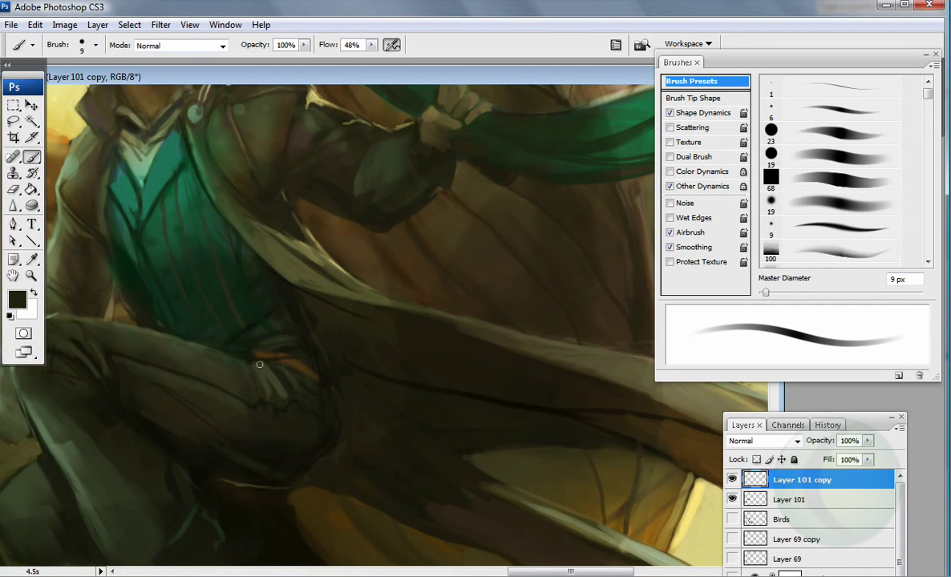
left_click(261, 350, "alt")
left_click(233, 332, "alt")
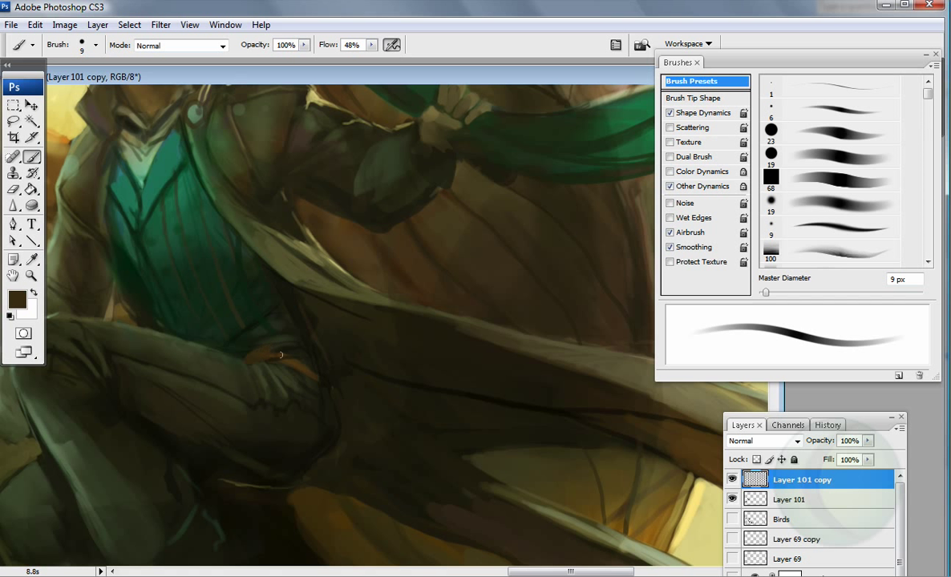
left_click(273, 363, "alt")
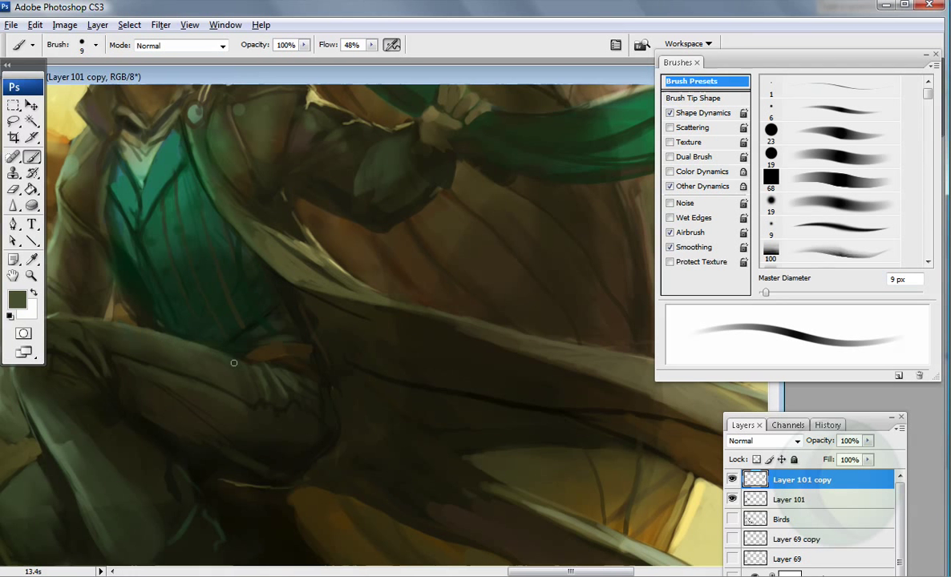
left_click_drag(109, 268, 171, 296)
mouse_move(509, 128)
left_mouse_down()
mouse_move(442, 201)
mouse_move(359, 321)
mouse_move(332, 288)
left_mouse_up()
key("shift+alt+p")
key("bracketleft")
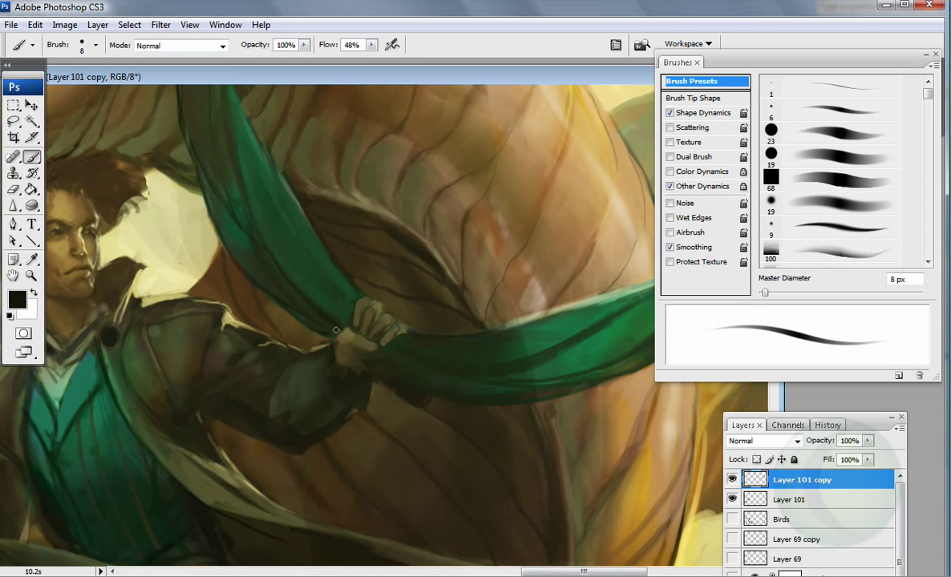
Step: Paint light strokes on the hand and scarf, then pale yellow along the scarf's upper edge
left_click_drag(345, 349, 321, 302)
left_click_drag(366, 360, 356, 353)
scroll(553, 326, "right", 3)
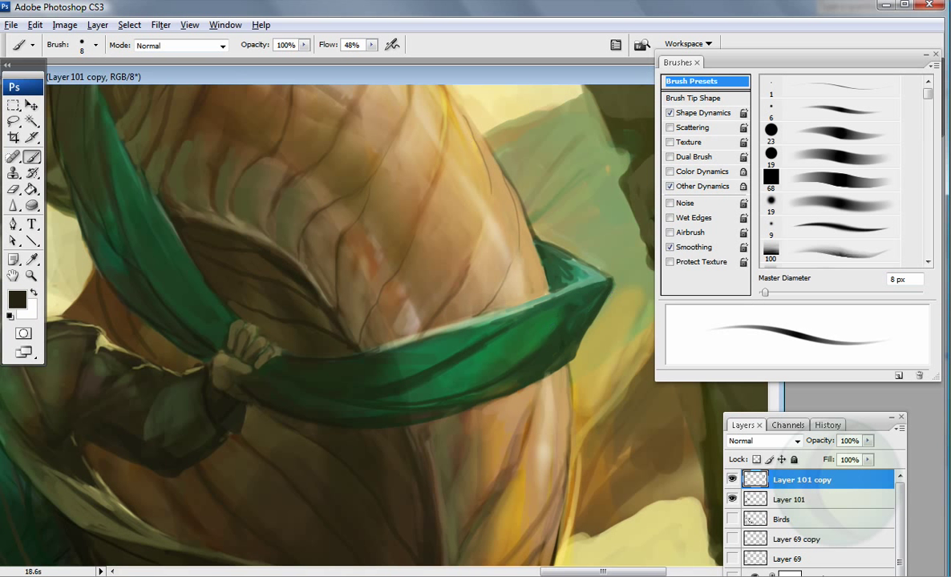
left_click(608, 235, "alt")
mouse_move(540, 240)
left_mouse_down()
mouse_move(608, 276)
mouse_move(543, 302)
mouse_move(604, 280)
mouse_move(505, 189)
left_mouse_up()
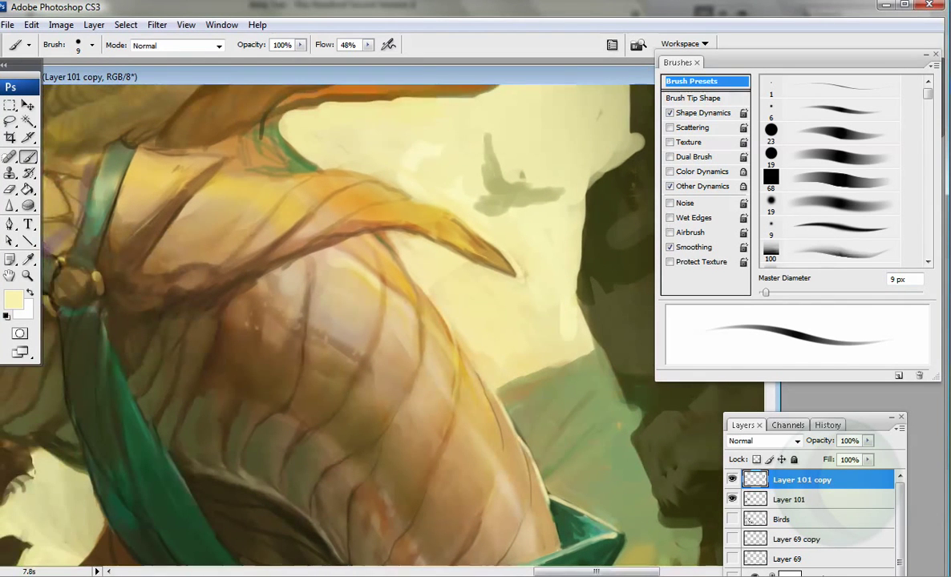
Step: With a 5 px brush at 100% flow, paint dark lines along the horns and armour edge
left_click(47, 265, "alt")
key("bracketleft")
key("bracketleft")
key("bracketleft")
key("bracketleft")
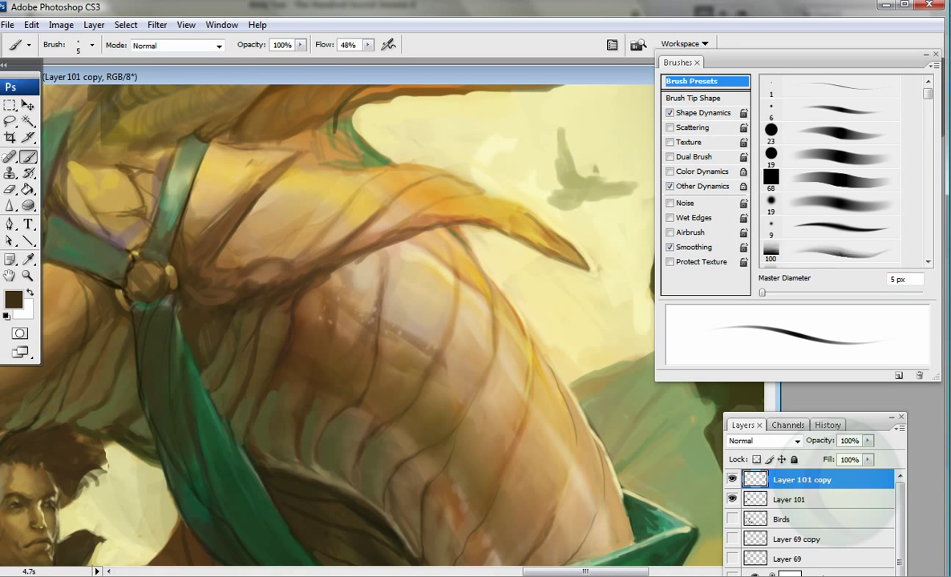
left_click_drag(367, 45, 384, 55)
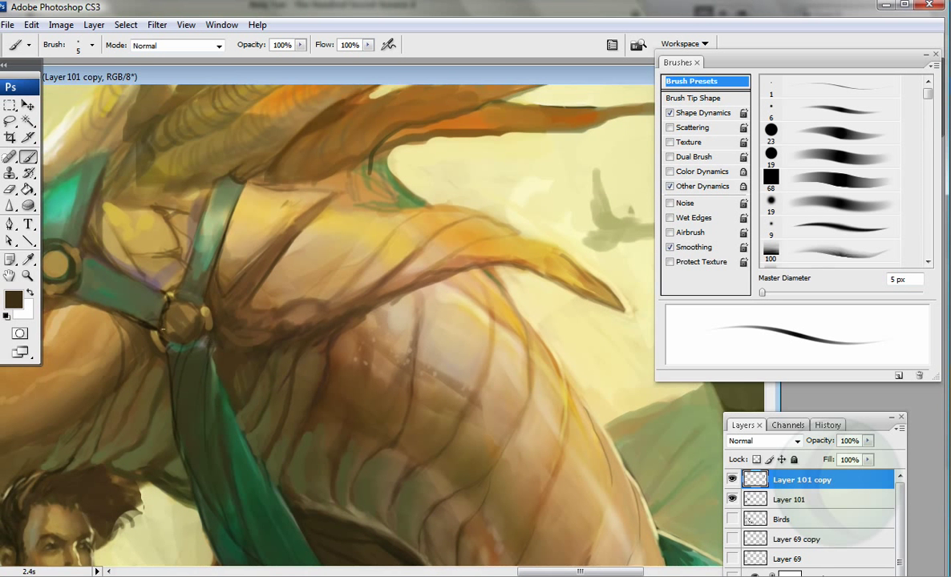
left_click_drag(81, 274, 158, 324)
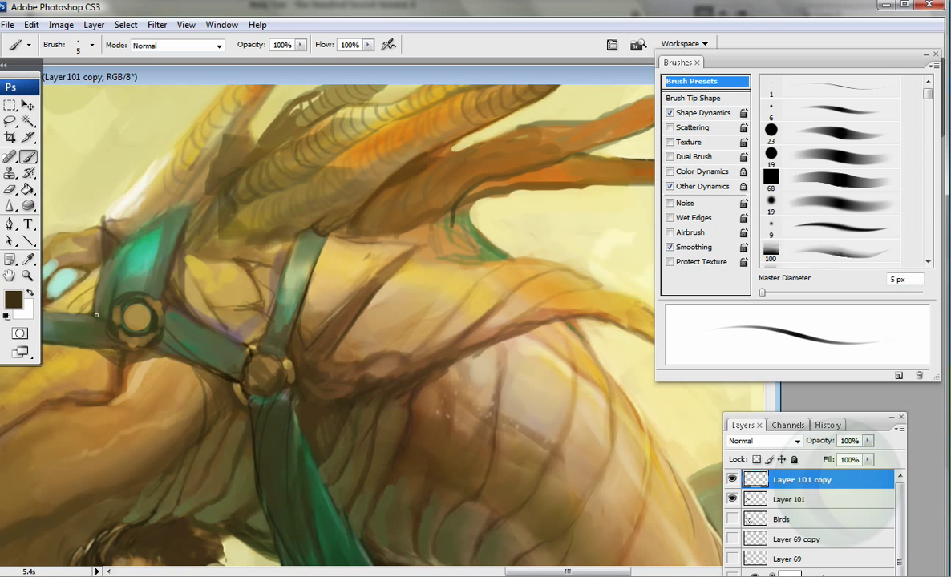
left_click(116, 336, "alt")
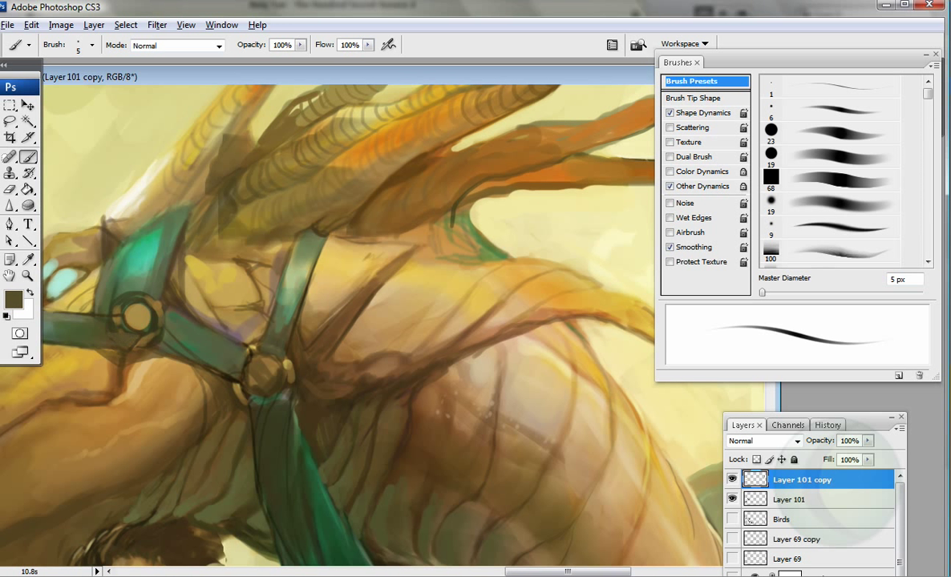
left_click(138, 314, "alt")
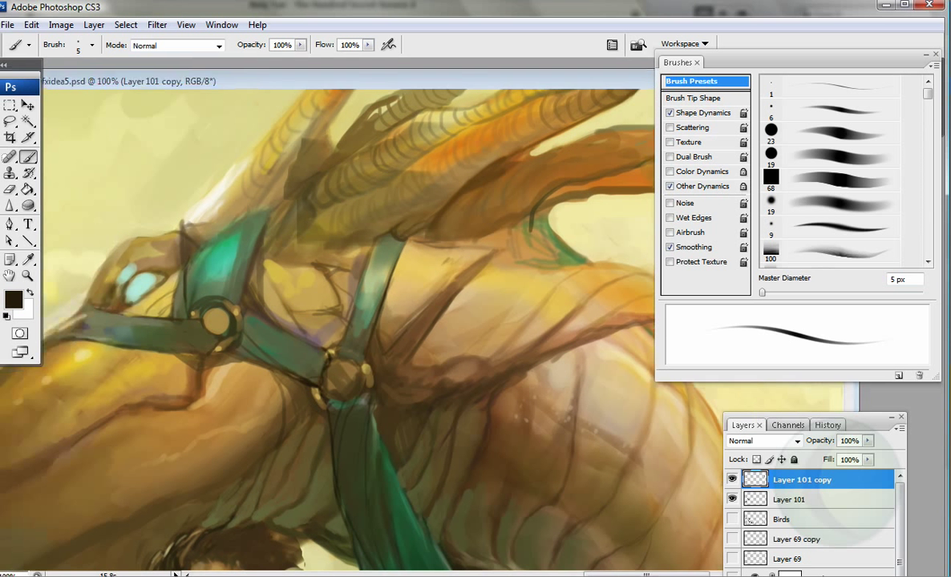
mouse_move(258, 236)
left_mouse_down()
mouse_move(305, 194)
mouse_move(439, 146)
left_mouse_up()
left_click_drag(182, 234, 240, 218)
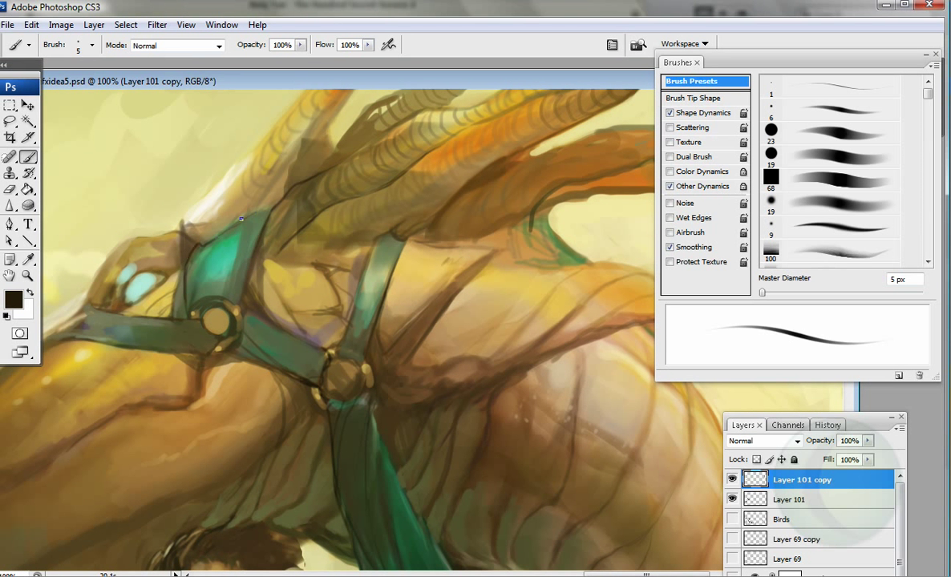
Step: Zoom out, sample dark brown with a 19 px soft airbrush and darken the base of the light horn
left_click(126, 292, "alt")
left_click(138, 280, "alt")
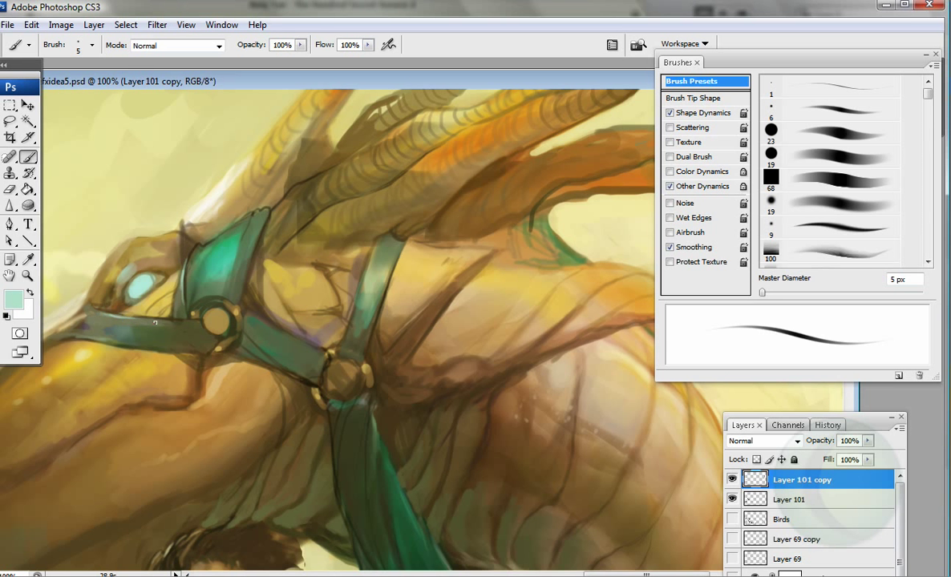
left_click(180, 394, "alt")
key("ctrl+minus")
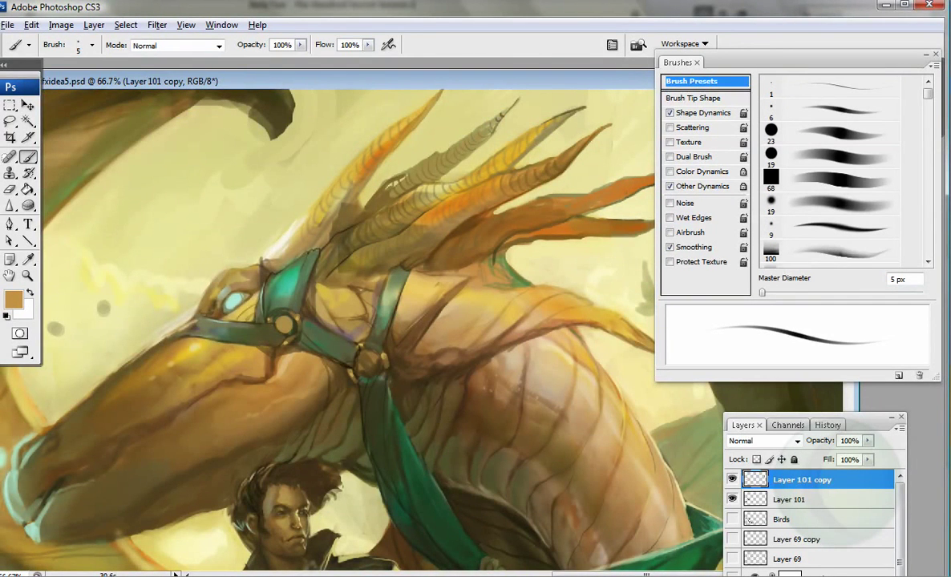
key("bracketright")
key("bracketright")
key("bracketright")
key("bracketright")
key("bracketright")
key("bracketright")
key("bracketright")
left_click(191, 112, "alt")
left_click_drag(250, 120, 258, 124)
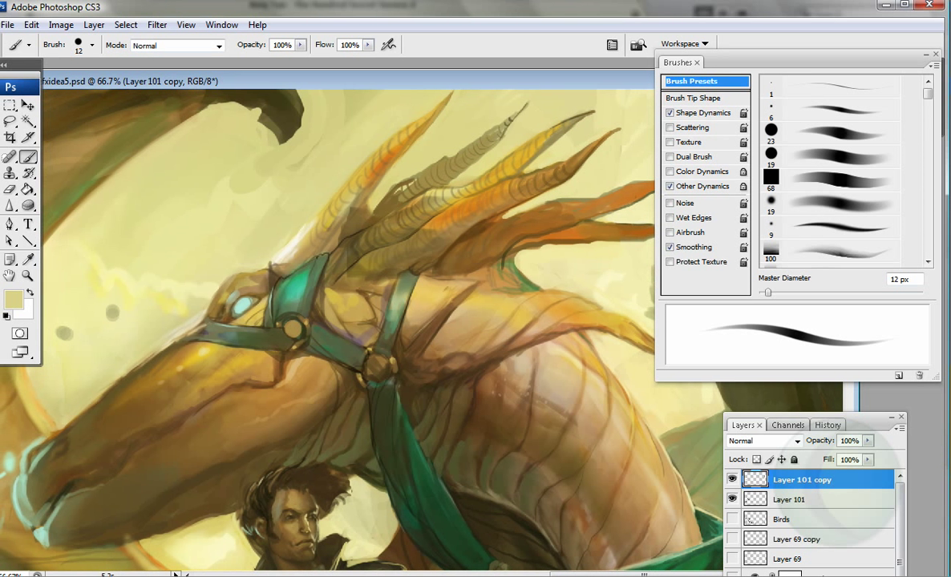
left_click(410, 190, "alt")
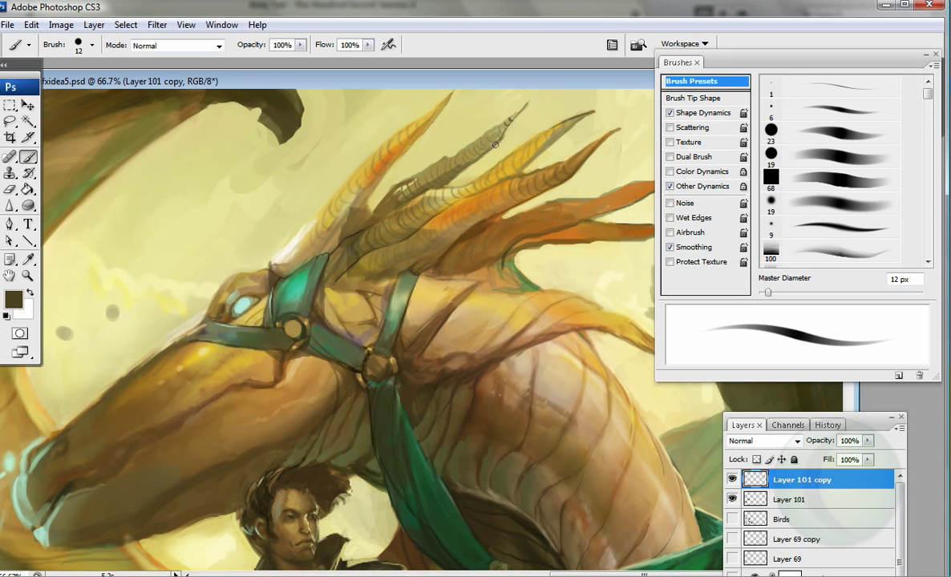
key("period")
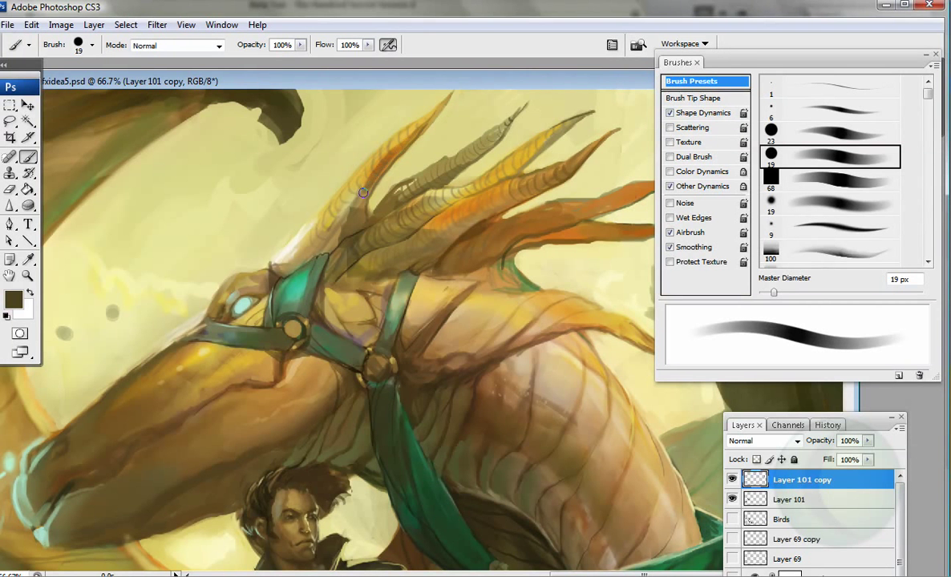
mouse_move(317, 253)
left_mouse_down()
mouse_move(298, 218)
mouse_move(272, 255)
left_mouse_up()
Step: Extend a dark hook below the top horn, repaint it in olive and lighten its left edge
left_click(281, 241, "alt")
left_click(272, 120, "alt")
left_click_drag(269, 129, 265, 154)
left_click(253, 126, "alt")
left_click(249, 120, "alt")
mouse_move(265, 112)
left_mouse_down()
mouse_move(261, 92)
mouse_move(275, 132)
mouse_move(250, 152)
left_mouse_up()
left_click(244, 135, "alt")
Step: Darken the orange horn and other horns with dark olive strokes, using a reduced 100 px brush
left_click(388, 365, "alt")
mouse_move(413, 247)
left_mouse_down()
mouse_move(450, 240)
mouse_move(471, 215)
mouse_move(501, 208)
left_mouse_up()
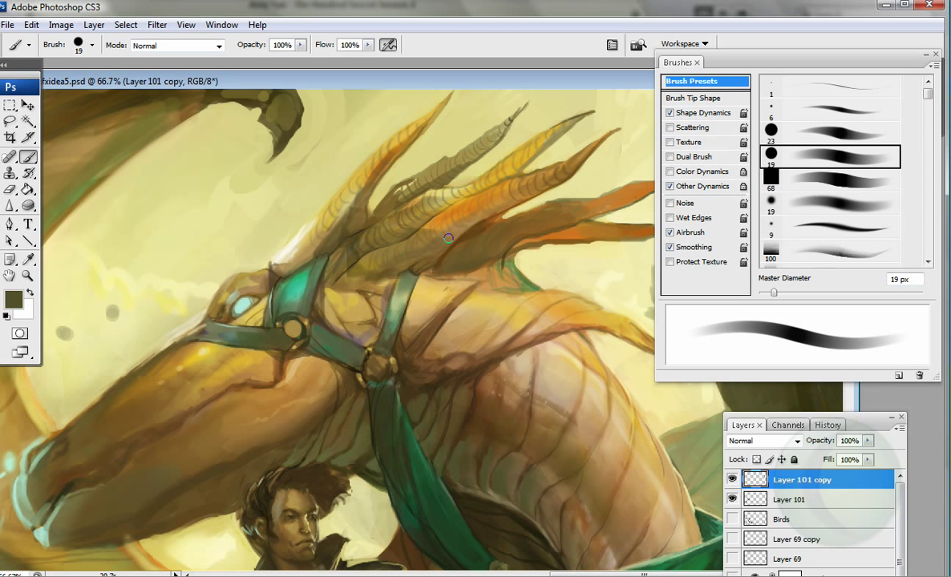
key("period")
key("period")
key("period")
key("period")
key("bracketleft")
key("bracketleft")
key("bracketleft")
key("bracketleft")
key("bracketleft")
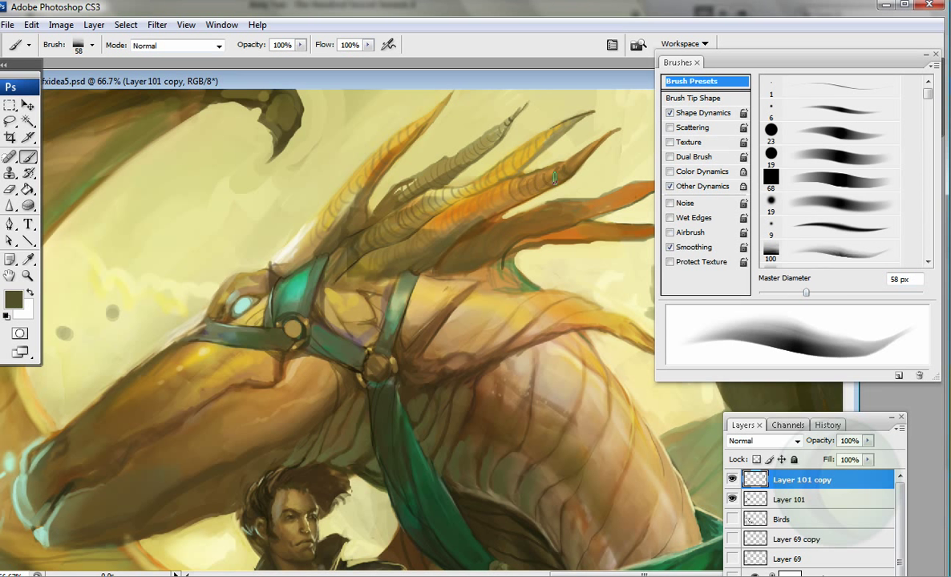
left_click_drag(522, 160, 410, 218)
key("bracketleft")
mouse_move(525, 119)
left_mouse_down()
mouse_move(449, 191)
mouse_move(353, 232)
left_mouse_up()
mouse_move(464, 124)
left_mouse_down()
mouse_move(410, 161)
mouse_move(413, 193)
left_mouse_up()
Step: With a 9 px brush, add cream highlights and dark ridge detail along the horns
left_click(282, 198, "alt")
key("comma")
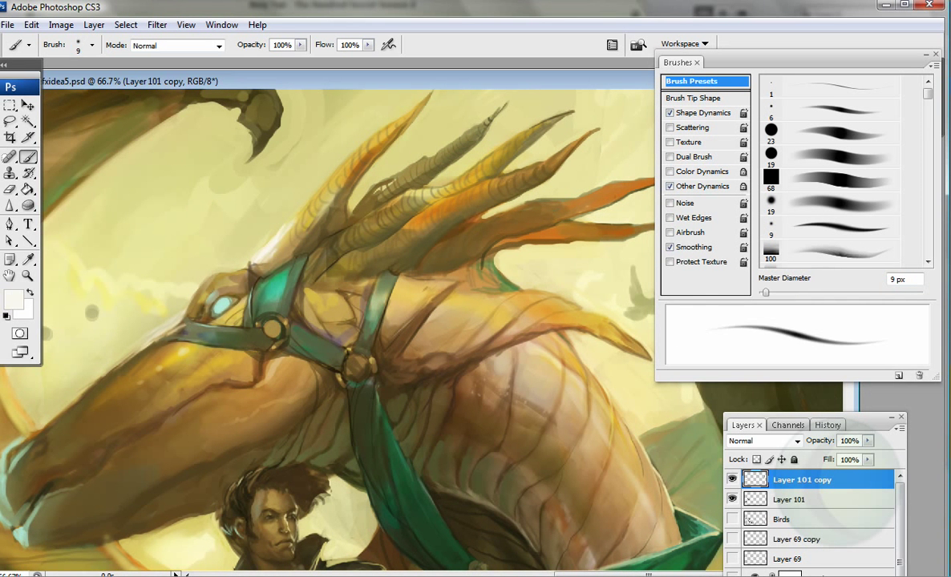
left_click_drag(375, 190, 392, 206)
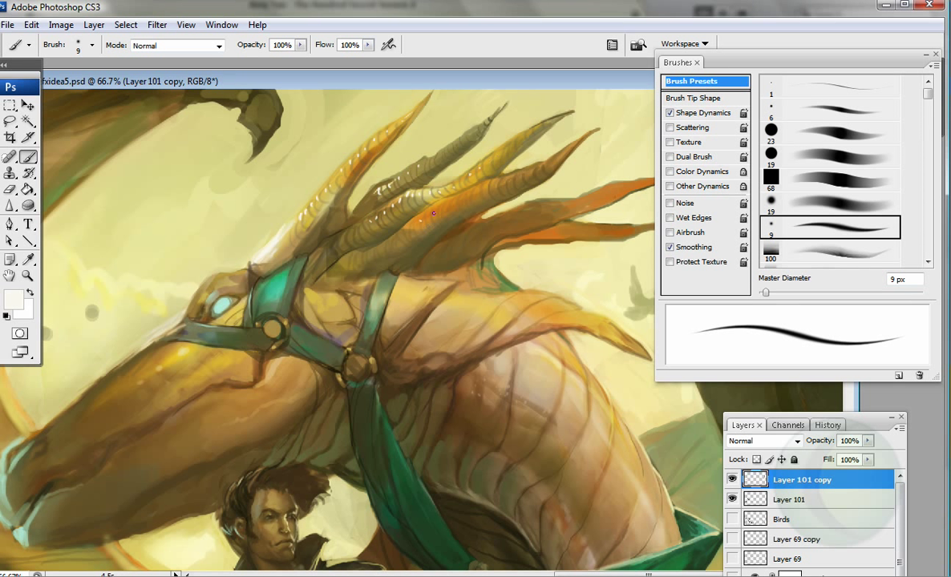
left_click(447, 207, "alt")
left_click(493, 239, "alt")
left_click(669, 186)
left_click_drag(485, 209, 499, 187)
left_click_drag(332, 140, 370, 112)
left_click_drag(363, 167, 436, 120)
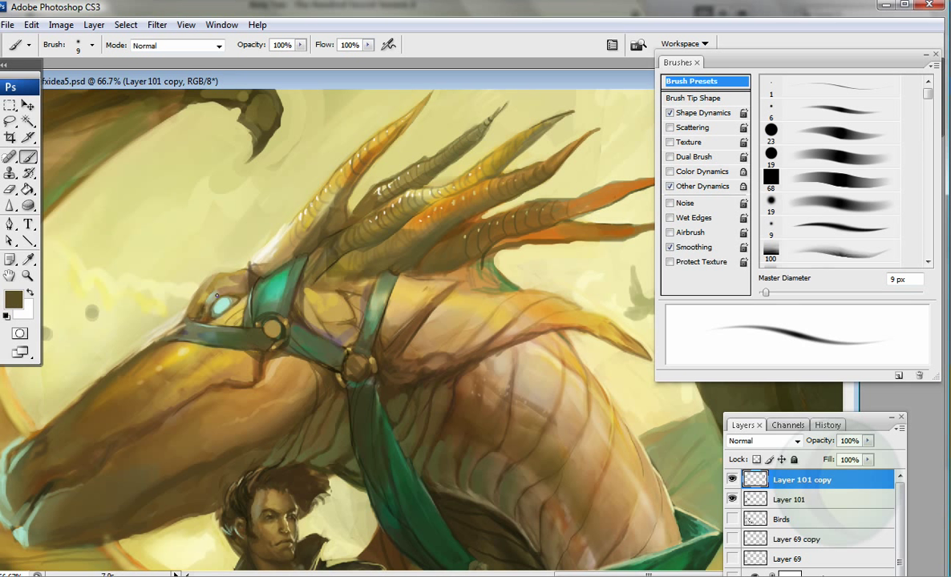
Step: Sample pale cream and pale teal around the dragon's face and staff
left_click(189, 266, "alt")
left_click_drag(199, 294, 369, 190)
left_click(168, 391, "alt")
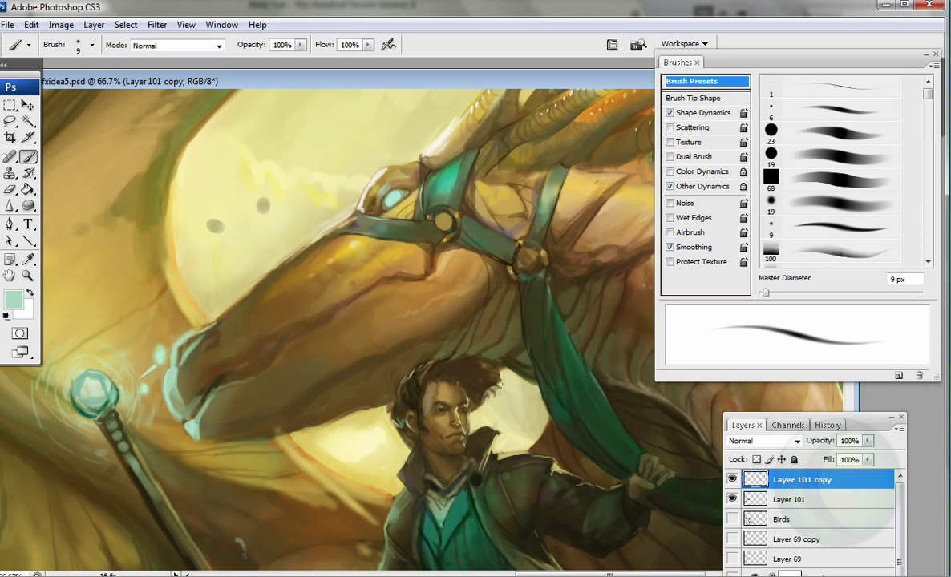
Step: Paint pale teal highlights and a saturated green stroke along the dragon's jaw edge with an 11 px brush
key("bracketright")
key("bracketright")
left_click_drag(179, 318, 169, 349)
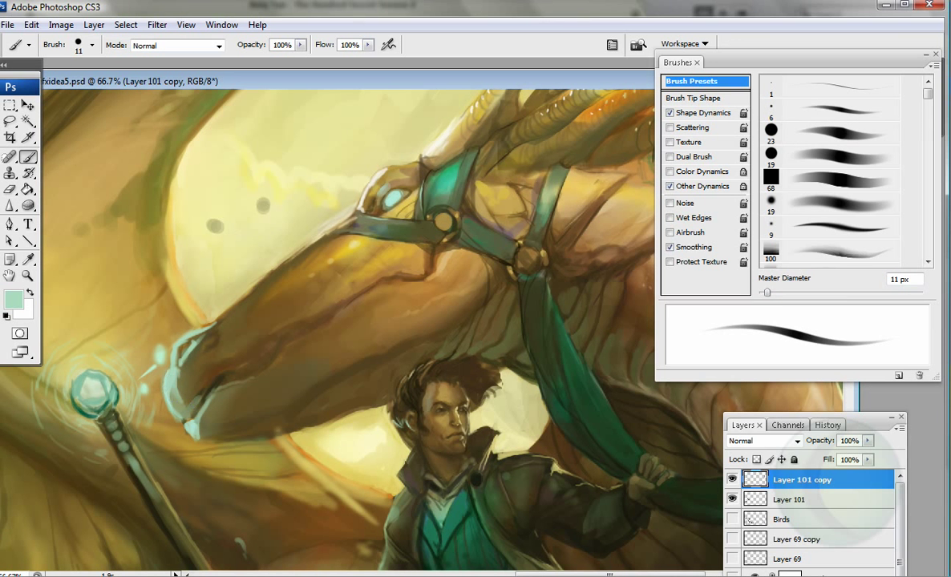
left_click(13, 300)
left_click_drag(556, 170, 565, 193)
left_click(768, 138)
mouse_move(161, 342)
left_mouse_down()
mouse_move(154, 357)
mouse_move(172, 350)
left_mouse_up()
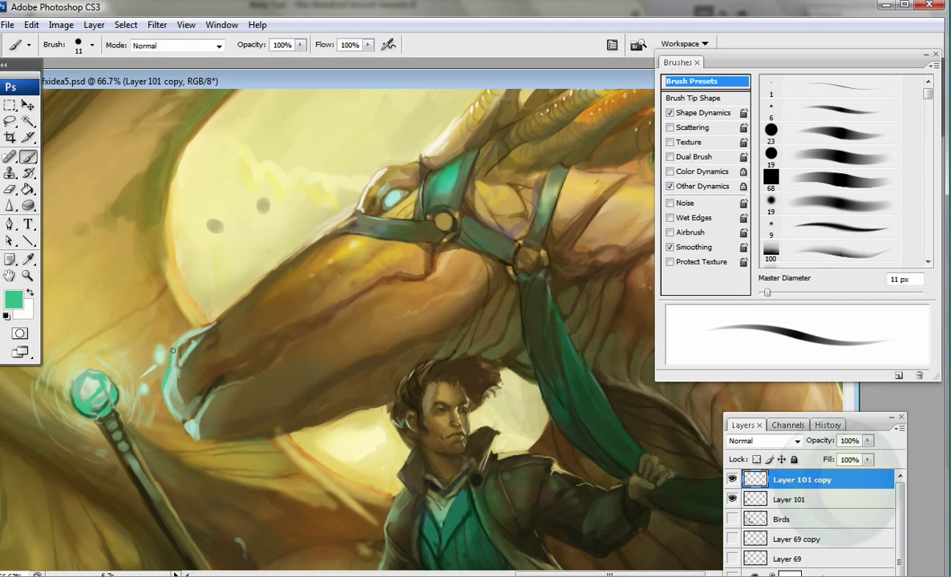
Step: Shade below the jaw with a 13 px round brush in black and sampled dark olive
key("ctrl+minus")
mouse_move(766, 293)
left_mouse_down()
mouse_move(809, 292)
mouse_move(794, 292)
left_mouse_up()
key("d")
key("period")
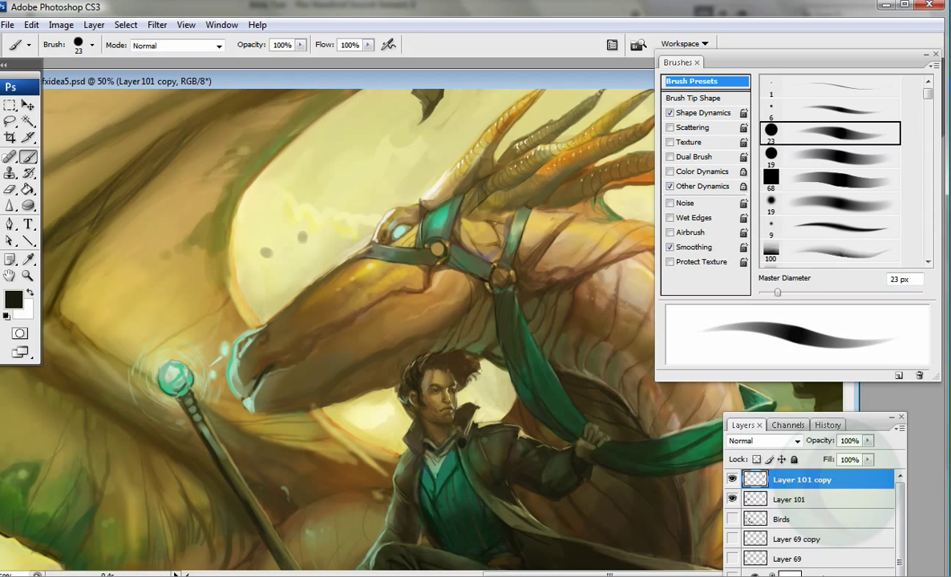
key("bracketleft")
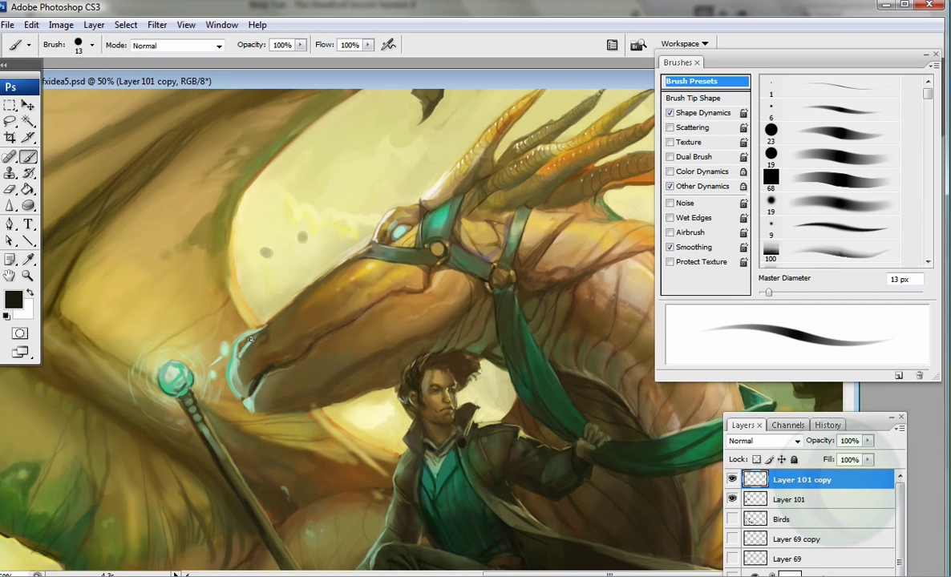
left_click_drag(244, 381, 275, 413)
left_click(281, 380, "alt")
left_click_drag(289, 370, 275, 407)
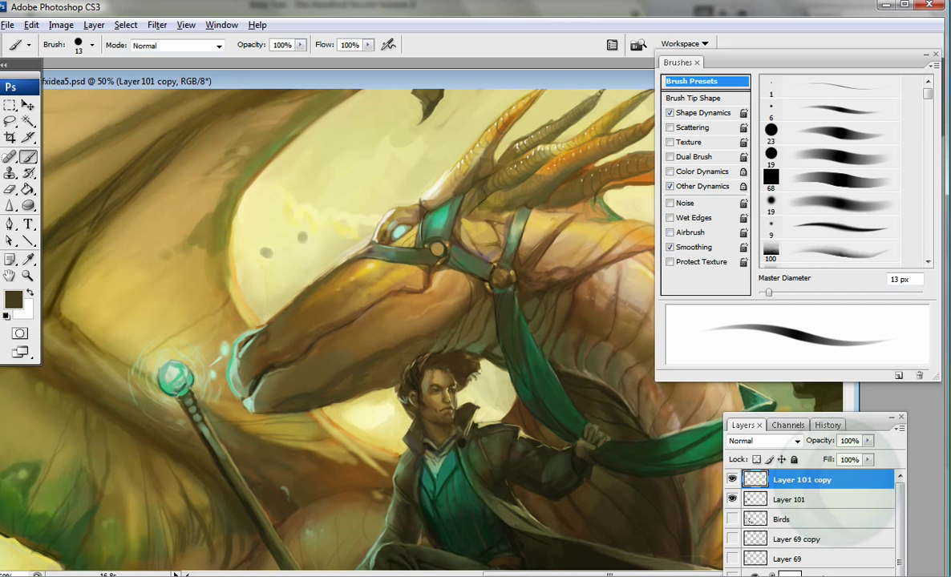
Step: Sample olive from the dragon's neck, then reset to black with an 8 px brush
left_click(417, 348, "alt")
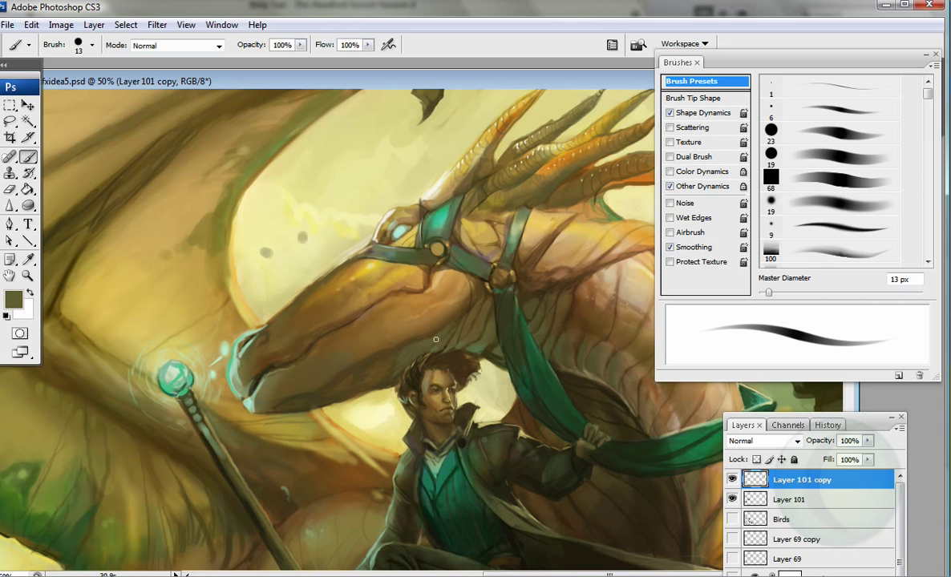
key("ctrl+plus")
key("ctrl+plus")
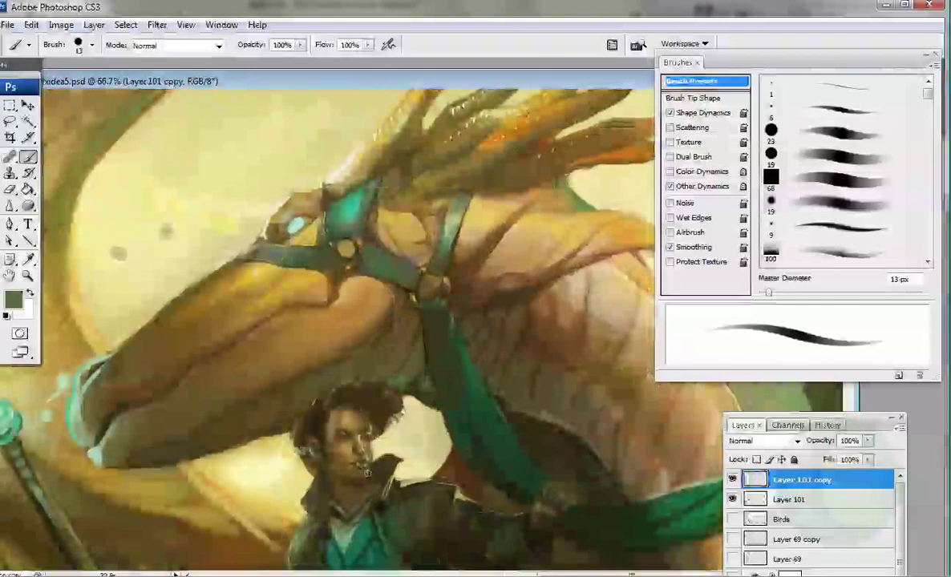
key("d")
key("bracketleft")
key("bracketleft")
key("bracketleft")
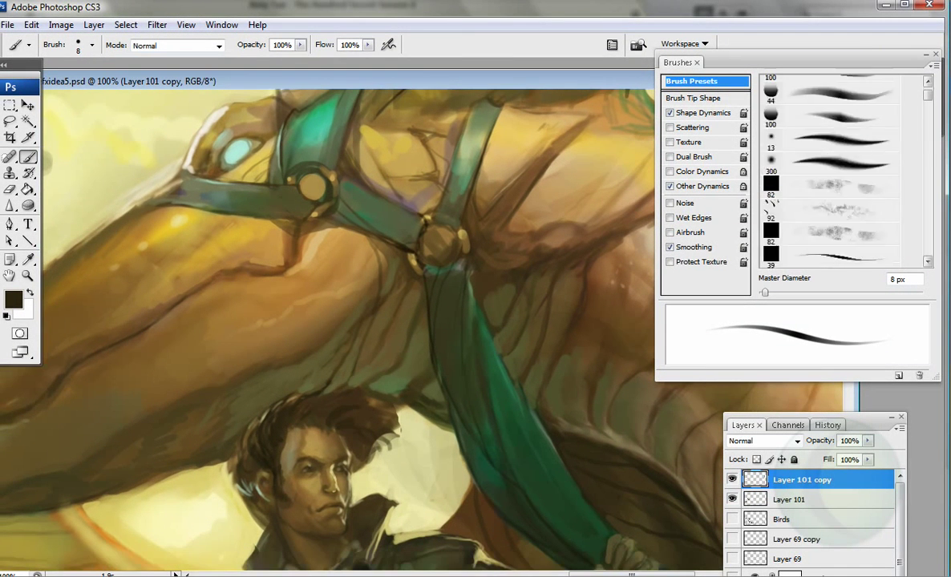
Step: Paint a light stroke beside the rider's hair with a 6 px round brush in sampled pale yellow
key("period")
key("period")
key("period")
key("period")
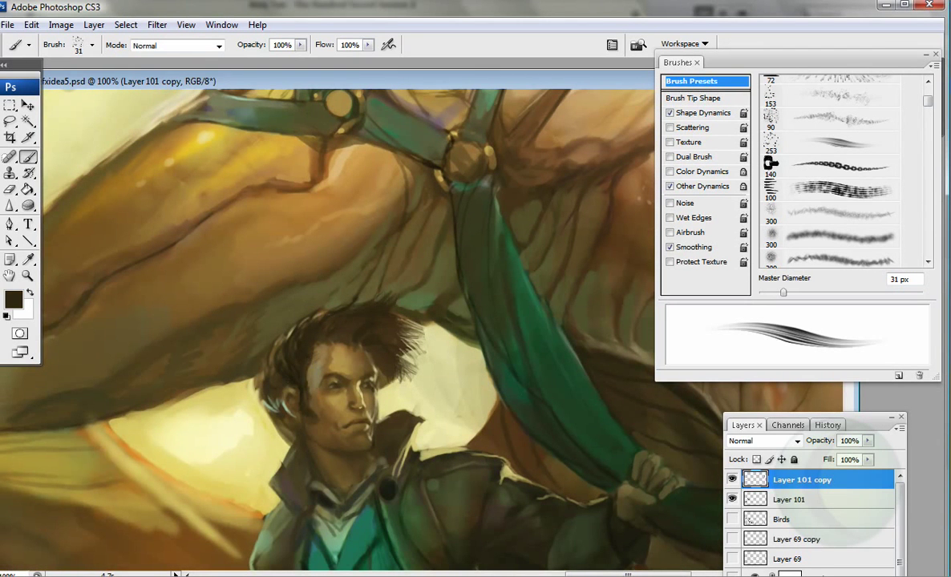
key("shift+comma")
key("period")
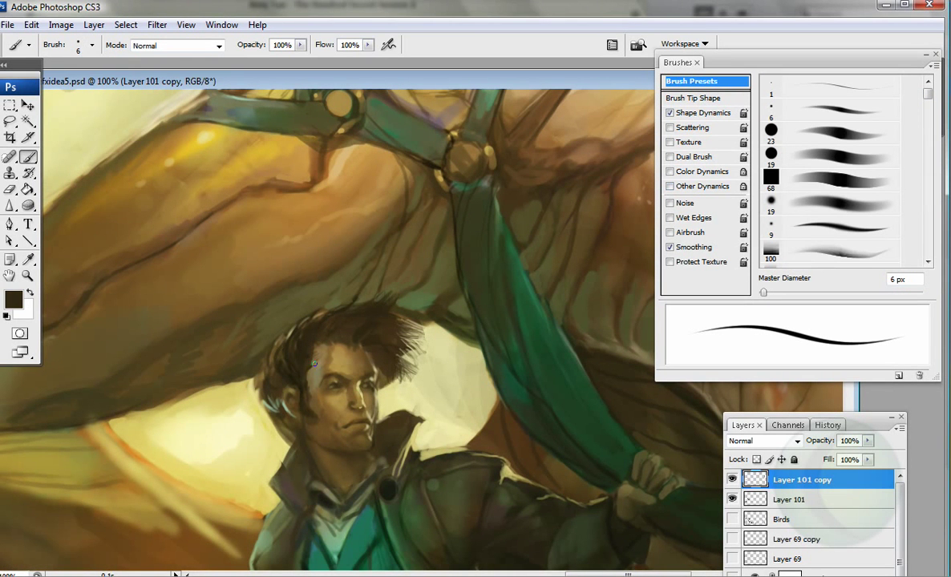
left_click(245, 365, "alt")
mouse_move(240, 353)
left_mouse_down()
mouse_move(254, 388)
mouse_move(246, 395)
left_mouse_up()
Step: Sharpen the rider's hair outline, crown tufts and left coat-collar edge with dark brown strokes
key("shift+comma")
key("period")
left_click(257, 385, "alt")
left_click_drag(388, 330, 367, 353)
left_click_drag(295, 296, 317, 285)
left_click_drag(279, 418, 265, 457)
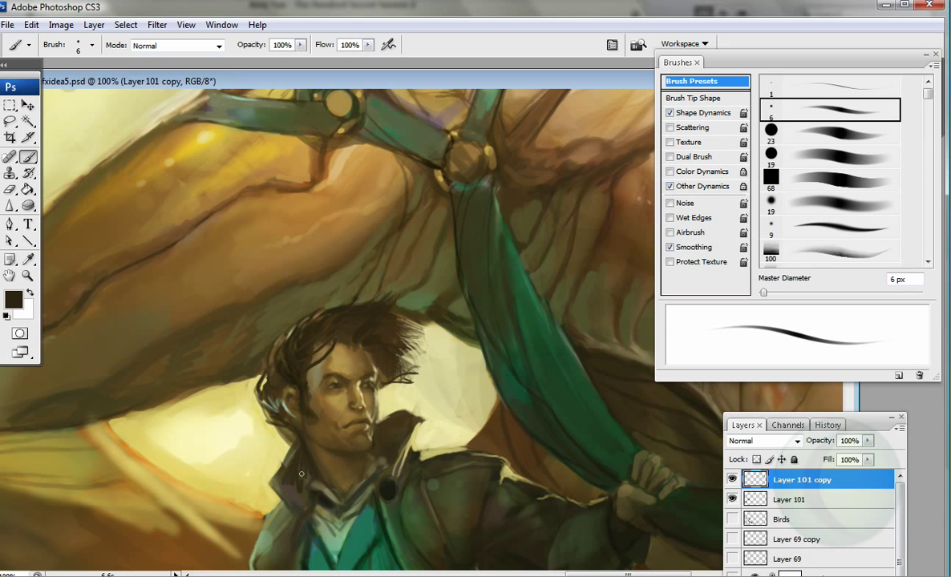
Step: Zoom to 100% on the rider's hand and sample dark browns and near-black scarf green
key("ctrl+minus")
key("ctrl+minus")
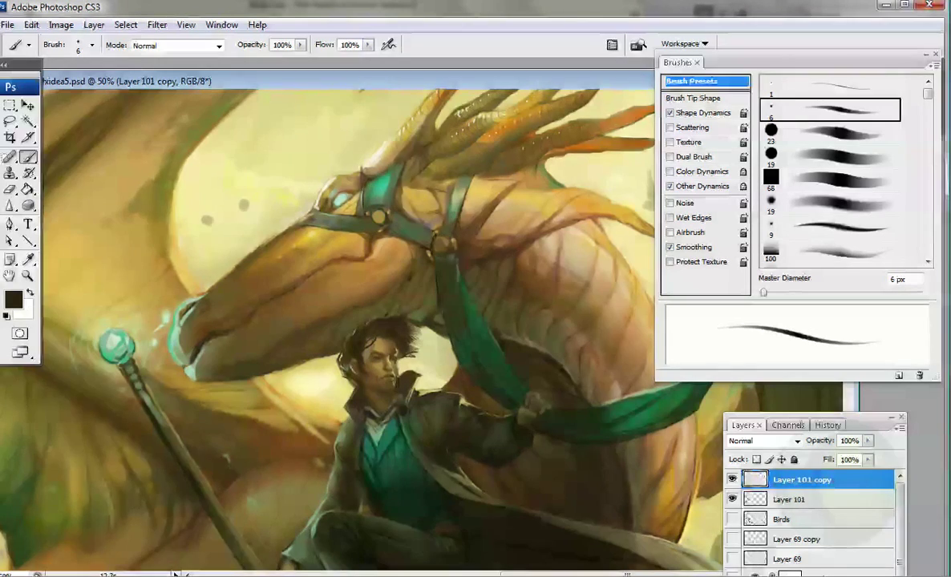
key("ctrl+plus")
key("bracketright")
key("bracketright")
key("bracketright")
key("bracketright")
key("ctrl+plus")
left_click(409, 357, "alt")
key("shift+alt+p")
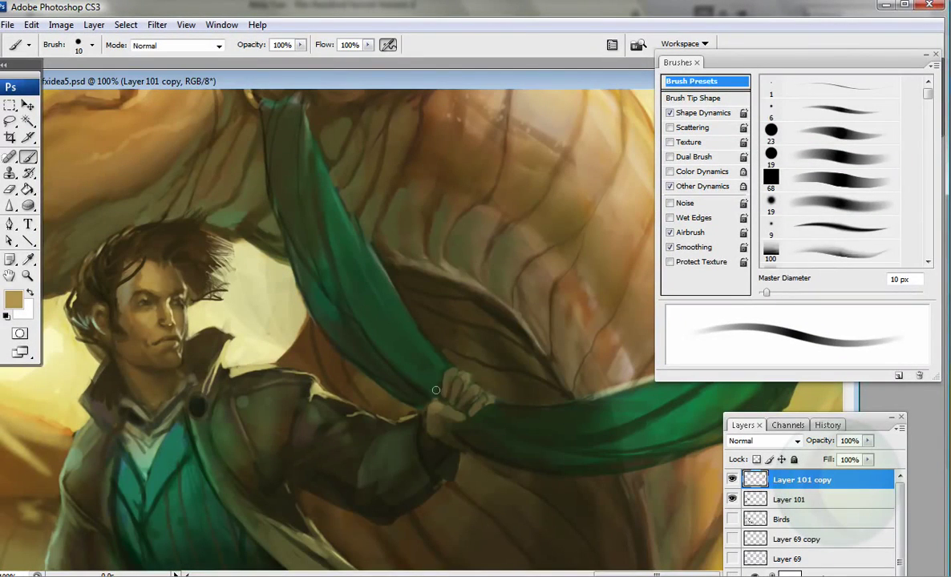
left_click(419, 367, "alt")
key("bracketleft")
key("bracketleft")
key("bracketleft")
key("bracketleft")
key("bracketleft")
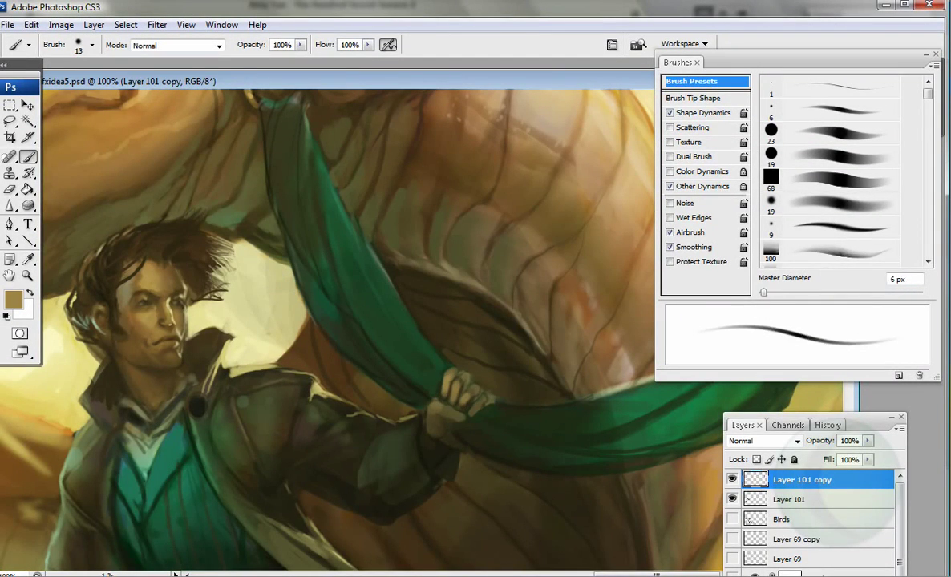
left_click(405, 403, "alt")
left_click(403, 403, "alt")
left_click(456, 367, "alt")
left_click(421, 329, "alt")
Step: Paint dark shadows around the hand with a 38 px brush, then load scarf green at 30 px
key("period")
left_click_drag(413, 342, 446, 381)
left_click(405, 405, "alt")
left_click(408, 413, "alt")
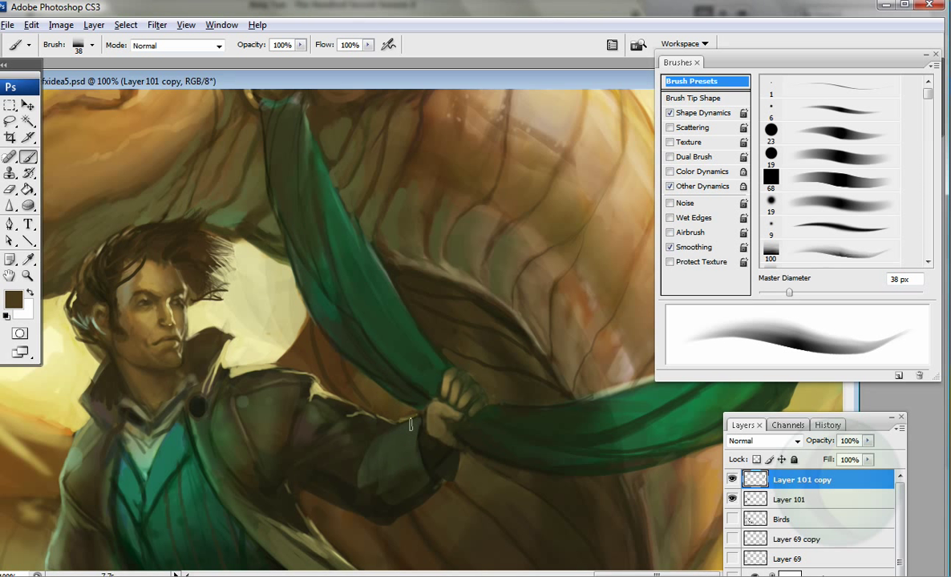
key("ctrl+minus")
left_click(366, 184, "alt")
key("bracketleft")
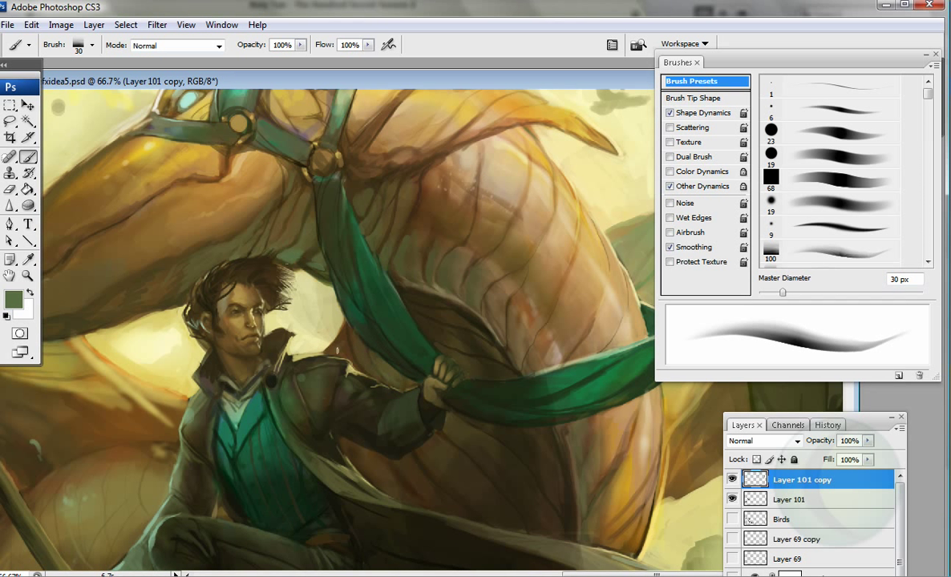
key("ctrl+minus")
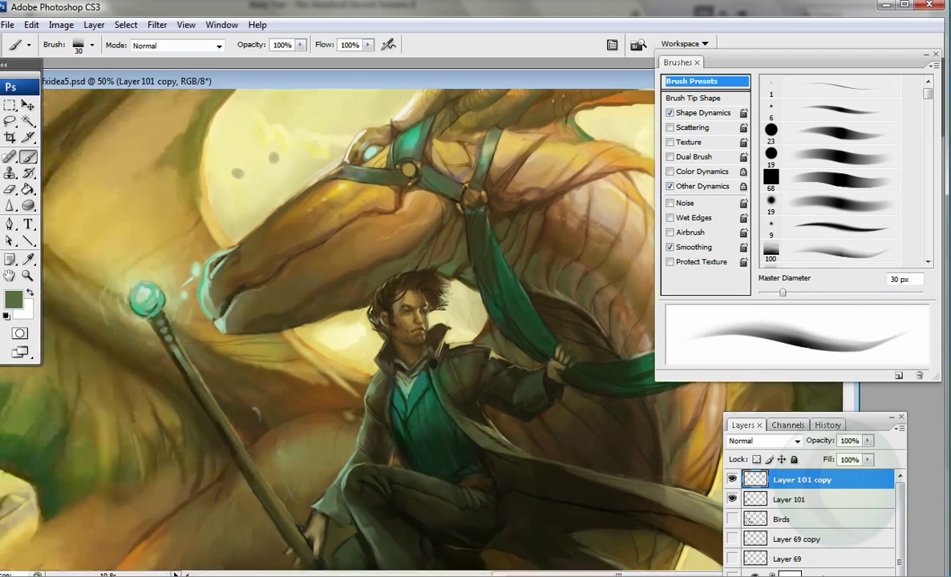
Step: Paint a dark brown stroke between the staff and the dragon's jaw with the 23 px hard round brush
key("bracketright")
key("bracketright")
key("bracketright")
key("bracketright")
key("bracketright")
key("bracketright")
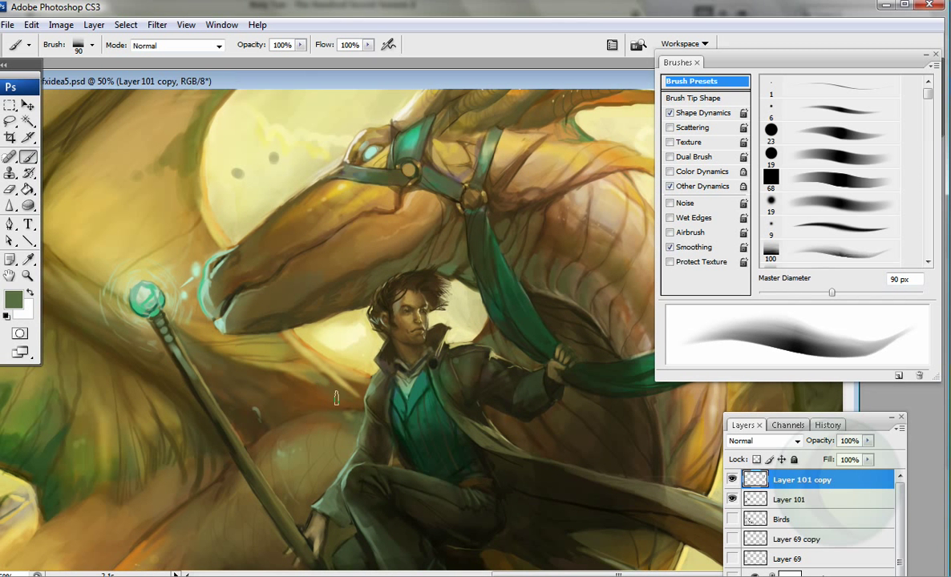
left_click(517, 268, "alt")
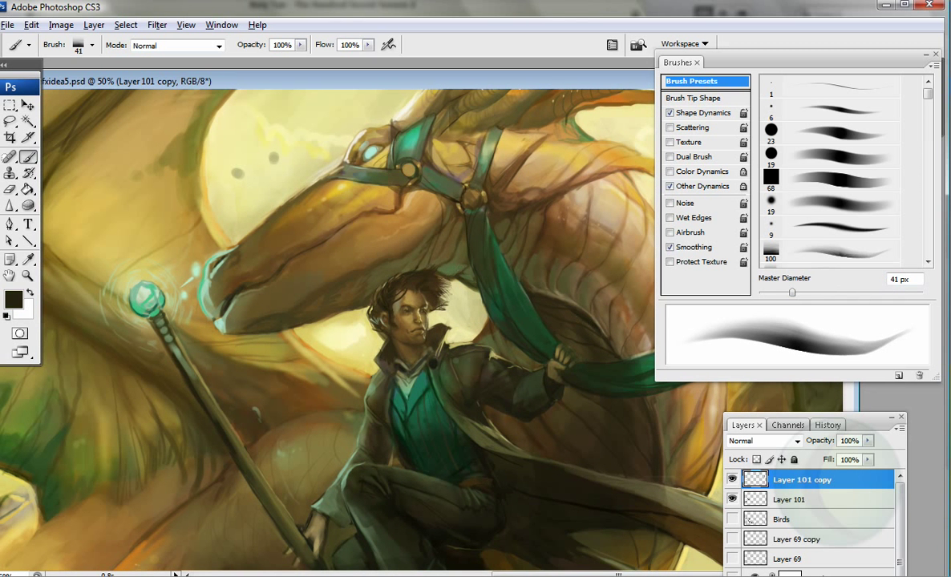
key("comma")
left_click_drag(185, 327, 212, 312)
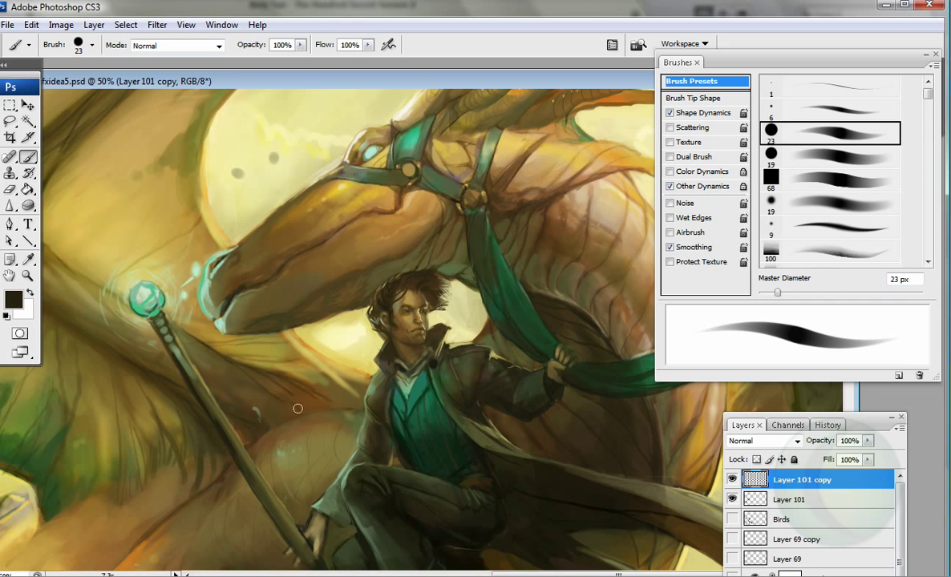
key("ctrl+minus")
Step: Switch to a 19 px soft brush and sample tan and dark brown from the painting
left_click(159, 165, "alt")
left_click(124, 197, "alt")
key("period")
key("bracketright")
key("bracketright")
key("bracketright")
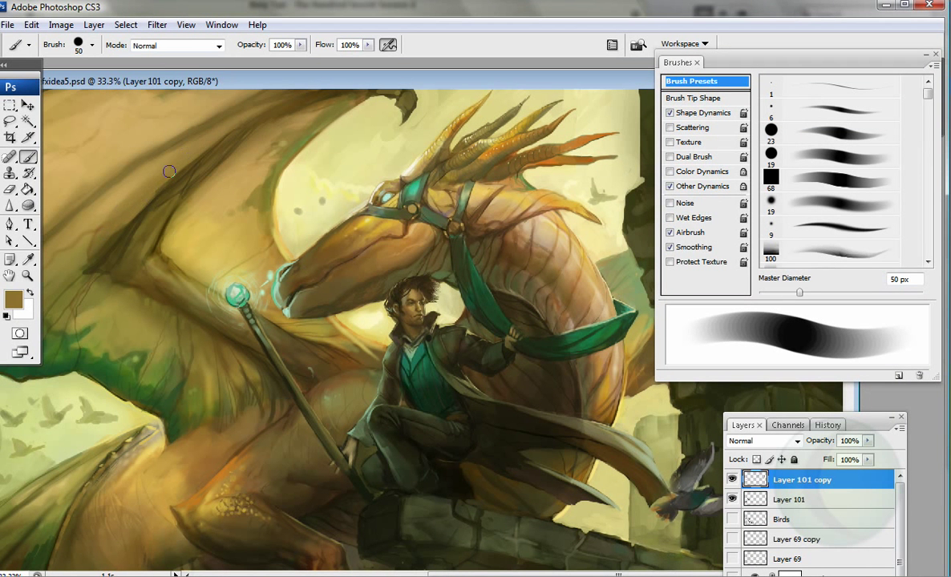
left_click(253, 159, "alt")
key("comma")
key("comma")
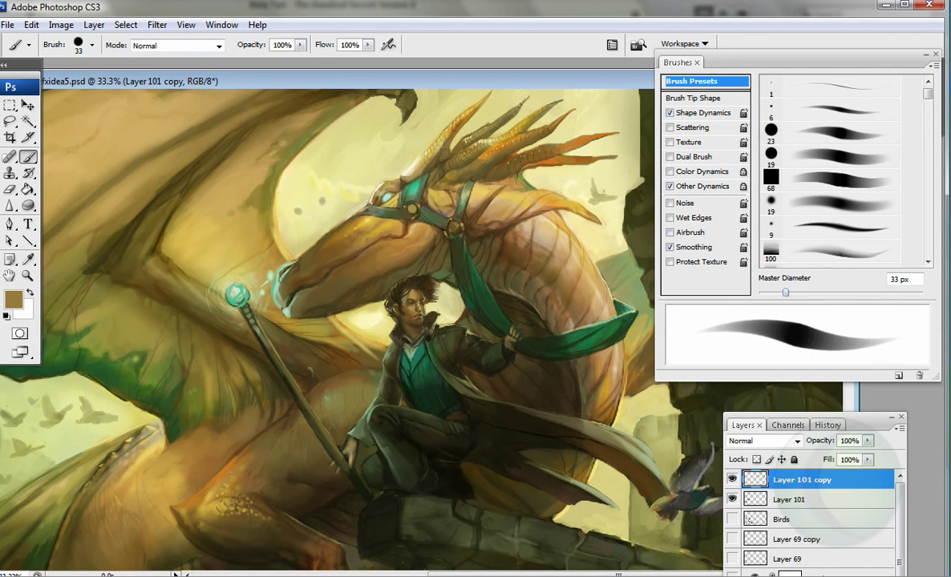
left_click(277, 186, "alt")
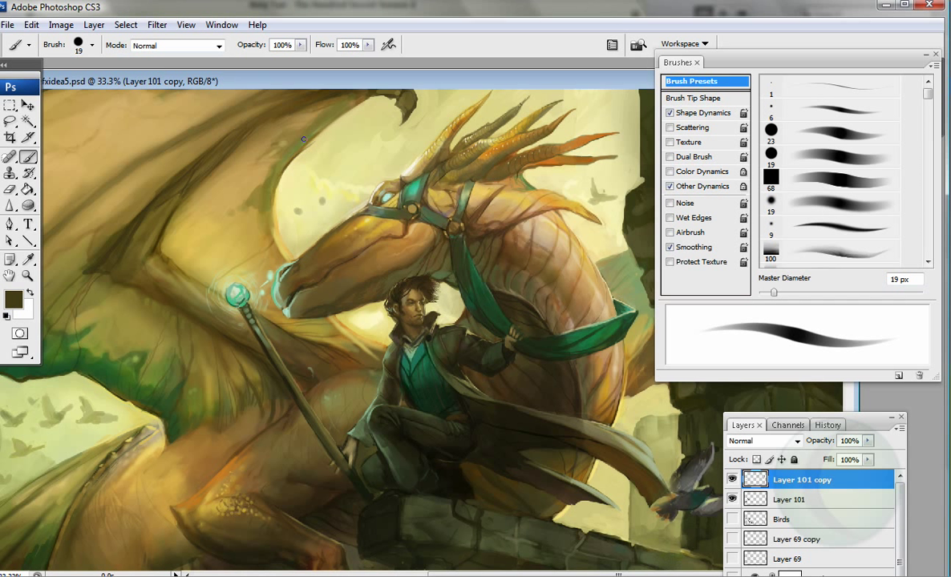
Step: Pan toward the right-side ruins and sample light tan, dark brown and horn tan colours
left_click_drag(486, 196, 443, 196)
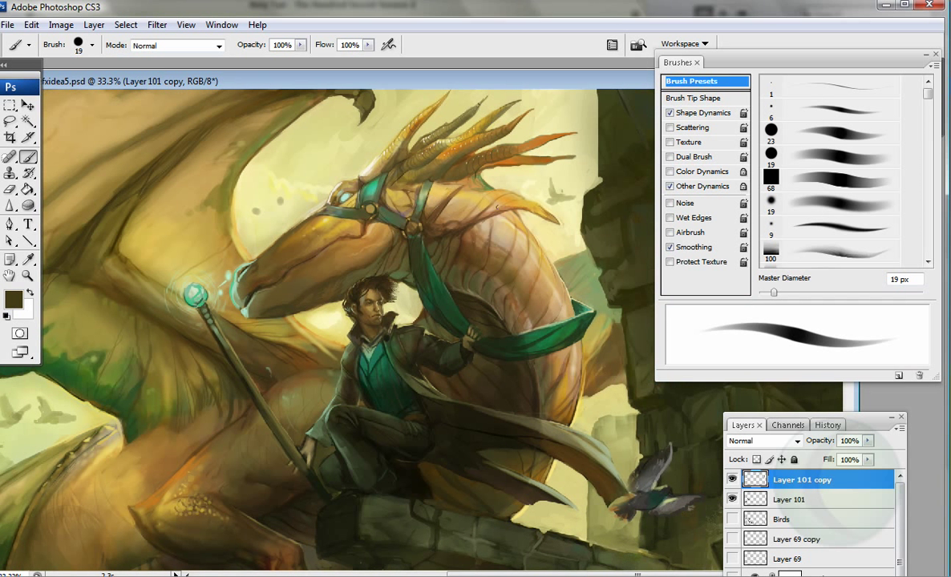
left_click(443, 196, "alt")
left_click(537, 265, "alt")
key("period")
left_click(495, 152, "alt")
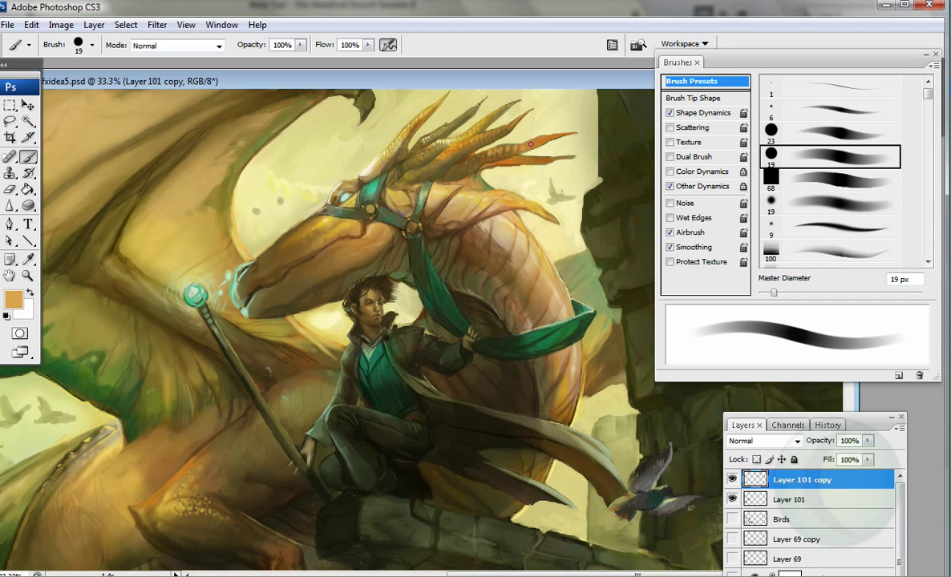
key("ctrl+minus")
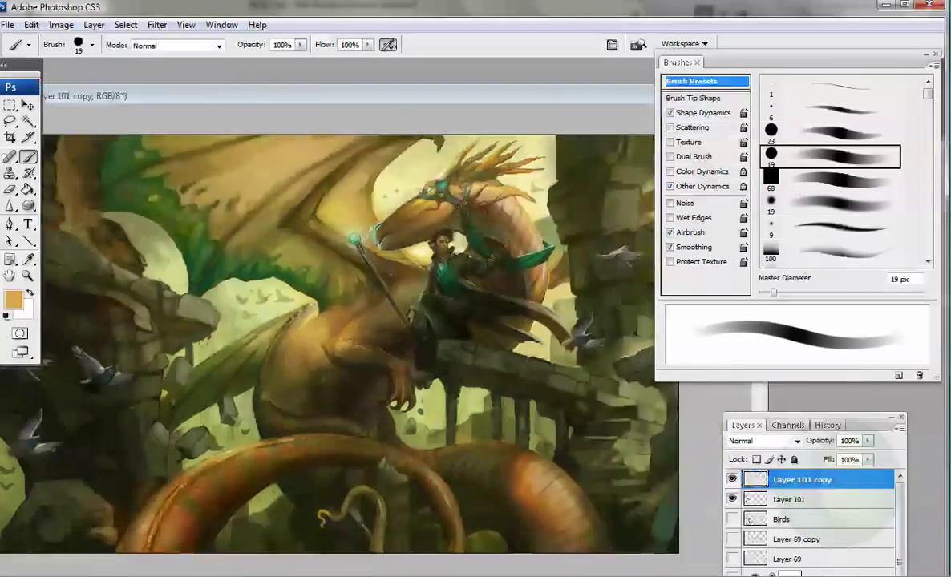
Step: Pick an orange colour, then lighten the lower-left ruins' stonework with sampled olive green
left_click(331, 201, "alt")
left_click_drag(773, 292, 890, 292)
left_click(12, 299)
left_click(561, 168)
key("Return")
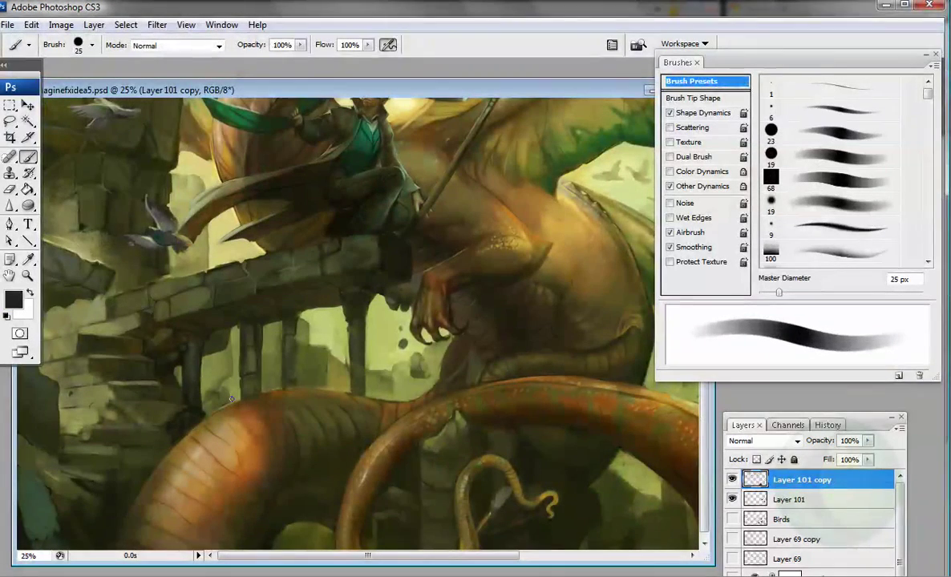
left_click(62, 423, "alt")
left_click_drag(101, 462, 99, 435)
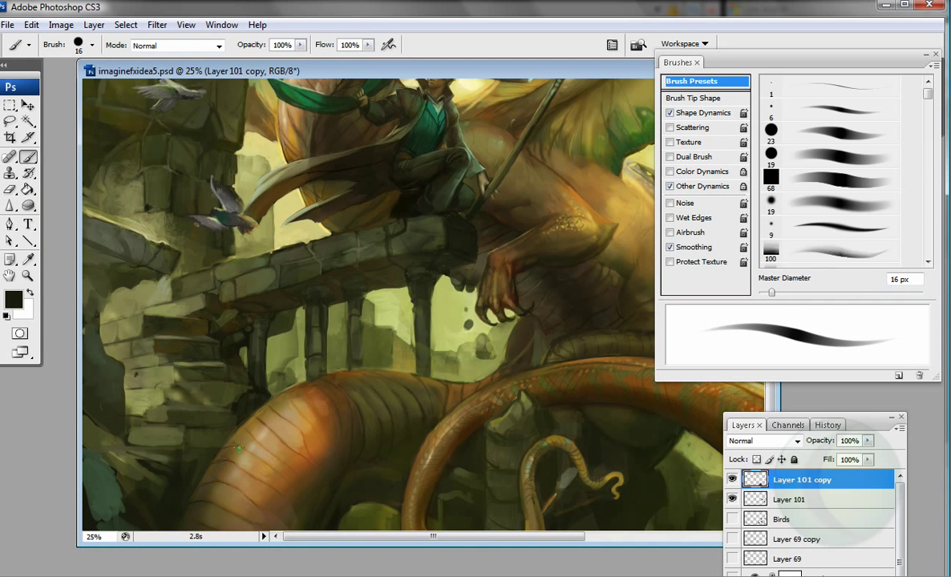
left_click_drag(227, 454, 233, 432)
Step: Try the 100 px soft and 9 px scatter brushes and sample dark olive green from the rock
left_click(802, 250)
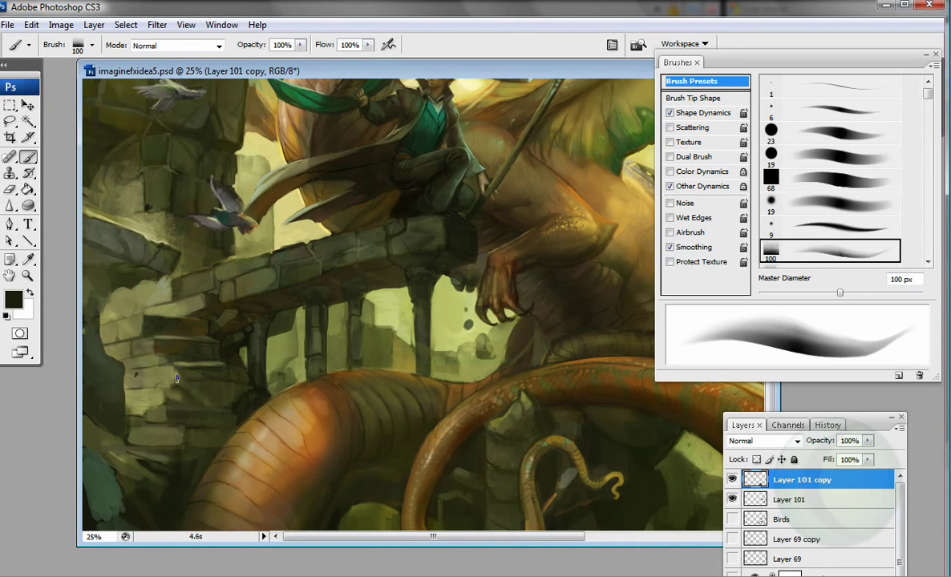
left_click(200, 389, "alt")
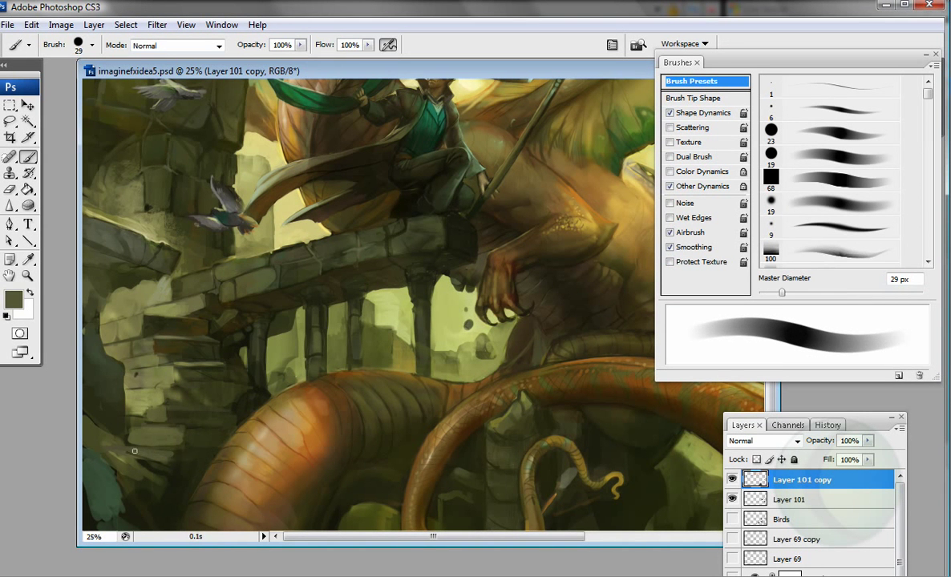
key("d")
key("bracketright")
key("bracketright")
key("bracketright")
key("bracketright")
key("bracketright")
key("bracketright")
key("bracketright")
key("bracketright")
key("h")
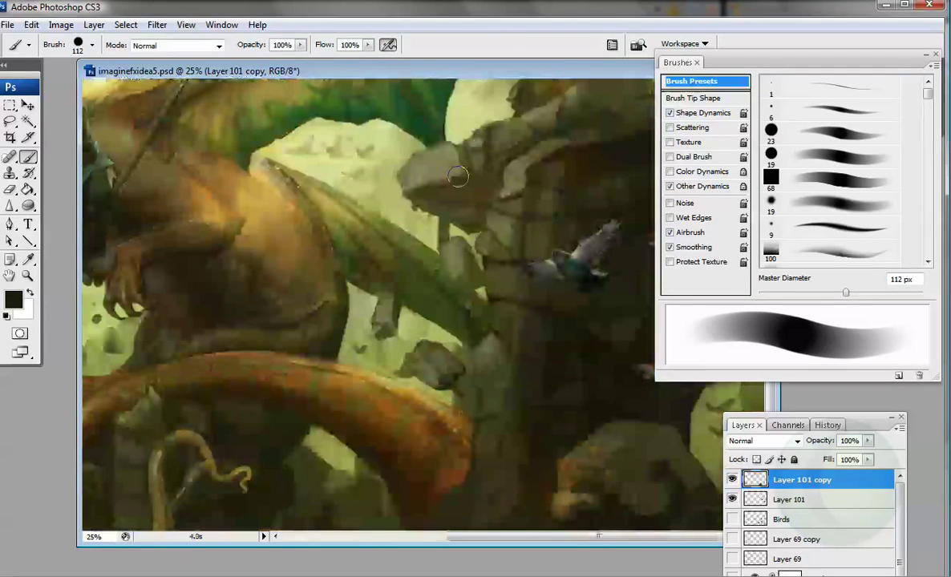
key("comma")
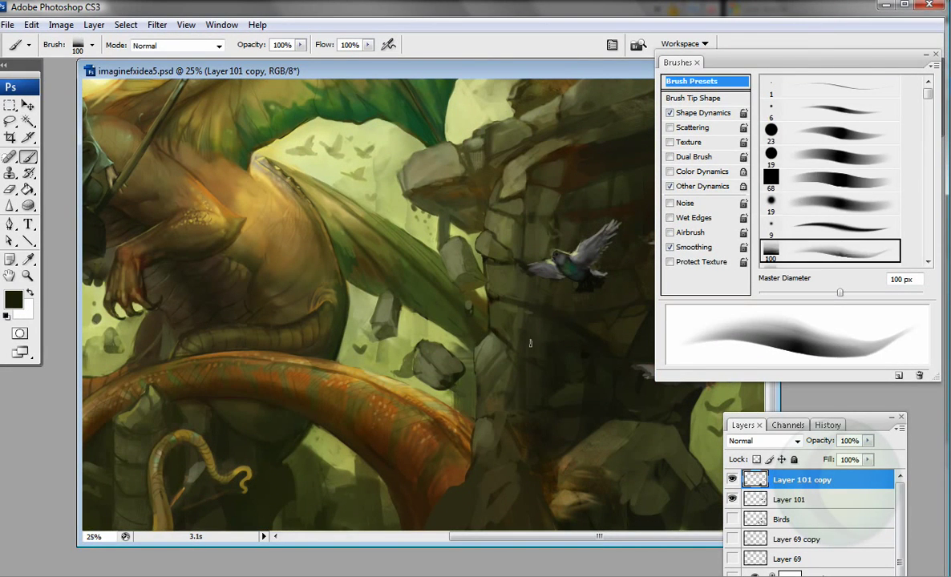
key("period")
key("period")
key("period")
key("period")
key("period")
key("period")
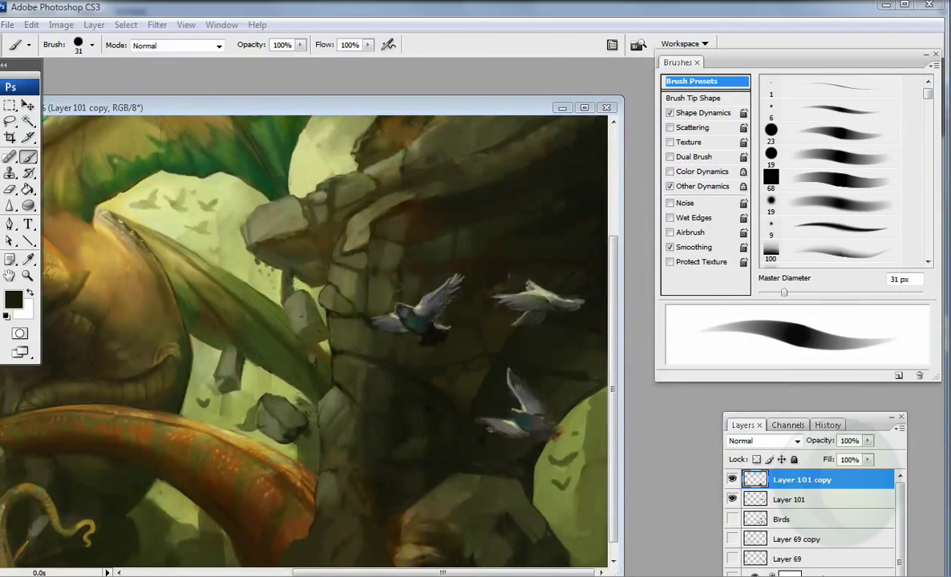
key("bracketright")
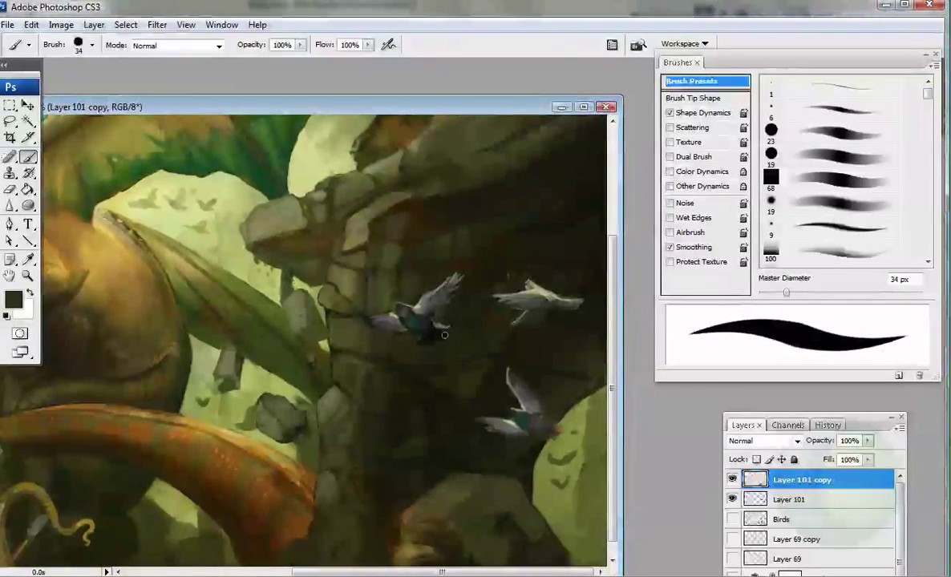
left_click(252, 242, "alt")
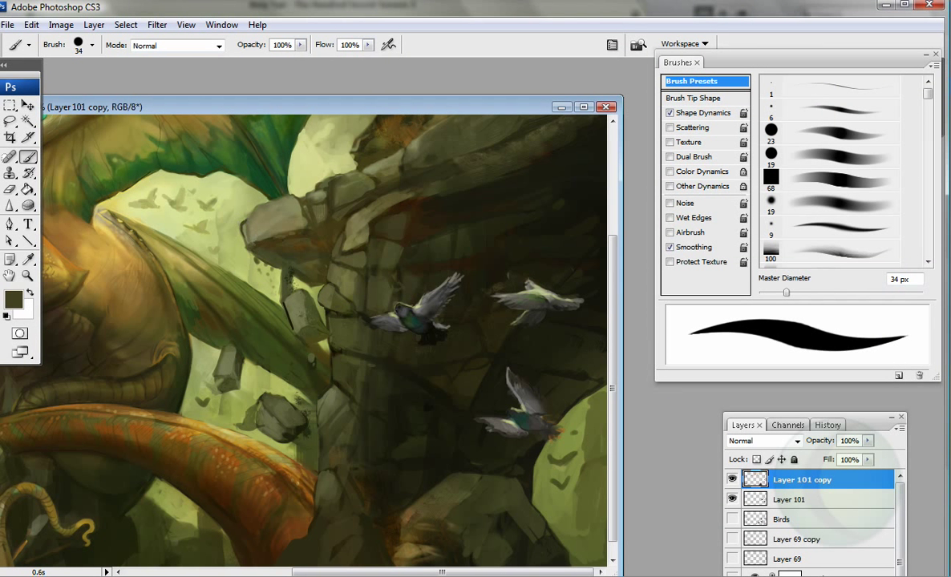
Step: Choose a soft 19 px brush and sample tail orange-brown, dark and olive tones near the dragon
right_click(825, 163)
key("Escape")
key("d")
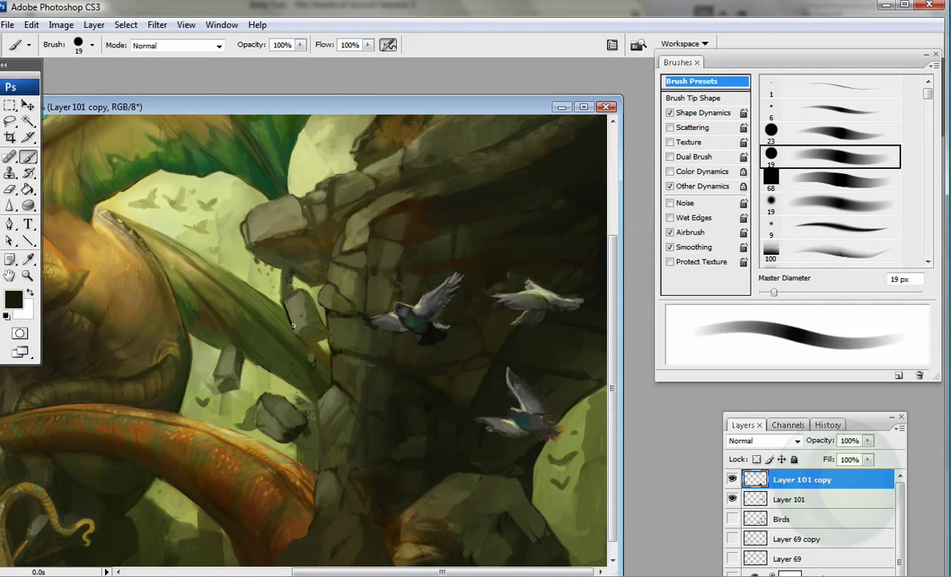
left_click_drag(303, 329, 608, 314)
left_click(361, 428, "alt")
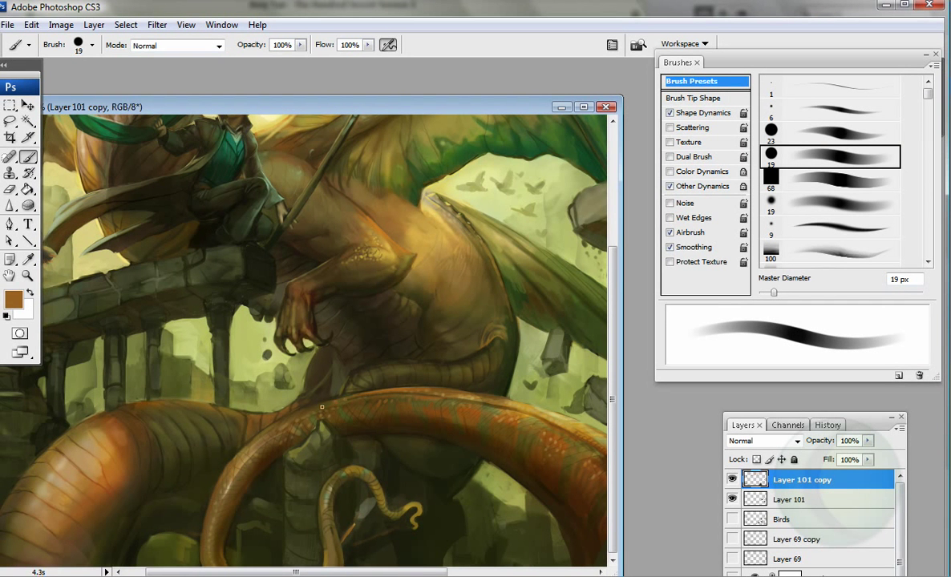
left_click(321, 497, "alt")
left_click_drag(324, 493, 369, 493)
left_click(206, 364, "alt")
Step: Shade the stone pillar beside the birds with sampled darker olive, then load a 61 px soft airbrush
left_click_drag(601, 513, 224, 513)
left_click(305, 518, "alt")
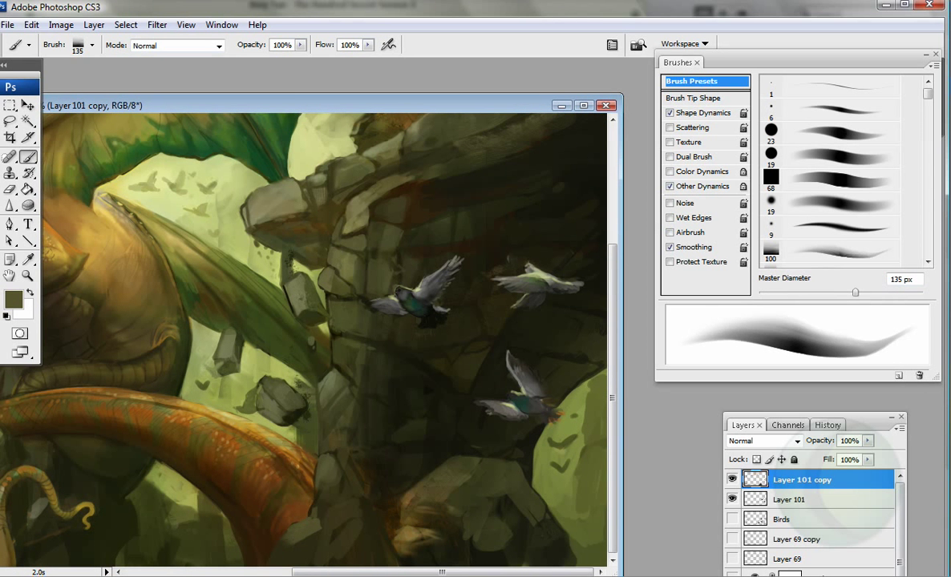
left_click(513, 491, "alt")
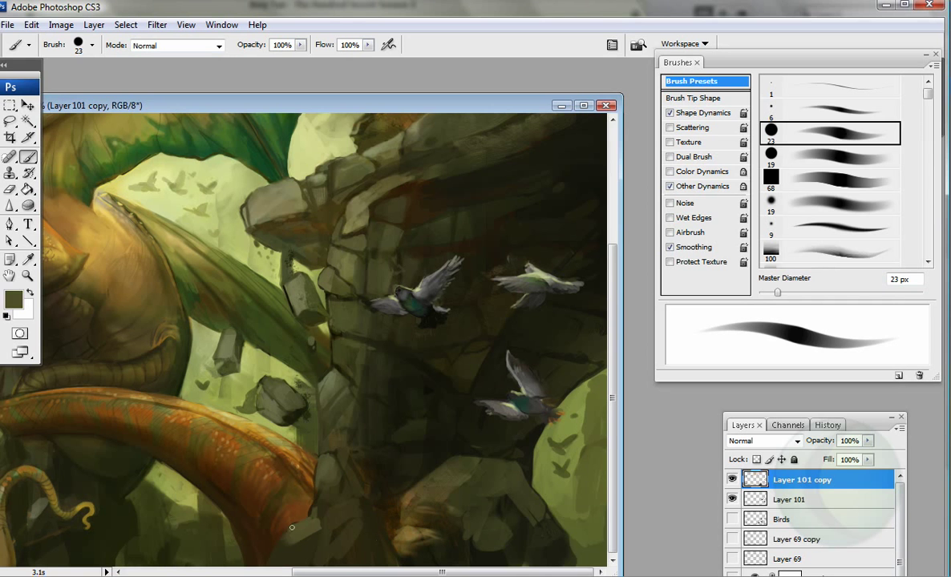
key("shift+.")
left_click(148, 184, "alt")
left_click_drag(148, 185, 380, 365)
Step: Wash light haze over the lower left and upper middle with the 467 px soft brush
key("bracketright")
key("bracketright")
key("bracketright")
key("bracketright")
key("bracketright")
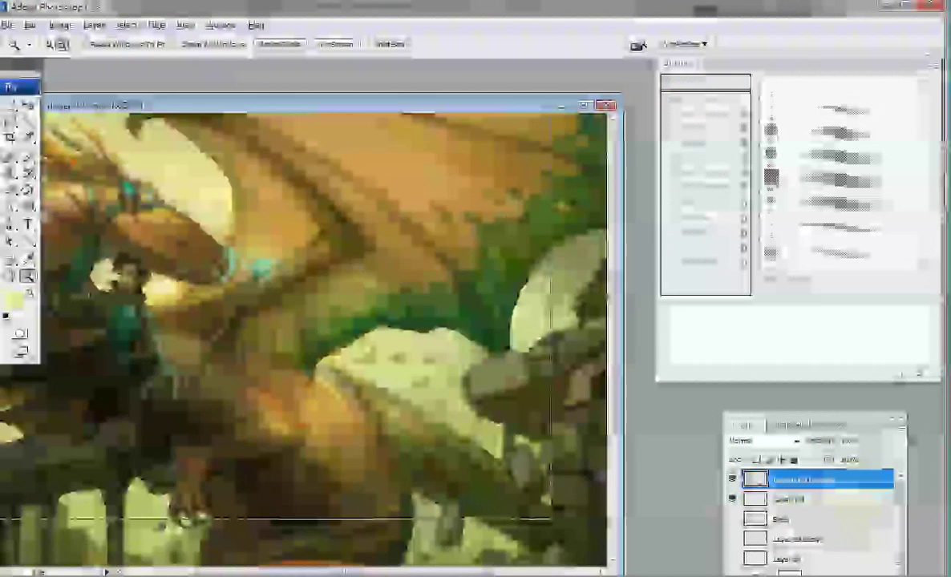
left_click(380, 365, "ctrl+alt")
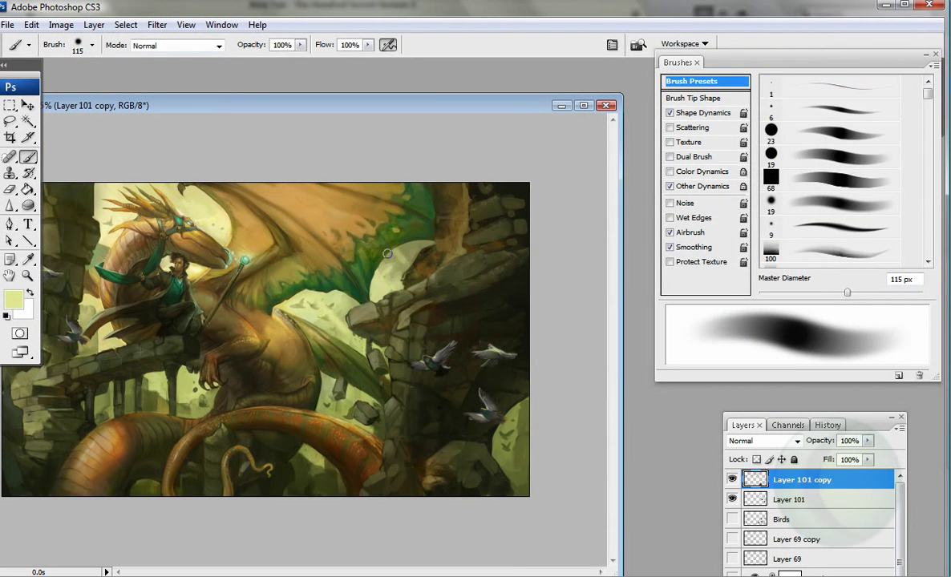
scroll(841, 168, "down", 3)
left_click_drag(847, 292, 877, 292)
left_click(669, 112)
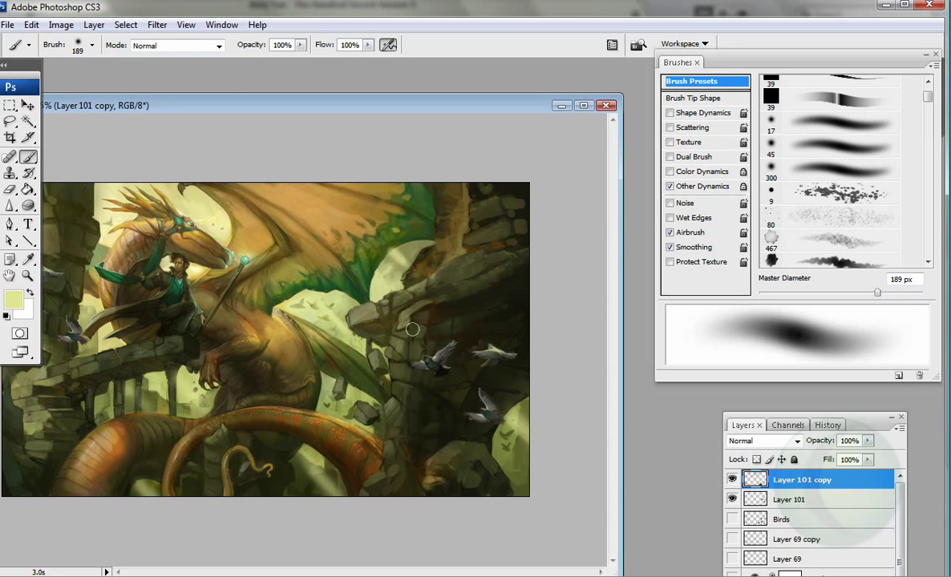
key("f")
left_click(770, 239)
left_click_drag(112, 371, 100, 357)
mouse_move(235, 157)
left_mouse_down()
mouse_move(338, 219)
mouse_move(319, 208)
left_mouse_up()
Step: Lasso the bird's wing, rotate it with Edit > Free Transform, commit, and deselect
left_click(520, 330, "ctrl")
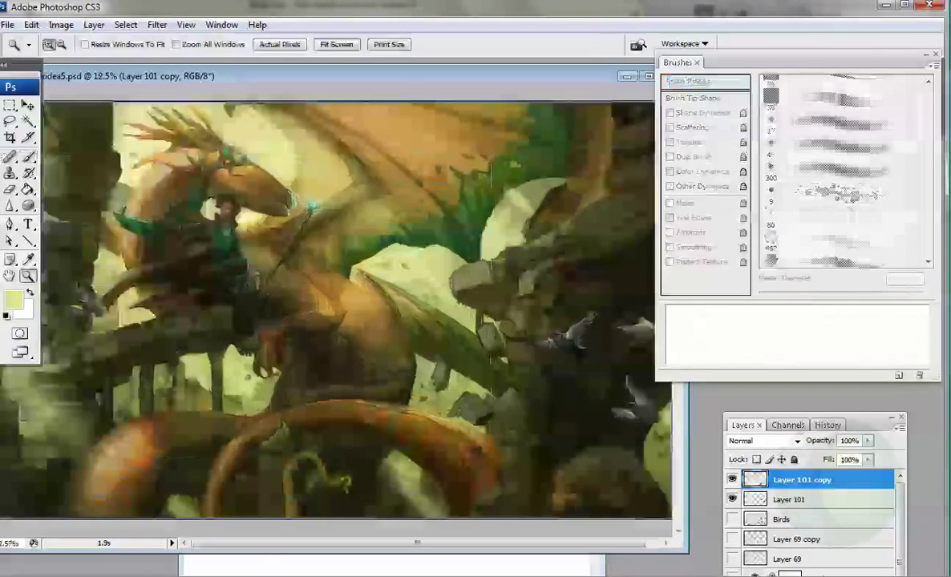
left_click(517, 332, "ctrl")
key("l")
left_click_drag(232, 197, 308, 280)
left_click(31, 24)
left_click(62, 269)
left_click_drag(335, 182, 307, 176)
key("Return")
key("v")
key("l")
key("ctrl+d")
key("b")
Step: Sample yellow-green and olive-brown near the bird, fit the painting, and make Layer 101 copy active
left_click(237, 253, "alt")
left_click(226, 268, "alt")
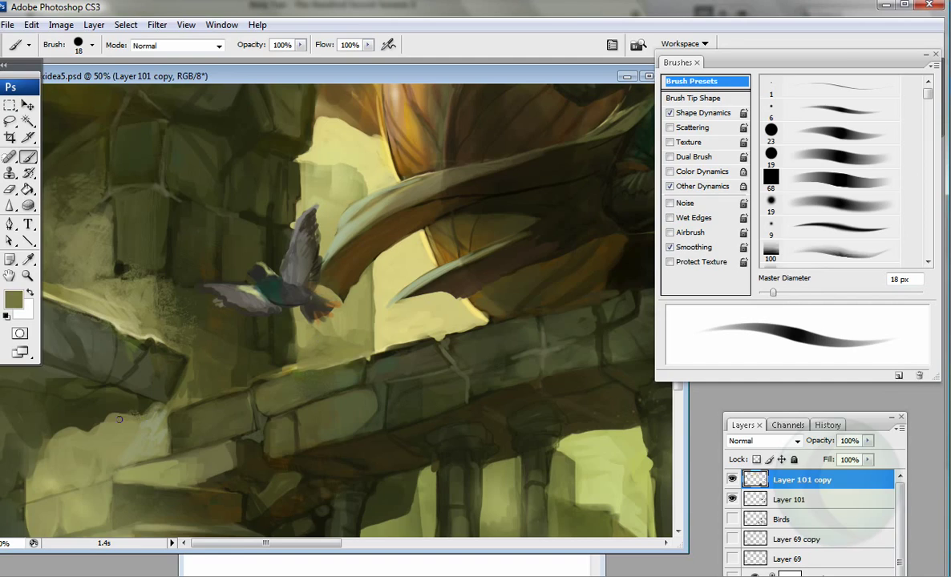
key("z")
left_click(324, 300)
key("ctrl+0")
key("b")
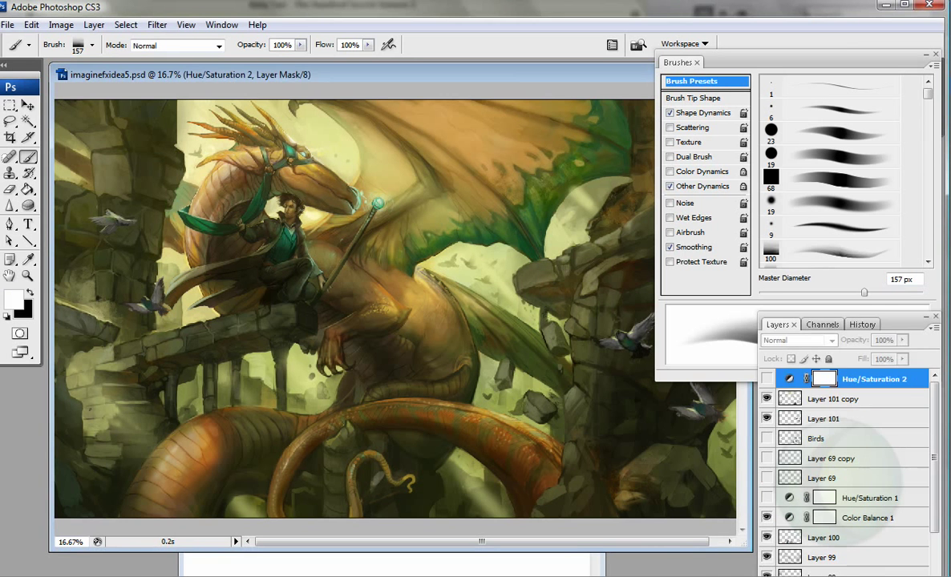
left_click(836, 398)
left_click(206, 229, "alt")
Step: Sample brown and olive ruin colours, resize the brush, and zoom in on the dragon's head
key("bracketleft")
key("bracketleft")
key("bracketleft")
key("bracketleft")
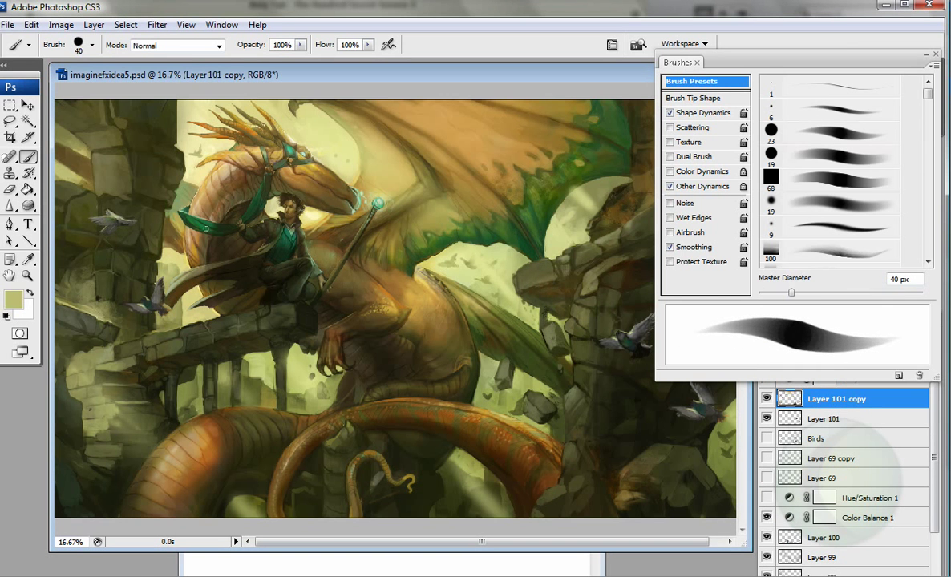
left_click(169, 183, "alt")
key("f")
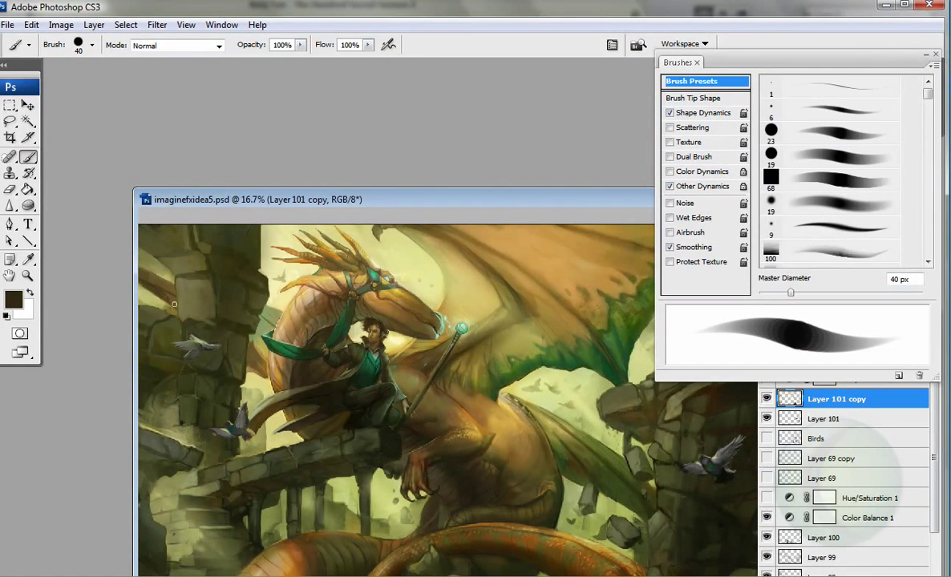
key("bracketright")
key("bracketright")
key("bracketright")
key("bracketright")
key("bracketright")
key("bracketright")
key("bracketright")
key("bracketright")
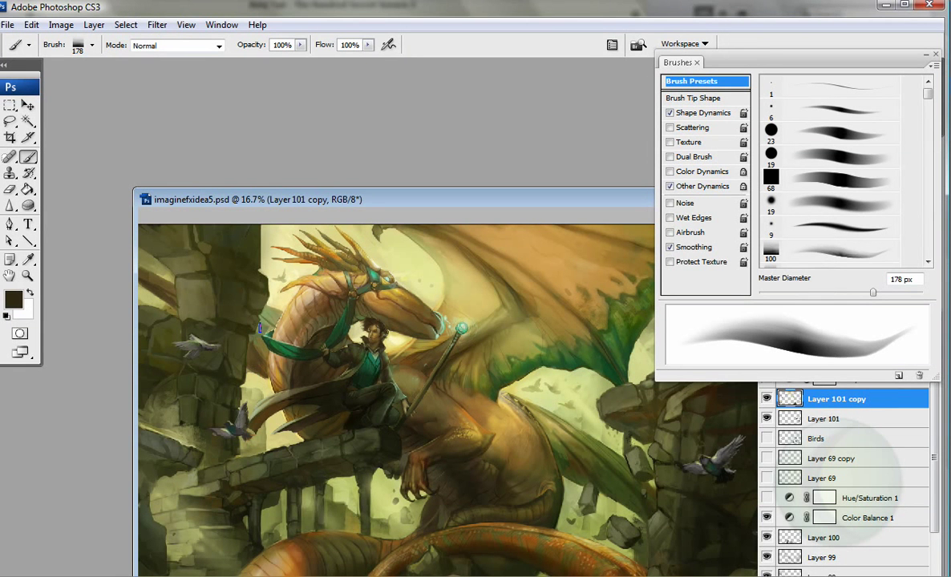
left_click(157, 278, "alt")
left_click(153, 276, "alt")
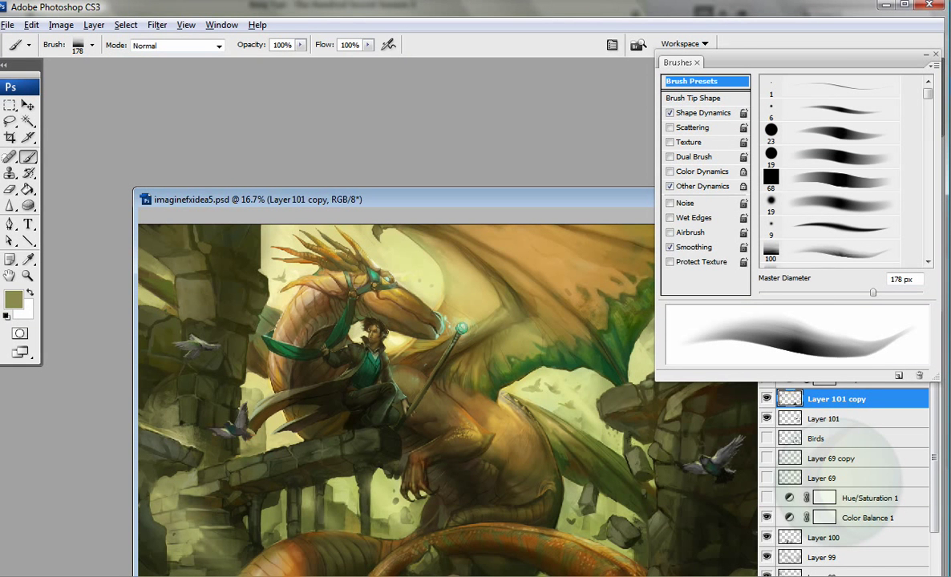
key("period")
left_click(361, 253, "ctrl")
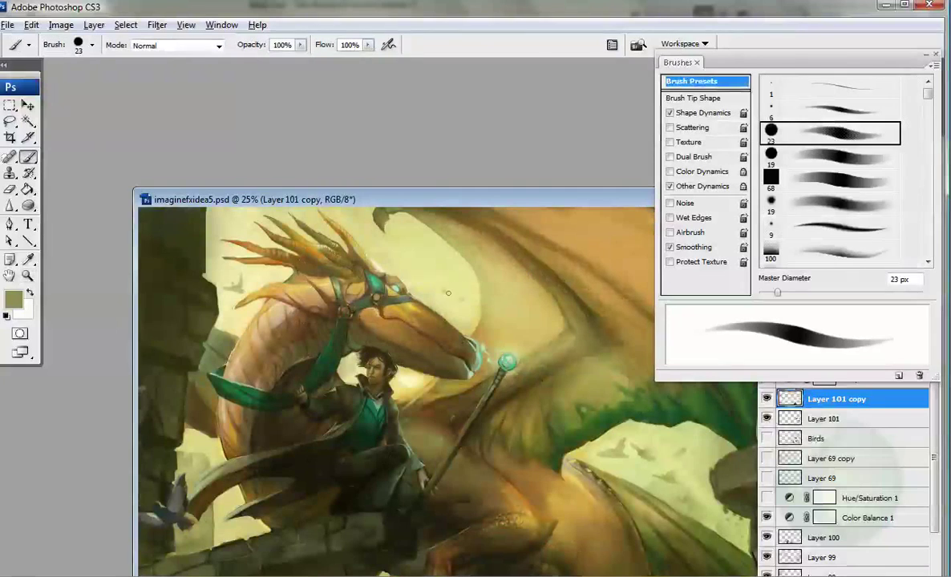
Step: Load mint green on a 36 px brush with varying opacity, framing the rider and ledge
left_click(418, 269, "alt")
key("bracketleft")
key("bracketleft")
key("bracketleft")
scroll(456, 292, "down", 1)
left_click(13, 299)
key("Return")
key("period")
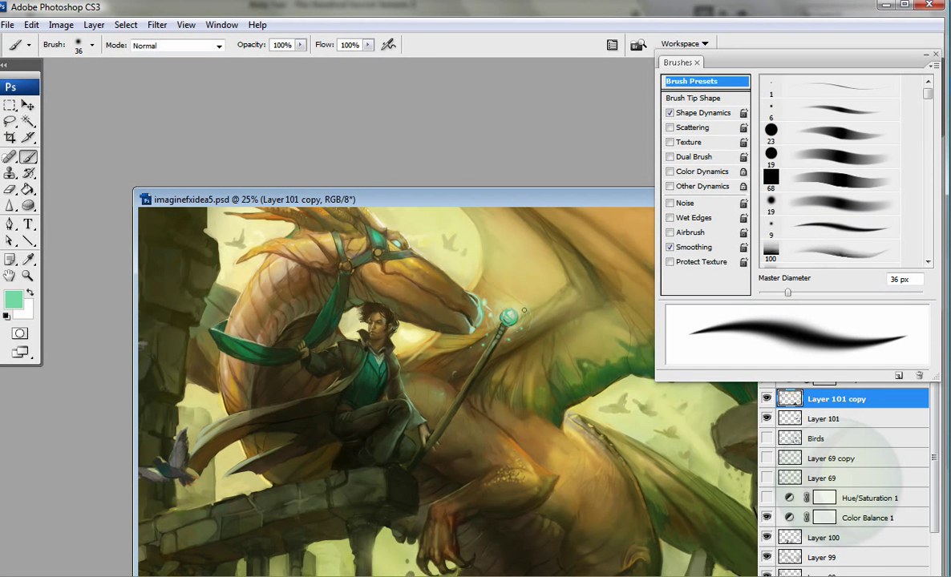
key("period")
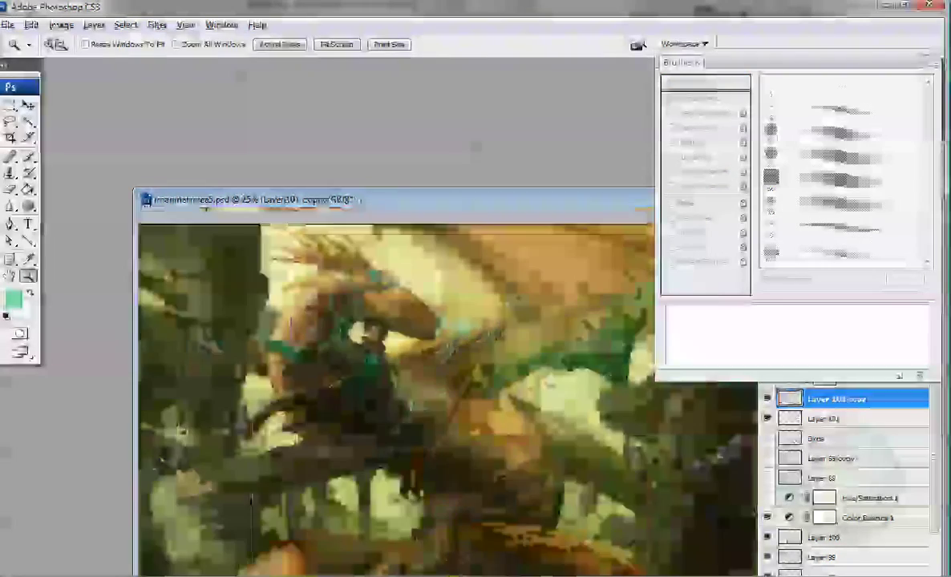
left_click(214, 382, "ctrl")
left_click_drag(240, 360, 449, 305)
Step: With airbrush build-up on, paint a lighter grey-olive patch on the stone wall
left_click(416, 377, "alt")
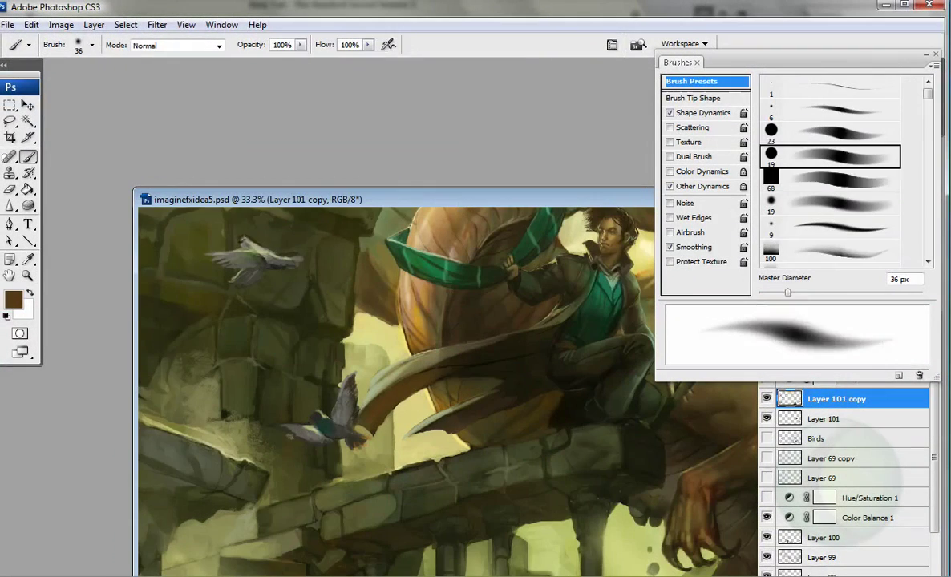
key("shift+alt+p")
key("d")
left_click(13, 299)
left_click(633, 152)
left_click(808, 140)
left_click(183, 343, "alt")
mouse_move(184, 314)
left_mouse_down()
mouse_move(202, 348)
mouse_move(218, 309)
mouse_move(210, 343)
mouse_move(223, 388)
left_mouse_up()
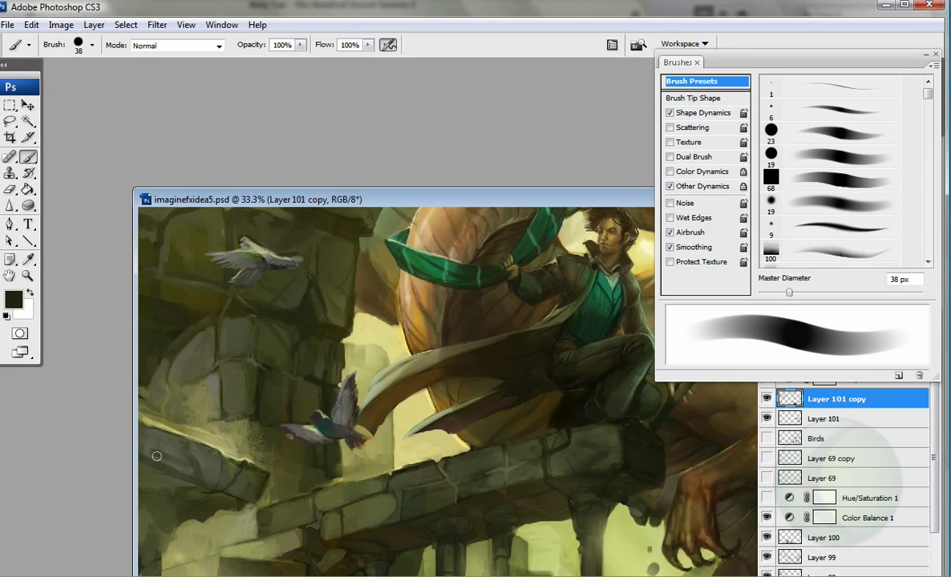
Step: Zoom out to 16.7% and paint a short black stroke on the left ruins with a 19 px brush
key("z")
left_click(138, 418, "alt")
key("b")
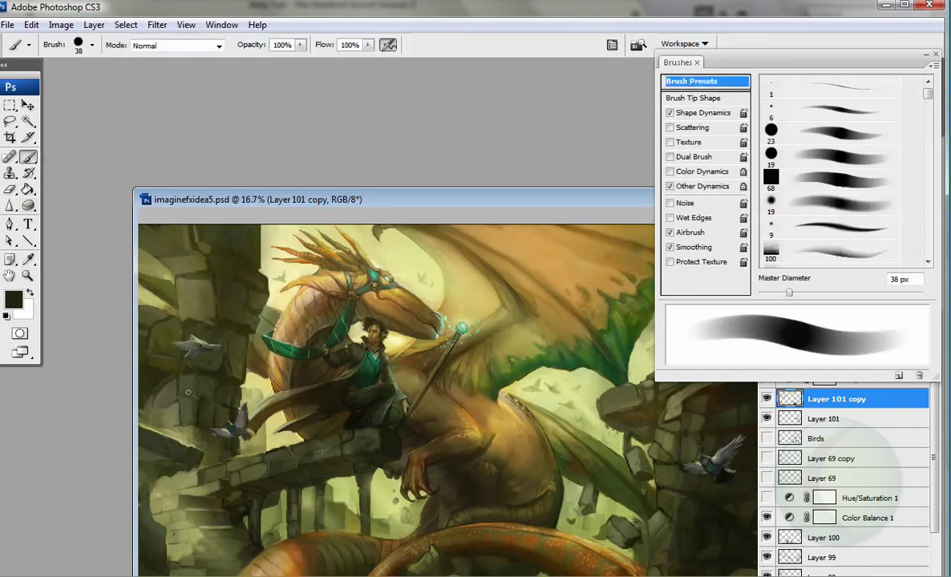
left_click(13, 299)
key("Return")
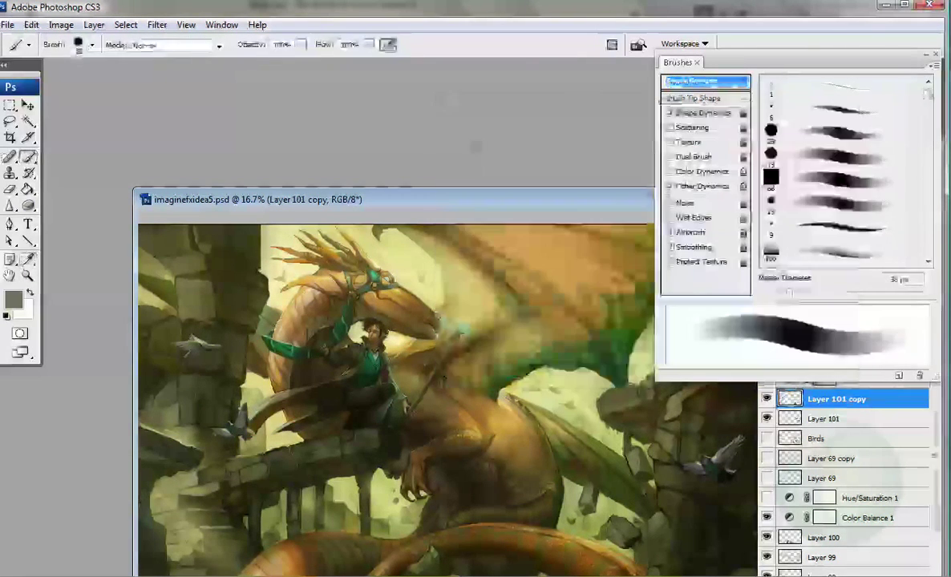
key("bracketright")
left_click(13, 299)
key("Return")
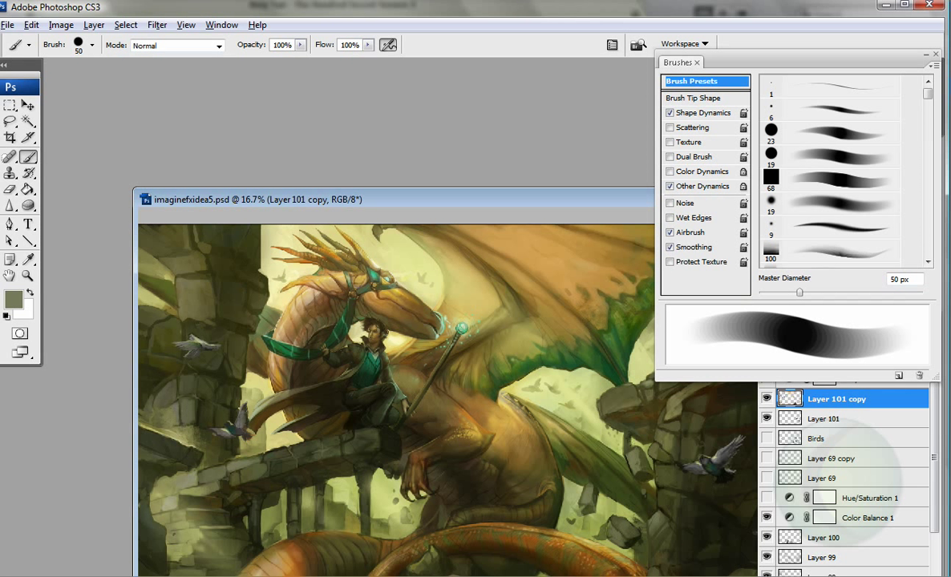
key("d")
left_click(830, 157)
left_click_drag(175, 294, 197, 303)
Step: Add a faint light stroke beside the ledge and darken the upper bird's head and neck
left_click(154, 288, "alt")
key("bracketright")
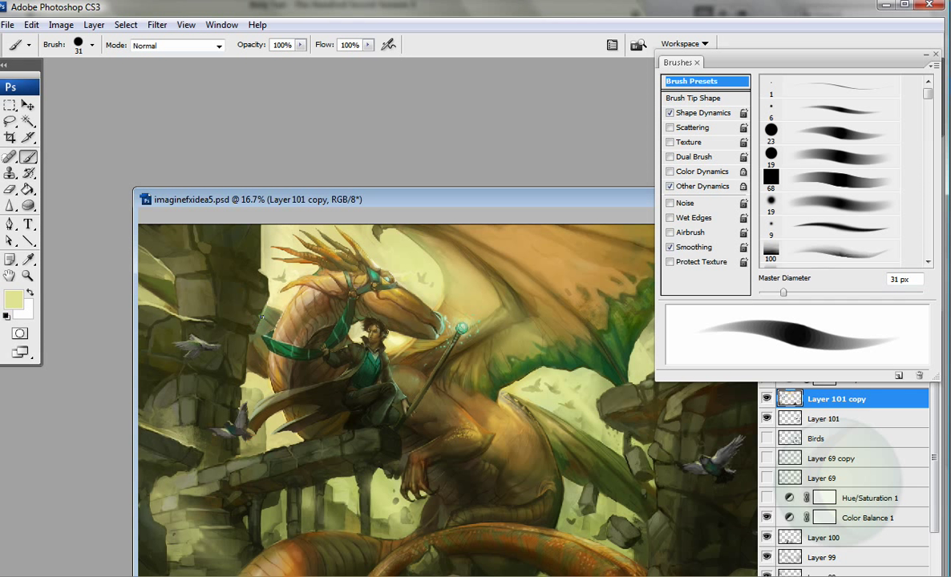
left_click_drag(234, 313, 229, 351)
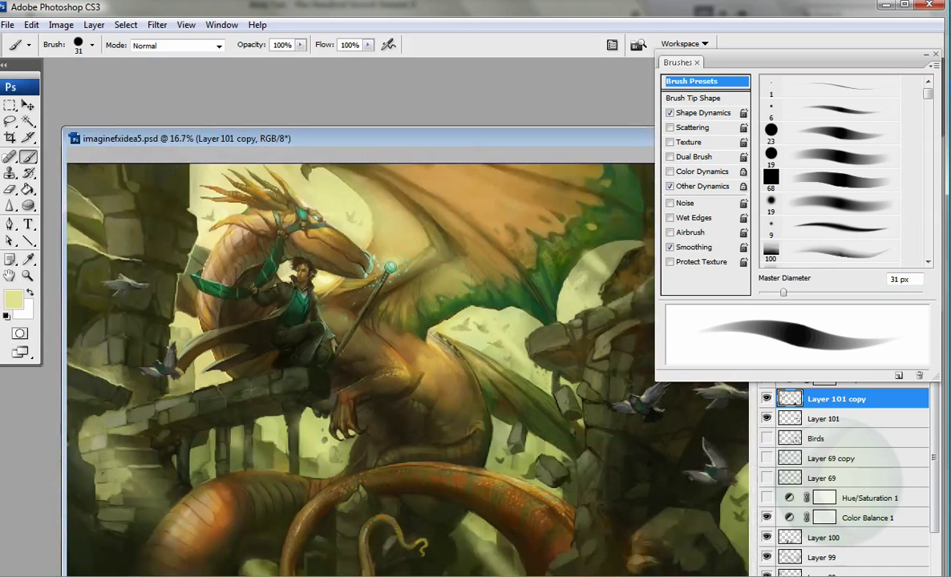
key("ctrl+plus")
key("ctrl+plus")
key("bracketleft")
left_click(211, 210, "alt")
mouse_move(211, 210)
left_mouse_down()
mouse_move(194, 205)
mouse_move(208, 234)
left_mouse_up()
left_click(197, 213, "alt")
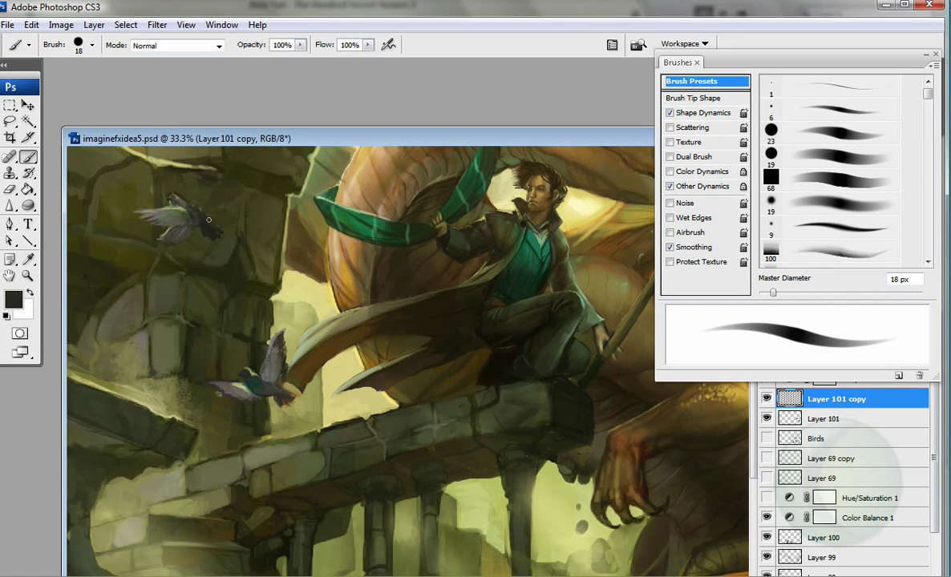
left_click(191, 208, "alt")
left_click(255, 294, "alt")
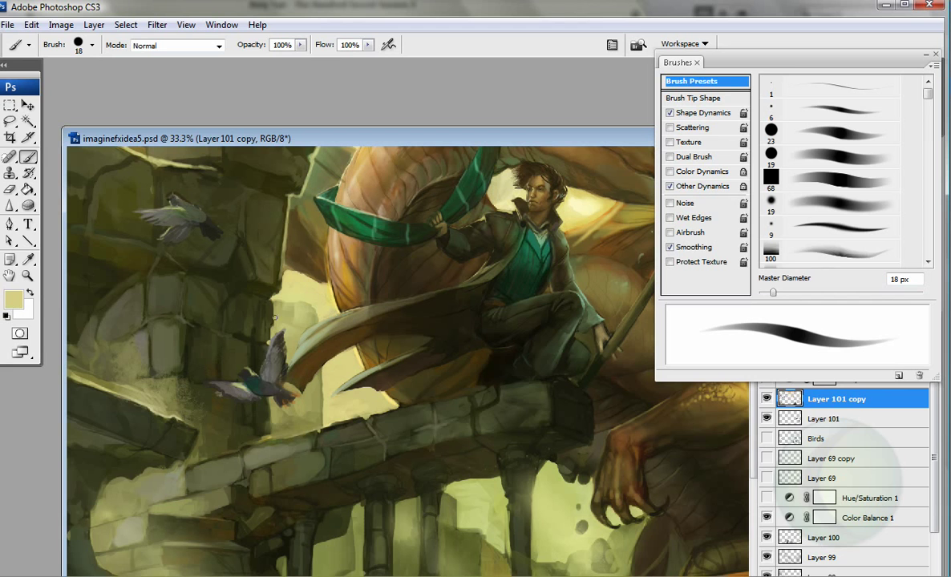
Step: Paint dark shadows onto the lower stone columns with the soft 100 px airbrush
mouse_move(273, 430)
left_mouse_down()
mouse_move(258, 565)
mouse_move(244, 499)
left_mouse_up()
left_click_drag(257, 415, 225, 283)
key("bracketleft")
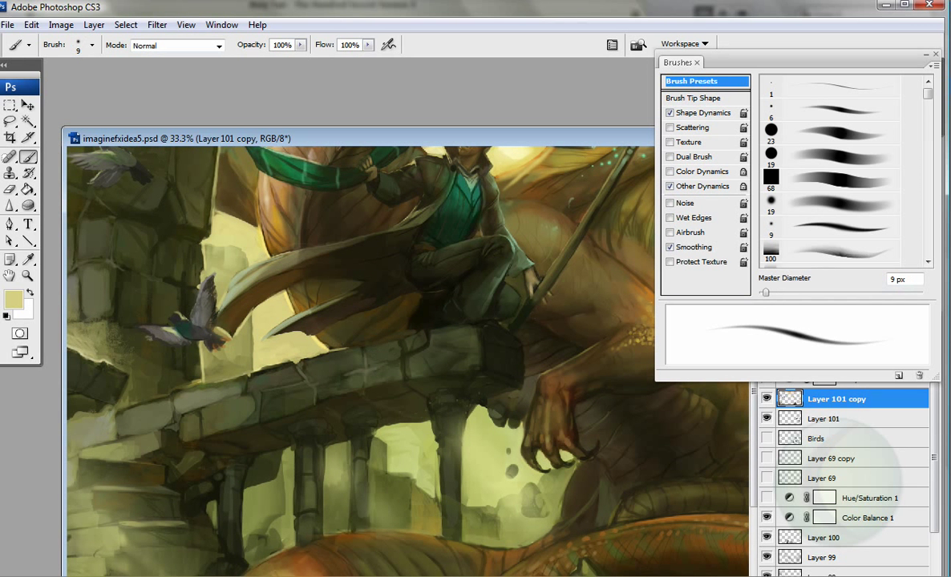
left_click(427, 303, "alt")
key("period")
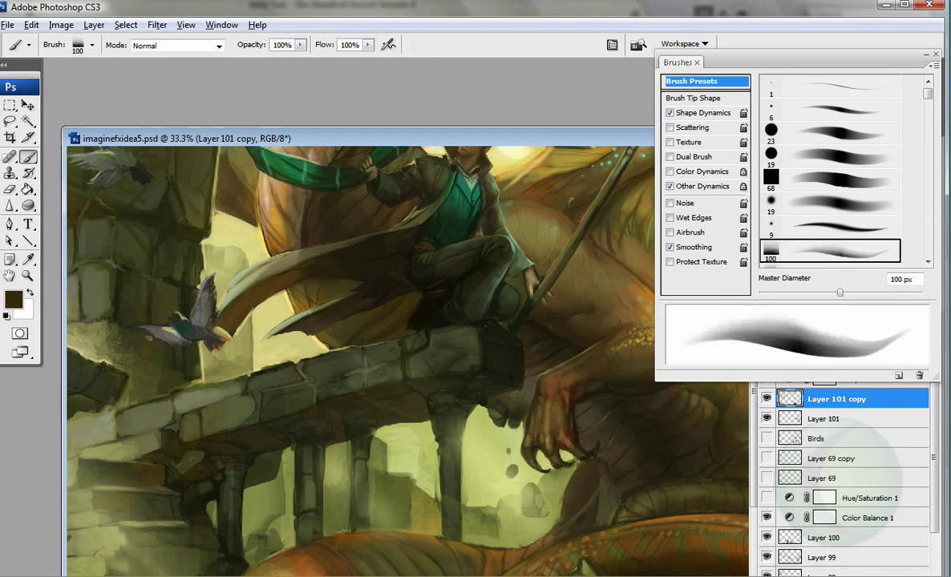
left_click_drag(371, 321, 431, 216)
left_click(430, 217, "alt")
key("shift+alt+p")
key("bracketleft")
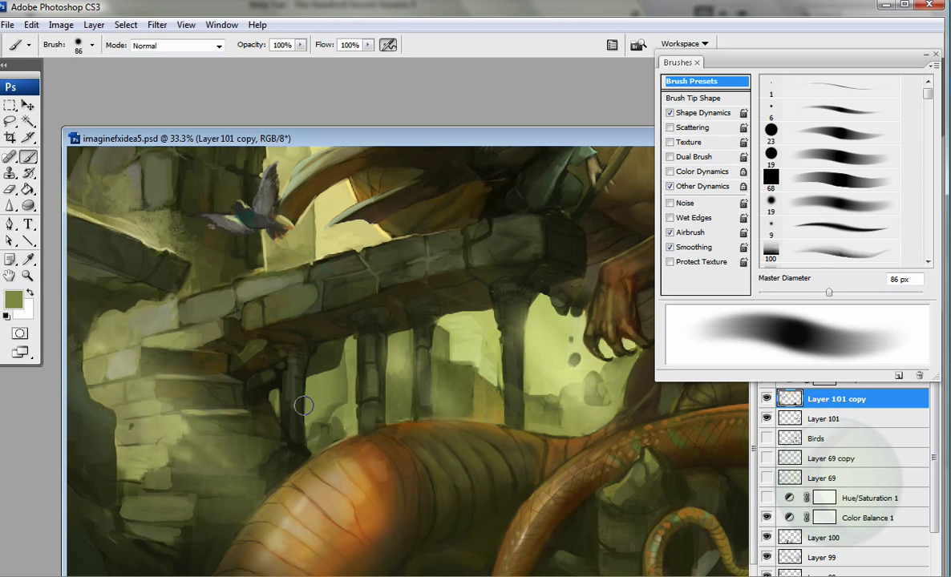
left_click(273, 373, "alt")
mouse_move(372, 360)
left_mouse_down()
mouse_move(421, 320)
mouse_move(511, 312)
mouse_move(420, 403)
mouse_move(291, 430)
mouse_move(290, 407)
mouse_move(237, 354)
mouse_move(277, 374)
mouse_move(227, 318)
left_mouse_up()
Step: Zoom out to the whole painting, enlarging the brush to 200 px and sampling dark olive
key("z")
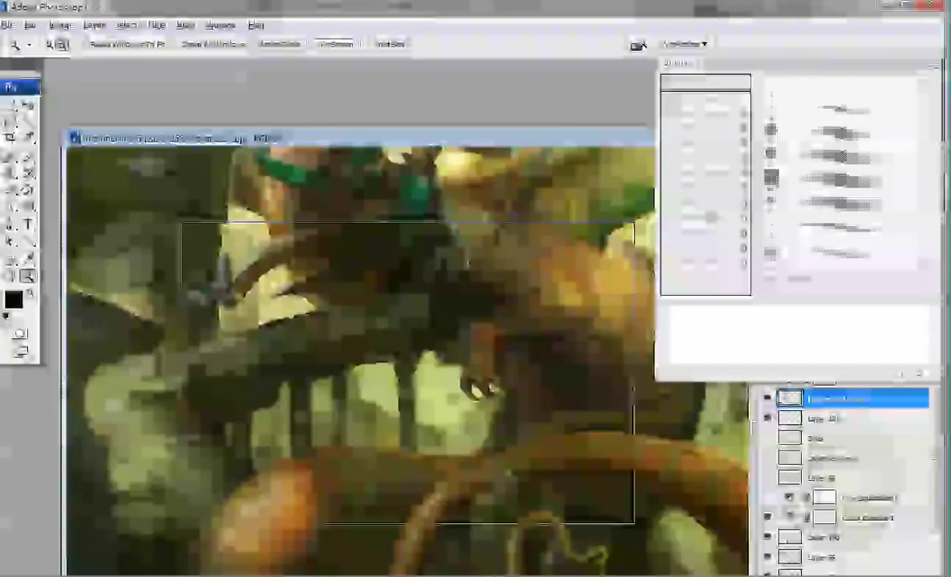
key("ctrl+minus")
key("ctrl+minus")
key("ctrl+minus")
key("b")
key("bracketleft")
key("bracketleft")
key("bracketleft")
key("bracketleft")
key("bracketright")
key("bracketright")
key("bracketright")
key("shift+alt+p")
key("bracketright")
key("bracketright")
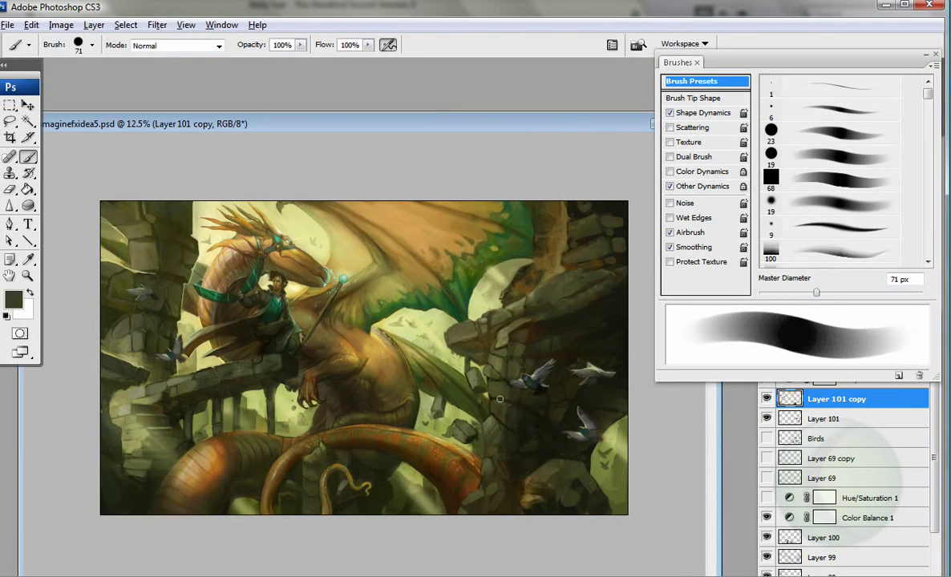
left_click(511, 419, "alt")
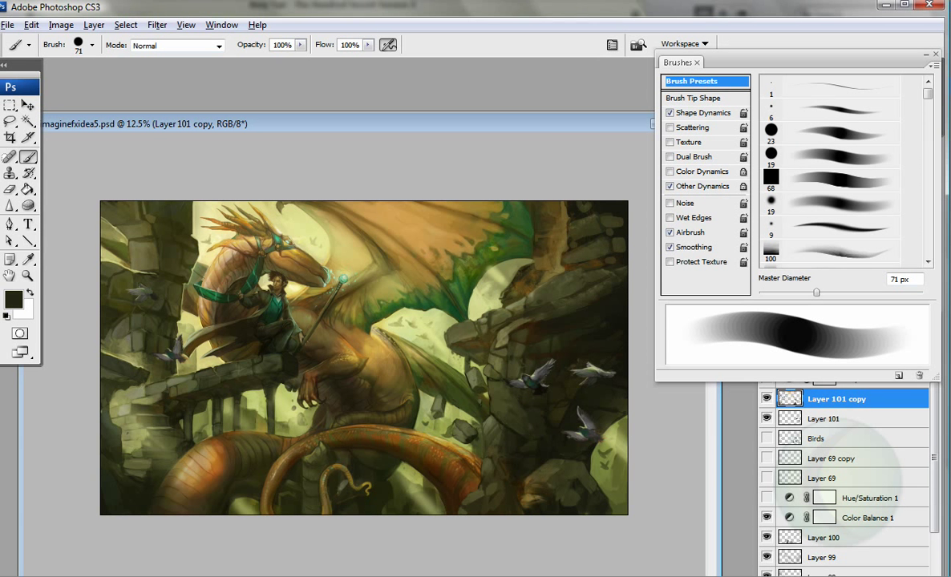
key("shift+alt+p")
key("bracketright")
key("bracketright")
key("bracketright")
key("bracketright")
key("bracketright")
key("bracketright")
key("bracketright")
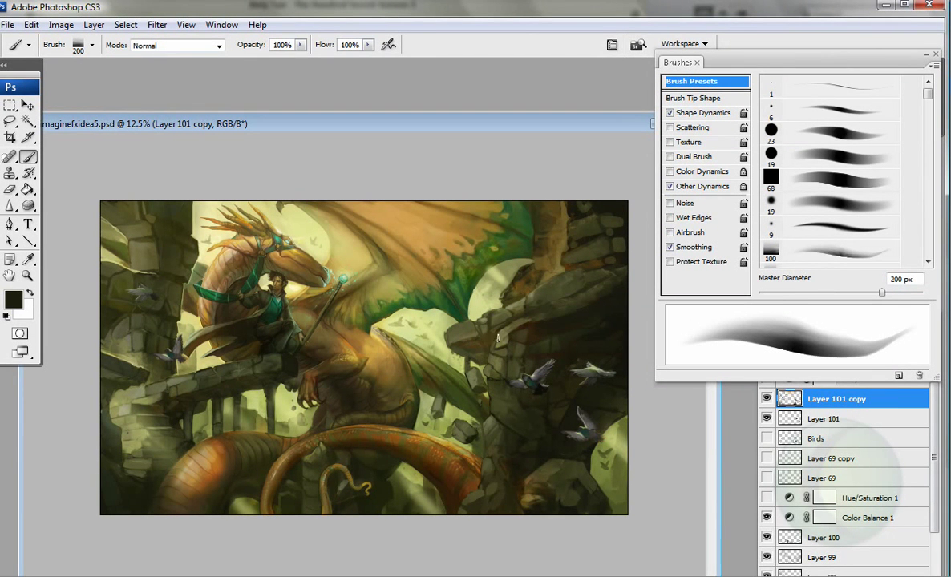
left_click(566, 476, "alt")
Step: Switch to the 23 px round brush, zoom in on the dragon and rider, and sample pale yellow-green
key("comma")
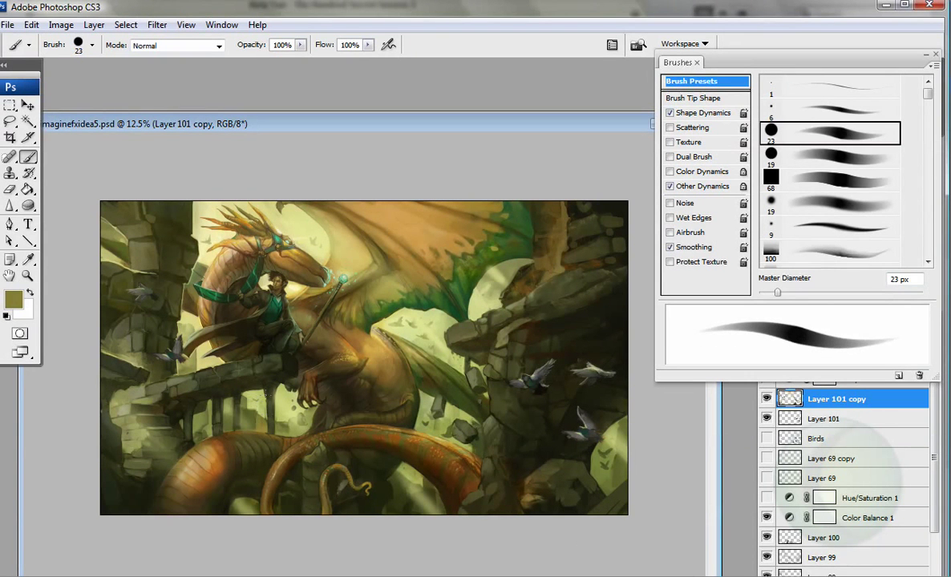
key("bracketright")
key("ctrl+equal")
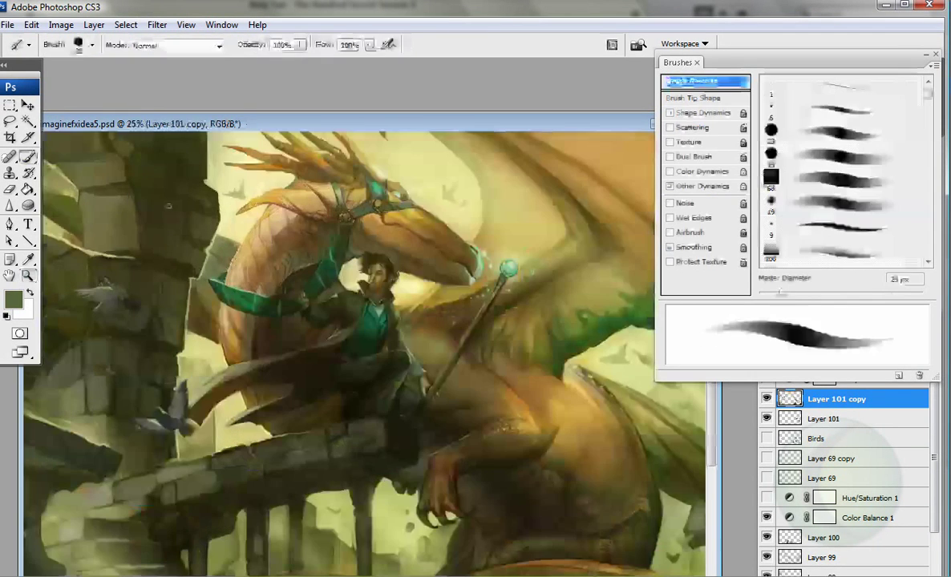
left_click(111, 283, "alt")
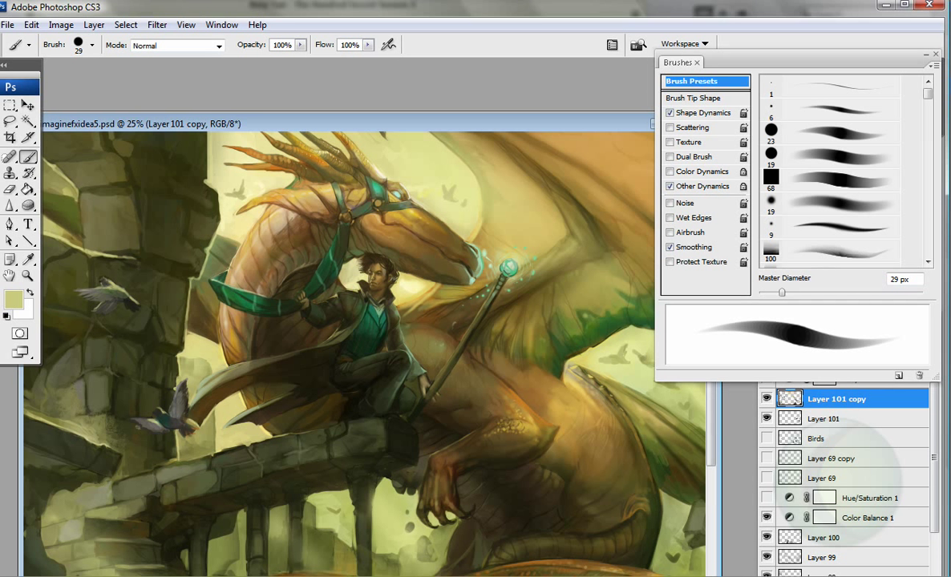
Step: Undo the last stroke and paint light highlights on the dragon's head spikes
key("ctrl+z")
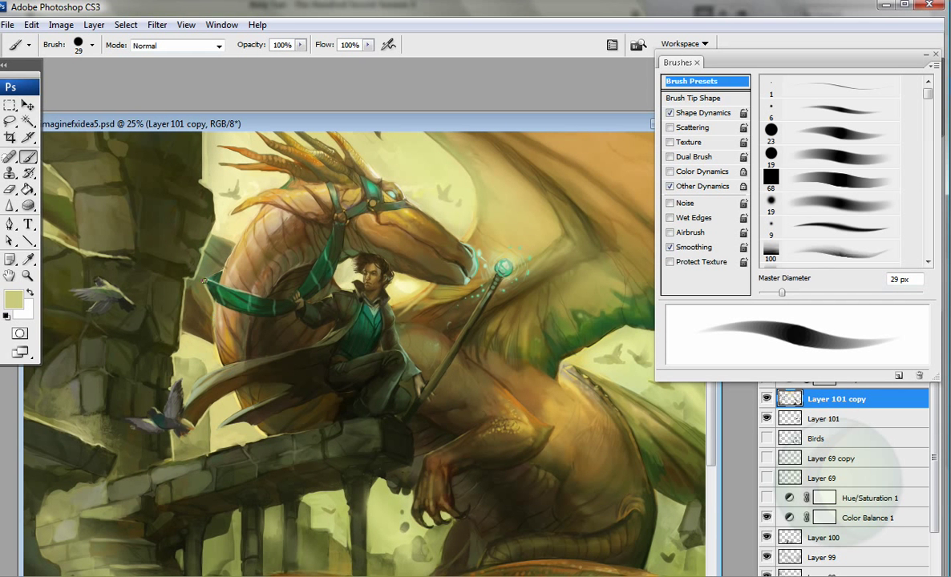
mouse_move(546, 193)
left_mouse_down()
mouse_move(334, 158)
mouse_move(394, 226)
left_mouse_up()
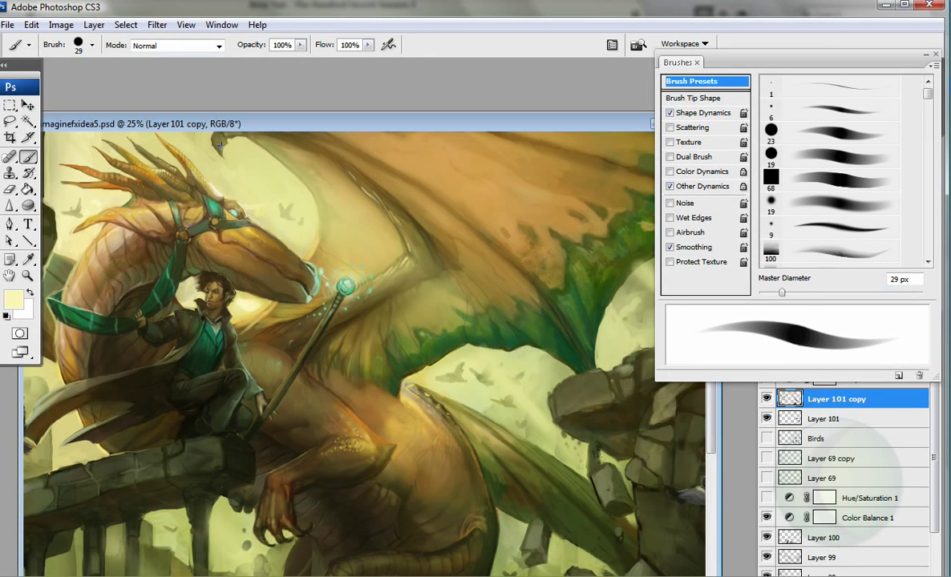
mouse_move(74, 167)
left_mouse_down()
mouse_move(96, 186)
mouse_move(105, 154)
left_mouse_up()
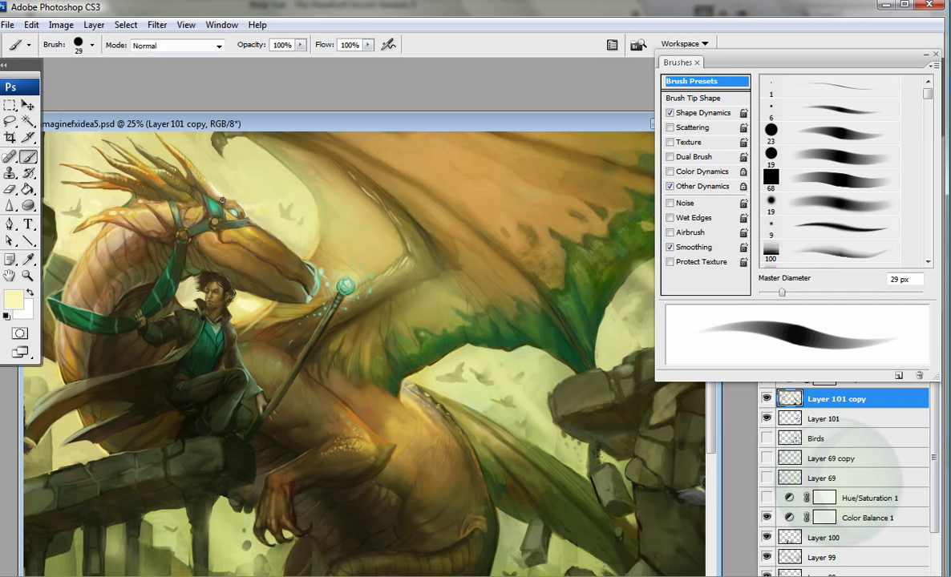
Step: Lighten the right-hand rock's top edge and face with olive strokes at 40 px
mouse_move(202, 207)
left_mouse_down()
mouse_move(142, 164)
mouse_move(61, 131)
left_mouse_up()
key("bracketleft")
key("bracketleft")
left_click_drag(415, 311, 484, 281)
key("bracketright")
key("bracketright")
left_click(462, 396, "alt")
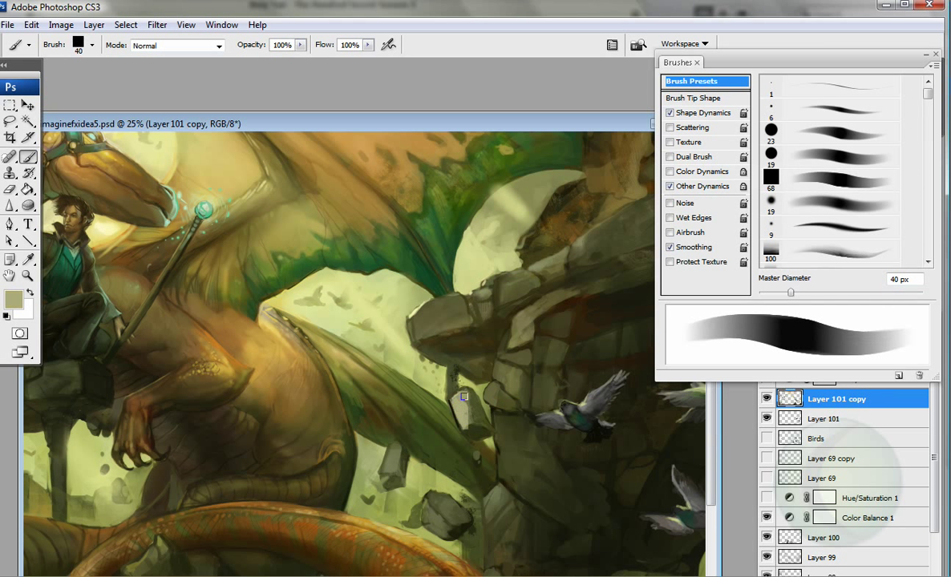
left_click_drag(393, 455, 363, 425)
left_click(366, 419, "alt")
left_click_drag(433, 380, 465, 367)
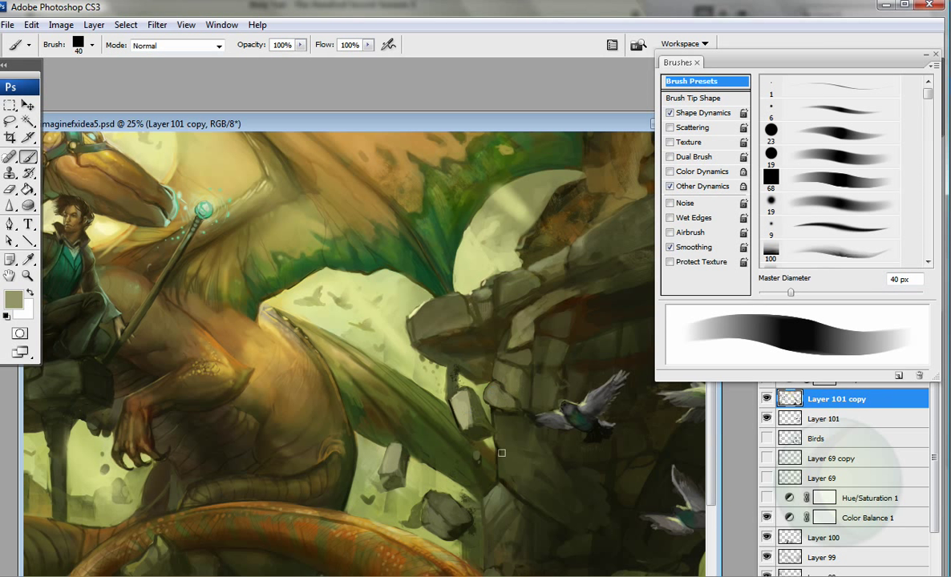
key("bracketright")
key("bracketright")
key("bracketright")
key("bracketright")
key("bracketright")
key("bracketright")
key("bracketright")
key("bracketright")
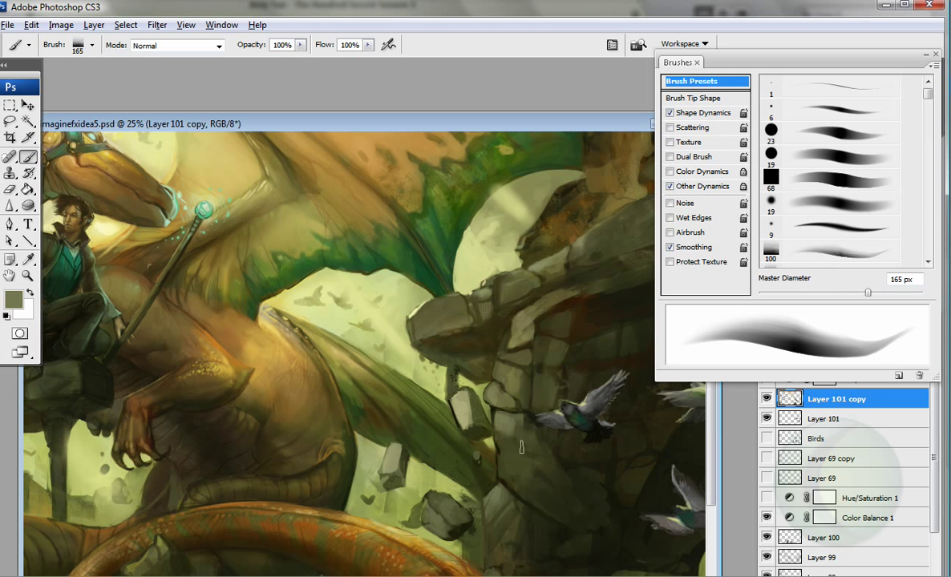
key("period")
left_click(487, 393, "alt")
left_click(507, 413, "alt")
left_click(517, 478, "alt")
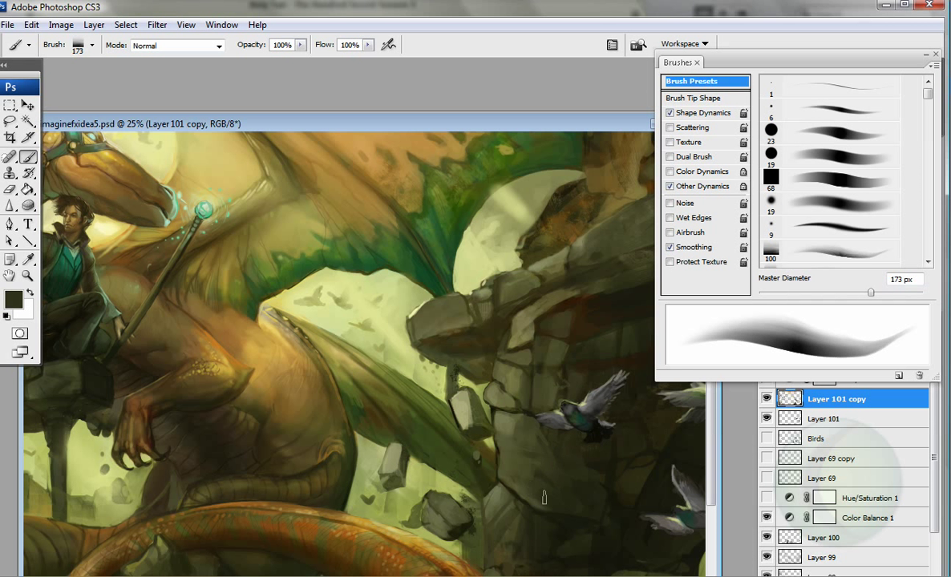
Step: Paint light olive strokes on the lower rock pillar's upper face with a 60 px brush
left_click_drag(564, 533, 500, 433)
left_click(482, 423, "alt")
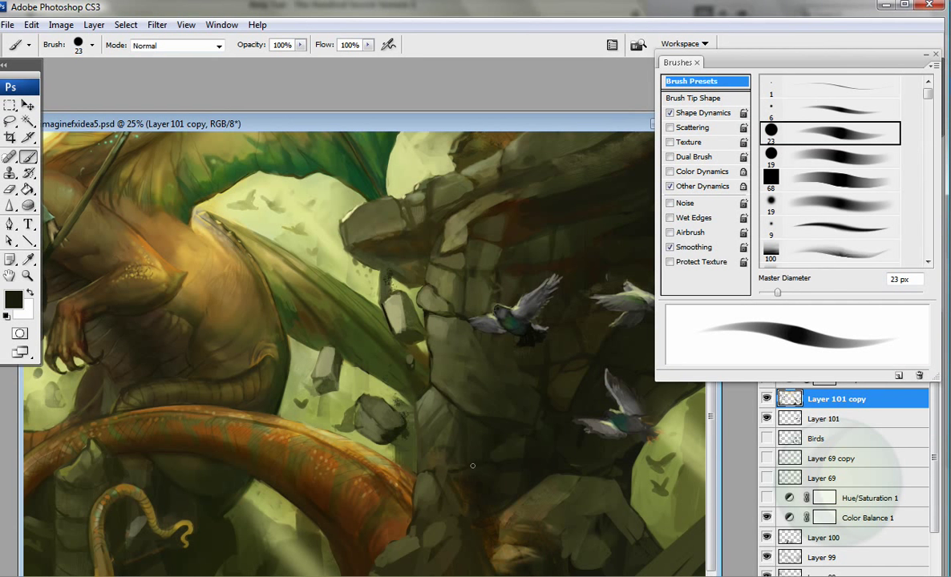
left_click(372, 386, "alt")
left_click(361, 403, "alt")
left_click(365, 397, "alt")
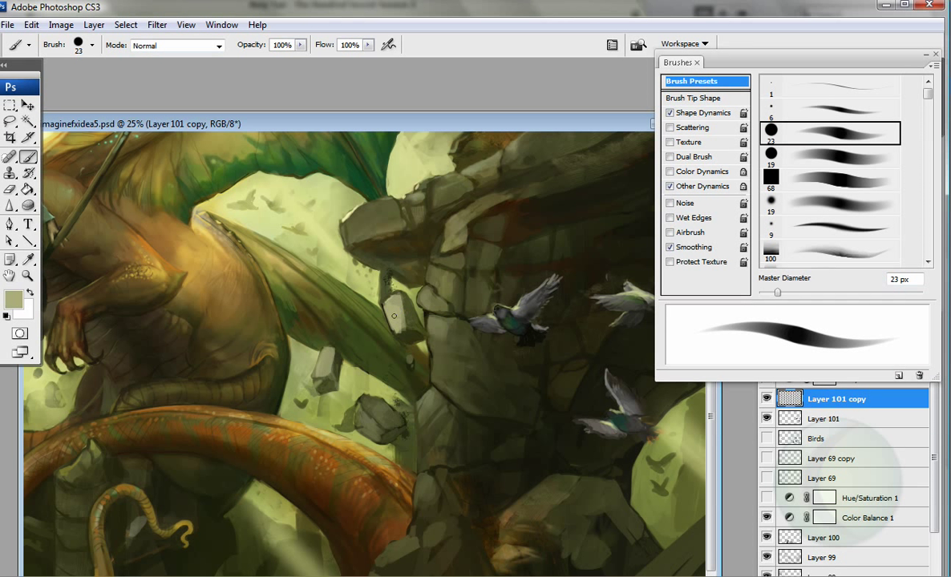
key("bracketright")
key("bracketright")
key("bracketright")
key("bracketright")
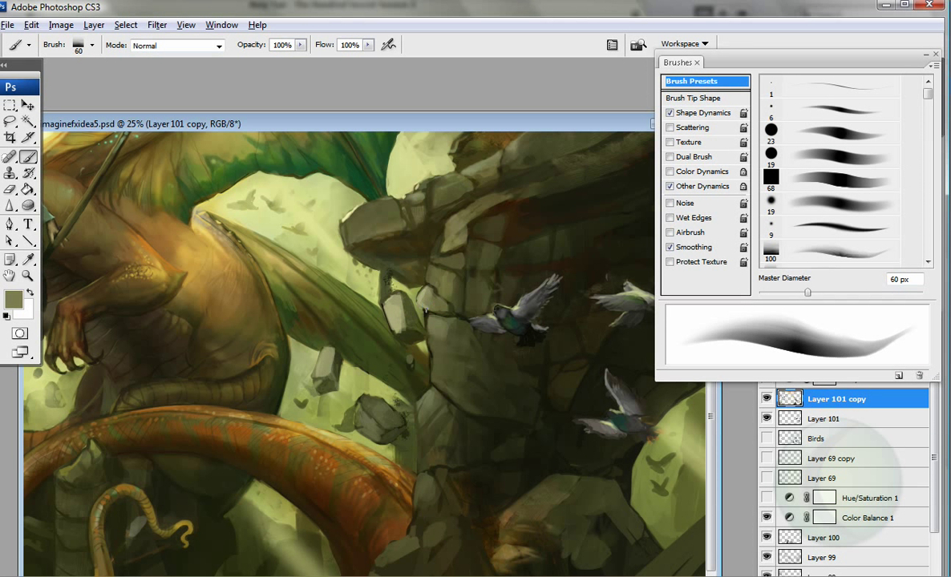
mouse_move(321, 207)
left_mouse_down()
mouse_move(321, 226)
mouse_move(330, 200)
mouse_move(369, 211)
left_mouse_up()
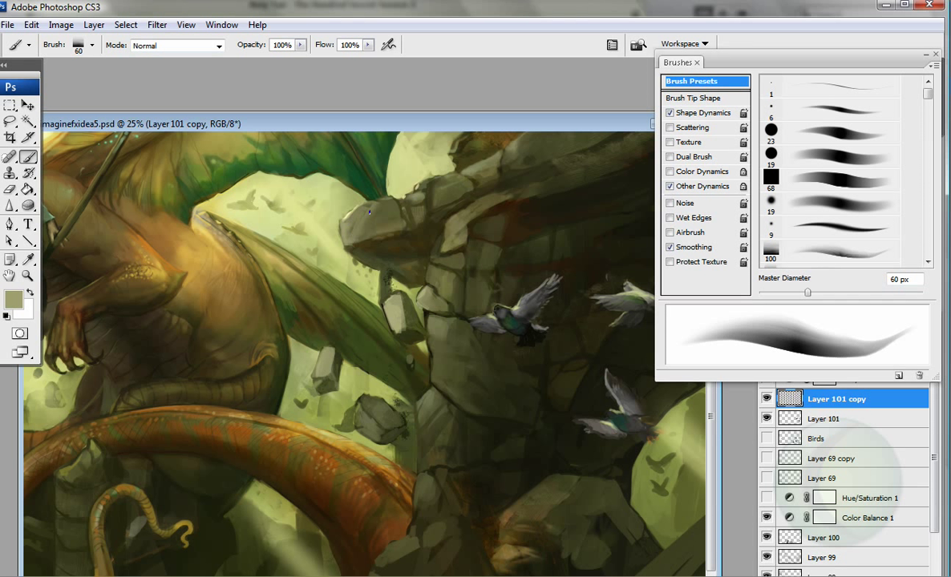
left_click(361, 424, "alt")
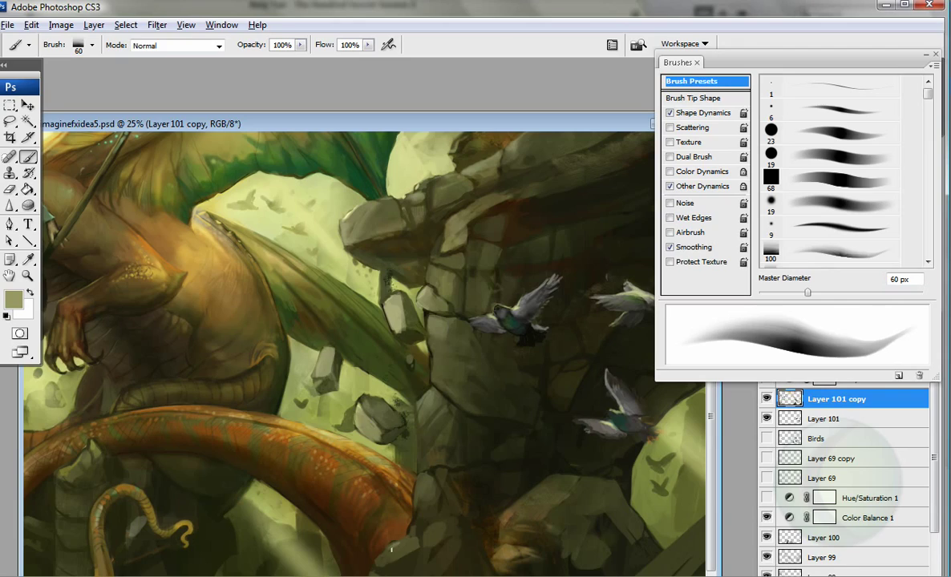
left_click_drag(365, 513, 481, 513)
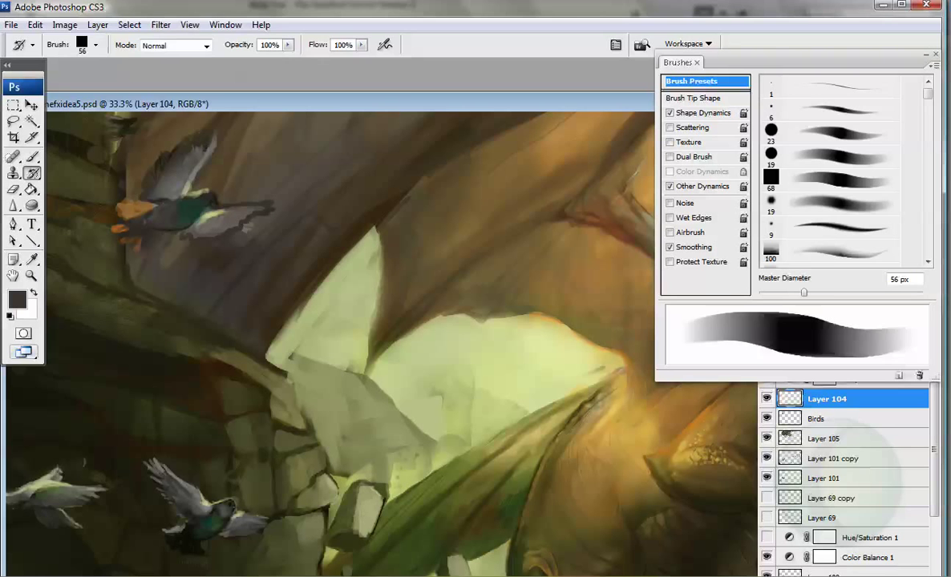
Step: Darken the wing edge near the staff with a dark brown on the 100 px soft brush
key("b")
left_click(292, 327, "alt")
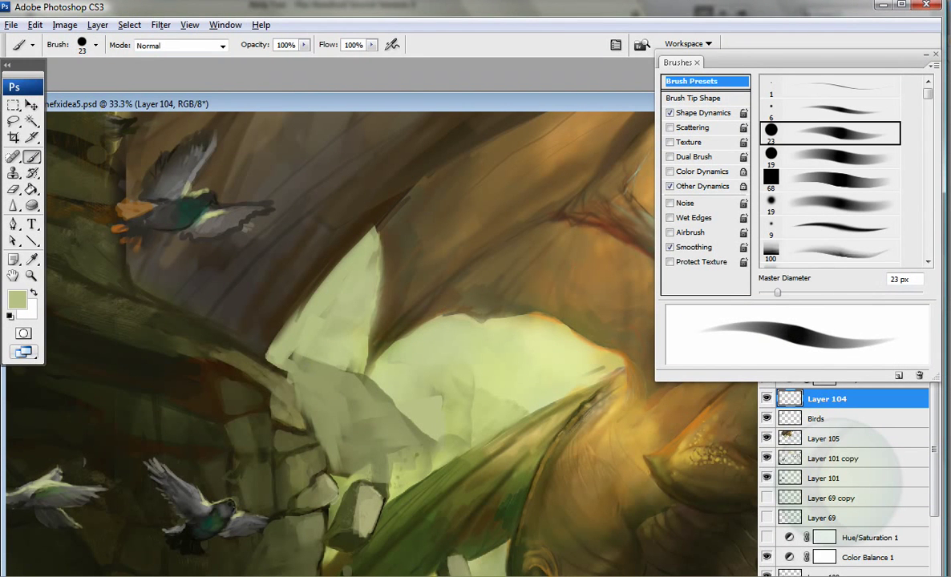
key("period")
key("period")
key("period")
key("period")
key("period")
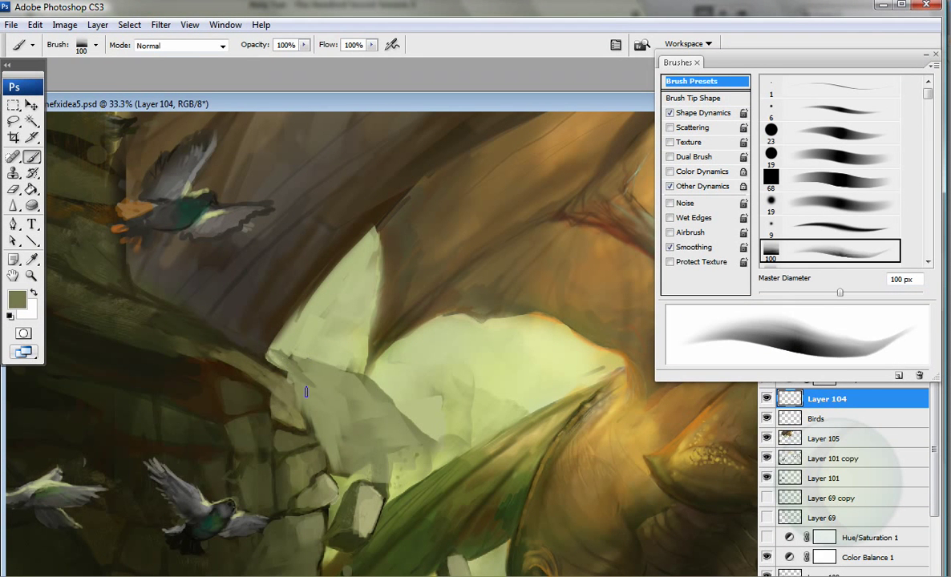
left_click(343, 340, "alt")
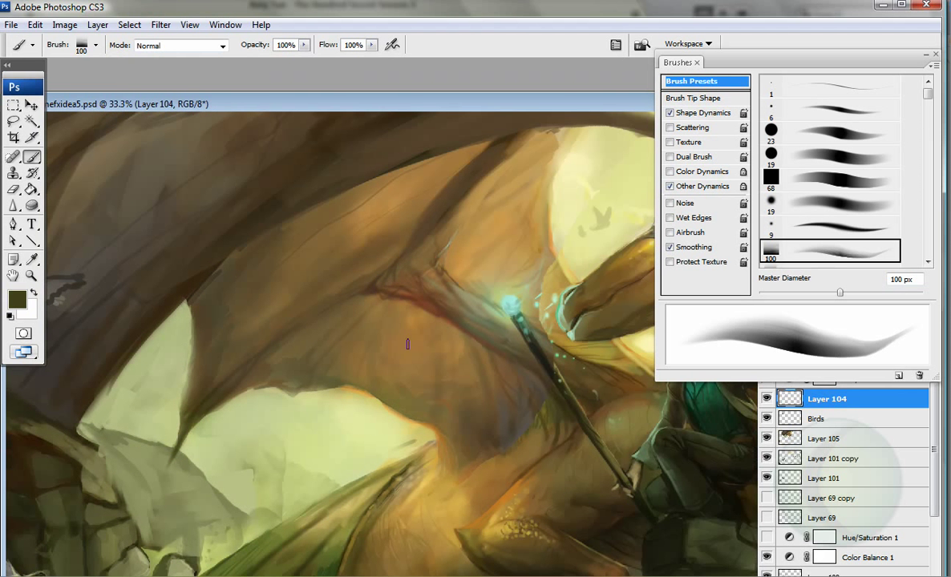
left_click(378, 244, "alt")
left_click_drag(377, 245, 450, 188)
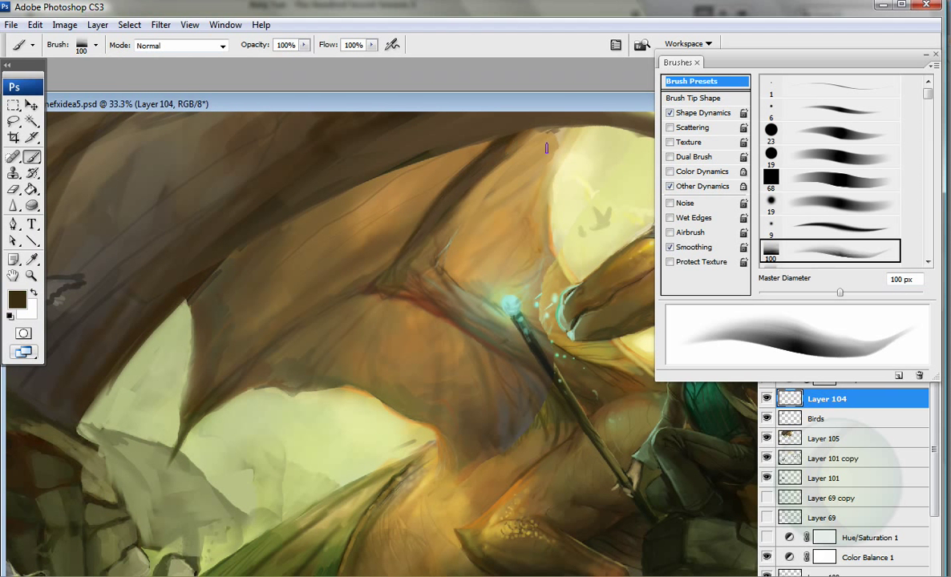
Step: Shrink the brush and sample tan, pale sky green, and dark brown from the wing
key("bracketleft")
key("bracketleft")
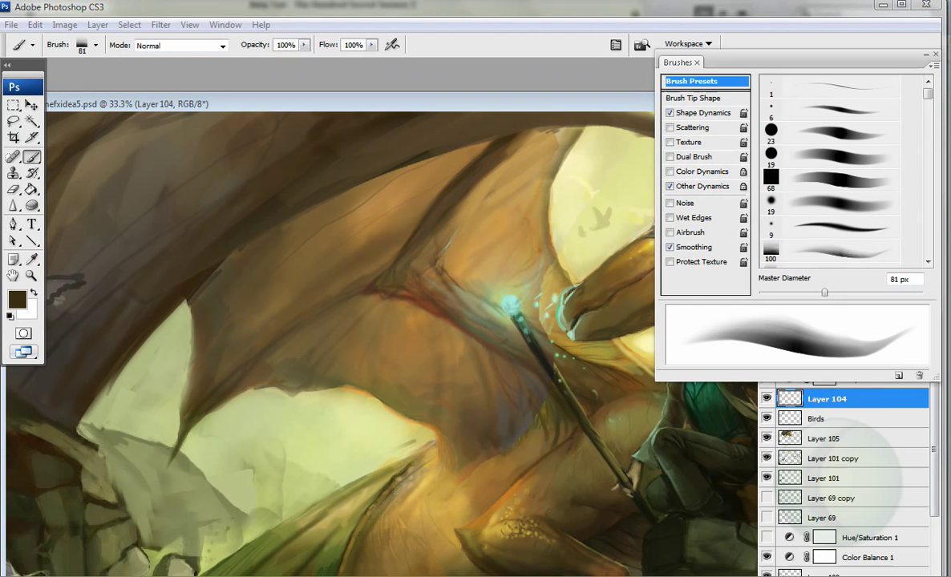
key("bracketleft")
key("bracketleft")
key("bracketleft")
key("bracketleft")
left_click(539, 286, "alt")
left_click(113, 388, "alt")
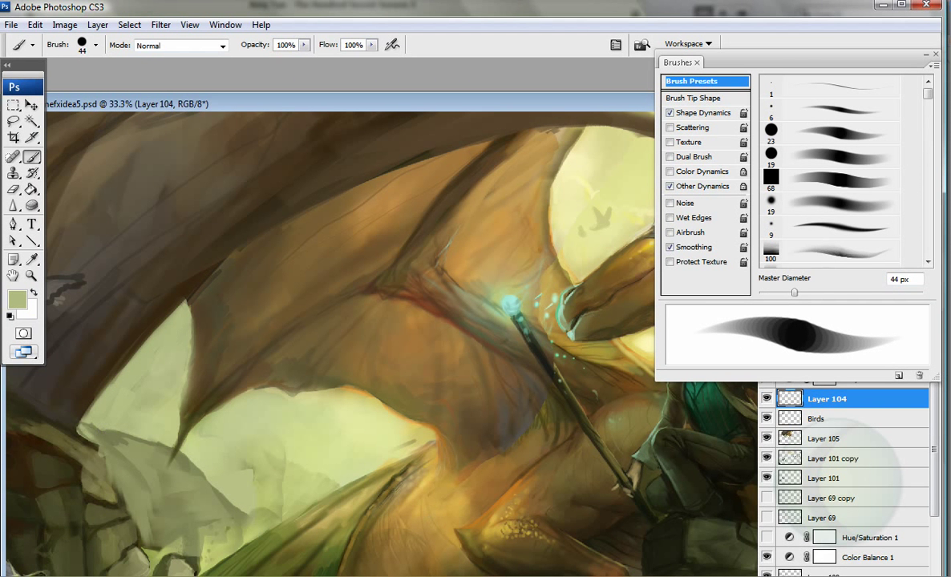
key("i")
key("b")
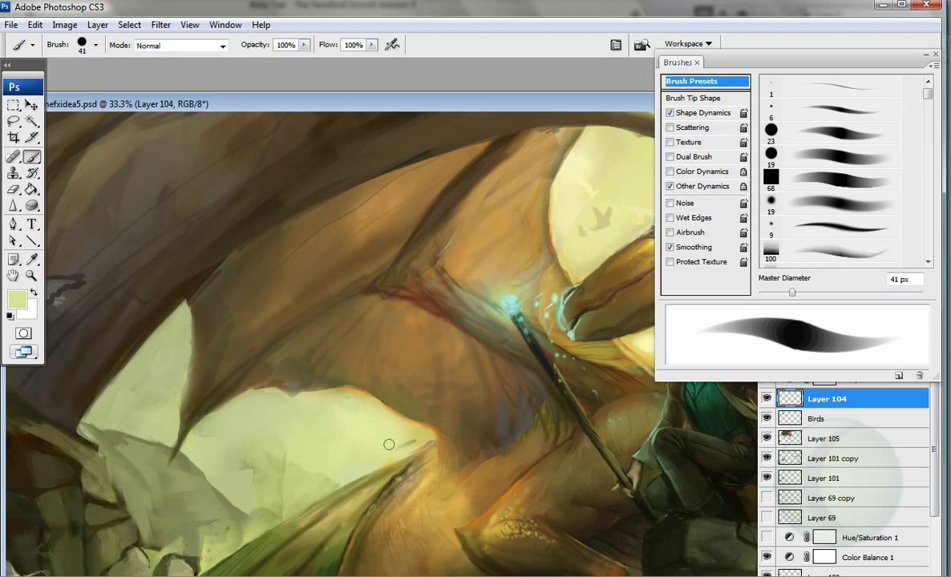
left_click(314, 364, "alt")
key("bracketleft")
key("bracketleft")
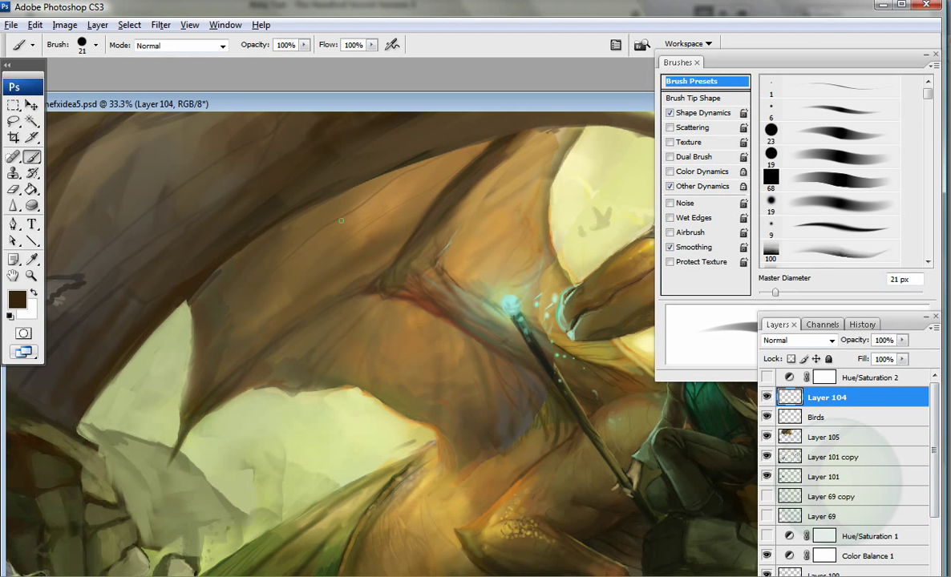
Step: Create Layer 106 above Layer 104 and set its blend mode to Overlay
key("ctrl+shift+alt+e")
left_click_drag(311, 188, 515, 201)
left_click(182, 45)
left_click(160, 261)
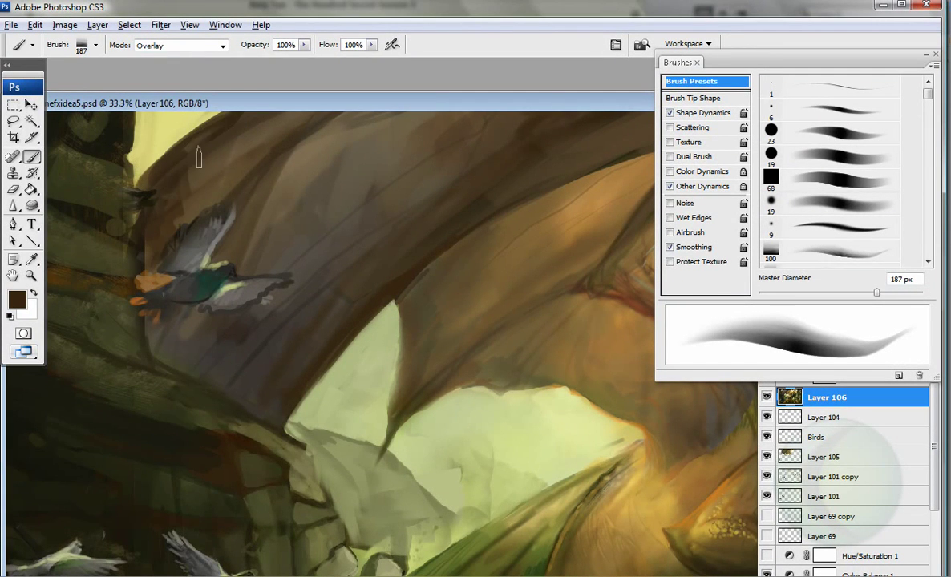
Step: Darken the wing's lower edge with a soft round brush in Overlay mode
left_click_drag(269, 131, 165, 133)
scroll(833, 168, "down", 3)
left_click(837, 240)
left_click(182, 46)
left_click(149, 59)
scroll(833, 168, "up", 3)
left_click(838, 232)
left_click(837, 178)
left_click(183, 46)
left_click(160, 262)
mouse_move(275, 277)
left_mouse_down()
mouse_move(258, 405)
mouse_move(373, 386)
mouse_move(404, 393)
left_mouse_up()
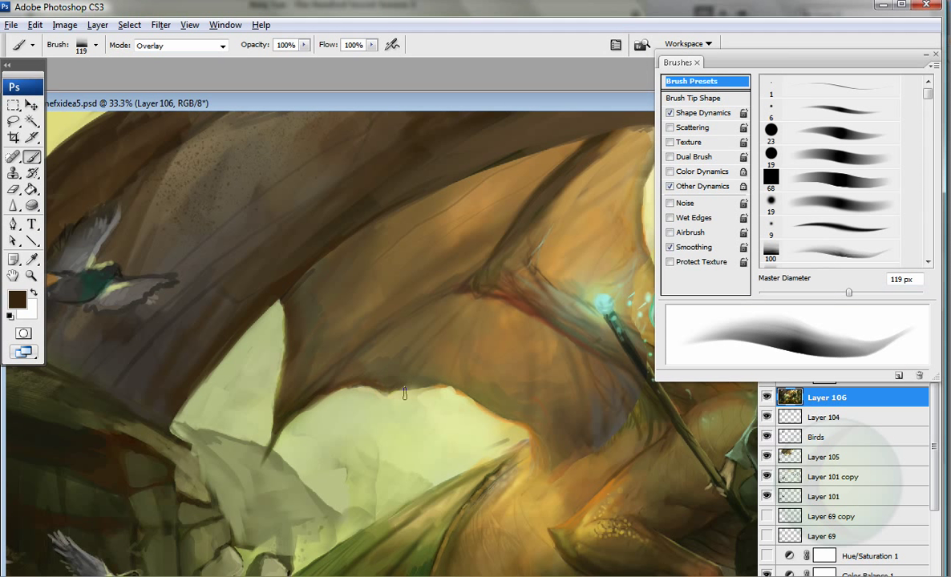
Step: Move to the ruins and sample dark olive rock colours with a hard round brush at 92 px
key("bracketleft")
key("bracketleft")
key("bracketleft")
key("bracketleft")
key("bracketleft")
key("bracketleft")
key("bracketleft")
key("bracketleft")
key("bracketleft")
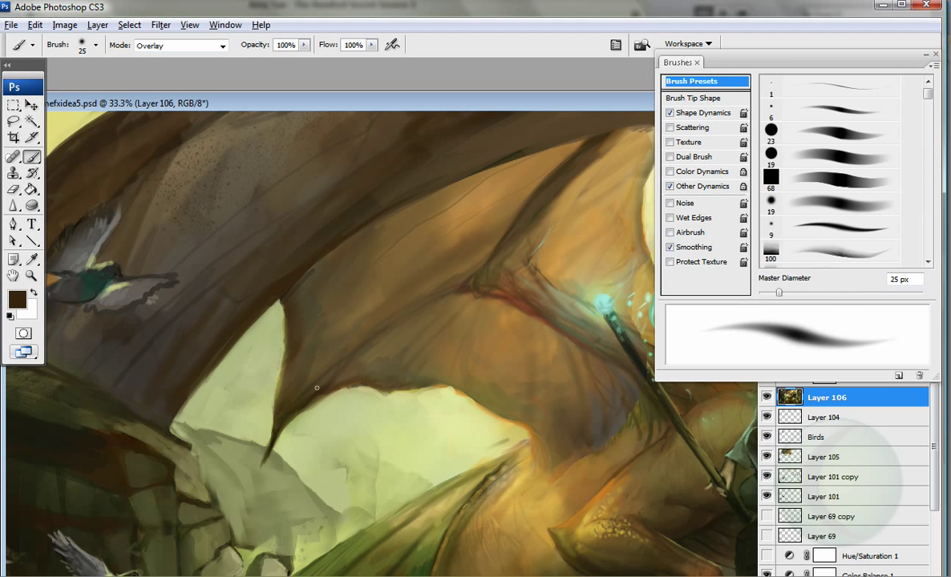
key("bracketright")
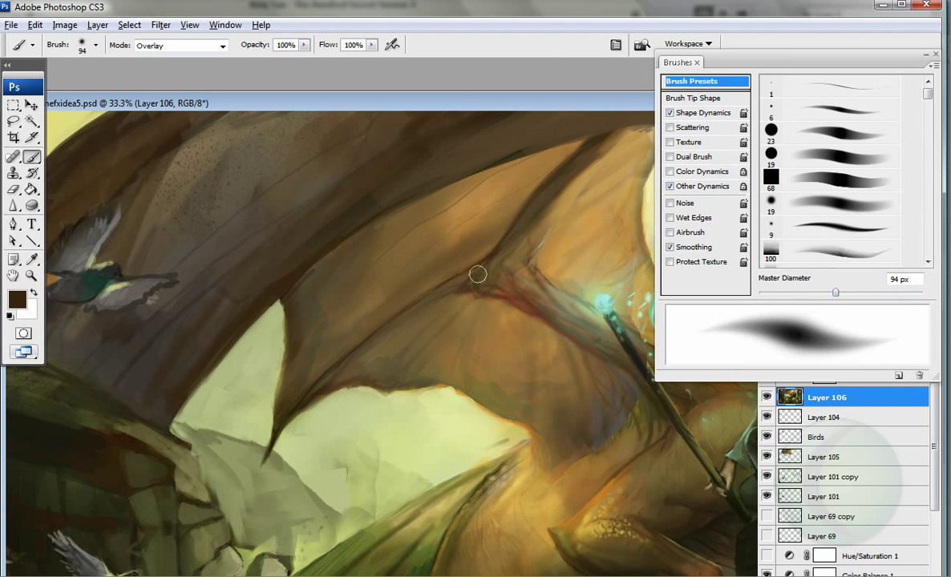
left_click_drag(505, 250, 383, 261)
key("bracketright")
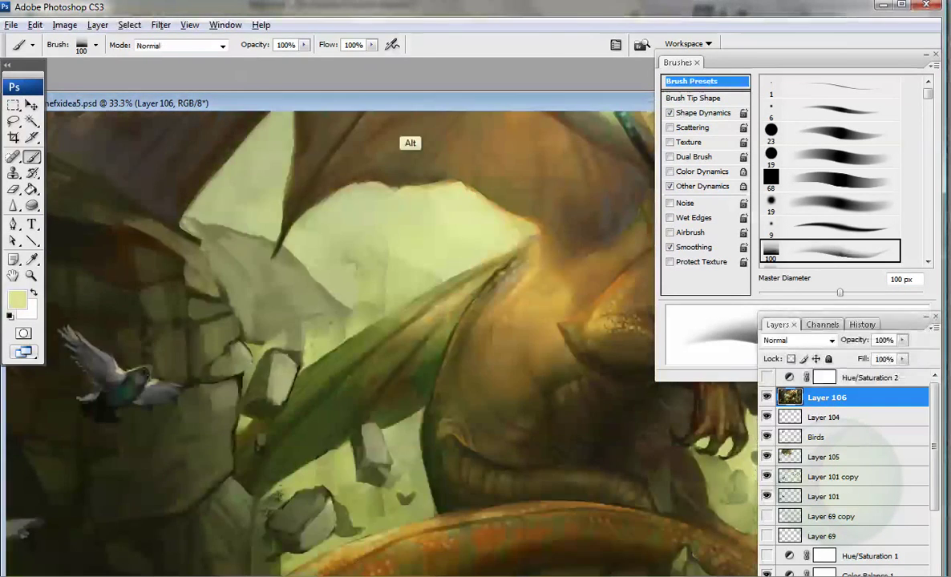
left_click(204, 285, "alt")
key("comma")
key("comma")
key("comma")
key("comma")
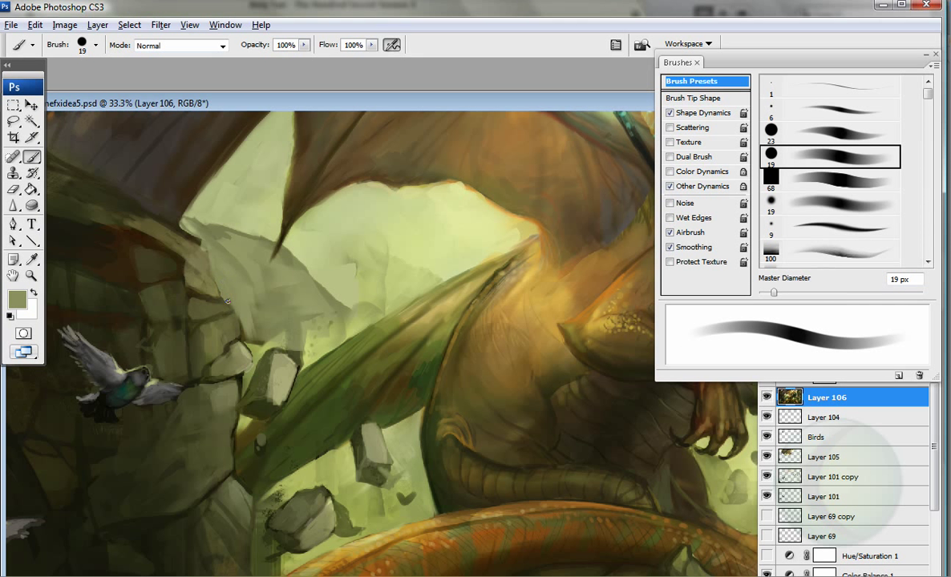
left_click(259, 359, "alt")
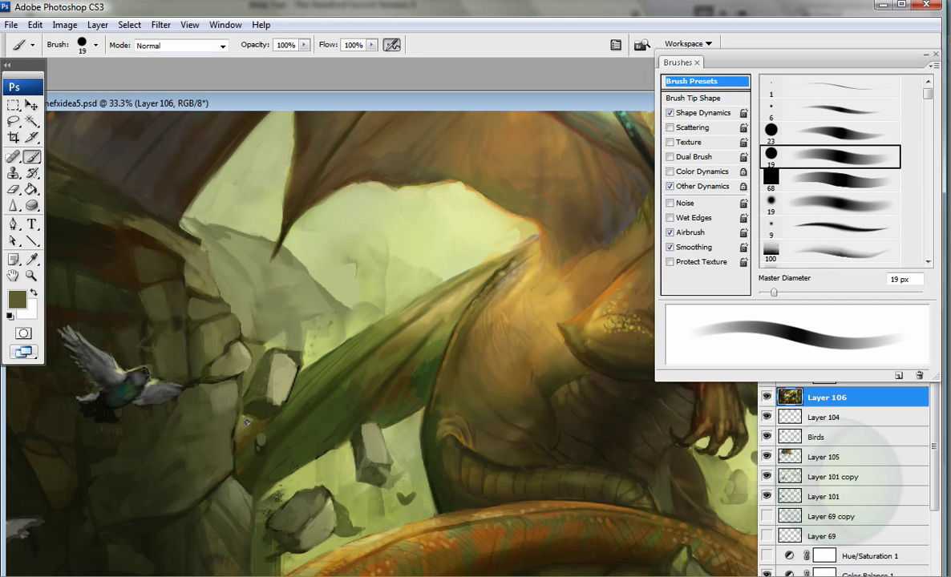
key("bracketright")
key("bracketright")
key("bracketright")
key("bracketright")
key("bracketright")
key("bracketright")
key("bracketright")
left_click(156, 338, "alt")
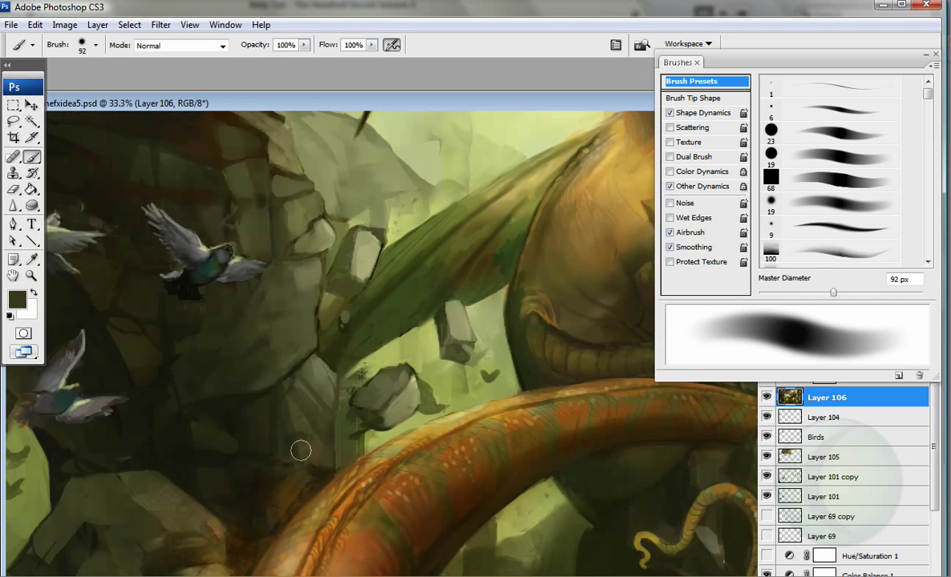
left_click(278, 418, "alt")
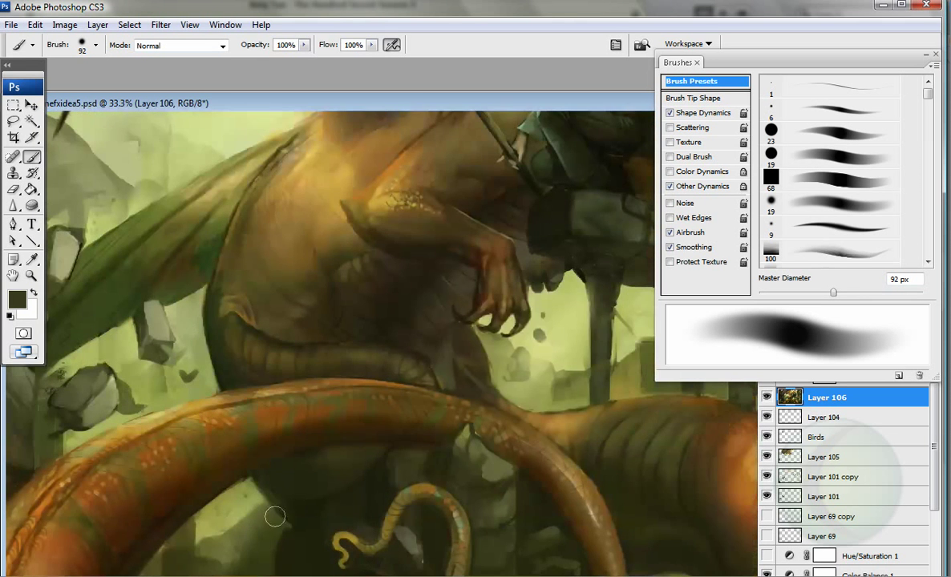
Step: Sample wing brown and sky yellow, then set a 23 px hard brush to 97 px in Overlay
key("period")
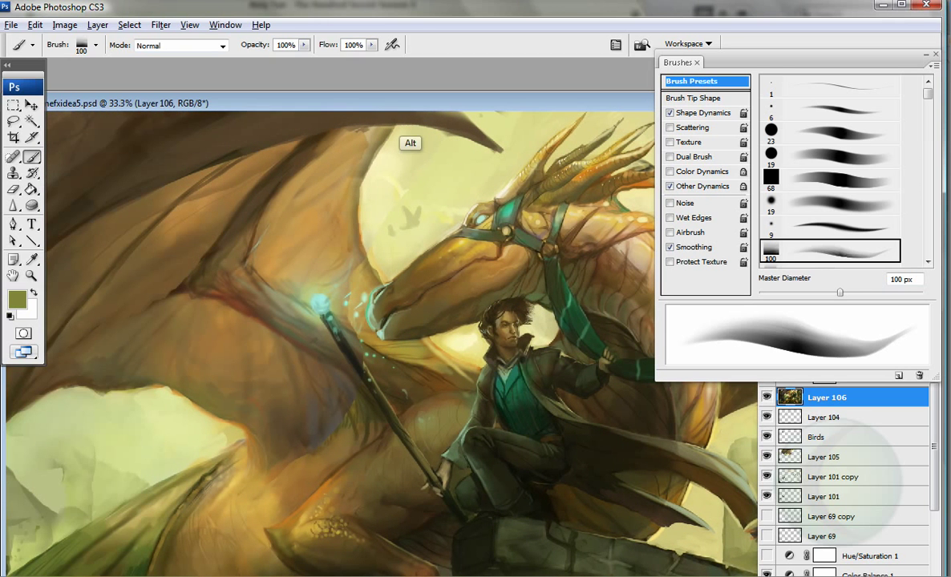
left_click(376, 148, "alt")
key("bracketright")
key("bracketright")
key("bracketright")
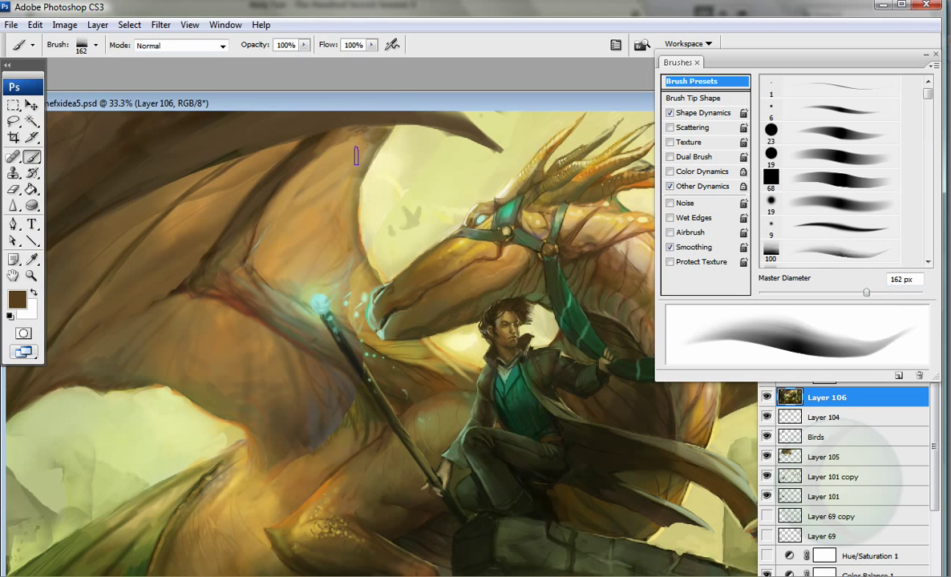
key("bracketleft")
key("bracketleft")
key("bracketleft")
key("bracketleft")
key("bracketleft")
left_click(472, 146, "alt")
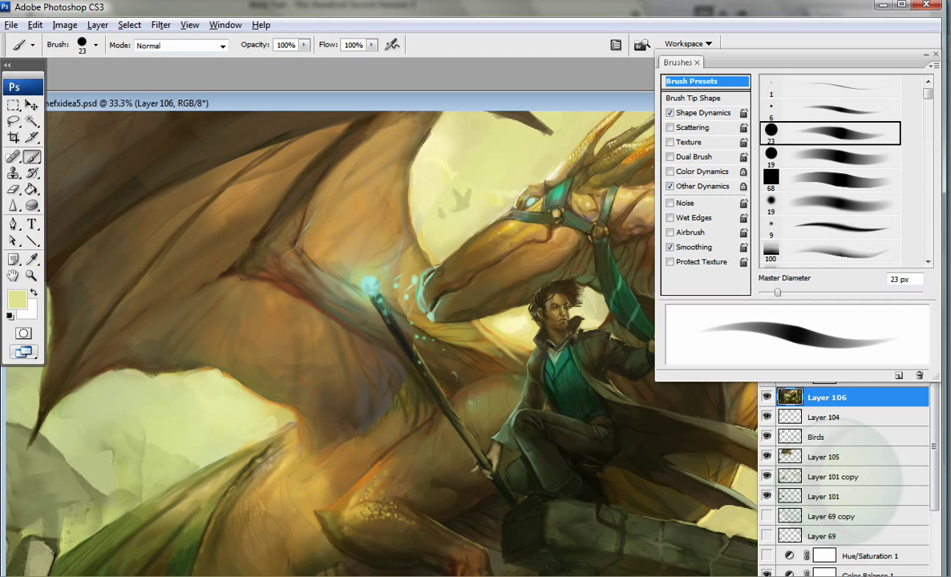
left_click(294, 394, "alt")
key("bracketright")
key("bracketright")
key("bracketright")
key("bracketright")
key("bracketright")
key("bracketright")
left_click(181, 45)
left_click(160, 225)
Step: Lighten the wing membrane with tan overlay strokes and darken parts with dark brown
left_click(283, 188, "alt")
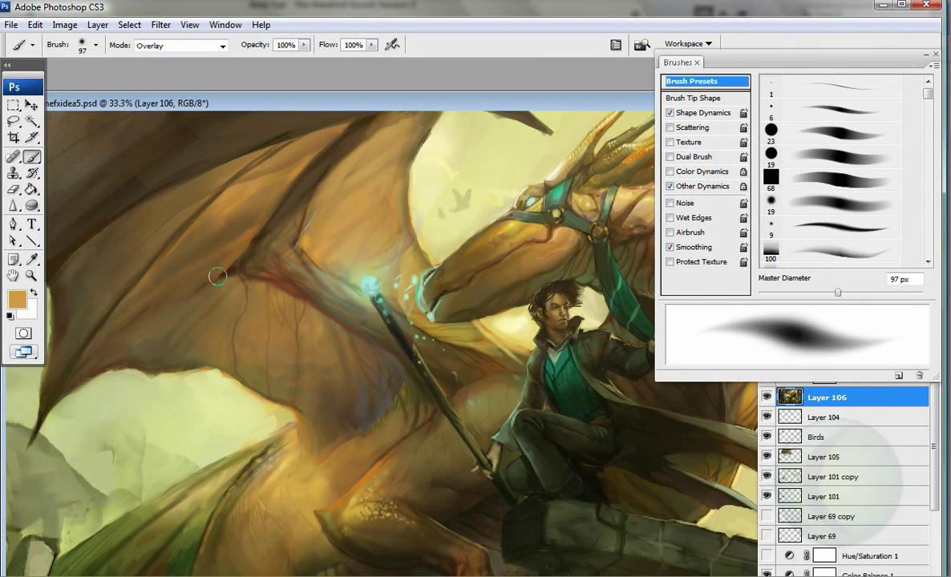
mouse_move(343, 162)
left_mouse_down()
mouse_move(289, 124)
mouse_move(217, 180)
left_mouse_up()
left_click(176, 255, "alt")
left_click_drag(265, 140, 184, 200)
left_click_drag(286, 311, 357, 304)
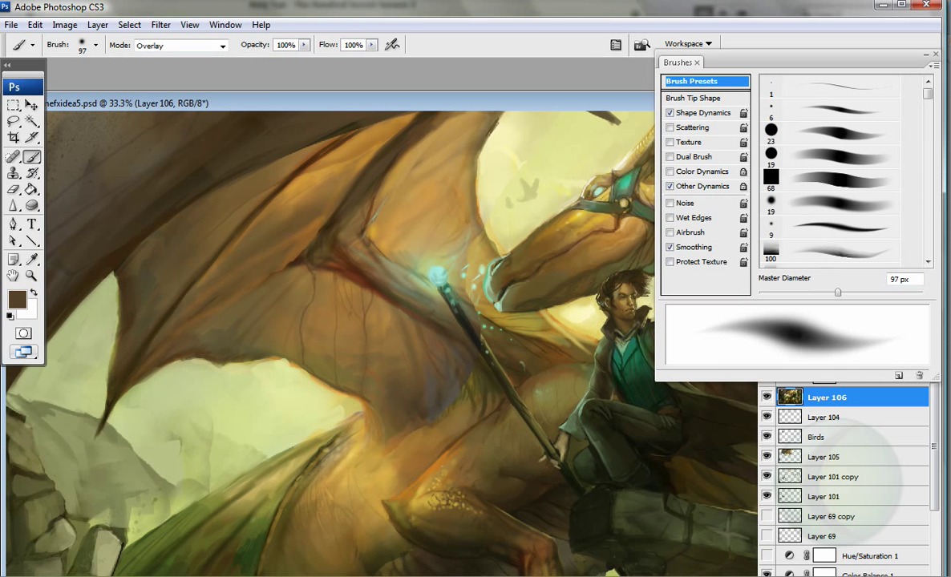
Step: Switch to the 19 px hard round brush in Normal blending mode
left_click(829, 154)
left_click(223, 46)
left_click(147, 59)
Step: Select Layer 105, turn Layer 106 back on and return to working on Layer 106
key("e")
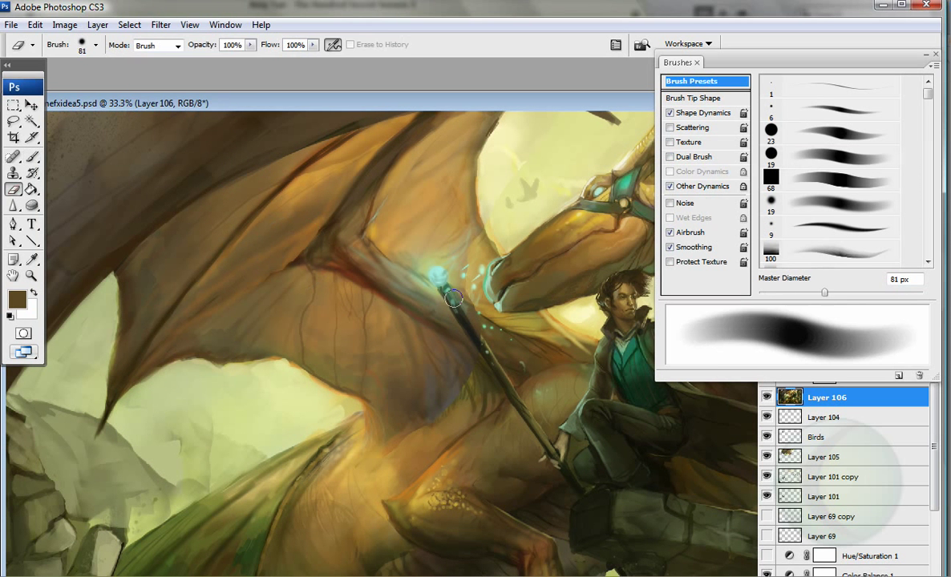
left_click(827, 456)
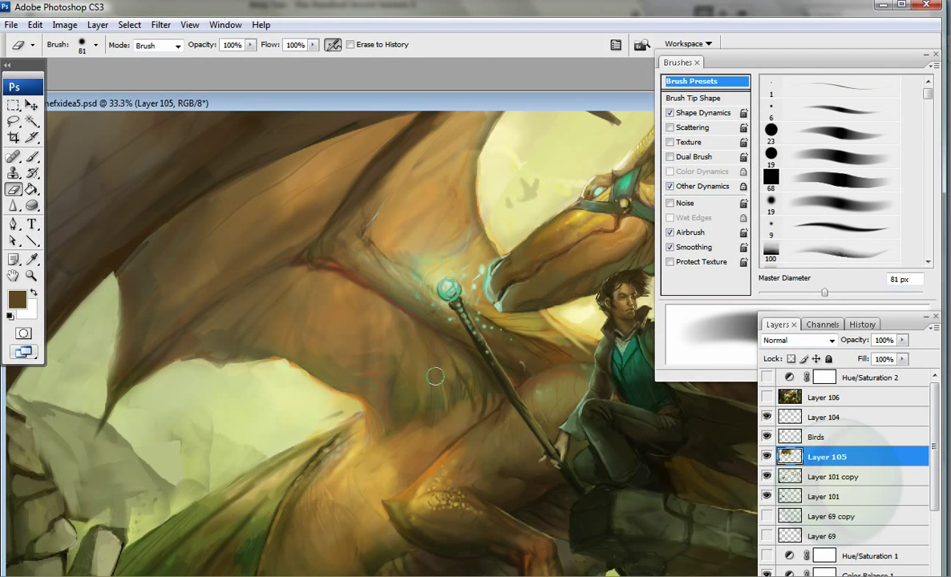
left_click(826, 396)
left_click(766, 397)
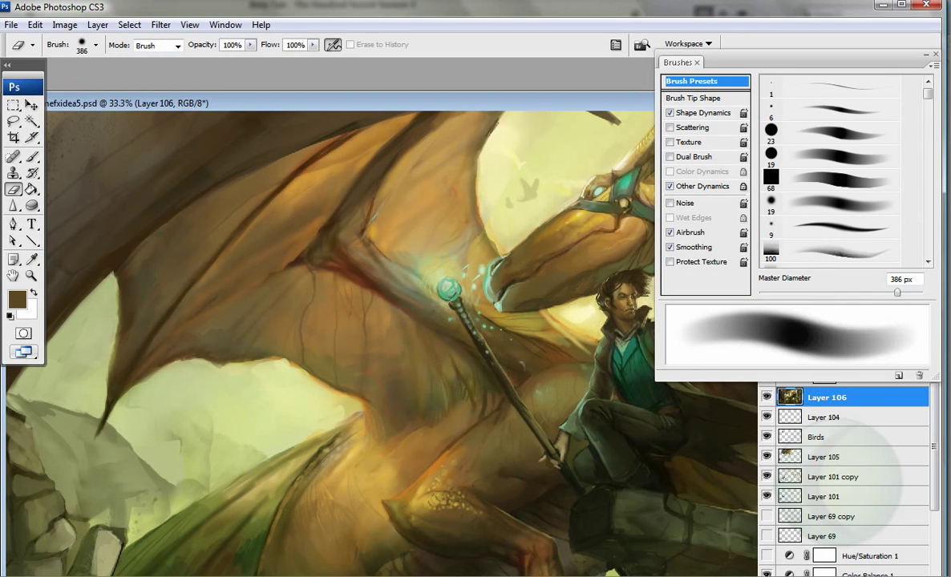
Step: Lighten the dark wing area below the bird with greyish brown using the 100 px soft brush
key("b")
left_click(361, 241, "alt")
key("bracketleft")
key("bracketleft")
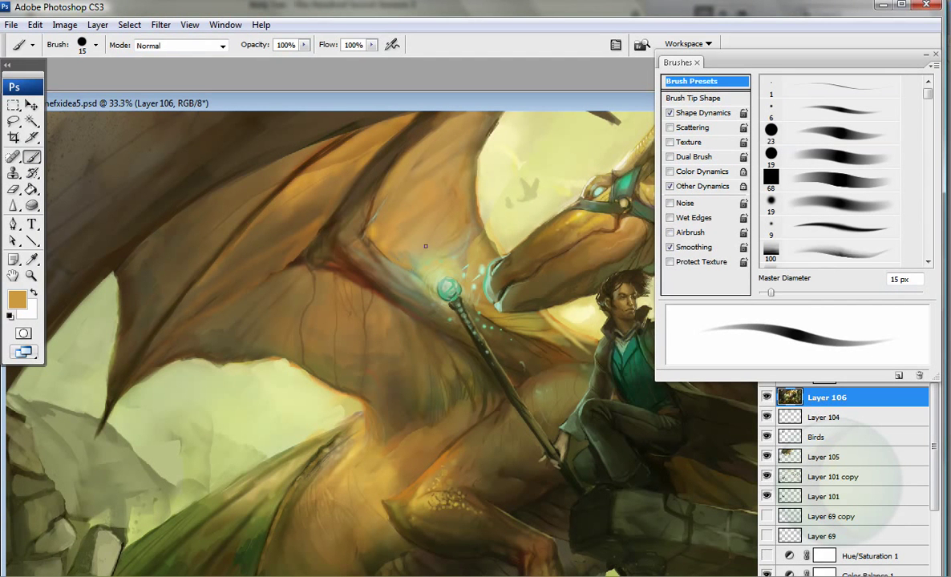
left_click(336, 144, "alt")
key("period")
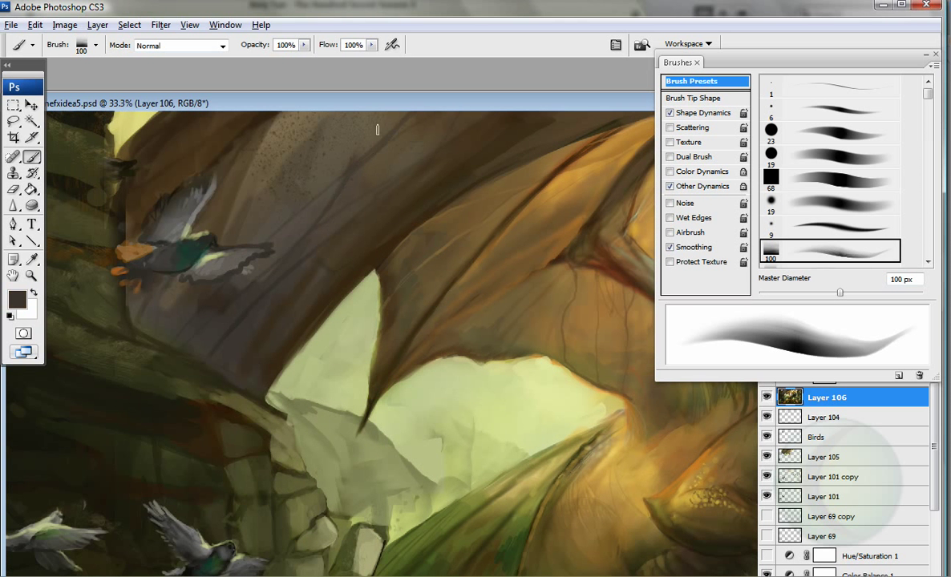
left_click(143, 317, "alt")
mouse_move(204, 367)
left_mouse_down()
mouse_move(208, 314)
mouse_move(165, 280)
mouse_move(205, 277)
mouse_move(238, 296)
left_mouse_up()
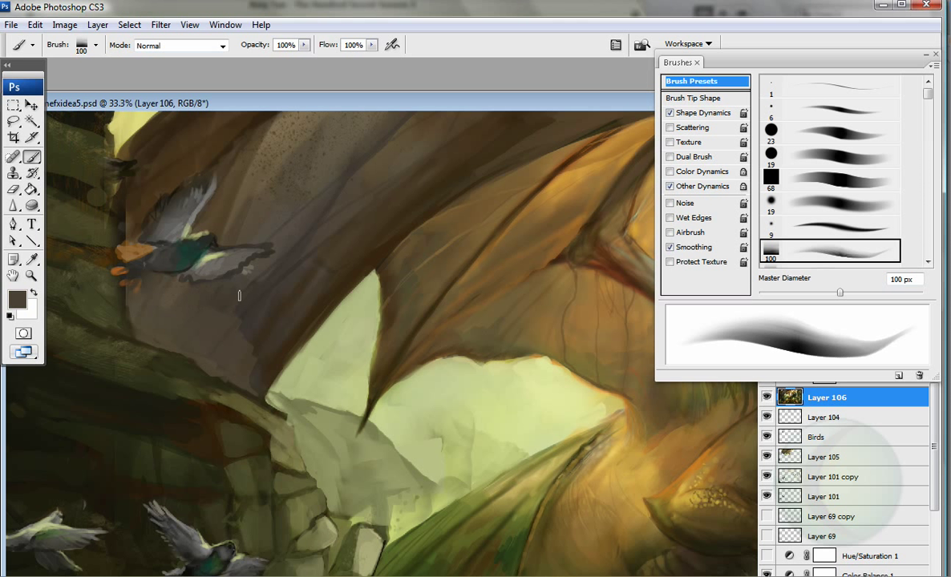
Step: Sample lighter, olive and near-black browns from the wing, resizing the brush from 38 px up
left_click(349, 383, "alt")
left_click(231, 361, "alt")
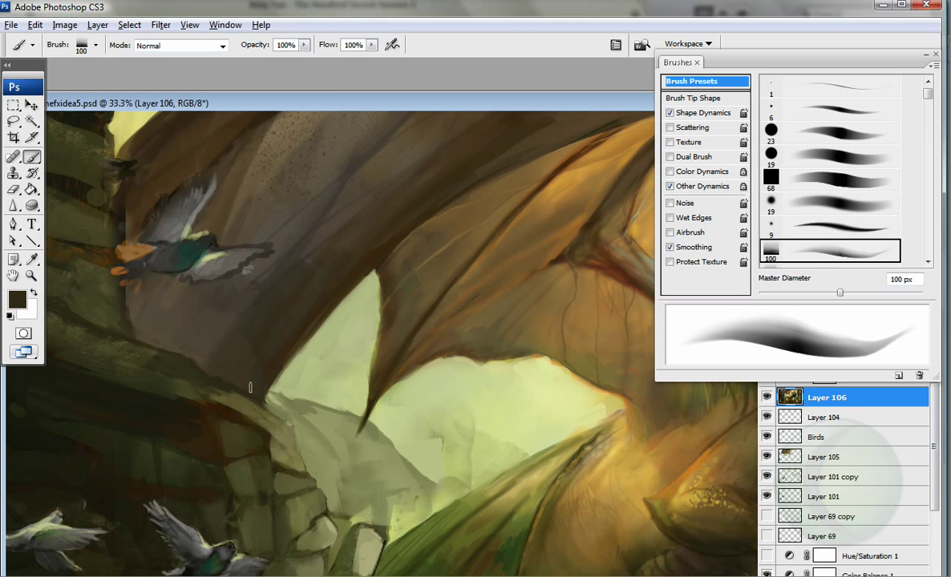
key("bracketleft")
key("bracketleft")
key("bracketleft")
key("bracketleft")
key("bracketleft")
key("bracketleft")
left_click(553, 311, "alt")
left_click_drag(239, 429, 287, 456)
left_click(160, 209, "alt")
key("bracketright")
key("bracketright")
key("bracketright")
key("bracketright")
key("bracketright")
key("bracketright")
key("bracketright")
key("bracketright")
key("bracketright")
key("bracketright")
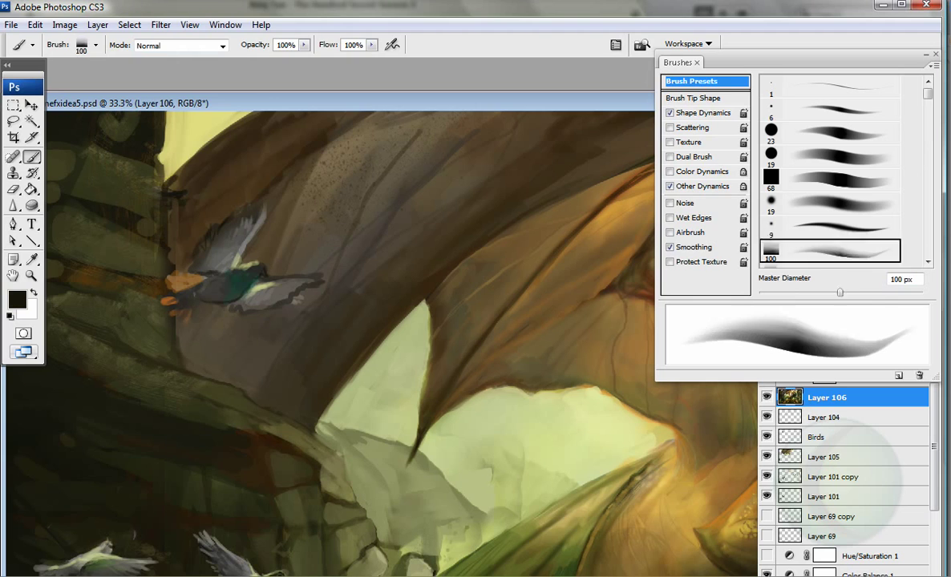
Step: Add light green highlights near the rider's collar and face with an 8 px Normal-mode brush
left_click(403, 147, "alt")
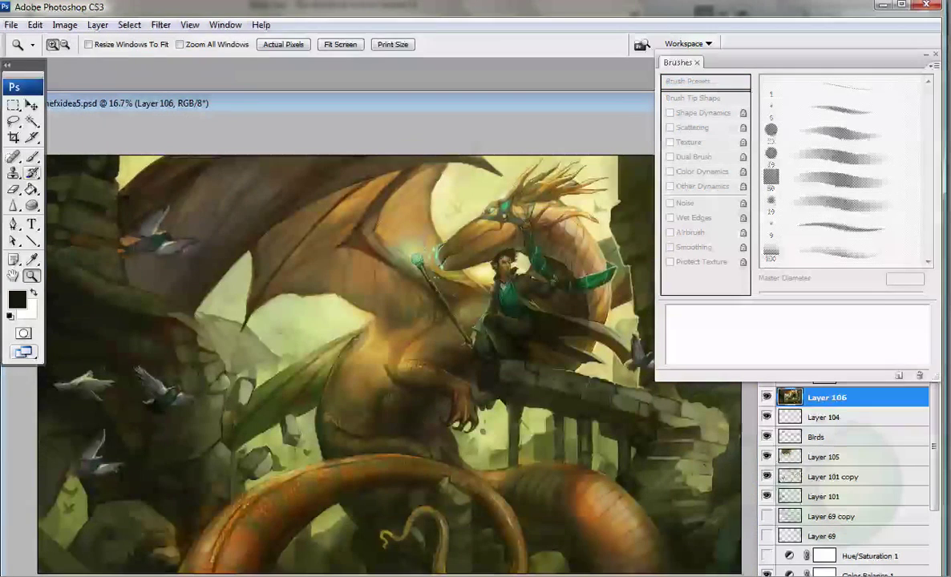
left_click(389, 189, "alt")
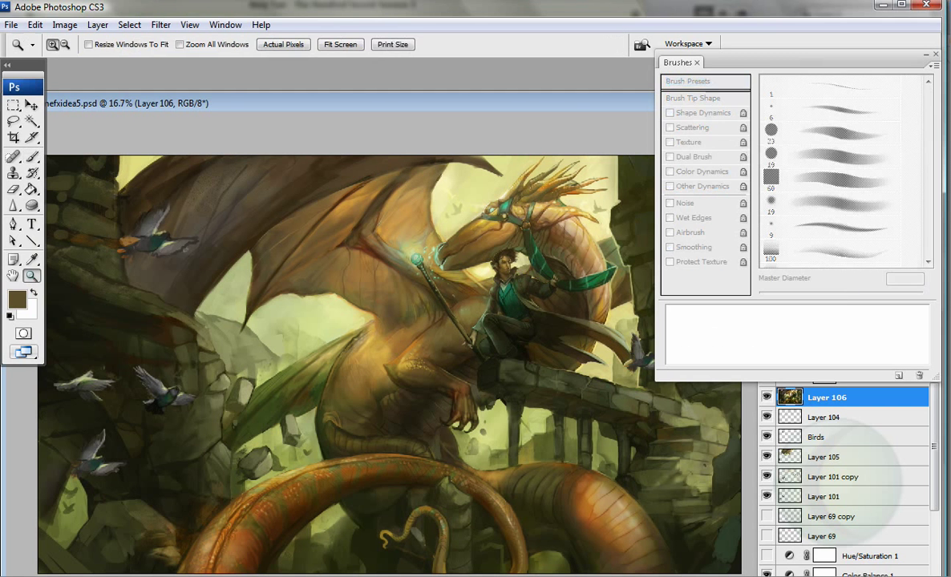
left_click(257, 325, "ctrl")
left_click(770, 132)
left_click(308, 243, "alt")
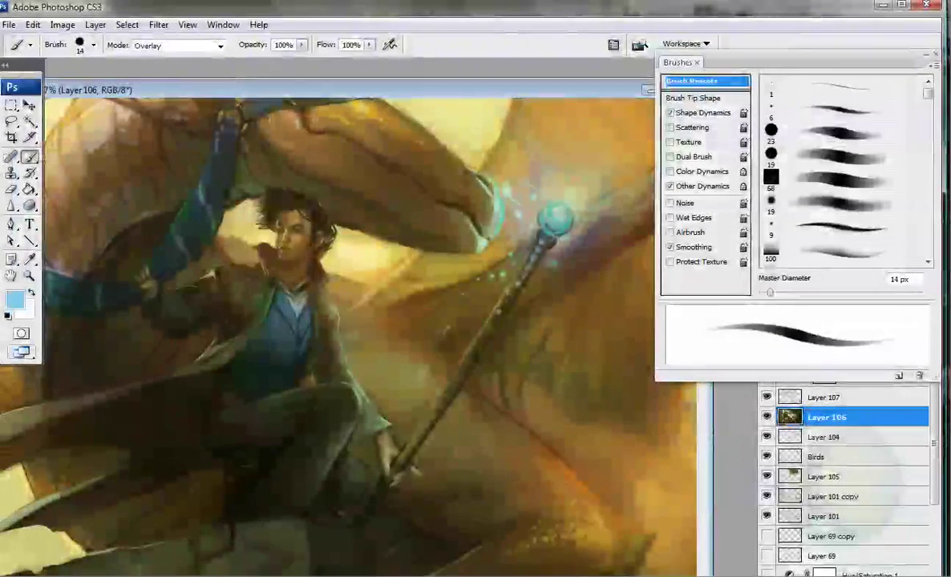
left_click(177, 46)
left_click(145, 60)
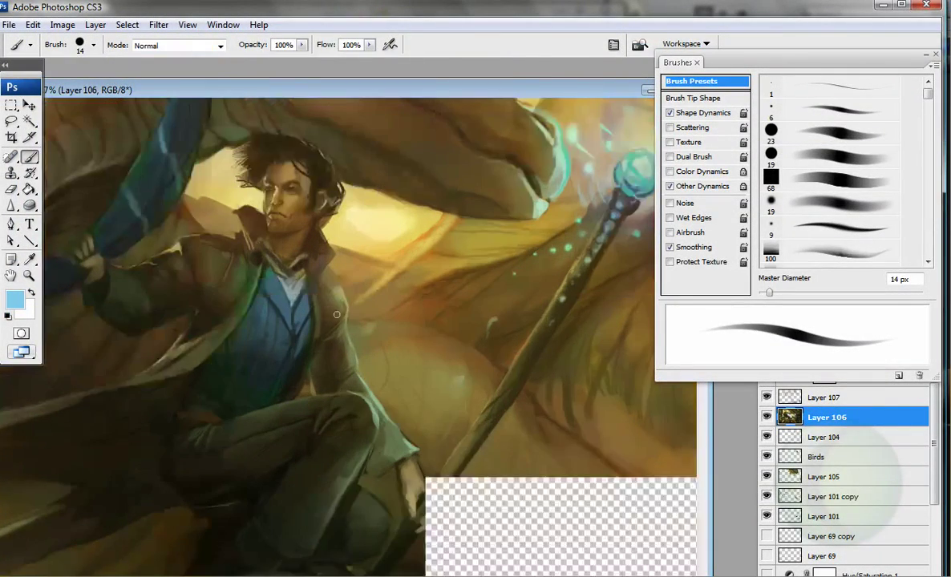
key("bracketleft")
key("bracketleft")
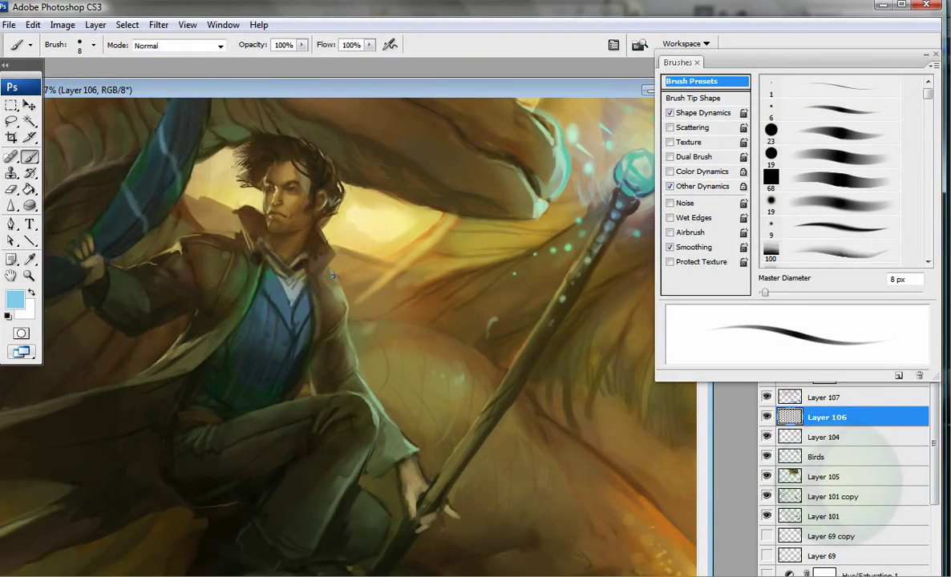
left_click_drag(323, 298, 313, 272)
left_click_drag(337, 190, 311, 188)
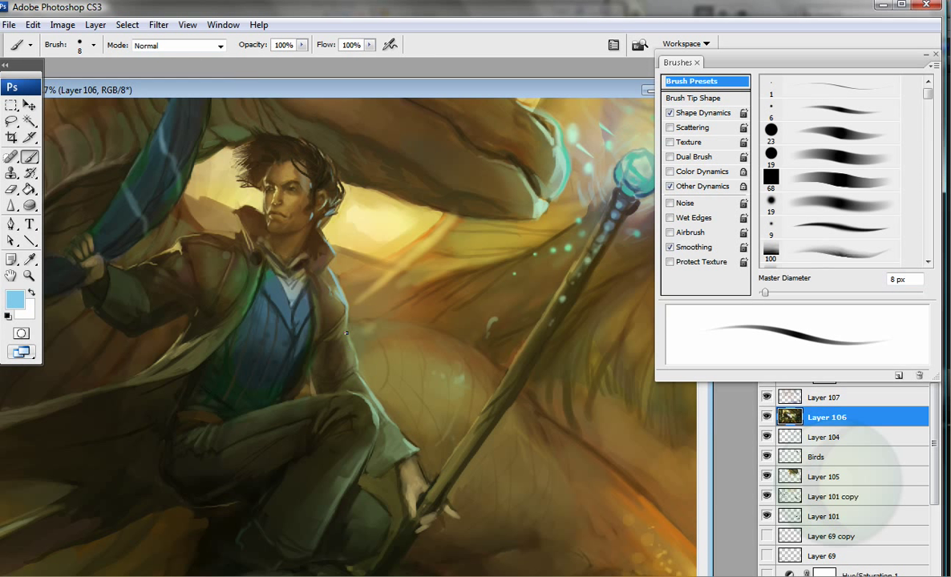
Step: Sample dark teal near the dragon's head and strap with the 23 px hard round brush
key("d")
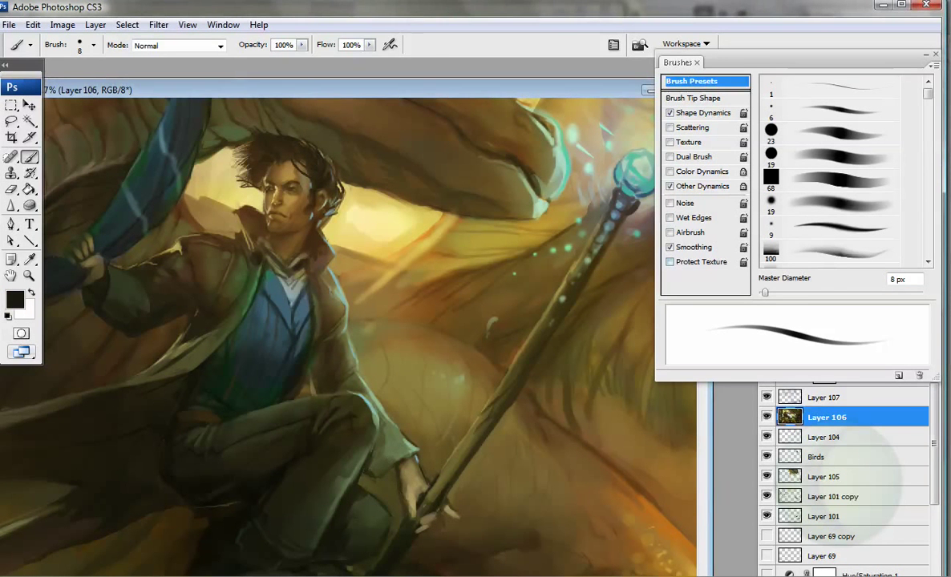
key("bracketright")
key("bracketright")
key("bracketright")
key("bracketright")
key("bracketright")
key("bracketright")
key("bracketright")
key("bracketright")
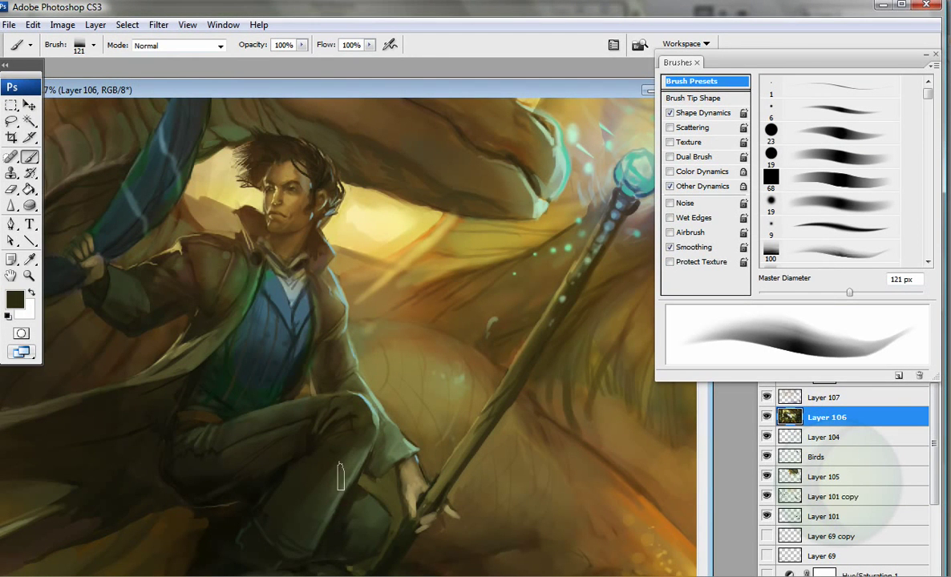
left_click_drag(148, 132, 124, 348)
left_click(132, 387, "alt")
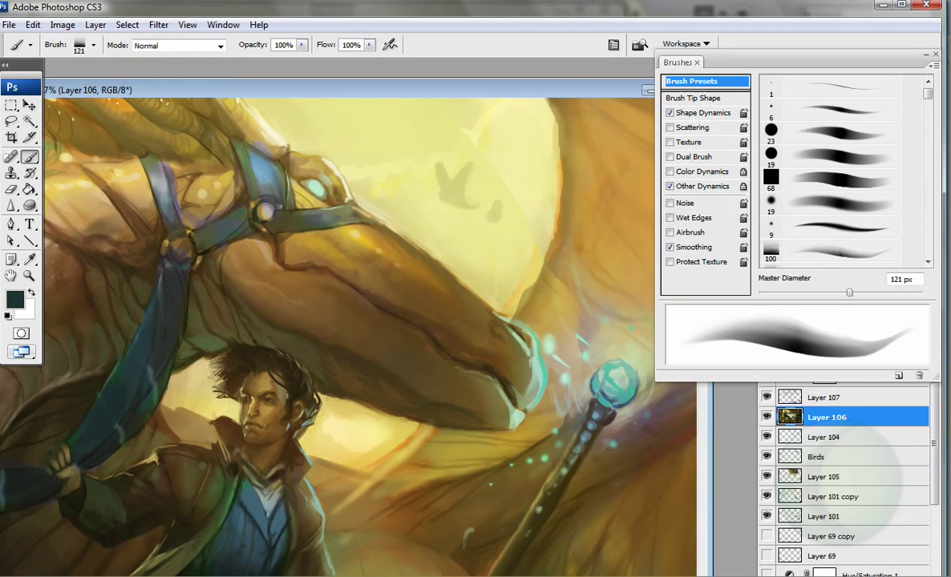
key("period")
left_click(161, 163, "alt")
left_click_drag(297, 380, 485, 353)
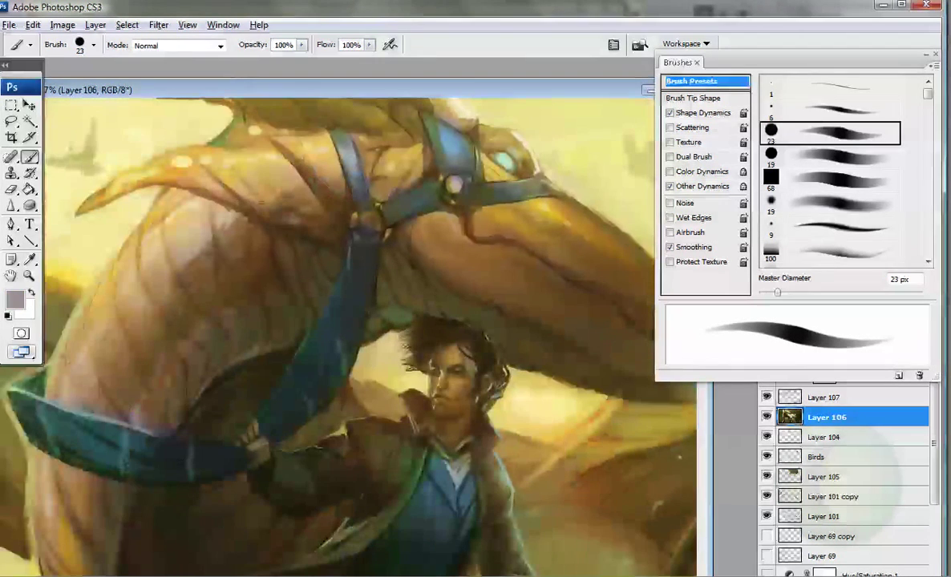
left_click(45, 391, "alt")
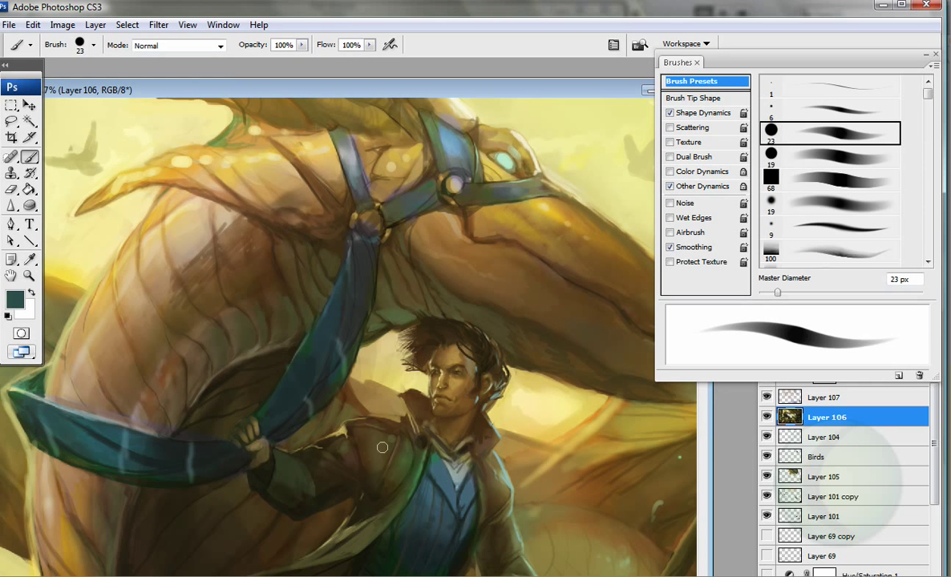
Step: Create Layer 108 and paint near-black shading on the dragon beside the strap with the 100 px soft brush
key("e")
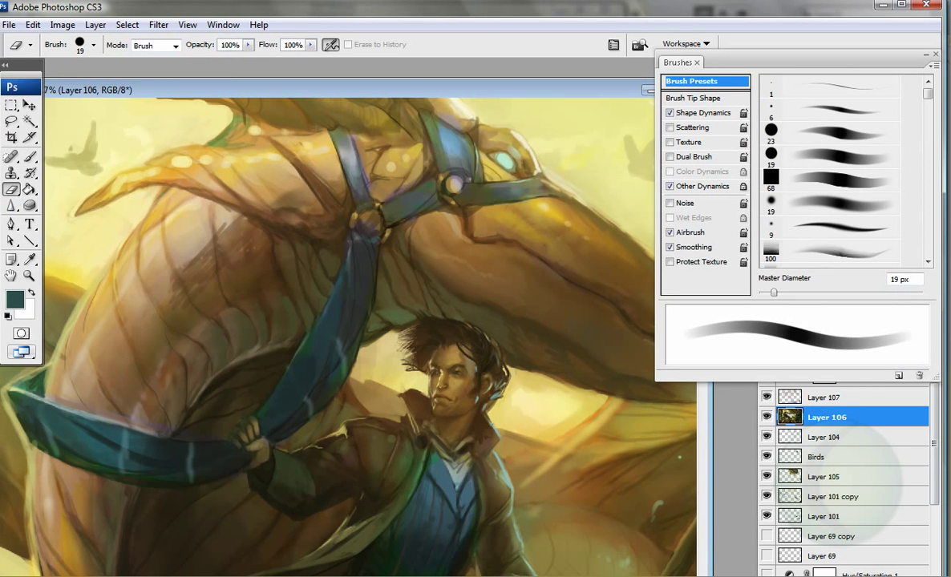
key("bracketright")
key("bracketright")
key("ctrl+shift+alt+n")
key("alt+shift+m")
key("alt+shift+h")
key("shift+period")
key("b")
key("shift+period")
left_click(118, 417, "alt")
left_click(111, 398, "alt")
left_click(151, 385, "alt")
mouse_move(112, 377)
left_mouse_down()
mouse_move(132, 397)
mouse_move(180, 360)
left_mouse_up()
Step: Paint a dark shadow under the blue strap with a 17 px airbrush, then undo it
left_click(62, 383, "alt")
key("ctrl+minus")
key("comma")
left_click(206, 472, "alt")
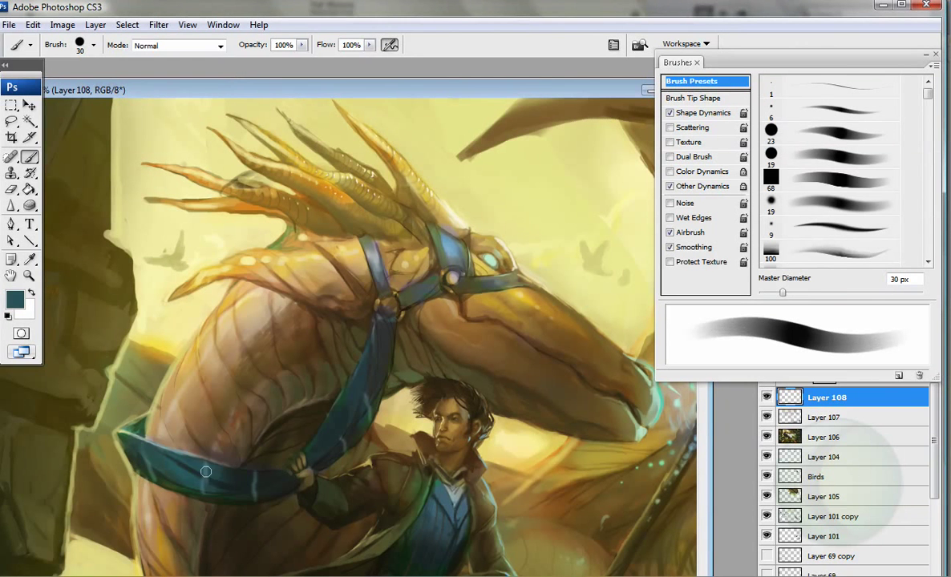
key("comma")
left_click(340, 445, "alt")
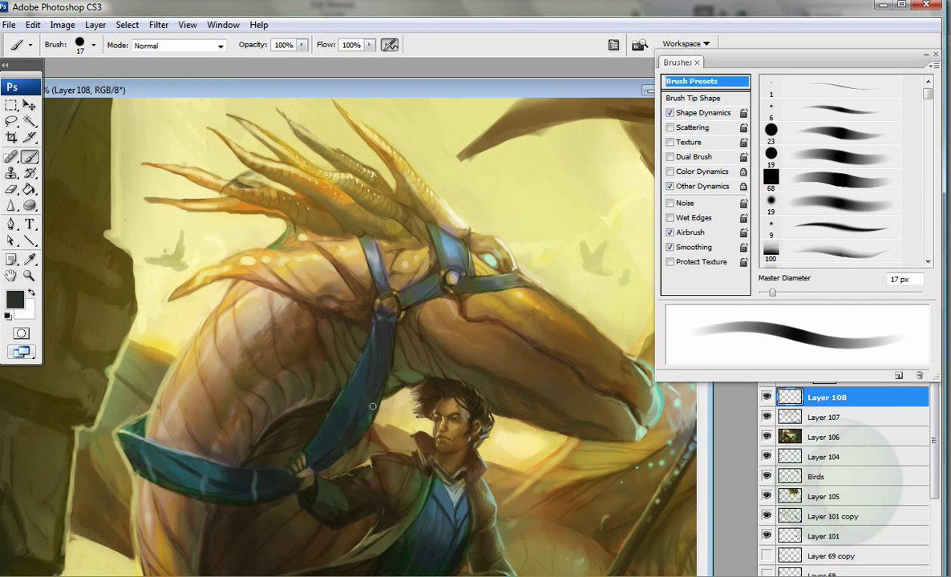
mouse_move(191, 473)
left_mouse_down()
mouse_move(227, 495)
mouse_move(255, 492)
mouse_move(267, 479)
mouse_move(240, 497)
left_mouse_up()
key("ctrl+z")
Step: Sample teal and olive at 40 px and zoom in on the bird by the ruins
left_click(138, 437, "alt")
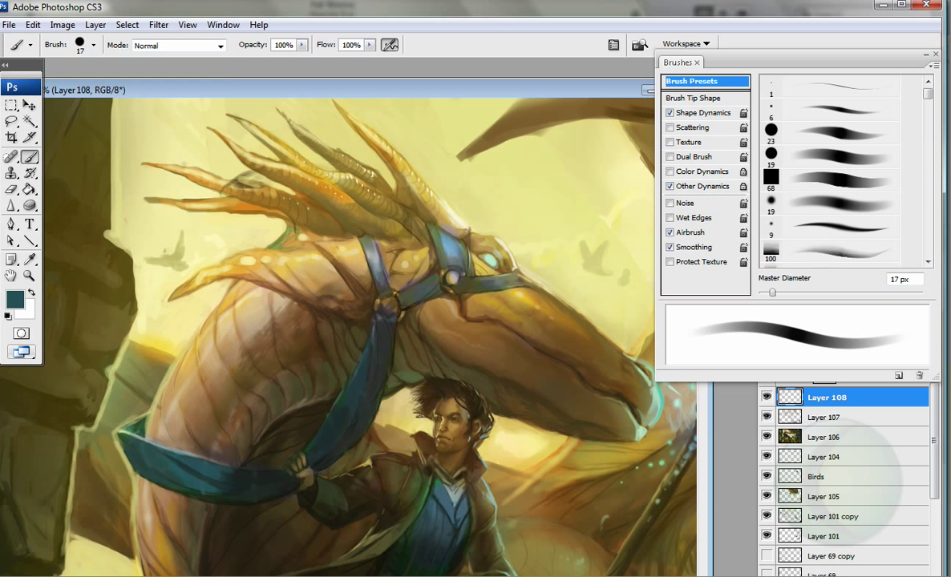
key("bracketright")
key("bracketright")
key("bracketright")
left_click(122, 473, "alt")
left_click_drag(122, 473, 30, 101)
key("ctrl+minus")
key("ctrl+minus")
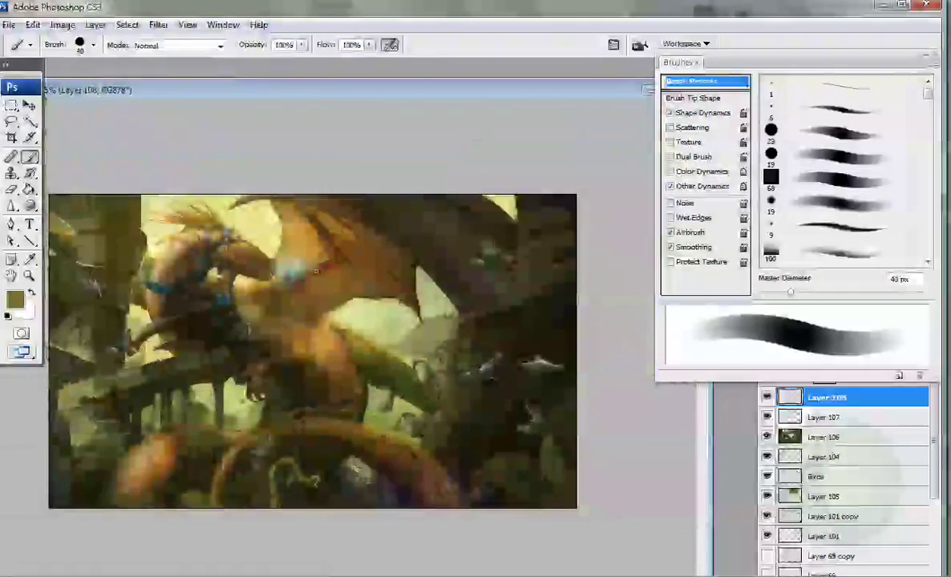
key("ctrl+plus")
key("ctrl+plus")
key("ctrl+plus")
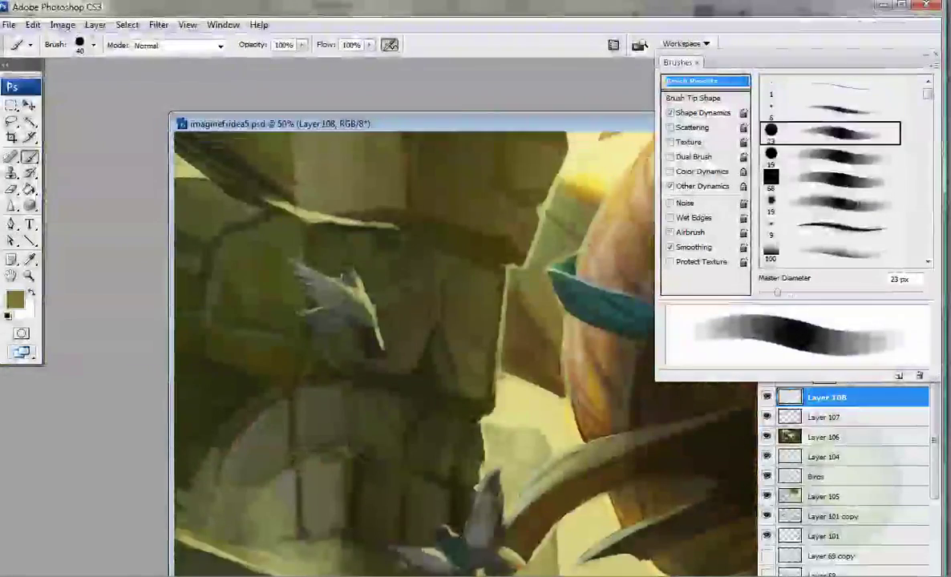
Step: Brighten the bird's wing with light strokes, then add near-black strokes with a 12 px brush
left_click_drag(375, 314, 348, 265)
left_click(324, 258, "alt")
key("[")
key("[")
left_click(277, 289, "alt")
left_click_drag(294, 290, 320, 311)
left_click(335, 302, "alt")
left_click_drag(344, 256, 340, 281)
Step: Add a light olive highlight on the bird and darken its lower body and tail
left_click(319, 265, "alt")
left_click_drag(339, 266, 355, 234)
left_click(367, 341, "alt")
left_click_drag(371, 337, 374, 351)
key("period")
key("period")
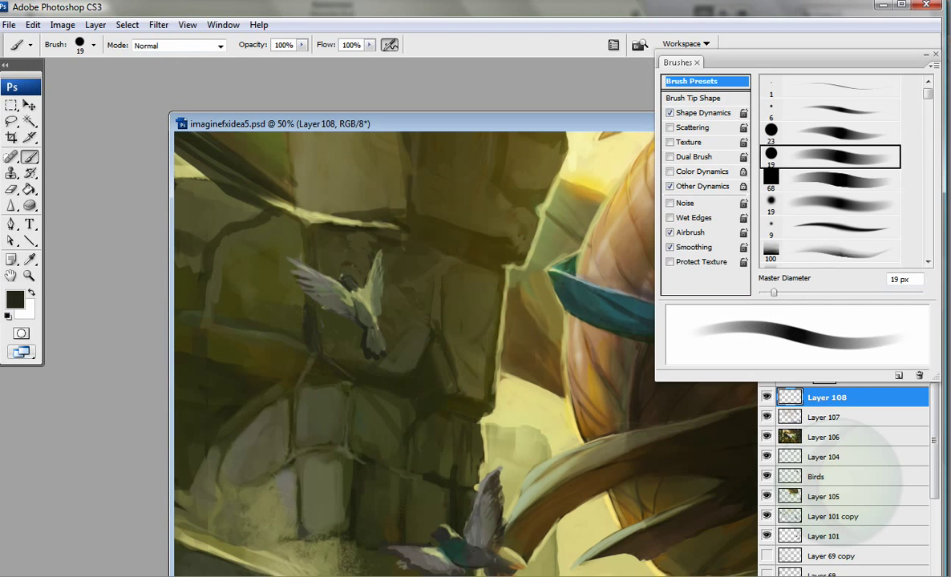
key("ctrl+minus")
key("ctrl+minus")
key("ctrl+minus")
key("ctrl+minus")
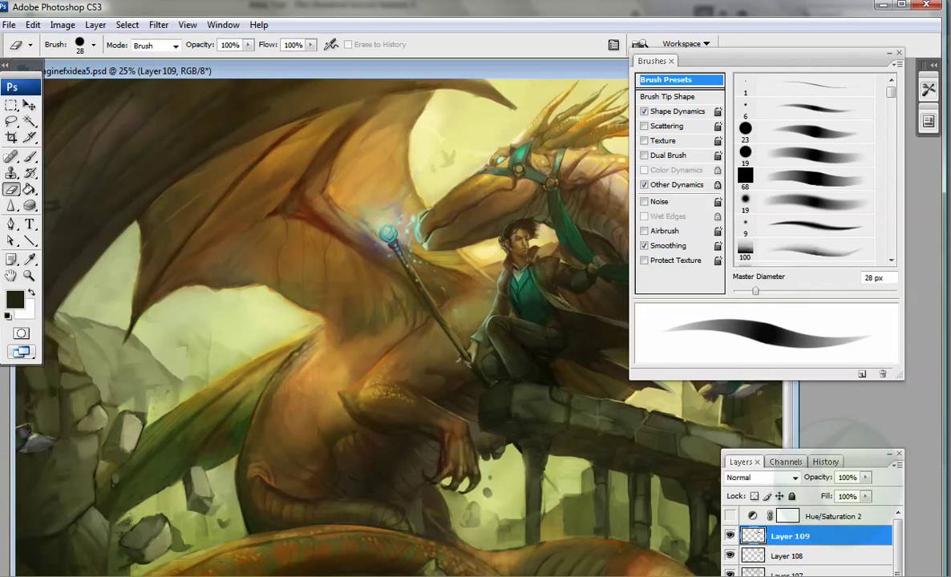
Step: Dismiss the warning, add new Layer 109, sample a light green and enlarge the brush to 164 px
left_click(478, 326, "alt")
key("Return")
key("b")
left_click(478, 326, "alt")
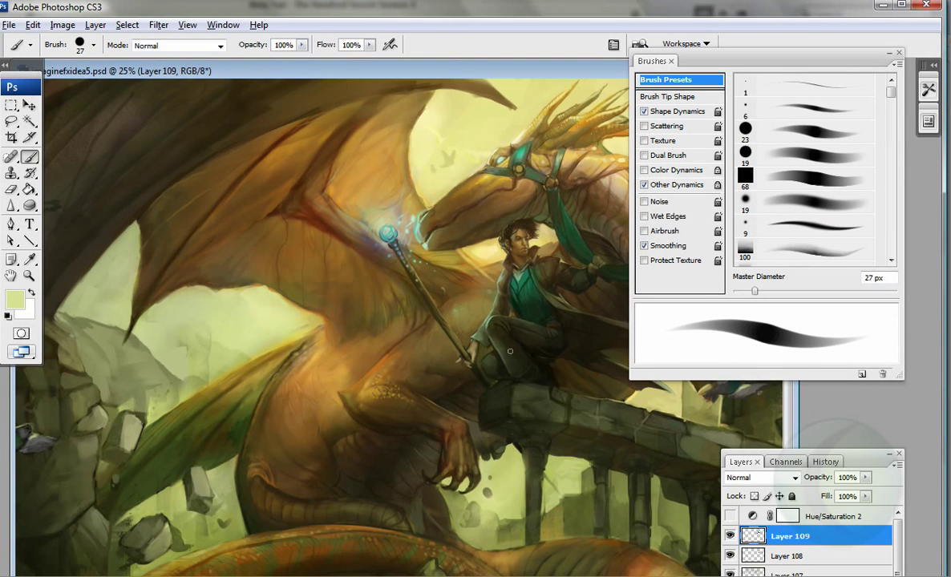
key("alt+bracketleft")
key("alt+bracketleft")
key("bracketright")
key("bracketright")
key("bracketright")
key("bracketright")
key("bracketright")
key("bracketright")
key("bracketright")
key("bracketright")
key("bracketright")
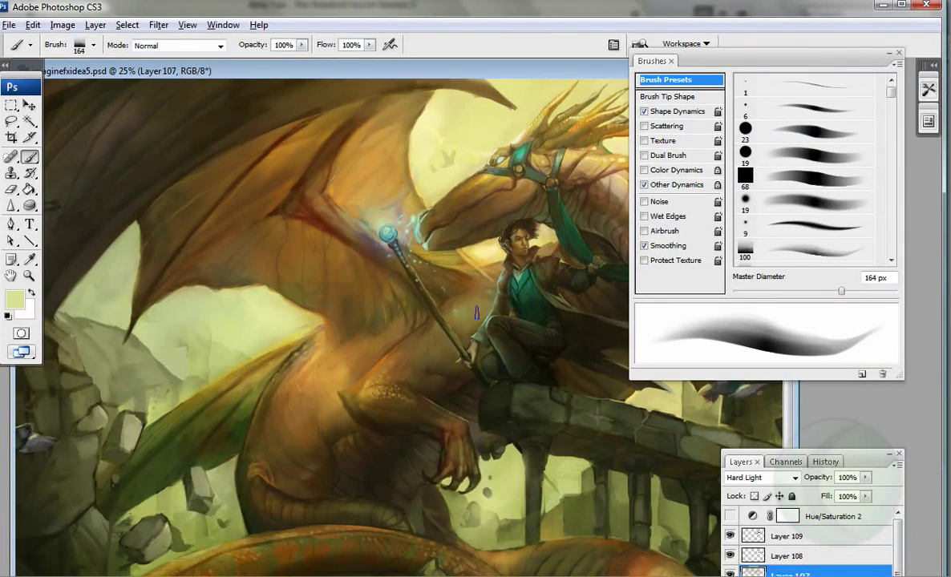
Step: Sample dark brown, return to Layer 109 and load the 19 px airbrush preset with sky green
left_click(476, 312, "alt")
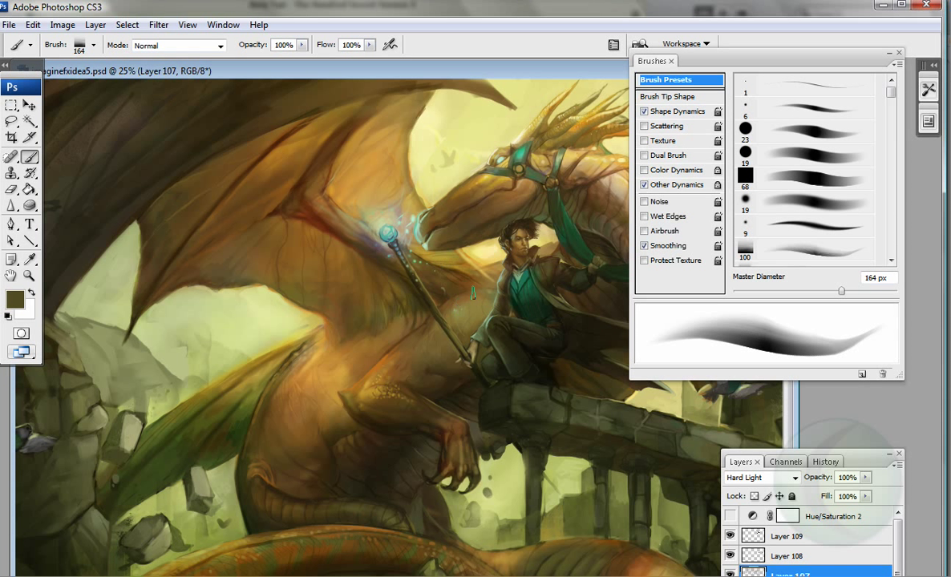
key("bracketleft")
key("bracketleft")
key("bracketleft")
key("alt+bracketright")
key("alt+bracketright")
key("period")
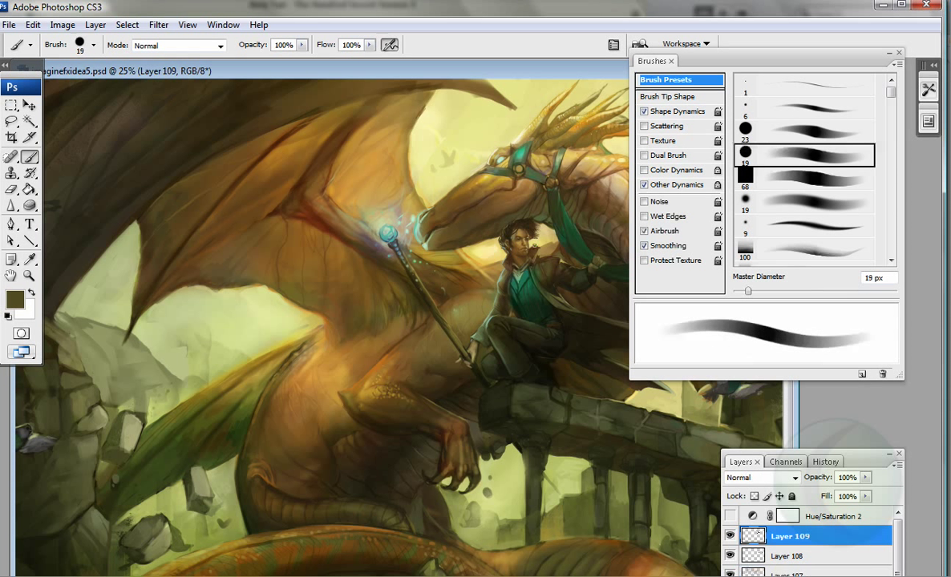
left_click(255, 351, "alt")
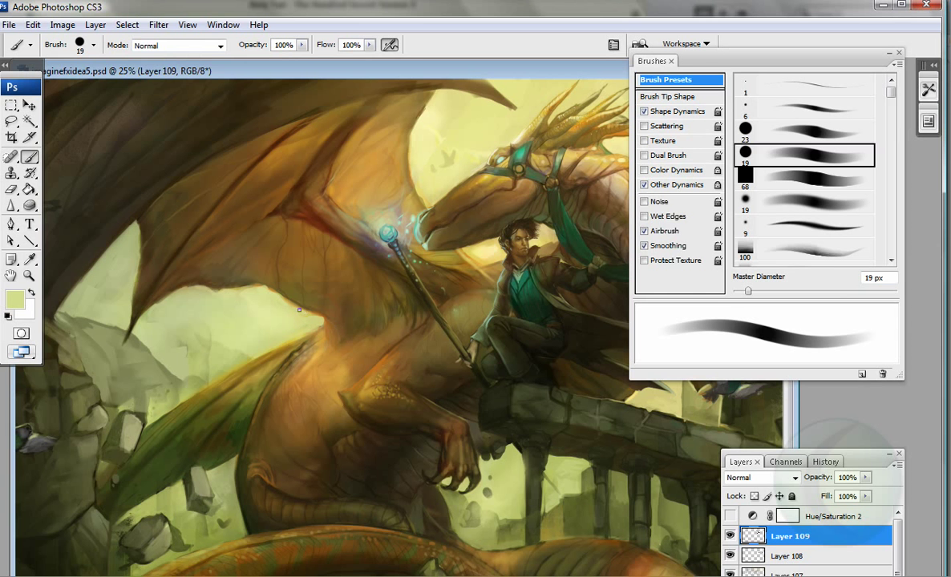
Step: Sample two browns from the dragon's wing and zoom in on the head and wing
scroll(129, 304, "right", 2)
scroll(104, 272, "right", 3)
scroll(104, 273, "down", 1)
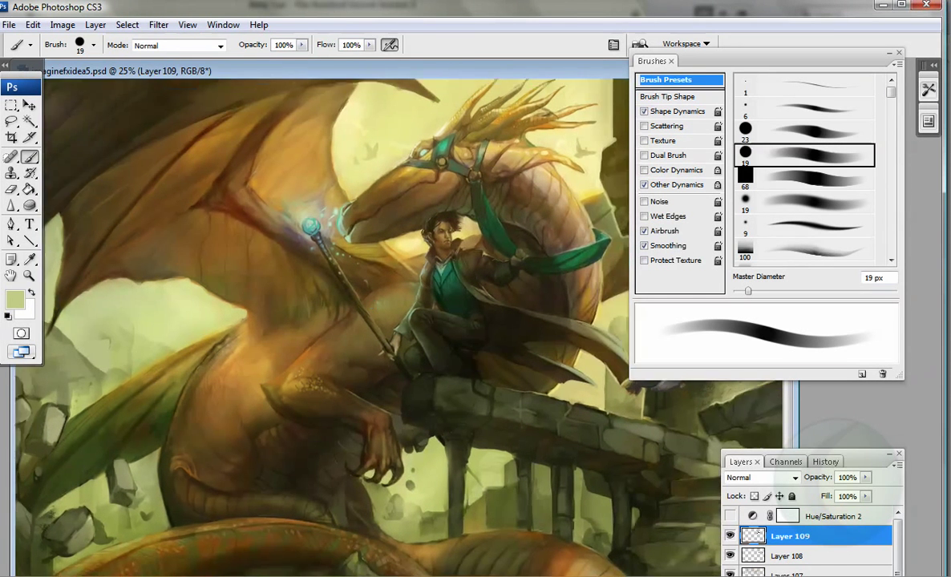
left_click(293, 311, "alt")
left_click(288, 321, "alt")
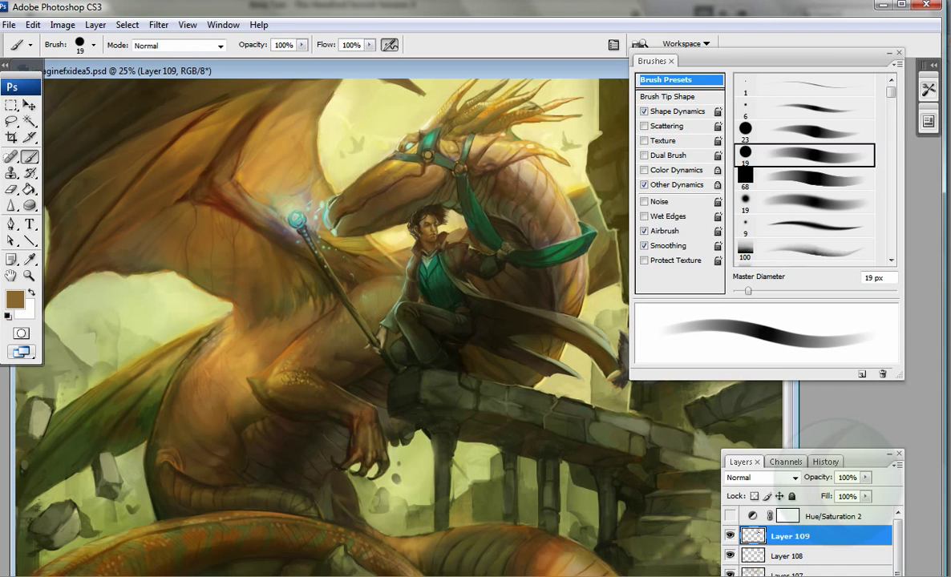
left_click(358, 250, "ctrl")
Step: With a 15 px brush, sample pale yellow and wing browns and paint a stroke along the wing edge
key("d")
key("bracketleft")
key("bracketleft")
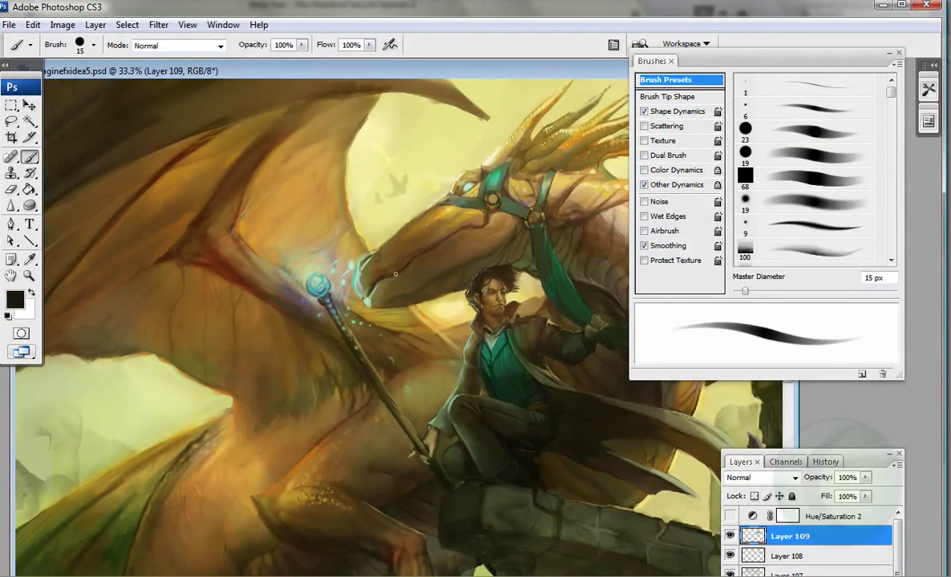
left_click(323, 148, "alt")
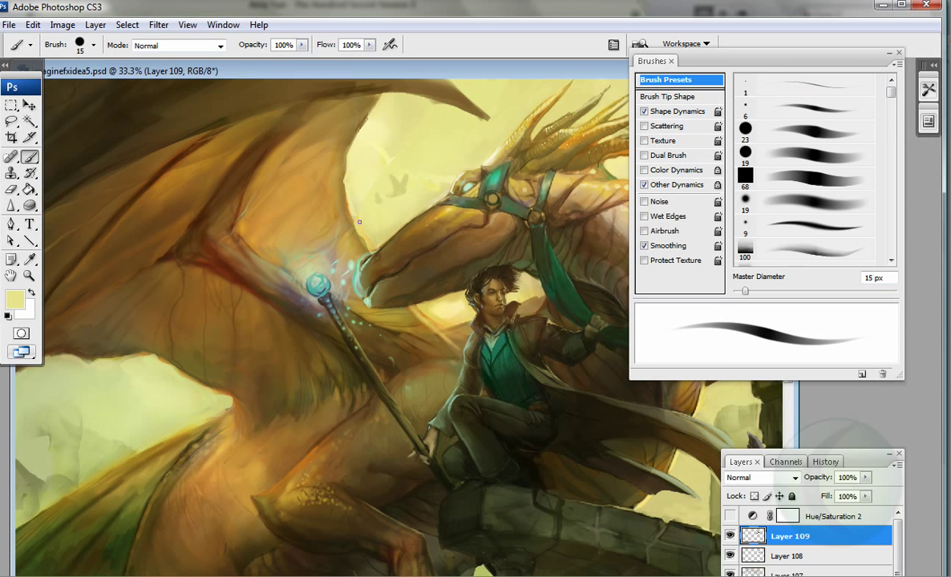
left_click(214, 161, "alt")
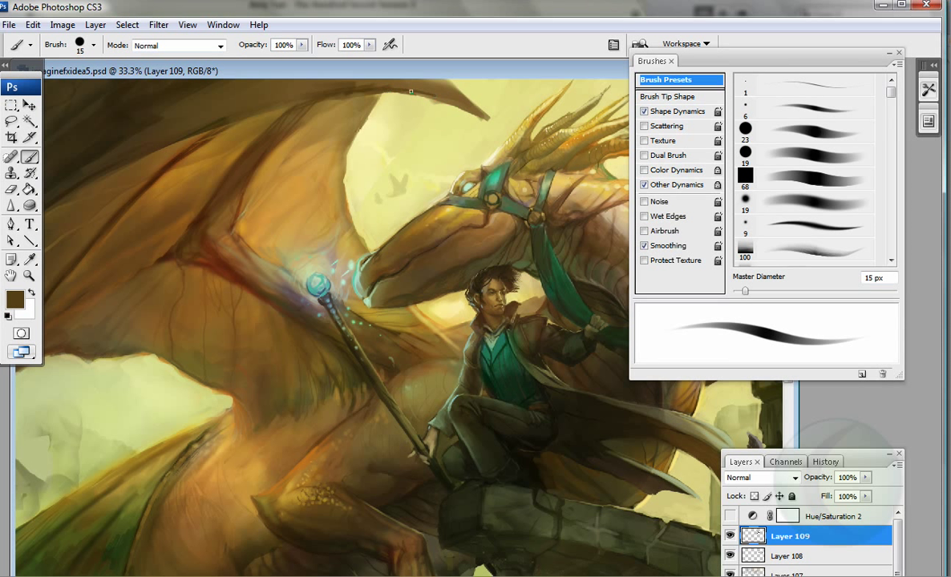
left_click(446, 111, "alt")
left_click(433, 95, "alt")
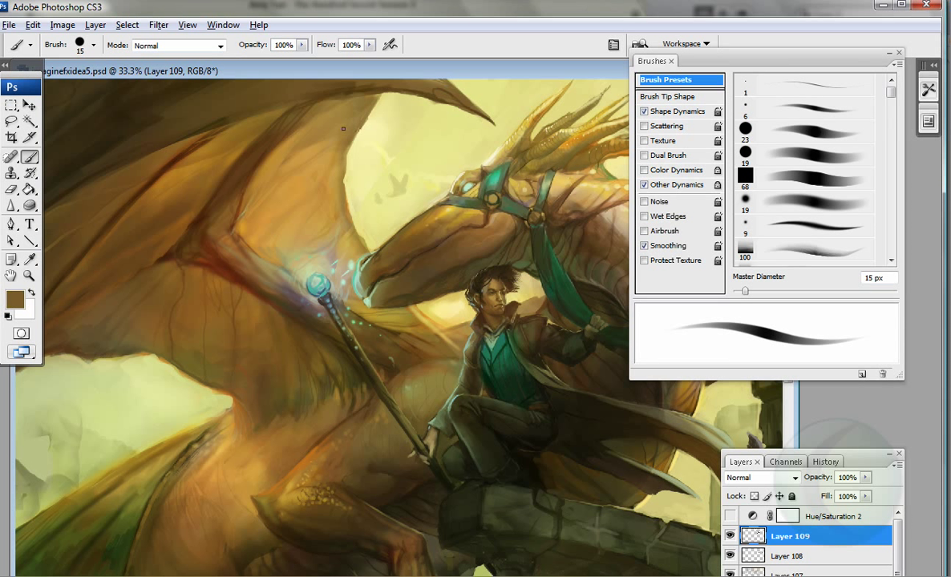
mouse_move(158, 359)
left_mouse_down()
mouse_move(191, 378)
mouse_move(214, 414)
left_mouse_up()
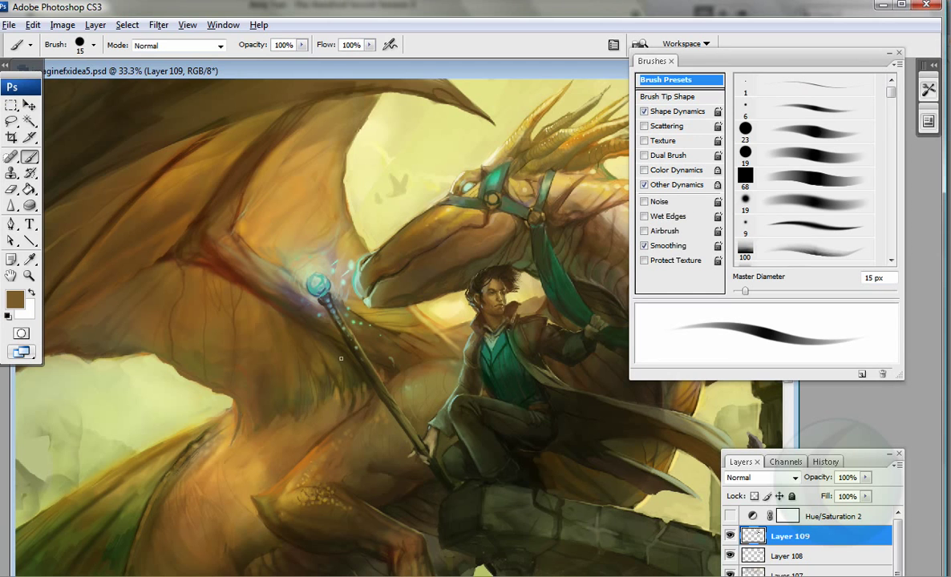
Step: Soften the lower wing's upper edge with a 35 px yellow-green airbrush using build-up
left_click_drag(294, 281, 406, 281)
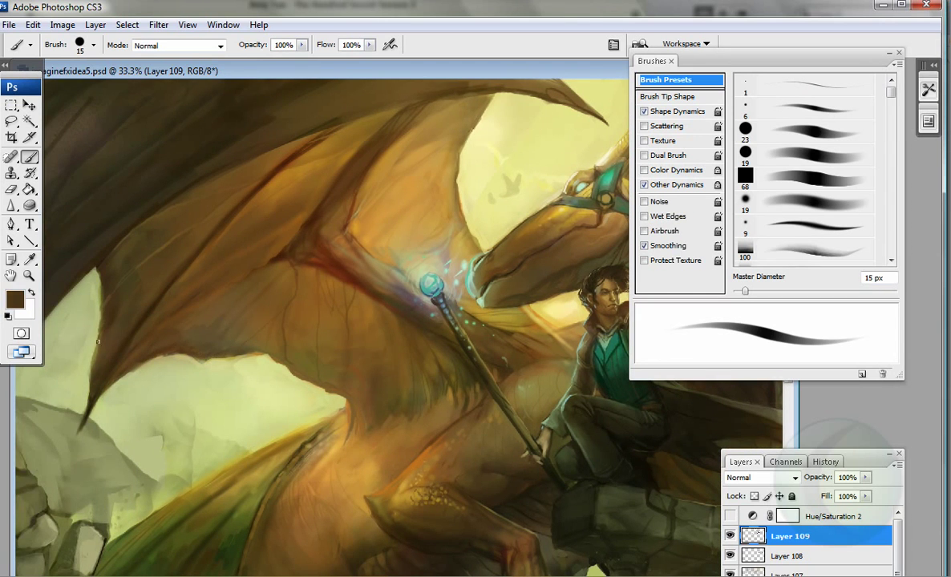
left_click_drag(98, 353, 172, 144)
left_click(227, 296, "alt")
left_click(263, 270, "alt")
key("bracketright")
key("bracketright")
key("bracketright")
key("bracketright")
key("shift+alt+p")
left_click(316, 238, "alt")
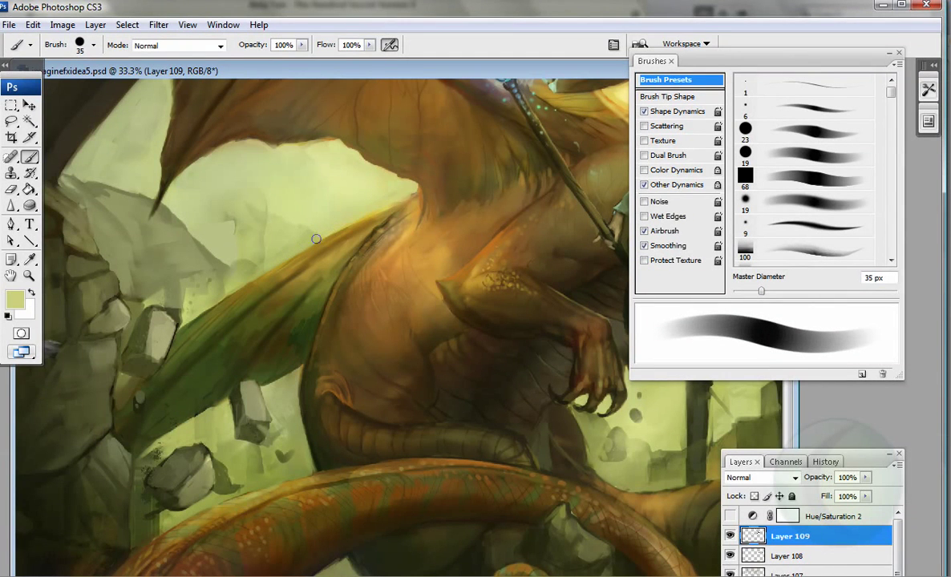
left_click_drag(241, 136, 196, 143)
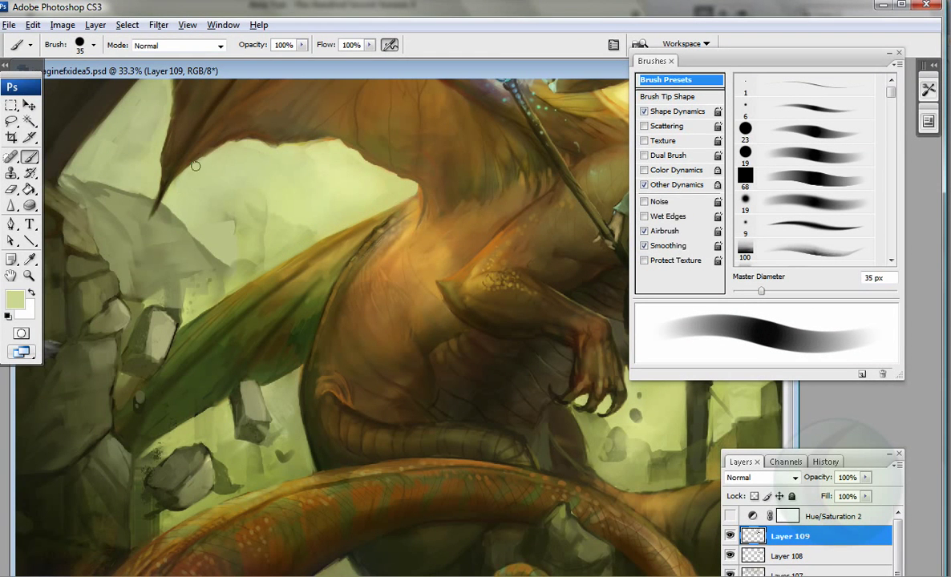
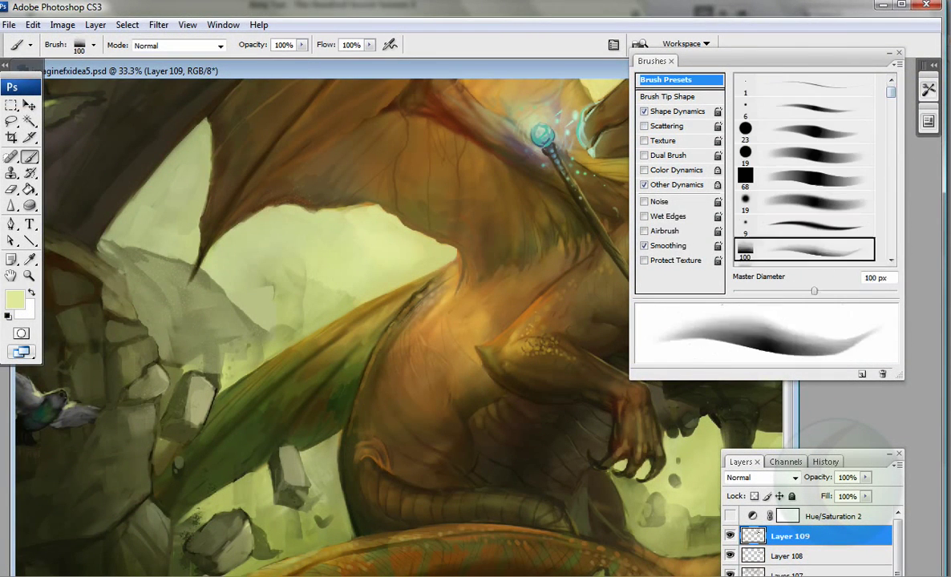
Step: Sample olive and dark brown from the painting and zoom the view out to 25%
left_click(147, 384, "alt")
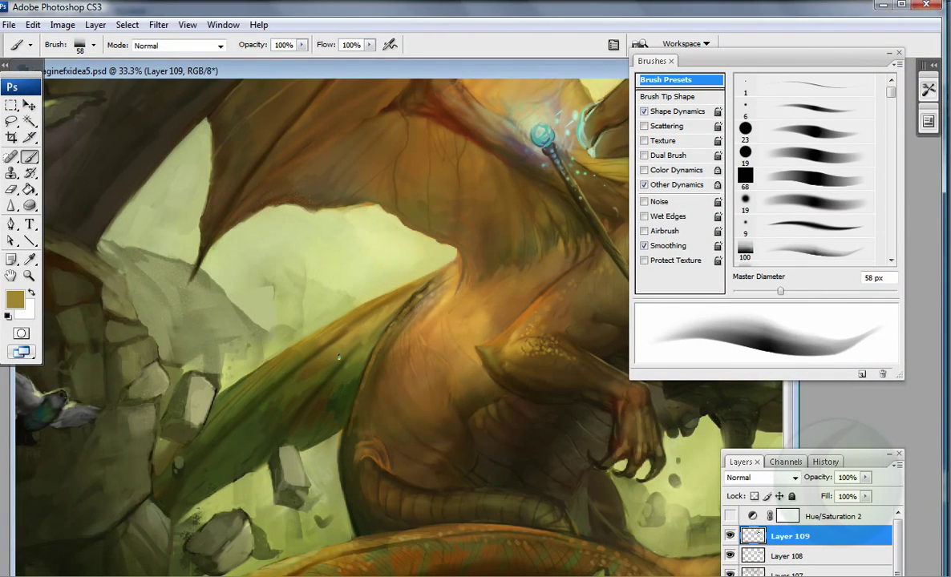
left_click(344, 390, "alt")
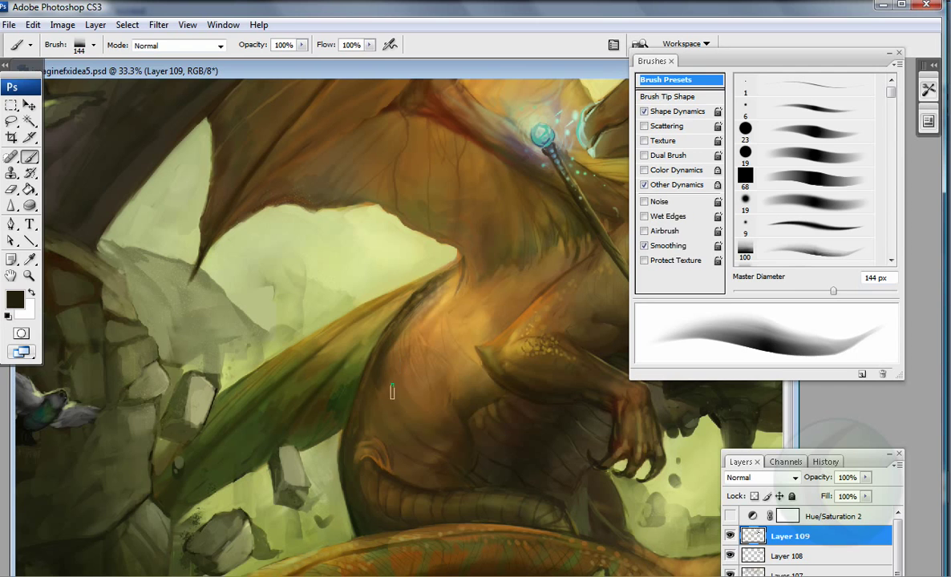
key("z")
left_click_drag(60, 170, 705, 576)
key("ctrl+minus")
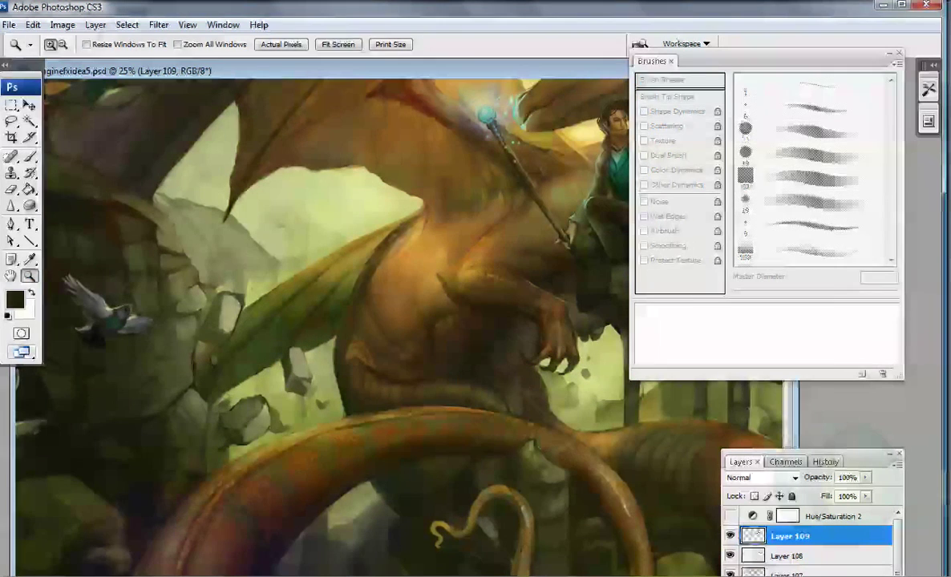
key("b")
Step: Paint a faint orange airbrush stroke along the dragon's tail with a 27 px brush
left_click(482, 520, "alt")
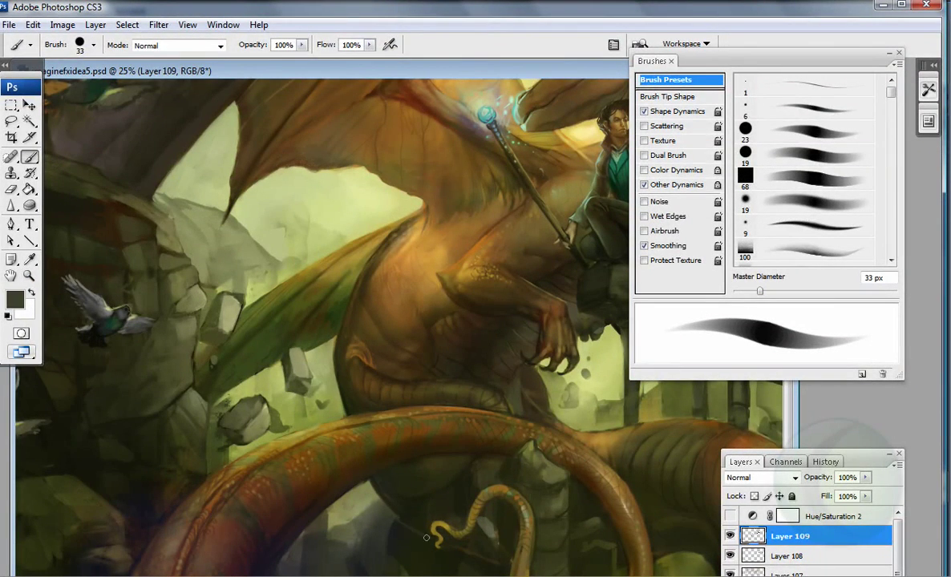
key("bracketleft")
key("shift+alt+p")
key("bracketleft")
key("bracketleft")
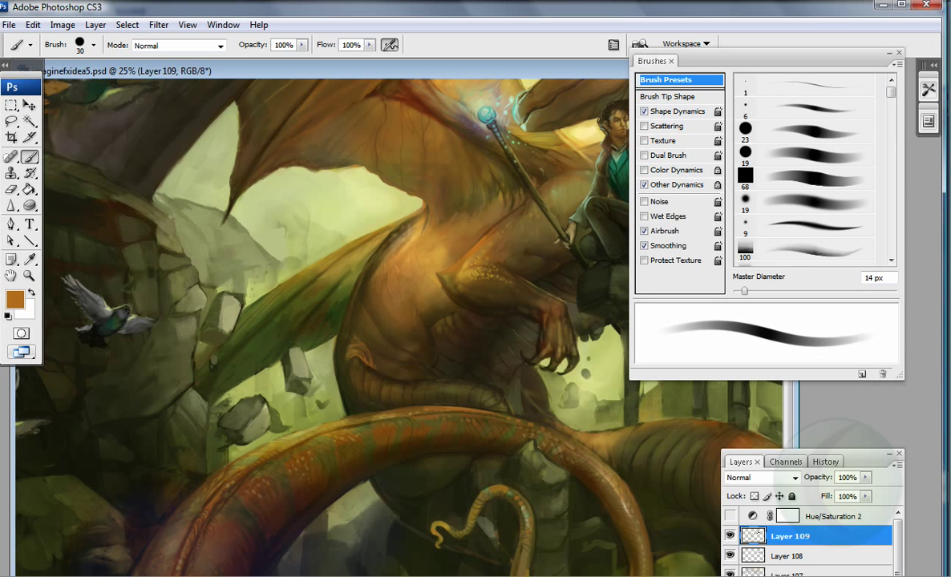
key("bracketright")
key("bracketright")
key("bracketright")
left_click_drag(482, 519, 481, 485)
key("bracketright")
key("bracketright")
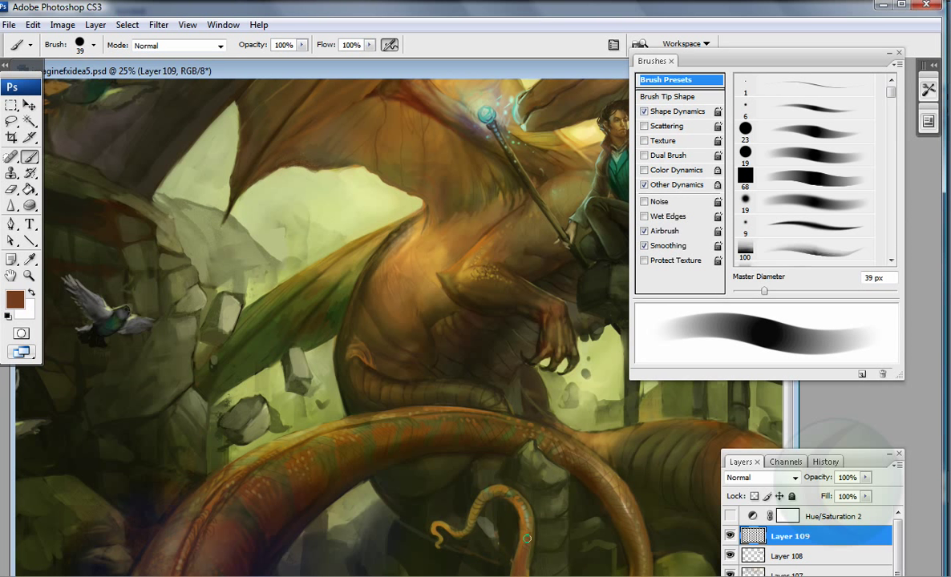
Step: Resize the brush to 20 px and sample orange-brown and dark brown tones
scroll(497, 481, "right", 3)
key("bracketleft")
key("bracketleft")
left_click(415, 401, "alt")
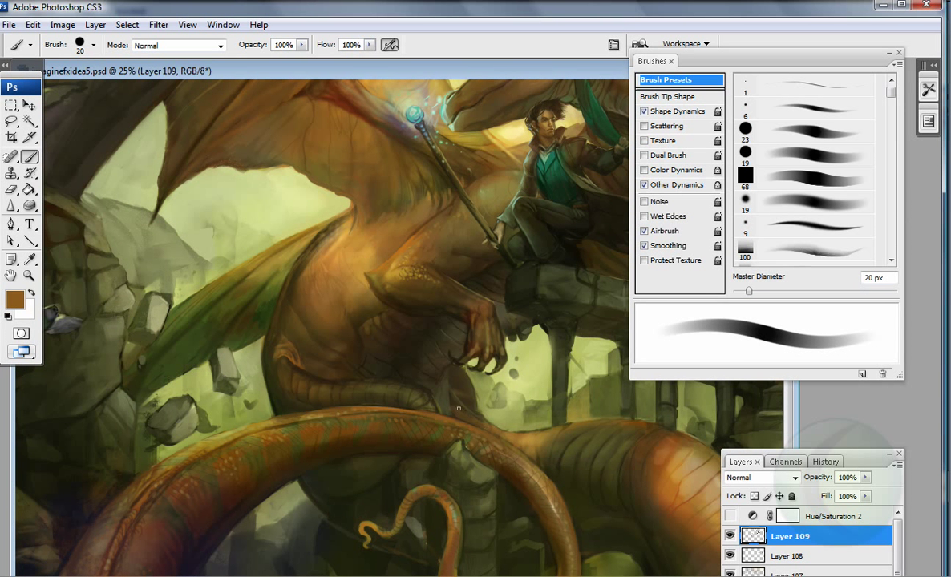
left_click(450, 397, "alt")
left_click(407, 391, "alt")
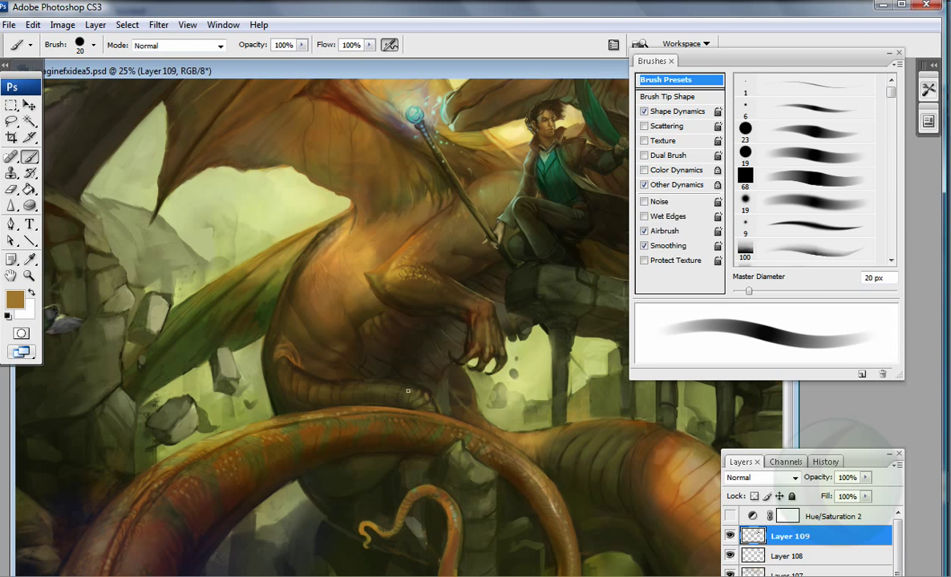
Step: Pan across the rider, dragon's head and ruins, sample dark grey-green, and zoom out
left_click_drag(417, 389, 334, 391)
key("period")
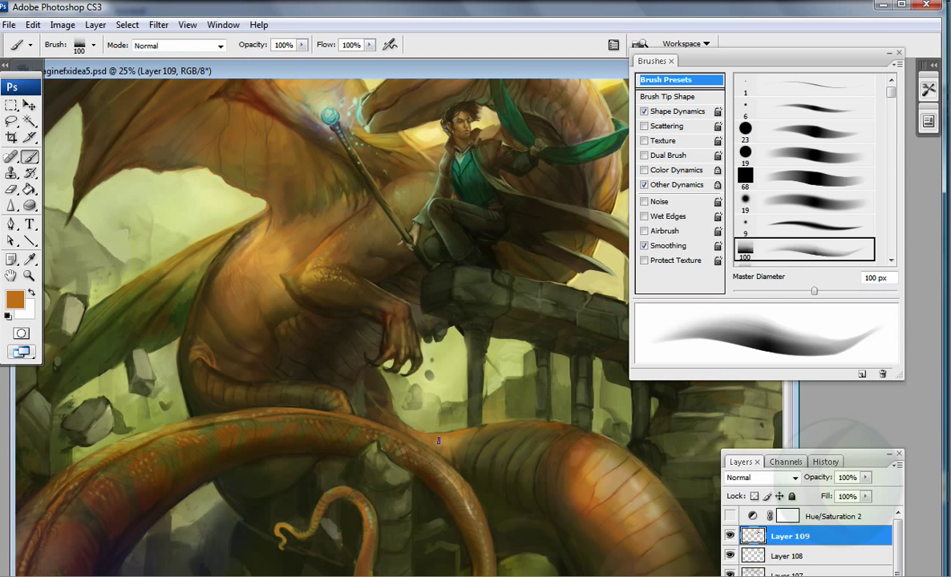
left_click_drag(359, 369, 363, 309)
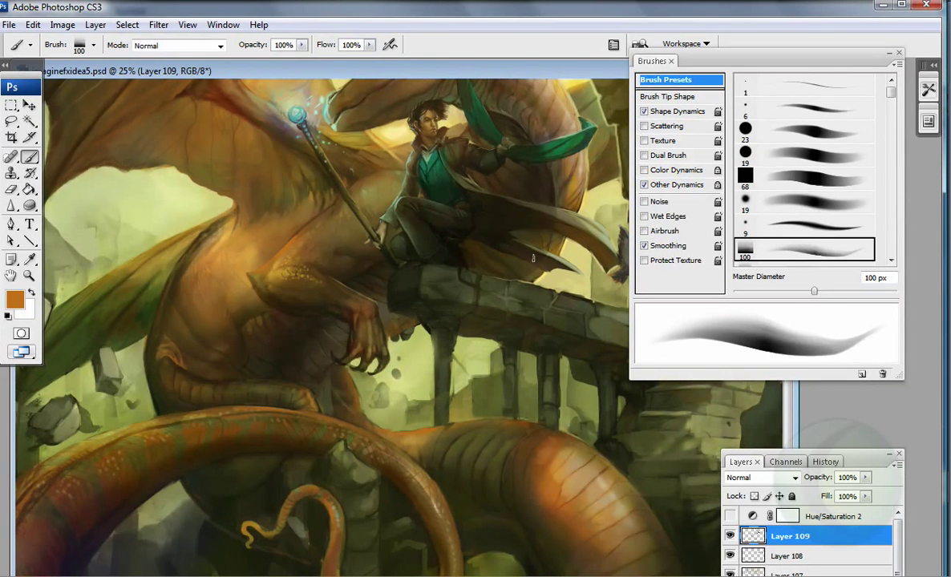
left_click_drag(441, 337, 441, 412)
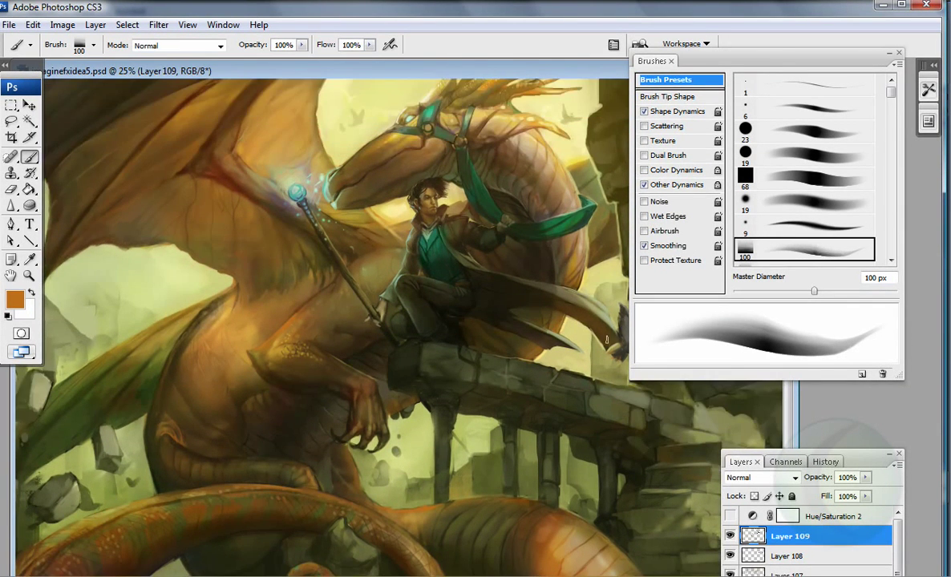
left_click_drag(321, 70, 232, 89)
left_click(472, 380, "alt")
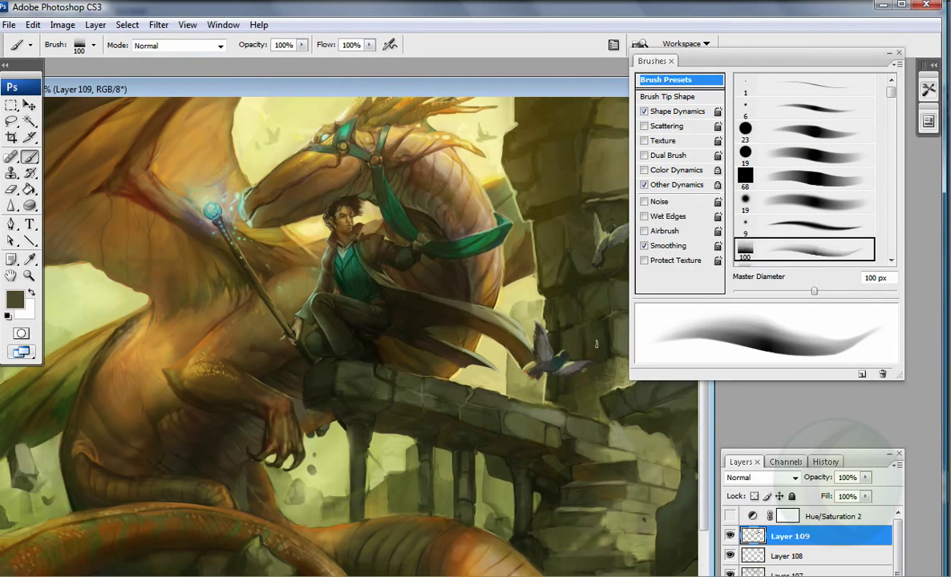
key("ctrl+minus")
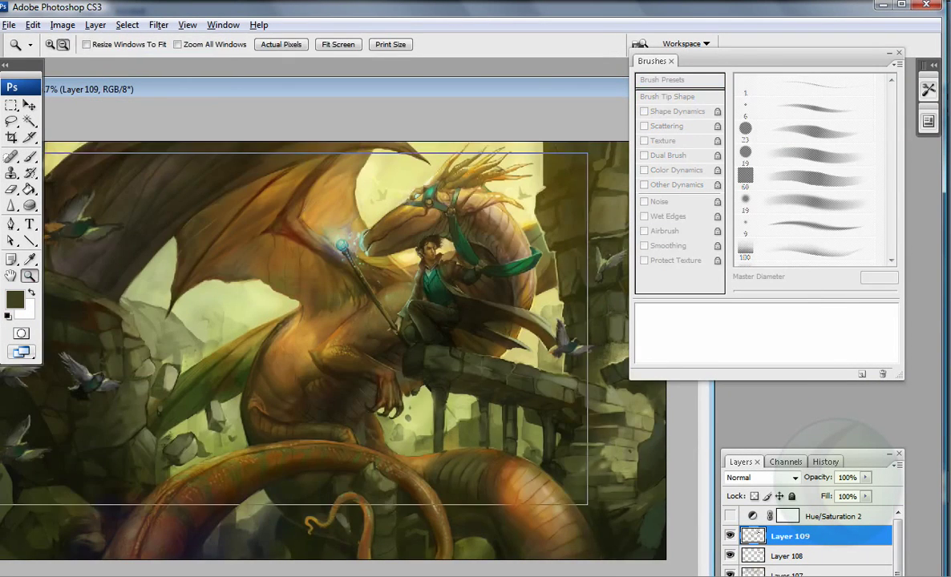
Step: Paint soft lighter grey near the dragon's top-left with a 167 px brush
key("ctrl+minus")
left_click(15, 299)
left_click(806, 137)
left_click_drag(813, 290, 842, 290)
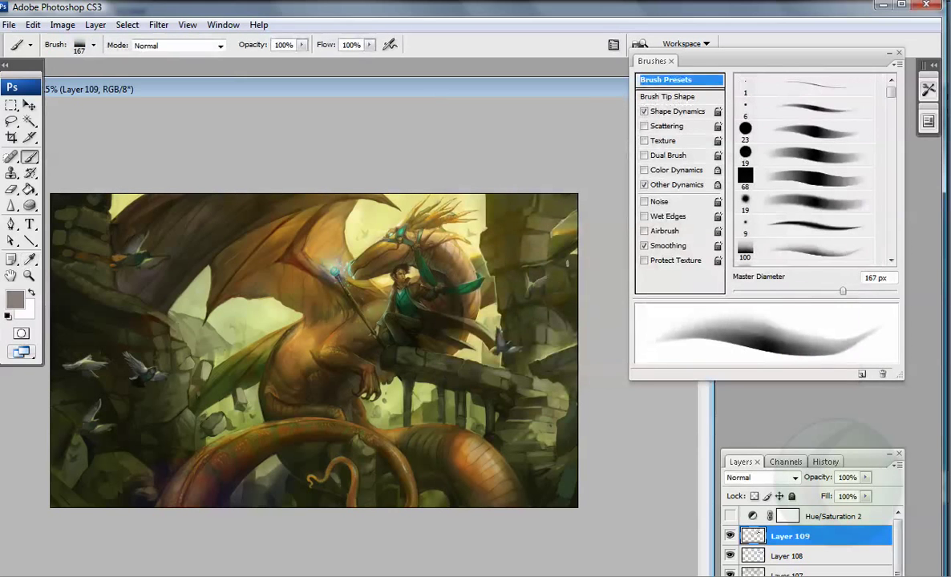
left_click_drag(156, 283, 149, 232)
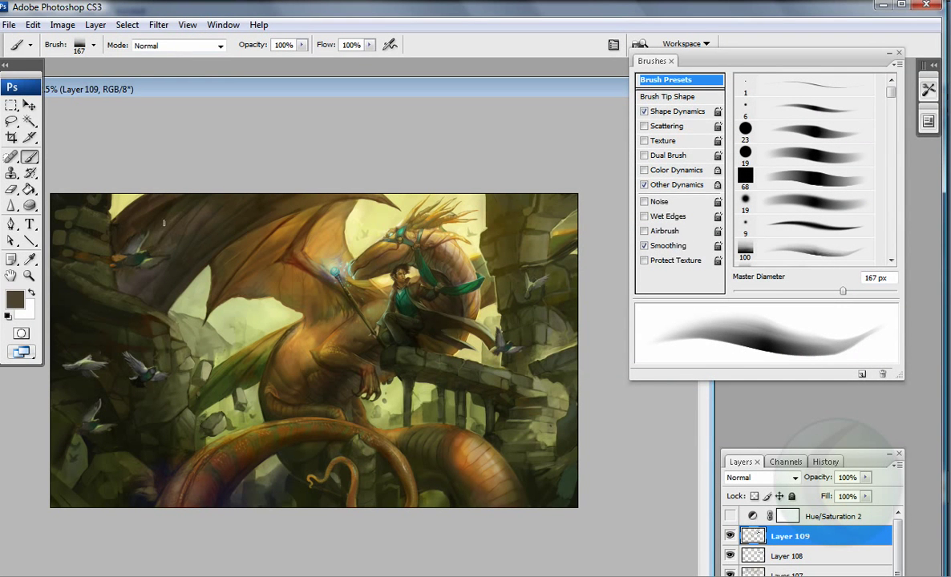
key("ctrl+plus")
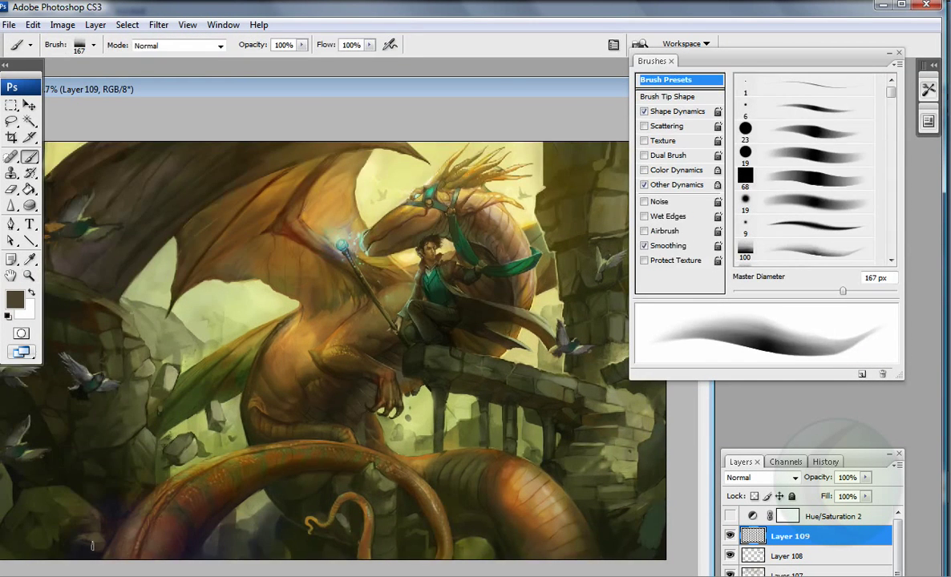
key("d")
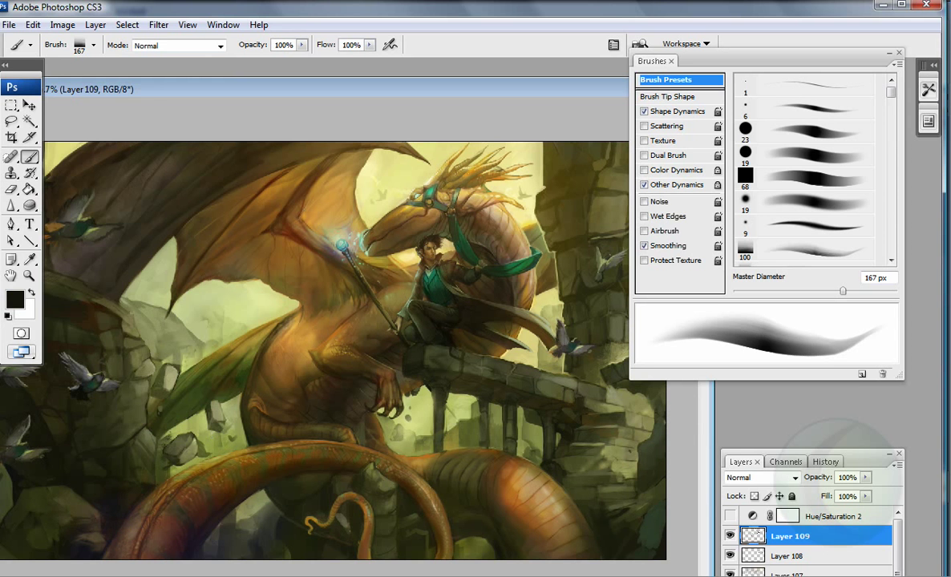
key("alt+bracketleft")
key("alt+bracketleft")
key("alt+bracketleft")
Step: Warm the dragon's body with pale yellow Overlay strokes on Layer 106, then stamp visible layers
left_click(200, 305, "alt")
left_click(801, 250)
left_click(176, 45)
left_click(152, 257)
mouse_move(389, 469)
left_mouse_down()
mouse_move(353, 425)
mouse_move(321, 416)
left_mouse_up()
left_click(359, 462, "alt")
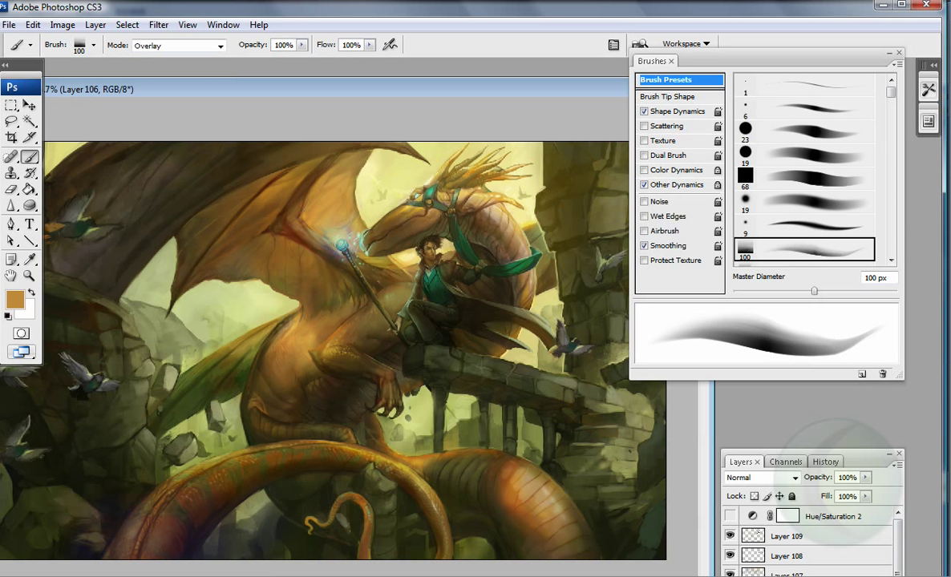
key("alt+bracketright")
key("alt+bracketright")
key("alt+bracketright")
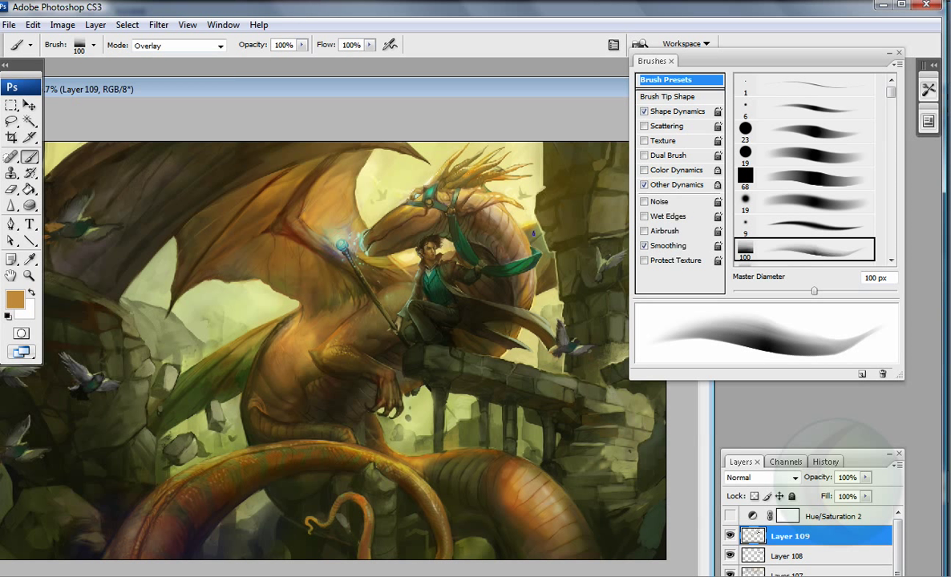
key("ctrl+shift+alt+e")
Step: Lighten the shadows under the ledge with a 194 px Overlay airbrush and compare Layer 110 on/off
key("period")
key("period")
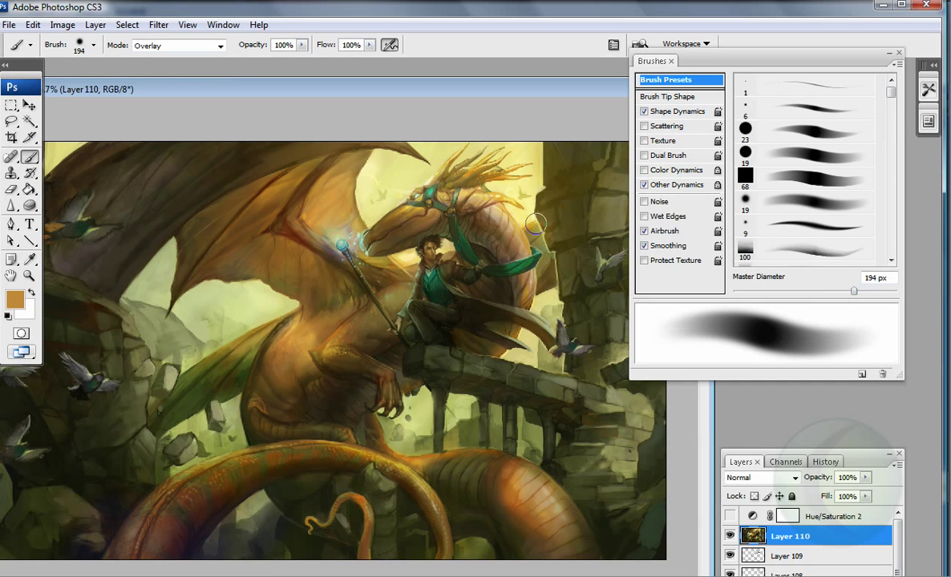
mouse_move(529, 335)
left_mouse_down()
mouse_move(533, 384)
mouse_move(479, 420)
left_mouse_up()
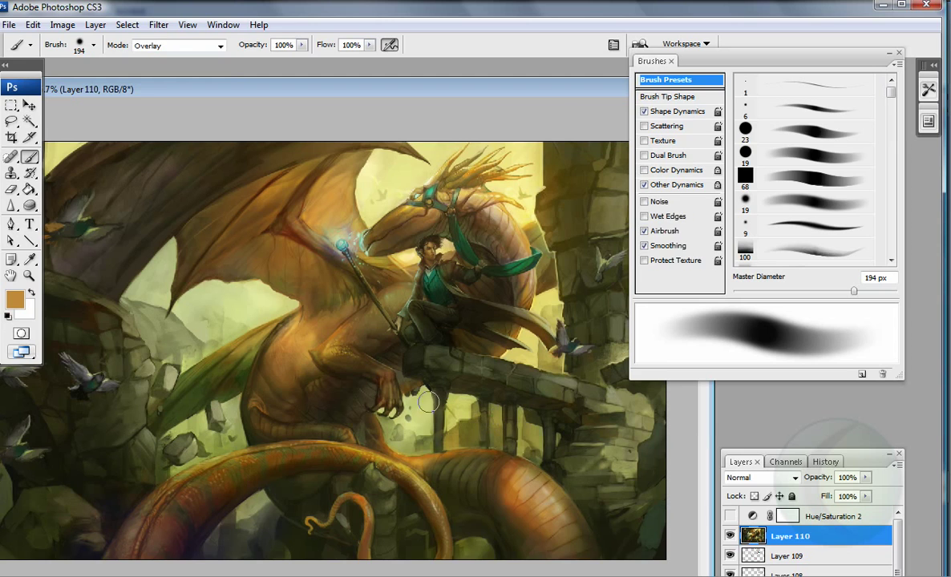
left_click(124, 283, "alt")
key("bracketright")
key("bracketright")
key("bracketright")
left_click(728, 536)
left_click(729, 535)
Step: Zoom in on the rider and set the brush back to Normal mode at 22 px
left_click(456, 312, "ctrl")
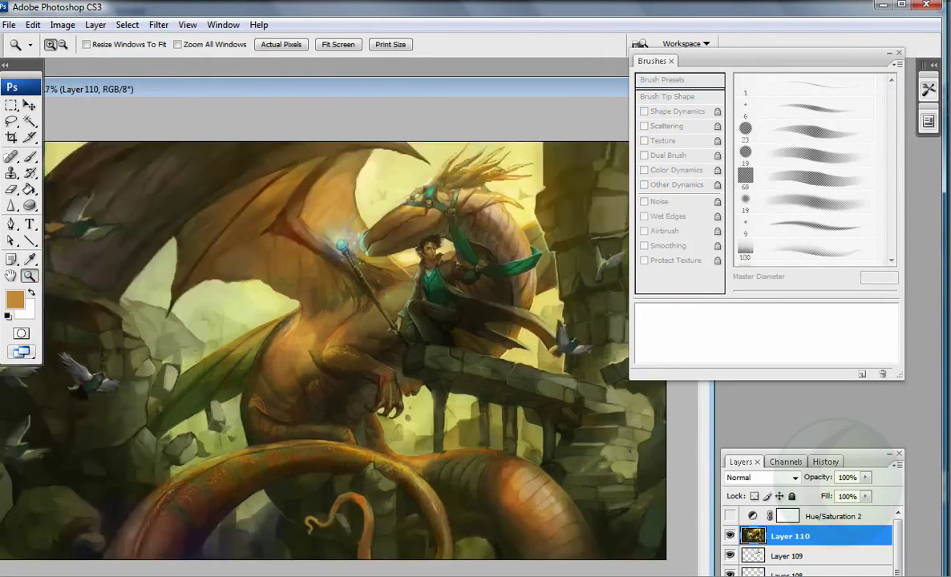
left_click(456, 312, "ctrl")
key("period")
left_click(178, 44)
left_click(152, 45)
left_click(52, 417, "alt")
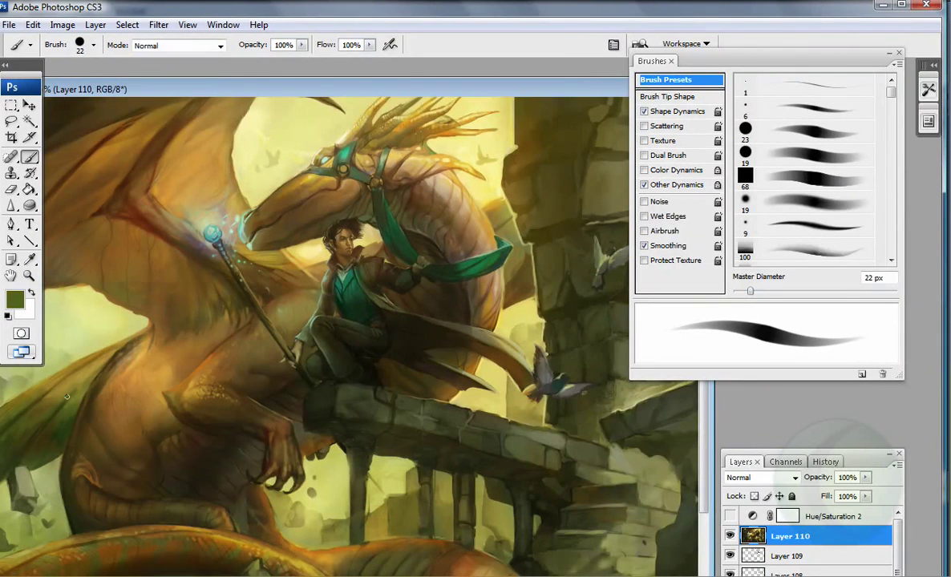
left_click_drag(51, 417, 70, 423)
Step: Sample tan from the dragon's wing and settle on the 23 px hard round brush
left_click(136, 366, "alt")
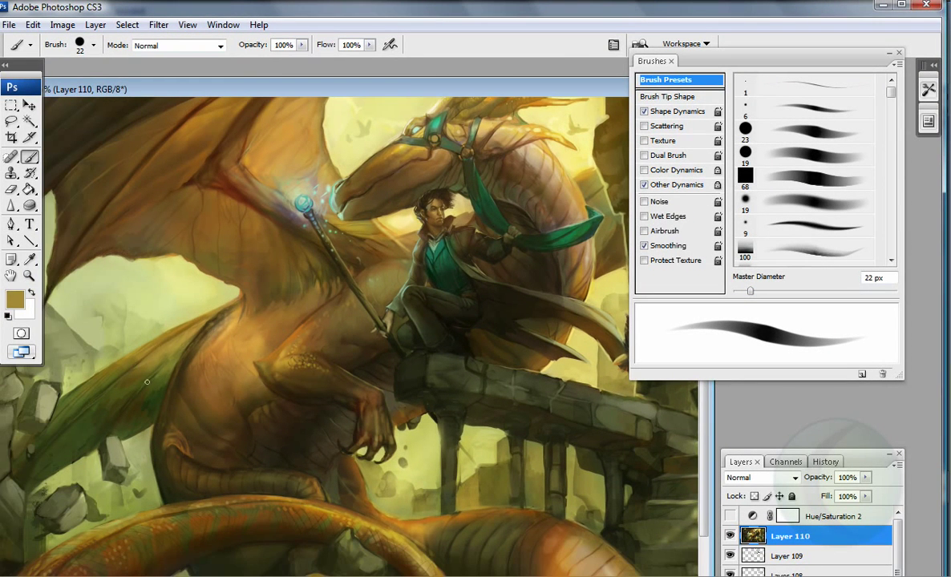
left_click_drag(218, 309, 195, 344)
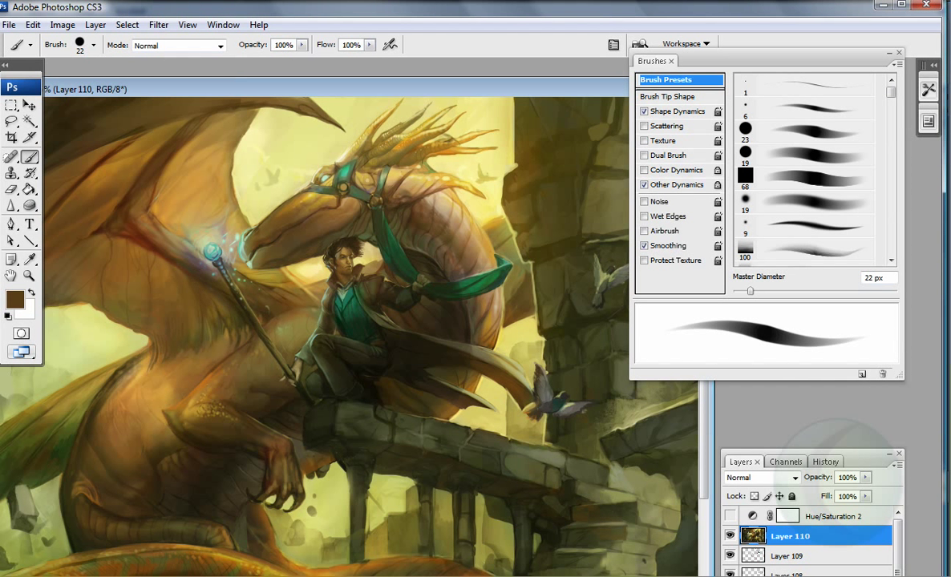
key("bracketright")
key("bracketright")
key("bracketright")
key("bracketright")
key("bracketright")
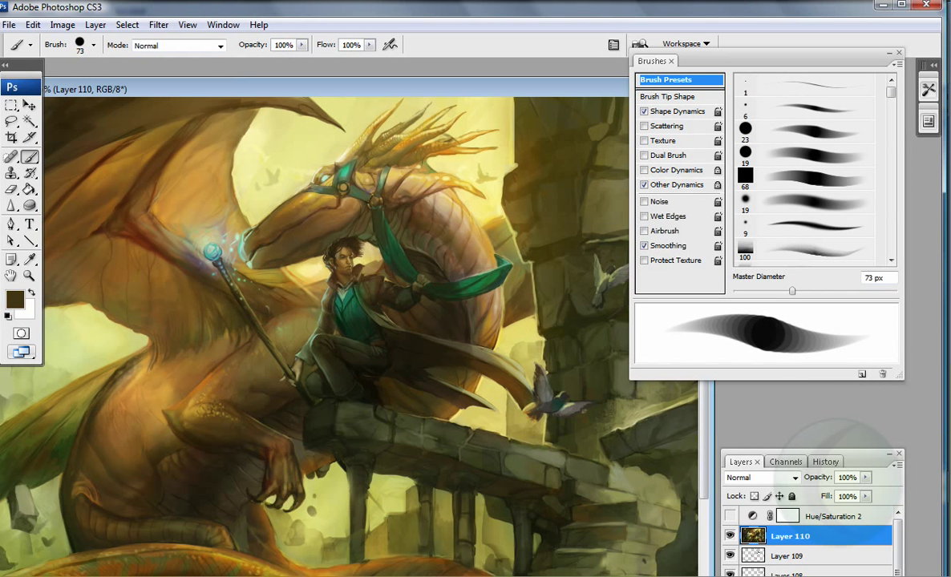
key("l")
key("b")
key("bracketleft")
key("bracketleft")
key("bracketleft")
key("comma")
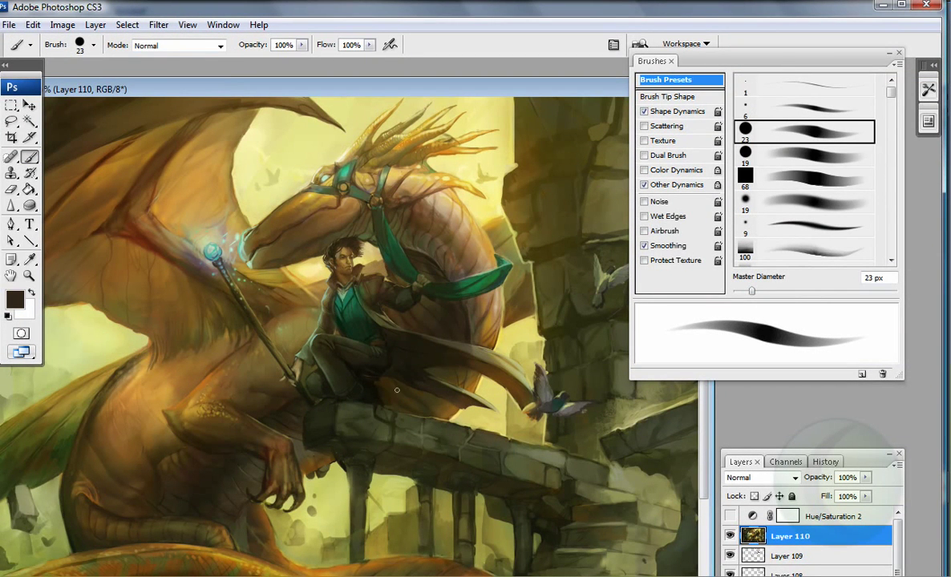
Step: Lasso the dragon's claw, scale it to about 117%, and deselect
key("l")
mouse_move(161, 405)
left_mouse_down()
mouse_move(276, 425)
mouse_move(160, 423)
mouse_move(159, 409)
left_mouse_up()
left_click(33, 25)
left_click(96, 266)
left_click_drag(312, 520, 340, 540)
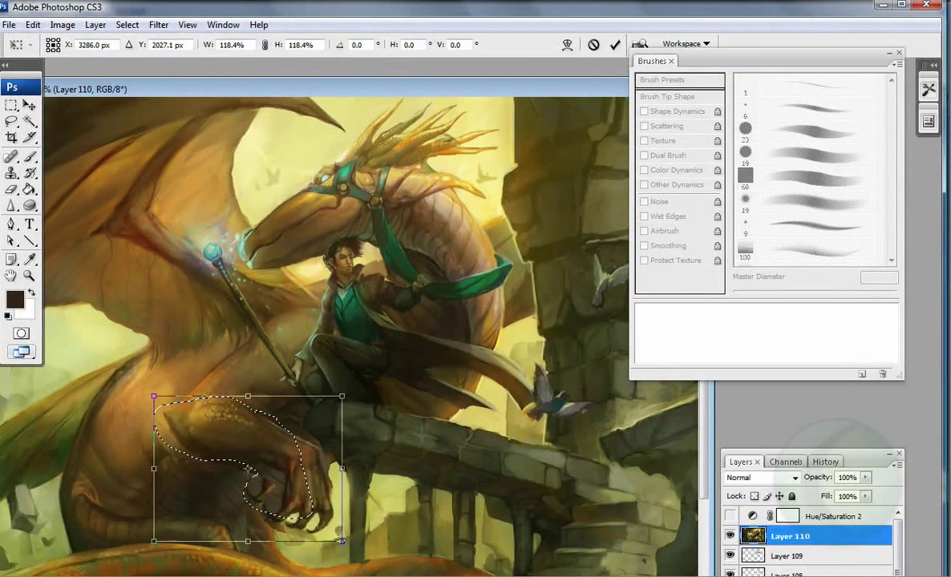
key("Return")
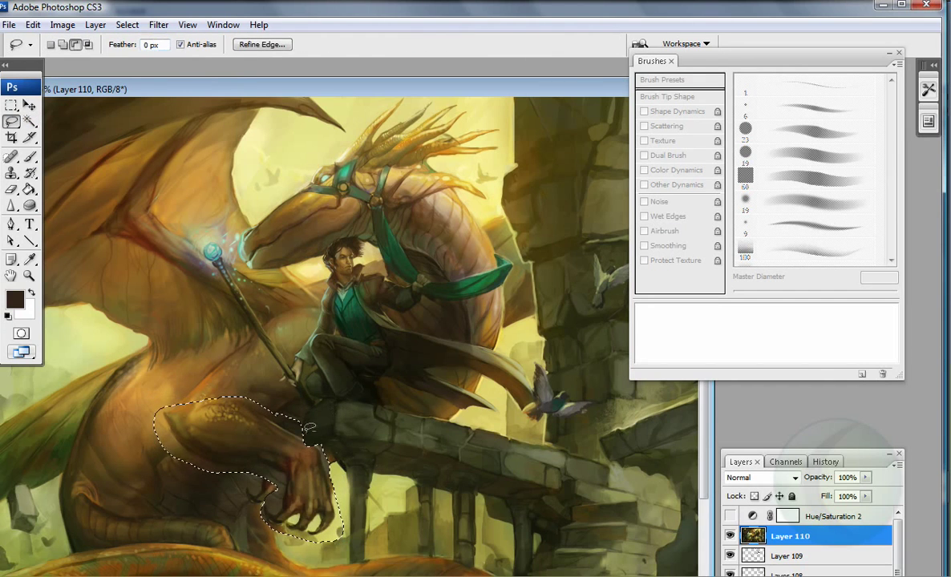
key("ctrl+d")
Step: Choose a larger soft airbrush eraser tip, then sample dark brown and olive greens around the claw
key("e")
left_click(818, 200)
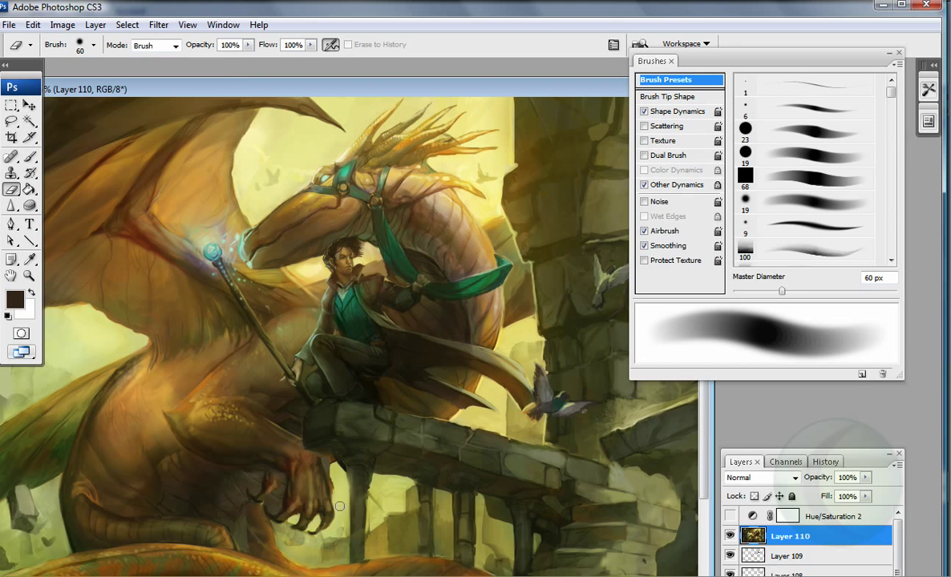
key("b")
key("bracketleft")
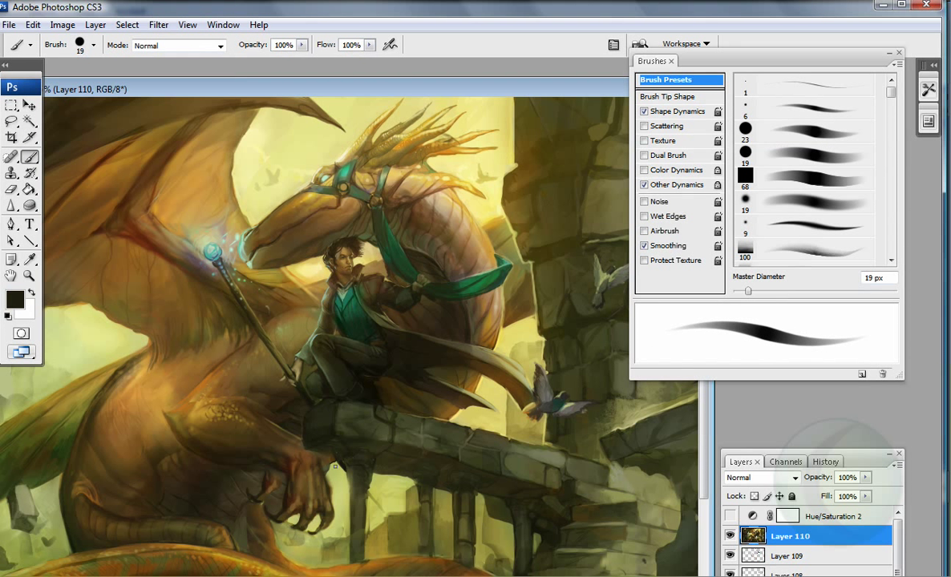
left_click(256, 487, "alt")
left_click(268, 508, "alt")
left_click(265, 504, "alt")
left_click(274, 484, "alt")
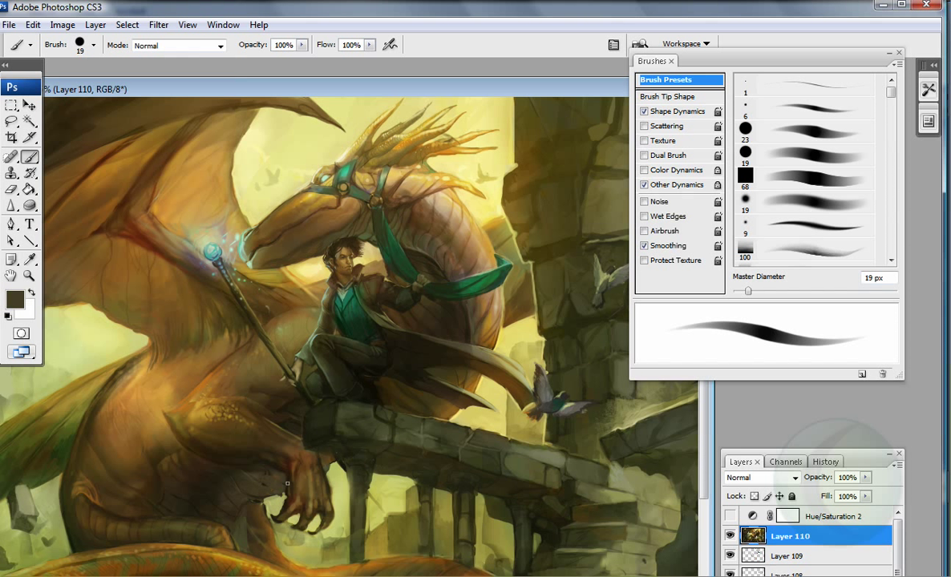
Step: Blend the claw edges with a 100 px soft brush, sampling golden browns, pale olives and near-black
key("period")
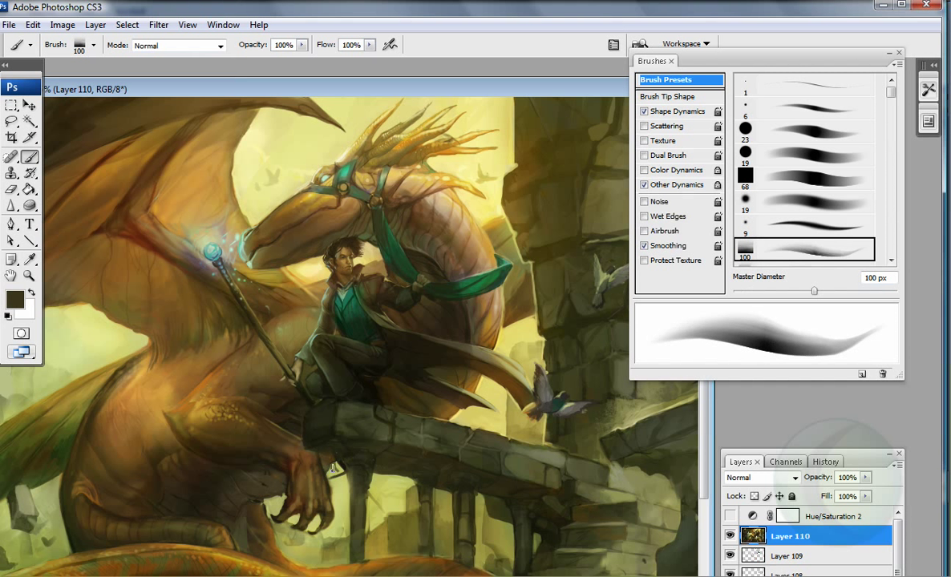
left_click(277, 504, "alt")
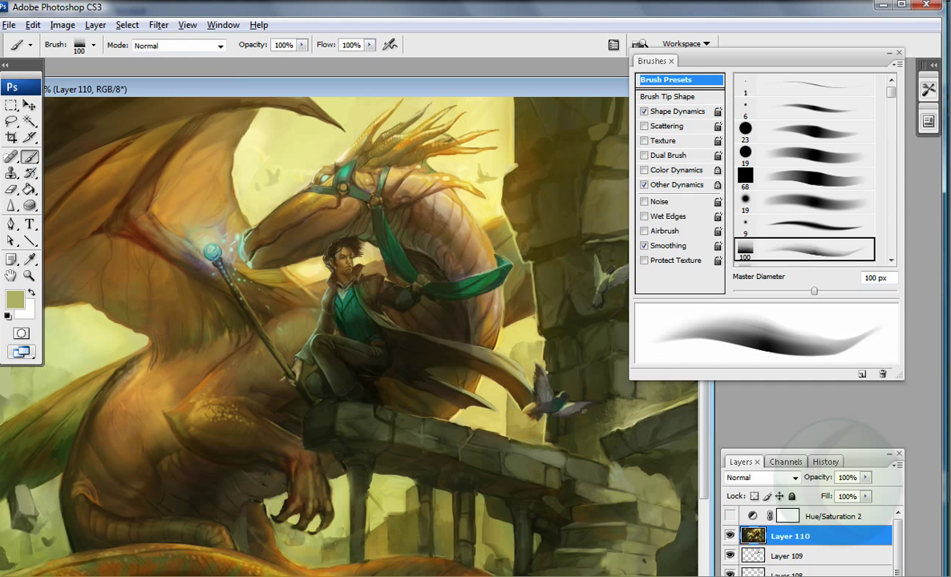
left_click(206, 401, "alt")
left_click(217, 379, "alt")
left_click(266, 474, "alt")
left_click(258, 457, "alt")
left_click(248, 453, "alt")
left_click(505, 530, "alt")
left_click(249, 450, "alt")
left_click(333, 497, "alt")
left_click(316, 456, "alt")
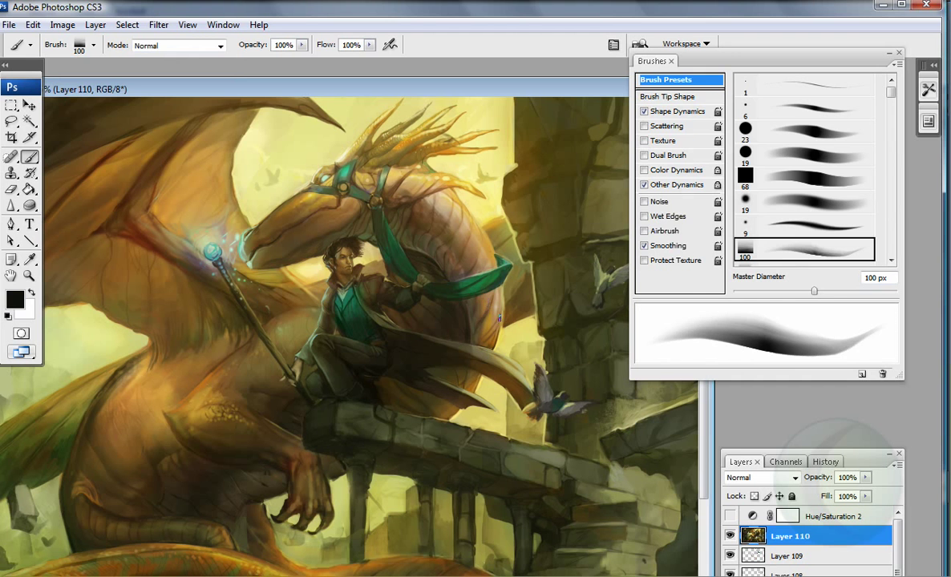
Step: Lasso the dragon's head, free-transform it into place, apply, and deselect
key("l")
mouse_move(384, 226)
left_mouse_down()
mouse_move(390, 100)
mouse_move(281, 190)
mouse_move(236, 248)
mouse_move(282, 258)
left_mouse_up()
key("ctrl+t")
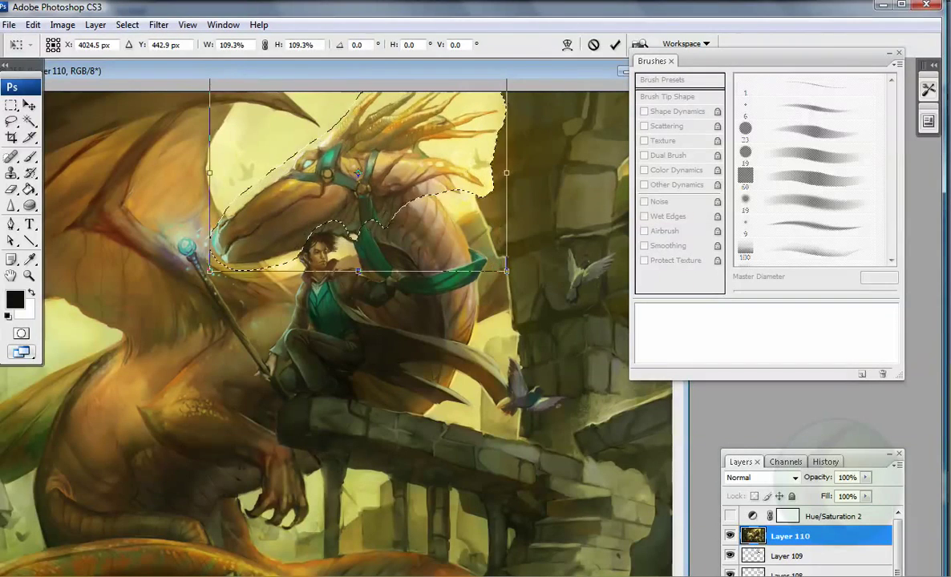
key("Return")
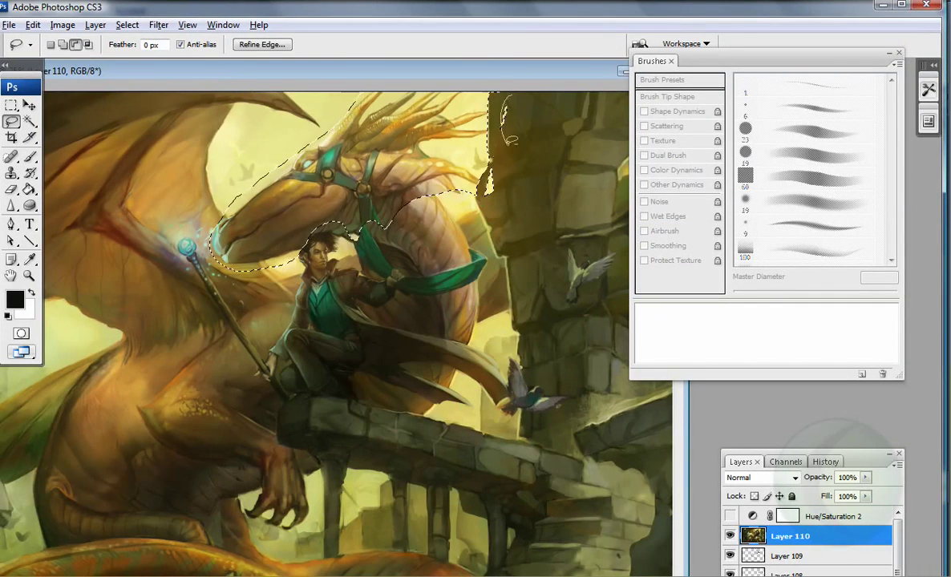
key("ctrl+d")
Step: On Layer 111, darken the green strap's left edge with dark strokes using a 12 px brush
key("b")
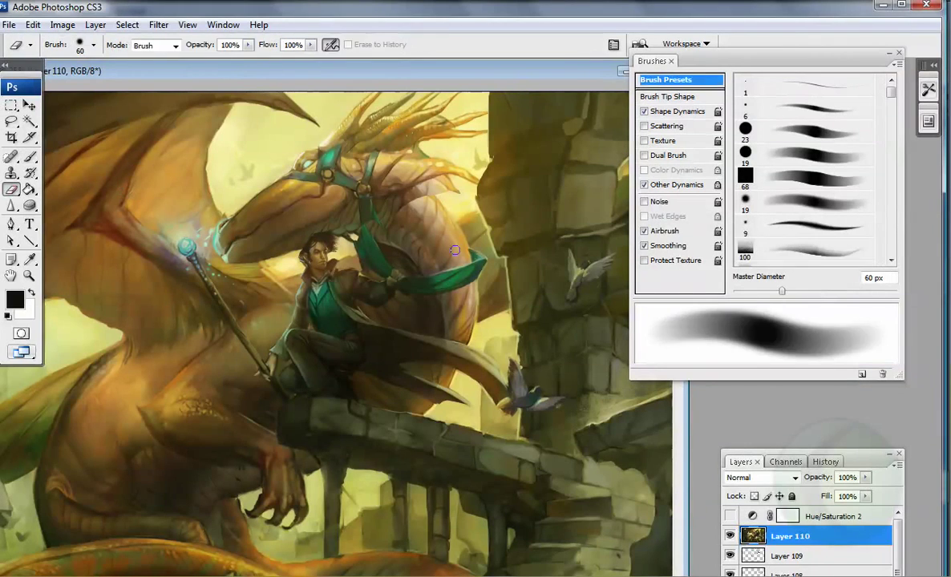
left_click(391, 271, "alt")
key("comma")
key("comma")
key("comma")
key("comma")
key("comma")
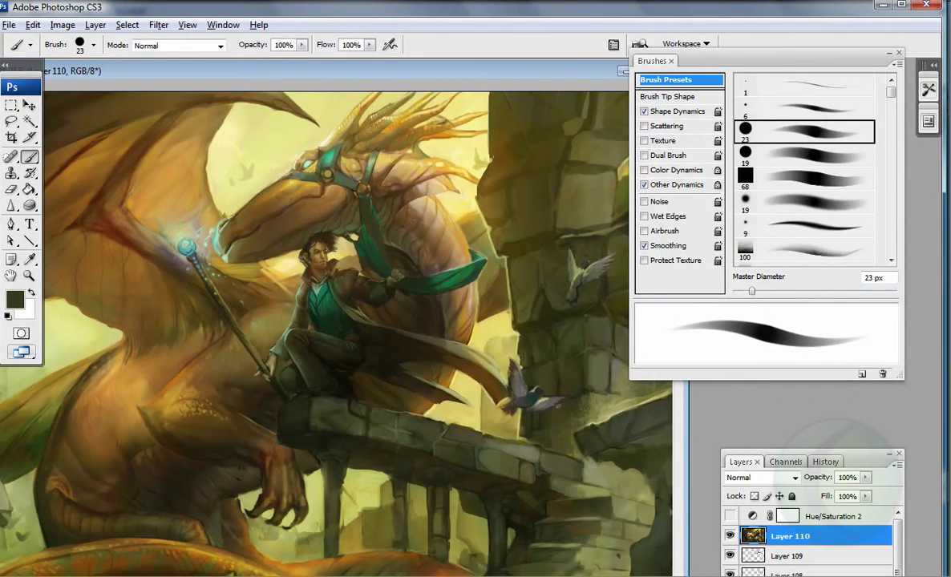
left_click(423, 188, "alt")
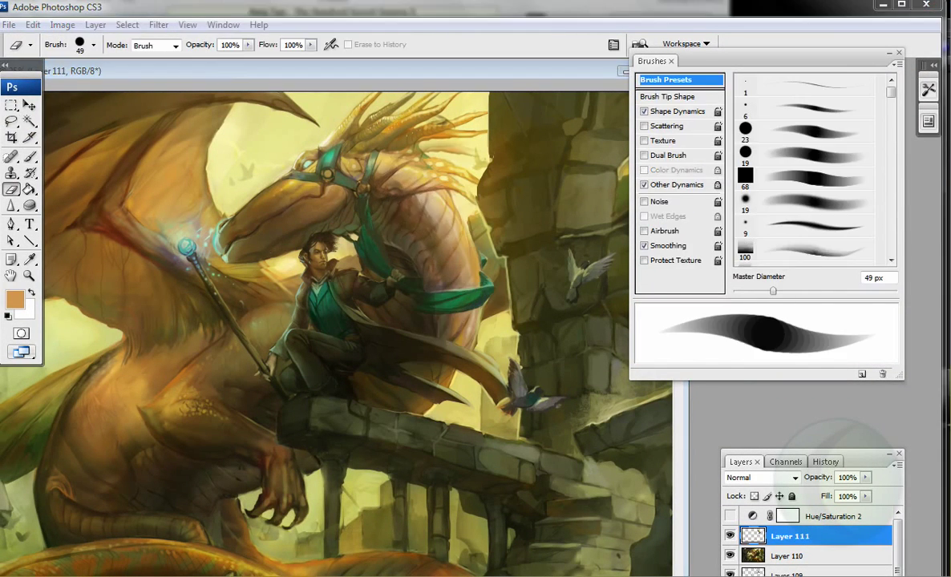
key("b")
key("ctrl+plus")
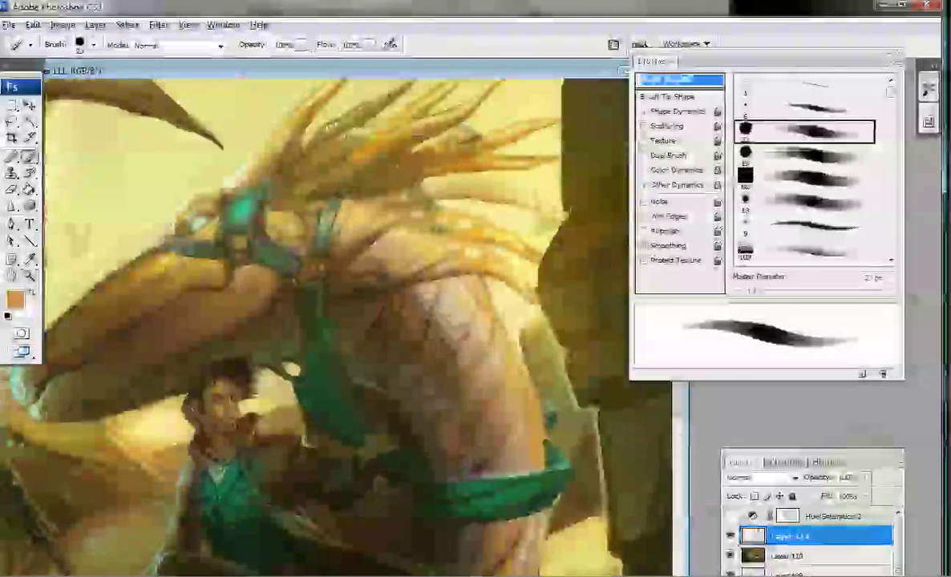
left_click(174, 356, "alt")
key("bracketleft")
left_click_drag(295, 294, 302, 370)
left_click(257, 343, "alt")
left_click(264, 346, "alt")
left_click(259, 333, "alt")
left_click(280, 313, "alt")
left_click_drag(296, 261, 315, 353)
Step: Sample tan, brown and green tones across the chest and strap, then set a 51 px airbrush
left_click(280, 369, "alt")
left_click(313, 418, "alt")
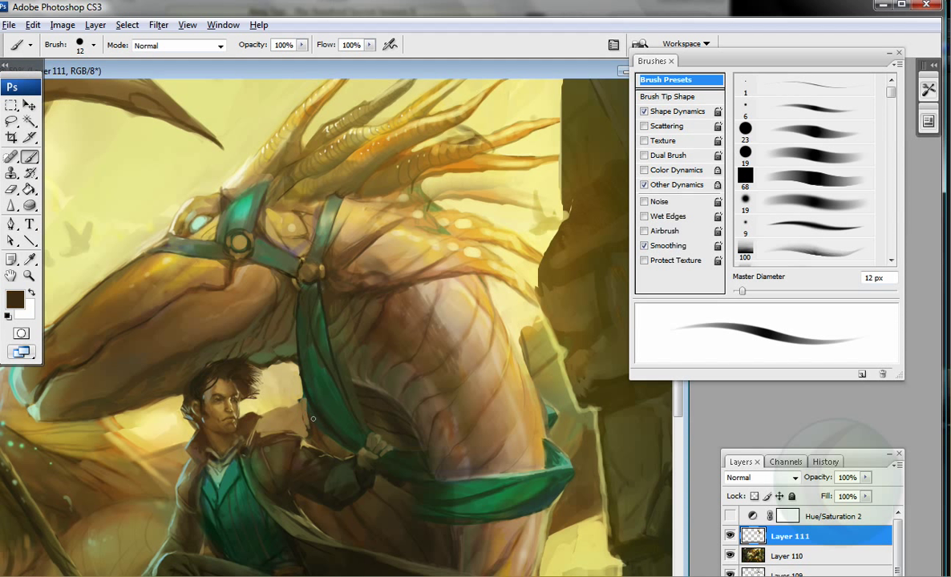
left_click(469, 311, "alt")
left_click(405, 281, "alt")
left_click(401, 327, "alt")
left_click(372, 220, "alt")
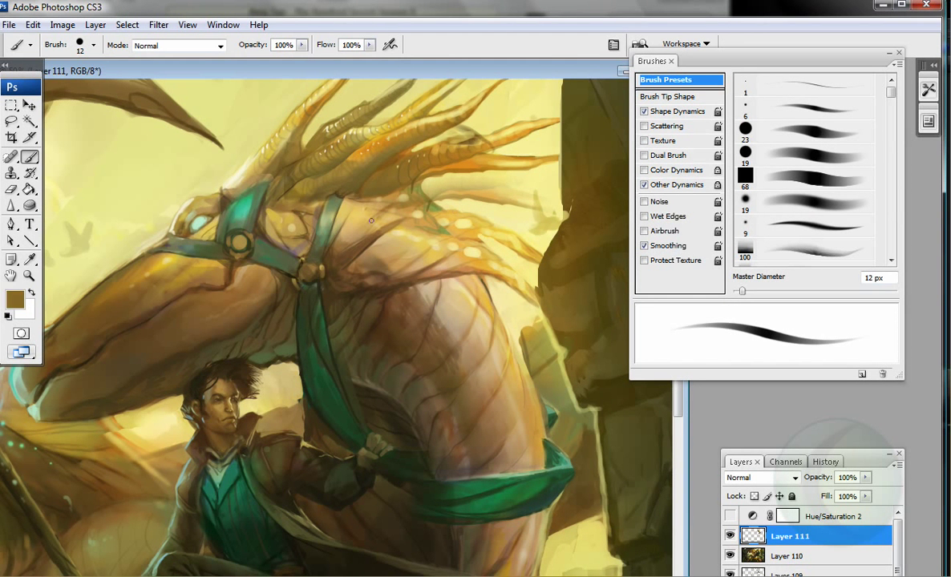
left_click(308, 223, "alt")
left_click(327, 242, "alt")
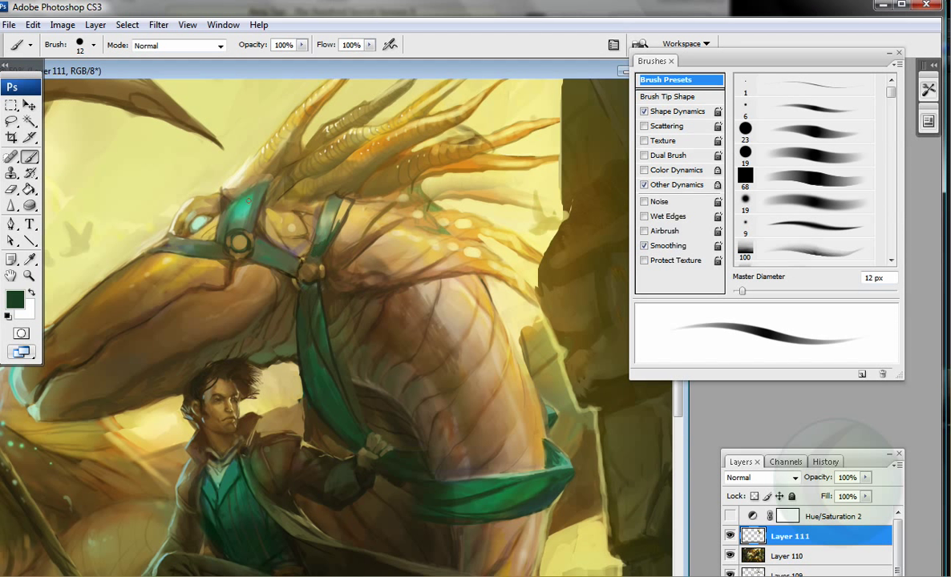
left_click(509, 386, "alt")
left_click(425, 451, "alt")
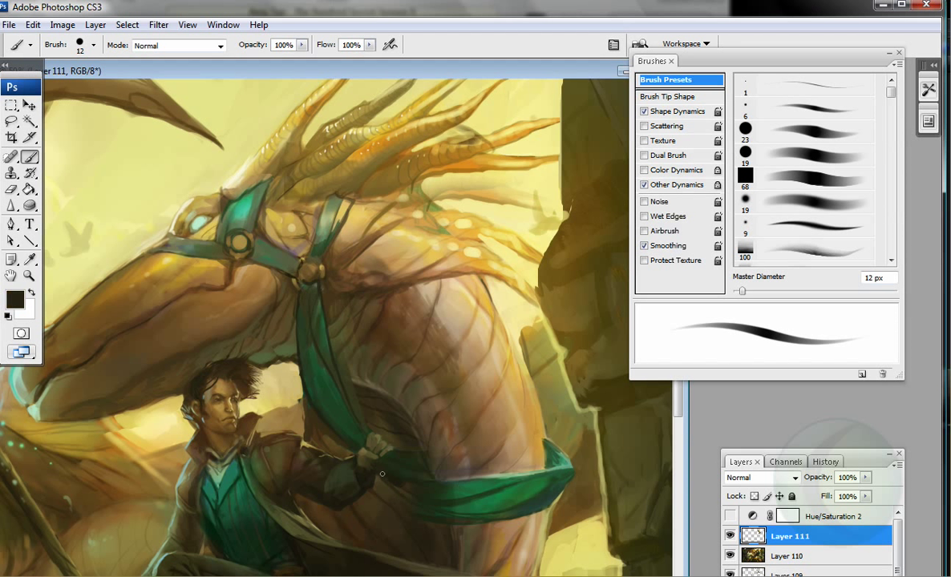
key("shift+alt+p")
key("bracketright")
key("bracketright")
key("bracketright")
key("bracketright")
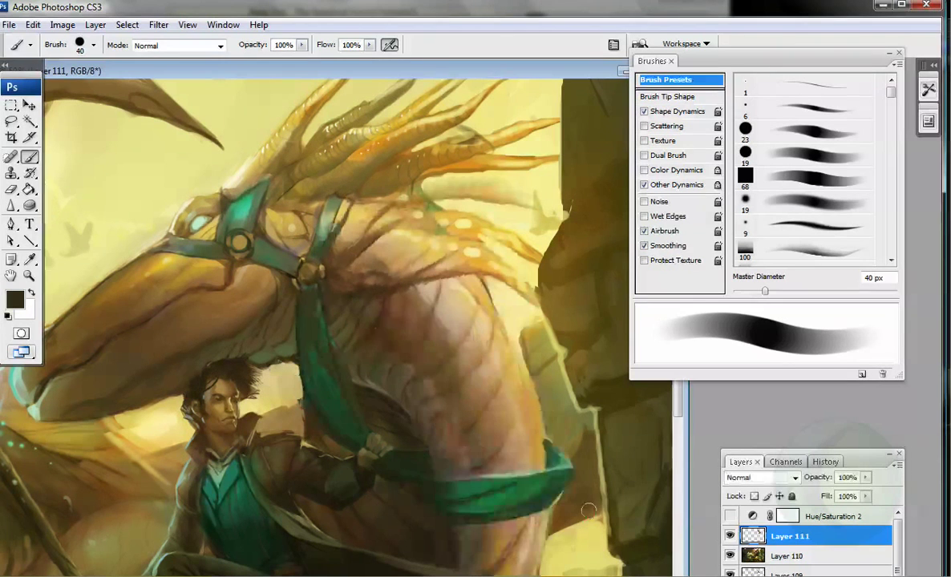
Step: Erase small areas around and on the green ribbon with an airbrush eraser
key("e")
left_click_drag(420, 429, 449, 455)
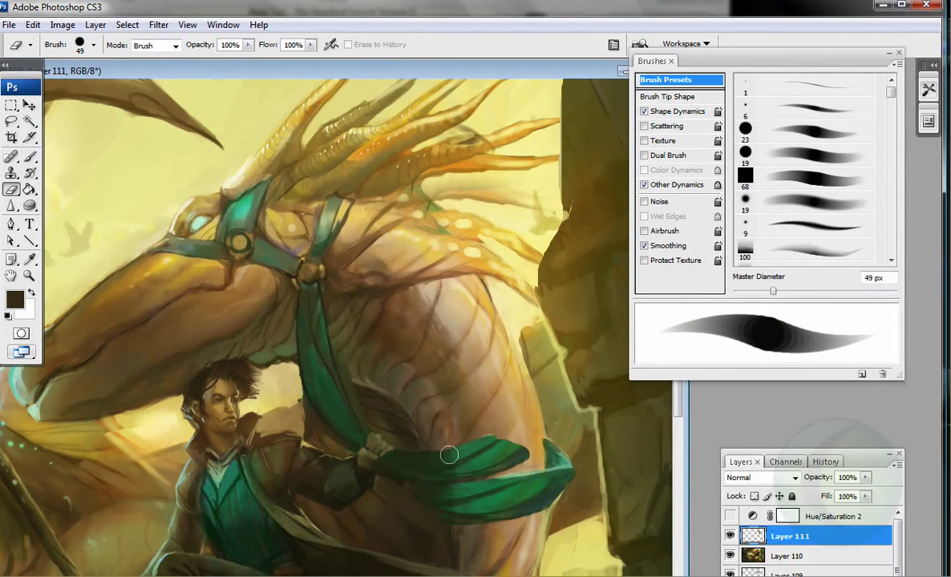
key("shift+alt+p")
key("bracketright")
mouse_move(469, 404)
left_mouse_down()
mouse_move(505, 385)
mouse_move(541, 463)
left_mouse_up()
key("l")
key("m")
key("ctrl+d")
Step: Paint dark brown strokes down the dragon's chest with lighter tan strokes lower down
key("b")
left_click(501, 425, "alt")
left_click(486, 337, "alt")
left_click(478, 316, "alt")
left_click_drag(441, 255, 496, 389)
left_click_drag(505, 429, 493, 493)
left_click(496, 449, "alt")
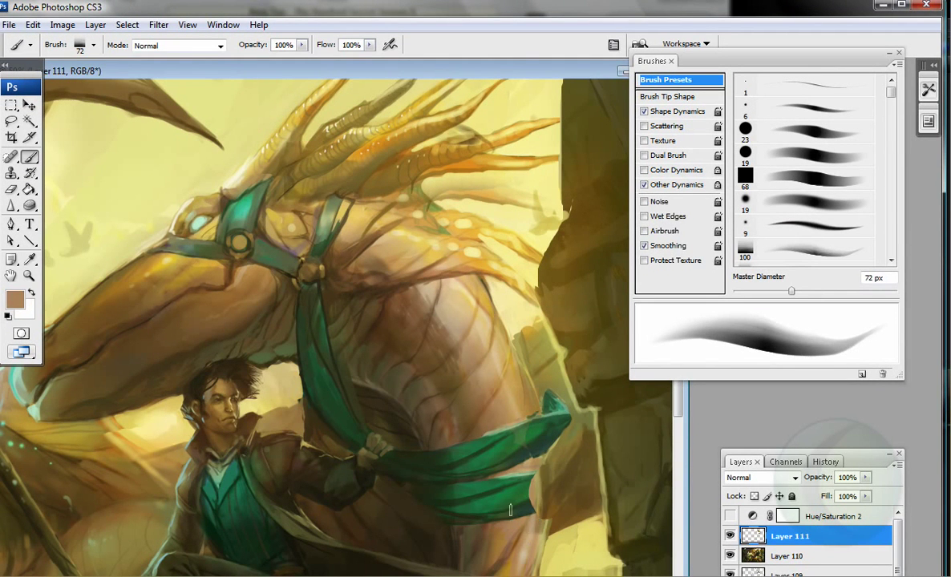
left_click_drag(461, 441, 493, 489)
Step: Paint near-black detail strokes on the chest with a 10 px brush
left_click(436, 485, "alt")
left_click(371, 457, "alt")
key(".")
left_click(256, 330, "alt")
key("bracketleft")
key("bracketleft")
left_click(386, 463, "alt")
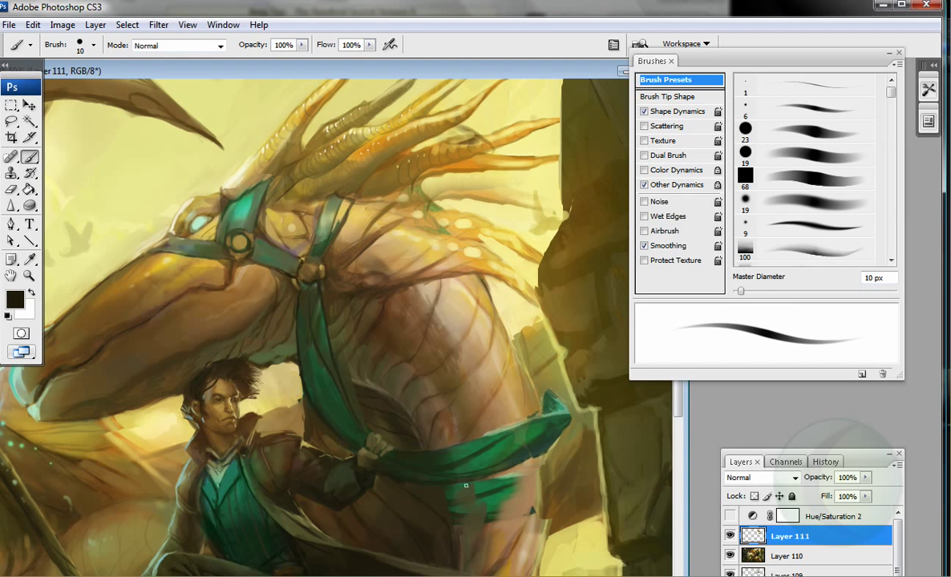
mouse_move(481, 425)
left_mouse_down()
mouse_move(436, 525)
mouse_move(457, 531)
left_mouse_up()
Step: Sample lighter chest tones, olive near the head and harness greens, with a 32 px brush
left_click(533, 510, "alt")
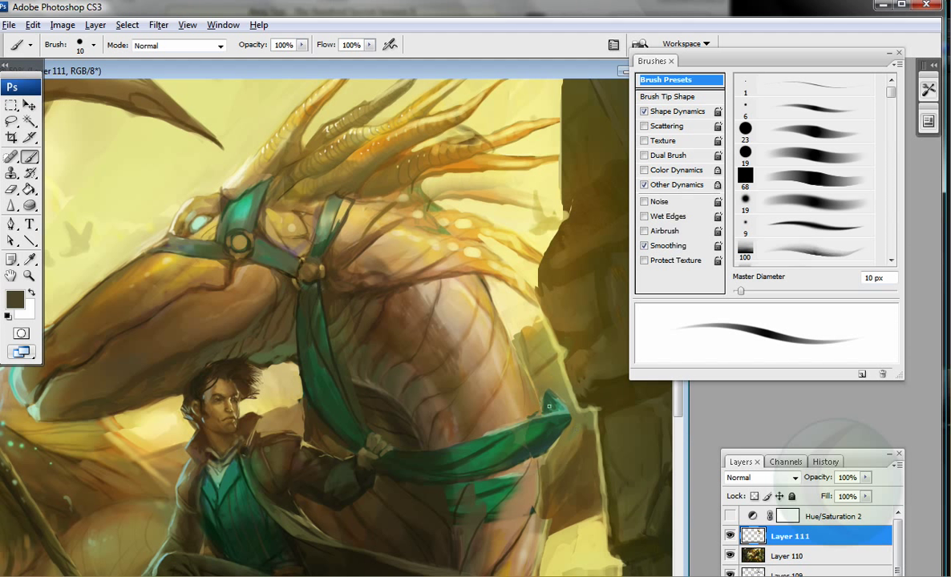
left_click(499, 359, "alt")
left_click(514, 371, "alt")
left_click(487, 286, "alt")
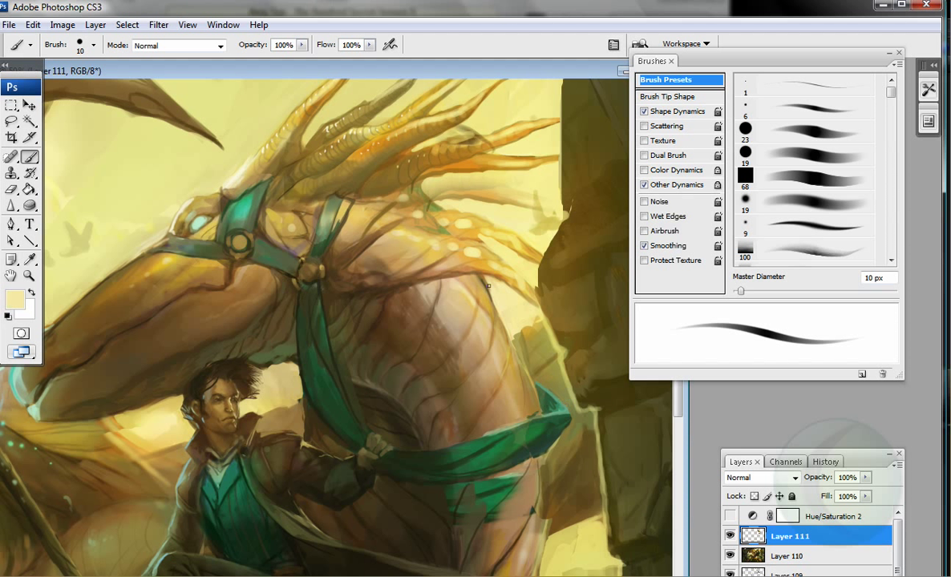
left_click(396, 206, "alt")
left_click(360, 189, "alt")
key("bracketright")
key("bracketright")
key("bracketright")
key("bracketleft")
key("bracketleft")
left_click(333, 211, "alt")
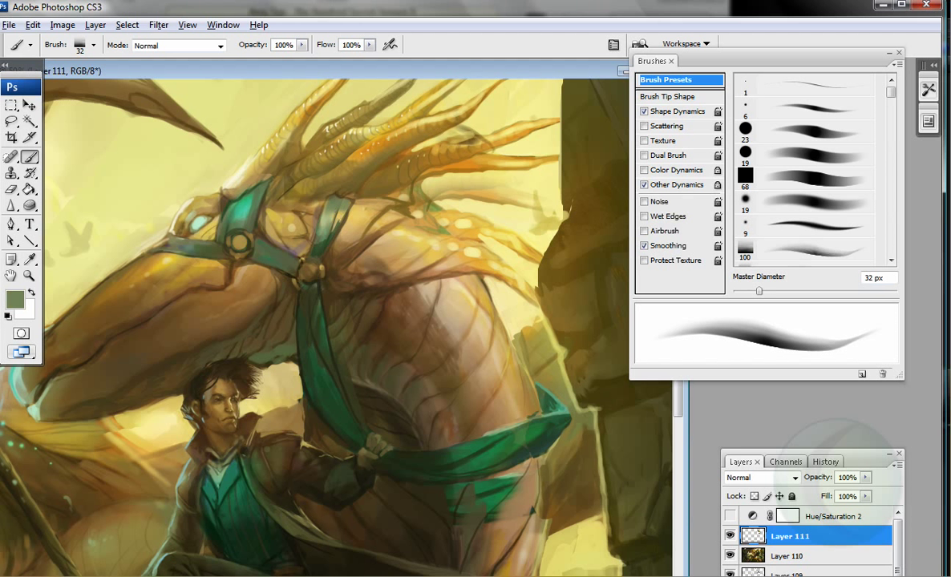
left_click(304, 221, "alt")
Step: Choose a brighter green in the Color Picker for the foreground colour
left_click(14, 299)
key("Return")
mouse_move(759, 290)
left_mouse_down()
mouse_move(775, 290)
mouse_move(743, 290)
left_mouse_up()
left_click(275, 262, "alt")
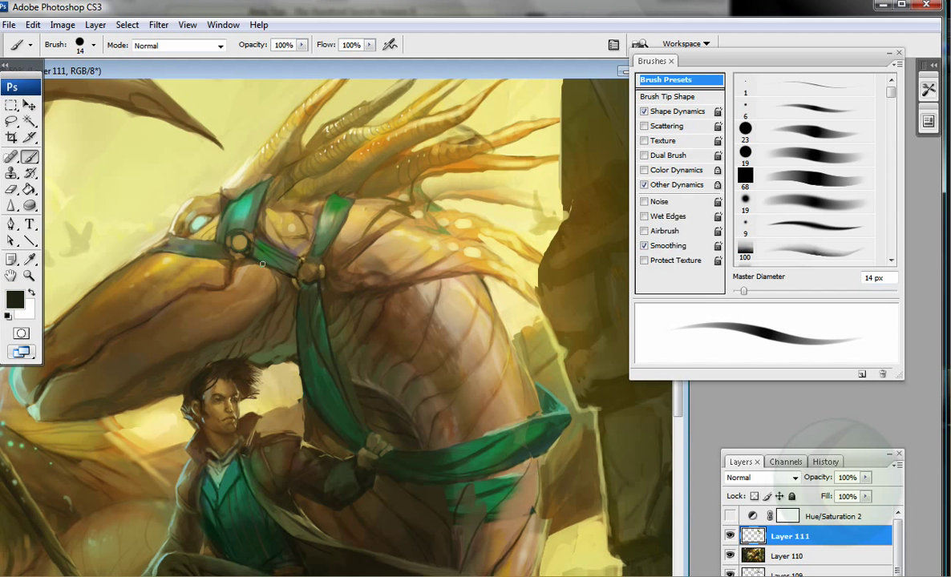
left_click(231, 248, "alt")
left_click(261, 332, "alt")
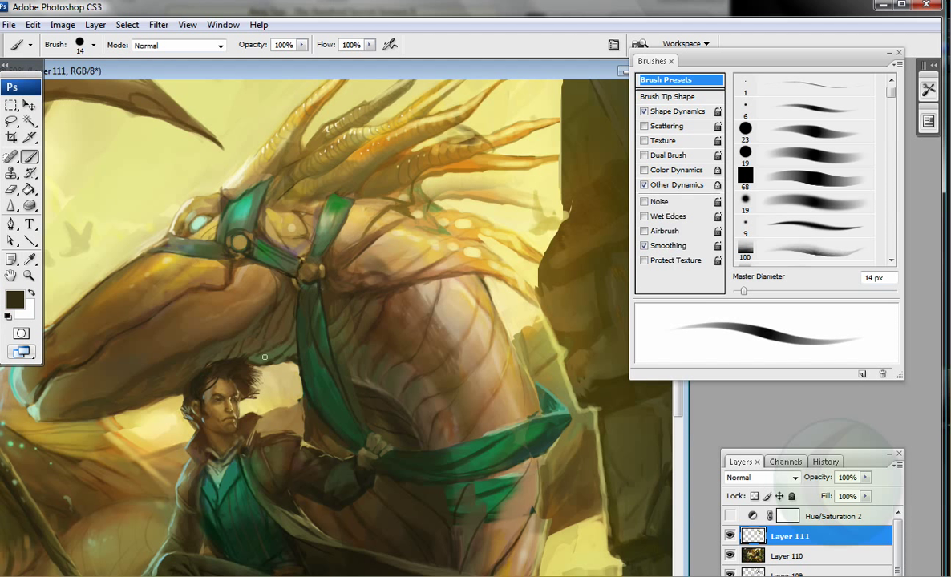
left_click_drag(264, 358, 247, 330)
Step: Darken the belt area on the chest with dark olive-brown using the 100 px soft brush
left_click(234, 366, "alt")
left_click(442, 435, "alt")
left_click(449, 423, "alt")
left_click(410, 449, "alt")
key("period")
left_click(454, 457, "alt")
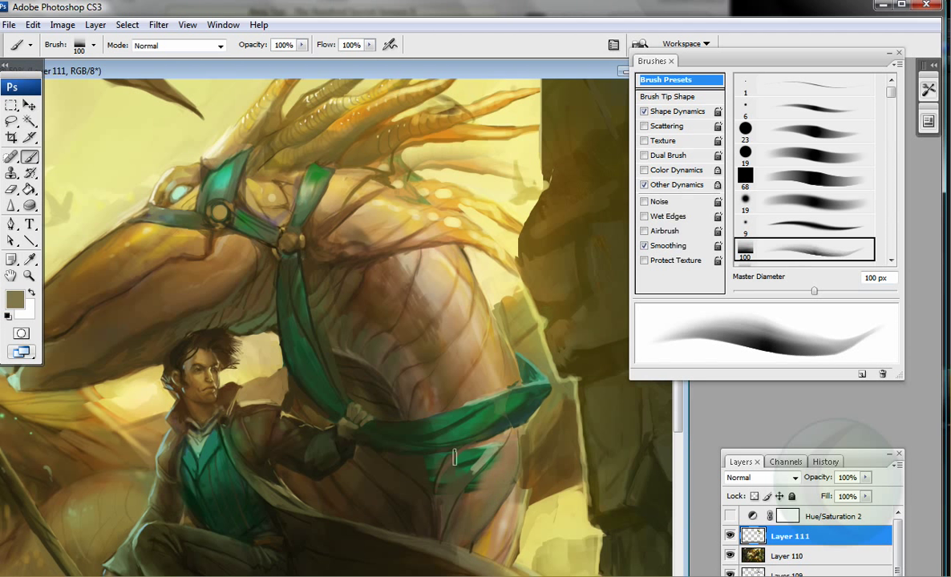
left_click(441, 453, "alt")
left_click(430, 445, "alt")
left_click(413, 457, "alt")
left_click(440, 513, "alt")
left_click_drag(413, 446, 430, 423)
left_click(398, 437, "alt")
Step: Bring the chest and scarf into view and sample tan and dark brown with a 25 px airbrush
key("comma")
key("bracketleft")
key("bracketleft")
left_click_drag(399, 437, 422, 316)
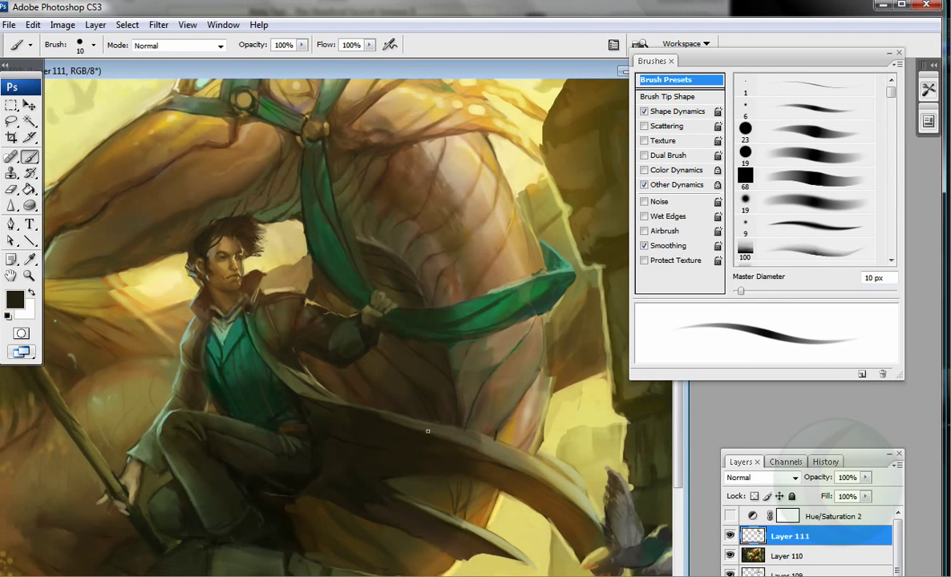
left_click(392, 457, "alt")
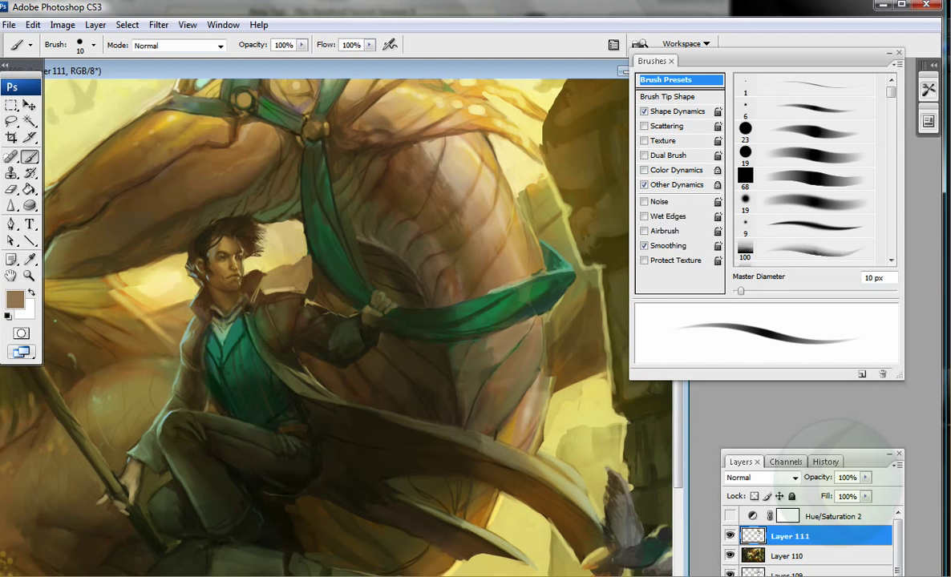
key("period")
key("alt")
key("bracketright")
key("bracketright")
left_click(439, 345, "alt")
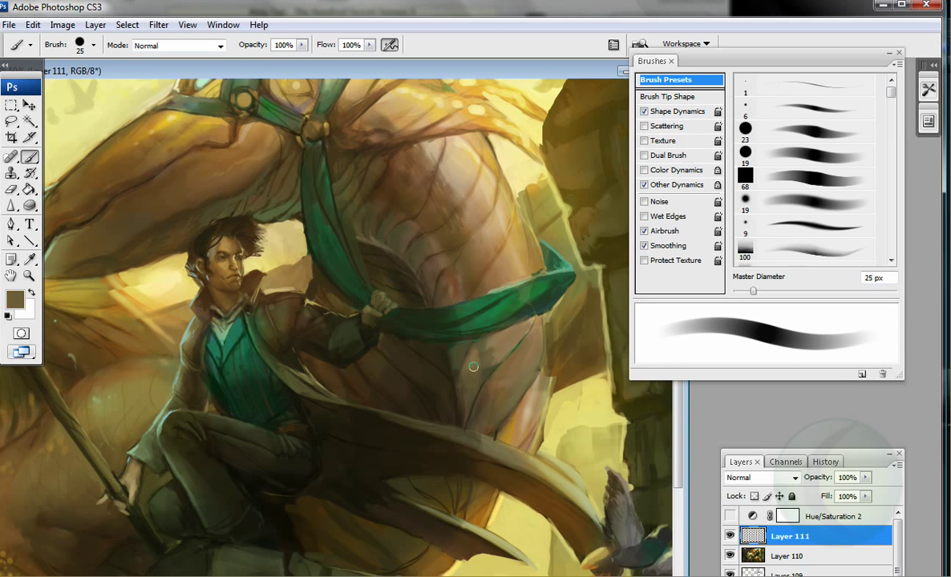
left_click(421, 341, "alt")
Step: Sample scarf green, browns, near-black and tans while switching between 10 px and 100 px brushes
left_click(453, 312, "alt")
key("bracketleft")
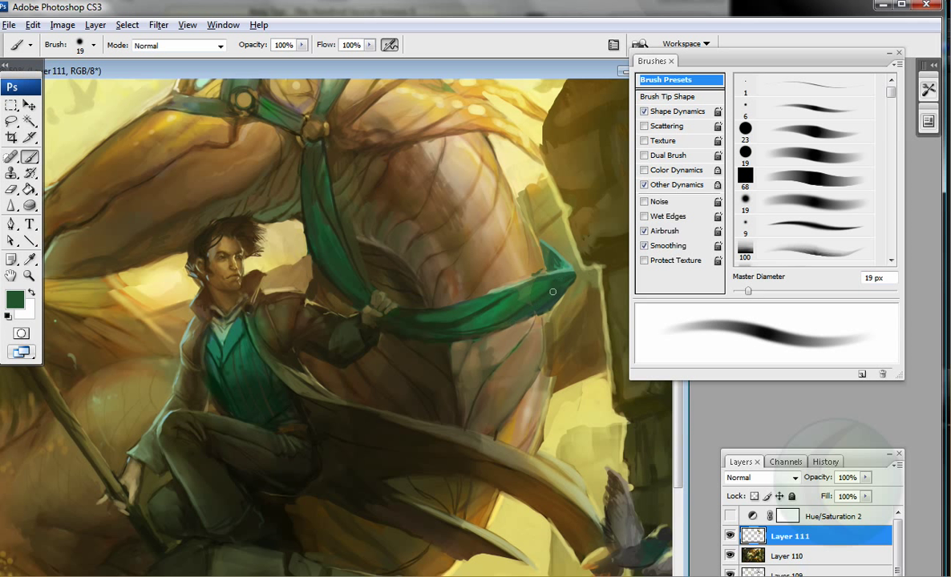
key("shift+alt+p")
key("bracketleft")
left_click(474, 277, "alt")
left_click(467, 269, "alt")
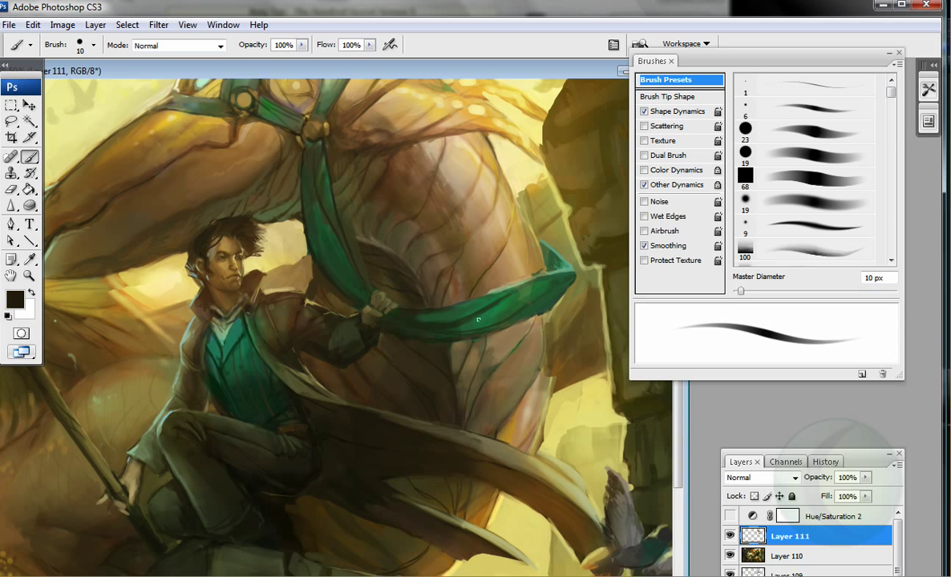
key("shift+period")
left_click(488, 242, "alt")
left_click(483, 397, "alt")
left_click(517, 412, "alt")
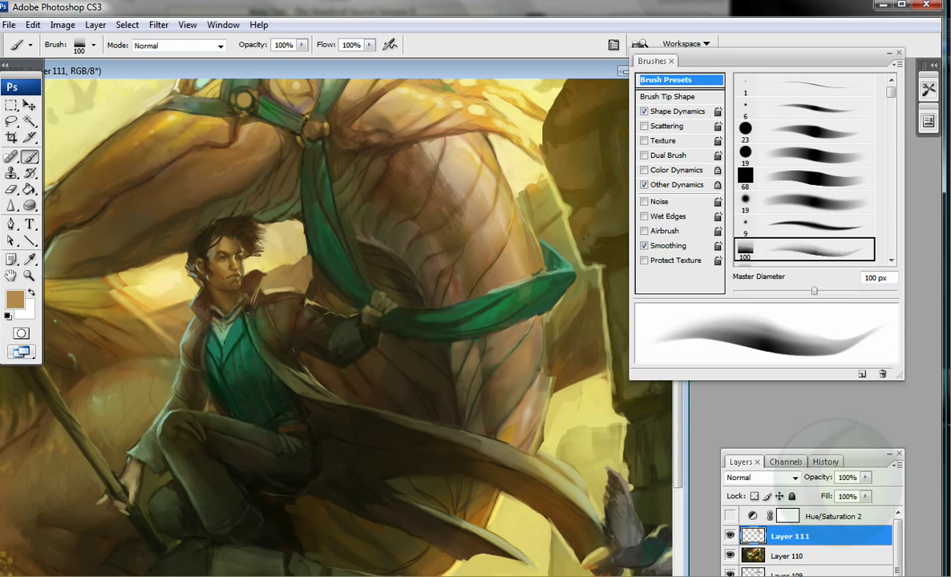
Step: Brighten the chest edge with pale yellow and add dark brown strokes higher on the chest
key("bracketleft")
key("bracketleft")
key("bracketleft")
key("bracketleft")
key("bracketleft")
key("bracketleft")
key("bracketleft")
key("bracketleft")
key("bracketleft")
left_click(529, 233, "alt")
mouse_move(538, 250)
left_mouse_down()
mouse_move(513, 232)
mouse_move(542, 337)
left_mouse_up()
left_click(513, 357, "alt")
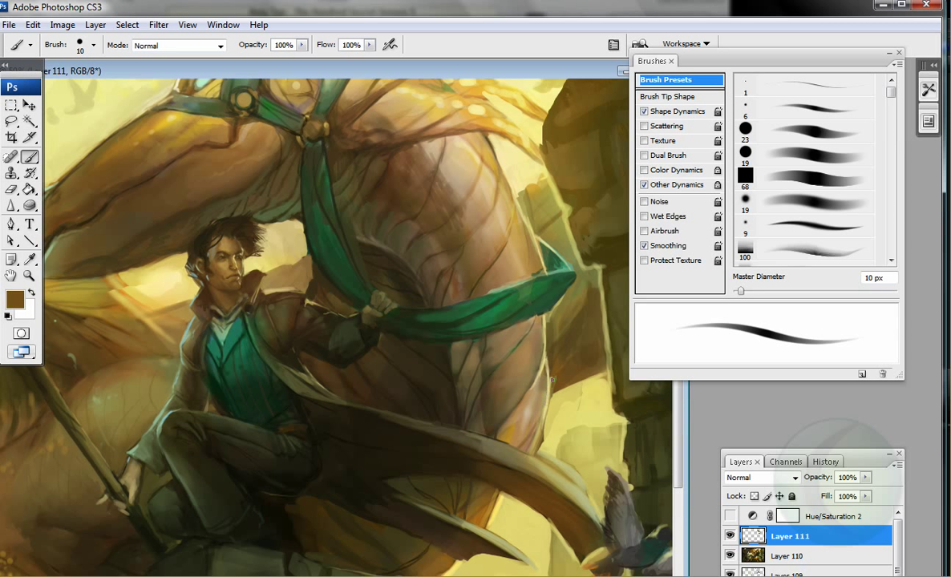
left_click(546, 269, "alt")
left_click_drag(476, 190, 499, 250)
left_click(496, 240, "alt")
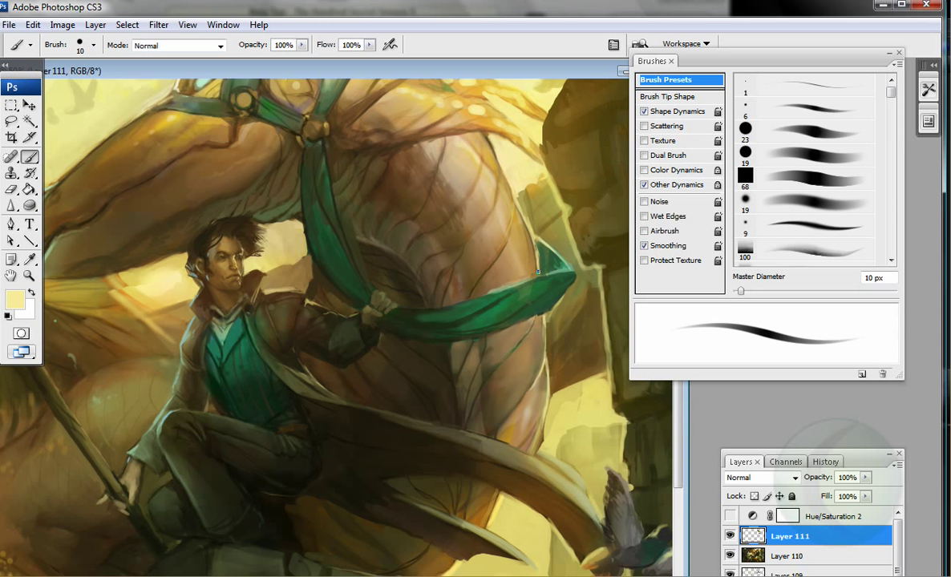
Step: Sample scarf greens and dark olive, ending with an 18 px hard brush loaded with black
key("shift+period")
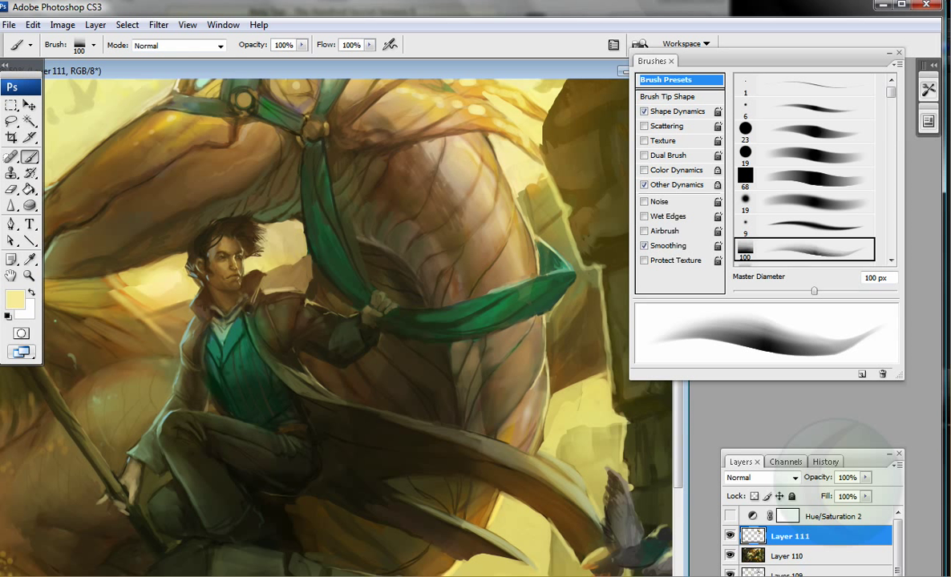
key("bracketleft")
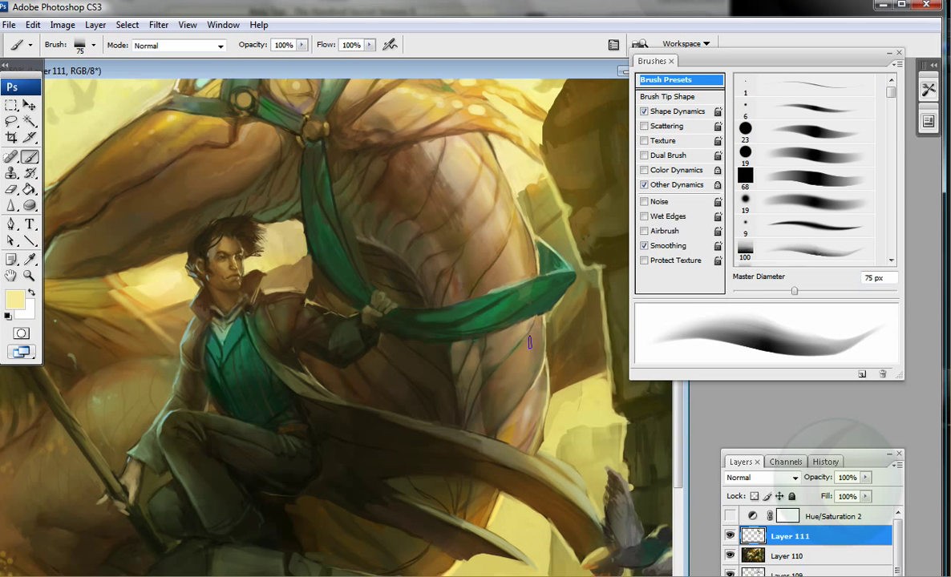
left_click(395, 301, "alt")
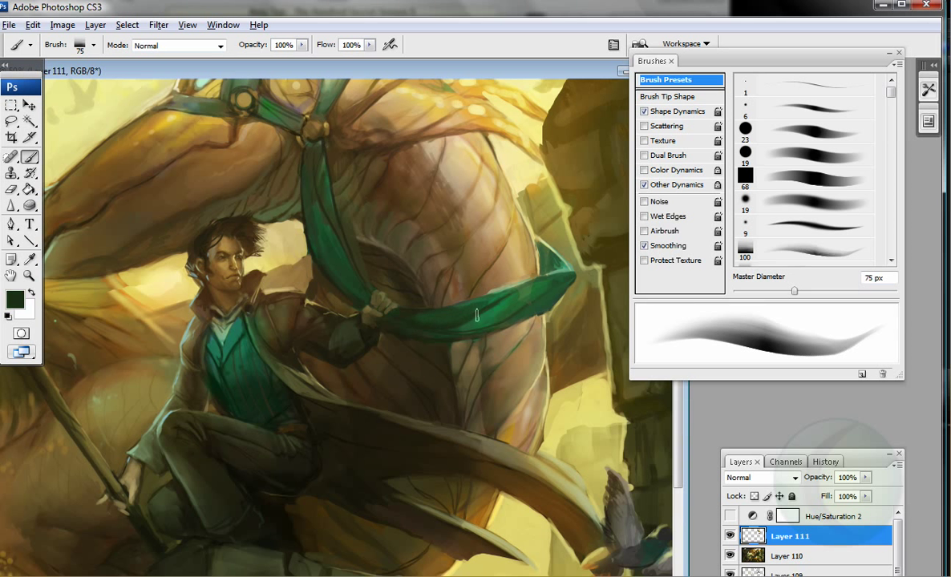
left_click(457, 274, "alt")
left_click(507, 249, "alt")
key("comma")
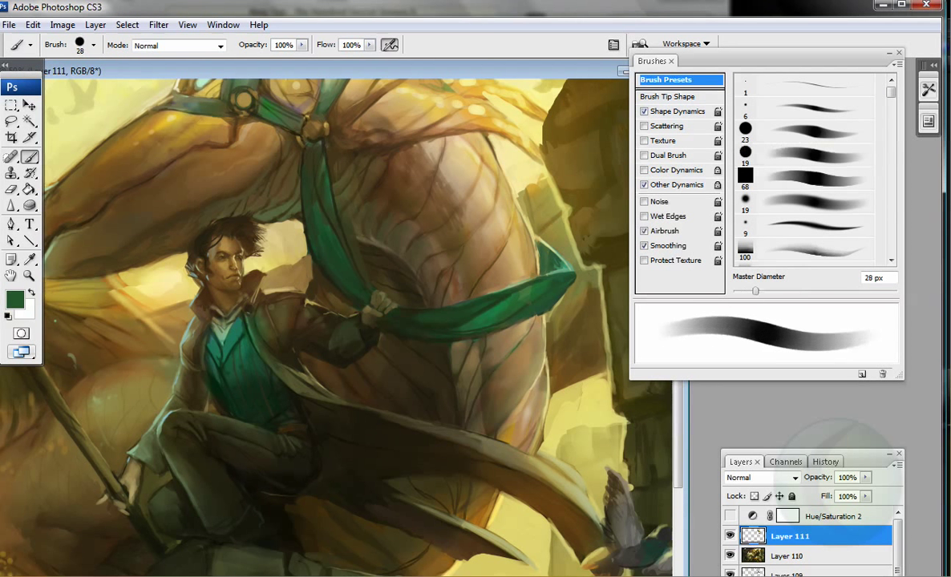
key("comma")
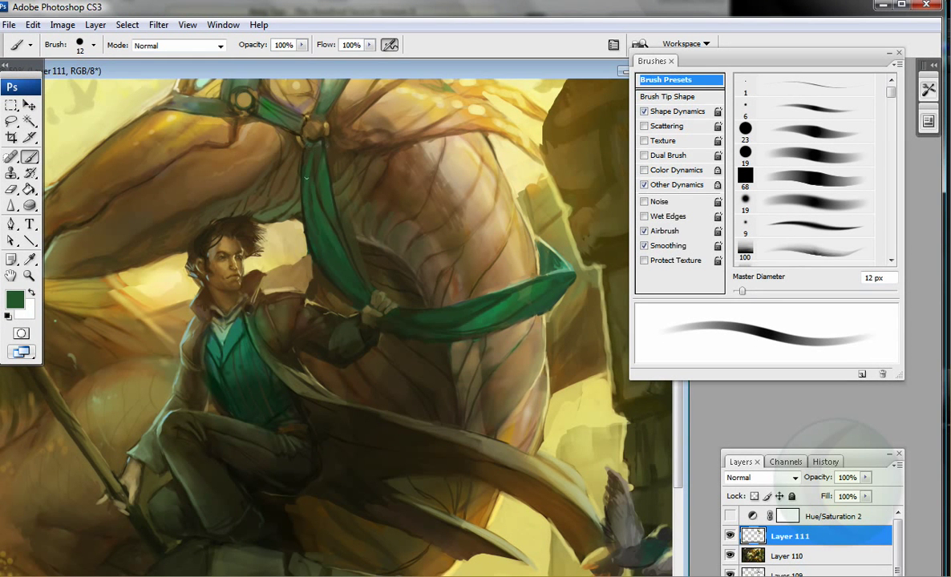
left_click(187, 328, "alt")
key("comma")
left_click(254, 299, "alt")
left_click(208, 382, "alt")
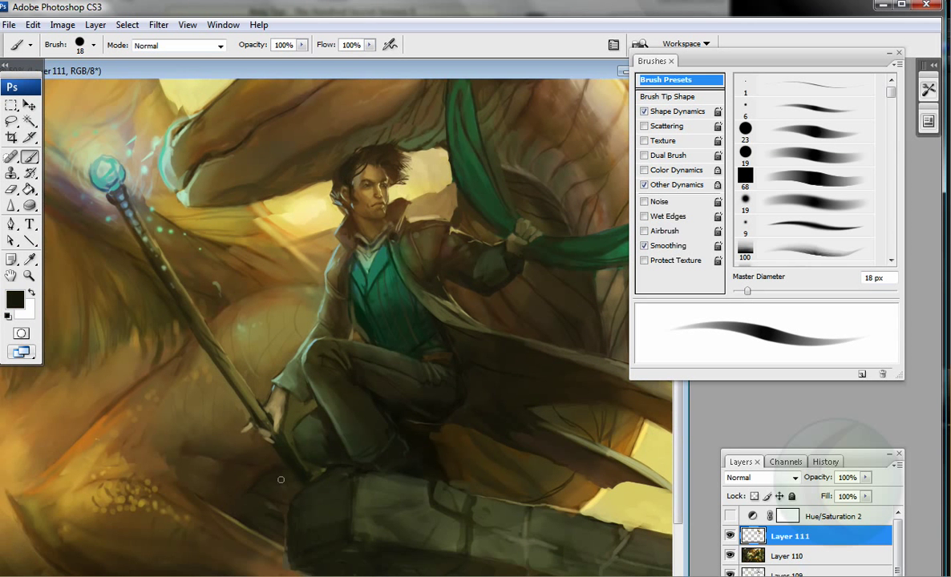
Step: Paint a soft brown stroke near the rock with a 46 px soft brush
key("period")
left_click(289, 459, "alt")
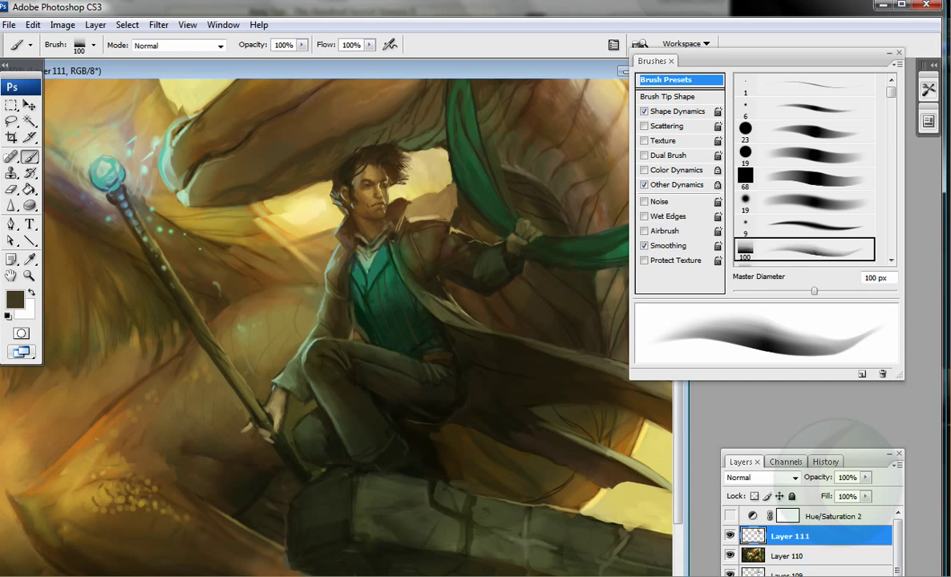
scroll(336, 320, "down", 5)
key("bracketleft")
key("bracketleft")
key("bracketleft")
key("bracketleft")
key("bracketleft")
left_click(244, 516, "alt")
left_click_drag(268, 550, 254, 569)
Step: Zoom out to view the whole painting, then zoom back in on the dragon and rider
key("z")
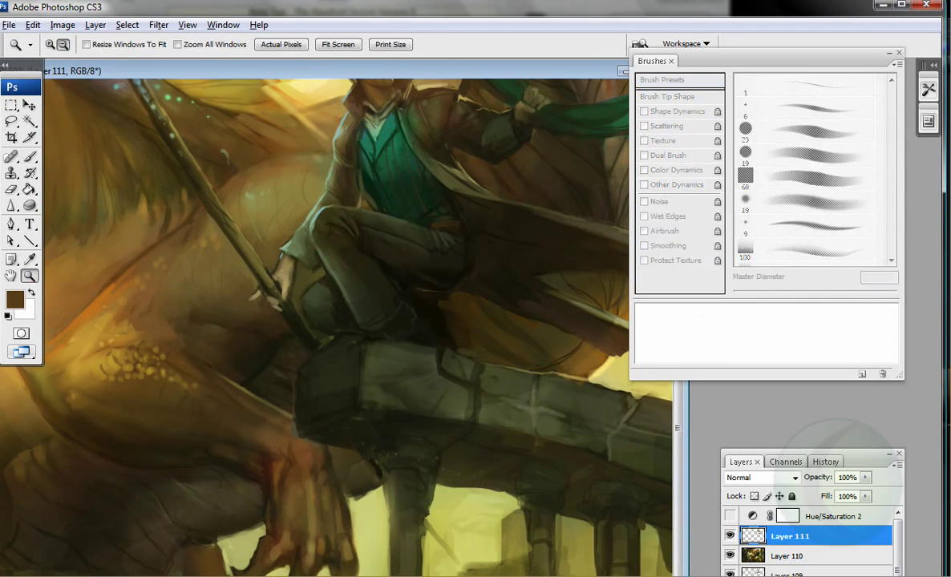
key("ctrl+minus")
key("ctrl+minus")
key("ctrl+minus")
left_click(729, 535)
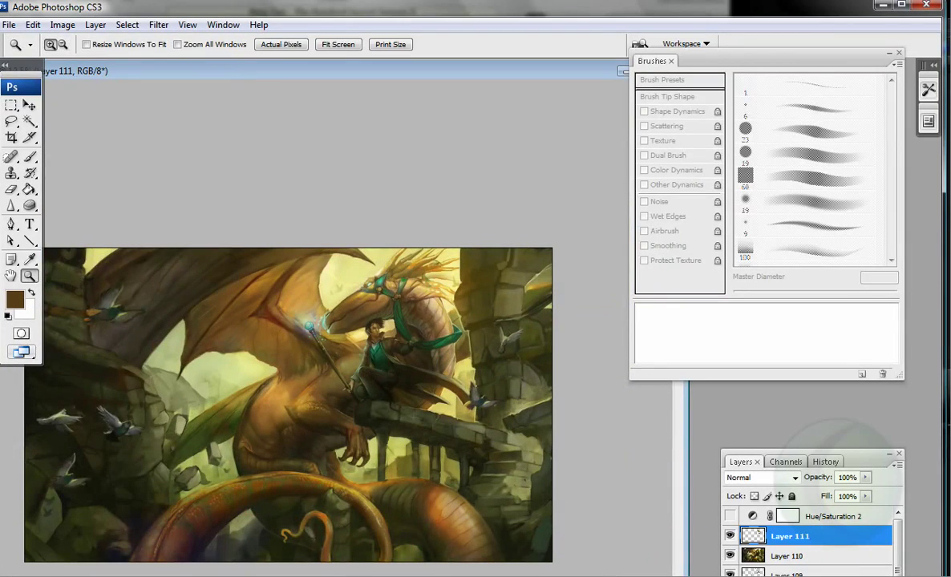
key("ctrl+plus")
Step: Reset the paint colour to black and set a 22 px brush with airbrush off
key("b")
key("d")
key("bracketleft")
key("bracketleft")
key("bracketright")
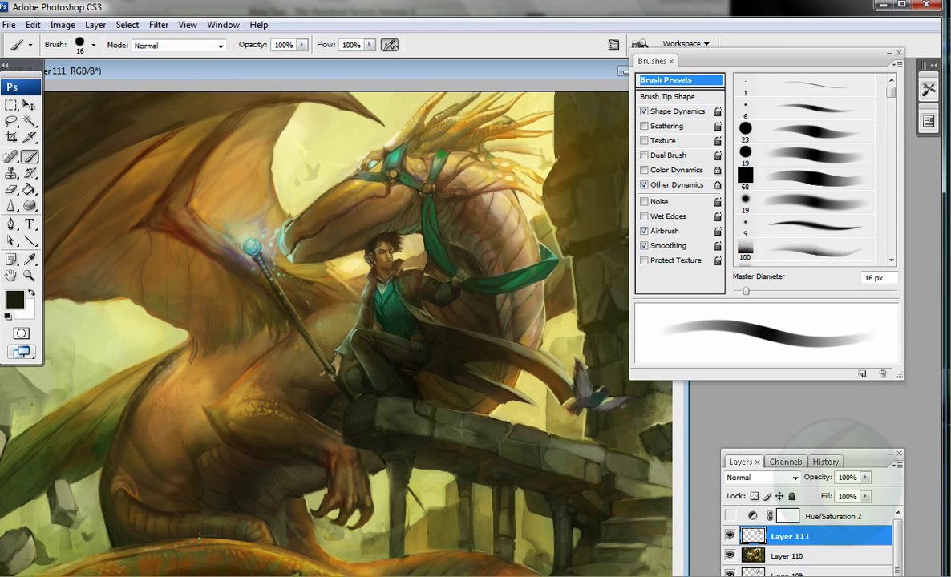
key("bracketleft")
key("shift+alt+p")
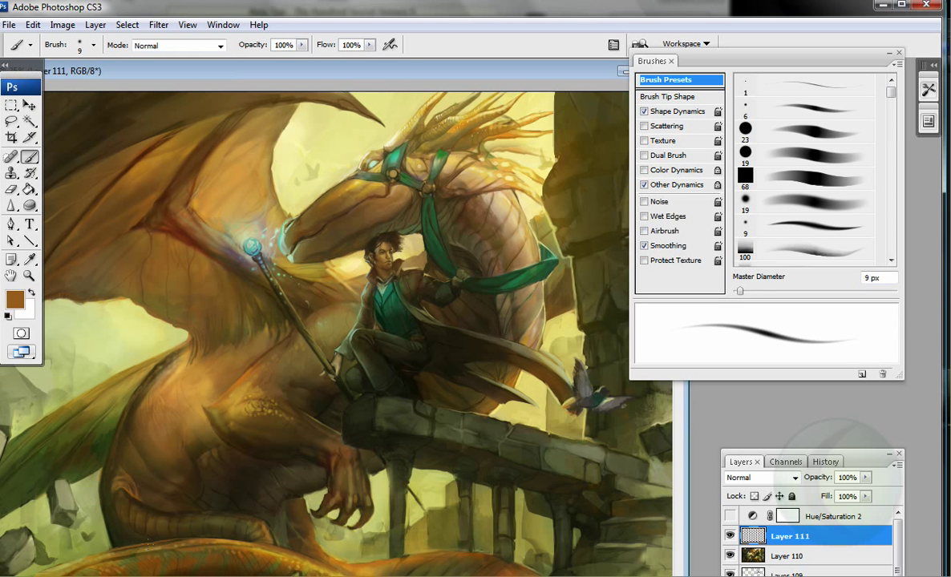
key("bracketright")
key("bracketright")
key("bracketright")
Step: Sample browns and a light tan, and paint a tan stroke beside the glowing staff tip
left_click(113, 510, "alt")
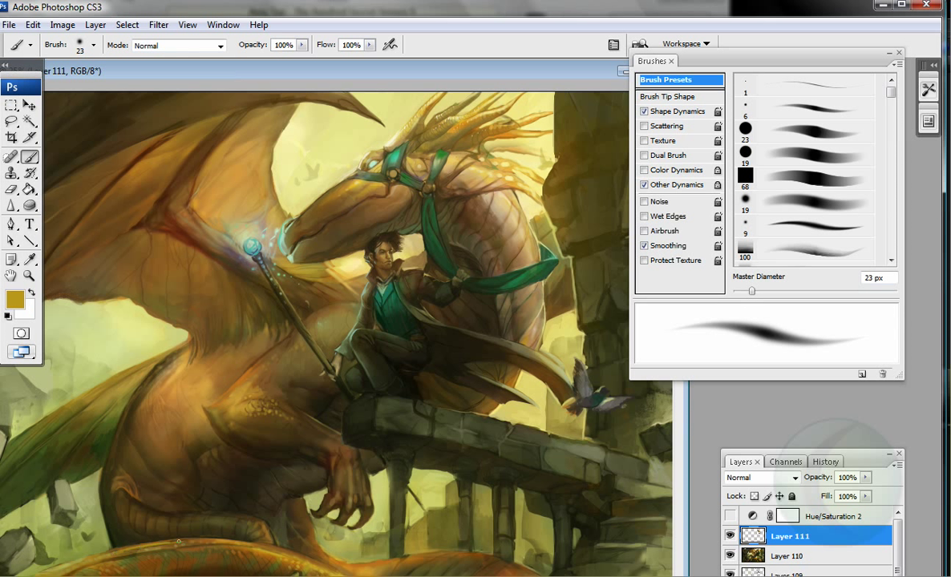
left_click(118, 513, "alt")
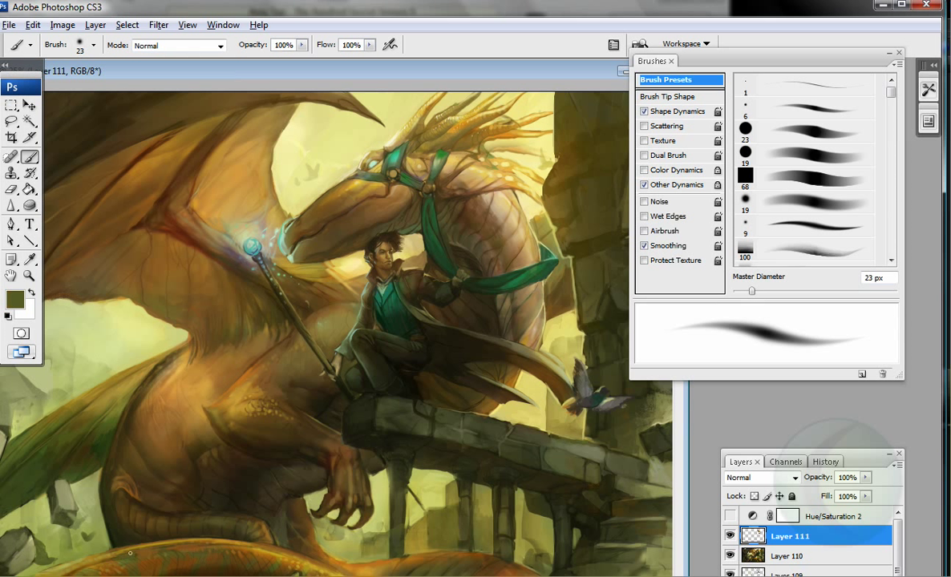
left_click(108, 457, "alt")
left_click(131, 448, "alt")
left_click(199, 507, "alt")
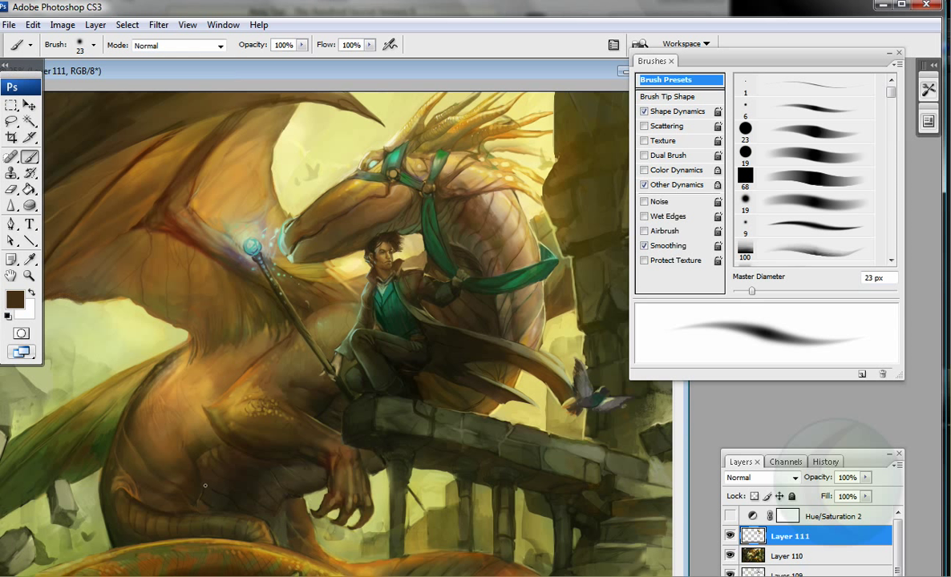
left_click(156, 371, "alt")
left_click(190, 335, "alt")
left_click_drag(259, 252, 312, 280)
Step: Sample orange-brown and dark tones from the left wing while enlarging the brush to 95 px
left_click(328, 276, "alt")
left_click(181, 205, "alt")
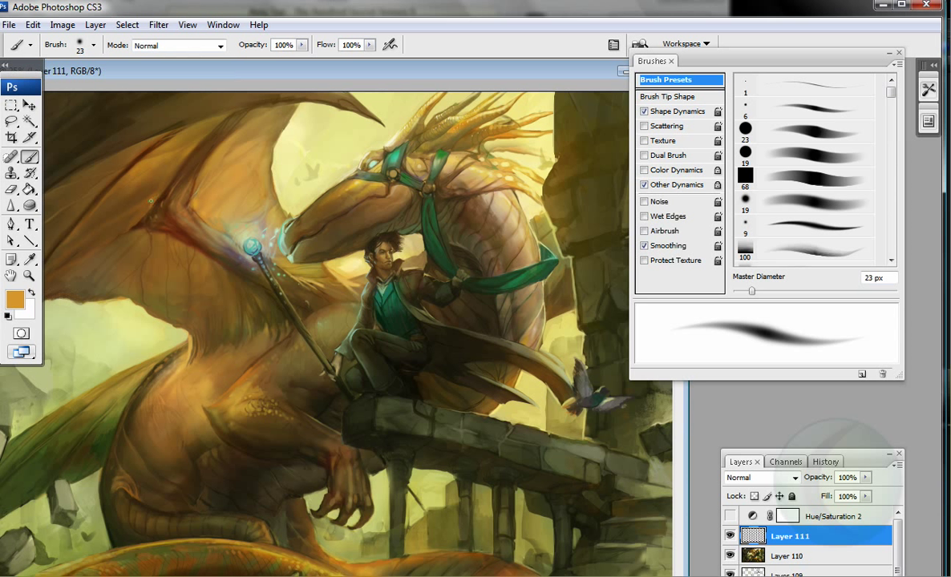
key("bracketright")
key("bracketright")
key("bracketright")
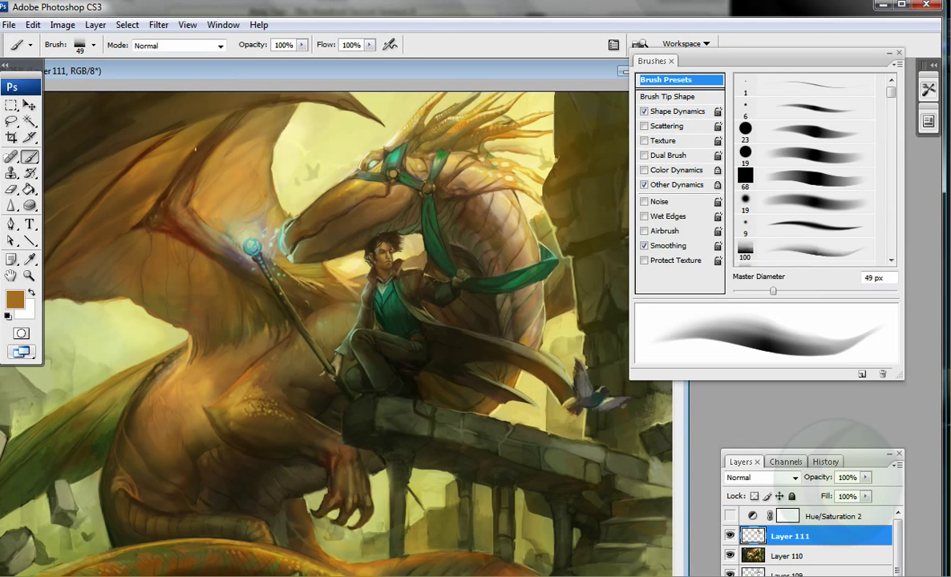
scroll(337, 321, "left", 5)
left_click(252, 171, "alt")
key("bracketright")
key("bracketright")
key("bracketright")
key("bracketright")
key("bracketright")
left_click(214, 201, "alt")
left_click(311, 153, "alt")
left_click(170, 264, "alt")
left_click(336, 131, "alt")
Step: Sample dark and brown tones from the wing, briefly checking the foreground colour picker
left_click(348, 177, "alt")
left_click(207, 154, "alt")
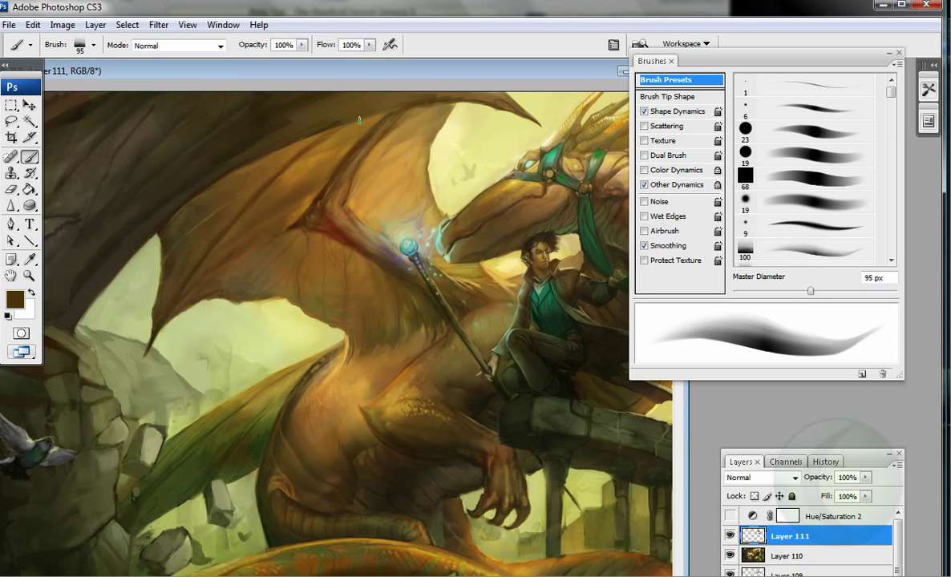
left_click(14, 299)
key("Escape")
key("b")
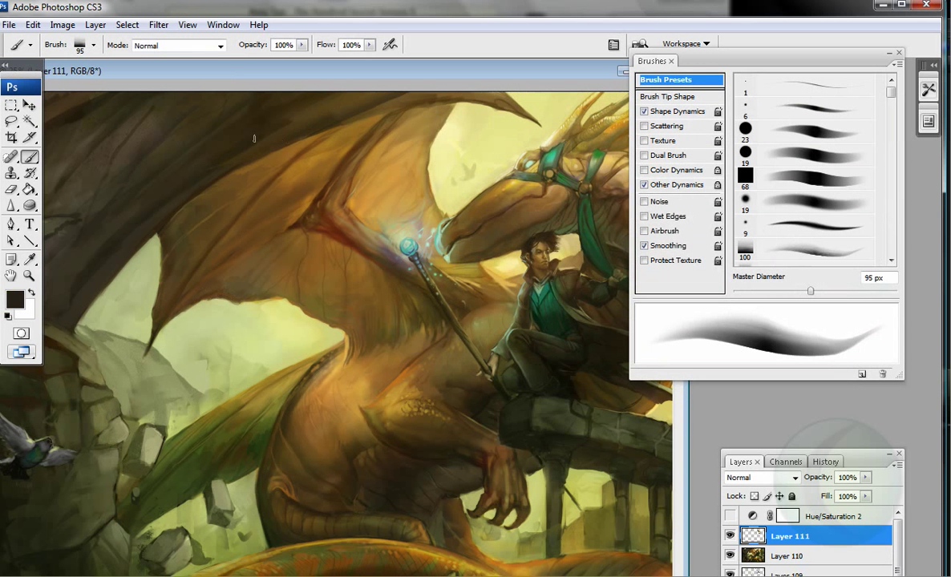
left_click(369, 105, "alt")
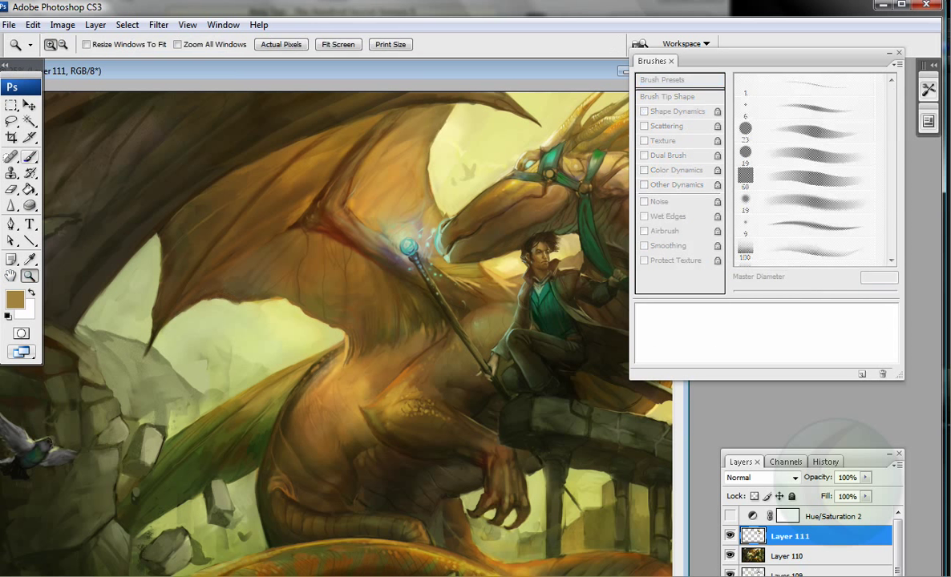
Step: Sample light green, olive and near-black shadow tones from the left-side rocks
left_click(180, 389, "alt")
left_click(112, 421, "alt")
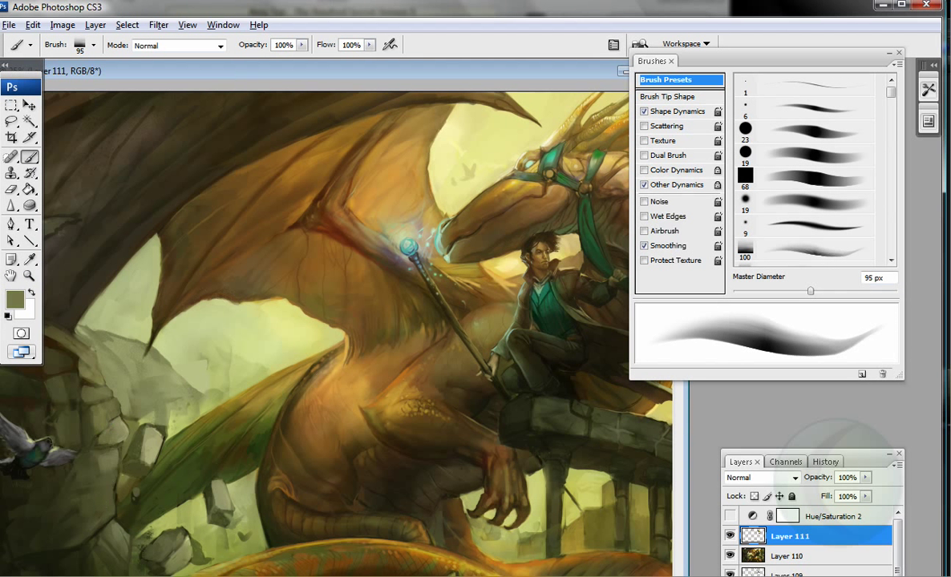
left_click_drag(100, 481, 153, 490)
left_click(134, 480, "alt")
left_click(143, 437, "alt")
left_click(145, 460, "alt")
left_click(78, 524, "alt")
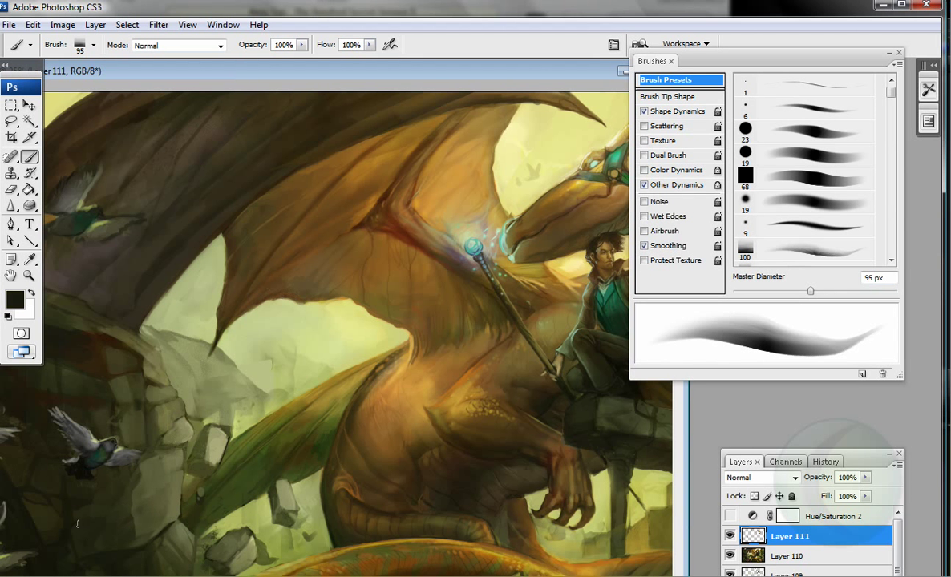
Step: Sample colours from the two doves and pan toward the rider and ruins
left_click(115, 233, "alt")
left_click(102, 211, "alt")
left_click(54, 391, "alt")
left_click_drag(124, 460, 22, 490)
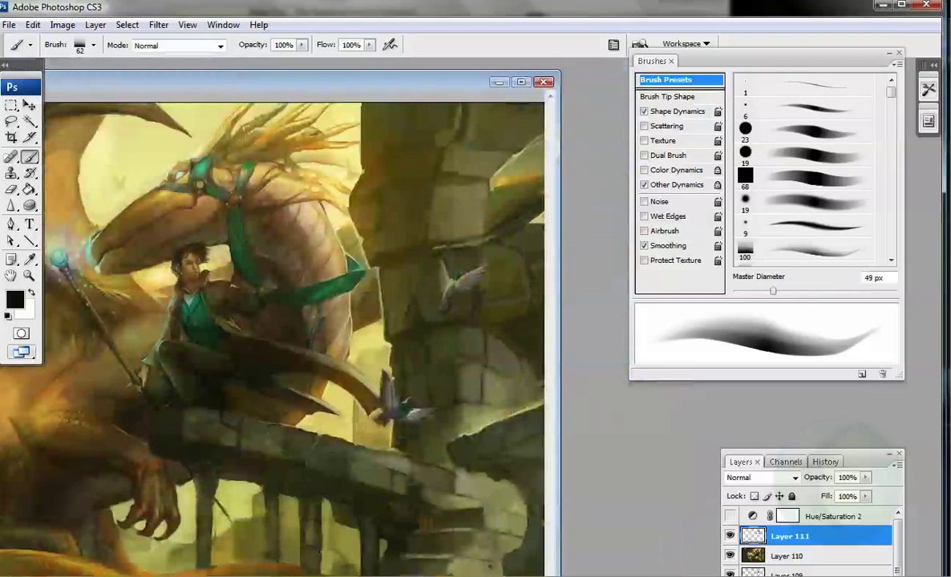
left_click(440, 279, "alt")
left_click(439, 279, "alt")
Step: Sample orange, golden and pale yellow tones from the dragon's spines
left_click(345, 224, "alt")
left_click(288, 122, "alt")
left_click(316, 140, "alt")
left_click(324, 133, "alt")
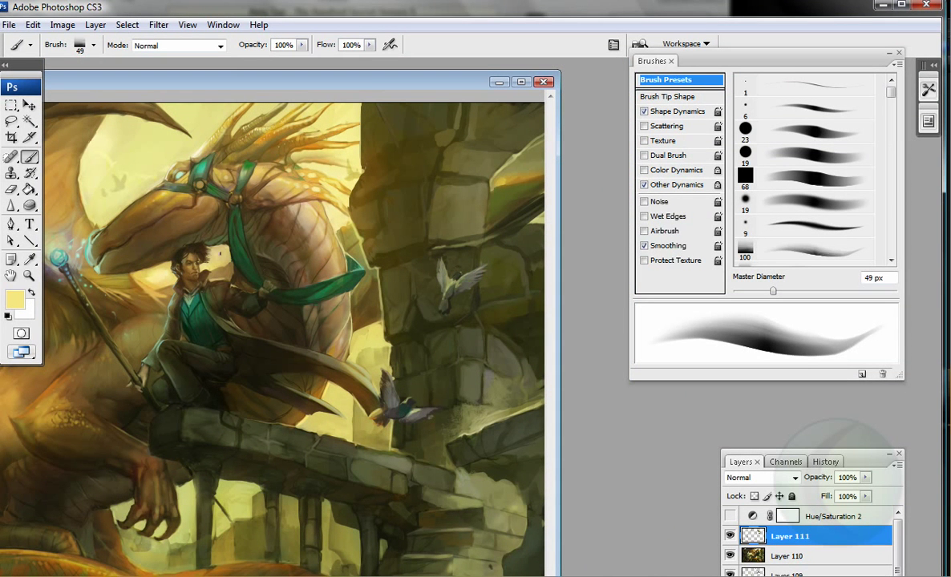
Step: Sample olive, brown and golden-olive tones, then zoom out to show the whole painting
left_click_drag(197, 490, 212, 497)
left_click(212, 497, "alt")
left_click(208, 529, "alt")
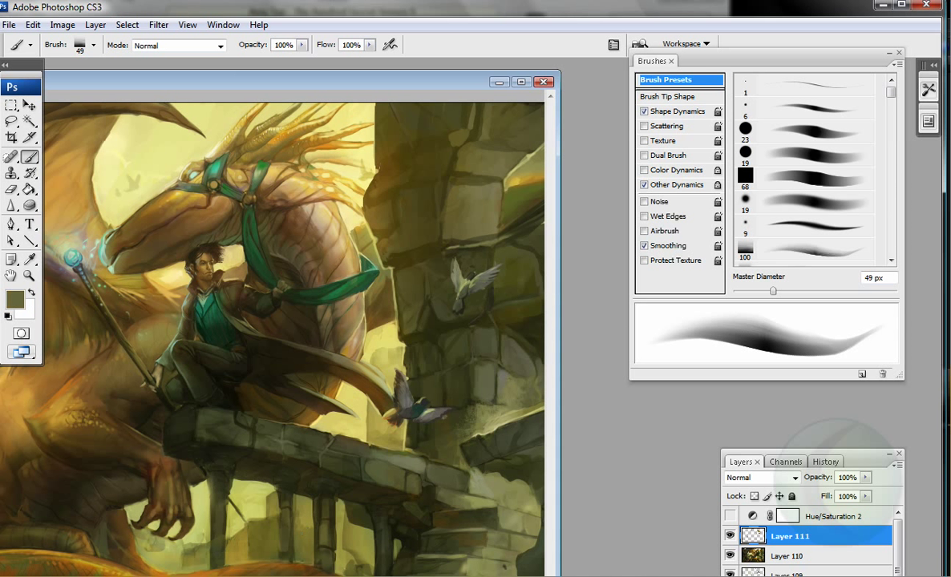
scroll(272, 340, "left", 5)
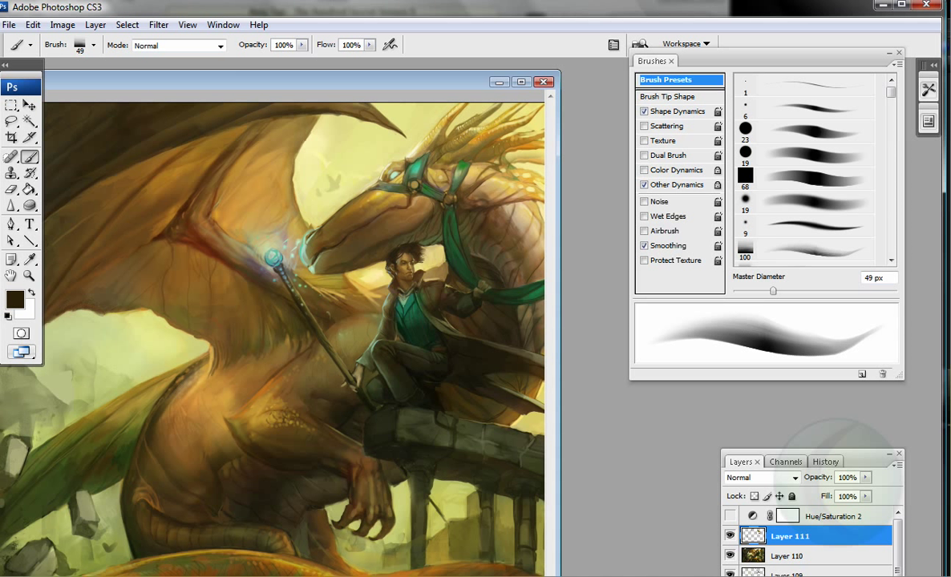
left_click(273, 521, "alt")
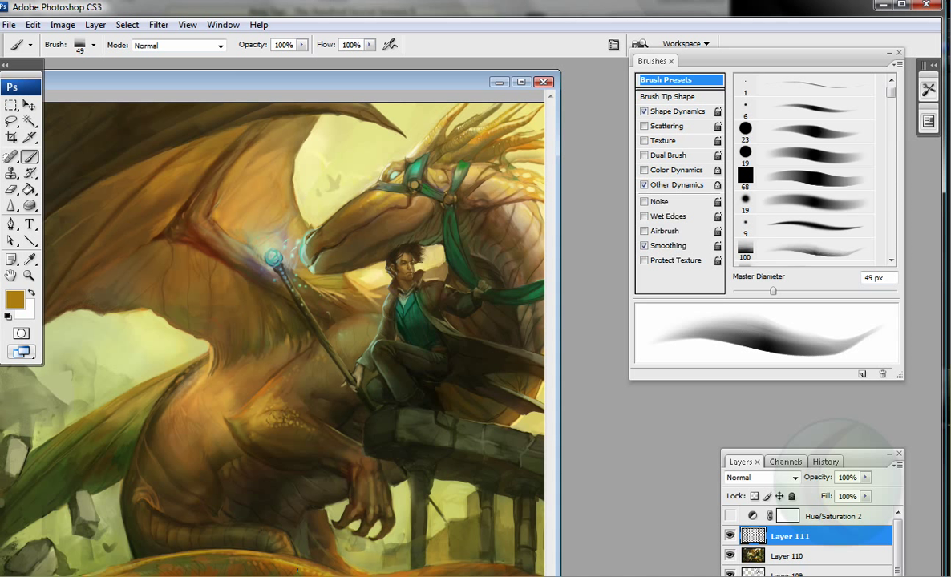
left_click(269, 503, "alt")
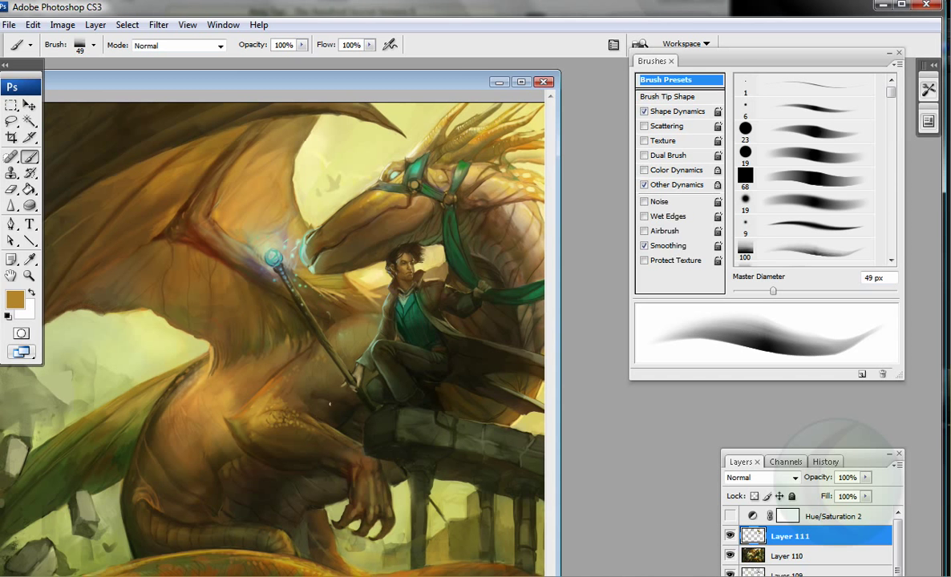
key("ctrl+minus")
left_click(260, 425, "alt")
Step: Sample a range of dark greens, olives and browns from the painting
left_click(245, 450, "alt")
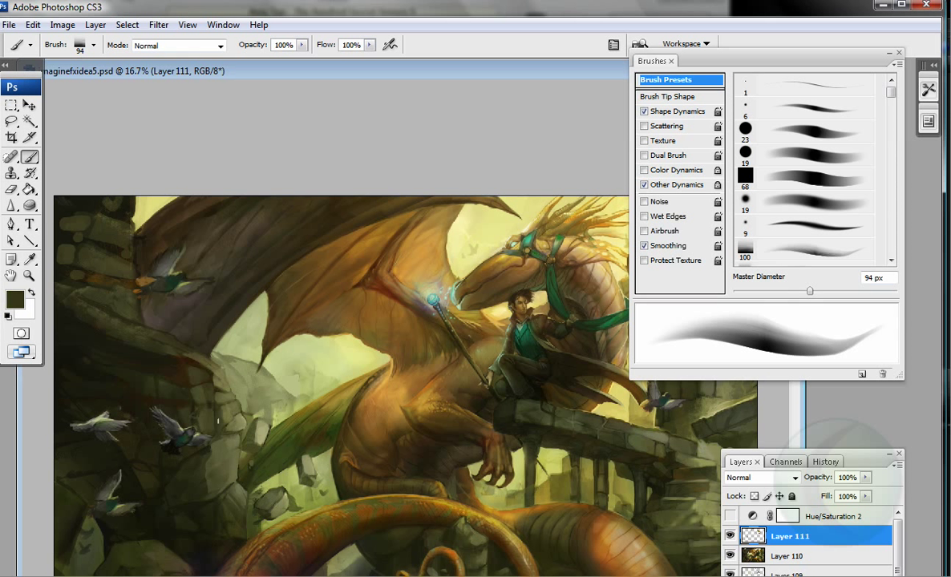
left_click(234, 431, "alt")
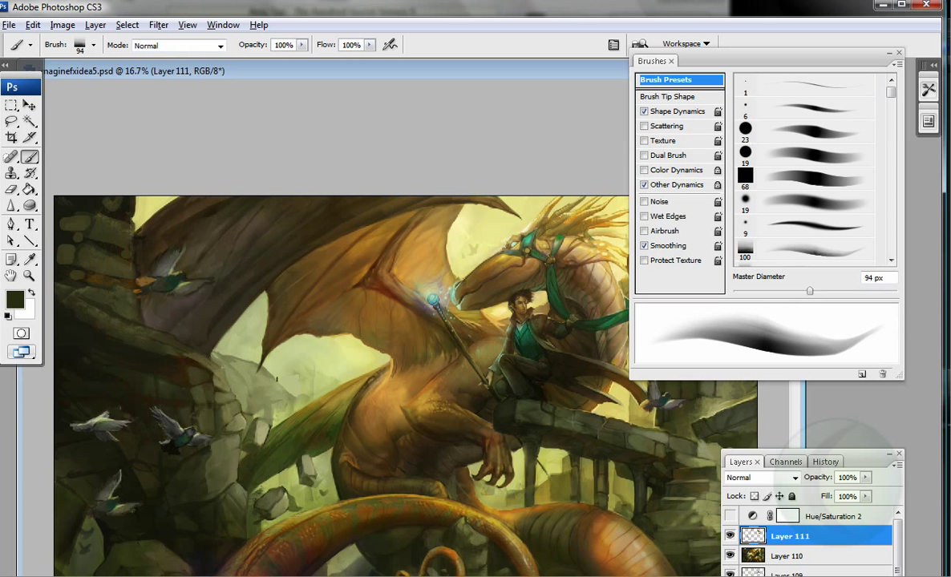
left_click(138, 289, "alt")
left_click(99, 285, "alt")
left_click(120, 297, "alt")
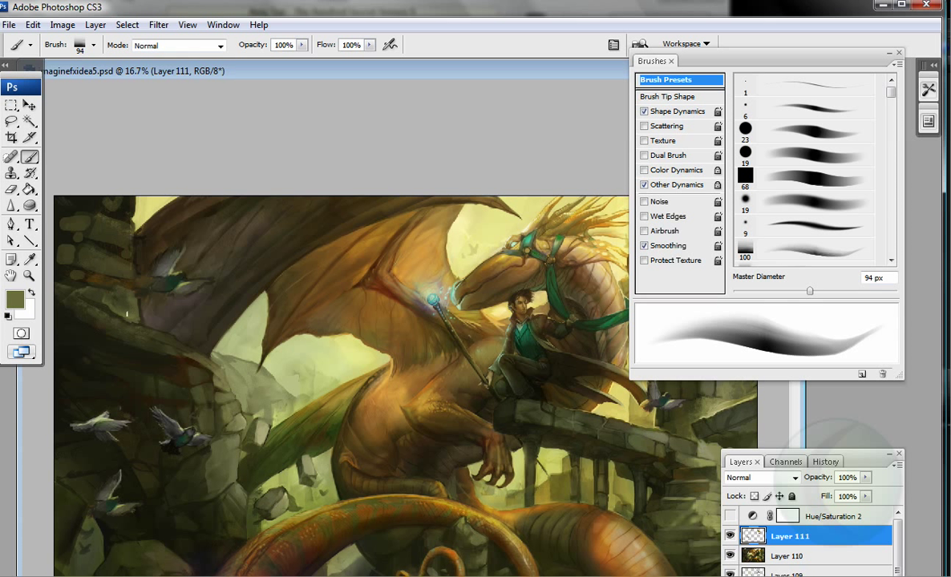
left_click(95, 303, "alt")
left_click(109, 297, "alt")
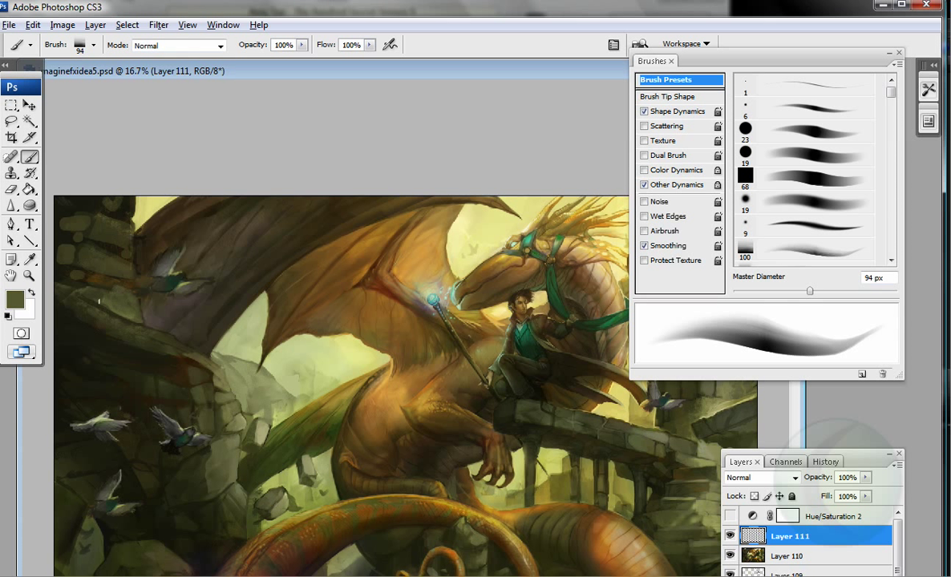
left_click(121, 285, "alt")
left_click(87, 290, "alt")
left_click(101, 305, "alt")
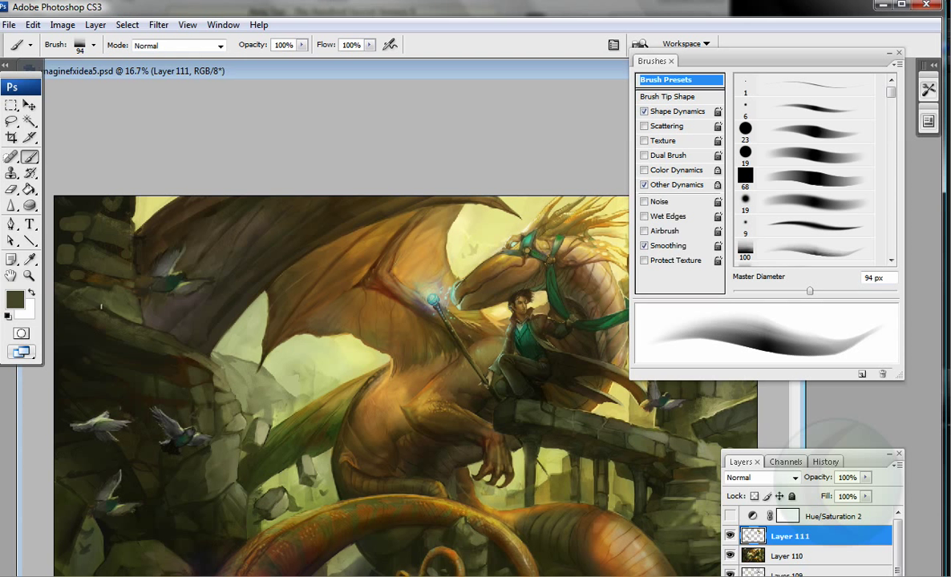
left_click(95, 289, "alt")
left_click(94, 289, "alt")
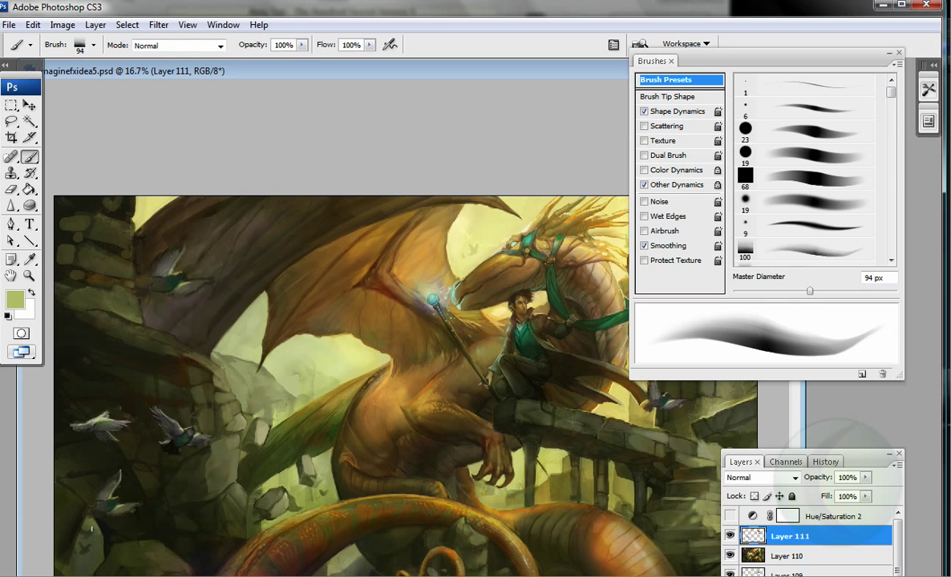
Step: Switch to the 169 px shaped brush preset and sample a light orange from the wing
key("period")
key("period")
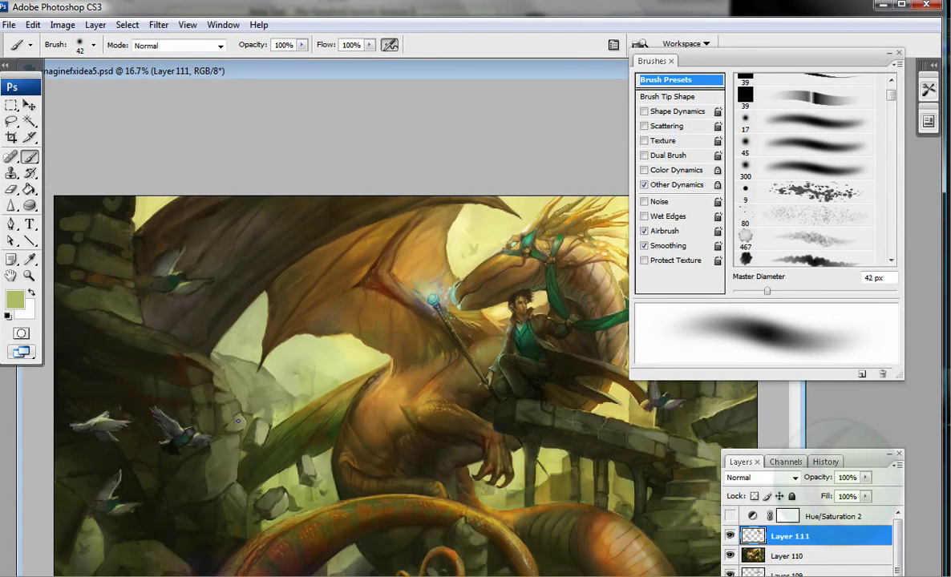
key("bracketright")
key("bracketright")
key("bracketright")
key("bracketright")
key("bracketright")
key("bracketright")
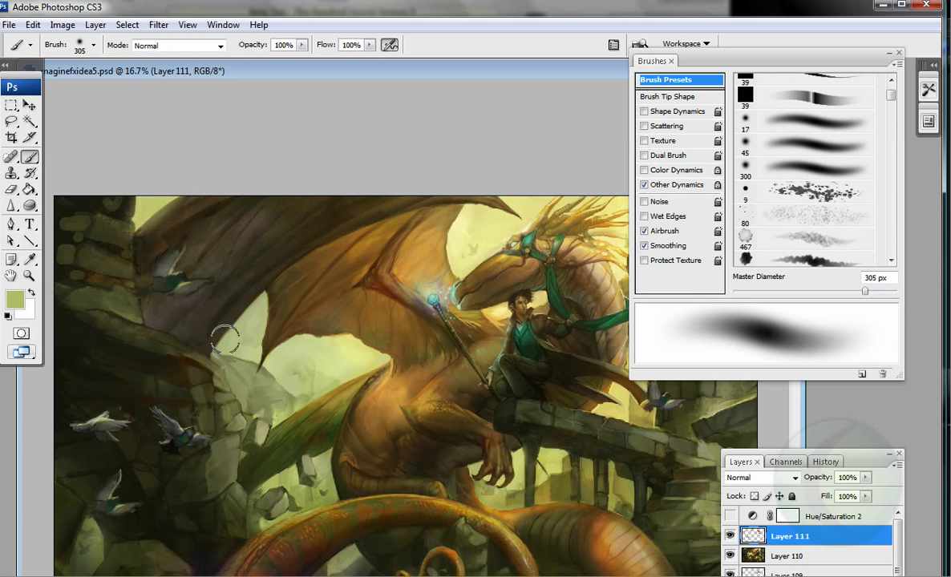
key("comma")
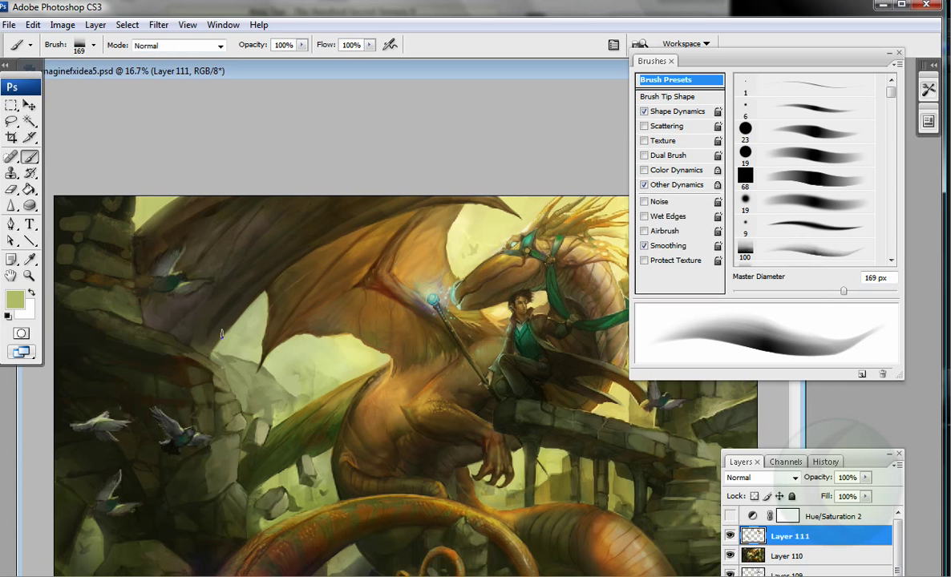
left_click(255, 266, "alt")
left_click(285, 264, "alt")
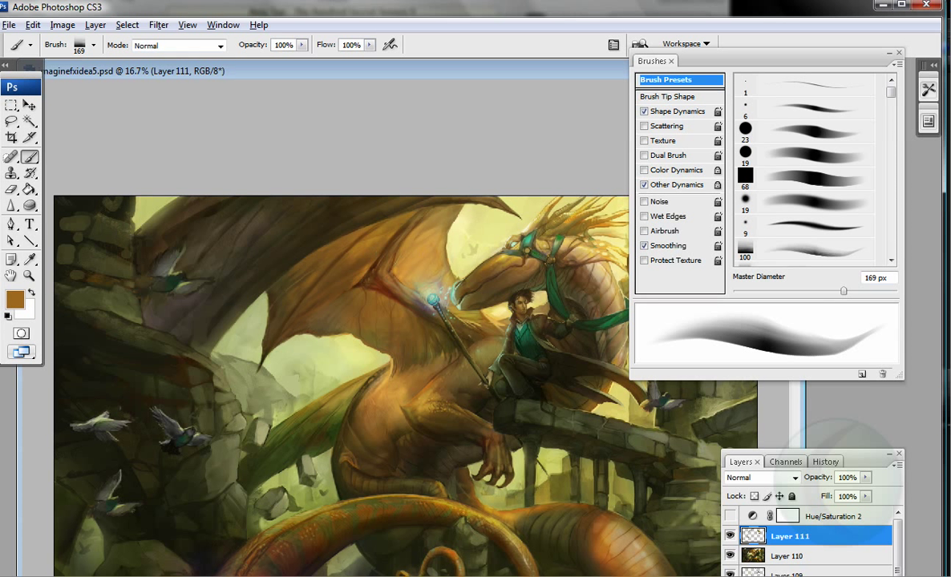
left_click(394, 315, "alt")
left_click_drag(466, 71, 261, 70)
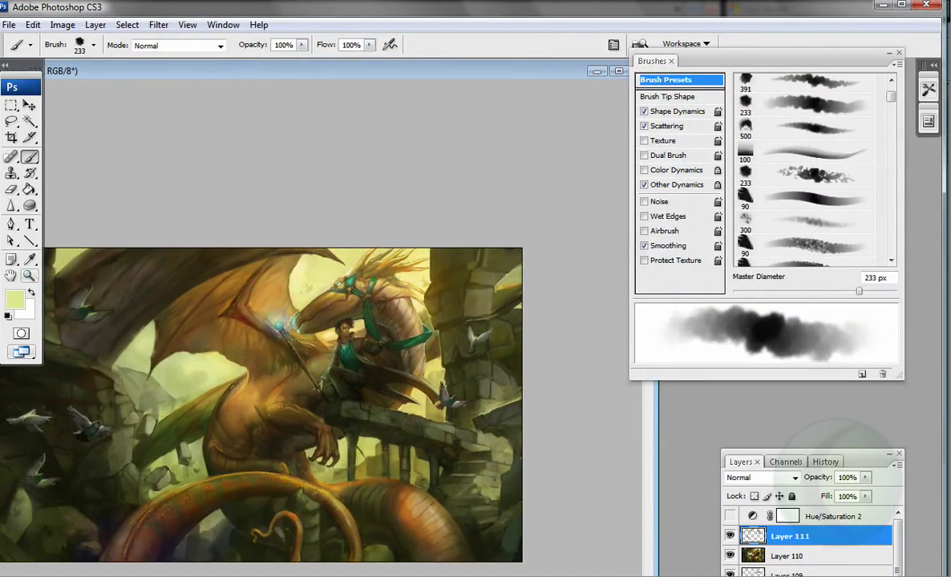
Step: Adjust the zoom and sample dark olive and near-black greens
key("z")
key("ctrl+minus")
key("ctrl+plus")
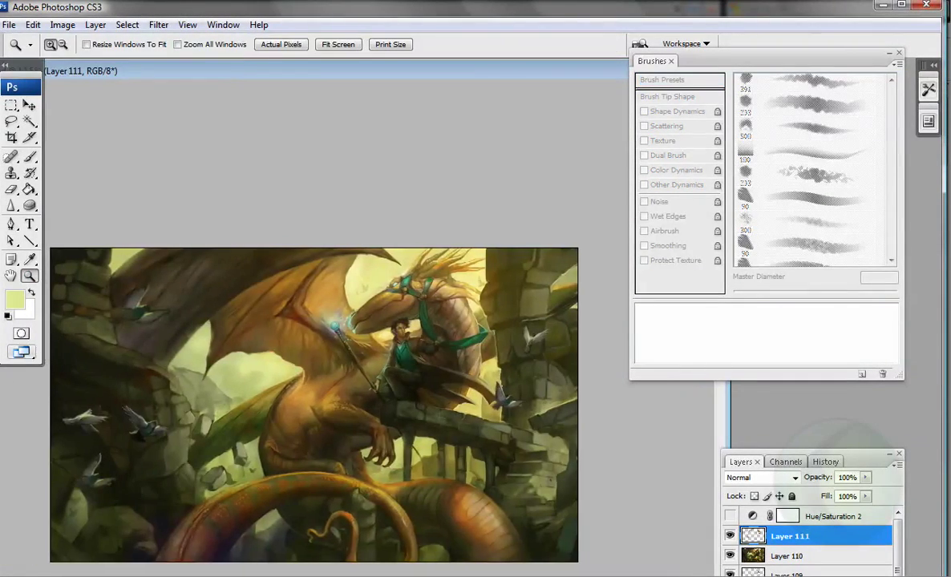
key("ctrl+plus")
key("b")
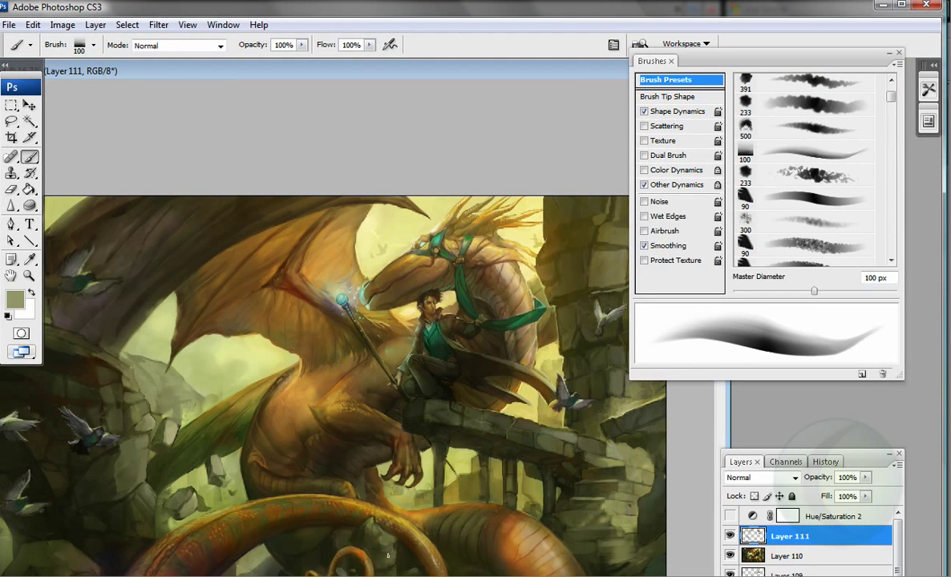
left_click(354, 532, "alt")
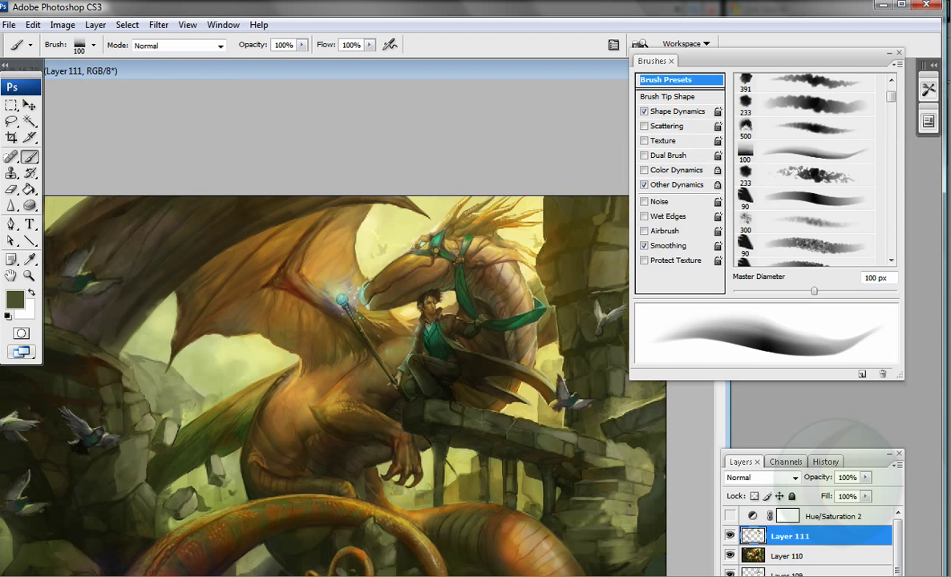
left_click(394, 539, "alt")
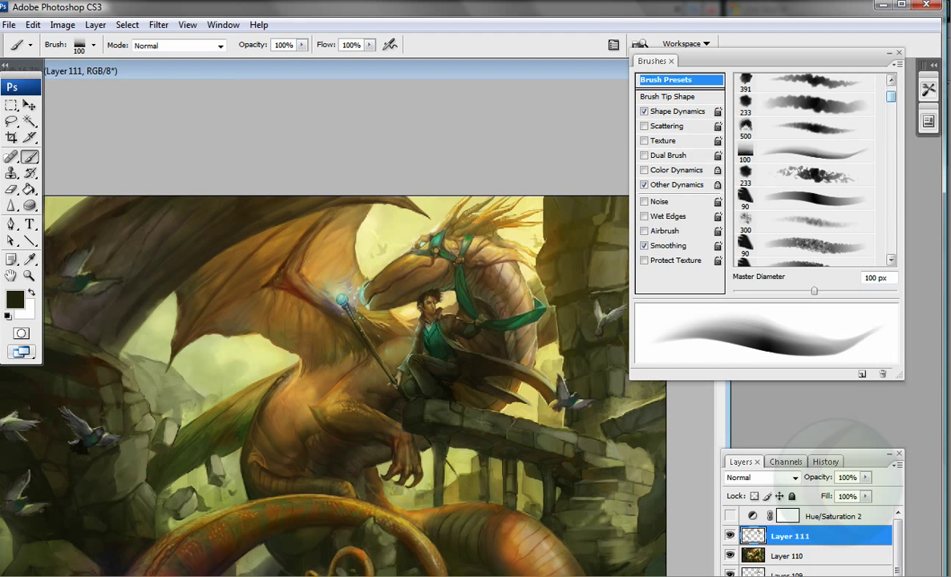
left_click(158, 474, "alt")
left_click(165, 513, "alt")
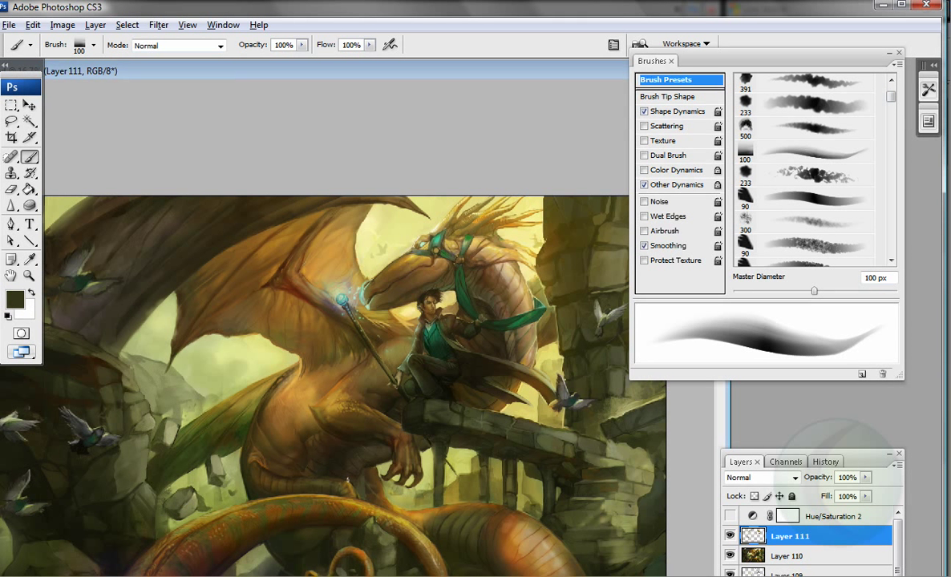
Step: Choose a light green, turn off Other Dynamics, and set 34 px size with 33% flow
left_click(15, 299)
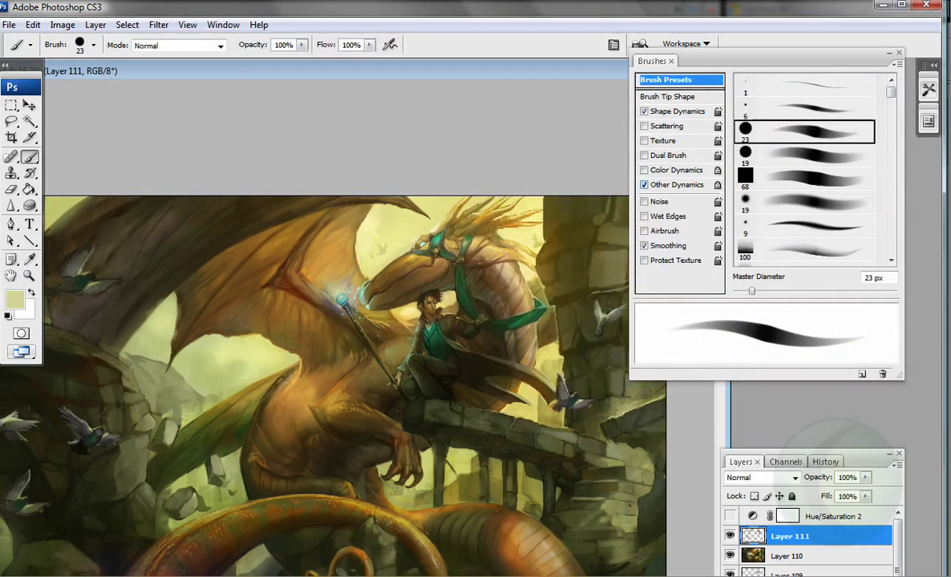
left_click(643, 184)
left_click_drag(751, 291, 760, 291)
left_click(369, 45)
left_click_drag(371, 58, 319, 59)
left_click(642, 502)
Step: Pick the 80 px scatter brush, enlarge it to 187 px, and load a pale yellow
left_click(472, 457, "alt")
left_click(153, 457, "alt")
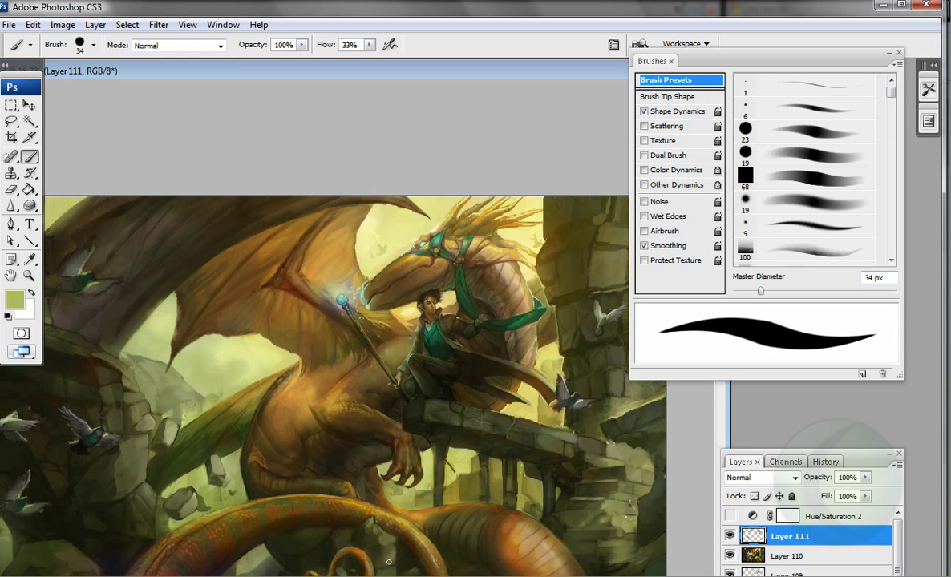
left_click(271, 351, "alt")
scroll(809, 168, "down", 5)
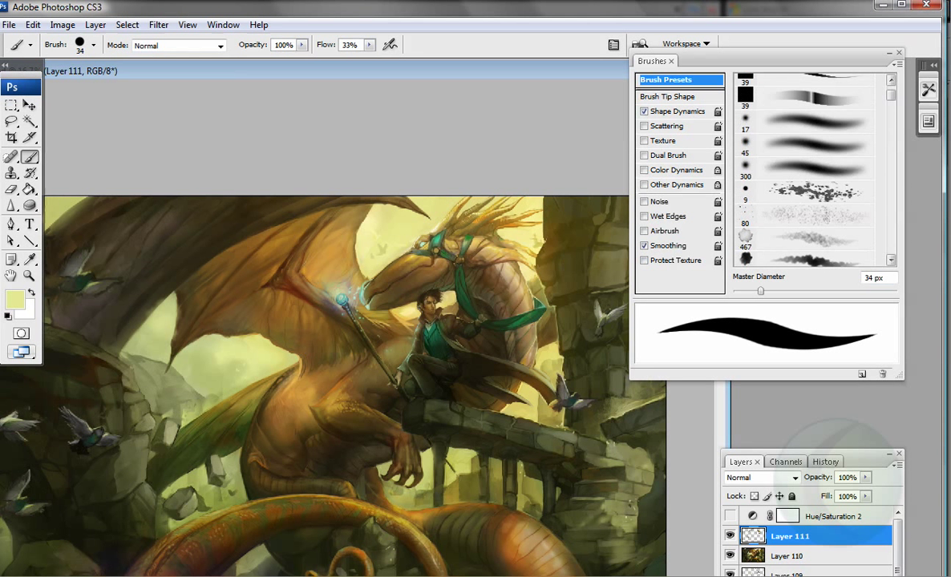
left_click(809, 233)
left_click(668, 126)
left_click(661, 79)
left_click_drag(809, 291, 851, 291)
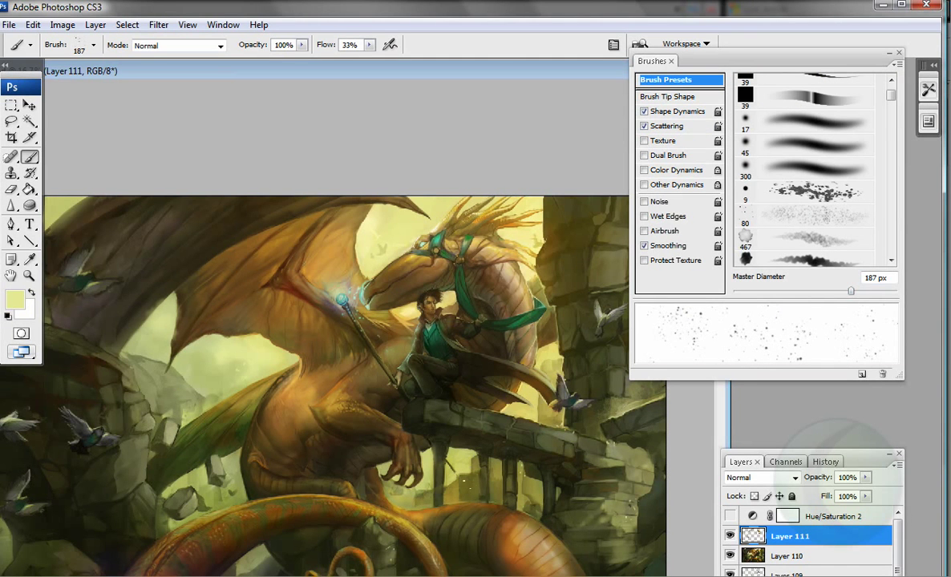
Step: Glance at the File menu, then zoom out to show the whole painting
left_click(9, 24)
key("Escape")
key("z")
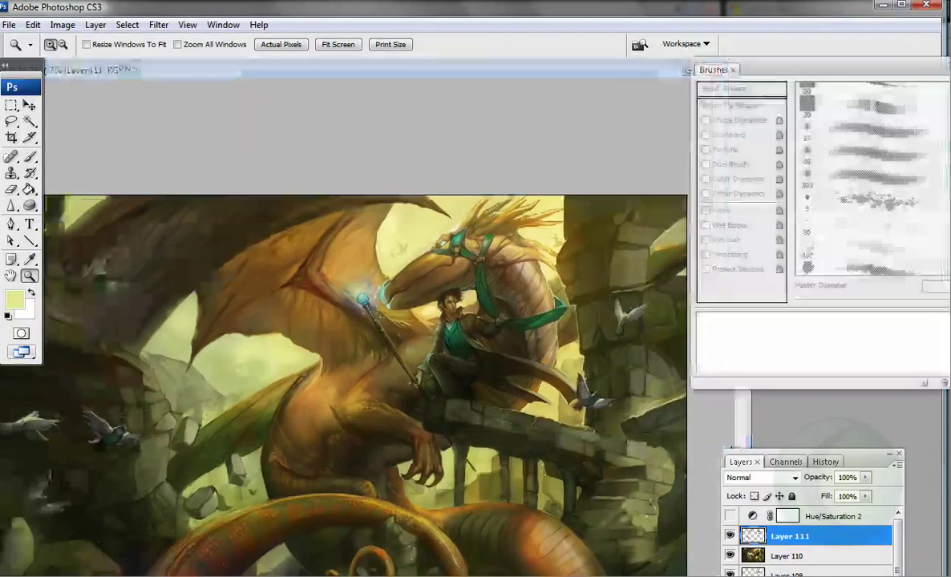
key("ctrl+minus")
key("b")
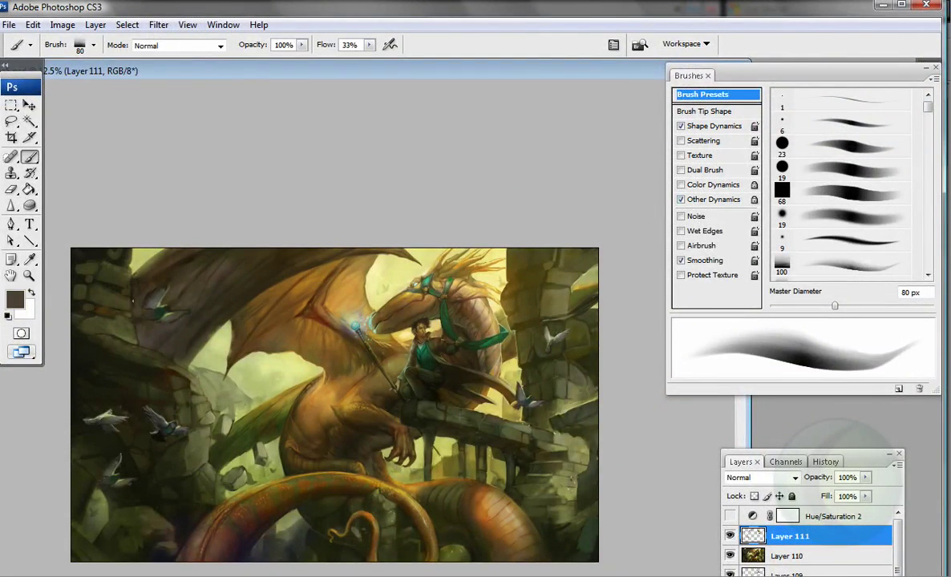
Step: Sample a warm brown, then save the dragon painting as a PSD with Ctrl+S
left_click(229, 356, "alt")
key("ctrl+s")
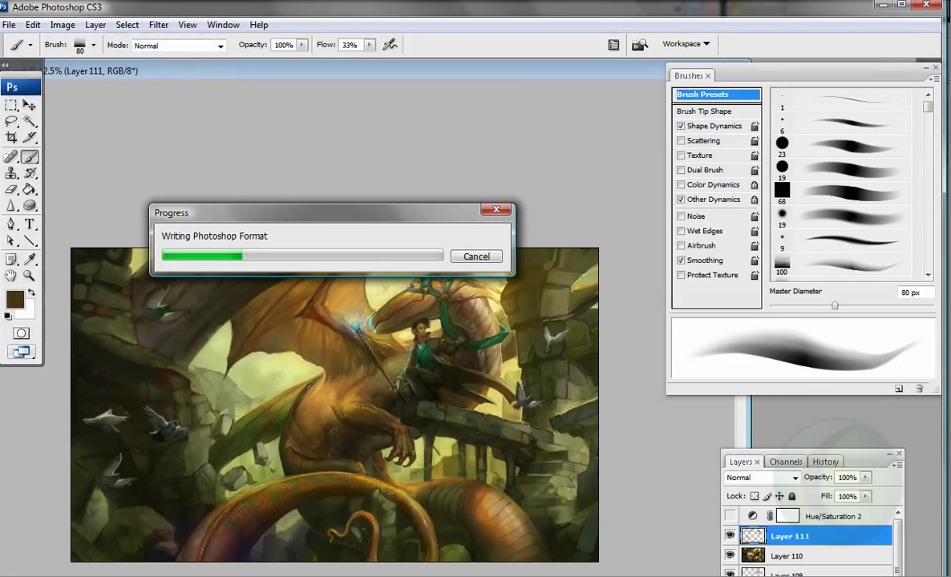